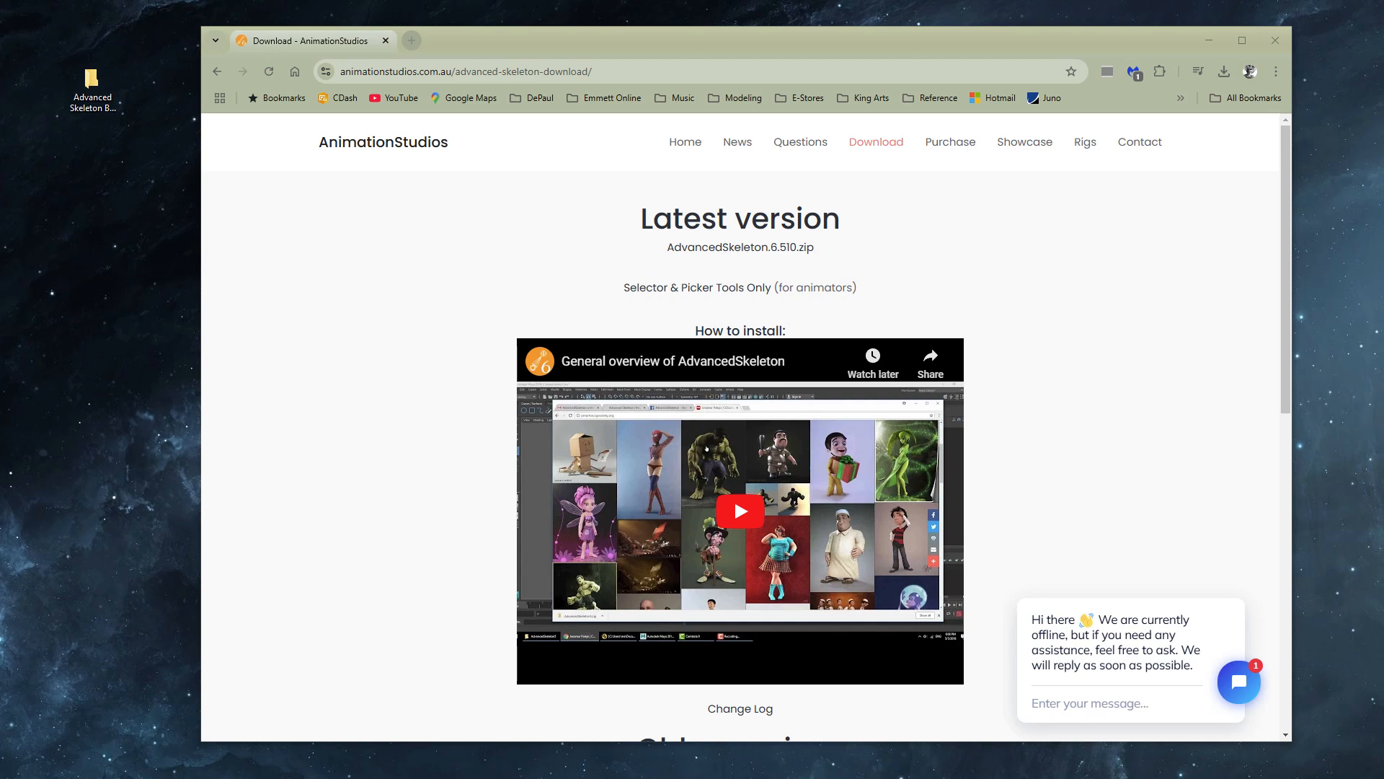
- Open the Advanced Skeleton Body Tutorial folder on the desktop, then reposition and shrink its window
{"action": "double_click", "coordinate": [90, 87]}
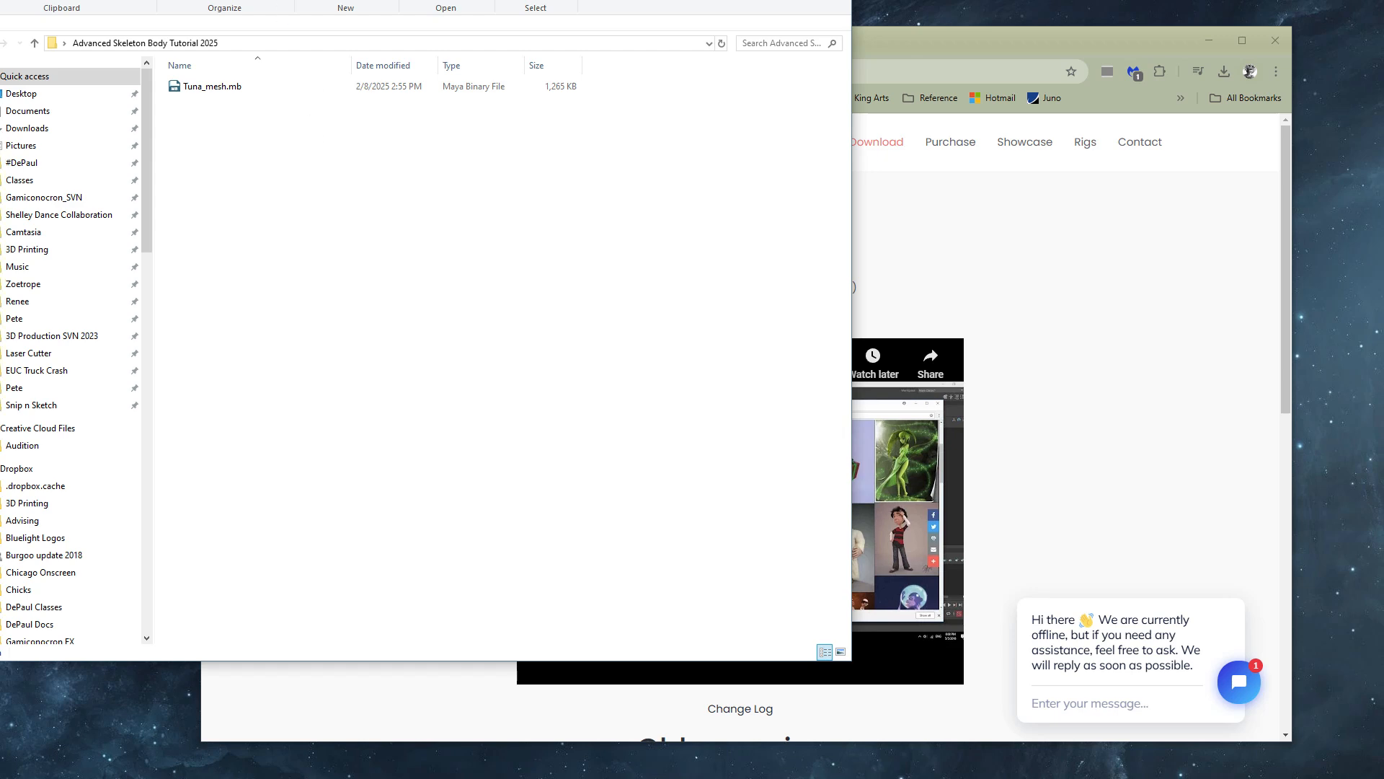
{"action": "left_click_drag", "start_coordinate": [286, 0], "coordinate": [351, 43]}
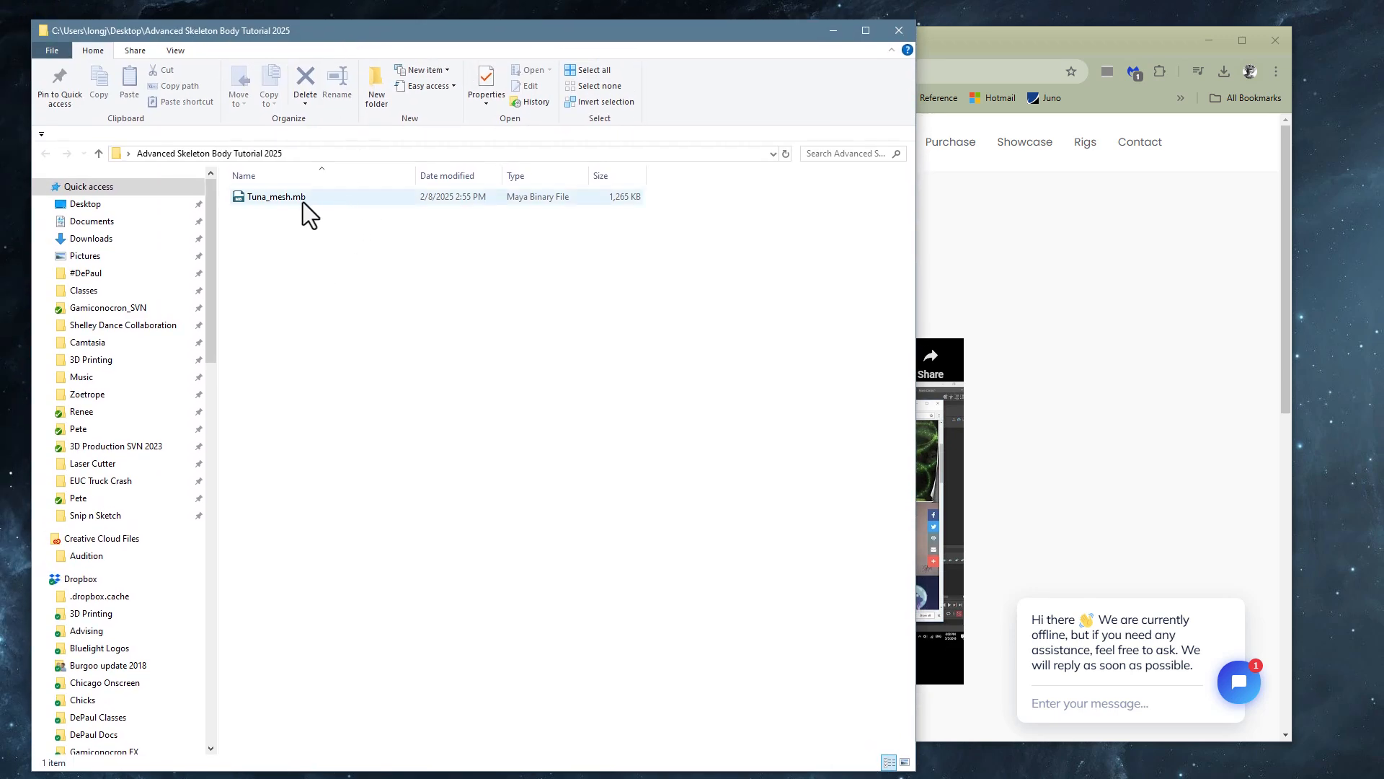
{"action": "left_click_drag", "start_coordinate": [906, 769], "coordinate": [685, 669]}
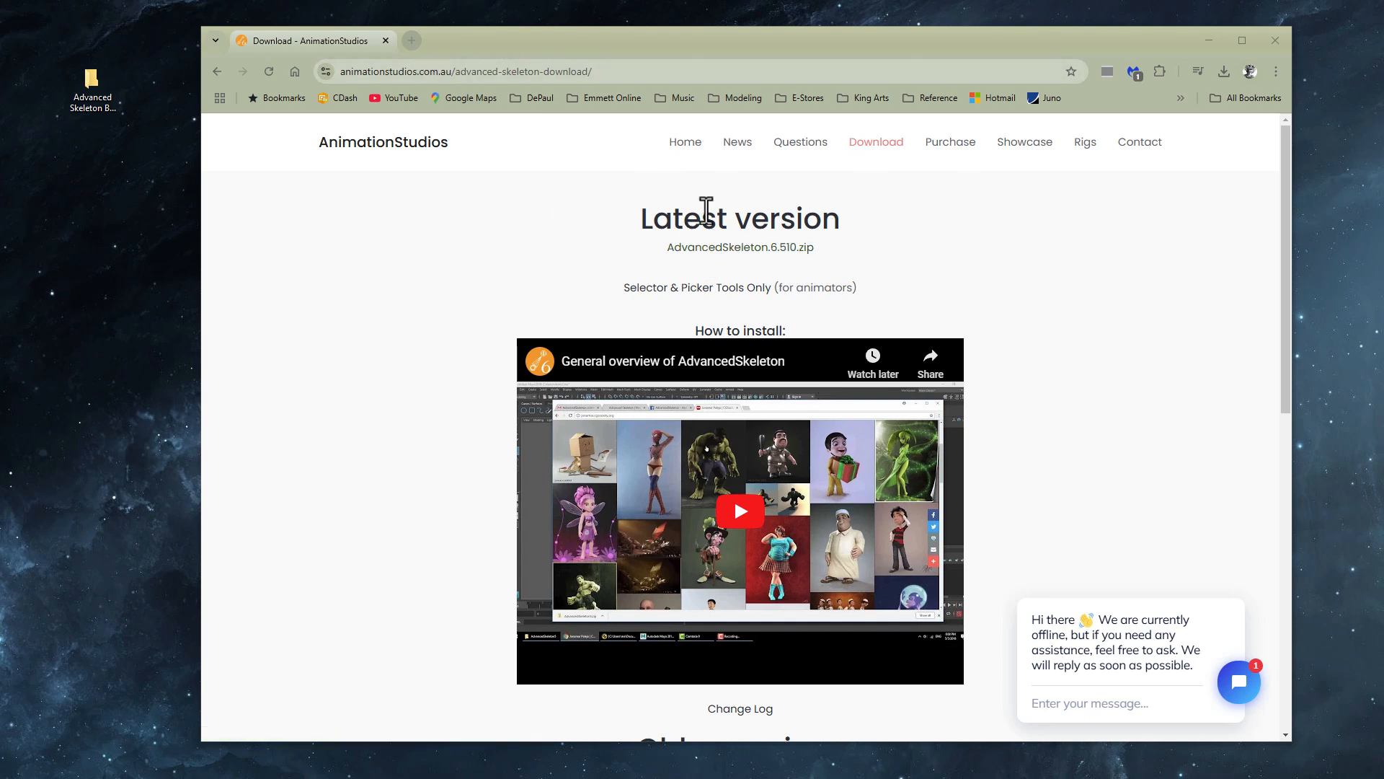
- Download AdvancedSkeleton.6.510.zip into the tutorial folder, minimize the browser and select the downloaded archive
{"action": "left_click", "coordinate": [787, 247]}
{"action": "left_click", "coordinate": [1209, 40]}
{"action": "left_click", "coordinate": [661, 242]}
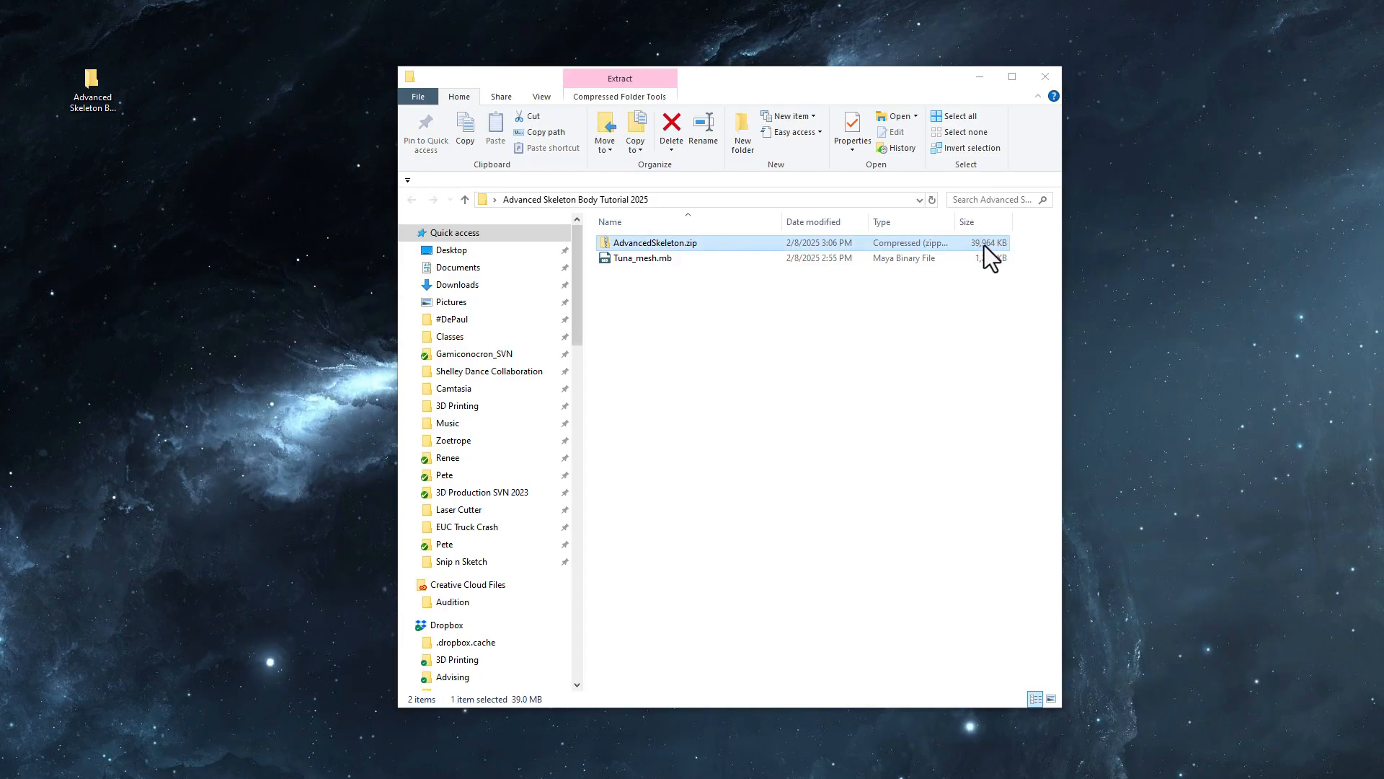
- Extract AdvancedSkeleton.zip into its own AdvancedSkeleton folder with 7-Zip and open that folder
{"action": "right_click", "coordinate": [667, 246]}
{"action": "mouse_move", "coordinate": [581, 391]}
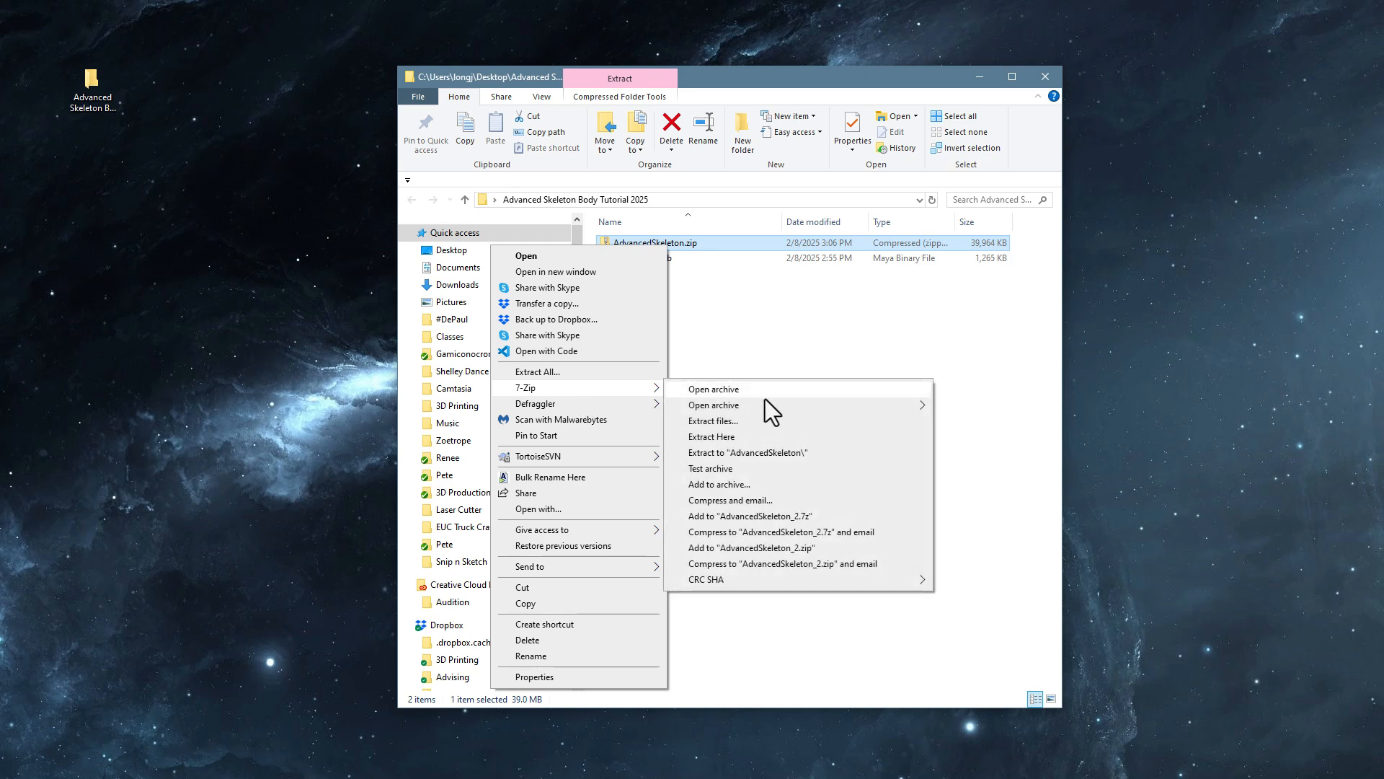
{"action": "left_click", "coordinate": [770, 453]}
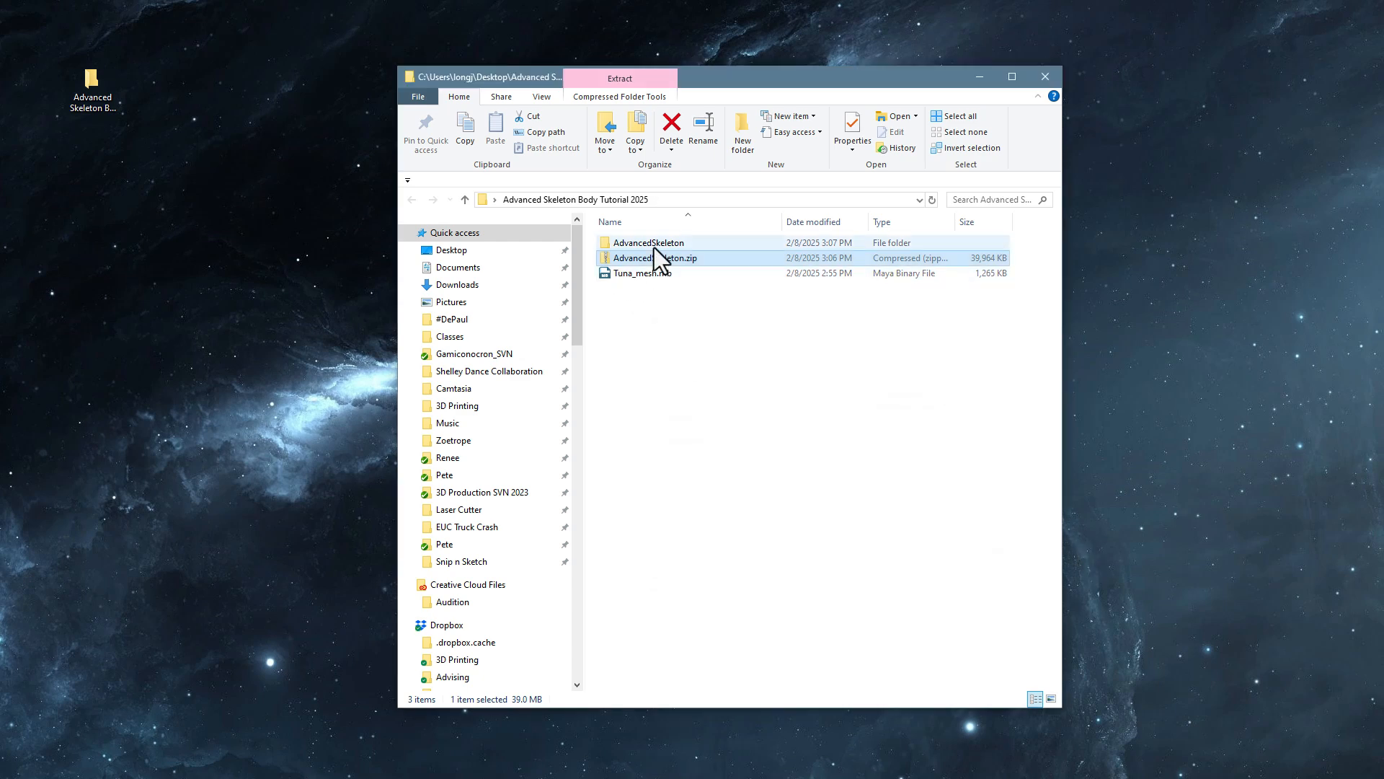
{"action": "double_click", "coordinate": [650, 245]}
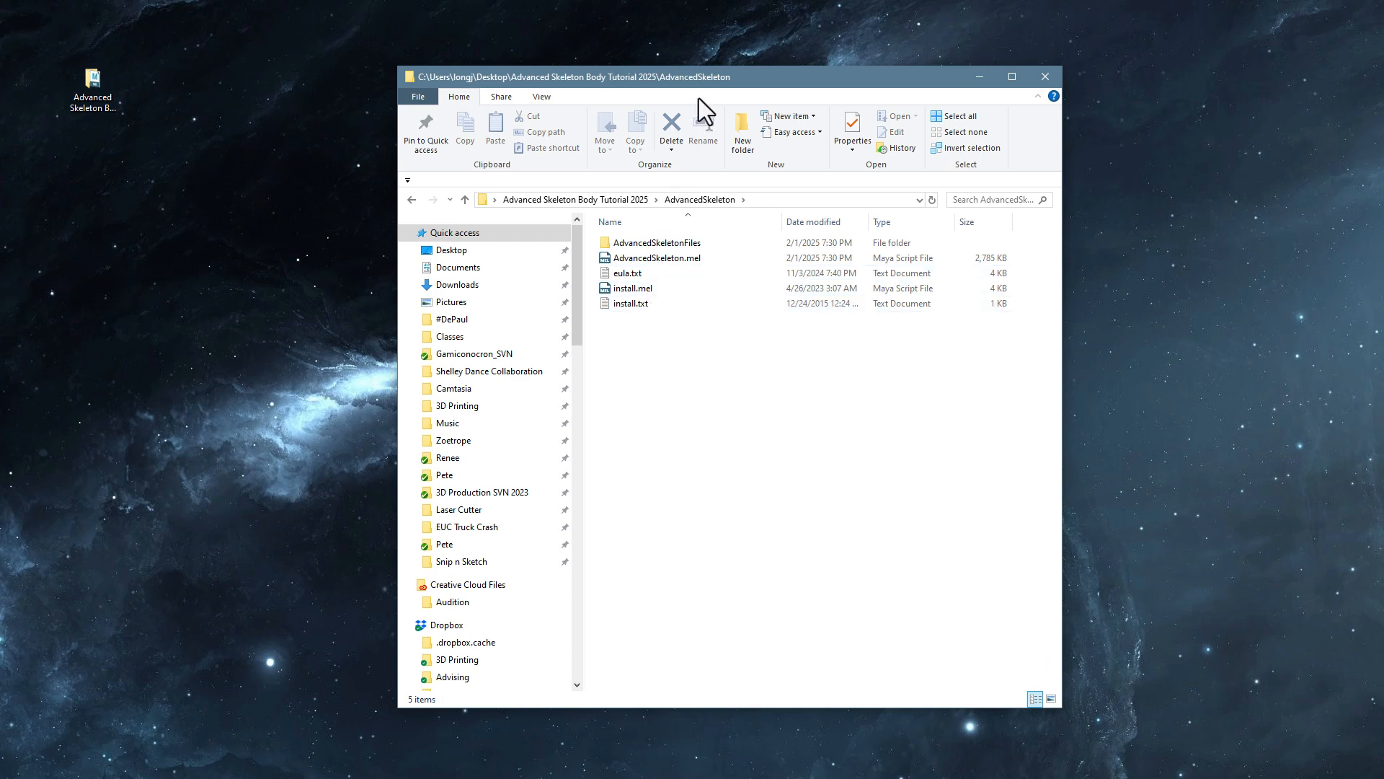
- Move the AdvancedSkeleton folder window aside and bring up its display options to check the file name extensions setting
{"action": "left_click_drag", "start_coordinate": [692, 71], "coordinate": [340, 133]}
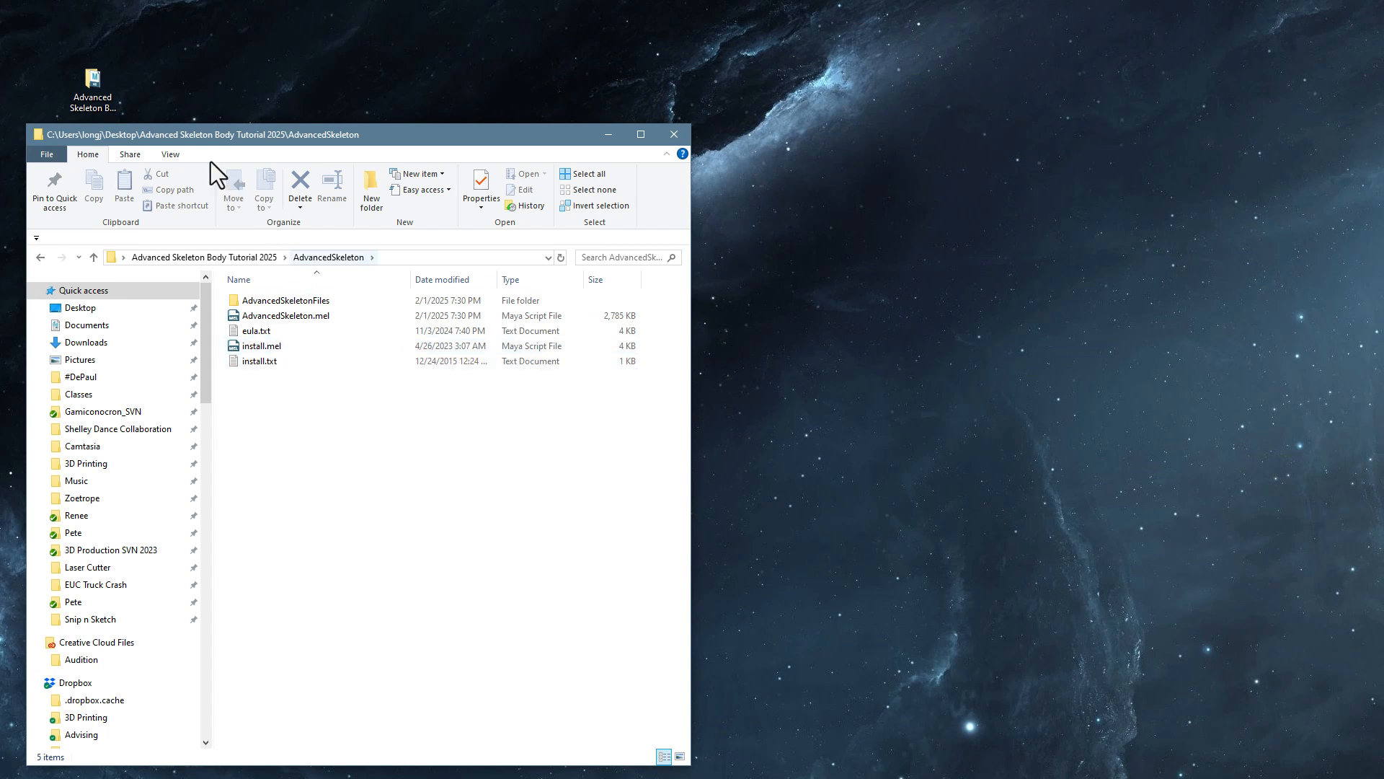
{"action": "left_click", "coordinate": [170, 155]}
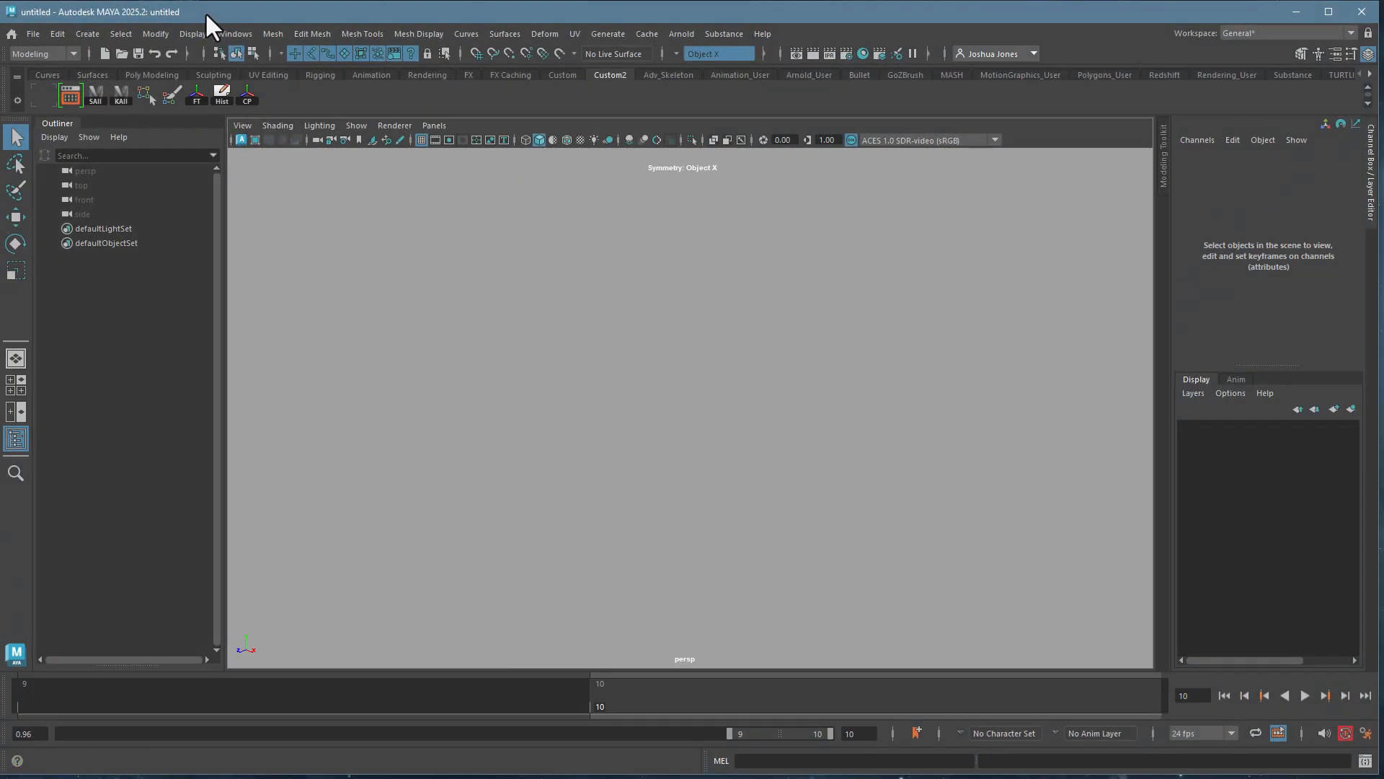
- Switch to Maya and create a new shelf named Adv_Skeleton_Demo
{"action": "double_click", "coordinate": [205, 11]}
{"action": "left_click_drag", "start_coordinate": [382, 46], "coordinate": [207, 12]}
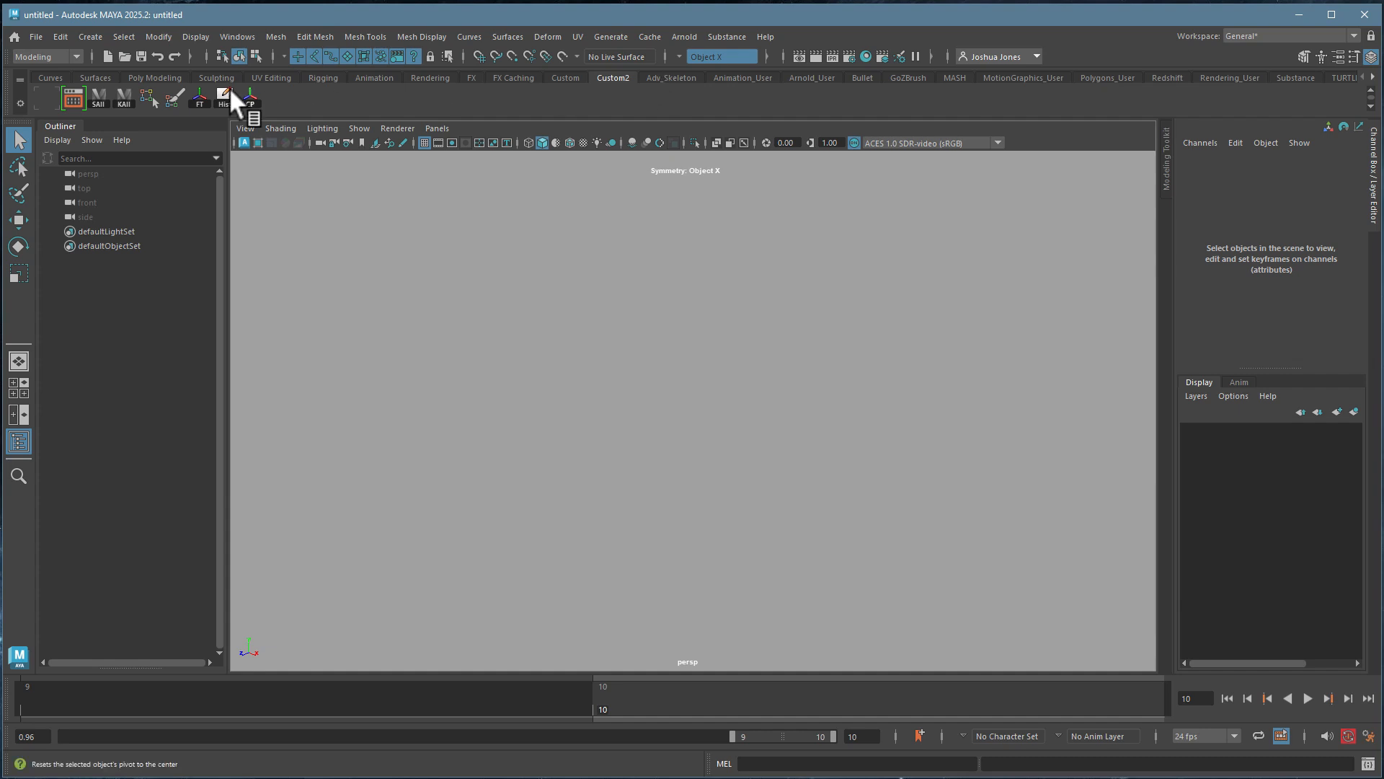
{"action": "left_click", "coordinate": [19, 103]}
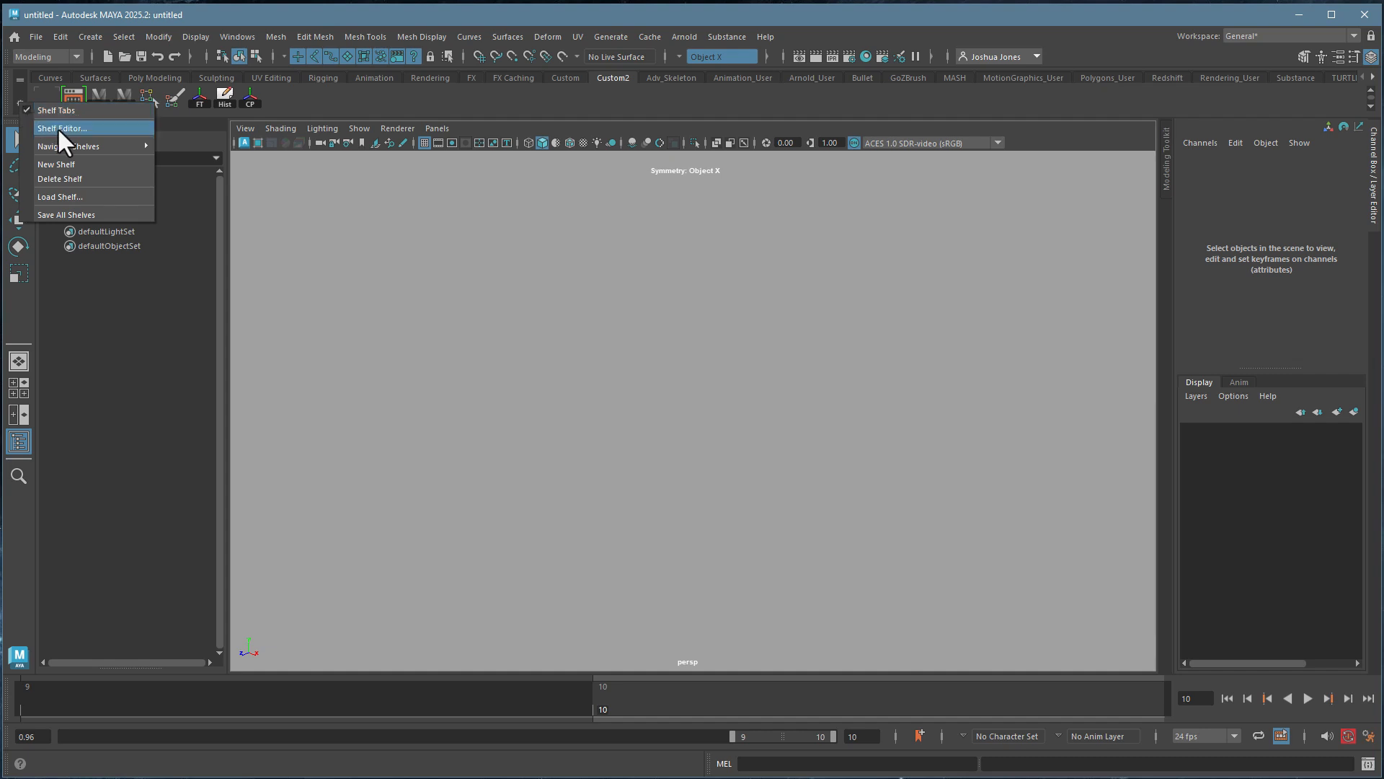
{"action": "left_click", "coordinate": [68, 163]}
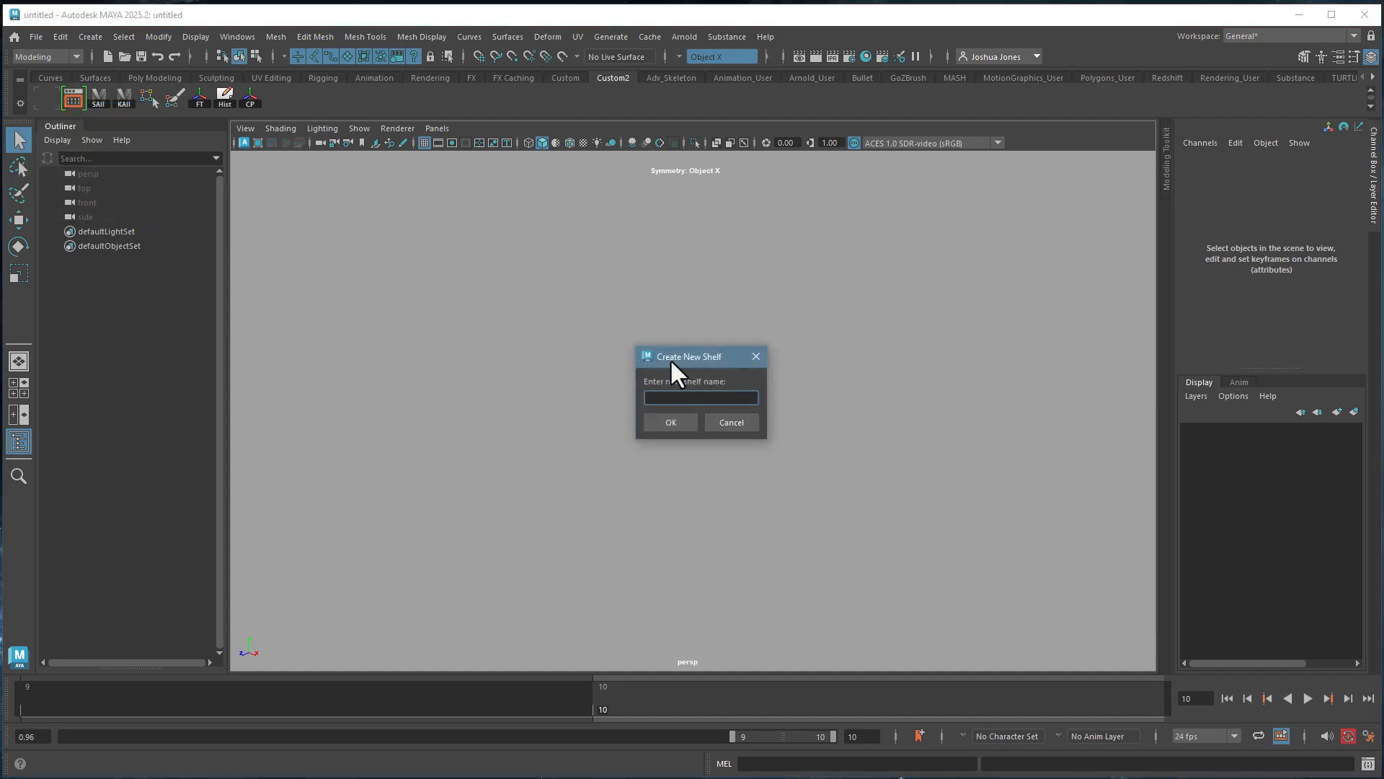
{"action": "type", "text": "Adv Ske"}
{"action": "left_click", "coordinate": [660, 422]}
{"action": "type", "text": "Skele"}
{"action": "key", "text": "BackSpace"}
{"action": "key", "text": "BackSpace"}
{"action": "key", "text": "BackSpace"}
{"action": "key", "text": "BackSpace"}
{"action": "key", "text": "BackSpace"}
{"action": "type", "text": "Skeleton_Demo"}
{"action": "left_click", "coordinate": [669, 421]}
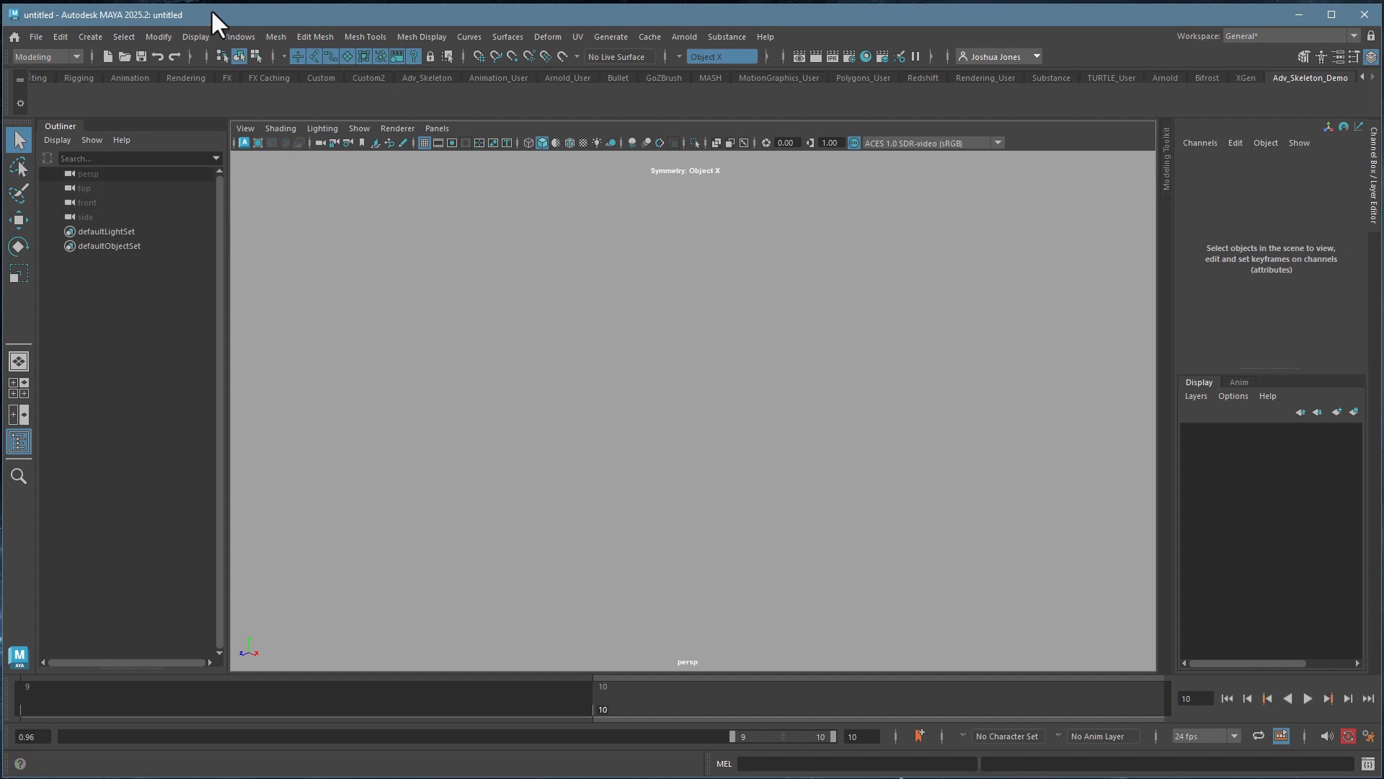
- Place Maya beside the folder window and install AdvancedSkeleton on the new shelf by dropping install.mel into the viewport
{"action": "left_click_drag", "start_coordinate": [212, 13], "coordinate": [865, 20]}
{"action": "left_click", "coordinate": [594, 465]}
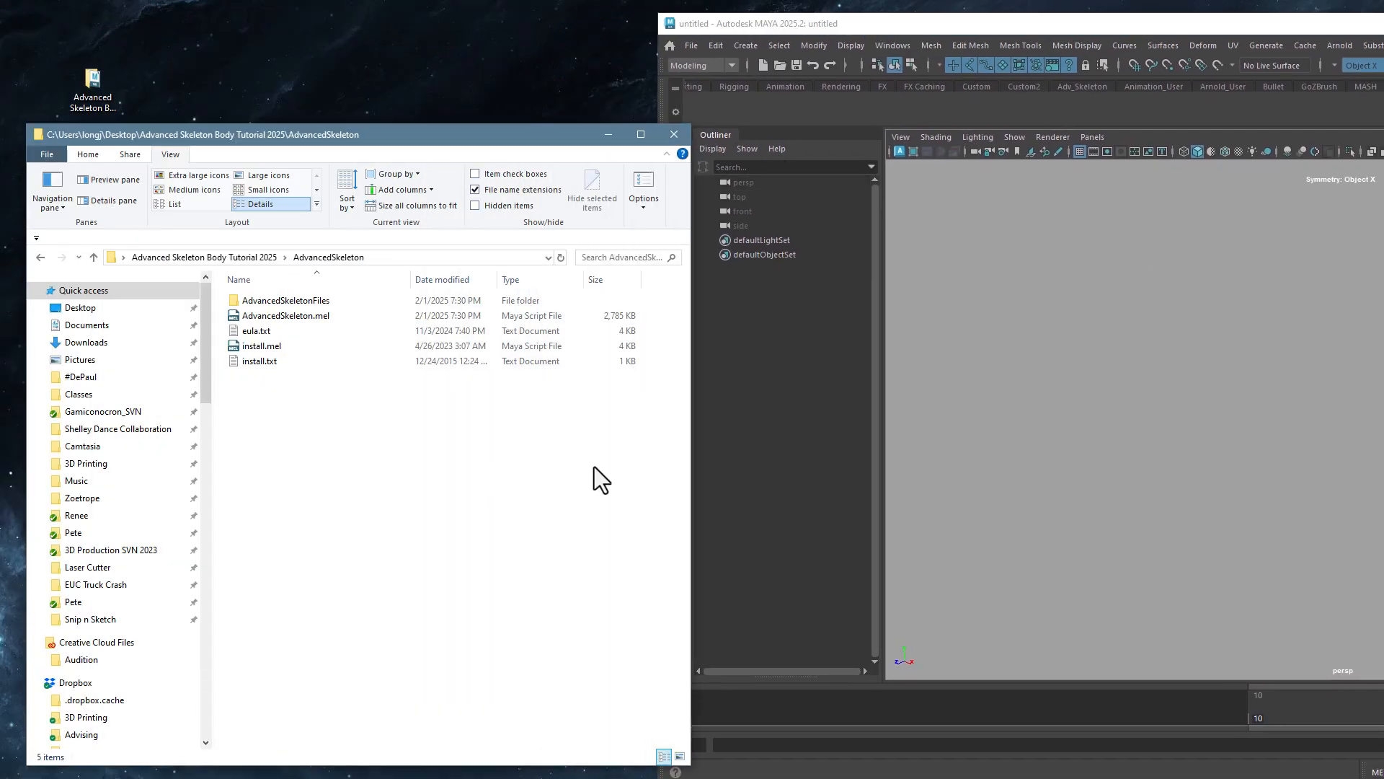
{"action": "left_click_drag", "start_coordinate": [642, 453], "coordinate": [497, 436]}
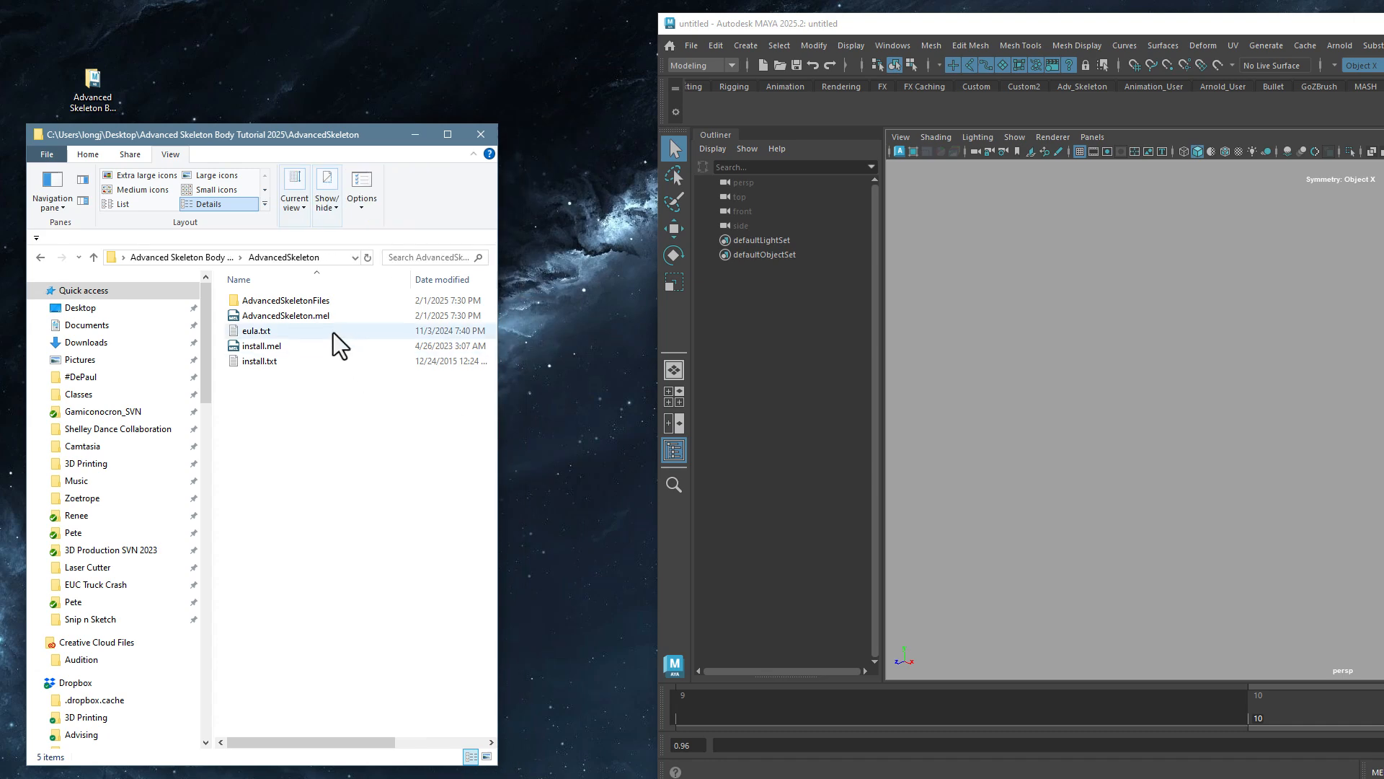
{"action": "left_click_drag", "start_coordinate": [262, 347], "coordinate": [1125, 454]}
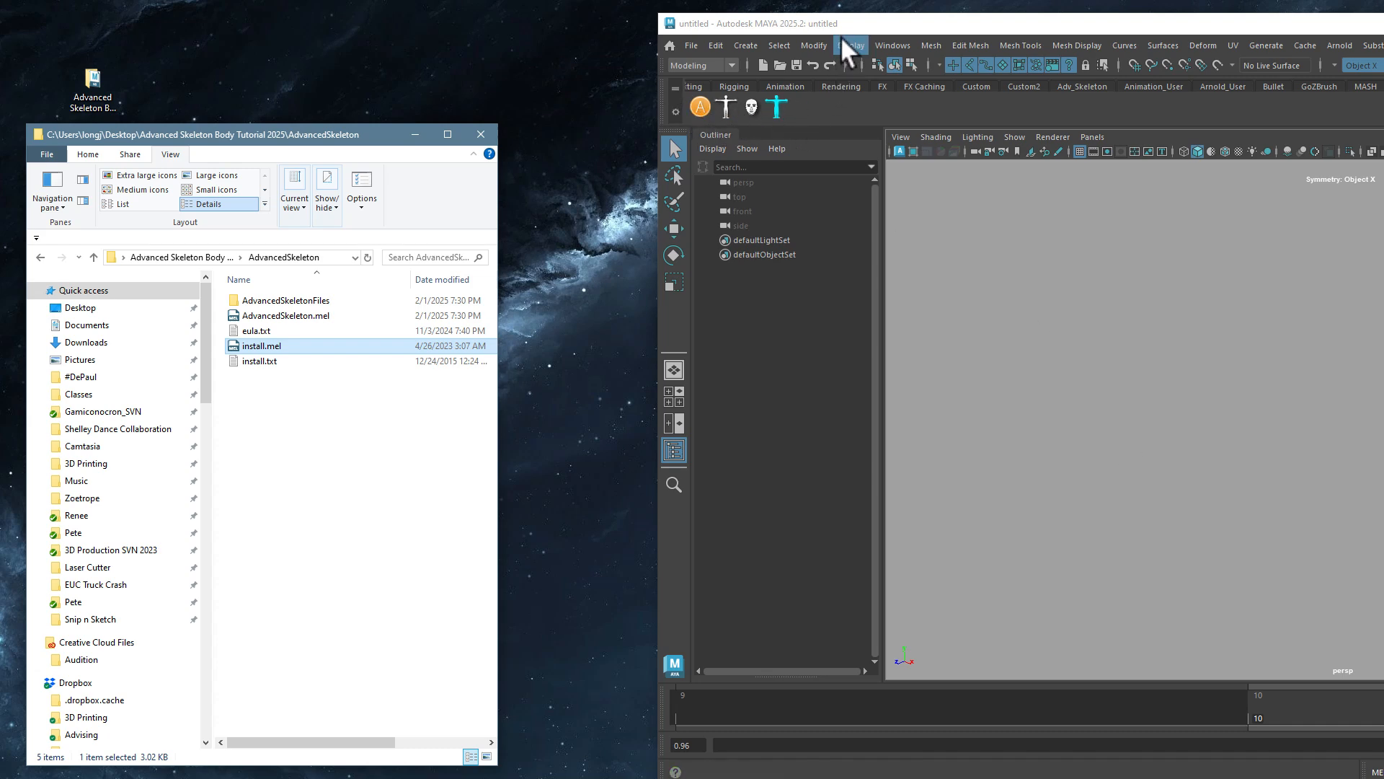
{"action": "left_click_drag", "start_coordinate": [767, 29], "coordinate": [188, 16]}
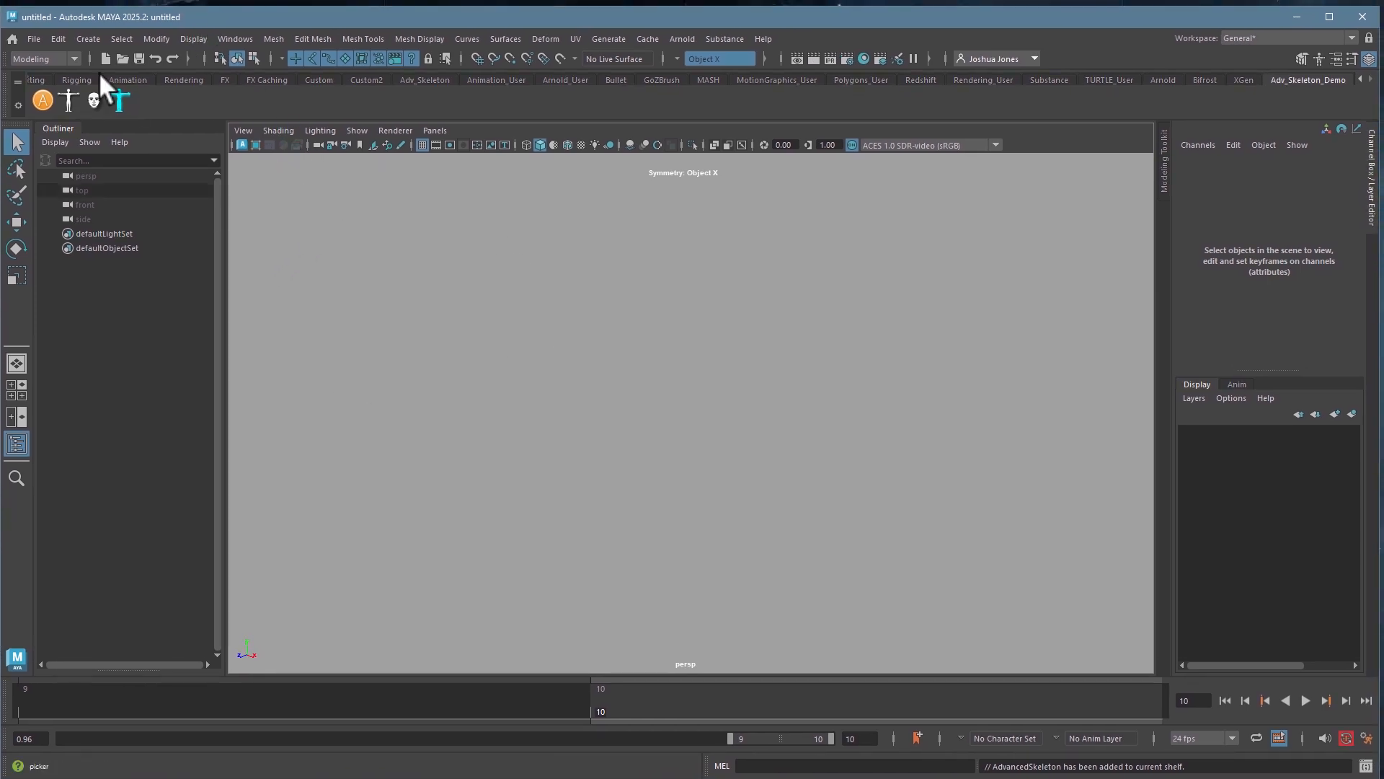
{"action": "left_click_drag", "start_coordinate": [104, 12], "coordinate": [102, 6]}
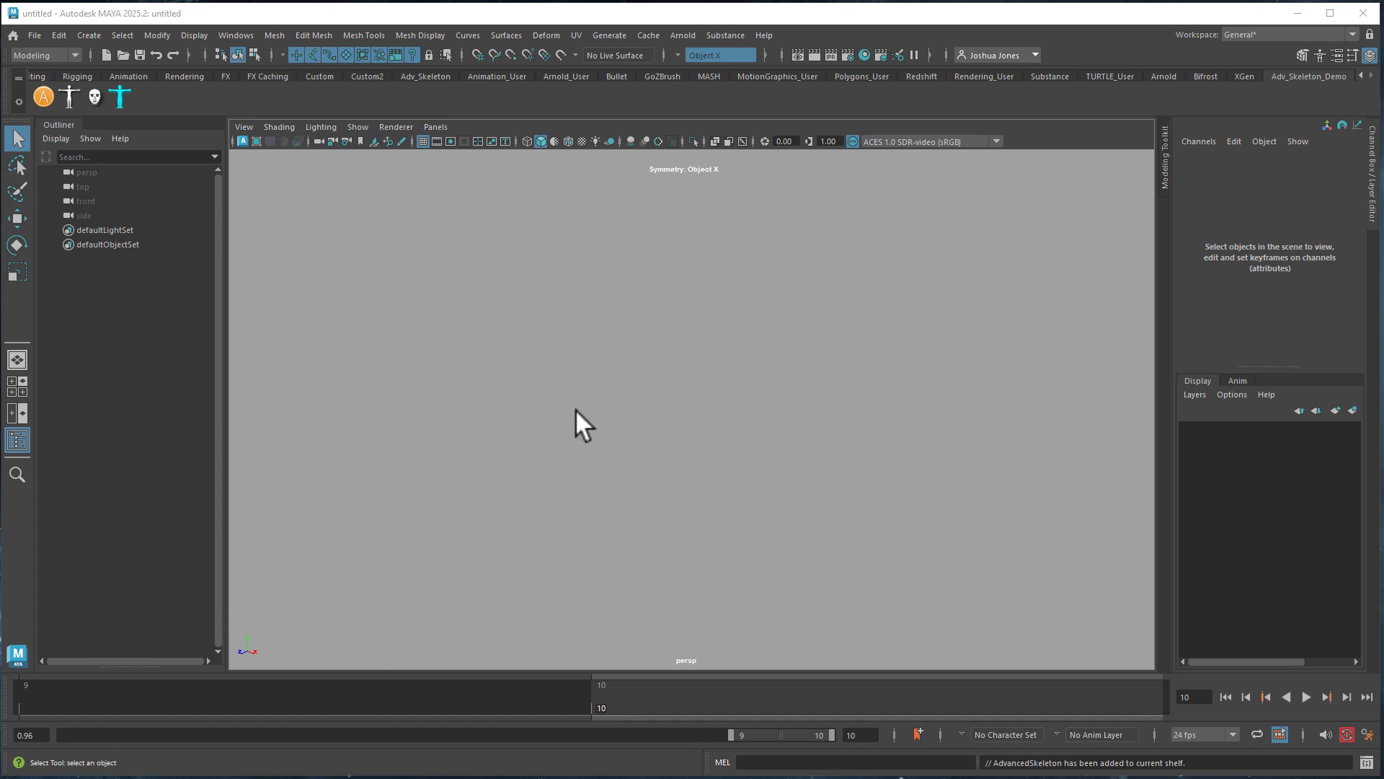
- Open the Tuna_mesh.mb scene from the Advanced Skeleton Body Tutorial 2025 folder and show the character in a single perspective view
{"action": "left_click", "coordinate": [543, 408]}
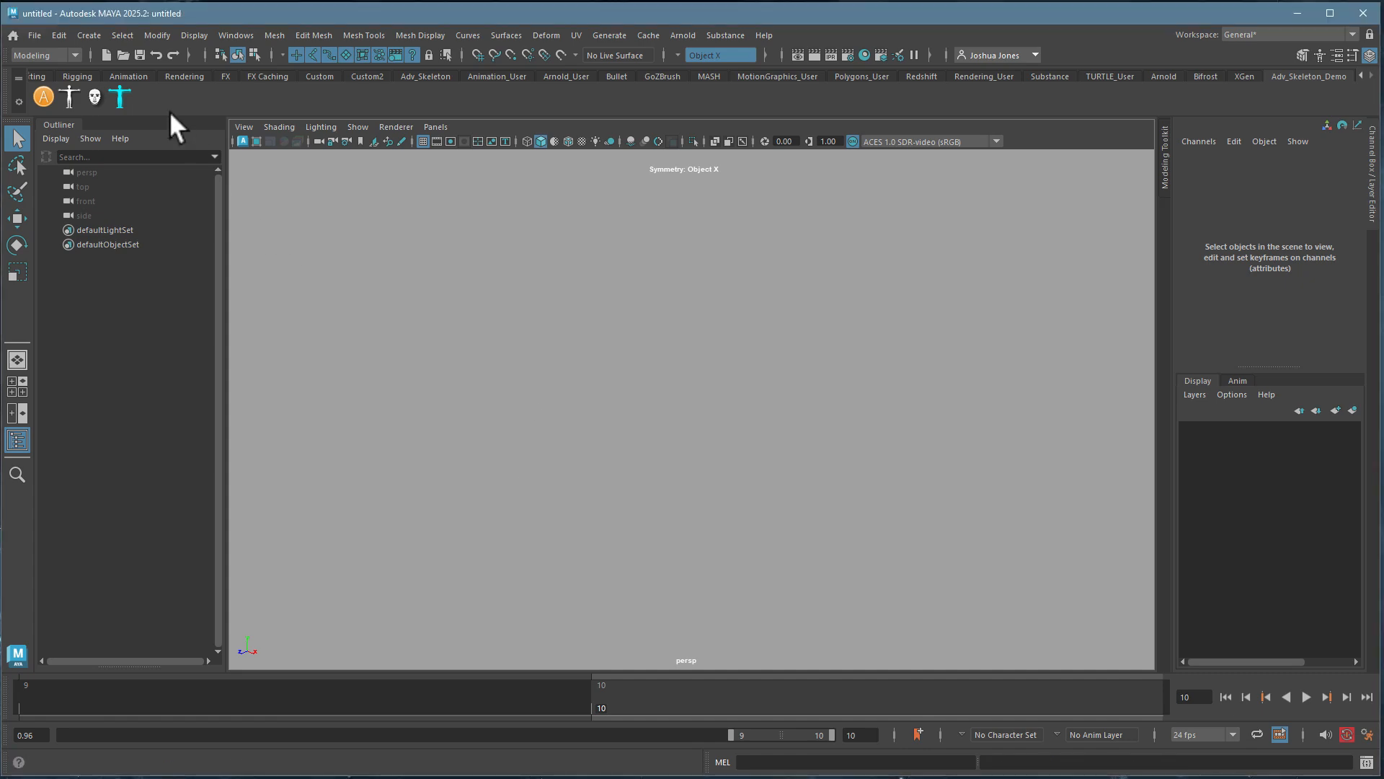
{"action": "left_click", "coordinate": [31, 33]}
{"action": "left_click", "coordinate": [49, 77]}
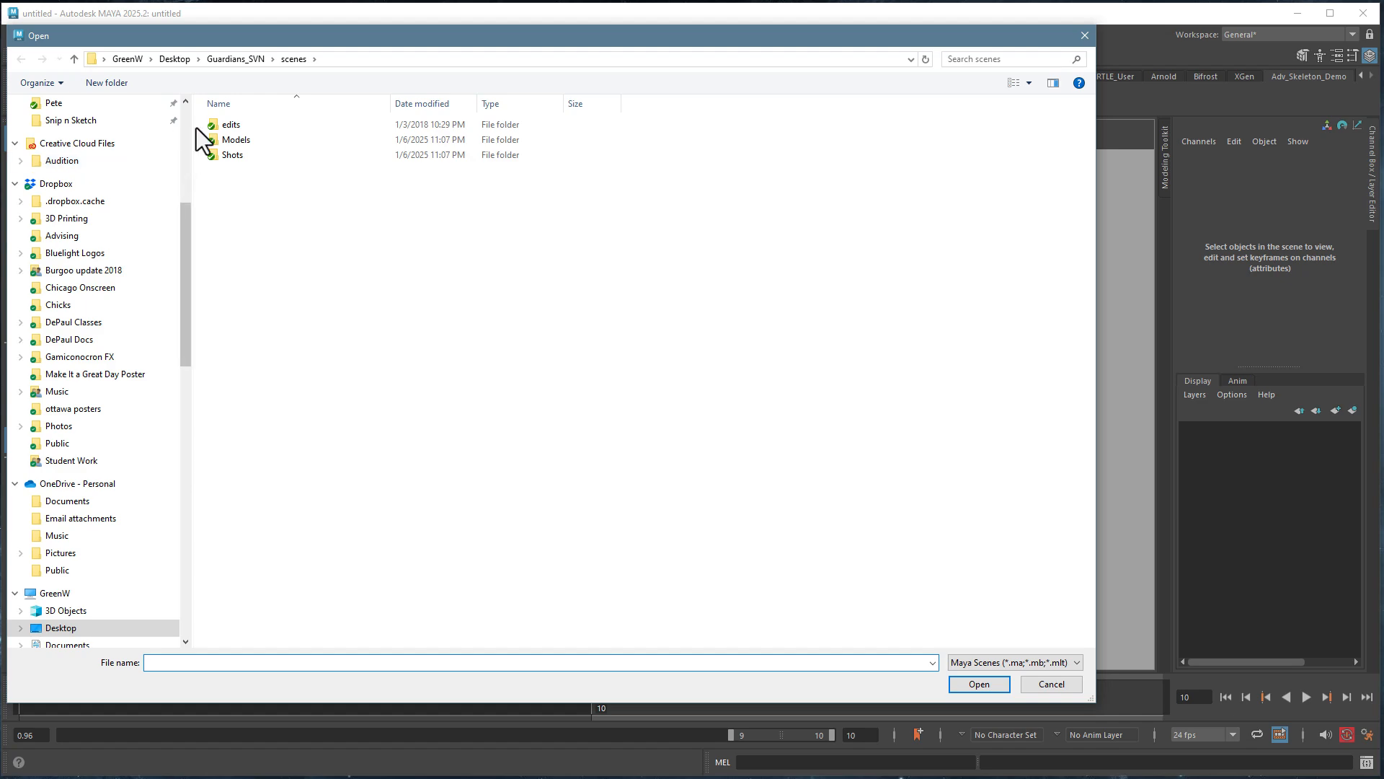
{"action": "left_click", "coordinate": [102, 135]}
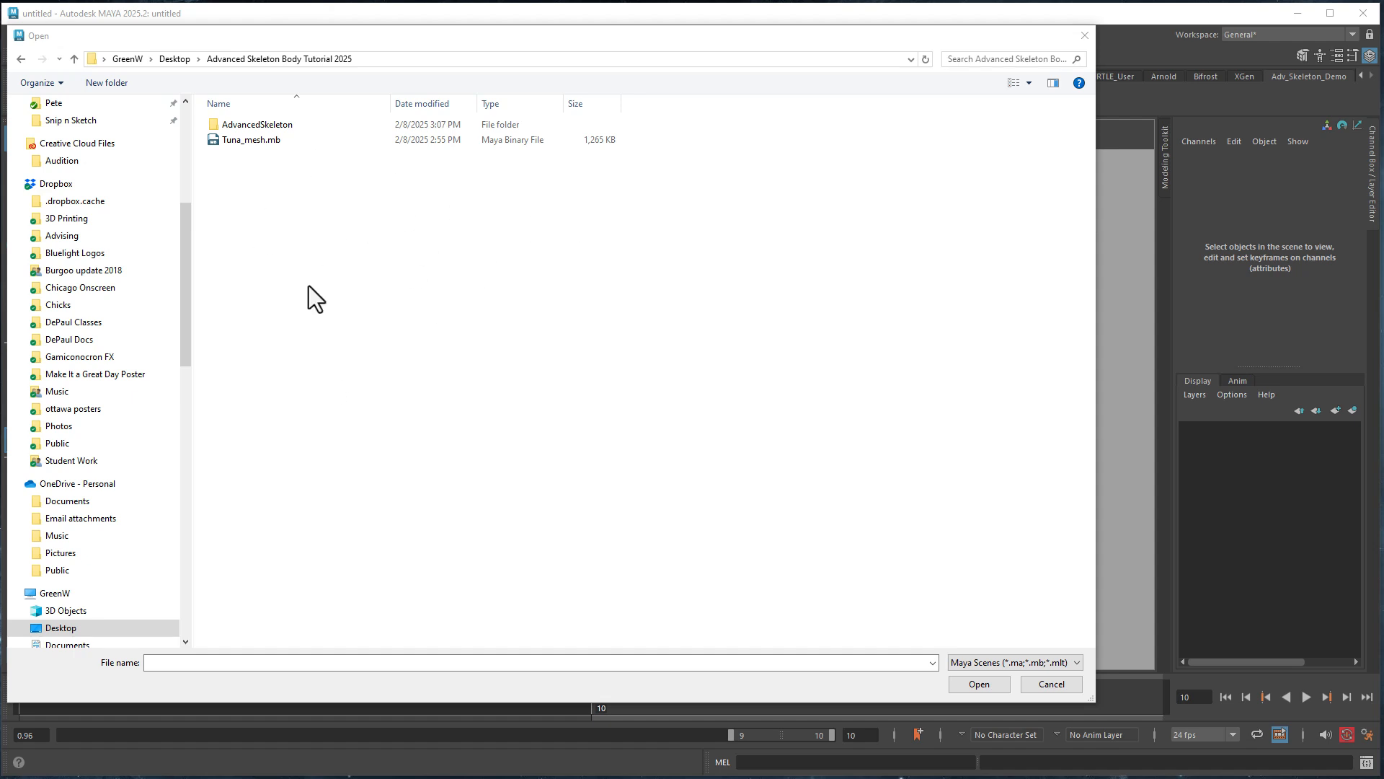
{"action": "double_click", "coordinate": [232, 141]}
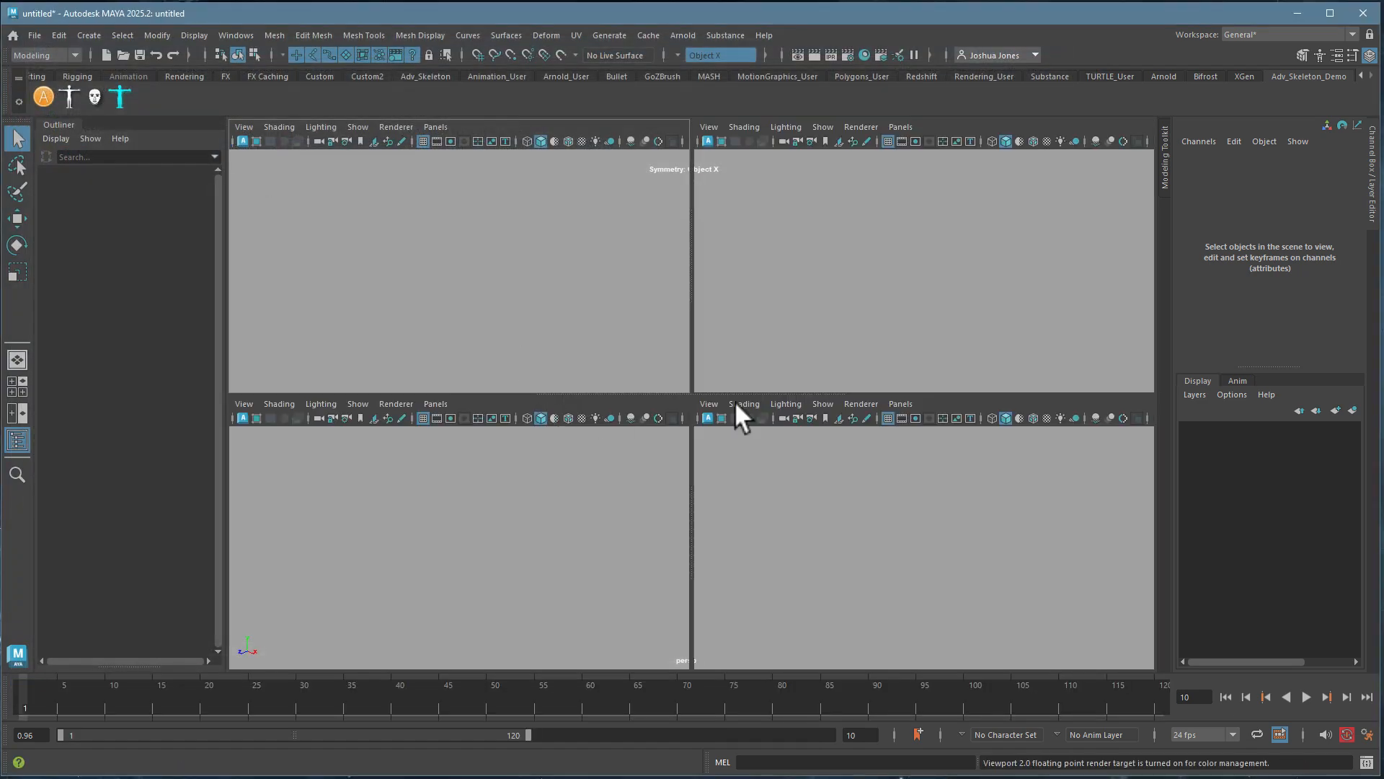
{"action": "key", "text": "space"}
{"action": "left_click_drag", "start_coordinate": [927, 402], "coordinate": [703, 500], "text": "alt"}
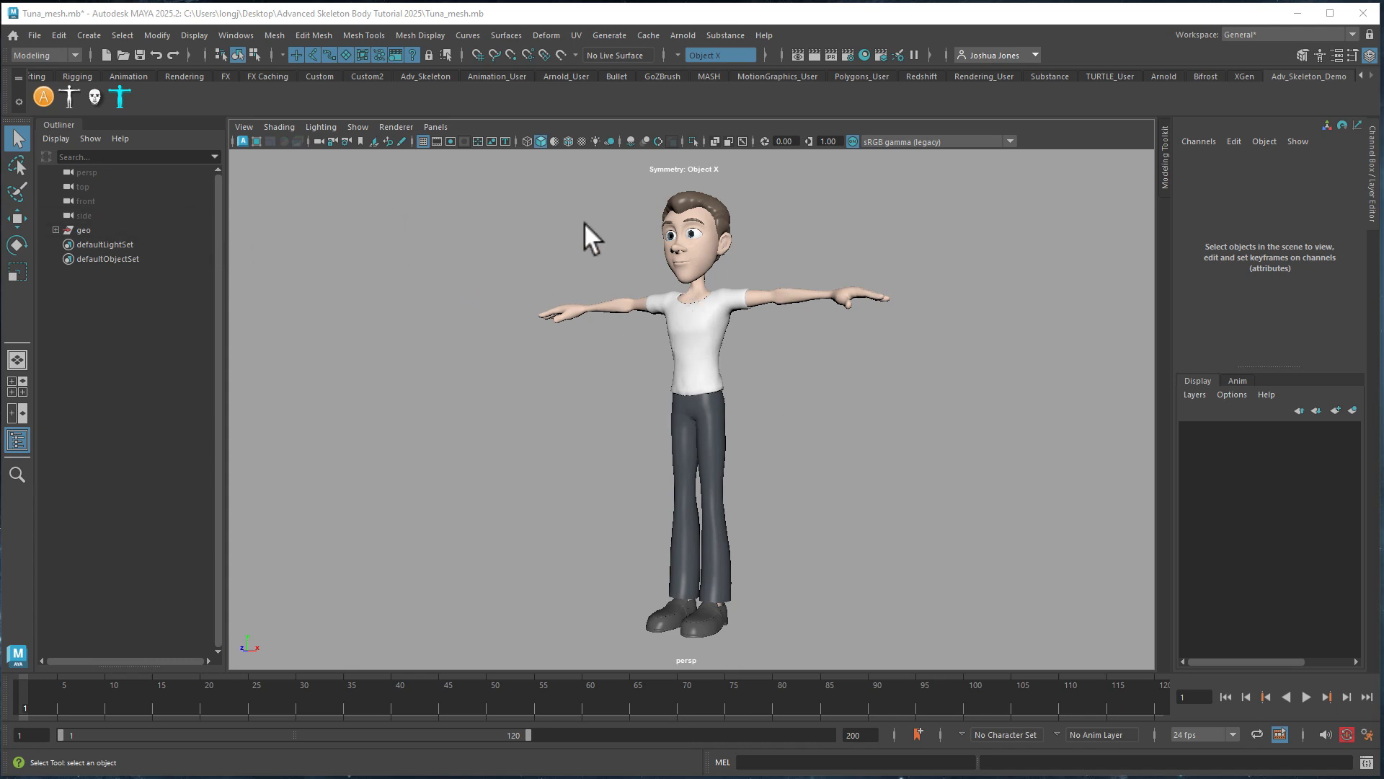
- Launch AdvancedSkeleton from the shelf, collapse its Body and Display sections, and expand About
{"action": "left_click", "coordinate": [42, 97]}
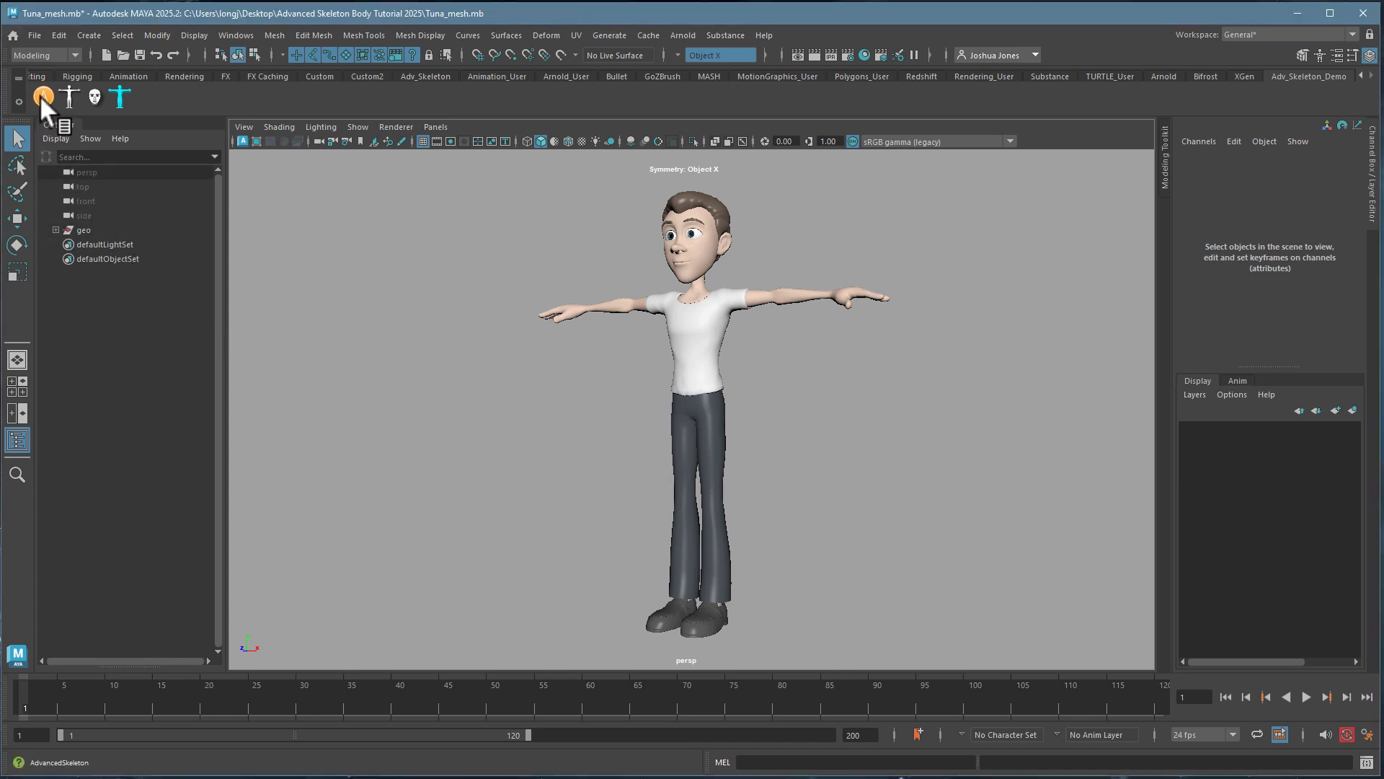
{"action": "left_click", "coordinate": [41, 94]}
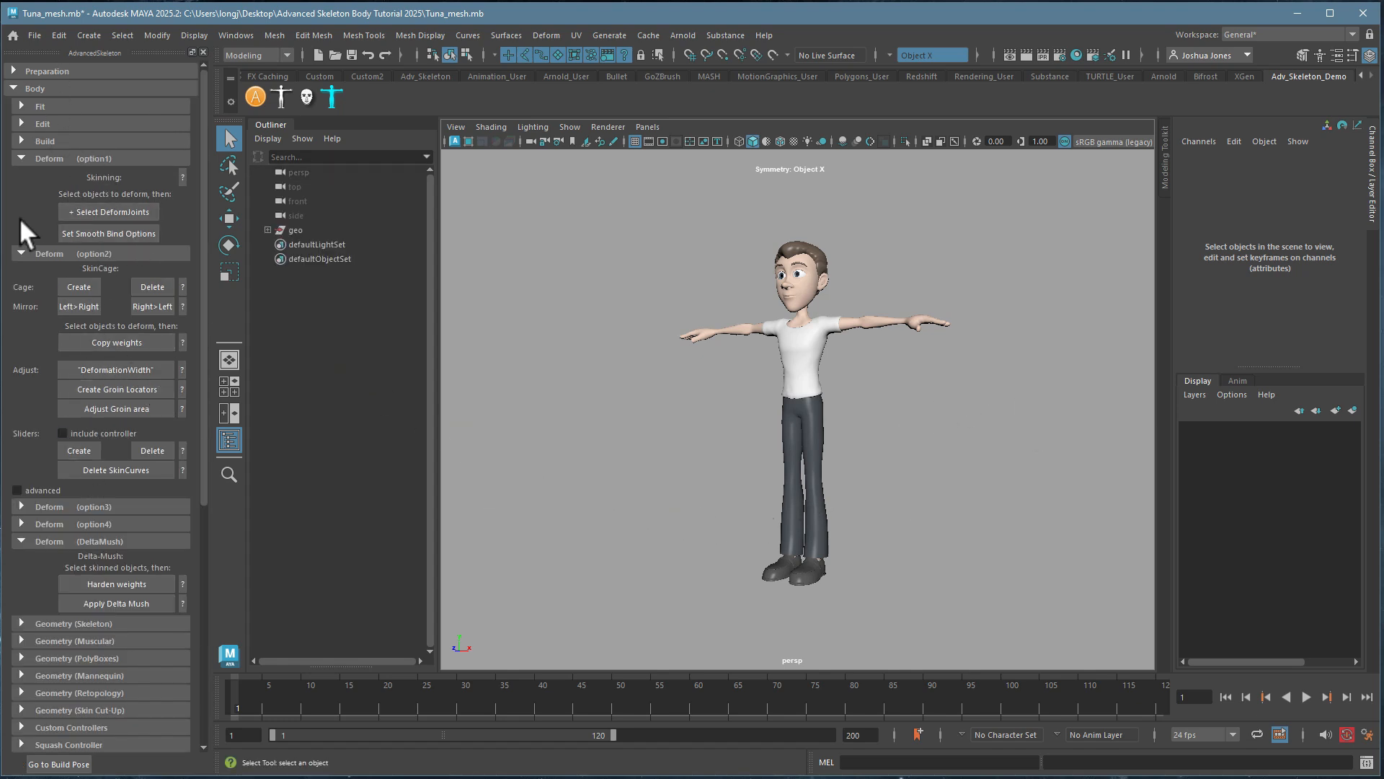
{"action": "left_click", "coordinate": [12, 84]}
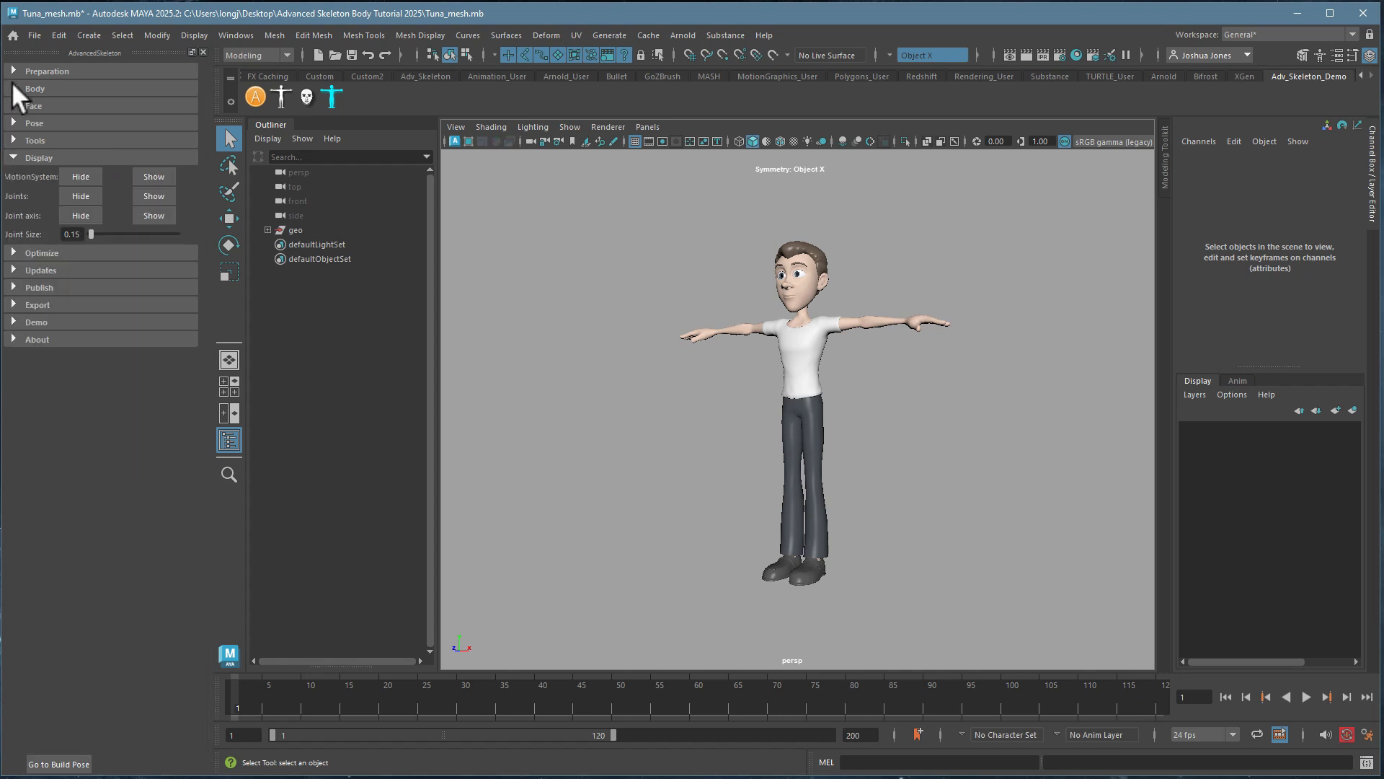
{"action": "left_click", "coordinate": [13, 338]}
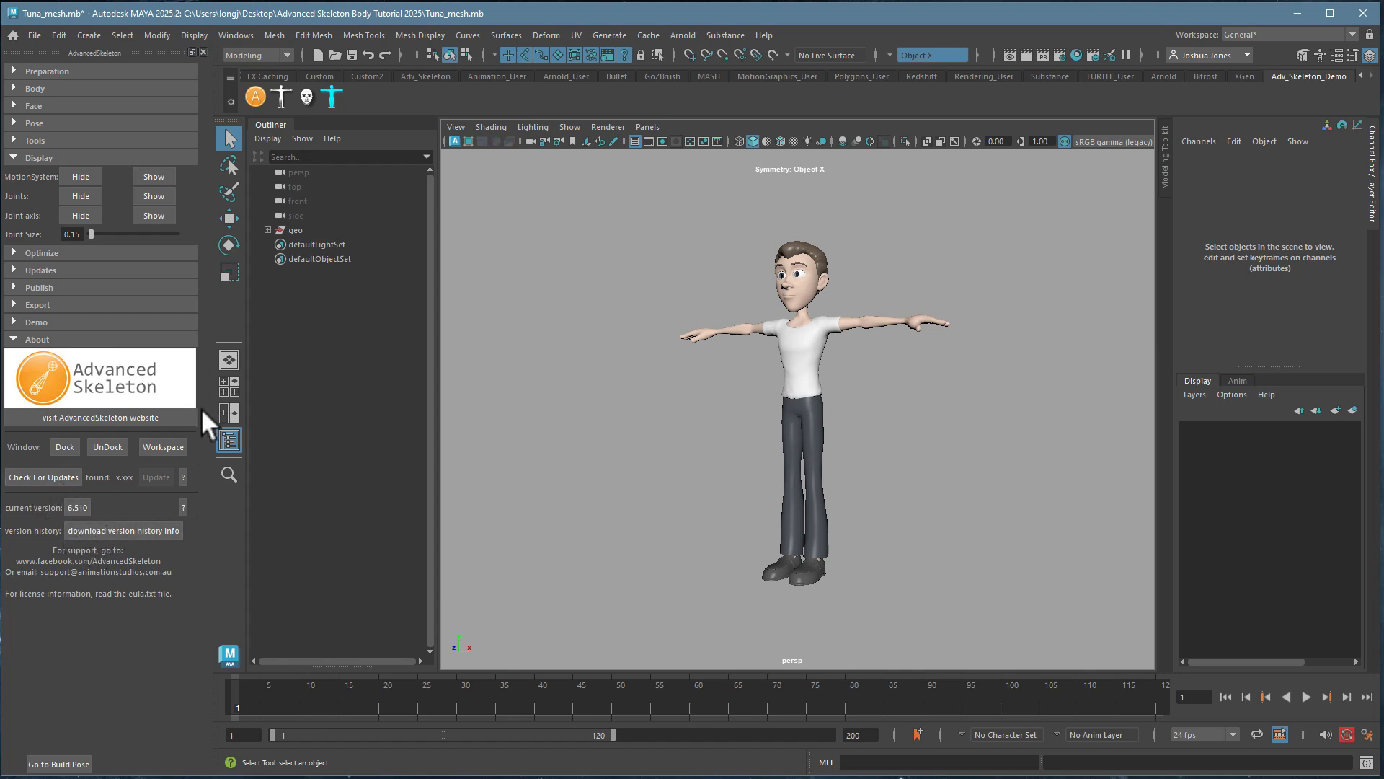
{"action": "left_click", "coordinate": [15, 155]}
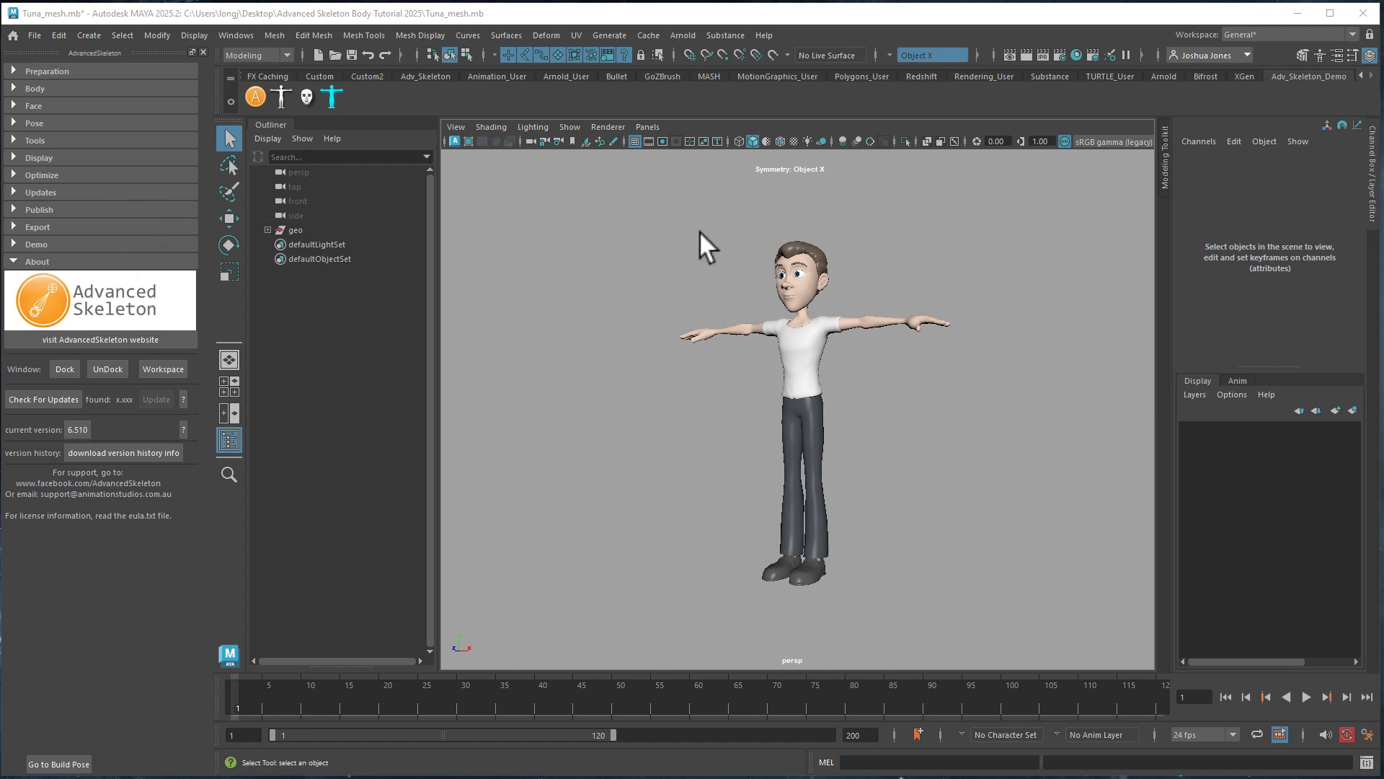
- Examine the Model, Rig and Settings subsections of AdvancedSkeleton's Preparation section, collapsing each one after viewing
{"action": "left_click", "coordinate": [13, 71]}
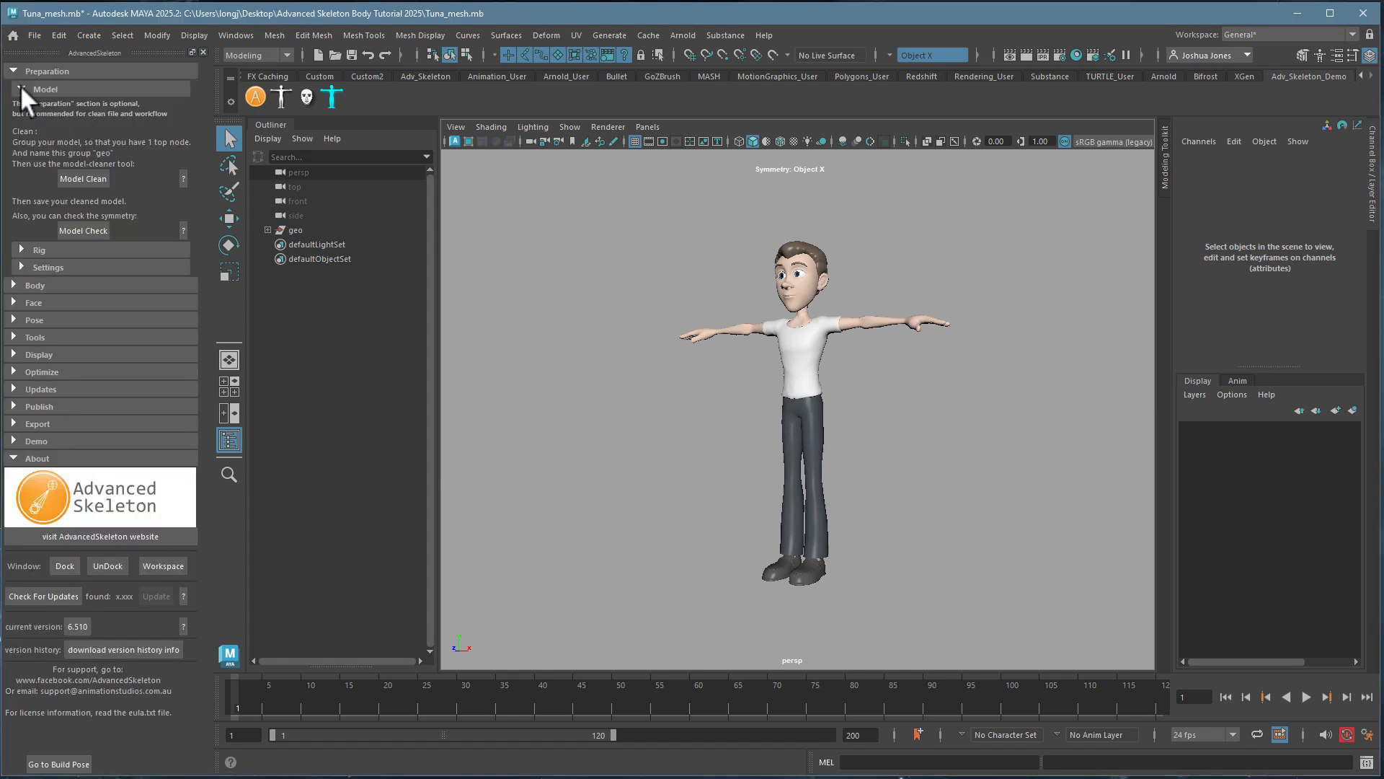
{"action": "left_click", "coordinate": [20, 85]}
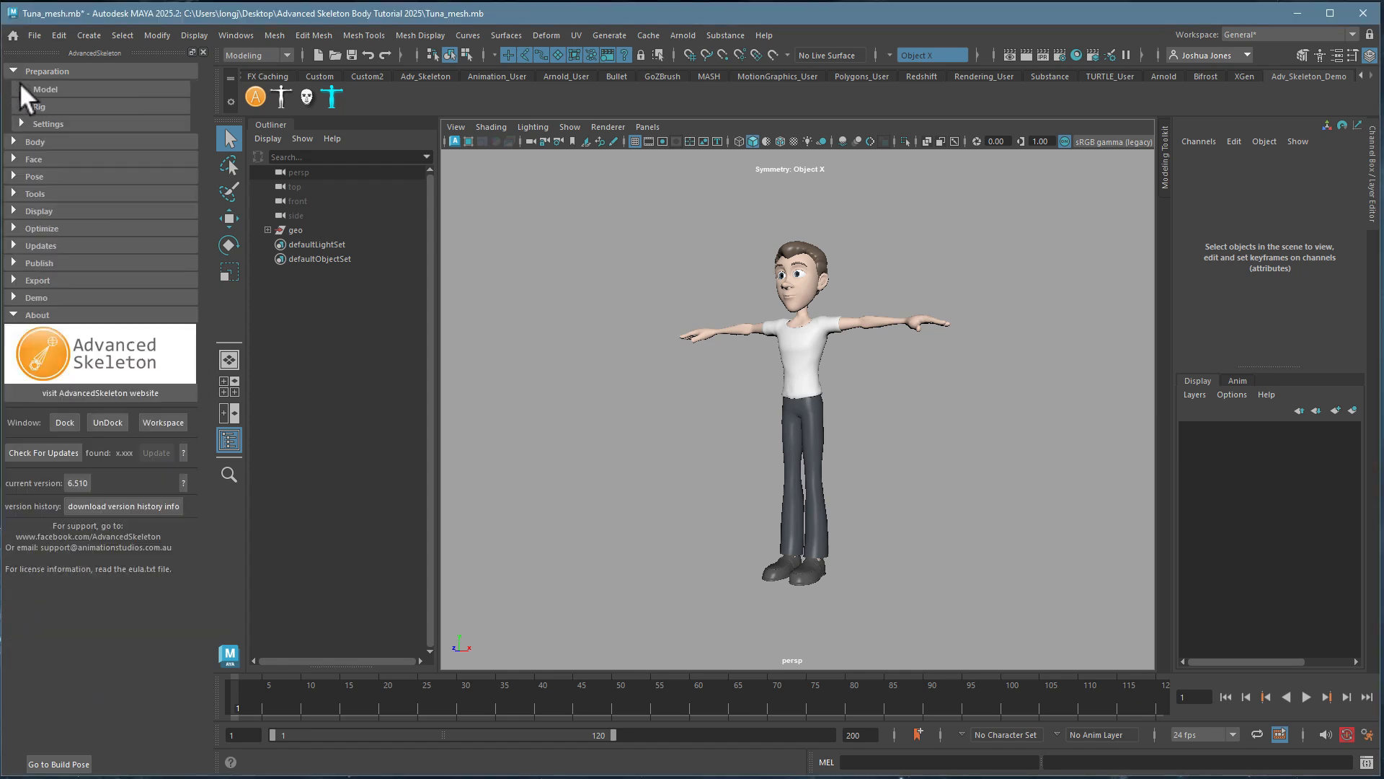
{"action": "left_click", "coordinate": [19, 82]}
{"action": "left_click", "coordinate": [22, 84]}
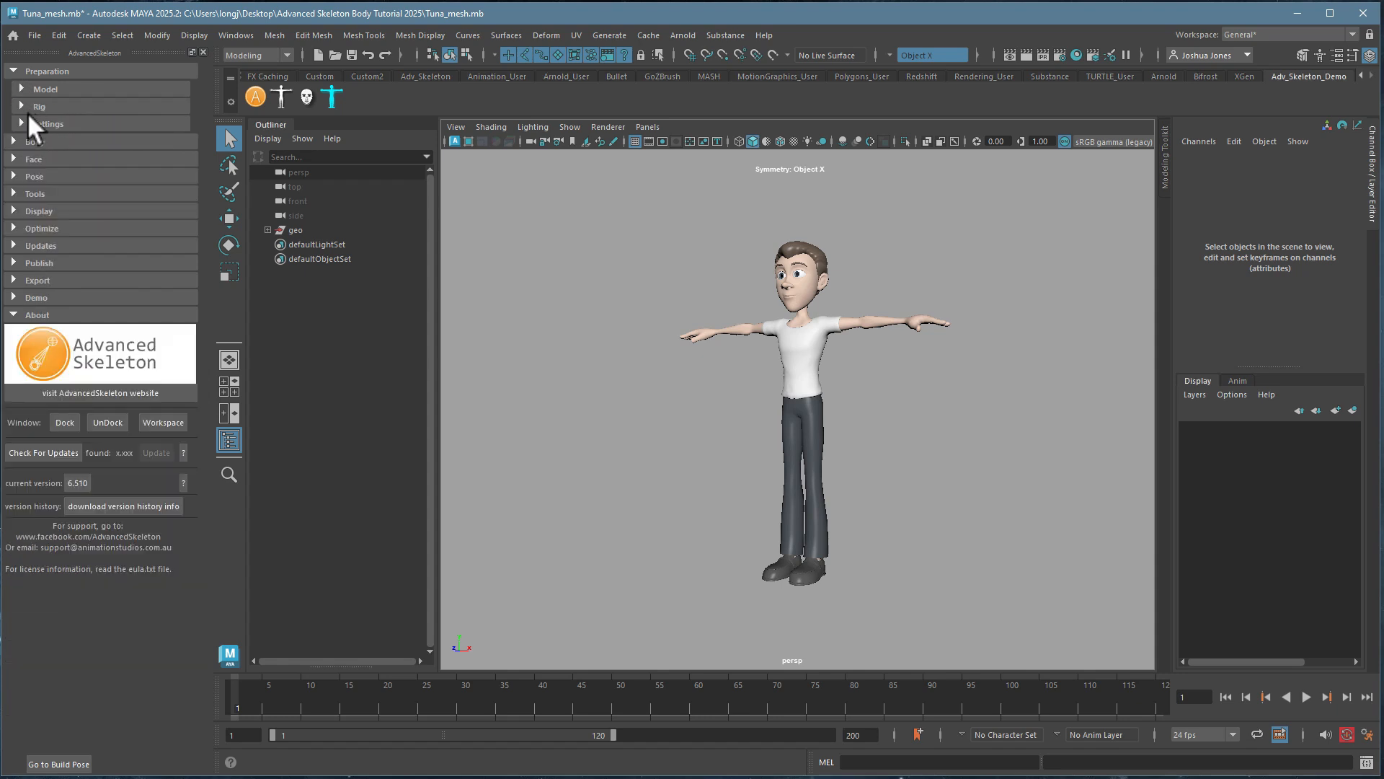
{"action": "left_click", "coordinate": [17, 105]}
{"action": "left_click", "coordinate": [19, 104]}
{"action": "left_click", "coordinate": [18, 121]}
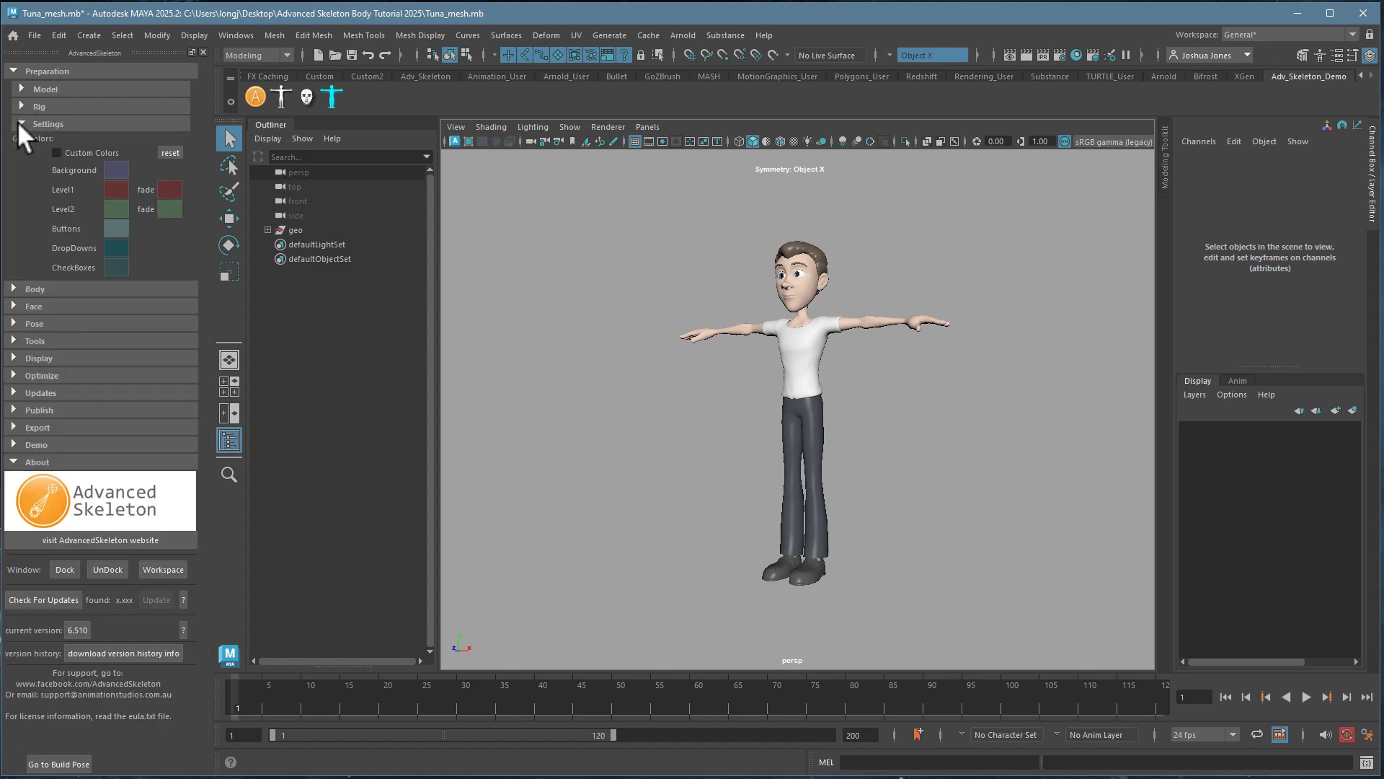
{"action": "left_click", "coordinate": [18, 121]}
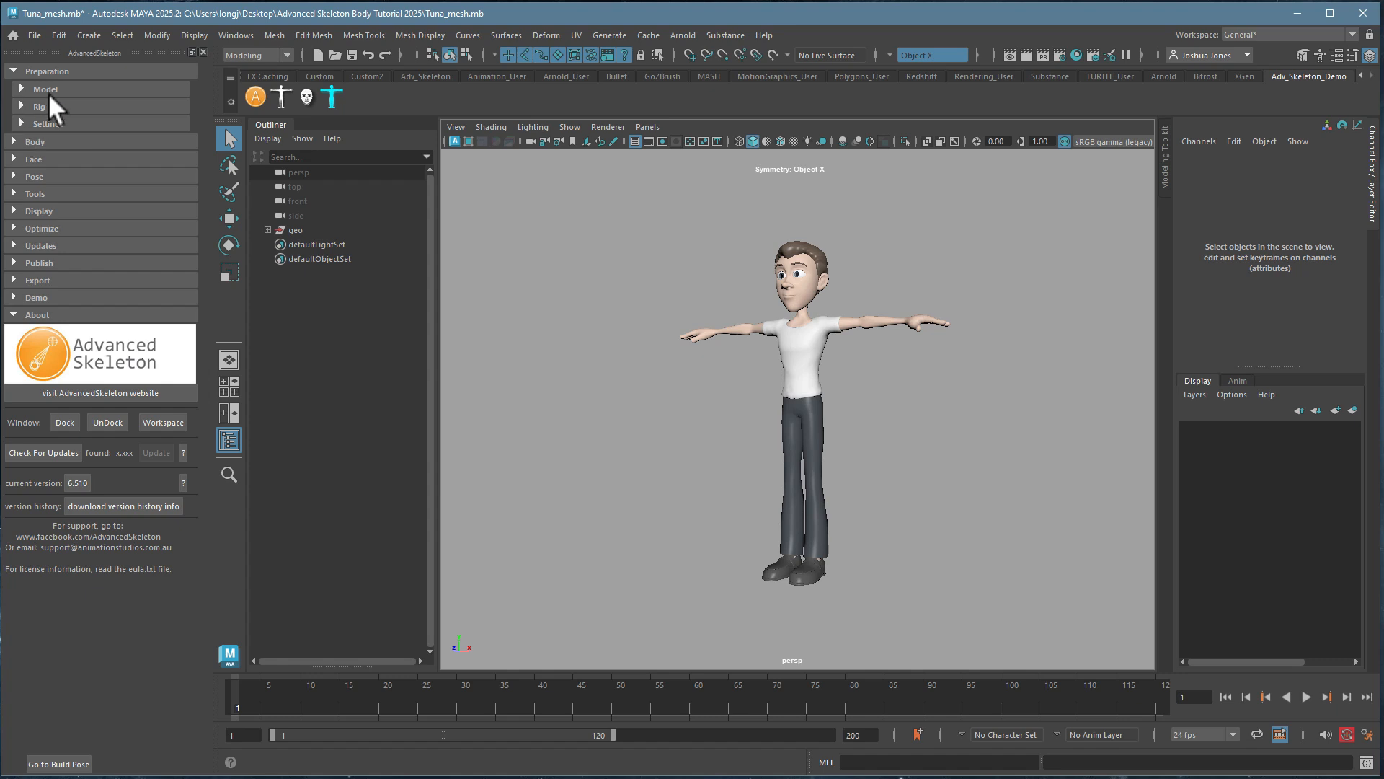
- Collapse the Preparation section and expand the Body section of AdvancedSkeleton
{"action": "left_click", "coordinate": [16, 69]}
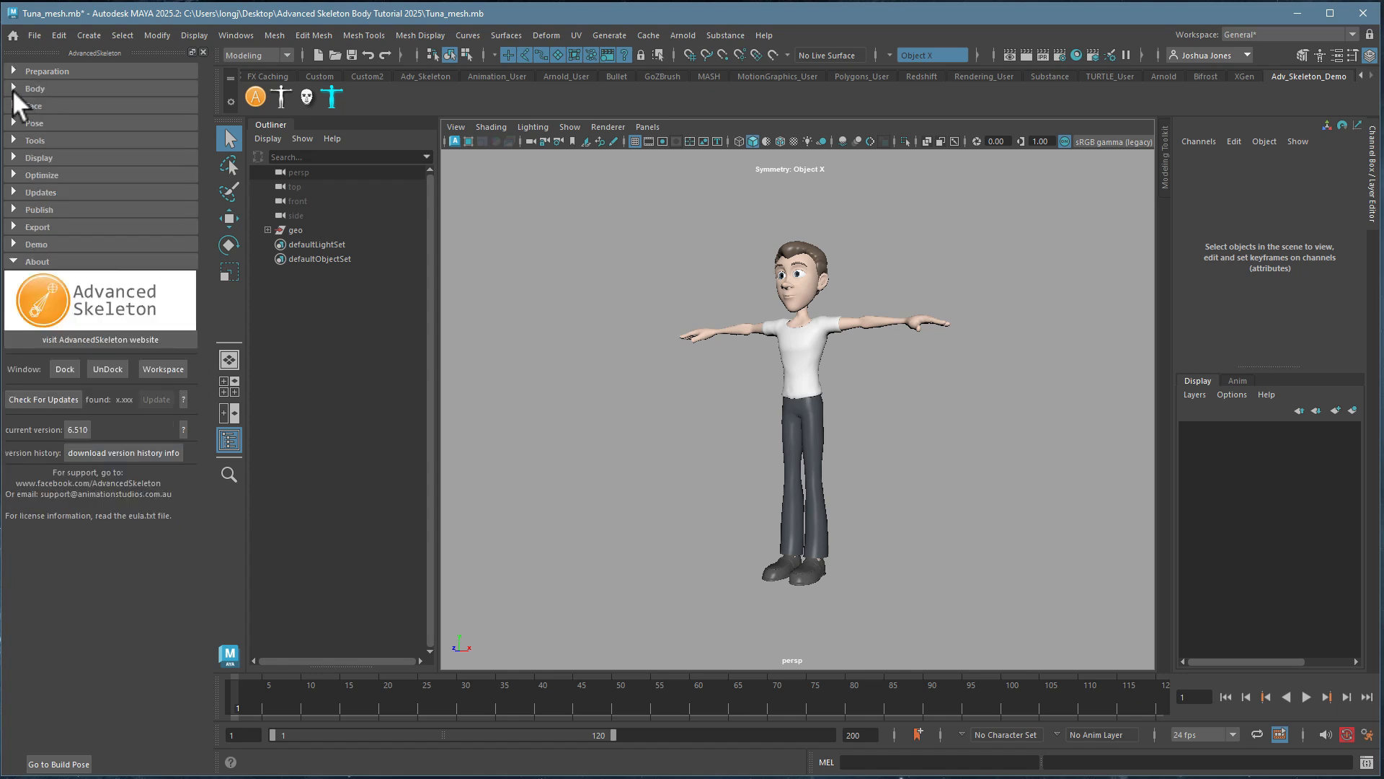
{"action": "left_click", "coordinate": [12, 88]}
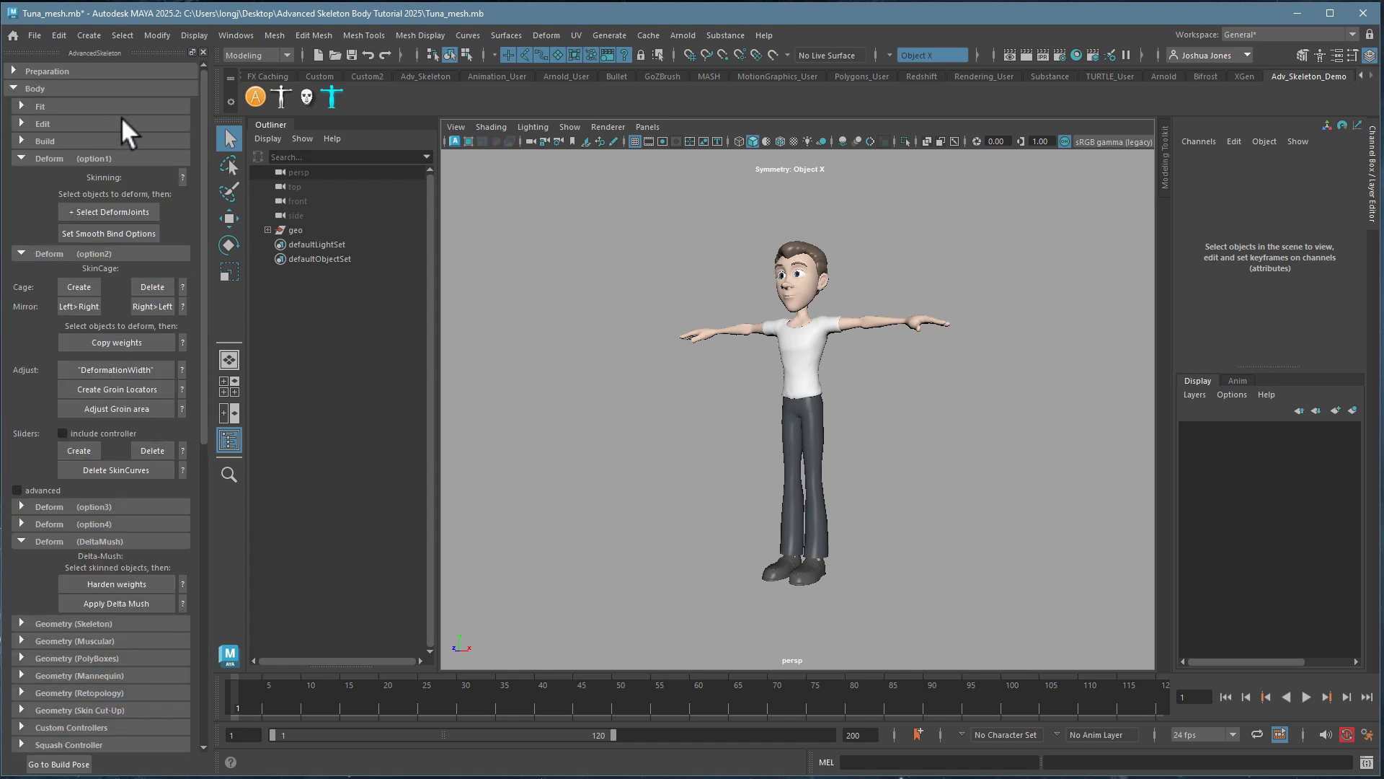
- Collapse the Deform option1, option2 and DeltaMush subsections of AdvancedSkeleton, along with the Body section
{"action": "left_click", "coordinate": [18, 156]}
{"action": "left_click", "coordinate": [20, 173]}
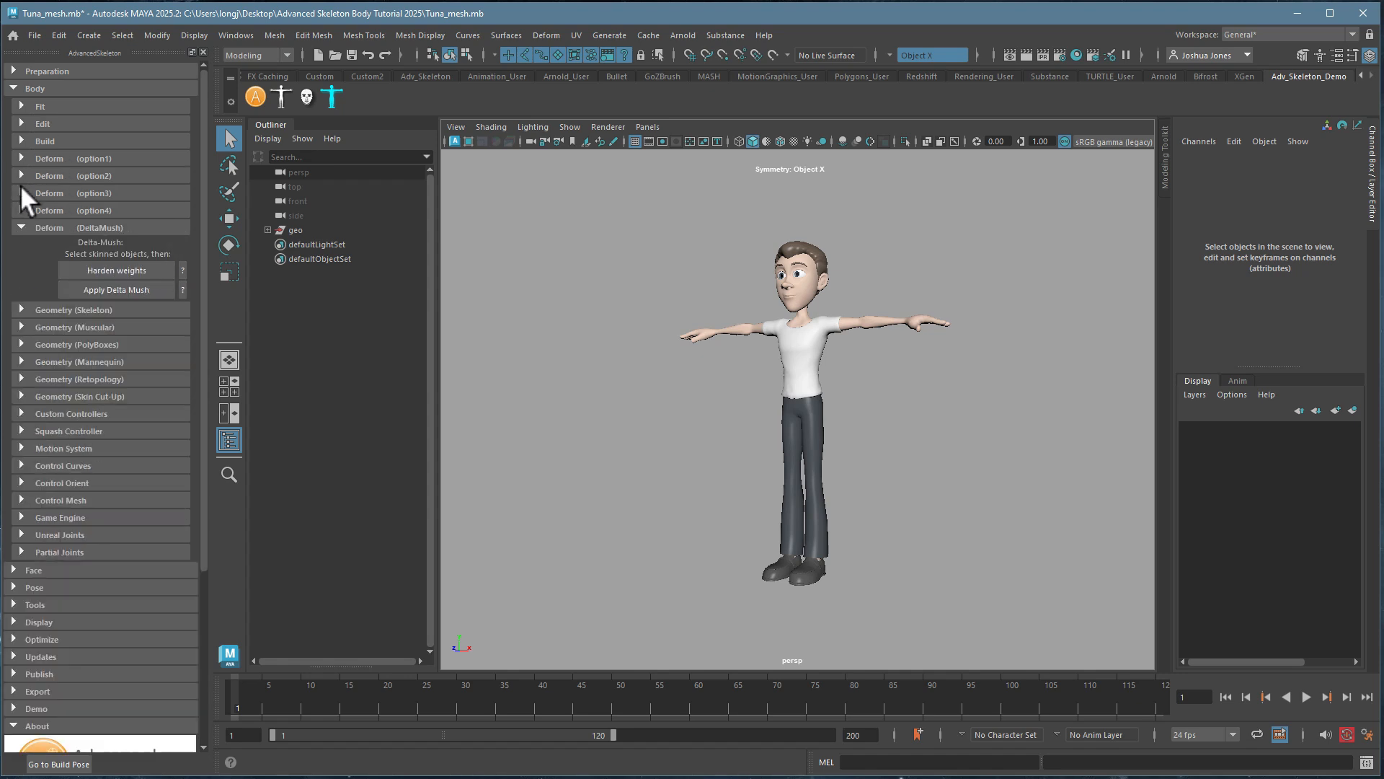
{"action": "left_click", "coordinate": [19, 228]}
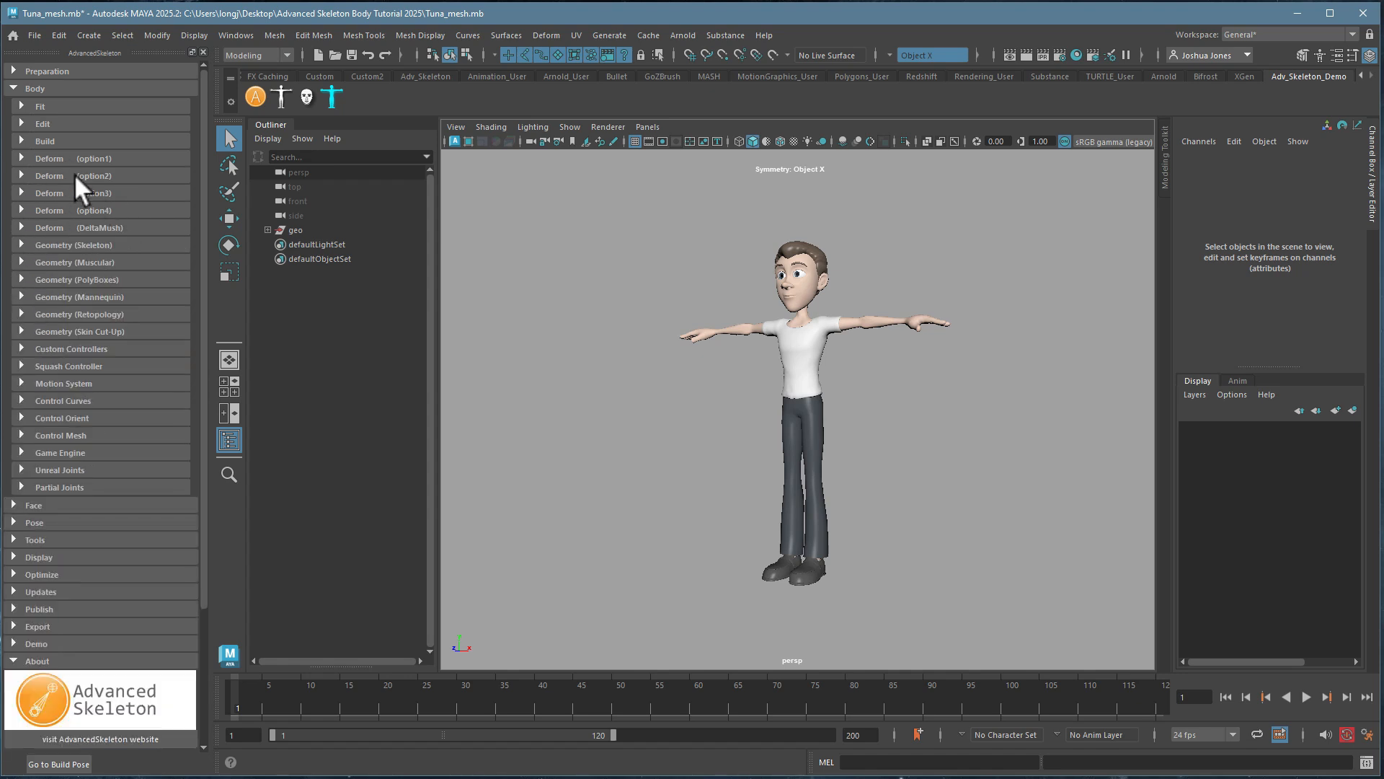
{"action": "left_click", "coordinate": [11, 83]}
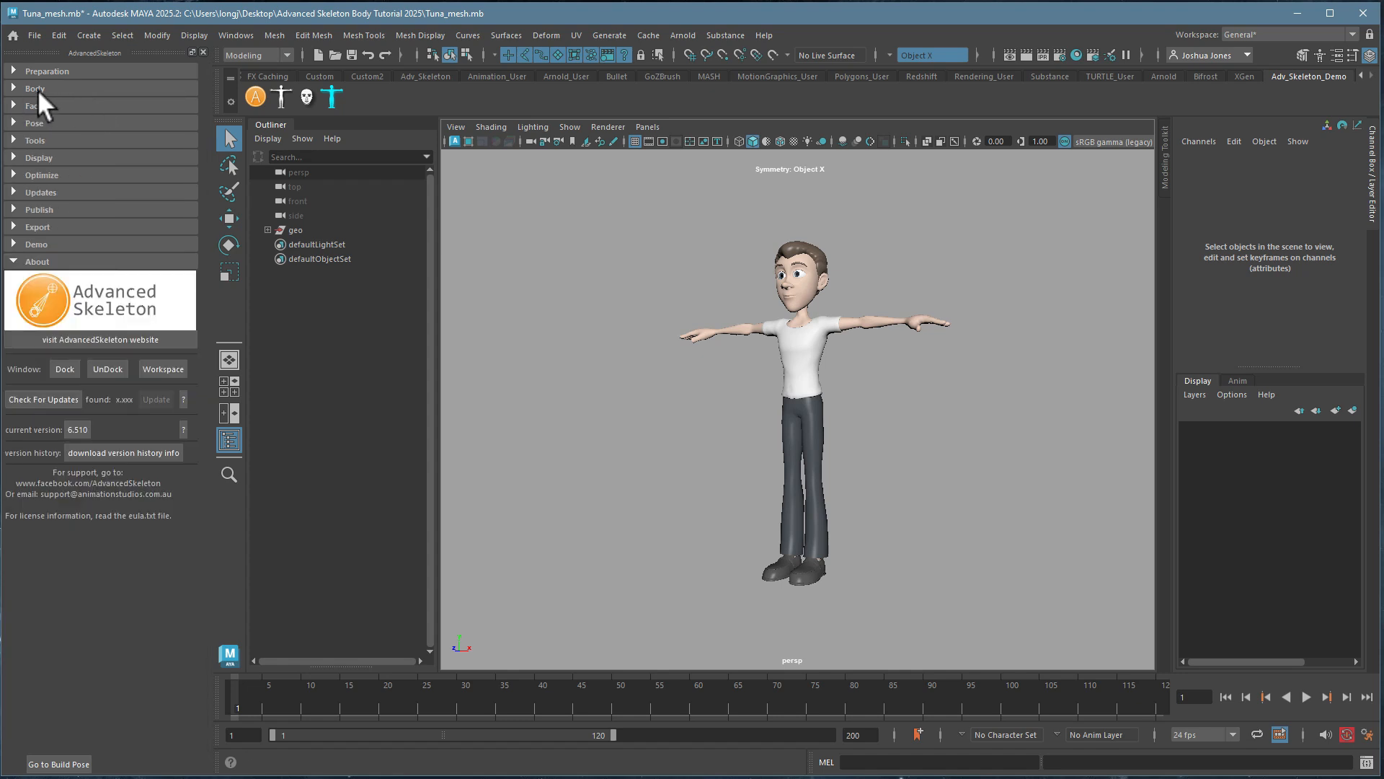
{"action": "left_click", "coordinate": [15, 87]}
{"action": "left_click", "coordinate": [16, 84]}
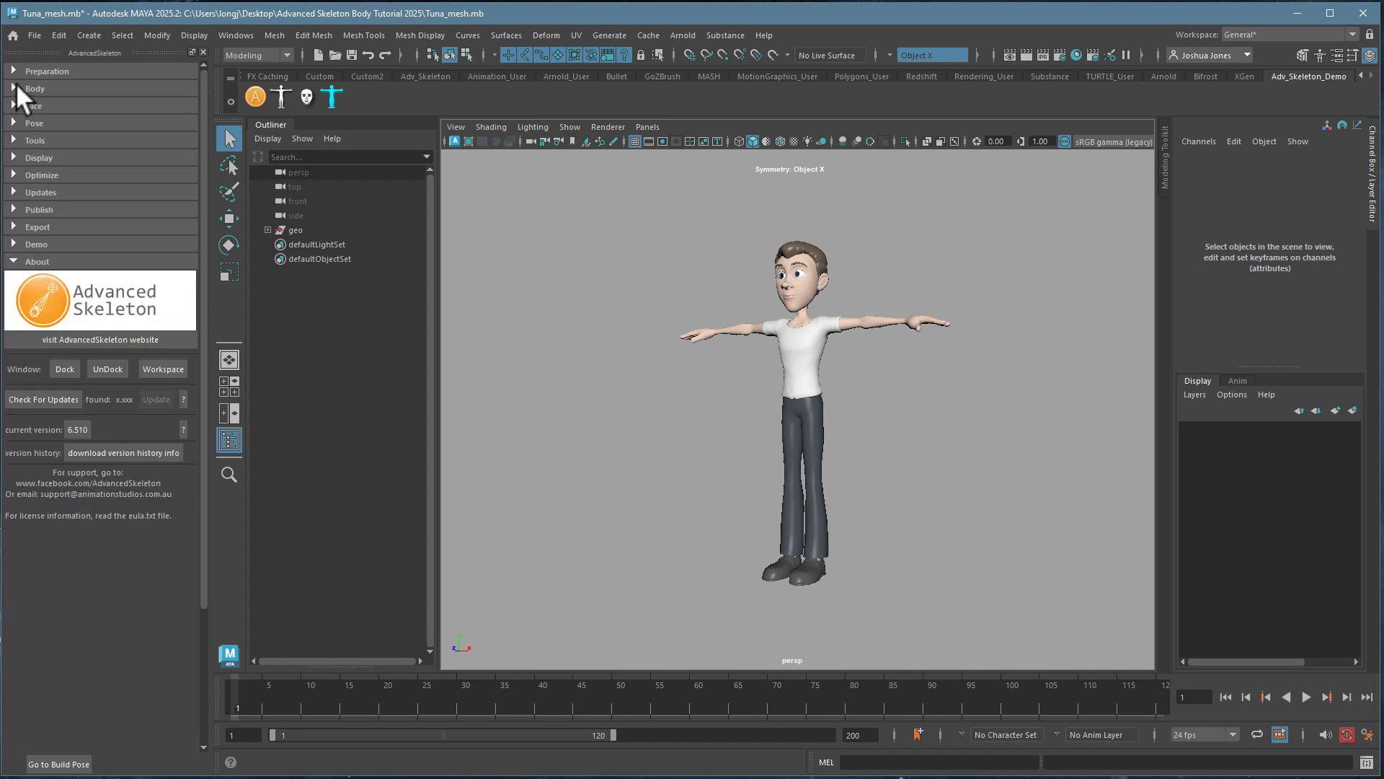
- Read the Model Clean help in the Model subsection of AdvancedSkeleton's Preparation section and close the help window
{"action": "left_click", "coordinate": [15, 64]}
{"action": "left_click", "coordinate": [25, 88]}
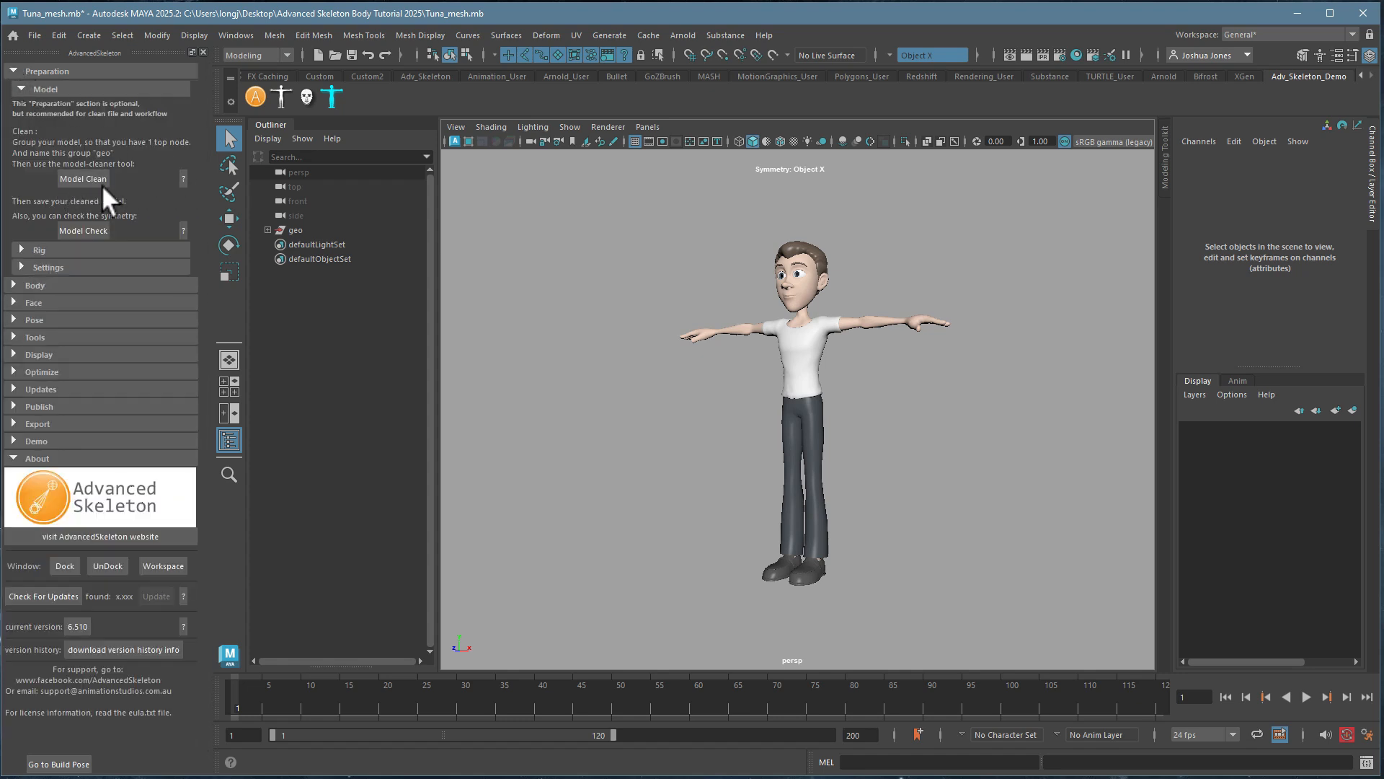
{"action": "left_click", "coordinate": [183, 178]}
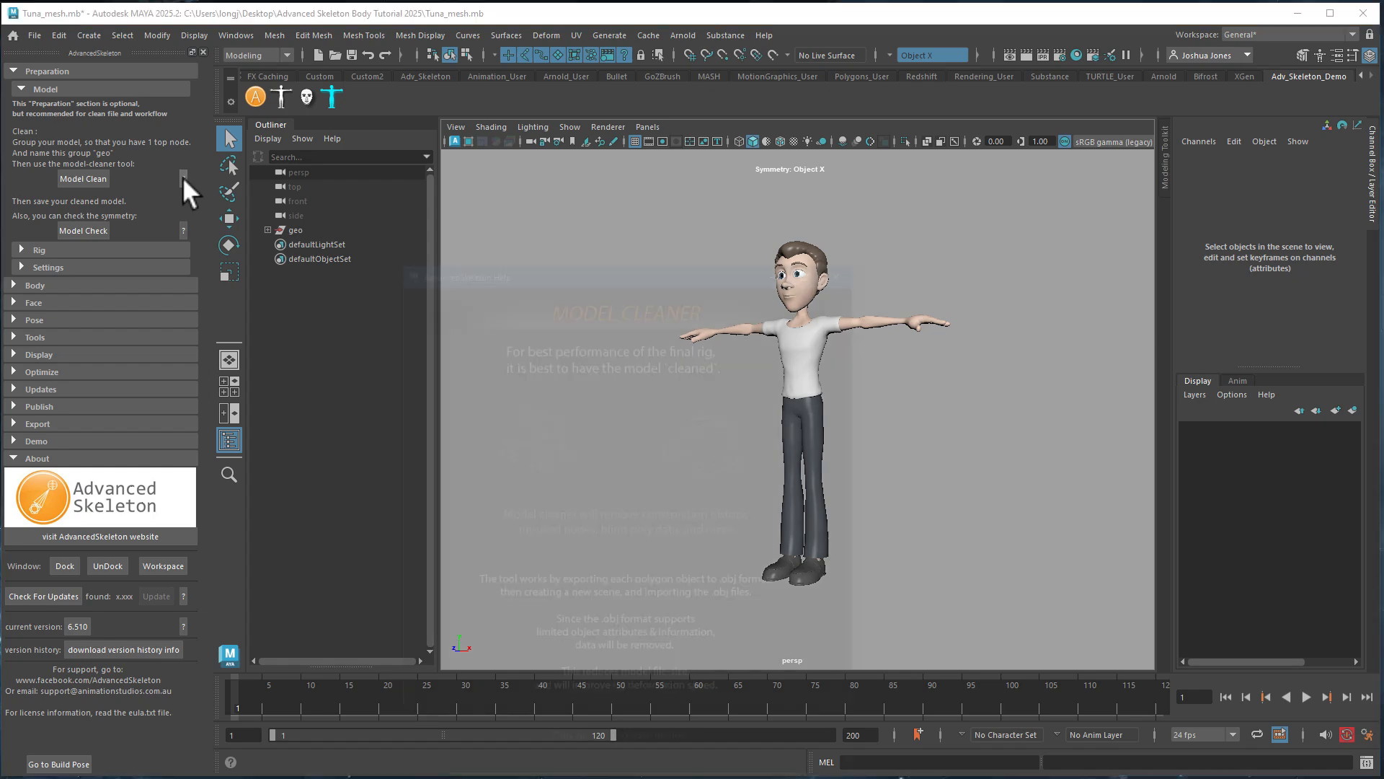
{"action": "left_click_drag", "start_coordinate": [638, 301], "coordinate": [696, 86]}
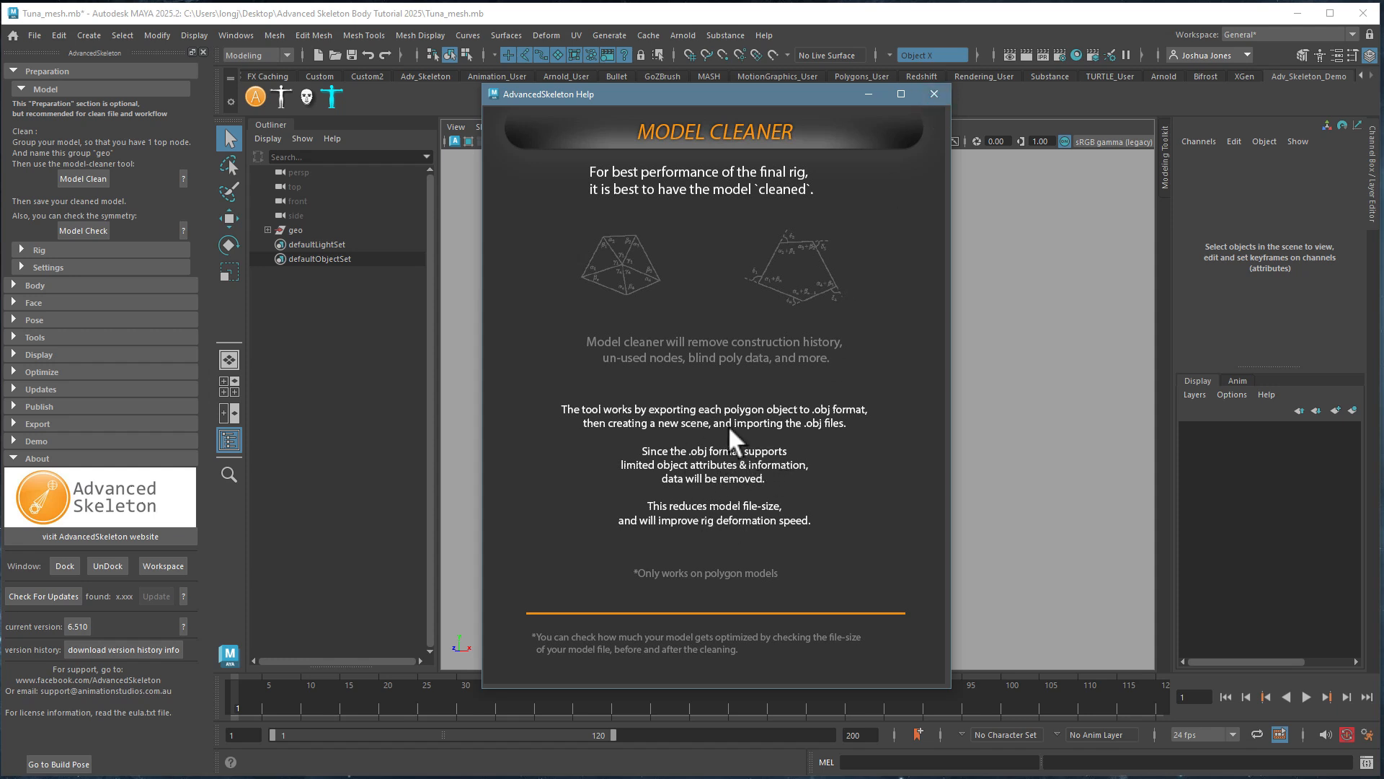
{"action": "left_click", "coordinate": [934, 95]}
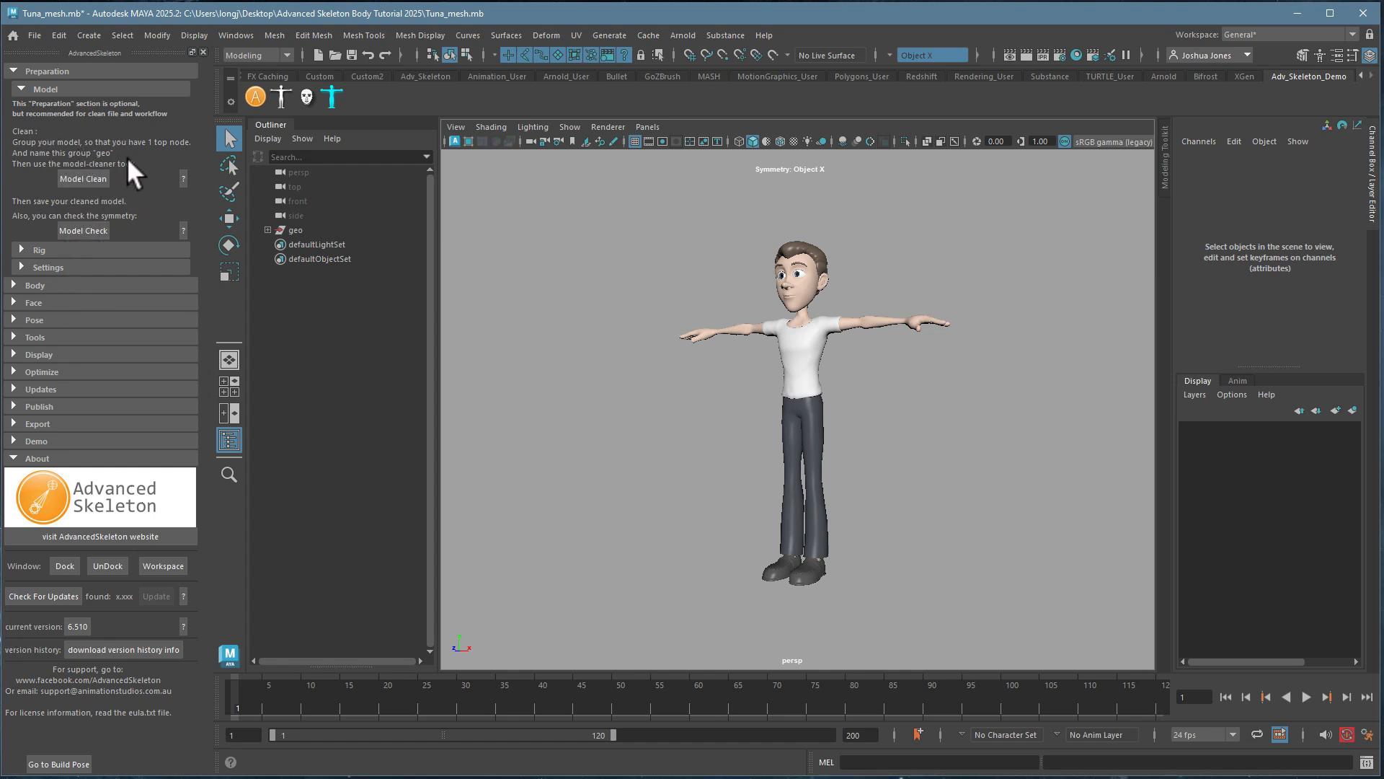
- Collapse the Model subsection and the Preparation and About sections of AdvancedSkeleton
{"action": "left_click", "coordinate": [24, 84]}
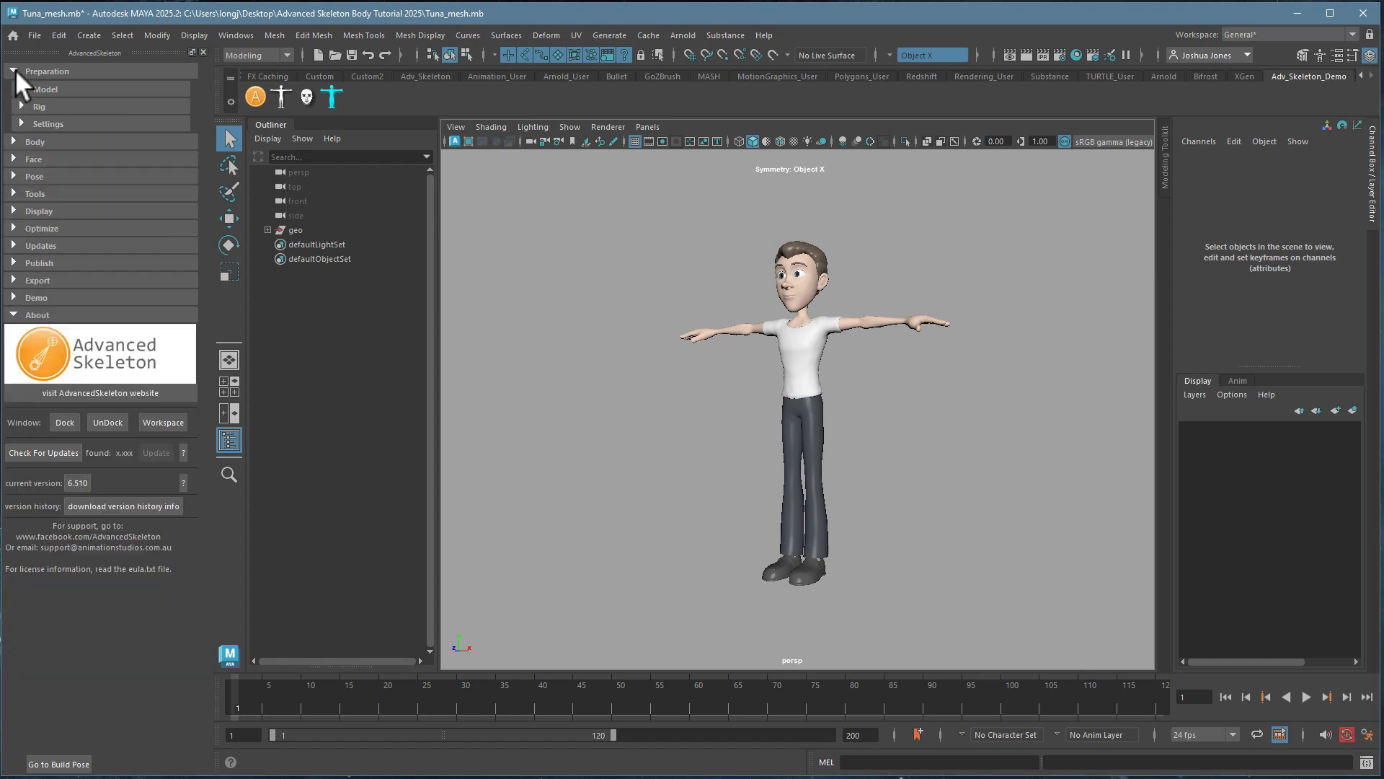
{"action": "left_click", "coordinate": [15, 69]}
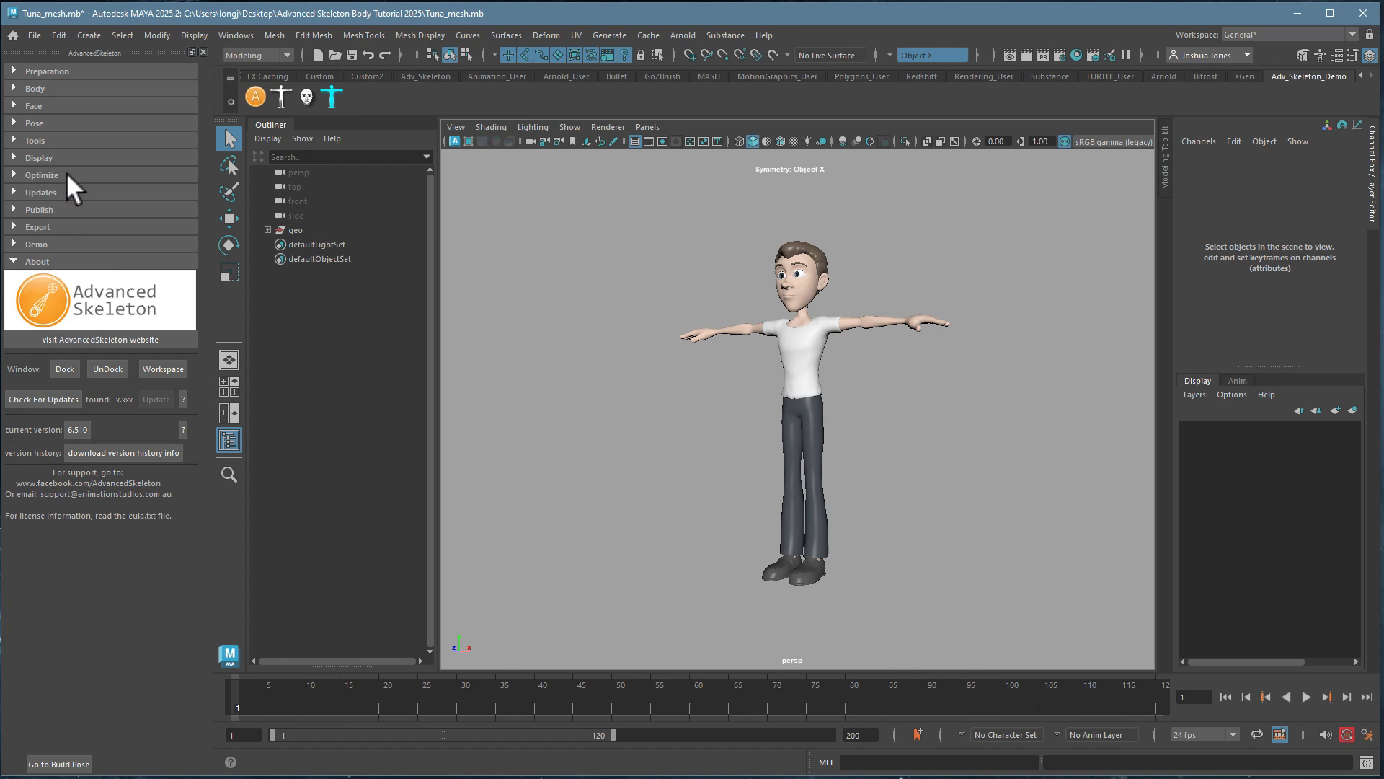
{"action": "left_click", "coordinate": [13, 261]}
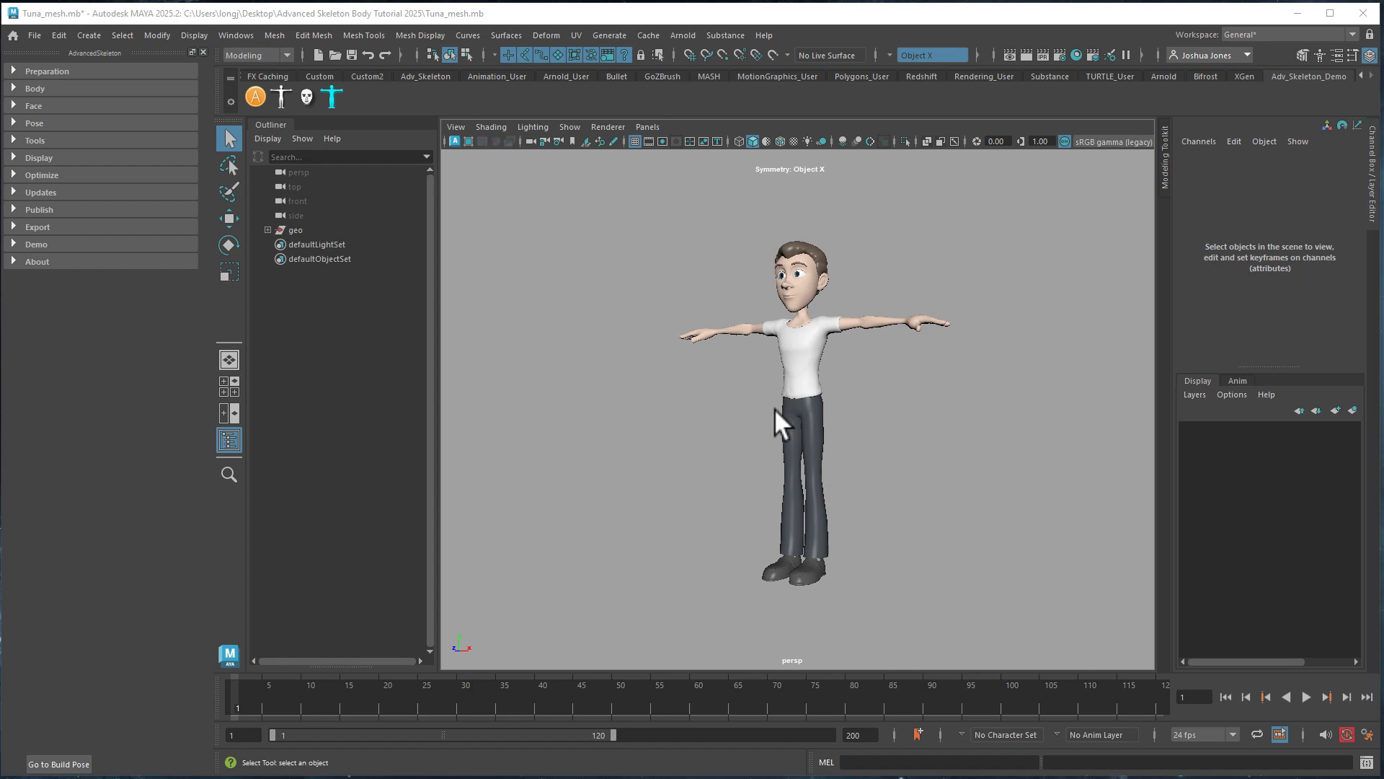
- Examine the character's separate meshes up close by selecting the whole model, followed by the shirt, body, head and hair individually
{"action": "left_click_drag", "start_coordinate": [630, 238], "coordinate": [1084, 709]}
{"action": "right_click_drag", "start_coordinate": [928, 425], "coordinate": [1266, 445], "text": "alt"}
{"action": "middle_click_drag", "start_coordinate": [906, 382], "coordinate": [897, 553], "text": "alt"}
{"action": "left_click_drag", "start_coordinate": [840, 573], "coordinate": [965, 534], "text": "alt"}
{"action": "right_click_drag", "start_coordinate": [966, 535], "coordinate": [800, 490], "text": "alt"}
{"action": "middle_click_drag", "start_coordinate": [800, 491], "coordinate": [811, 545], "text": "alt"}
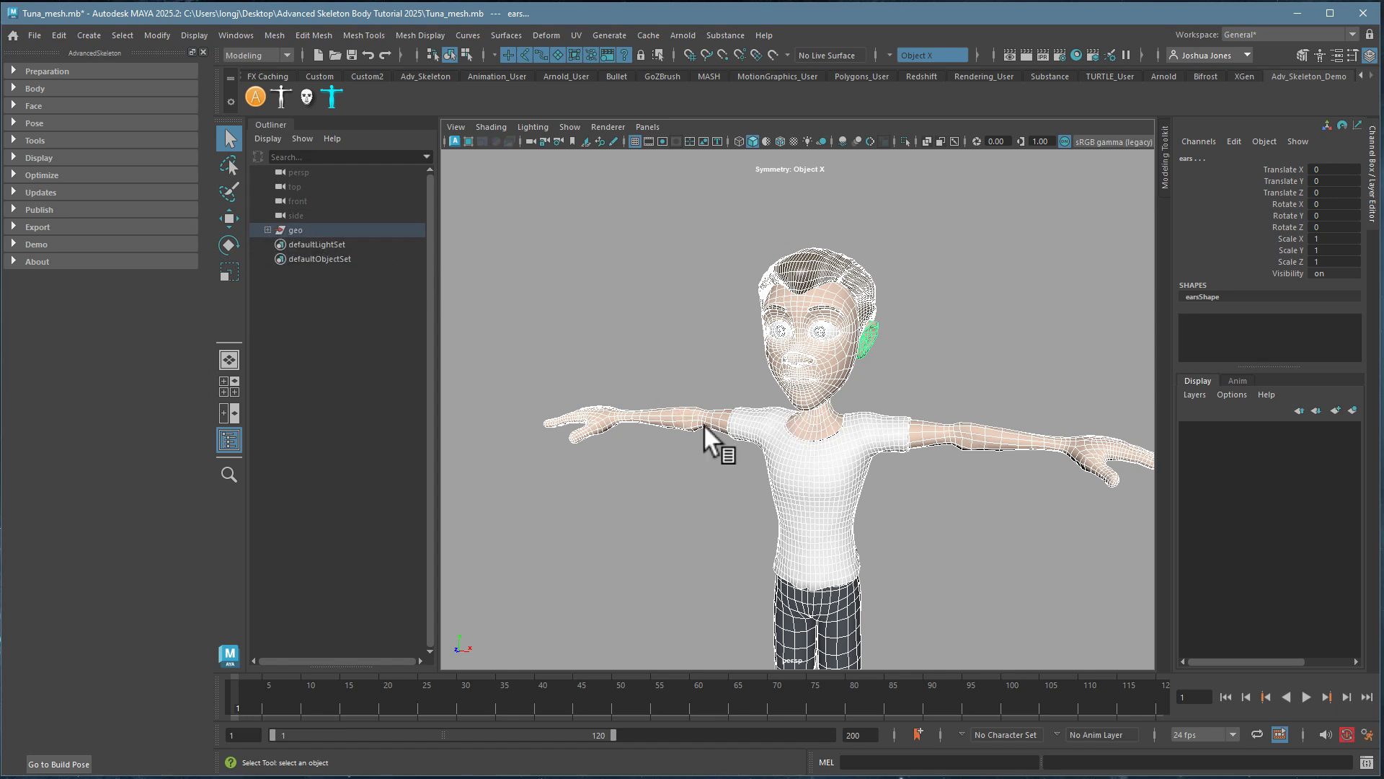
{"action": "left_click", "coordinate": [779, 482]}
{"action": "left_click", "coordinate": [682, 432]}
{"action": "left_click", "coordinate": [815, 388]}
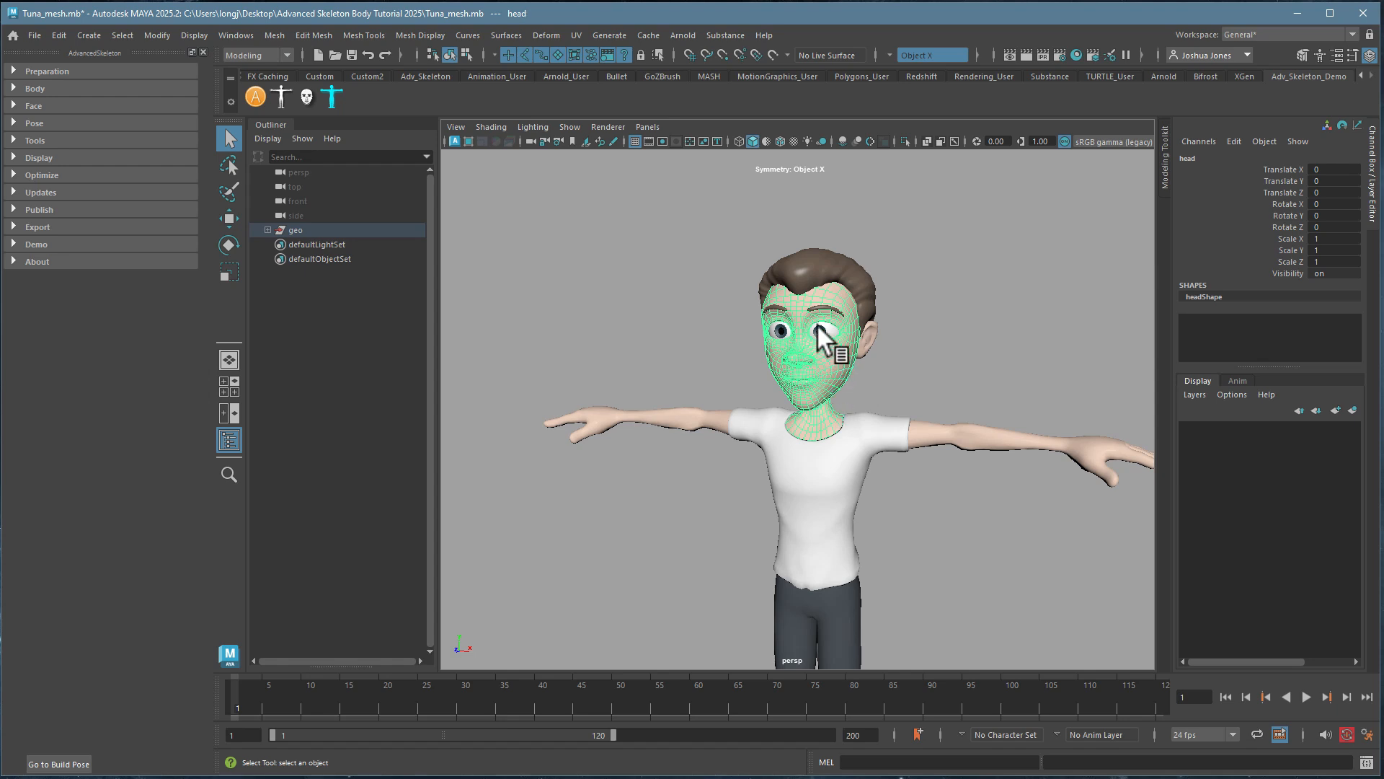
{"action": "left_click", "coordinate": [823, 279]}
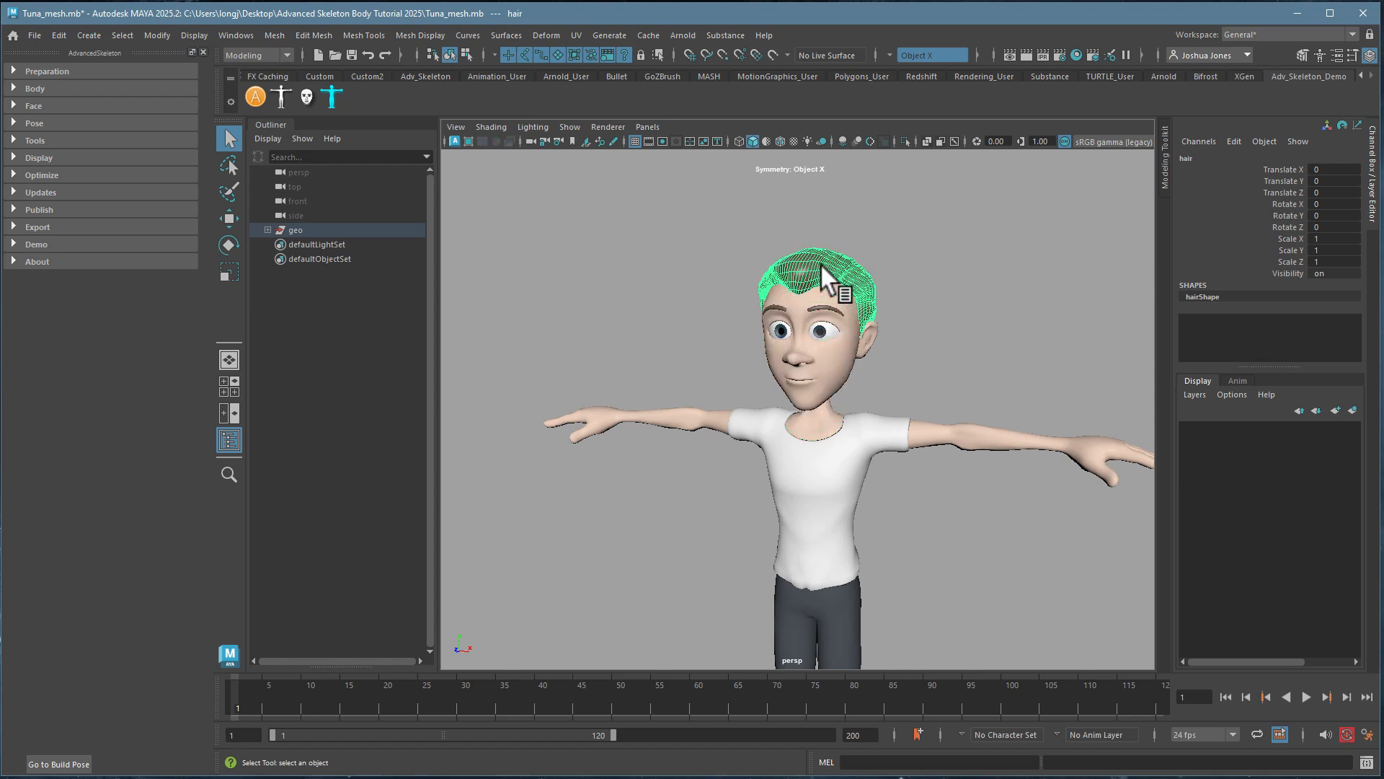
- Unparent the Head group and the shoe, pants, tshirt and body meshes from the geo group, and delete the empty group
{"action": "left_click", "coordinate": [267, 230]}
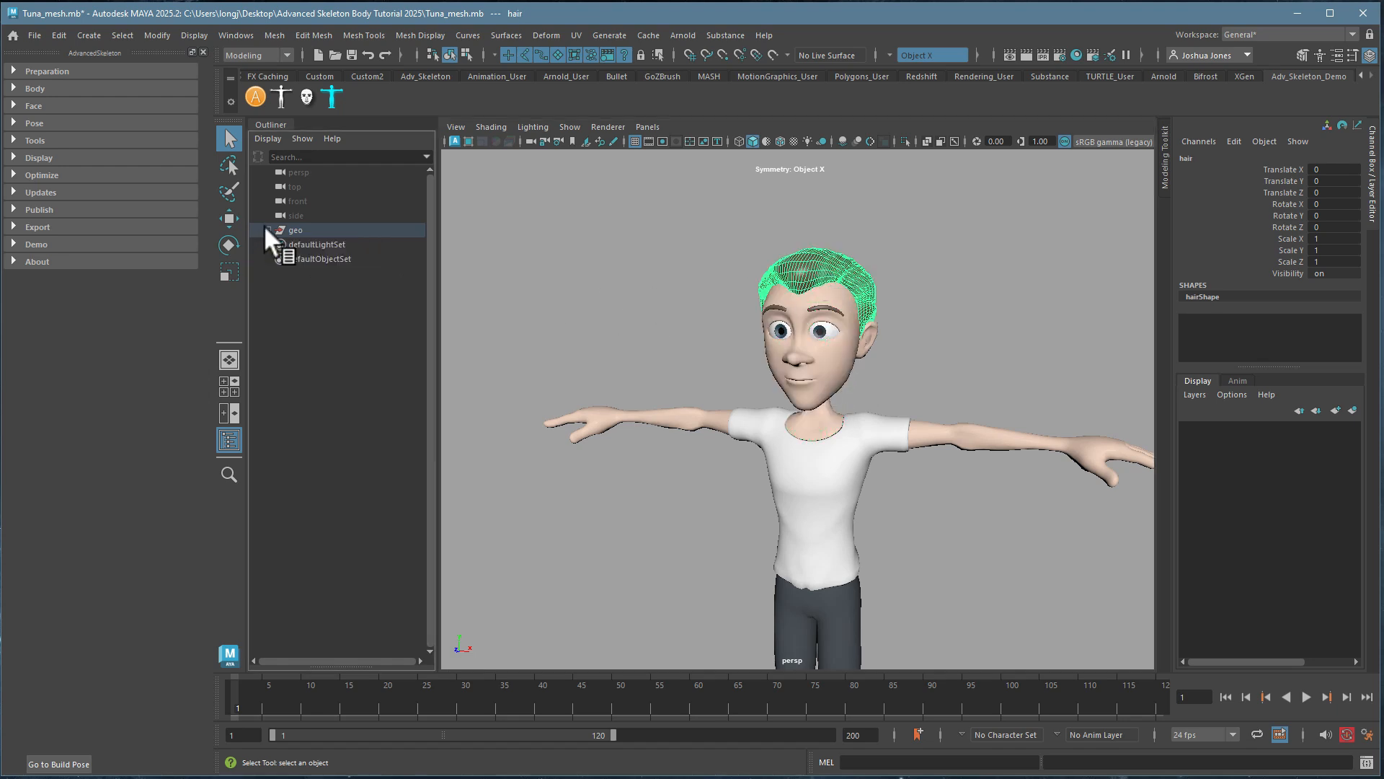
{"action": "left_click", "coordinate": [305, 317]}
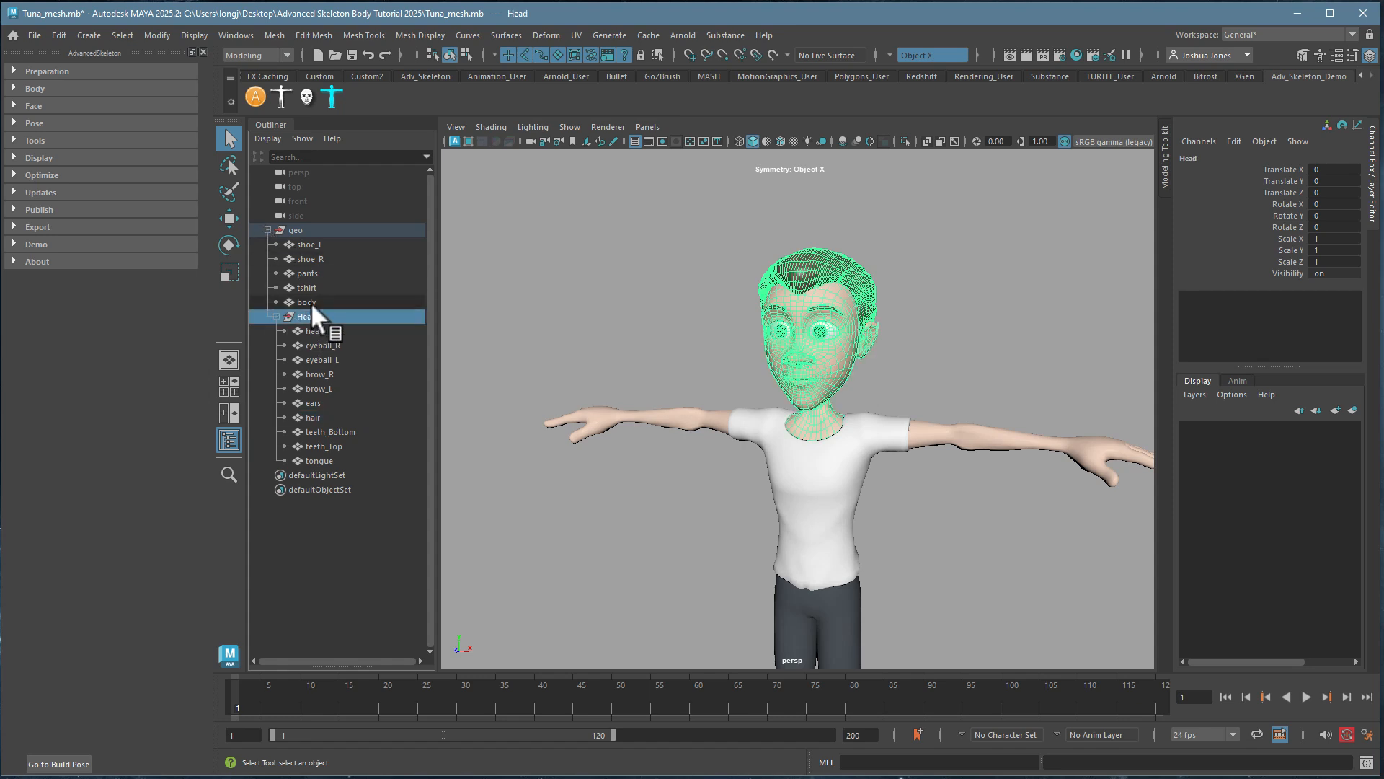
{"action": "key", "text": "shift+p"}
{"action": "left_click_drag", "start_coordinate": [309, 245], "coordinate": [312, 300]}
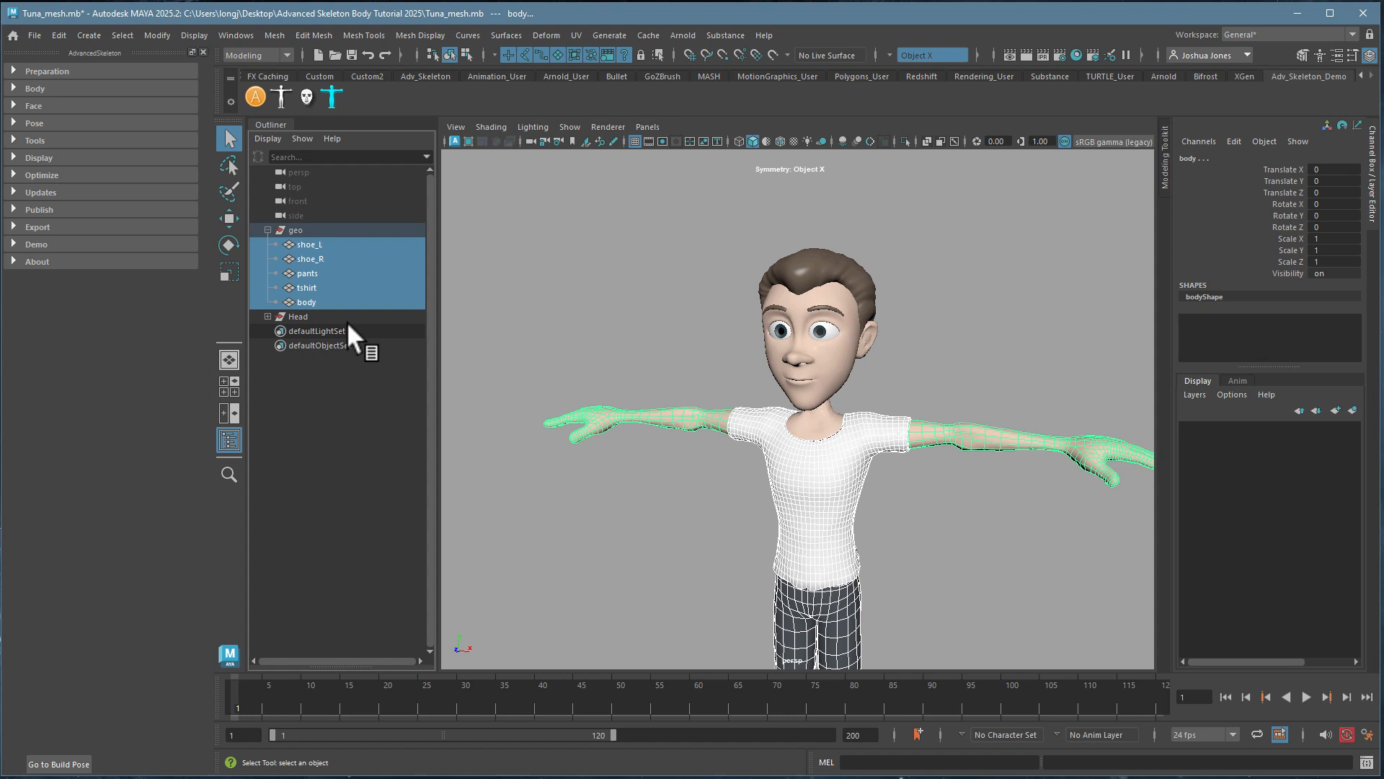
{"action": "key", "text": "shift+p"}
{"action": "left_click", "coordinate": [306, 227]}
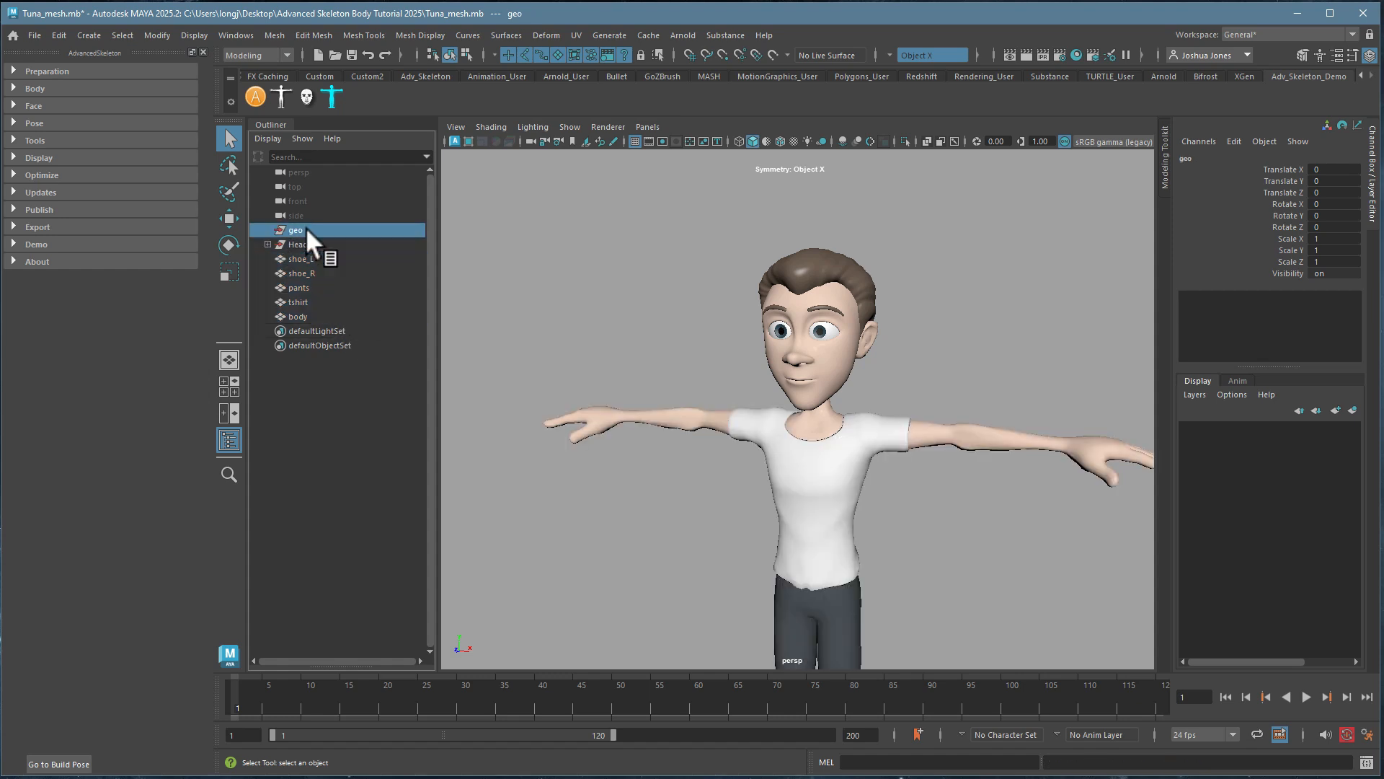
{"action": "key", "text": "Delete"}
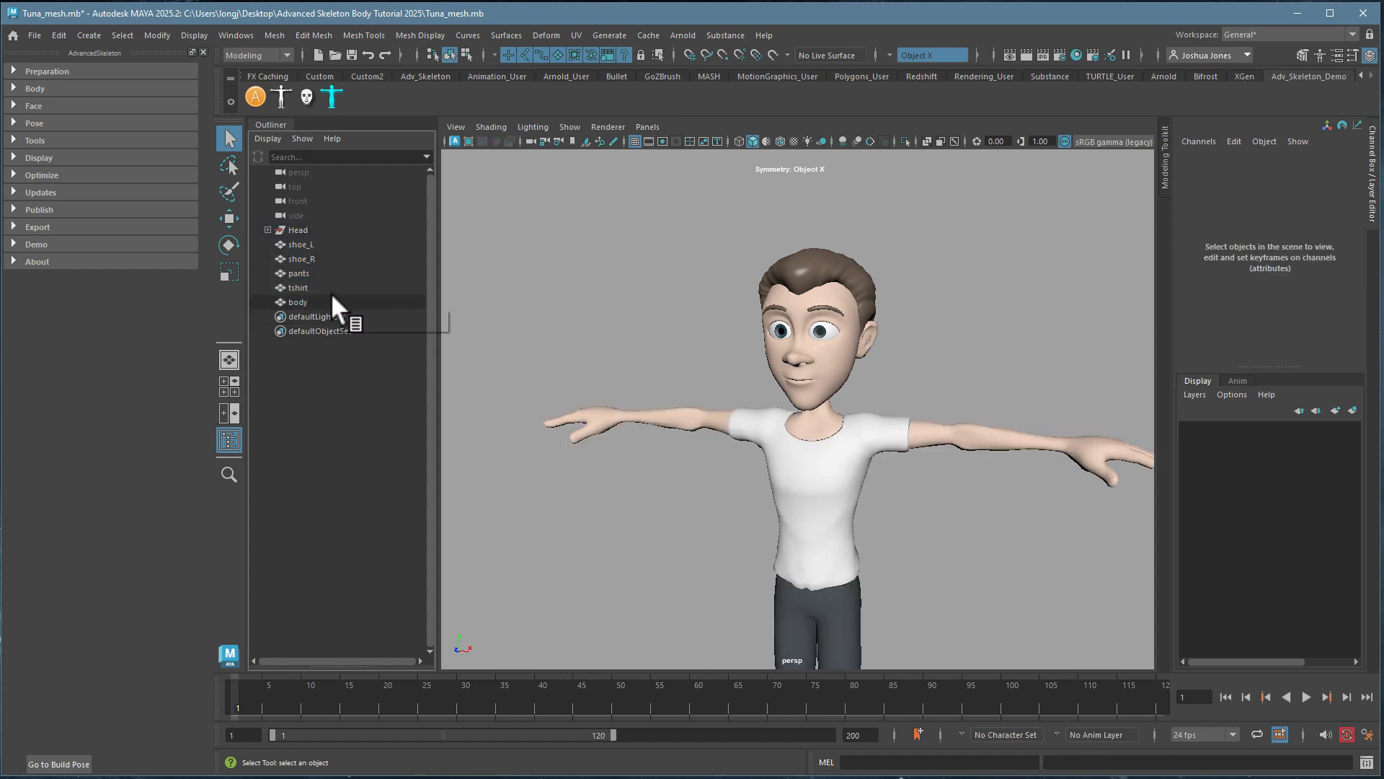
- Select all of the character's meshes and freeze their transformations
{"action": "right_click_drag", "start_coordinate": [1042, 502], "coordinate": [730, 451], "text": "alt"}
{"action": "left_click_drag", "start_coordinate": [625, 312], "coordinate": [1150, 739]}
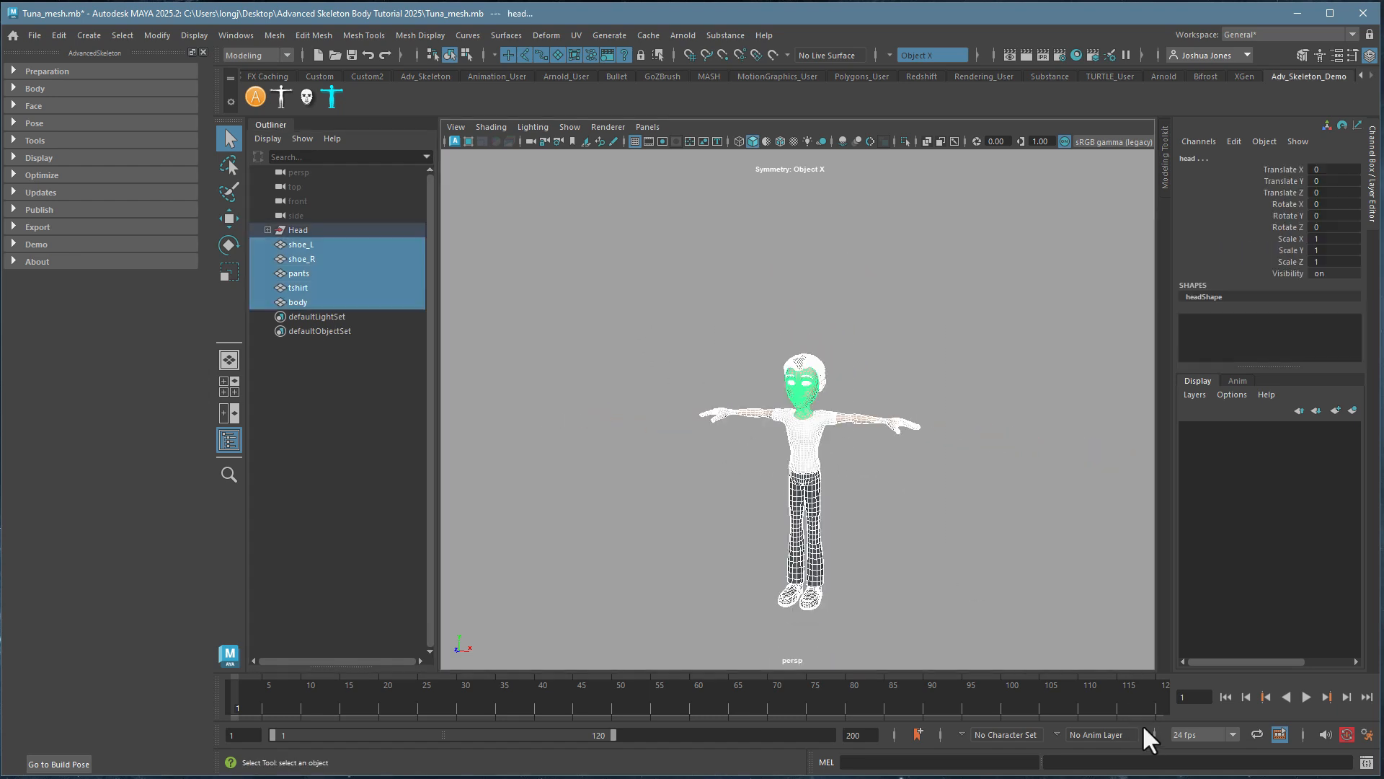
{"action": "left_click", "coordinate": [154, 36]}
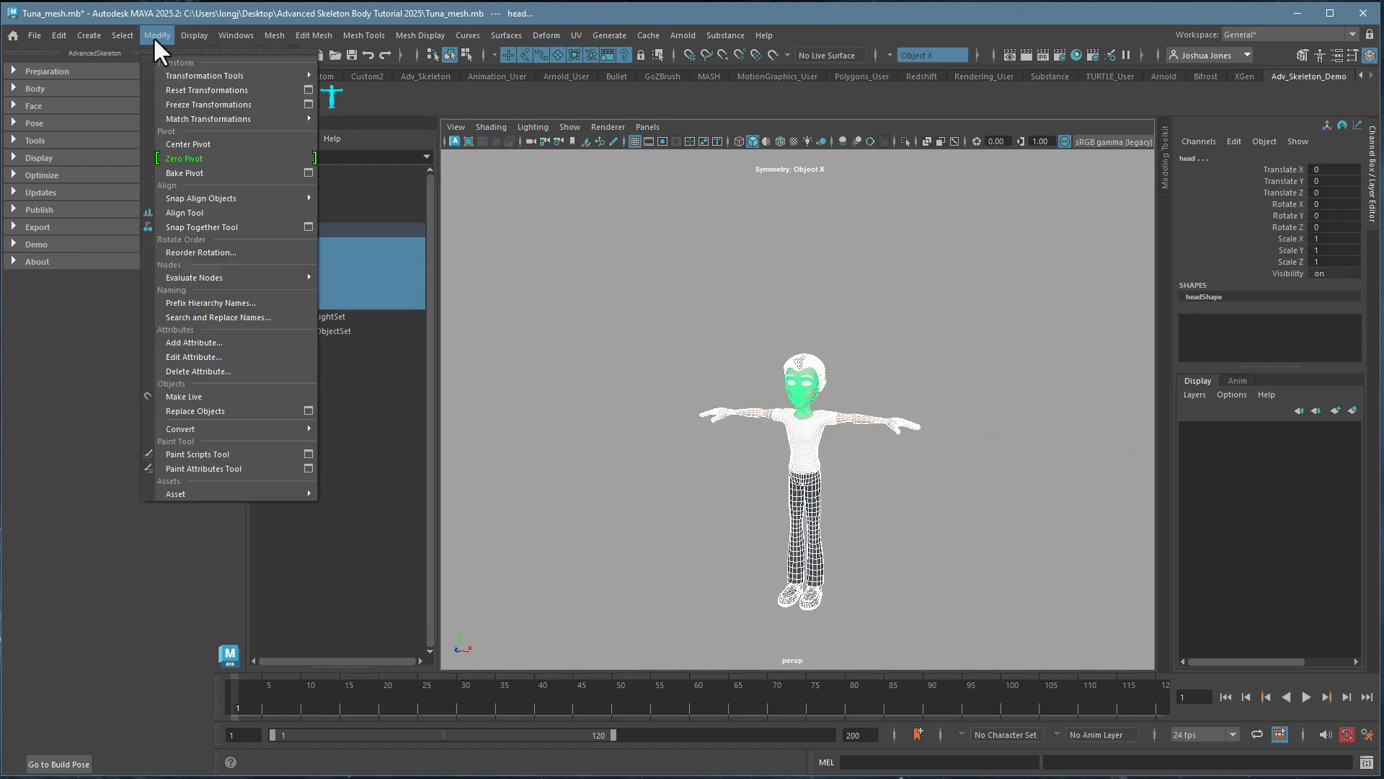
{"action": "left_click", "coordinate": [181, 104]}
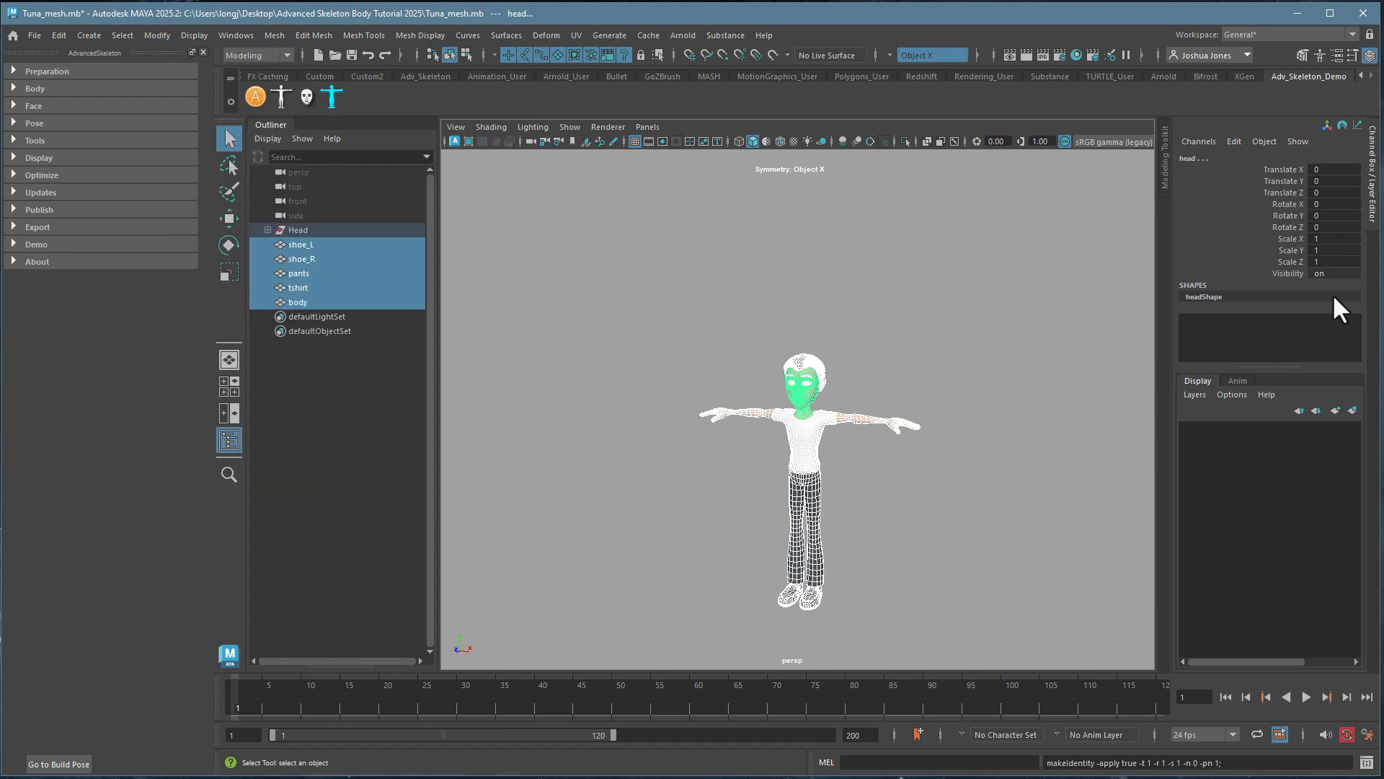
- Check the channel values and names of the pants, body, shoe, shirt and head meshes by selecting them individually and together
{"action": "left_click", "coordinate": [802, 507]}
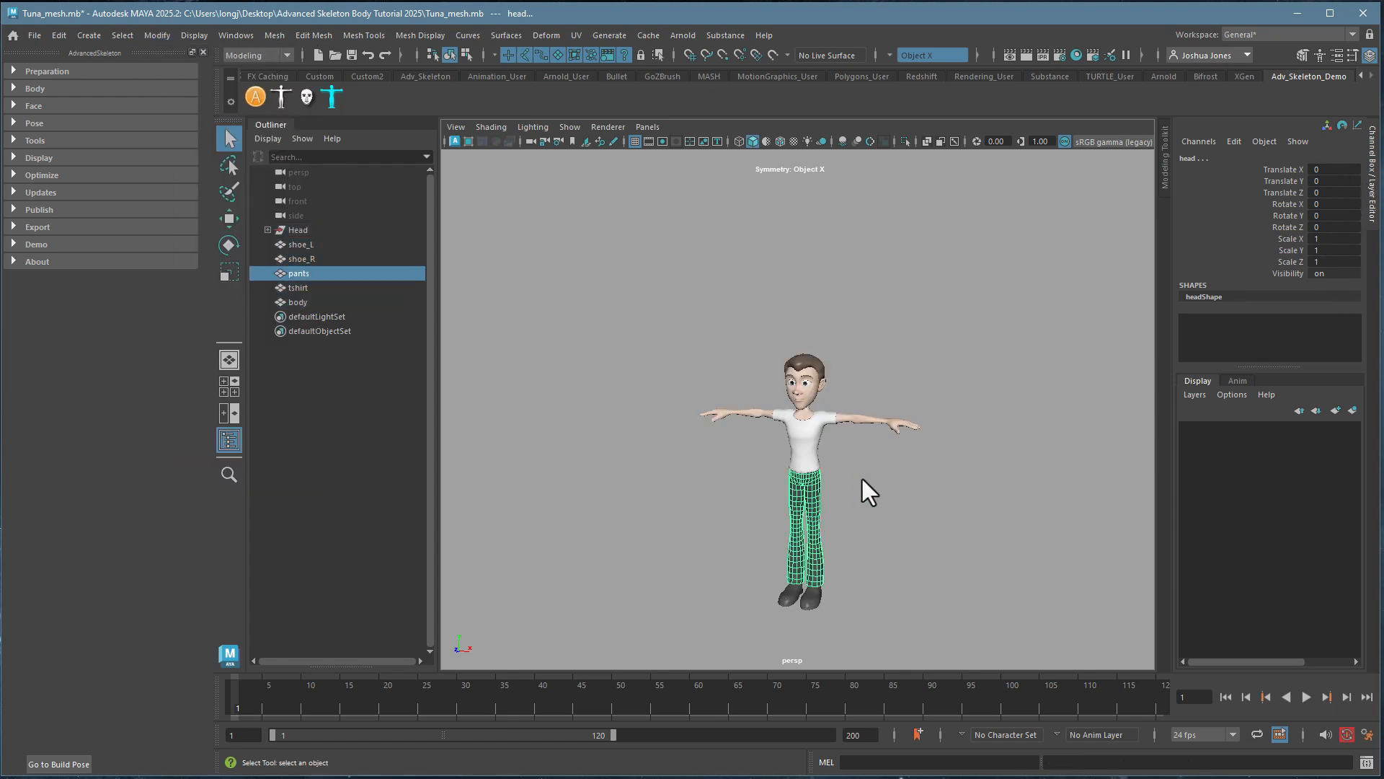
{"action": "left_click", "coordinate": [880, 430]}
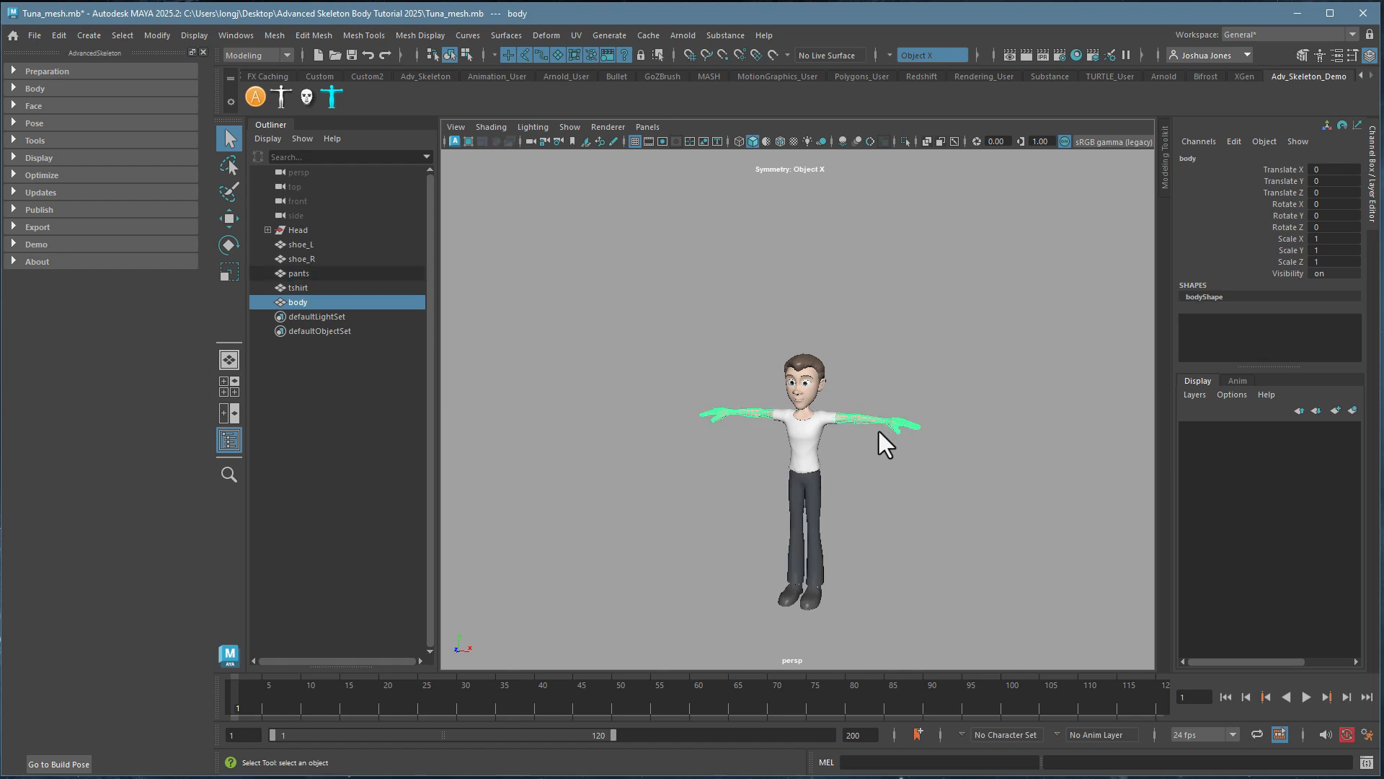
{"action": "left_click", "coordinate": [811, 607]}
{"action": "left_click", "coordinate": [793, 439]}
{"action": "left_click", "coordinate": [749, 416]}
{"action": "left_click", "coordinate": [806, 397]}
{"action": "left_click", "coordinate": [870, 468]}
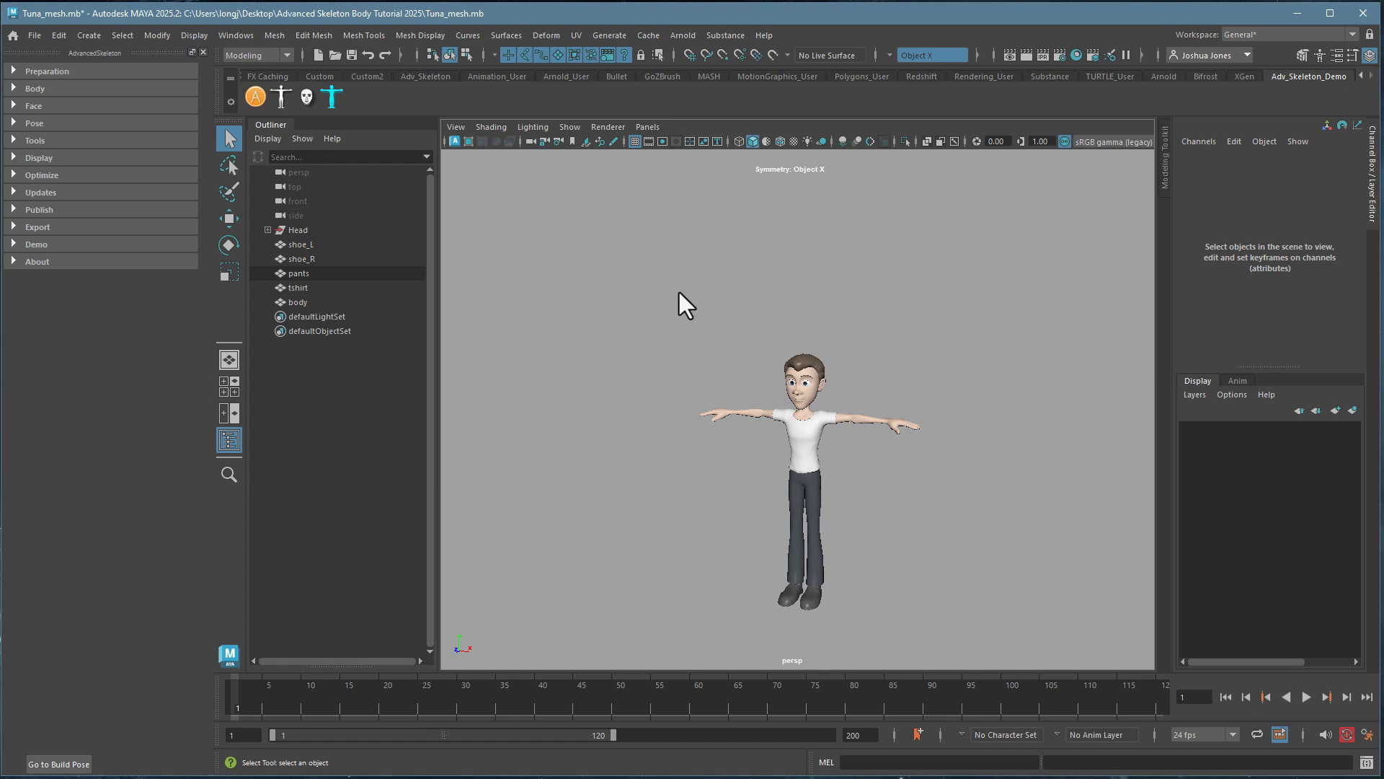
{"action": "left_click_drag", "start_coordinate": [654, 271], "coordinate": [976, 623]}
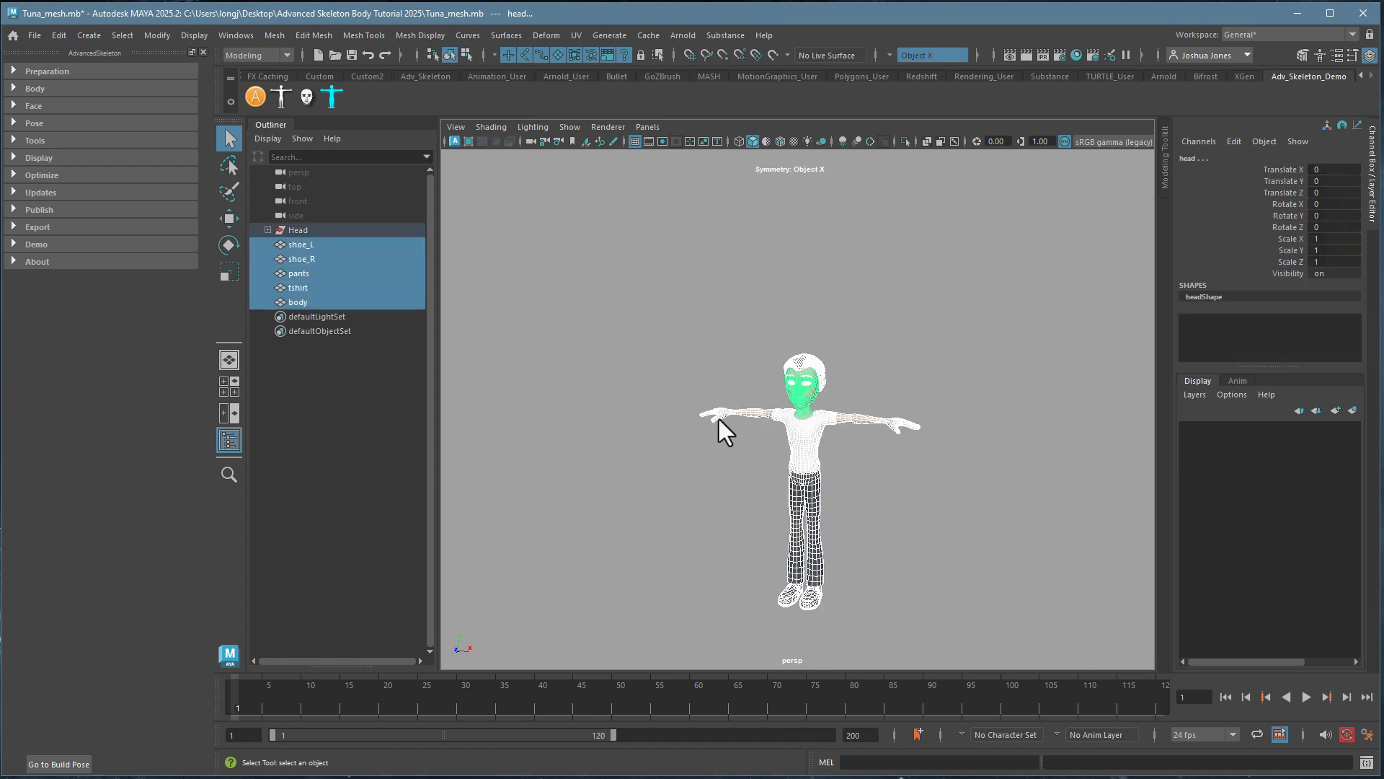
{"action": "left_click", "coordinate": [310, 256]}
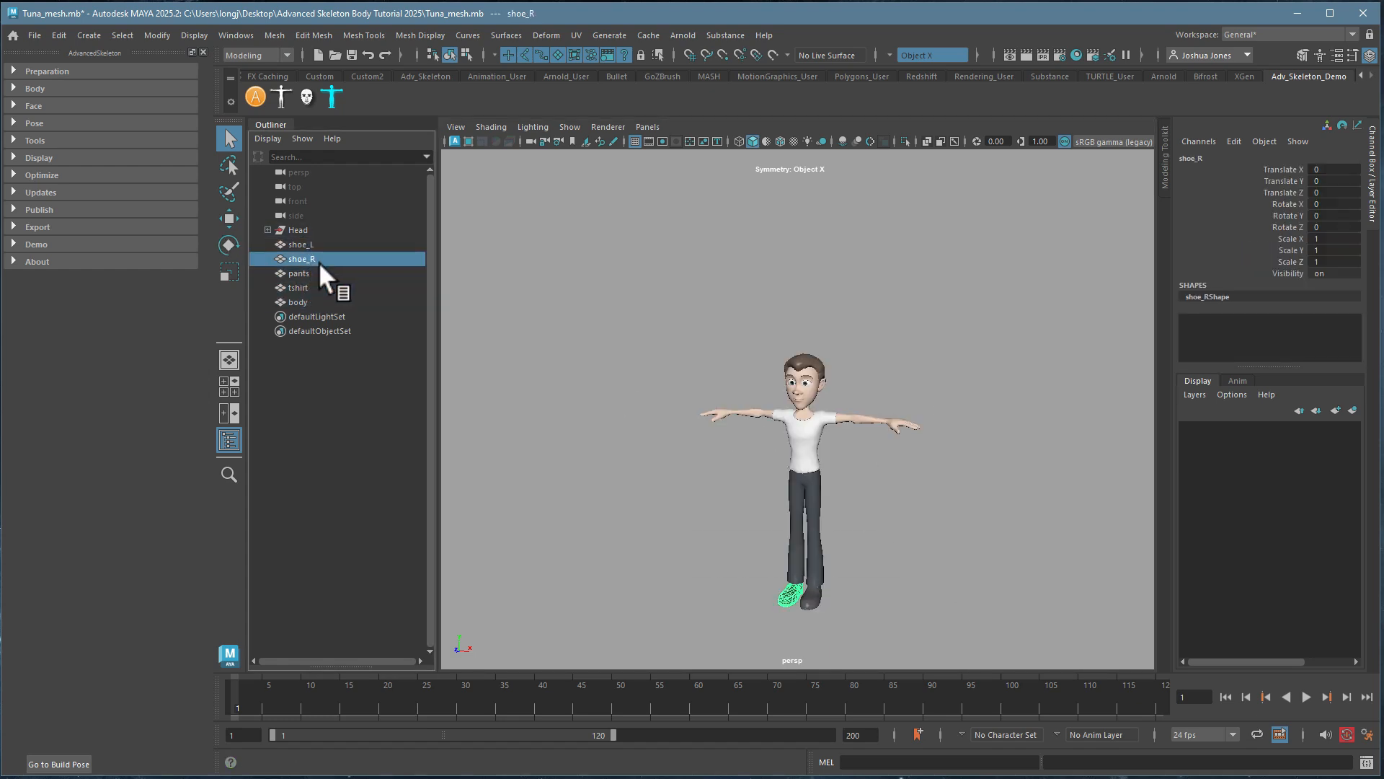
{"action": "left_click", "coordinate": [311, 245]}
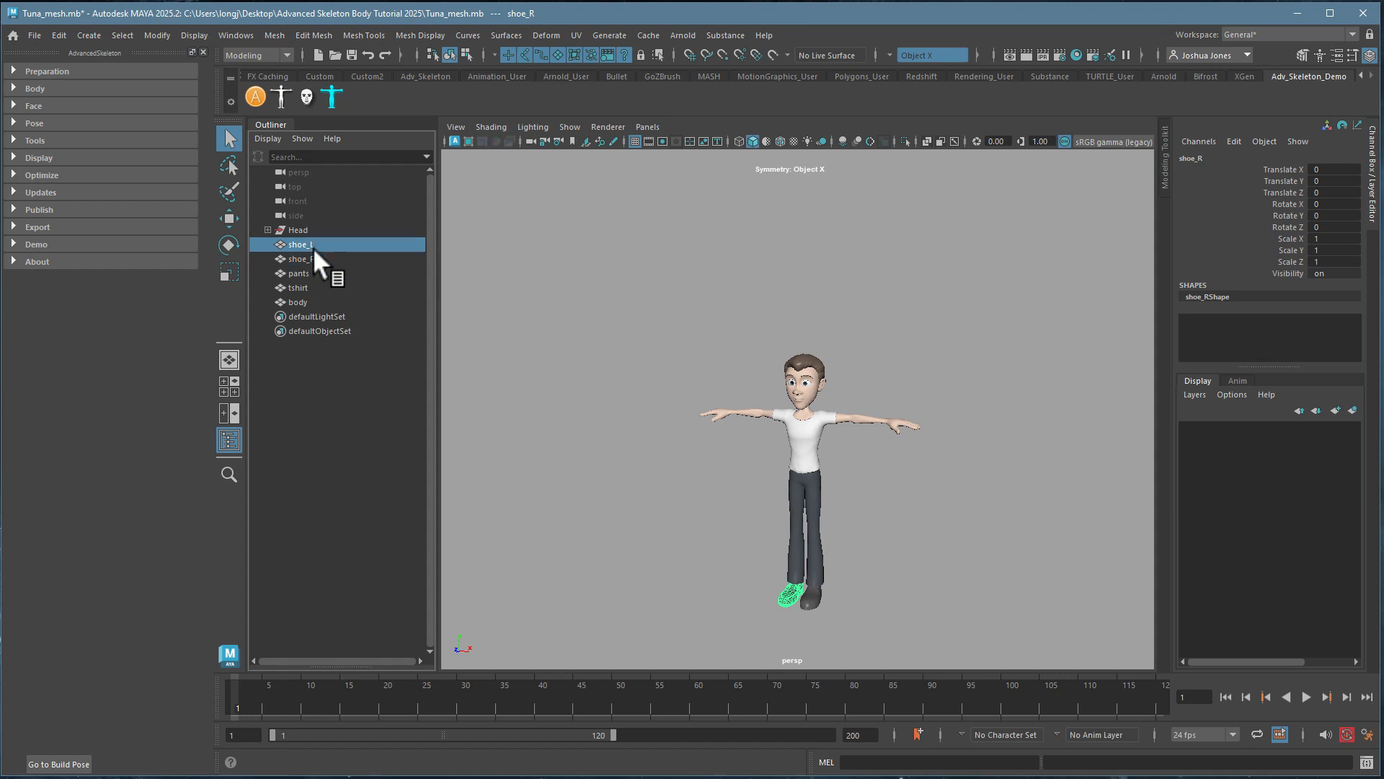
{"action": "left_click", "coordinate": [726, 405]}
- Select the whole character and delete all construction history in the scene
{"action": "right_click_drag", "start_coordinate": [801, 426], "coordinate": [954, 454], "text": "alt"}
{"action": "middle_click_drag", "start_coordinate": [944, 481], "coordinate": [917, 403], "text": "alt"}
{"action": "right_click_drag", "start_coordinate": [917, 403], "coordinate": [822, 416], "text": "alt"}
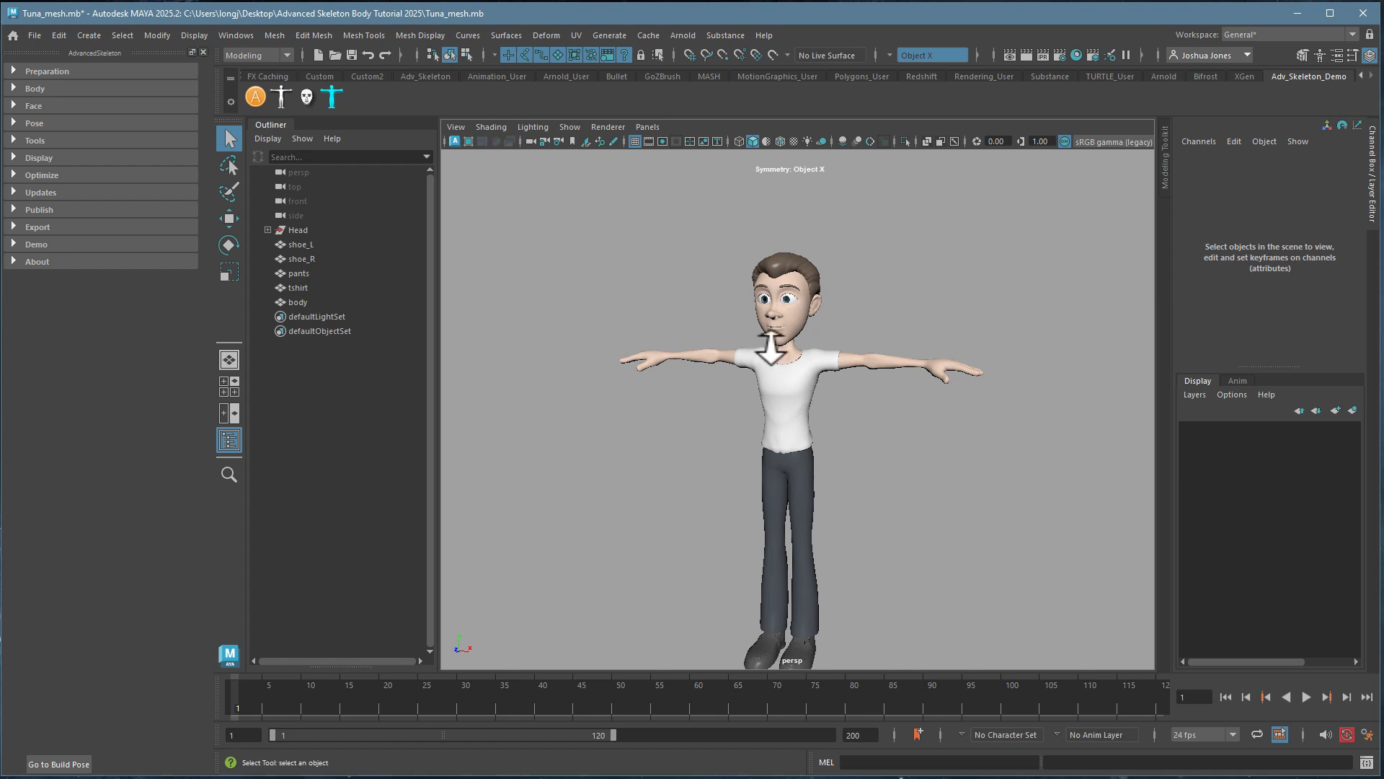
{"action": "scroll", "coordinate": [773, 347], "scroll_direction": "down", "scroll_amount": 2}
{"action": "left_click_drag", "start_coordinate": [551, 244], "coordinate": [977, 660]}
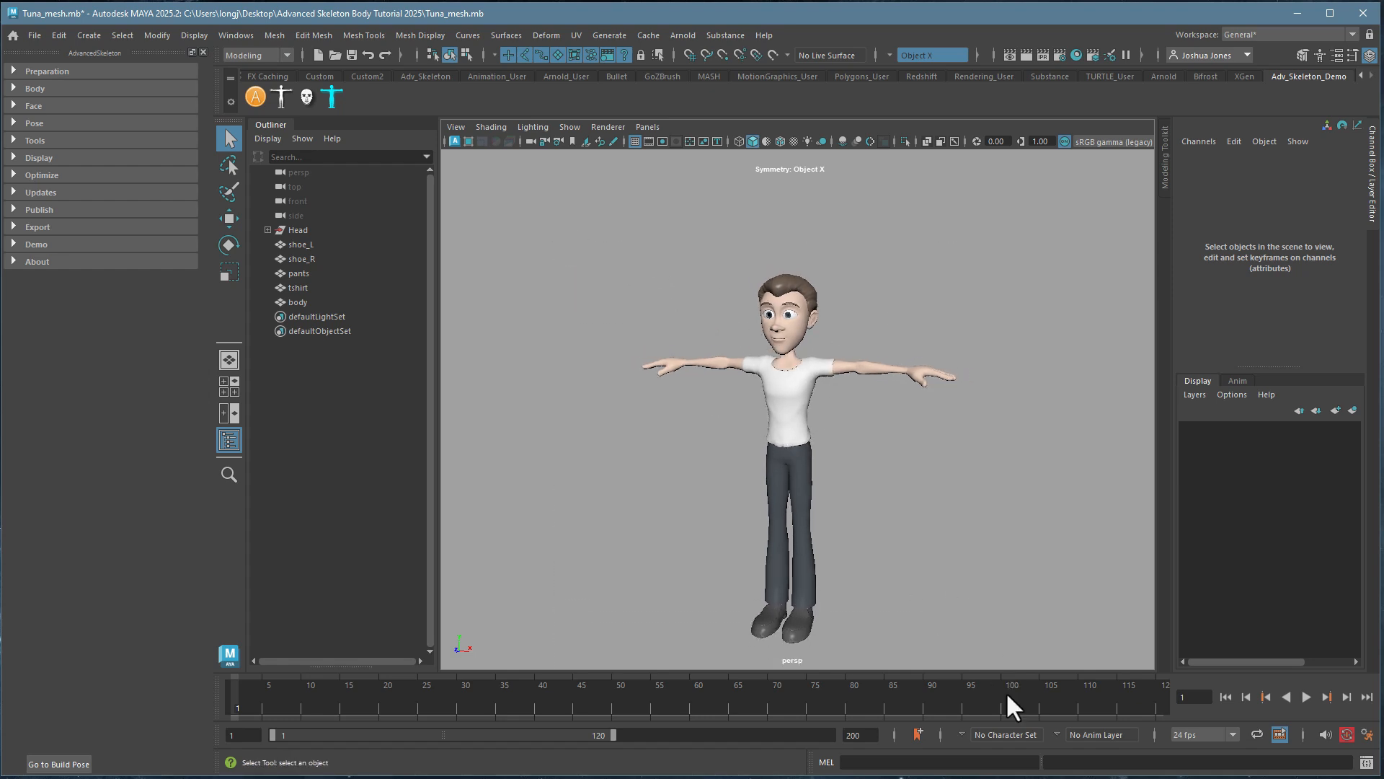
{"action": "left_click", "coordinate": [52, 33]}
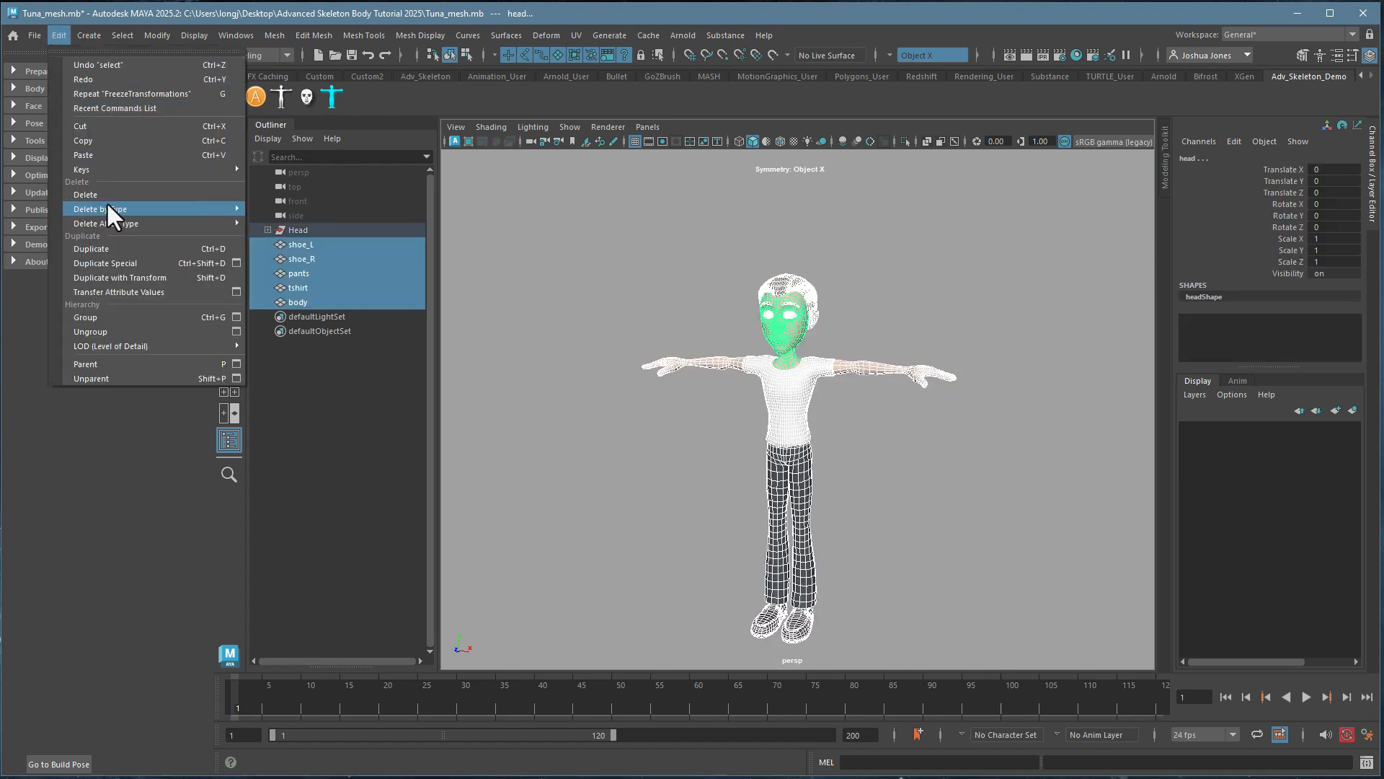
{"action": "mouse_move", "coordinate": [107, 205]}
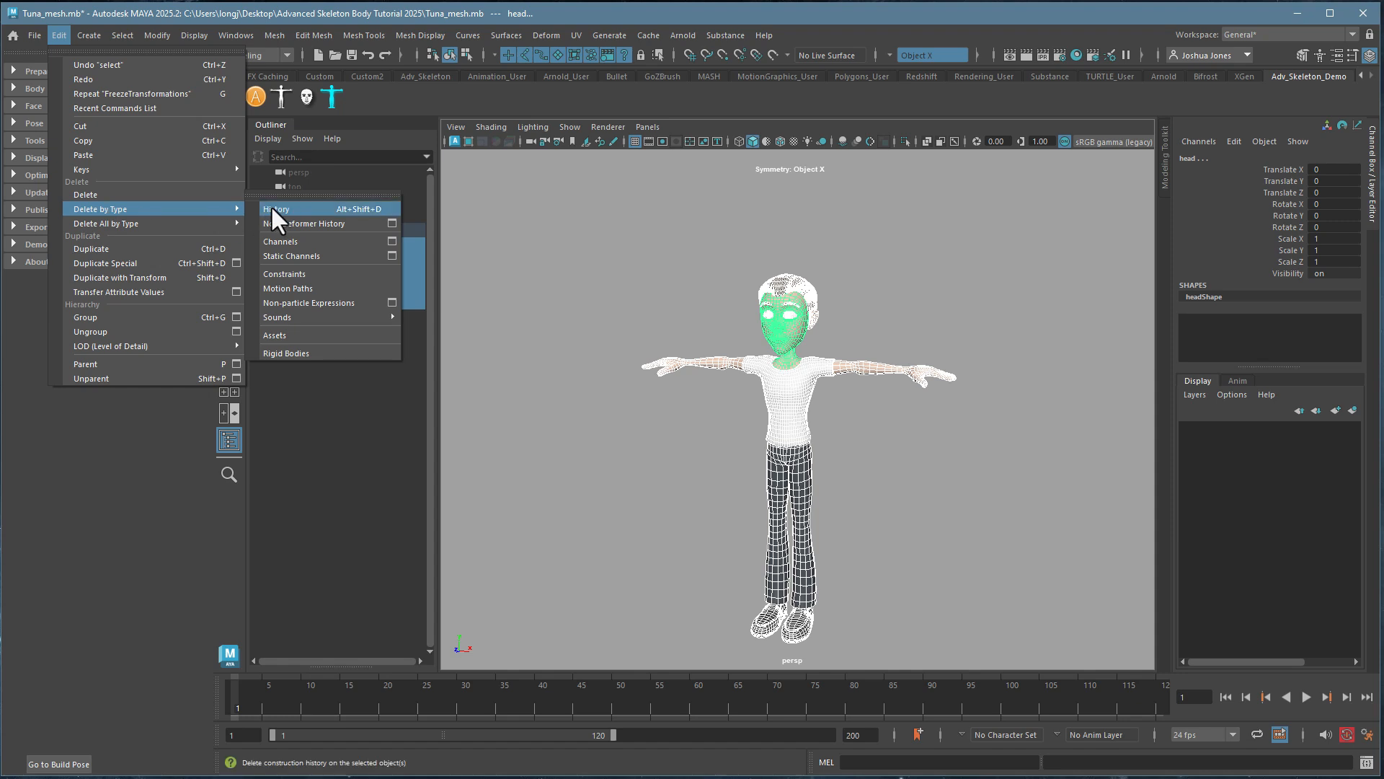
{"action": "mouse_move", "coordinate": [140, 221]}
{"action": "left_click", "coordinate": [306, 224]}
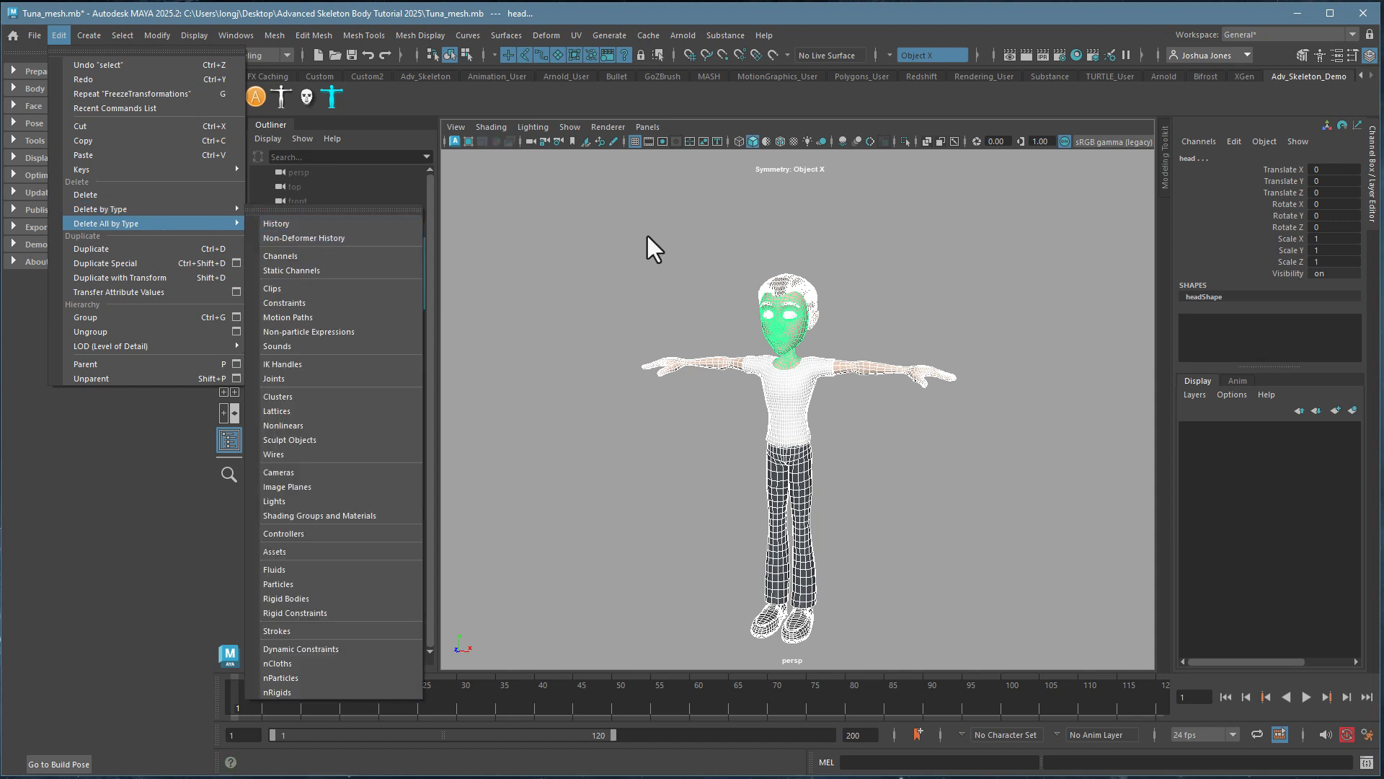
- Show the viewport grid beneath the character
{"action": "scroll", "coordinate": [1027, 404], "scroll_direction": "down", "scroll_amount": 2}
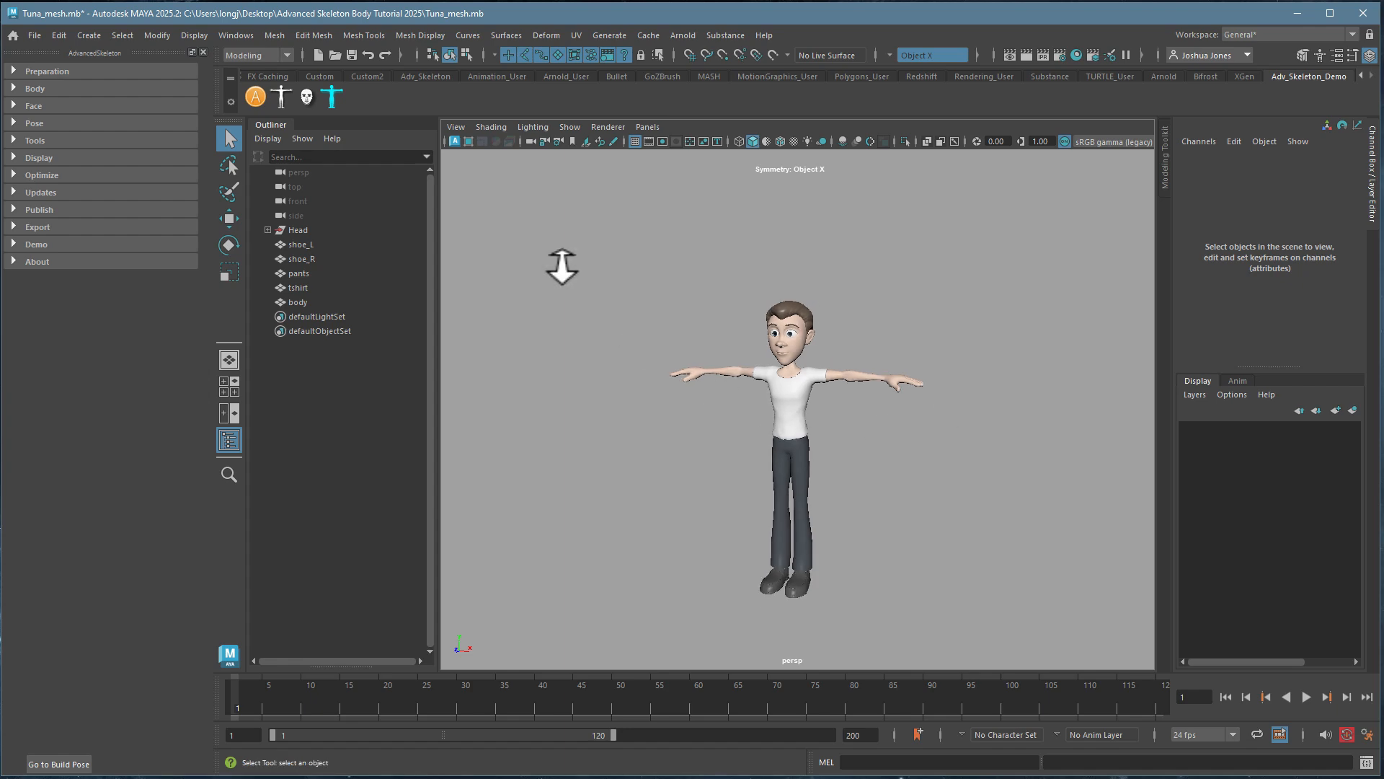
{"action": "left_click", "coordinate": [194, 35]}
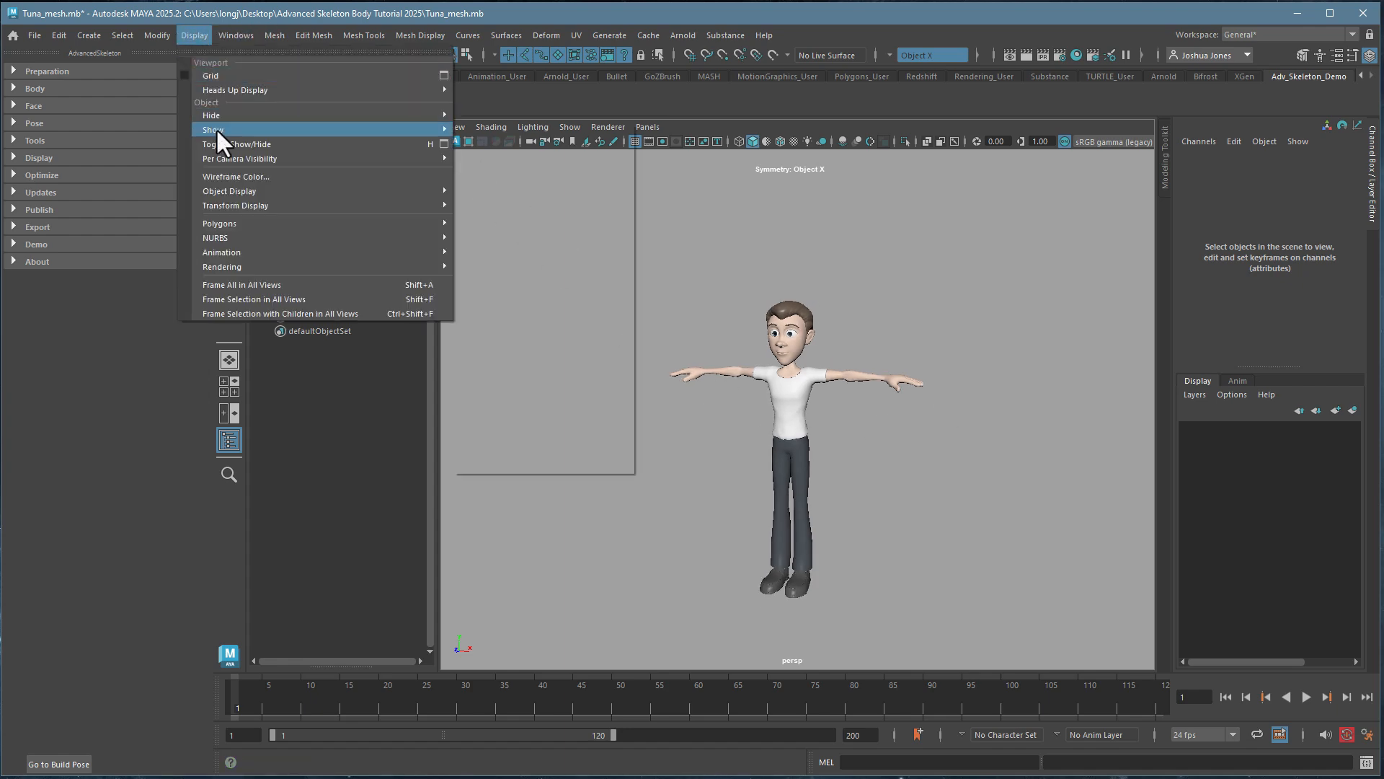
{"action": "left_click", "coordinate": [210, 54]}
{"action": "left_click_drag", "start_coordinate": [814, 551], "coordinate": [753, 541], "text": "alt"}
- Select the left shoe and examine in the side view how its toe and sole sit against the ground line
{"action": "left_click_drag", "start_coordinate": [717, 513], "coordinate": [851, 595]}
{"action": "left_click", "coordinate": [811, 585]}
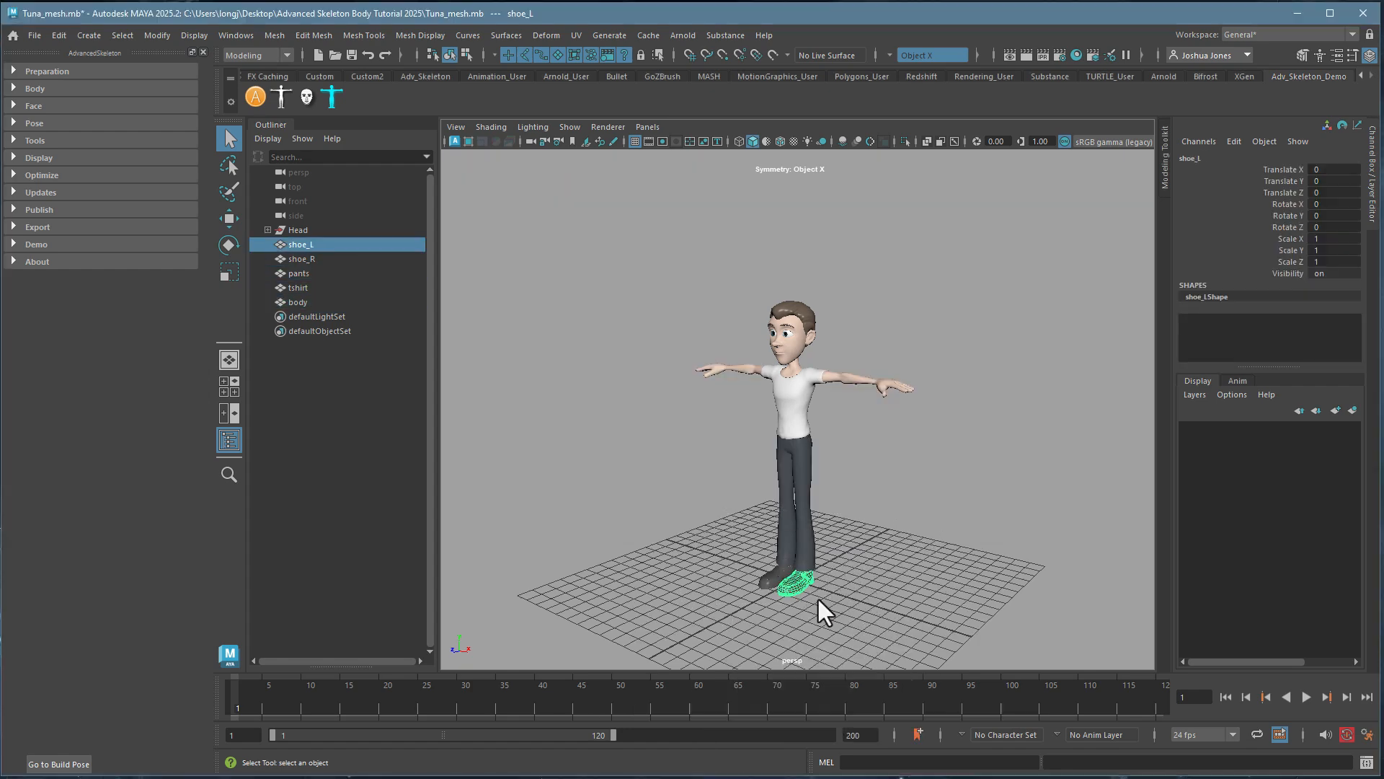
{"action": "key", "text": "space"}
{"action": "key", "text": "space"}
{"action": "middle_click_drag", "start_coordinate": [754, 617], "coordinate": [809, 382], "text": "alt"}
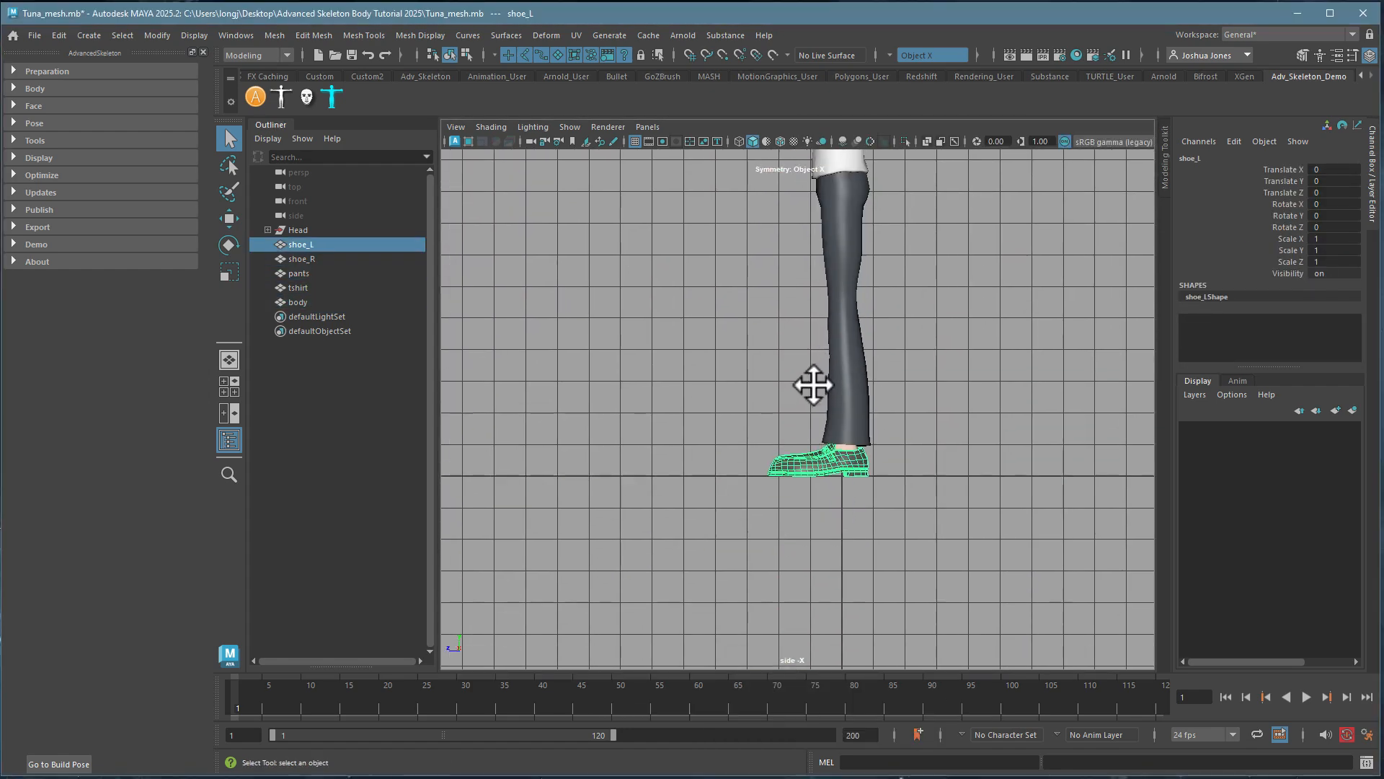
{"action": "scroll", "coordinate": [1050, 519], "scroll_direction": "up", "scroll_amount": 3}
{"action": "left_click_drag", "start_coordinate": [539, 378], "coordinate": [899, 516], "text": "ctrl+alt"}
{"action": "middle_click_drag", "start_coordinate": [635, 504], "coordinate": [766, 521], "text": "alt"}
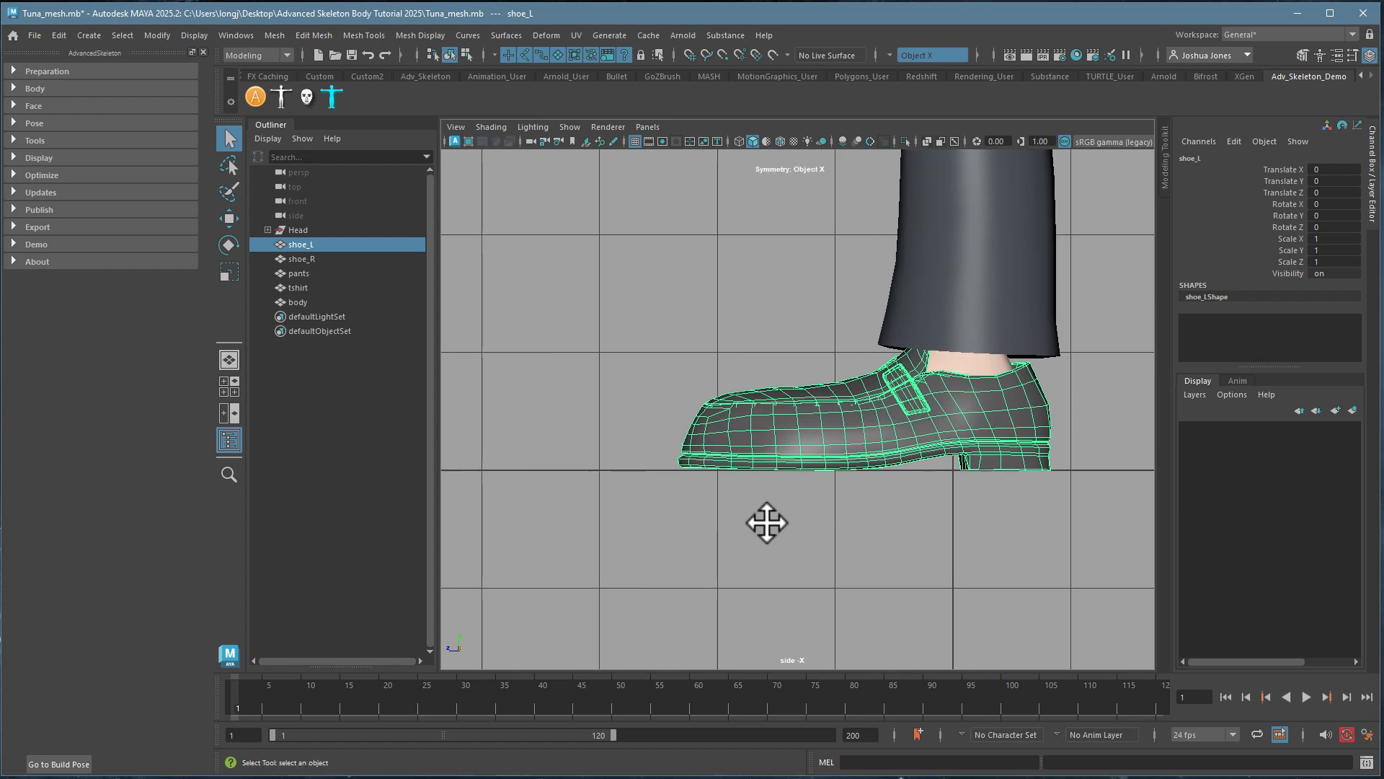
{"action": "right_click_drag", "start_coordinate": [766, 522], "coordinate": [1242, 527], "text": "alt"}
{"action": "middle_click_drag", "start_coordinate": [869, 569], "coordinate": [940, 467], "text": "alt"}
{"action": "right_click_drag", "start_coordinate": [878, 492], "coordinate": [889, 492], "text": "alt"}
{"action": "middle_click_drag", "start_coordinate": [769, 525], "coordinate": [832, 495], "text": "alt"}
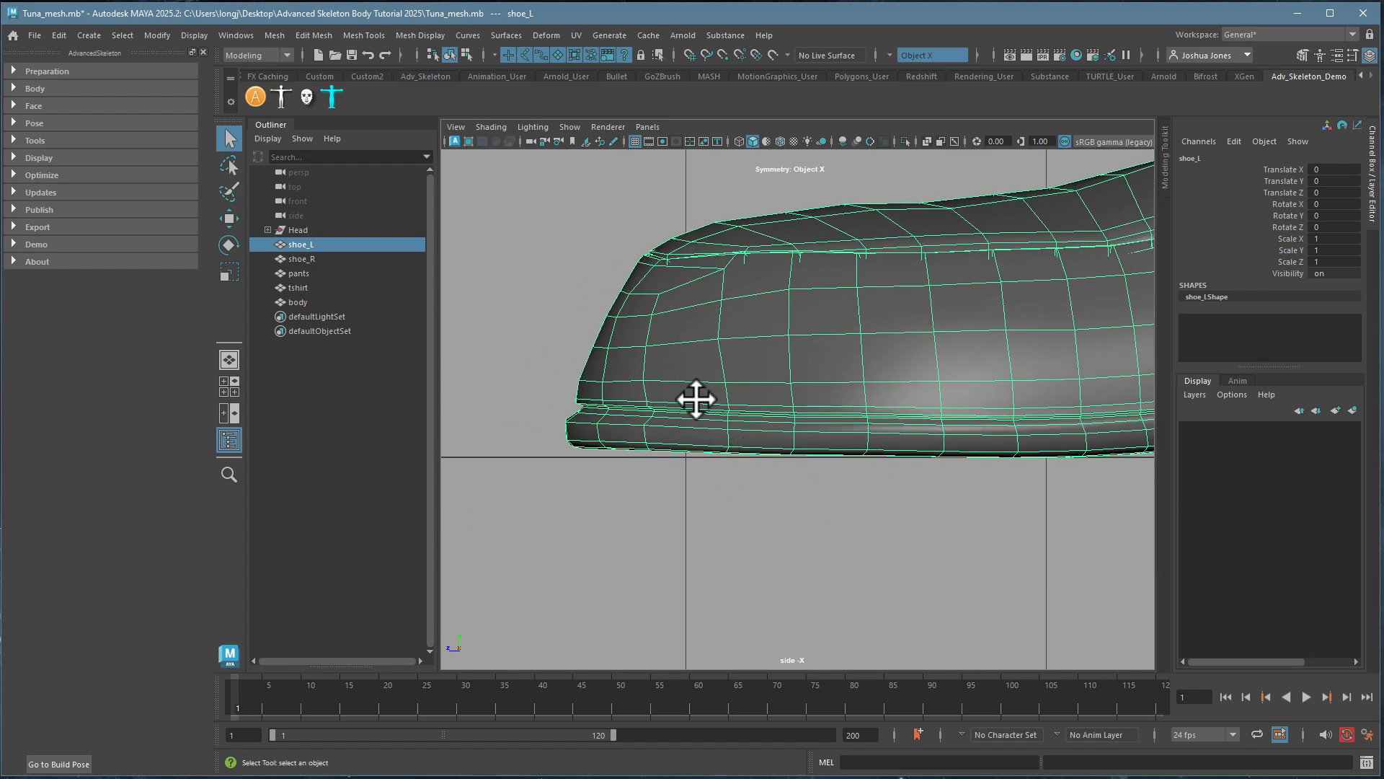
- Select the lower toe vertices of the left shoe and inspect up close how they align with the ground line
{"action": "right_click_drag", "start_coordinate": [691, 395], "coordinate": [612, 398]}
{"action": "left_click_drag", "start_coordinate": [483, 525], "coordinate": [655, 386]}
{"action": "key", "text": "w"}
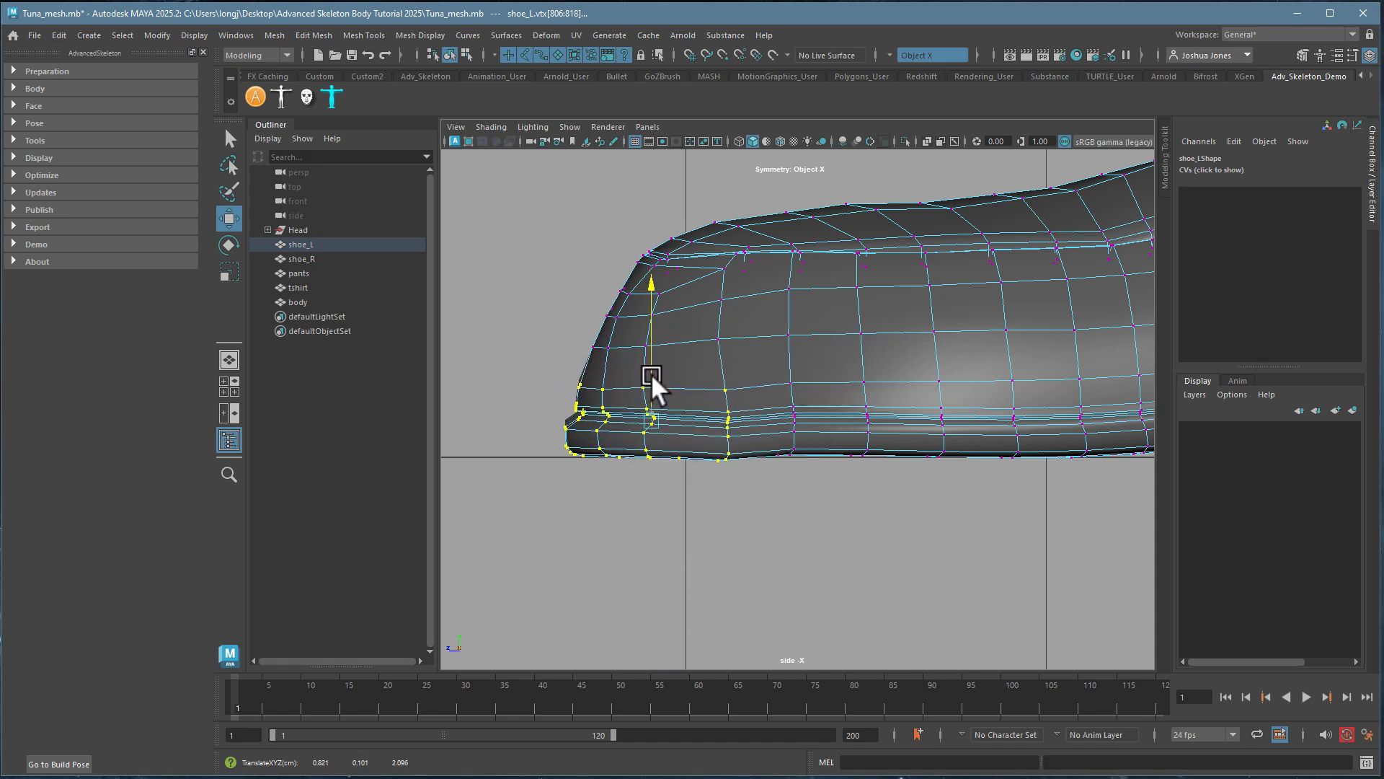
{"action": "left_click_drag", "start_coordinate": [549, 429], "coordinate": [630, 477], "text": "ctrl+alt"}
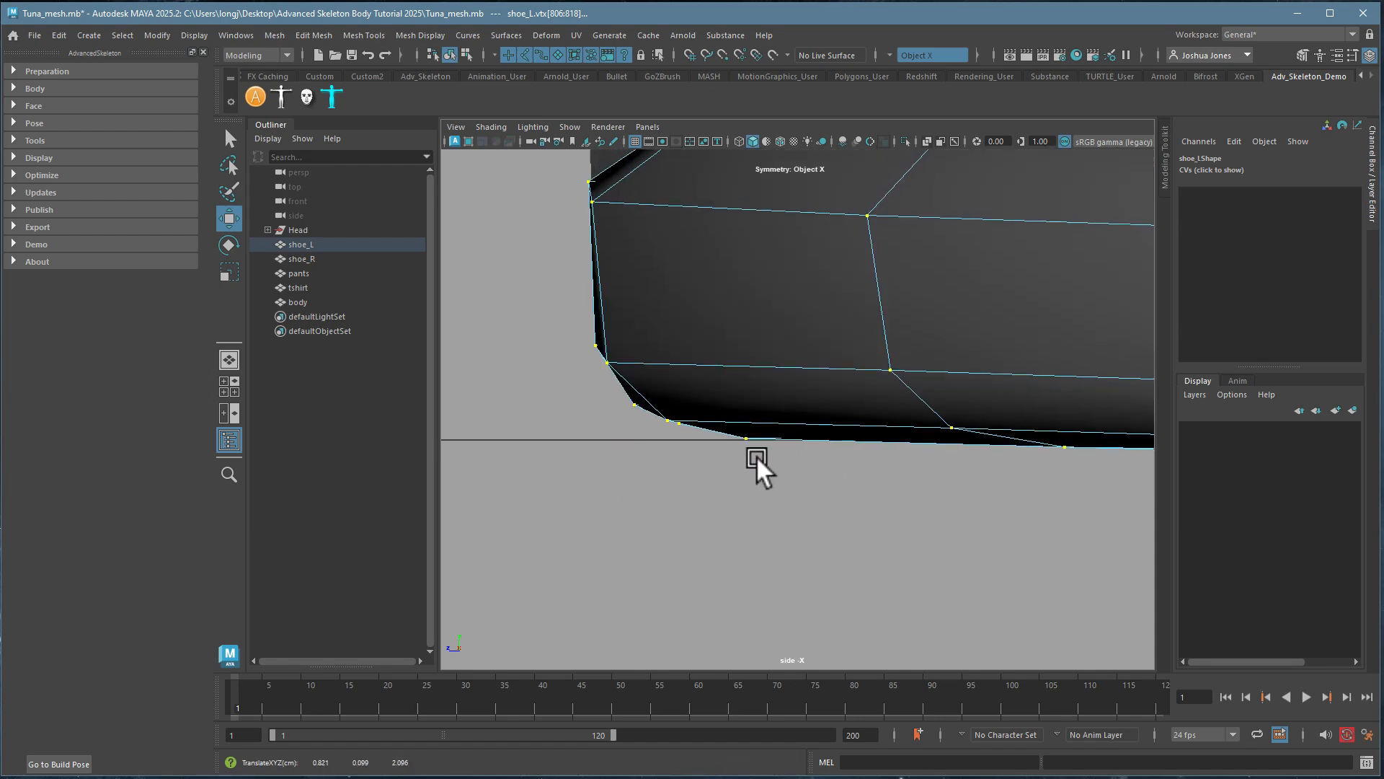
{"action": "scroll", "coordinate": [948, 517], "scroll_direction": "down", "scroll_amount": 8}
{"action": "middle_click_drag", "start_coordinate": [951, 510], "coordinate": [791, 535], "text": "alt"}
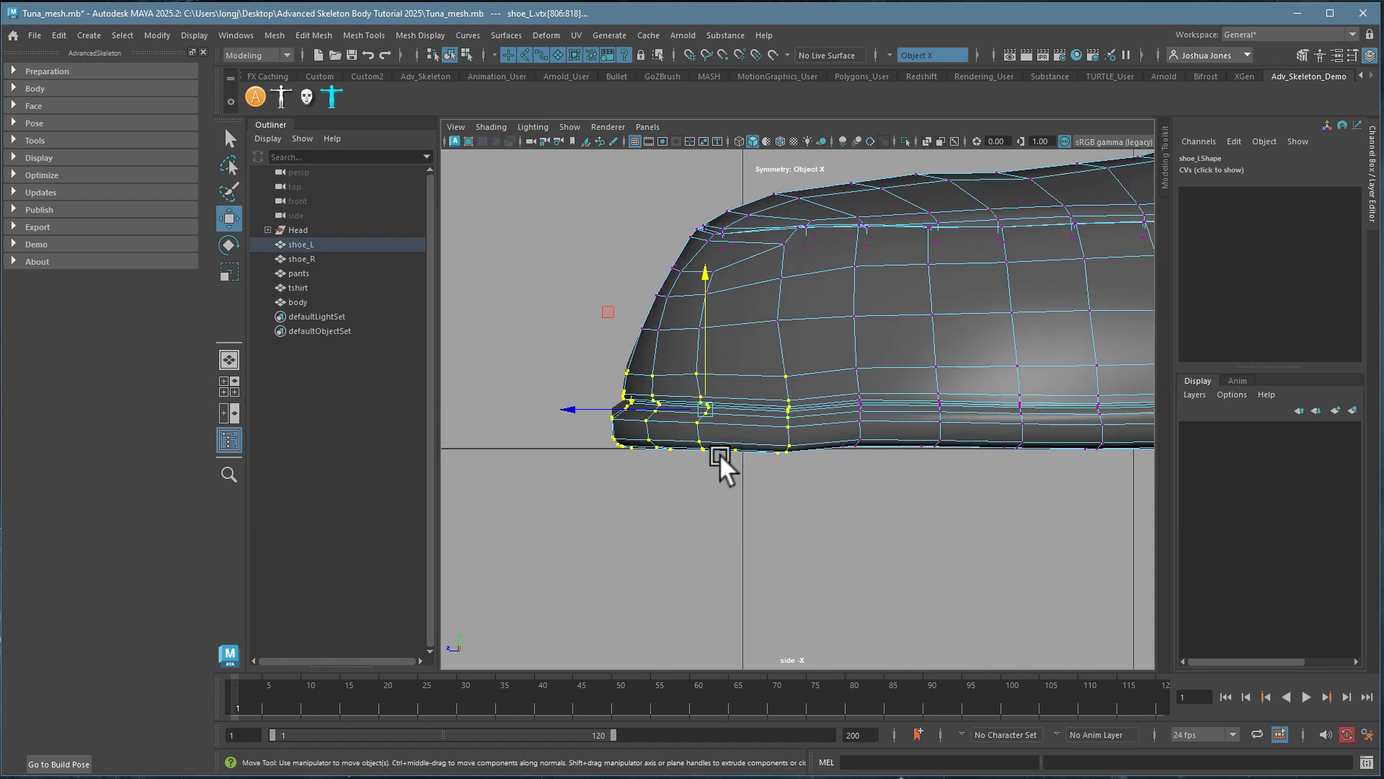
{"action": "middle_click_drag", "start_coordinate": [908, 483], "coordinate": [622, 539], "text": "alt"}
{"action": "scroll", "coordinate": [984, 537], "scroll_direction": "down", "scroll_amount": 10}
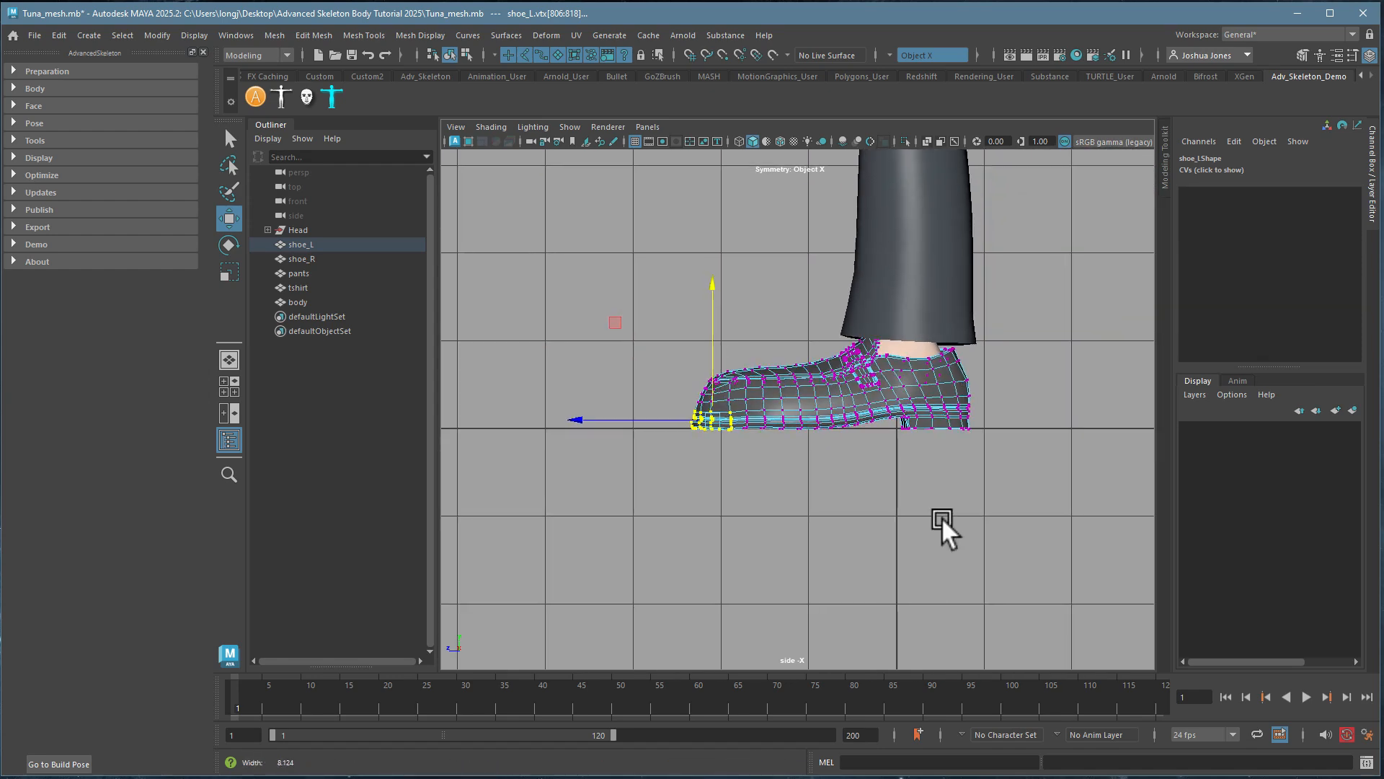
- Inspect the bottom vertices of the left shoe's heel against the ground line in the side view
{"action": "scroll", "coordinate": [973, 433], "scroll_direction": "up", "scroll_amount": 4}
{"action": "scroll", "coordinate": [729, 469], "scroll_direction": "up", "scroll_amount": 6}
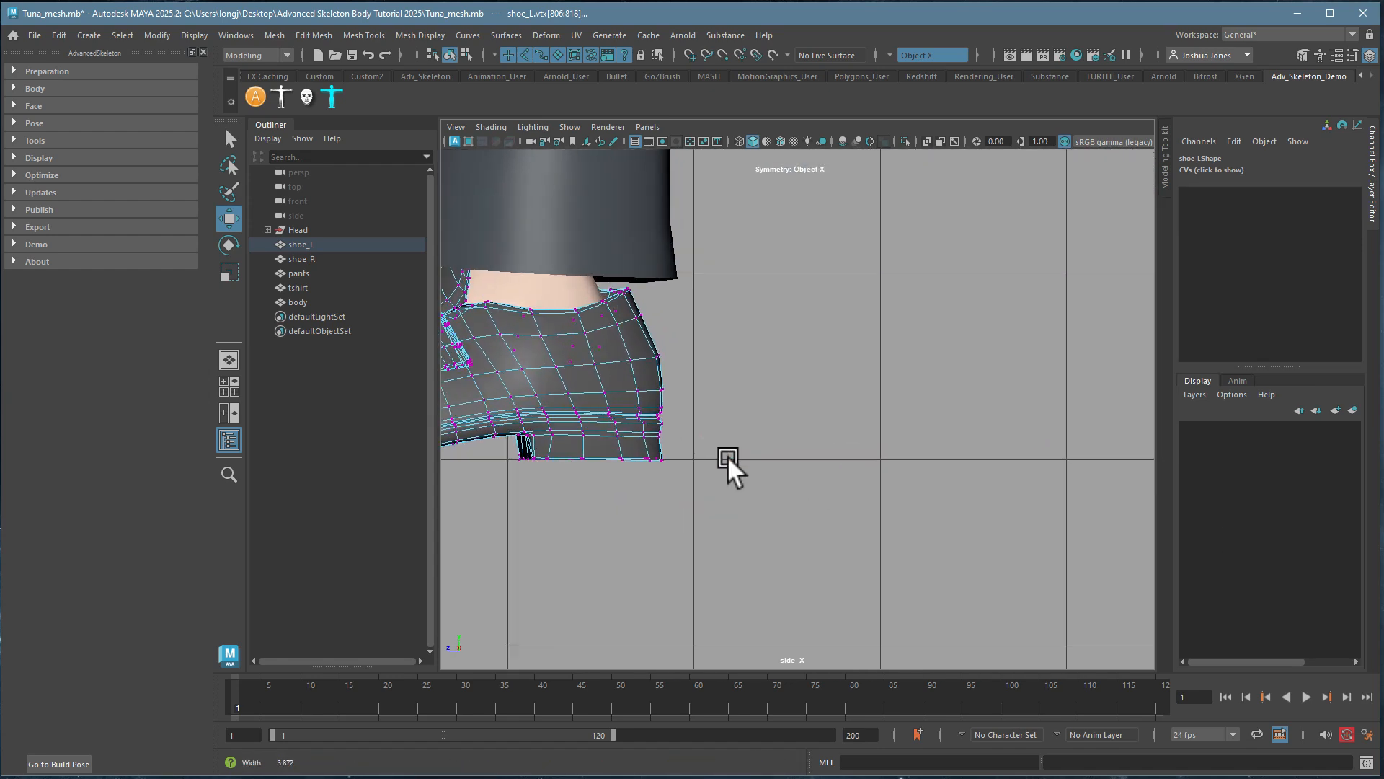
{"action": "scroll", "coordinate": [714, 527], "scroll_direction": "up", "scroll_amount": 4}
{"action": "scroll", "coordinate": [721, 537], "scroll_direction": "down", "scroll_amount": 10}
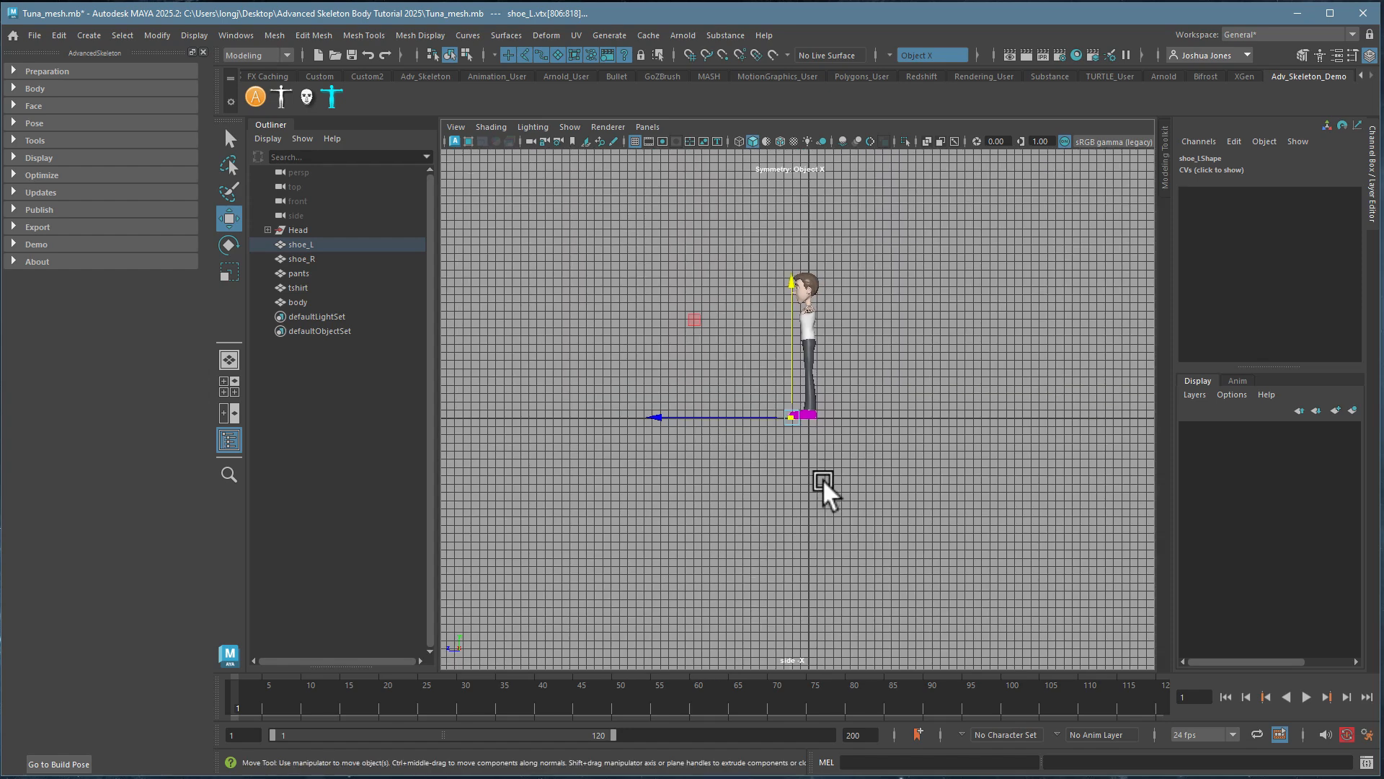
{"action": "scroll", "coordinate": [834, 432], "scroll_direction": "up", "scroll_amount": 8}
{"action": "left_click_drag", "start_coordinate": [711, 372], "coordinate": [810, 444], "text": "shift"}
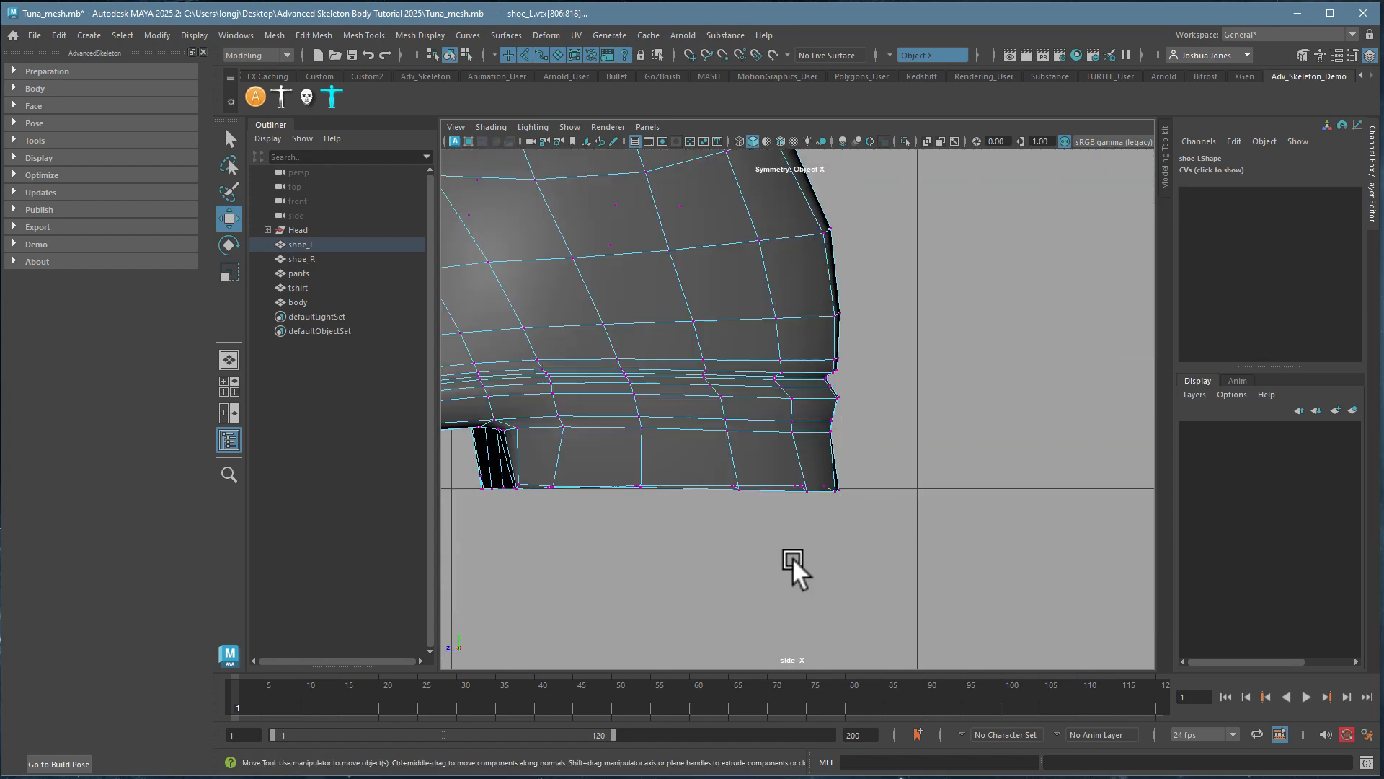
{"action": "left_click_drag", "start_coordinate": [780, 537], "coordinate": [908, 470]}
{"action": "key", "text": "f"}
{"action": "left_click", "coordinate": [860, 528]}
{"action": "scroll", "coordinate": [885, 528], "scroll_direction": "down", "scroll_amount": 2}
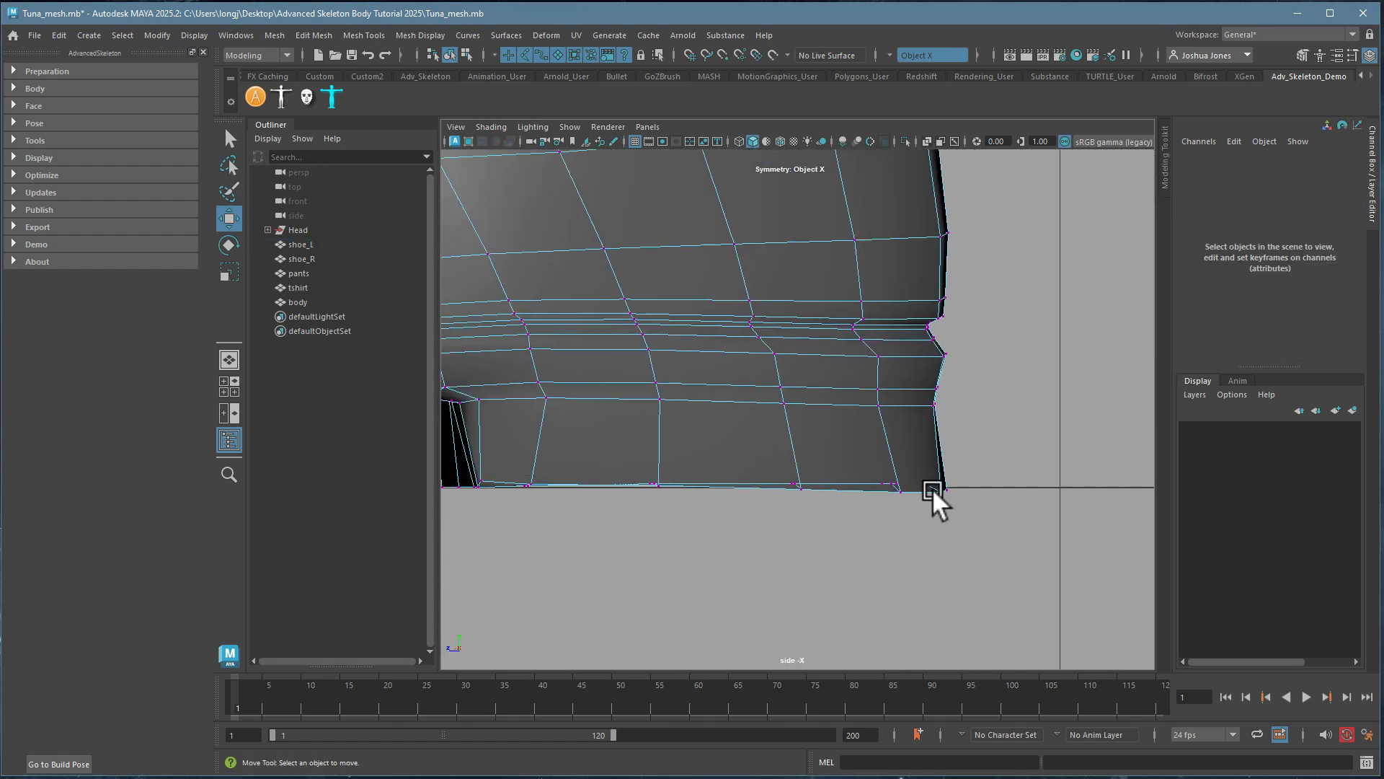
{"action": "scroll", "coordinate": [925, 513], "scroll_direction": "down", "scroll_amount": 2}
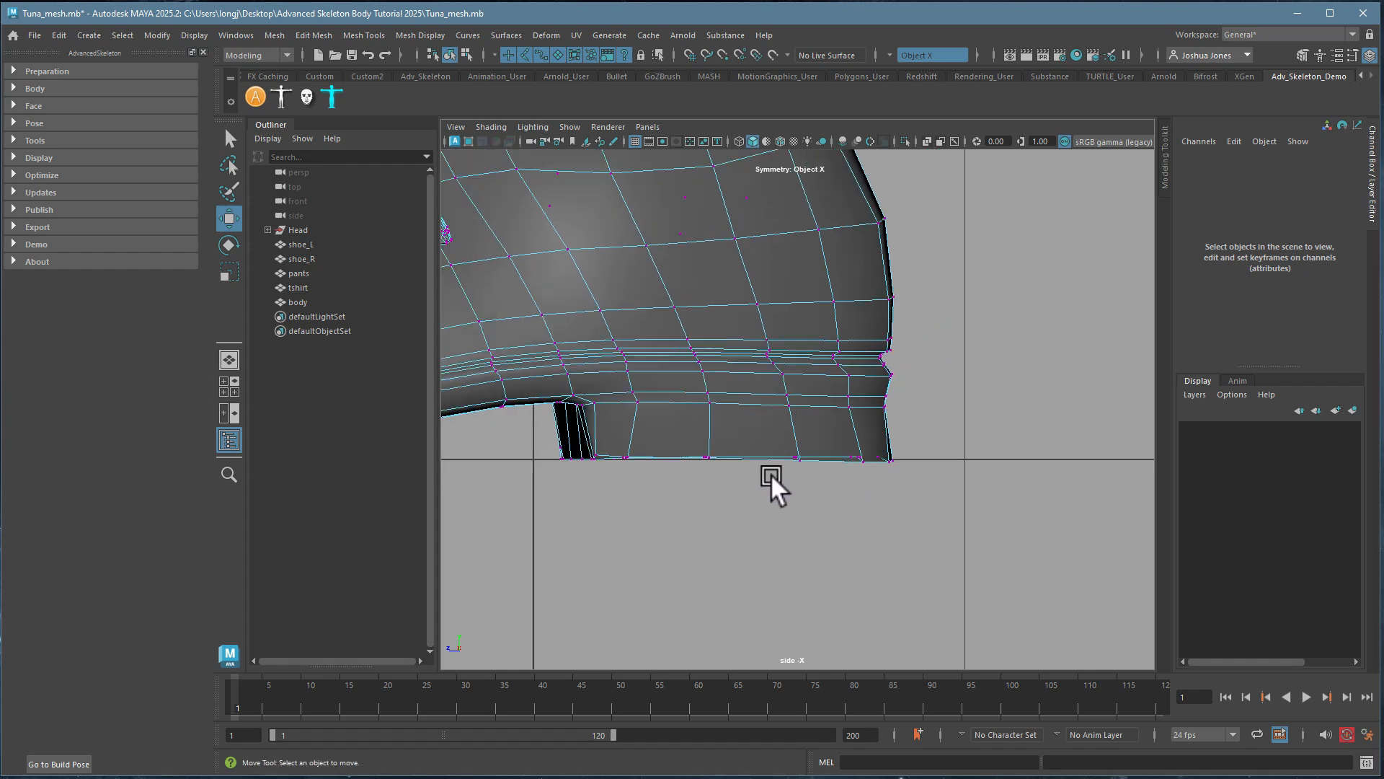
{"action": "middle_click_drag", "start_coordinate": [772, 479], "coordinate": [1064, 545], "text": "alt"}
{"action": "right_click_drag", "start_coordinate": [1064, 546], "coordinate": [883, 528], "text": "alt"}
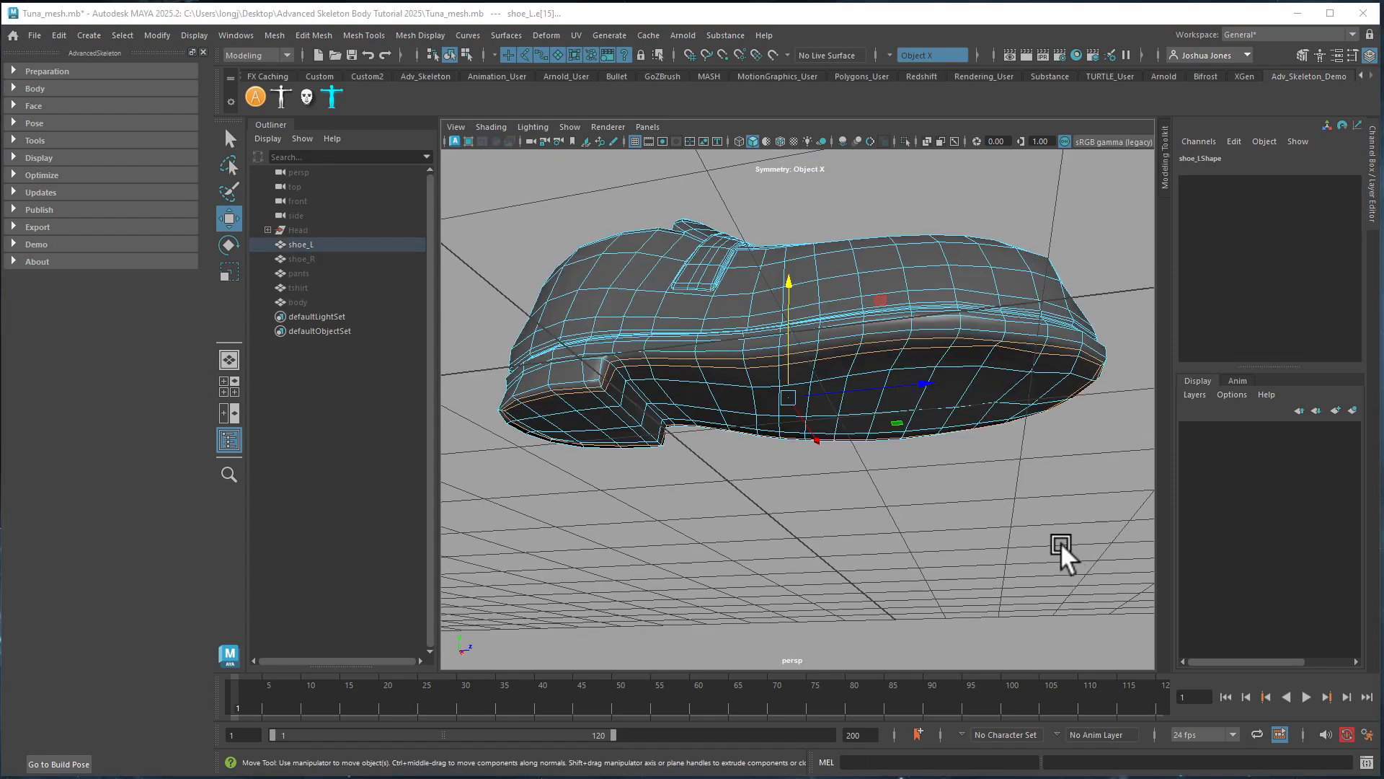
- Convert the left shoe's selected sole edges to faces and add the heel bottom and front sole faces to the selection
{"action": "left_click_drag", "start_coordinate": [1061, 552], "coordinate": [831, 468], "text": "alt"}
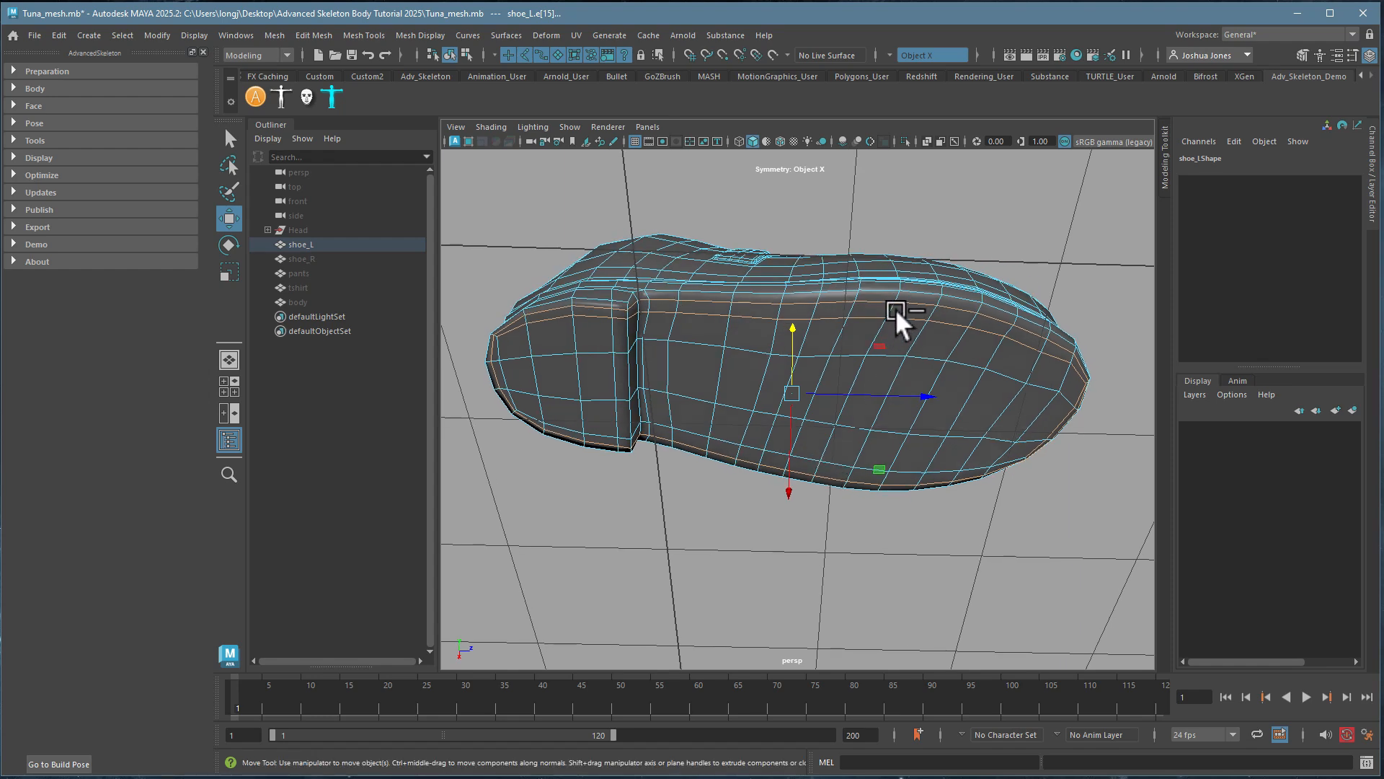
{"action": "right_click_drag", "start_coordinate": [897, 312], "coordinate": [898, 361], "text": "ctrl"}
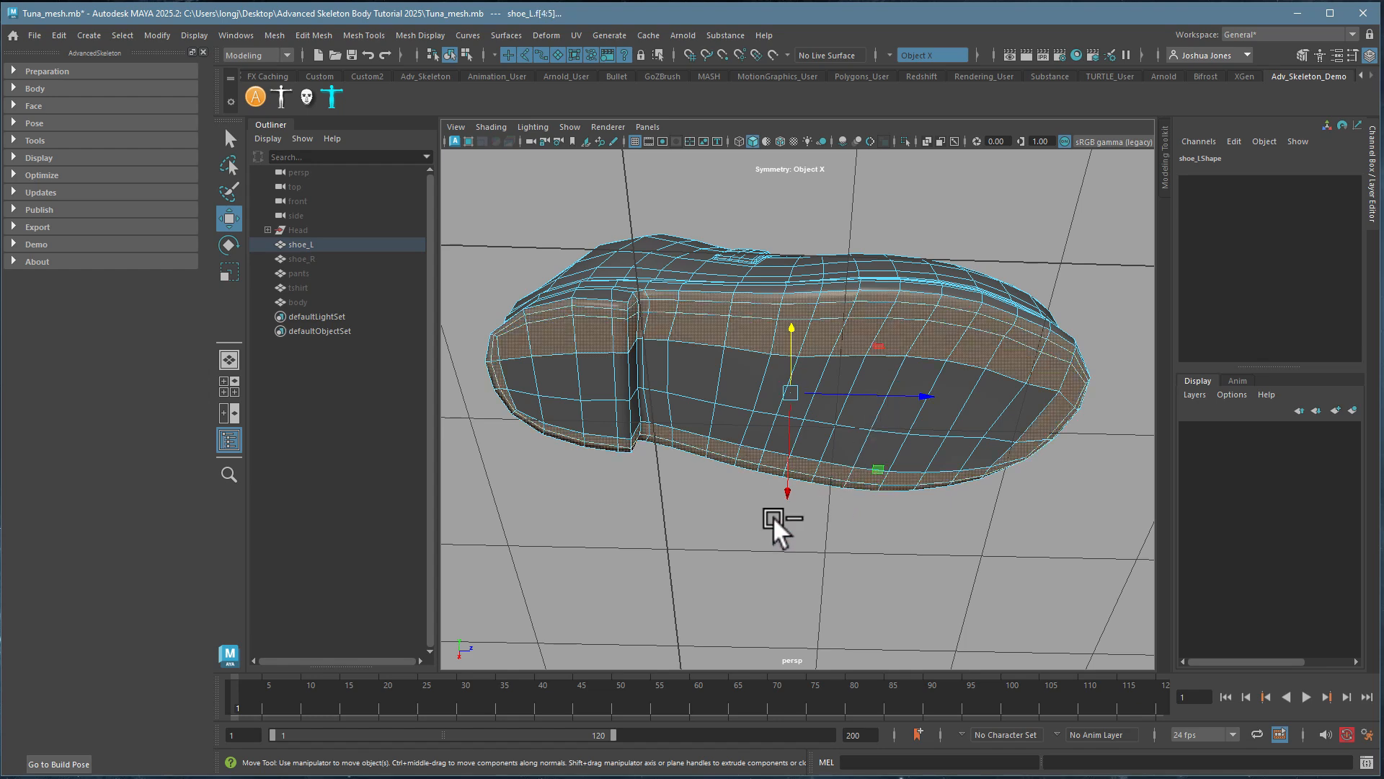
{"action": "left_click_drag", "start_coordinate": [772, 525], "coordinate": [742, 602], "text": "alt"}
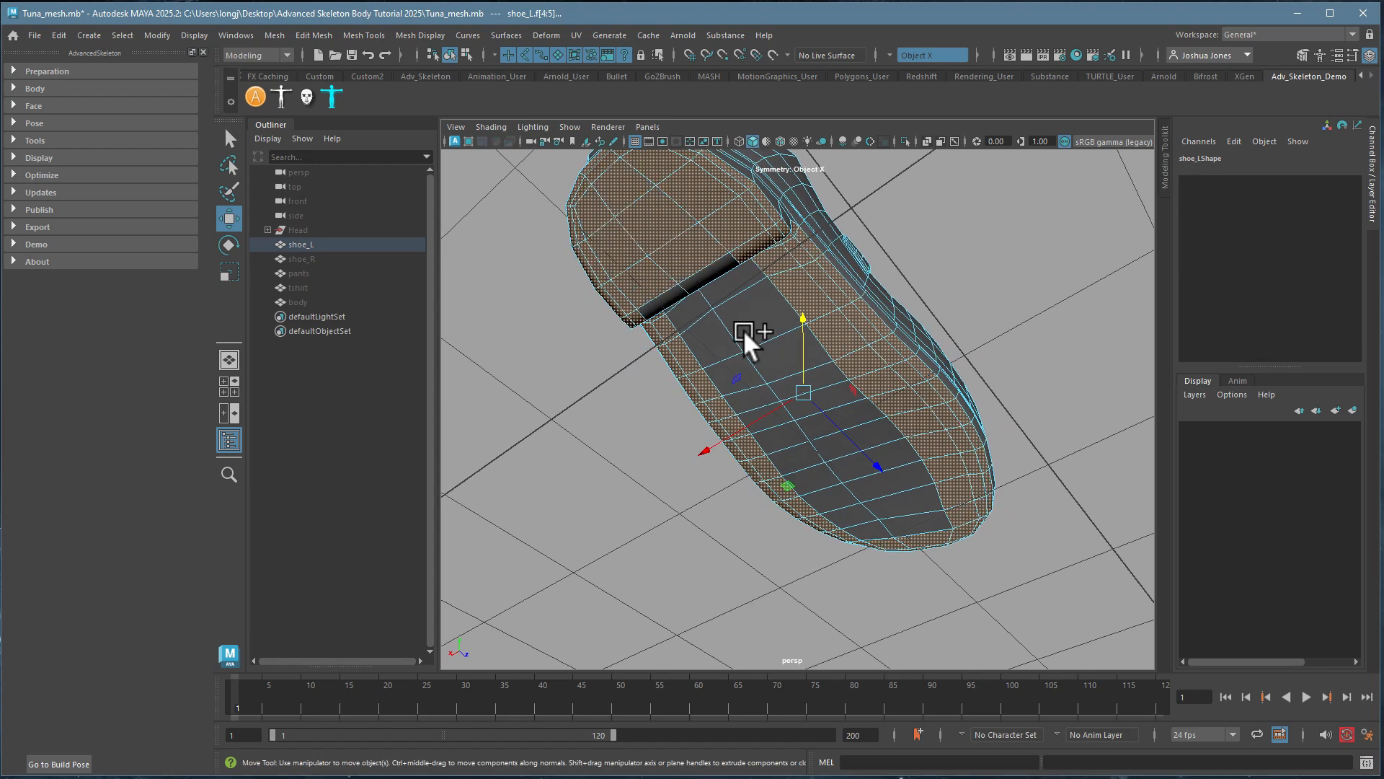
{"action": "left_click_drag", "start_coordinate": [737, 326], "coordinate": [639, 411], "text": "alt"}
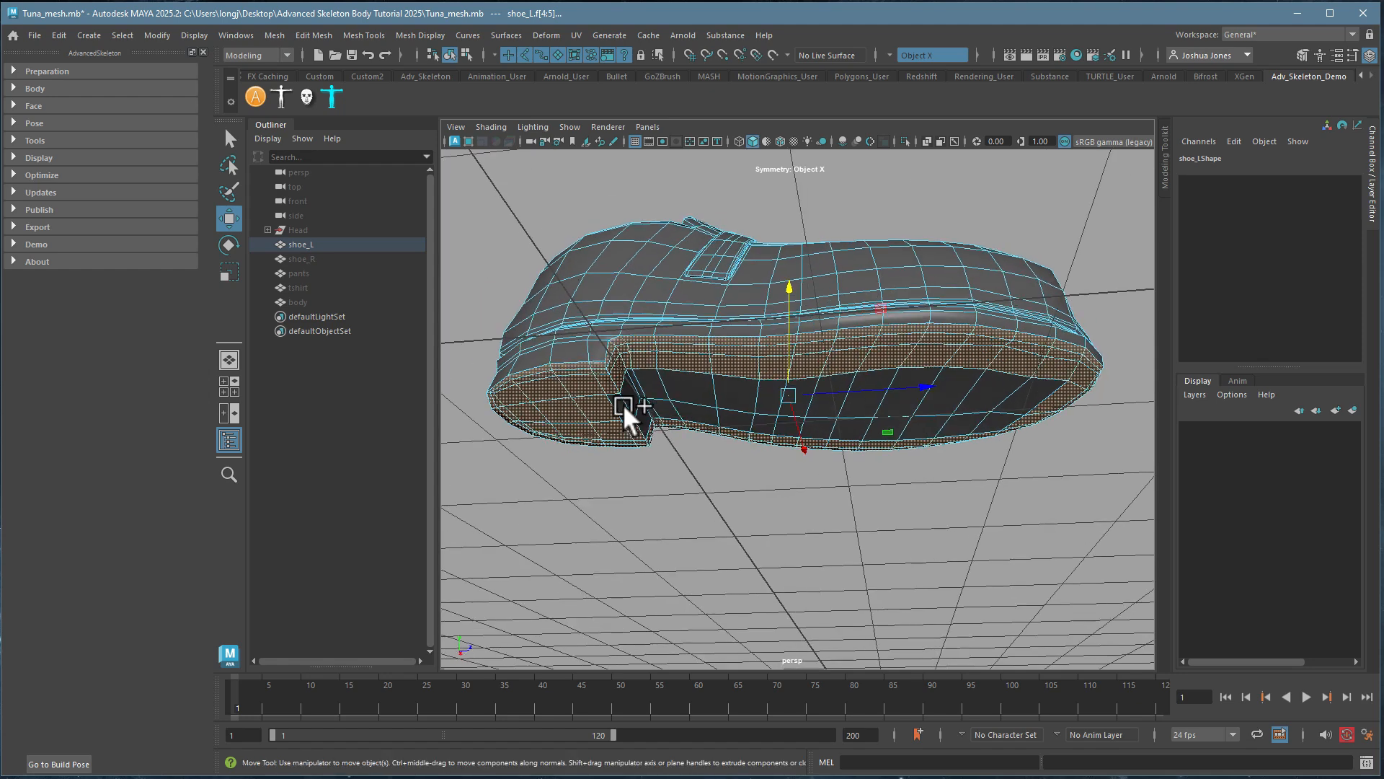
{"action": "left_click_drag", "start_coordinate": [983, 519], "coordinate": [875, 382], "text": "alt"}
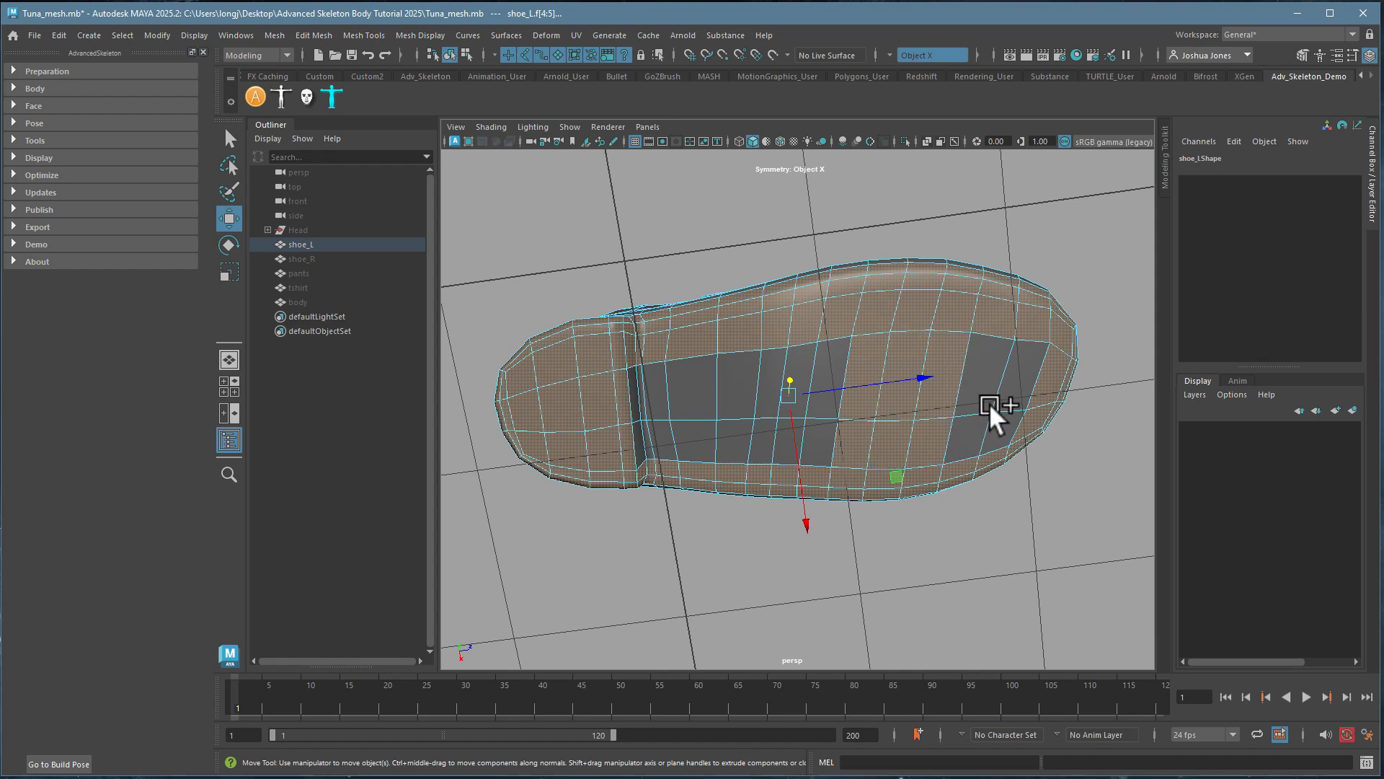
{"action": "left_click_drag", "start_coordinate": [813, 448], "coordinate": [804, 514], "text": "alt"}
{"action": "key", "text": "q"}
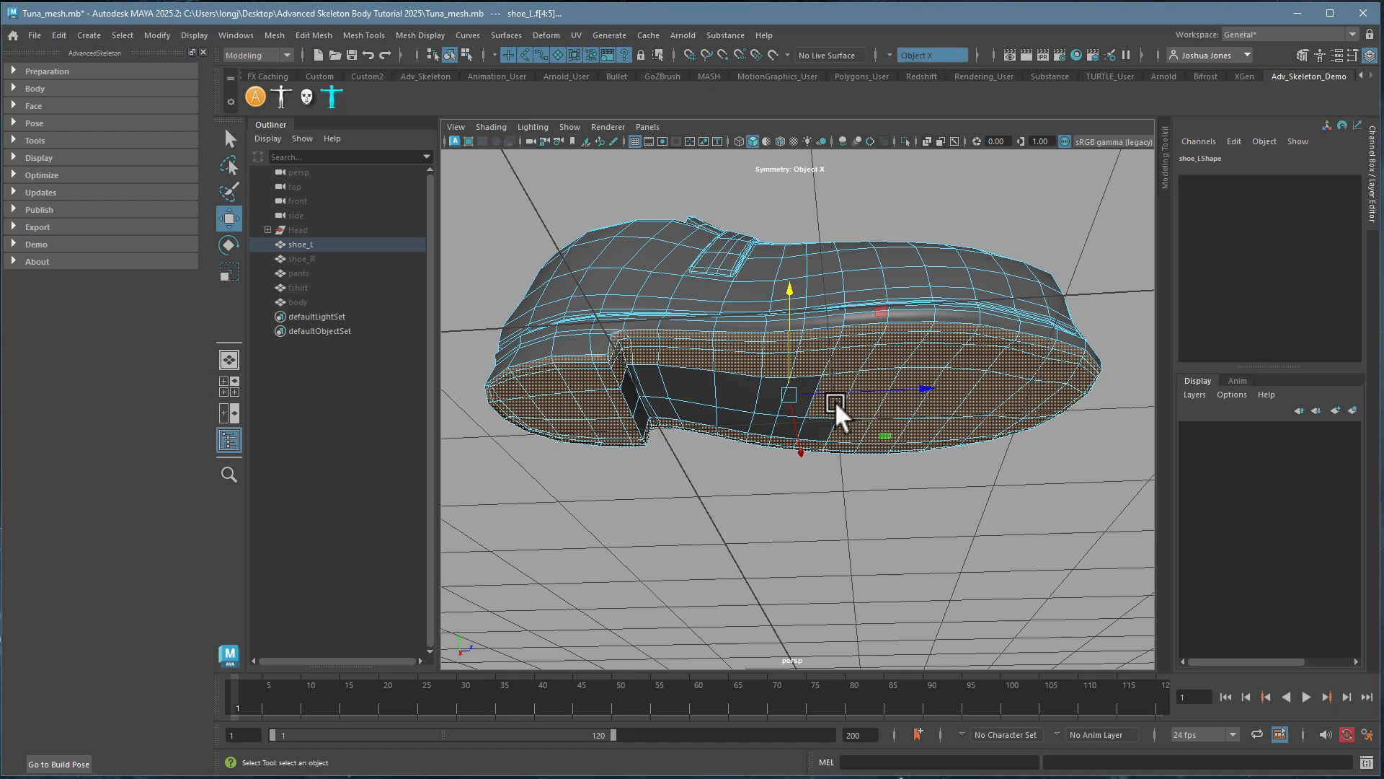
{"action": "left_click_drag", "start_coordinate": [799, 401], "coordinate": [819, 486], "text": "alt"}
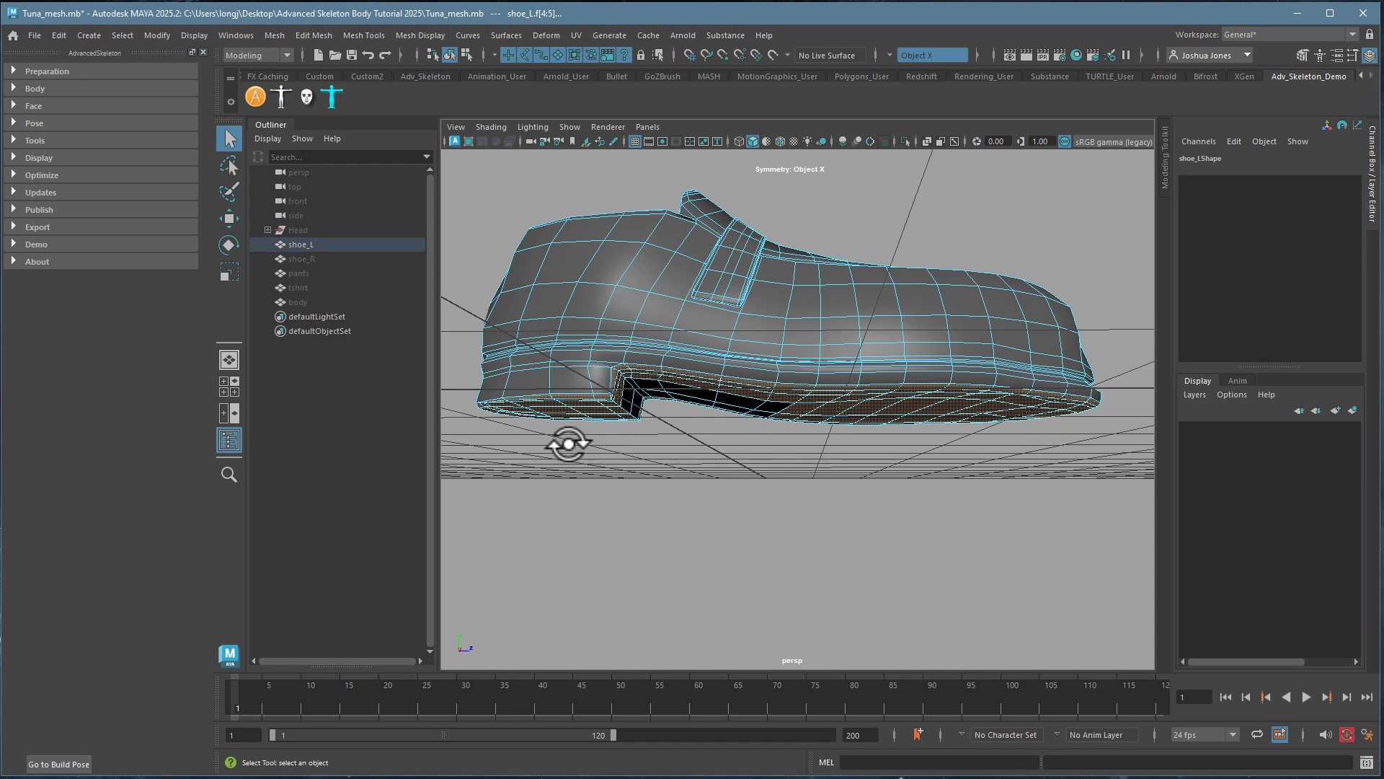
- Remove the raised arch faces and the heel's front wall from the left shoe's face selection in the side view
{"action": "key", "text": "space"}
{"action": "key", "text": "space"}
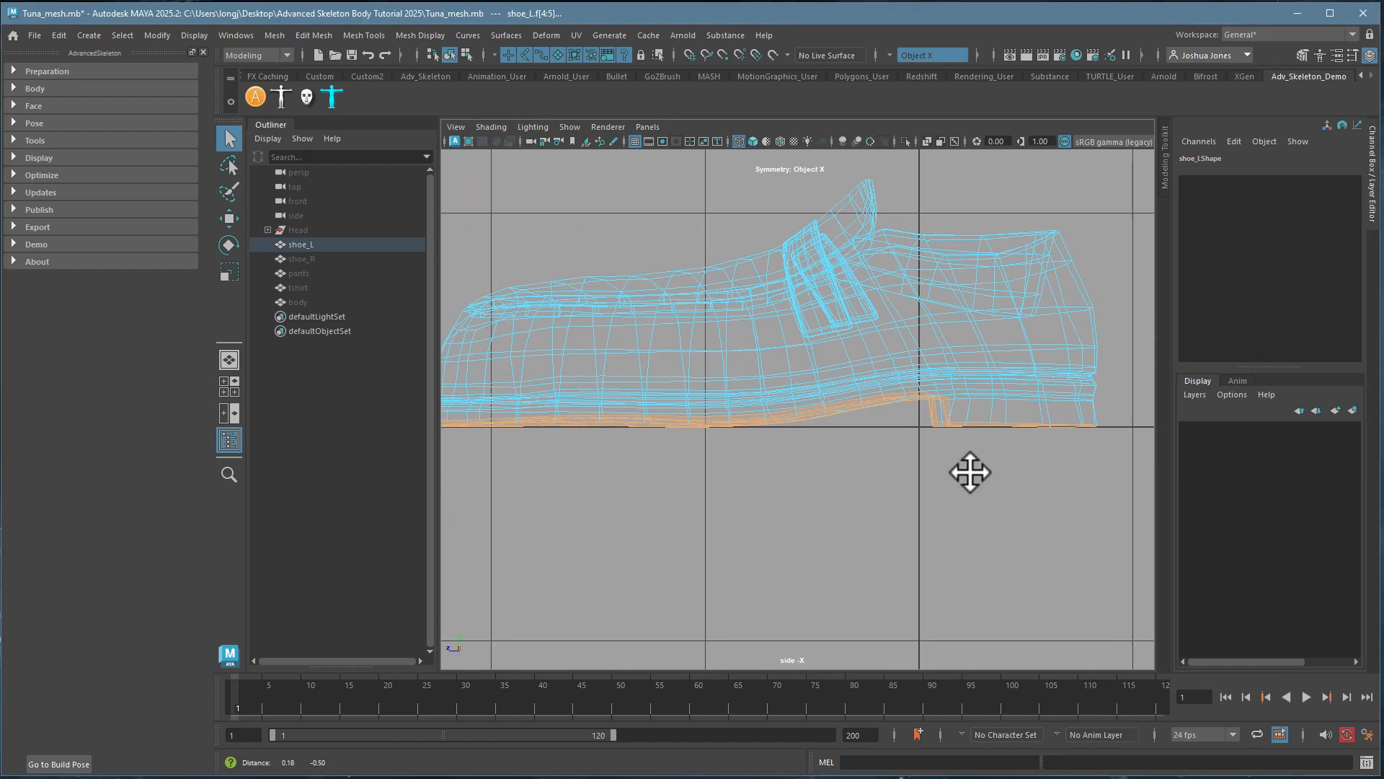
{"action": "right_click_drag", "start_coordinate": [756, 469], "coordinate": [970, 469], "text": "alt"}
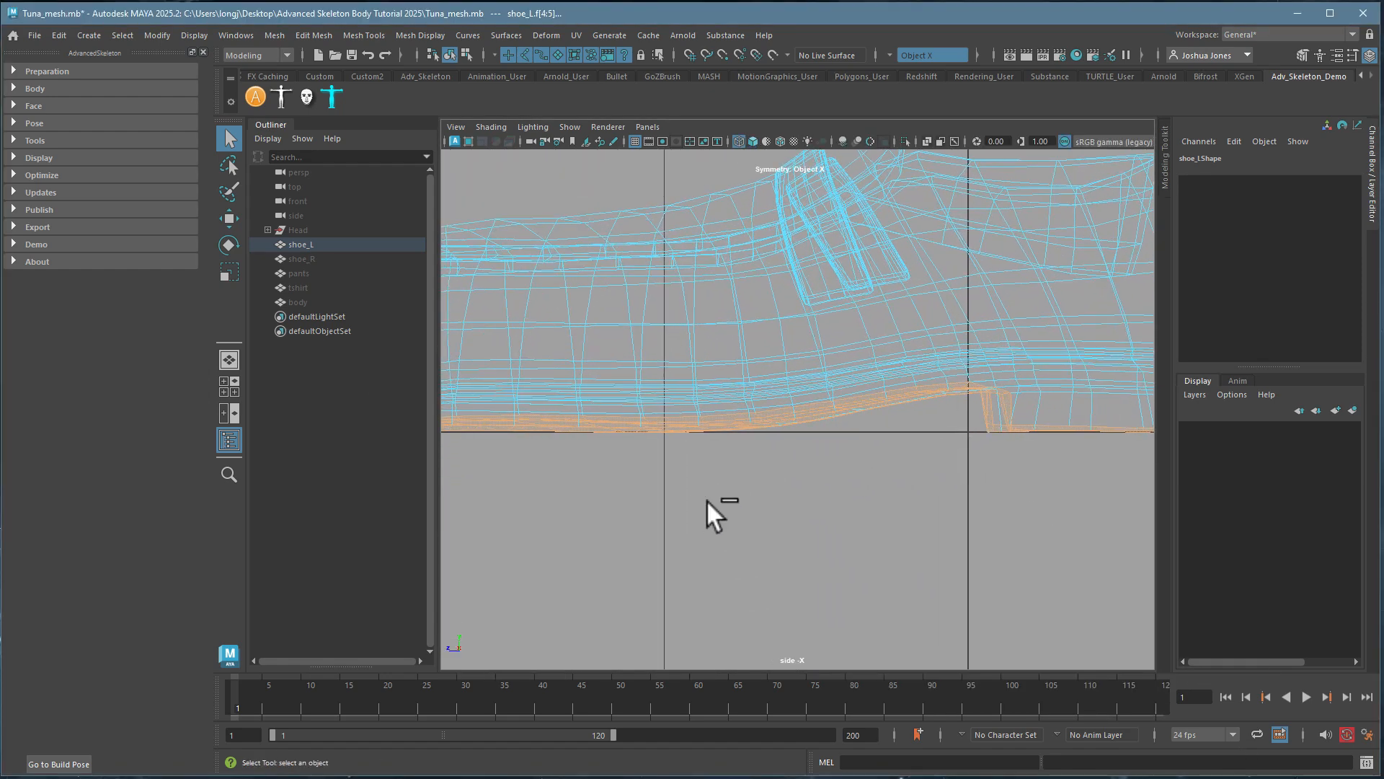
{"action": "left_click_drag", "start_coordinate": [965, 292], "coordinate": [966, 292], "text": "ctrl"}
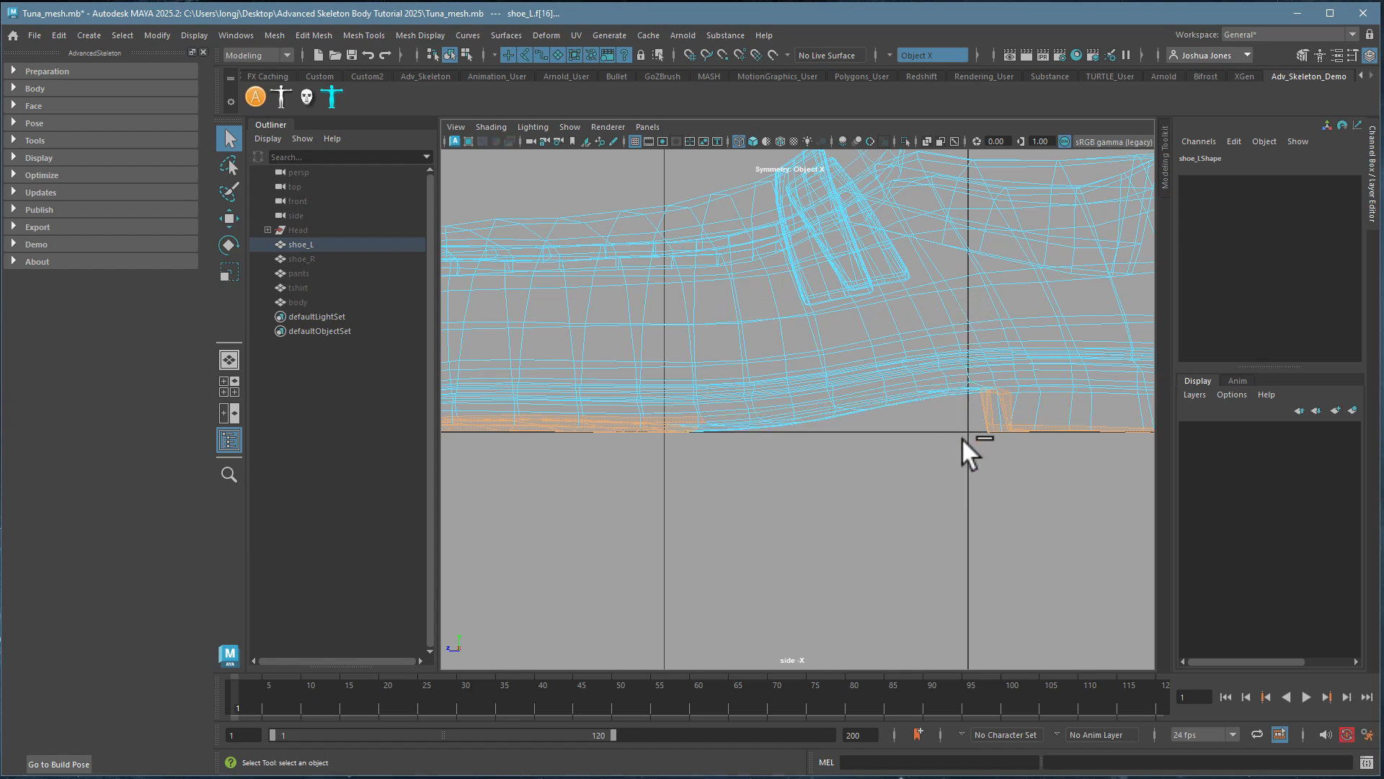
{"action": "left_click_drag", "start_coordinate": [1019, 400], "coordinate": [1019, 405], "text": "ctrl"}
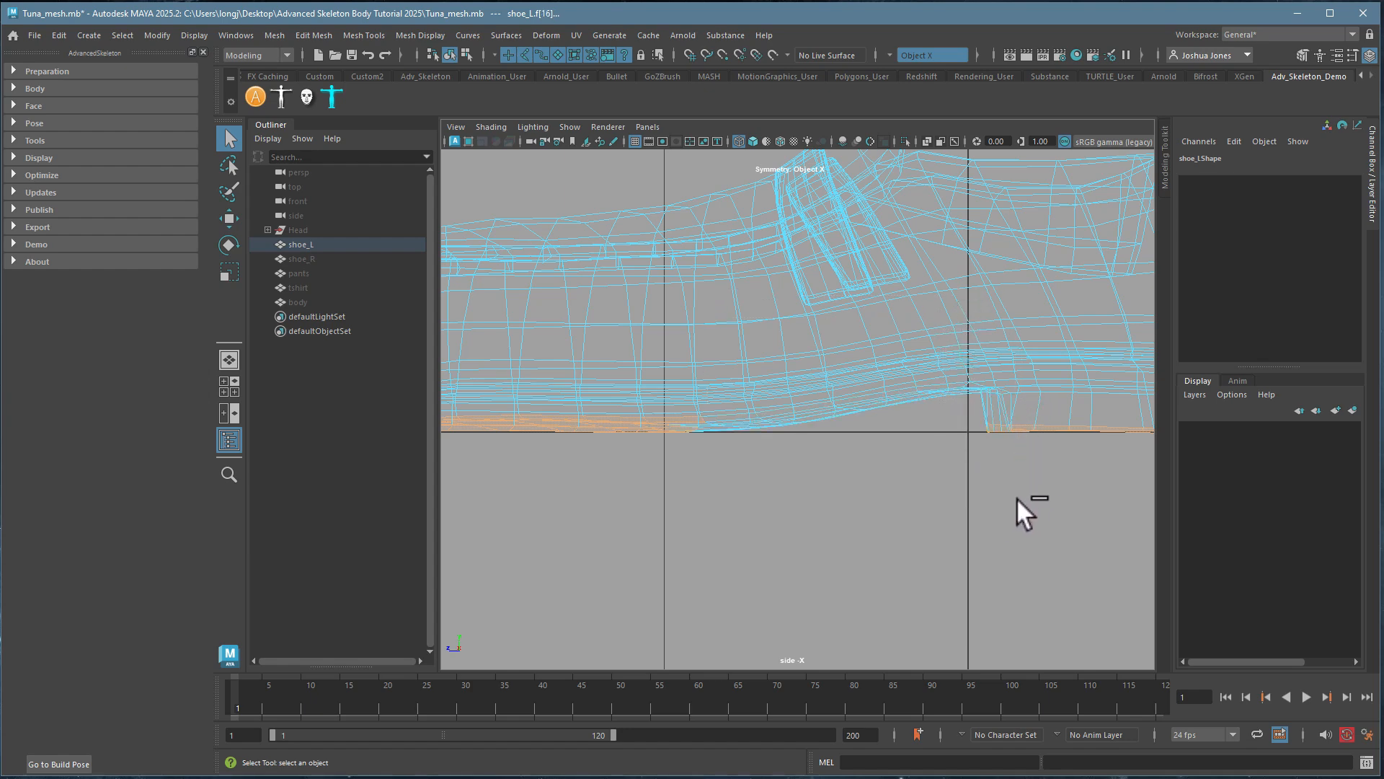
- Display the left shoe as wireframe in perspective and deselect the stray sole faces along the arch edge
{"action": "middle_click_drag", "start_coordinate": [1017, 497], "coordinate": [818, 546], "text": "alt"}
{"action": "key", "text": "space"}
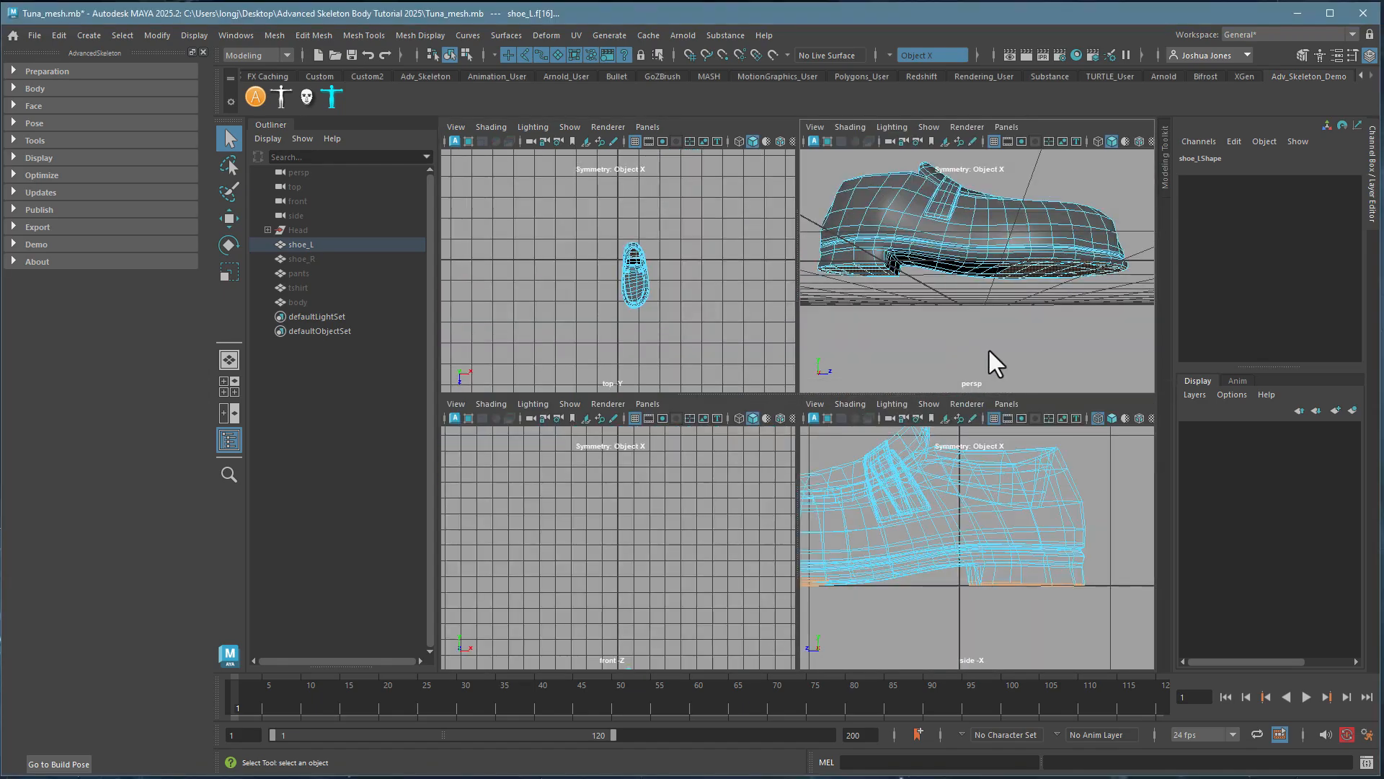
{"action": "key", "text": "space"}
{"action": "key", "text": "4"}
{"action": "left_click_drag", "start_coordinate": [1020, 435], "coordinate": [825, 531], "text": "alt"}
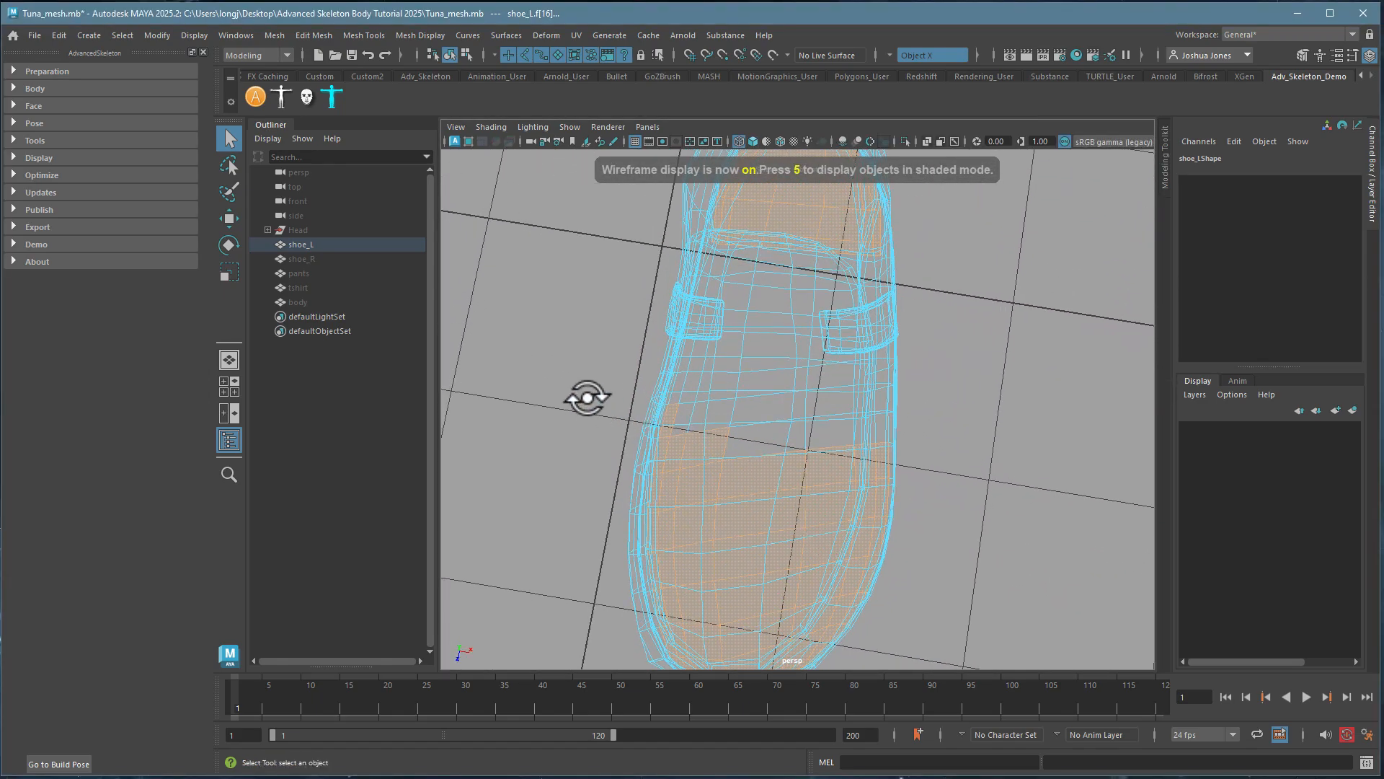
{"action": "left_click_drag", "start_coordinate": [593, 380], "coordinate": [720, 435]}
{"action": "left_click_drag", "start_coordinate": [873, 530], "coordinate": [834, 442], "text": "alt"}
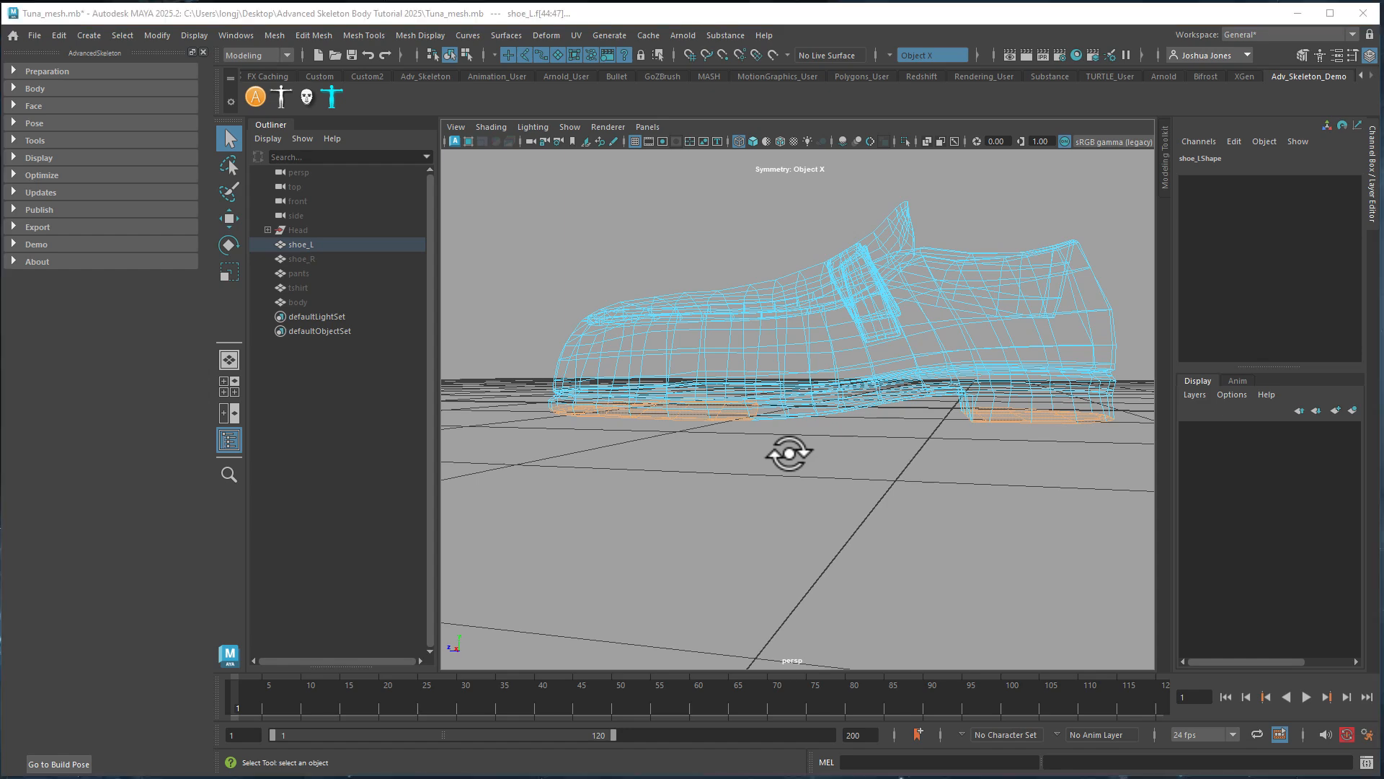
- Try lowering the selected sole faces of the left shoe in the side view, and undo the move
{"action": "key", "text": "space"}
{"action": "key", "text": "space"}
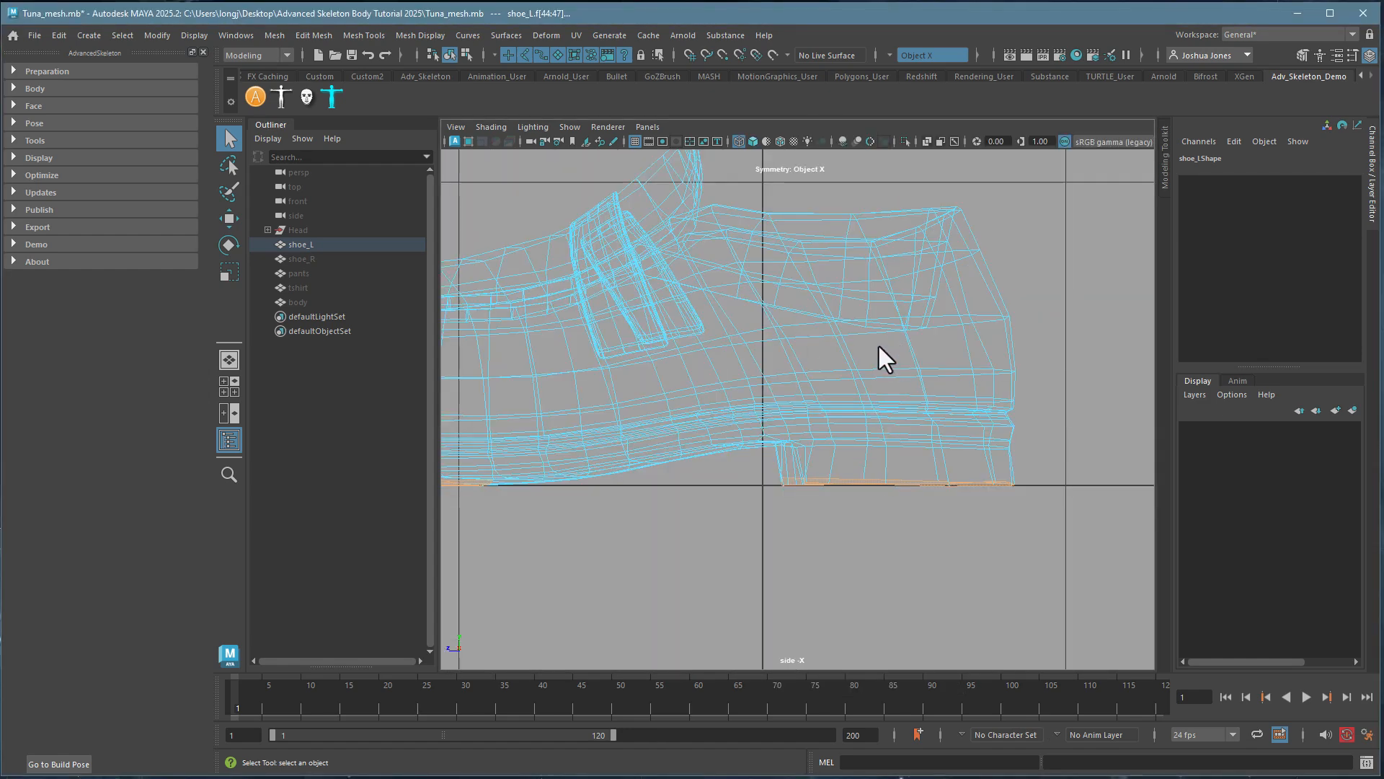
{"action": "middle_click_drag", "start_coordinate": [879, 347], "coordinate": [1020, 405], "text": "alt"}
{"action": "right_click_drag", "start_coordinate": [1019, 405], "coordinate": [977, 405], "text": "alt"}
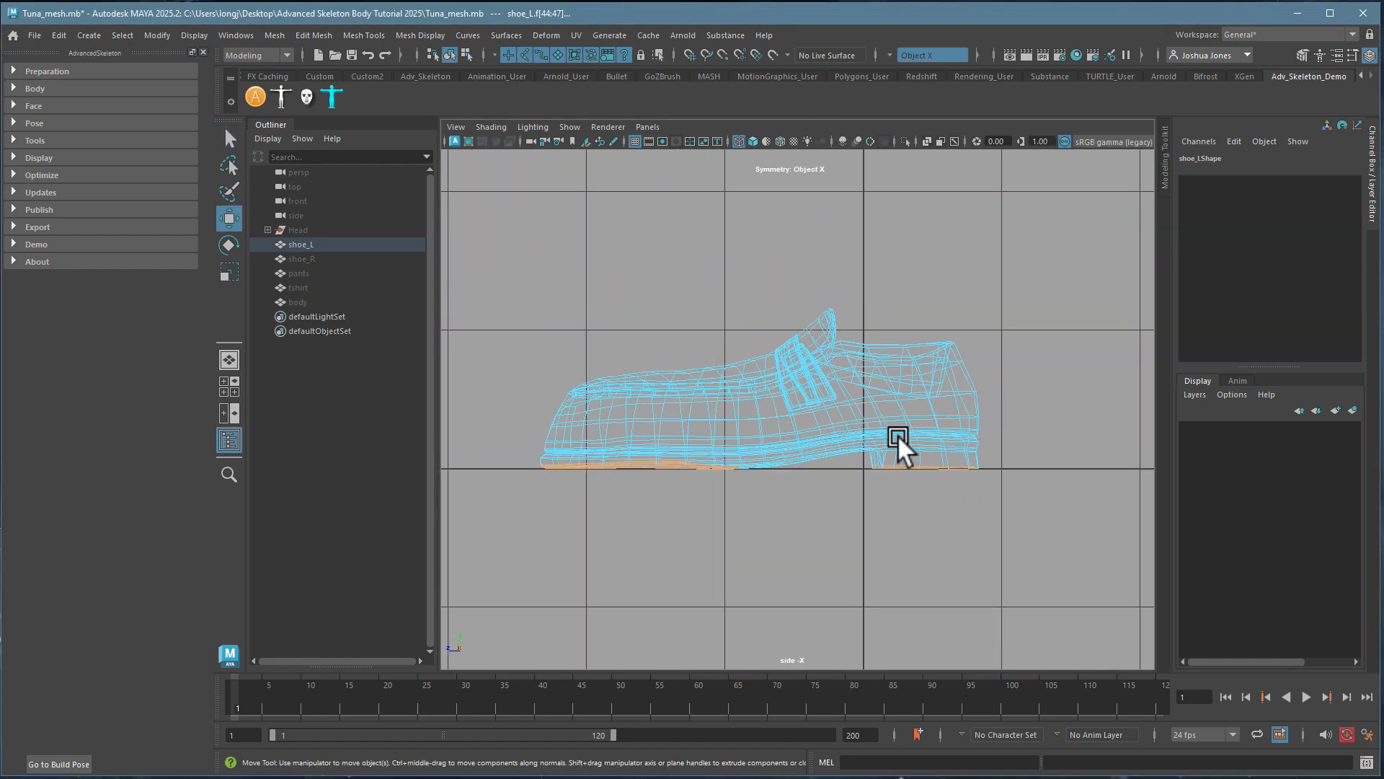
{"action": "key", "text": "w"}
{"action": "left_click_drag", "start_coordinate": [763, 420], "coordinate": [760, 439]}
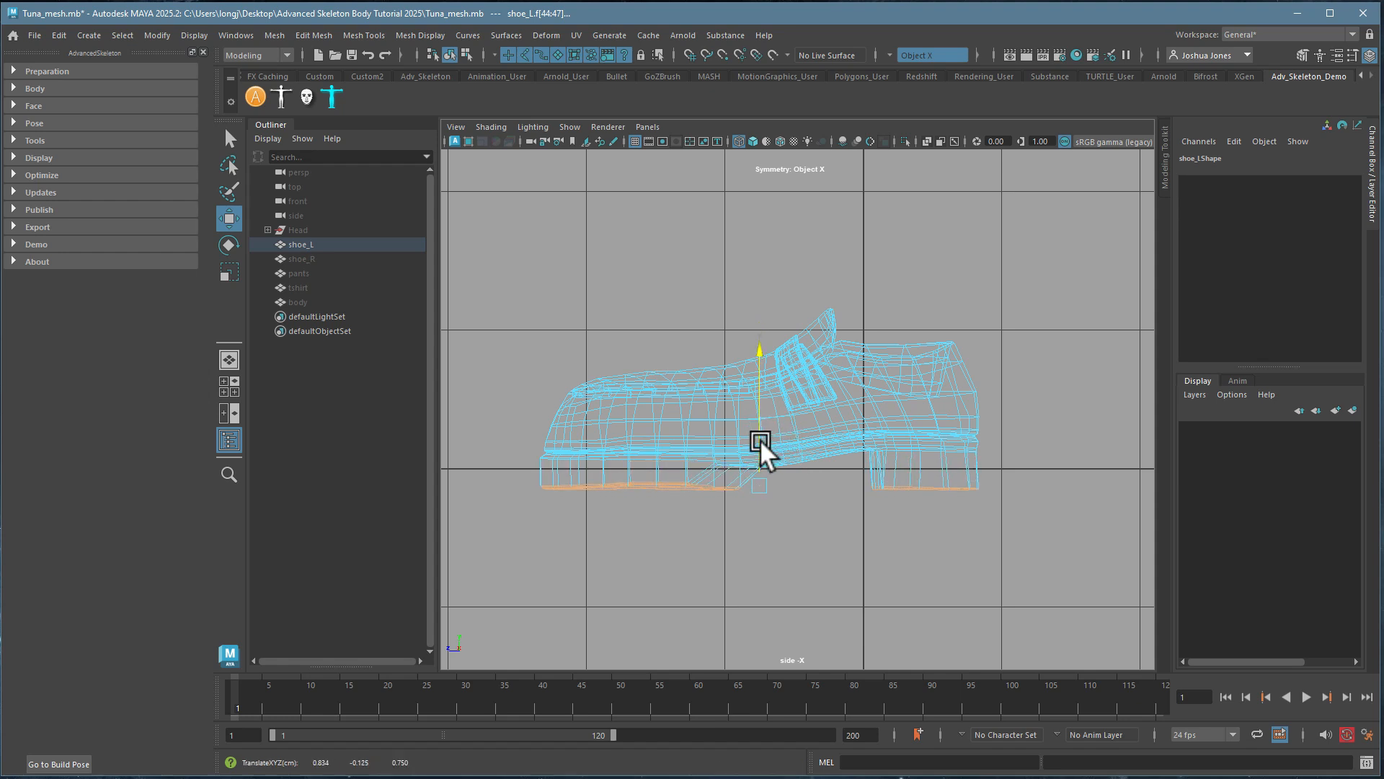
{"action": "key", "text": "ctrl+z"}
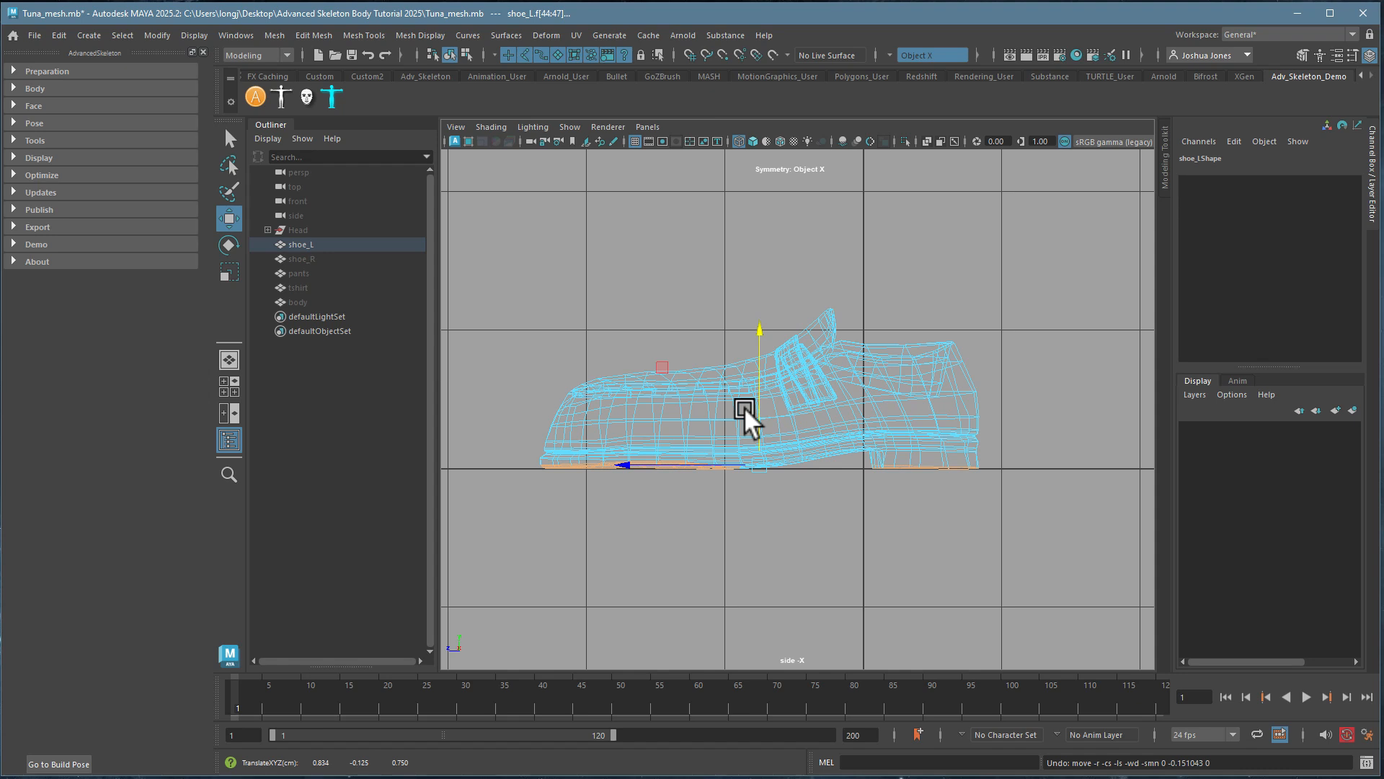
- Turn off Keep Spacing for the Move tool
{"action": "key", "text": "w"}
{"action": "left_click", "coordinate": [682, 316]}
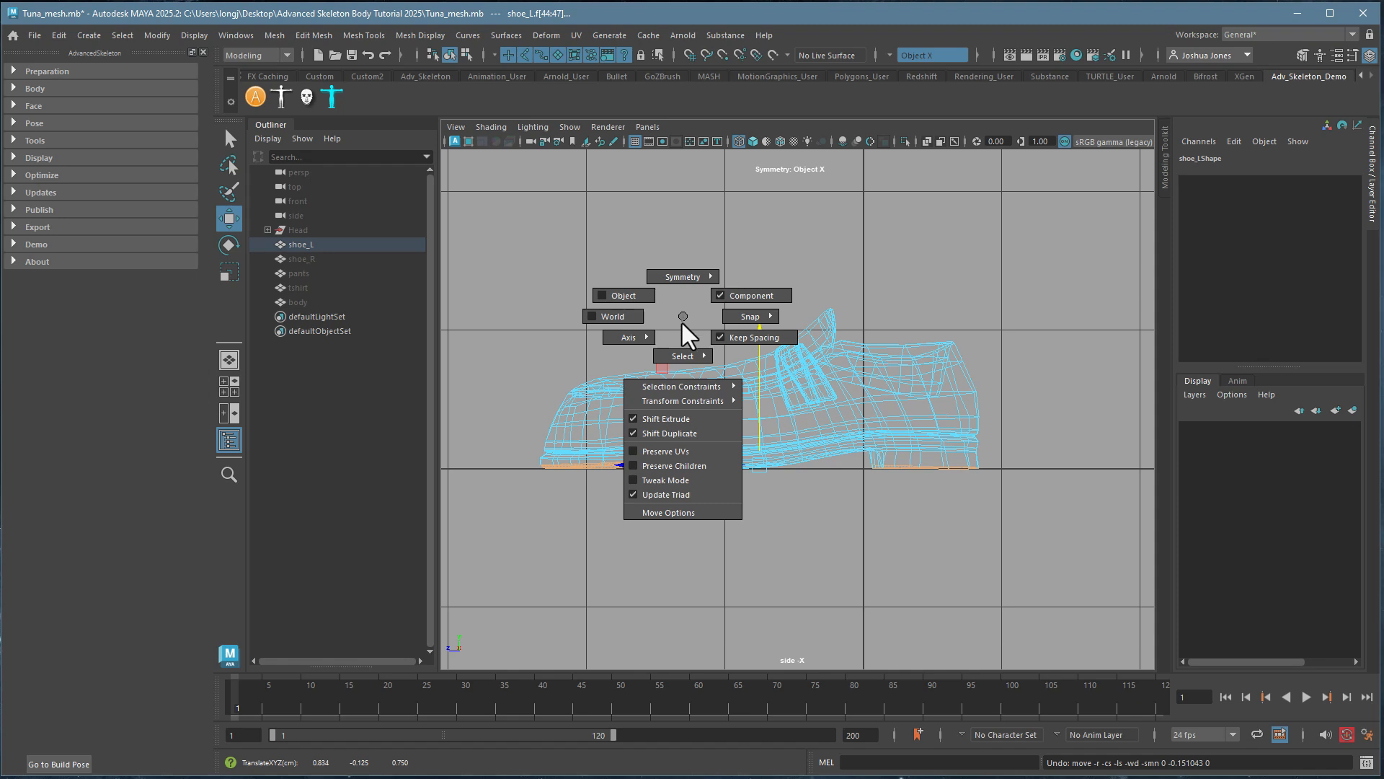
{"action": "left_click", "coordinate": [736, 337]}
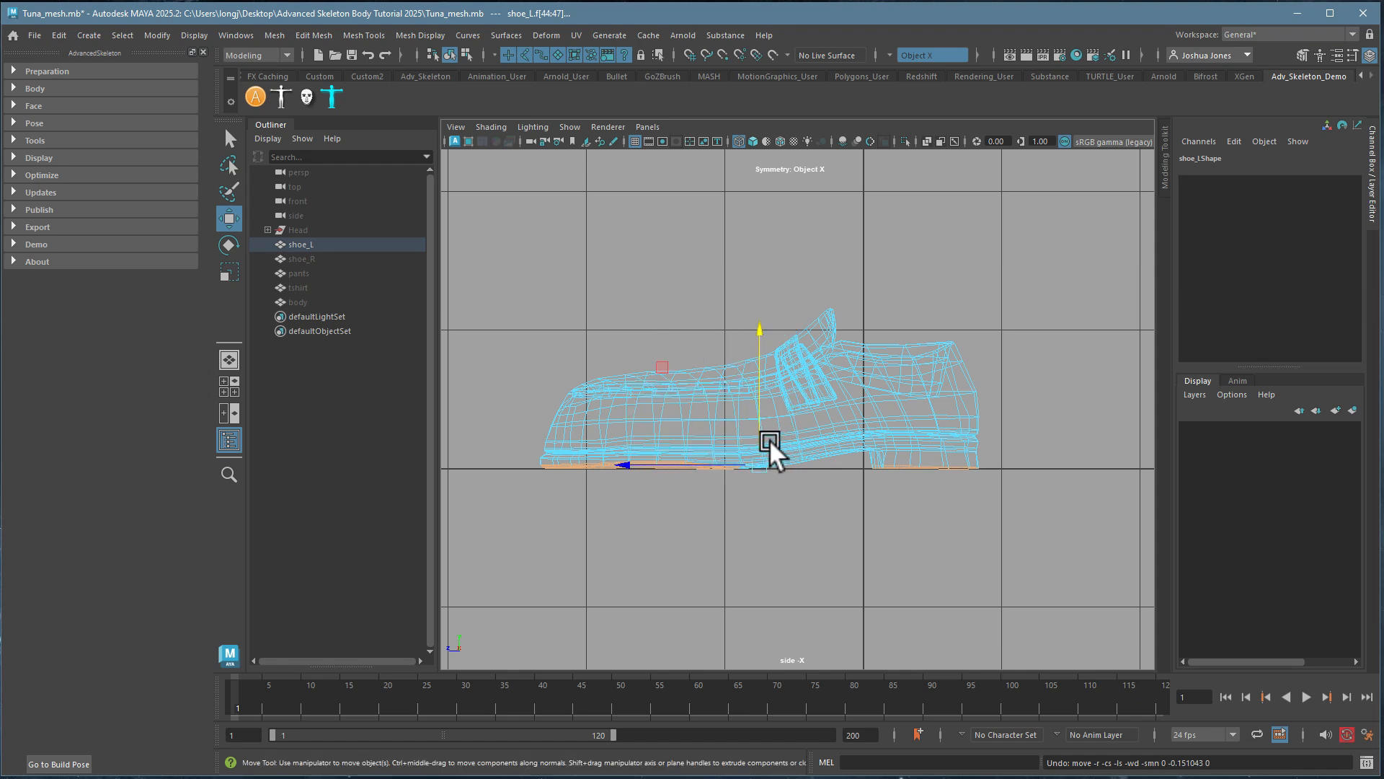
- Try lowering the left shoe's selected sole faces below the ground line and snapping them to the grid in the side view
{"action": "left_click_drag", "start_coordinate": [769, 439], "coordinate": [756, 465]}
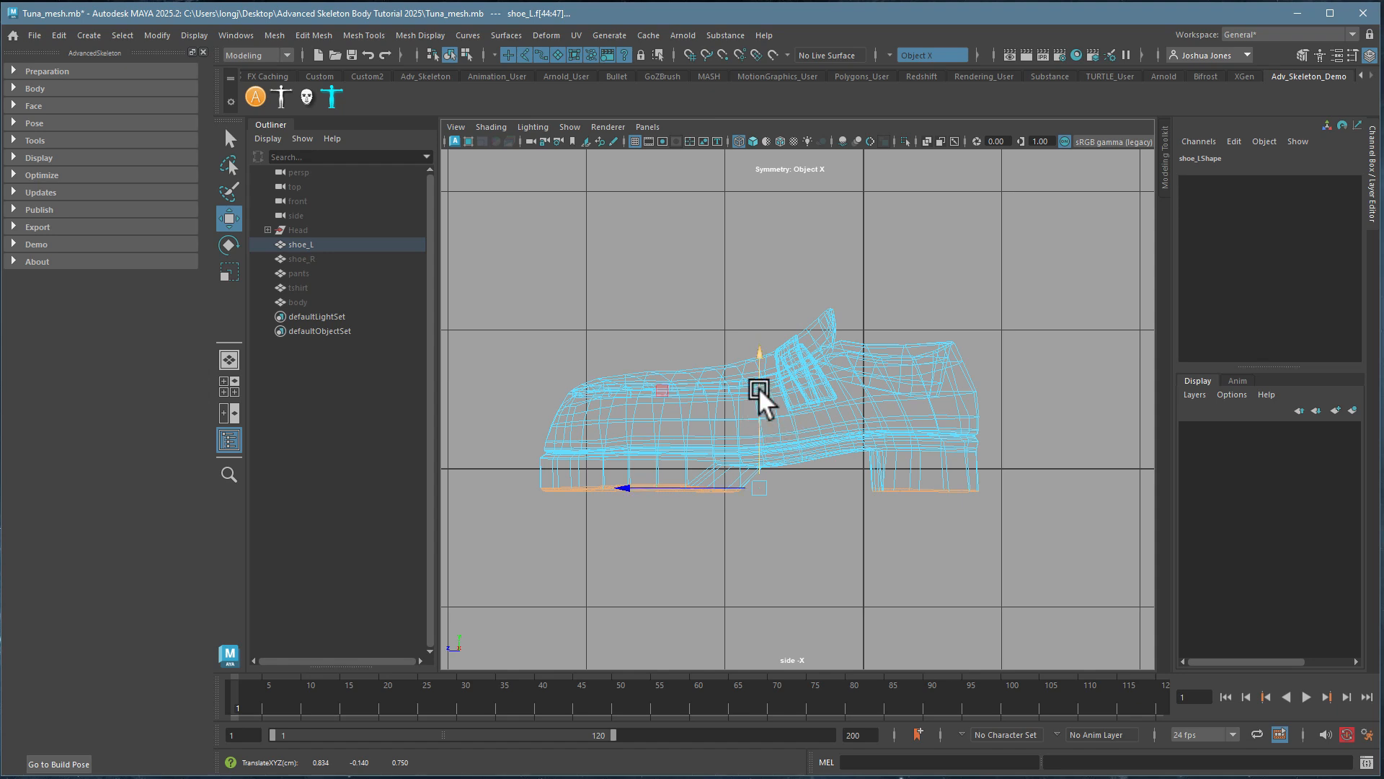
{"action": "mouse_move", "coordinate": [759, 387]}
{"action": "left_mouse_down"}
{"action": "mouse_move", "coordinate": [760, 352]}
{"action": "mouse_move", "coordinate": [770, 402]}
{"action": "left_mouse_up"}
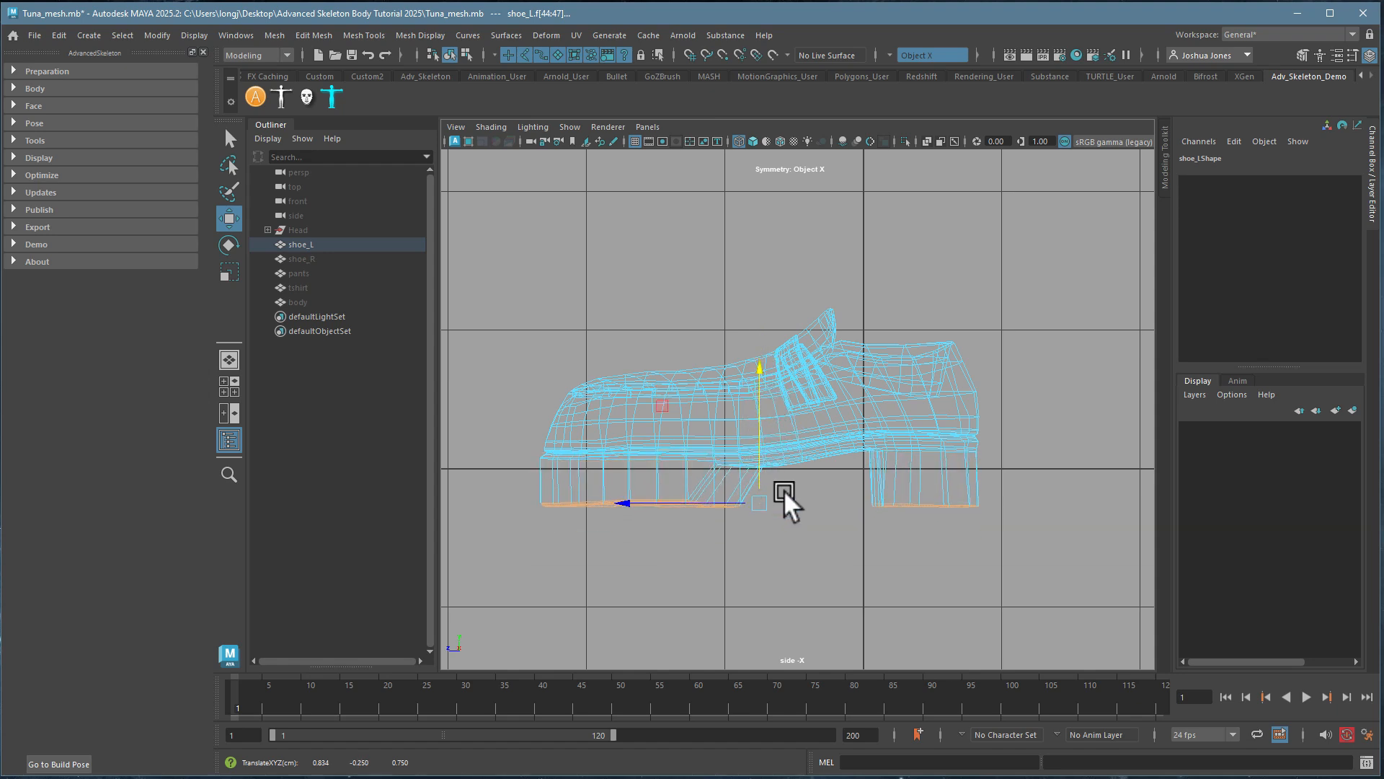
{"action": "key", "text": "x"}
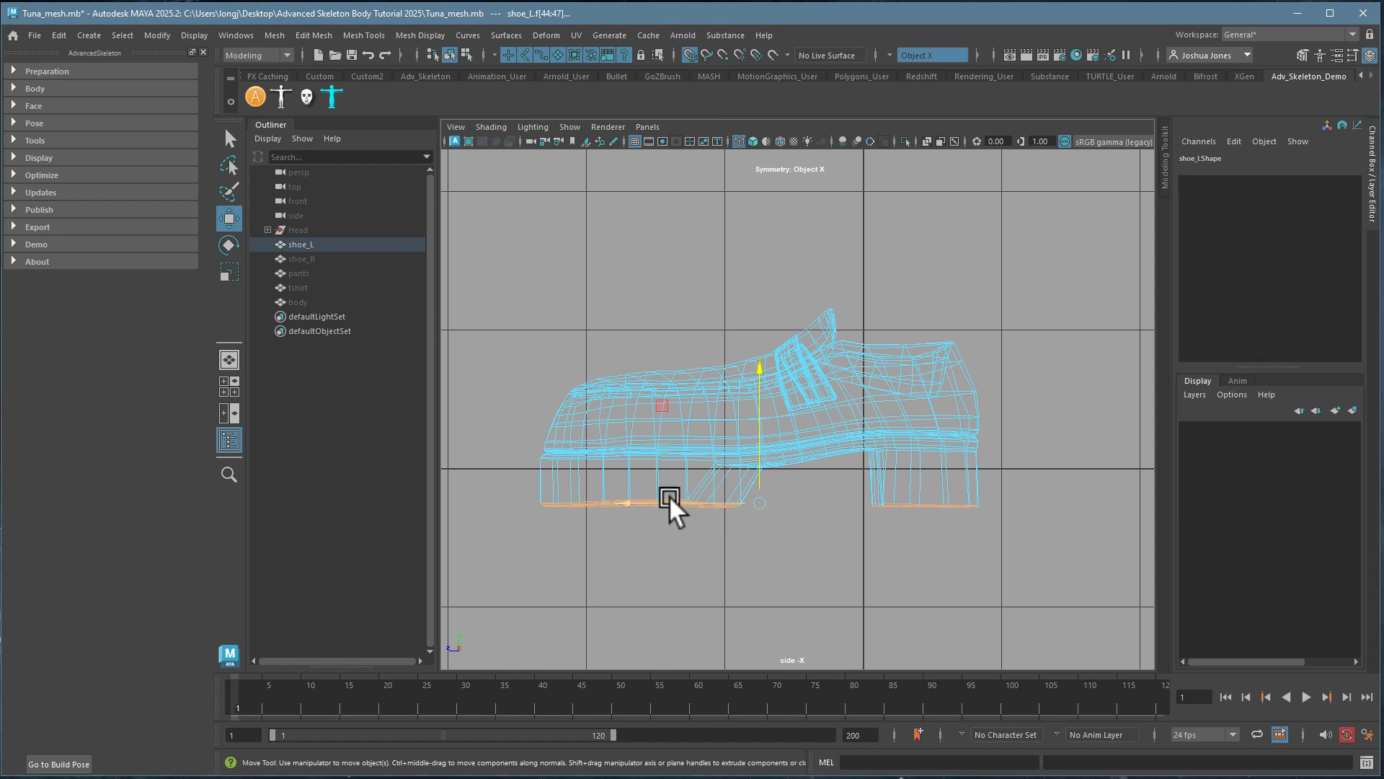
{"action": "middle_click_drag", "start_coordinate": [815, 536], "coordinate": [810, 565]}
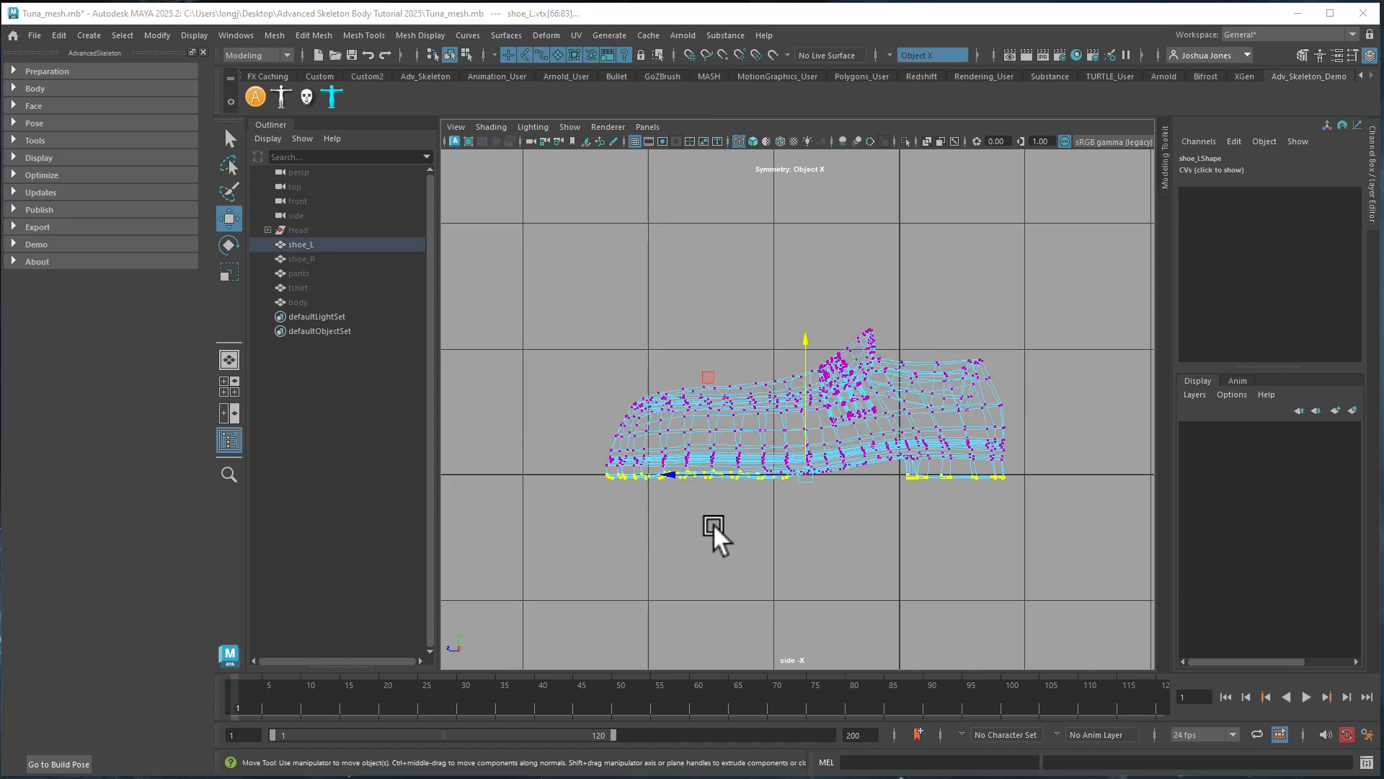
- With the sole selected as vertices, snap it down to the first grid line below the ground and scale it flat vertically
{"action": "right_click_drag", "start_coordinate": [720, 514], "coordinate": [867, 530], "text": "alt"}
{"action": "middle_click_drag", "start_coordinate": [856, 545], "coordinate": [859, 474], "text": "alt"}
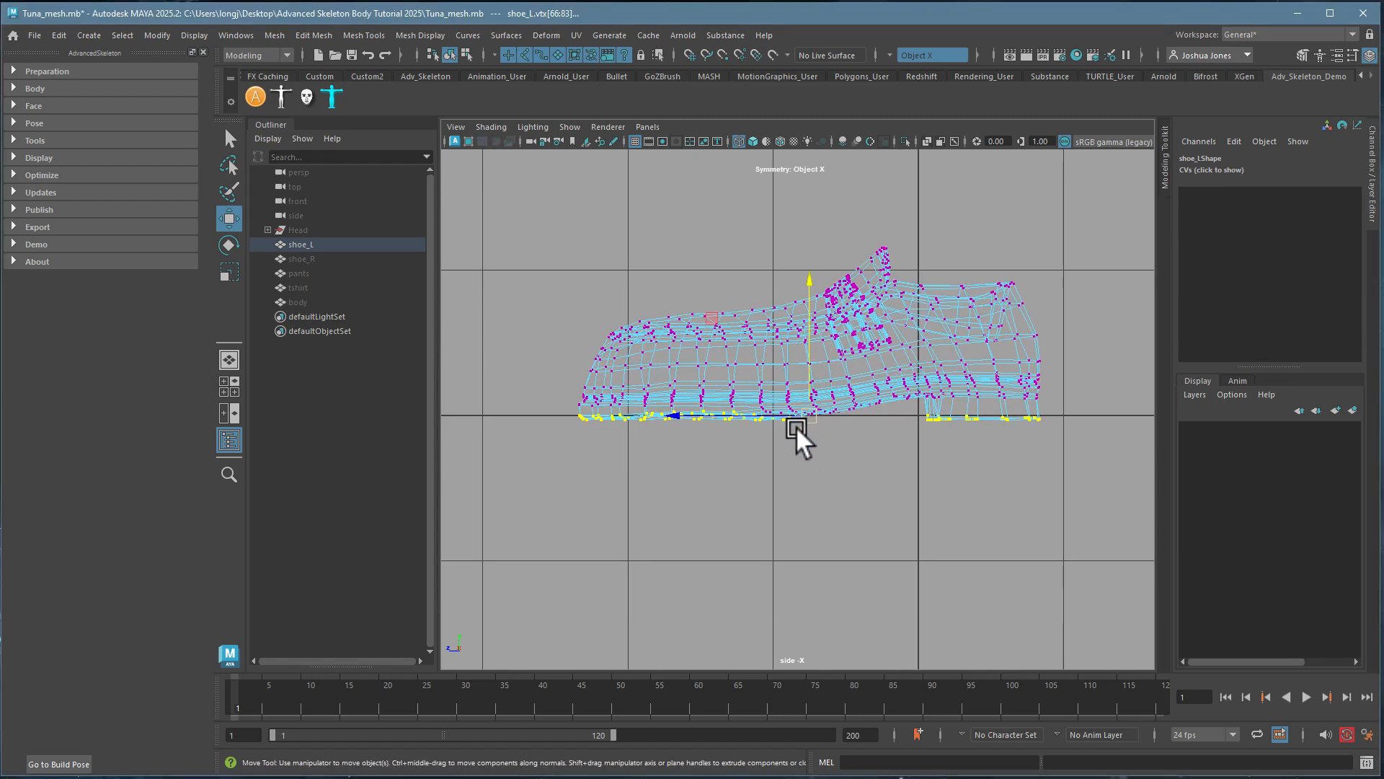
{"action": "middle_click_drag", "start_coordinate": [793, 491], "coordinate": [747, 554]}
{"action": "key", "text": "r"}
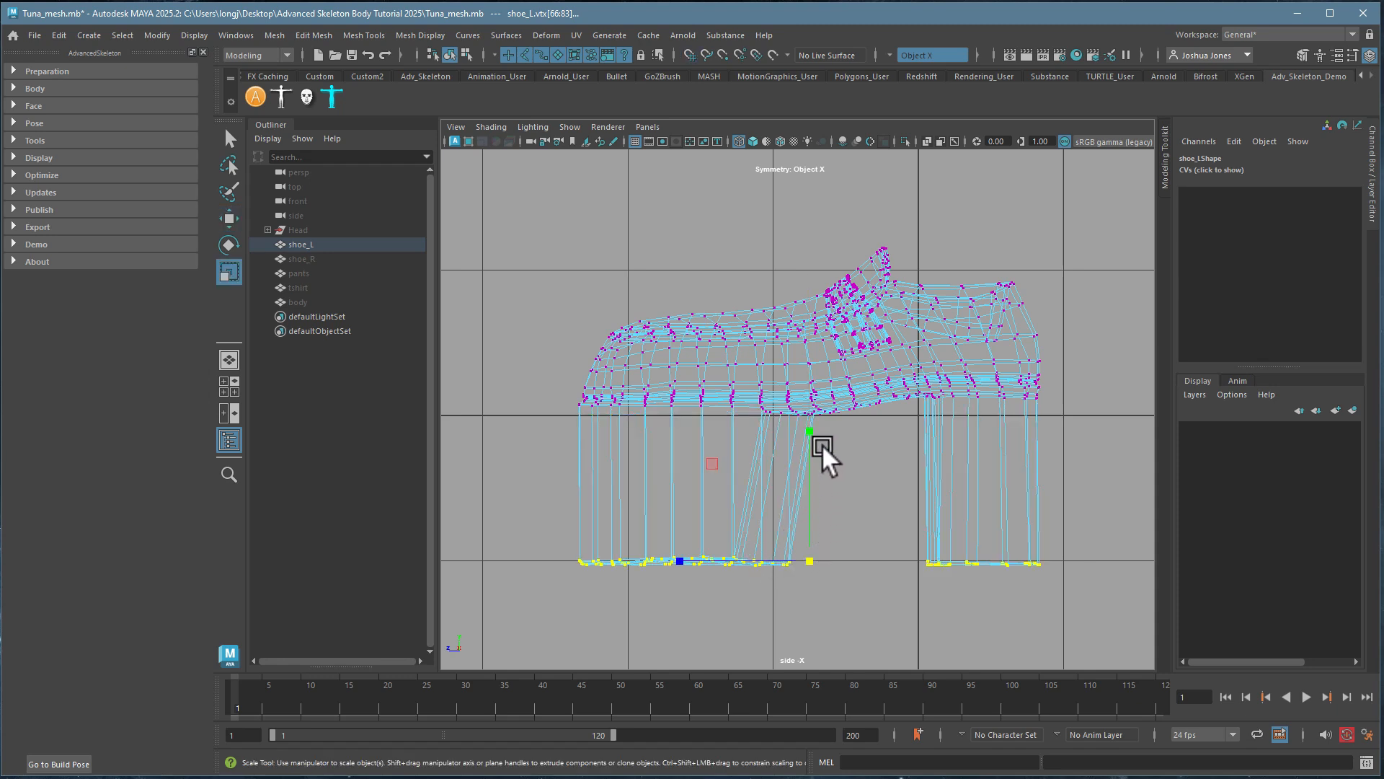
{"action": "left_click_drag", "start_coordinate": [809, 431], "coordinate": [795, 591]}
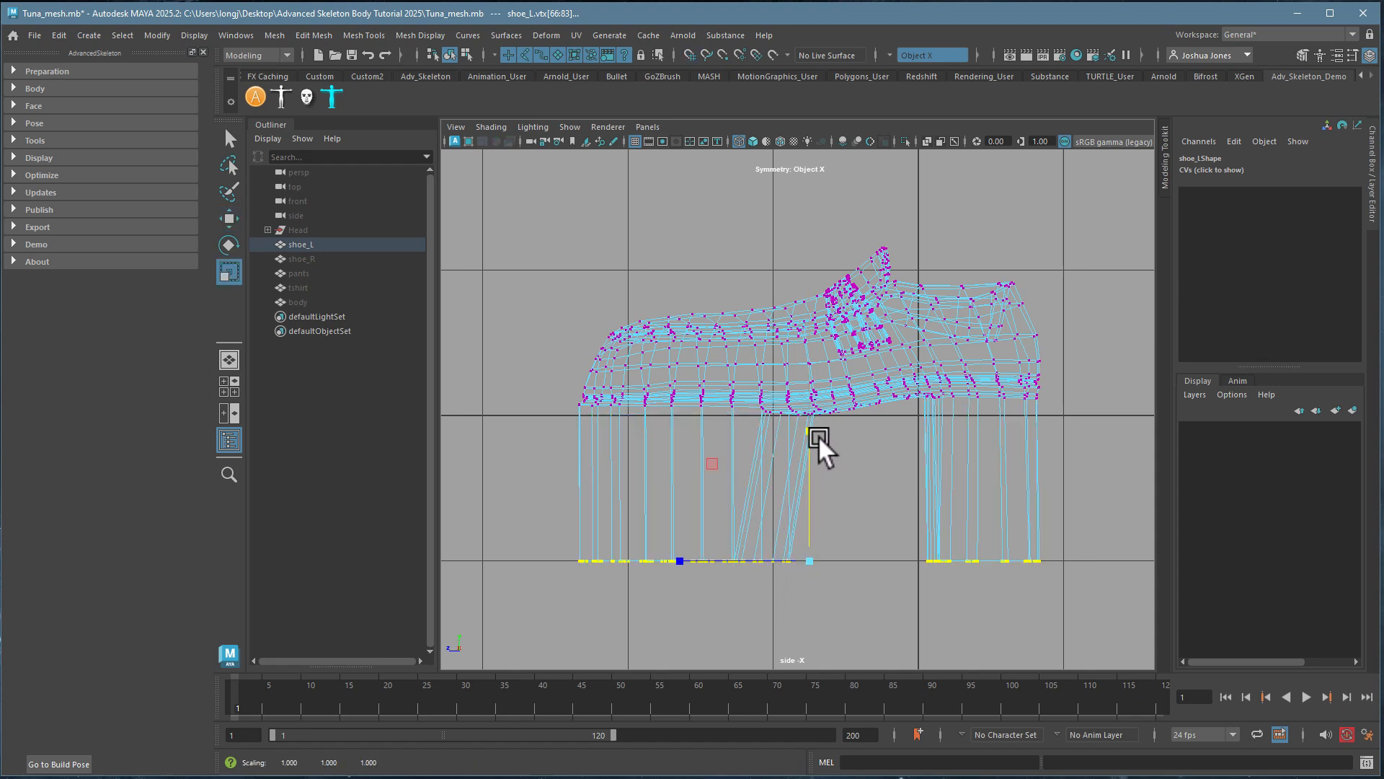
{"action": "left_click_drag", "start_coordinate": [819, 435], "coordinate": [805, 568]}
- Examine the flattened sole of the left shoe in the shaded perspective view
{"action": "key", "text": "space"}
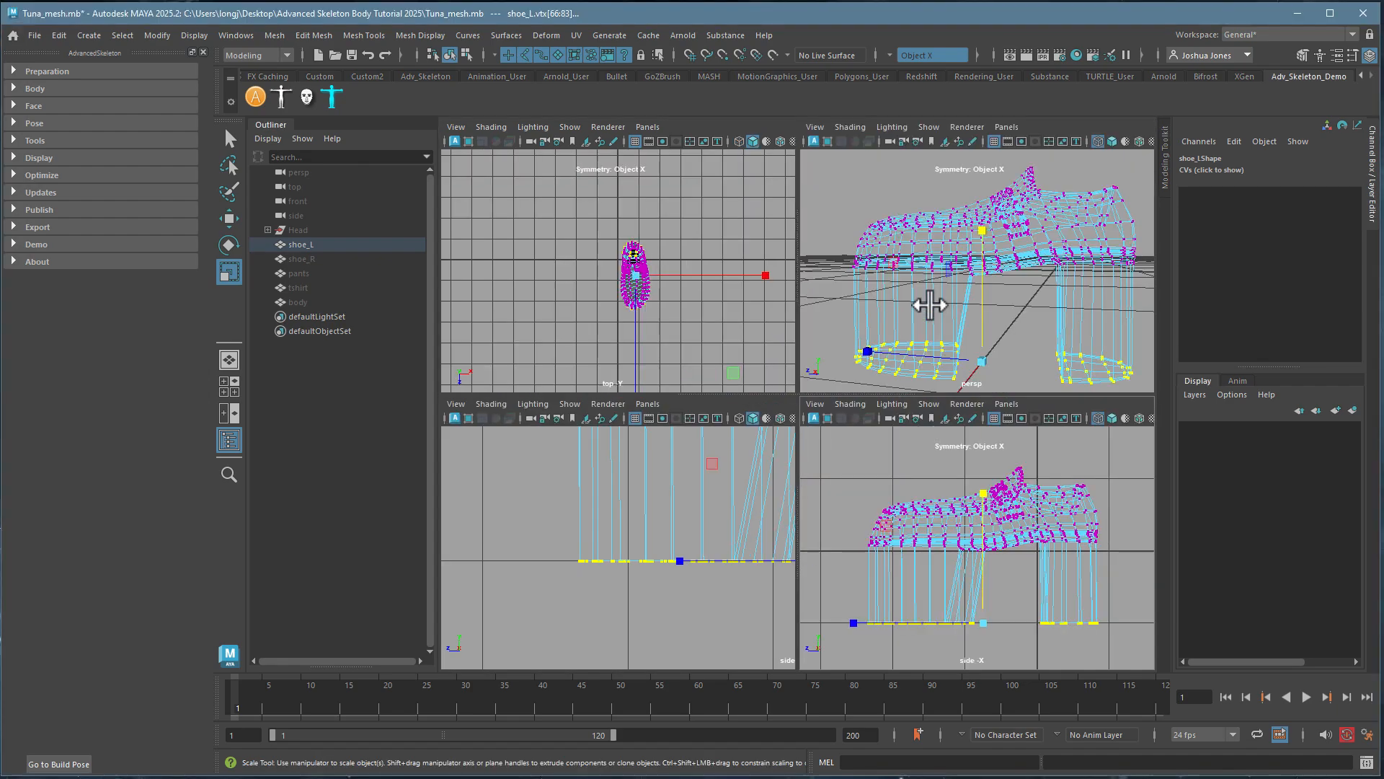
{"action": "key", "text": "space"}
{"action": "left_click_drag", "start_coordinate": [914, 410], "coordinate": [884, 362], "text": "alt"}
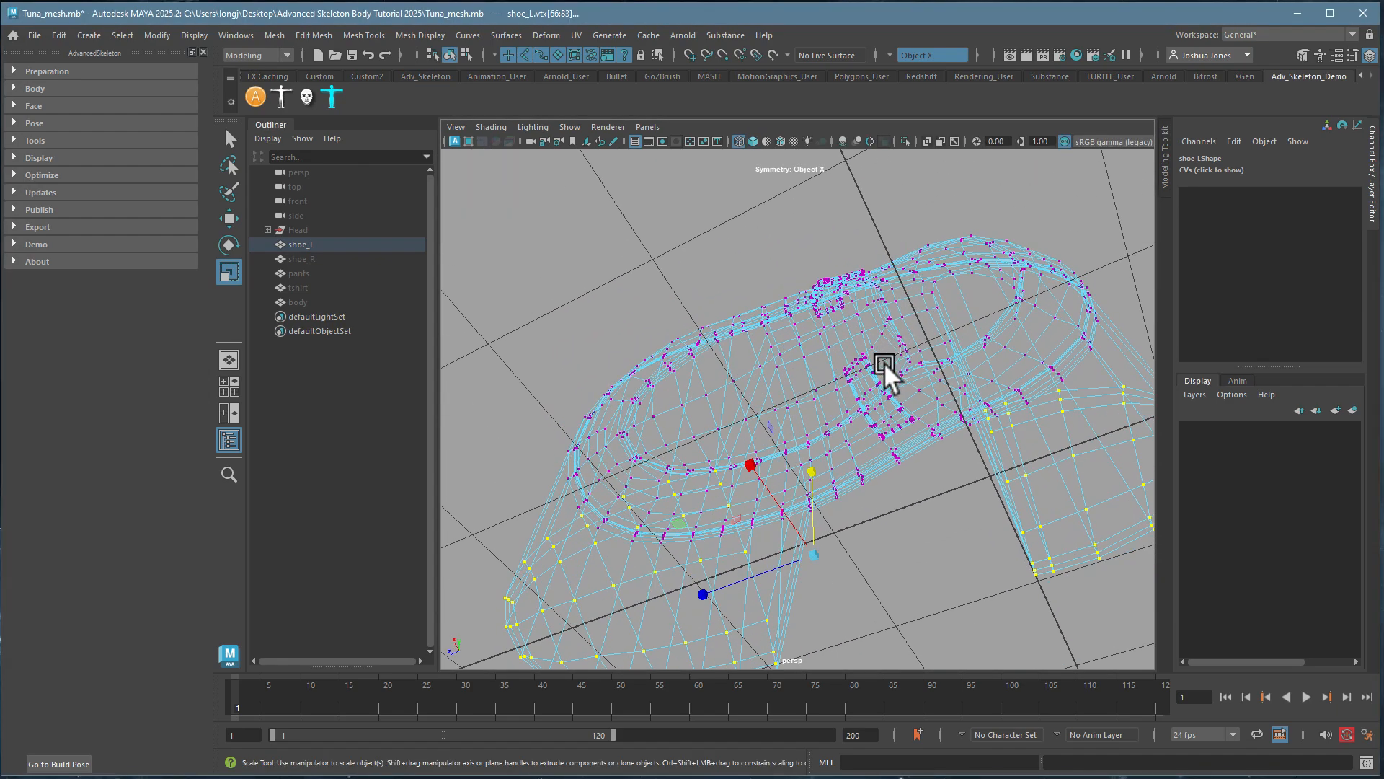
{"action": "key", "text": "5"}
{"action": "mouse_move", "coordinate": [880, 444]}
{"action": "left_mouse_down", "text": "alt"}
{"action": "mouse_move", "coordinate": [879, 309]}
{"action": "mouse_move", "coordinate": [836, 427]}
{"action": "mouse_move", "coordinate": [856, 454]}
{"action": "mouse_move", "coordinate": [914, 397]}
{"action": "mouse_move", "coordinate": [845, 396]}
{"action": "mouse_move", "coordinate": [806, 424]}
{"action": "mouse_move", "coordinate": [864, 451]}
{"action": "mouse_move", "coordinate": [808, 458]}
{"action": "mouse_move", "coordinate": [842, 453]}
{"action": "left_mouse_up", "text": "alt"}
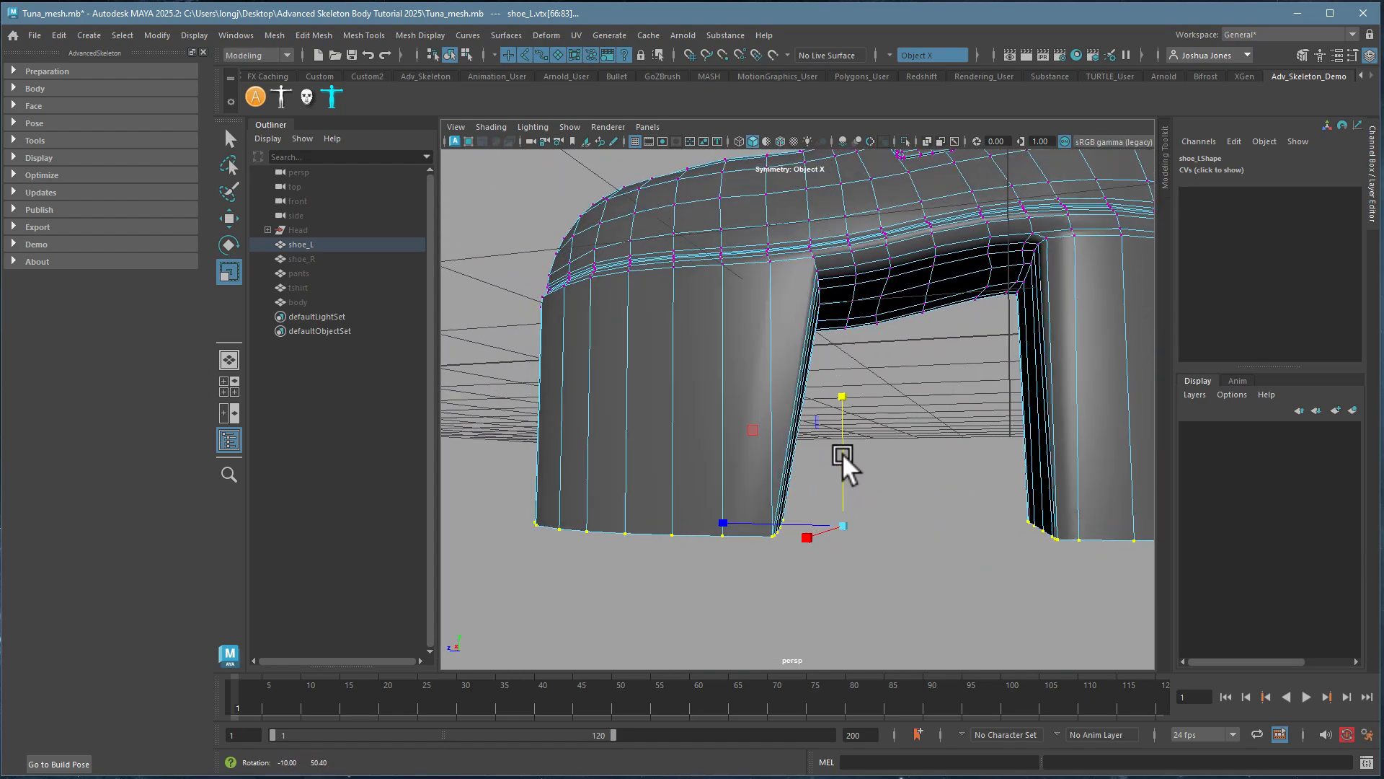
{"action": "key", "text": "space"}
{"action": "key", "text": "space"}
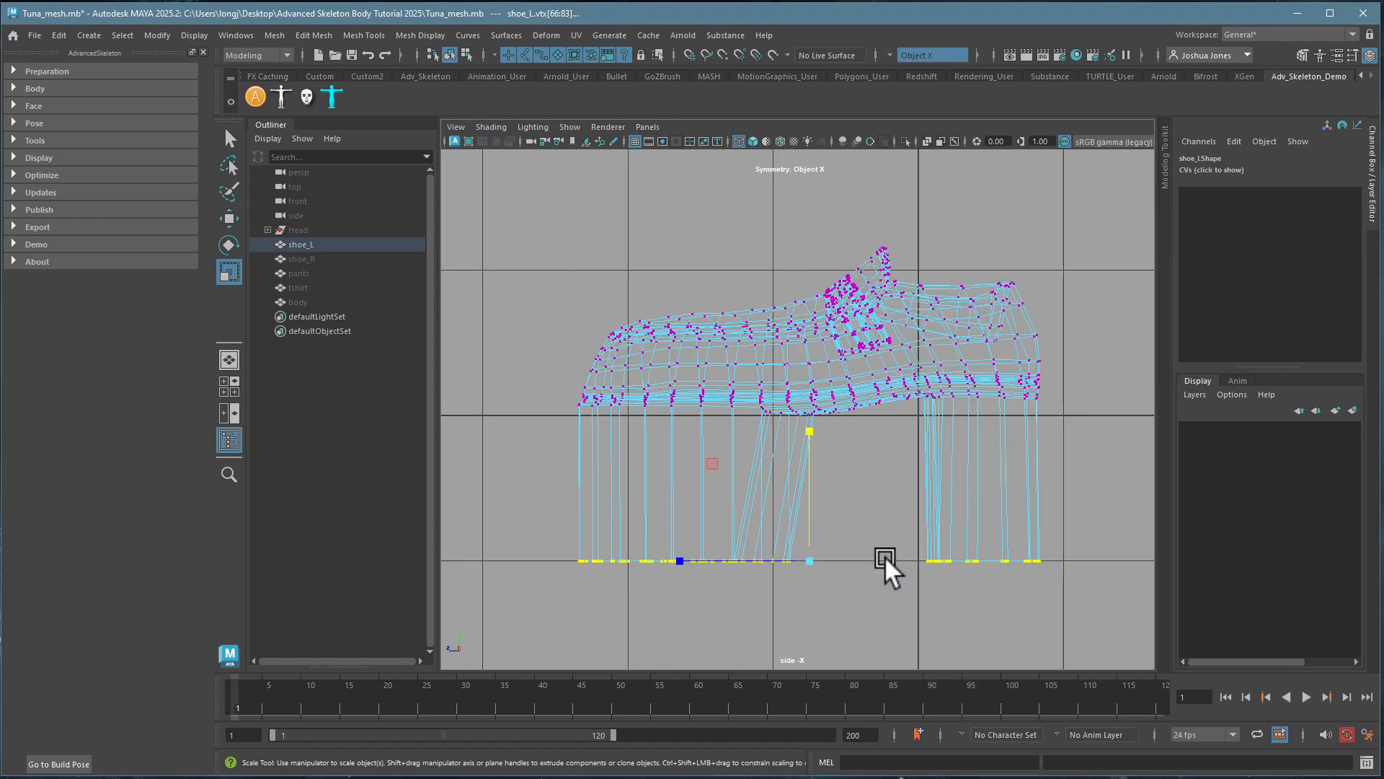
- Grid-snap the flattened sole vertices up to the ground plane line in the side view and deselect them
{"action": "key", "text": "w"}
{"action": "left_click_drag", "start_coordinate": [803, 491], "coordinate": [819, 447]}
{"action": "key", "text": "ctrl+z"}
{"action": "key", "text": "x"}
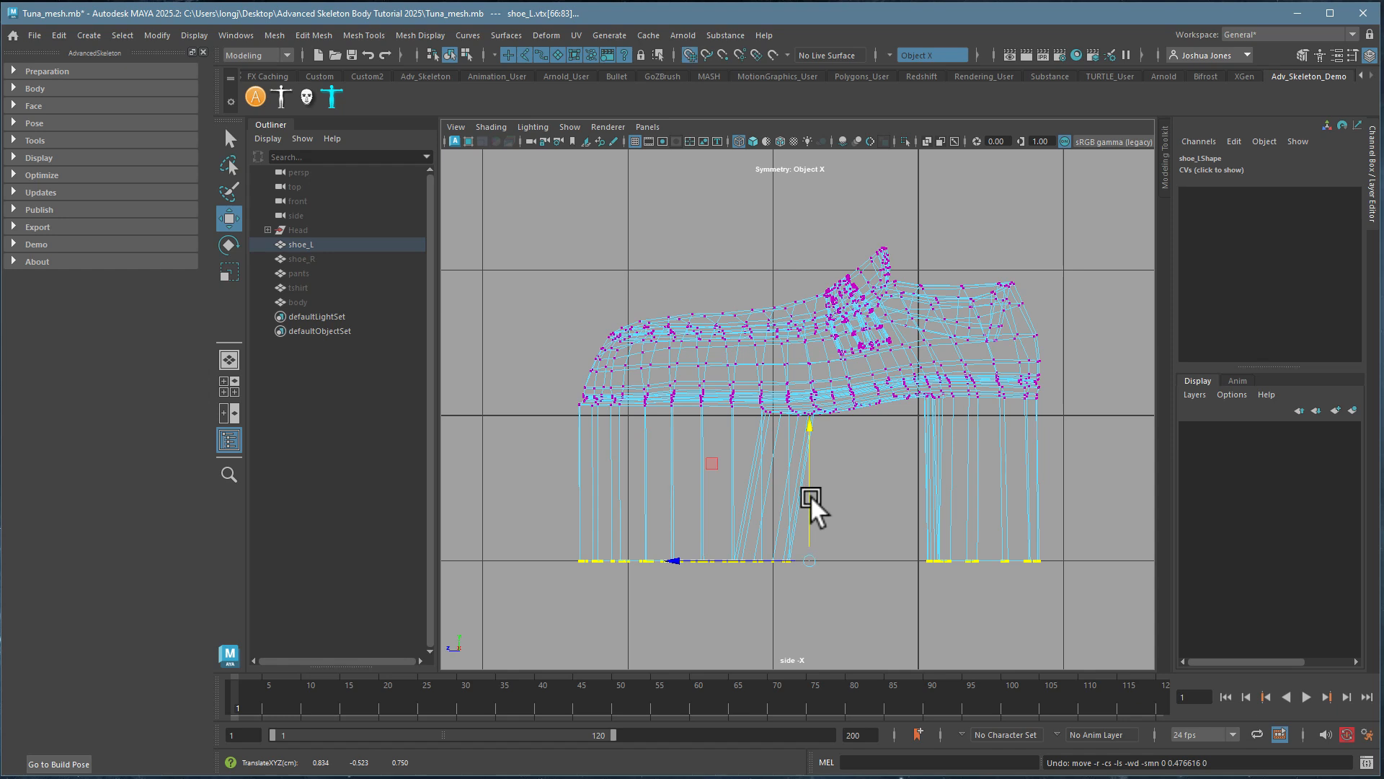
{"action": "middle_click_drag", "start_coordinate": [870, 500], "coordinate": [871, 426]}
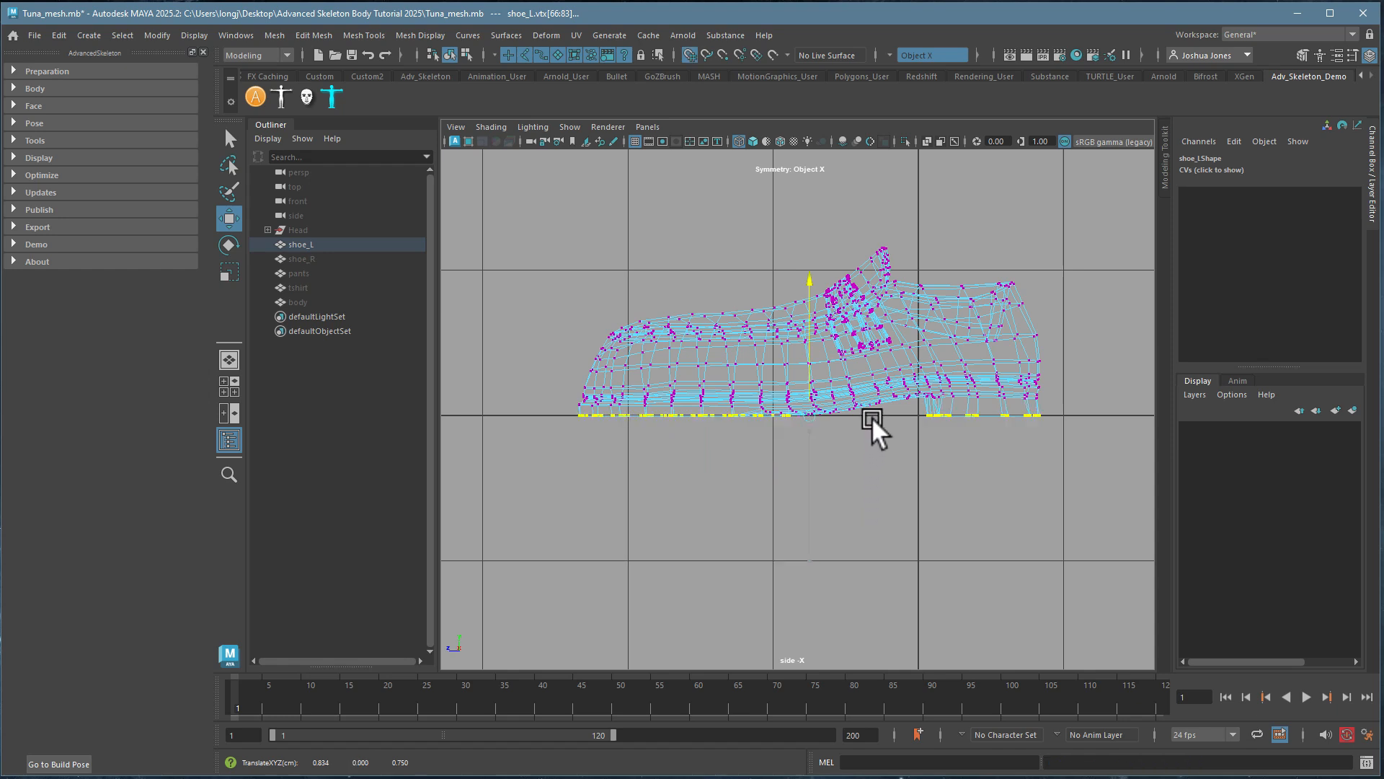
{"action": "left_click", "coordinate": [871, 416]}
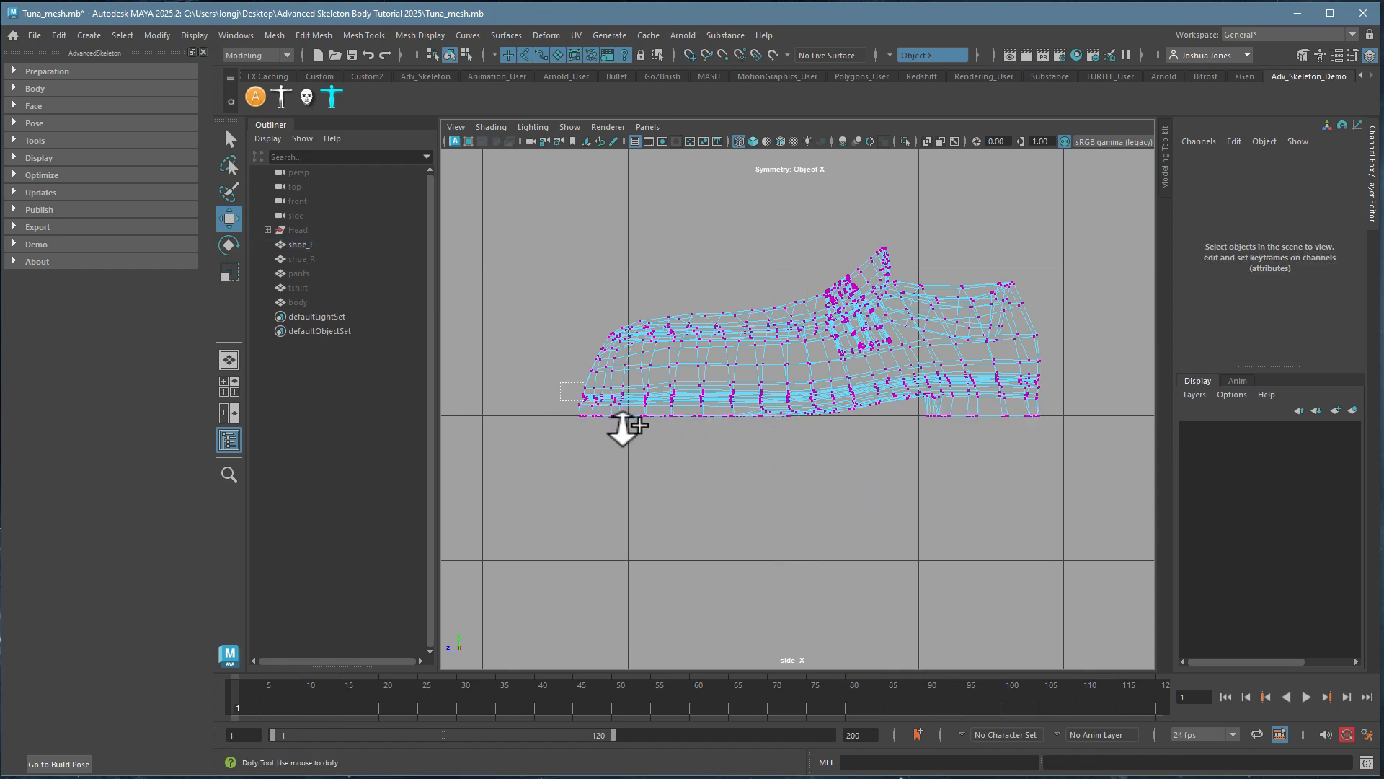
- Inspect the sole vertices up close along the ground line from the toe to the heel
{"action": "scroll", "coordinate": [588, 403], "scroll_direction": "up", "scroll_amount": 5}
{"action": "middle_click_drag", "start_coordinate": [1007, 444], "coordinate": [524, 499], "text": "alt"}
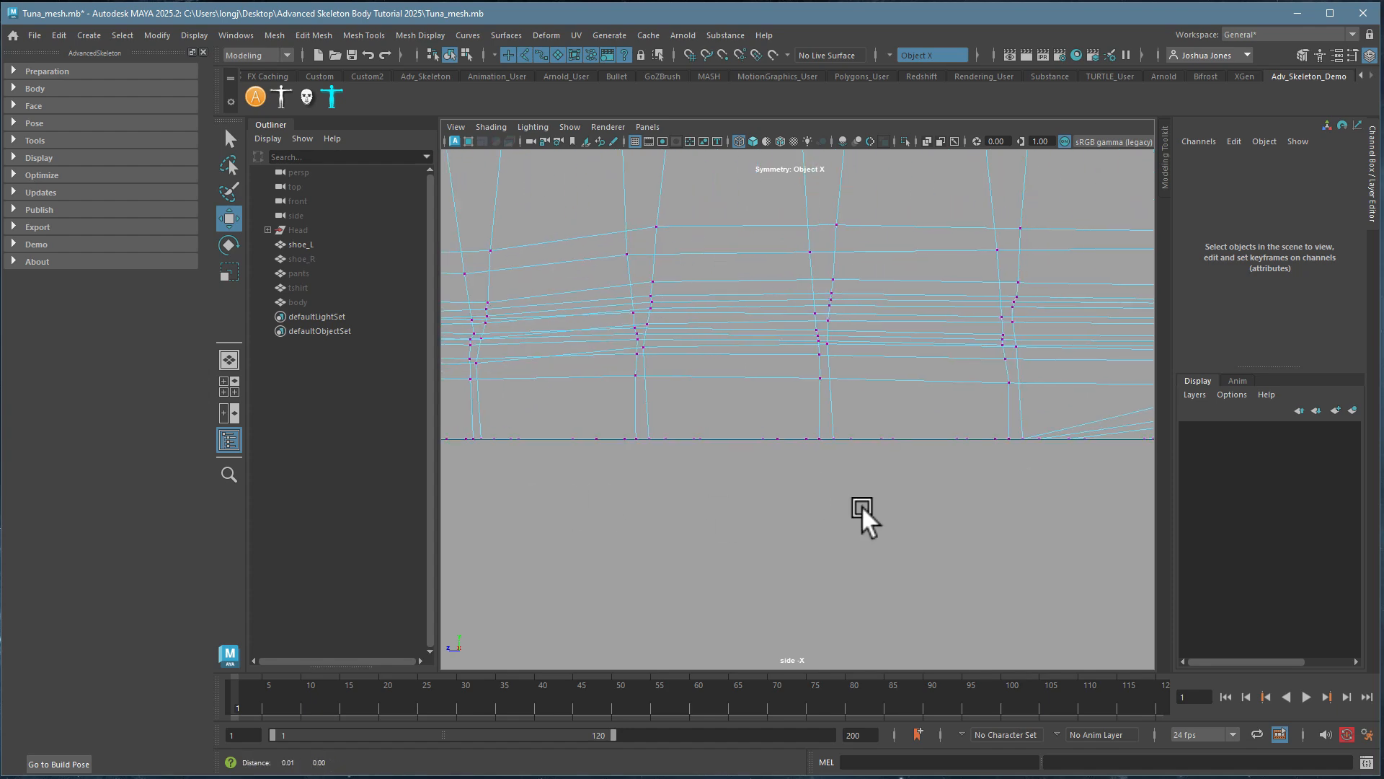
{"action": "middle_click_drag", "start_coordinate": [1142, 553], "coordinate": [472, 548], "text": "alt"}
{"action": "middle_click_drag", "start_coordinate": [963, 530], "coordinate": [663, 567], "text": "alt"}
{"action": "scroll", "coordinate": [1002, 454], "scroll_direction": "down", "scroll_amount": 3}
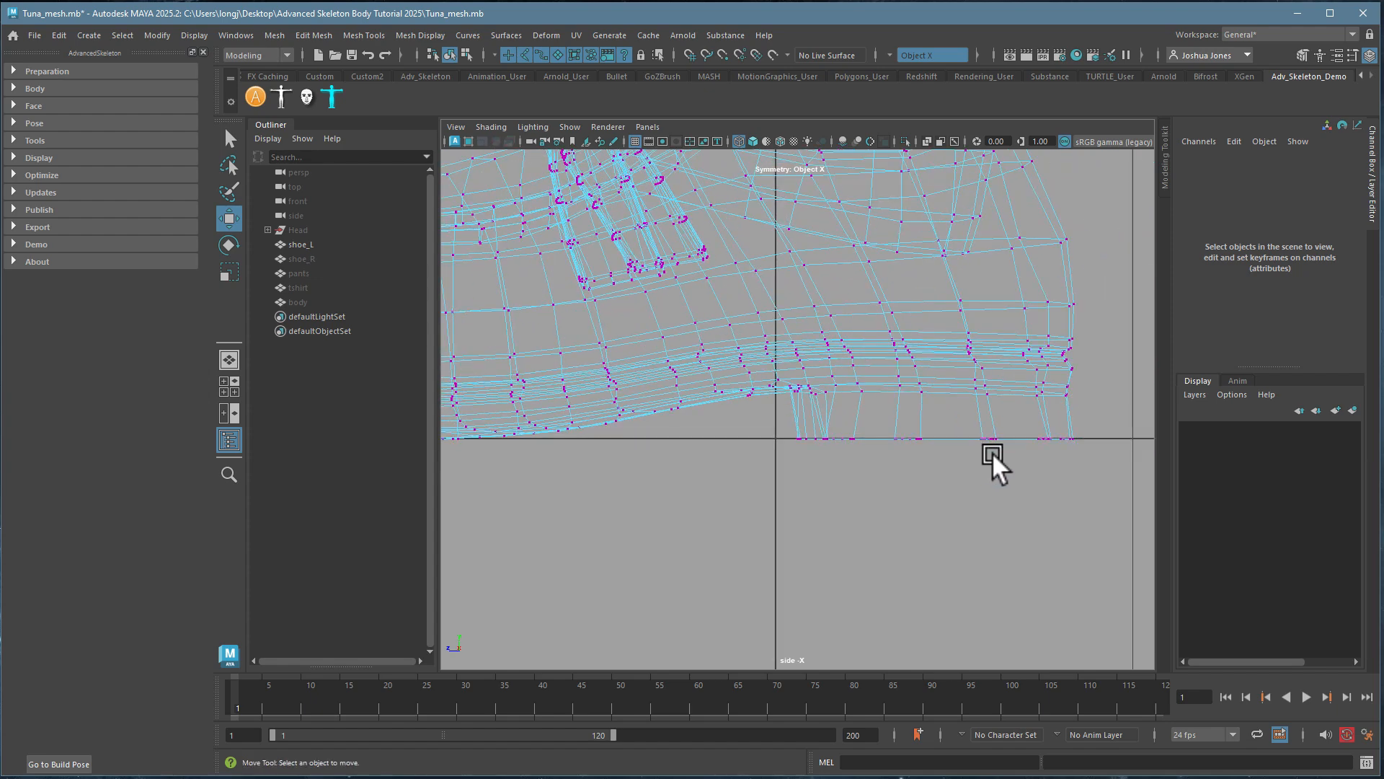
{"action": "scroll", "coordinate": [1089, 476], "scroll_direction": "up", "scroll_amount": 3}
- Return the left shoe to object mode and delete its construction history in the perspective view
{"action": "right_click_drag", "start_coordinate": [813, 356], "coordinate": [894, 337]}
{"action": "key", "text": "f"}
{"action": "key", "text": "space"}
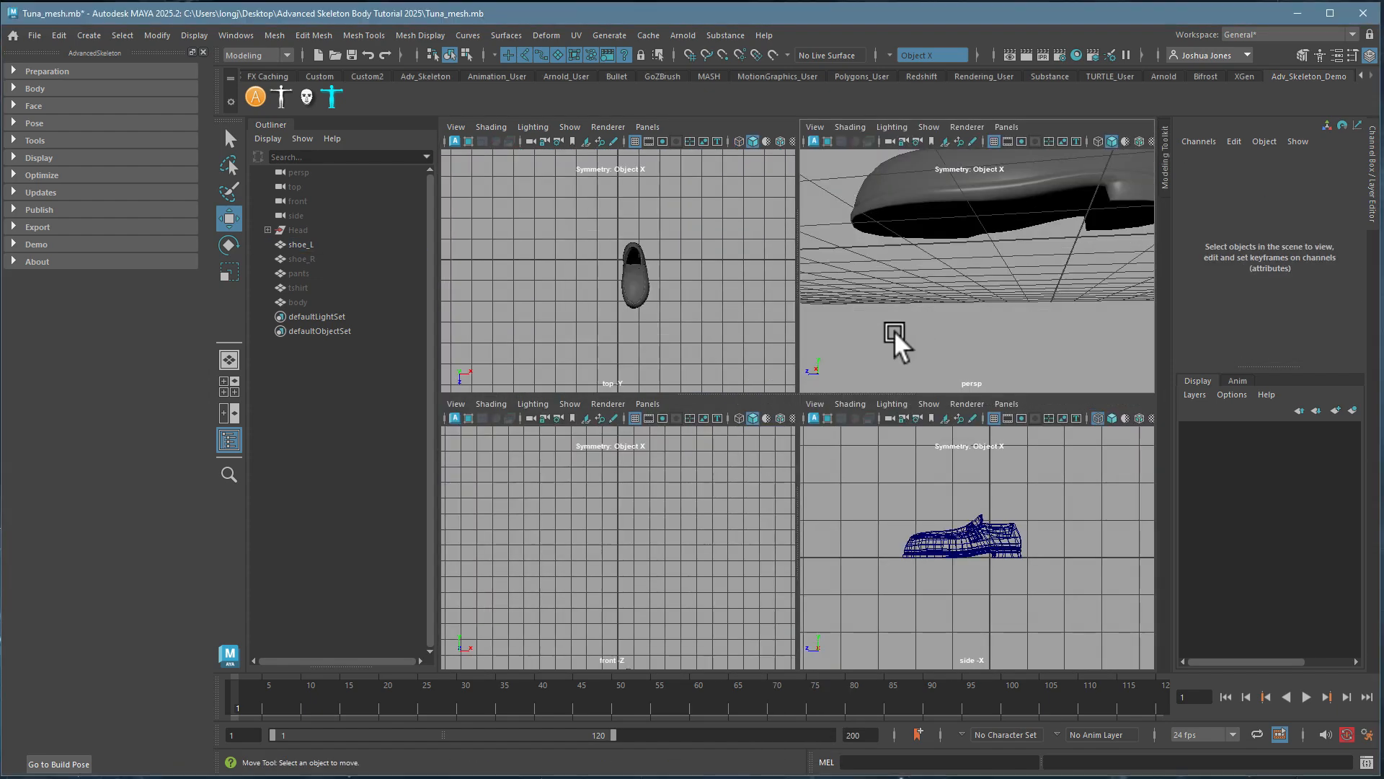
{"action": "key", "text": "space"}
{"action": "left_click_drag", "start_coordinate": [956, 392], "coordinate": [959, 386], "text": "alt"}
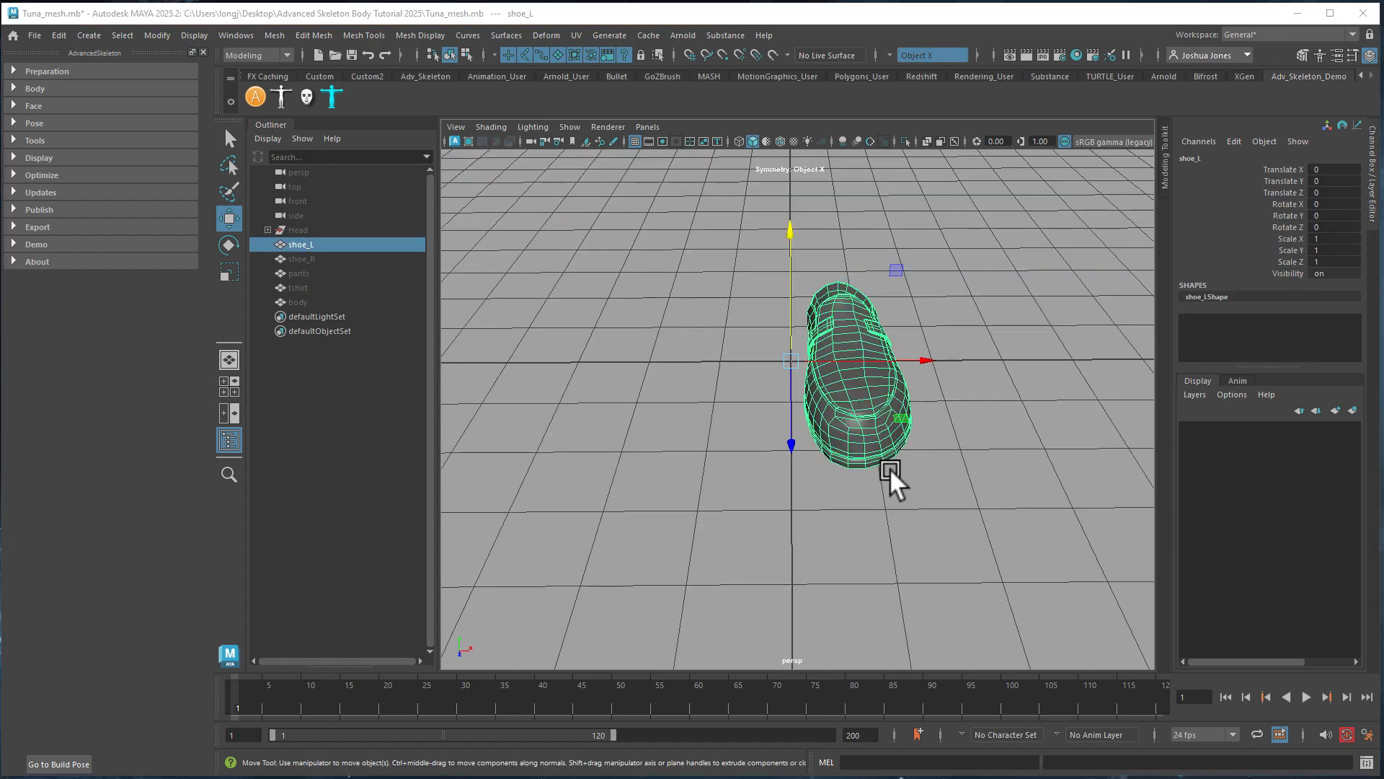
{"action": "left_click_drag", "start_coordinate": [879, 412], "coordinate": [875, 434], "text": "alt"}
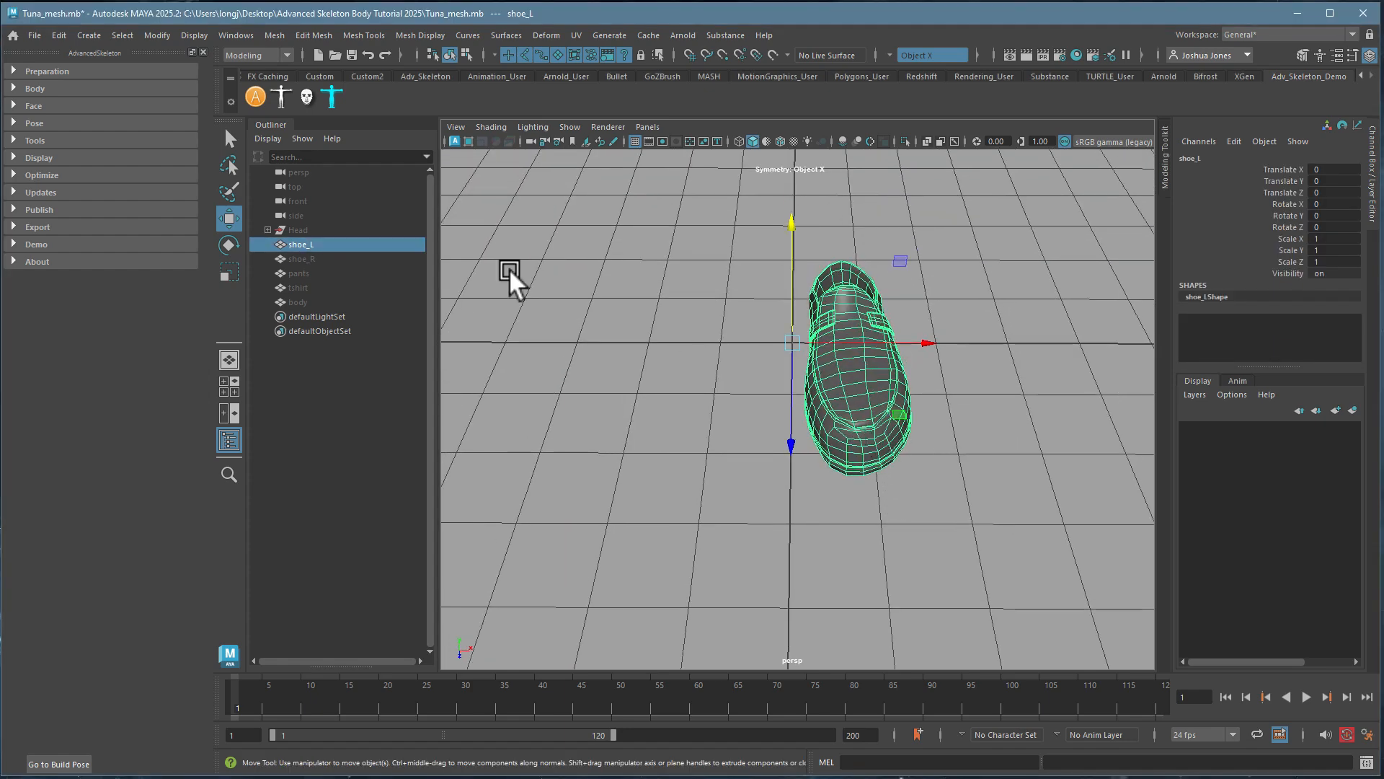
{"action": "left_click", "coordinate": [59, 35]}
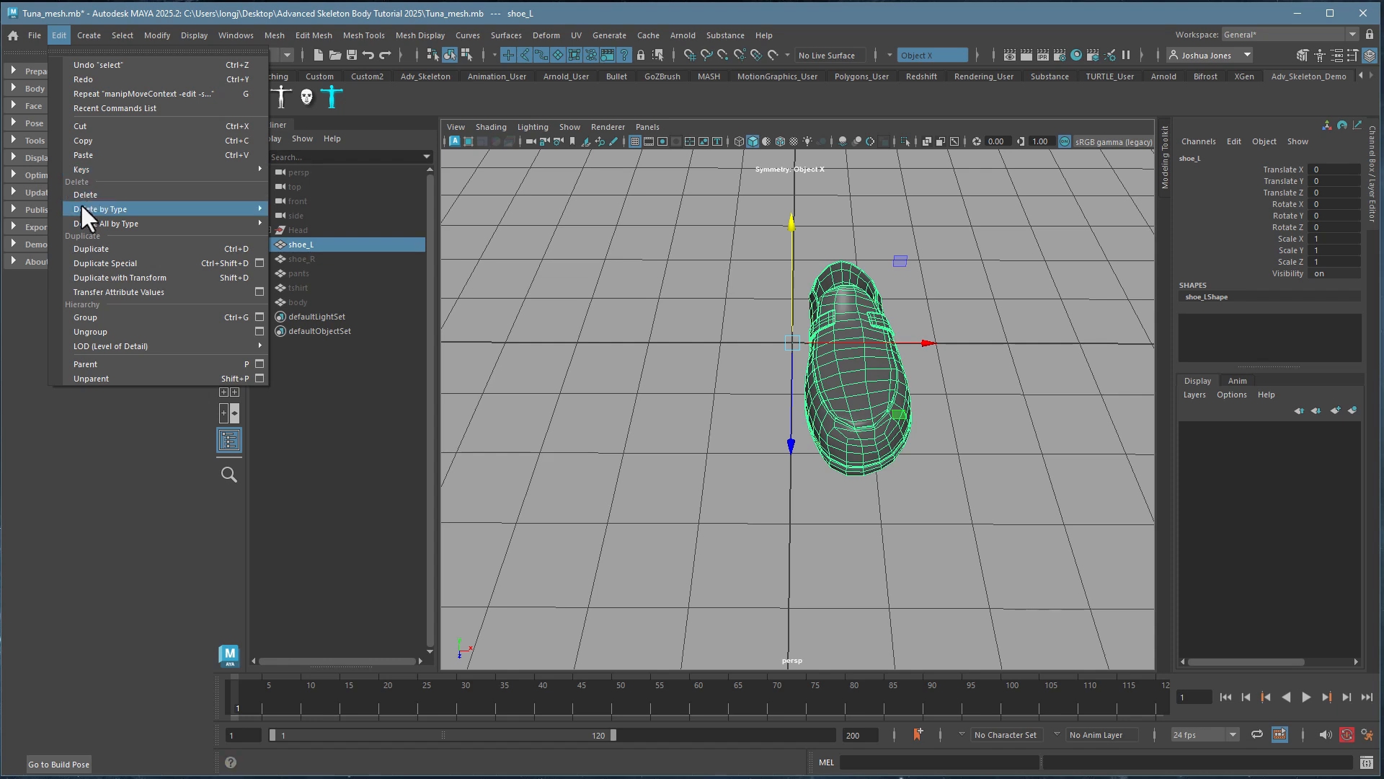
{"action": "mouse_move", "coordinate": [80, 207]}
{"action": "left_click", "coordinate": [287, 208]}
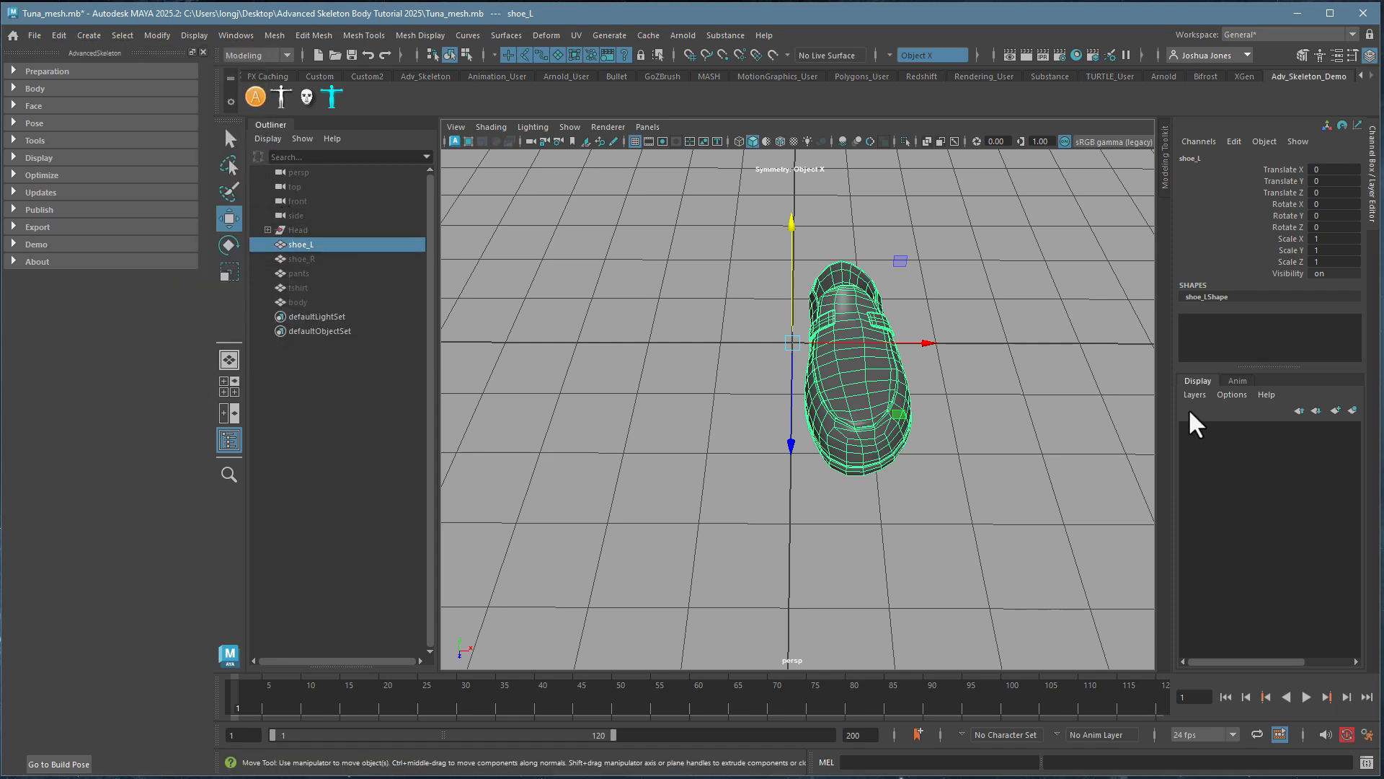
- Unhide all the character's meshes and delete the right shoe
{"action": "left_click", "coordinate": [675, 391]}
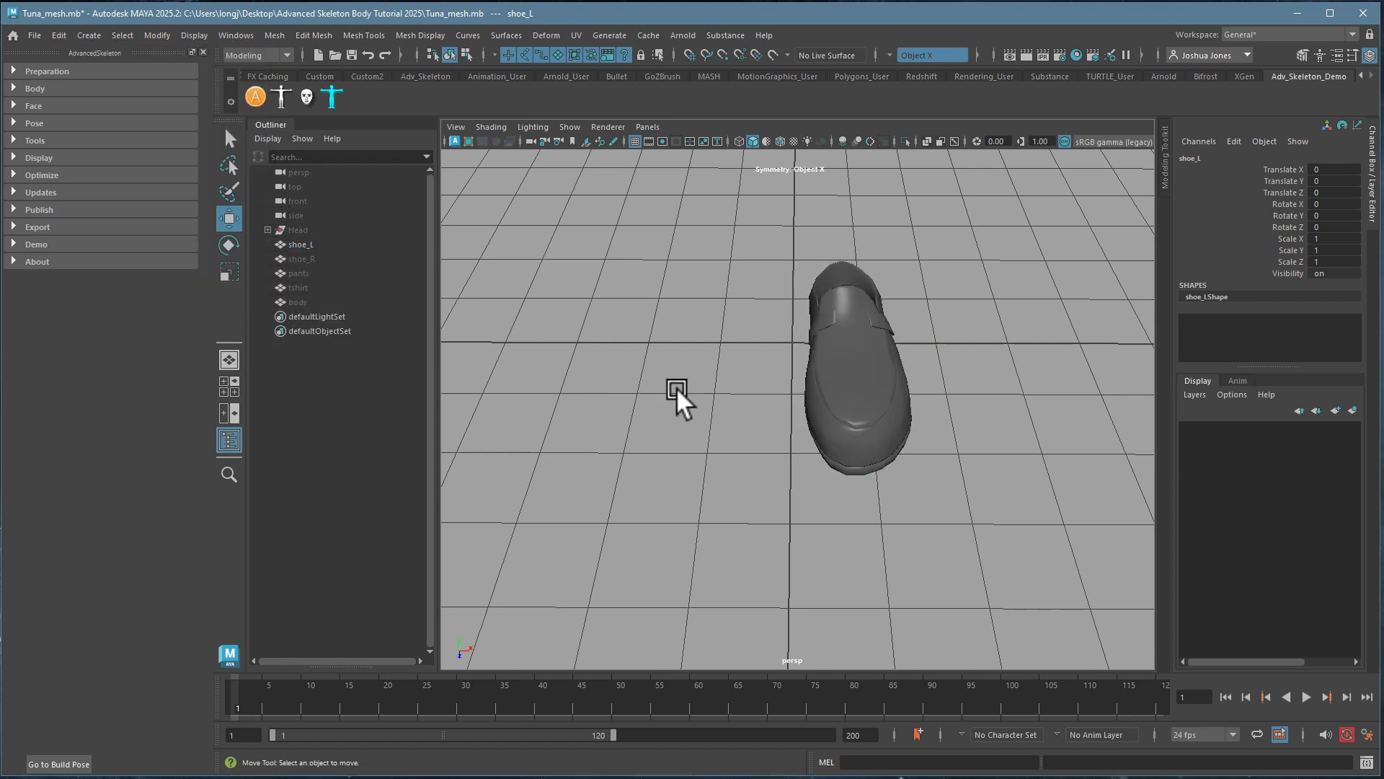
{"action": "key", "text": "ctrl+shift+h"}
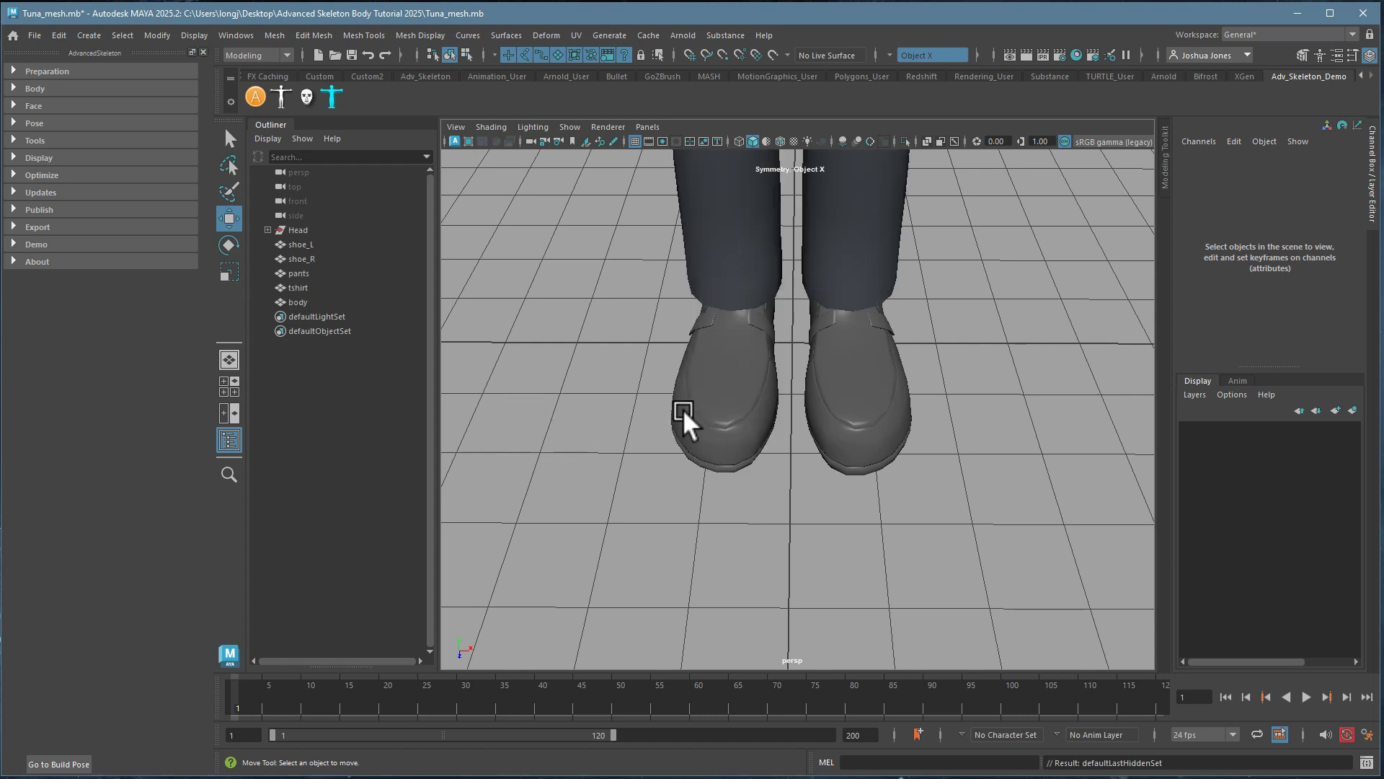
{"action": "left_click", "coordinate": [725, 376]}
{"action": "key", "text": "Delete"}
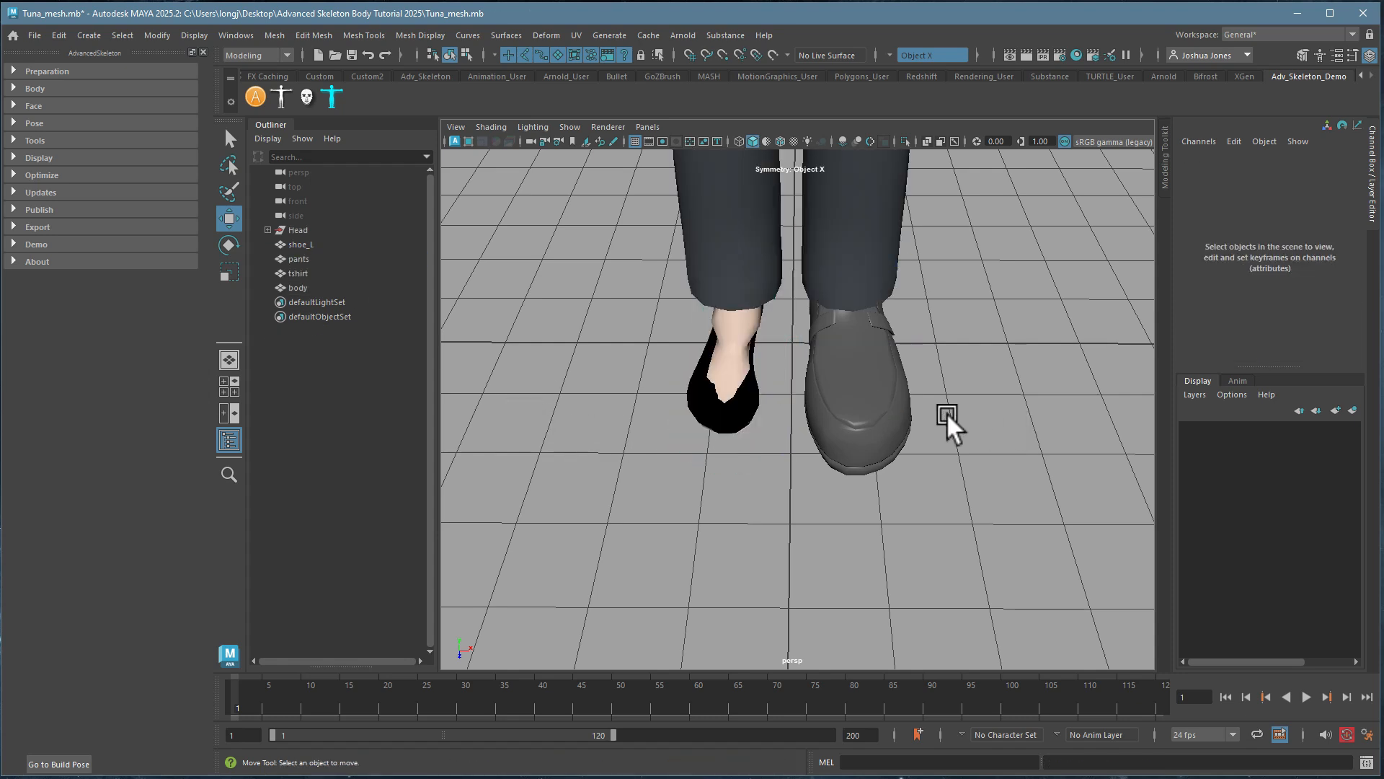
- Duplicate the left shoe and mirror the copy to the other foot with Scale X set to -1
{"action": "left_click", "coordinate": [842, 421]}
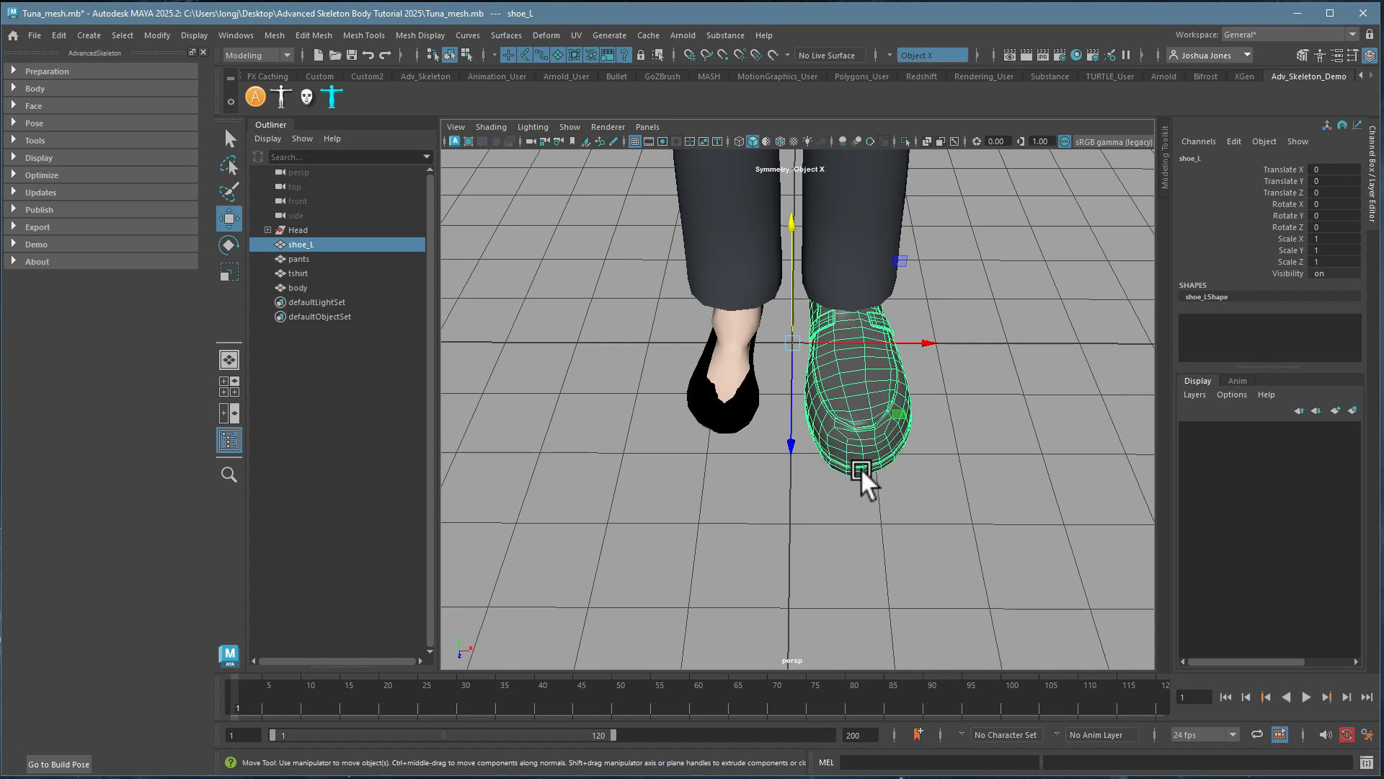
{"action": "key", "text": "ctrl+d"}
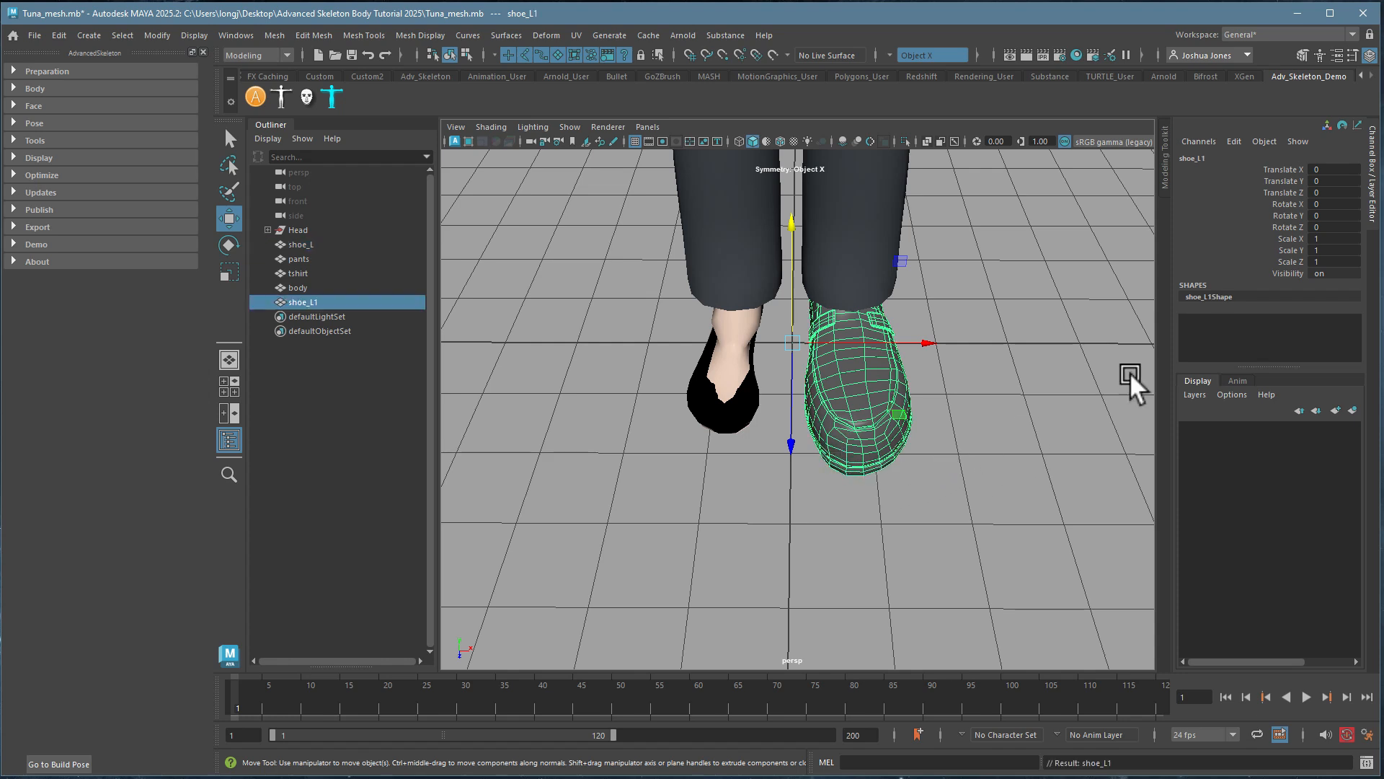
{"action": "left_click", "coordinate": [1335, 239]}
{"action": "left_click", "coordinate": [1335, 239]}
{"action": "type", "text": "-1"}
{"action": "key", "text": "Return"}
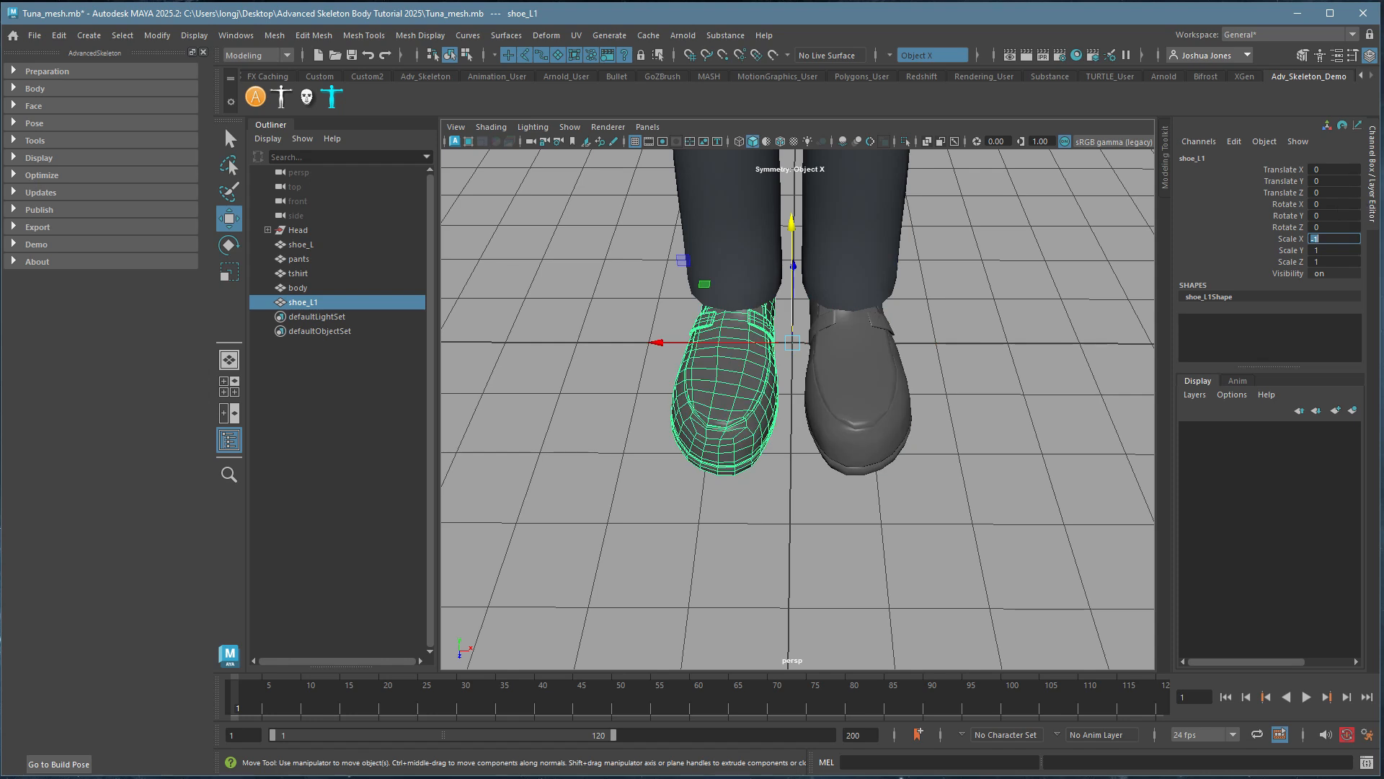
{"action": "left_click", "coordinate": [1115, 431]}
- Rename the mirrored shoe copy as shoe_R
{"action": "left_click", "coordinate": [704, 397]}
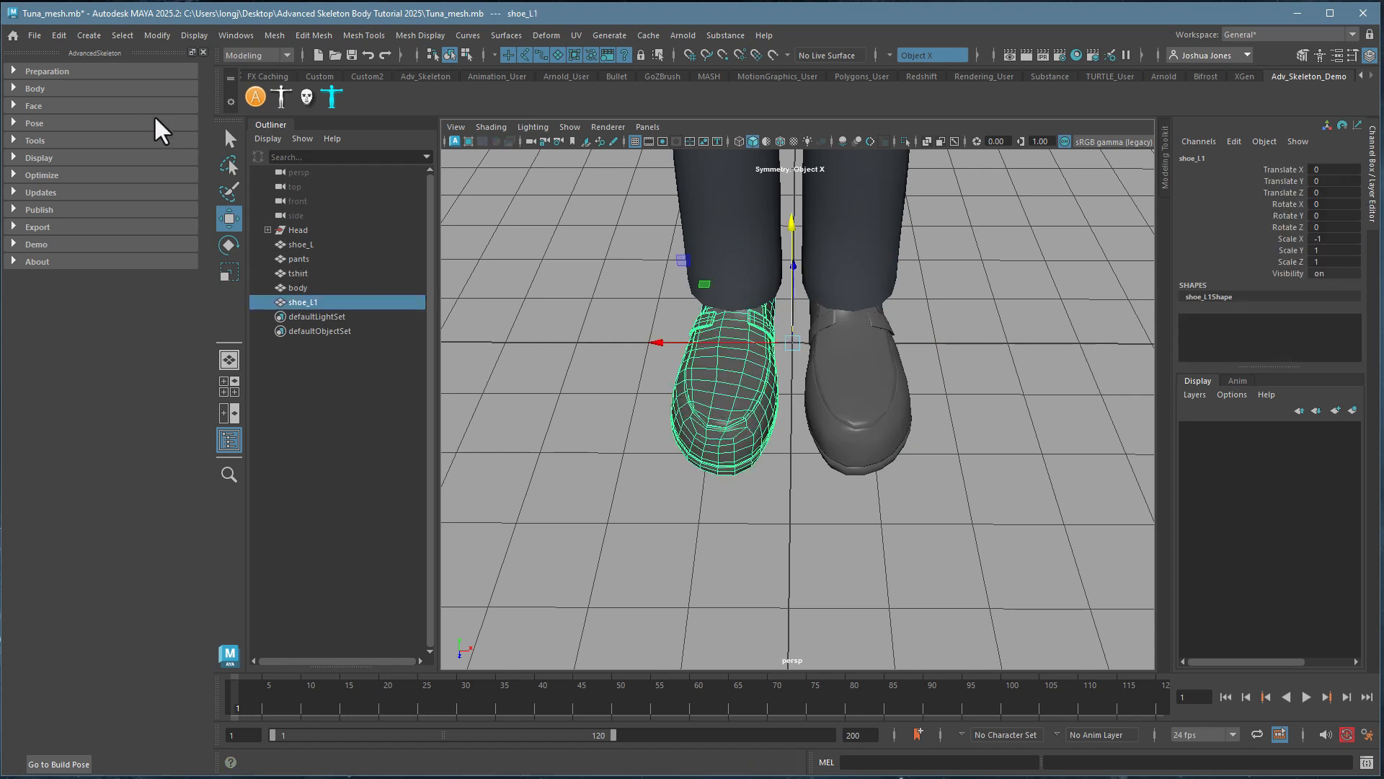
{"action": "double_click", "coordinate": [317, 299]}
{"action": "left_click_drag", "start_coordinate": [313, 303], "coordinate": [334, 305]}
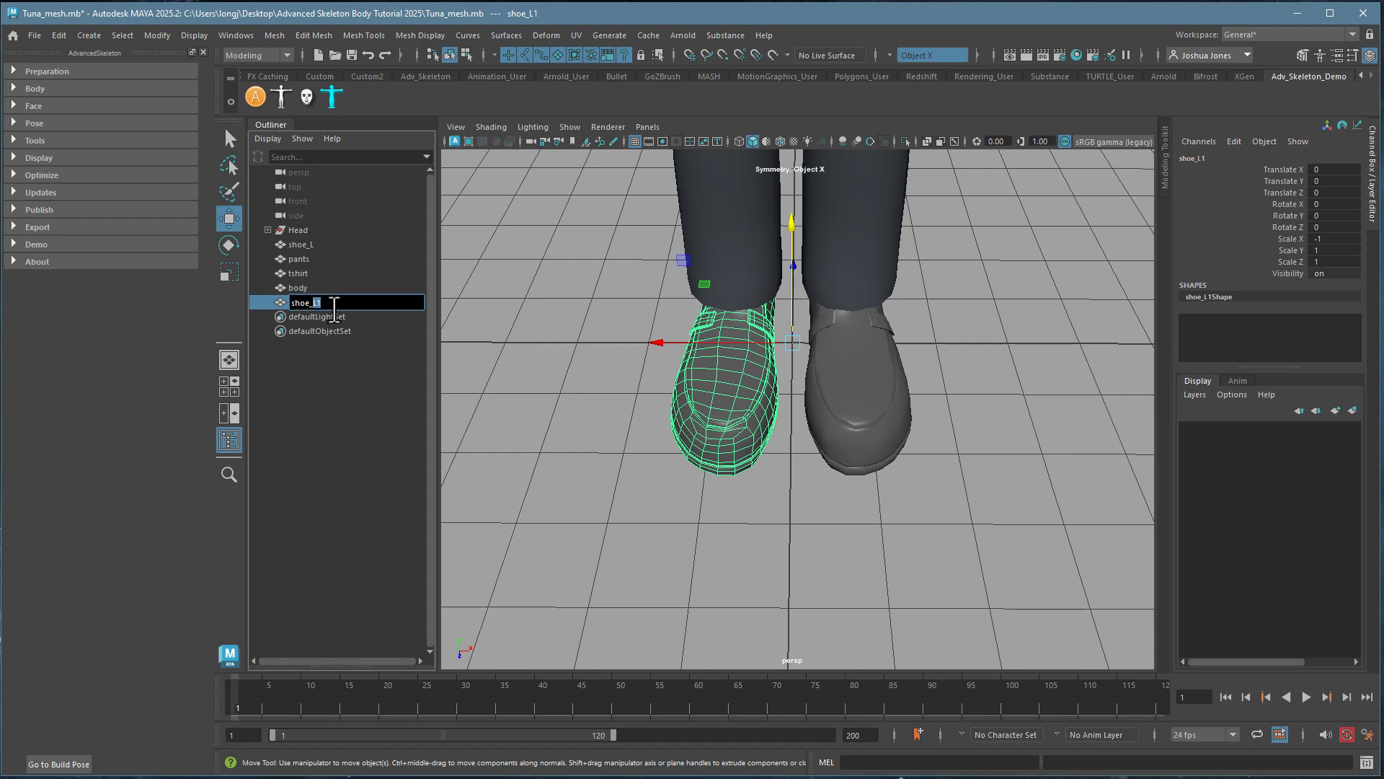
{"action": "type", "text": "R+"}
{"action": "key", "text": "BackSpace"}
{"action": "key", "text": "Return"}
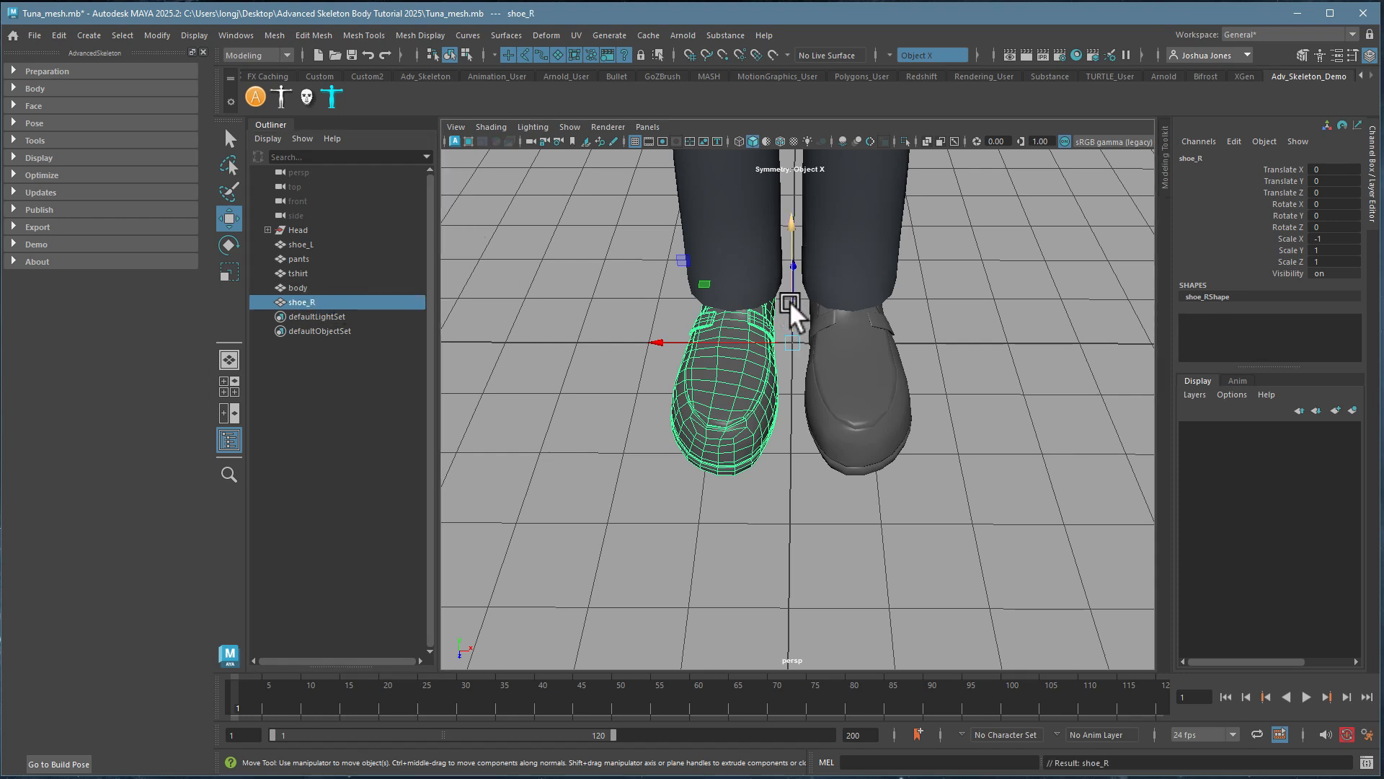
- Add the Freeze Transformations command to the Adv_Skeleton_Demo shelf
{"action": "left_click", "coordinate": [791, 303]}
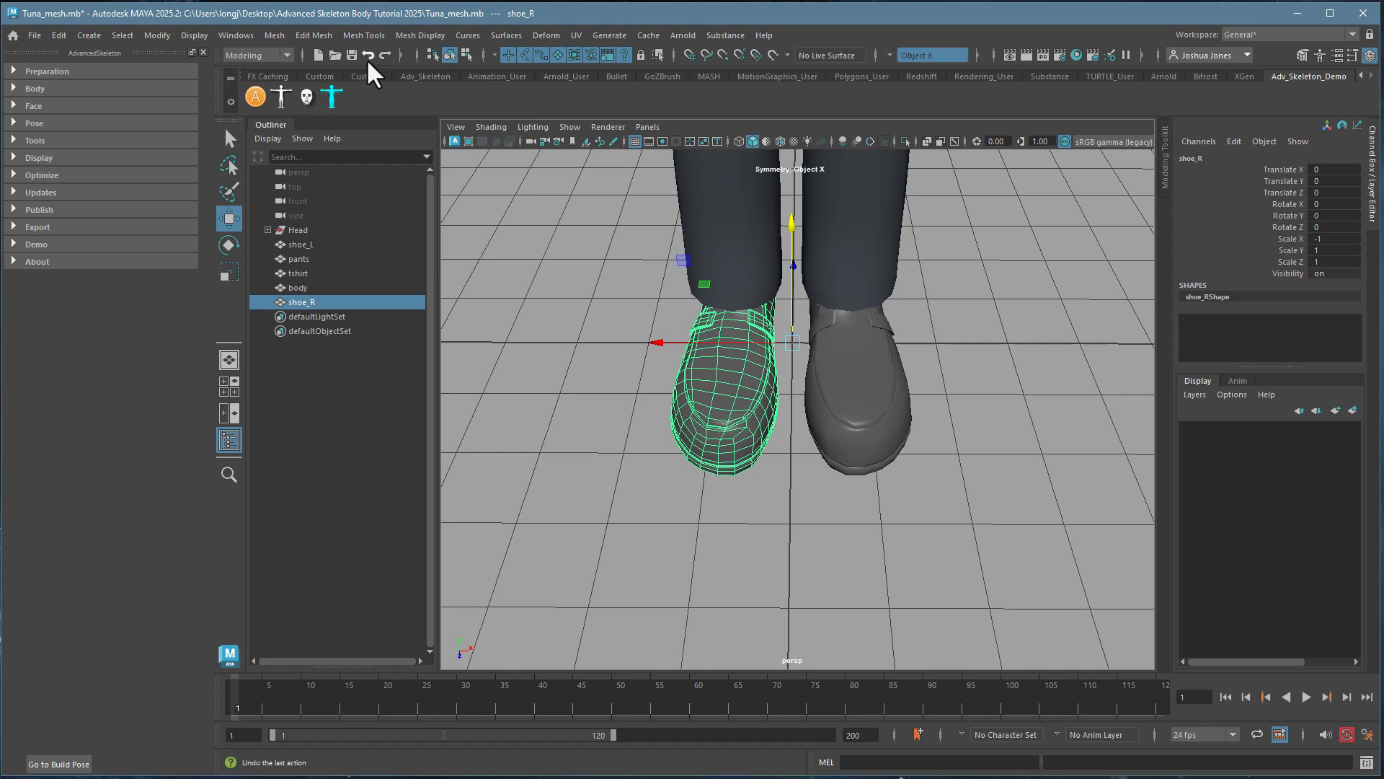
{"action": "left_click", "coordinate": [157, 36]}
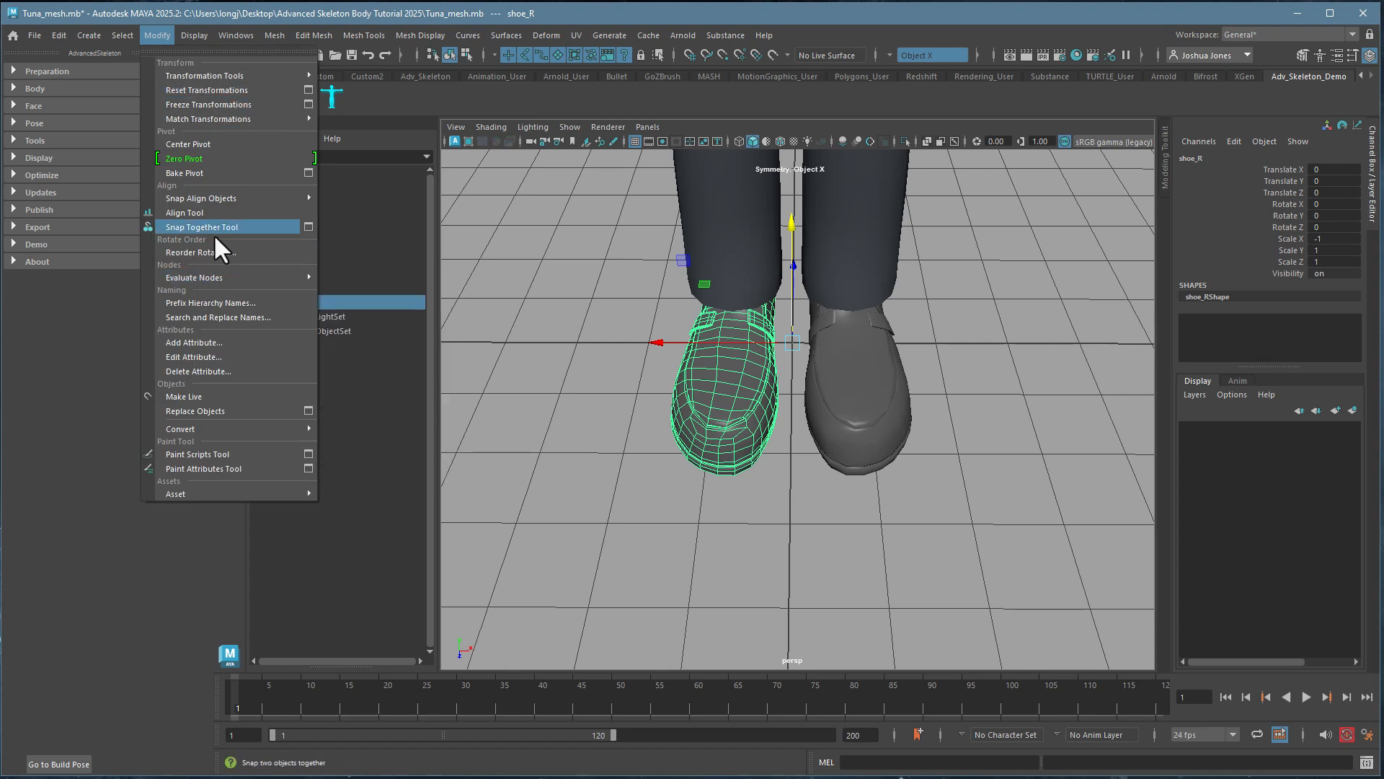
{"action": "left_click", "coordinate": [222, 102], "text": "ctrl+shift"}
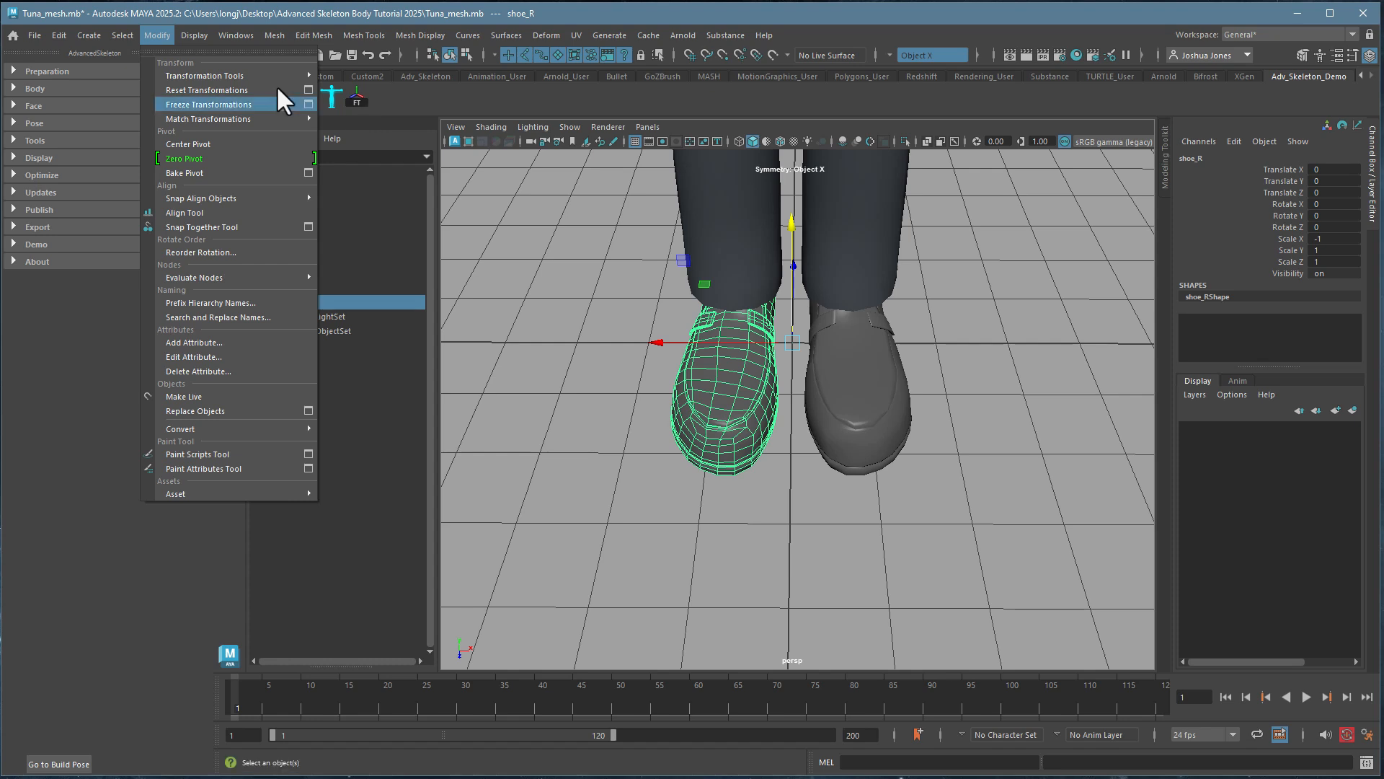
- Add the Delete by Type History and Center Pivot commands to the Adv_Skeleton_Demo shelf
{"action": "left_click", "coordinate": [57, 35]}
{"action": "left_click", "coordinate": [57, 36]}
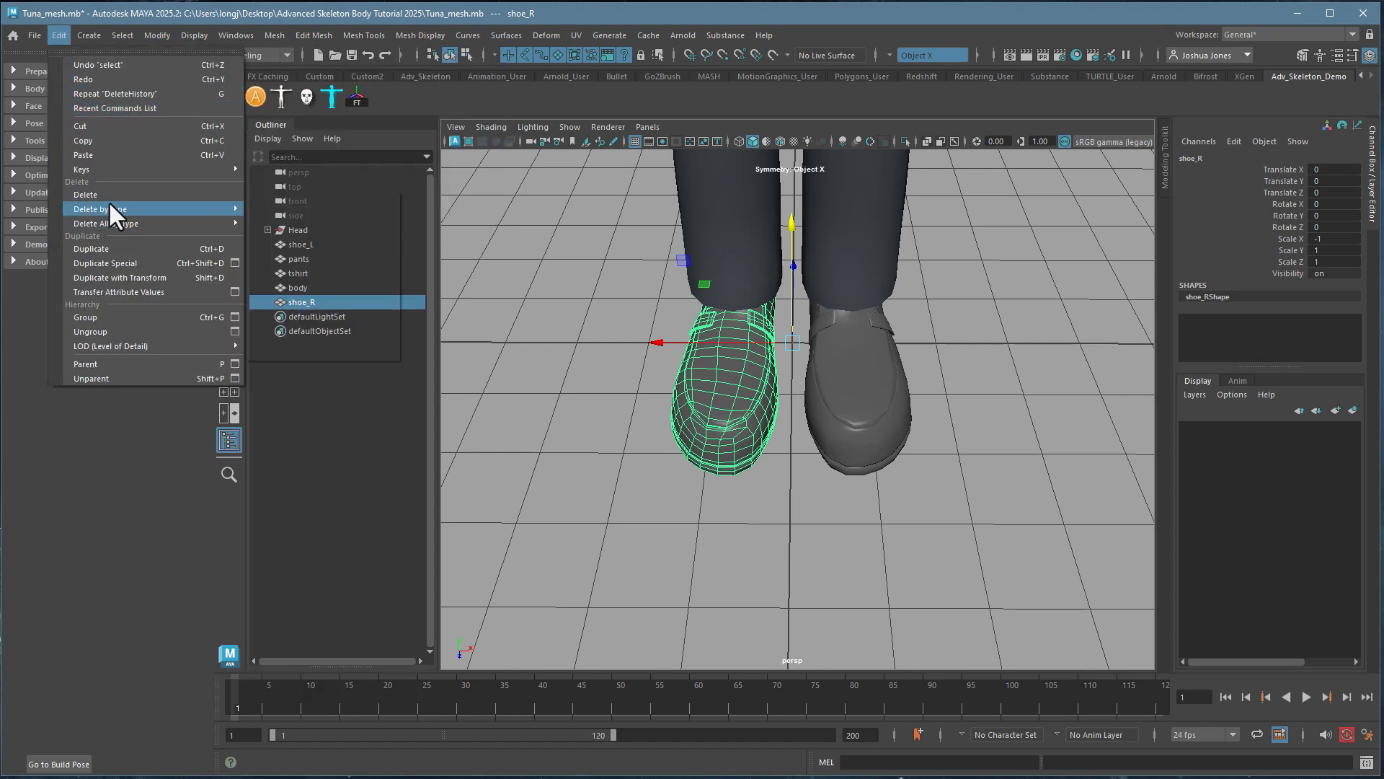
{"action": "mouse_move", "coordinate": [109, 201]}
{"action": "left_click", "coordinate": [322, 207], "text": "ctrl+shift"}
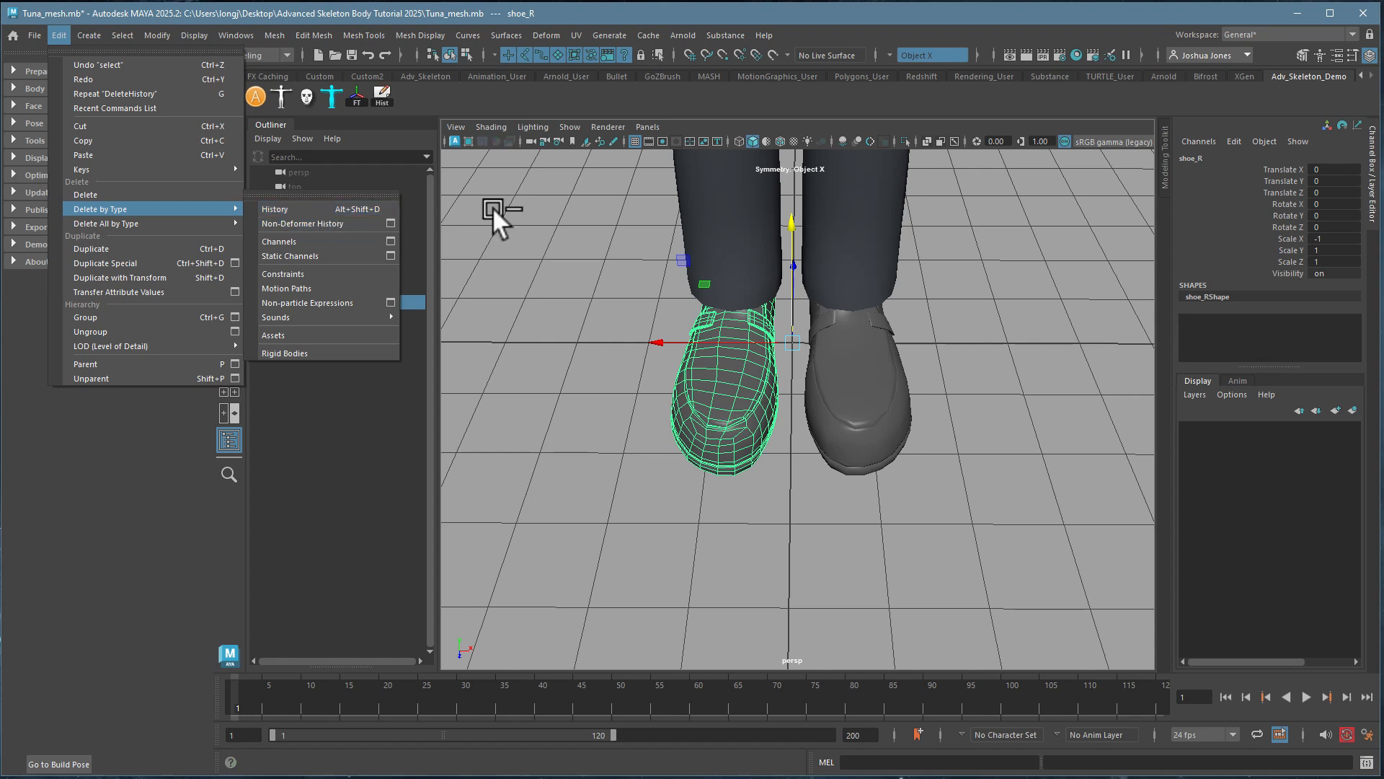
{"action": "mouse_move", "coordinate": [164, 34]}
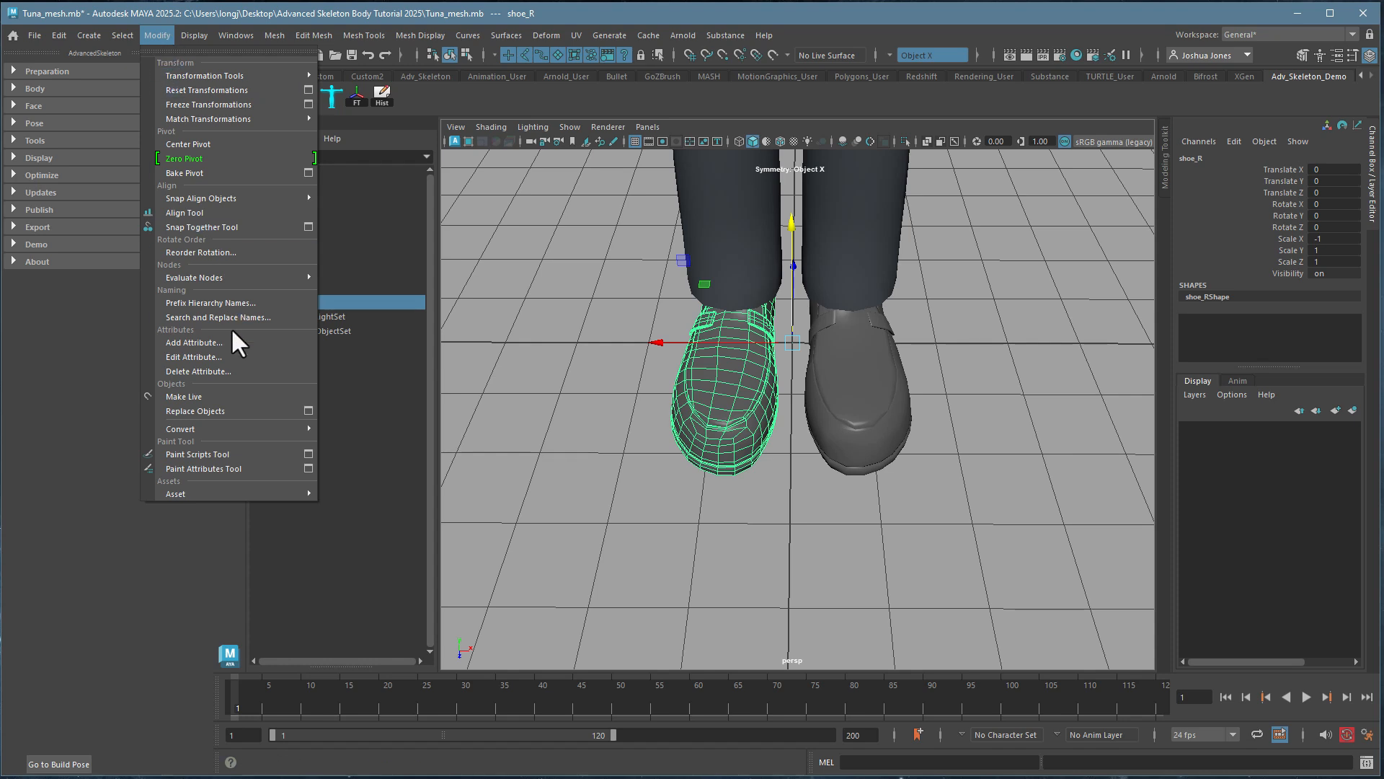
{"action": "mouse_move", "coordinate": [220, 428]}
{"action": "left_click", "coordinate": [587, 361]}
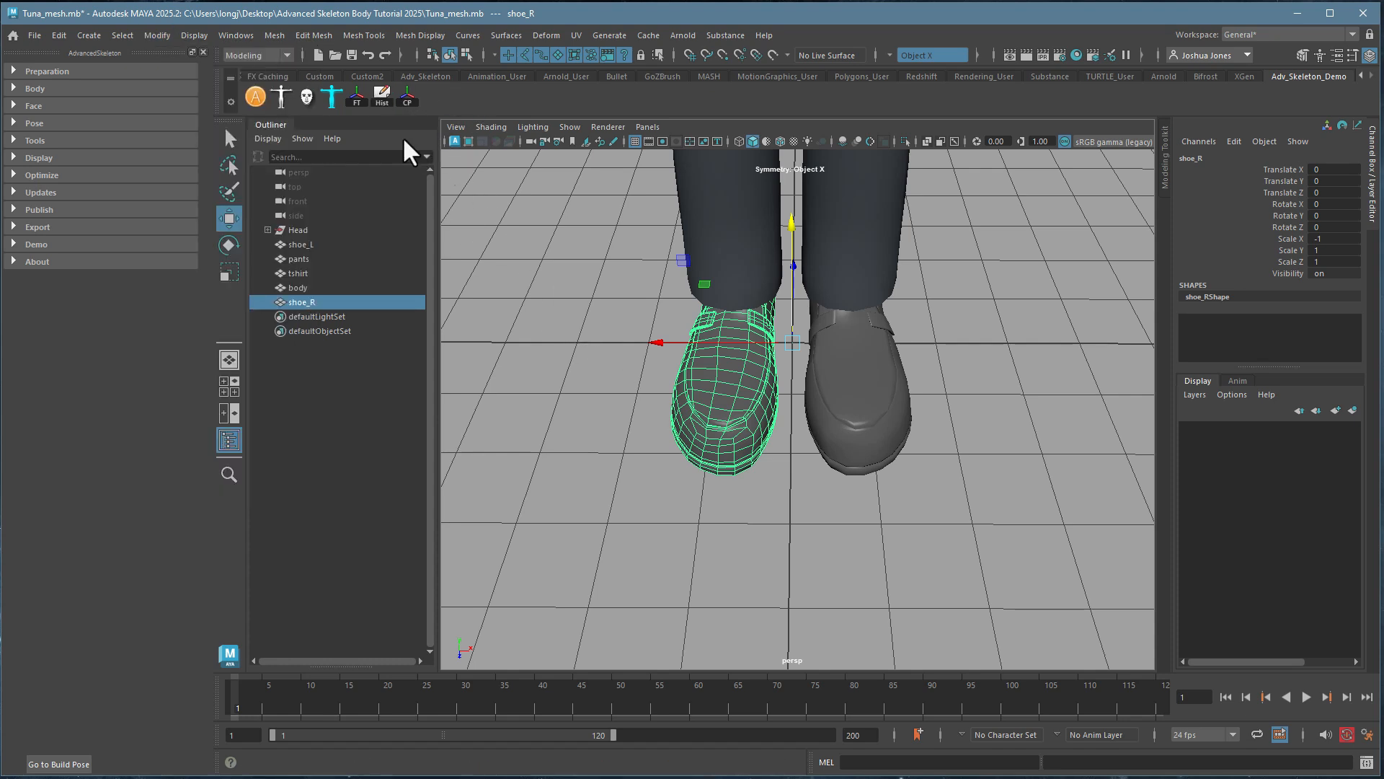
- Freeze the transformations of shoe_R and inspect the shoe and the whole character
{"action": "left_click", "coordinate": [364, 96]}
{"action": "left_click", "coordinate": [557, 366]}
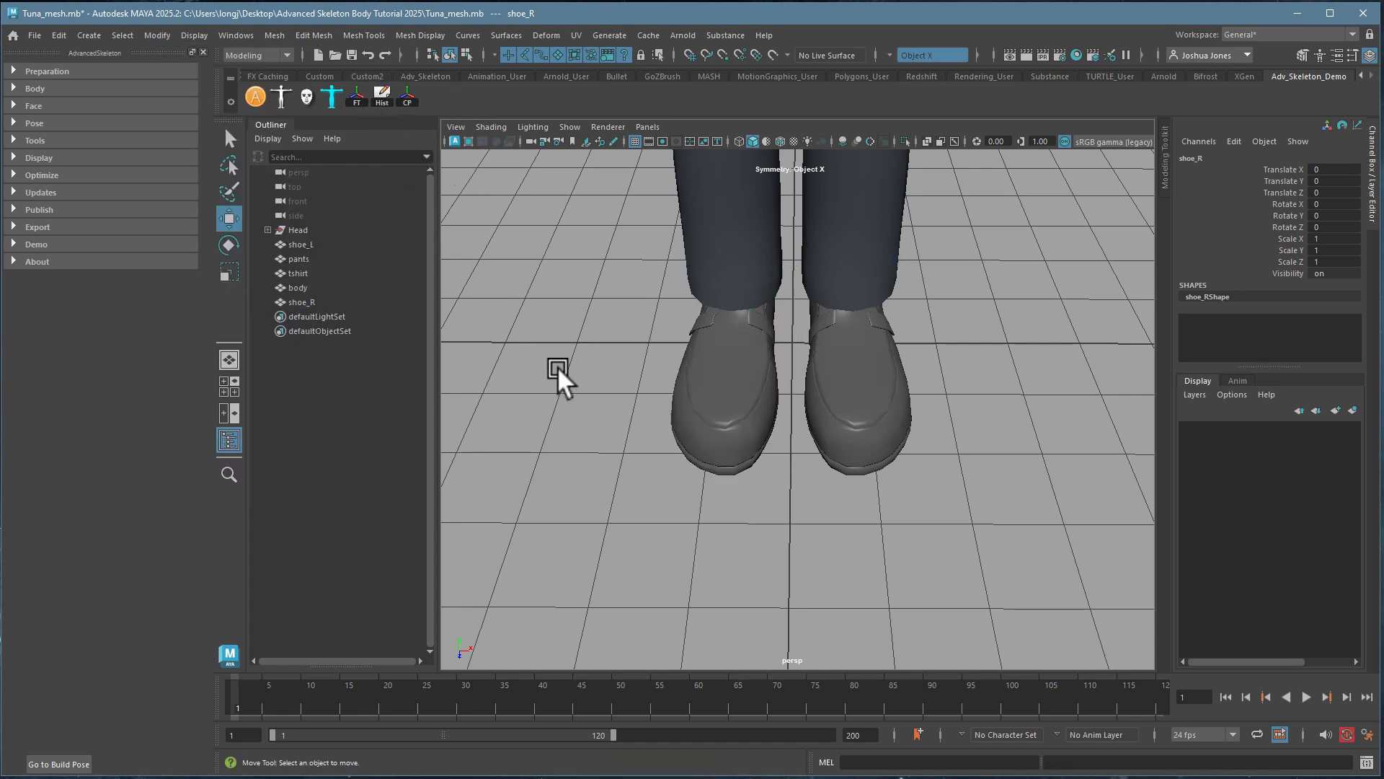
{"action": "left_click", "coordinate": [710, 382]}
{"action": "left_click_drag", "start_coordinate": [893, 555], "coordinate": [862, 531], "text": "alt"}
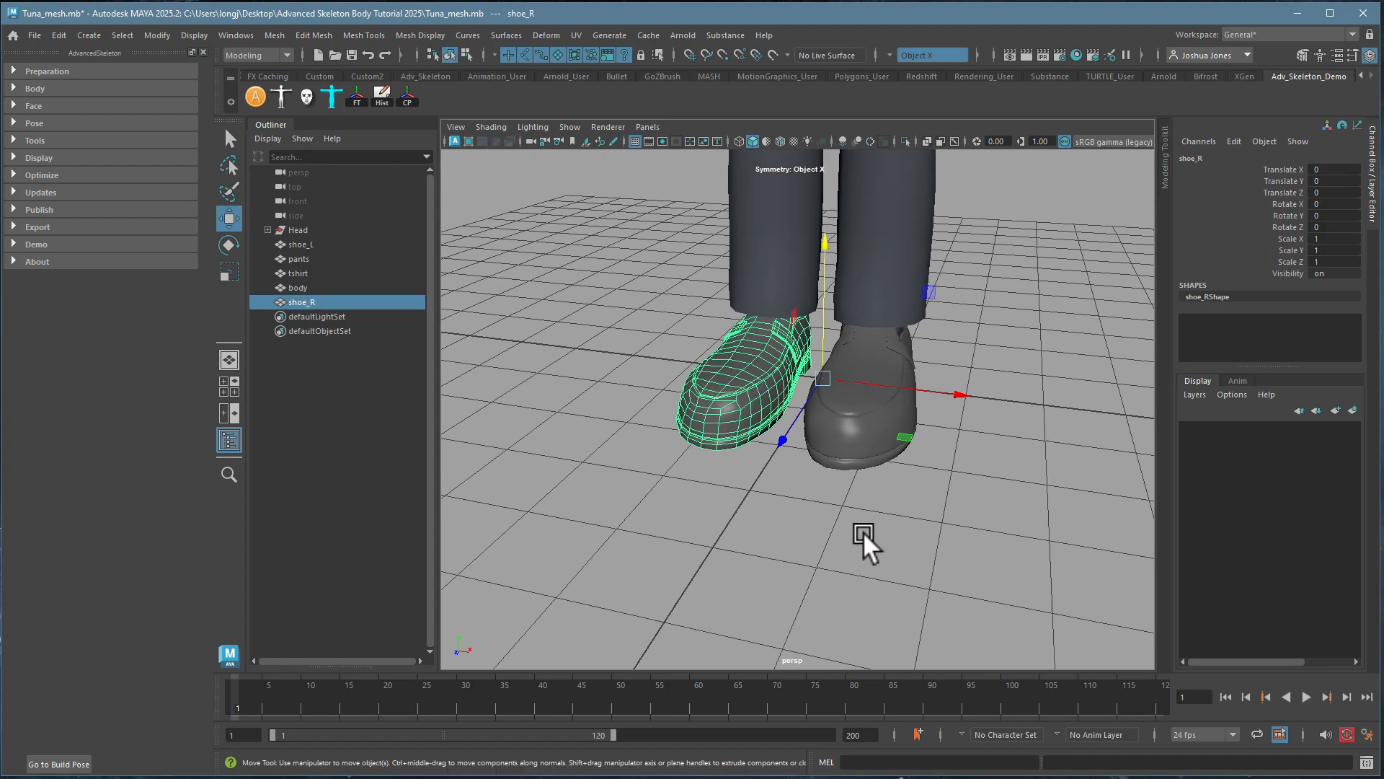
{"action": "left_click", "coordinate": [863, 530]}
{"action": "left_click_drag", "start_coordinate": [838, 452], "coordinate": [740, 493], "text": "alt"}
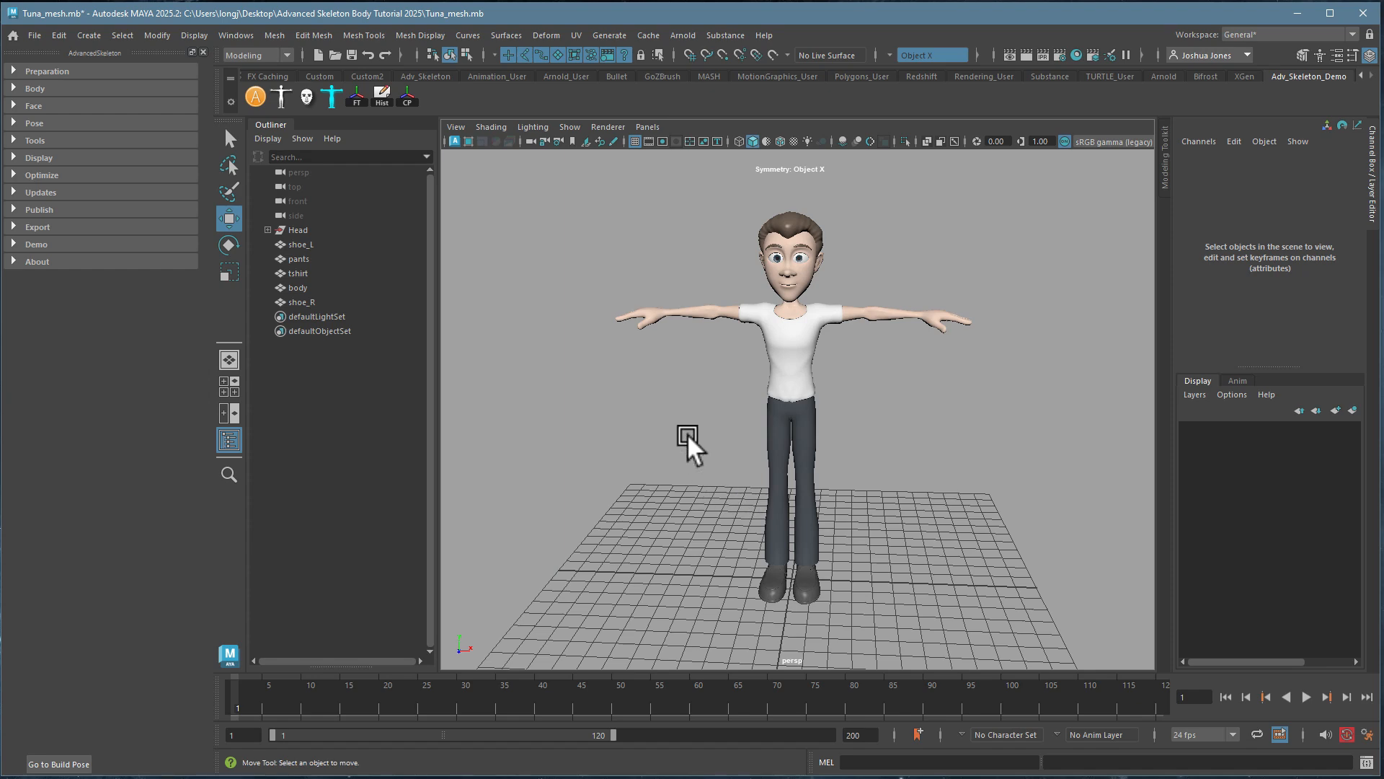
{"action": "mouse_move", "coordinate": [717, 422]}
{"action": "left_mouse_down", "text": "alt"}
{"action": "mouse_move", "coordinate": [758, 442]}
{"action": "mouse_move", "coordinate": [717, 433]}
{"action": "left_mouse_up", "text": "alt"}
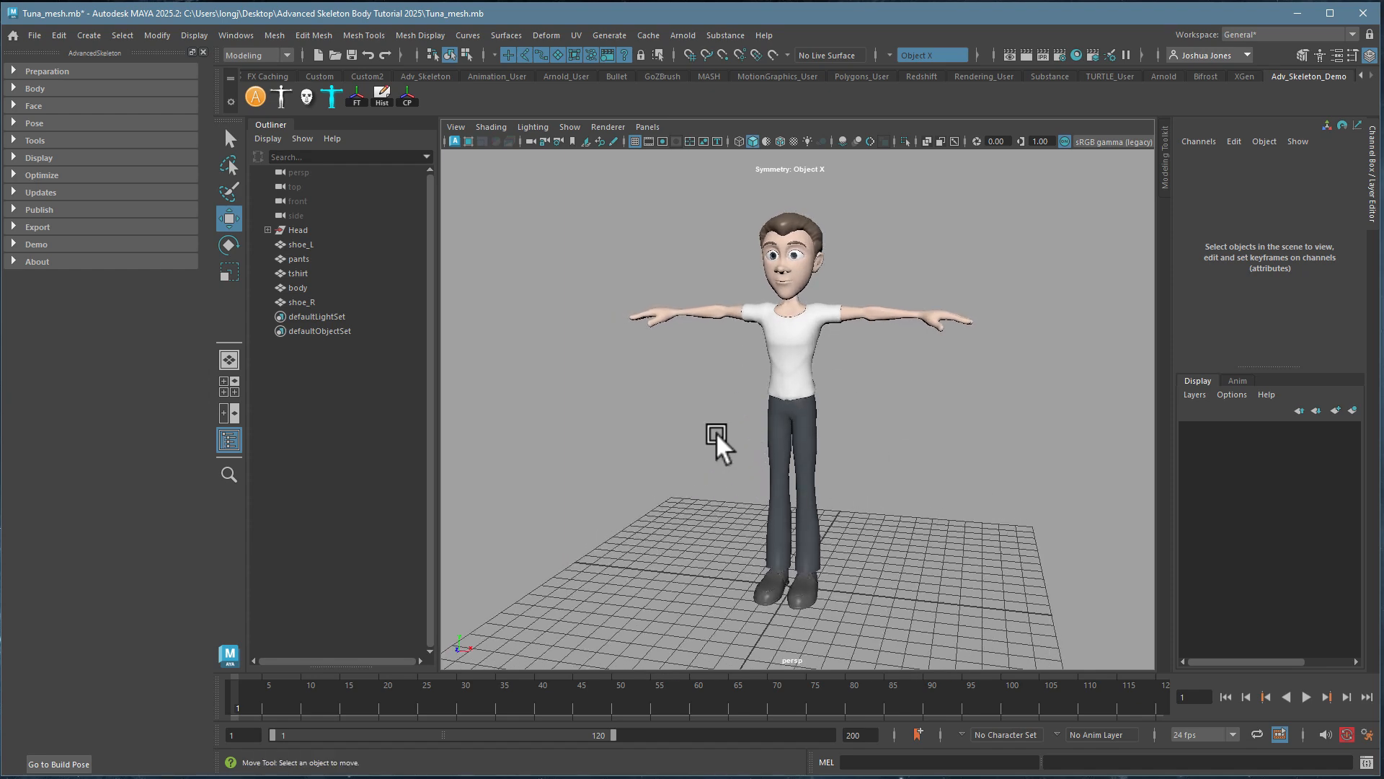
{"action": "left_click_drag", "start_coordinate": [826, 445], "coordinate": [802, 580], "text": "alt"}
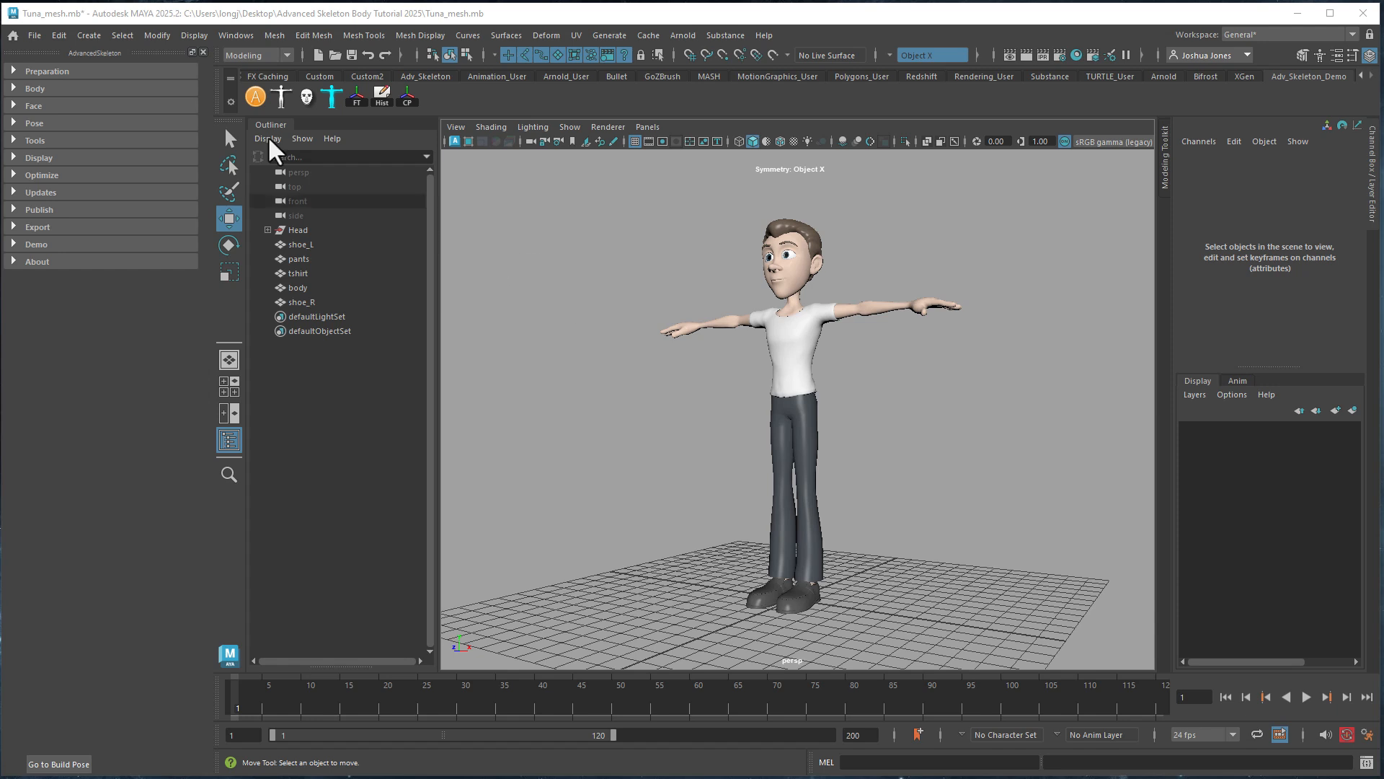
- Expand AdvancedSkeleton's model preparation section and group Head, shoe_L, pants, tshirt, body and shoe_R under the name geo
{"action": "left_click", "coordinate": [13, 70]}
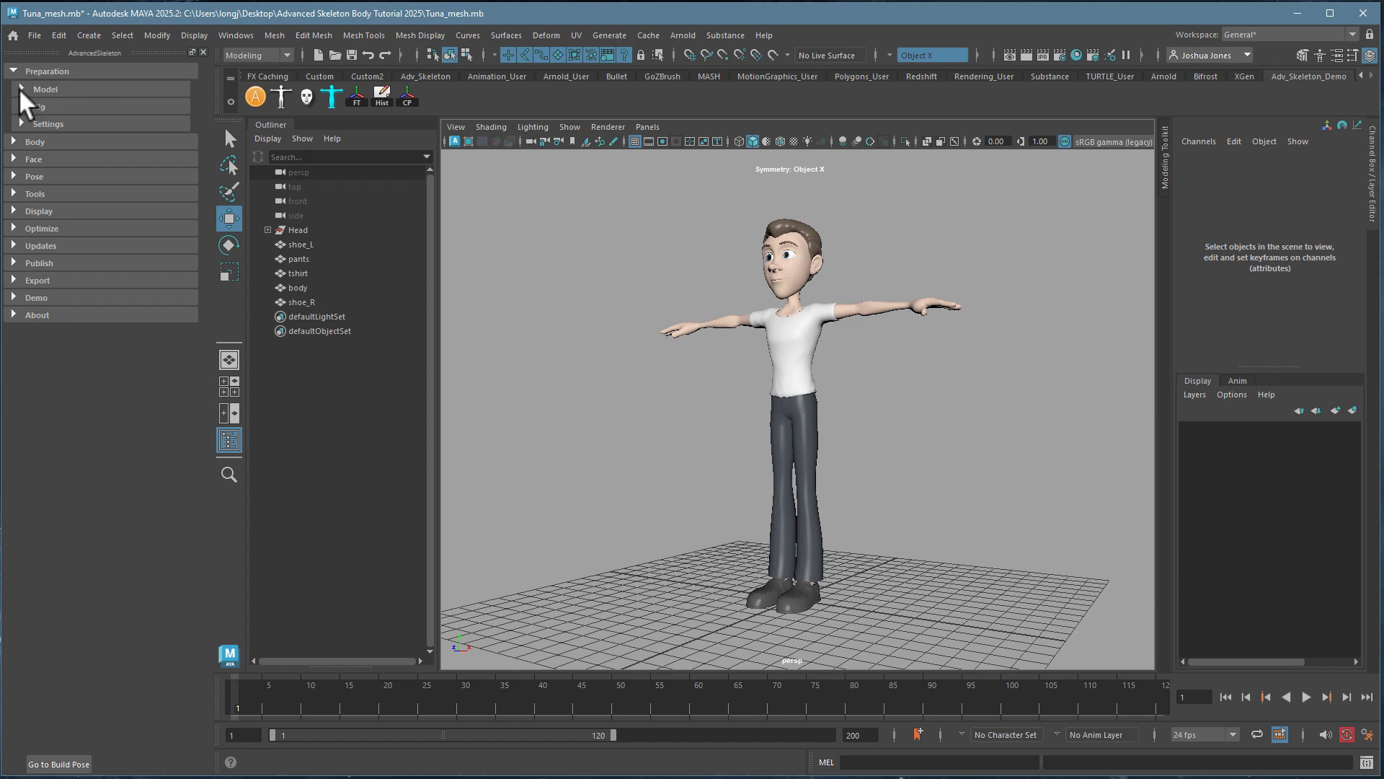
{"action": "left_click", "coordinate": [20, 88]}
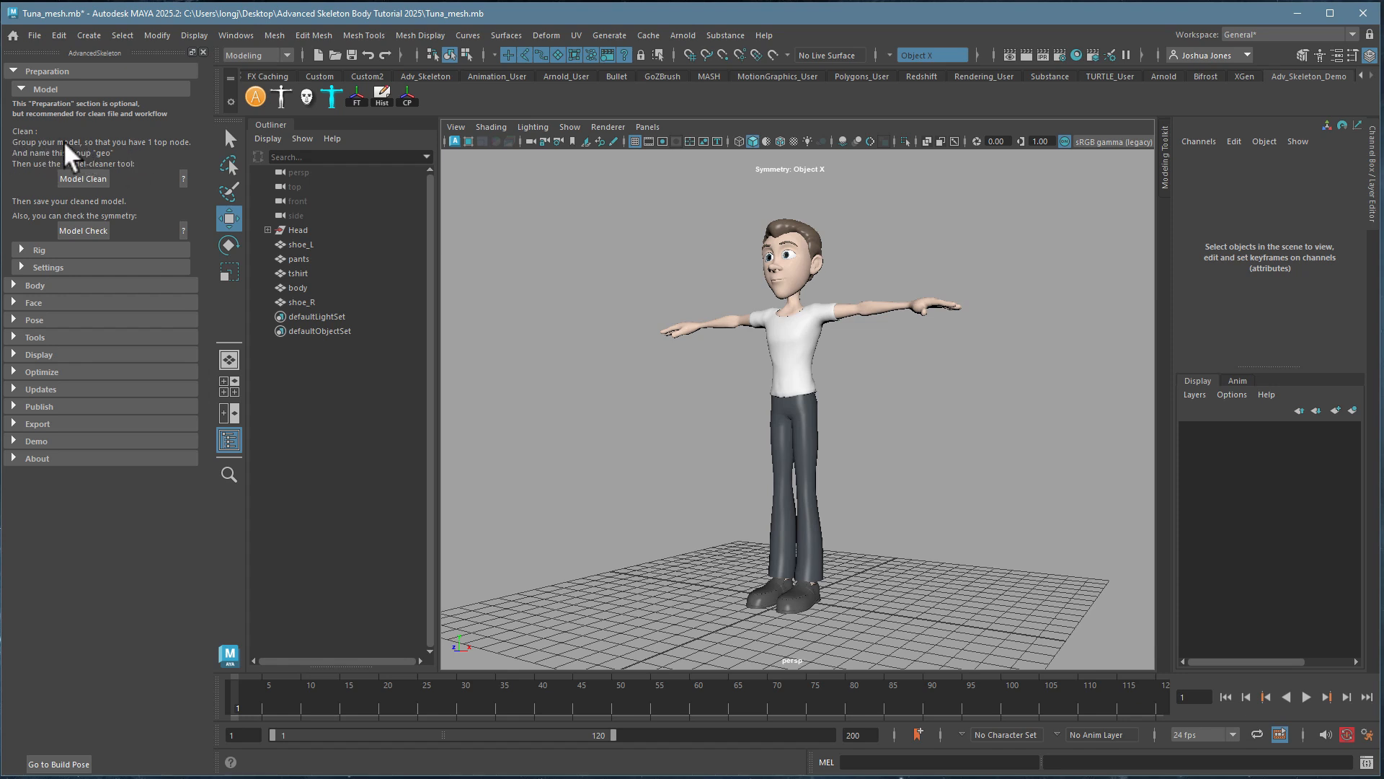
{"action": "left_click", "coordinate": [314, 302]}
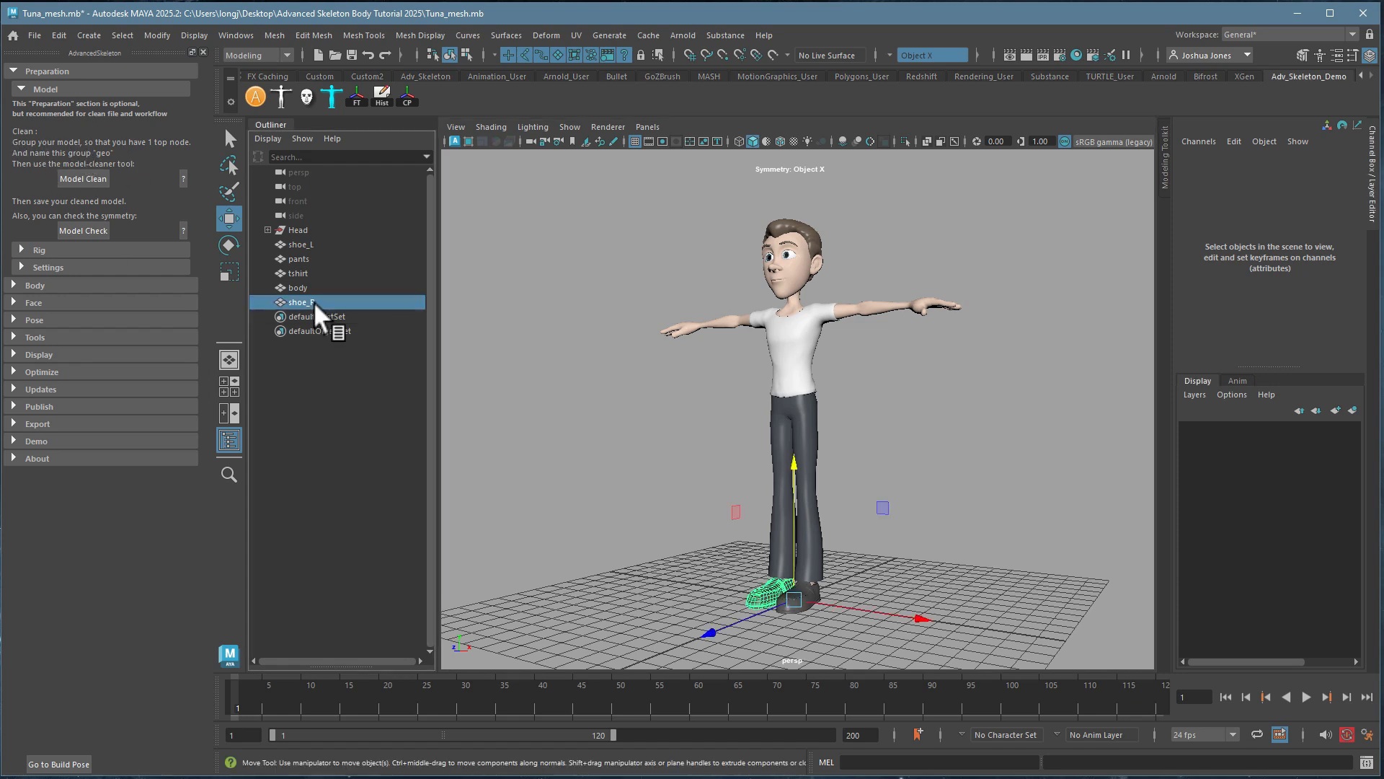
{"action": "left_click", "coordinate": [305, 230], "text": "shift"}
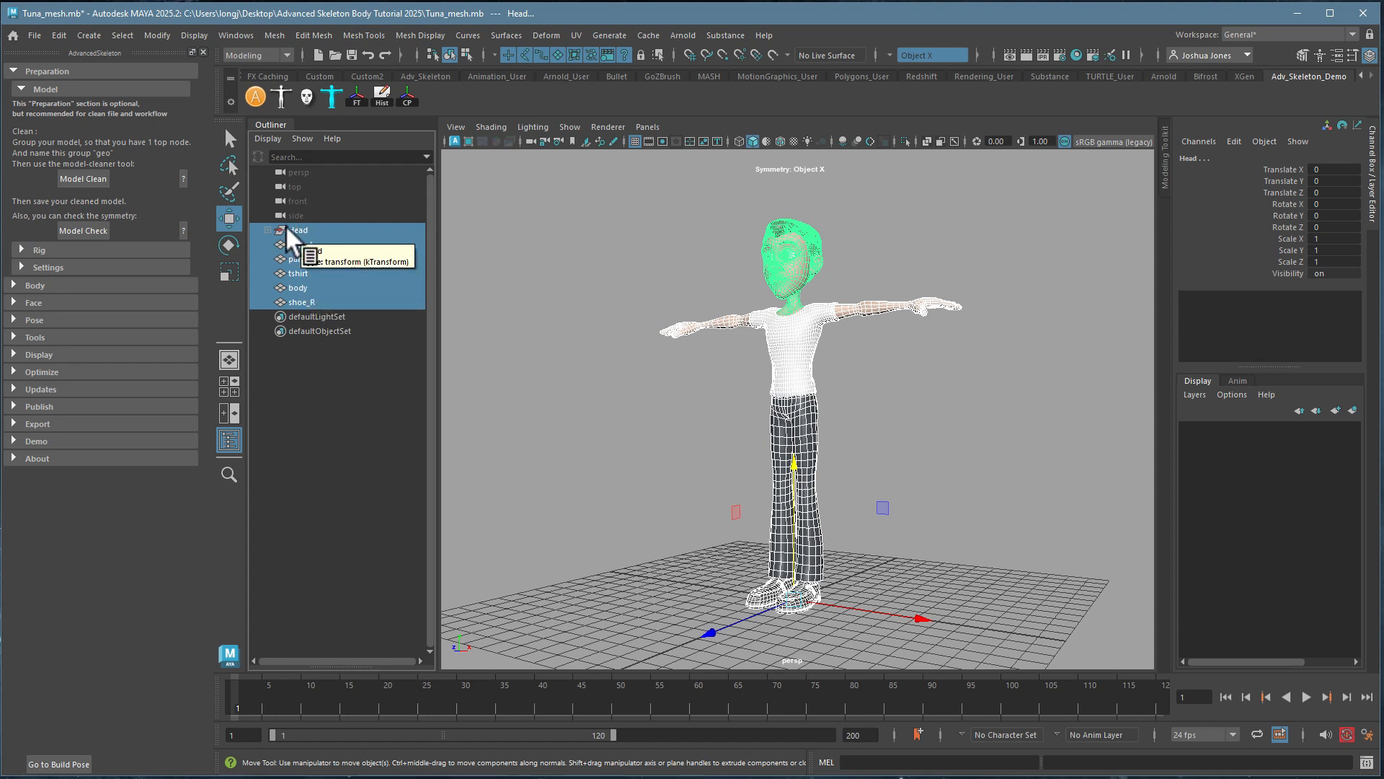
{"action": "key", "text": "ctrl+g"}
{"action": "double_click", "coordinate": [308, 228]}
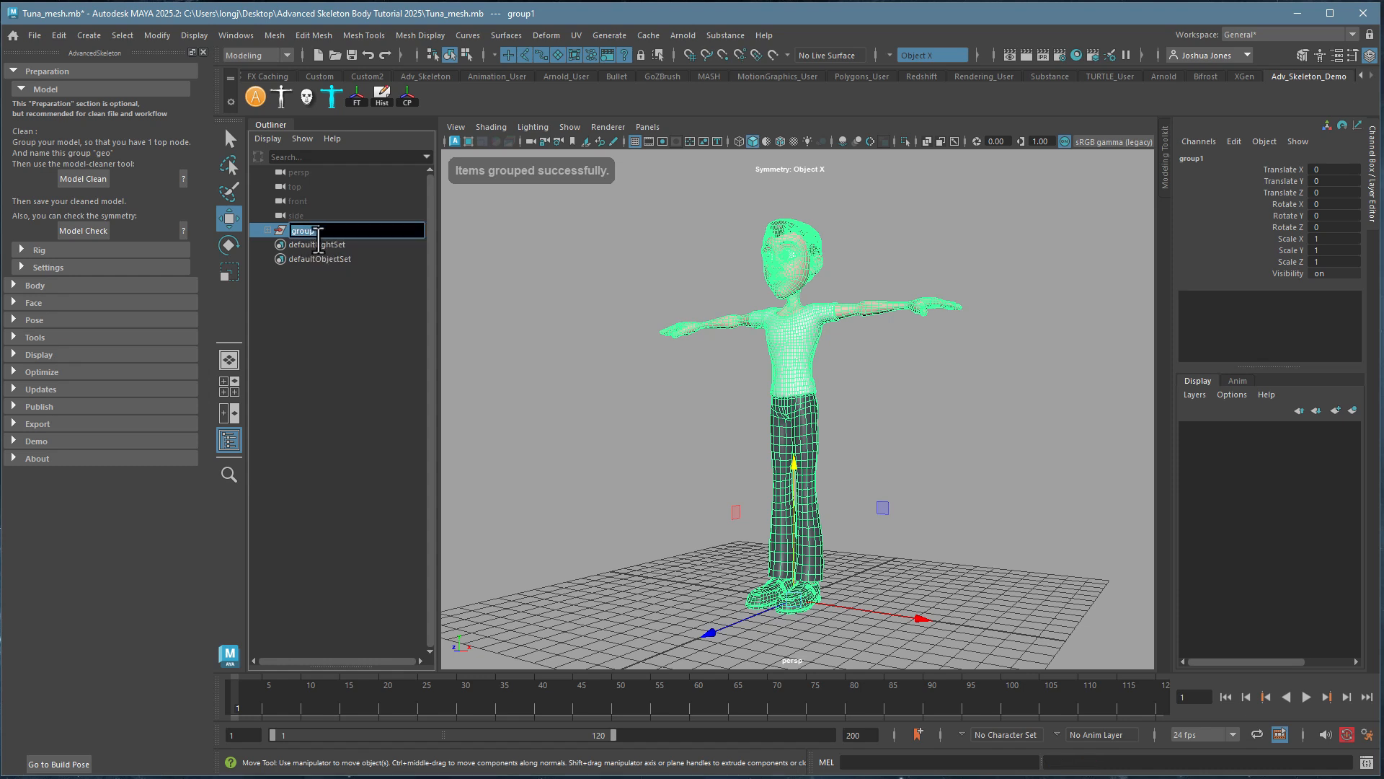
{"action": "type", "text": "geo"}
{"action": "key", "text": "Return"}
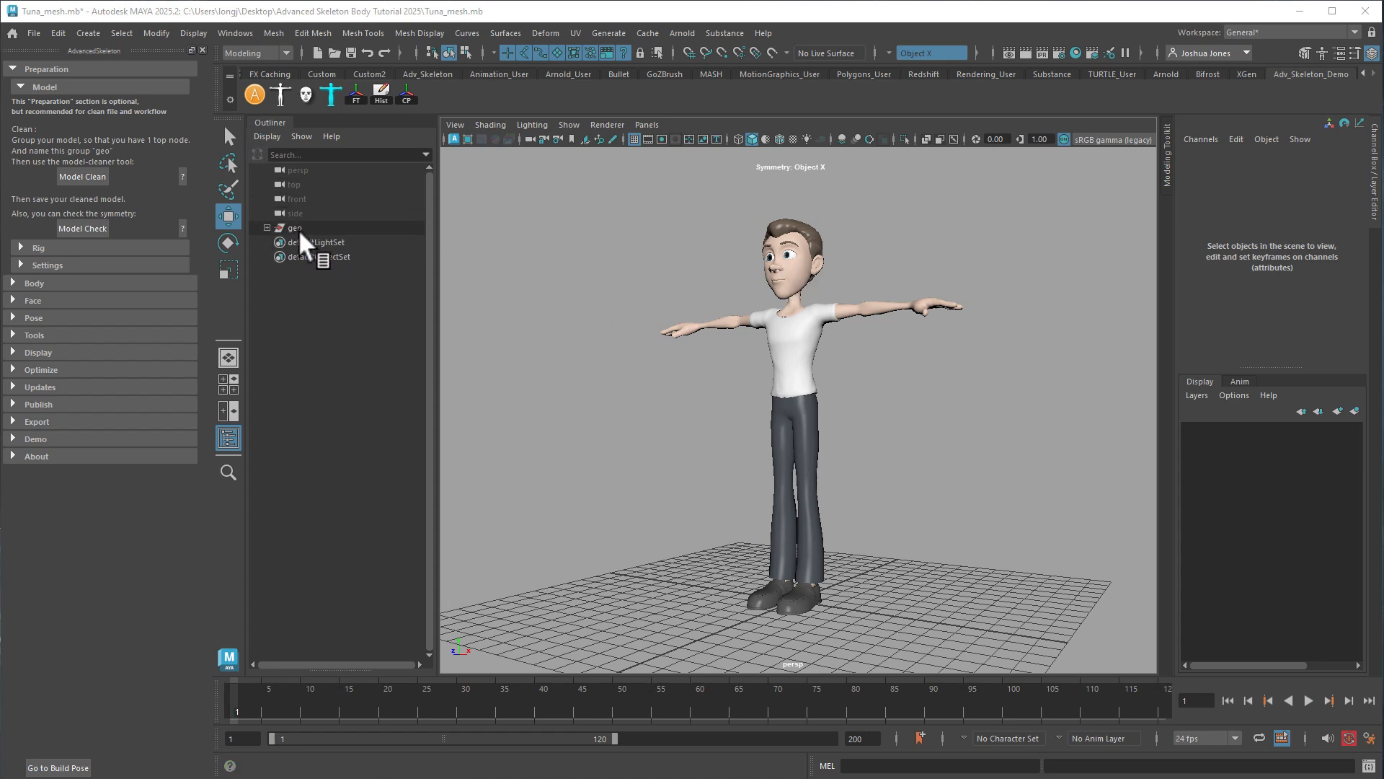
- Open the Model Clean tool and save the scene as Tuna_mesh_vs01_cleaned.mb in the Advanced Skeleton Body Tutorial 2025 folder
{"action": "left_click", "coordinate": [81, 176]}
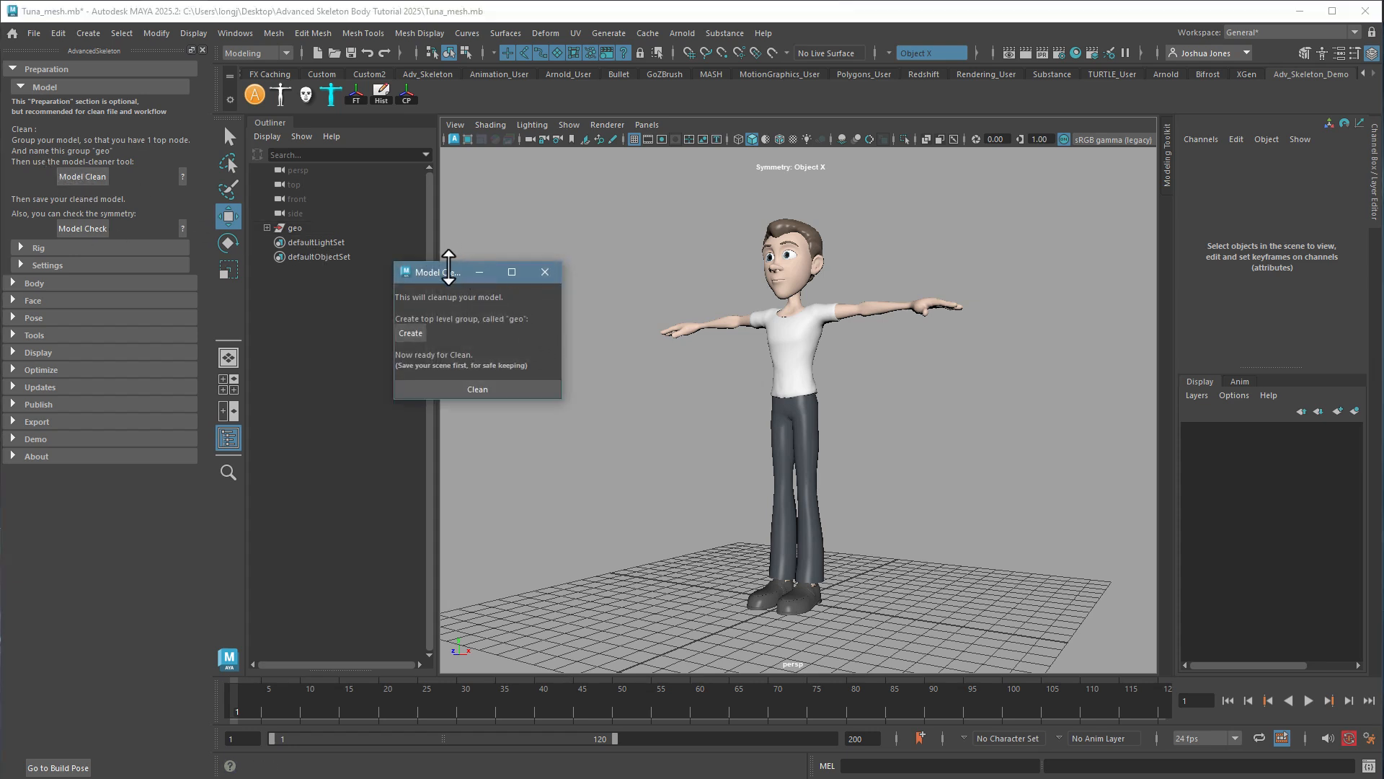
{"action": "left_click_drag", "start_coordinate": [449, 271], "coordinate": [552, 199]}
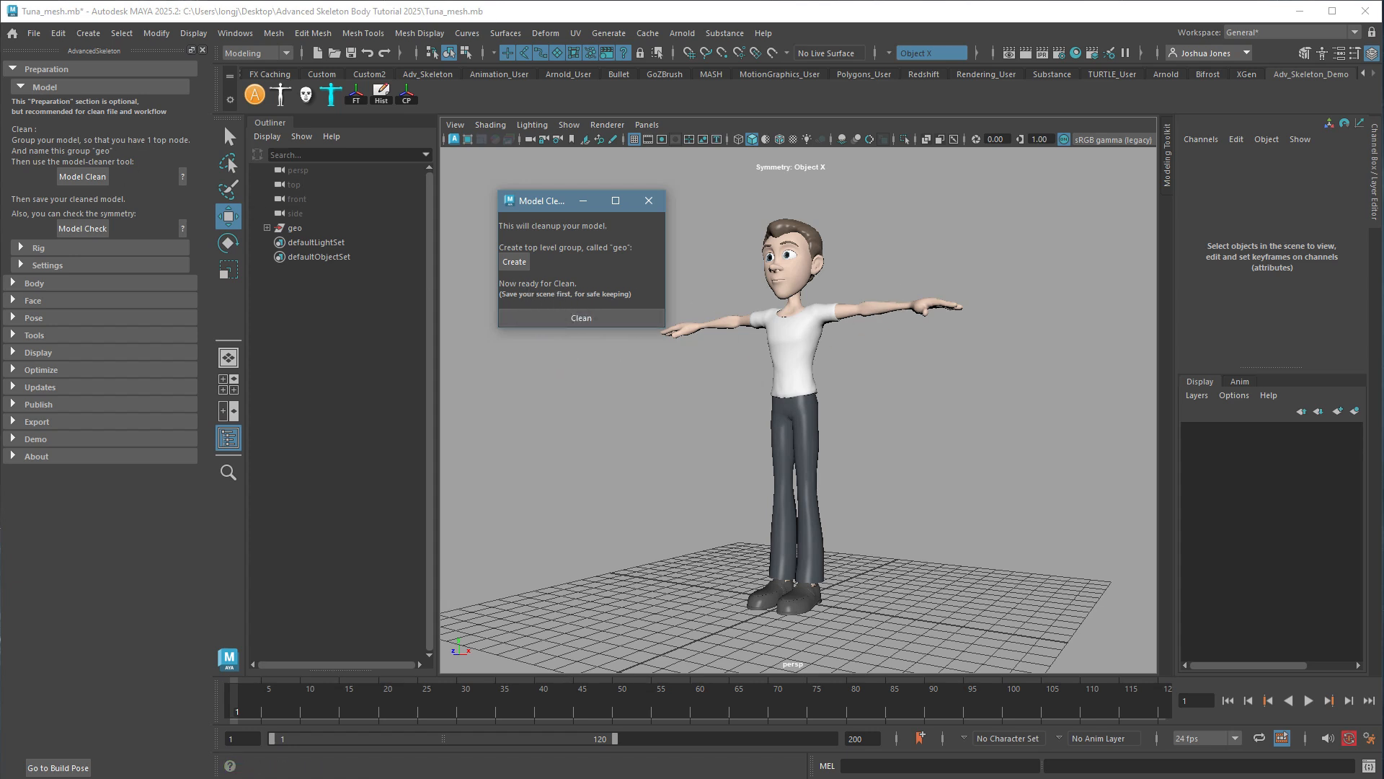
{"action": "left_click", "coordinate": [31, 33]}
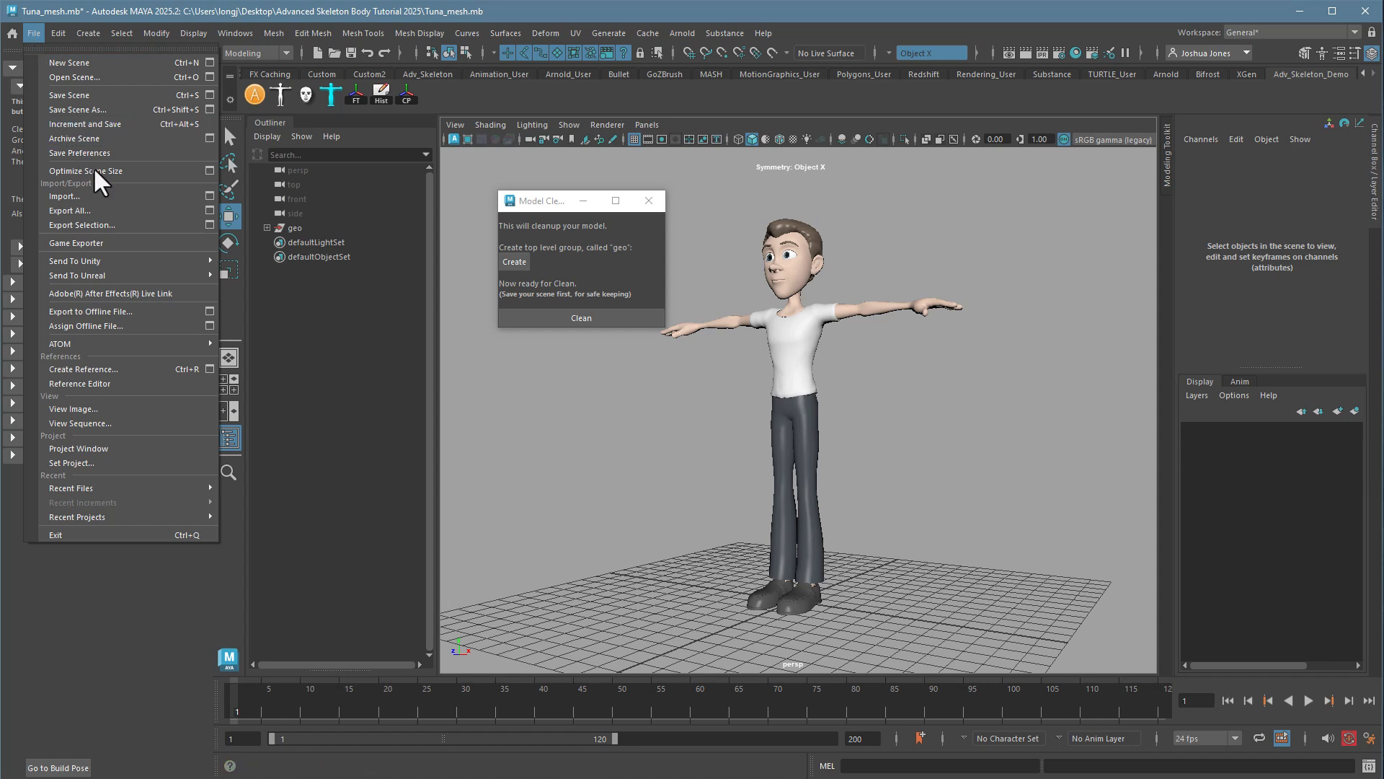
{"action": "left_click", "coordinate": [92, 112]}
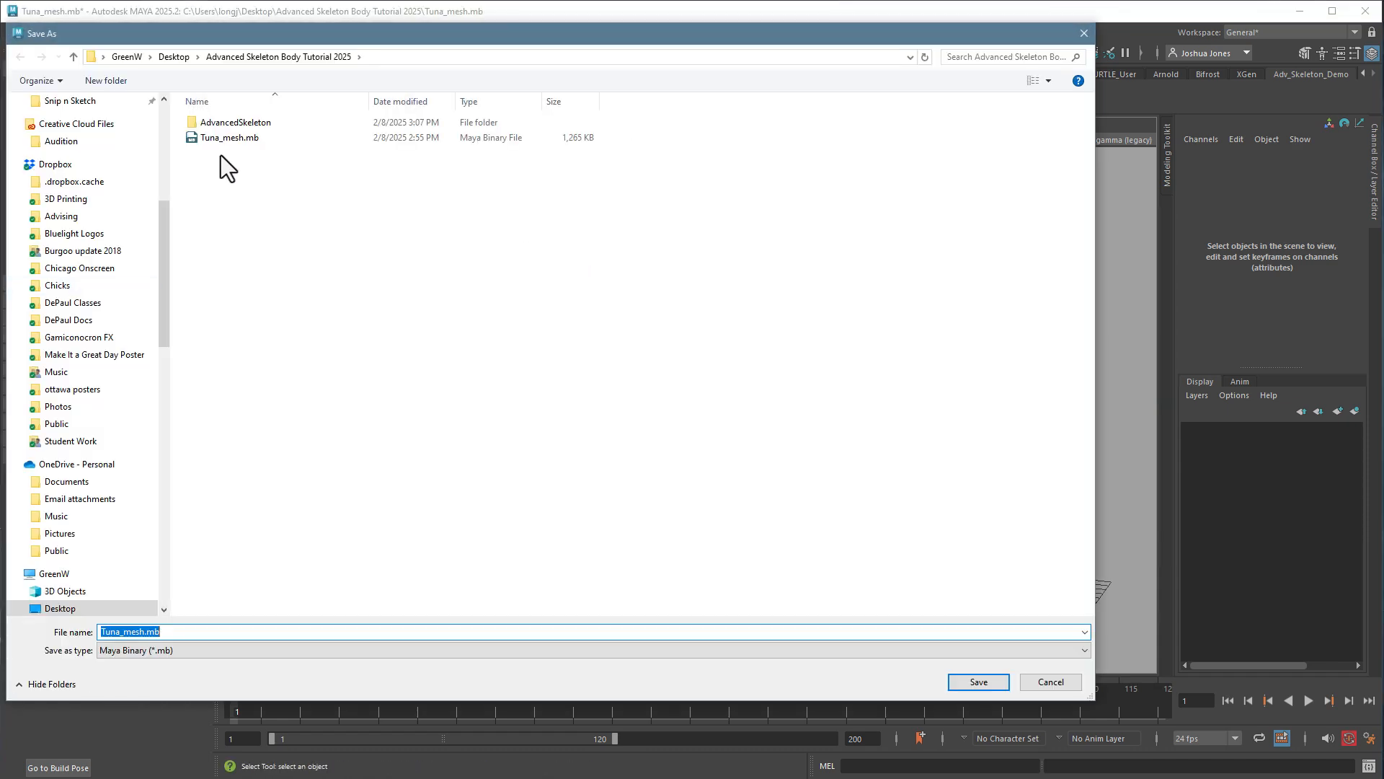
{"action": "left_click", "coordinate": [225, 138]}
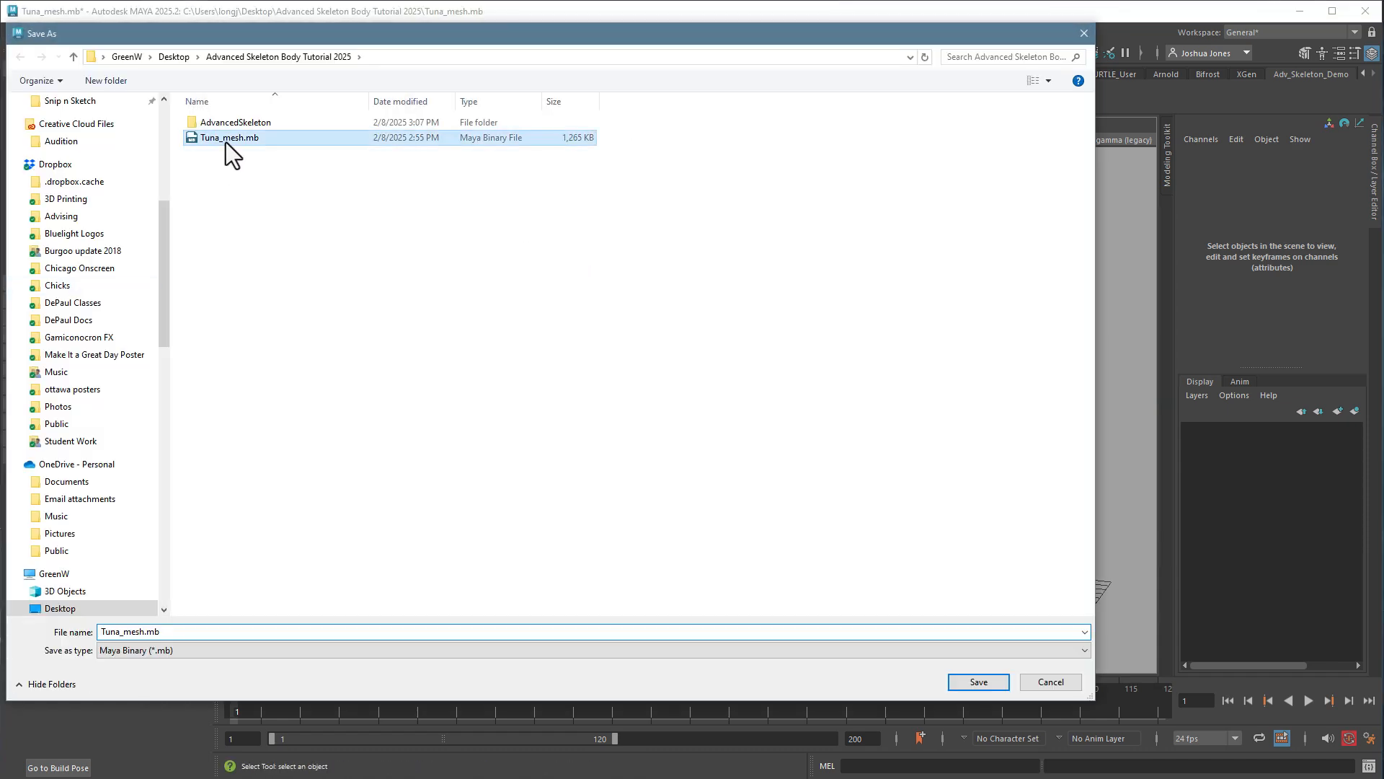
{"action": "left_click", "coordinate": [144, 631]}
{"action": "left_click", "coordinate": [145, 632]}
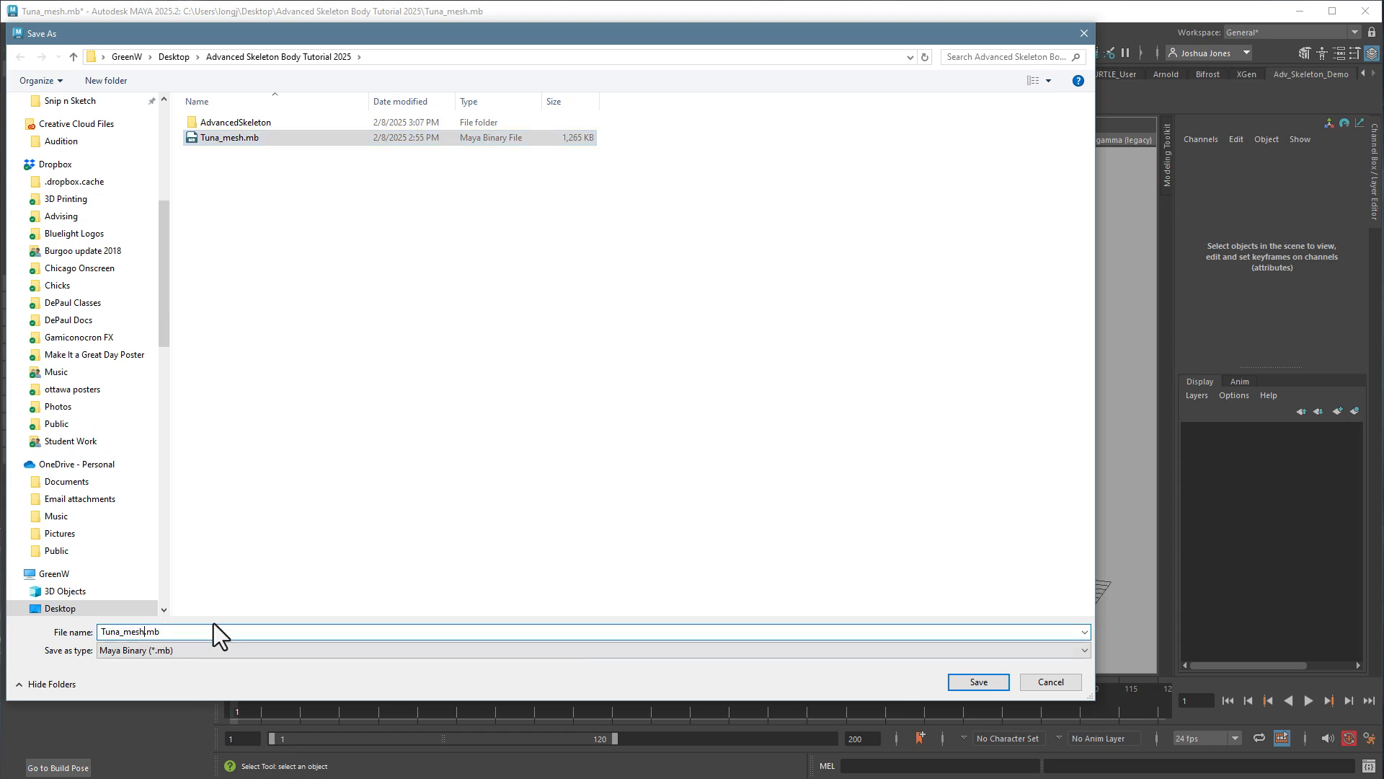
{"action": "type", "text": "_vs01_cleaned"}
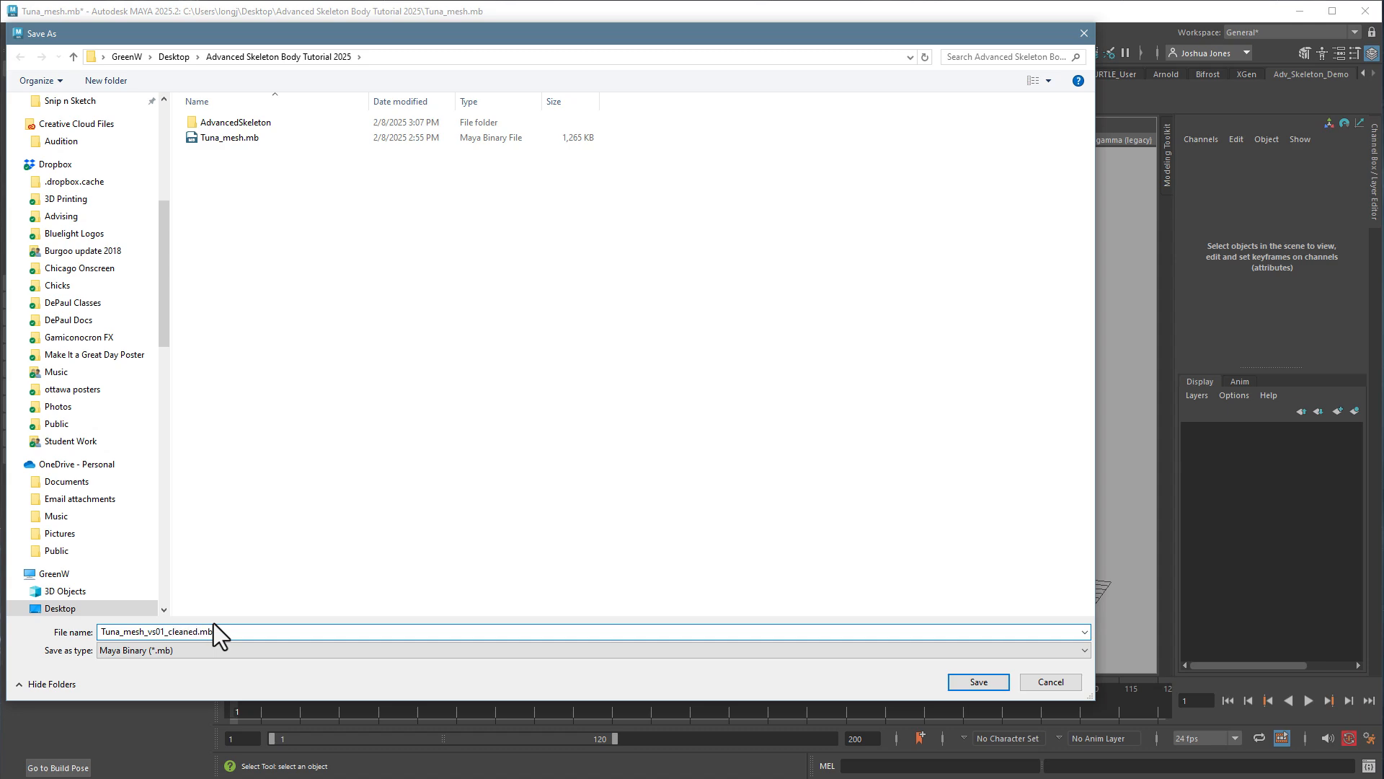
{"action": "key", "text": "Return"}
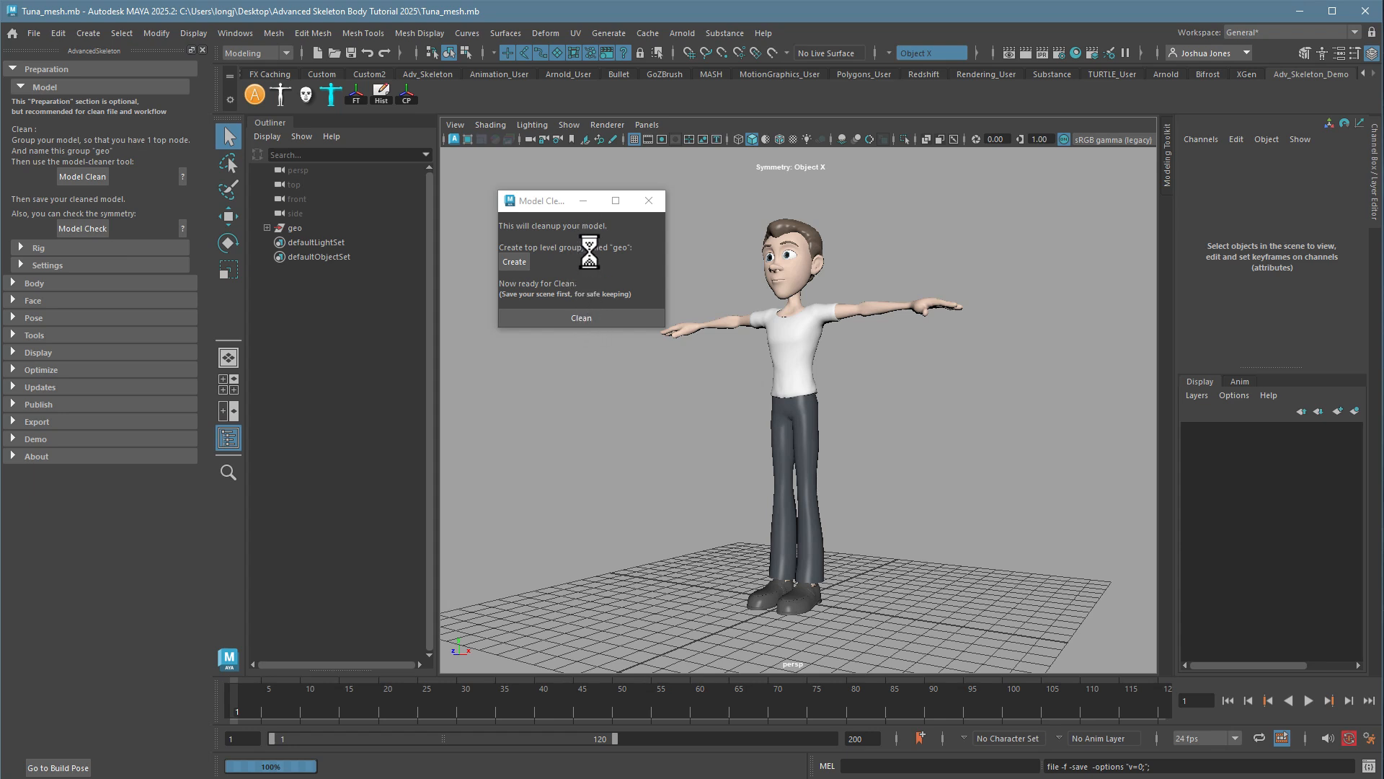
- Run the model cleanup and inspect the character in a full-size, shaded perspective view
{"action": "left_click", "coordinate": [566, 311]}
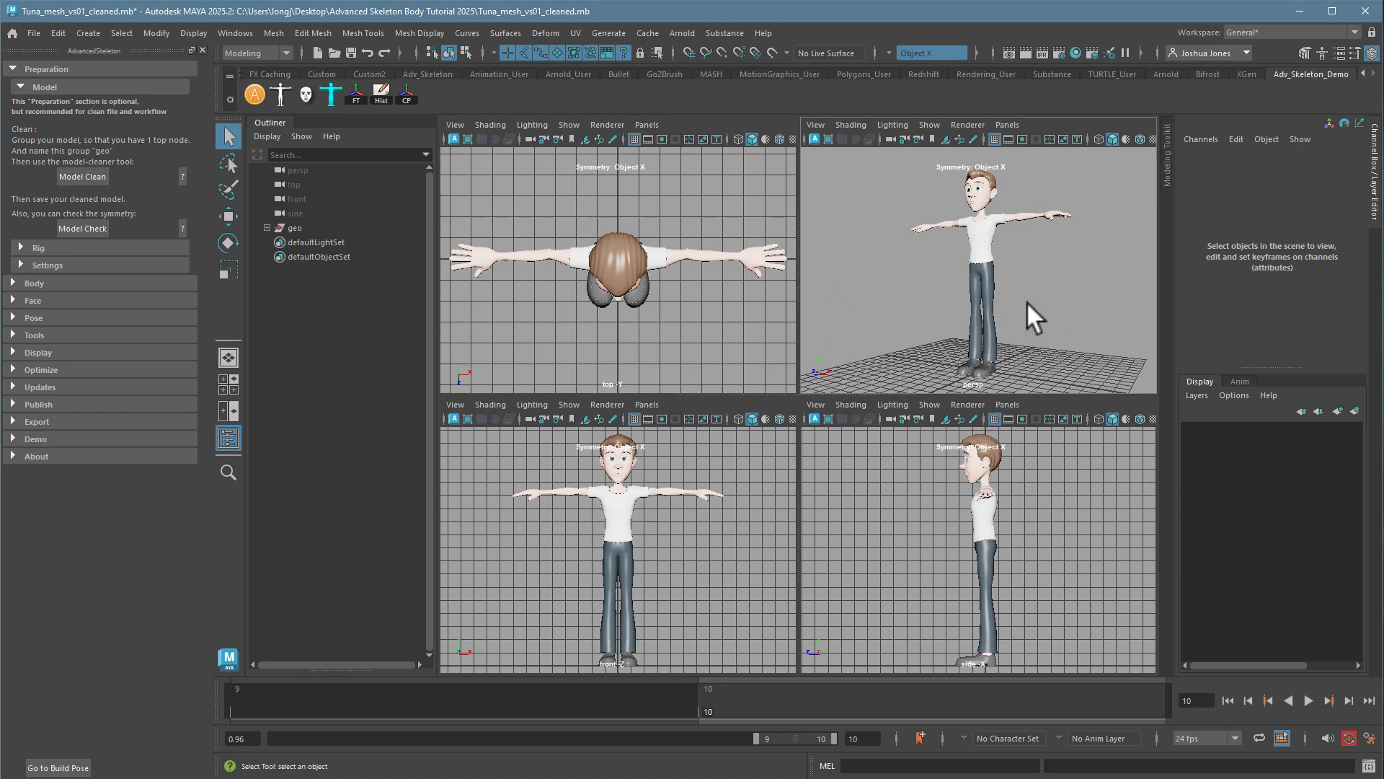
{"action": "key", "text": "space"}
{"action": "mouse_move", "coordinate": [761, 386]}
{"action": "left_mouse_down", "text": "alt"}
{"action": "mouse_move", "coordinate": [867, 404]}
{"action": "mouse_move", "coordinate": [868, 423]}
{"action": "left_mouse_up", "text": "alt"}
{"action": "key", "text": "5"}
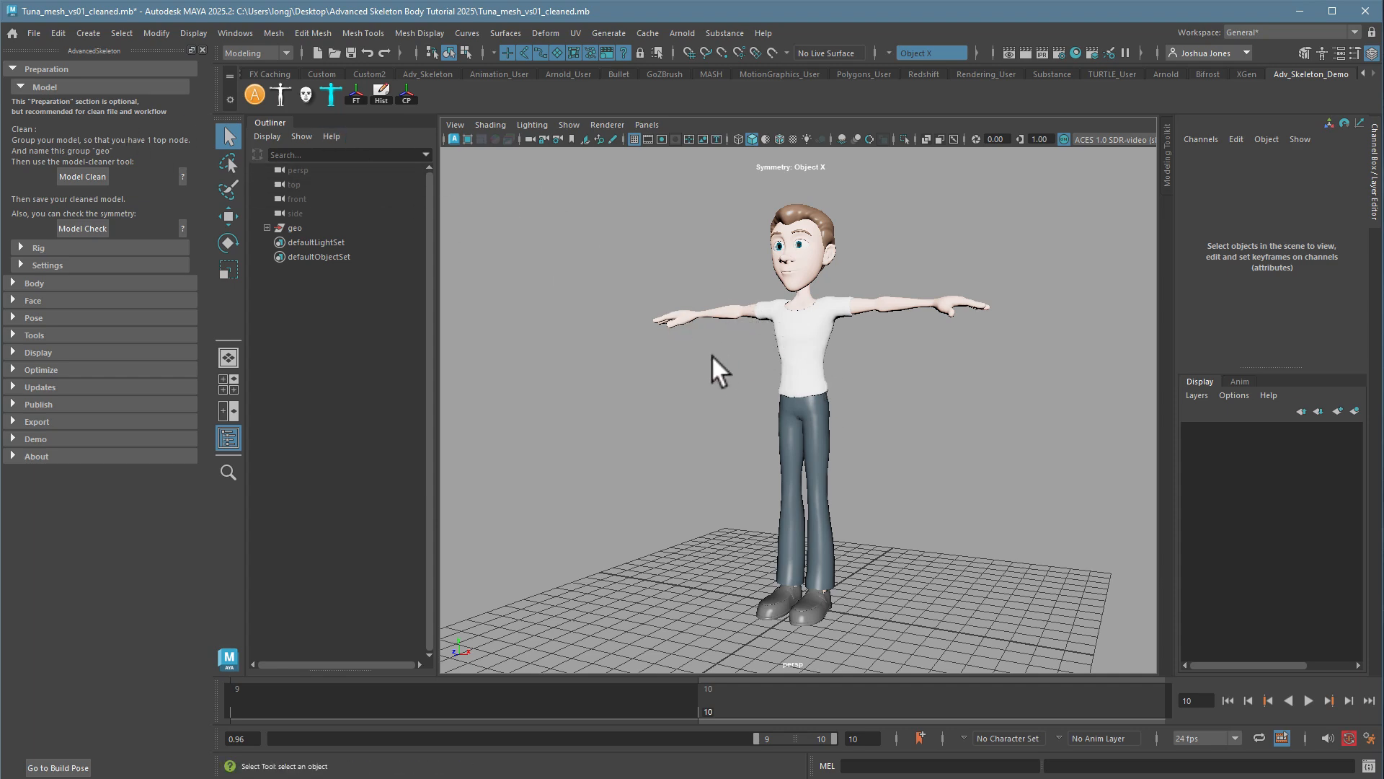
{"action": "left_click_drag", "start_coordinate": [713, 355], "coordinate": [750, 361], "text": "alt"}
{"action": "left_click_drag", "start_coordinate": [791, 299], "coordinate": [759, 305], "text": "alt"}
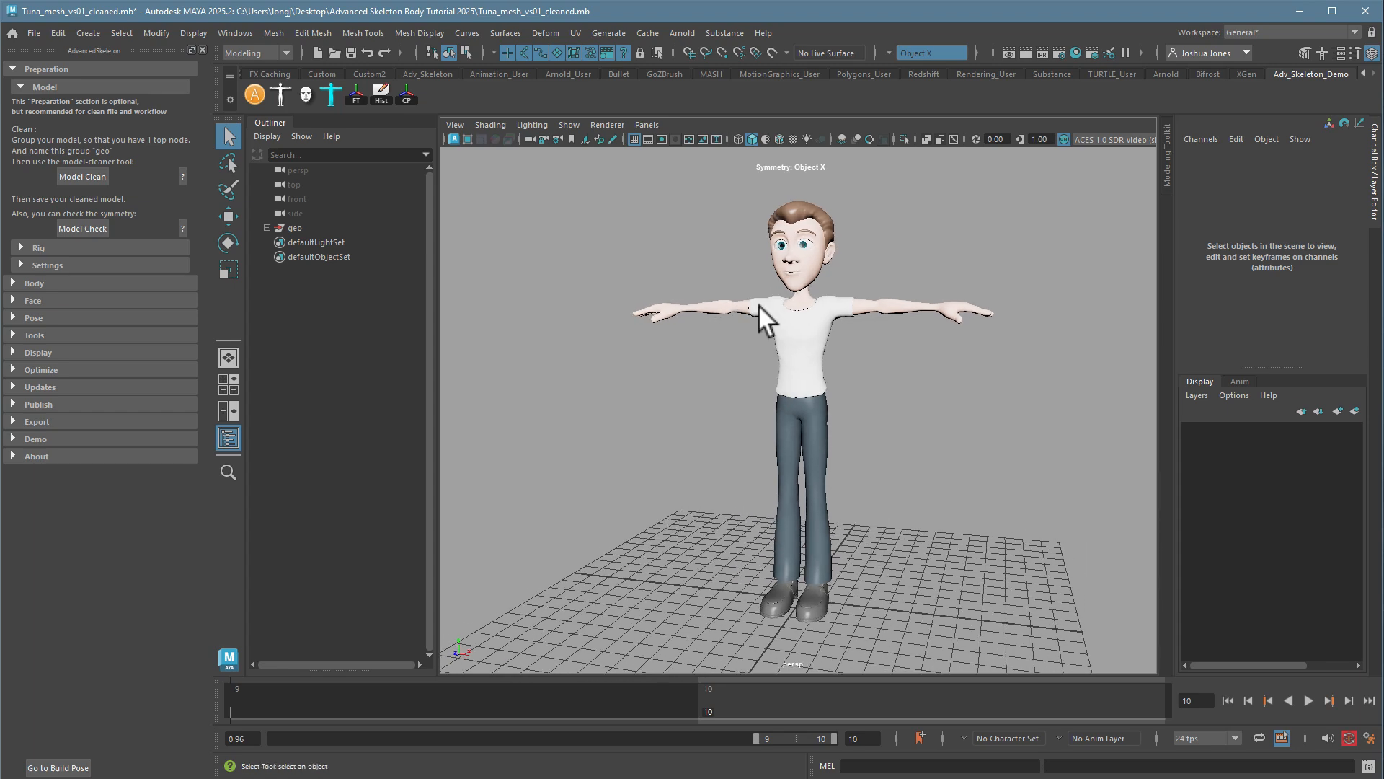
- Save the cleaned scene under the new file name Tuna_mesh_base.mb in the same folder
{"action": "left_click", "coordinate": [33, 36]}
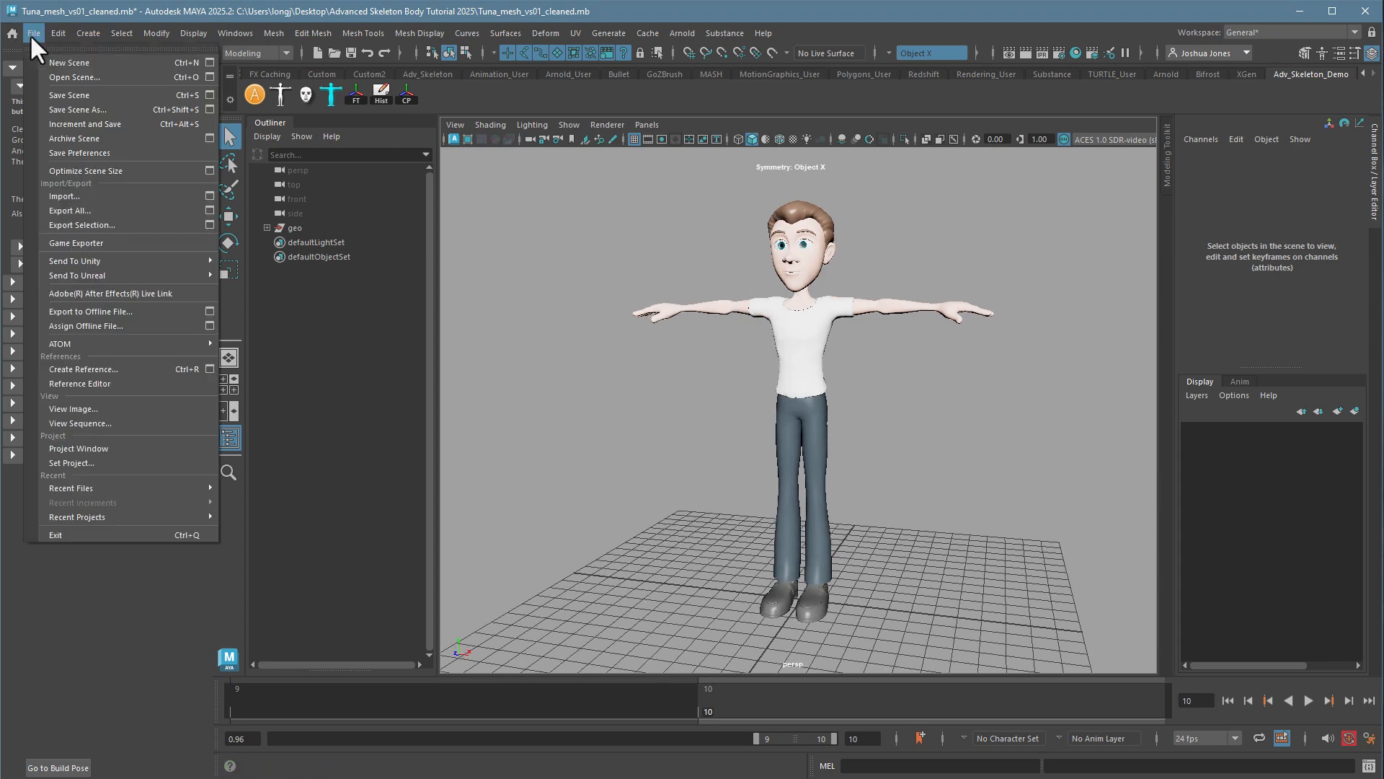
{"action": "left_click", "coordinate": [94, 112]}
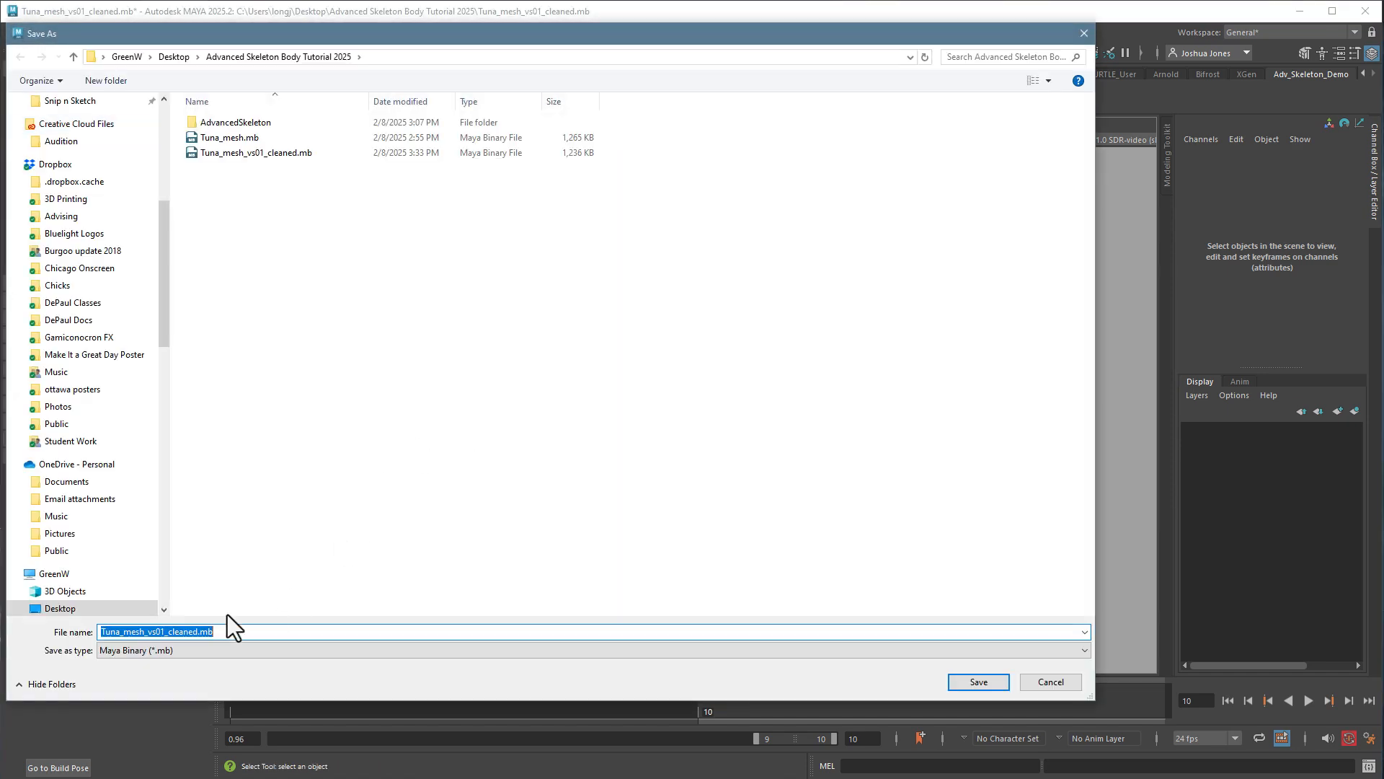
{"action": "left_click", "coordinate": [245, 151]}
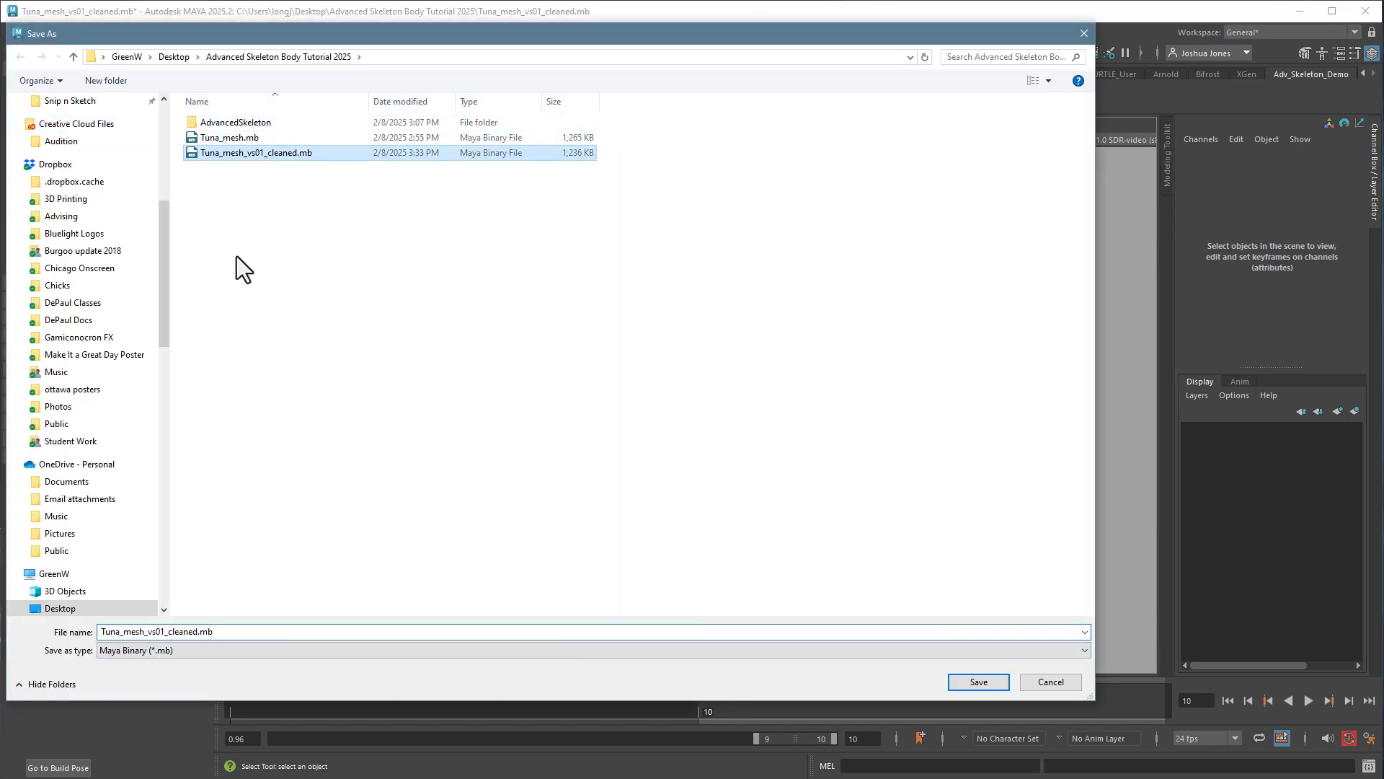
{"action": "triple_click", "coordinate": [154, 631]}
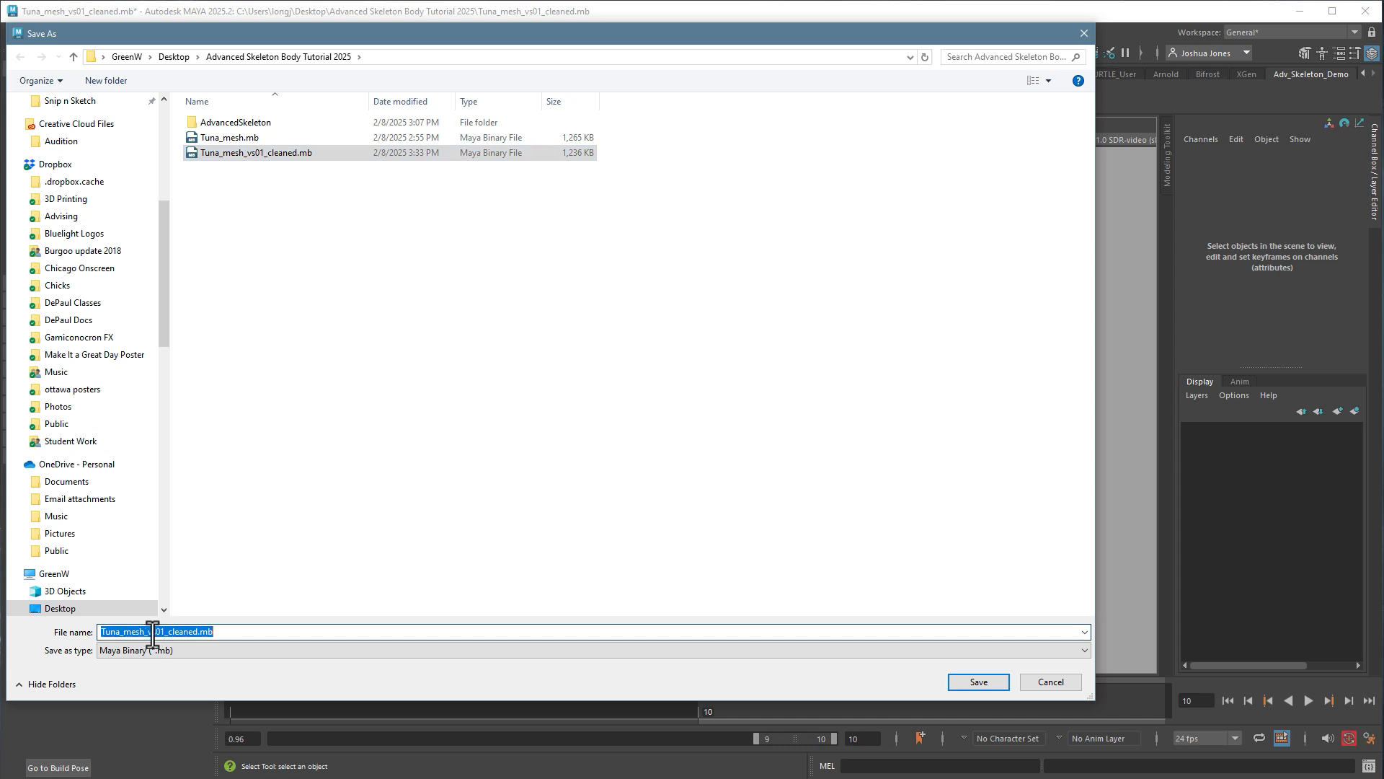
{"action": "left_click_drag", "start_coordinate": [148, 632], "coordinate": [198, 631]}
{"action": "type", "text": "base"}
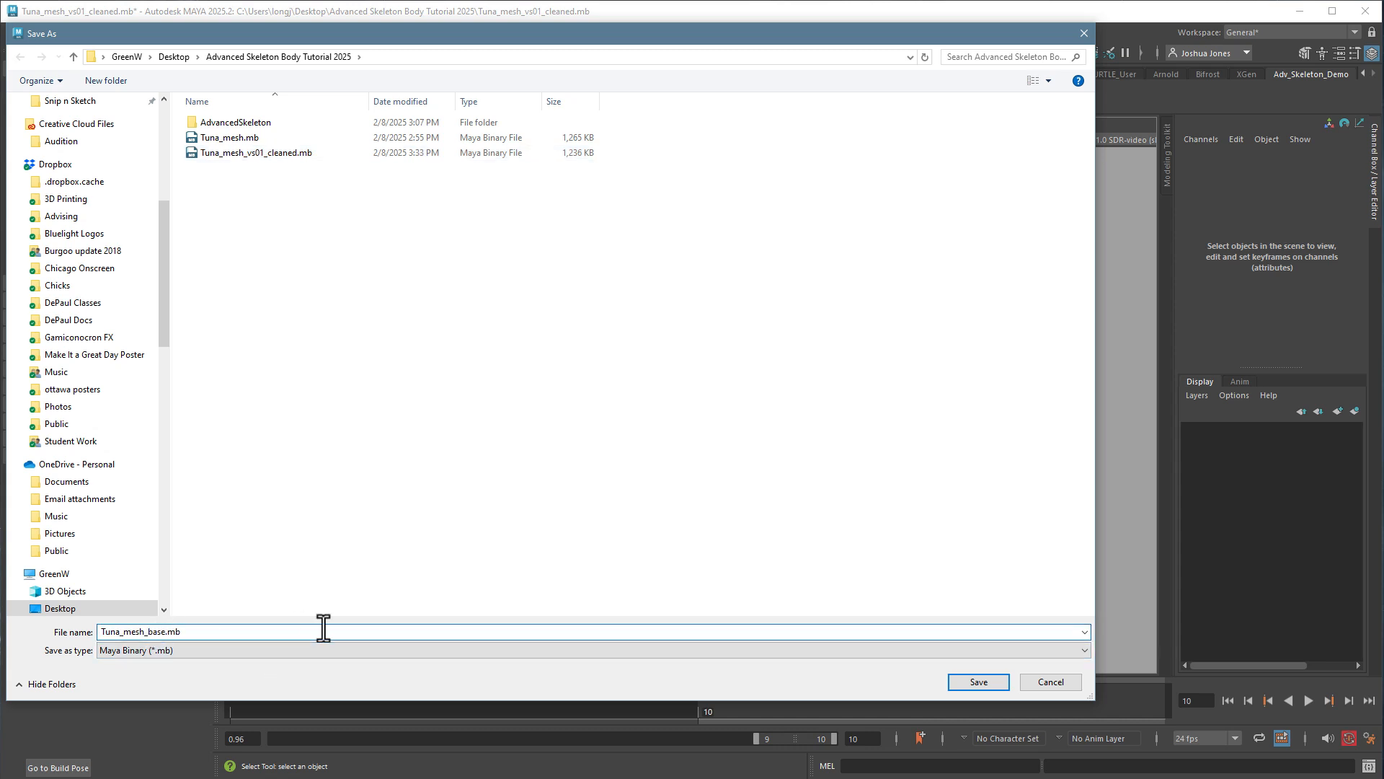
{"action": "key", "text": "Return"}
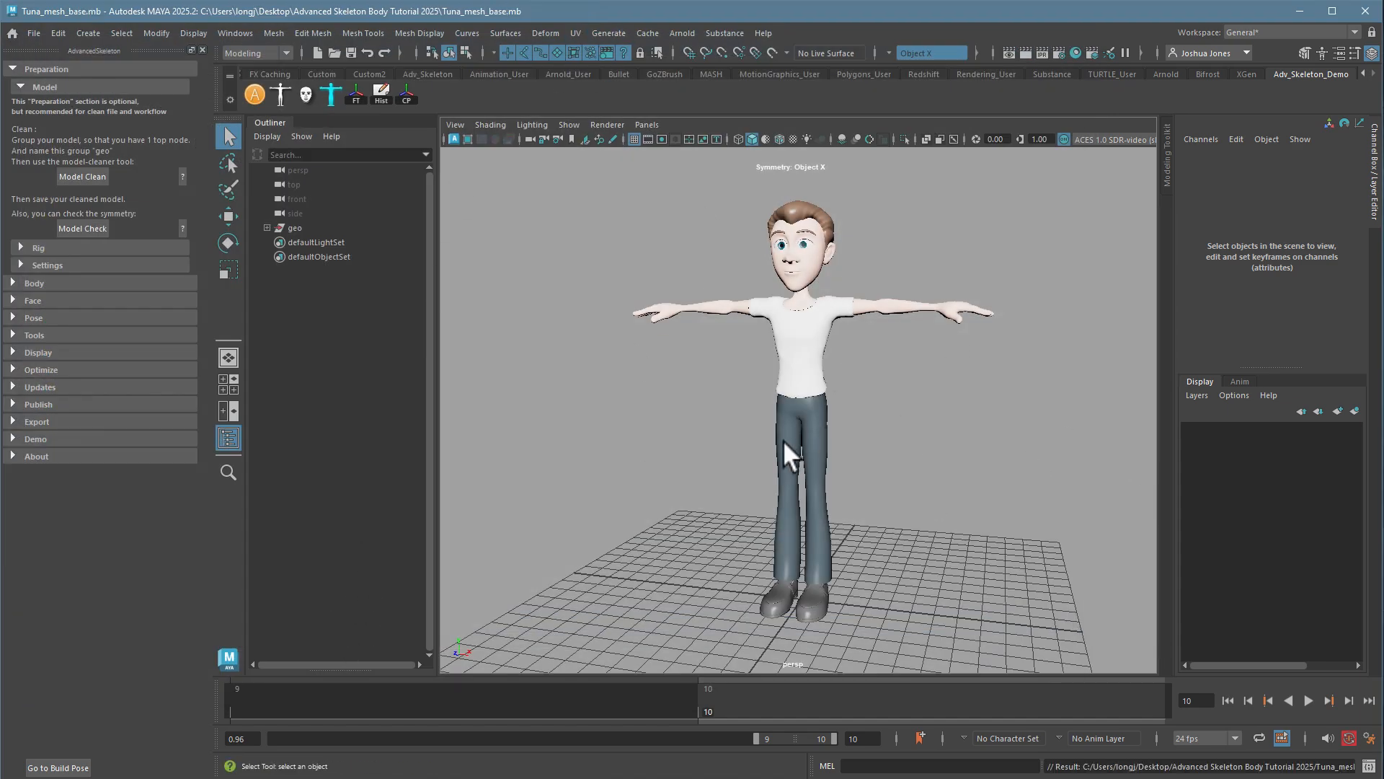
{"action": "left_click_drag", "start_coordinate": [788, 455], "coordinate": [798, 424], "text": "alt"}
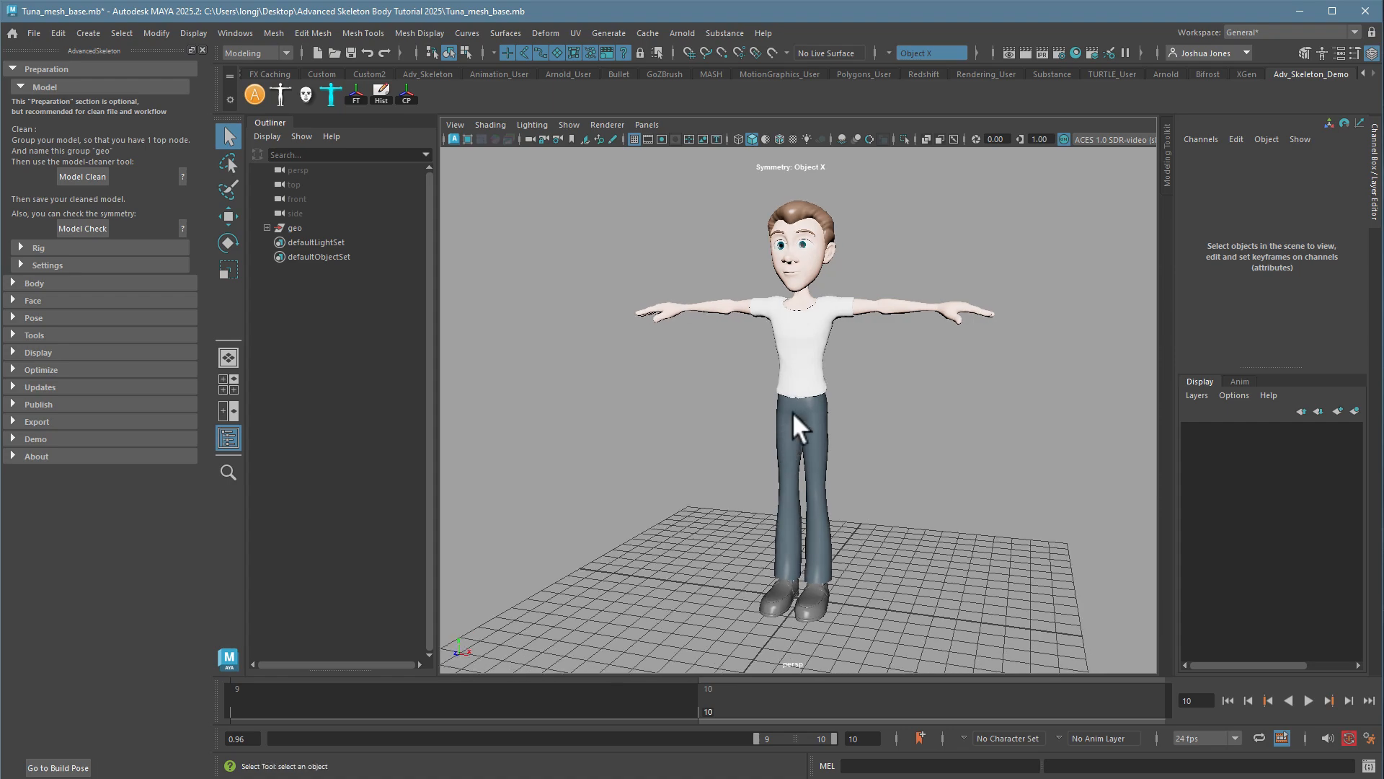
{"action": "left_click_drag", "start_coordinate": [875, 395], "coordinate": [865, 386], "text": "alt"}
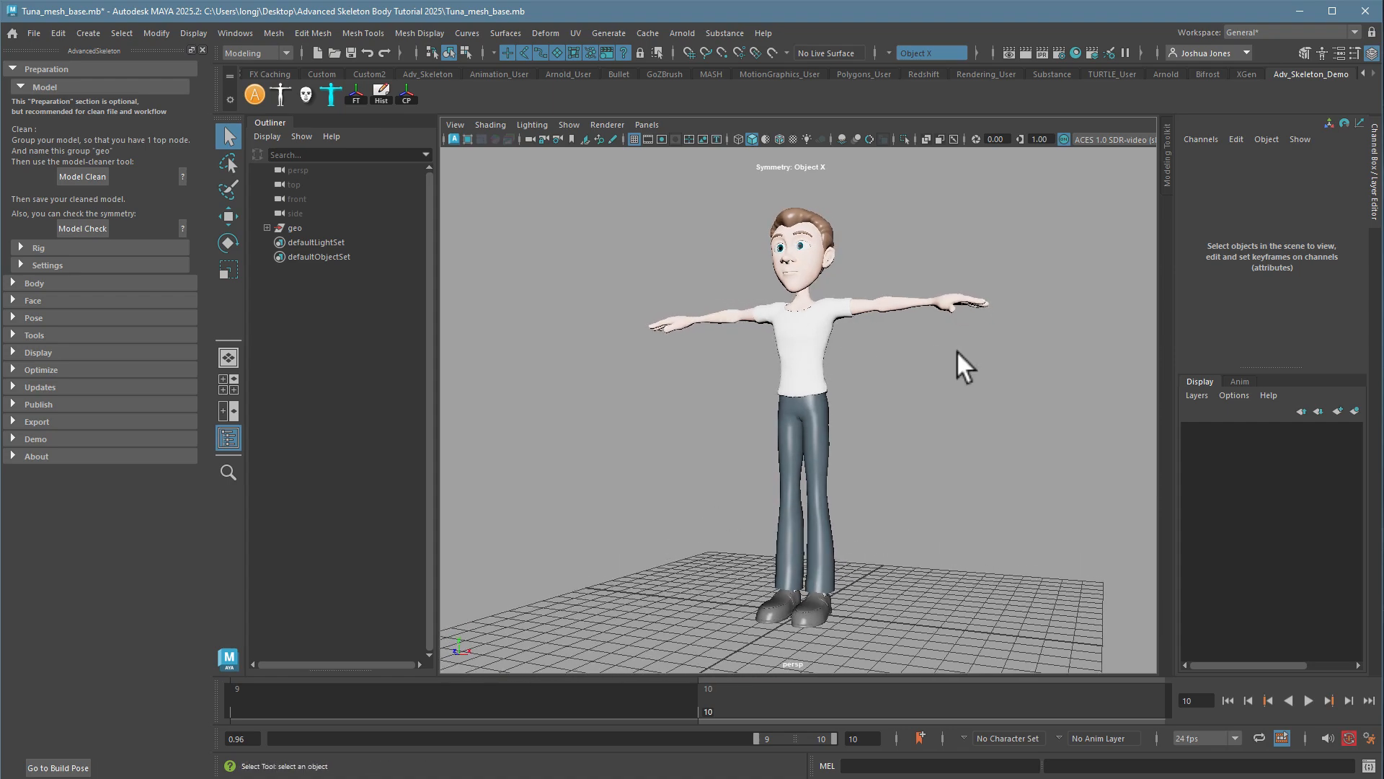
{"action": "mouse_move", "coordinate": [847, 488]}
{"action": "left_mouse_down", "text": "alt"}
{"action": "mouse_move", "coordinate": [732, 473]}
{"action": "mouse_move", "coordinate": [877, 485]}
{"action": "mouse_move", "coordinate": [864, 483]}
{"action": "left_mouse_up", "text": "alt"}
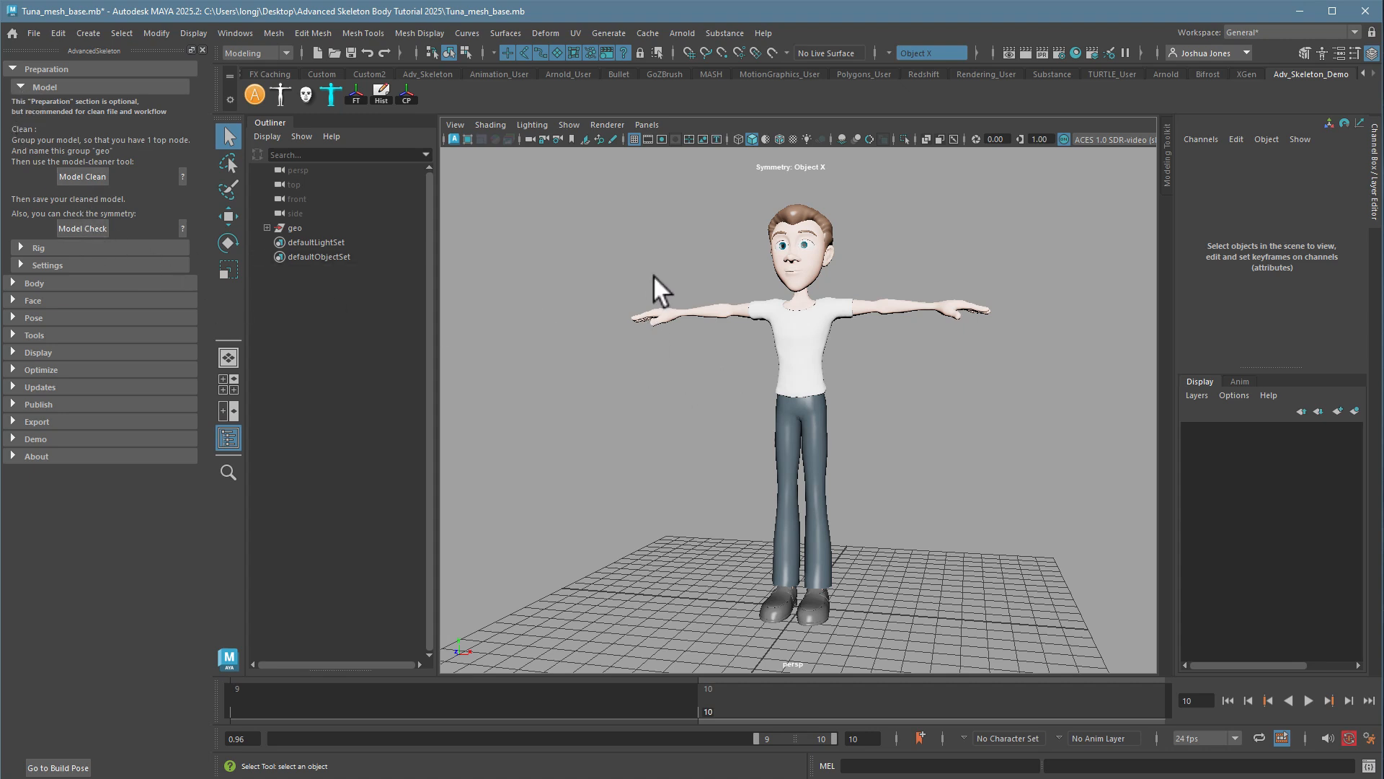
- Select the whole character, run the Model Check for default transformations and symmetry, and close the check window
{"action": "left_click_drag", "start_coordinate": [647, 209], "coordinate": [1045, 764]}
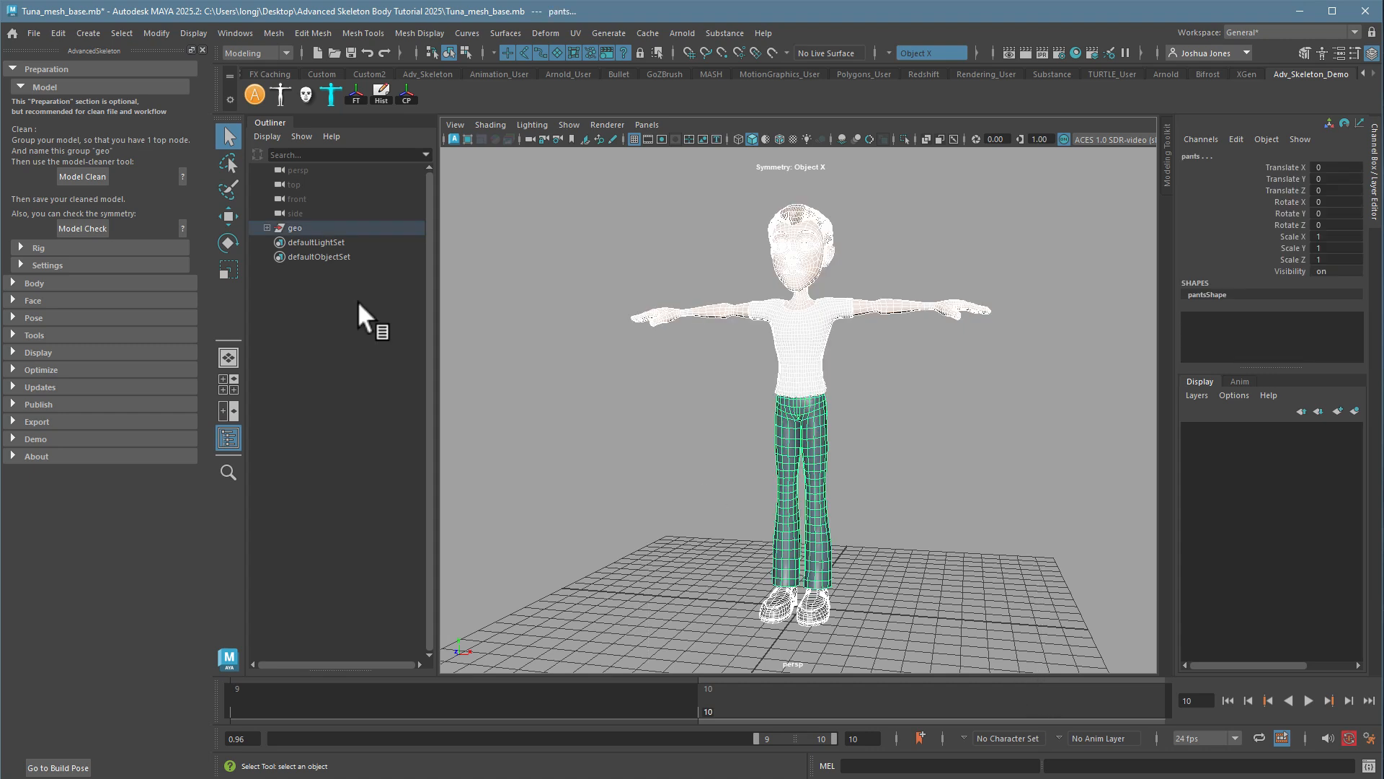
{"action": "left_click", "coordinate": [86, 228]}
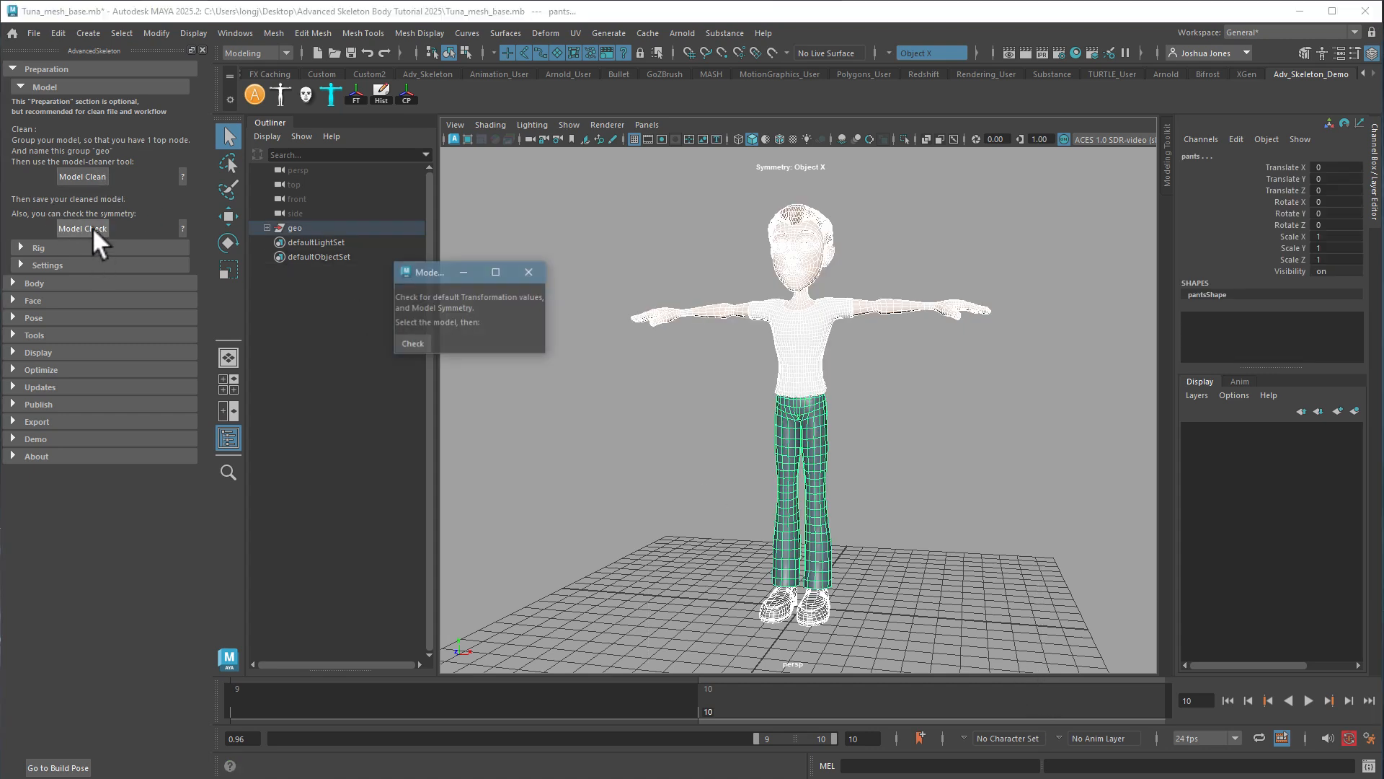
{"action": "left_click", "coordinate": [412, 345]}
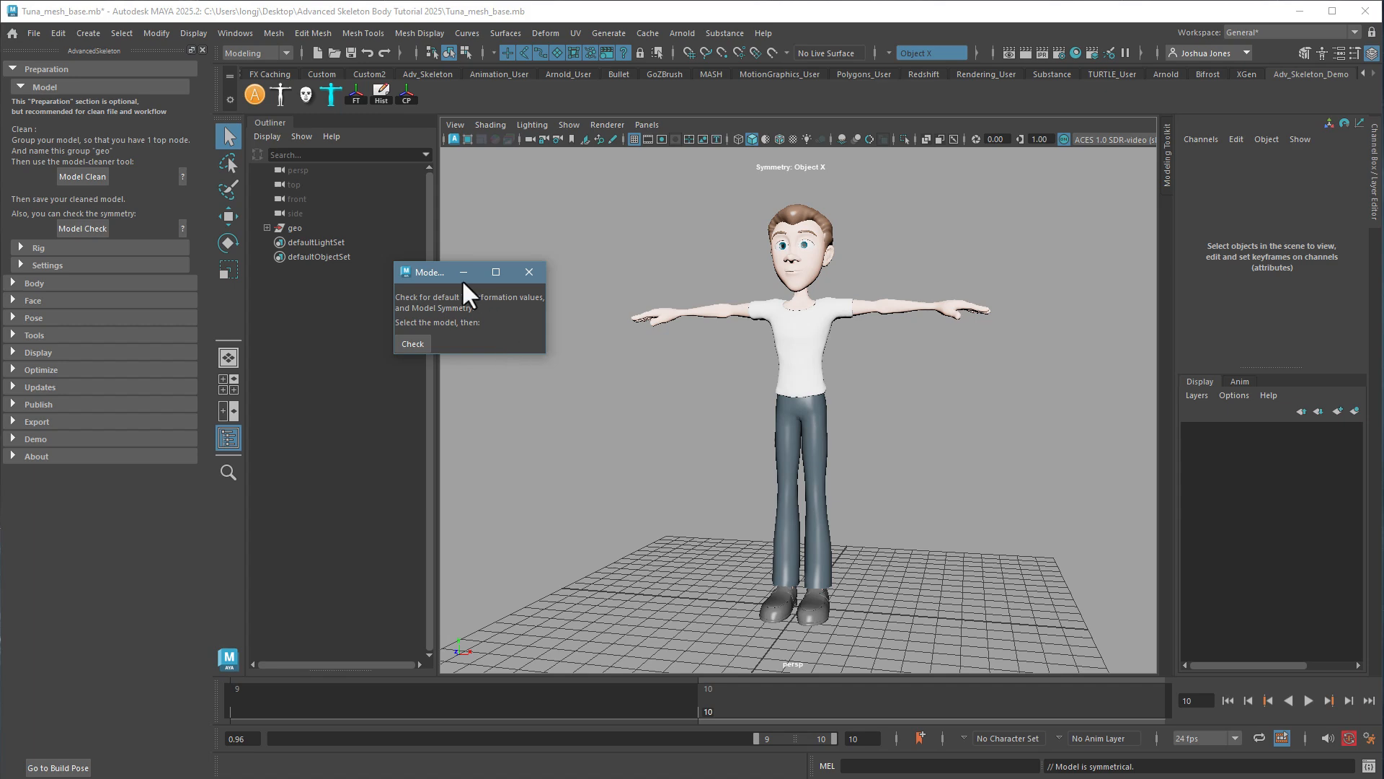
{"action": "left_click", "coordinate": [529, 272]}
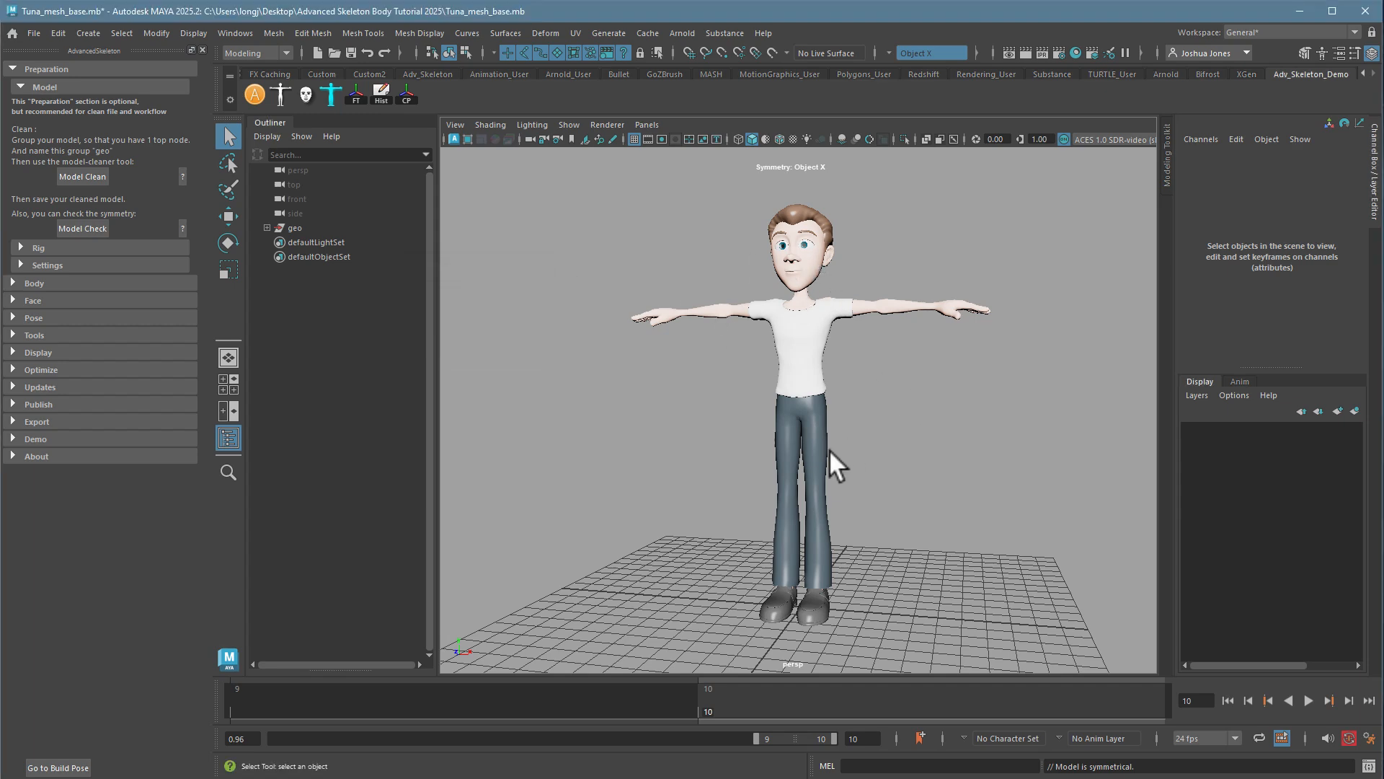
- Examine the cleaned character mesh up close and as a full figure from several angles
{"action": "right_click_drag", "start_coordinate": [818, 346], "coordinate": [1088, 367], "text": "alt"}
{"action": "middle_click_drag", "start_coordinate": [966, 331], "coordinate": [946, 559], "text": "alt"}
{"action": "right_click_drag", "start_coordinate": [995, 545], "coordinate": [1088, 541], "text": "alt"}
{"action": "mouse_move", "coordinate": [1038, 533]}
{"action": "left_mouse_down", "text": "alt"}
{"action": "mouse_move", "coordinate": [1010, 539]}
{"action": "mouse_move", "coordinate": [1038, 542]}
{"action": "left_mouse_up", "text": "alt"}
{"action": "right_click_drag", "start_coordinate": [1023, 541], "coordinate": [946, 537], "text": "alt"}
{"action": "middle_click_drag", "start_coordinate": [946, 537], "coordinate": [945, 591], "text": "alt"}
{"action": "mouse_move", "coordinate": [945, 592]}
{"action": "left_mouse_down", "text": "alt"}
{"action": "mouse_move", "coordinate": [890, 596]}
{"action": "mouse_move", "coordinate": [887, 563]}
{"action": "mouse_move", "coordinate": [952, 573]}
{"action": "left_mouse_up", "text": "alt"}
{"action": "right_click_drag", "start_coordinate": [905, 454], "coordinate": [628, 377], "text": "alt"}
{"action": "mouse_move", "coordinate": [629, 378]}
{"action": "left_mouse_down", "text": "alt"}
{"action": "mouse_move", "coordinate": [649, 392]}
{"action": "mouse_move", "coordinate": [610, 387]}
{"action": "left_mouse_up", "text": "alt"}
{"action": "right_click_drag", "start_coordinate": [640, 389], "coordinate": [735, 404], "text": "alt"}
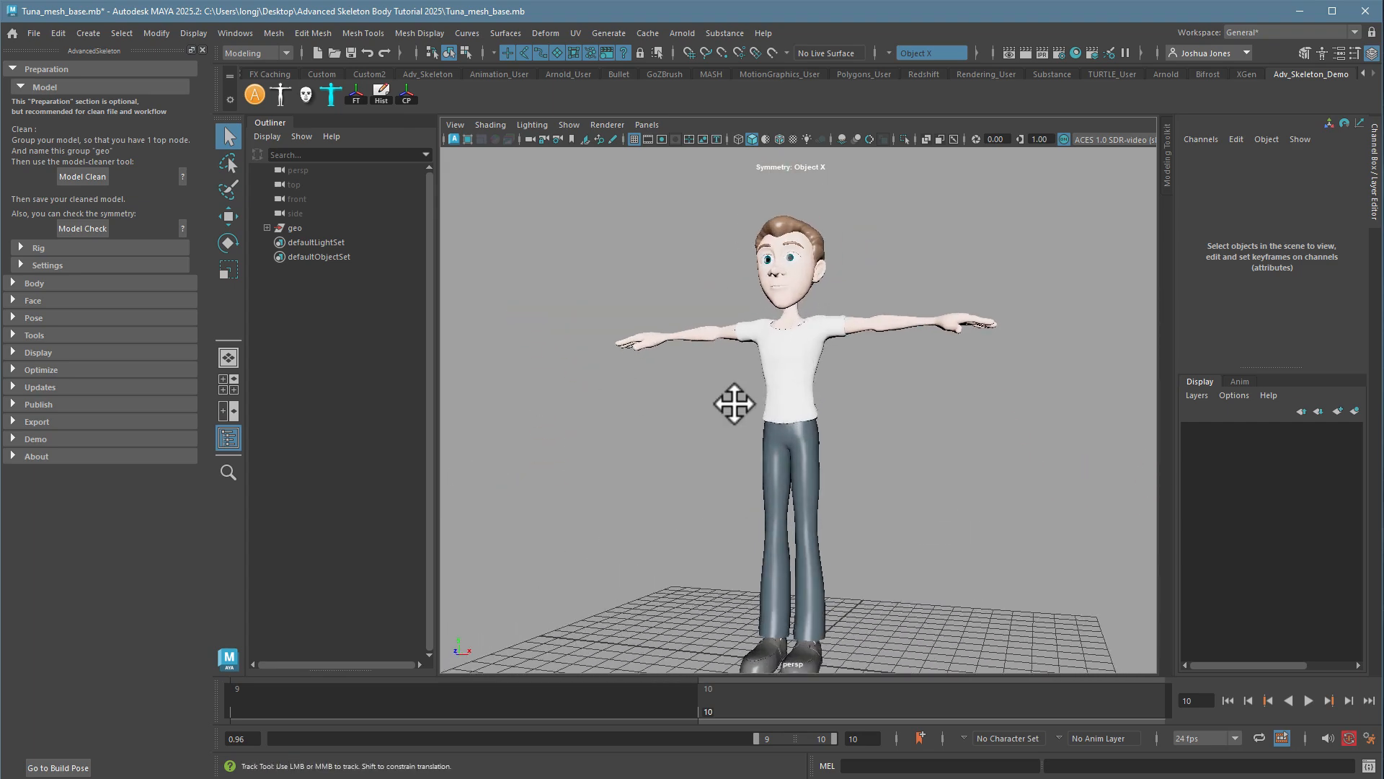
{"action": "middle_click_drag", "start_coordinate": [736, 404], "coordinate": [734, 382], "text": "alt"}
{"action": "right_click_drag", "start_coordinate": [734, 382], "coordinate": [703, 382], "text": "alt"}
{"action": "left_click_drag", "start_coordinate": [704, 407], "coordinate": [718, 418], "text": "alt"}
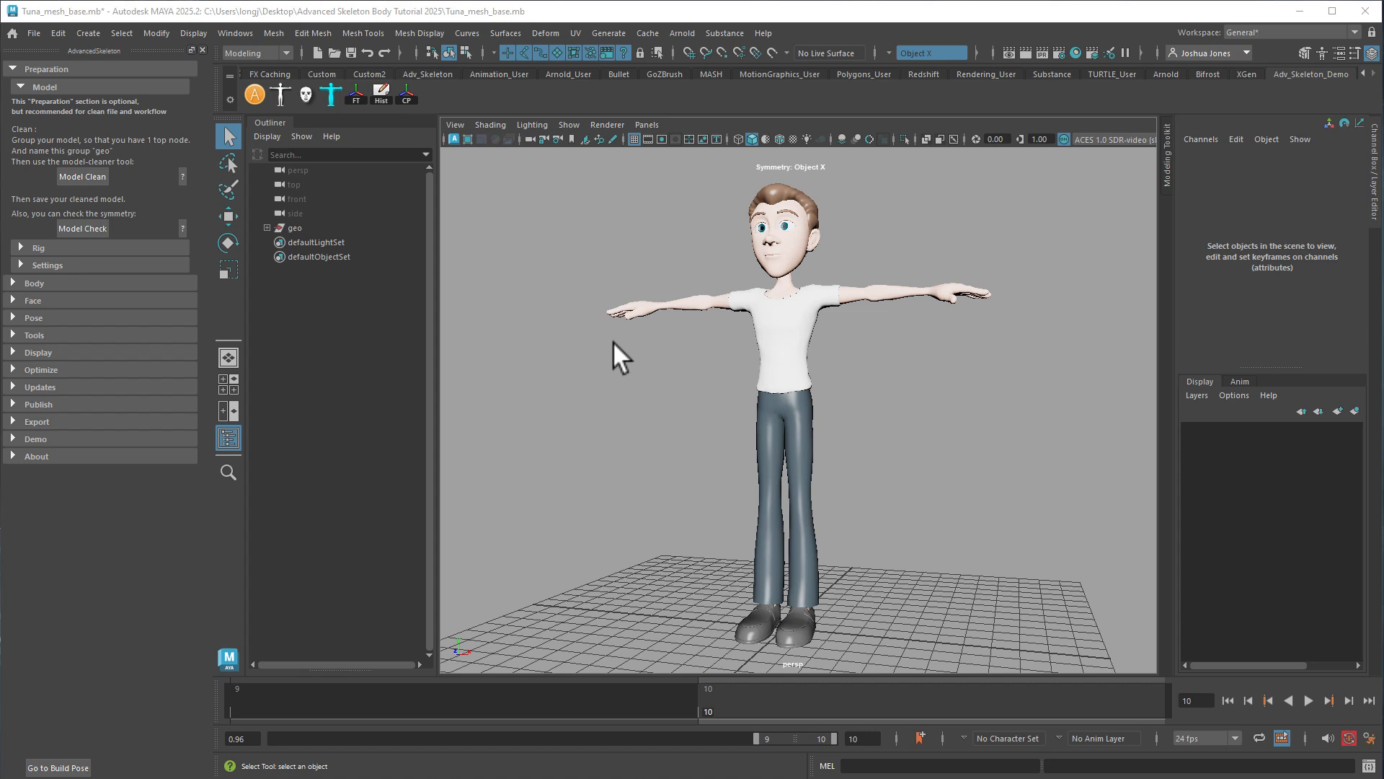
- Expand AdvancedSkeleton's rig preparation section and create a new scene without saving changes to Tuna_mesh_base.mb
{"action": "left_click", "coordinate": [22, 81]}
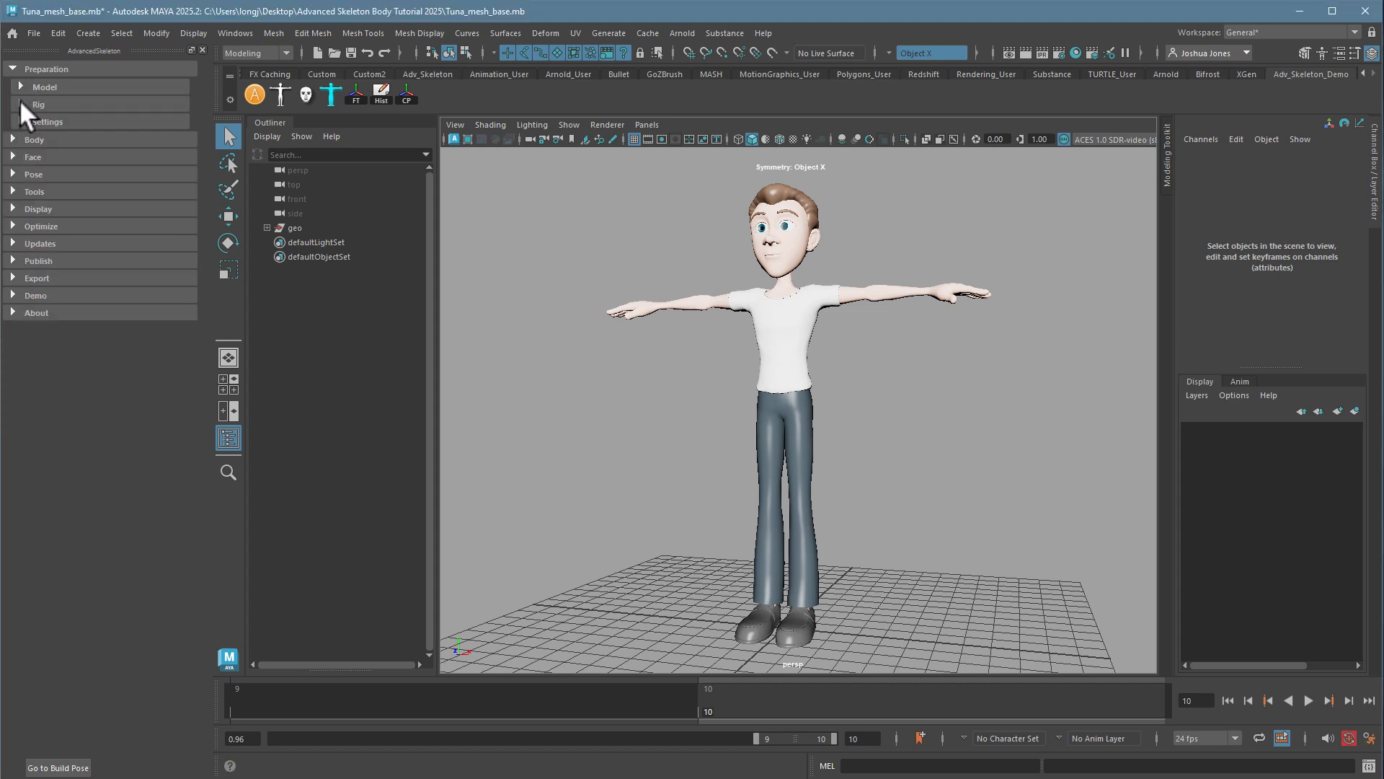
{"action": "left_click", "coordinate": [23, 108]}
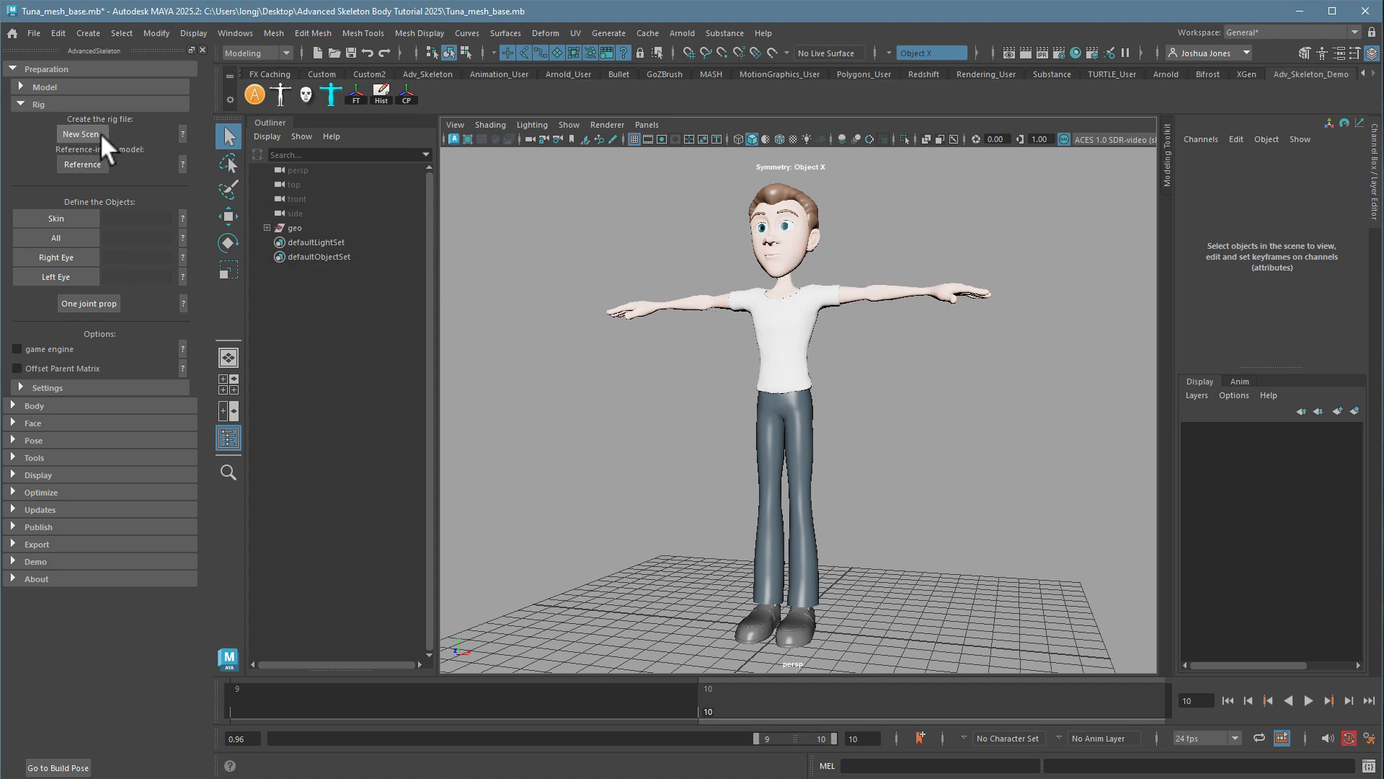
{"action": "left_click", "coordinate": [70, 130]}
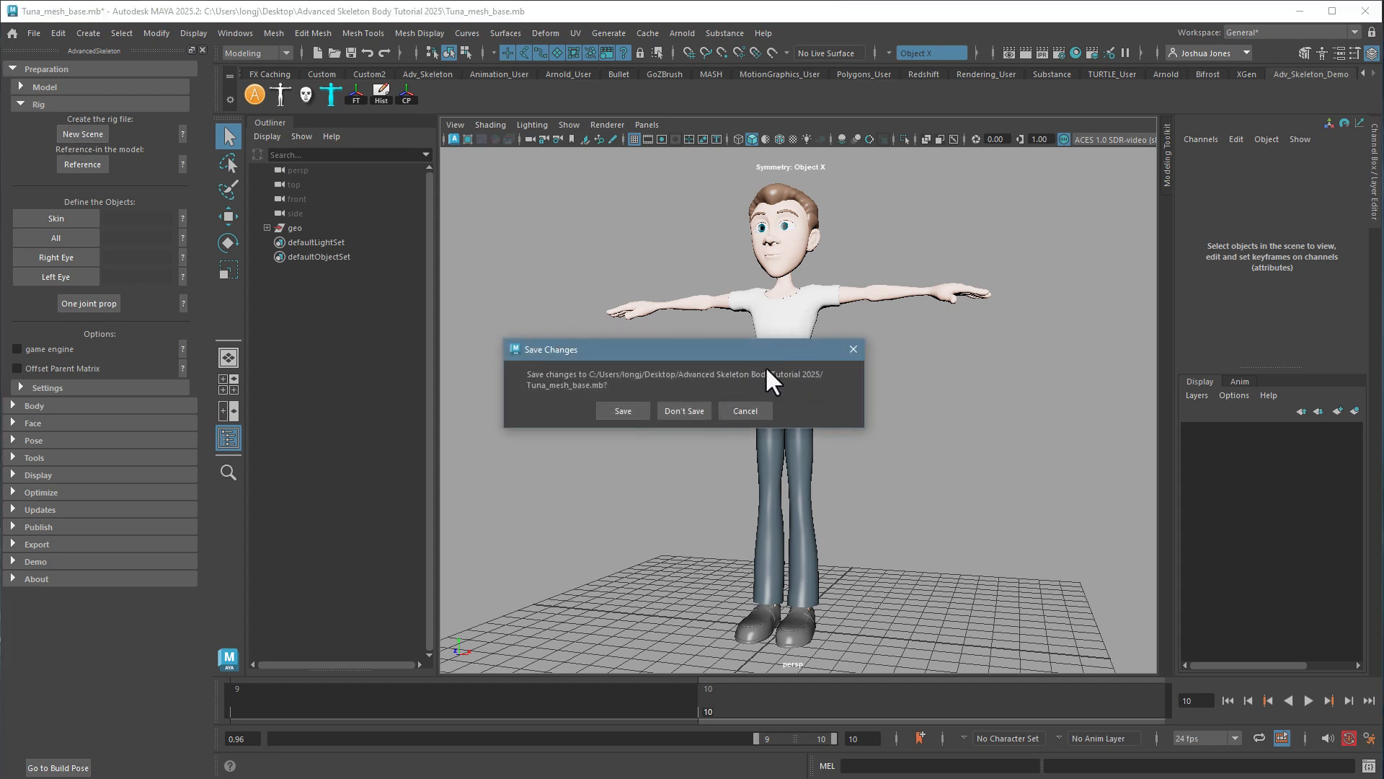
{"action": "left_click", "coordinate": [685, 411]}
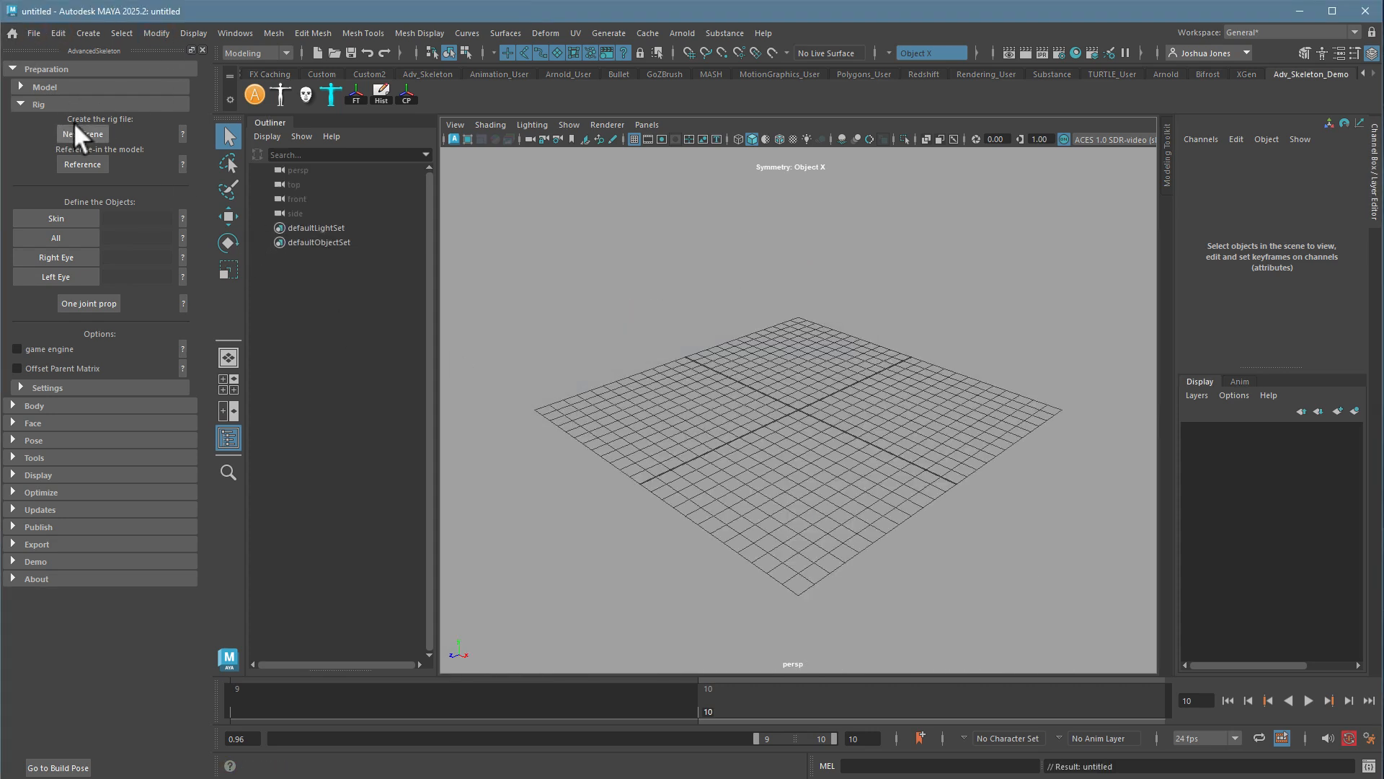
- Reference Tuna_mesh_base.mb from the Advanced Skeleton Body Tutorial 2025 folder into the new rig scene
{"action": "left_click", "coordinate": [83, 164]}
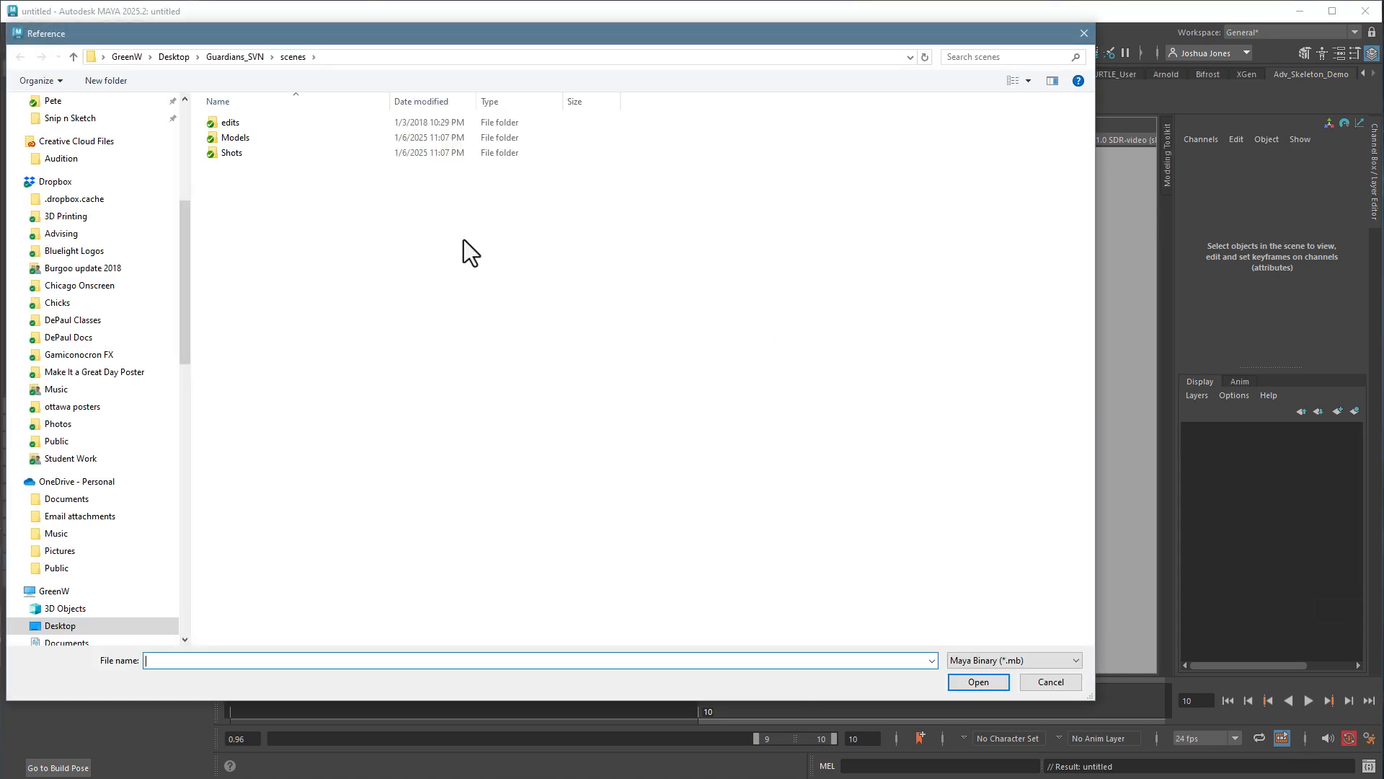
{"action": "left_click_drag", "start_coordinate": [295, 34], "coordinate": [500, 71]}
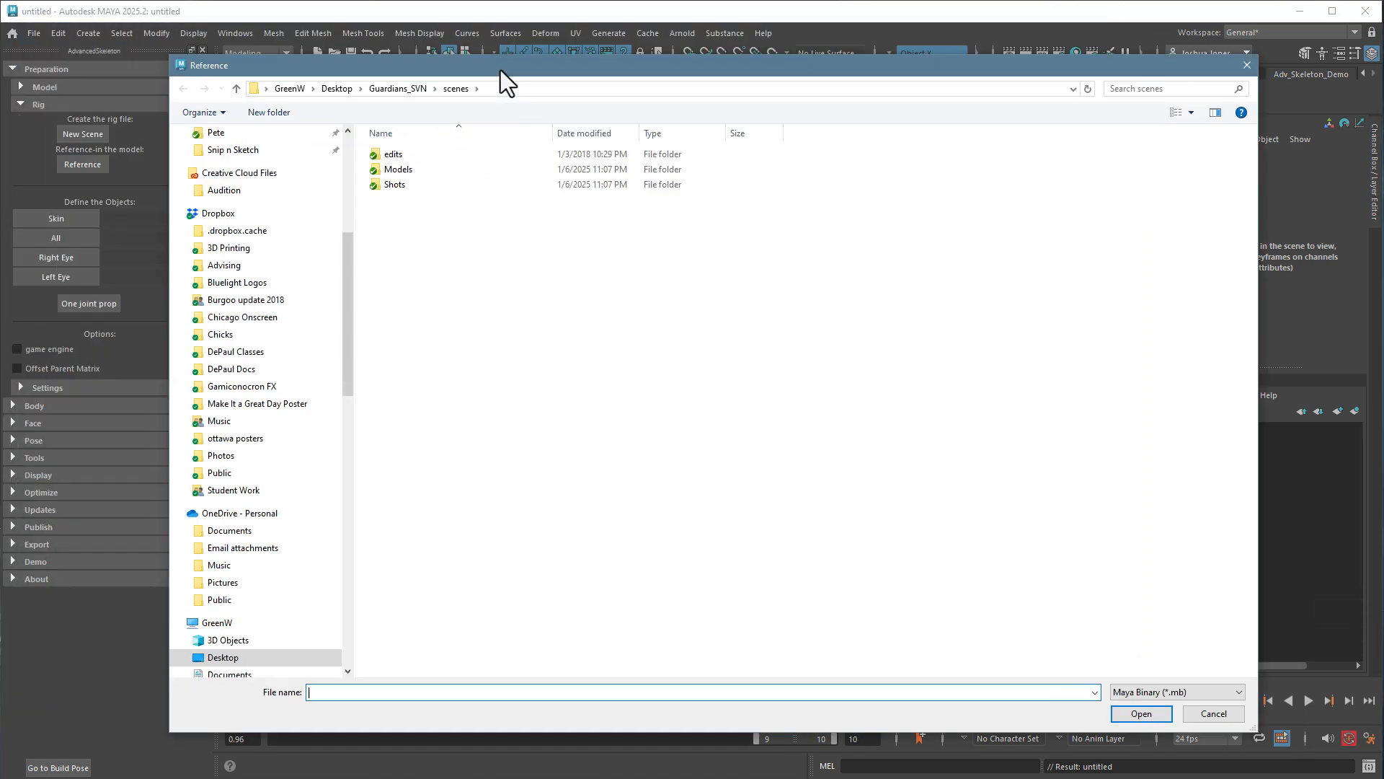
{"action": "scroll", "coordinate": [391, 157], "scroll_direction": "up", "scroll_amount": 5}
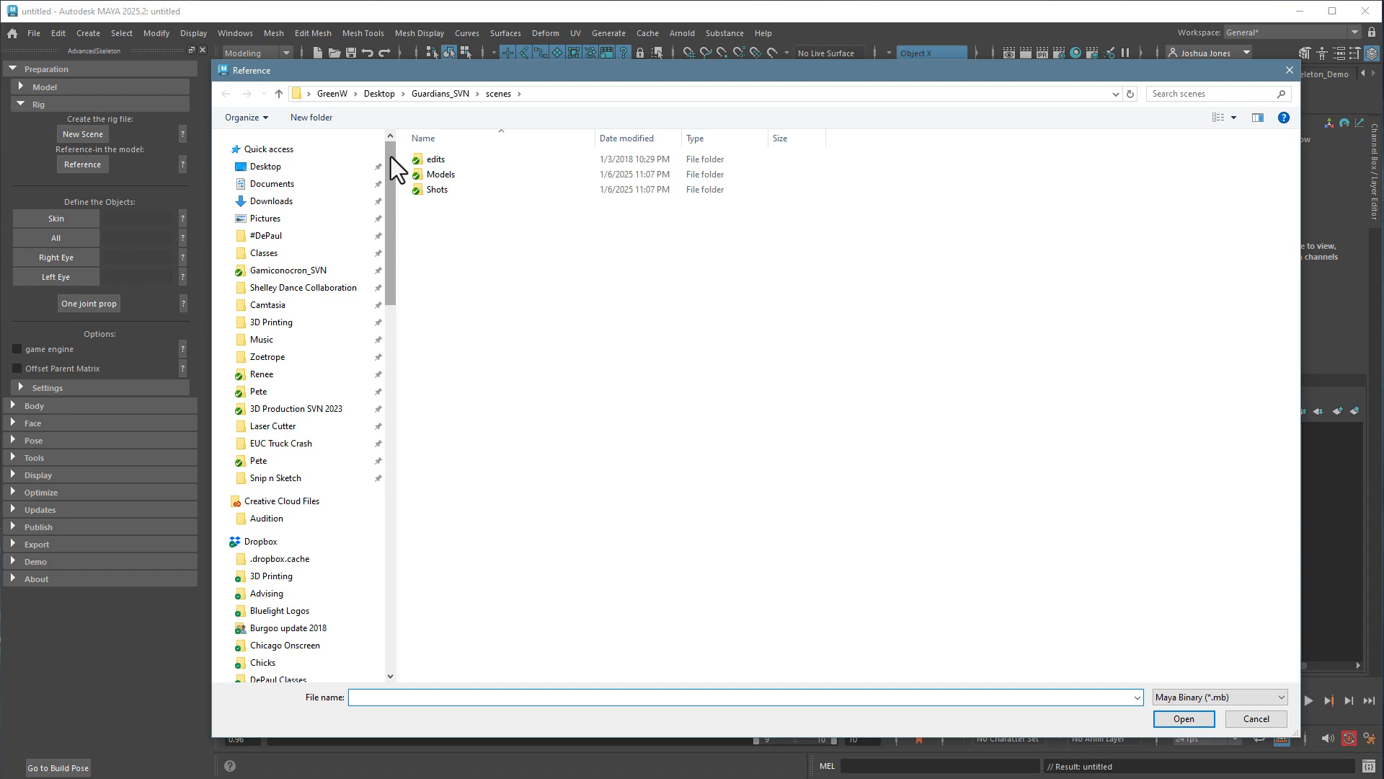
{"action": "left_click", "coordinate": [305, 167]}
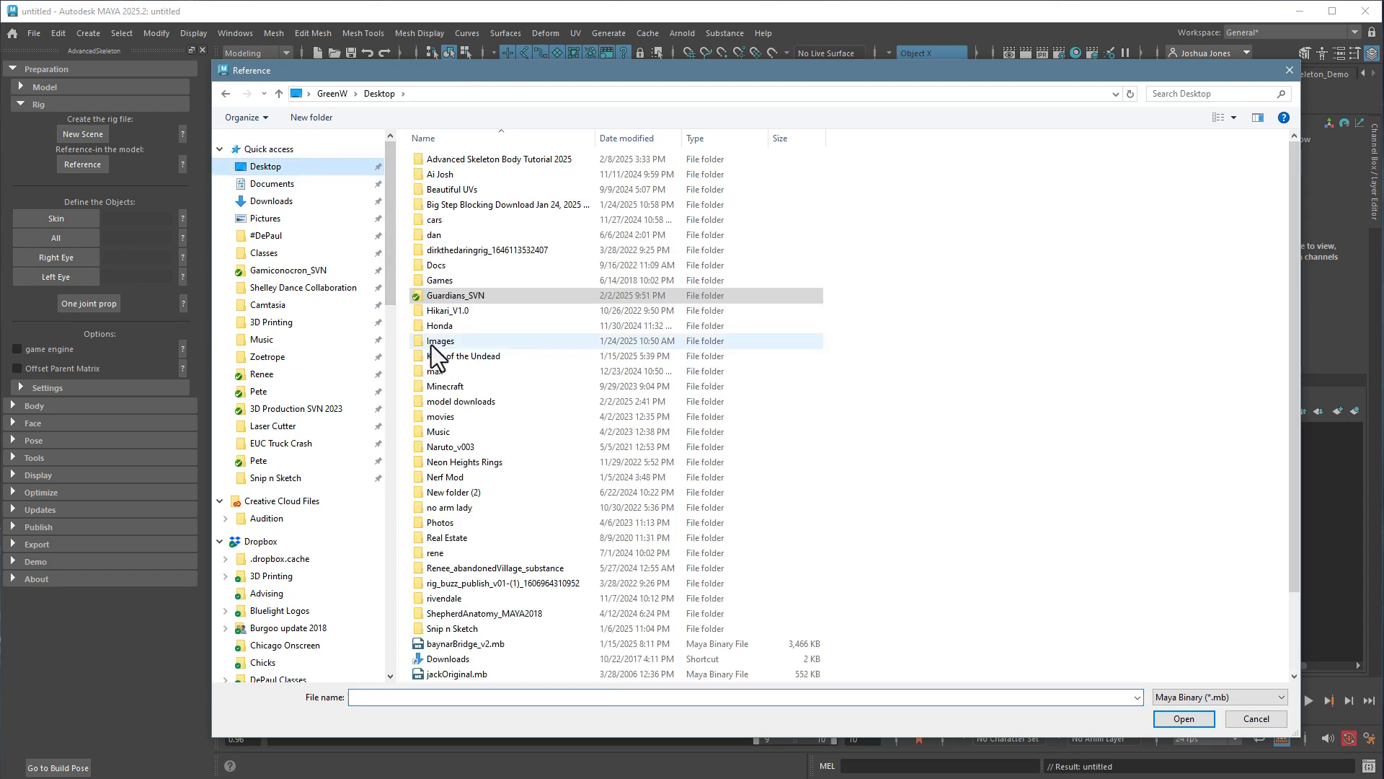
{"action": "double_click", "coordinate": [473, 158]}
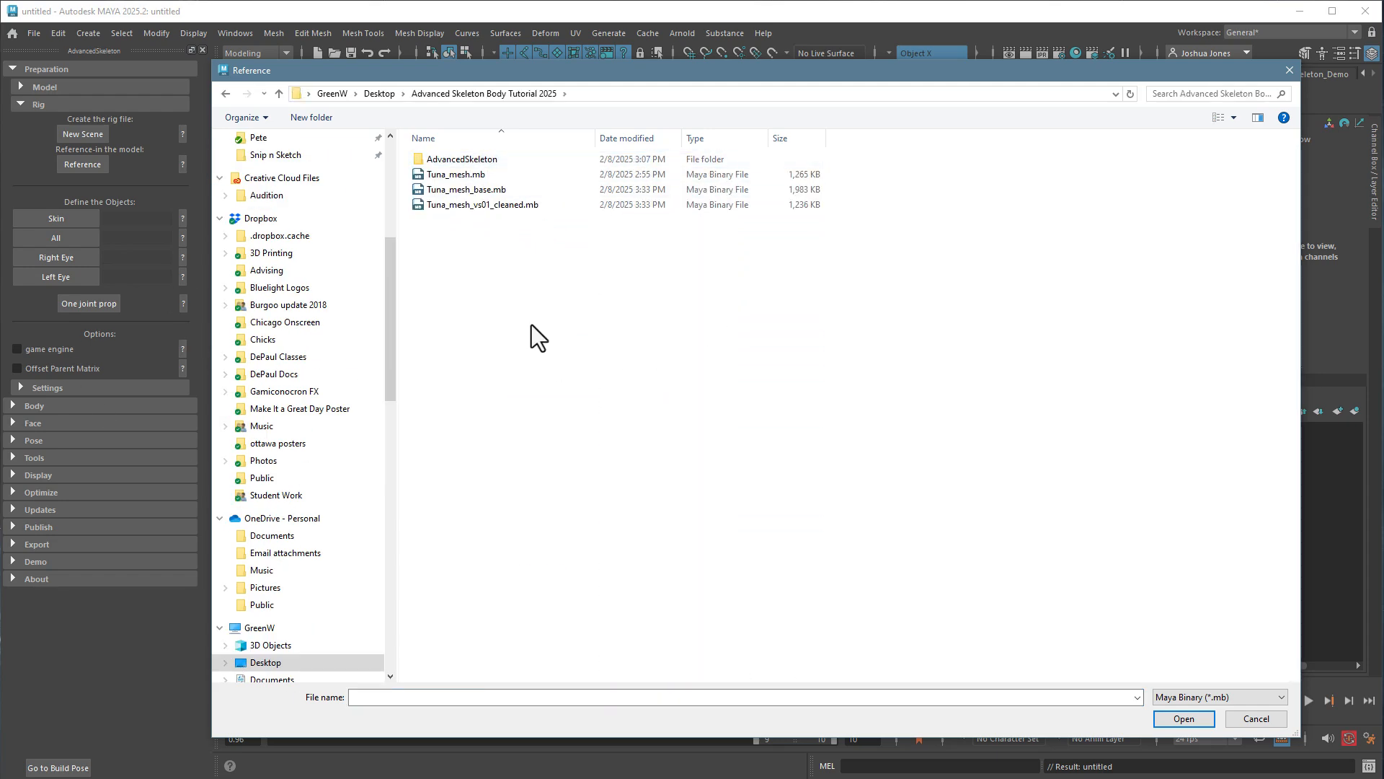
{"action": "left_click", "coordinate": [469, 191]}
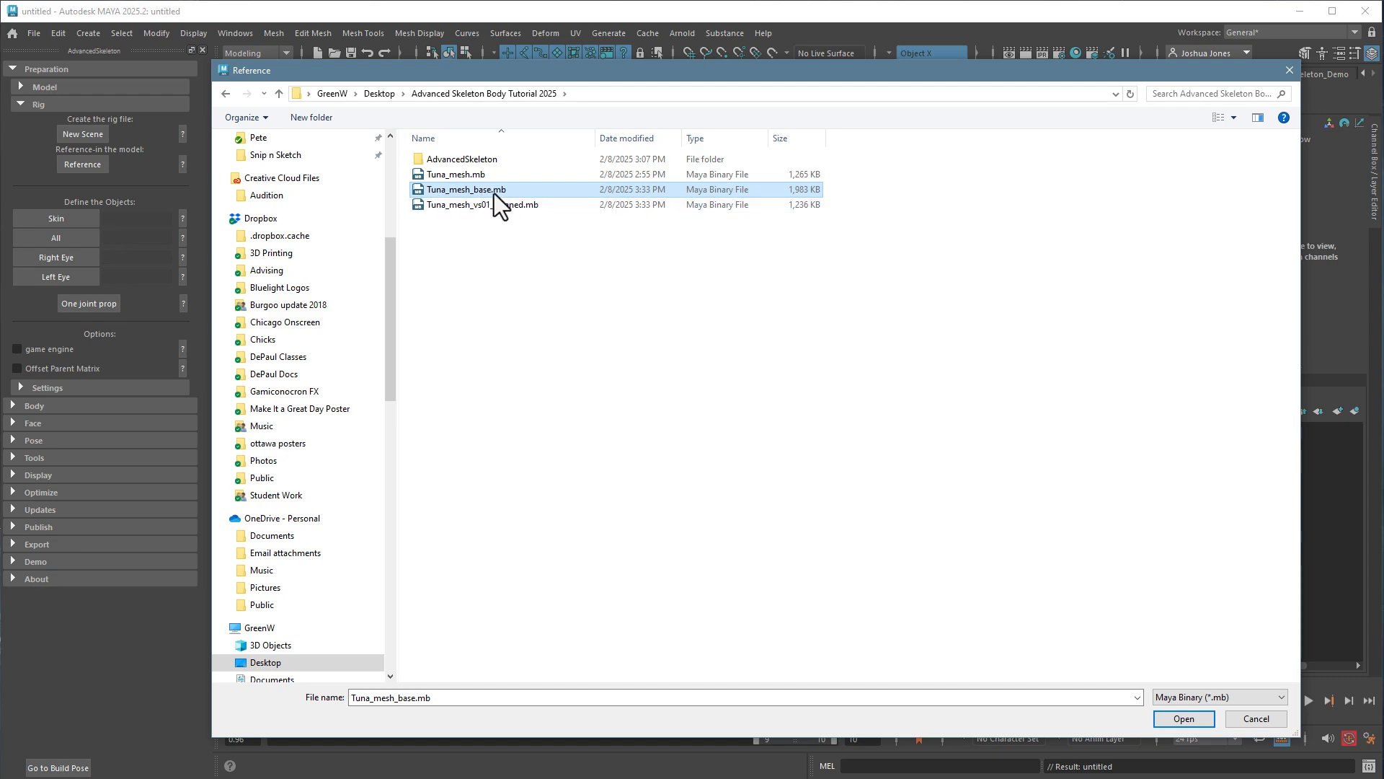
{"action": "left_click", "coordinate": [1183, 718]}
- Set the selection symmetry to Off with the referenced character in view
{"action": "middle_click_drag", "start_coordinate": [763, 338], "coordinate": [725, 494], "text": "alt"}
{"action": "left_click_drag", "start_coordinate": [724, 493], "coordinate": [789, 468], "text": "alt"}
{"action": "right_click_drag", "start_coordinate": [789, 468], "coordinate": [851, 484], "text": "alt"}
{"action": "middle_click_drag", "start_coordinate": [850, 484], "coordinate": [843, 421], "text": "alt"}
{"action": "right_click_drag", "start_coordinate": [842, 422], "coordinate": [855, 424], "text": "alt"}
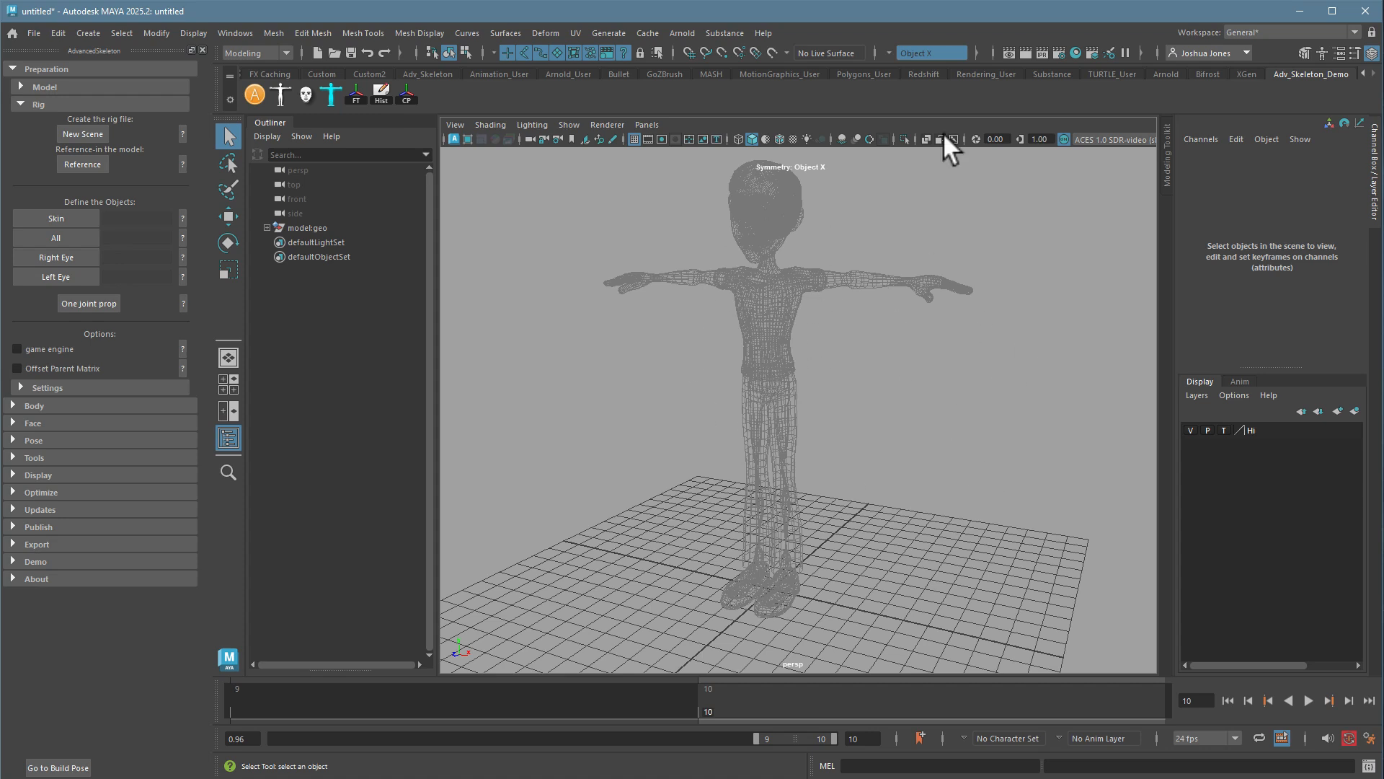
{"action": "left_click", "coordinate": [890, 53]}
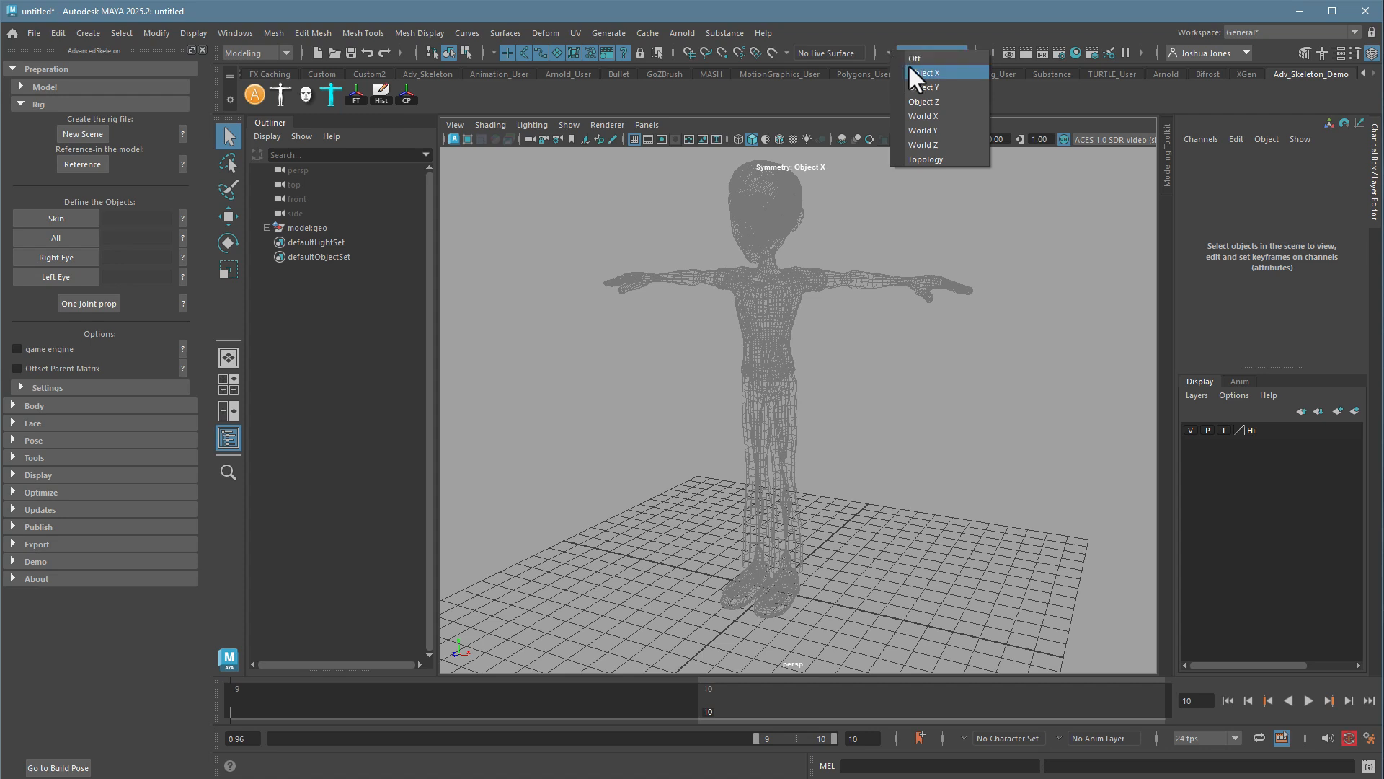
{"action": "left_click", "coordinate": [913, 57]}
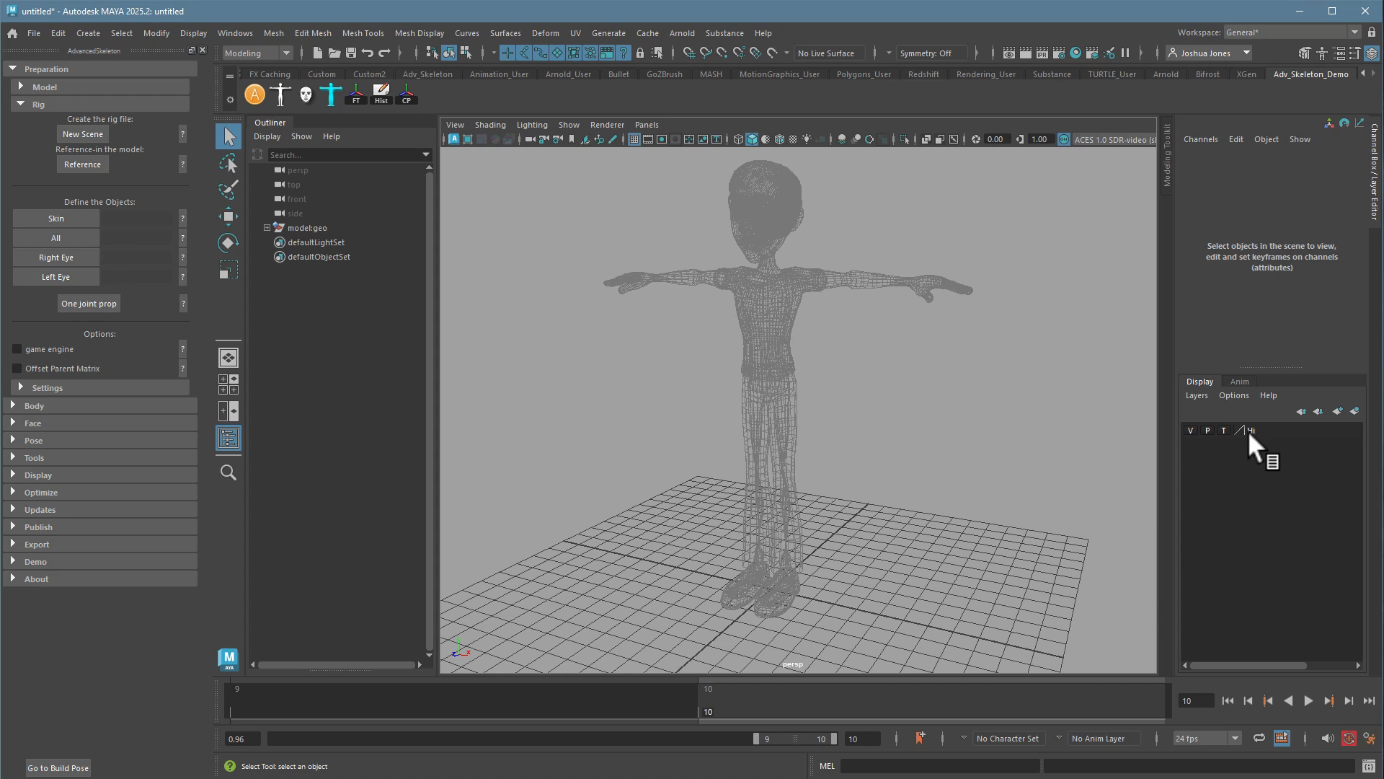
- Toggle the Hi layer's visibility, show the character textured, set the layer to normal display and test selecting the character's parts
{"action": "left_click", "coordinate": [1187, 427]}
{"action": "left_click", "coordinate": [1184, 426]}
{"action": "key", "text": "6"}
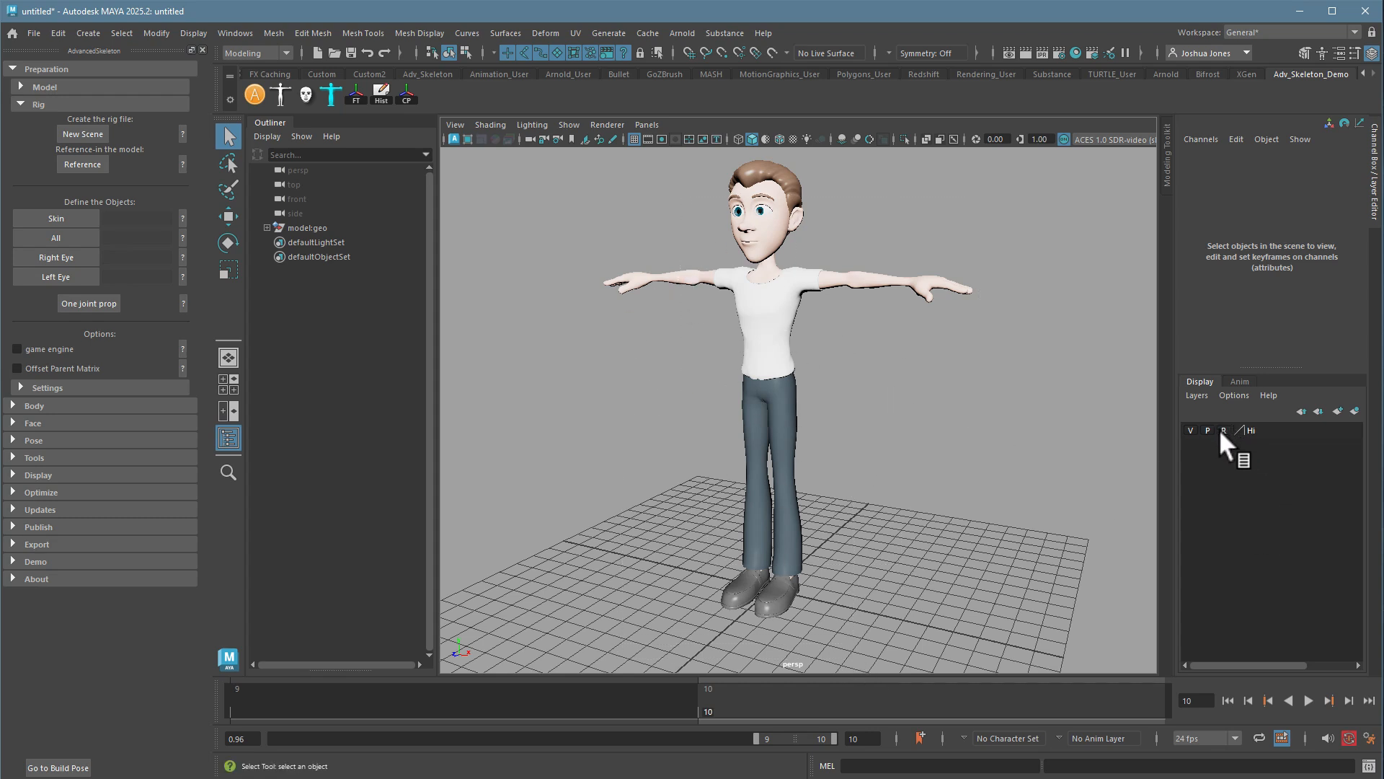
{"action": "left_click_drag", "start_coordinate": [860, 503], "coordinate": [776, 448]}
{"action": "left_click_drag", "start_coordinate": [714, 324], "coordinate": [824, 407]}
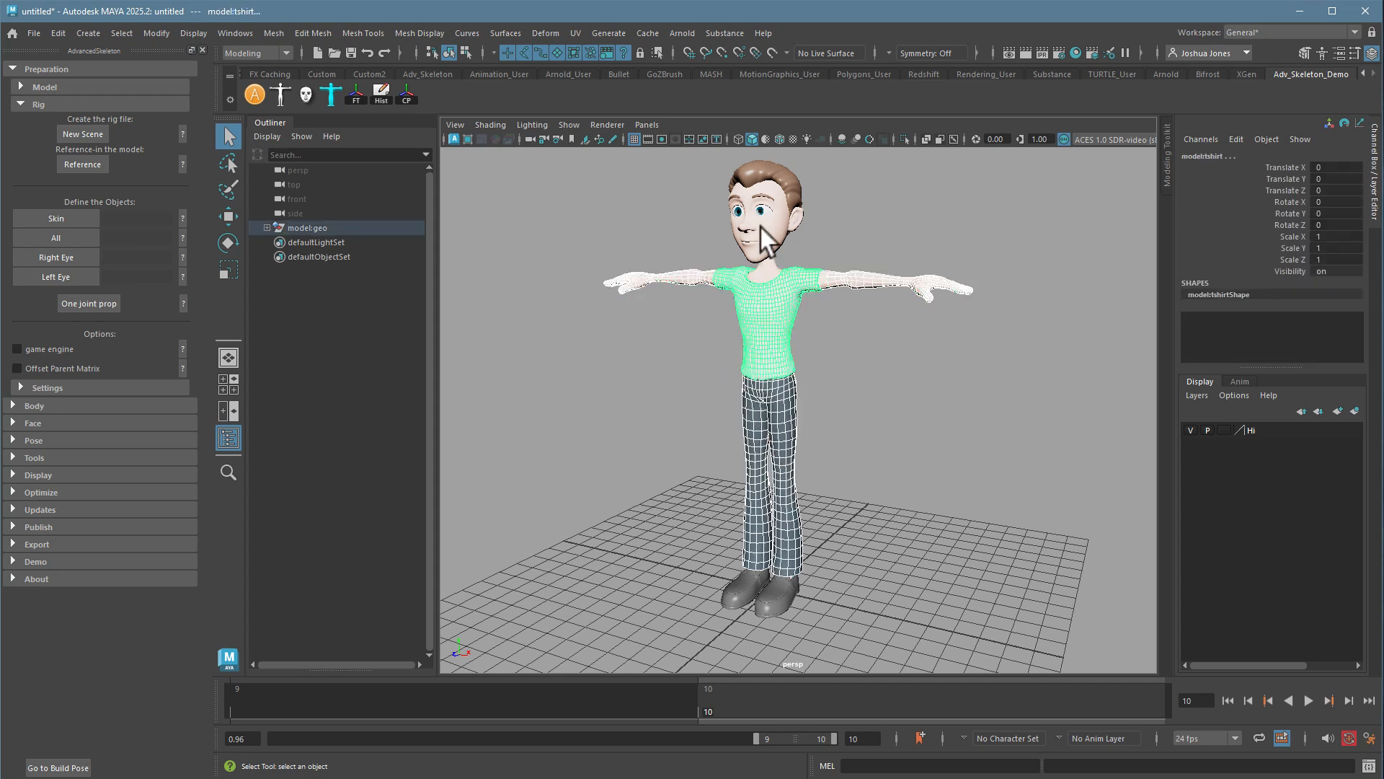
{"action": "left_click", "coordinate": [760, 225]}
{"action": "left_click", "coordinate": [868, 393]}
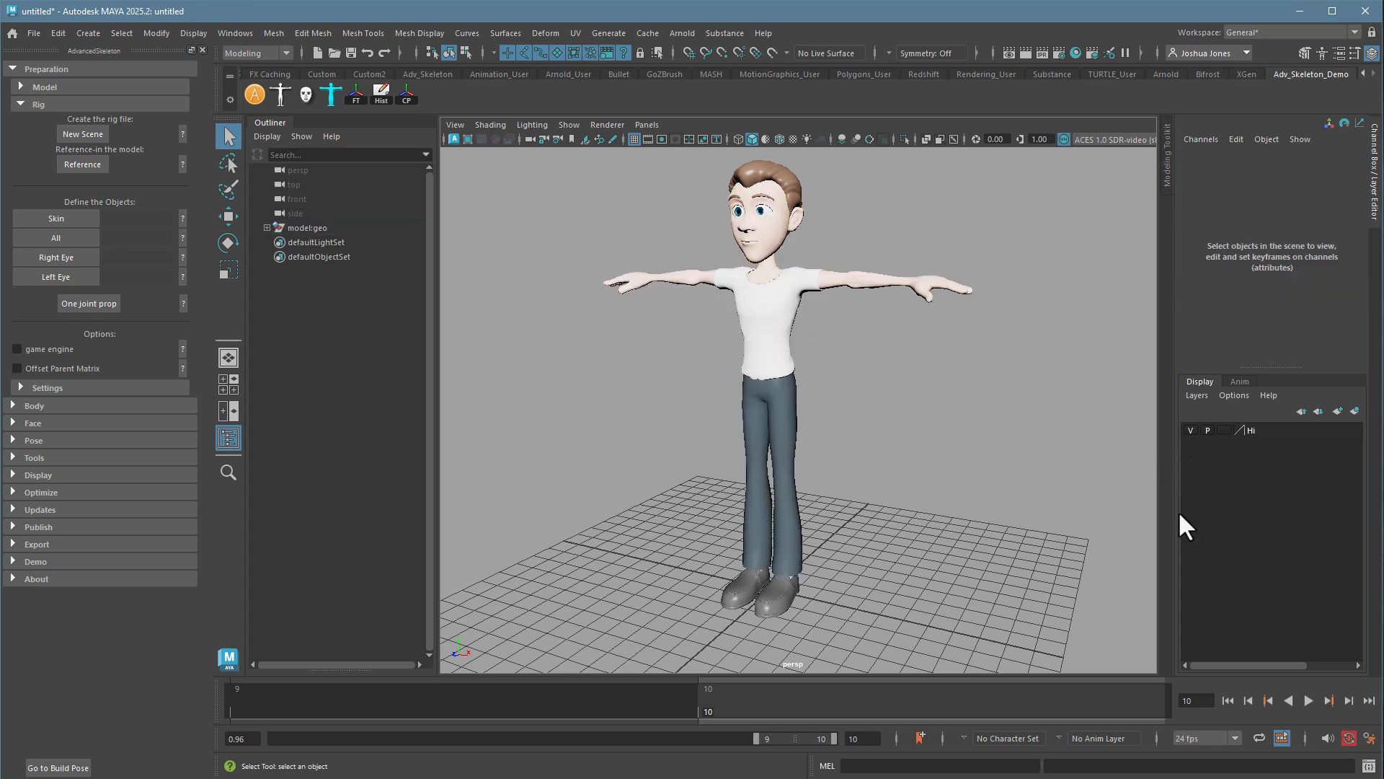
- Switch the Hi layer to reference display, select the objects it contains, and clear the selection
{"action": "left_click", "coordinate": [1223, 430]}
{"action": "left_click", "coordinate": [1223, 430]}
{"action": "left_click", "coordinate": [1194, 395]}
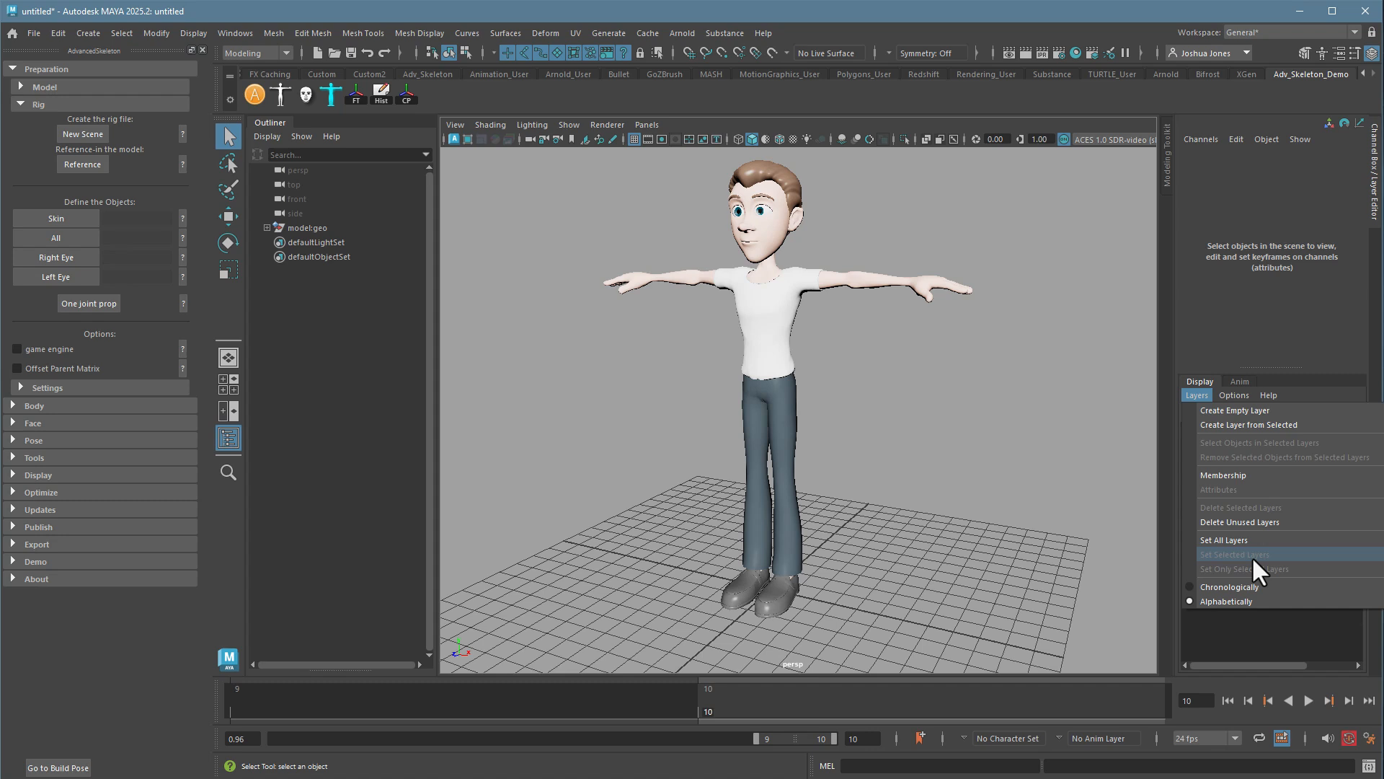
{"action": "left_click", "coordinate": [1232, 634]}
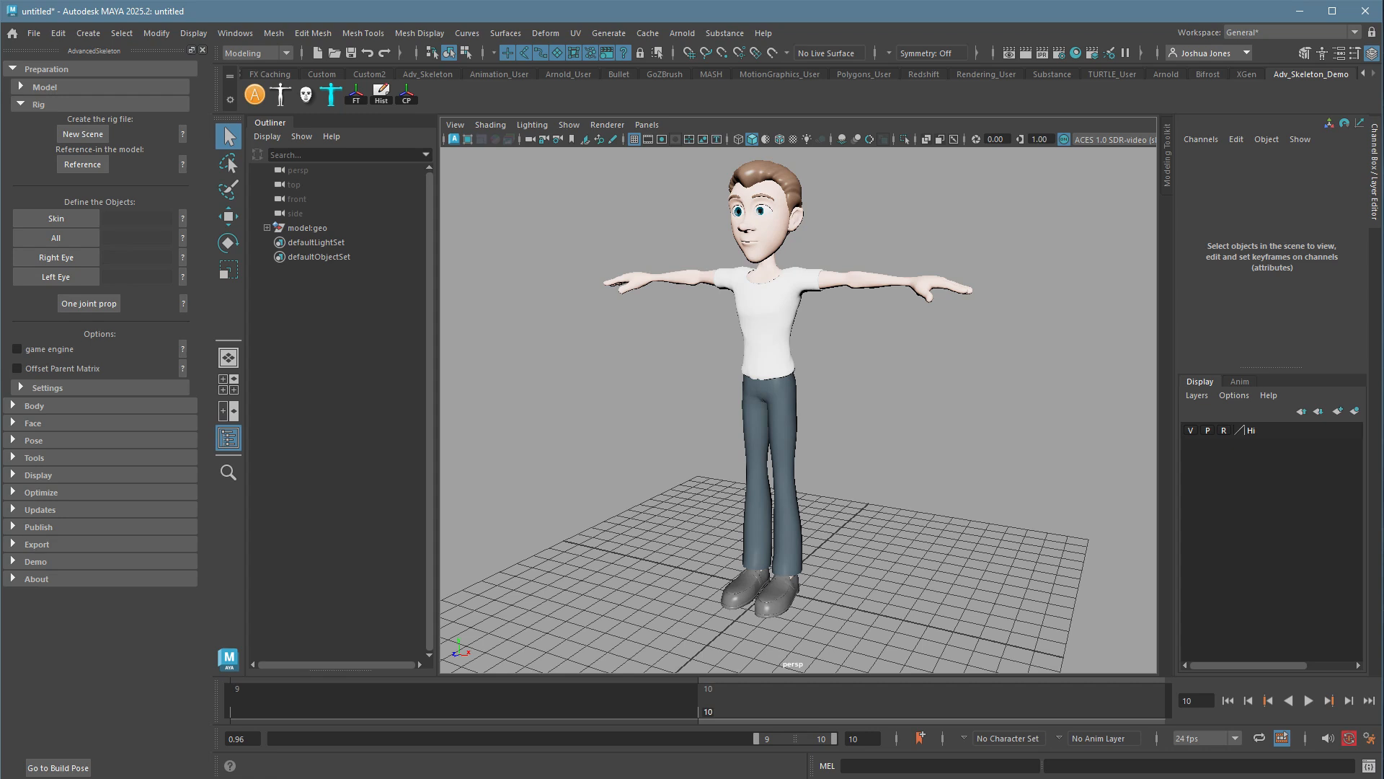
{"action": "right_click", "coordinate": [1263, 428]}
{"action": "left_click", "coordinate": [1306, 493]}
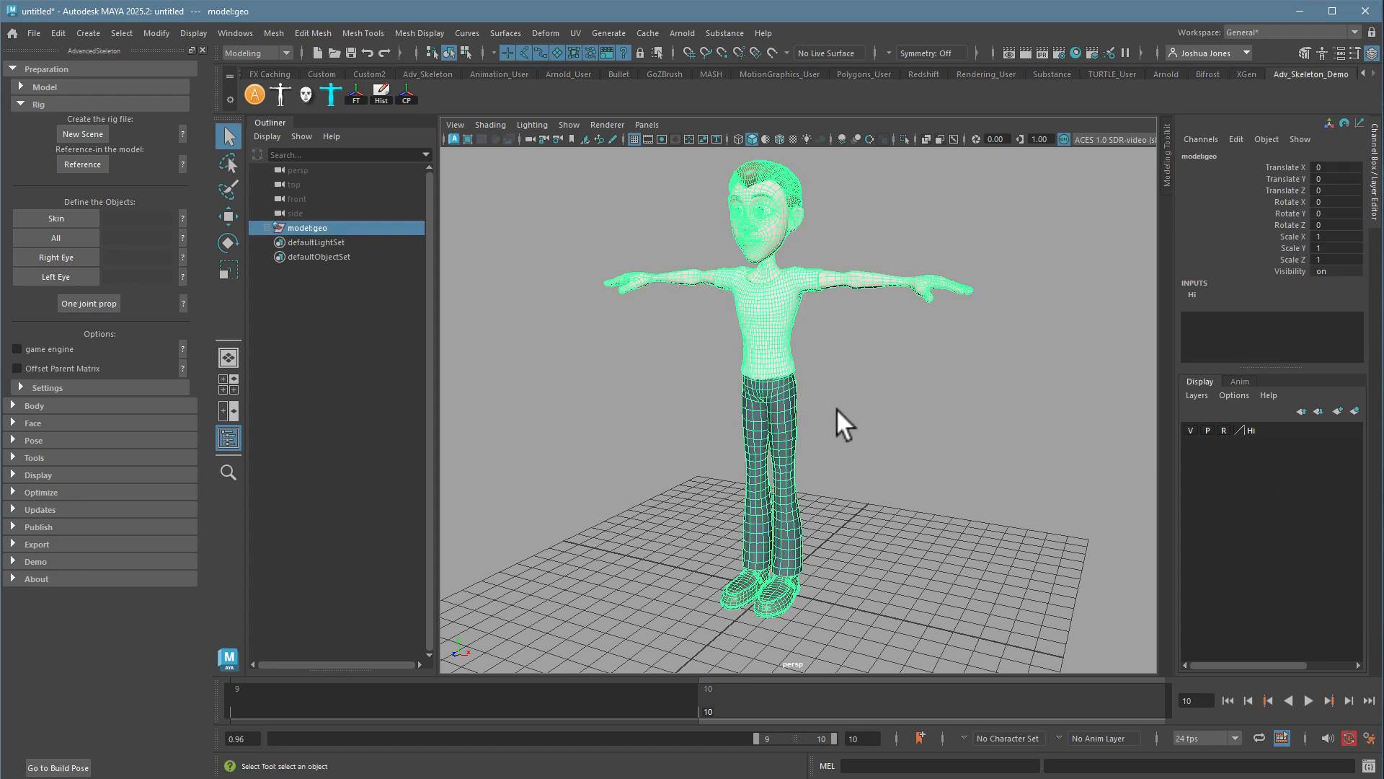
{"action": "left_click", "coordinate": [1062, 492]}
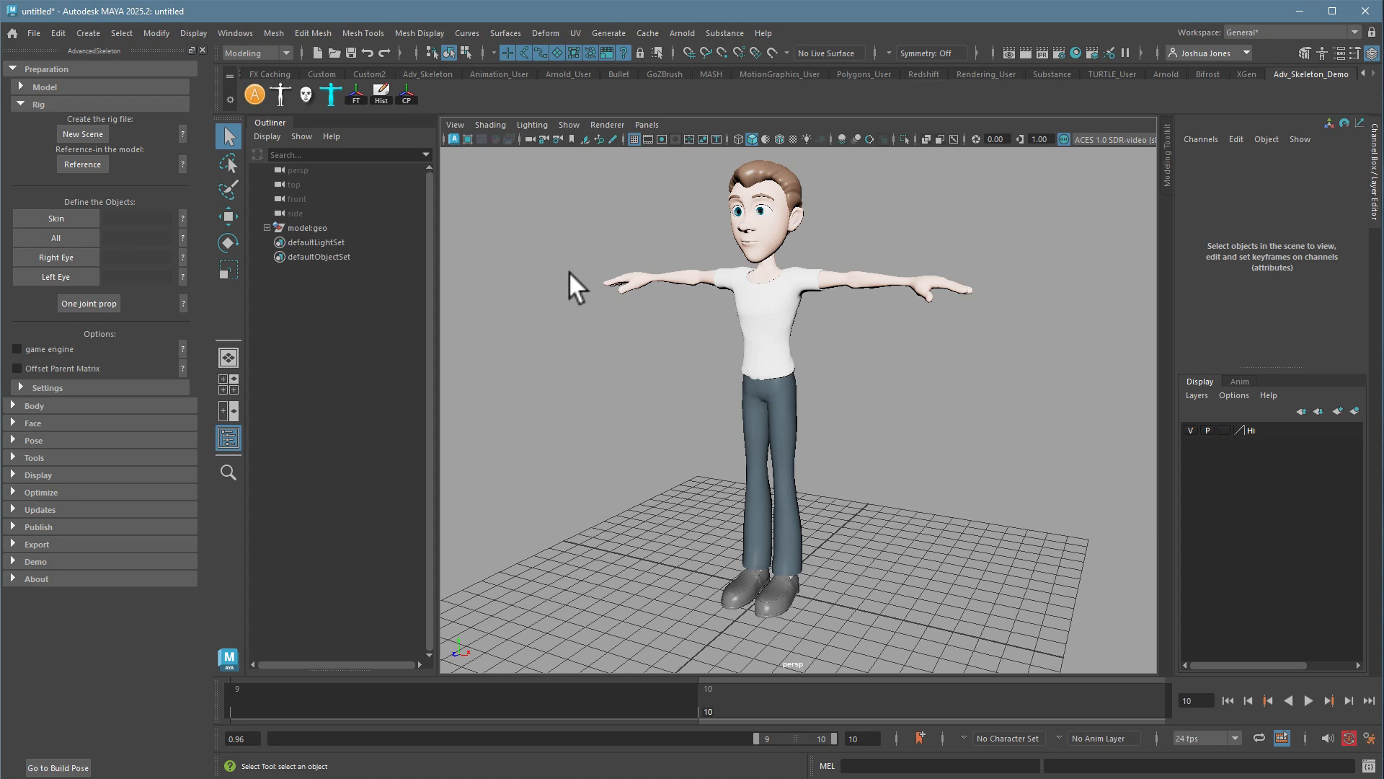
- Select the body, head and ears meshes, check the exposed skin at the ankles, and define the selection as the Skin objects
{"action": "left_click", "coordinate": [655, 276]}
{"action": "left_click", "coordinate": [777, 245], "text": "shift"}
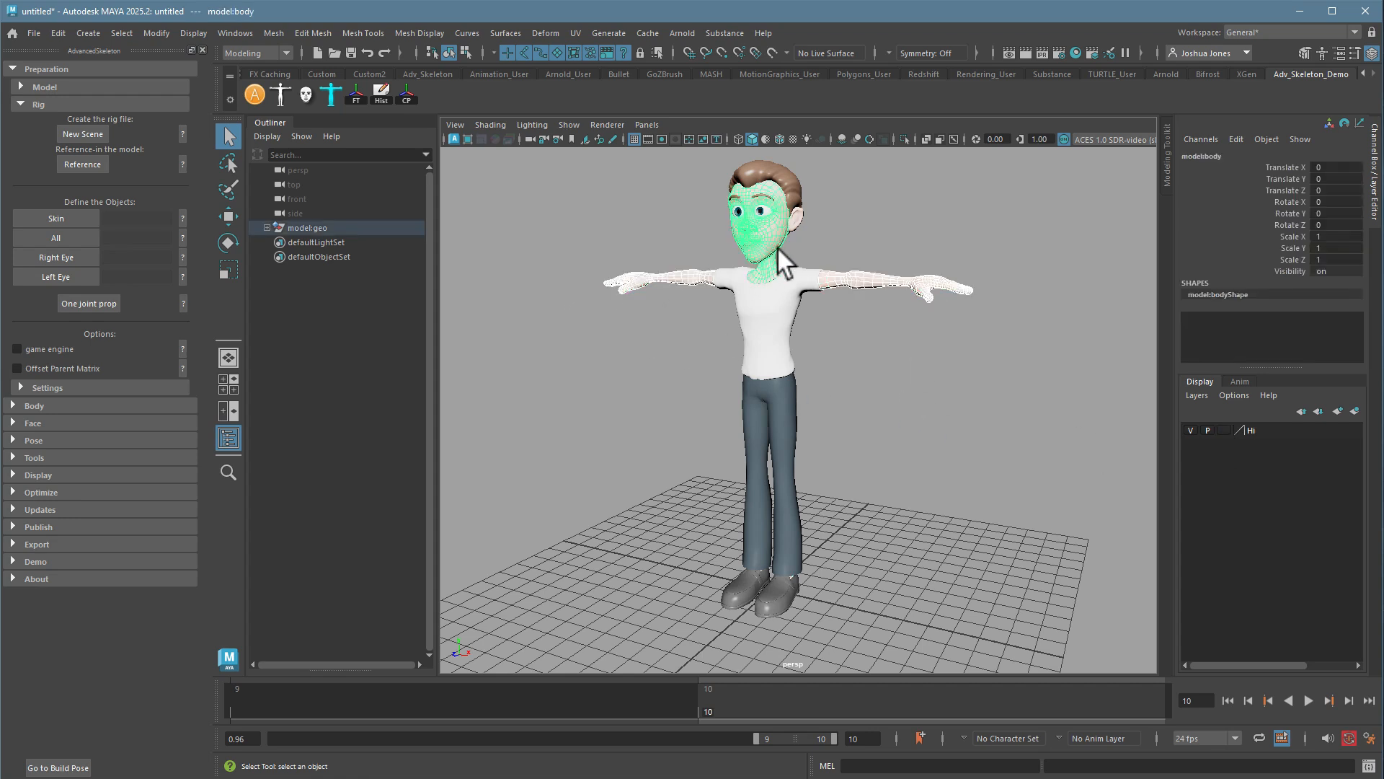
{"action": "middle_click_drag", "start_coordinate": [828, 356], "coordinate": [852, 465], "text": "alt"}
{"action": "right_click_drag", "start_coordinate": [783, 277], "coordinate": [909, 396], "text": "alt"}
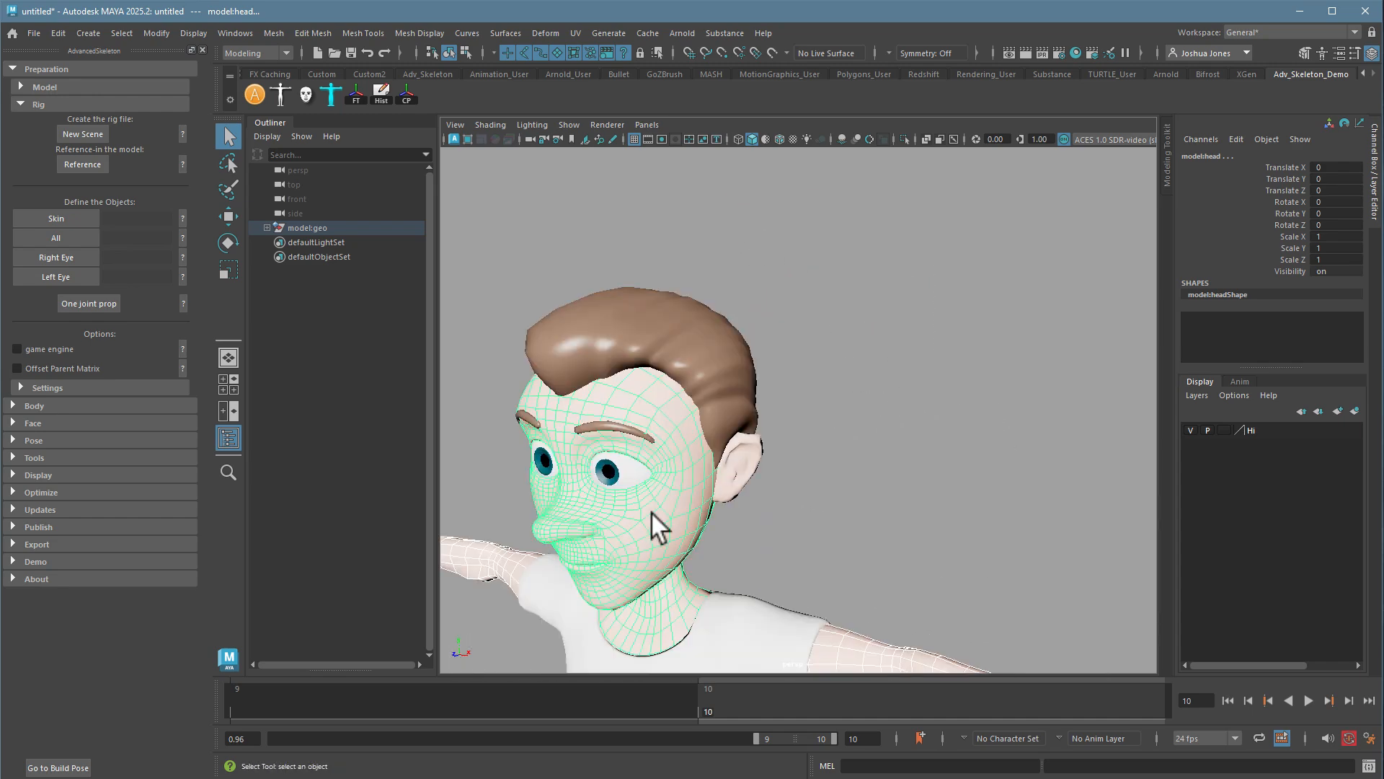
{"action": "left_click_drag", "start_coordinate": [652, 514], "coordinate": [669, 491], "text": "alt"}
{"action": "left_click", "coordinate": [847, 428]}
{"action": "right_click_drag", "start_coordinate": [754, 495], "coordinate": [587, 463], "text": "alt"}
{"action": "middle_click_drag", "start_coordinate": [661, 466], "coordinate": [690, 296], "text": "alt"}
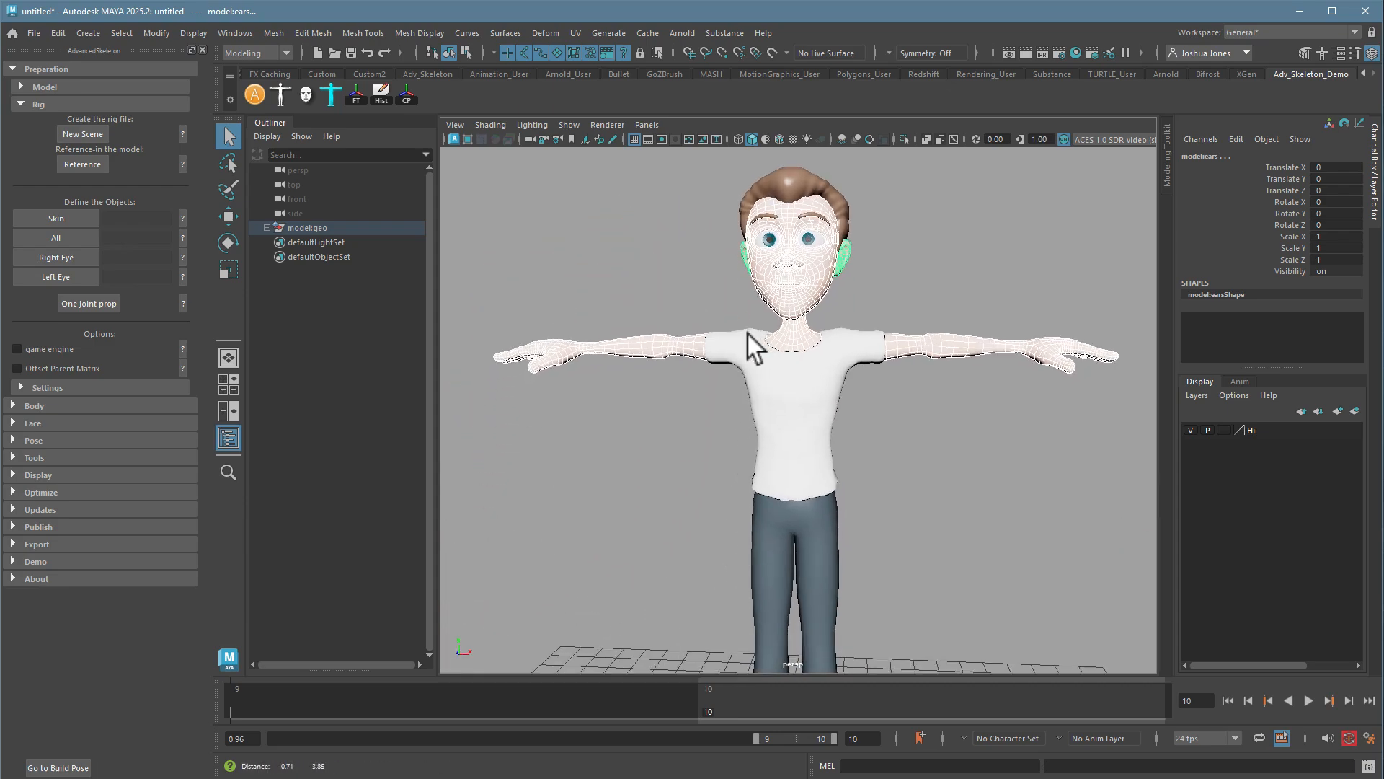
{"action": "right_click_drag", "start_coordinate": [748, 334], "coordinate": [677, 389], "text": "alt"}
{"action": "middle_click_drag", "start_coordinate": [734, 390], "coordinate": [627, 321], "text": "alt"}
{"action": "left_click_drag", "start_coordinate": [627, 322], "coordinate": [612, 359], "text": "alt"}
{"action": "middle_click_drag", "start_coordinate": [721, 556], "coordinate": [721, 469], "text": "alt"}
{"action": "left_click_drag", "start_coordinate": [669, 457], "coordinate": [797, 524], "text": "ctrl+alt"}
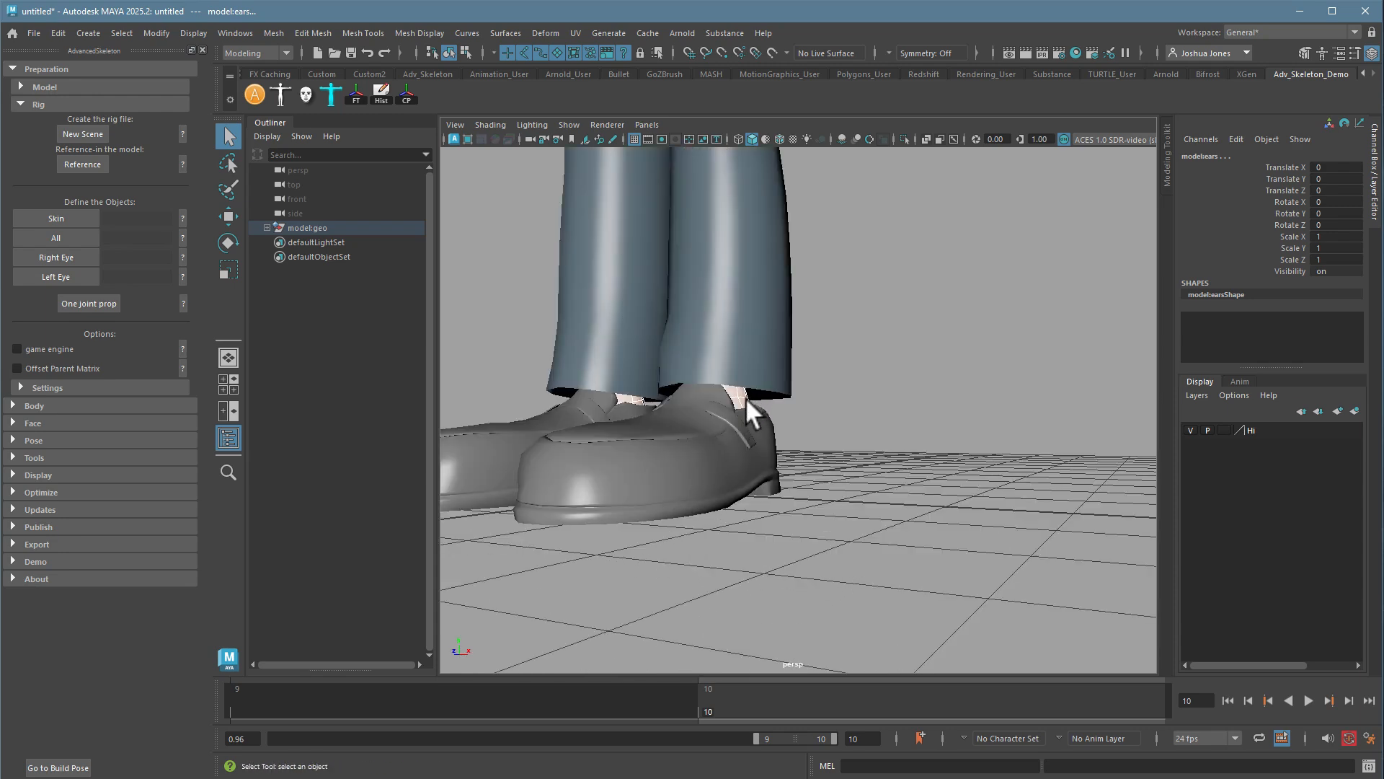
{"action": "right_click_drag", "start_coordinate": [745, 397], "coordinate": [491, 340], "text": "alt"}
{"action": "middle_click_drag", "start_coordinate": [592, 277], "coordinate": [630, 537], "text": "alt"}
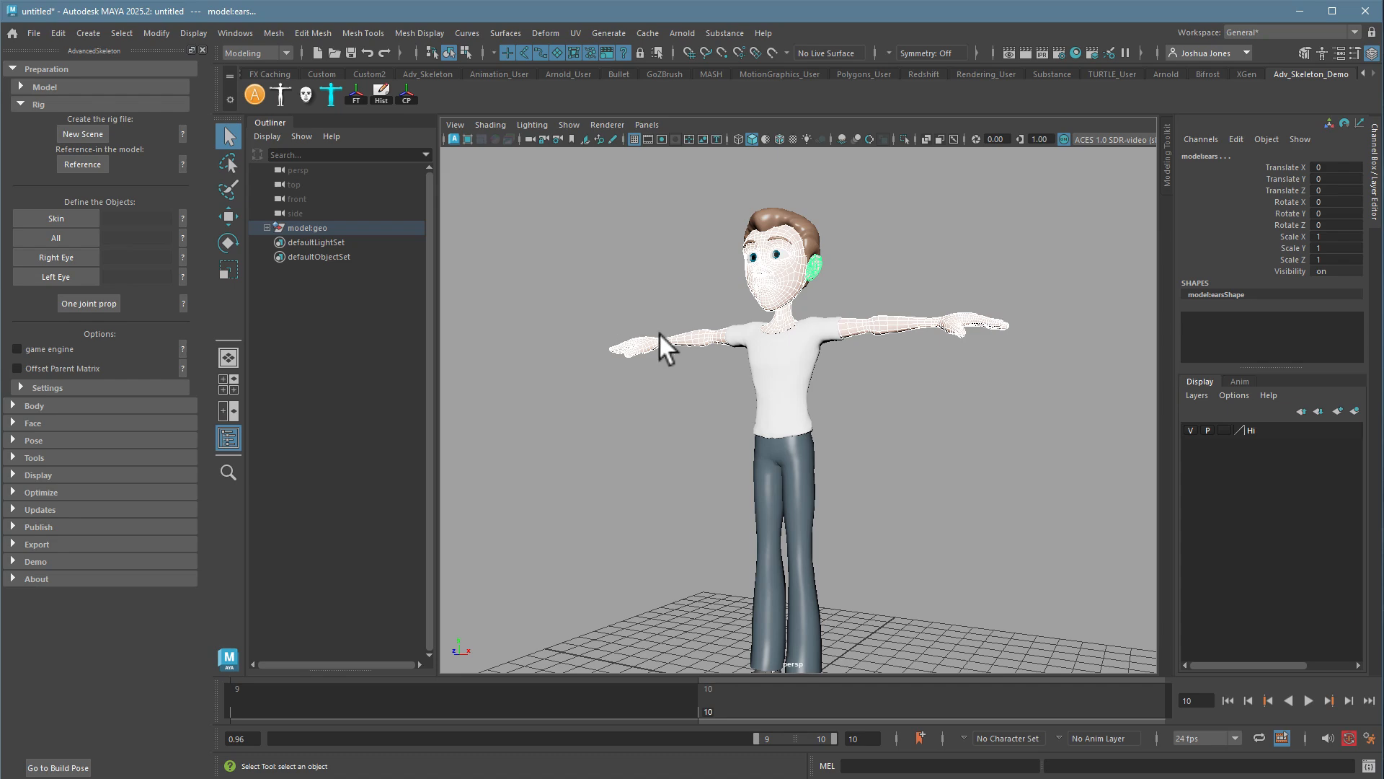
{"action": "left_click_drag", "start_coordinate": [659, 332], "coordinate": [659, 361], "text": "alt"}
{"action": "middle_click_drag", "start_coordinate": [658, 361], "coordinate": [685, 396], "text": "alt"}
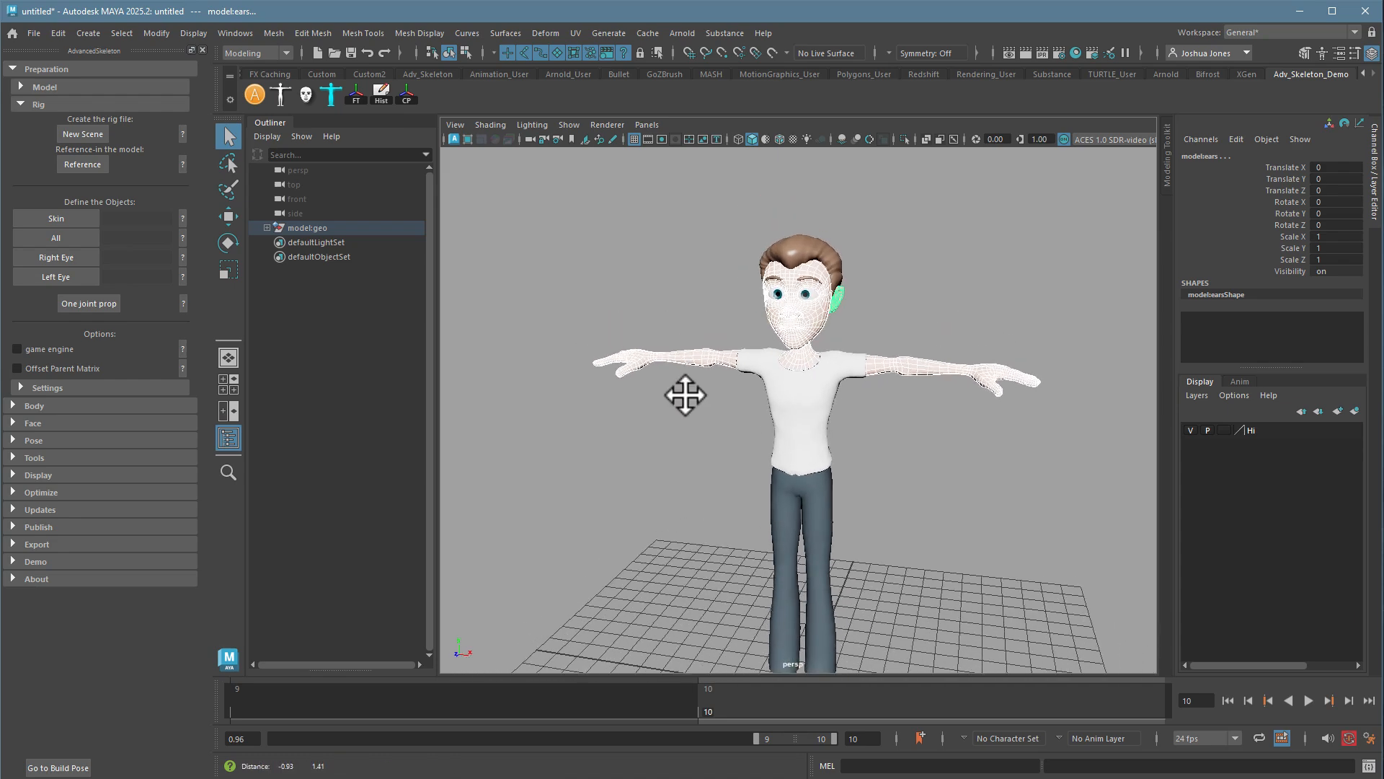
{"action": "left_click", "coordinate": [60, 216]}
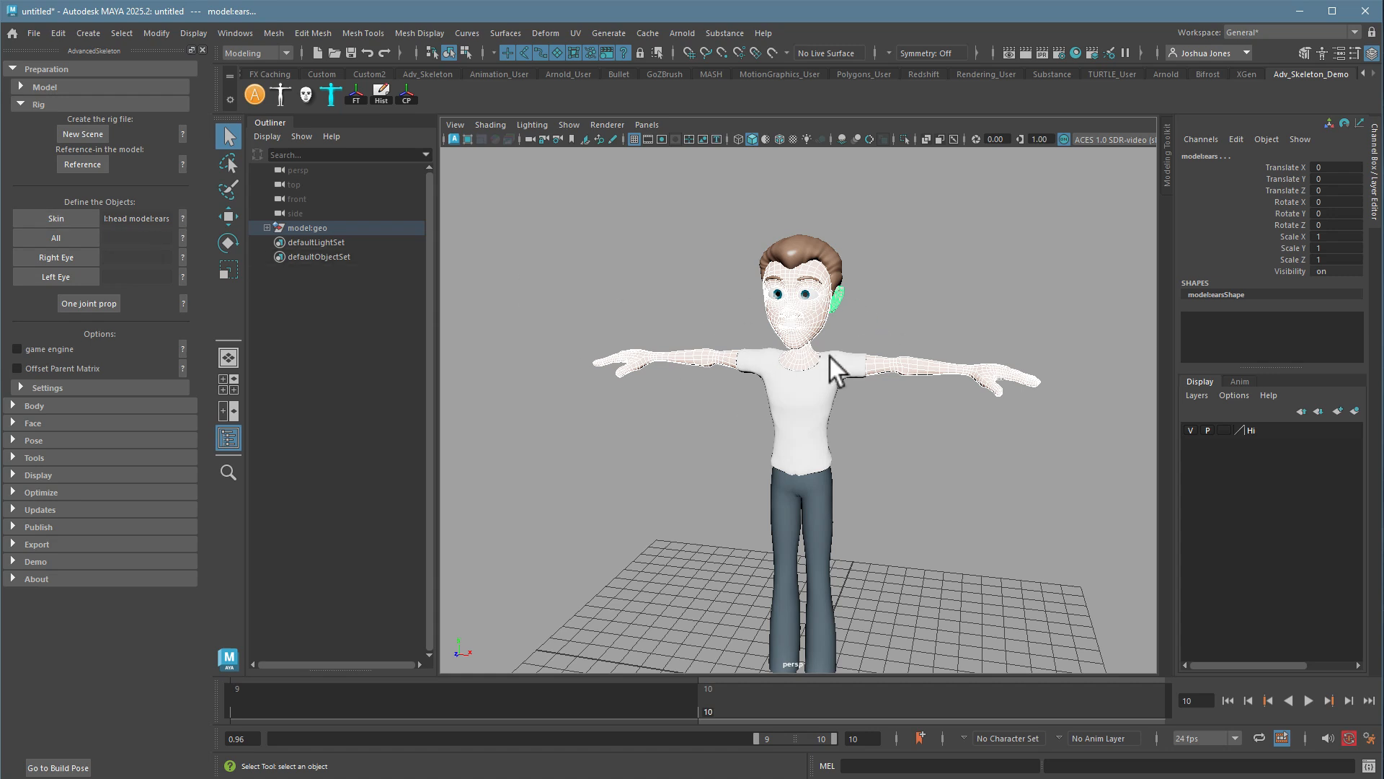
- Select all of the character's objects, define the selection as the All objects, and check the help for that option
{"action": "left_click", "coordinate": [658, 271]}
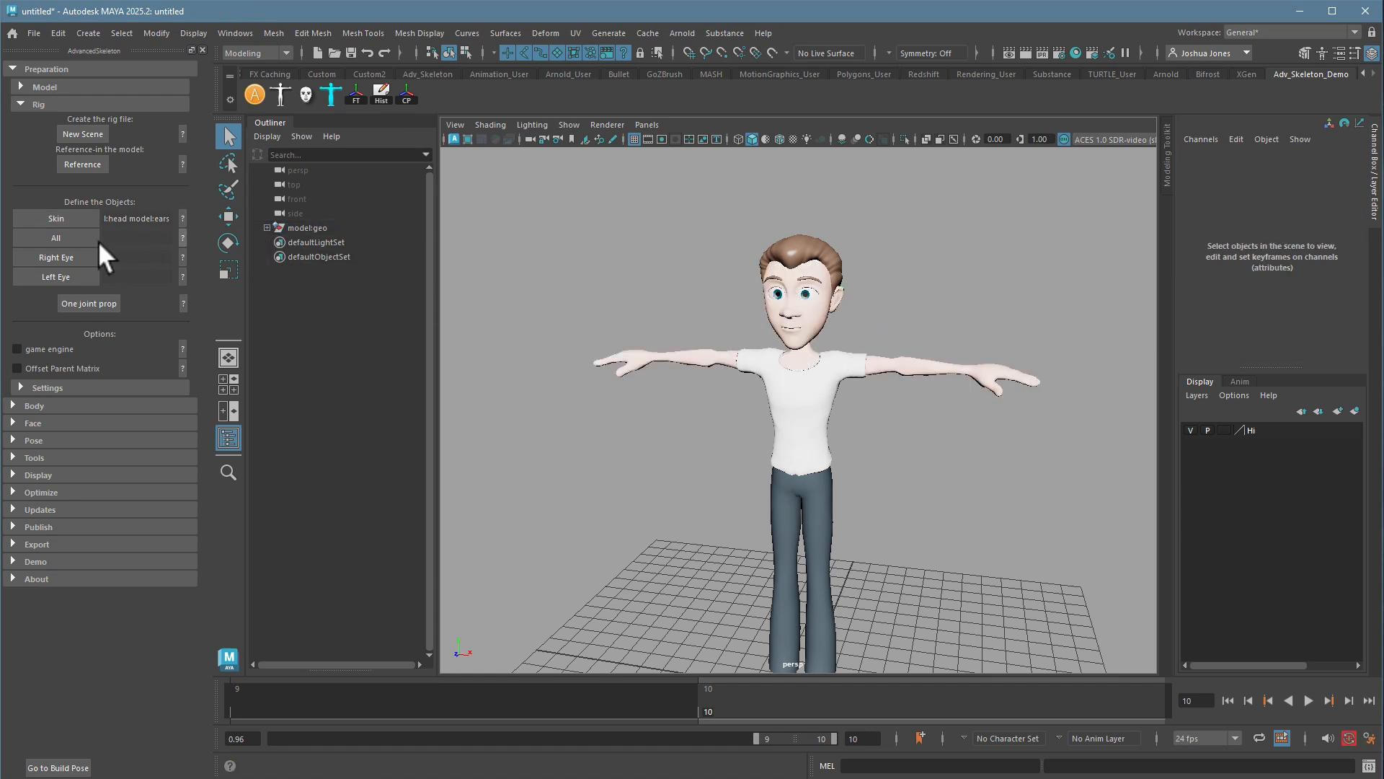
{"action": "left_click", "coordinate": [810, 307]}
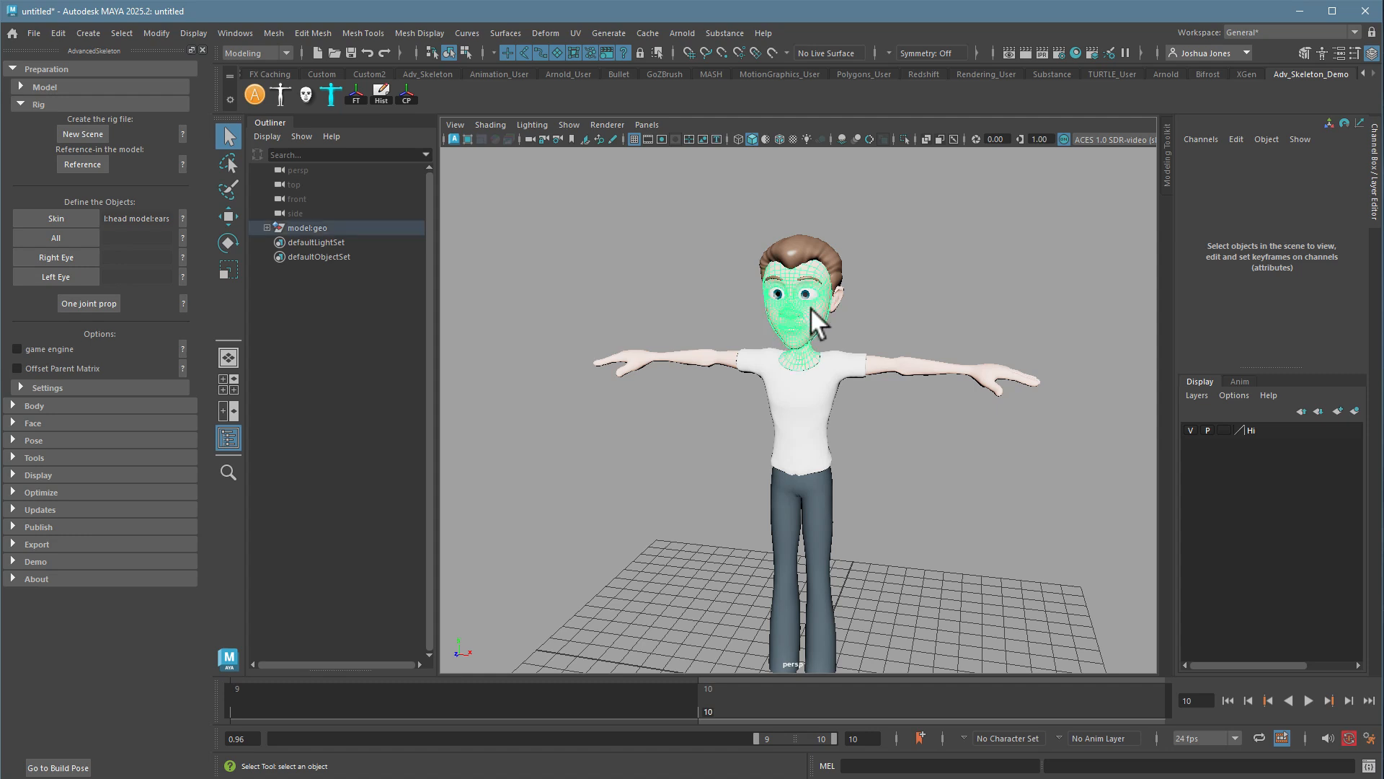
{"action": "left_click", "coordinate": [930, 263]}
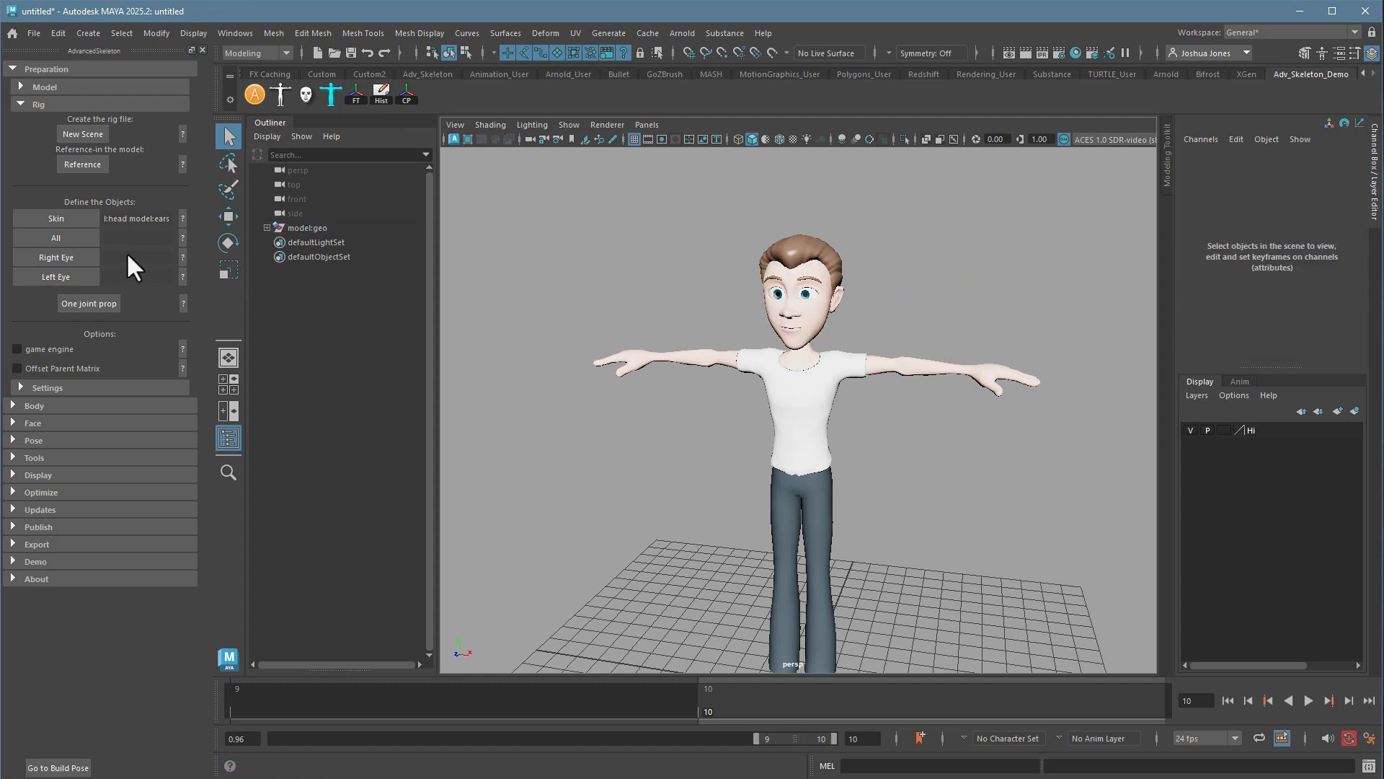
{"action": "right_click", "coordinate": [1261, 429]}
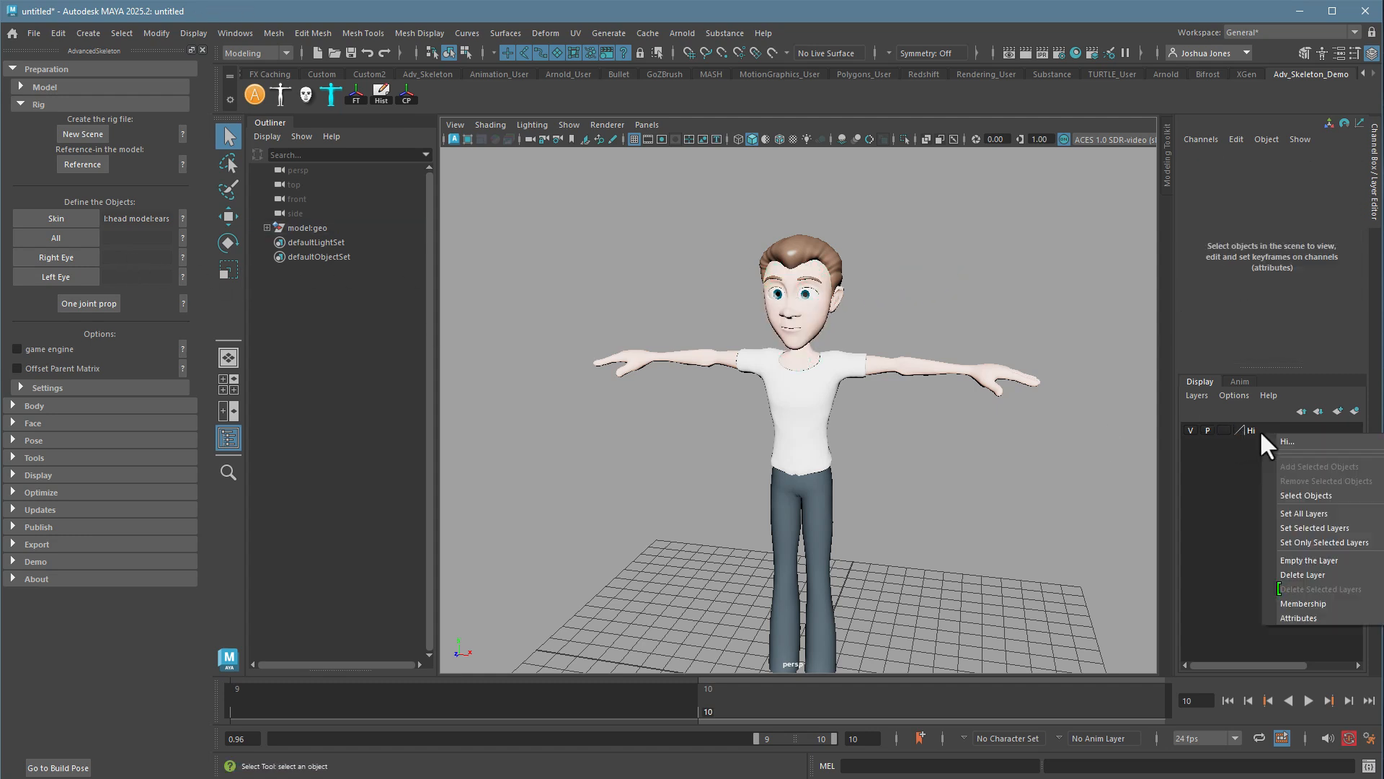
{"action": "left_click", "coordinate": [1278, 491]}
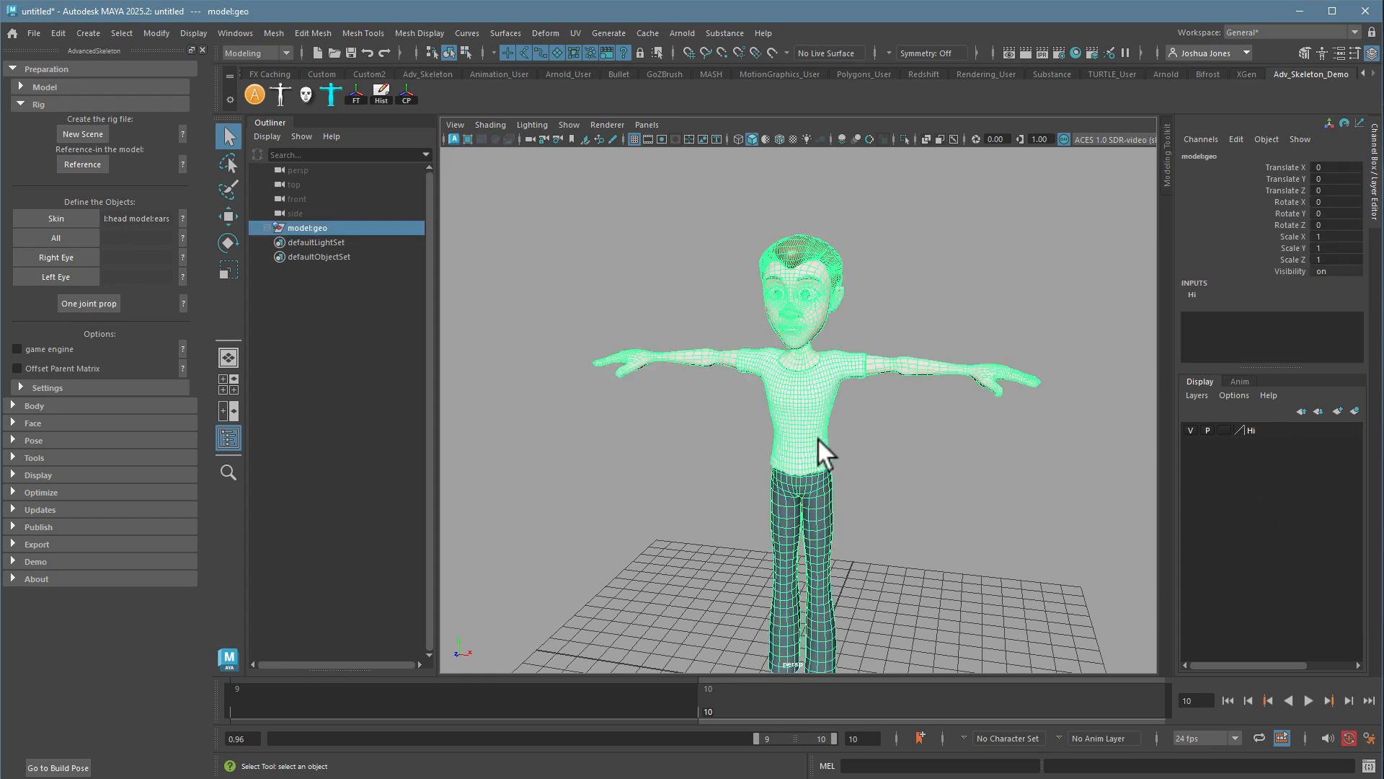
{"action": "key", "text": "f"}
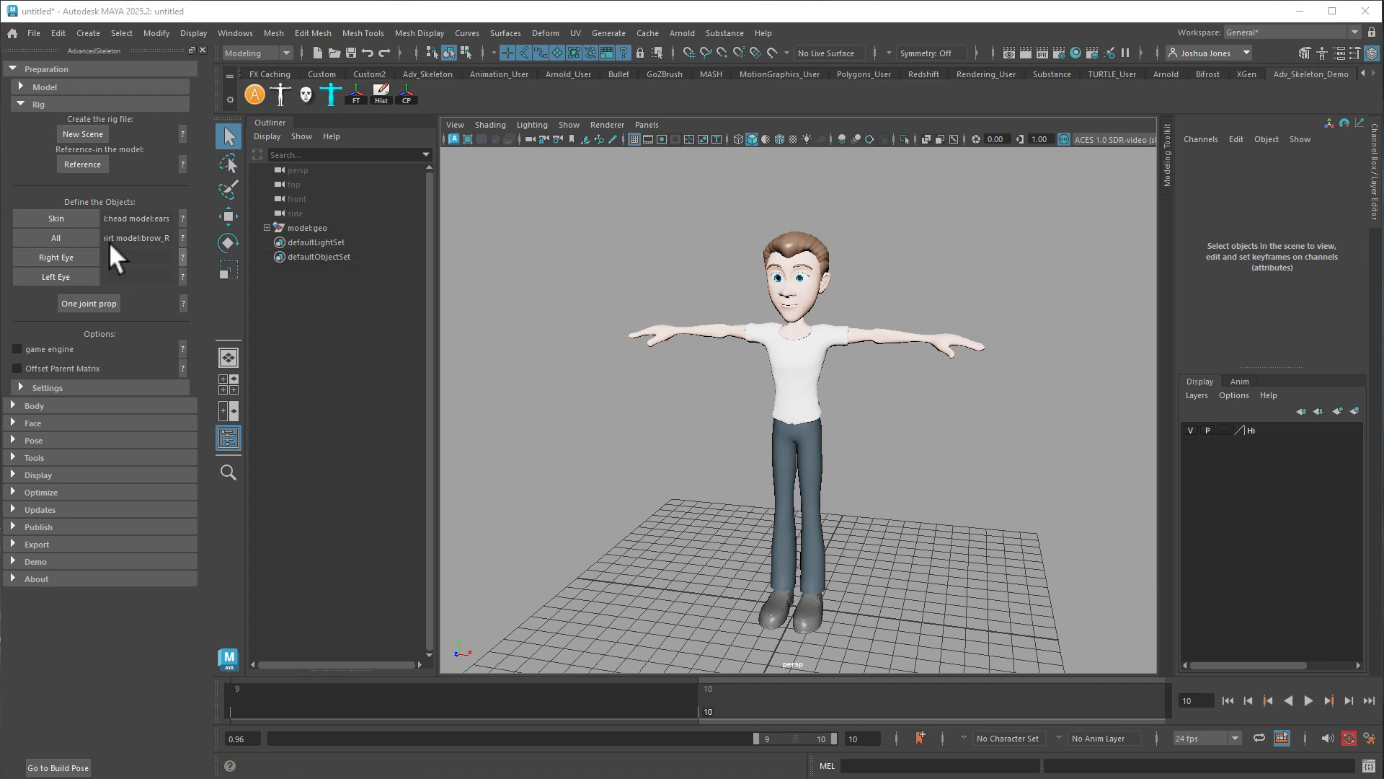
{"action": "left_click_drag", "start_coordinate": [531, 194], "coordinate": [1164, 657]}
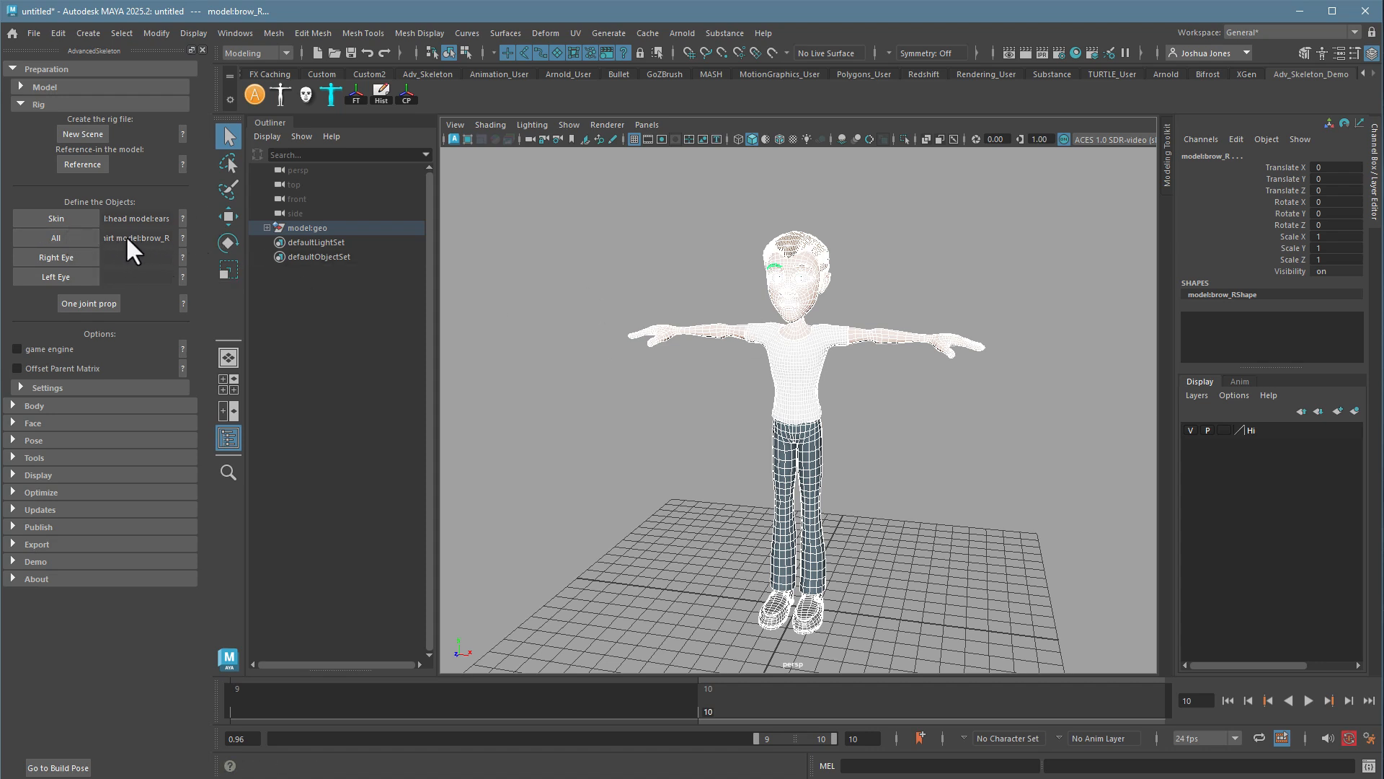
{"action": "left_click", "coordinate": [182, 237]}
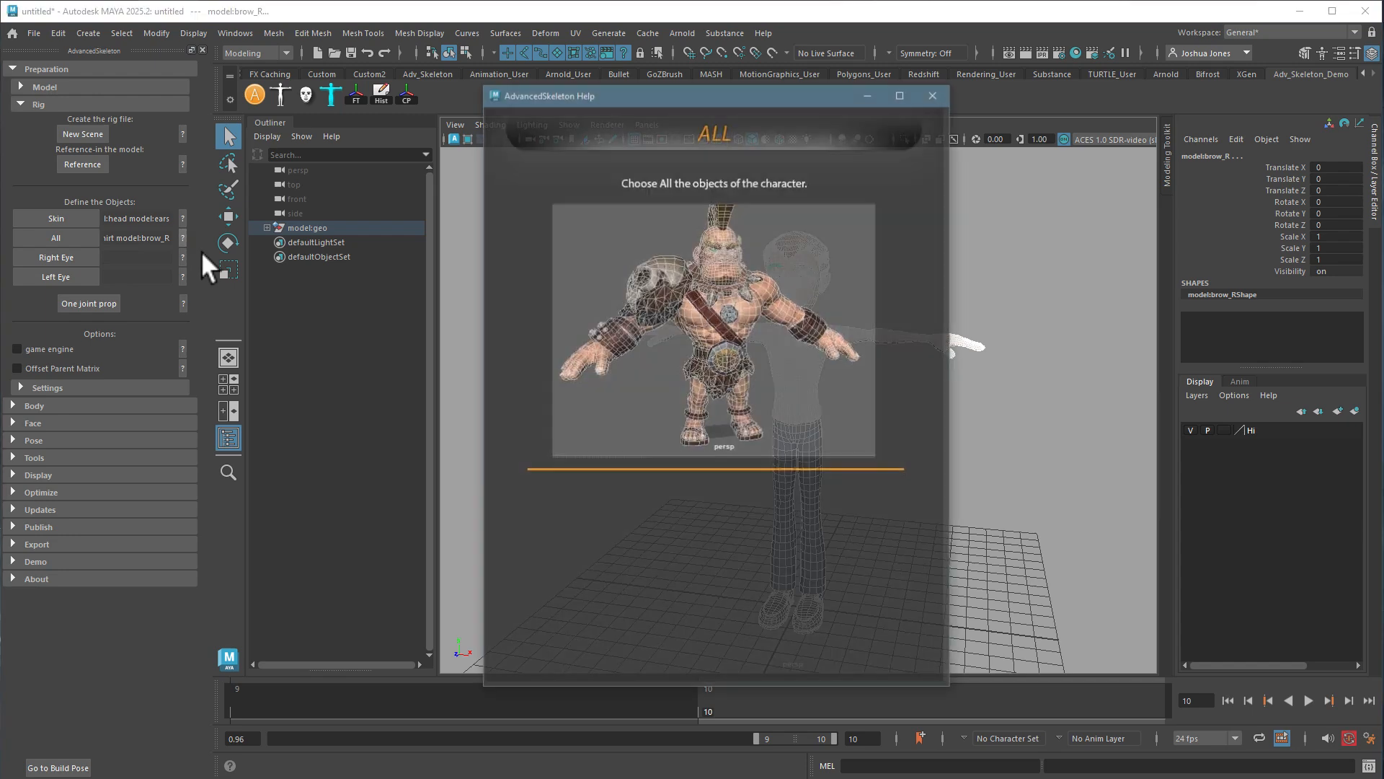
{"action": "left_click", "coordinate": [934, 94]}
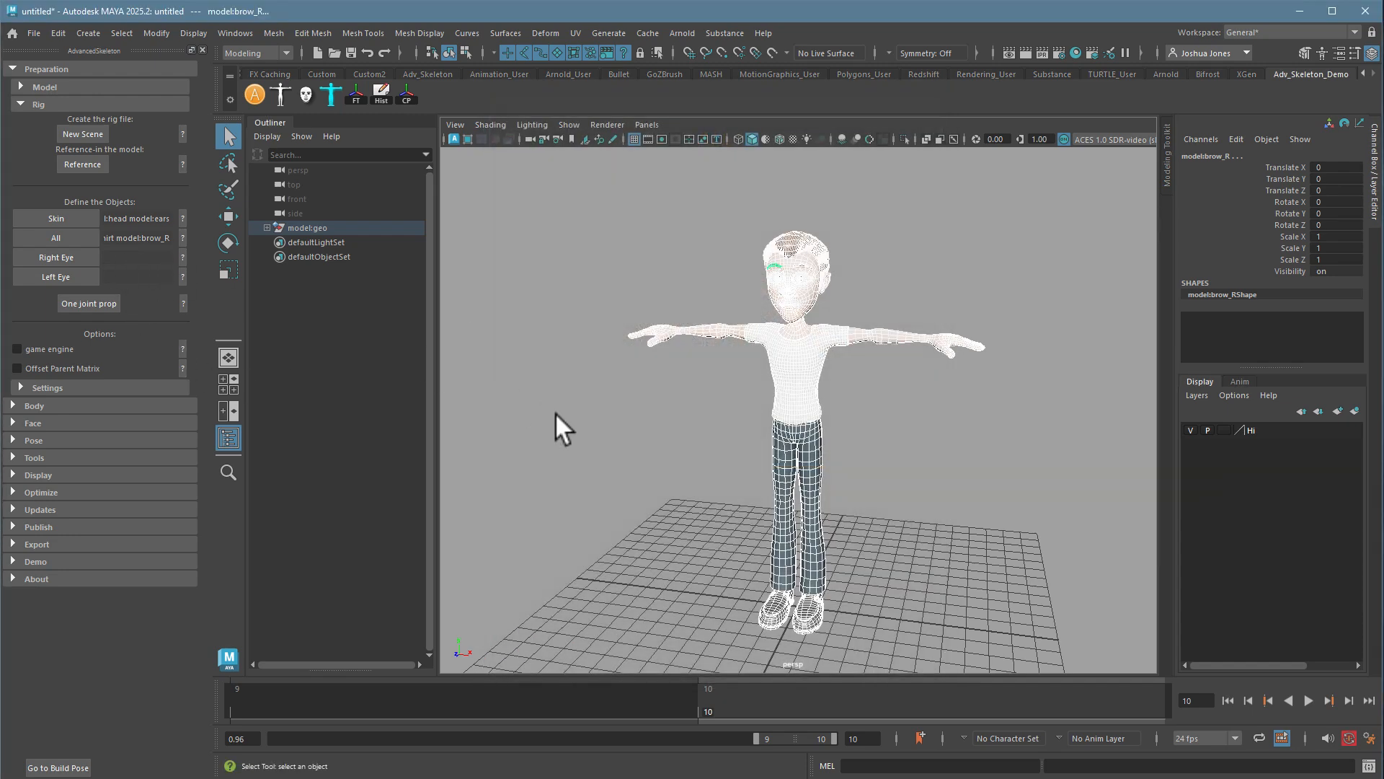
- Define the character's right eyeball as the Right Eye object and the left eyeball as the Left Eye object
{"action": "left_click", "coordinate": [965, 391]}
{"action": "right_click_drag", "start_coordinate": [964, 391], "coordinate": [1067, 388], "text": "alt"}
{"action": "middle_click_drag", "start_coordinate": [1067, 388], "coordinate": [1119, 642], "text": "alt"}
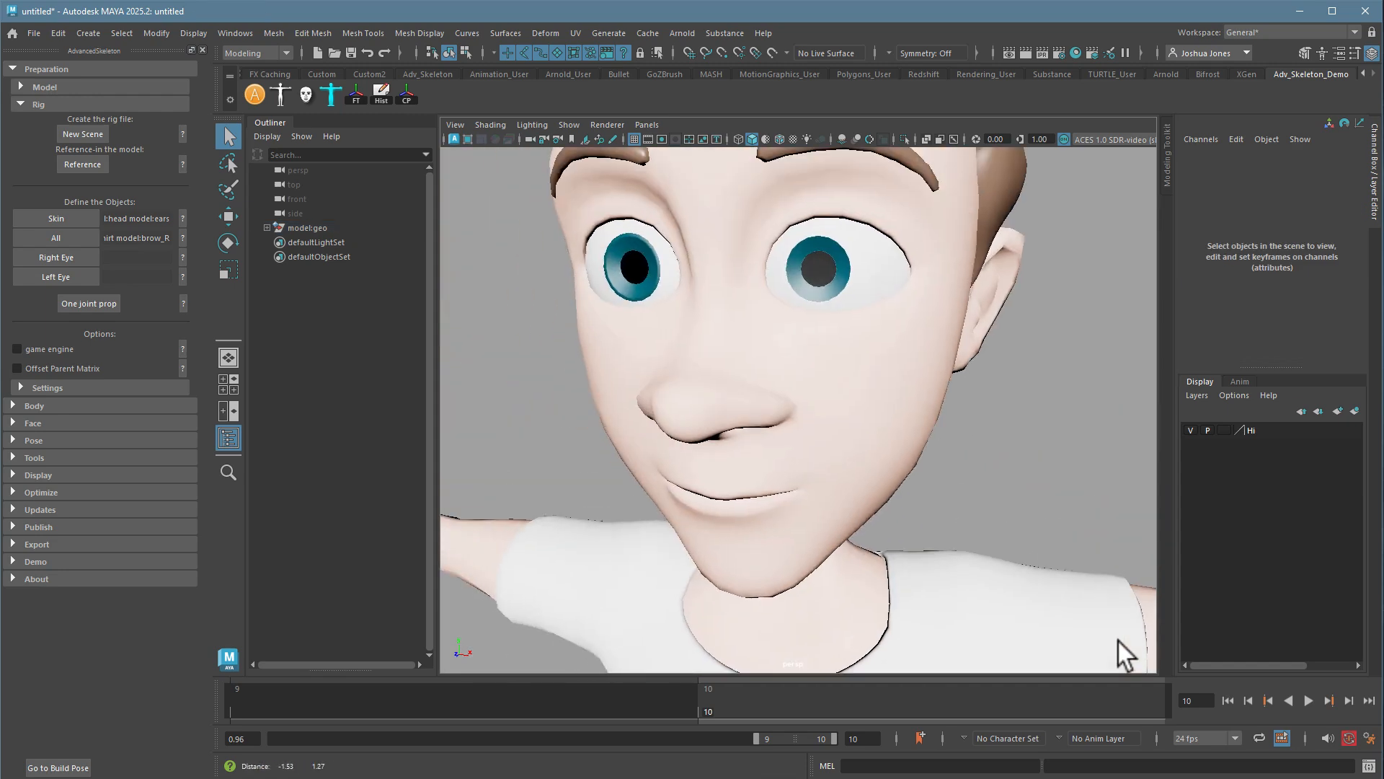
{"action": "middle_click_drag", "start_coordinate": [729, 393], "coordinate": [898, 461], "text": "alt"}
{"action": "left_click", "coordinate": [736, 326]}
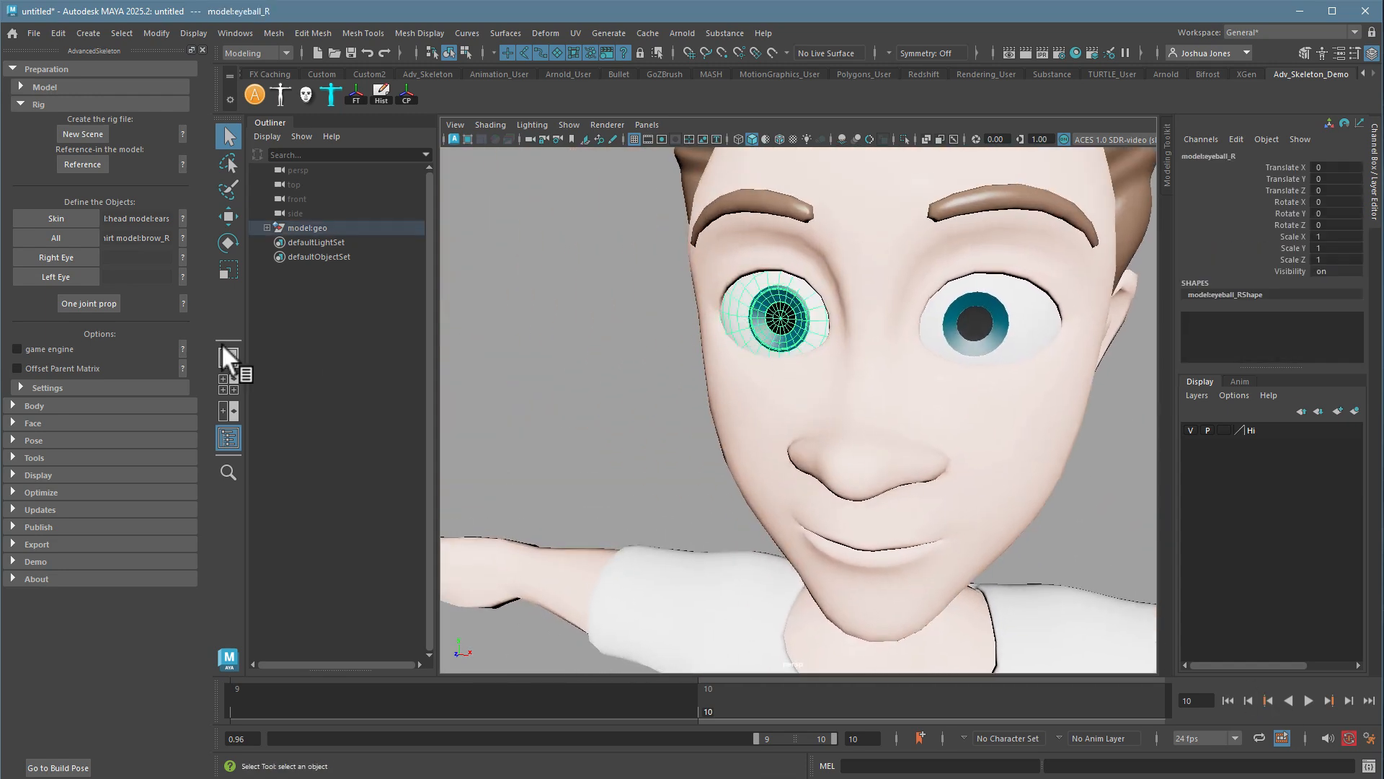
{"action": "left_click", "coordinate": [80, 257]}
{"action": "left_click", "coordinate": [973, 325]}
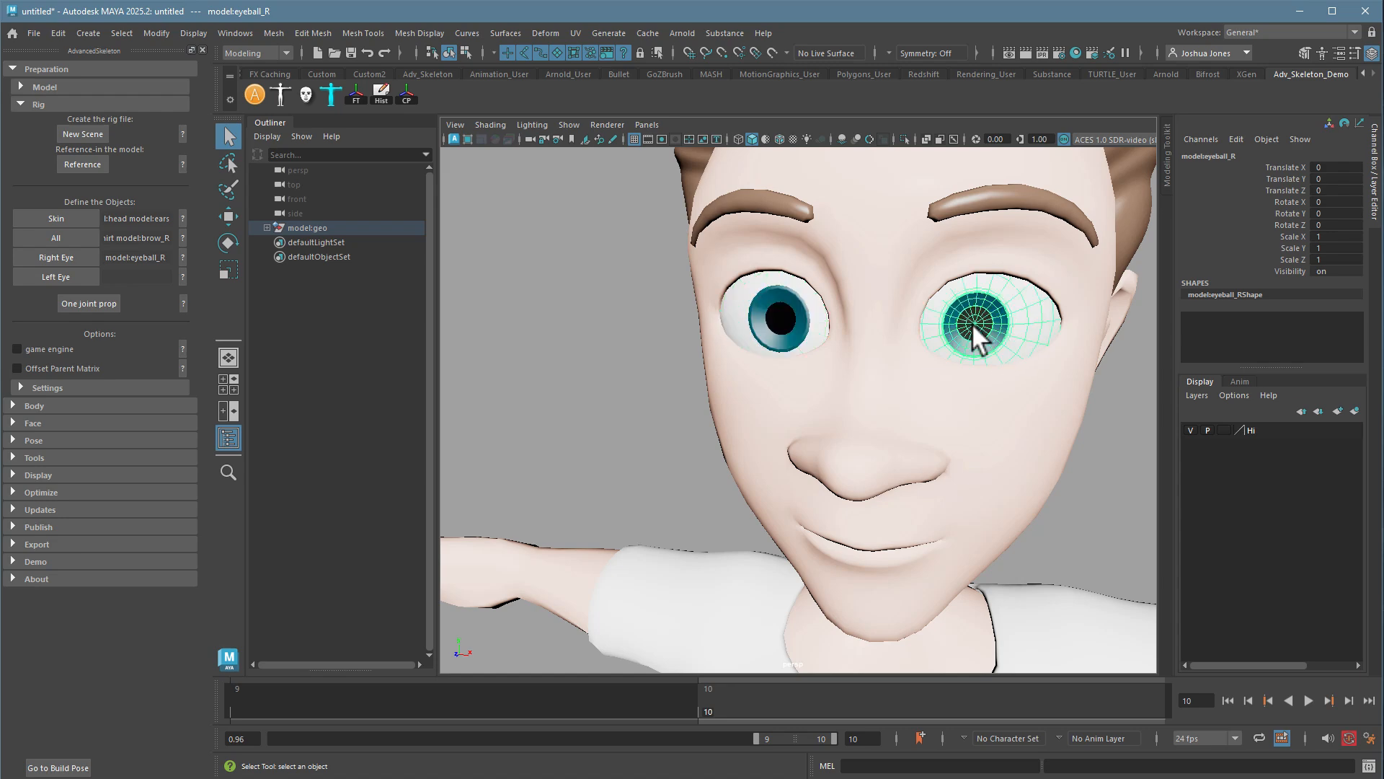
{"action": "left_click", "coordinate": [76, 277]}
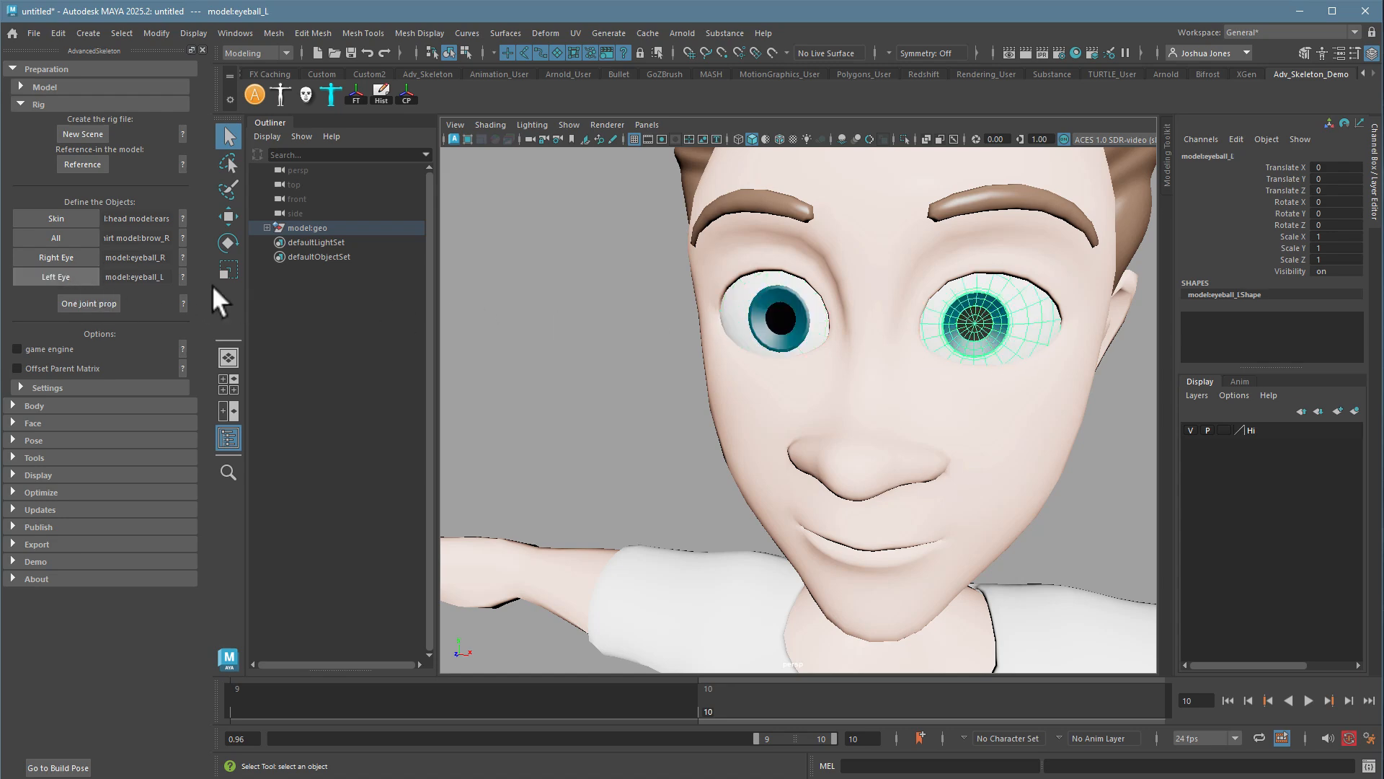
{"action": "left_click", "coordinate": [642, 386]}
{"action": "right_click_drag", "start_coordinate": [697, 428], "coordinate": [716, 366], "text": "alt"}
{"action": "middle_click_drag", "start_coordinate": [750, 362], "coordinate": [657, 215], "text": "alt"}
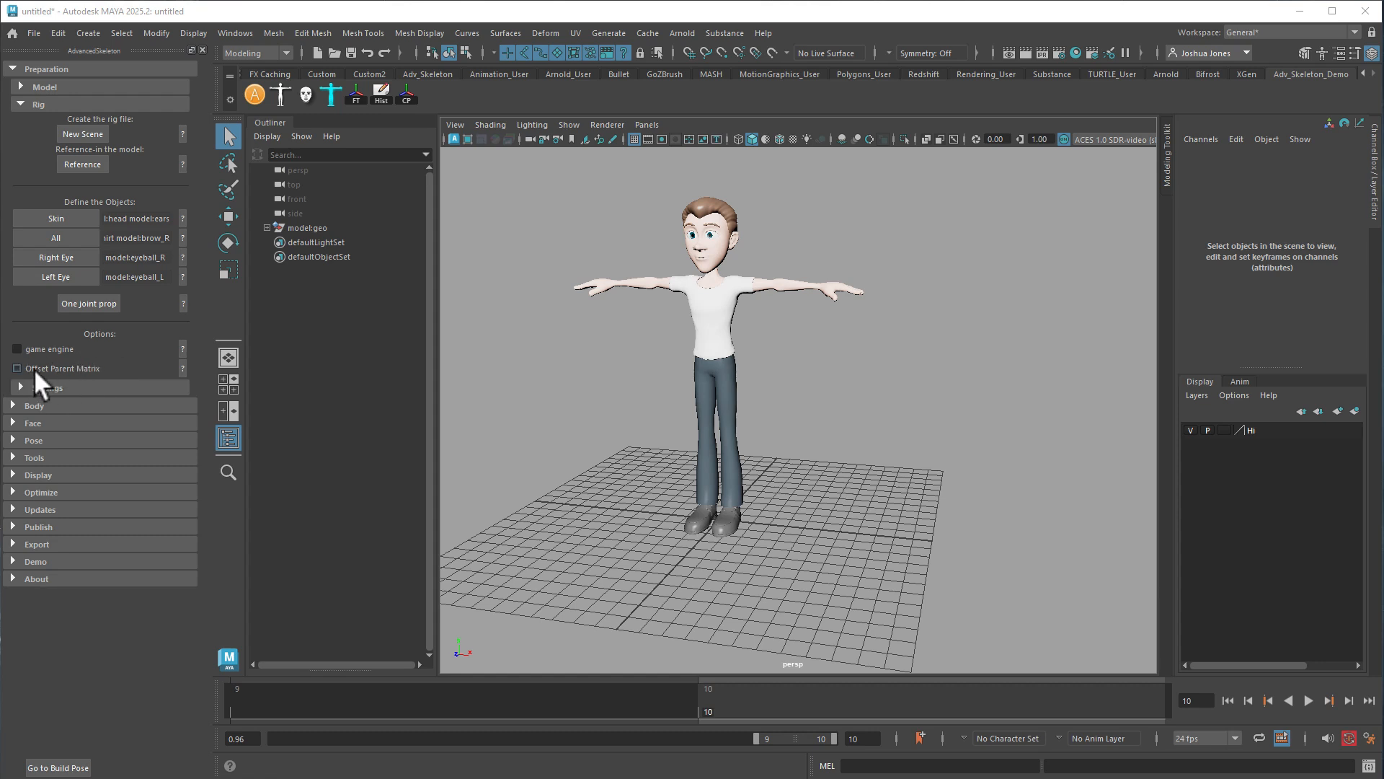
- Collapse the Rig section and look over the custom color settings under Preparation
{"action": "left_click", "coordinate": [21, 105]}
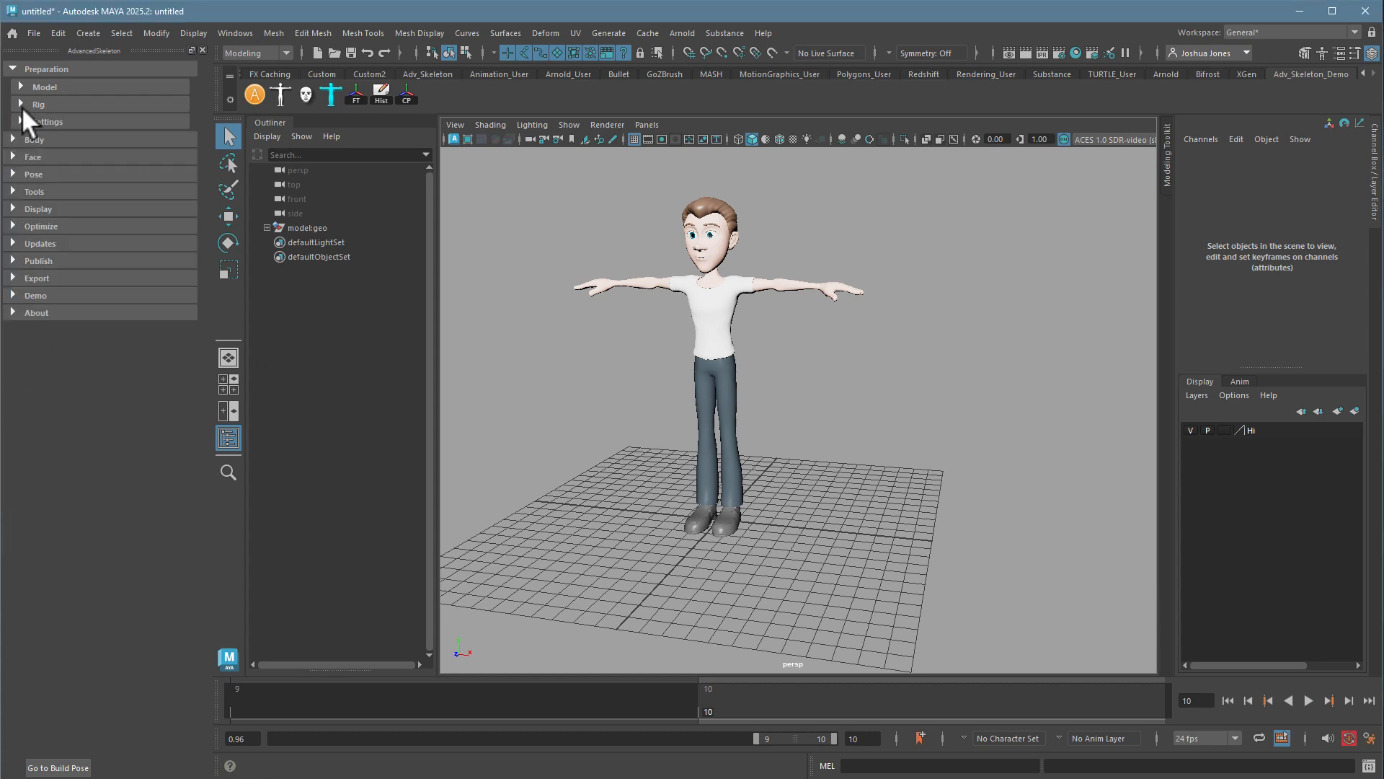
{"action": "left_click", "coordinate": [21, 121]}
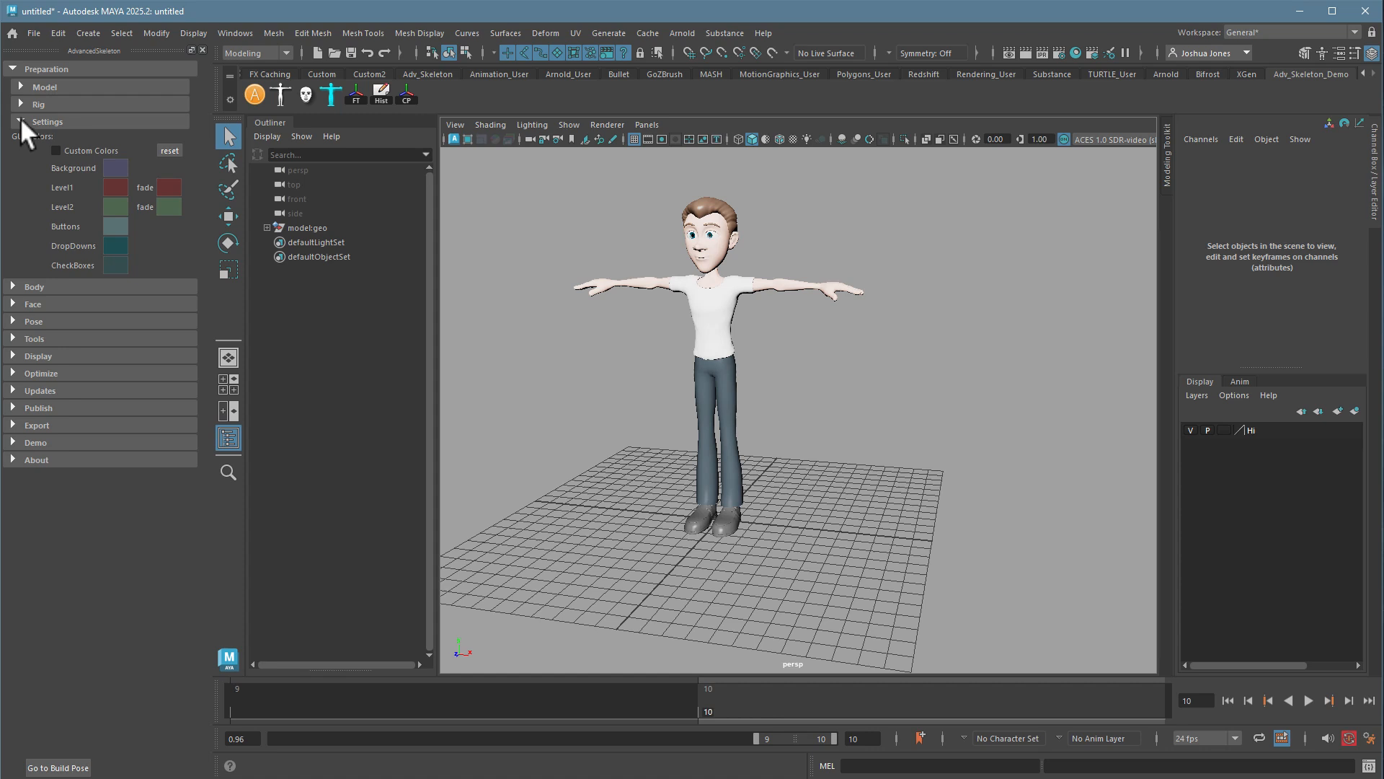
{"action": "left_click", "coordinate": [20, 119]}
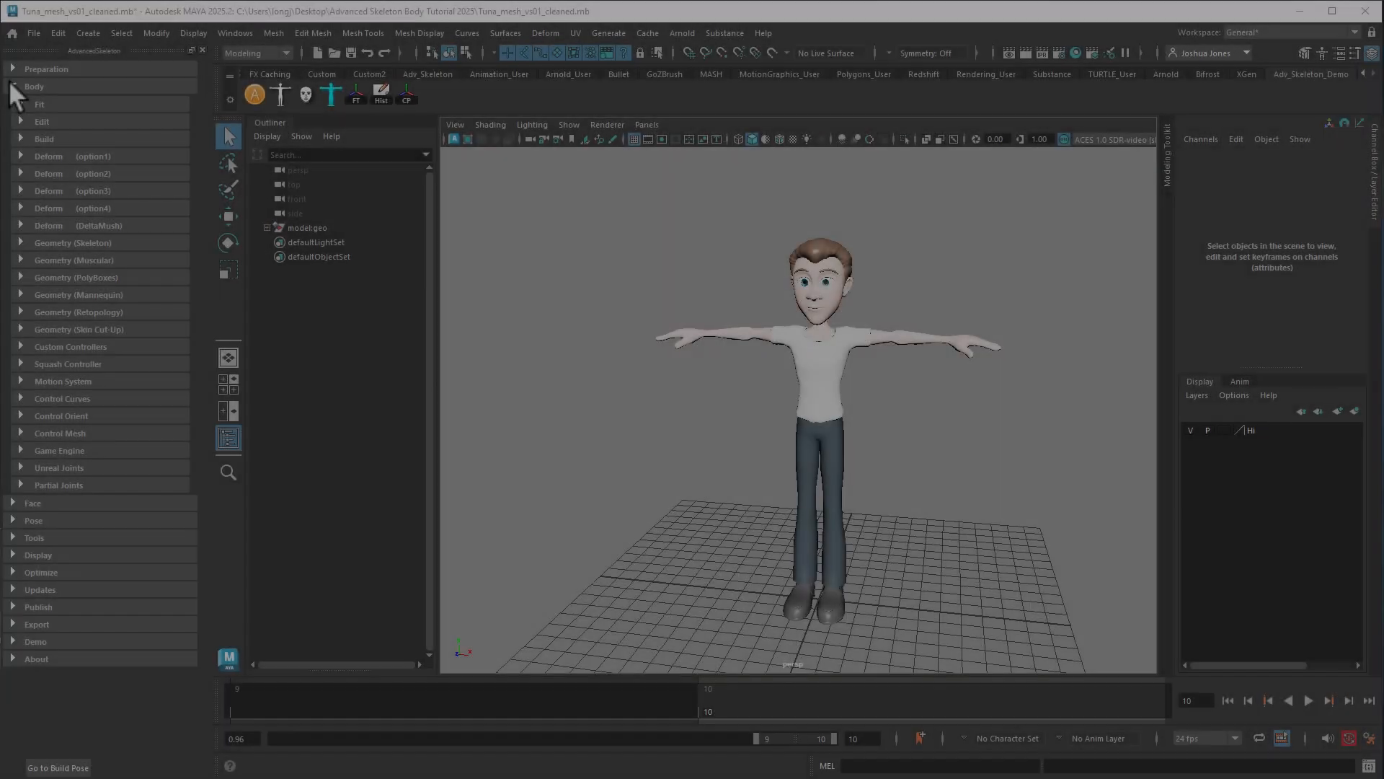
- Choose biped.ma as the fit skeleton in the Body section's Fit options and import it
{"action": "left_click", "coordinate": [10, 80]}
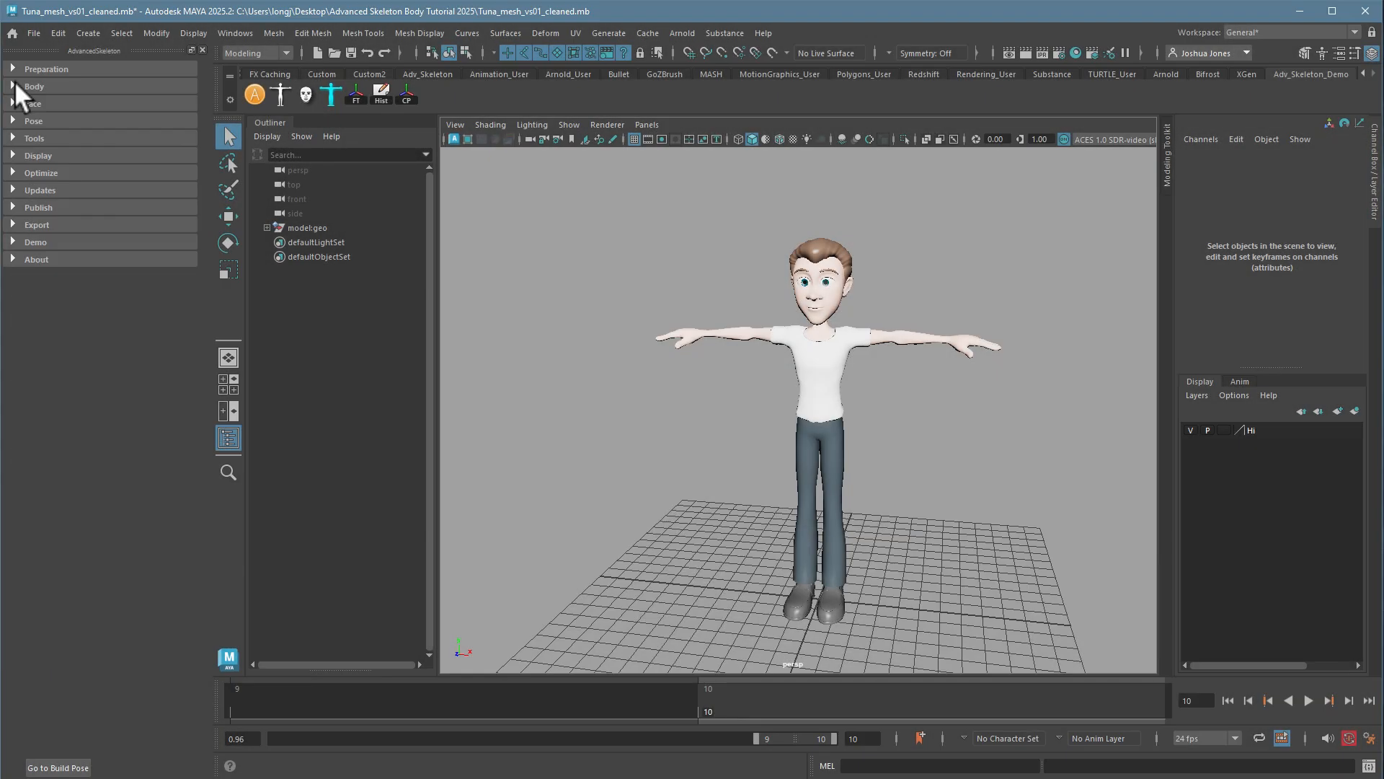
{"action": "left_click", "coordinate": [21, 81]}
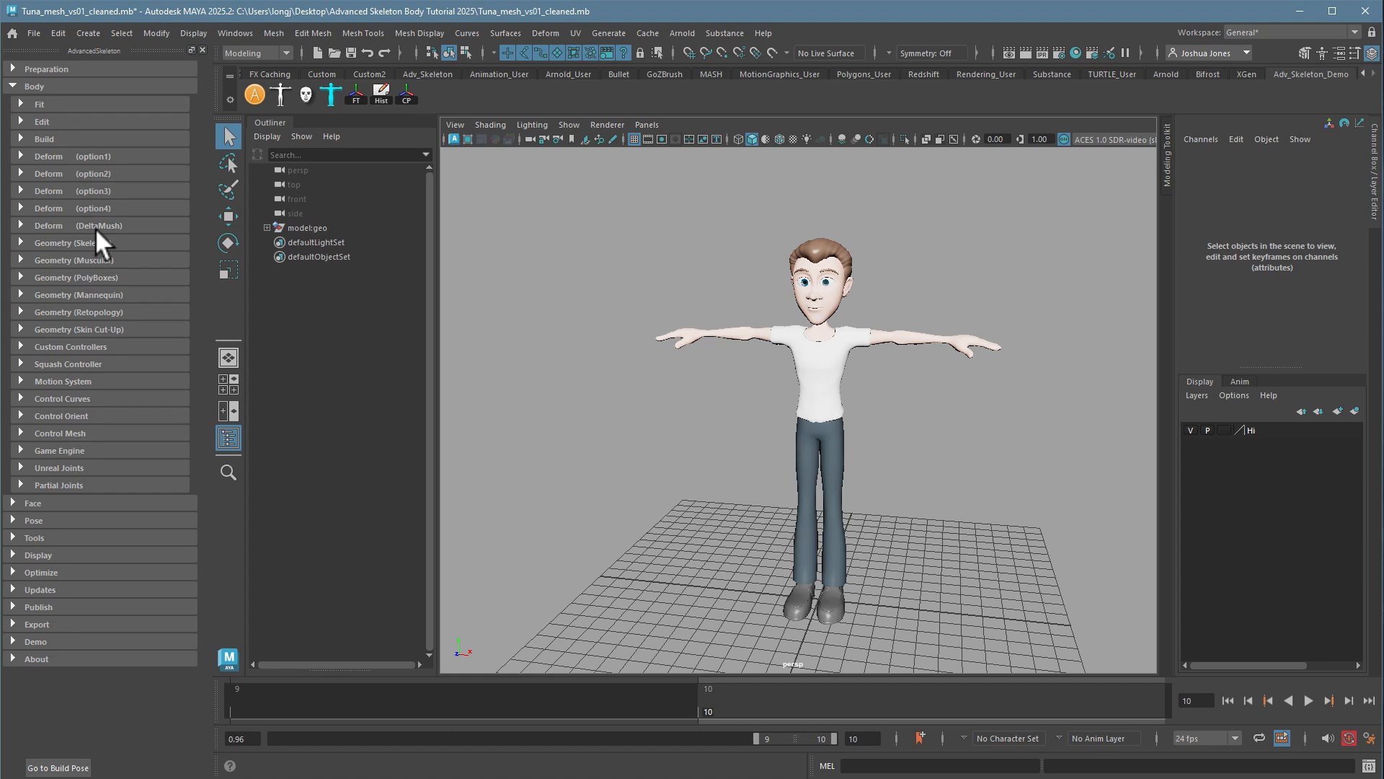
{"action": "left_click", "coordinate": [19, 103]}
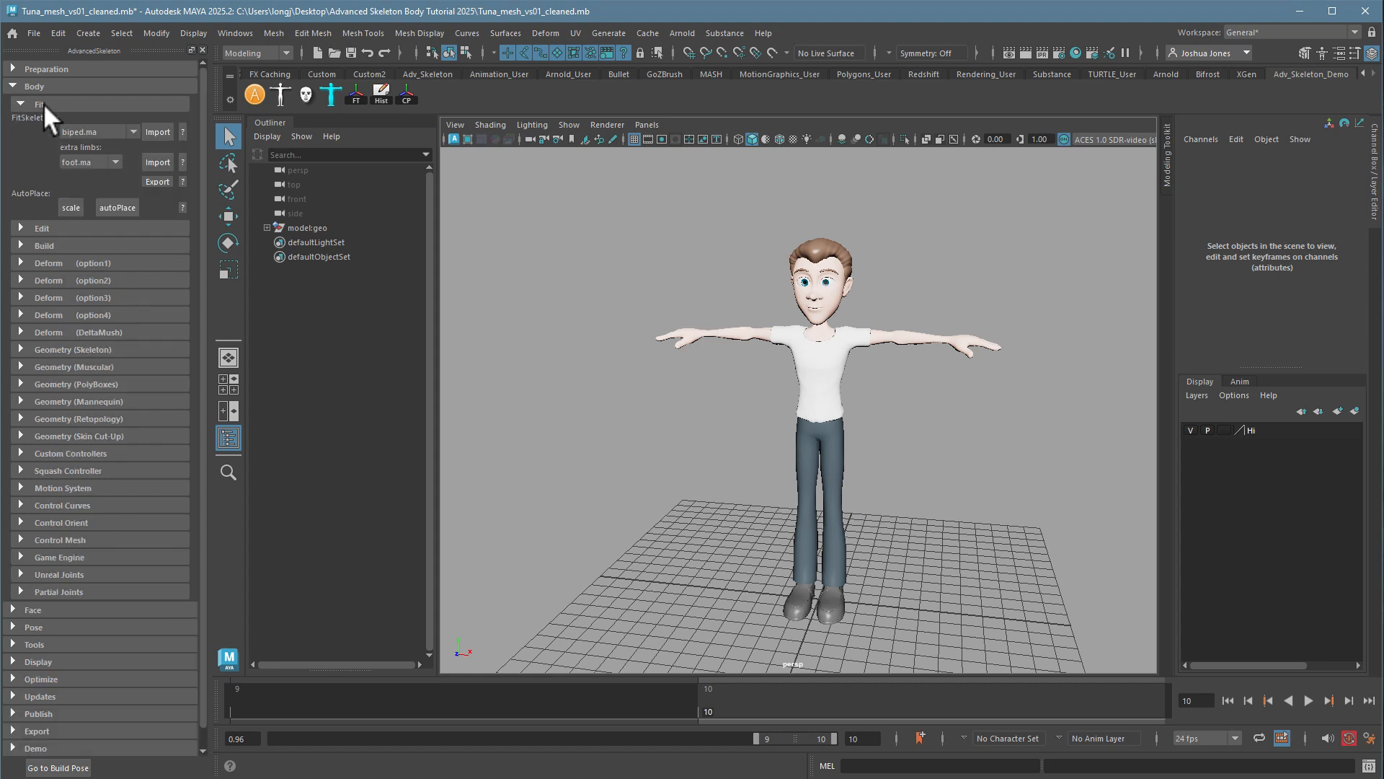
{"action": "left_click", "coordinate": [89, 131]}
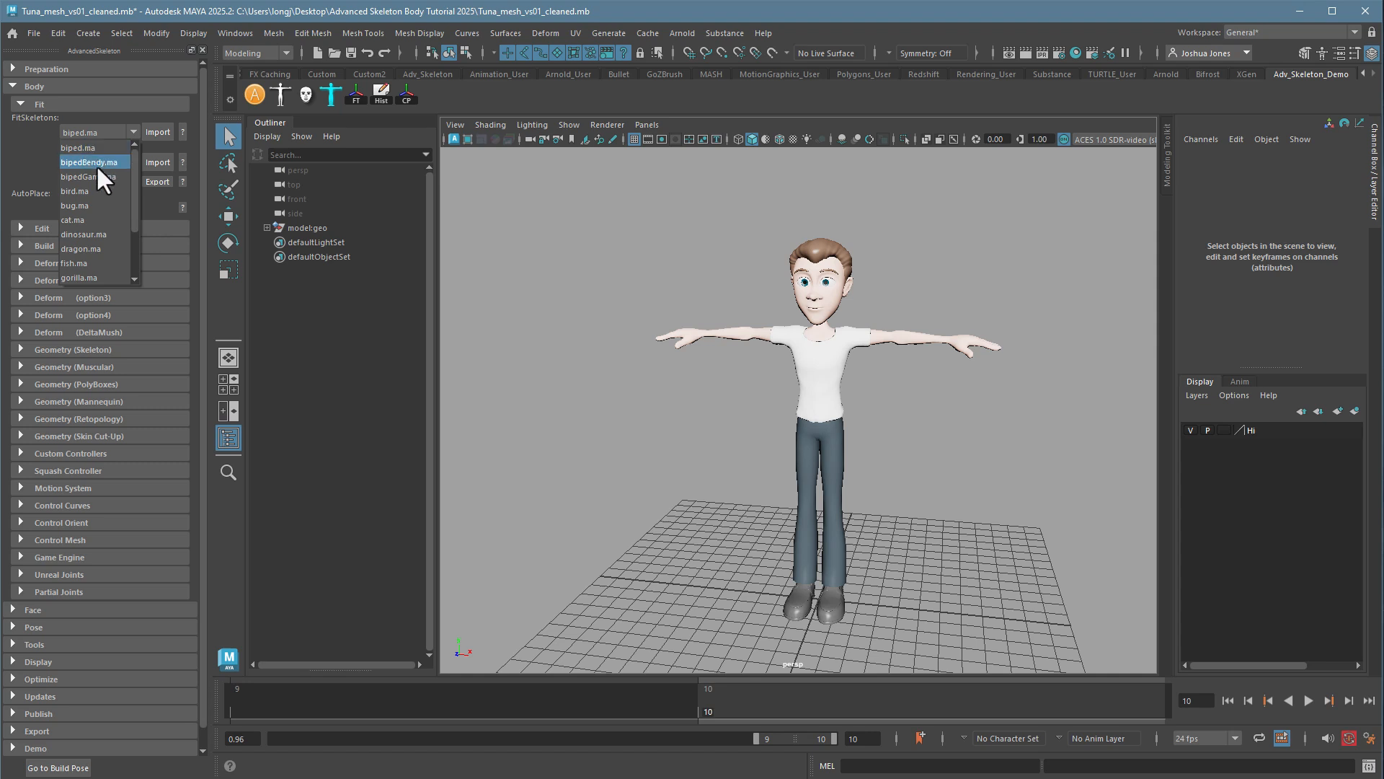
{"action": "left_click", "coordinate": [94, 148]}
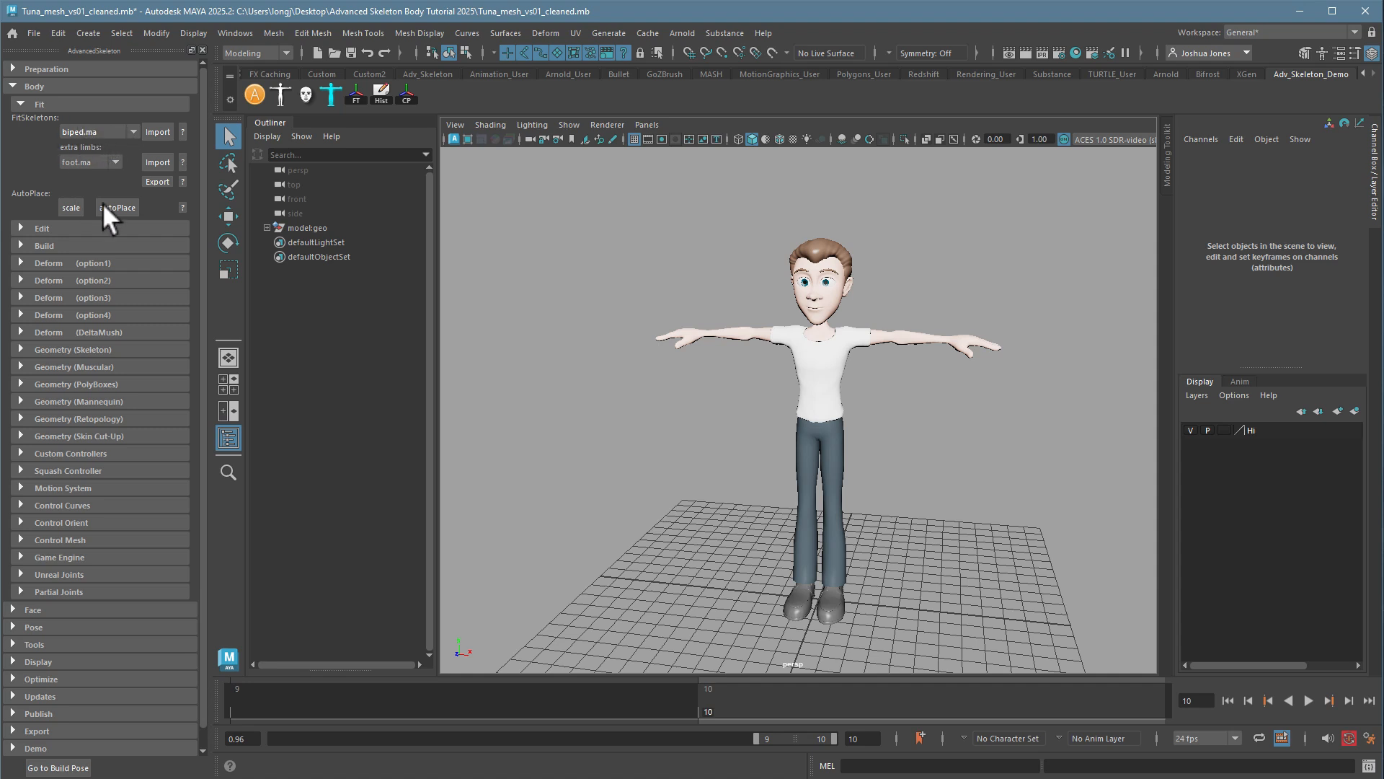
{"action": "left_click", "coordinate": [157, 132]}
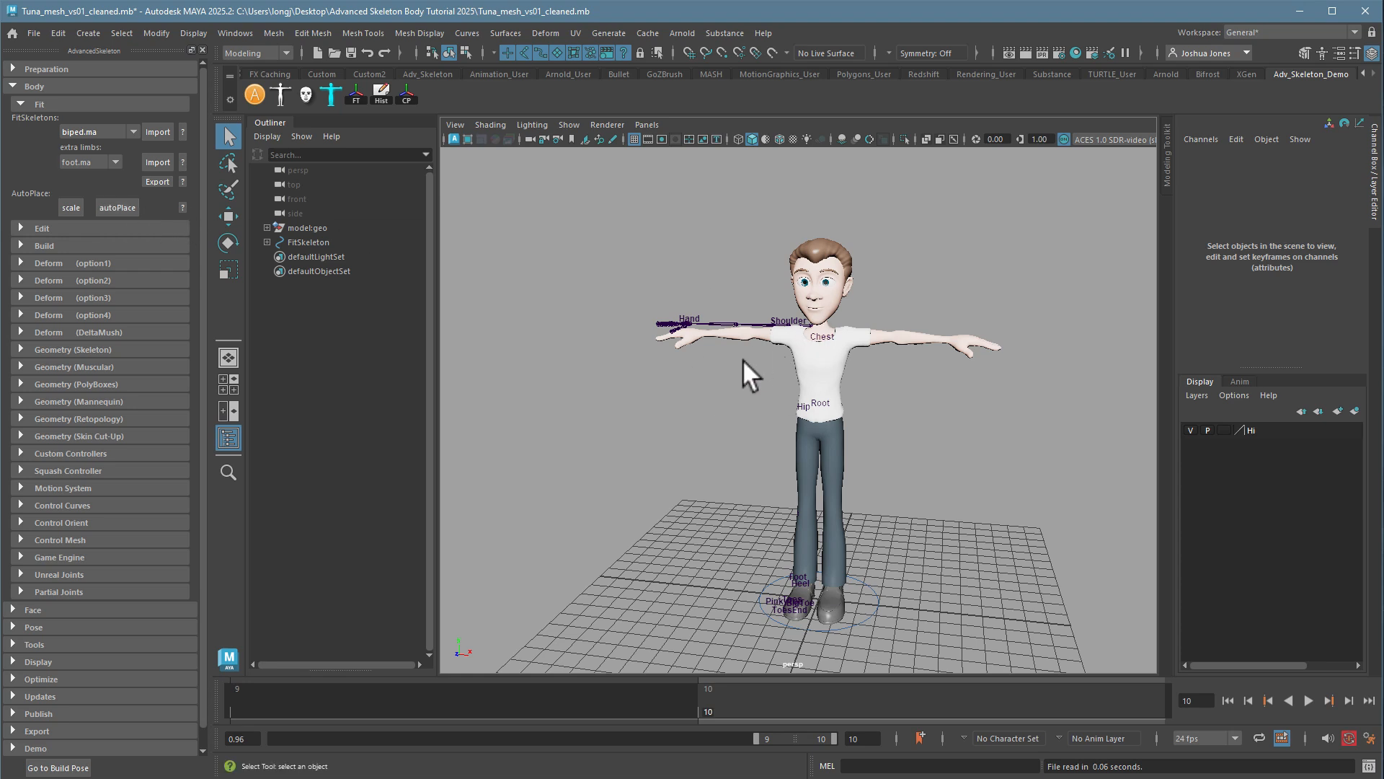
- Collapse the Fit options, expand the Body section's Edit options, and view the imported fit skeleton on the character
{"action": "left_click", "coordinate": [18, 101]}
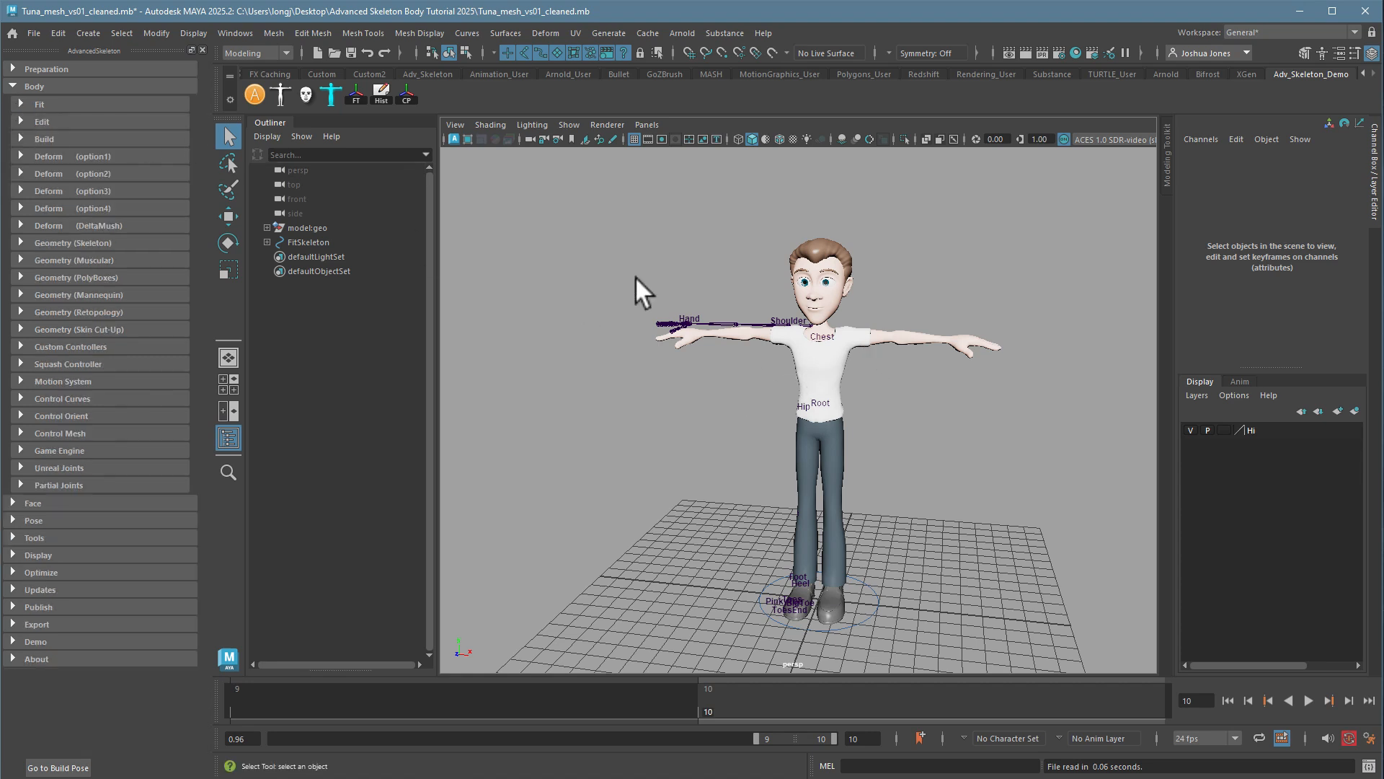
{"action": "left_click", "coordinate": [20, 121]}
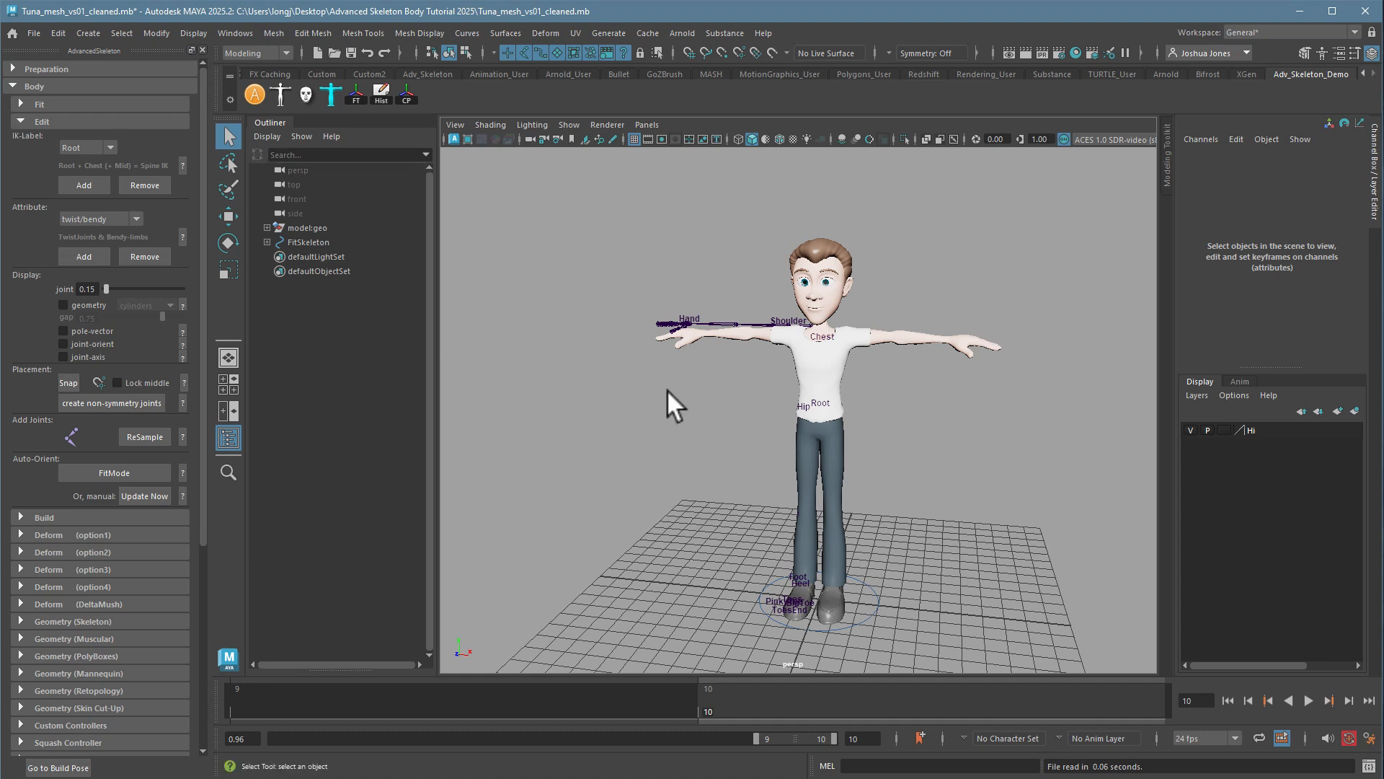
{"action": "left_click", "coordinate": [22, 118]}
{"action": "left_click", "coordinate": [22, 118]}
{"action": "left_click_drag", "start_coordinate": [863, 502], "coordinate": [853, 486], "text": "alt"}
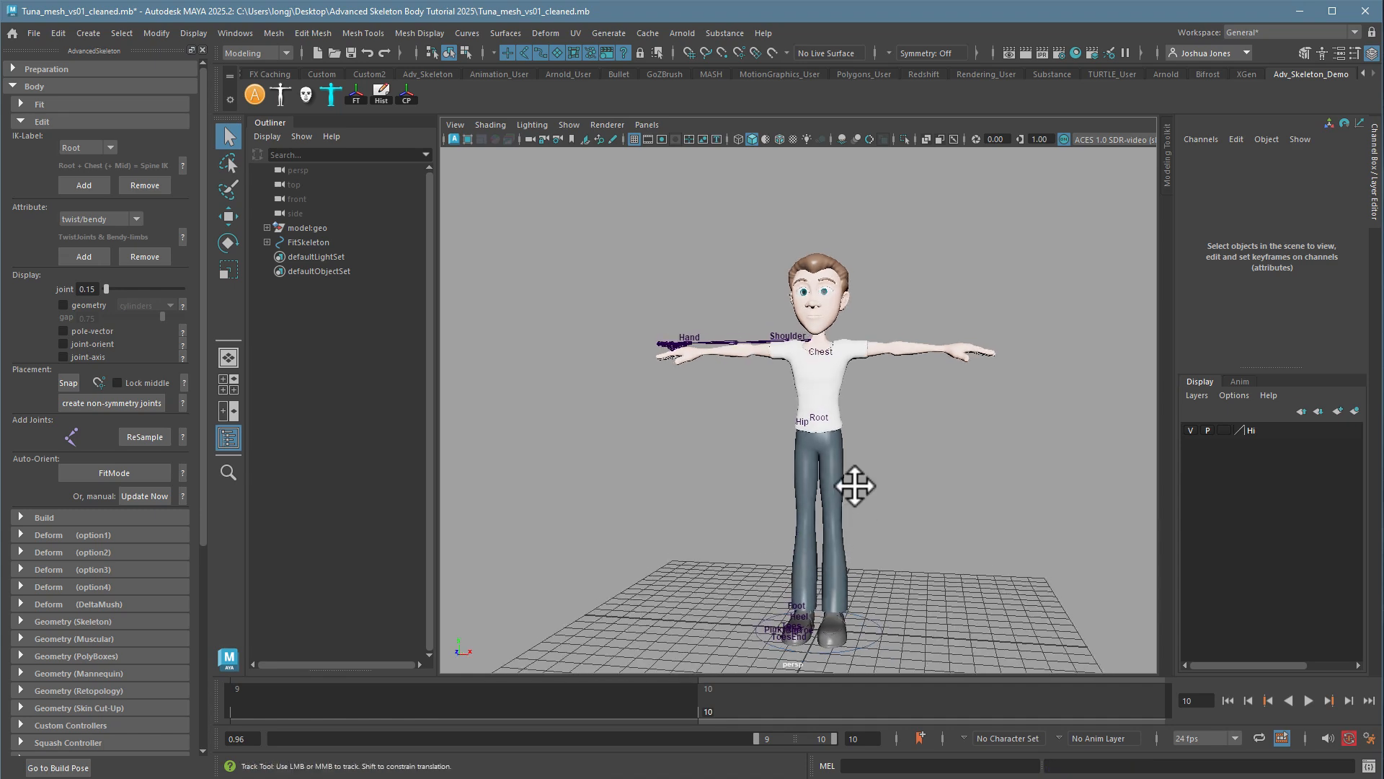
{"action": "middle_click_drag", "start_coordinate": [854, 485], "coordinate": [815, 453], "text": "alt"}
{"action": "right_click_drag", "start_coordinate": [815, 452], "coordinate": [842, 396], "text": "alt"}
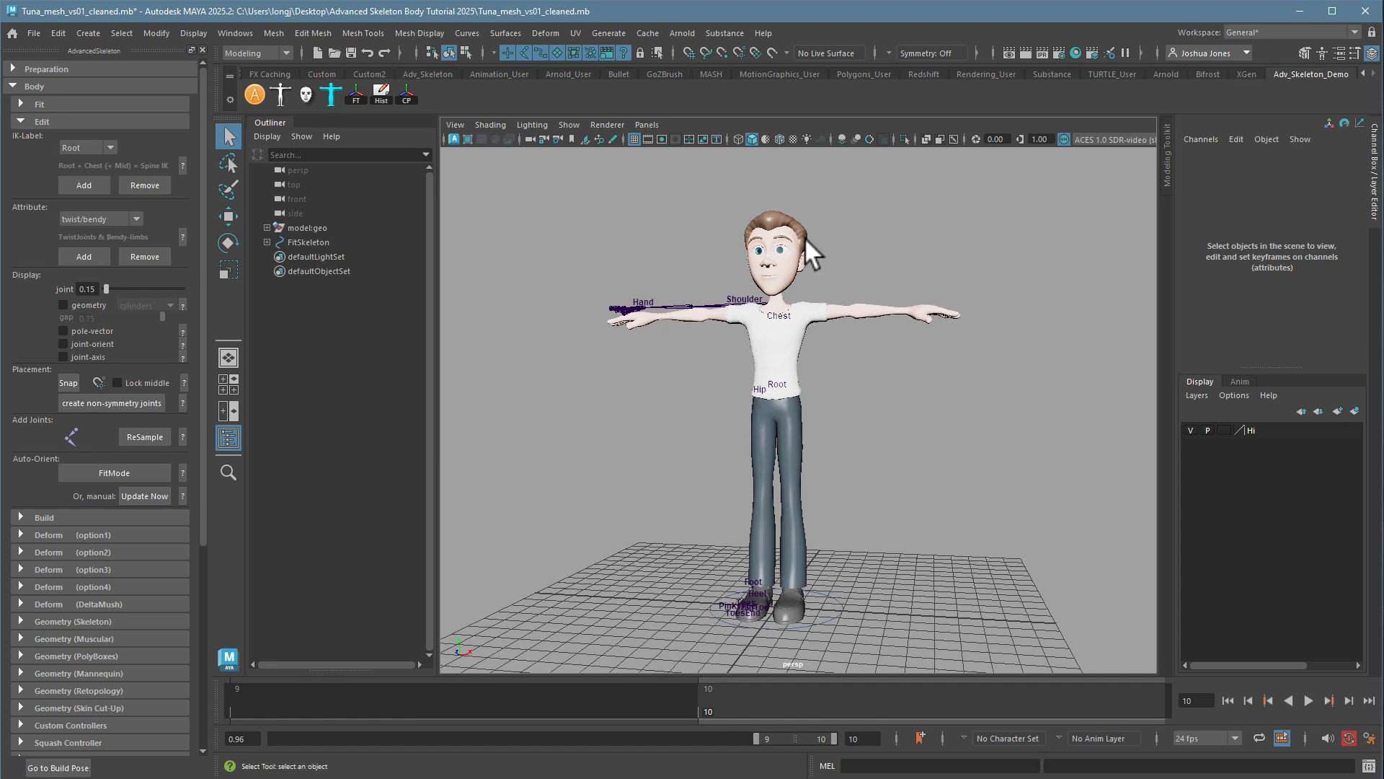
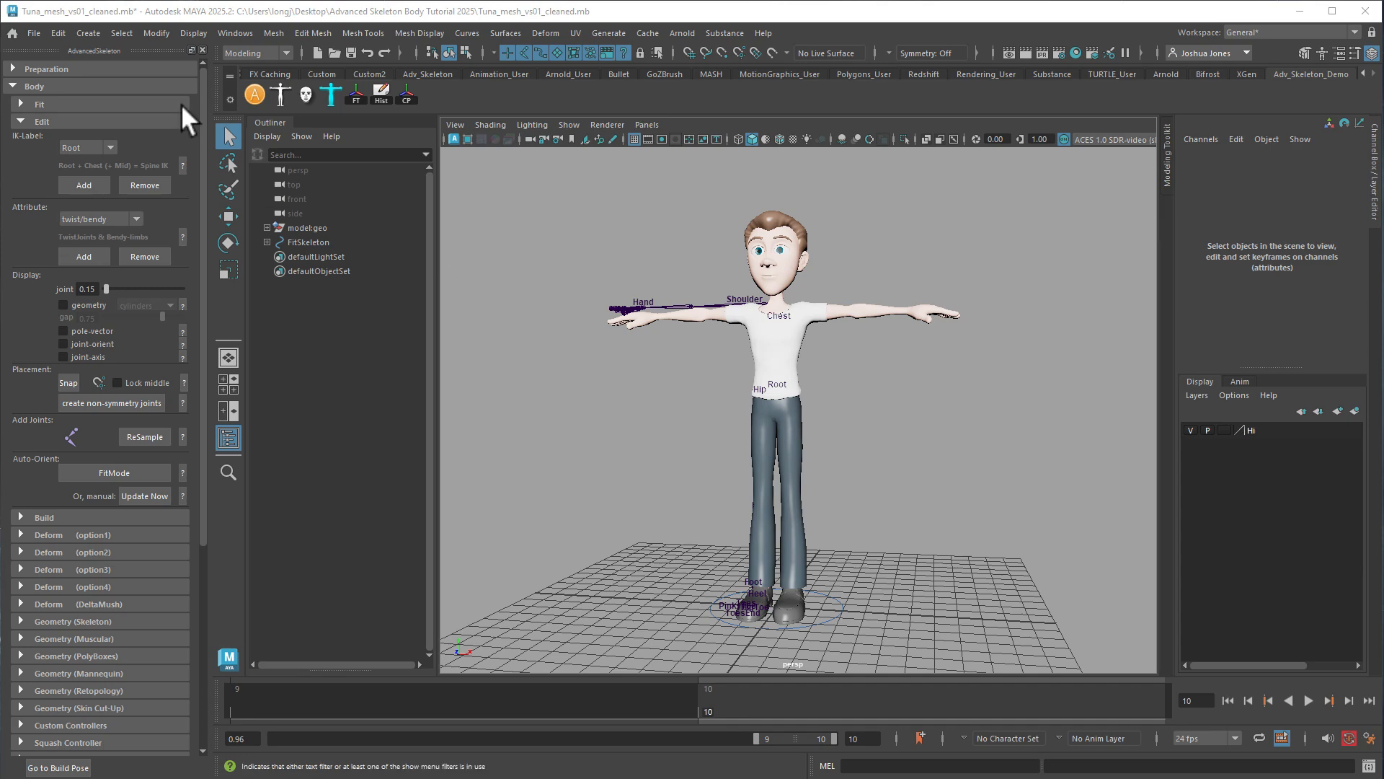
- Save the scene under the new name Tuna_rig_vs01_jointPlacementReady as a Maya Binary file
{"action": "left_click", "coordinate": [30, 35]}
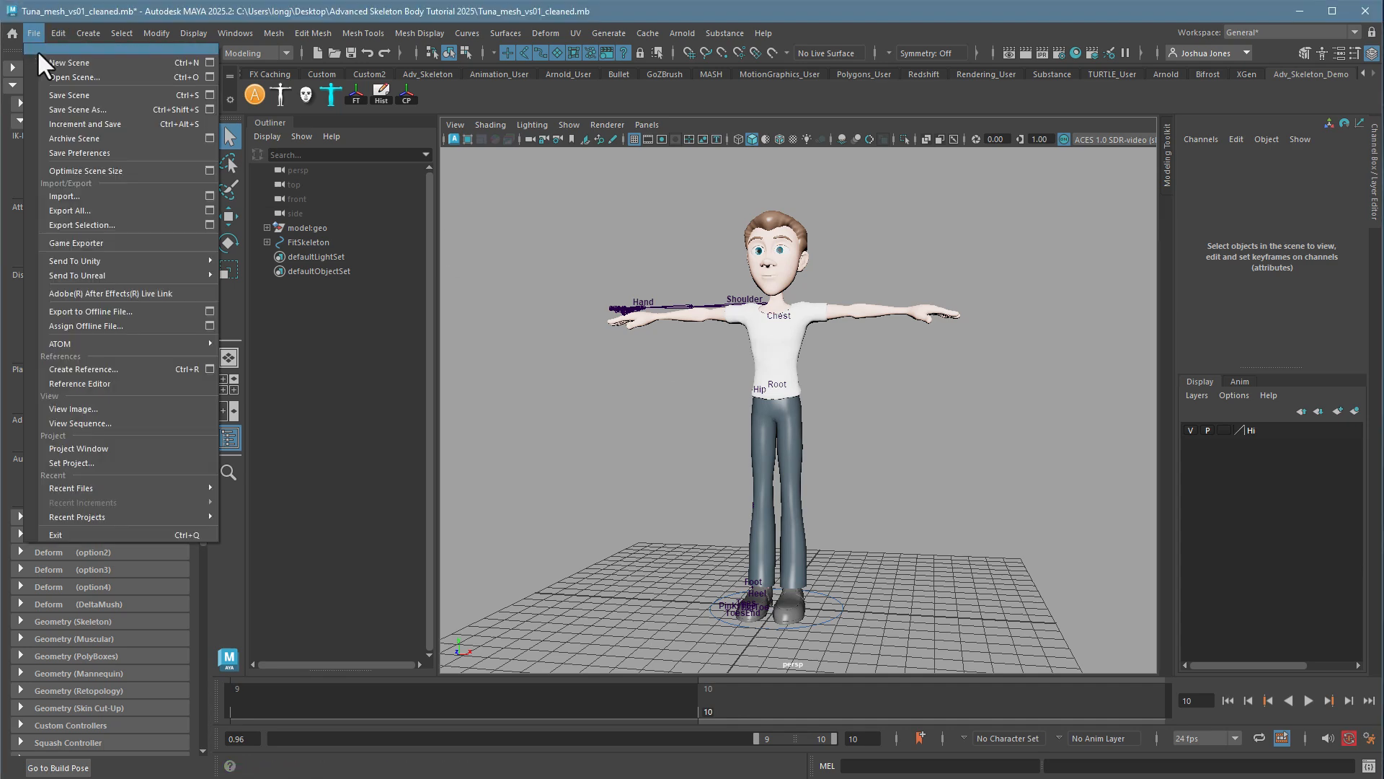
{"action": "left_click", "coordinate": [43, 105]}
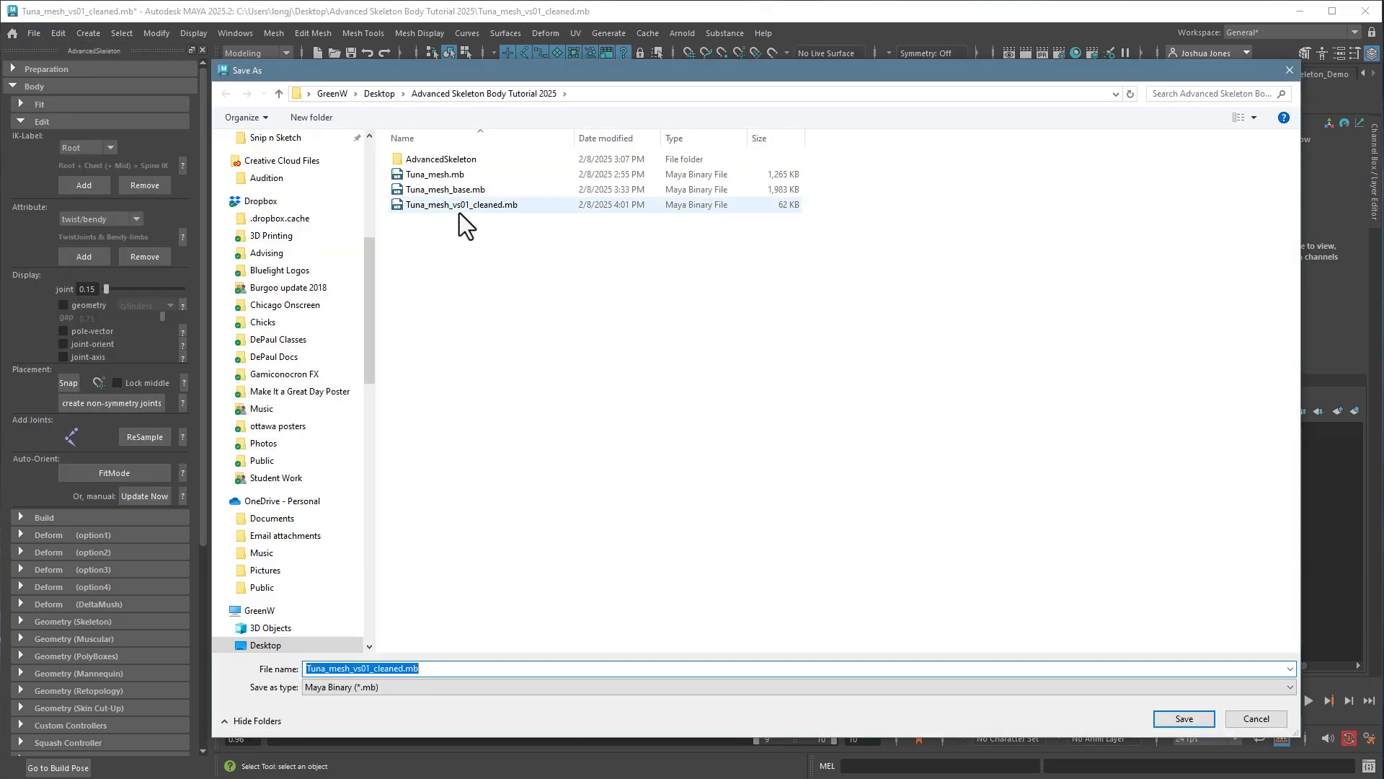
{"action": "left_click_drag", "start_coordinate": [328, 668], "coordinate": [514, 672]}
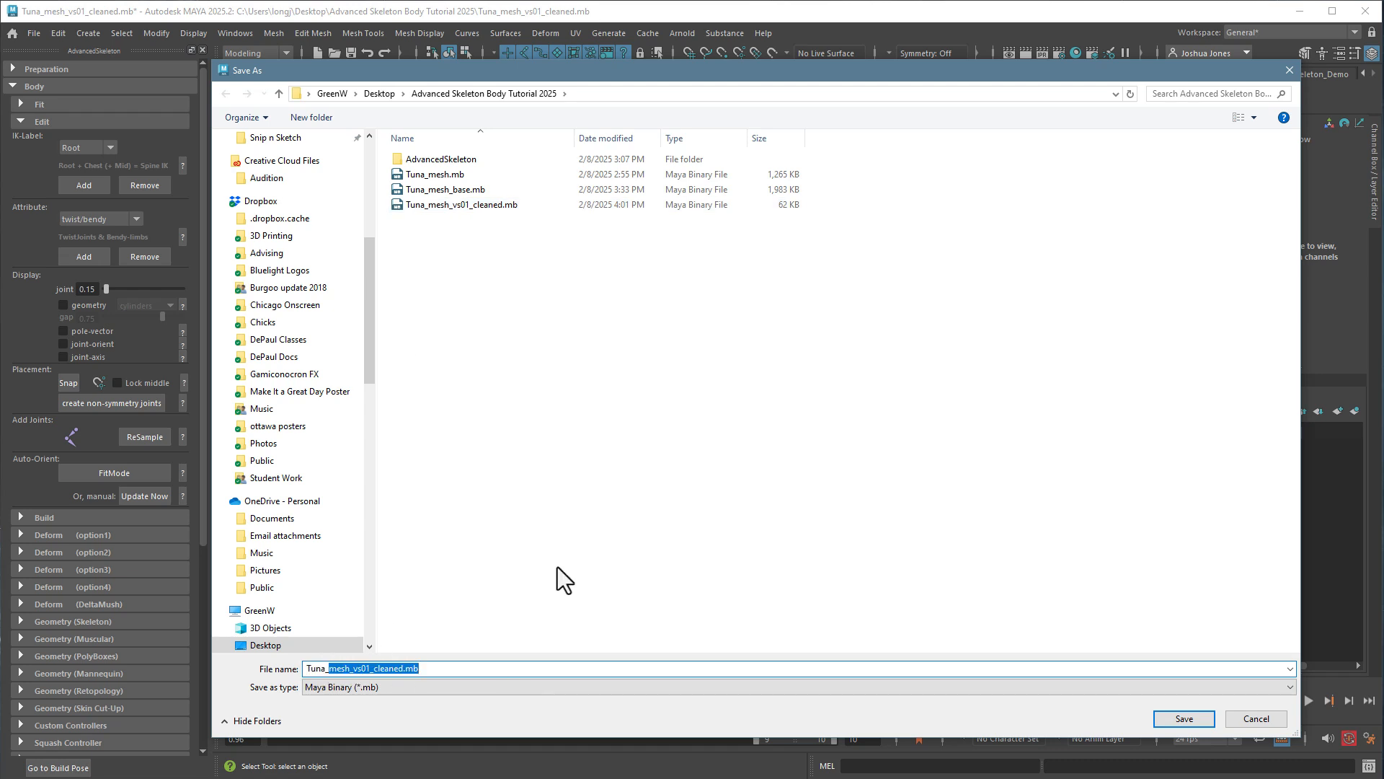
{"action": "type", "text": "_rig_"}
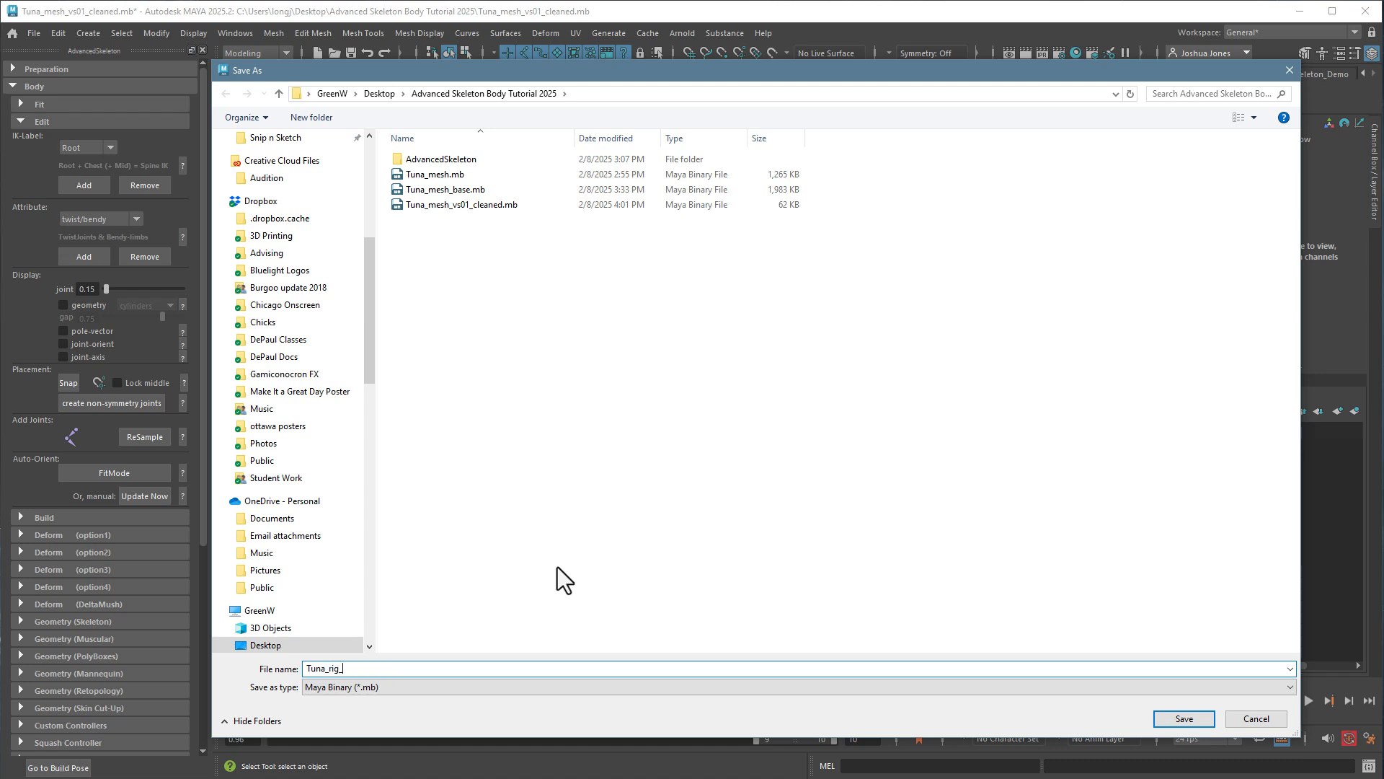
{"action": "type", "text": "vs01_jointPlacementReady"}
{"action": "key", "text": "Return"}
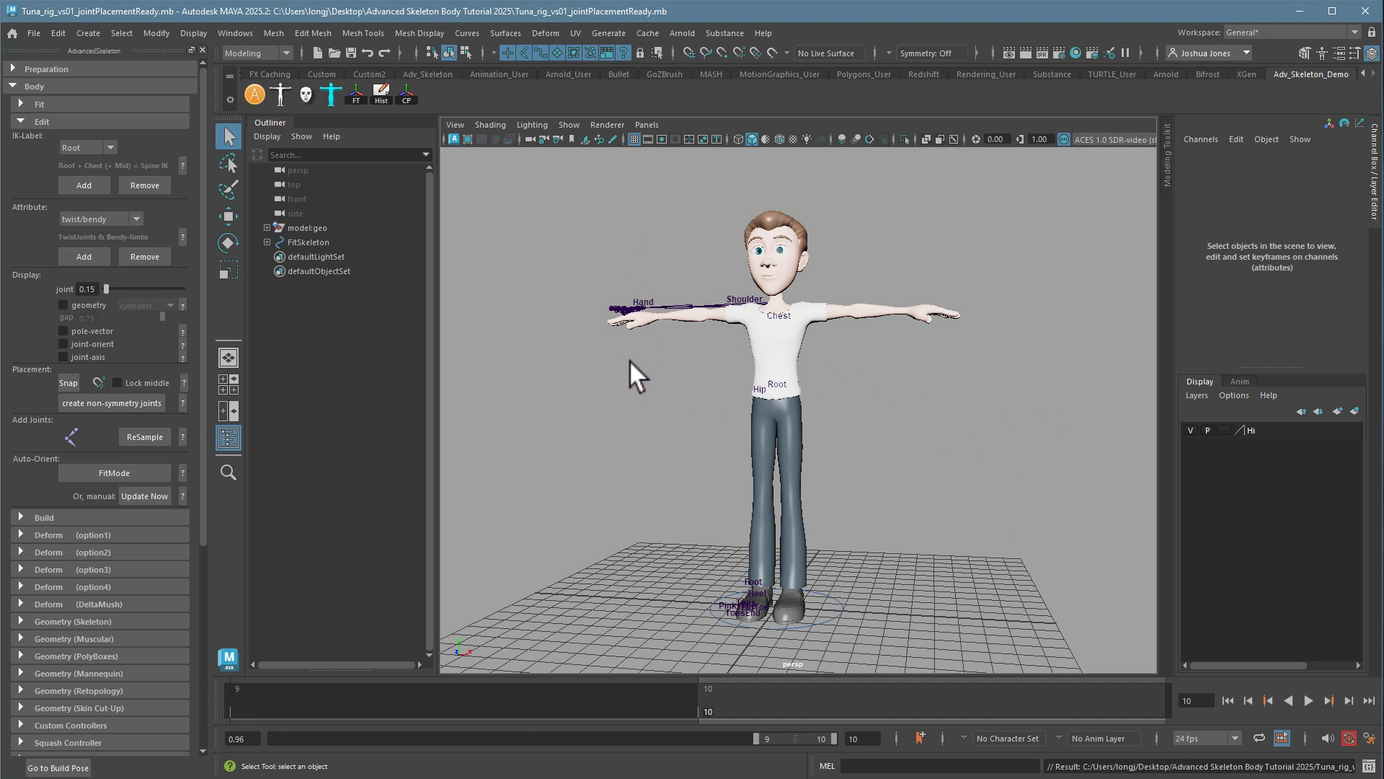
- Set the Hi display layer to template mode so the fit skeleton can be seen through the character's legs
{"action": "left_click_drag", "start_coordinate": [649, 433], "coordinate": [649, 440], "text": "alt"}
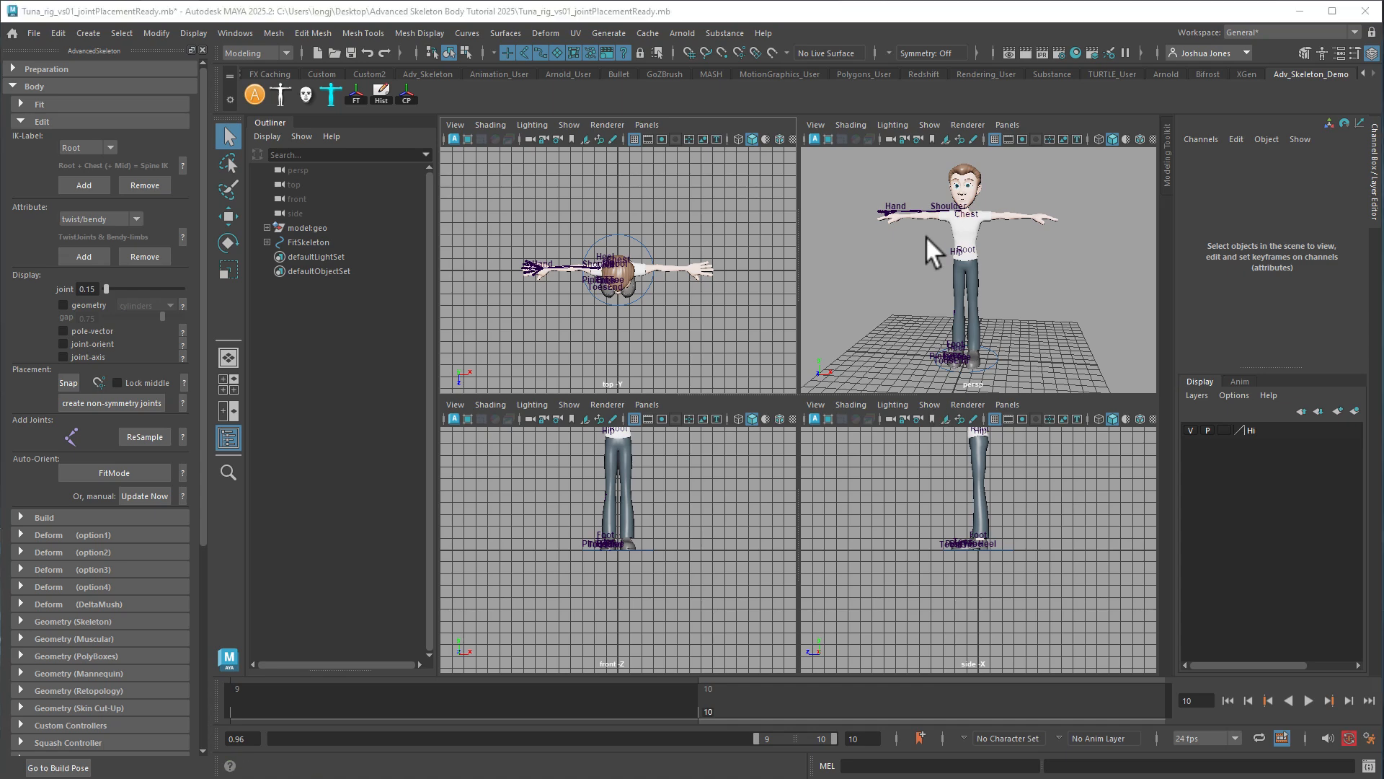
{"action": "key", "text": "space"}
{"action": "right_click_drag", "start_coordinate": [738, 427], "coordinate": [995, 463], "text": "alt"}
{"action": "middle_click_drag", "start_coordinate": [871, 533], "coordinate": [911, 310], "text": "alt"}
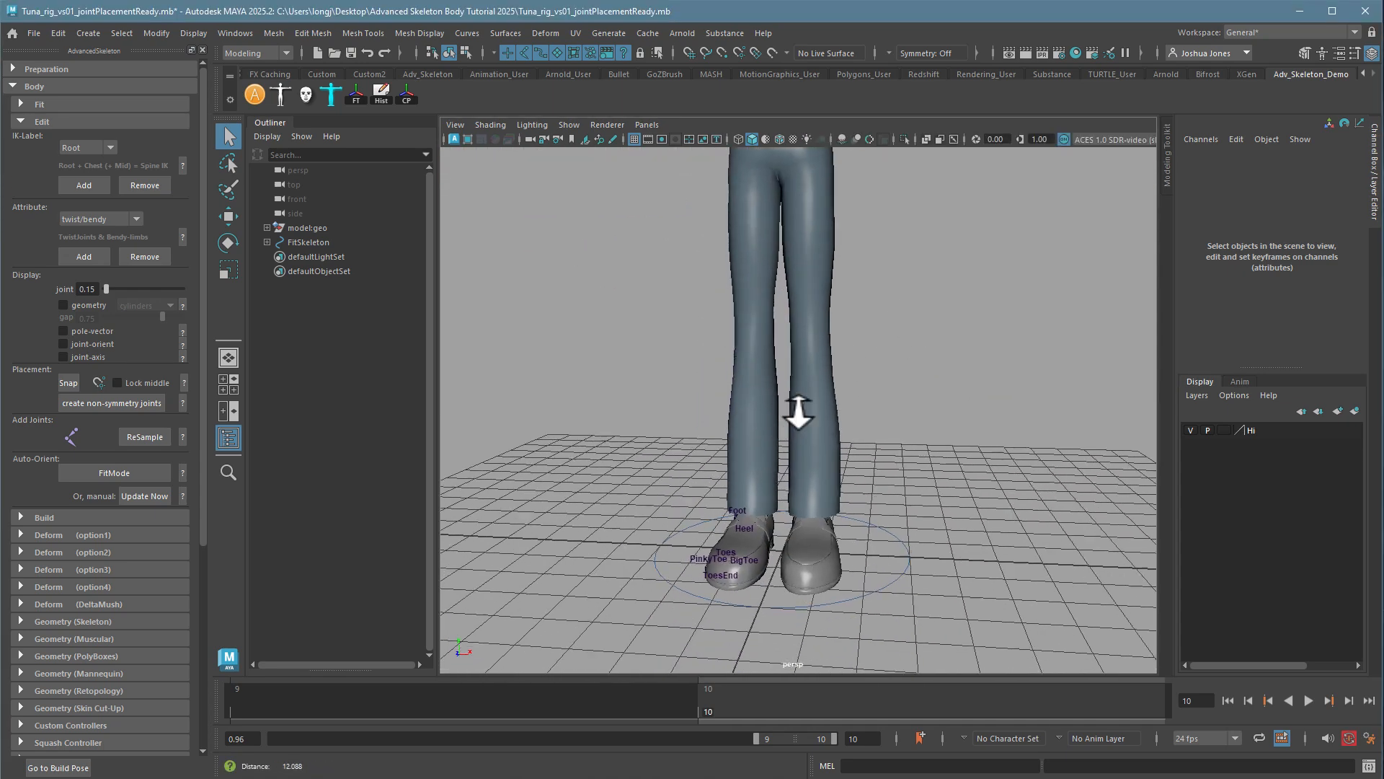
{"action": "right_click_drag", "start_coordinate": [798, 411], "coordinate": [828, 495], "text": "alt"}
{"action": "middle_click_drag", "start_coordinate": [827, 495], "coordinate": [859, 436], "text": "alt"}
{"action": "left_click_drag", "start_coordinate": [858, 435], "coordinate": [896, 422], "text": "alt"}
{"action": "middle_click_drag", "start_coordinate": [858, 447], "coordinate": [962, 496], "text": "alt"}
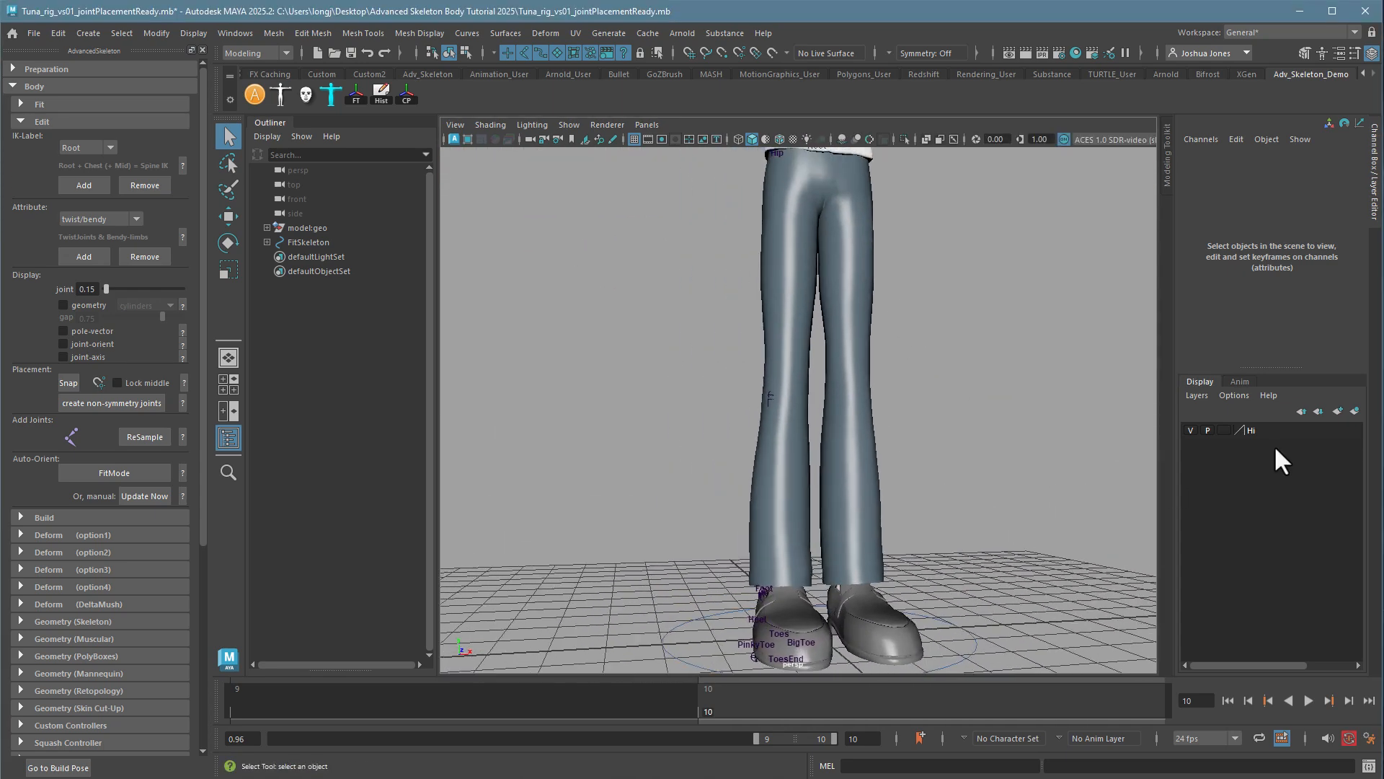
{"action": "left_click", "coordinate": [1222, 429]}
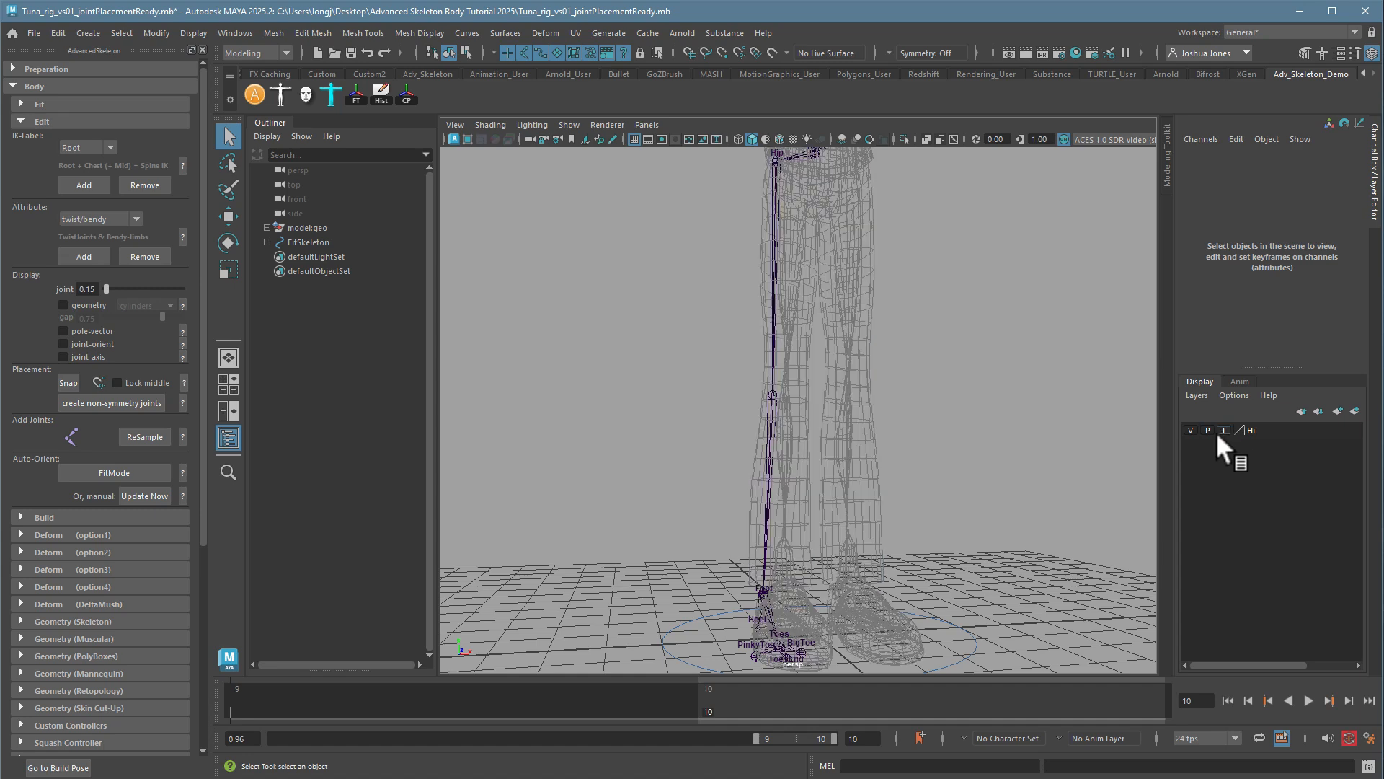
- Examine how the fit skeleton's leg and foot joints sit inside the mesh, selecting the Knee and Hip joints in turn
{"action": "middle_click_drag", "start_coordinate": [826, 565], "coordinate": [833, 464], "text": "alt"}
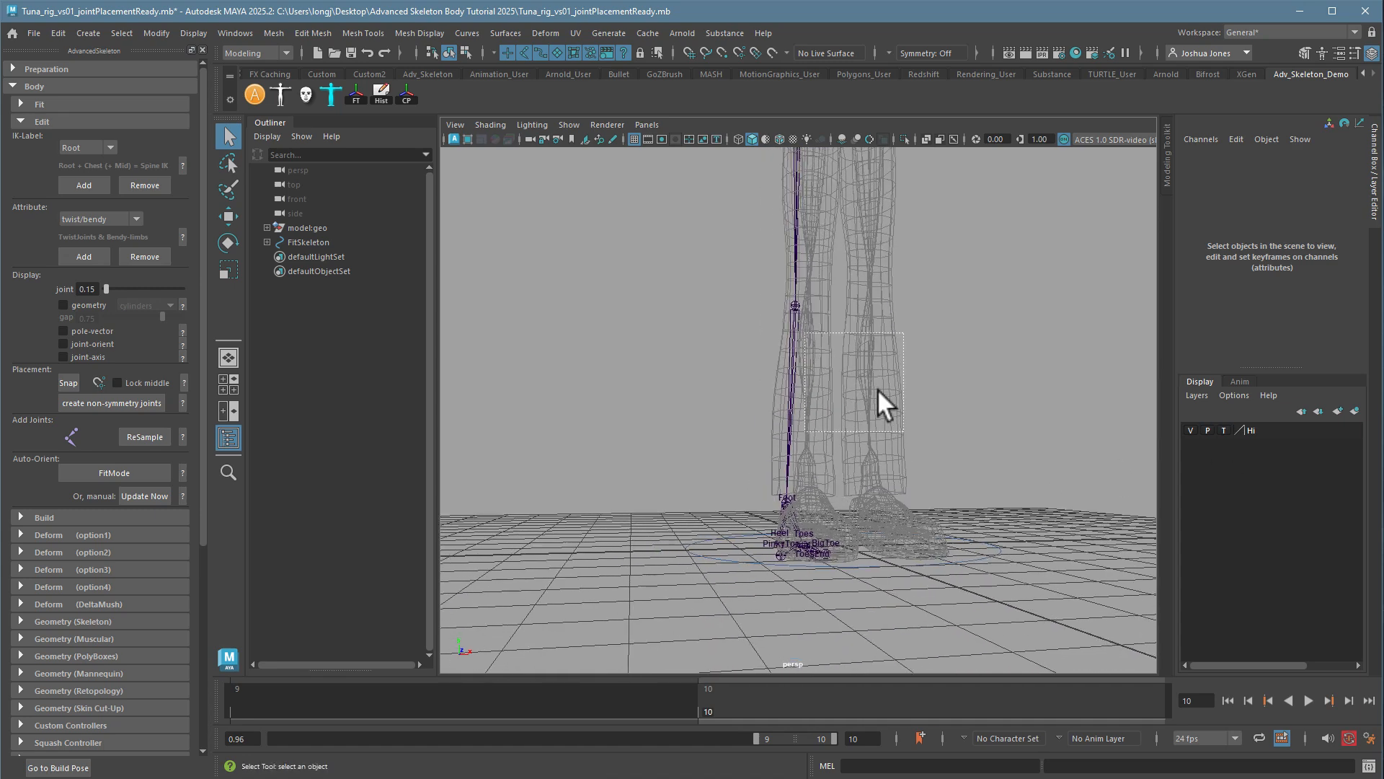
{"action": "left_click_drag", "start_coordinate": [935, 374], "coordinate": [876, 414], "text": "alt"}
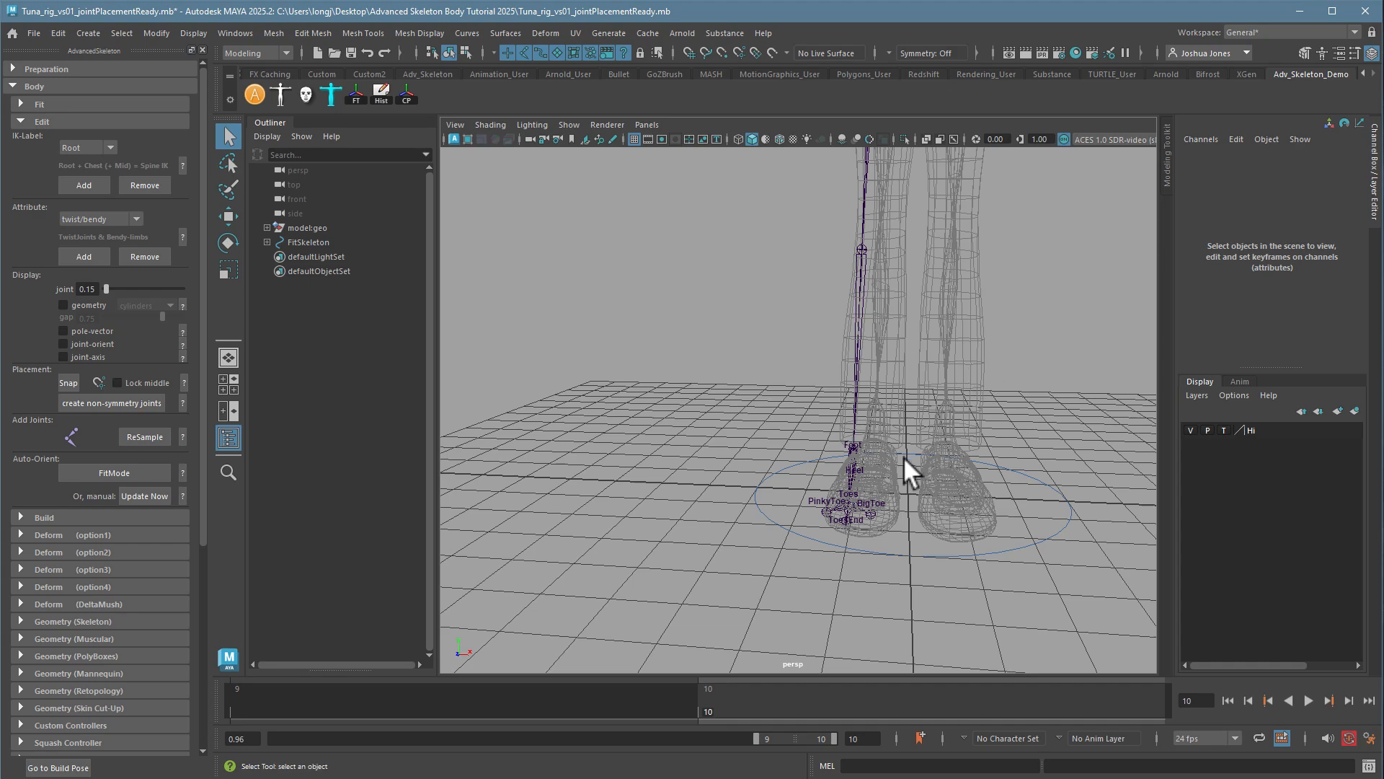
{"action": "left_click_drag", "start_coordinate": [896, 411], "coordinate": [933, 596], "text": "alt"}
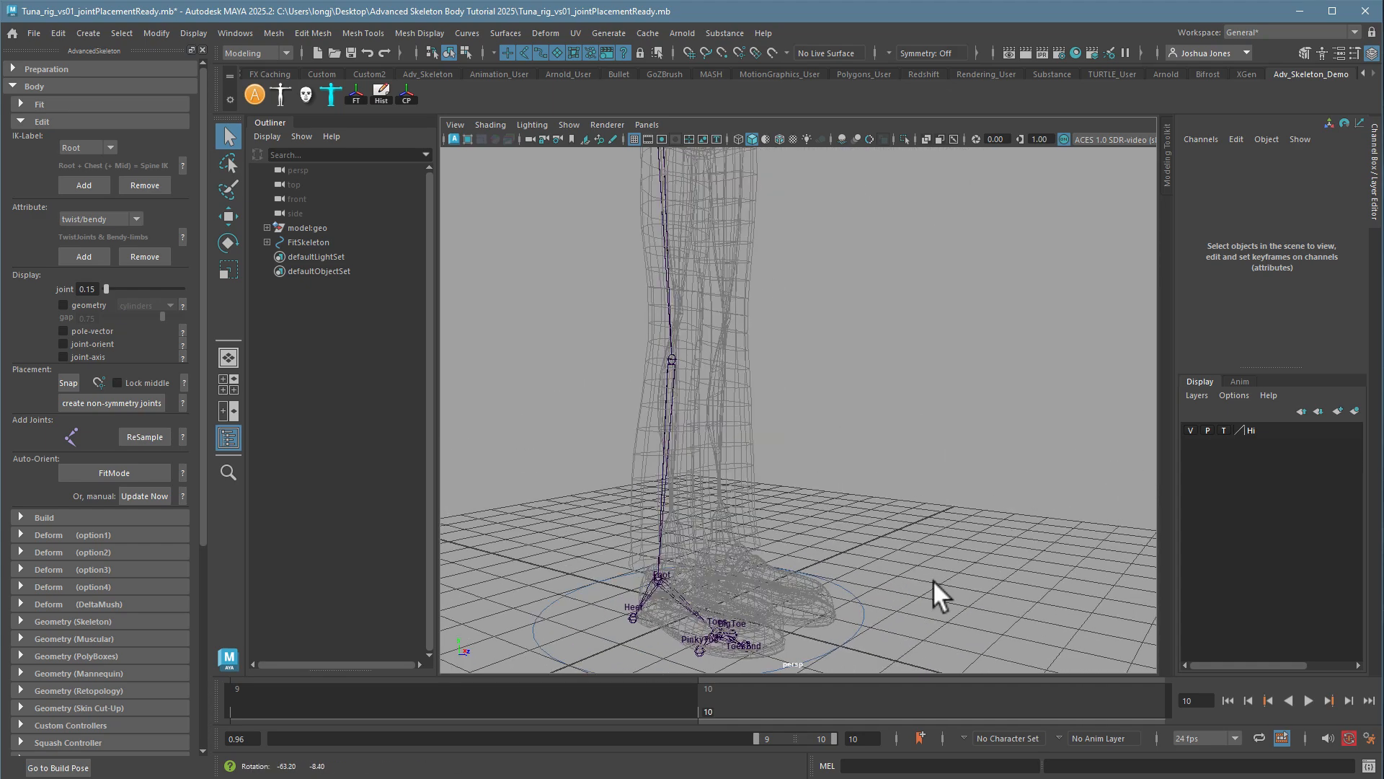
{"action": "left_click_drag", "start_coordinate": [778, 586], "coordinate": [632, 565], "text": "alt"}
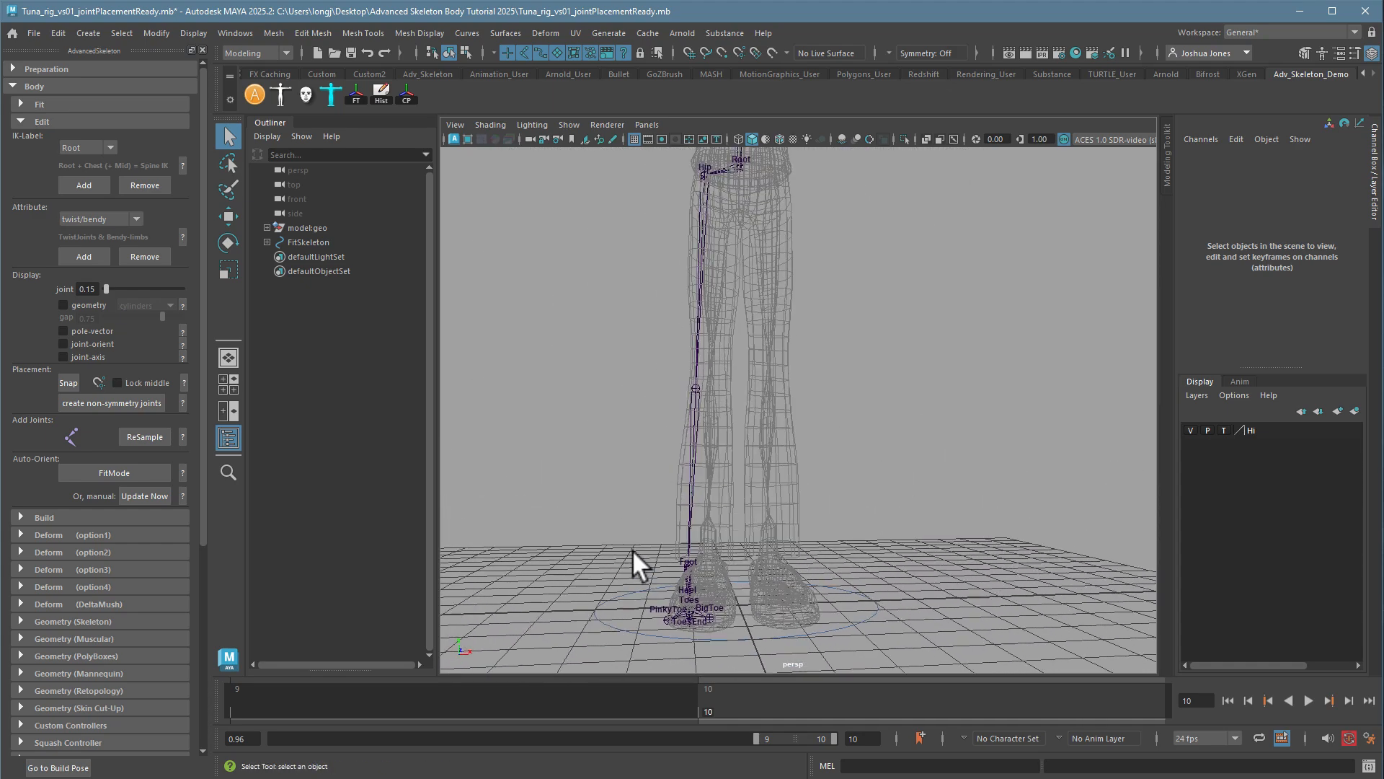
{"action": "left_click", "coordinate": [694, 393]}
{"action": "middle_click_drag", "start_coordinate": [767, 301], "coordinate": [789, 522], "text": "alt"}
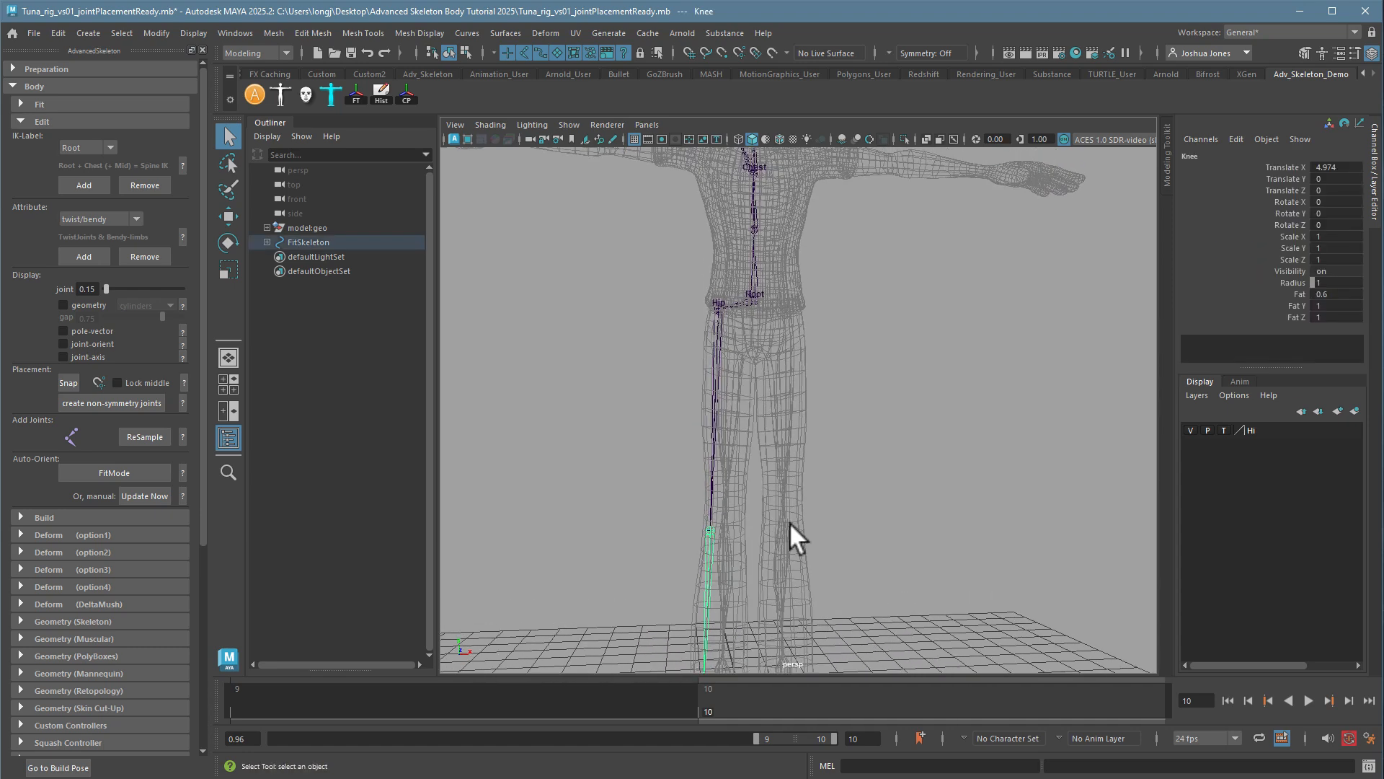
{"action": "left_click", "coordinate": [714, 408]}
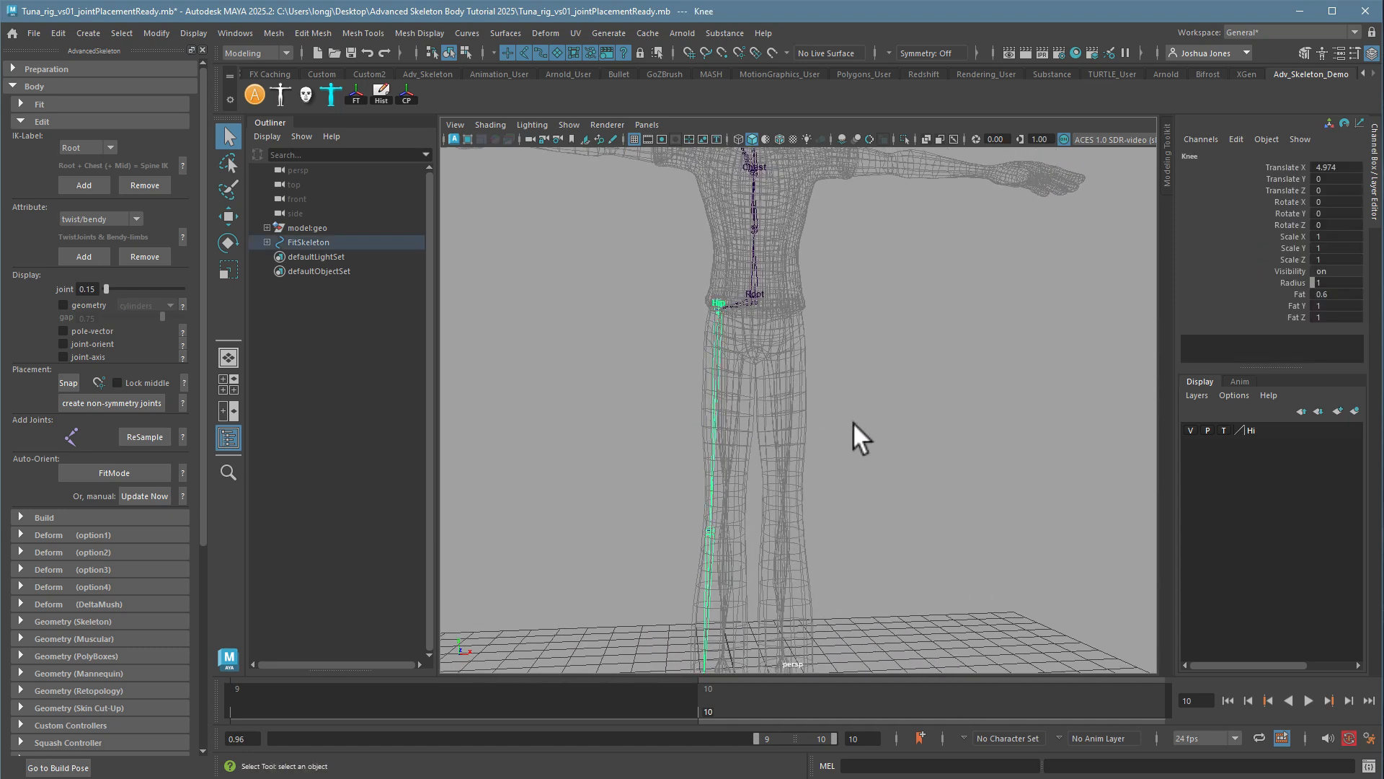
{"action": "left_click", "coordinate": [710, 535]}
{"action": "left_click", "coordinate": [711, 400]}
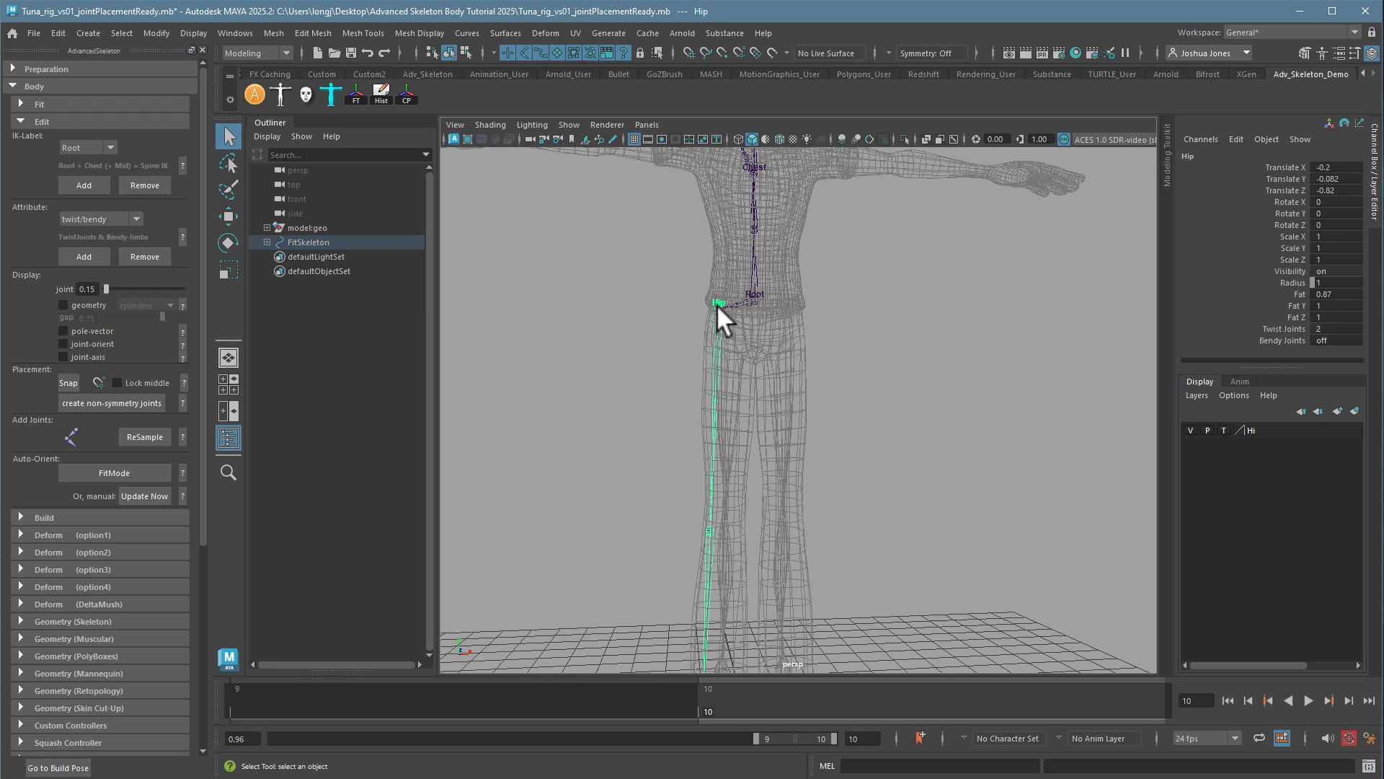
{"action": "key", "text": "e"}
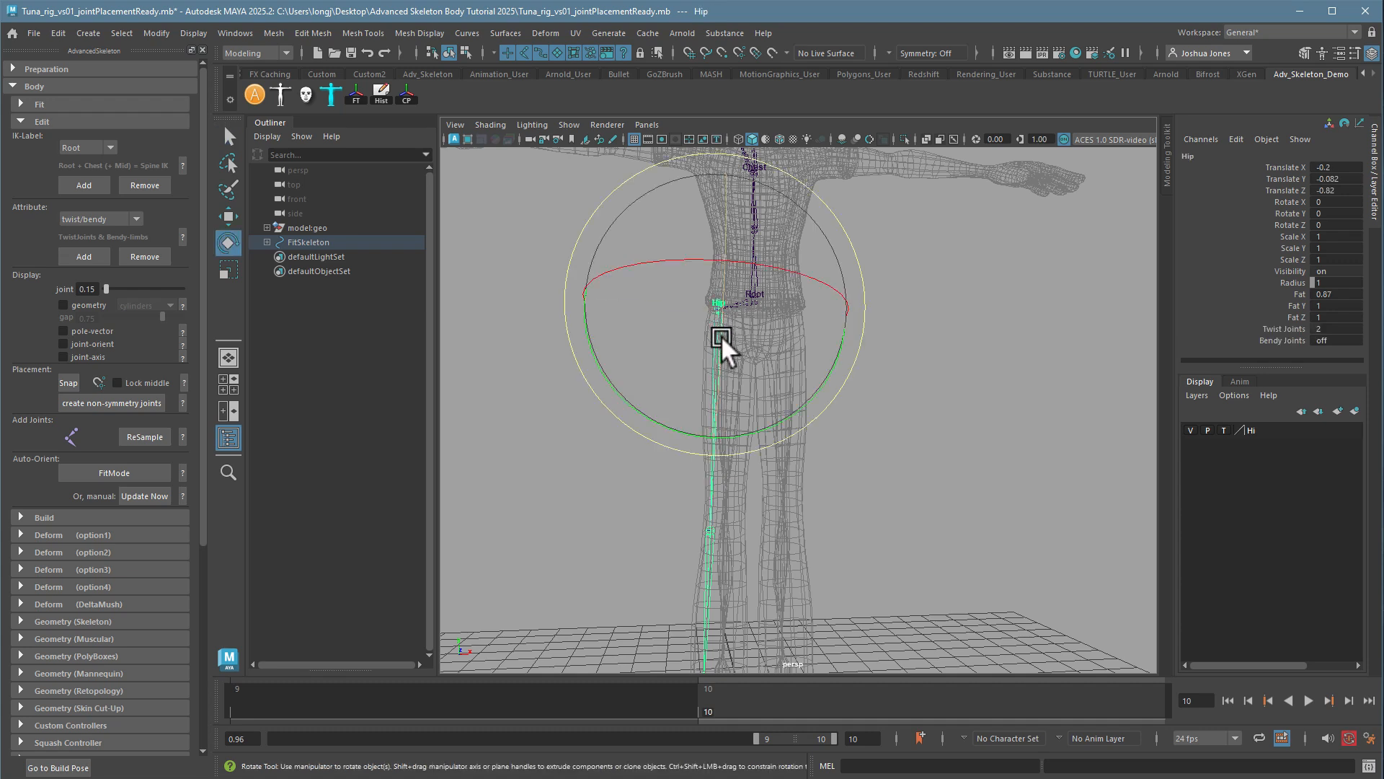
{"action": "left_click", "coordinate": [709, 582]}
{"action": "left_click", "coordinate": [893, 275]}
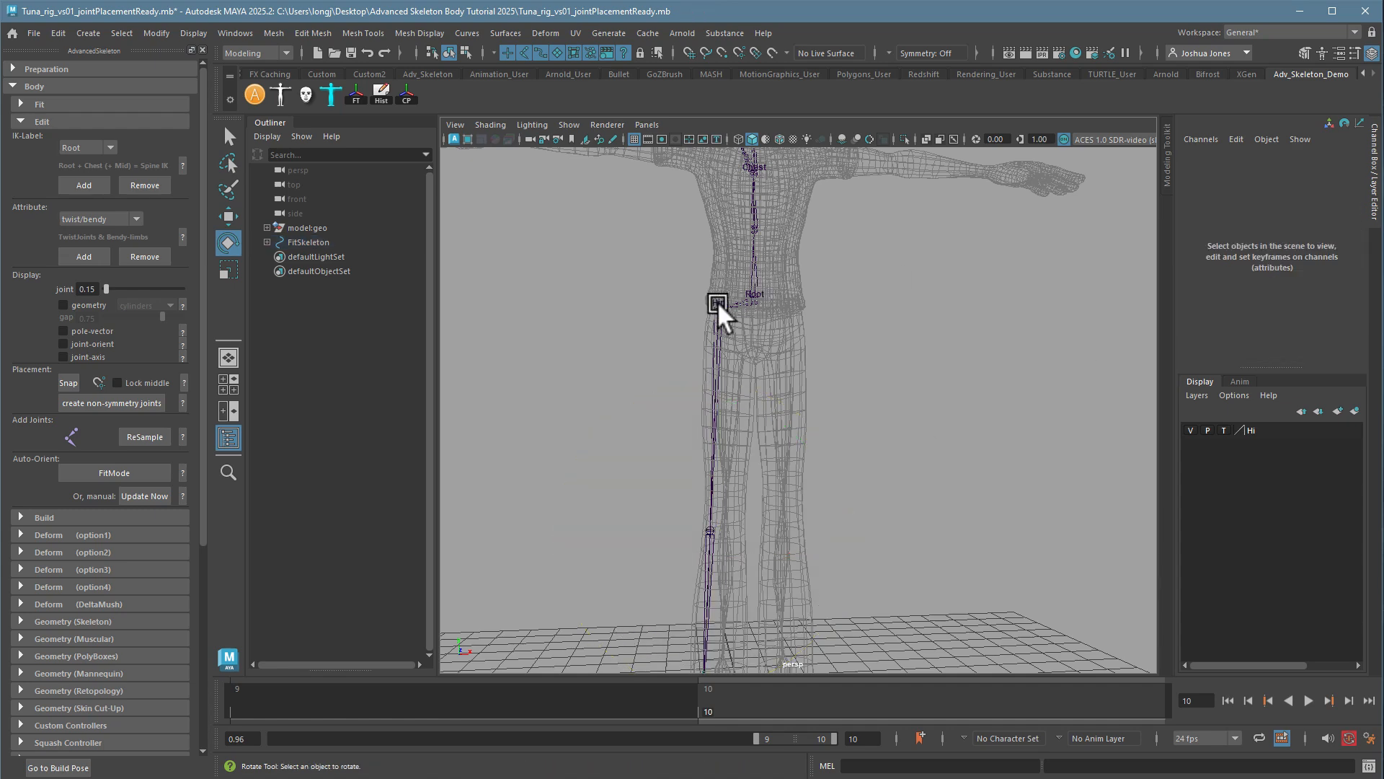
- Try moving and rotating the Knee joint, undo the changes, and clear the selection
{"action": "left_click", "coordinate": [709, 531]}
{"action": "middle_click_drag", "start_coordinate": [798, 565], "coordinate": [811, 422], "text": "alt"}
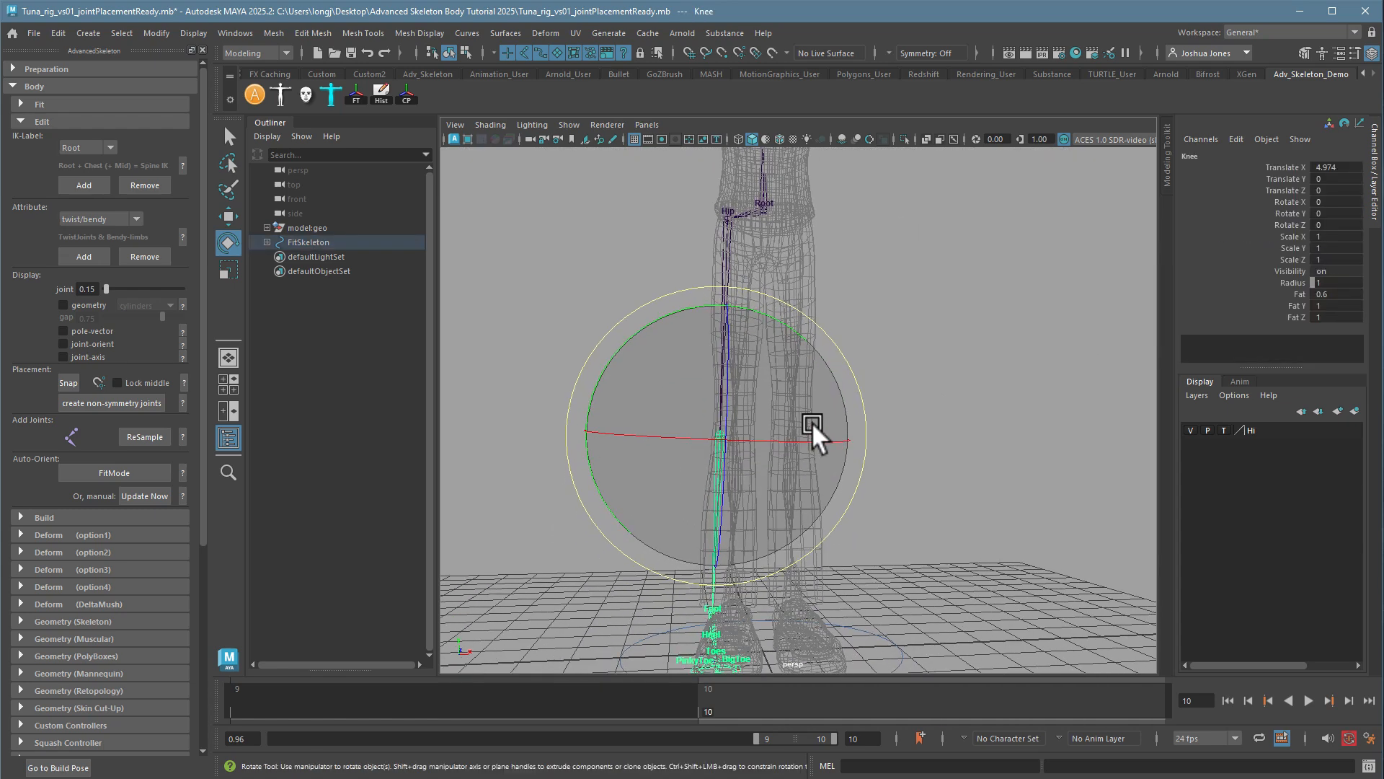
{"action": "key", "text": "w"}
{"action": "left_click_drag", "start_coordinate": [649, 431], "coordinate": [691, 410]}
{"action": "key", "text": "ctrl+z"}
{"action": "key", "text": "e"}
{"action": "key", "text": "ctrl+z"}
{"action": "left_click", "coordinate": [897, 447]}
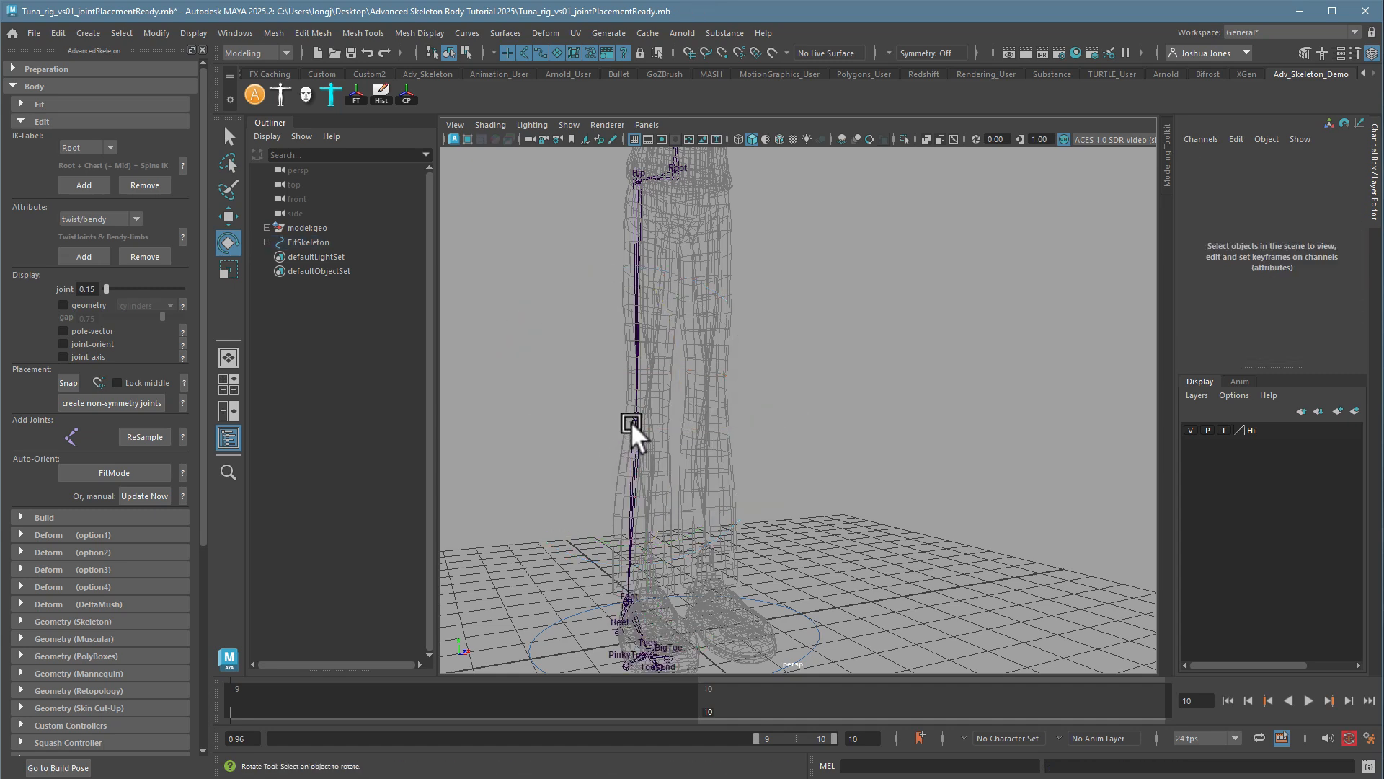
- Try moving the Knee joint on its own in pivot editing mode and with the regular Move tool, undoing the moves
{"action": "left_click", "coordinate": [633, 418]}
{"action": "key", "text": "w"}
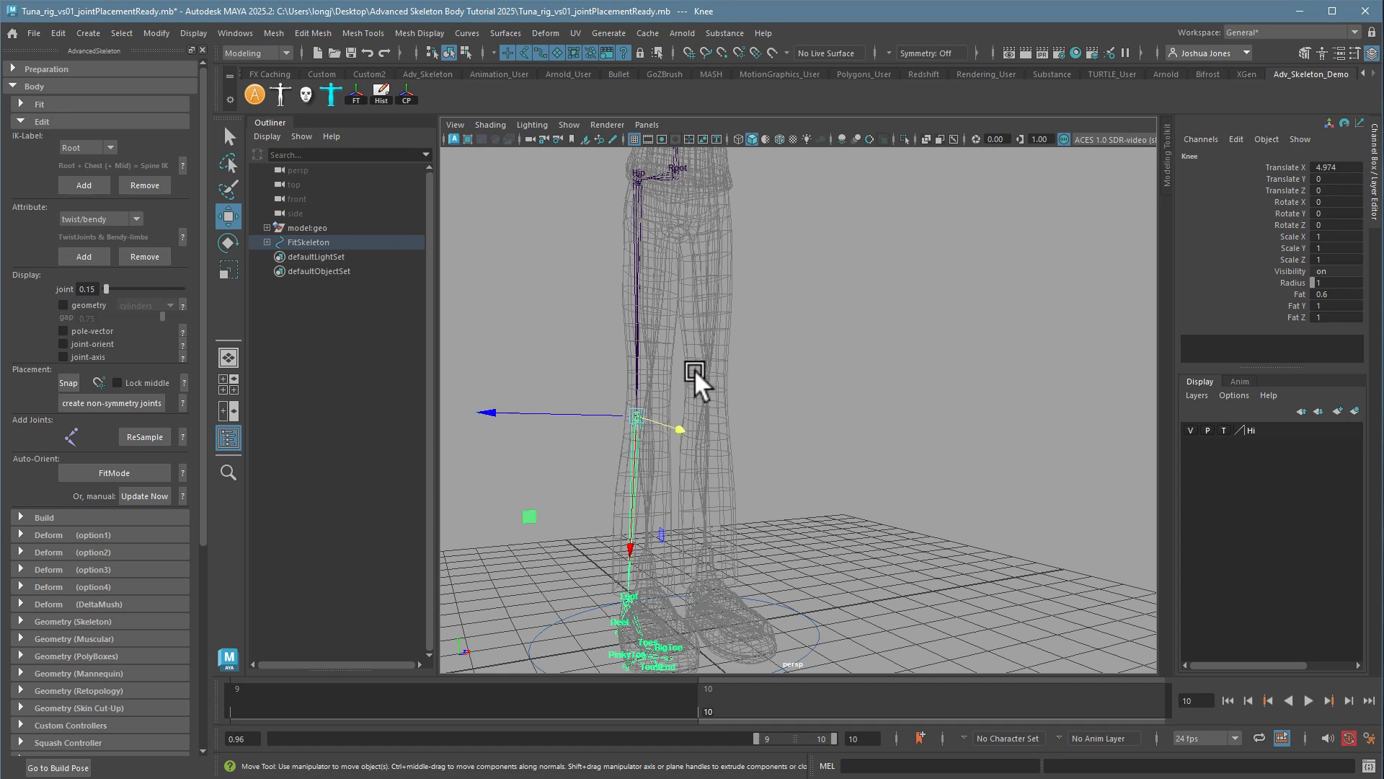
{"action": "left_click_drag", "start_coordinate": [712, 341], "coordinate": [755, 369], "text": "alt"}
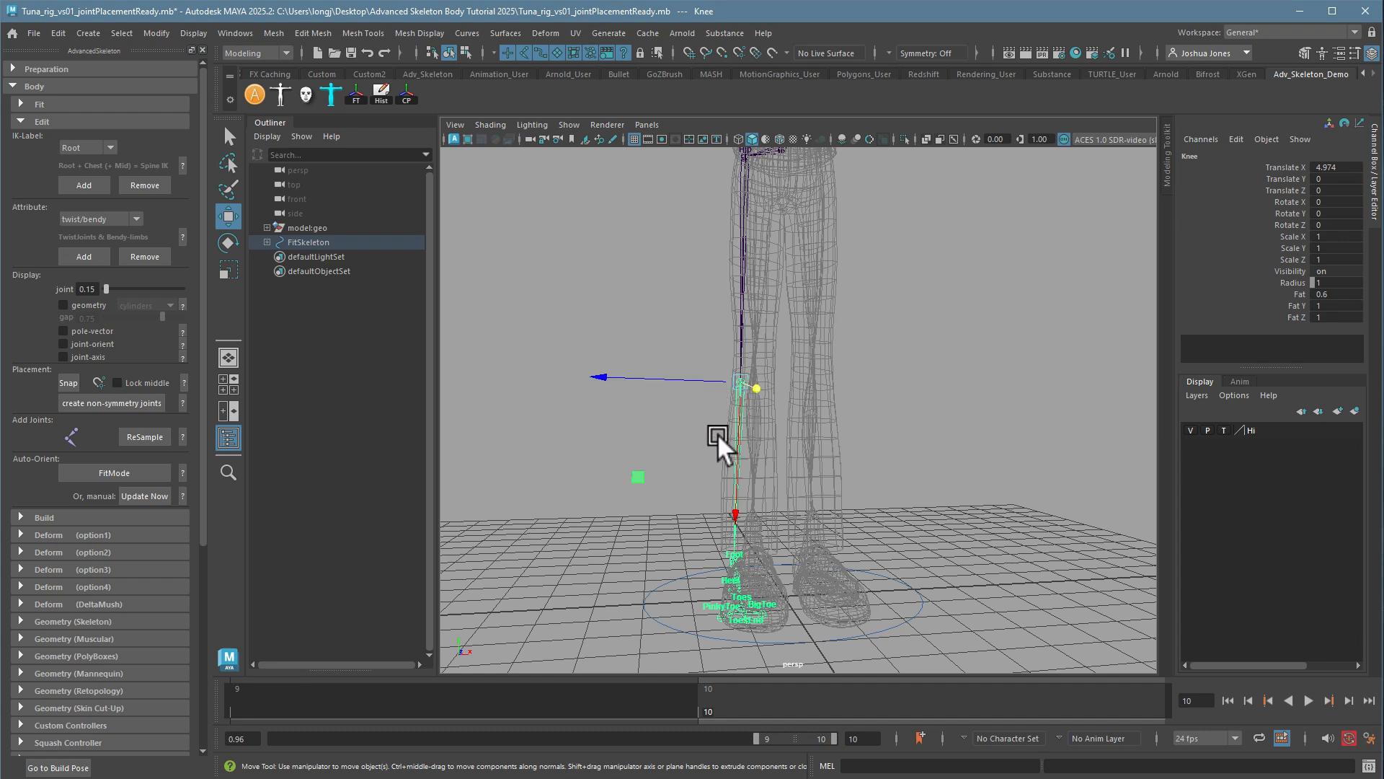
{"action": "key", "text": "d"}
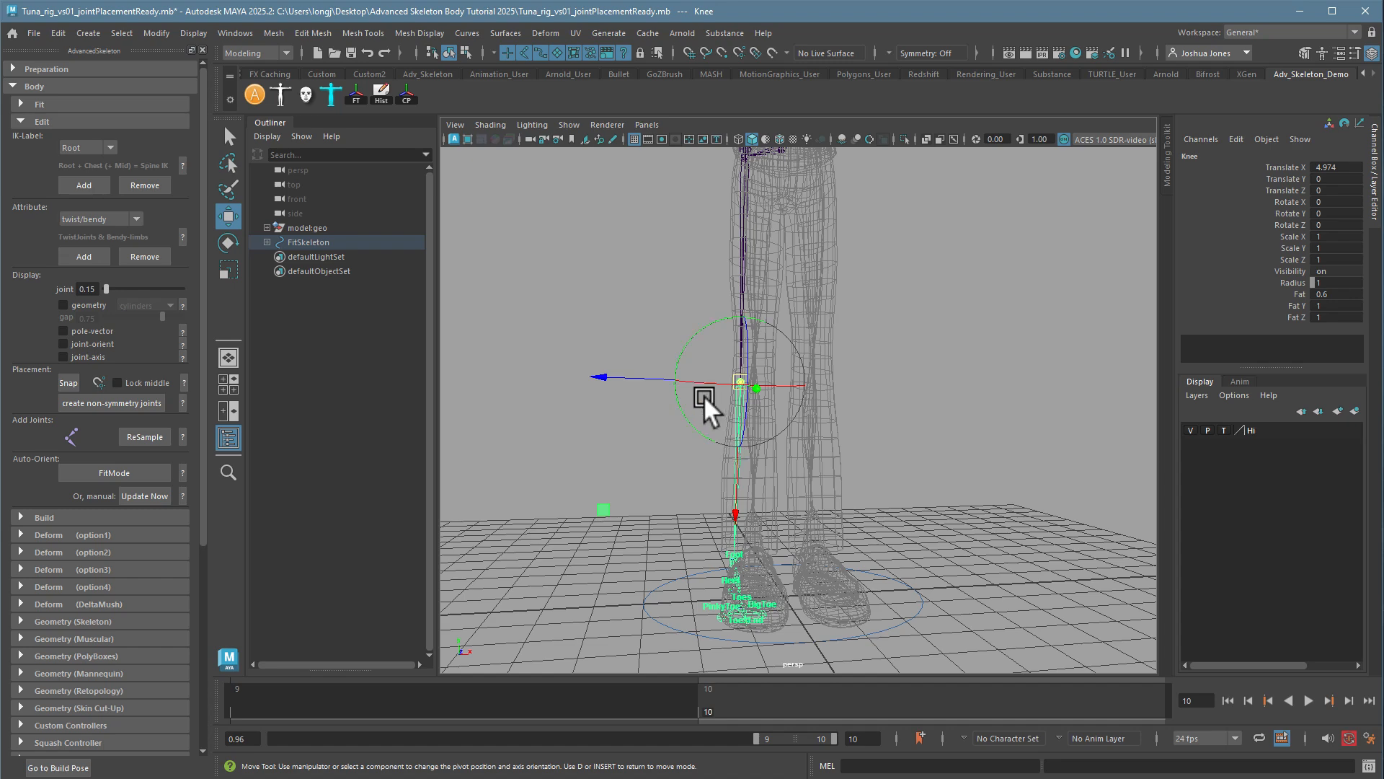
{"action": "left_click_drag", "start_coordinate": [647, 374], "coordinate": [561, 385]}
{"action": "key", "text": "ctrl+z"}
{"action": "key", "text": "d"}
{"action": "key", "text": "ctrl+z"}
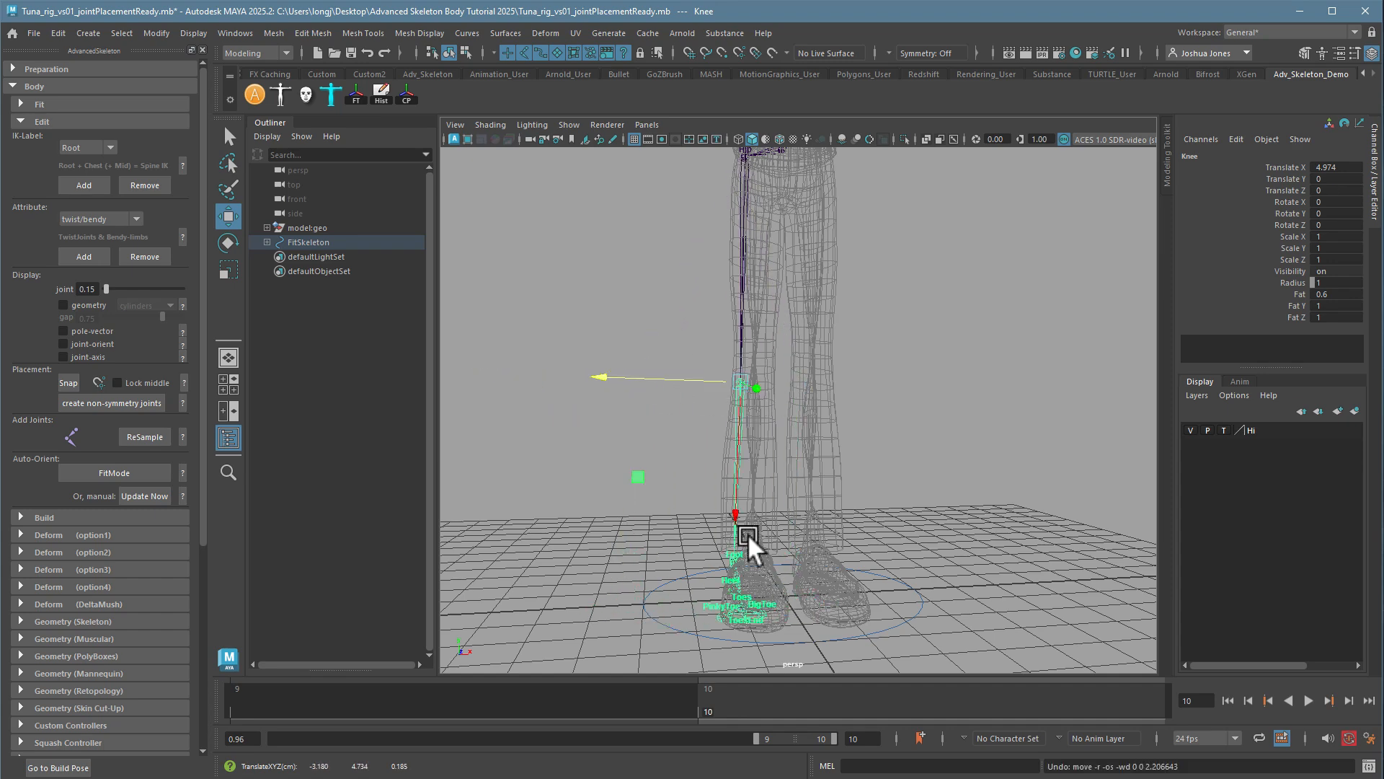
- Expand the complete FitSkeleton hierarchy to look over its joints, collapse it again, and clear the selection
{"action": "middle_click_drag", "start_coordinate": [887, 325], "coordinate": [865, 658], "text": "alt"}
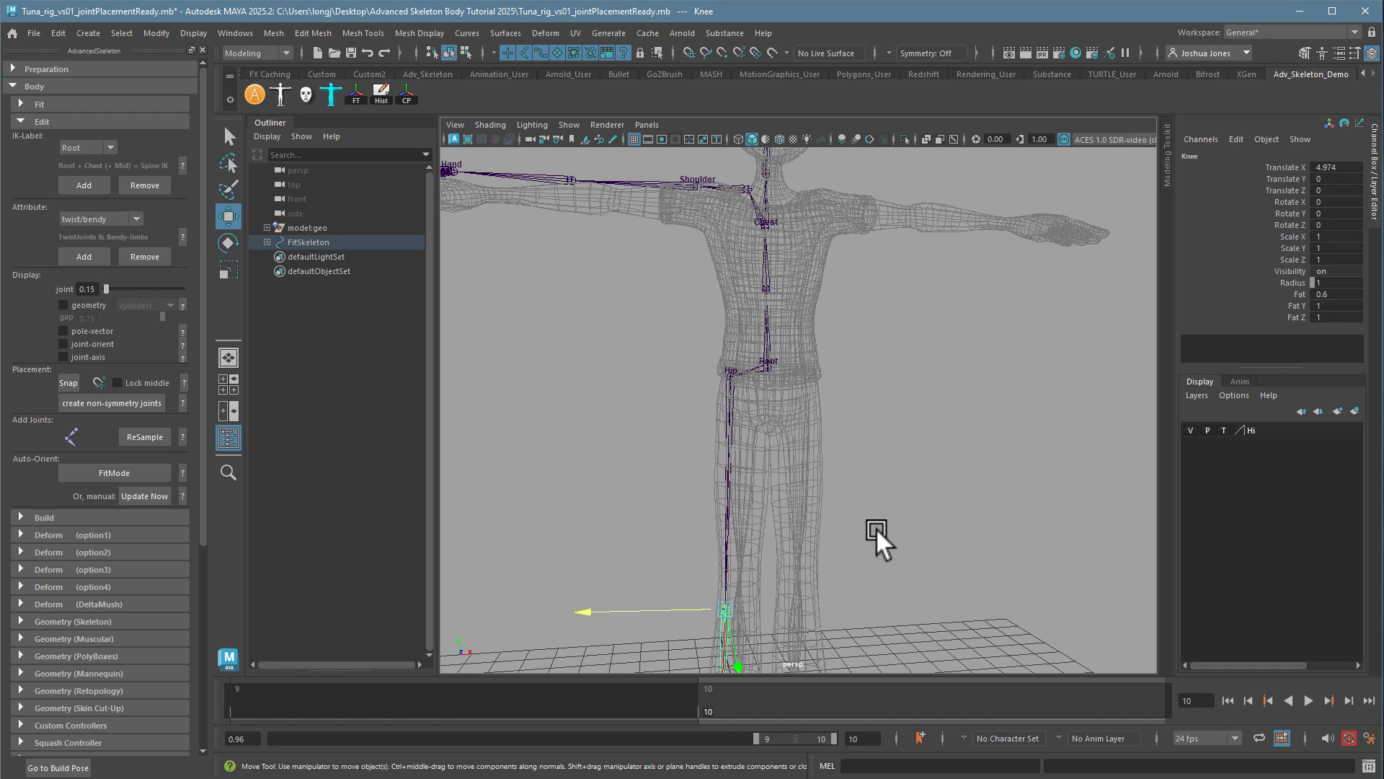
{"action": "middle_click_drag", "start_coordinate": [872, 488], "coordinate": [859, 361], "text": "alt"}
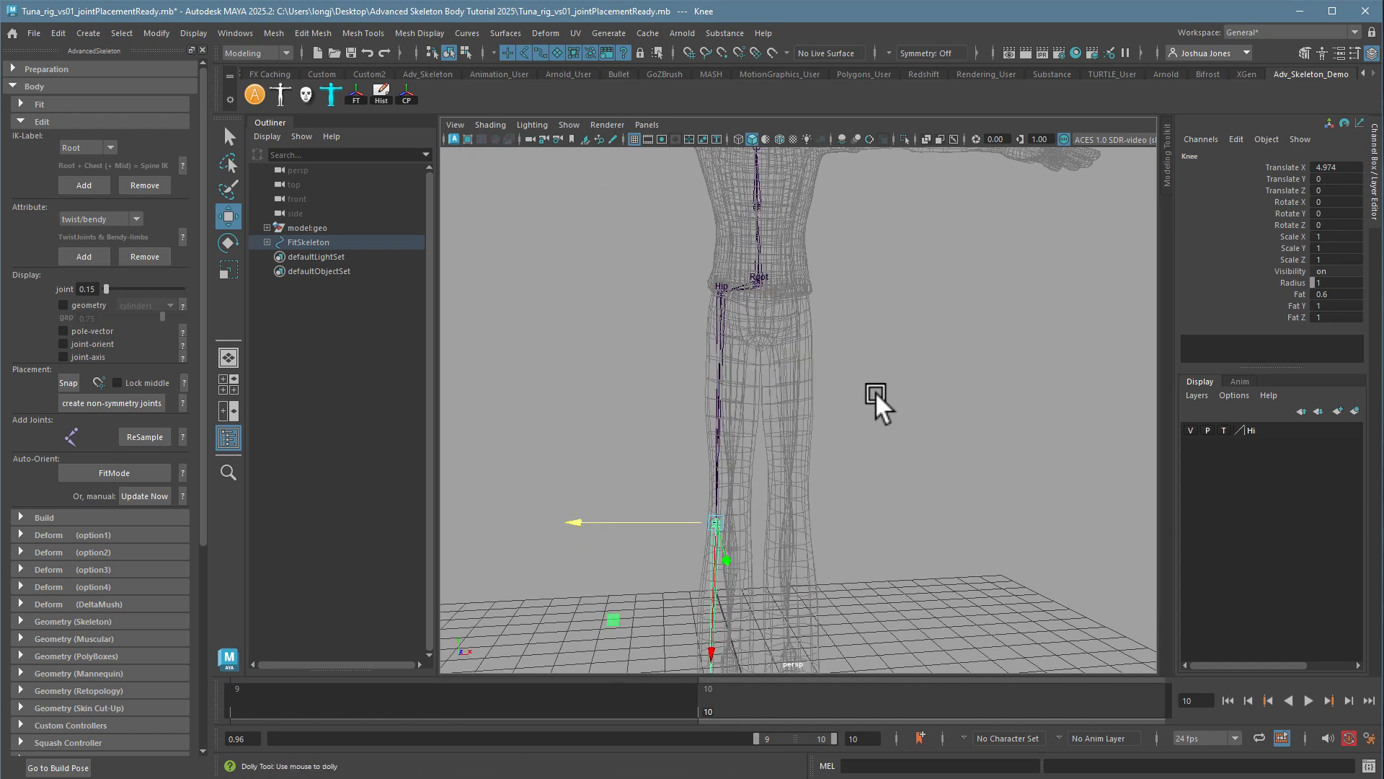
{"action": "right_click_drag", "start_coordinate": [876, 391], "coordinate": [802, 418], "text": "alt"}
{"action": "middle_click_drag", "start_coordinate": [802, 418], "coordinate": [761, 303], "text": "alt"}
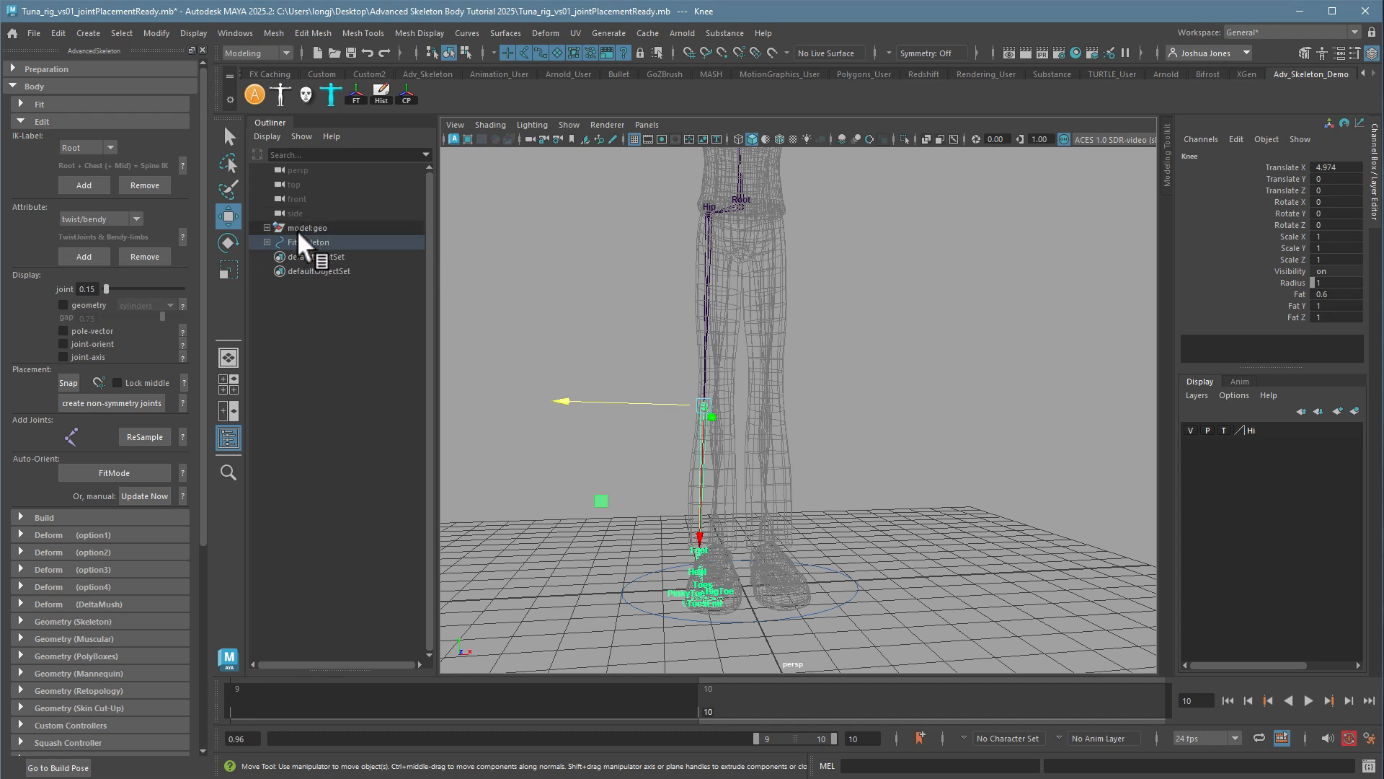
{"action": "left_click", "coordinate": [266, 243], "text": "shift"}
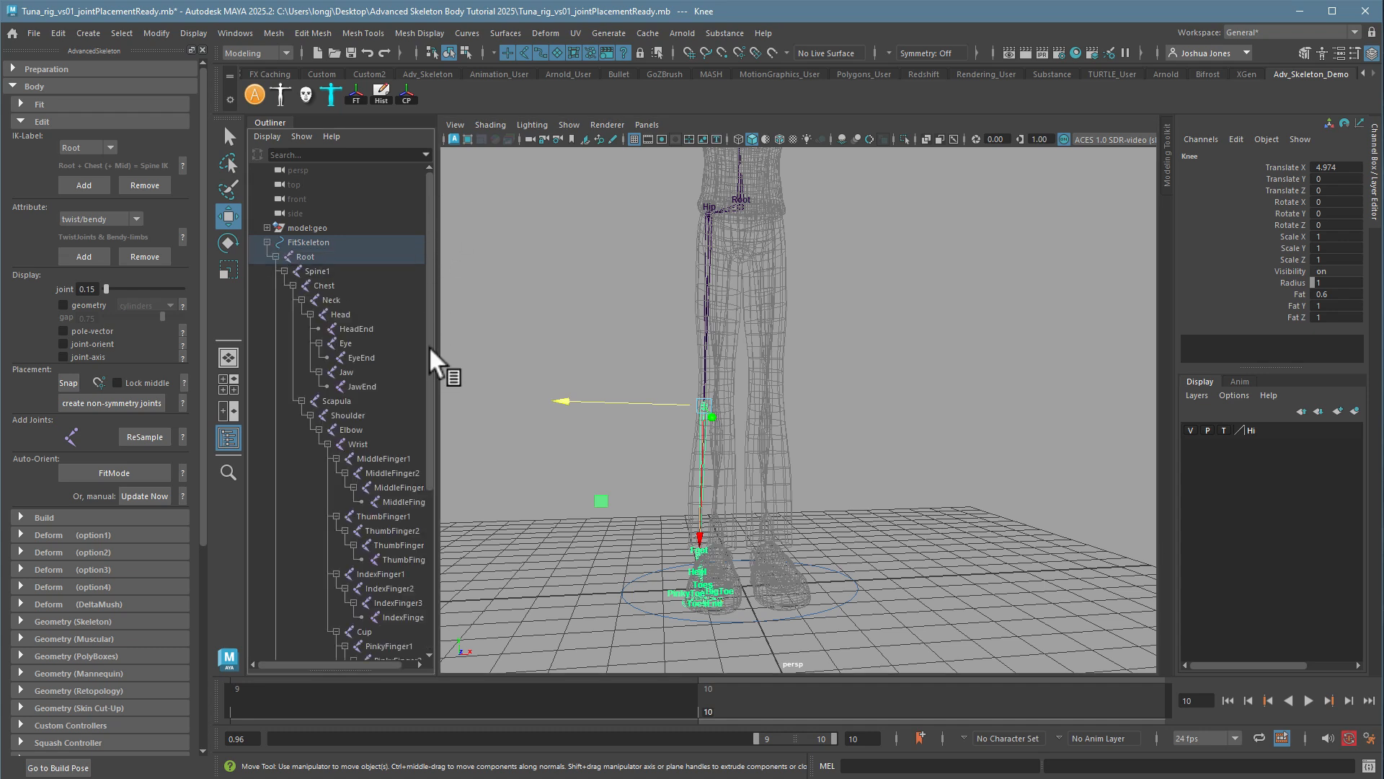
{"action": "left_click_drag", "start_coordinate": [430, 348], "coordinate": [402, 247]}
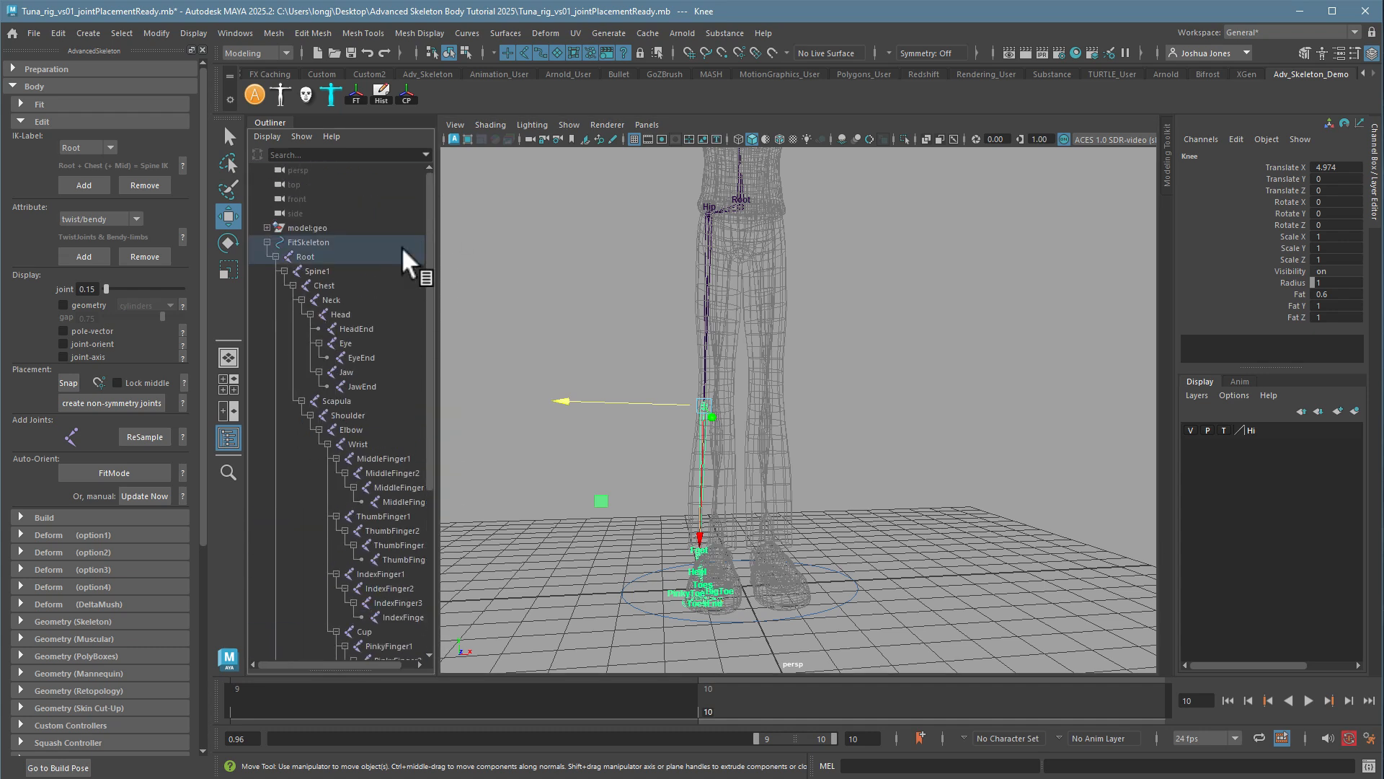
{"action": "left_click", "coordinate": [266, 243]}
{"action": "left_click", "coordinate": [336, 296]}
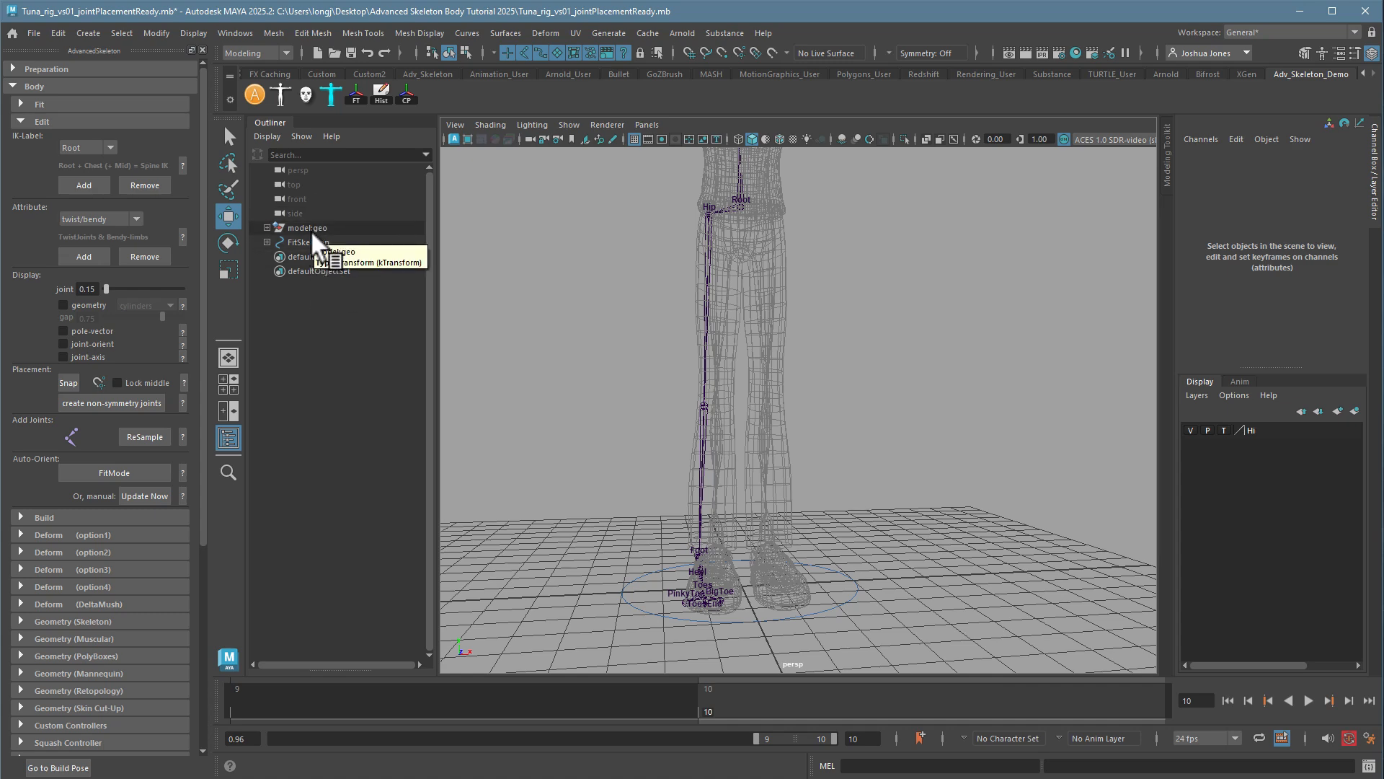
- Hide the Outliner to enlarge the viewport and set the fit skeleton's joint display size to 0.20
{"action": "left_click", "coordinate": [226, 436]}
{"action": "middle_click_drag", "start_coordinate": [710, 359], "coordinate": [791, 351], "text": "alt"}
{"action": "left_click_drag", "start_coordinate": [791, 349], "coordinate": [693, 392], "text": "alt"}
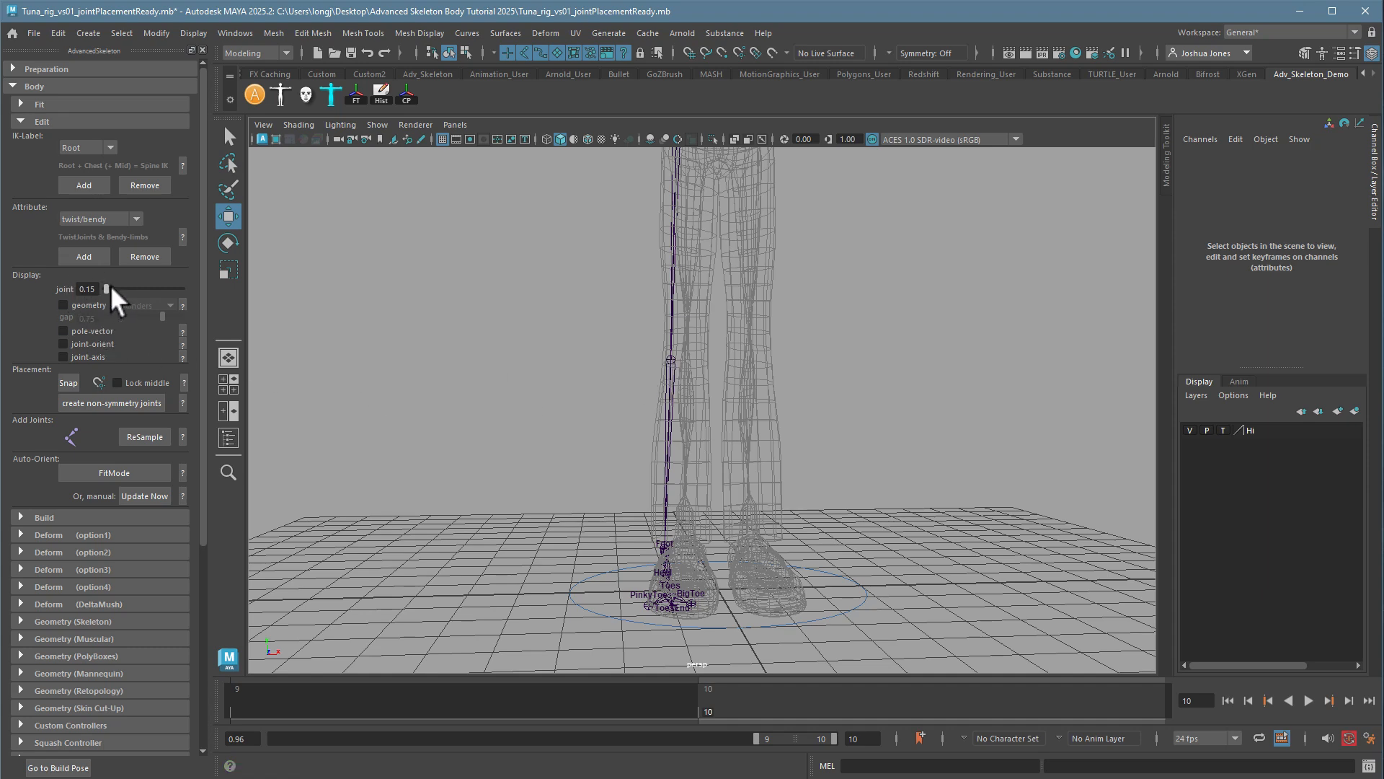
{"action": "left_click_drag", "start_coordinate": [110, 284], "coordinate": [105, 284]}
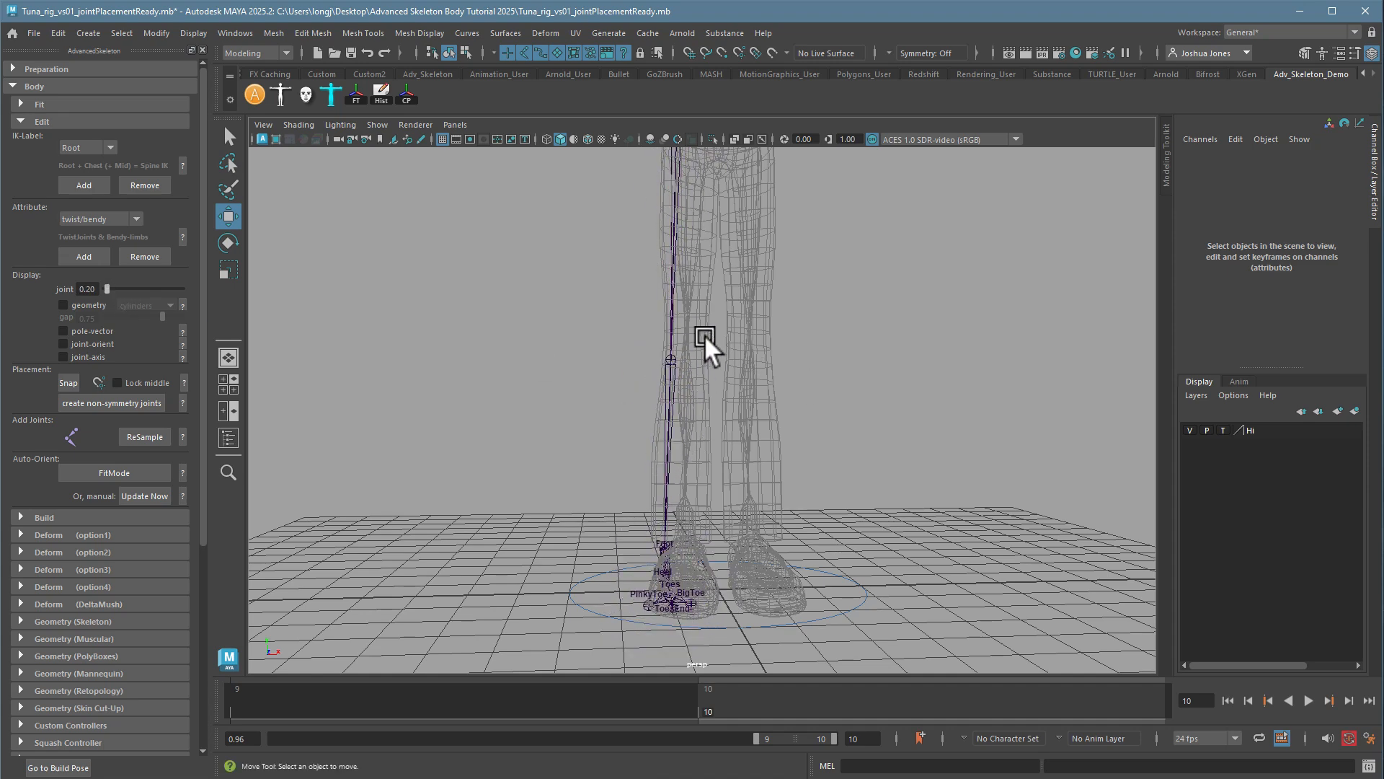
- Try moving the Spine1 joint sideways and along the spine, undoing each move
{"action": "middle_click_drag", "start_coordinate": [731, 383], "coordinate": [702, 564], "text": "alt"}
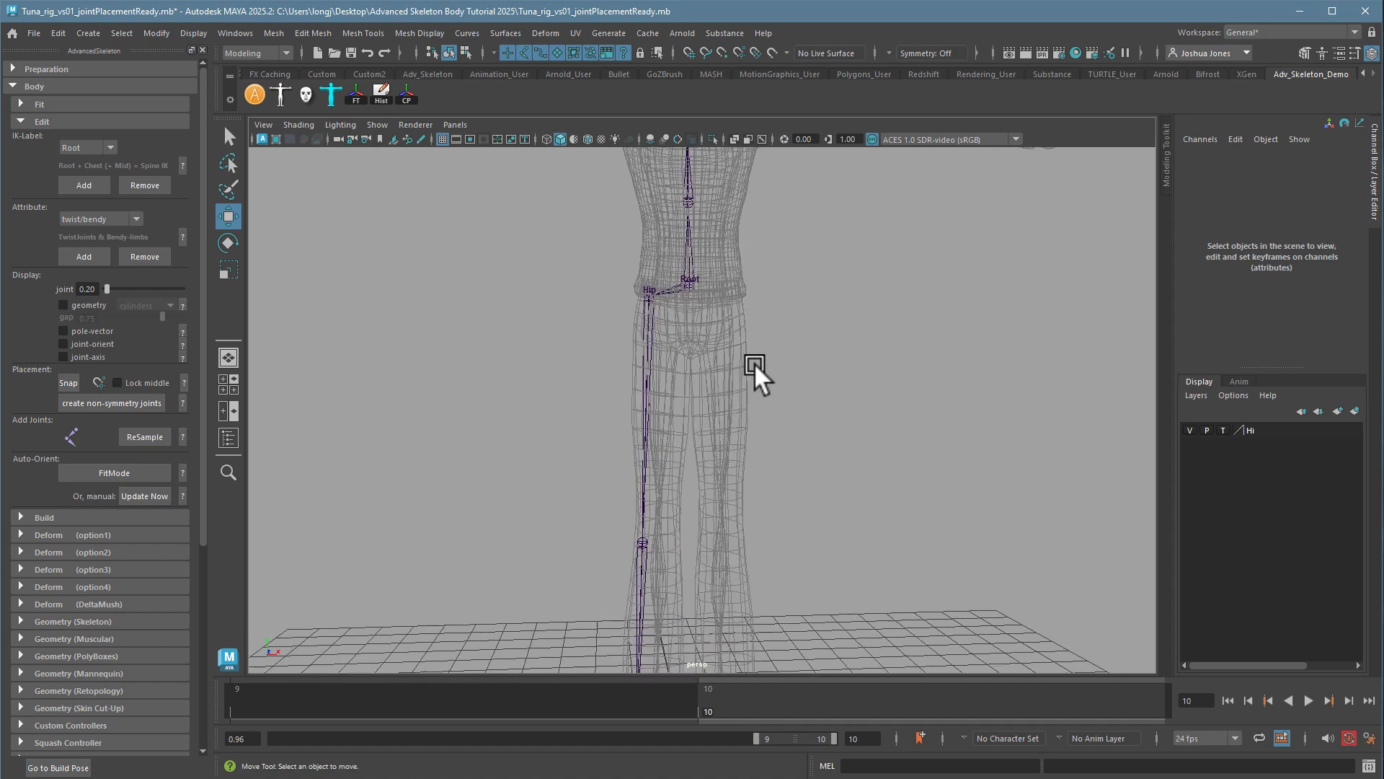
{"action": "middle_click_drag", "start_coordinate": [754, 362], "coordinate": [703, 431], "text": "alt"}
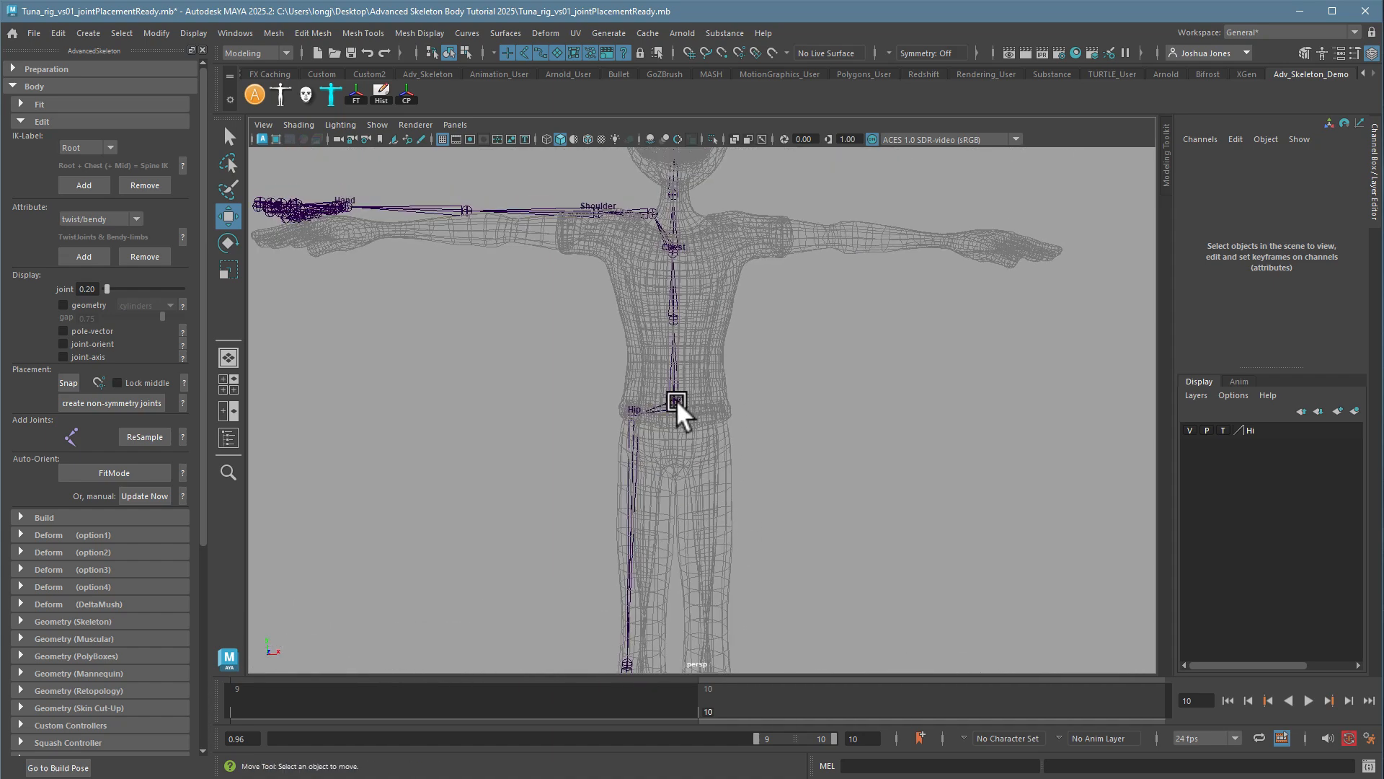
{"action": "right_click_drag", "start_coordinate": [677, 400], "coordinate": [1209, 481], "text": "alt"}
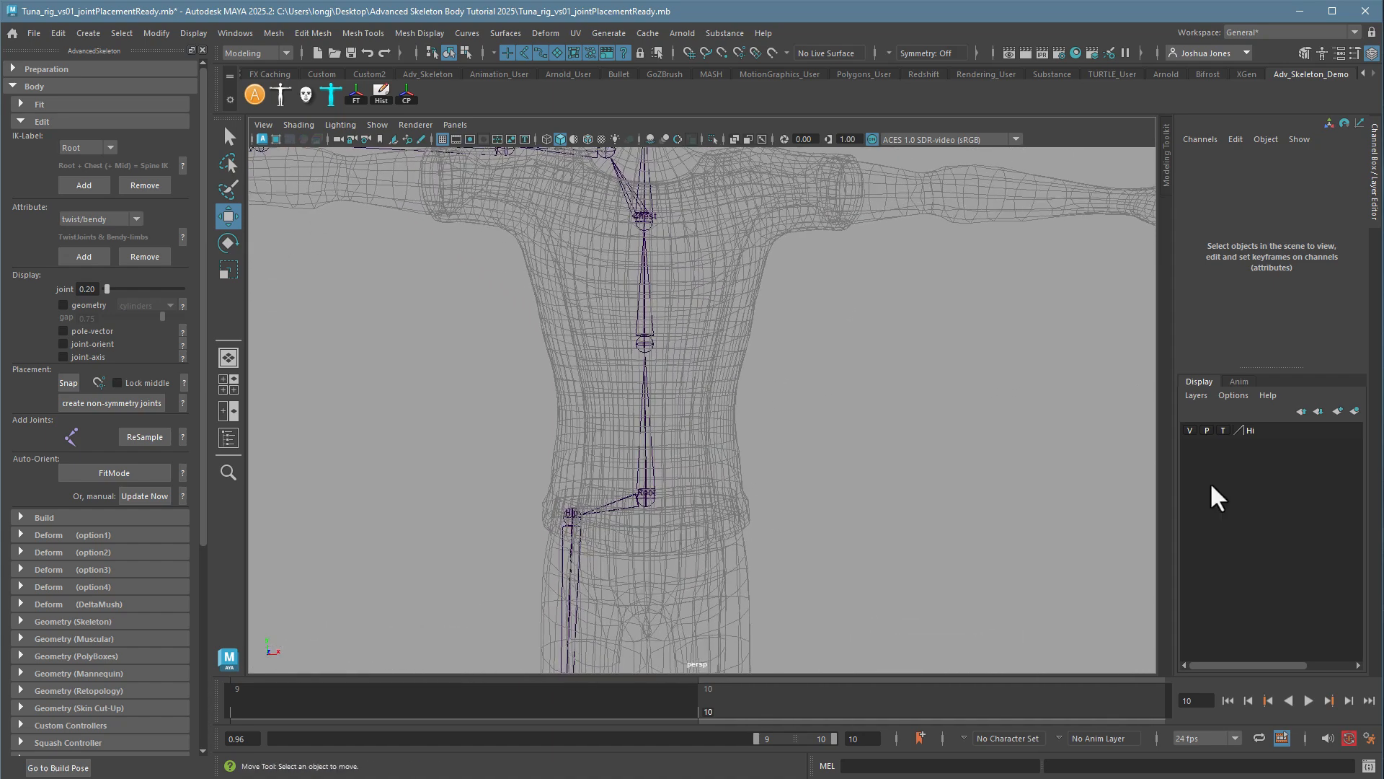
{"action": "left_click", "coordinate": [639, 339]}
{"action": "middle_click_drag", "start_coordinate": [729, 384], "coordinate": [873, 602], "text": "alt"}
{"action": "left_click_drag", "start_coordinate": [716, 427], "coordinate": [671, 439]}
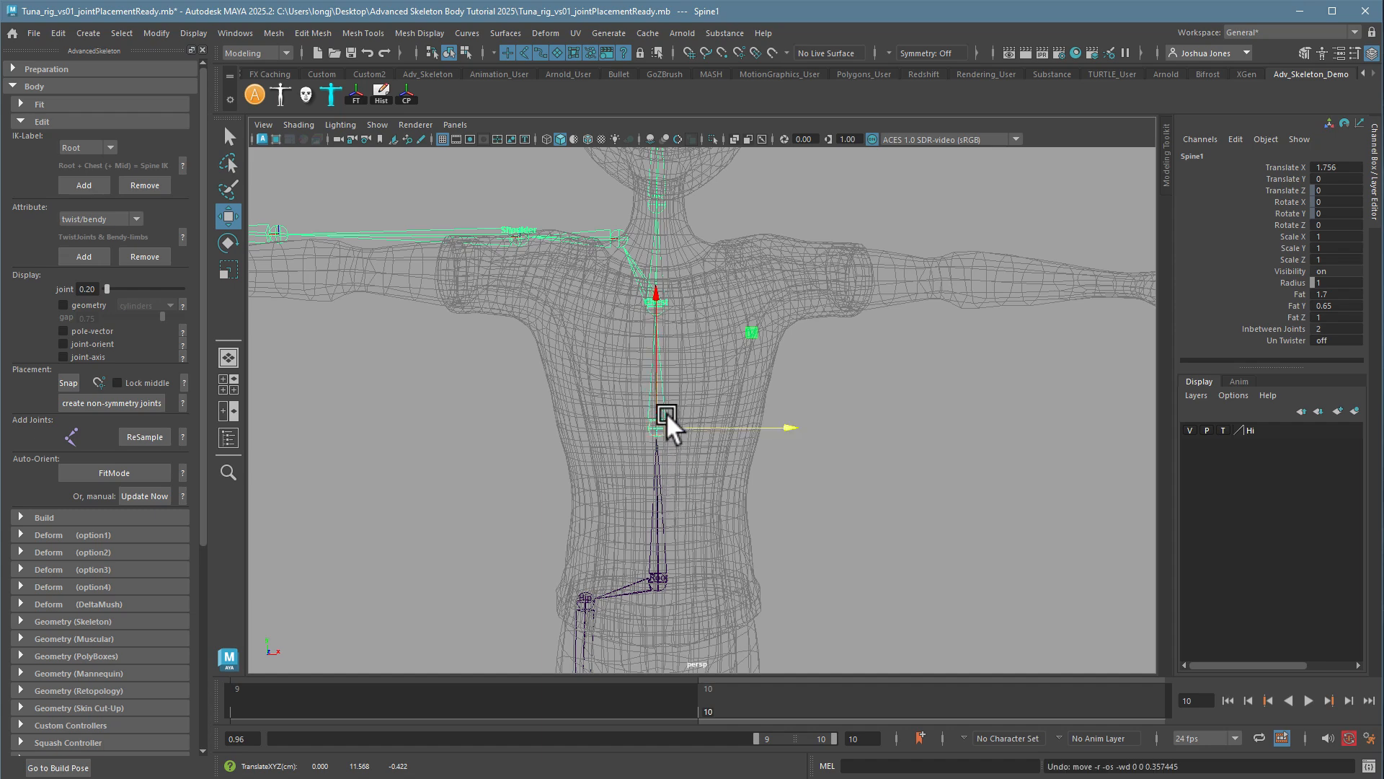
{"action": "left_click_drag", "start_coordinate": [657, 378], "coordinate": [659, 372]}
{"action": "middle_click_drag", "start_coordinate": [664, 465], "coordinate": [775, 311], "text": "alt"}
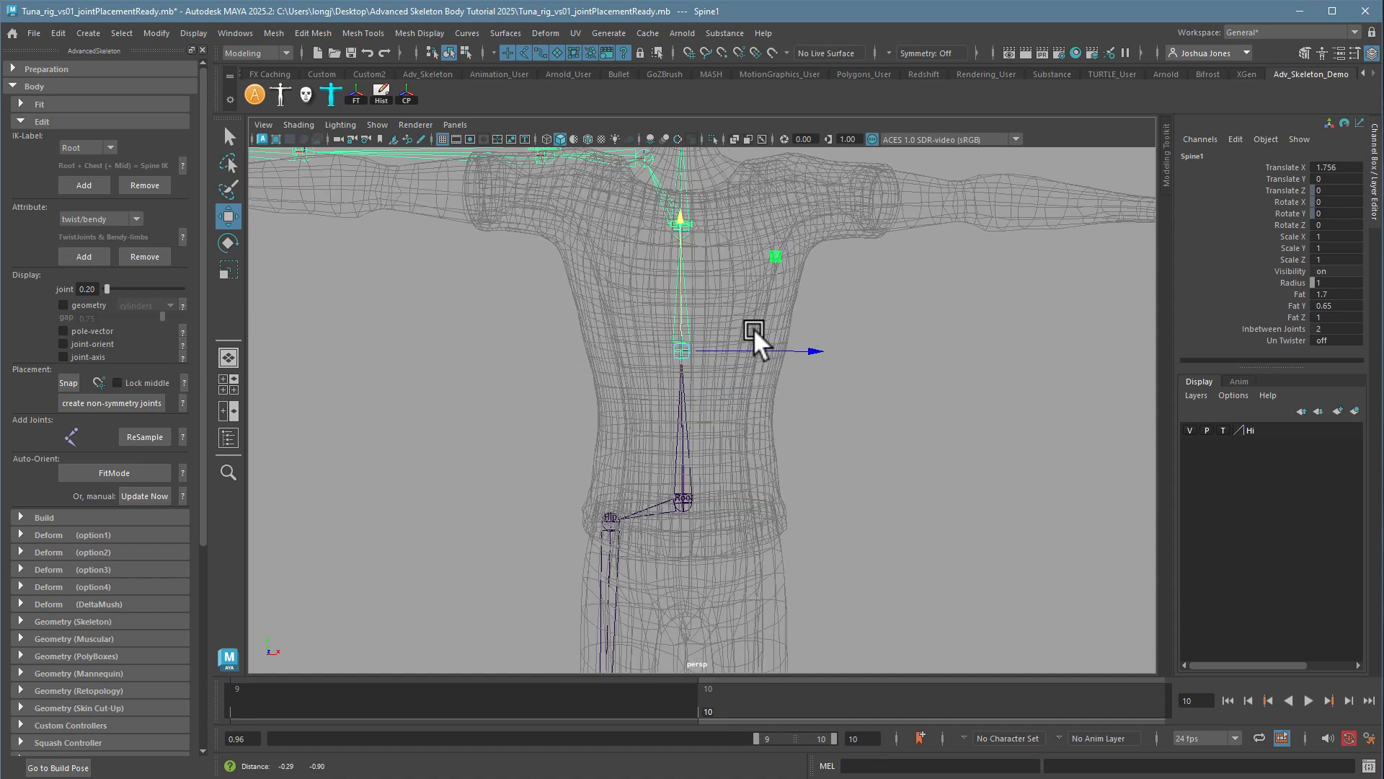
- Select the Root joint and check the whole fit skeleton's position against the hips, torso and arms
{"action": "left_click", "coordinate": [780, 499]}
{"action": "left_click", "coordinate": [685, 492]}
{"action": "middle_click_drag", "start_coordinate": [766, 550], "coordinate": [779, 389], "text": "alt"}
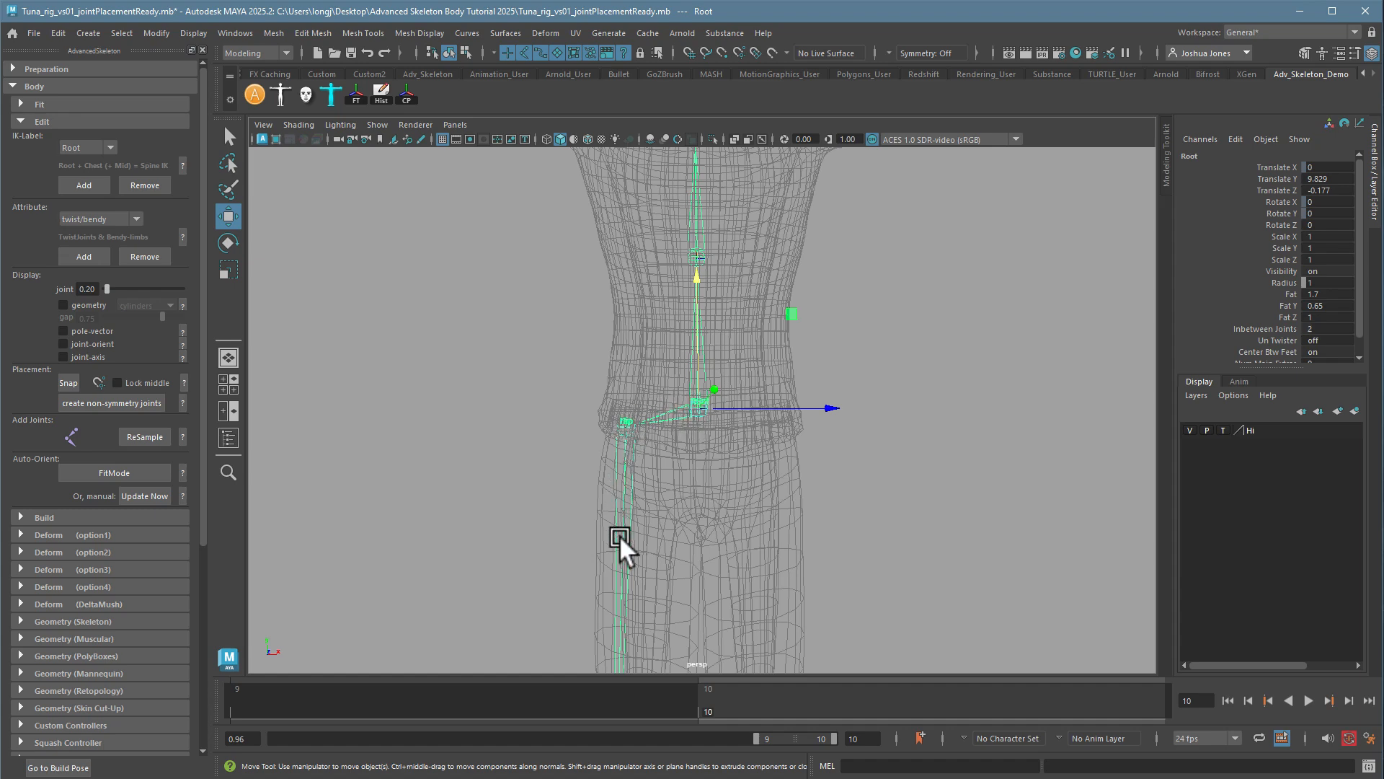
{"action": "middle_click_drag", "start_coordinate": [812, 273], "coordinate": [798, 568], "text": "alt"}
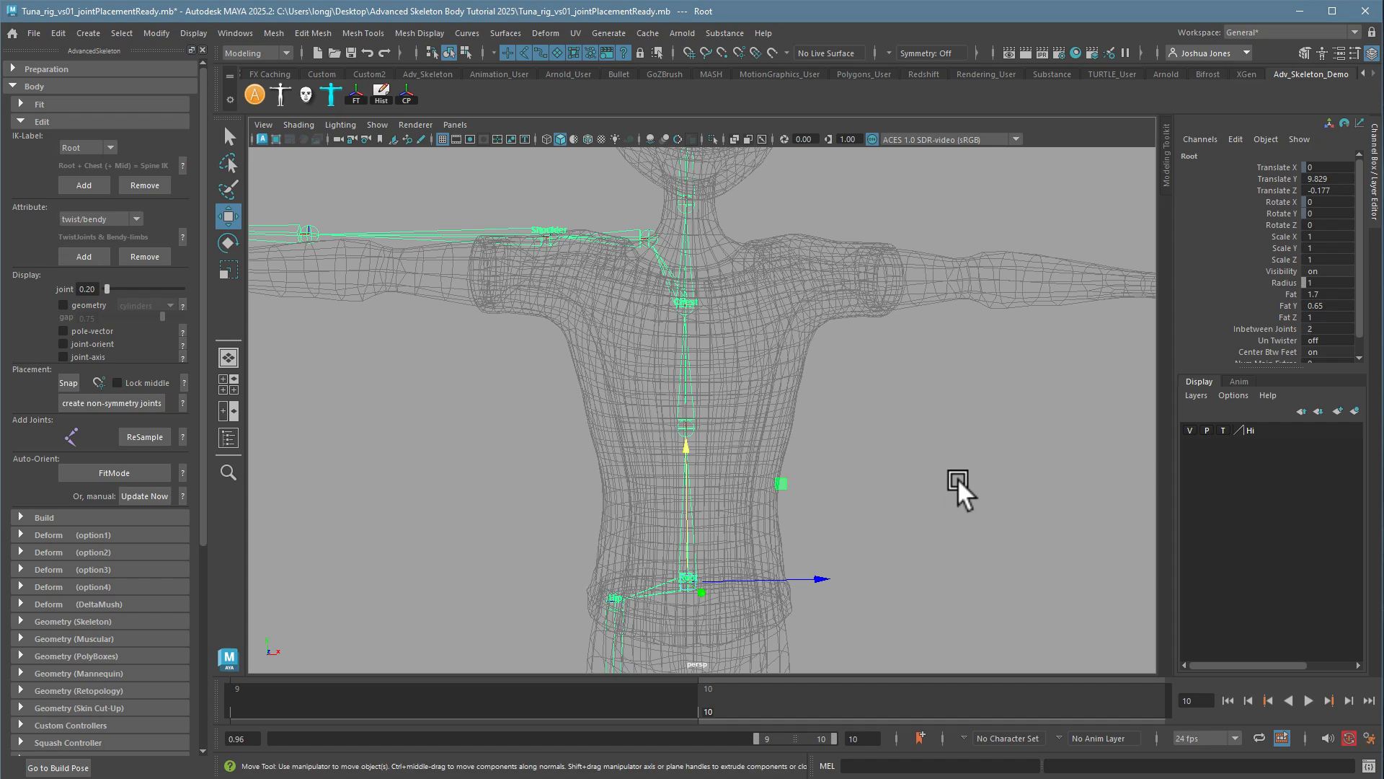
{"action": "right_click_drag", "start_coordinate": [957, 478], "coordinate": [479, 354], "text": "alt"}
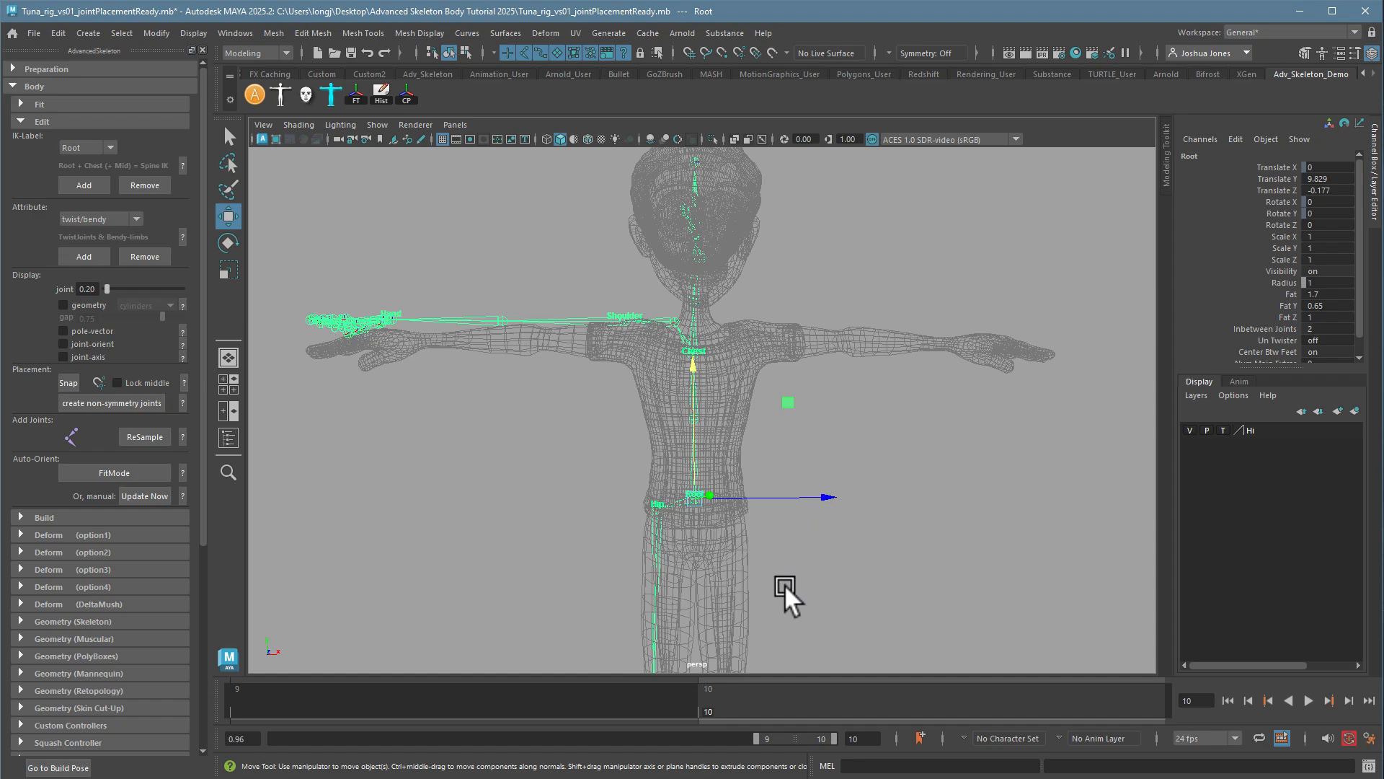
- Lower the Root joint with its whole hierarchy into the pelvis, to about Translate Y 9.46 and Translate Z -0.125
{"action": "middle_click_drag", "start_coordinate": [784, 584], "coordinate": [780, 339], "text": "alt"}
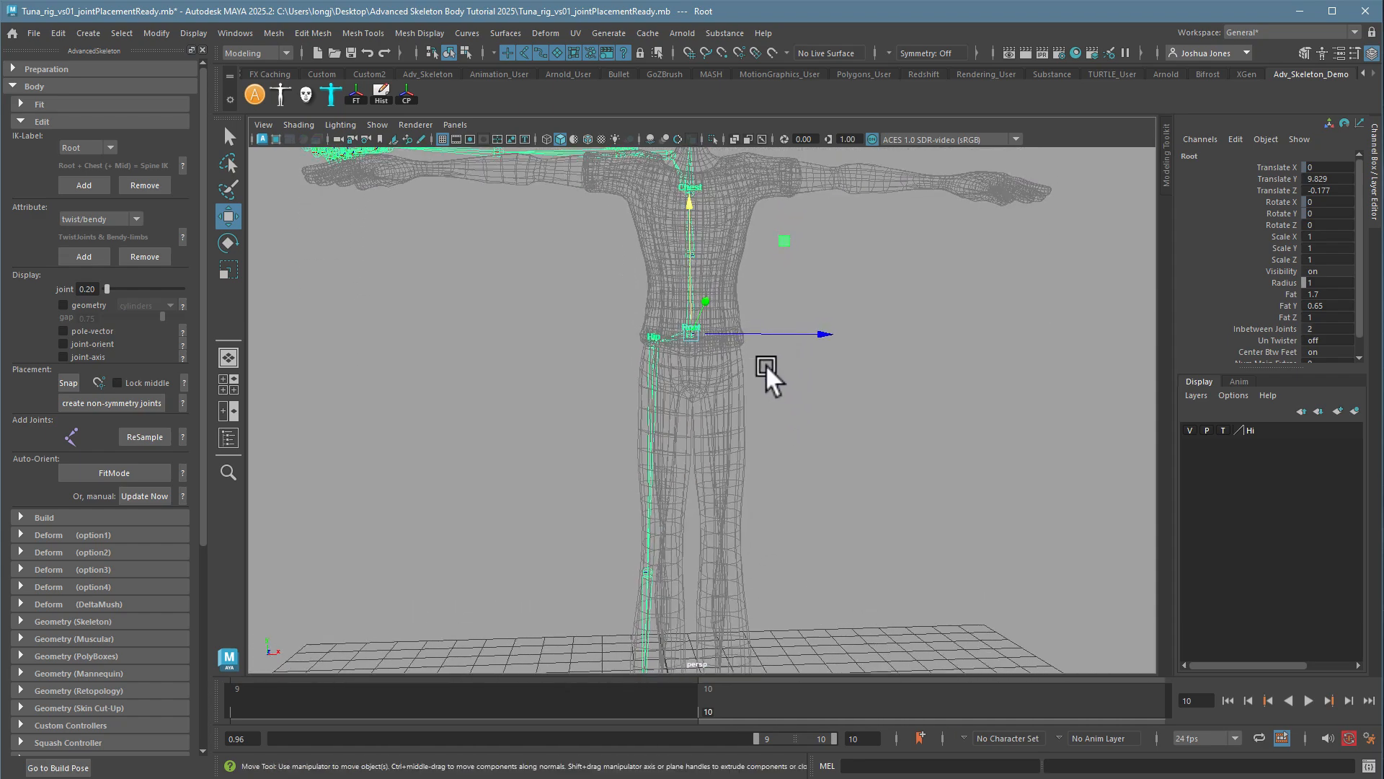
{"action": "right_click_drag", "start_coordinate": [709, 375], "coordinate": [1276, 428], "text": "alt"}
{"action": "middle_click_drag", "start_coordinate": [819, 392], "coordinate": [830, 468], "text": "alt"}
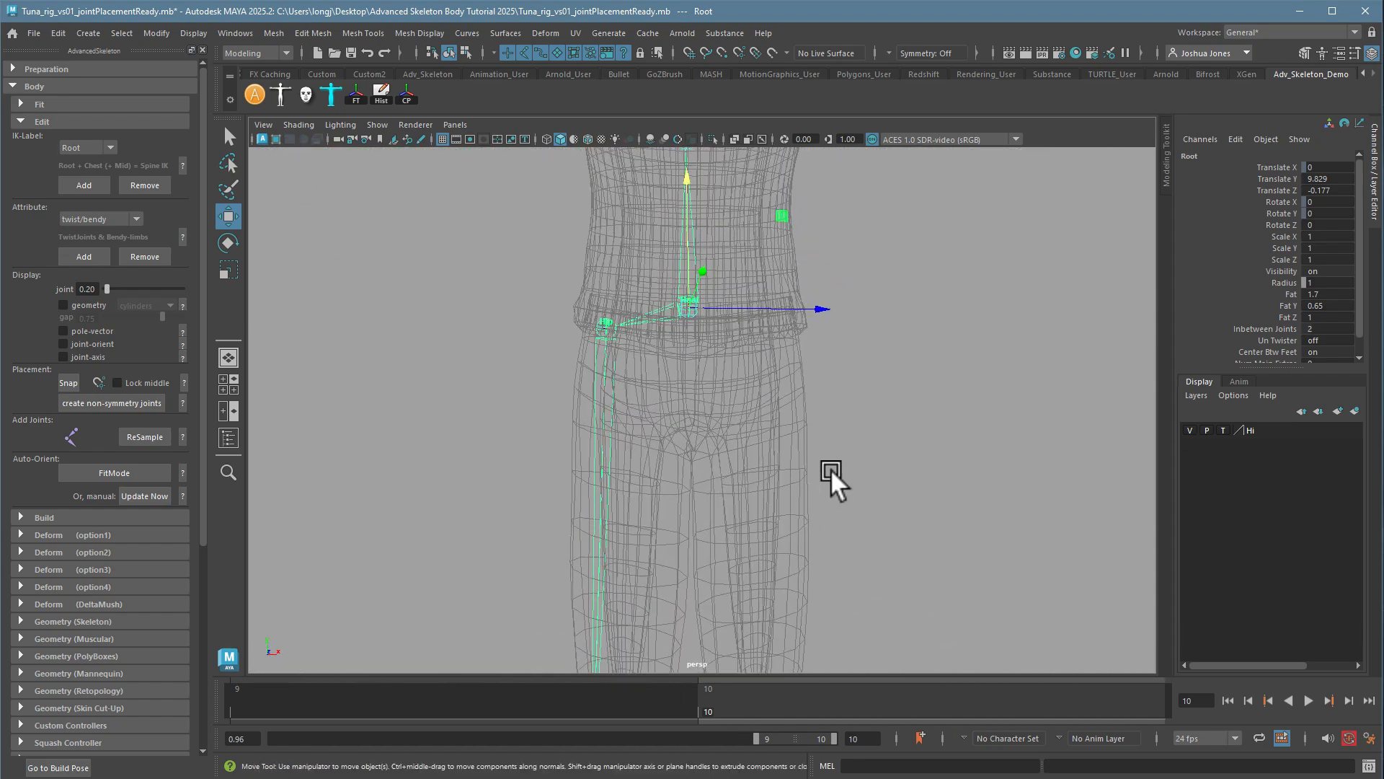
{"action": "right_click_drag", "start_coordinate": [831, 469], "coordinate": [995, 461], "text": "alt"}
{"action": "middle_click_drag", "start_coordinate": [694, 362], "coordinate": [691, 493], "text": "alt"}
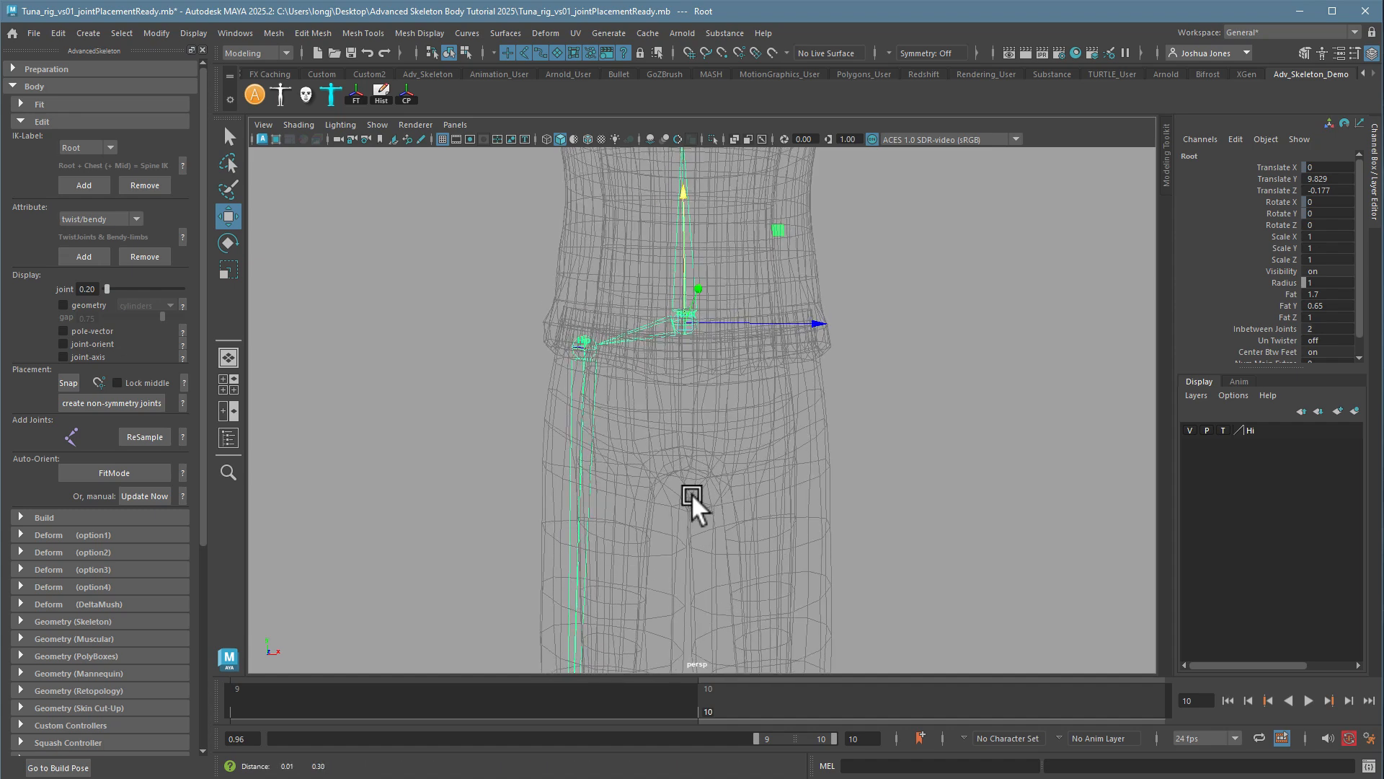
{"action": "left_click", "coordinate": [683, 249]}
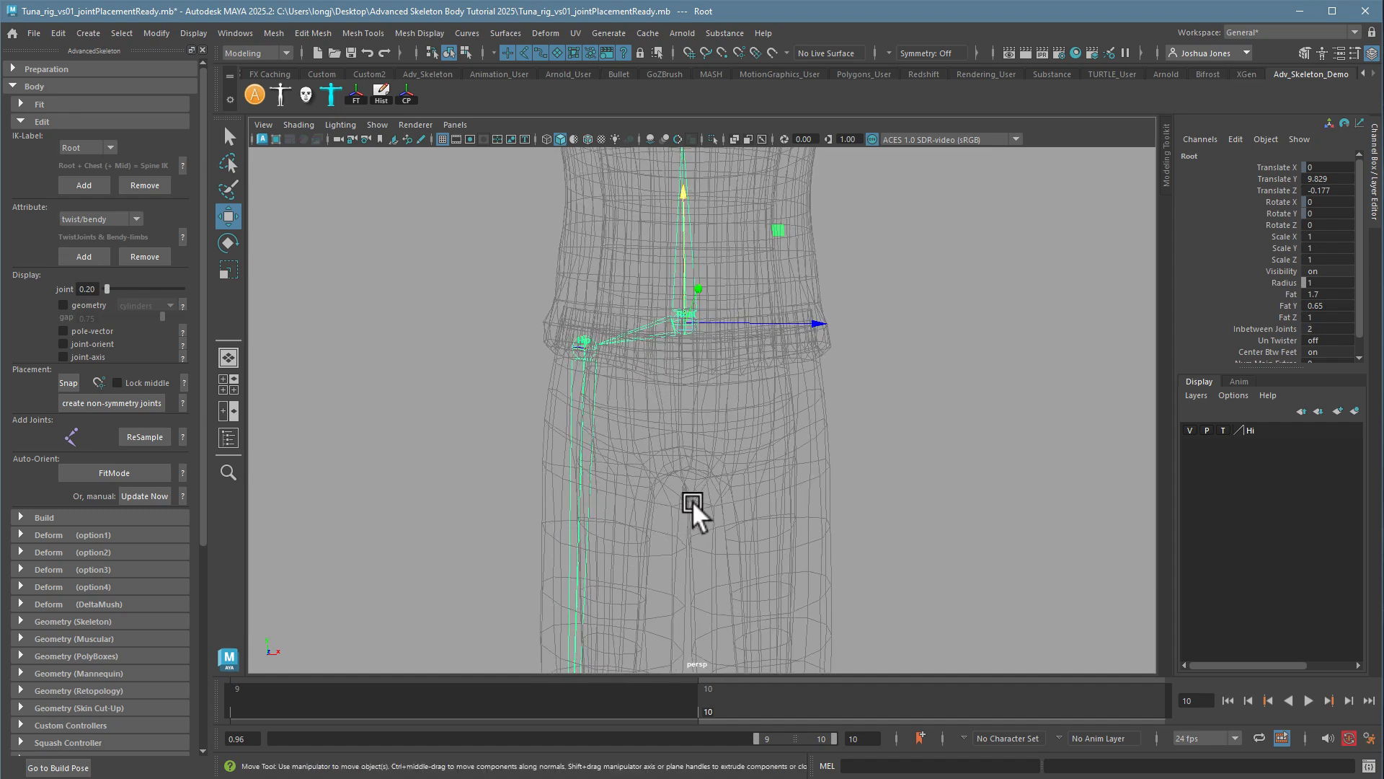
{"action": "middle_click_drag", "start_coordinate": [711, 514], "coordinate": [642, 353], "text": "alt"}
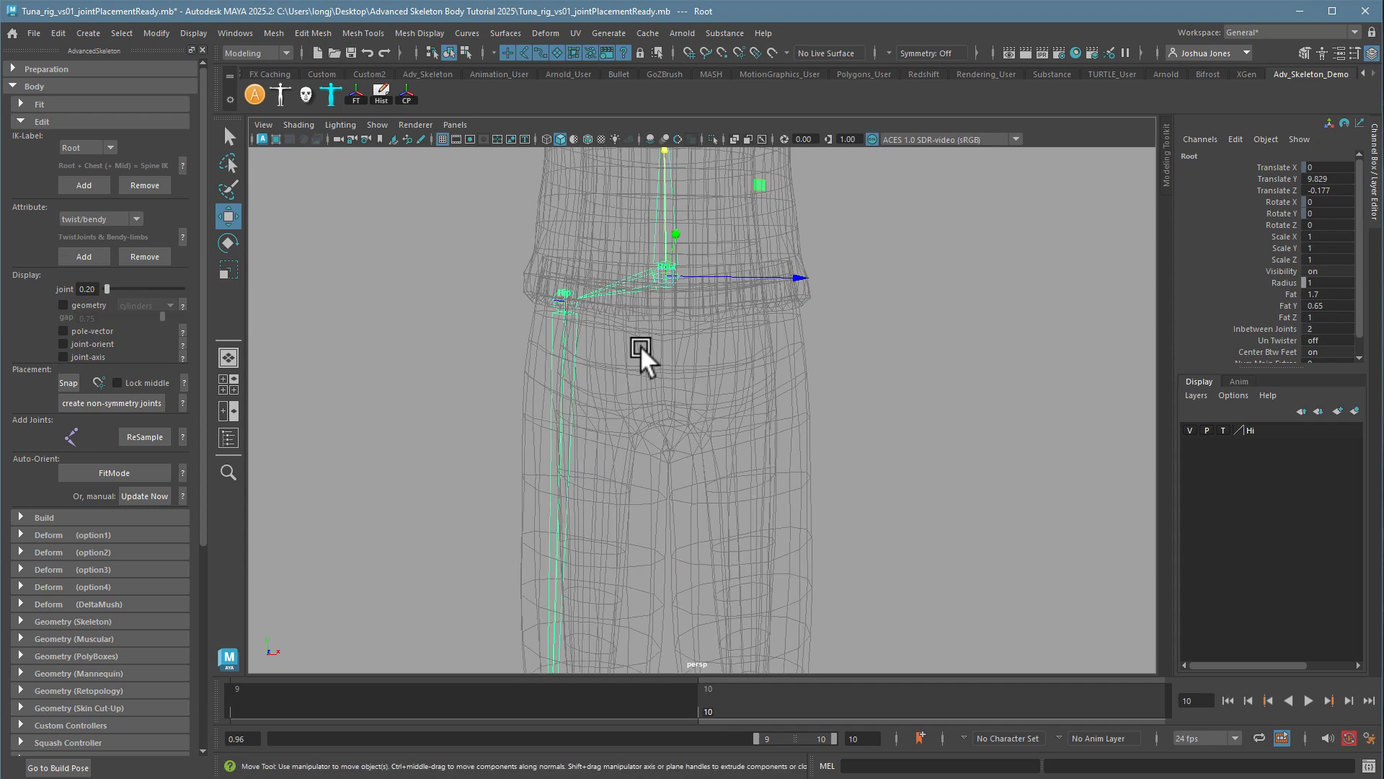
{"action": "right_click_drag", "start_coordinate": [642, 352], "coordinate": [314, 344], "text": "alt"}
{"action": "mouse_move", "coordinate": [672, 248]}
{"action": "left_mouse_down"}
{"action": "mouse_move", "coordinate": [677, 293]}
{"action": "mouse_move", "coordinate": [687, 269]}
{"action": "left_mouse_up"}
{"action": "key", "text": "ctrl+z"}
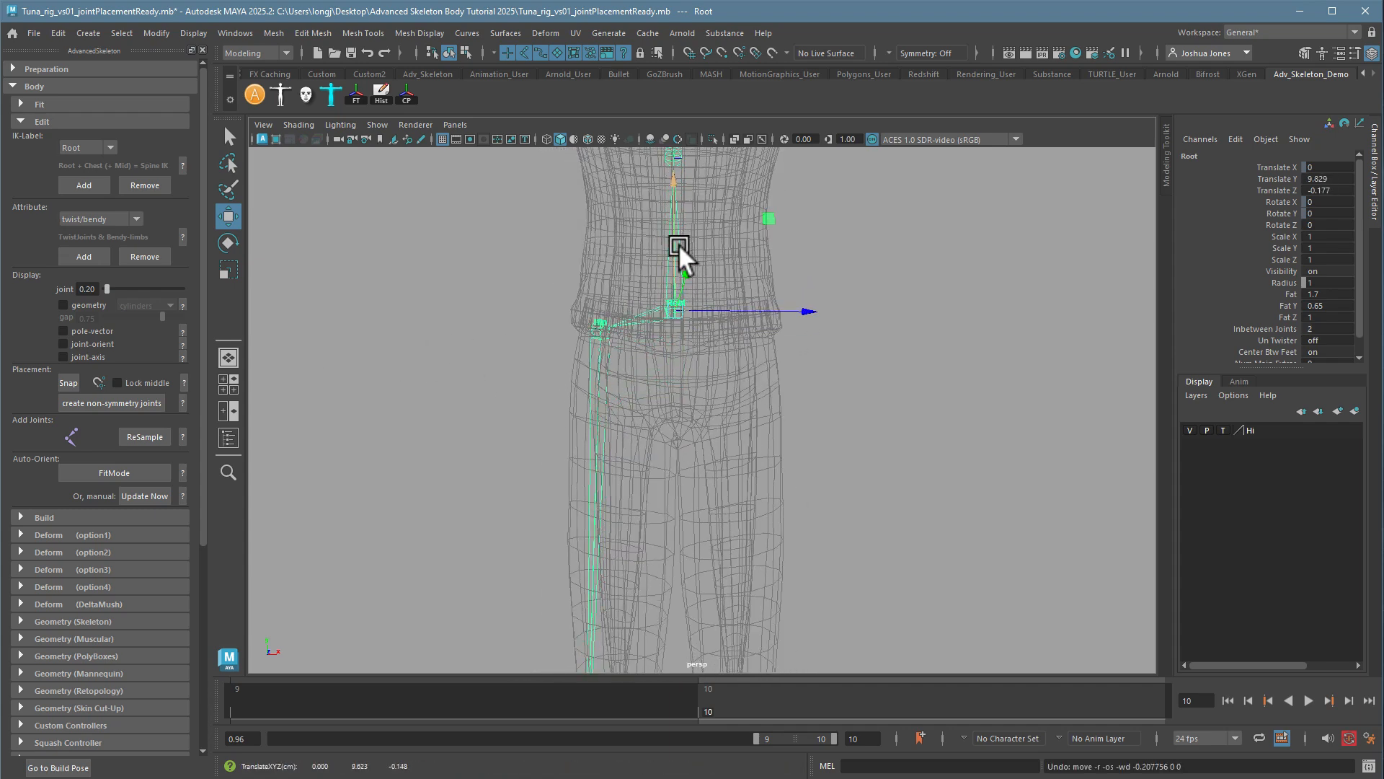
{"action": "left_click_drag", "start_coordinate": [673, 245], "coordinate": [678, 278]}
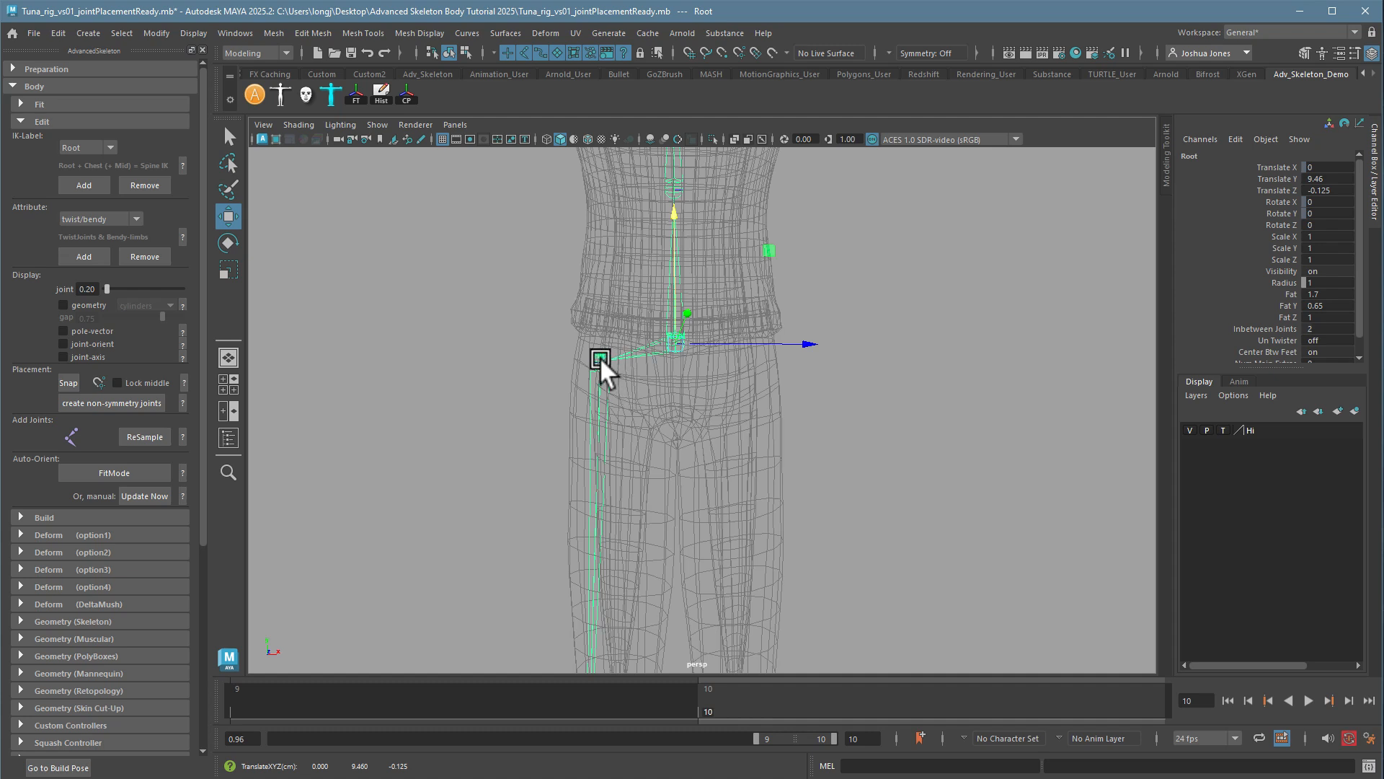
- Move the Hip joint down and inward to the top of the leg, to about Translate X -0.553, Y -0.088, Z -0.557
{"action": "mouse_move", "coordinate": [600, 357]}
{"action": "left_mouse_down"}
{"action": "mouse_move", "coordinate": [656, 410]}
{"action": "mouse_move", "coordinate": [599, 367]}
{"action": "left_mouse_up"}
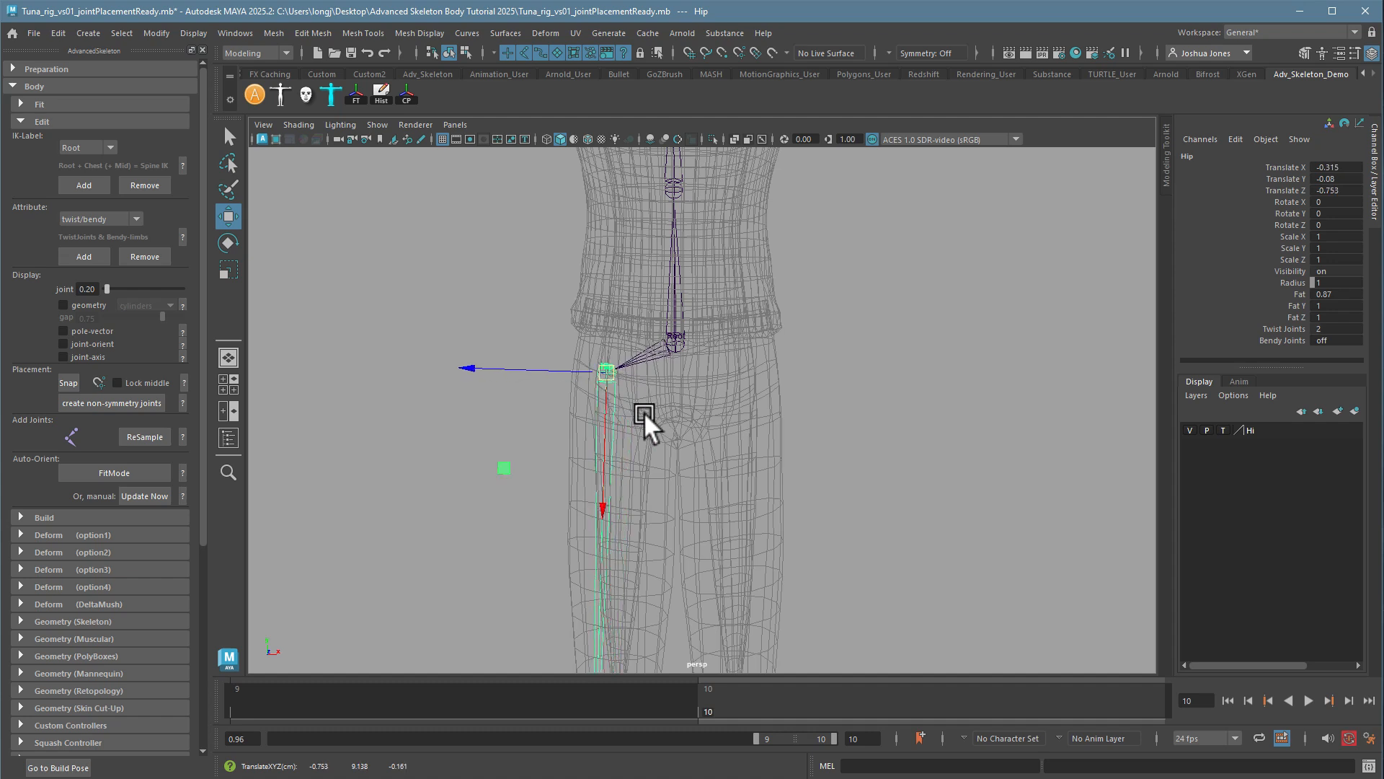
{"action": "middle_click_drag", "start_coordinate": [643, 413], "coordinate": [652, 424]}
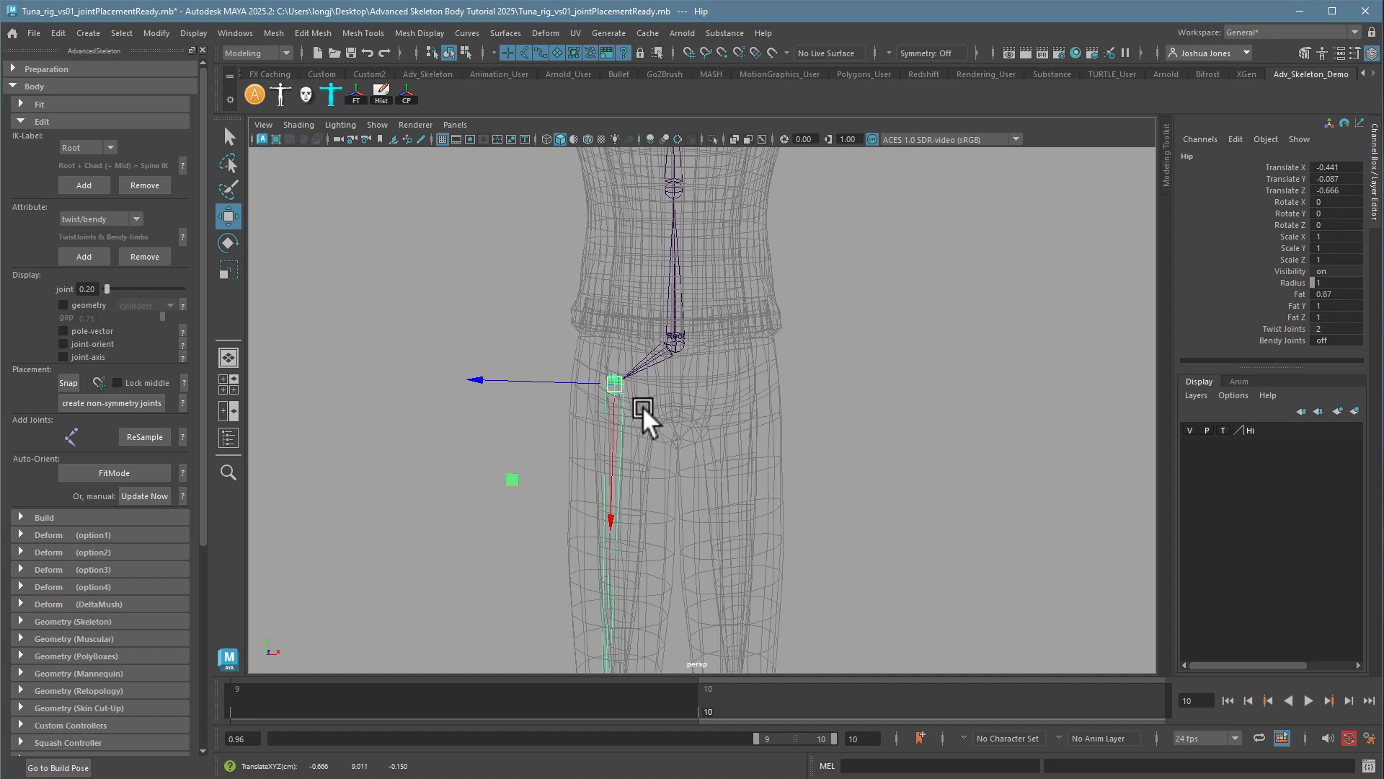
{"action": "middle_click_drag", "start_coordinate": [642, 405], "coordinate": [652, 416]}
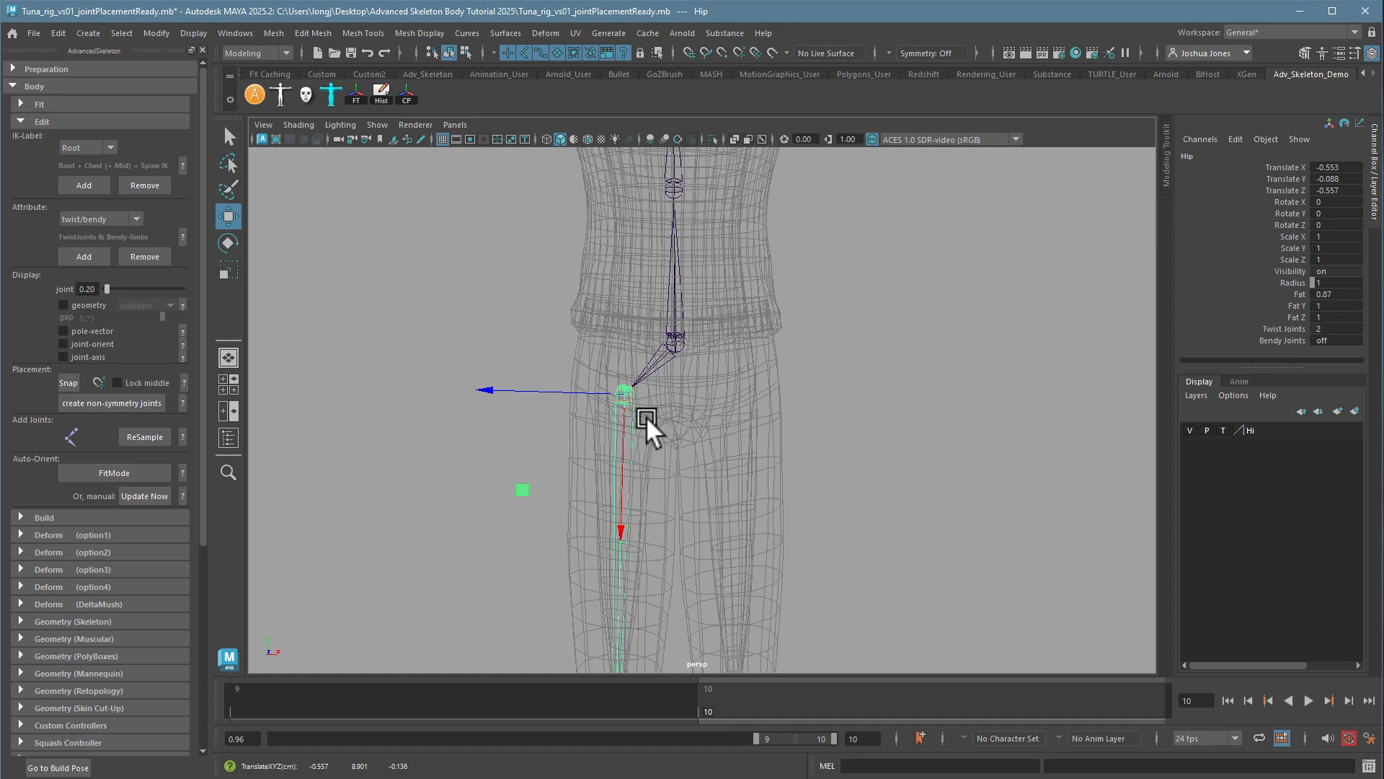
- Fine-tune the Hip joint's sideways placement over the leg in the front view, to about Translate Z -0.539
{"action": "scroll", "coordinate": [690, 508], "scroll_direction": "down", "scroll_amount": 2}
{"action": "middle_click_drag", "start_coordinate": [740, 349], "coordinate": [748, 179], "text": "alt"}
{"action": "scroll", "coordinate": [693, 425], "scroll_direction": "down", "scroll_amount": 1}
{"action": "middle_click_drag", "start_coordinate": [687, 438], "coordinate": [694, 418], "text": "alt"}
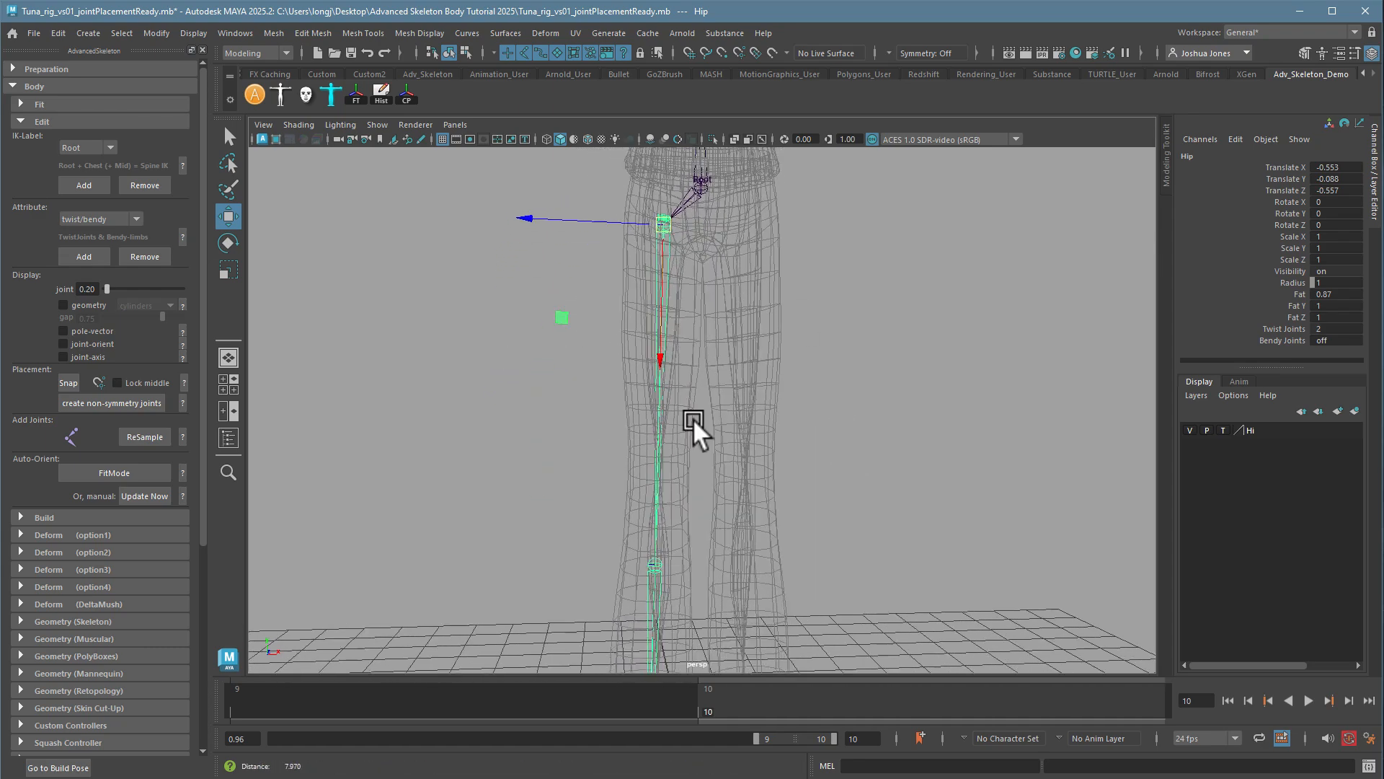
{"action": "scroll", "coordinate": [649, 411], "scroll_direction": "down", "scroll_amount": 3}
{"action": "middle_click_drag", "start_coordinate": [610, 400], "coordinate": [621, 309], "text": "alt"}
{"action": "key", "text": "space"}
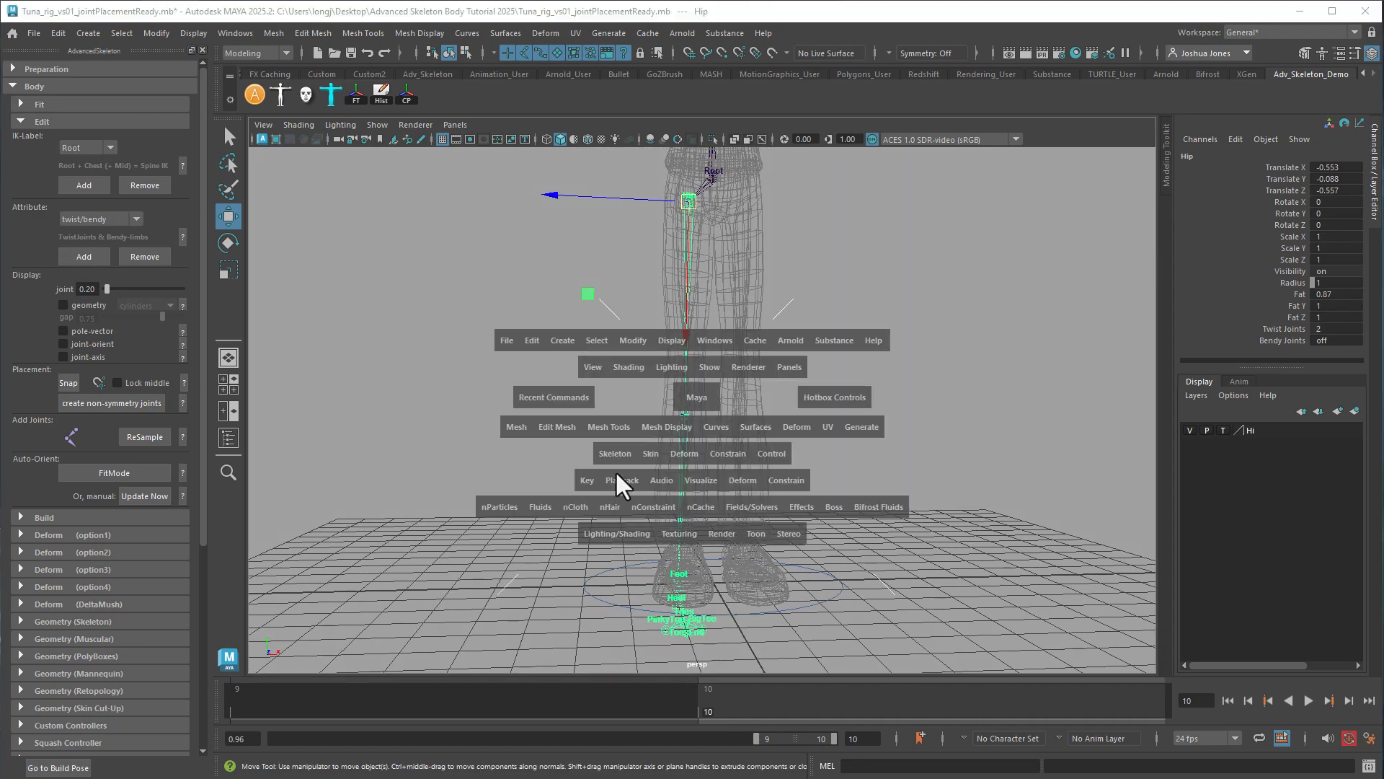
{"action": "key", "text": "space"}
{"action": "scroll", "coordinate": [868, 425], "scroll_direction": "down", "scroll_amount": 1}
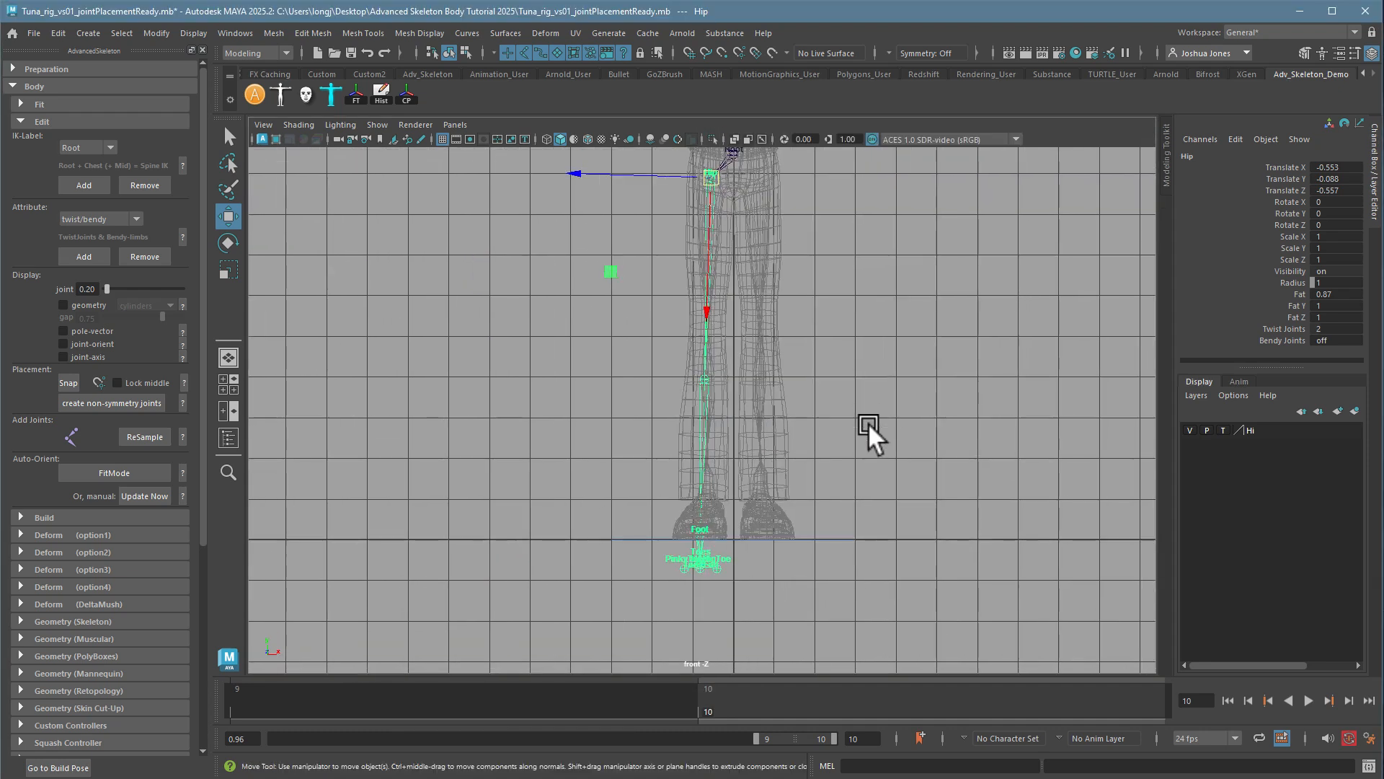
{"action": "middle_click_drag", "start_coordinate": [868, 425], "coordinate": [855, 552], "text": "alt"}
{"action": "left_click_drag", "start_coordinate": [669, 299], "coordinate": [671, 300]}
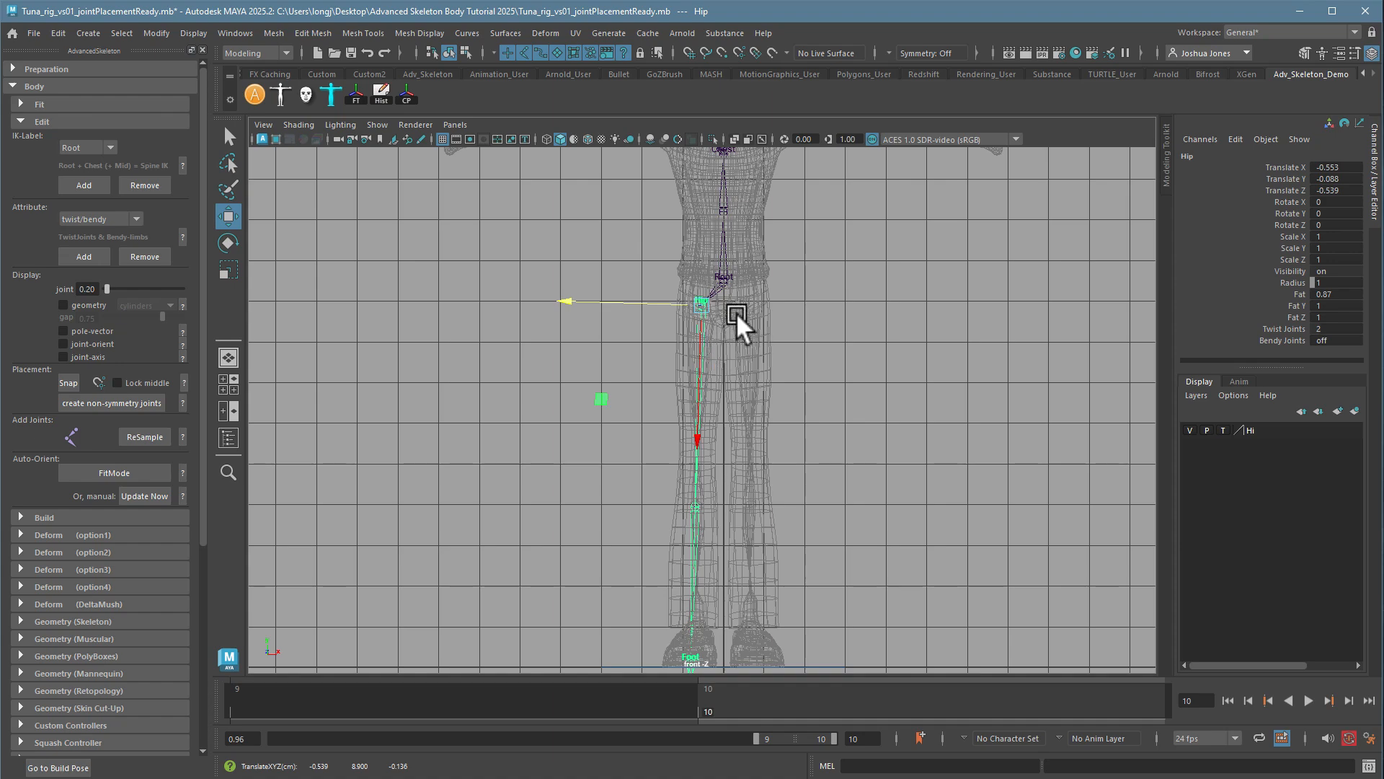
- Back in the perspective view, lower only the Root joint's pivot, leaving its children in place, to about Translate Y 9.373 and Z -0.113
{"action": "key", "text": "space"}
{"action": "key", "text": "space"}
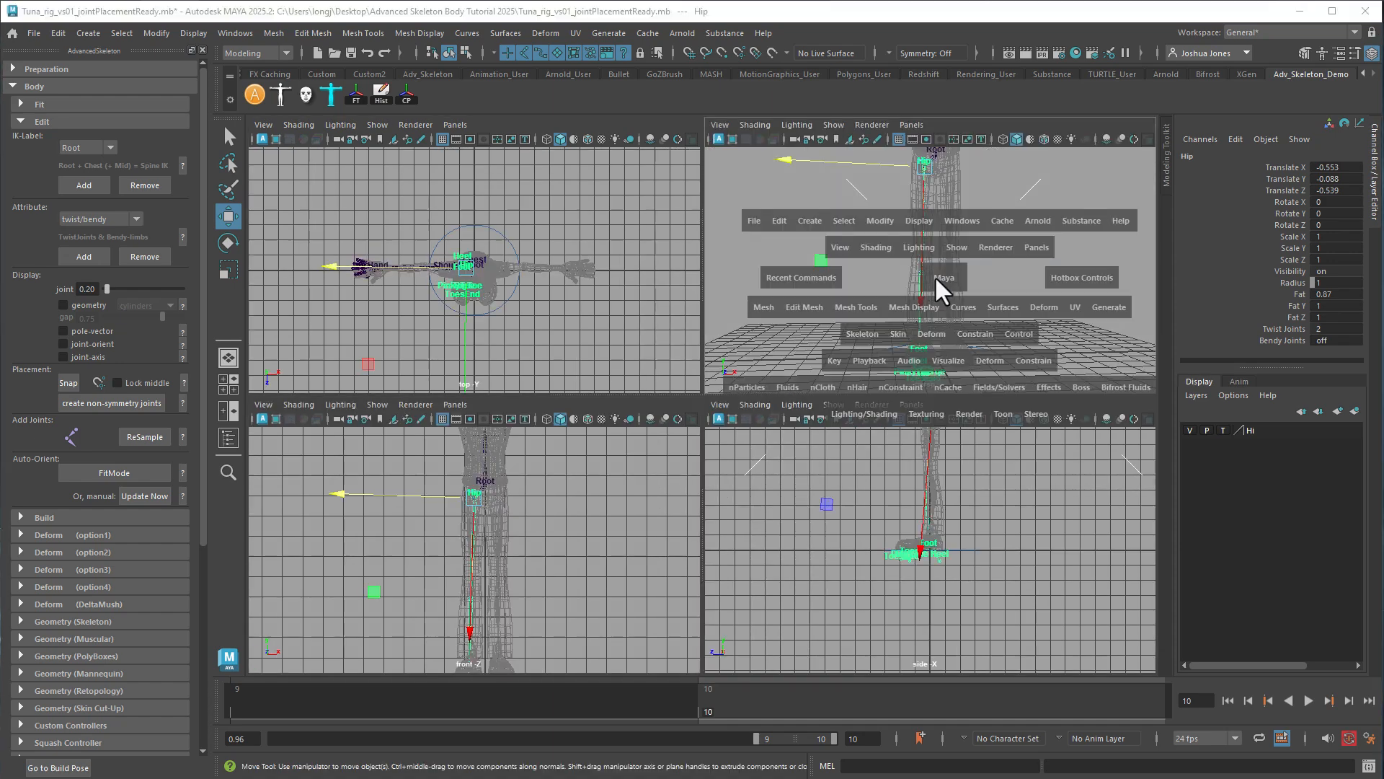
{"action": "left_click_drag", "start_coordinate": [621, 309], "coordinate": [755, 419], "text": "ctrl+alt"}
{"action": "middle_click_drag", "start_coordinate": [780, 420], "coordinate": [871, 512], "text": "alt"}
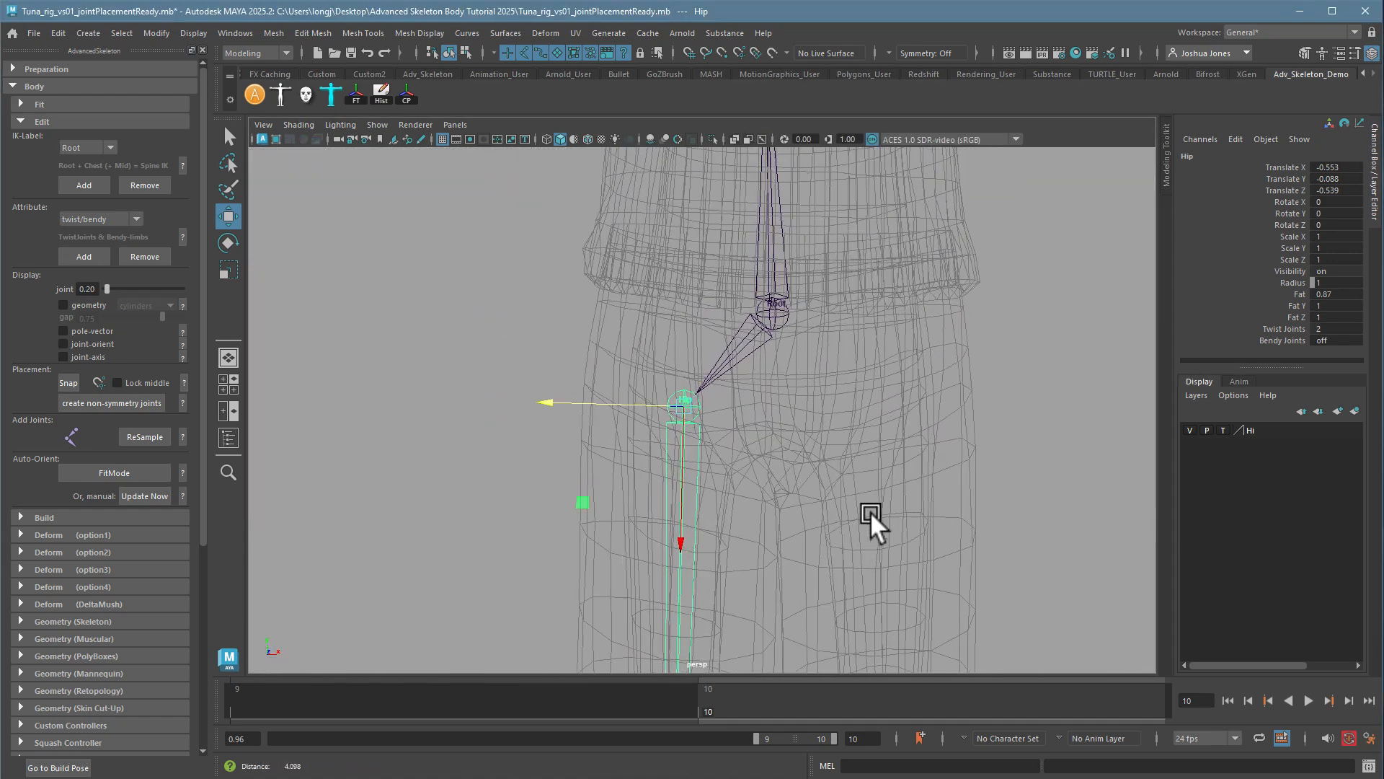
{"action": "scroll", "coordinate": [870, 512], "scroll_direction": "up", "scroll_amount": 1}
{"action": "left_click_drag", "start_coordinate": [768, 501], "coordinate": [642, 310], "text": "alt"}
{"action": "scroll", "coordinate": [861, 404], "scroll_direction": "down", "scroll_amount": 5}
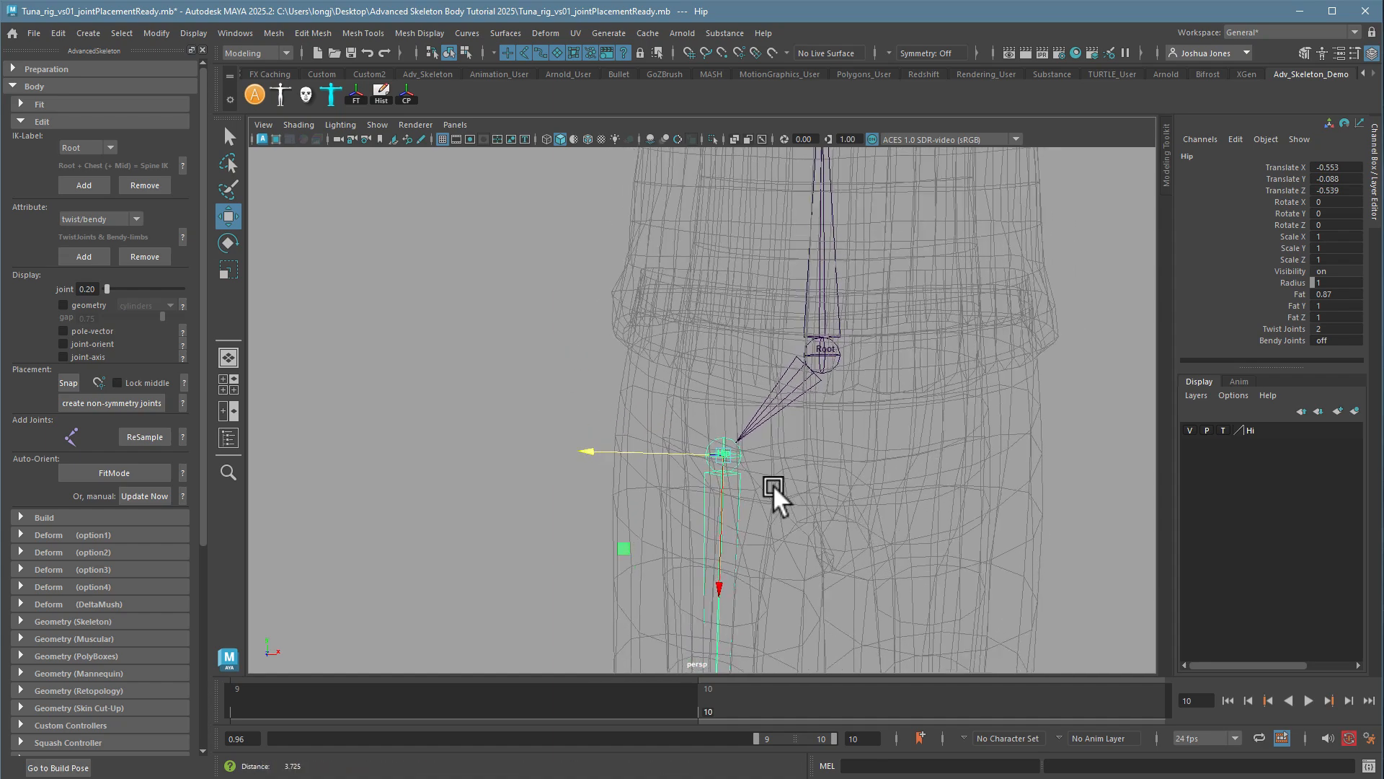
{"action": "left_click", "coordinate": [762, 371]}
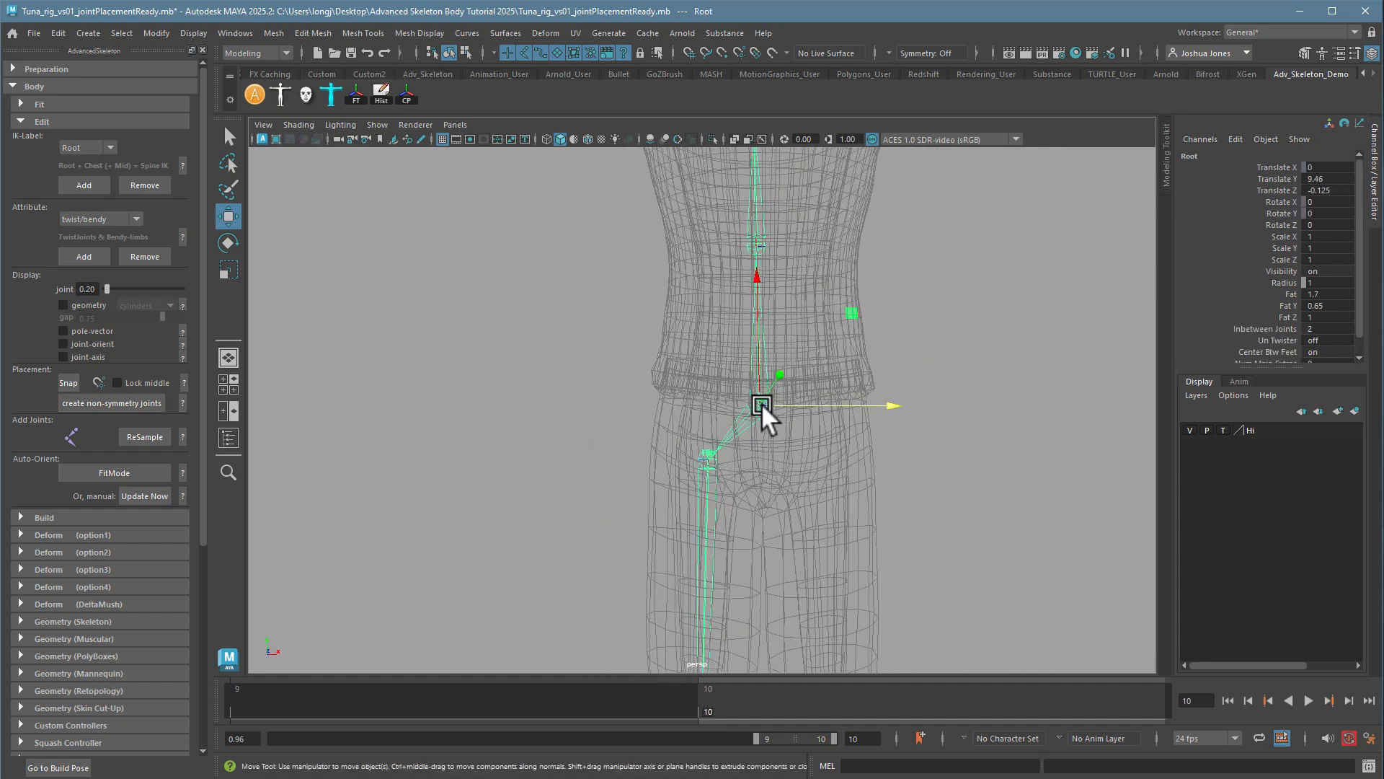
{"action": "key", "text": "d"}
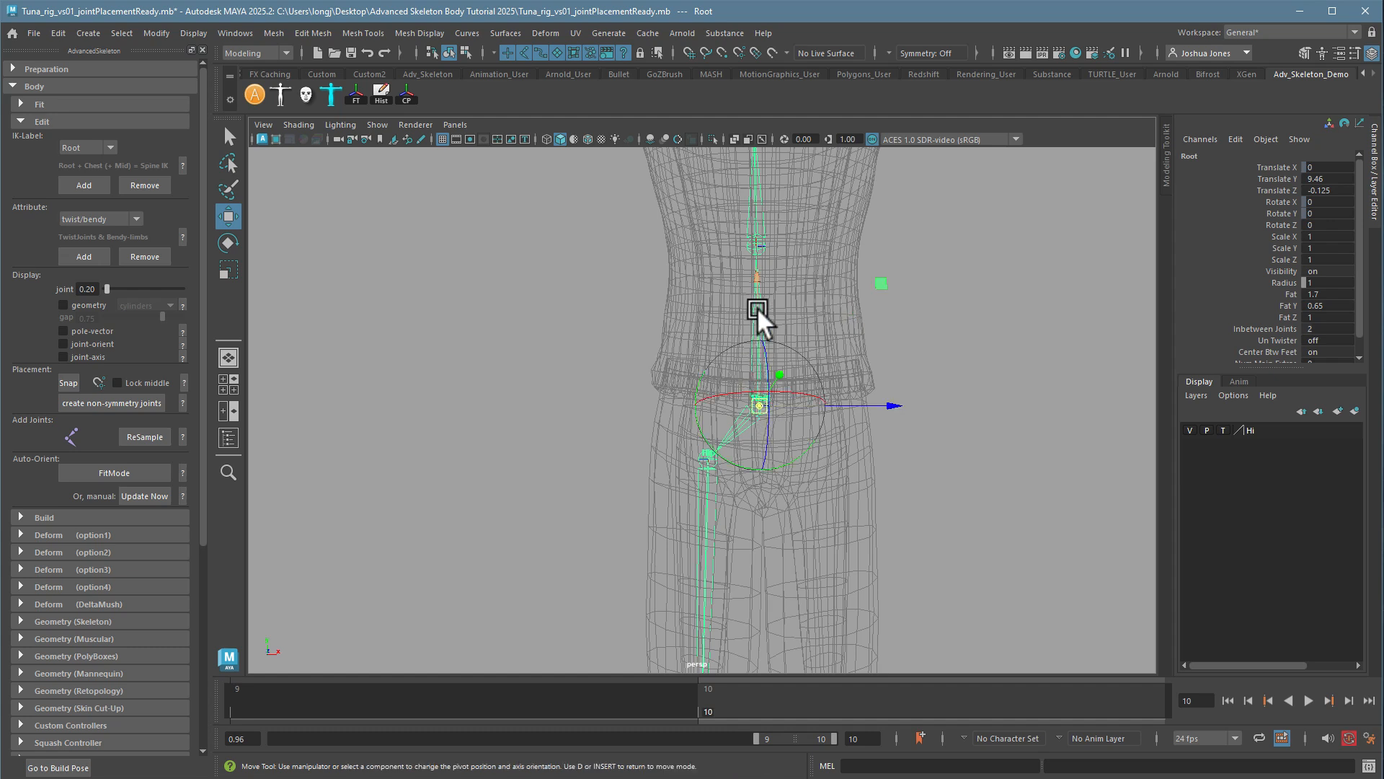
{"action": "mouse_move", "coordinate": [757, 307]}
{"action": "middle_mouse_down"}
{"action": "mouse_move", "coordinate": [760, 348]}
{"action": "mouse_move", "coordinate": [759, 309]}
{"action": "middle_mouse_up"}
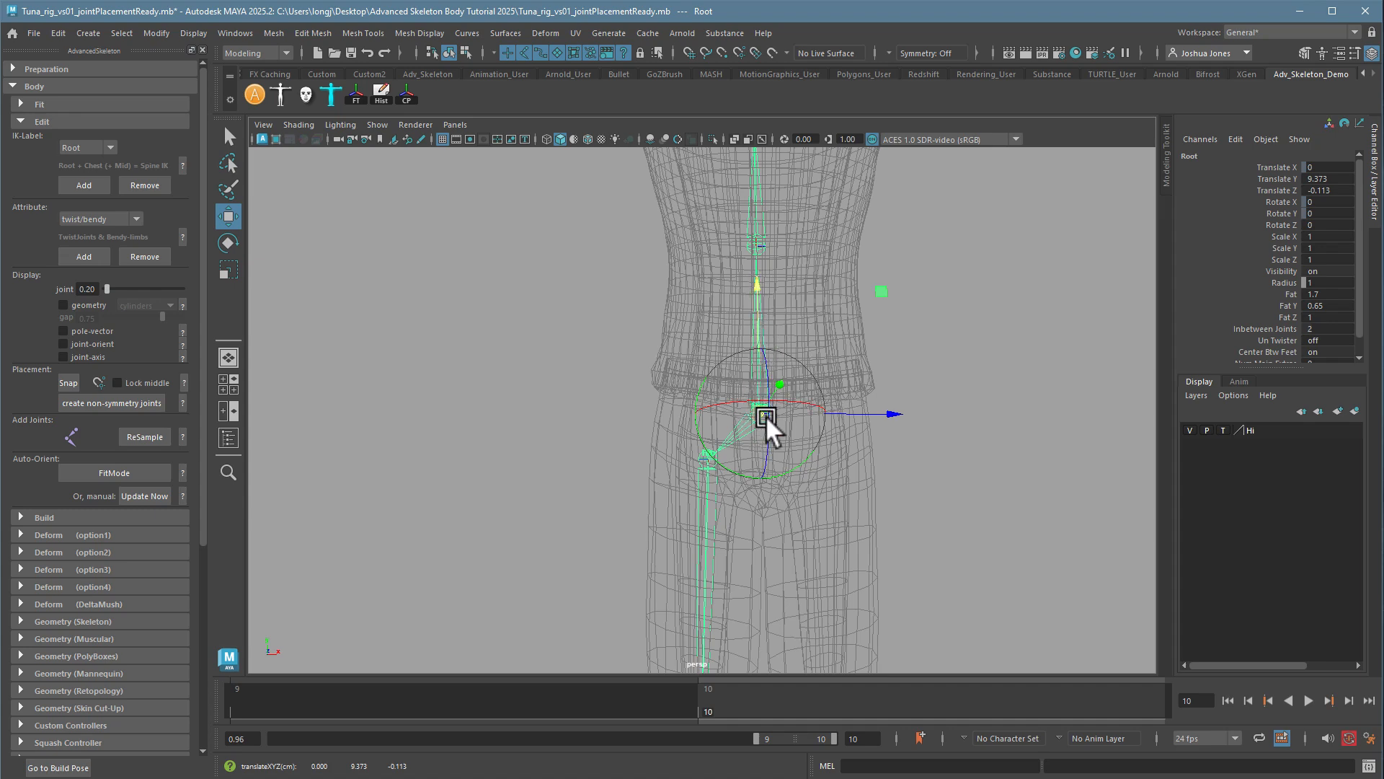
- Try moving the Root joint's pivot along the spine while viewing the hips from the side, undoing each move
{"action": "left_click_drag", "start_coordinate": [760, 304], "coordinate": [741, 495], "text": "alt"}
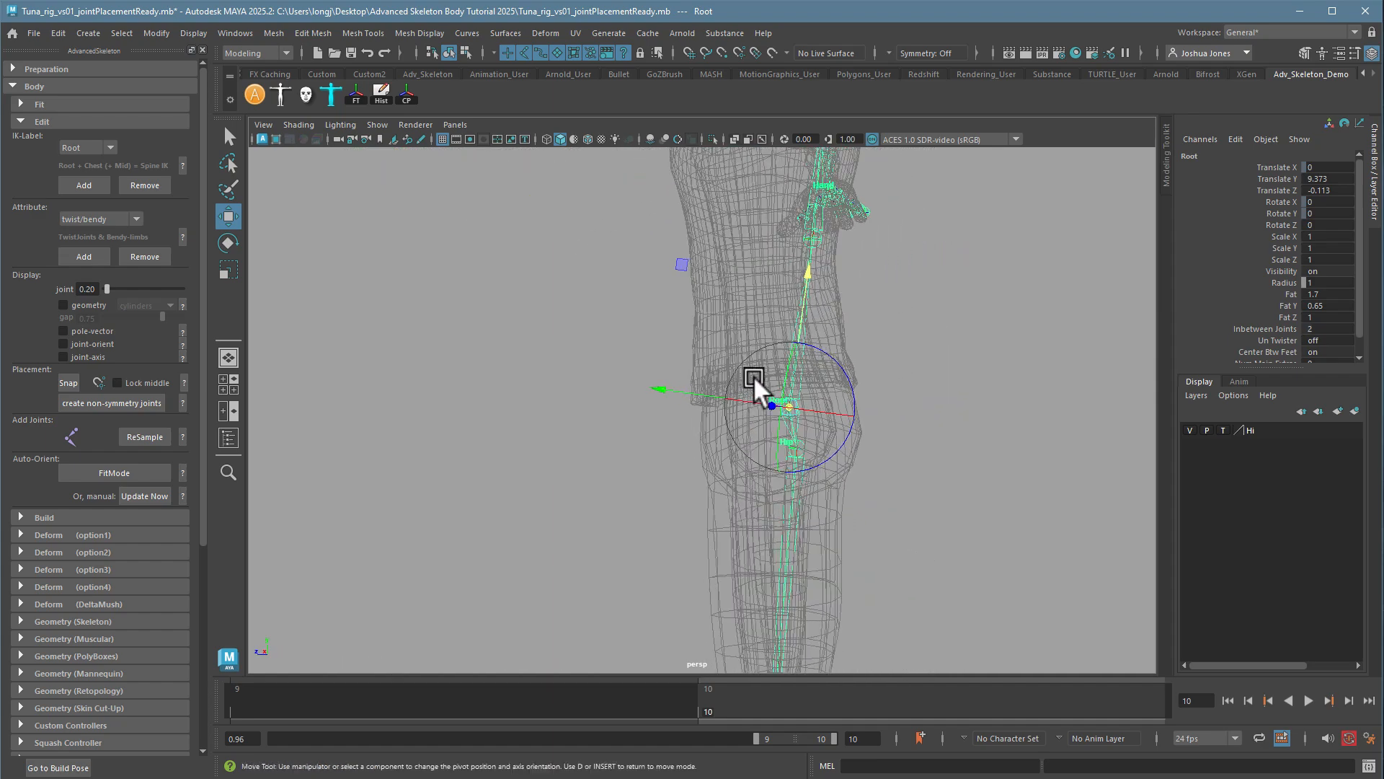
{"action": "left_click_drag", "start_coordinate": [791, 372], "coordinate": [797, 356]}
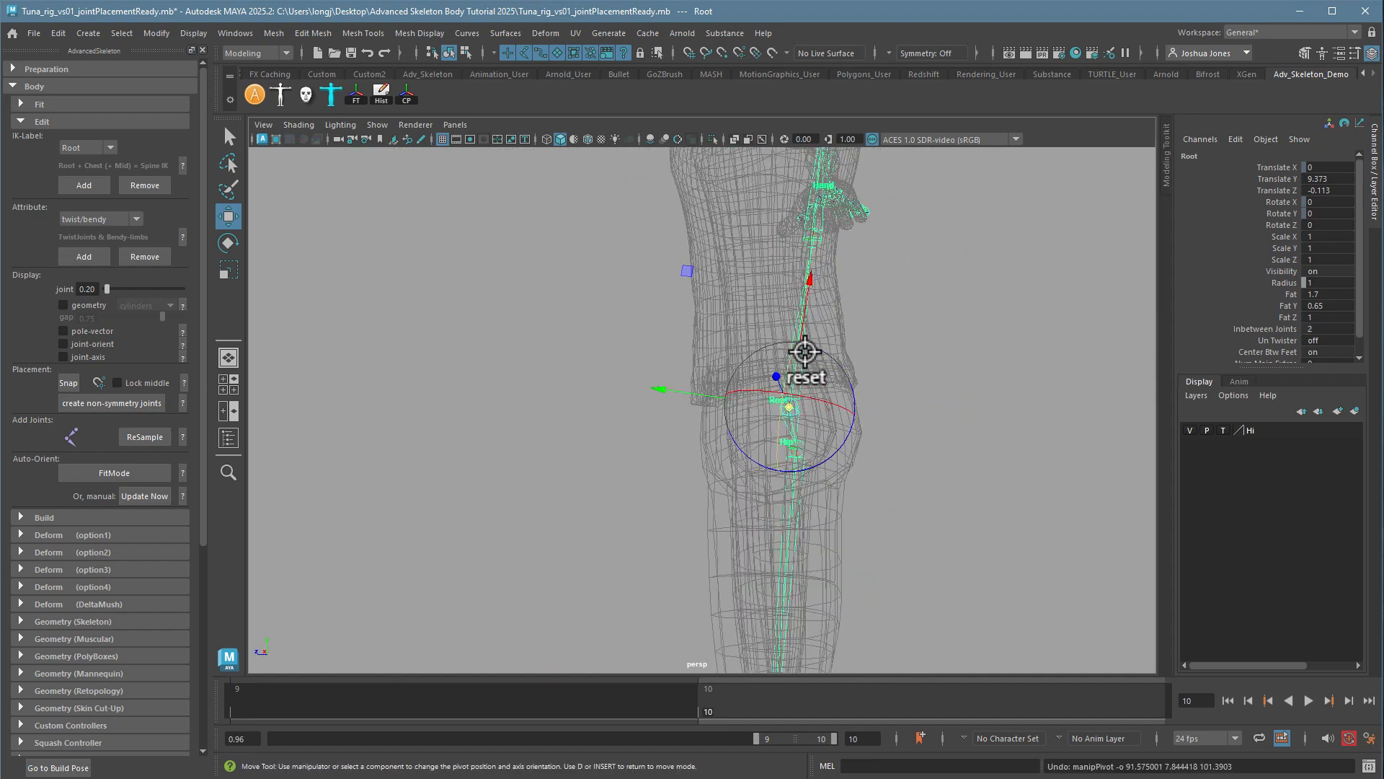
{"action": "key", "text": "ctrl+z"}
{"action": "left_click_drag", "start_coordinate": [805, 308], "coordinate": [808, 286]}
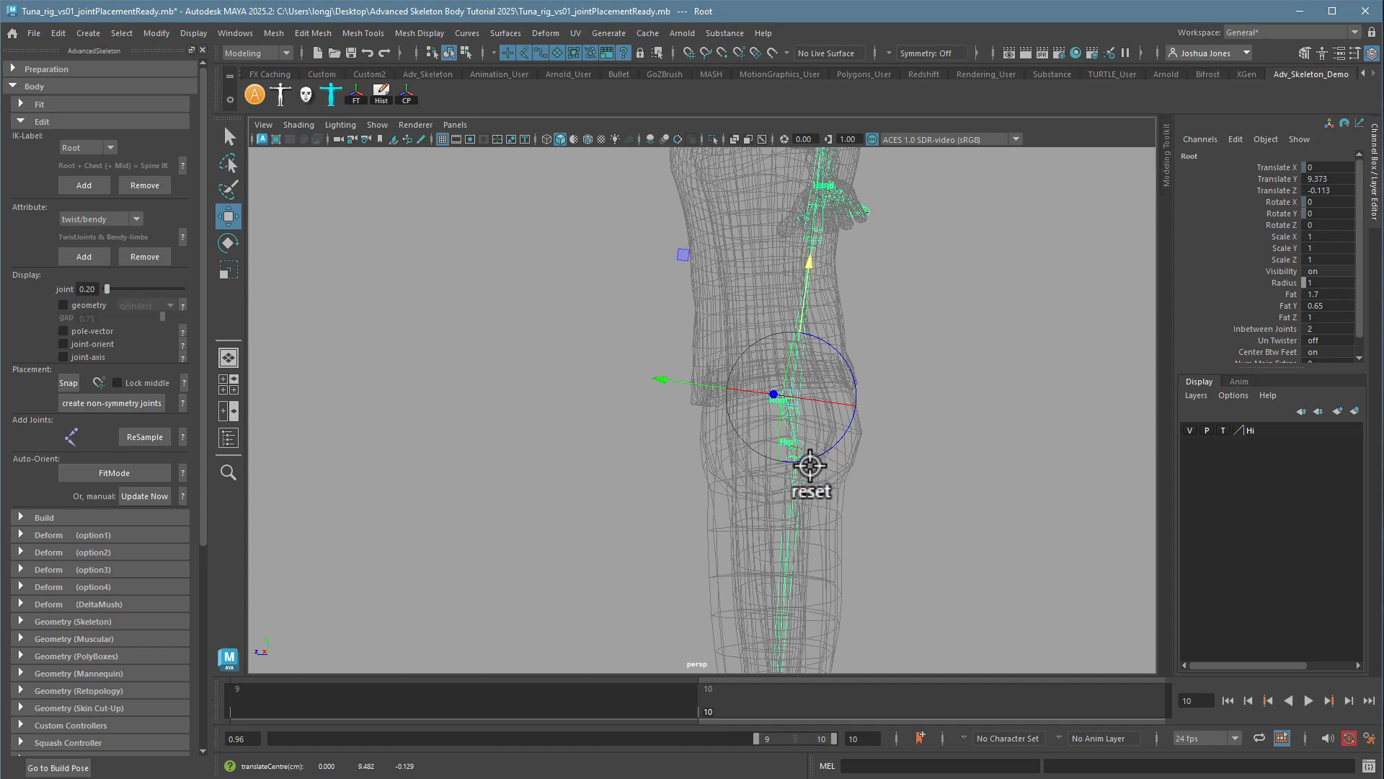
{"action": "mouse_move", "coordinate": [781, 541]}
{"action": "left_mouse_down", "text": "alt"}
{"action": "mouse_move", "coordinate": [766, 551]}
{"action": "mouse_move", "coordinate": [779, 550]}
{"action": "left_mouse_up", "text": "alt"}
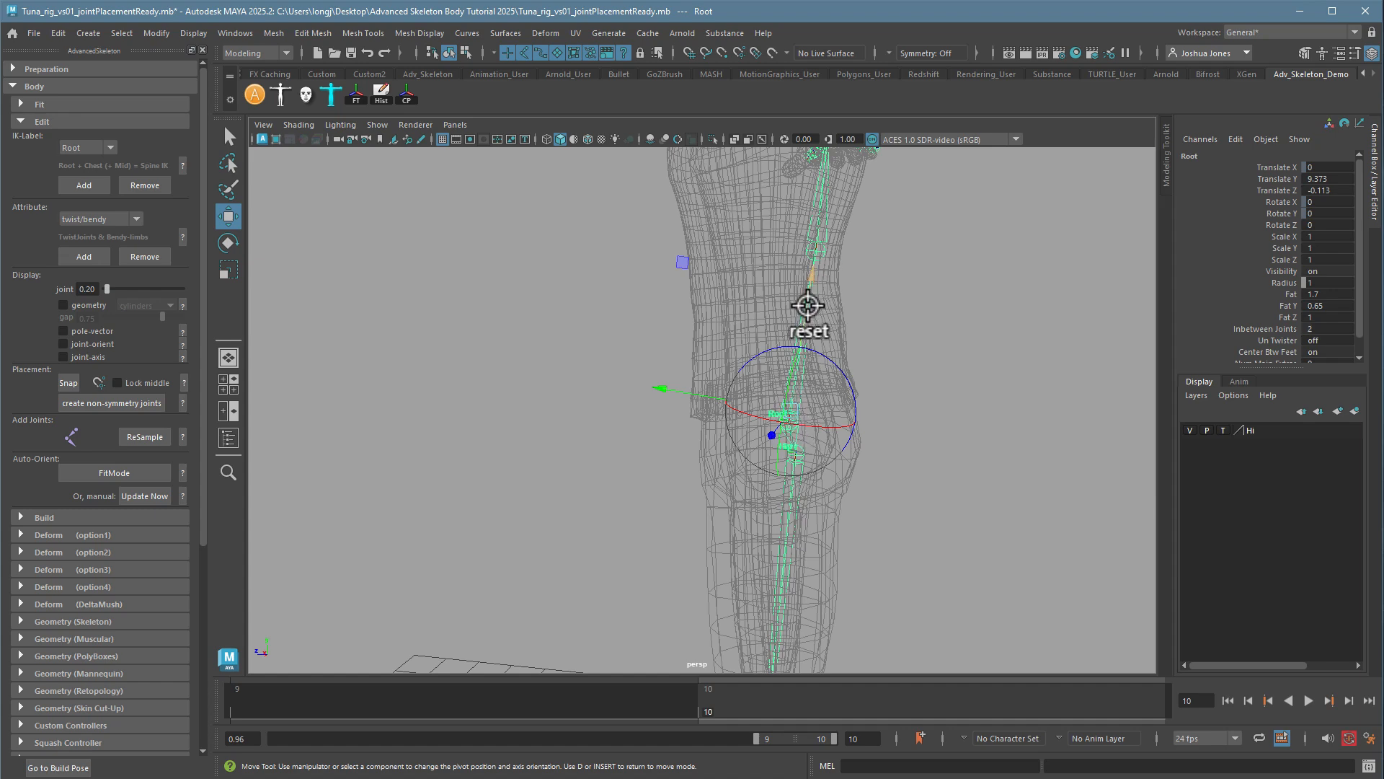
{"action": "left_click_drag", "start_coordinate": [808, 306], "coordinate": [791, 381]}
{"action": "key", "text": "ctrl+z"}
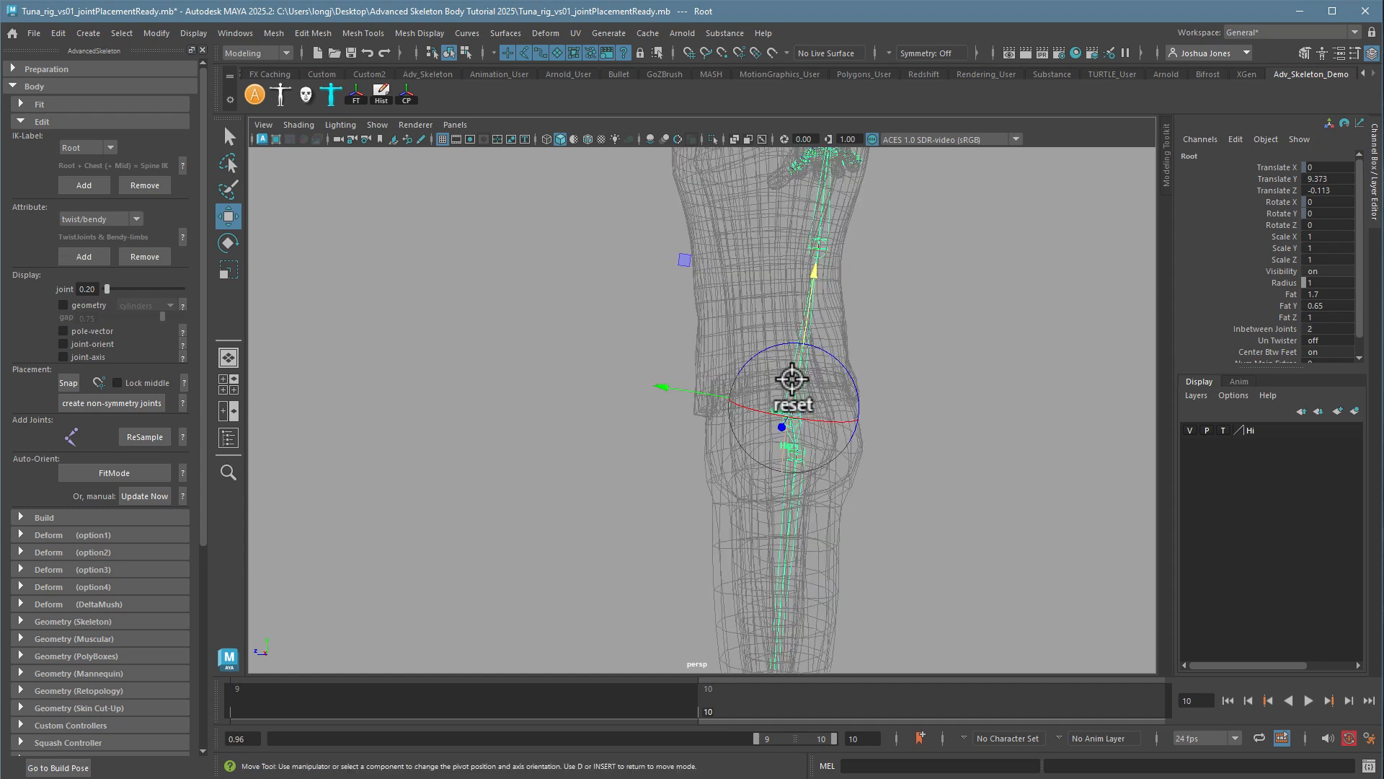
- Try the World axis orientation in the Move tool settings, switch it to Object, and close the settings
{"action": "double_click", "coordinate": [226, 215]}
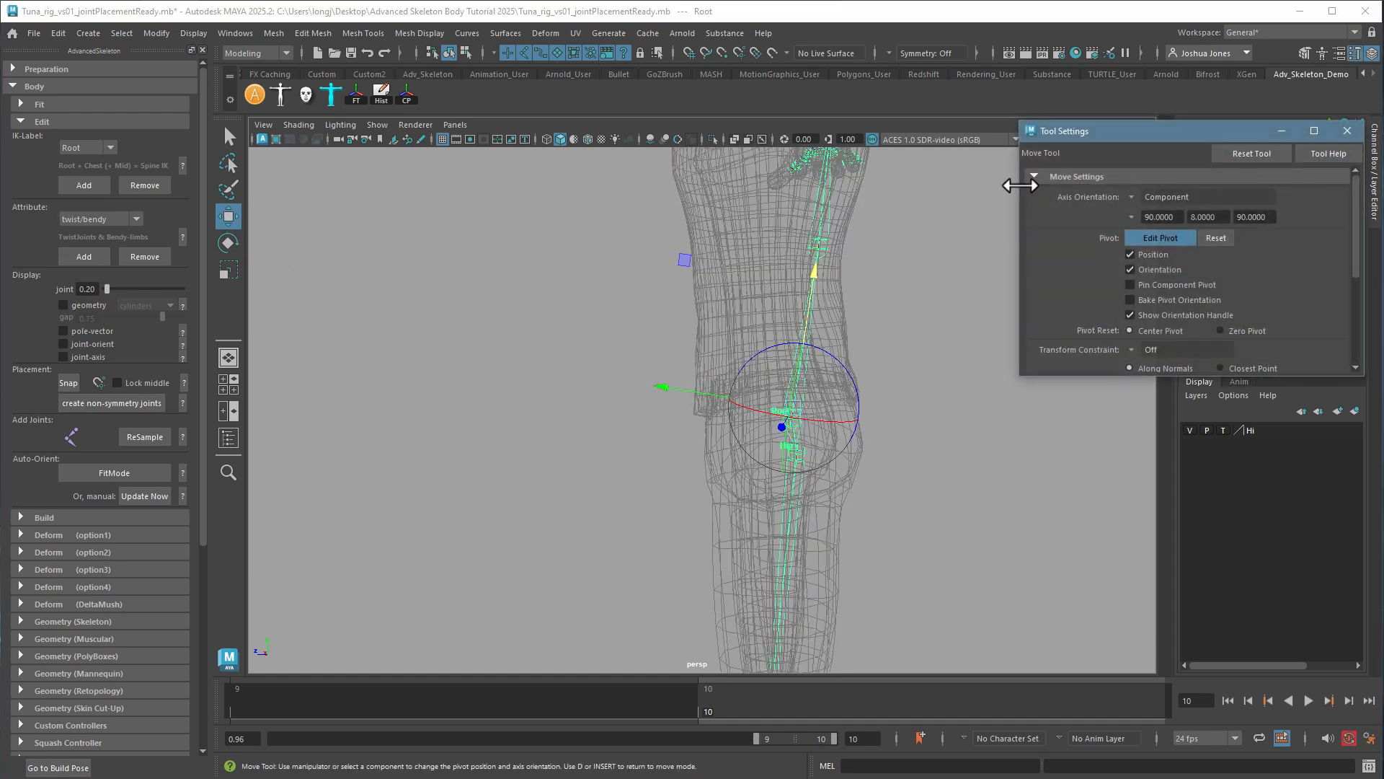
{"action": "left_click", "coordinate": [1137, 193]}
{"action": "left_click", "coordinate": [1157, 216]}
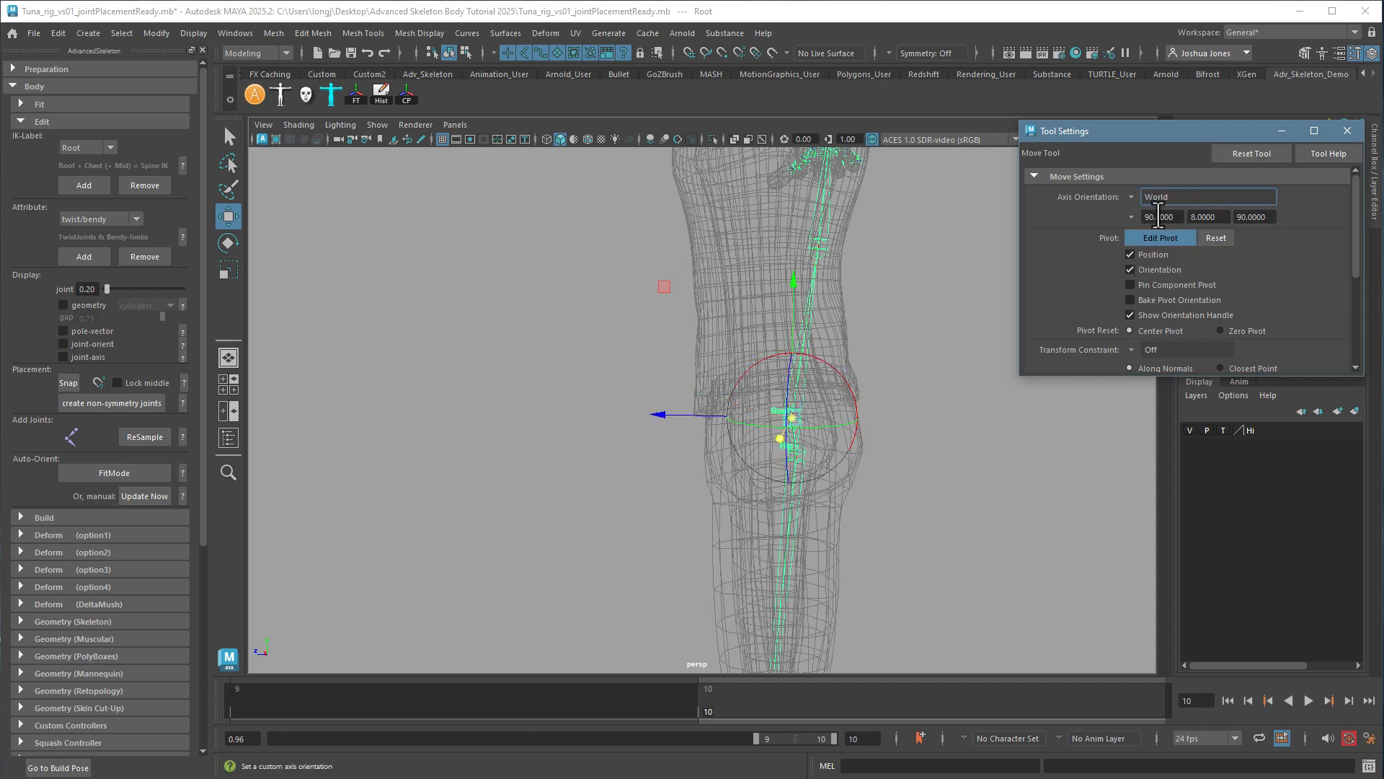
{"action": "left_click", "coordinate": [1131, 196]}
{"action": "left_click", "coordinate": [1150, 209]}
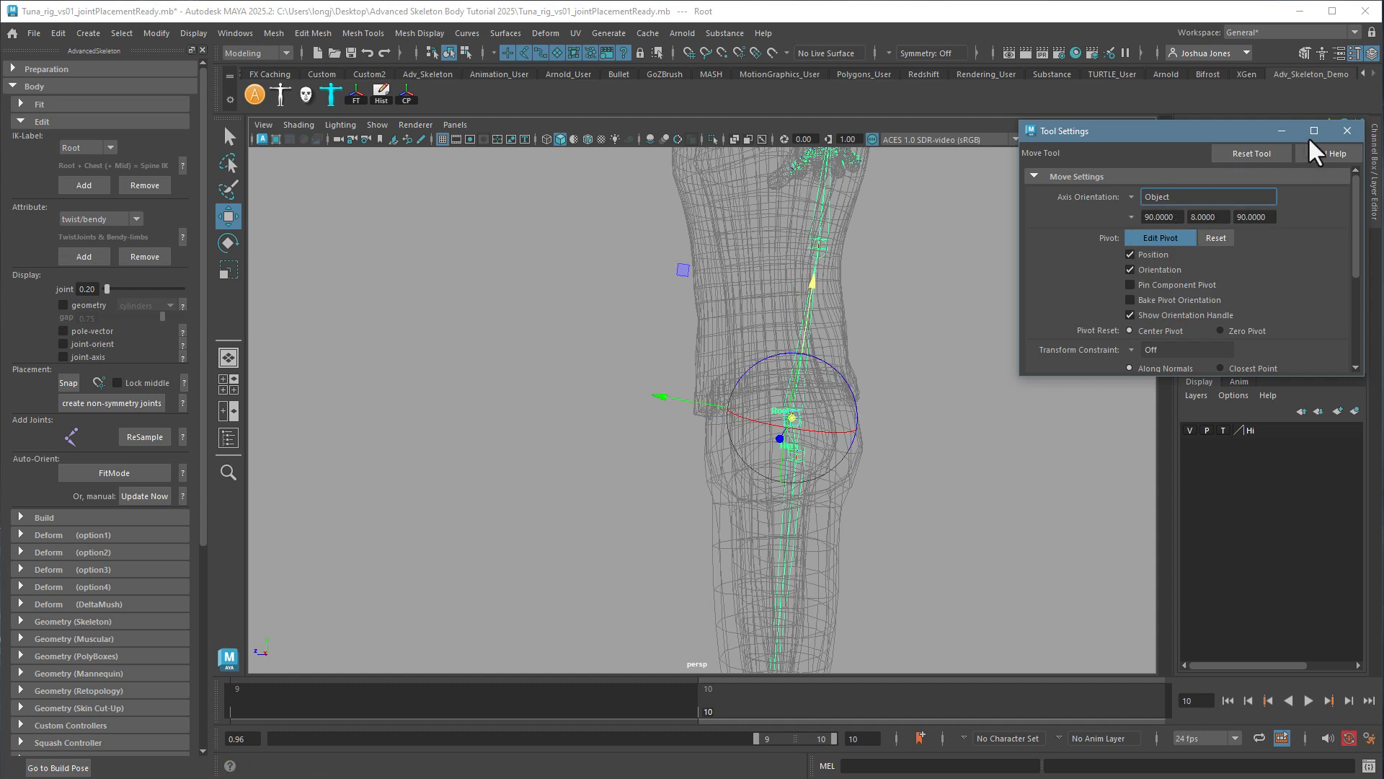
{"action": "left_click", "coordinate": [1349, 129]}
- Set the Move tool's axis orientation to World for the Root joint's pivot and check its axes from the side
{"action": "key", "text": "d"}
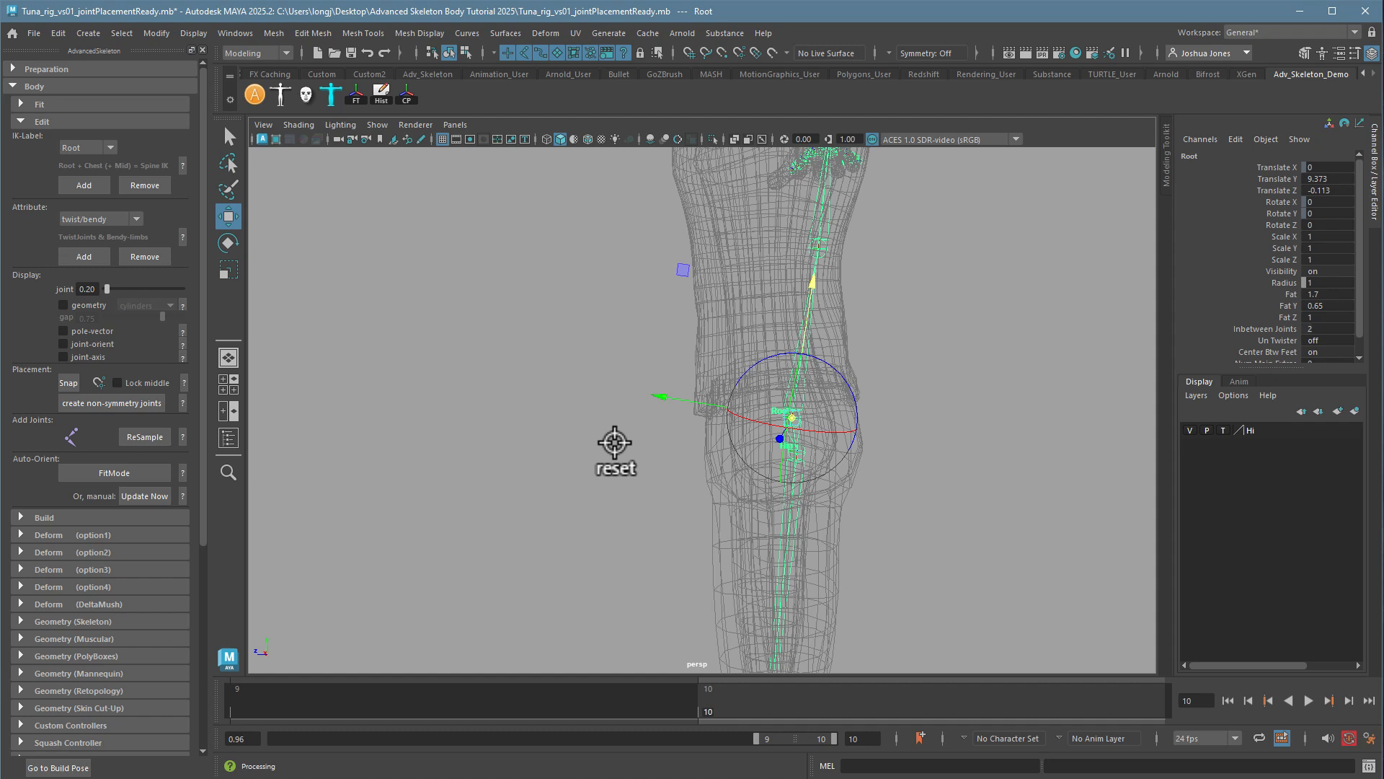
{"action": "left_click", "coordinate": [615, 442]}
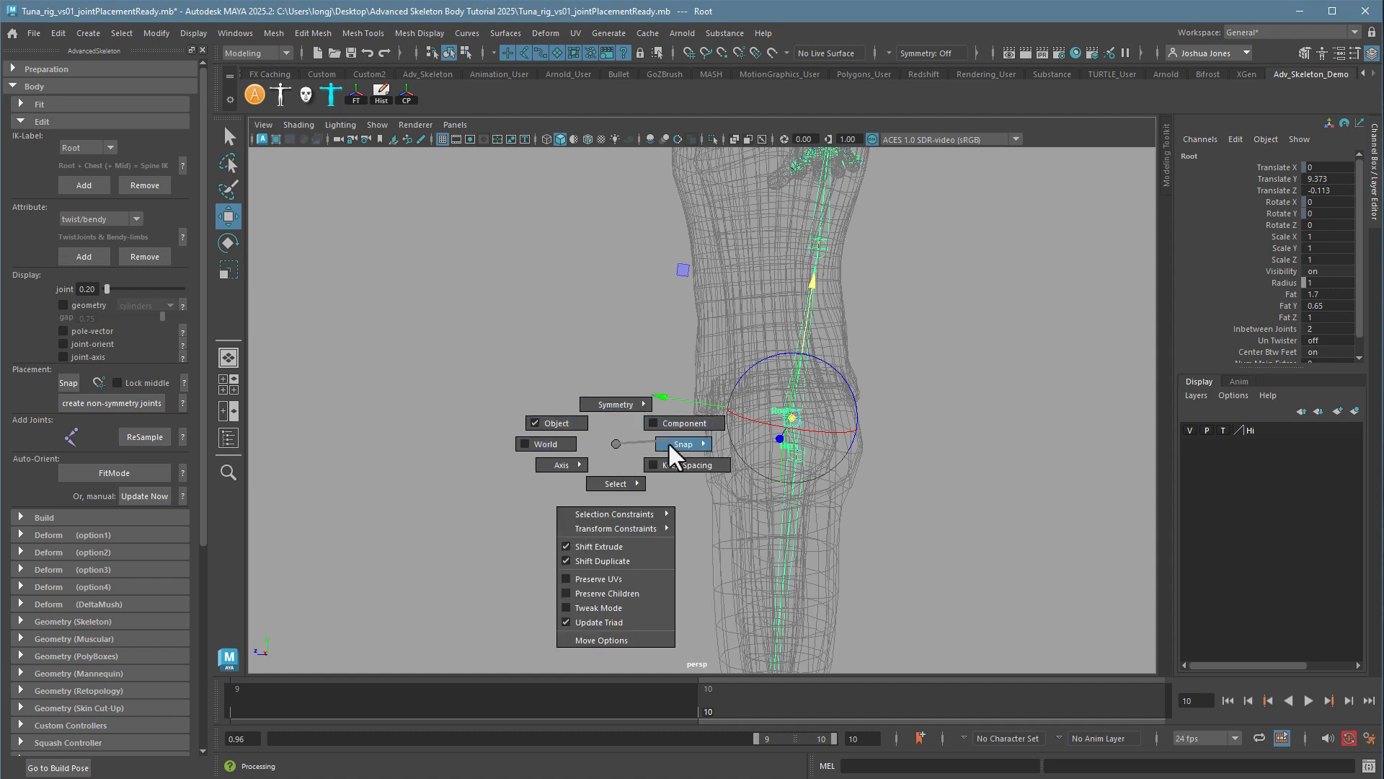
{"action": "left_click_drag", "start_coordinate": [670, 443], "coordinate": [554, 442]}
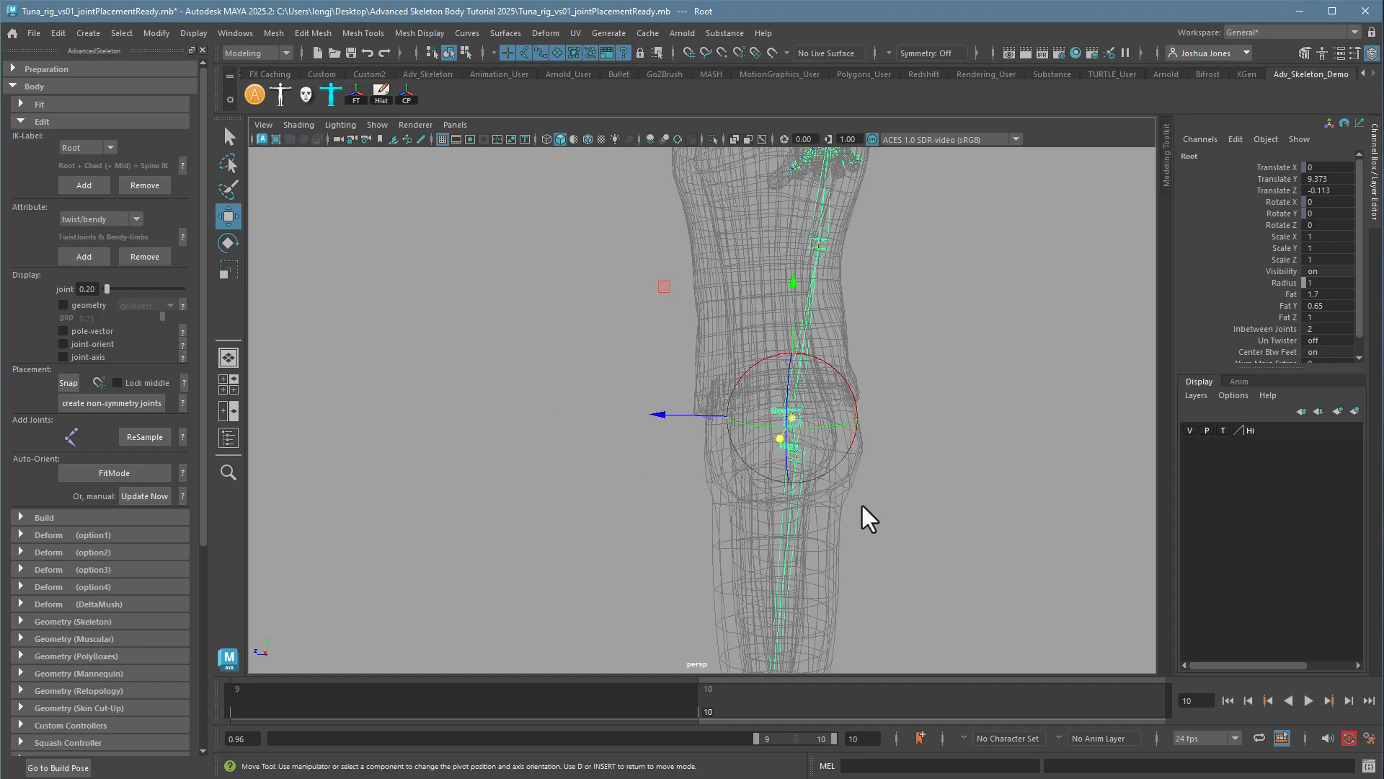
{"action": "mouse_move", "coordinate": [850, 560]}
{"action": "left_mouse_down", "text": "alt"}
{"action": "mouse_move", "coordinate": [1040, 556]}
{"action": "mouse_move", "coordinate": [863, 552]}
{"action": "left_mouse_up", "text": "alt"}
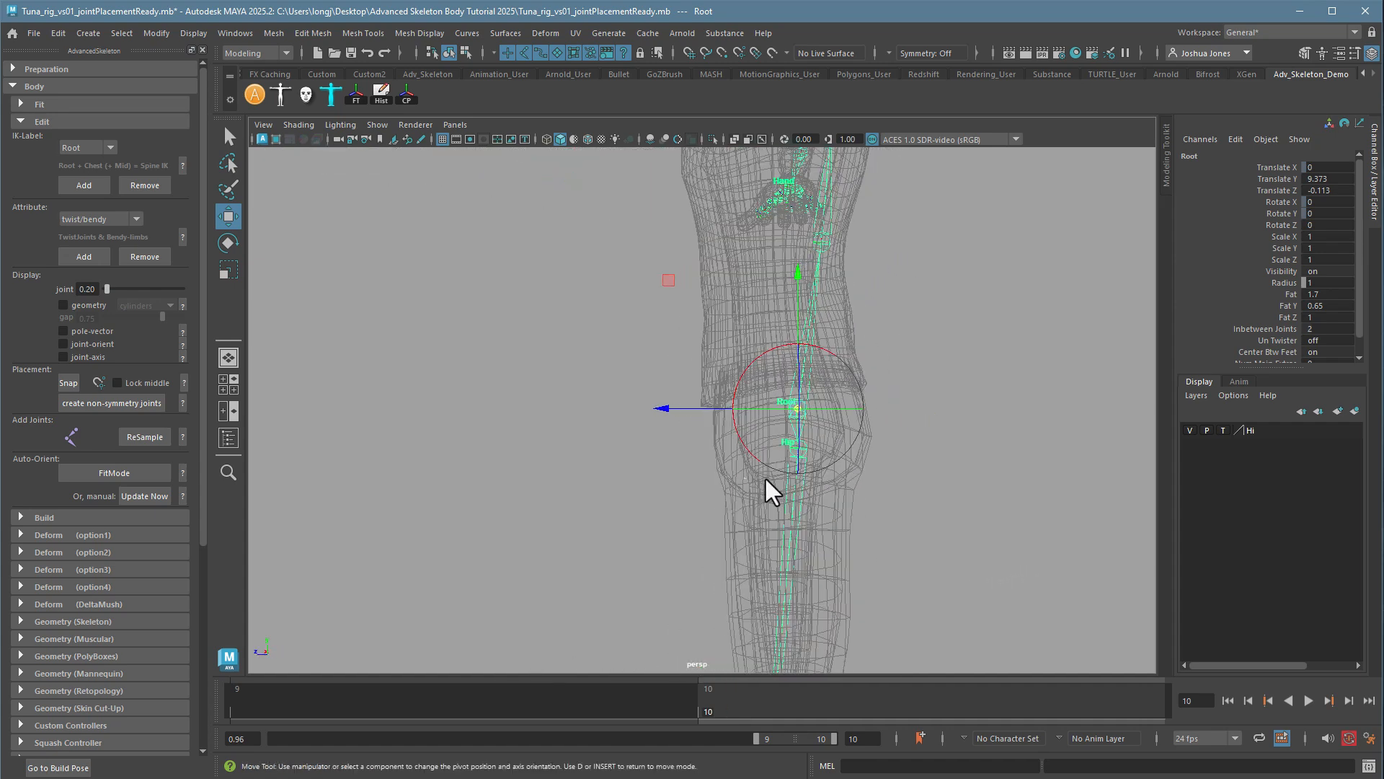
- Clear the selection and frame the full character in the side view to check the skeleton against the body
{"action": "left_click", "coordinate": [896, 480]}
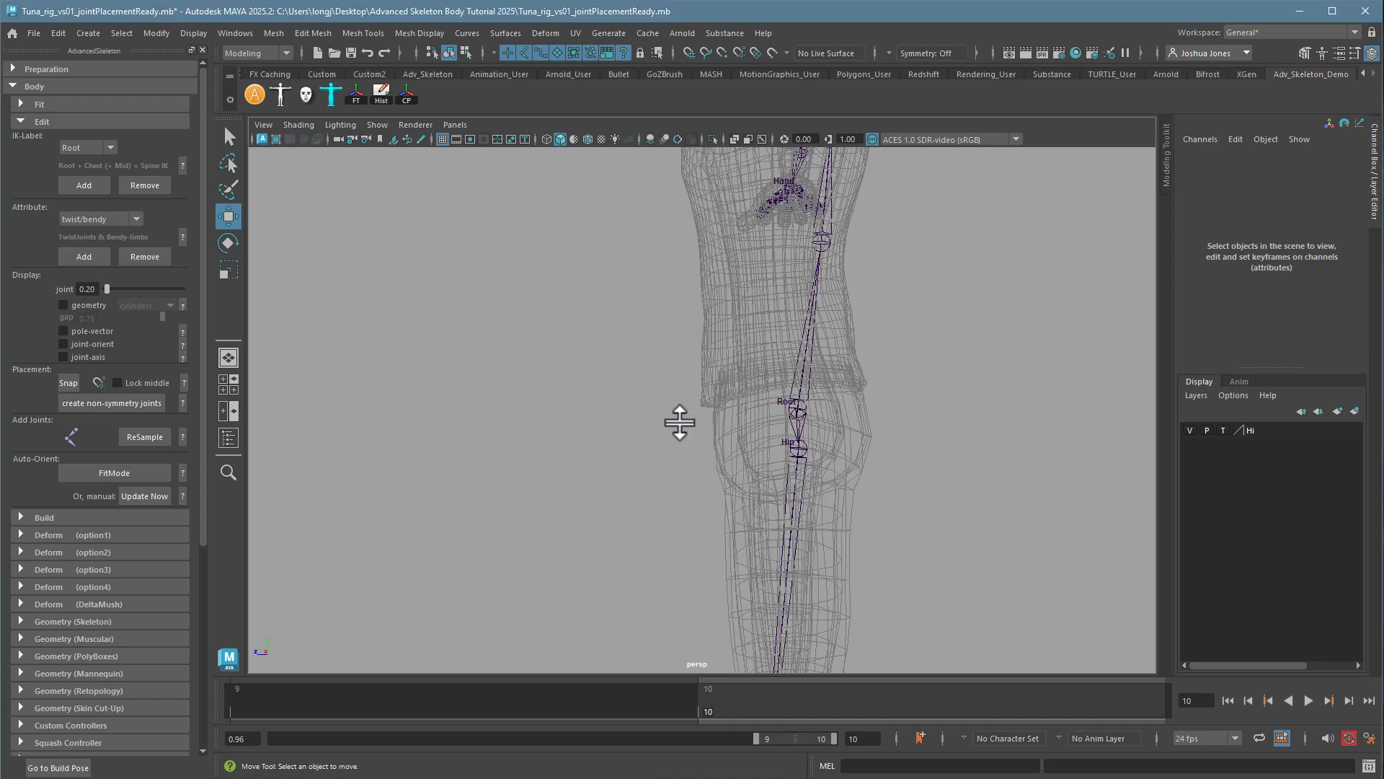
{"action": "key", "text": "space"}
{"action": "key", "text": "space"}
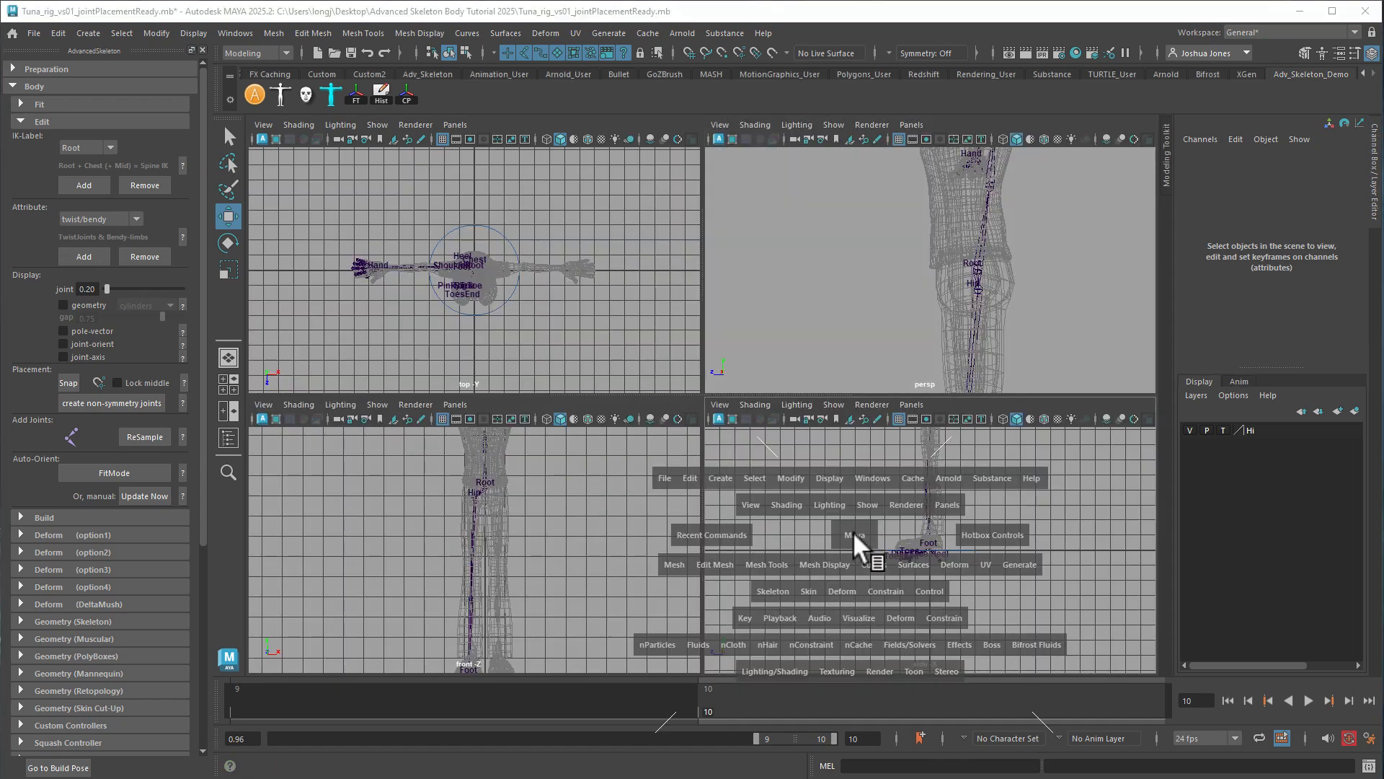
{"action": "middle_click_drag", "start_coordinate": [764, 391], "coordinate": [885, 649], "text": "alt"}
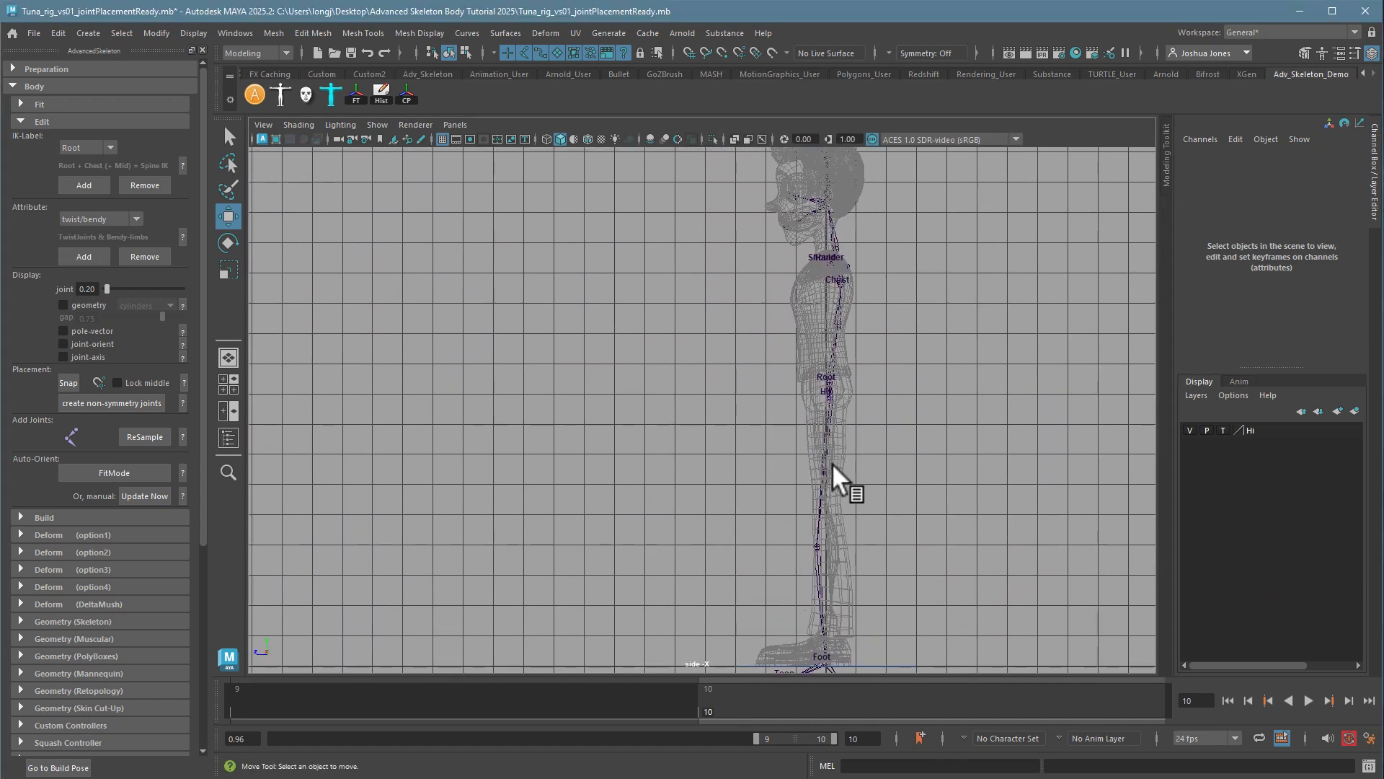
- Move the Root joint slightly forward onto the body's centre line at the pelvis in the side view, and select the Hip joint
{"action": "middle_click_drag", "start_coordinate": [832, 463], "coordinate": [842, 365], "text": "alt"}
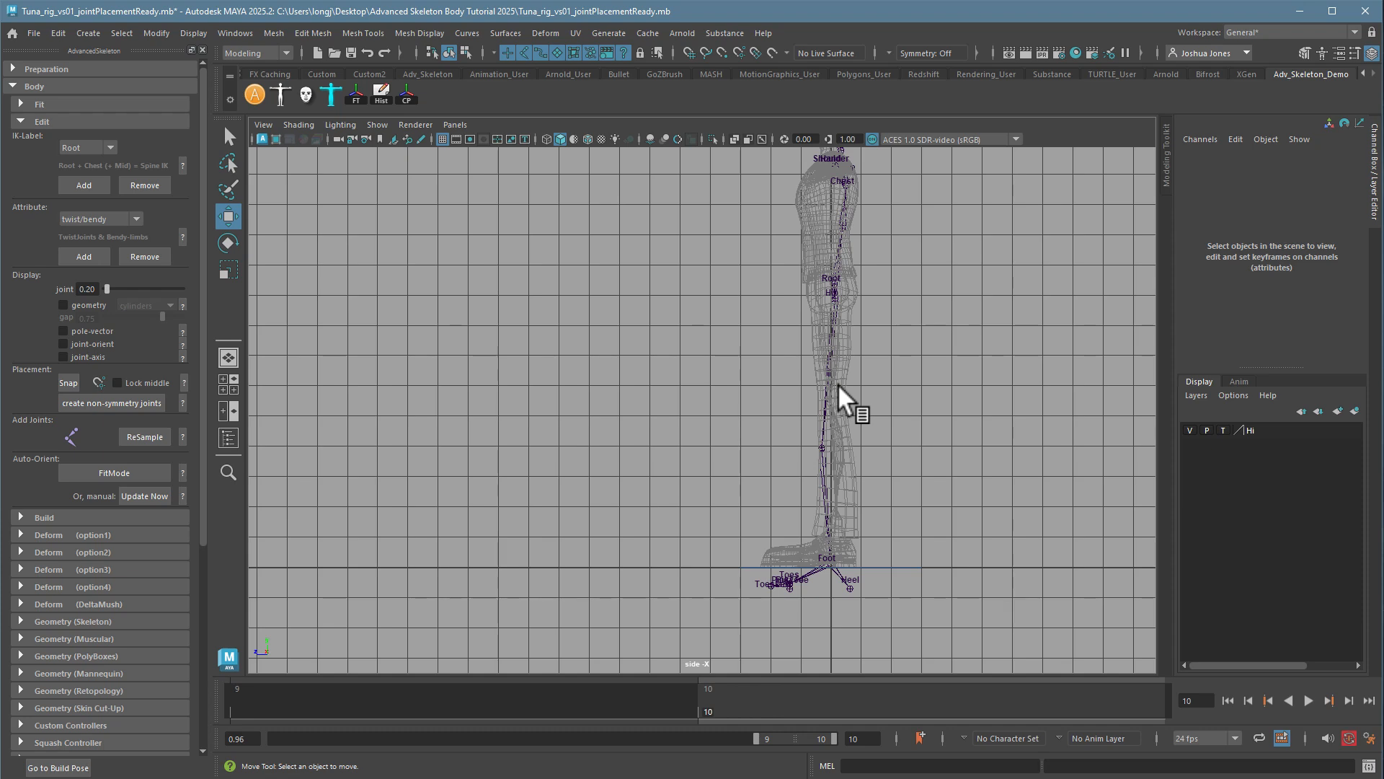
{"action": "key", "text": "space"}
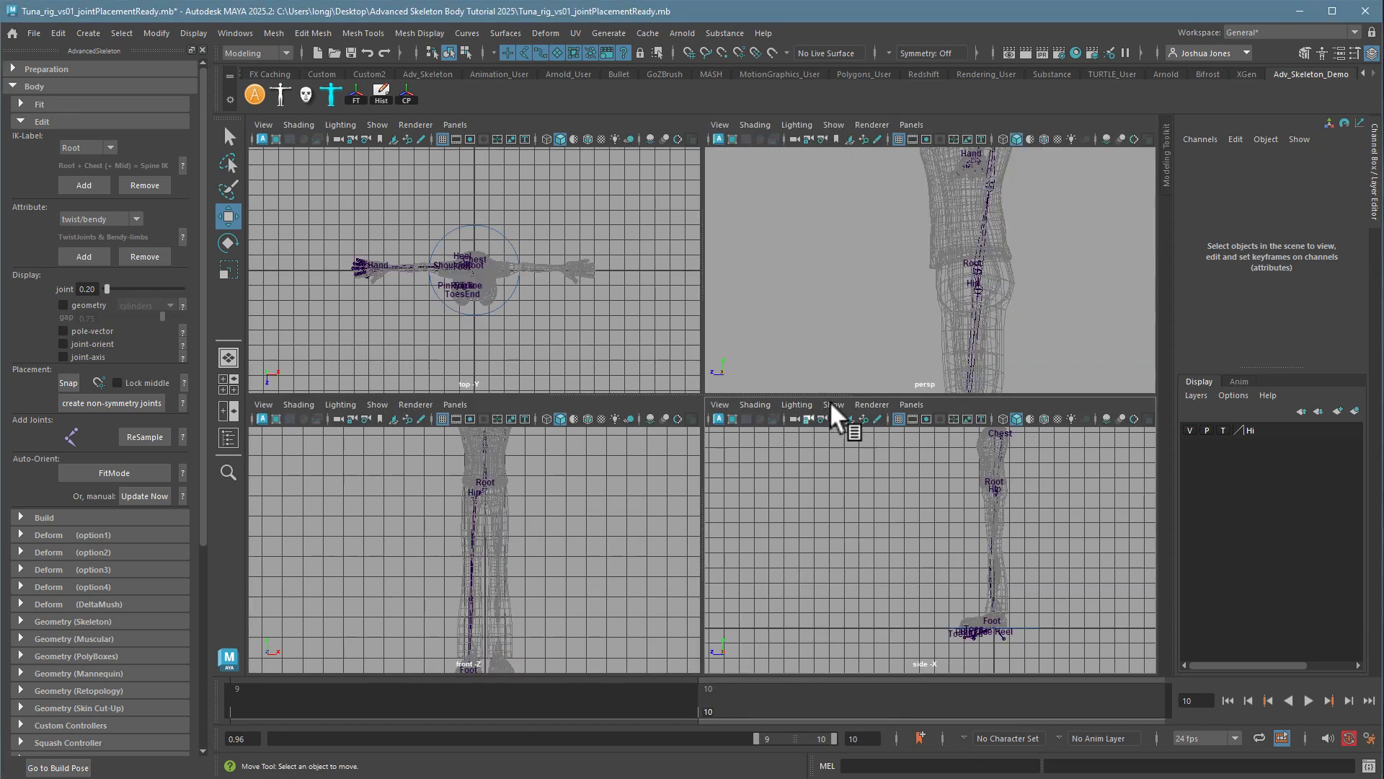
{"action": "left_click_drag", "start_coordinate": [927, 310], "coordinate": [970, 317], "text": "alt"}
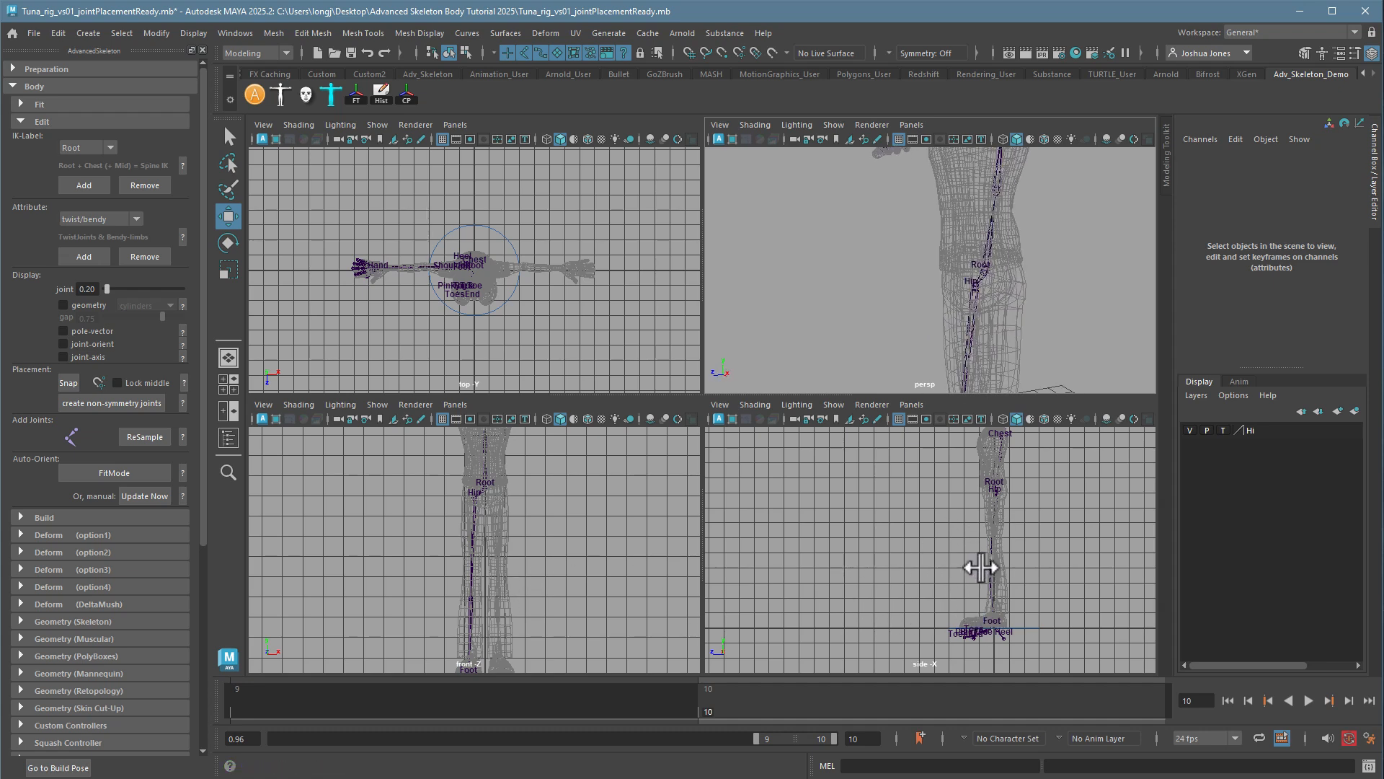
{"action": "left_click_drag", "start_coordinate": [927, 460], "coordinate": [1069, 554], "text": "ctrl+alt"}
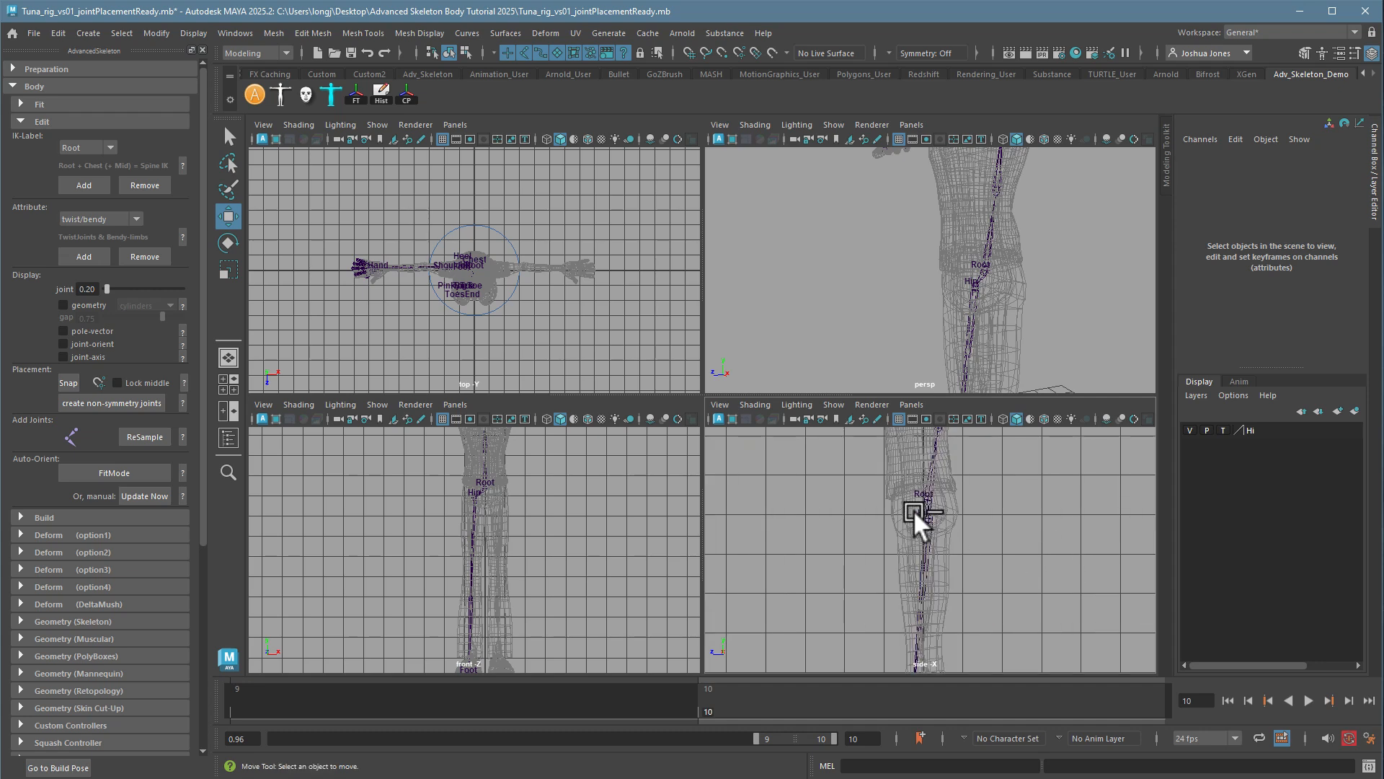
{"action": "key", "text": "space"}
{"action": "right_click_drag", "start_coordinate": [803, 536], "coordinate": [1251, 598], "text": "alt"}
{"action": "middle_click_drag", "start_coordinate": [809, 426], "coordinate": [853, 577], "text": "alt"}
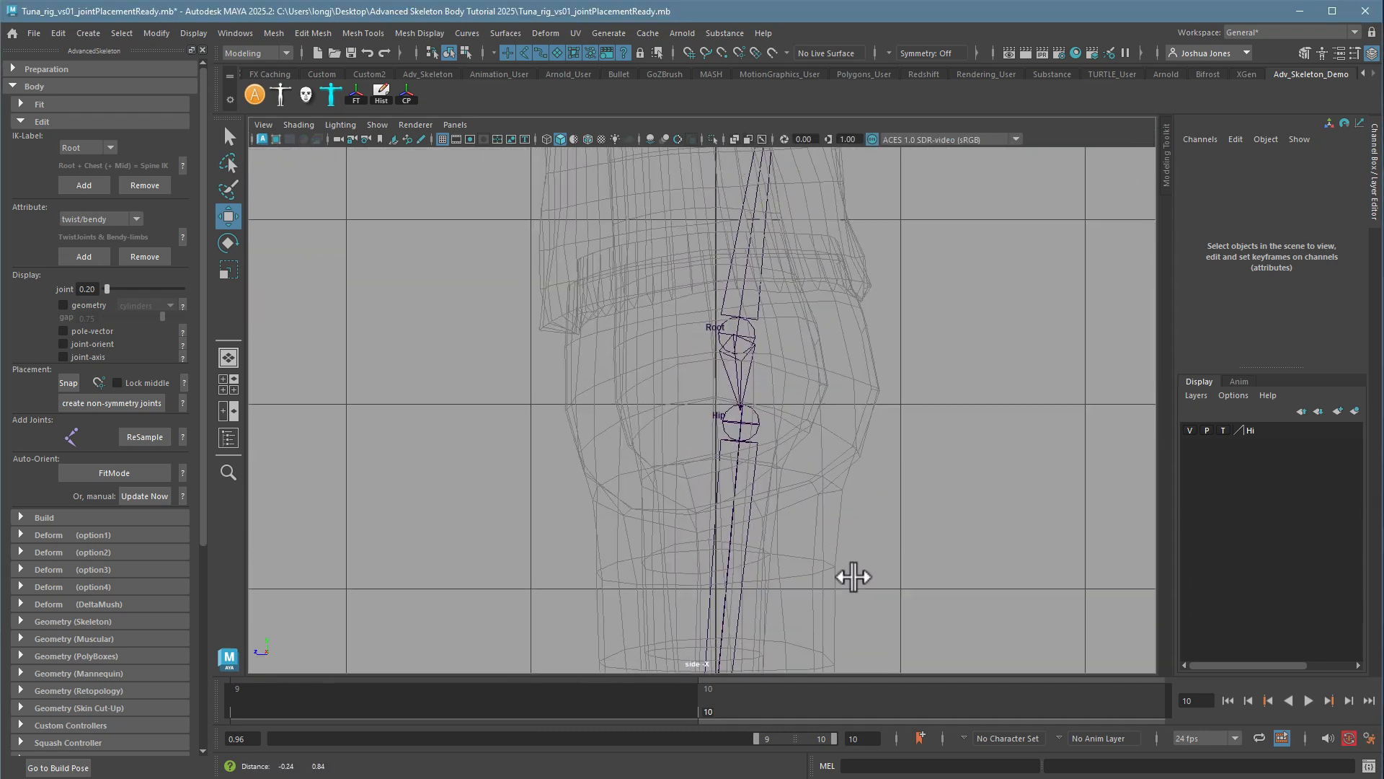
{"action": "left_click", "coordinate": [746, 364]}
{"action": "scroll", "coordinate": [841, 445], "scroll_direction": "down", "scroll_amount": 6}
{"action": "left_click_drag", "start_coordinate": [640, 385], "coordinate": [669, 423]}
{"action": "left_click", "coordinate": [703, 436]}
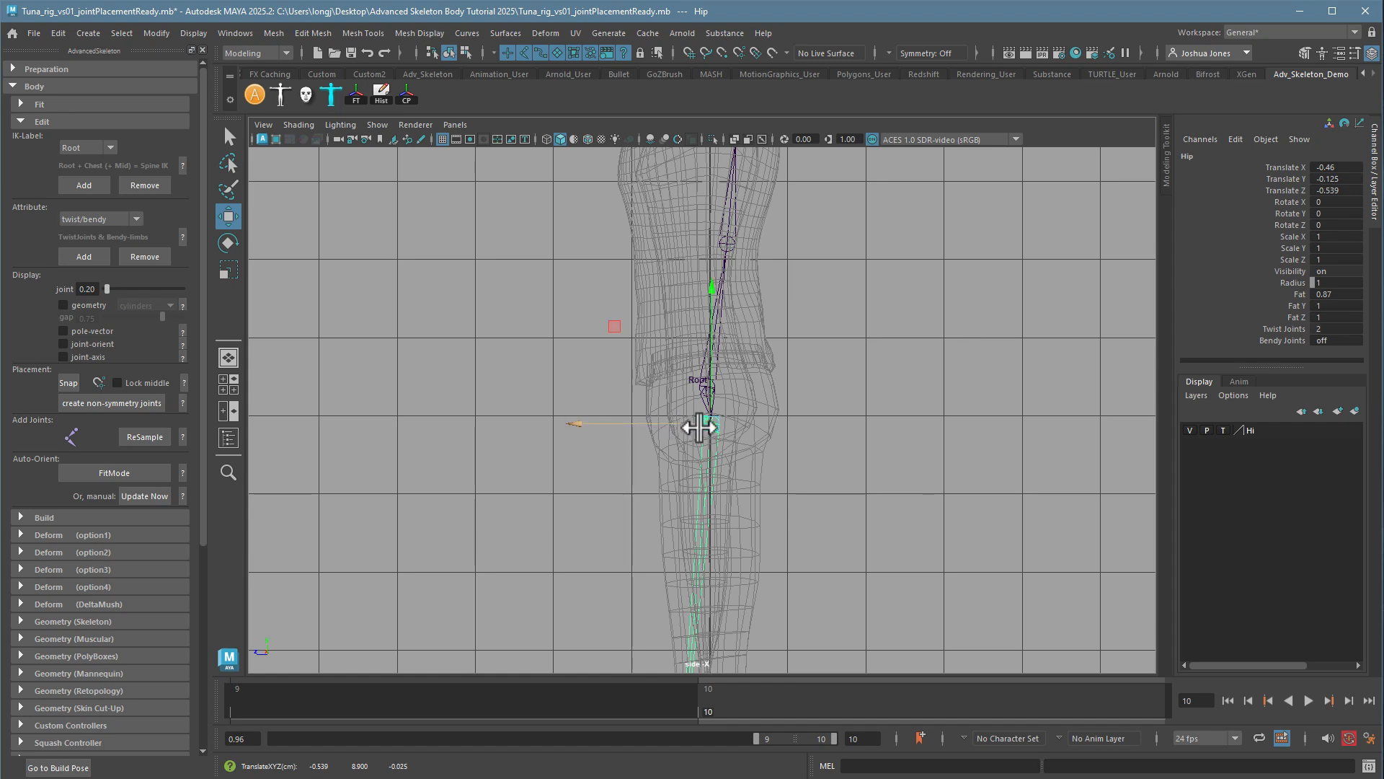
- Check the Hip joint against the leg in the side view, try lowering it slightly, and undo the move
{"action": "middle_click_drag", "start_coordinate": [797, 464], "coordinate": [826, 314], "text": "alt"}
{"action": "middle_click_drag", "start_coordinate": [796, 494], "coordinate": [802, 317], "text": "alt"}
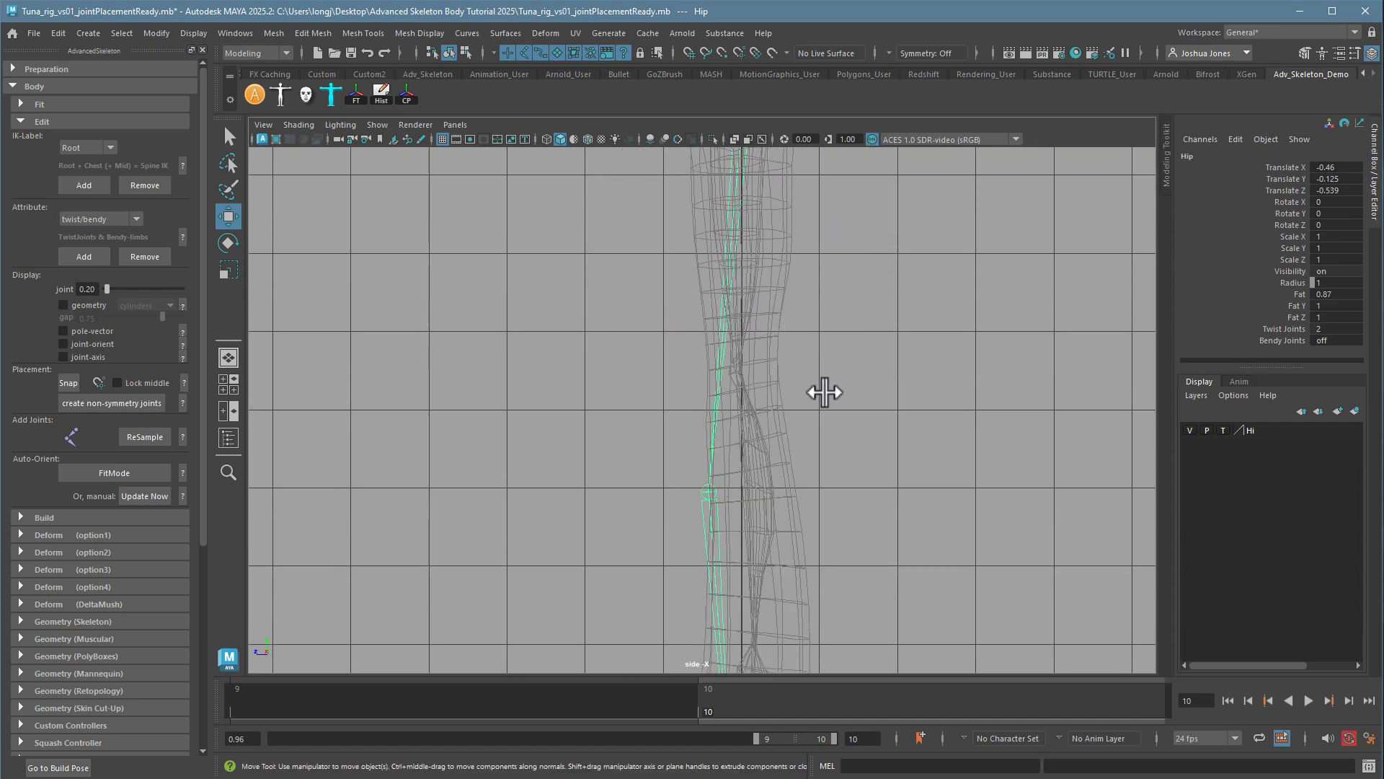
{"action": "middle_click_drag", "start_coordinate": [825, 390], "coordinate": [829, 615], "text": "alt"}
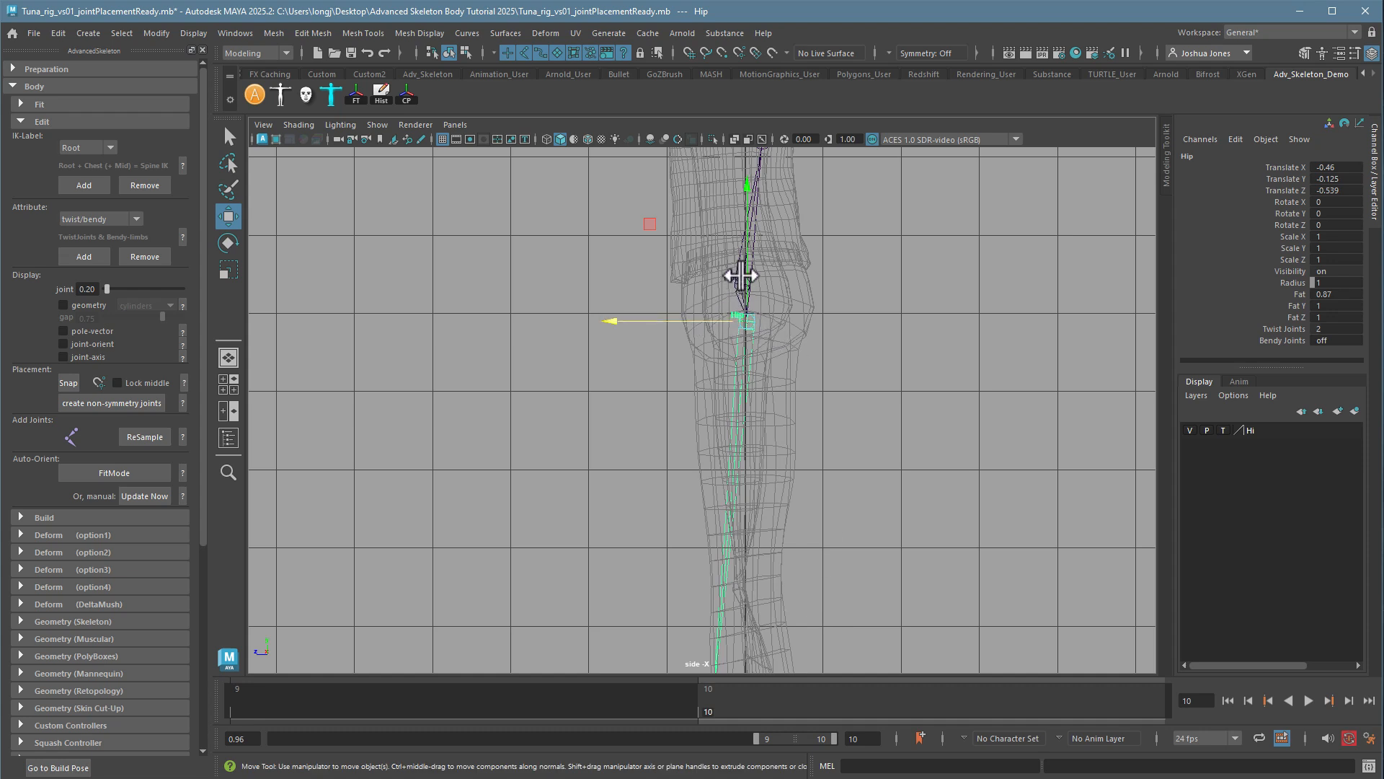
{"action": "mouse_move", "coordinate": [746, 276]}
{"action": "left_mouse_down"}
{"action": "mouse_move", "coordinate": [748, 306]}
{"action": "mouse_move", "coordinate": [745, 289]}
{"action": "left_mouse_up"}
{"action": "key", "text": "ctrl+z"}
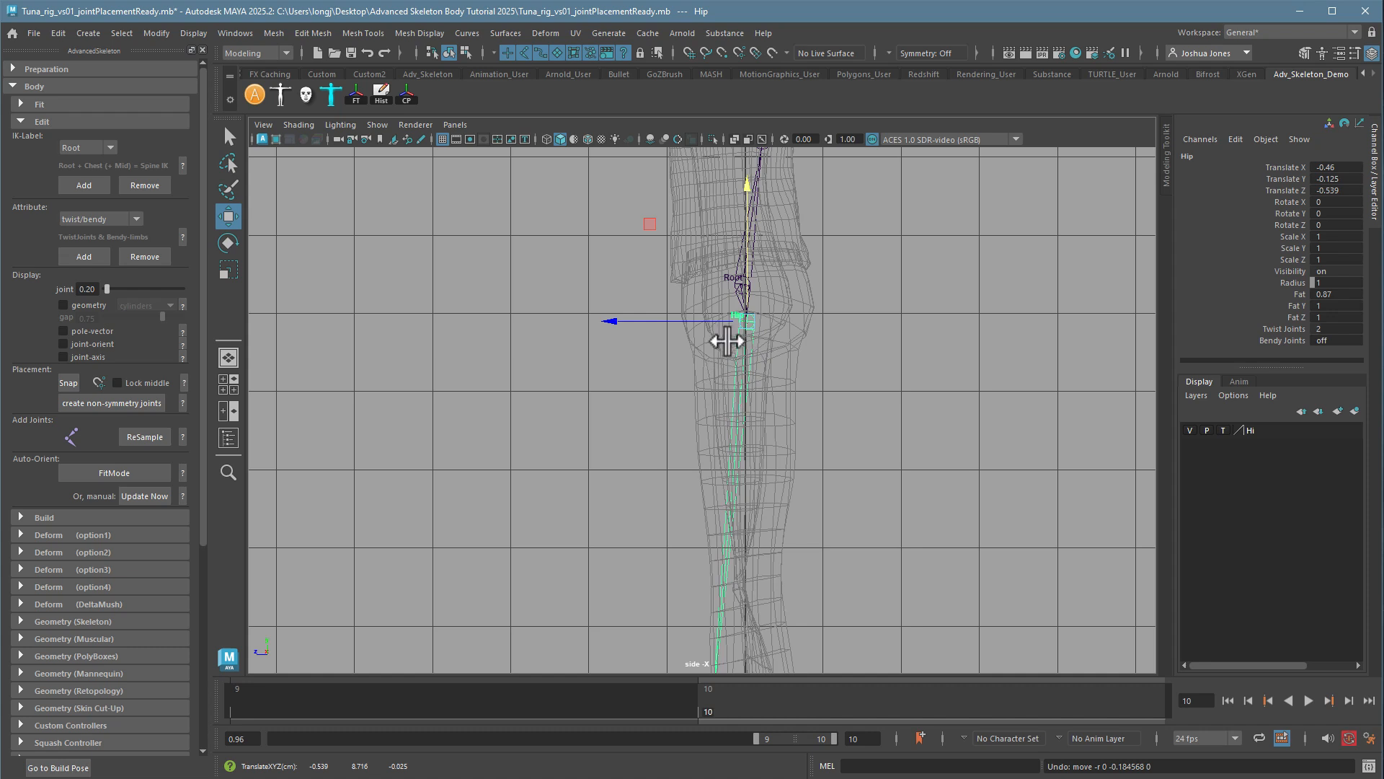
- Move the Knee joint up and slightly back to the knee area of the leg mesh in the side view
{"action": "middle_click_drag", "start_coordinate": [763, 434], "coordinate": [757, 271], "text": "alt"}
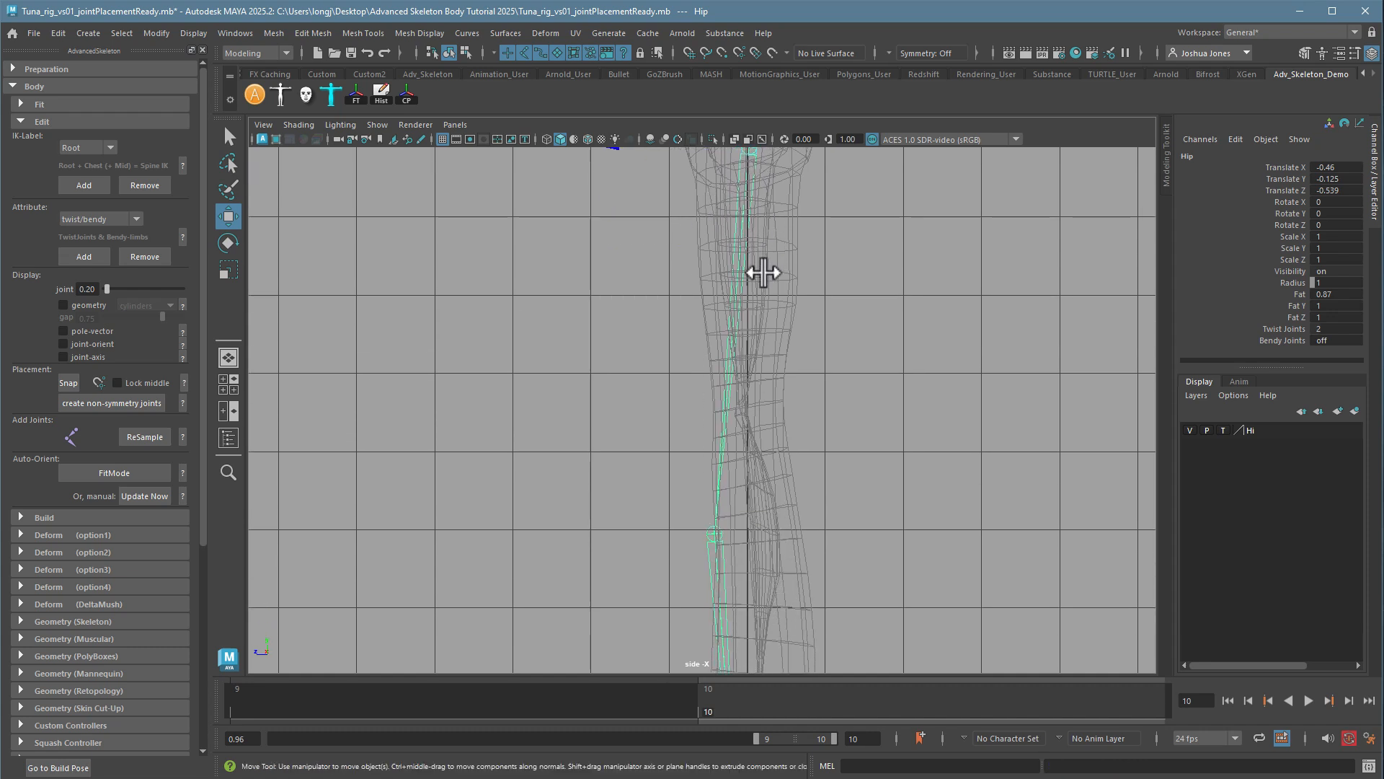
{"action": "left_click", "coordinate": [714, 534]}
{"action": "left_click_drag", "start_coordinate": [714, 535], "coordinate": [741, 412]}
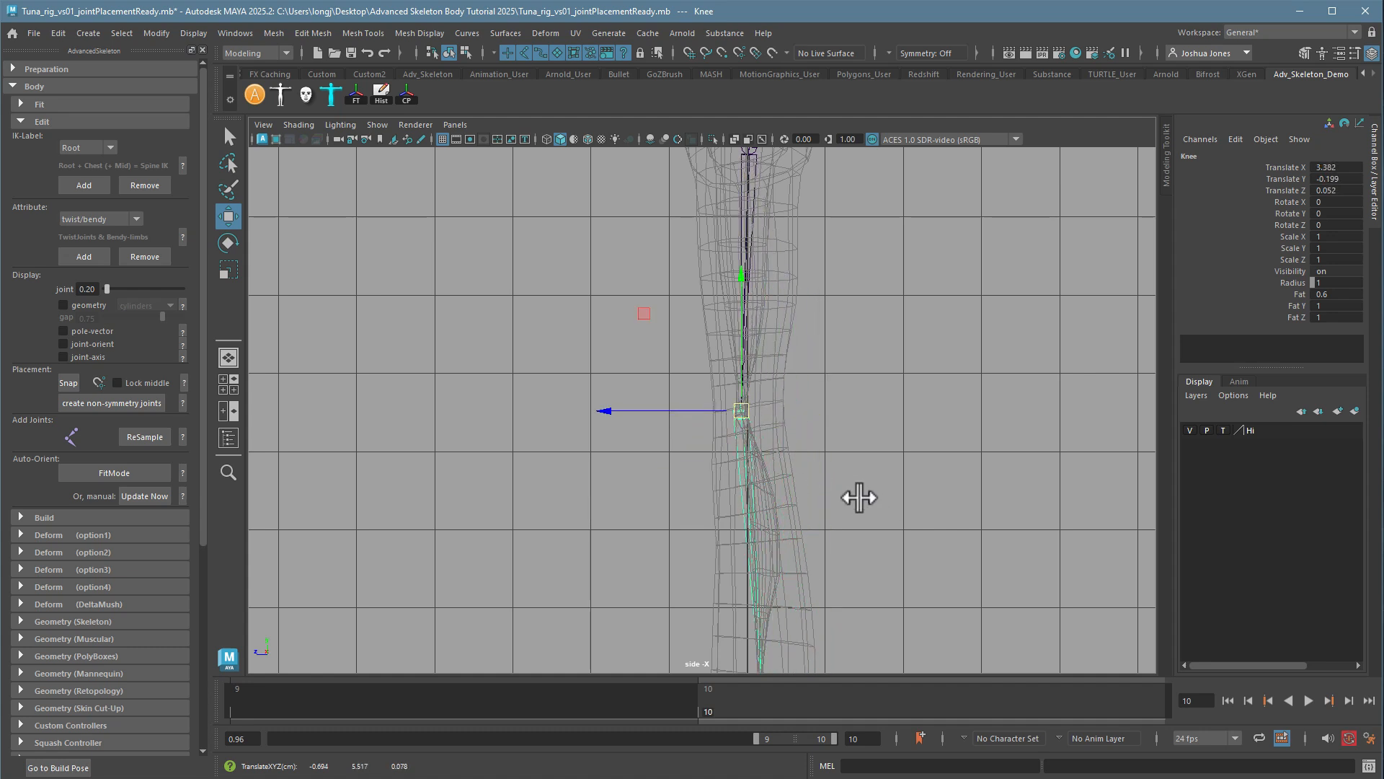
- Try moving the Knee joint's pivot forward and back in the side view, undoing each move
{"action": "right_click_drag", "start_coordinate": [815, 445], "coordinate": [647, 437], "text": "alt"}
{"action": "middle_click_drag", "start_coordinate": [710, 407], "coordinate": [757, 374], "text": "alt"}
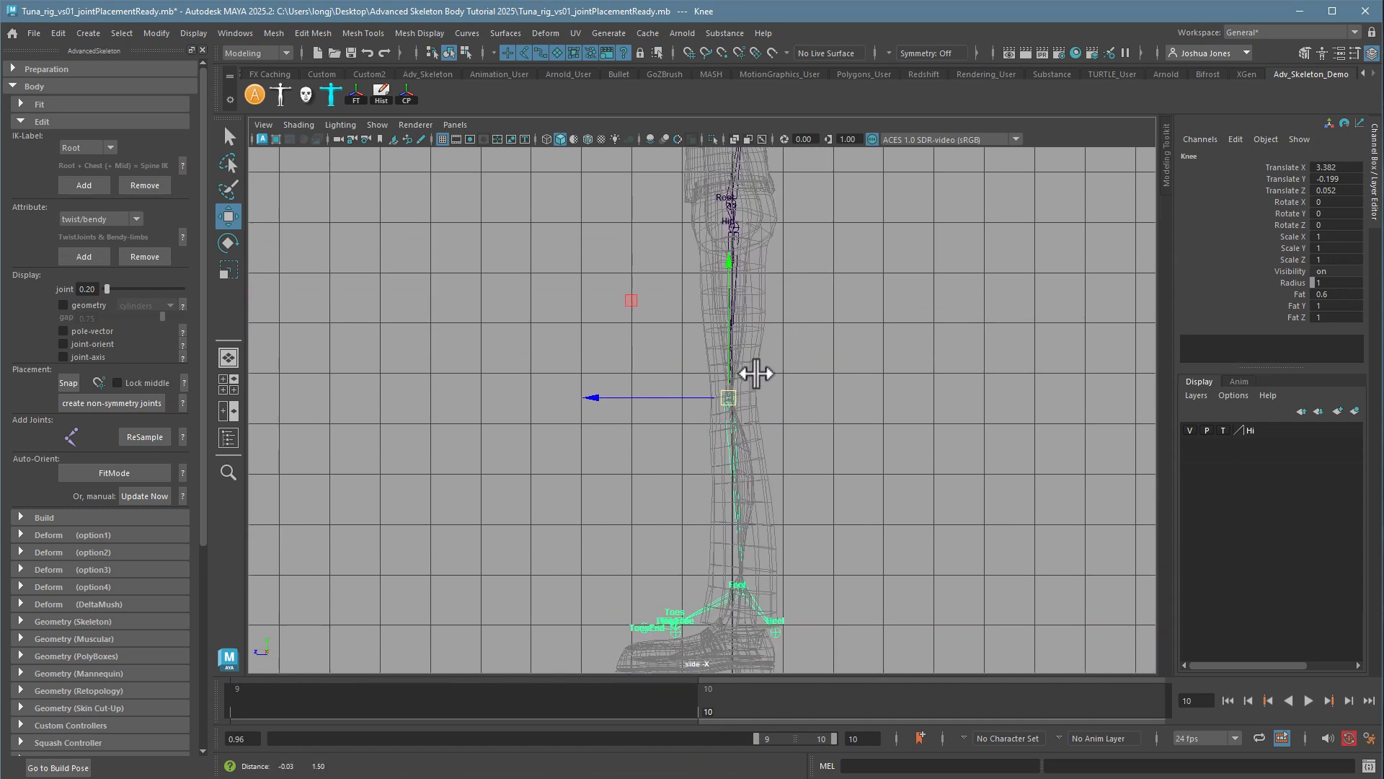
{"action": "left_click_drag", "start_coordinate": [697, 398], "coordinate": [582, 395]}
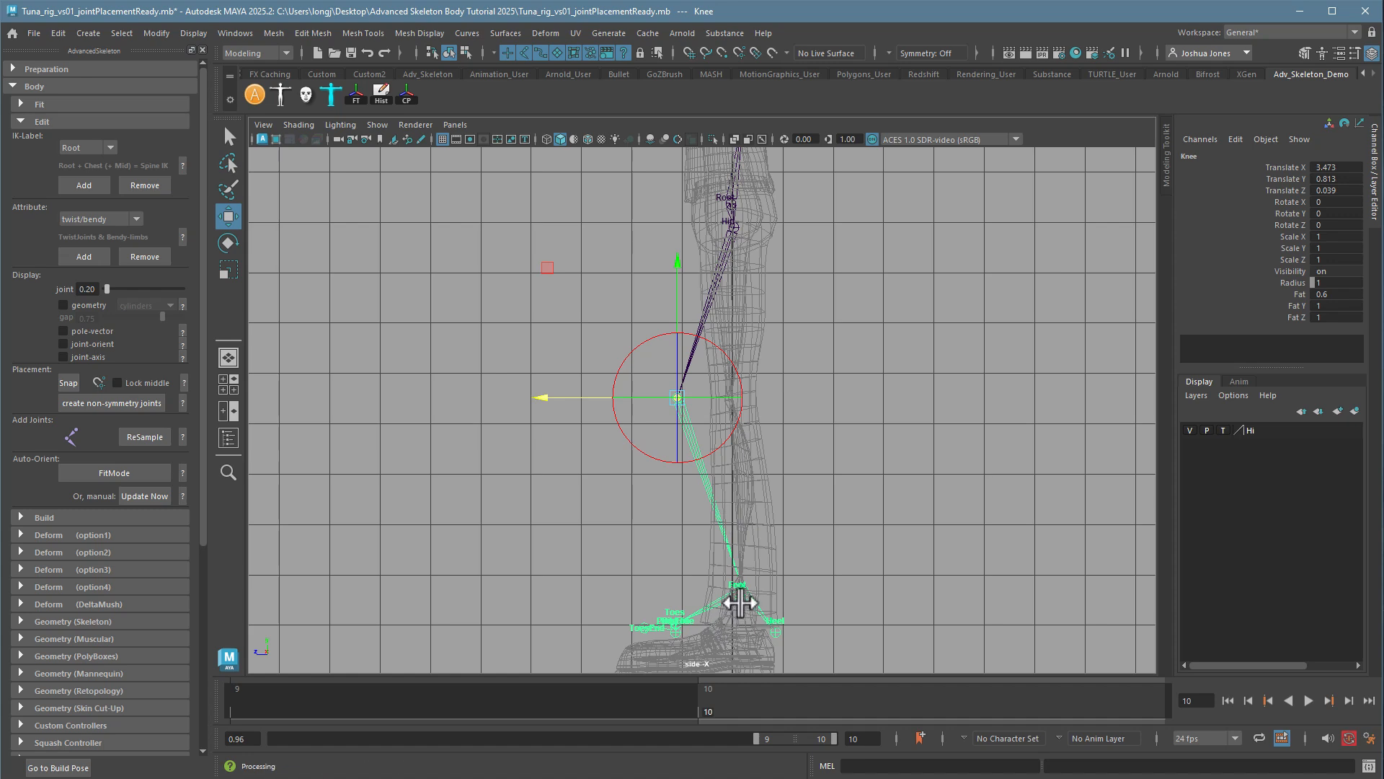
{"action": "key", "text": "ctrl+z"}
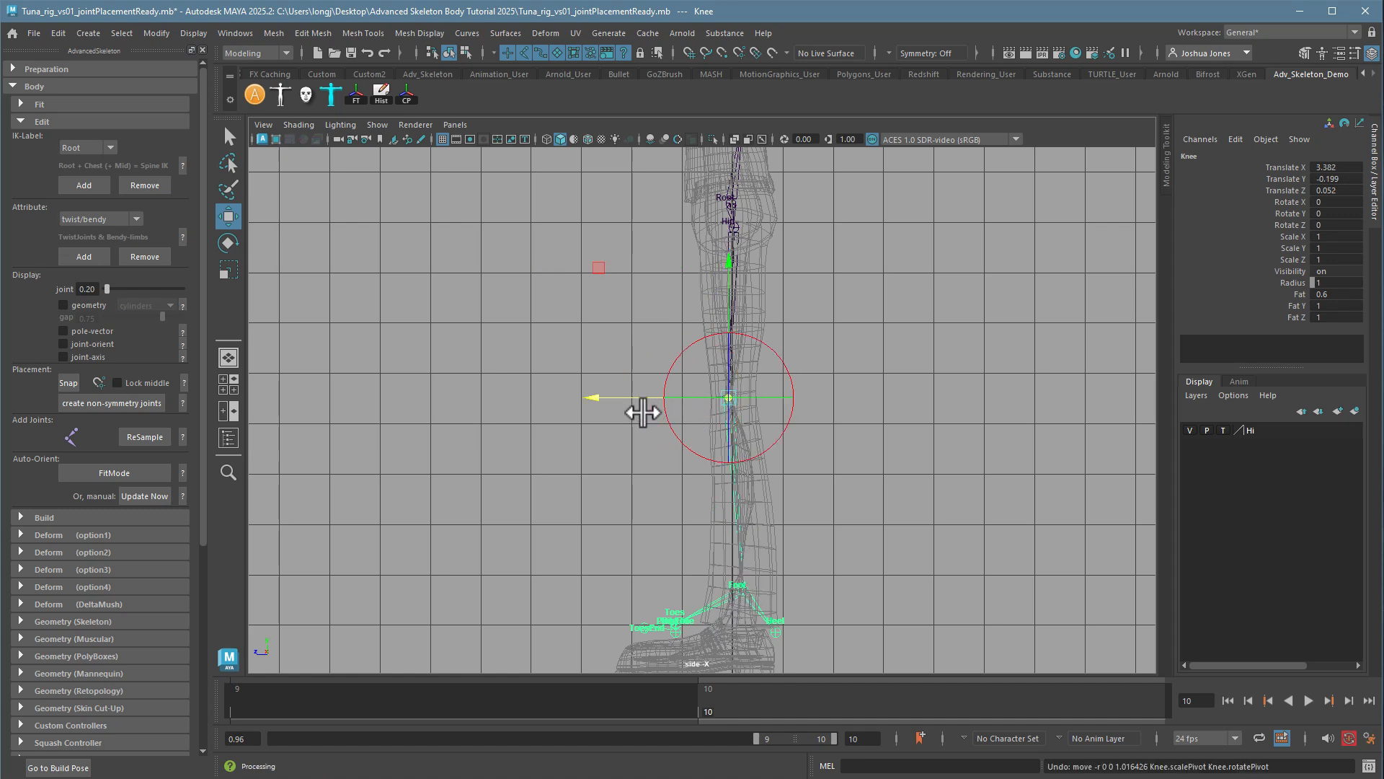
{"action": "left_click_drag", "start_coordinate": [629, 397], "coordinate": [648, 397]}
{"action": "key", "text": "ctrl+z"}
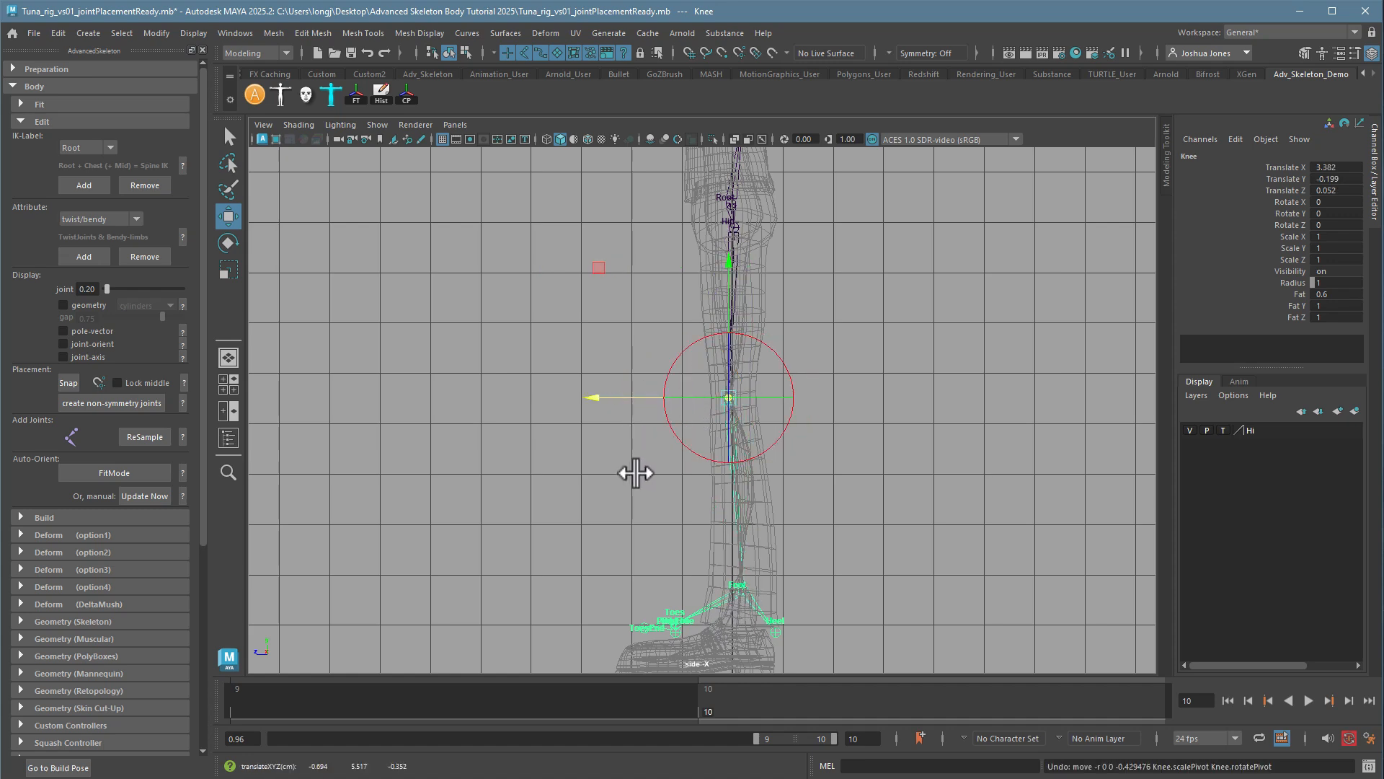
- Nudge the Knee joint slightly down within the mesh's knee in a close side view
{"action": "right_click_drag", "start_coordinate": [637, 473], "coordinate": [1313, 535], "text": "alt"}
{"action": "right_click_drag", "start_coordinate": [790, 490], "coordinate": [980, 499], "text": "alt"}
{"action": "middle_click_drag", "start_coordinate": [981, 499], "coordinate": [855, 543], "text": "alt"}
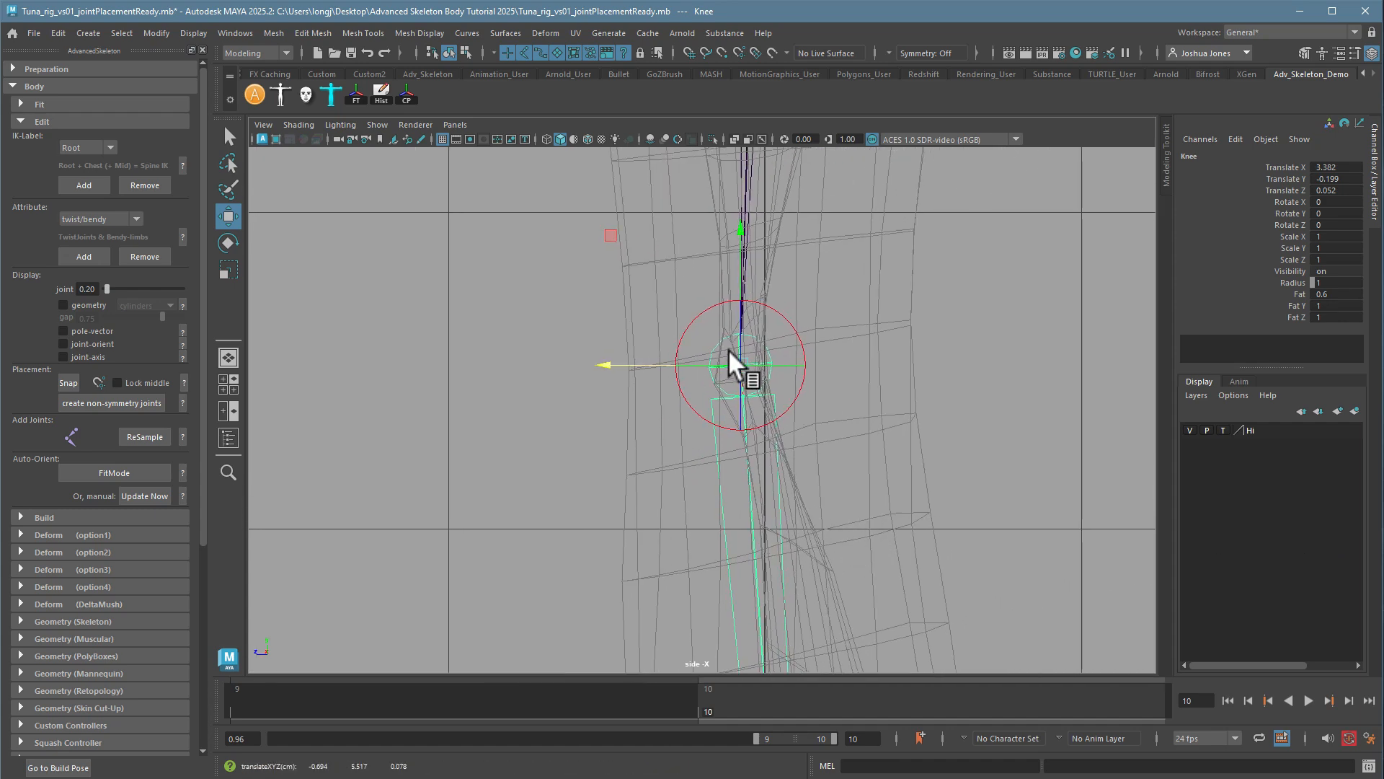
{"action": "left_click_drag", "start_coordinate": [742, 356], "coordinate": [740, 371]}
- Move the Ankle joint down into the upper part of the shoe, and shift it slightly back in the side view
{"action": "scroll", "coordinate": [780, 434], "scroll_direction": "down", "scroll_amount": 6}
{"action": "middle_click_drag", "start_coordinate": [844, 556], "coordinate": [837, 219], "text": "alt"}
{"action": "right_click_drag", "start_coordinate": [837, 219], "coordinate": [1153, 404], "text": "alt"}
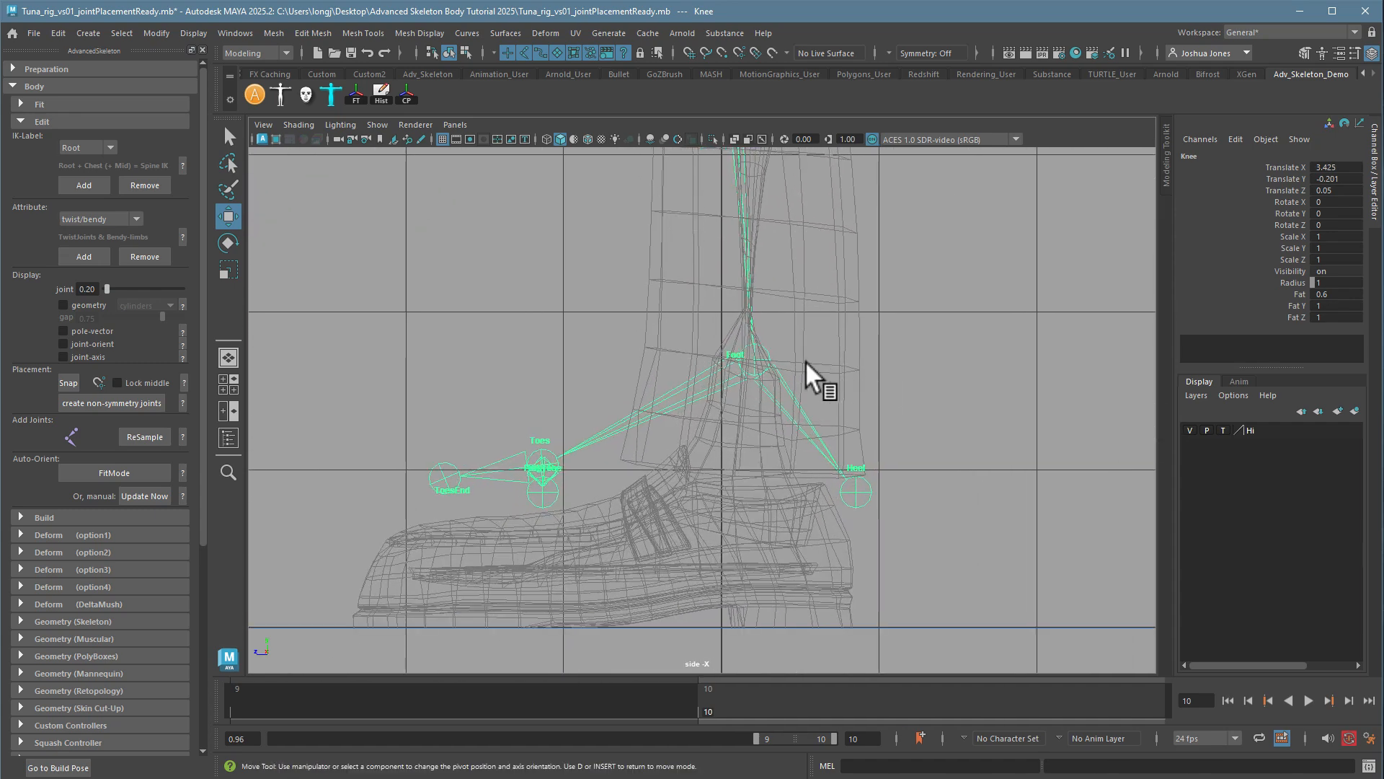
{"action": "left_click", "coordinate": [761, 369]}
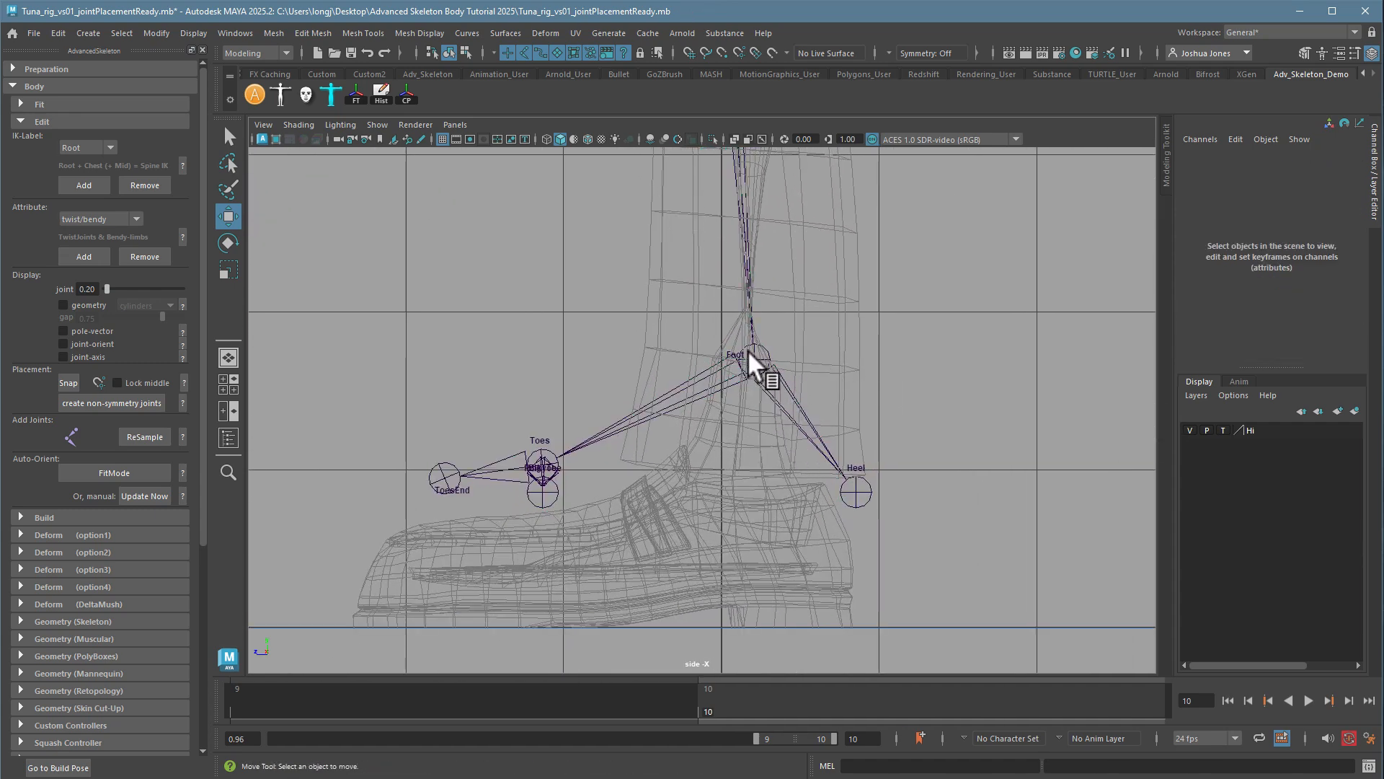
{"action": "left_click", "coordinate": [755, 361]}
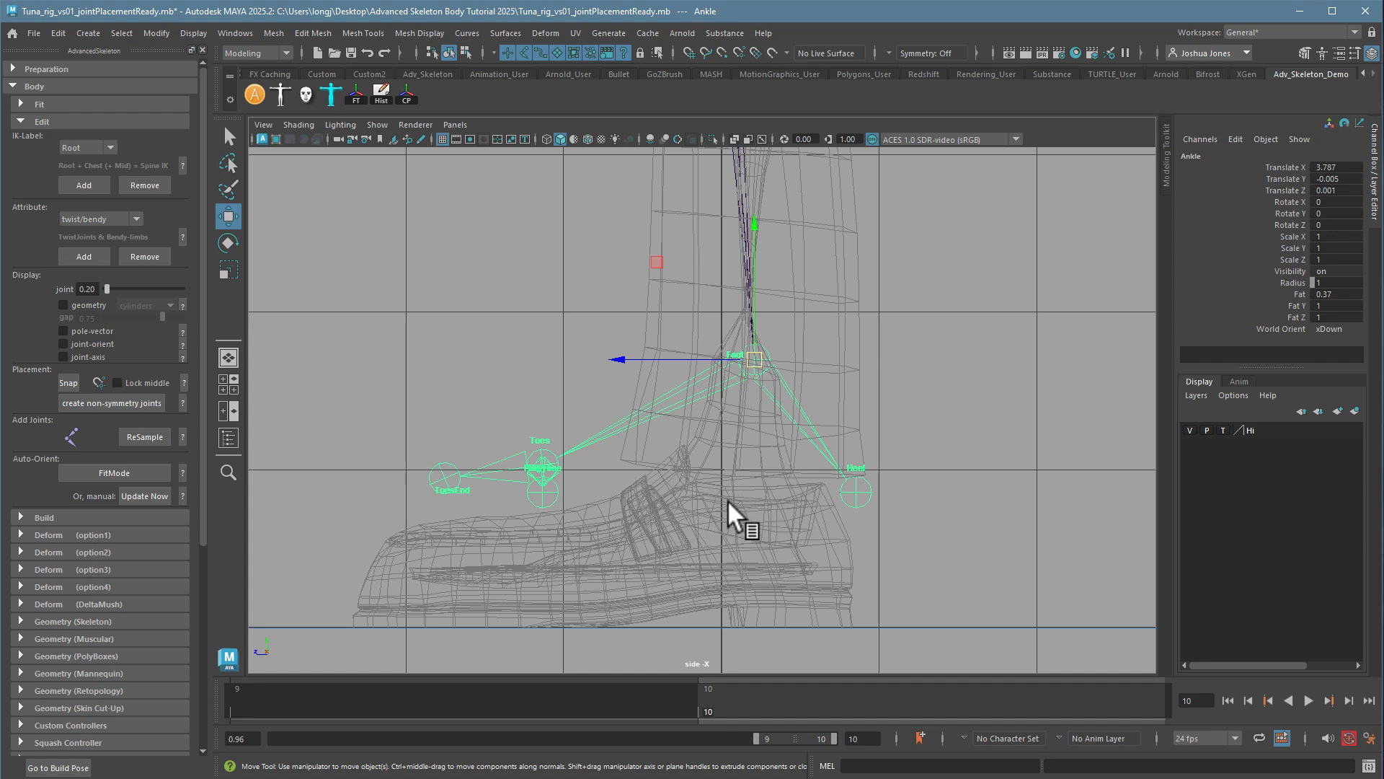
{"action": "left_click_drag", "start_coordinate": [753, 372], "coordinate": [734, 516]}
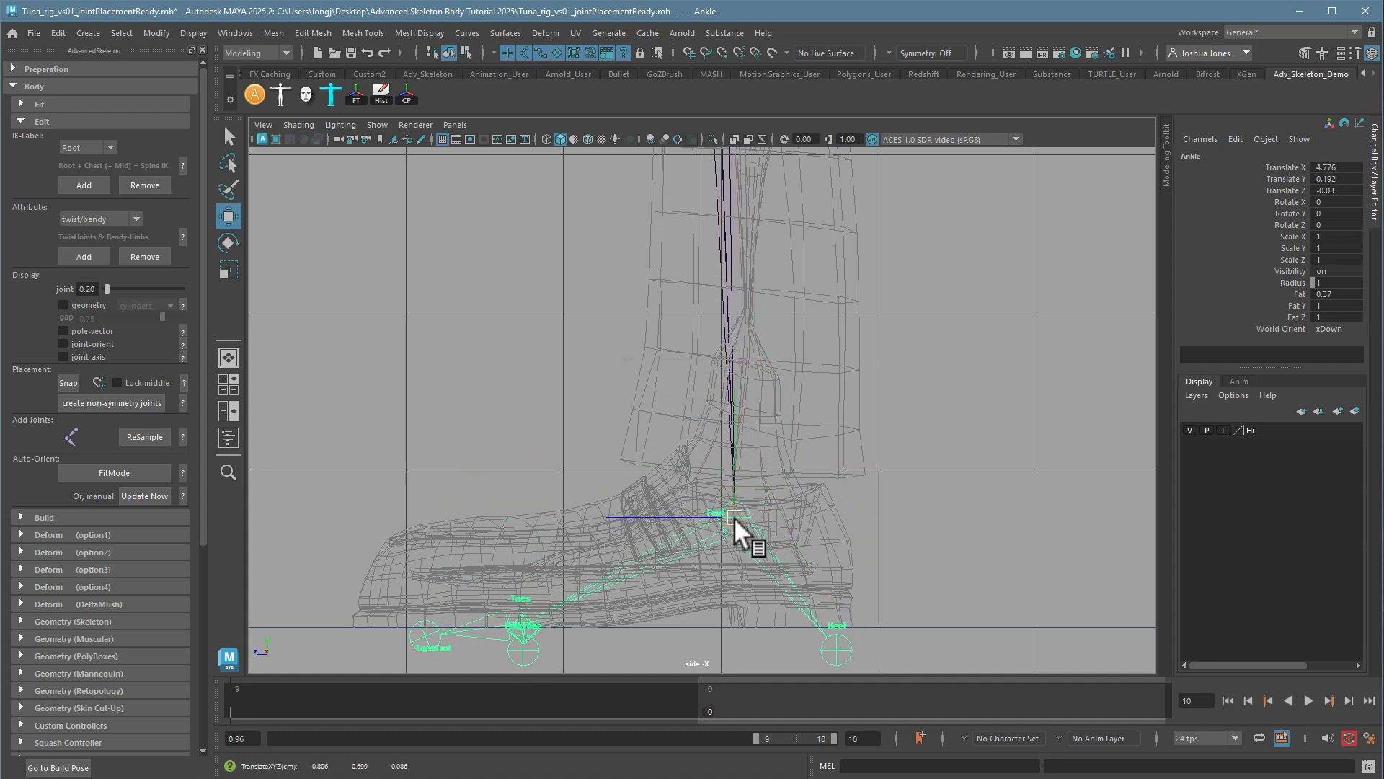
{"action": "right_click_drag", "start_coordinate": [871, 461], "coordinate": [731, 465], "text": "alt"}
{"action": "middle_click_drag", "start_coordinate": [732, 422], "coordinate": [736, 512], "text": "alt"}
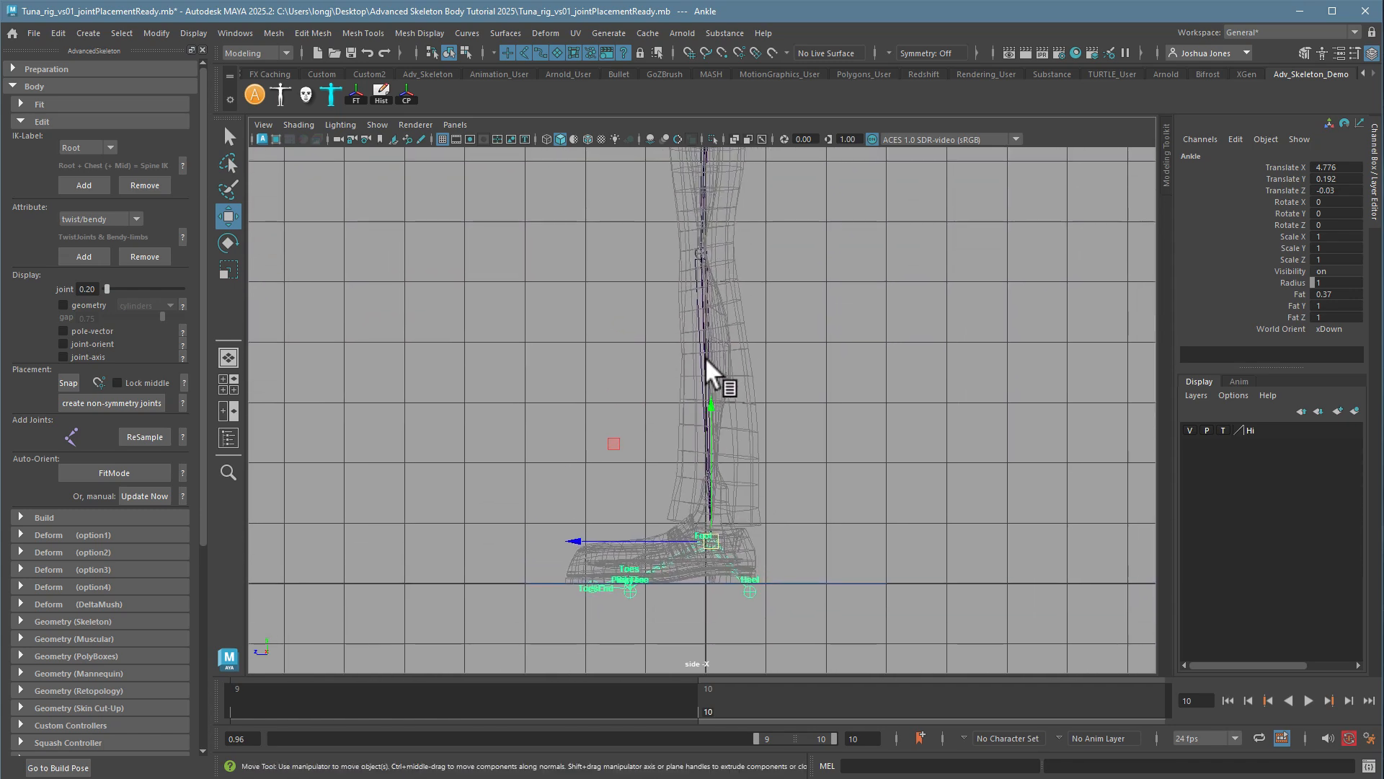
{"action": "left_click_drag", "start_coordinate": [660, 539], "coordinate": [665, 539]}
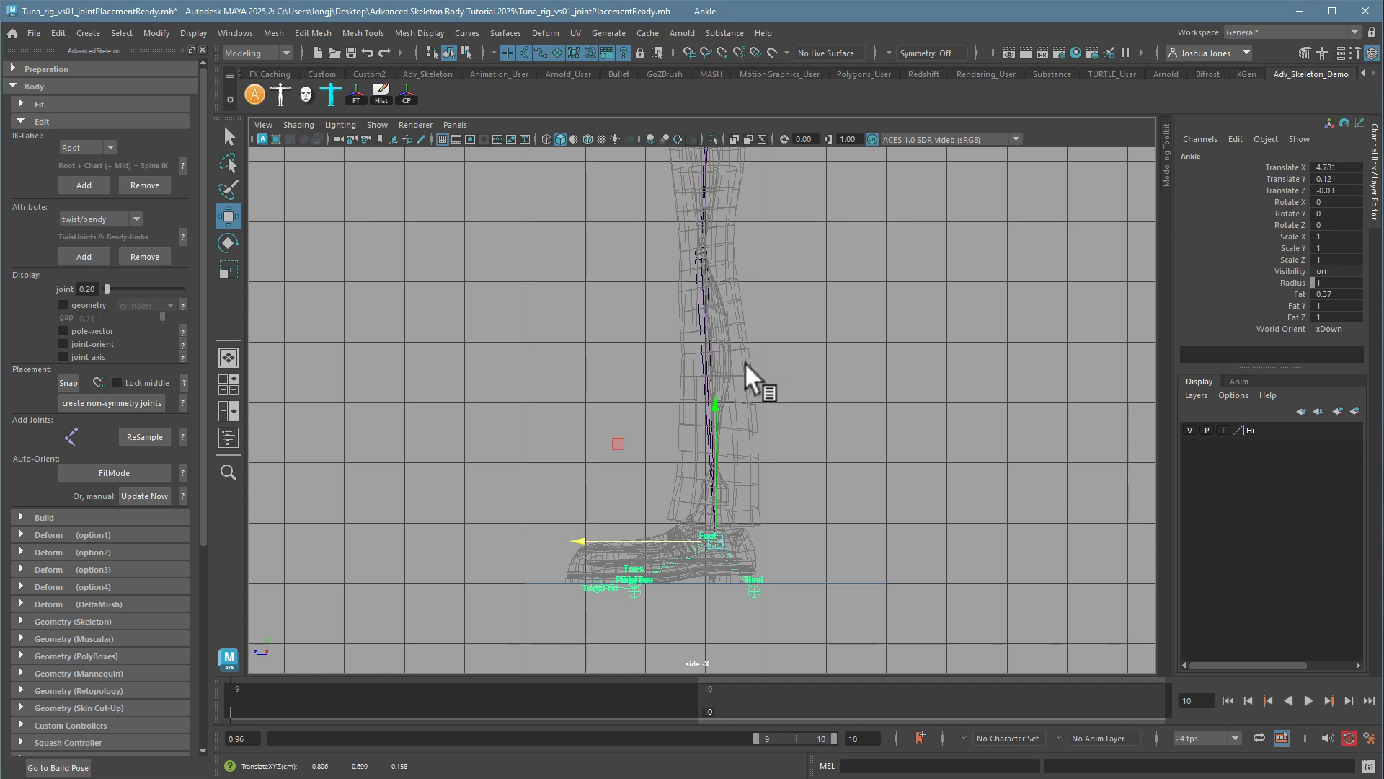
- Switch the Hi layer's display type to Reference and turn on X-Ray Joints in the side view
{"action": "middle_click_drag", "start_coordinate": [828, 463], "coordinate": [917, 384], "text": "alt"}
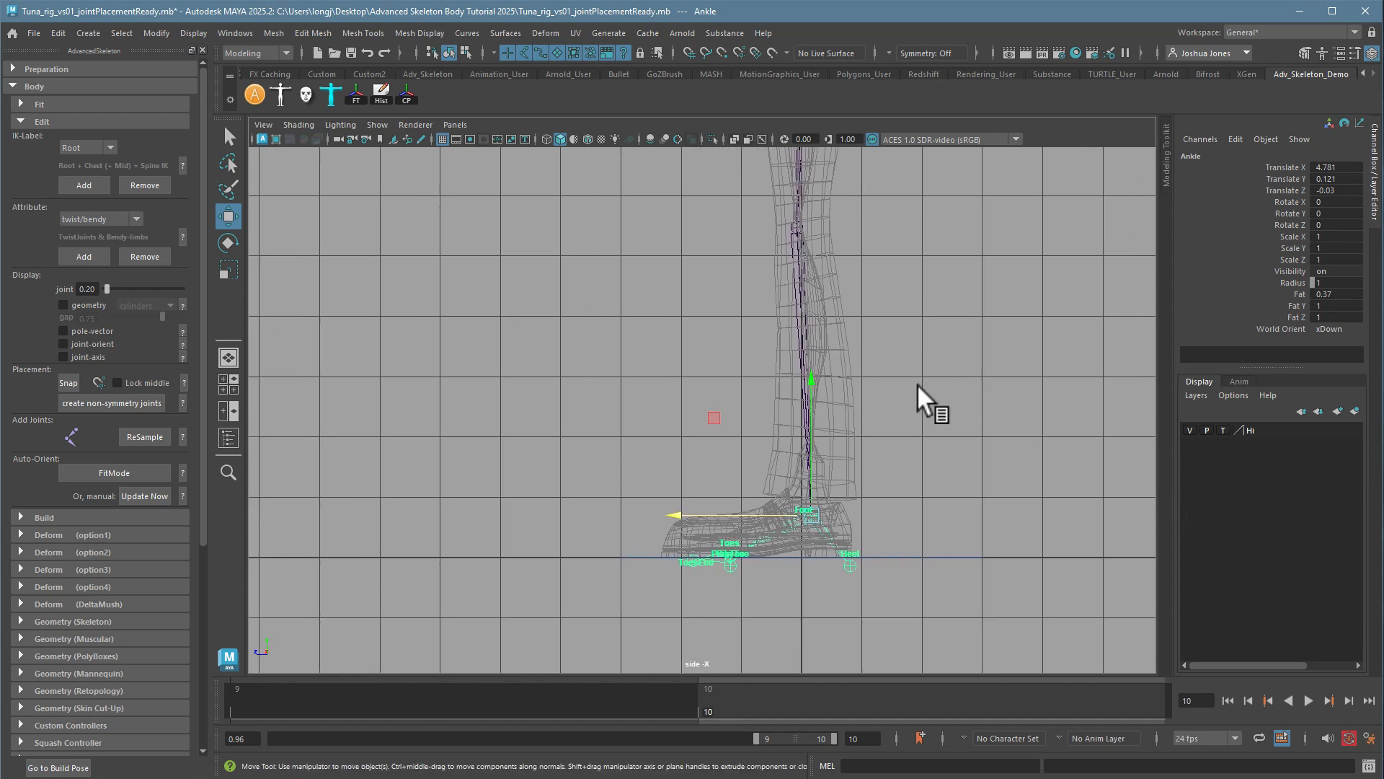
{"action": "left_click", "coordinate": [1222, 431]}
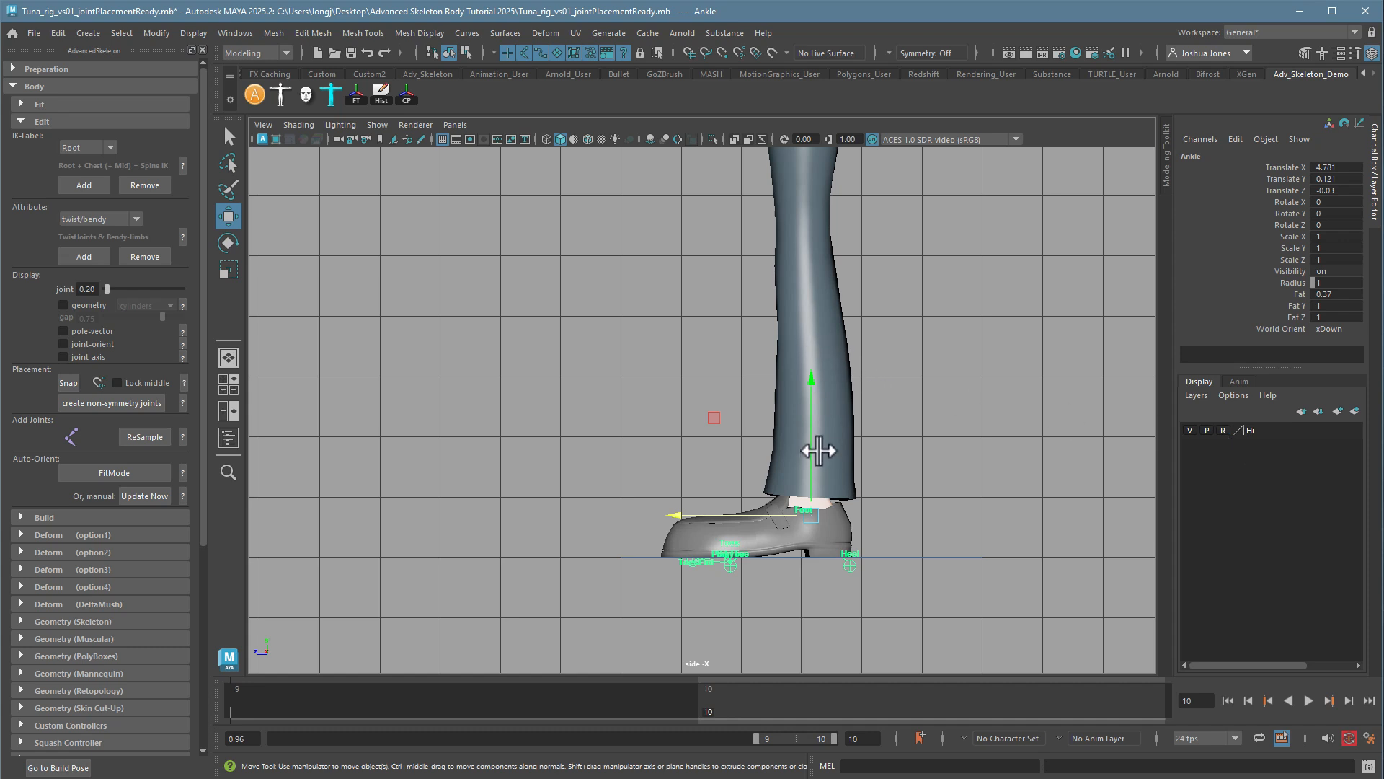
{"action": "left_click", "coordinate": [297, 124]}
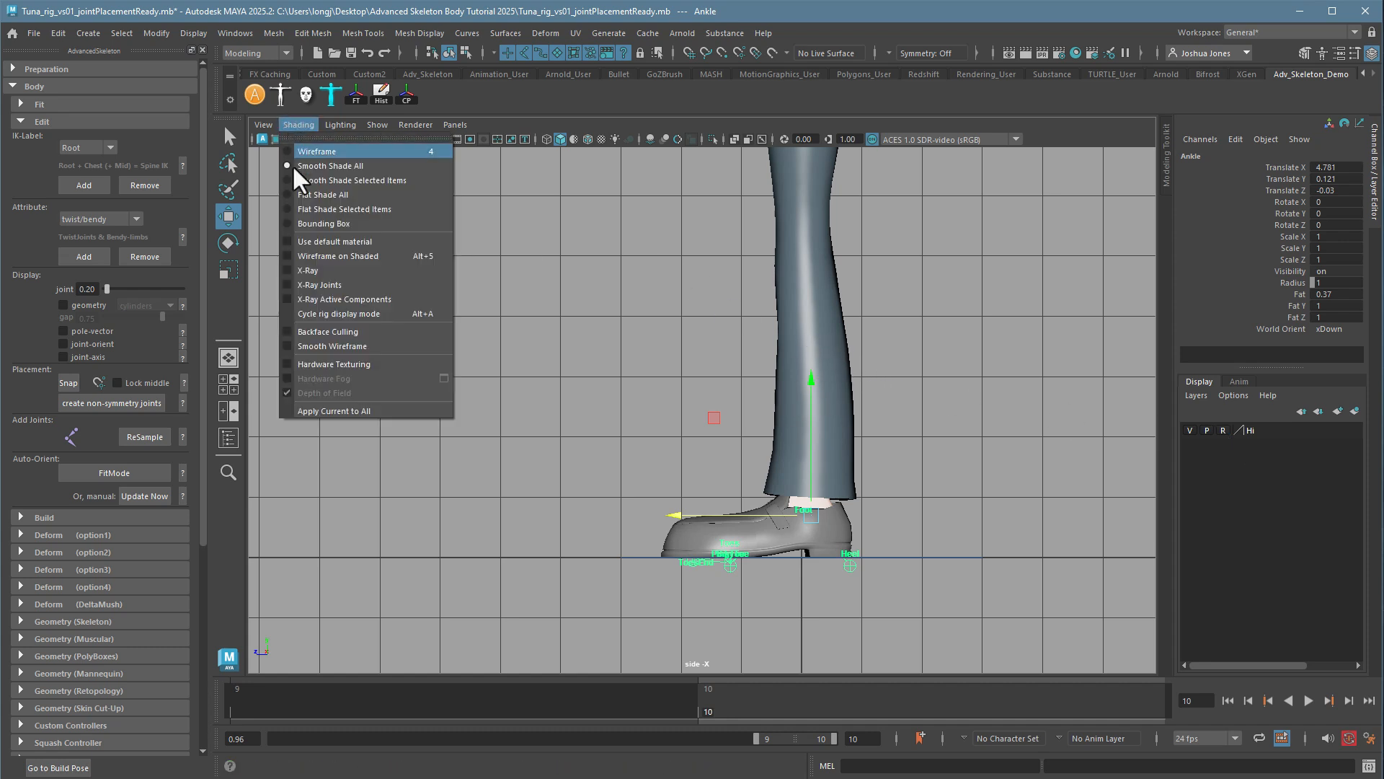
{"action": "left_click", "coordinate": [319, 286]}
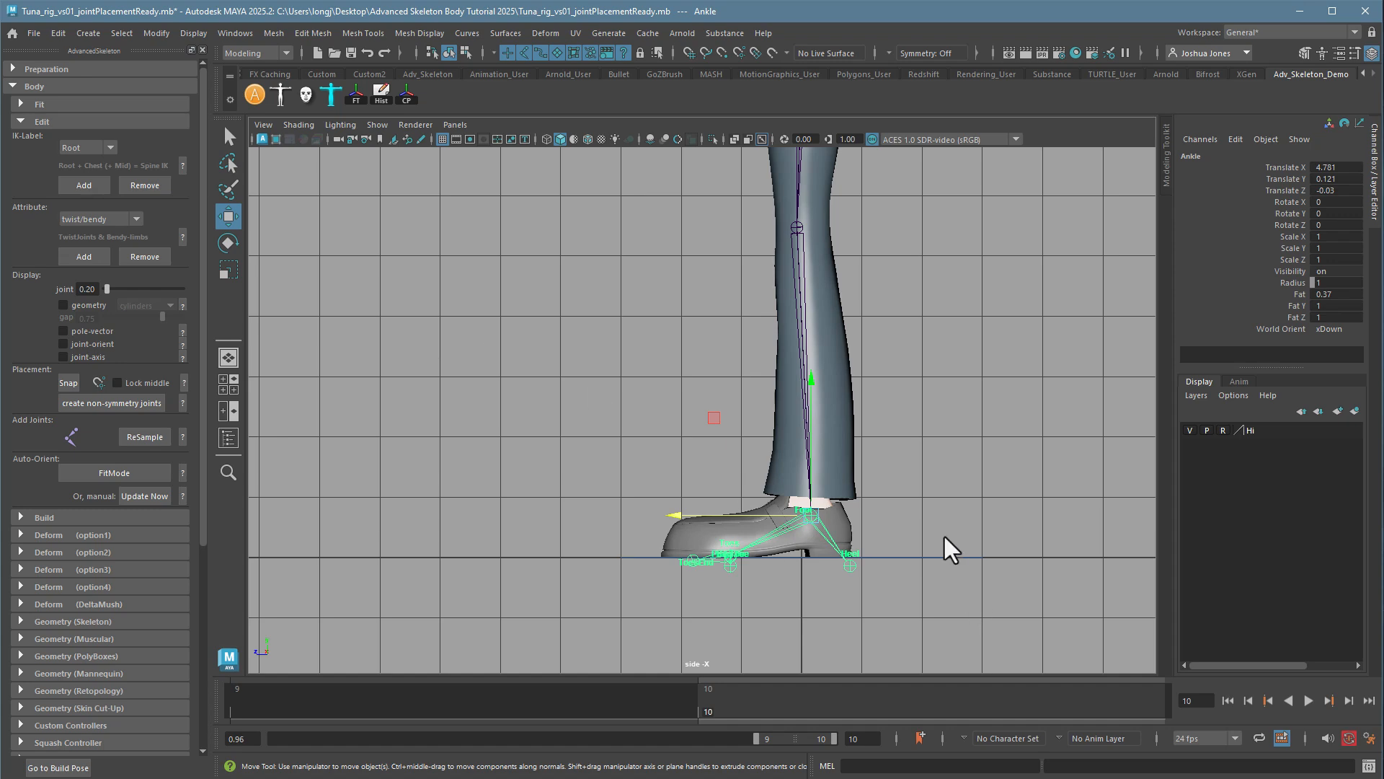
- Examine the joint alignment from the chest down to the foot against the shaded body in the side view
{"action": "middle_click_drag", "start_coordinate": [944, 536], "coordinate": [923, 652], "text": "alt"}
{"action": "middle_click_drag", "start_coordinate": [794, 366], "coordinate": [825, 369], "text": "alt"}
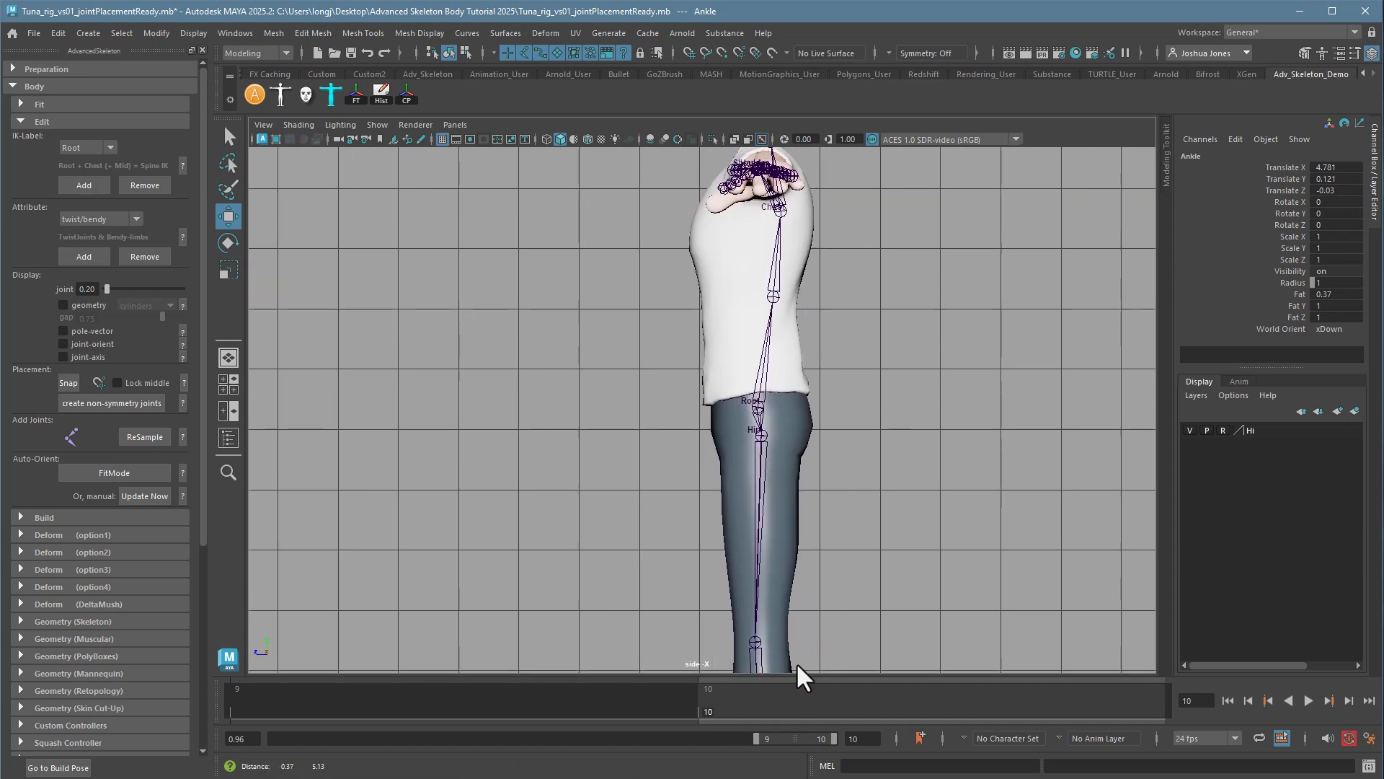
{"action": "middle_click_drag", "start_coordinate": [815, 506], "coordinate": [825, 274], "text": "alt"}
{"action": "right_click_drag", "start_coordinate": [803, 327], "coordinate": [1247, 469], "text": "alt"}
{"action": "middle_click_drag", "start_coordinate": [1012, 502], "coordinate": [905, 532], "text": "alt"}
{"action": "right_click_drag", "start_coordinate": [934, 526], "coordinate": [1135, 548], "text": "alt"}
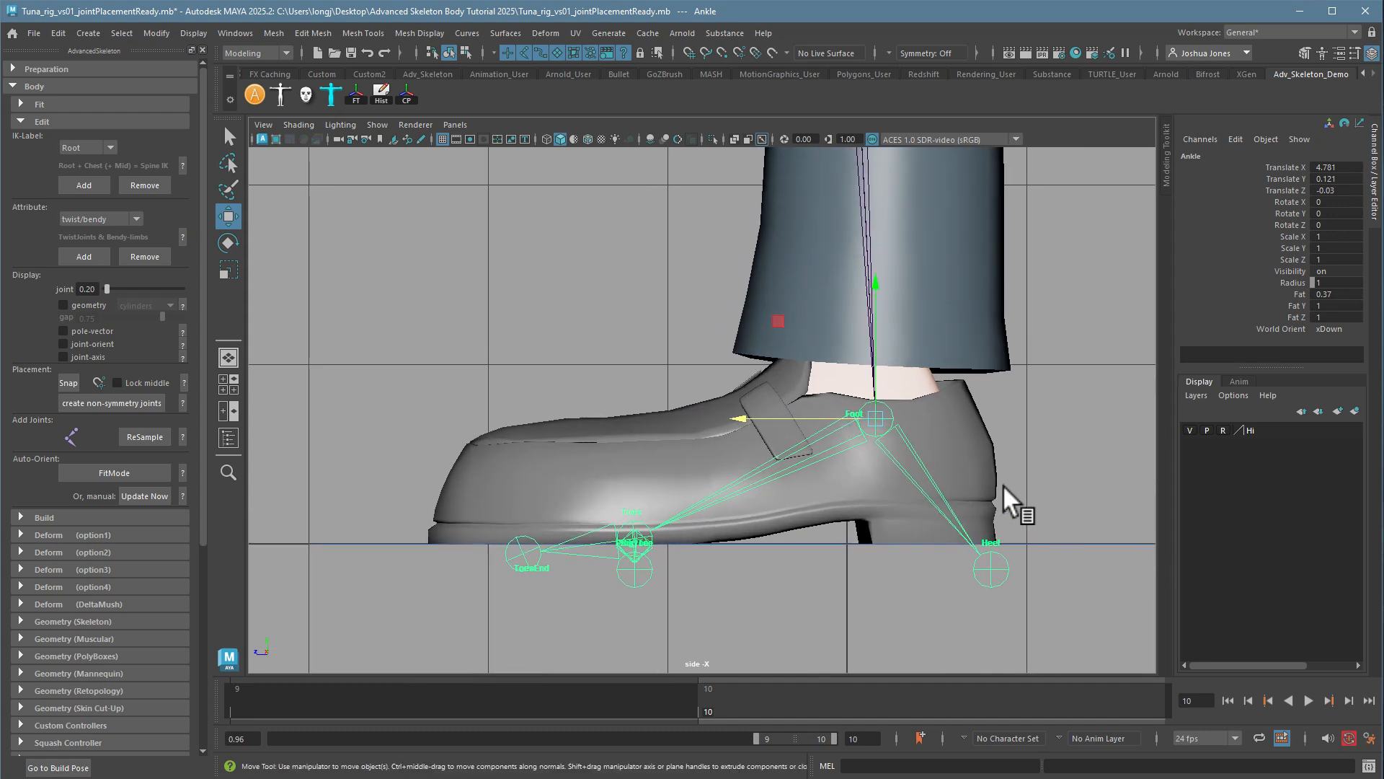
- Check the foot inside the shoe with X-Ray shading, turn X-Ray off, and nudge the Ankle joint slightly forward
{"action": "left_click", "coordinate": [291, 123]}
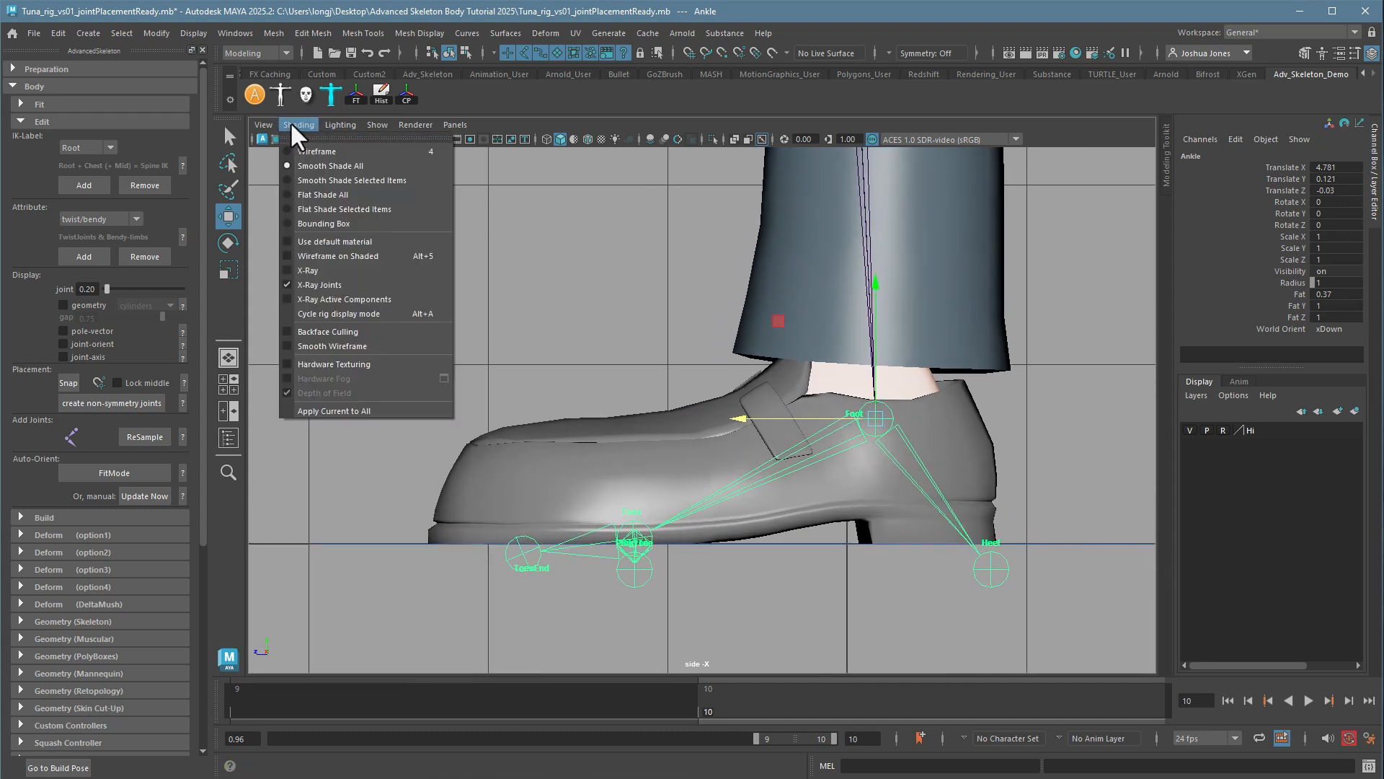
{"action": "left_click", "coordinate": [307, 267]}
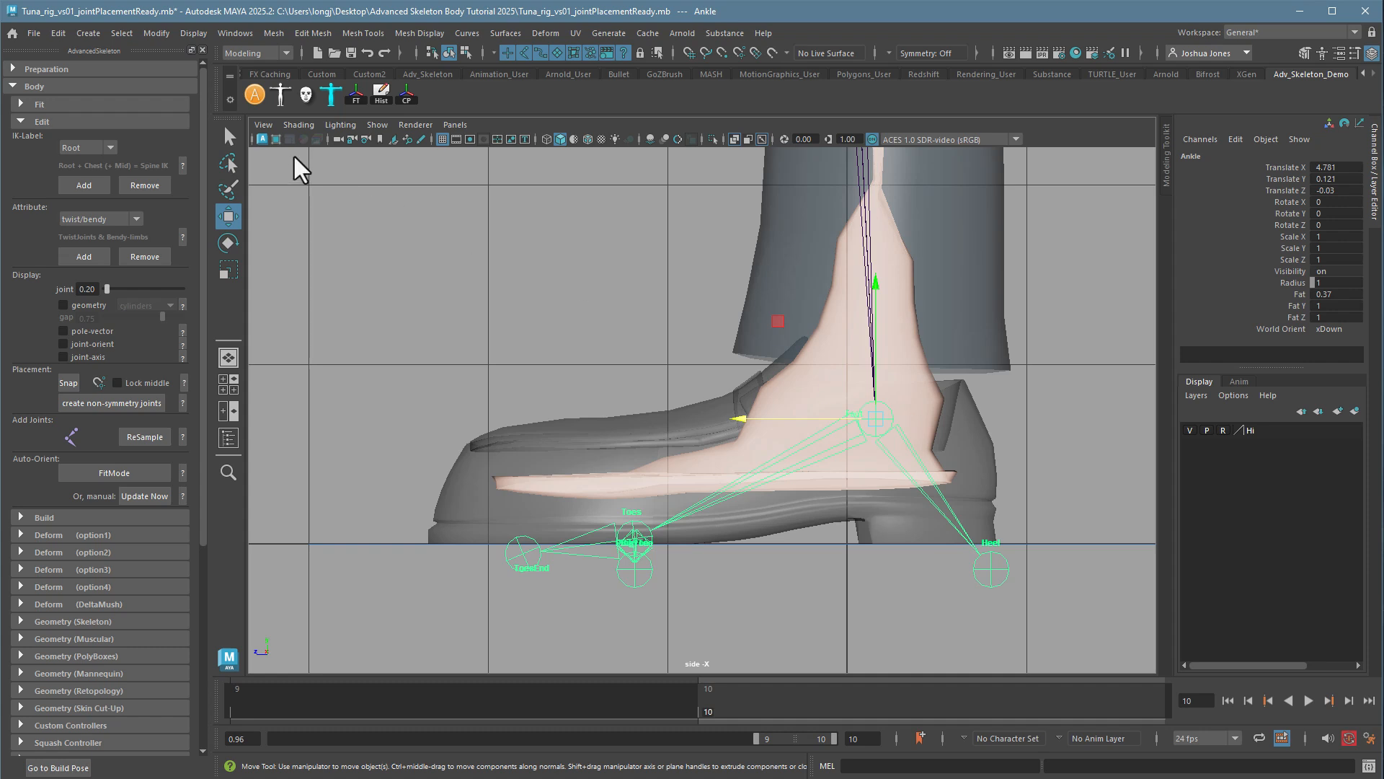
{"action": "left_click", "coordinate": [297, 124]}
{"action": "left_click", "coordinate": [326, 262]}
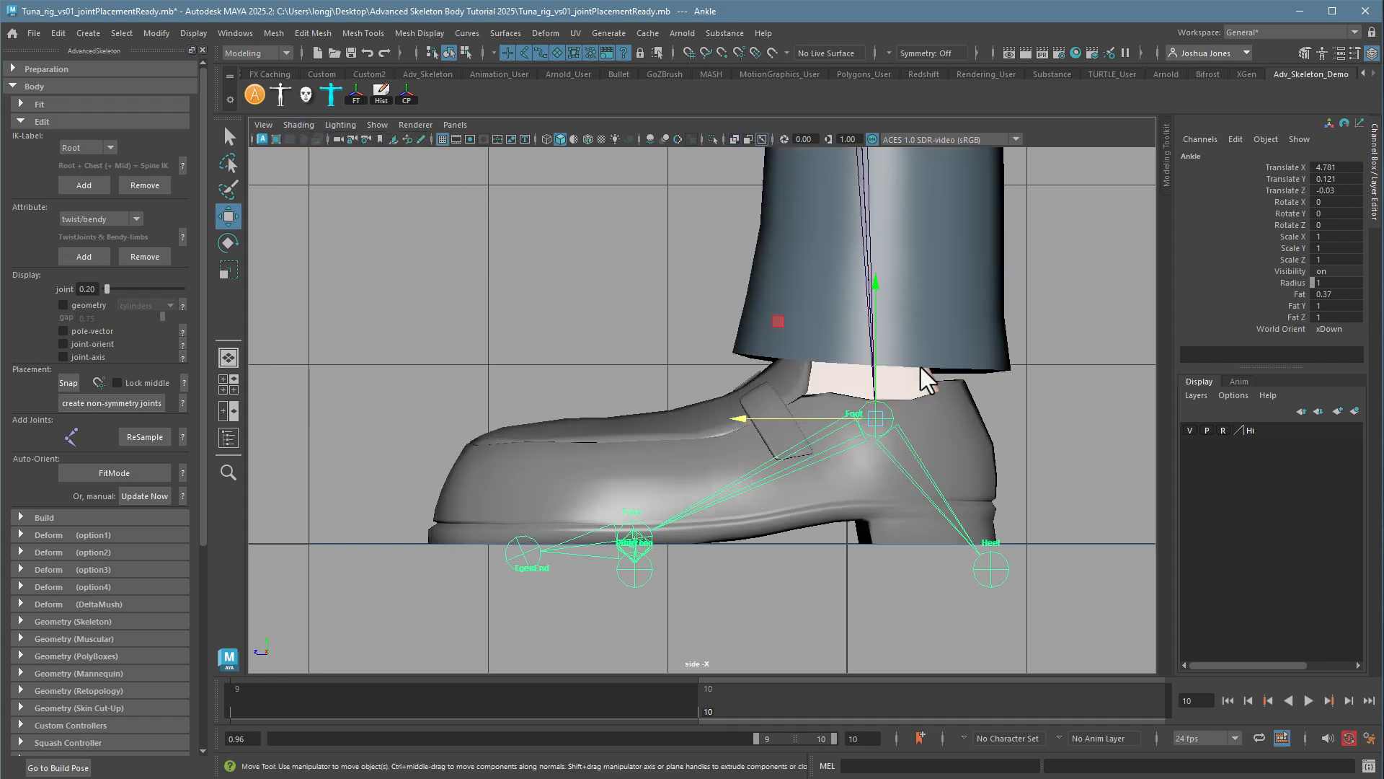
{"action": "mouse_move", "coordinate": [953, 470]}
{"action": "middle_mouse_down", "text": "alt"}
{"action": "mouse_move", "coordinate": [945, 488]}
{"action": "mouse_move", "coordinate": [933, 469]}
{"action": "middle_mouse_up", "text": "alt"}
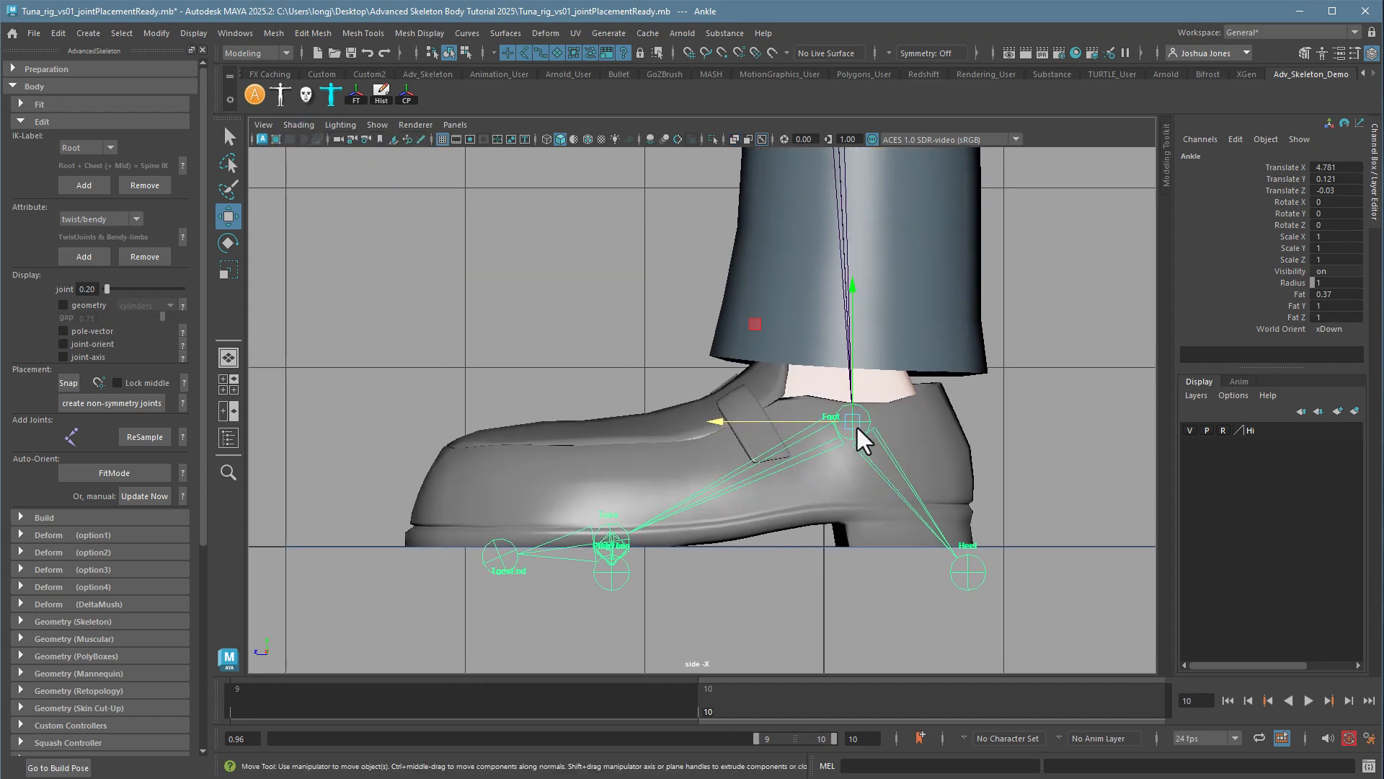
{"action": "left_click_drag", "start_coordinate": [854, 426], "coordinate": [846, 423]}
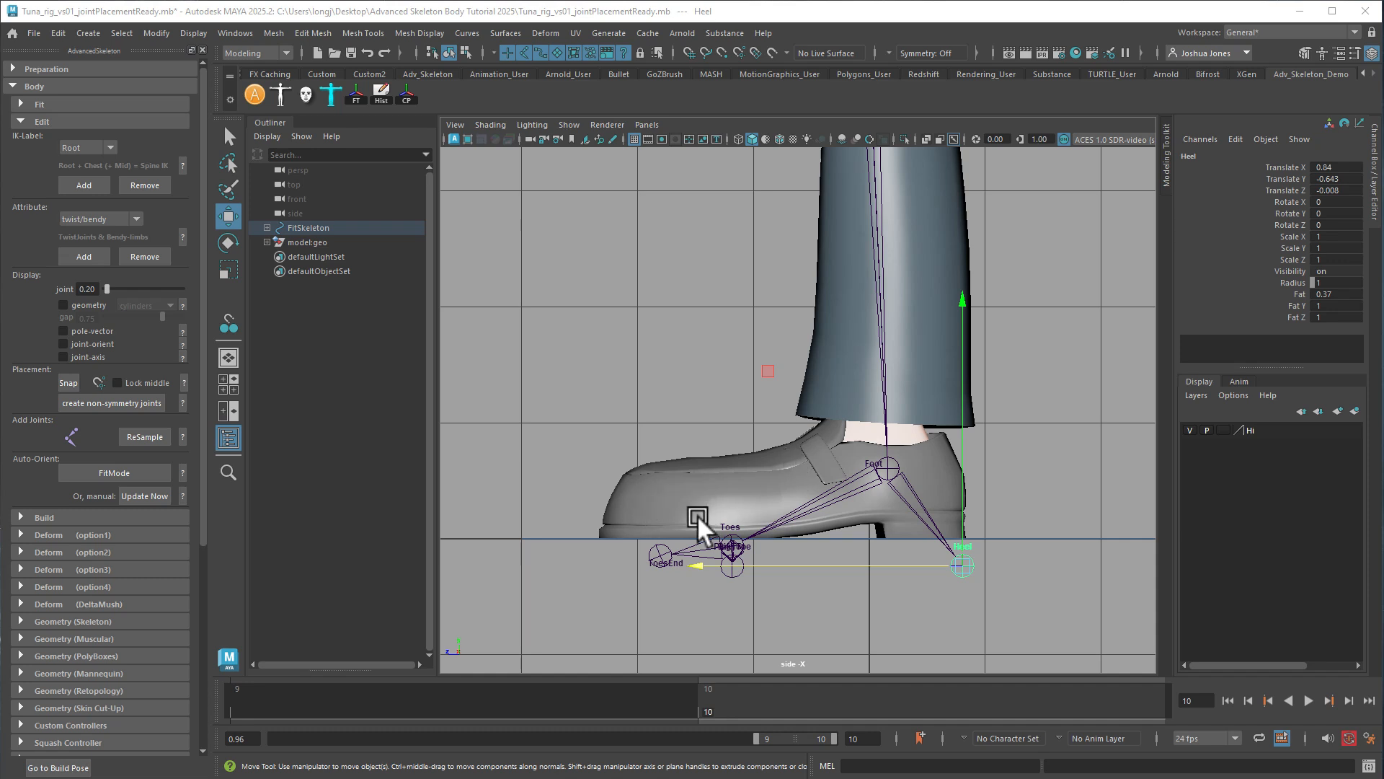
- Snap the Heel joint vertically up to the ground line at the base of the shoe in the side view
{"action": "left_click", "coordinate": [957, 563]}
{"action": "scroll", "coordinate": [951, 584], "scroll_direction": "up", "scroll_amount": 4}
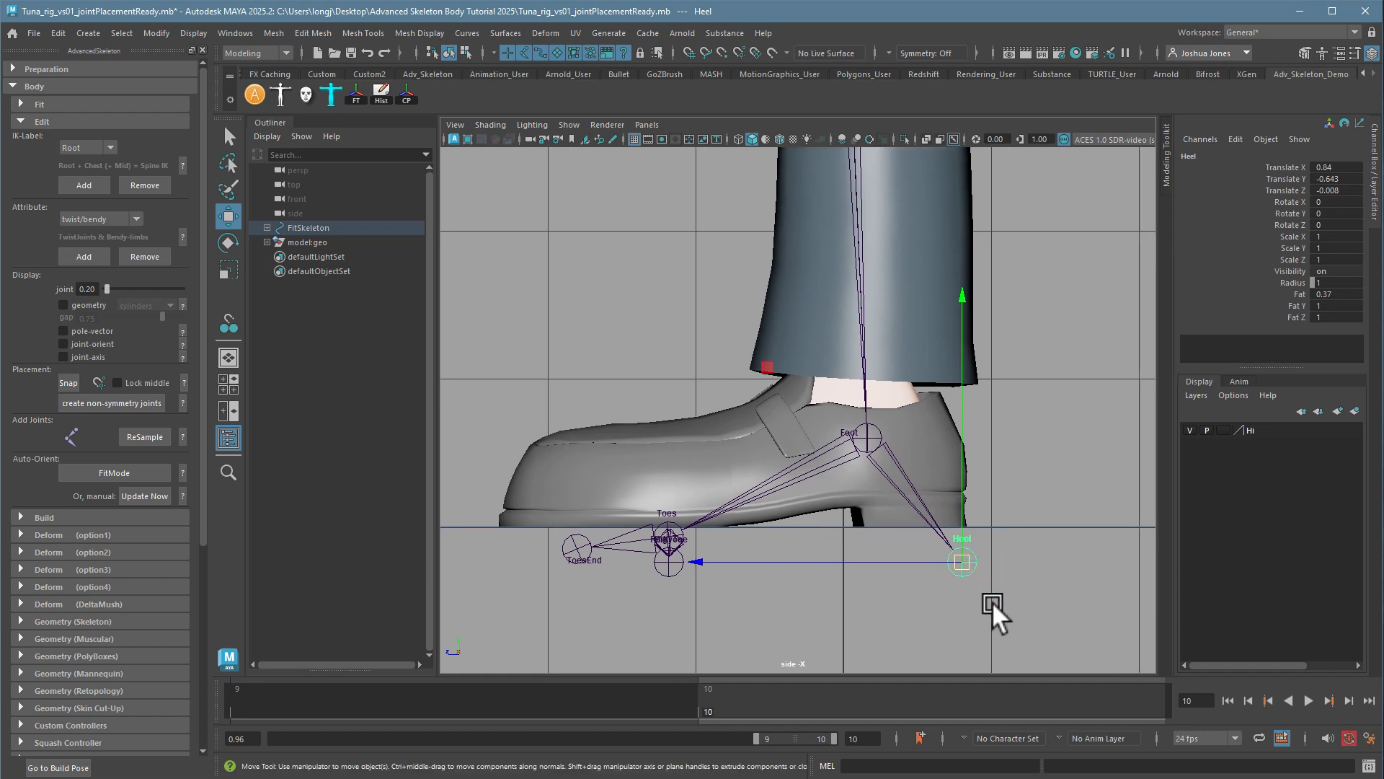
{"action": "left_click", "coordinate": [992, 601]}
{"action": "left_click", "coordinate": [962, 561]}
{"action": "key", "text": "x"}
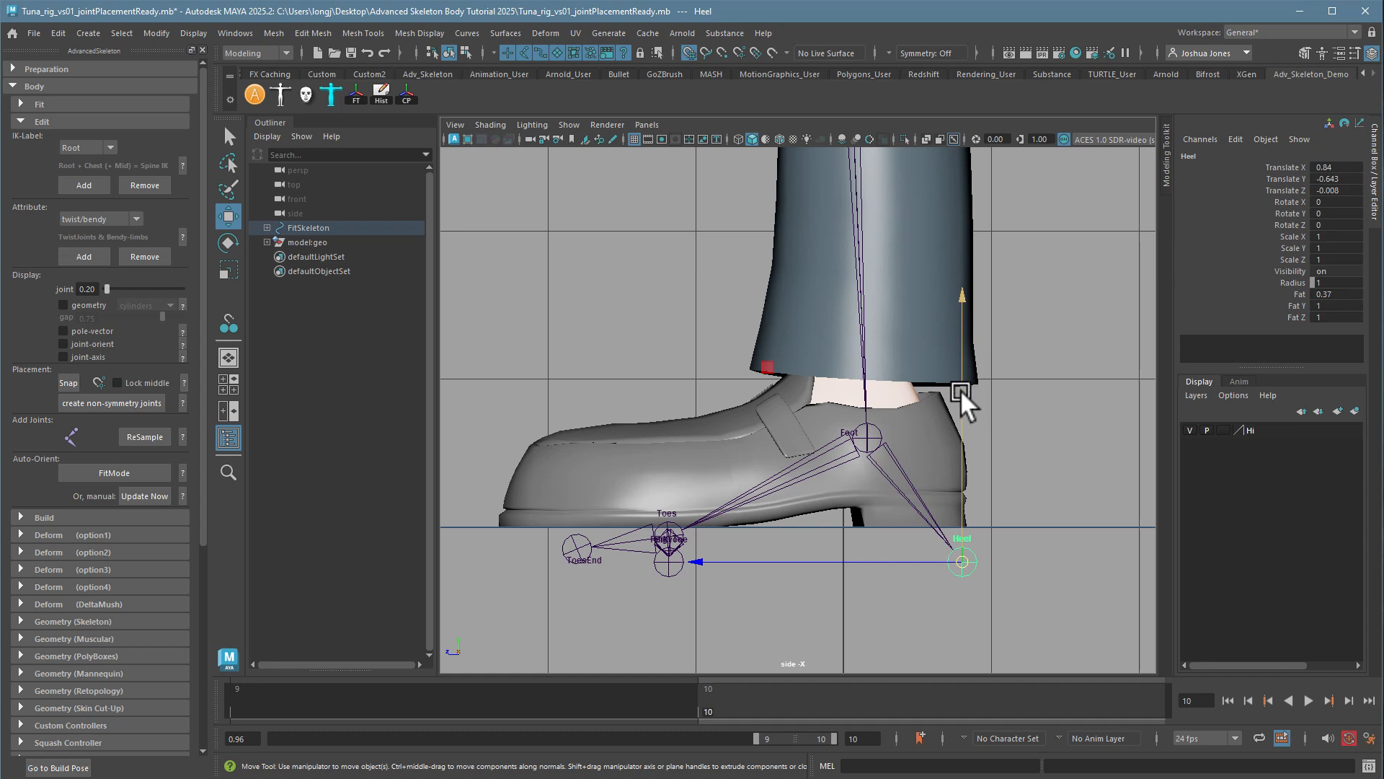
{"action": "left_click_drag", "start_coordinate": [958, 378], "coordinate": [959, 526]}
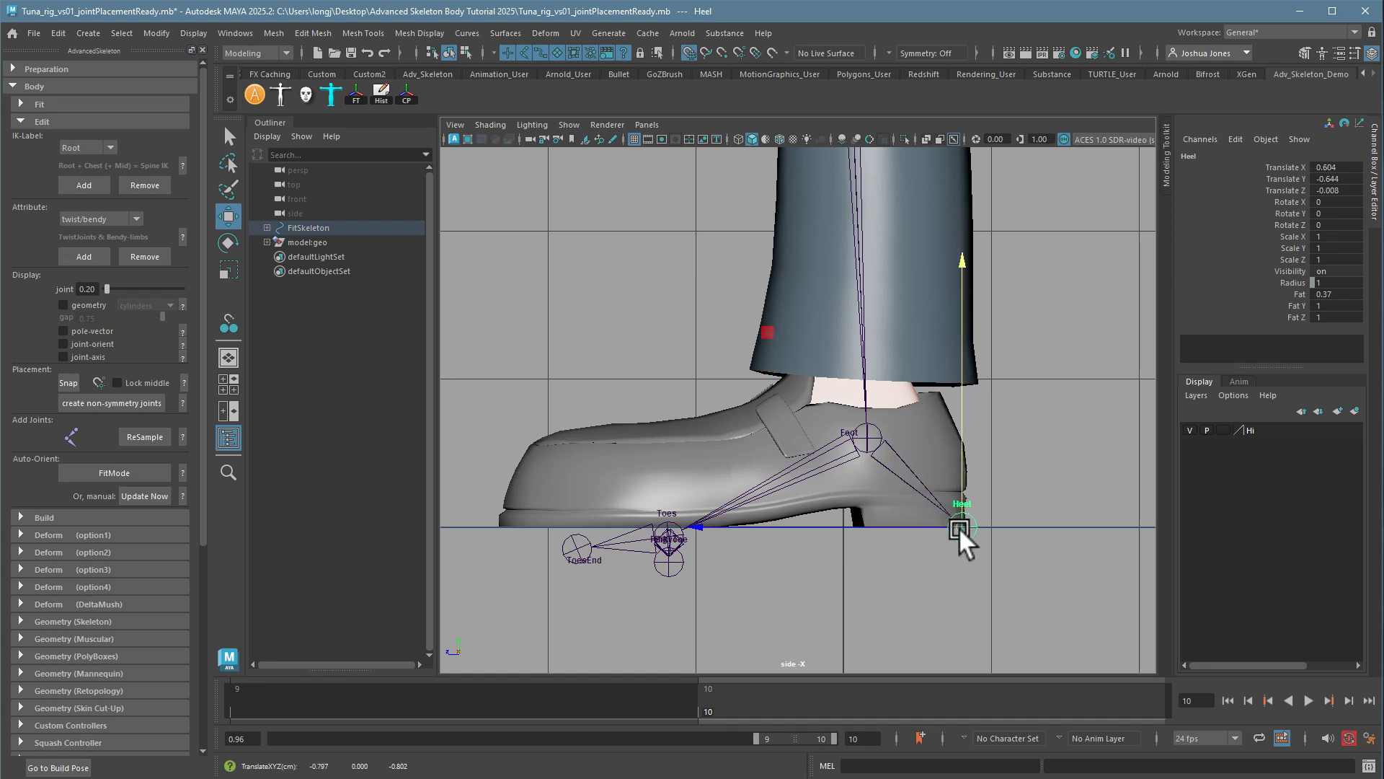
- Raise the Toes and ToesEnd joints vertically to the ground line beneath the shoe in the side view
{"action": "left_click", "coordinate": [660, 517]}
{"action": "mouse_move", "coordinate": [665, 470]}
{"action": "left_mouse_down"}
{"action": "mouse_move", "coordinate": [665, 452]}
{"action": "mouse_move", "coordinate": [665, 478]}
{"action": "left_mouse_up"}
{"action": "left_click", "coordinate": [582, 538]}
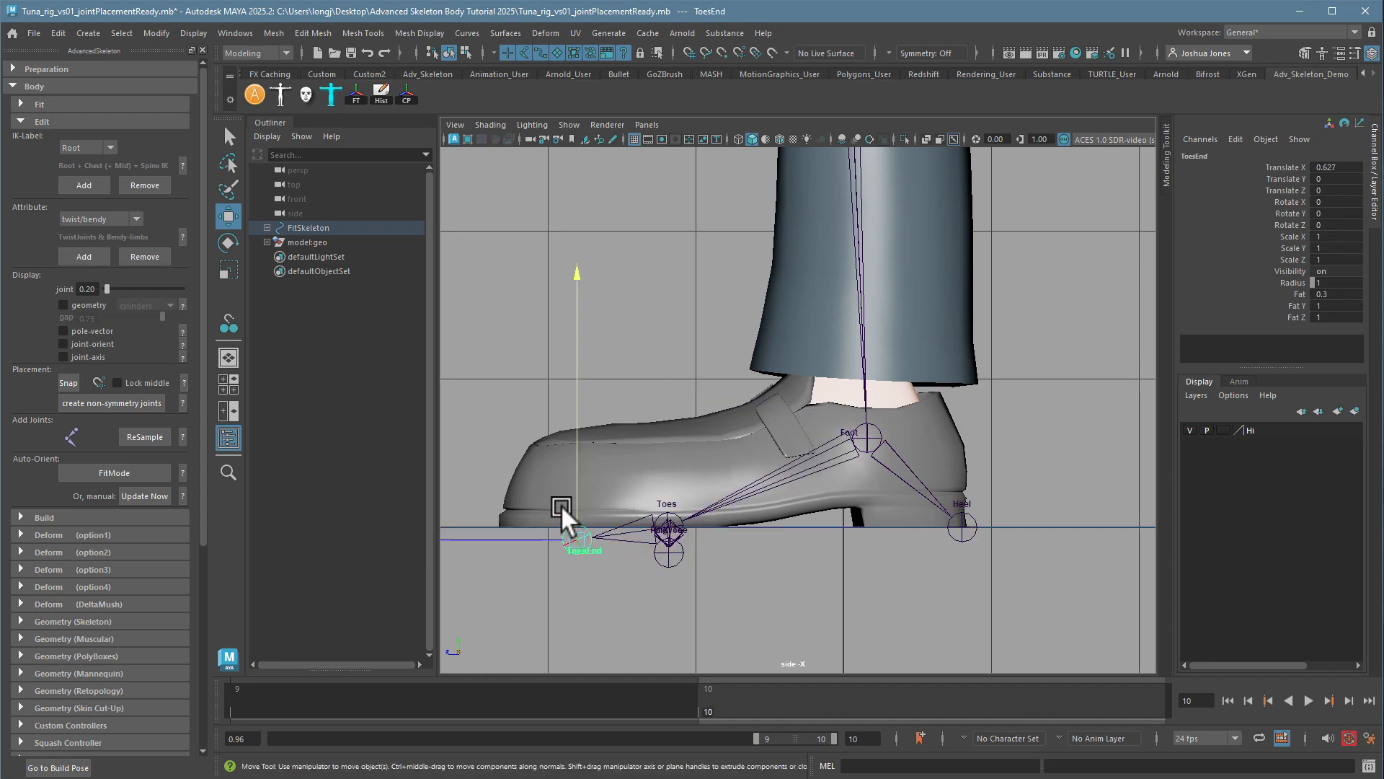
{"action": "left_click_drag", "start_coordinate": [561, 504], "coordinate": [578, 487]}
- Snap the FootSideInner joint vertically up to ground level, working in the perspective view framed on the shoe
{"action": "left_click", "coordinate": [669, 553]}
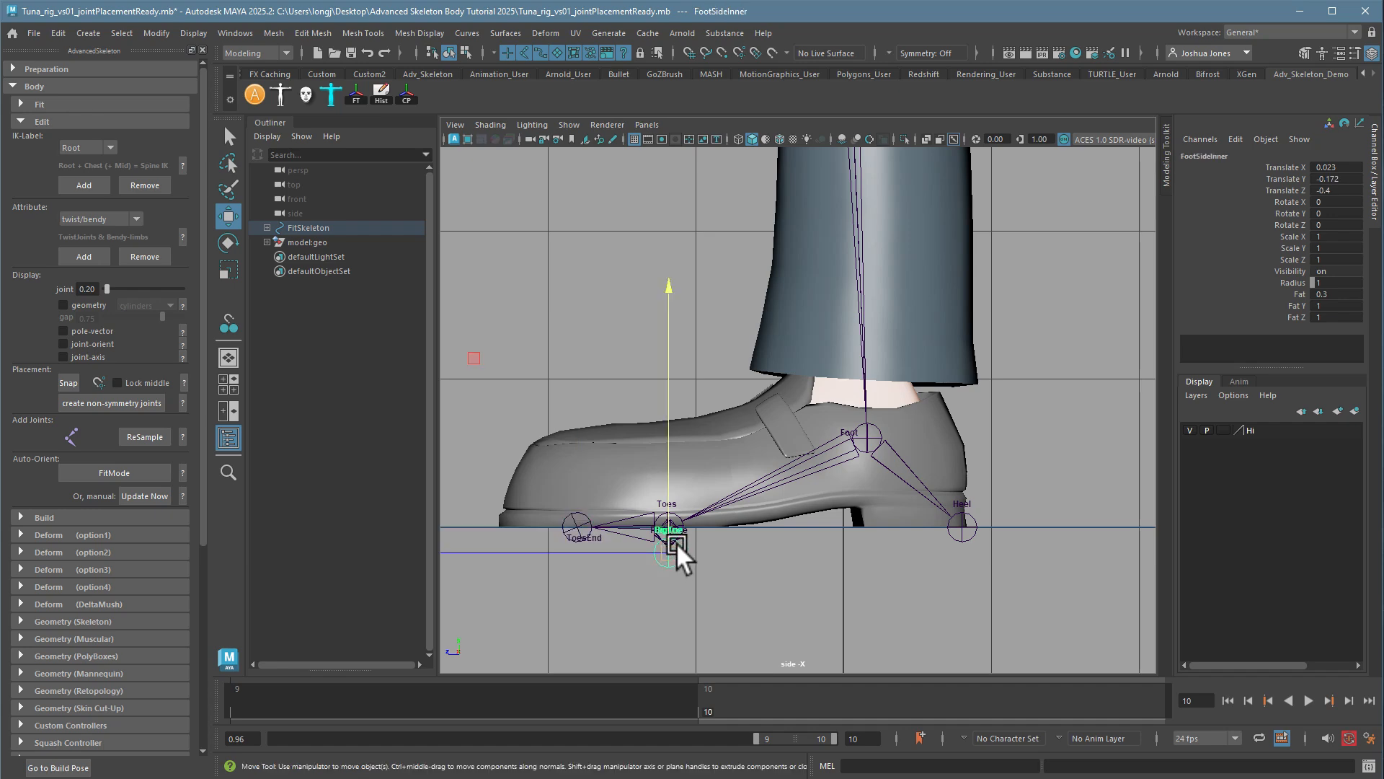
{"action": "key", "text": "space"}
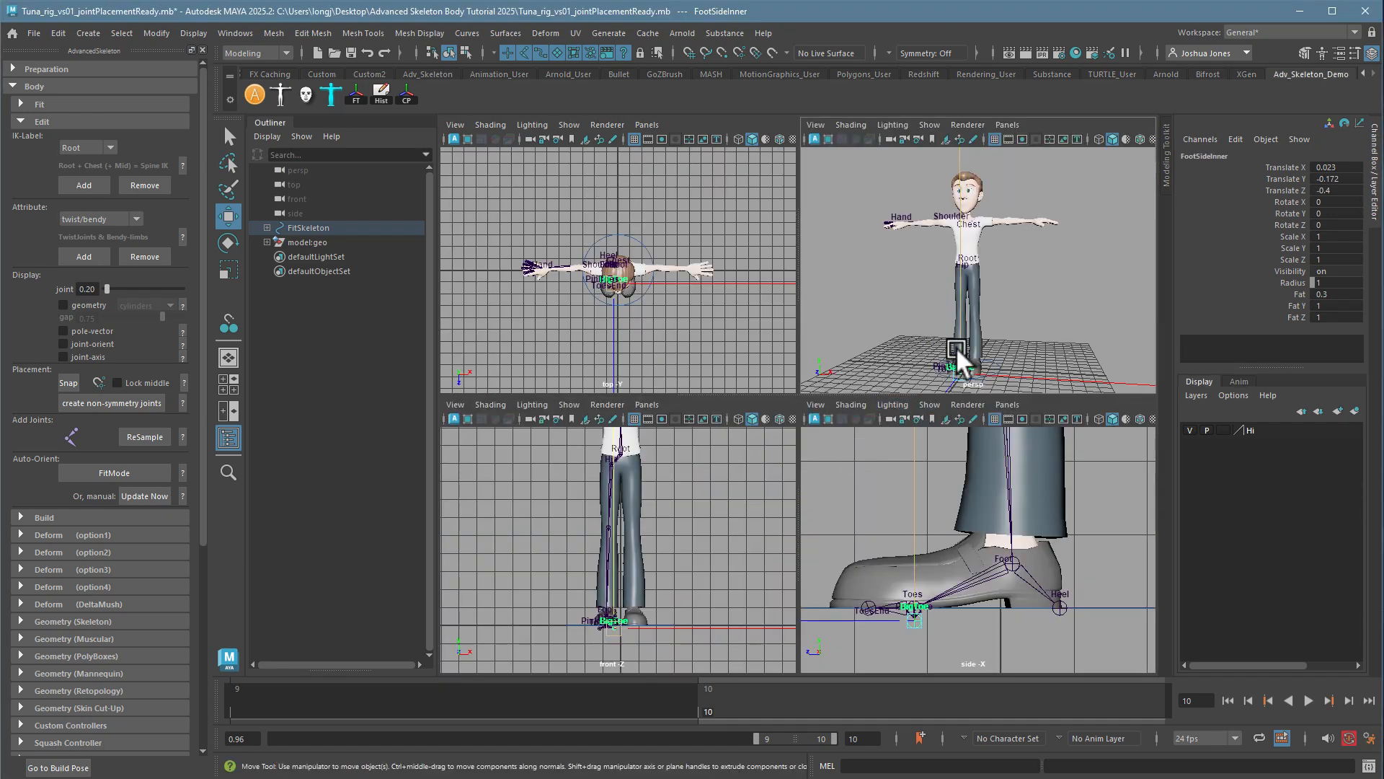
{"action": "key", "text": "space"}
{"action": "key", "text": "f"}
{"action": "left_click_drag", "start_coordinate": [841, 587], "coordinate": [770, 535], "text": "alt"}
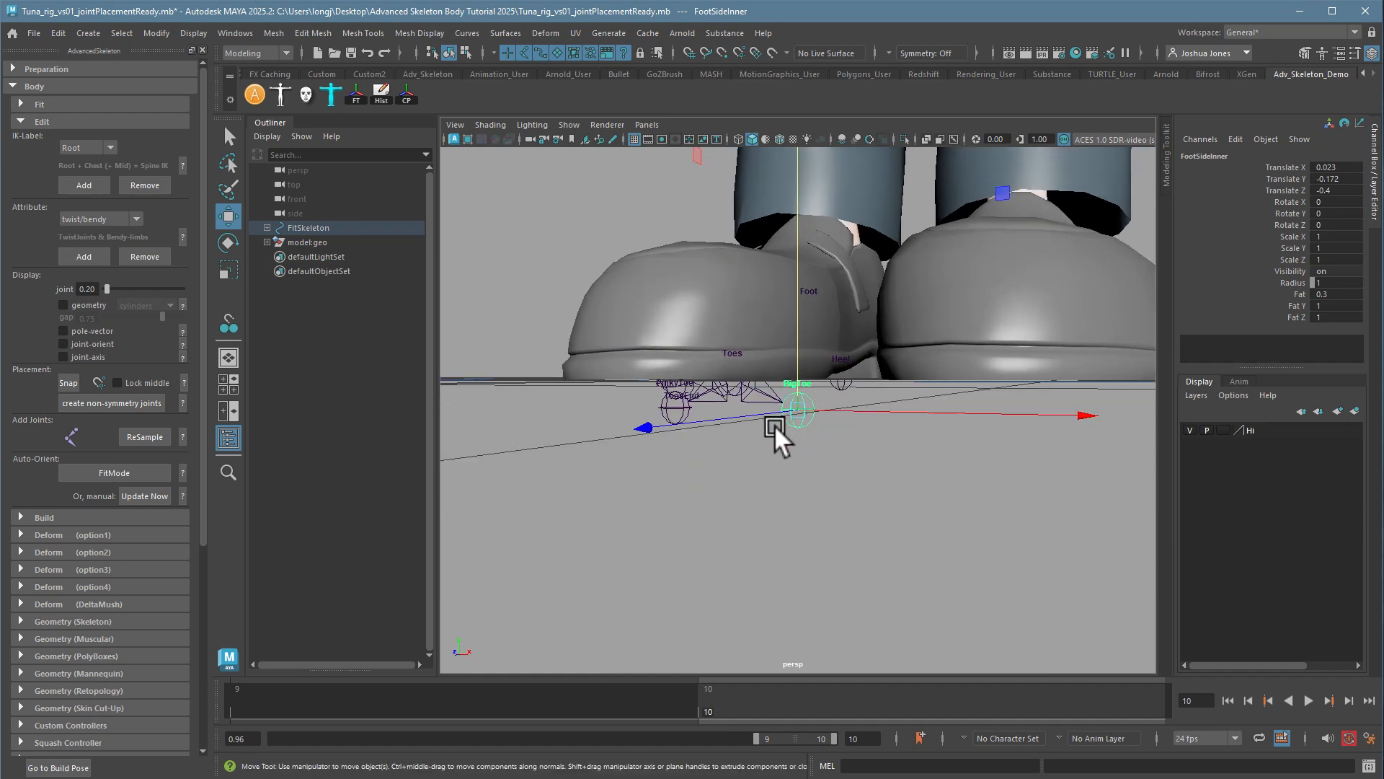
{"action": "left_click_drag", "start_coordinate": [676, 404], "coordinate": [798, 310]}
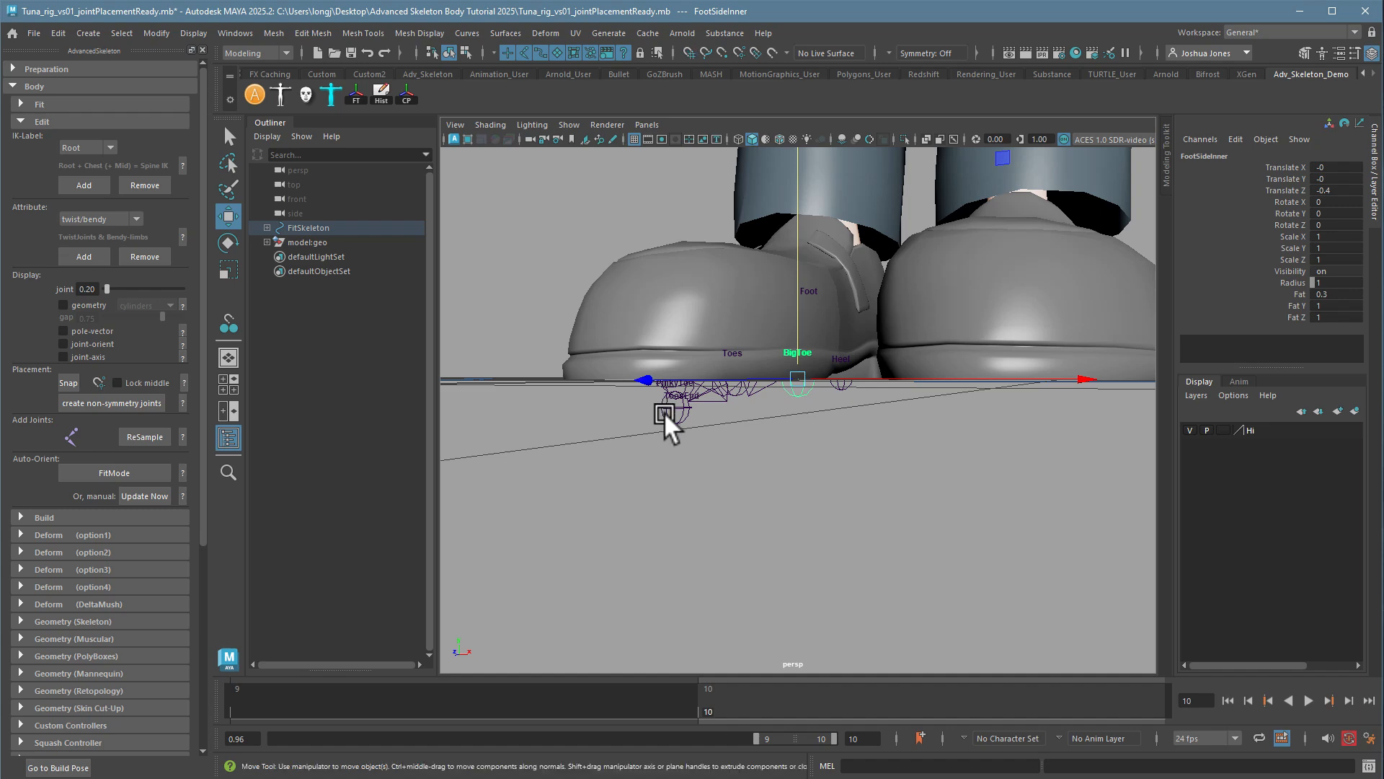
- Raise the FootSideOuter joint to ground level and check the foot joints from beneath the shoe and from the side
{"action": "left_click", "coordinate": [664, 412]}
{"action": "left_click_drag", "start_coordinate": [672, 353], "coordinate": [694, 361]}
{"action": "left_click_drag", "start_coordinate": [777, 491], "coordinate": [684, 395], "text": "alt"}
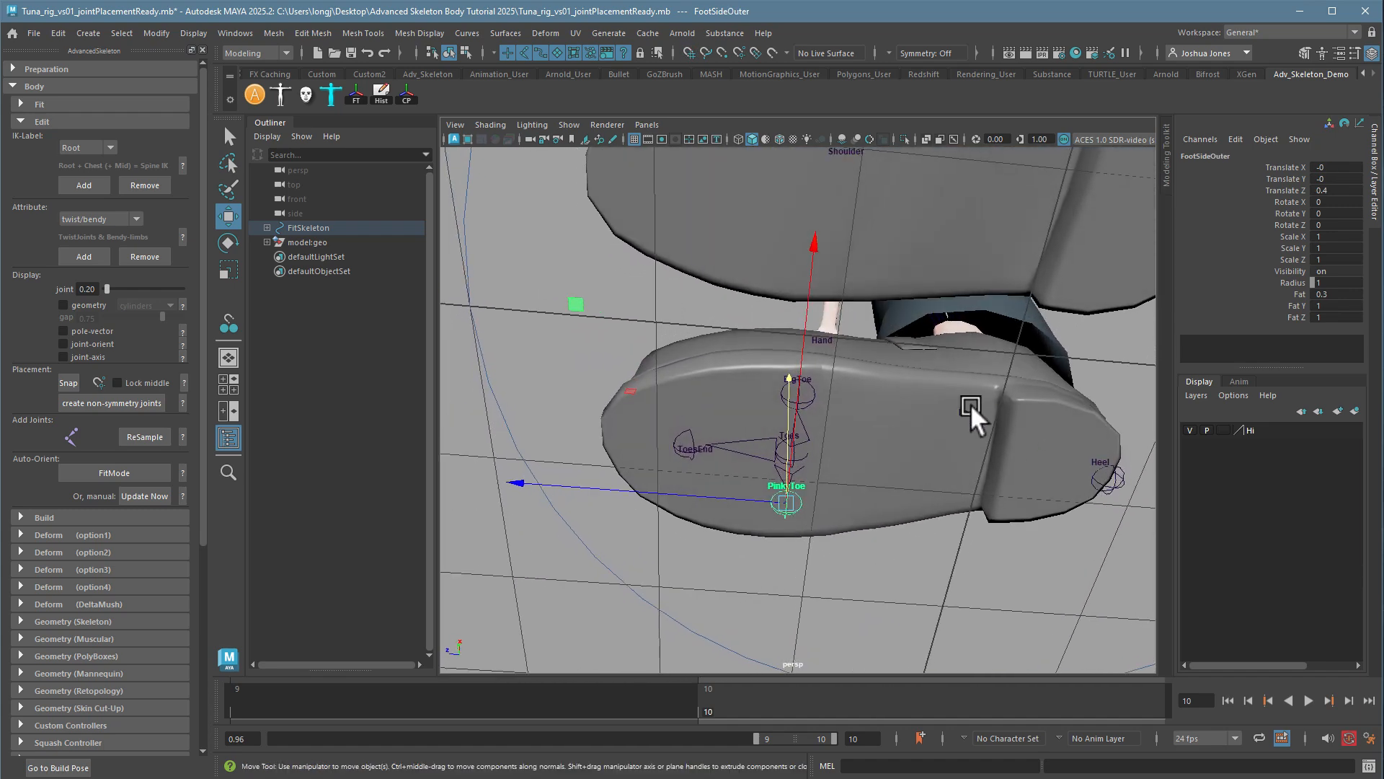
{"action": "left_click_drag", "start_coordinate": [858, 462], "coordinate": [837, 516], "text": "alt"}
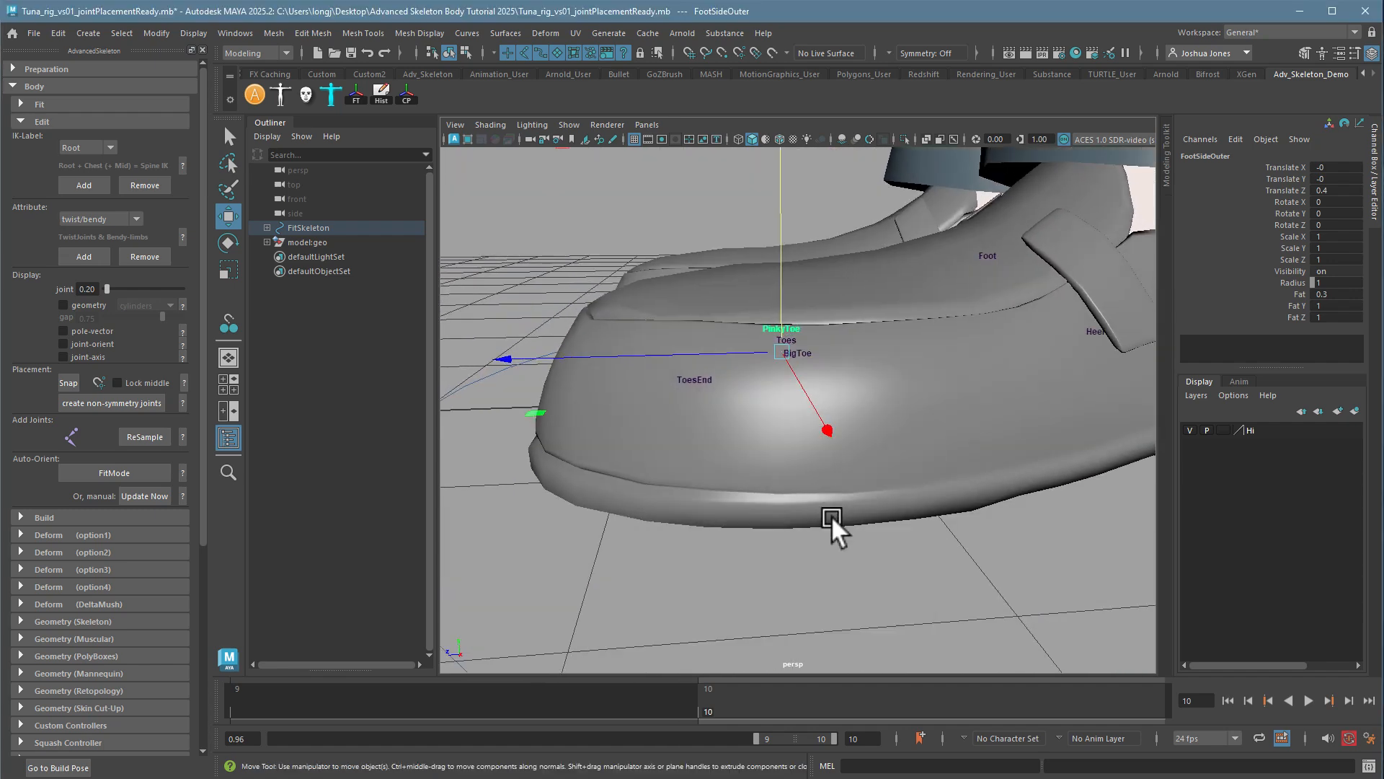
{"action": "key", "text": "space"}
{"action": "key", "text": "space"}
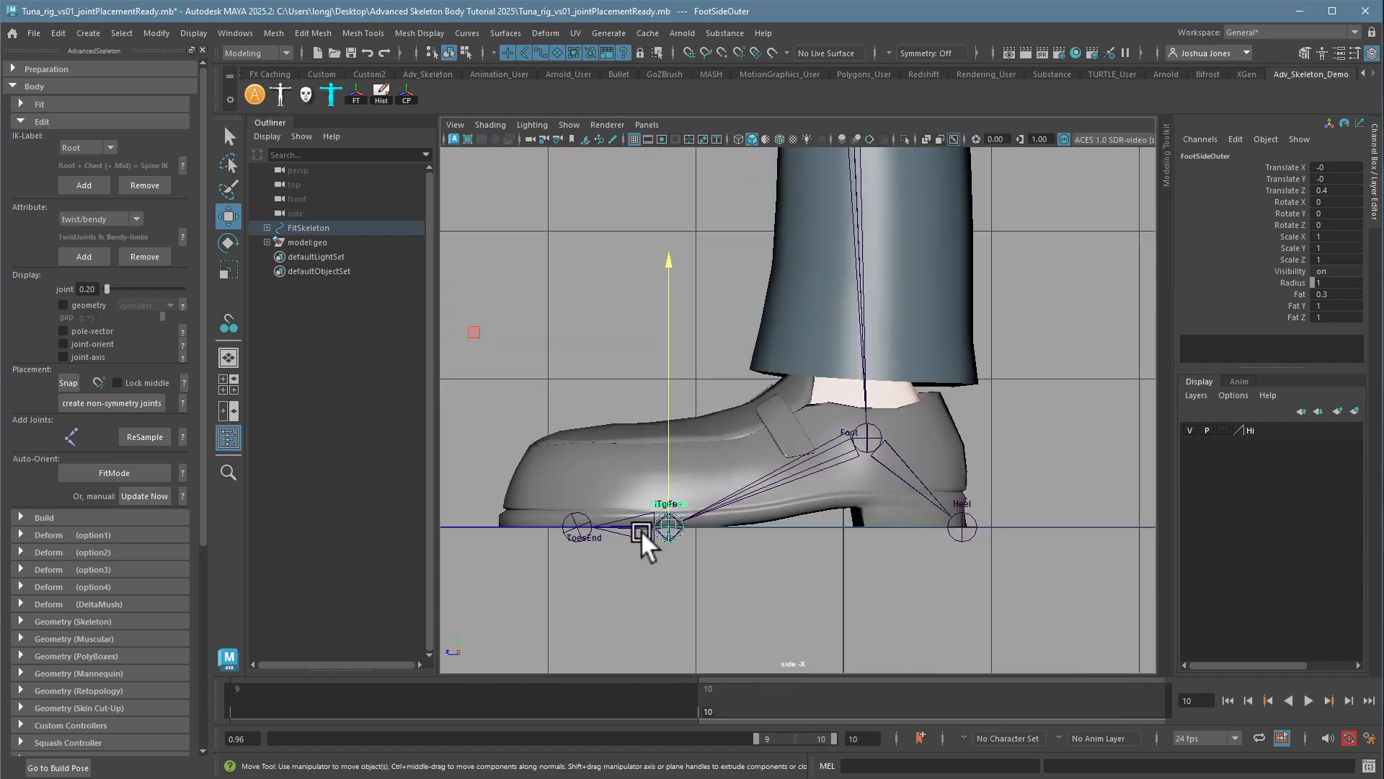
{"action": "middle_click_drag", "start_coordinate": [674, 525], "coordinate": [754, 552], "text": "alt"}
{"action": "right_click_drag", "start_coordinate": [757, 552], "coordinate": [863, 538], "text": "alt"}
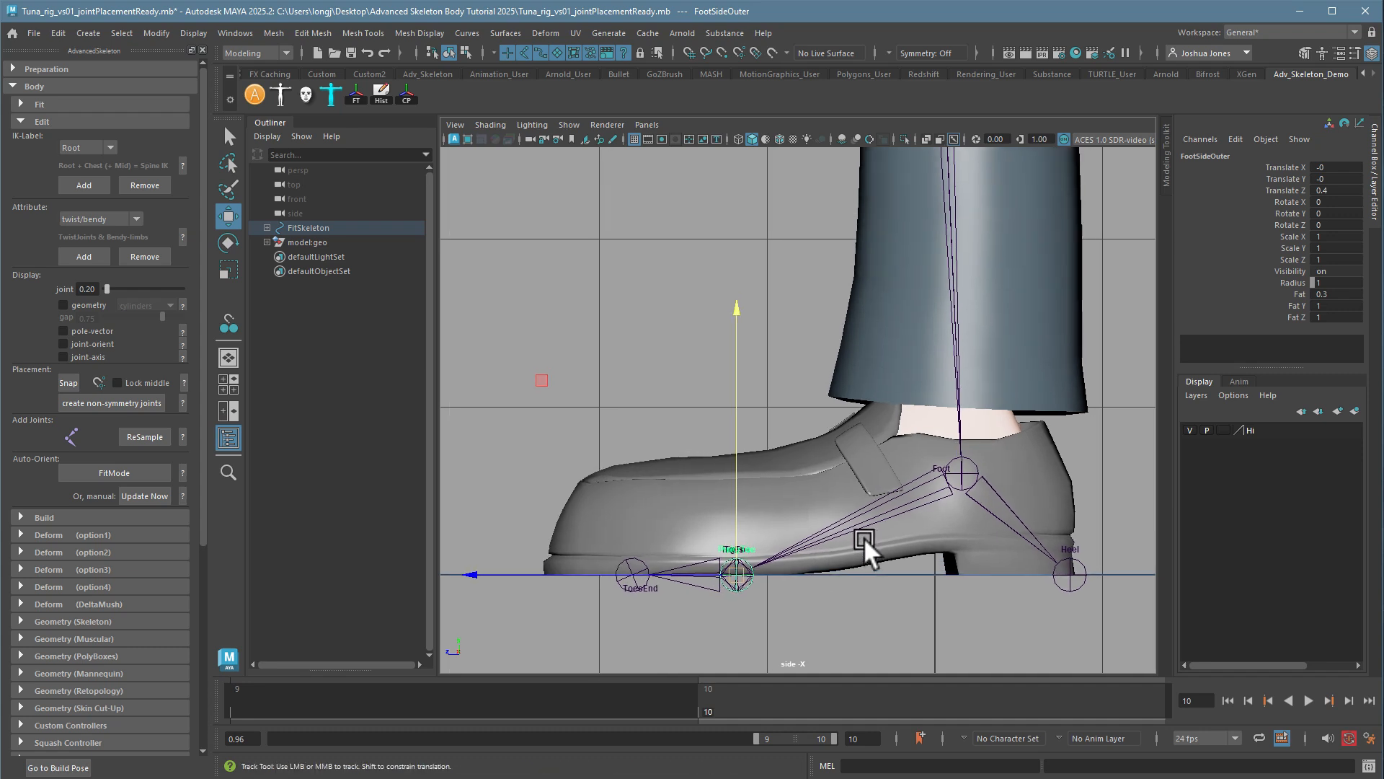
{"action": "middle_click_drag", "start_coordinate": [863, 538], "coordinate": [728, 547], "text": "alt"}
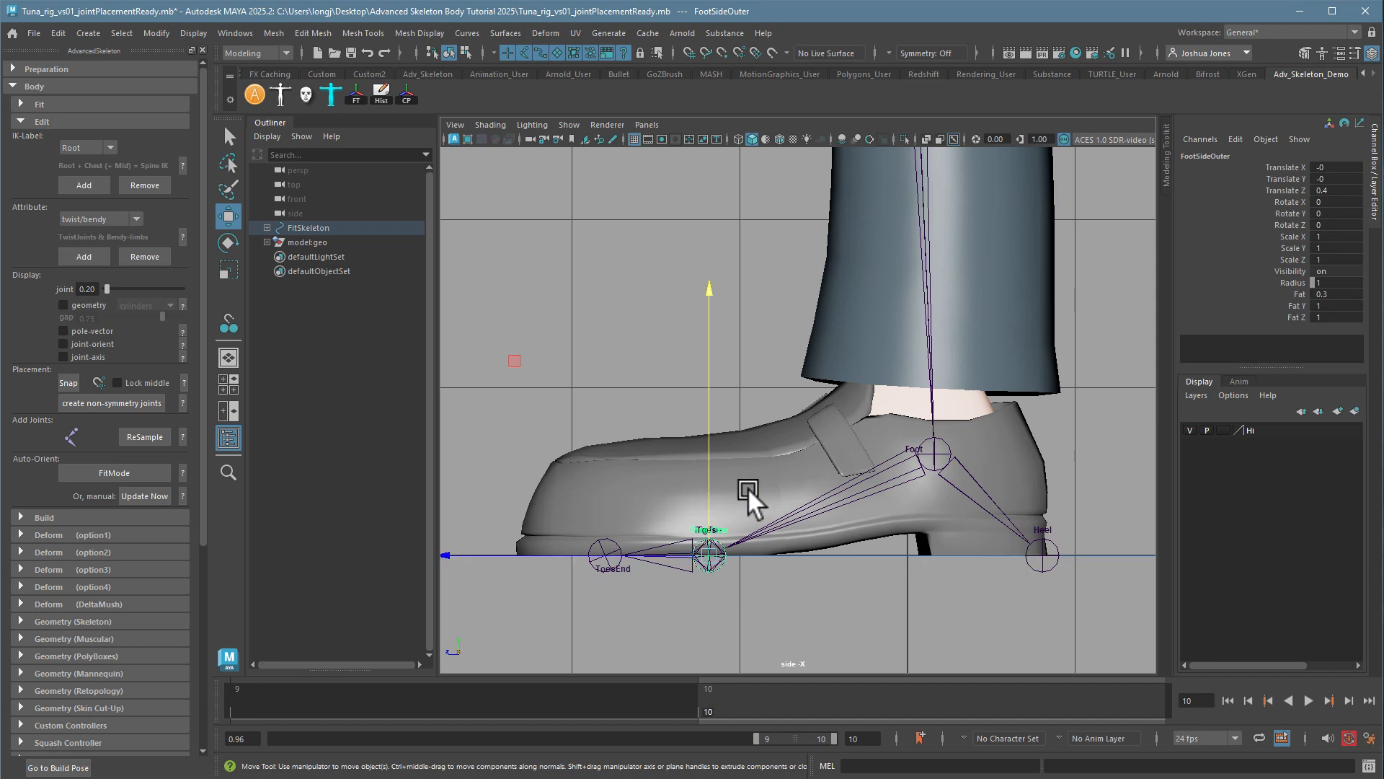
- Move the Heel joint back along the ground line, vertex-snapped to the rear bottom corner of the shoe's heel
{"action": "left_click", "coordinate": [1041, 553]}
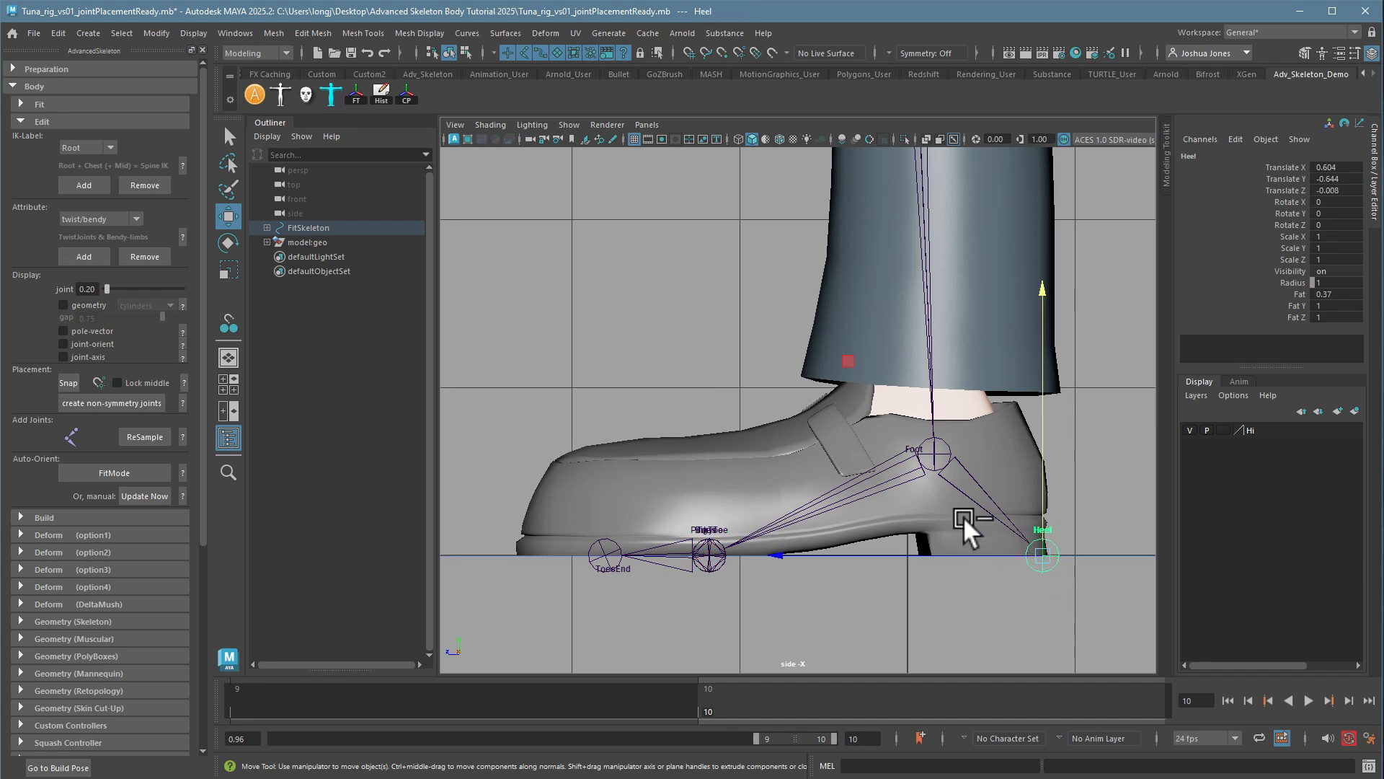
{"action": "left_click_drag", "start_coordinate": [963, 516], "coordinate": [1146, 625]}
{"action": "key", "text": "f"}
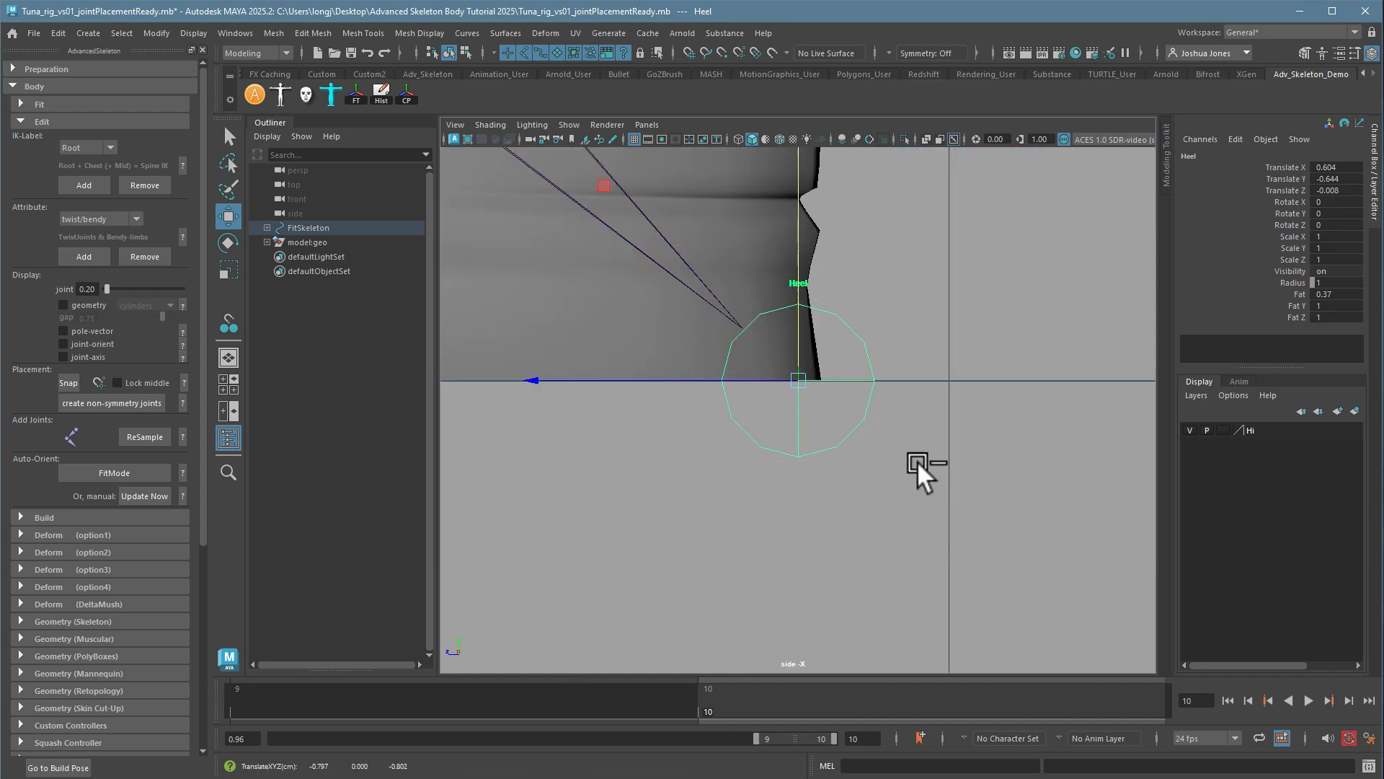
{"action": "scroll", "coordinate": [901, 465], "scroll_direction": "up", "scroll_amount": 5}
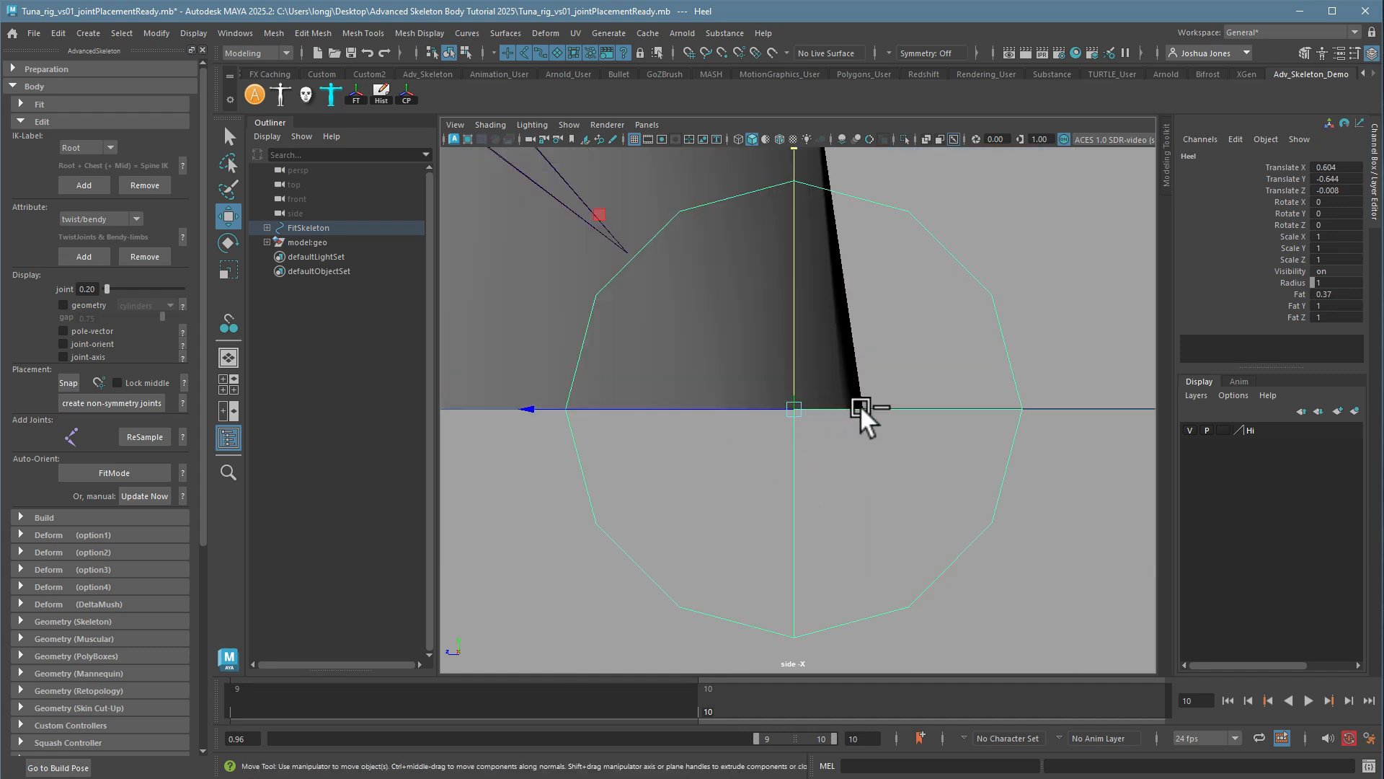
{"action": "left_click", "coordinate": [1042, 408]}
{"action": "key", "text": "ctrl+z"}
{"action": "mouse_move", "coordinate": [517, 404]}
{"action": "left_mouse_down"}
{"action": "mouse_move", "coordinate": [607, 402]}
{"action": "mouse_move", "coordinate": [491, 403]}
{"action": "mouse_move", "coordinate": [508, 423]}
{"action": "left_mouse_up"}
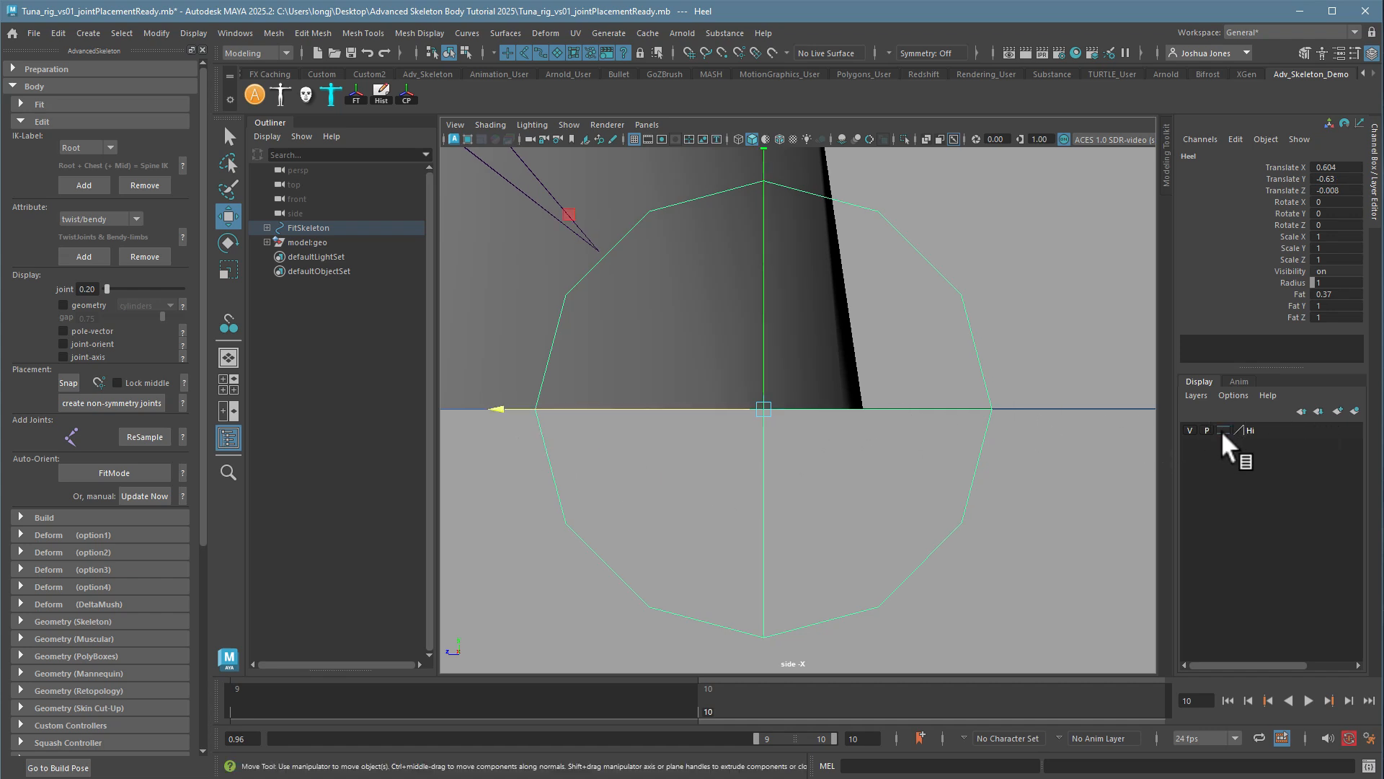
{"action": "key", "text": "v"}
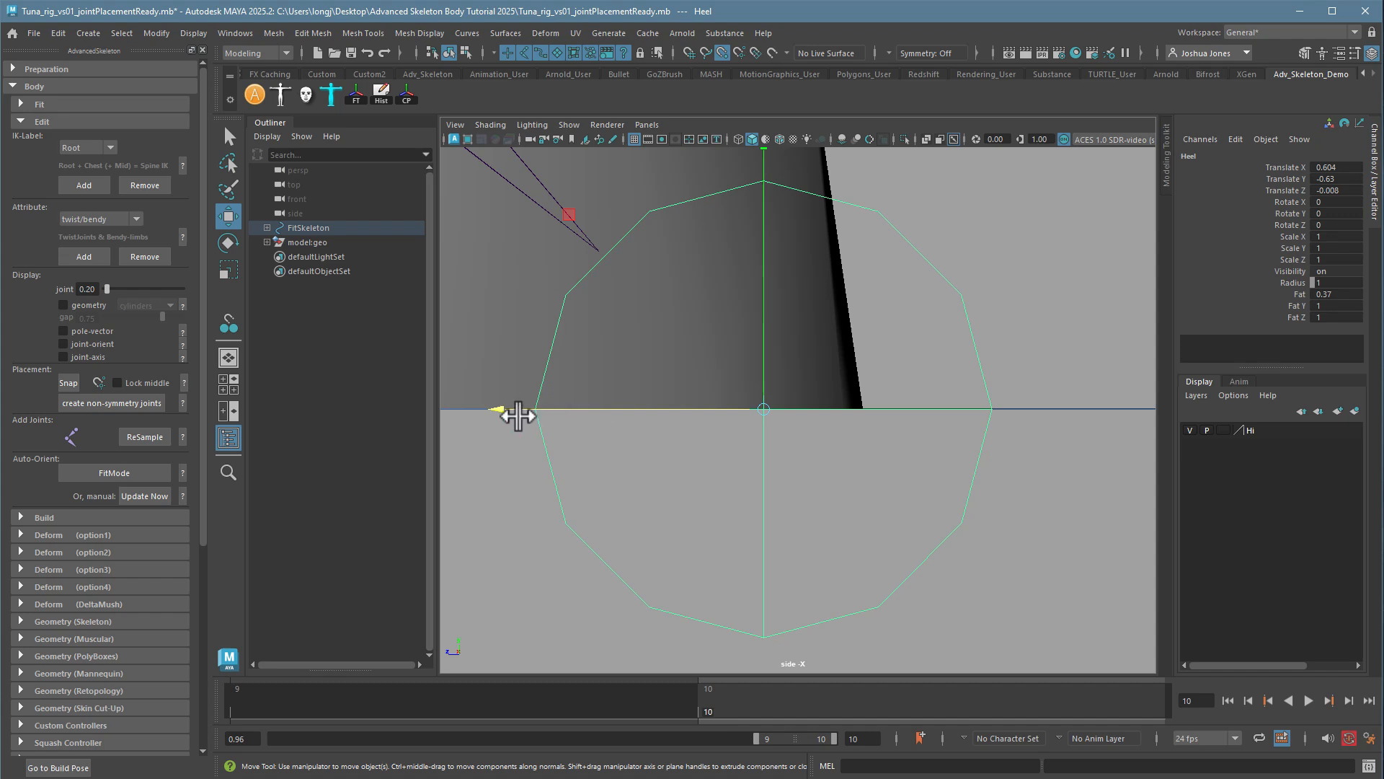
{"action": "left_click_drag", "start_coordinate": [516, 408], "coordinate": [868, 414]}
- Check the toe area in the side view and turn on X-Ray Joints in the perspective view
{"action": "middle_click_drag", "start_coordinate": [648, 519], "coordinate": [887, 578], "text": "alt"}
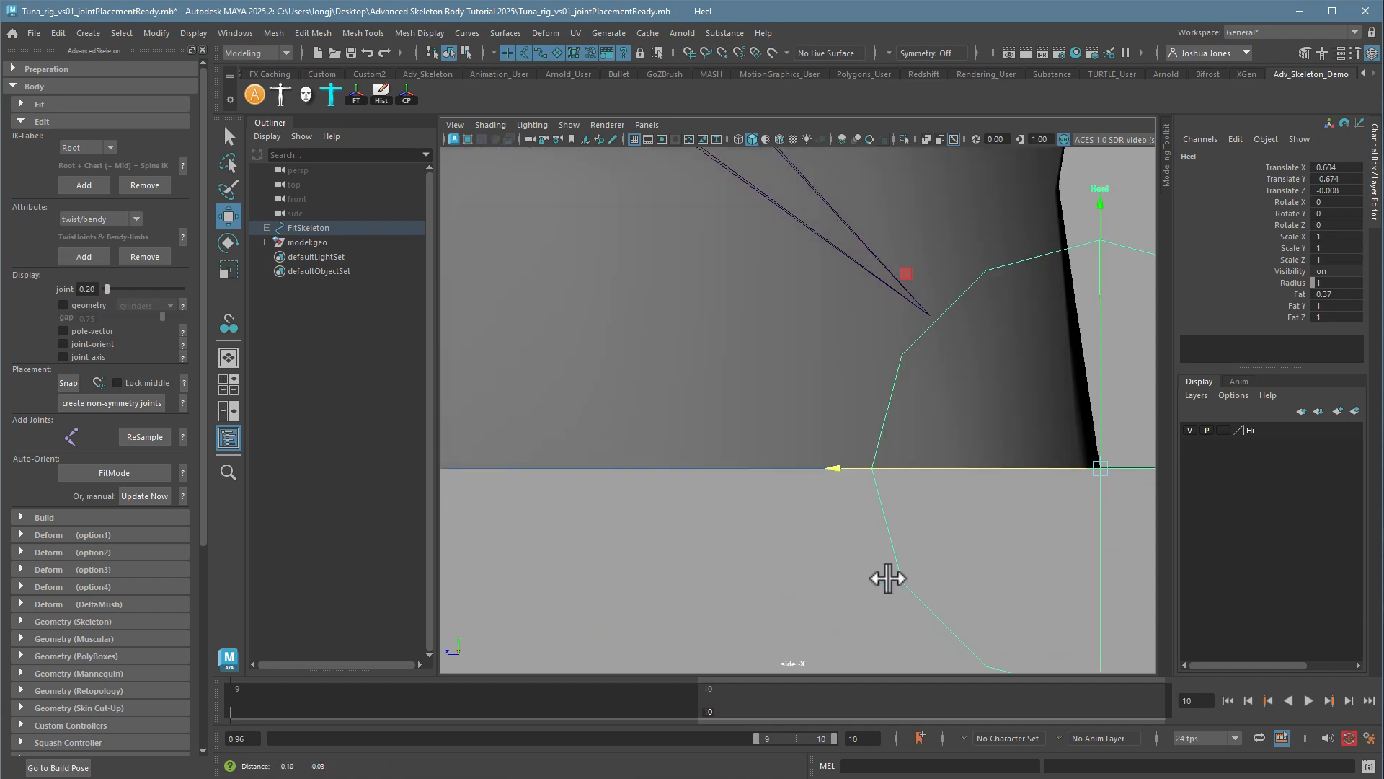
{"action": "right_click_drag", "start_coordinate": [886, 578], "coordinate": [710, 555], "text": "alt"}
{"action": "middle_click_drag", "start_coordinate": [710, 555], "coordinate": [850, 583], "text": "alt"}
{"action": "left_click_drag", "start_coordinate": [731, 349], "coordinate": [881, 502], "text": "ctrl+alt"}
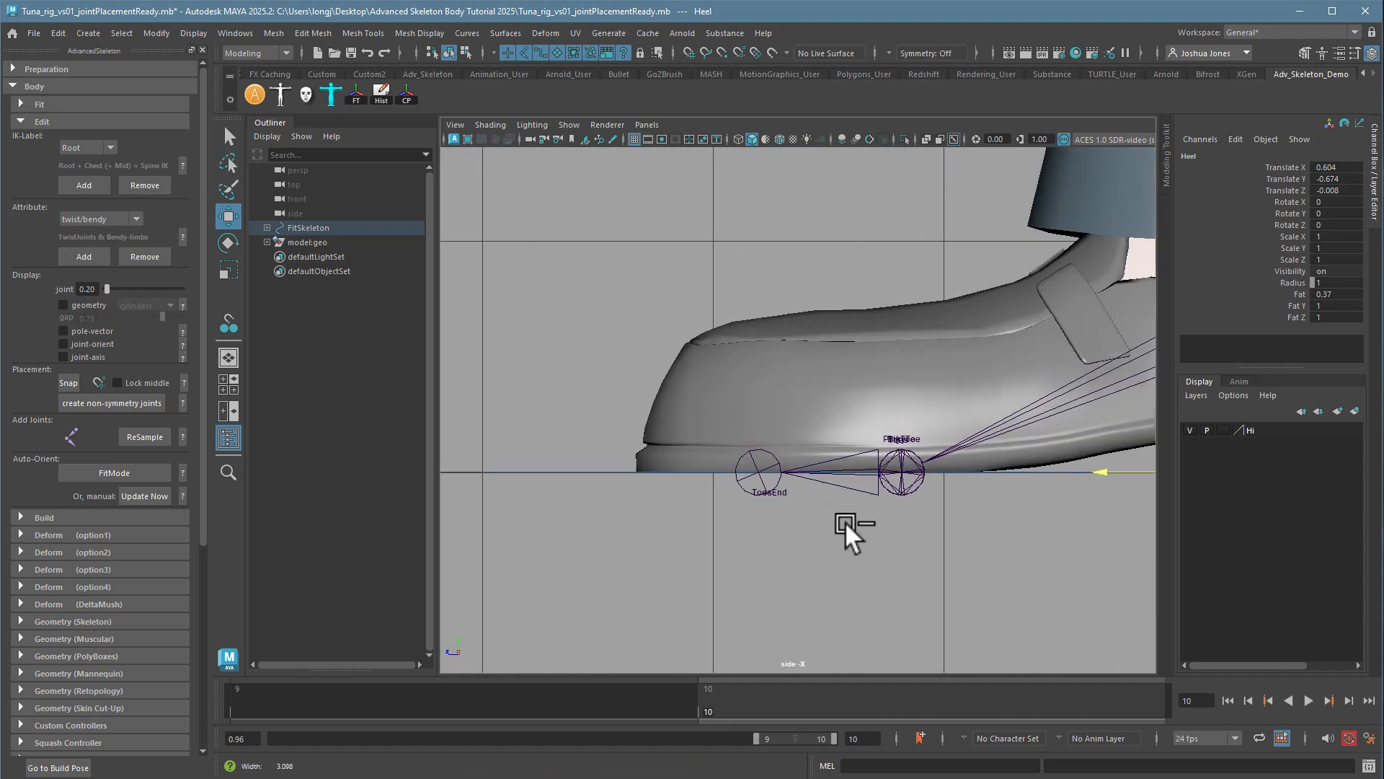
{"action": "right_click_drag", "start_coordinate": [841, 525], "coordinate": [932, 540], "text": "alt"}
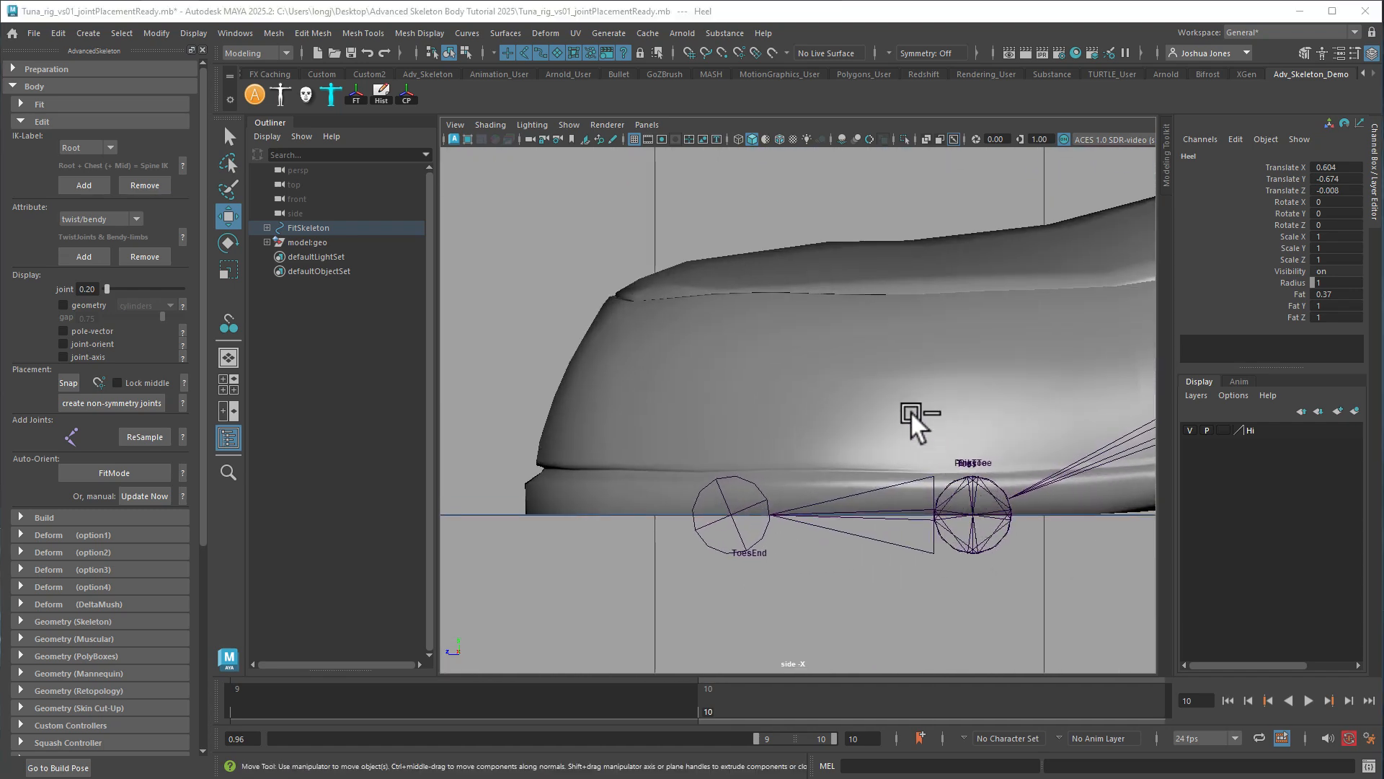
{"action": "key", "text": "space"}
{"action": "key", "text": "space"}
{"action": "left_click_drag", "start_coordinate": [902, 374], "coordinate": [964, 415], "text": "alt"}
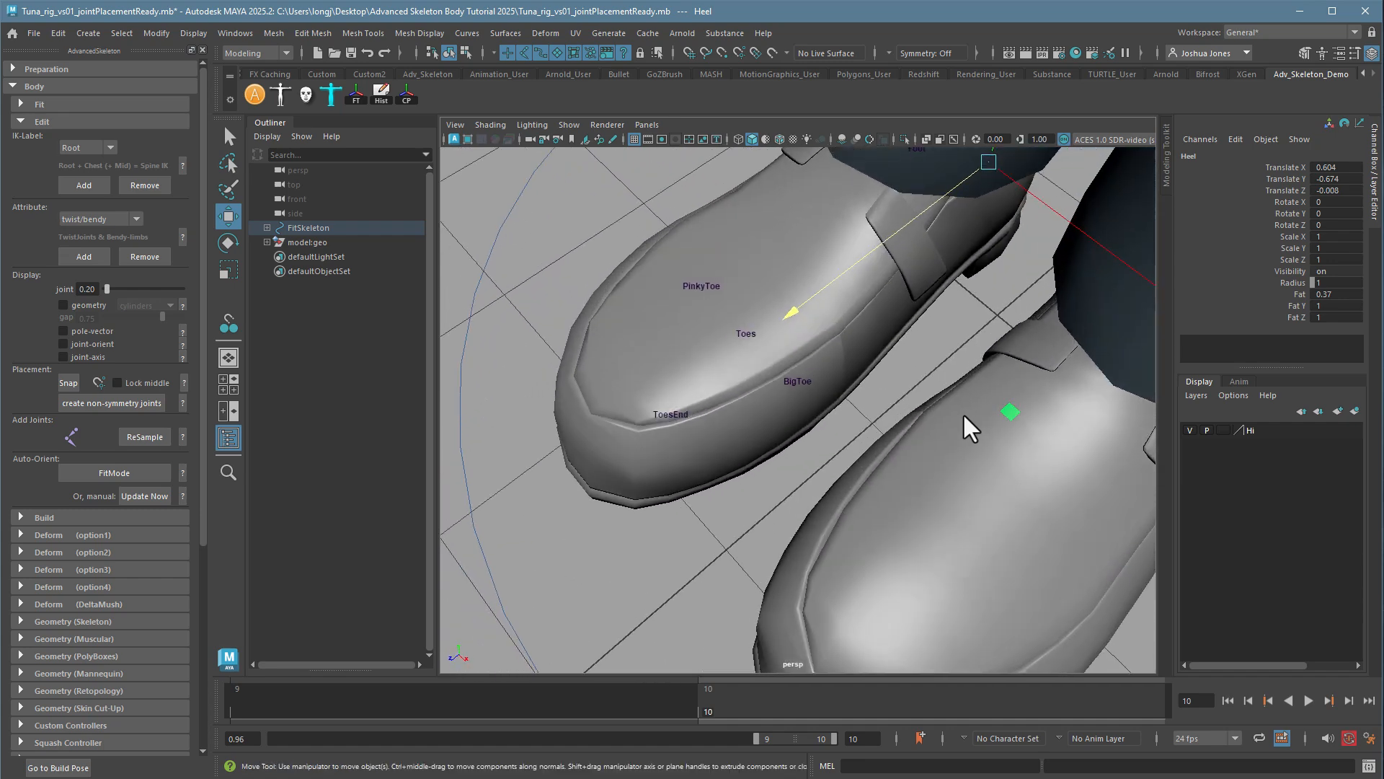
{"action": "left_click", "coordinate": [497, 124]}
{"action": "left_click", "coordinate": [535, 282]}
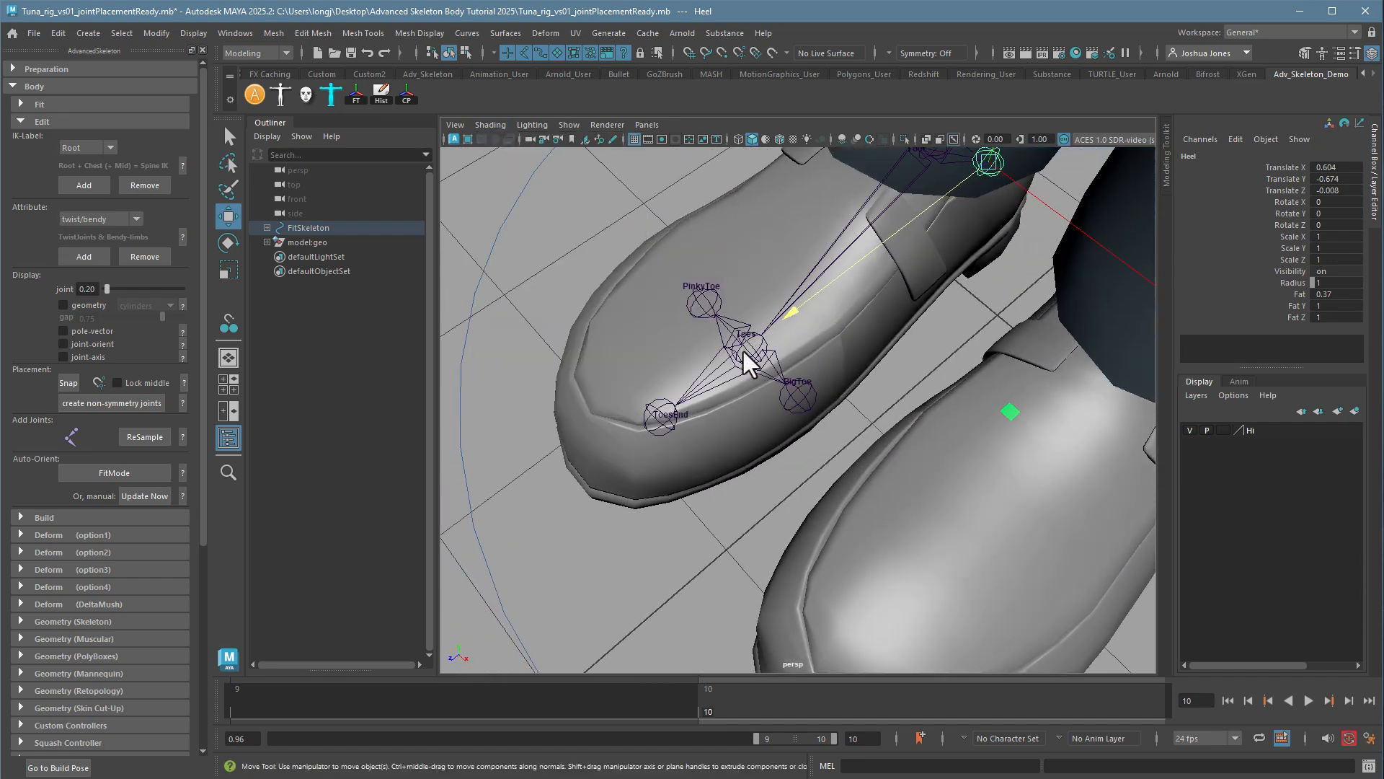
- Select the Toes joint and turn on Wireframe on Shaded in the side view to show the shoe's edge loops
{"action": "left_click", "coordinate": [742, 352]}
{"action": "left_click_drag", "start_coordinate": [731, 431], "coordinate": [685, 397], "text": "alt"}
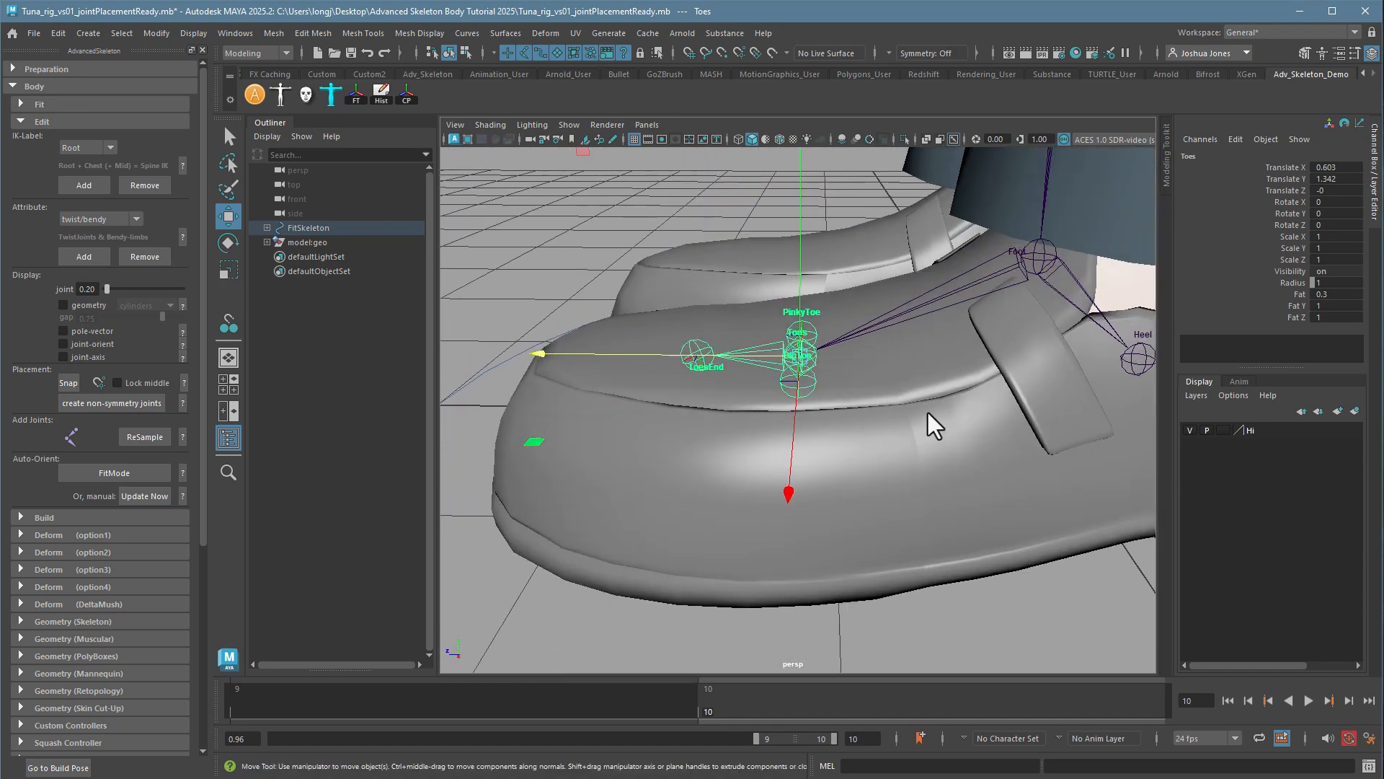
{"action": "key", "text": "space"}
{"action": "key", "text": "space"}
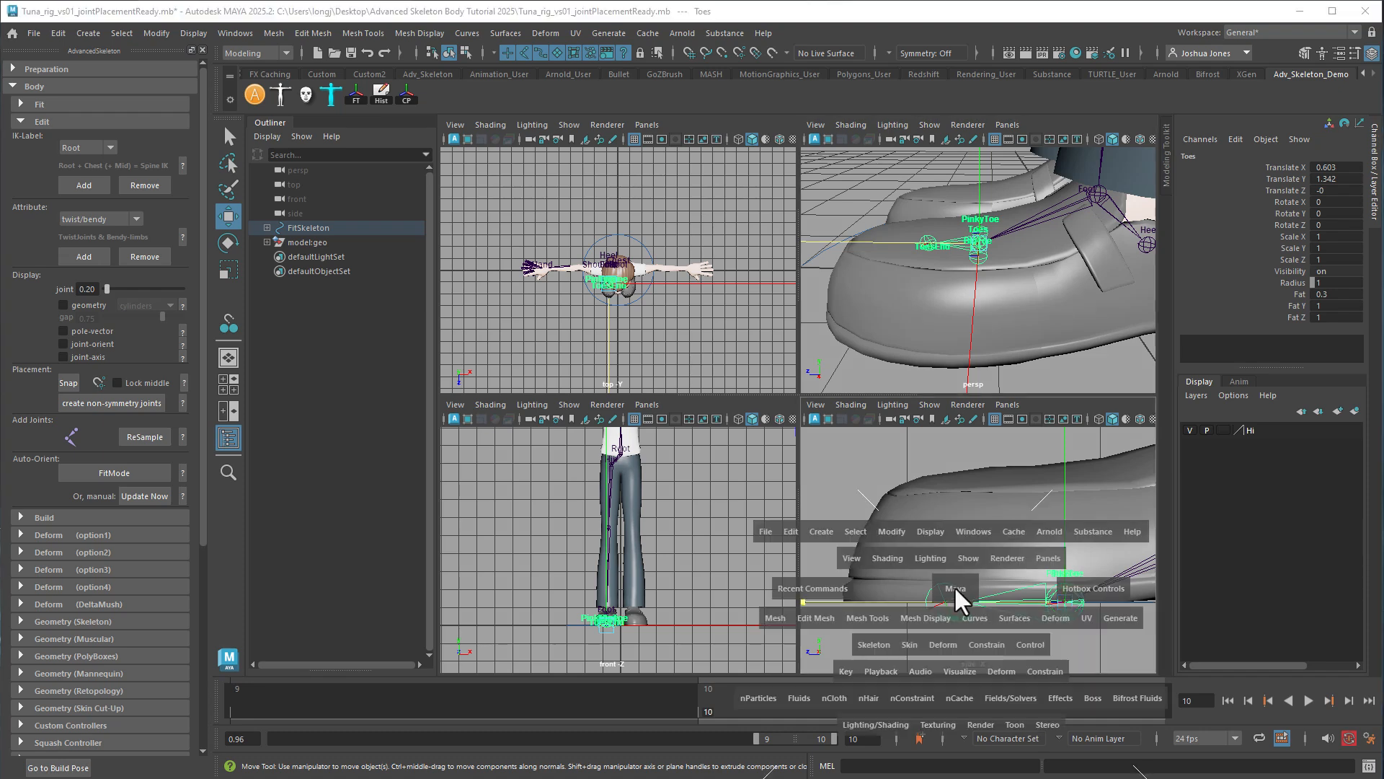
{"action": "middle_click_drag", "start_coordinate": [881, 614], "coordinate": [902, 639], "text": "alt"}
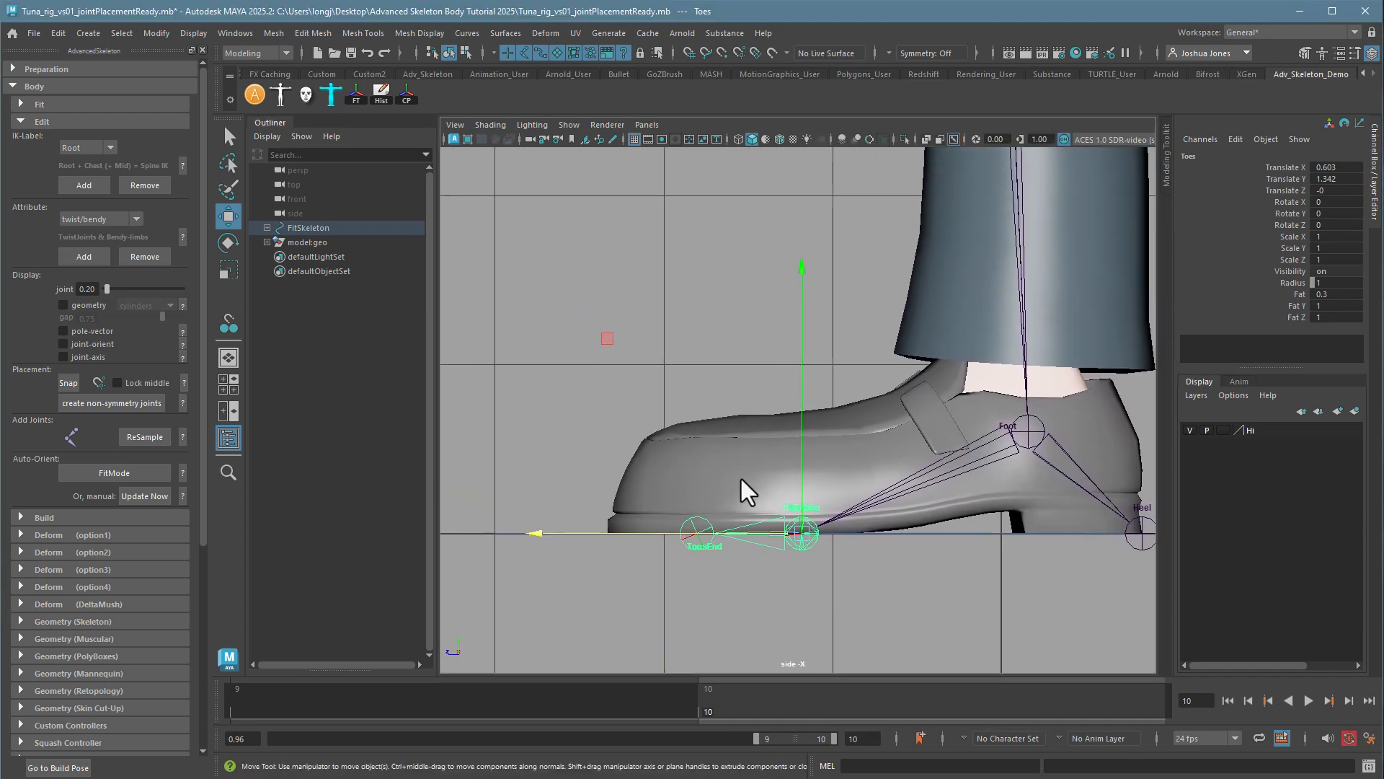
{"action": "left_click", "coordinate": [488, 124]}
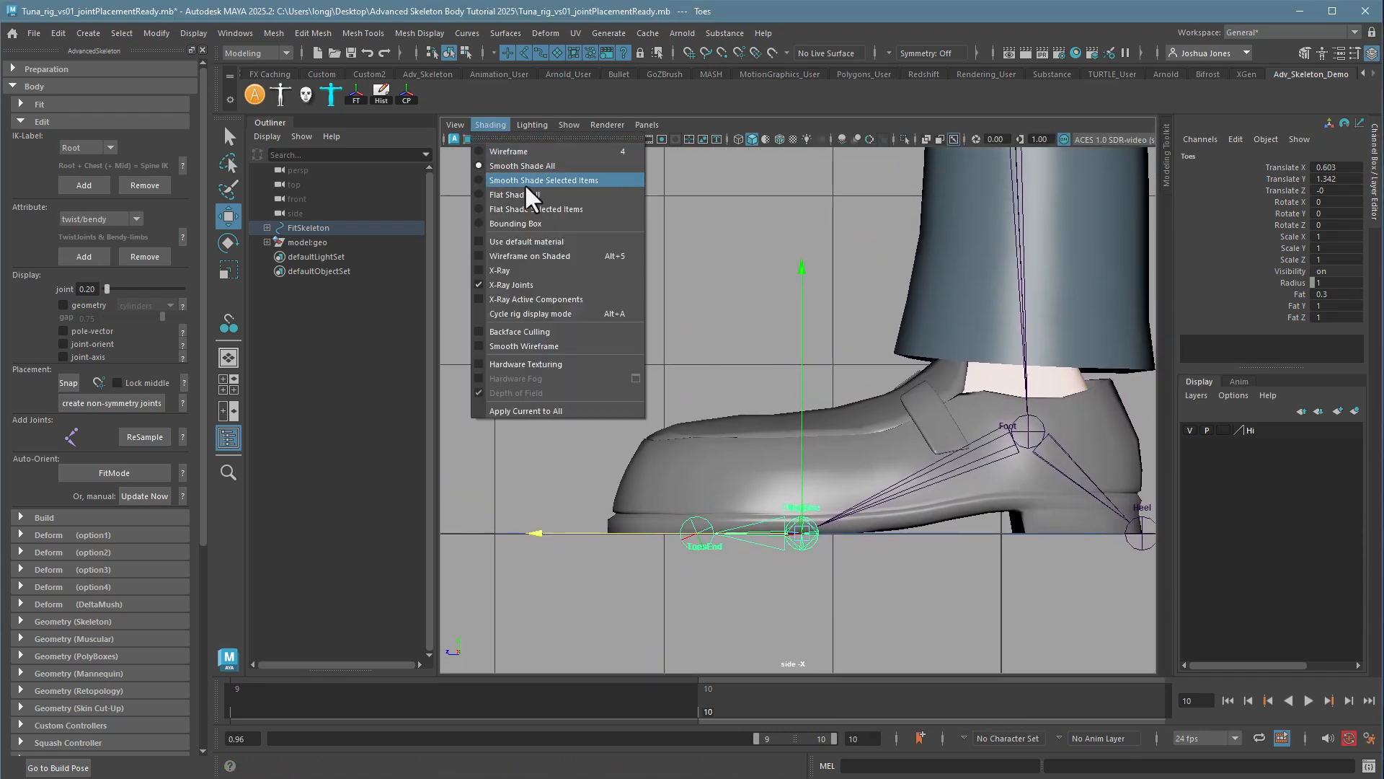
{"action": "left_click", "coordinate": [552, 255]}
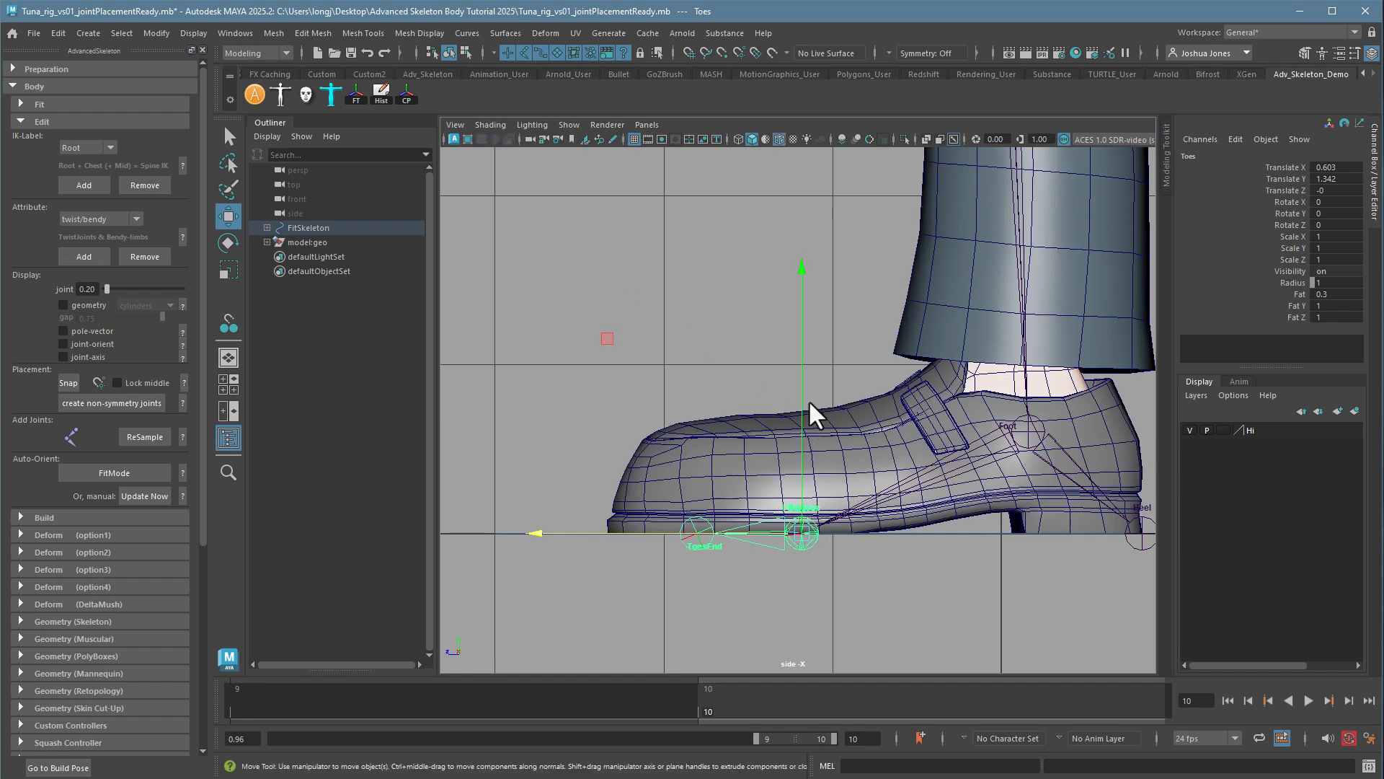
- Move the Toes joint slightly back toward the ankle, fine-tuning it against the shoe from above to Translate Y 1.295
{"action": "left_click_drag", "start_coordinate": [646, 534], "coordinate": [664, 534]}
{"action": "key", "text": "space"}
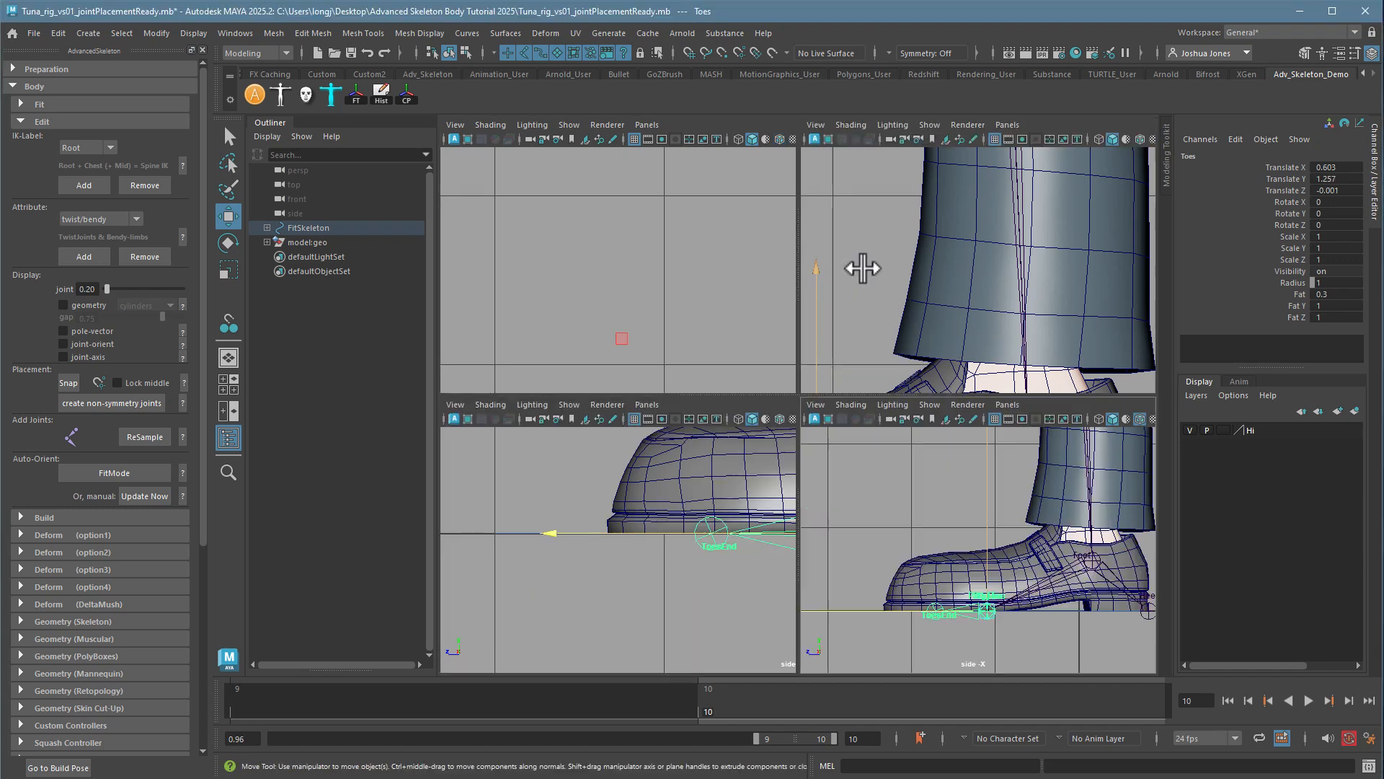
{"action": "key", "text": "space"}
{"action": "right_click_drag", "start_coordinate": [972, 350], "coordinate": [818, 396], "text": "alt"}
{"action": "left_click_drag", "start_coordinate": [818, 397], "coordinate": [889, 397], "text": "alt"}
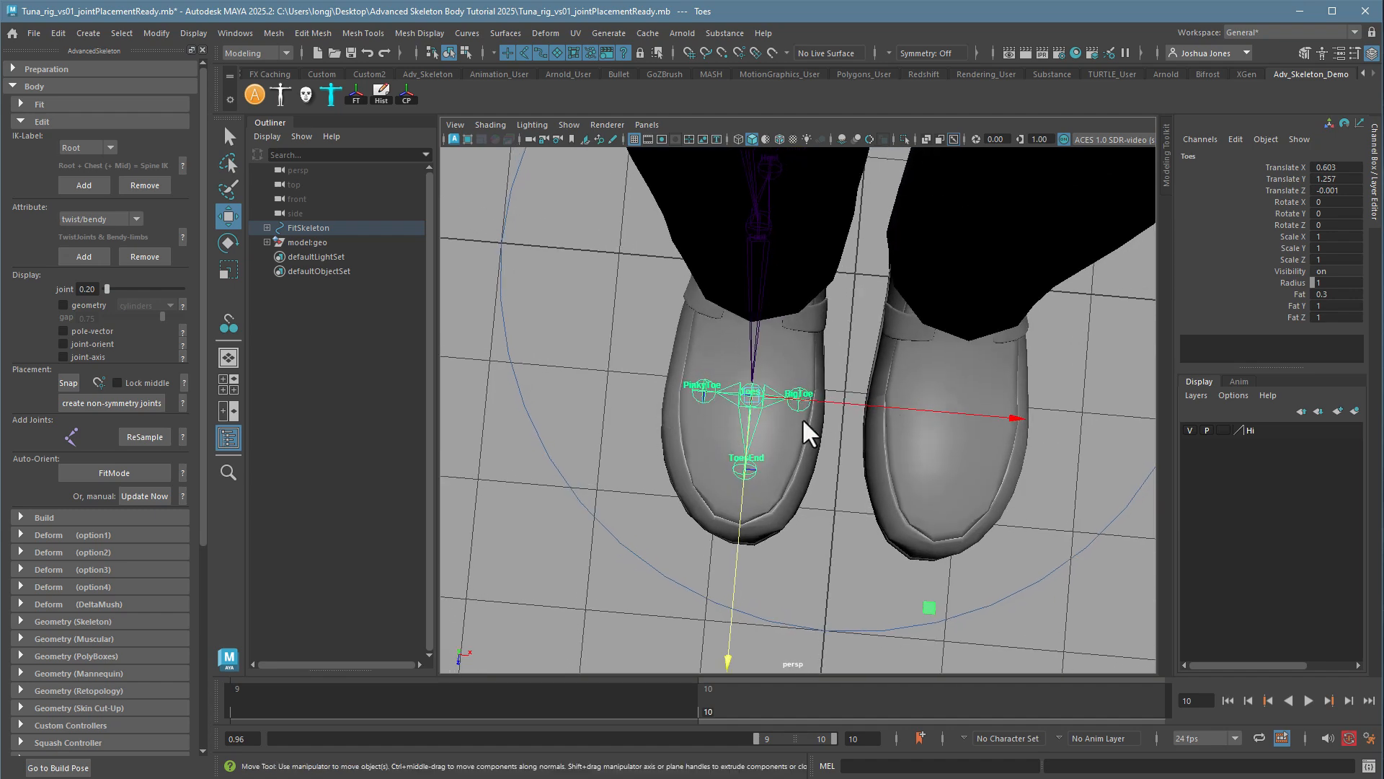
{"action": "left_click_drag", "start_coordinate": [739, 489], "coordinate": [740, 495]}
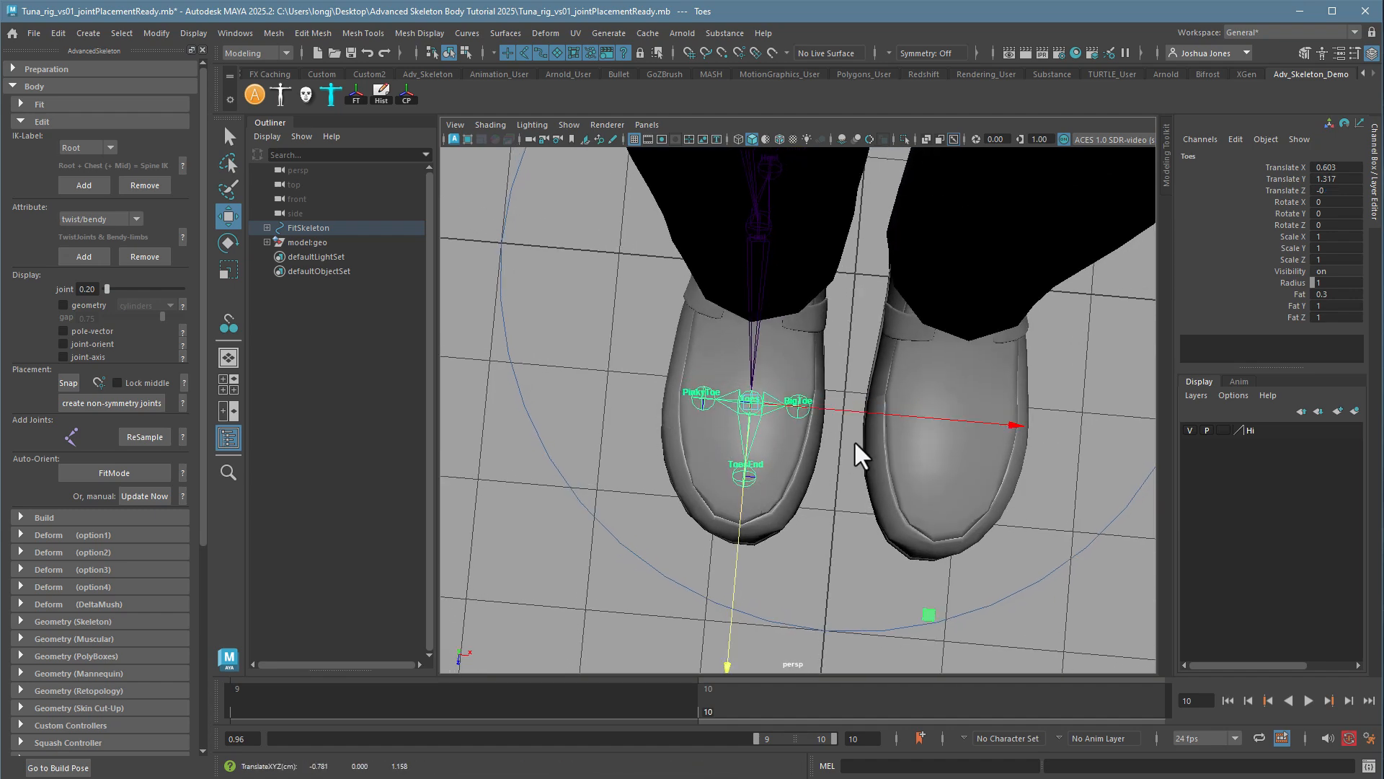
{"action": "mouse_move", "coordinate": [854, 440]}
{"action": "left_mouse_down", "text": "alt"}
{"action": "mouse_move", "coordinate": [826, 445]}
{"action": "mouse_move", "coordinate": [841, 429]}
{"action": "left_mouse_up", "text": "alt"}
{"action": "left_click_drag", "start_coordinate": [717, 529], "coordinate": [719, 526]}
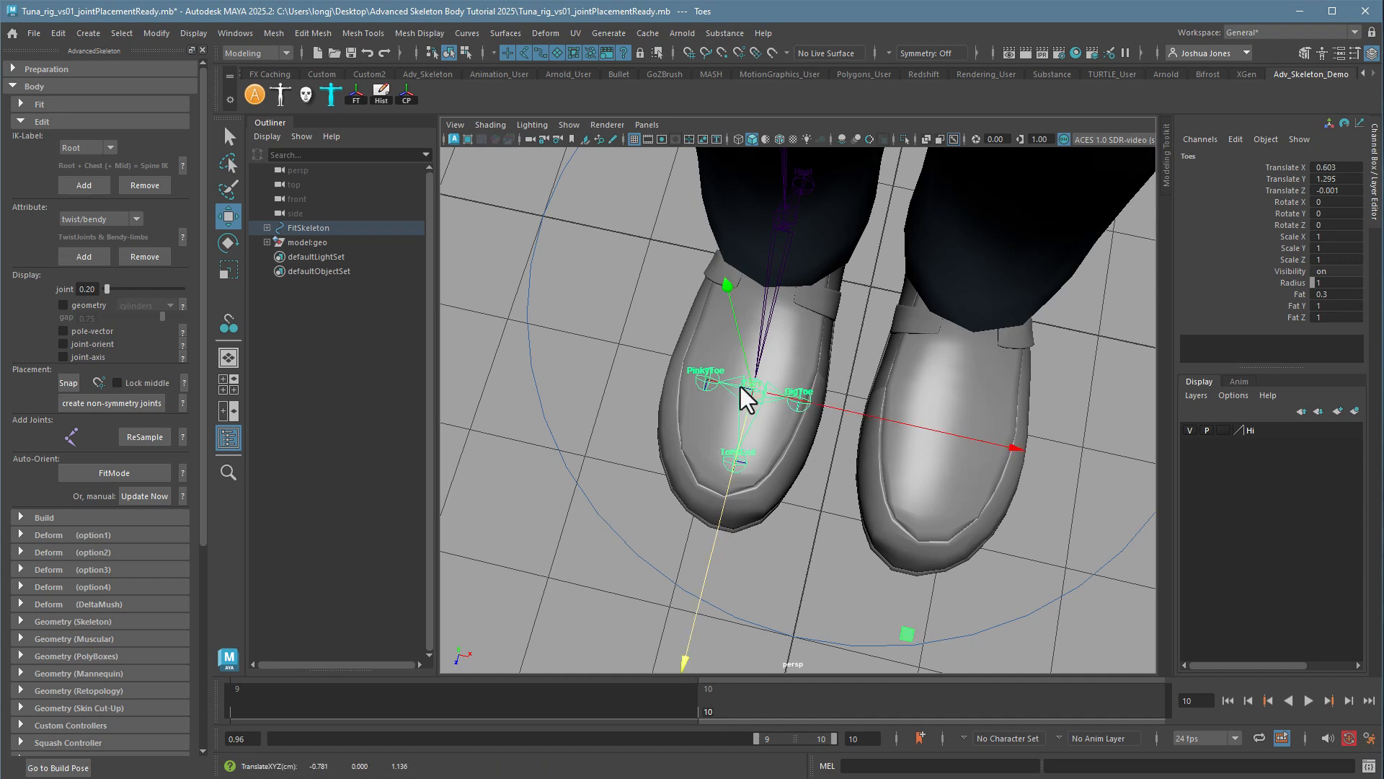
- Move the ToesEnd joint forward along the ground, vertex-snapped to the front bottom edge of the shoe sole
{"action": "left_click", "coordinate": [746, 465]}
{"action": "key", "text": "space"}
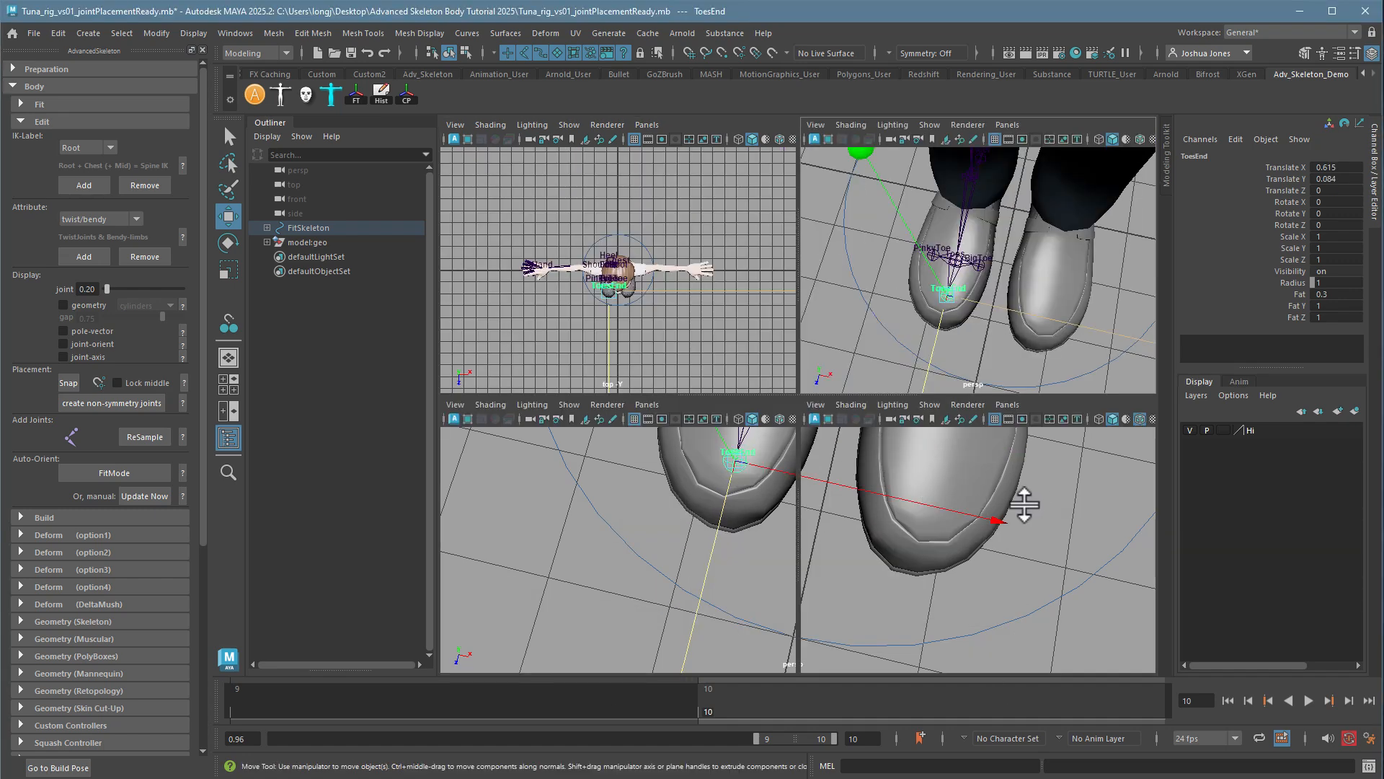
{"action": "key", "text": "space"}
{"action": "scroll", "coordinate": [971, 454], "scroll_direction": "up", "scroll_amount": 6}
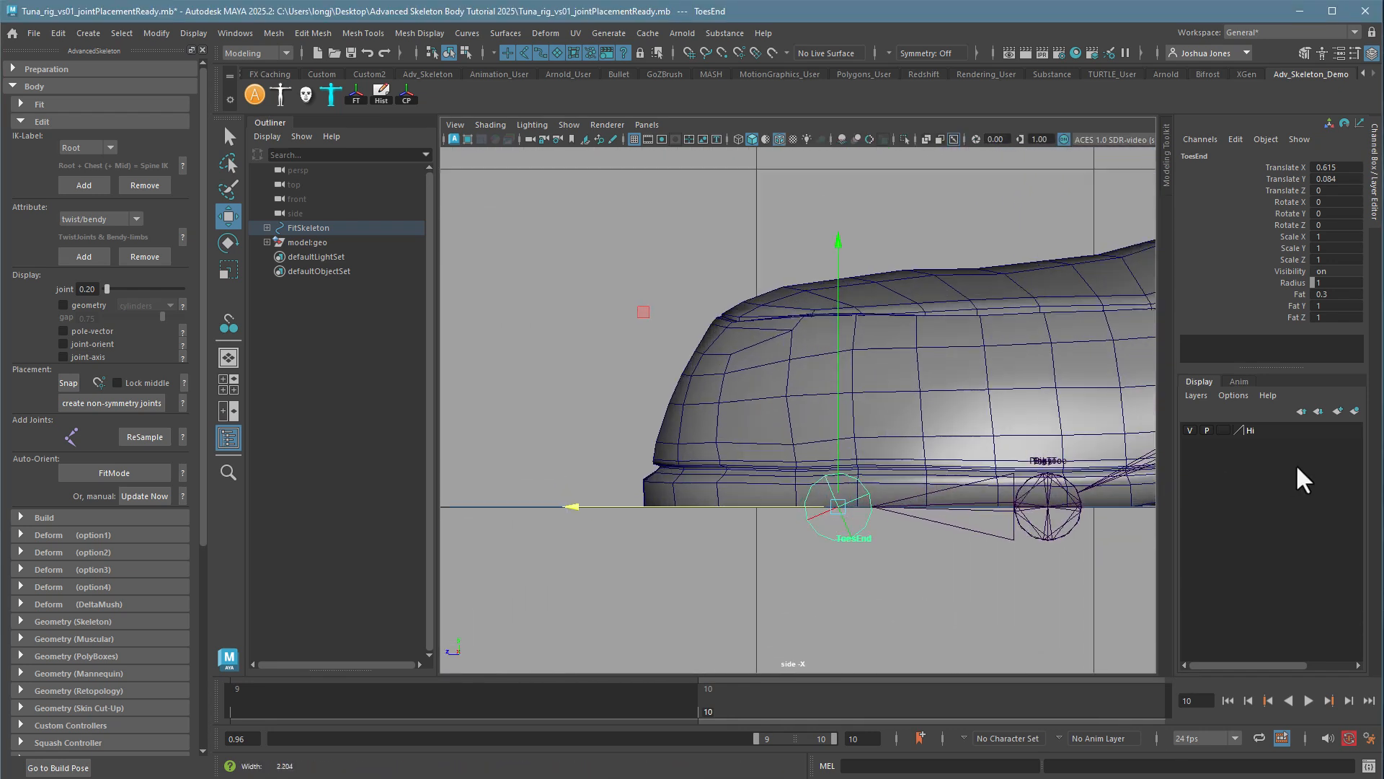
{"action": "key", "text": "v"}
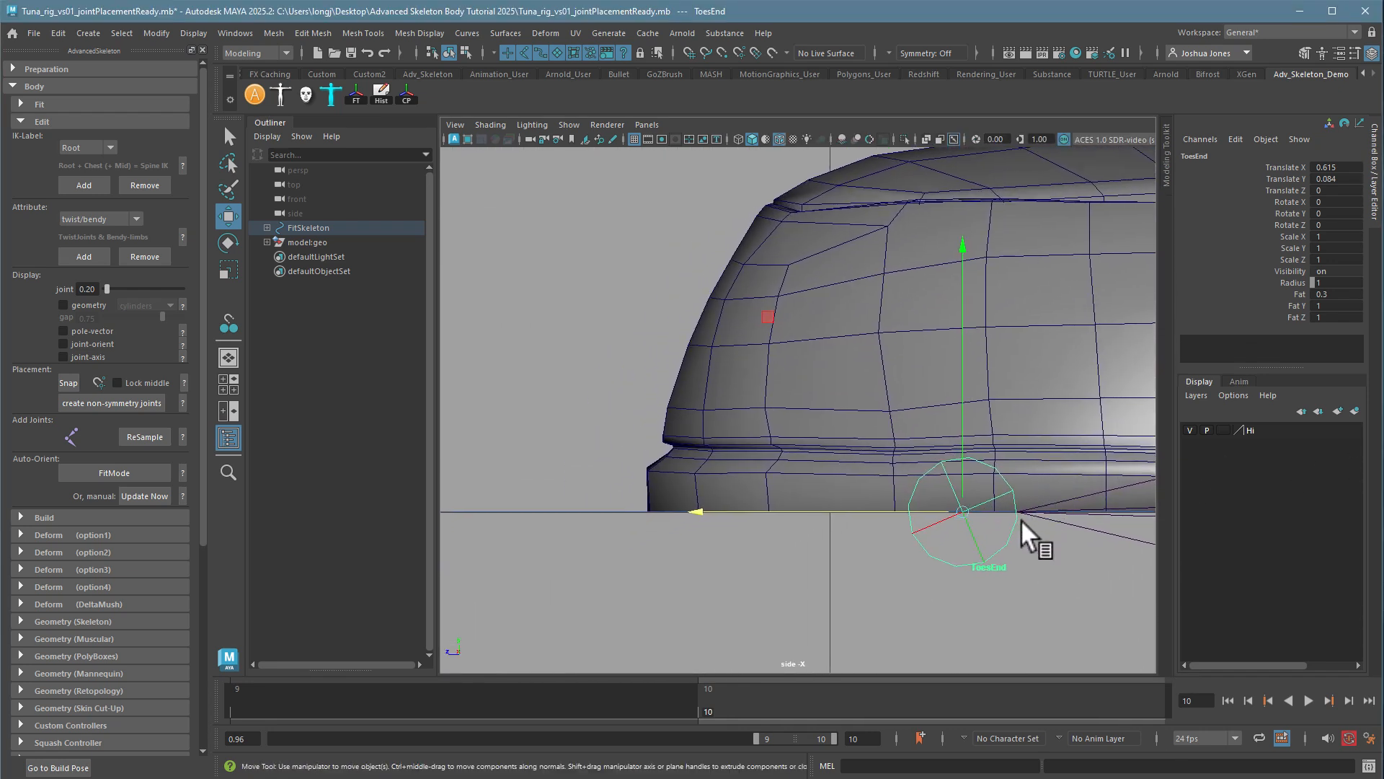
{"action": "middle_click_drag", "start_coordinate": [806, 507], "coordinate": [641, 506]}
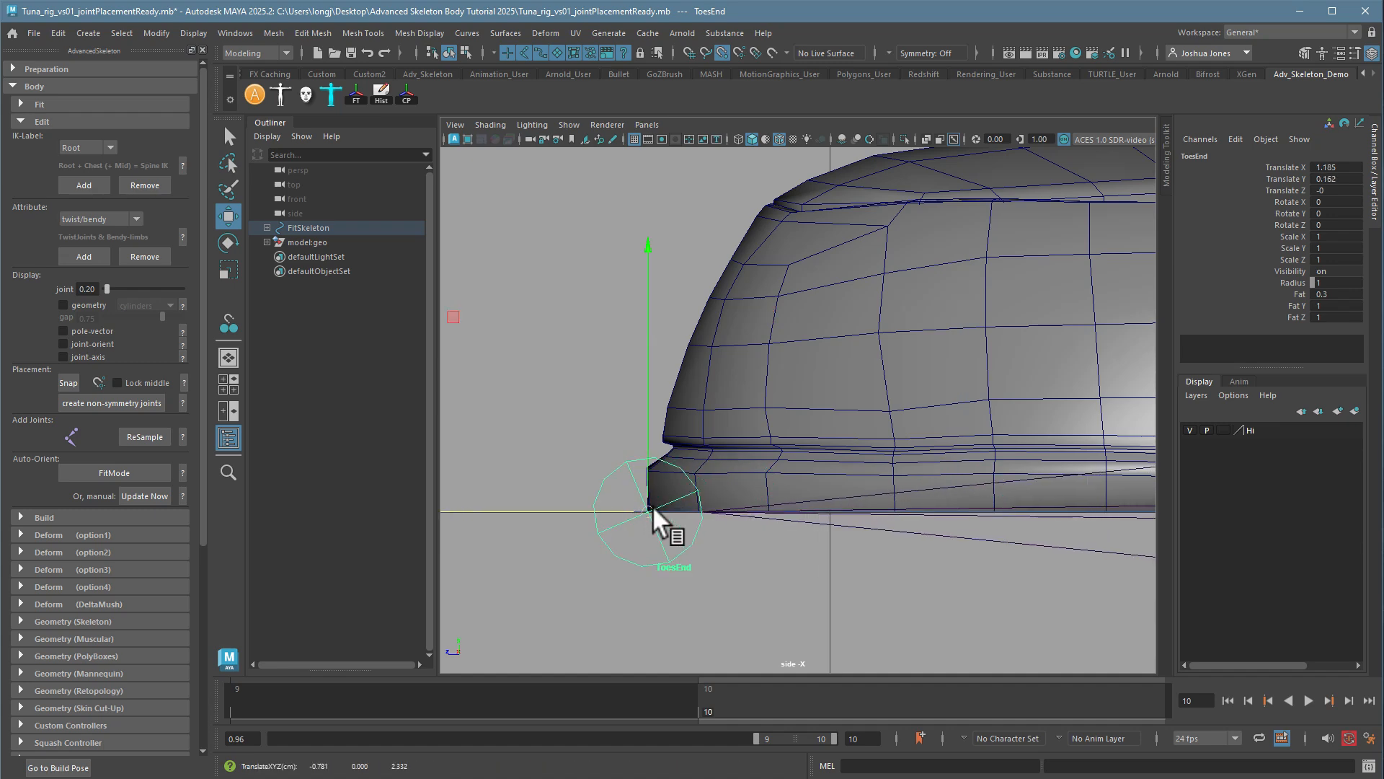
{"action": "scroll", "coordinate": [914, 538], "scroll_direction": "down", "scroll_amount": 3}
{"action": "middle_click_drag", "start_coordinate": [884, 535], "coordinate": [773, 582], "text": "alt"}
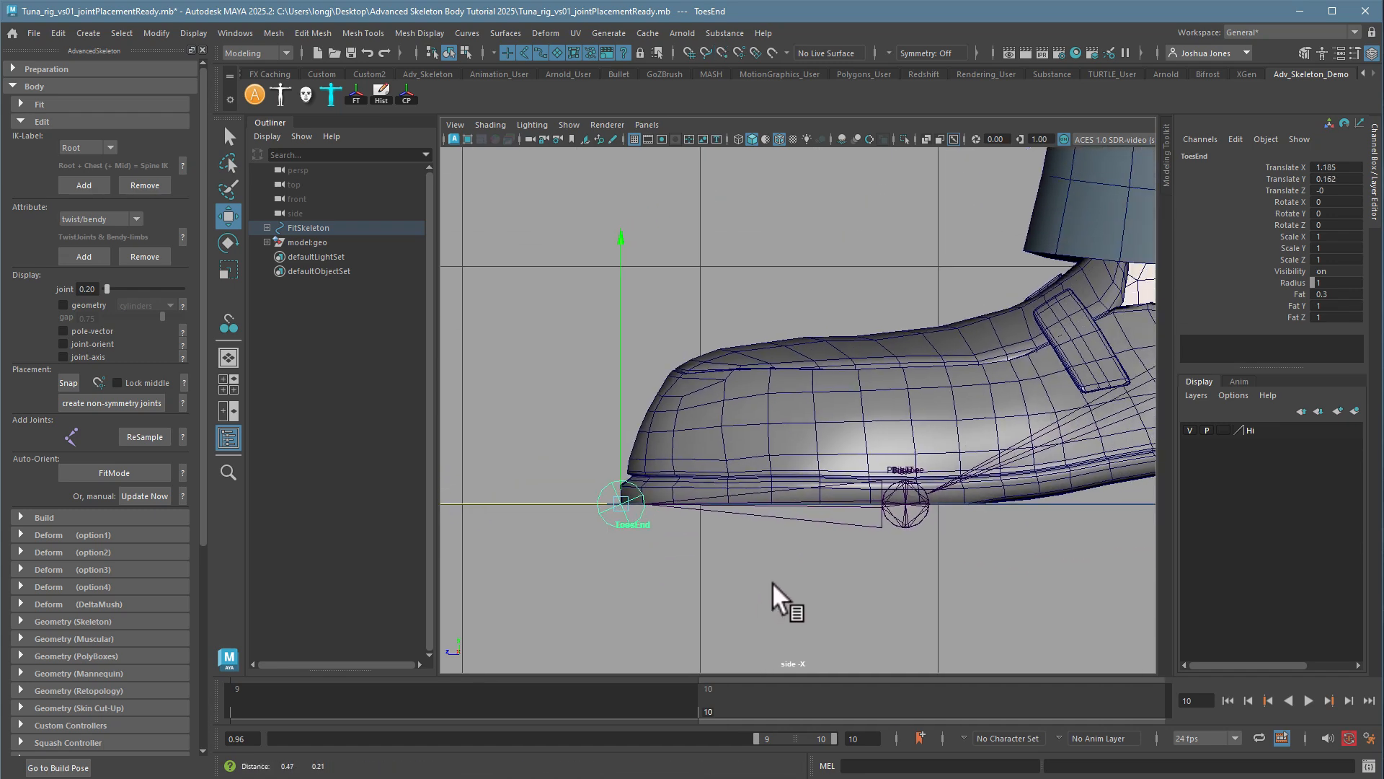
- Select the FootSideInner joint and view it from above in the perspective view
{"action": "left_click", "coordinate": [901, 503]}
{"action": "key", "text": "space"}
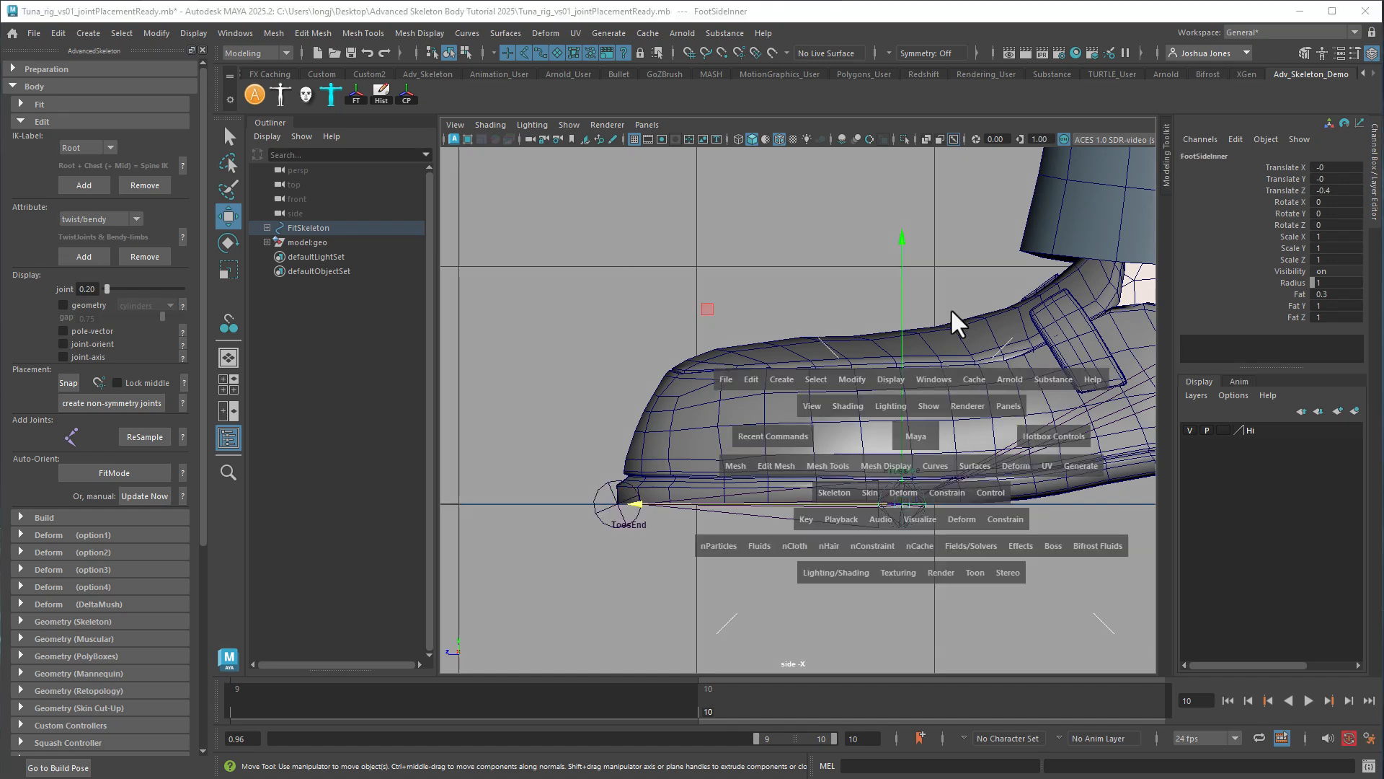
{"action": "key", "text": "space"}
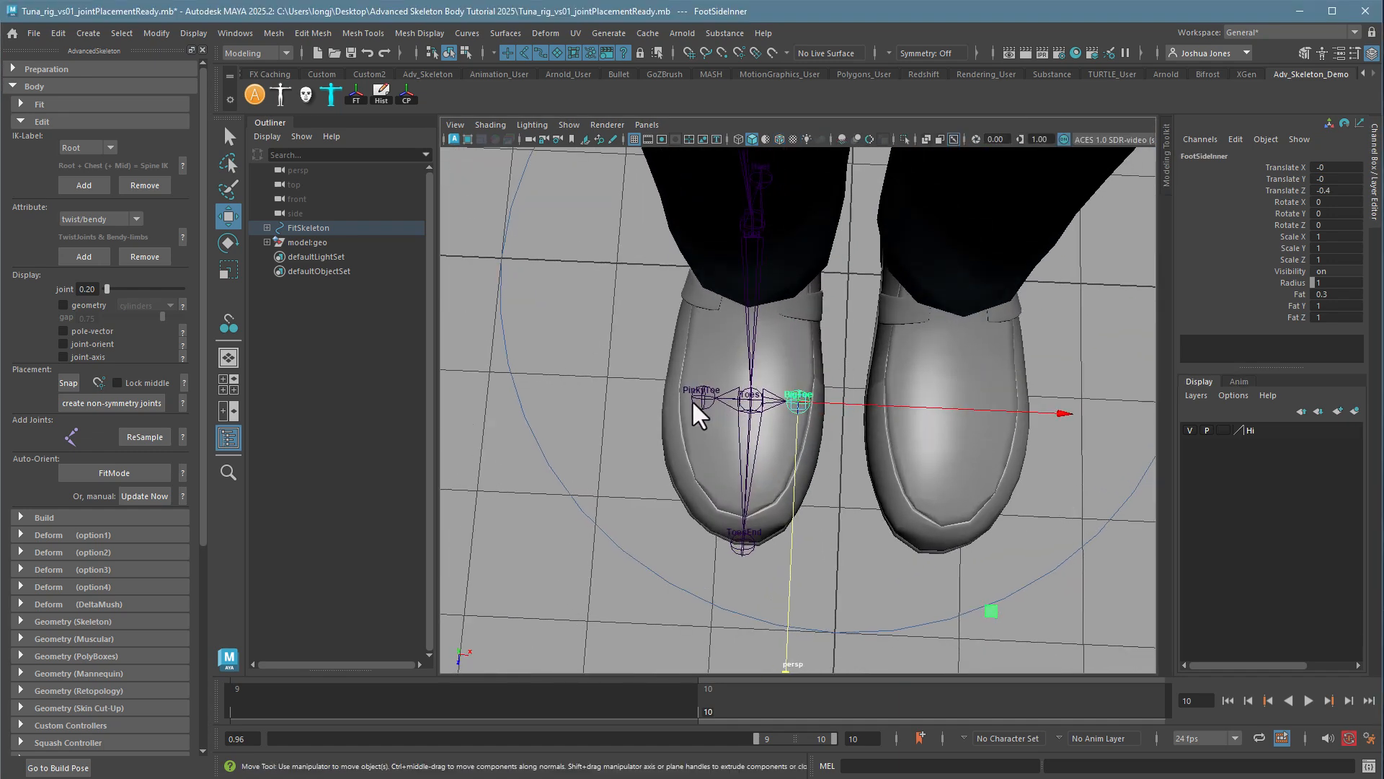
- Move the BigToe joint sideways to the inner bottom edge of the shoe sole, at Translate Z about -0.591
{"action": "left_click", "coordinate": [696, 403]}
{"action": "left_click", "coordinate": [799, 395]}
{"action": "left_click_drag", "start_coordinate": [843, 401], "coordinate": [868, 402]}
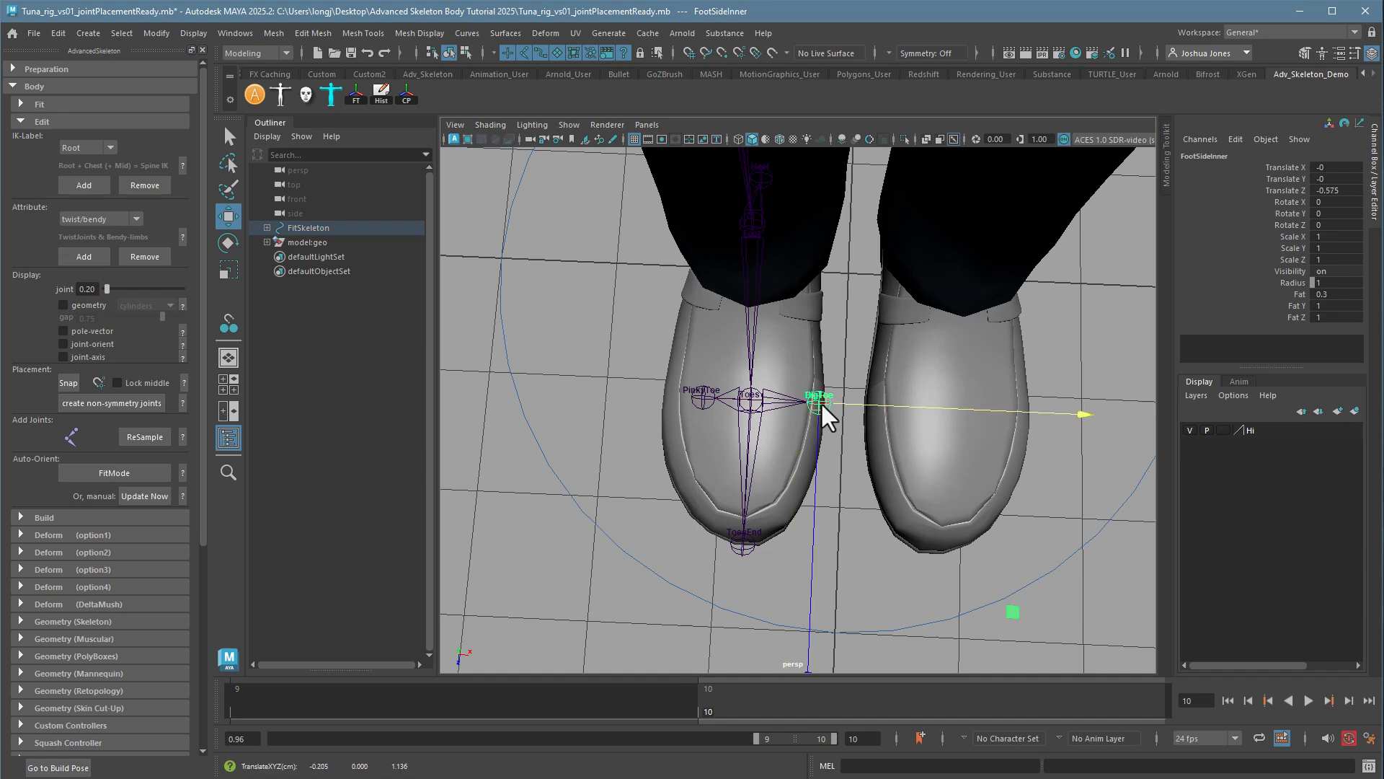
{"action": "key", "text": "space"}
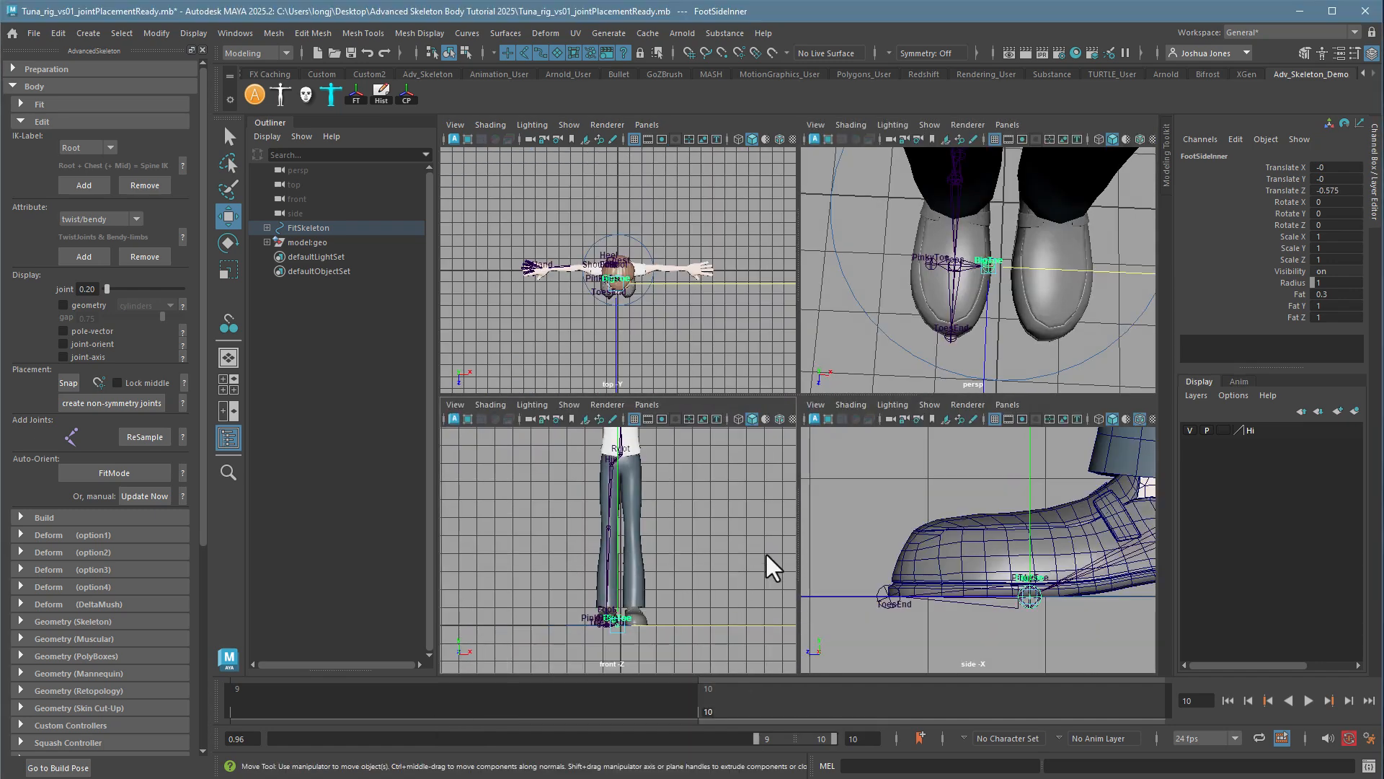
{"action": "key", "text": "space"}
{"action": "scroll", "coordinate": [798, 577], "scroll_direction": "up", "scroll_amount": 5}
{"action": "scroll", "coordinate": [728, 468], "scroll_direction": "up", "scroll_amount": 3}
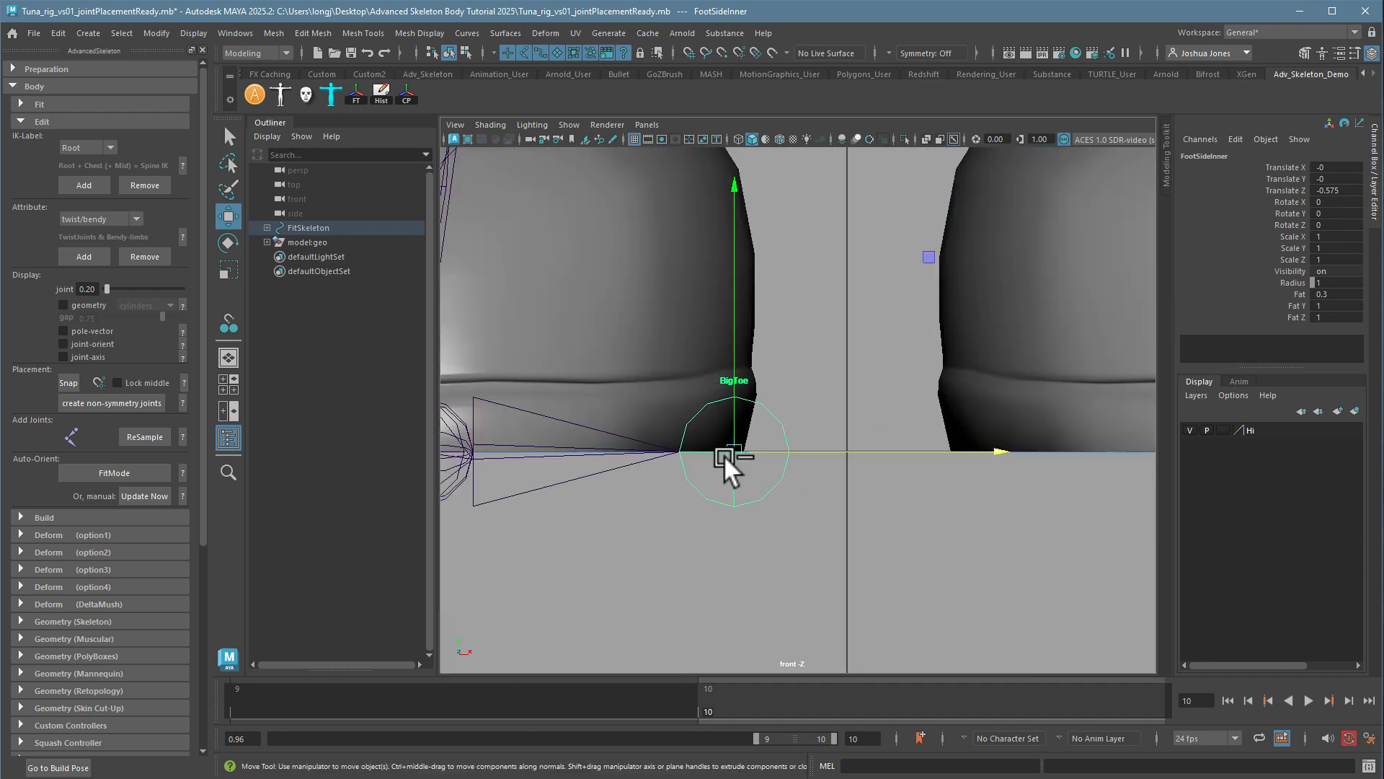
{"action": "scroll", "coordinate": [872, 569], "scroll_direction": "up", "scroll_amount": 4}
{"action": "left_click_drag", "start_coordinate": [997, 429], "coordinate": [1024, 429]}
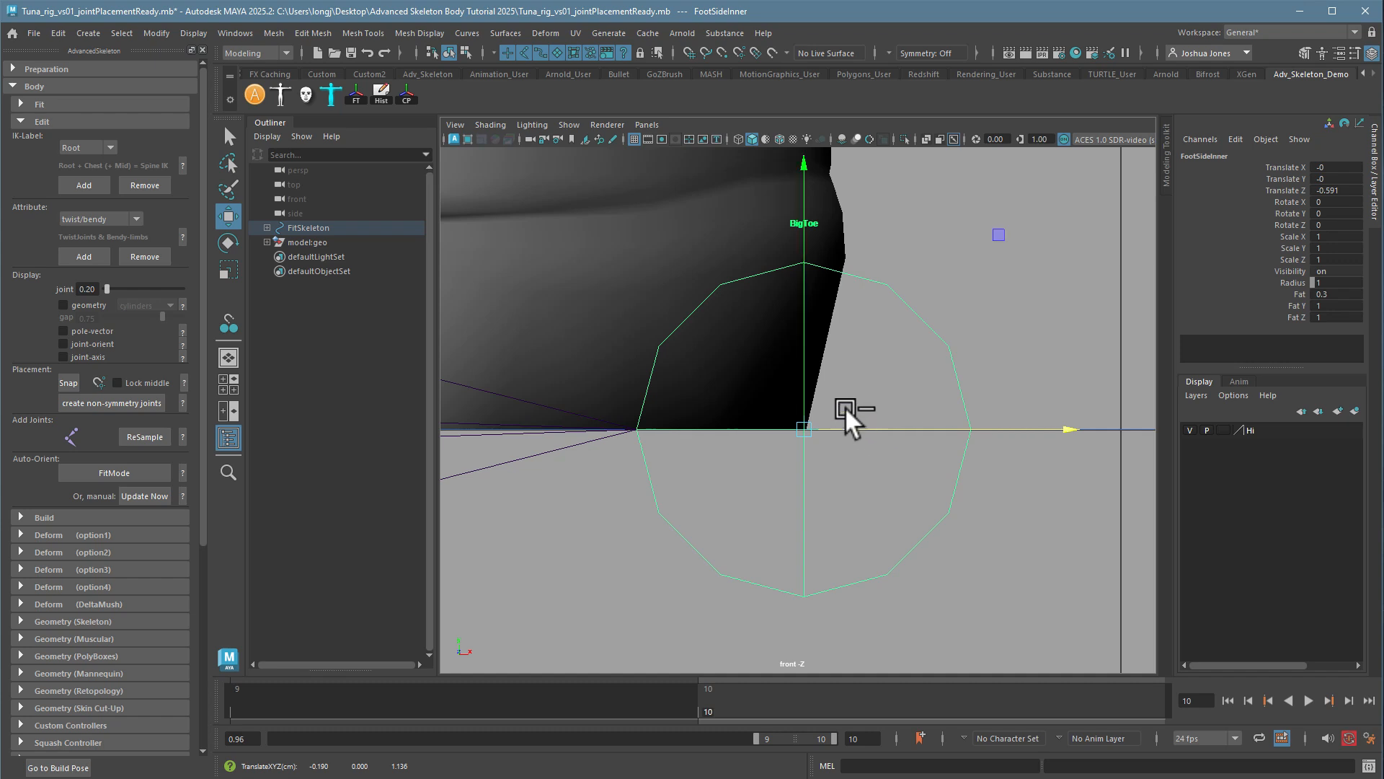
{"action": "scroll", "coordinate": [887, 493], "scroll_direction": "down", "scroll_amount": 5}
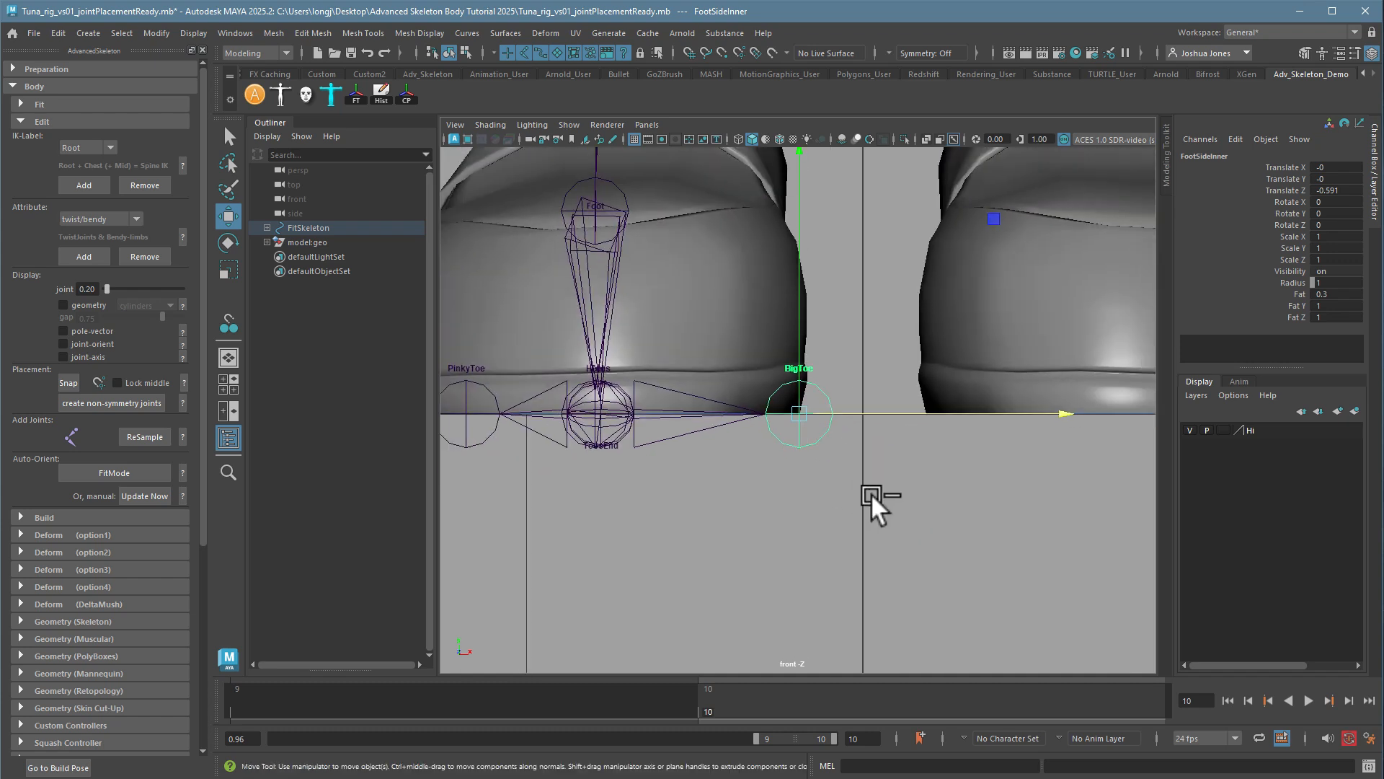
- Move the PinkyToe joint sideways to the outer bottom edge of the same shoe, at Translate Z about 0.698
{"action": "middle_click_drag", "start_coordinate": [871, 493], "coordinate": [1084, 538], "text": "alt"}
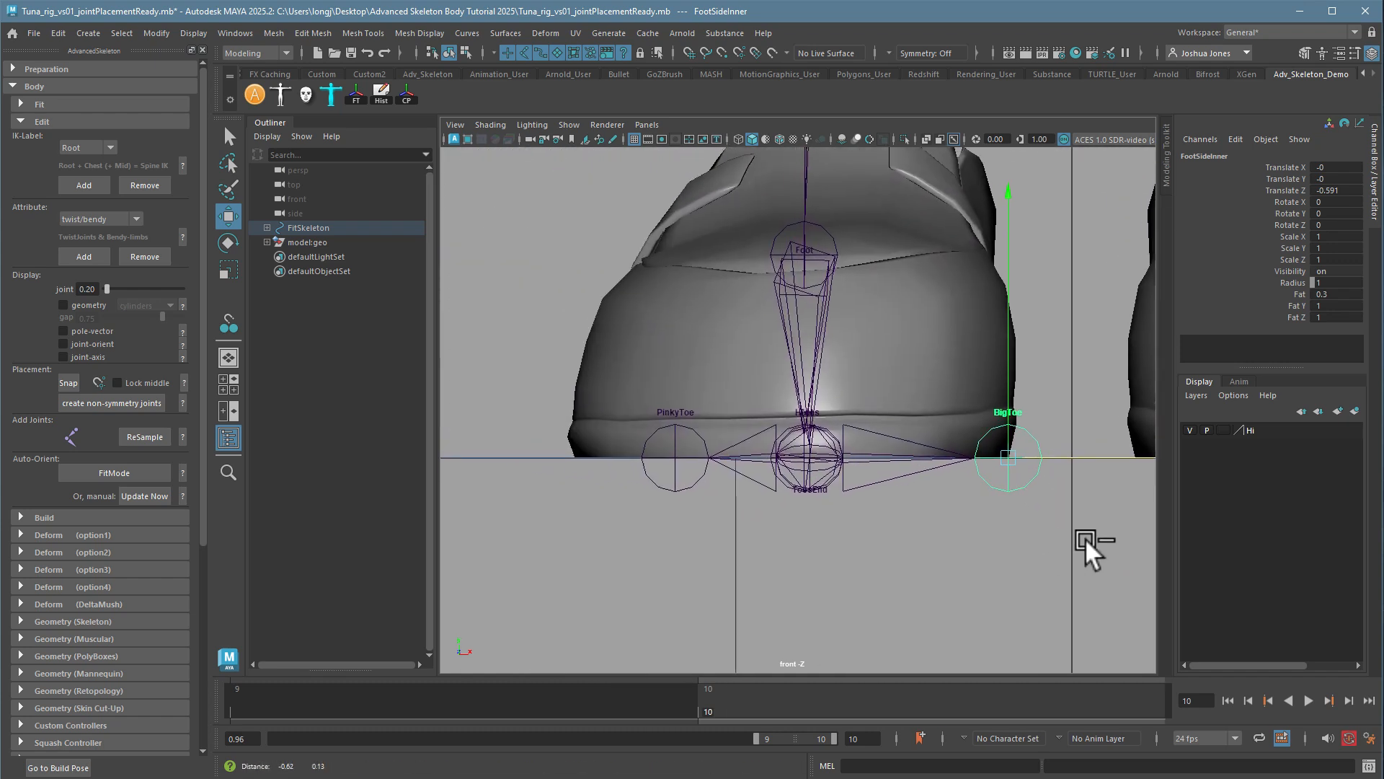
{"action": "left_click", "coordinate": [669, 456]}
{"action": "left_click_drag", "start_coordinate": [733, 455], "coordinate": [695, 565]}
{"action": "left_click_drag", "start_coordinate": [658, 195], "coordinate": [950, 435], "text": "ctrl+alt"}
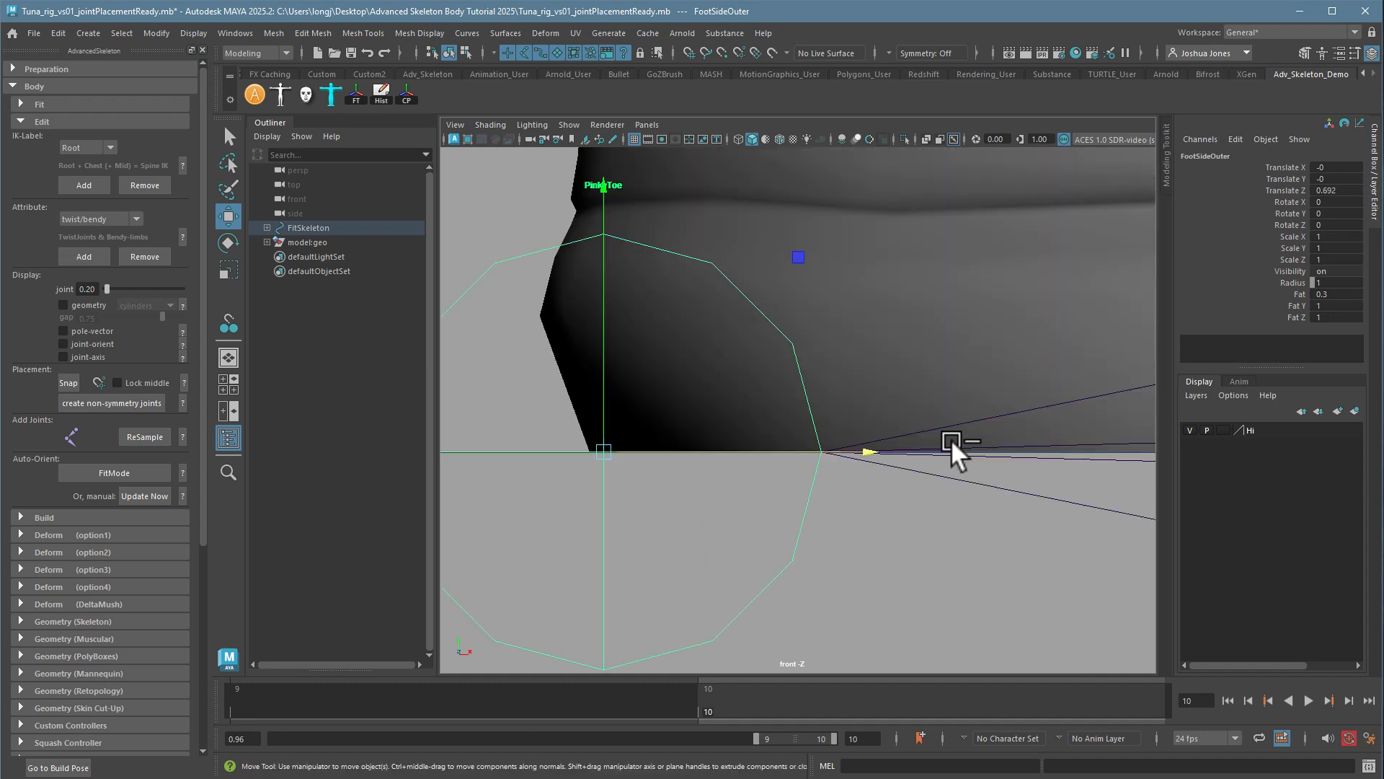
{"action": "scroll", "coordinate": [966, 512], "scroll_direction": "down", "scroll_amount": 10}
{"action": "scroll", "coordinate": [982, 586], "scroll_direction": "up", "scroll_amount": 1}
{"action": "left_click_drag", "start_coordinate": [753, 384], "coordinate": [838, 439], "text": "ctrl+alt"}
{"action": "middle_click_drag", "start_coordinate": [1065, 590], "coordinate": [1009, 599]}
{"action": "scroll", "coordinate": [1023, 557], "scroll_direction": "down", "scroll_amount": 10}
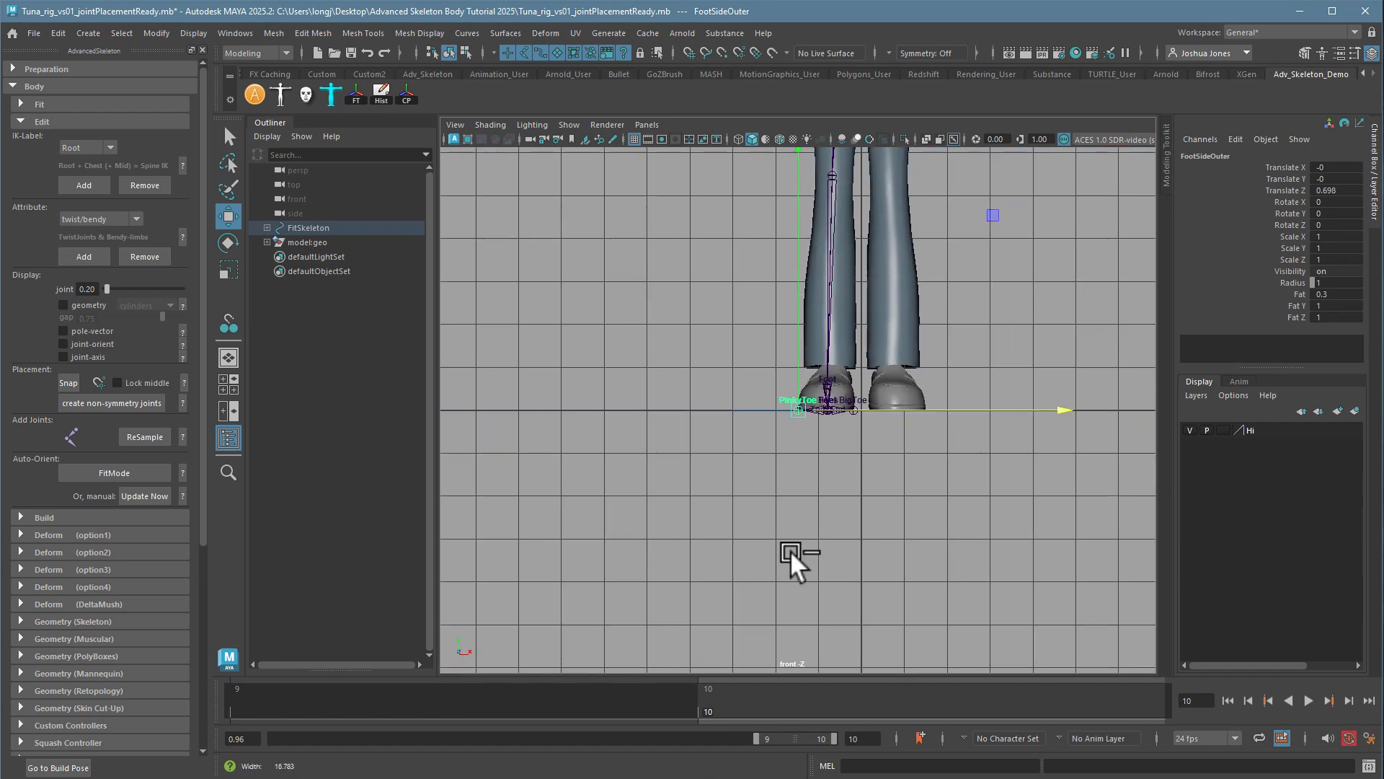
- Try rotating the Ankle joint about 13 degrees around X in the perspective view, undo the rotation and deselect the joint
{"action": "key", "text": "space"}
{"action": "key", "text": "space"}
{"action": "left_click_drag", "start_coordinate": [1001, 418], "coordinate": [731, 265], "text": "alt"}
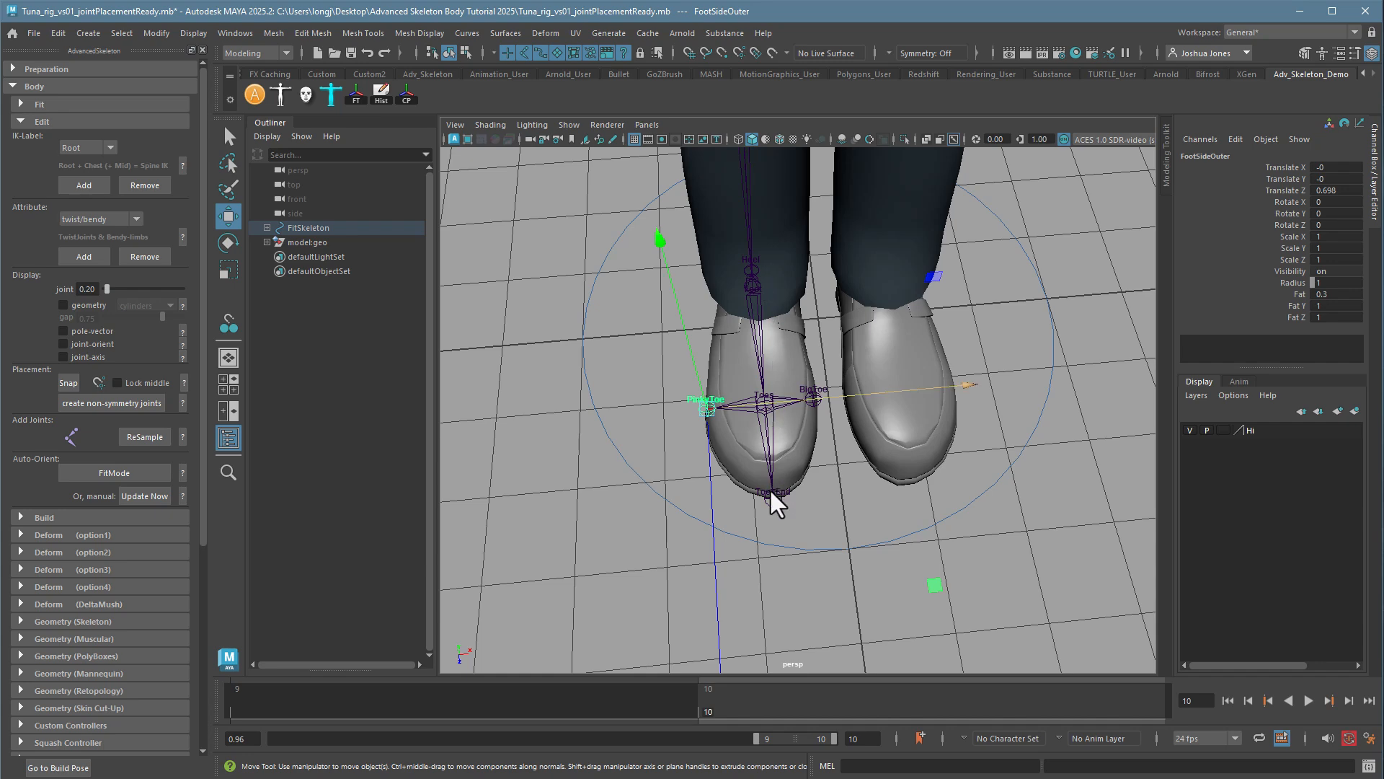
{"action": "left_click_drag", "start_coordinate": [864, 475], "coordinate": [829, 448], "text": "alt"}
{"action": "left_click", "coordinate": [764, 293]}
{"action": "key", "text": "e"}
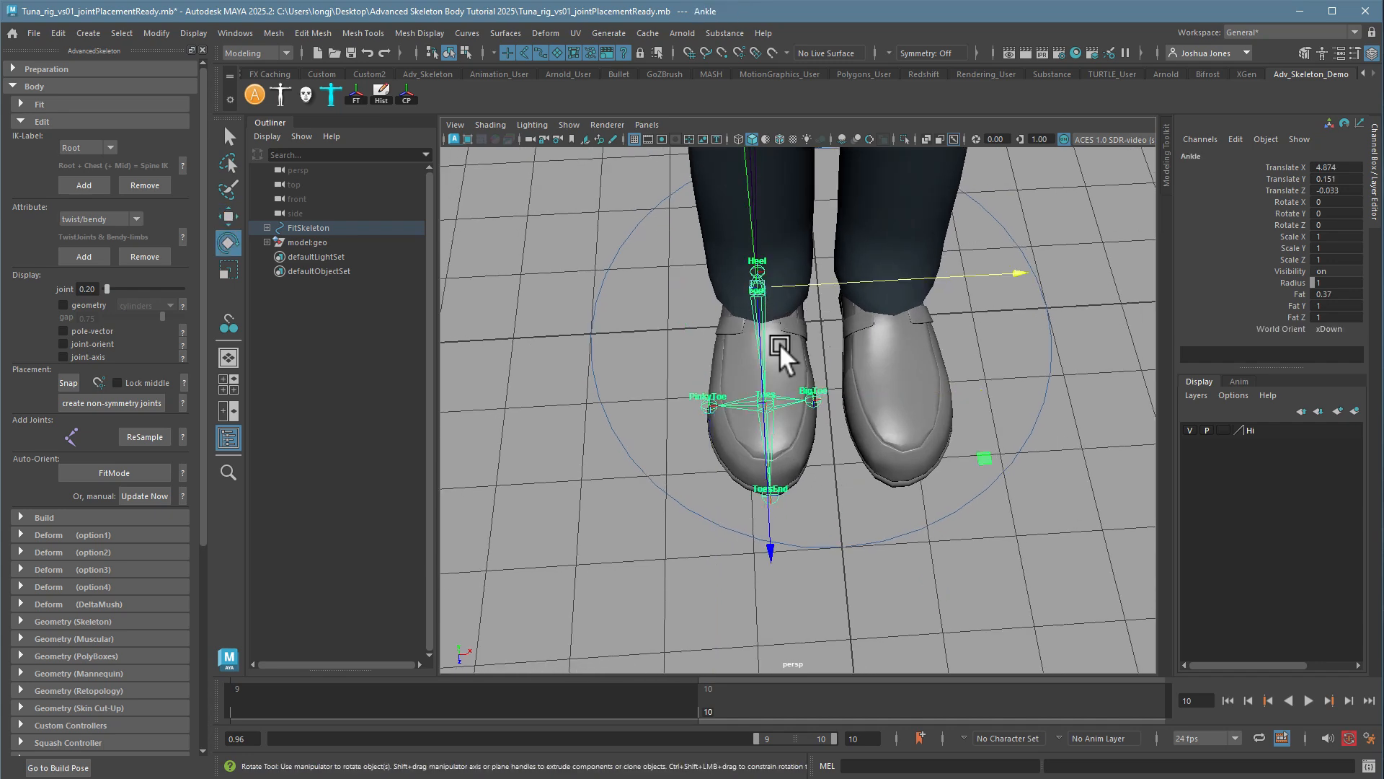
{"action": "left_click_drag", "start_coordinate": [780, 344], "coordinate": [819, 392], "text": "alt"}
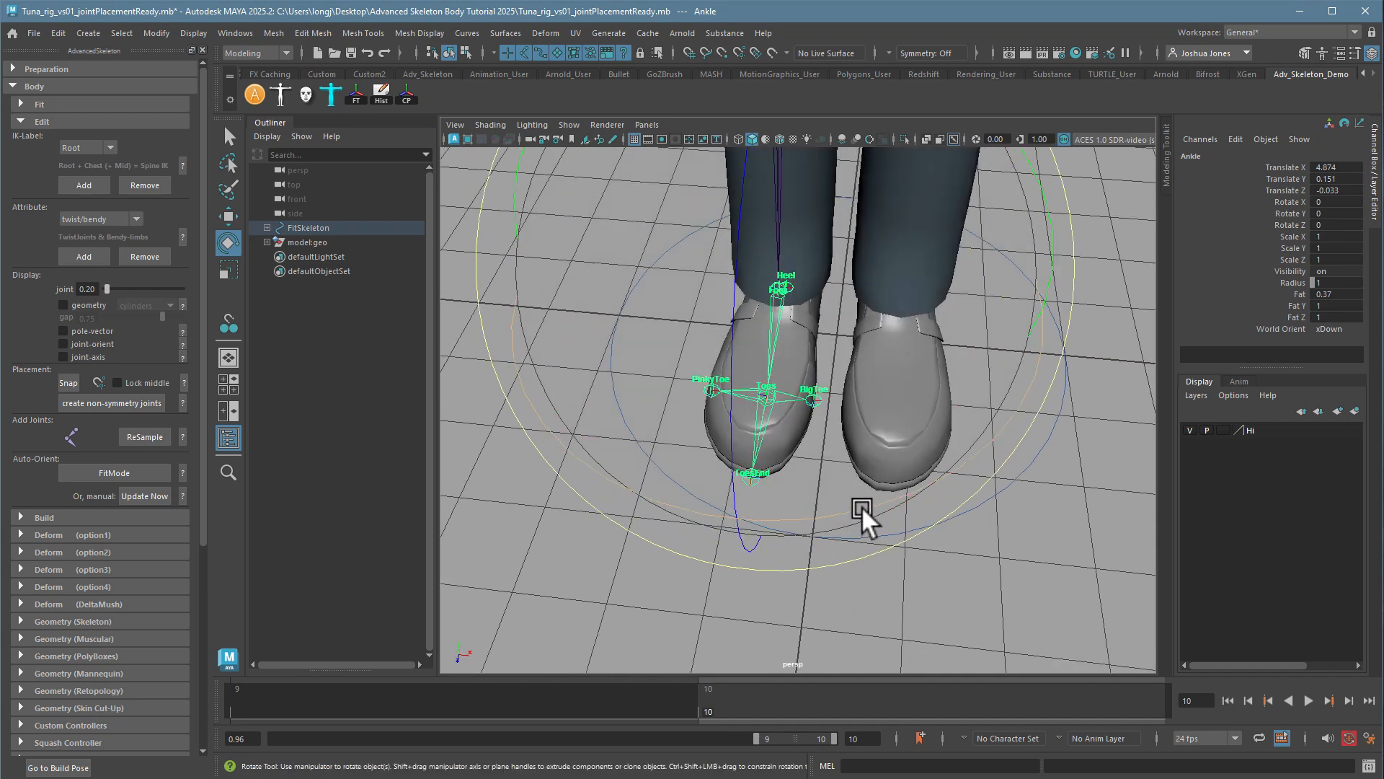
{"action": "left_click_drag", "start_coordinate": [863, 506], "coordinate": [705, 421]}
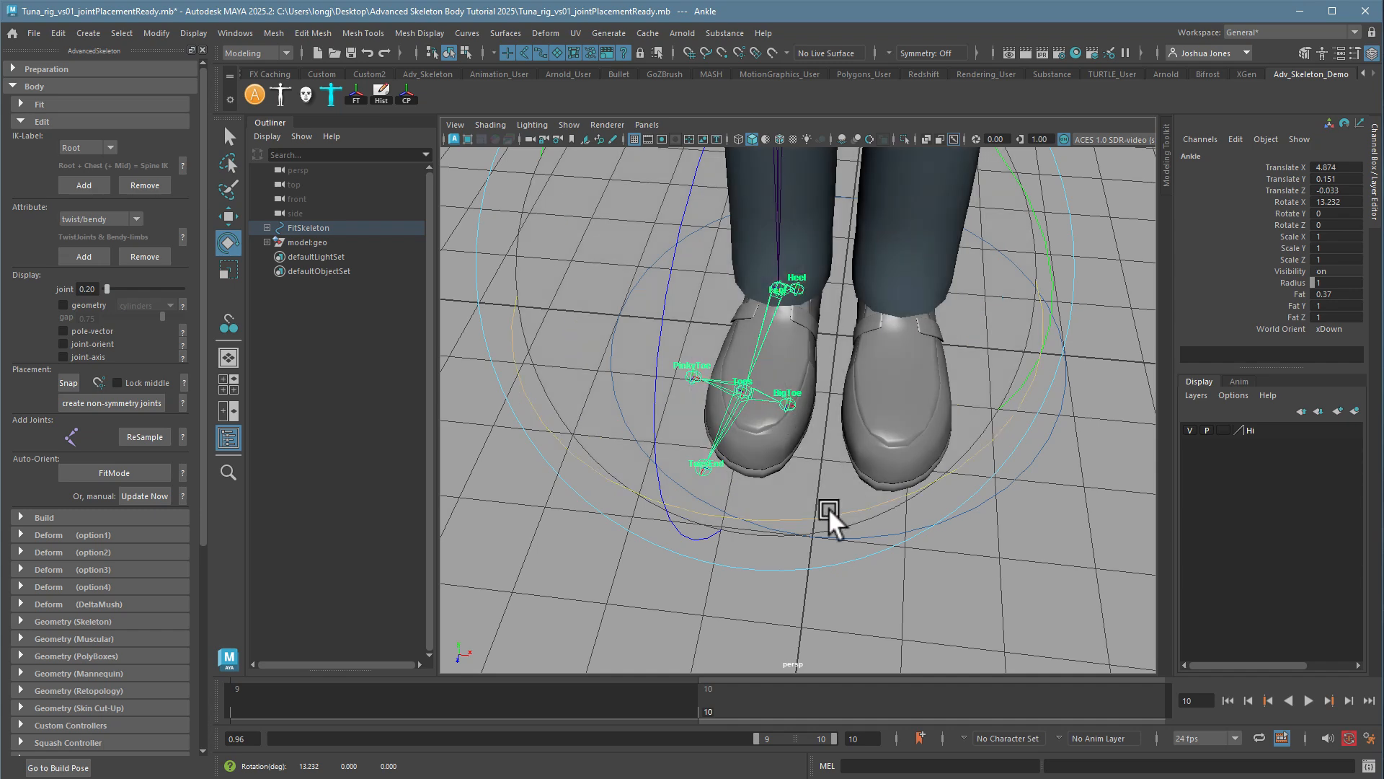
{"action": "key", "text": "ctrl+z"}
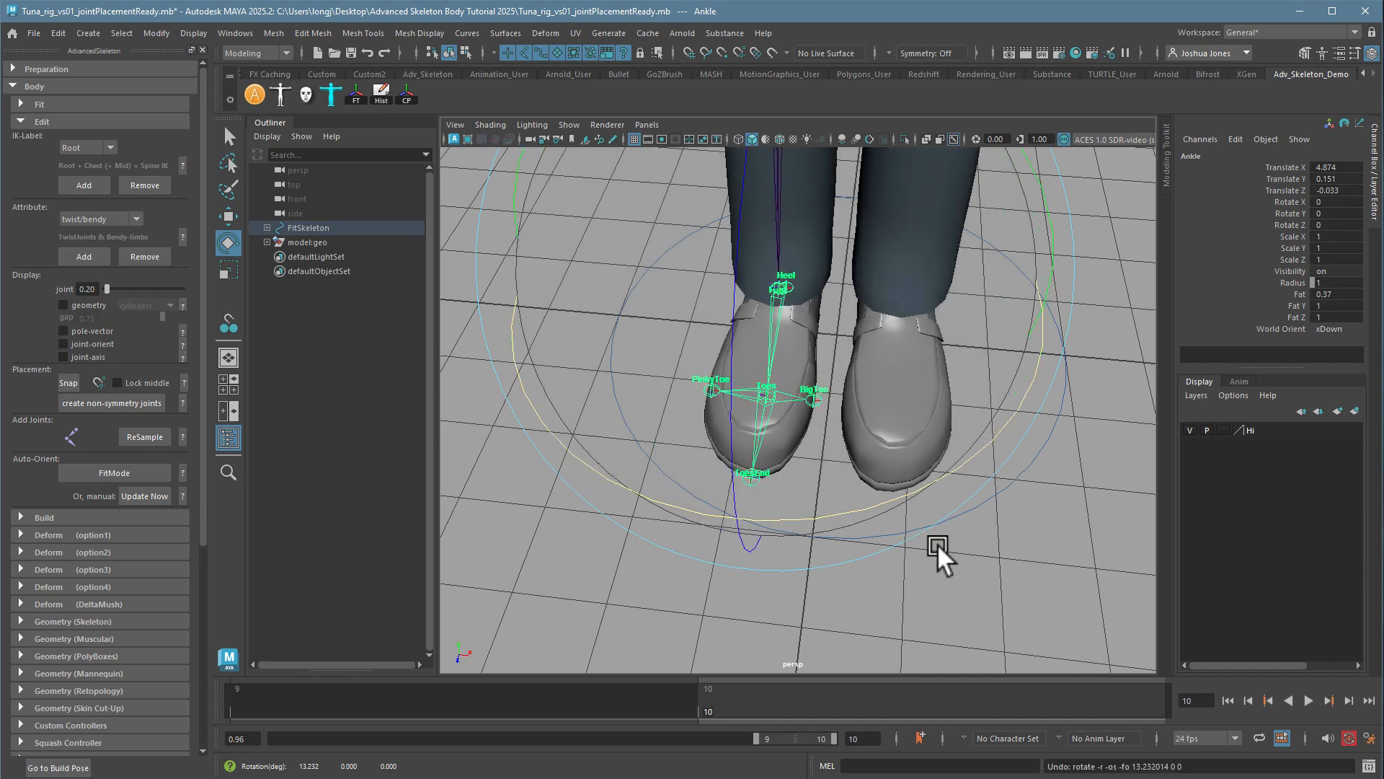
{"action": "left_click", "coordinate": [970, 552]}
- Select the Chest joint, show it in the front view and set the Hi layer's display type to Template
{"action": "right_click_drag", "start_coordinate": [973, 555], "coordinate": [733, 468], "text": "alt"}
{"action": "left_click_drag", "start_coordinate": [734, 468], "coordinate": [775, 478], "text": "alt"}
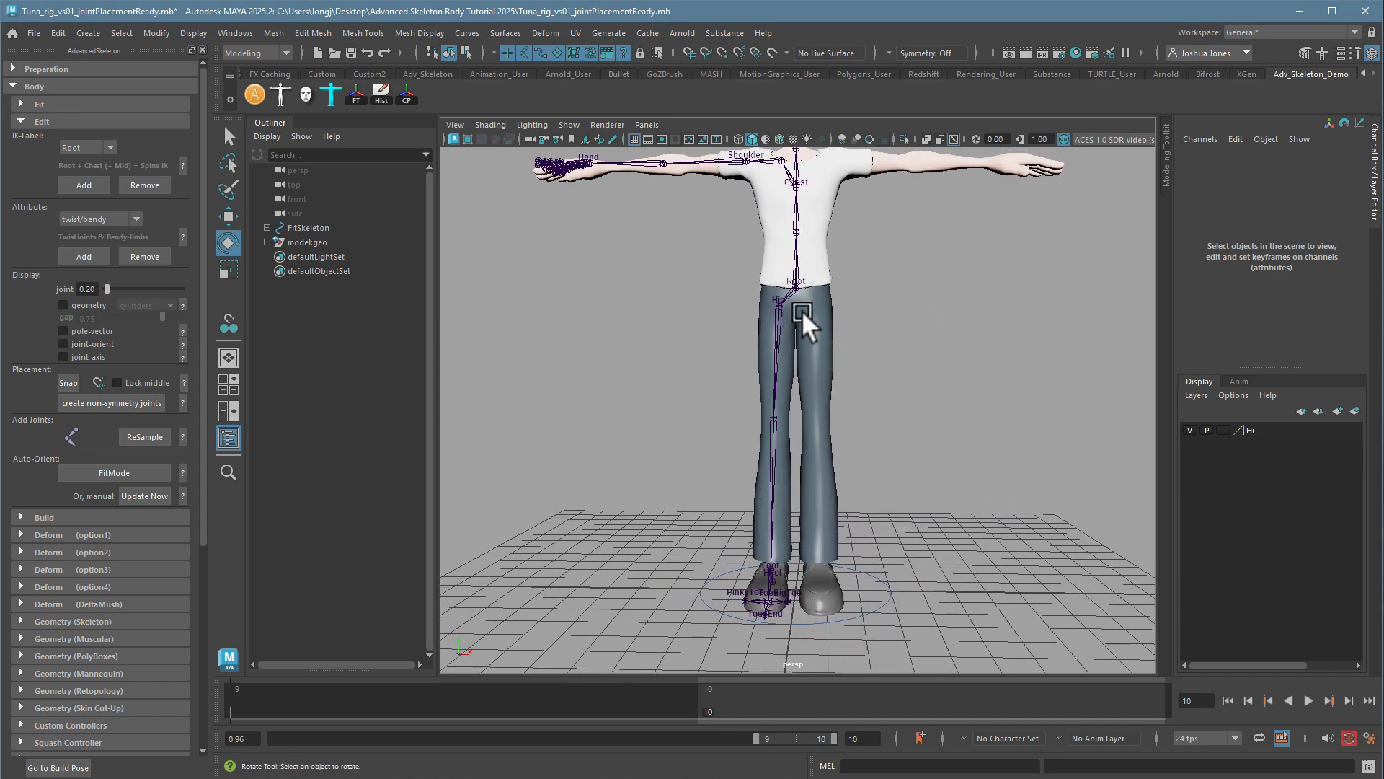
{"action": "left_click_drag", "start_coordinate": [823, 548], "coordinate": [867, 522], "text": "alt"}
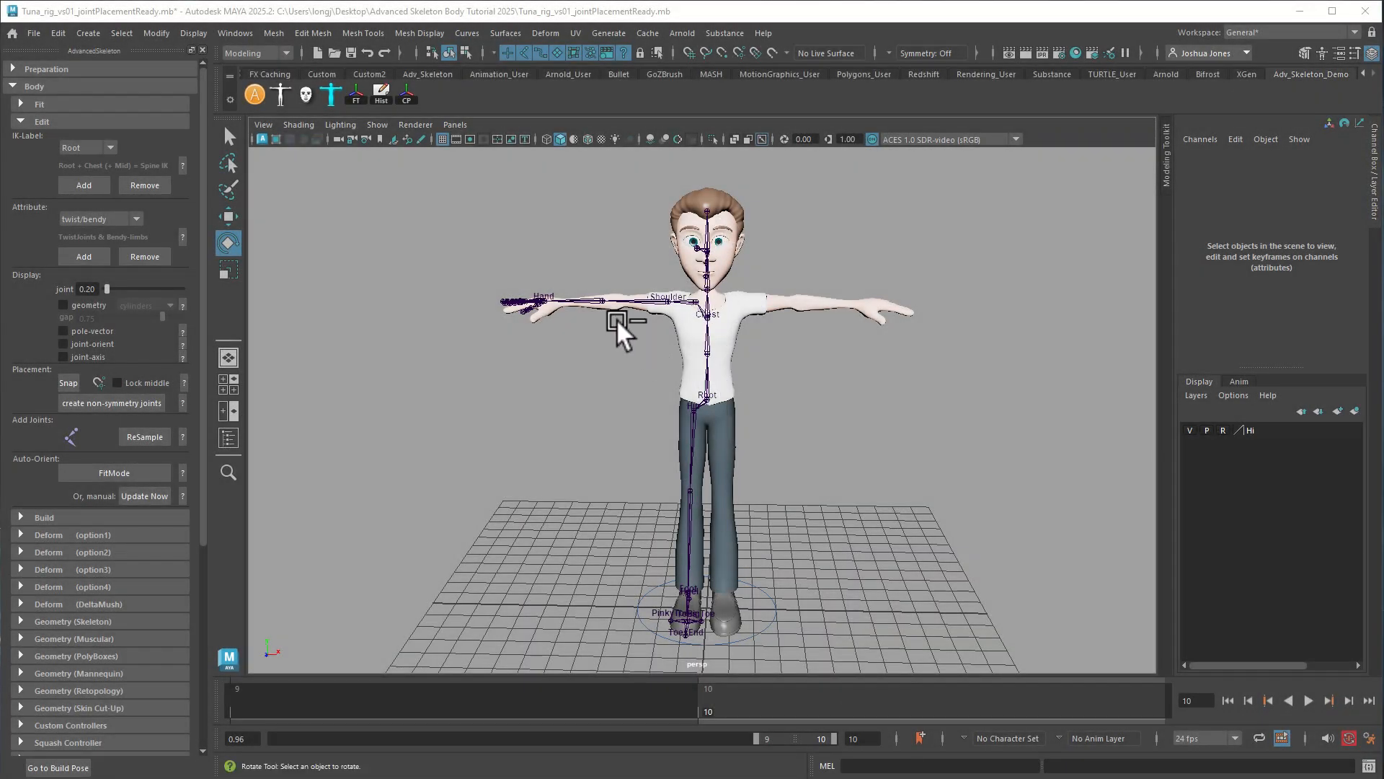
{"action": "left_click", "coordinate": [712, 322]}
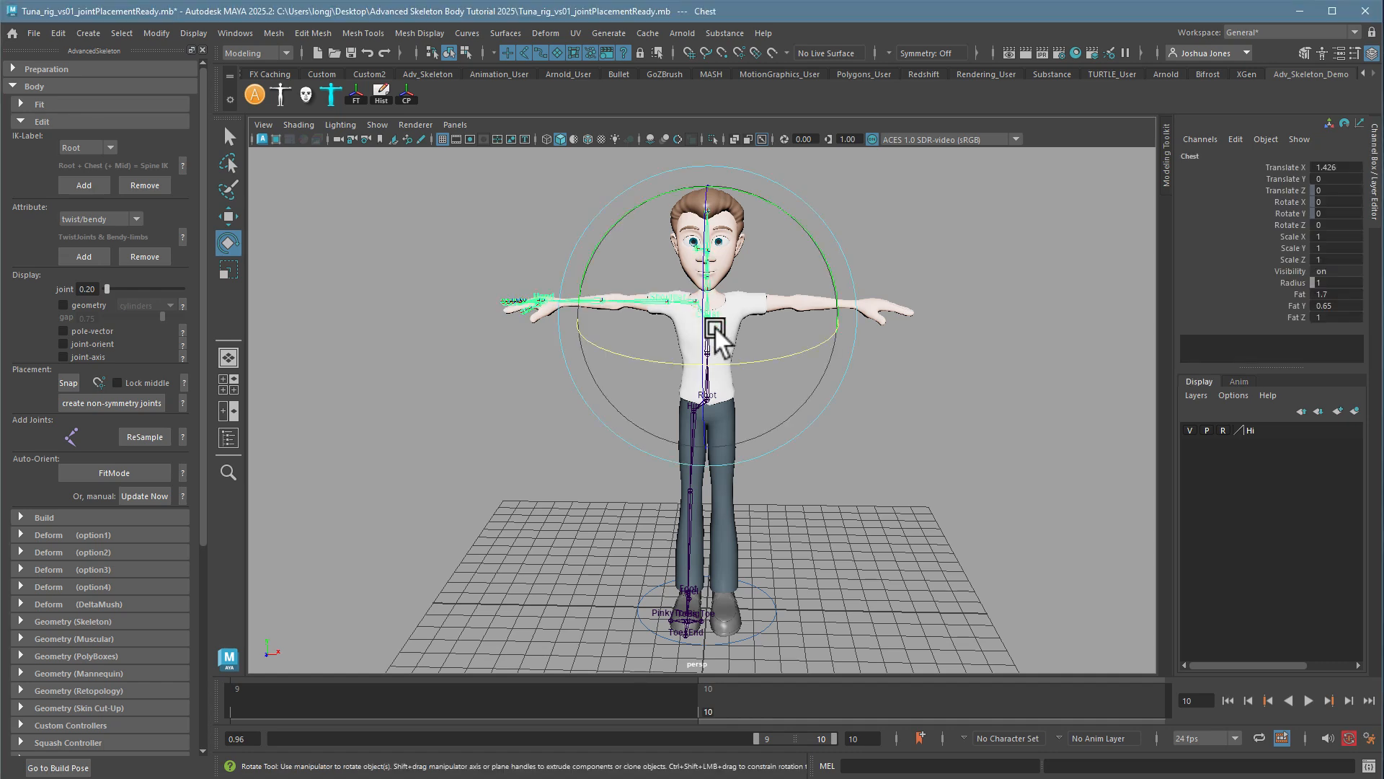
{"action": "key", "text": "space"}
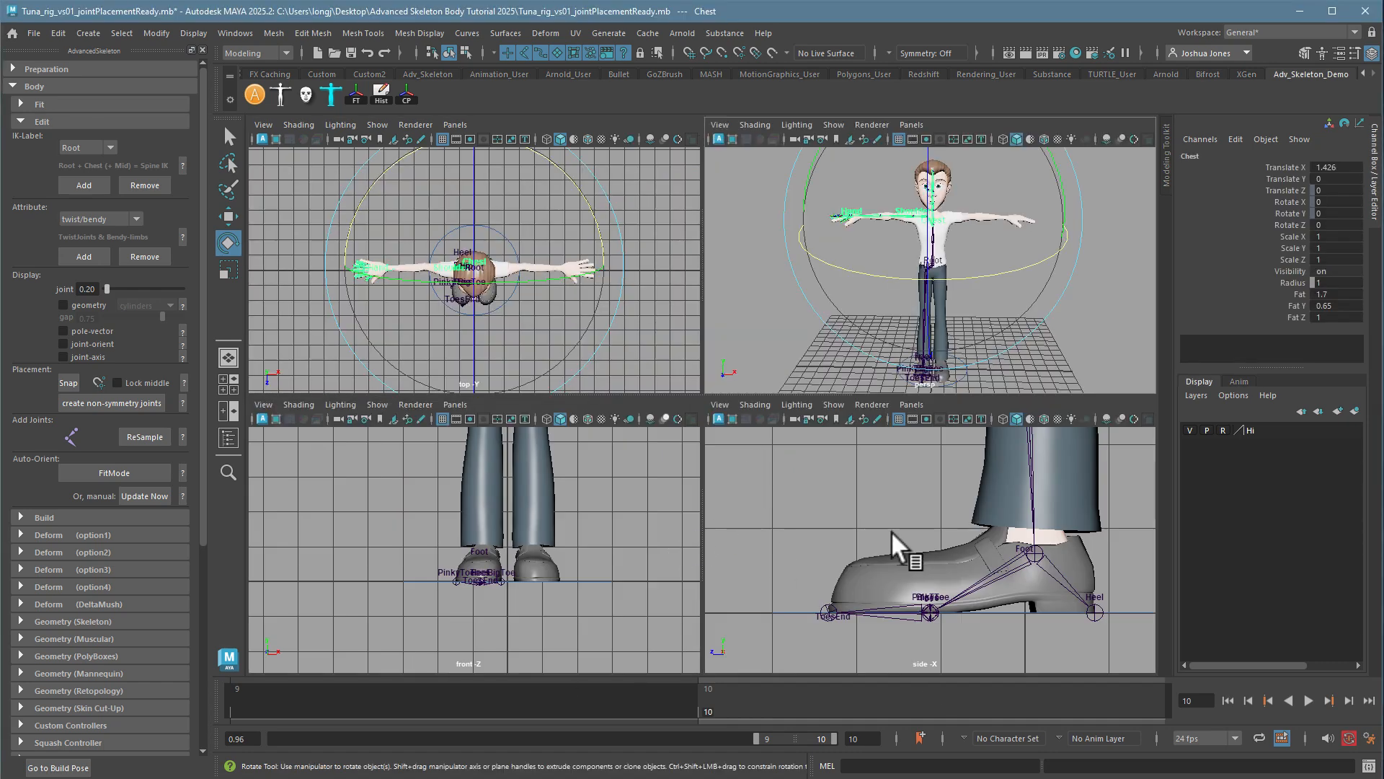
{"action": "key", "text": "space"}
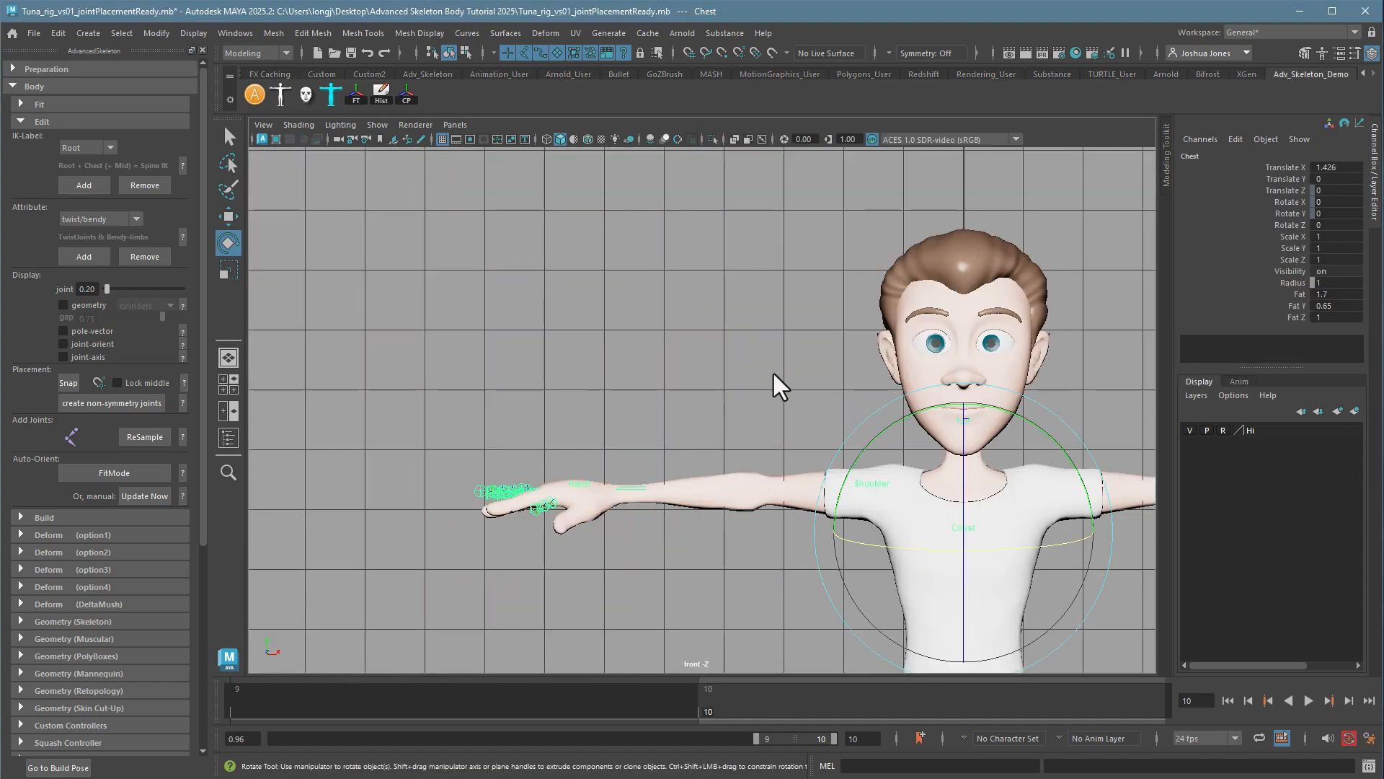
{"action": "scroll", "coordinate": [669, 292], "scroll_direction": "up", "scroll_amount": 5}
{"action": "middle_click_drag", "start_coordinate": [962, 360], "coordinate": [736, 375], "text": "alt"}
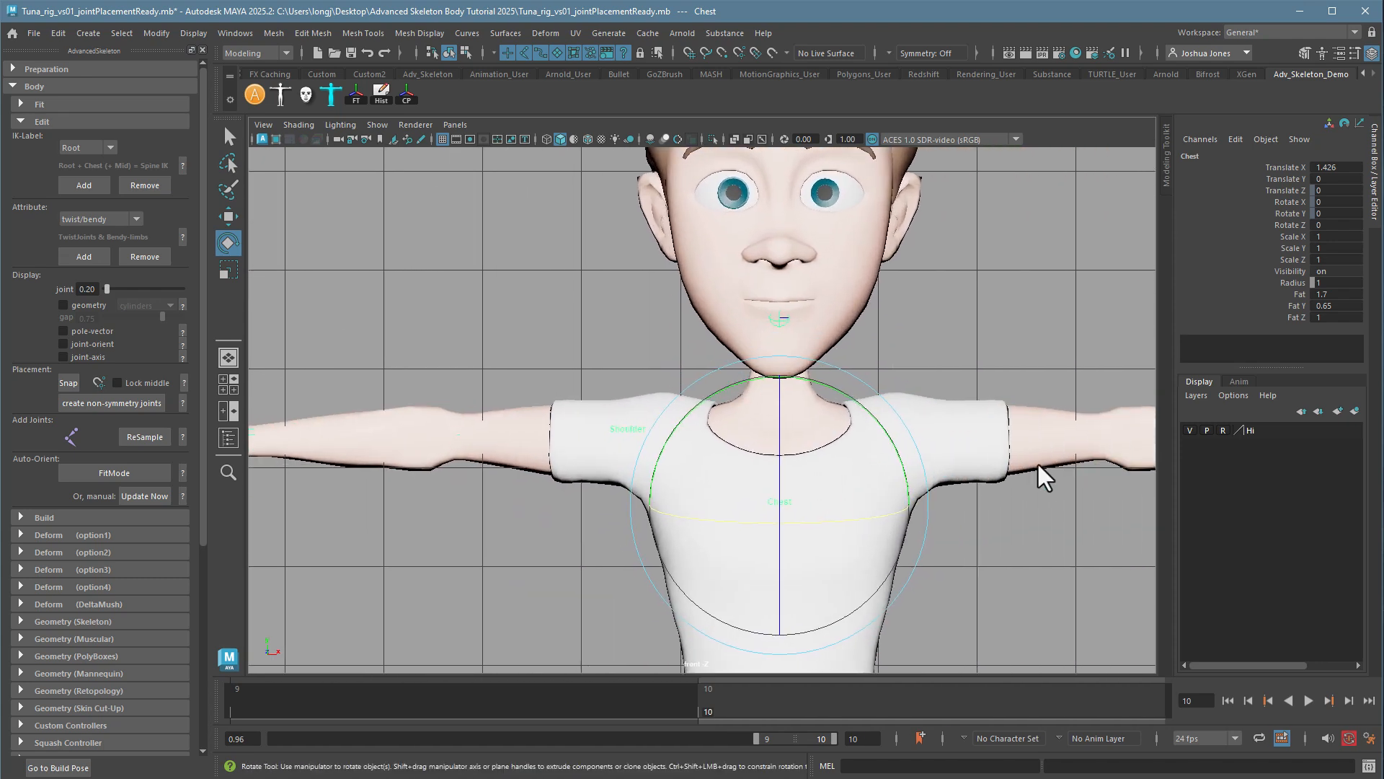
{"action": "left_click", "coordinate": [1225, 431]}
{"action": "double_click", "coordinate": [1223, 431]}
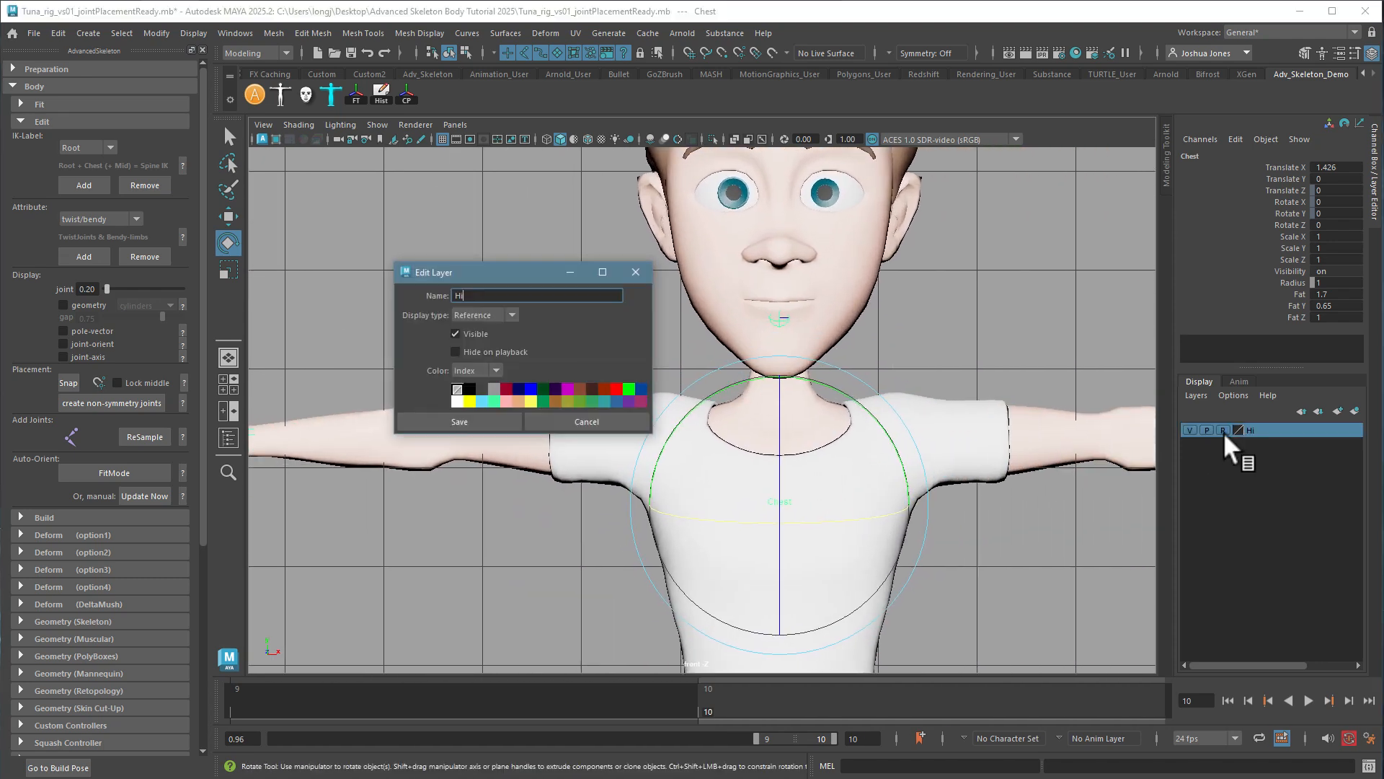
{"action": "left_click", "coordinate": [636, 273]}
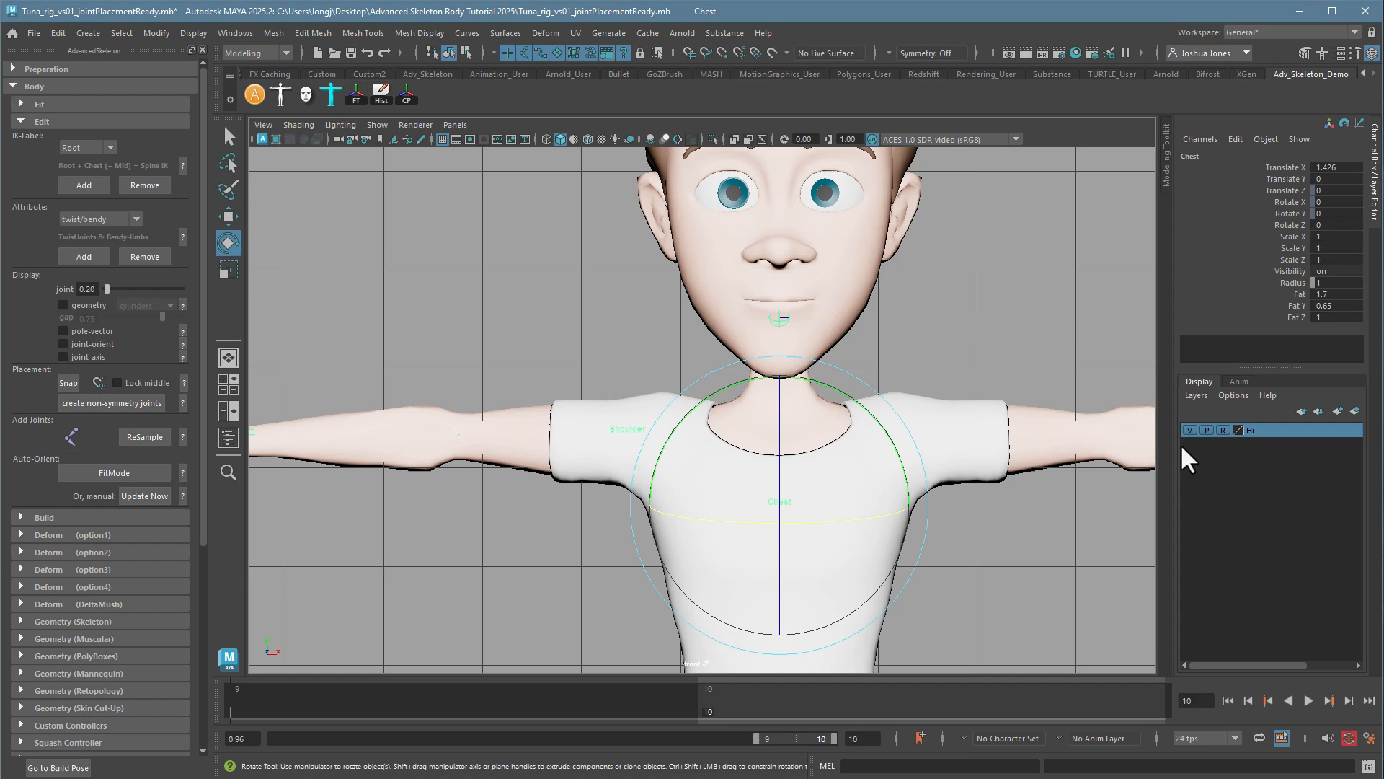
{"action": "left_click", "coordinate": [1224, 430]}
{"action": "right_click_drag", "start_coordinate": [890, 563], "coordinate": [989, 541], "text": "alt"}
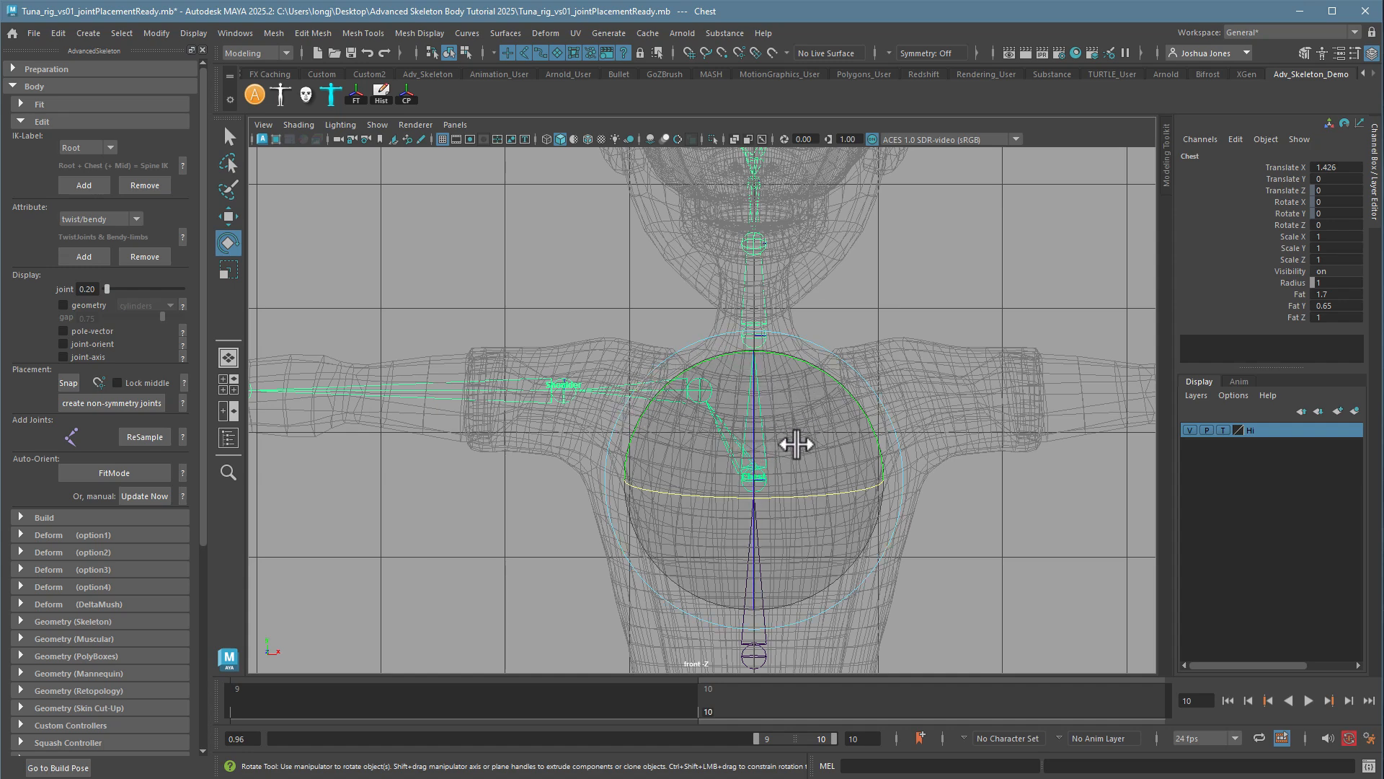
- Move the Chest joint forward in the side view to Translate Y about 0.381
{"action": "key", "text": "w"}
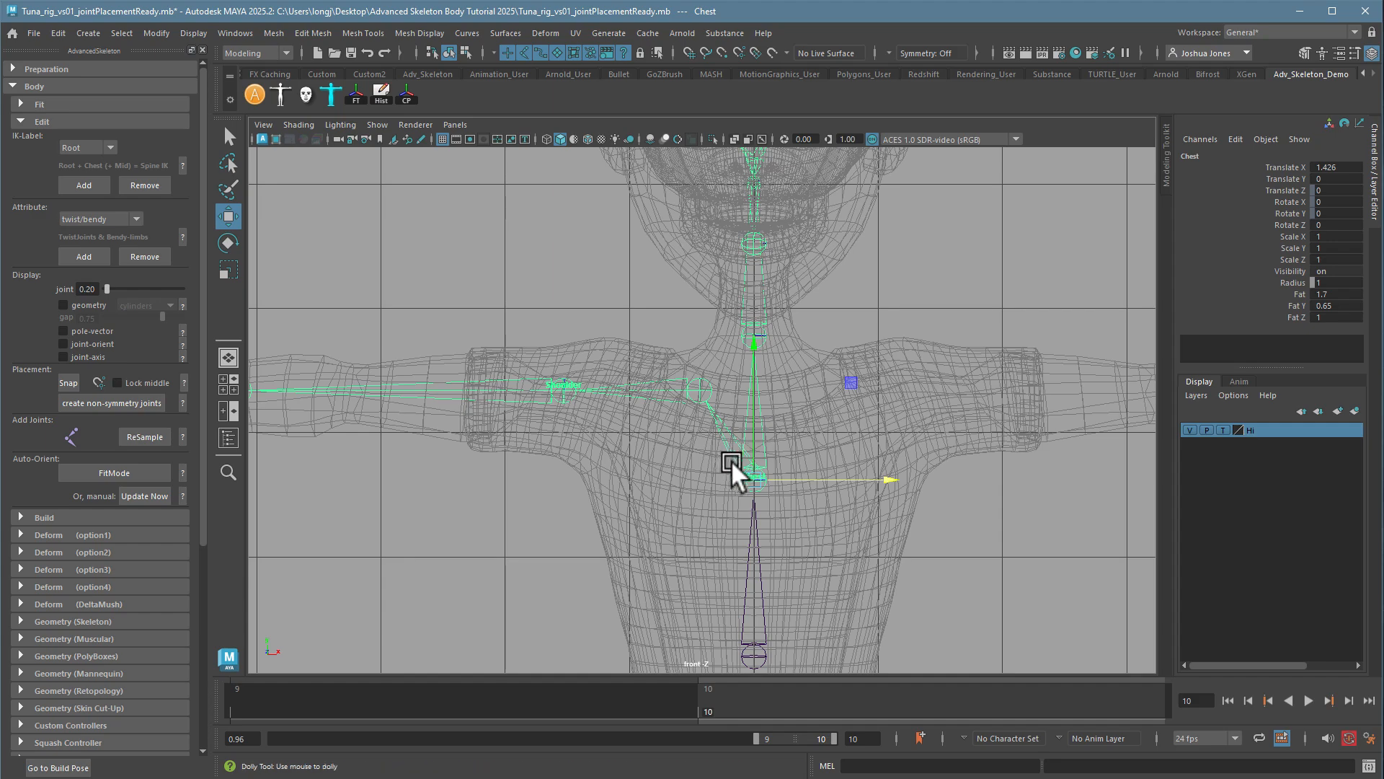
{"action": "right_click_drag", "start_coordinate": [729, 460], "coordinate": [902, 452], "text": "alt"}
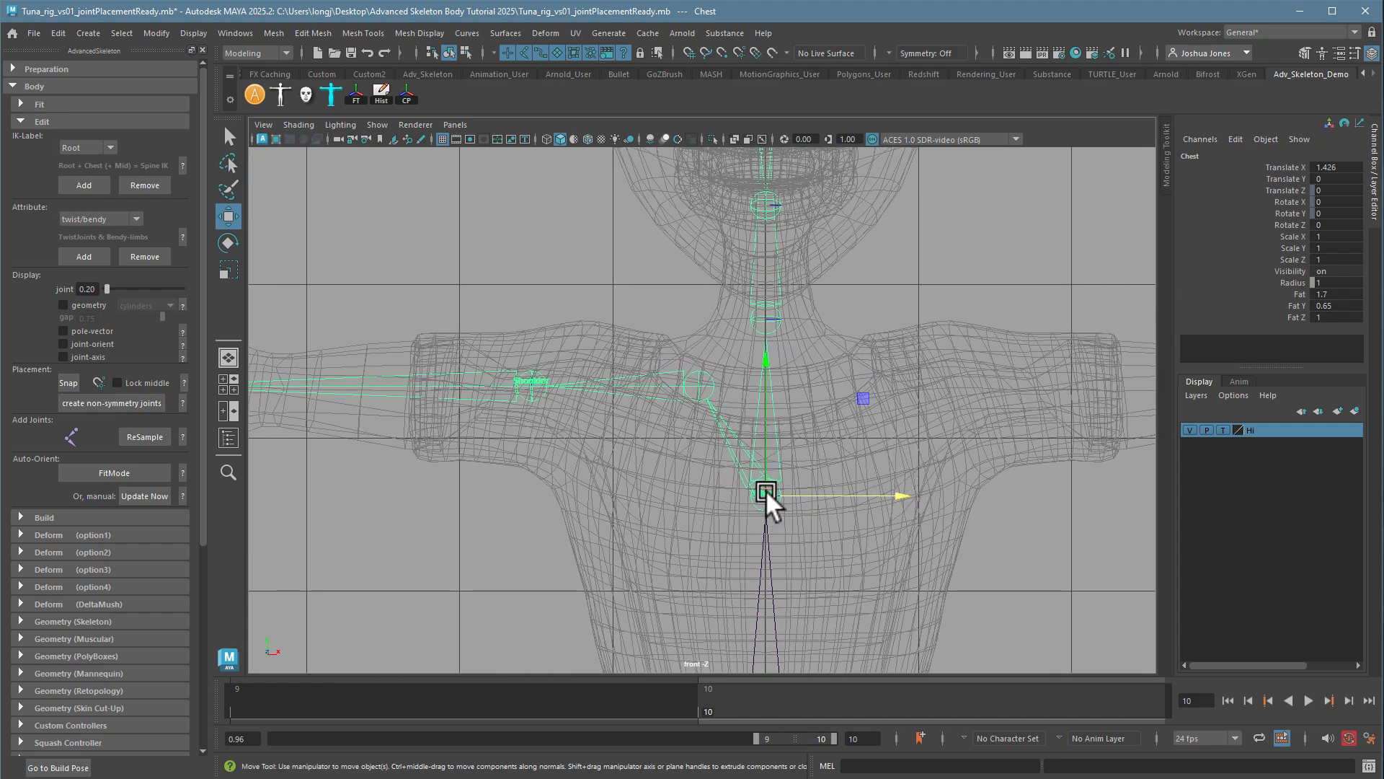
{"action": "scroll", "coordinate": [768, 482], "scroll_direction": "down", "scroll_amount": 5}
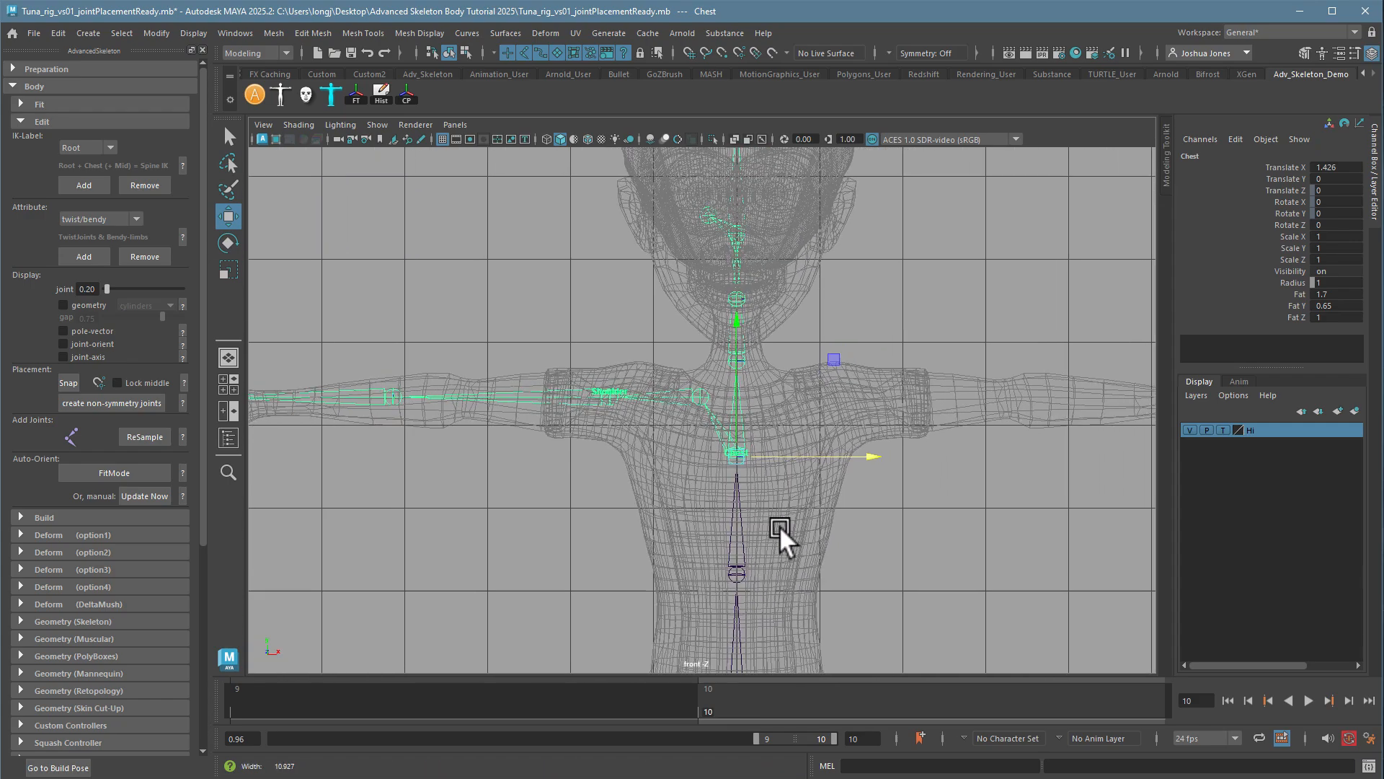
{"action": "right_click_drag", "start_coordinate": [777, 522], "coordinate": [1107, 540], "text": "alt"}
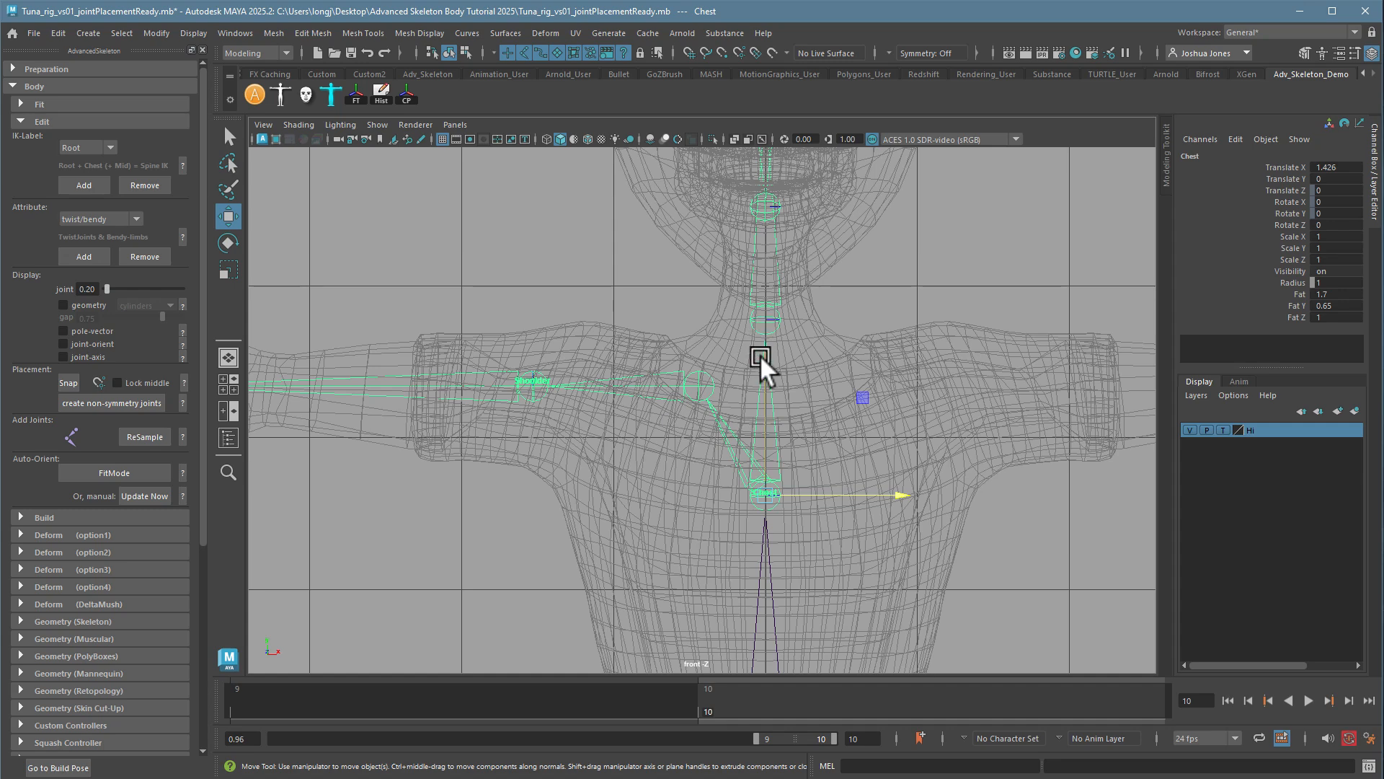
{"action": "key", "text": "space"}
{"action": "key", "text": "space"}
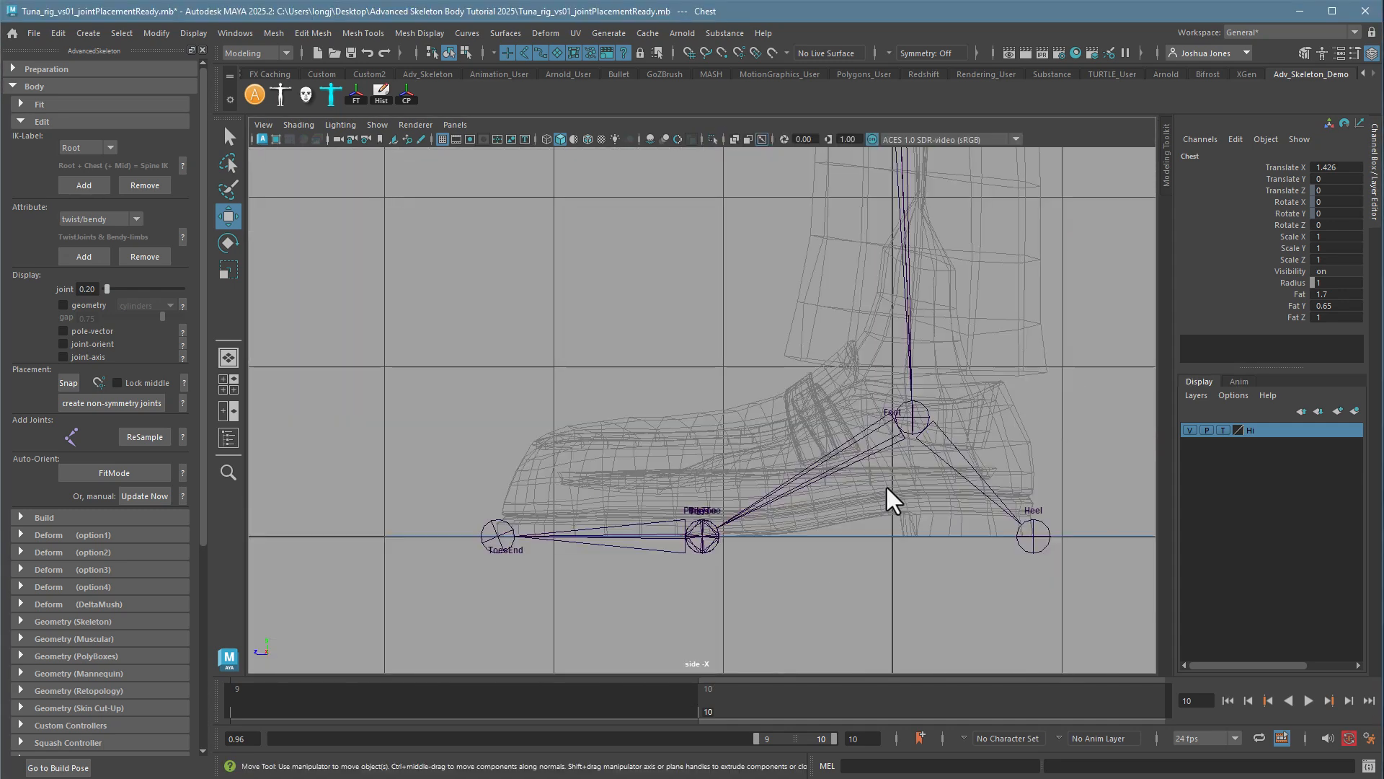
{"action": "key", "text": "space"}
{"action": "key", "text": "space"}
{"action": "key", "text": "f"}
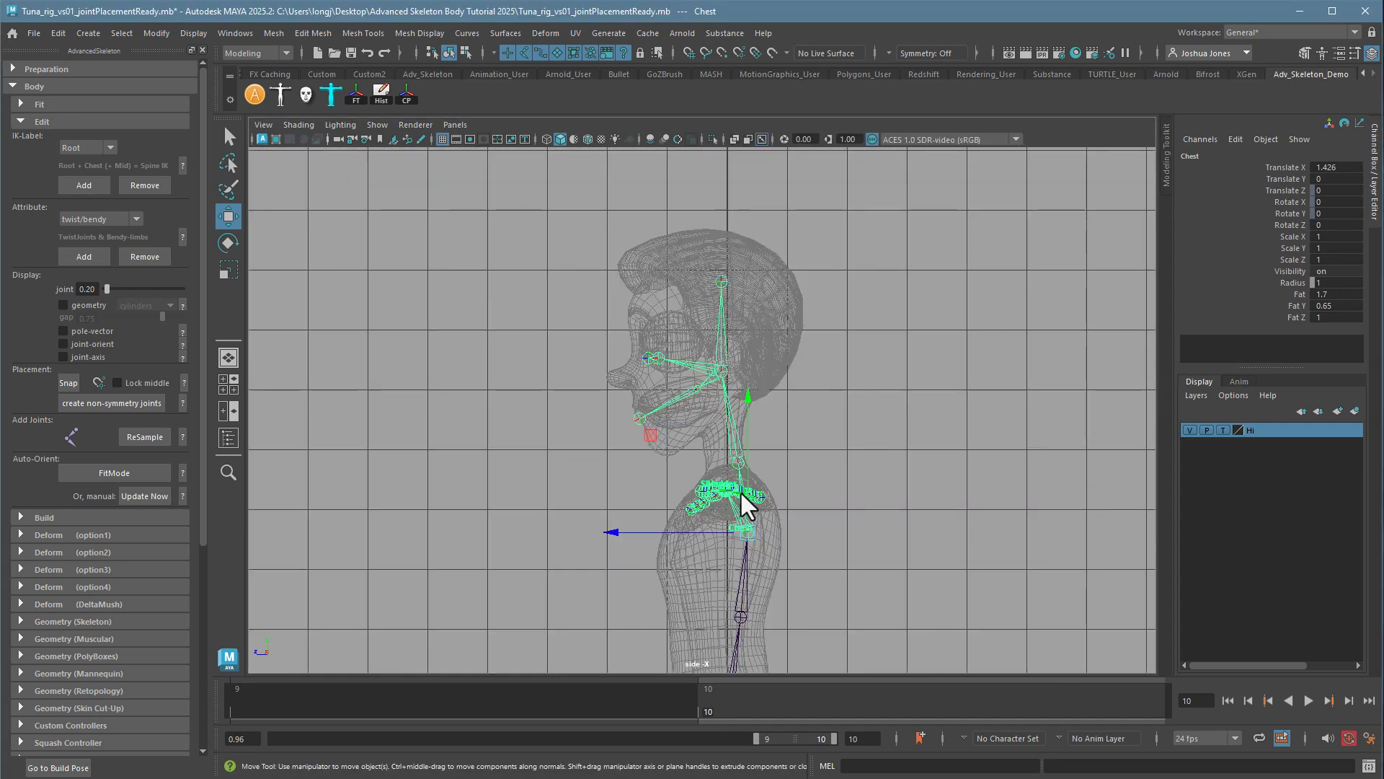
{"action": "scroll", "coordinate": [867, 627], "scroll_direction": "up", "scroll_amount": 5}
{"action": "middle_click_drag", "start_coordinate": [593, 419], "coordinate": [781, 474], "text": "alt"}
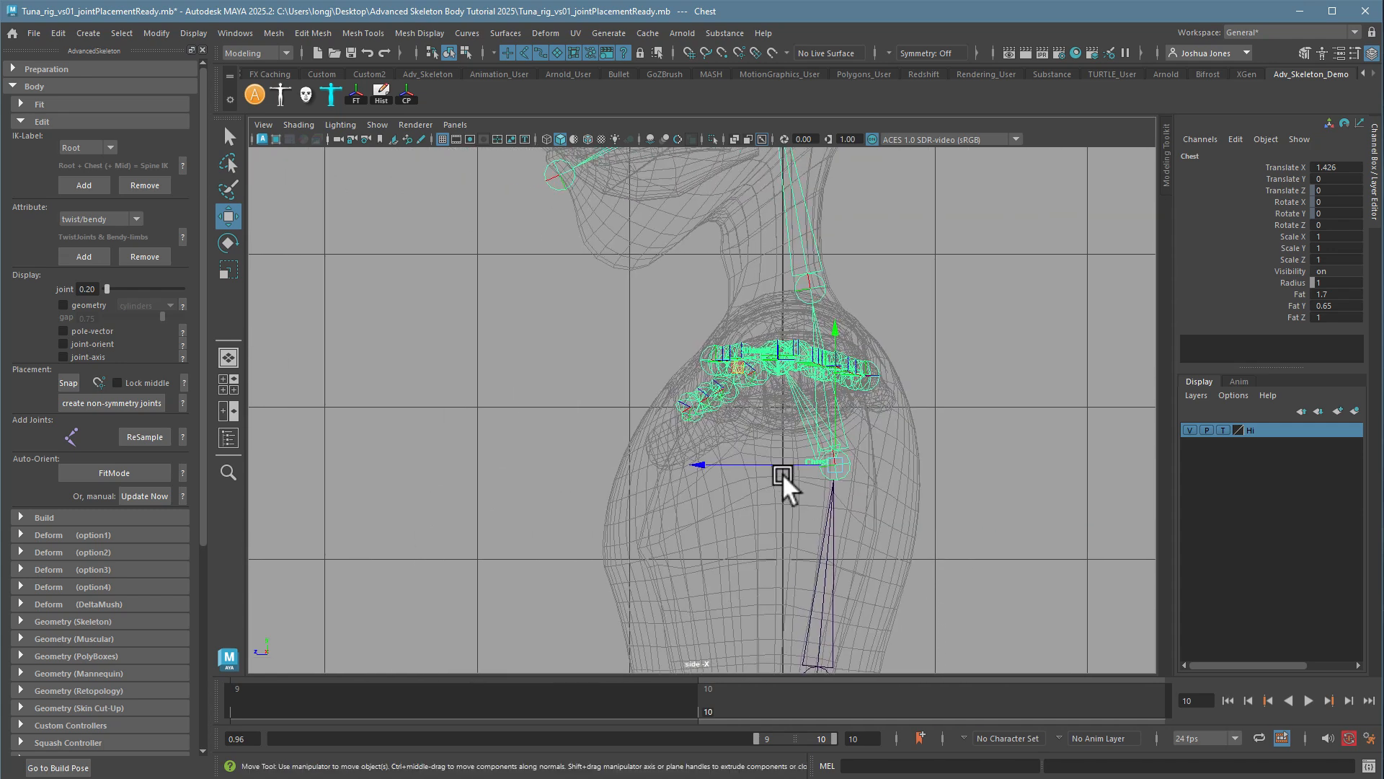
{"action": "left_click_drag", "start_coordinate": [770, 462], "coordinate": [711, 460]}
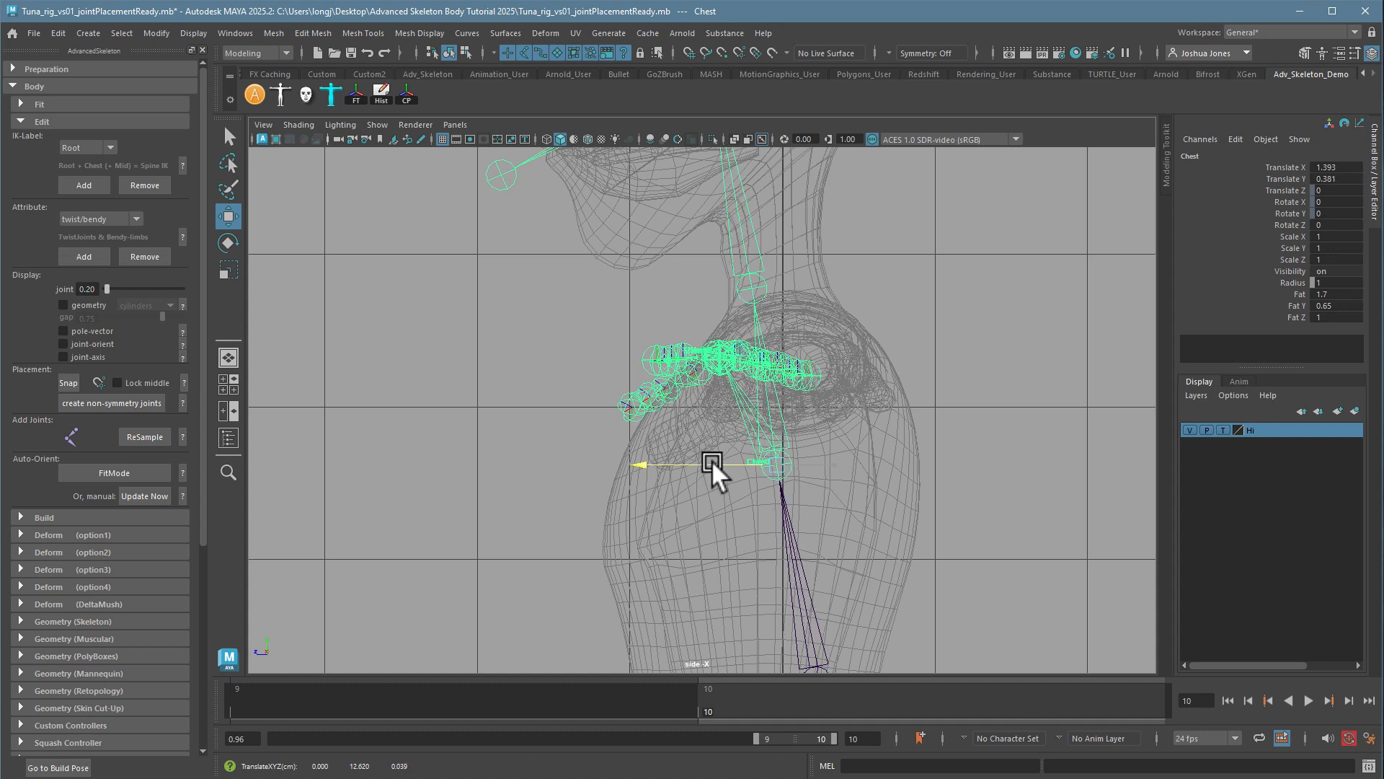
- Shift the Chest joint to the back surface of the torso and return it to the centre line, at Translate Y about 0.348
{"action": "middle_click_drag", "start_coordinate": [938, 589], "coordinate": [945, 491], "text": "alt"}
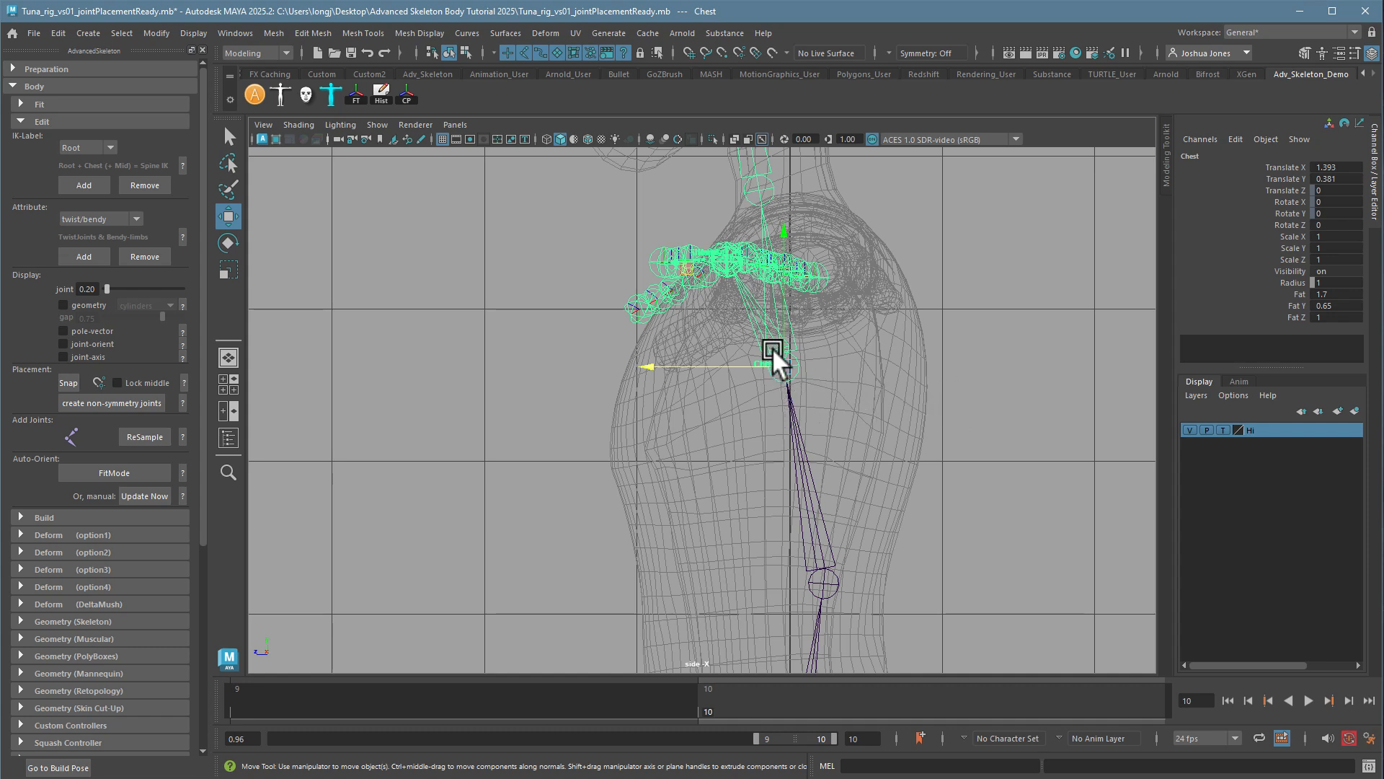
{"action": "mouse_move", "coordinate": [777, 365]}
{"action": "left_mouse_down"}
{"action": "mouse_move", "coordinate": [724, 365]}
{"action": "mouse_move", "coordinate": [797, 366]}
{"action": "mouse_move", "coordinate": [721, 365]}
{"action": "mouse_move", "coordinate": [776, 366]}
{"action": "left_mouse_up"}
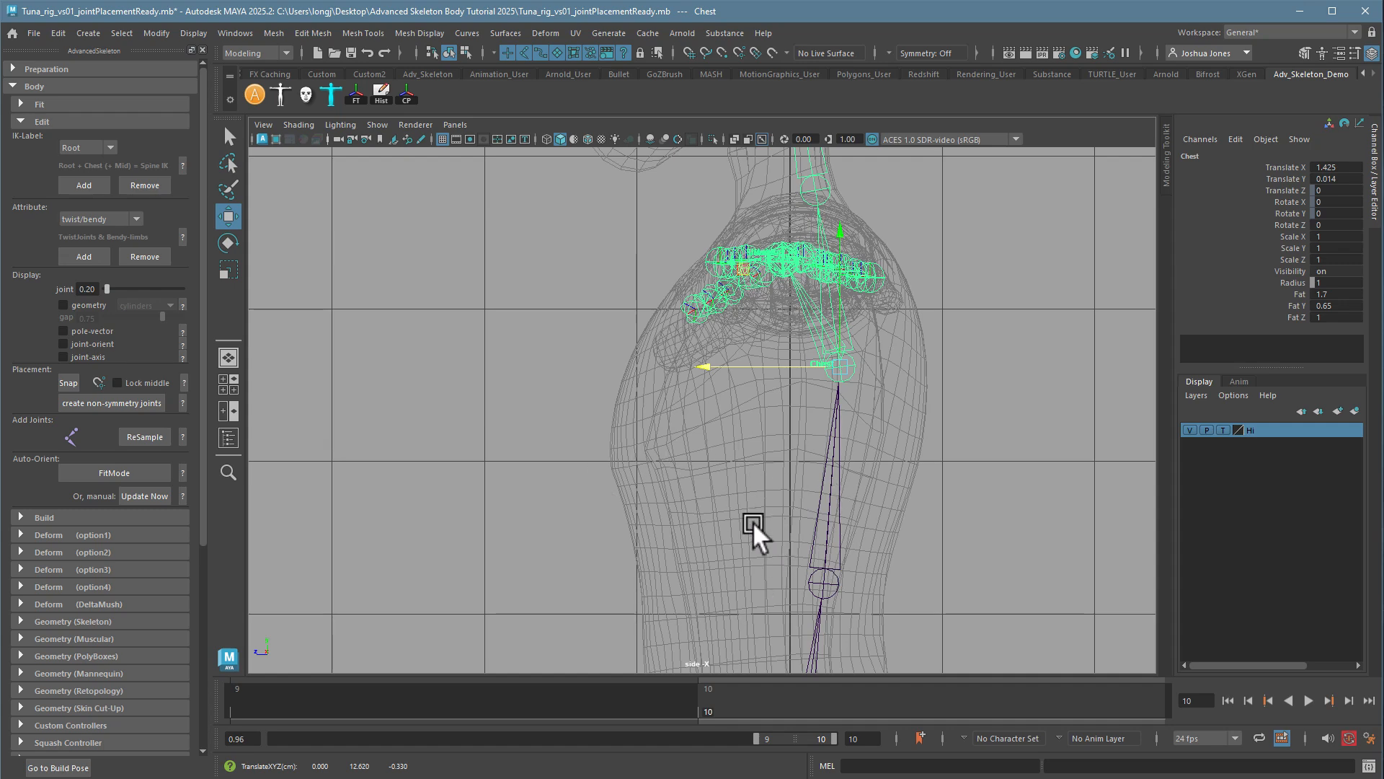
{"action": "left_click_drag", "start_coordinate": [780, 365], "coordinate": [862, 369]}
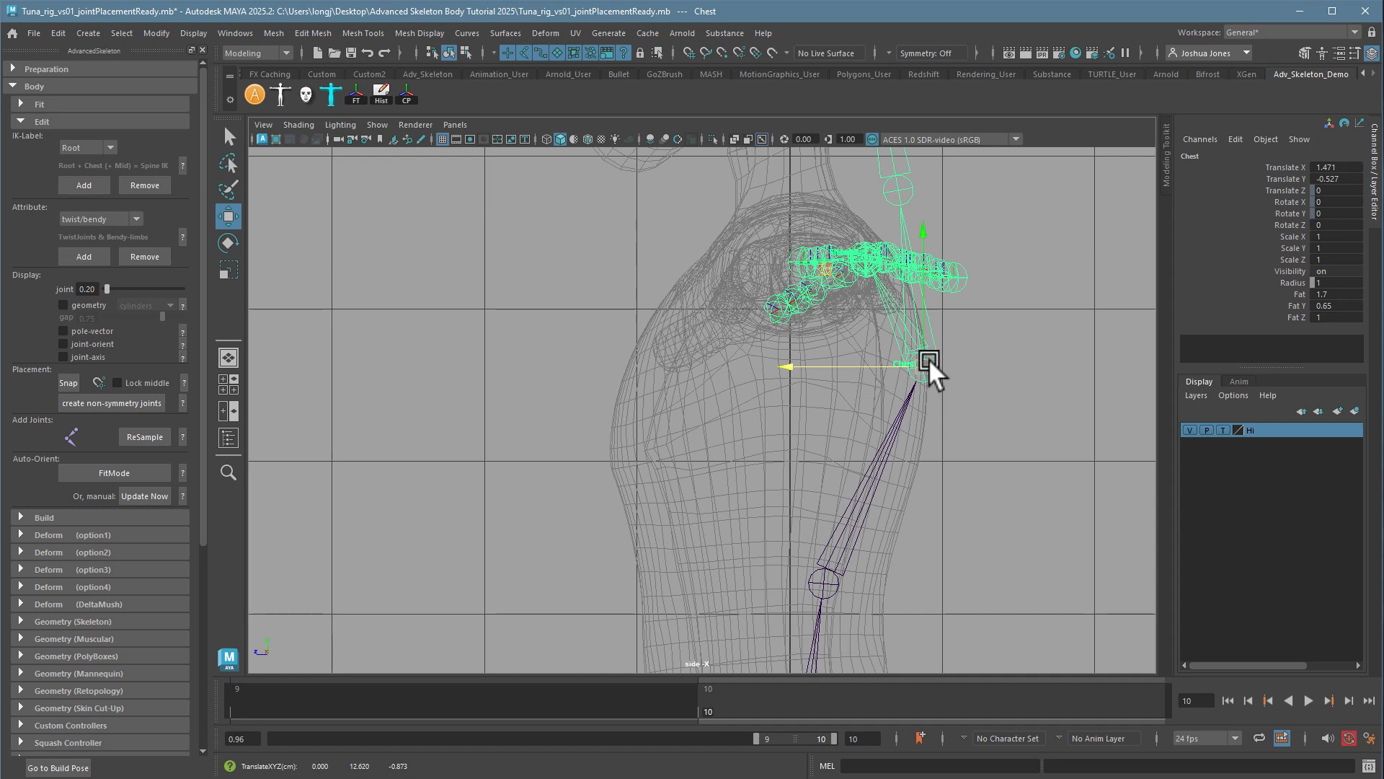
{"action": "left_click_drag", "start_coordinate": [898, 362], "coordinate": [749, 364]}
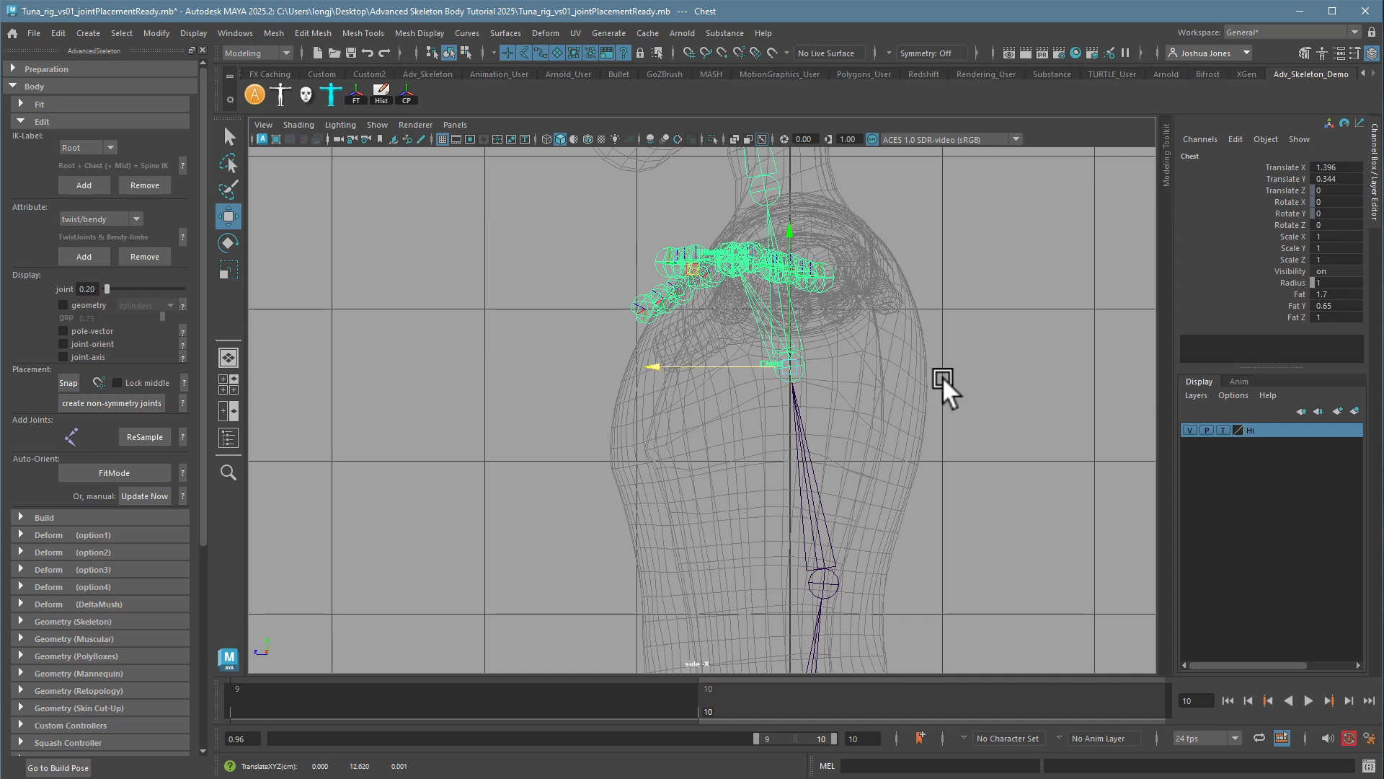
{"action": "left_click", "coordinate": [700, 367]}
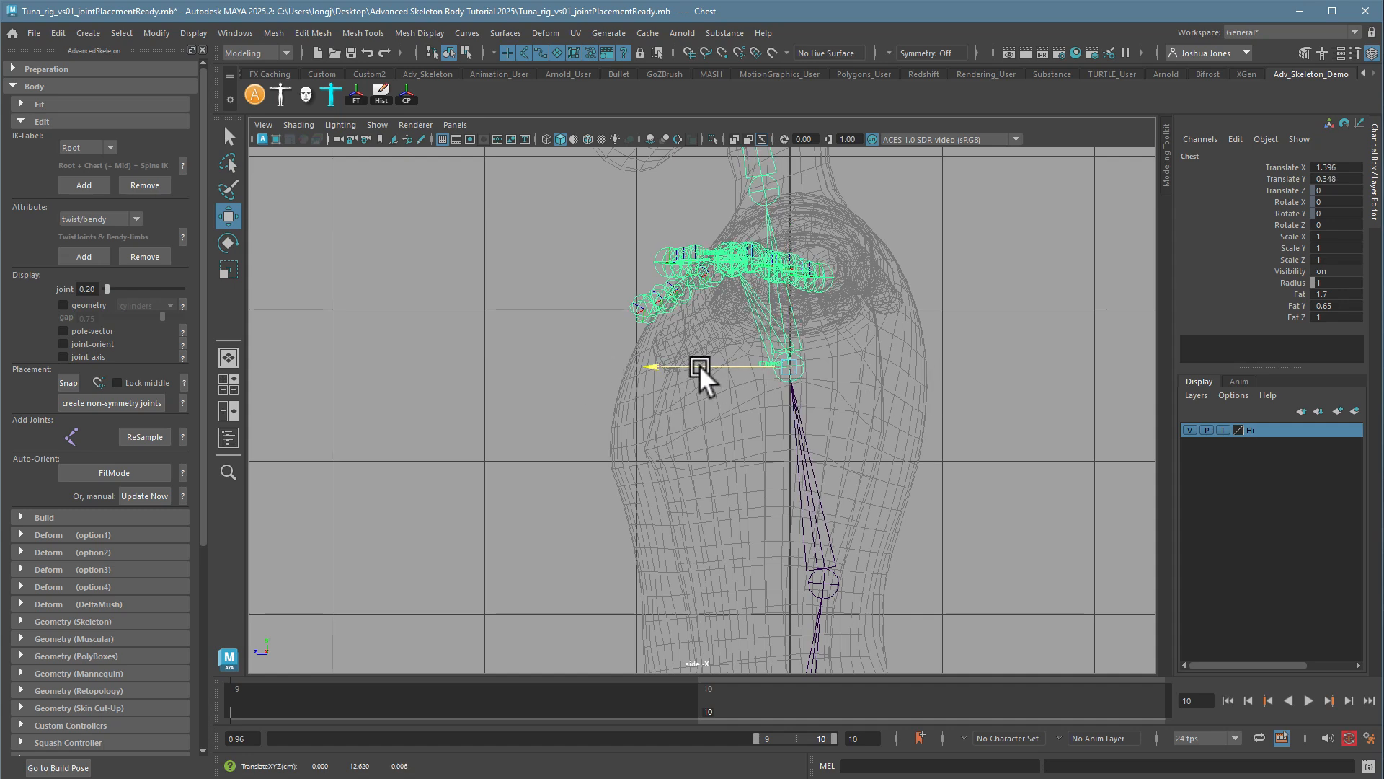
- Select the Spine1 joint in the side view and move it alone, without its child joints, forward to about Translate X 1.728, Y 0.317
{"action": "middle_click_drag", "start_coordinate": [846, 497], "coordinate": [862, 193], "text": "alt"}
{"action": "scroll", "coordinate": [870, 276], "scroll_direction": "down", "scroll_amount": 1}
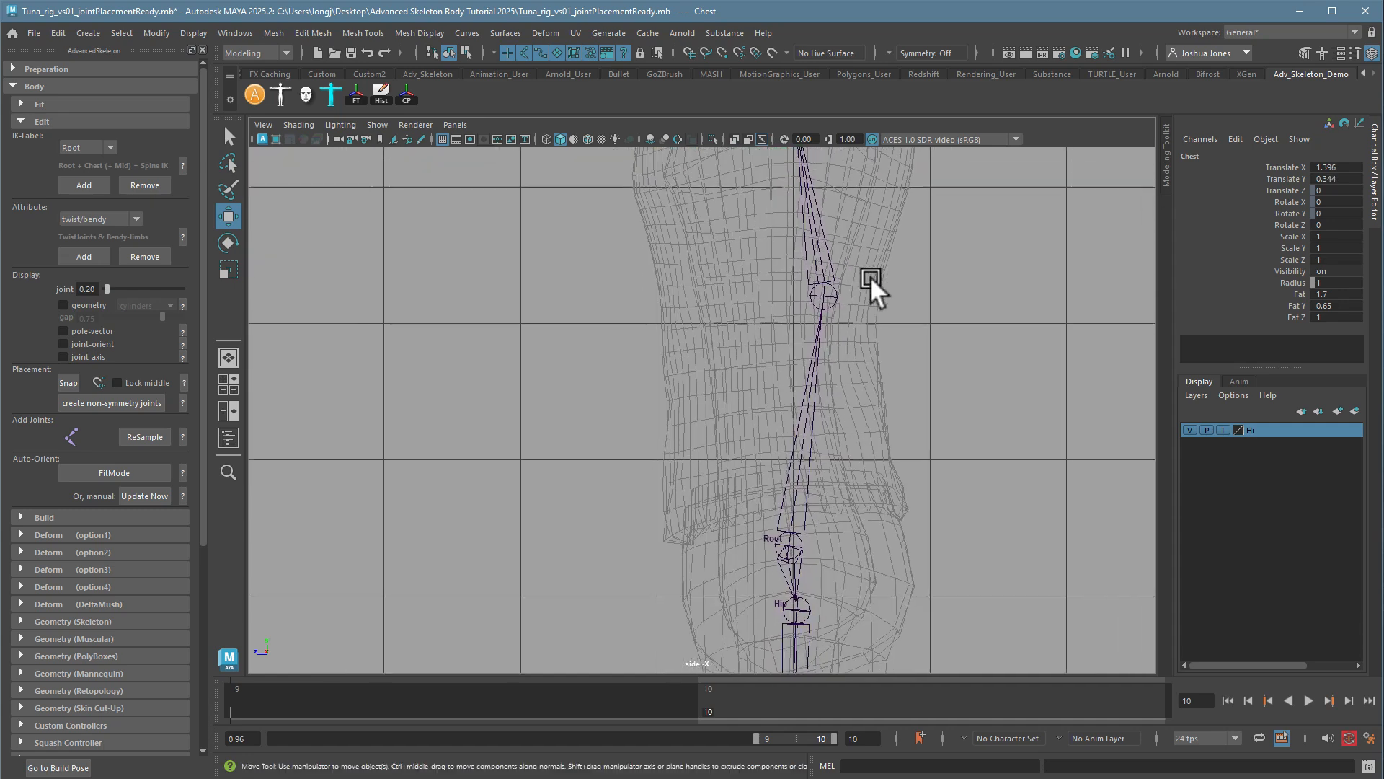
{"action": "left_click", "coordinate": [820, 296]}
{"action": "middle_click_drag", "start_coordinate": [912, 341], "coordinate": [871, 425], "text": "alt"}
{"action": "scroll", "coordinate": [927, 465], "scroll_direction": "down", "scroll_amount": 3}
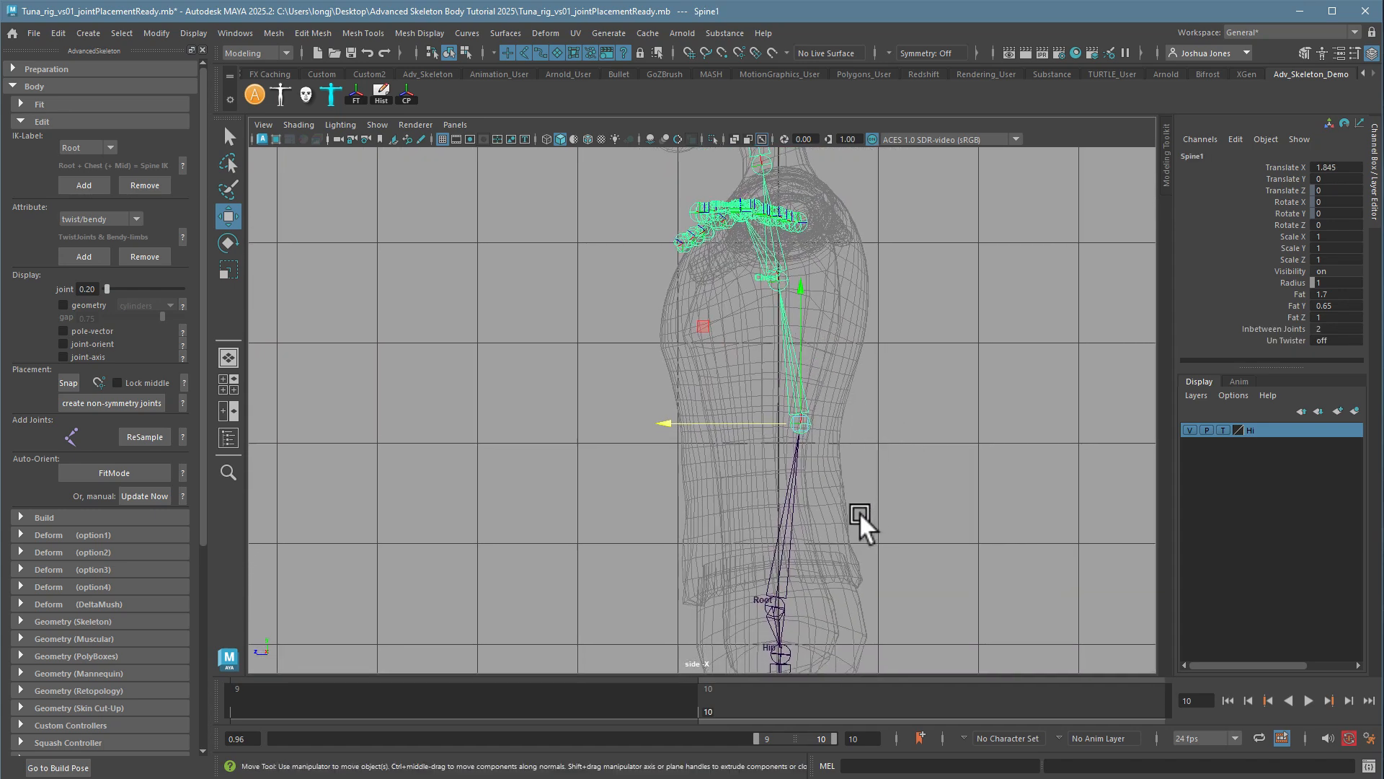
{"action": "key", "text": "d"}
{"action": "mouse_move", "coordinate": [803, 416]}
{"action": "left_mouse_down"}
{"action": "mouse_move", "coordinate": [806, 437]}
{"action": "mouse_move", "coordinate": [803, 426]}
{"action": "left_mouse_up"}
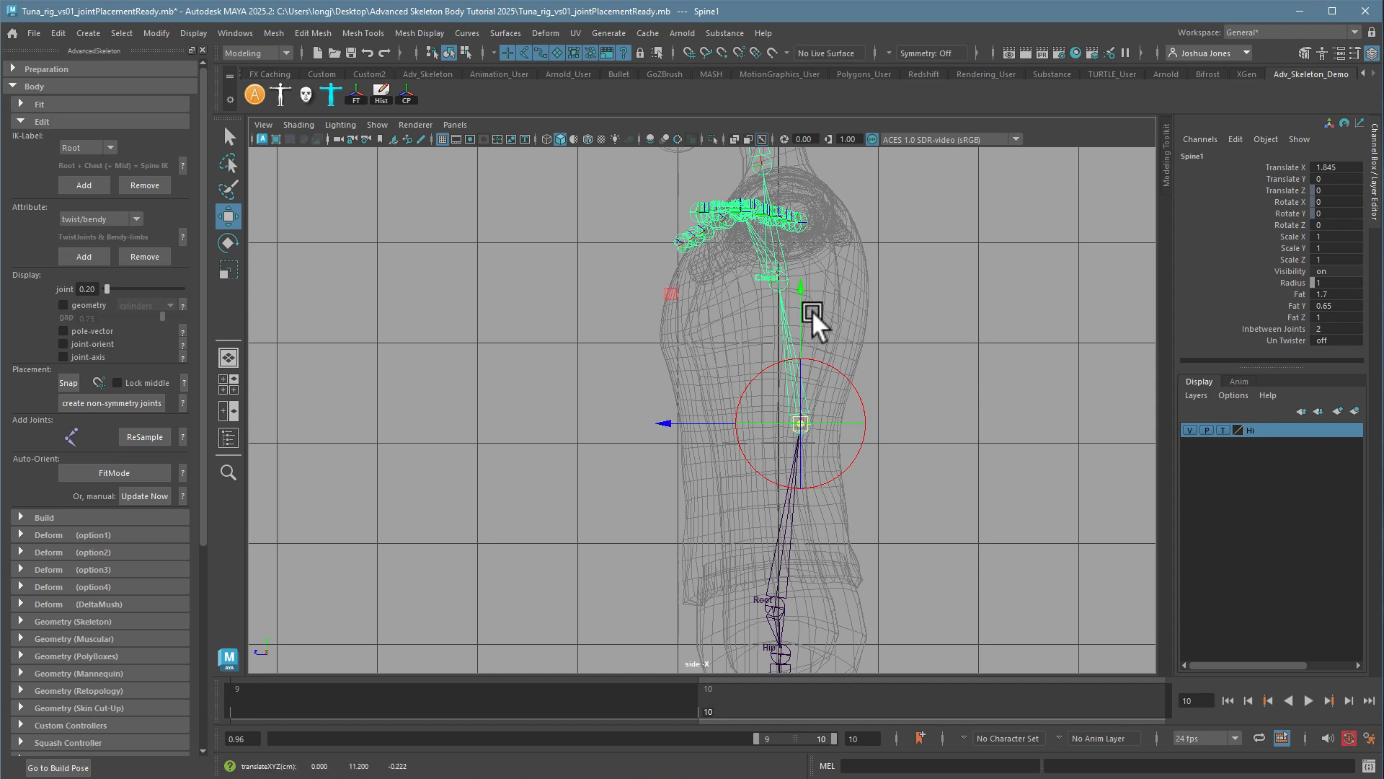
{"action": "middle_click_drag", "start_coordinate": [1032, 396], "coordinate": [1077, 473]}
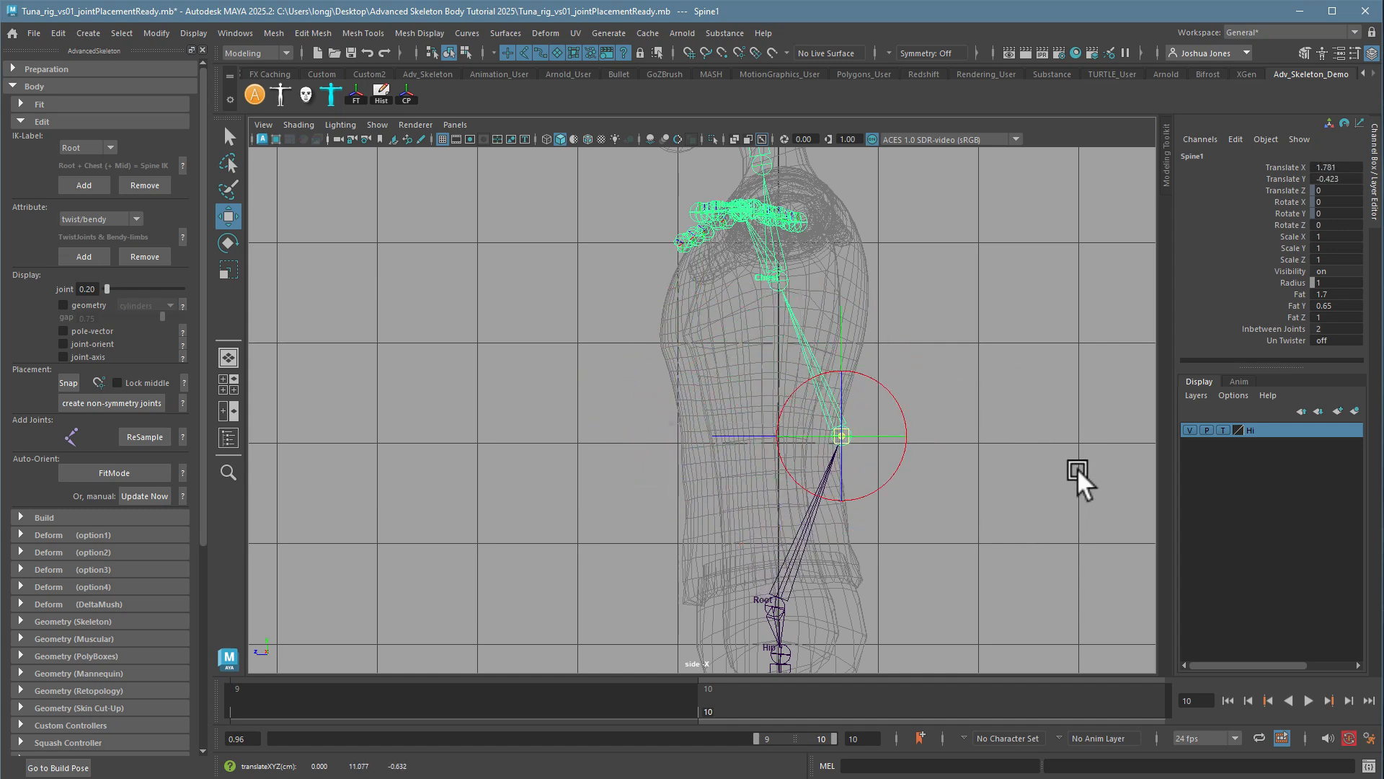
{"action": "middle_click_drag", "start_coordinate": [716, 302], "coordinate": [651, 292]}
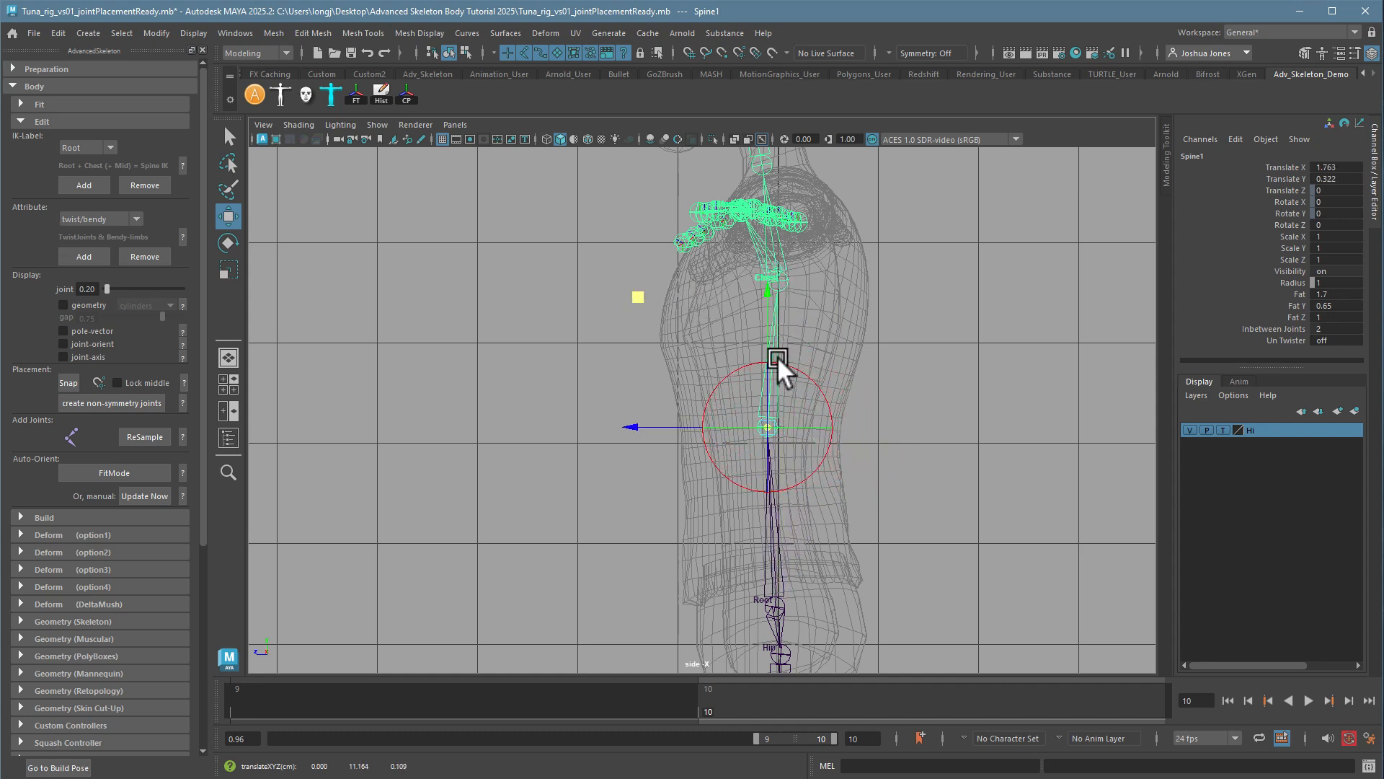
{"action": "middle_click_drag", "start_coordinate": [638, 286], "coordinate": [627, 306]}
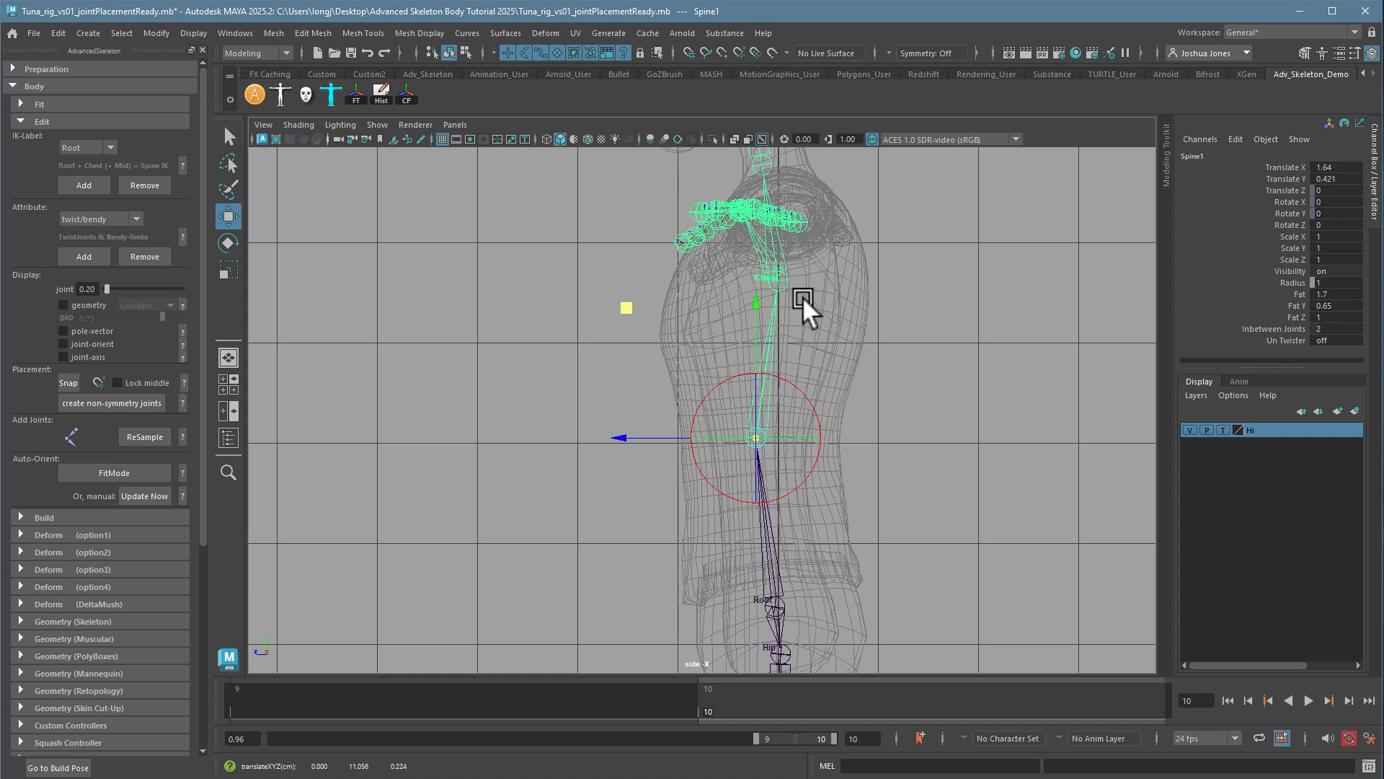
{"action": "middle_click_drag", "start_coordinate": [624, 303], "coordinate": [640, 297]}
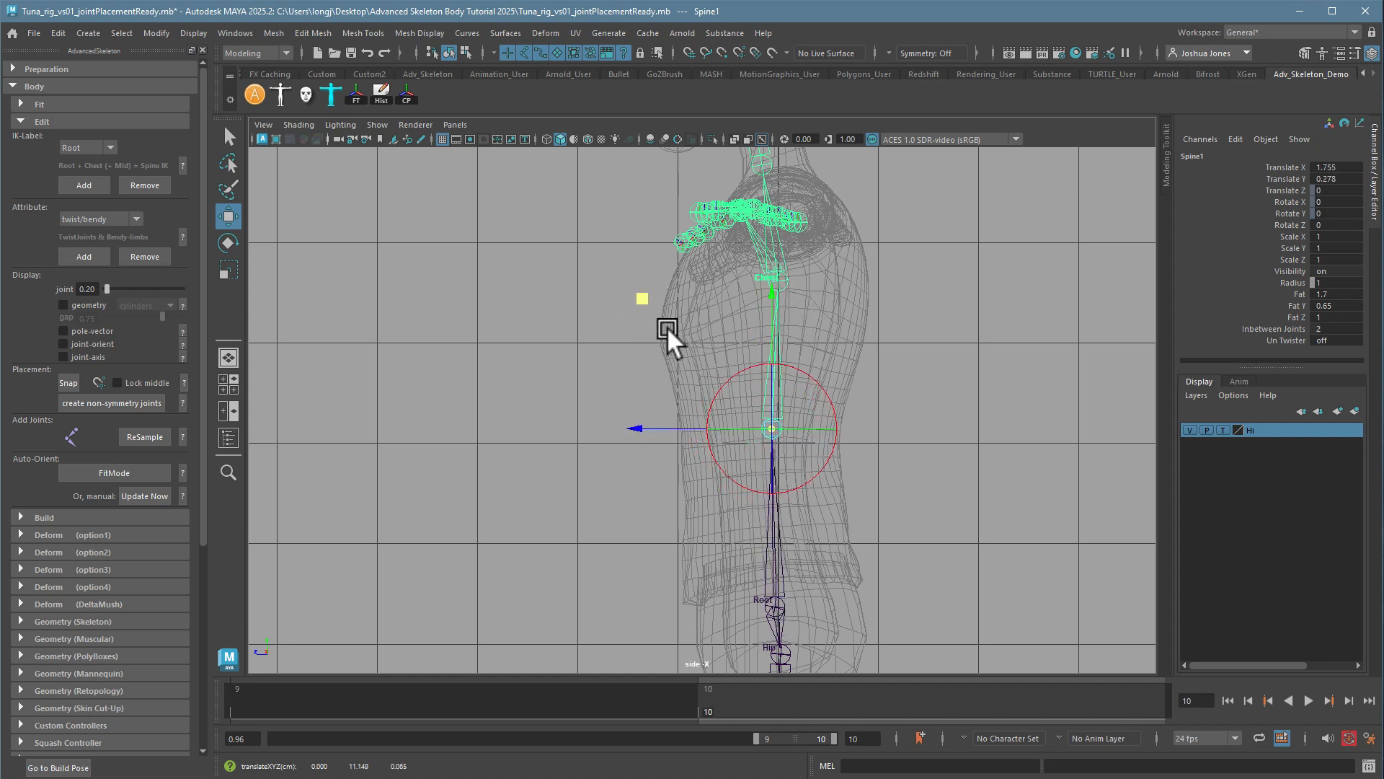
{"action": "middle_click_drag", "start_coordinate": [640, 288], "coordinate": [643, 298]}
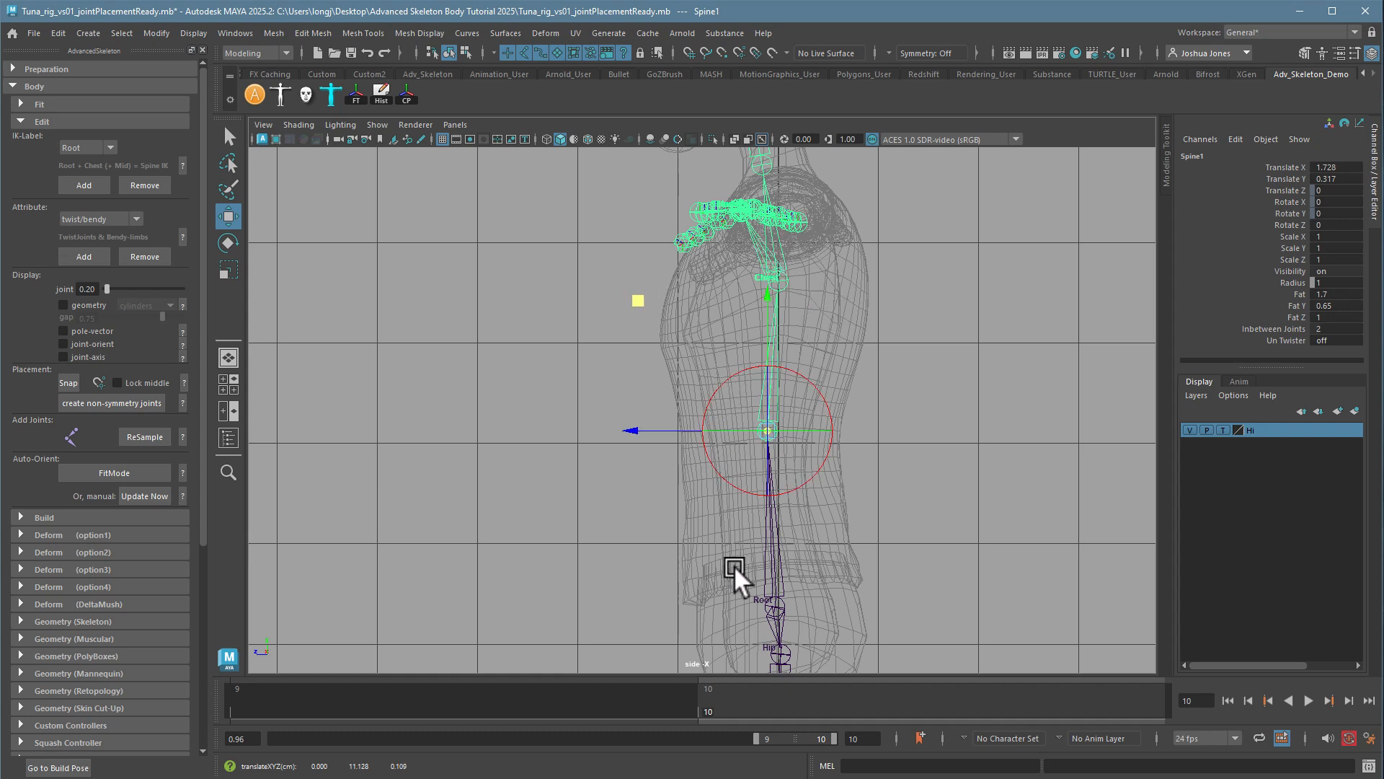
- Select the Neck joint and lower it to the base of the neck, at about Translate X 0.882, Y -0.096
{"action": "middle_click_drag", "start_coordinate": [917, 389], "coordinate": [928, 568], "text": "alt"}
{"action": "right_click_drag", "start_coordinate": [910, 517], "coordinate": [1217, 560], "text": "alt"}
{"action": "middle_click_drag", "start_coordinate": [1009, 530], "coordinate": [979, 585], "text": "alt"}
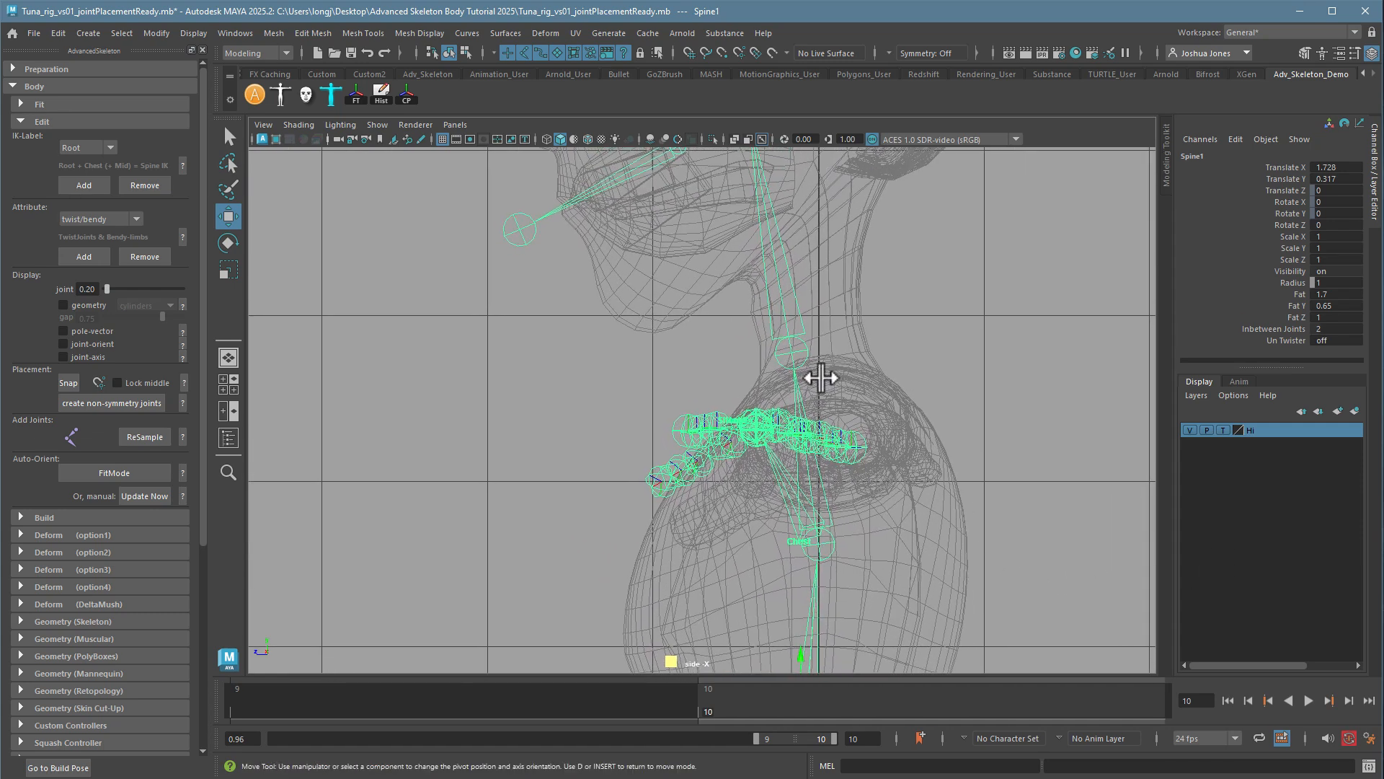
{"action": "left_click", "coordinate": [792, 352]}
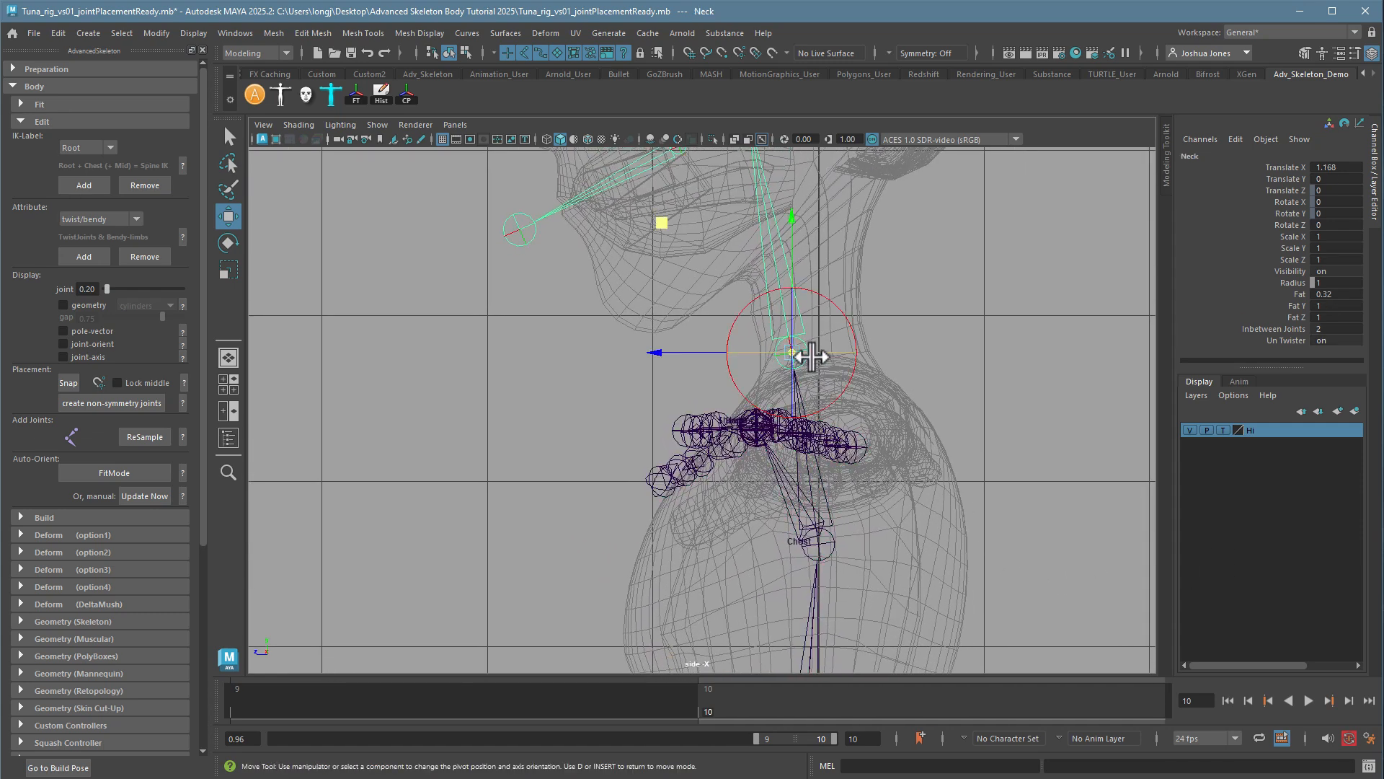
{"action": "middle_click_drag", "start_coordinate": [934, 417], "coordinate": [896, 257]}
{"action": "scroll", "coordinate": [937, 468], "scroll_direction": "down", "scroll_amount": 3}
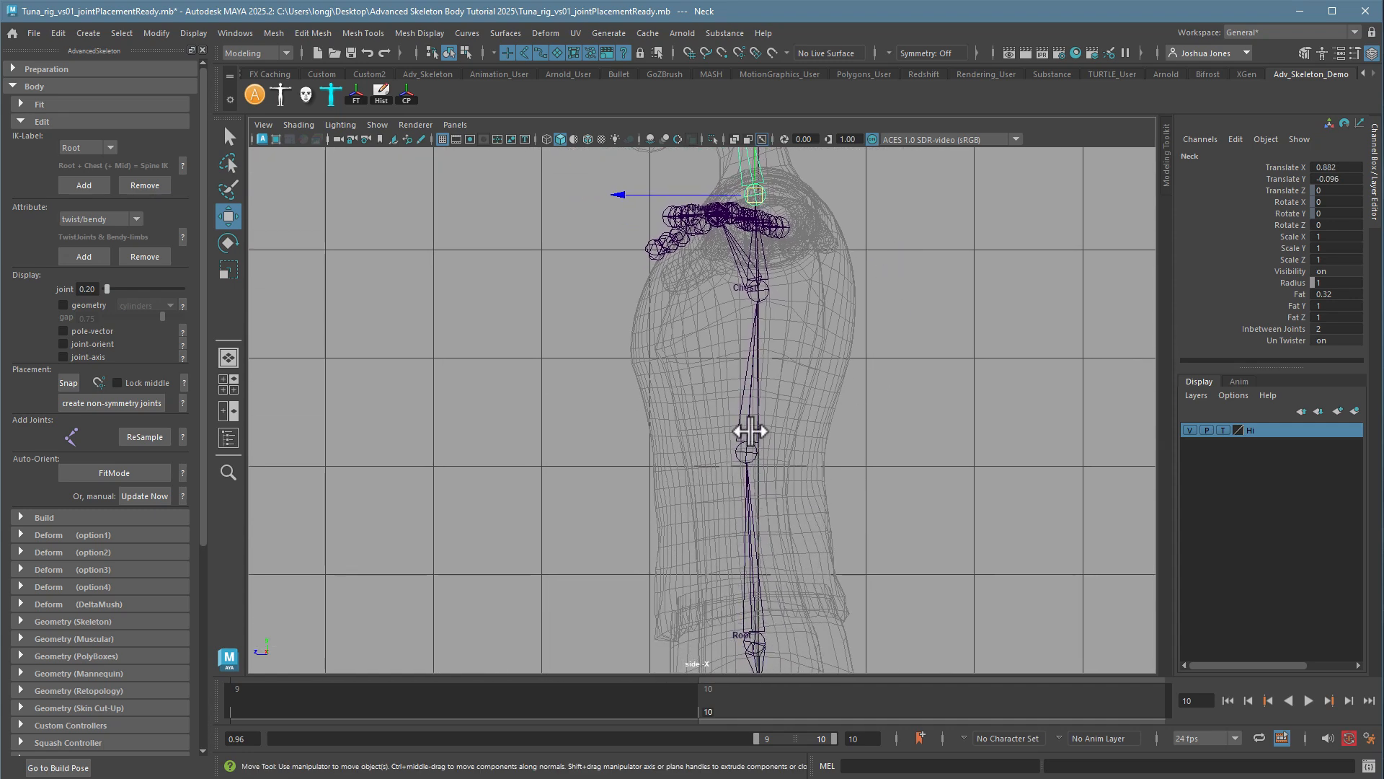
- Shift the Neck joint slightly backward in the side view and raise it in the front view to about Translate X 0.907, Y -0.165
{"action": "left_click_drag", "start_coordinate": [735, 195], "coordinate": [793, 211]}
{"action": "key", "text": "ctrl+z"}
{"action": "middle_click_drag", "start_coordinate": [828, 343], "coordinate": [857, 573], "text": "alt"}
{"action": "right_click_drag", "start_coordinate": [866, 491], "coordinate": [915, 519], "text": "alt"}
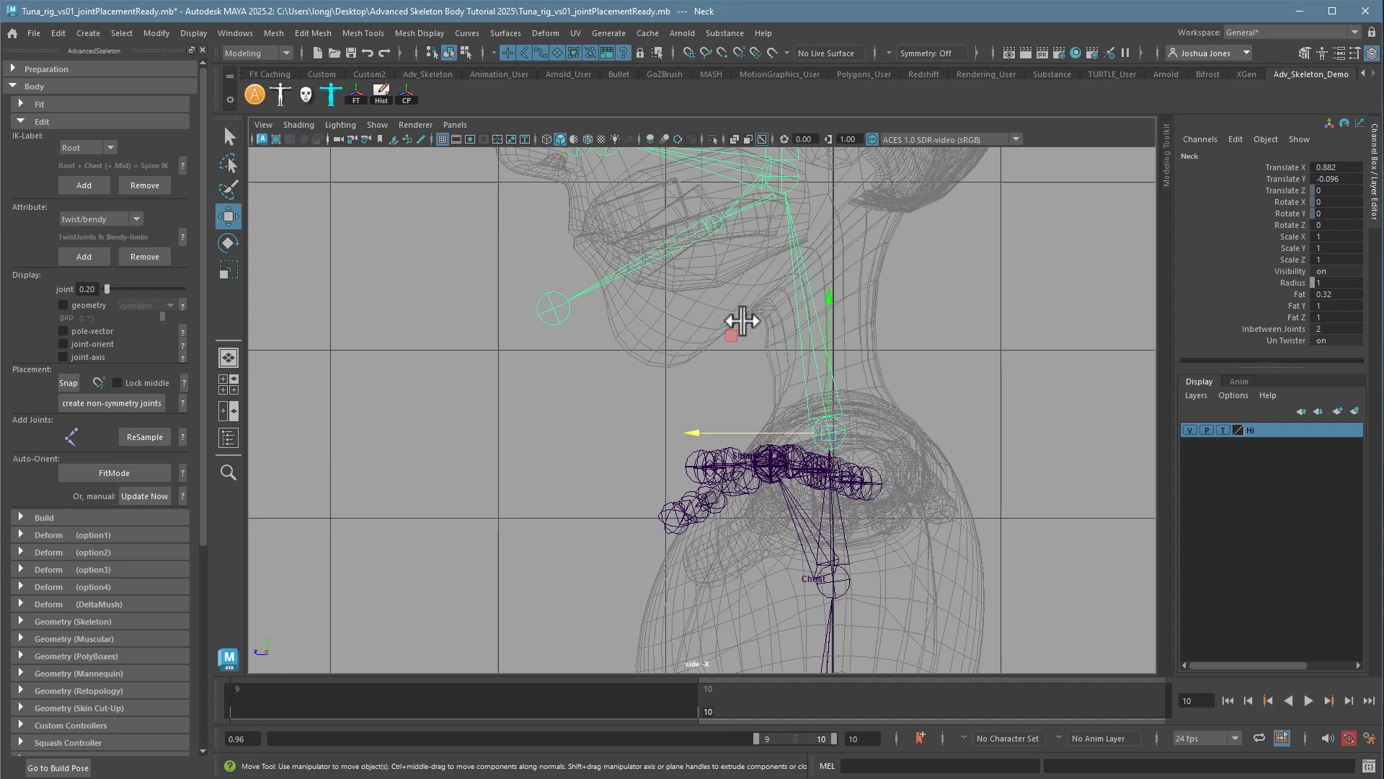
{"action": "left_click_drag", "start_coordinate": [732, 338], "coordinate": [743, 340]}
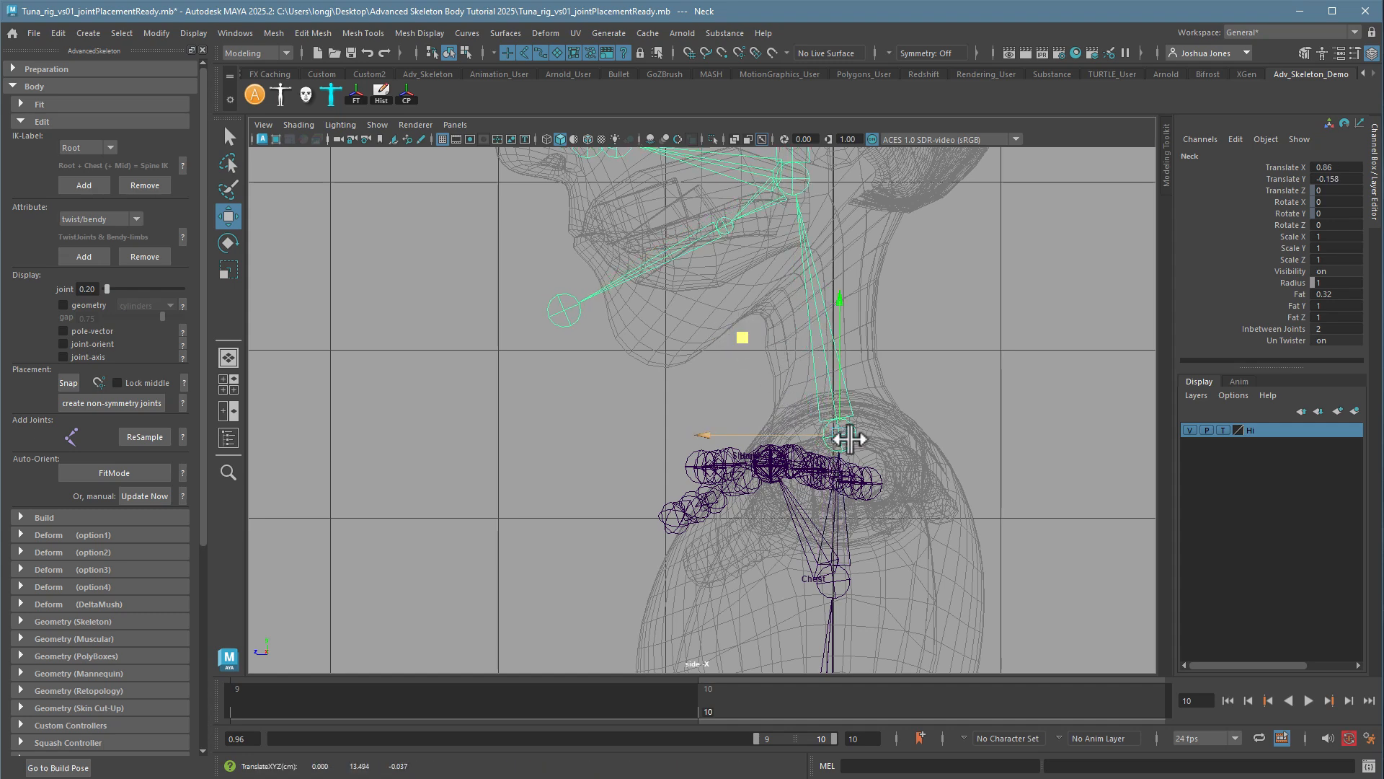
{"action": "key", "text": "space"}
{"action": "key", "text": "space"}
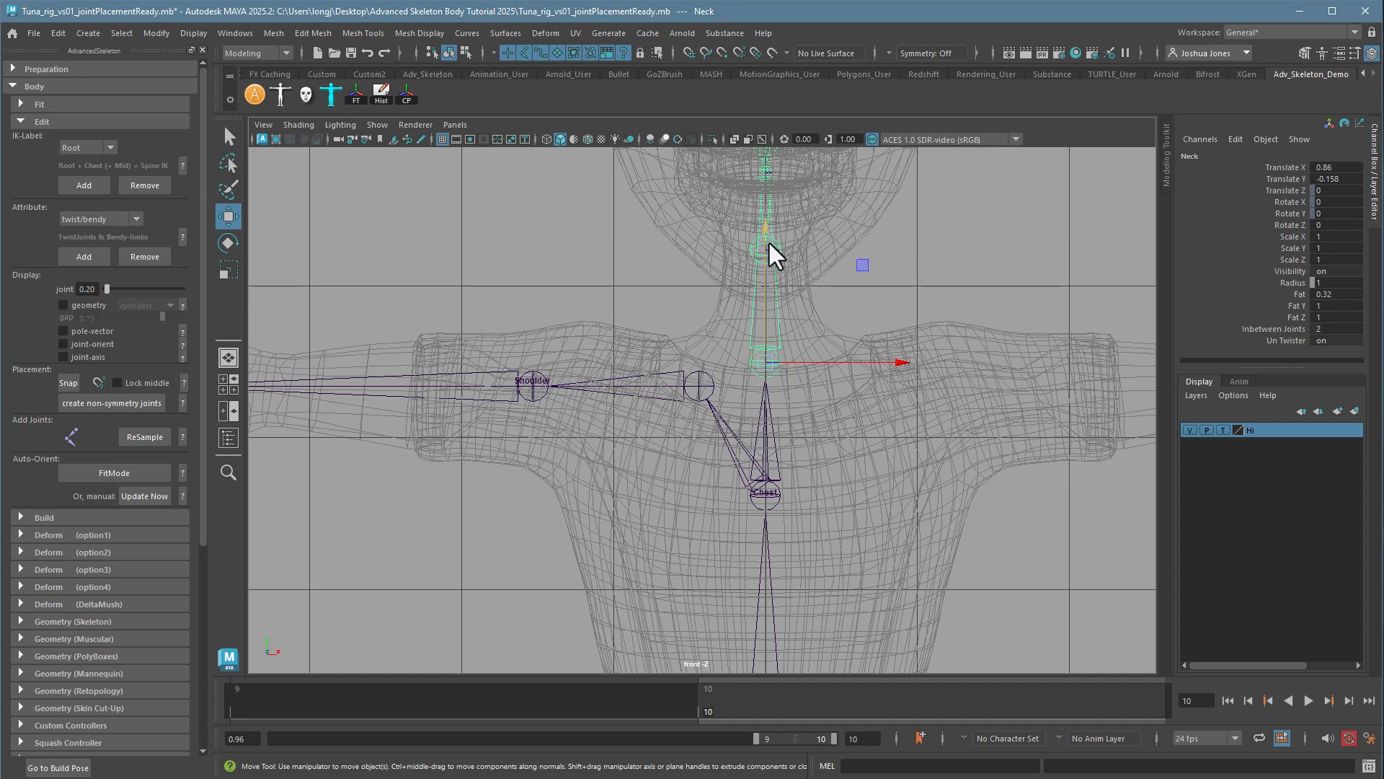
{"action": "left_click_drag", "start_coordinate": [769, 243], "coordinate": [767, 235]}
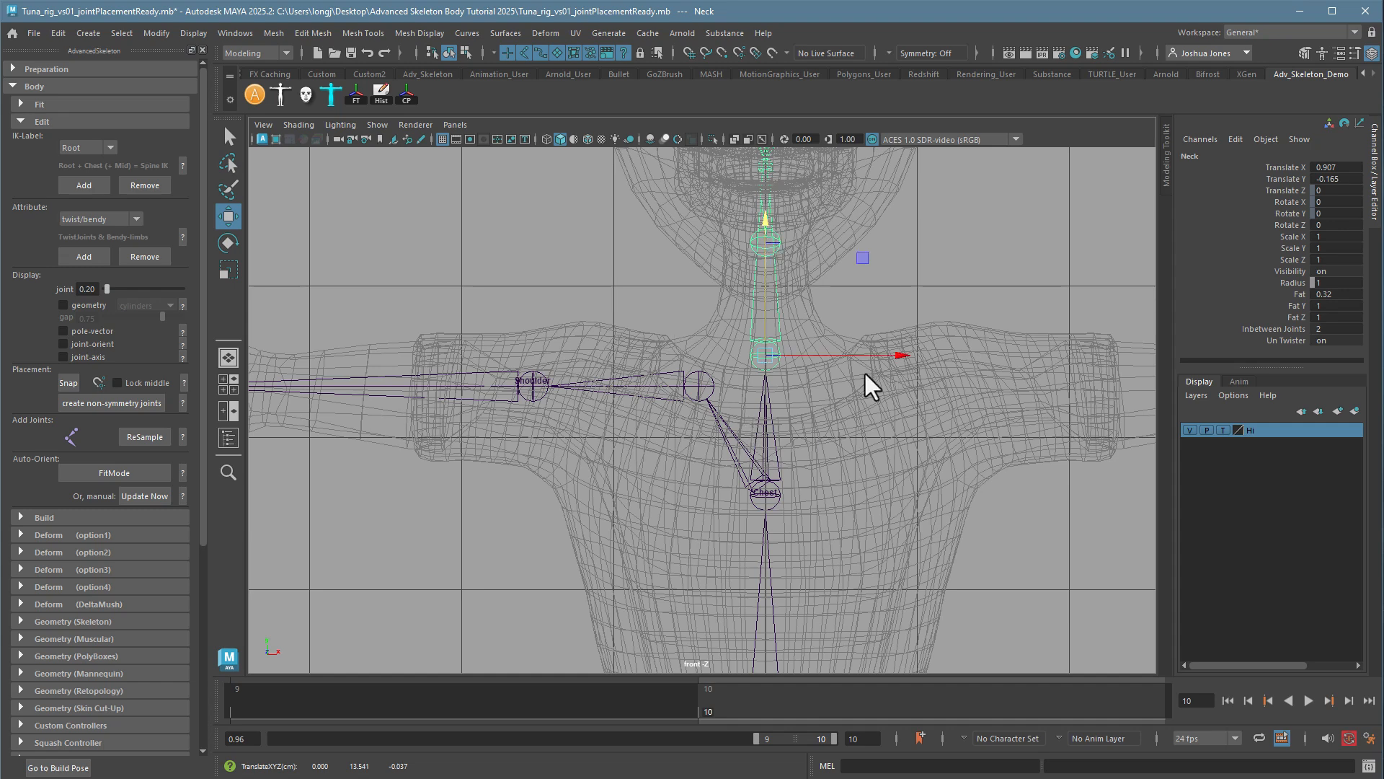
- Move the Head joint down and back in the side view to about Translate X 1.273, Y -0.149, nearly above the Neck joint
{"action": "middle_click_drag", "start_coordinate": [842, 333], "coordinate": [830, 495], "text": "alt"}
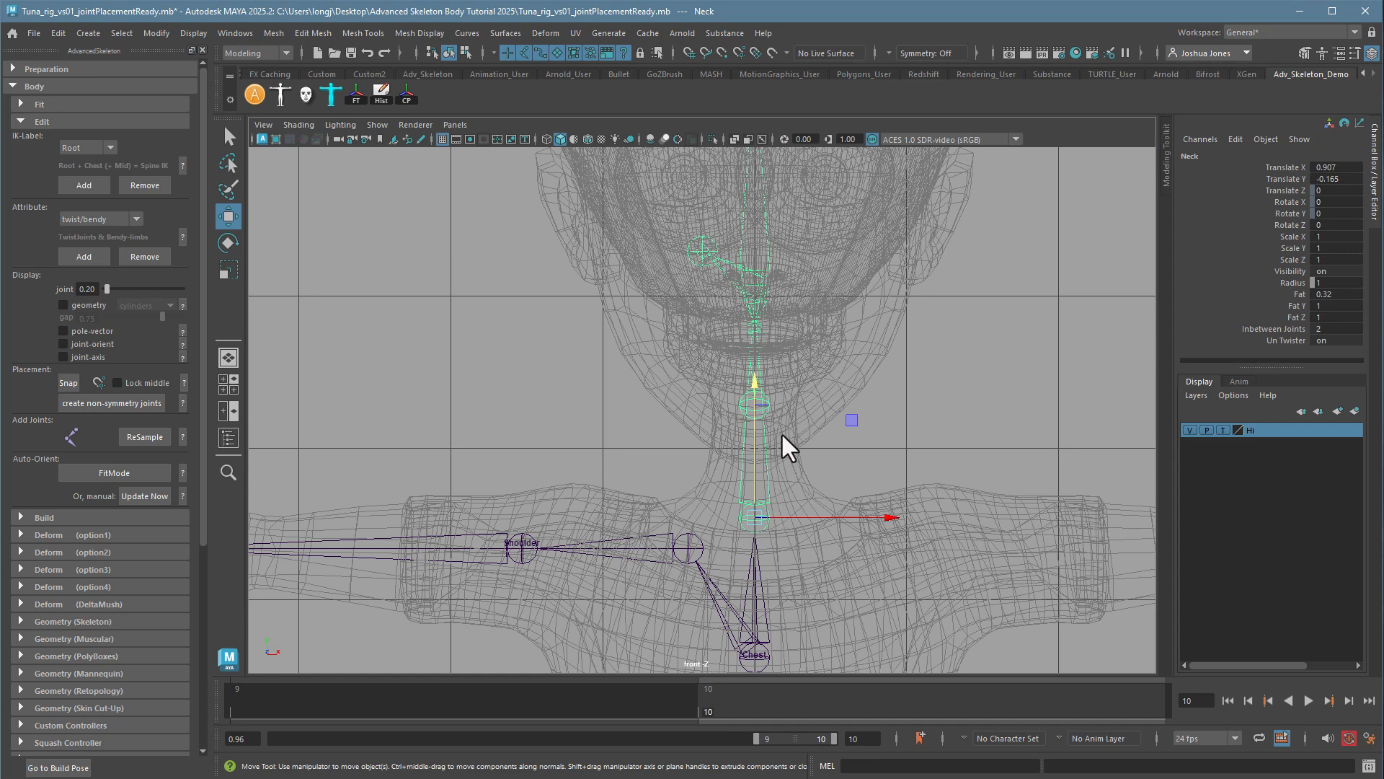
{"action": "key", "text": "space"}
{"action": "key", "text": "space"}
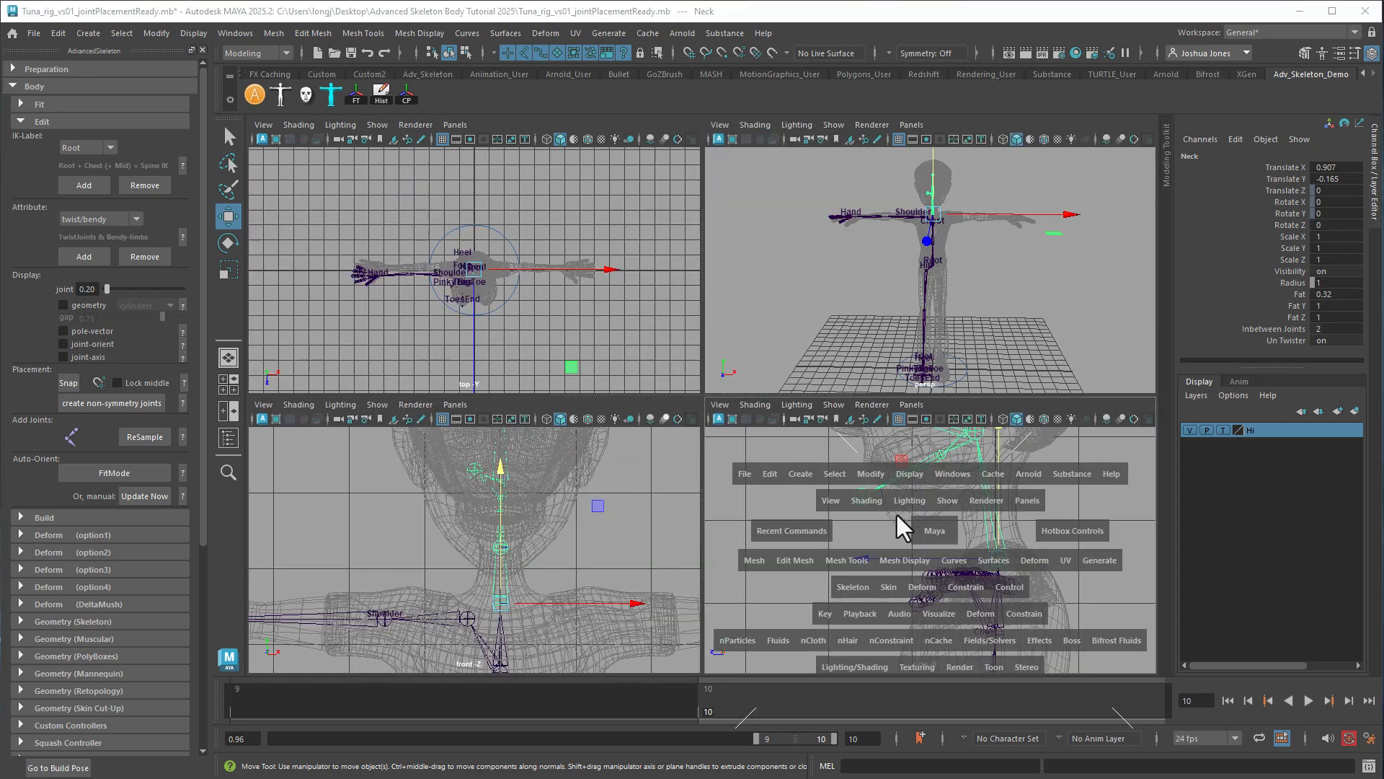
{"action": "scroll", "coordinate": [809, 552], "scroll_direction": "up", "scroll_amount": 5}
{"action": "left_click", "coordinate": [903, 426]}
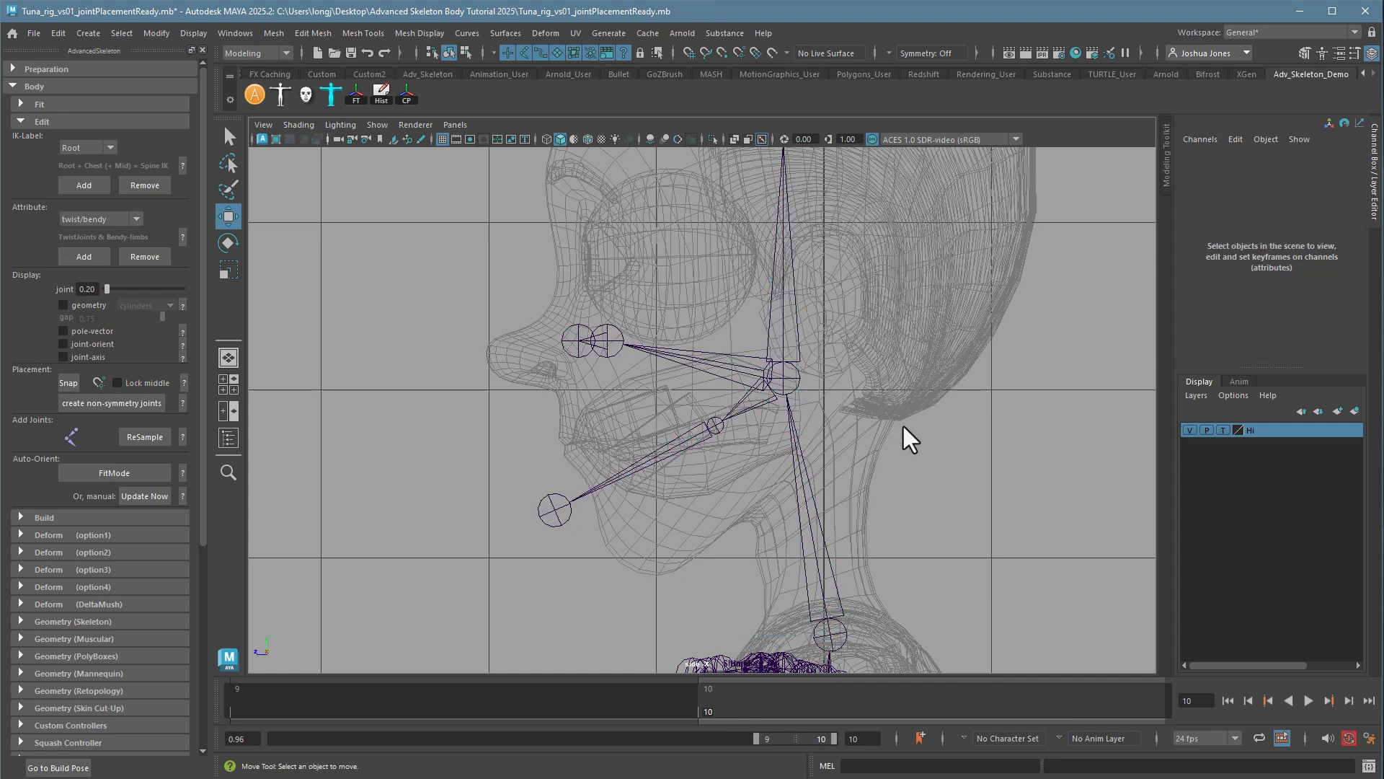
{"action": "left_click", "coordinate": [781, 376]}
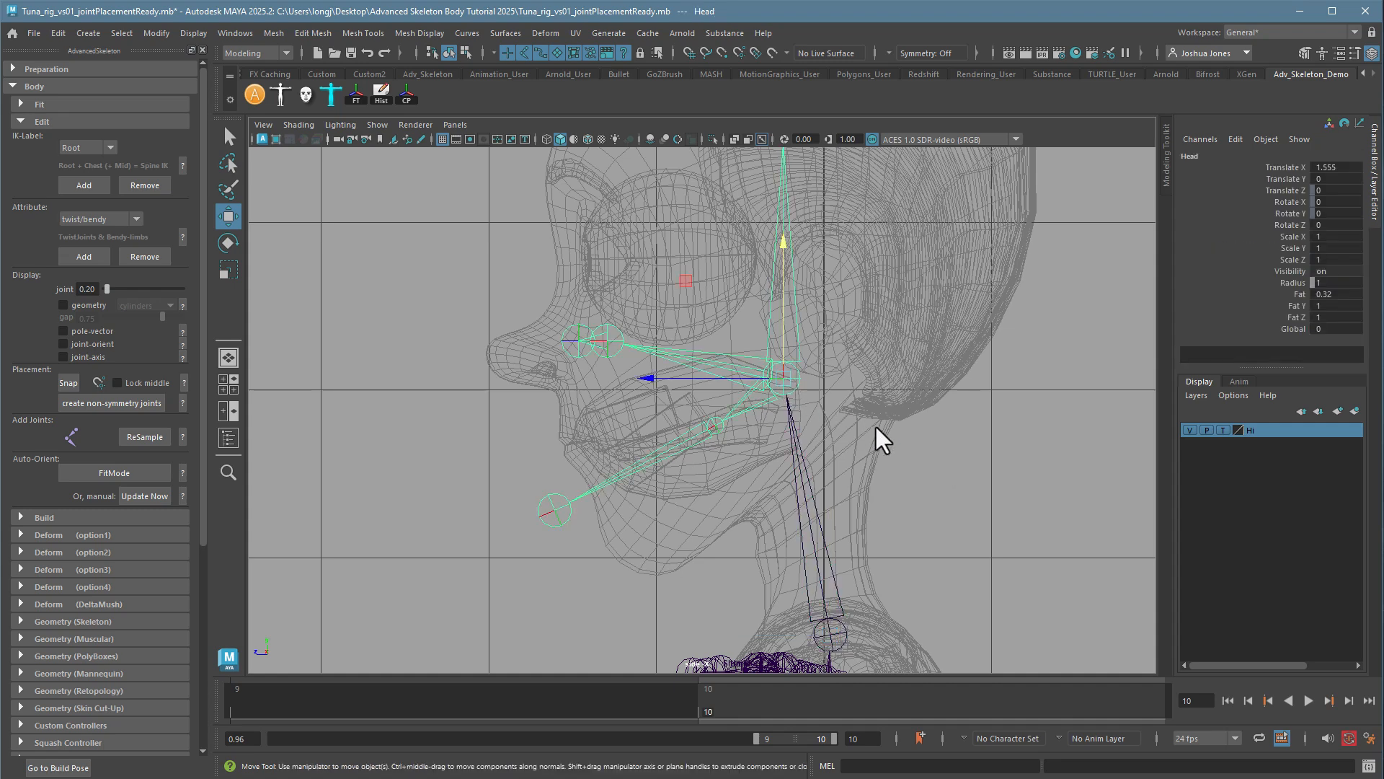
{"action": "right_click_drag", "start_coordinate": [959, 434], "coordinate": [906, 444], "text": "alt"}
{"action": "middle_click_drag", "start_coordinate": [889, 450], "coordinate": [880, 470], "text": "alt"}
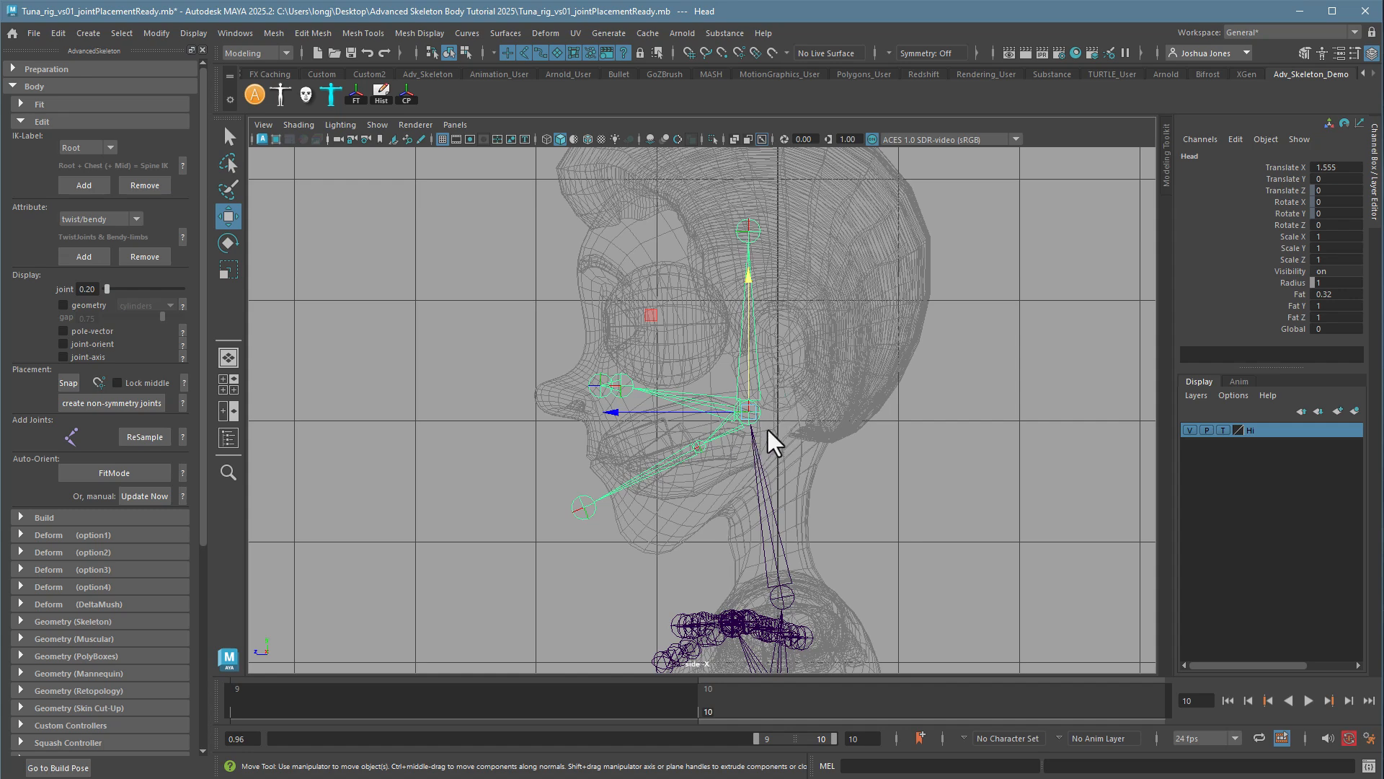
{"action": "left_click_drag", "start_coordinate": [671, 325], "coordinate": [676, 327]}
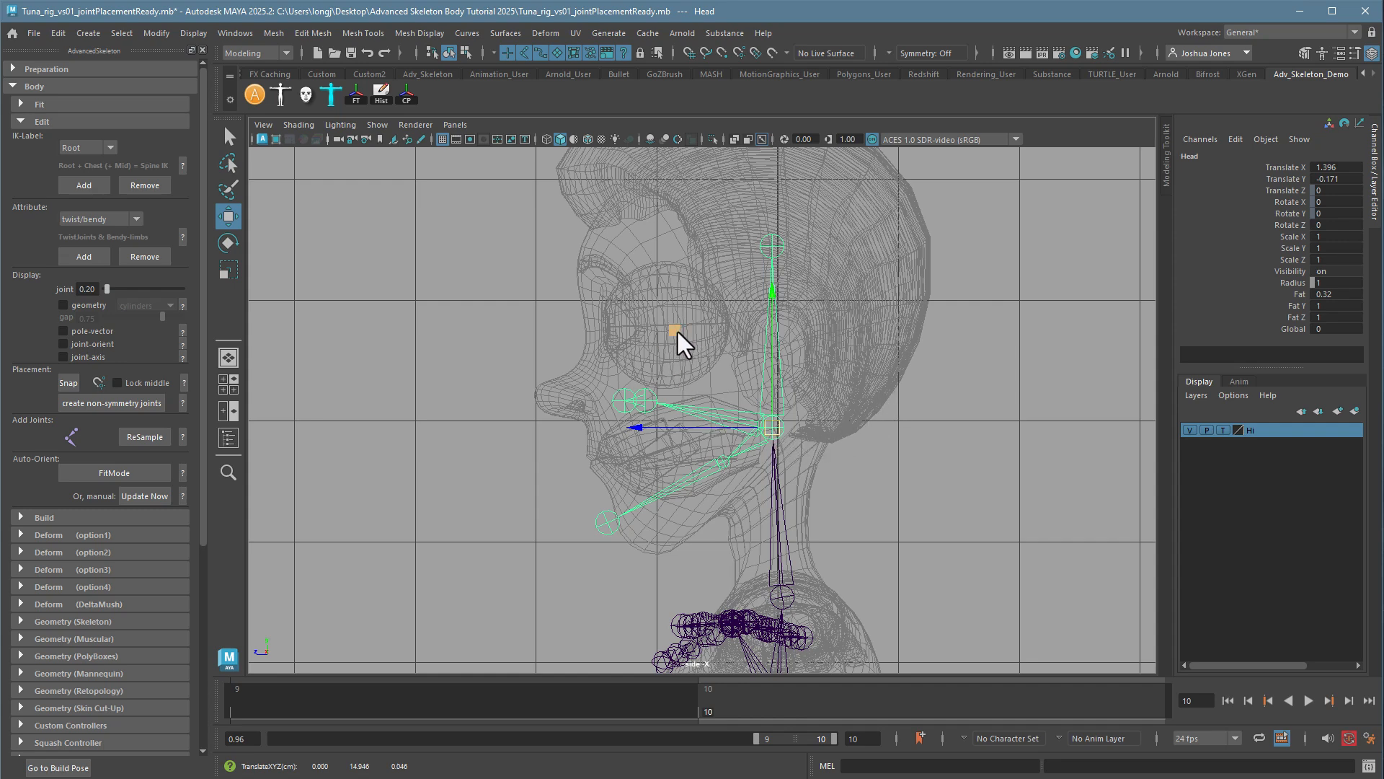
{"action": "left_click_drag", "start_coordinate": [678, 332], "coordinate": [677, 350]}
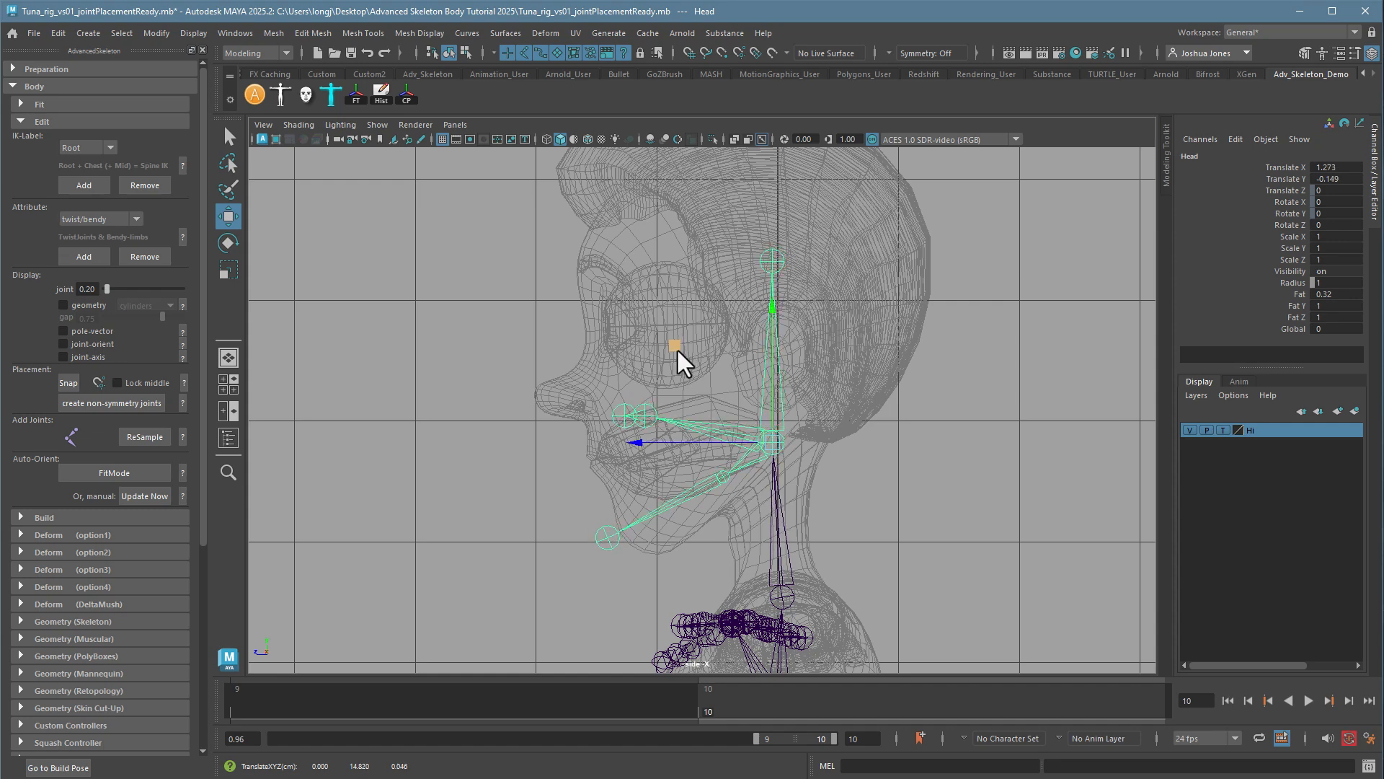
- Raise the Eye joint to the eyeball's centre in the side view and move the Jaw joint up to about Translate X 0.465, Y 0.262
{"action": "left_click", "coordinate": [646, 416]}
{"action": "middle_click_drag", "start_coordinate": [564, 319], "coordinate": [570, 232]}
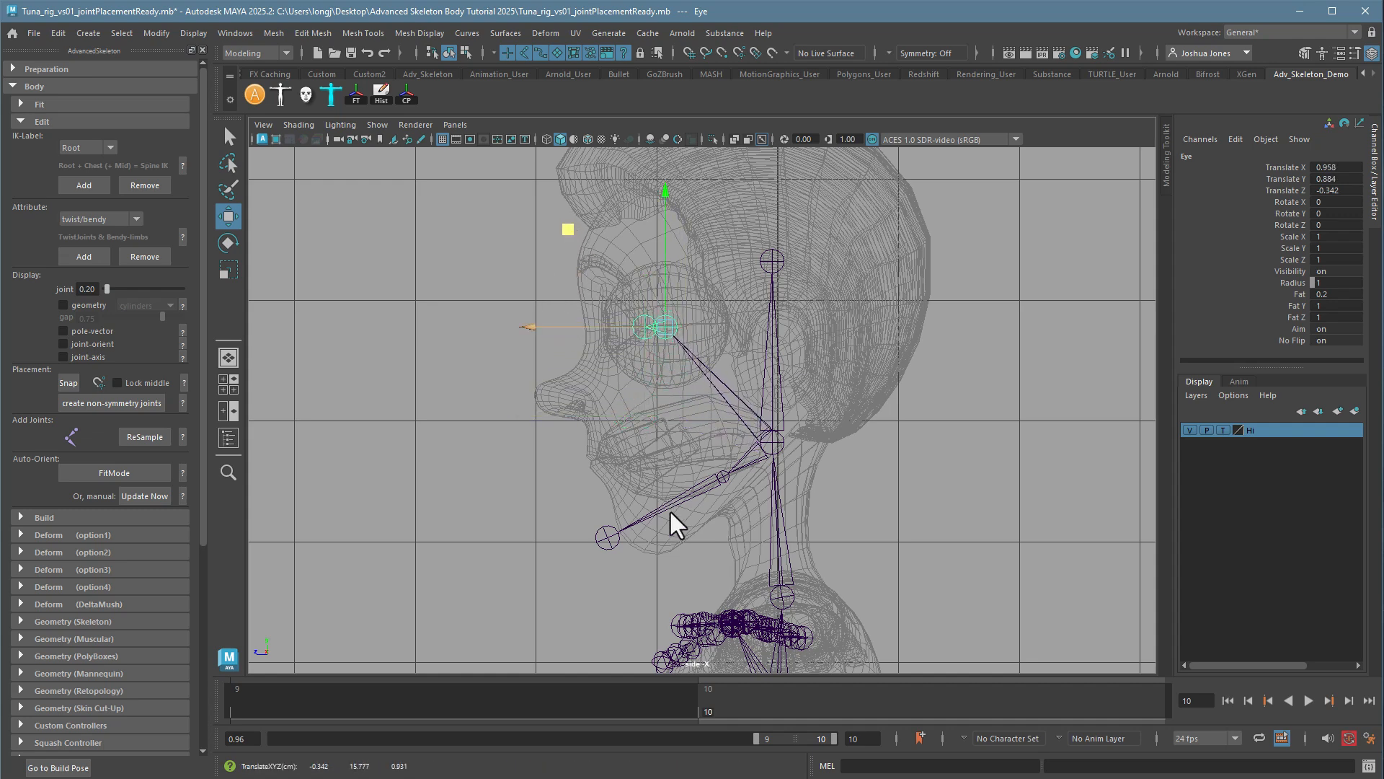
{"action": "left_click", "coordinate": [722, 477]}
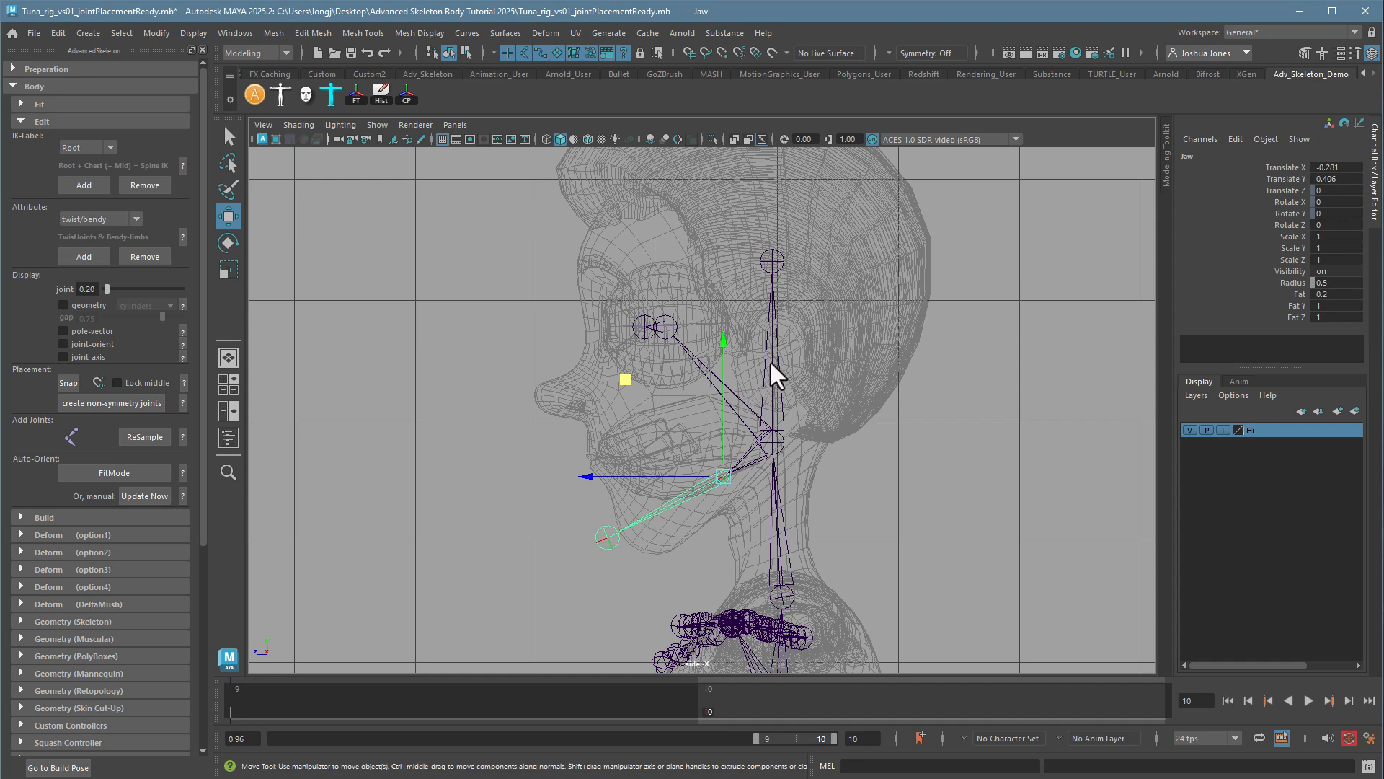
{"action": "left_click_drag", "start_coordinate": [625, 380], "coordinate": [646, 292]}
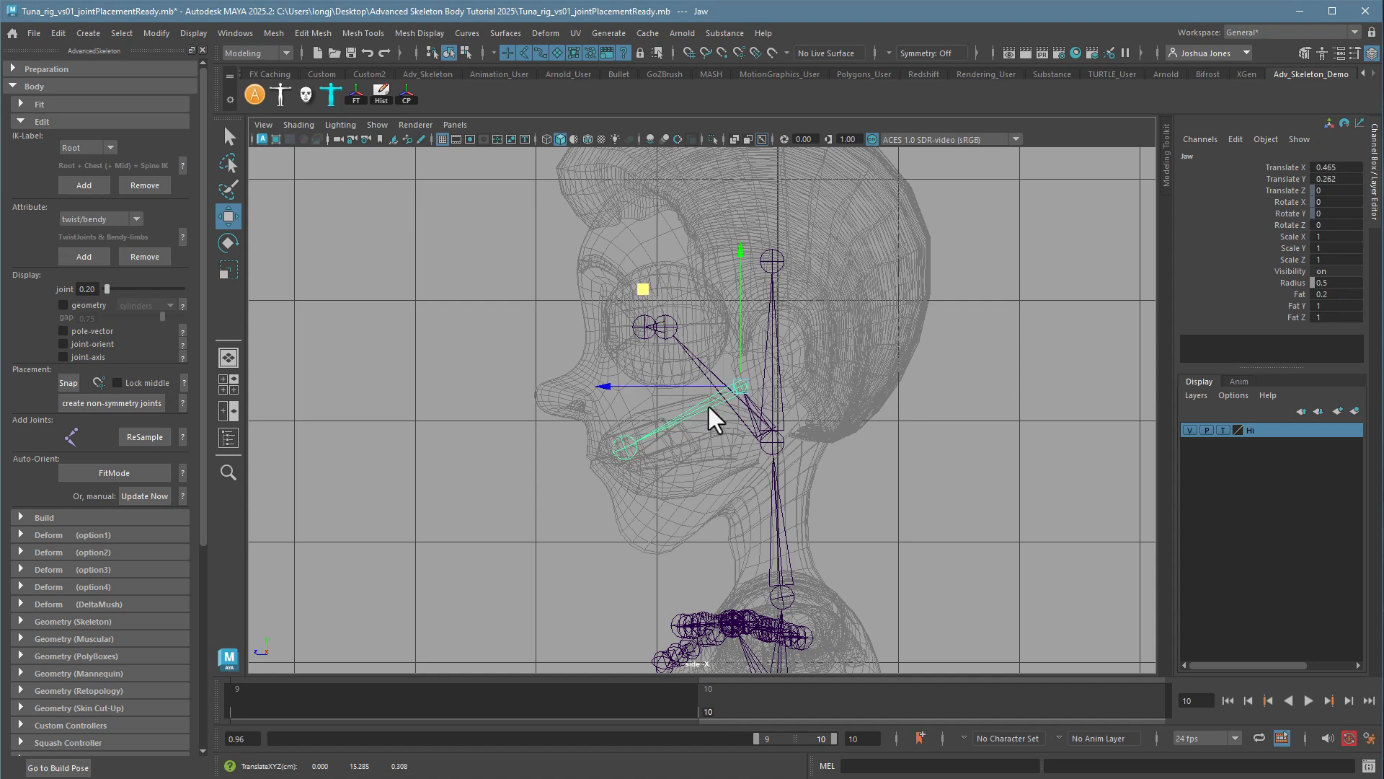
- Move the JawEnd joint forward and down to the front of the mouth, at about Translate X 1.371, Y 0.01
{"action": "left_click", "coordinate": [629, 441]}
{"action": "key", "text": "w"}
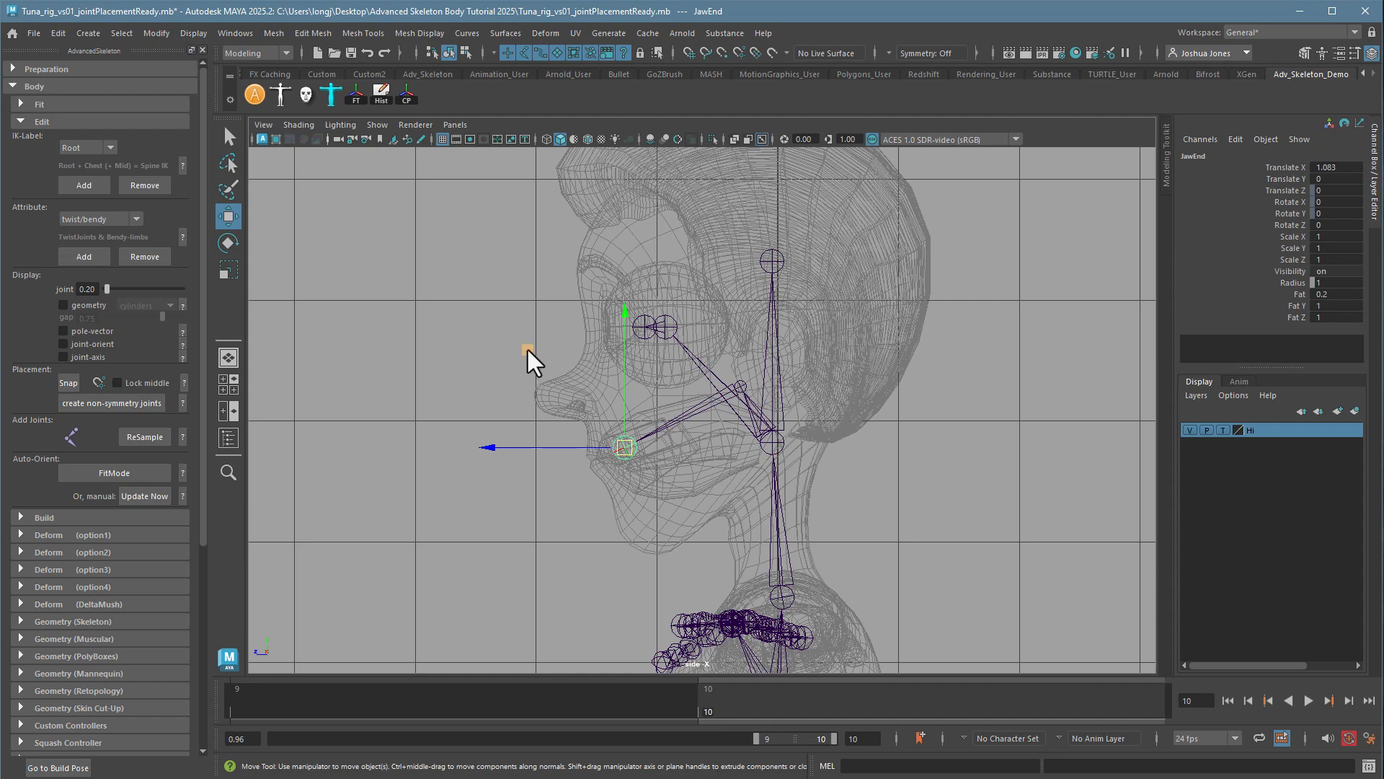
{"action": "left_click_drag", "start_coordinate": [528, 349], "coordinate": [498, 366]}
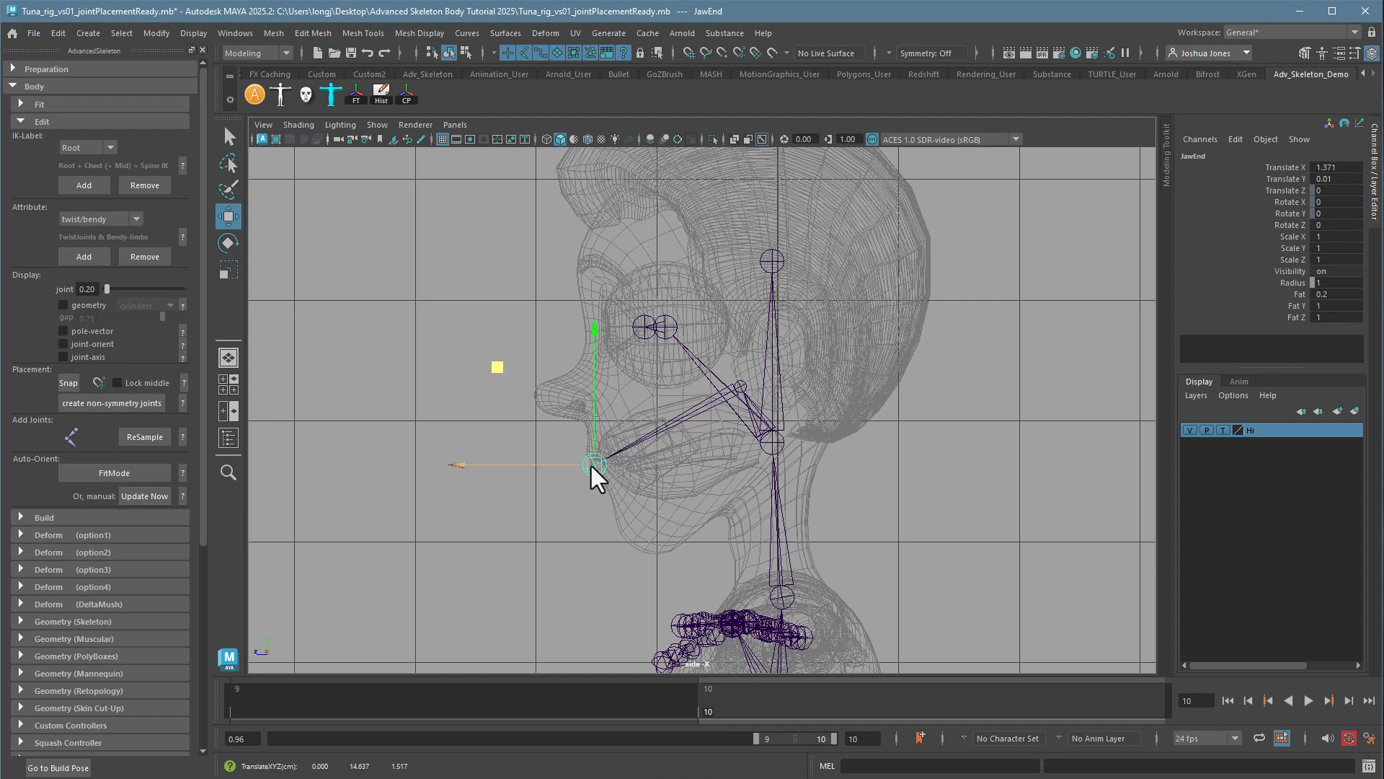
- Raise the HeadEnd joint to the top of the hair and shift it forward, to about Translate X 2.646, Y 0.799
{"action": "middle_click_drag", "start_coordinate": [800, 352], "coordinate": [802, 458], "text": "alt"}
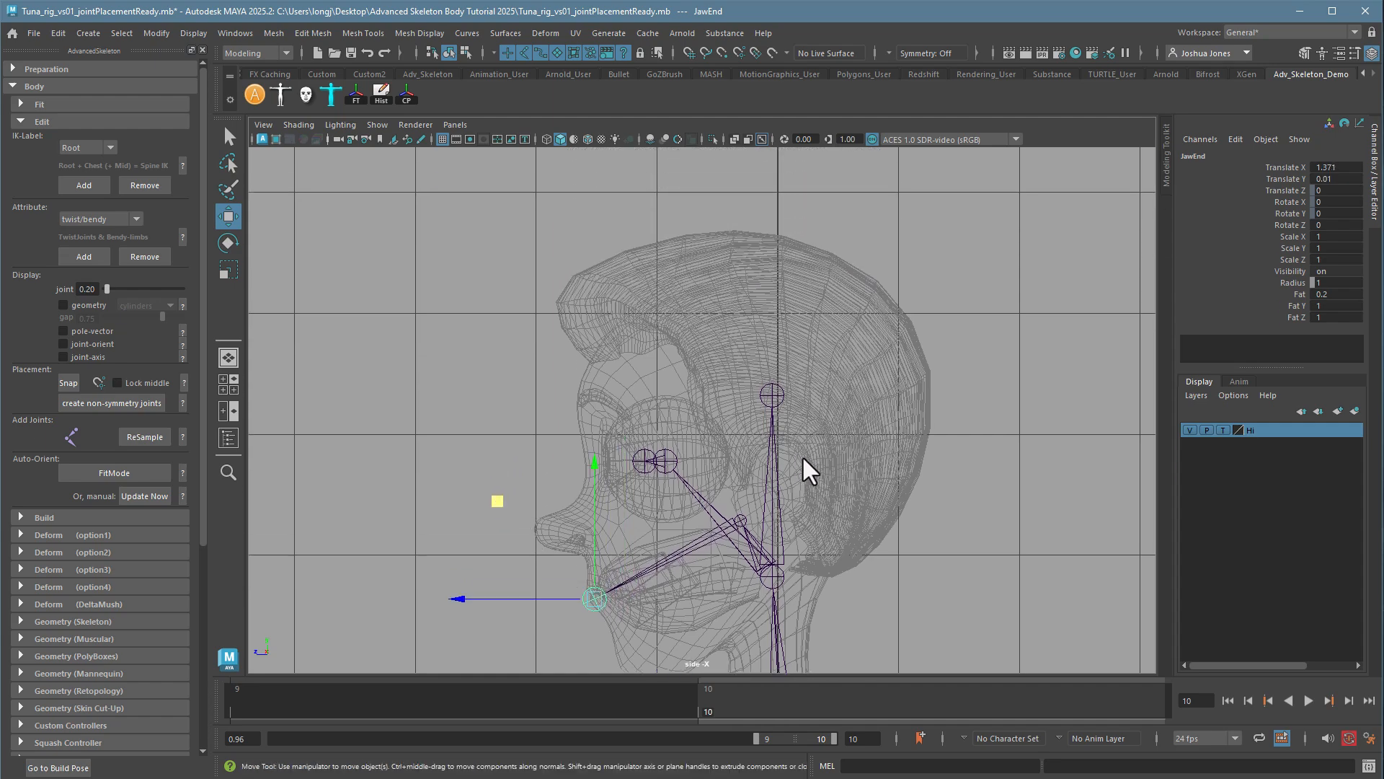
{"action": "right_click_drag", "start_coordinate": [801, 457], "coordinate": [1114, 507], "text": "alt"}
{"action": "left_click", "coordinate": [824, 387]}
{"action": "right_click_drag", "start_coordinate": [824, 387], "coordinate": [832, 439], "text": "alt"}
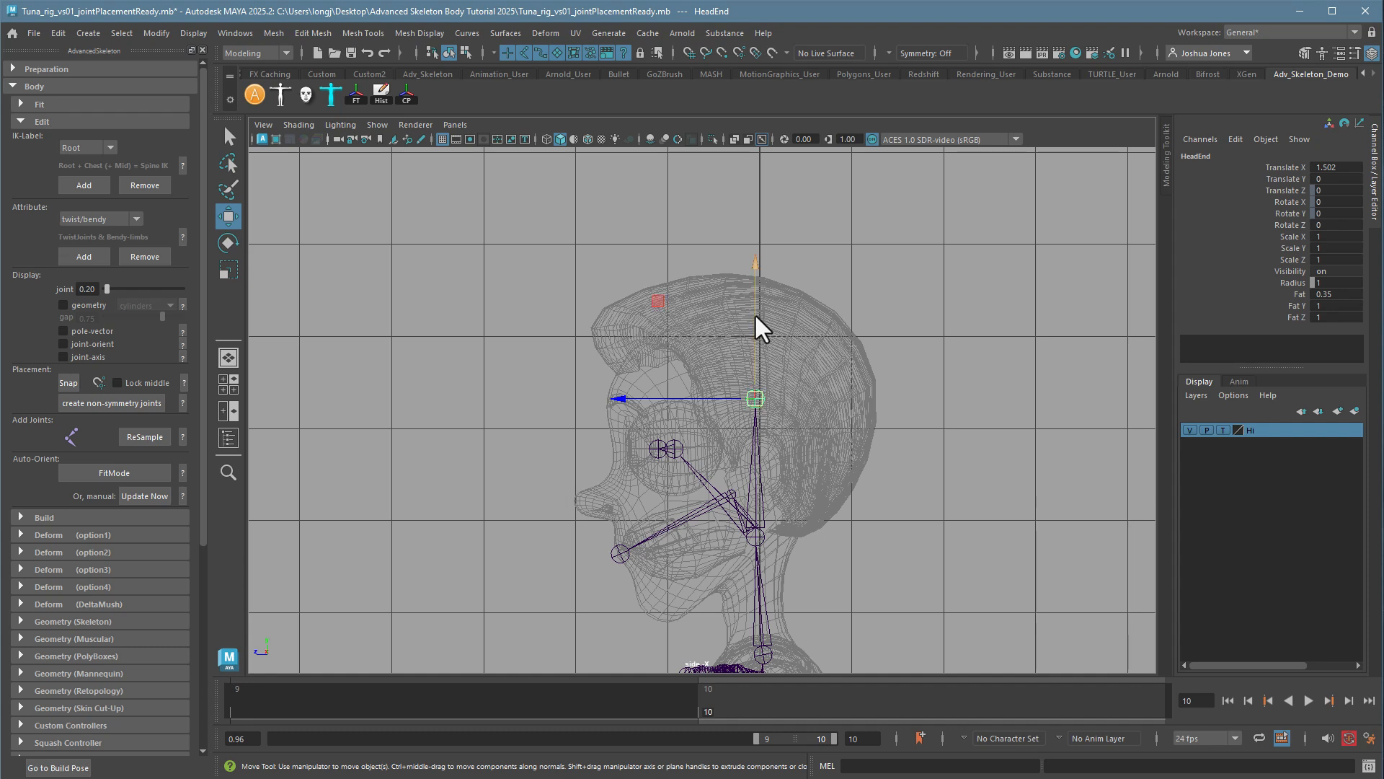
{"action": "left_click_drag", "start_coordinate": [756, 317], "coordinate": [758, 206]}
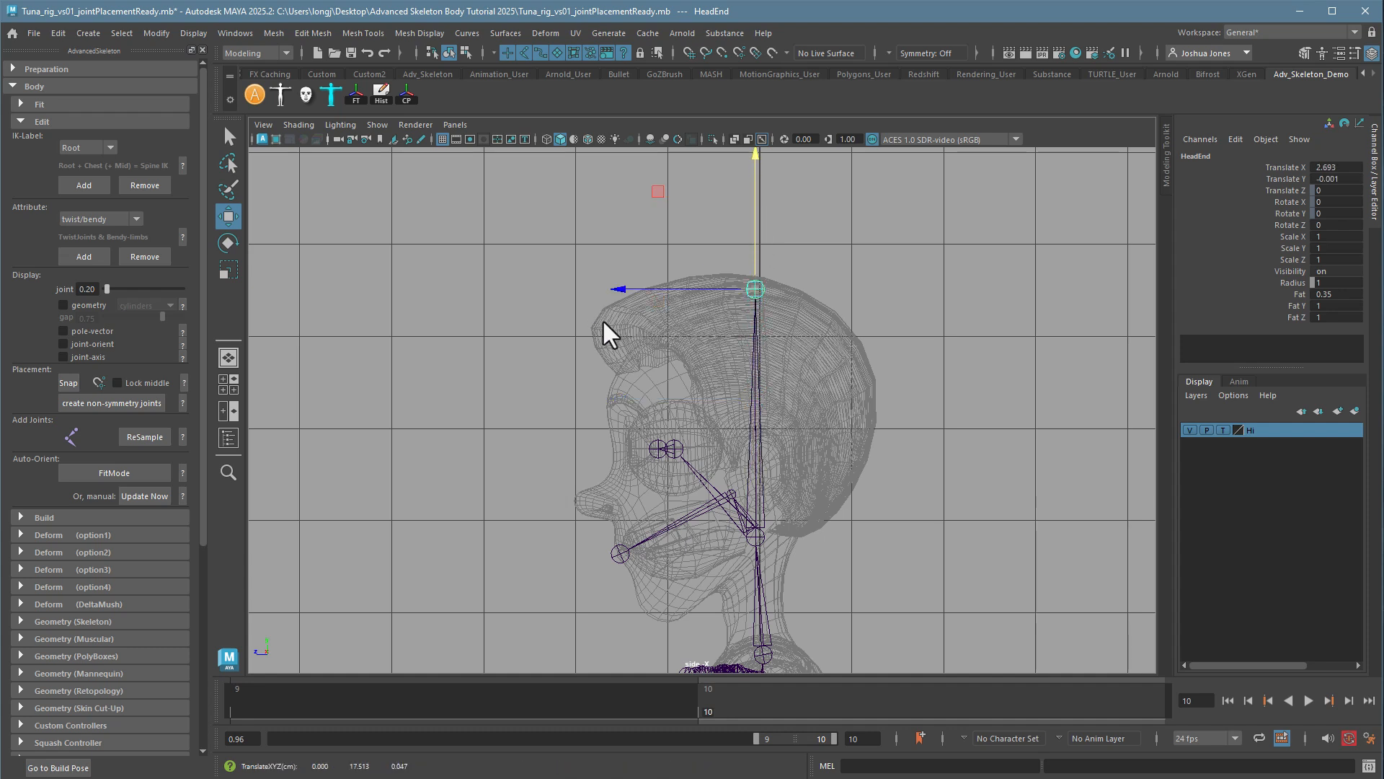
{"action": "left_click_drag", "start_coordinate": [656, 201], "coordinate": [582, 196]}
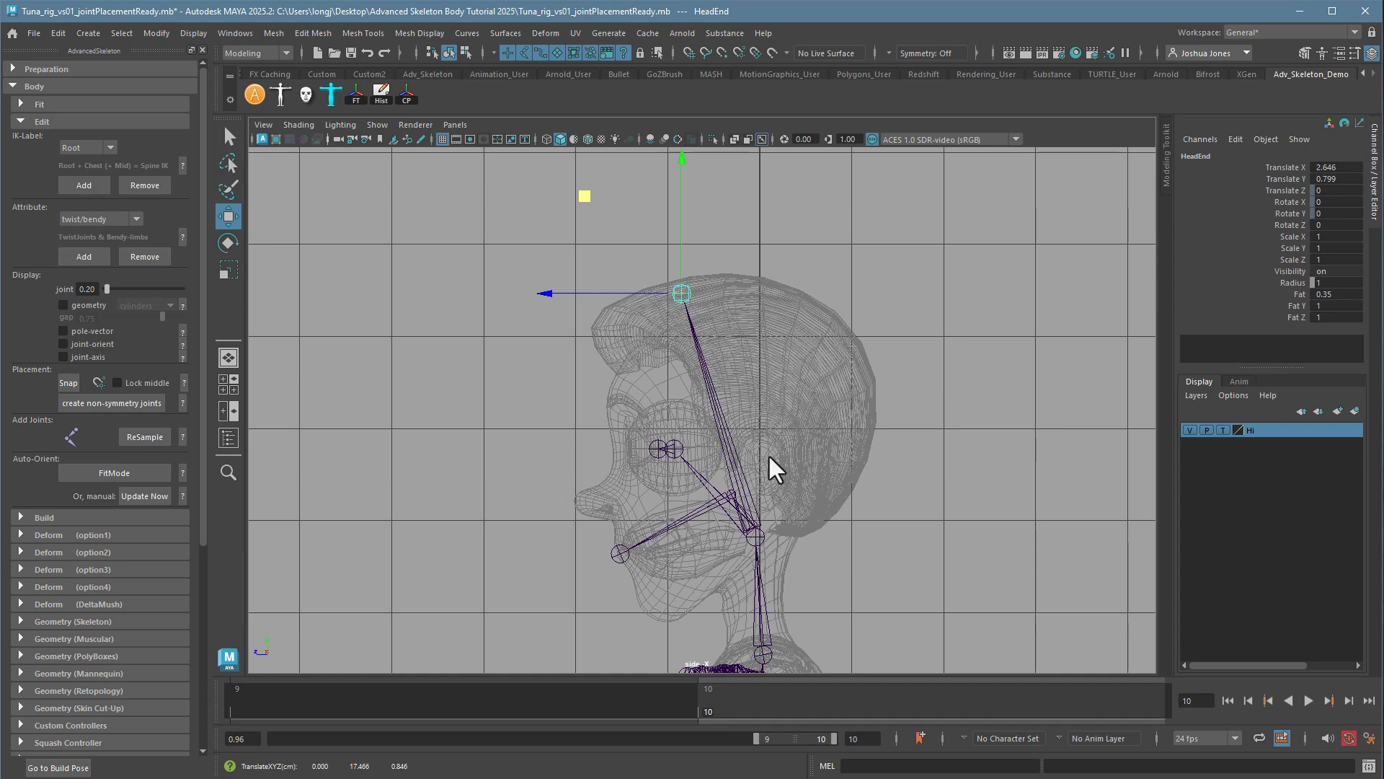
- Select the Eye joint and examine its position relative to the eyeball in the side and top views
{"action": "scroll", "coordinate": [772, 512], "scroll_direction": "up", "scroll_amount": 5}
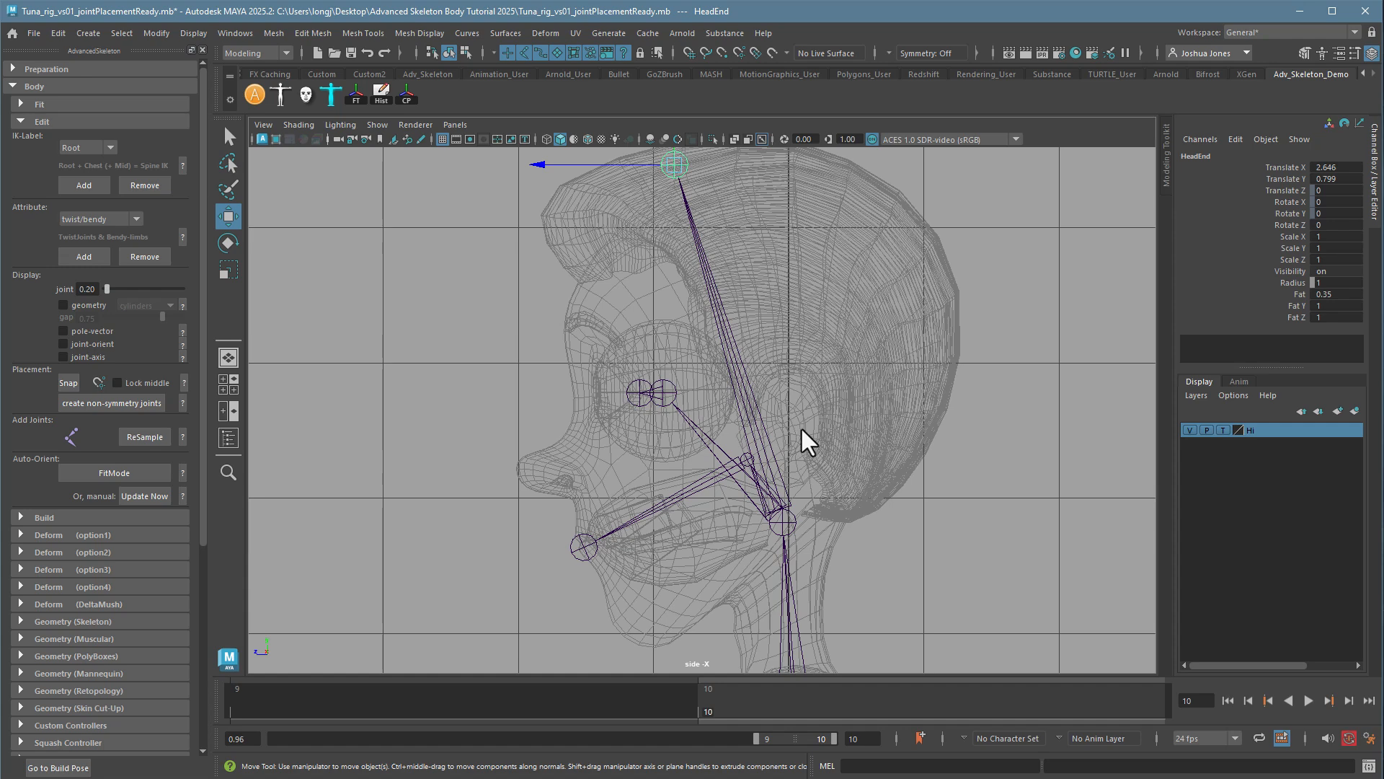
{"action": "left_click", "coordinate": [660, 394]}
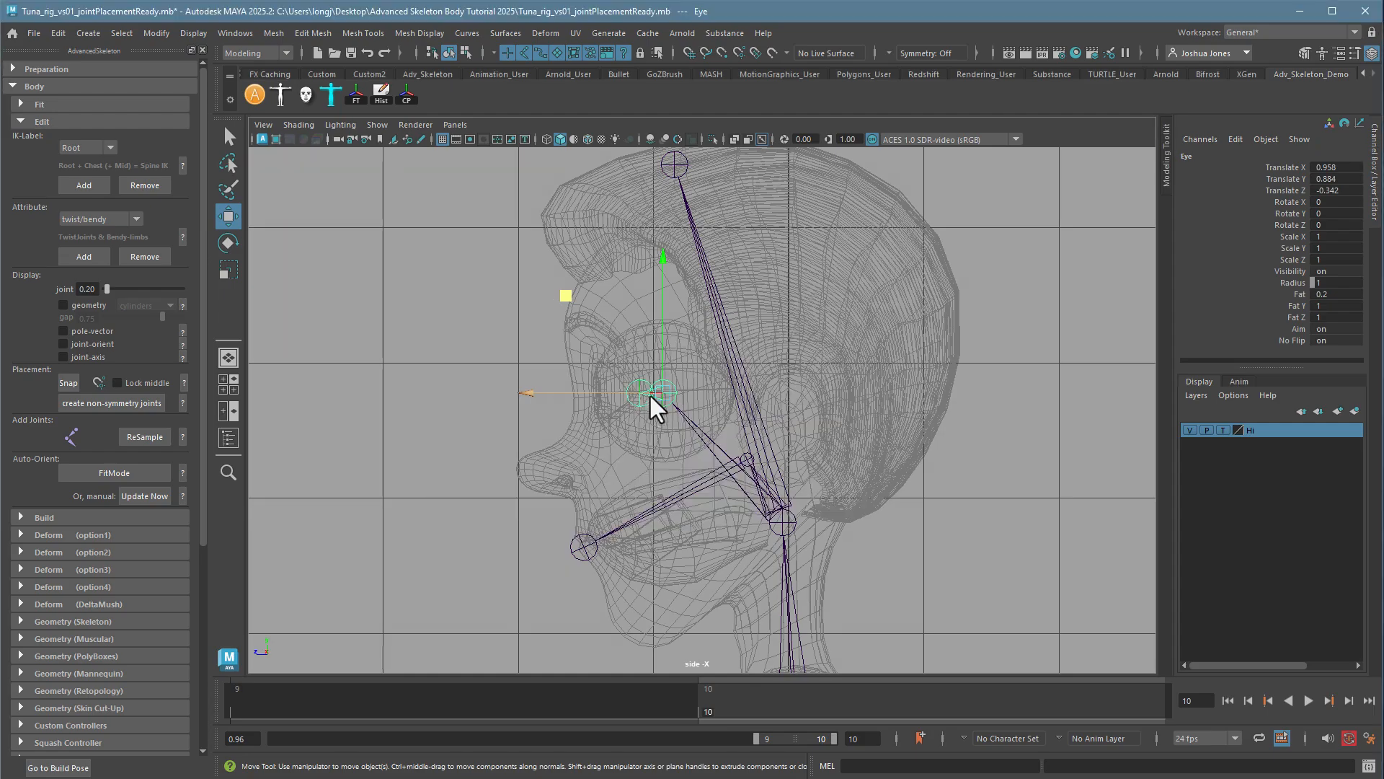
{"action": "key", "text": "space"}
{"action": "key", "text": "space"}
{"action": "key", "text": "f"}
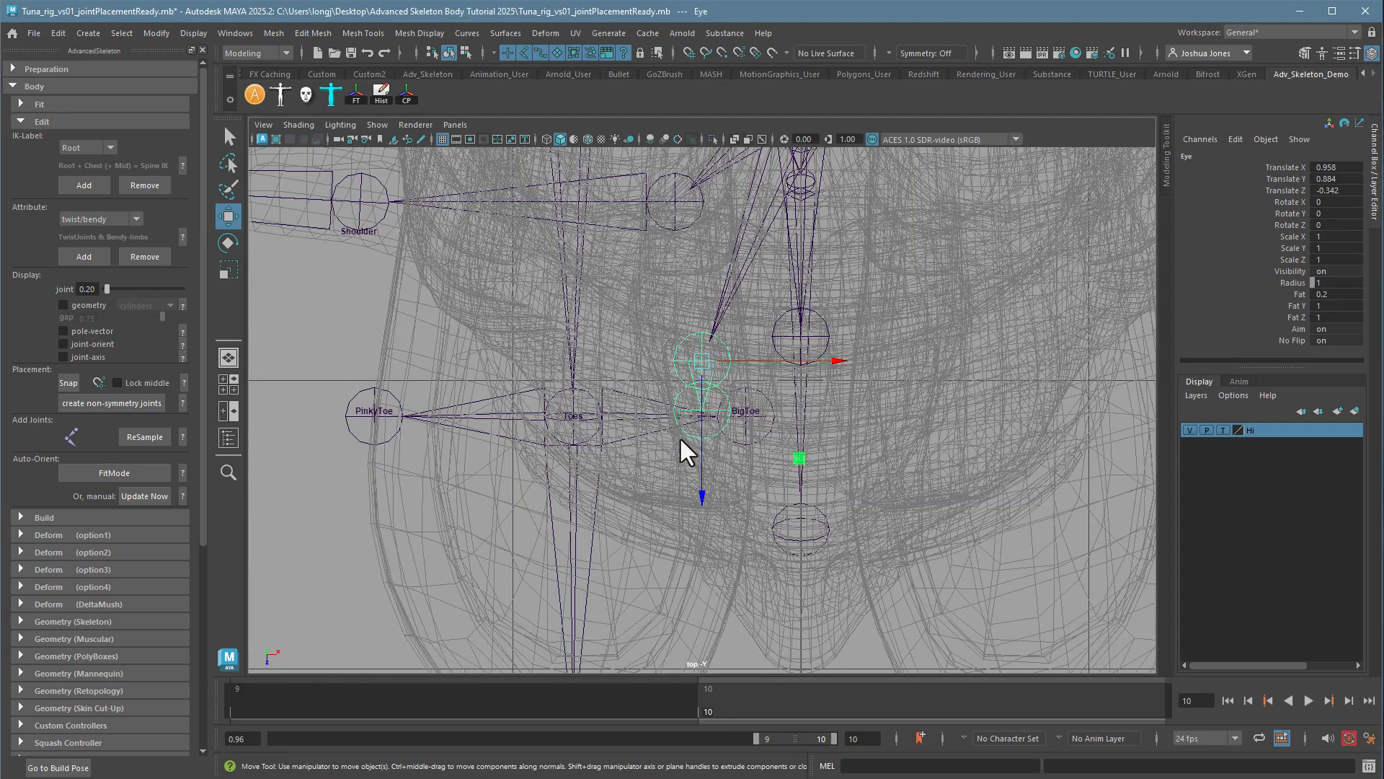
{"action": "scroll", "coordinate": [751, 504], "scroll_direction": "down", "scroll_amount": 4}
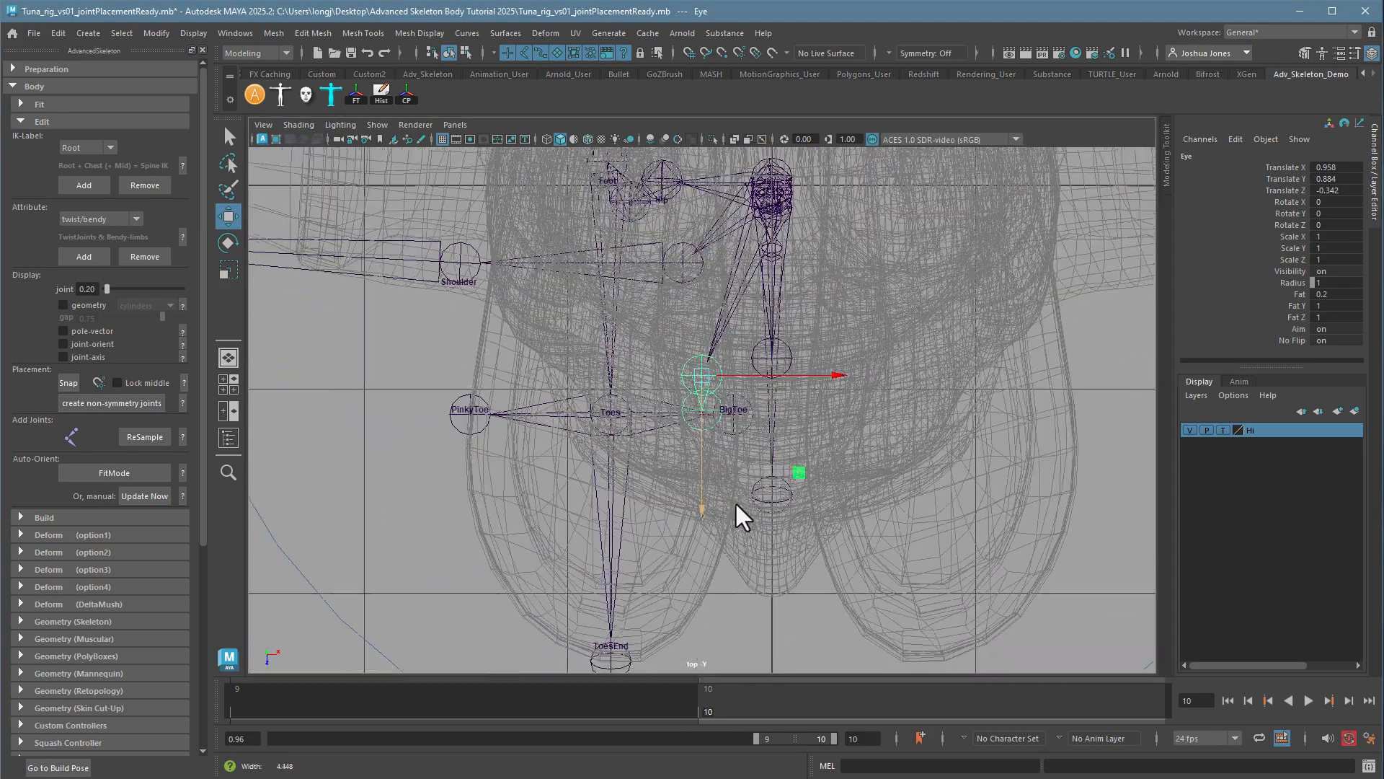
{"action": "middle_click_drag", "start_coordinate": [737, 511], "coordinate": [836, 617], "text": "alt"}
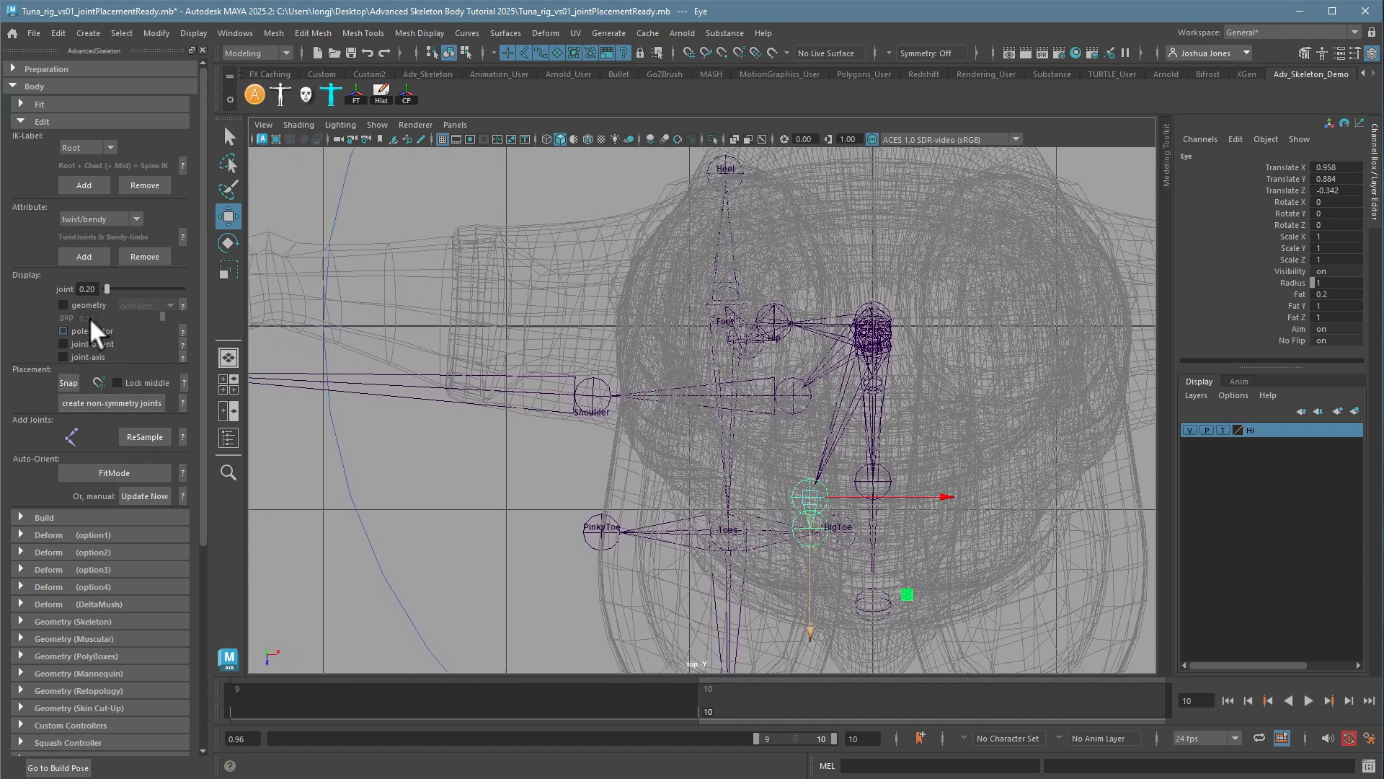
- Show the Outliner, expand model:geo and hide every mesh except model:eyeball_R
{"action": "left_click", "coordinate": [228, 437]}
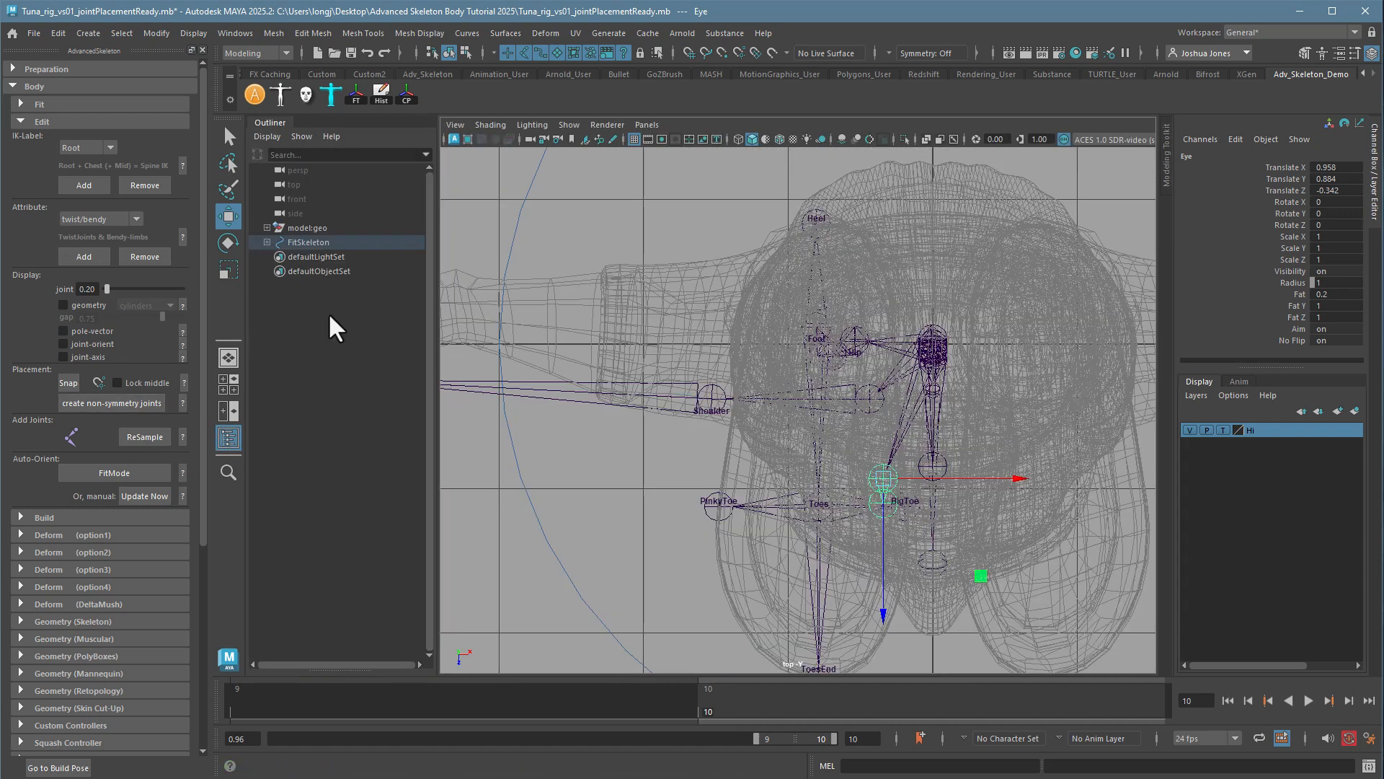
{"action": "left_click", "coordinate": [267, 227]}
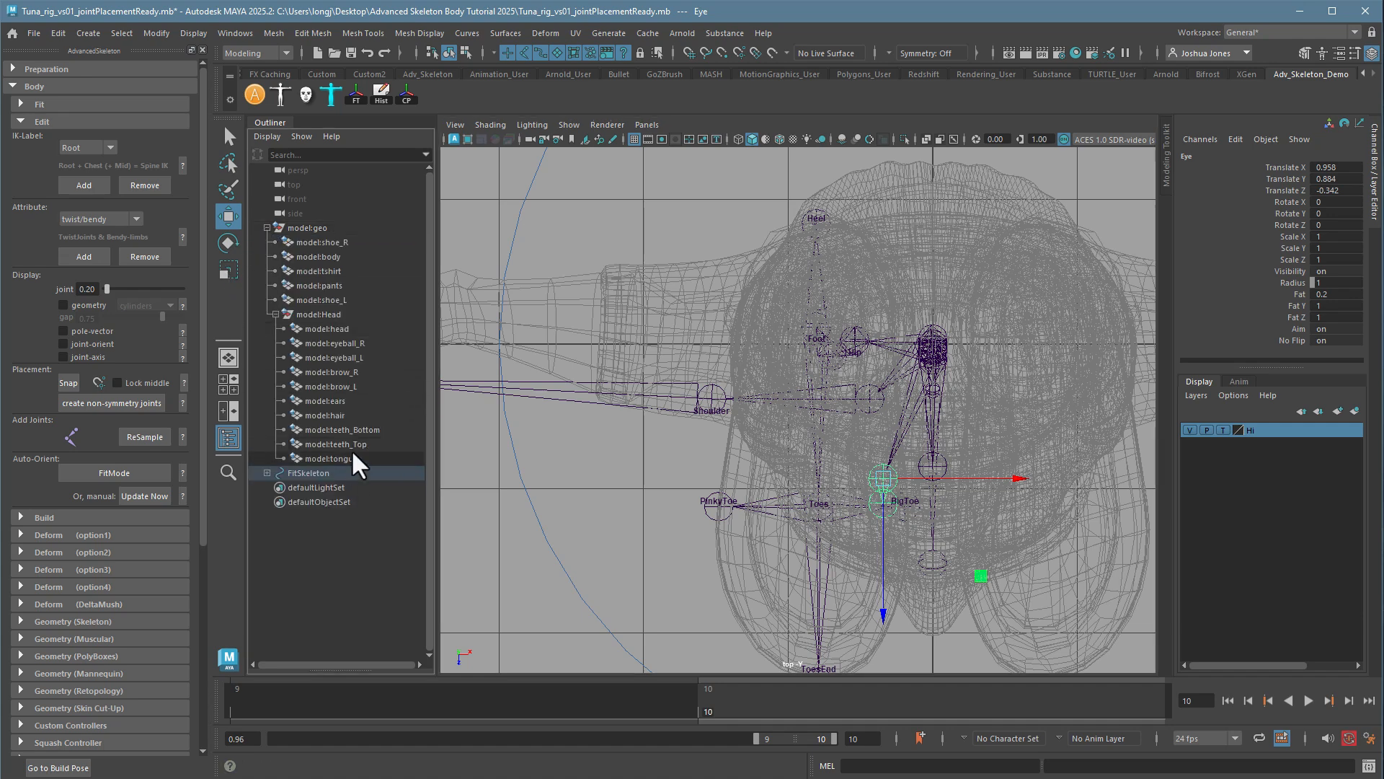
{"action": "left_click", "coordinate": [372, 355]}
{"action": "left_click", "coordinate": [369, 341], "text": "ctrl"}
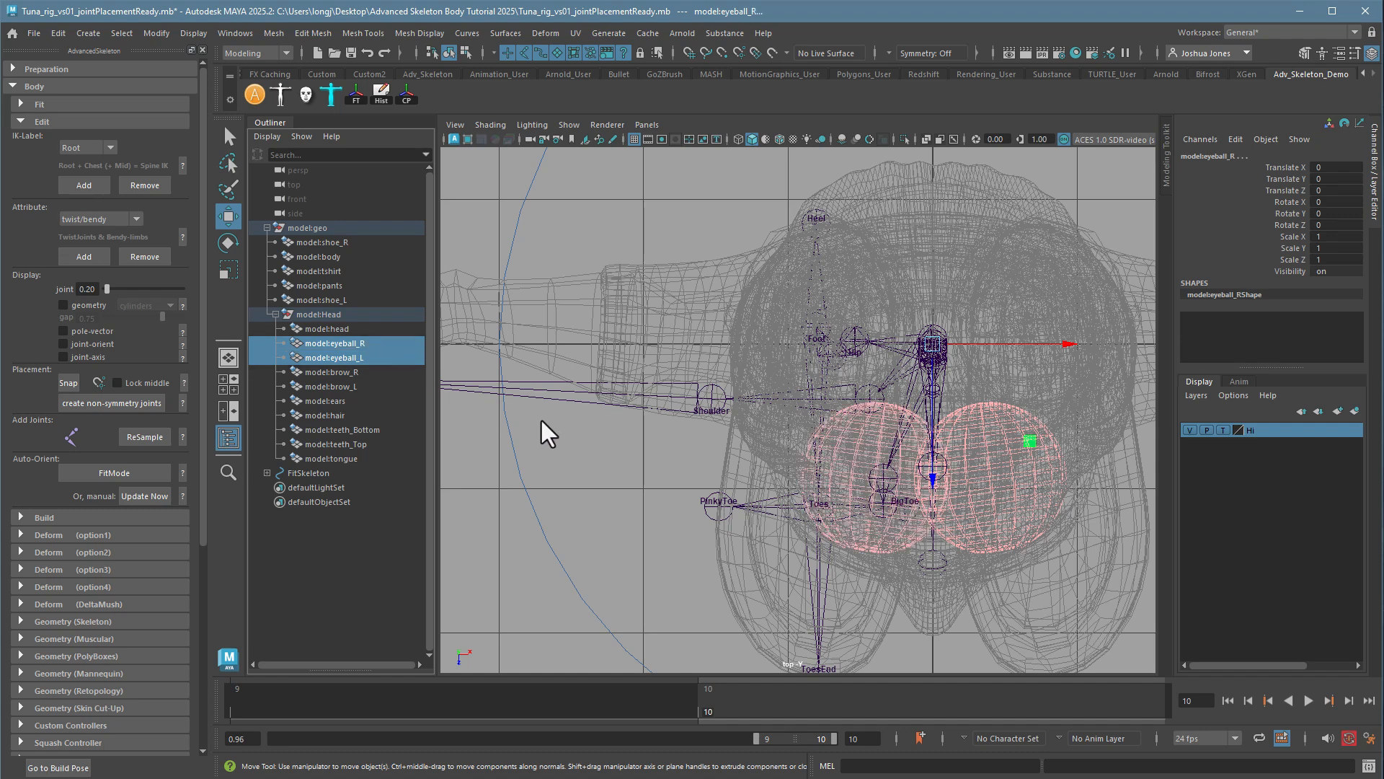
{"action": "left_click", "coordinate": [366, 345]}
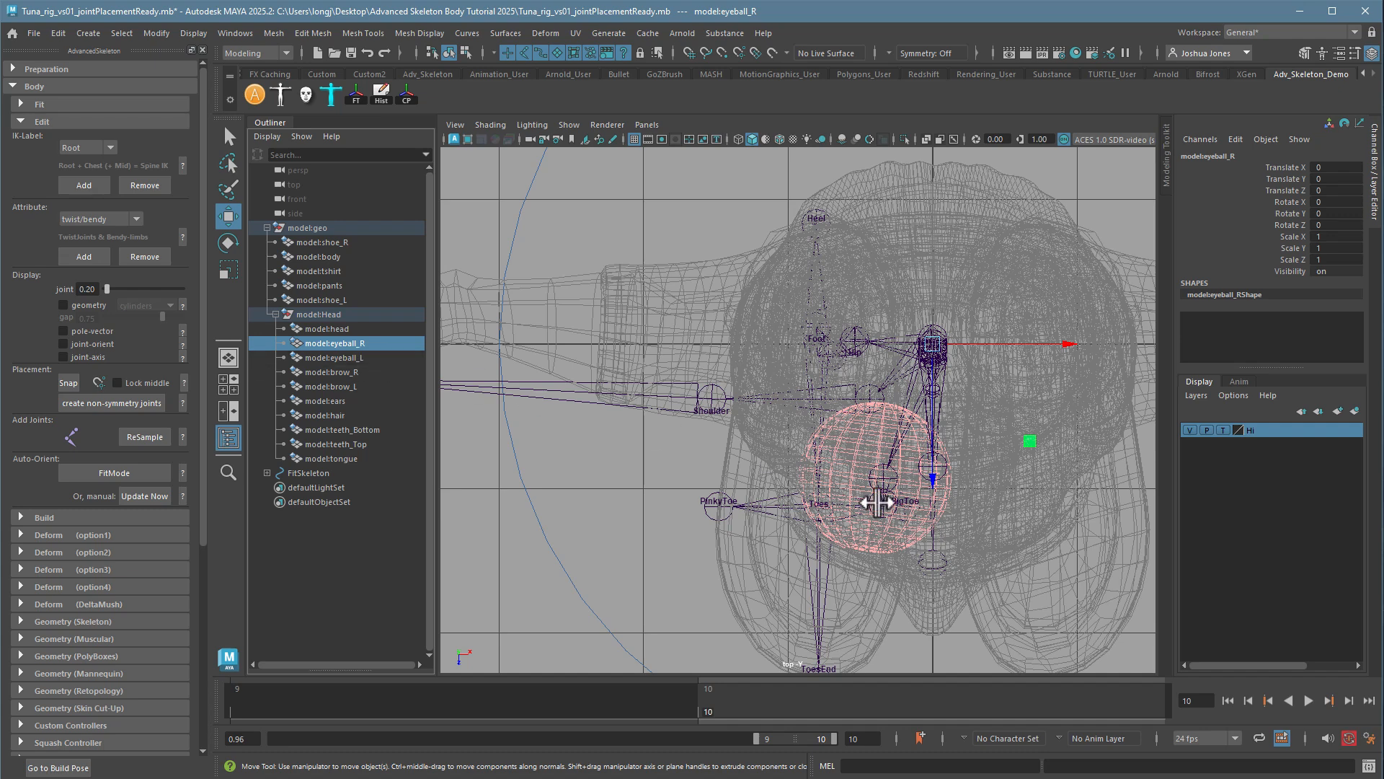
{"action": "key", "text": "alt+h"}
- Move the Eye joint inward in the top view to about Translate Y 0.877, Translate Z -0.265
{"action": "middle_click_drag", "start_coordinate": [927, 519], "coordinate": [825, 448], "text": "alt"}
{"action": "right_click_drag", "start_coordinate": [817, 463], "coordinate": [1298, 476], "text": "alt"}
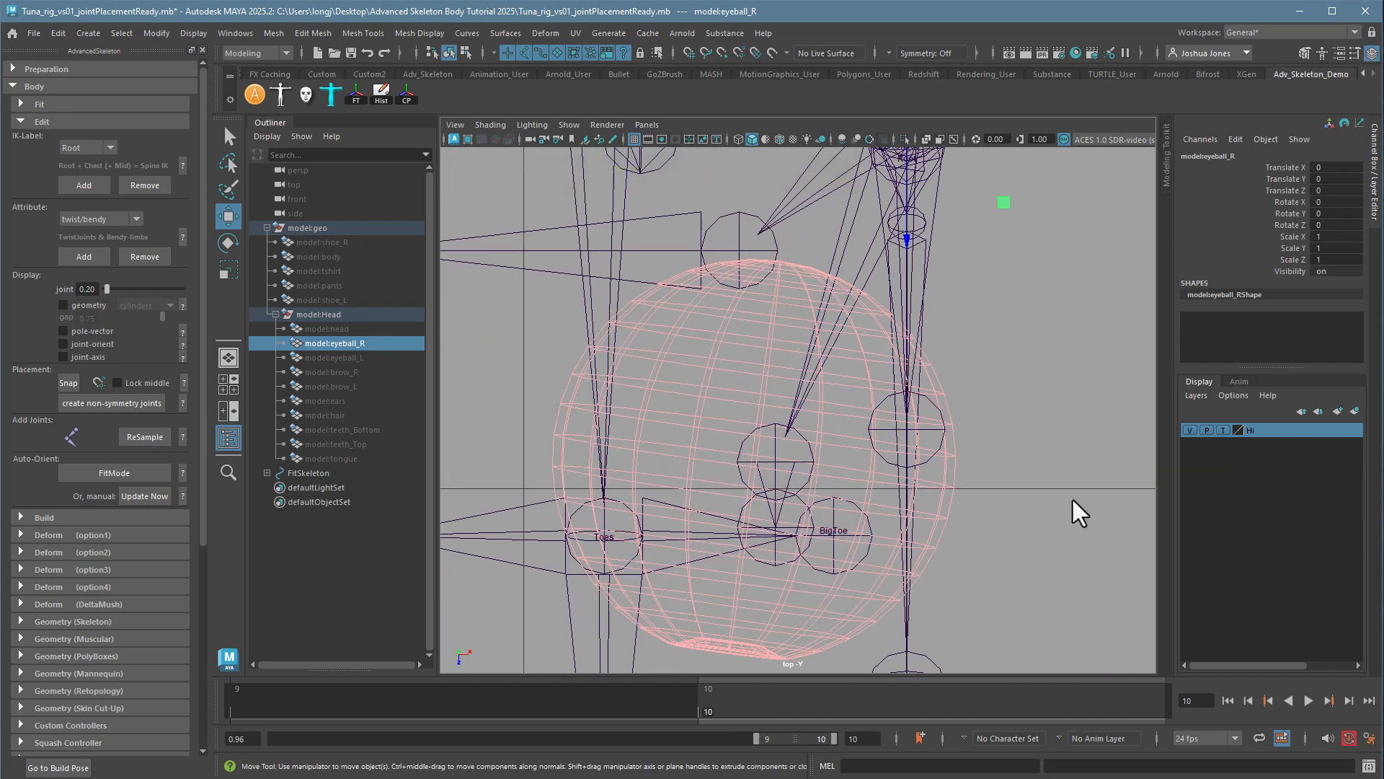
{"action": "middle_click_drag", "start_coordinate": [898, 497], "coordinate": [927, 442], "text": "alt"}
{"action": "right_click_drag", "start_coordinate": [985, 469], "coordinate": [970, 467], "text": "alt"}
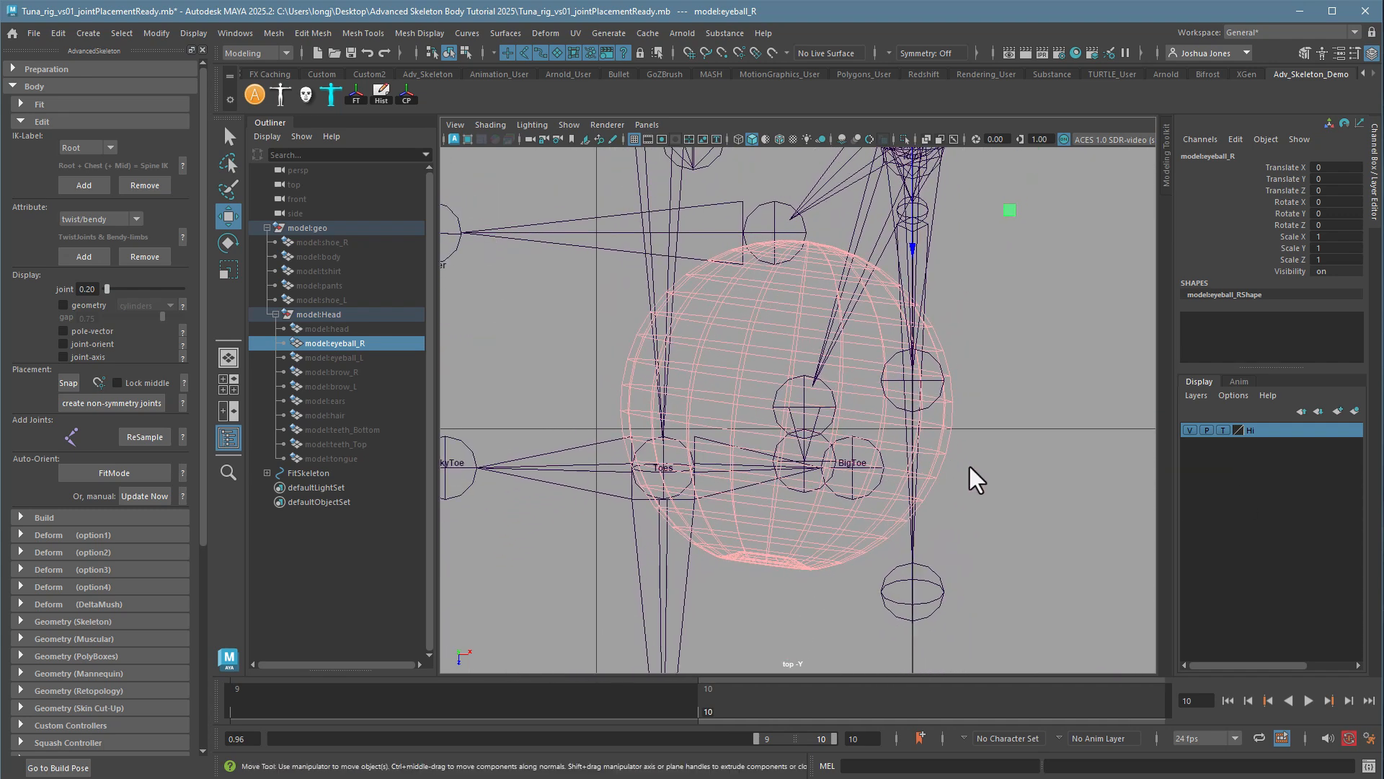
{"action": "left_click", "coordinate": [803, 410]}
{"action": "mouse_move", "coordinate": [805, 409]}
{"action": "left_mouse_down"}
{"action": "mouse_move", "coordinate": [915, 427]}
{"action": "mouse_move", "coordinate": [768, 403]}
{"action": "mouse_move", "coordinate": [829, 404]}
{"action": "left_mouse_up"}
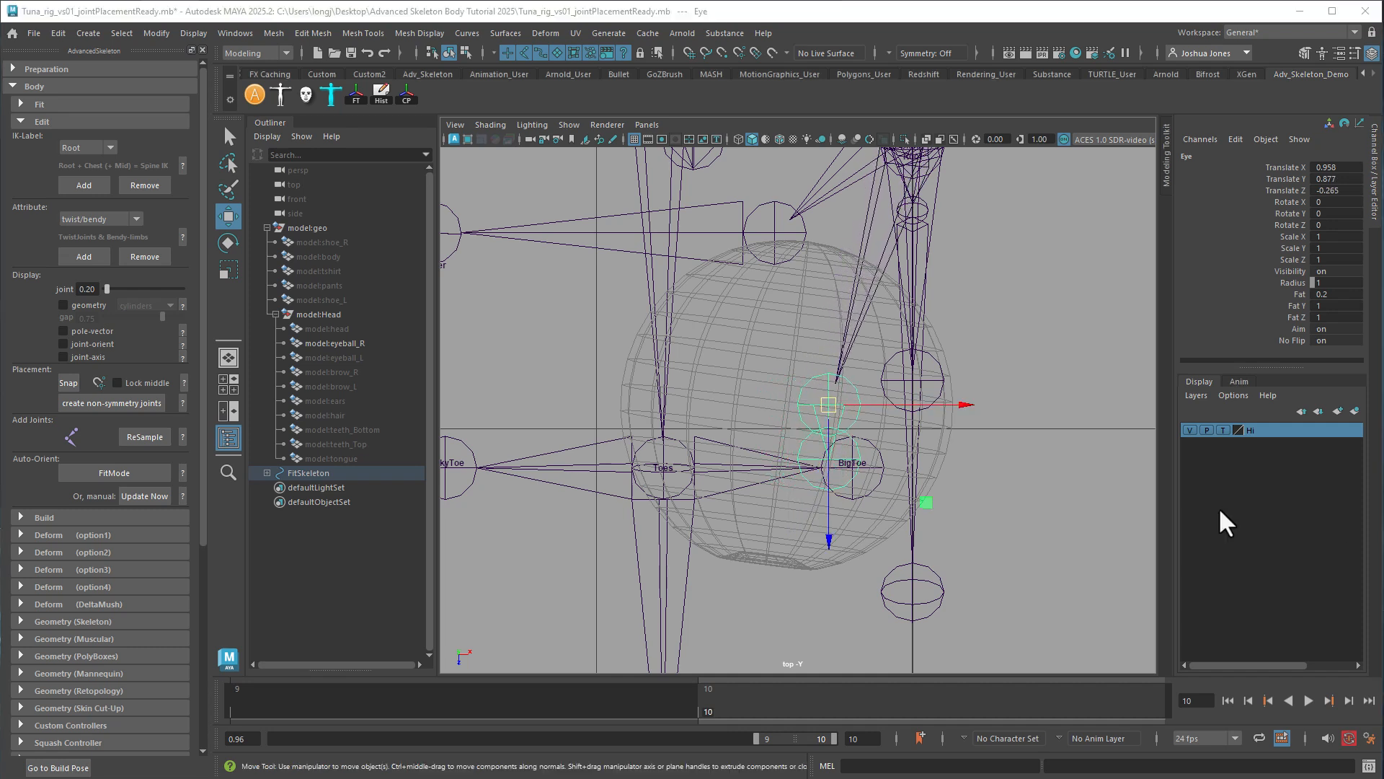
- Examine in the perspective view how the Eye and EyeEnd joints sit inside the right eyeball, in wireframe and shaded display
{"action": "left_click", "coordinate": [952, 457]}
{"action": "key", "text": "space"}
{"action": "key", "text": "space"}
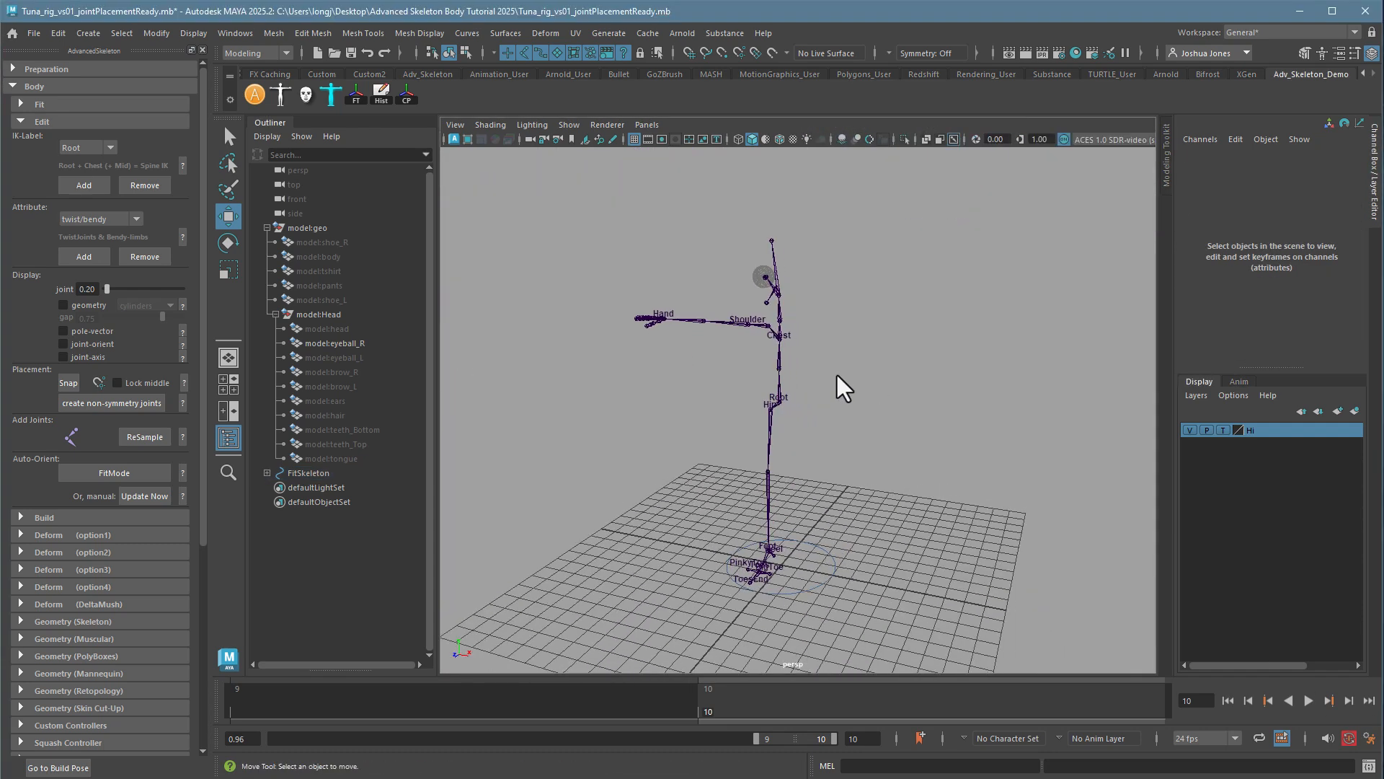
{"action": "left_click_drag", "start_coordinate": [724, 253], "coordinate": [800, 335], "text": "ctrl+alt"}
{"action": "middle_click_drag", "start_coordinate": [796, 339], "coordinate": [796, 463], "text": "alt"}
{"action": "right_click_drag", "start_coordinate": [795, 463], "coordinate": [863, 425], "text": "alt"}
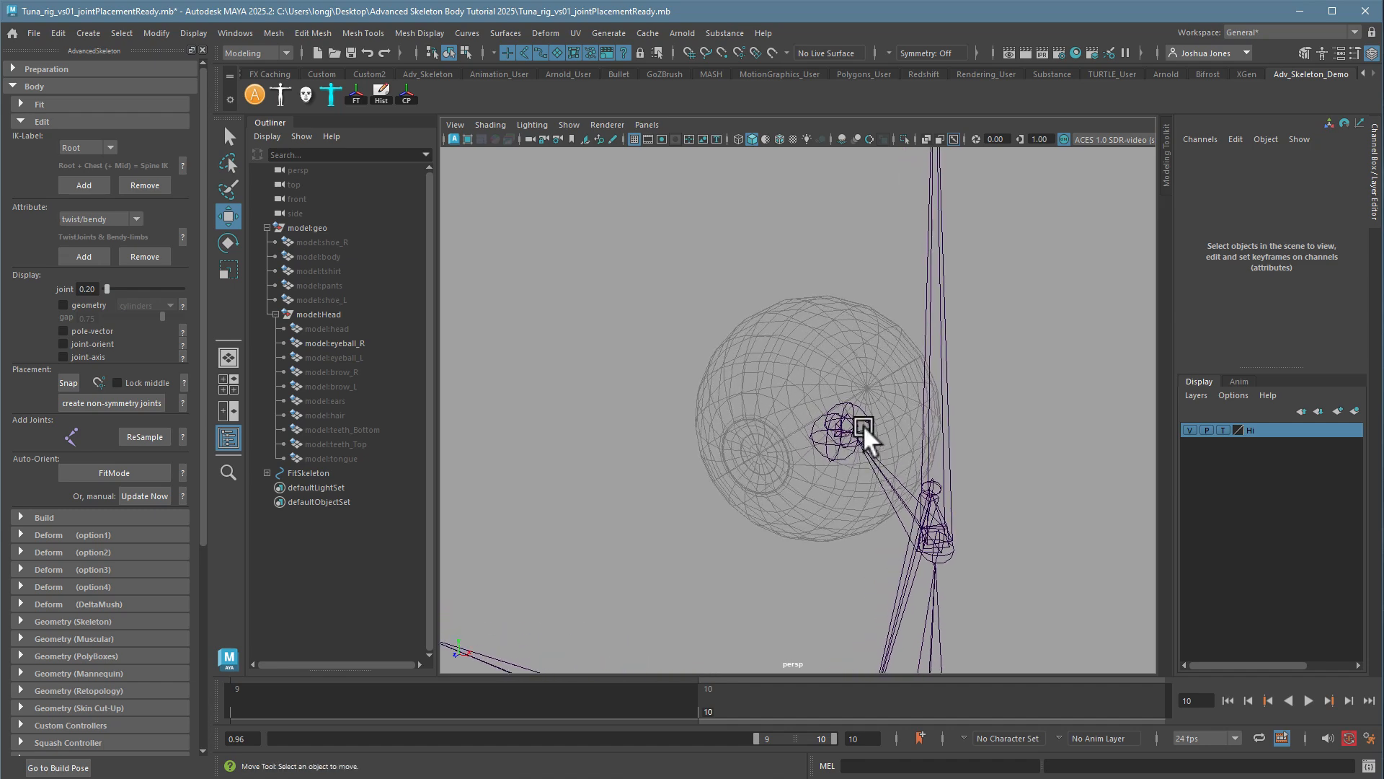
{"action": "left_click_drag", "start_coordinate": [877, 518], "coordinate": [787, 504], "text": "alt"}
{"action": "left_click", "coordinate": [652, 451]}
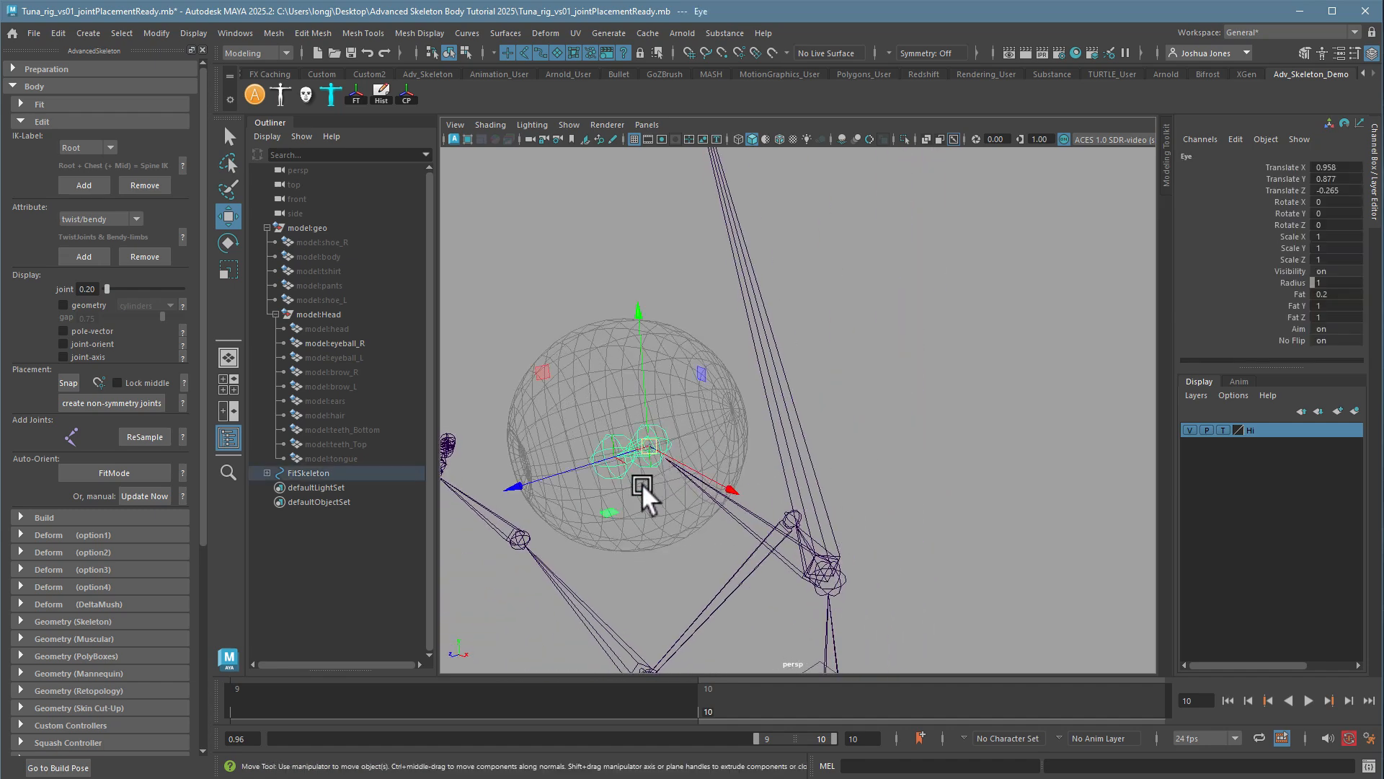
{"action": "left_click_drag", "start_coordinate": [641, 483], "coordinate": [830, 430], "text": "alt"}
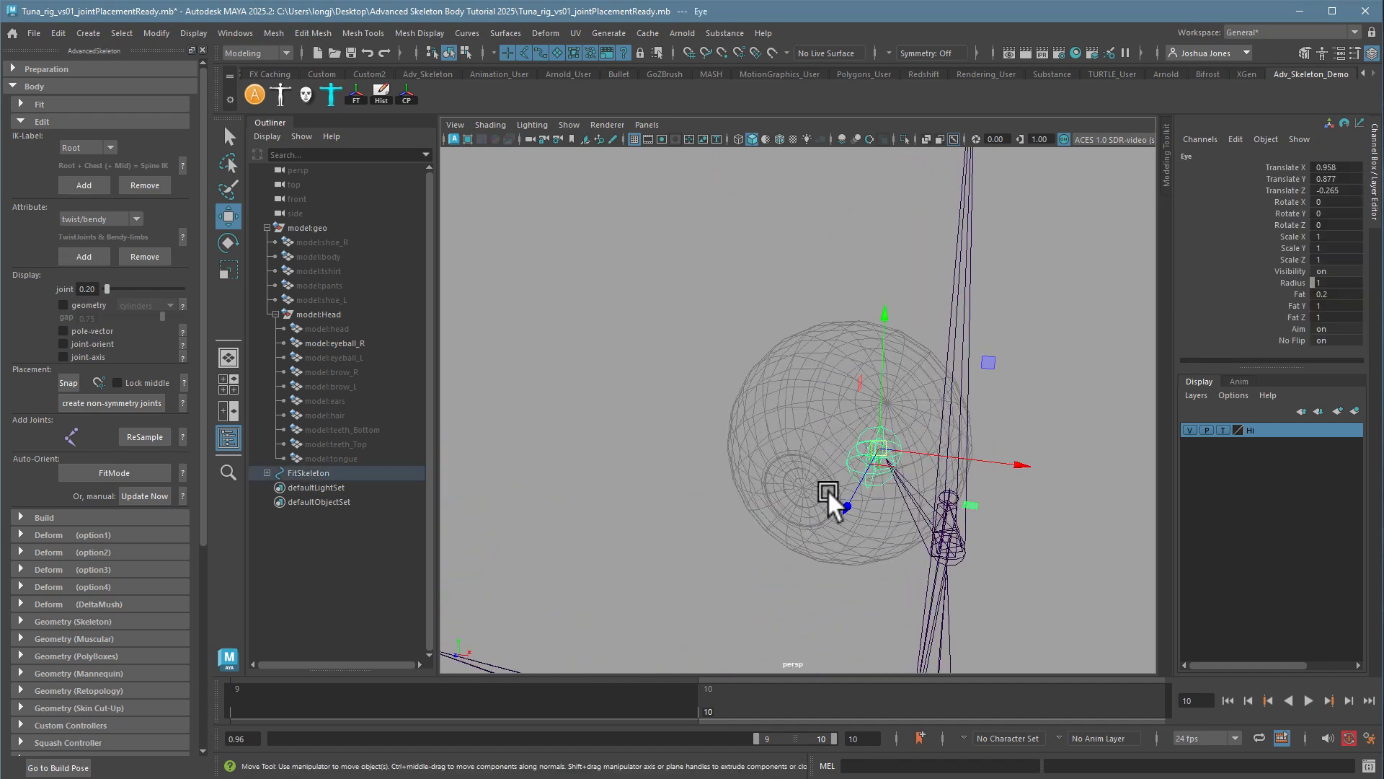
{"action": "left_click_drag", "start_coordinate": [849, 488], "coordinate": [815, 549], "text": "alt"}
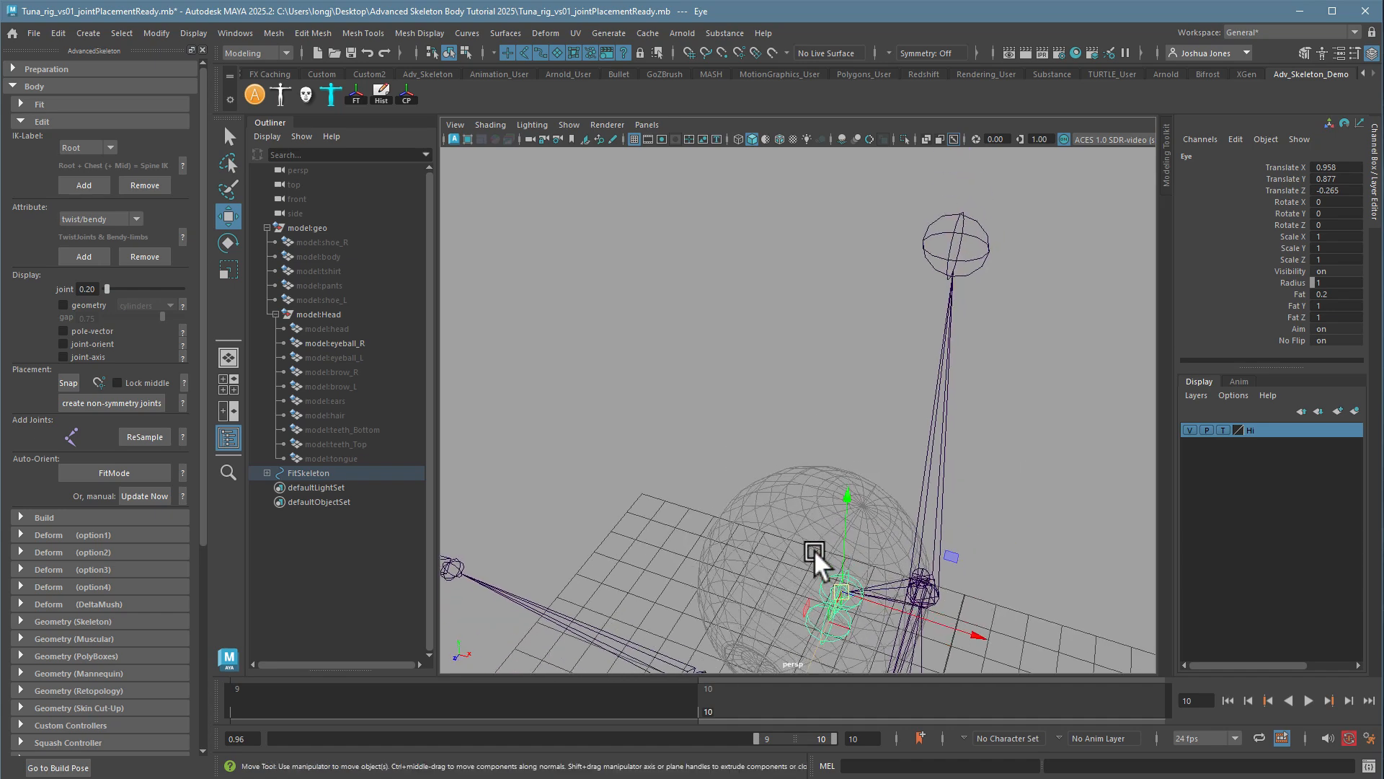
{"action": "left_click", "coordinate": [809, 620]}
{"action": "left_click_drag", "start_coordinate": [829, 629], "coordinate": [855, 514], "text": "alt"}
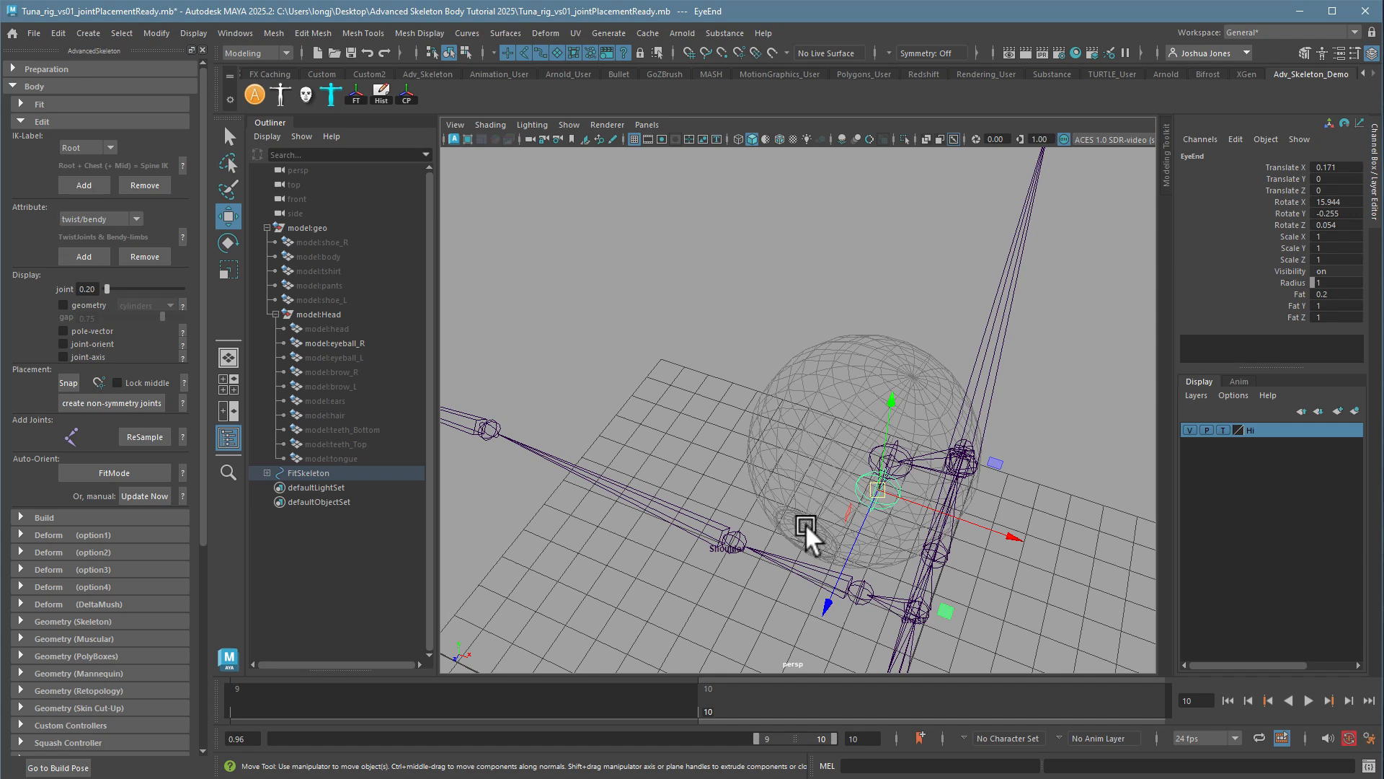
{"action": "left_click", "coordinate": [898, 452]}
{"action": "left_click", "coordinate": [893, 454]}
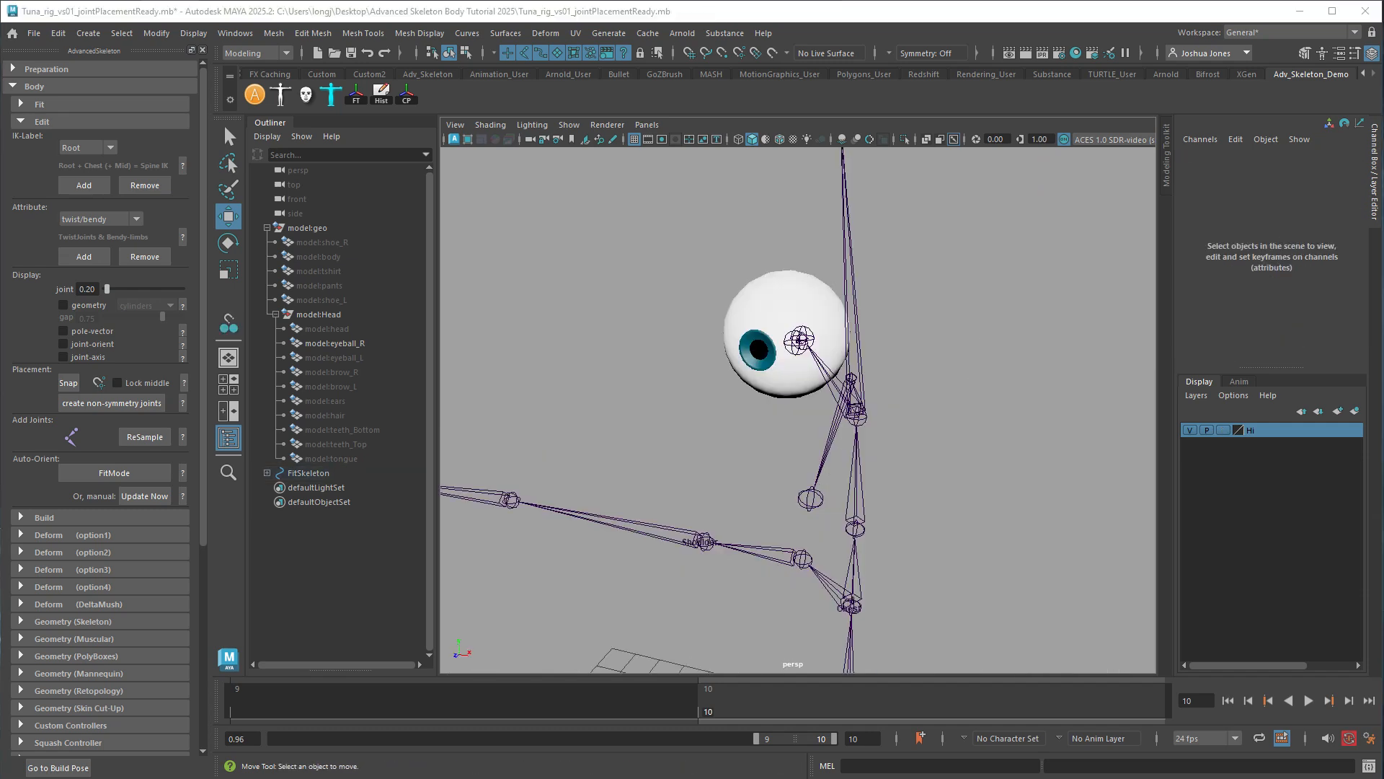
{"action": "mouse_move", "coordinate": [897, 390]}
{"action": "left_mouse_down", "text": "alt"}
{"action": "mouse_move", "coordinate": [911, 396]}
{"action": "mouse_move", "coordinate": [899, 398]}
{"action": "left_mouse_up", "text": "alt"}
{"action": "left_click_drag", "start_coordinate": [826, 465], "coordinate": [836, 441], "text": "alt"}
{"action": "left_click_drag", "start_coordinate": [799, 330], "coordinate": [797, 325], "text": "alt"}
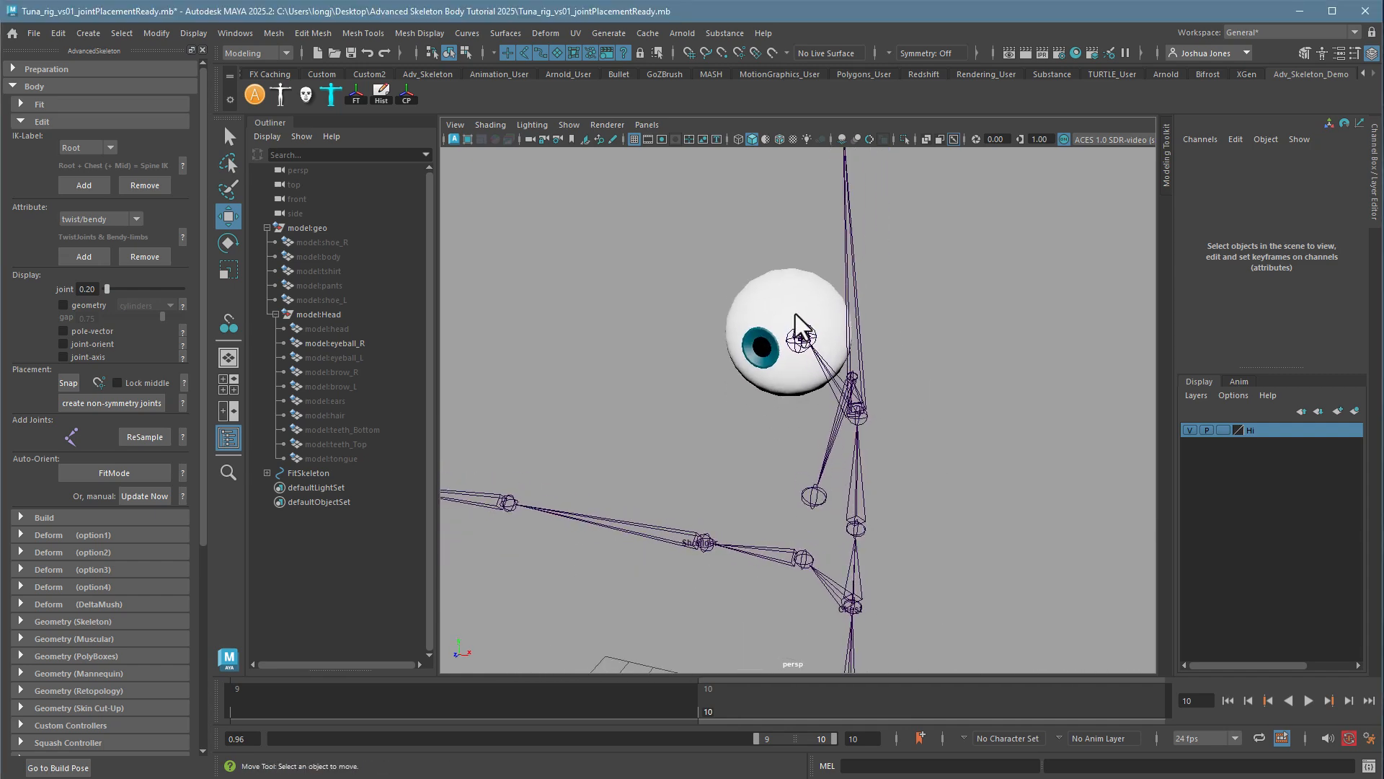
- Select the model:eyeball_R mesh and center its pivot
{"action": "left_click", "coordinate": [837, 361]}
{"action": "right_click_drag", "start_coordinate": [1010, 436], "coordinate": [717, 402], "text": "alt"}
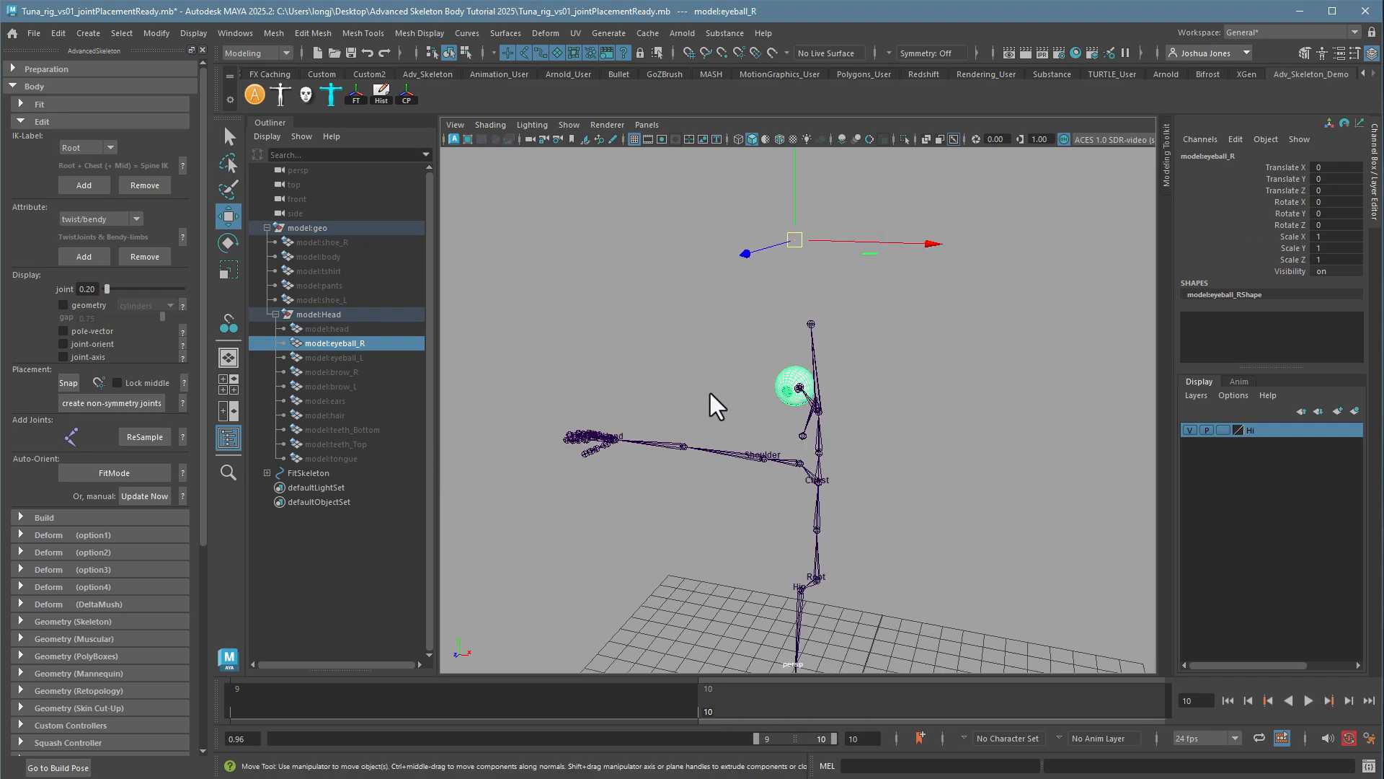
{"action": "right_click_drag", "start_coordinate": [778, 435], "coordinate": [1028, 611], "text": "alt"}
{"action": "middle_click_drag", "start_coordinate": [1028, 611], "coordinate": [1029, 628], "text": "alt"}
{"action": "right_click_drag", "start_coordinate": [1019, 596], "coordinate": [907, 568], "text": "alt"}
{"action": "middle_click_drag", "start_coordinate": [907, 568], "coordinate": [910, 519], "text": "alt"}
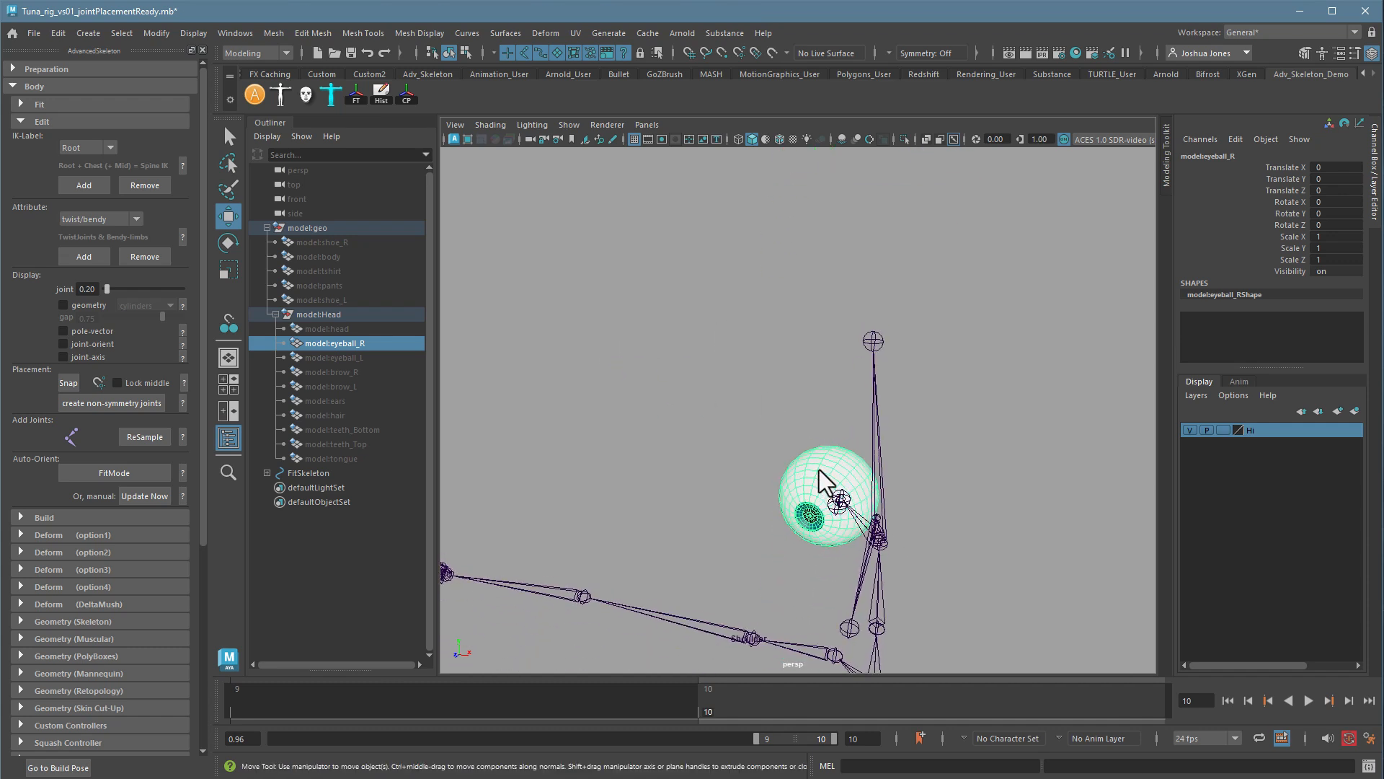
{"action": "left_click", "coordinate": [143, 34]}
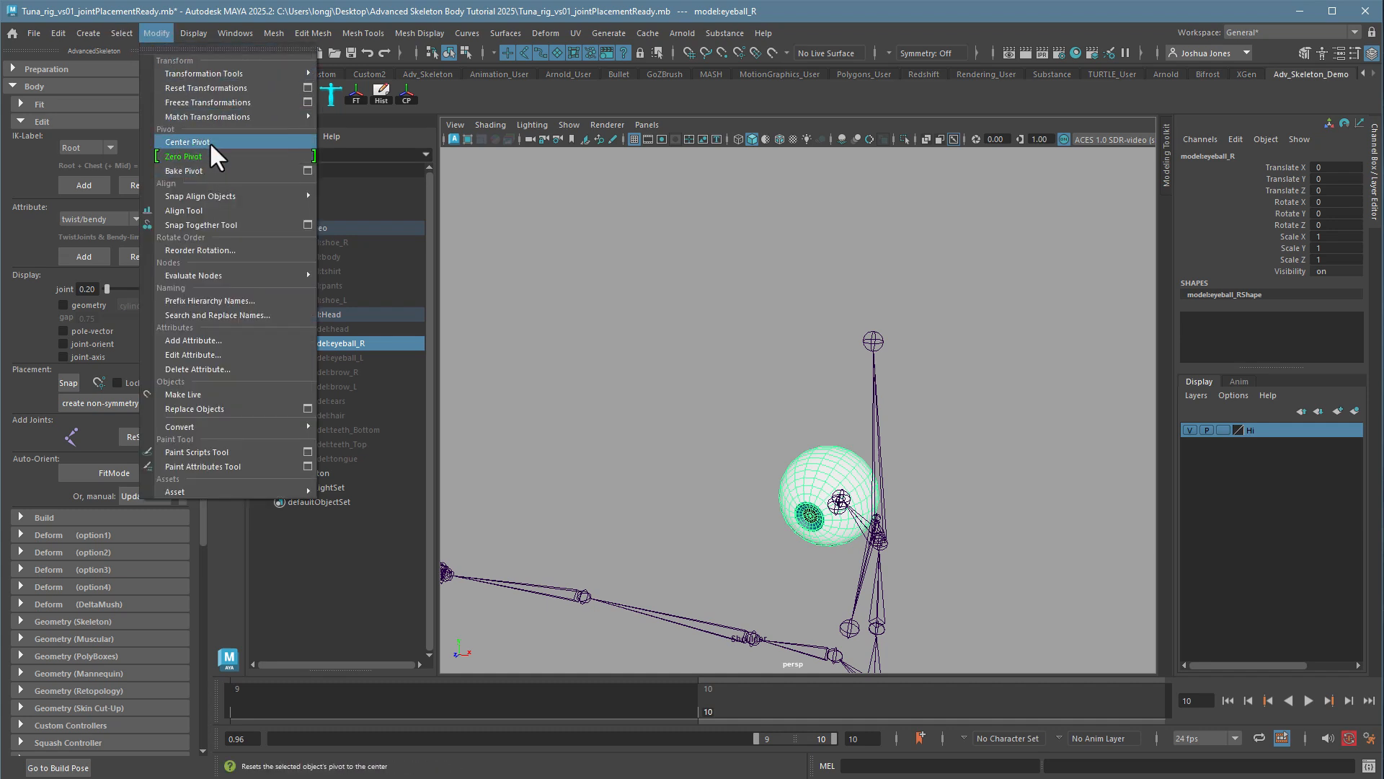
{"action": "left_click", "coordinate": [407, 92]}
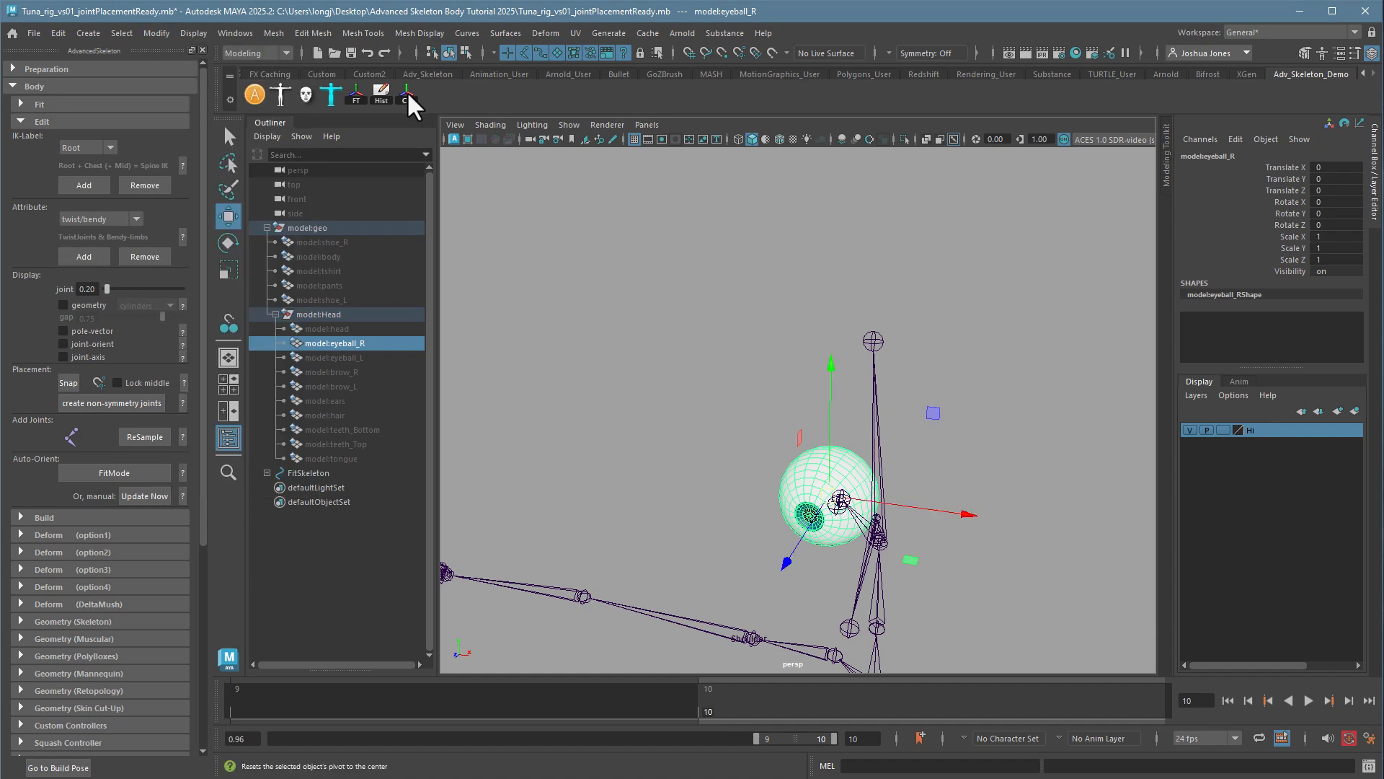
- Test-rotate the right eyeball around its centered pivot in the perspective view and undo the rotation
{"action": "key", "text": "e"}
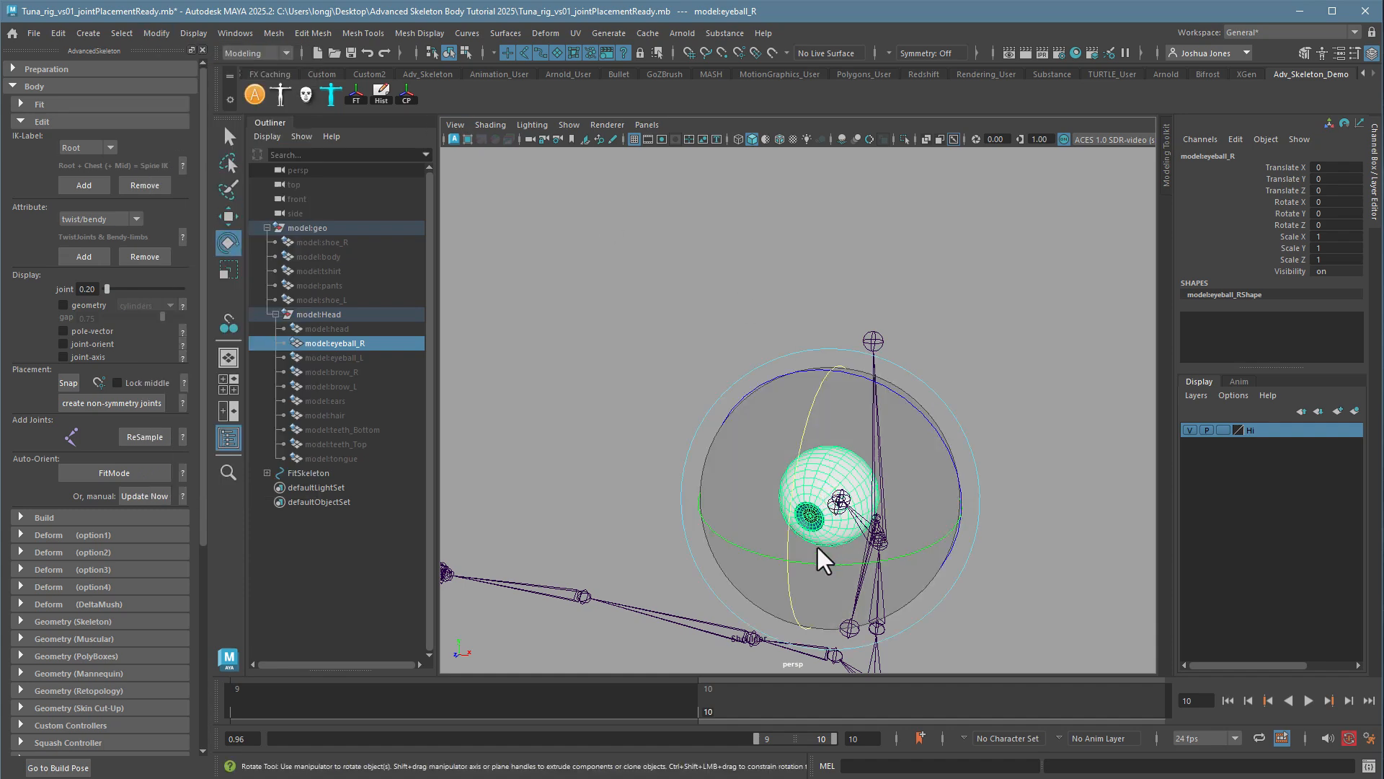
{"action": "left_click_drag", "start_coordinate": [818, 547], "coordinate": [829, 598]}
{"action": "key", "text": "ctrl+z"}
{"action": "key", "text": "ctrl+z"}
- Rotate the right eyeball in the top view to about Rotate Y 7.515 so its pupil faces straight forward, using wireframe display
{"action": "middle_click_drag", "start_coordinate": [871, 533], "coordinate": [862, 382], "text": "alt"}
{"action": "key", "text": "space"}
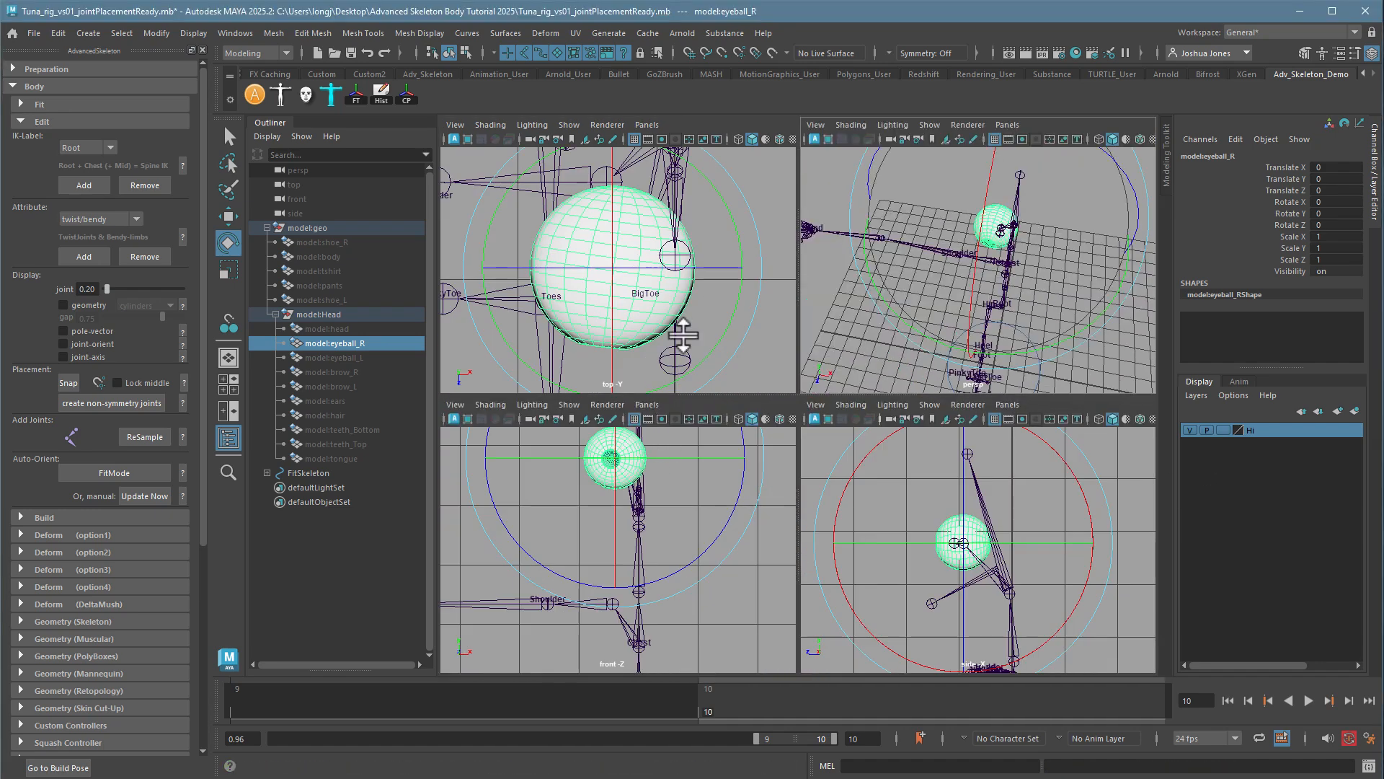
{"action": "key", "text": "space"}
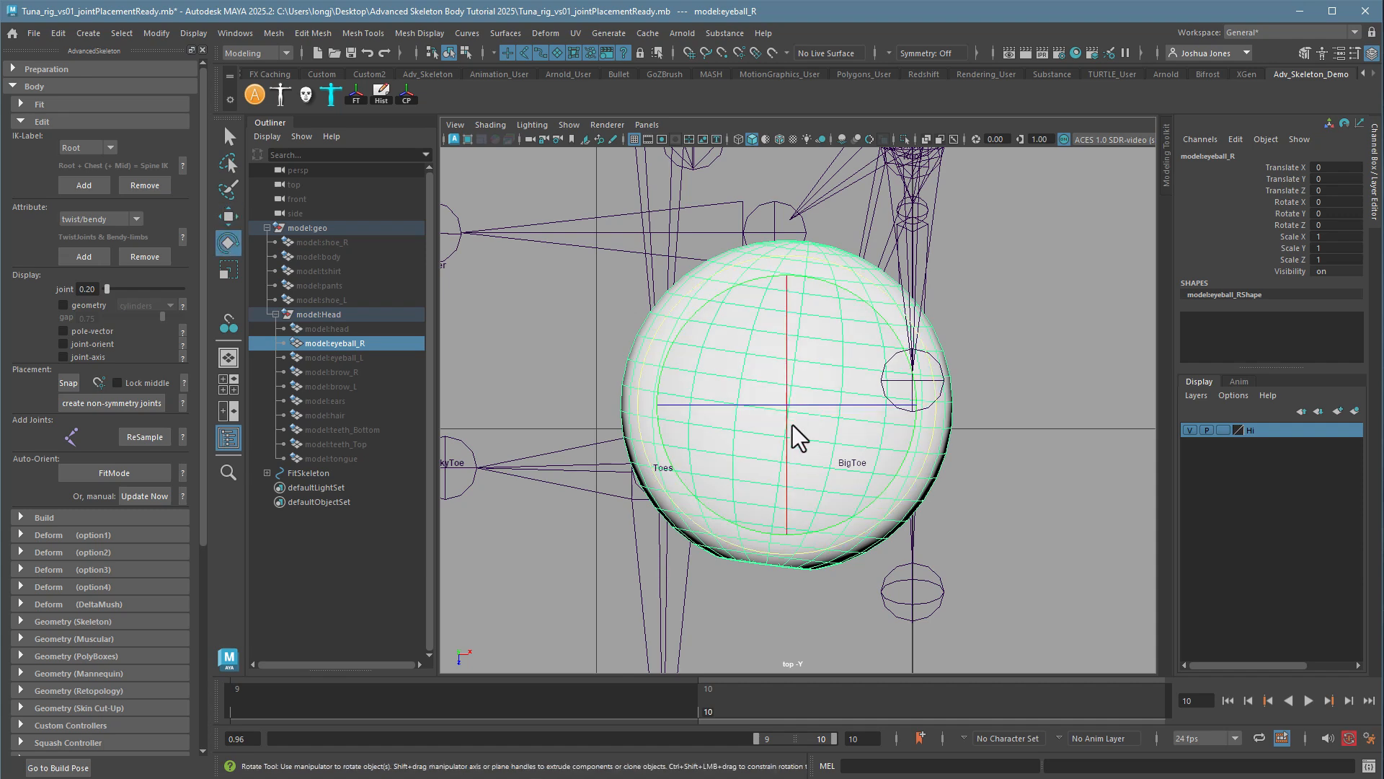
{"action": "left_click_drag", "start_coordinate": [793, 427], "coordinate": [822, 527]}
{"action": "key", "text": "ctrl+z"}
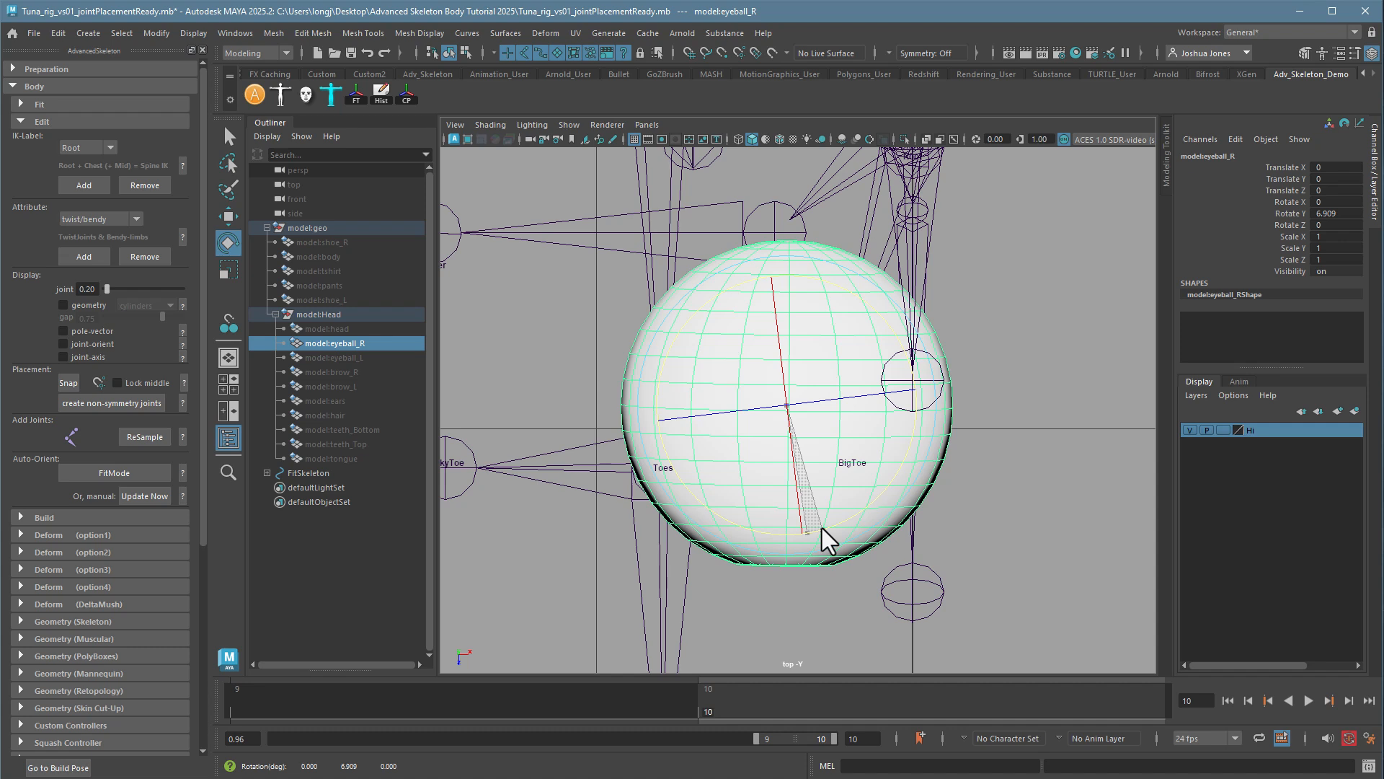
{"action": "left_click_drag", "start_coordinate": [822, 527], "coordinate": [822, 529]}
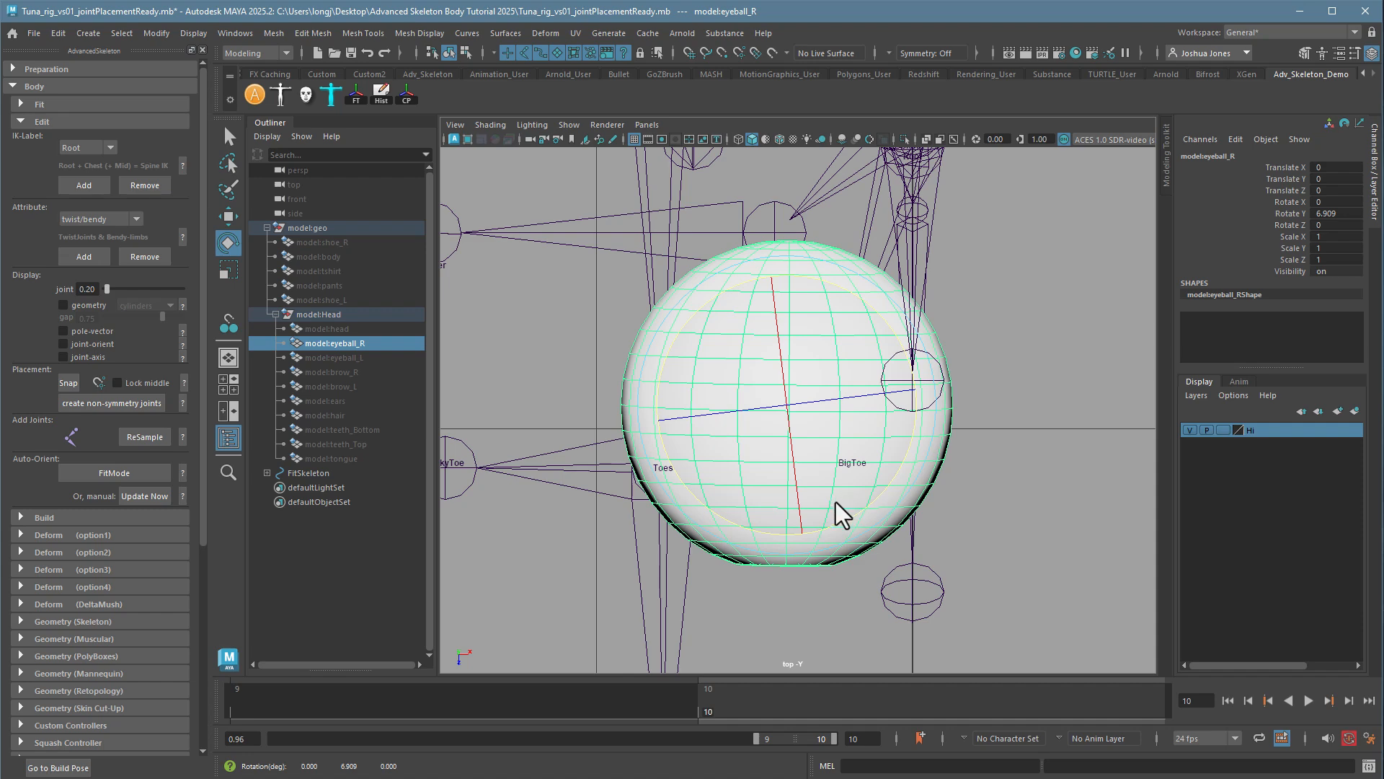
{"action": "key", "text": "4"}
{"action": "left_click_drag", "start_coordinate": [829, 530], "coordinate": [829, 529]}
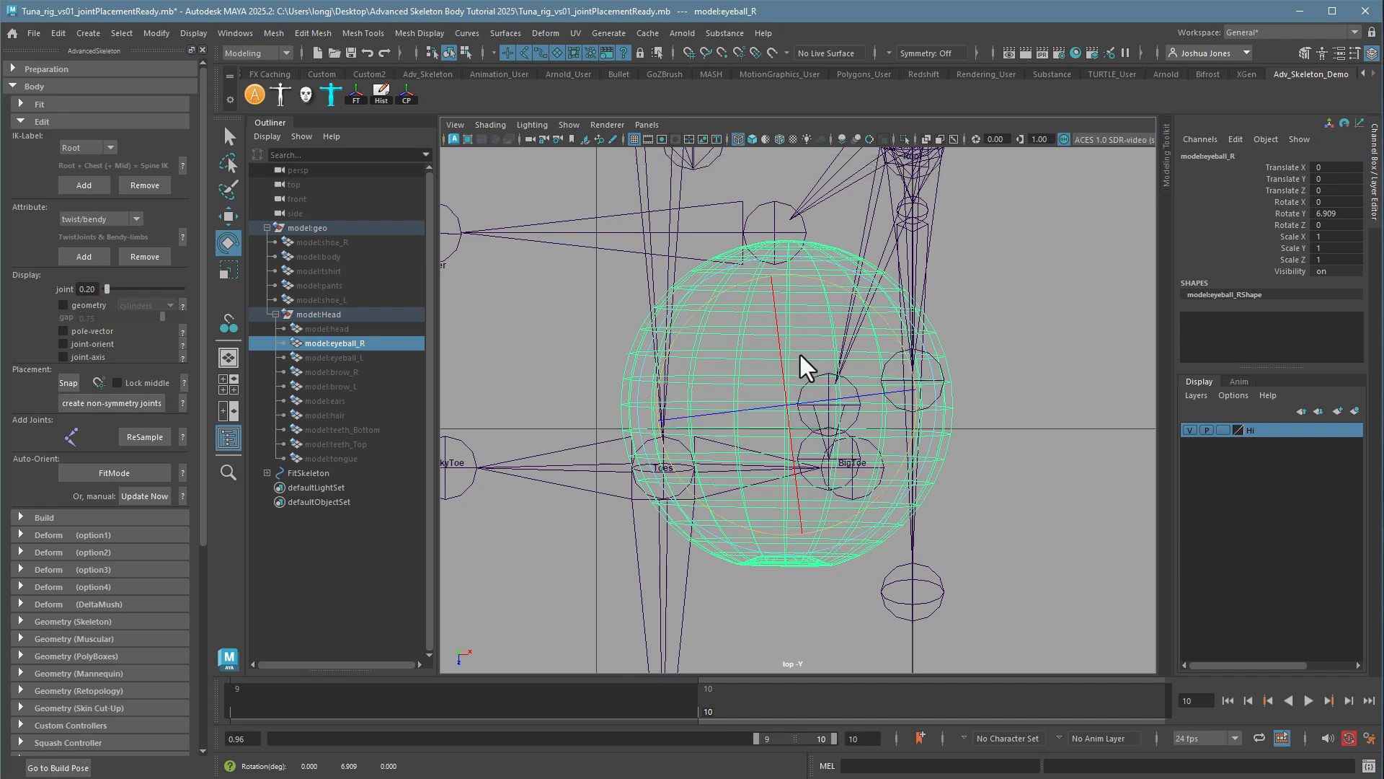
{"action": "left_click_drag", "start_coordinate": [825, 530], "coordinate": [828, 529]}
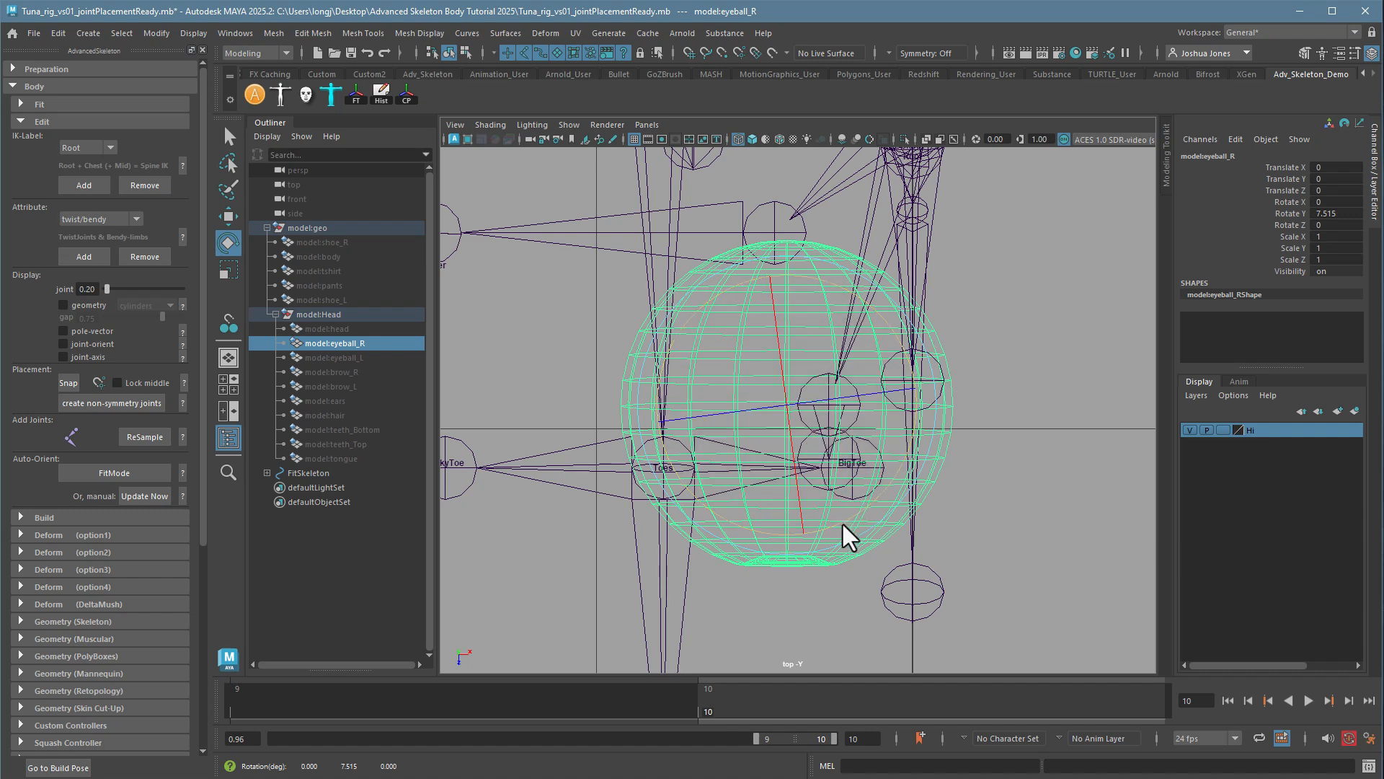
- Level the right eyeball in the wireframe side view by rotating it to about Rotate X -1.036
{"action": "key", "text": "space"}
{"action": "key", "text": "space"}
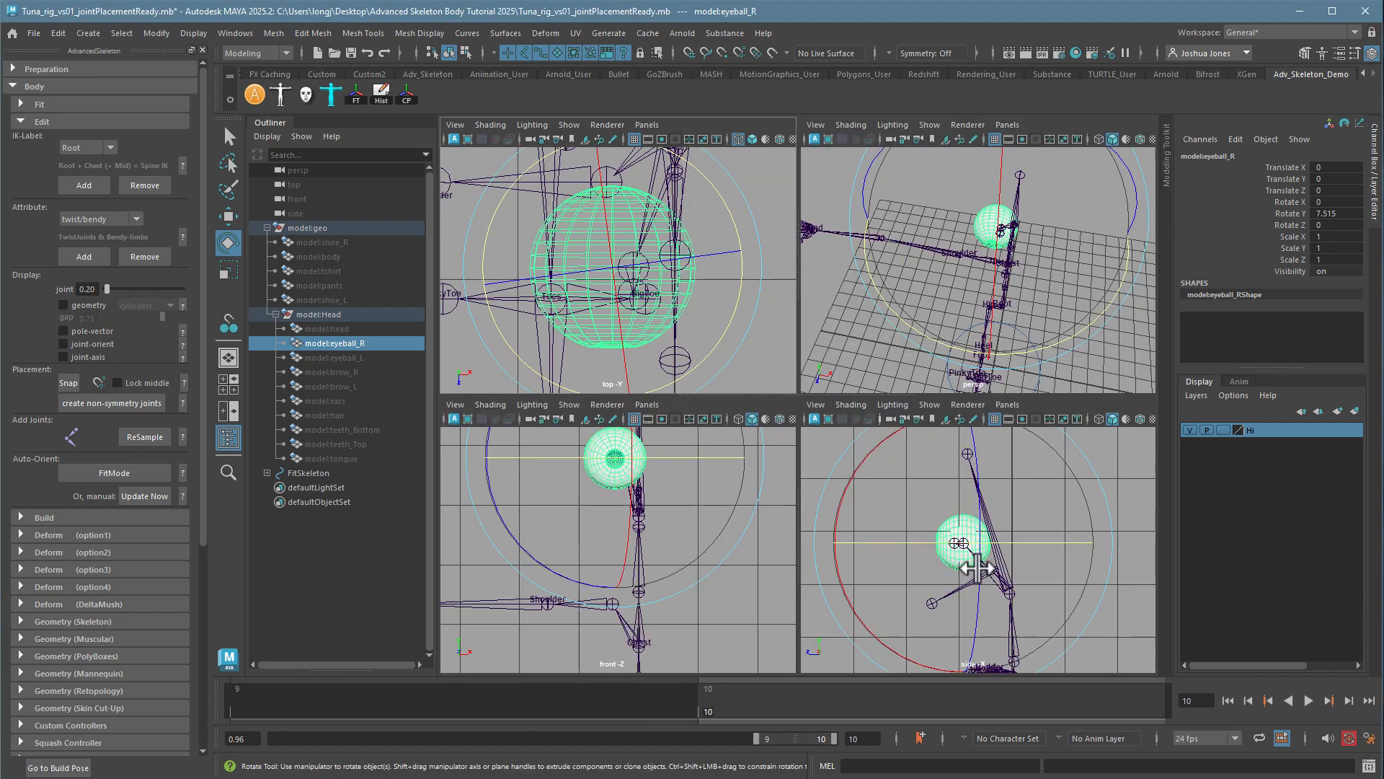
{"action": "key", "text": "f"}
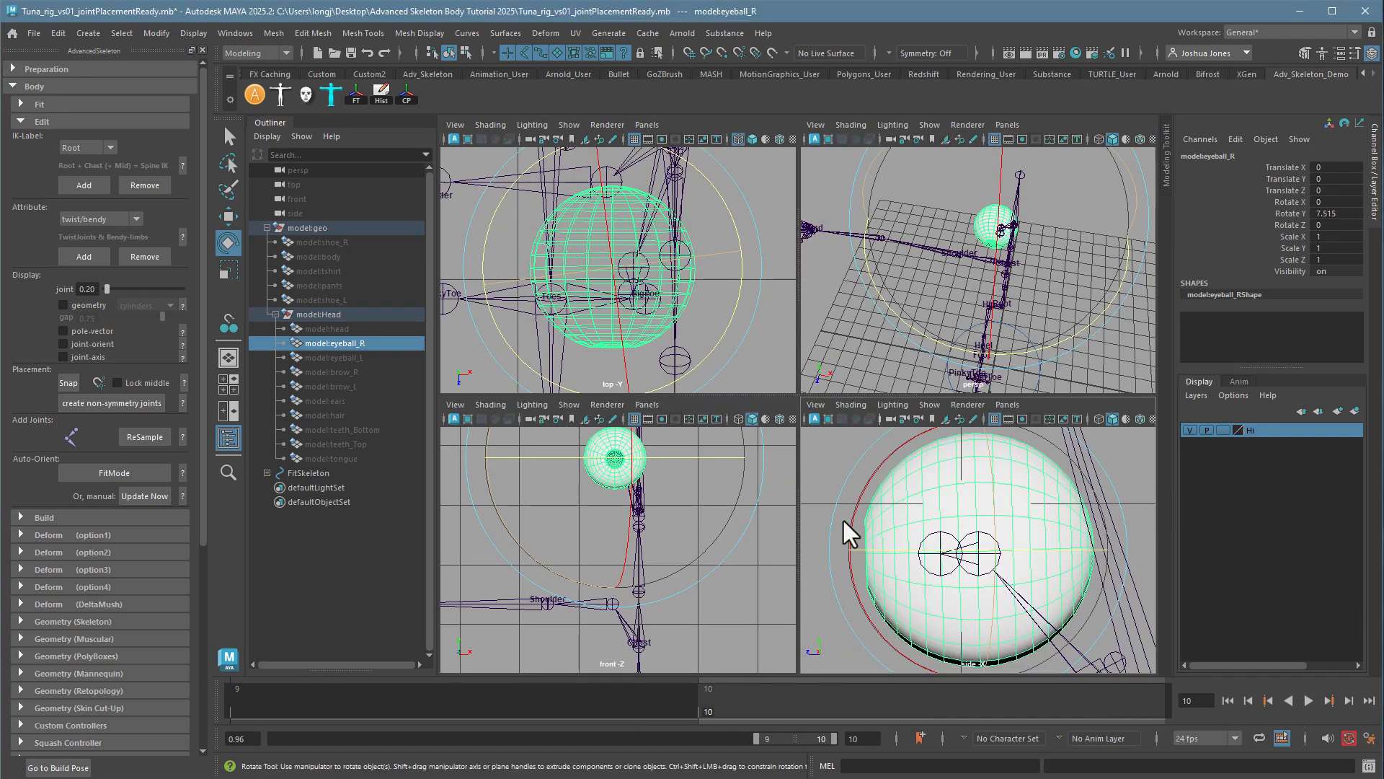
{"action": "key", "text": "space"}
{"action": "key", "text": "4"}
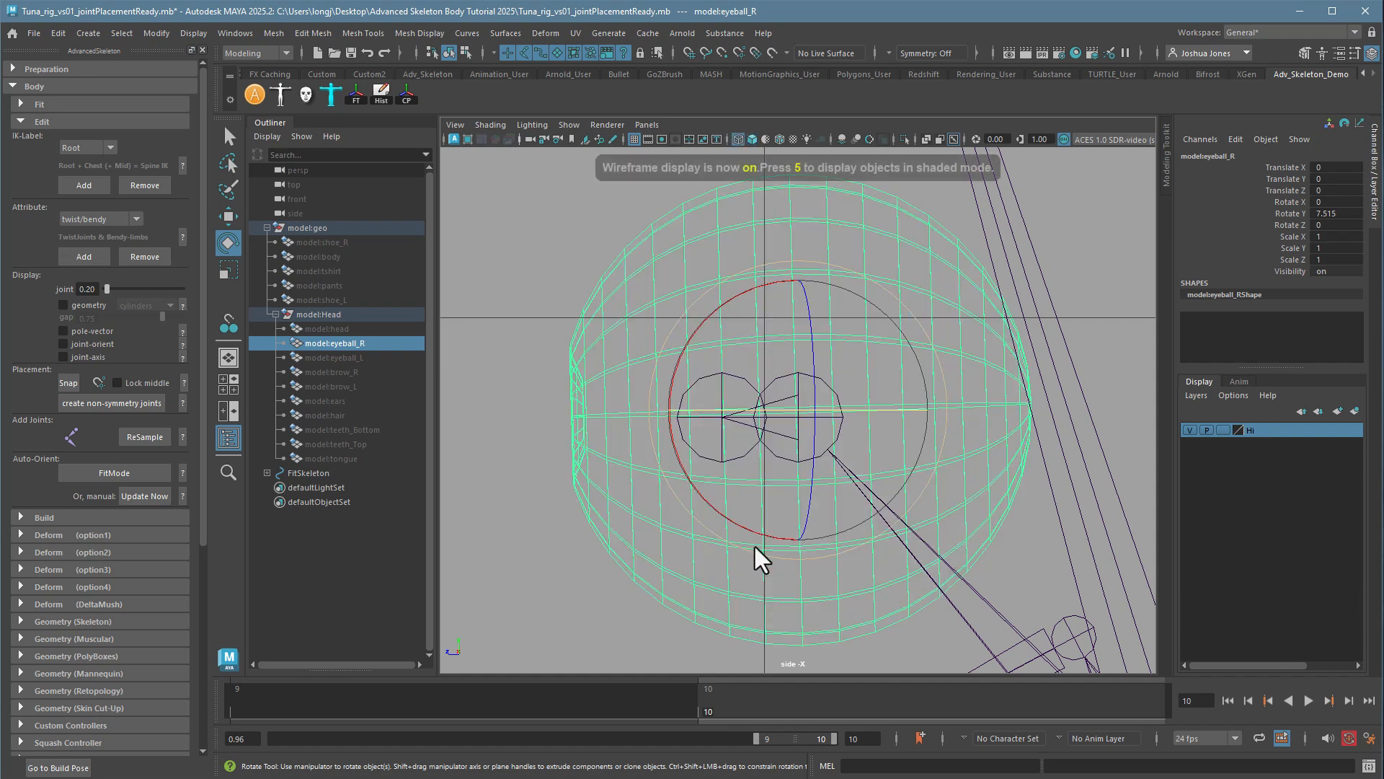
{"action": "left_click_drag", "start_coordinate": [759, 525], "coordinate": [755, 530]}
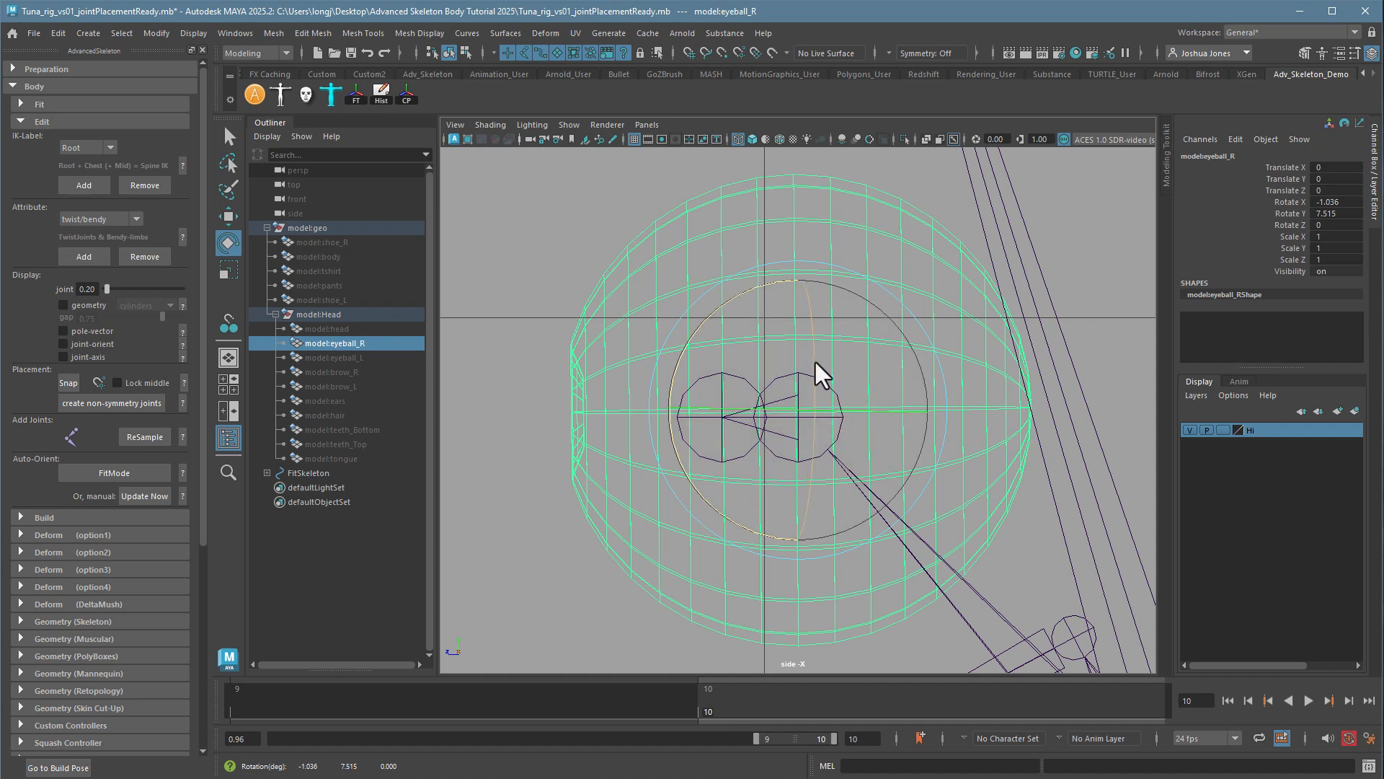
- Fine-tune the right eyeball's level in the side view to about Rotate X -1.158 and Rotate Z 0.361
{"action": "left_click_drag", "start_coordinate": [815, 361], "coordinate": [811, 357]}
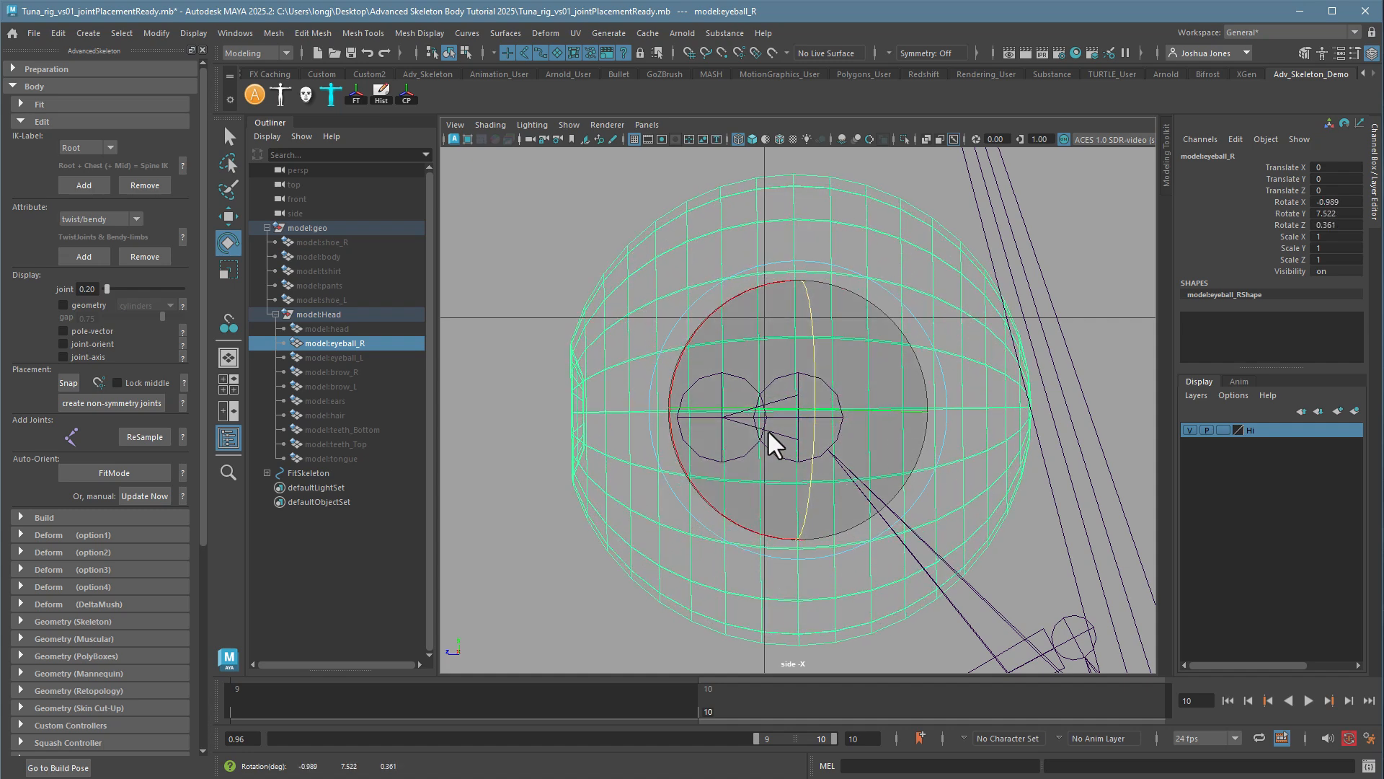
{"action": "left_click_drag", "start_coordinate": [675, 443], "coordinate": [543, 452]}
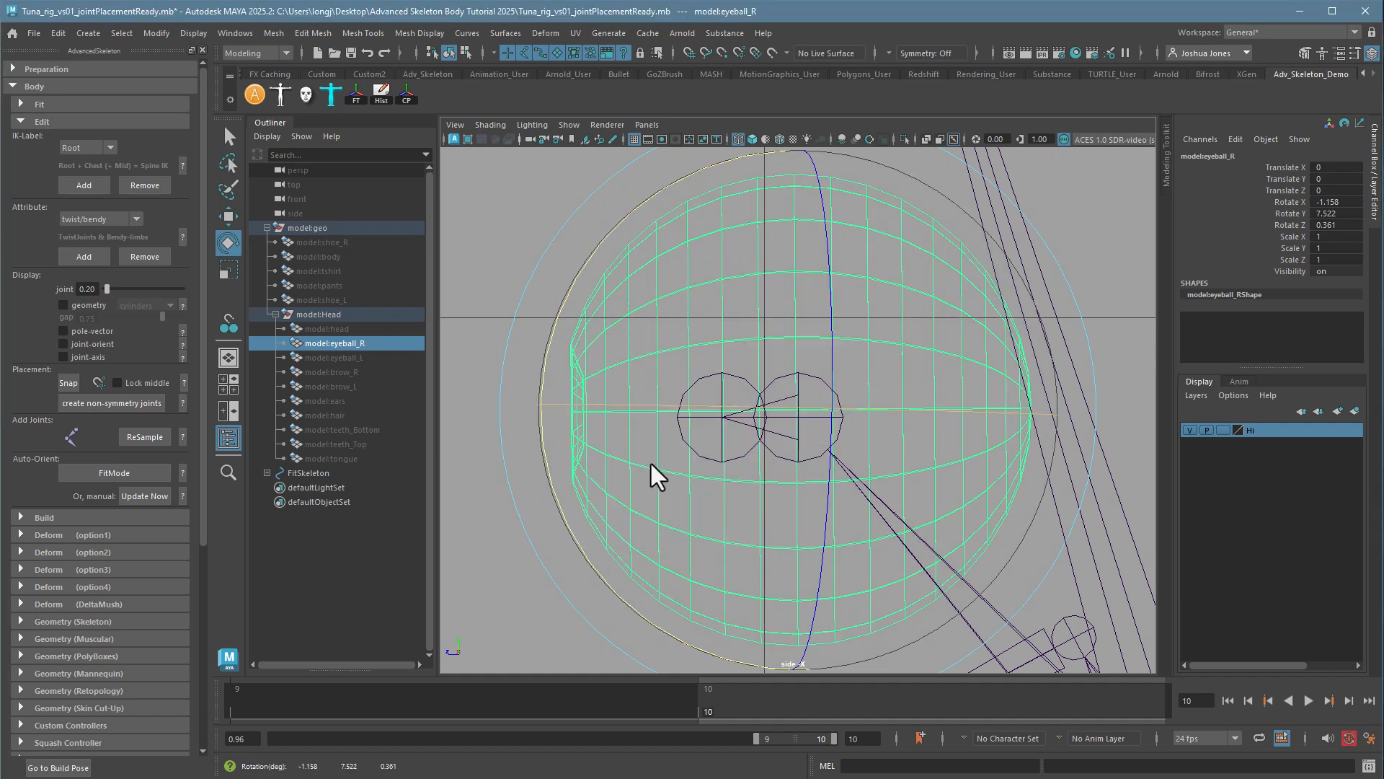
- Level the right eyeball in the front view to about Rotate Z 0.379, using wireframe display
{"action": "key", "text": "space"}
{"action": "key", "text": "space"}
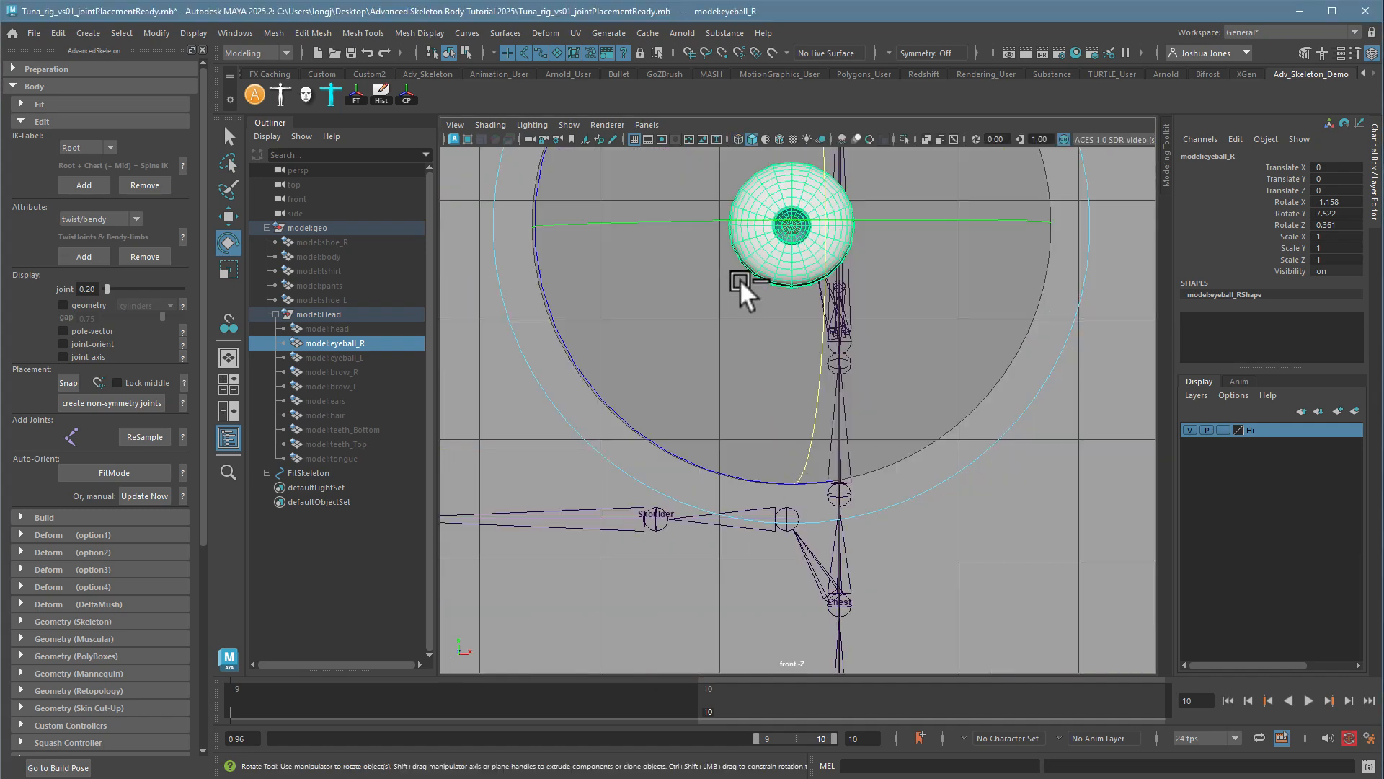
{"action": "middle_click_drag", "start_coordinate": [740, 279], "coordinate": [738, 375], "text": "alt"}
{"action": "left_click_drag", "start_coordinate": [675, 219], "coordinate": [983, 443], "text": "ctrl+alt"}
{"action": "middle_click_drag", "start_coordinate": [834, 450], "coordinate": [906, 517], "text": "alt"}
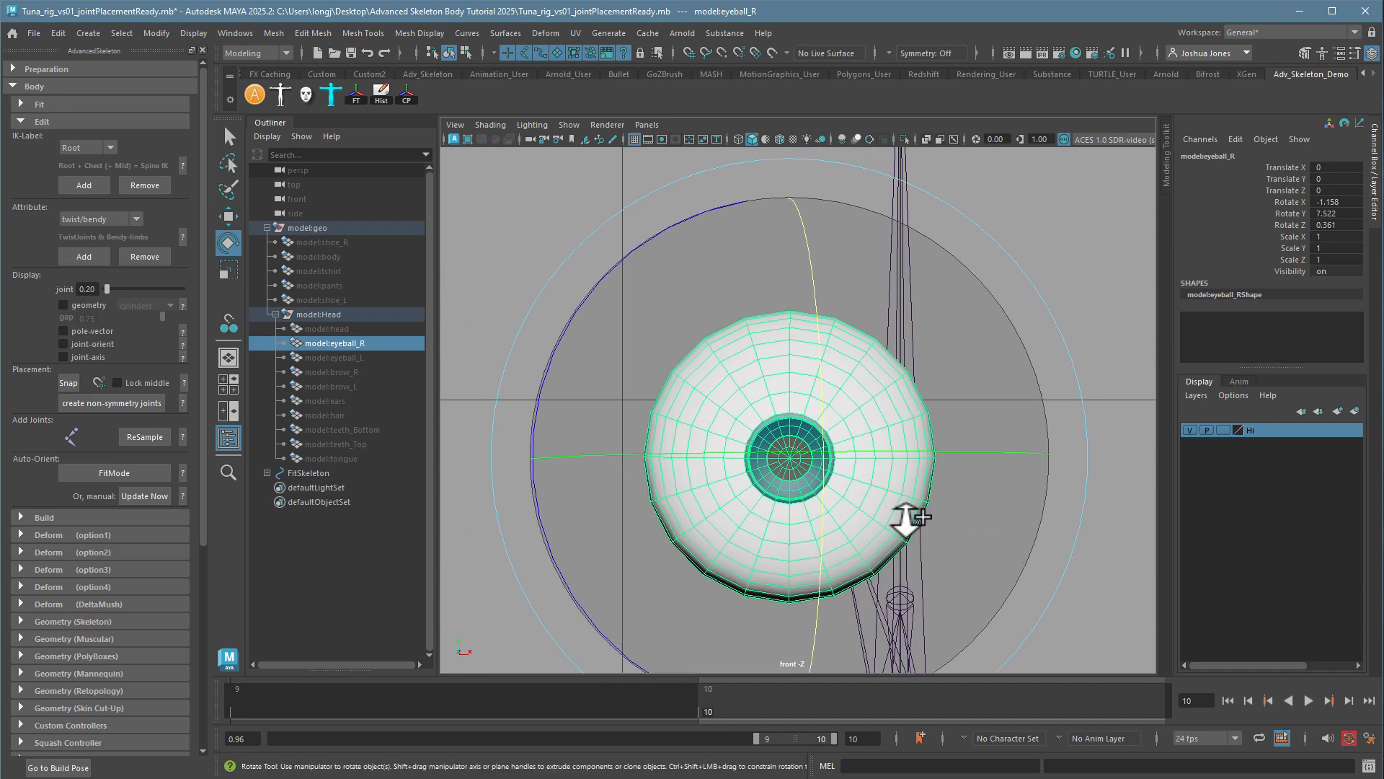
{"action": "right_click_drag", "start_coordinate": [906, 517], "coordinate": [1088, 534], "text": "alt"}
{"action": "key", "text": "4"}
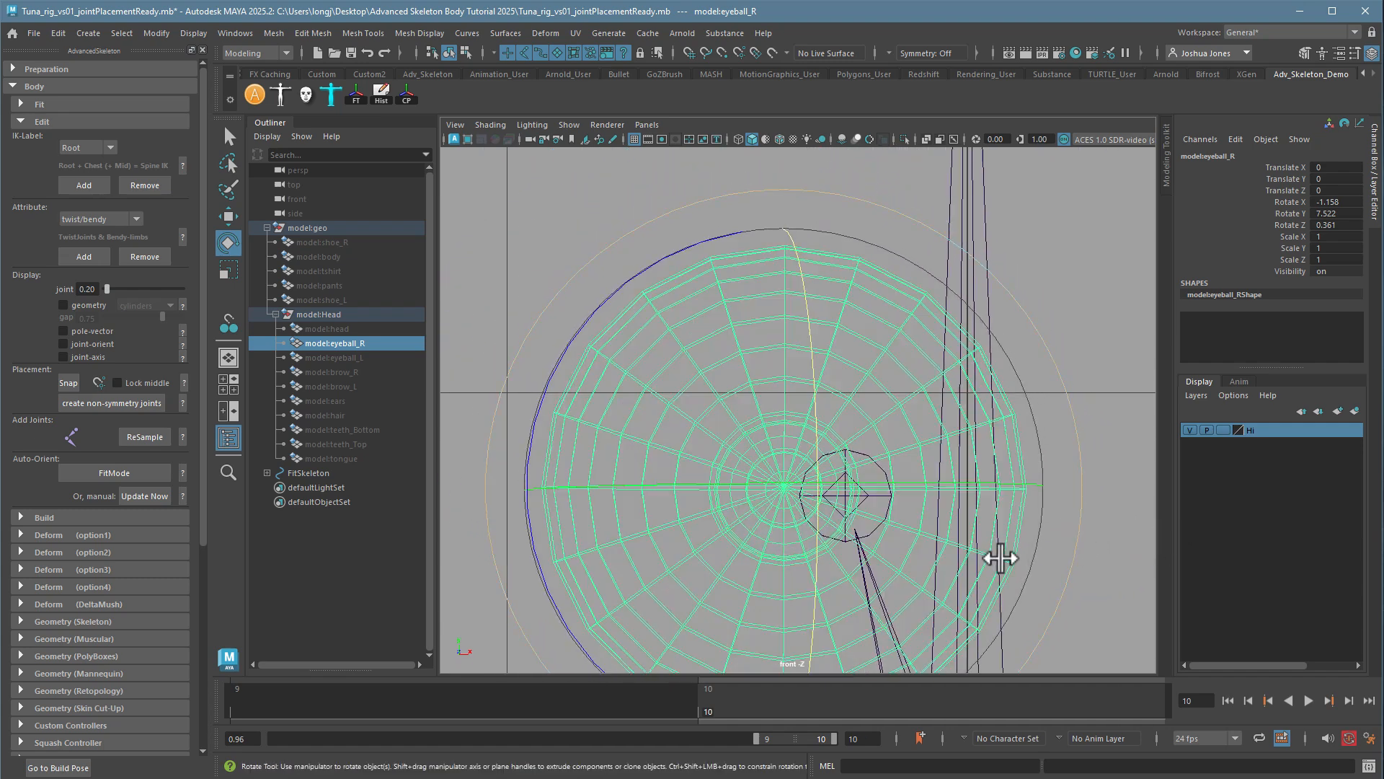
{"action": "middle_click_drag", "start_coordinate": [915, 563], "coordinate": [920, 525], "text": "alt"}
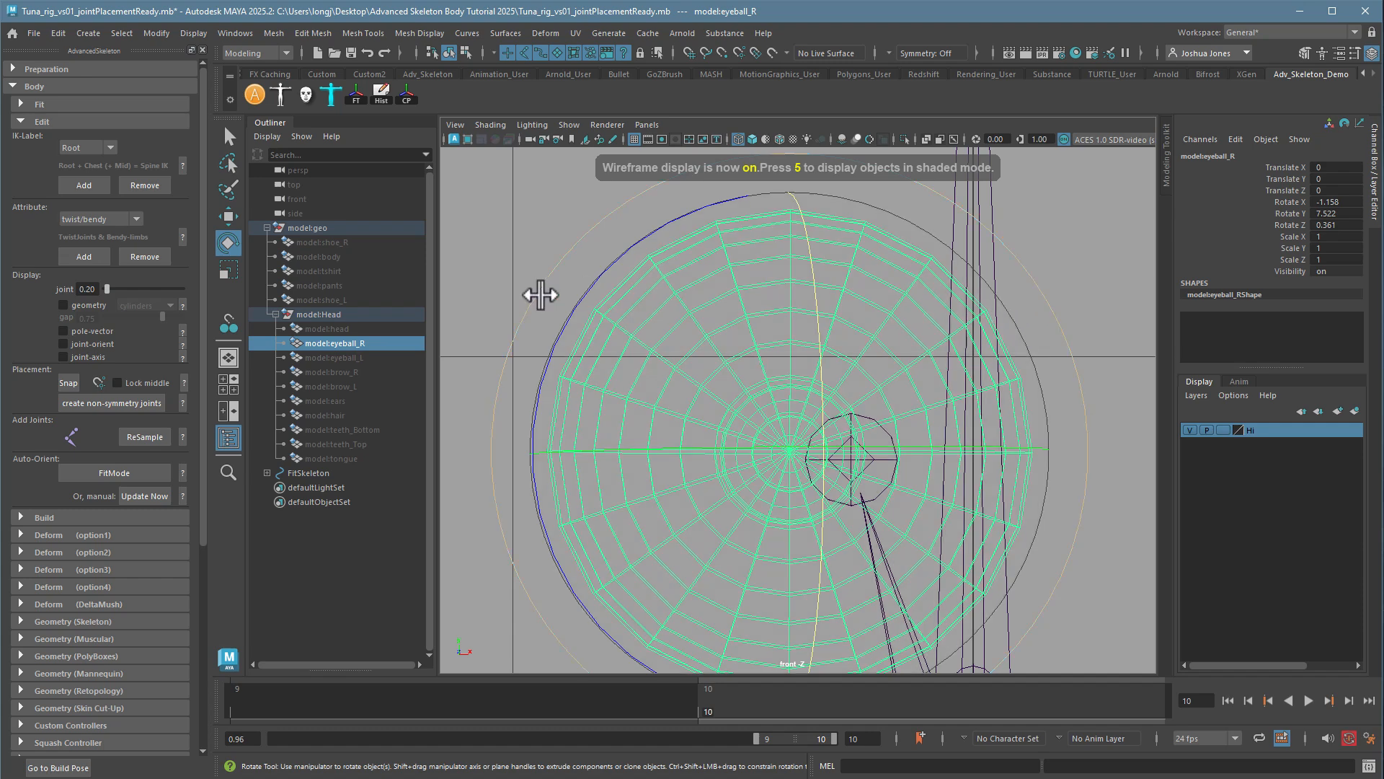
{"action": "left_click_drag", "start_coordinate": [560, 321], "coordinate": [562, 324]}
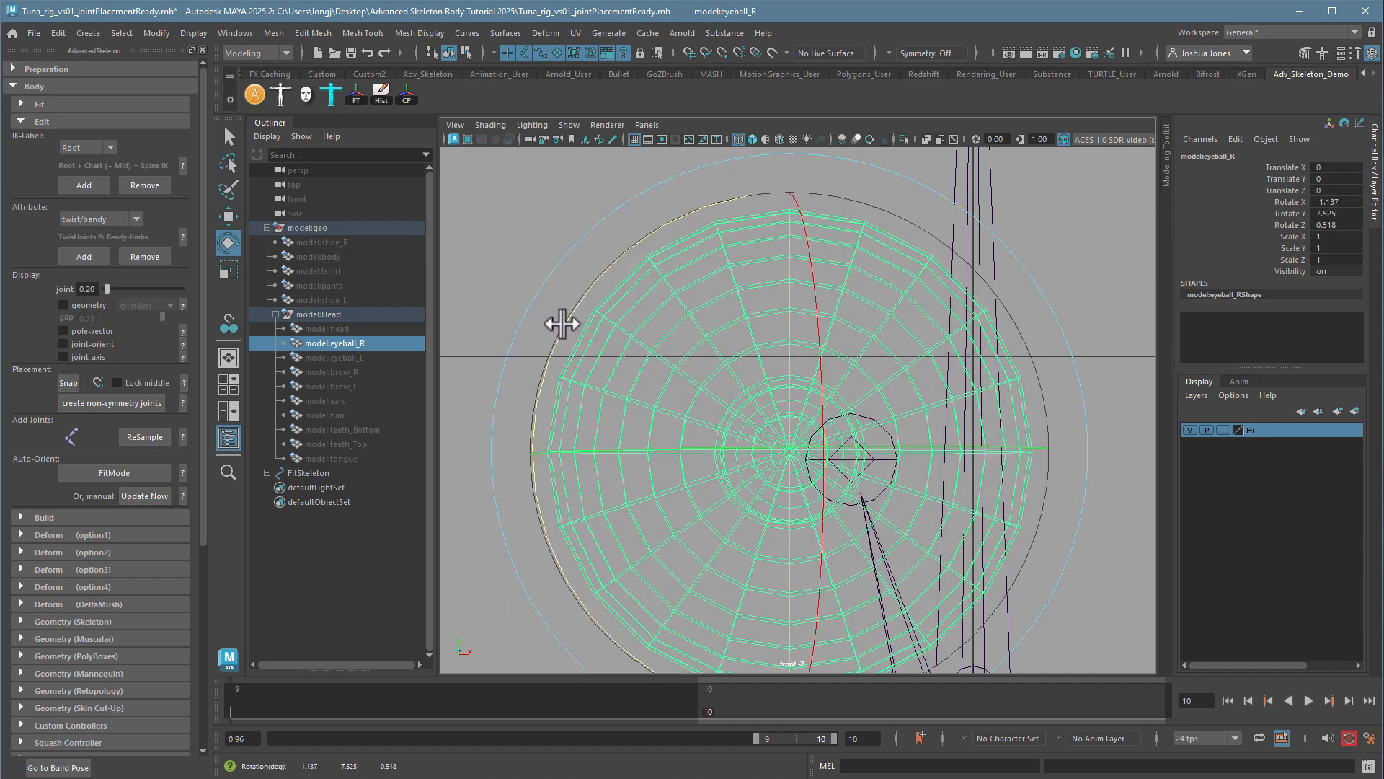
{"action": "scroll", "coordinate": [562, 324], "scroll_direction": "down", "scroll_amount": 3}
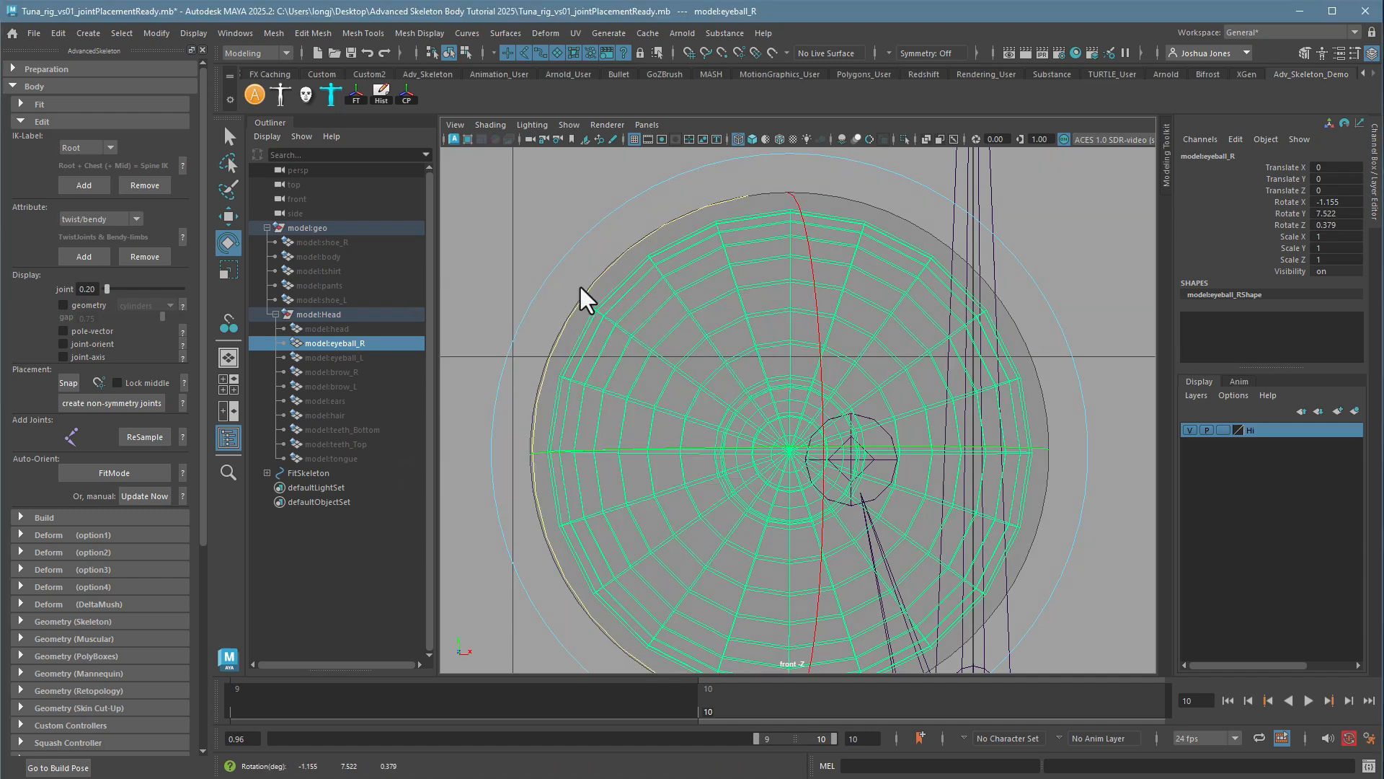
- Refine the right eyeball's forward direction in the top view to about Rotate Y 7.875
{"action": "key", "text": "space"}
{"action": "key", "text": "space"}
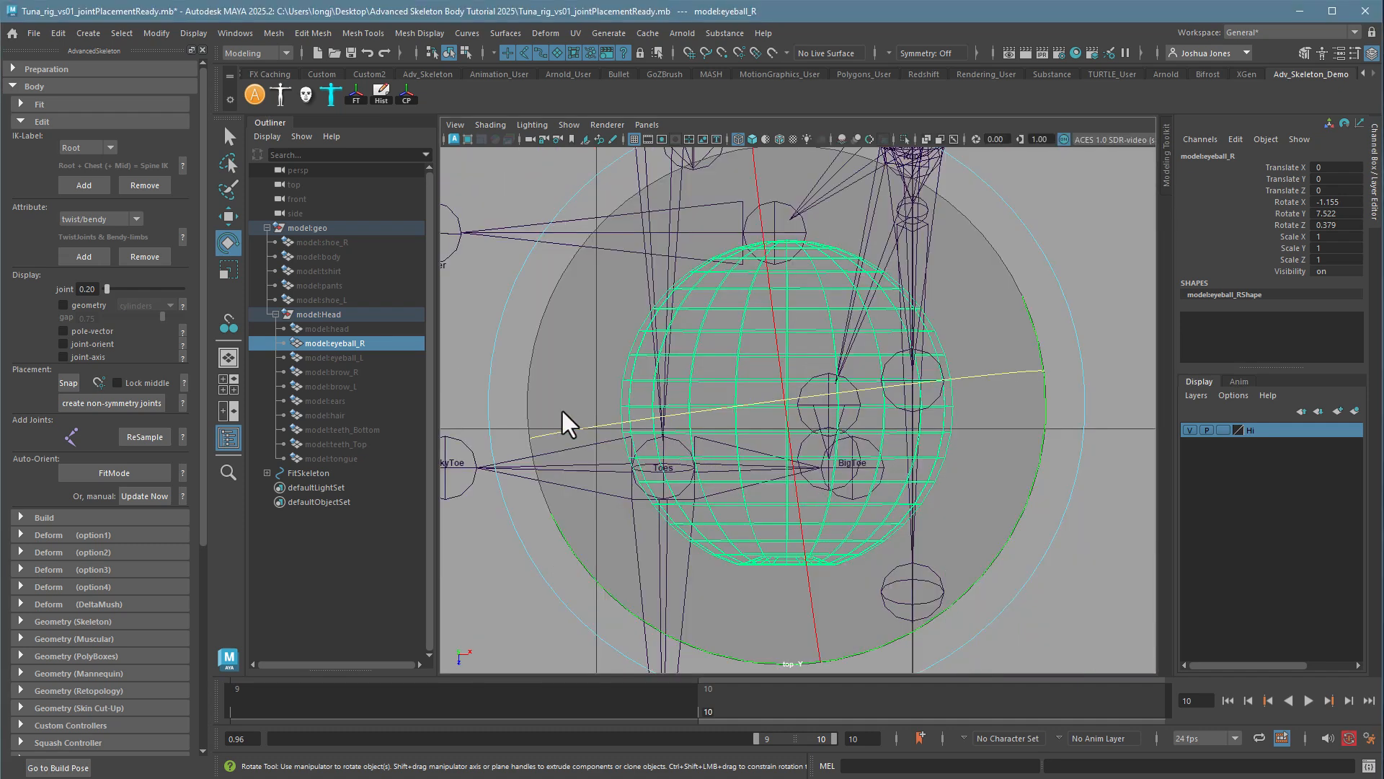
{"action": "left_click_drag", "start_coordinate": [561, 536], "coordinate": [561, 538]}
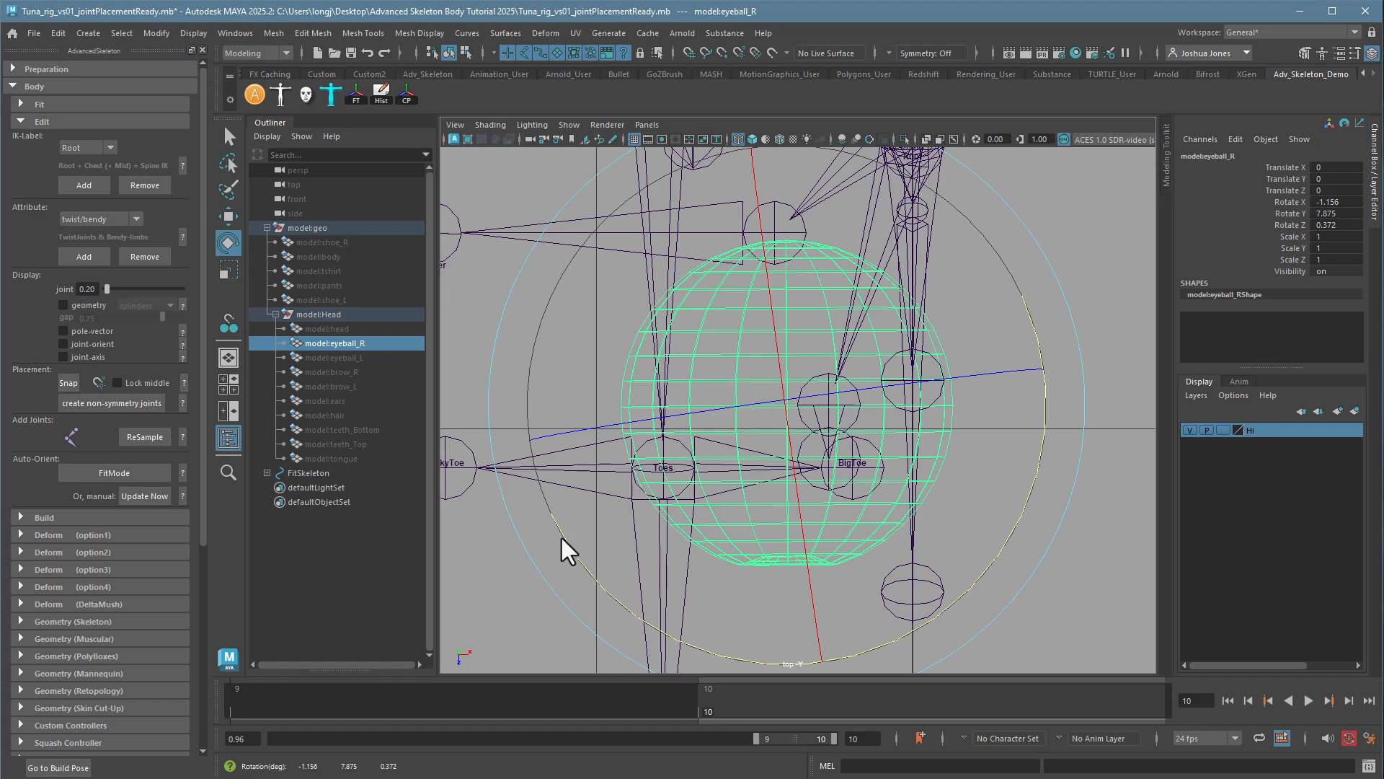
- Examine the straightened right eyeball and its pupil direction from several angles in the perspective view
{"action": "key", "text": "space"}
{"action": "key", "text": "space"}
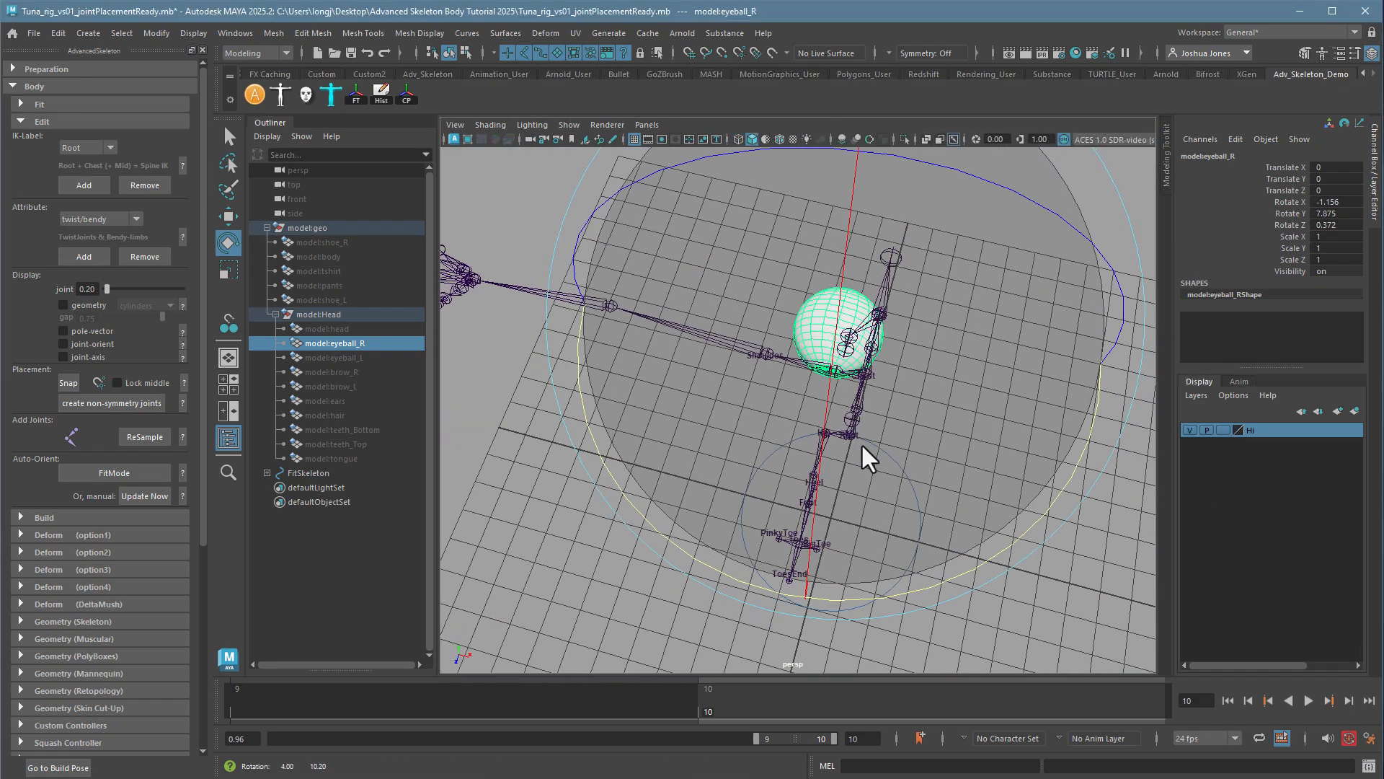
{"action": "left_click_drag", "start_coordinate": [861, 442], "coordinate": [828, 410], "text": "alt"}
{"action": "right_click_drag", "start_coordinate": [827, 410], "coordinate": [1102, 400], "text": "alt"}
{"action": "middle_click_drag", "start_coordinate": [1101, 399], "coordinate": [815, 544], "text": "alt"}
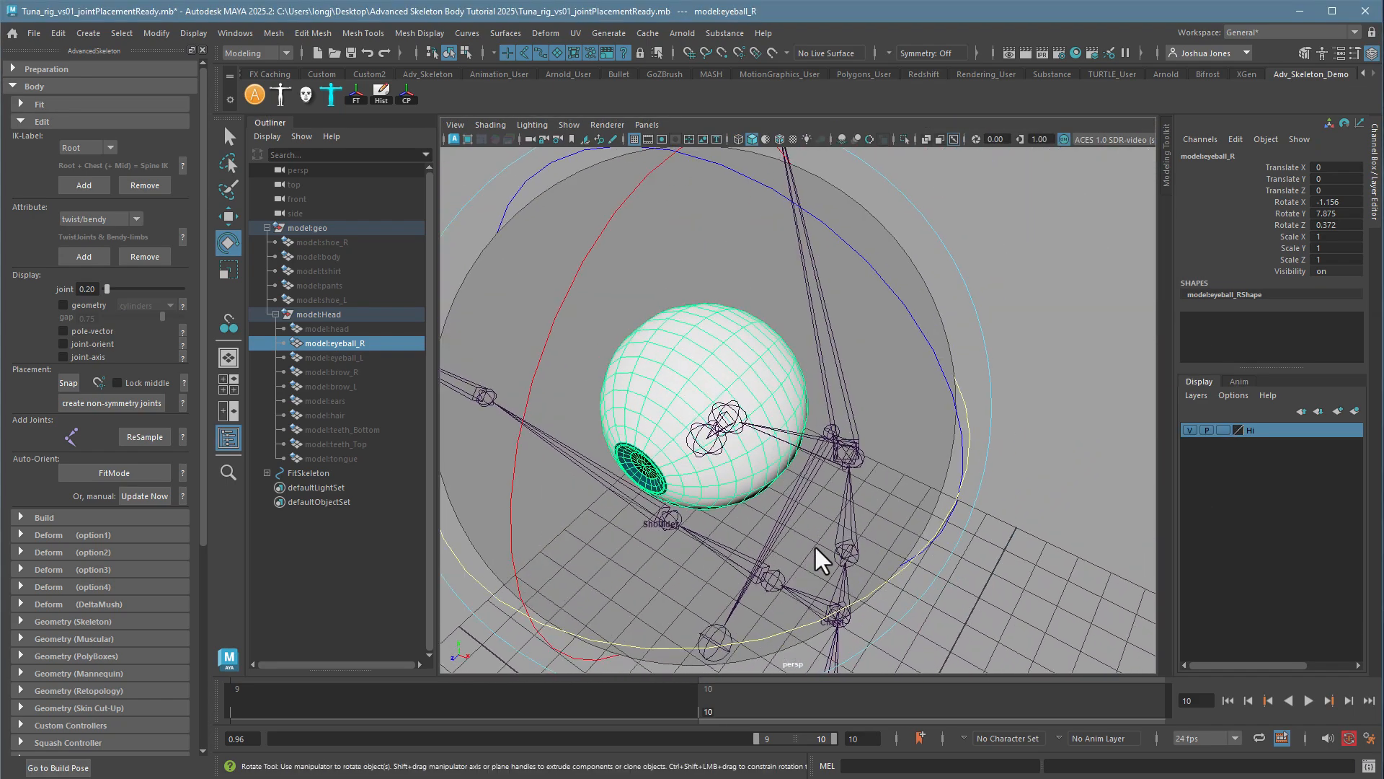
{"action": "right_click_drag", "start_coordinate": [778, 538], "coordinate": [846, 520], "text": "alt"}
{"action": "left_click_drag", "start_coordinate": [822, 537], "coordinate": [919, 478], "text": "alt"}
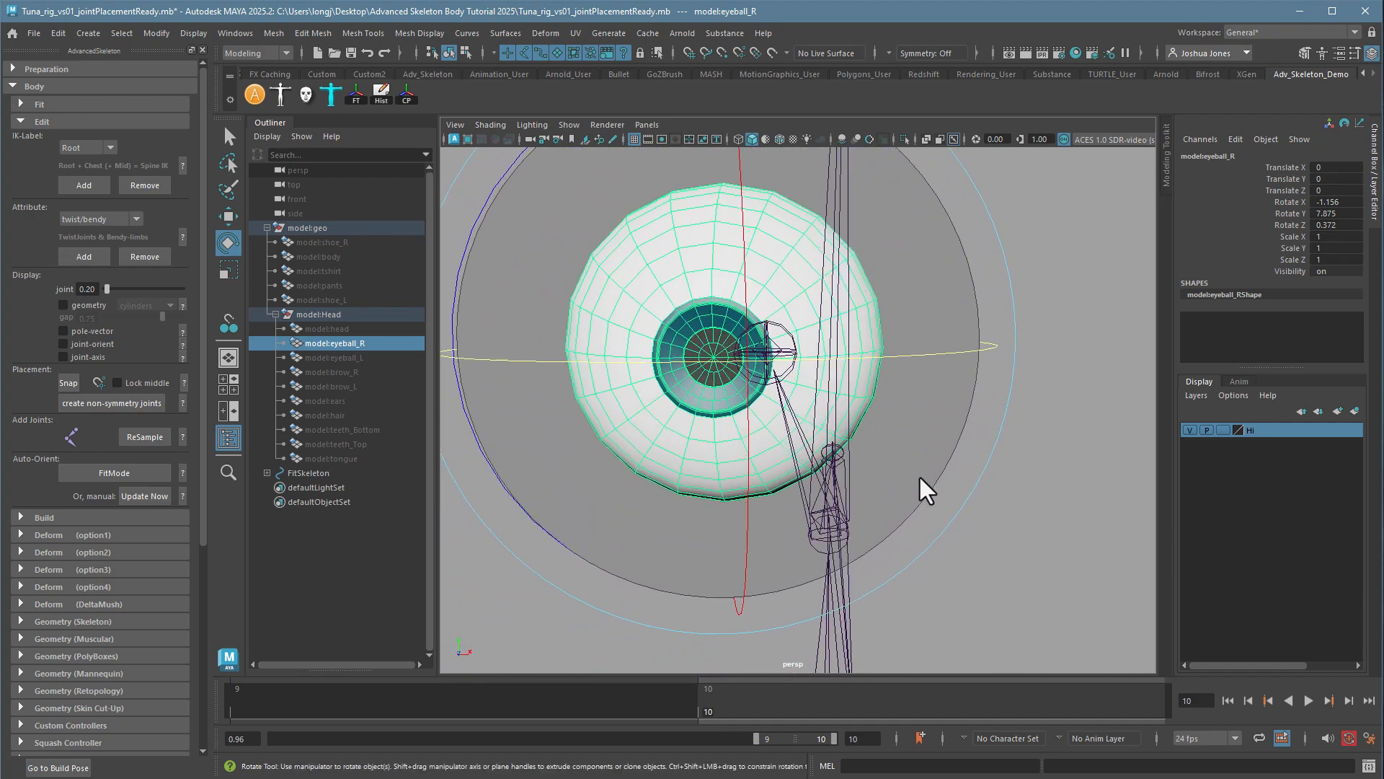
{"action": "mouse_move", "coordinate": [920, 477]}
{"action": "left_mouse_down", "text": "alt"}
{"action": "mouse_move", "coordinate": [948, 495]}
{"action": "mouse_move", "coordinate": [943, 481]}
{"action": "left_mouse_up", "text": "alt"}
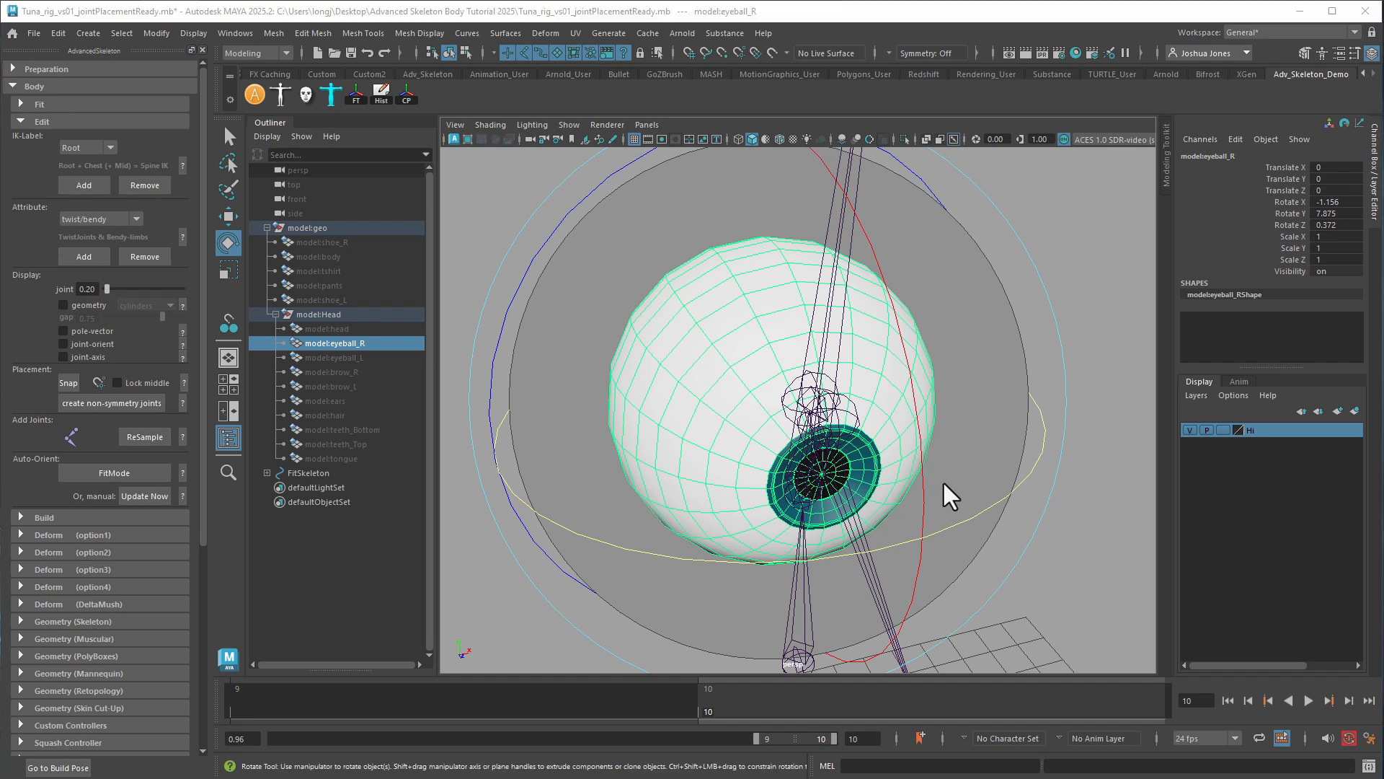
- Tilt the right eyeball to about Rotate X -2.14 and reselect it in the perspective view
{"action": "key", "text": "space"}
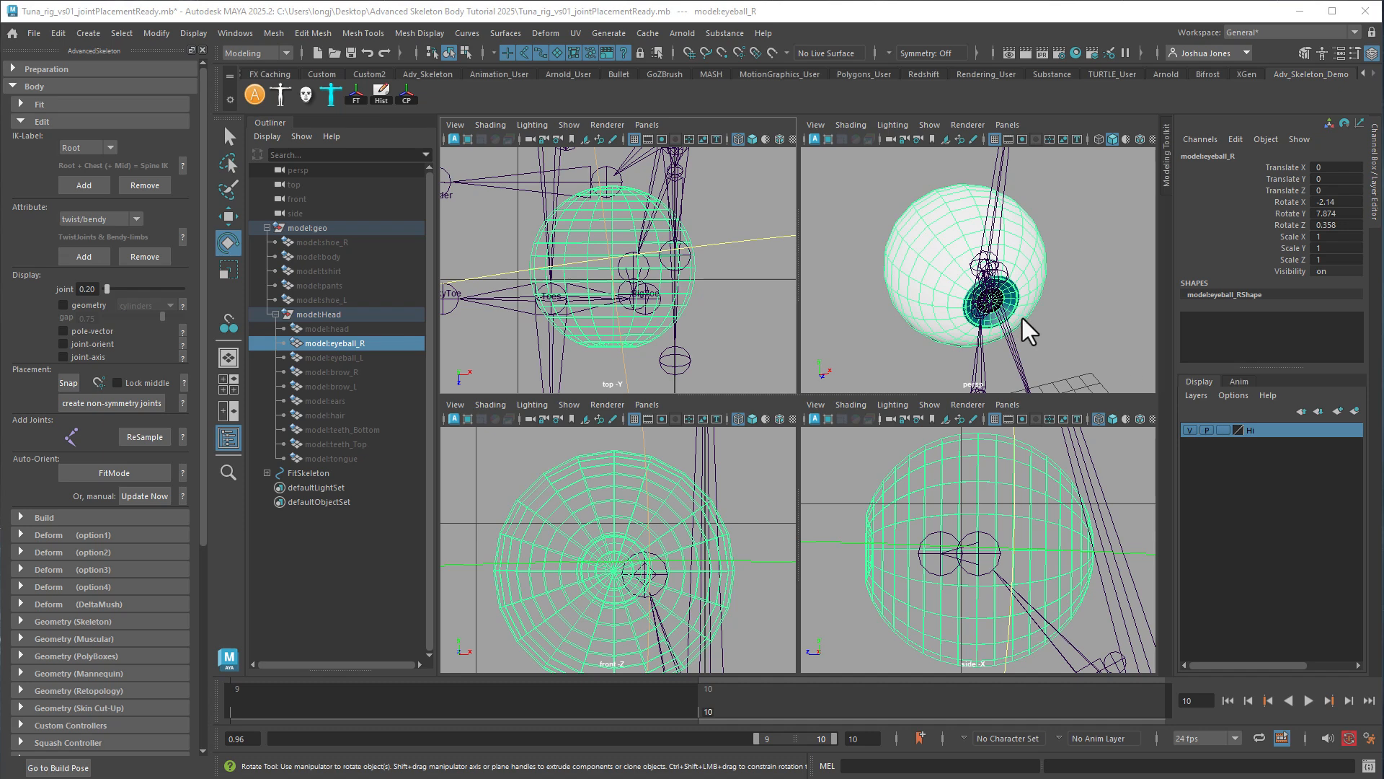
{"action": "key", "text": "space"}
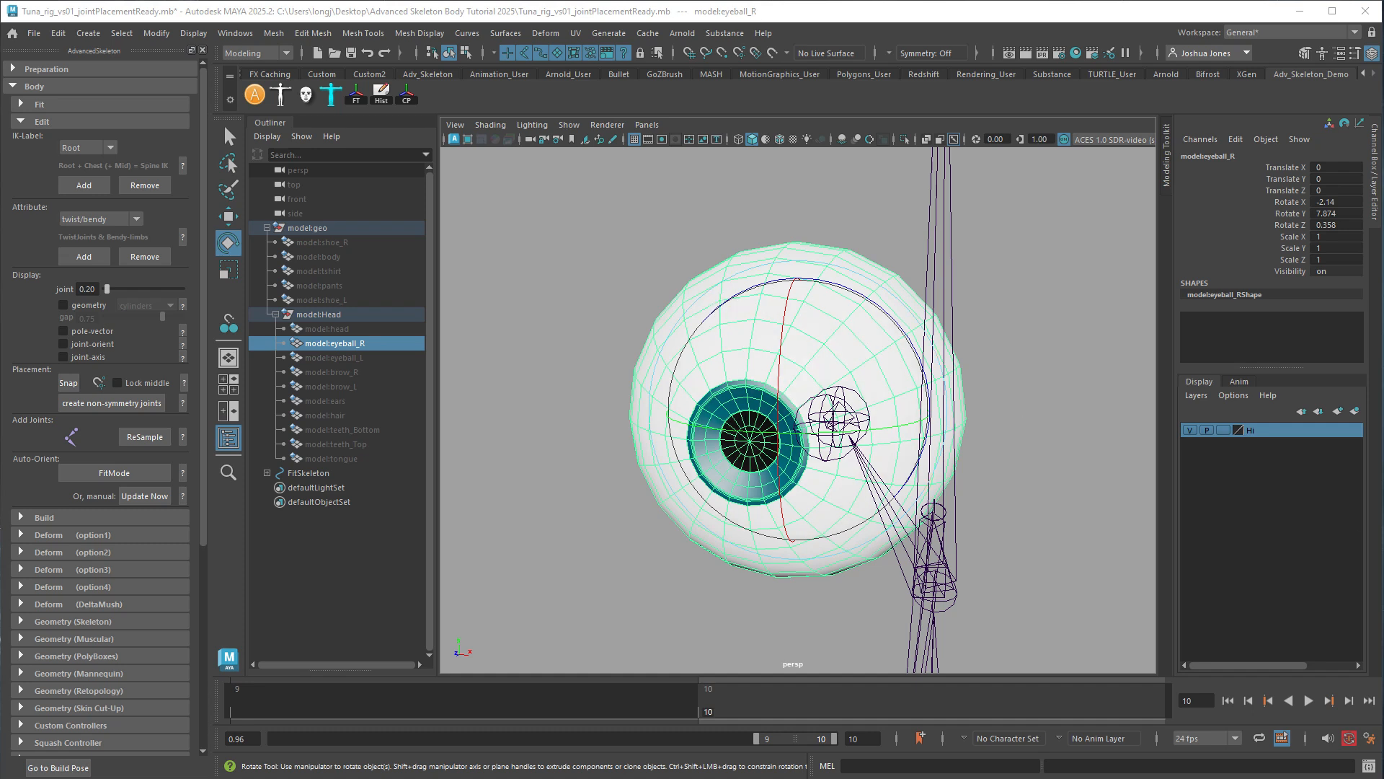
{"action": "left_click", "coordinate": [1045, 272]}
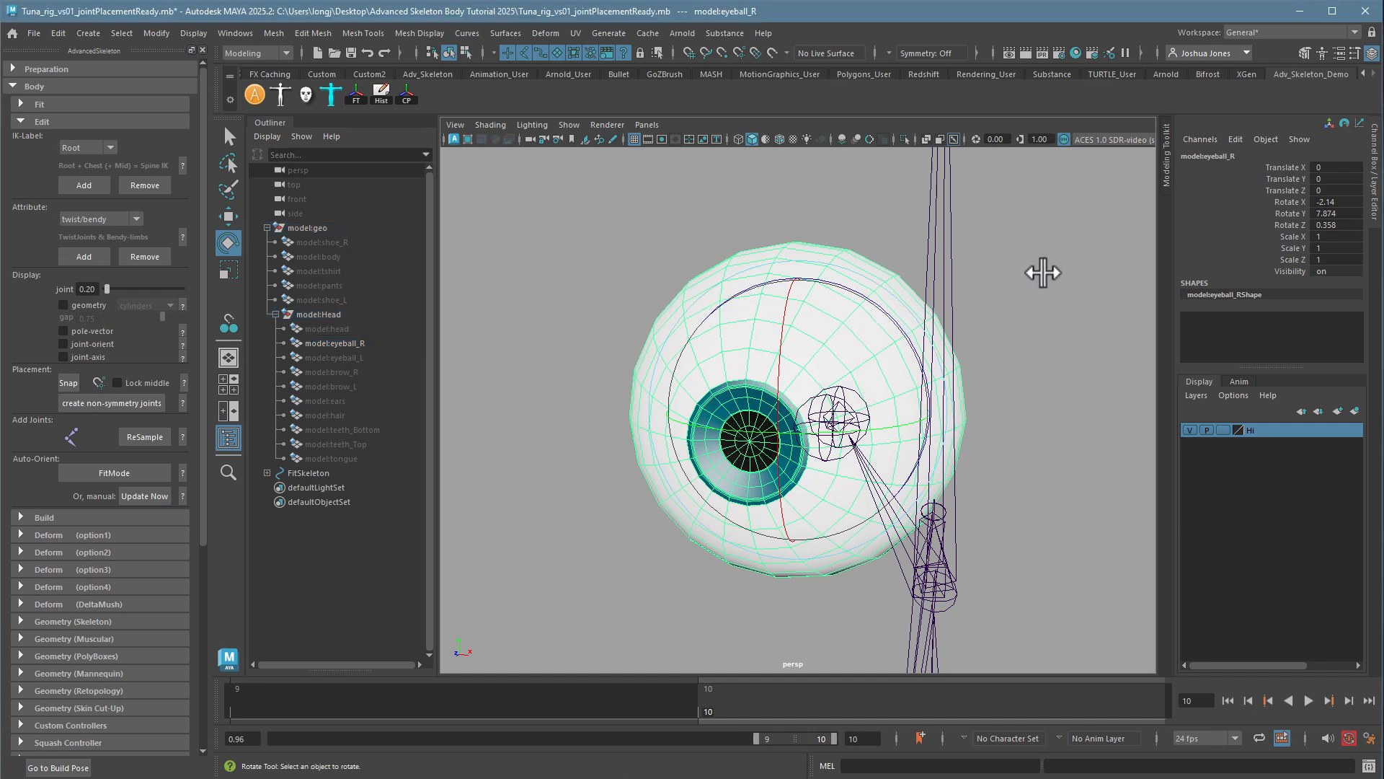
{"action": "left_click", "coordinate": [796, 311]}
- Enlarge the rotate manipulator in the top view and freeze the right eyeball's transformations
{"action": "key", "text": "space"}
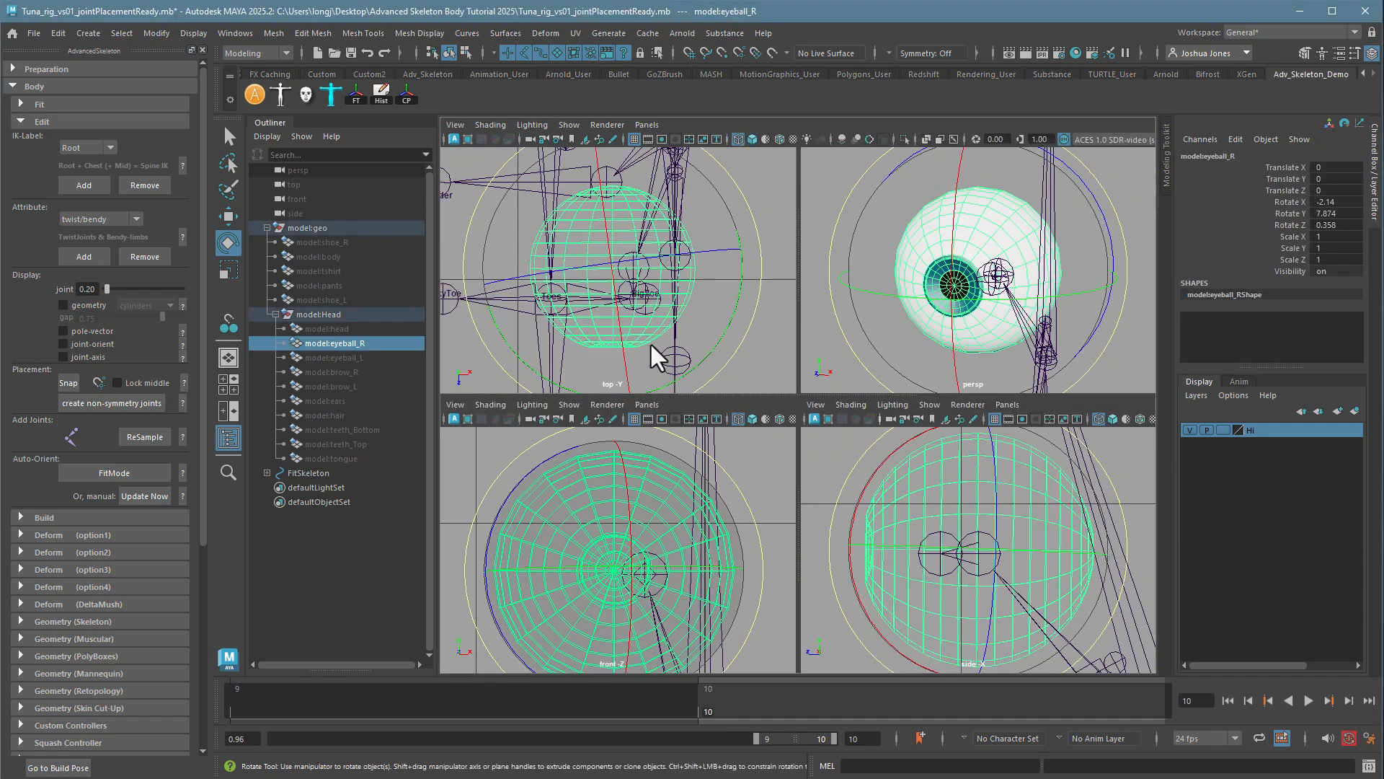
{"action": "key", "text": "space"}
{"action": "left_click_drag", "start_coordinate": [651, 344], "coordinate": [659, 351], "text": "alt"}
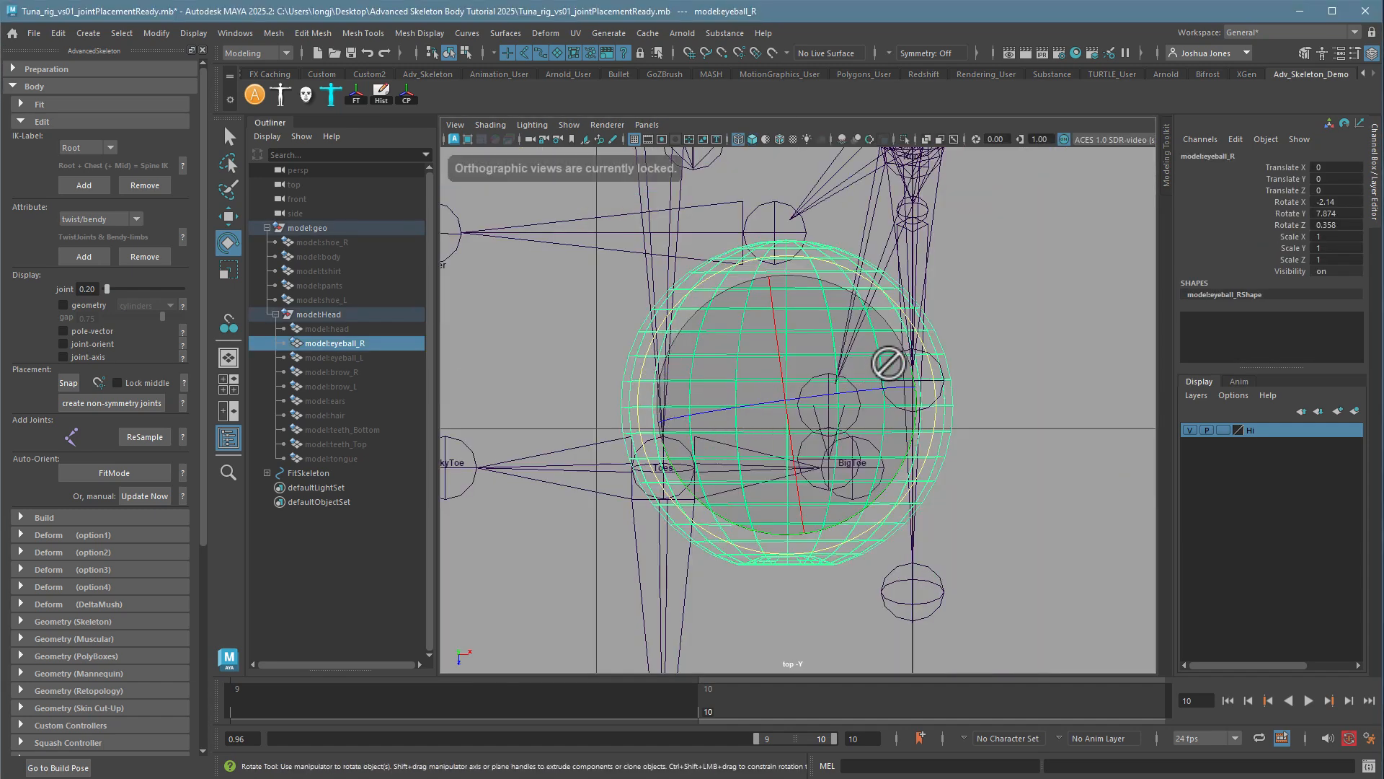
{"action": "key", "text": "plus"}
{"action": "key", "text": "plus"}
{"action": "key", "text": "plus"}
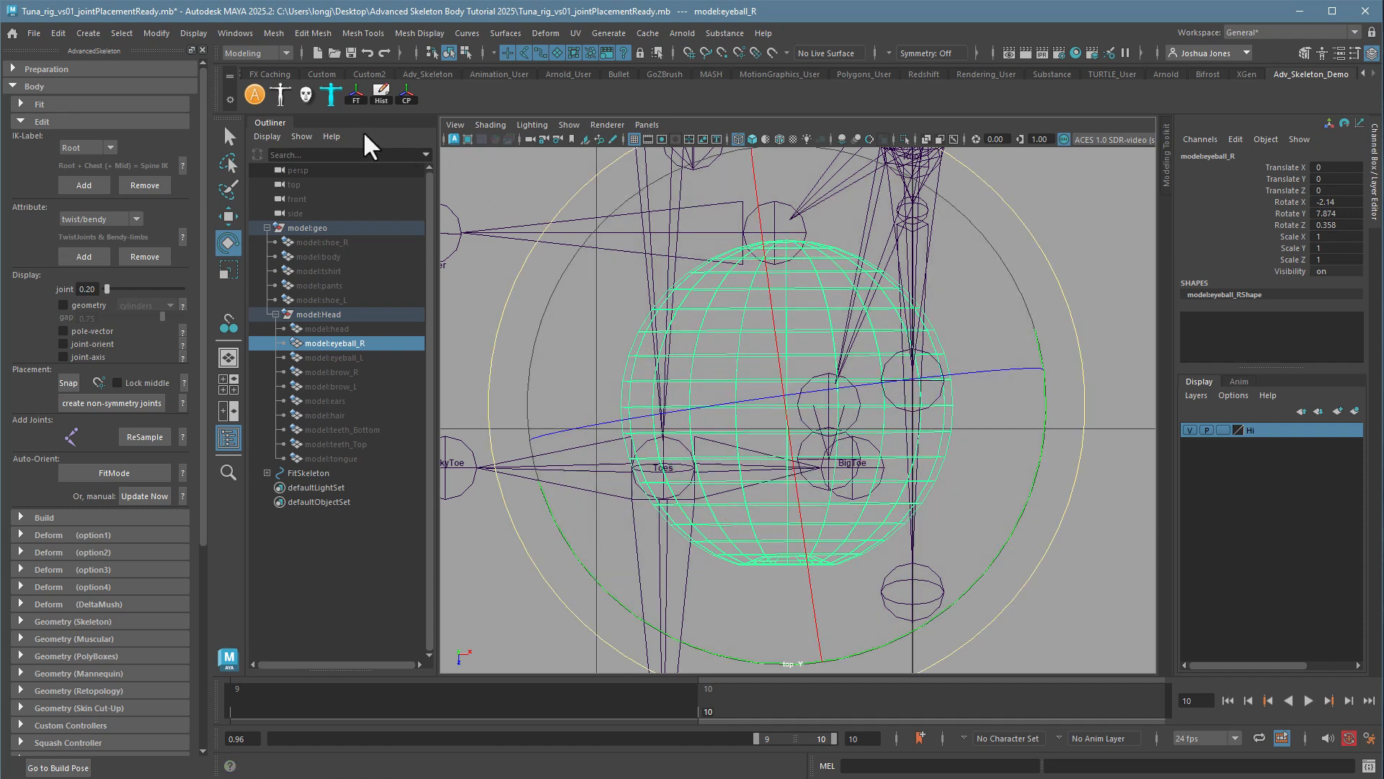
{"action": "left_click", "coordinate": [356, 92]}
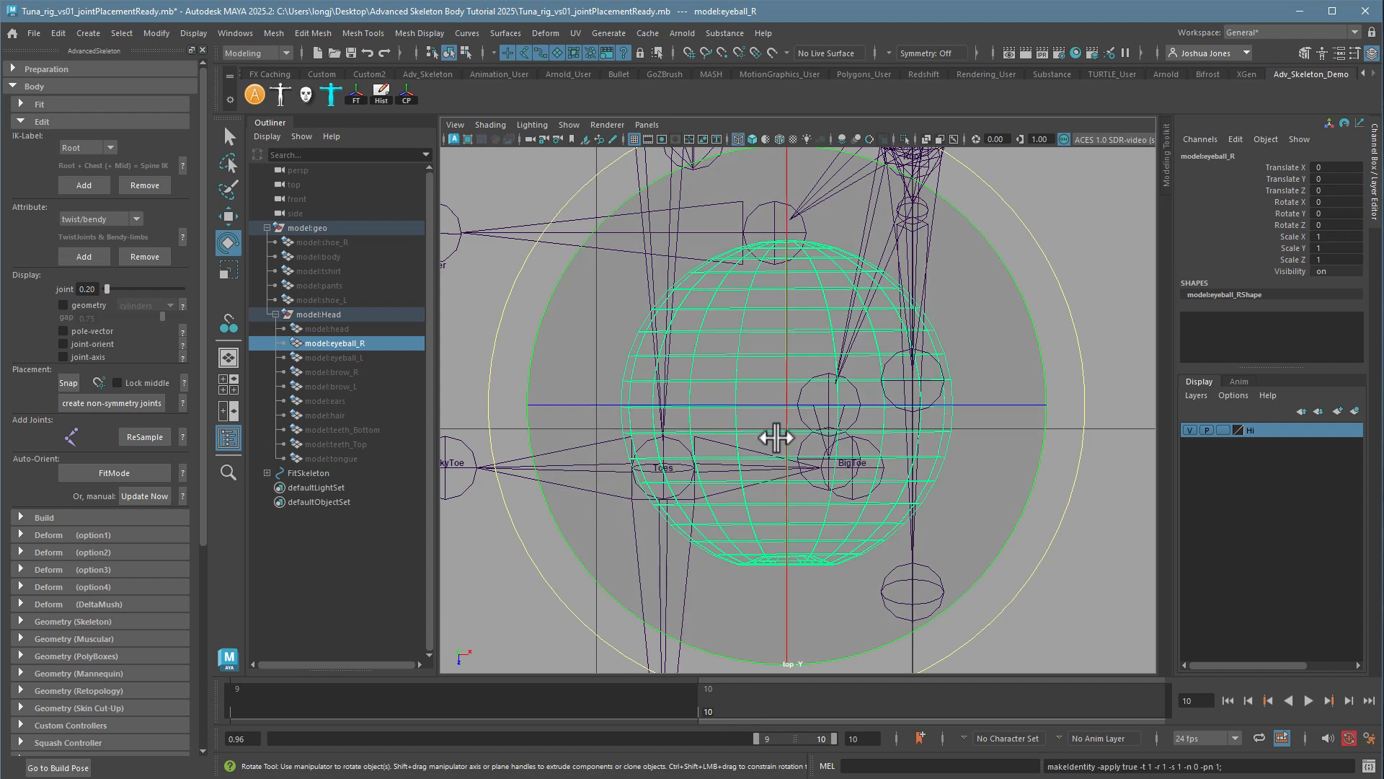
- Test-rotate the right eyeball from its frozen zero pose in the perspective view and undo the rotations
{"action": "key", "text": "space"}
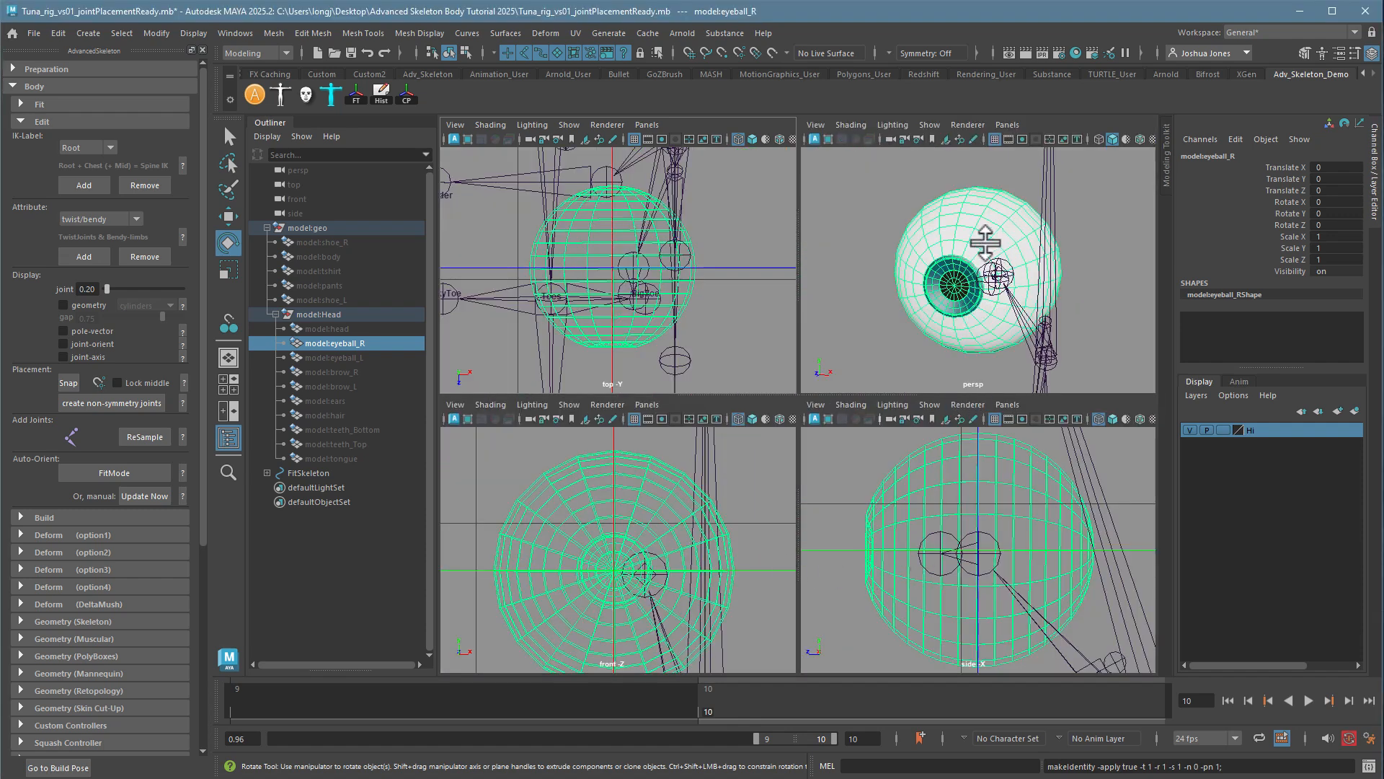
{"action": "left_click_drag", "start_coordinate": [1087, 300], "coordinate": [1086, 247], "text": "alt"}
{"action": "left_click_drag", "start_coordinate": [1002, 275], "coordinate": [1005, 272]}
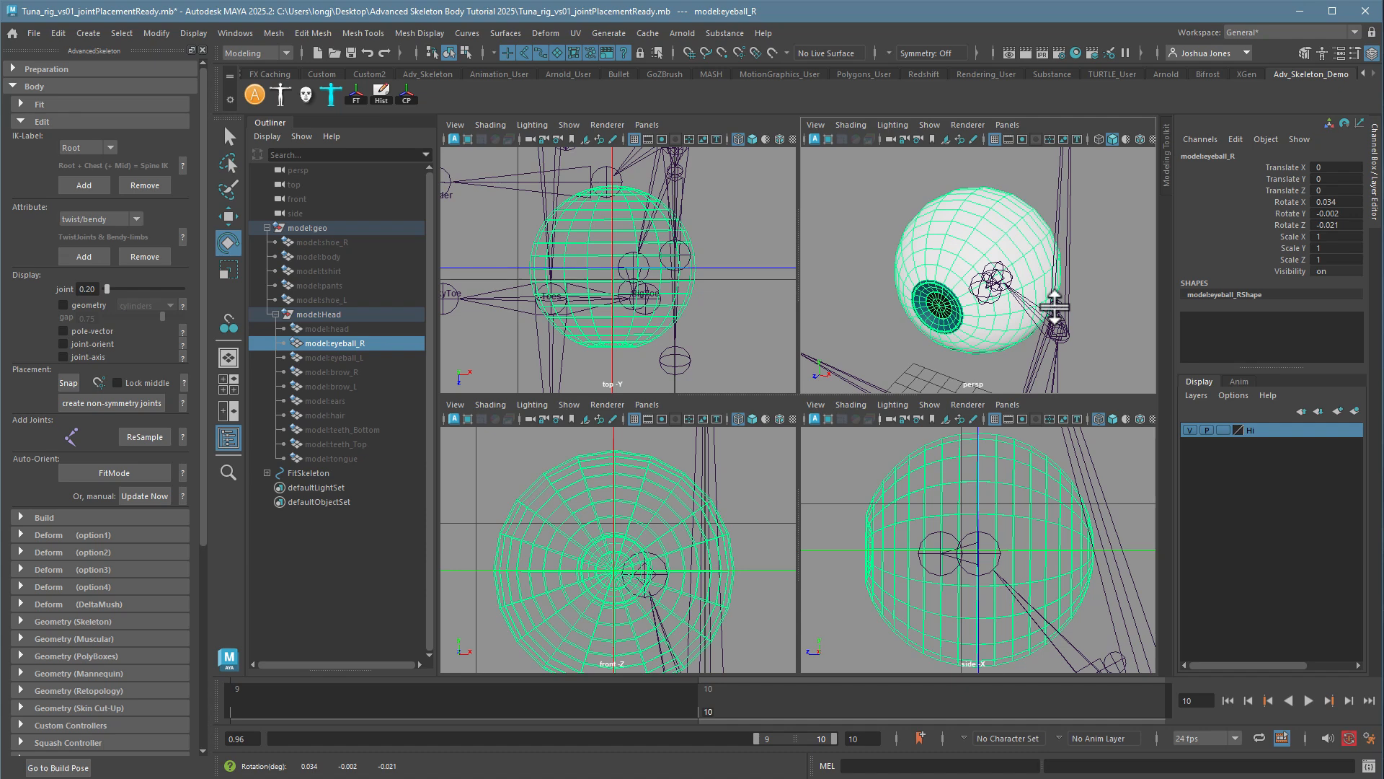
{"action": "key", "text": "shift+z"}
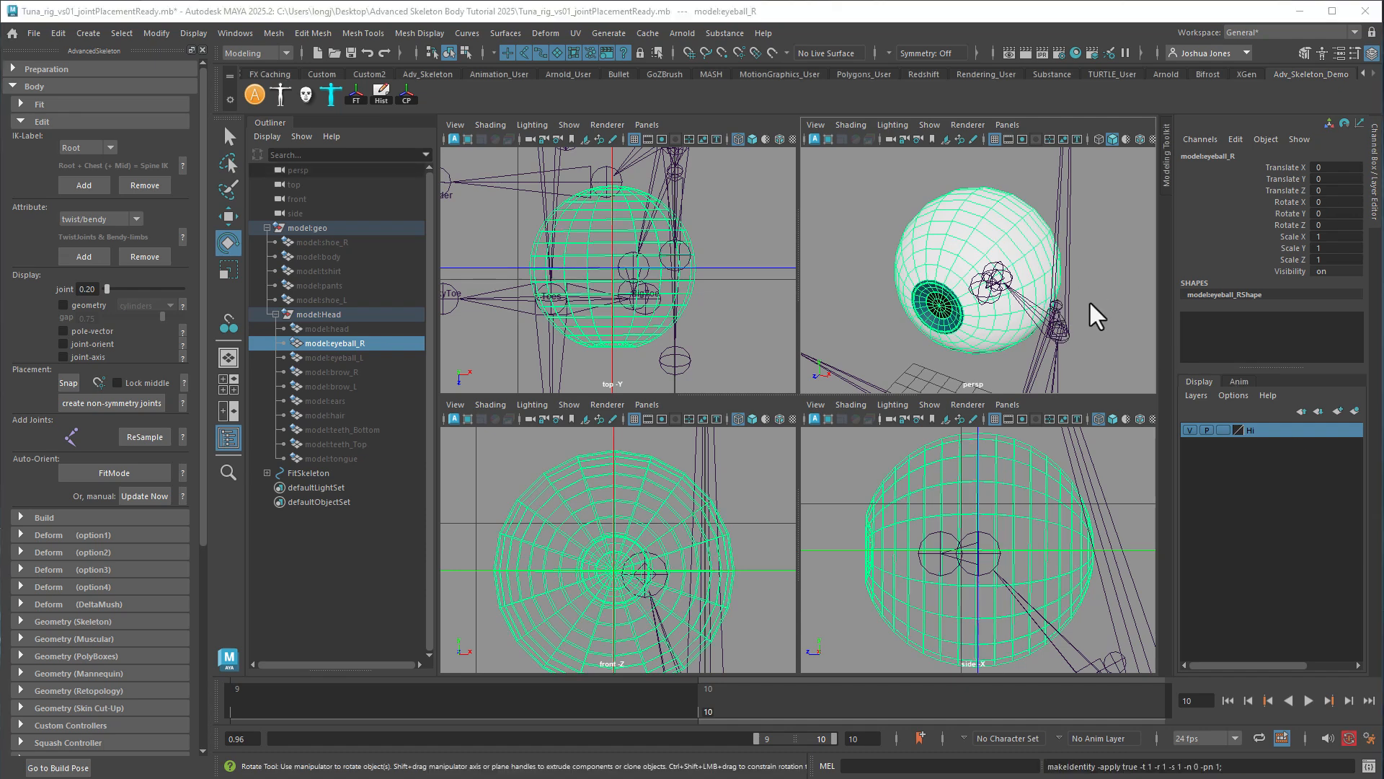
{"action": "left_click", "coordinate": [1088, 300]}
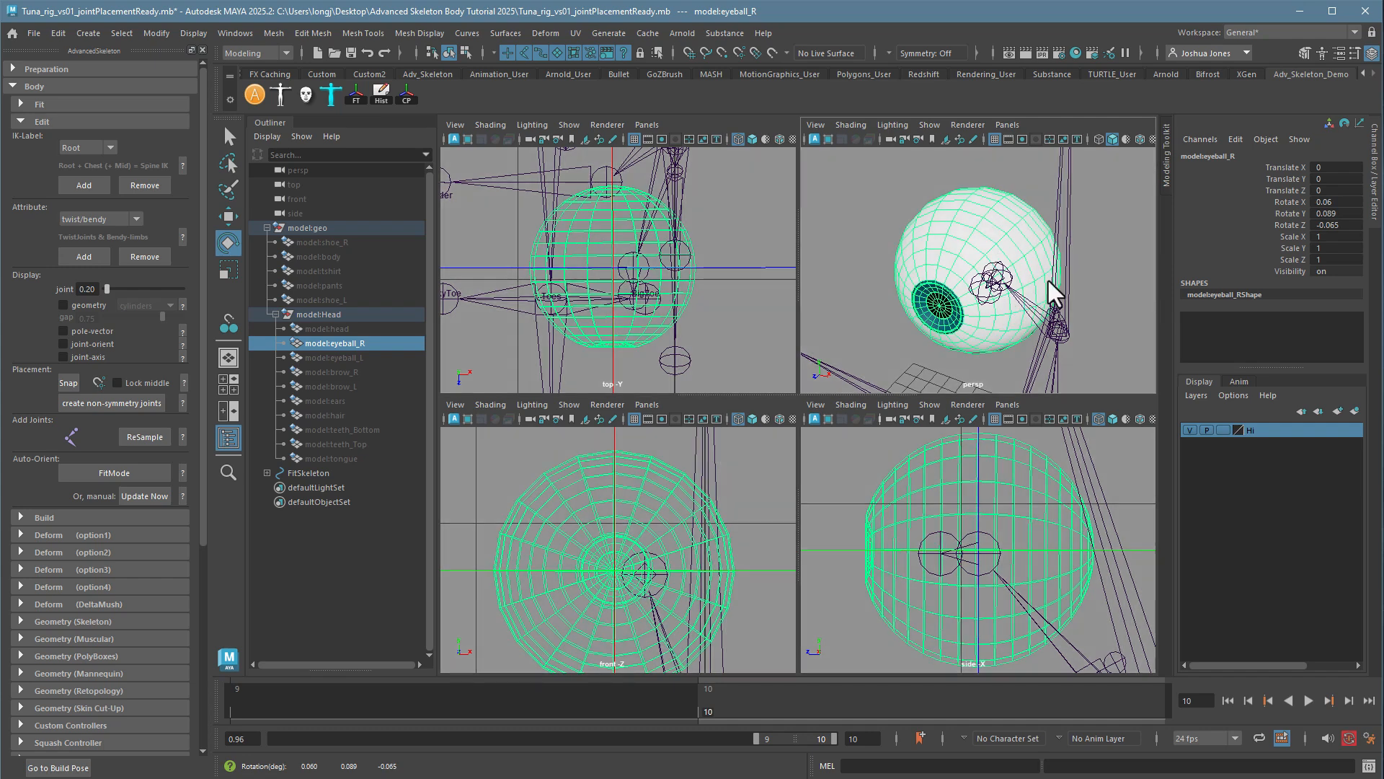
{"action": "mouse_move", "coordinate": [1038, 295]}
{"action": "left_mouse_down", "text": "alt"}
{"action": "mouse_move", "coordinate": [1054, 282]}
{"action": "mouse_move", "coordinate": [1061, 295]}
{"action": "left_mouse_up", "text": "alt"}
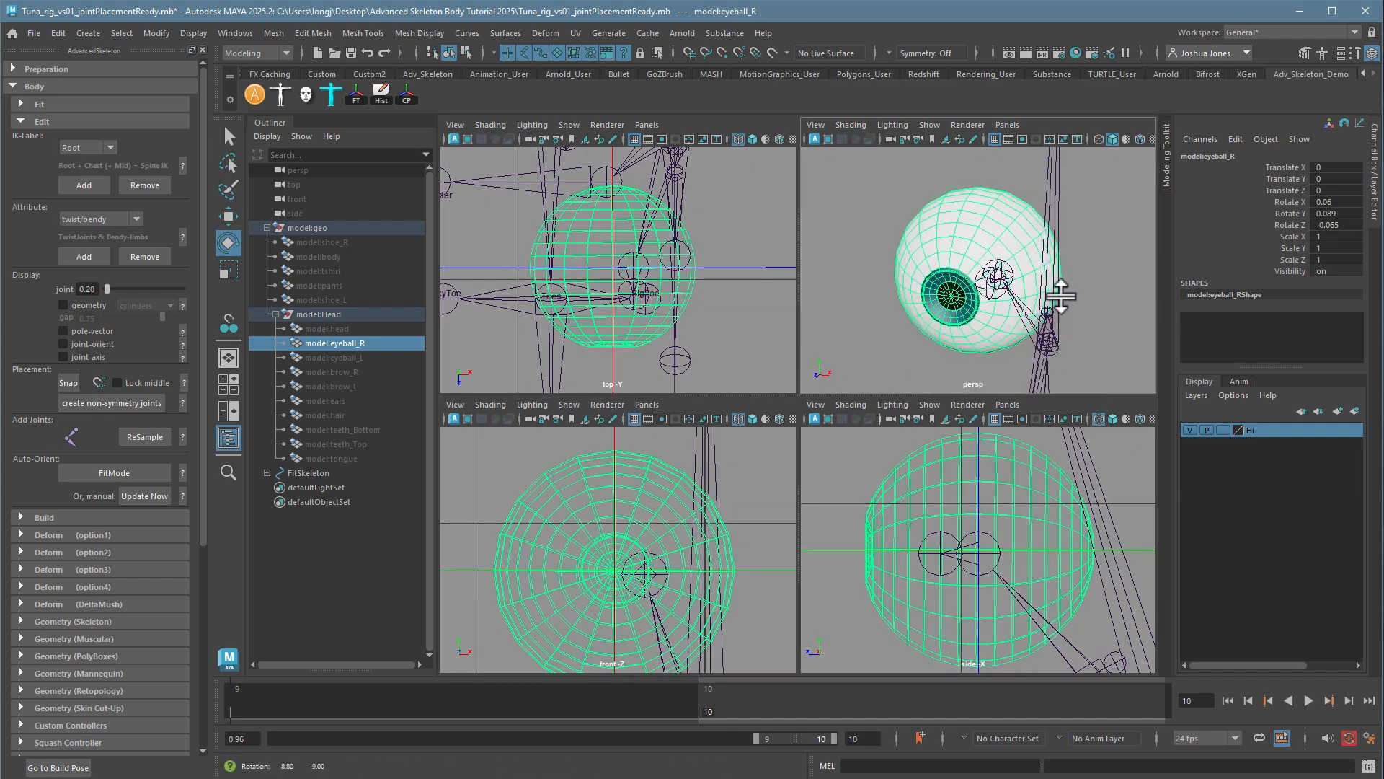
{"action": "key", "text": "ctrl+z"}
{"action": "key", "text": "q"}
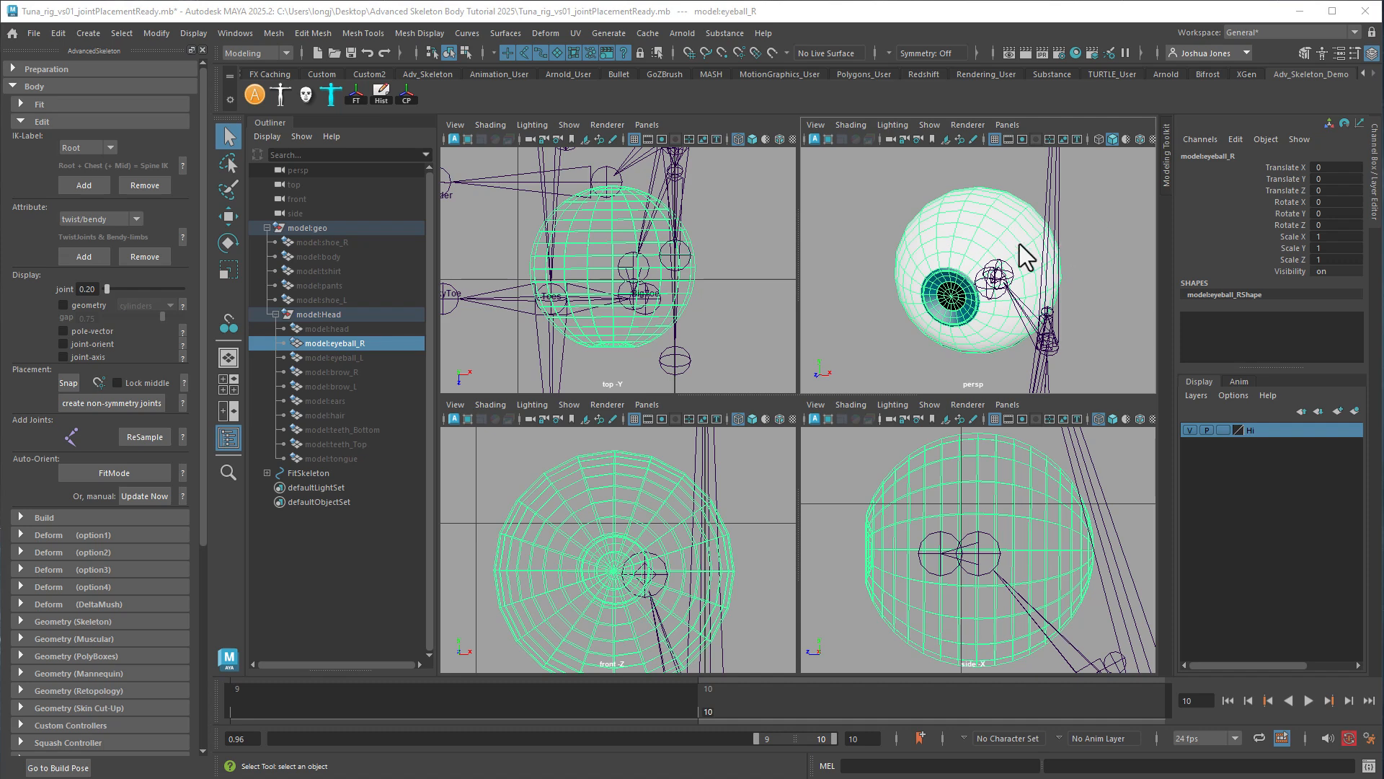
{"action": "key", "text": "e"}
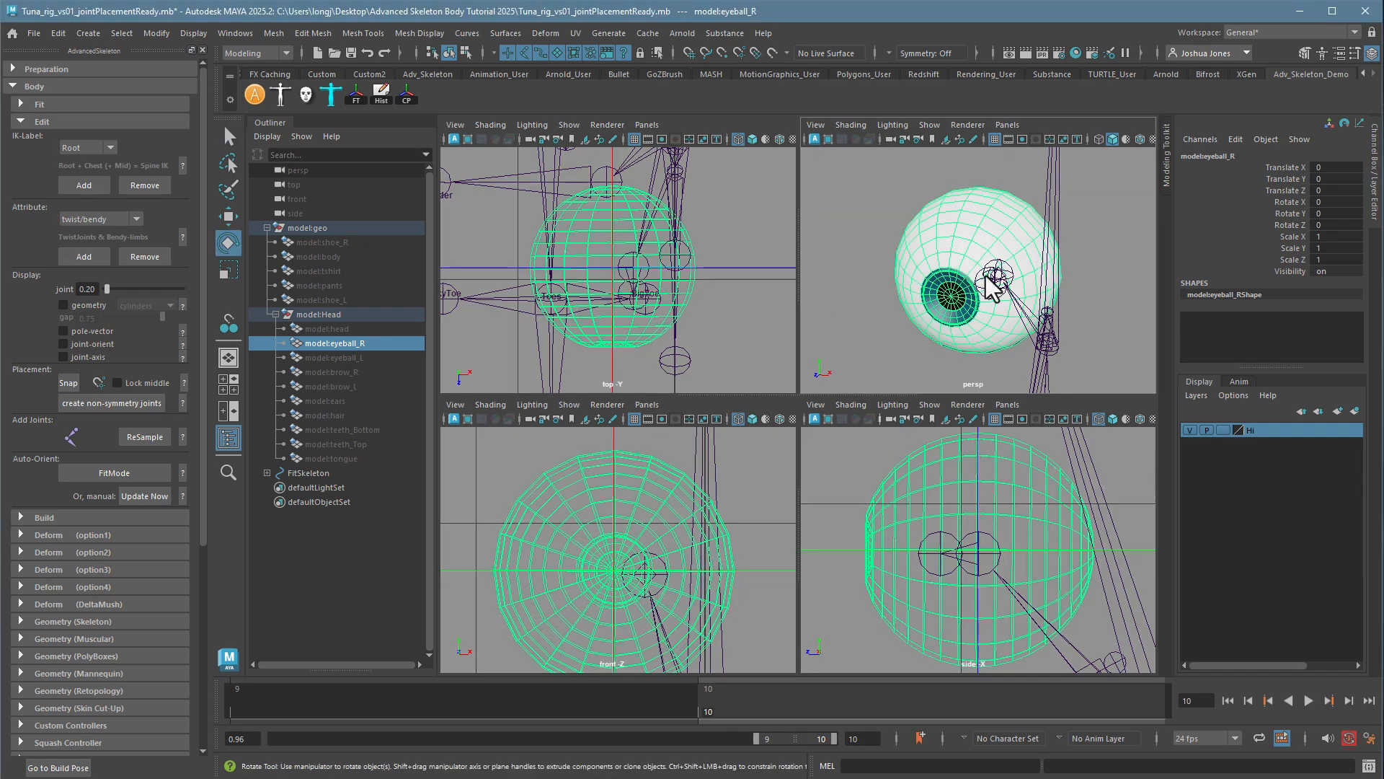
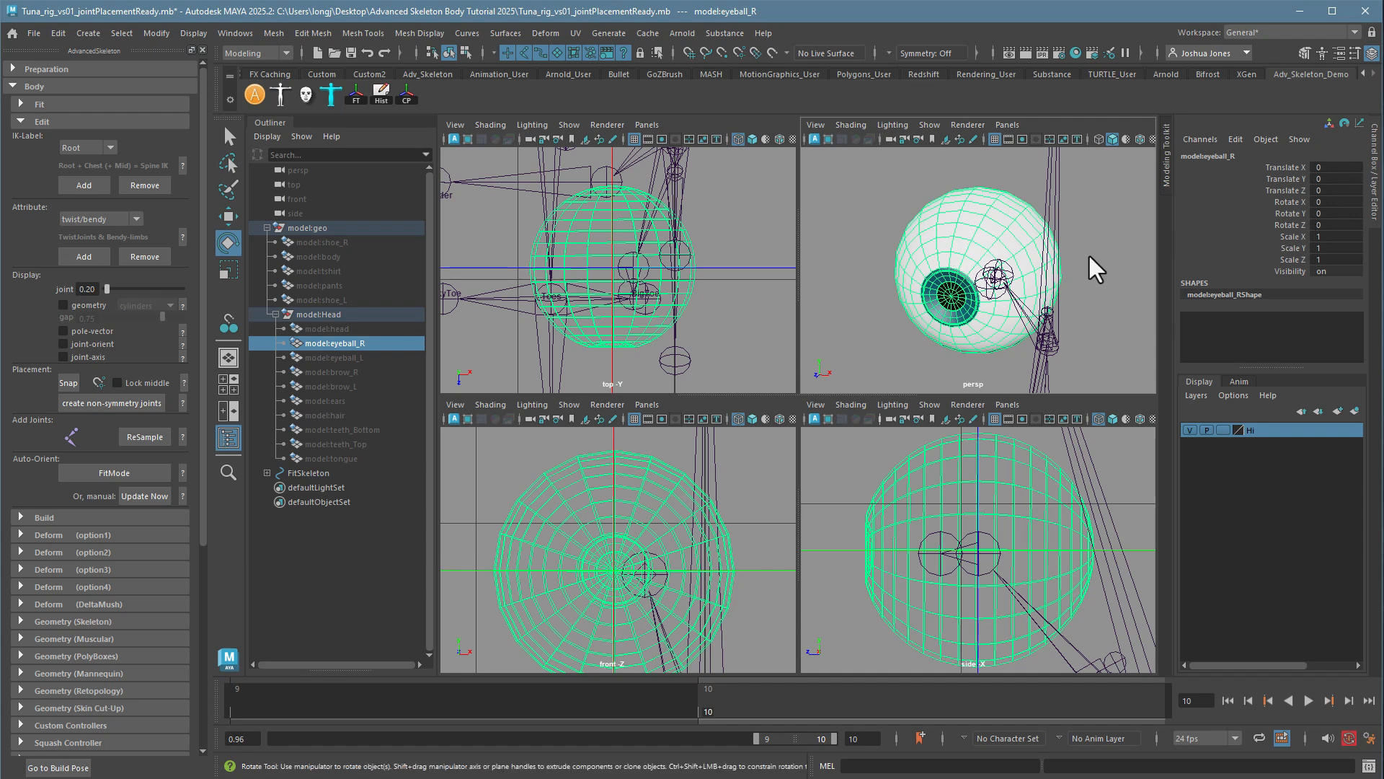
{"action": "key", "text": "ctrl+z"}
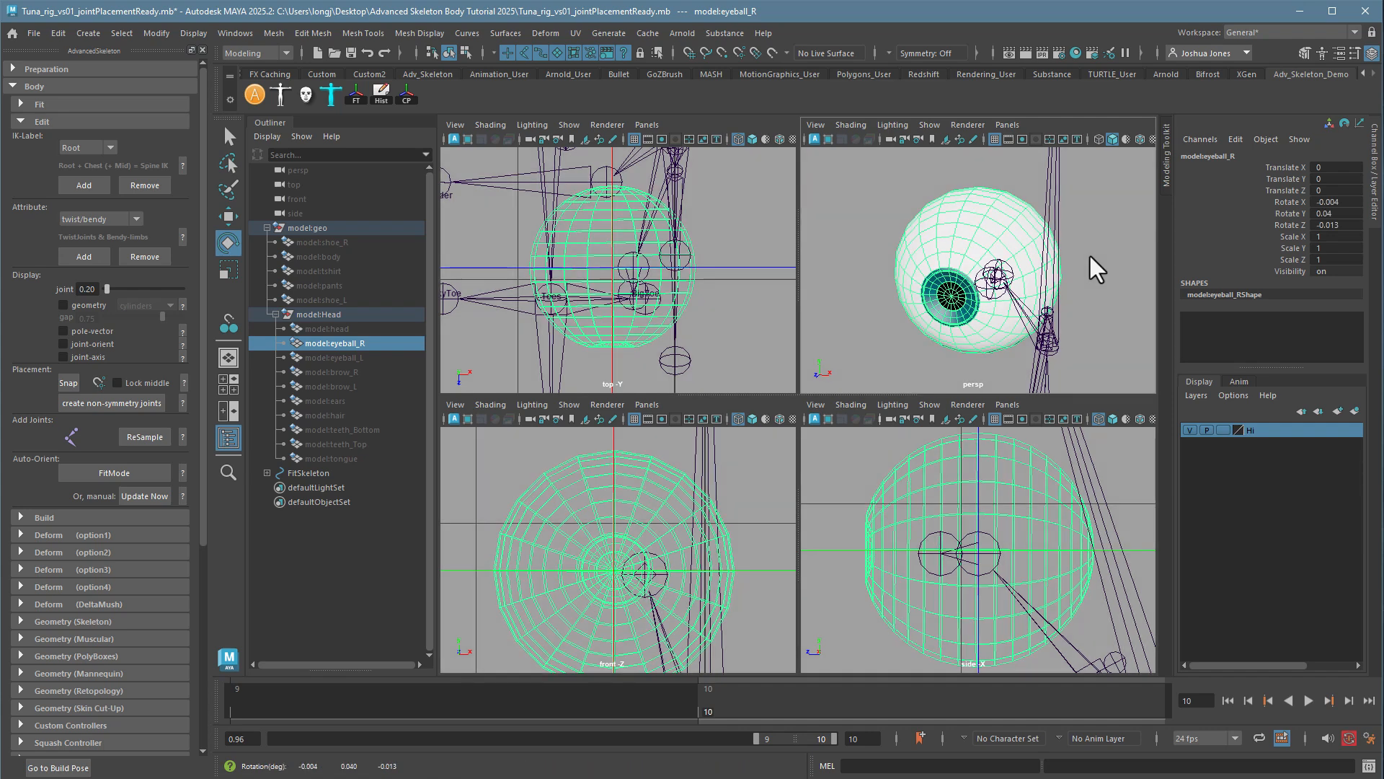
{"action": "key", "text": "ctrl+z"}
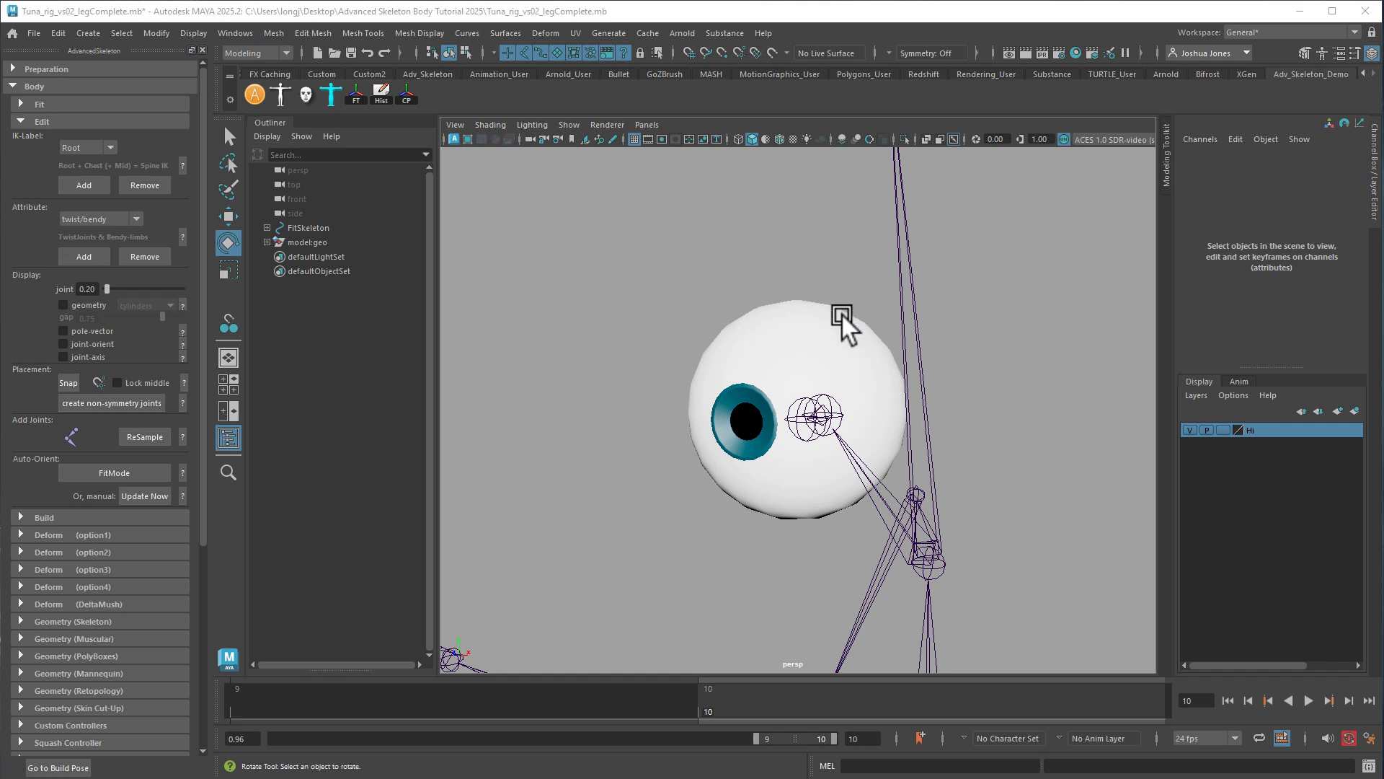
- Reselect the right eyeball in the perspective view and expand the model:geo group to show its meshes
{"action": "left_click", "coordinate": [776, 351]}
{"action": "left_click_drag", "start_coordinate": [772, 393], "coordinate": [829, 422], "text": "alt"}
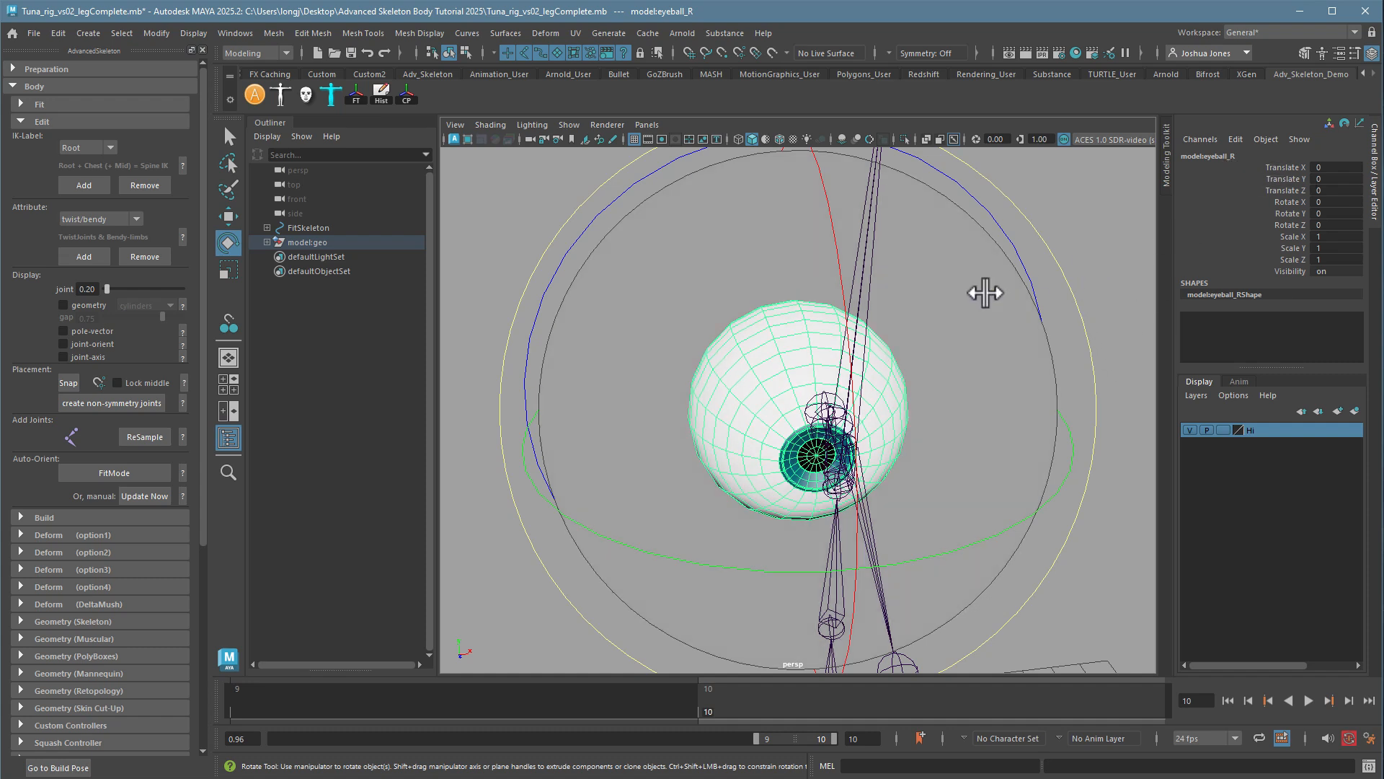
{"action": "left_click", "coordinate": [1087, 215]}
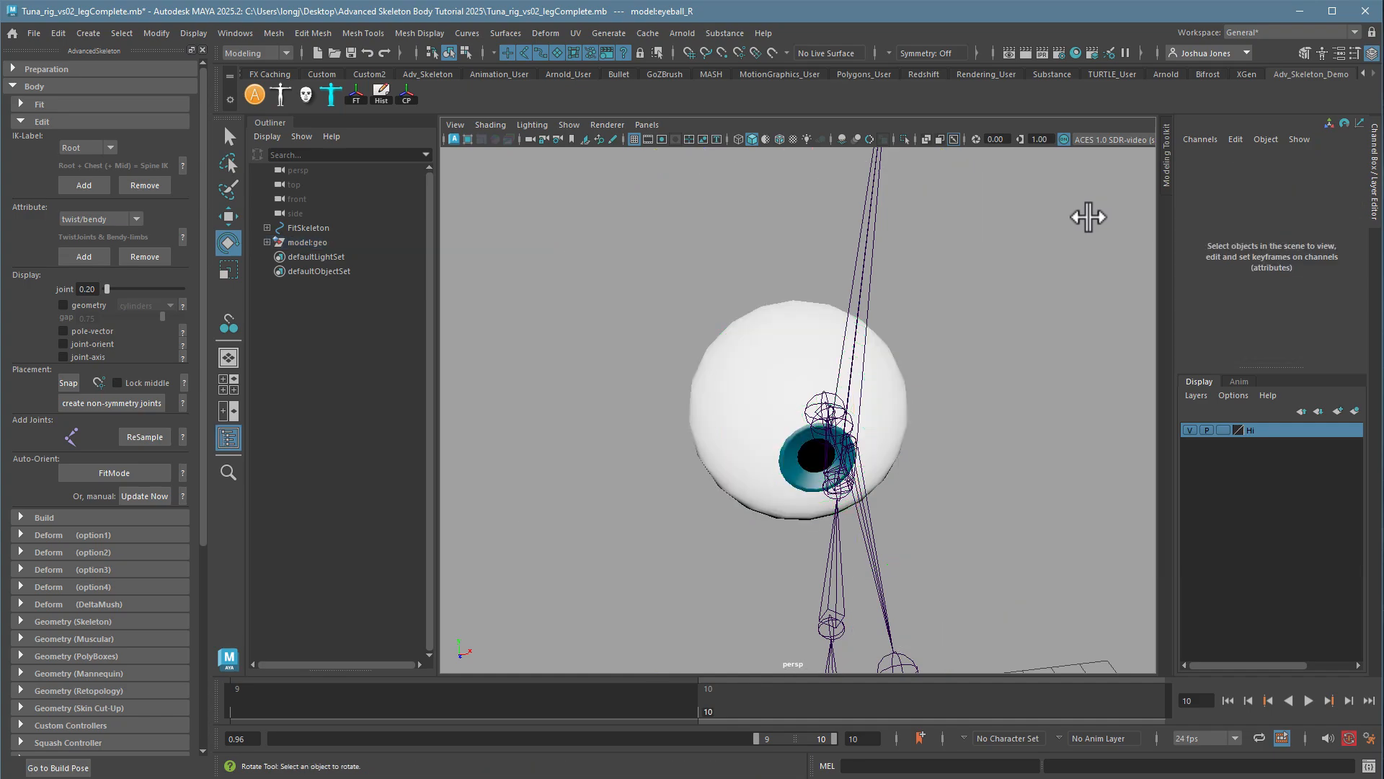
{"action": "left_click", "coordinate": [791, 401]}
{"action": "left_click_drag", "start_coordinate": [1045, 436], "coordinate": [918, 478], "text": "alt"}
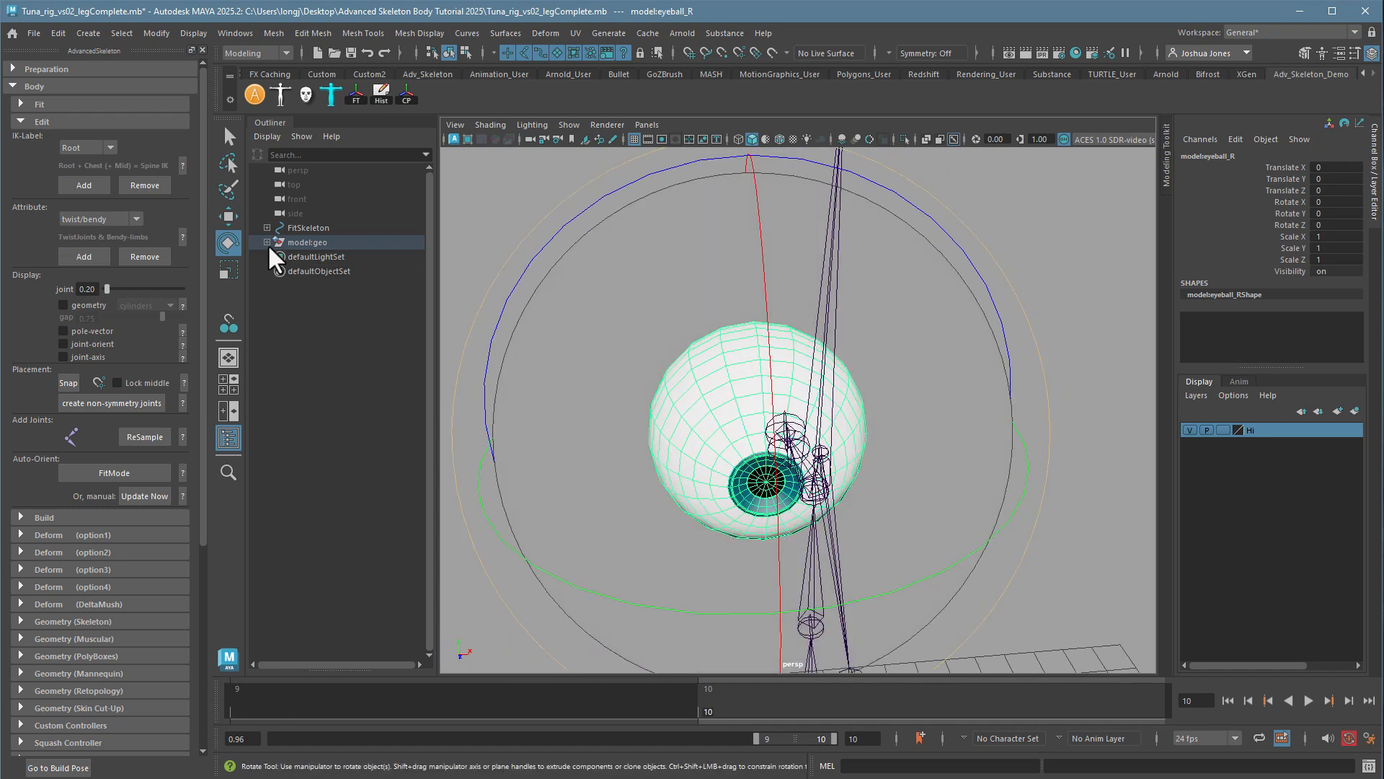
{"action": "left_click", "coordinate": [266, 242]}
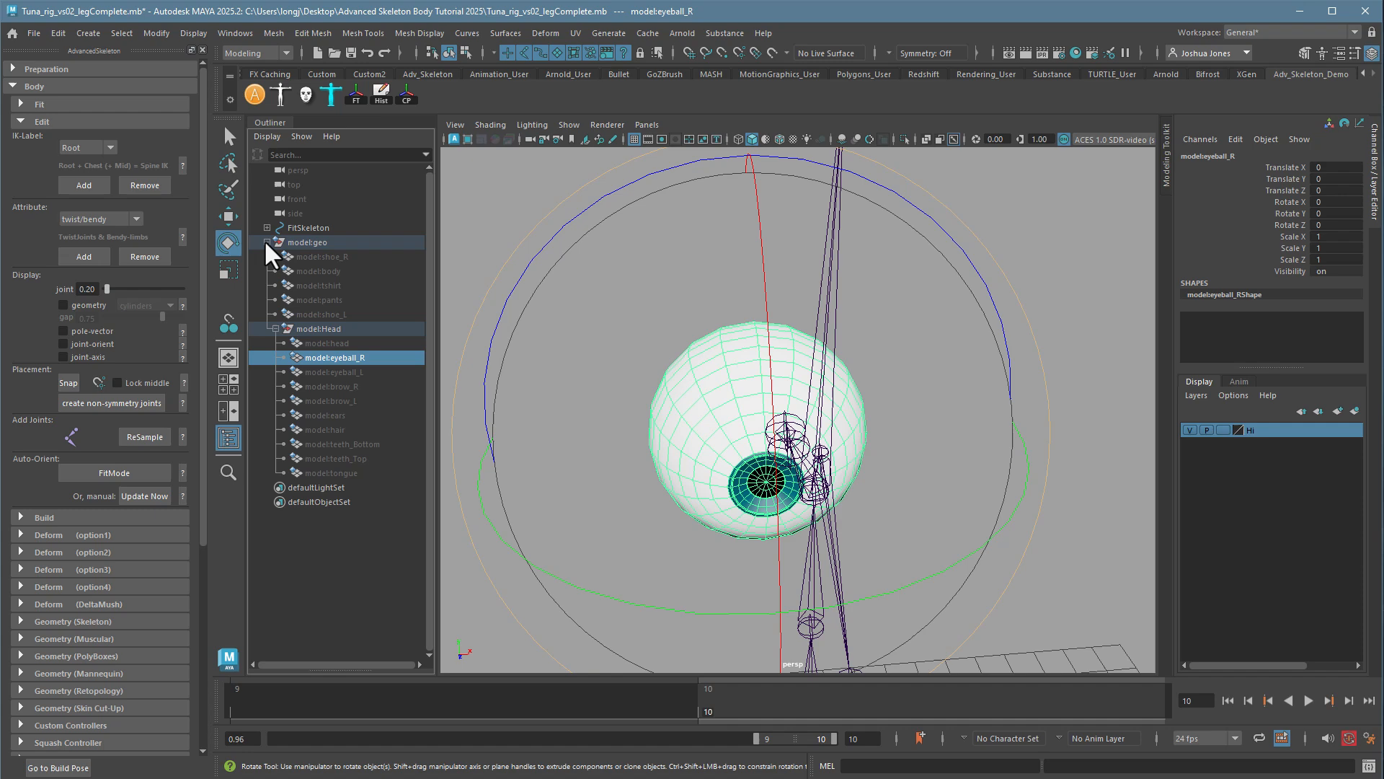
- Unhide all the character meshes, from model:shoe_R through model:tongue
{"action": "left_click", "coordinate": [318, 258]}
{"action": "left_click", "coordinate": [331, 473], "text": "shift"}
{"action": "key", "text": "shift+h"}
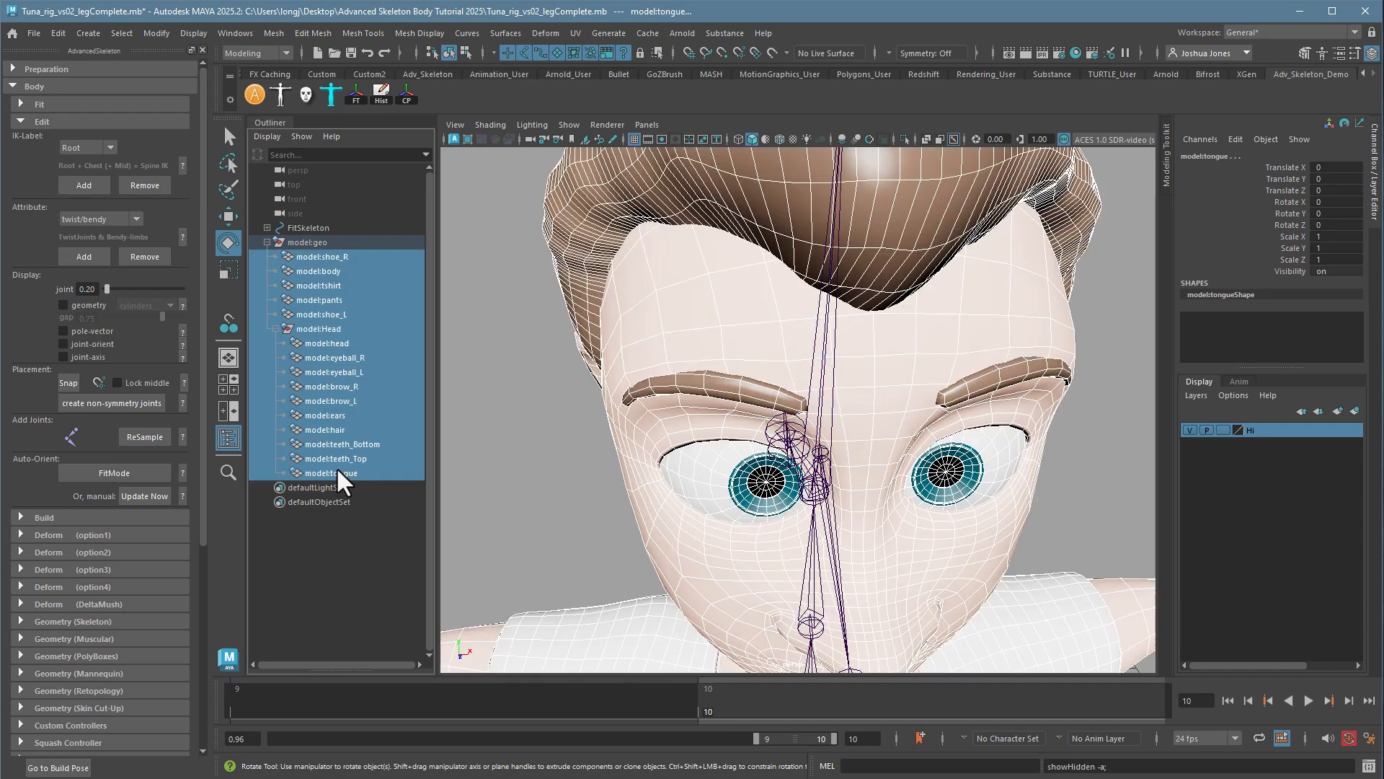
{"action": "scroll", "coordinate": [663, 461], "scroll_direction": "up", "scroll_amount": 1}
{"action": "left_click", "coordinate": [492, 465]}
{"action": "right_click_drag", "start_coordinate": [829, 530], "coordinate": [713, 507], "text": "alt"}
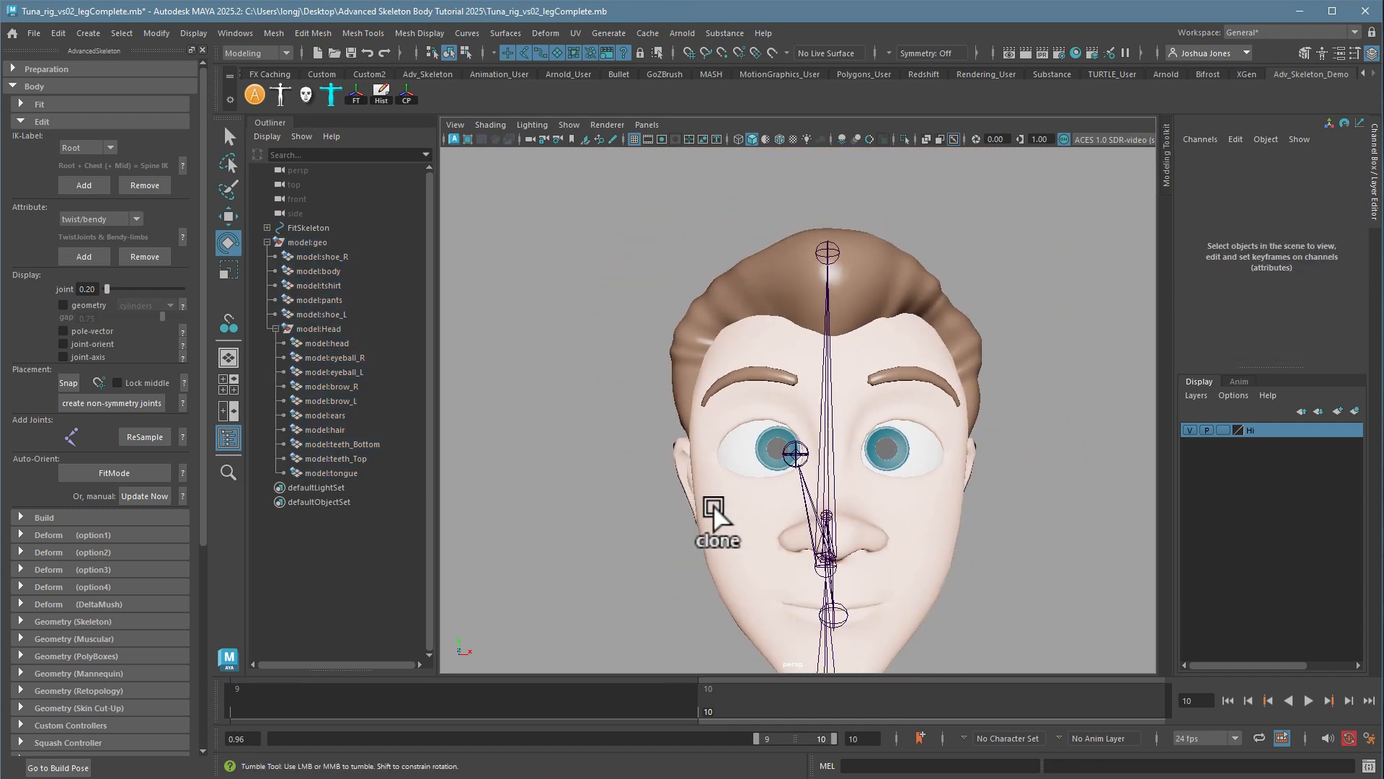
{"action": "left_click_drag", "start_coordinate": [713, 507], "coordinate": [716, 513], "text": "alt"}
- Set the right eyeball's Rotate Y to -10
{"action": "left_click", "coordinate": [749, 474]}
{"action": "left_click_drag", "start_coordinate": [753, 469], "coordinate": [791, 484]}
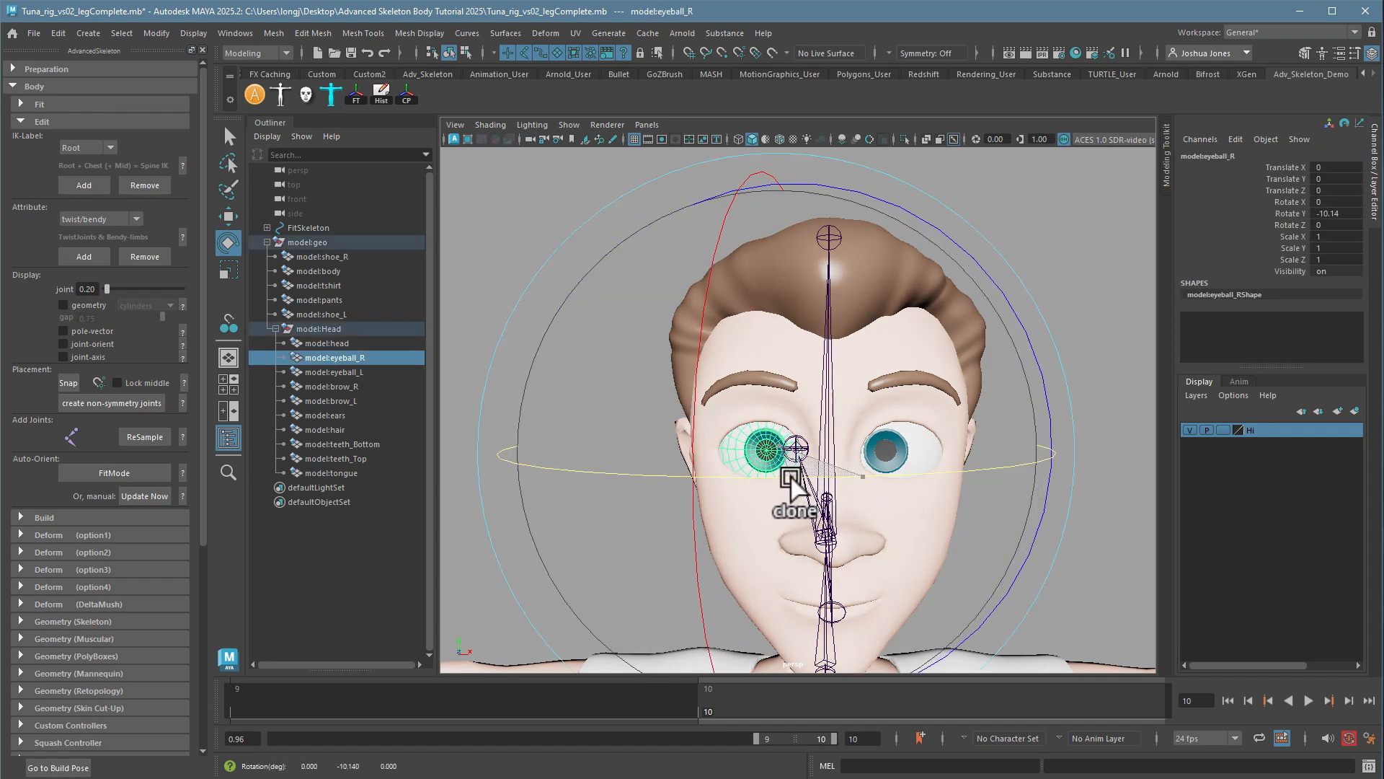
{"action": "double_click", "coordinate": [1332, 214]}
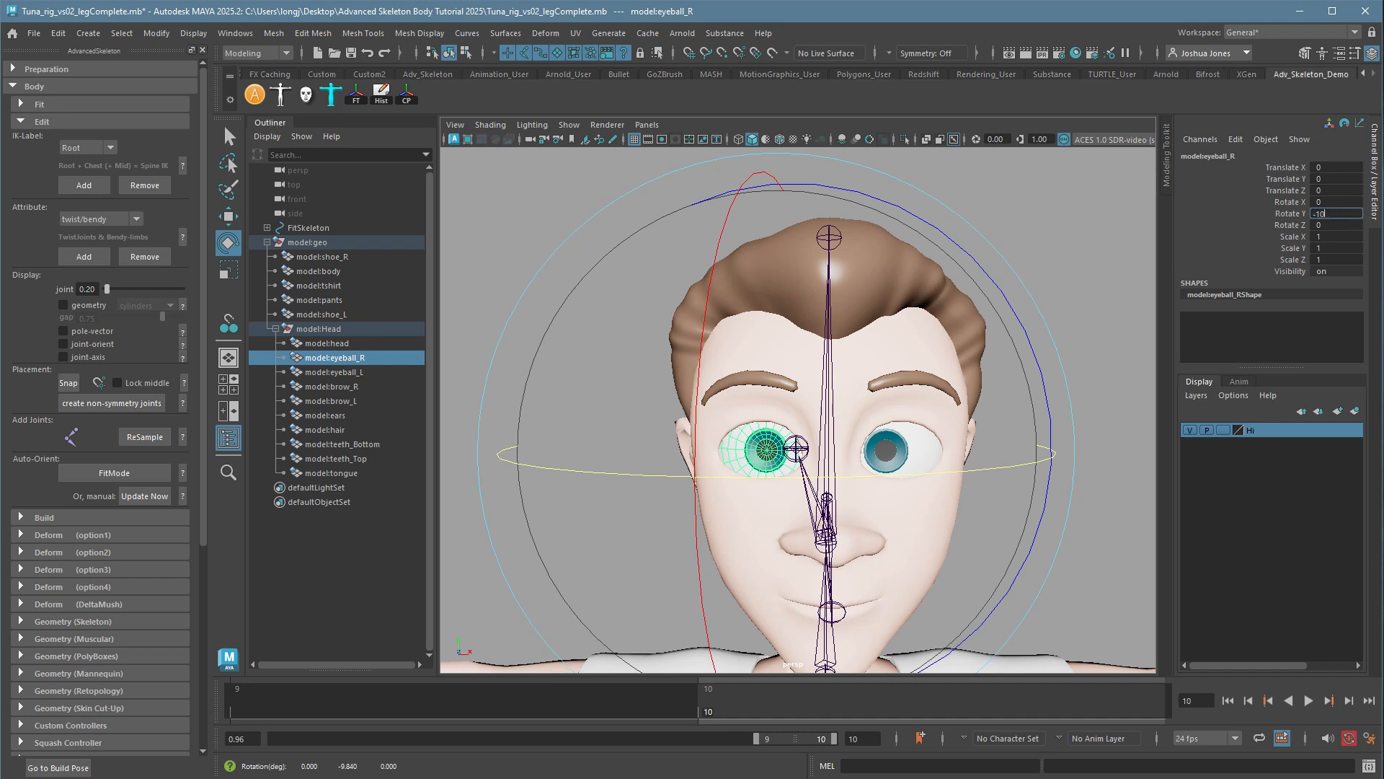
{"action": "key", "text": "Return"}
{"action": "left_click", "coordinate": [1009, 317]}
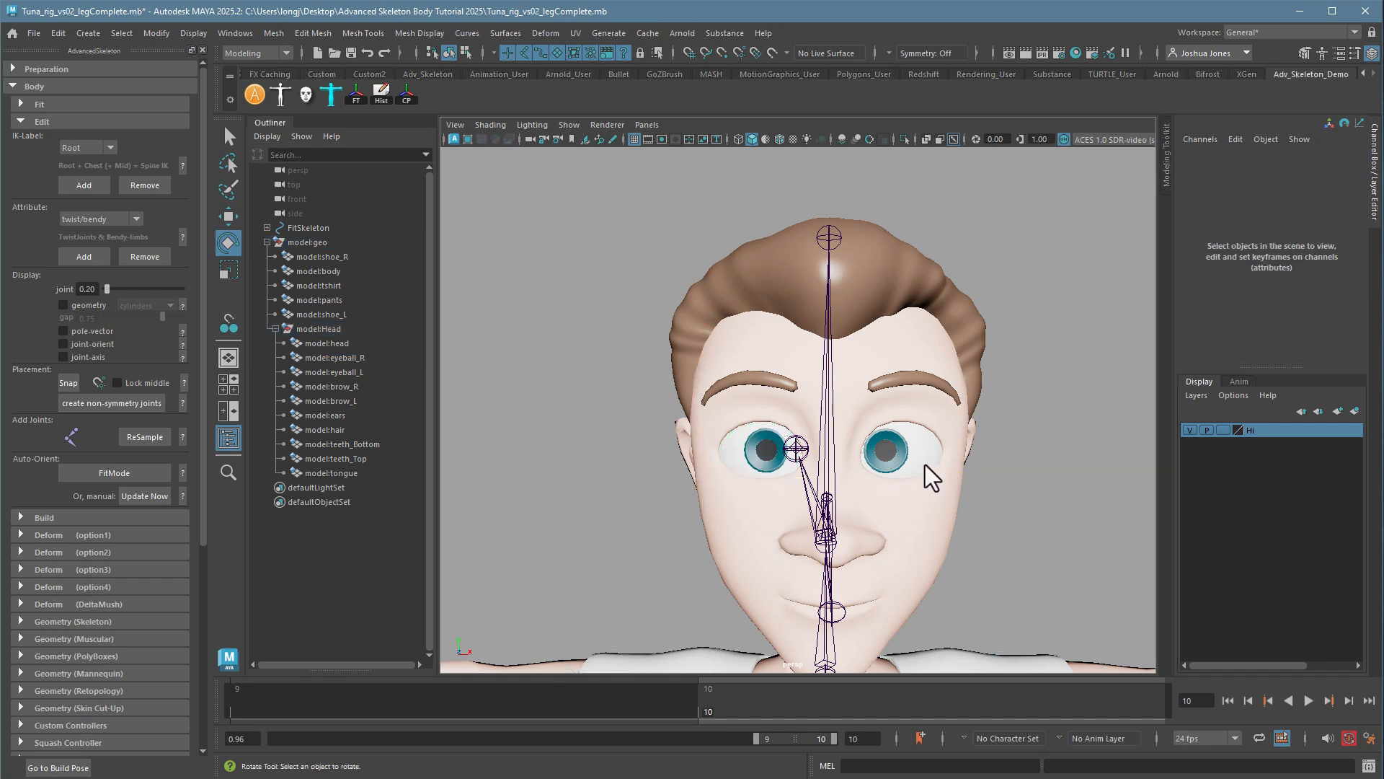
- Set the left eyeball's Rotate Y to 10
{"action": "left_click", "coordinate": [927, 460]}
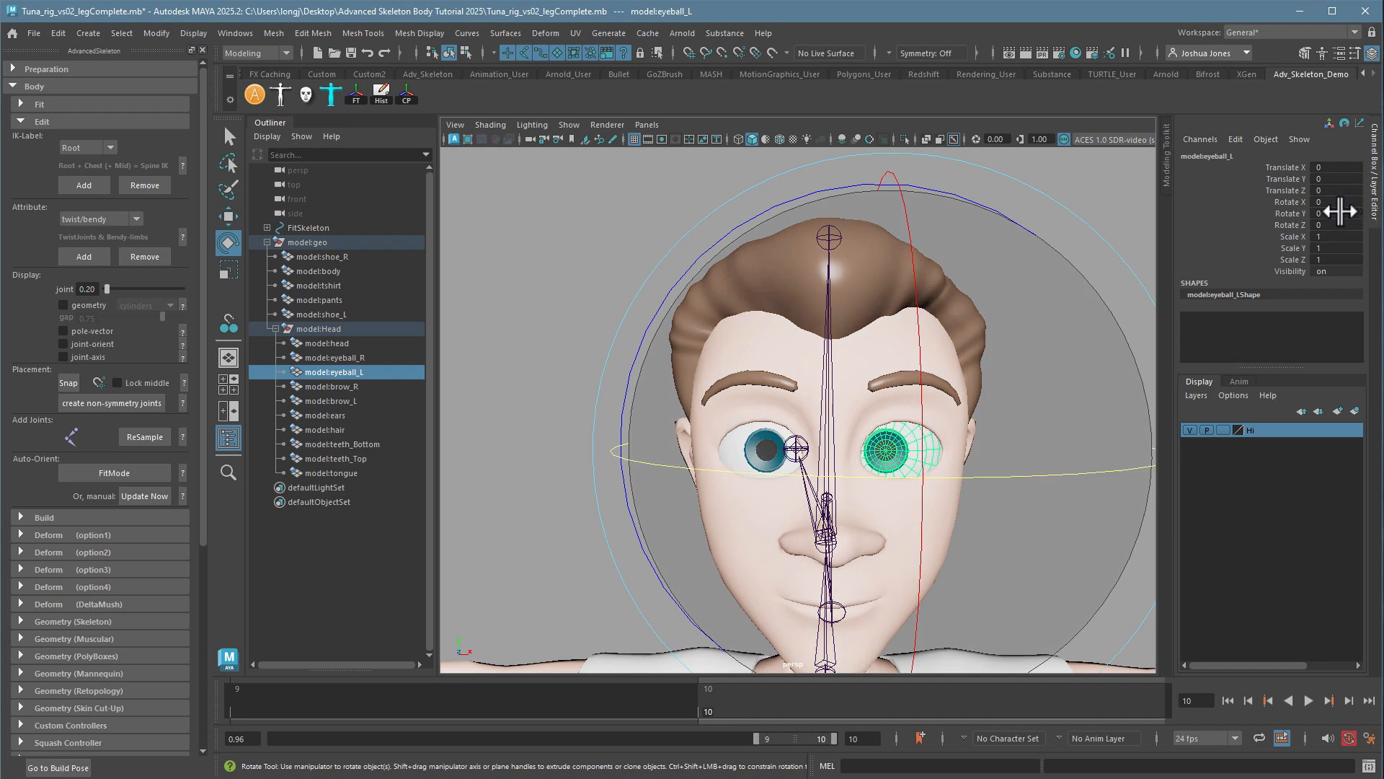
{"action": "double_click", "coordinate": [1339, 213]}
{"action": "type", "text": "10"}
{"action": "key", "text": "Return"}
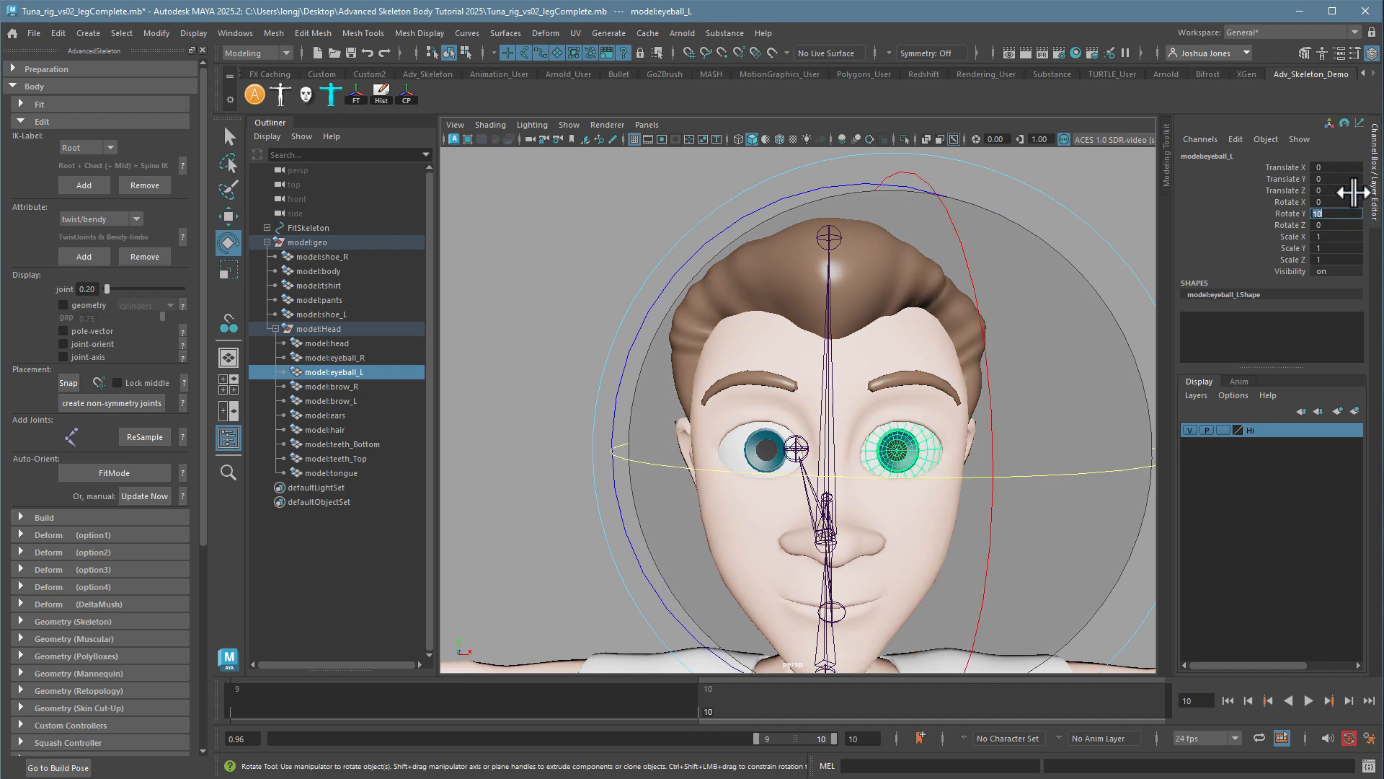
{"action": "left_click", "coordinate": [1088, 180]}
- Examine the direction of both eyeballs from the front and from above the head
{"action": "scroll", "coordinate": [904, 466], "scroll_direction": "down", "scroll_amount": 2}
{"action": "left_click_drag", "start_coordinate": [904, 467], "coordinate": [854, 511], "text": "alt"}
{"action": "right_click_drag", "start_coordinate": [854, 511], "coordinate": [1358, 493], "text": "alt"}
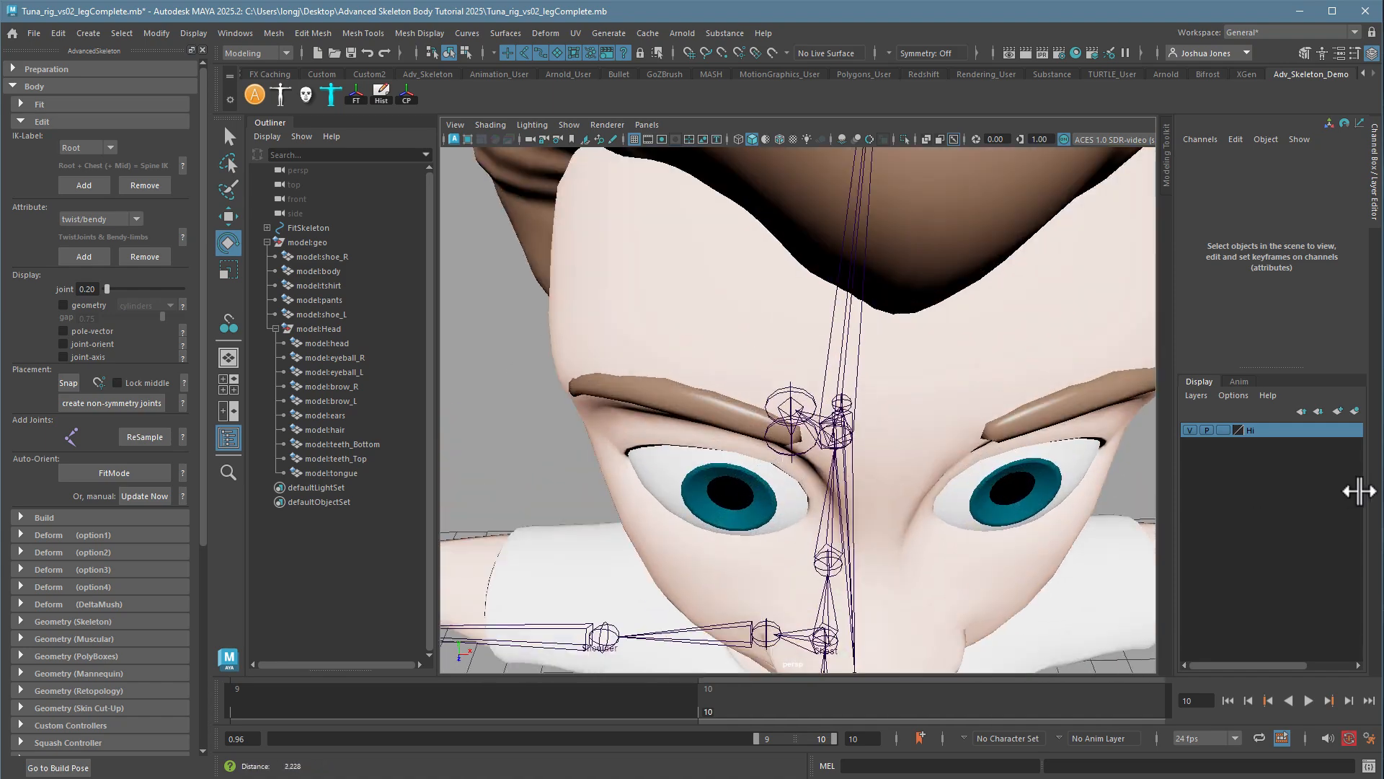
{"action": "left_click", "coordinate": [1053, 493]}
{"action": "left_click_drag", "start_coordinate": [1079, 553], "coordinate": [1023, 509], "text": "alt"}
{"action": "right_click_drag", "start_coordinate": [1023, 509], "coordinate": [548, 439], "text": "alt"}
{"action": "left_click_drag", "start_coordinate": [869, 497], "coordinate": [889, 598], "text": "alt"}
- Reselect the left eyeball and set its Rotate Y to 8 in the top view
{"action": "key", "text": "ctrl+z"}
{"action": "key", "text": "space"}
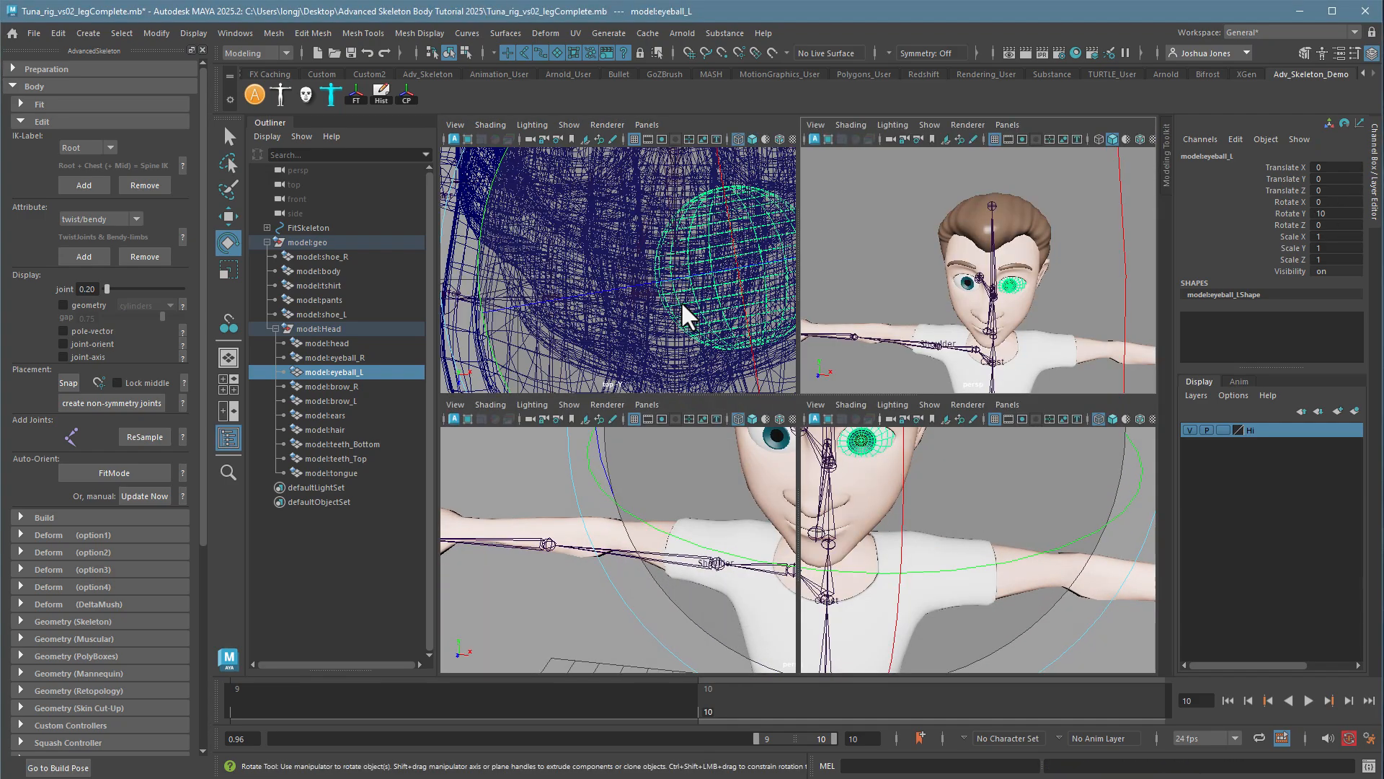
{"action": "key", "text": "space"}
{"action": "right_click_drag", "start_coordinate": [851, 423], "coordinate": [745, 404], "text": "alt"}
{"action": "middle_click_drag", "start_coordinate": [840, 414], "coordinate": [831, 362], "text": "alt"}
{"action": "right_click_drag", "start_coordinate": [830, 362], "coordinate": [1088, 395], "text": "alt"}
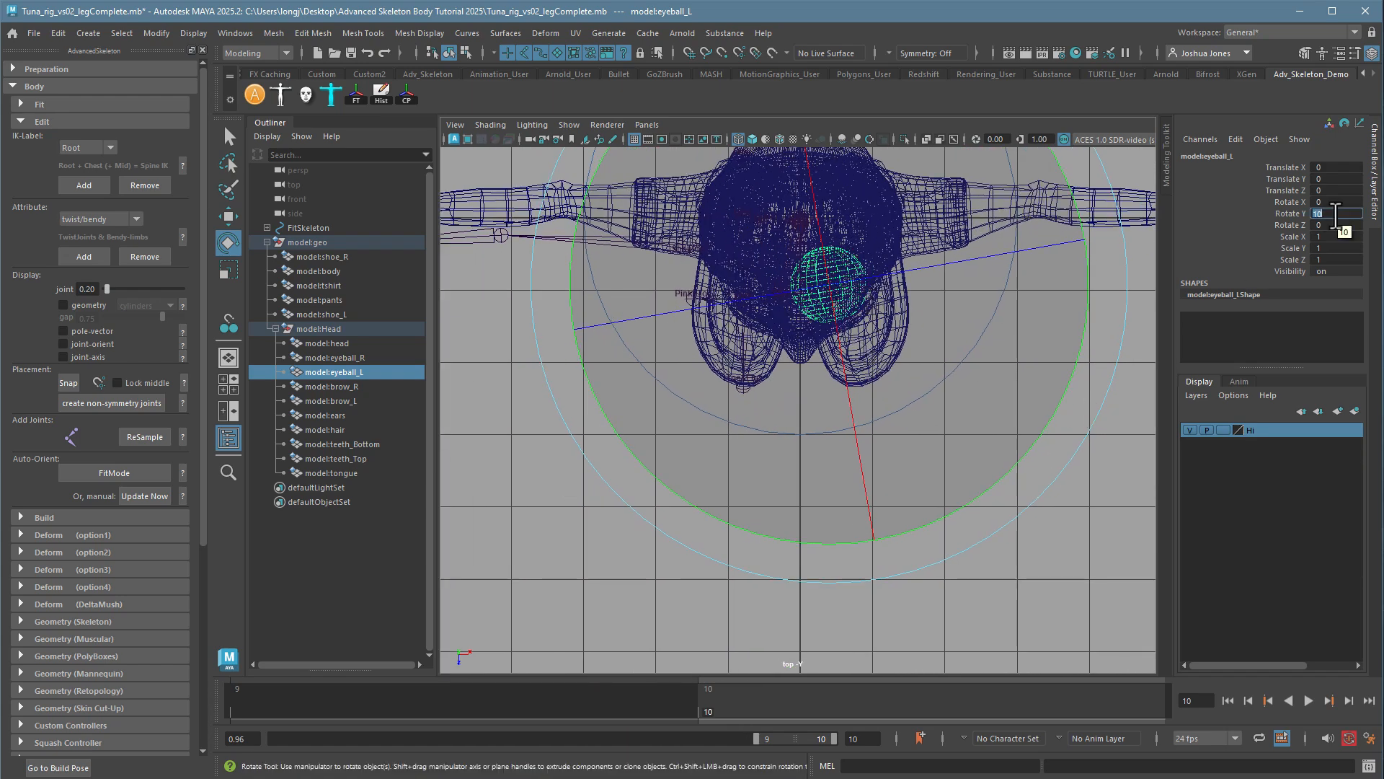
{"action": "type", "text": "8"}
{"action": "key", "text": "Return"}
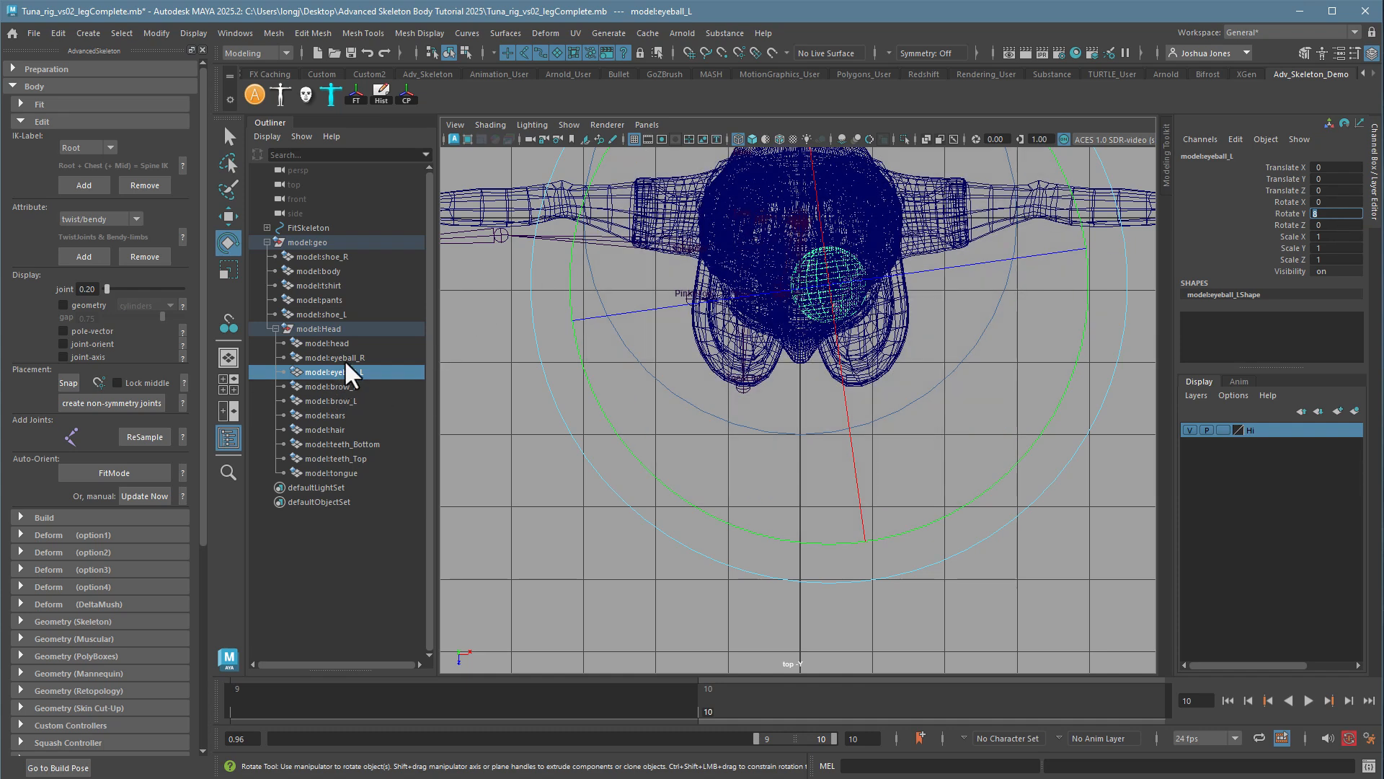
- Set the right eyeball's Rotate Y to -8
{"action": "left_click", "coordinate": [345, 359]}
{"action": "left_click", "coordinate": [1337, 213]}
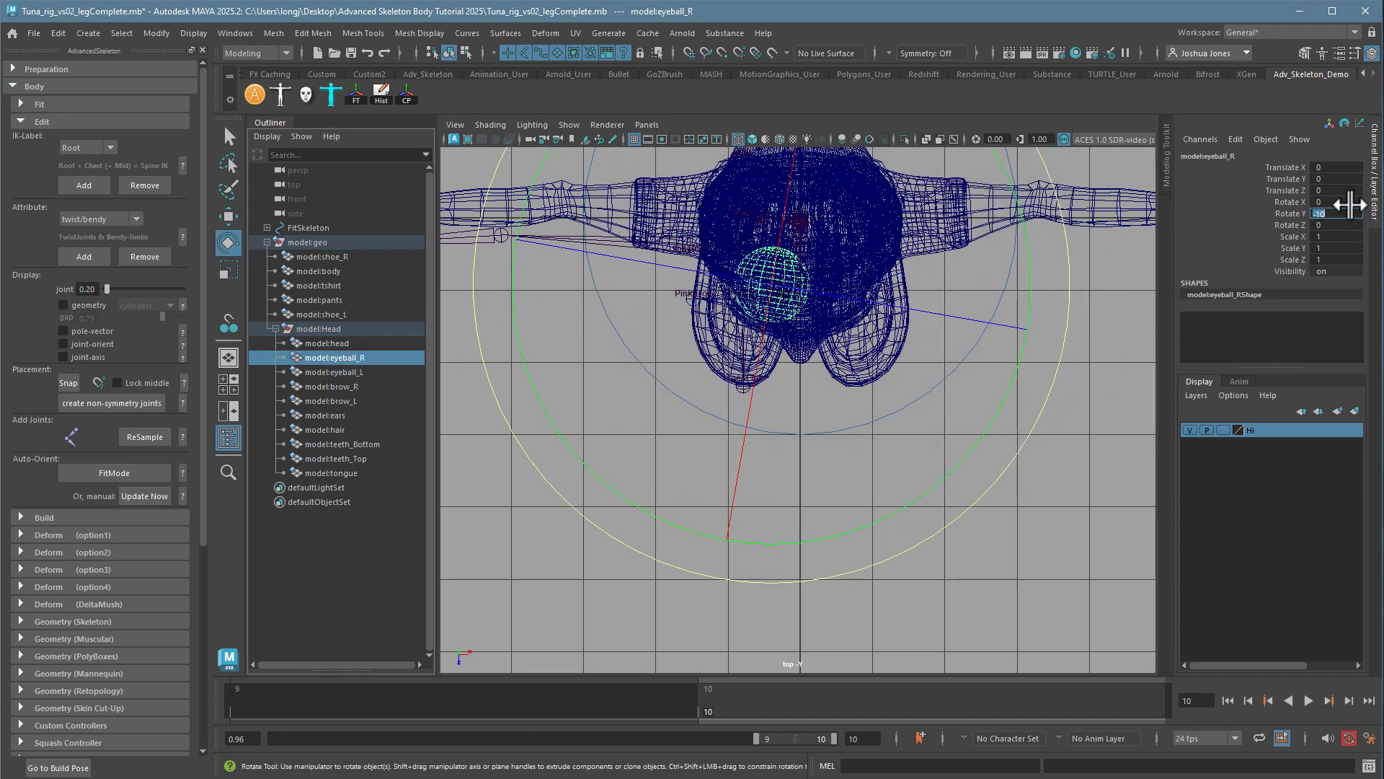
{"action": "type", "text": "8"}
{"action": "key", "text": "Return"}
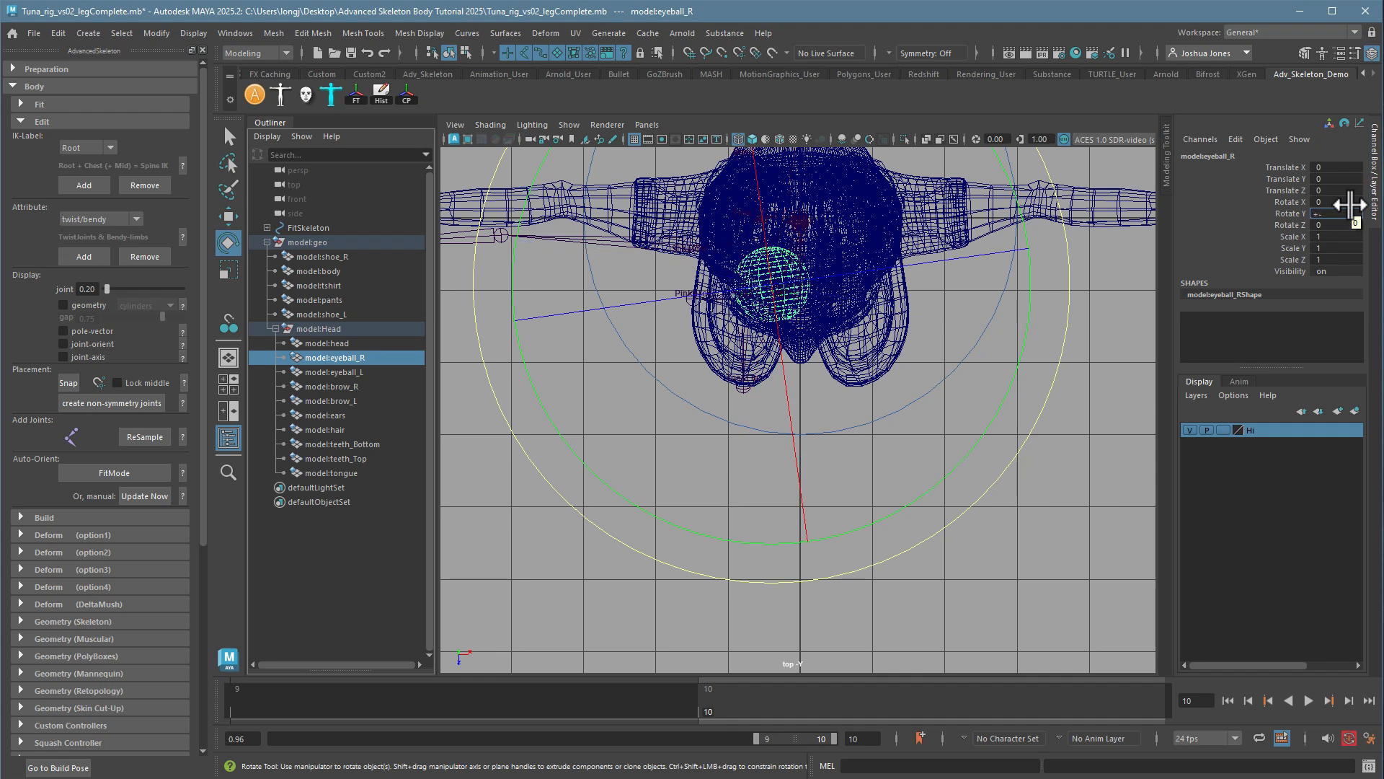
{"action": "type", "text": "-8"}
{"action": "key", "text": "Return"}
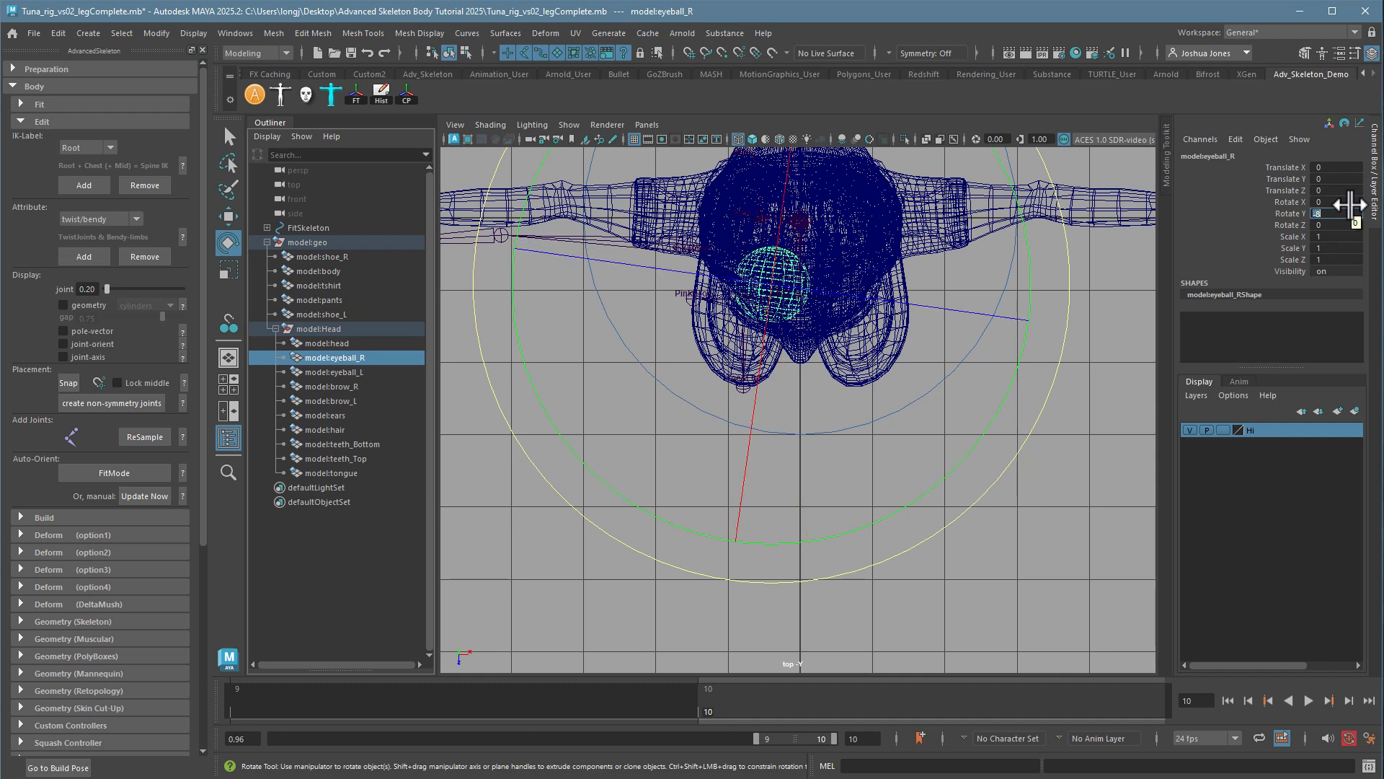
{"action": "left_click", "coordinate": [996, 529]}
- Select the right eyeball and hide all unselected objects so it stands alone with the fit skeleton
{"action": "key", "text": "space"}
{"action": "key", "text": "space"}
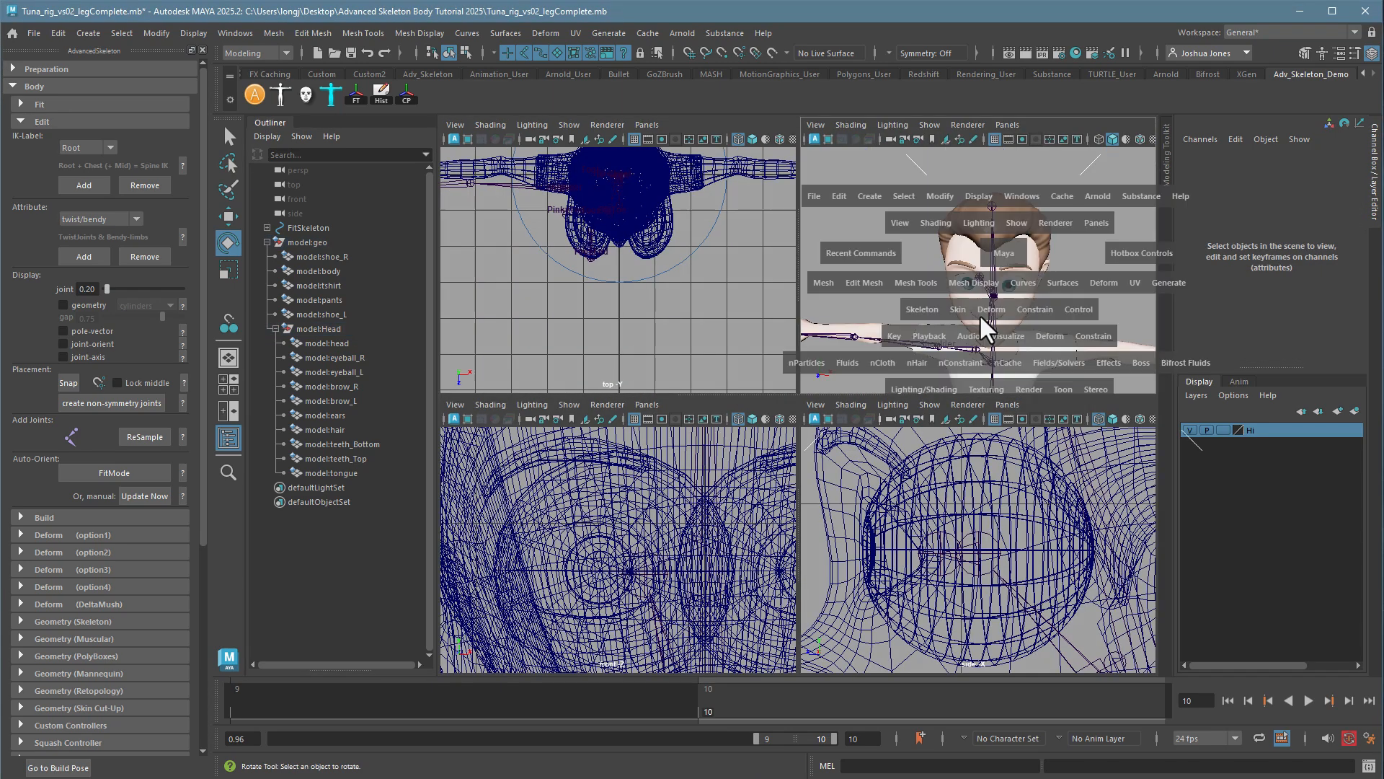
{"action": "mouse_move", "coordinate": [970, 337]}
{"action": "left_mouse_down", "text": "alt"}
{"action": "mouse_move", "coordinate": [950, 336]}
{"action": "mouse_move", "coordinate": [944, 370]}
{"action": "mouse_move", "coordinate": [963, 356]}
{"action": "left_mouse_up", "text": "alt"}
{"action": "right_click_drag", "start_coordinate": [963, 356], "coordinate": [1165, 333], "text": "alt"}
{"action": "left_click_drag", "start_coordinate": [982, 433], "coordinate": [948, 439], "text": "alt"}
{"action": "left_click", "coordinate": [775, 459]}
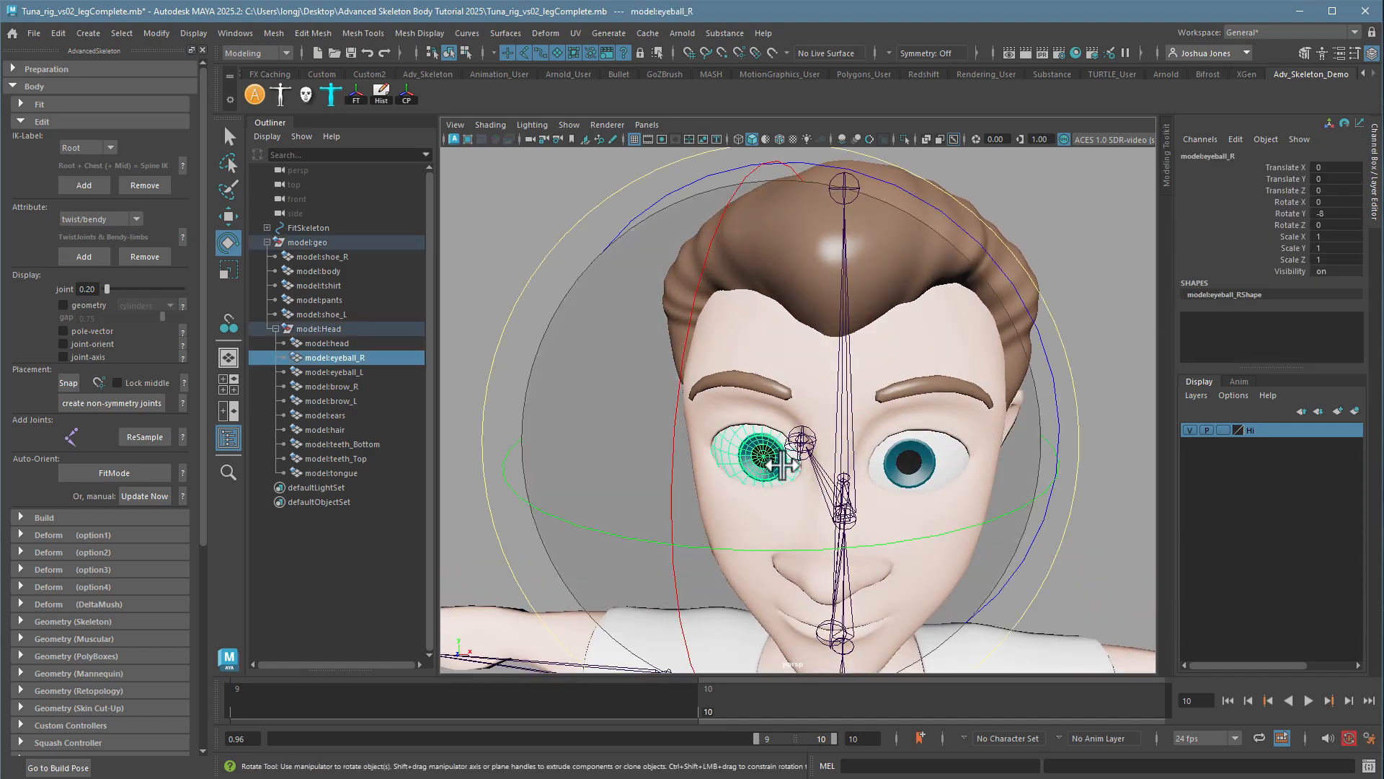
{"action": "left_click_drag", "start_coordinate": [797, 502], "coordinate": [768, 317], "text": "alt"}
{"action": "key", "text": "space"}
{"action": "key", "text": "space"}
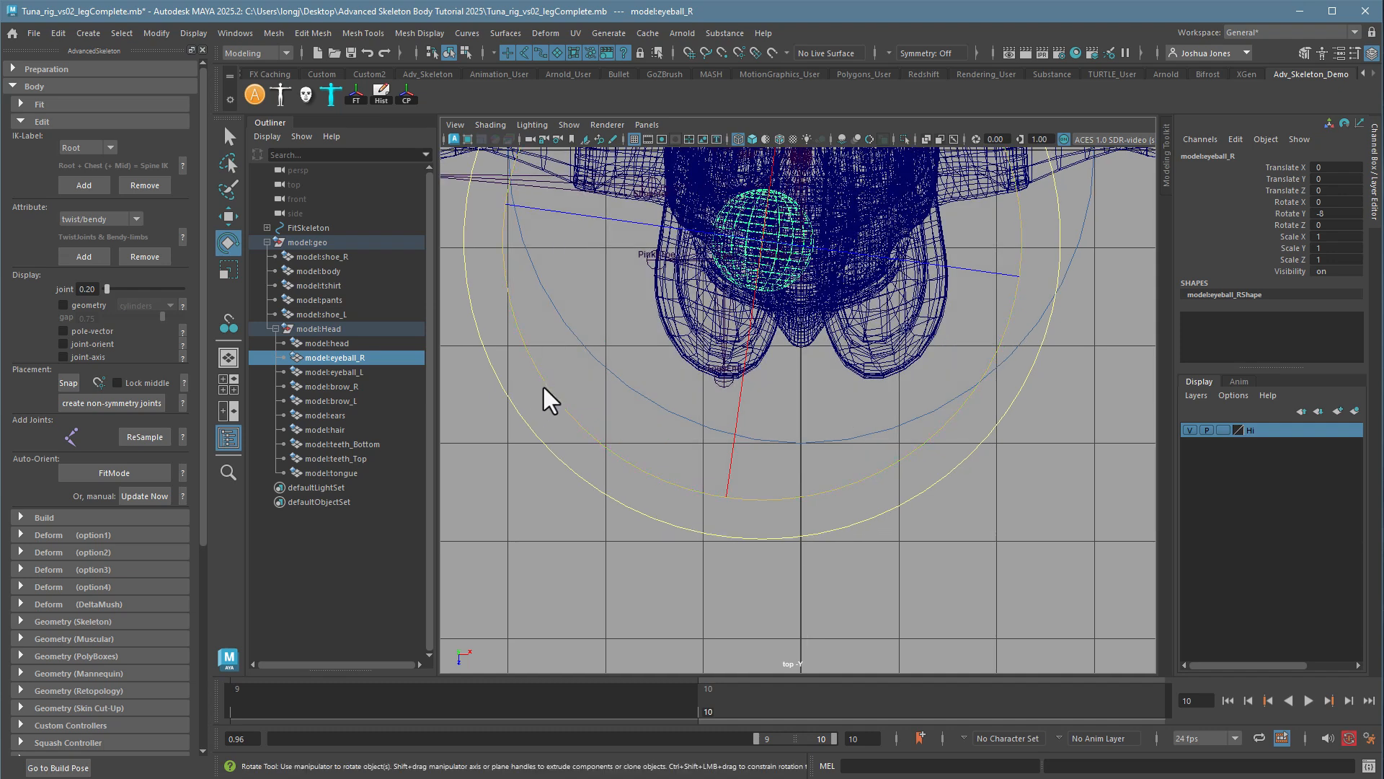
{"action": "key", "text": "alt+h"}
{"action": "middle_click_drag", "start_coordinate": [813, 401], "coordinate": [820, 504], "text": "alt"}
{"action": "right_click_drag", "start_coordinate": [820, 504], "coordinate": [1153, 506], "text": "alt"}
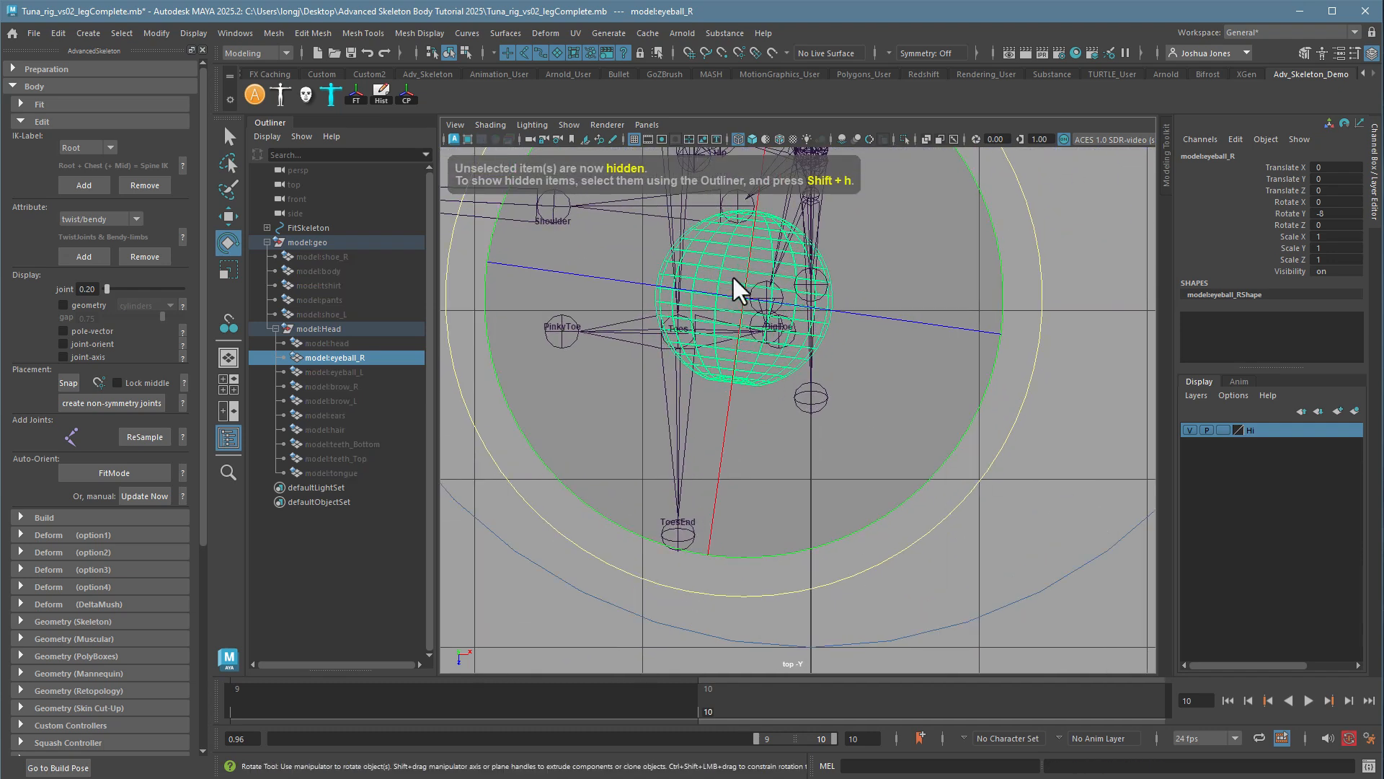
{"action": "left_click", "coordinate": [997, 461]}
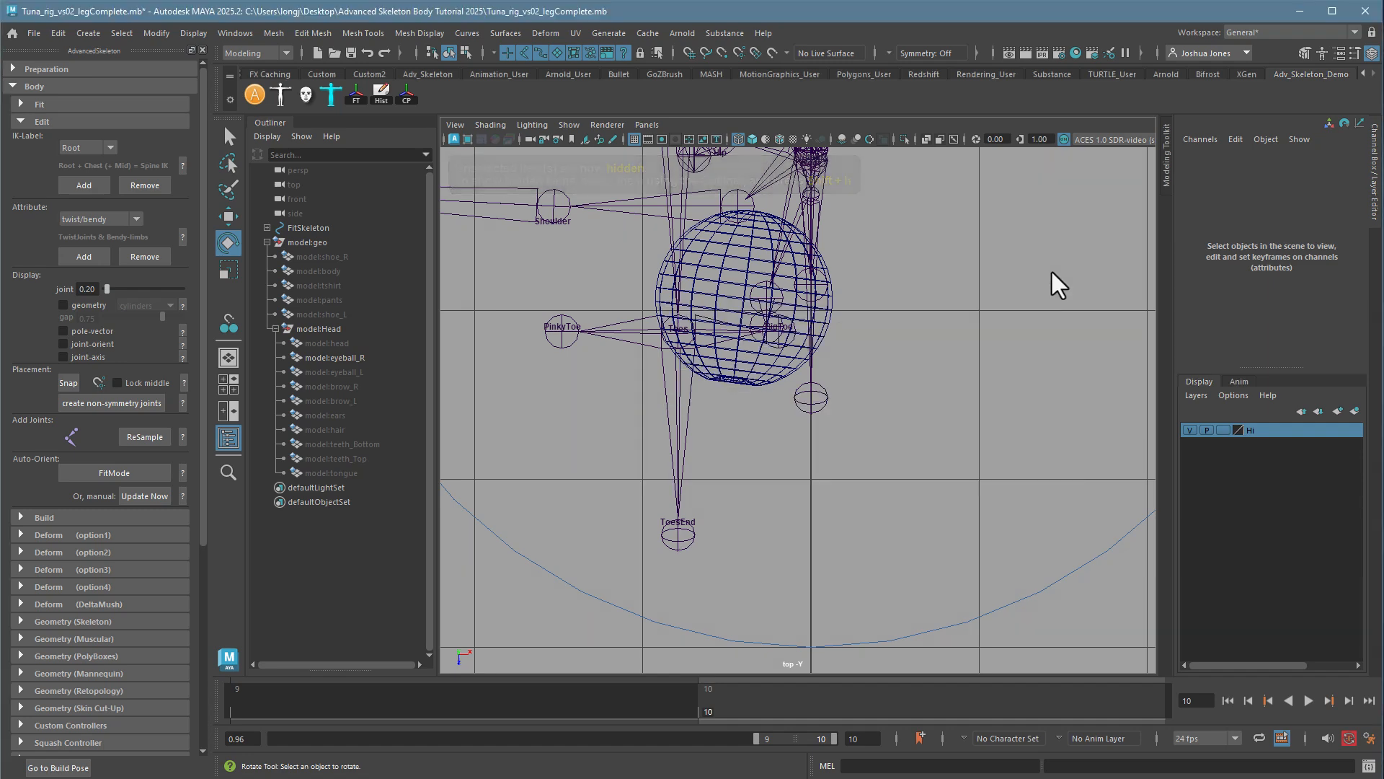
- Use Match Translation to move the Eye joint to the centre of the right eyeball
{"action": "key", "text": "space"}
{"action": "key", "text": "space"}
{"action": "left_click_drag", "start_coordinate": [925, 392], "coordinate": [871, 392], "text": "alt"}
{"action": "right_click_drag", "start_coordinate": [871, 392], "coordinate": [996, 438], "text": "alt"}
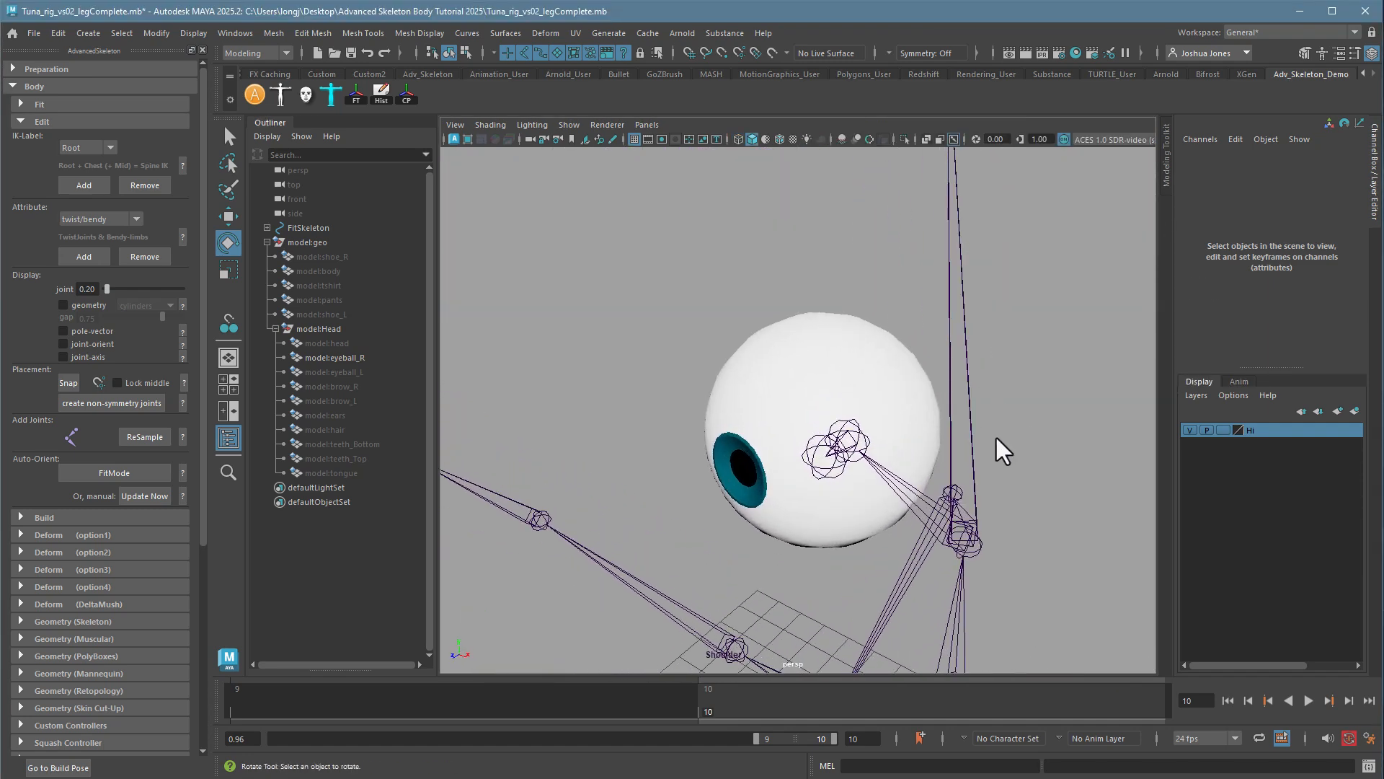
{"action": "middle_click_drag", "start_coordinate": [996, 439], "coordinate": [958, 355], "text": "alt"}
{"action": "left_click_drag", "start_coordinate": [957, 354], "coordinate": [937, 364], "text": "alt"}
{"action": "left_click", "coordinate": [808, 353]}
{"action": "left_click_drag", "start_coordinate": [824, 411], "coordinate": [896, 399], "text": "alt"}
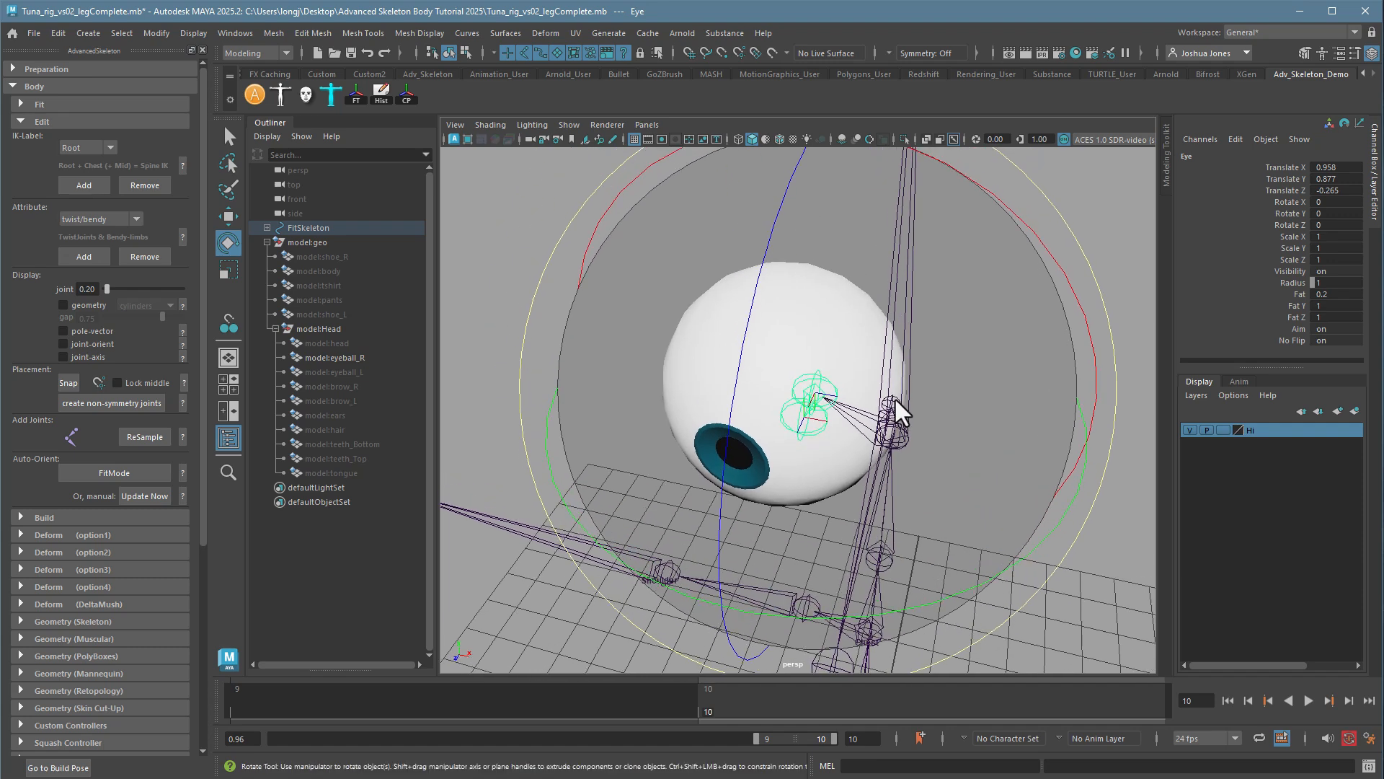
{"action": "key", "text": "w"}
{"action": "left_click", "coordinate": [993, 338]}
{"action": "left_click", "coordinate": [817, 383]}
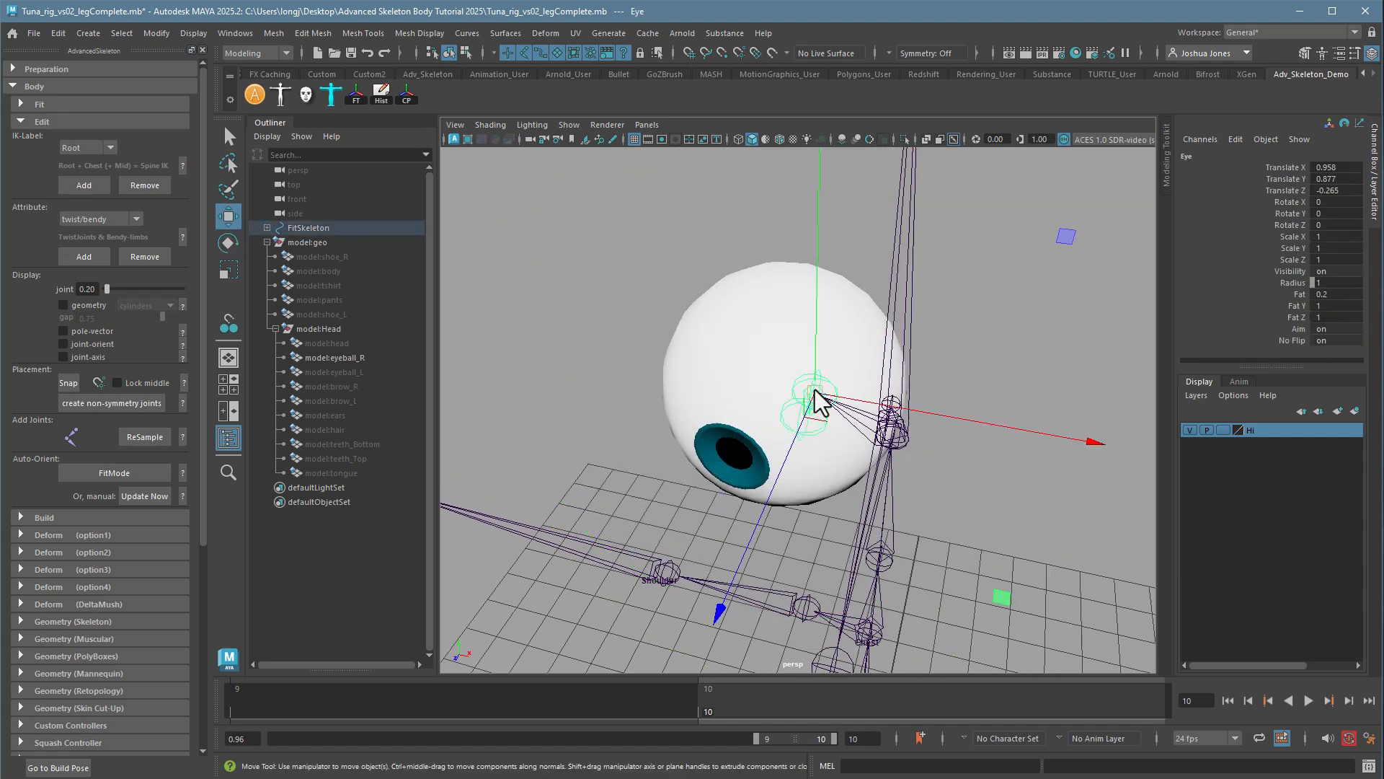
{"action": "left_click", "coordinate": [694, 356]}
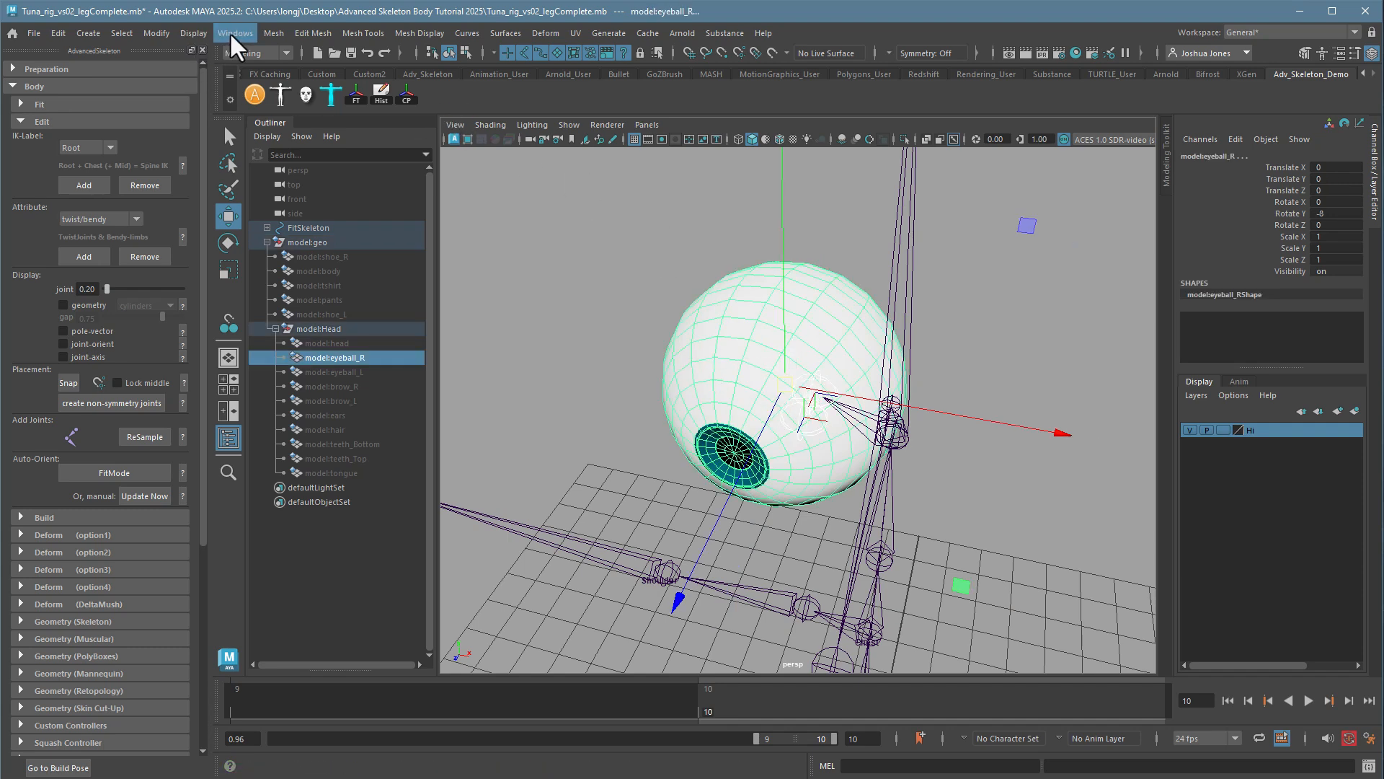
{"action": "left_click", "coordinate": [158, 33]}
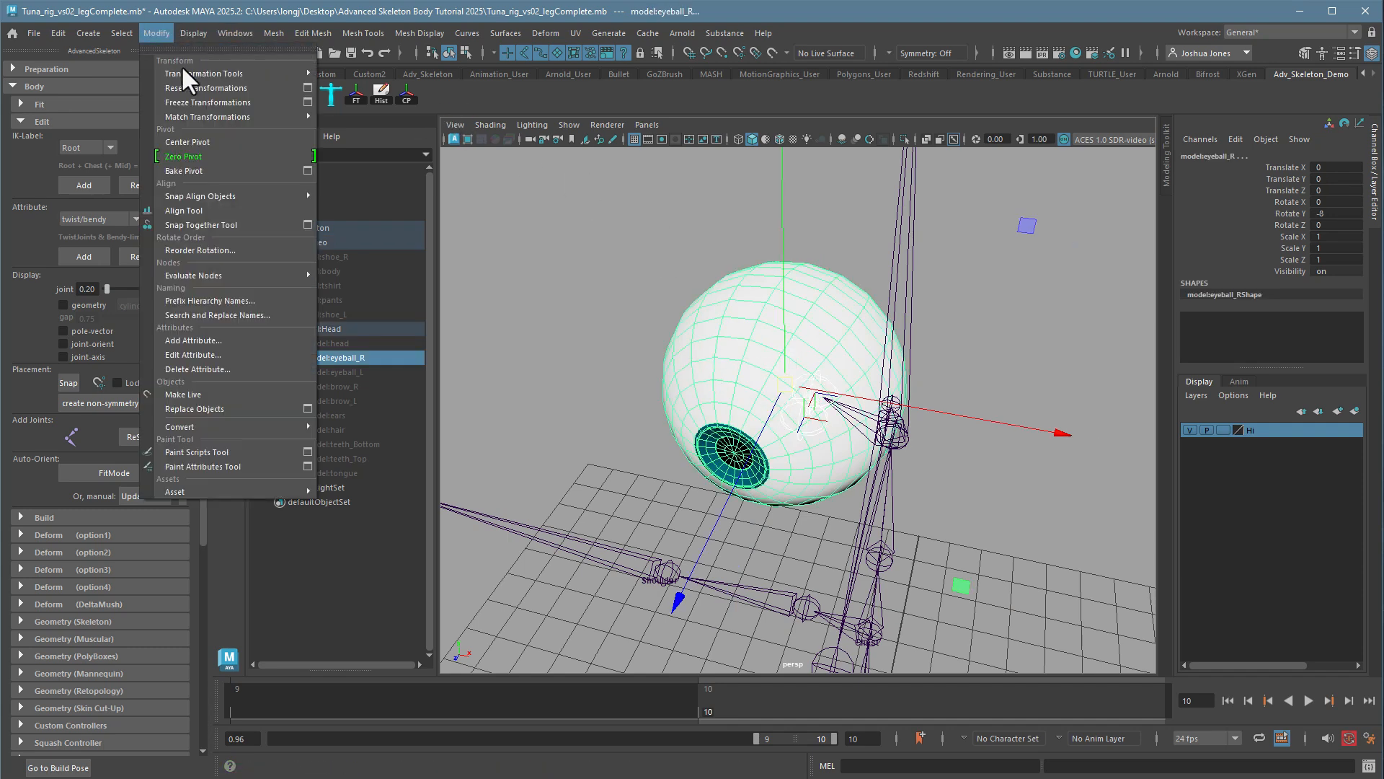
{"action": "mouse_move", "coordinate": [199, 114]}
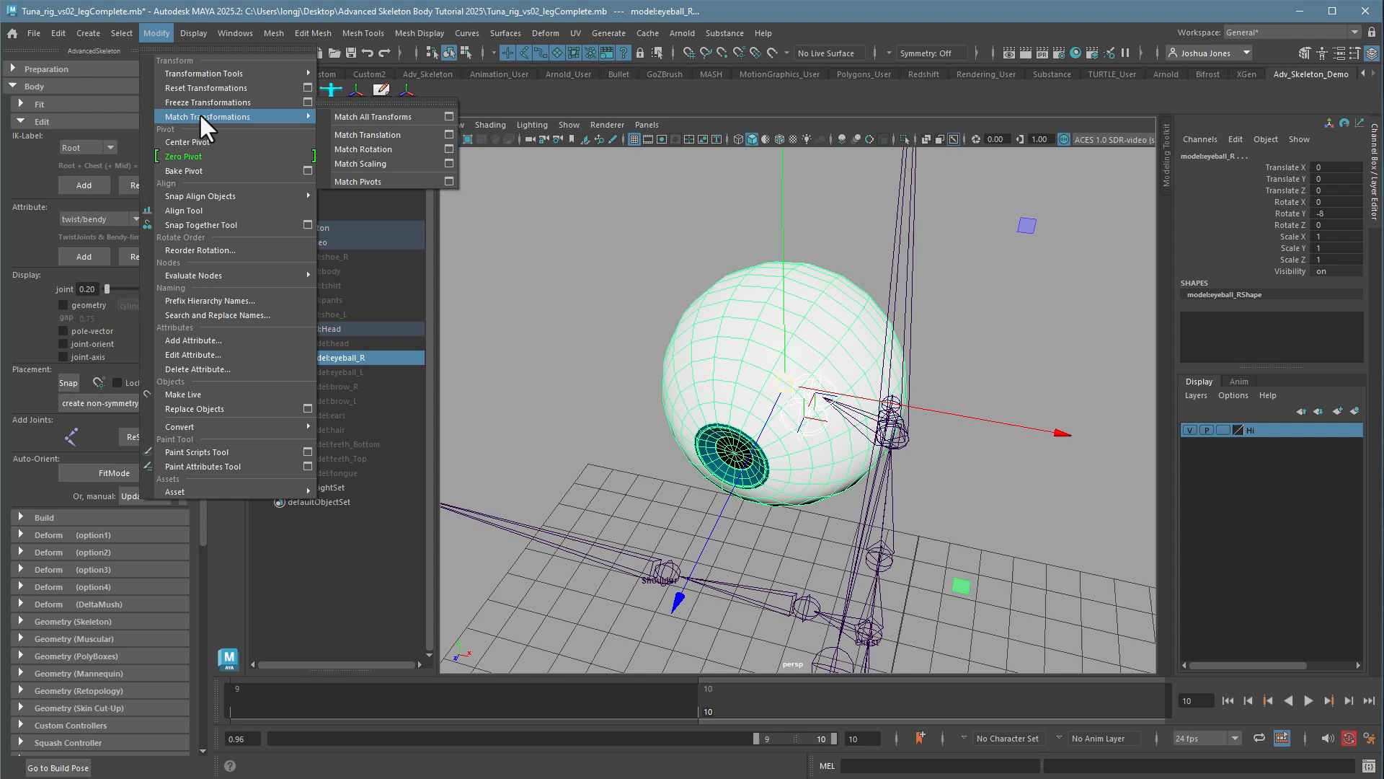
{"action": "left_click", "coordinate": [401, 134]}
{"action": "left_click", "coordinate": [1027, 361]}
- Turn on Wireframe on Shaded and snap the EyeEnd joint to the centre of the right eyeball's pupil
{"action": "left_click_drag", "start_coordinate": [1027, 360], "coordinate": [907, 432], "text": "alt"}
{"action": "left_click", "coordinate": [804, 360]}
{"action": "left_click_drag", "start_coordinate": [832, 404], "coordinate": [747, 470], "text": "alt"}
{"action": "left_click", "coordinate": [703, 370]}
{"action": "left_click", "coordinate": [778, 430]}
{"action": "right_click_drag", "start_coordinate": [746, 469], "coordinate": [841, 396], "text": "alt"}
{"action": "left_click_drag", "start_coordinate": [840, 397], "coordinate": [809, 417], "text": "alt"}
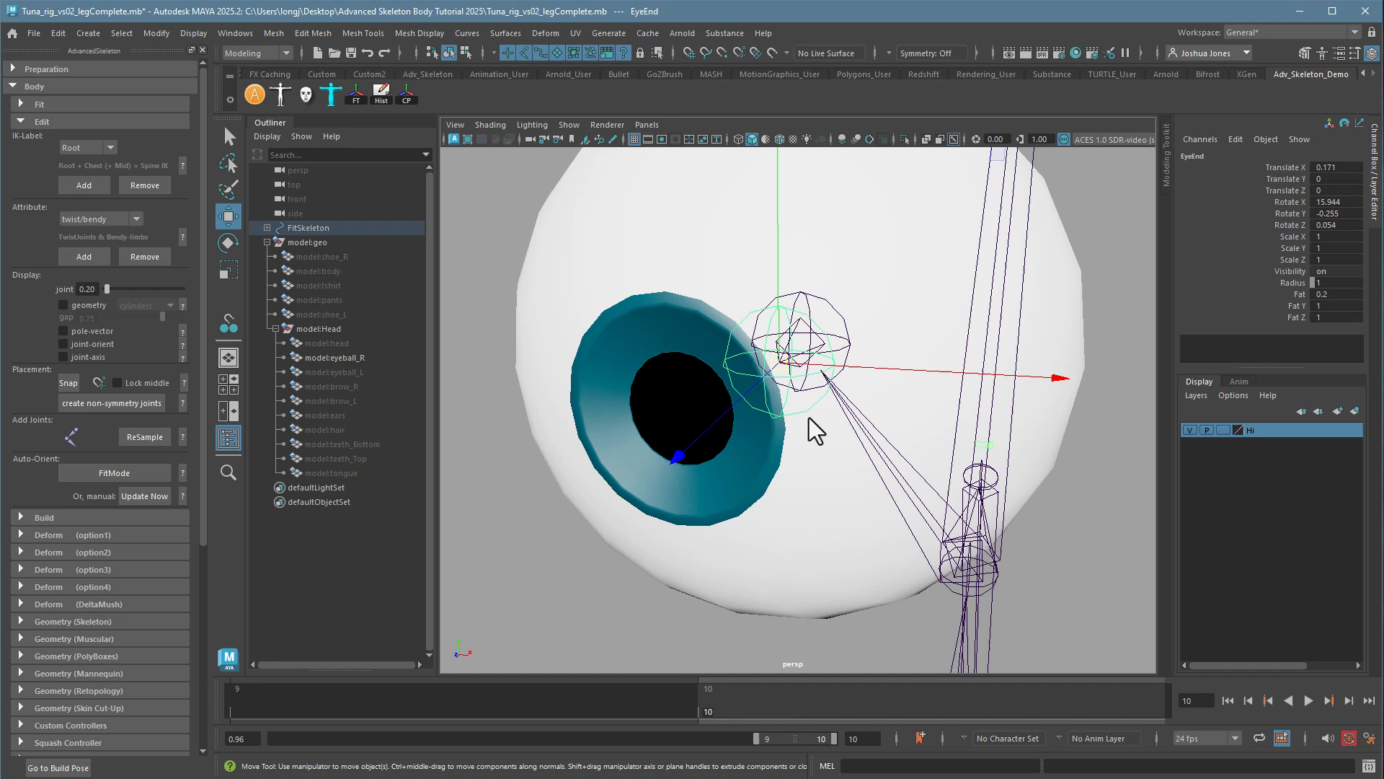
{"action": "left_click", "coordinate": [780, 362]}
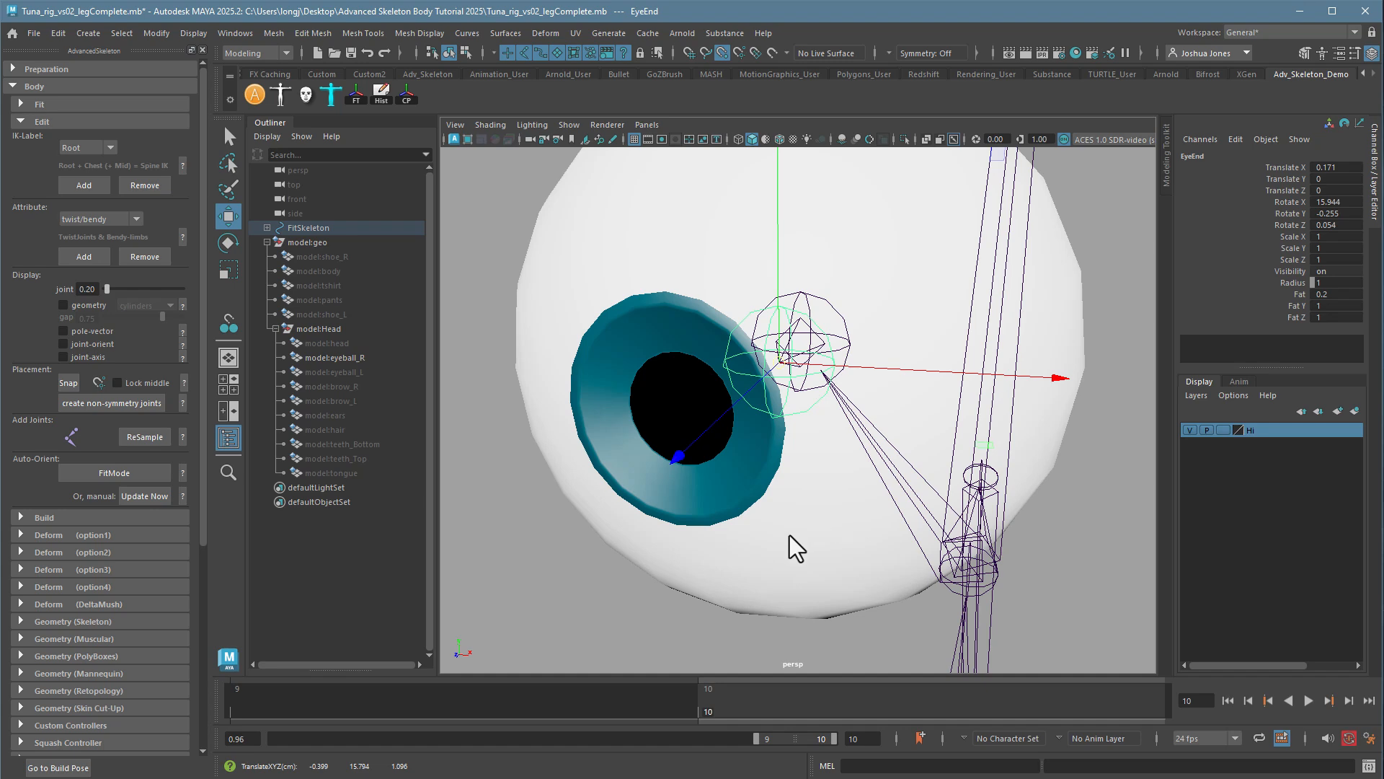
{"action": "left_click", "coordinate": [487, 126]}
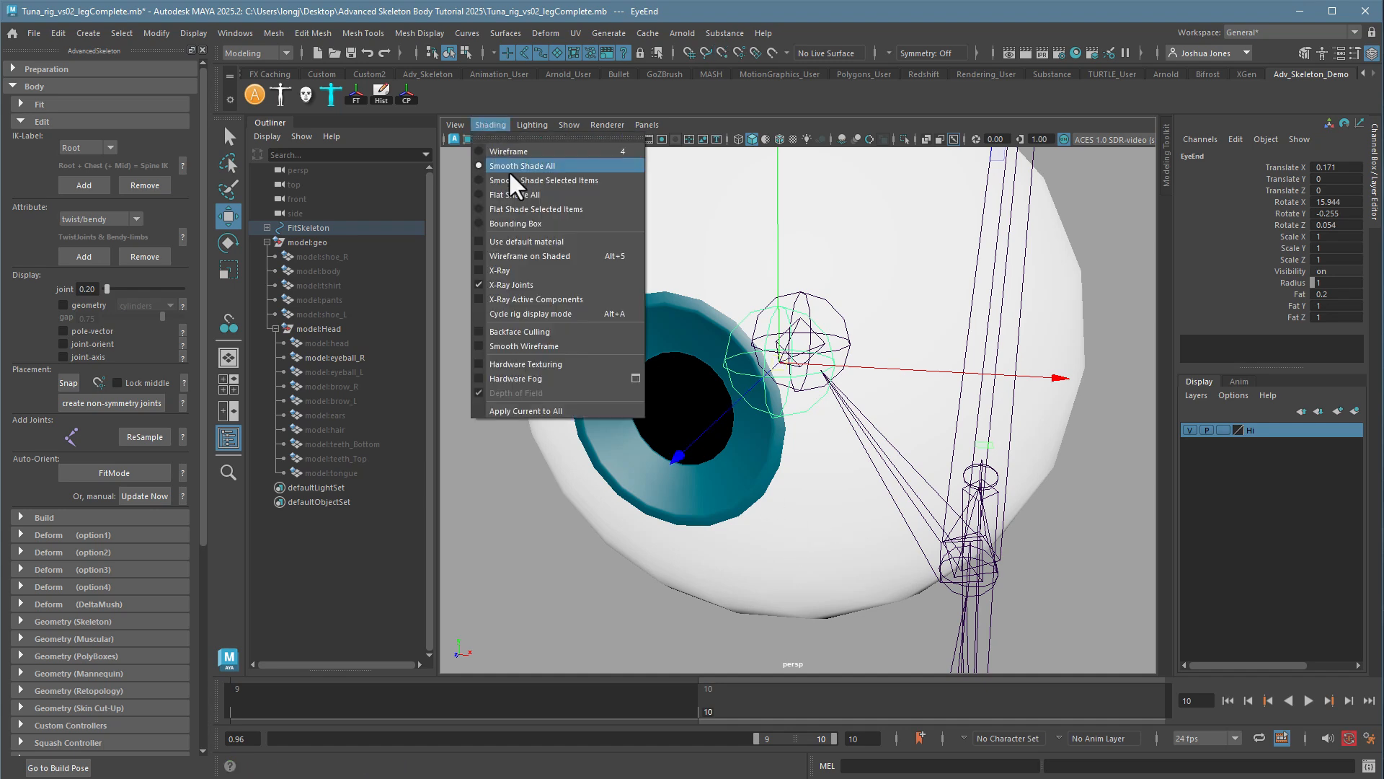
{"action": "left_click", "coordinate": [535, 257]}
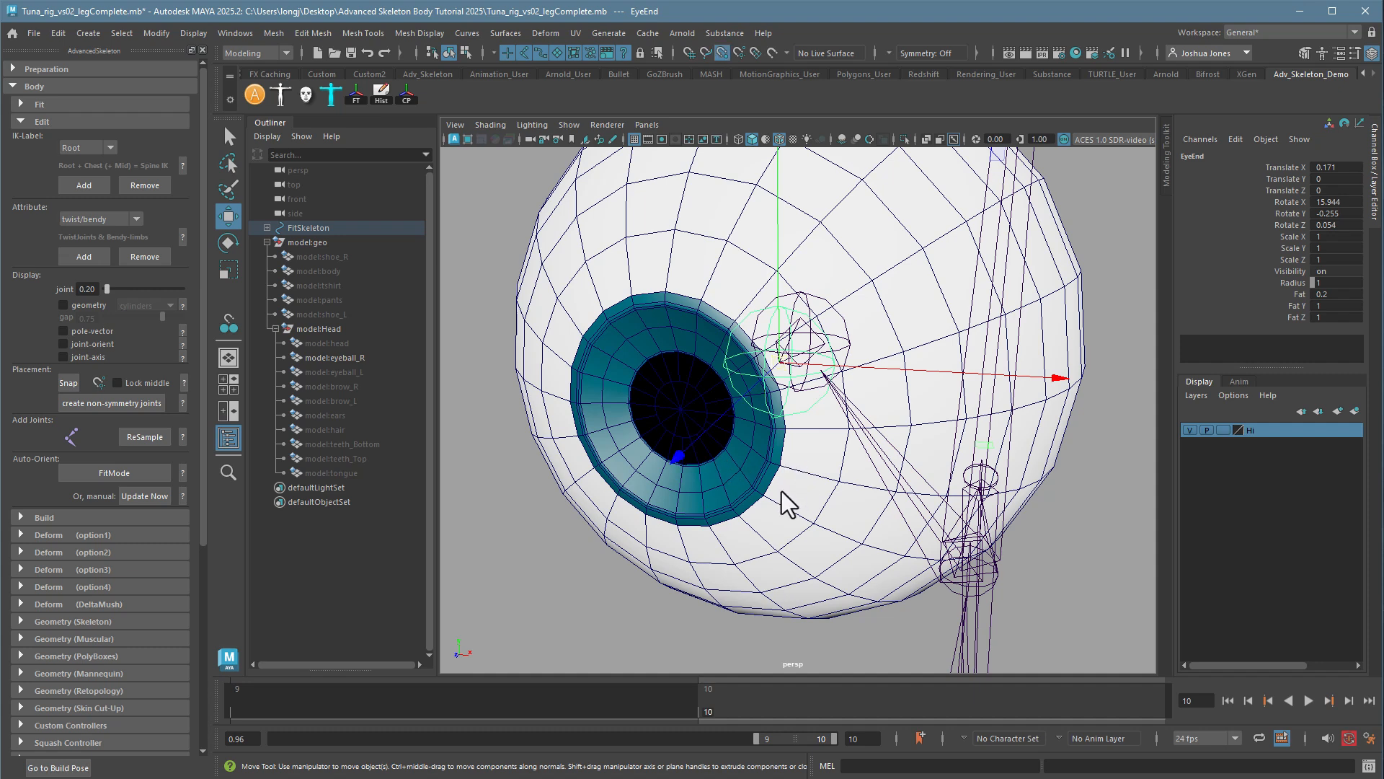
{"action": "middle_click_drag", "start_coordinate": [786, 501], "coordinate": [678, 407]}
{"action": "left_click_drag", "start_coordinate": [737, 505], "coordinate": [794, 565], "text": "alt"}
{"action": "left_click_drag", "start_coordinate": [719, 513], "coordinate": [664, 433], "text": "alt"}
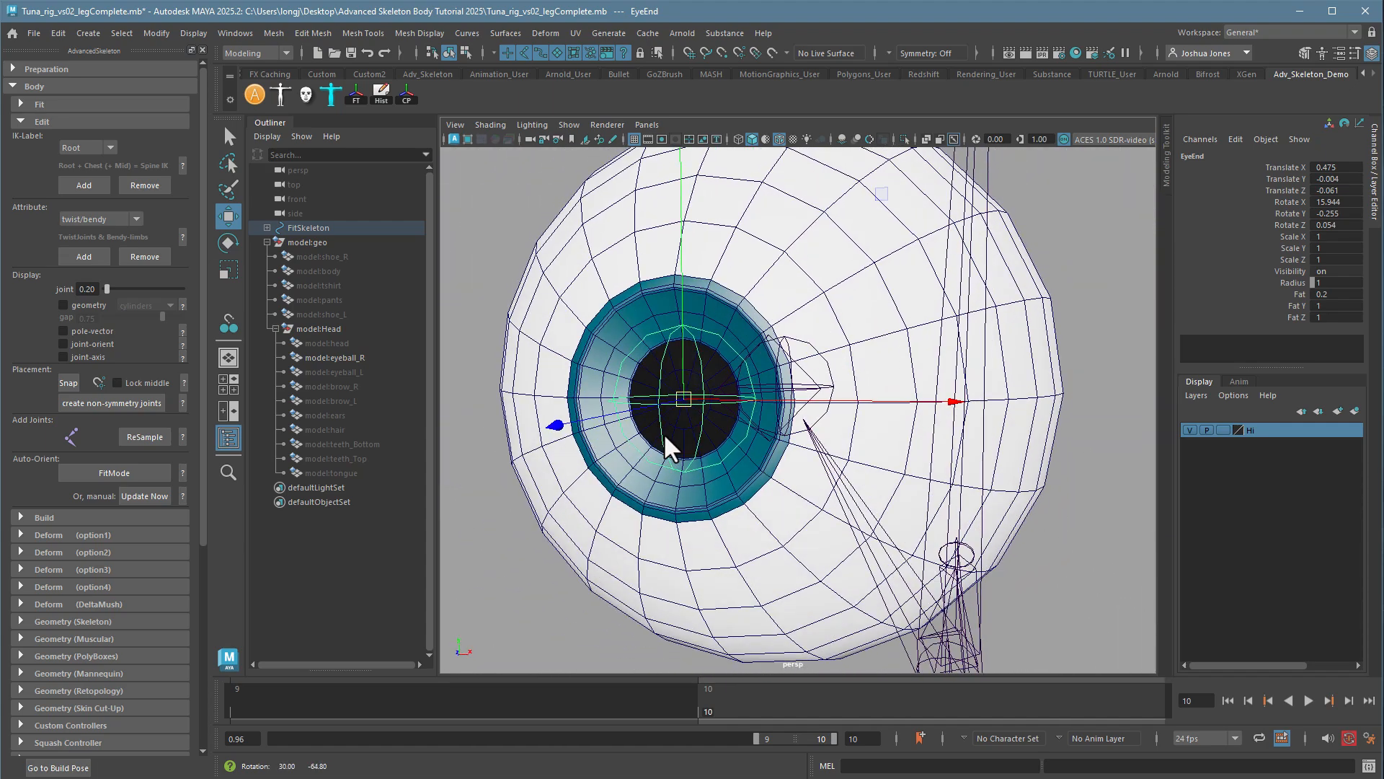
{"action": "left_click", "coordinate": [1078, 551]}
- Unhide every mesh under model:geo, from the right shoe to the tongue, and clear the selection
{"action": "right_click_drag", "start_coordinate": [974, 496], "coordinate": [672, 464], "text": "alt"}
{"action": "left_click_drag", "start_coordinate": [672, 464], "coordinate": [811, 396], "text": "alt"}
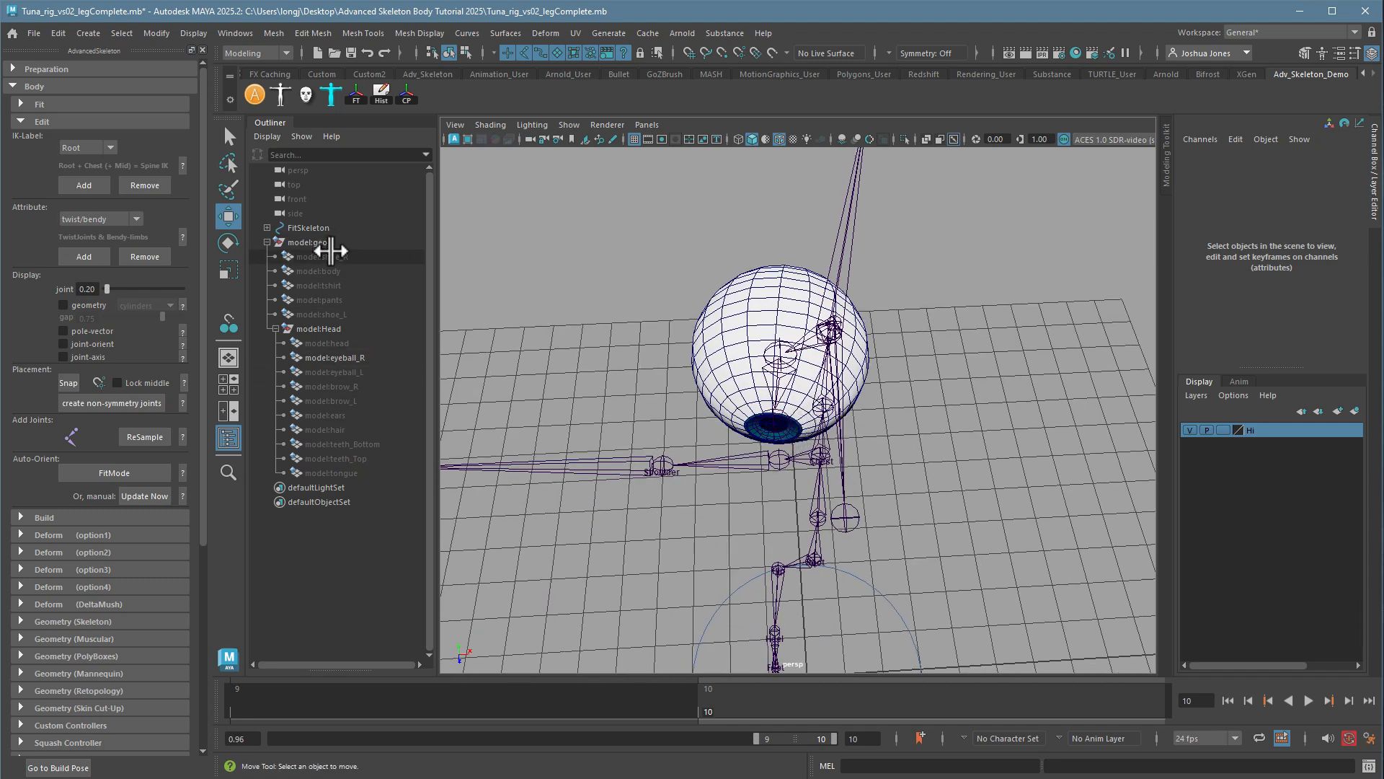
{"action": "left_click_drag", "start_coordinate": [331, 257], "coordinate": [339, 472]}
{"action": "key", "text": "shift+h"}
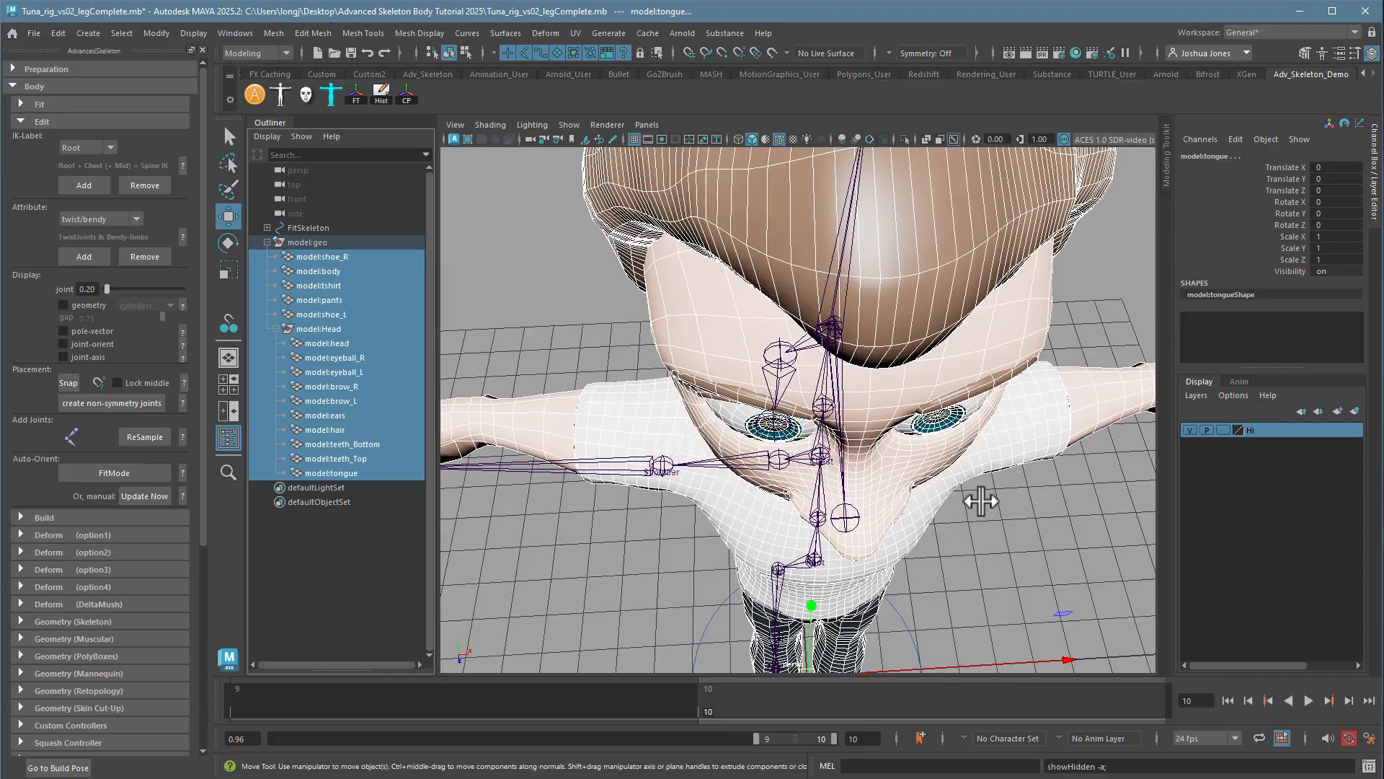
{"action": "left_click", "coordinate": [1007, 532]}
- Examine the placement of the Eye and EyeEnd joints in the head from the front and side
{"action": "left_click_drag", "start_coordinate": [1007, 534], "coordinate": [1023, 464], "text": "alt"}
{"action": "right_click_drag", "start_coordinate": [1023, 464], "coordinate": [906, 463], "text": "alt"}
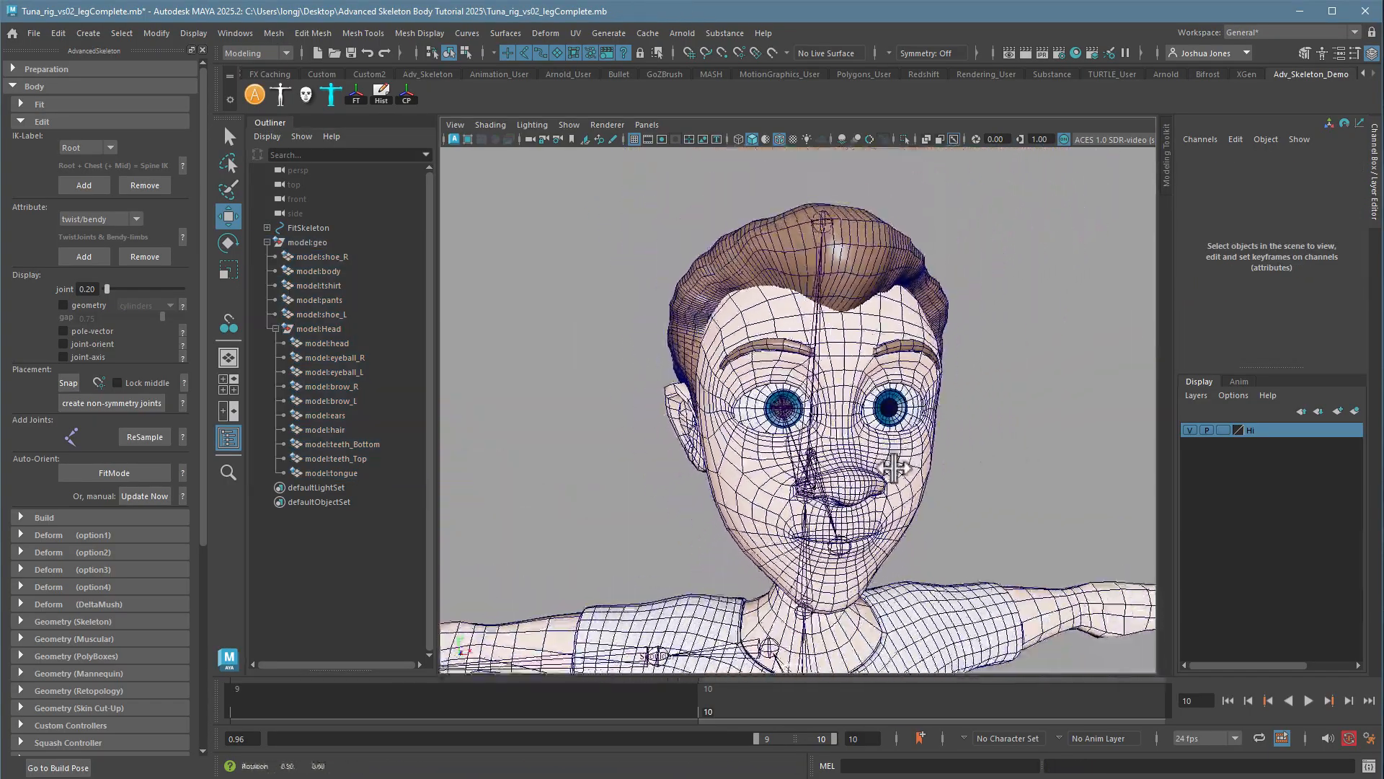
{"action": "left_click_drag", "start_coordinate": [905, 462], "coordinate": [834, 417], "text": "alt"}
{"action": "left_click_drag", "start_coordinate": [747, 409], "coordinate": [779, 421], "text": "alt"}
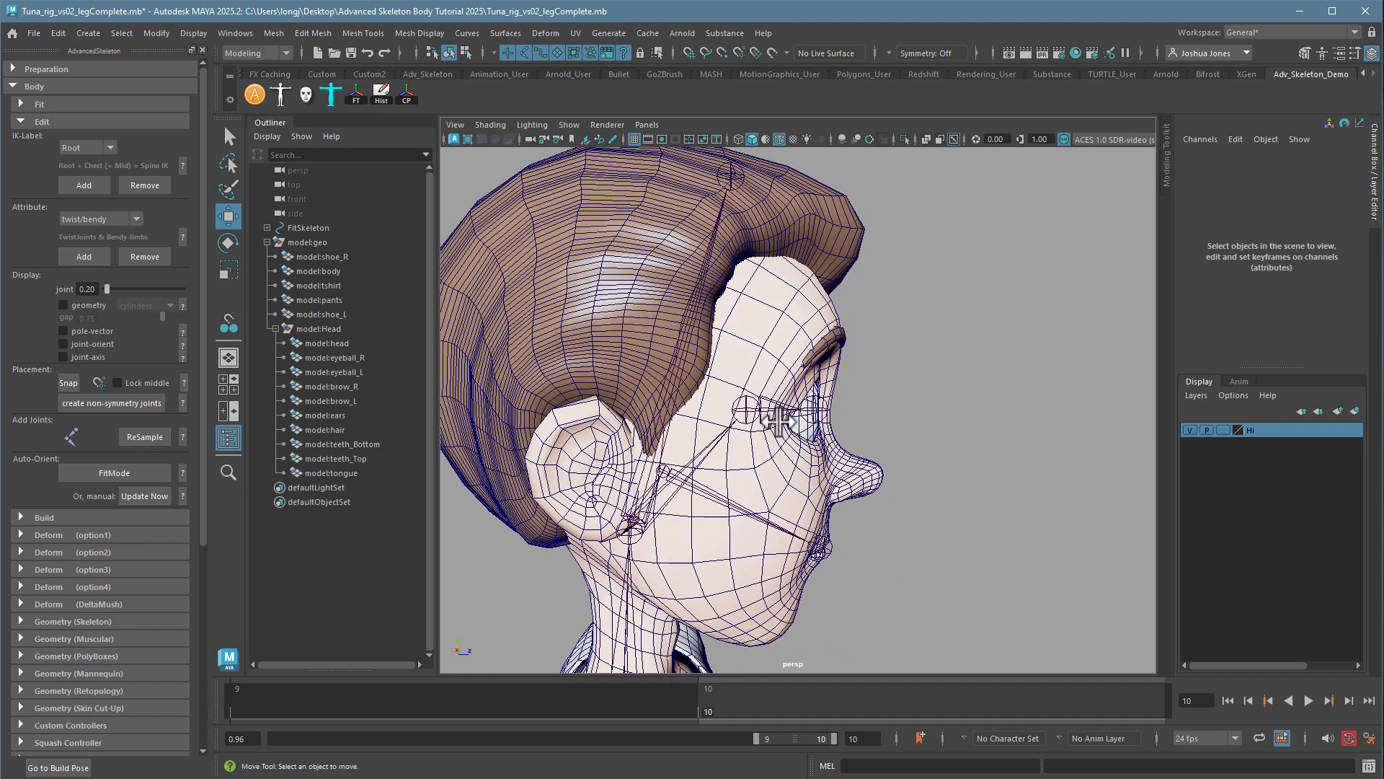
{"action": "left_click_drag", "start_coordinate": [865, 421], "coordinate": [851, 467], "text": "alt"}
{"action": "right_click_drag", "start_coordinate": [851, 467], "coordinate": [745, 452], "text": "alt"}
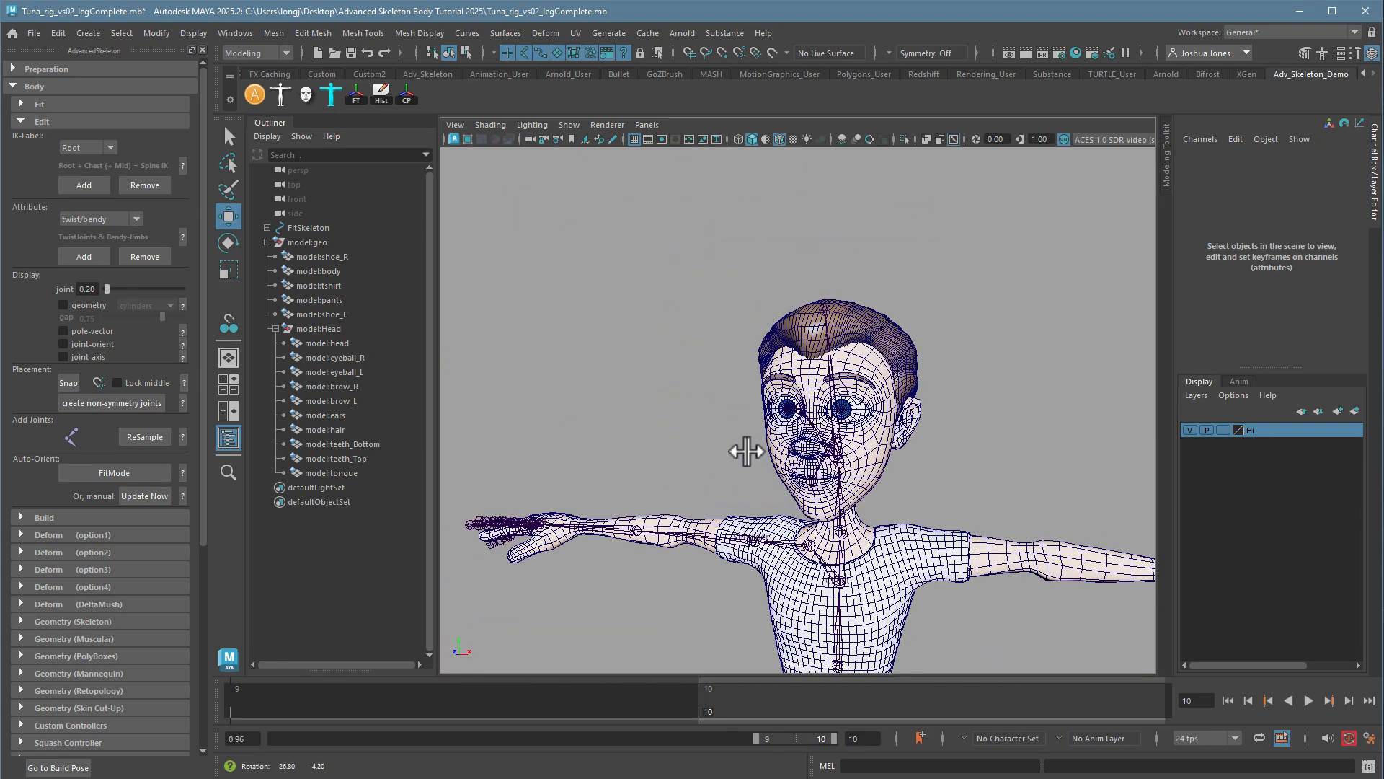
- Examine the whole character with its fit skeleton, from the head down to the shoes
{"action": "middle_click_drag", "start_coordinate": [745, 451], "coordinate": [732, 306], "text": "alt"}
{"action": "right_click_drag", "start_coordinate": [865, 325], "coordinate": [800, 331], "text": "alt"}
{"action": "middle_click_drag", "start_coordinate": [800, 330], "coordinate": [759, 269], "text": "alt"}
{"action": "right_click_drag", "start_coordinate": [807, 317], "coordinate": [902, 420], "text": "alt"}
{"action": "left_click_drag", "start_coordinate": [902, 420], "coordinate": [910, 428], "text": "alt"}
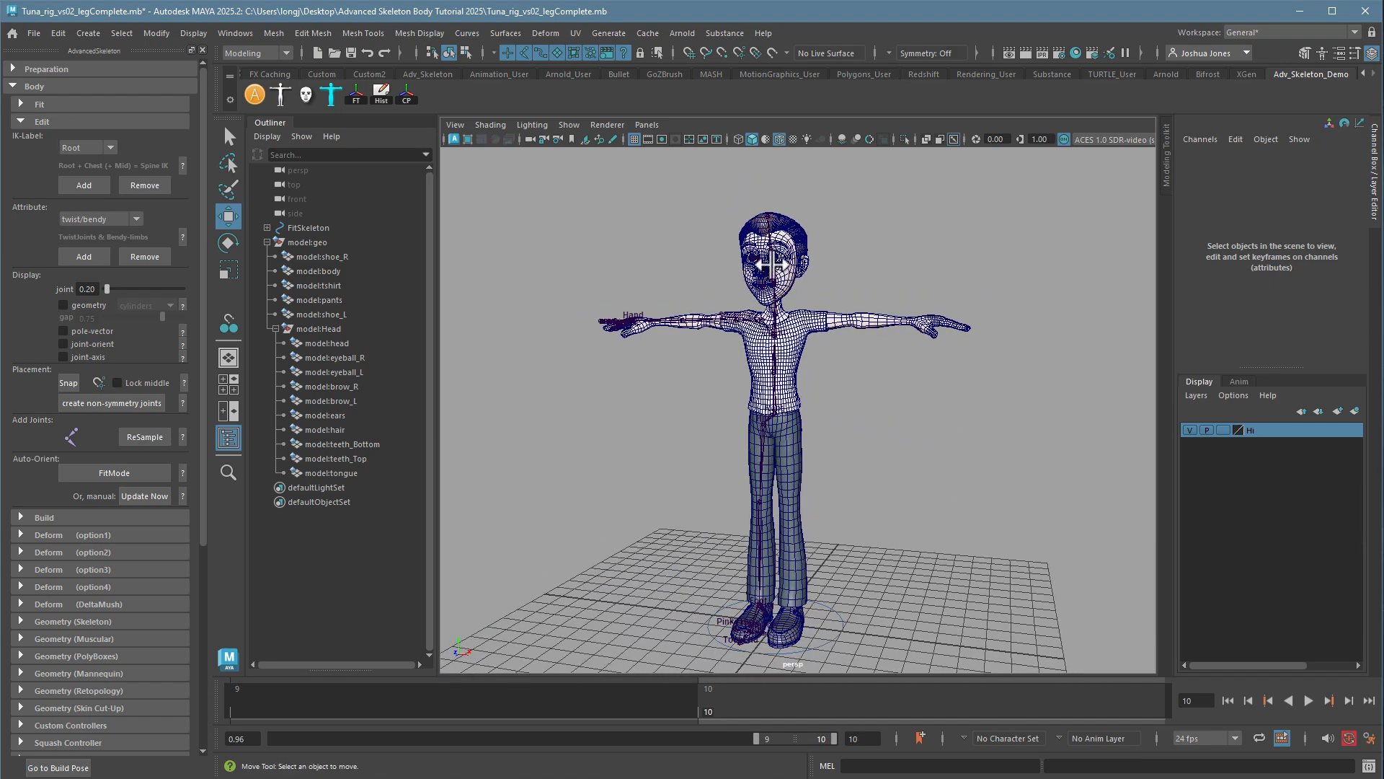
{"action": "left_click_drag", "start_coordinate": [849, 365], "coordinate": [844, 364], "text": "alt"}
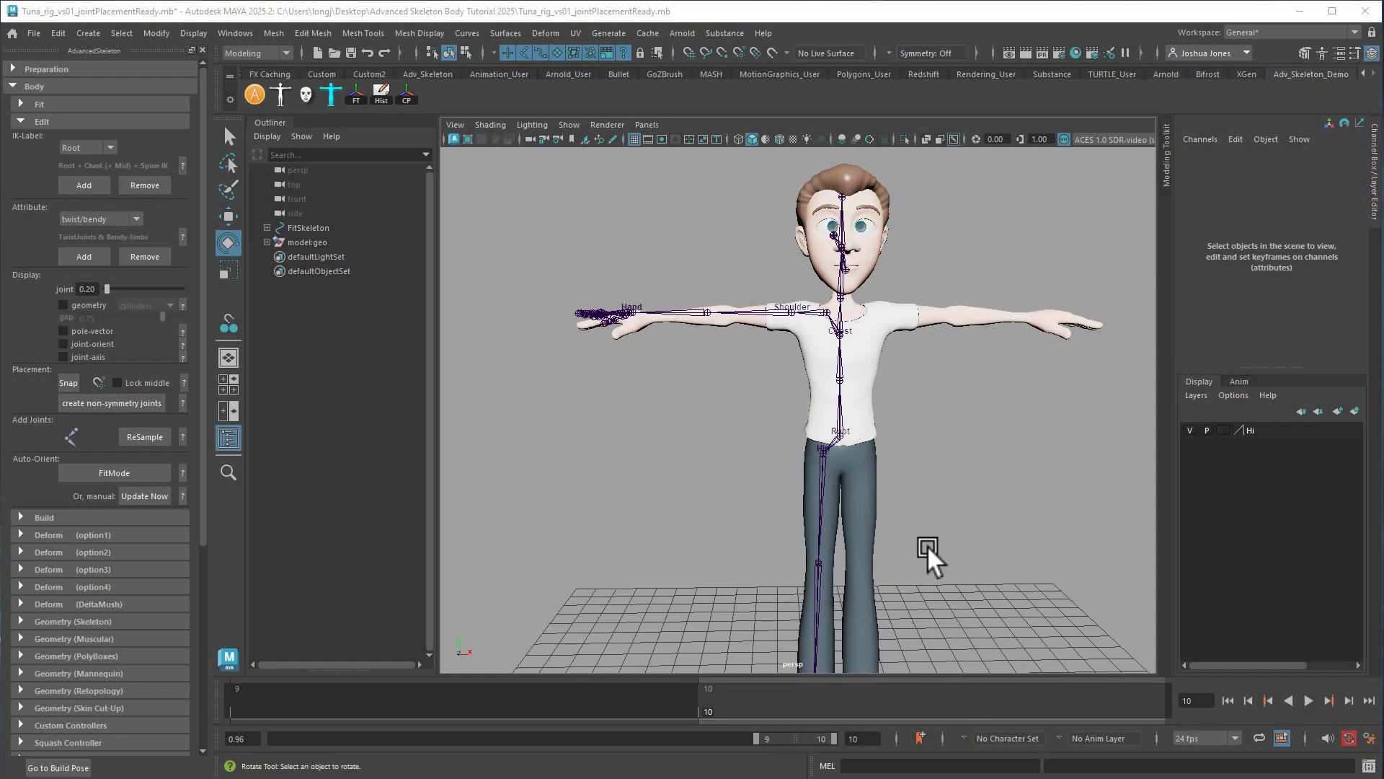
- Examine how the shoulder, arm and spine joints sit inside the shaded T-pose character
{"action": "right_click_drag", "start_coordinate": [836, 297], "coordinate": [866, 303], "text": "alt"}
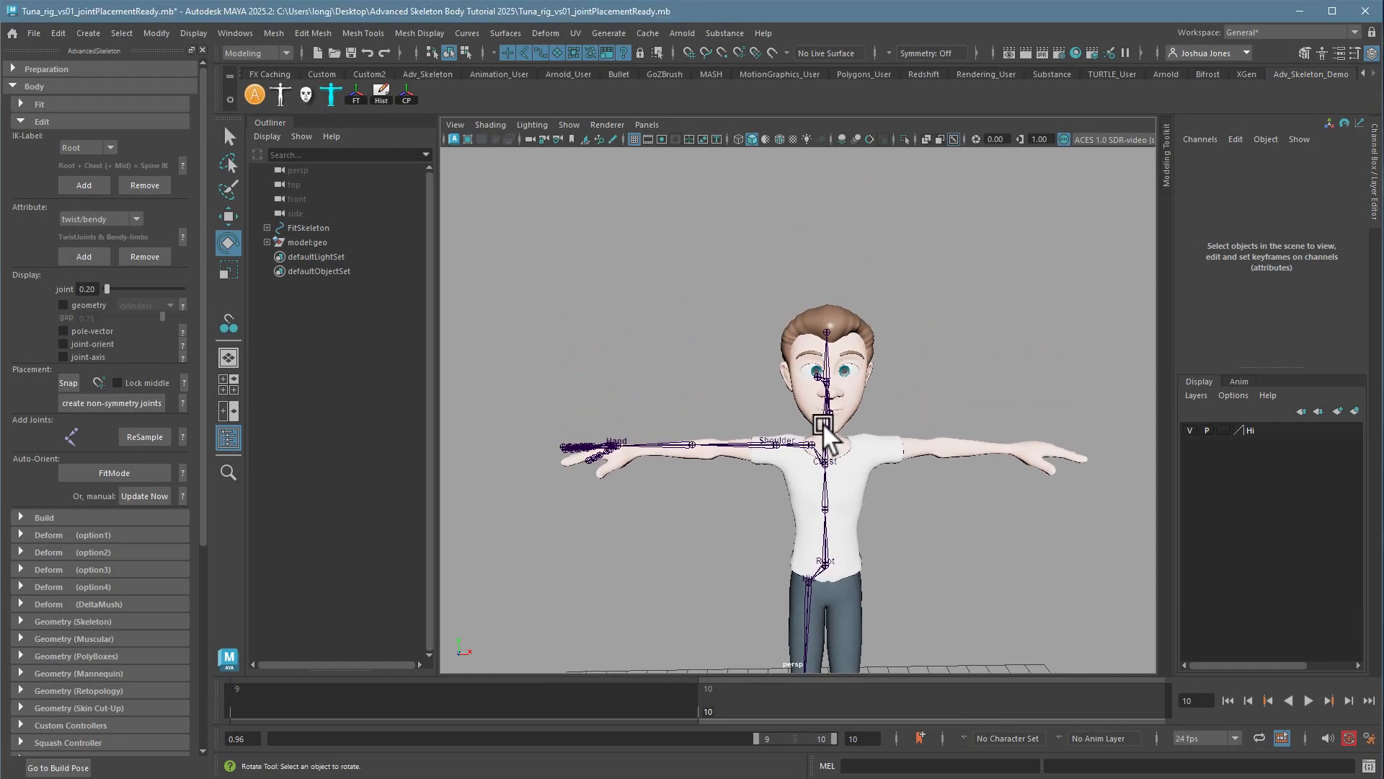
{"action": "right_click_drag", "start_coordinate": [788, 477], "coordinate": [1050, 491], "text": "alt"}
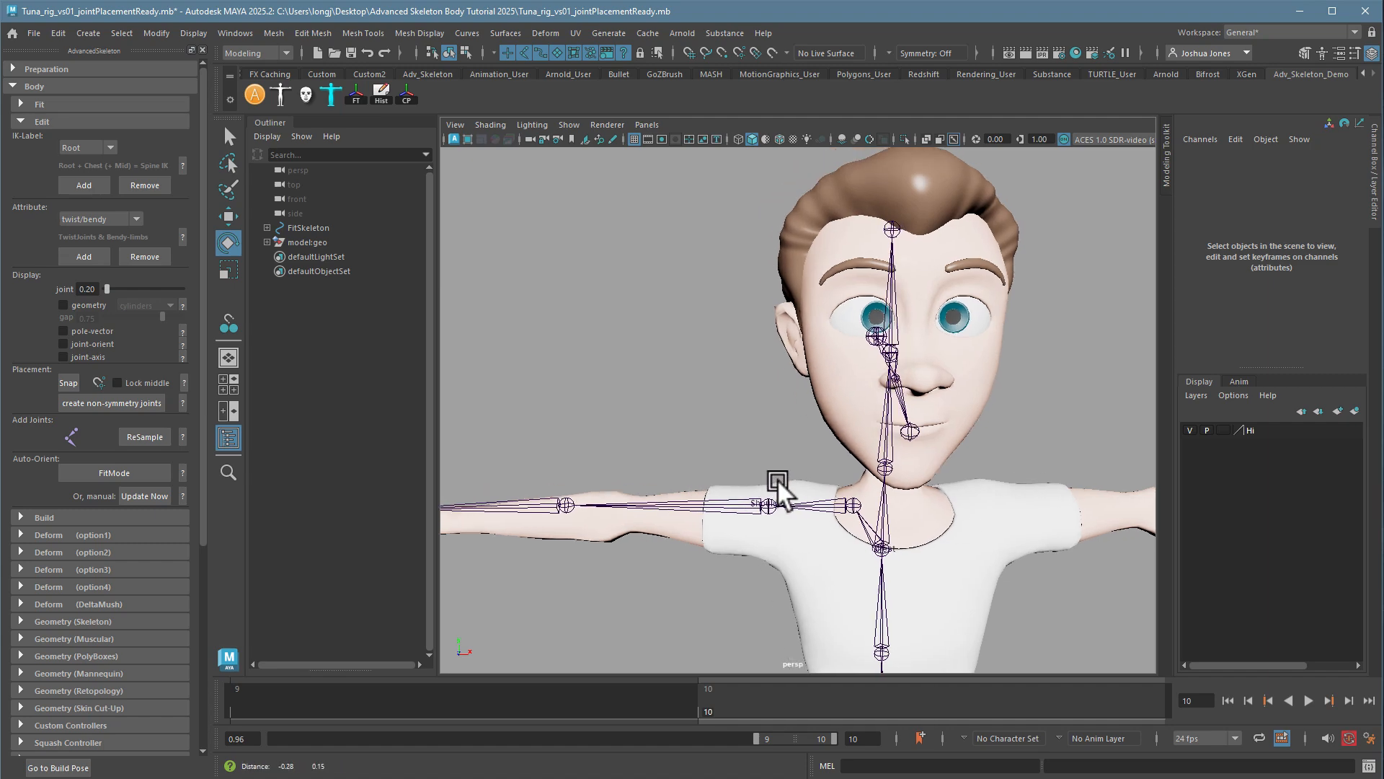
{"action": "middle_click_drag", "start_coordinate": [778, 485], "coordinate": [793, 431], "text": "alt"}
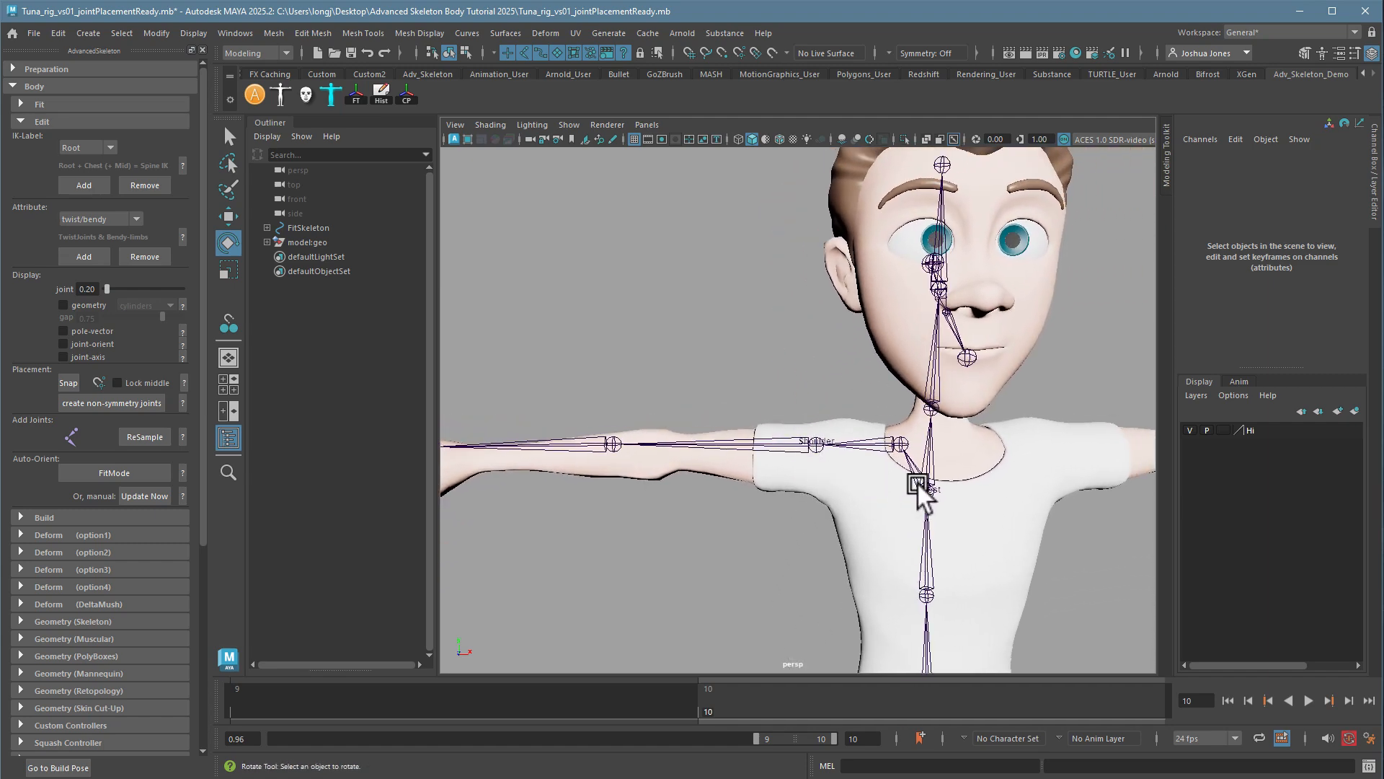
{"action": "right_click_drag", "start_coordinate": [918, 487], "coordinate": [776, 466], "text": "alt"}
{"action": "middle_click_drag", "start_coordinate": [775, 466], "coordinate": [689, 337], "text": "alt"}
{"action": "right_click_drag", "start_coordinate": [734, 350], "coordinate": [715, 357], "text": "alt"}
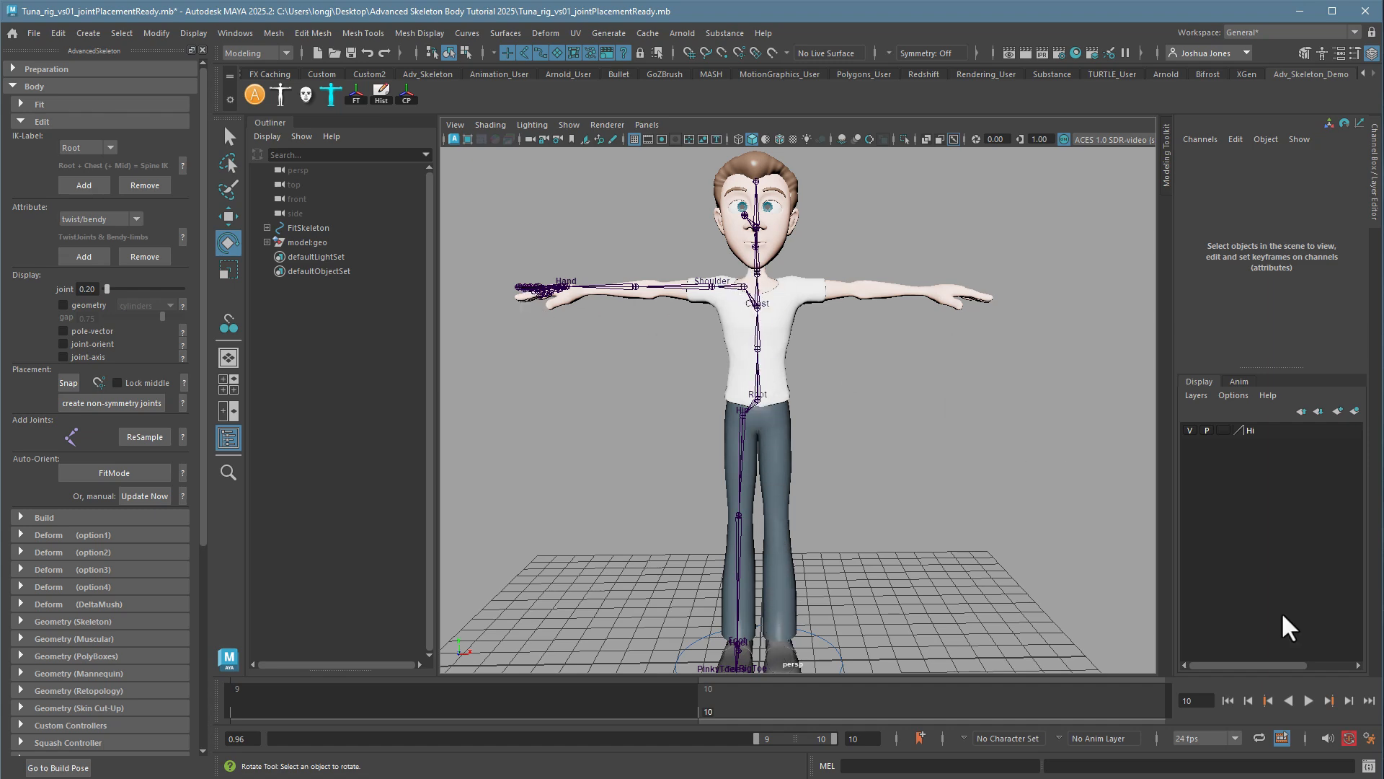
{"action": "mouse_move", "coordinate": [915, 411]}
{"action": "left_mouse_down", "text": "alt"}
{"action": "mouse_move", "coordinate": [897, 408]}
{"action": "mouse_move", "coordinate": [915, 396]}
{"action": "left_mouse_up", "text": "alt"}
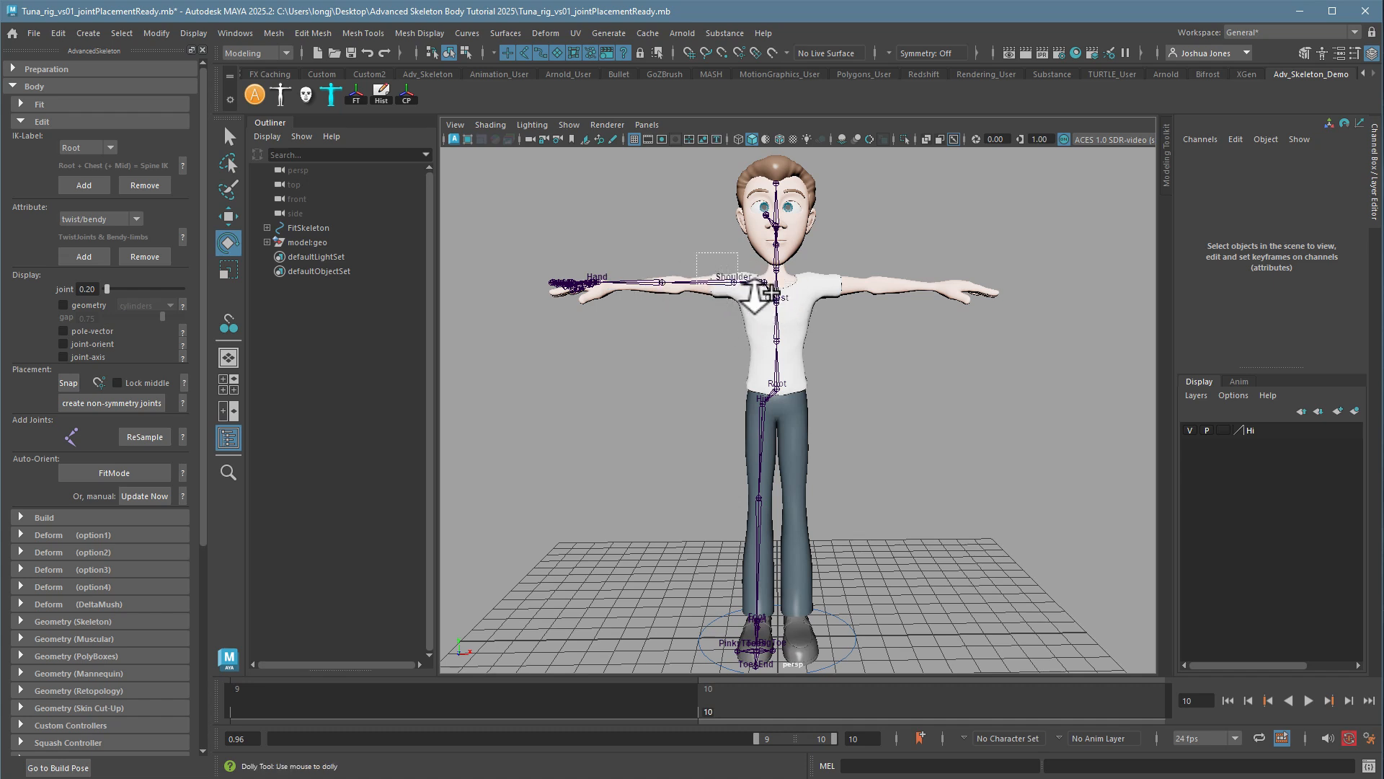
{"action": "scroll", "coordinate": [785, 331], "scroll_direction": "up", "scroll_amount": 5}
{"action": "scroll", "coordinate": [719, 364], "scroll_direction": "down", "scroll_amount": 3}
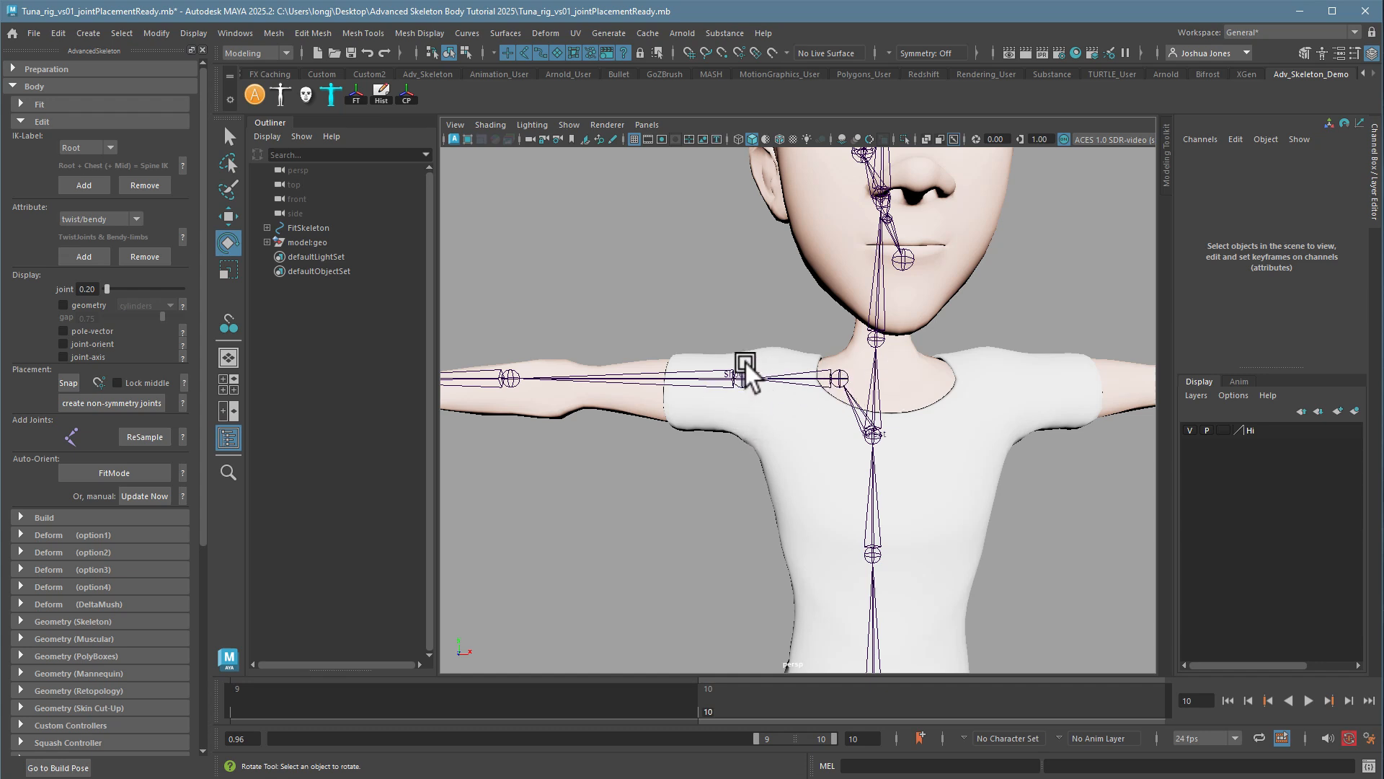
{"action": "scroll", "coordinate": [747, 449], "scroll_direction": "down", "scroll_amount": 5}
{"action": "scroll", "coordinate": [743, 411], "scroll_direction": "up", "scroll_amount": 4}
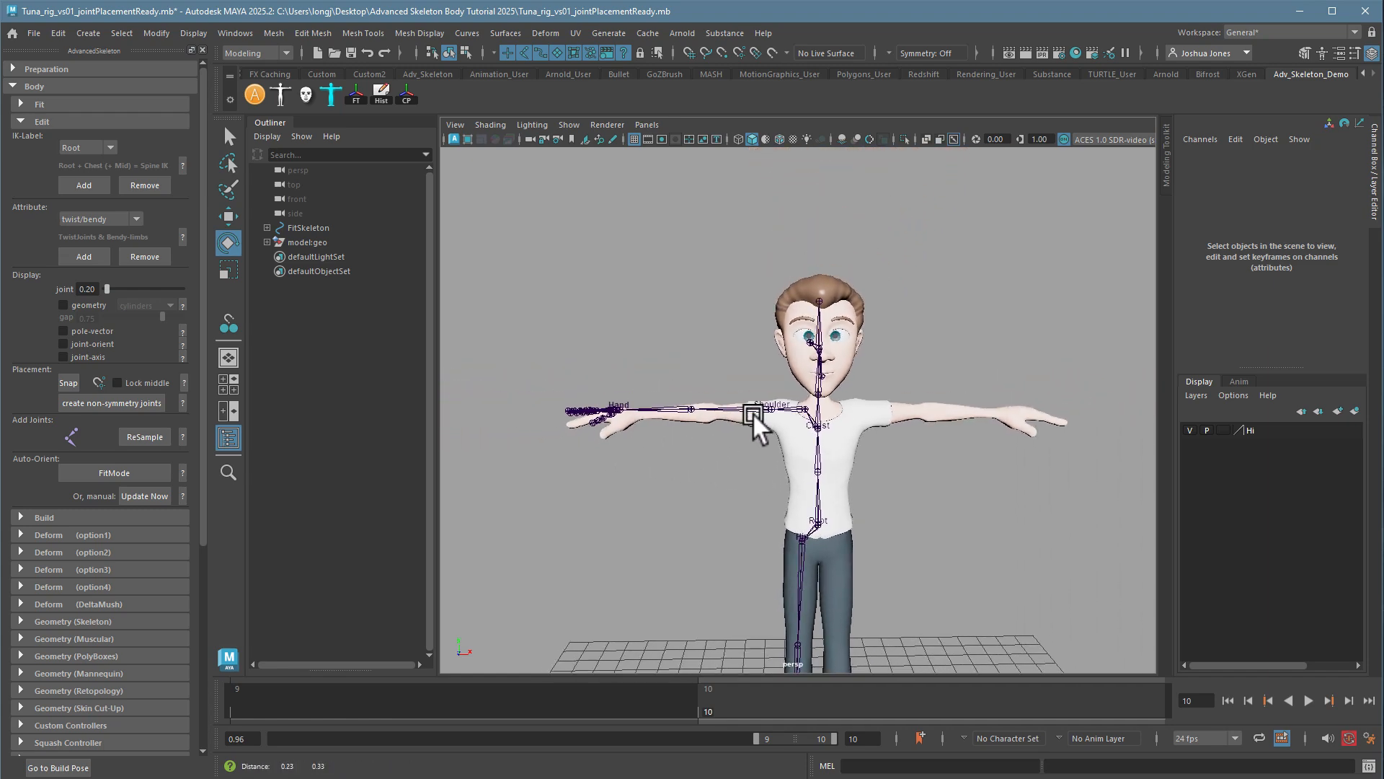
{"action": "middle_click_drag", "start_coordinate": [850, 422], "coordinate": [856, 417], "text": "alt"}
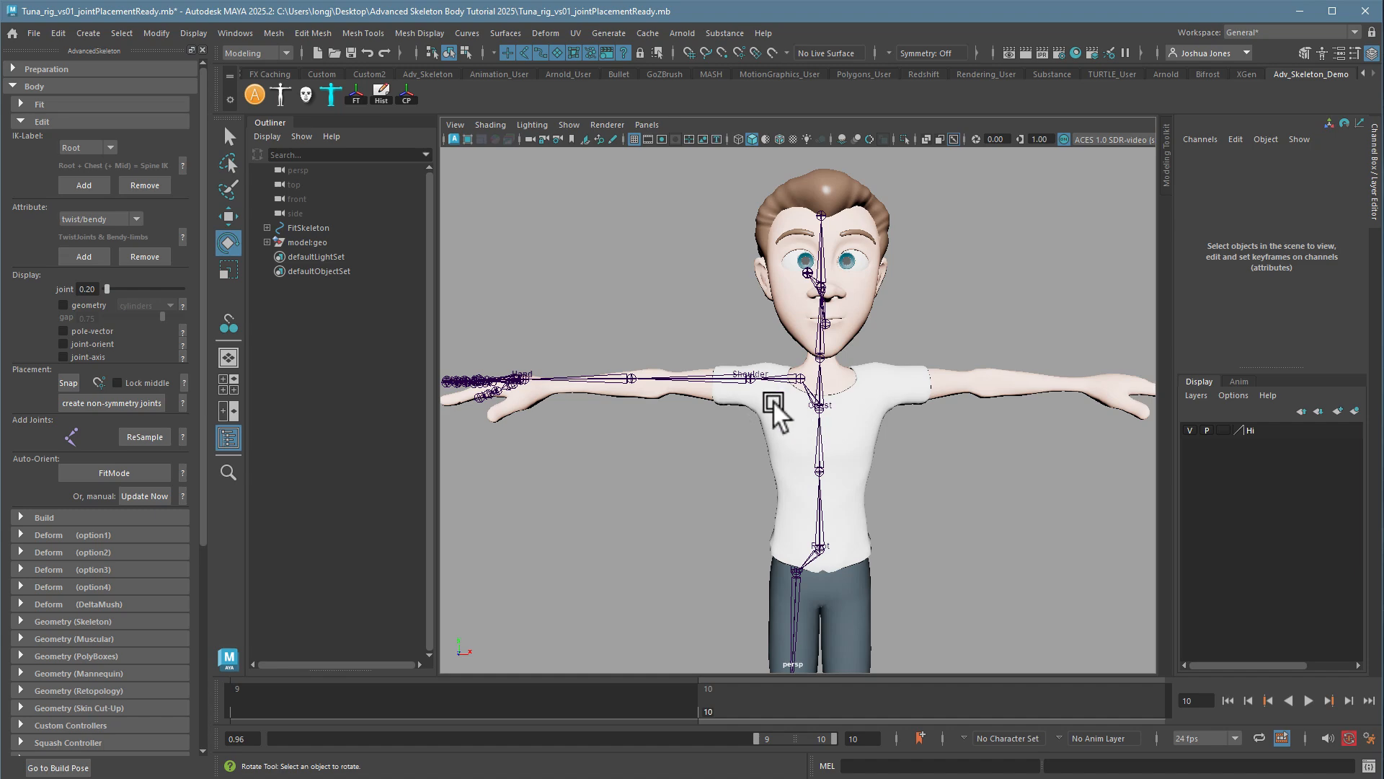
- Switch to Chrome to view the A-pose fantasy female character reference image, and return to Maya
{"action": "key", "text": "alt+Tab"}
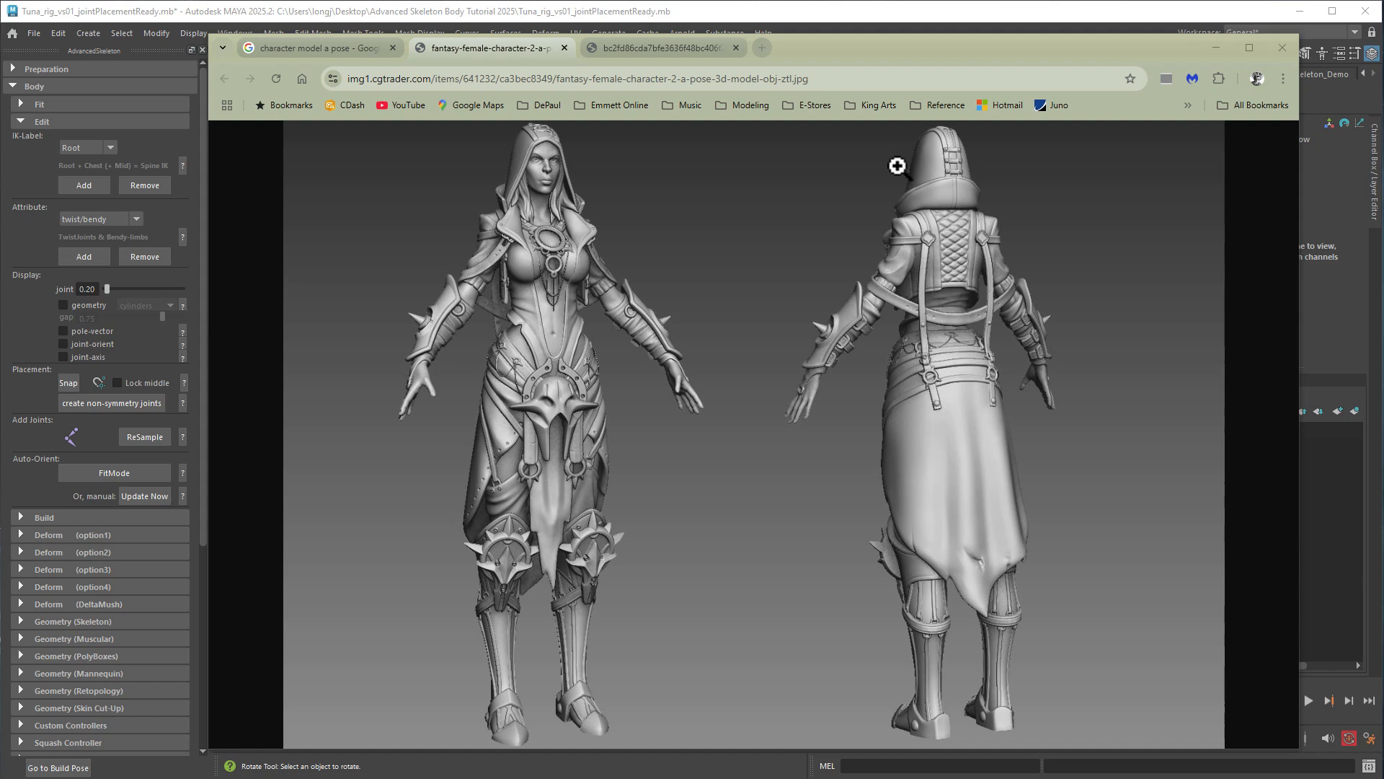
{"action": "left_click", "coordinate": [1216, 47]}
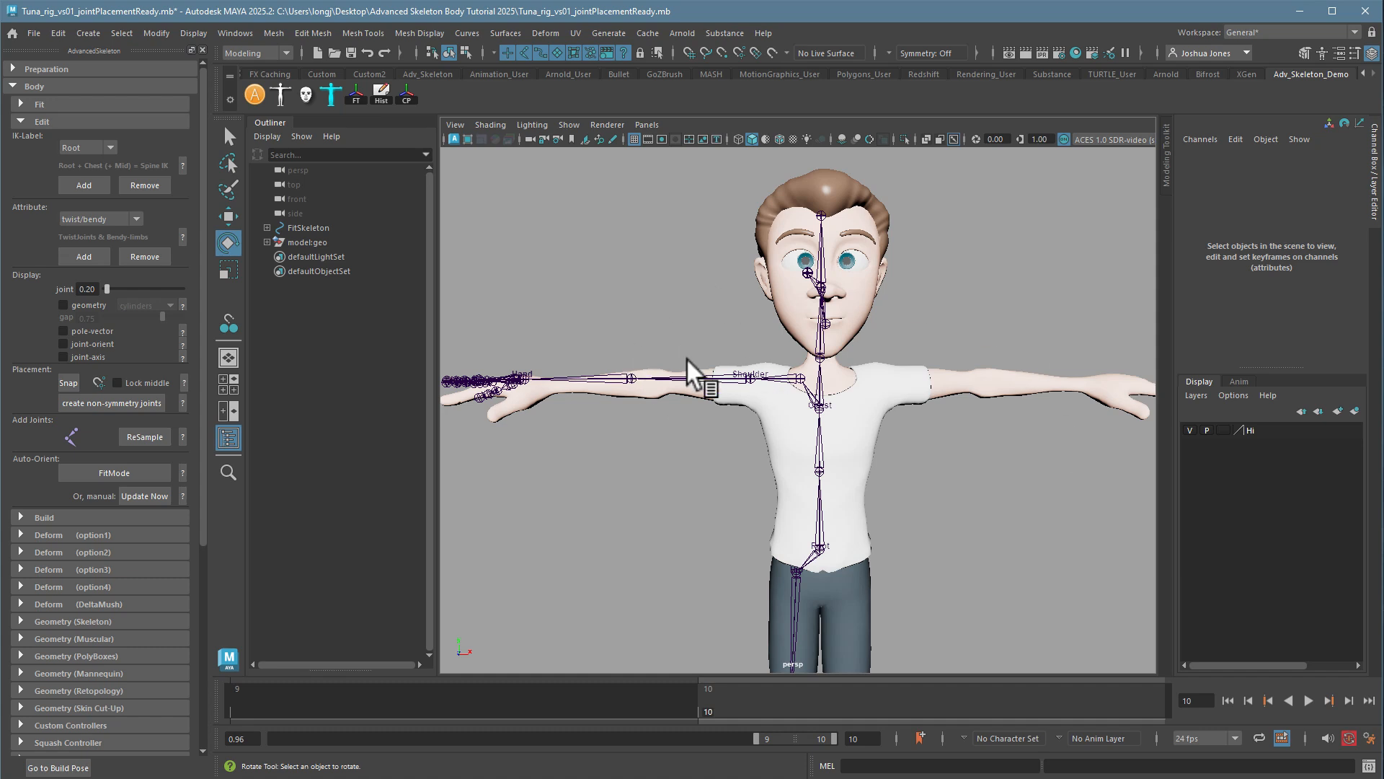
{"action": "key", "text": "alt+Tab"}
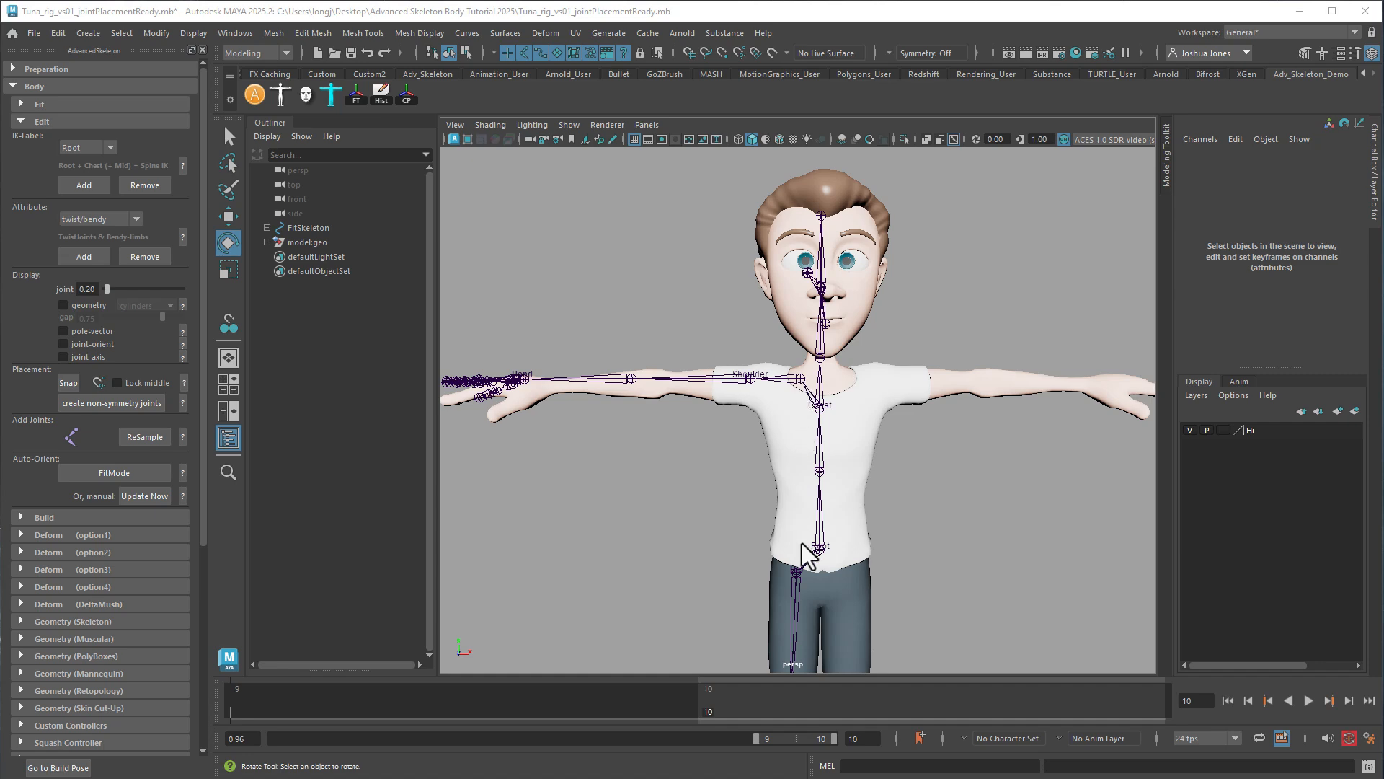
- In the front view, select the Shoulder joint on the character's right side and activate the Move tool
{"action": "key", "text": "space"}
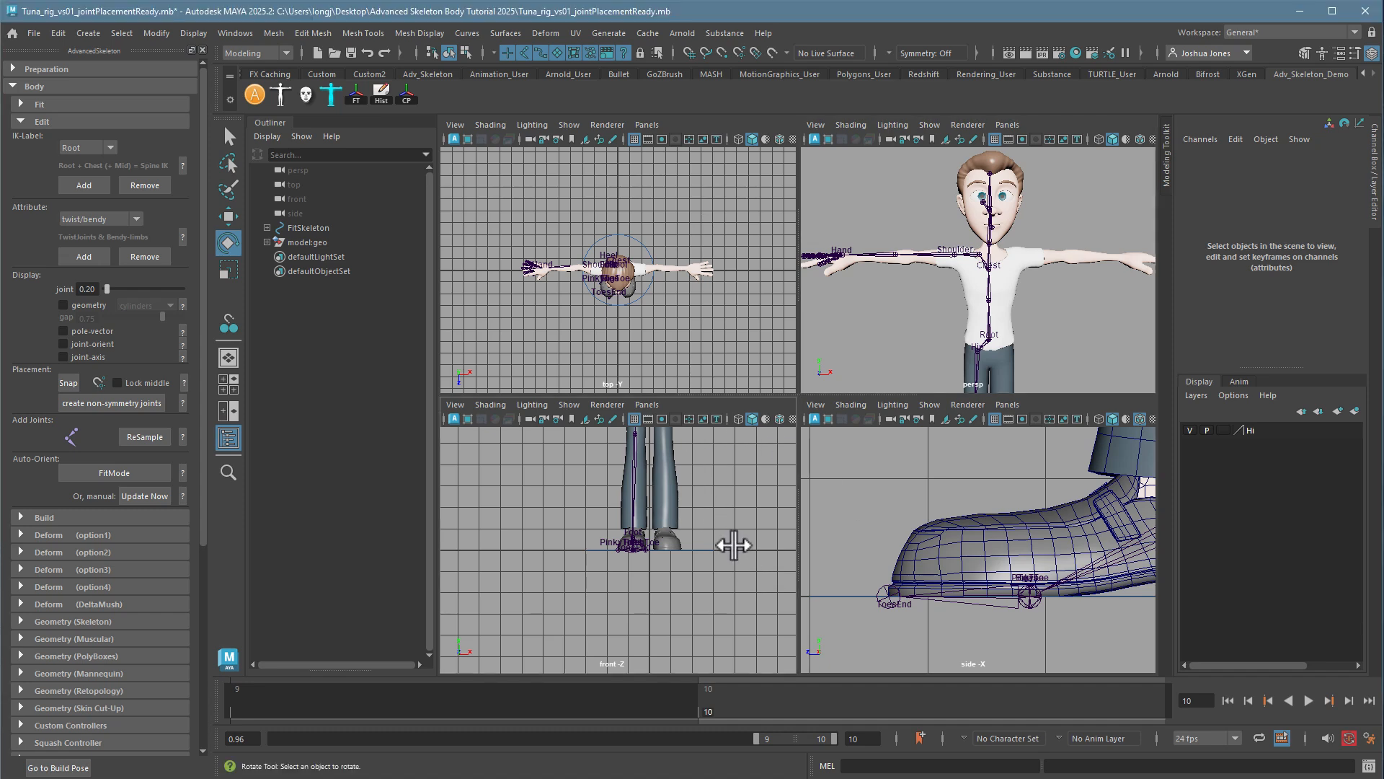
{"action": "key", "text": "space"}
{"action": "scroll", "coordinate": [819, 500], "scroll_direction": "down", "scroll_amount": 5}
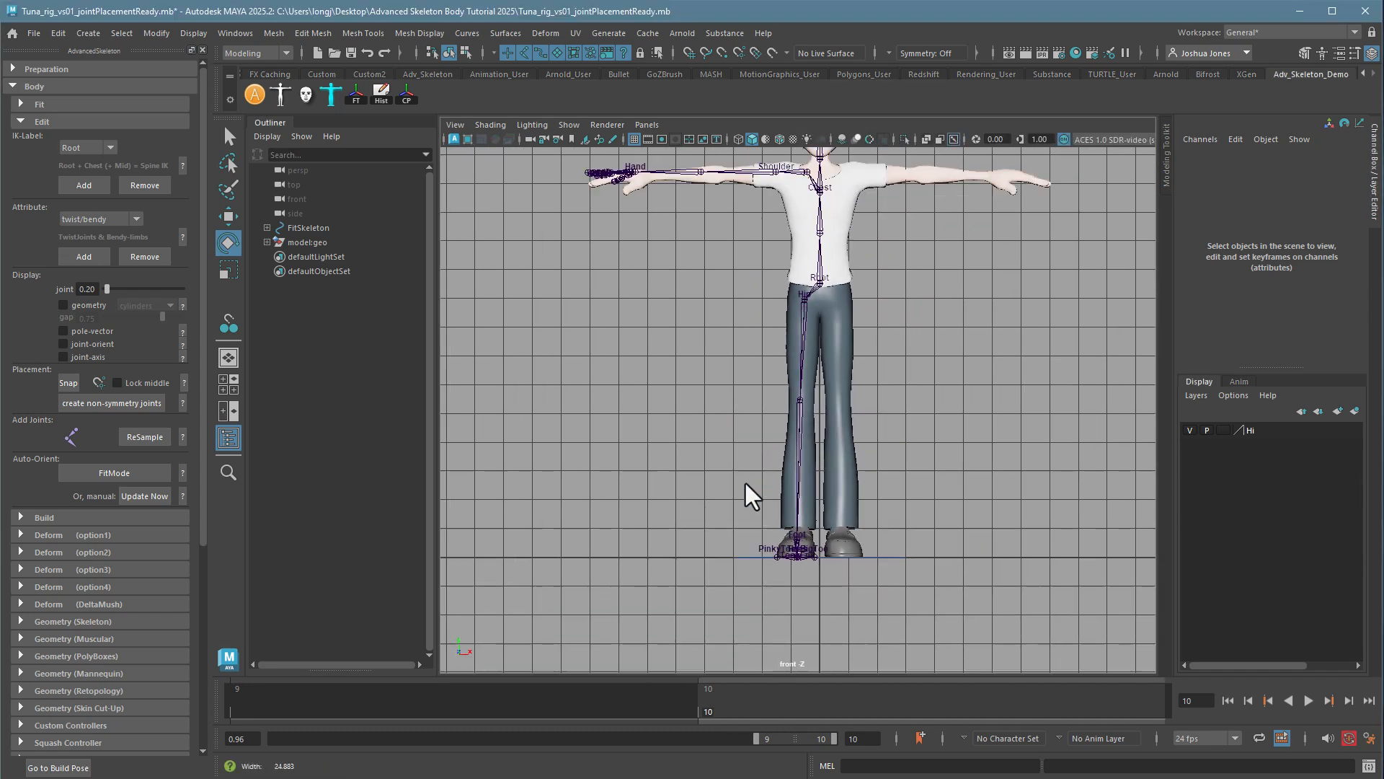
{"action": "right_click_drag", "start_coordinate": [746, 483], "coordinate": [692, 476], "text": "alt"}
{"action": "middle_click_drag", "start_coordinate": [743, 478], "coordinate": [707, 573], "text": "alt"}
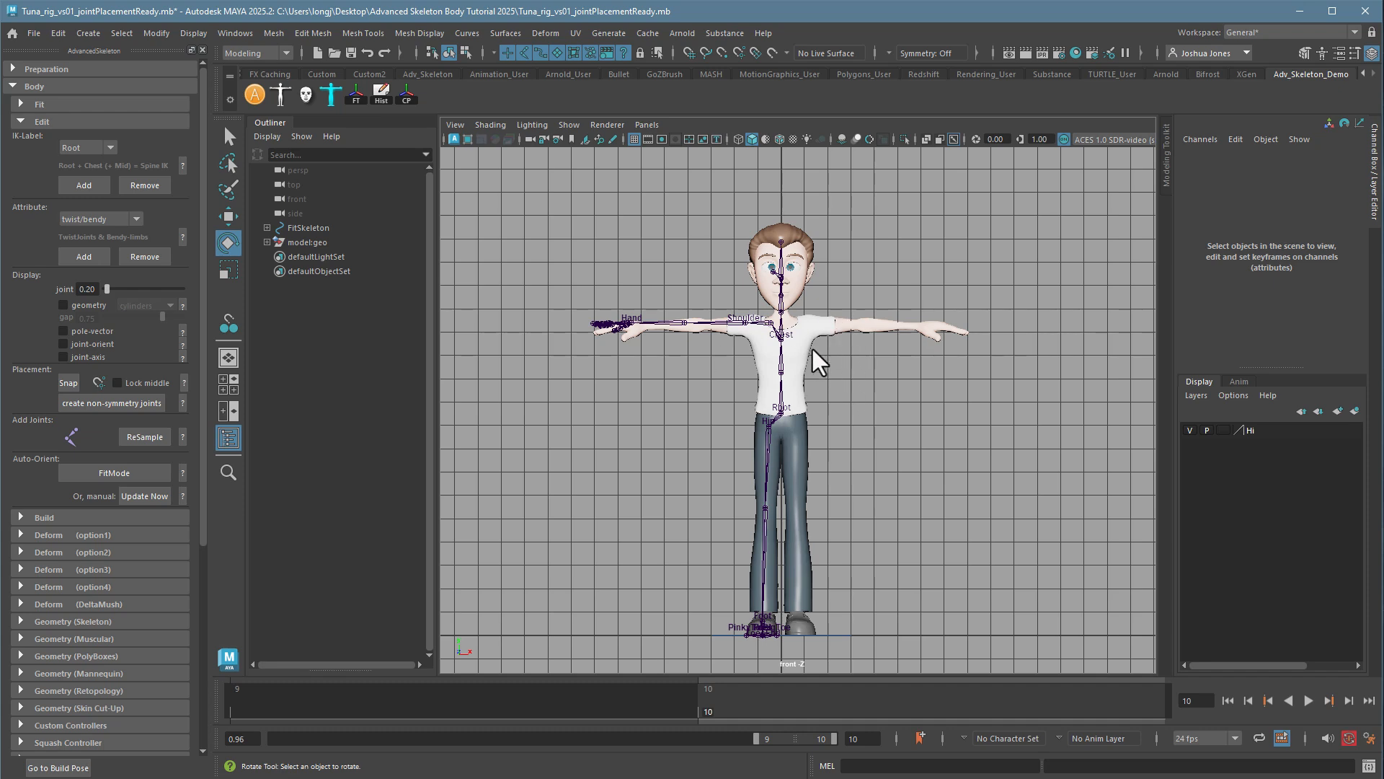
{"action": "middle_click_drag", "start_coordinate": [807, 413], "coordinate": [833, 422], "text": "alt"}
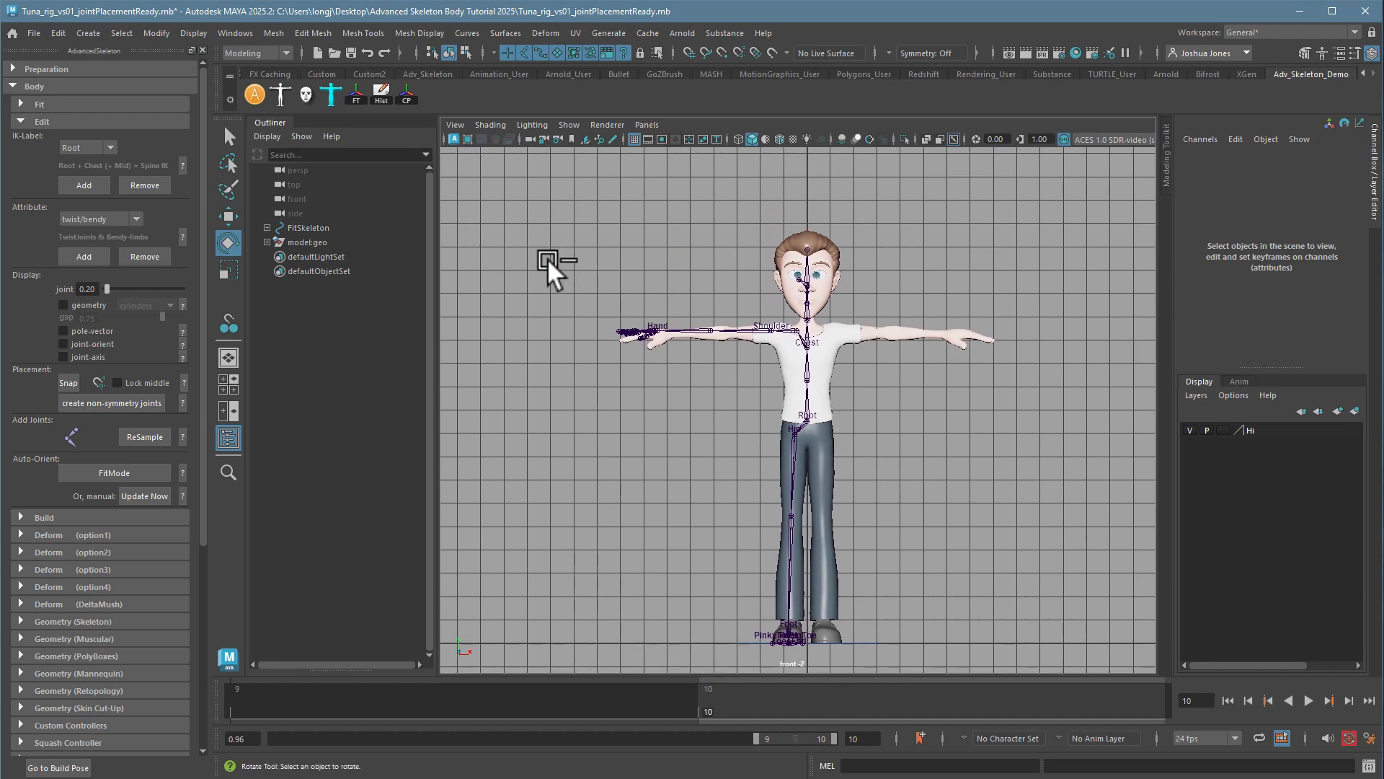
{"action": "left_click_drag", "start_coordinate": [547, 258], "coordinate": [981, 432], "text": "ctrl+alt"}
{"action": "left_click_drag", "start_coordinate": [550, 296], "coordinate": [1016, 482], "text": "ctrl+alt"}
{"action": "right_click_drag", "start_coordinate": [840, 447], "coordinate": [1261, 451], "text": "alt"}
{"action": "middle_click_drag", "start_coordinate": [895, 459], "coordinate": [774, 482], "text": "alt"}
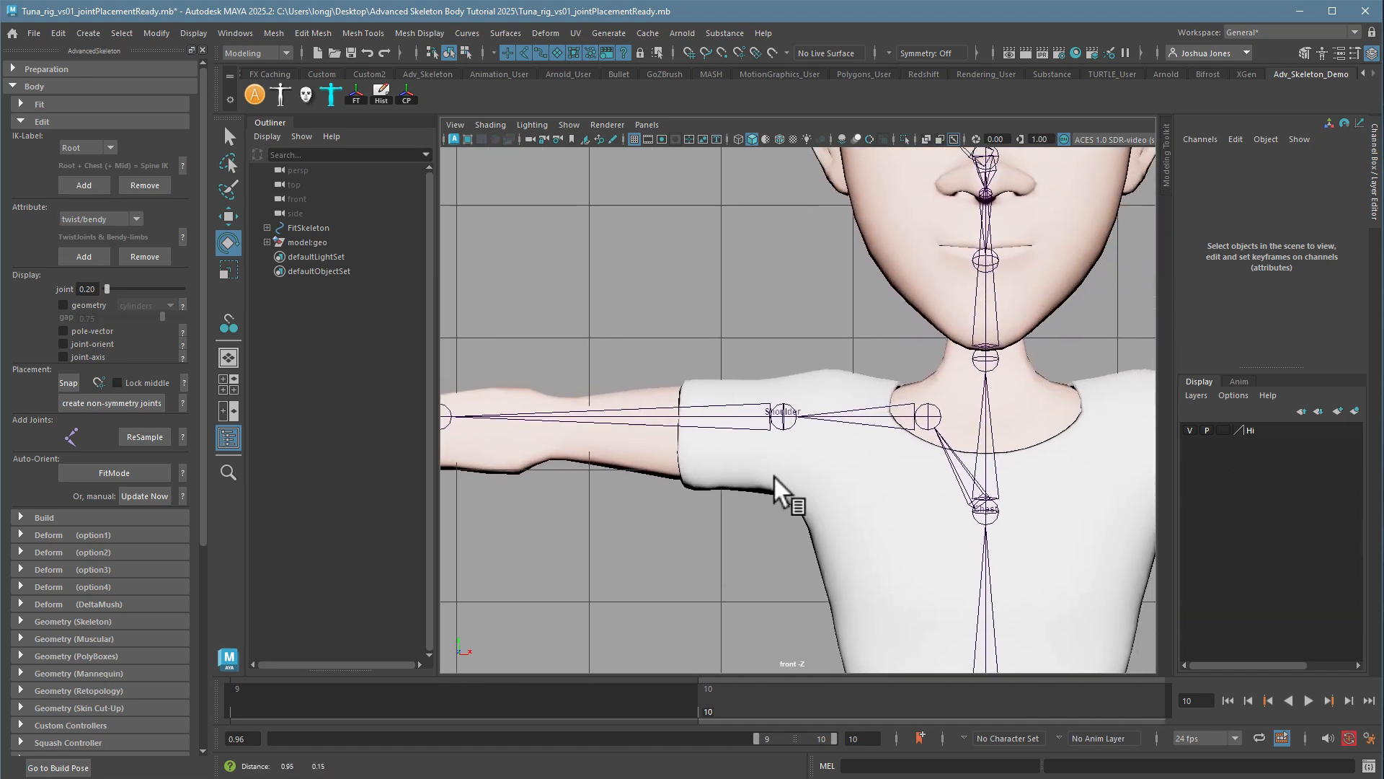
{"action": "left_click", "coordinate": [785, 417]}
{"action": "scroll", "coordinate": [811, 462], "scroll_direction": "down", "scroll_amount": 4}
{"action": "key", "text": "w"}
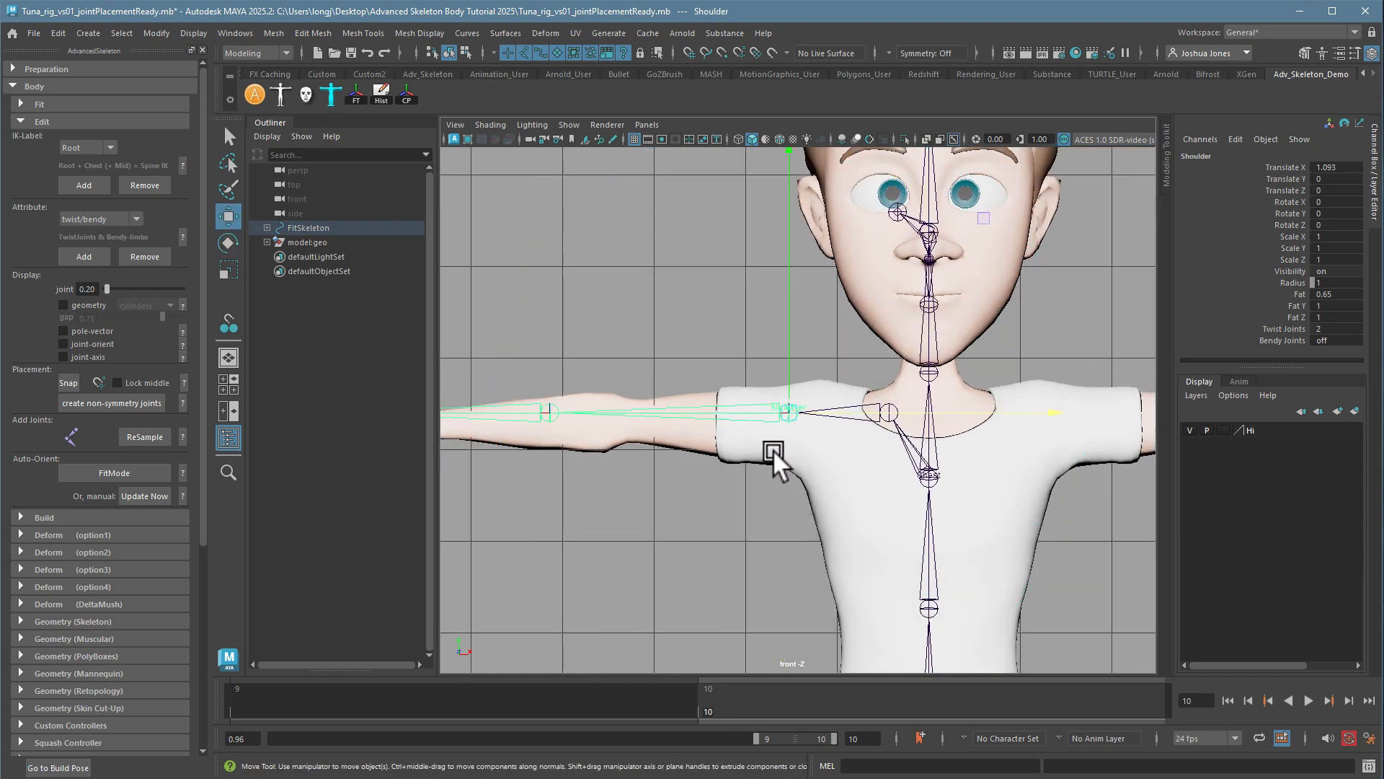
{"action": "middle_click_drag", "start_coordinate": [816, 439], "coordinate": [956, 491], "text": "alt"}
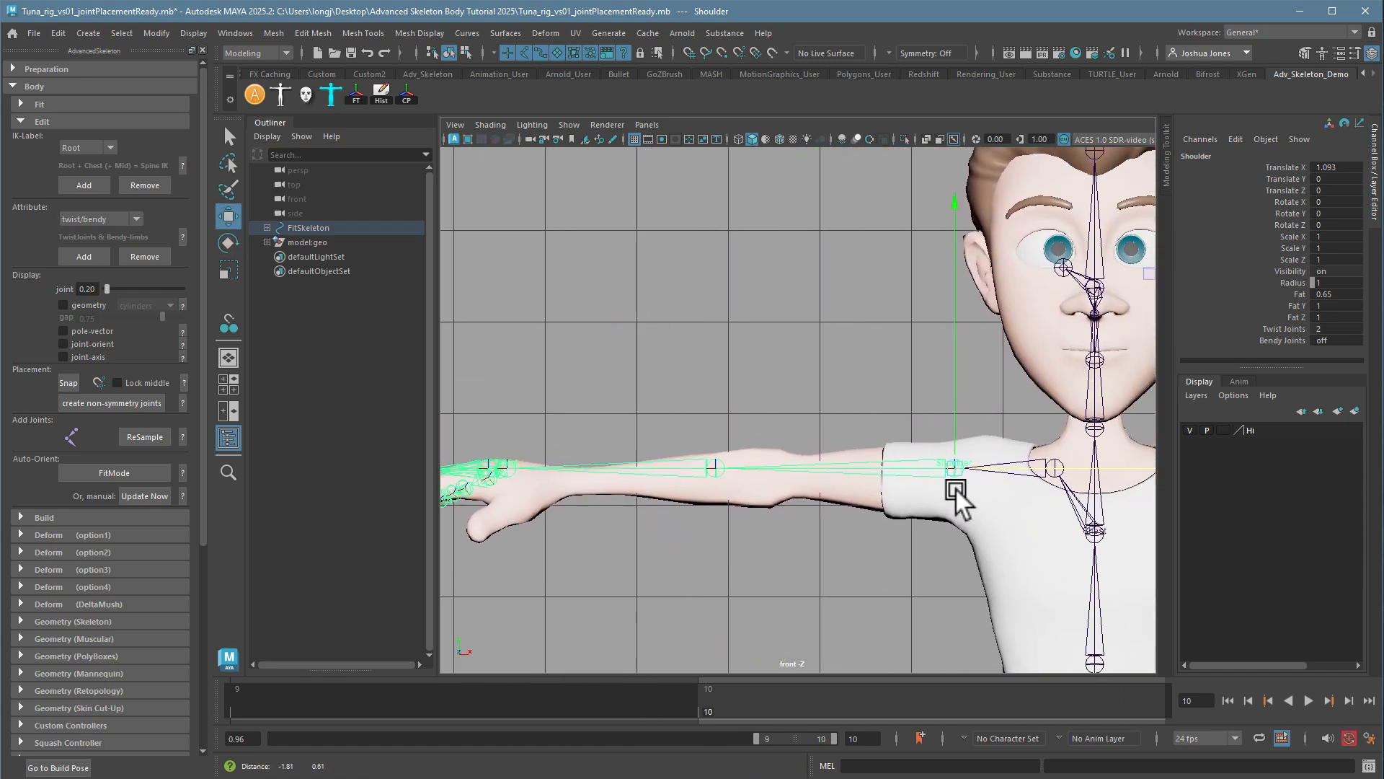
{"action": "right_click_drag", "start_coordinate": [956, 490], "coordinate": [780, 401], "text": "alt"}
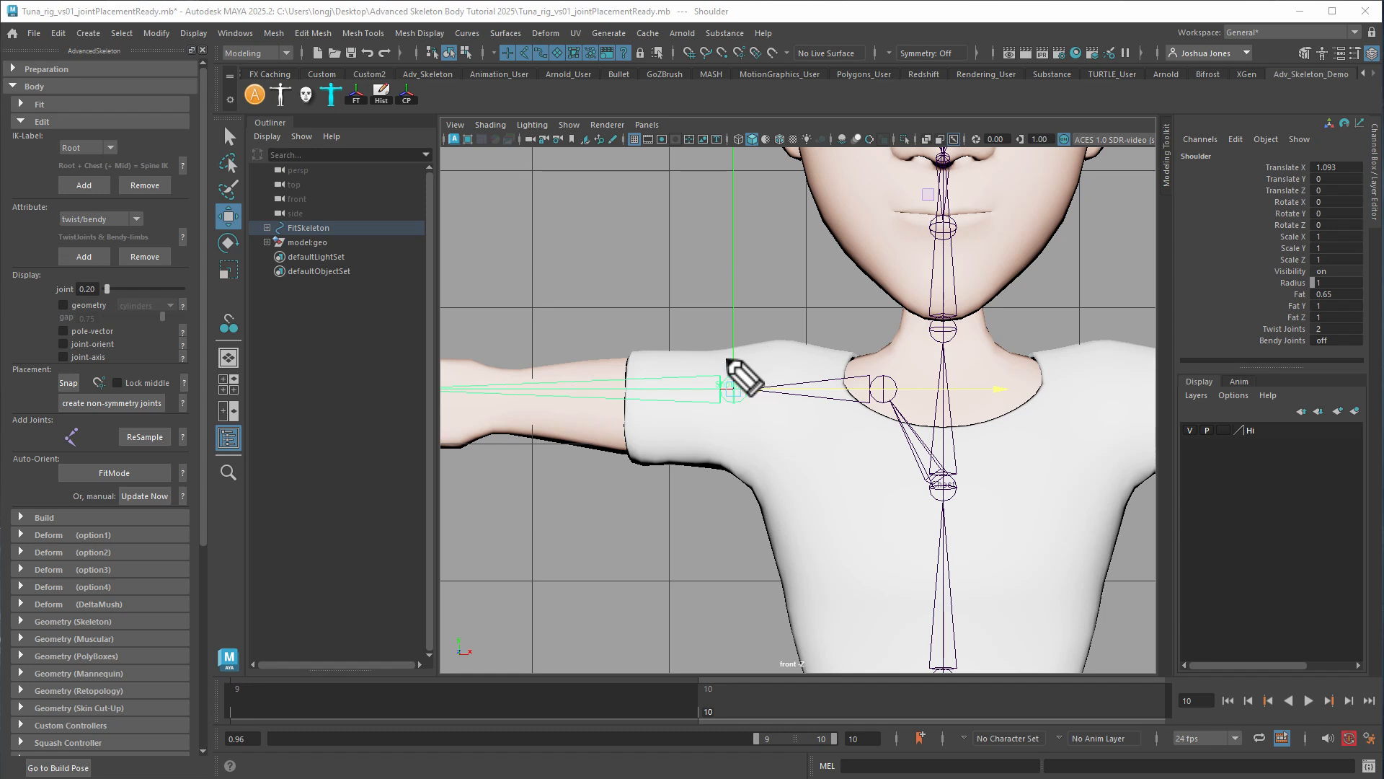
{"action": "mouse_move", "coordinate": [726, 359]}
{"action": "left_mouse_down"}
{"action": "mouse_move", "coordinate": [778, 335]}
{"action": "mouse_move", "coordinate": [826, 349]}
{"action": "left_mouse_up"}
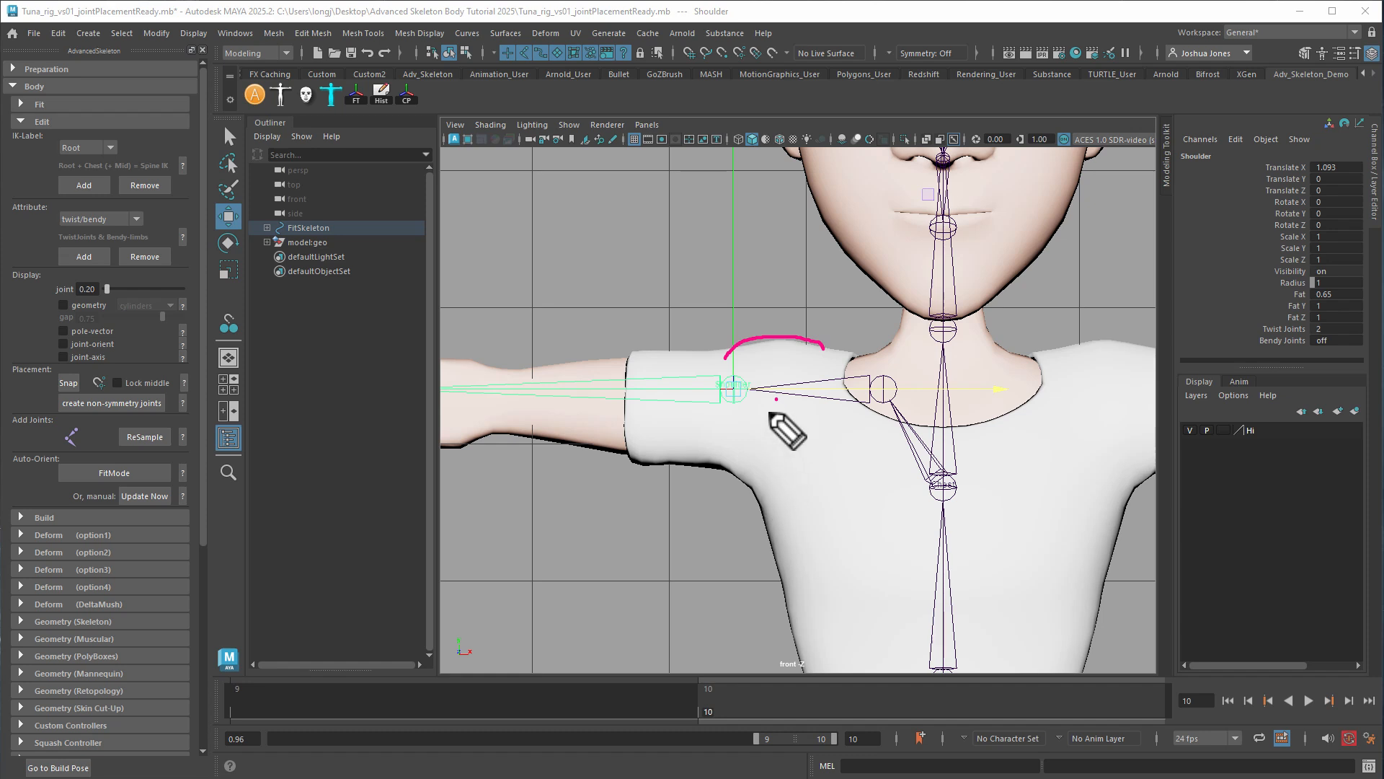
{"action": "mouse_move", "coordinate": [726, 359]}
{"action": "left_mouse_down"}
{"action": "mouse_move", "coordinate": [769, 409]}
{"action": "mouse_move", "coordinate": [822, 353]}
{"action": "mouse_move", "coordinate": [768, 403]}
{"action": "left_mouse_up"}
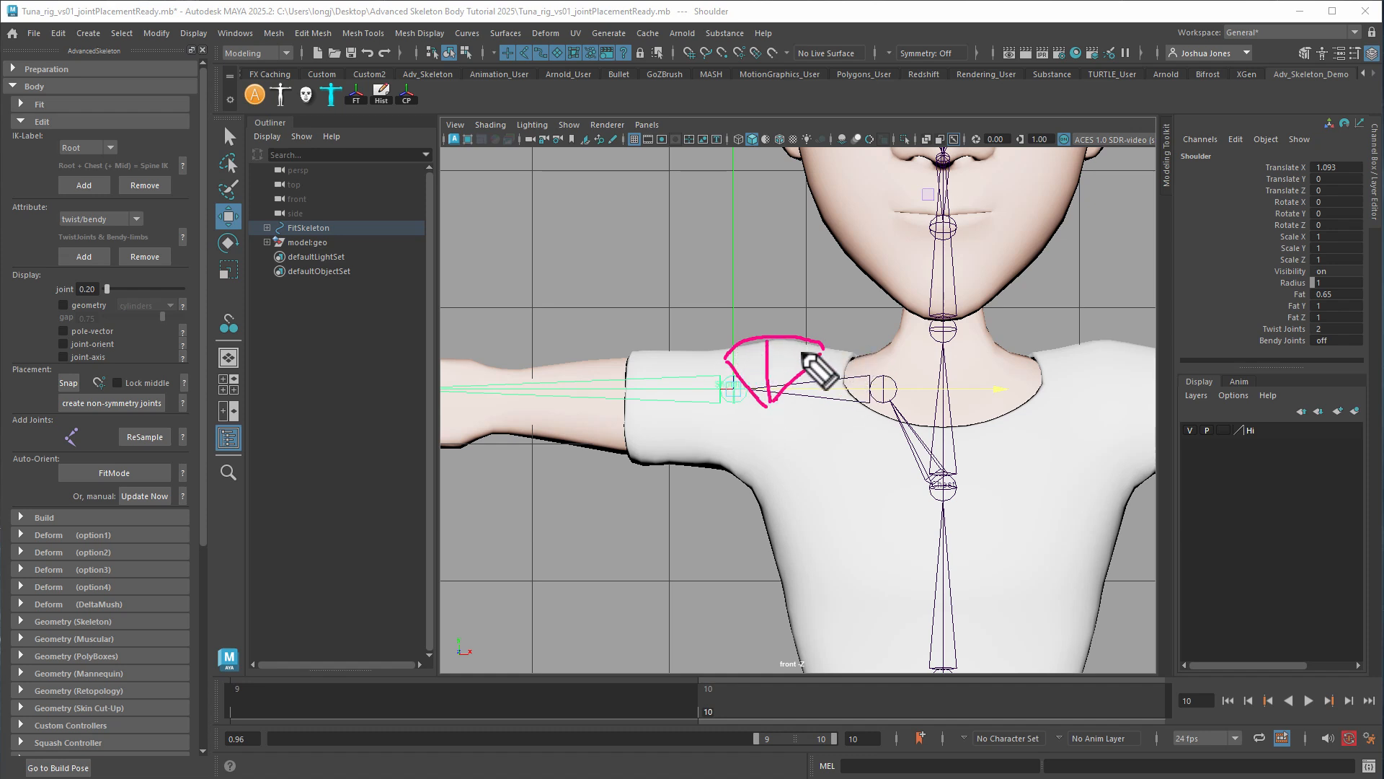
{"action": "key", "text": "ctrl+z"}
{"action": "key", "text": "ctrl+z"}
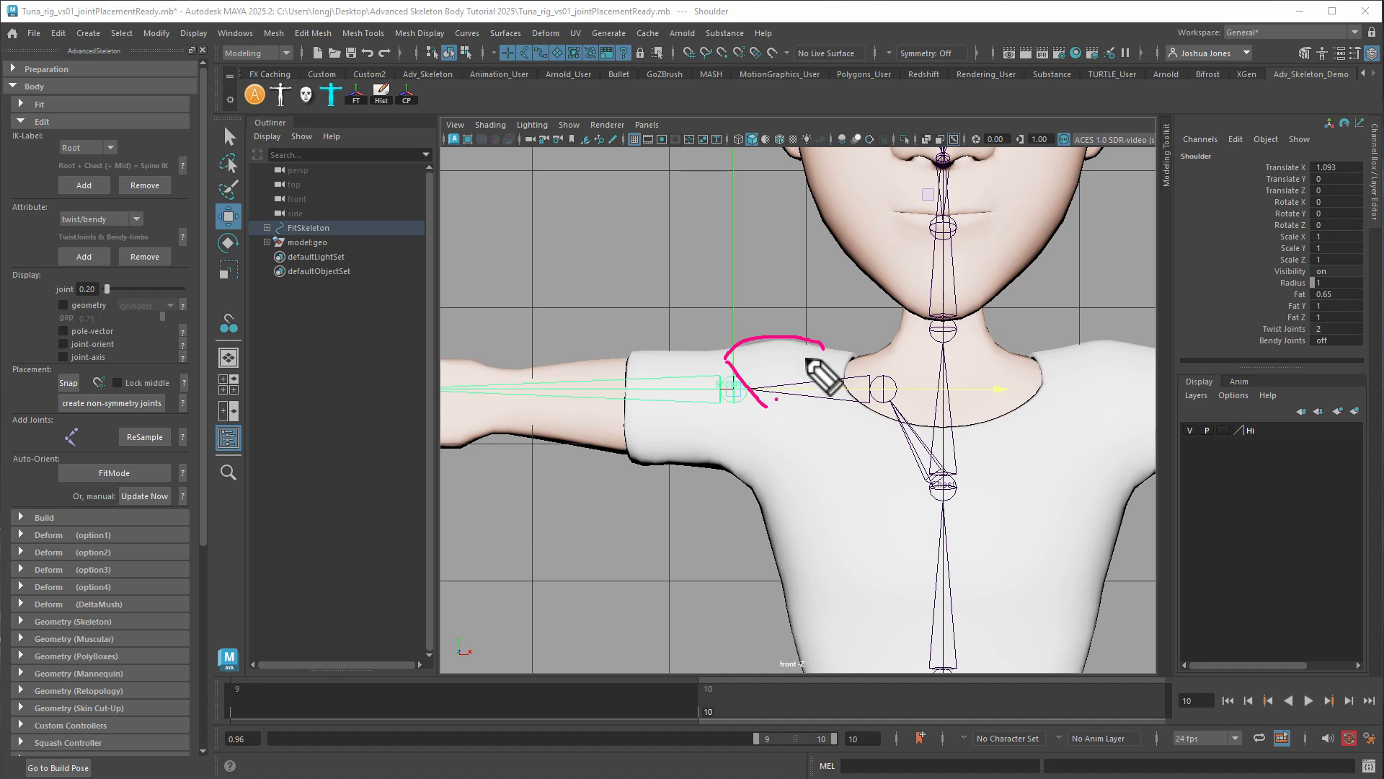
{"action": "key", "text": "ctrl+z"}
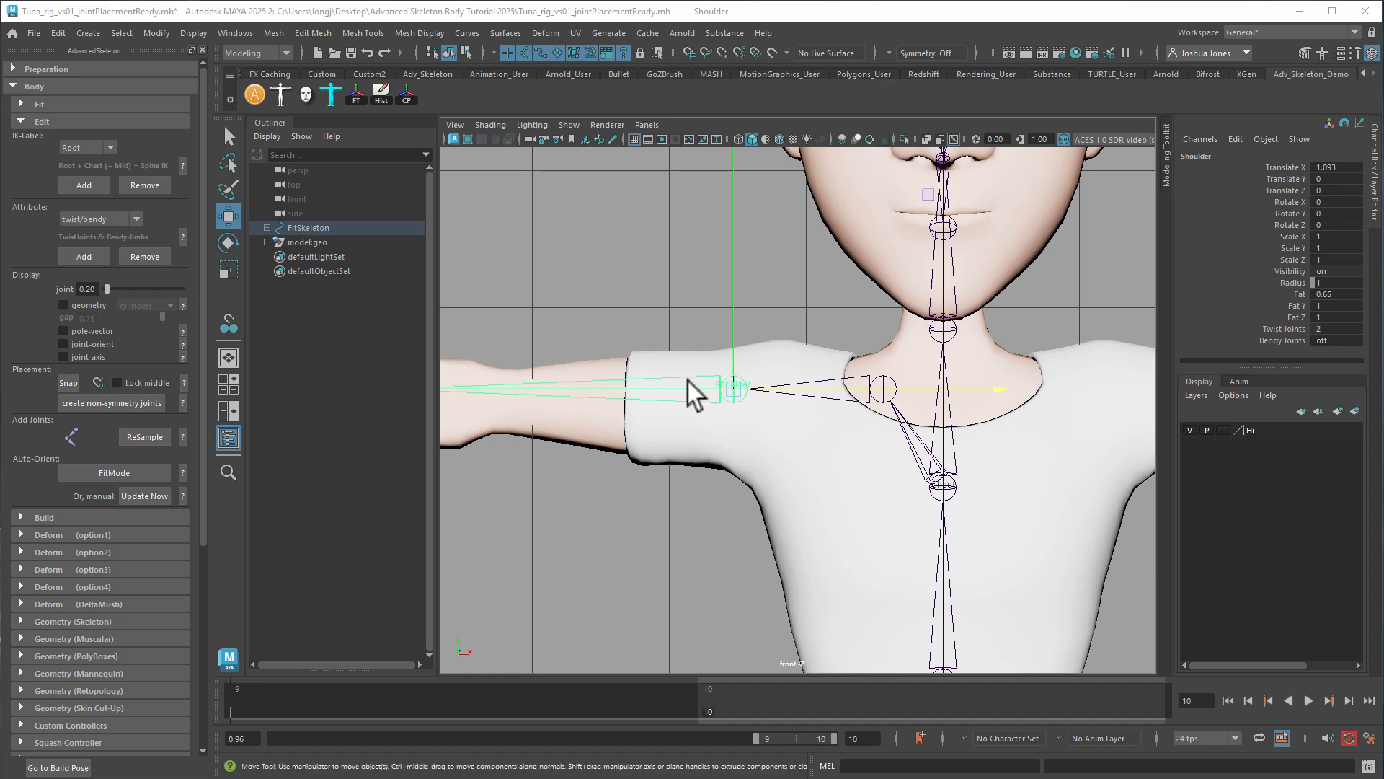
- Move the Shoulder joint inward and slightly down to about Translate X 0.718, Z -0.084, and set the Hi layer to Reference
{"action": "left_click_drag", "start_coordinate": [734, 389], "coordinate": [783, 401]}
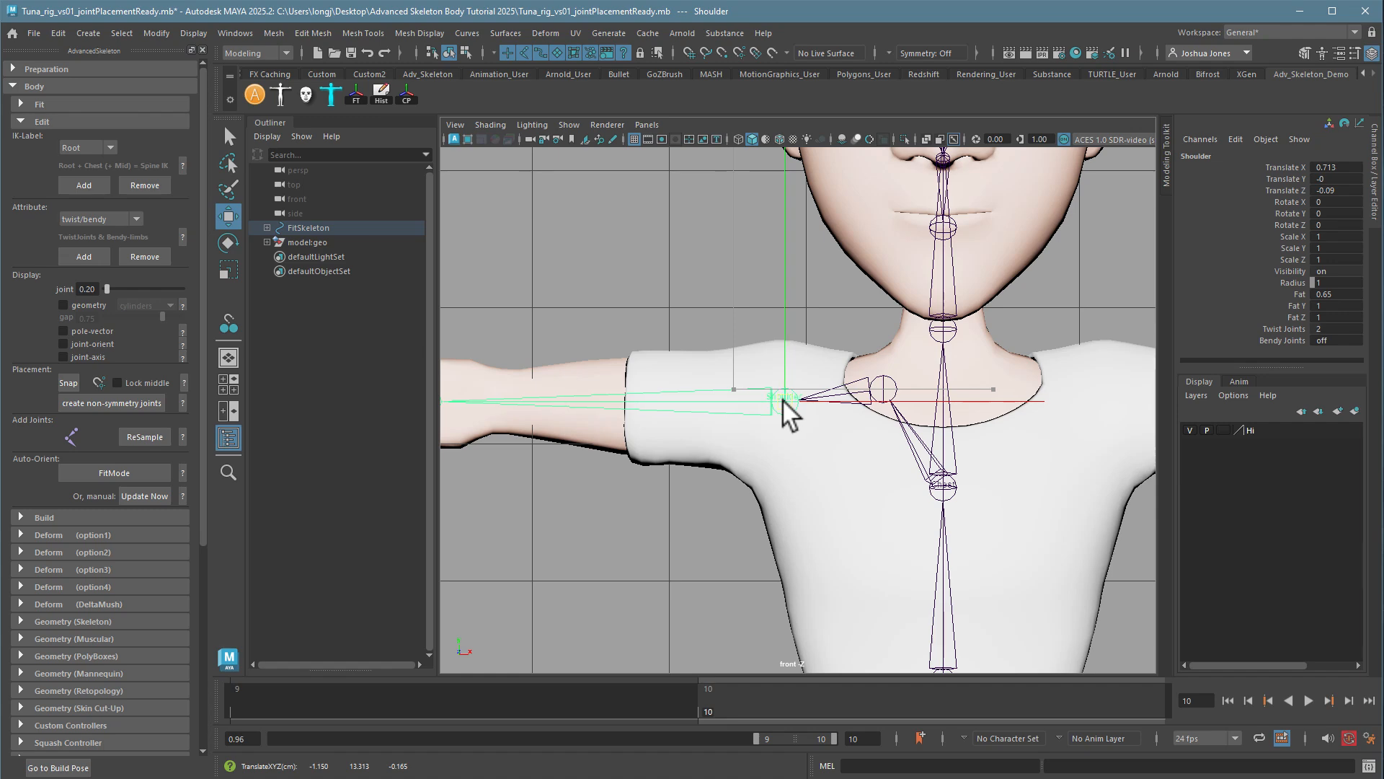
{"action": "left_click", "coordinate": [815, 387]}
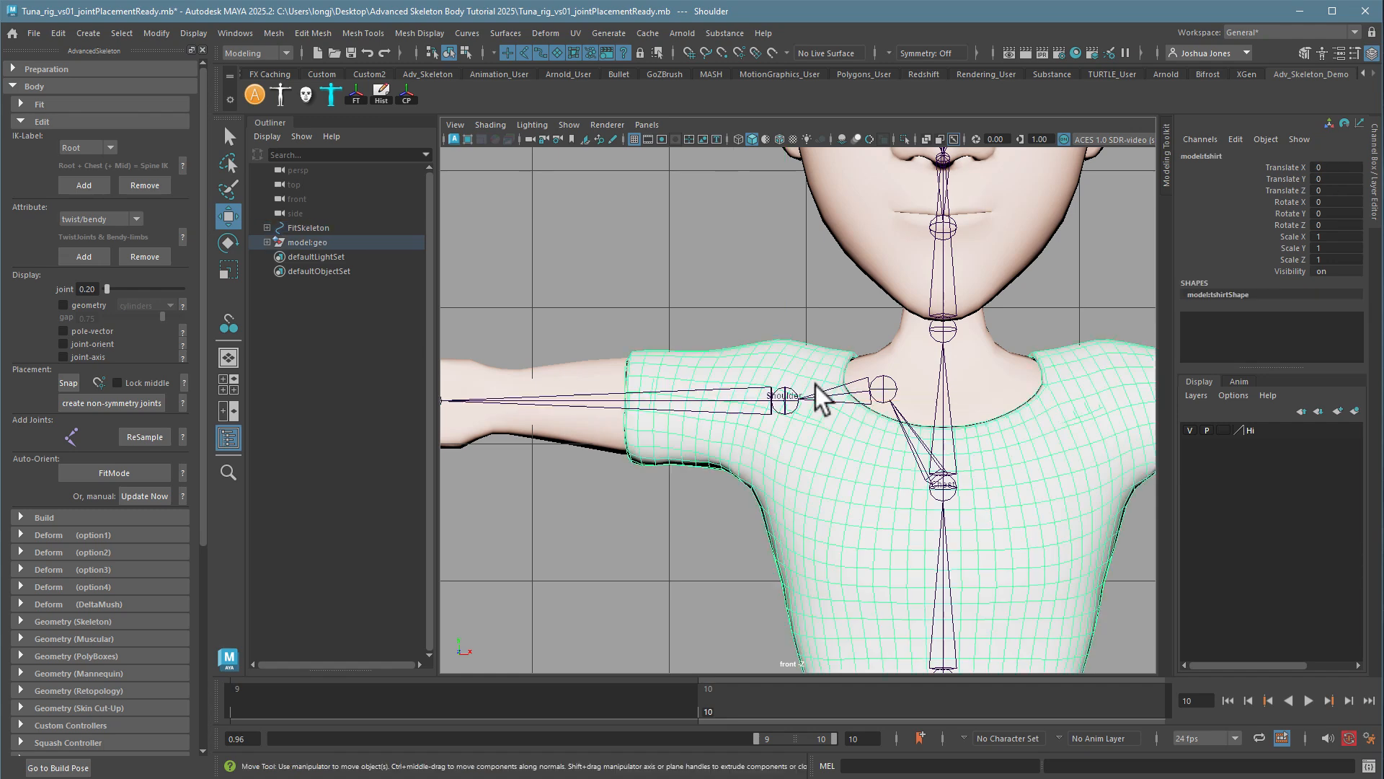
{"action": "scroll", "coordinate": [853, 452], "scroll_direction": "down", "scroll_amount": 4}
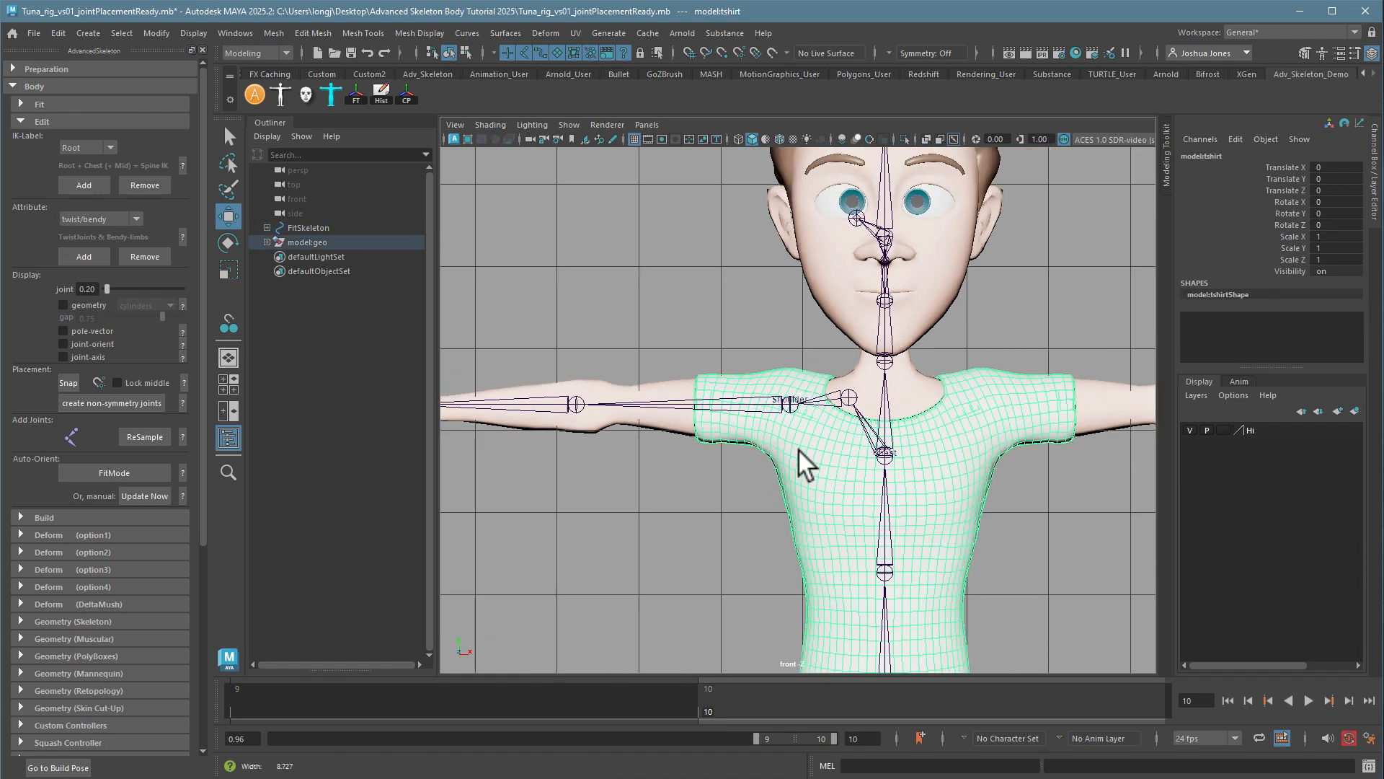
{"action": "left_click", "coordinate": [1223, 429]}
{"action": "left_click", "coordinate": [1224, 430]}
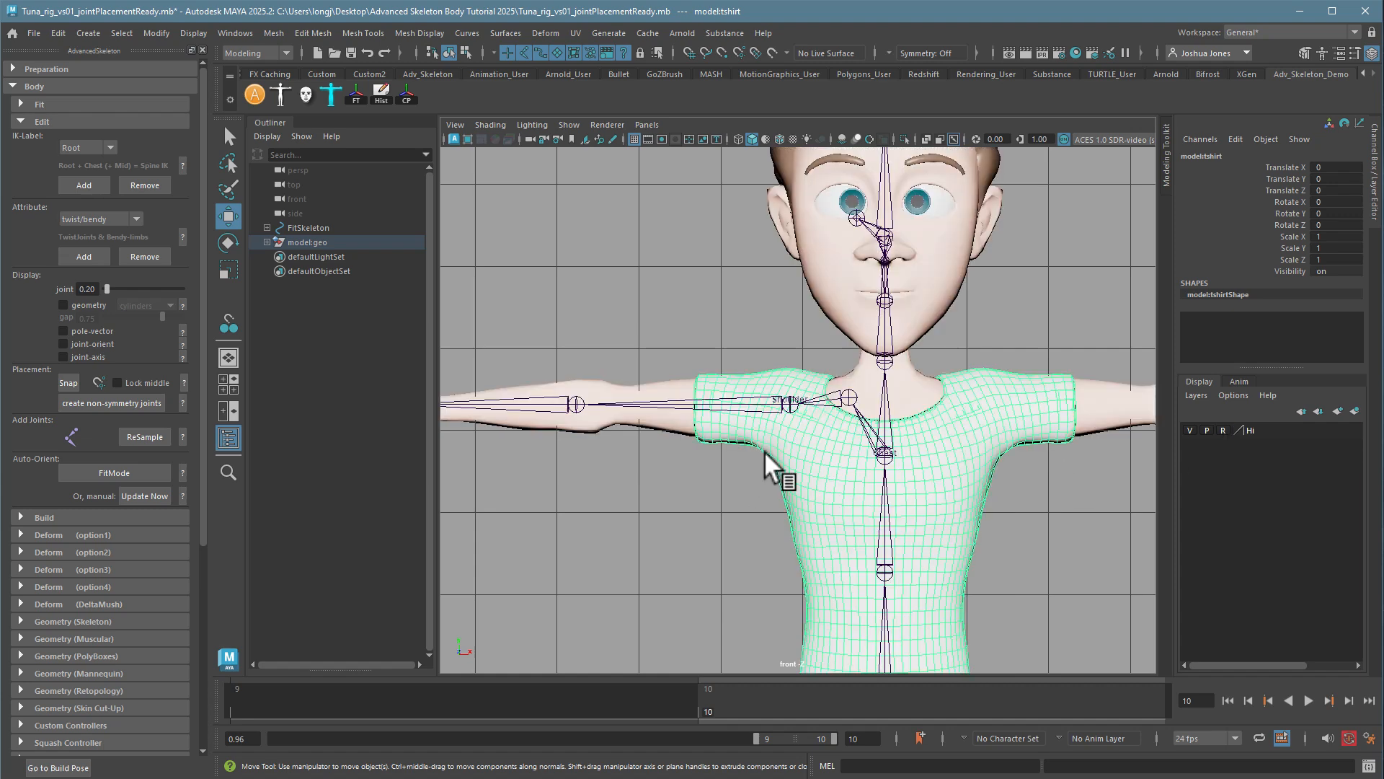
- Fine-tune the Shoulder joint's height in the front view, to about Translate Z -0.093
{"action": "left_click", "coordinate": [789, 409]}
{"action": "middle_click_drag", "start_coordinate": [750, 448], "coordinate": [946, 484], "text": "alt"}
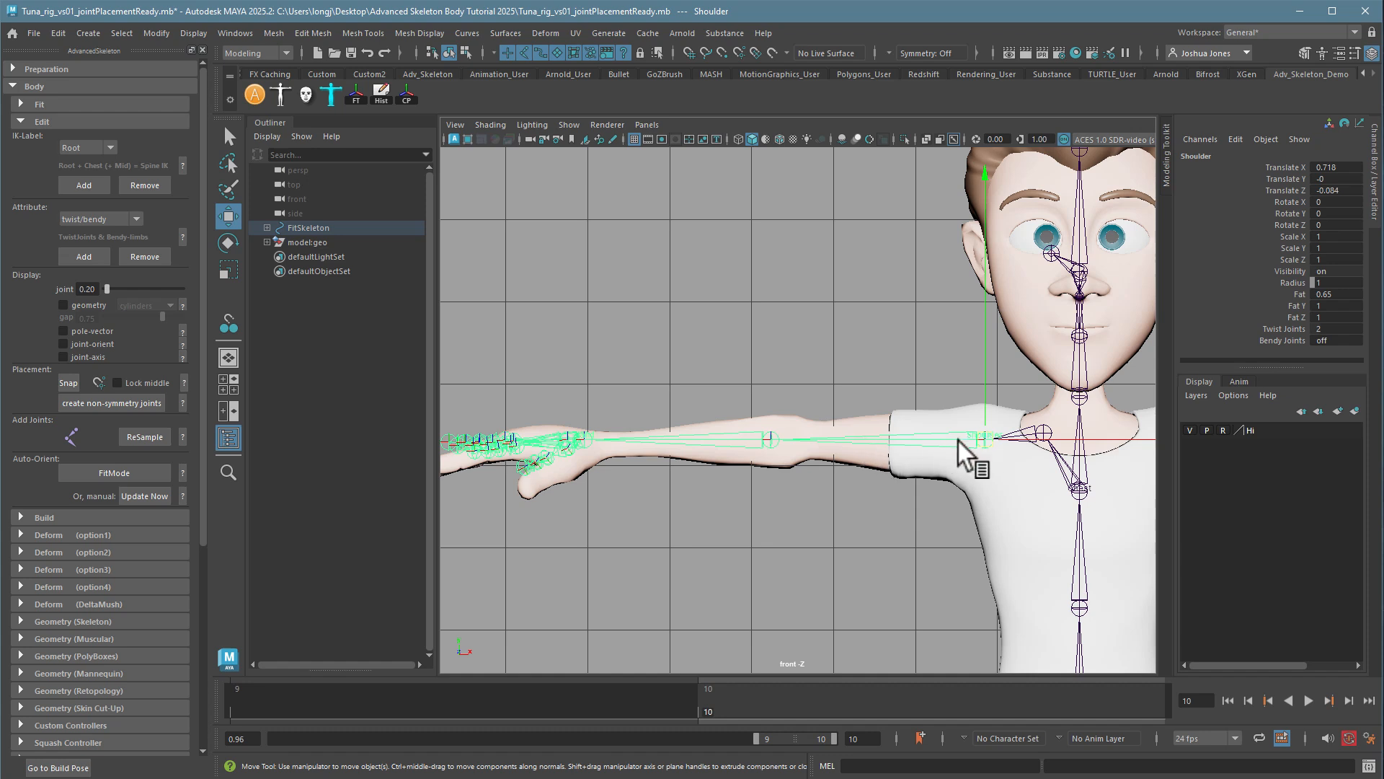
{"action": "left_click_drag", "start_coordinate": [983, 412], "coordinate": [982, 412]}
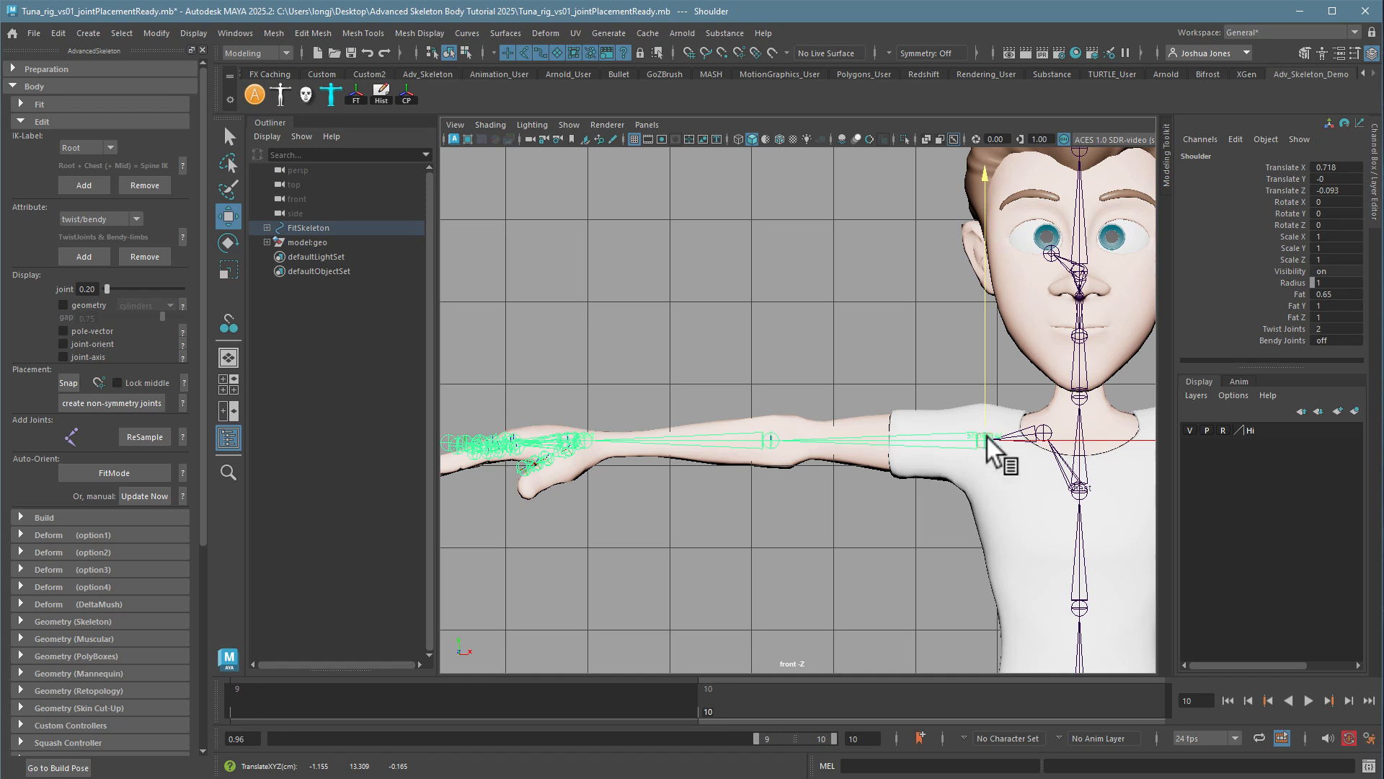
- Raise the Elbow joint in the front view and shift it forward in the top view, to about Translate X 2.602, Y 0.241, Z 0.334
{"action": "left_click", "coordinate": [768, 440]}
{"action": "left_click_drag", "start_coordinate": [772, 419], "coordinate": [771, 393]}
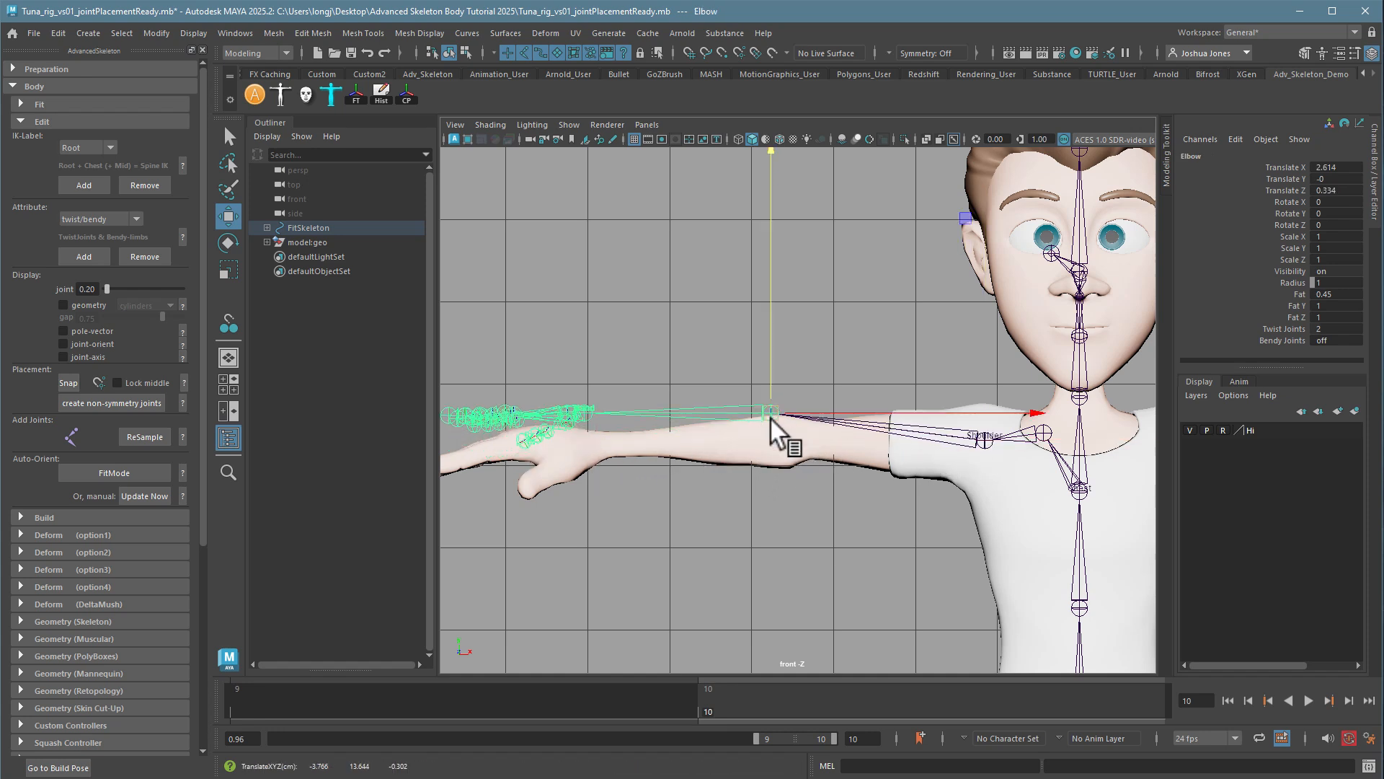
{"action": "key", "text": "space"}
{"action": "key", "text": "space"}
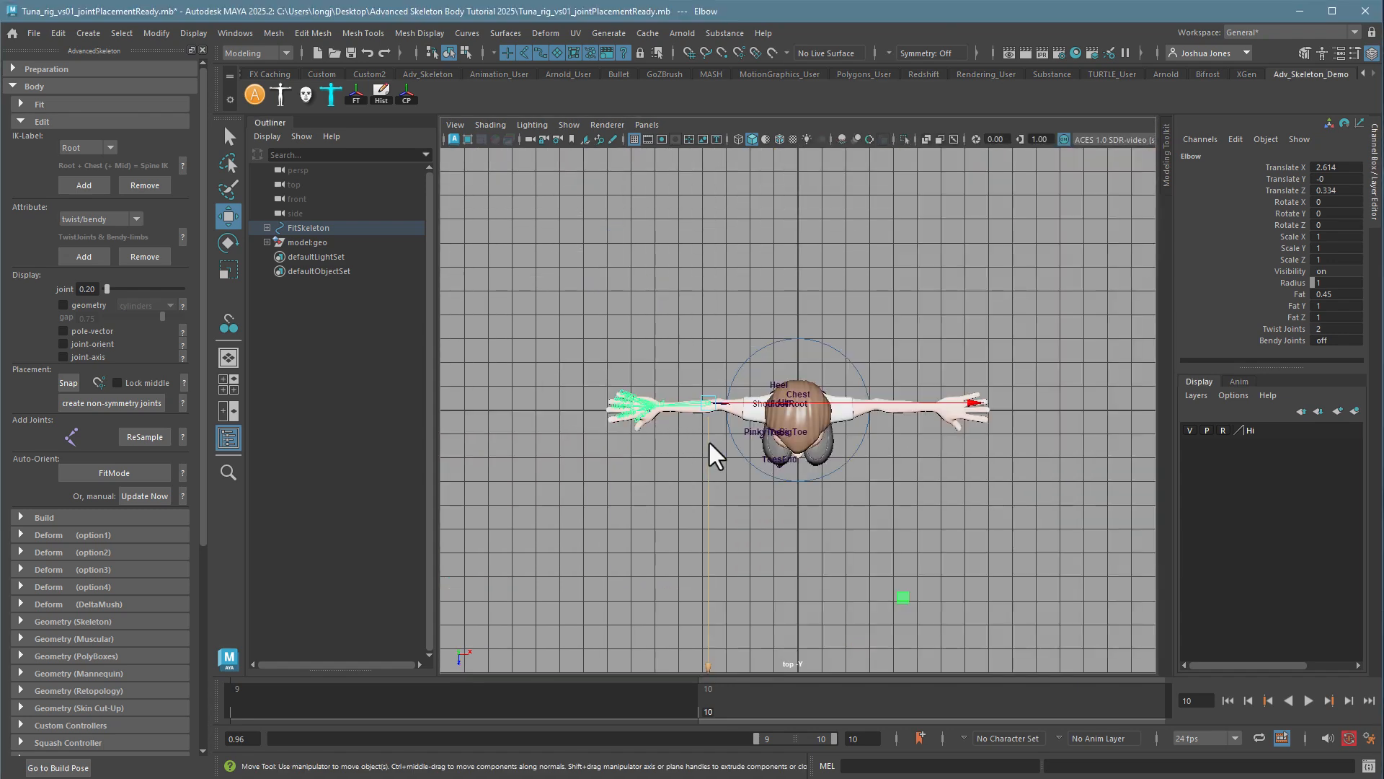
{"action": "left_click_drag", "start_coordinate": [709, 445], "coordinate": [707, 451]}
{"action": "key", "text": "f"}
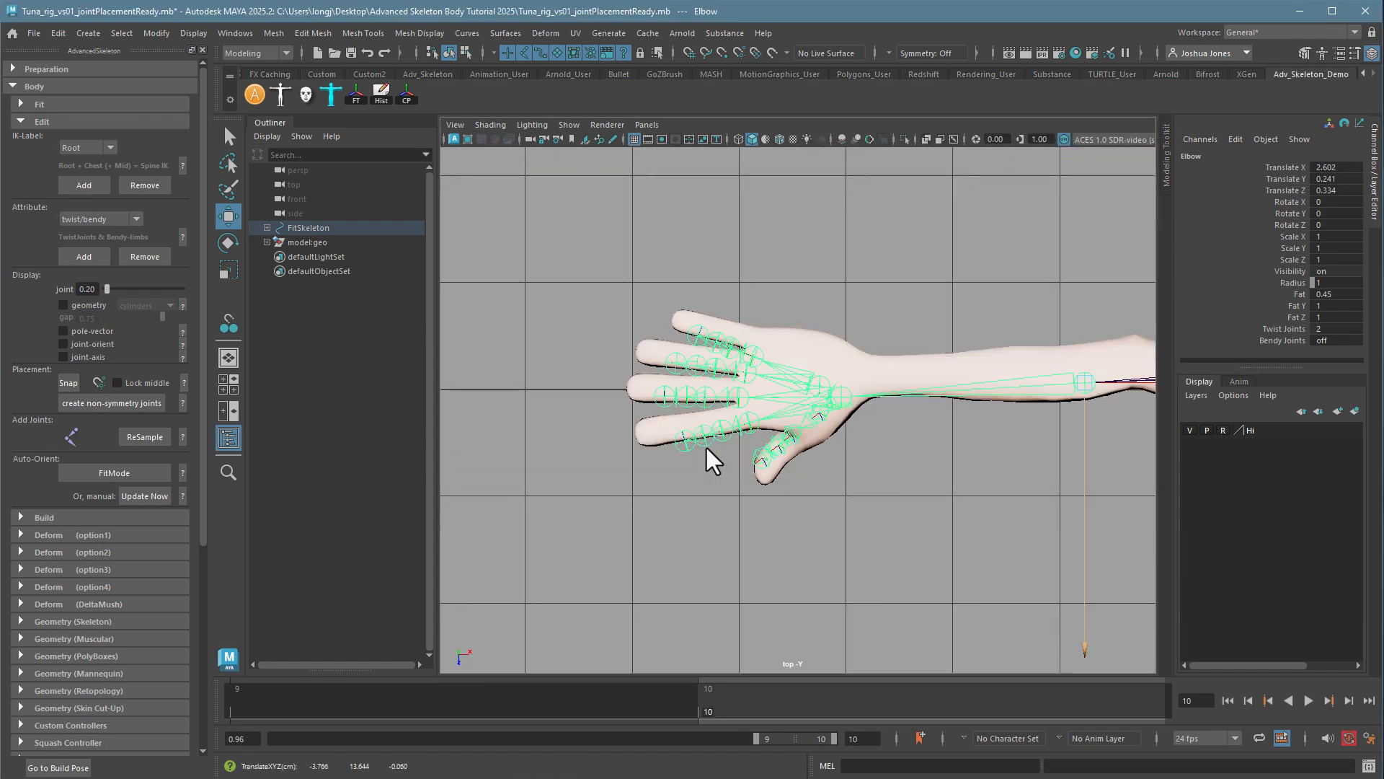
{"action": "scroll", "coordinate": [881, 493], "scroll_direction": "down", "scroll_amount": 5}
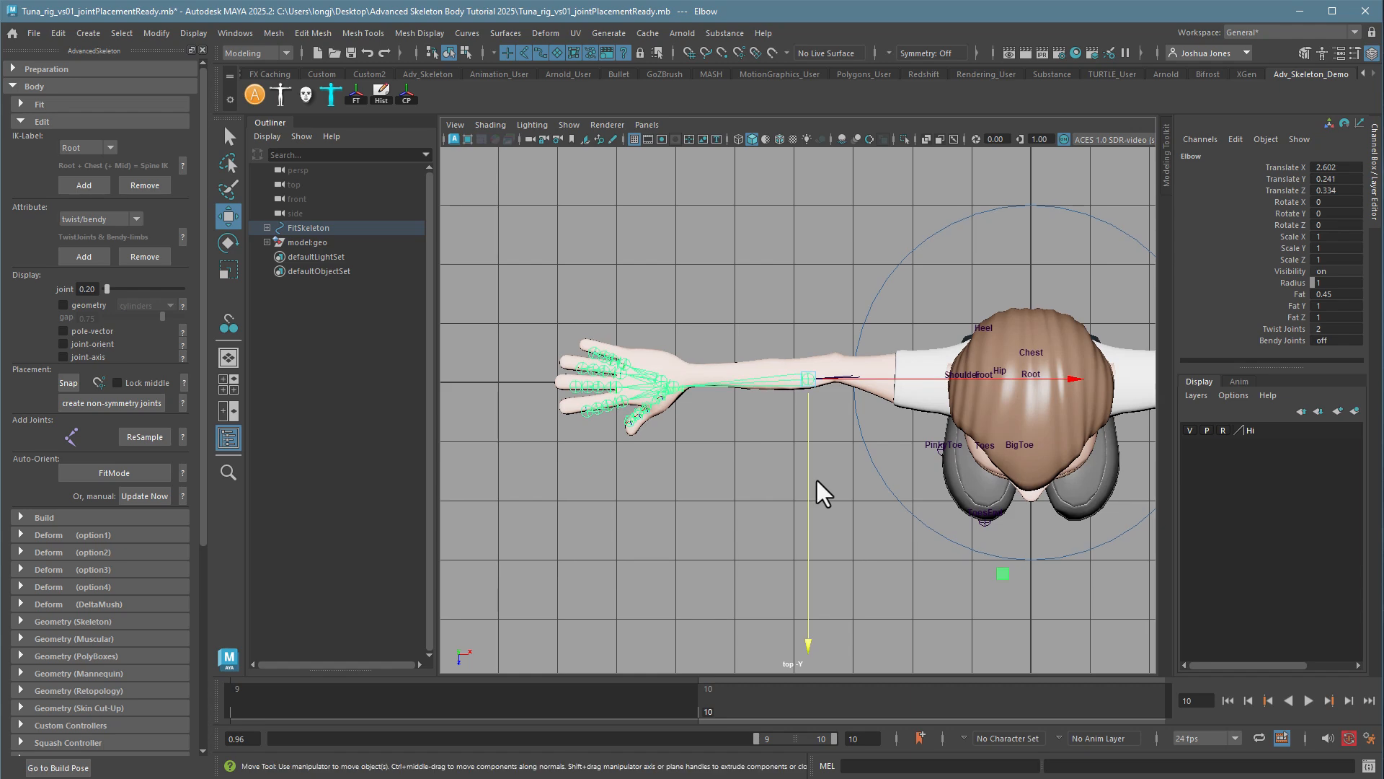
- Undo the last Elbow joint moves, along with the Elbow selection
{"action": "key", "text": "ctrl+z"}
{"action": "key", "text": "ctrl+z"}
{"action": "key", "text": "space"}
{"action": "key", "text": "space"}
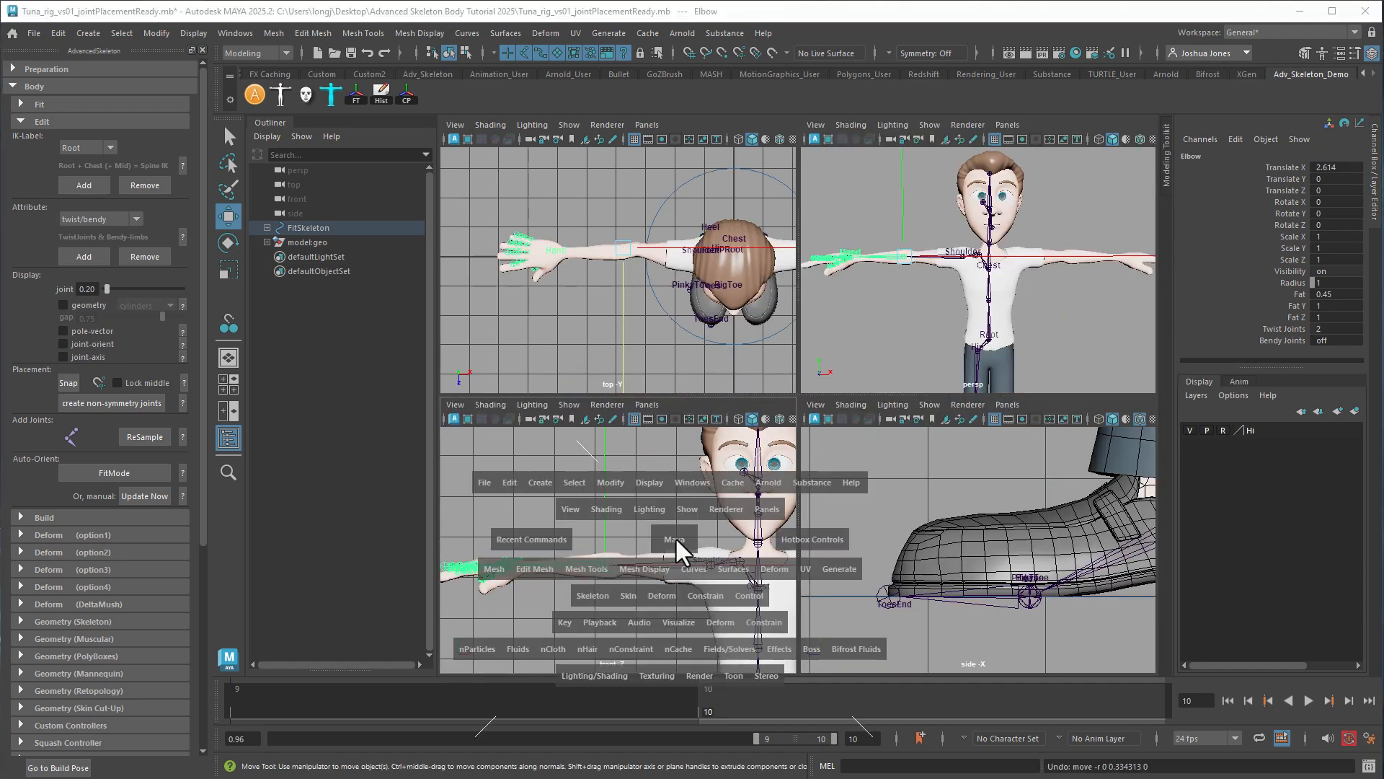
{"action": "key", "text": "space"}
{"action": "key", "text": "ctrl+z"}
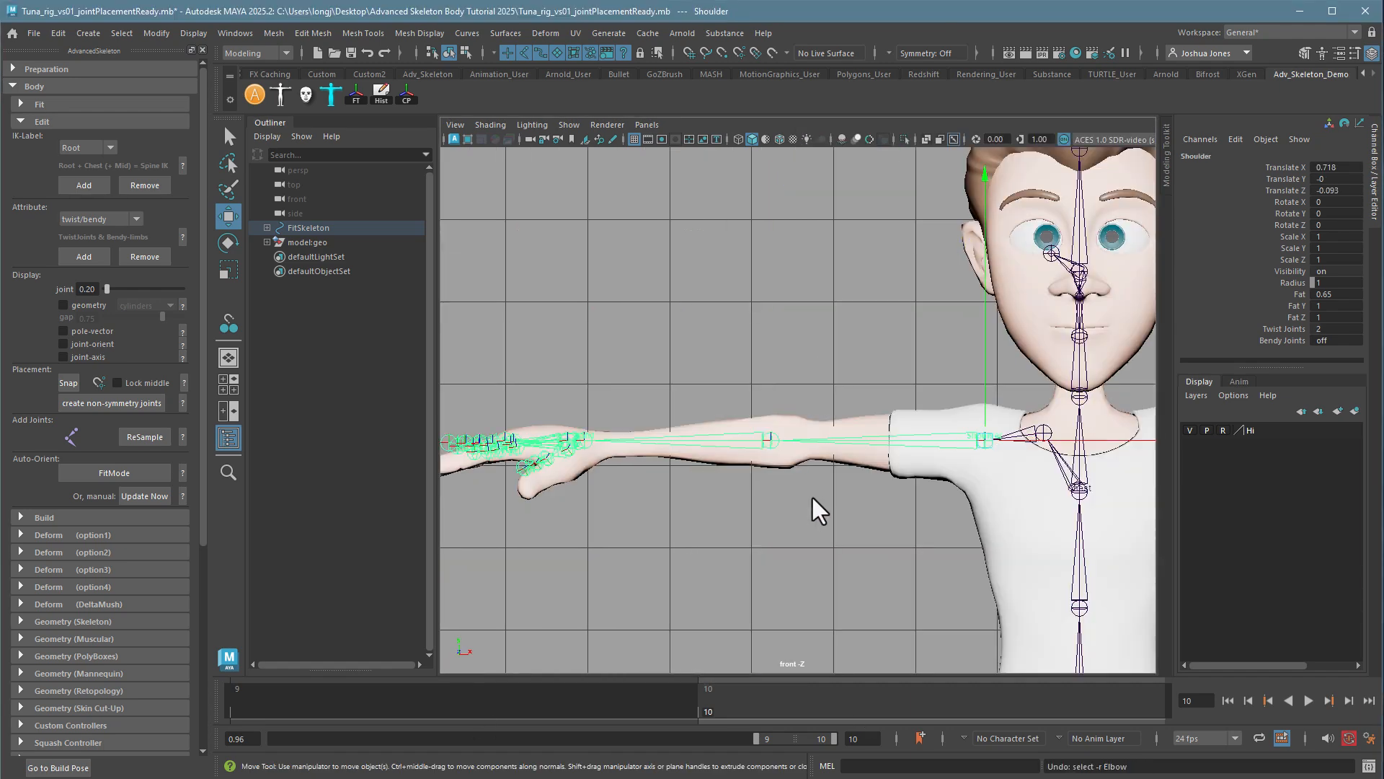
- Reselect the Elbow joint on the character's right arm and turn on X-Ray Joints in the top view
{"action": "left_click", "coordinate": [772, 439]}
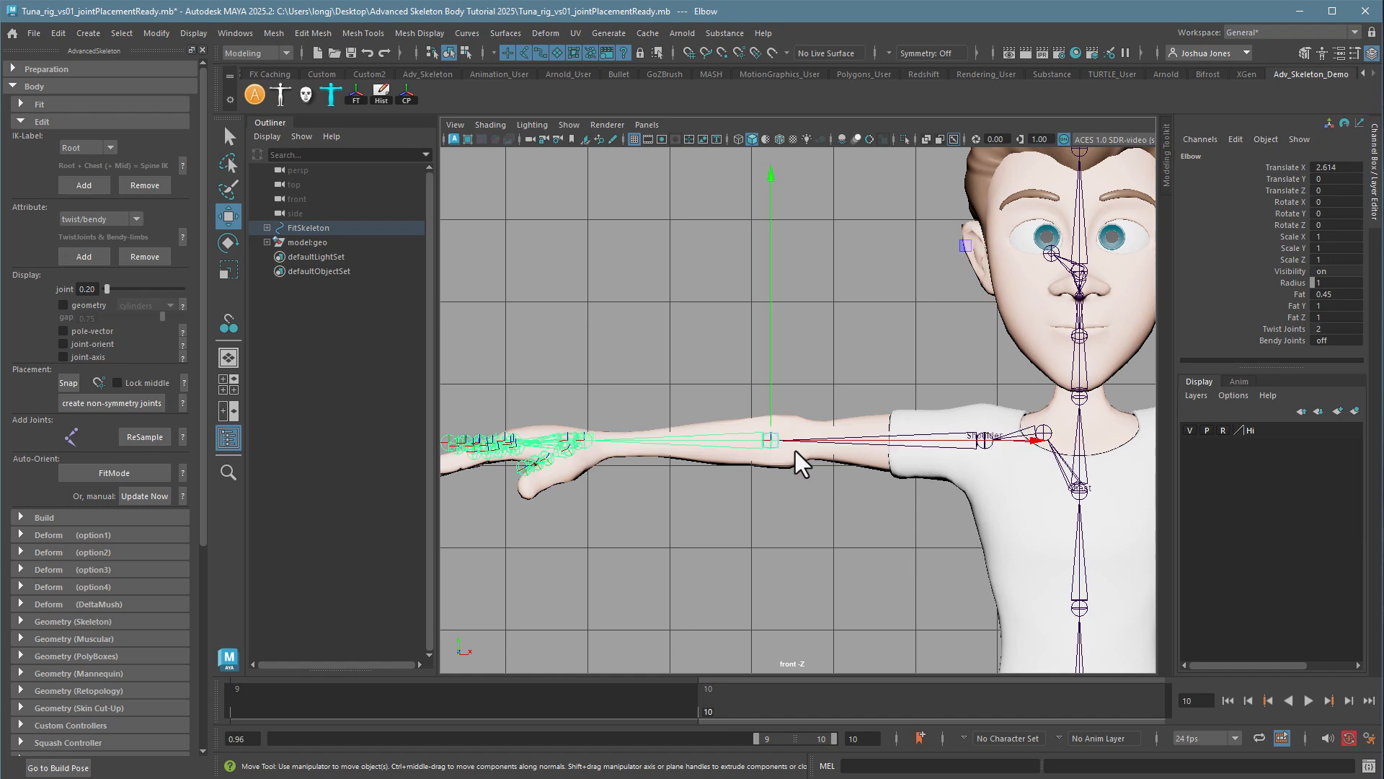
{"action": "key", "text": "space"}
{"action": "key", "text": "space"}
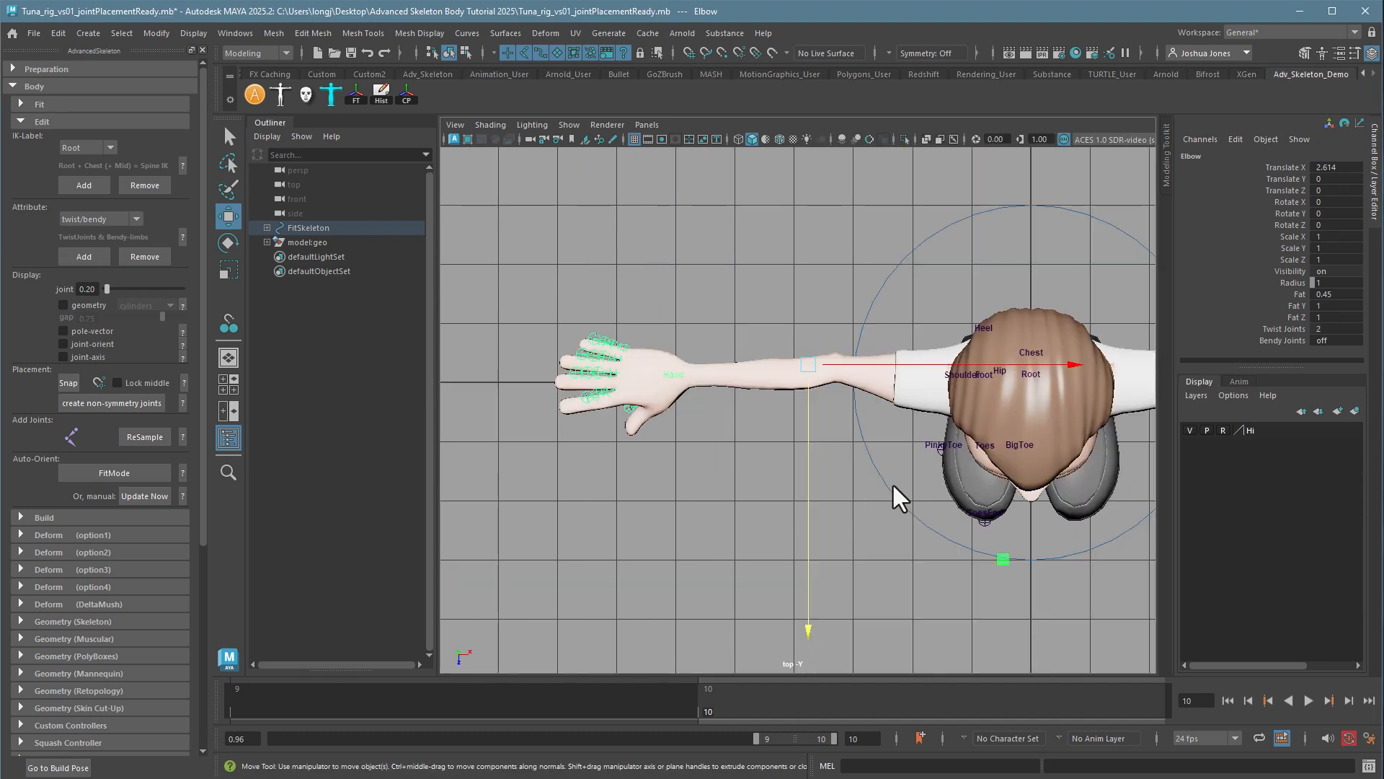
{"action": "scroll", "coordinate": [898, 426], "scroll_direction": "up", "scroll_amount": 4}
{"action": "middle_click_drag", "start_coordinate": [899, 426], "coordinate": [855, 526], "text": "alt"}
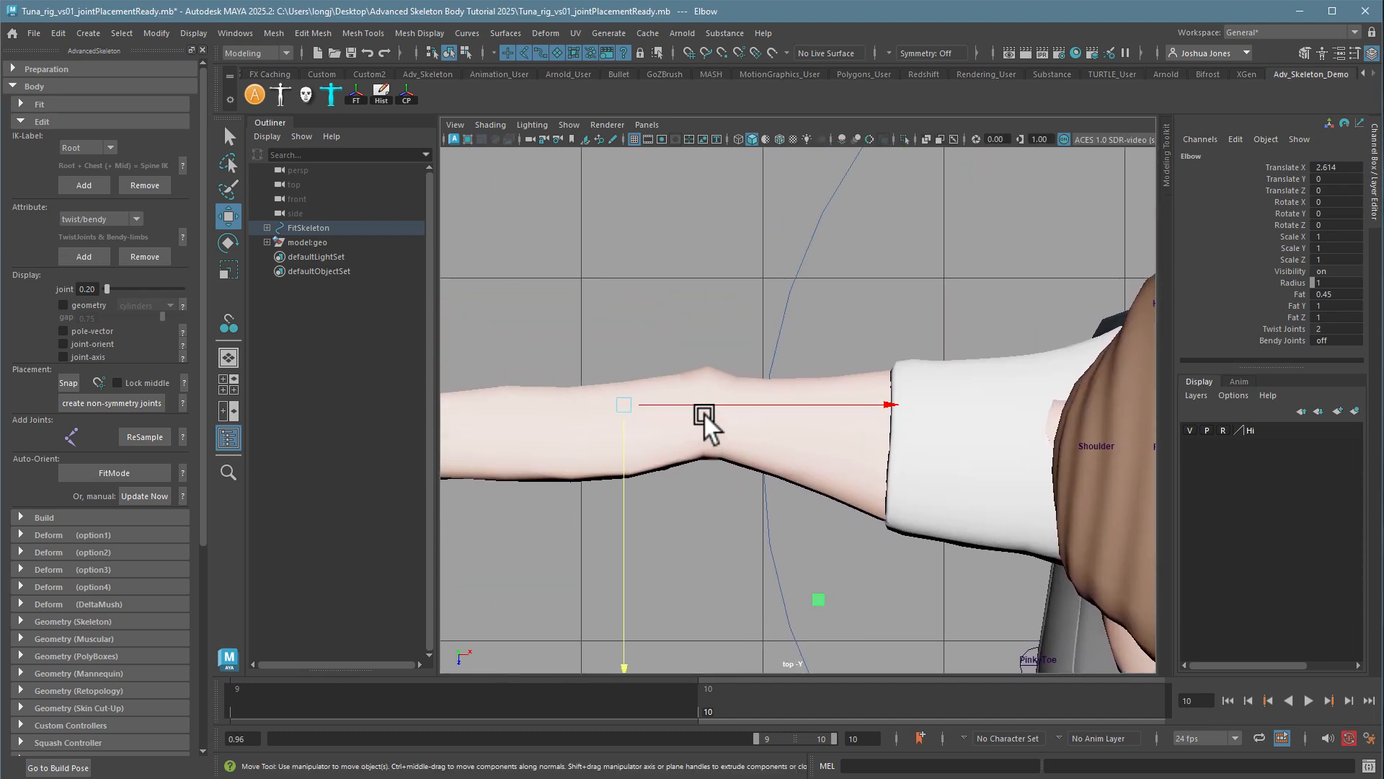
{"action": "left_click", "coordinate": [491, 124]}
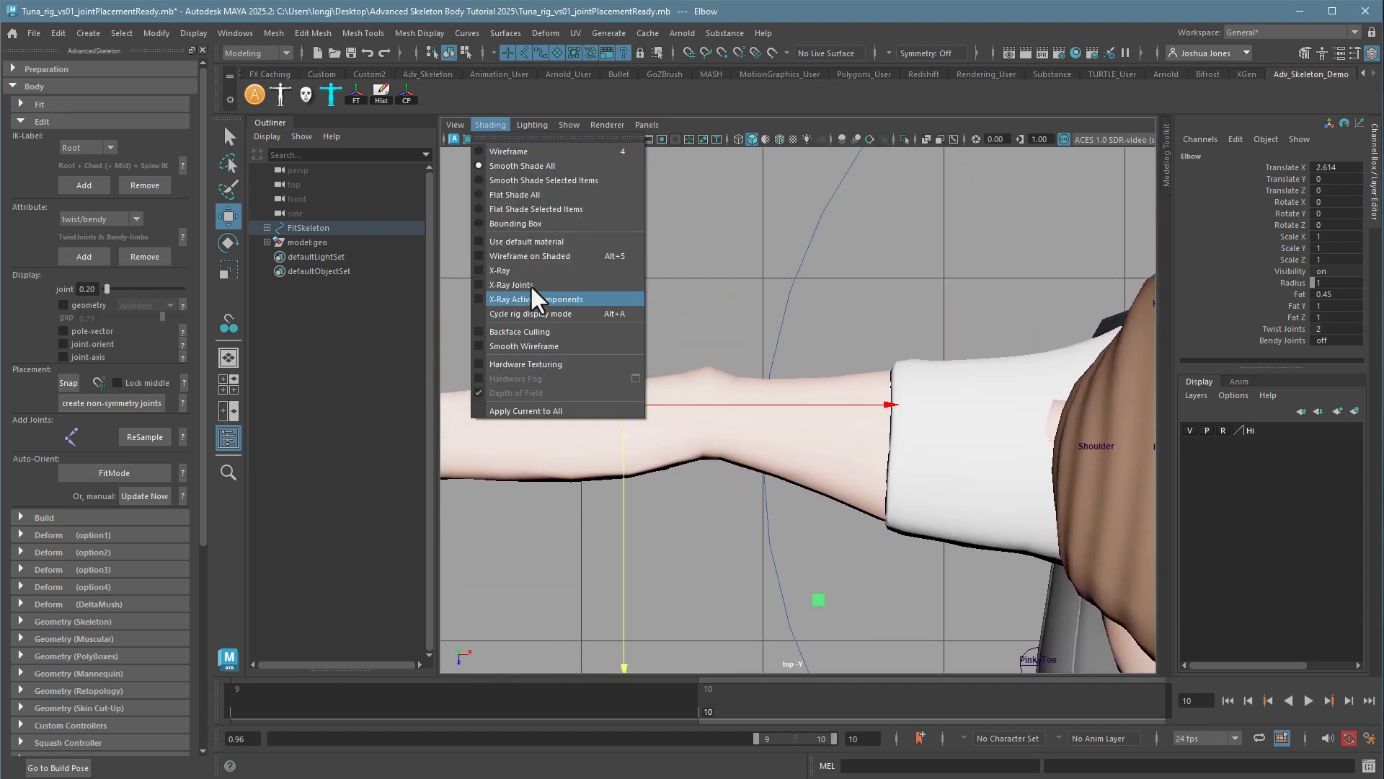
{"action": "left_click", "coordinate": [529, 285]}
- Move the Elbow joint inward to the bend of the arm in the top view, to about Translate X 2.147, Y 0.023
{"action": "middle_click_drag", "start_coordinate": [705, 403], "coordinate": [789, 409]}
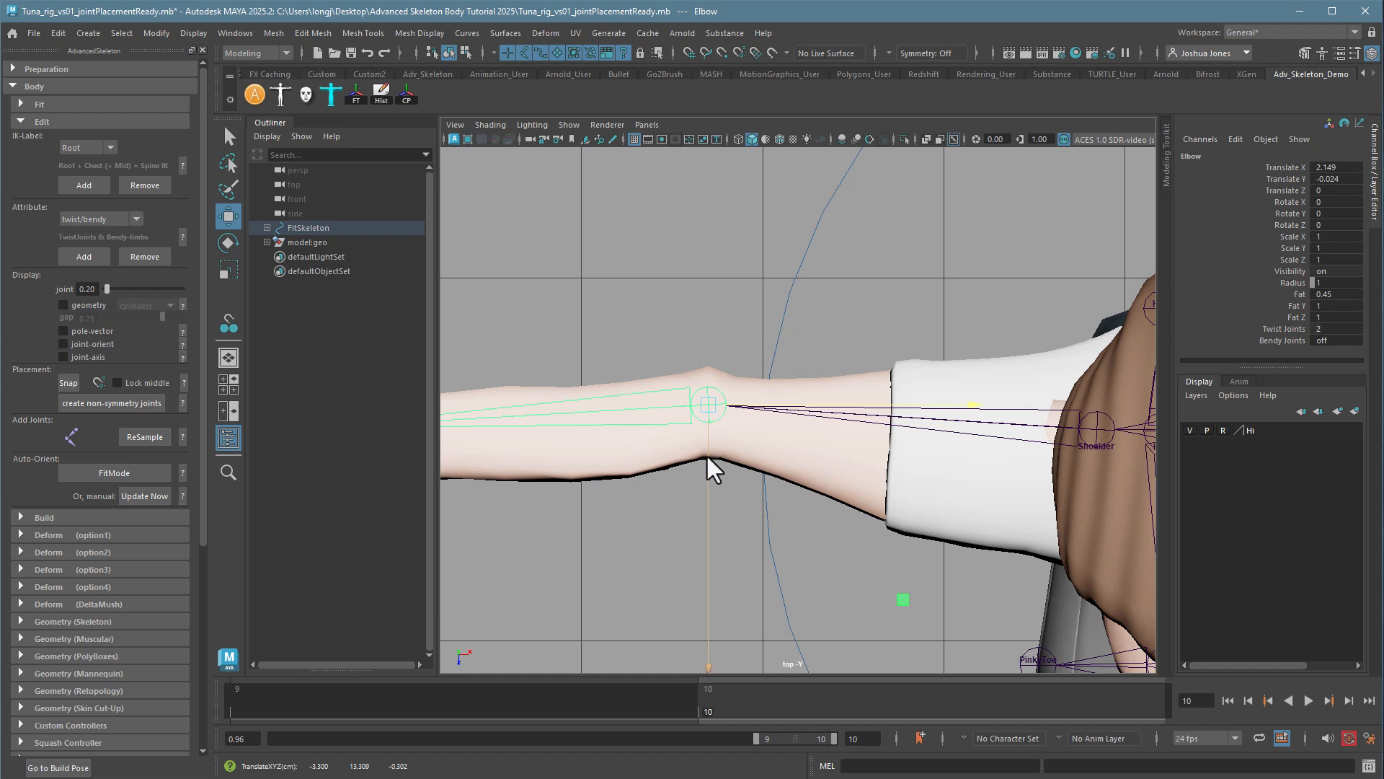
{"action": "middle_click_drag", "start_coordinate": [707, 456], "coordinate": [707, 465]}
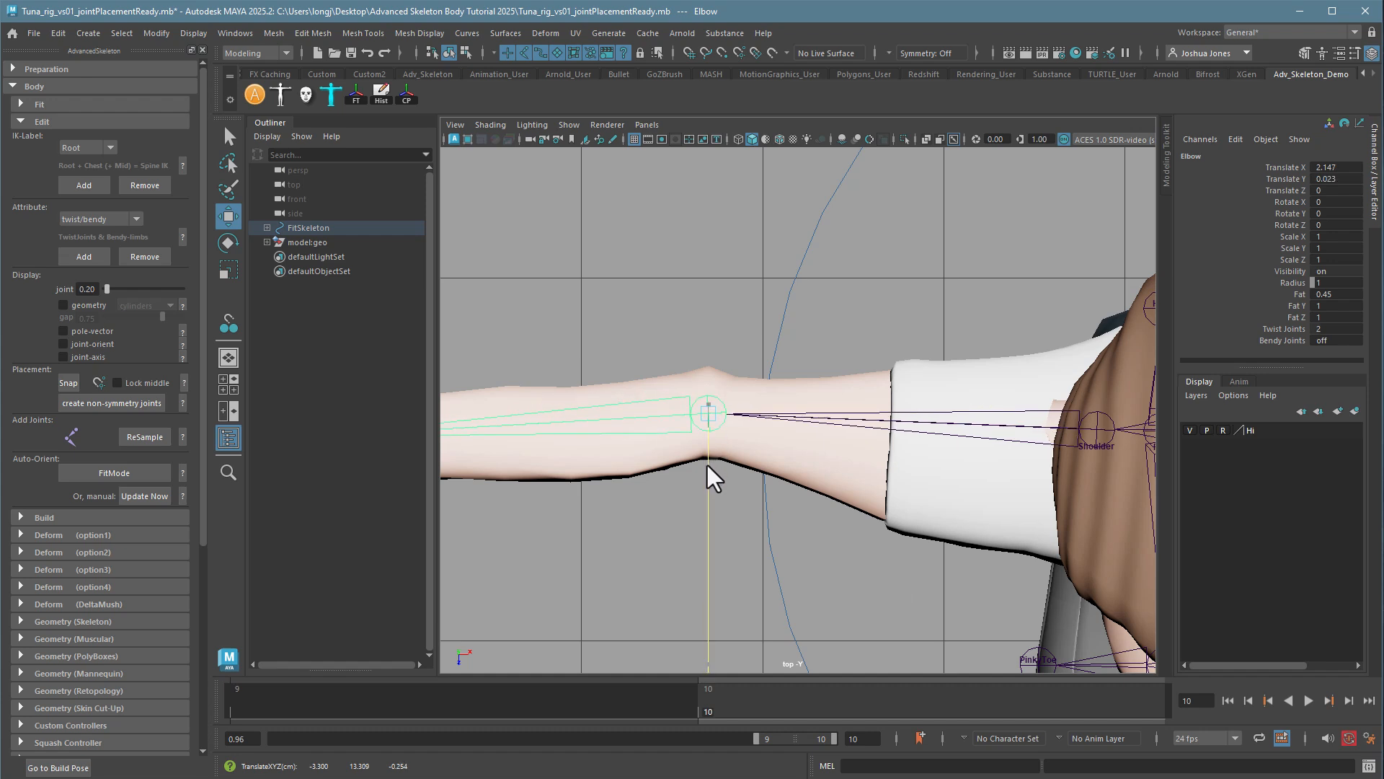
{"action": "left_click", "coordinate": [754, 446]}
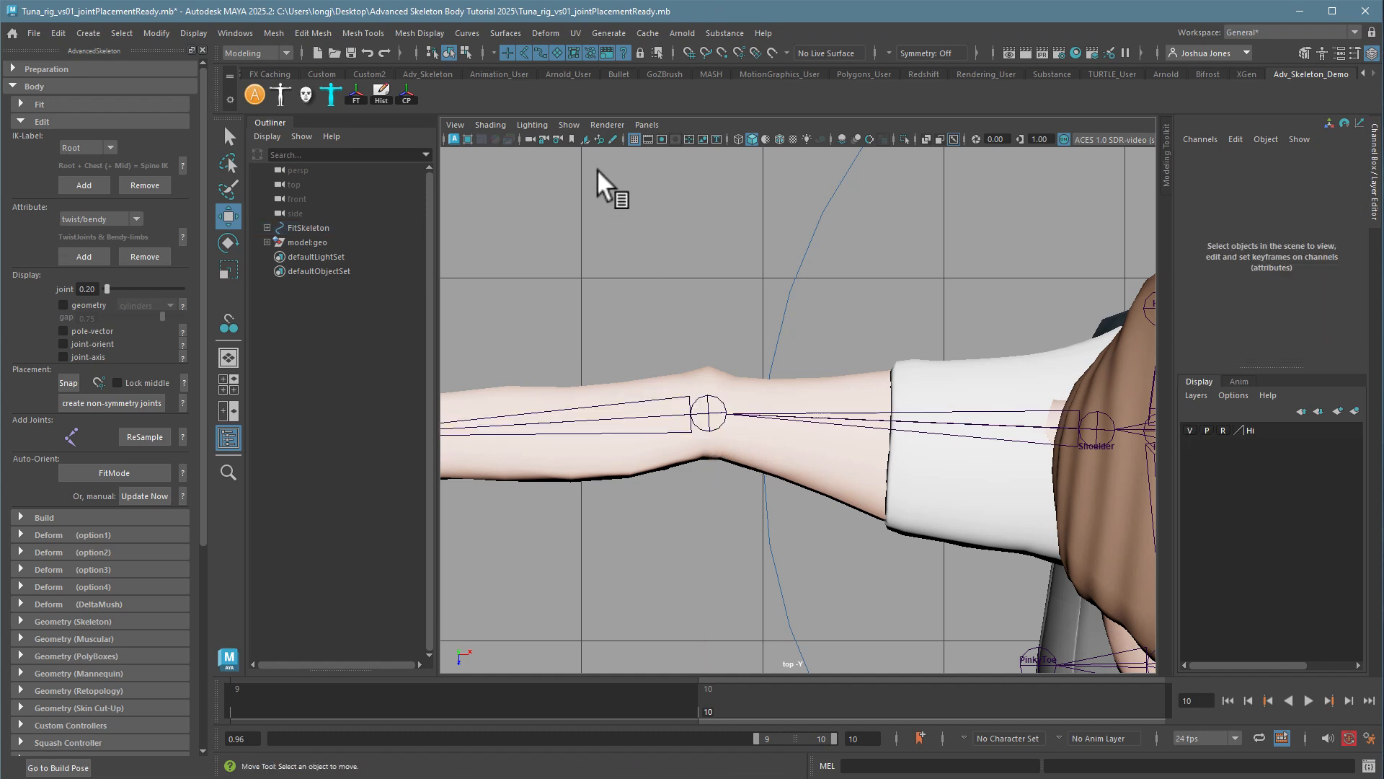
- Turn on Wireframe on Shaded in the top view and align the Elbow joint with the elbow edge loop, at about Translate X 2.127, Y 0.022
{"action": "left_click", "coordinate": [491, 124]}
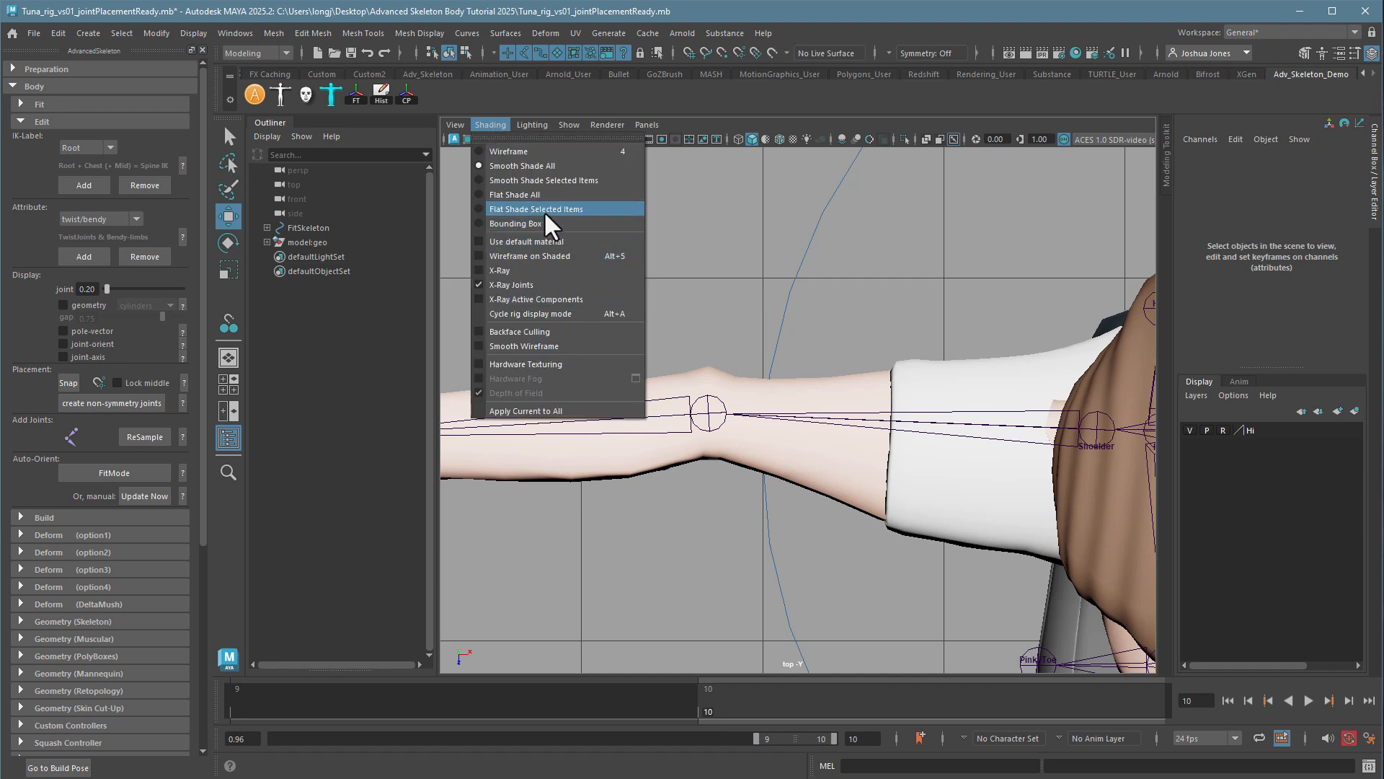
{"action": "left_click", "coordinate": [536, 255]}
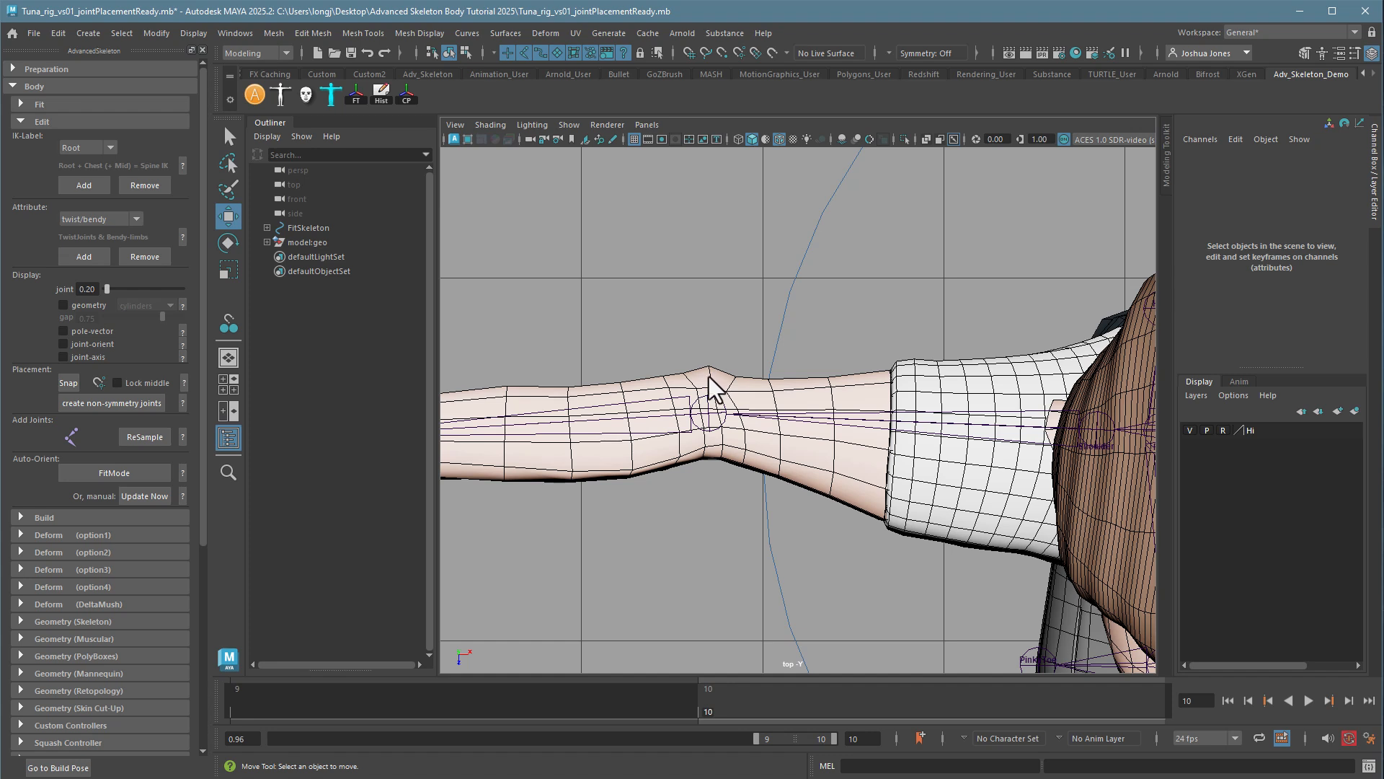
{"action": "left_click", "coordinate": [709, 422]}
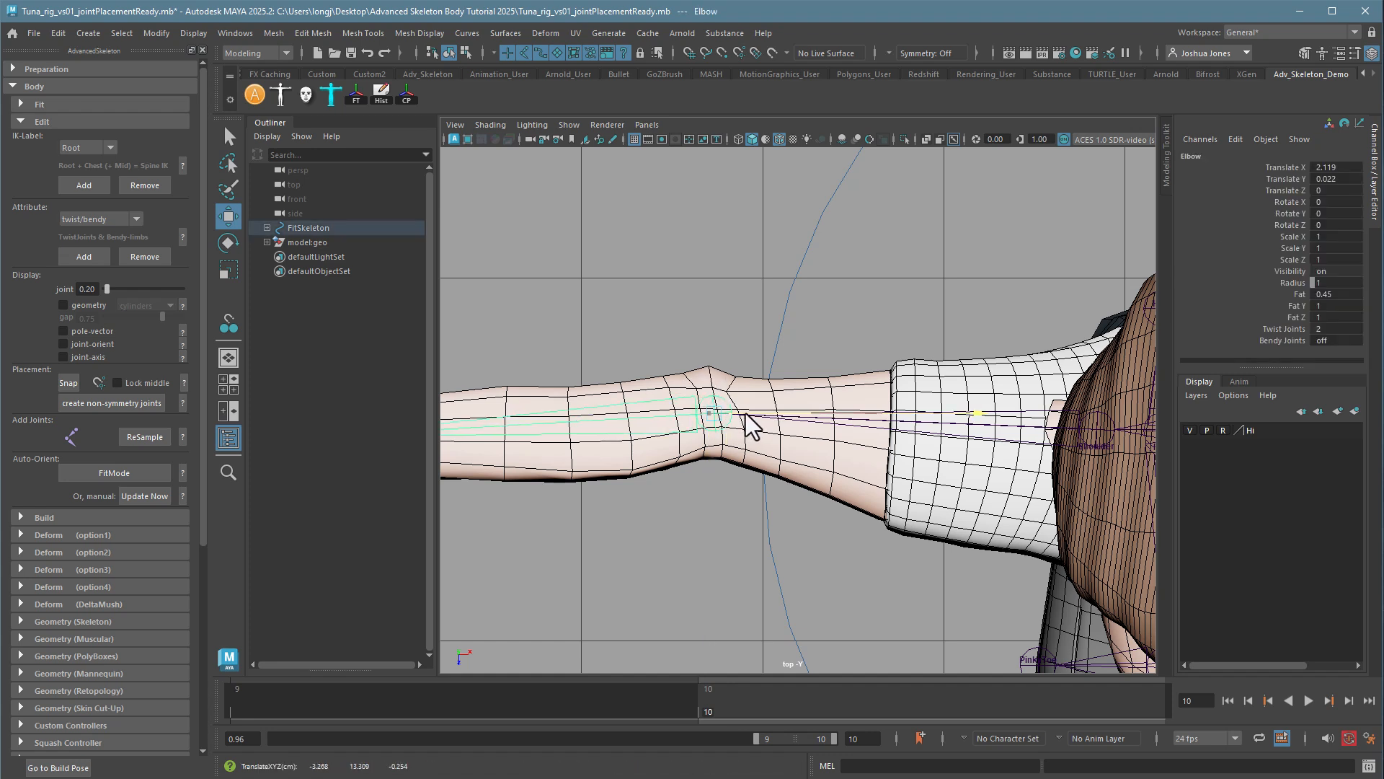
{"action": "left_click_drag", "start_coordinate": [746, 414], "coordinate": [747, 413]}
{"action": "left_click_drag", "start_coordinate": [785, 417], "coordinate": [785, 426]}
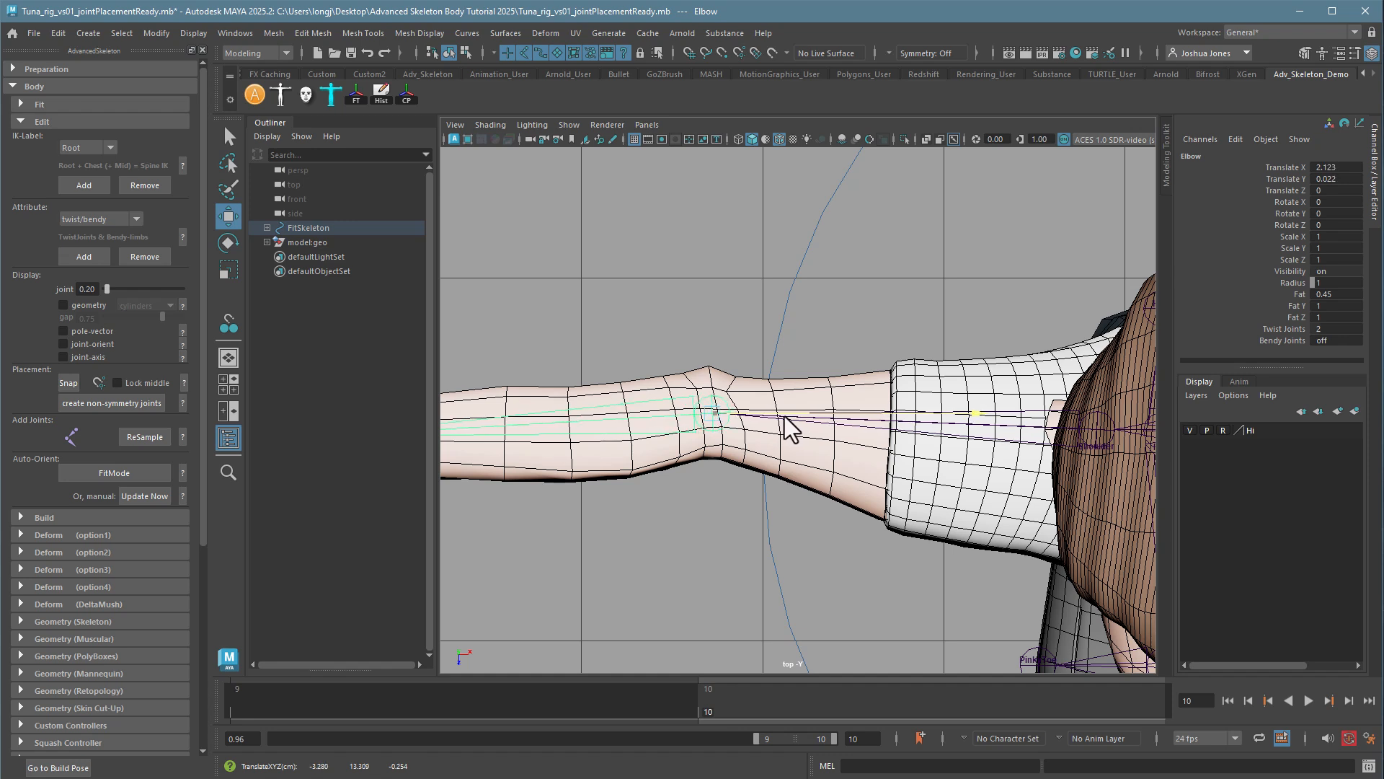
{"action": "left_click", "coordinate": [746, 554]}
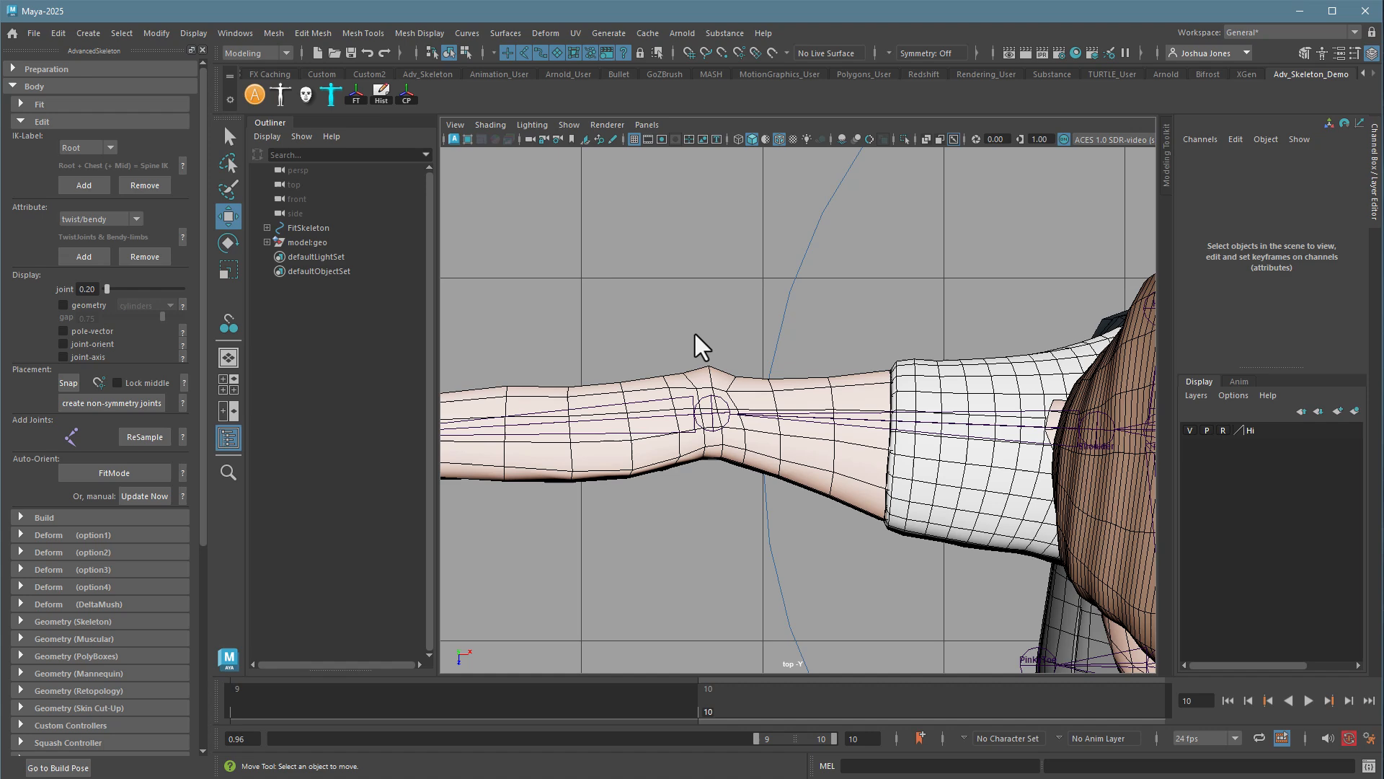
- In the front view, select the Wrist joint and center it in the wrist, at about Translate X 2.472, Y -0.011, Z -0.038
{"action": "left_click", "coordinate": [711, 416]}
{"action": "key", "text": "space"}
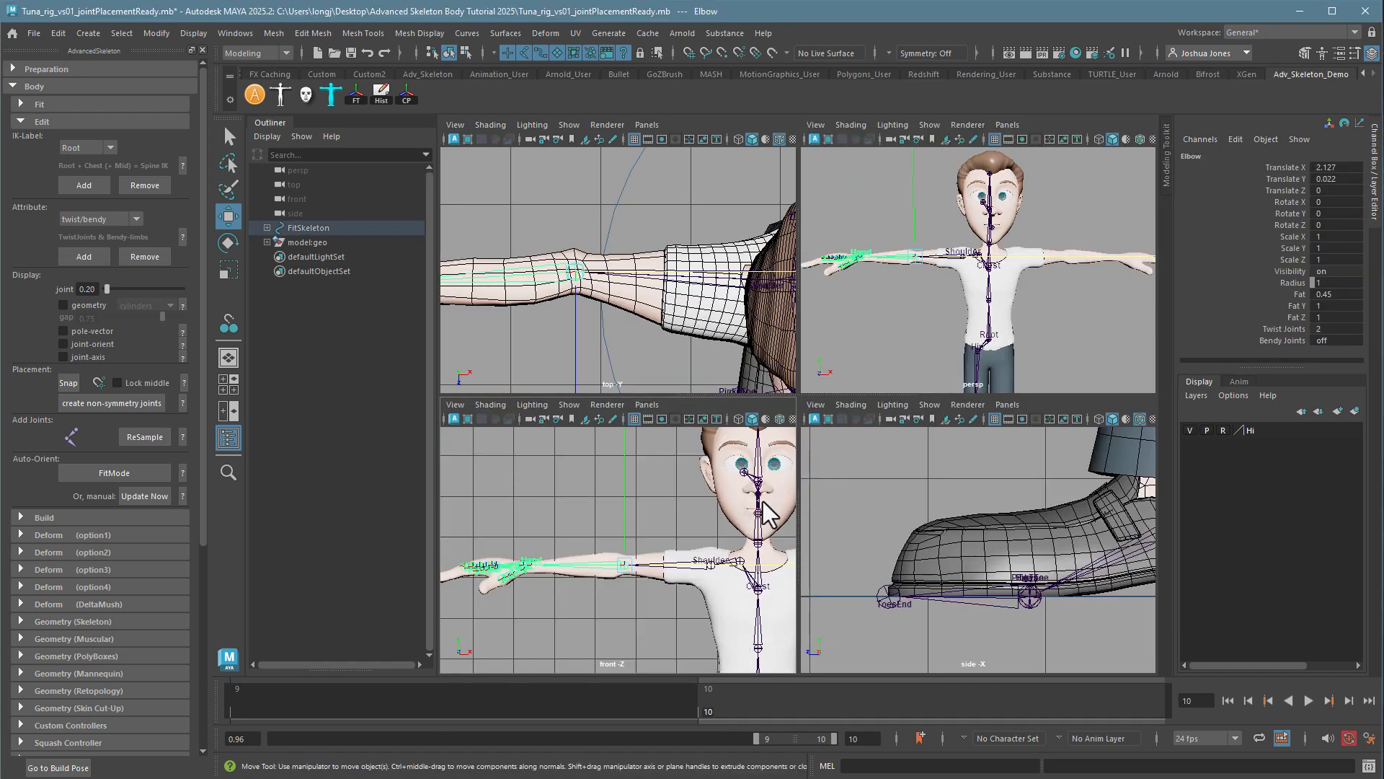
{"action": "key", "text": "space"}
{"action": "middle_click_drag", "start_coordinate": [954, 483], "coordinate": [916, 453], "text": "alt"}
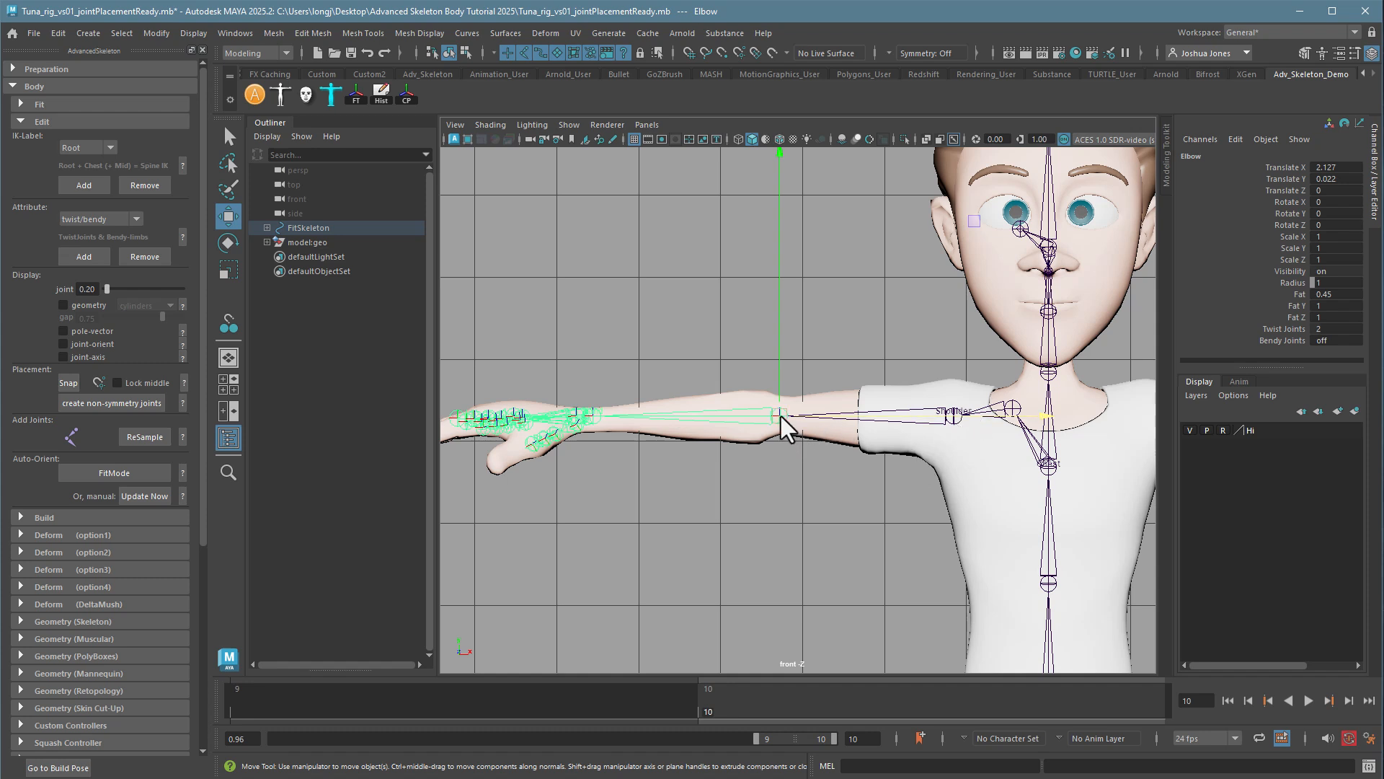
{"action": "middle_click_drag", "start_coordinate": [661, 472], "coordinate": [880, 497], "text": "alt"}
{"action": "left_click", "coordinate": [819, 442]}
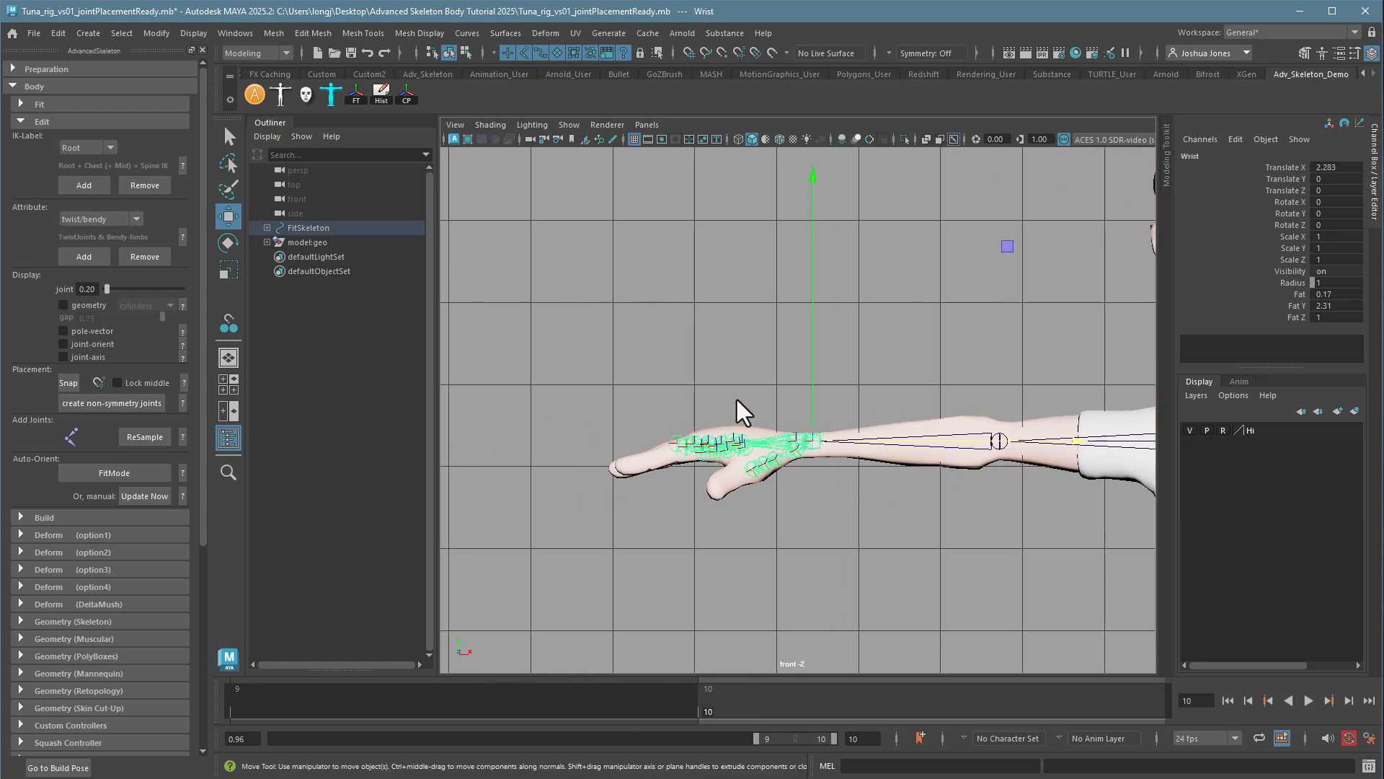
{"action": "scroll", "coordinate": [829, 454], "scroll_direction": "up", "scroll_amount": 4}
{"action": "left_click_drag", "start_coordinate": [757, 339], "coordinate": [755, 352]}
{"action": "middle_click_drag", "start_coordinate": [826, 387], "coordinate": [764, 387]}
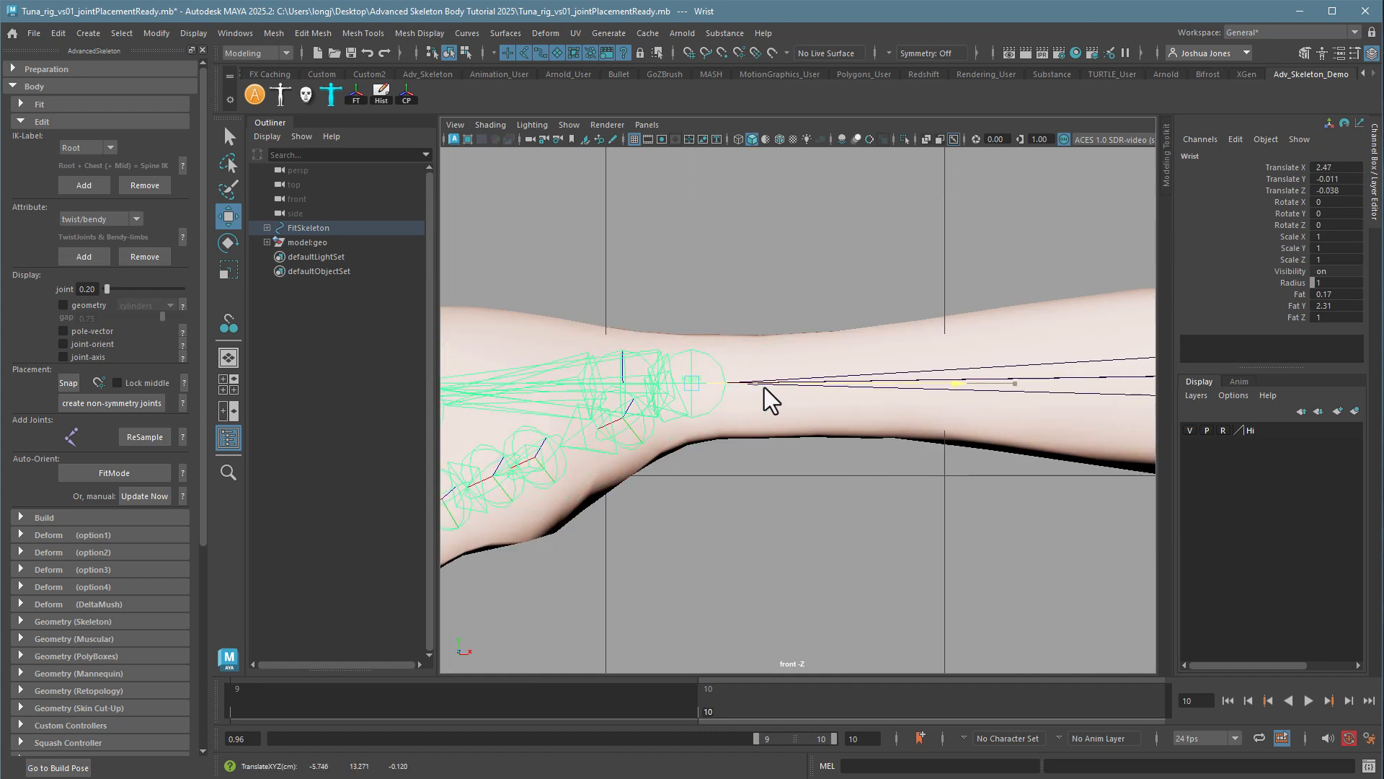
{"action": "scroll", "coordinate": [848, 438], "scroll_direction": "down", "scroll_amount": 4}
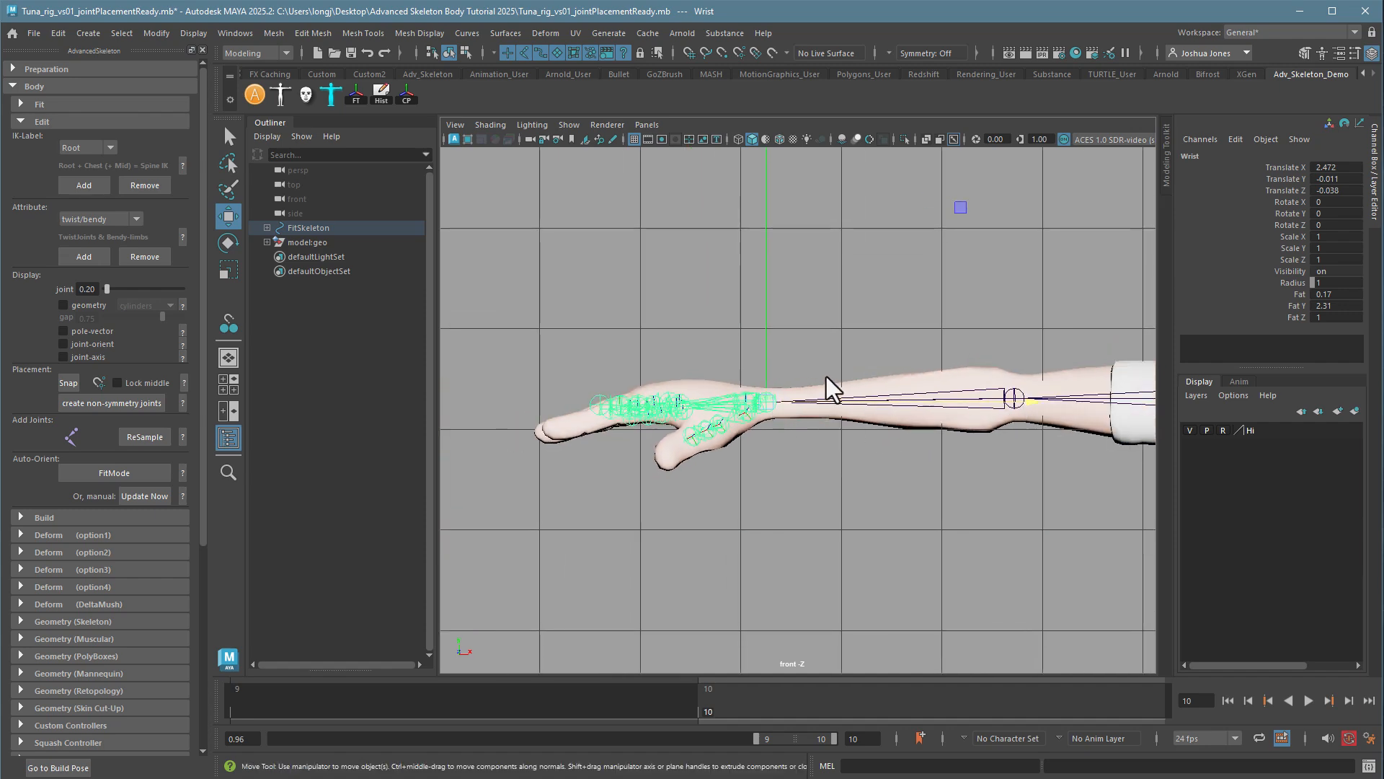
- In the top view, center the Wrist joint in the wrist's depth, to about Translate Y -0.029
{"action": "key", "text": "space"}
{"action": "key", "text": "space"}
{"action": "middle_click_drag", "start_coordinate": [698, 369], "coordinate": [1186, 357], "text": "alt"}
{"action": "left_click_drag", "start_coordinate": [695, 357], "coordinate": [841, 489], "text": "ctrl+alt"}
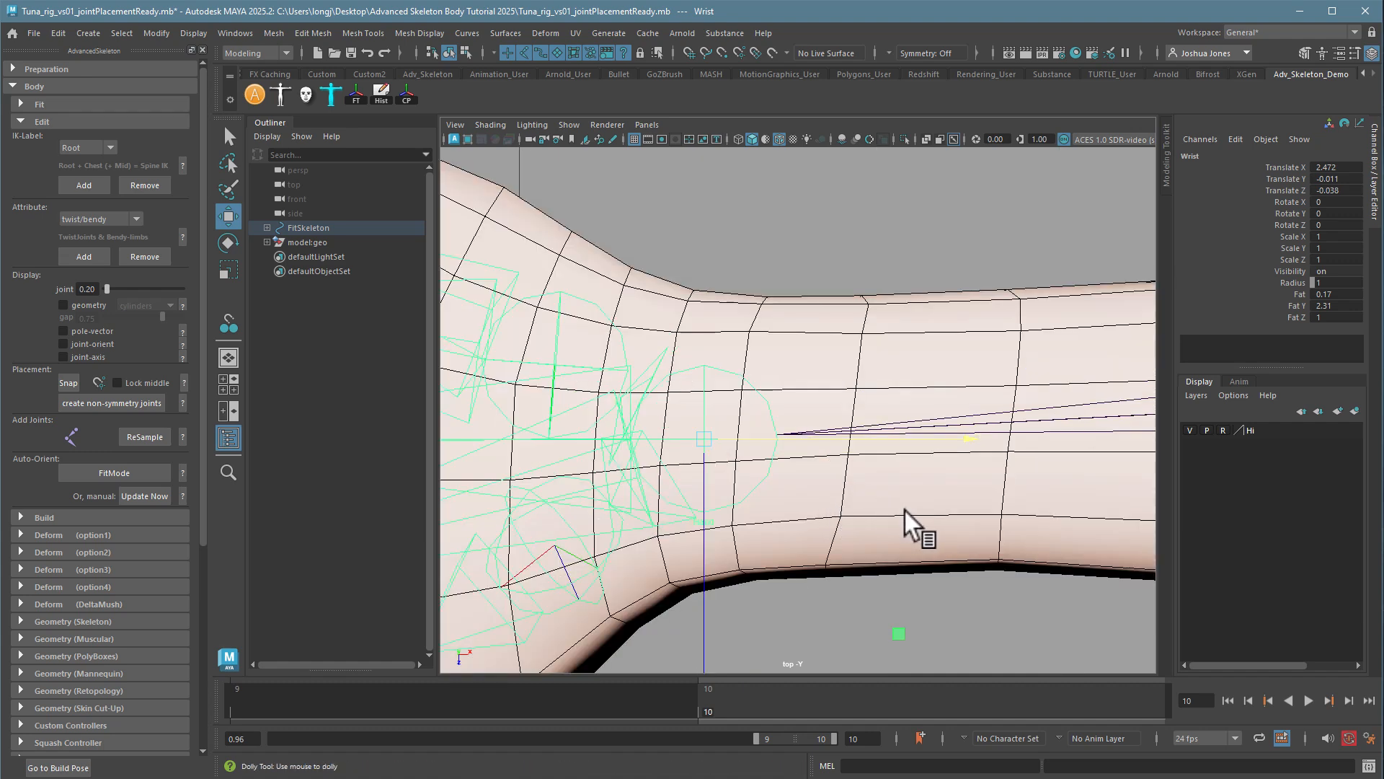
{"action": "scroll", "coordinate": [897, 517], "scroll_direction": "down", "scroll_amount": 3}
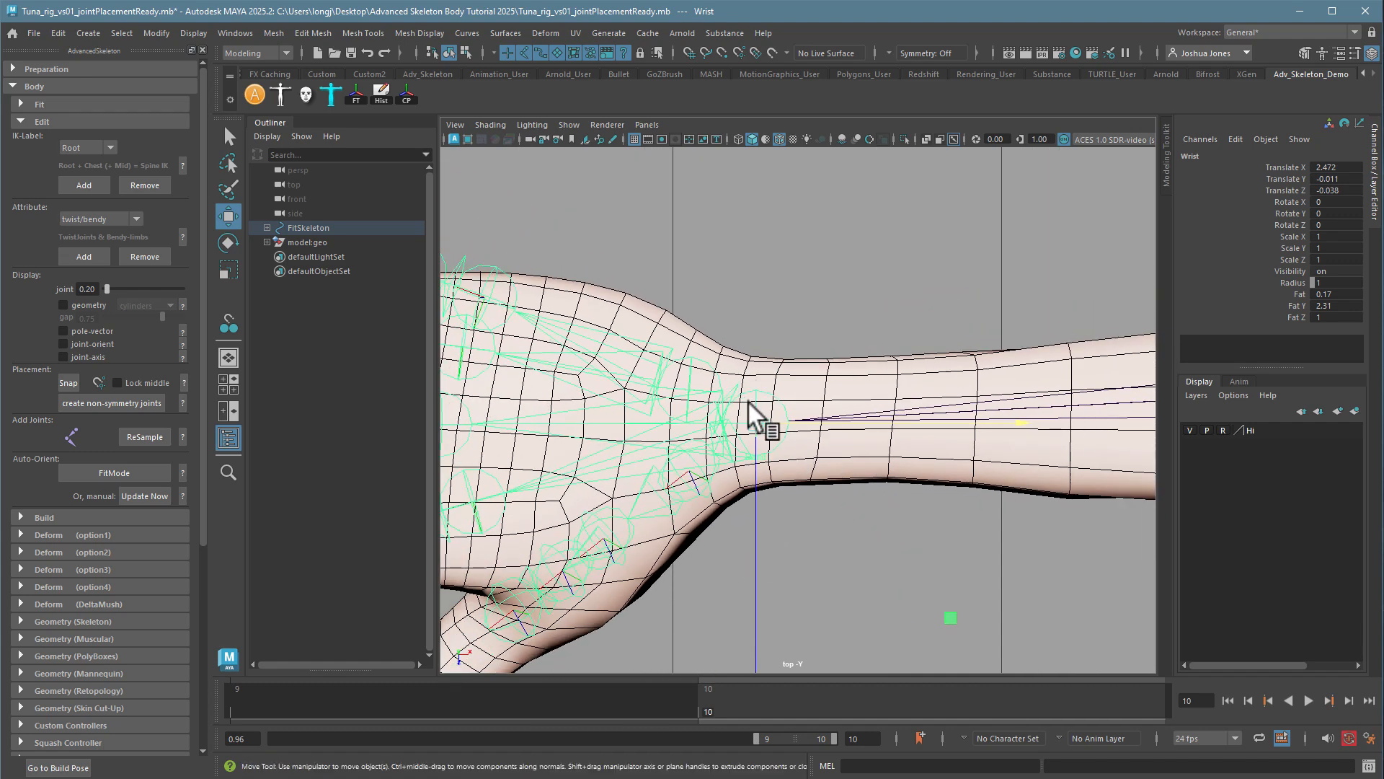
{"action": "left_click_drag", "start_coordinate": [755, 468], "coordinate": [754, 462]}
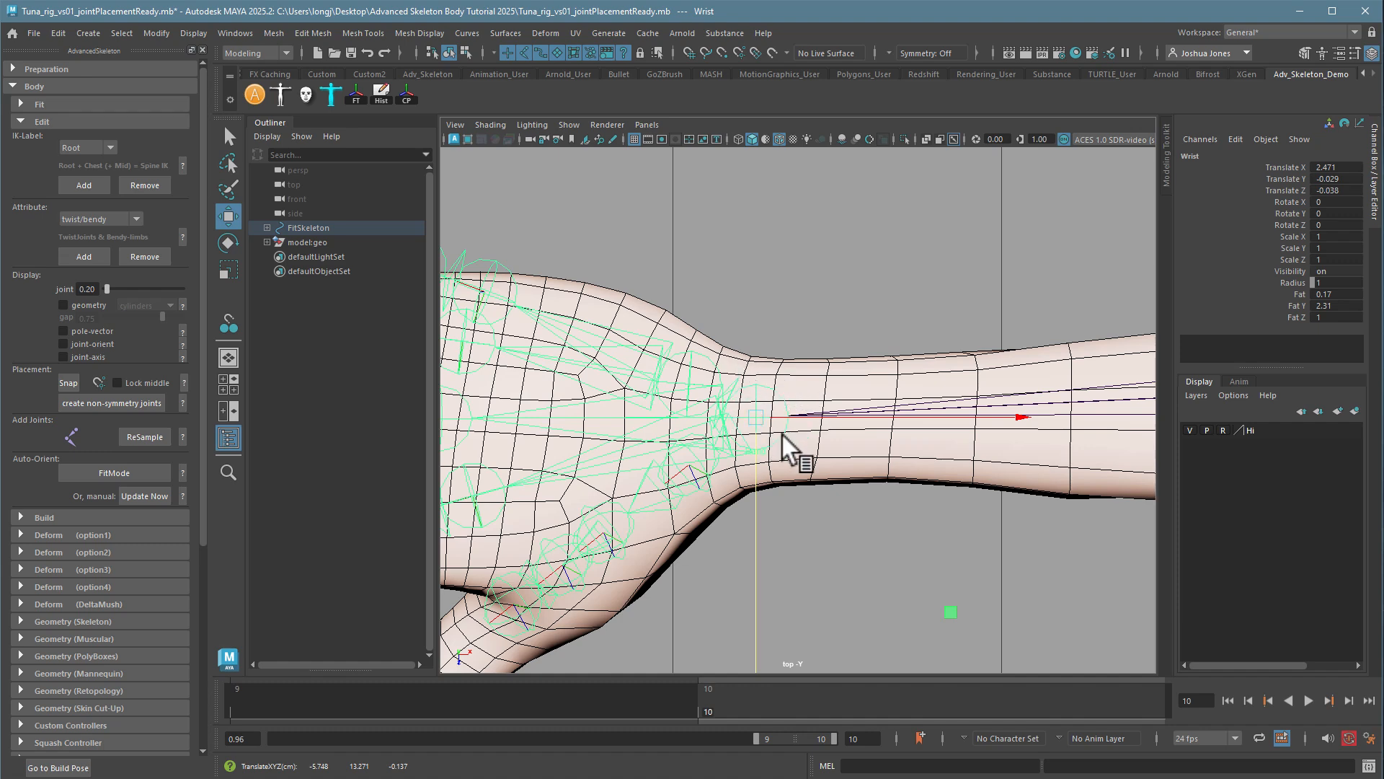
- Examine the placement of the right arm's joint chain in the front and perspective views
{"action": "key", "text": "space"}
{"action": "key", "text": "space"}
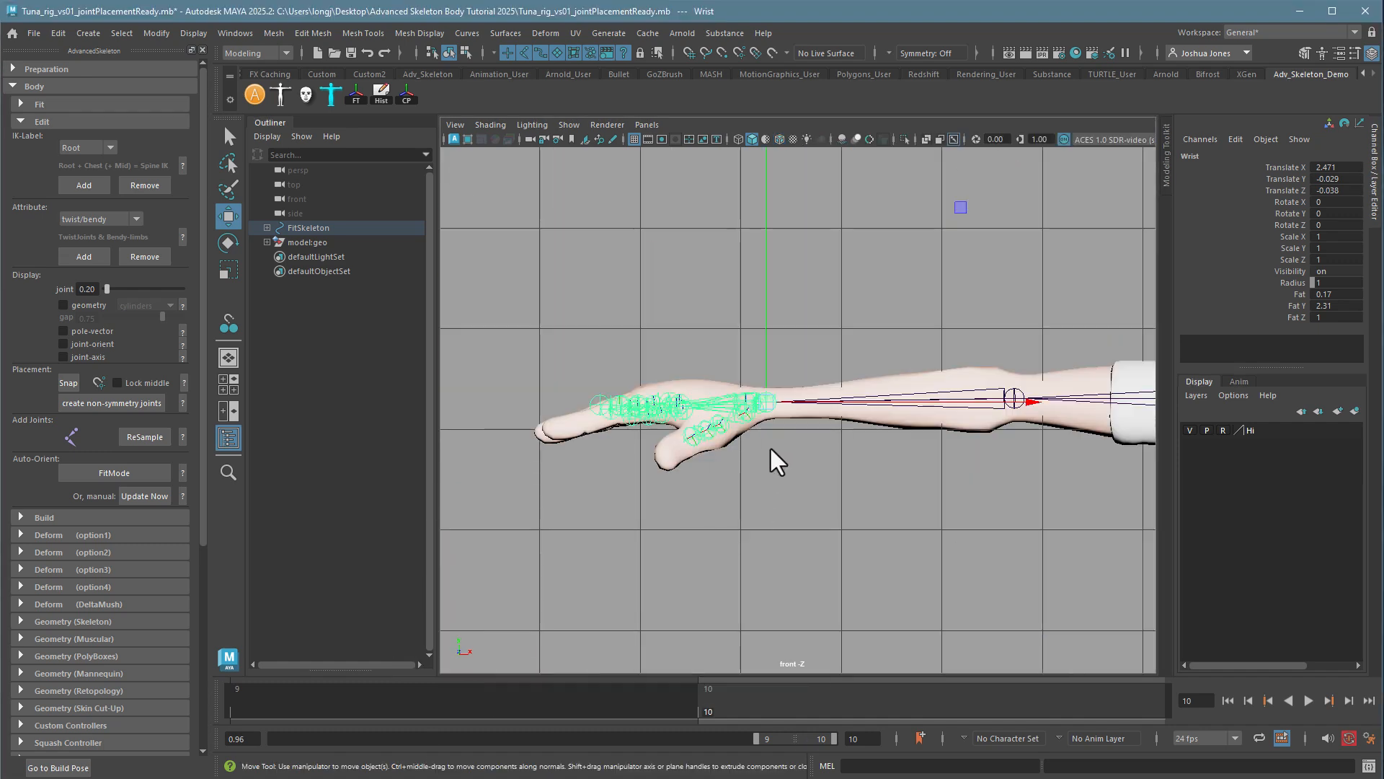
{"action": "key", "text": "space"}
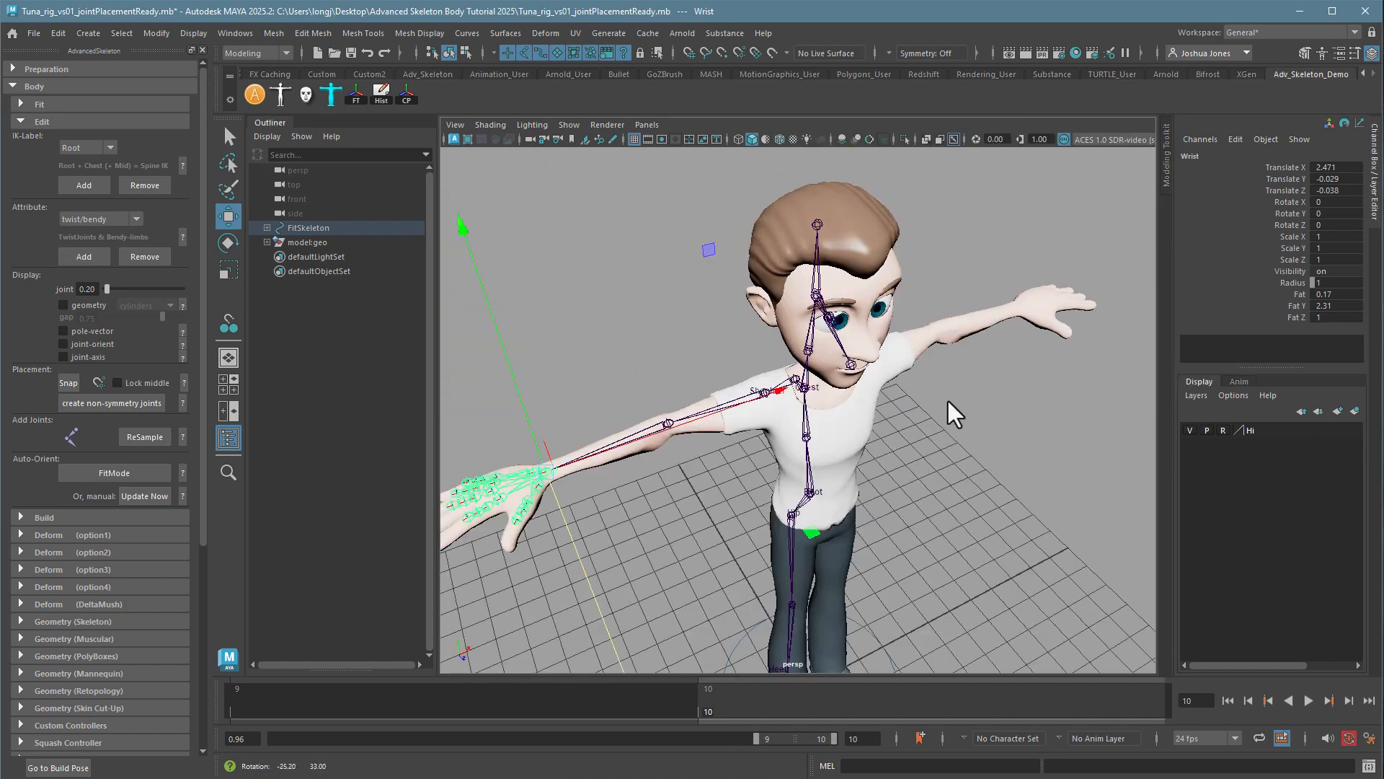
{"action": "left_click_drag", "start_coordinate": [949, 401], "coordinate": [972, 353], "text": "alt"}
{"action": "right_click_drag", "start_coordinate": [972, 353], "coordinate": [1149, 398], "text": "alt"}
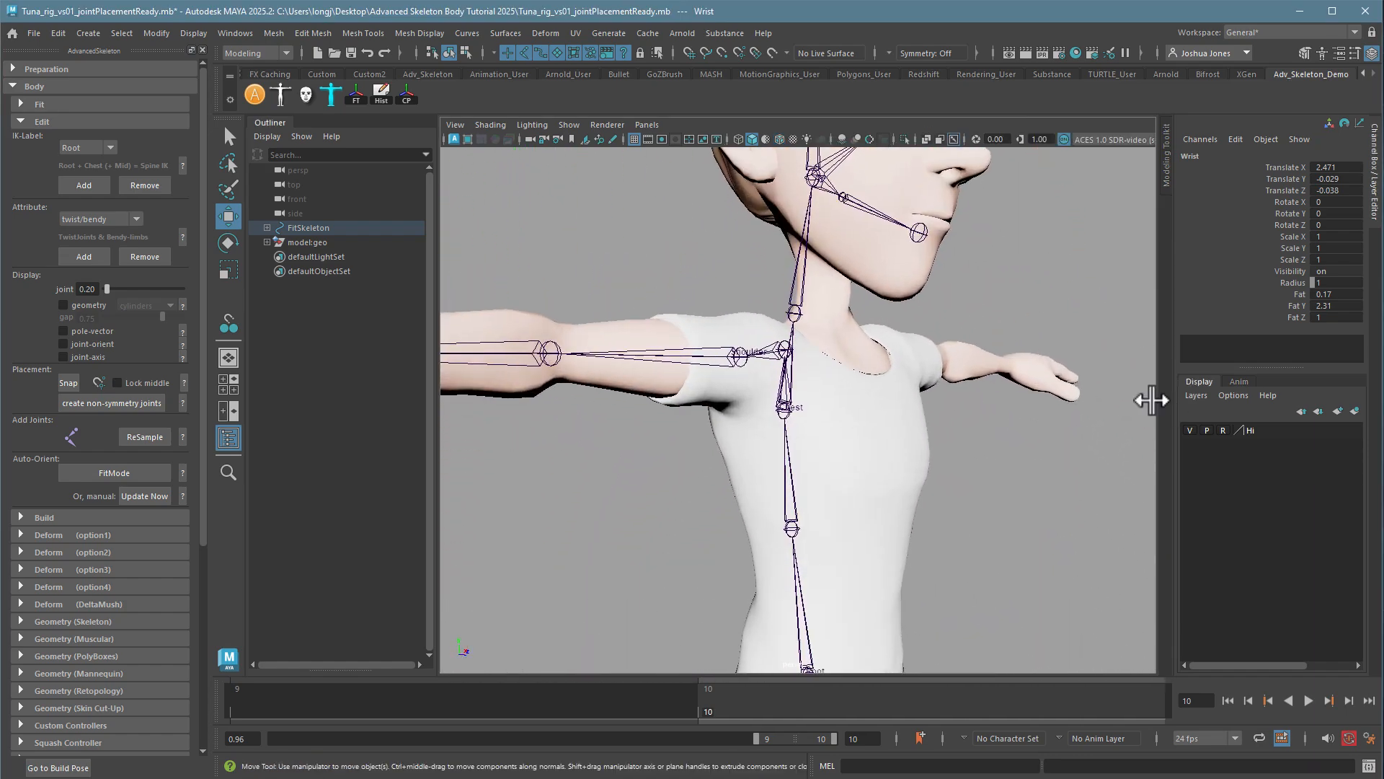
{"action": "left_click_drag", "start_coordinate": [897, 420], "coordinate": [704, 471], "text": "alt"}
{"action": "left_click", "coordinate": [802, 347]}
{"action": "left_click", "coordinate": [704, 471]}
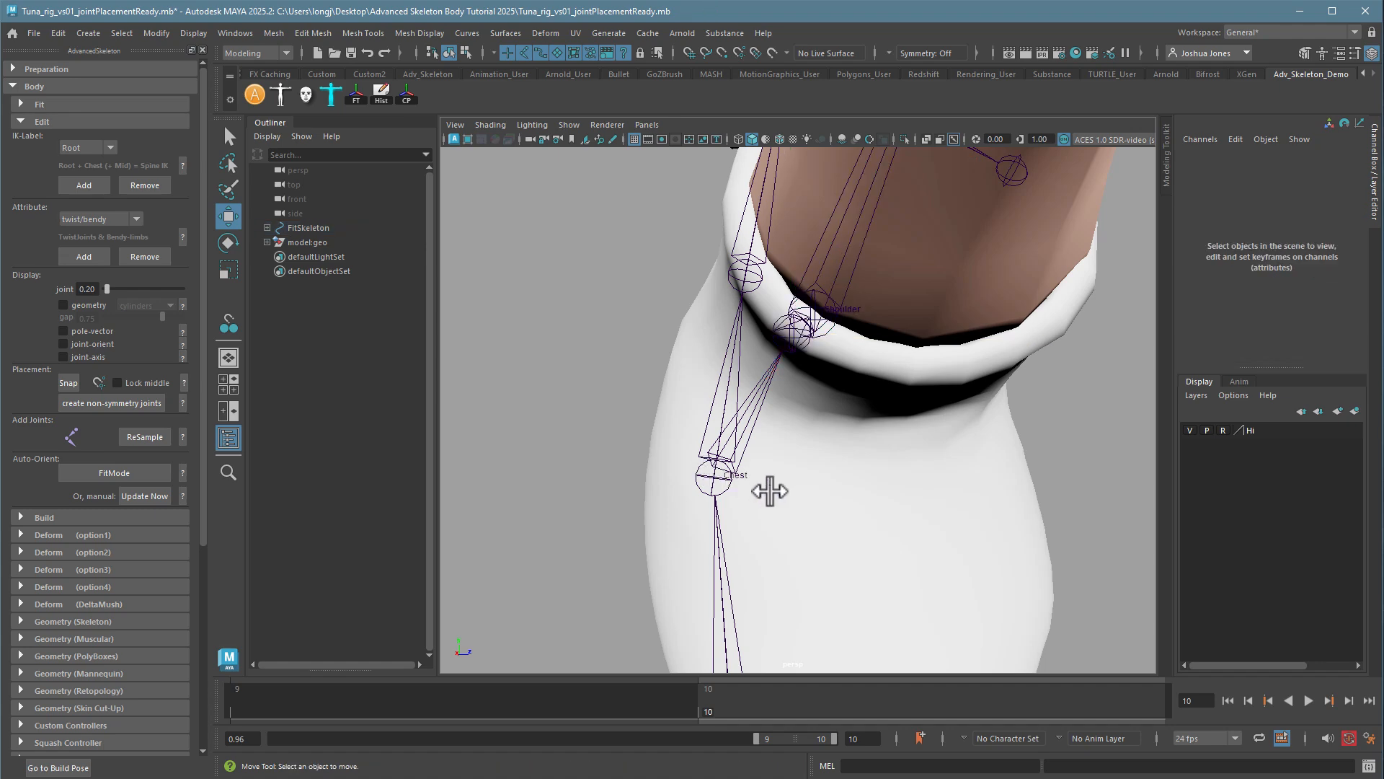
- Examine the head and neck joints against the wireframed mesh in the side view
{"action": "key", "text": "space"}
{"action": "key", "text": "space"}
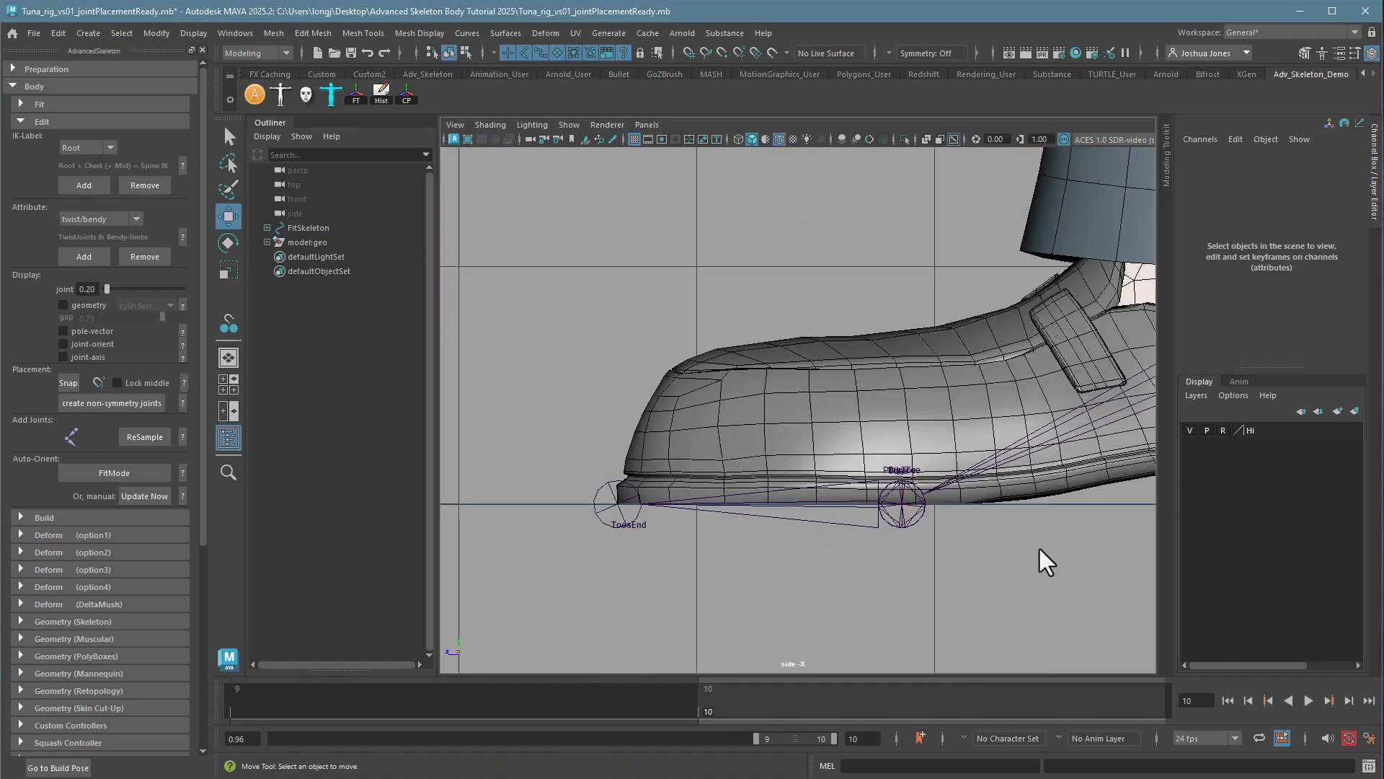
{"action": "key", "text": "a"}
{"action": "right_click_drag", "start_coordinate": [737, 253], "coordinate": [924, 630], "text": "alt"}
{"action": "middle_click_drag", "start_coordinate": [924, 629], "coordinate": [954, 657], "text": "alt"}
{"action": "left_click_drag", "start_coordinate": [648, 213], "coordinate": [946, 446], "text": "ctrl+alt"}
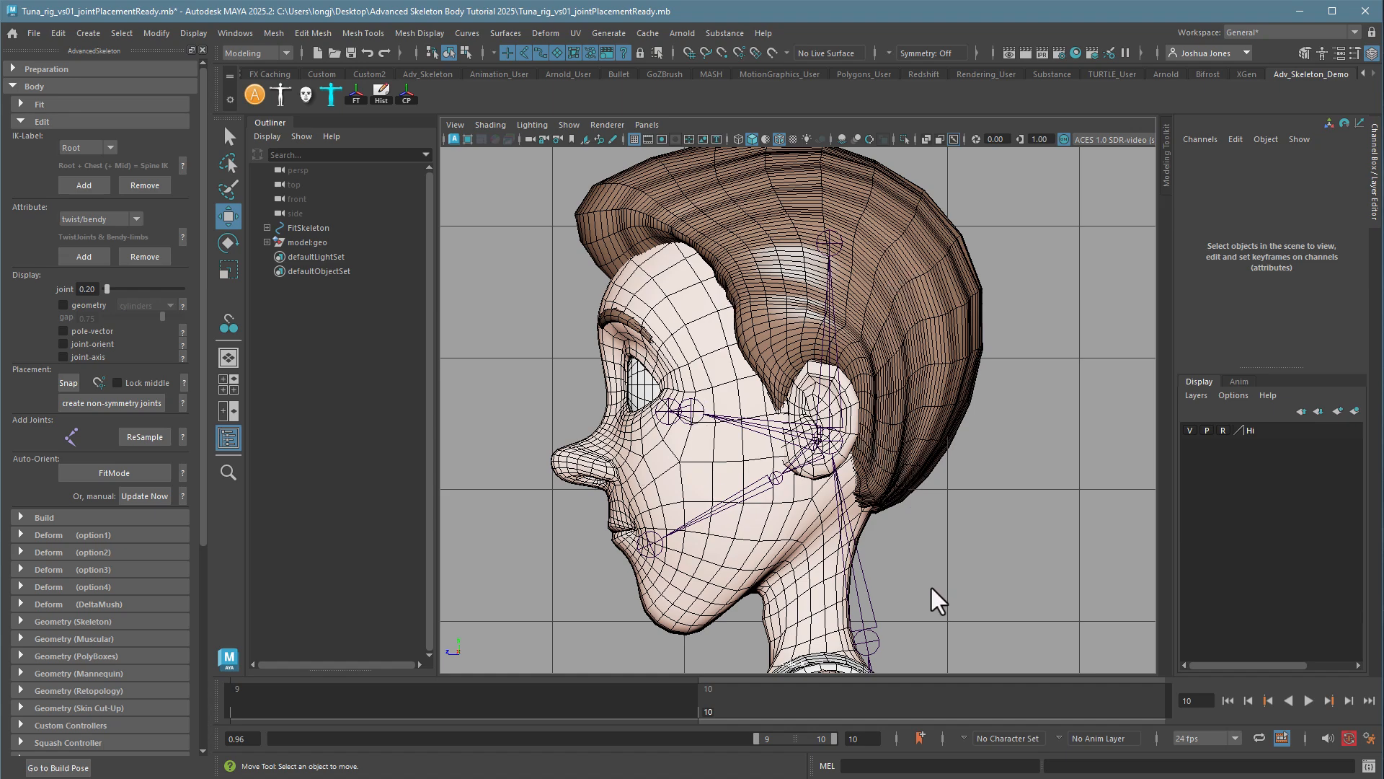
{"action": "middle_click_drag", "start_coordinate": [932, 587], "coordinate": [955, 443], "text": "alt"}
{"action": "right_click_drag", "start_coordinate": [954, 442], "coordinate": [793, 419], "text": "alt"}
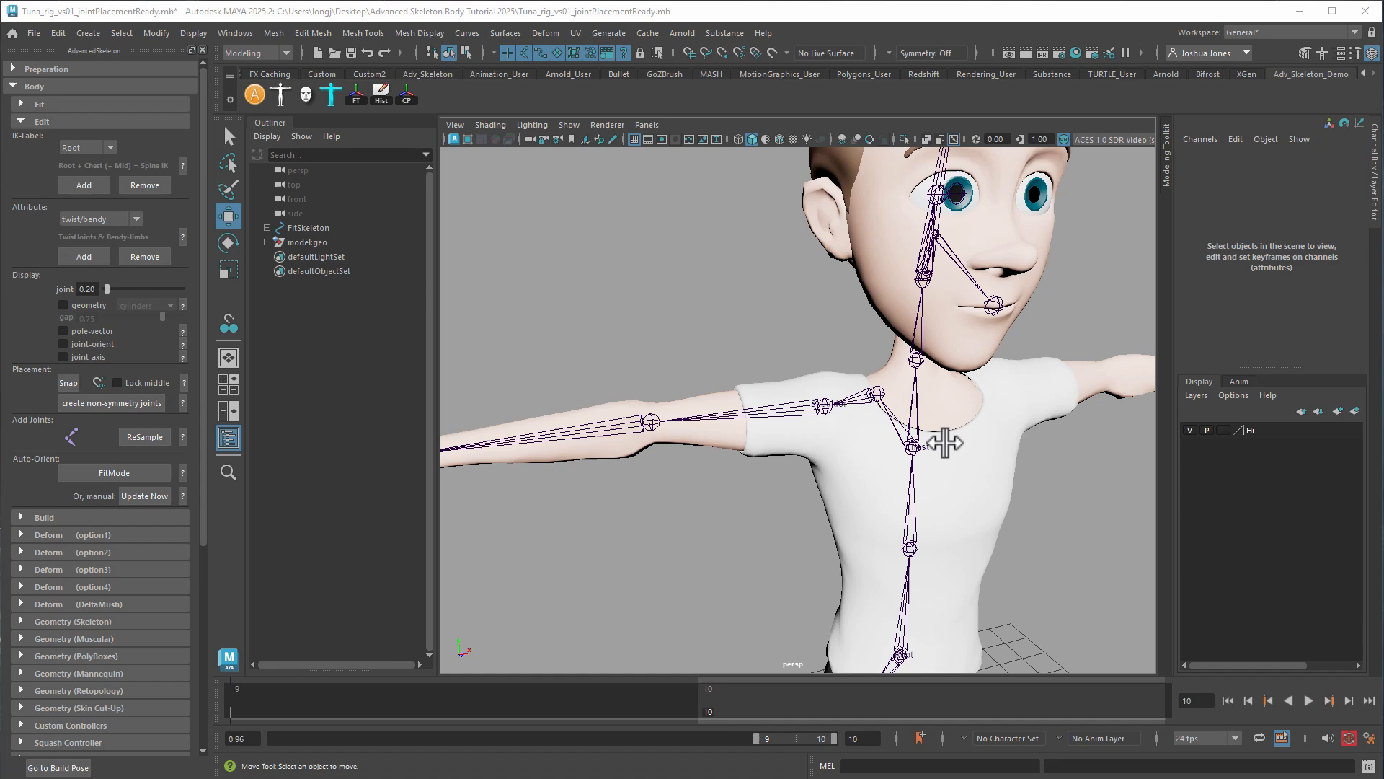
- Examine the Scapula, Shoulder and Chest joints around the shirt collar in the perspective view
{"action": "right_click_drag", "start_coordinate": [942, 439], "coordinate": [1025, 442], "text": "alt"}
{"action": "mouse_move", "coordinate": [1026, 442]}
{"action": "left_mouse_down", "text": "alt"}
{"action": "mouse_move", "coordinate": [828, 469]}
{"action": "mouse_move", "coordinate": [870, 501]}
{"action": "left_mouse_up", "text": "alt"}
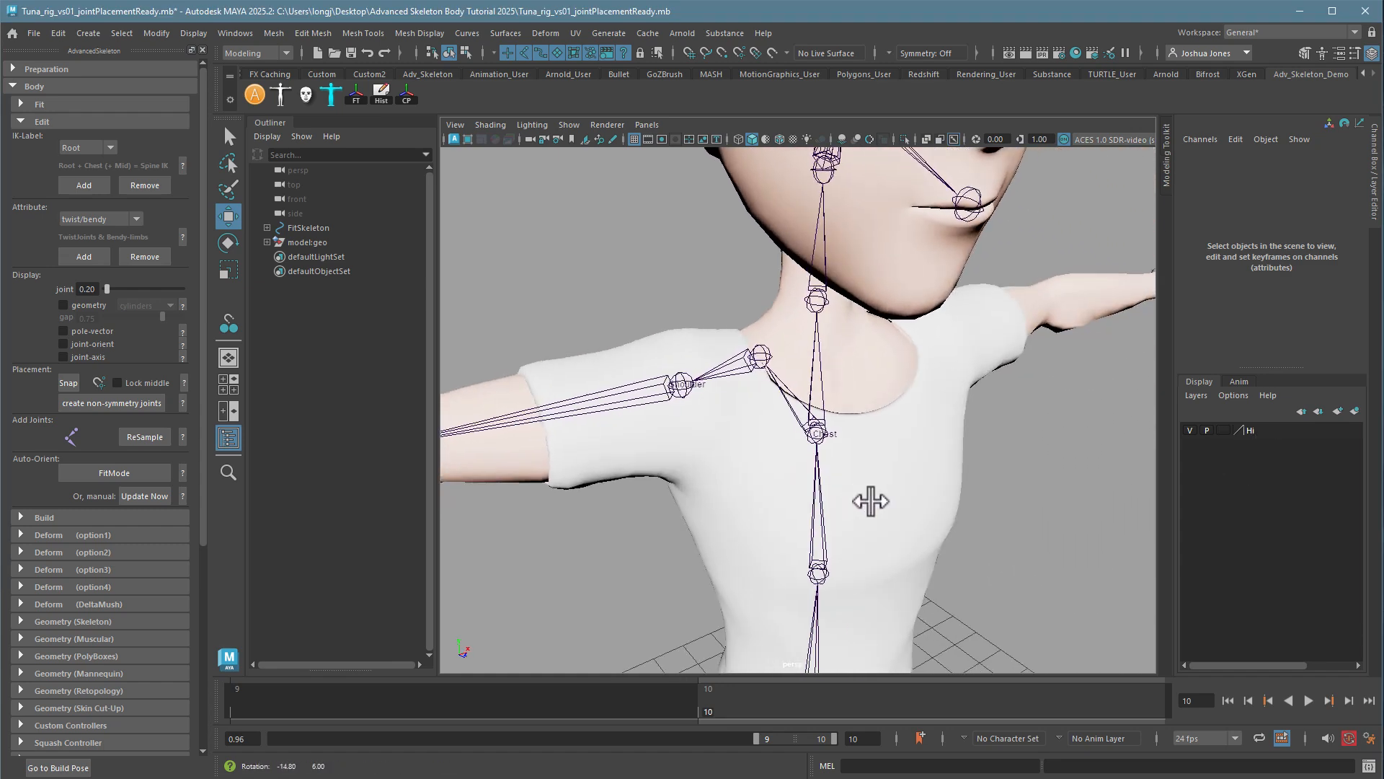
{"action": "right_click_drag", "start_coordinate": [870, 501], "coordinate": [860, 488], "text": "alt"}
{"action": "right_click_drag", "start_coordinate": [700, 418], "coordinate": [987, 420], "text": "alt"}
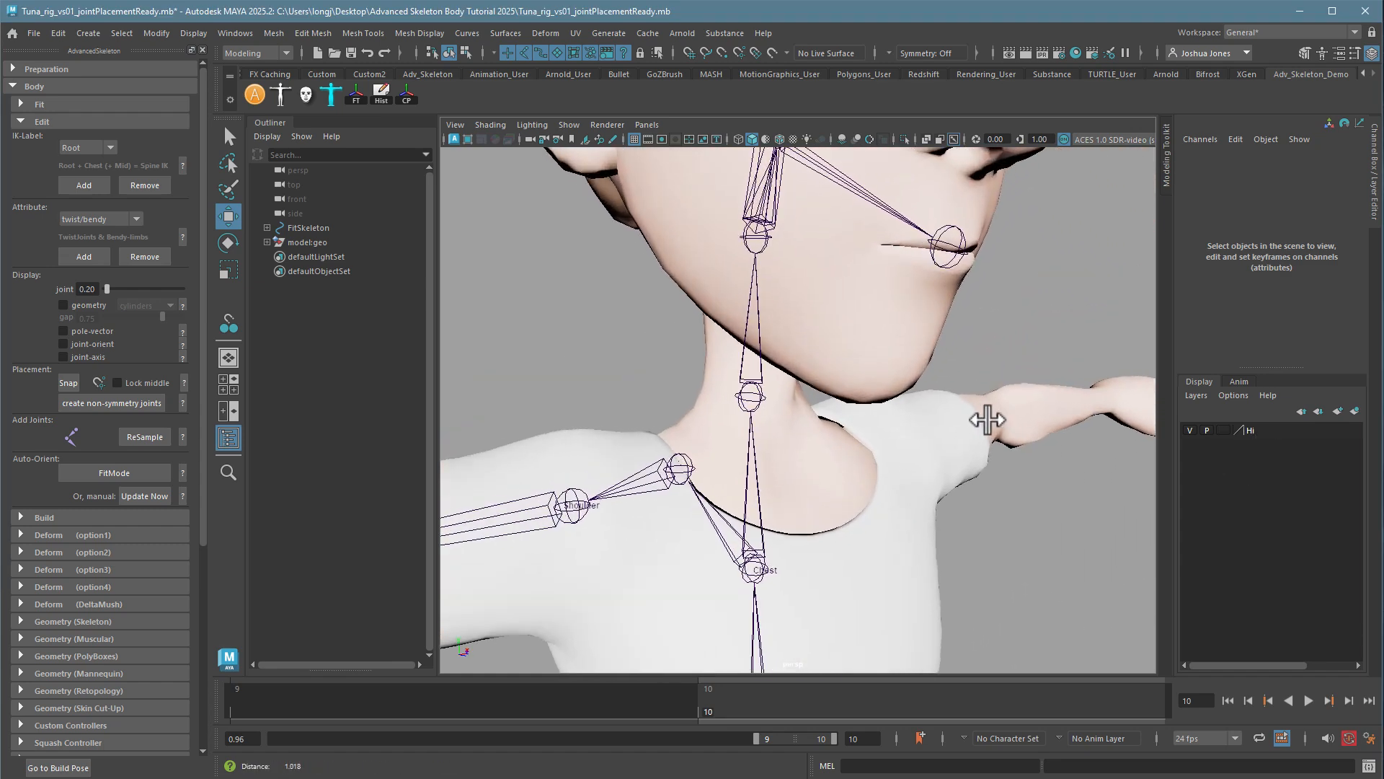
{"action": "left_click_drag", "start_coordinate": [807, 473], "coordinate": [825, 430], "text": "alt"}
{"action": "middle_click_drag", "start_coordinate": [825, 430], "coordinate": [924, 393], "text": "alt"}
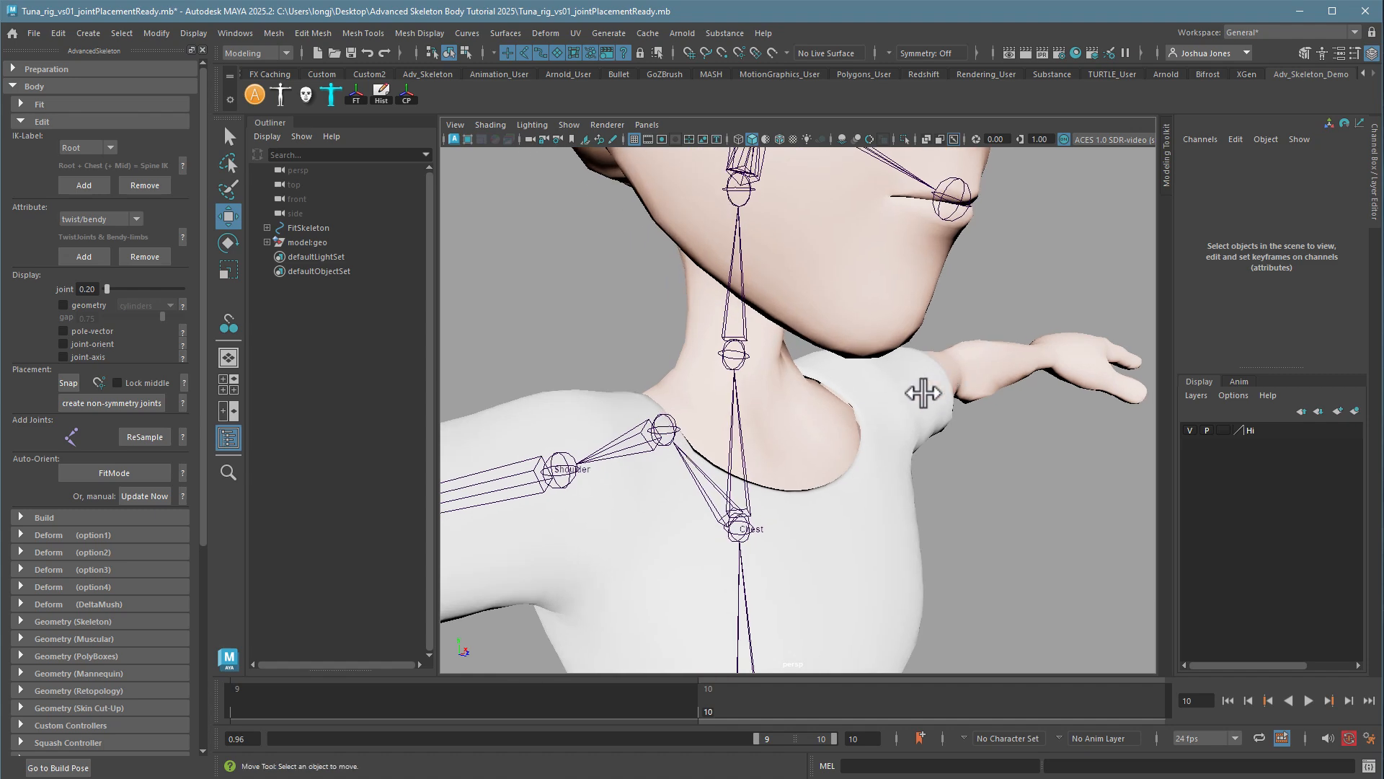
{"action": "middle_click_drag", "start_coordinate": [729, 437], "coordinate": [902, 397], "text": "alt"}
{"action": "right_click_drag", "start_coordinate": [779, 437], "coordinate": [952, 450], "text": "alt"}
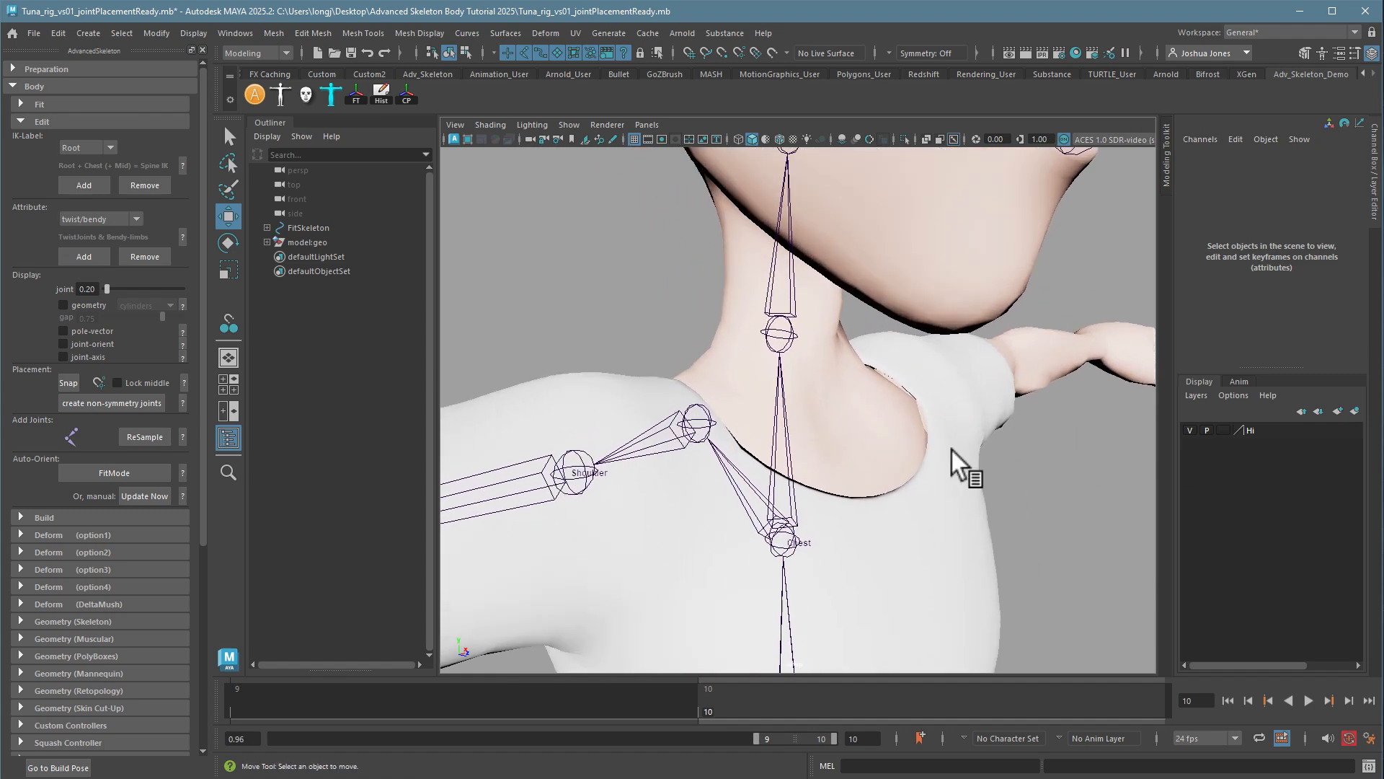
- Examine the Scapula joint's placement relative to the Chest, Shoulder and shirt collar from several angles
{"action": "left_click", "coordinate": [689, 425]}
{"action": "left_click_drag", "start_coordinate": [741, 457], "coordinate": [701, 471], "text": "alt"}
{"action": "key", "text": "f"}
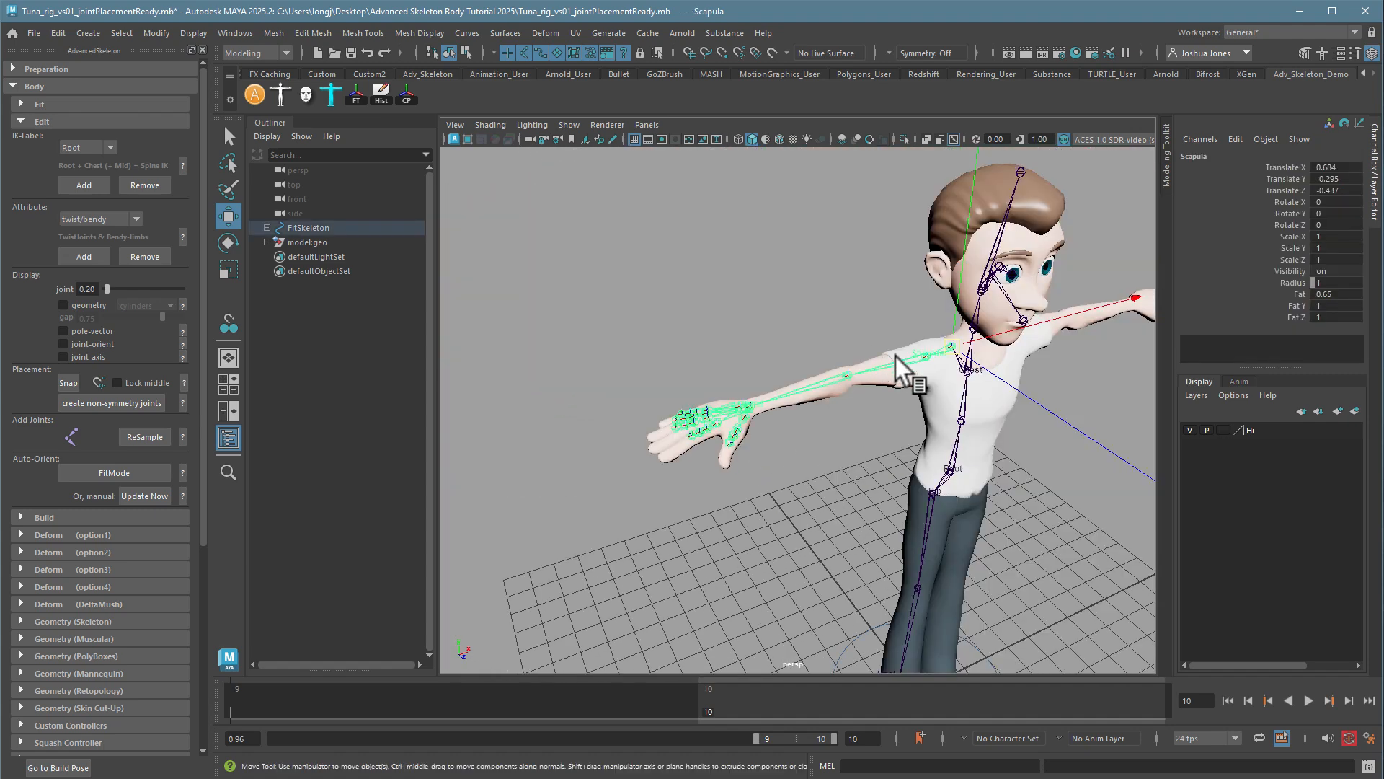
{"action": "middle_click_drag", "start_coordinate": [896, 356], "coordinate": [547, 352], "text": "alt"}
{"action": "right_click_drag", "start_coordinate": [635, 368], "coordinate": [858, 391], "text": "alt"}
{"action": "middle_click_drag", "start_coordinate": [771, 404], "coordinate": [1377, 564], "text": "alt"}
{"action": "left_click_drag", "start_coordinate": [831, 464], "coordinate": [966, 452], "text": "alt"}
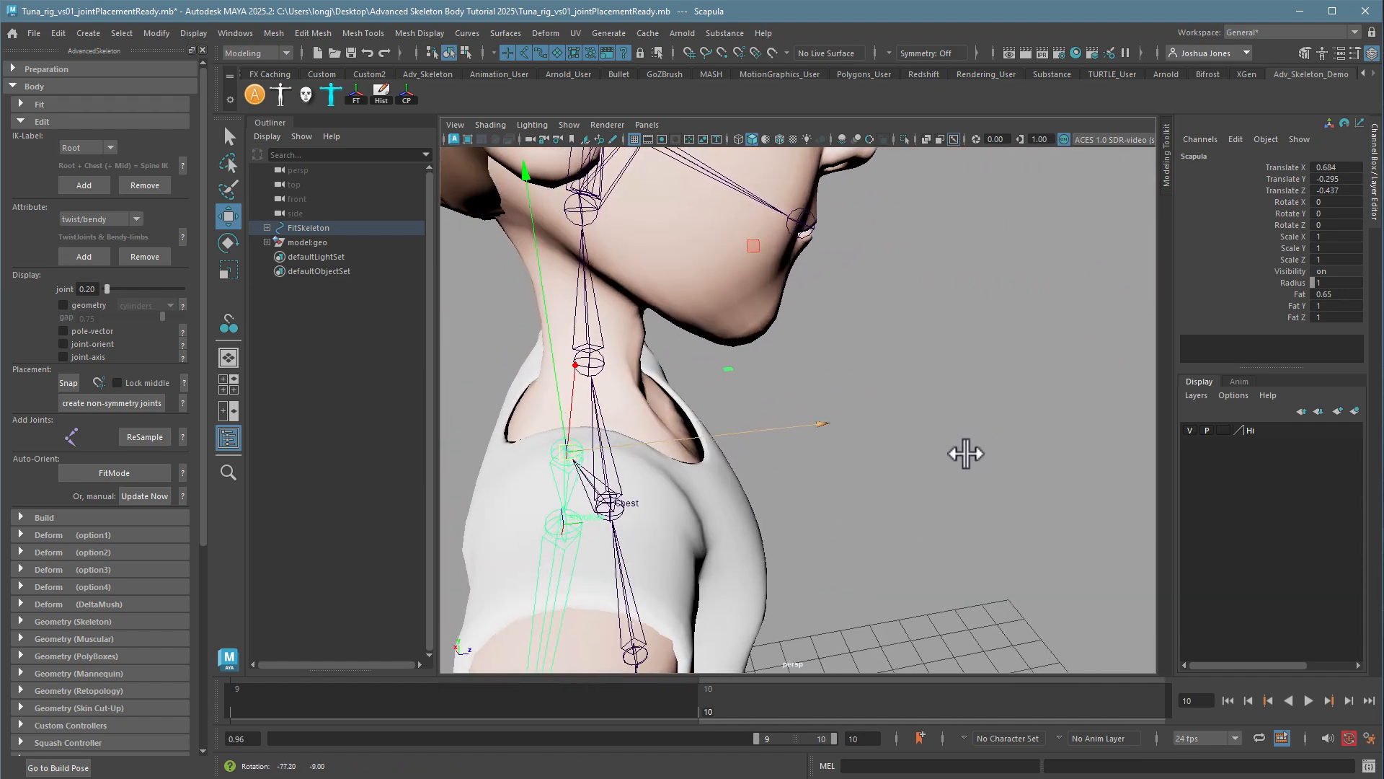
{"action": "middle_click_drag", "start_coordinate": [717, 426], "coordinate": [809, 417], "text": "alt"}
{"action": "left_click_drag", "start_coordinate": [701, 496], "coordinate": [652, 516], "text": "alt"}
{"action": "right_click_drag", "start_coordinate": [677, 490], "coordinate": [791, 483], "text": "alt"}
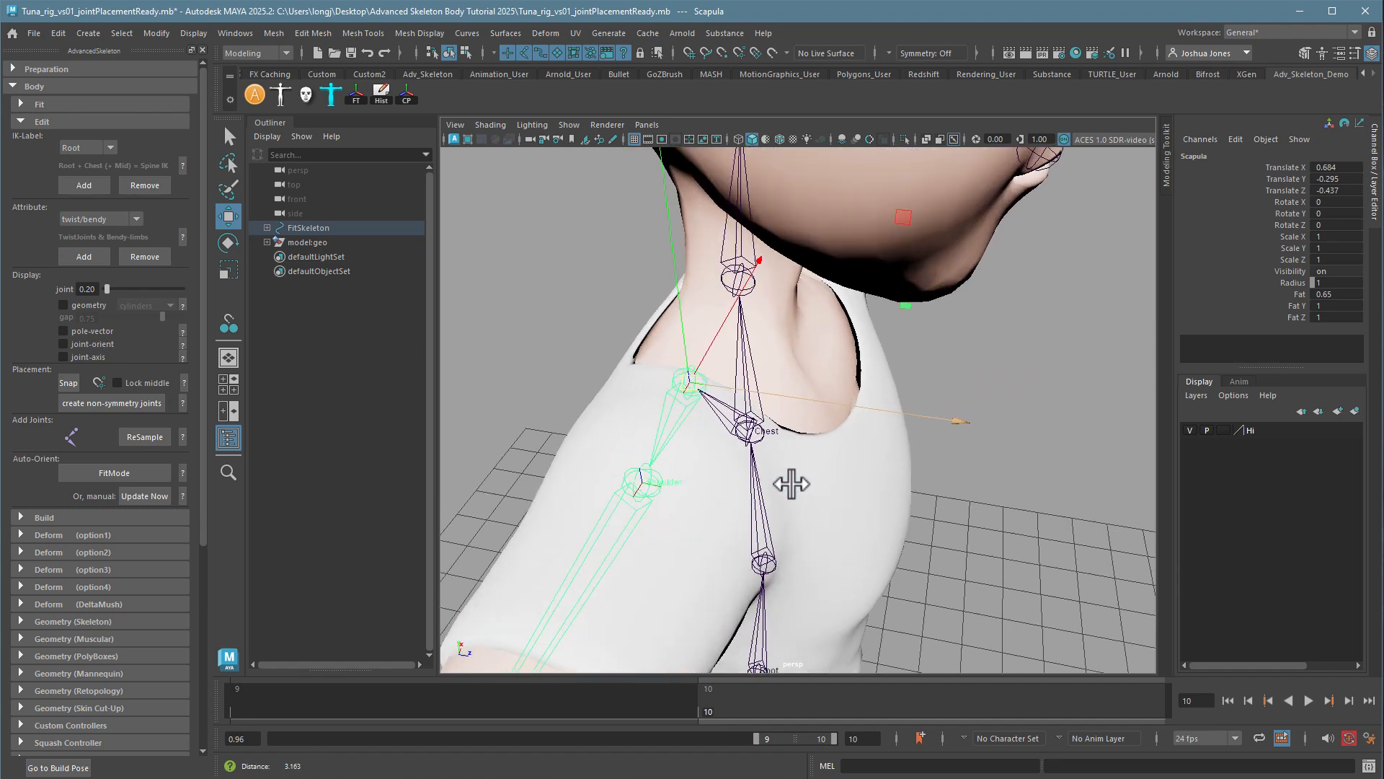
{"action": "left_click_drag", "start_coordinate": [792, 484], "coordinate": [757, 482], "text": "alt"}
{"action": "left_click_drag", "start_coordinate": [901, 408], "coordinate": [878, 383], "text": "alt"}
{"action": "mouse_move", "coordinate": [934, 447]}
{"action": "left_mouse_down", "text": "alt"}
{"action": "mouse_move", "coordinate": [930, 466]}
{"action": "mouse_move", "coordinate": [954, 470]}
{"action": "mouse_move", "coordinate": [946, 458]}
{"action": "left_mouse_up", "text": "alt"}
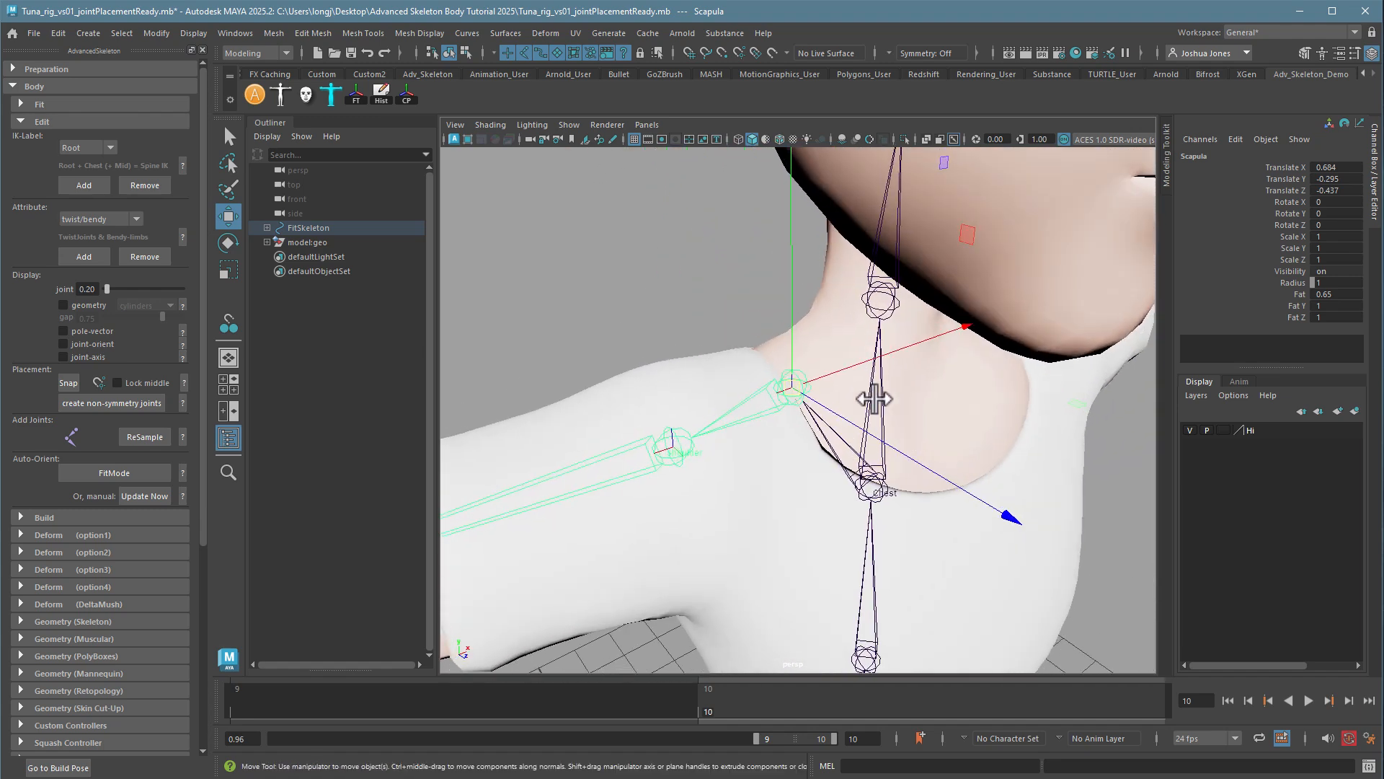
- Overlay the wireframe on the shaded model and inspect the mesh around the Scapula joint
{"action": "left_click", "coordinate": [477, 126]}
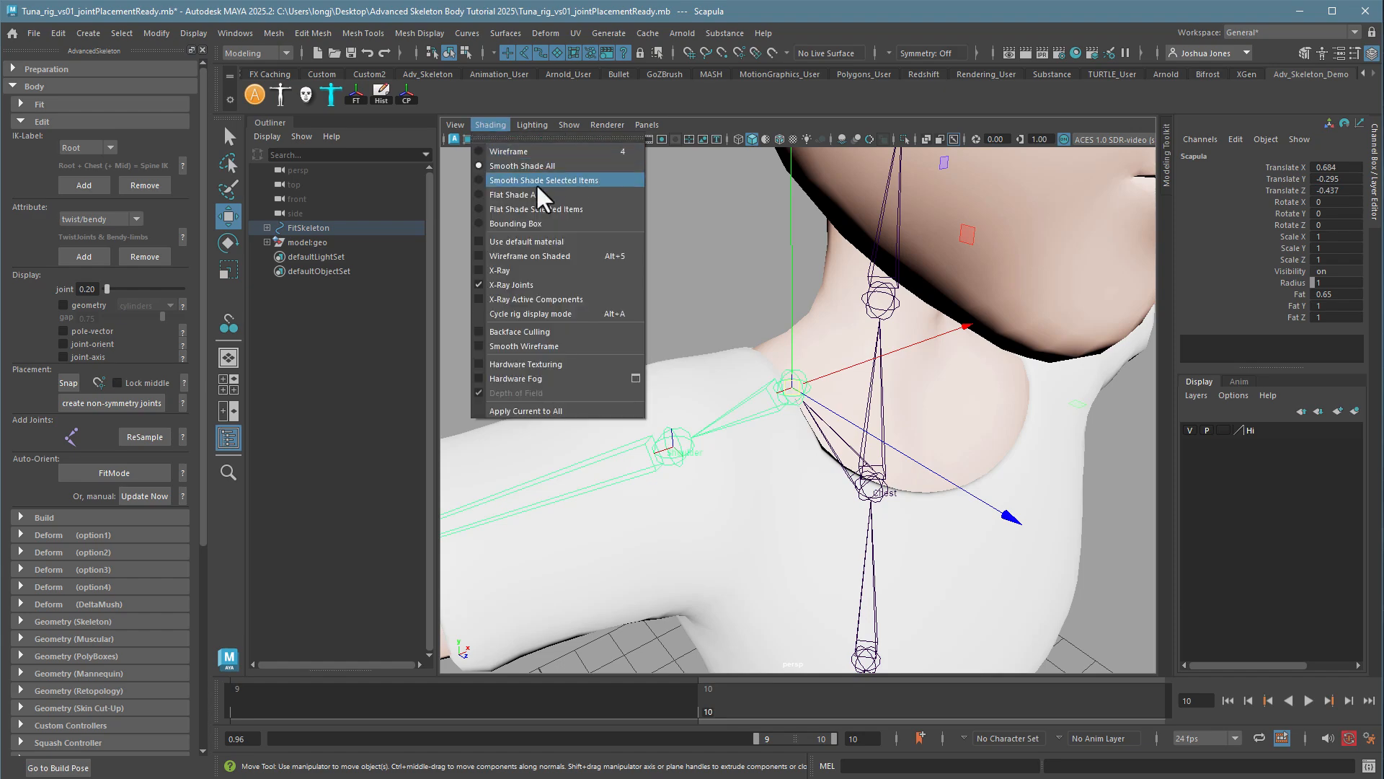
{"action": "left_click", "coordinate": [542, 253]}
{"action": "left_click_drag", "start_coordinate": [1175, 475], "coordinate": [945, 472]}
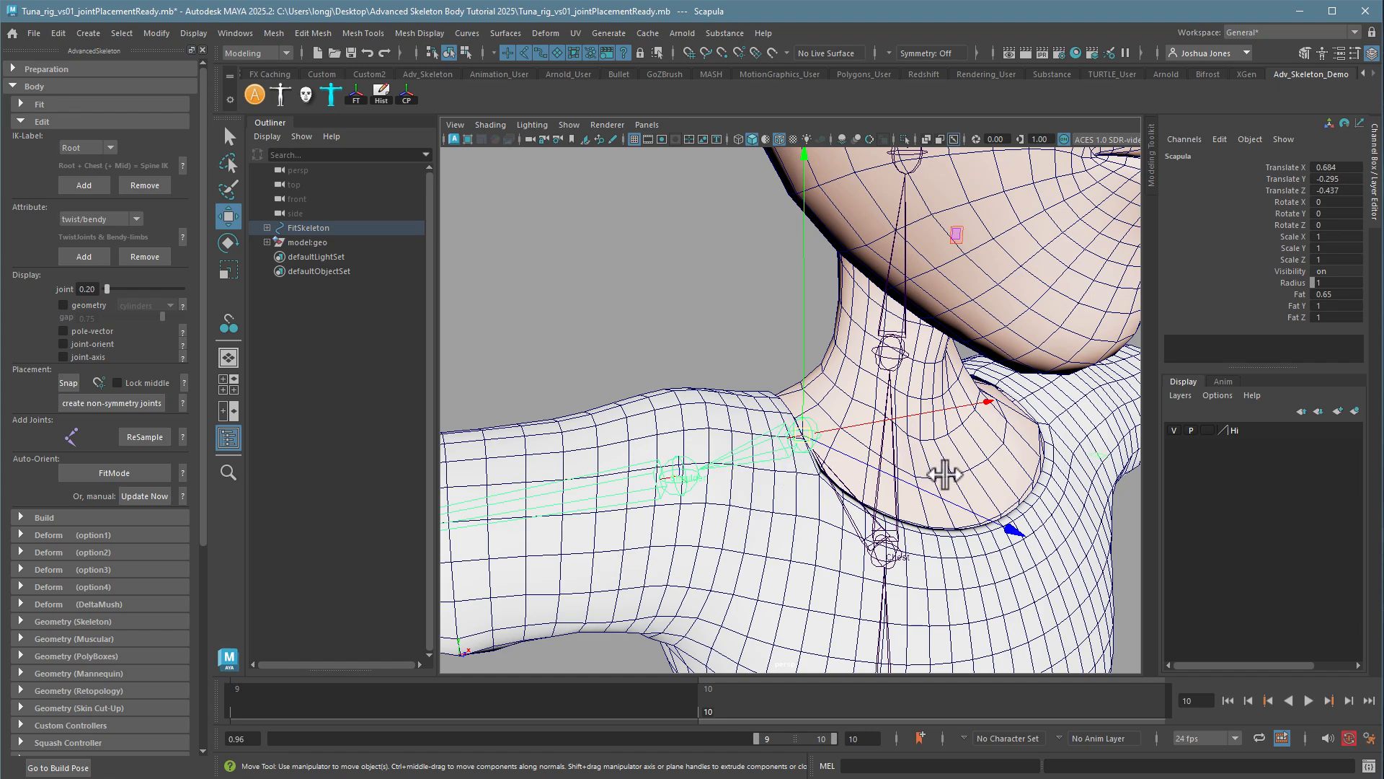
{"action": "left_click_drag", "start_coordinate": [937, 476], "coordinate": [914, 490], "text": "alt"}
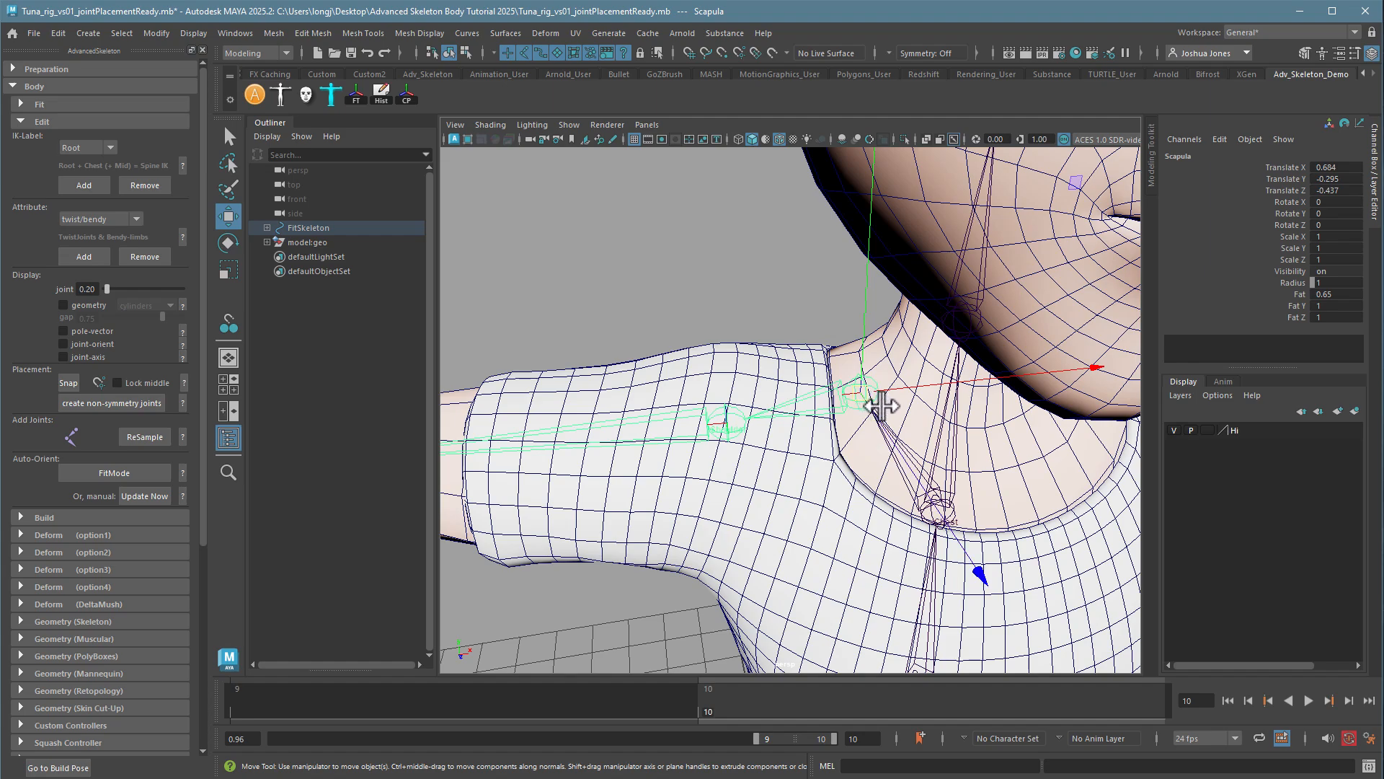
- Move the Scapula joint forward toward the collarbone, to about Translate X 0.718, Y 0.248 and Z -0.307
{"action": "left_click_drag", "start_coordinate": [880, 402], "coordinate": [1085, 604]}
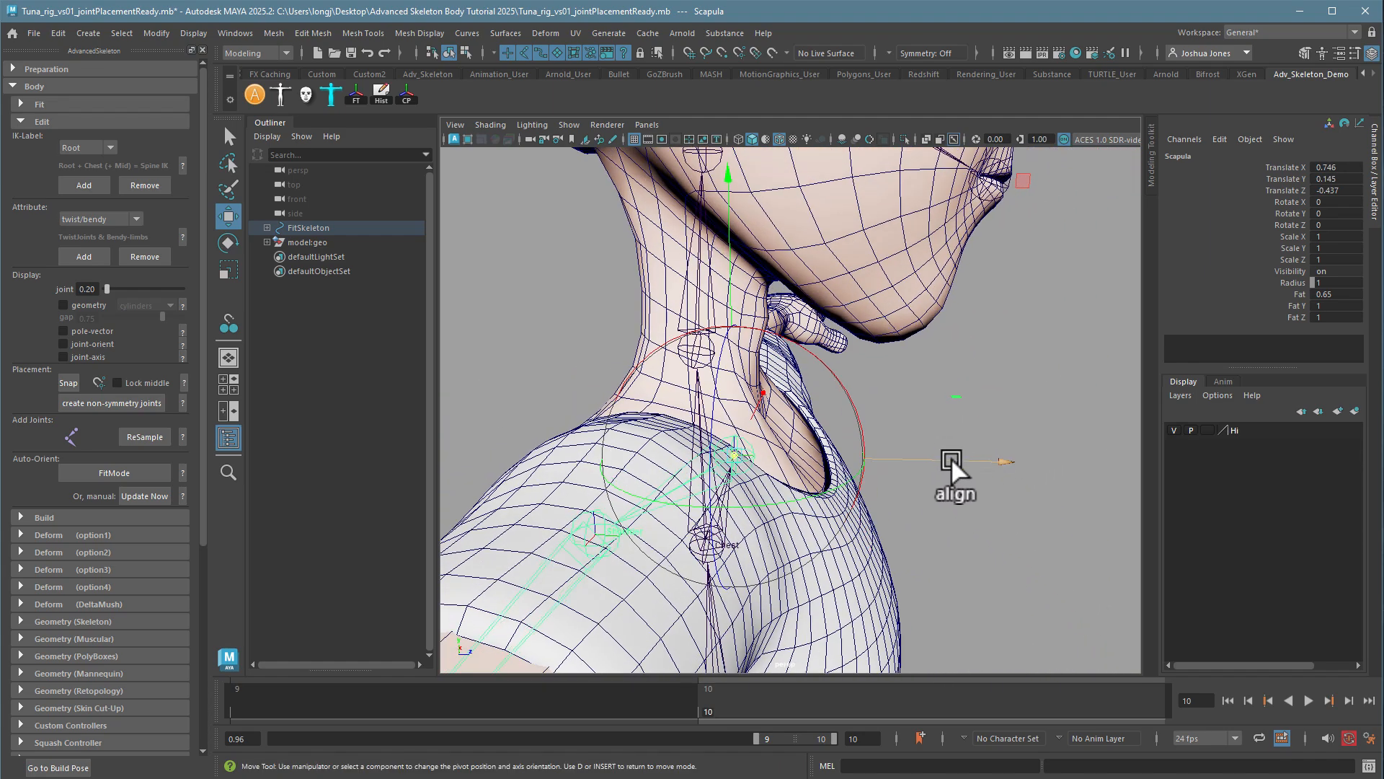
{"action": "left_click_drag", "start_coordinate": [951, 457], "coordinate": [890, 370]}
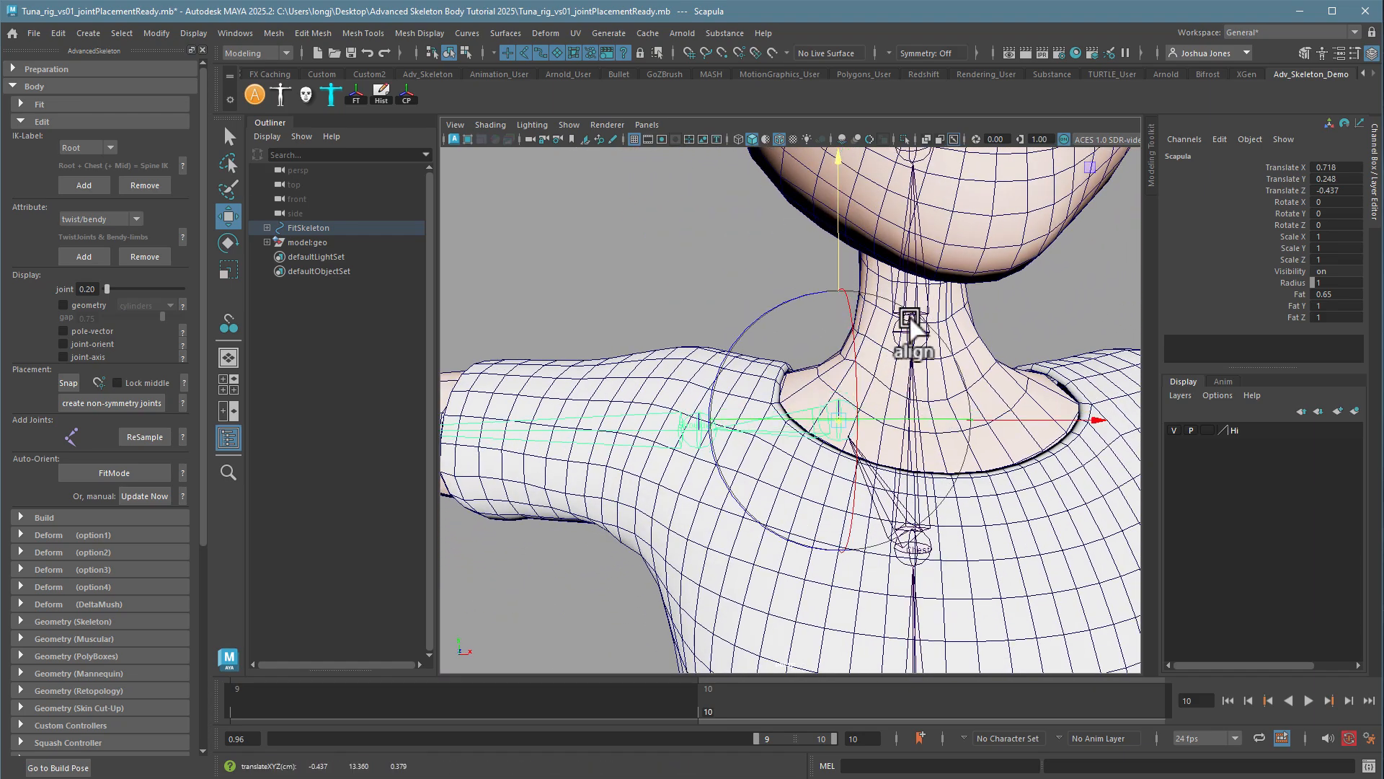
{"action": "left_click_drag", "start_coordinate": [1064, 425], "coordinate": [1088, 426]}
{"action": "left_click_drag", "start_coordinate": [752, 483], "coordinate": [780, 489], "text": "alt"}
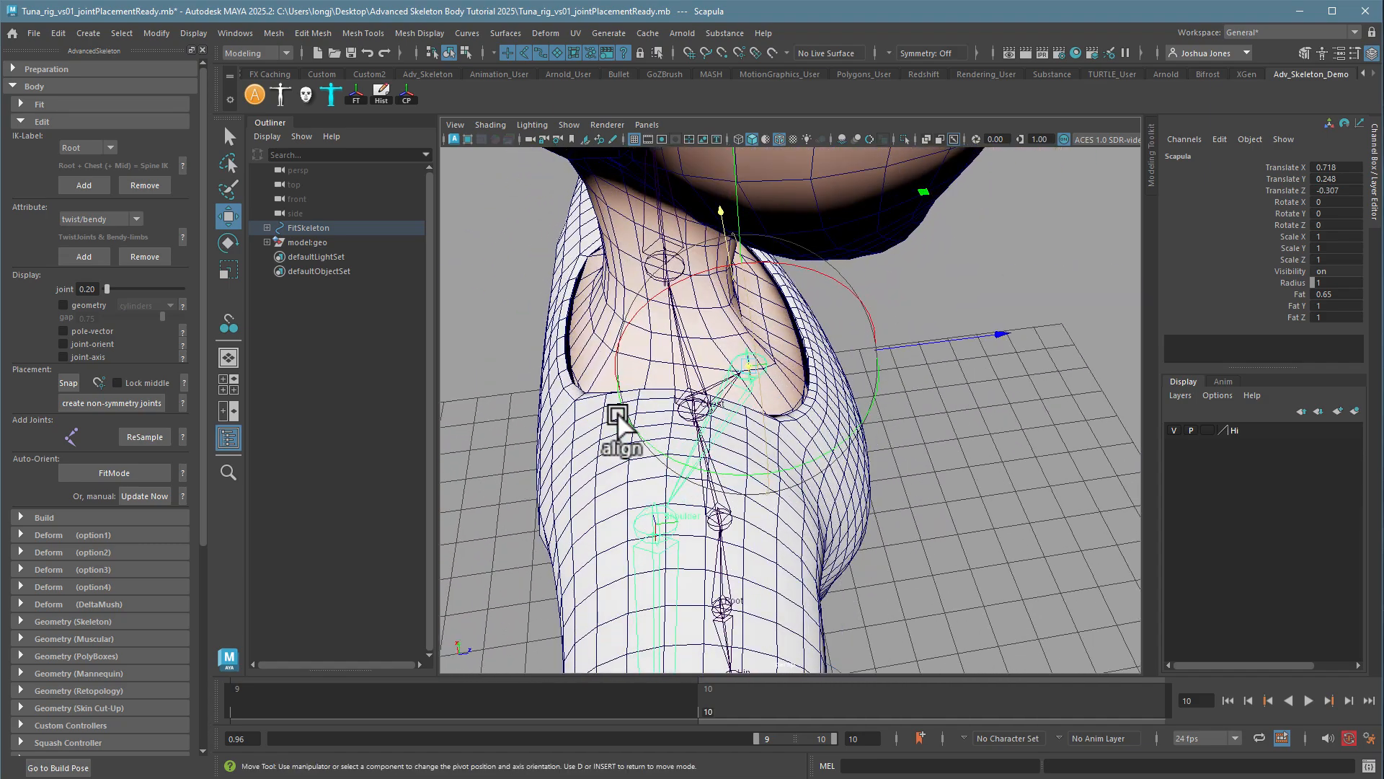
- Shift the Scapula joint back in depth within the shoulder, fine-tune its position and deselect it
{"action": "left_click_drag", "start_coordinate": [618, 413], "coordinate": [577, 469], "text": "alt"}
{"action": "left_click_drag", "start_coordinate": [656, 451], "coordinate": [950, 426], "text": "alt"}
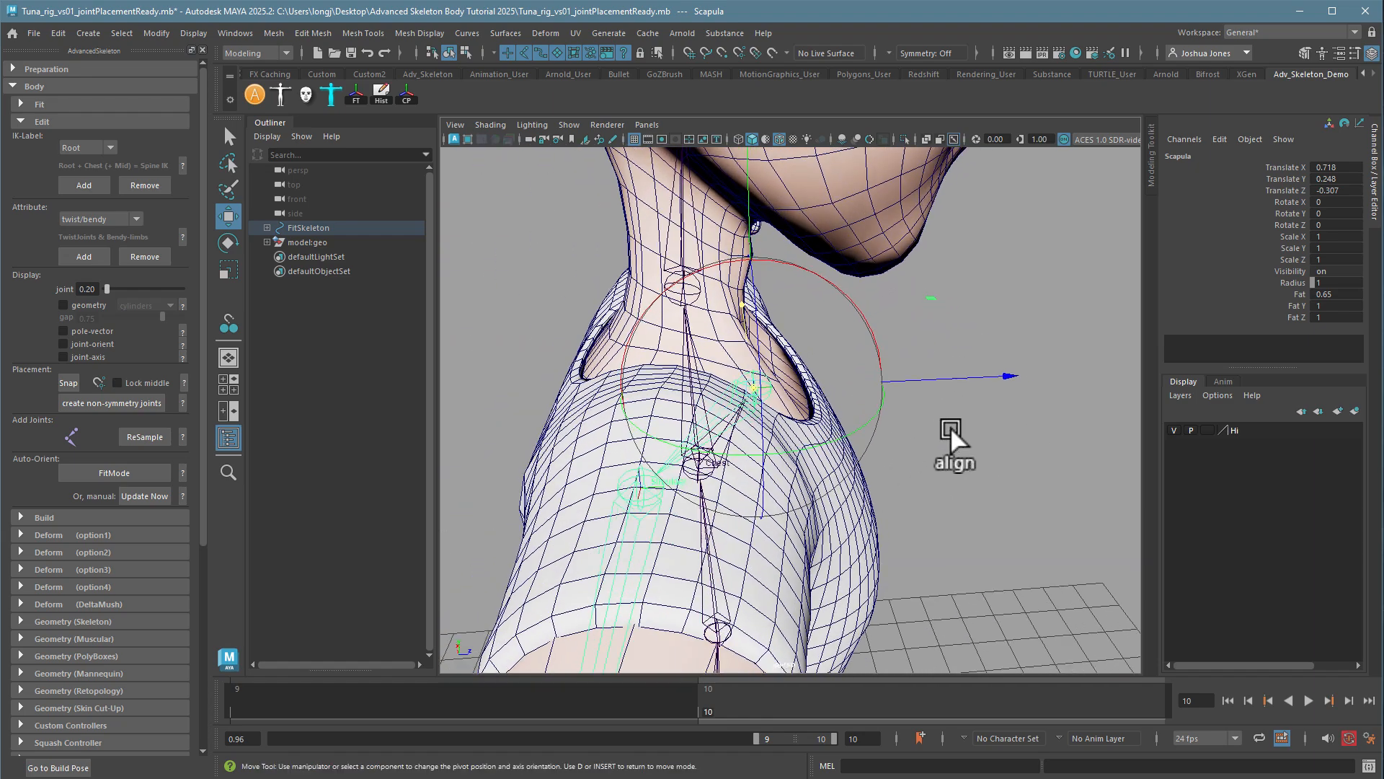
{"action": "left_click_drag", "start_coordinate": [993, 372], "coordinate": [786, 462]}
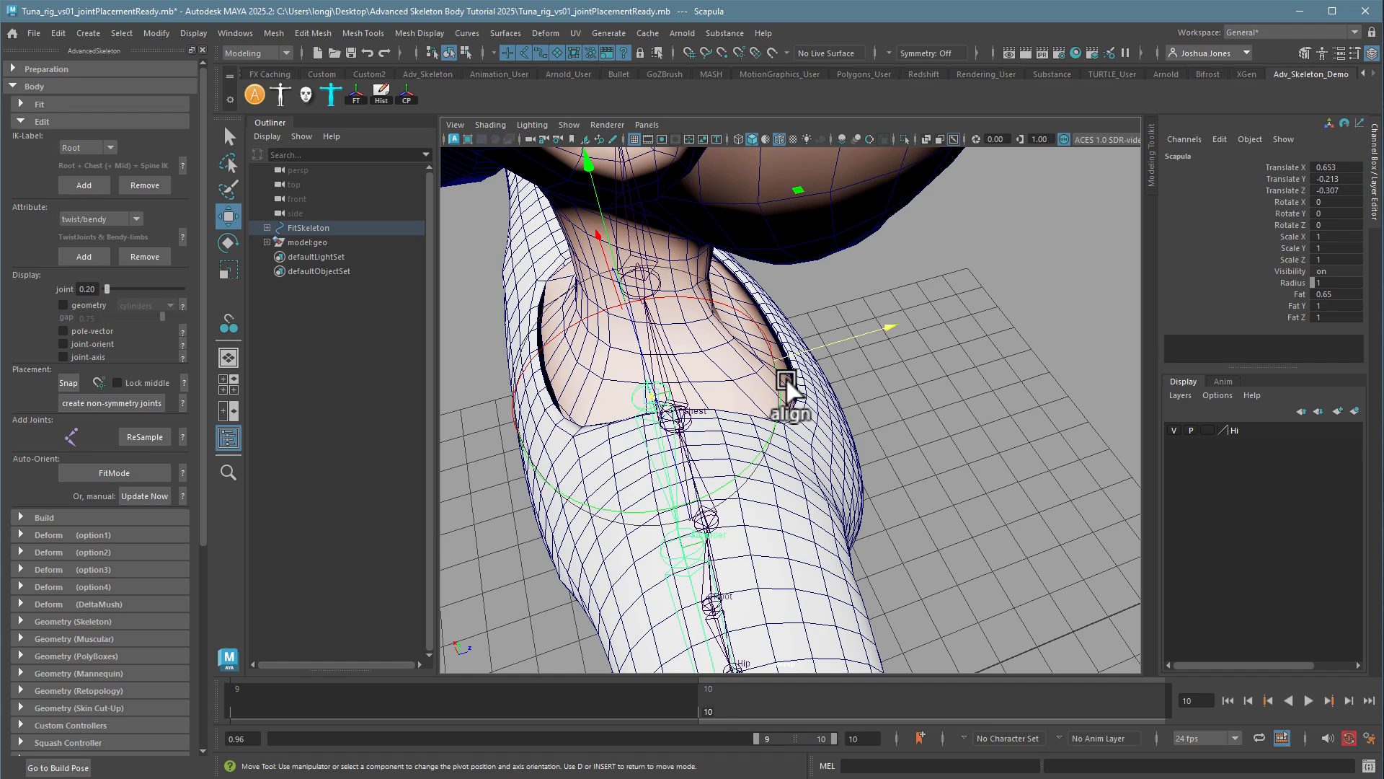
{"action": "left_click_drag", "start_coordinate": [818, 346], "coordinate": [886, 337]}
{"action": "left_click", "coordinate": [905, 426]}
- Examine the complete arm and upper-body joint chain against the wireframed character from the front
{"action": "mouse_move", "coordinate": [905, 425]}
{"action": "left_mouse_down", "text": "alt"}
{"action": "mouse_move", "coordinate": [919, 450]}
{"action": "mouse_move", "coordinate": [907, 404]}
{"action": "left_mouse_up", "text": "alt"}
{"action": "right_click_drag", "start_coordinate": [907, 401], "coordinate": [560, 367], "text": "alt"}
{"action": "left_click_drag", "start_coordinate": [561, 366], "coordinate": [451, 417], "text": "alt"}
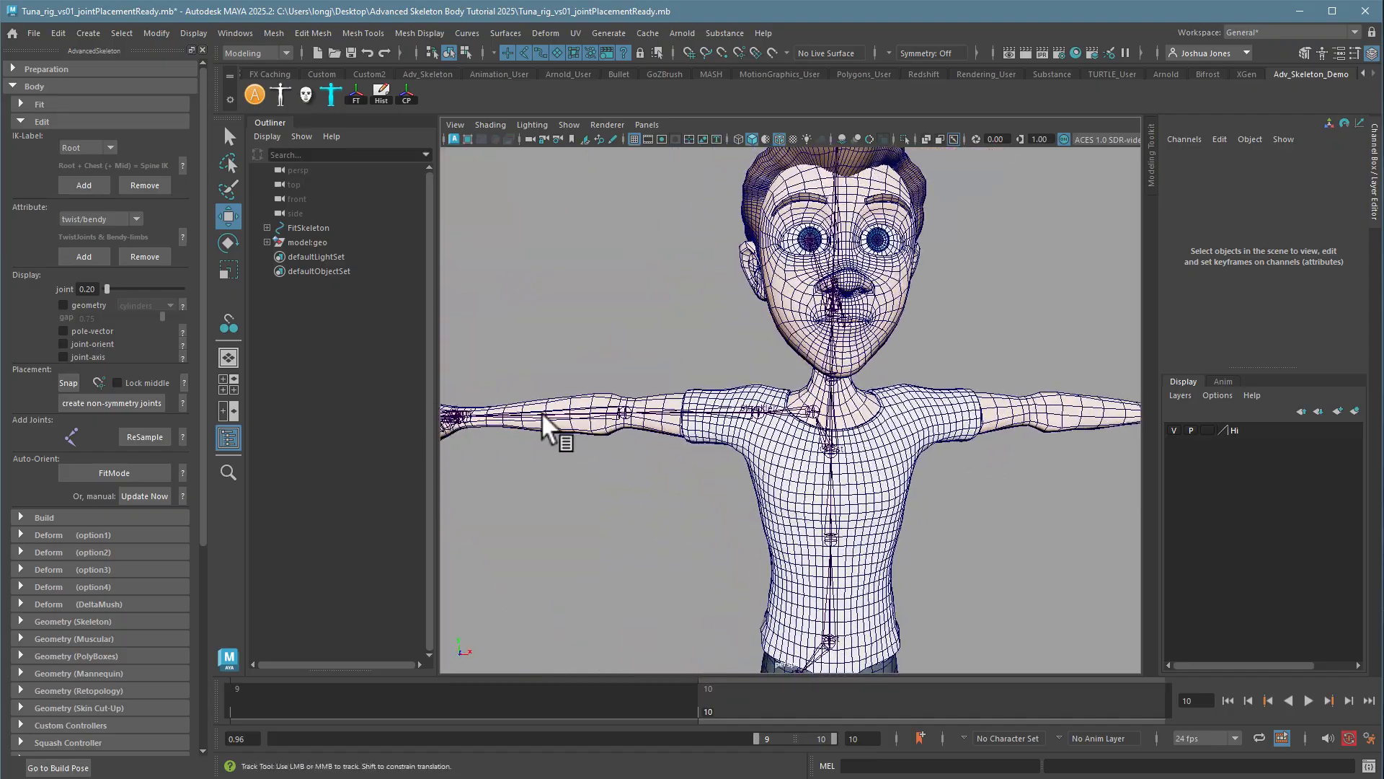
{"action": "middle_click_drag", "start_coordinate": [542, 412], "coordinate": [685, 406], "text": "alt"}
{"action": "right_click_drag", "start_coordinate": [685, 406], "coordinate": [521, 431], "text": "alt"}
{"action": "middle_click_drag", "start_coordinate": [645, 428], "coordinate": [615, 349], "text": "alt"}
{"action": "middle_click_drag", "start_coordinate": [684, 289], "coordinate": [691, 357], "text": "alt"}
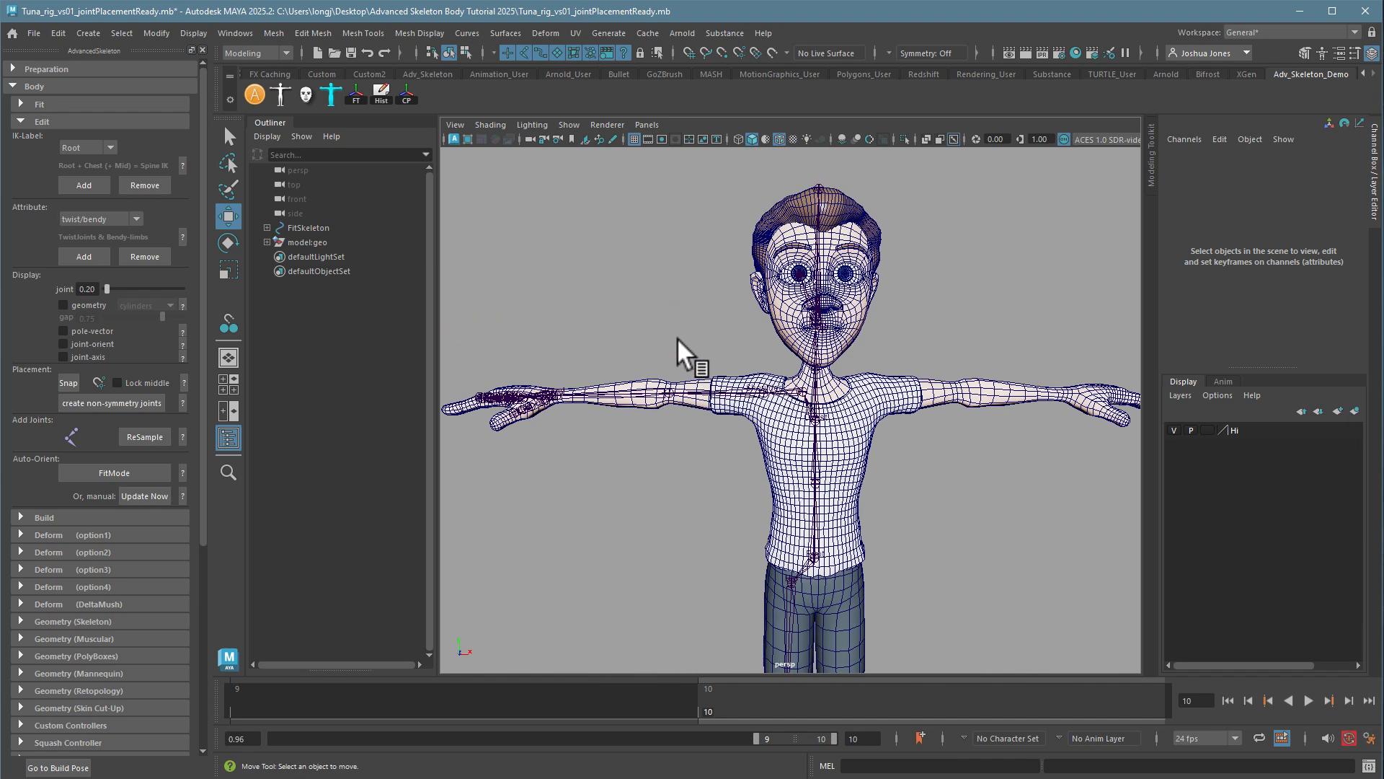
- Save the scene as a new version named Tuna_rig_vs04_armComplete.mb in the Advanced Skeleton Body Tutorial 2025 folder
{"action": "left_click", "coordinate": [24, 34]}
{"action": "left_click", "coordinate": [85, 109]}
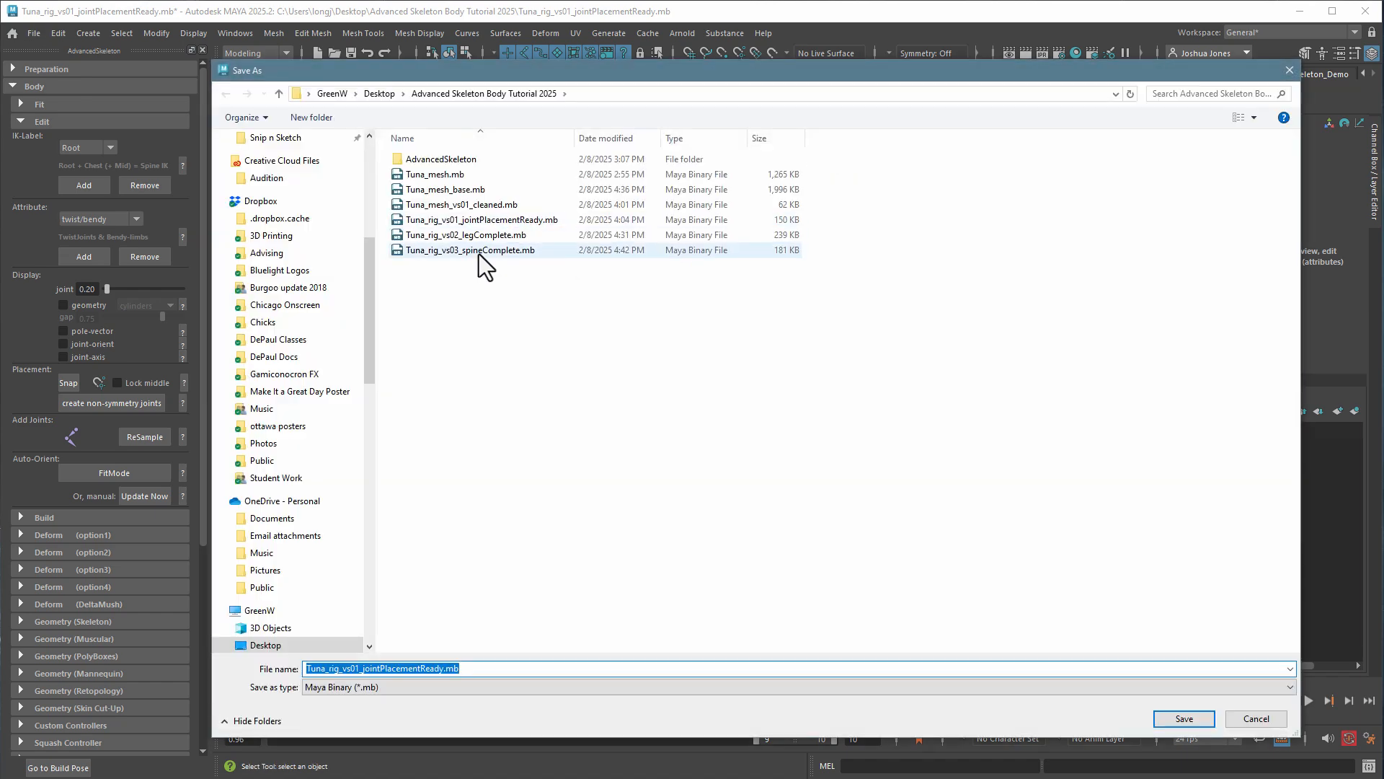
{"action": "left_click", "coordinate": [478, 251]}
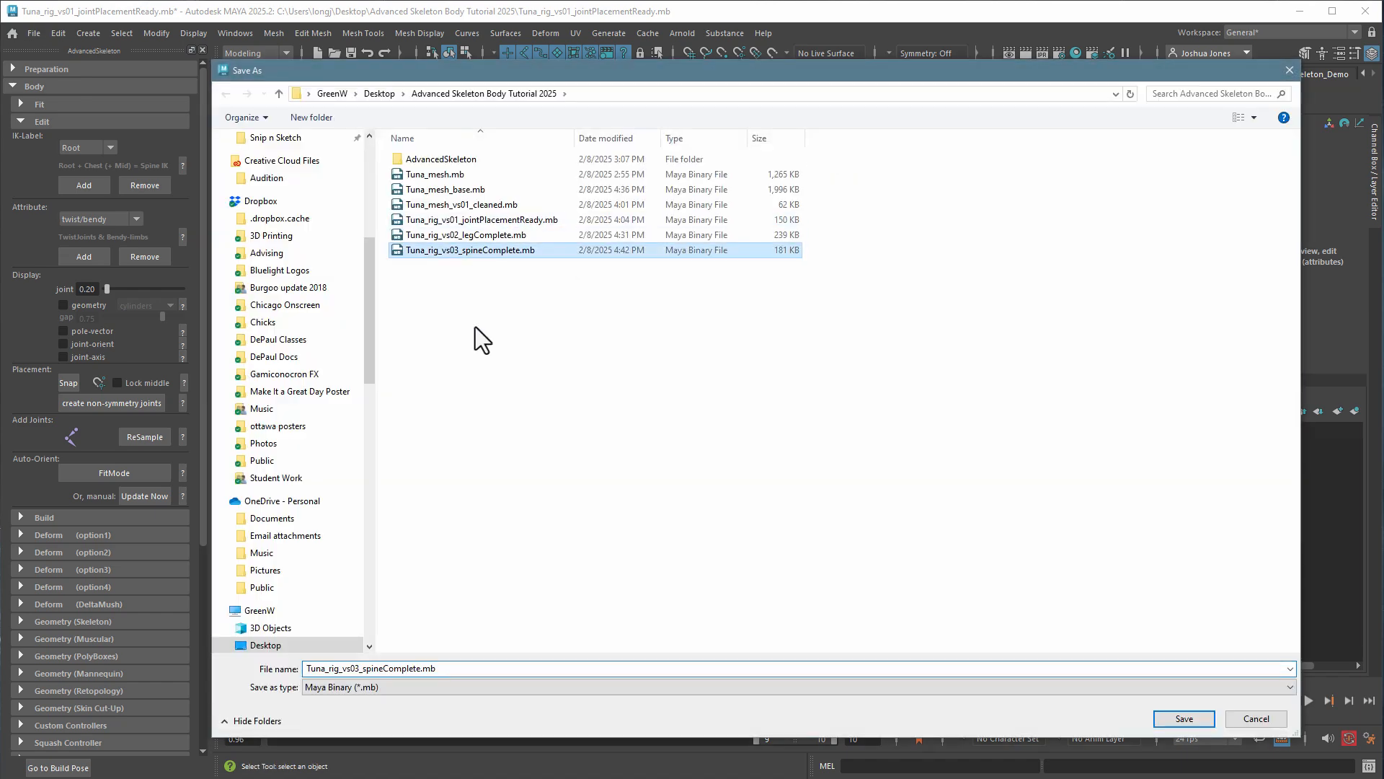
{"action": "double_click", "coordinate": [369, 668]}
{"action": "left_click_drag", "start_coordinate": [354, 671], "coordinate": [387, 688]}
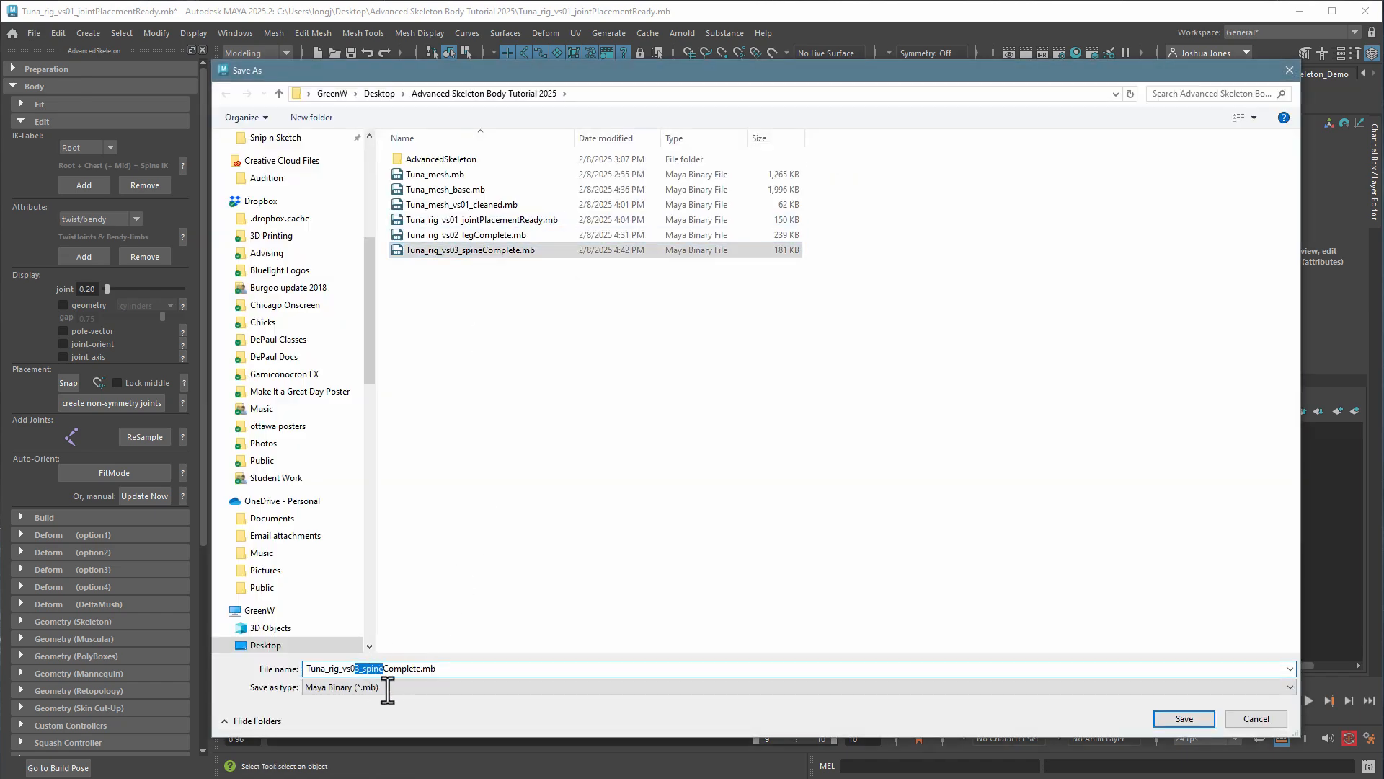
{"action": "type", "text": "4_"}
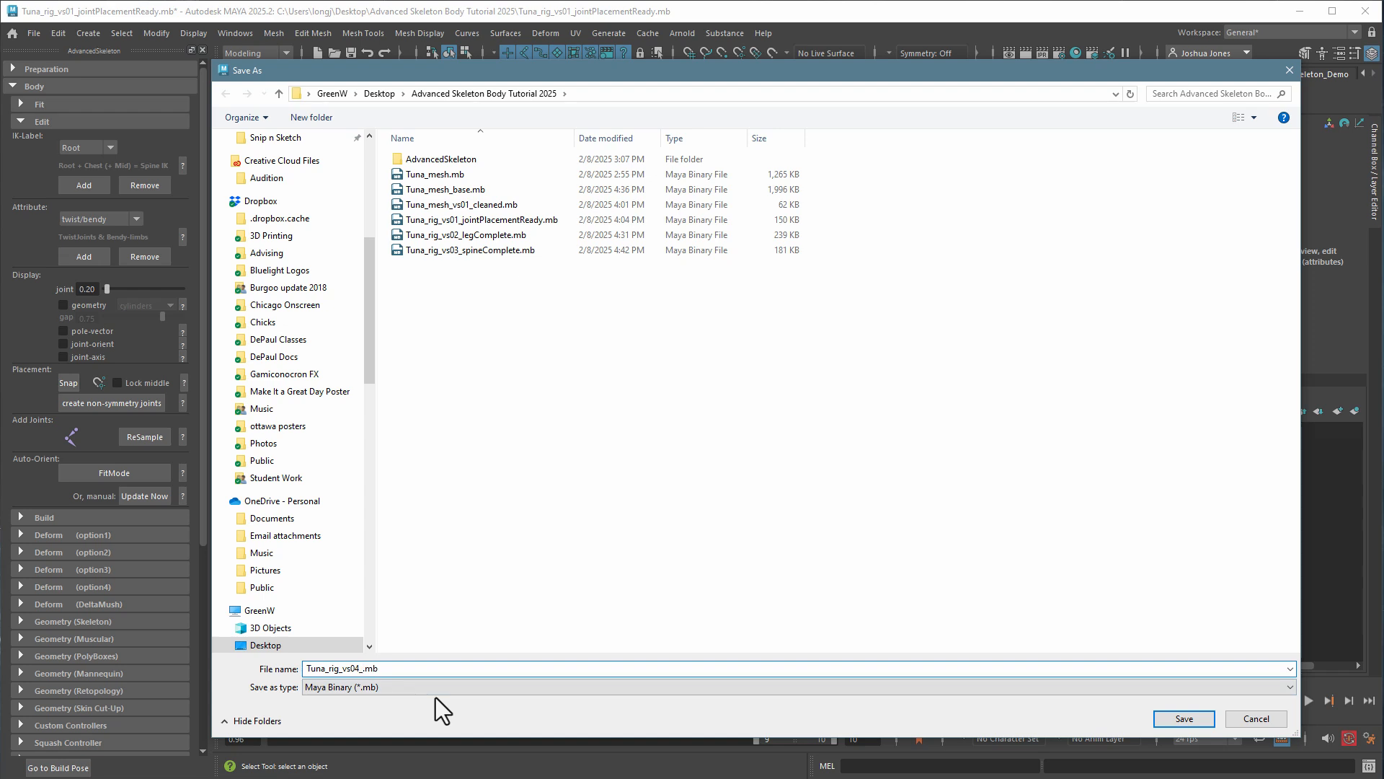
{"action": "type", "text": "arms"}
{"action": "key", "text": "BackSpace"}
{"action": "type", "text": "JointsPlace"}
{"action": "key", "text": "BackSpace"}
{"action": "key", "text": "BackSpace"}
{"action": "key", "text": "BackSpace"}
{"action": "key", "text": "BackSpace"}
{"action": "key", "text": "BackSpace"}
{"action": "key", "text": "BackSpace"}
{"action": "key", "text": "BackSpace"}
{"action": "key", "text": "BackSpace"}
{"action": "key", "text": "BackSpace"}
{"action": "key", "text": "BackSpace"}
{"action": "key", "text": "BackSpace"}
{"action": "type", "text": "Complete"}
{"action": "key", "text": "Return"}
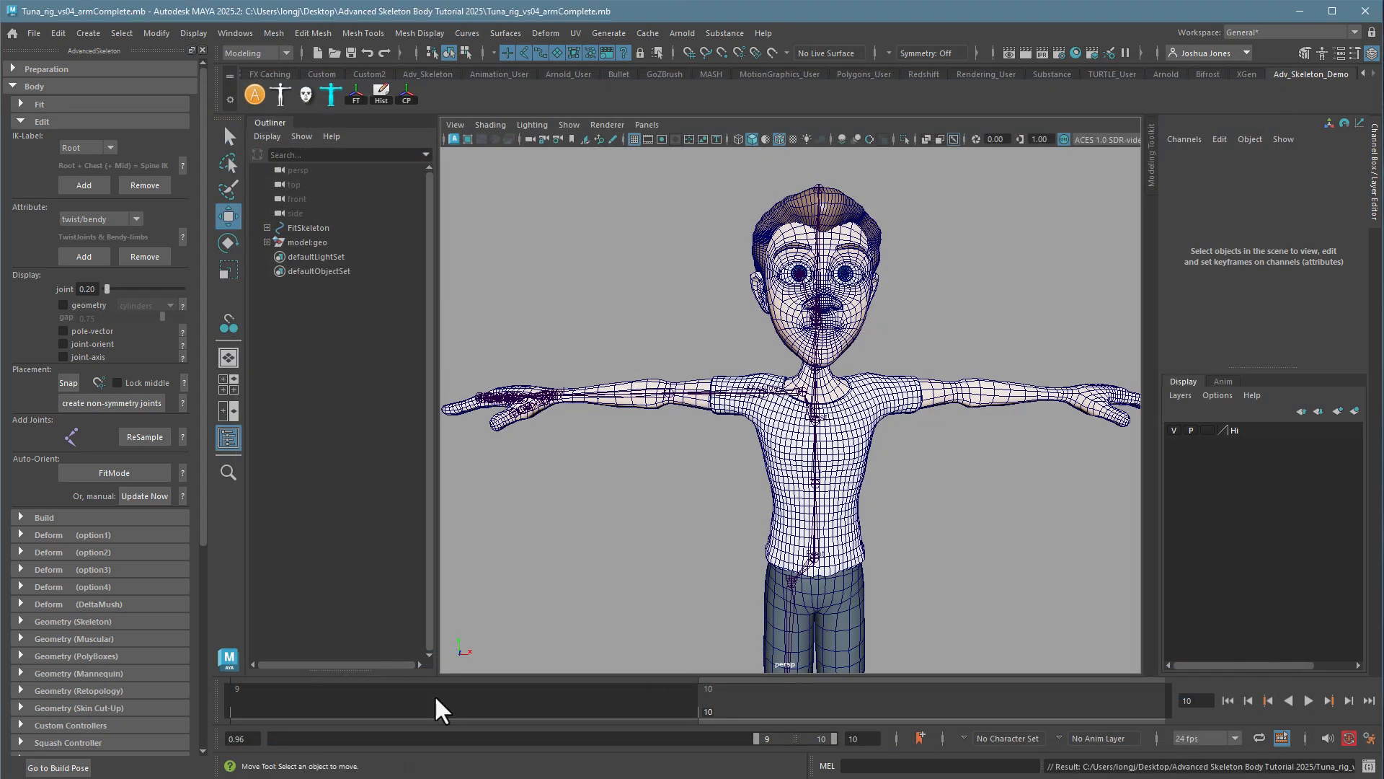
- Examine the Wrist and finger joints around the character's right hand
{"action": "right_click_drag", "start_coordinate": [948, 494], "coordinate": [831, 367], "text": "alt"}
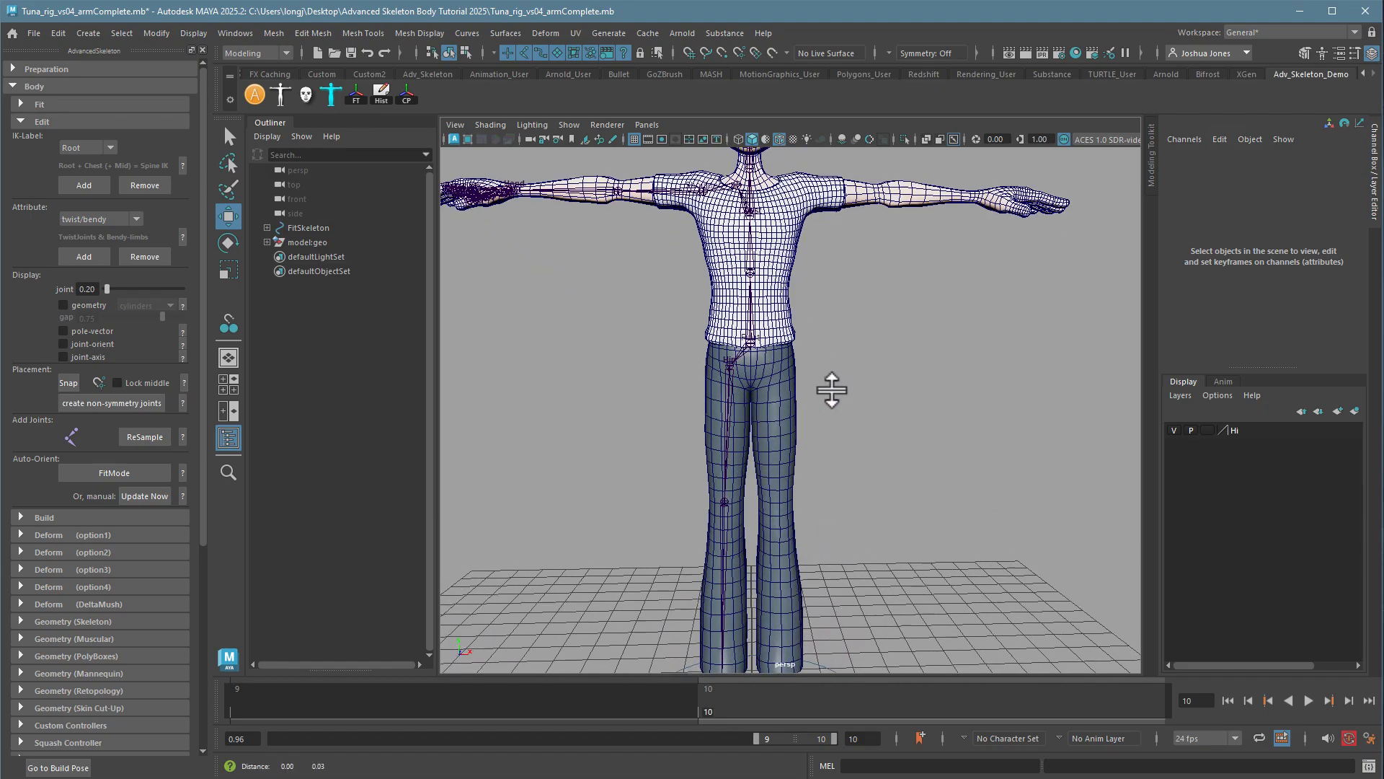
{"action": "middle_click_drag", "start_coordinate": [831, 390], "coordinate": [840, 519], "text": "alt"}
{"action": "left_click_drag", "start_coordinate": [778, 520], "coordinate": [805, 503], "text": "alt"}
{"action": "right_click_drag", "start_coordinate": [805, 502], "coordinate": [1041, 485], "text": "alt"}
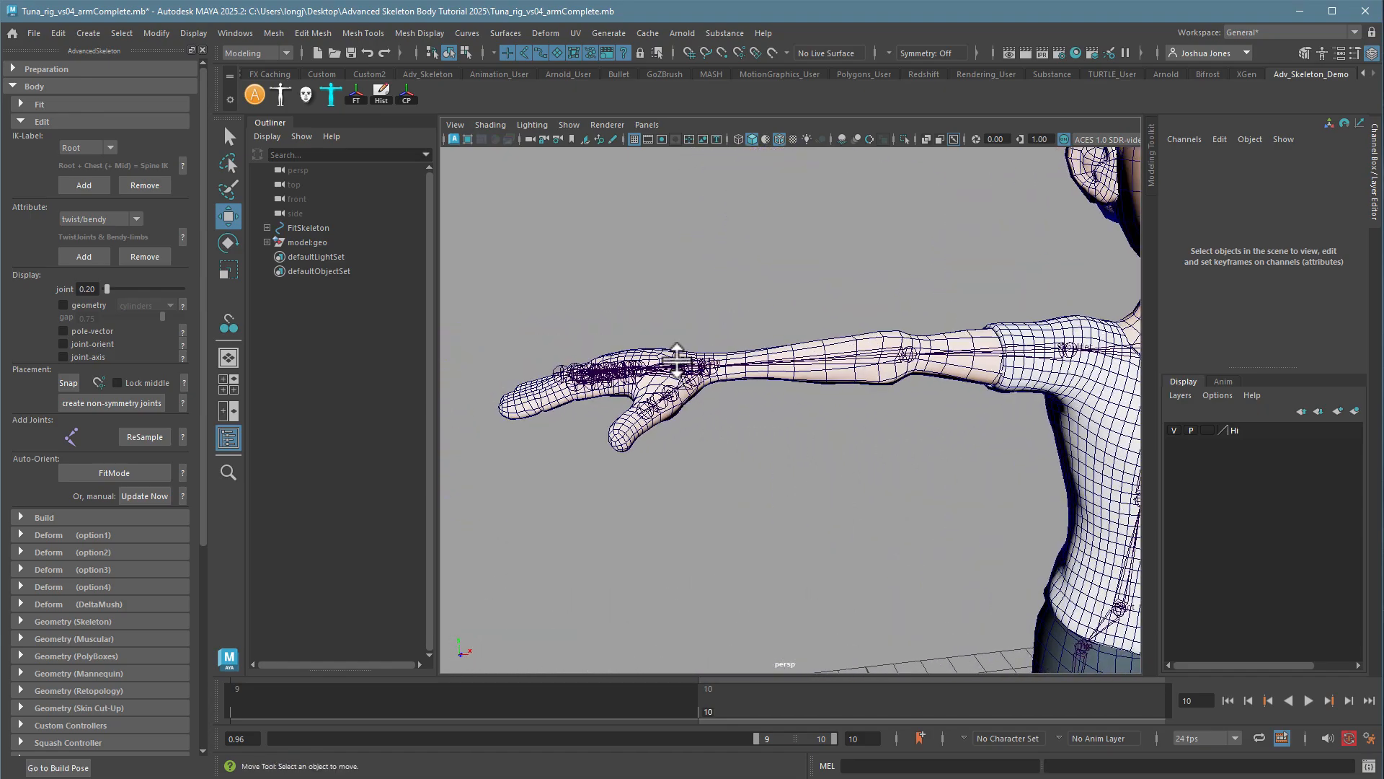
{"action": "left_click", "coordinate": [710, 363]}
{"action": "left_click_drag", "start_coordinate": [734, 431], "coordinate": [732, 472], "text": "alt"}
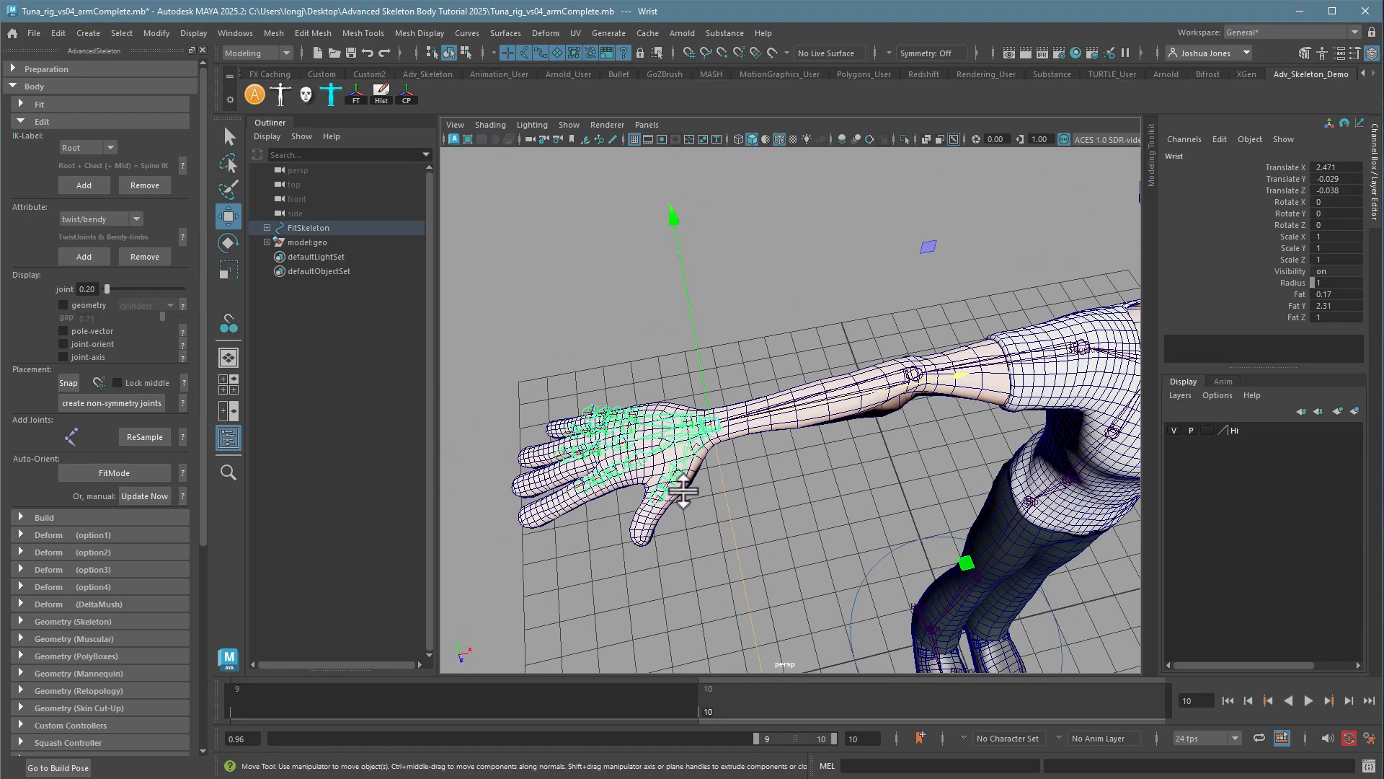
{"action": "right_click_drag", "start_coordinate": [731, 473], "coordinate": [1031, 358], "text": "alt"}
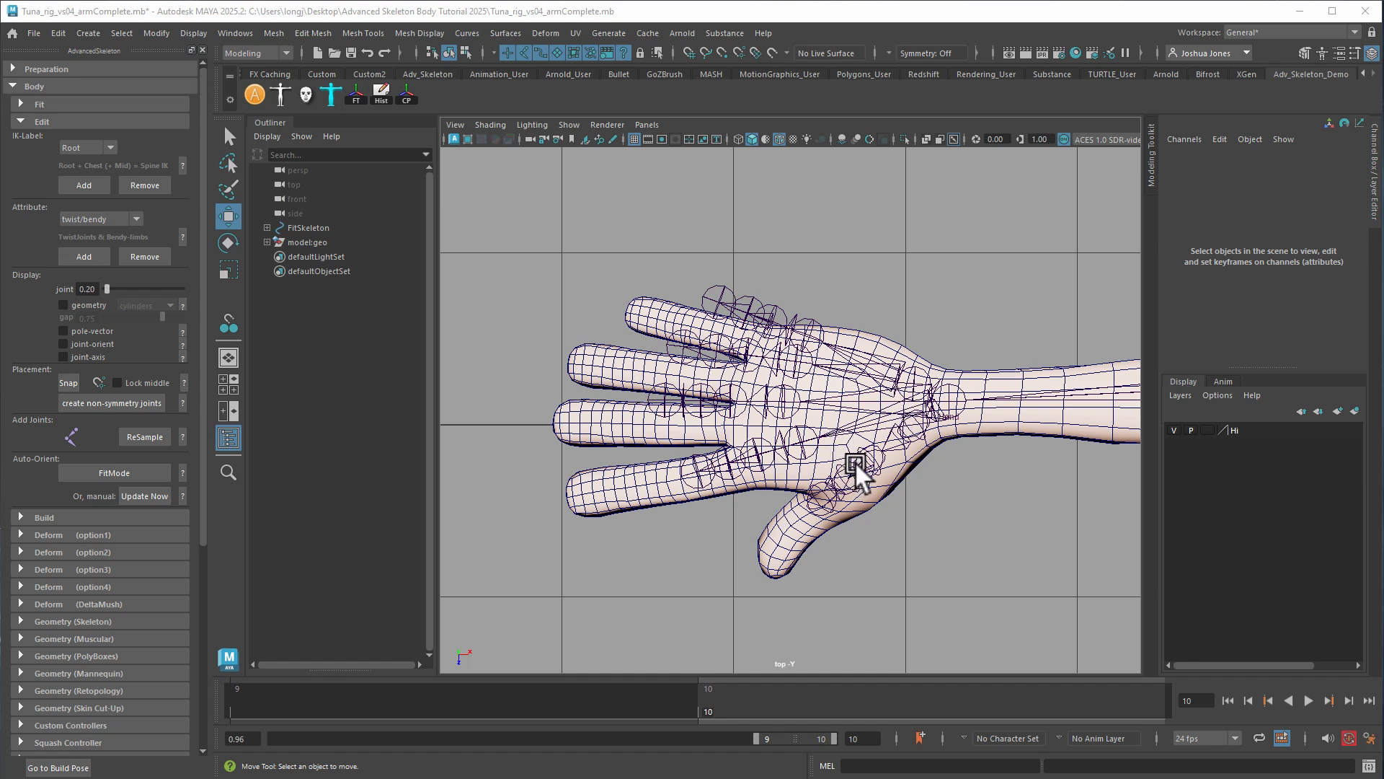
- Turn off the wireframe overlay in the top view and reduce the joint display size to 0.11
{"action": "left_click", "coordinate": [488, 125]}
{"action": "left_click", "coordinate": [512, 250]}
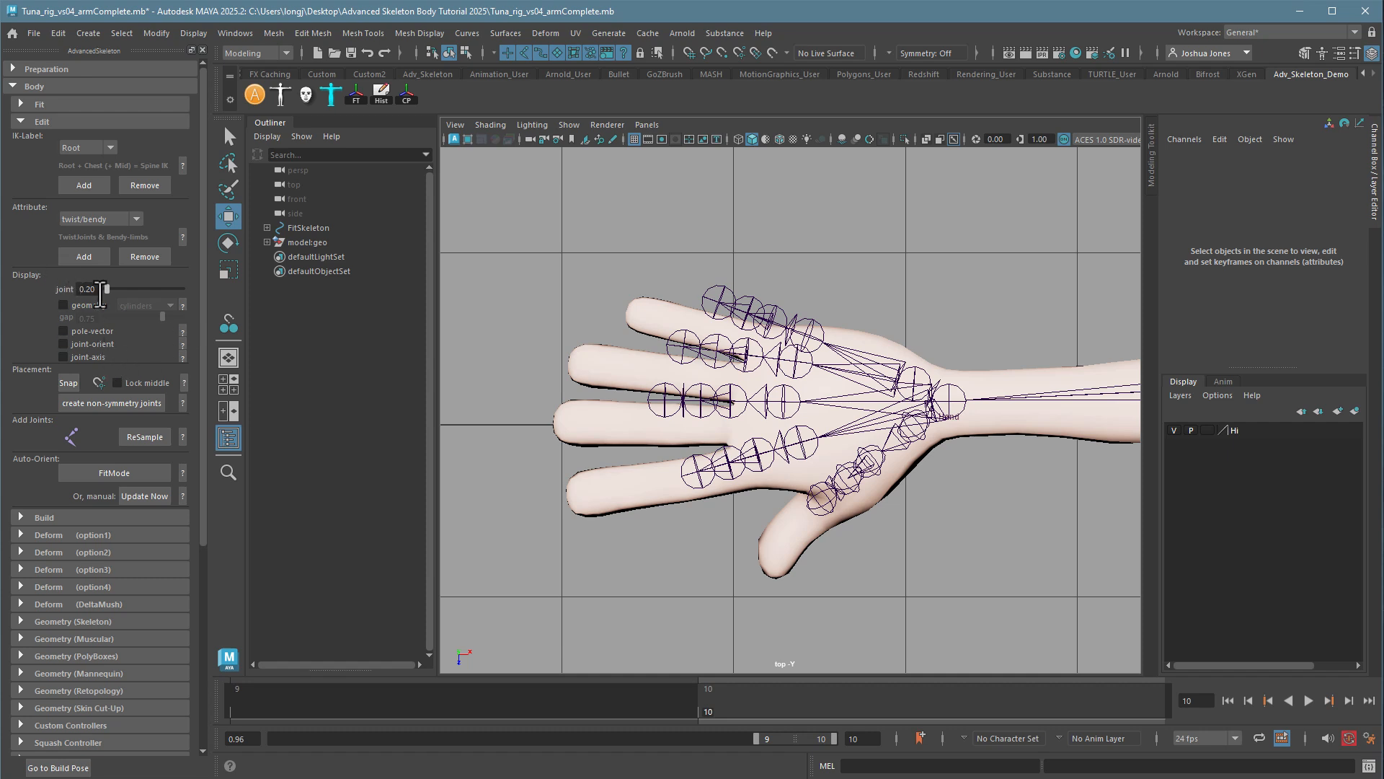
{"action": "left_click_drag", "start_coordinate": [106, 294], "coordinate": [106, 296]}
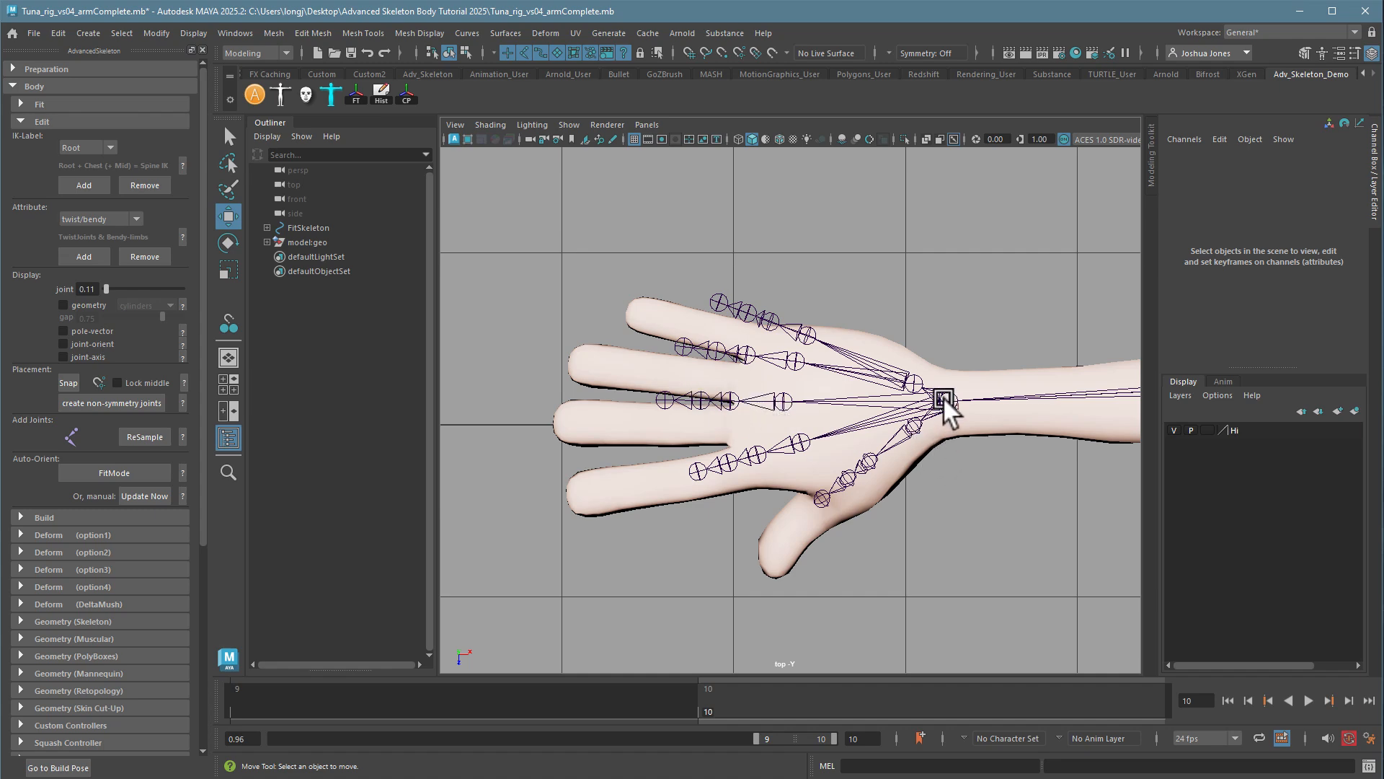
- In the top view, move the ThumbFinger1 joint outward from the wrist into the base of the thumb
{"action": "scroll", "coordinate": [901, 452], "scroll_direction": "up", "scroll_amount": 3}
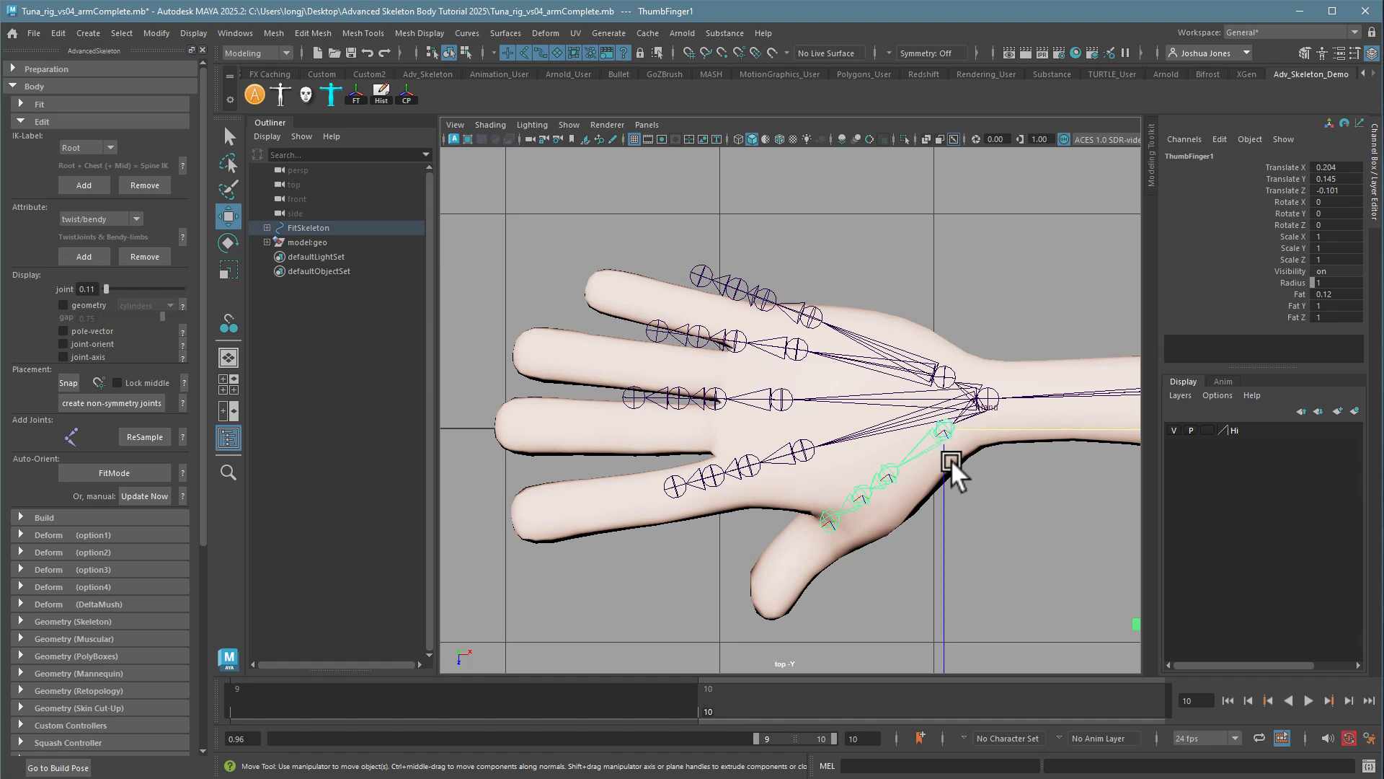
{"action": "mouse_move", "coordinate": [943, 431]}
{"action": "left_mouse_down"}
{"action": "mouse_move", "coordinate": [936, 467]}
{"action": "mouse_move", "coordinate": [907, 454]}
{"action": "mouse_move", "coordinate": [928, 448]}
{"action": "left_mouse_up"}
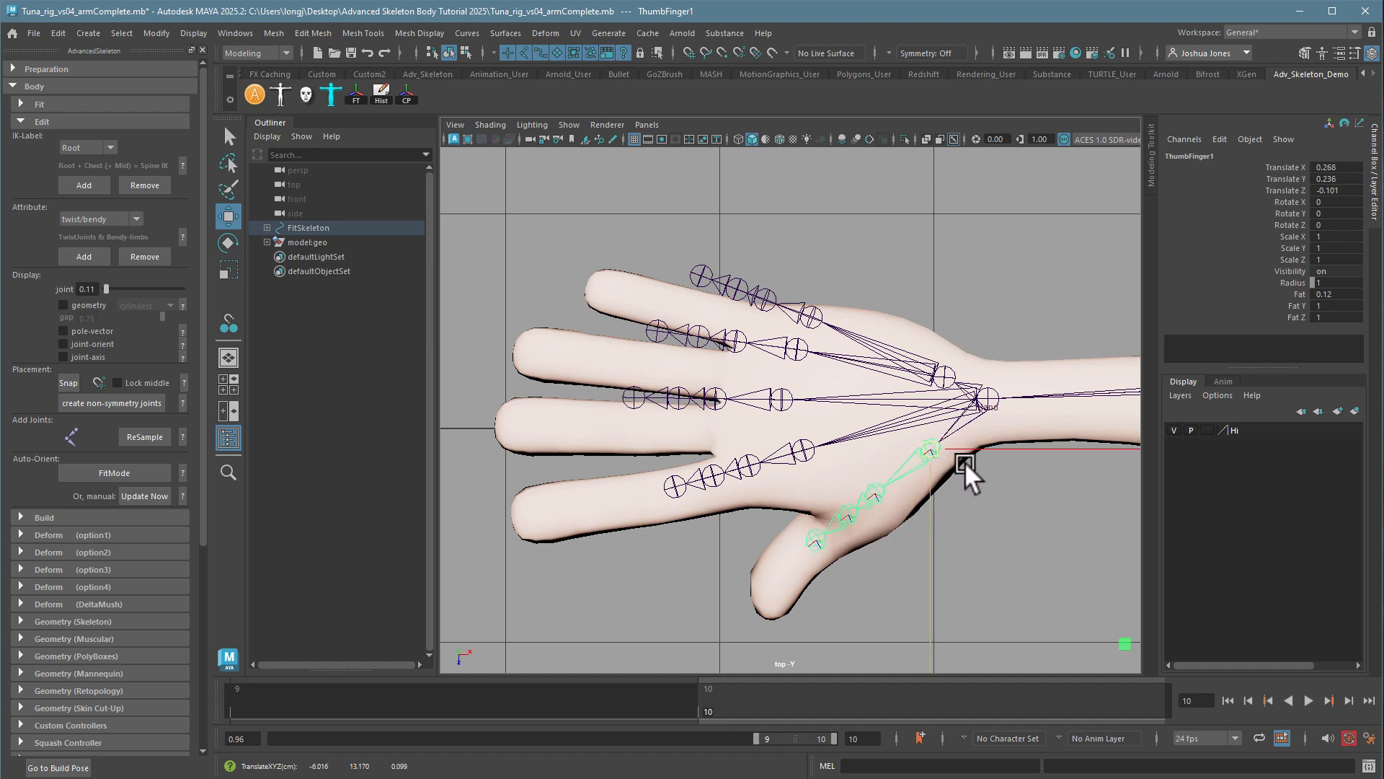
{"action": "left_click_drag", "start_coordinate": [938, 452], "coordinate": [934, 449]}
{"action": "left_click_drag", "start_coordinate": [936, 447], "coordinate": [928, 453]}
- Place the ThumbFinger2 joint at the thumb's lower knuckle, to about Translate X 0.326, Y 0.01 and Z -0.002
{"action": "left_click", "coordinate": [866, 507]}
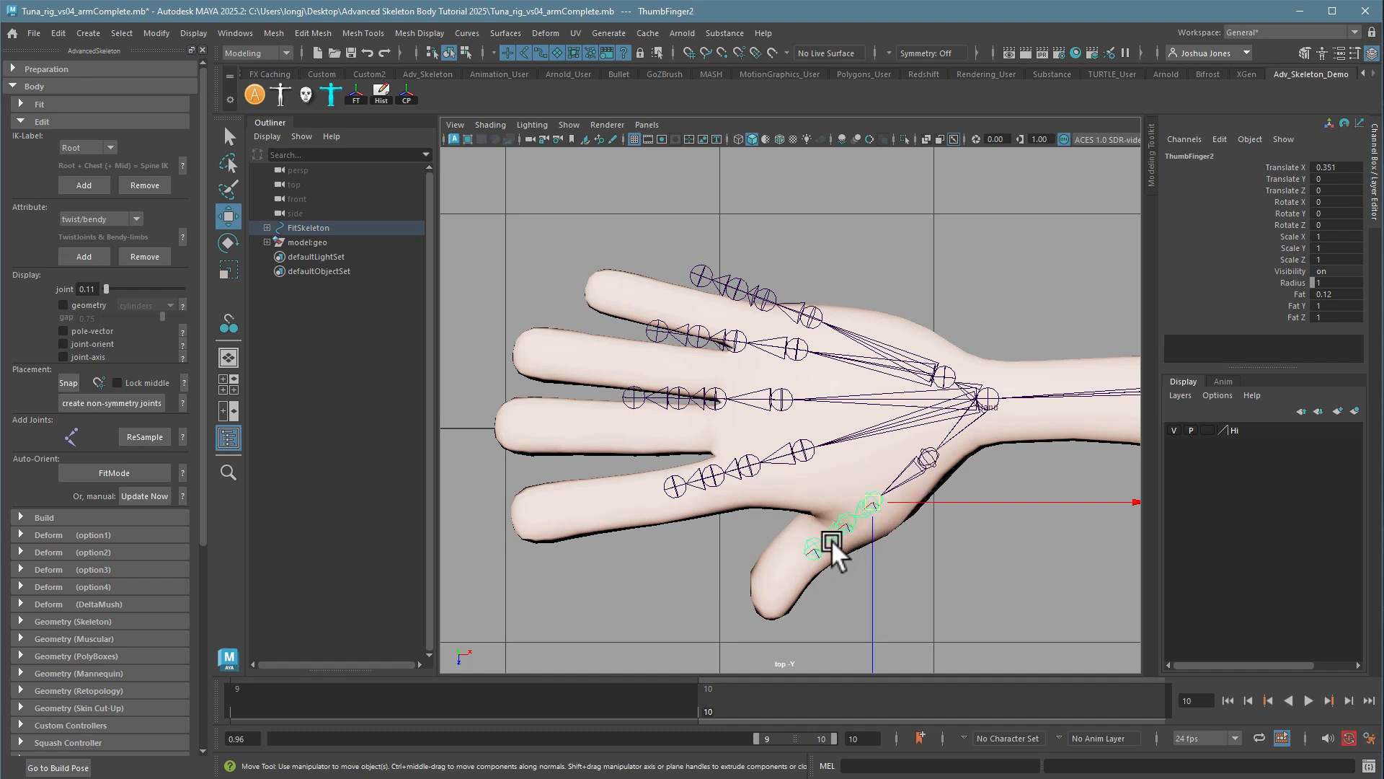
{"action": "left_click_drag", "start_coordinate": [873, 503], "coordinate": [871, 506]}
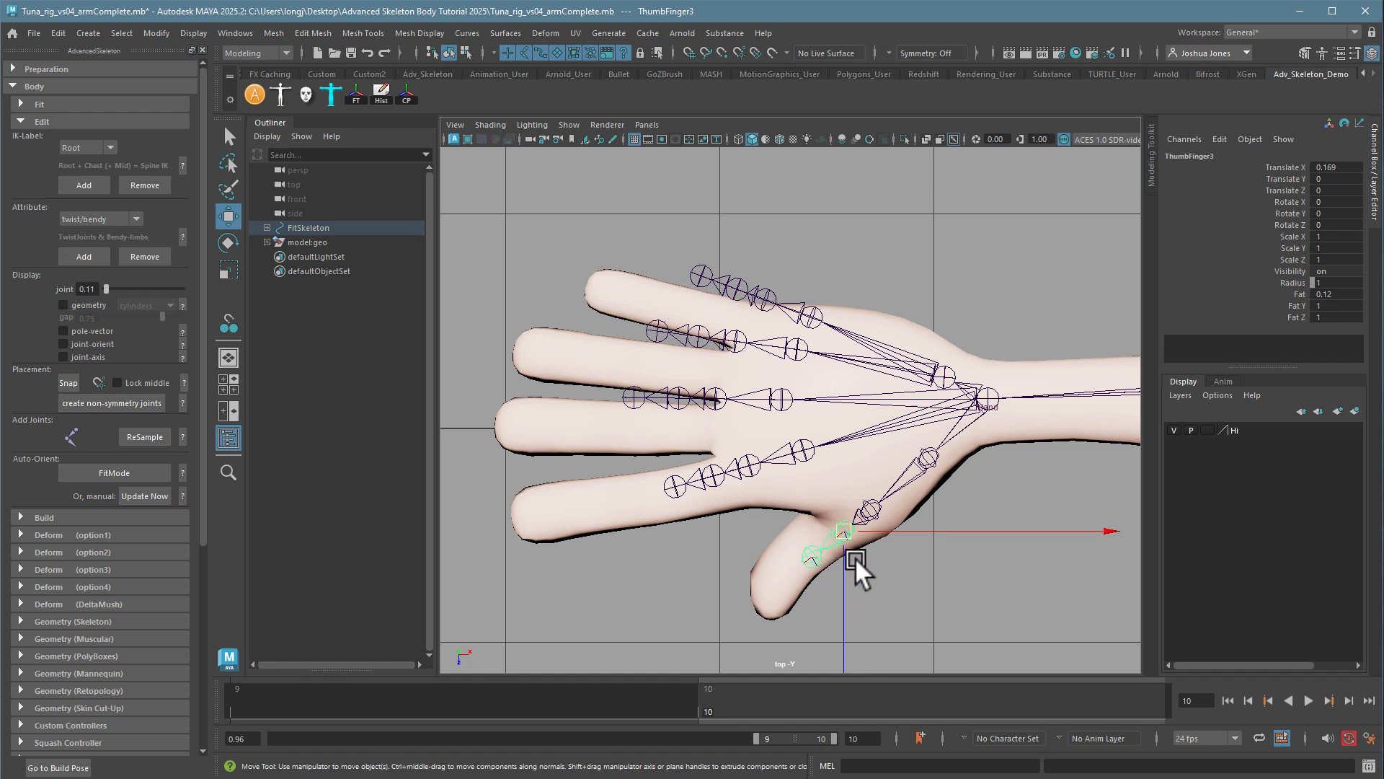
{"action": "left_click_drag", "start_coordinate": [873, 507], "coordinate": [872, 494]}
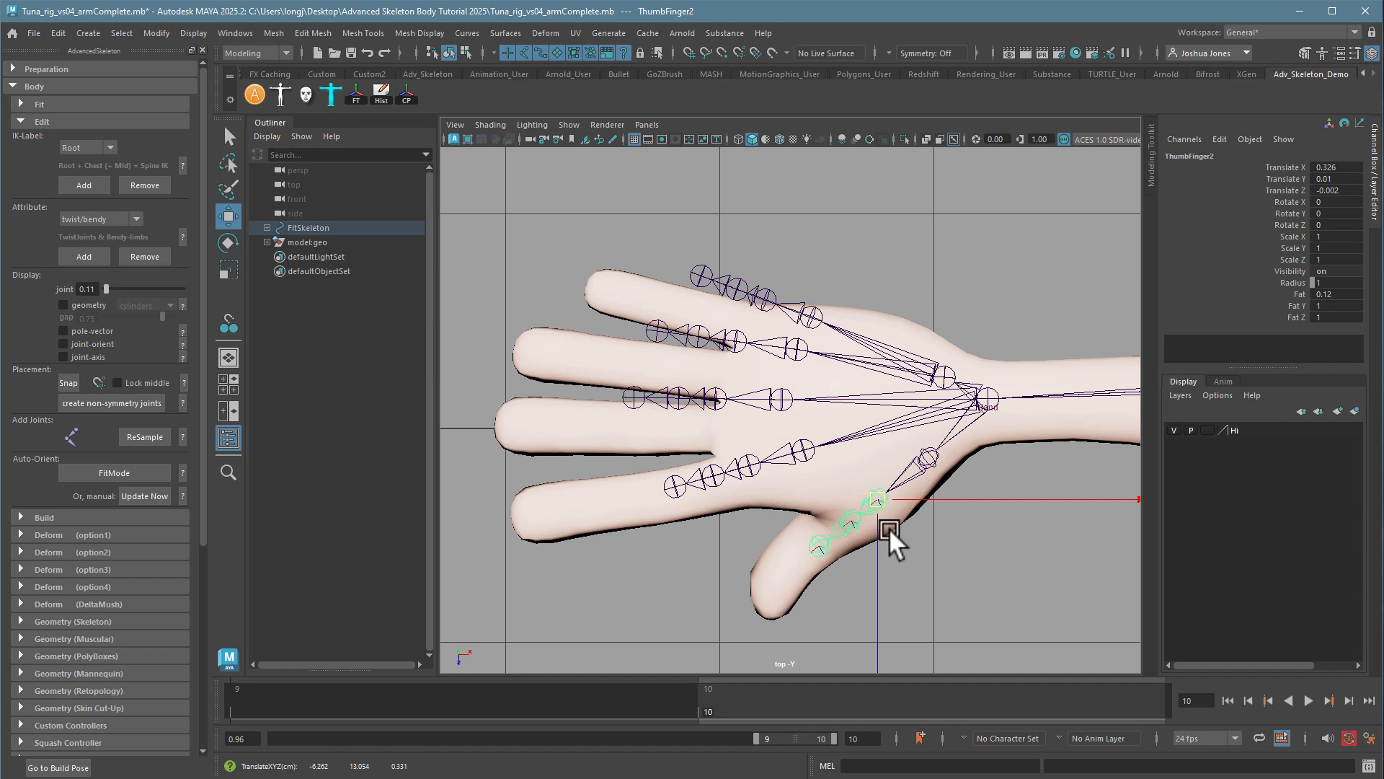
- Move ThumbFinger3 to the thumb's upper knuckle, about Translate X 0.455, Y -0.111, and ThumbFinger4 to the tip, about X 0.312, Y 0.059
{"action": "left_click", "coordinate": [848, 526]}
{"action": "left_click_drag", "start_coordinate": [846, 529], "coordinate": [793, 549]}
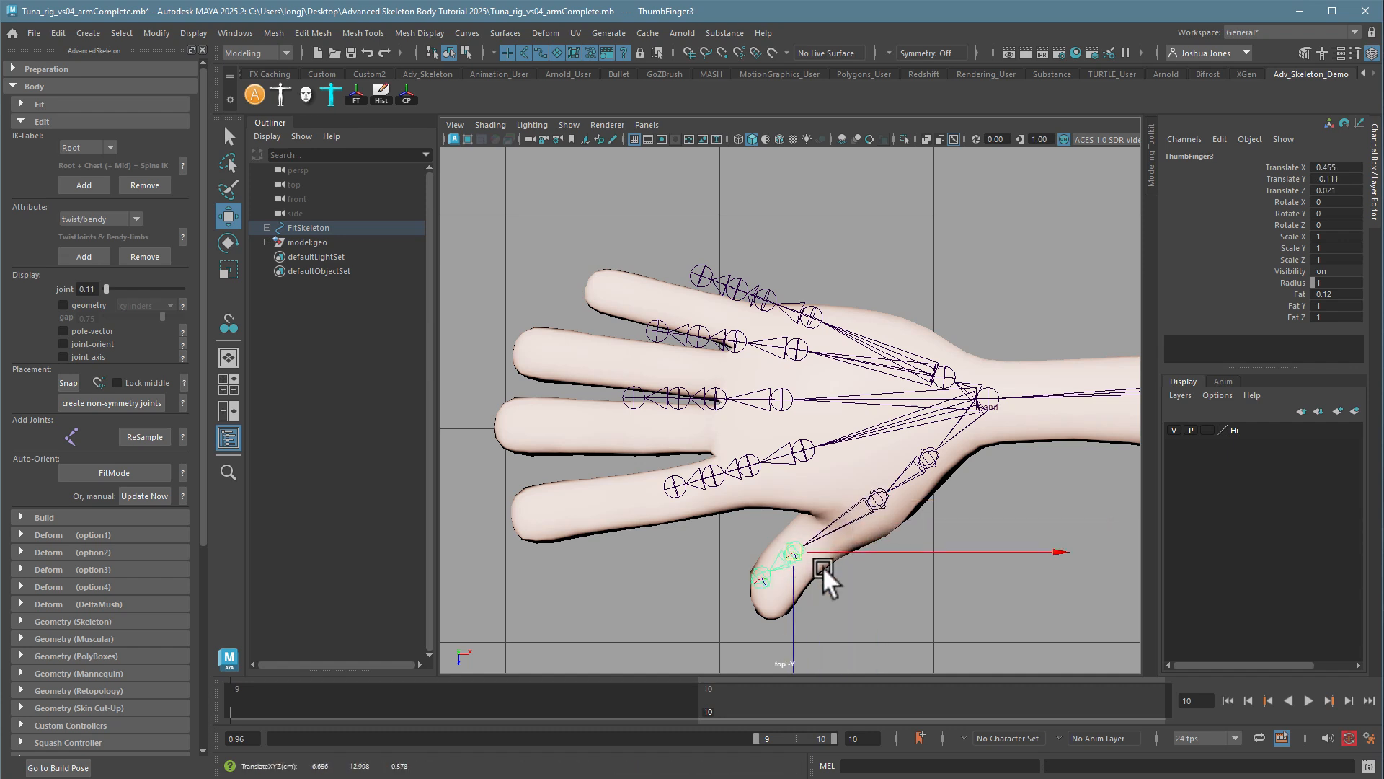
{"action": "left_click", "coordinate": [768, 582]}
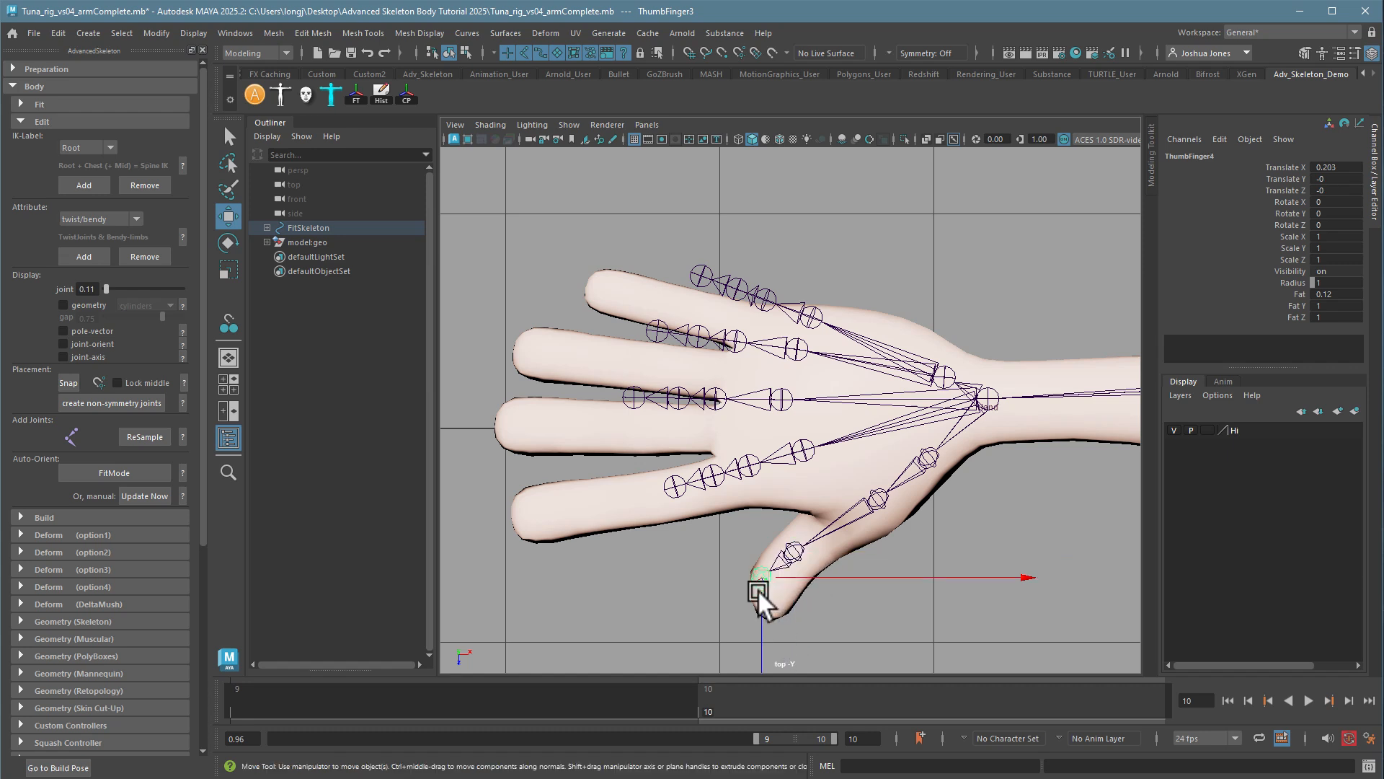
{"action": "left_click_drag", "start_coordinate": [758, 590], "coordinate": [759, 616]}
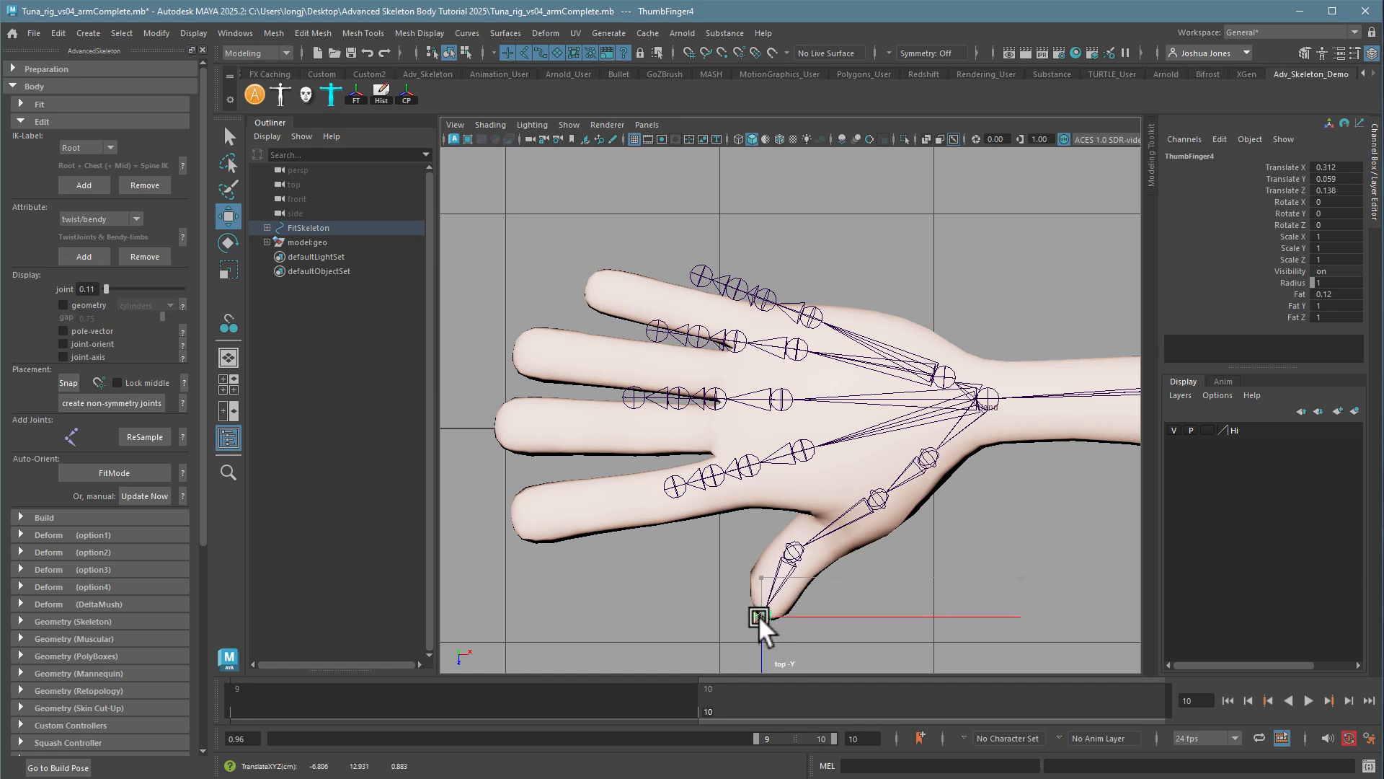
- Fine-tune ThumbFinger3 at the thumb's upper knuckle to about Translate X 0.426, Y -0.096 and Z 0.023, keeping the tip joint in place
{"action": "left_click", "coordinate": [793, 551]}
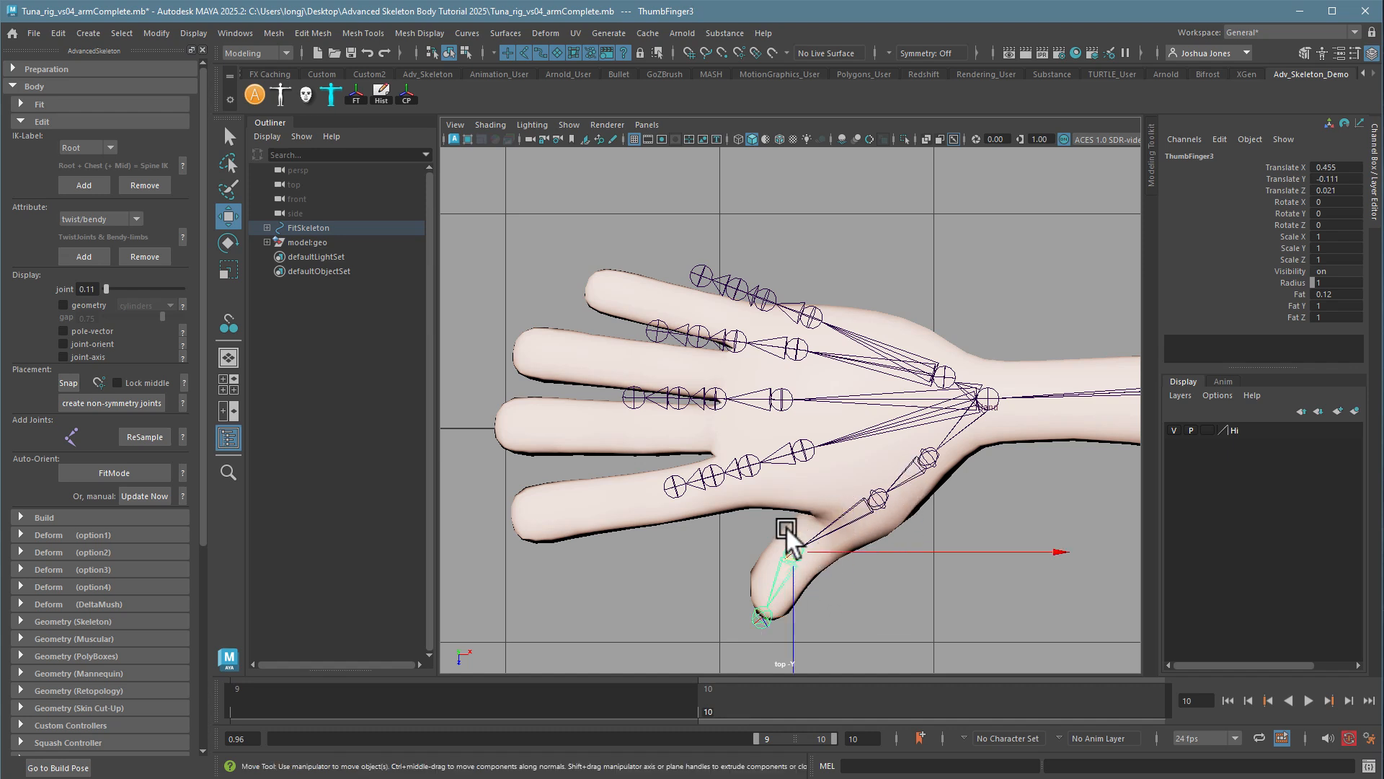
{"action": "left_click_drag", "start_coordinate": [778, 564], "coordinate": [781, 568]}
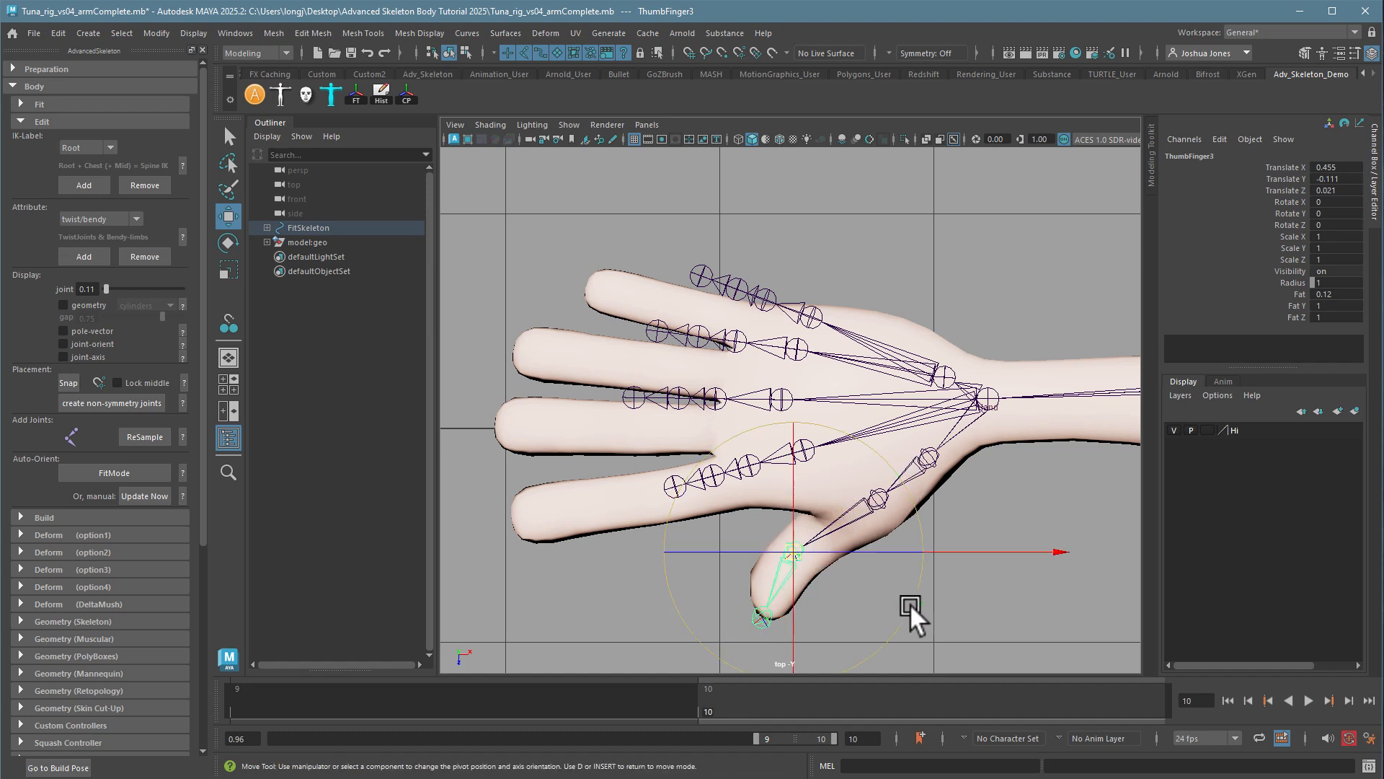
{"action": "key", "text": "ctrl+z"}
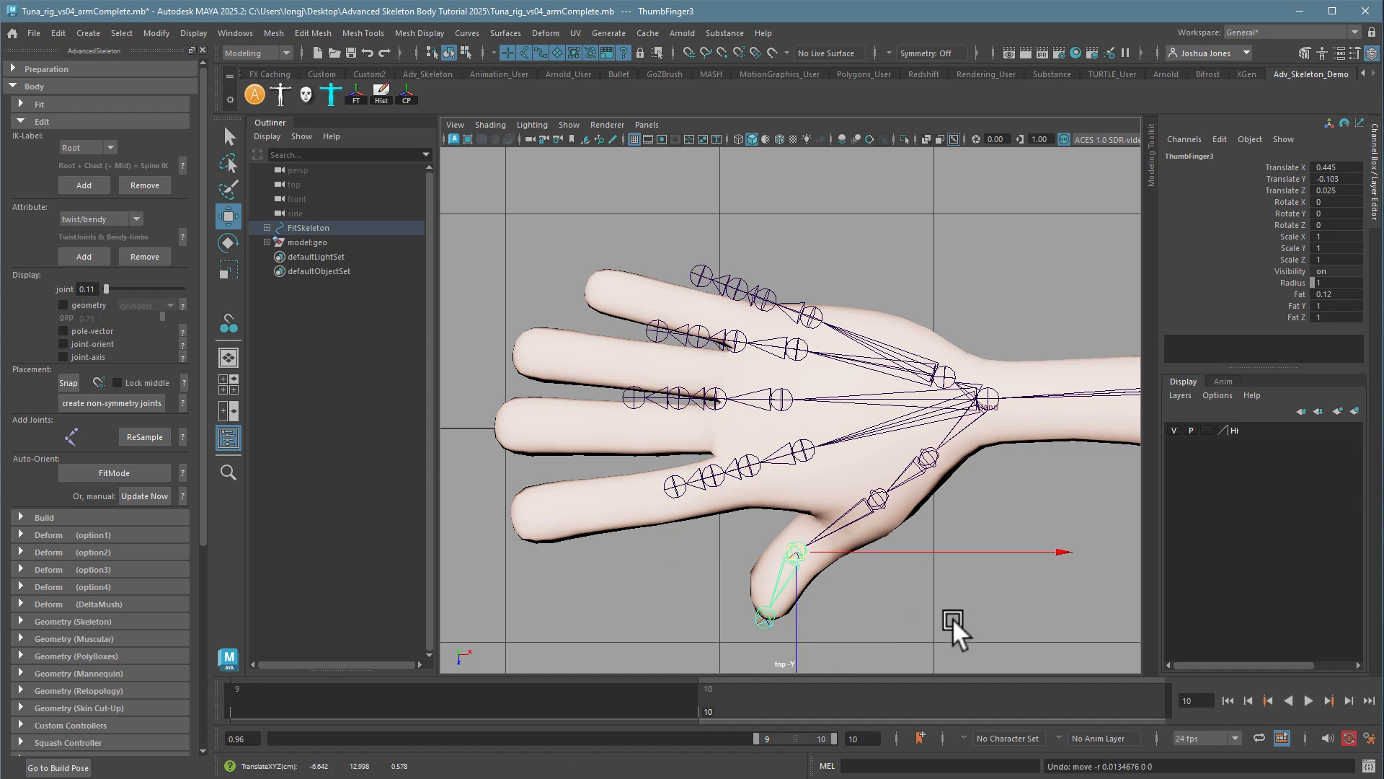
{"action": "key", "text": "d"}
{"action": "middle_click_drag", "start_coordinate": [955, 615], "coordinate": [966, 613]}
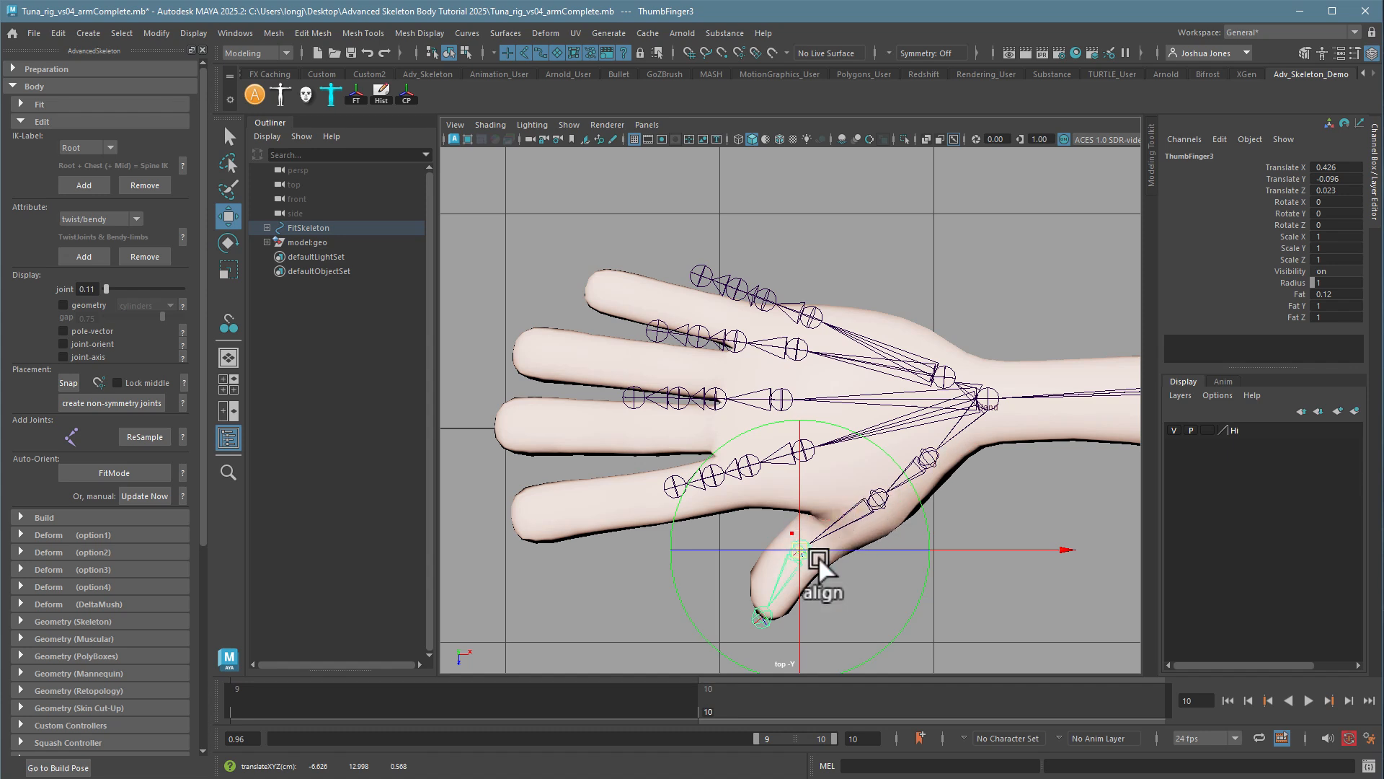
{"action": "left_click", "coordinate": [968, 598]}
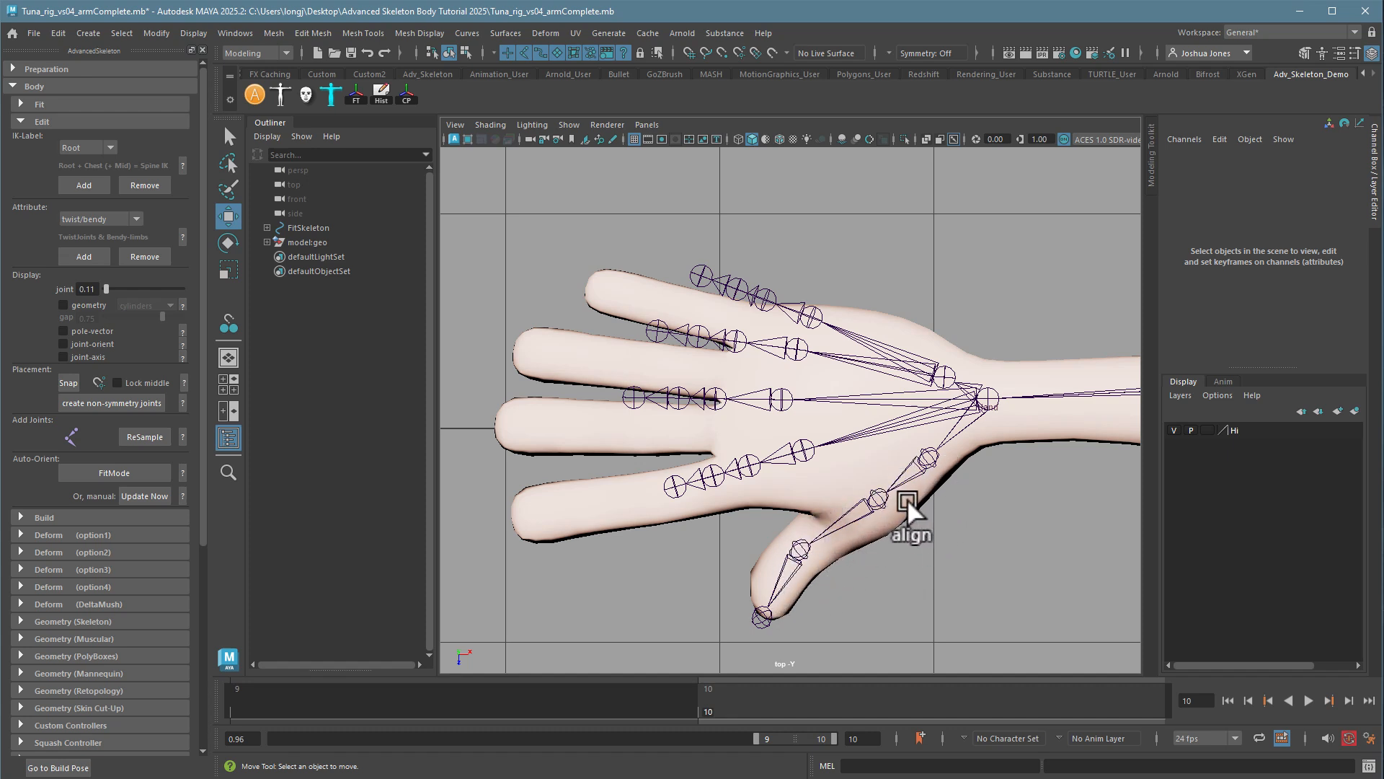
- Examine the thumb joints from ThumbFinger2 onward against the hand mesh from several angles in the perspective view
{"action": "left_click", "coordinate": [908, 472]}
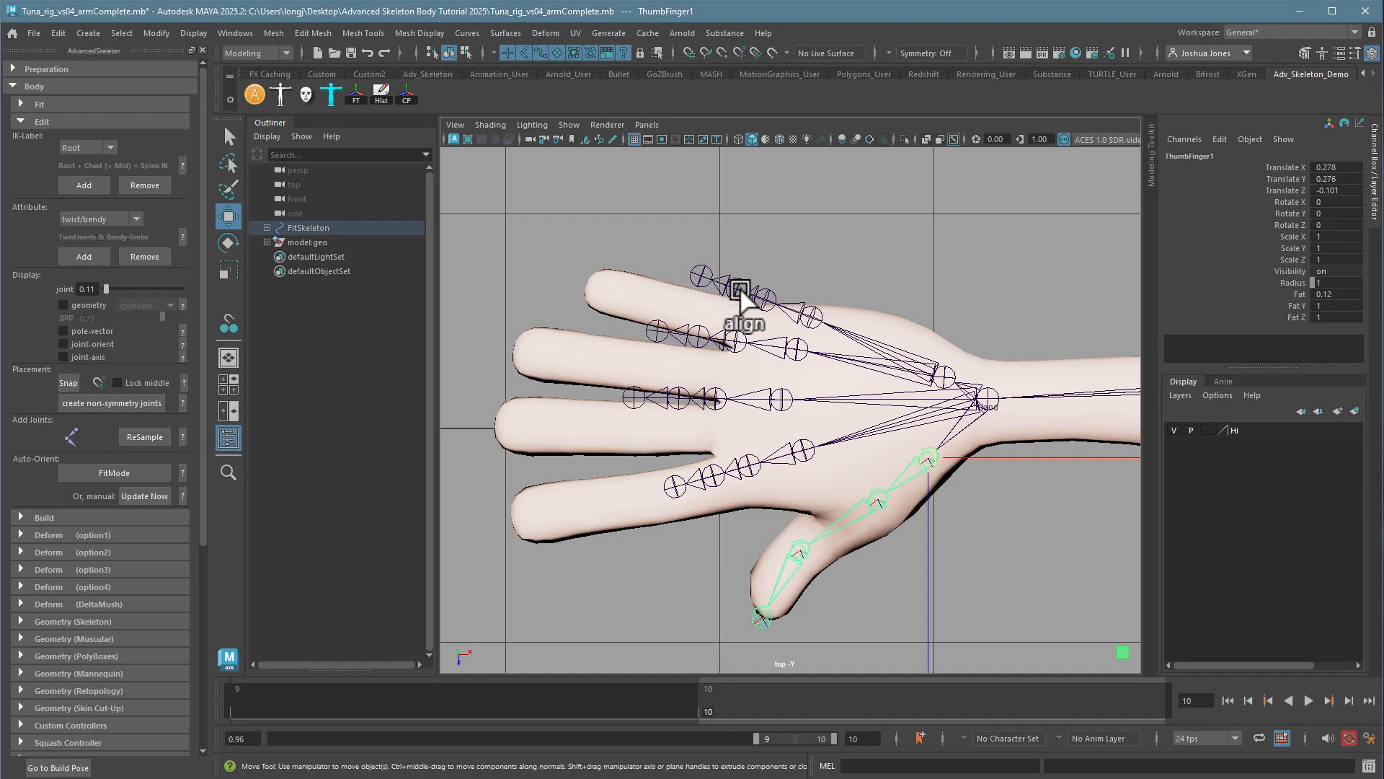
{"action": "left_click", "coordinate": [873, 513]}
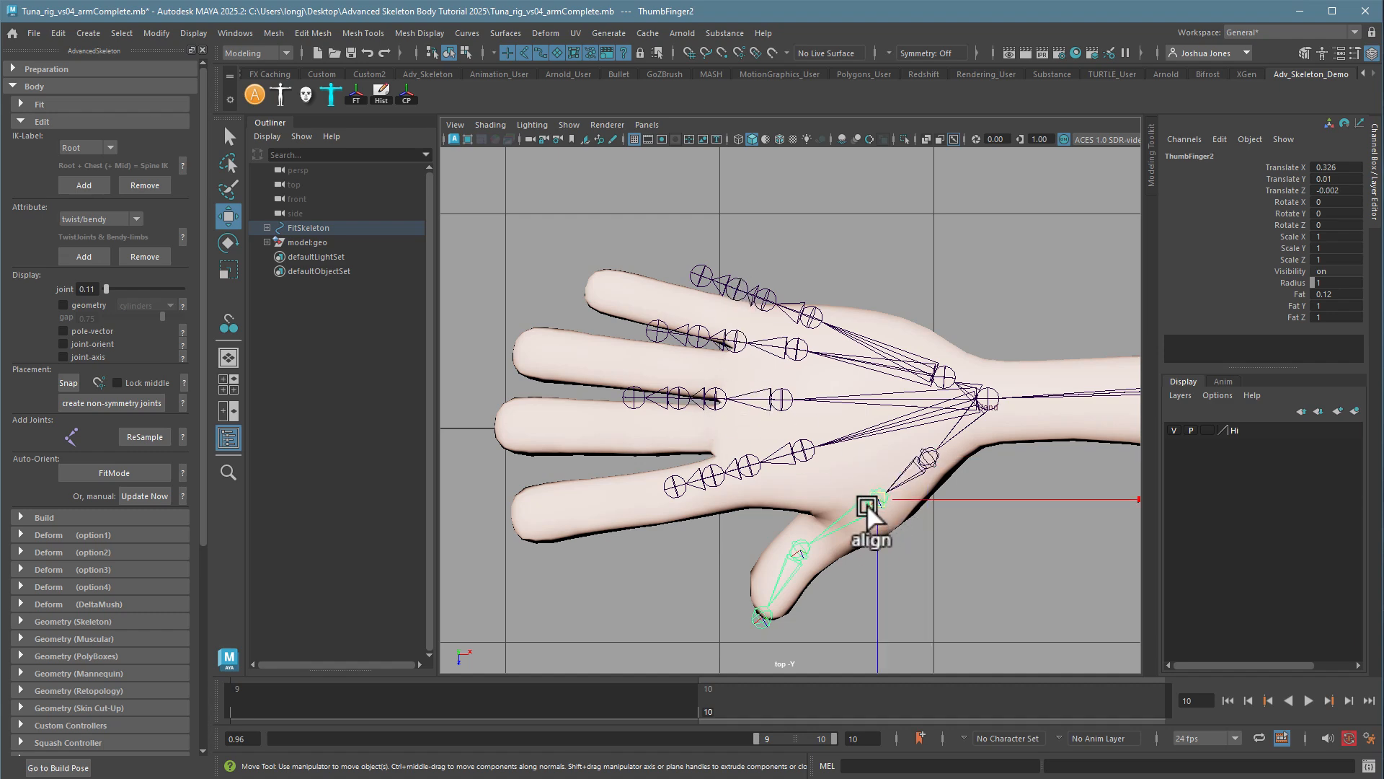
{"action": "key", "text": "e"}
{"action": "key", "text": "space"}
{"action": "key", "text": "space"}
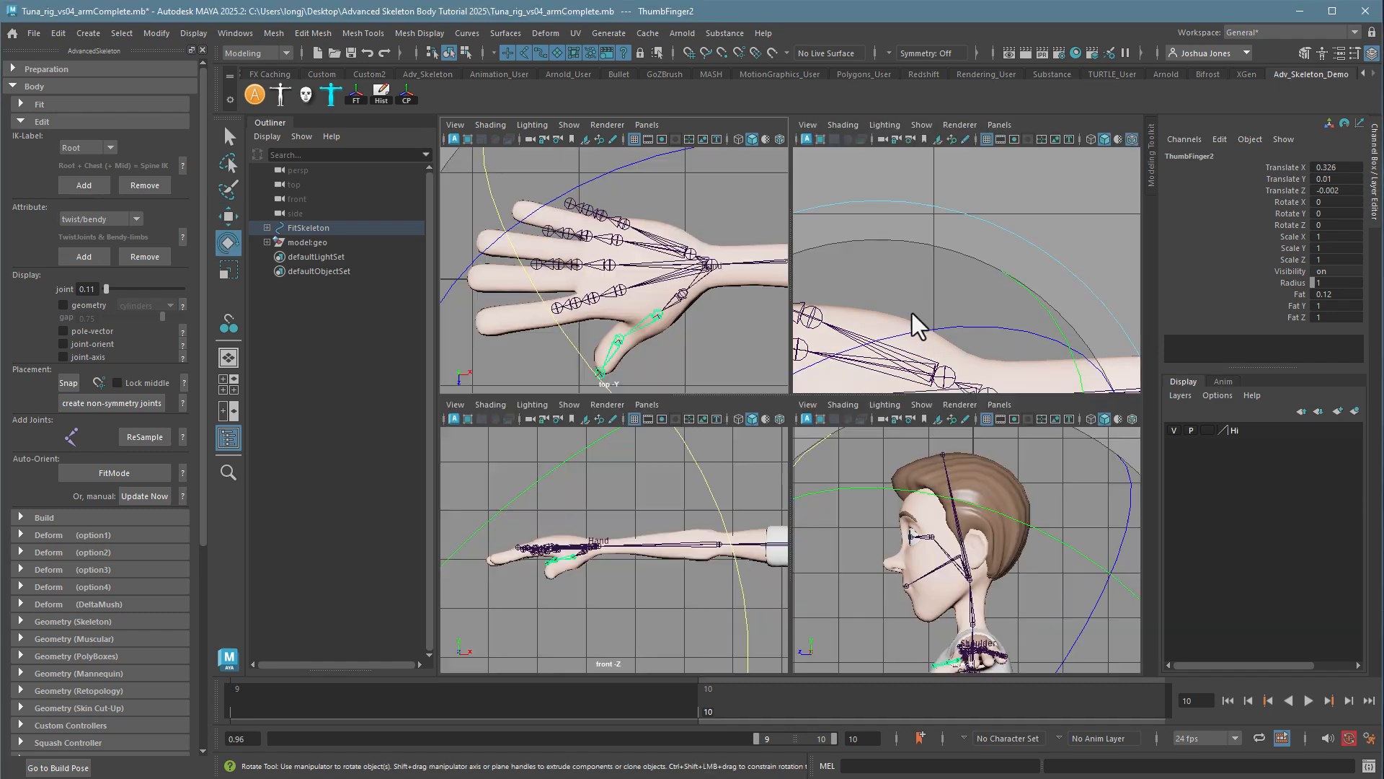
{"action": "key", "text": "alt+x"}
{"action": "left_click_drag", "start_coordinate": [881, 422], "coordinate": [966, 343], "text": "alt"}
{"action": "right_click_drag", "start_coordinate": [966, 342], "coordinate": [967, 373], "text": "alt"}
{"action": "middle_click_drag", "start_coordinate": [968, 374], "coordinate": [995, 368], "text": "alt"}
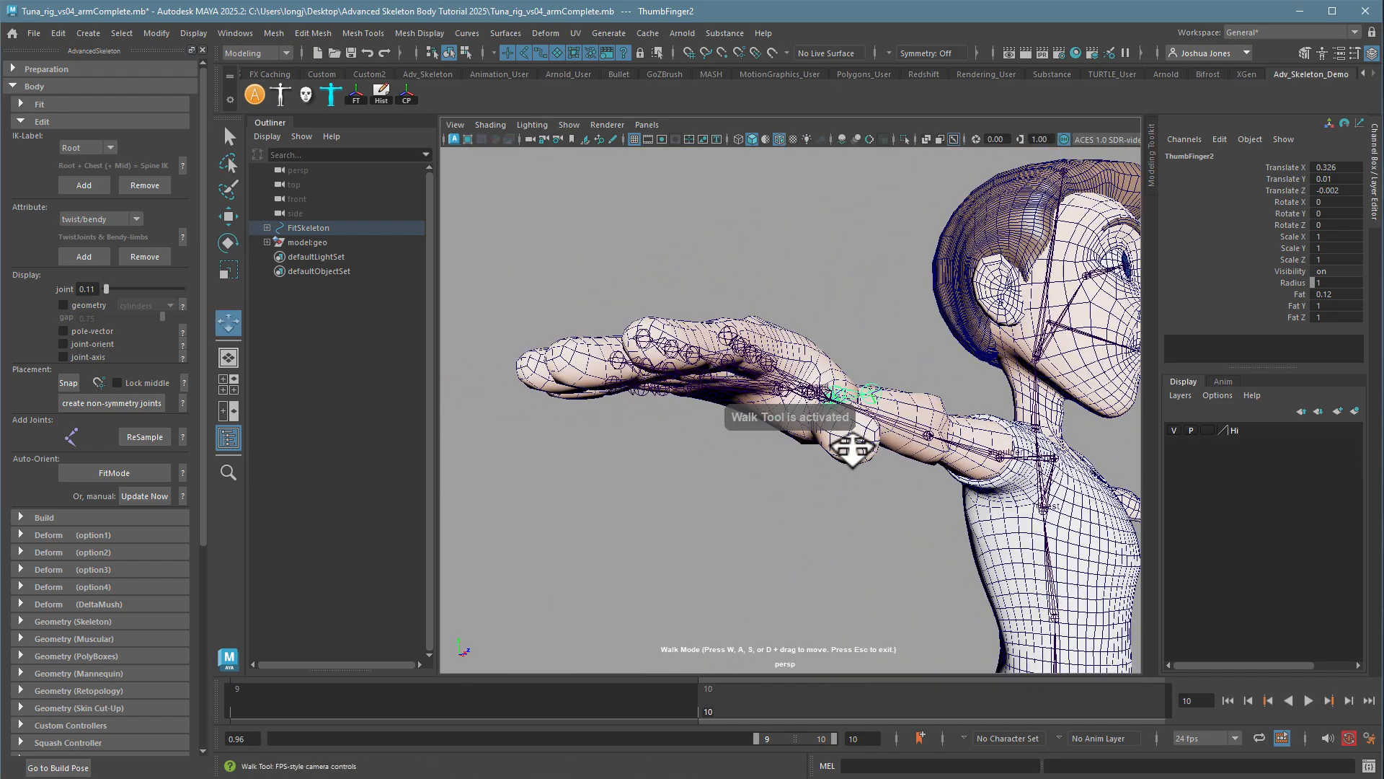
{"action": "key", "text": "Escape"}
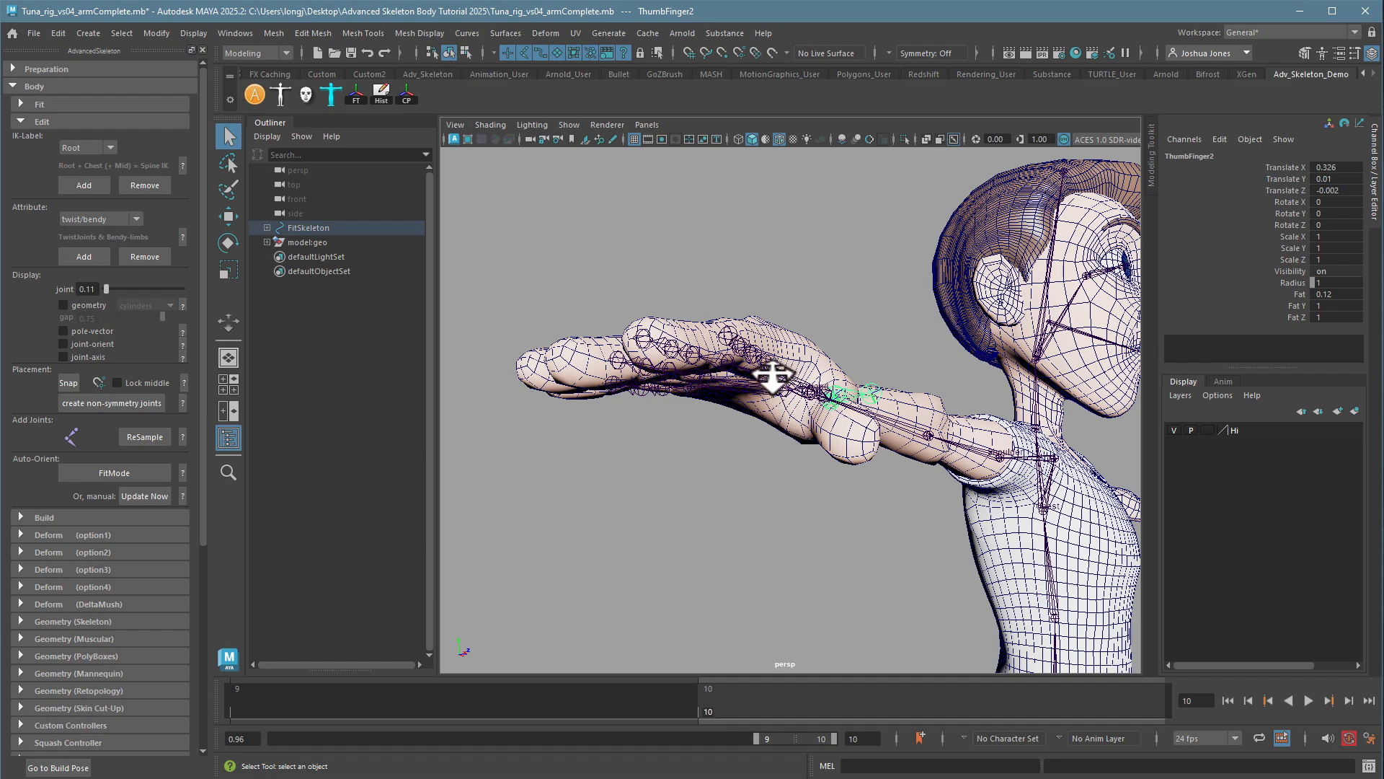
{"action": "left_click_drag", "start_coordinate": [894, 533], "coordinate": [861, 517], "text": "alt"}
{"action": "right_click_drag", "start_coordinate": [861, 517], "coordinate": [980, 522], "text": "alt"}
{"action": "left_click_drag", "start_coordinate": [980, 522], "coordinate": [905, 446], "text": "alt"}
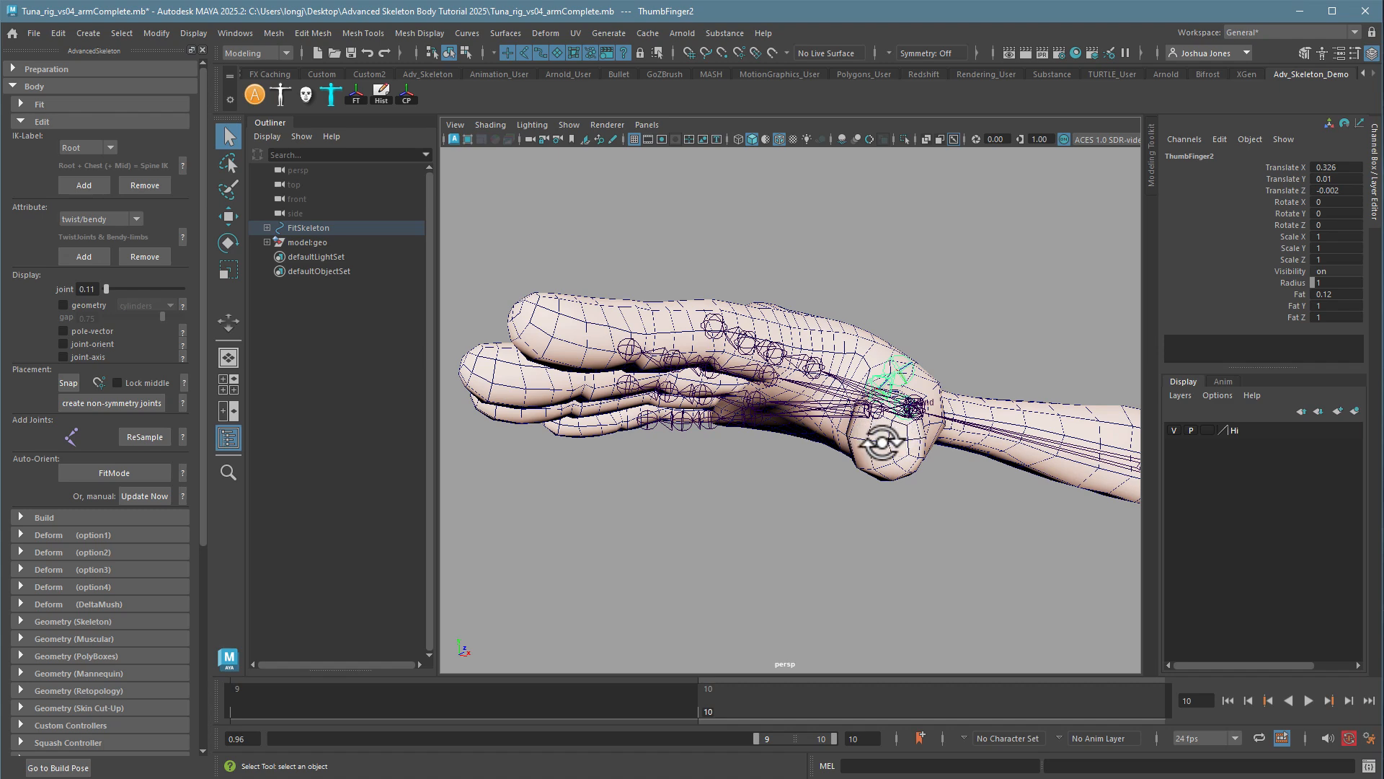
{"action": "left_click_drag", "start_coordinate": [865, 456], "coordinate": [926, 494], "text": "alt"}
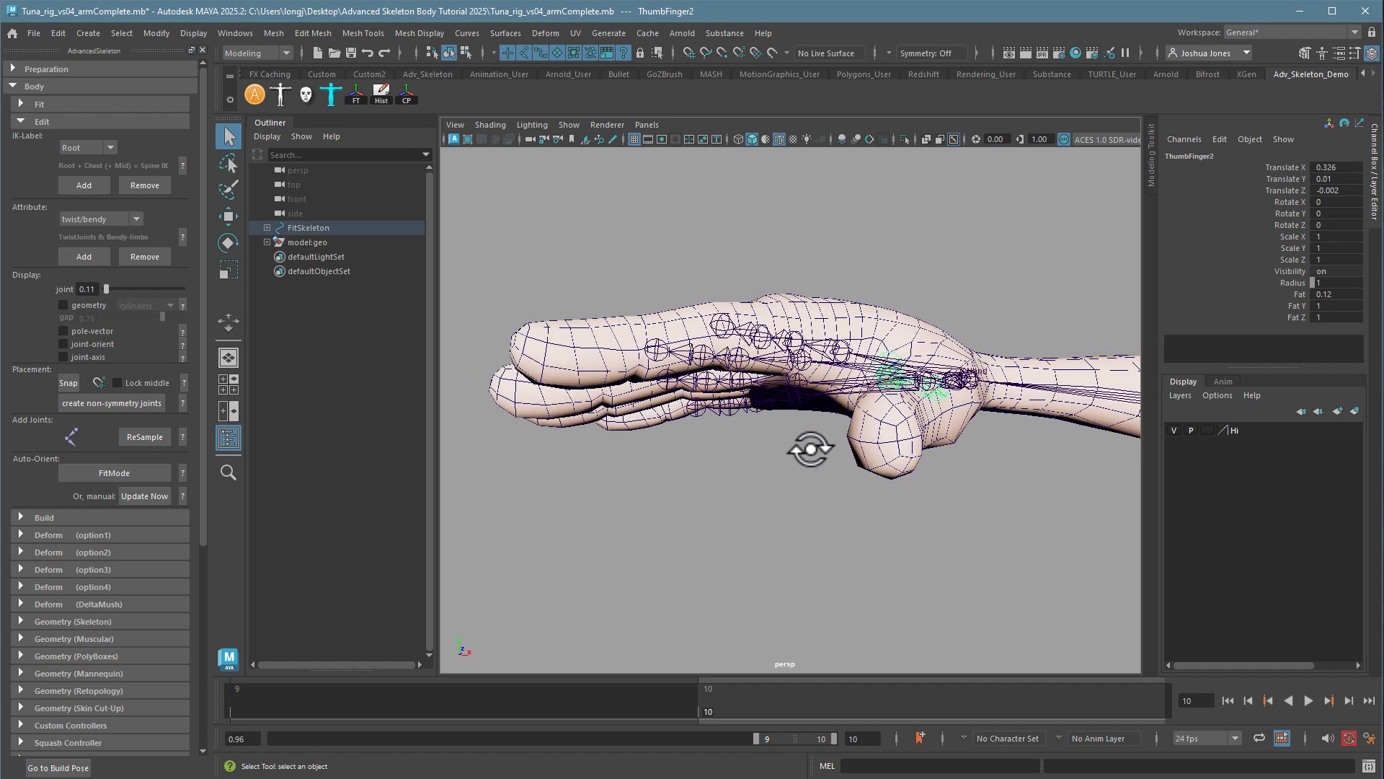
{"action": "left_click_drag", "start_coordinate": [945, 476], "coordinate": [942, 416], "text": "alt"}
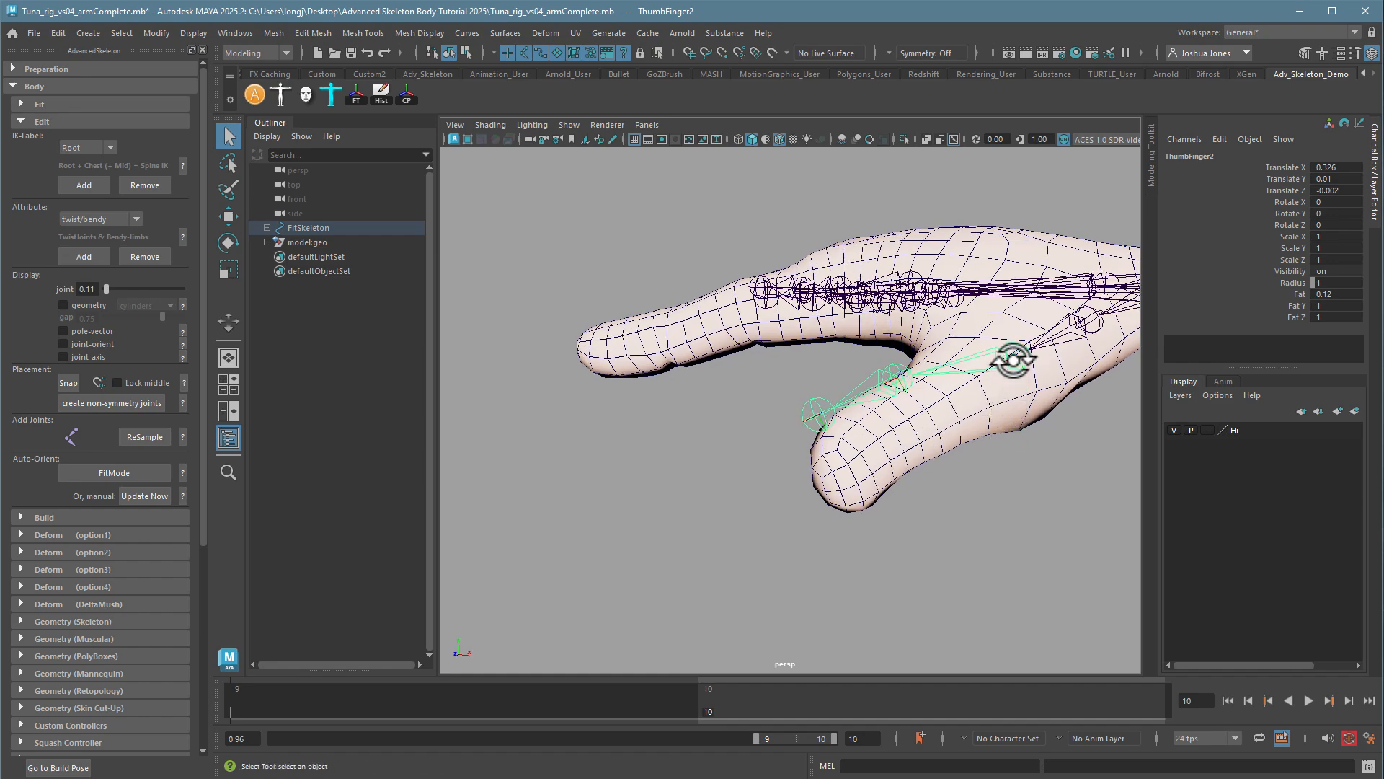
- Rotate the ThumbFinger2 joint about its X axis to about -40 degrees
{"action": "key", "text": "e"}
{"action": "left_click_drag", "start_coordinate": [1041, 426], "coordinate": [1009, 454], "text": "alt"}
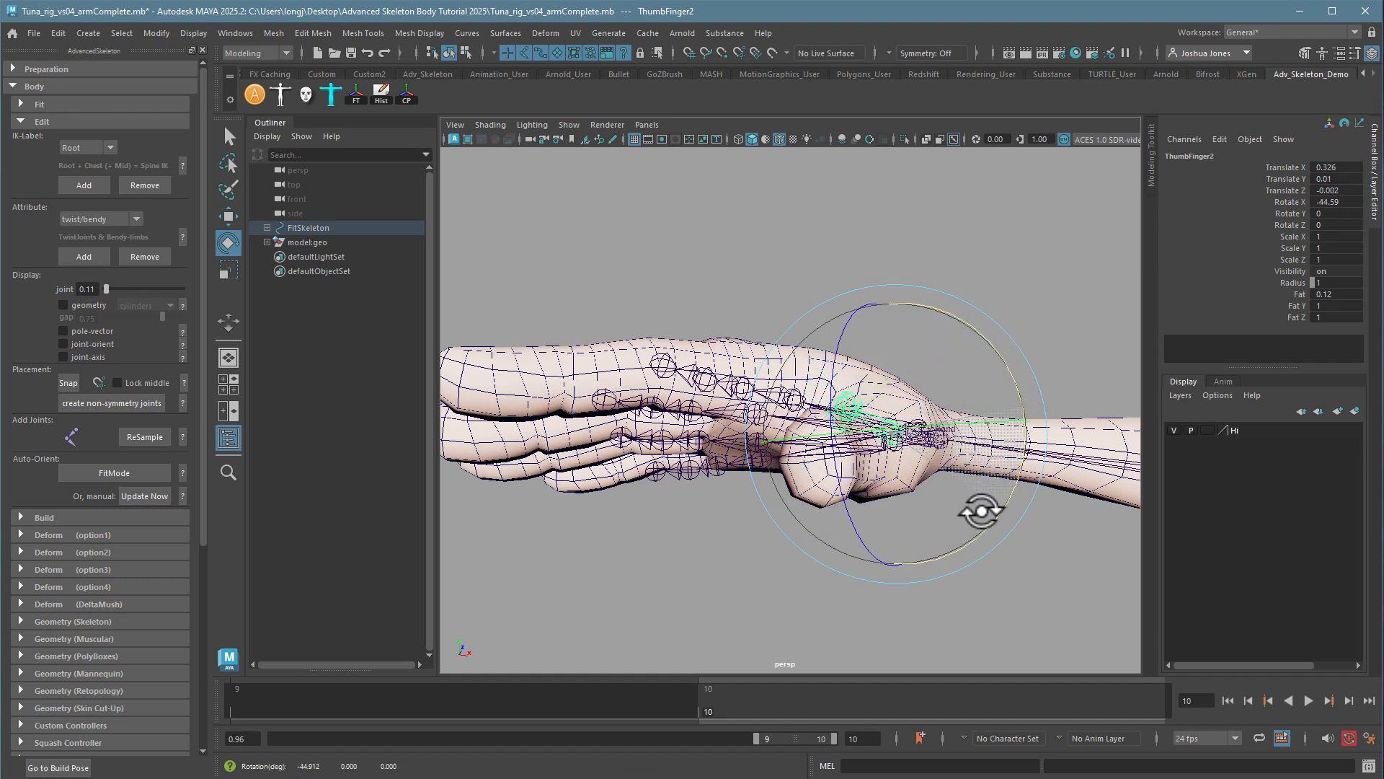
{"action": "left_click_drag", "start_coordinate": [982, 510], "coordinate": [979, 514]}
{"action": "left_click_drag", "start_coordinate": [979, 513], "coordinate": [839, 514], "text": "alt"}
{"action": "key", "text": "ctrl+z"}
{"action": "left_click_drag", "start_coordinate": [973, 535], "coordinate": [983, 526]}
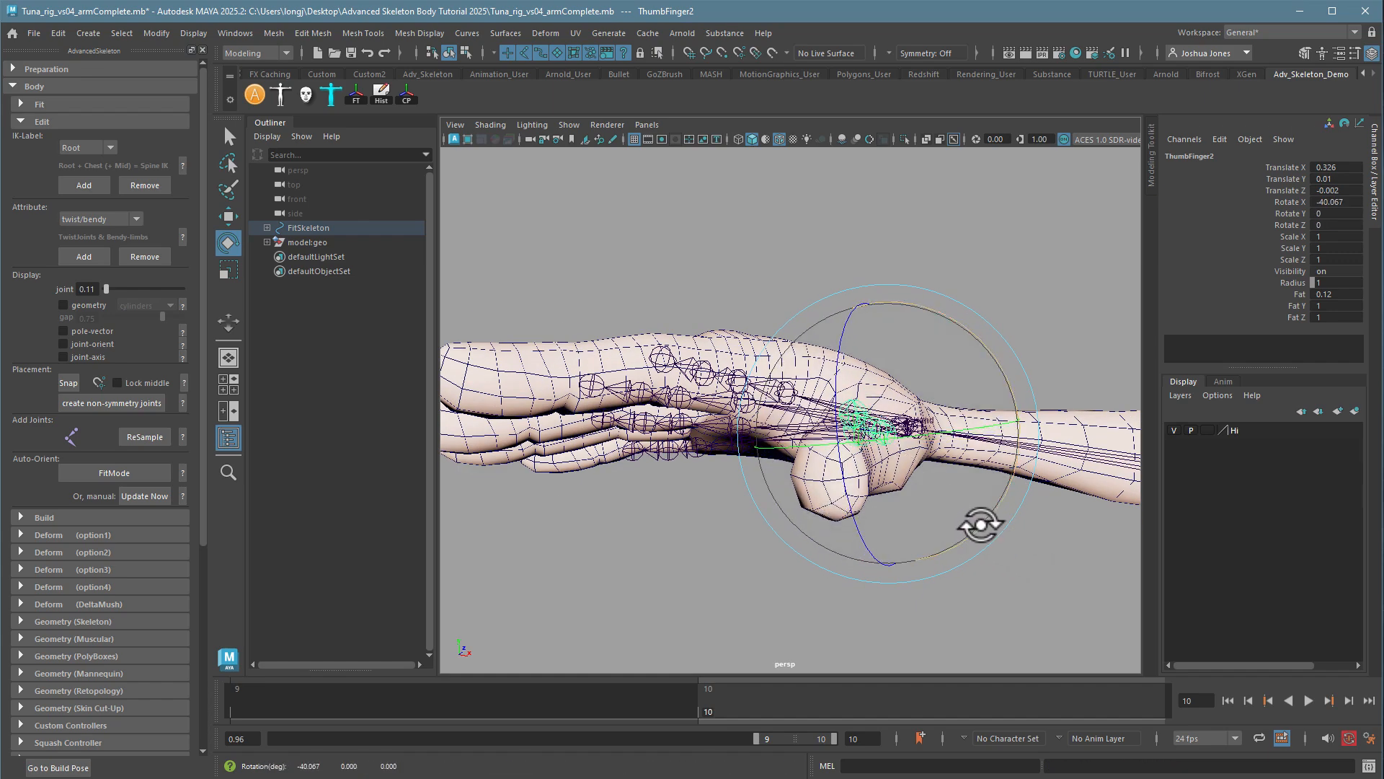
- Rotate ThumbFinger2 to about X -47.118, Y 28.545, Z -27.228 and move it to about Translate X 0.347, Y 0.057, Z -0.039
{"action": "left_click_drag", "start_coordinate": [968, 574], "coordinate": [980, 526], "text": "alt"}
{"action": "left_click_drag", "start_coordinate": [984, 419], "coordinate": [948, 437]}
{"action": "key", "text": "ctrl+z"}
{"action": "key", "text": "w"}
{"action": "mouse_move", "coordinate": [882, 386]}
{"action": "left_mouse_down"}
{"action": "mouse_move", "coordinate": [874, 361]}
{"action": "mouse_move", "coordinate": [877, 378]}
{"action": "left_mouse_up"}
{"action": "left_click_drag", "start_coordinate": [930, 464], "coordinate": [887, 504], "text": "alt"}
{"action": "key", "text": "e"}
- In the top view, move ThumbFinger3 to about Translate X 0.337, Y -0.121, Z 0.209 and ThumbFinger4 to about X 0.215, Y 0.032, Z 0.314
{"action": "key", "text": "space"}
{"action": "key", "text": "space"}
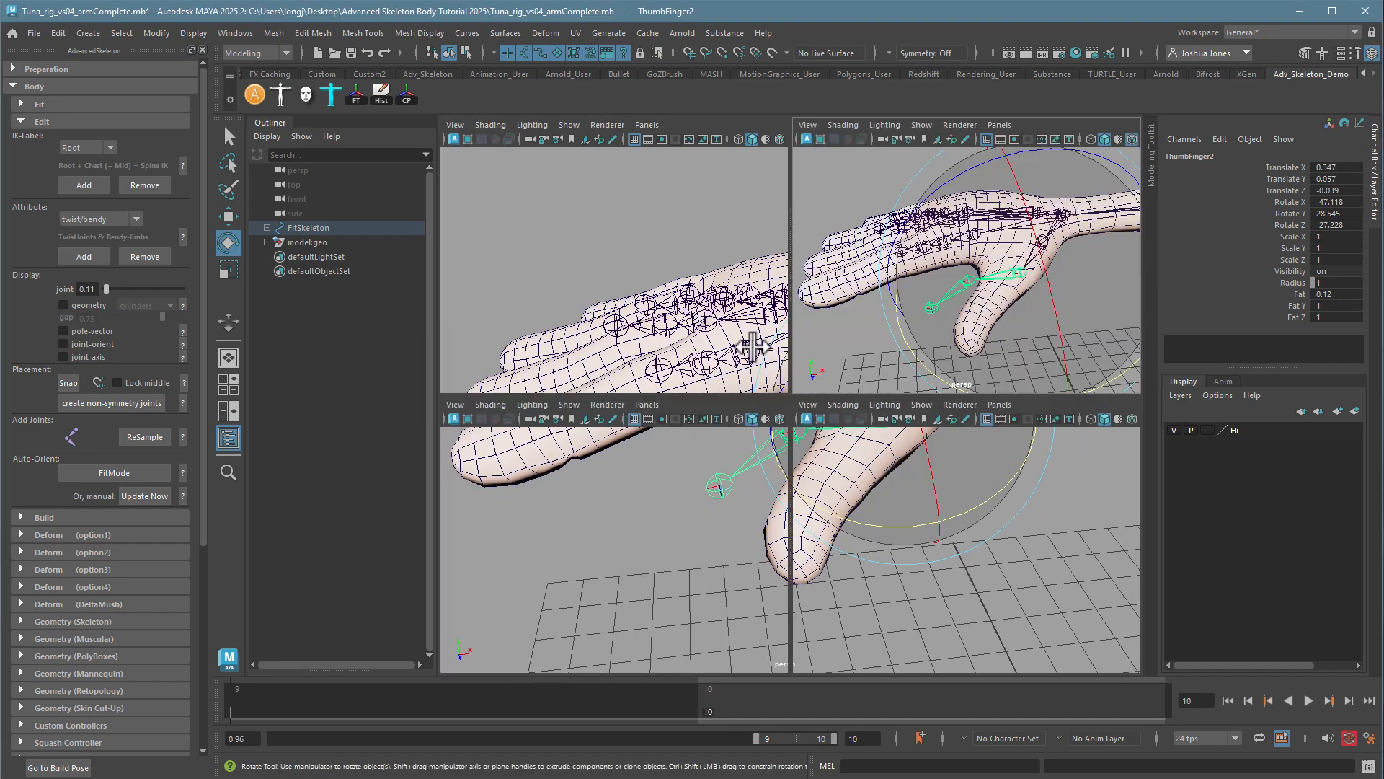
{"action": "left_click", "coordinate": [636, 579]}
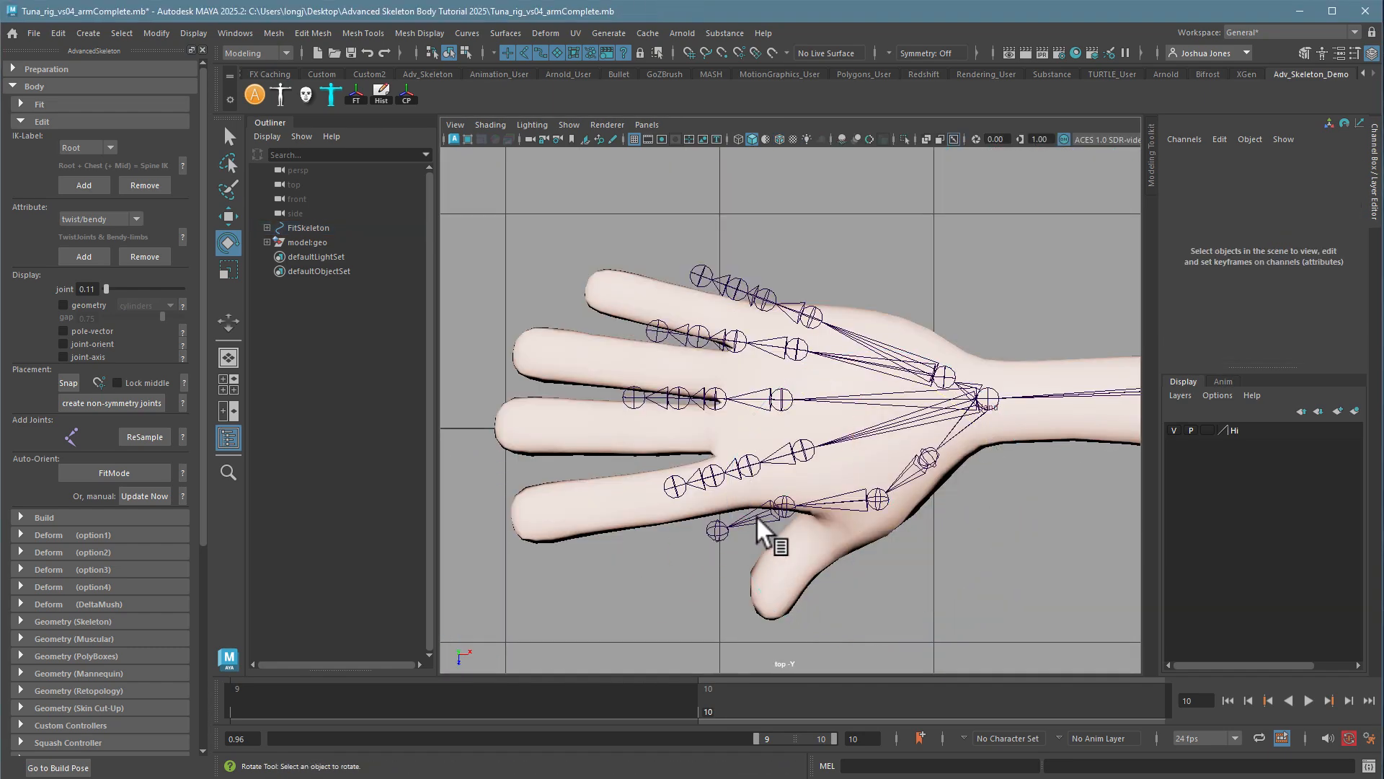
{"action": "left_click", "coordinate": [782, 509]}
{"action": "key", "text": "w"}
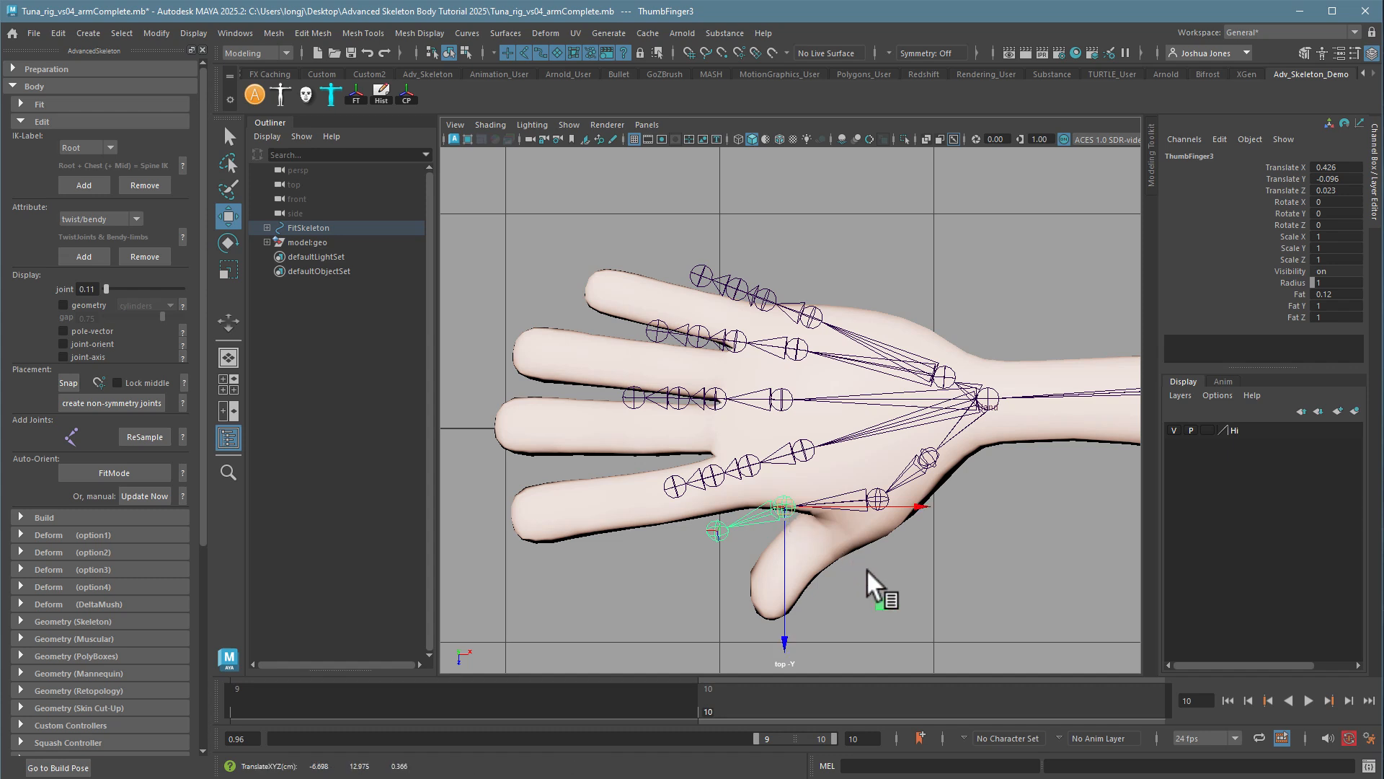
{"action": "middle_click_drag", "start_coordinate": [867, 569], "coordinate": [883, 642]}
{"action": "left_click", "coordinate": [730, 572]}
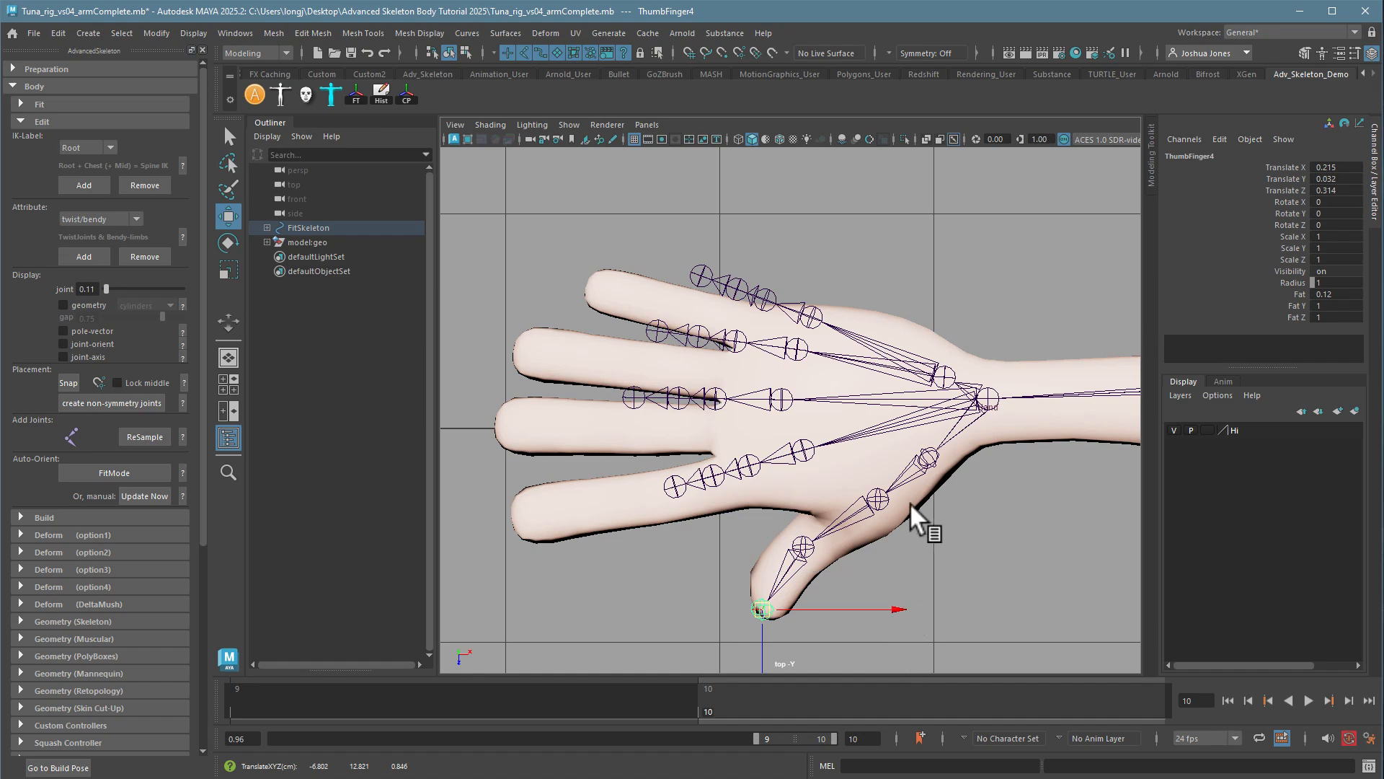
- Turn off the wireframe overlay in the perspective view, with ThumbFinger3 selected and the thumb seen from the side
{"action": "left_click", "coordinate": [872, 500]}
{"action": "key", "text": "space"}
{"action": "middle_click_drag", "start_coordinate": [973, 354], "coordinate": [1025, 240], "text": "alt"}
{"action": "key", "text": "space"}
{"action": "key", "text": "e"}
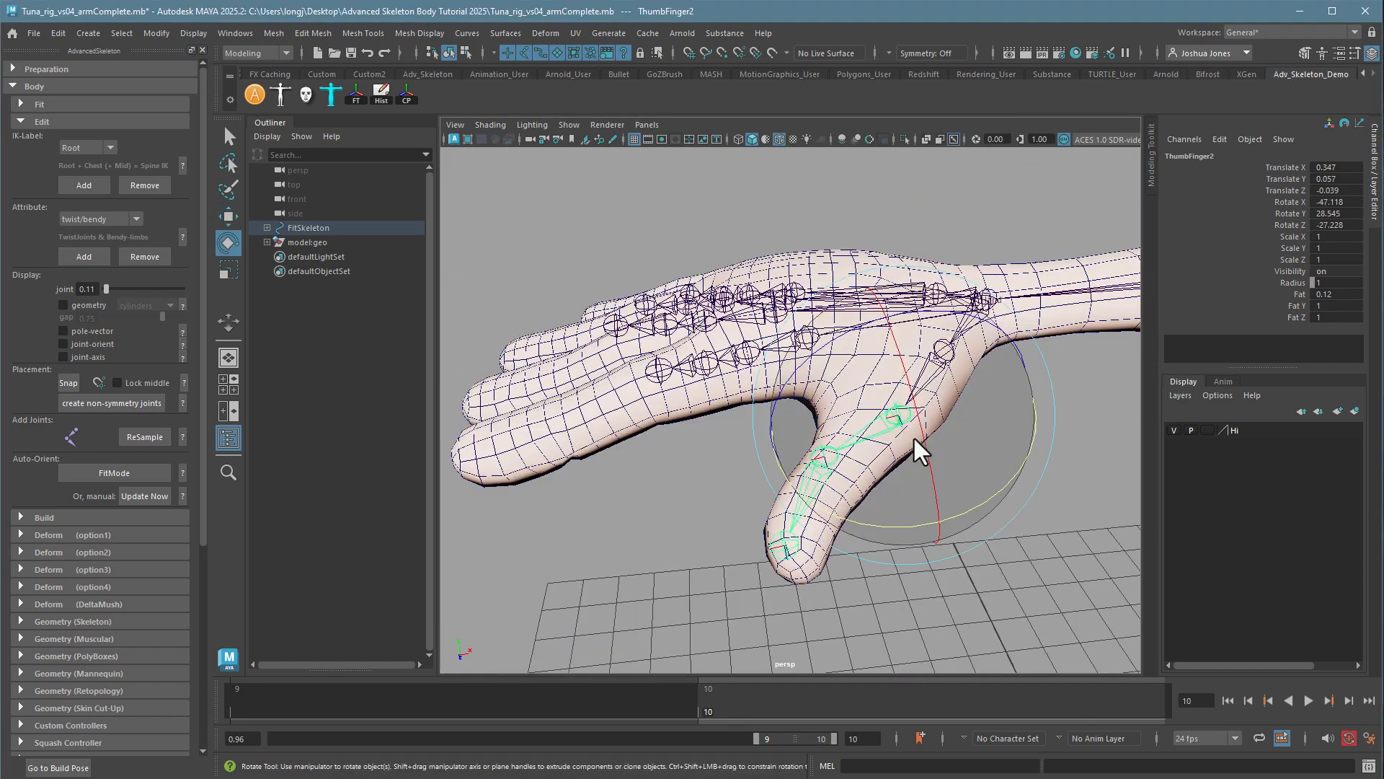
{"action": "left_click_drag", "start_coordinate": [914, 438], "coordinate": [840, 469], "text": "alt"}
{"action": "left_click", "coordinate": [906, 543]}
{"action": "left_click", "coordinate": [834, 434]}
{"action": "key", "text": "w"}
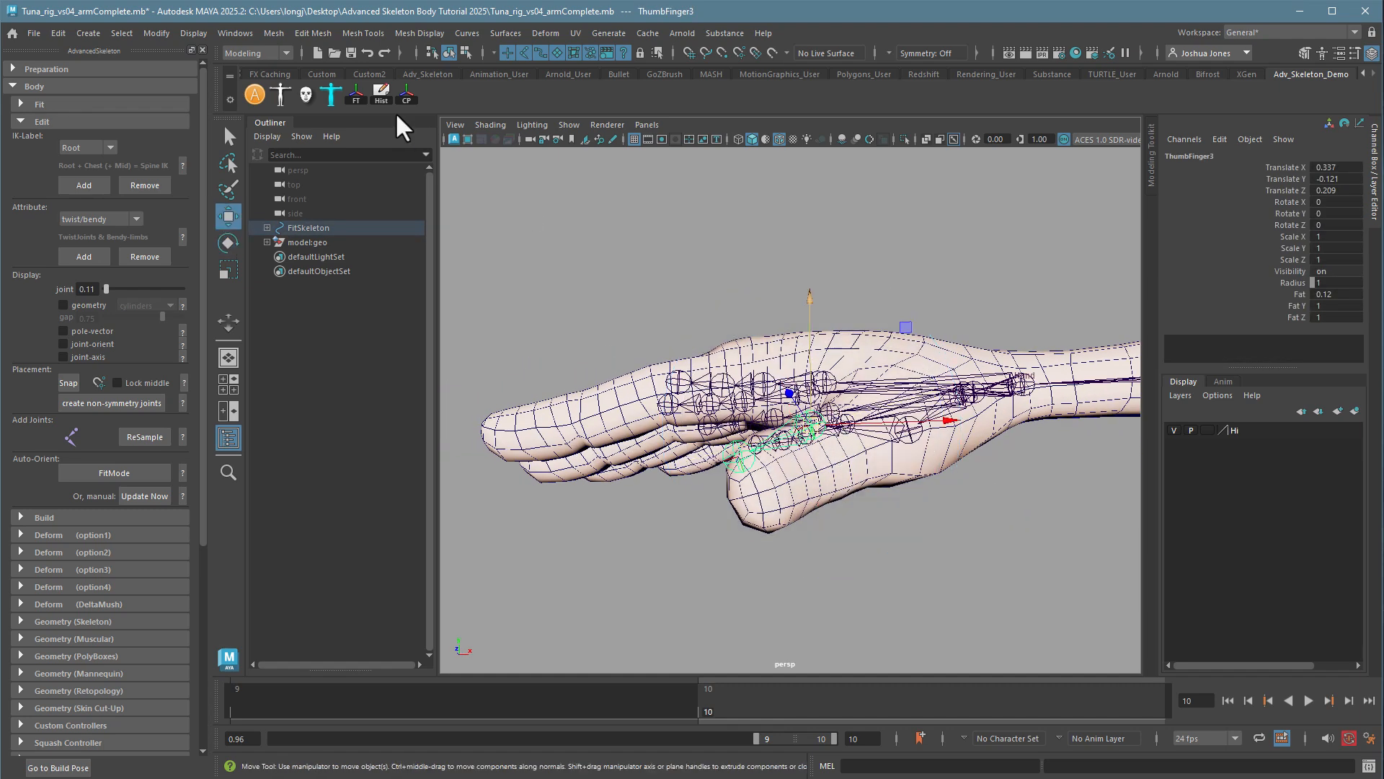
{"action": "left_click", "coordinate": [482, 120]}
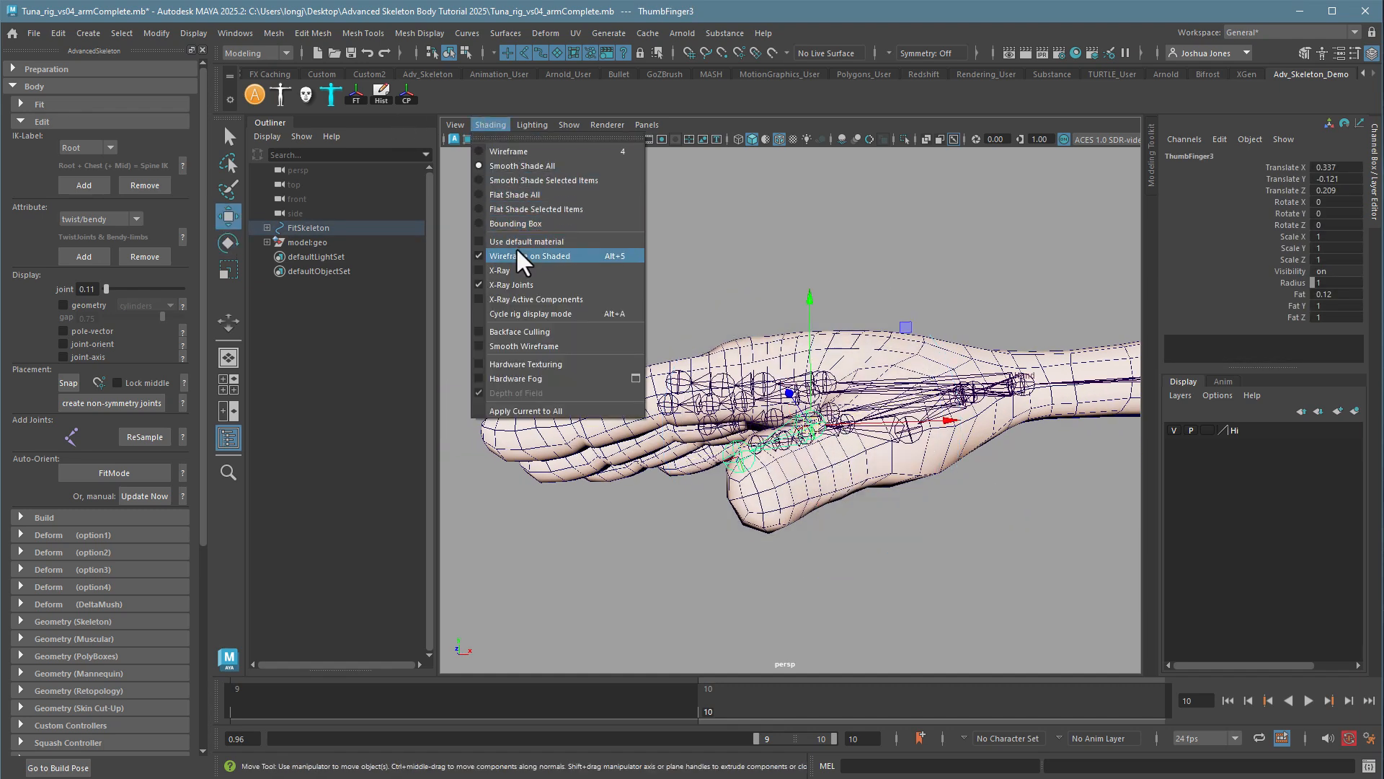
{"action": "left_click", "coordinate": [663, 312]}
{"action": "left_click_drag", "start_coordinate": [887, 439], "coordinate": [907, 461], "text": "alt"}
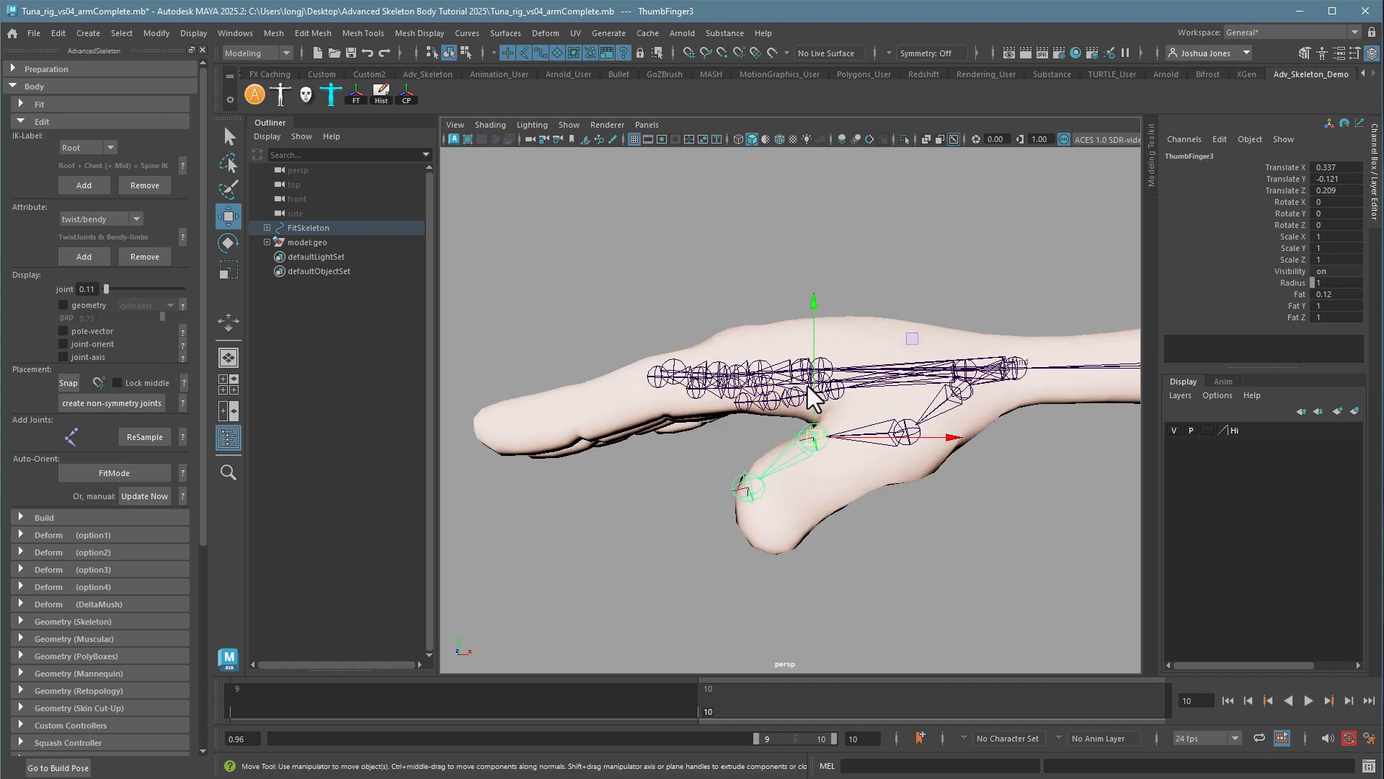
- Lower the ThumbFinger3 joint vertically into the middle of the thumb
{"action": "left_click_drag", "start_coordinate": [812, 390], "coordinate": [812, 424]}
{"action": "mouse_move", "coordinate": [821, 433]}
{"action": "left_mouse_down", "text": "alt"}
{"action": "mouse_move", "coordinate": [785, 447]}
{"action": "mouse_move", "coordinate": [816, 452]}
{"action": "left_mouse_up", "text": "alt"}
{"action": "left_click_drag", "start_coordinate": [855, 496], "coordinate": [927, 482], "text": "alt"}
- Check the fit of the thumb joint chain inside the mesh from several angles in the perspective view
{"action": "left_click", "coordinate": [901, 441]}
{"action": "key", "text": "e"}
{"action": "key", "text": "ctrl+z"}
{"action": "mouse_move", "coordinate": [960, 422]}
{"action": "left_mouse_down"}
{"action": "mouse_move", "coordinate": [975, 421]}
{"action": "mouse_move", "coordinate": [845, 440]}
{"action": "mouse_move", "coordinate": [892, 499]}
{"action": "mouse_move", "coordinate": [837, 580]}
{"action": "left_mouse_up"}
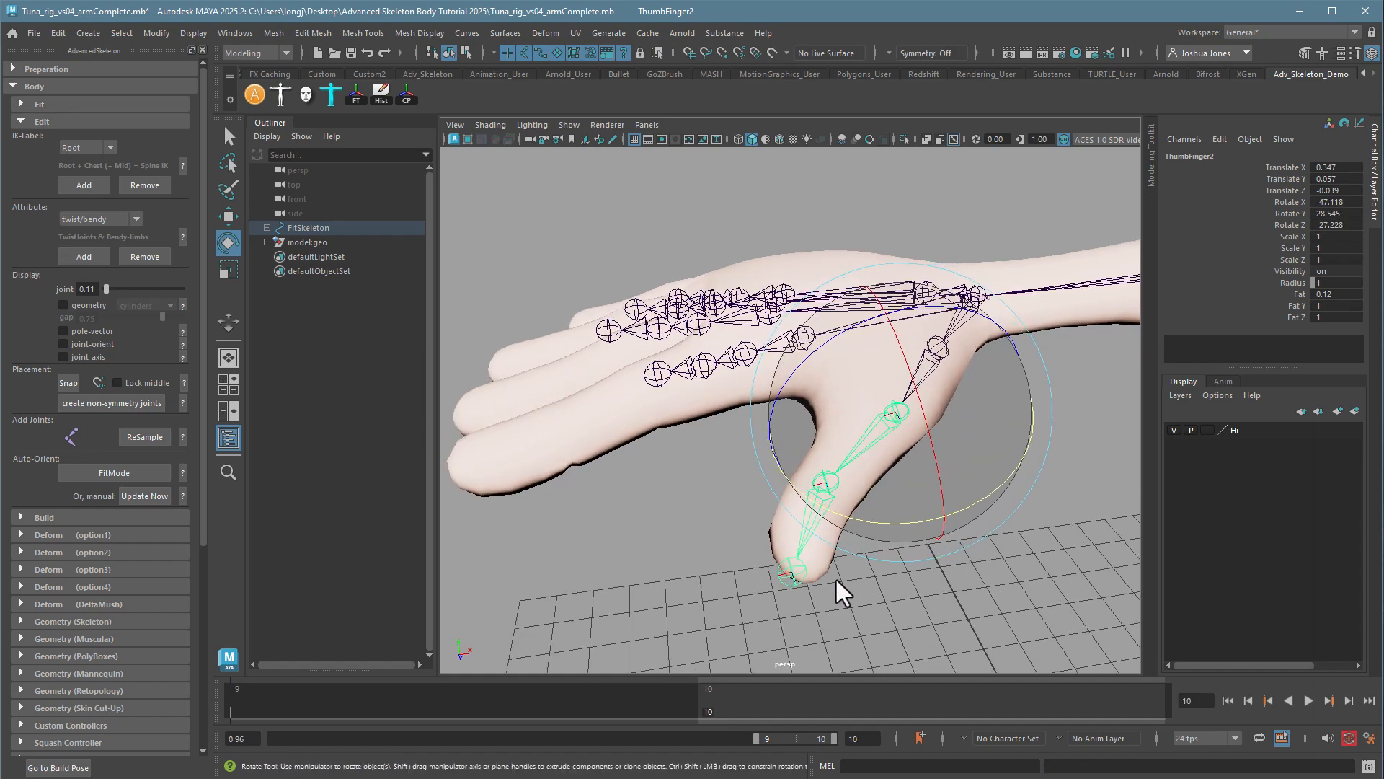
{"action": "left_click_drag", "start_coordinate": [917, 402], "coordinate": [1042, 562], "text": "alt"}
{"action": "left_click", "coordinate": [1043, 562]}
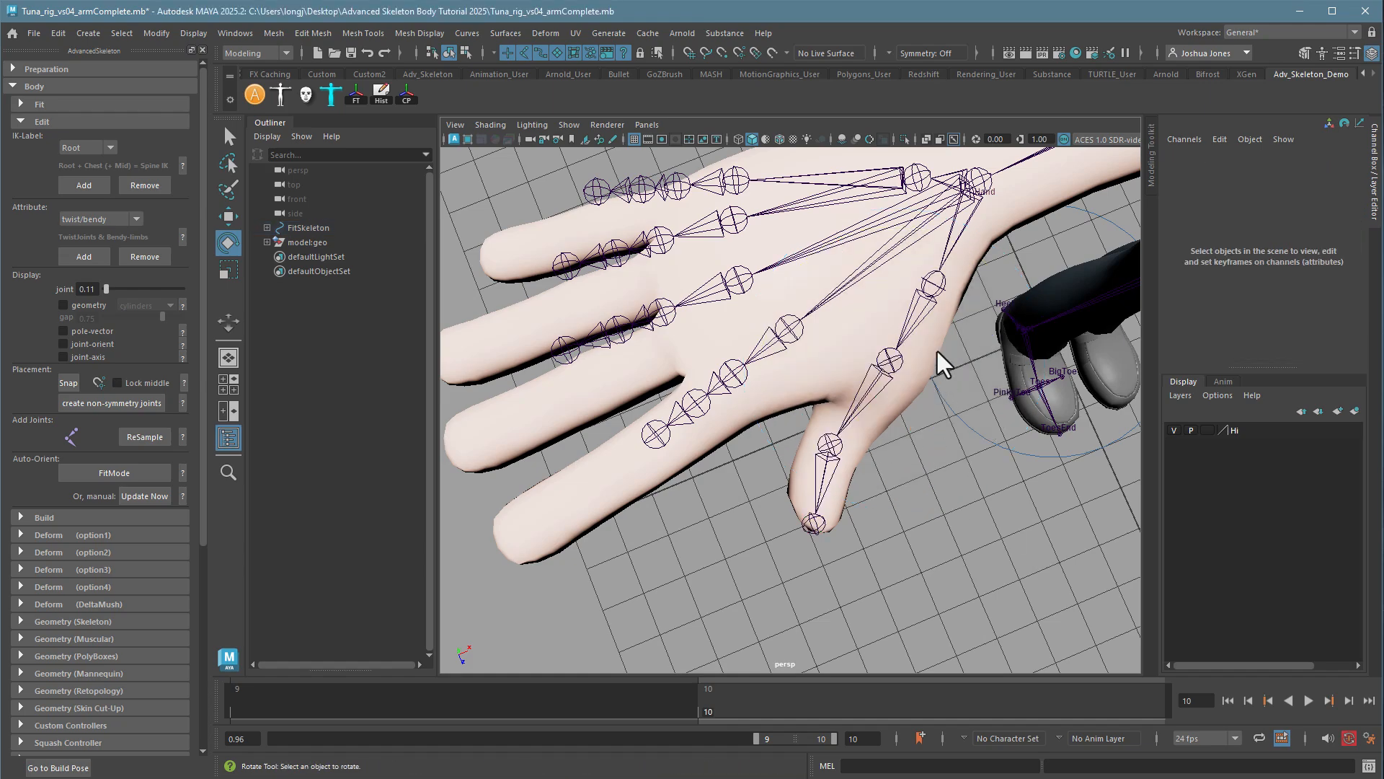
{"action": "left_click", "coordinate": [933, 285]}
{"action": "left_click_drag", "start_coordinate": [928, 318], "coordinate": [810, 340], "text": "alt"}
- In the top view, move IndexFinger1 with its chain off the index finger, to about Translate X 1.066, Y 0.647 and Z -0.017
{"action": "key", "text": "space"}
{"action": "key", "text": "space"}
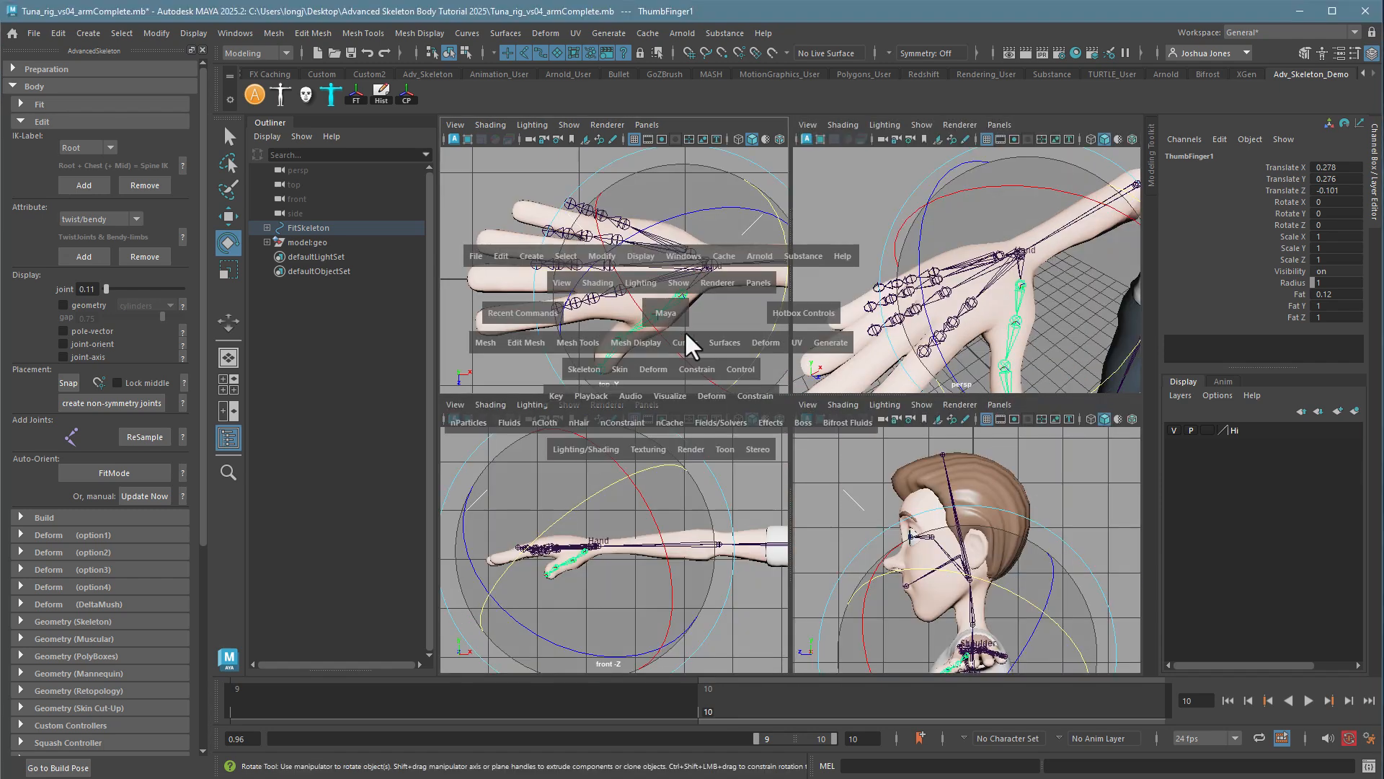
{"action": "left_click_drag", "start_coordinate": [829, 411], "coordinate": [880, 247], "text": "alt"}
{"action": "left_click", "coordinate": [874, 263]}
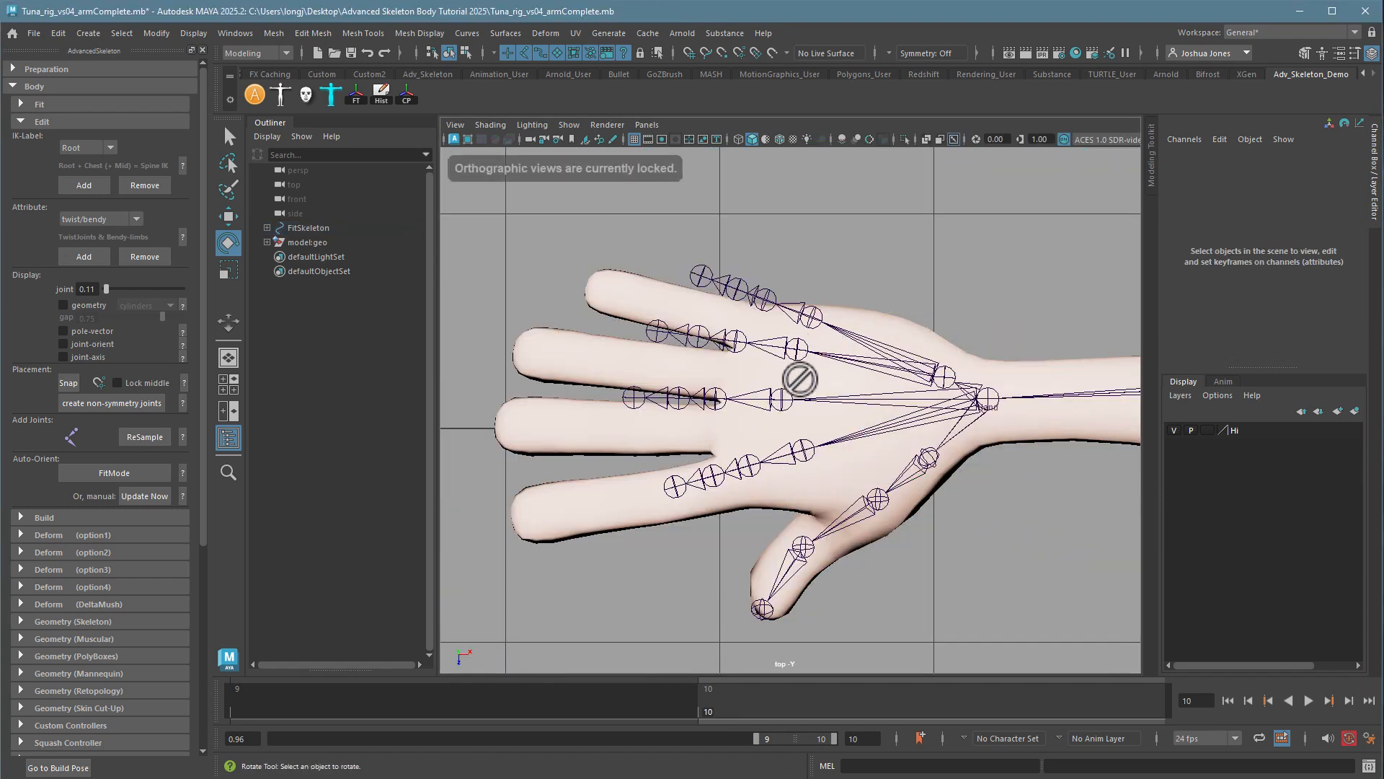
{"action": "left_click", "coordinate": [797, 454]}
{"action": "key", "text": "w"}
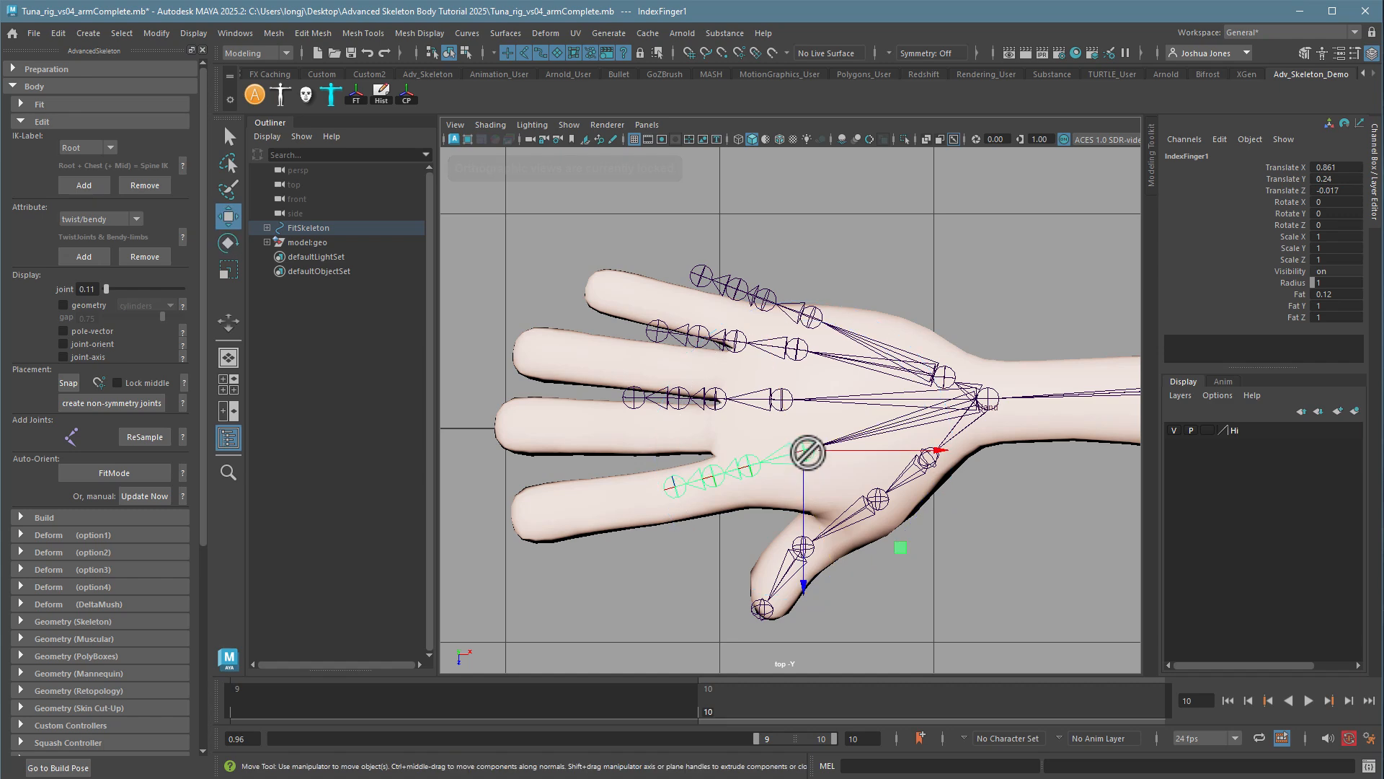
{"action": "left_click_drag", "start_coordinate": [800, 457], "coordinate": [757, 534]}
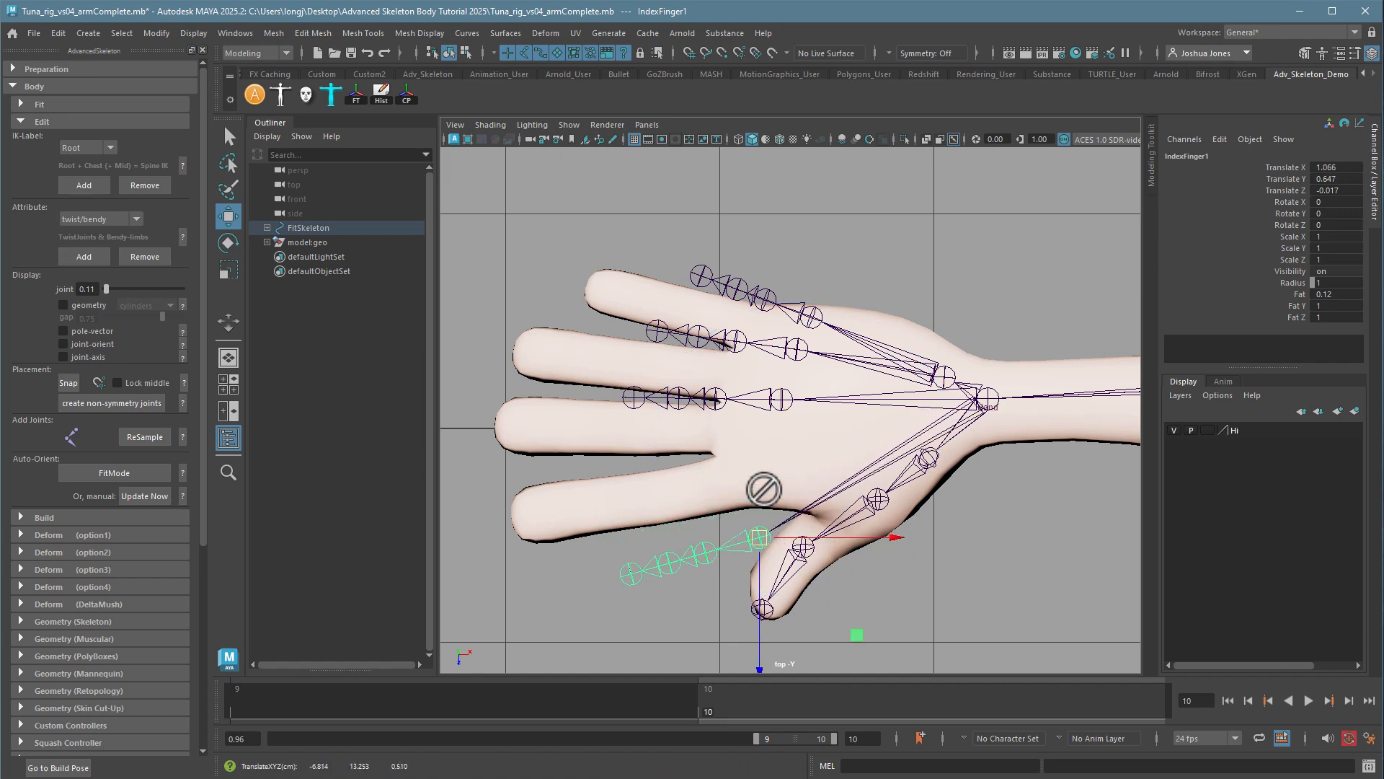
- Turn on the wireframe overlay in the top view and examine the selected body mesh's hand topology against the finger joints in perspective
{"action": "left_click", "coordinate": [764, 481]}
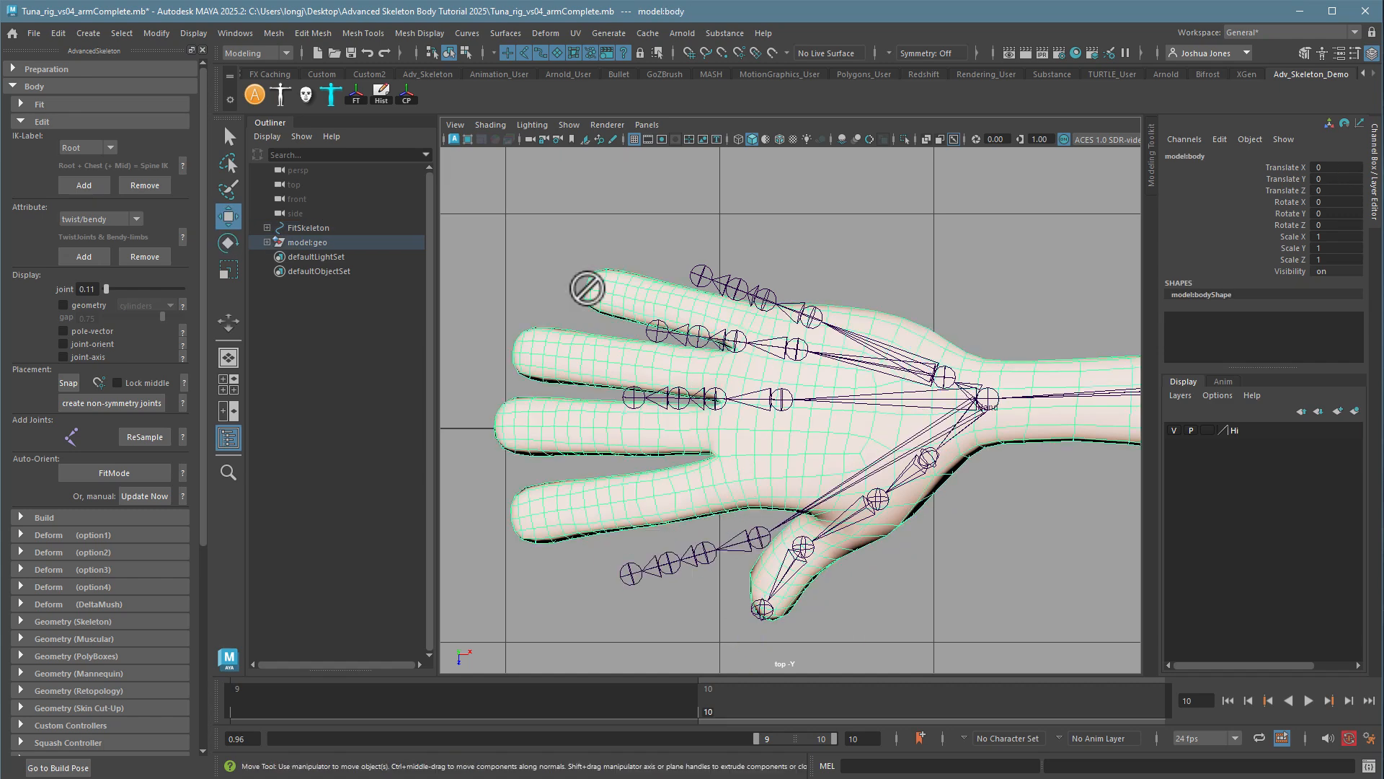
{"action": "left_click", "coordinate": [483, 124]}
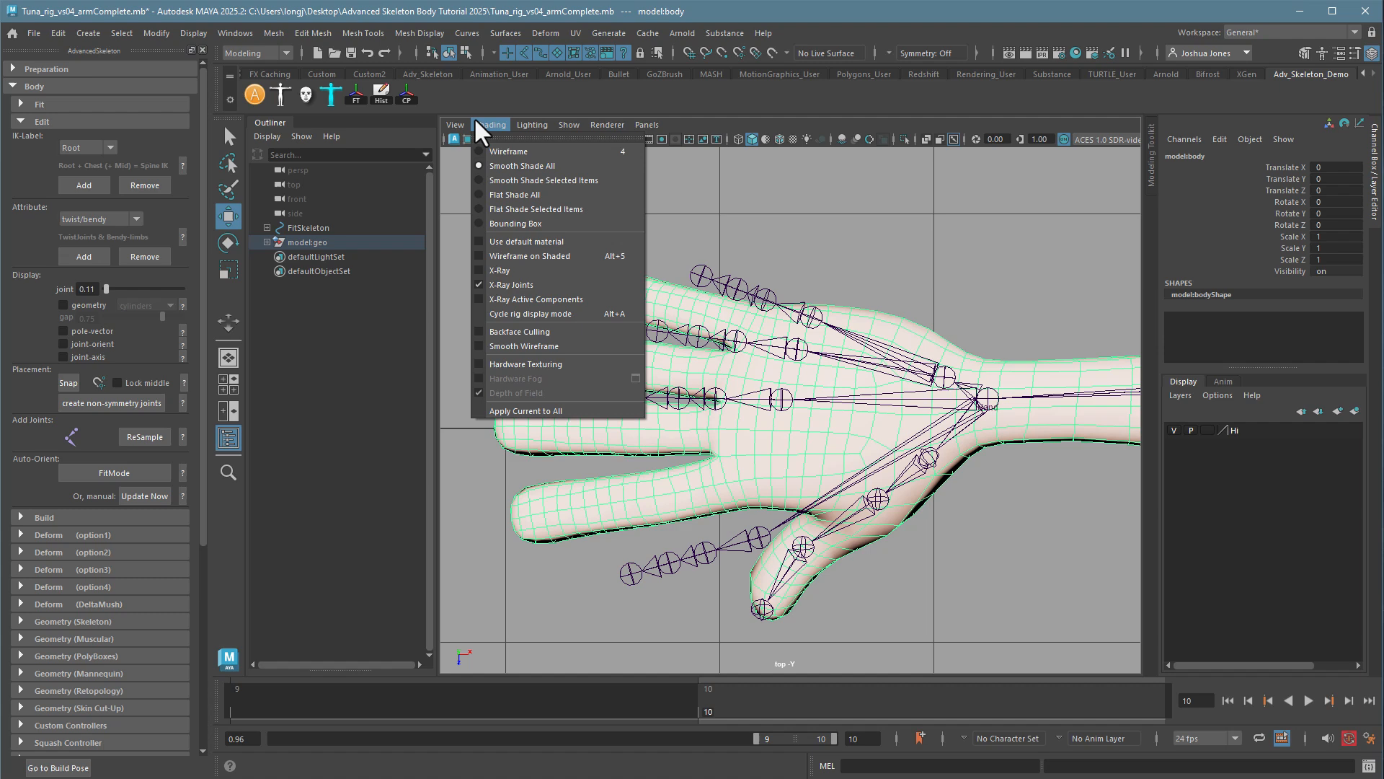
{"action": "left_click", "coordinate": [534, 256]}
{"action": "scroll", "coordinate": [705, 472], "scroll_direction": "up", "scroll_amount": 2}
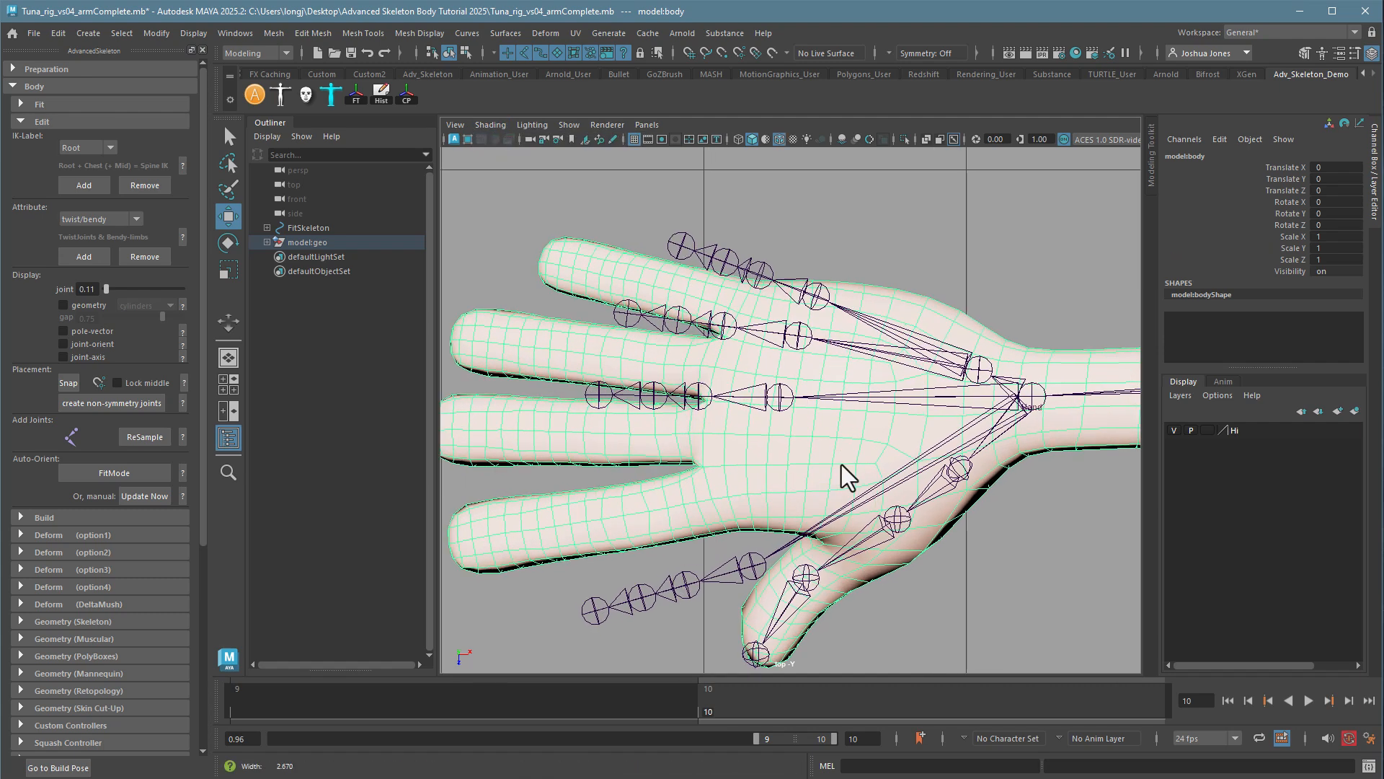
{"action": "middle_click_drag", "start_coordinate": [842, 464], "coordinate": [867, 409], "text": "alt"}
{"action": "key", "text": "space"}
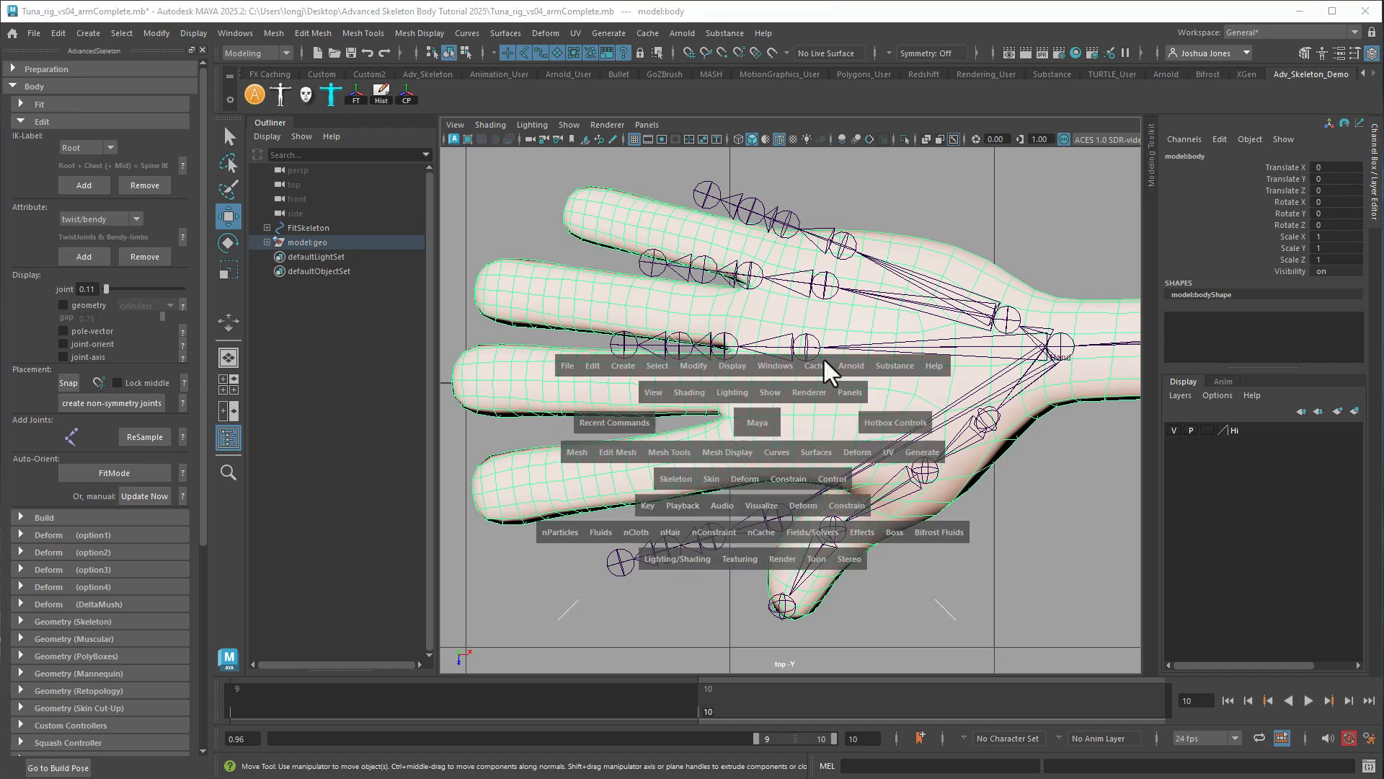
{"action": "key", "text": "space"}
{"action": "left_click_drag", "start_coordinate": [942, 377], "coordinate": [918, 328], "text": "alt"}
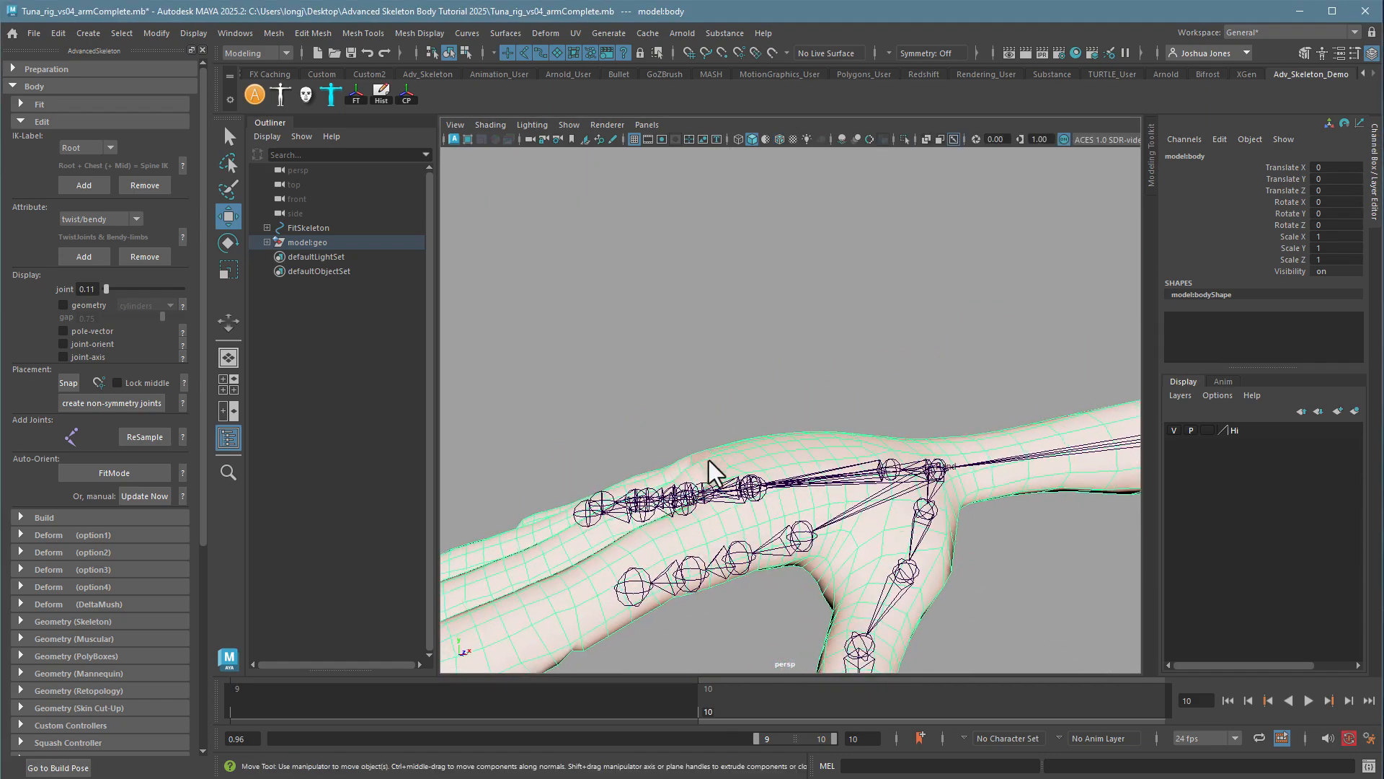
{"action": "left_click_drag", "start_coordinate": [715, 462], "coordinate": [723, 308], "text": "alt"}
{"action": "key", "text": "space"}
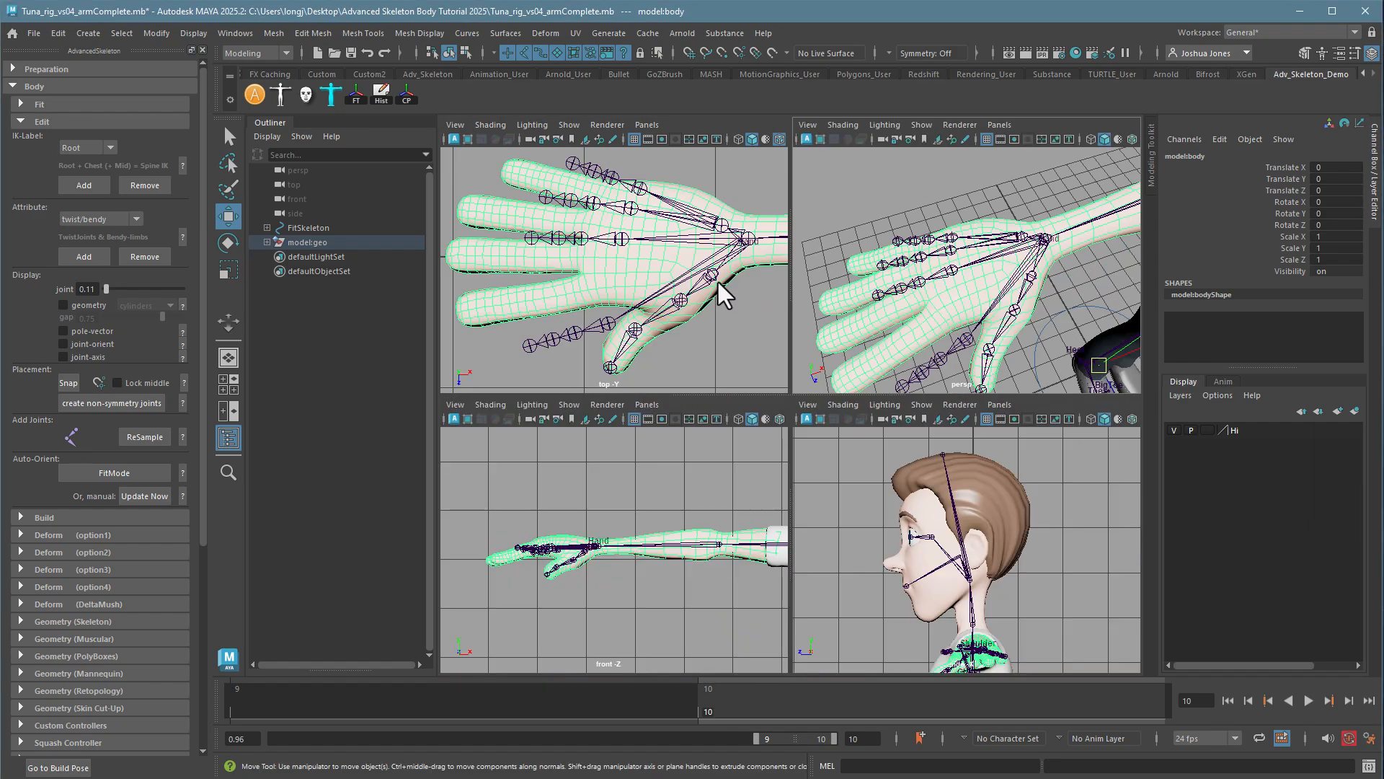
- In the top view, select IndexFinger1 and set the Hi display layer to Reference
{"action": "key", "text": "space"}
{"action": "left_click", "coordinate": [782, 517]}
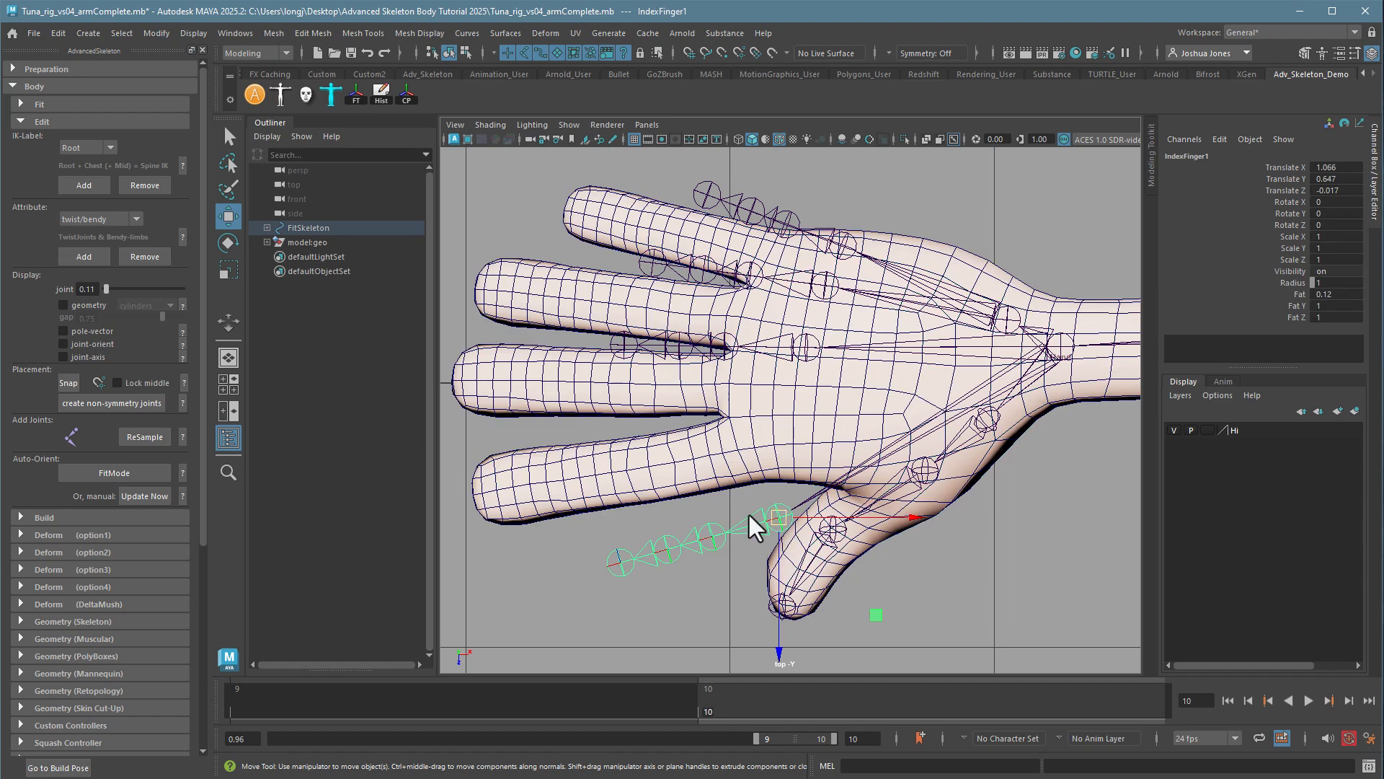
{"action": "left_click", "coordinate": [1208, 431]}
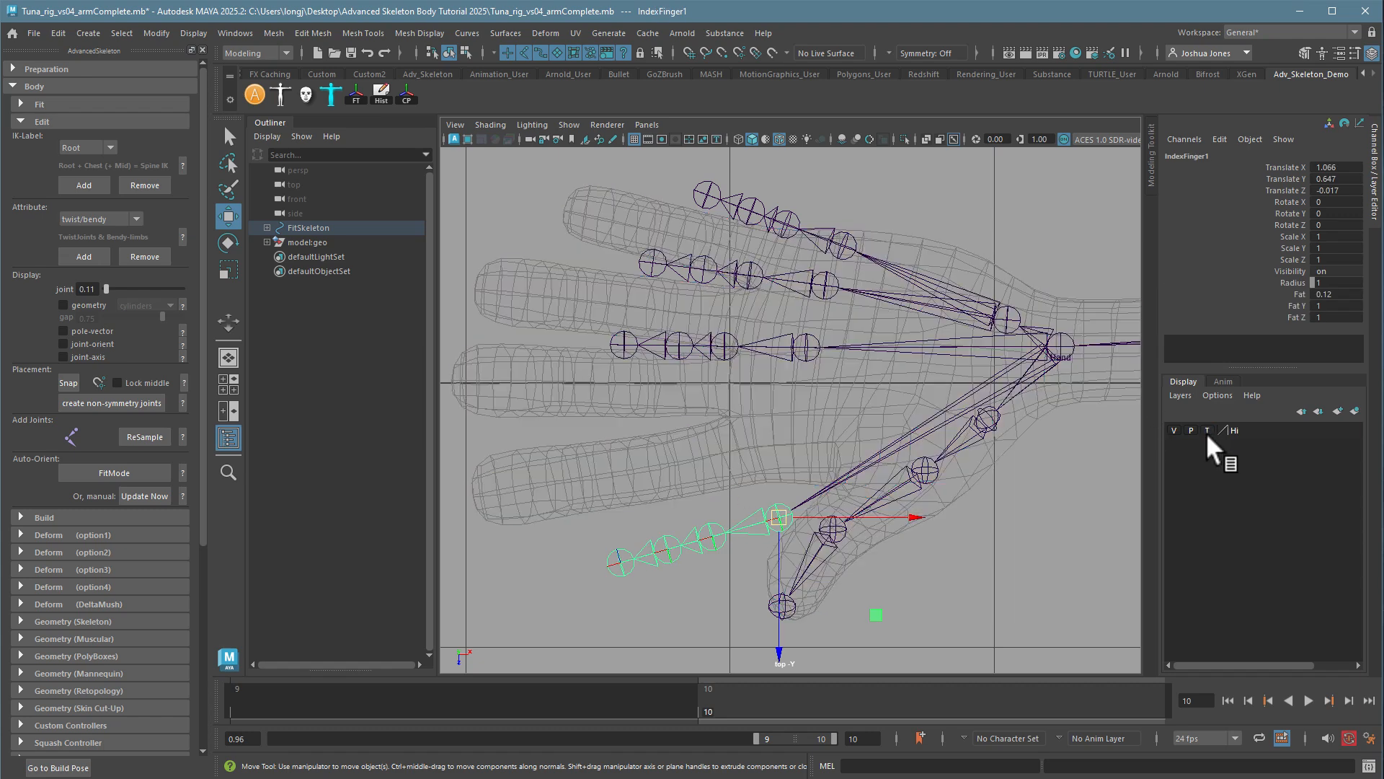
{"action": "left_click", "coordinate": [1207, 431]}
- Move IndexFinger1 with its chain back onto the index finger's knuckle, to about Translate X 1.113 and Y 0.366
{"action": "left_click", "coordinate": [500, 123]}
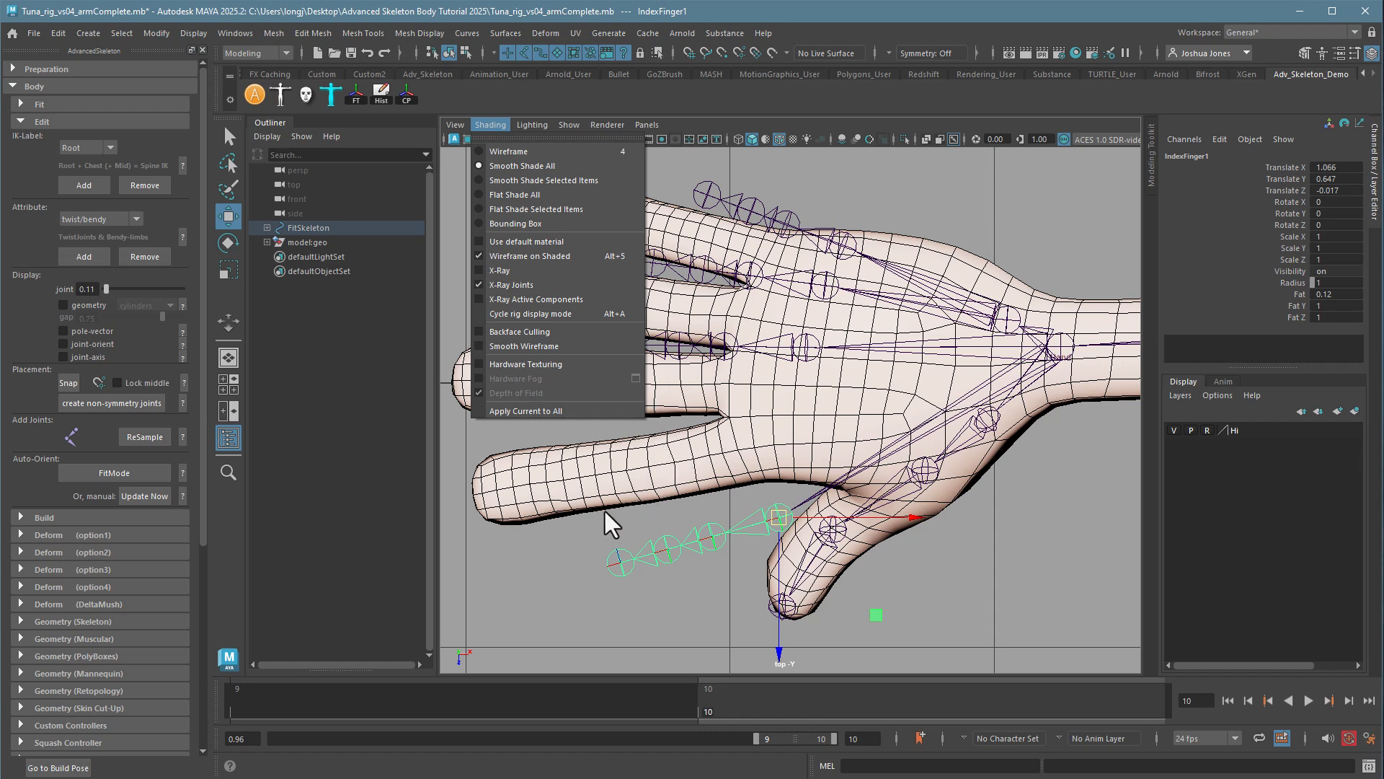
{"action": "left_click", "coordinate": [576, 530]}
{"action": "left_click", "coordinate": [539, 551]}
{"action": "left_click", "coordinate": [781, 518]}
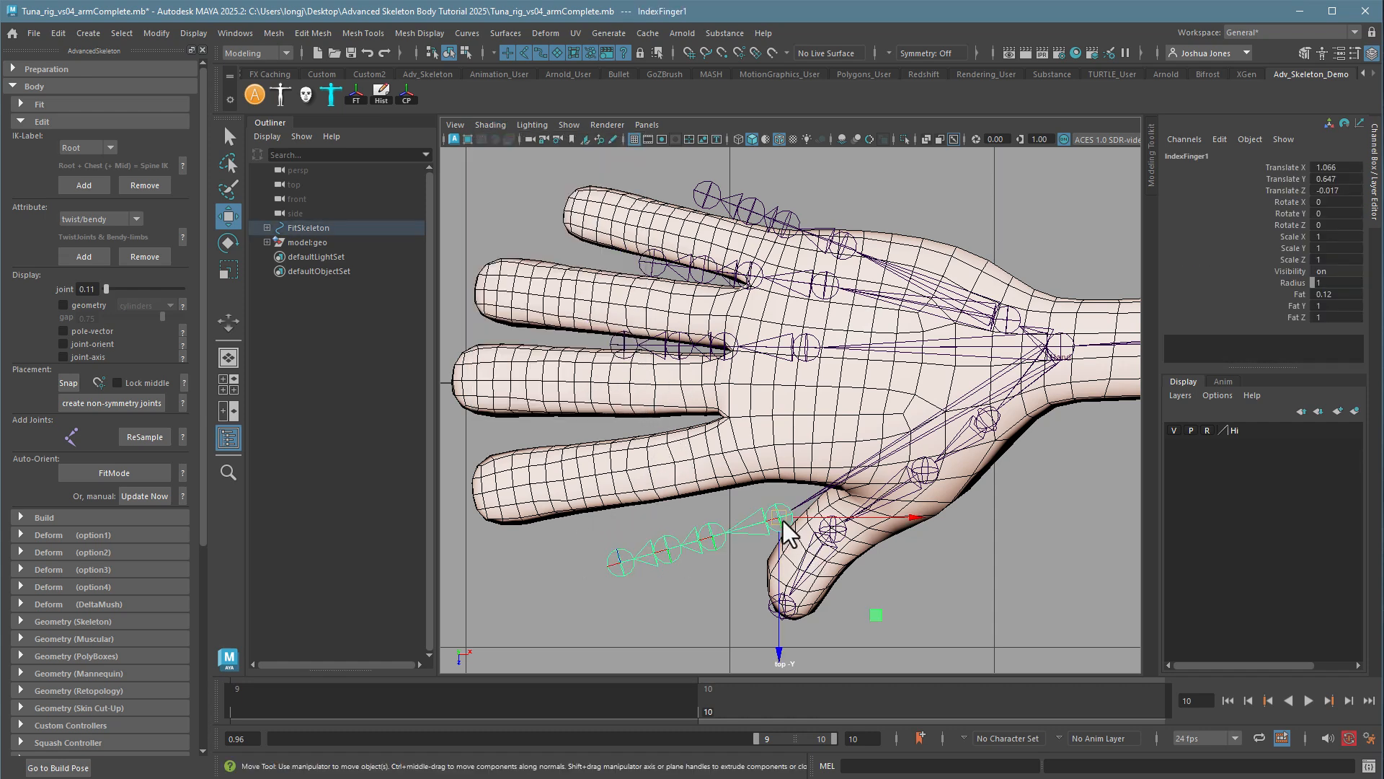
{"action": "left_click_drag", "start_coordinate": [781, 518], "coordinate": [770, 444]}
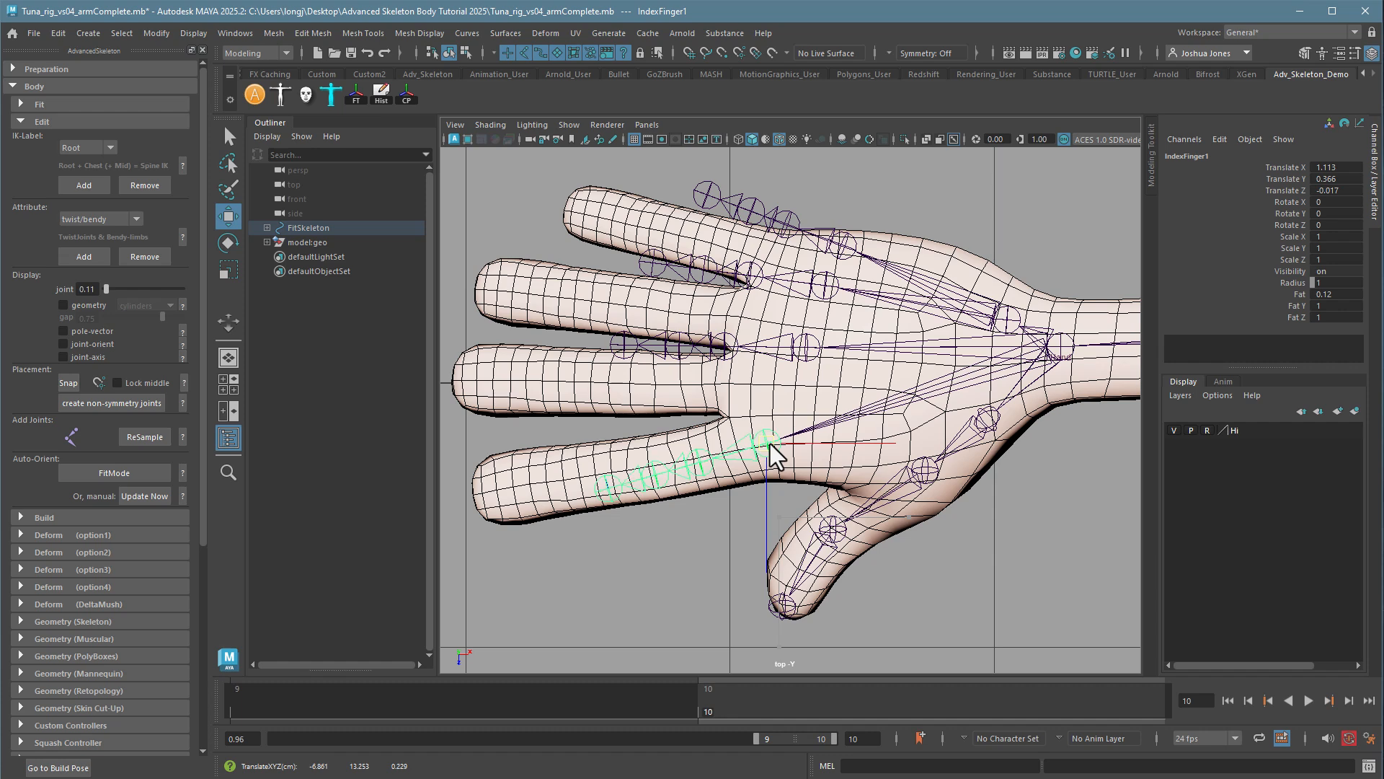
- Tear off the Shading options as a floating window, turn off Wireframe on Shaded, and park the window away from the hand
{"action": "left_click", "coordinate": [486, 121]}
{"action": "left_click", "coordinate": [512, 137]}
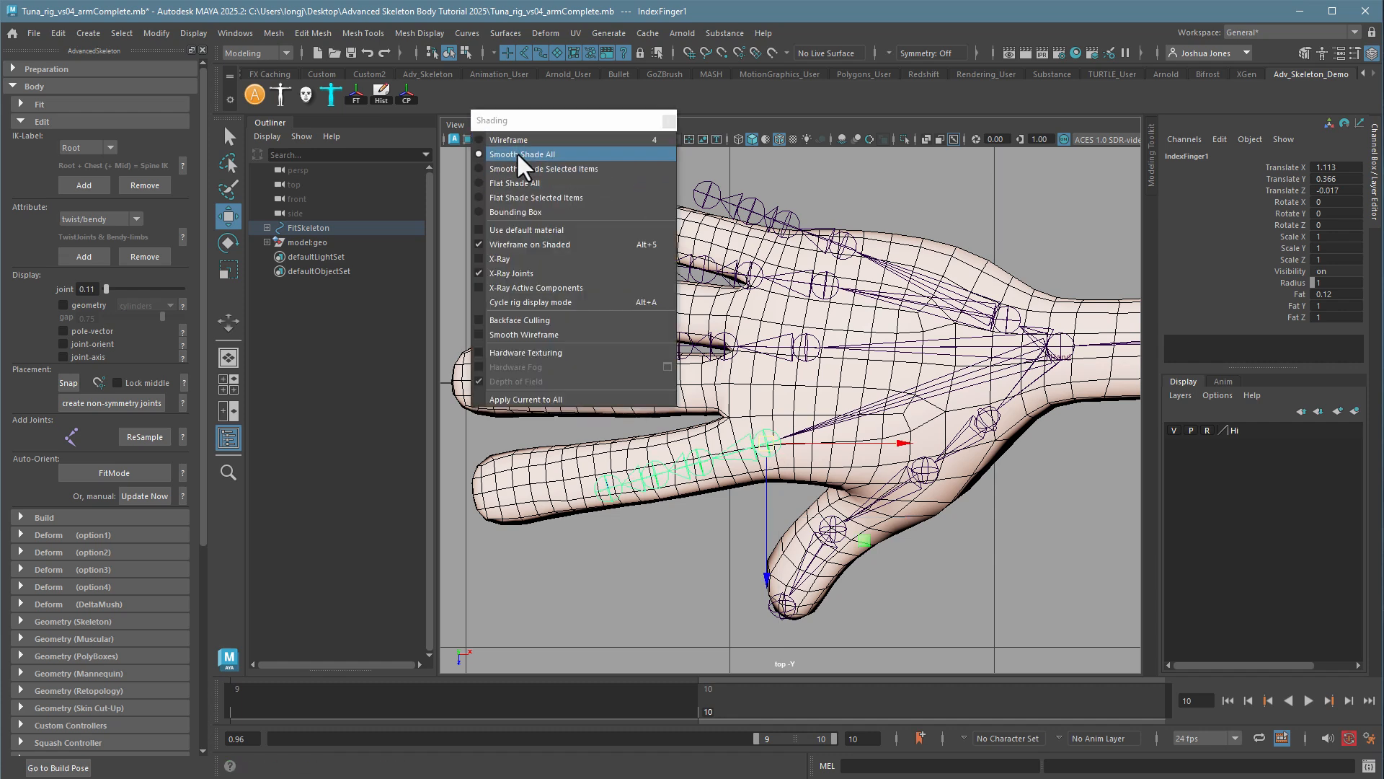
{"action": "left_click", "coordinate": [530, 244]}
{"action": "mouse_move", "coordinate": [555, 121]}
{"action": "left_mouse_down"}
{"action": "mouse_move", "coordinate": [808, 363]}
{"action": "mouse_move", "coordinate": [1056, 502]}
{"action": "mouse_move", "coordinate": [996, 505]}
{"action": "left_mouse_up"}
- Move MiddleFinger1 to about X 1.1, Y 0.13, RingFinger1 to X 0.85, Y 0.07, and PinkyFinger1 to X 0.79, Y -0.15, onto their knuckles
{"action": "left_click", "coordinate": [773, 376]}
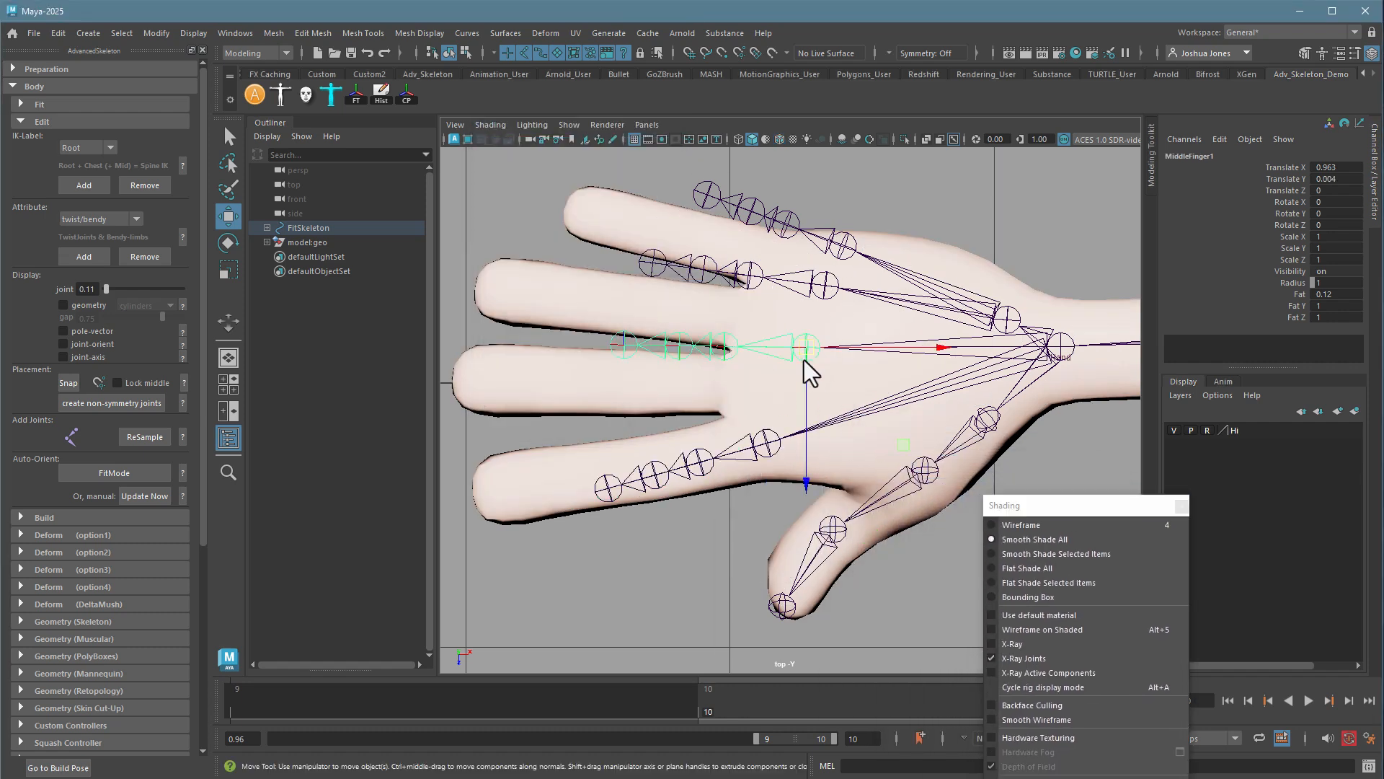
{"action": "left_click_drag", "start_coordinate": [765, 378], "coordinate": [764, 381]}
{"action": "left_click", "coordinate": [836, 289]}
{"action": "left_click_drag", "start_coordinate": [828, 288], "coordinate": [785, 320]}
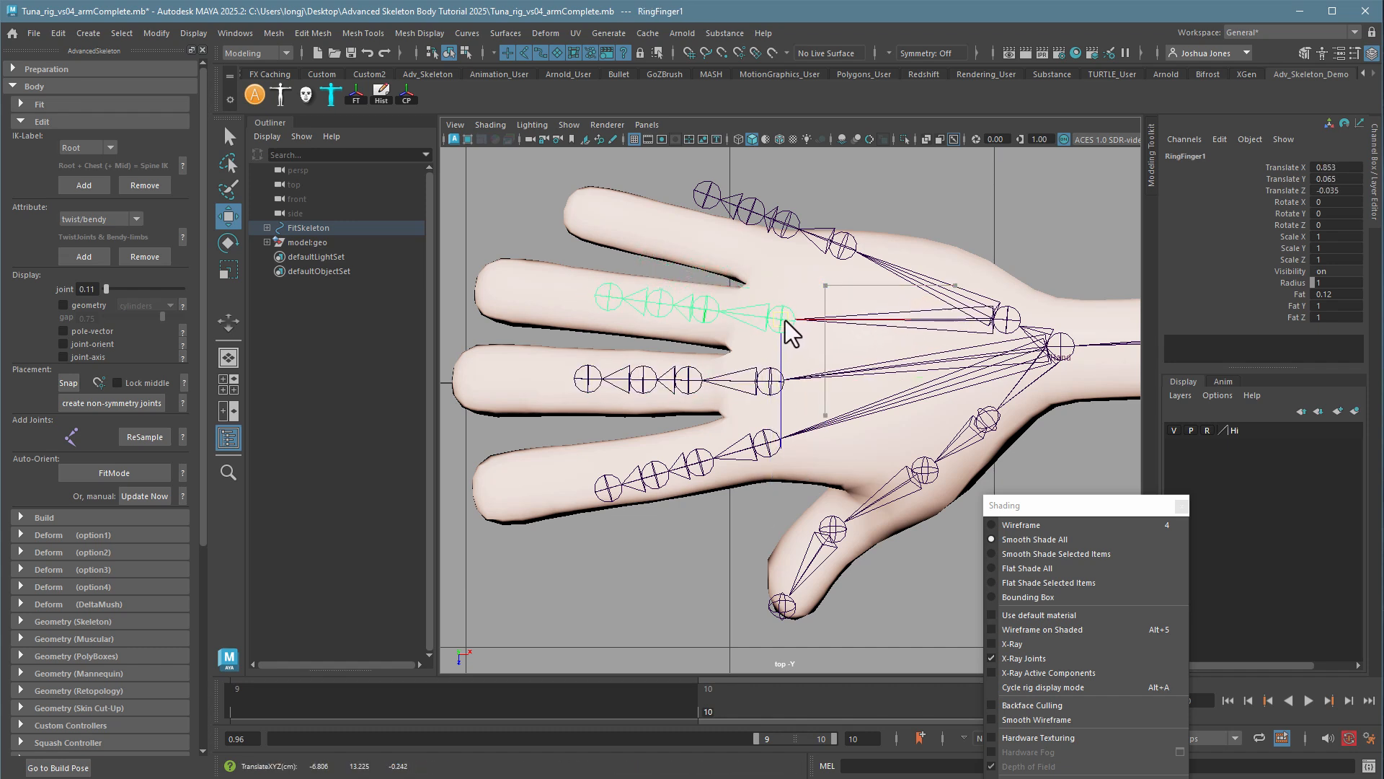
{"action": "left_click", "coordinate": [842, 245]}
{"action": "left_click_drag", "start_coordinate": [848, 248], "coordinate": [809, 266]}
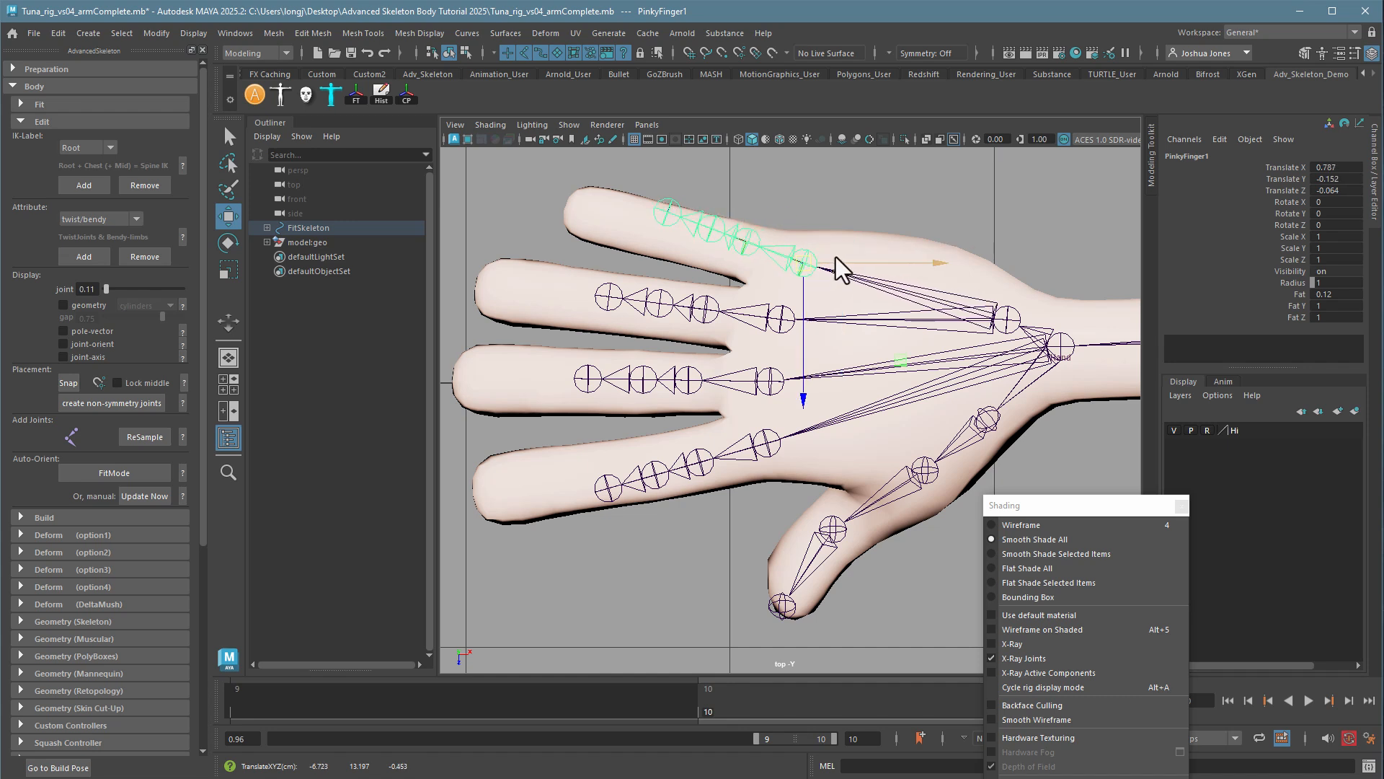
- Nudge the index, middle, ring and pinky base joints to about Translate X 1.083, 1.111, 0.864 and 0.803 respectively
{"action": "left_click", "coordinate": [767, 450]}
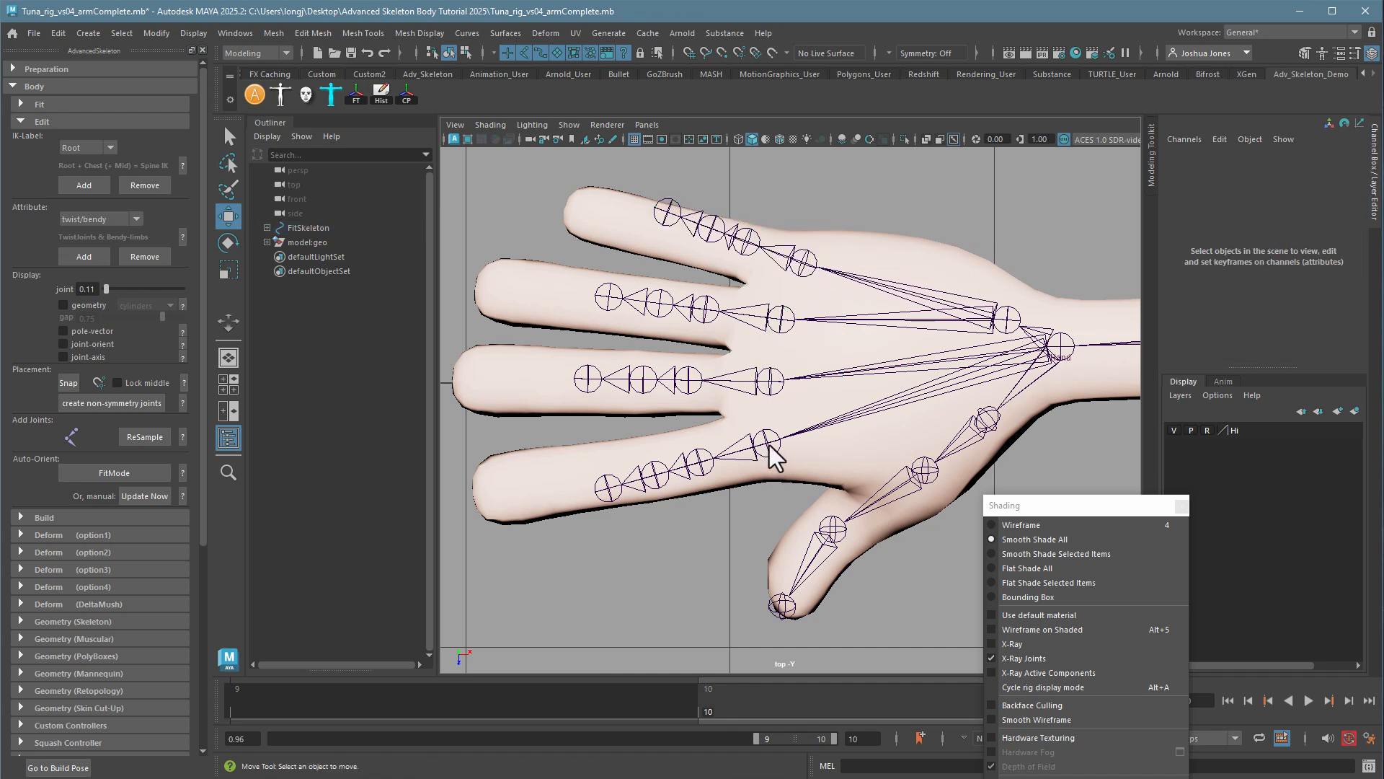
{"action": "left_click", "coordinate": [769, 451]}
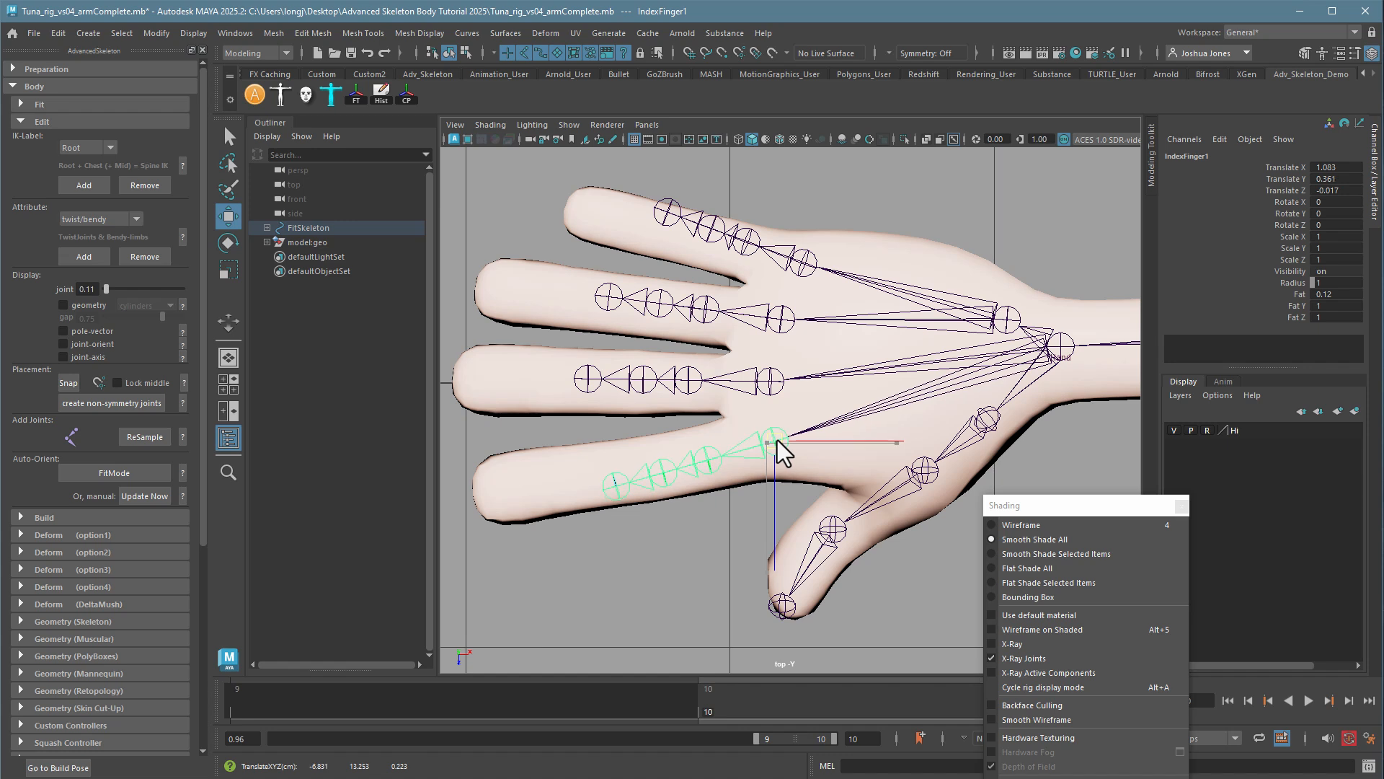
{"action": "left_click", "coordinate": [772, 382]}
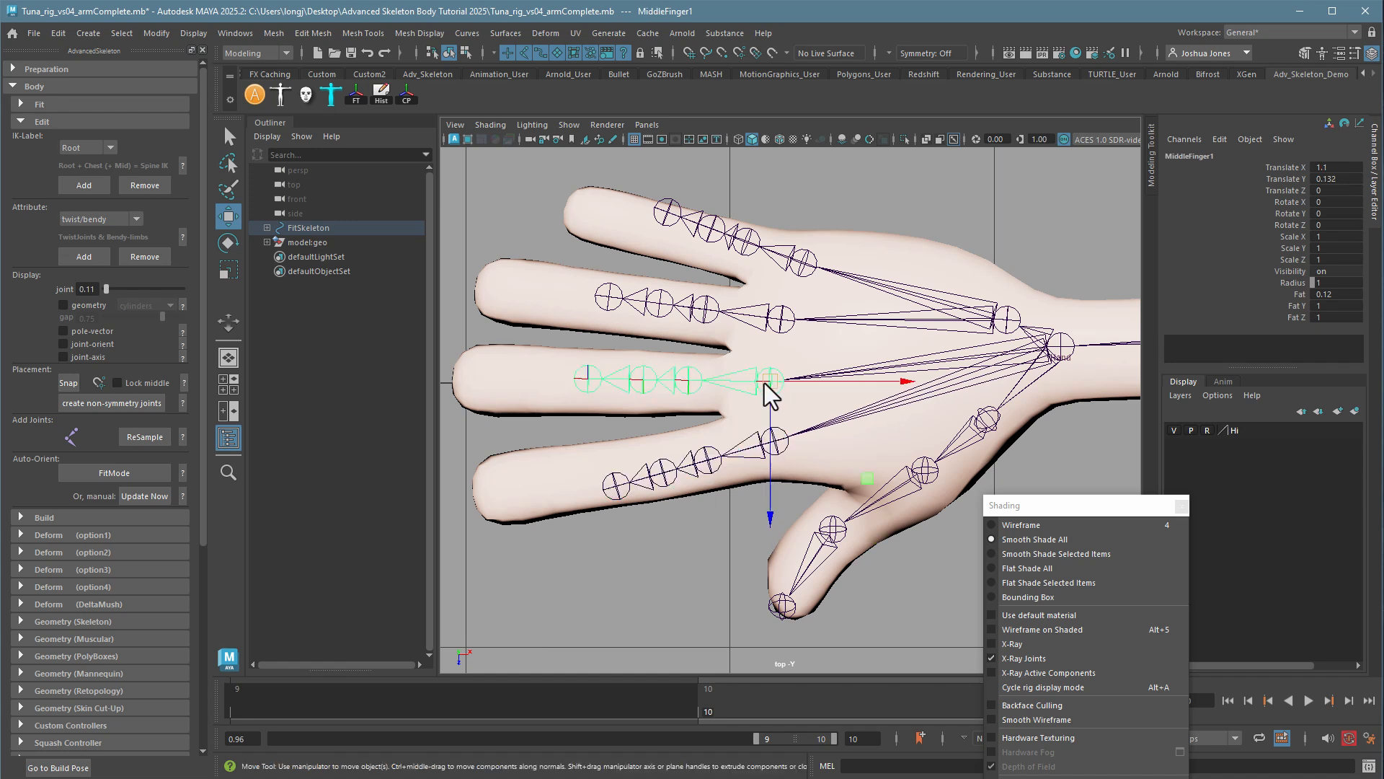
{"action": "left_click_drag", "start_coordinate": [767, 385], "coordinate": [769, 383]}
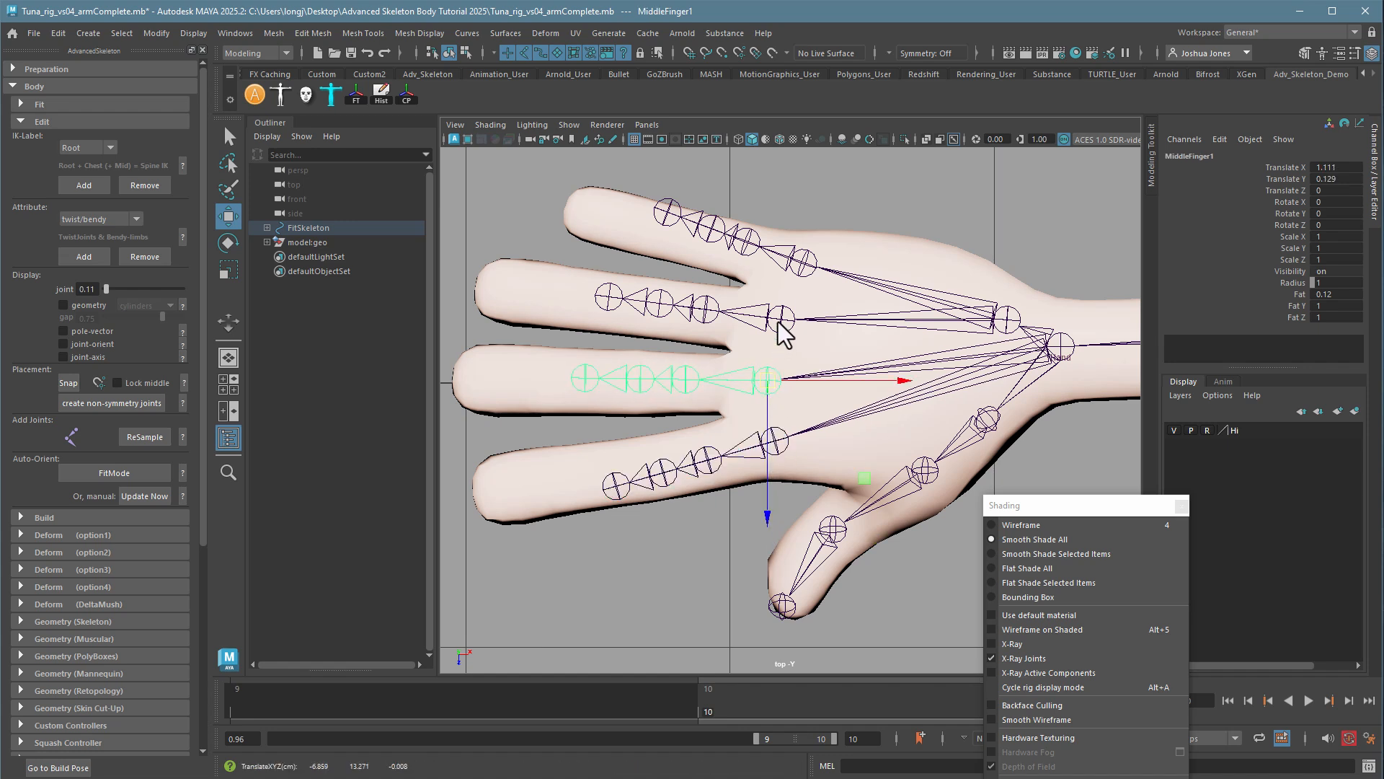
{"action": "left_click", "coordinate": [778, 322]}
{"action": "left_click_drag", "start_coordinate": [778, 322], "coordinate": [778, 321]}
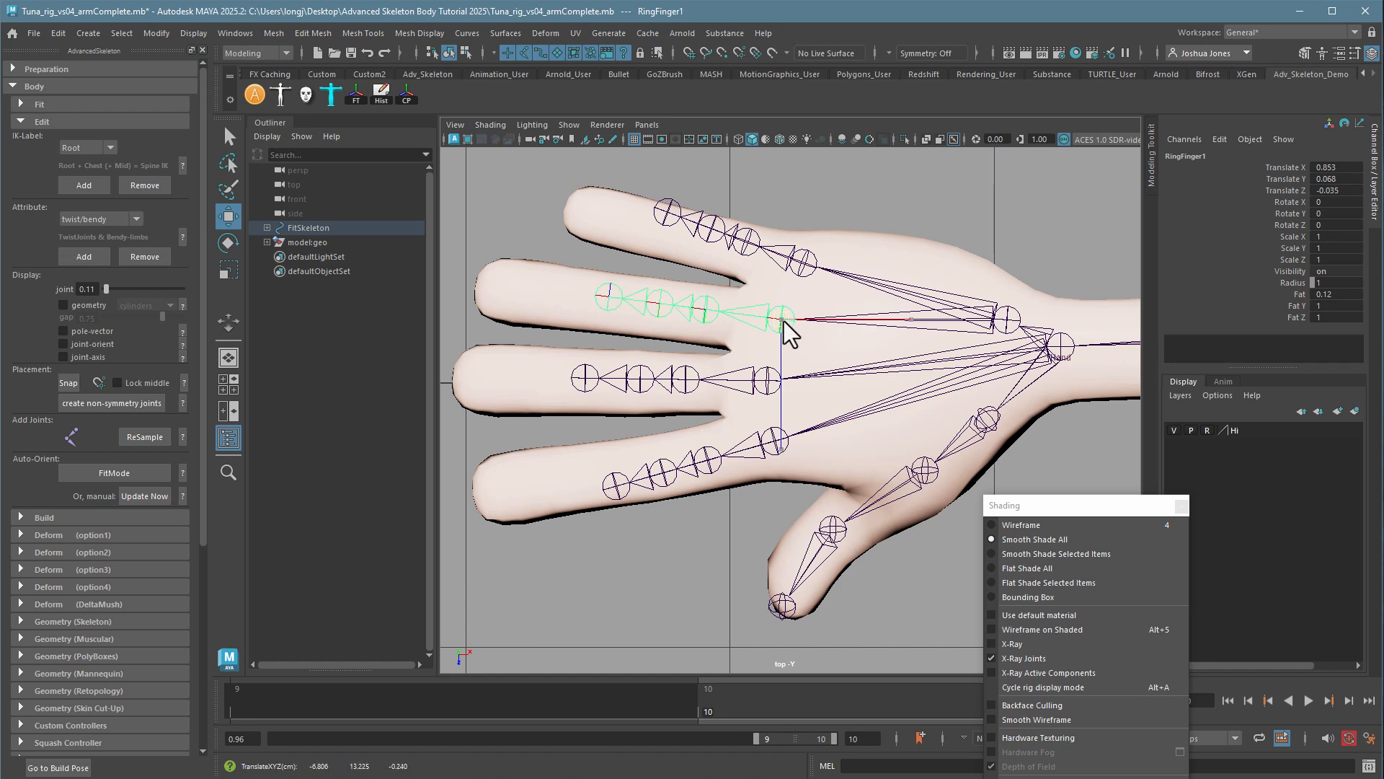
{"action": "left_click", "coordinate": [805, 266]}
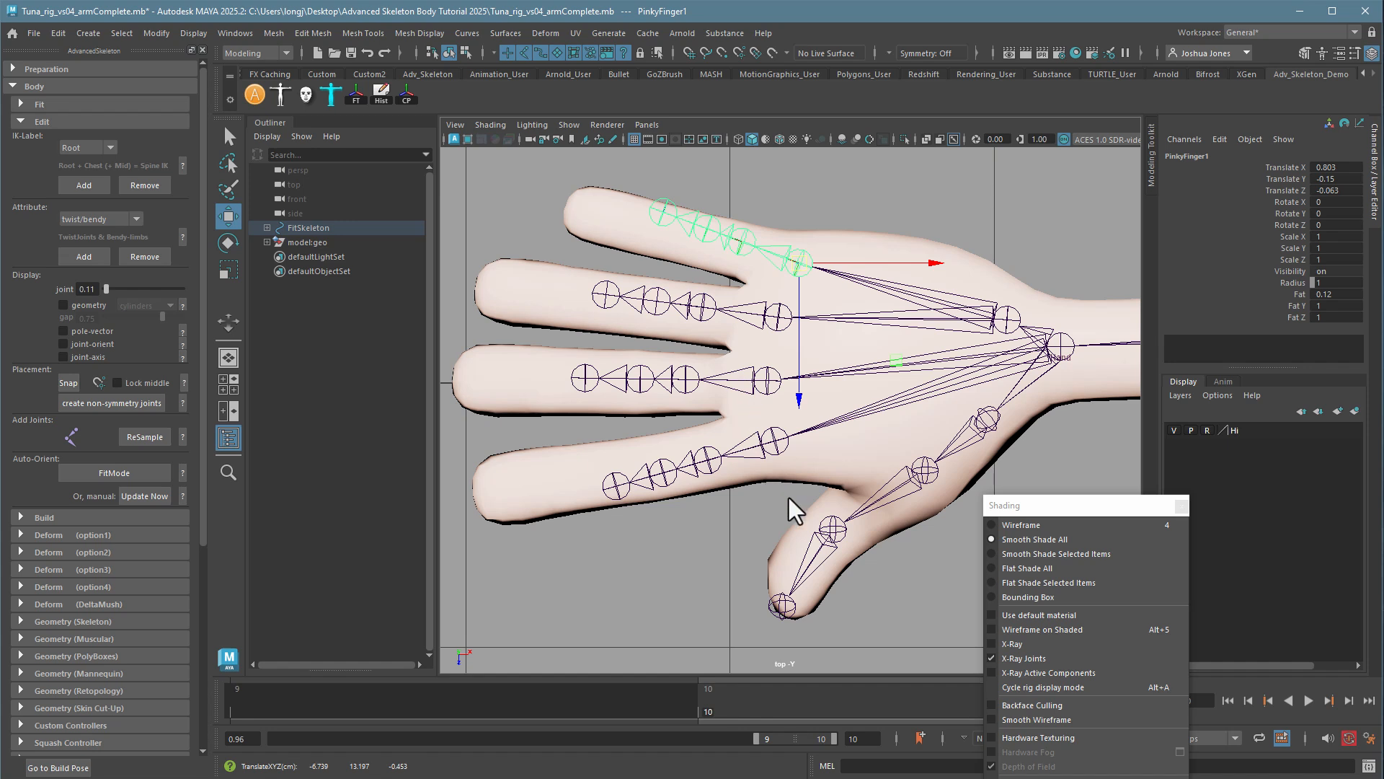
- Rotate PinkyFinger1 to about Rotate Z 6.938 so its chain follows the pinky
{"action": "key", "text": "e"}
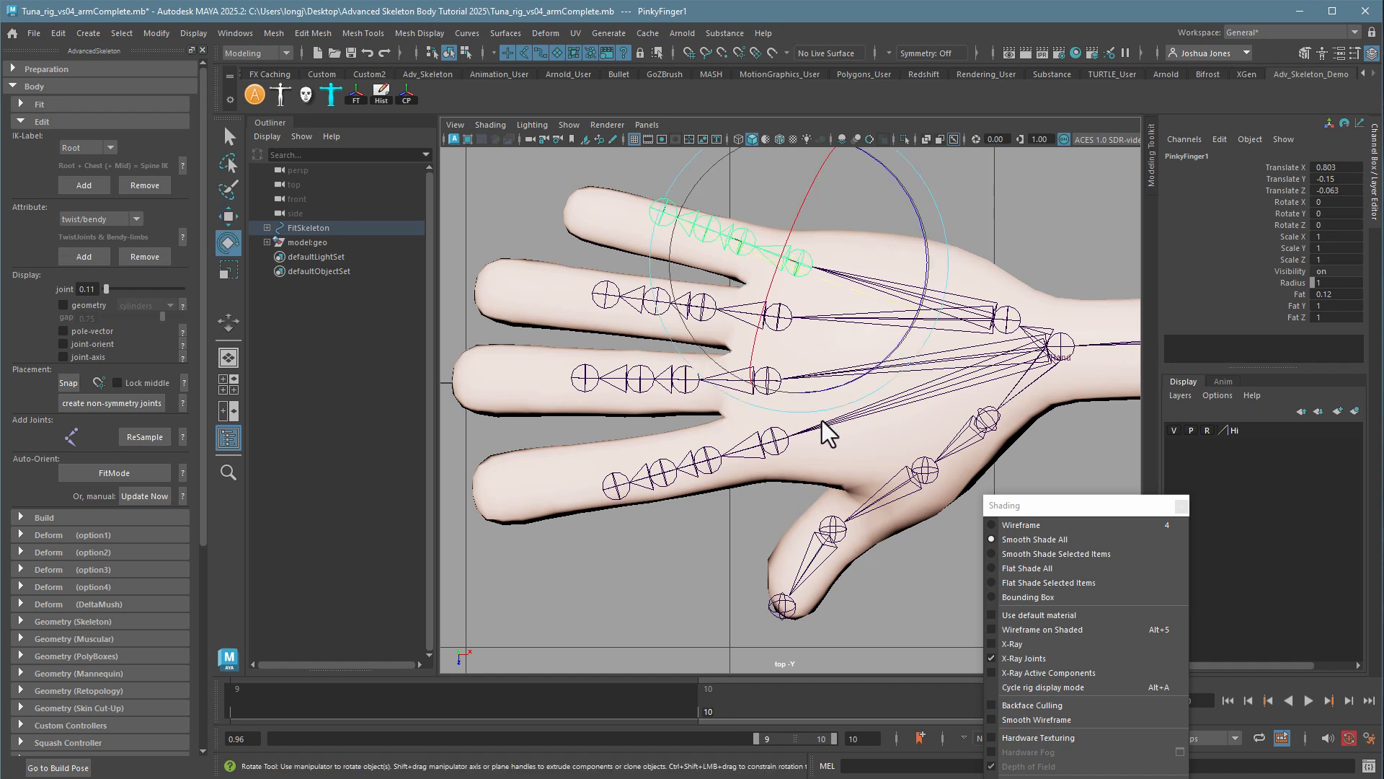
{"action": "left_click_drag", "start_coordinate": [862, 402], "coordinate": [903, 382]}
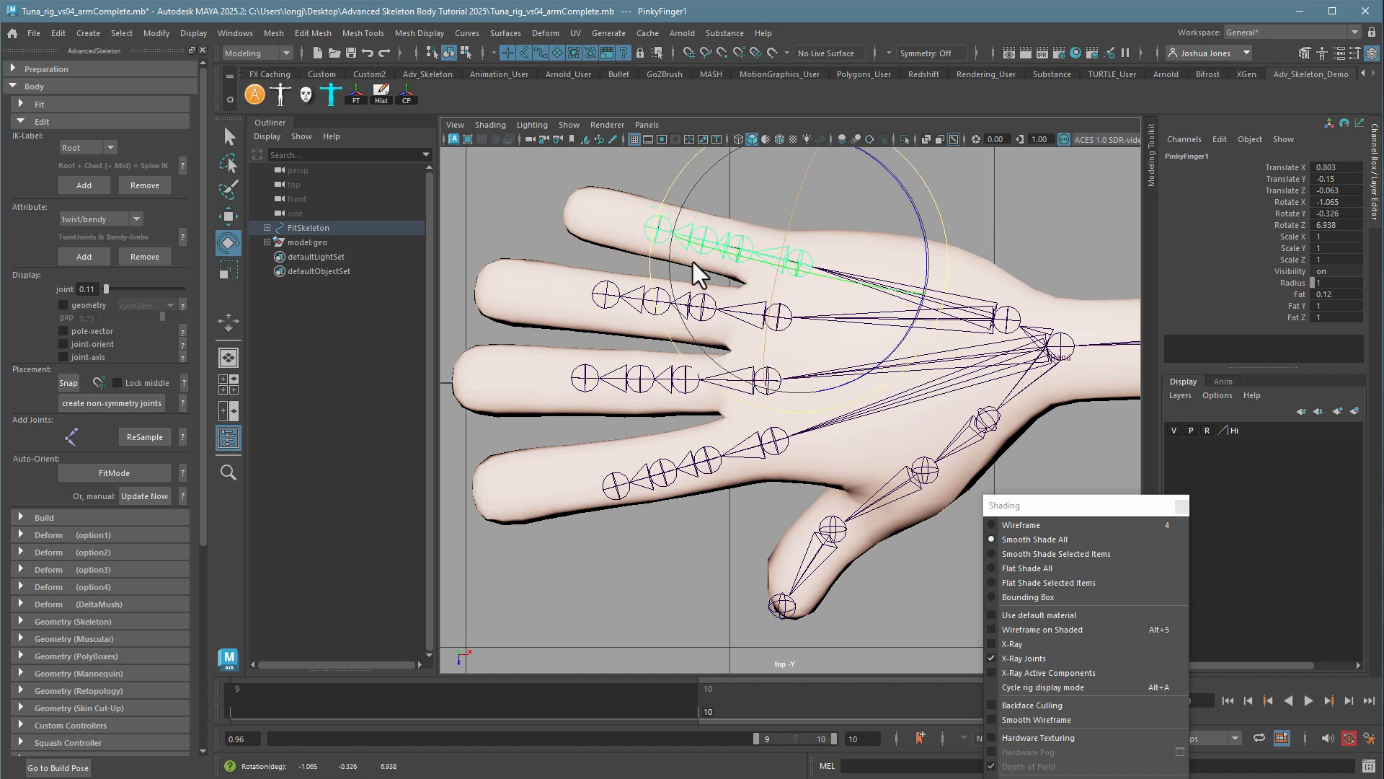
{"action": "left_click", "coordinate": [519, 235]}
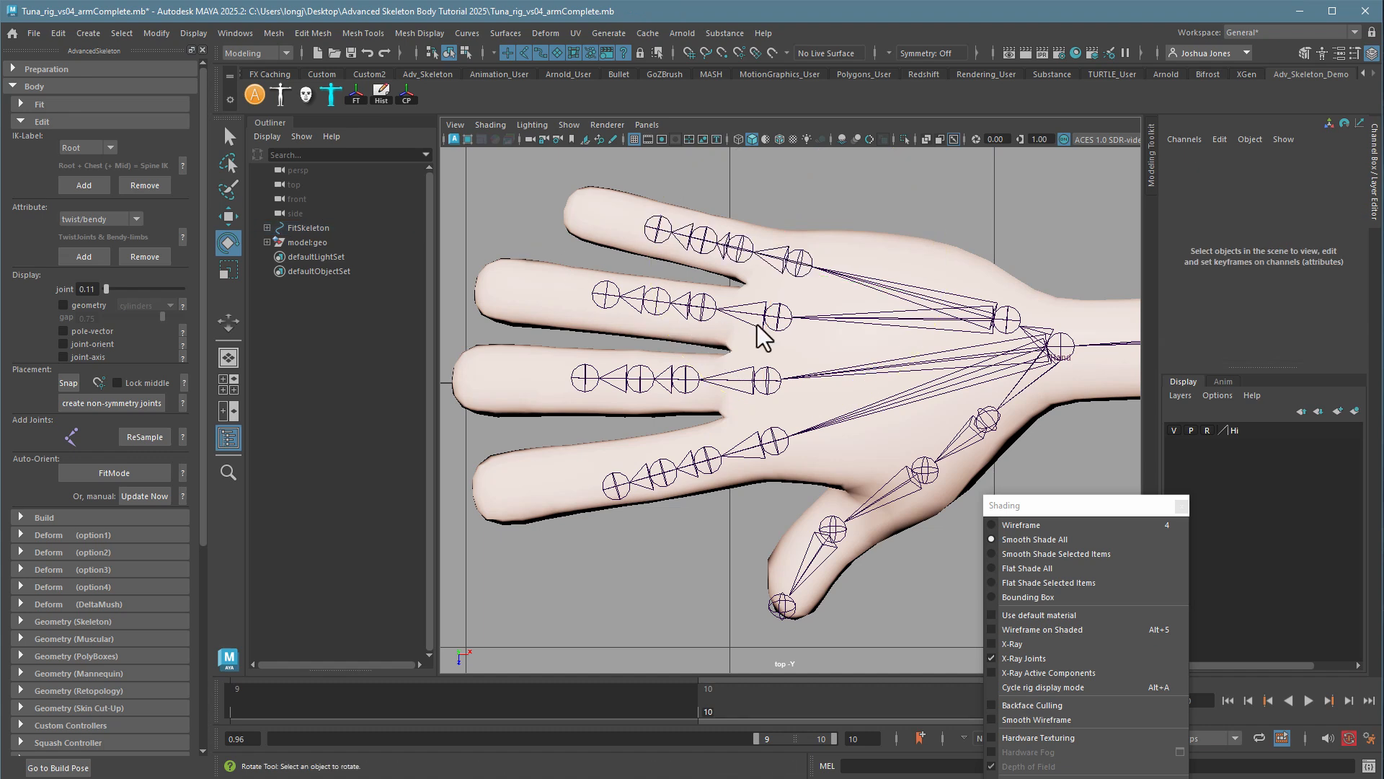
- Nudge RingFinger1 to about Translate X 0.867, Y 0.063 and rotate it slightly about Z to center its chain in the ring finger
{"action": "left_click", "coordinate": [778, 318]}
{"action": "key", "text": "w"}
{"action": "left_click_drag", "start_coordinate": [781, 318], "coordinate": [781, 320]}
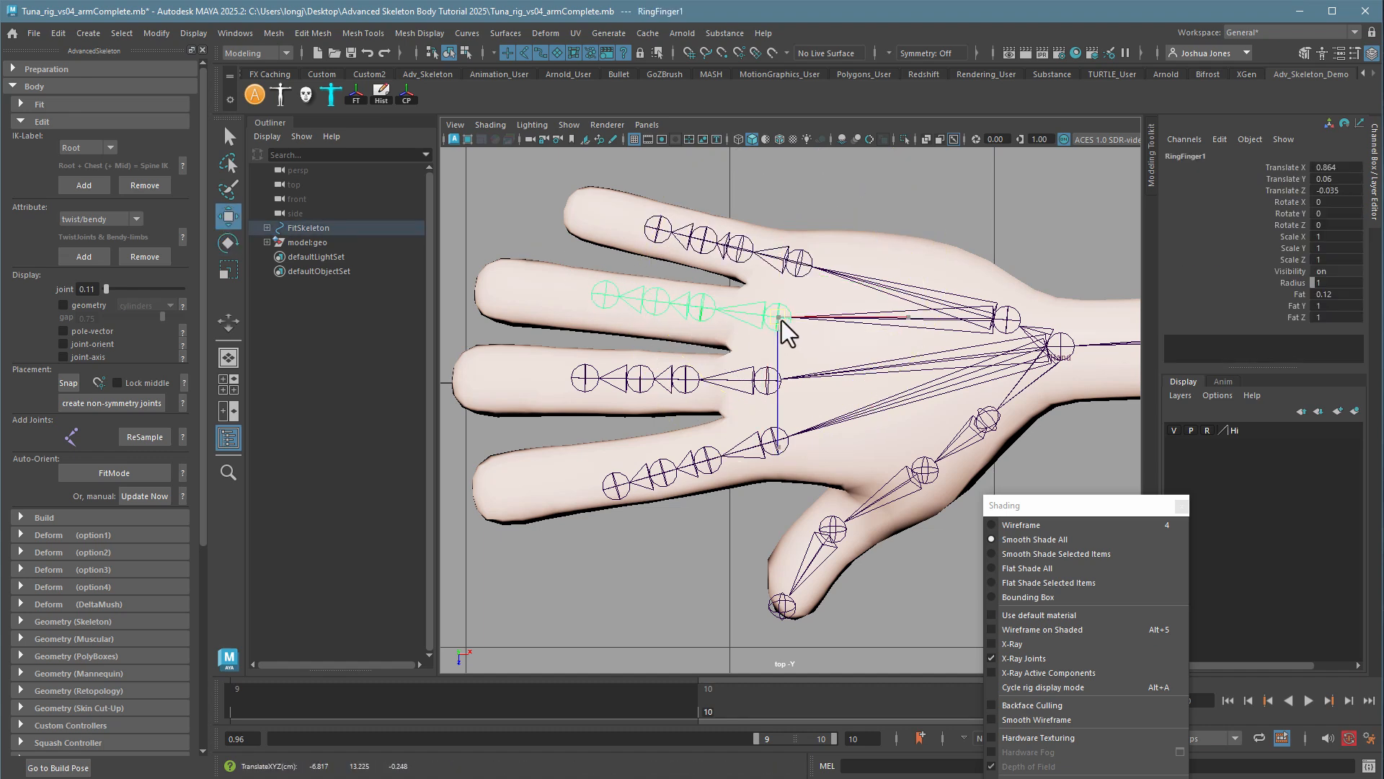
{"action": "key", "text": "e"}
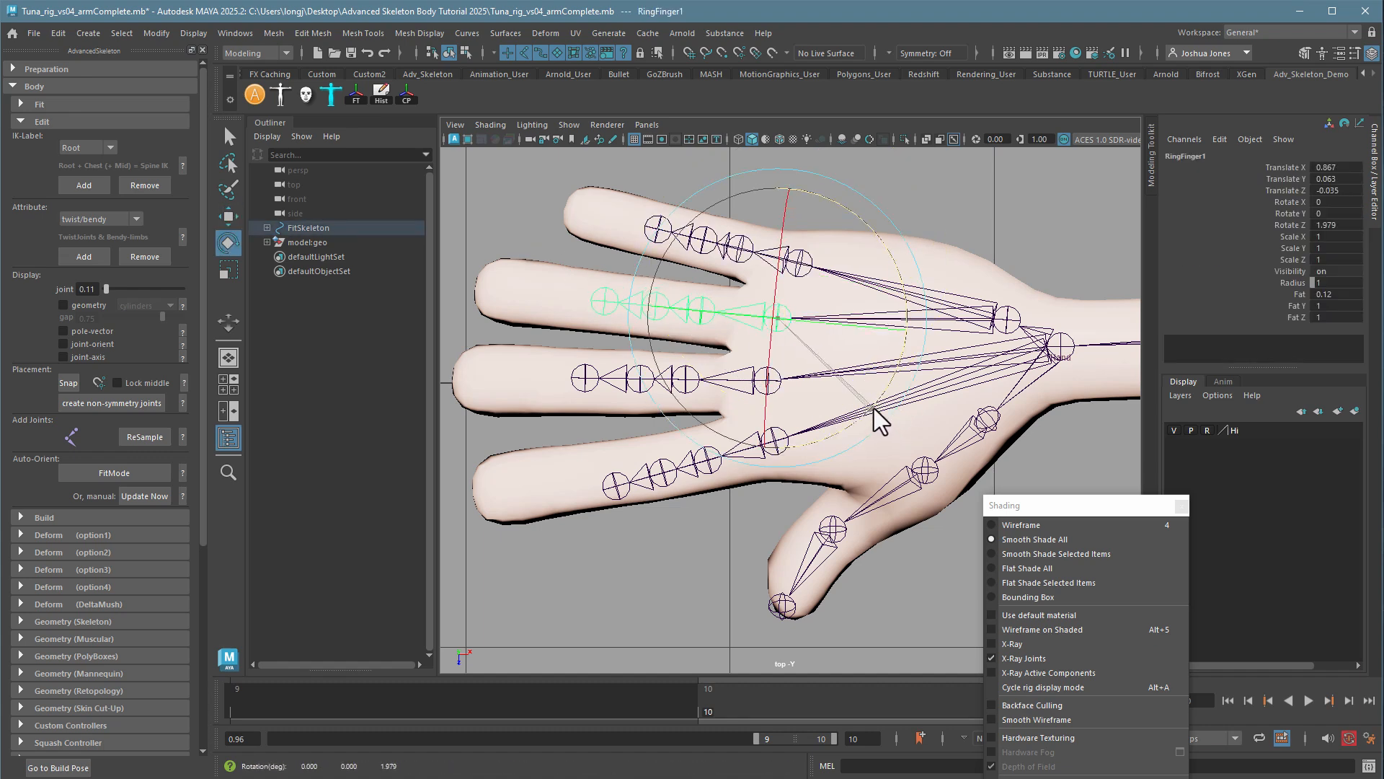
{"action": "left_click", "coordinate": [729, 505]}
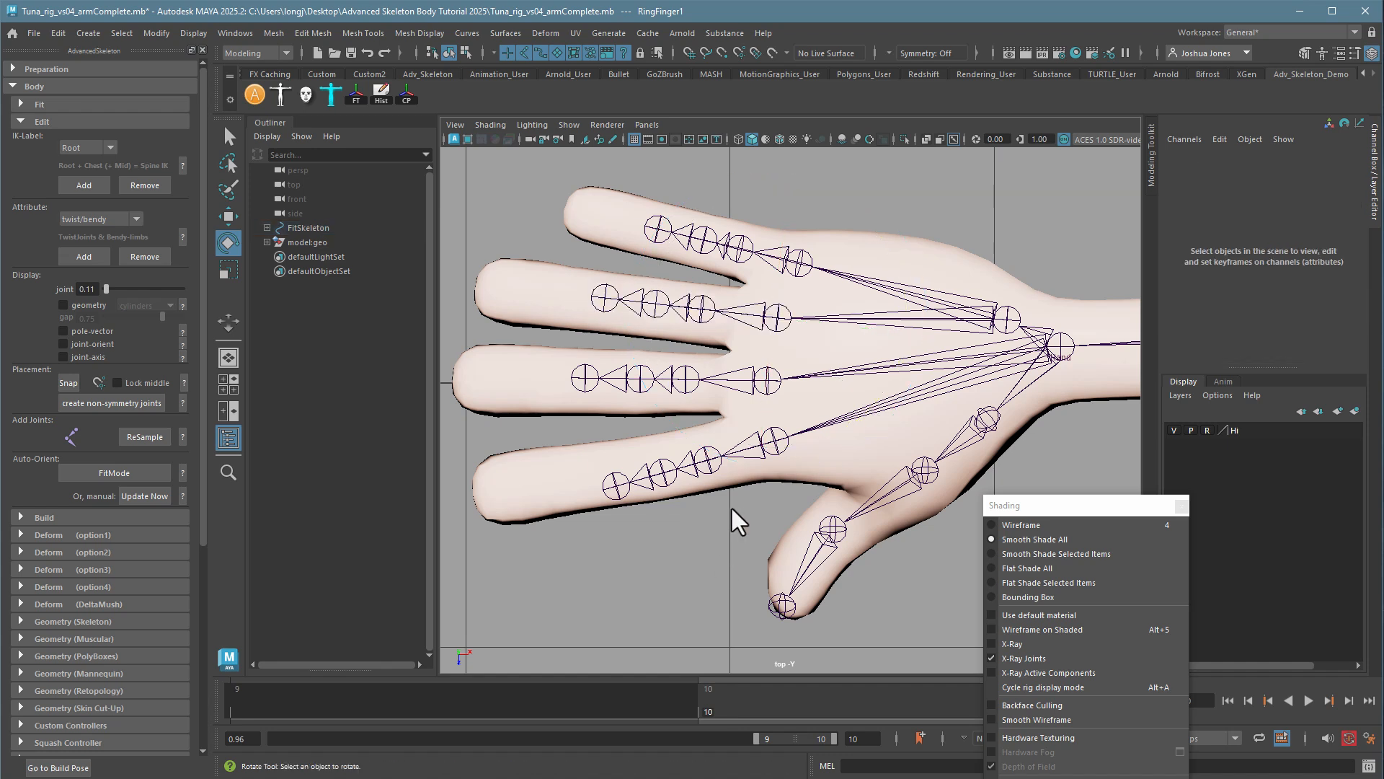
- Nudge MiddleFinger1 slightly to center its joint chain in the middle finger
{"action": "left_click", "coordinate": [764, 393]}
{"action": "key", "text": "w"}
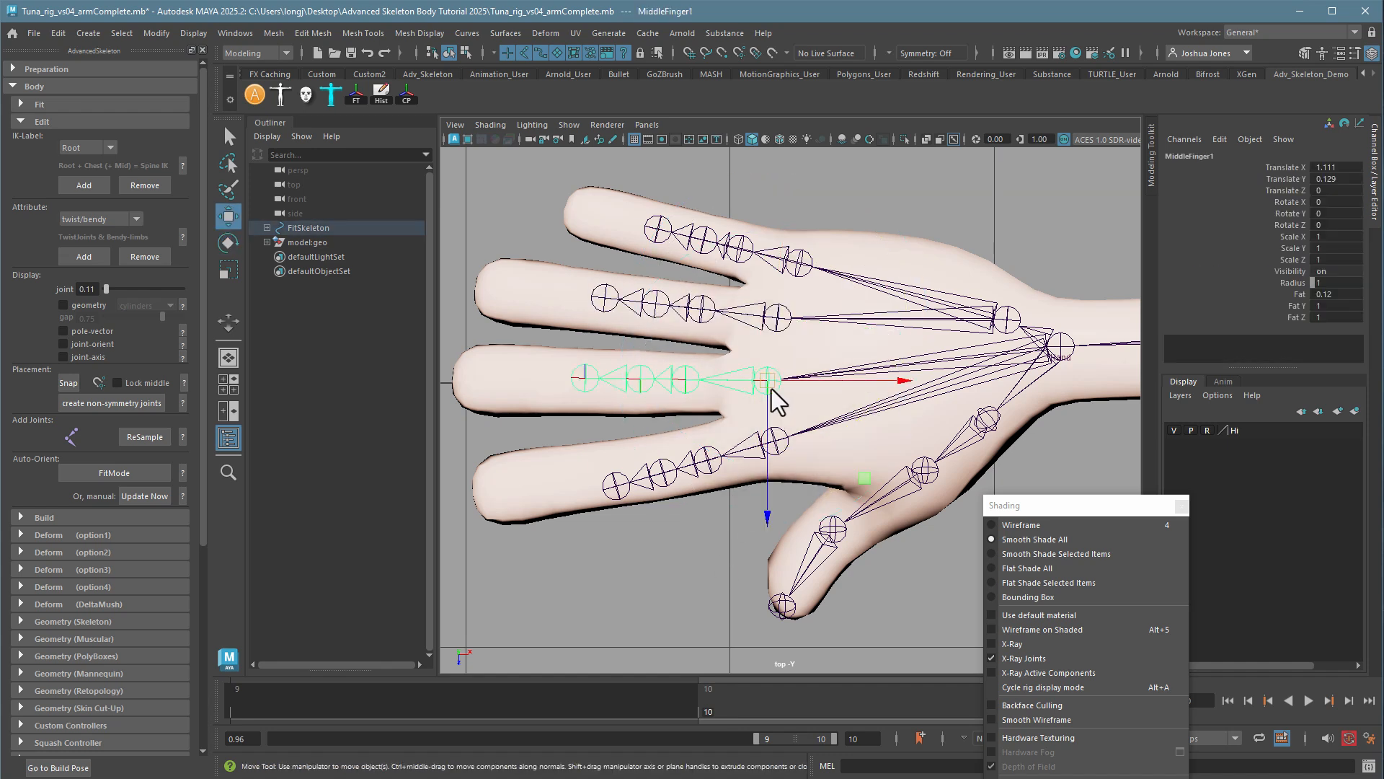
{"action": "left_click", "coordinate": [729, 547]}
- Rotate IndexFinger1 to about Rotate Z -5.561 and shift it slightly toward the thumb to align its chain with the index finger
{"action": "left_click", "coordinate": [774, 444]}
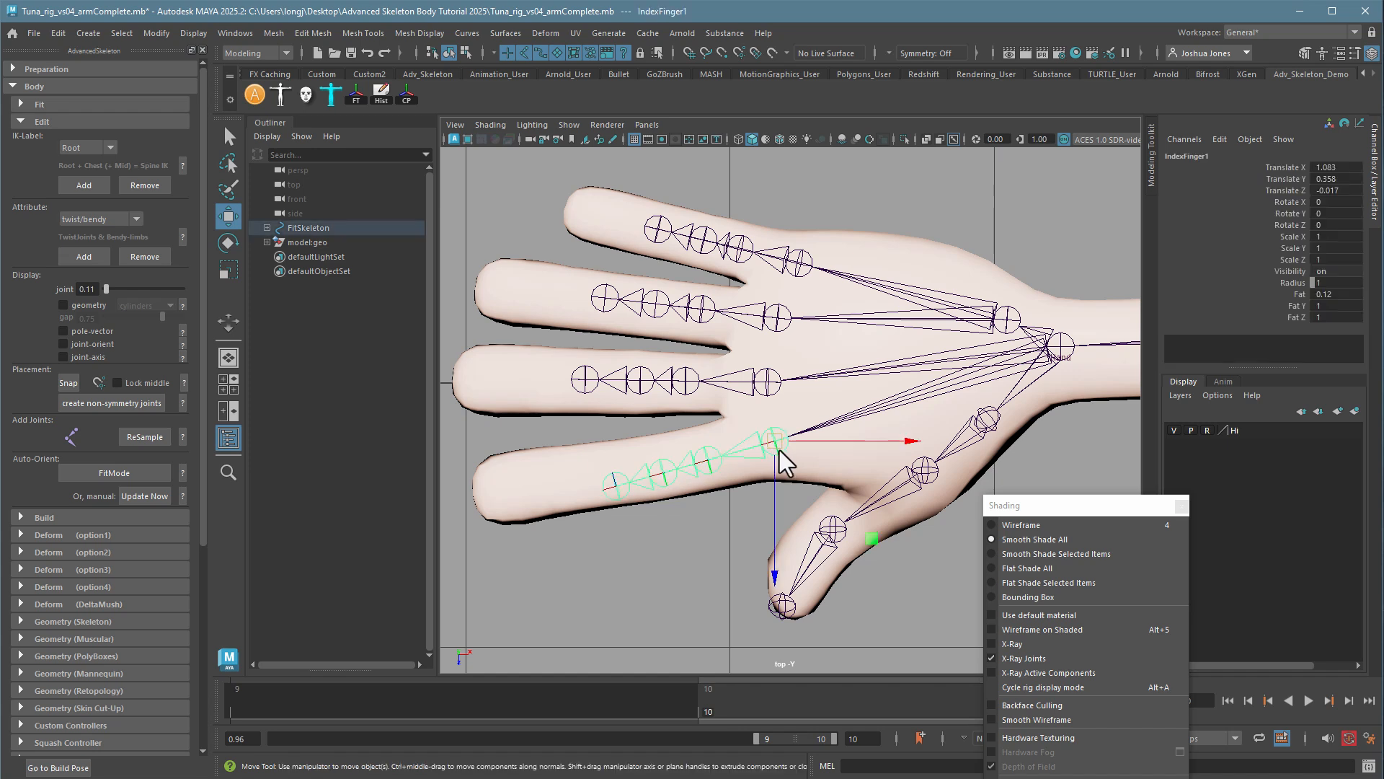
{"action": "key", "text": "e"}
{"action": "mouse_move", "coordinate": [881, 483]}
{"action": "left_mouse_down"}
{"action": "mouse_move", "coordinate": [904, 464]}
{"action": "mouse_move", "coordinate": [902, 482]}
{"action": "left_mouse_up"}
{"action": "key", "text": "w"}
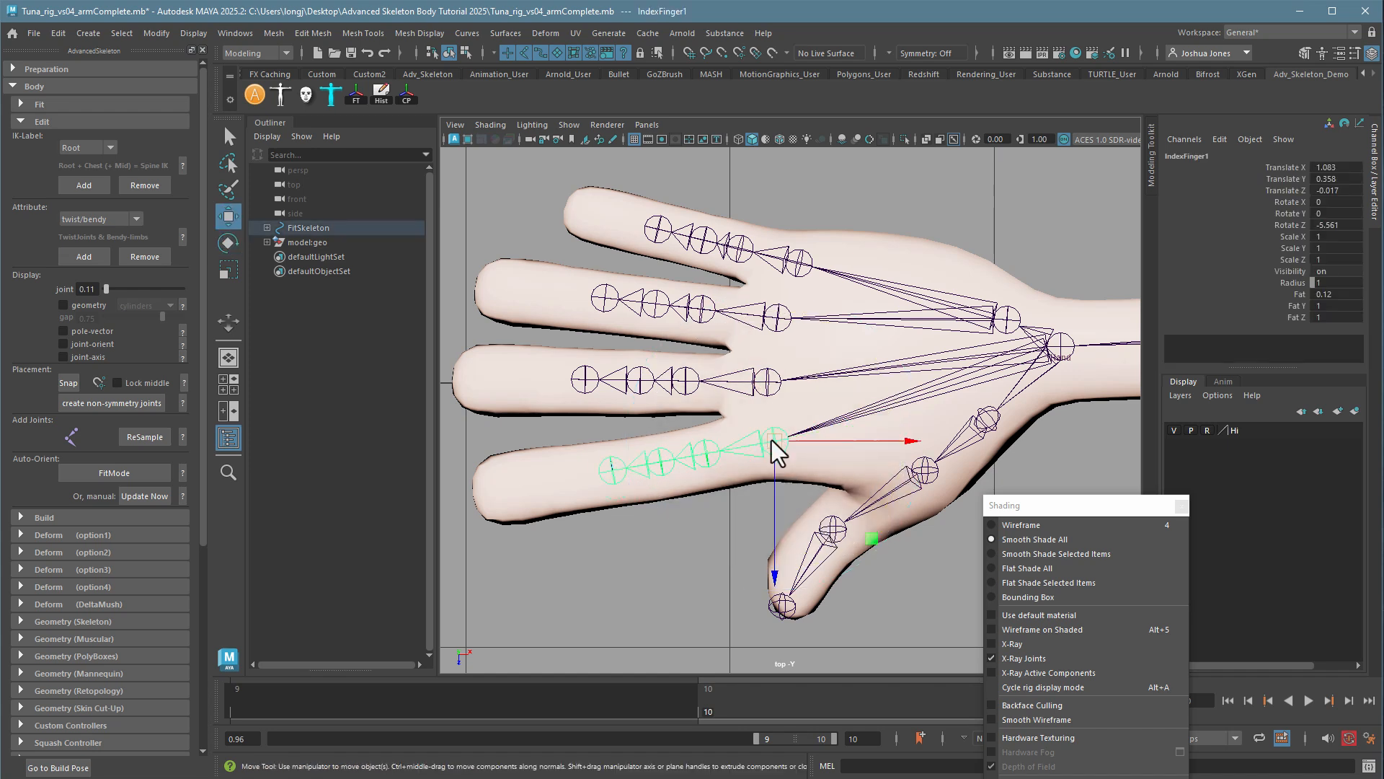
{"action": "left_click_drag", "start_coordinate": [772, 439], "coordinate": [772, 443]}
{"action": "left_click", "coordinate": [708, 556]}
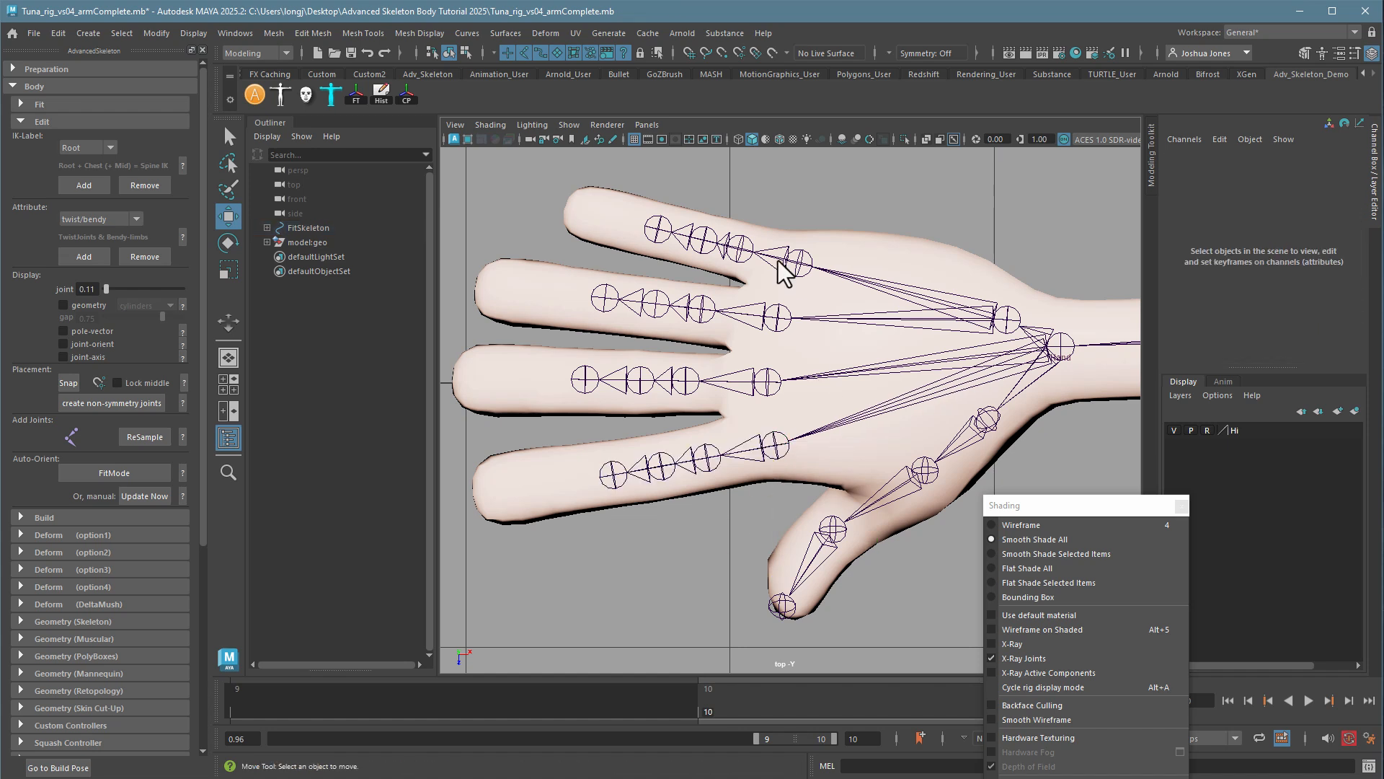
- Examine PinkyFinger1, PinkyFinger2 and PinkyFinger3 one by one to judge their rotation and spacing along the pinky
{"action": "mouse_move", "coordinate": [800, 339]}
{"action": "middle_mouse_down", "text": "alt"}
{"action": "mouse_move", "coordinate": [819, 374]}
{"action": "mouse_move", "coordinate": [880, 397]}
{"action": "middle_mouse_up", "text": "alt"}
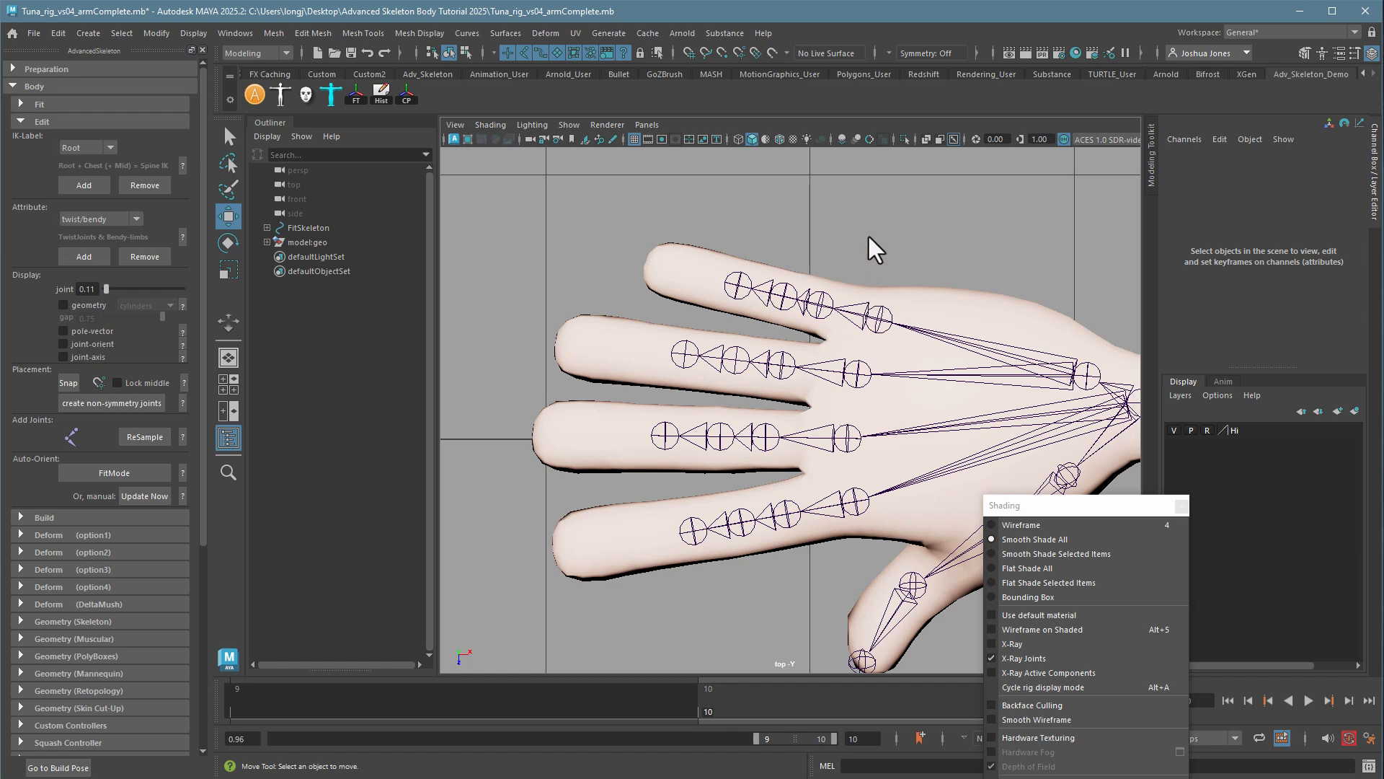
{"action": "key", "text": "w"}
{"action": "left_click_drag", "start_coordinate": [868, 236], "coordinate": [806, 214]}
{"action": "left_click", "coordinate": [873, 321]}
{"action": "key", "text": "e"}
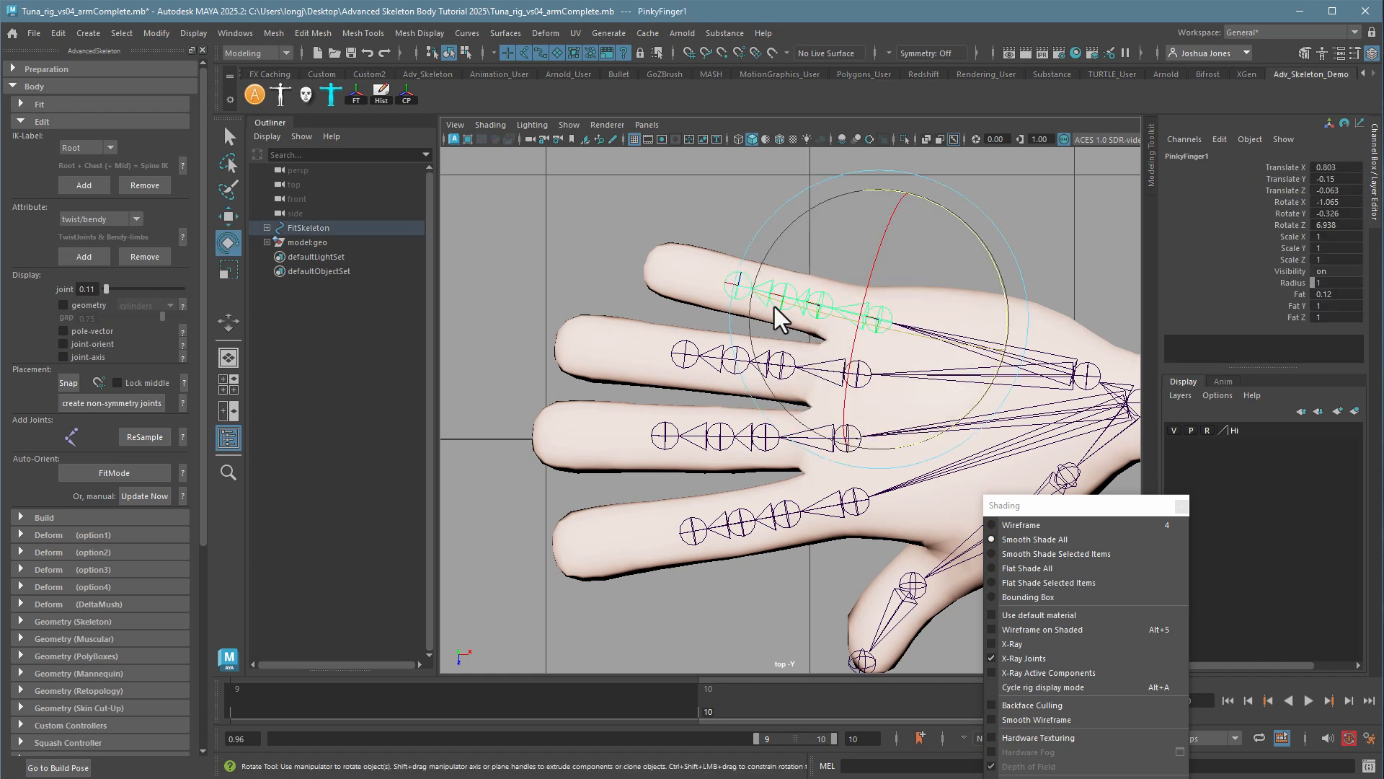
{"action": "key", "text": "w"}
{"action": "left_click", "coordinate": [821, 315]}
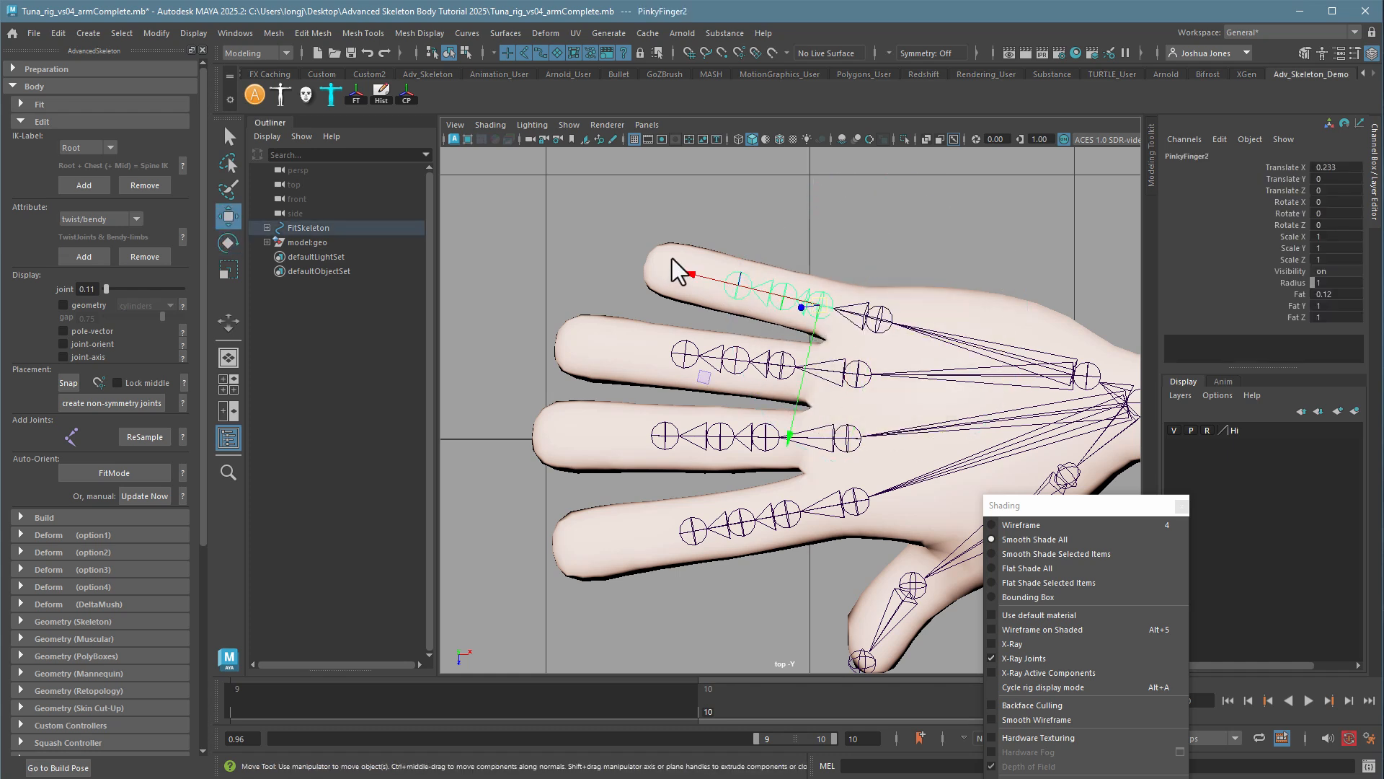
{"action": "left_click", "coordinate": [823, 238]}
{"action": "left_click", "coordinate": [789, 308]}
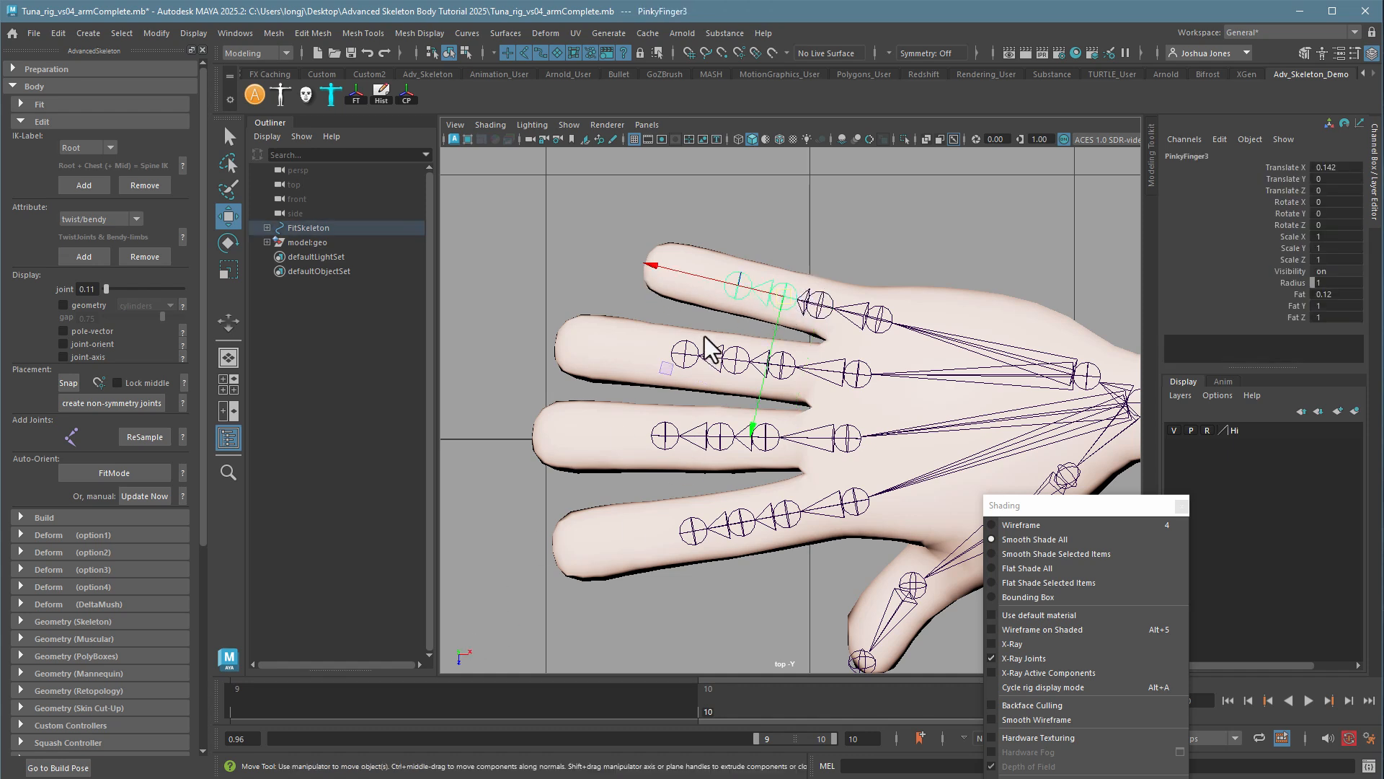
{"action": "left_click", "coordinate": [810, 233]}
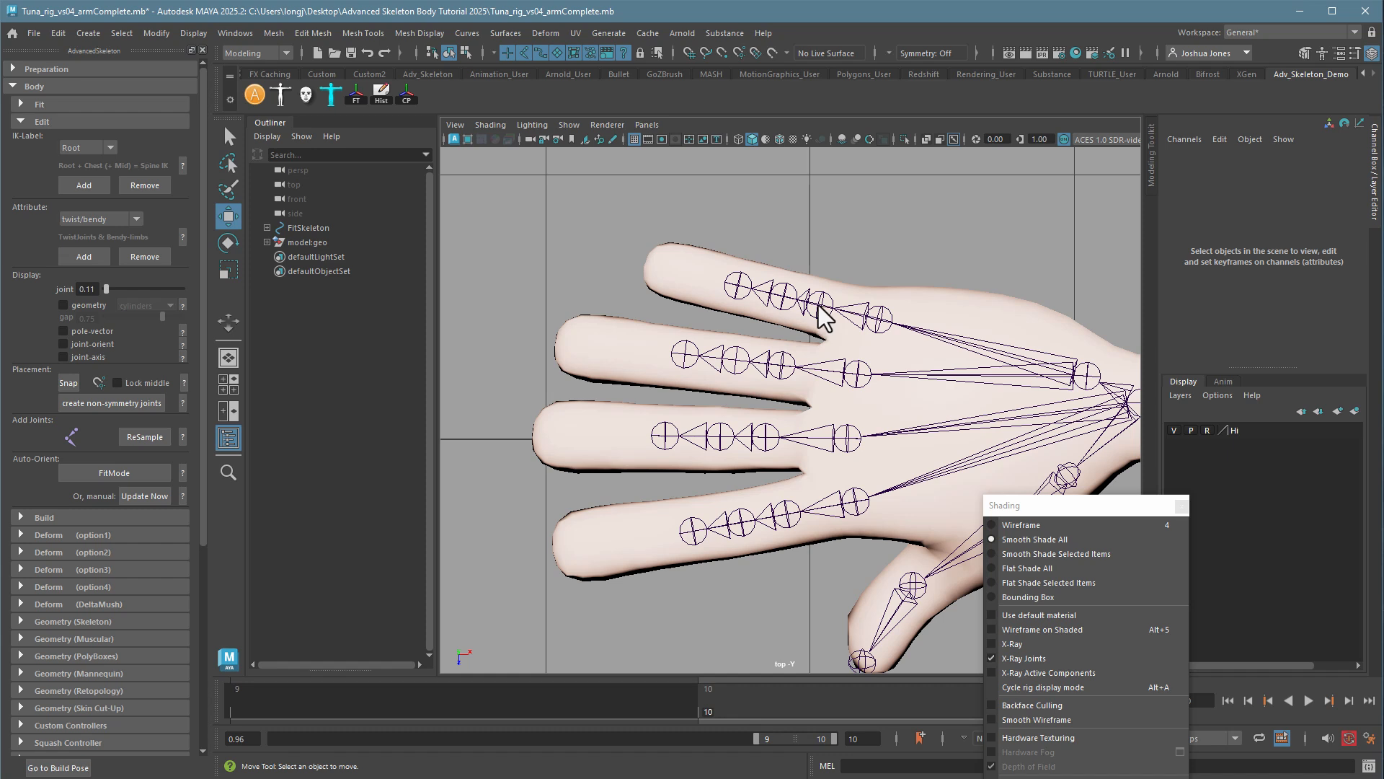
- Turn on Wireframe on Shaded and slide PinkyFinger2 along its local X axis to about Translate X 0.16
{"action": "left_click", "coordinate": [818, 304]}
{"action": "left_click_drag", "start_coordinate": [758, 292], "coordinate": [717, 280]}
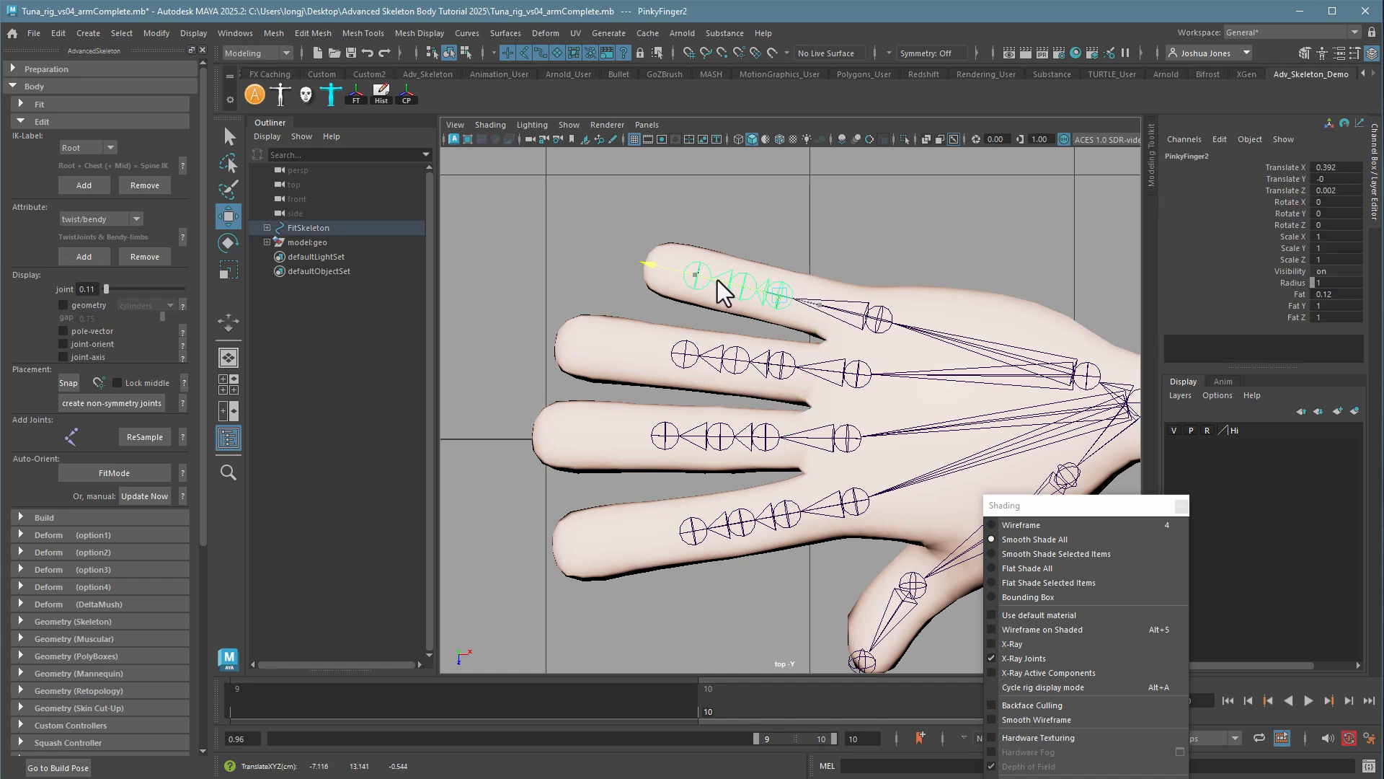
{"action": "left_click", "coordinate": [499, 127]}
{"action": "left_click", "coordinate": [509, 255]}
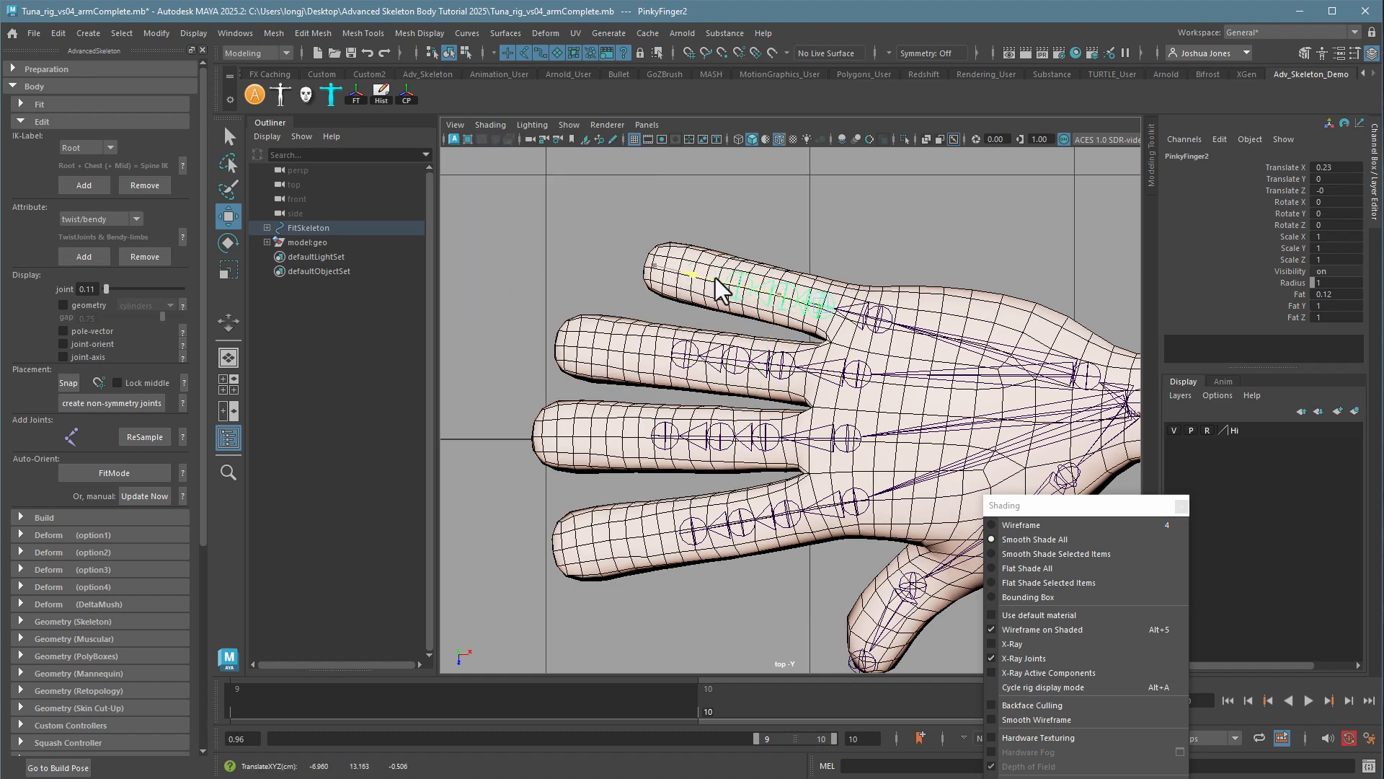
{"action": "left_click_drag", "start_coordinate": [713, 280], "coordinate": [719, 337]}
- Slide PinkyFinger2 along its local X axis toward the fingertip to about Translate X 0.405
{"action": "key", "text": "space"}
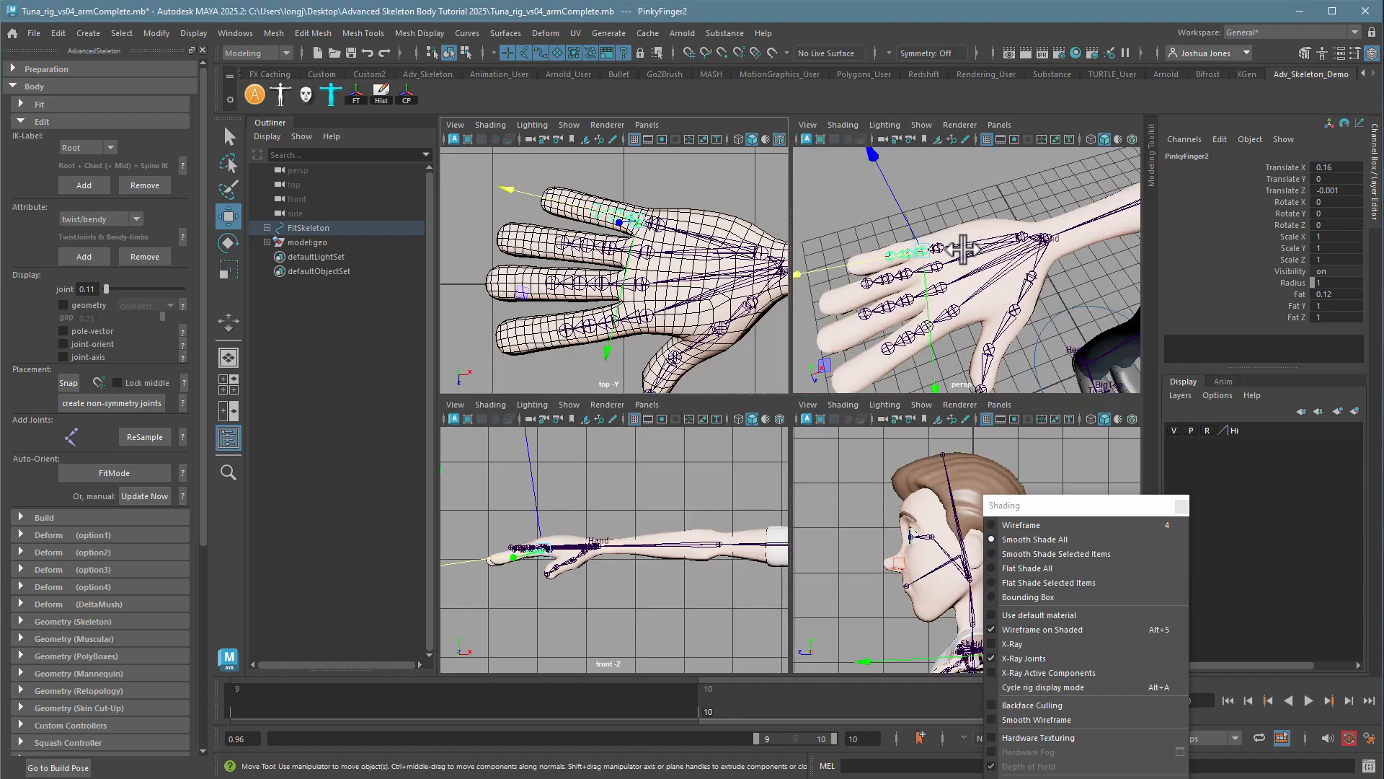
{"action": "key", "text": "space"}
{"action": "left_click_drag", "start_coordinate": [846, 392], "coordinate": [992, 324], "text": "alt"}
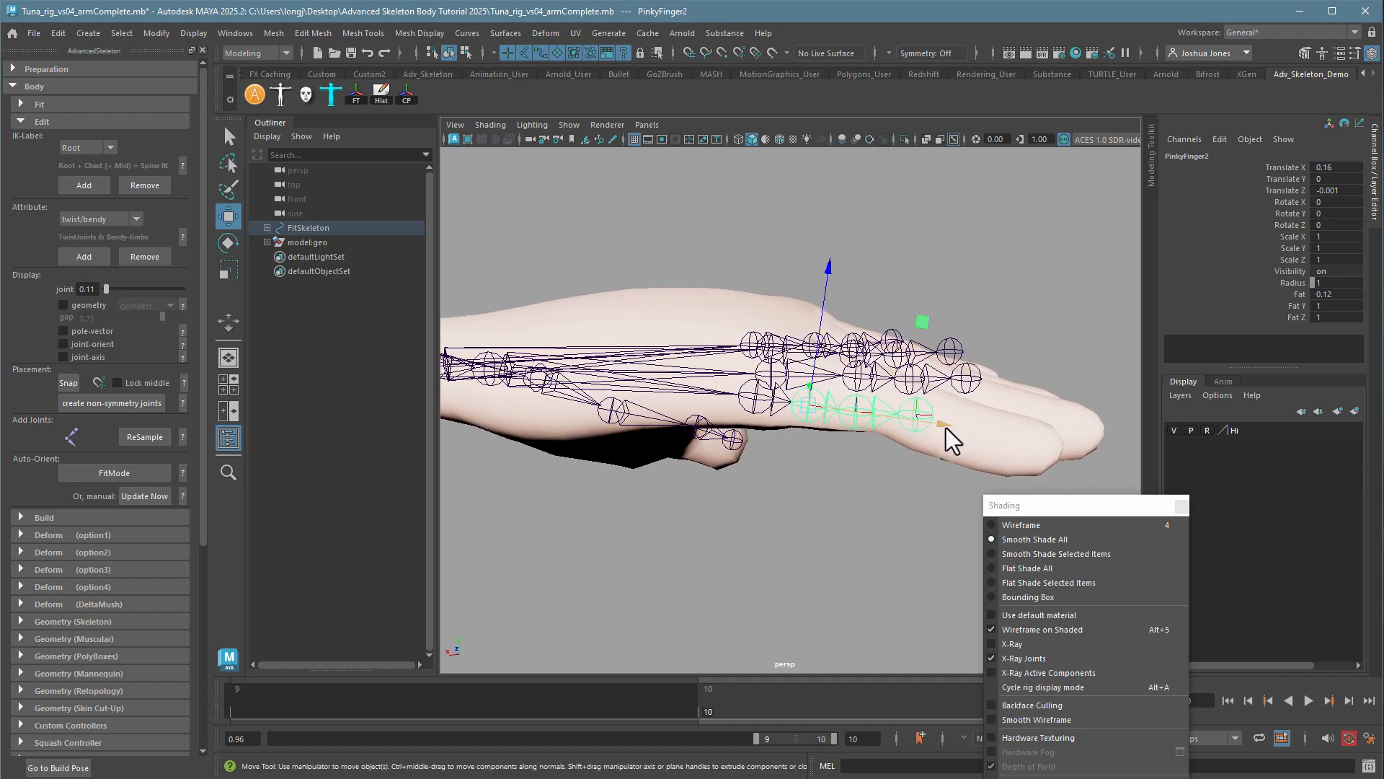
{"action": "left_click_drag", "start_coordinate": [945, 427], "coordinate": [852, 481]}
{"action": "left_click", "coordinate": [833, 461]}
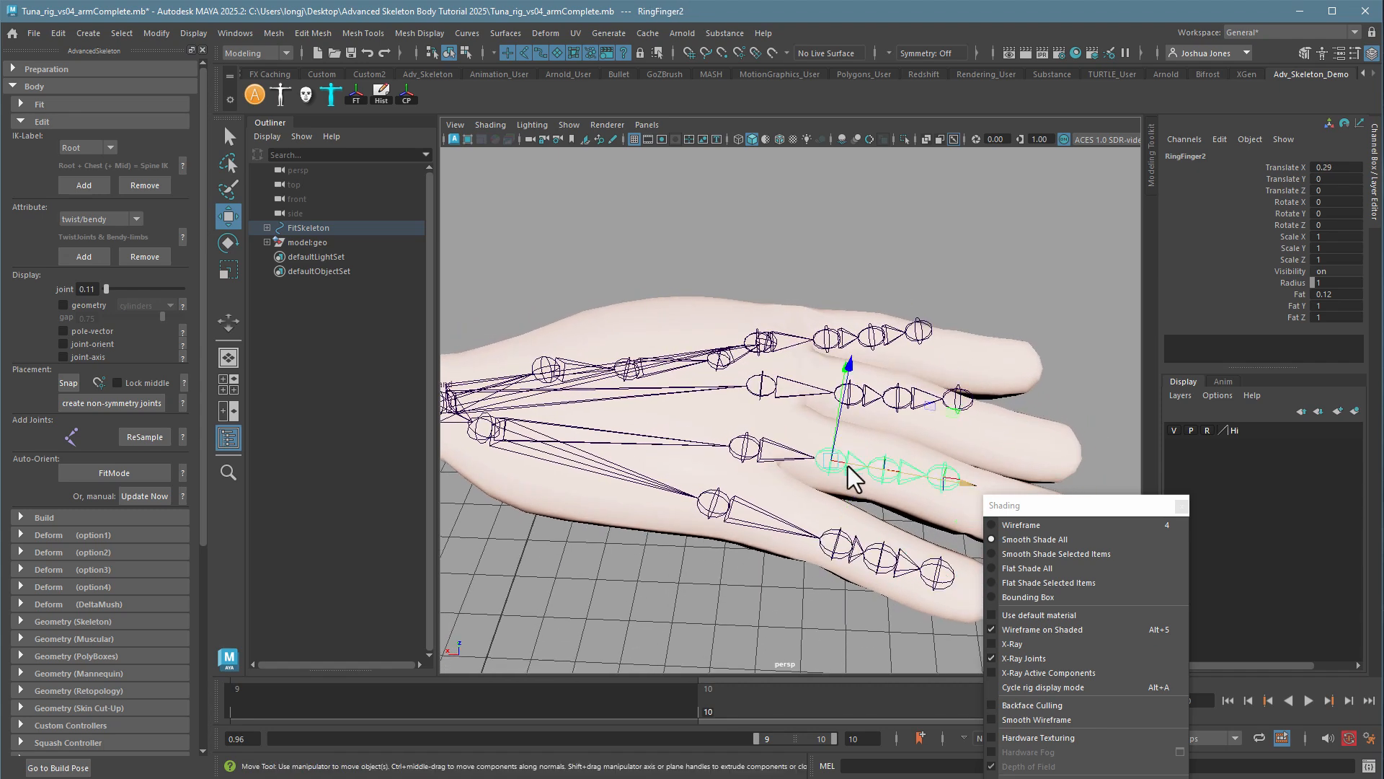
- Step through the pinky joints and slide PinkyFinger3 along its local X axis to about Translate X 0.217
{"action": "left_click", "coordinate": [841, 542]}
{"action": "key", "text": "Down"}
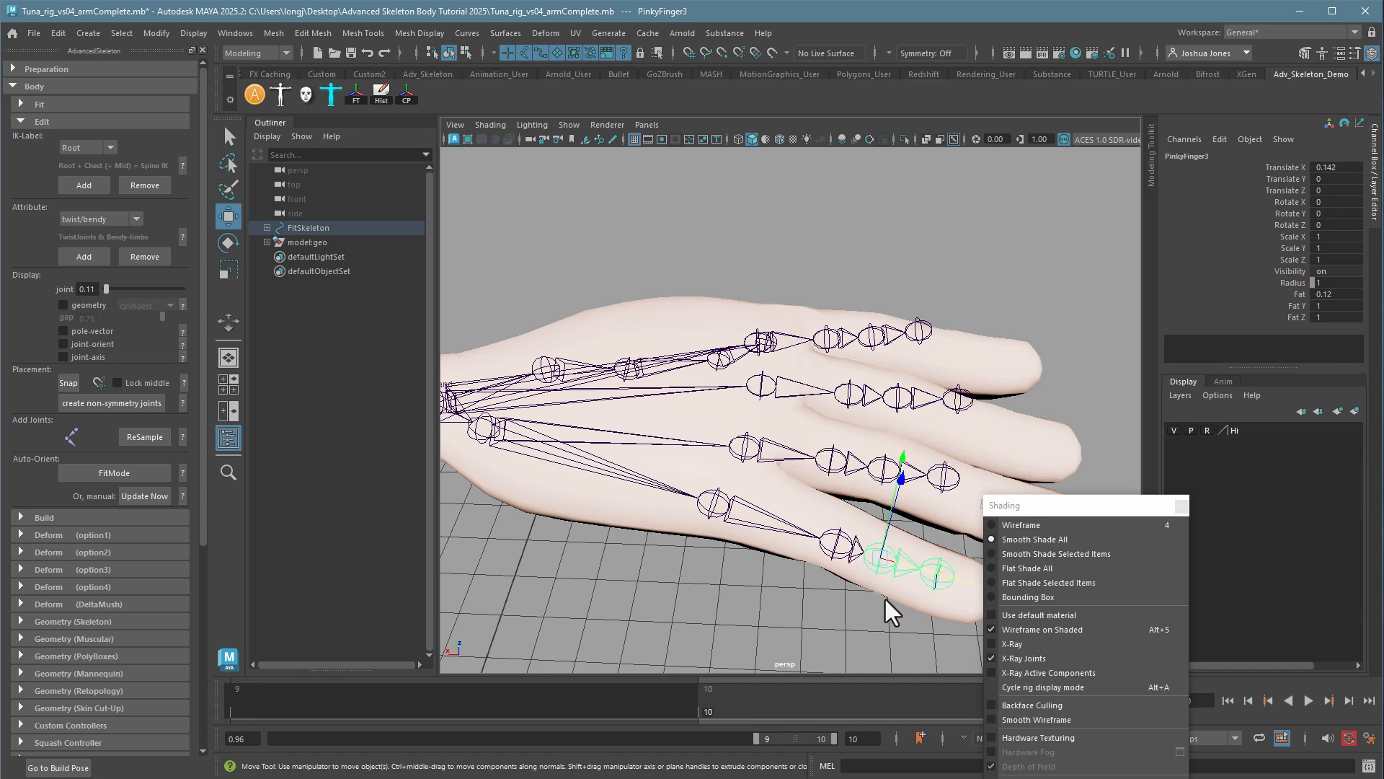
{"action": "key", "text": "Up"}
{"action": "key", "text": "Down"}
{"action": "key", "text": "Down"}
{"action": "key", "text": "Up"}
{"action": "key", "text": "Up"}
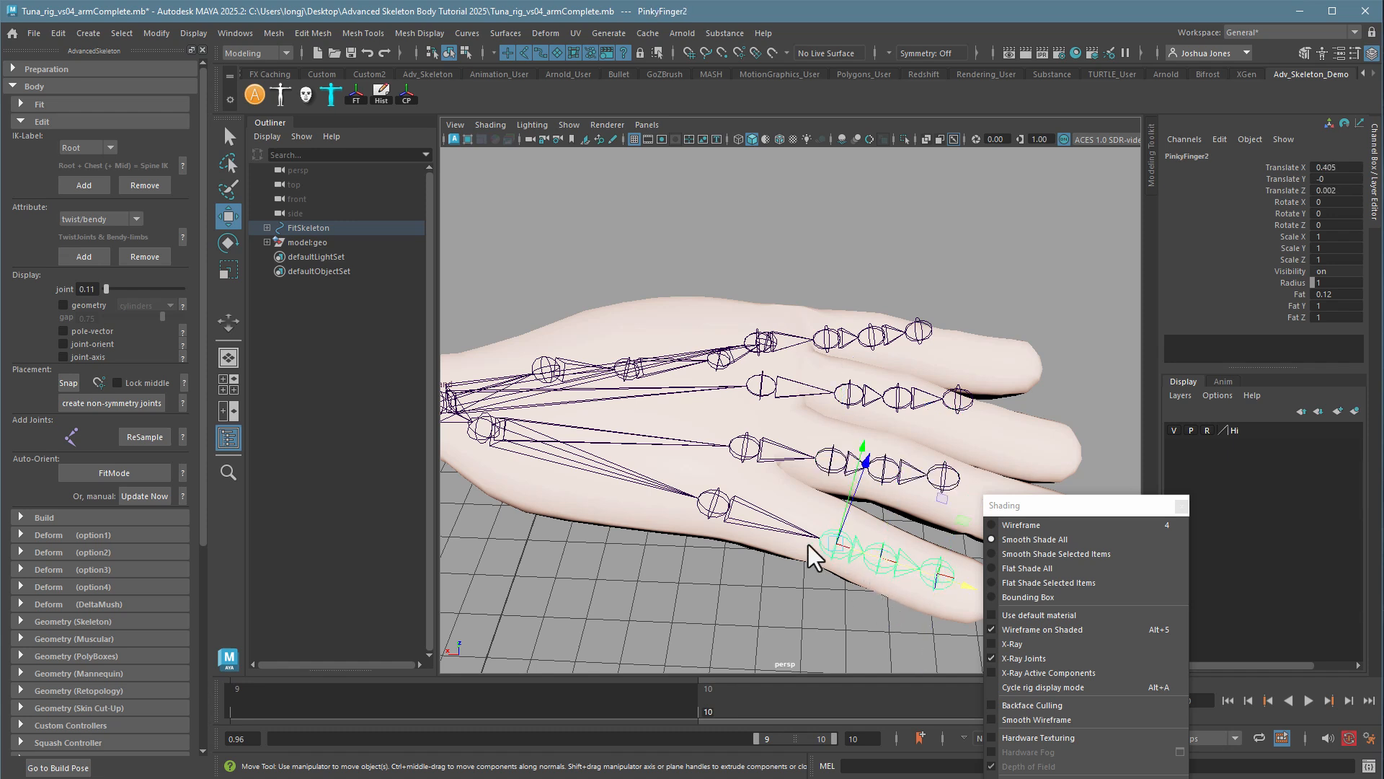
{"action": "key", "text": "Down"}
{"action": "left_click_drag", "start_coordinate": [859, 551], "coordinate": [811, 473], "text": "alt"}
{"action": "left_click_drag", "start_coordinate": [916, 398], "coordinate": [945, 402]}
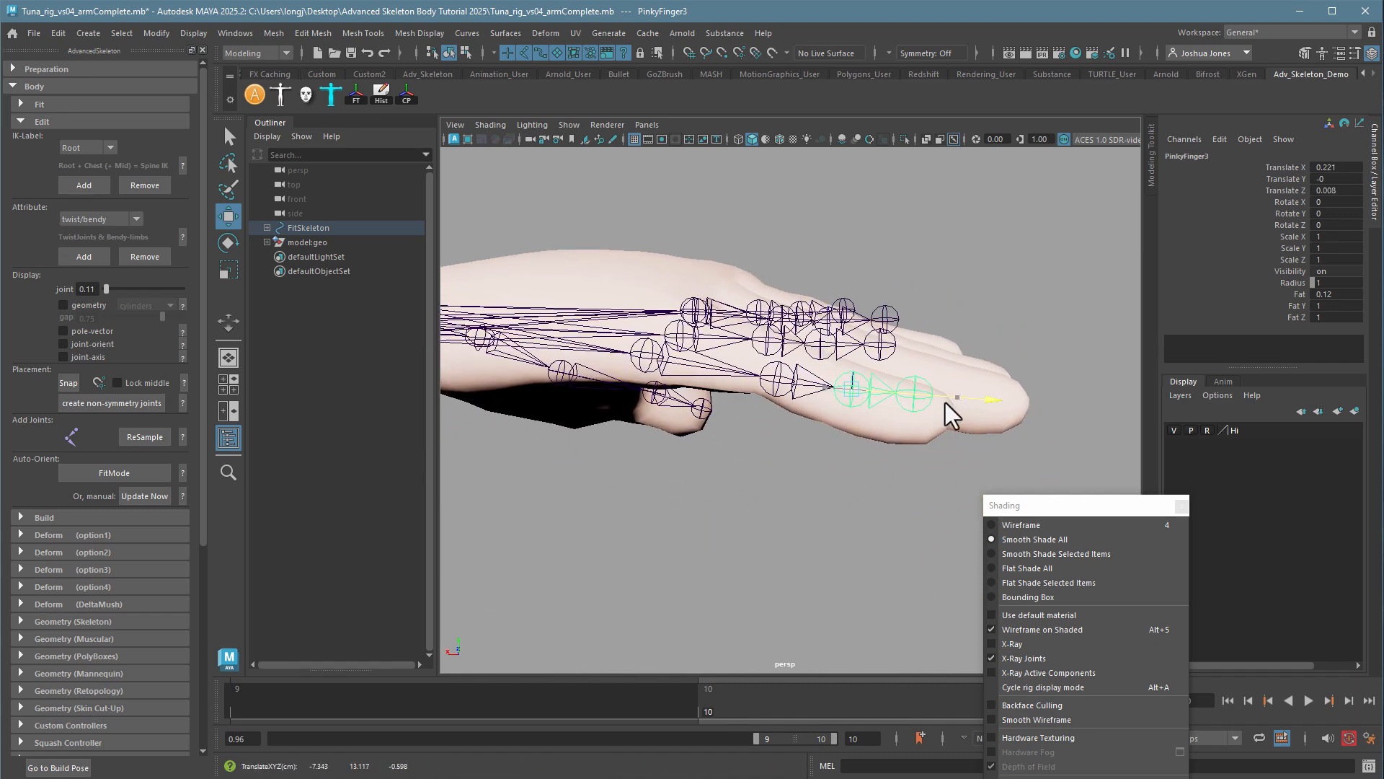
{"action": "left_click_drag", "start_coordinate": [886, 444], "coordinate": [884, 451], "text": "alt"}
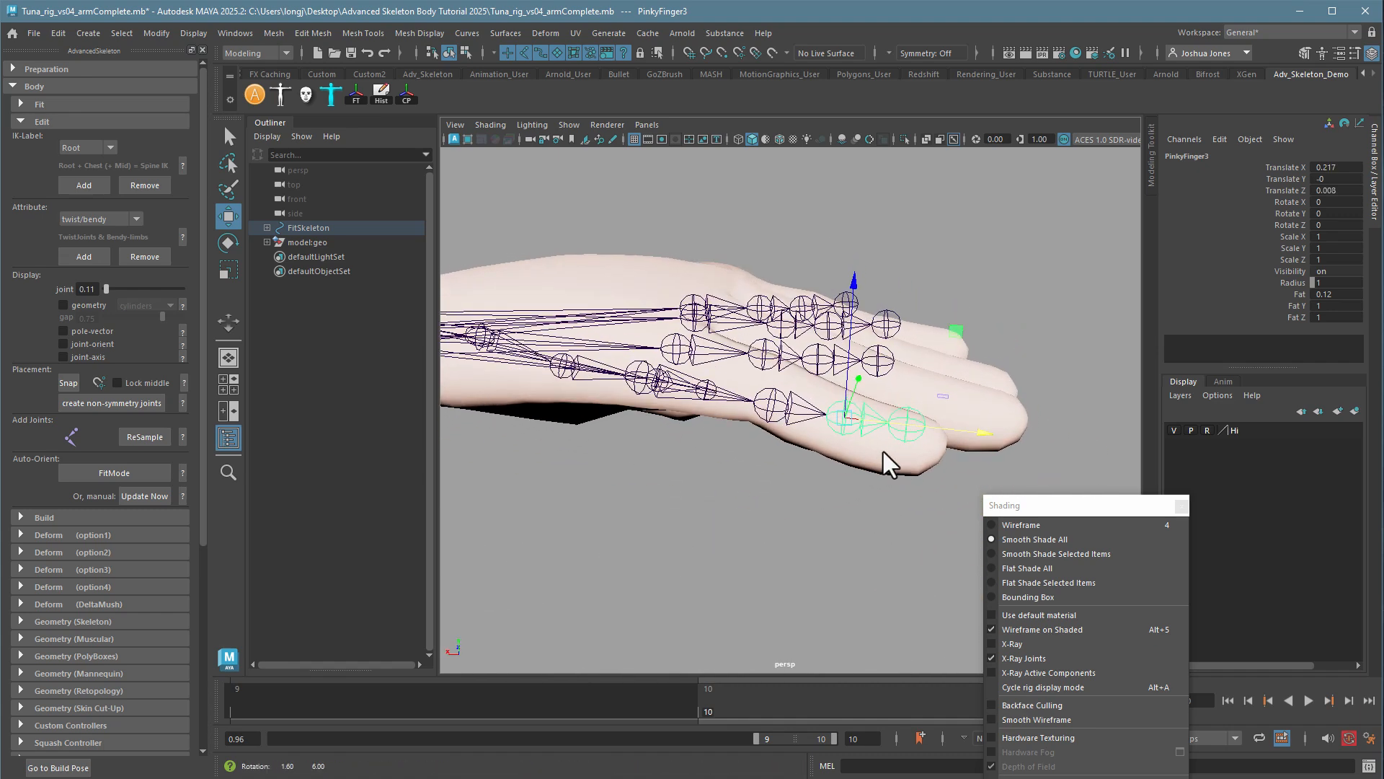
- From the top view, slide PinkyFinger3 to about Translate X 0.259 and move PinkyFinger4 out to the tip of the pinky
{"action": "key", "text": "space"}
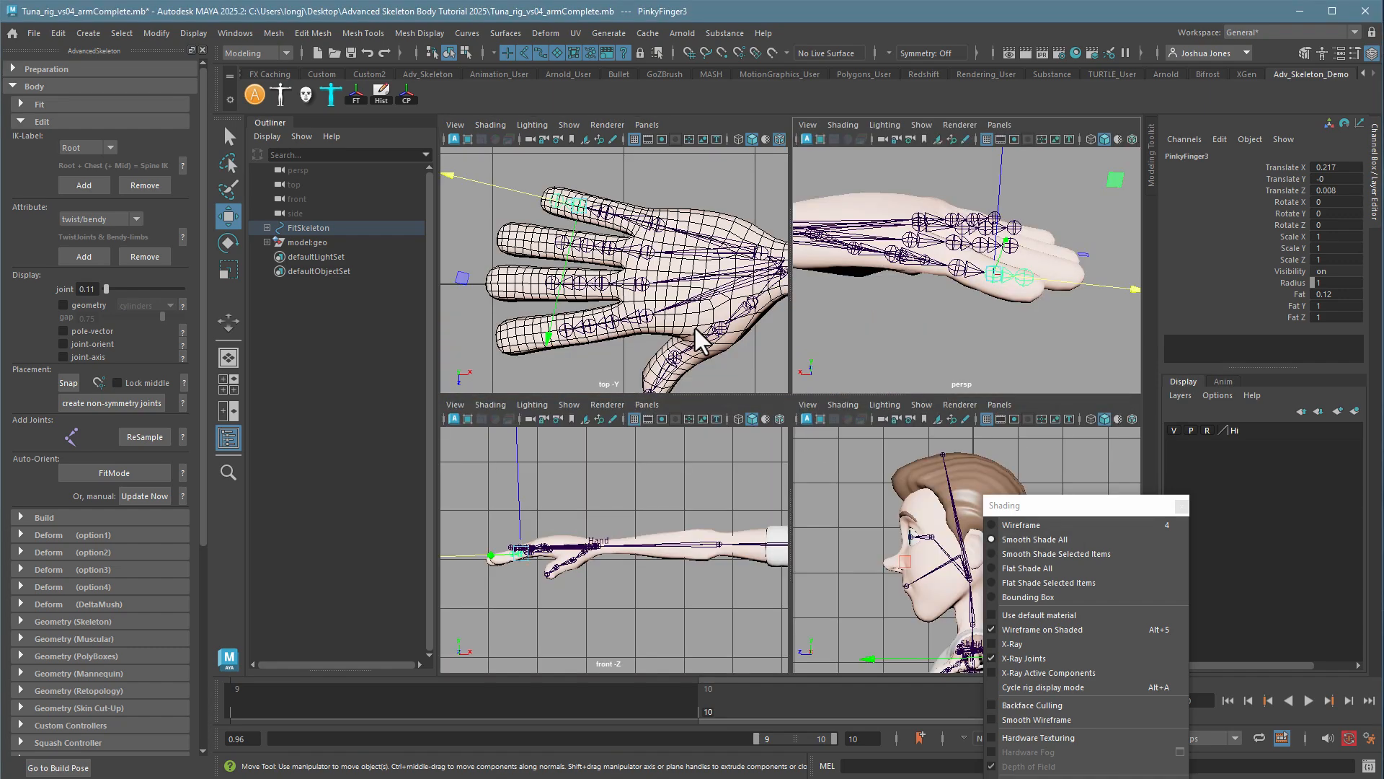
{"action": "key", "text": "space"}
{"action": "scroll", "coordinate": [1006, 450], "scroll_direction": "up", "scroll_amount": 3}
{"action": "scroll", "coordinate": [1000, 437], "scroll_direction": "up", "scroll_amount": 1}
{"action": "middle_click_drag", "start_coordinate": [732, 368], "coordinate": [772, 414], "text": "alt"}
{"action": "left_click_drag", "start_coordinate": [641, 341], "coordinate": [620, 349]}
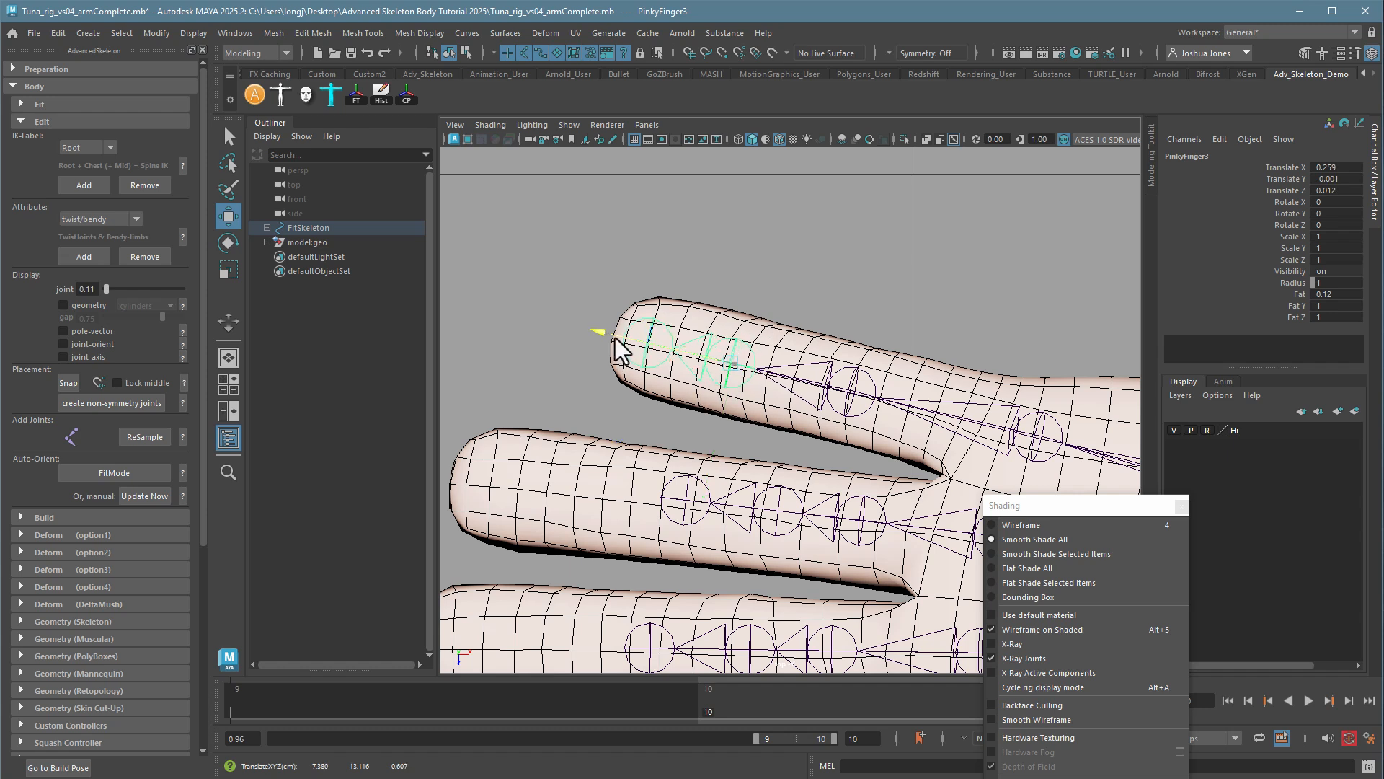
{"action": "left_click", "coordinate": [646, 364]}
{"action": "left_click_drag", "start_coordinate": [645, 366], "coordinate": [561, 326]}
- Try shifting only PinkyFinger2, with its child joints kept in place, to about Translate X 0.392
{"action": "mouse_move", "coordinate": [749, 383]}
{"action": "right_mouse_down", "text": "alt"}
{"action": "mouse_move", "coordinate": [688, 383]}
{"action": "mouse_move", "coordinate": [759, 383]}
{"action": "mouse_move", "coordinate": [736, 382]}
{"action": "right_mouse_up", "text": "alt"}
{"action": "left_click", "coordinate": [822, 402]}
{"action": "middle_click_drag", "start_coordinate": [773, 471], "coordinate": [754, 465], "text": "alt"}
{"action": "key", "text": "d"}
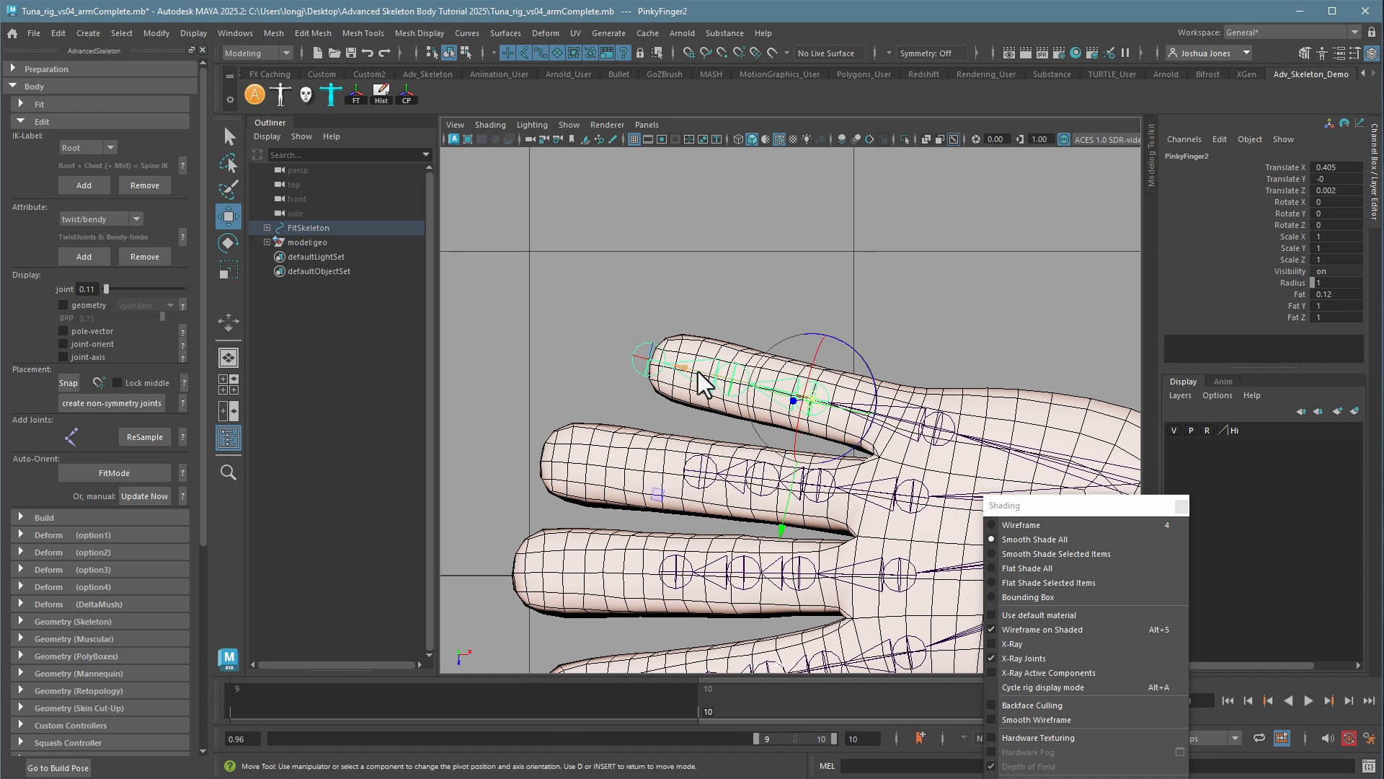
{"action": "left_click_drag", "start_coordinate": [696, 372], "coordinate": [703, 372]}
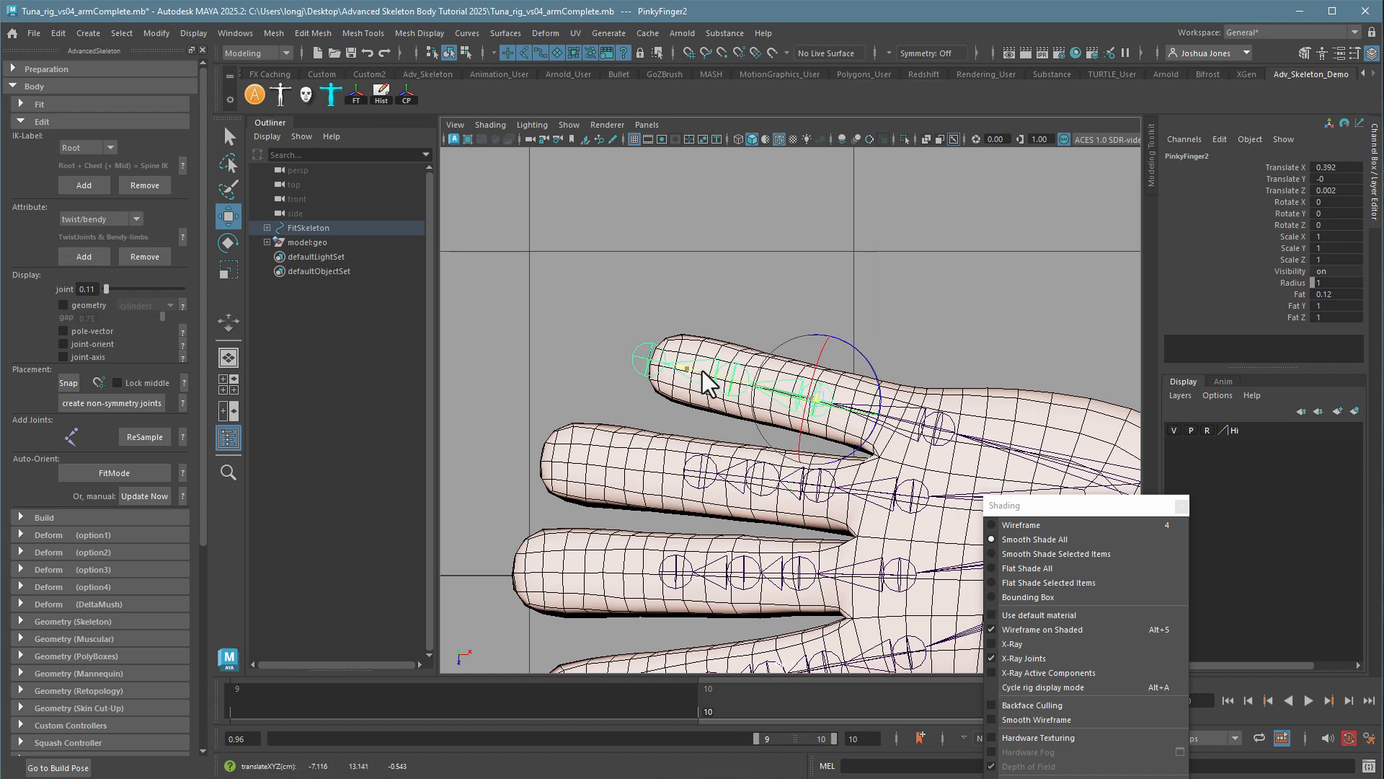
{"action": "left_click", "coordinate": [893, 279]}
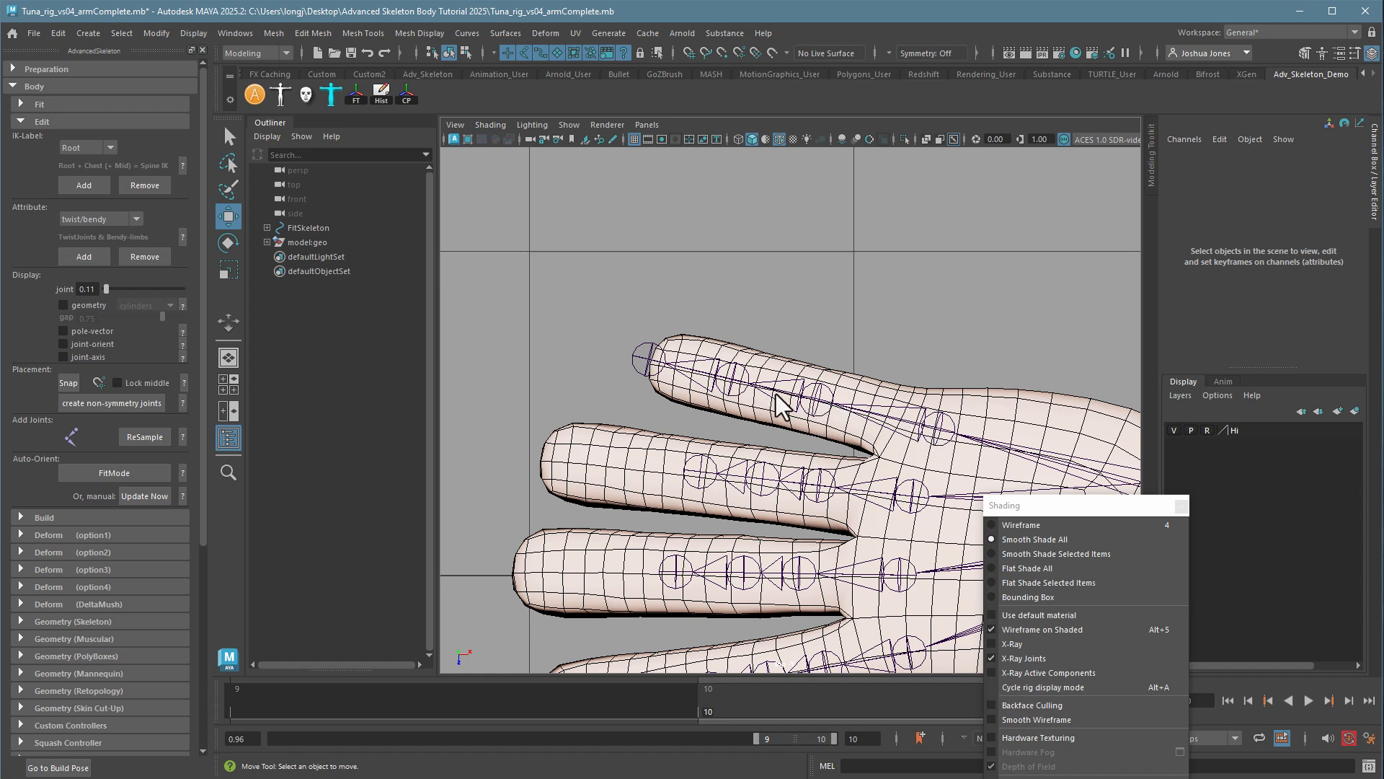
- Shift only PinkyFinger3 slightly toward the fingertip, keeping PinkyFinger4 in place
{"action": "left_click", "coordinate": [735, 395]}
{"action": "left_click", "coordinate": [617, 351]}
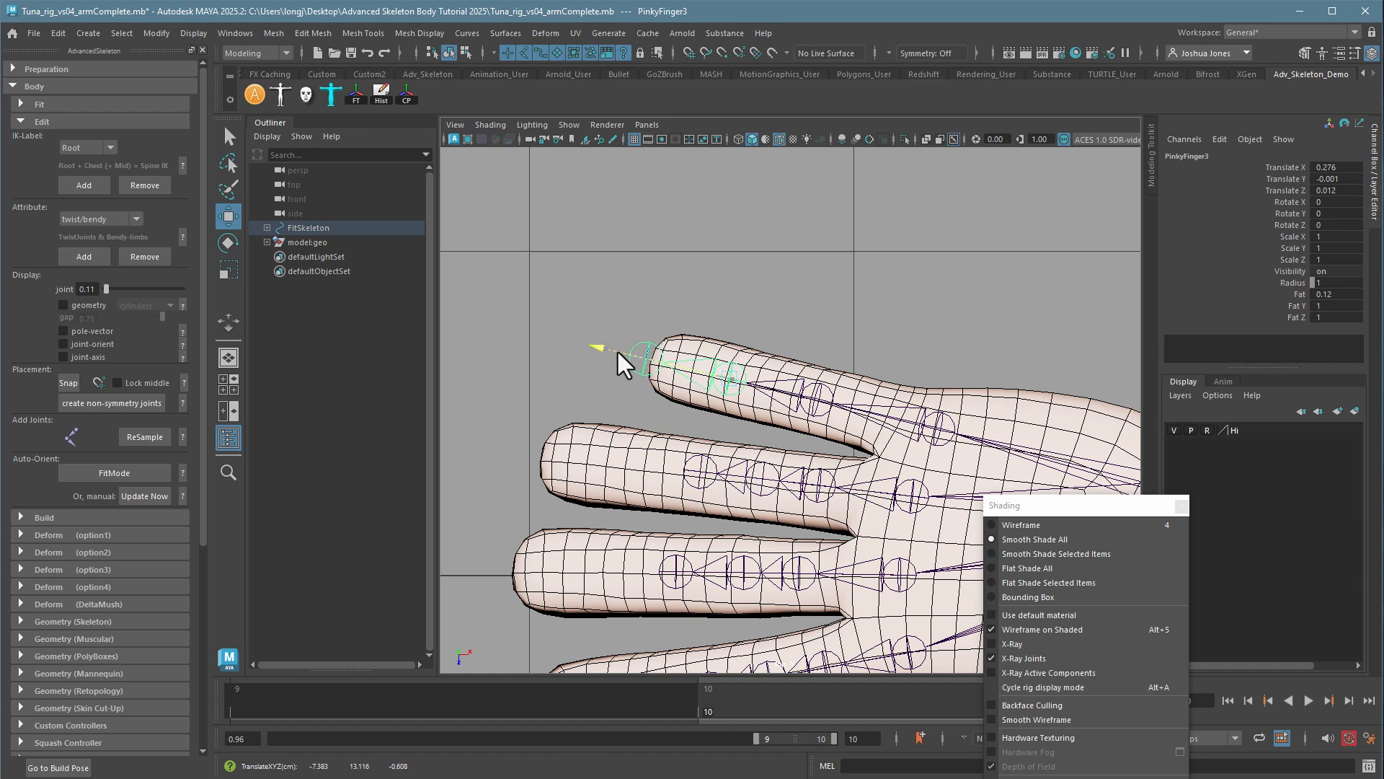
{"action": "left_click_drag", "start_coordinate": [617, 352], "coordinate": [612, 352]}
{"action": "left_click", "coordinate": [877, 323]}
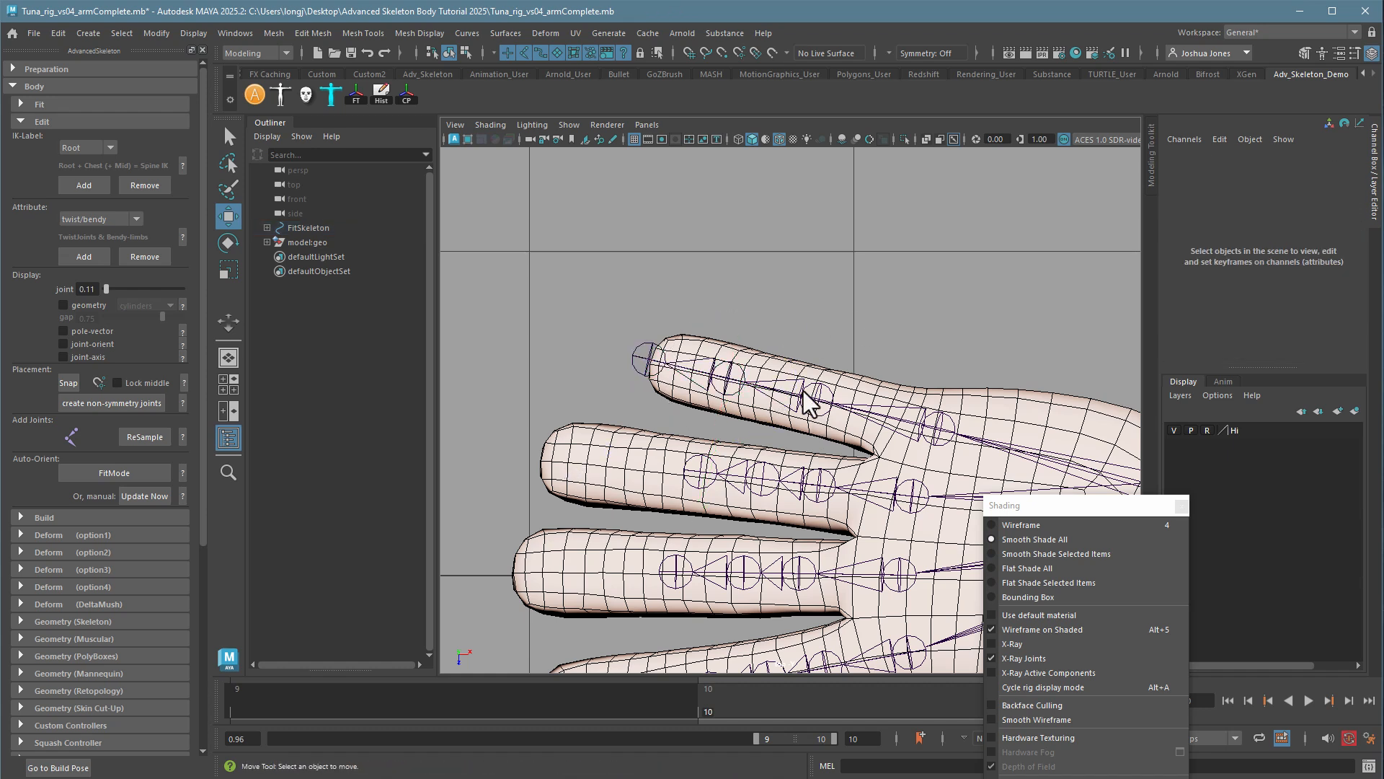
- Shift only PinkyFinger2 to about Translate X 0.405, keeping its child joints in place, and check the pinky chain in perspective
{"action": "left_click", "coordinate": [816, 417]}
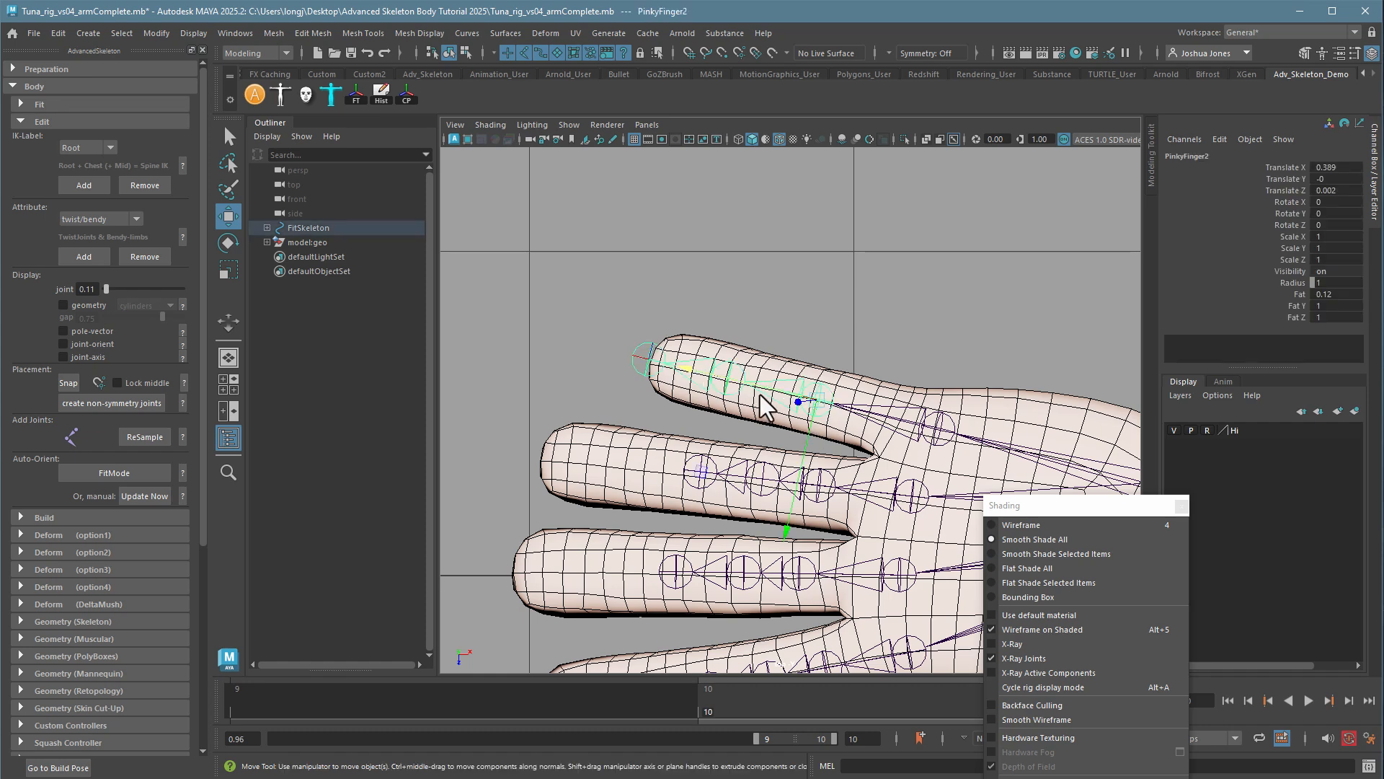
{"action": "key", "text": "d"}
{"action": "left_click_drag", "start_coordinate": [718, 376], "coordinate": [712, 374]}
{"action": "key", "text": "space"}
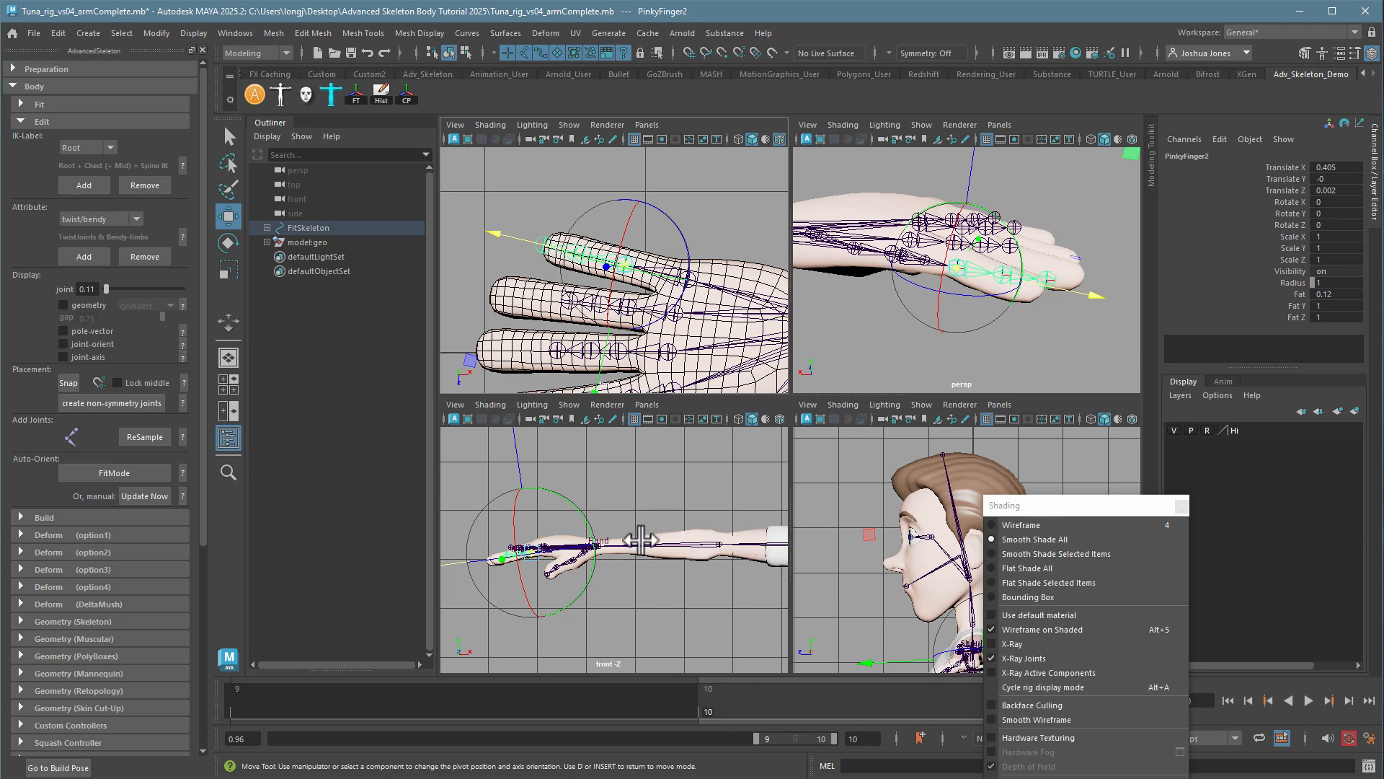
{"action": "key", "text": "space"}
{"action": "mouse_move", "coordinate": [891, 414]}
{"action": "left_mouse_down", "text": "alt"}
{"action": "mouse_move", "coordinate": [923, 390]}
{"action": "mouse_move", "coordinate": [885, 435]}
{"action": "left_mouse_up", "text": "alt"}
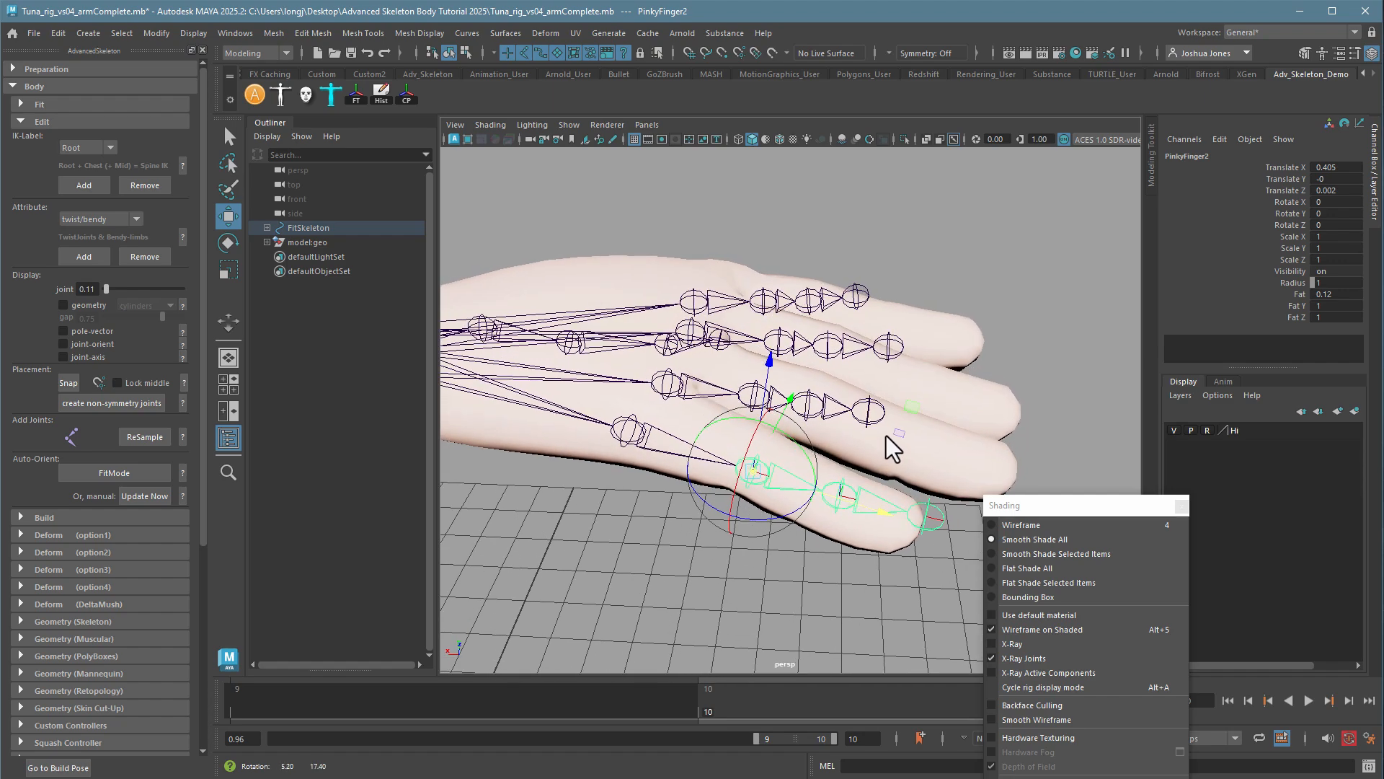
{"action": "key", "text": "space"}
{"action": "key", "text": "space"}
{"action": "left_click", "coordinate": [859, 314]}
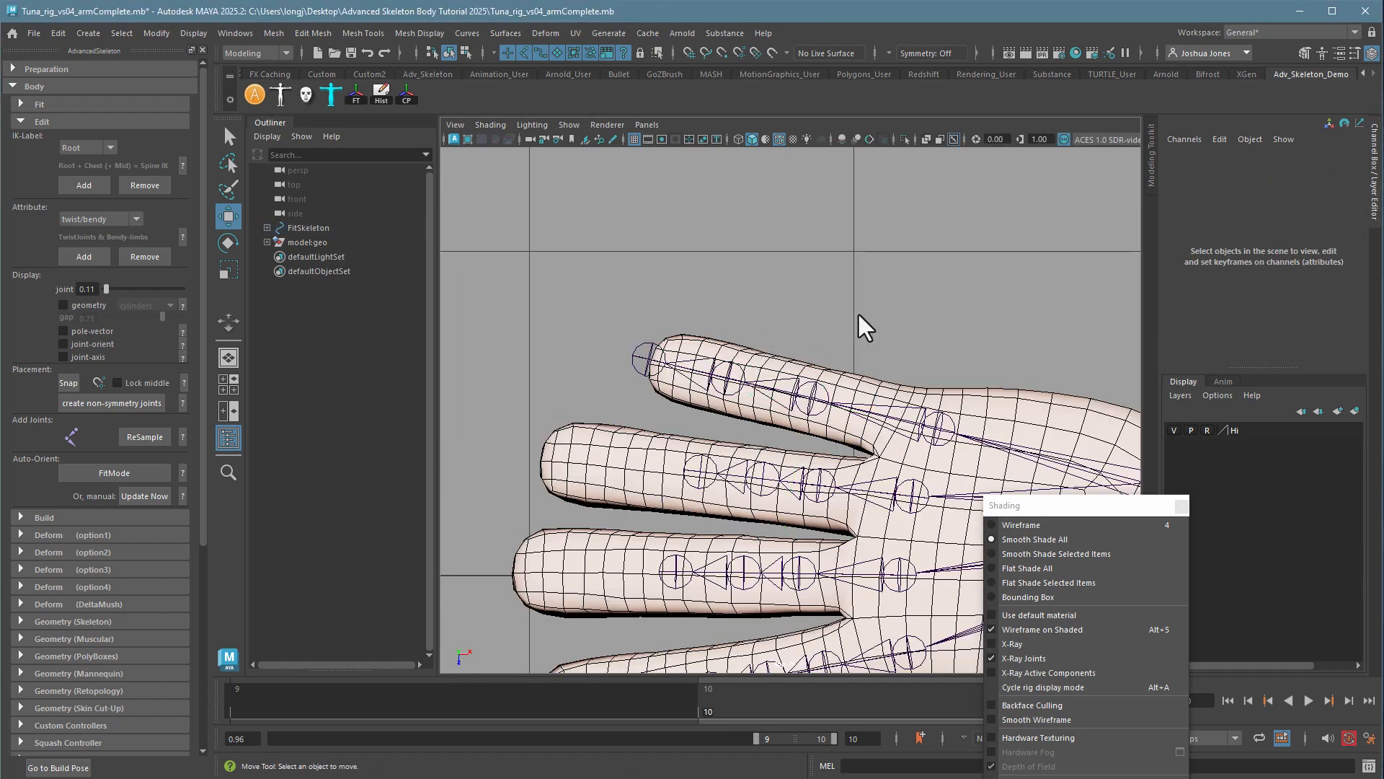
- Spread the ring, middle and index finger joints along their fingers out to the fingertips, and close the floating Shading options
{"action": "middle_click_drag", "start_coordinate": [909, 376], "coordinate": [901, 278], "text": "alt"}
{"action": "scroll", "coordinate": [813, 419], "scroll_direction": "down", "scroll_amount": 3}
{"action": "right_click_drag", "start_coordinate": [771, 388], "coordinate": [963, 404], "text": "alt"}
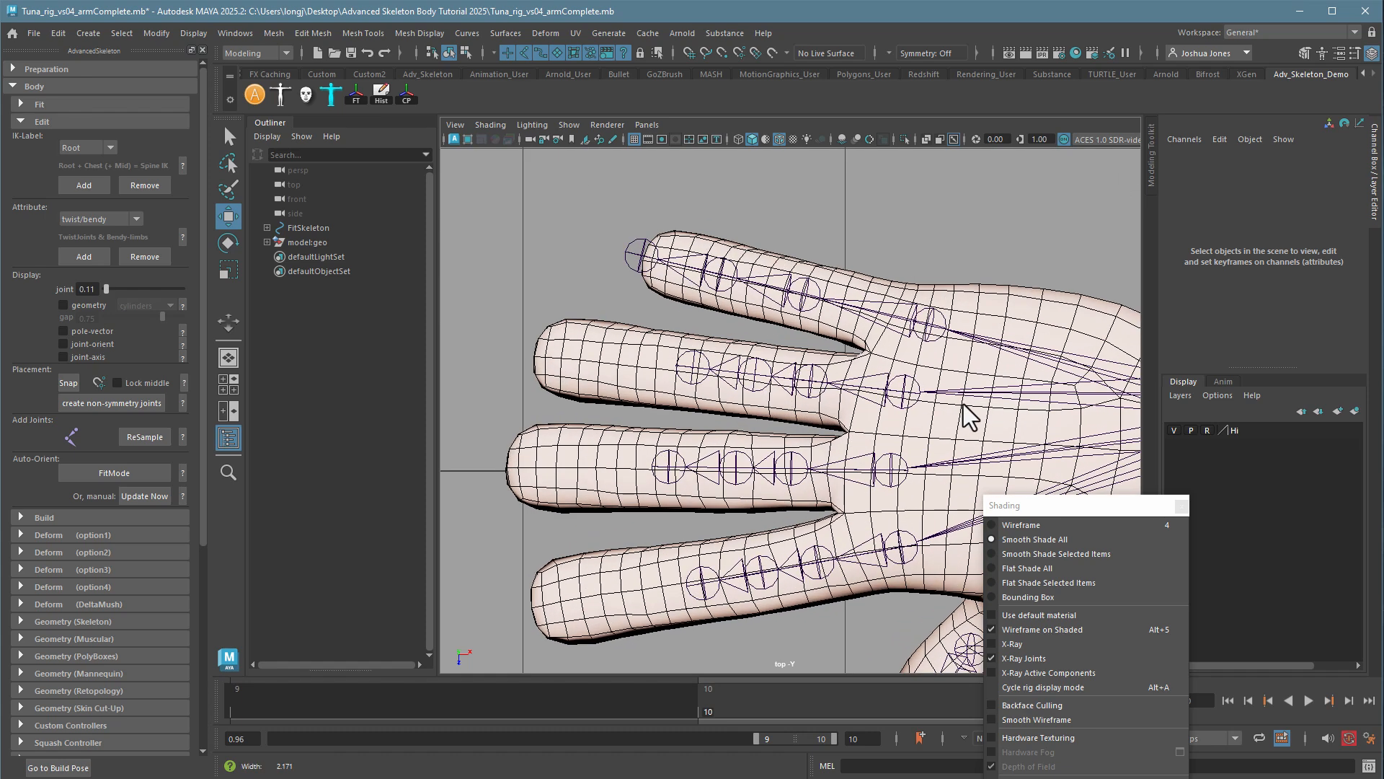
{"action": "left_click", "coordinate": [812, 395]}
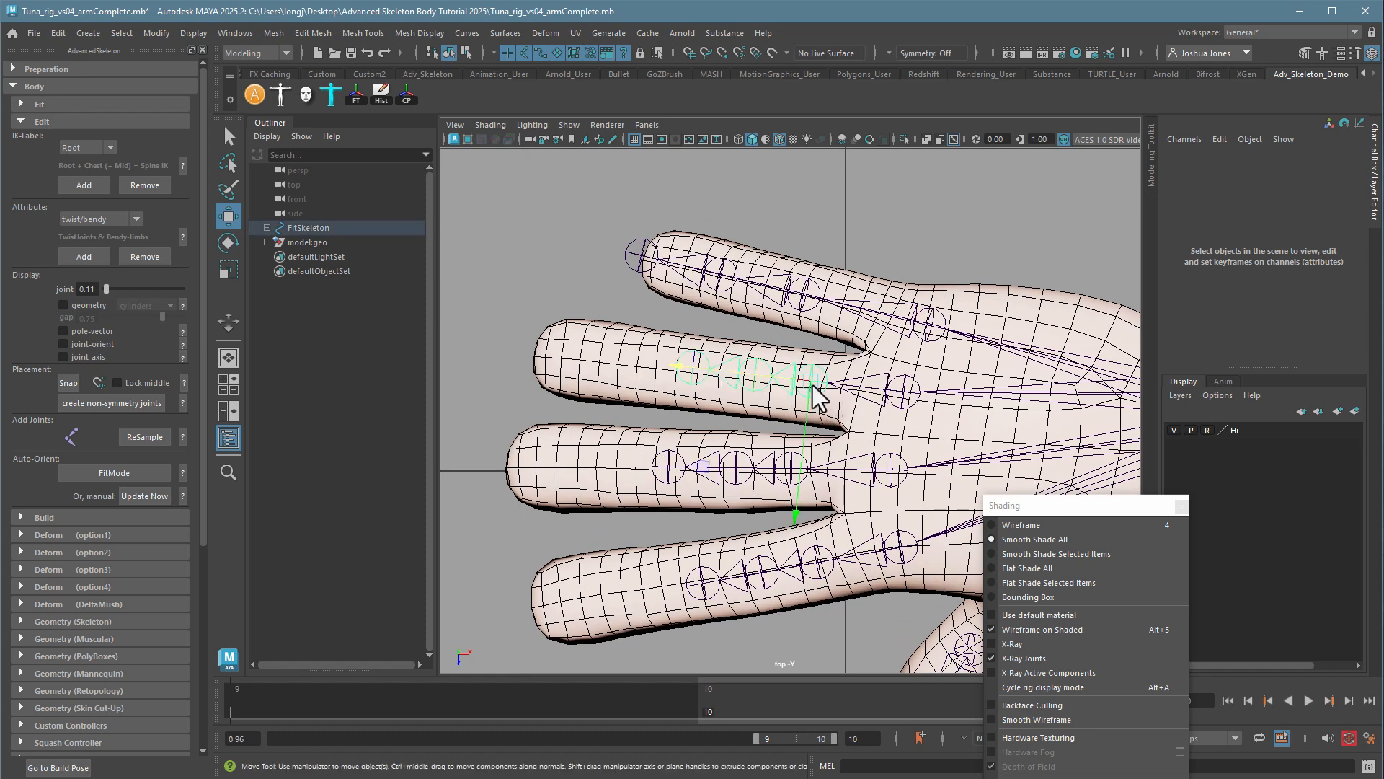
{"action": "left_click_drag", "start_coordinate": [804, 388], "coordinate": [723, 386]}
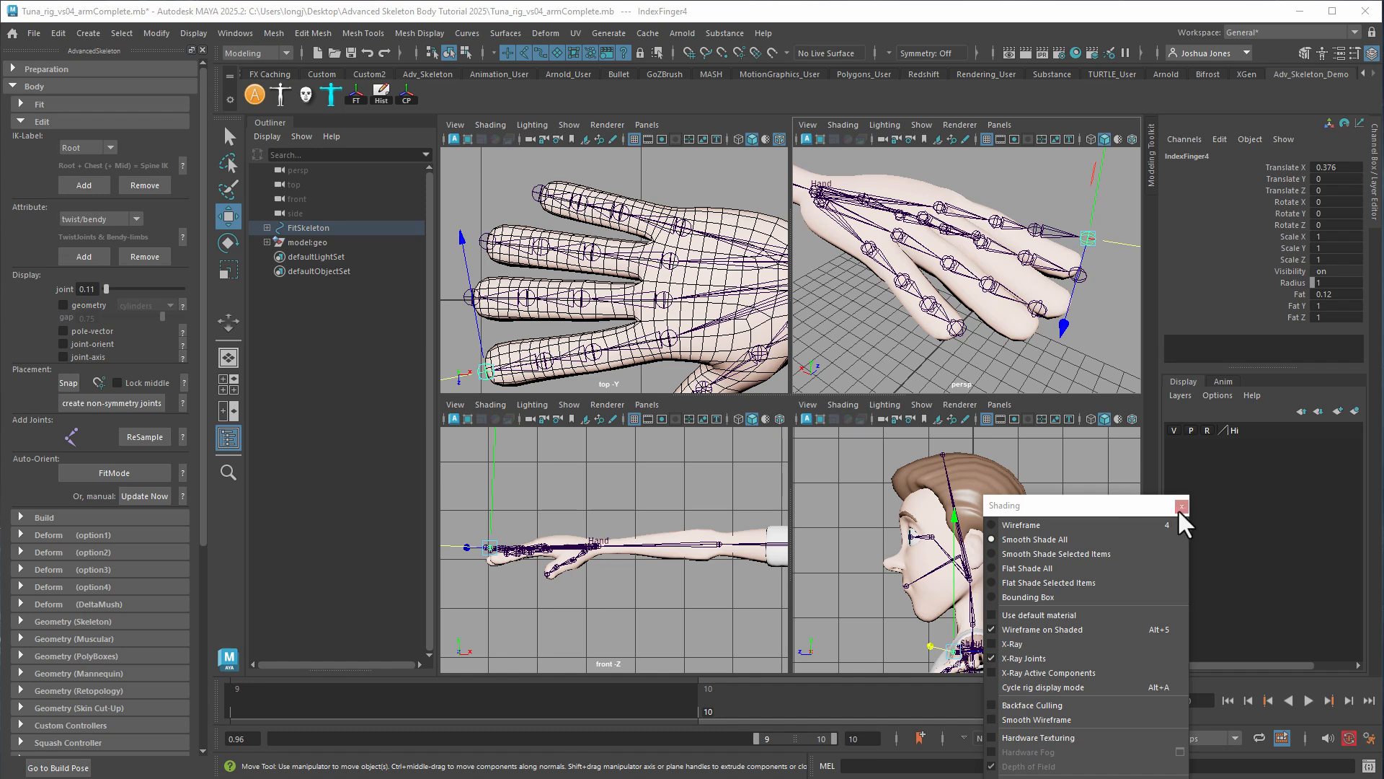
{"action": "left_click", "coordinate": [1180, 506]}
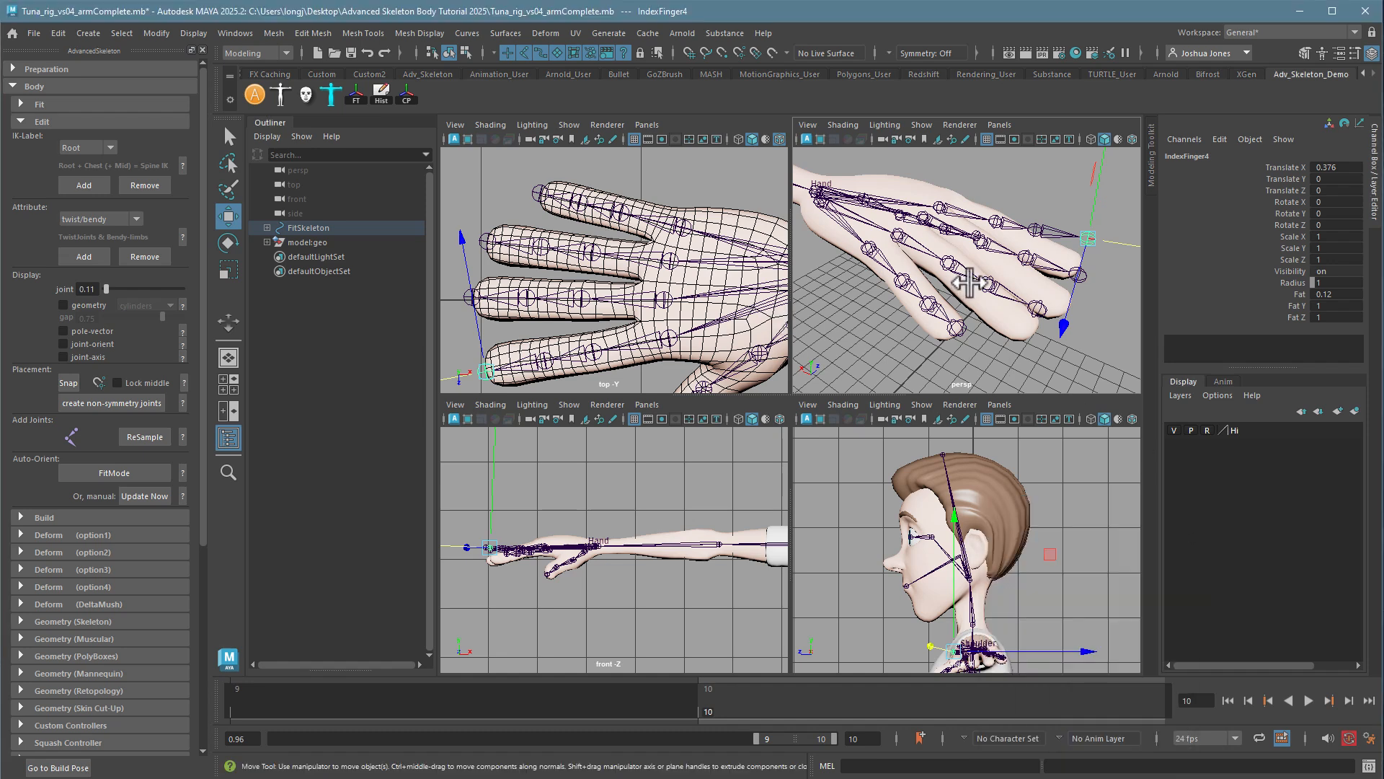
- Raise PinkyFinger1 in the perspective view to about Translate Z 0.033 and keep that joint selected
{"action": "key", "text": "space"}
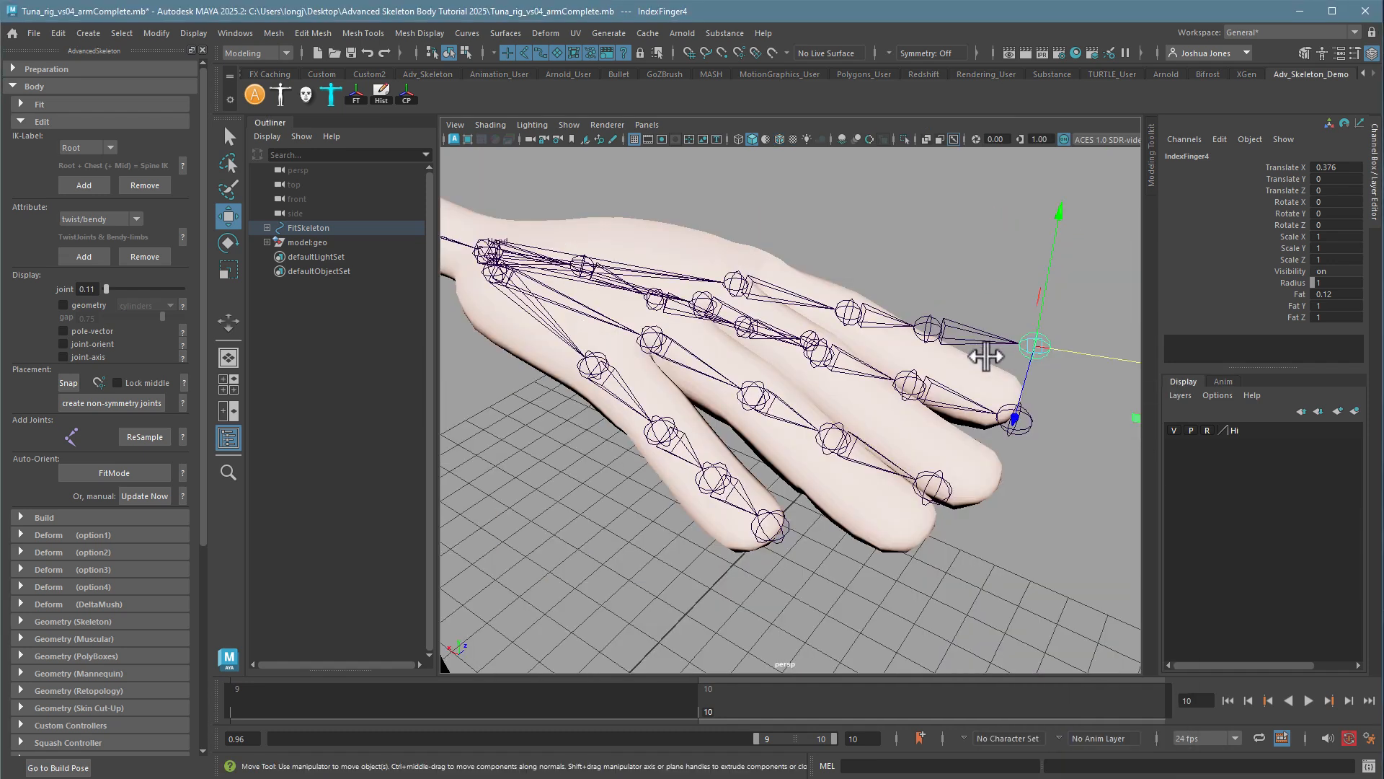
{"action": "left_click_drag", "start_coordinate": [934, 388], "coordinate": [828, 464], "text": "alt"}
{"action": "left_click_drag", "start_coordinate": [887, 419], "coordinate": [869, 342], "text": "alt"}
{"action": "left_click", "coordinate": [695, 349]}
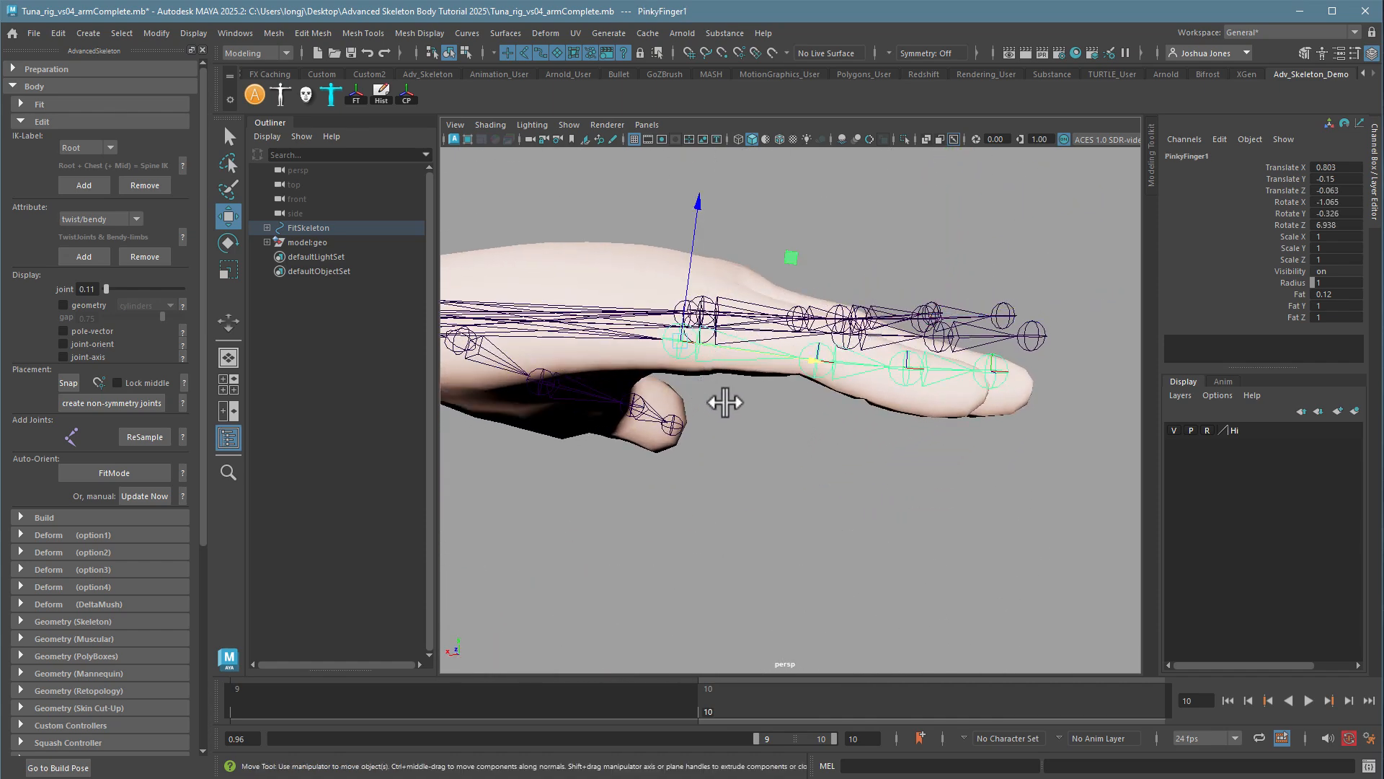
{"action": "middle_click_drag", "start_coordinate": [726, 401], "coordinate": [779, 434], "text": "alt"}
{"action": "left_click_drag", "start_coordinate": [780, 365], "coordinate": [791, 327]}
{"action": "mouse_move", "coordinate": [818, 450]}
{"action": "left_mouse_down", "text": "alt"}
{"action": "mouse_move", "coordinate": [773, 427]}
{"action": "mouse_move", "coordinate": [789, 410]}
{"action": "mouse_move", "coordinate": [825, 448]}
{"action": "left_mouse_up", "text": "alt"}
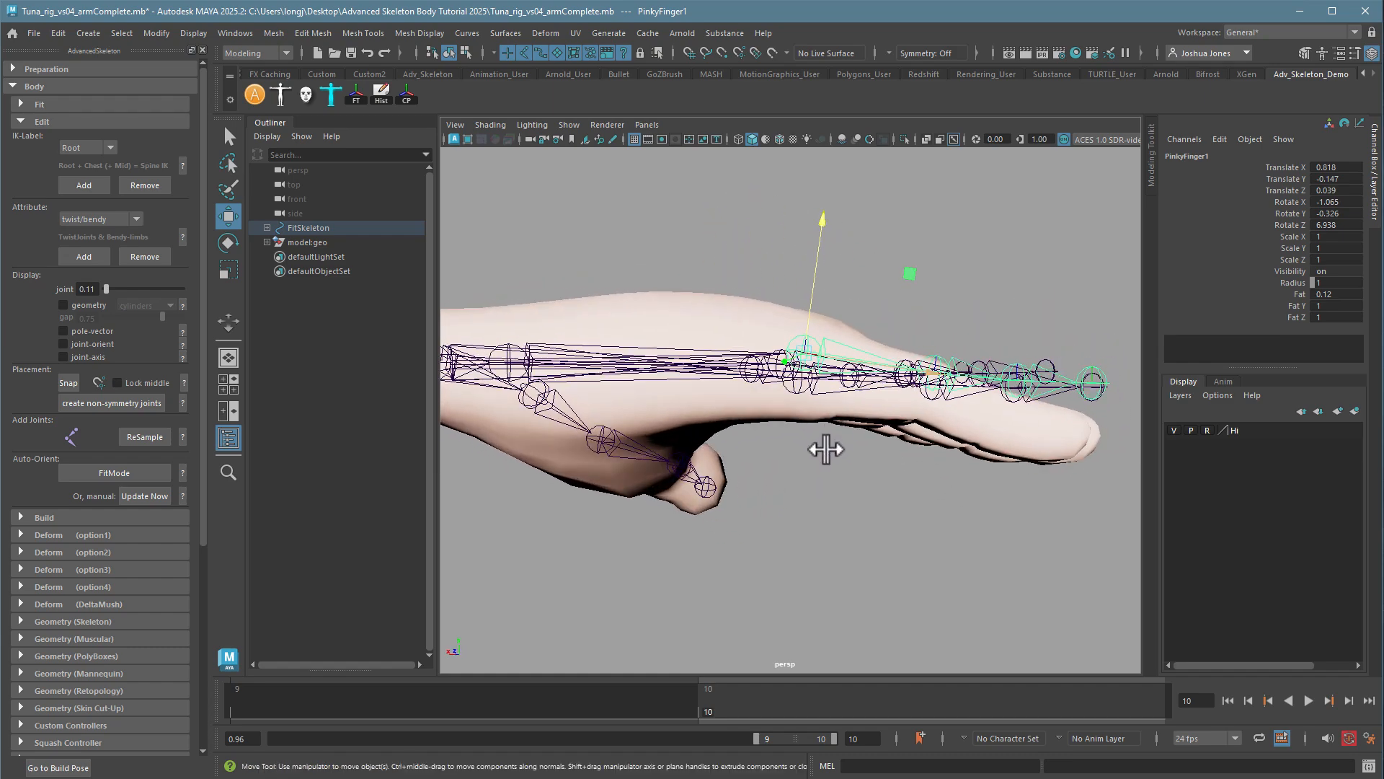
{"action": "middle_click_drag", "start_coordinate": [826, 449], "coordinate": [824, 454]}
{"action": "left_click_drag", "start_coordinate": [829, 457], "coordinate": [751, 504], "text": "alt"}
{"action": "key", "text": "Down"}
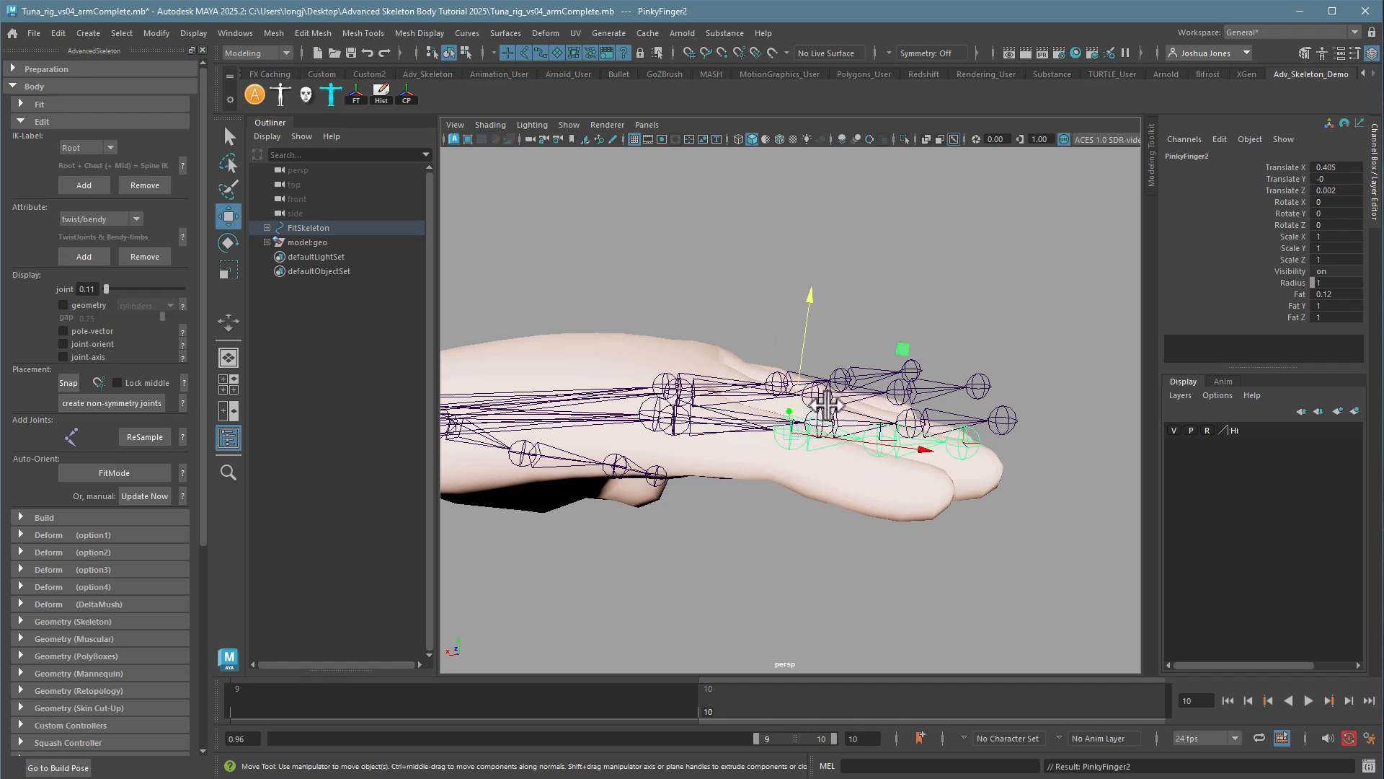
{"action": "key", "text": "ctrl+z"}
{"action": "key", "text": "ctrl+z"}
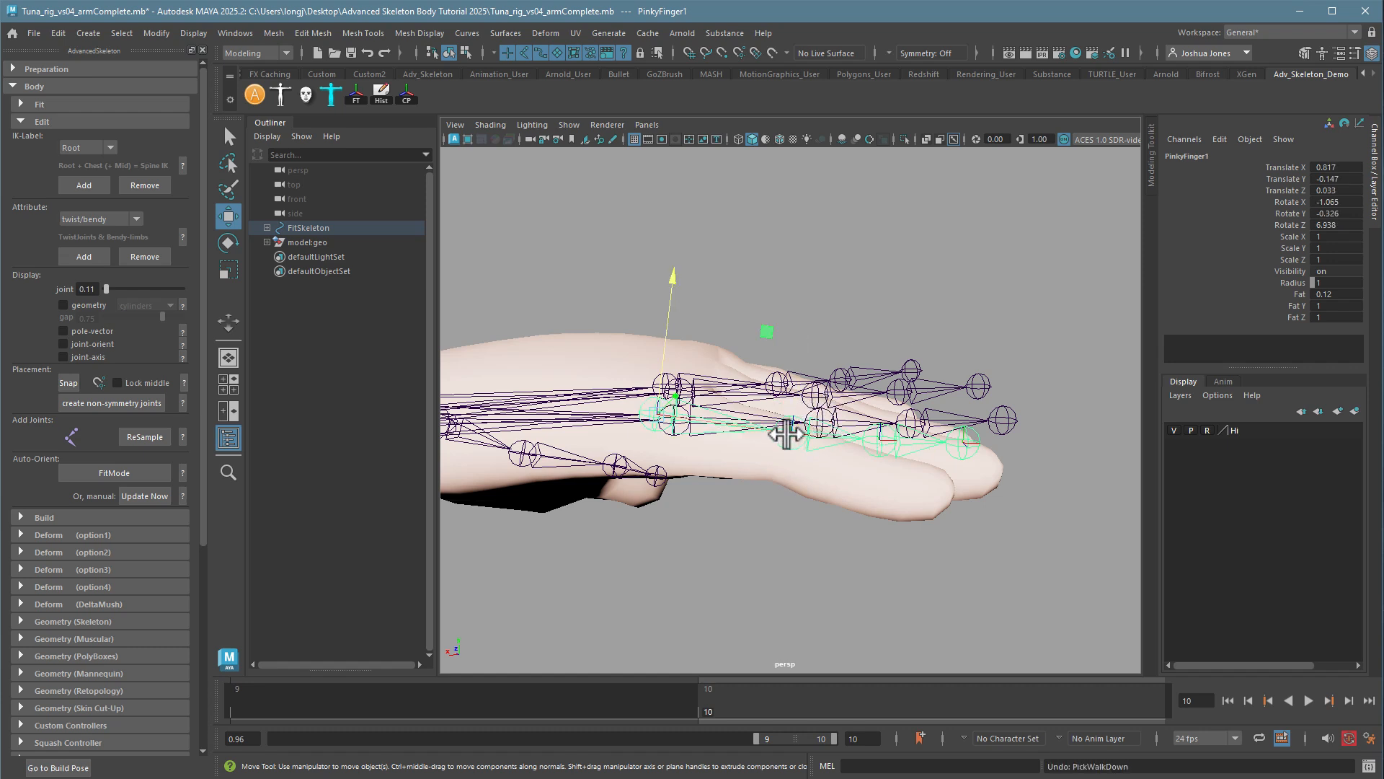
- Switch the Move tool to World axis orientation and adjust the height of PinkyFinger1 to about Translate Z 0.004
{"action": "key", "text": "w"}
{"action": "left_click_drag", "start_coordinate": [652, 440], "coordinate": [594, 439]}
{"action": "left_click_drag", "start_coordinate": [649, 377], "coordinate": [651, 357]}
{"action": "left_click_drag", "start_coordinate": [674, 415], "coordinate": [657, 392], "text": "alt"}
{"action": "middle_click_drag", "start_coordinate": [646, 486], "coordinate": [646, 485]}
{"action": "left_click_drag", "start_coordinate": [689, 479], "coordinate": [716, 396], "text": "alt"}
{"action": "key", "text": "space"}
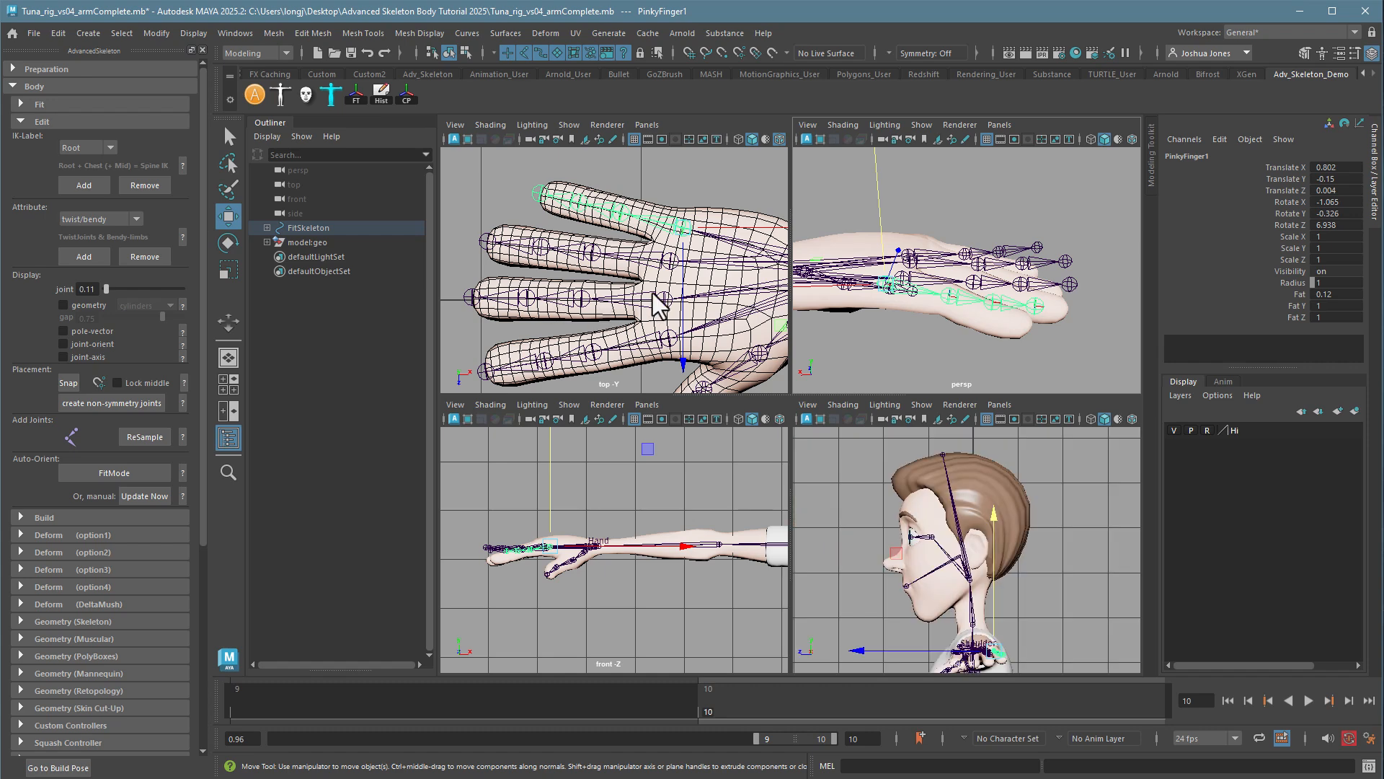
{"action": "key", "text": "space"}
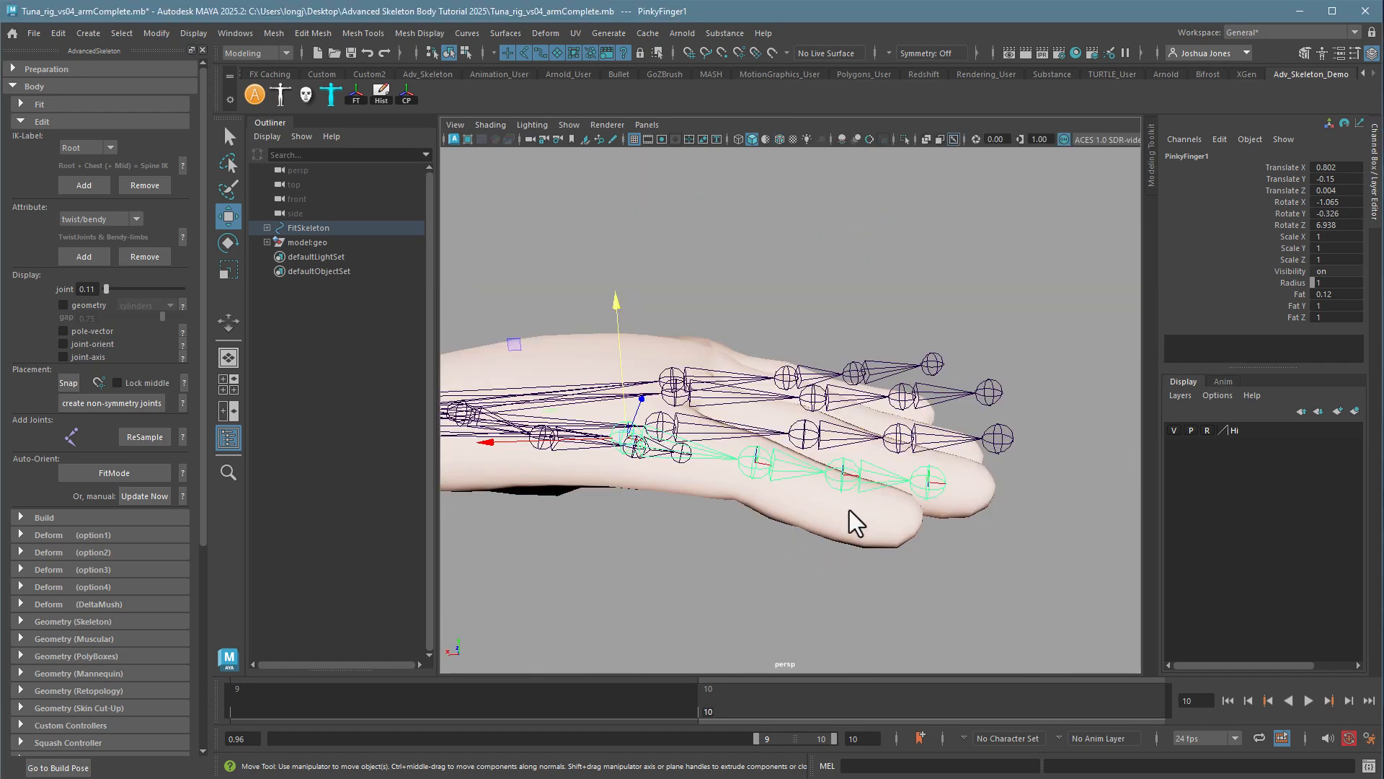
- Lower PinkyFinger3 to about Translate Z -0.056 and lower PinkyFinger4 so the chain follows the pinky's downward bend
{"action": "key", "text": "Down"}
{"action": "left_click_drag", "start_coordinate": [832, 538], "coordinate": [774, 372], "text": "alt"}
{"action": "key", "text": "Down"}
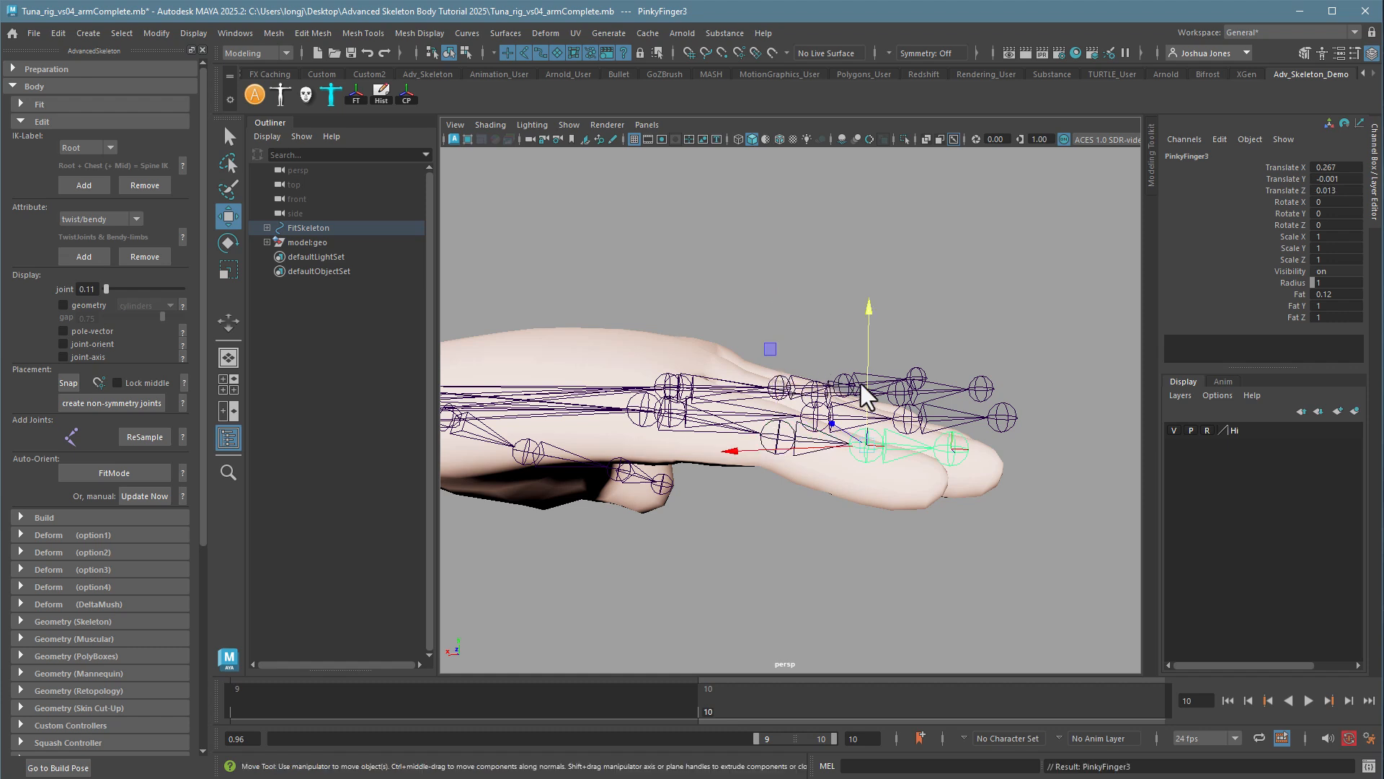
{"action": "left_click_drag", "start_coordinate": [872, 401], "coordinate": [952, 448]}
{"action": "key", "text": "Down"}
{"action": "key", "text": "Up"}
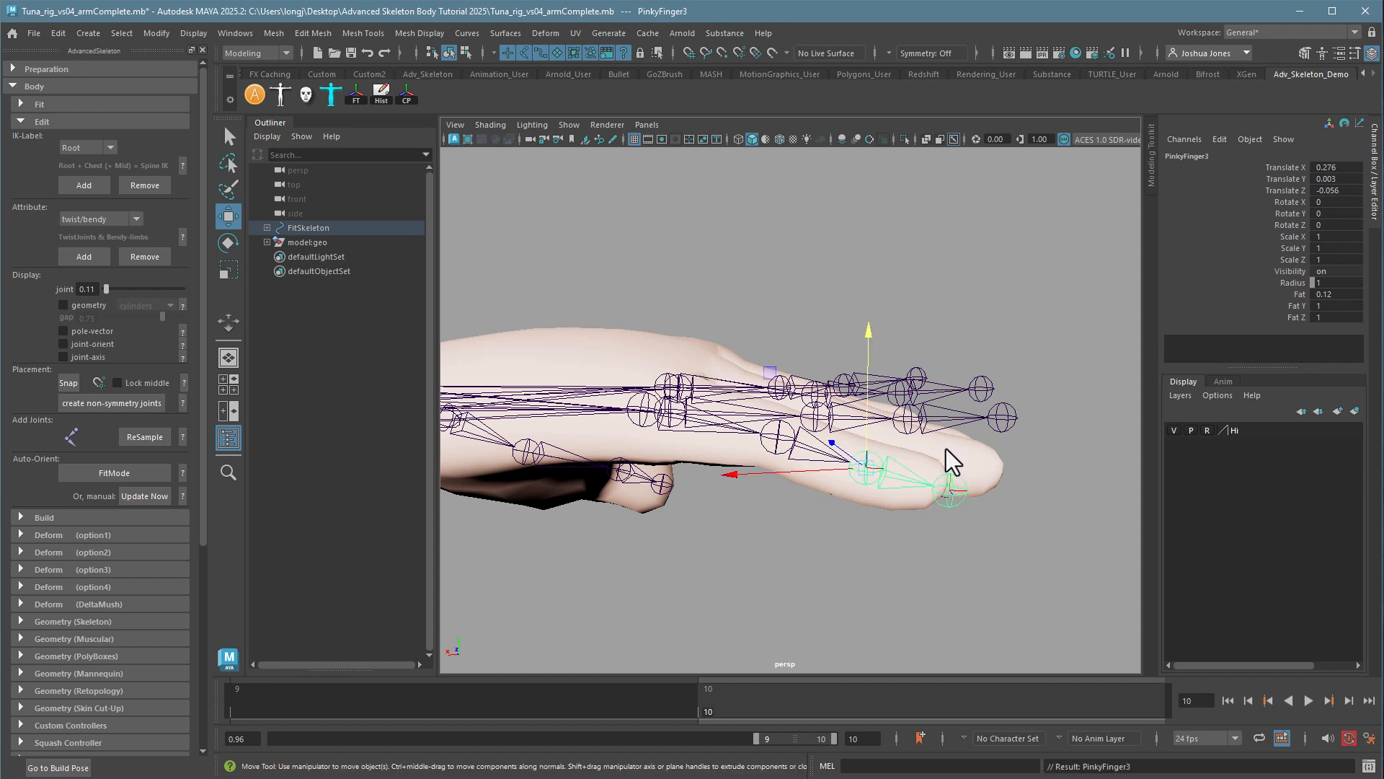
- With child joints kept in place, nudge PinkyFinger3 to about Translate Z -0.045 and PinkyFinger2 to about Translate Z -0.019
{"action": "key", "text": "d"}
{"action": "left_click_drag", "start_coordinate": [869, 390], "coordinate": [868, 385]}
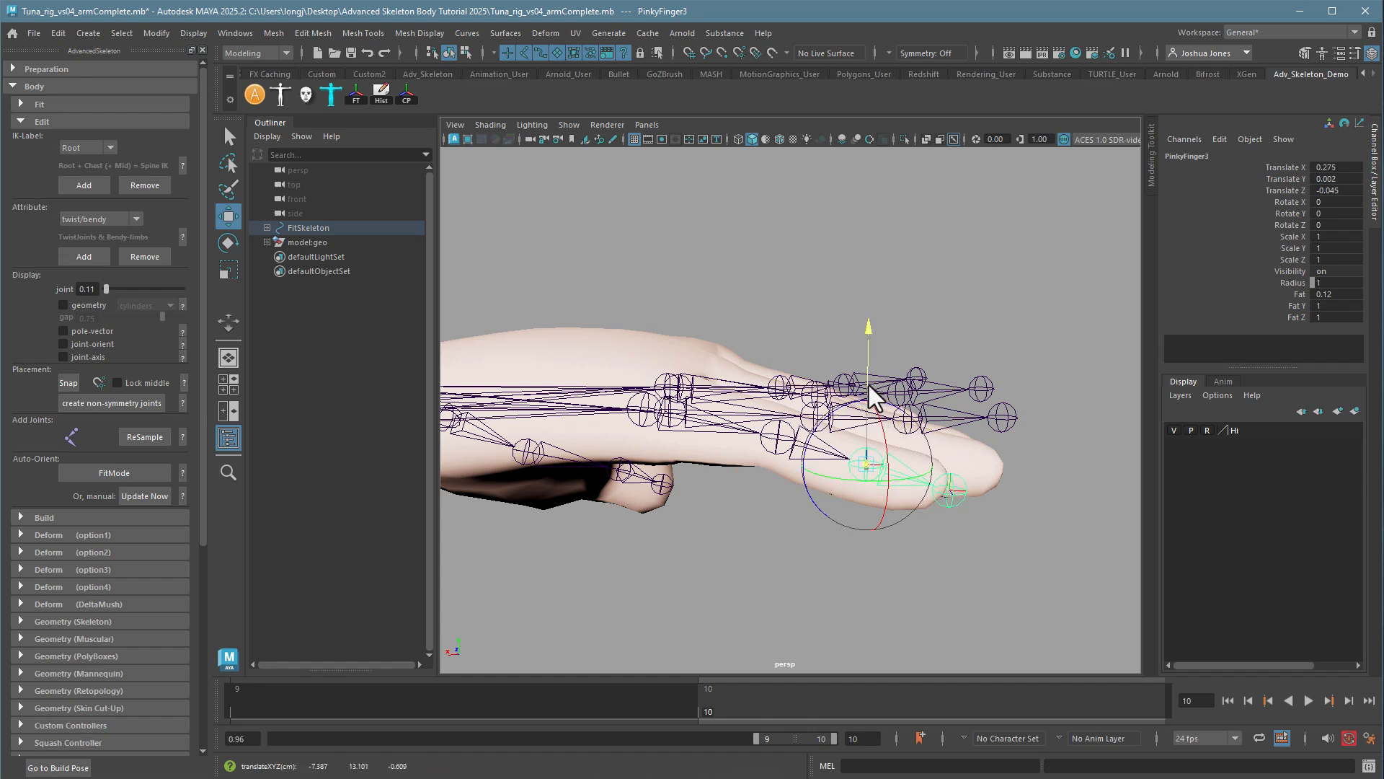
{"action": "key", "text": "Up"}
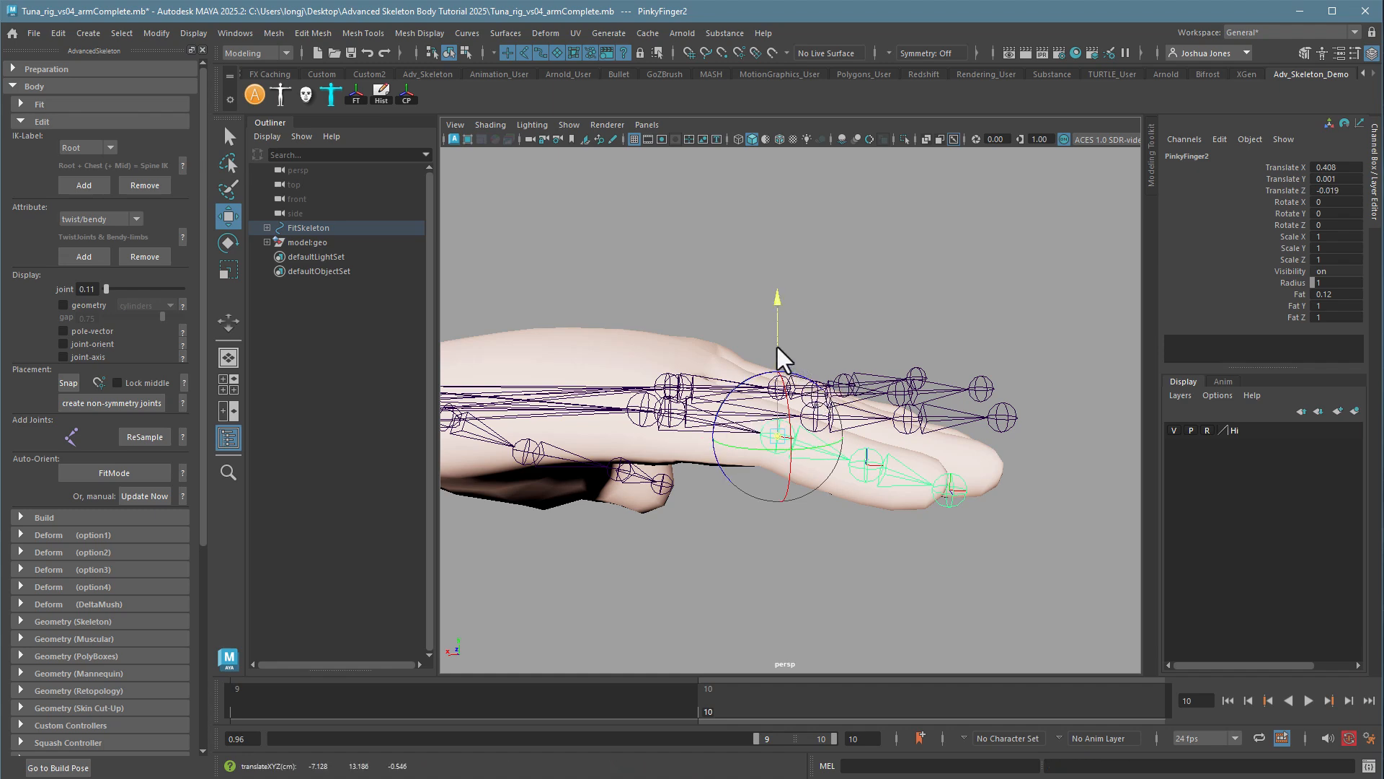
{"action": "left_click", "coordinate": [953, 307]}
{"action": "left_click_drag", "start_coordinate": [953, 307], "coordinate": [939, 414], "text": "alt"}
{"action": "mouse_move", "coordinate": [860, 440]}
{"action": "left_mouse_down", "text": "alt"}
{"action": "mouse_move", "coordinate": [926, 461]}
{"action": "mouse_move", "coordinate": [863, 447]}
{"action": "left_mouse_up", "text": "alt"}
- Inspect the ring finger chain from RingFinger1 and lower RingFinger2 to about Translate Z -0.131
{"action": "left_click", "coordinate": [863, 446]}
{"action": "left_click", "coordinate": [698, 462]}
{"action": "left_click_drag", "start_coordinate": [698, 461], "coordinate": [764, 492], "text": "alt"}
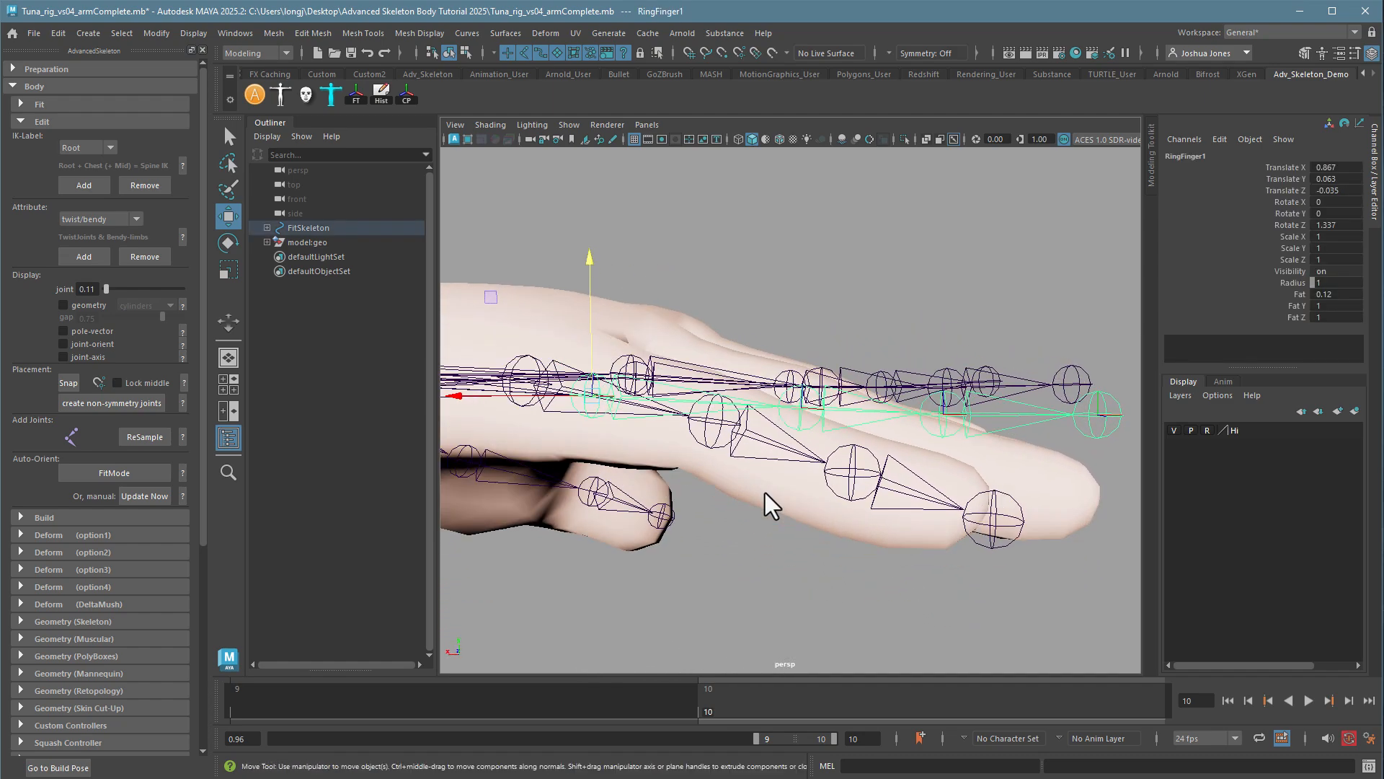
{"action": "middle_click_drag", "start_coordinate": [717, 537], "coordinate": [721, 505]}
{"action": "left_click_drag", "start_coordinate": [720, 505], "coordinate": [812, 530], "text": "alt"}
{"action": "middle_click_drag", "start_coordinate": [812, 530], "coordinate": [811, 519]}
{"action": "mouse_move", "coordinate": [812, 519]}
{"action": "left_mouse_down", "text": "alt"}
{"action": "mouse_move", "coordinate": [854, 527]}
{"action": "mouse_move", "coordinate": [822, 526]}
{"action": "left_mouse_up", "text": "alt"}
{"action": "middle_click_drag", "start_coordinate": [819, 527], "coordinate": [817, 534]}
{"action": "left_click_drag", "start_coordinate": [817, 534], "coordinate": [767, 552], "text": "alt"}
{"action": "key", "text": "Down"}
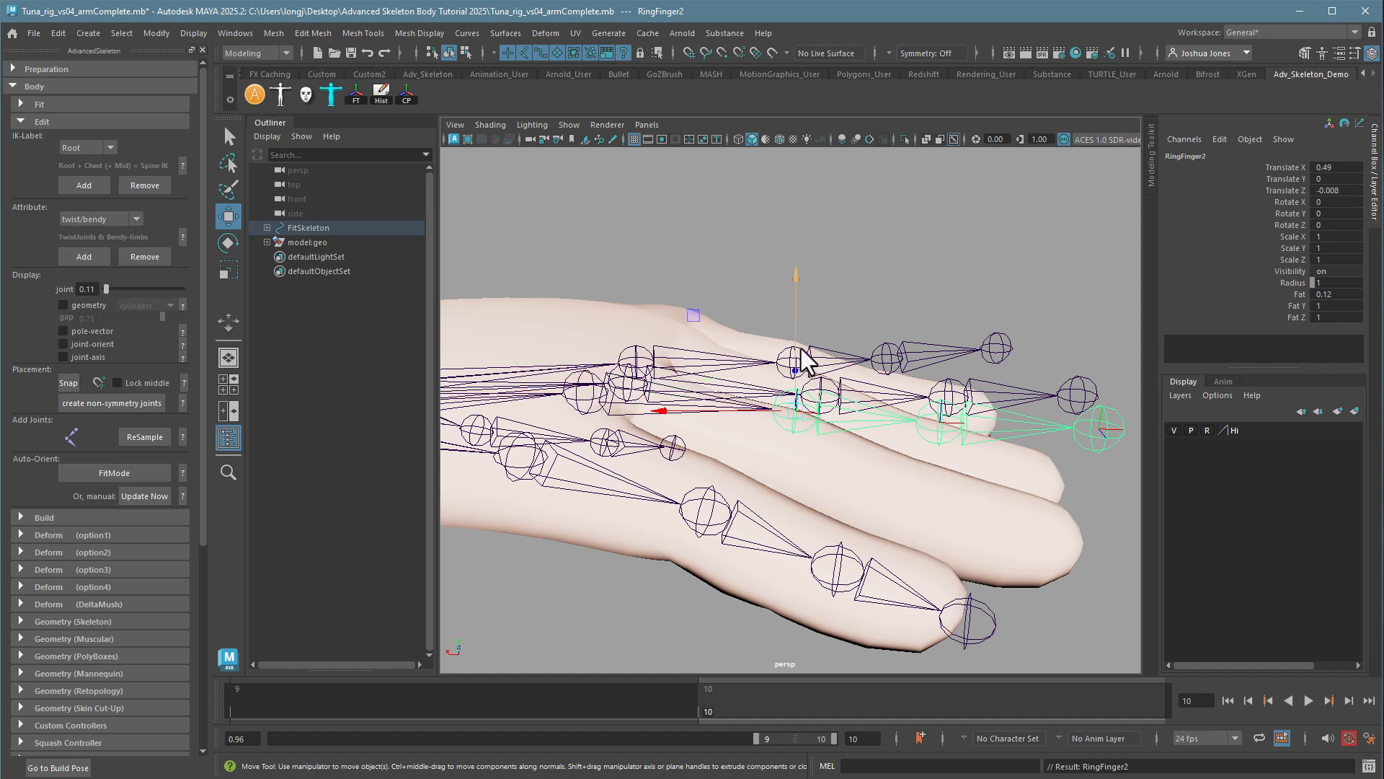
{"action": "left_click_drag", "start_coordinate": [799, 360], "coordinate": [799, 407]}
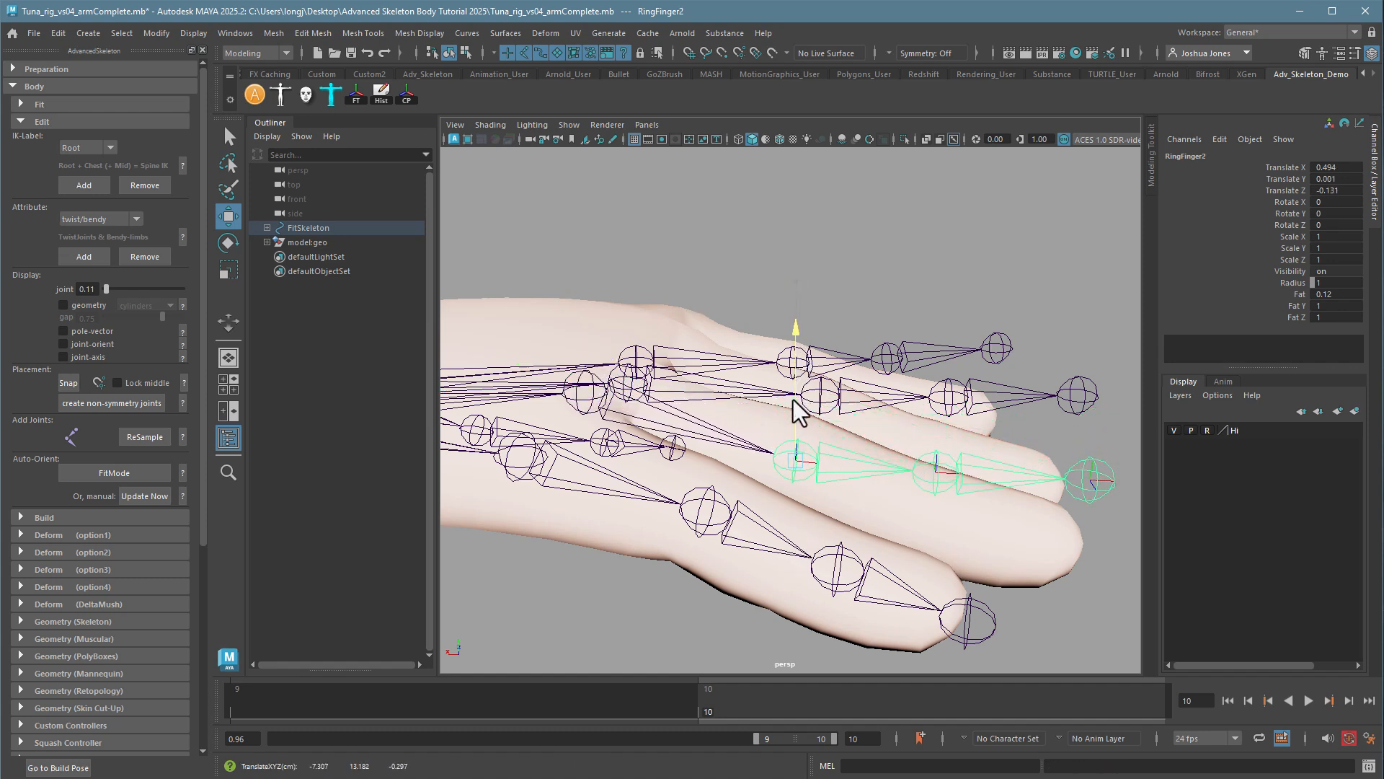
- Lower RingFinger3 to about Translate Z -0.101 and bring RingFinger4 down into the tip of the ring finger
{"action": "key", "text": "Down"}
{"action": "left_click_drag", "start_coordinate": [951, 400], "coordinate": [939, 445]}
{"action": "key", "text": "Down"}
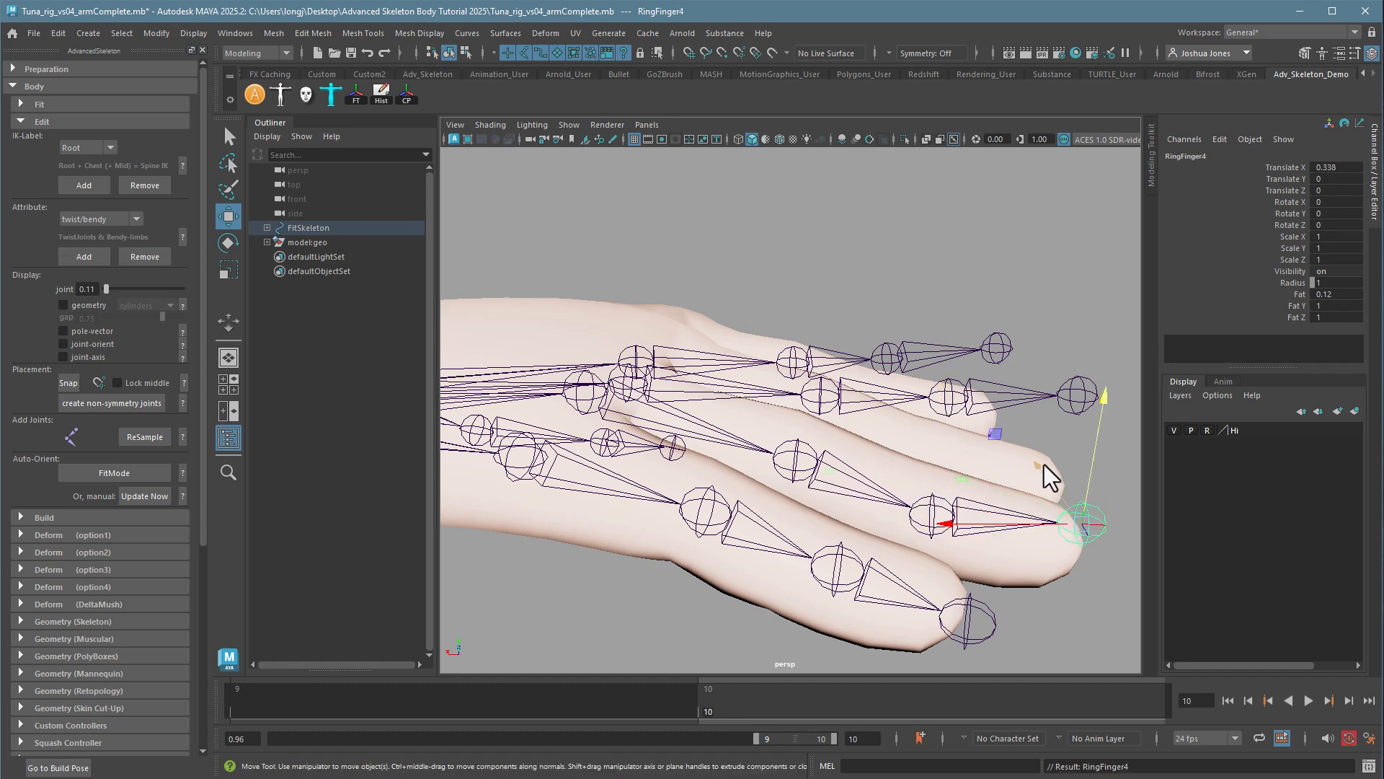
{"action": "left_click_drag", "start_coordinate": [1088, 462], "coordinate": [1086, 496]}
- Nudge only RingFinger3 upward to about Translate Z -0.092, keeping RingFinger4 in place
{"action": "key", "text": "Up"}
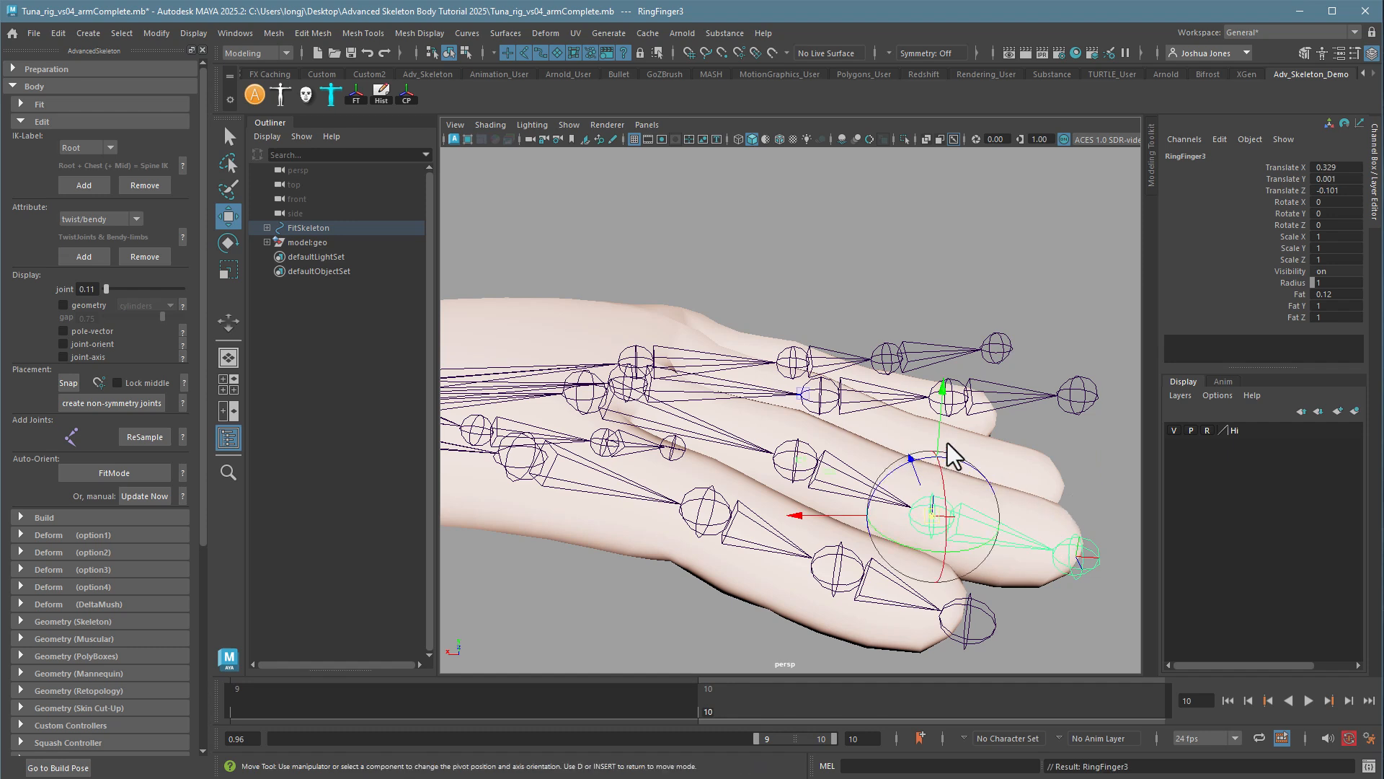
{"action": "left_click_drag", "start_coordinate": [937, 430], "coordinate": [937, 429]}
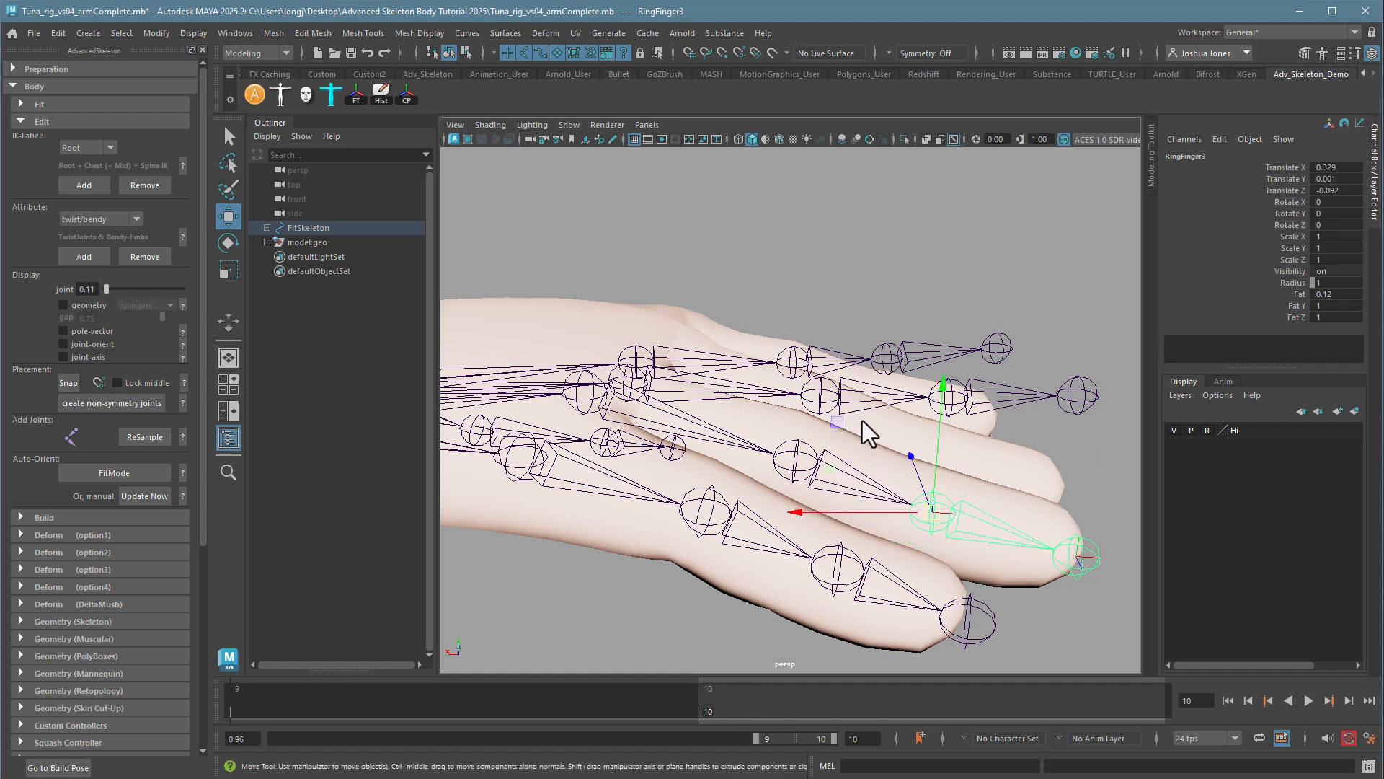
{"action": "key", "text": "d"}
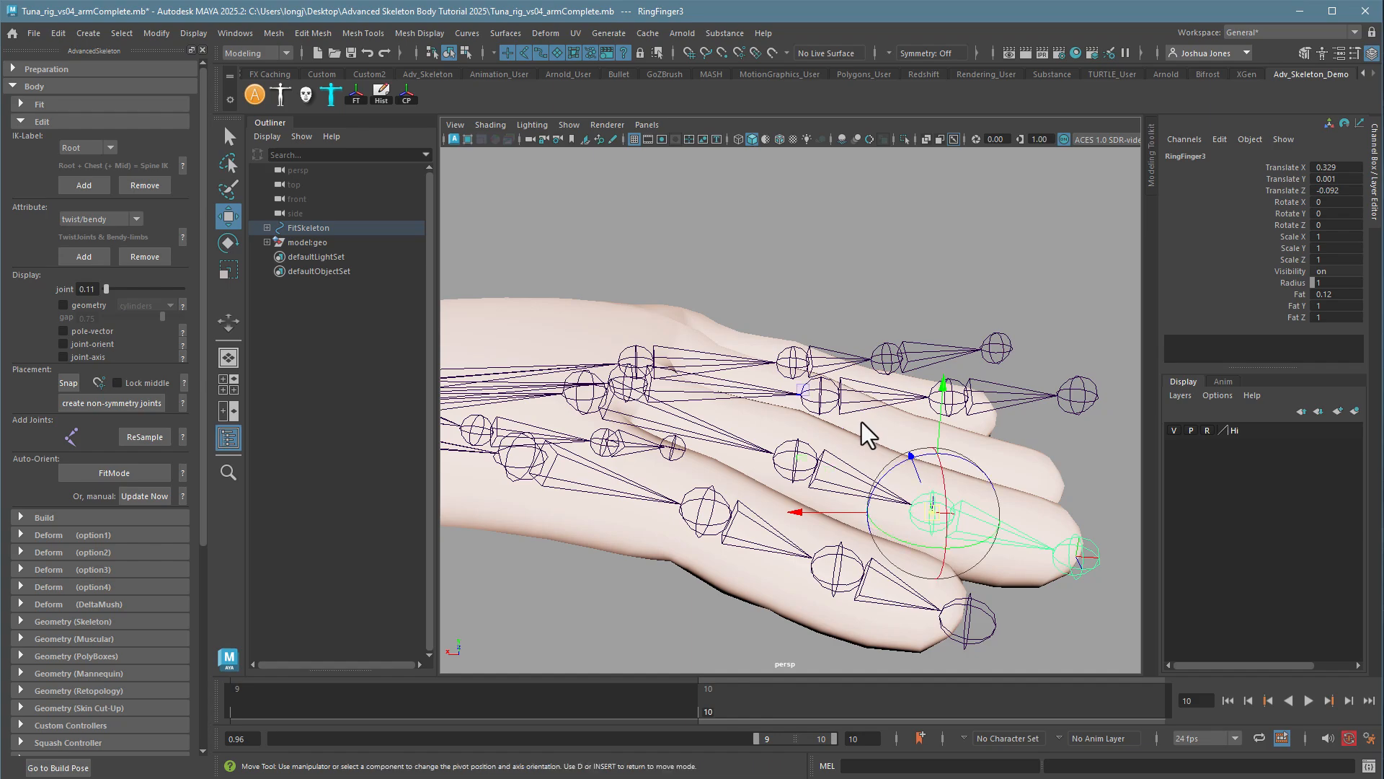
- Raise the ring finger's second joint slightly inside the mesh, adjusting only its pivot so the child joints stay in place
{"action": "key", "text": "Up"}
{"action": "left_click", "coordinate": [798, 370]}
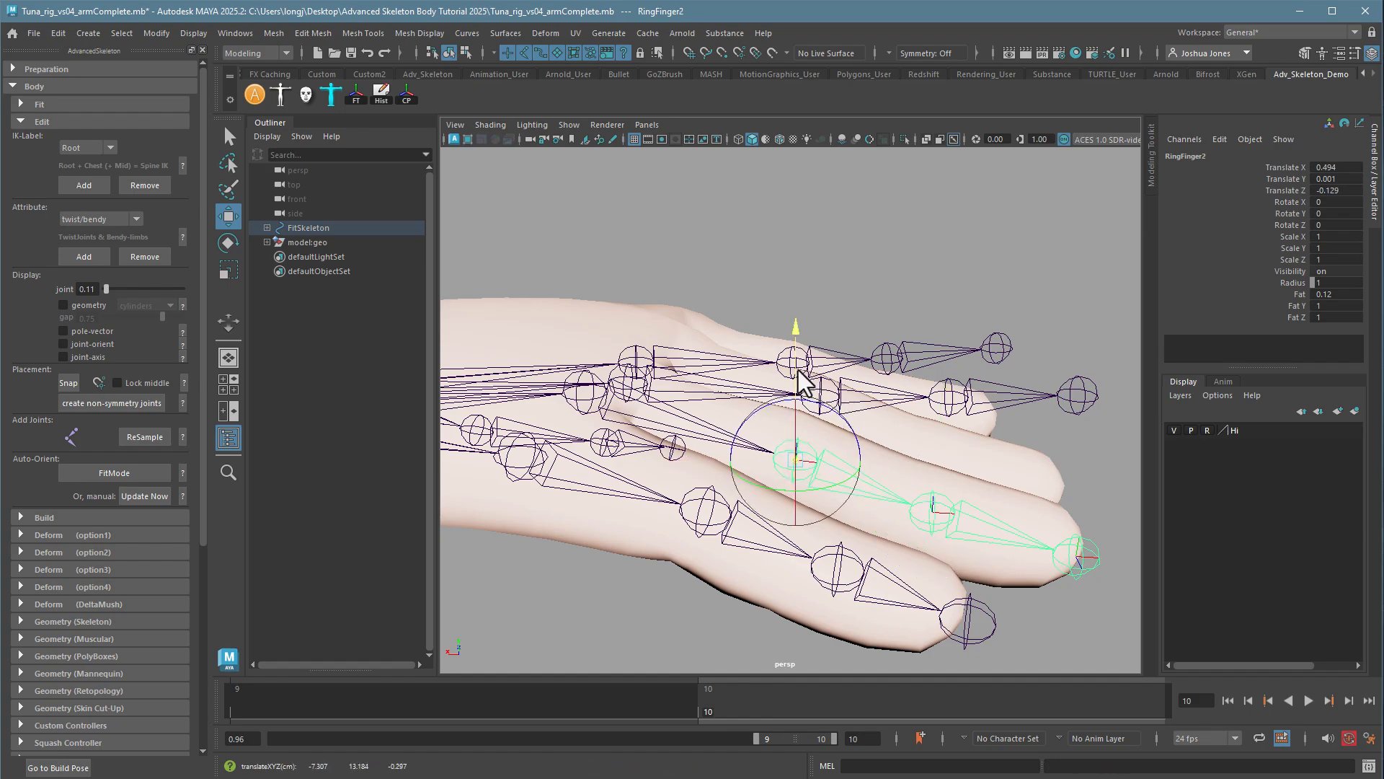
{"action": "left_click", "coordinate": [979, 273]}
{"action": "left_click_drag", "start_coordinate": [979, 273], "coordinate": [919, 395], "text": "alt"}
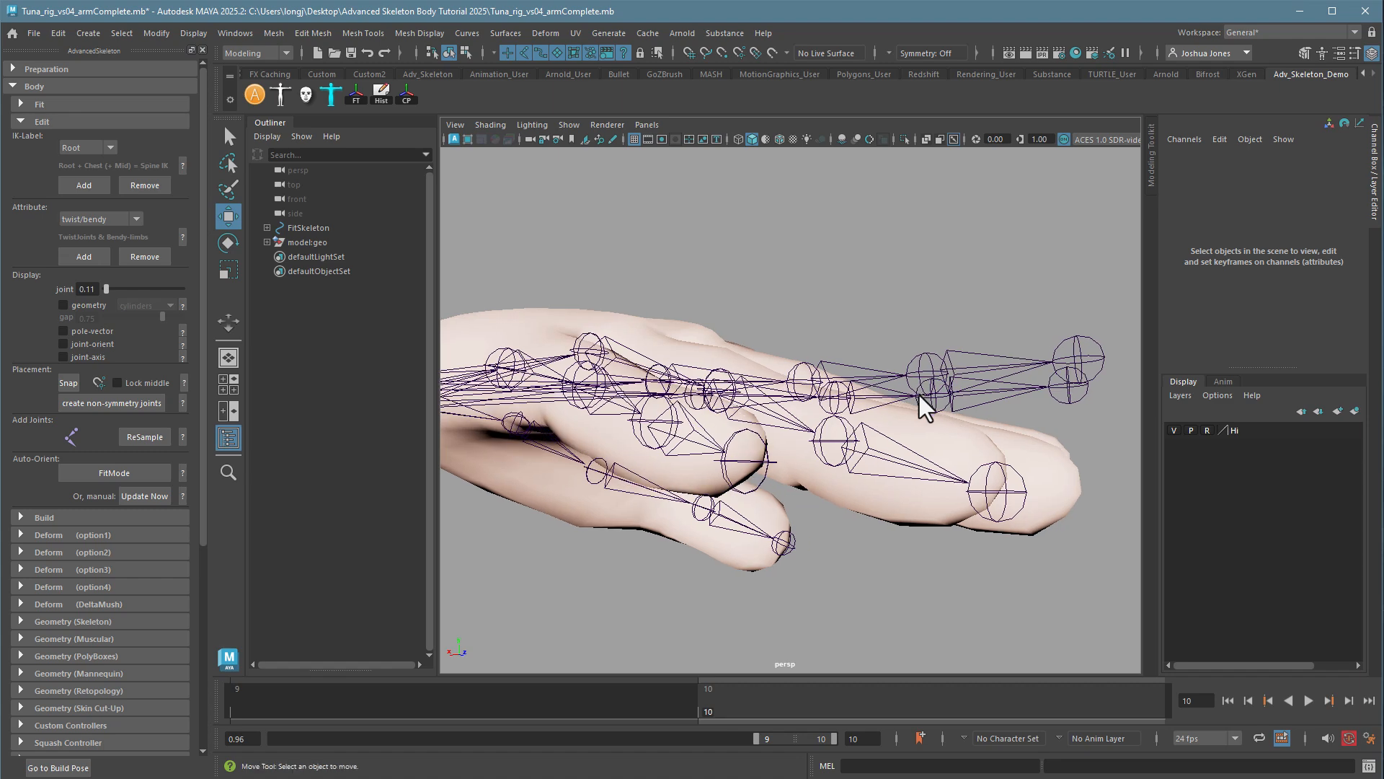
- Raise the ring finger's third joint slightly to center it in the finger, keeping the fingertip joint in place
{"action": "left_click", "coordinate": [1001, 492]}
{"action": "left_click", "coordinate": [853, 451]}
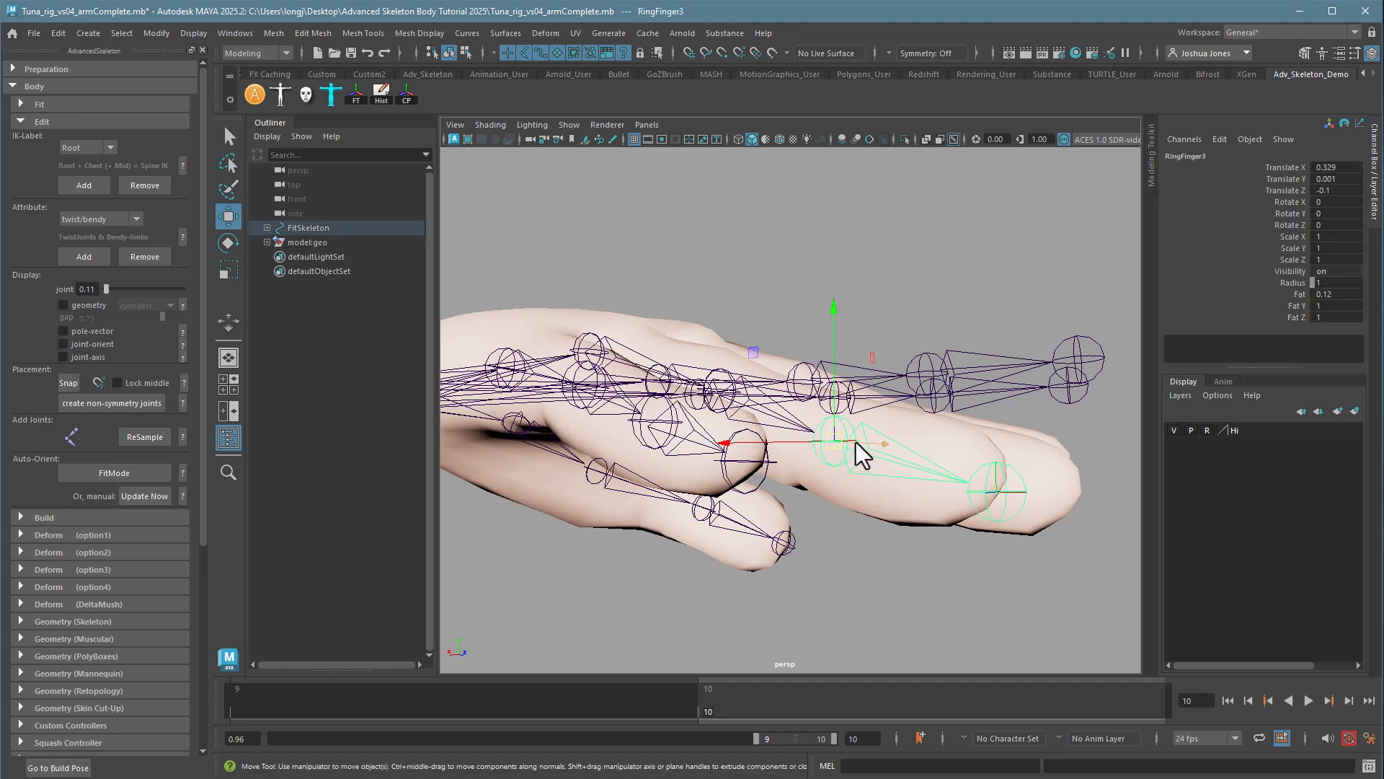
{"action": "key", "text": "d"}
{"action": "left_click_drag", "start_coordinate": [836, 330], "coordinate": [835, 328]}
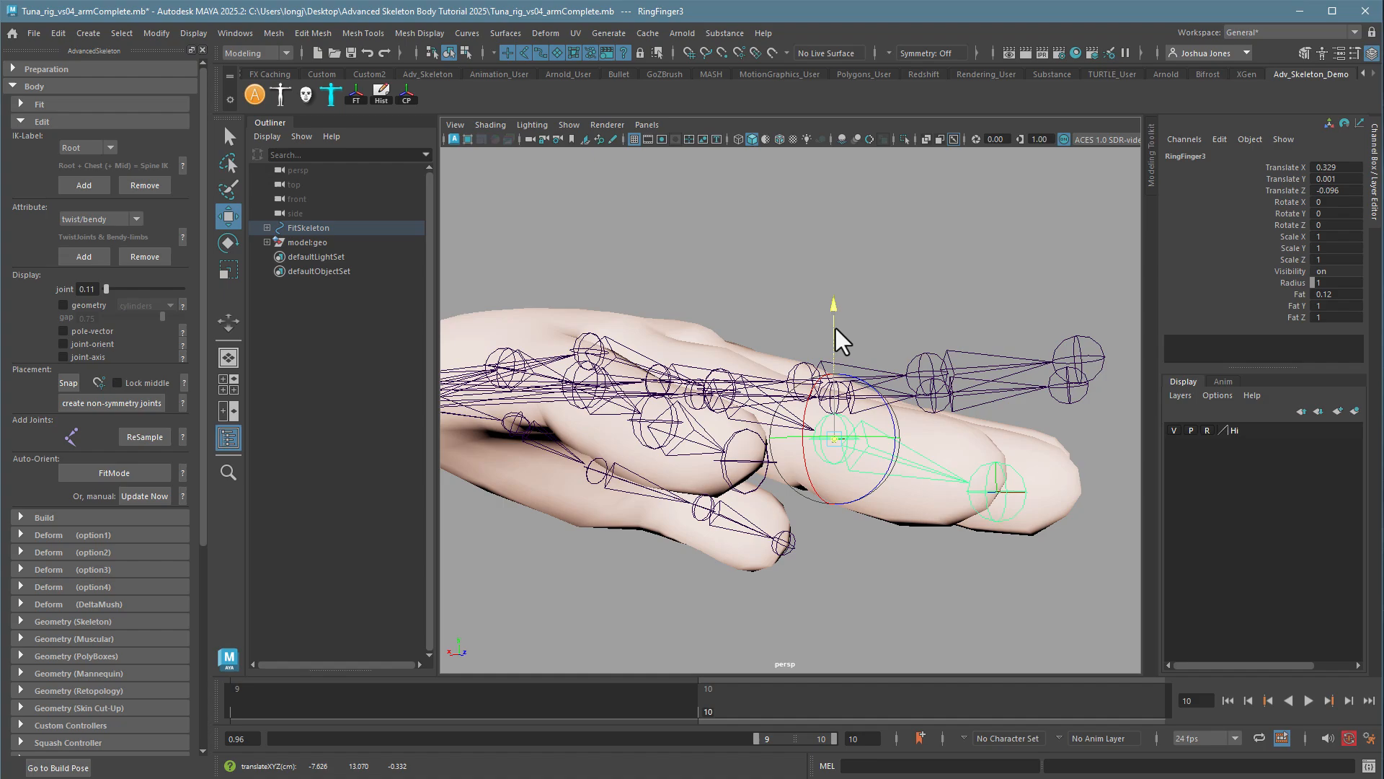
{"action": "left_click", "coordinate": [1005, 496]}
{"action": "left_click_drag", "start_coordinate": [1005, 496], "coordinate": [988, 442], "text": "alt"}
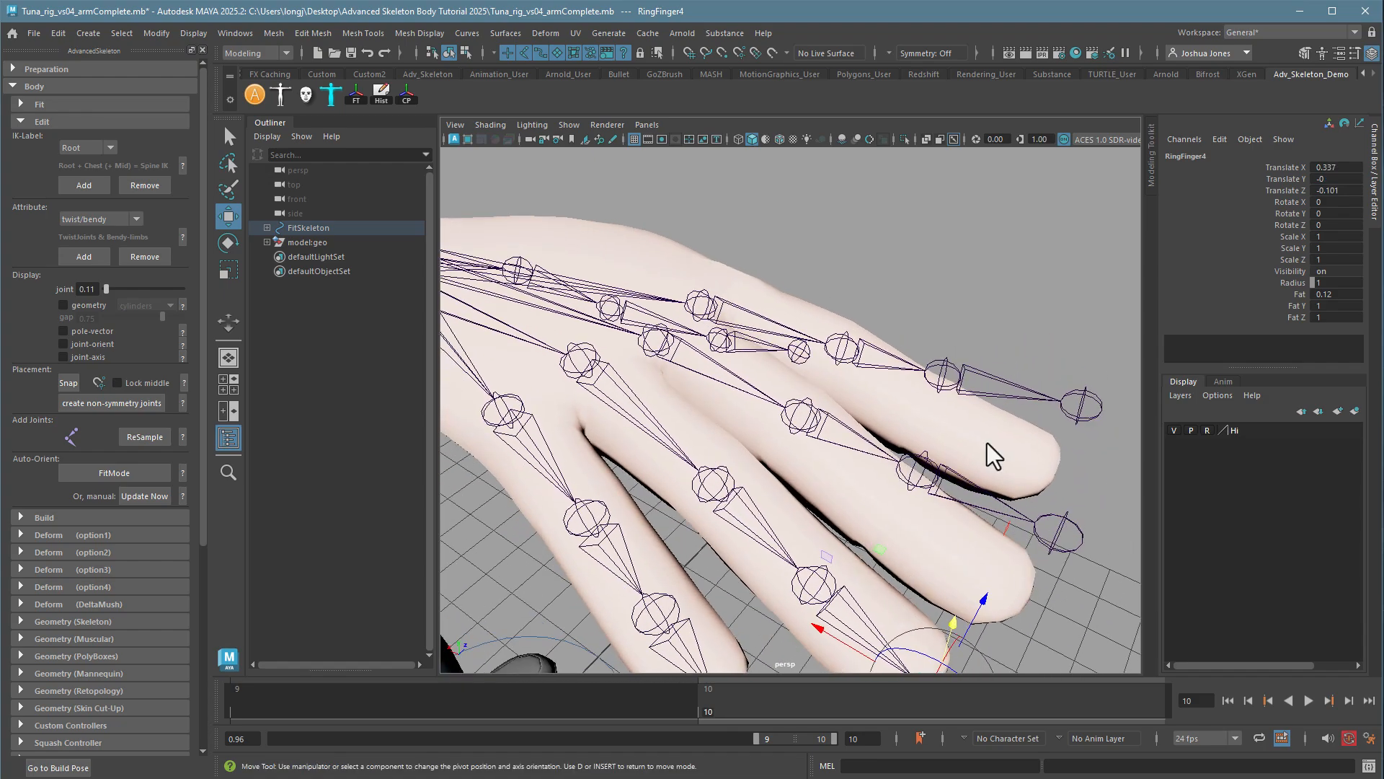
{"action": "left_click", "coordinate": [1002, 362]}
{"action": "left_click", "coordinate": [806, 422]}
- Examine the joint placement in the hand and fingers, and the fit skeleton across the whole character, from several angles
{"action": "left_click_drag", "start_coordinate": [810, 436], "coordinate": [1061, 523], "text": "alt"}
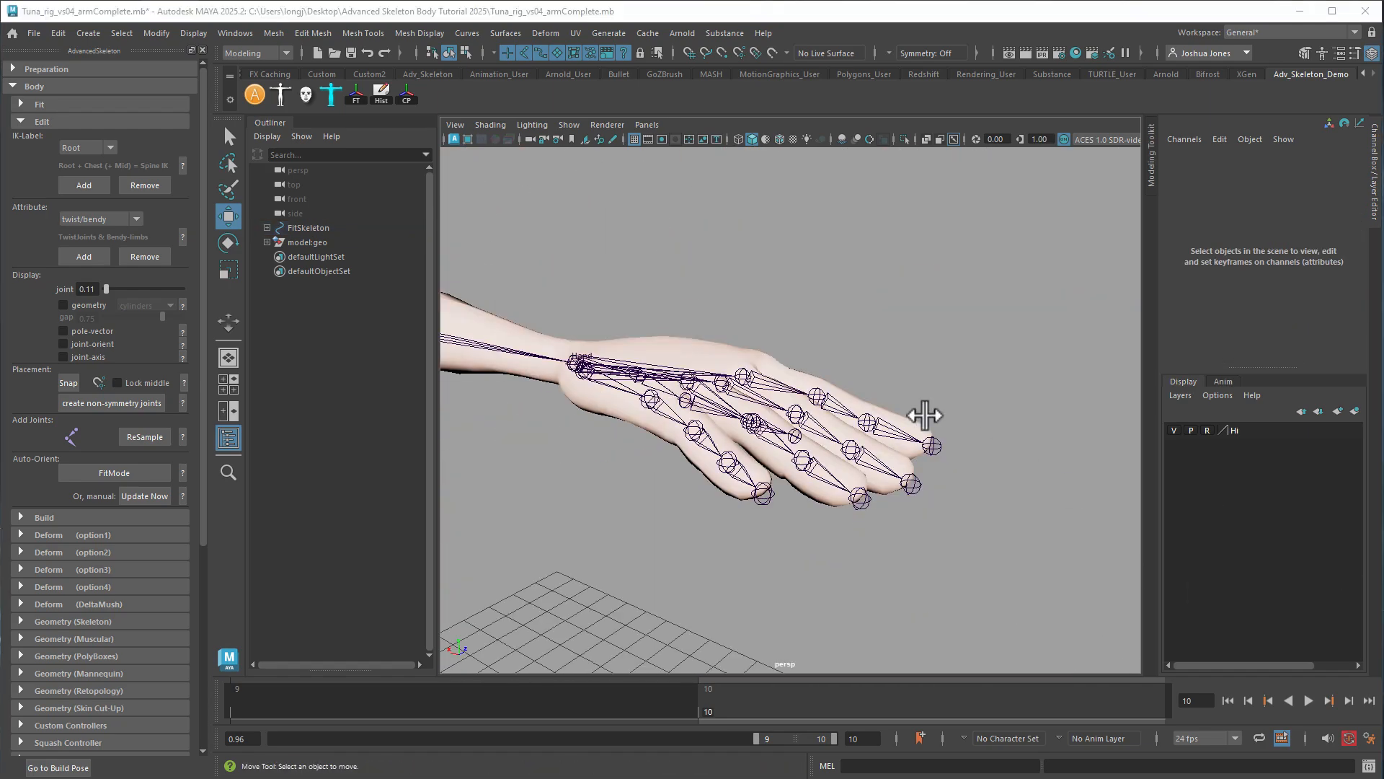
{"action": "left_click_drag", "start_coordinate": [794, 403], "coordinate": [705, 431], "text": "alt"}
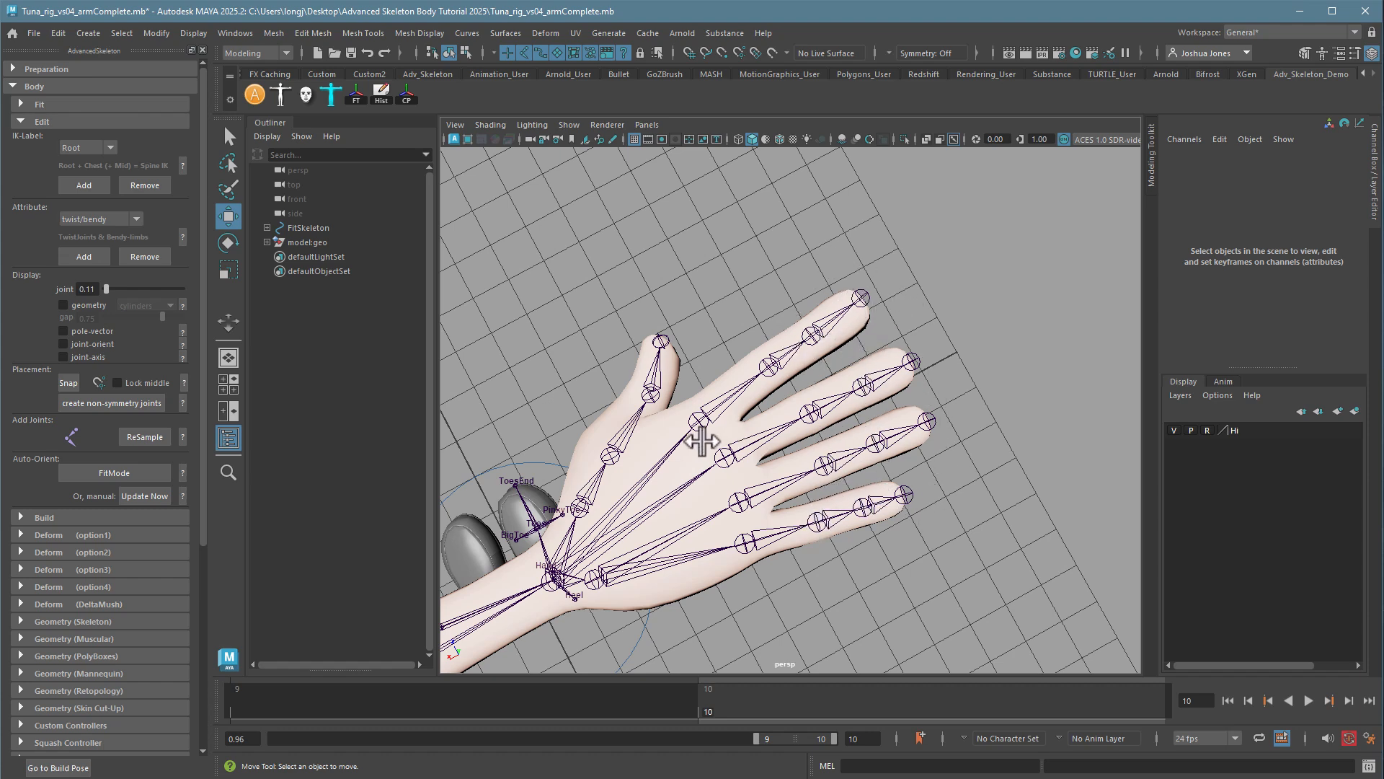
{"action": "left_click_drag", "start_coordinate": [700, 442], "coordinate": [791, 369], "text": "alt"}
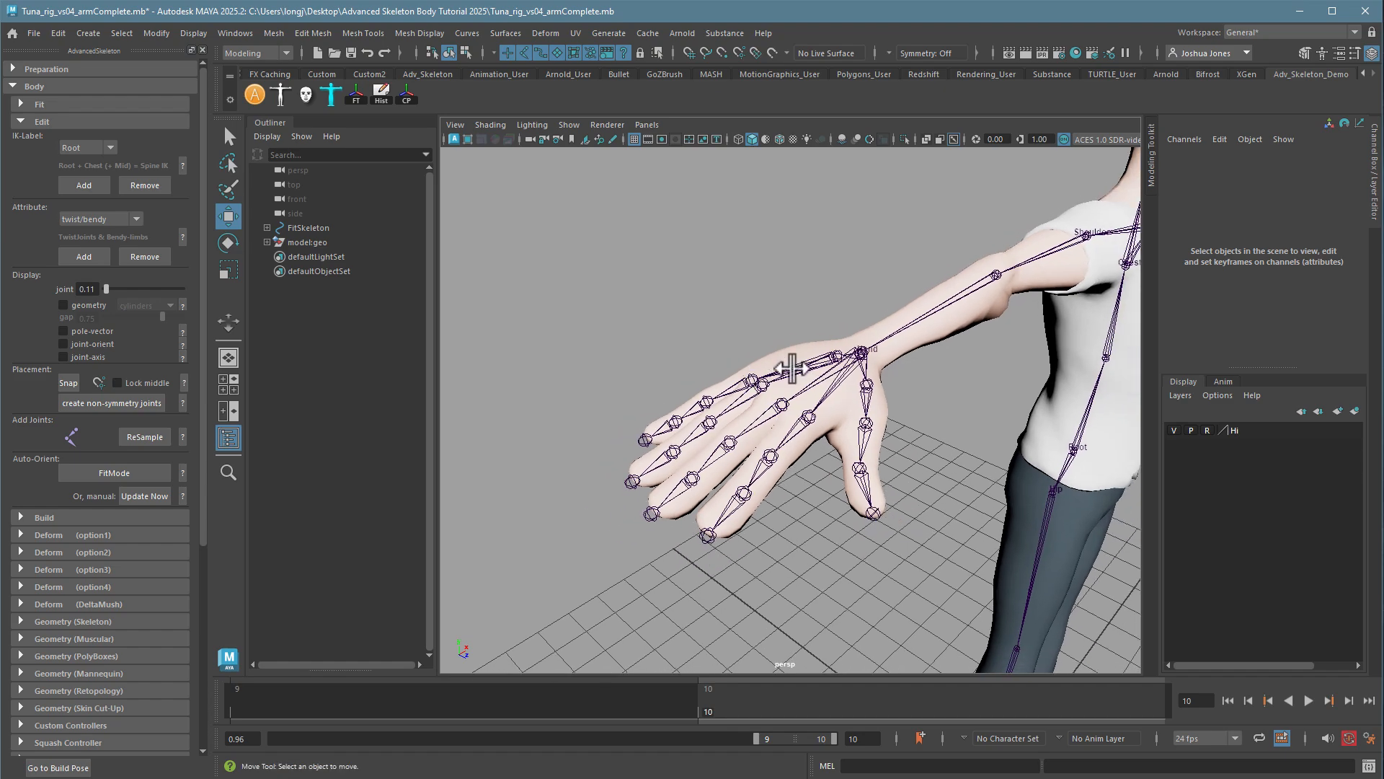
{"action": "middle_click_drag", "start_coordinate": [791, 368], "coordinate": [723, 399], "text": "alt"}
{"action": "right_click_drag", "start_coordinate": [724, 398], "coordinate": [563, 375], "text": "alt"}
{"action": "right_click_drag", "start_coordinate": [877, 387], "coordinate": [677, 343], "text": "alt"}
{"action": "left_click_drag", "start_coordinate": [677, 343], "coordinate": [684, 329], "text": "alt"}
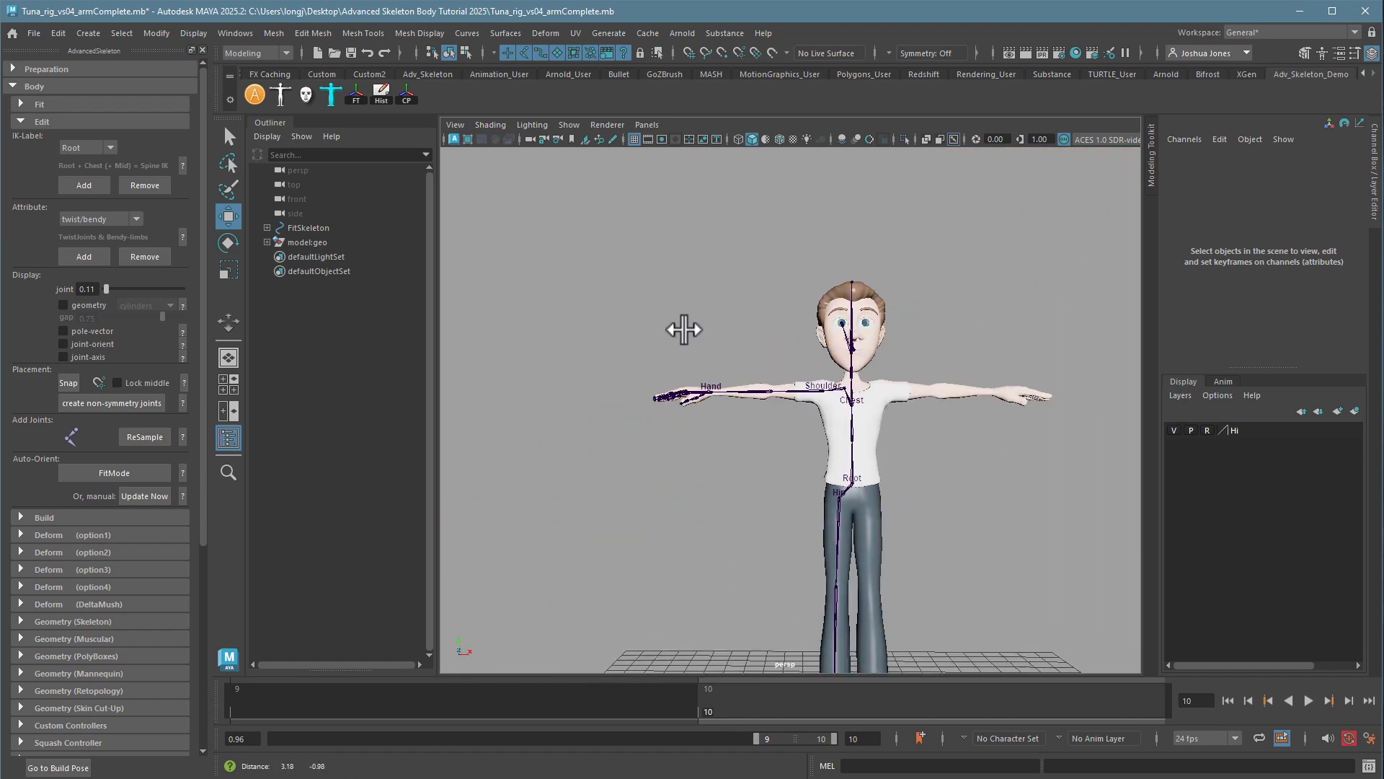
{"action": "middle_click_drag", "start_coordinate": [684, 330], "coordinate": [599, 274], "text": "alt"}
{"action": "left_click_drag", "start_coordinate": [599, 275], "coordinate": [630, 318], "text": "alt"}
{"action": "middle_click_drag", "start_coordinate": [641, 315], "coordinate": [698, 312], "text": "alt"}
{"action": "right_click_drag", "start_coordinate": [699, 312], "coordinate": [692, 318], "text": "alt"}
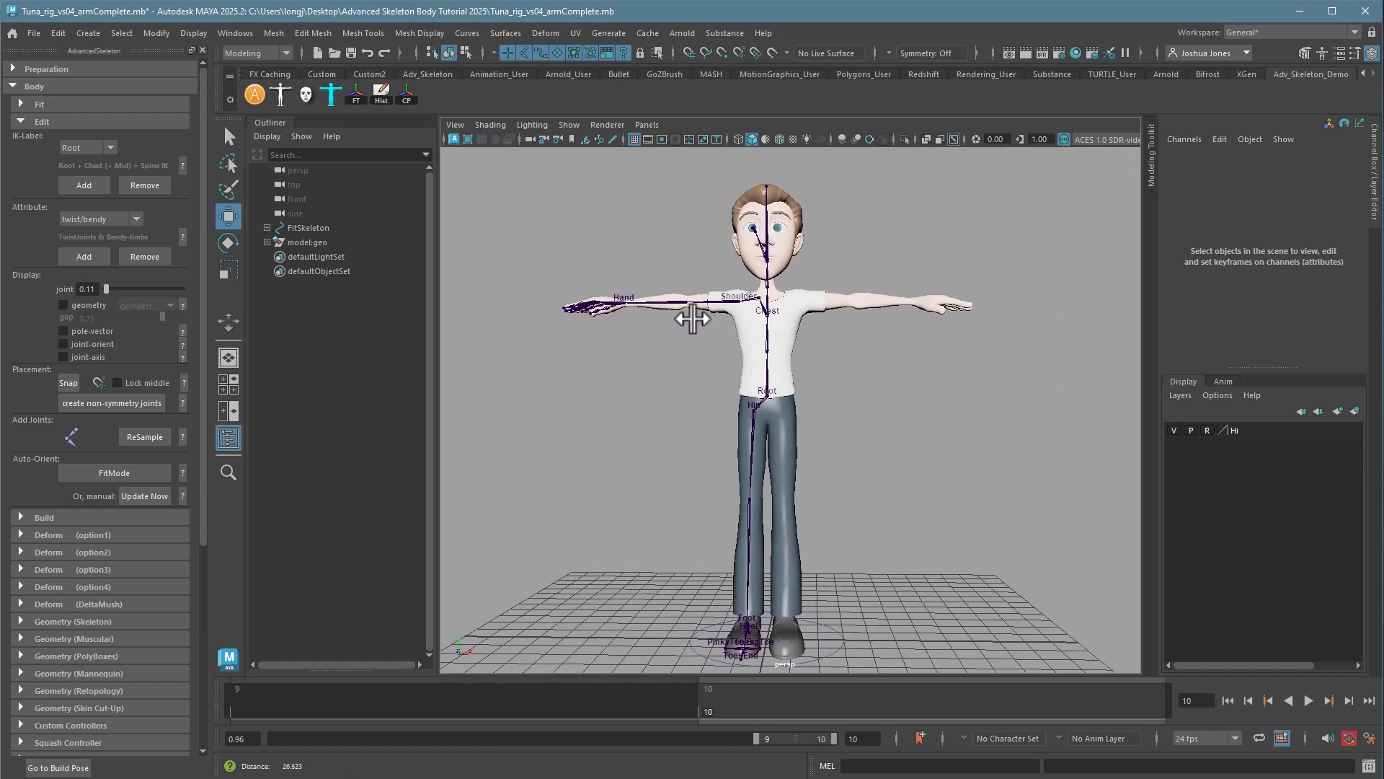
{"action": "left_click_drag", "start_coordinate": [692, 319], "coordinate": [688, 347], "text": "alt"}
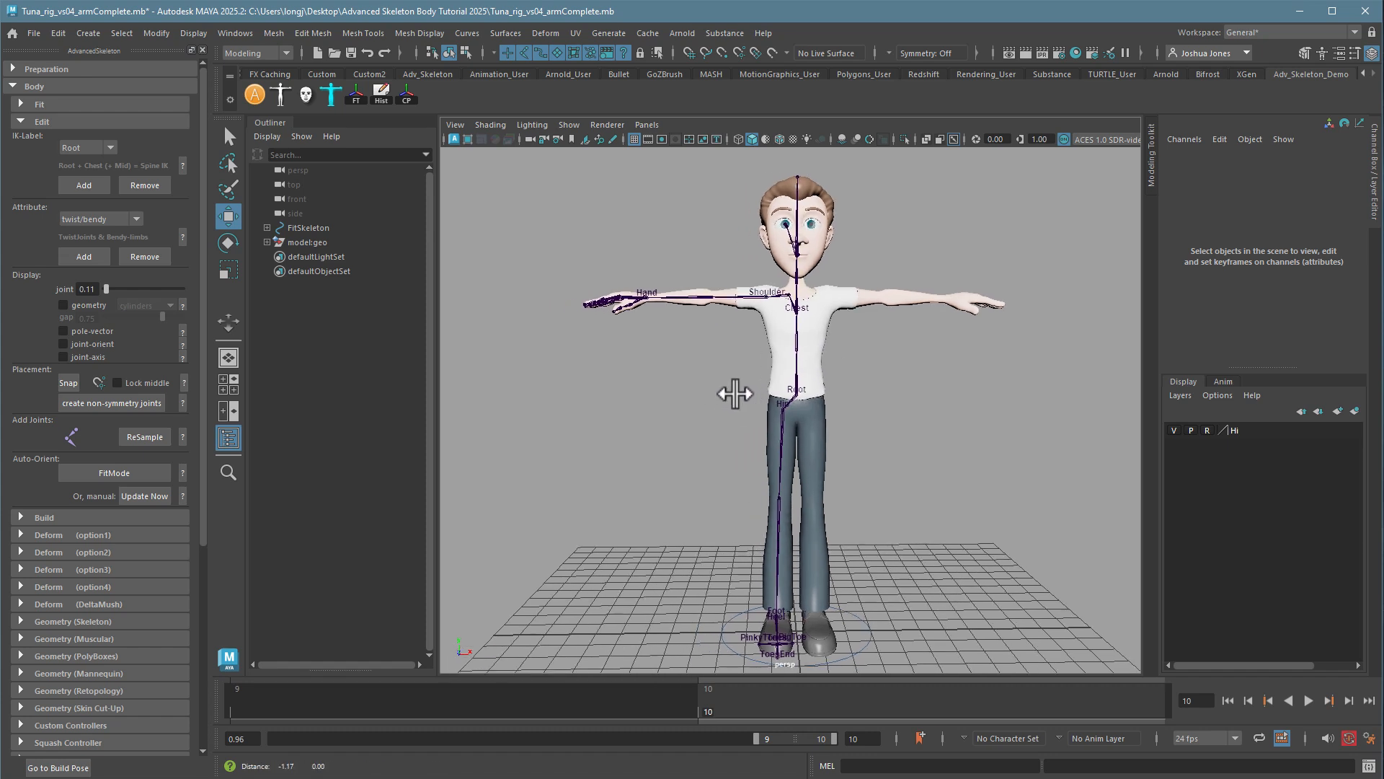
{"action": "middle_click_drag", "start_coordinate": [705, 394], "coordinate": [725, 394], "text": "alt"}
{"action": "scroll", "coordinate": [725, 395], "scroll_direction": "down", "scroll_amount": 1}
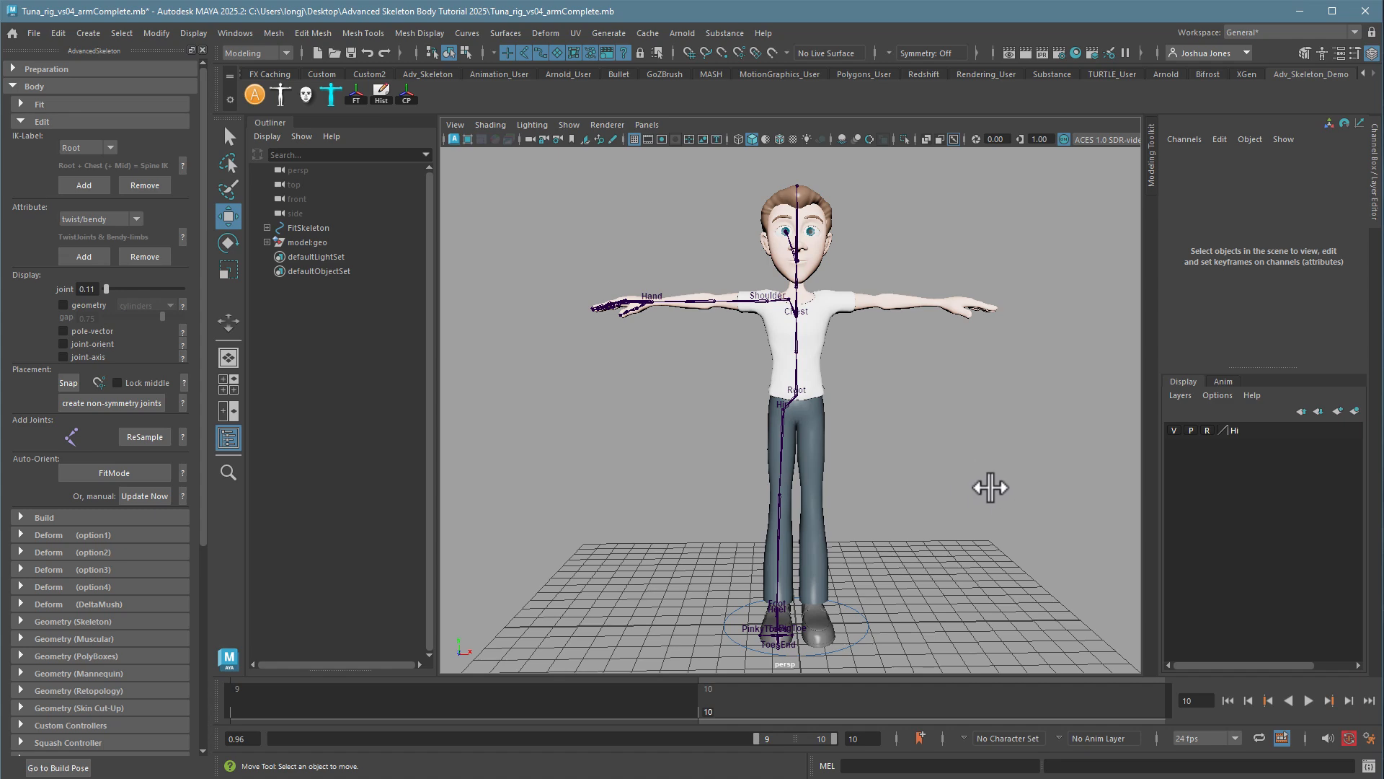
{"action": "mouse_move", "coordinate": [859, 486]}
{"action": "left_mouse_down", "text": "alt"}
{"action": "mouse_move", "coordinate": [977, 492]}
{"action": "mouse_move", "coordinate": [874, 482]}
{"action": "left_mouse_up", "text": "alt"}
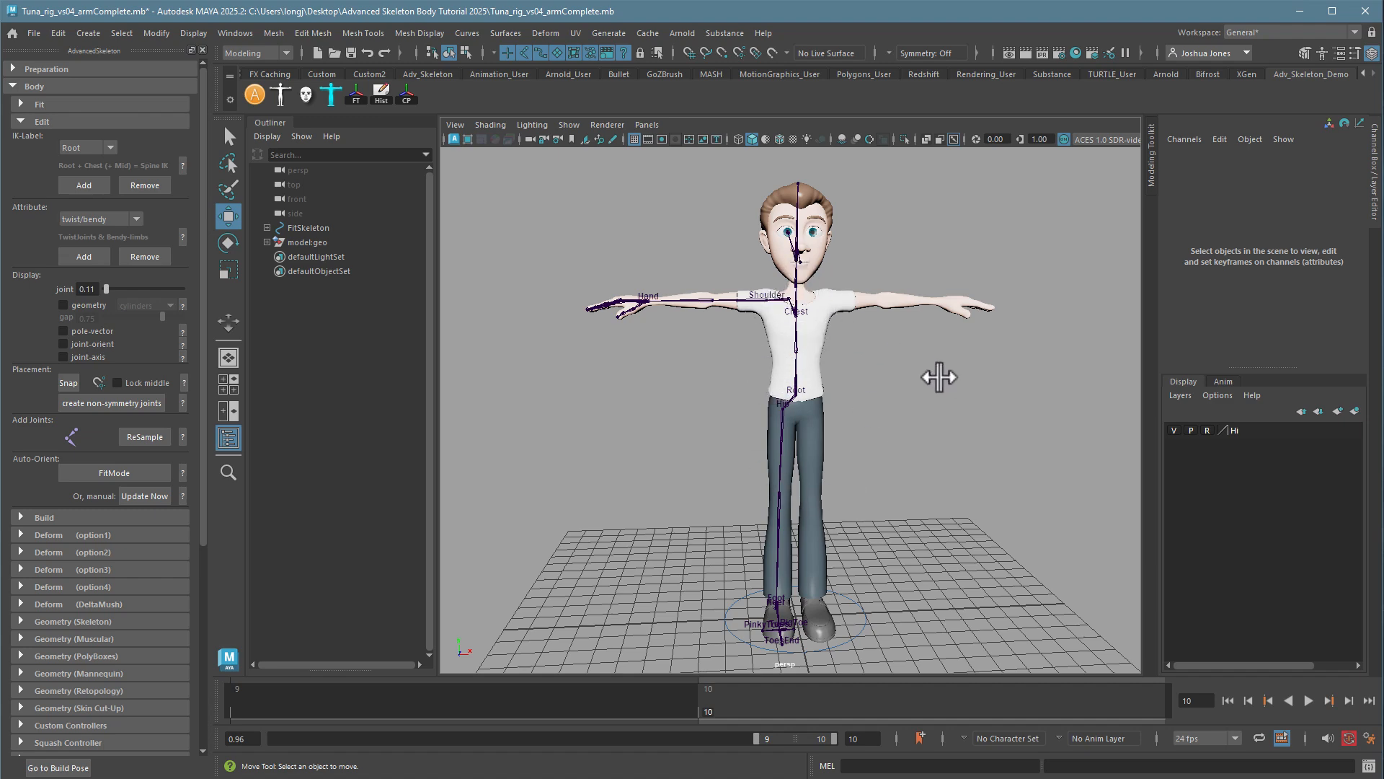
{"action": "left_click_drag", "start_coordinate": [902, 417], "coordinate": [865, 411], "text": "alt"}
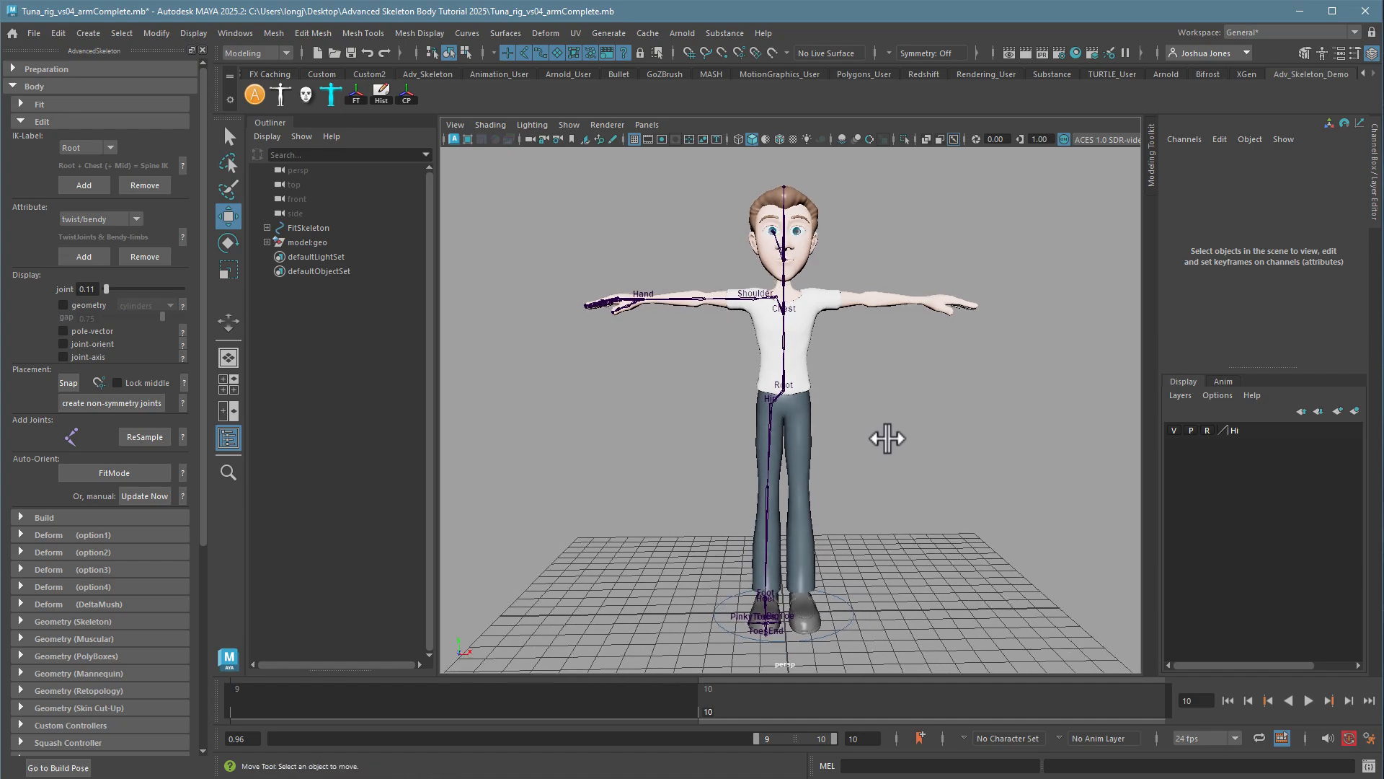
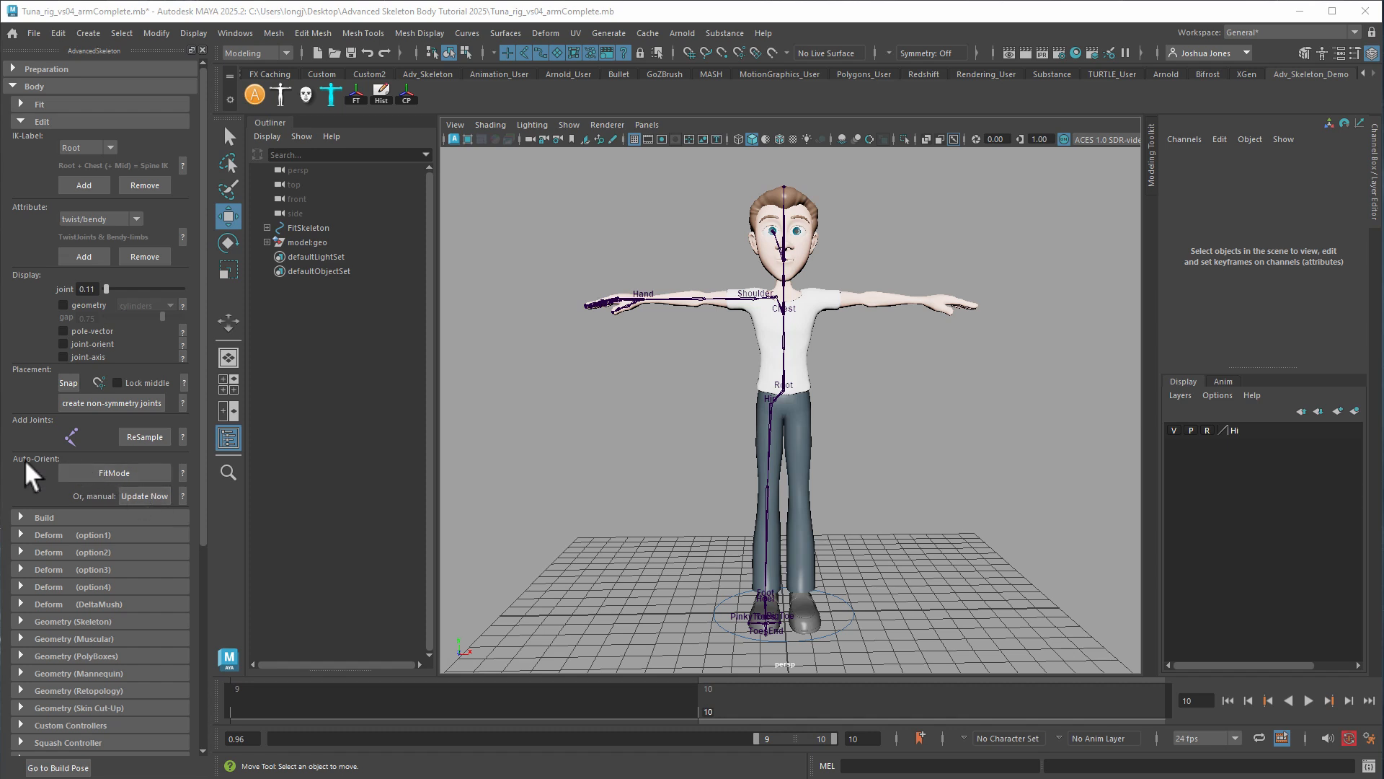
- Manually update the automatic joint orientations of the fit skeleton and check the character's skeleton
{"action": "left_click", "coordinate": [150, 495]}
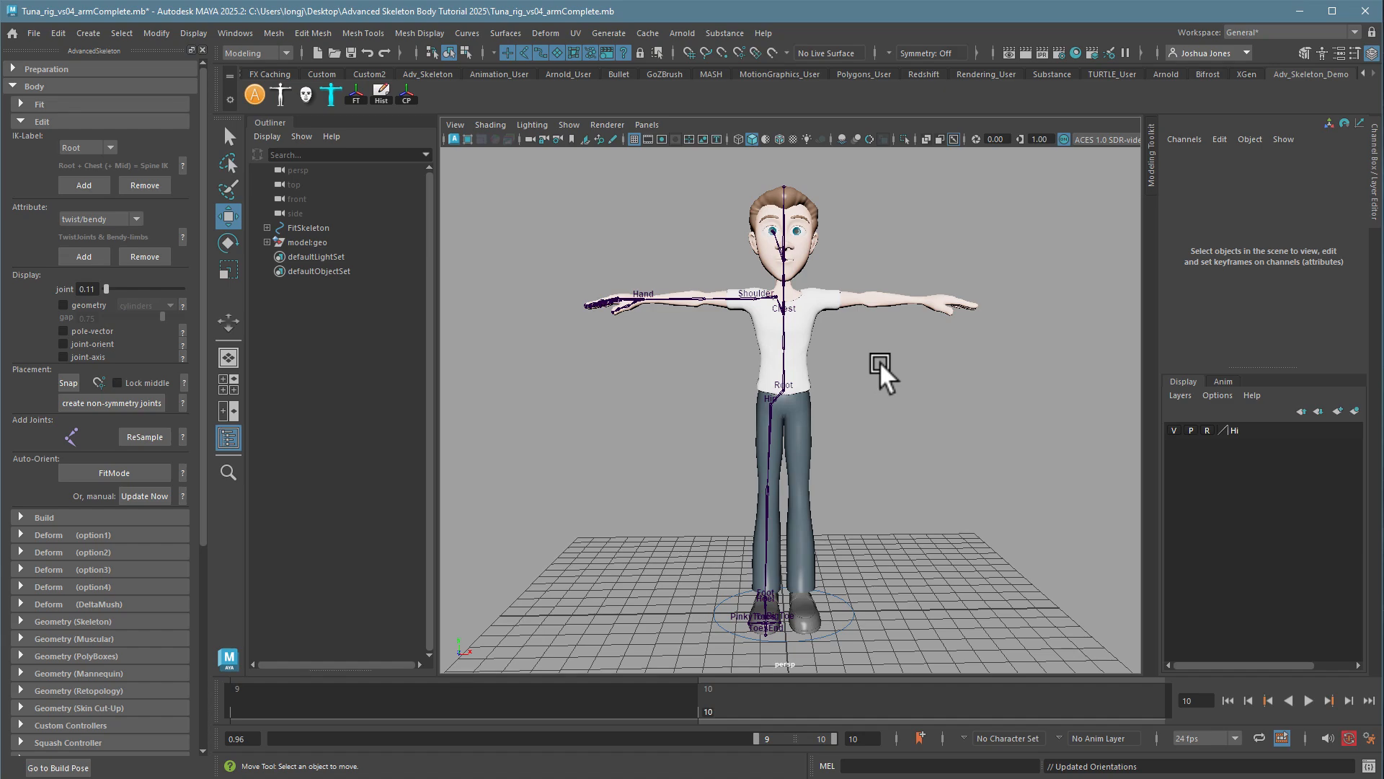
{"action": "left_click_drag", "start_coordinate": [879, 361], "coordinate": [890, 412], "text": "alt"}
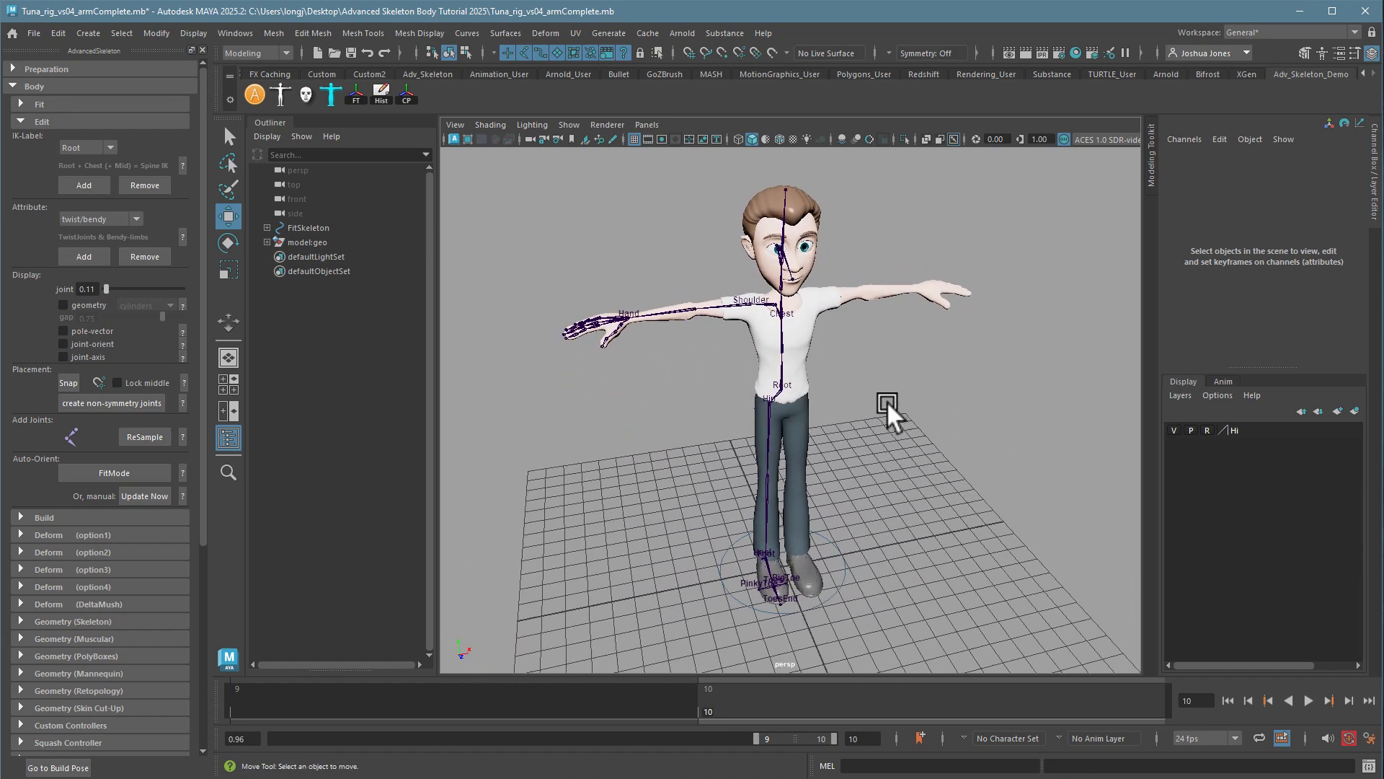
{"action": "right_click_drag", "start_coordinate": [891, 411], "coordinate": [1100, 415], "text": "alt"}
{"action": "right_click_drag", "start_coordinate": [899, 494], "coordinate": [857, 401], "text": "alt"}
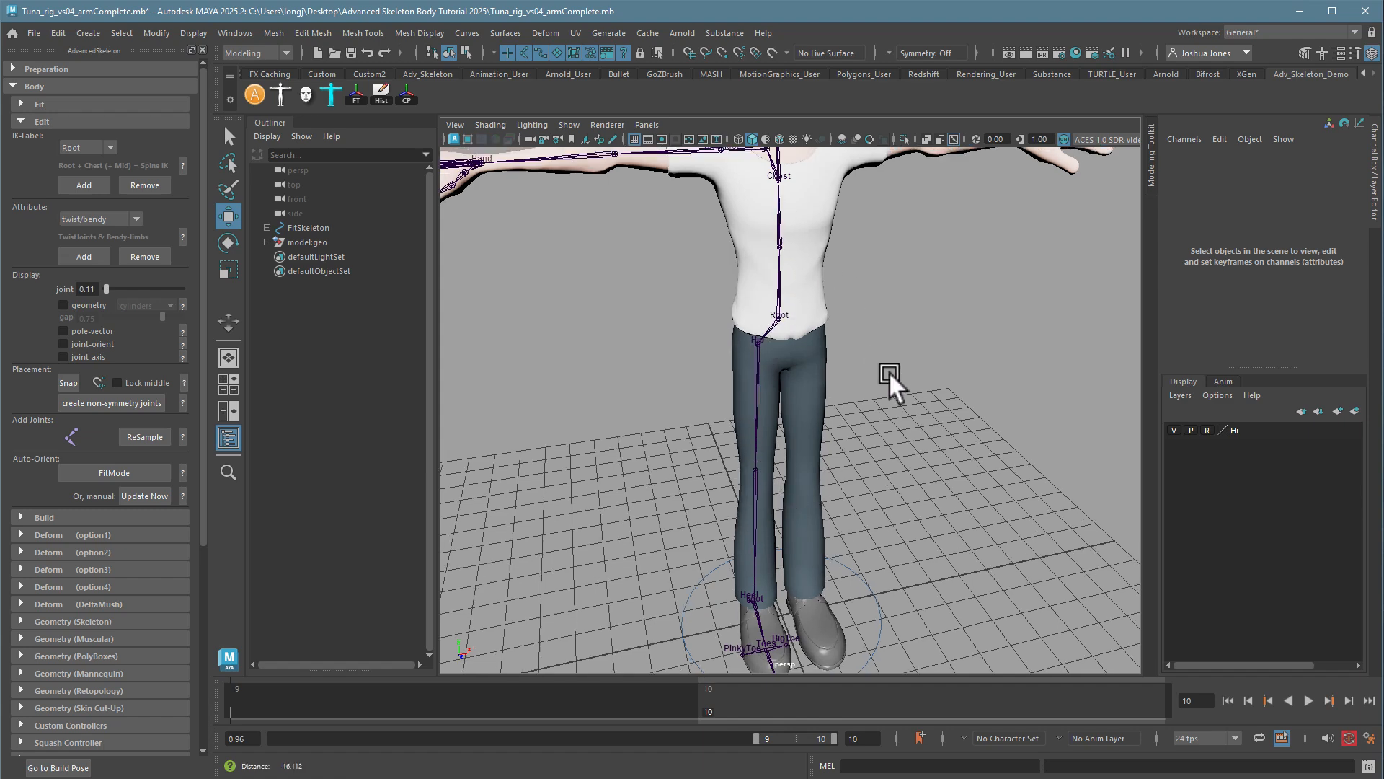
{"action": "right_click_drag", "start_coordinate": [889, 371], "coordinate": [784, 372], "text": "alt"}
{"action": "middle_click_drag", "start_coordinate": [783, 373], "coordinate": [788, 431], "text": "alt"}
{"action": "left_click_drag", "start_coordinate": [788, 432], "coordinate": [790, 433], "text": "alt"}
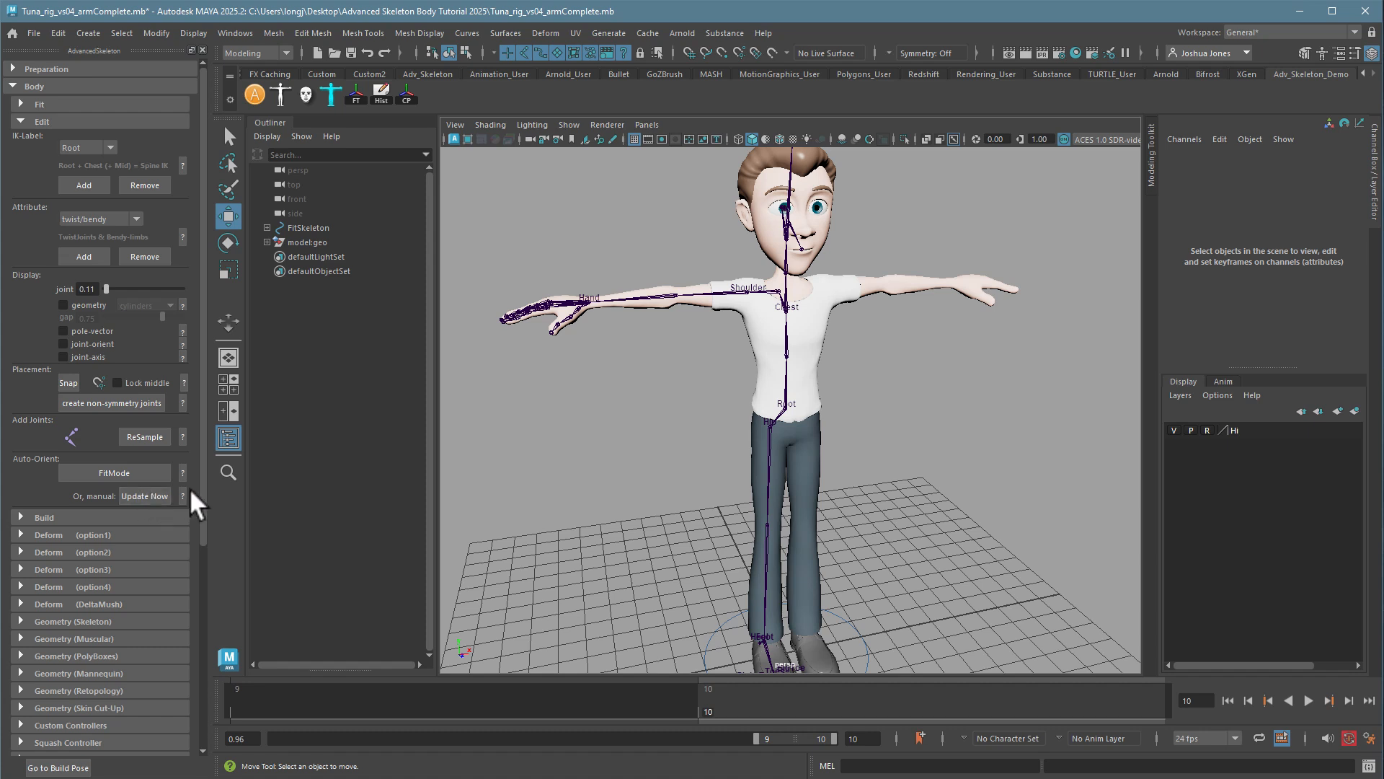
- Build the AdvancedSkeleton rig from the fit skeleton and extend the visible playback range back to start at 0.96
{"action": "left_click", "coordinate": [21, 517]}
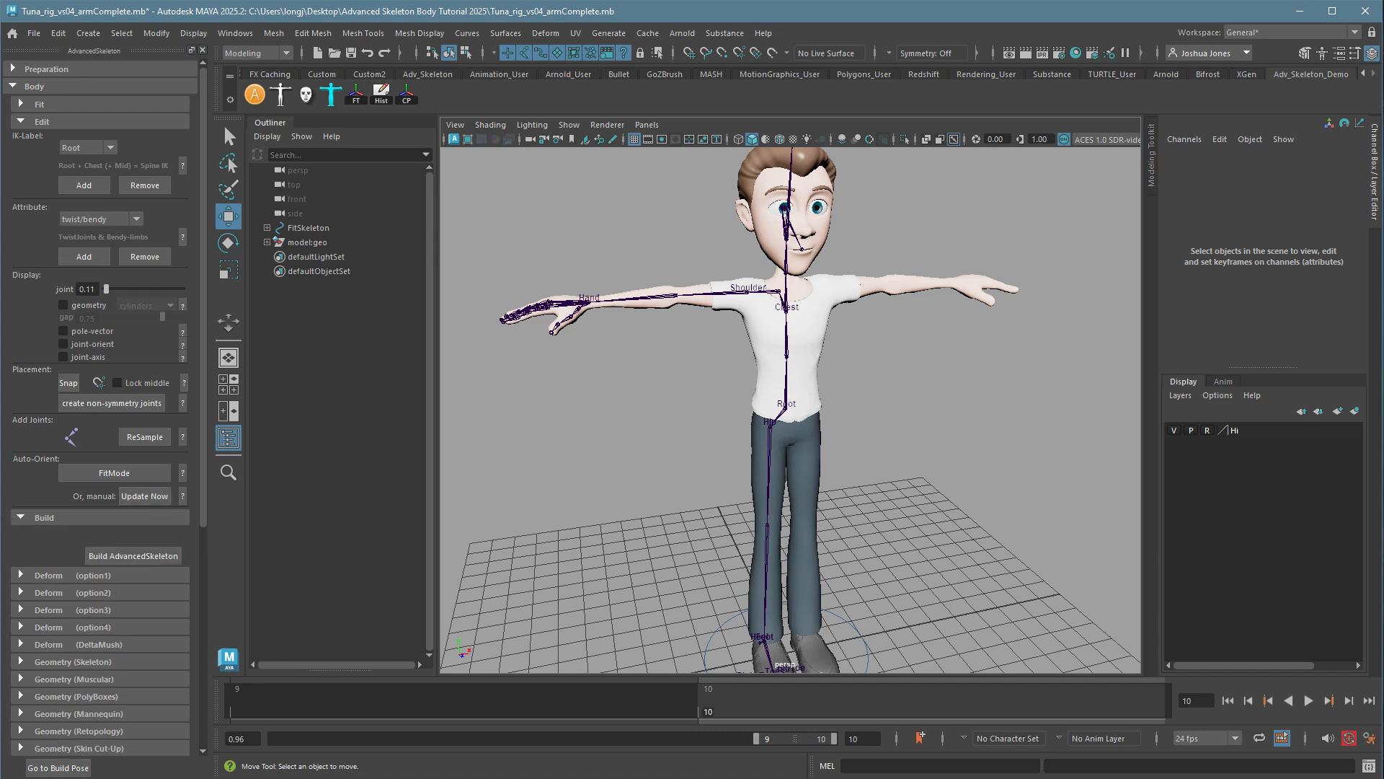
{"action": "left_click", "coordinate": [137, 557]}
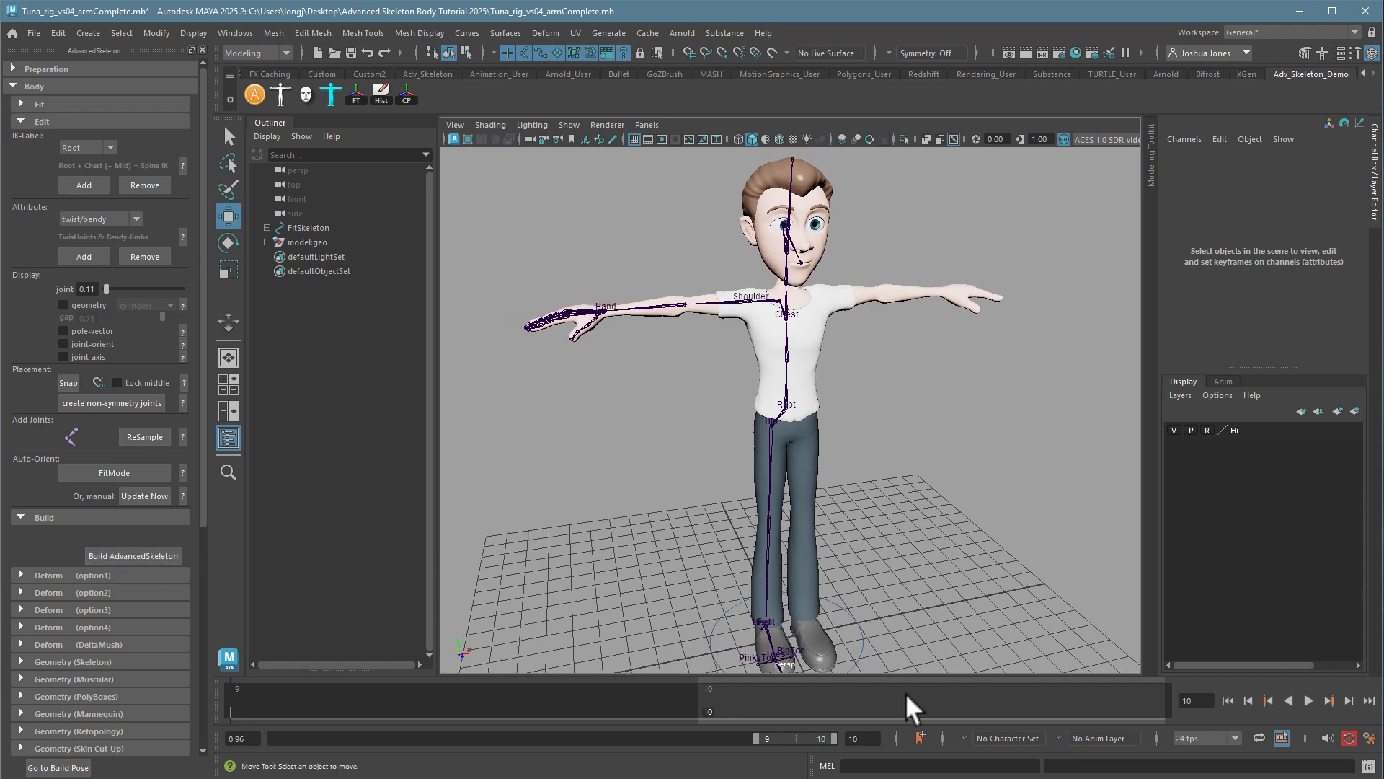
{"action": "left_click_drag", "start_coordinate": [756, 739], "coordinate": [294, 739]}
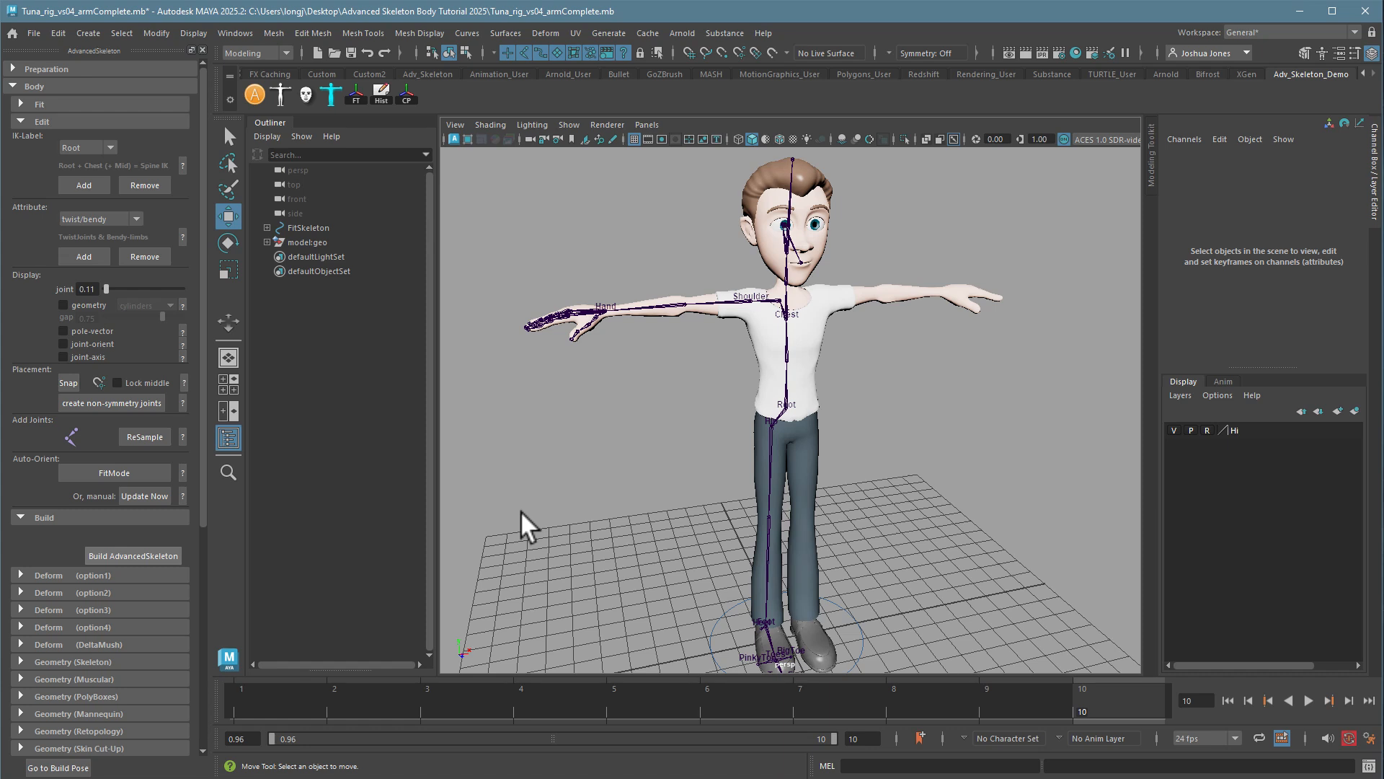
{"action": "key", "text": "q"}
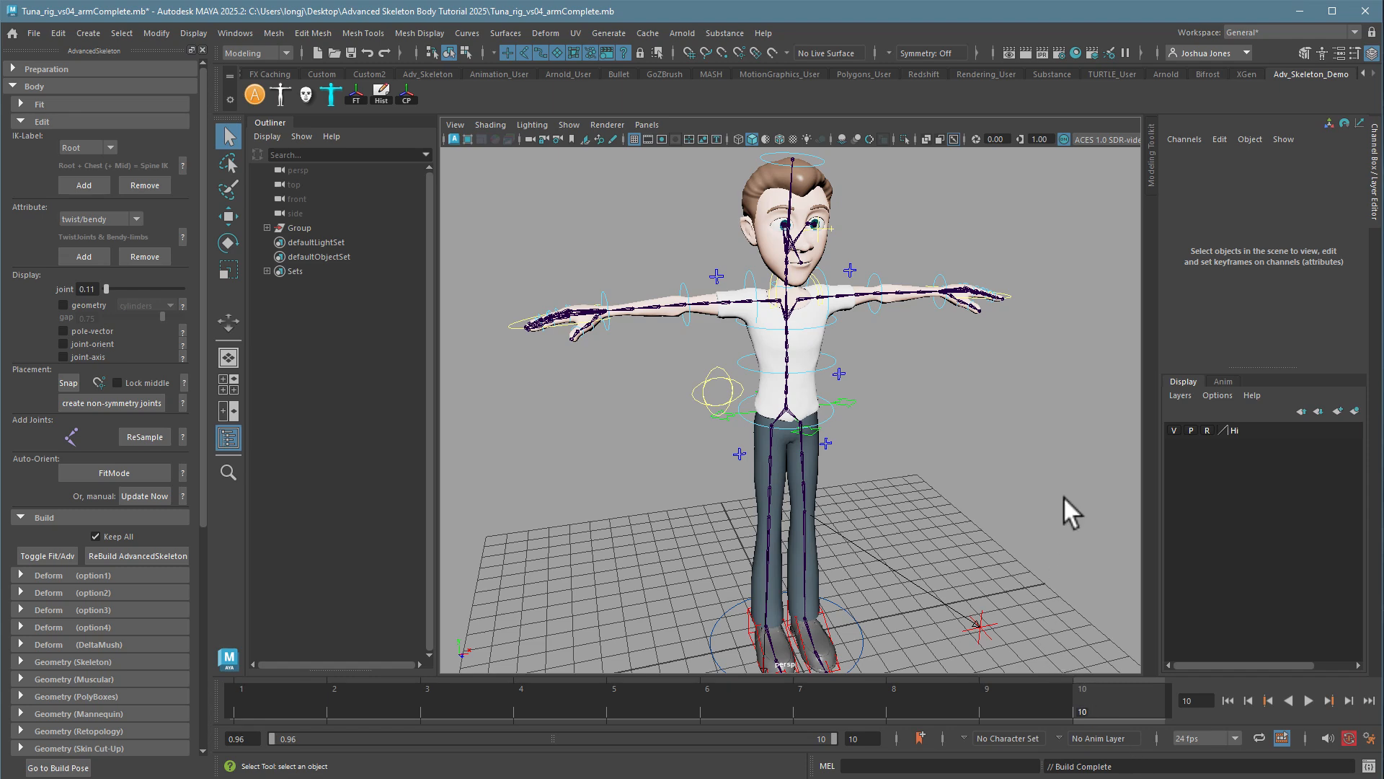
- Examine the built control rig on the character from the front and side, from head to feet
{"action": "left_click_drag", "start_coordinate": [1064, 497], "coordinate": [905, 497], "text": "alt"}
{"action": "right_click_drag", "start_coordinate": [905, 497], "coordinate": [936, 495], "text": "alt"}
{"action": "left_click_drag", "start_coordinate": [937, 494], "coordinate": [962, 520], "text": "alt"}
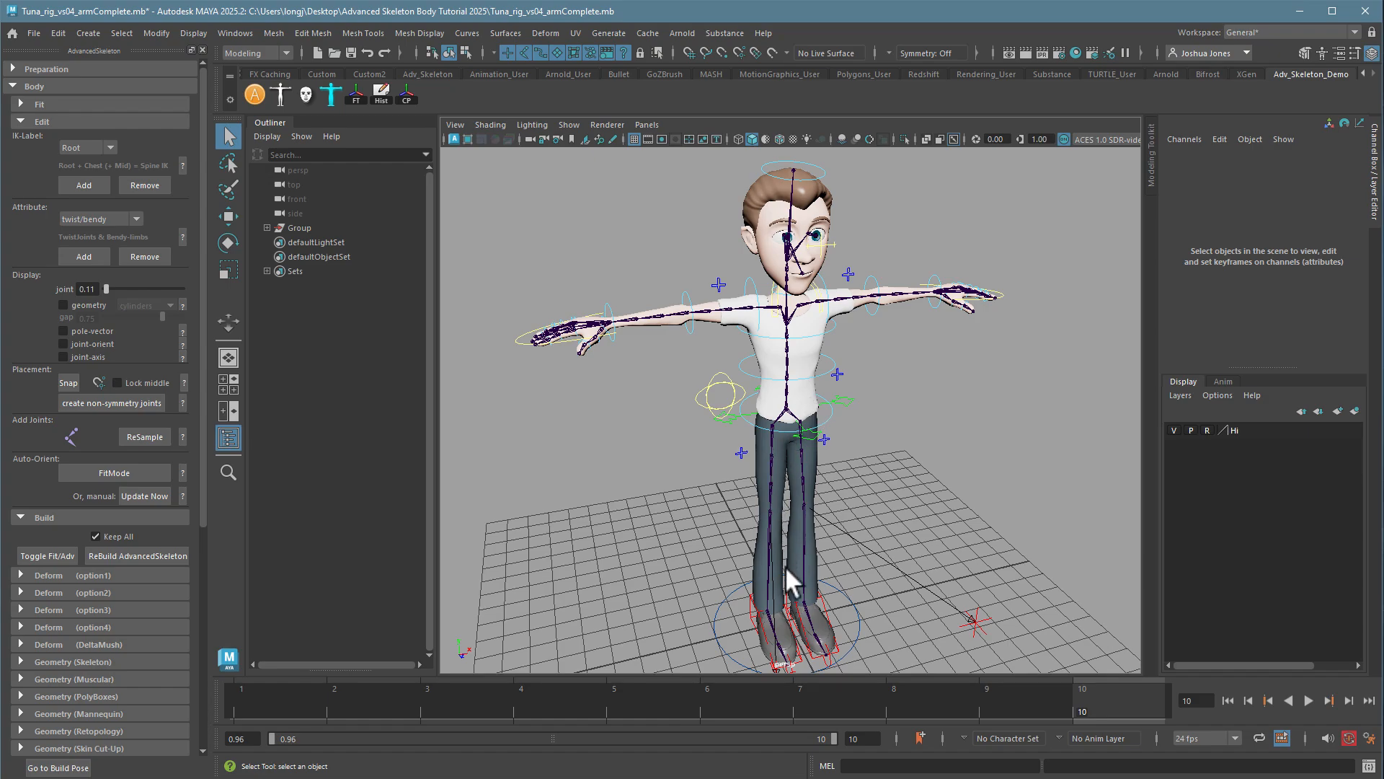
{"action": "left_click_drag", "start_coordinate": [896, 465], "coordinate": [788, 278], "text": "alt"}
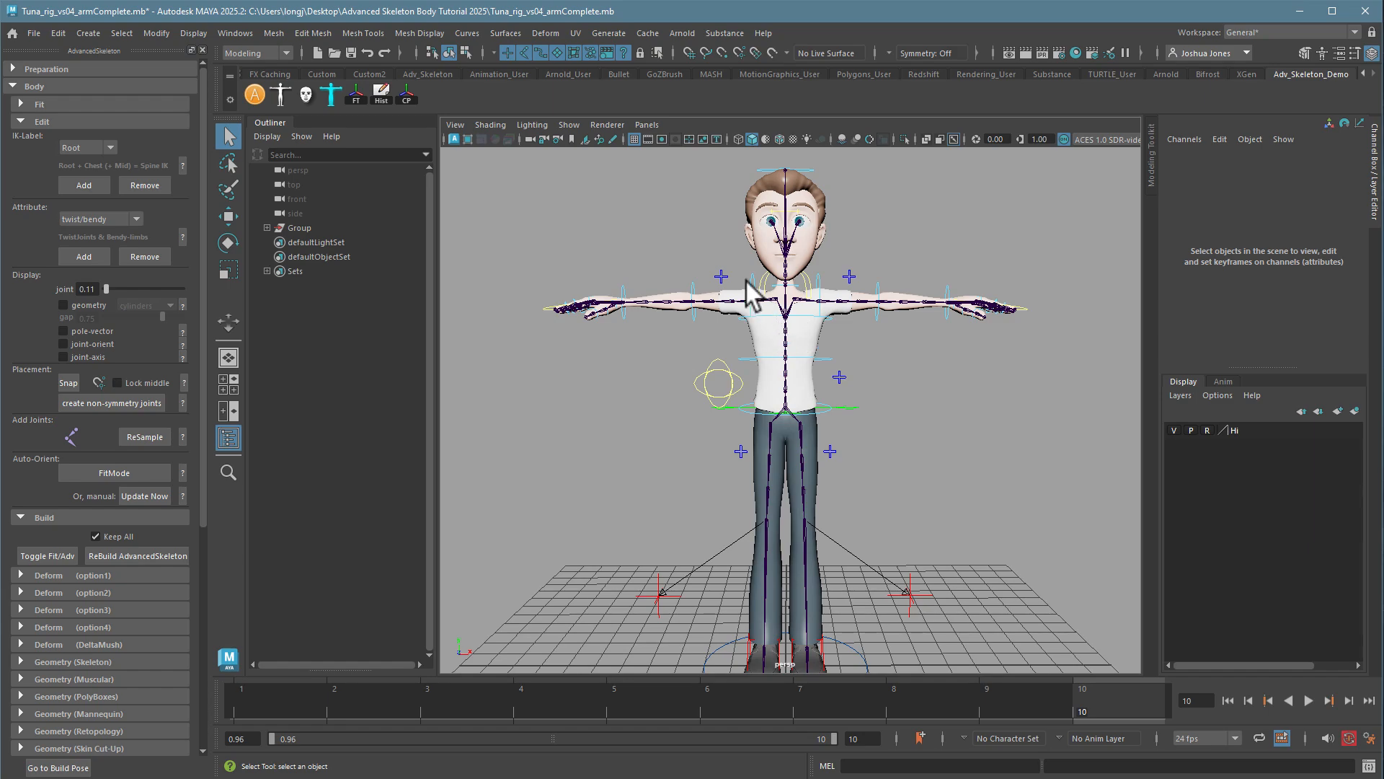
{"action": "left_click_drag", "start_coordinate": [920, 377], "coordinate": [869, 379], "text": "alt"}
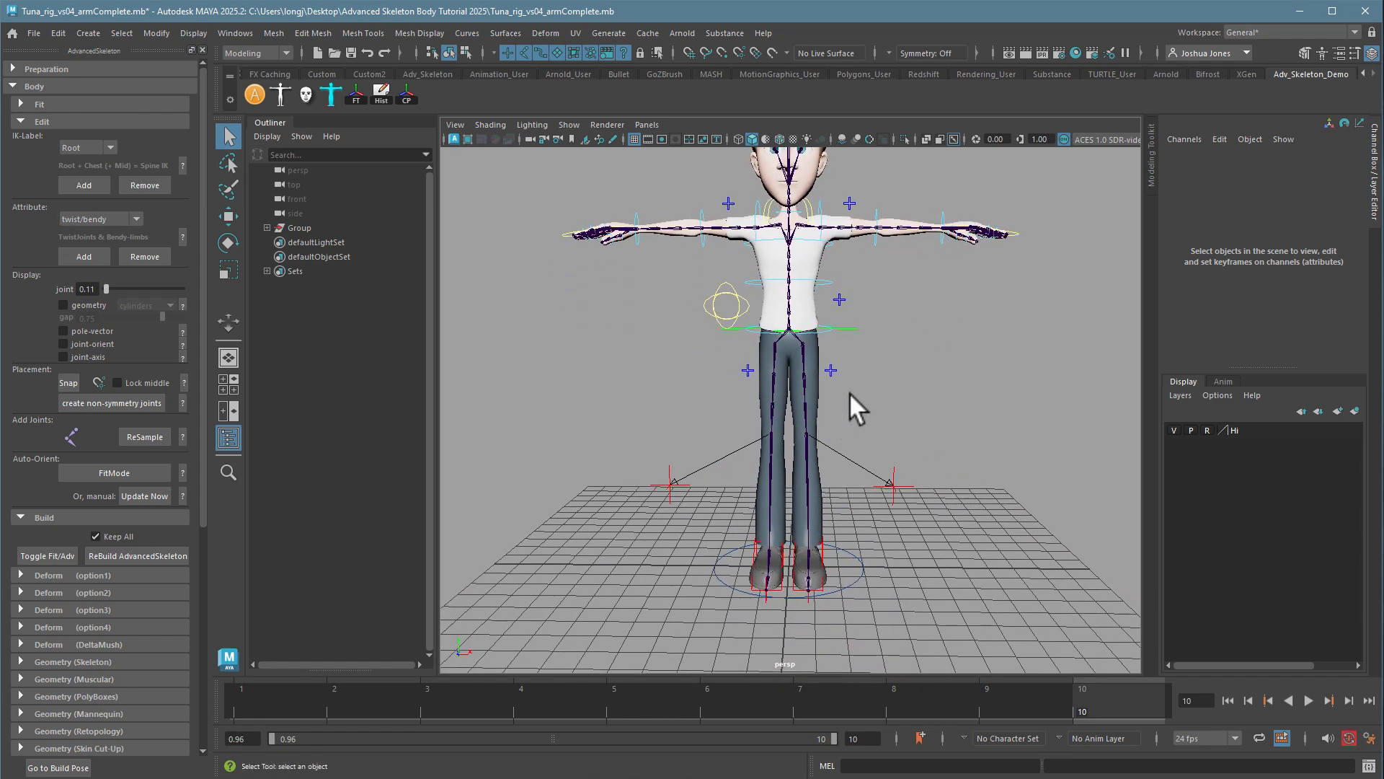
{"action": "middle_click_drag", "start_coordinate": [852, 393], "coordinate": [861, 448], "text": "alt"}
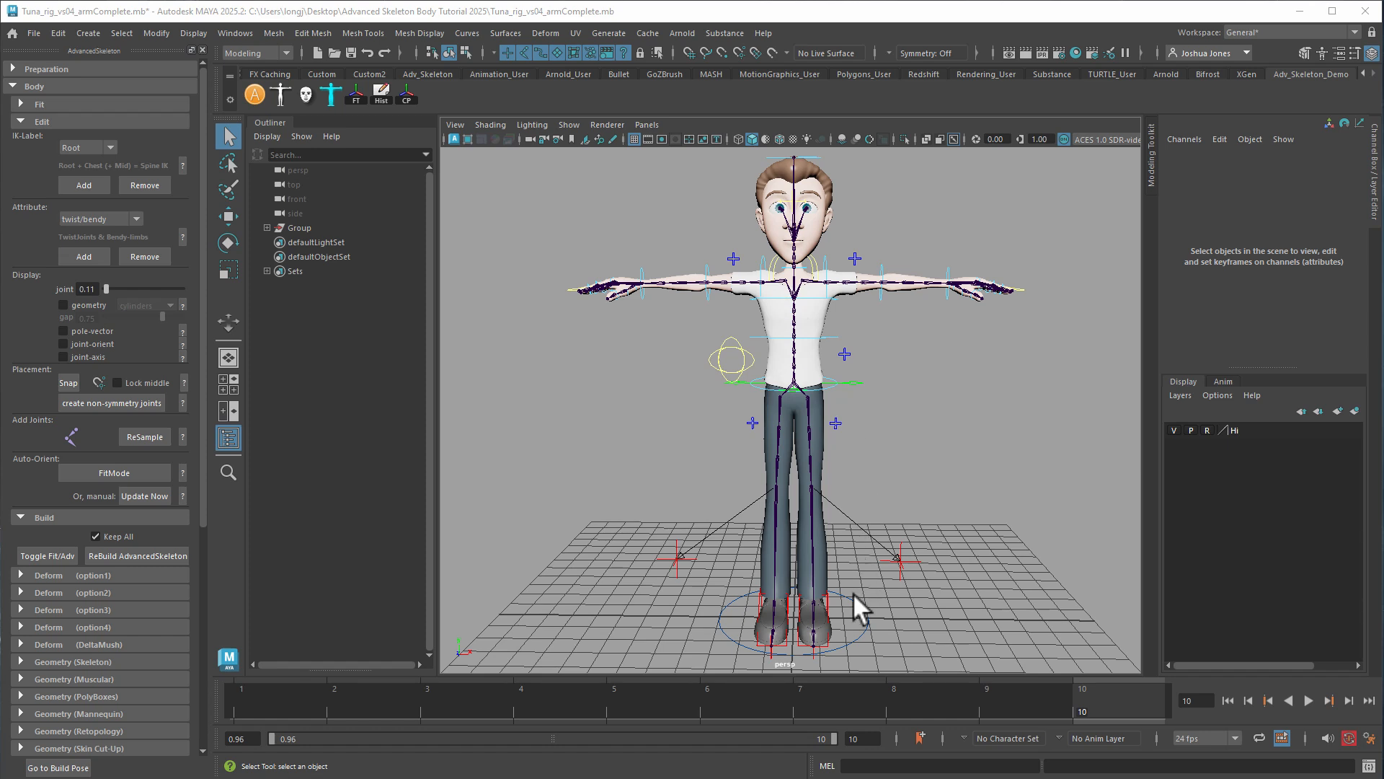
- Test the left foot's IK control by moving it with the Move tool, and undo the move
{"action": "left_click", "coordinate": [825, 599]}
{"action": "key", "text": "w"}
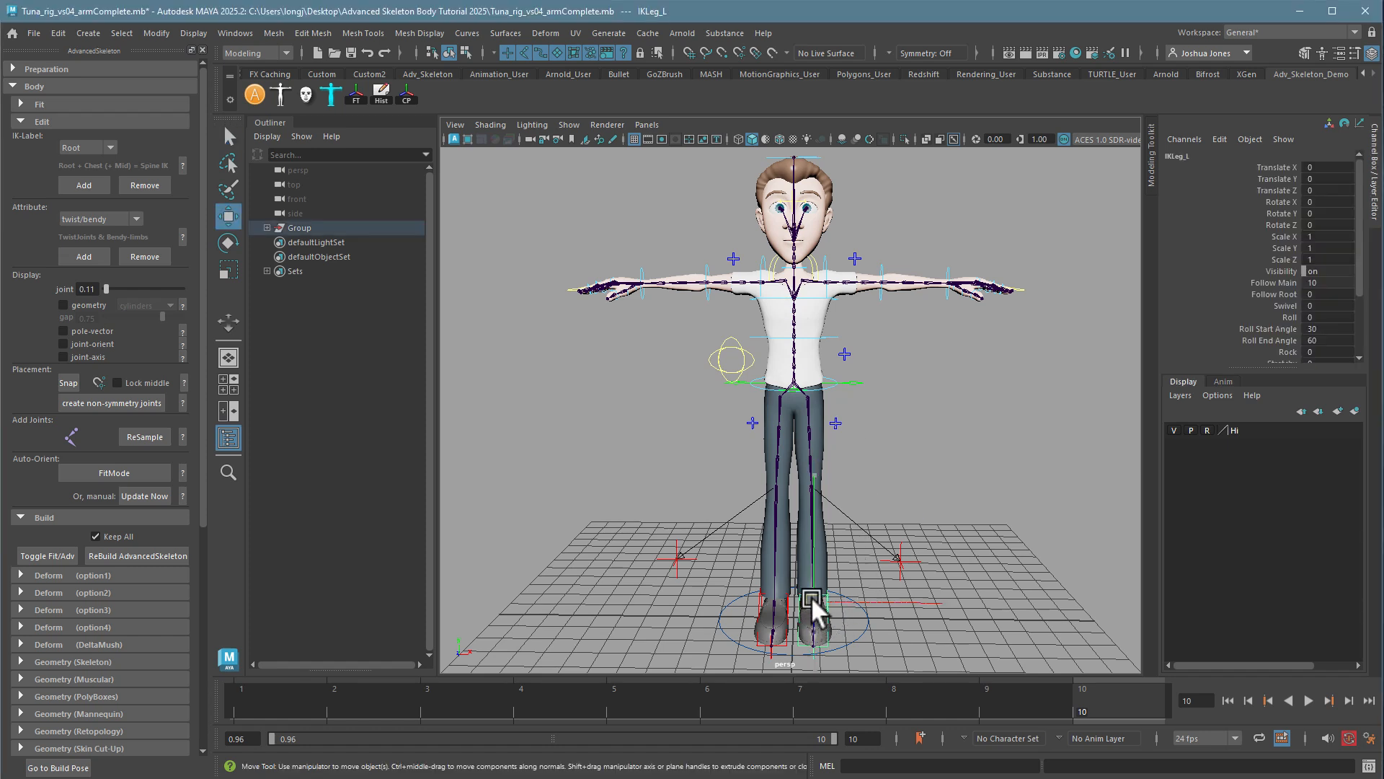
{"action": "left_click_drag", "start_coordinate": [811, 596], "coordinate": [828, 571]}
{"action": "key", "text": "ctrl+z"}
- Test the root control at the hips by moving the body, and undo the move
{"action": "left_click", "coordinate": [851, 384]}
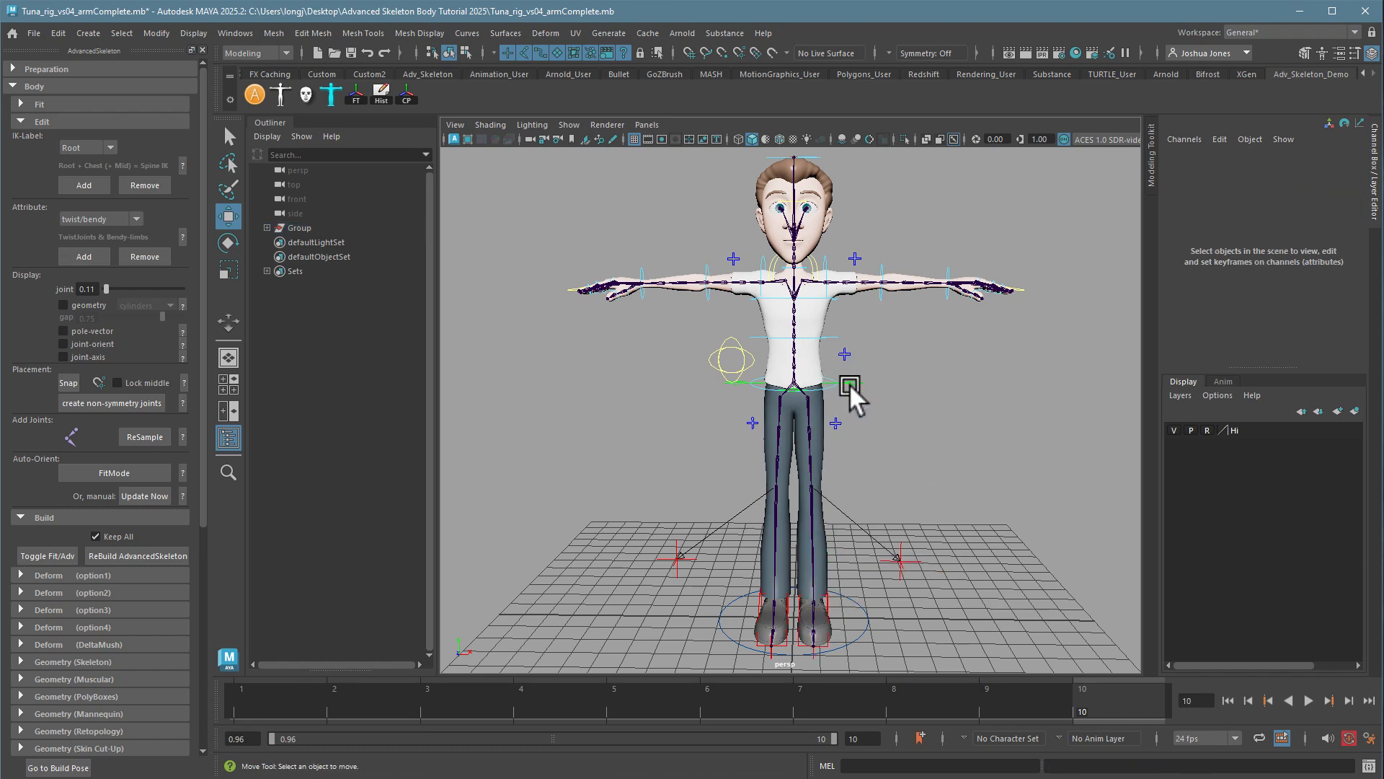
{"action": "left_click", "coordinate": [835, 382]}
{"action": "left_click_drag", "start_coordinate": [793, 378], "coordinate": [811, 407]}
{"action": "key", "text": "ctrl+z"}
- Toggle the character from the built AdvancedSkeleton rig back to its fit skeleton
{"action": "left_click_drag", "start_coordinate": [871, 336], "coordinate": [830, 483], "text": "alt"}
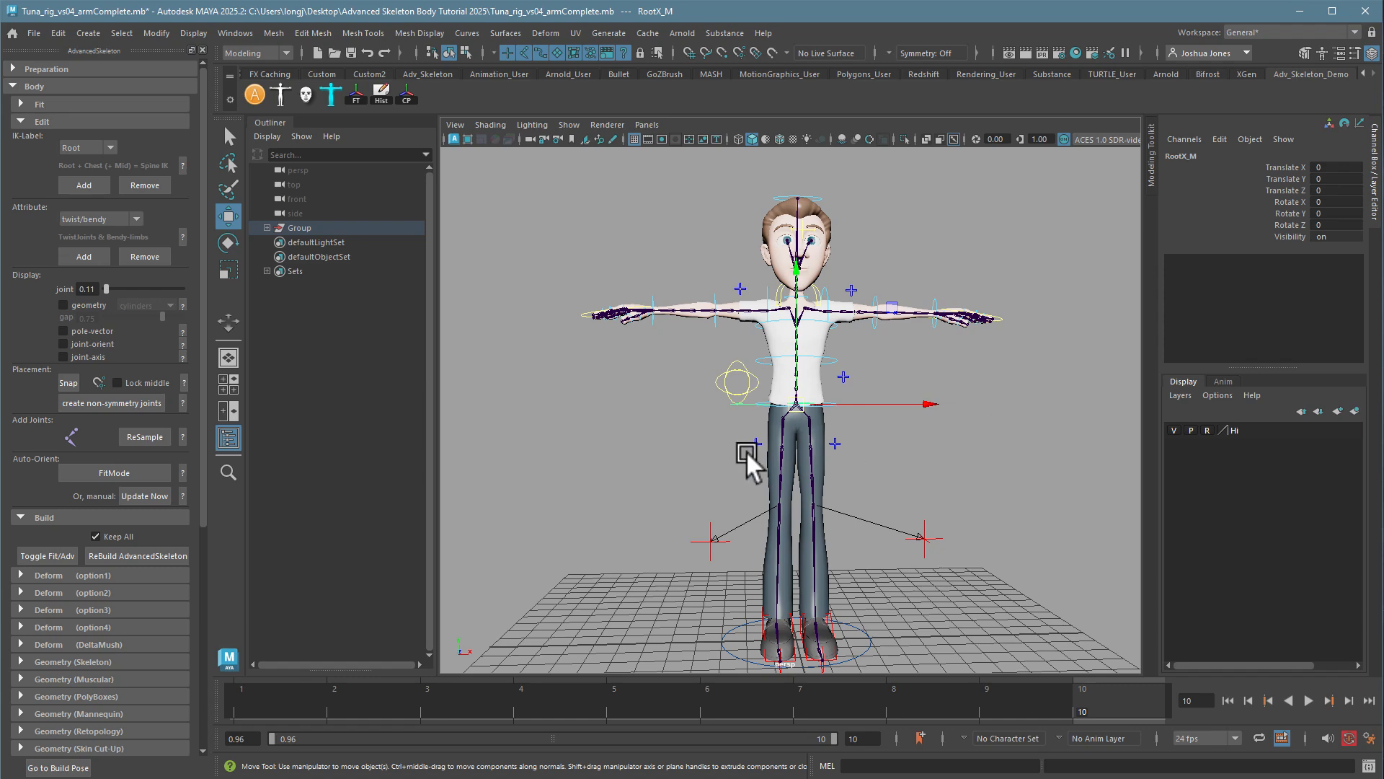
{"action": "right_click_drag", "start_coordinate": [746, 451], "coordinate": [756, 451], "text": "alt"}
{"action": "middle_click_drag", "start_coordinate": [756, 451], "coordinate": [739, 428], "text": "alt"}
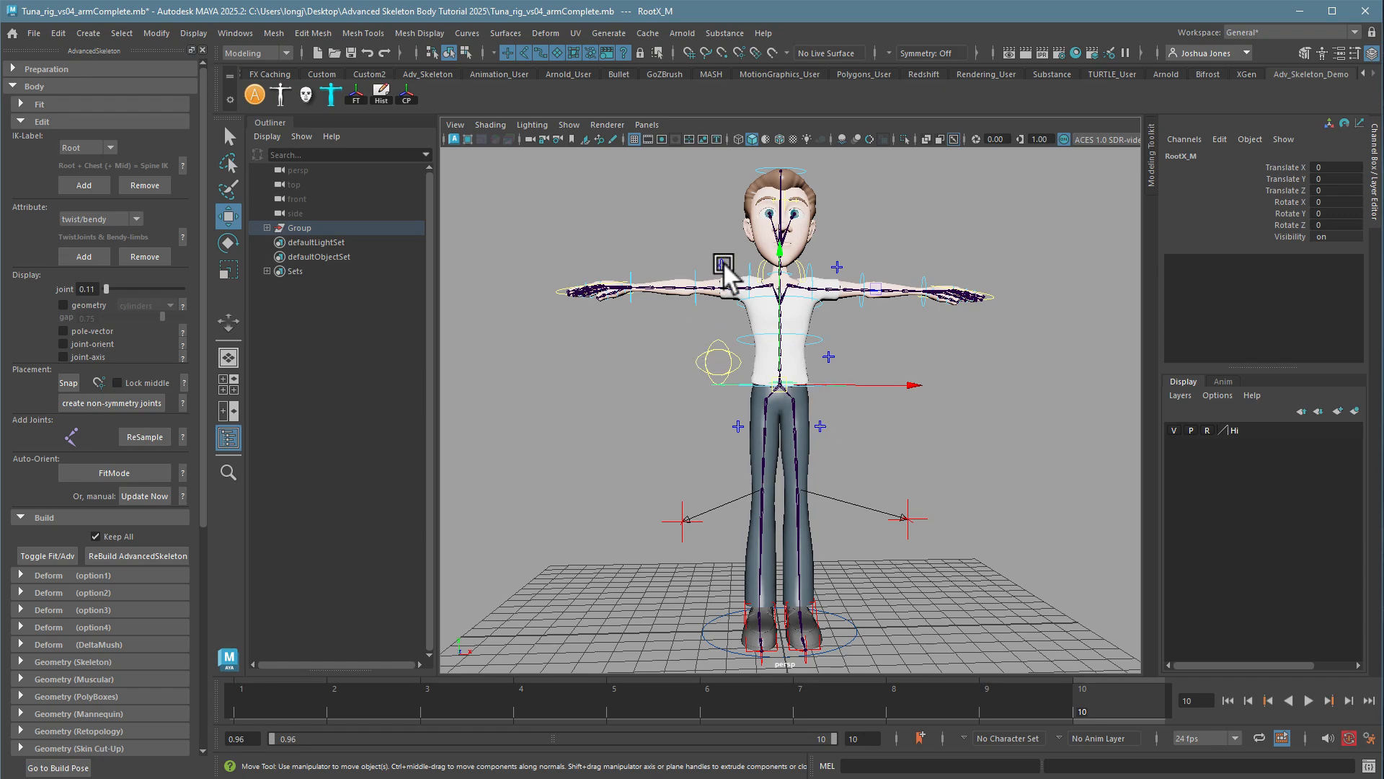
{"action": "left_click_drag", "start_coordinate": [715, 370], "coordinate": [716, 372], "text": "alt"}
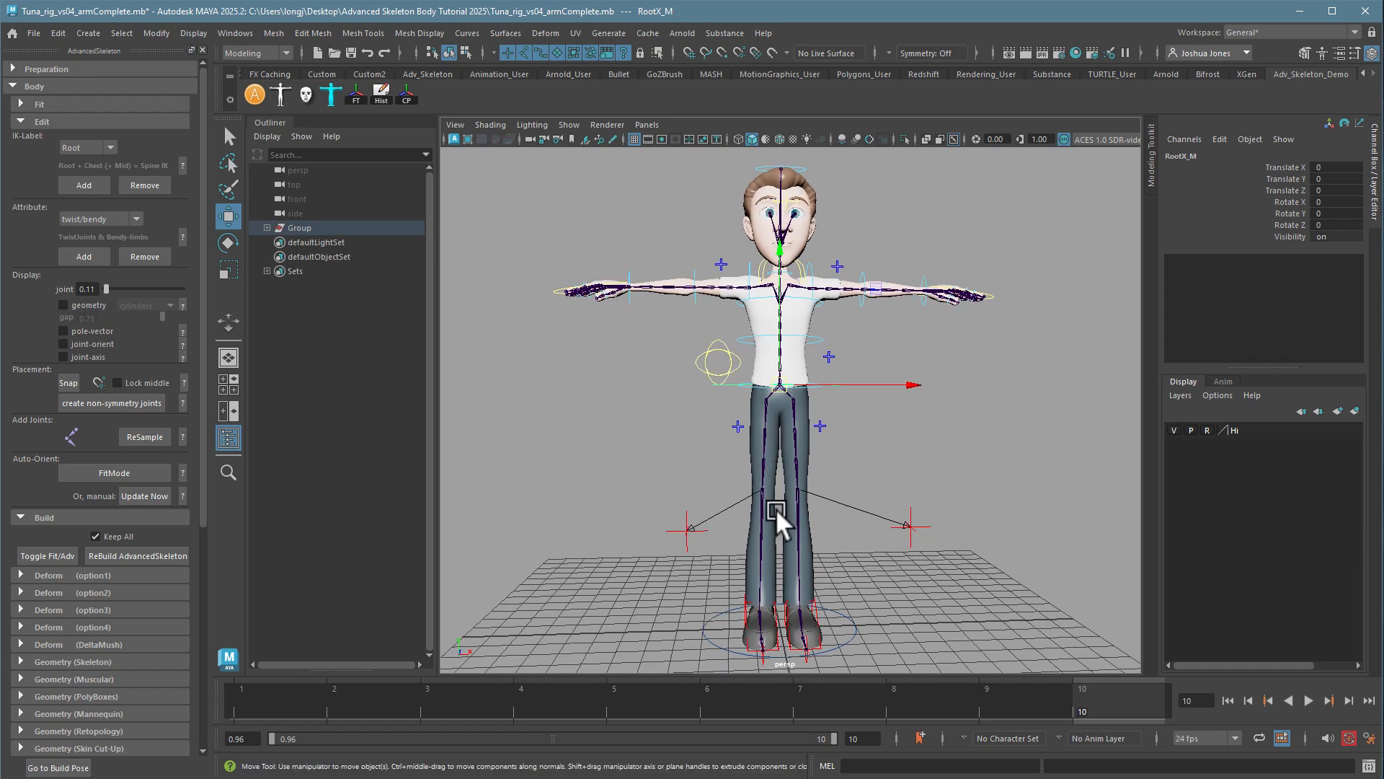
{"action": "left_click_drag", "start_coordinate": [803, 516], "coordinate": [835, 533], "text": "alt"}
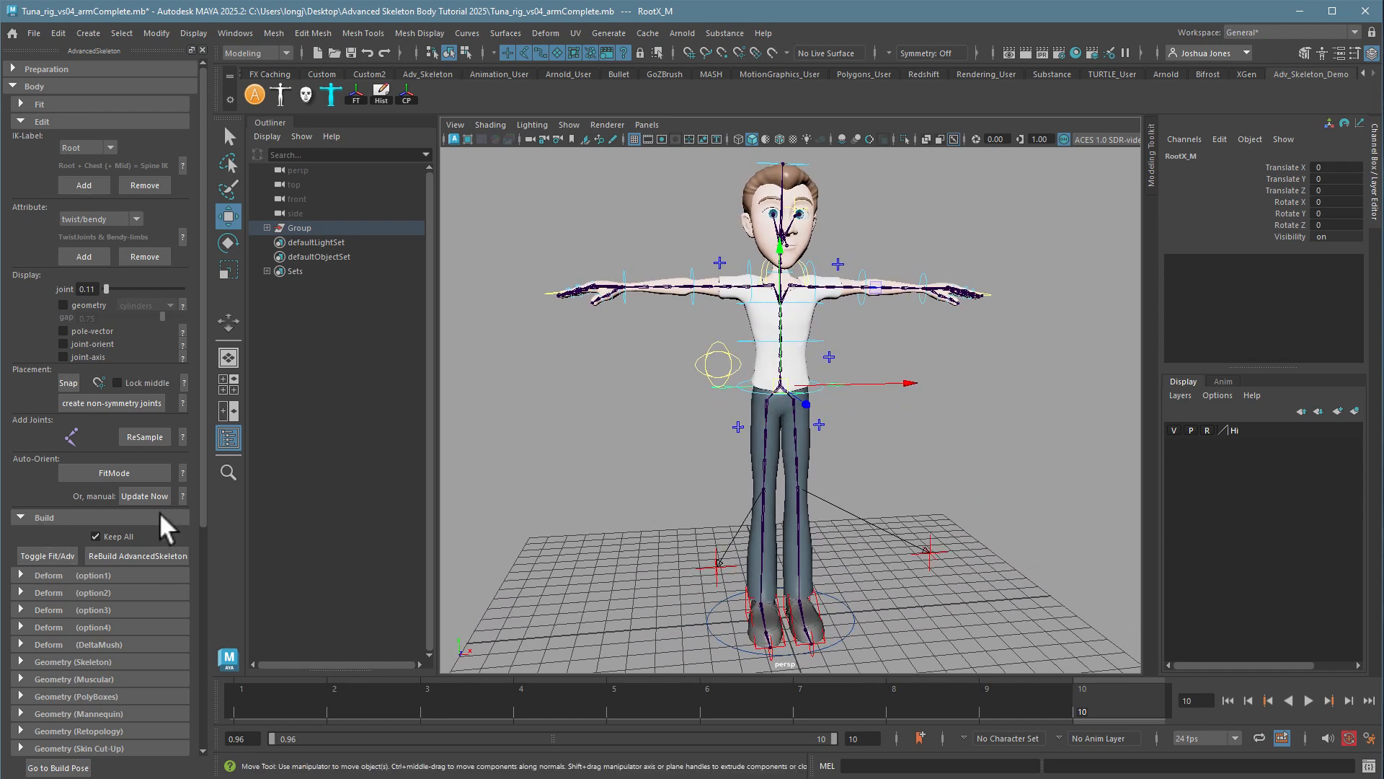
{"action": "left_click", "coordinate": [48, 553]}
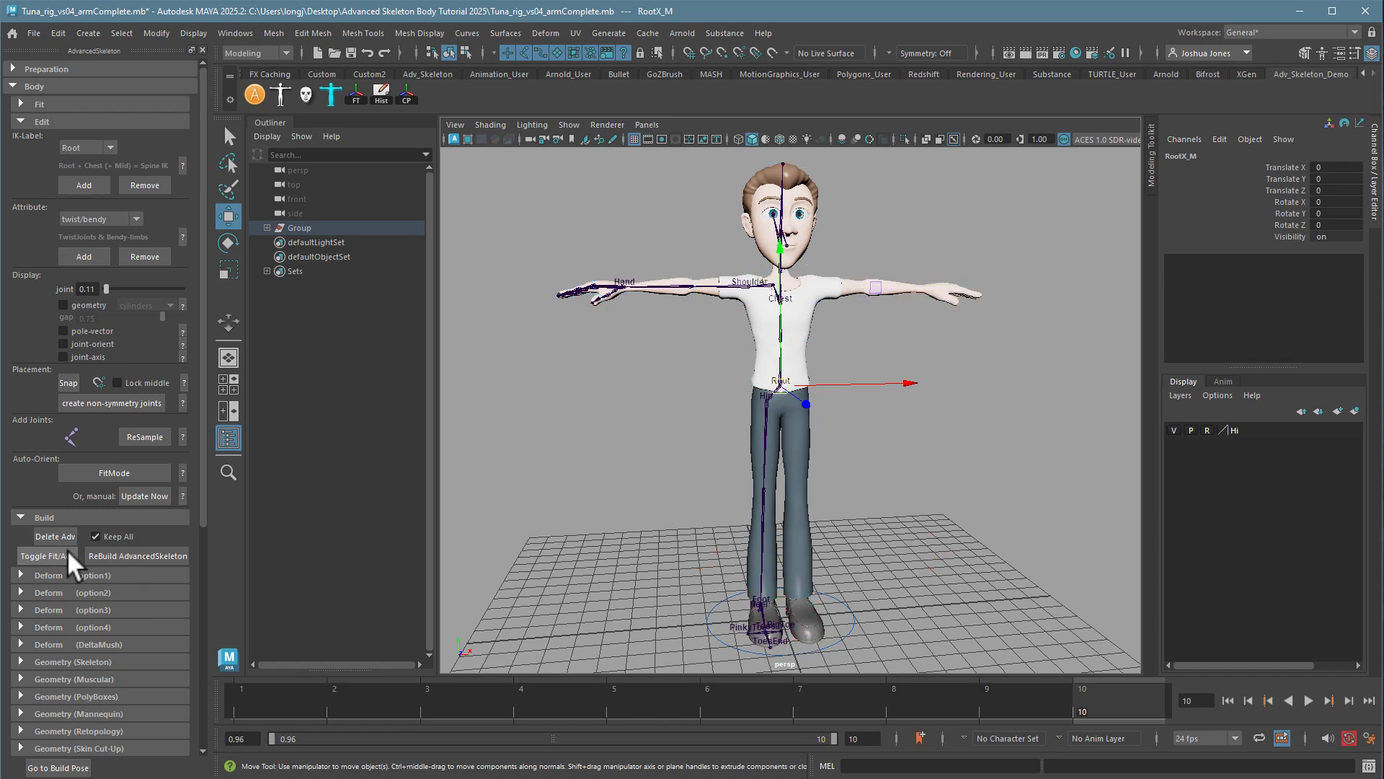
{"action": "left_click_drag", "start_coordinate": [904, 301], "coordinate": [758, 455], "text": "alt"}
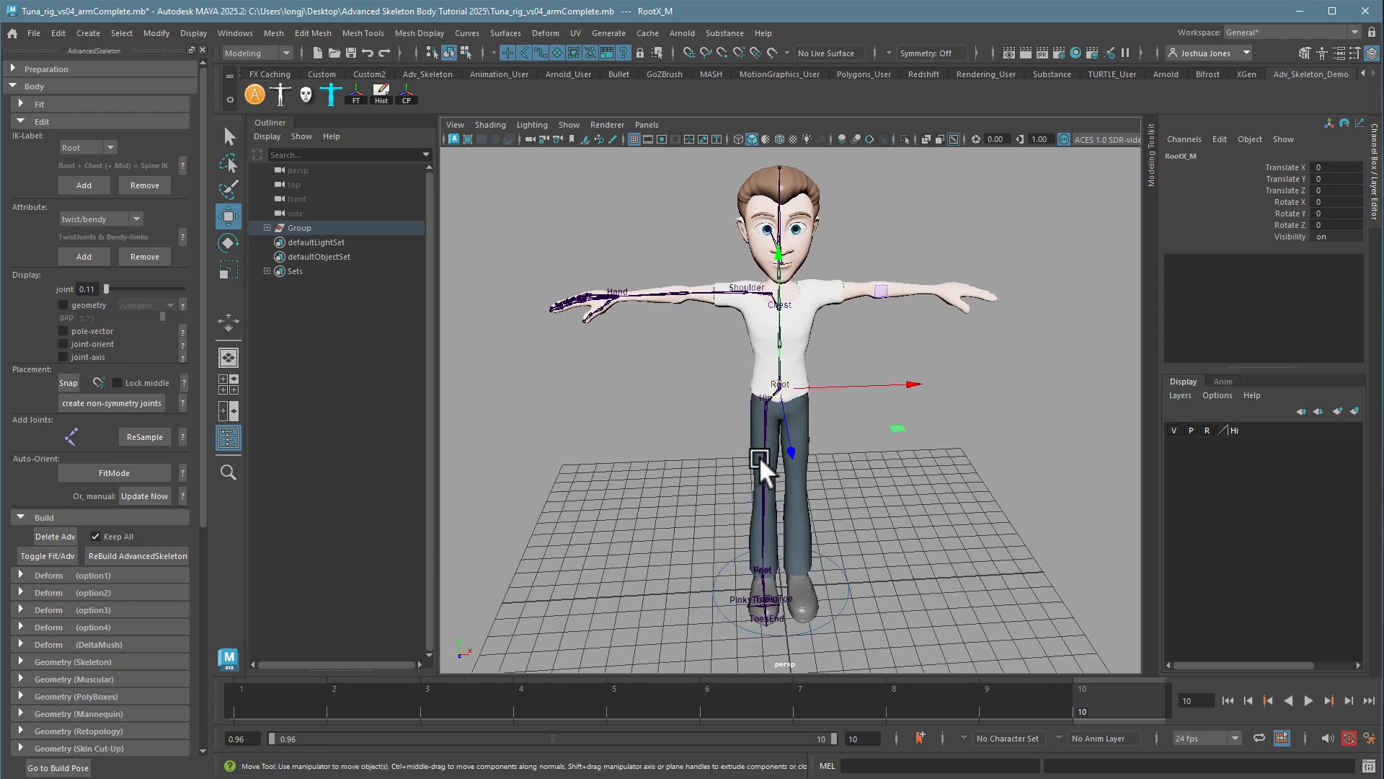
- Compare the fit skeleton with the built AdvancedSkeleton rig by toggling between them, ending on the fit skeleton
{"action": "left_click_drag", "start_coordinate": [713, 363], "coordinate": [685, 280], "text": "alt"}
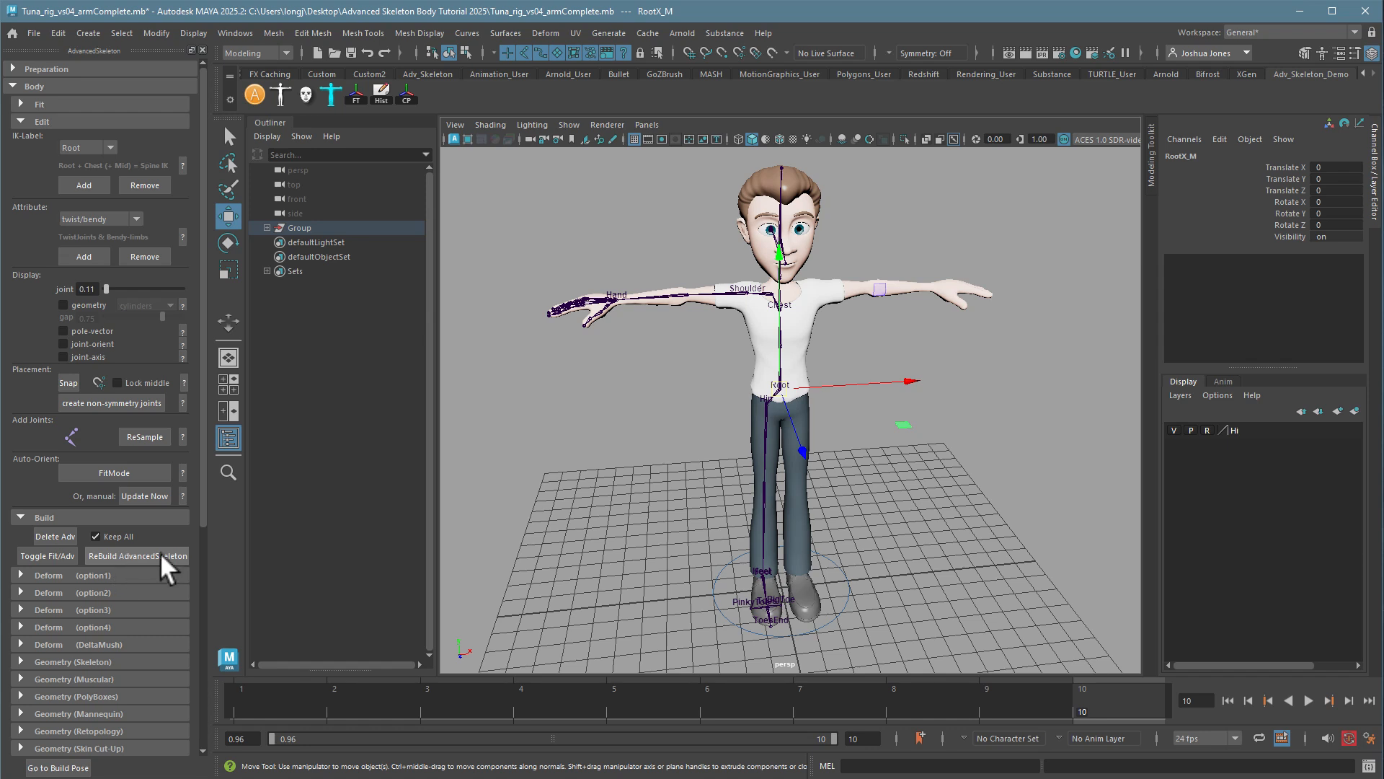
{"action": "left_click", "coordinate": [55, 559]}
{"action": "left_click", "coordinate": [56, 560]}
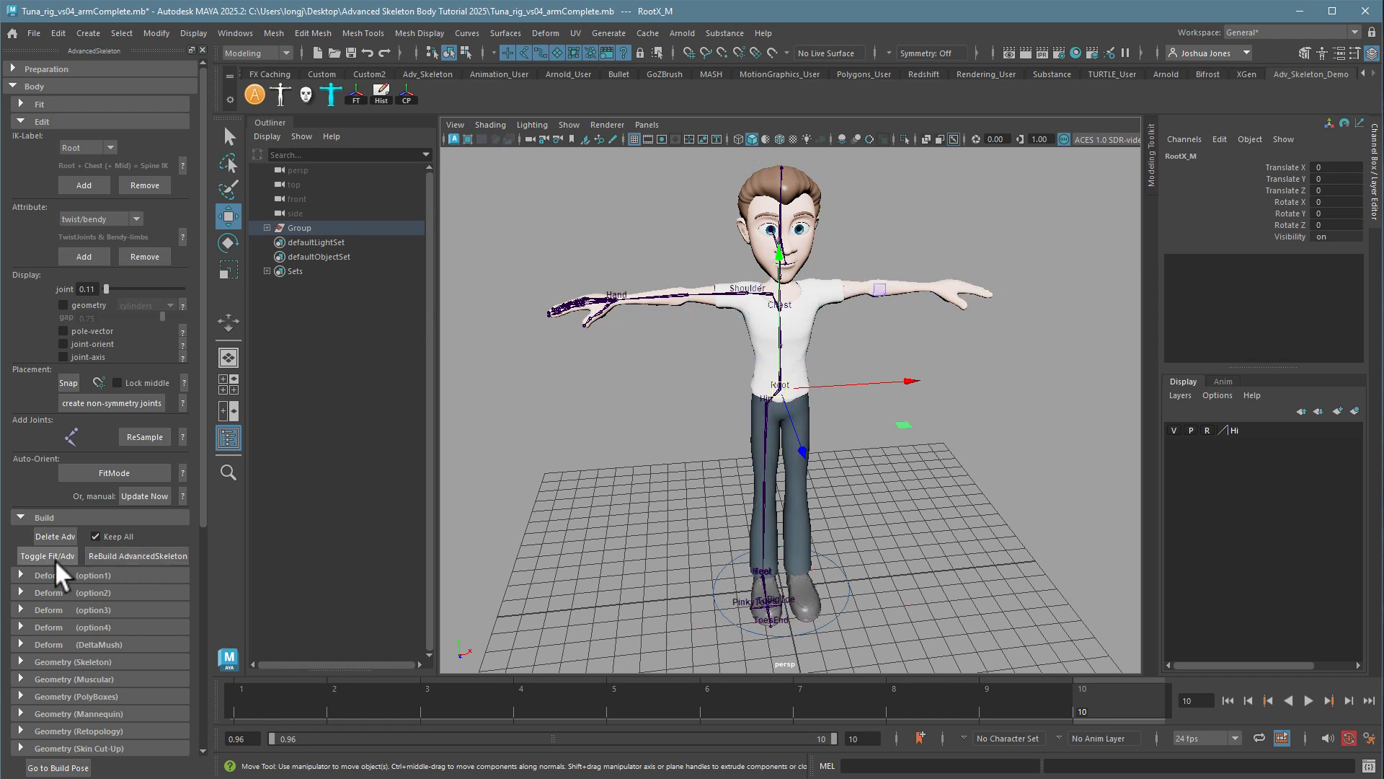
{"action": "left_click", "coordinate": [56, 559]}
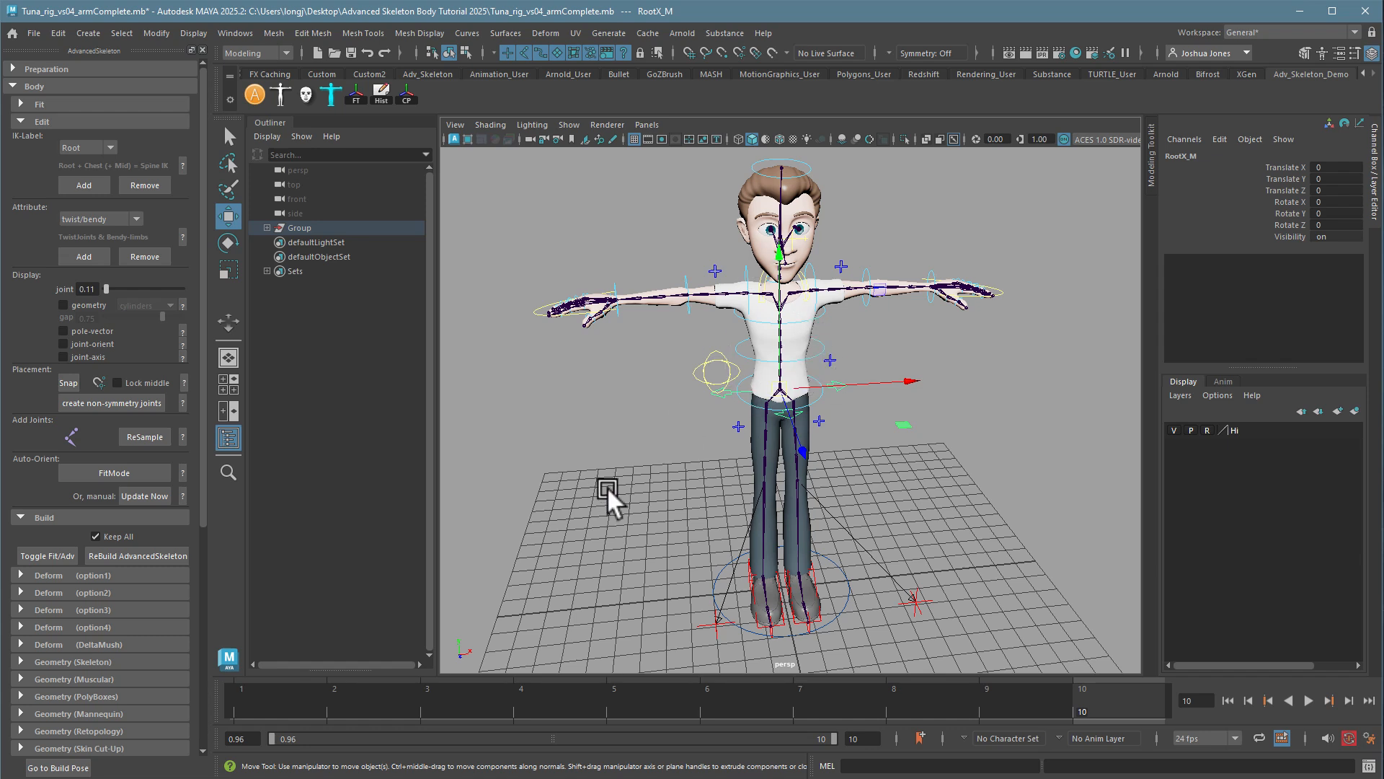
{"action": "left_click", "coordinate": [70, 548]}
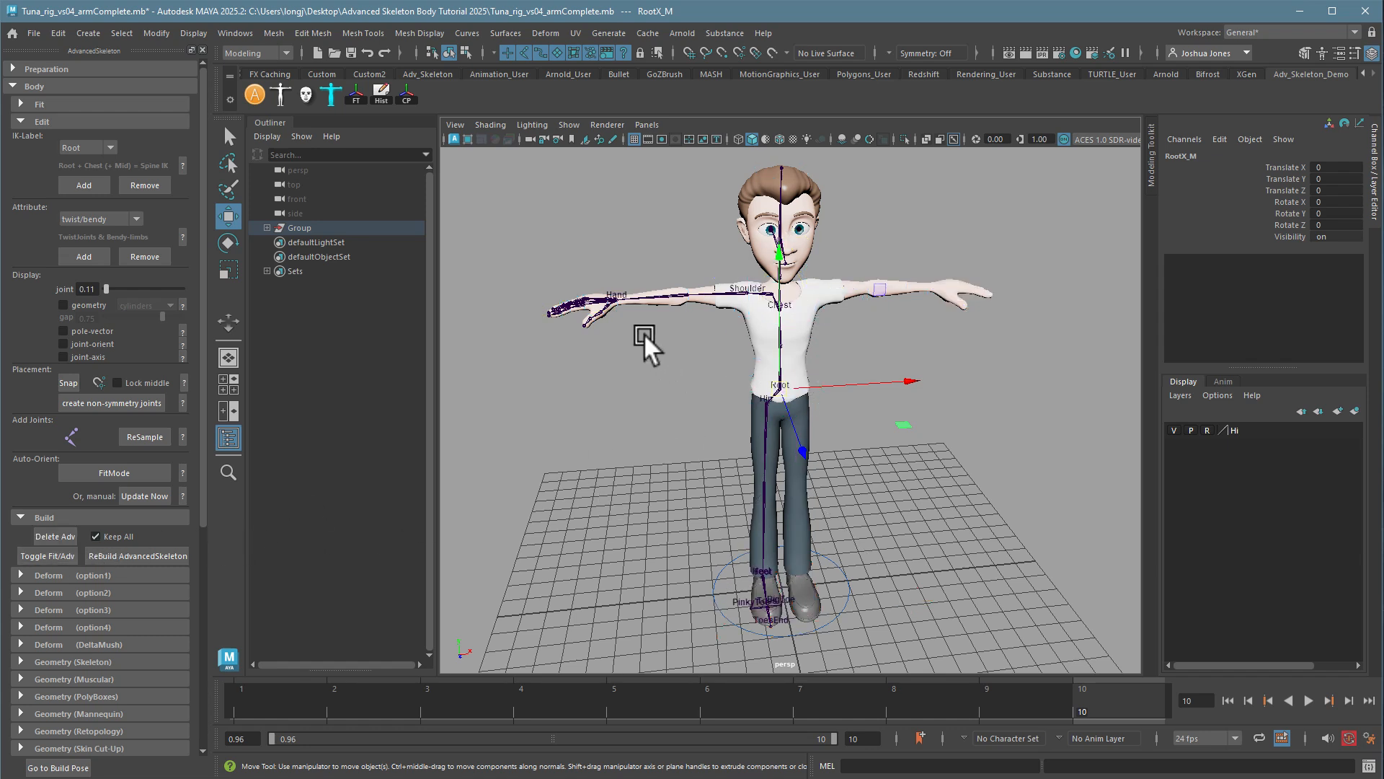
- Try moving the fit skeleton's elbow joint along its depth axis independently of the hand joints, and undo the move
{"action": "left_click", "coordinate": [679, 292]}
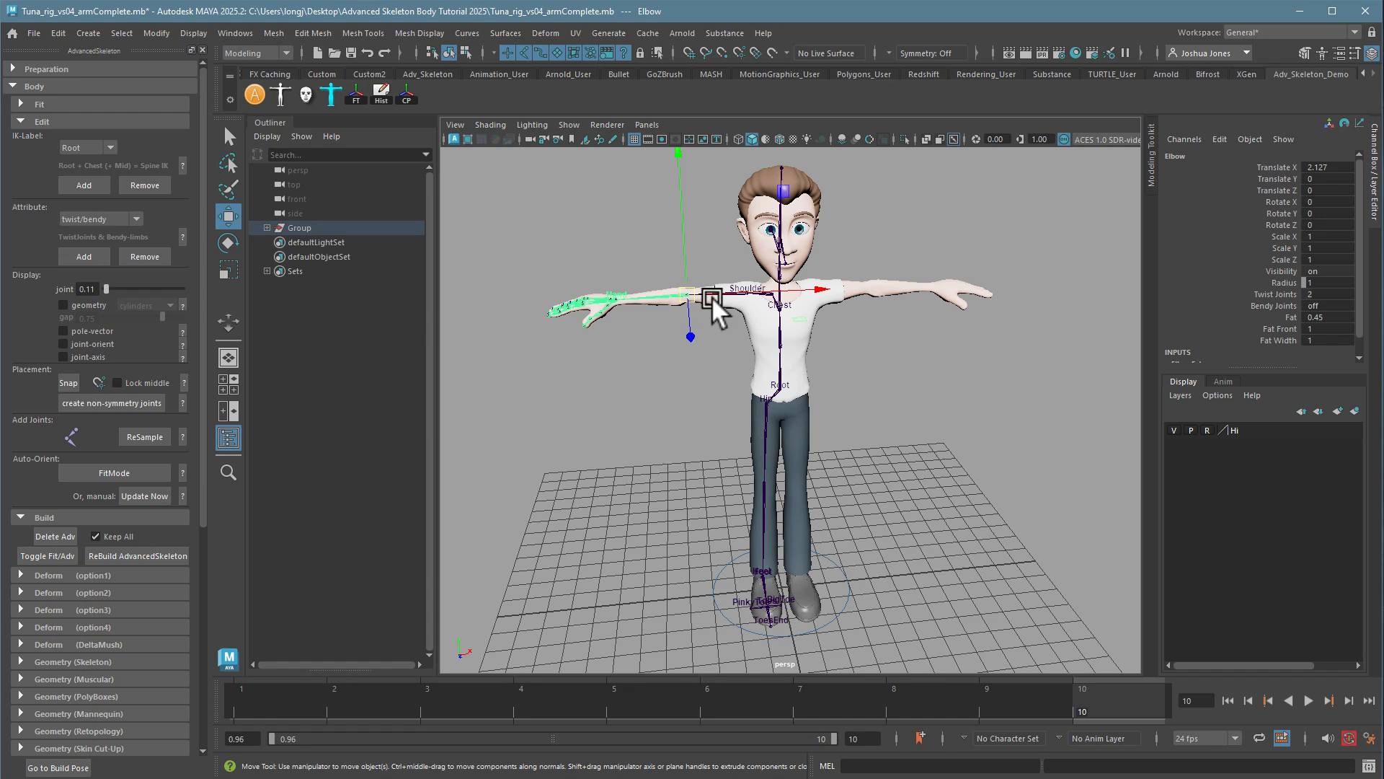
{"action": "key", "text": "d"}
{"action": "left_click_drag", "start_coordinate": [695, 325], "coordinate": [688, 345]}
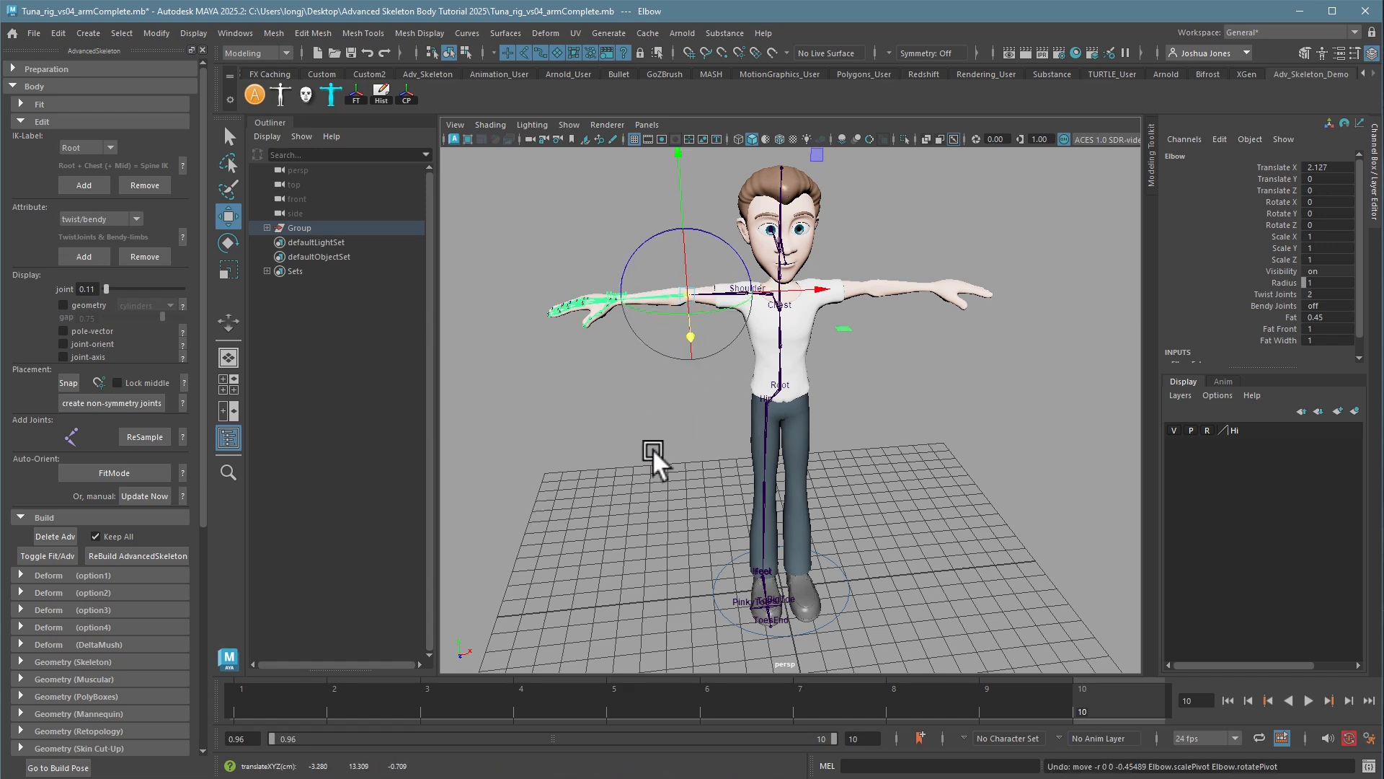
{"action": "left_click", "coordinate": [652, 449]}
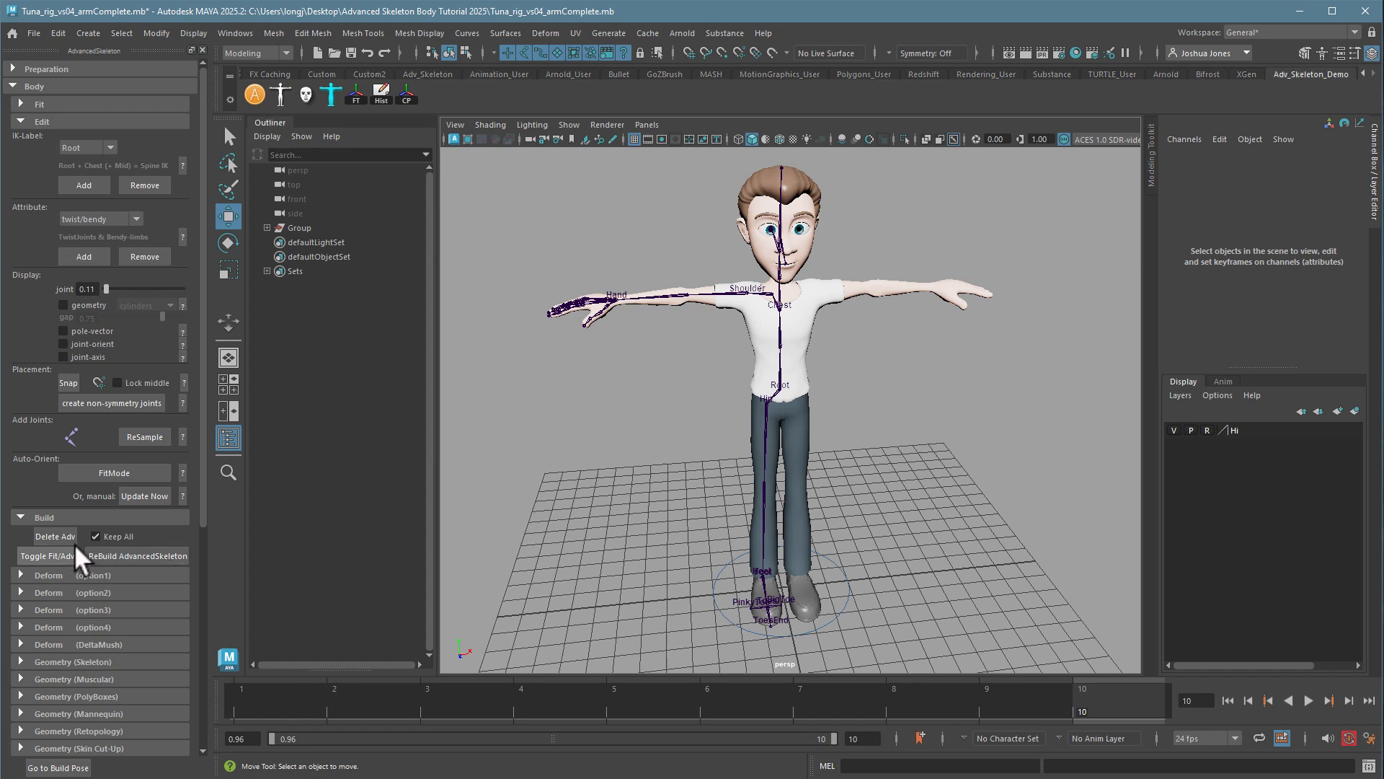
- Update the fit joints' orientations and rebuild the AdvancedSkeleton rig
{"action": "left_click", "coordinate": [157, 495]}
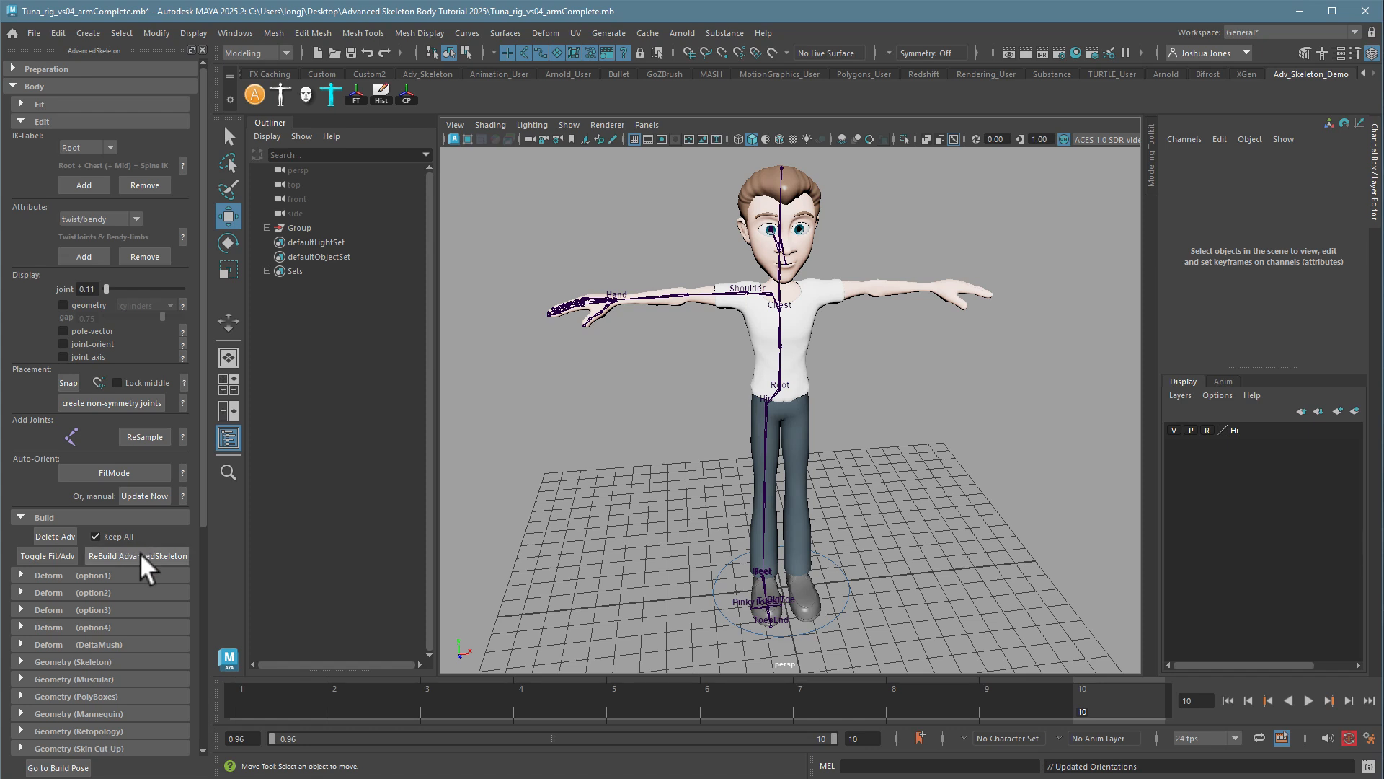
{"action": "left_click", "coordinate": [173, 553]}
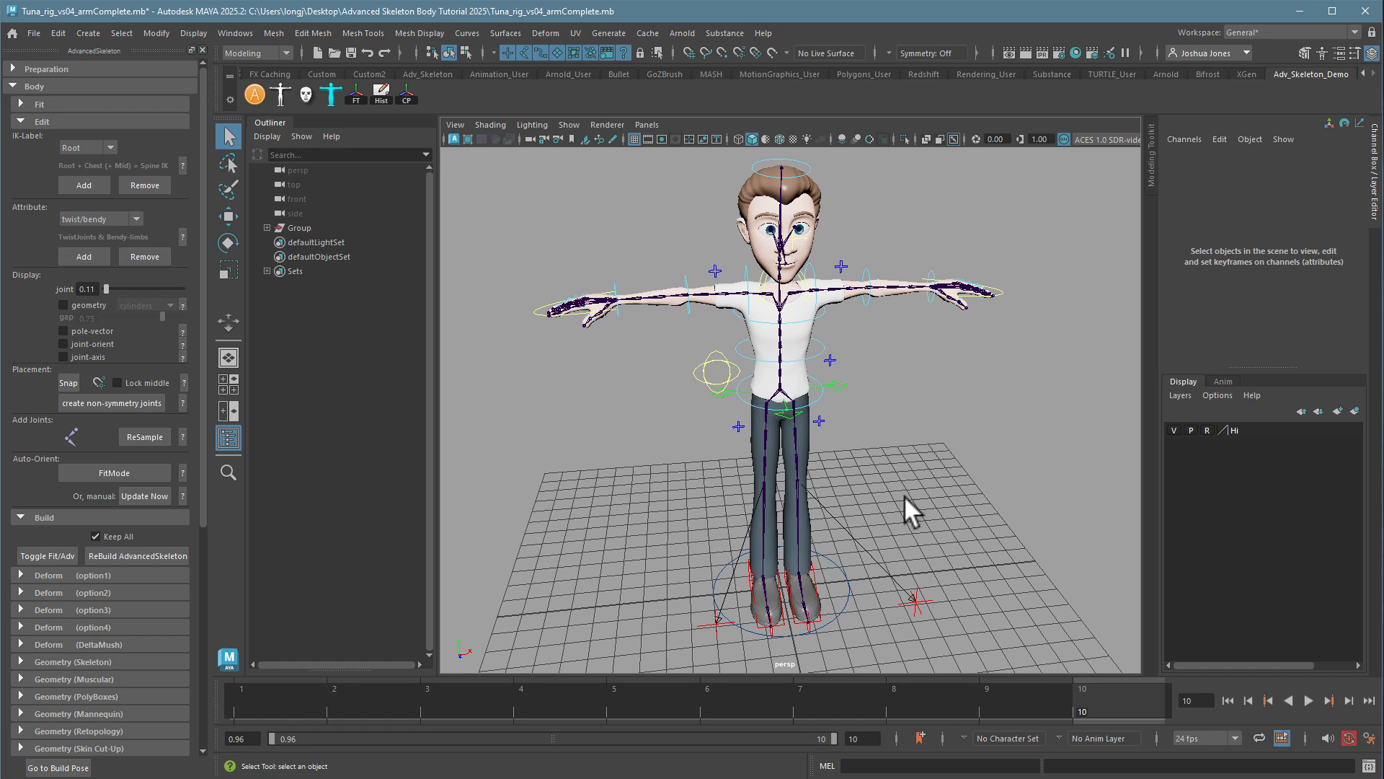
- Inspect the rebuilt control rig from the front and side, including the root control at the hips
{"action": "left_click", "coordinate": [841, 389]}
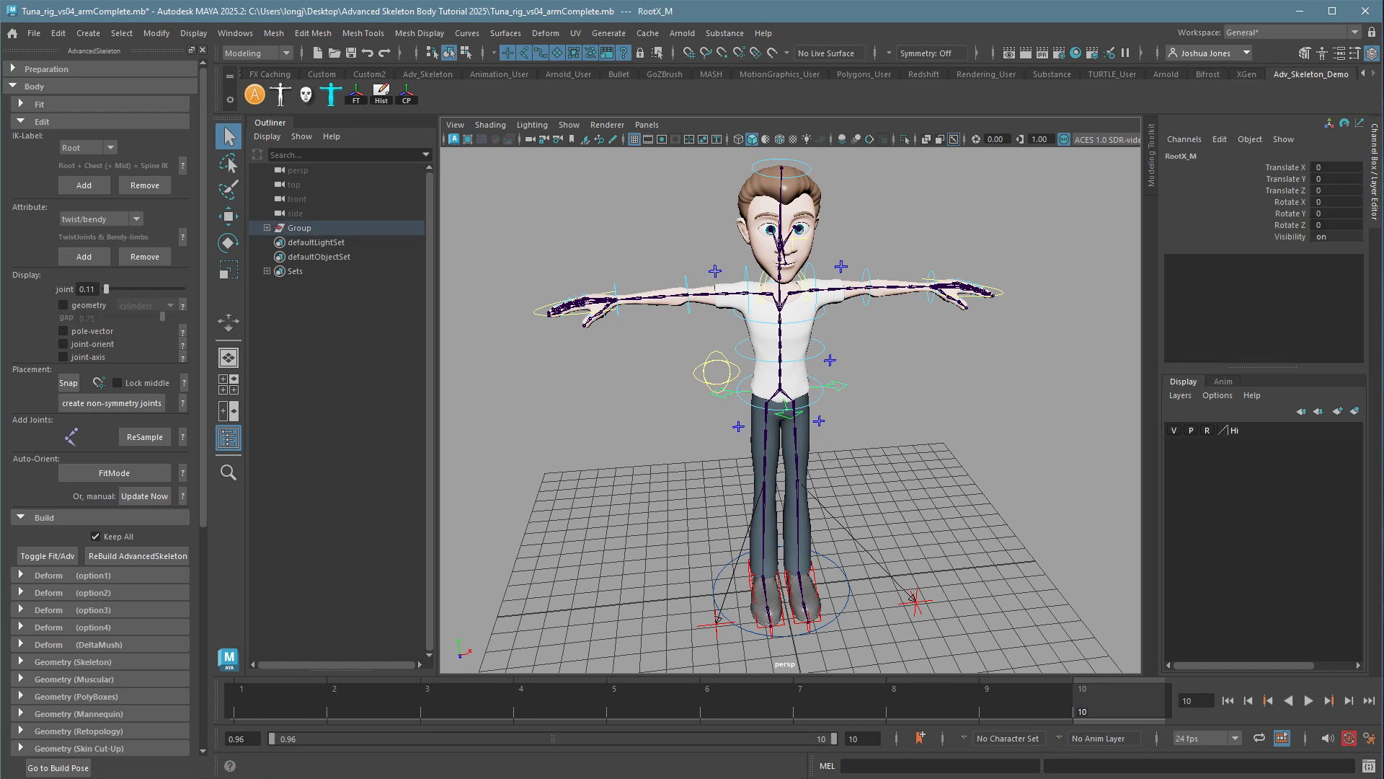
{"action": "left_click", "coordinate": [909, 456]}
{"action": "left_click", "coordinate": [838, 386]}
{"action": "key", "text": "w"}
{"action": "left_click", "coordinate": [919, 473]}
{"action": "left_click_drag", "start_coordinate": [871, 550], "coordinate": [965, 495], "text": "alt"}
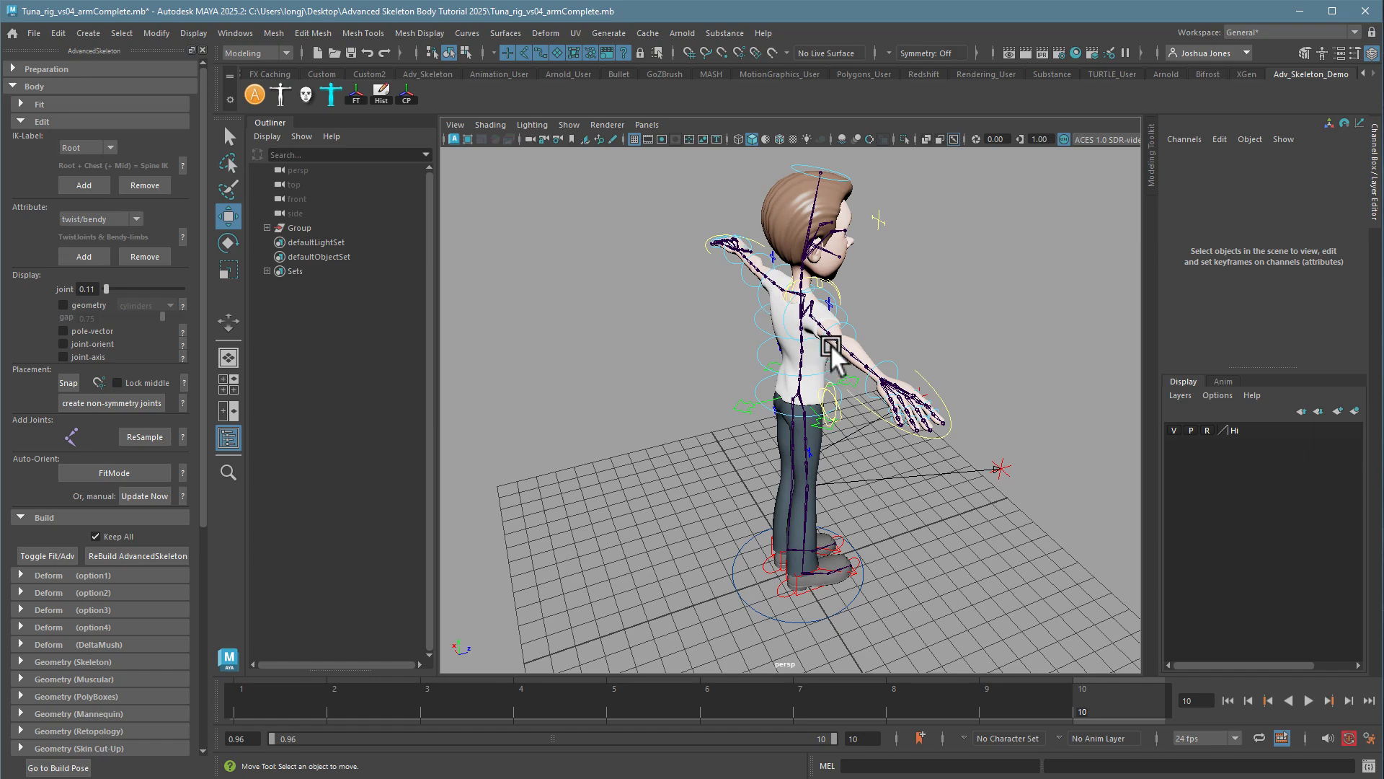
{"action": "left_click_drag", "start_coordinate": [855, 360], "coordinate": [813, 384], "text": "alt"}
{"action": "left_click_drag", "start_coordinate": [831, 611], "coordinate": [795, 495], "text": "alt"}
- Test the left leg's IK control by raising the foot, and undo the move
{"action": "left_click", "coordinate": [814, 613]}
{"action": "left_click_drag", "start_coordinate": [762, 571], "coordinate": [777, 615], "text": "alt"}
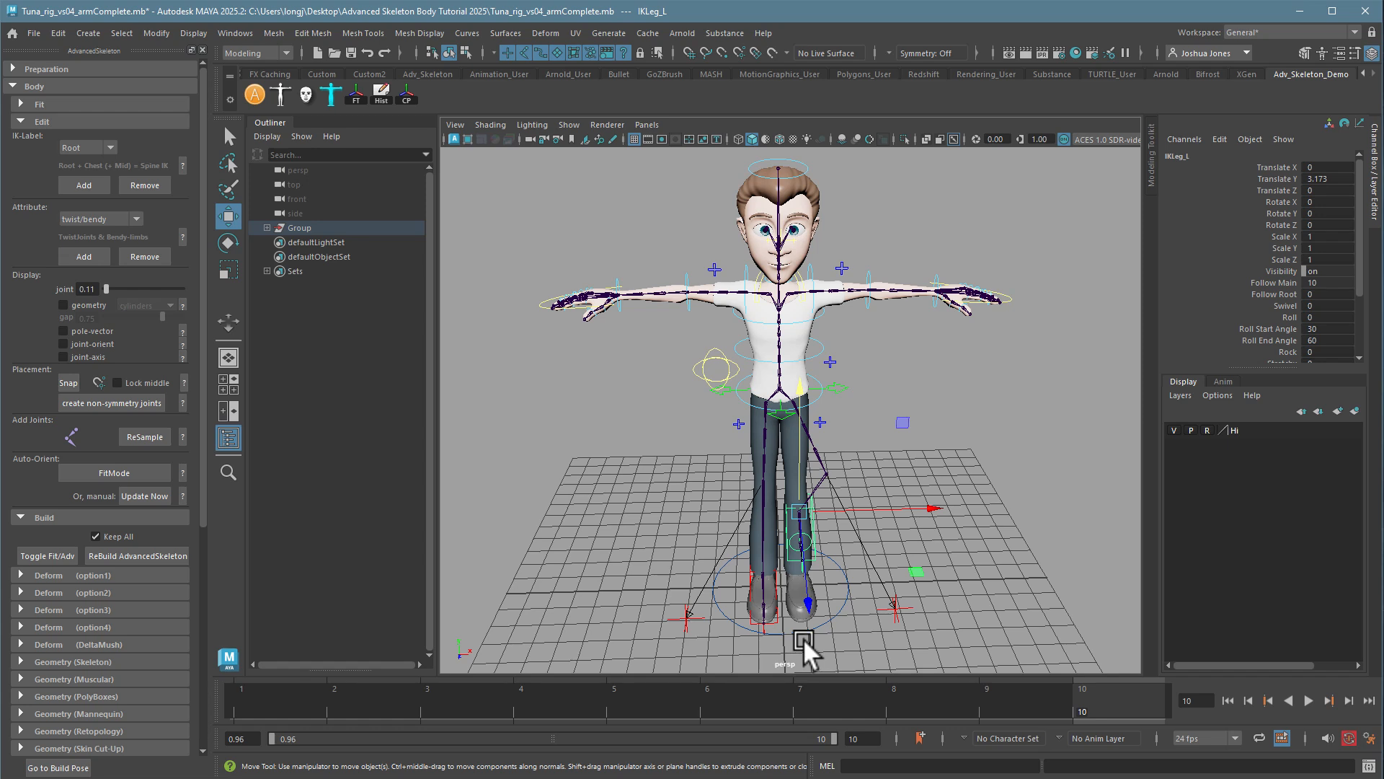
{"action": "key", "text": "ctrl+z"}
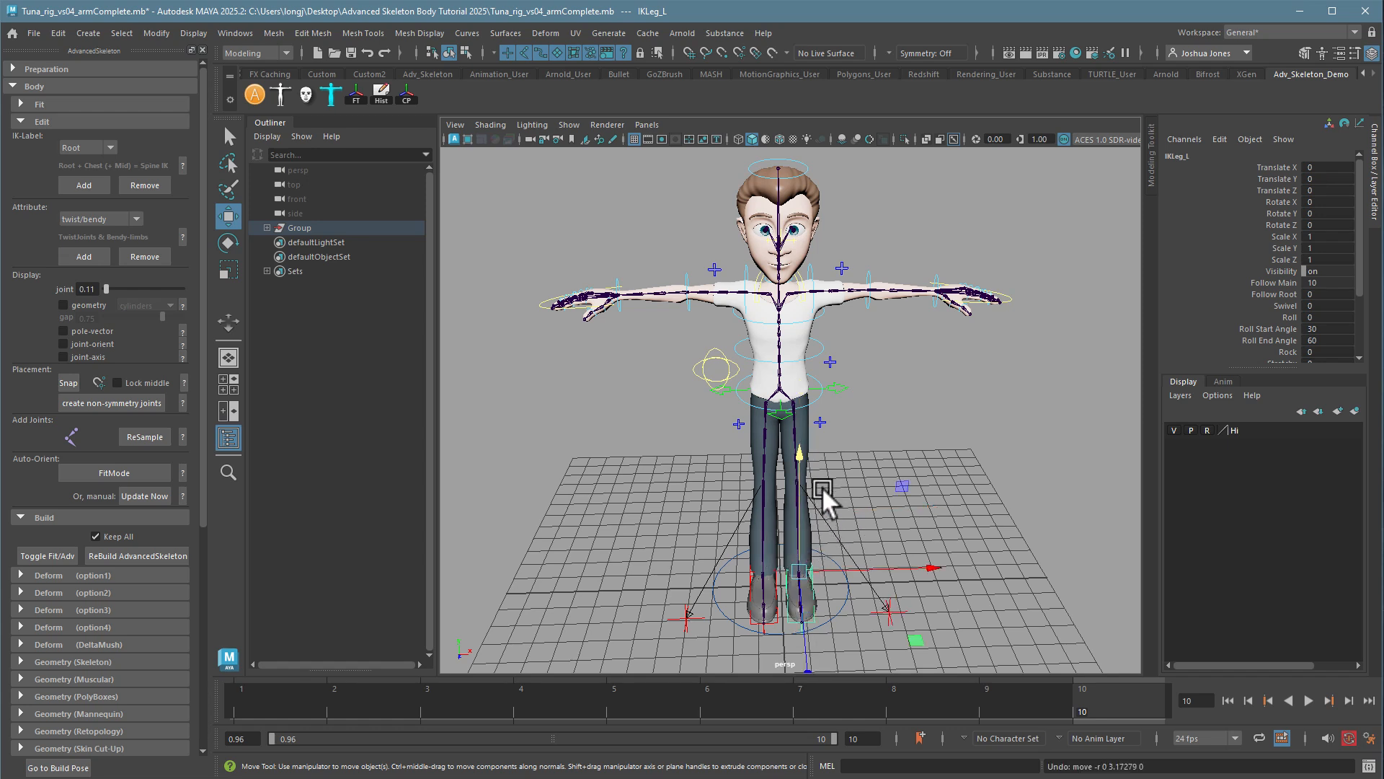
- Display the pole-vector planes, check the arm and leg from the side and front, and toggle back to the fit skeleton
{"action": "mouse_move", "coordinate": [870, 505]}
{"action": "left_mouse_down", "text": "alt"}
{"action": "mouse_move", "coordinate": [896, 494]}
{"action": "mouse_move", "coordinate": [888, 485]}
{"action": "left_mouse_up", "text": "alt"}
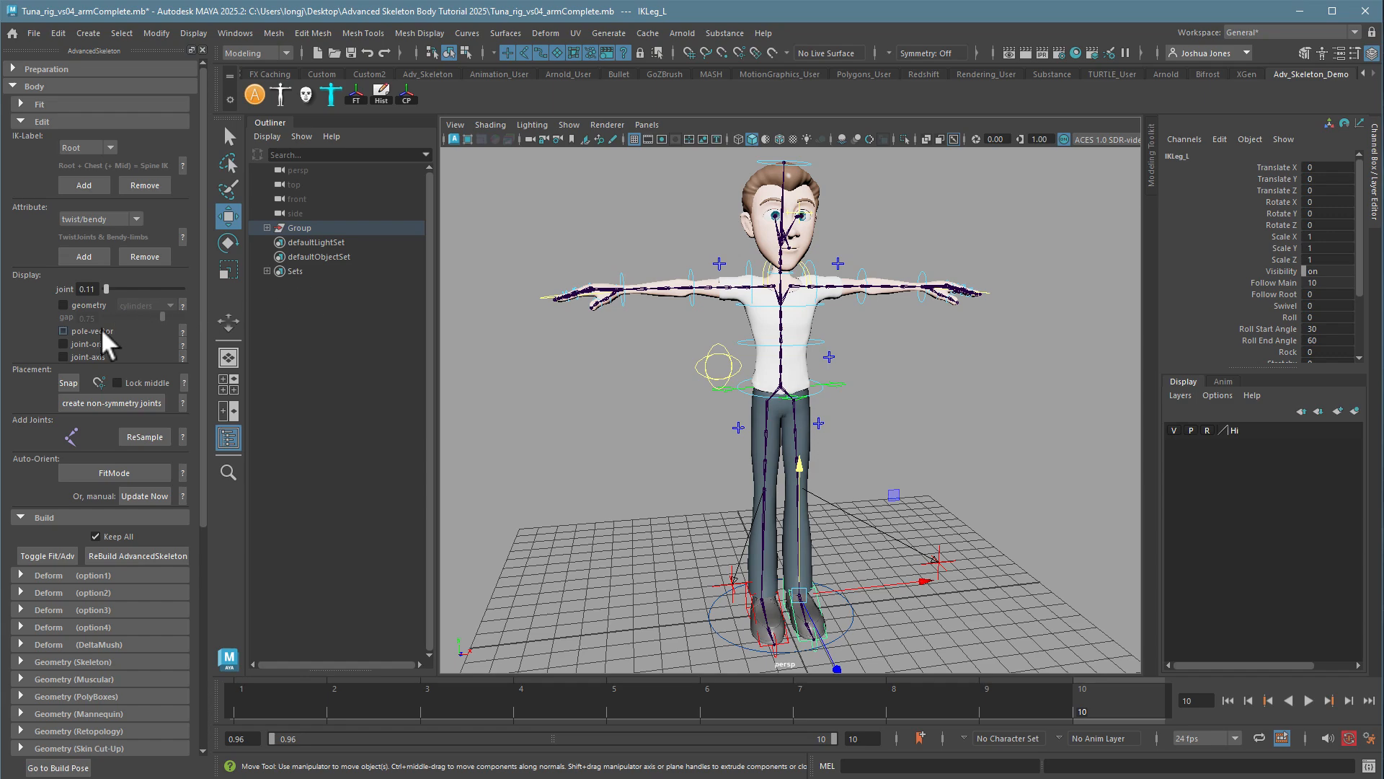
{"action": "left_click", "coordinate": [63, 331]}
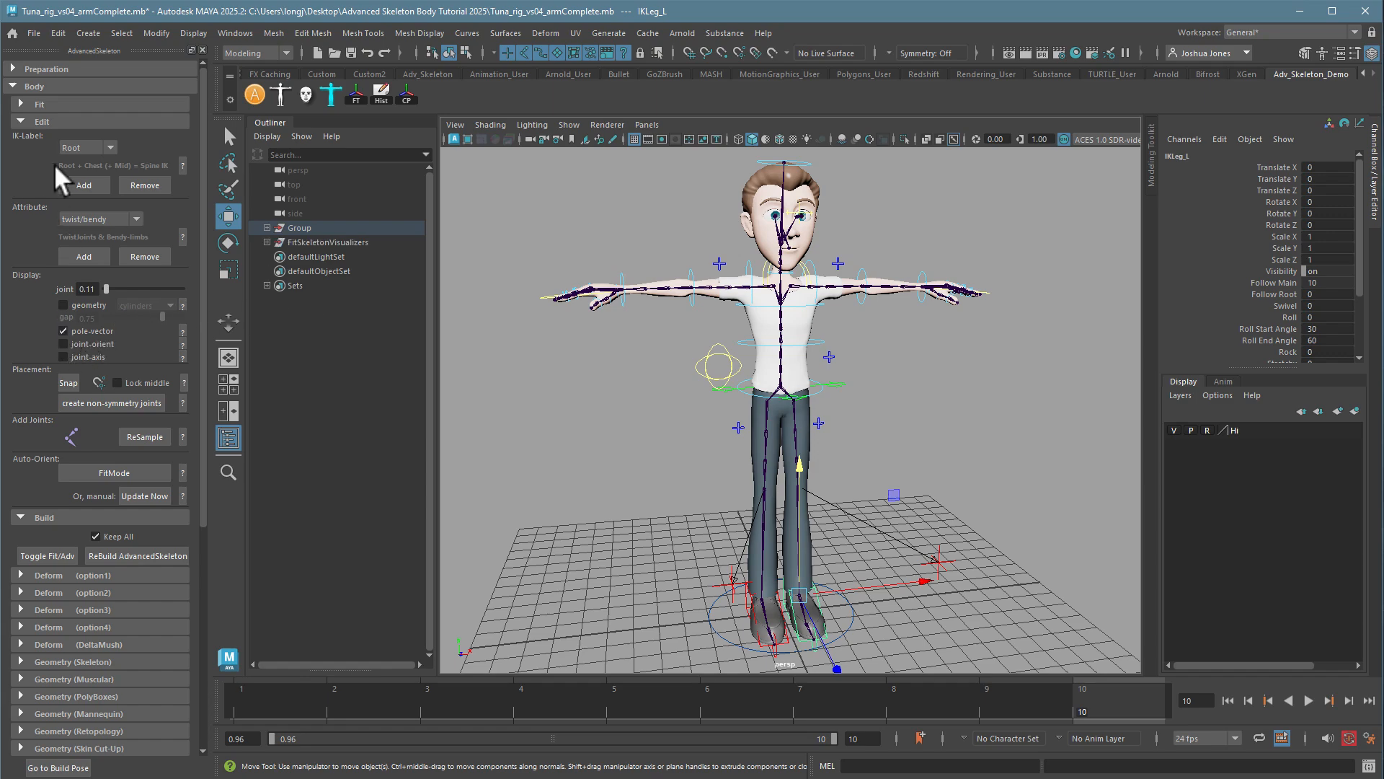
{"action": "left_click_drag", "start_coordinate": [708, 512], "coordinate": [756, 486], "text": "alt"}
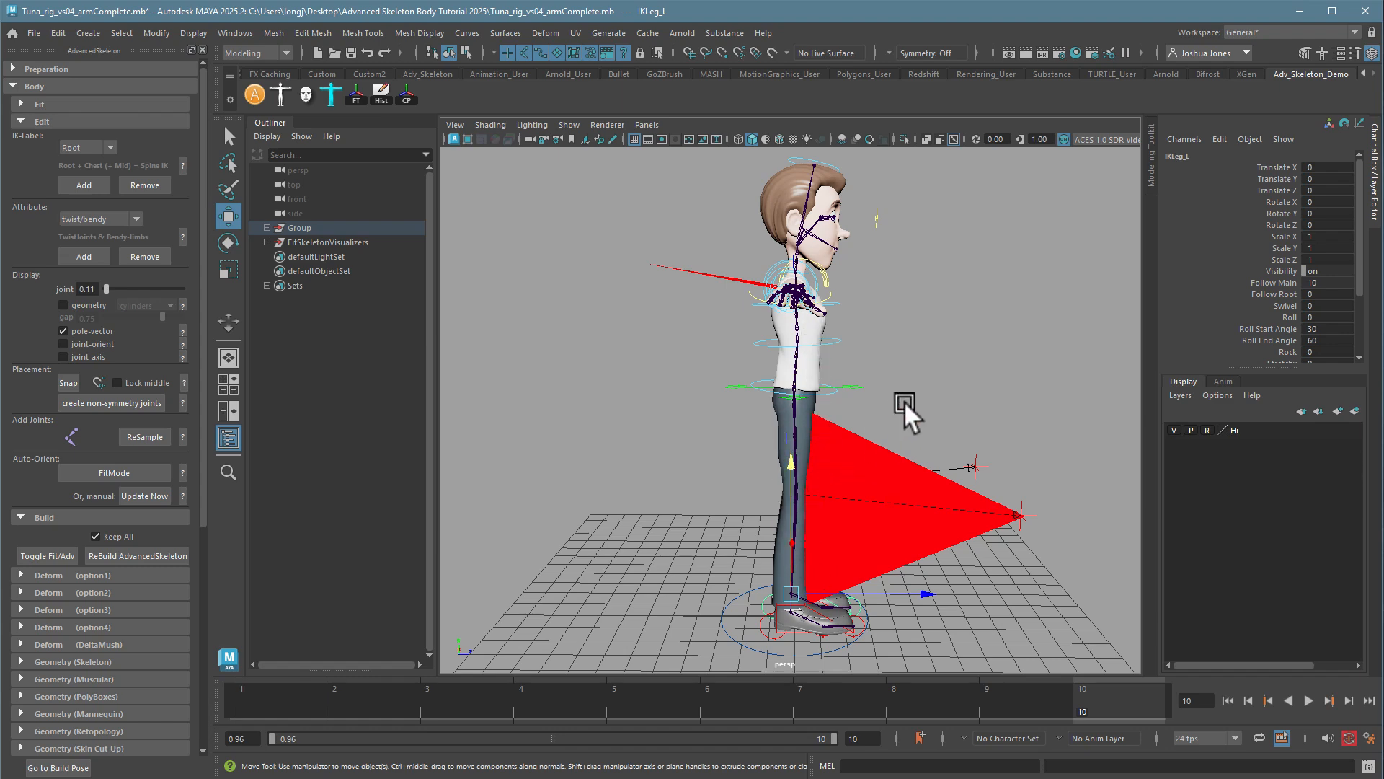
{"action": "middle_click_drag", "start_coordinate": [904, 401], "coordinate": [880, 483], "text": "alt"}
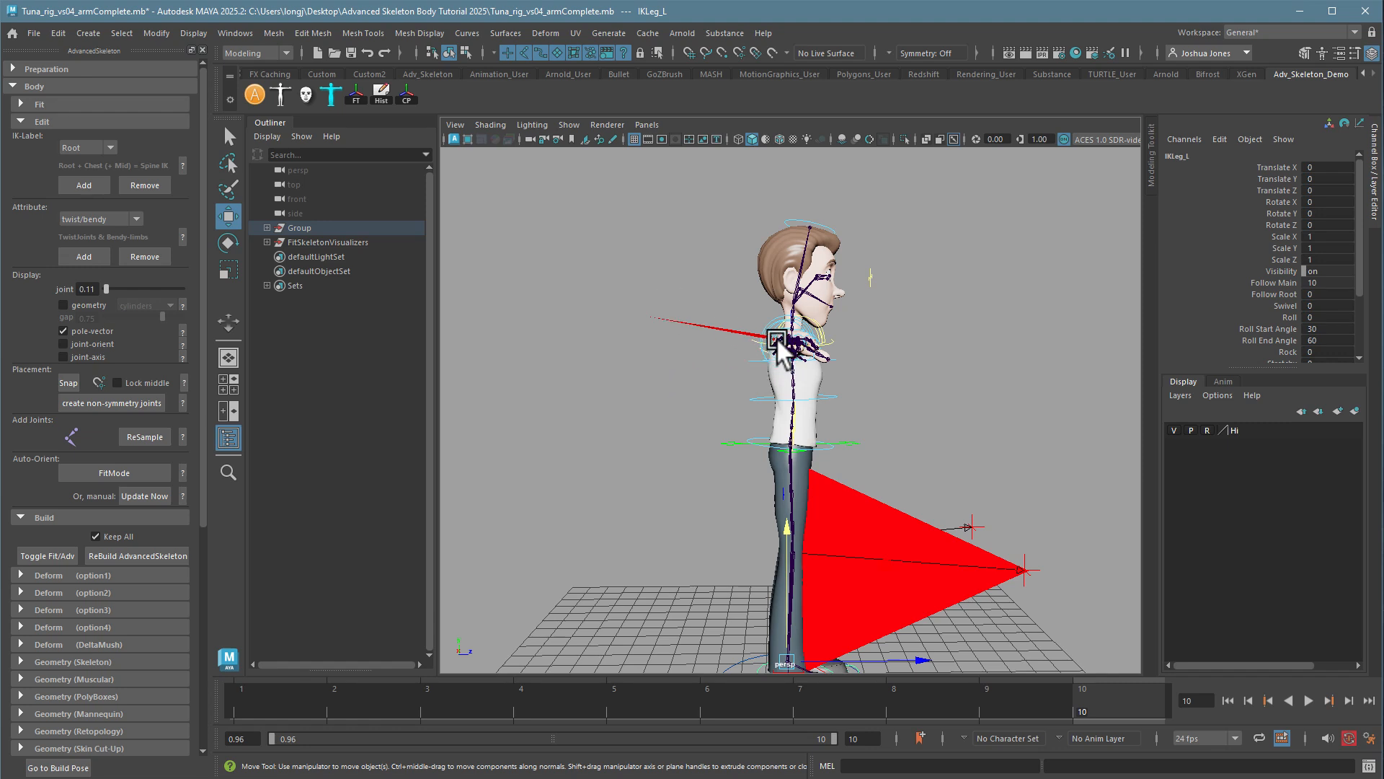
{"action": "left_click_drag", "start_coordinate": [1002, 576], "coordinate": [883, 472], "text": "alt"}
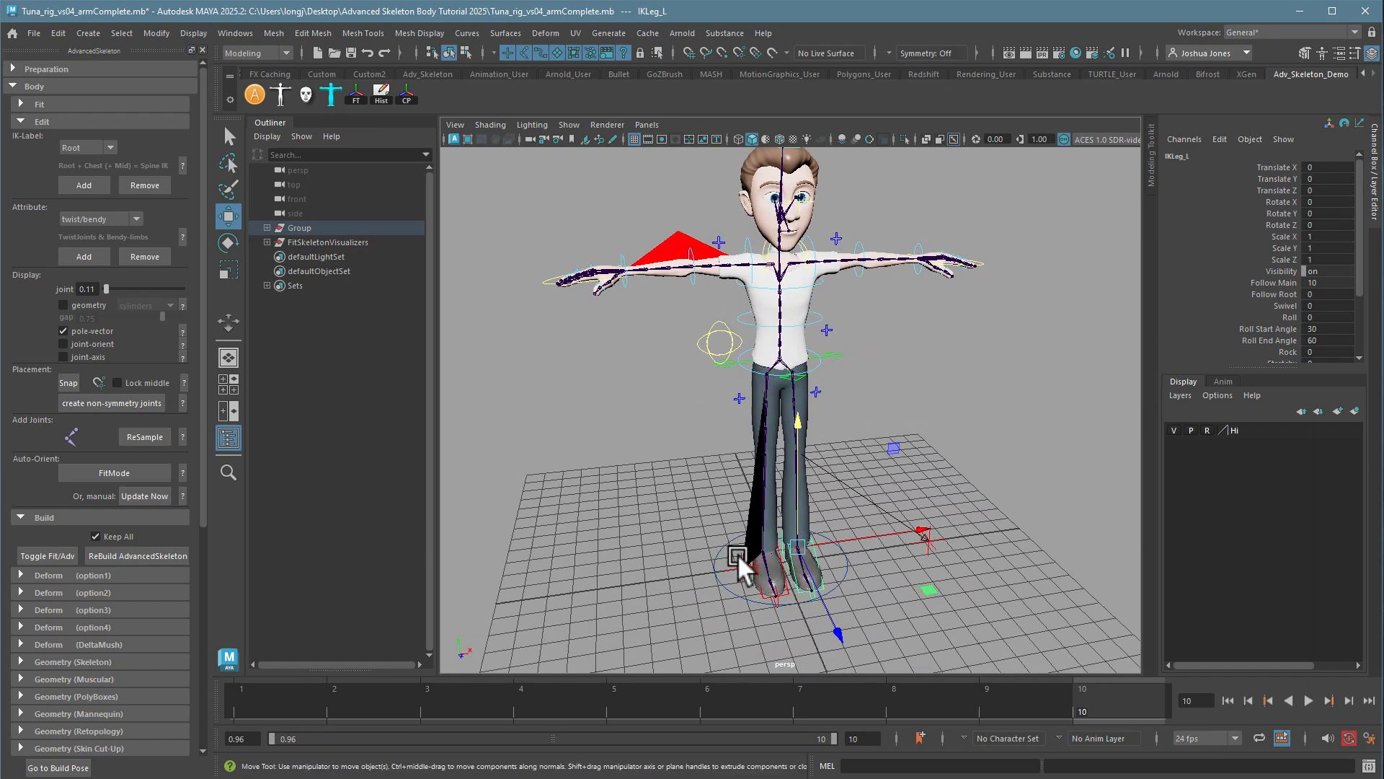
{"action": "left_click_drag", "start_coordinate": [807, 559], "coordinate": [773, 542], "text": "alt"}
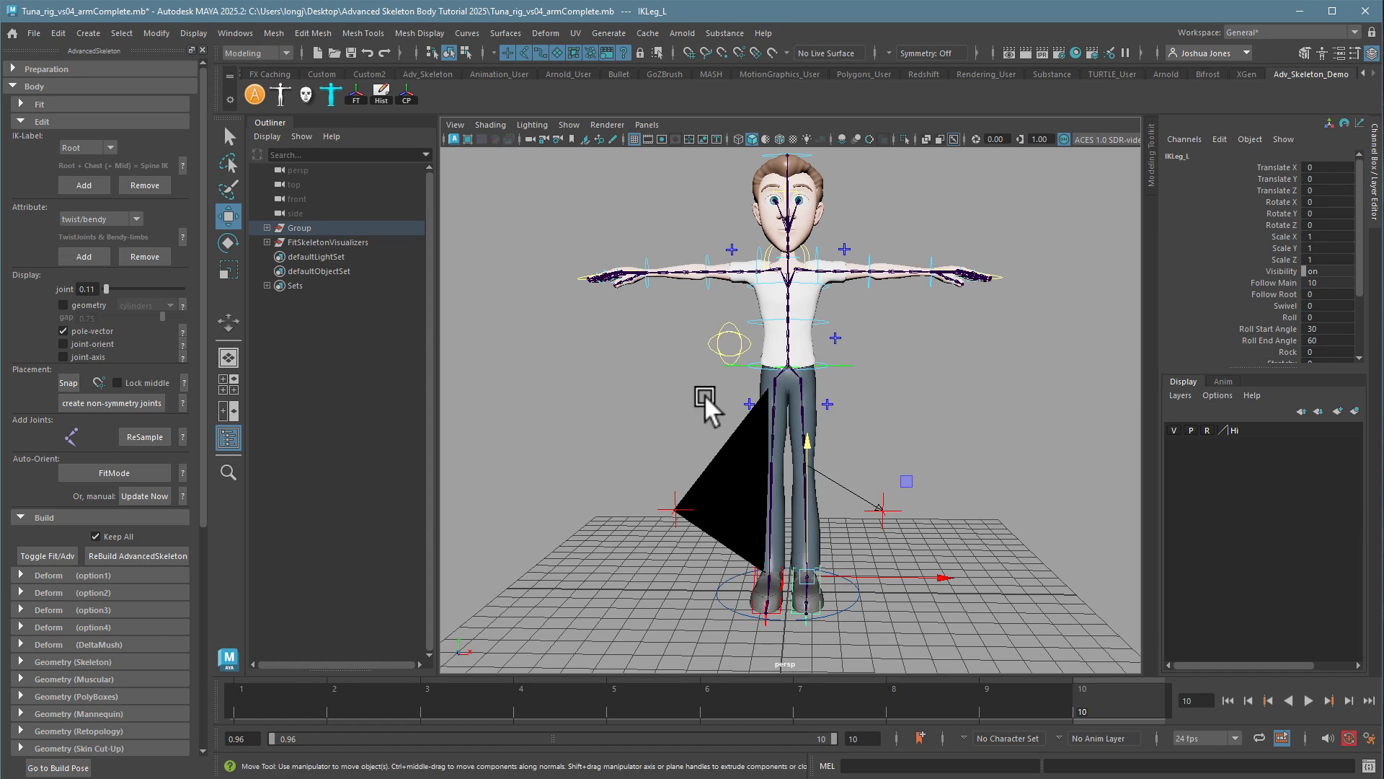
{"action": "left_click", "coordinate": [34, 555]}
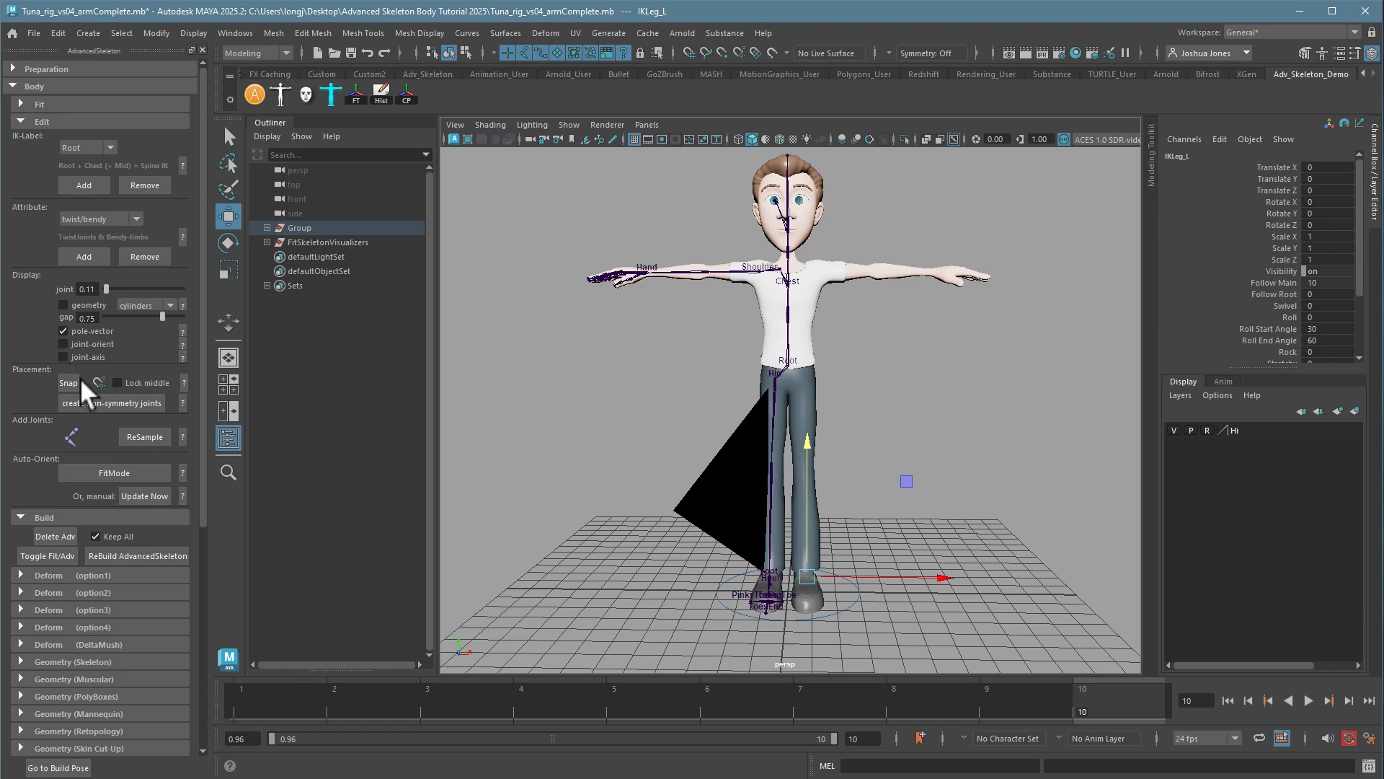
- Try shifting the knee joint sideways independently of its child joints, and undo the move
{"action": "left_click", "coordinate": [768, 472]}
{"action": "right_click_drag", "start_coordinate": [691, 488], "coordinate": [898, 495], "text": "alt"}
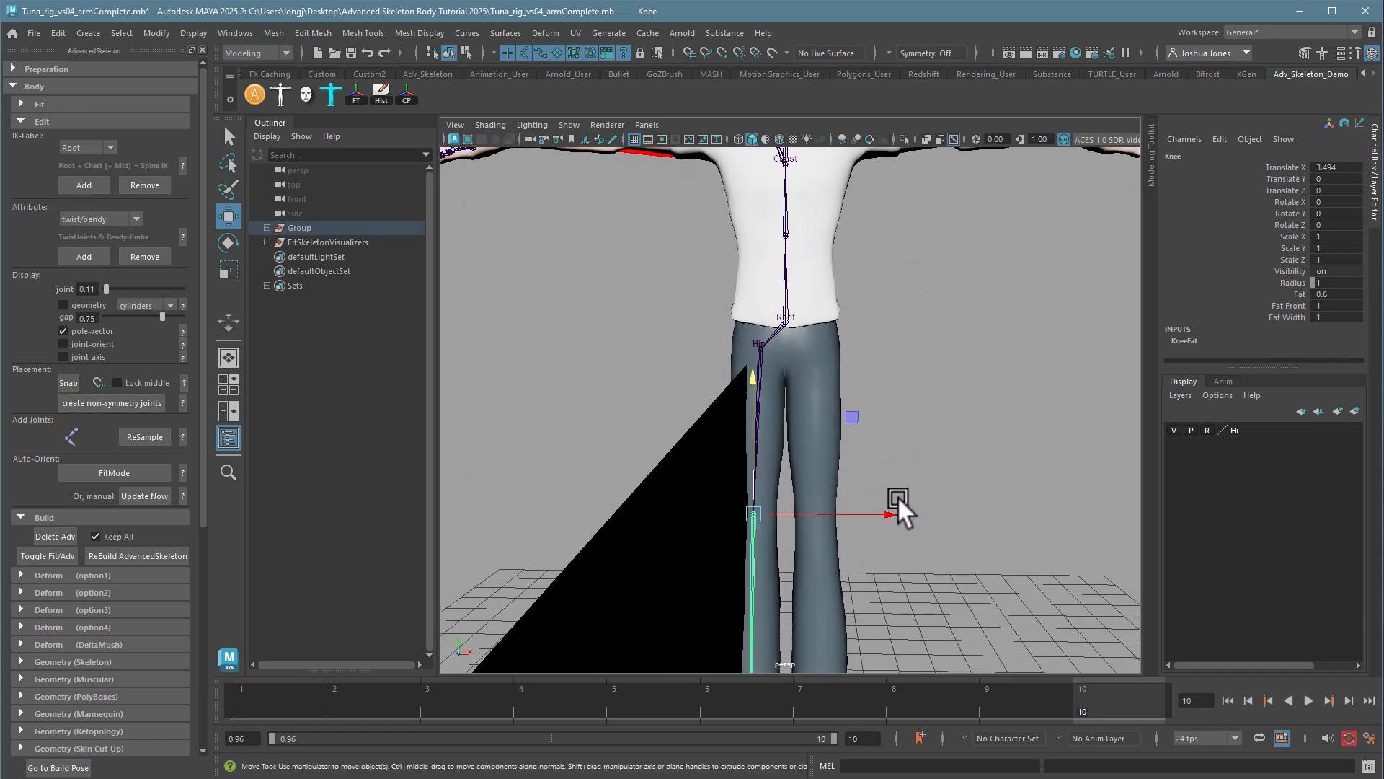
{"action": "key", "text": "d"}
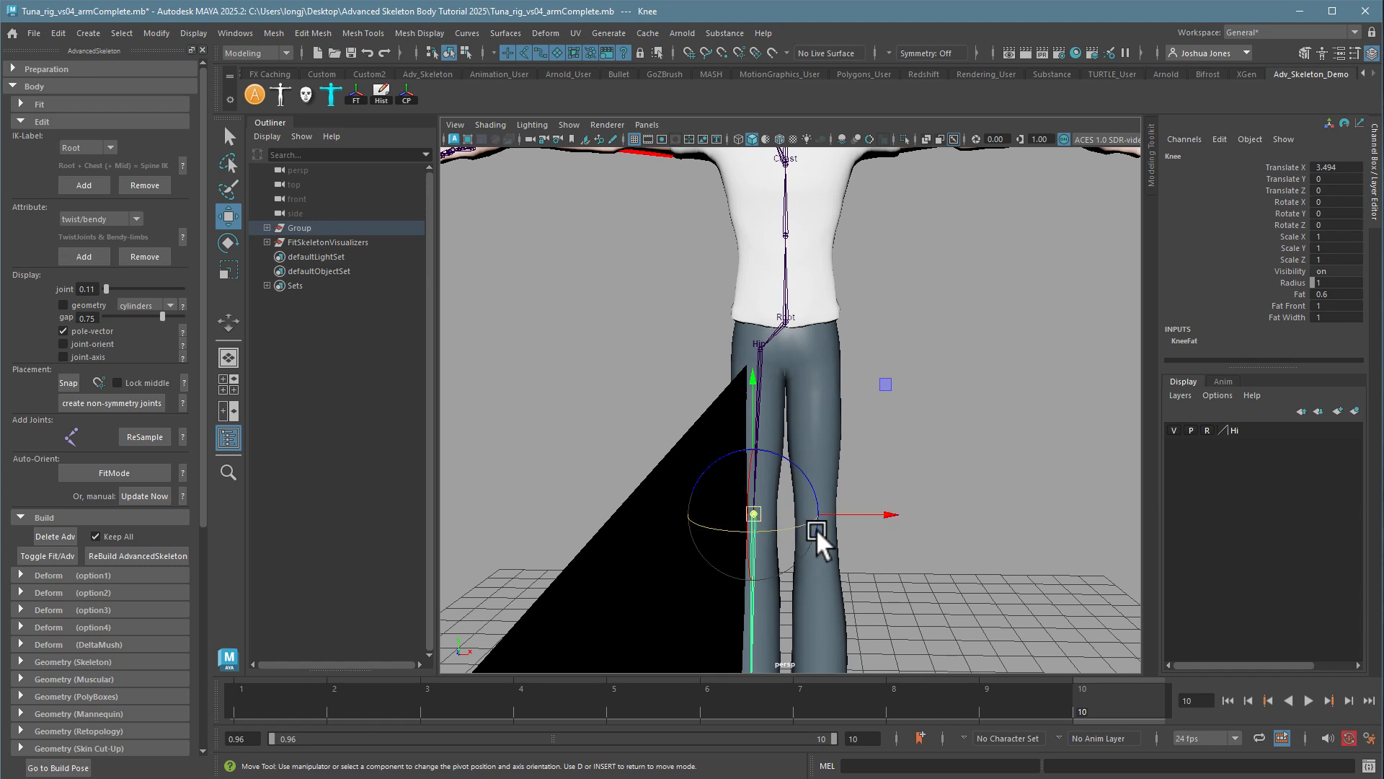
{"action": "left_click_drag", "start_coordinate": [817, 529], "coordinate": [745, 292], "text": "alt"}
{"action": "left_click_drag", "start_coordinate": [880, 457], "coordinate": [881, 456]}
{"action": "key", "text": "ctrl+z"}
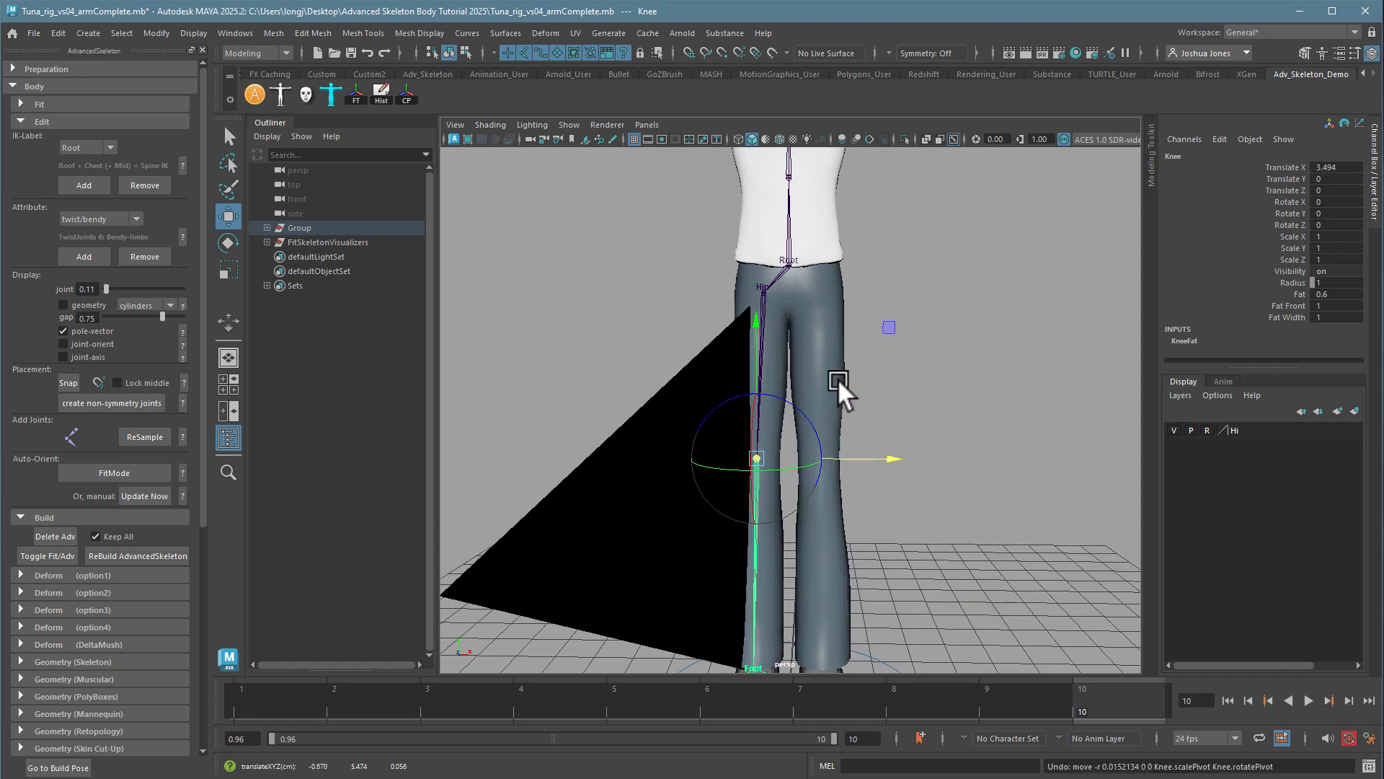
- Try shifting the hip joint sideways independently of the leg joints, and undo the move
{"action": "left_click", "coordinate": [765, 306]}
{"action": "left_click_drag", "start_coordinate": [858, 291], "coordinate": [852, 296]}
{"action": "key", "text": "ctrl+z"}
- Examine the leg's joint alignment and pole-vector plane from the front and side, from hip to foot
{"action": "middle_click_drag", "start_coordinate": [999, 541], "coordinate": [952, 356], "text": "alt"}
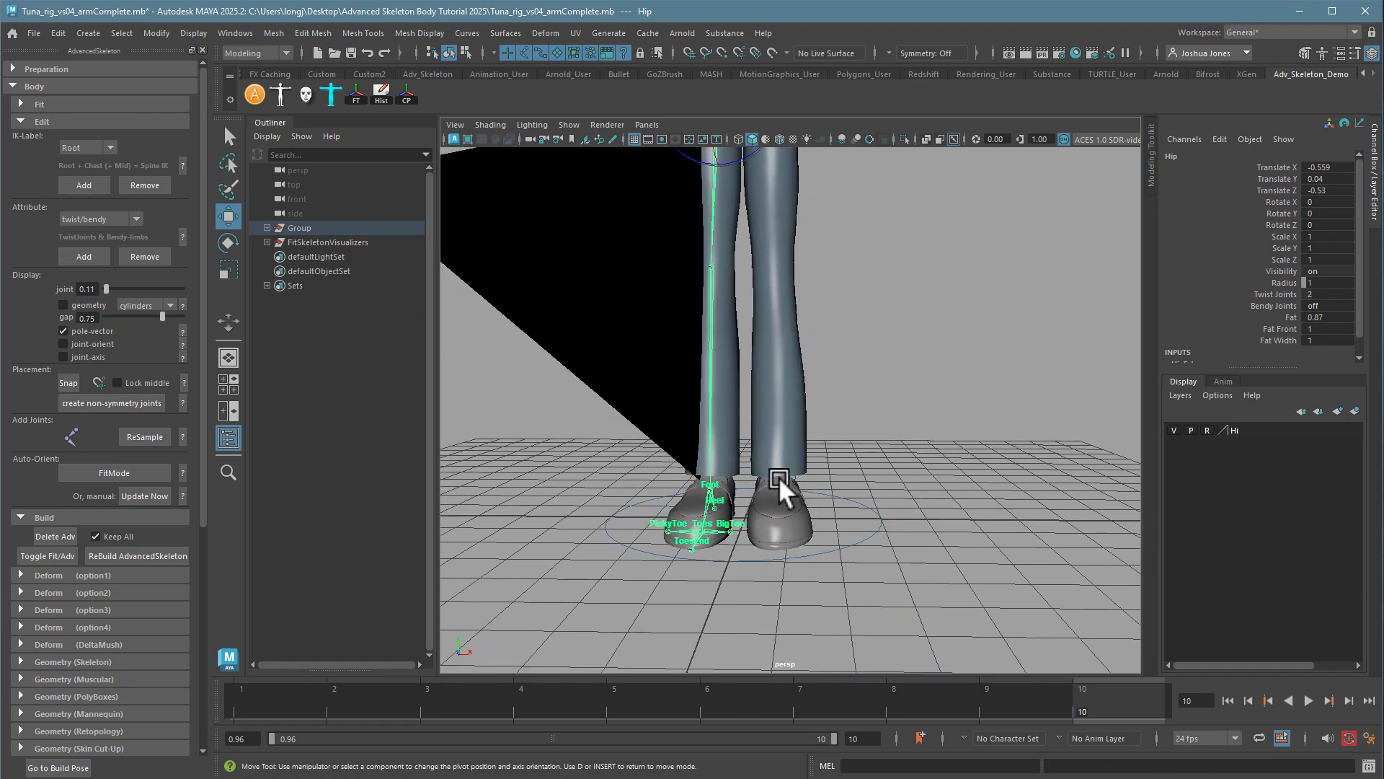
{"action": "middle_click_drag", "start_coordinate": [832, 444], "coordinate": [931, 556], "text": "alt"}
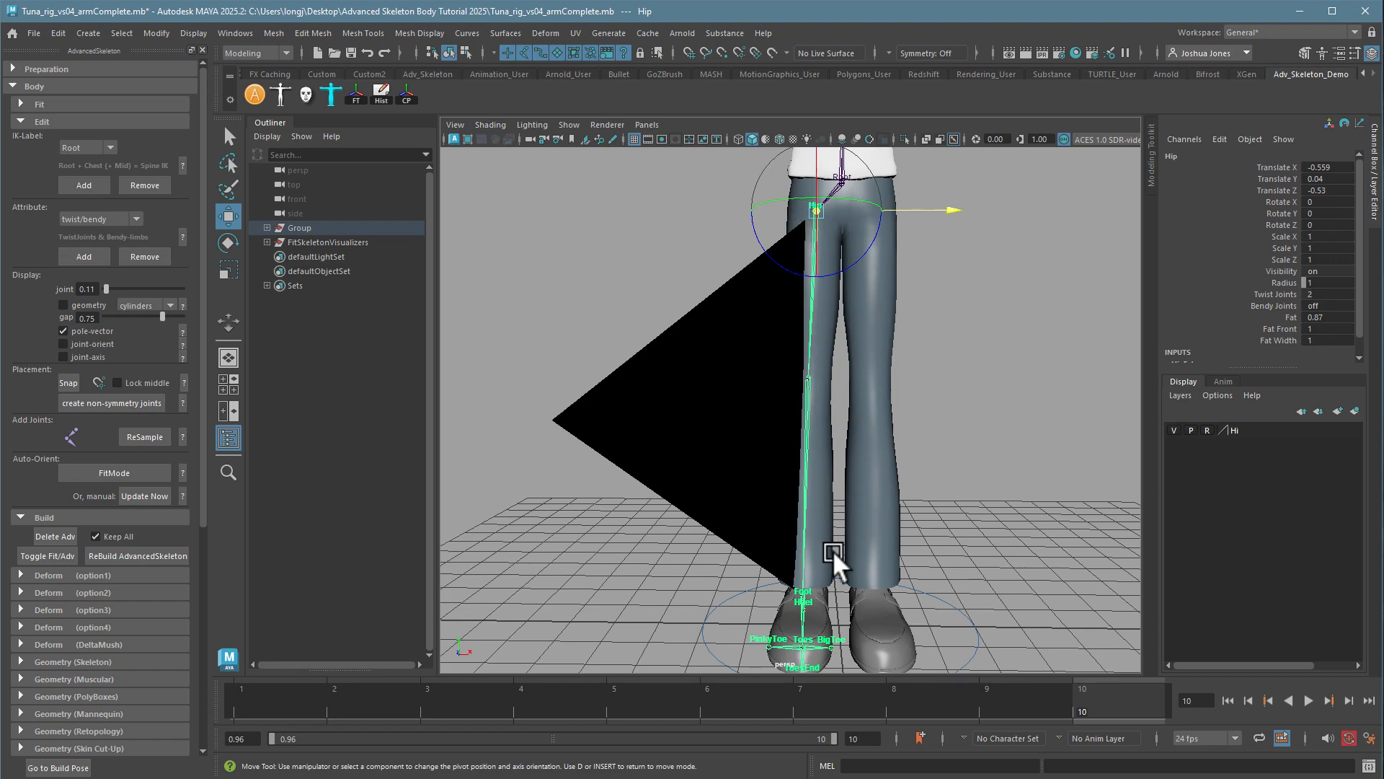
{"action": "left_click_drag", "start_coordinate": [823, 598], "coordinate": [872, 544], "text": "alt"}
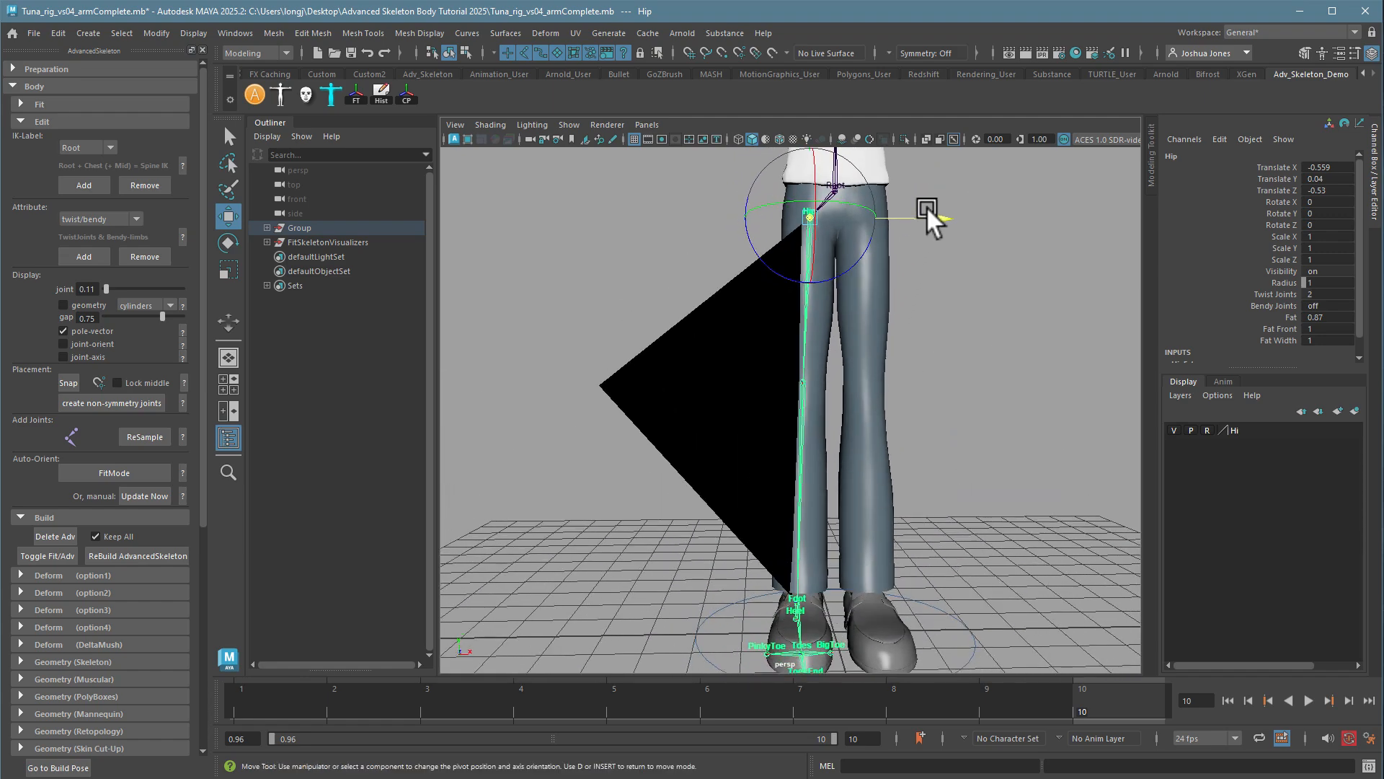
{"action": "left_click_drag", "start_coordinate": [924, 213], "coordinate": [948, 373], "text": "alt"}
{"action": "right_click_drag", "start_coordinate": [948, 374], "coordinate": [746, 342], "text": "alt"}
{"action": "middle_click_drag", "start_coordinate": [754, 379], "coordinate": [658, 531], "text": "alt"}
{"action": "left_click_drag", "start_coordinate": [659, 531], "coordinate": [984, 339], "text": "alt"}
{"action": "left_click", "coordinate": [984, 340]}
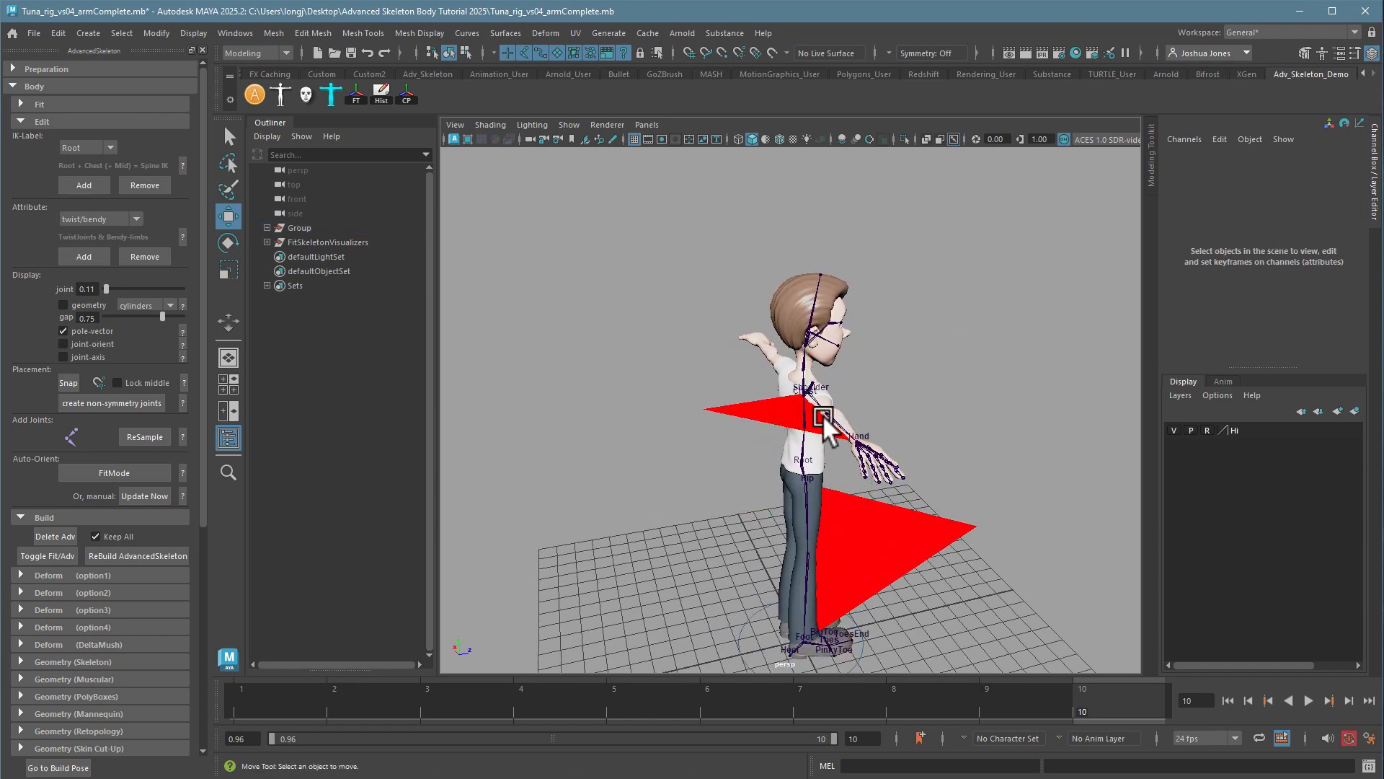
- Adjust the elbow joint's height without moving the hand joints, bringing its Translate Y to 0.004 and Translate Z to -0.024
{"action": "left_click", "coordinate": [838, 426]}
{"action": "right_click_drag", "start_coordinate": [696, 469], "coordinate": [821, 425], "text": "alt"}
{"action": "left_click_drag", "start_coordinate": [821, 425], "coordinate": [809, 412], "text": "alt"}
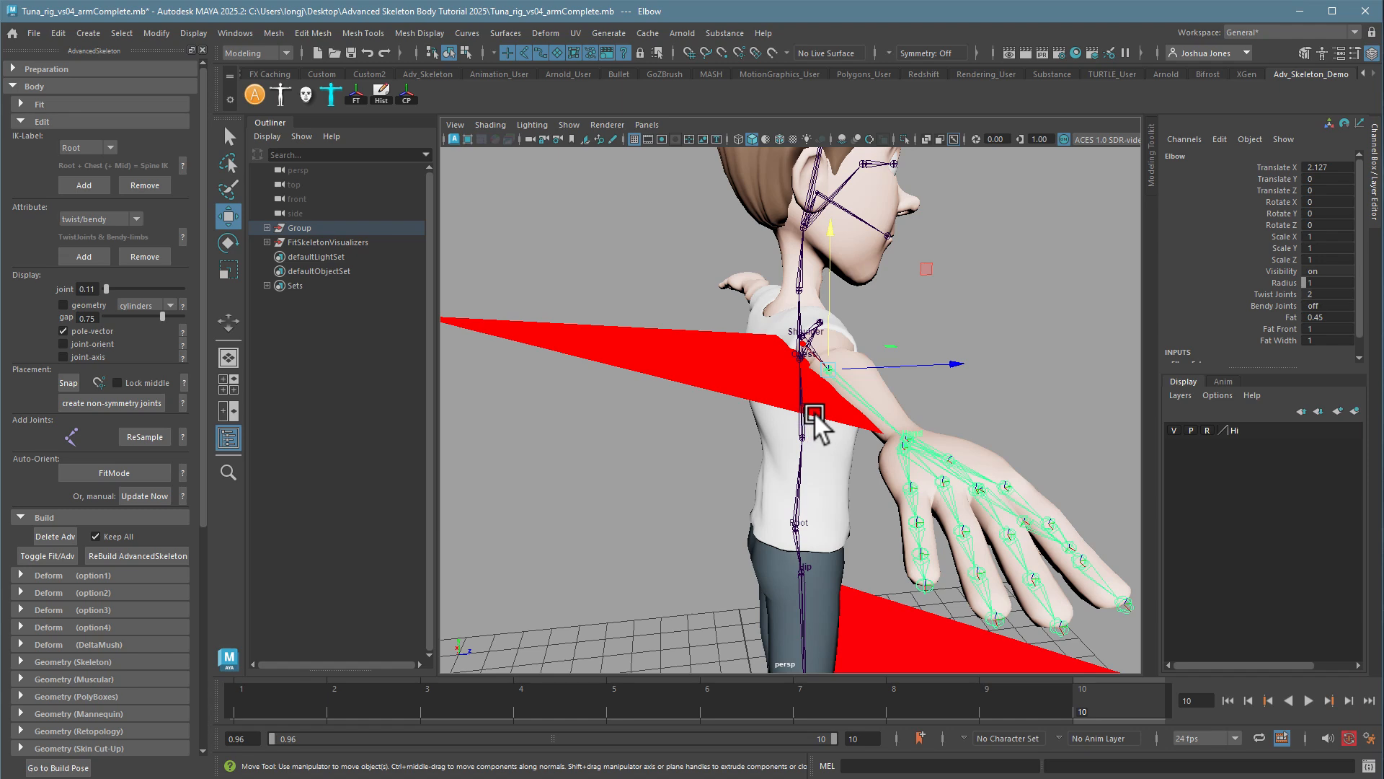
{"action": "key", "text": "d"}
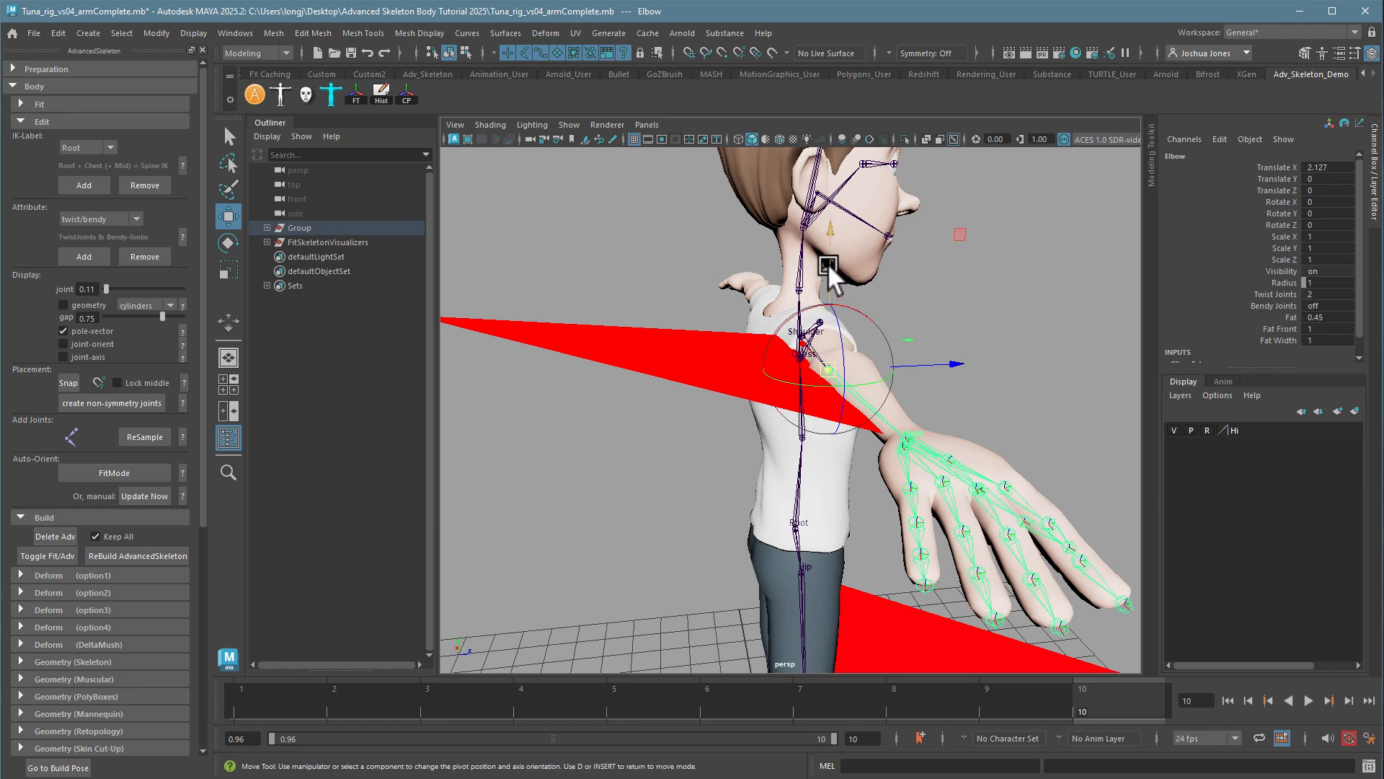
{"action": "left_click_drag", "start_coordinate": [827, 263], "coordinate": [827, 265]}
{"action": "left_click_drag", "start_coordinate": [855, 317], "coordinate": [841, 314], "text": "alt"}
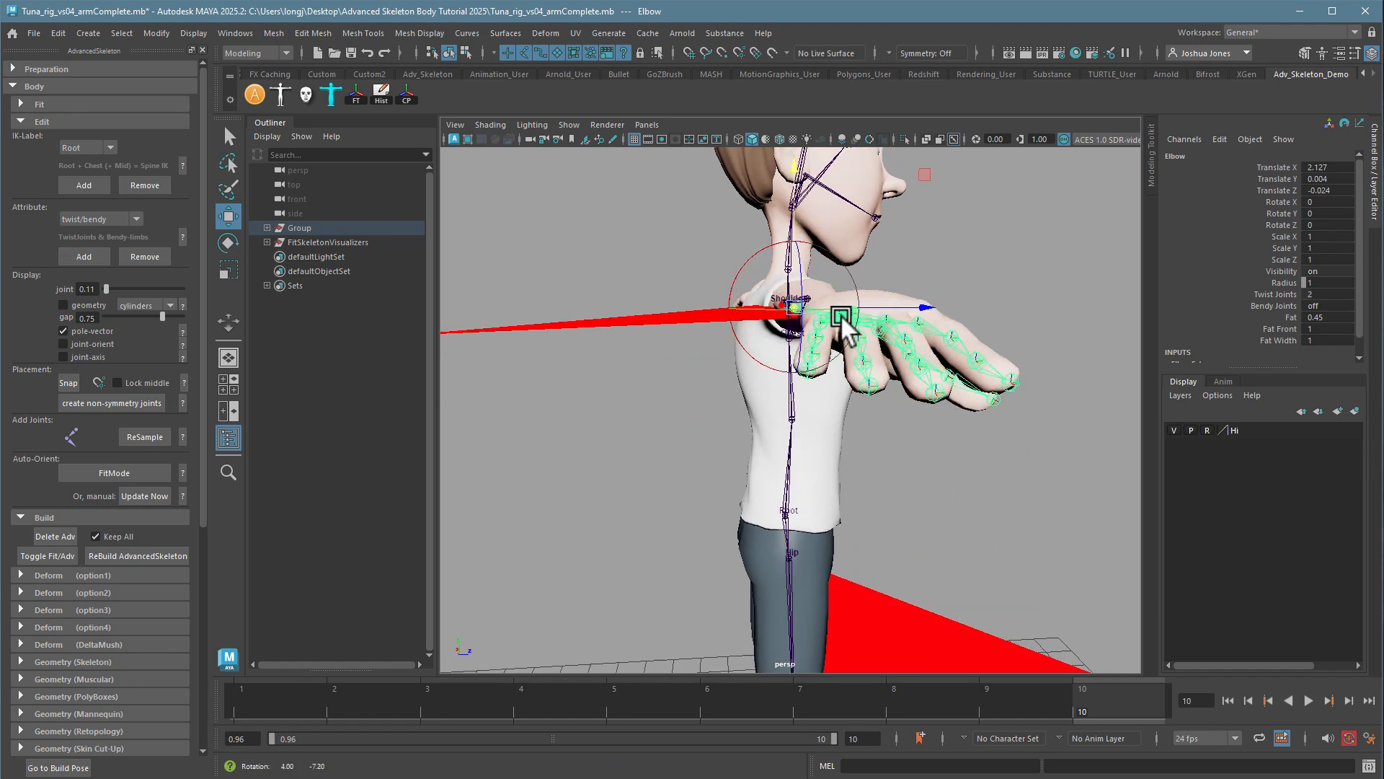
- Check the arm's pole-vector plane from the side and front, and turn off the pole-vector display
{"action": "right_click_drag", "start_coordinate": [836, 495], "coordinate": [659, 441], "text": "alt"}
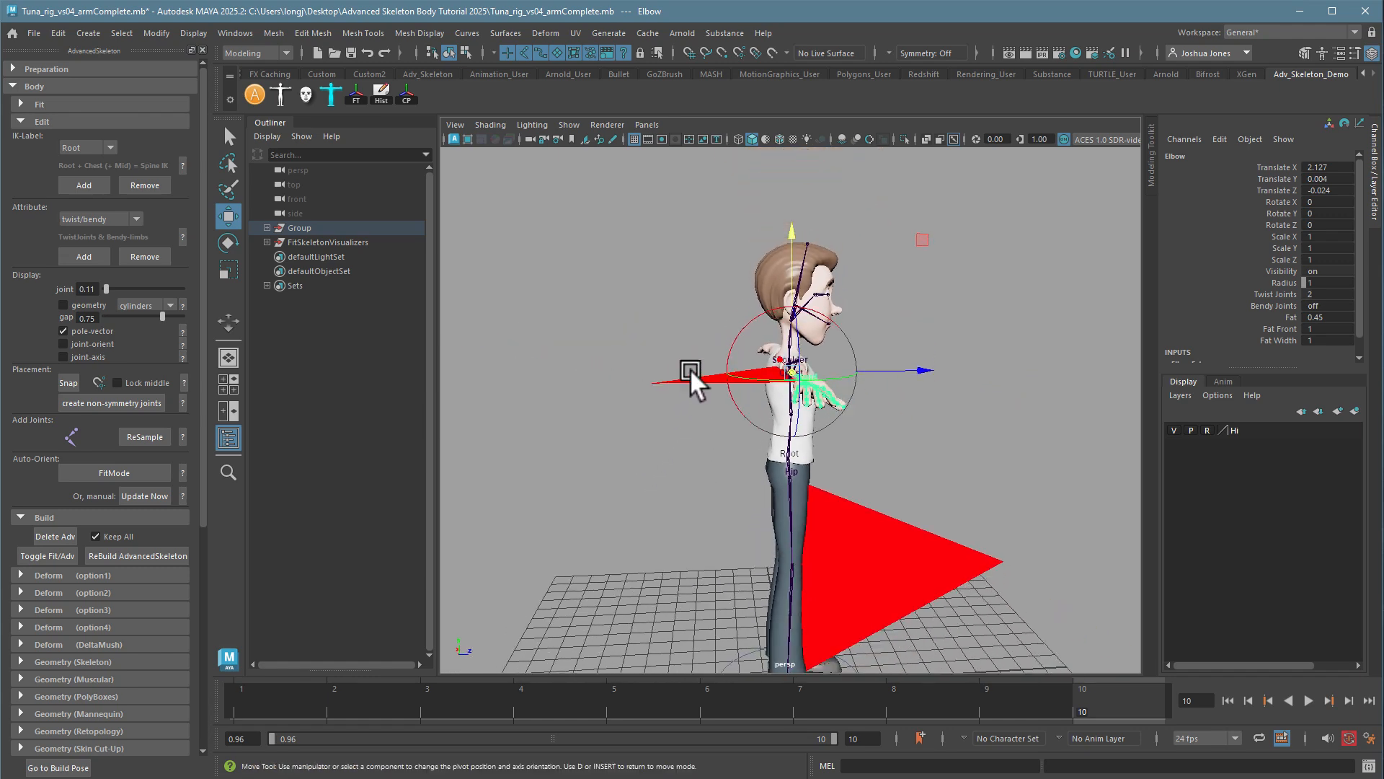
{"action": "left_click", "coordinate": [1050, 473]}
{"action": "left_click_drag", "start_coordinate": [1049, 473], "coordinate": [895, 429], "text": "alt"}
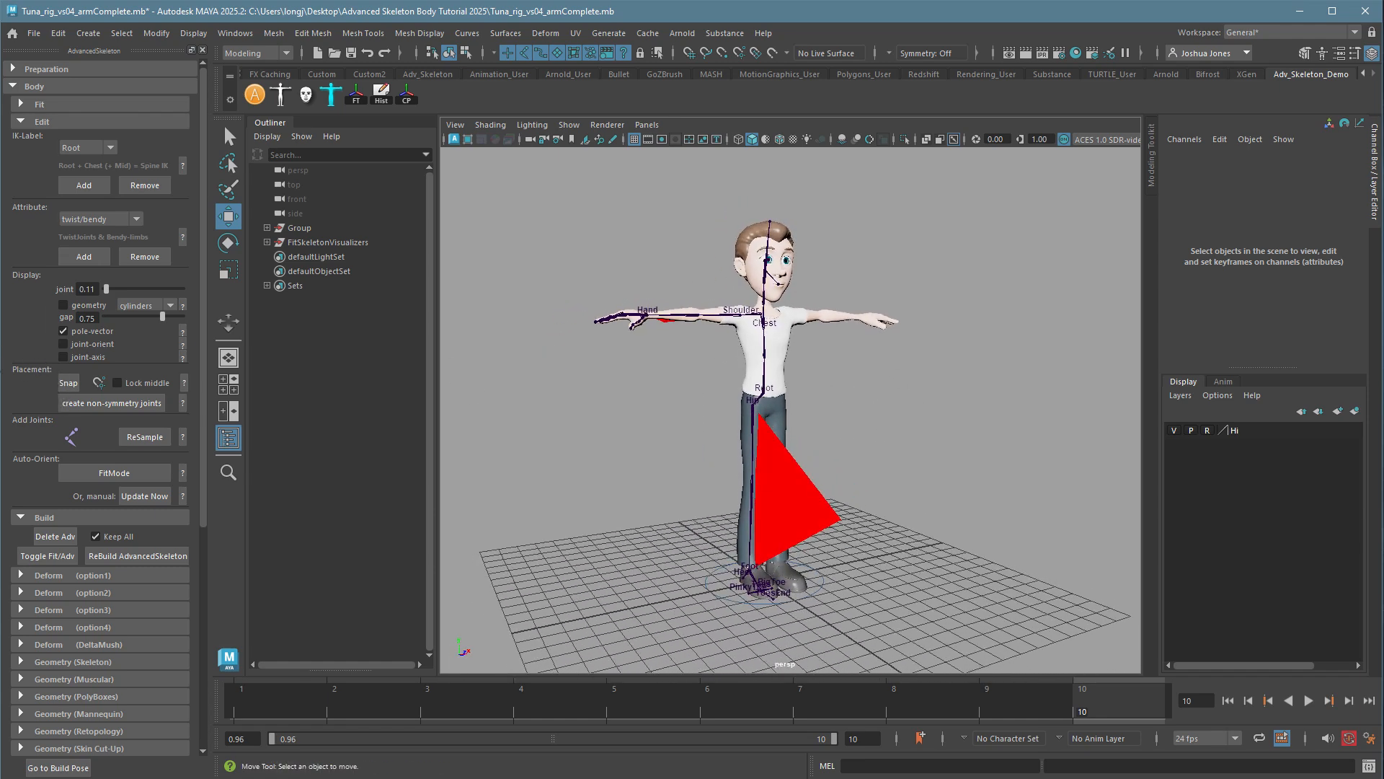
{"action": "left_click", "coordinate": [64, 329]}
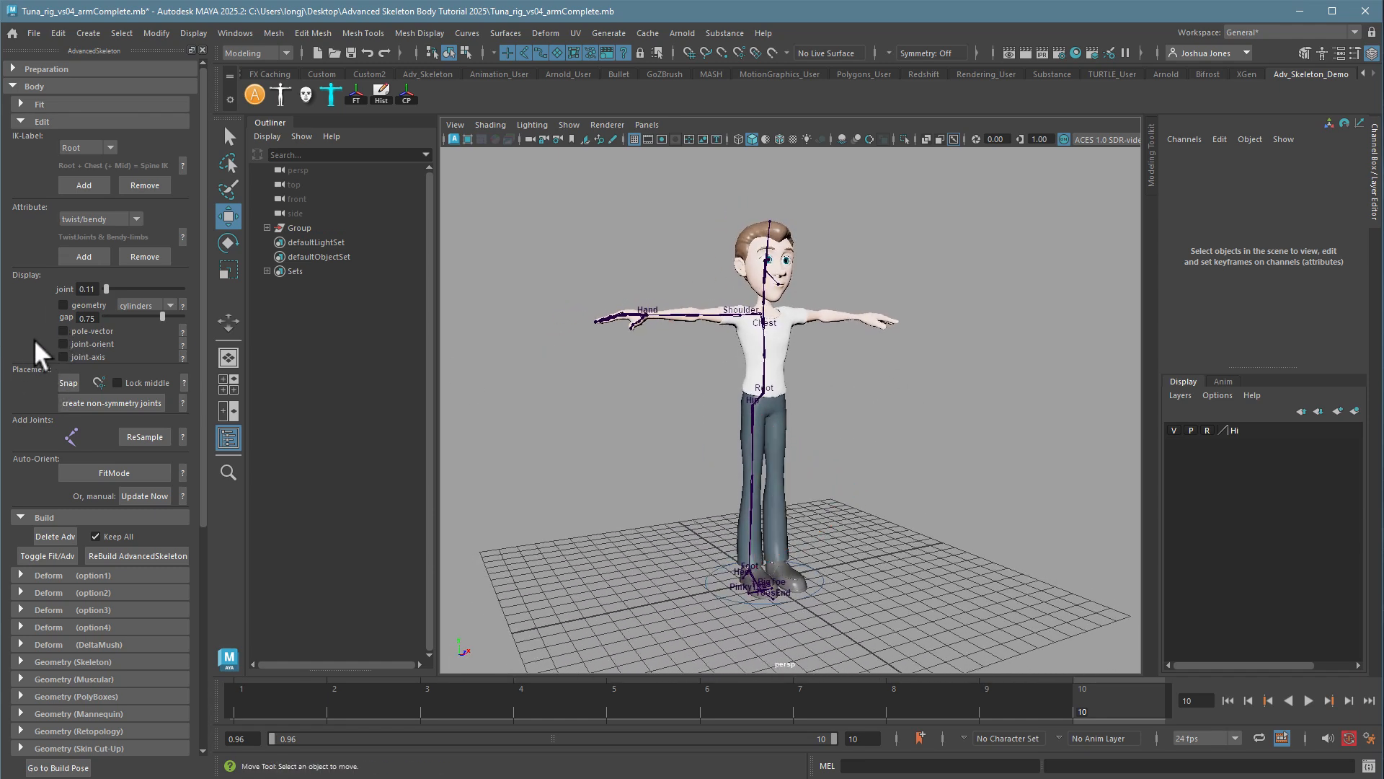
- Update the fit skeleton's orientations after the elbow adjustment and rebuild the AdvancedSkeleton rig
{"action": "left_click", "coordinate": [148, 496]}
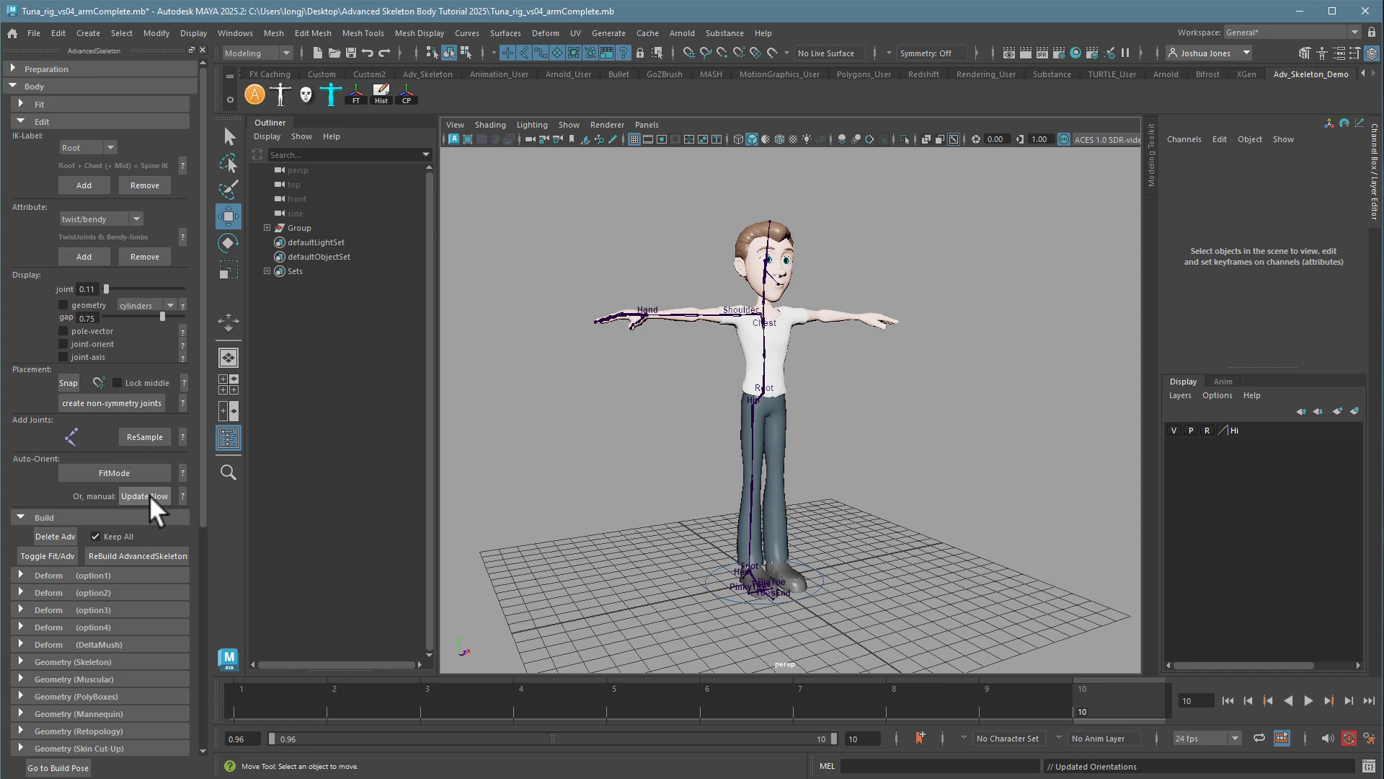
{"action": "left_click", "coordinate": [139, 553]}
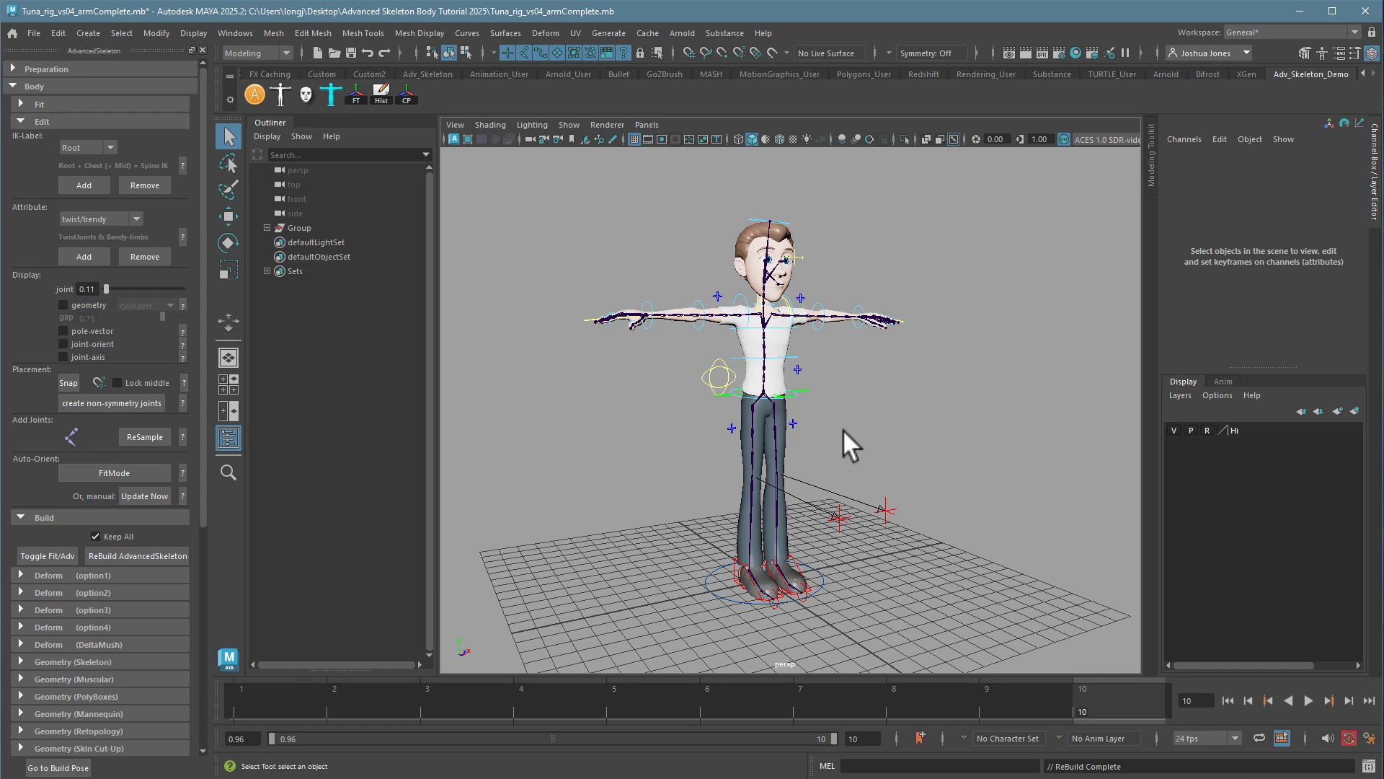
- Raise the left foot's IK control to test the knee bend, and undo the move
{"action": "left_click_drag", "start_coordinate": [914, 449], "coordinate": [834, 505], "text": "alt"}
{"action": "right_click_drag", "start_coordinate": [834, 504], "coordinate": [840, 587], "text": "alt"}
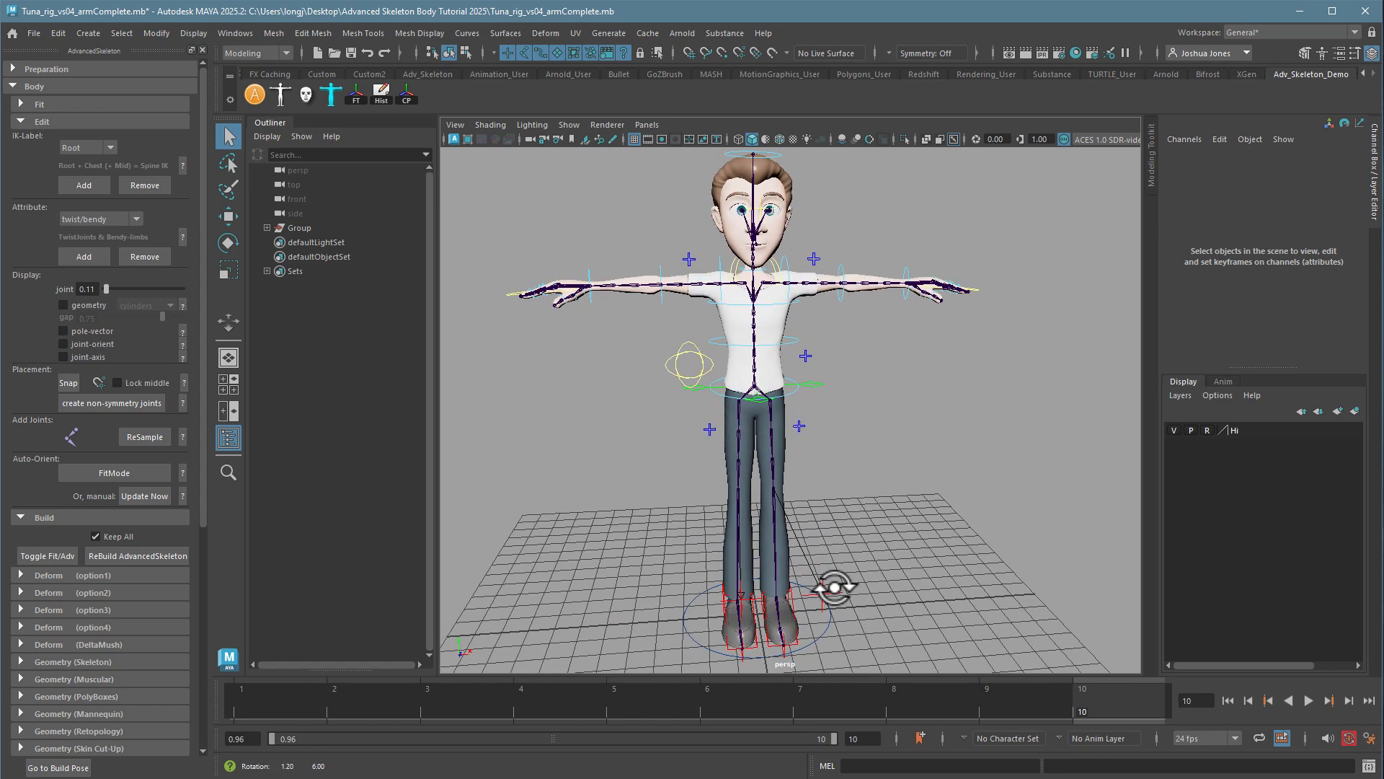
{"action": "left_click", "coordinate": [795, 642]}
{"action": "key", "text": "w"}
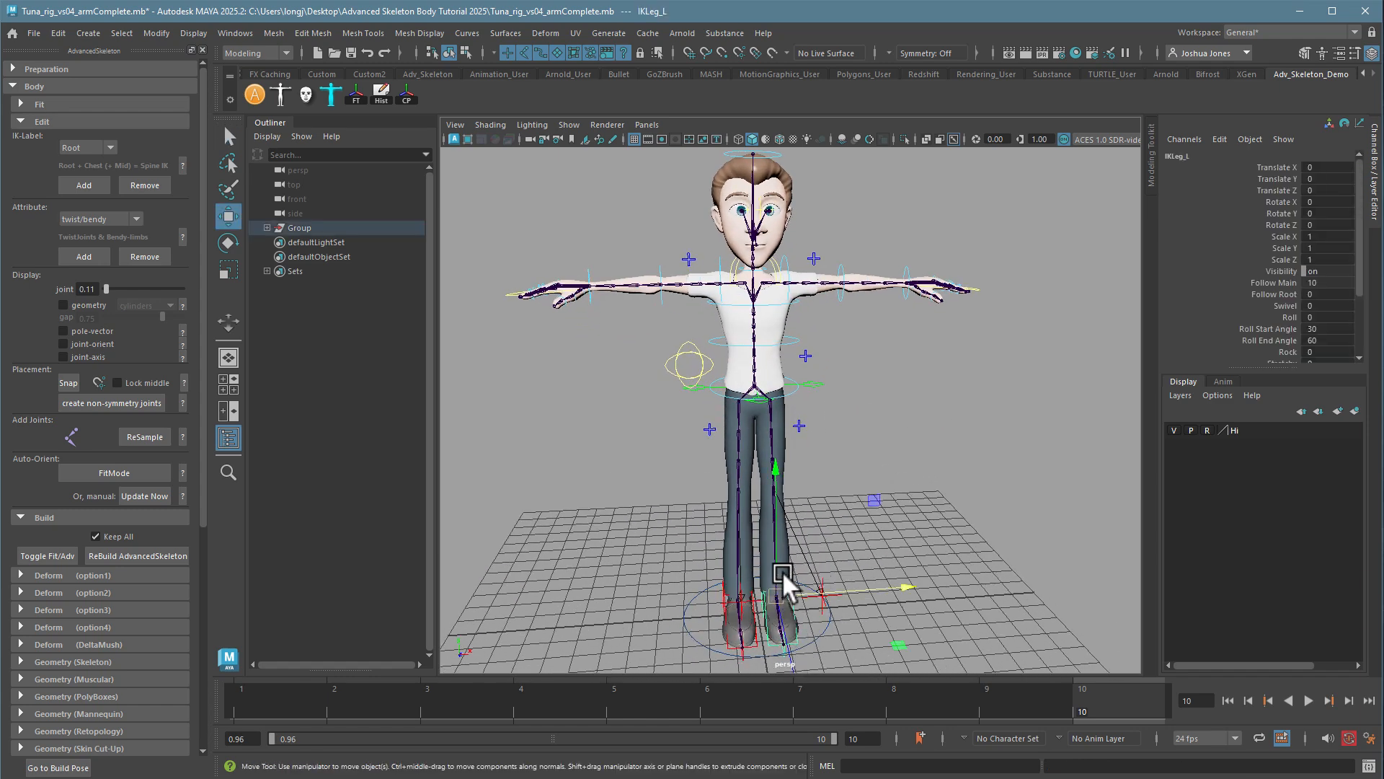
{"action": "left_click_drag", "start_coordinate": [782, 569], "coordinate": [777, 473]}
{"action": "left_click_drag", "start_coordinate": [829, 524], "coordinate": [888, 514], "text": "alt"}
{"action": "key", "text": "ctrl+z"}
{"action": "middle_click_drag", "start_coordinate": [864, 435], "coordinate": [896, 506], "text": "alt"}
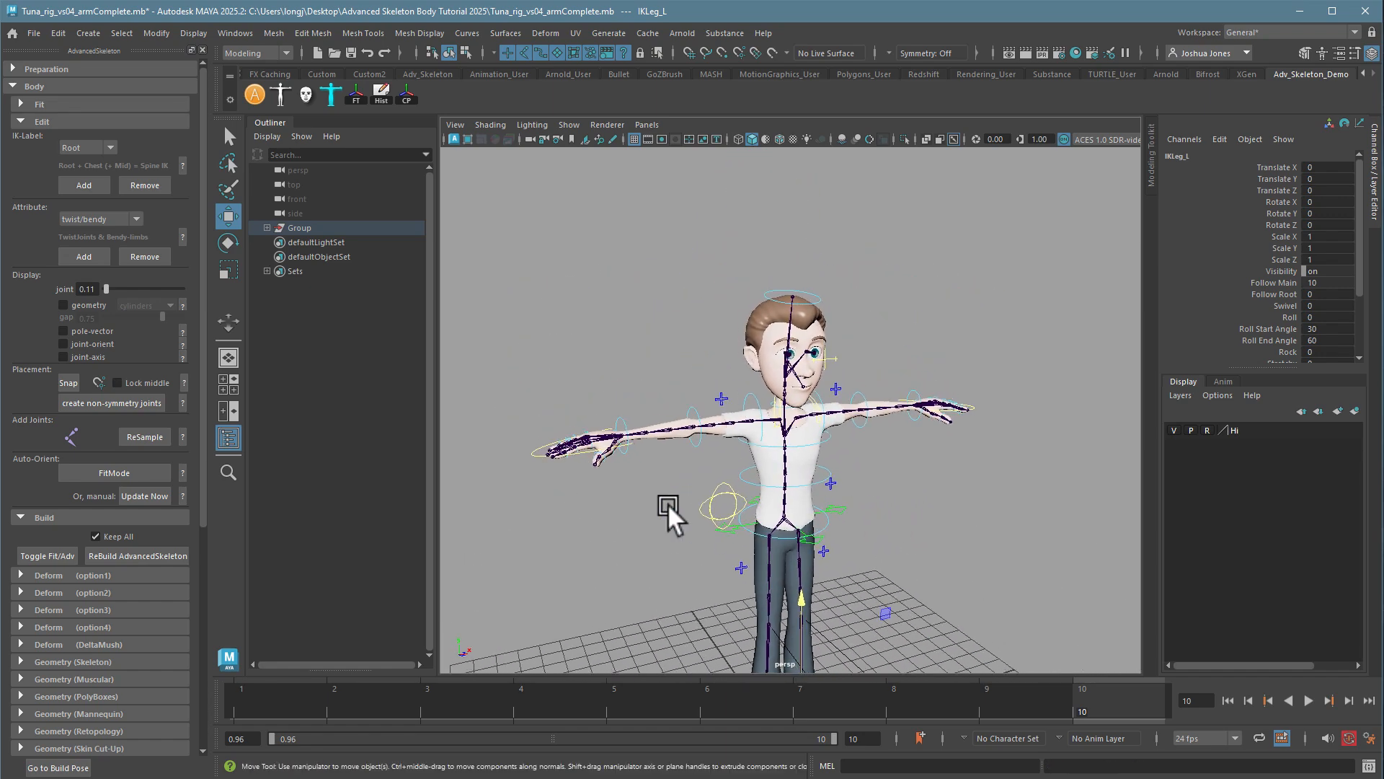
- Switch the left arm to IK by setting its FKIKBlend to 10
{"action": "left_click_drag", "start_coordinate": [667, 503], "coordinate": [669, 501], "text": "alt"}
{"action": "right_click_drag", "start_coordinate": [670, 501], "coordinate": [875, 488], "text": "alt"}
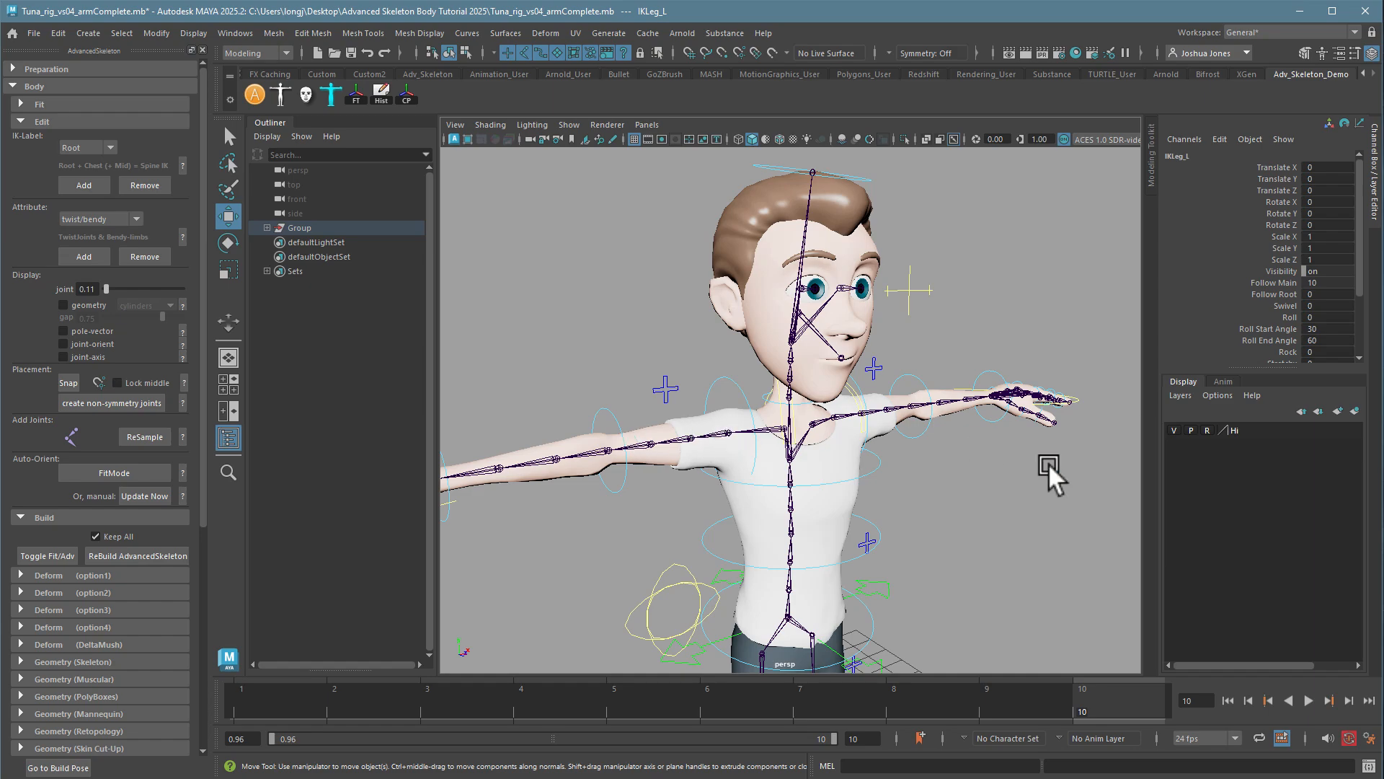
{"action": "left_click_drag", "start_coordinate": [1050, 465], "coordinate": [862, 466], "text": "alt"}
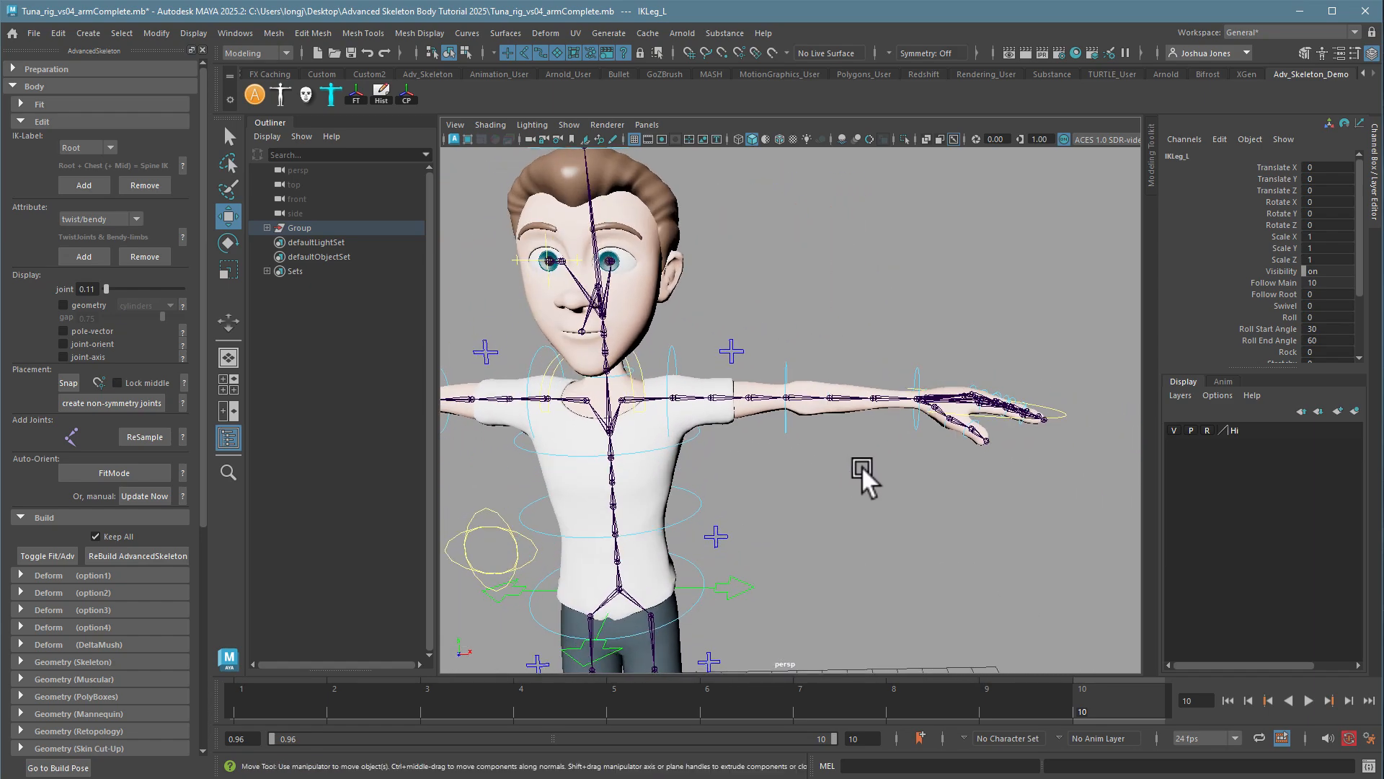
{"action": "left_click", "coordinate": [732, 352]}
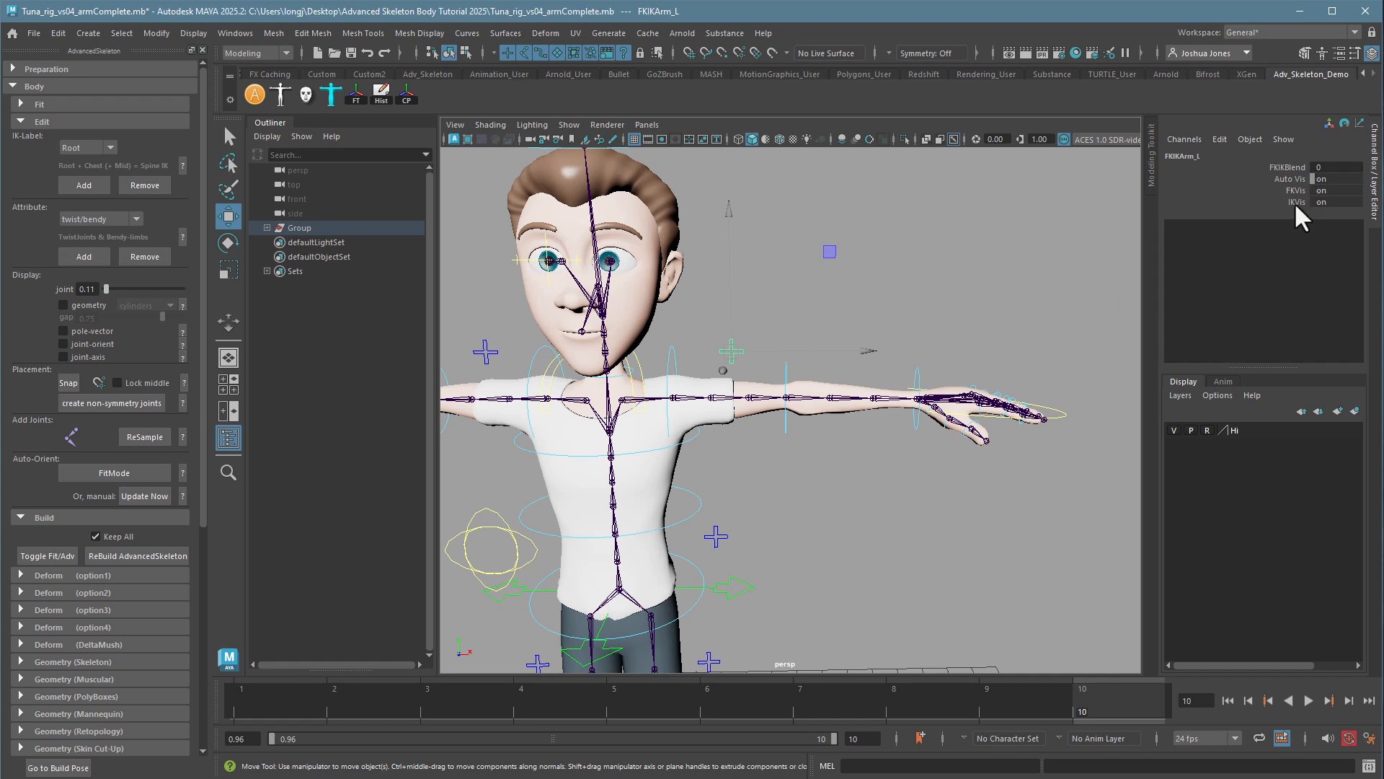
{"action": "left_click", "coordinate": [1290, 166]}
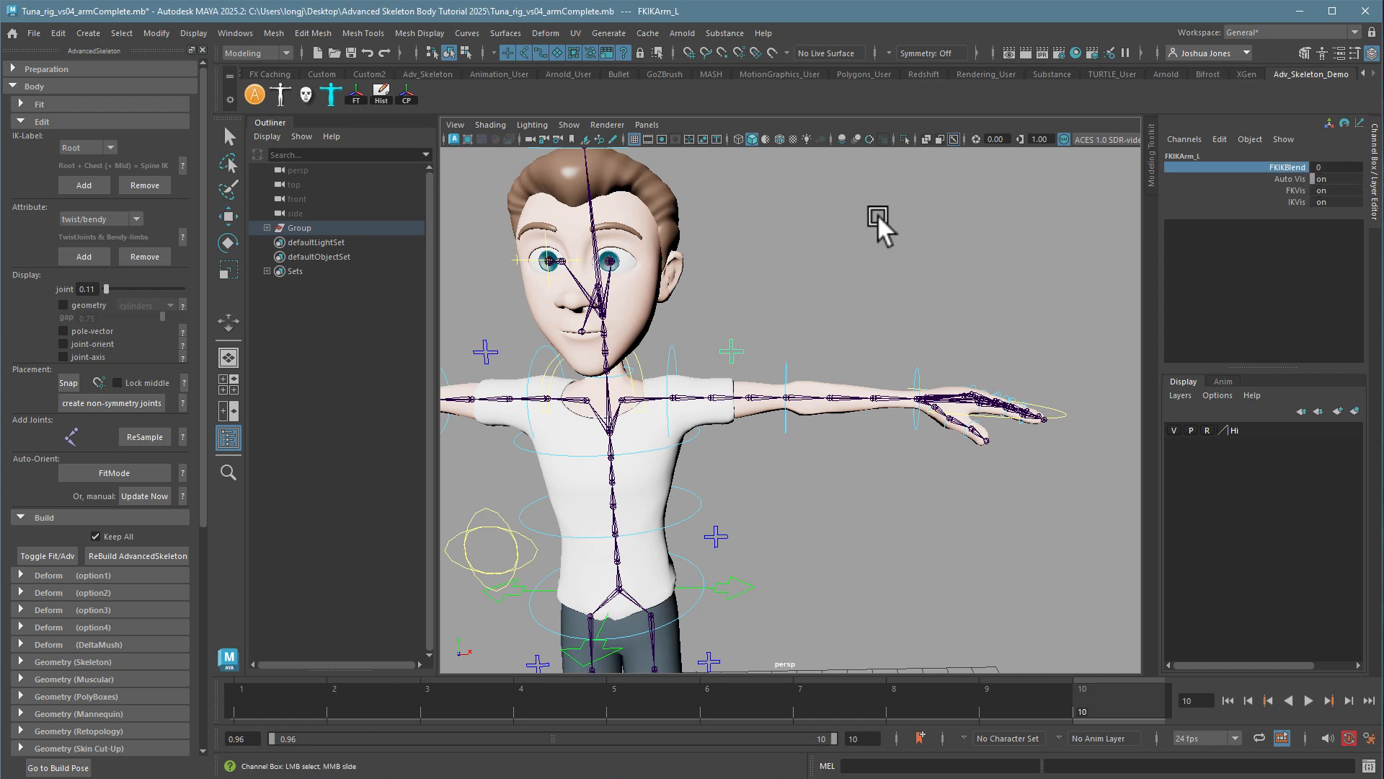
{"action": "middle_click_drag", "start_coordinate": [878, 214], "coordinate": [1176, 241]}
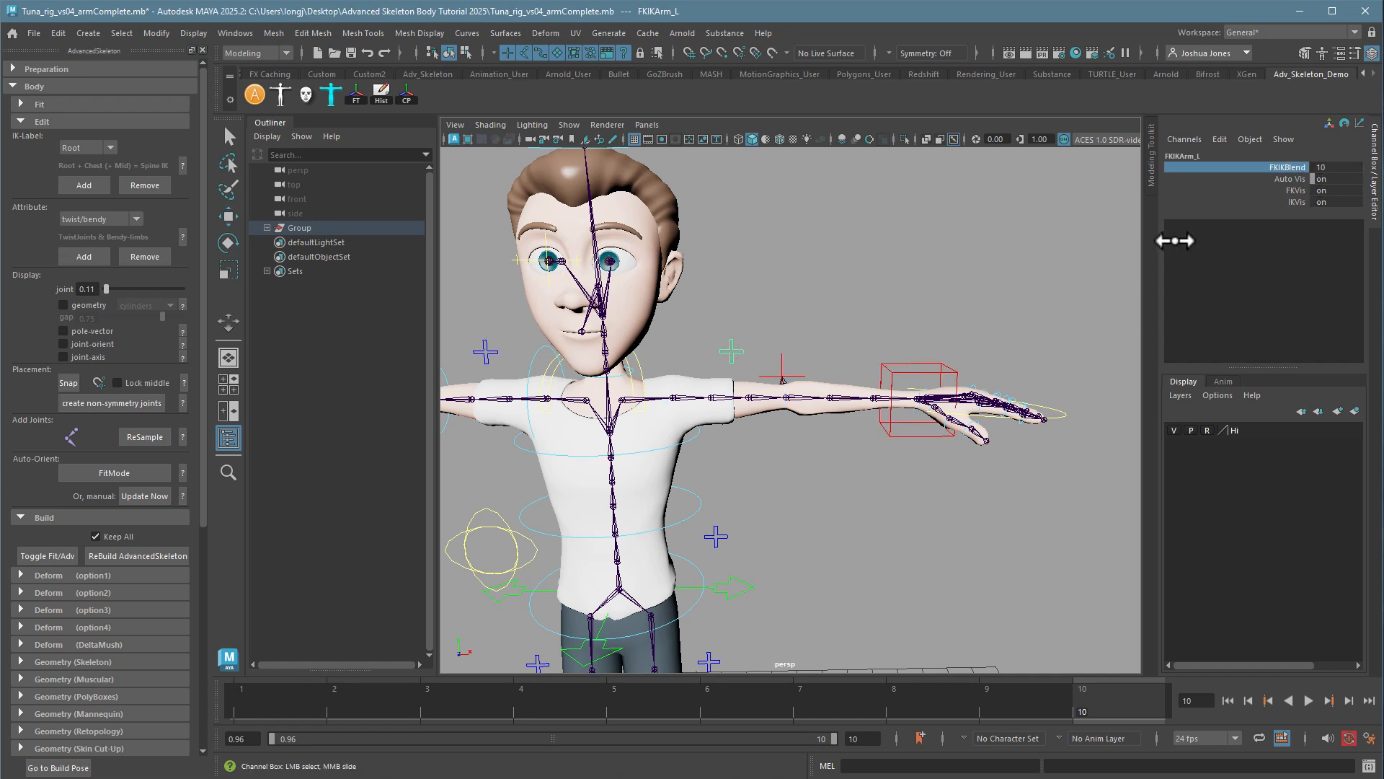
- Test the left arm's IK hand control and undo the change
{"action": "left_click", "coordinate": [898, 416]}
{"action": "left_click_drag", "start_coordinate": [868, 460], "coordinate": [804, 462], "text": "alt"}
{"action": "key", "text": "ctrl+z"}
- Return the left arm to FK by setting FKIKBlend to 0, and clear the selection
{"action": "left_click", "coordinate": [740, 352]}
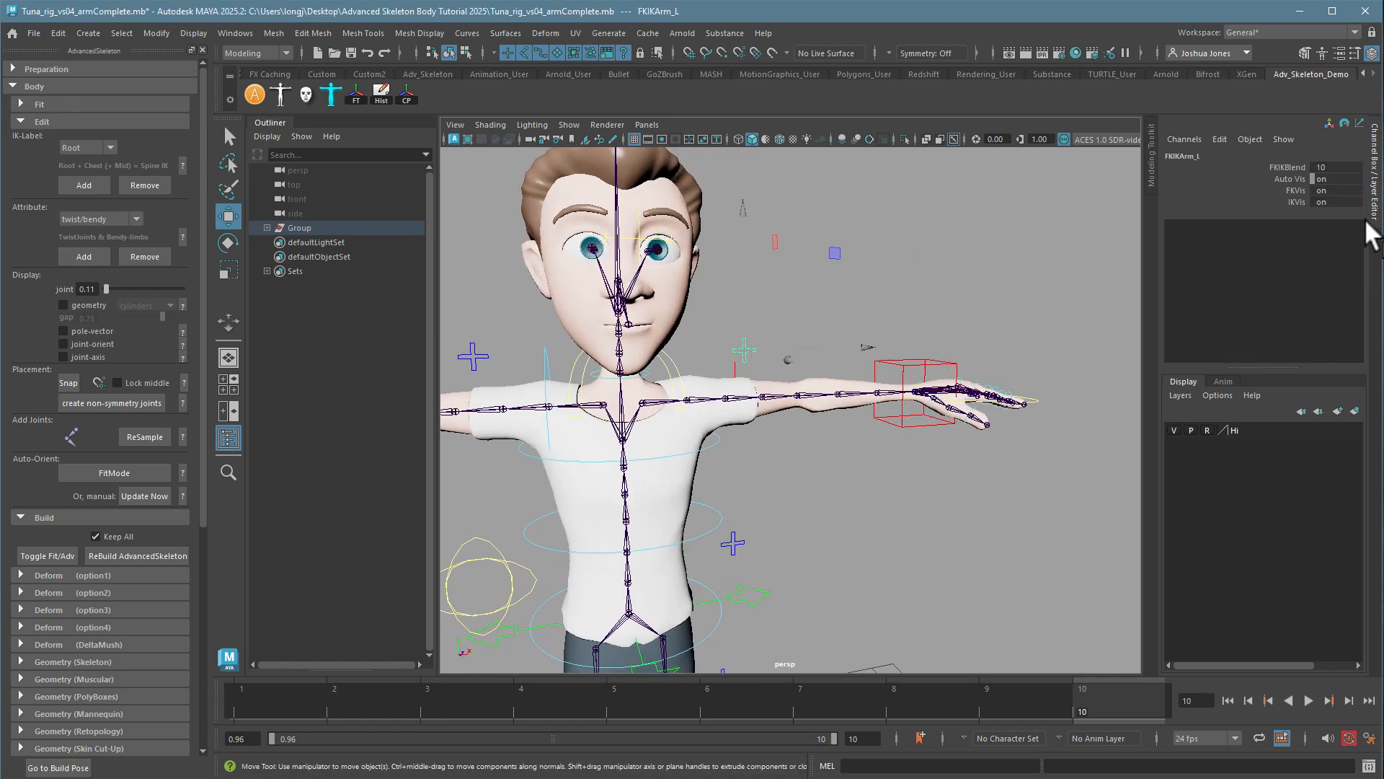
{"action": "left_click", "coordinate": [1334, 167]}
{"action": "type", "text": "0"}
{"action": "key", "text": "Return"}
{"action": "left_click", "coordinate": [865, 478]}
{"action": "right_click_drag", "start_coordinate": [753, 397], "coordinate": [641, 488], "text": "alt"}
{"action": "middle_click_drag", "start_coordinate": [684, 483], "coordinate": [693, 403], "text": "alt"}
{"action": "left_click_drag", "start_coordinate": [693, 403], "coordinate": [681, 387], "text": "alt"}
{"action": "right_click_drag", "start_coordinate": [681, 387], "coordinate": [795, 385], "text": "alt"}
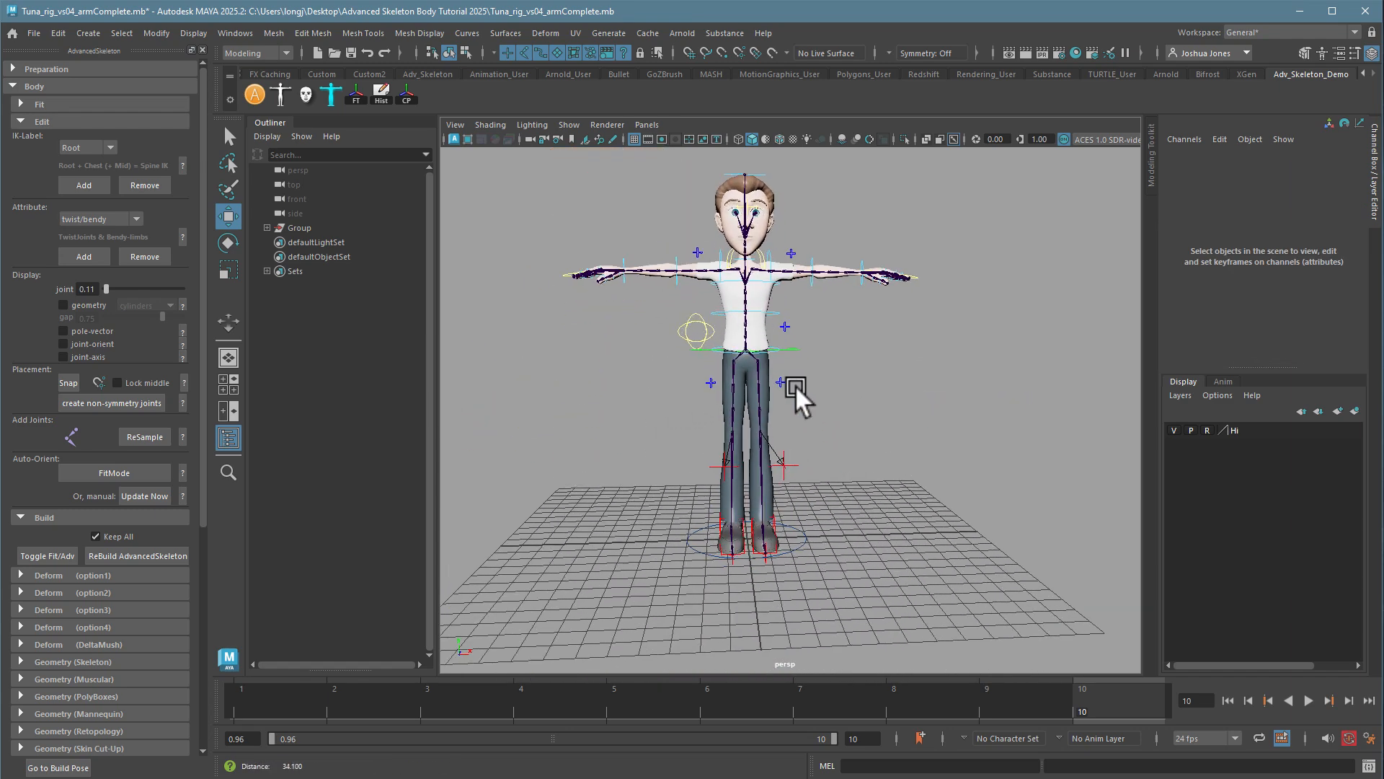
{"action": "middle_click_drag", "start_coordinate": [809, 347], "coordinate": [789, 426], "text": "alt"}
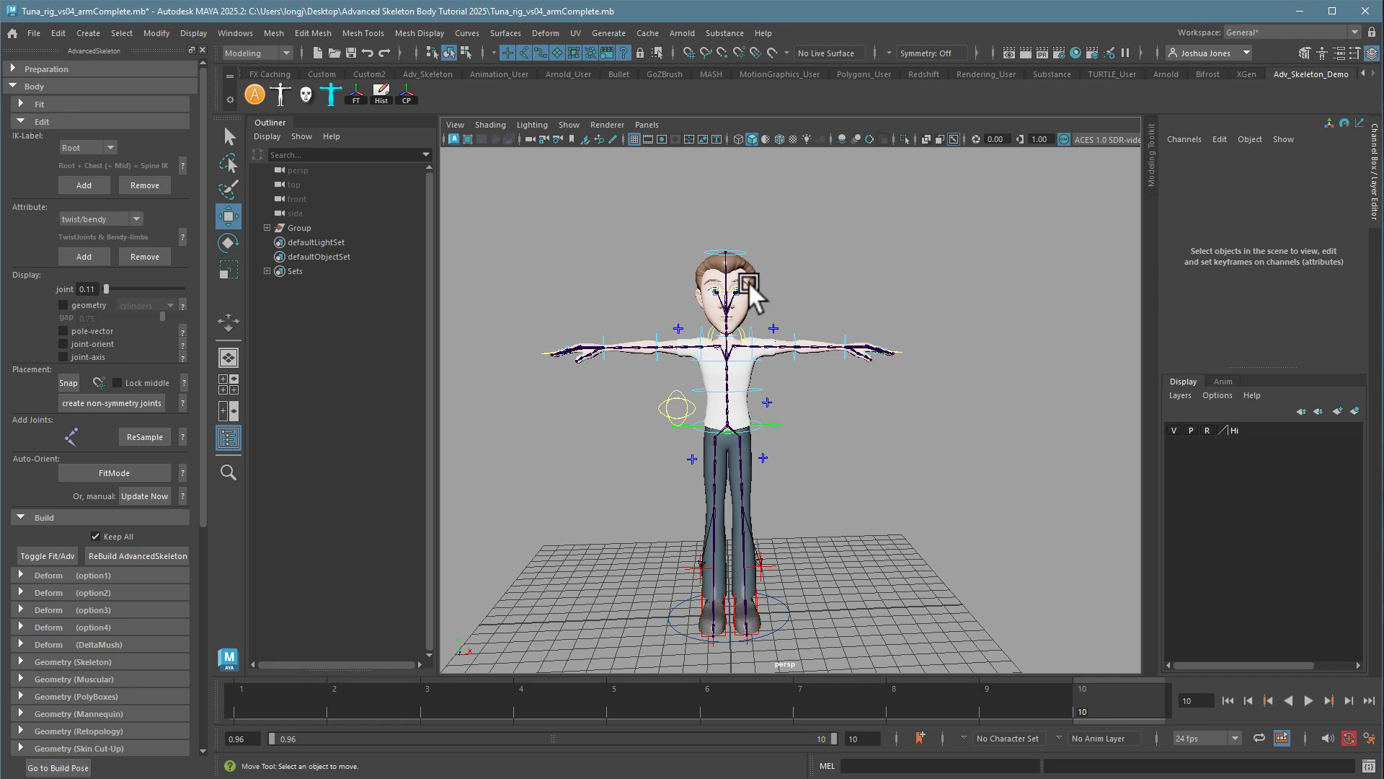
{"action": "left_click_drag", "start_coordinate": [799, 449], "coordinate": [884, 416], "text": "alt"}
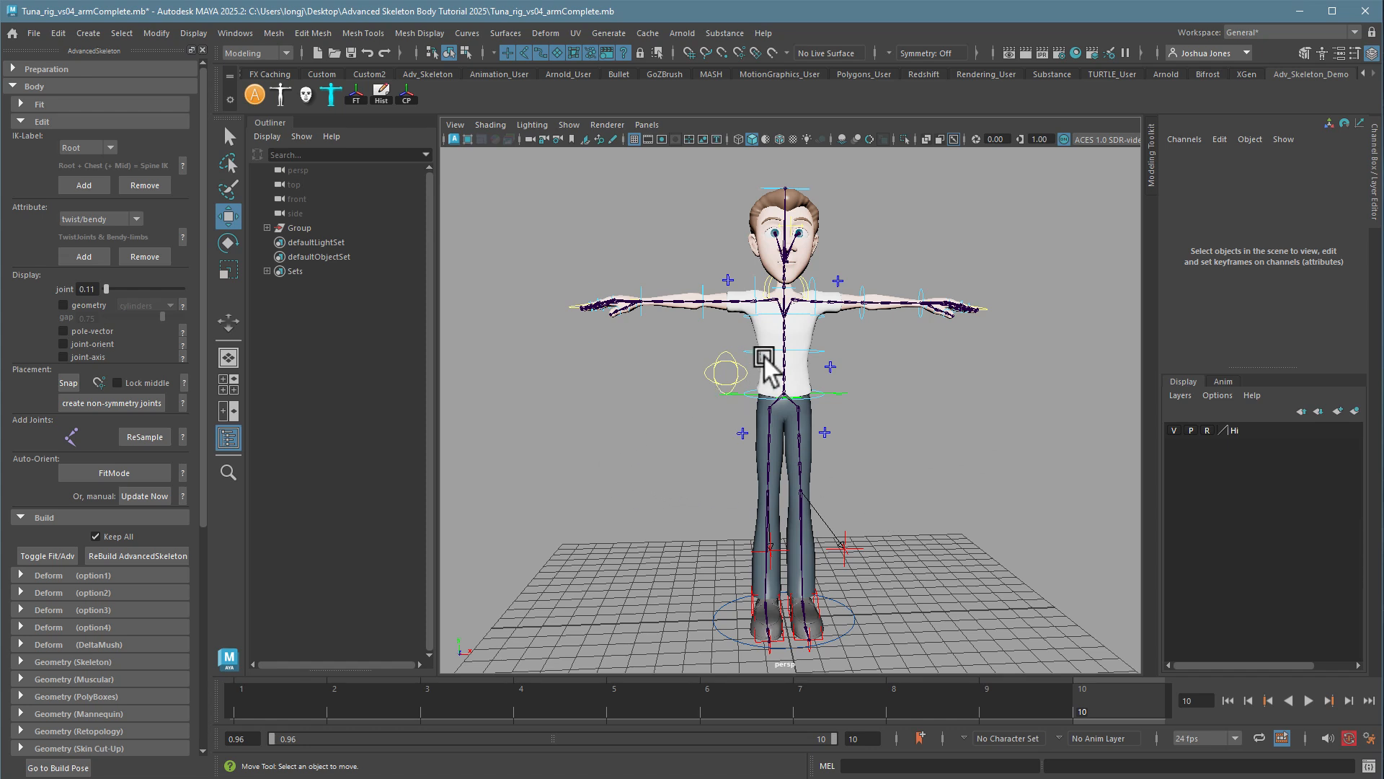
- Save the scene under the new name Tuna_rig_vs05_skeletonComplete.mb in the same project folder
{"action": "left_click", "coordinate": [33, 32]}
{"action": "left_click", "coordinate": [59, 102]}
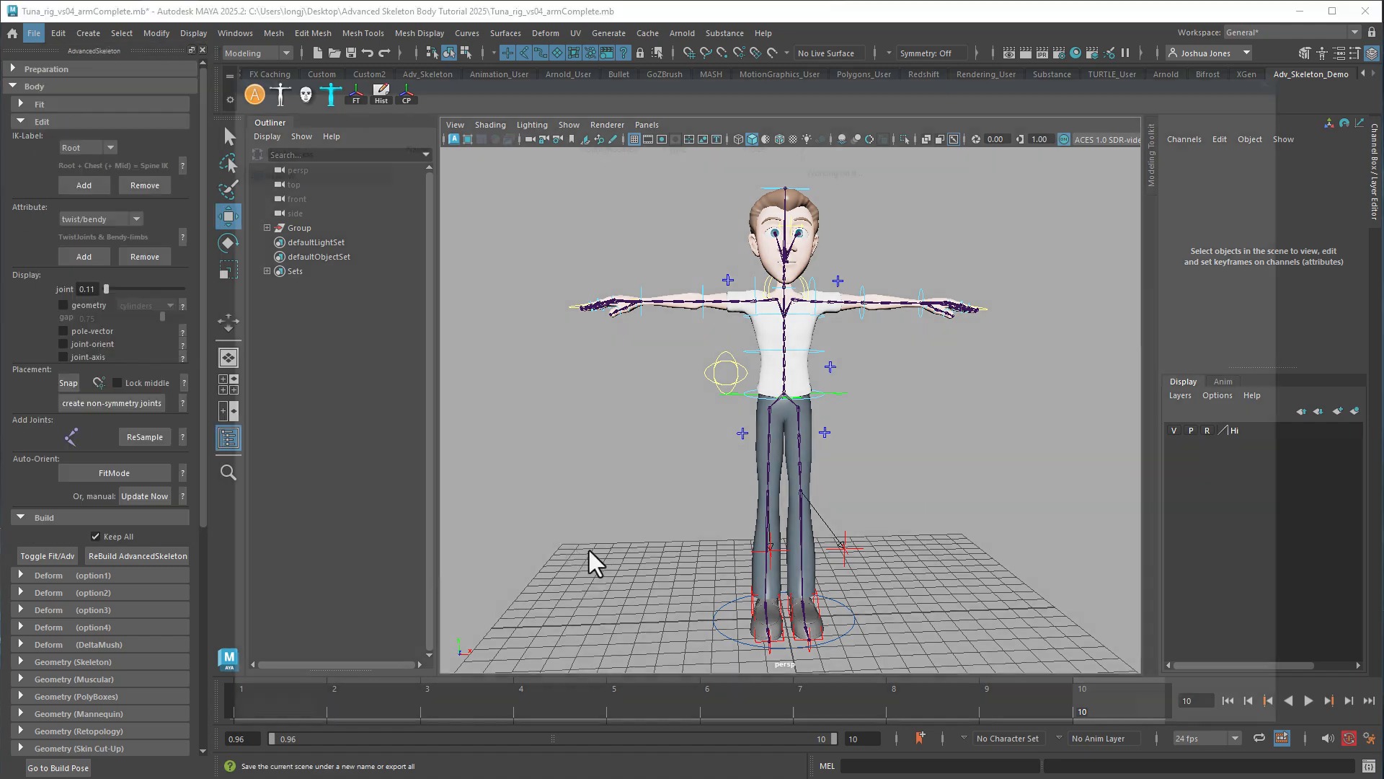
{"action": "left_click", "coordinate": [461, 266]}
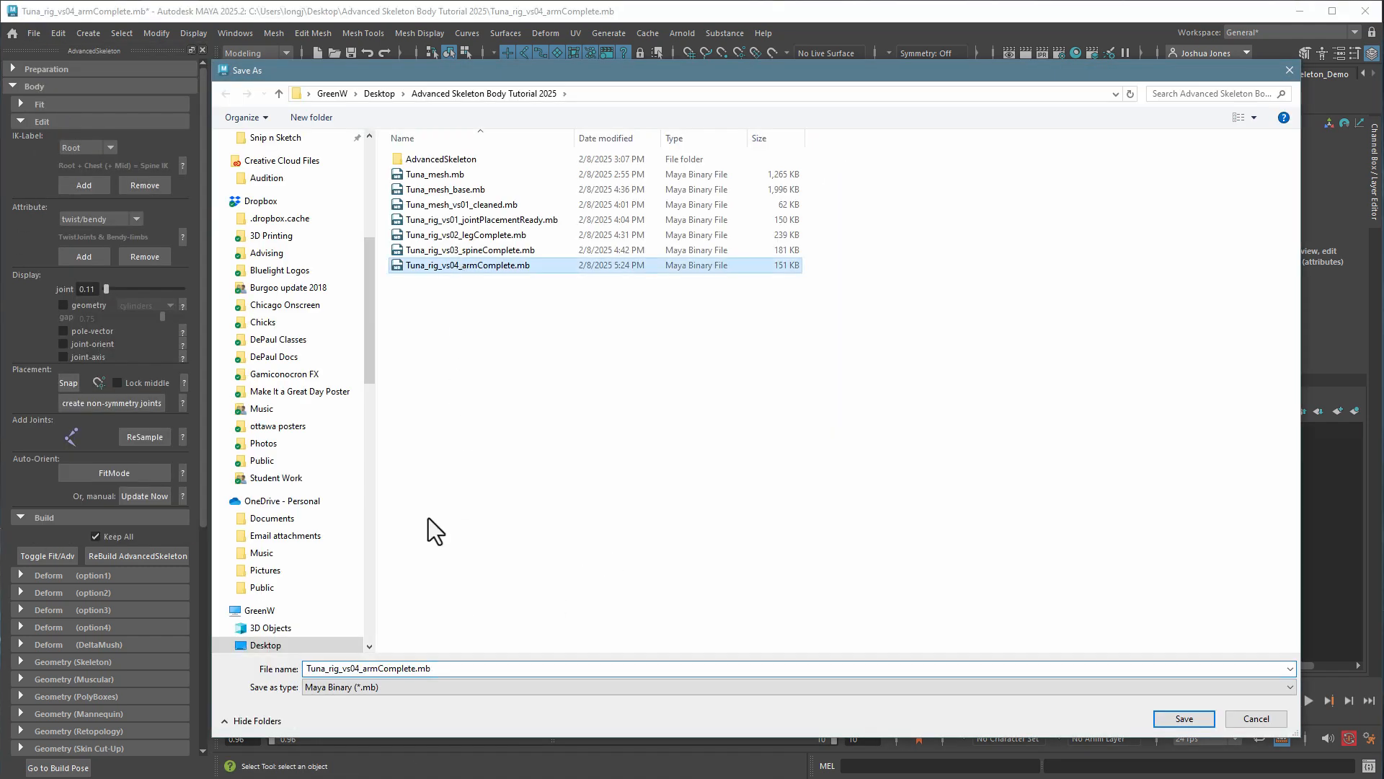
{"action": "left_click", "coordinate": [363, 671]}
{"action": "left_click_drag", "start_coordinate": [355, 670], "coordinate": [413, 681]}
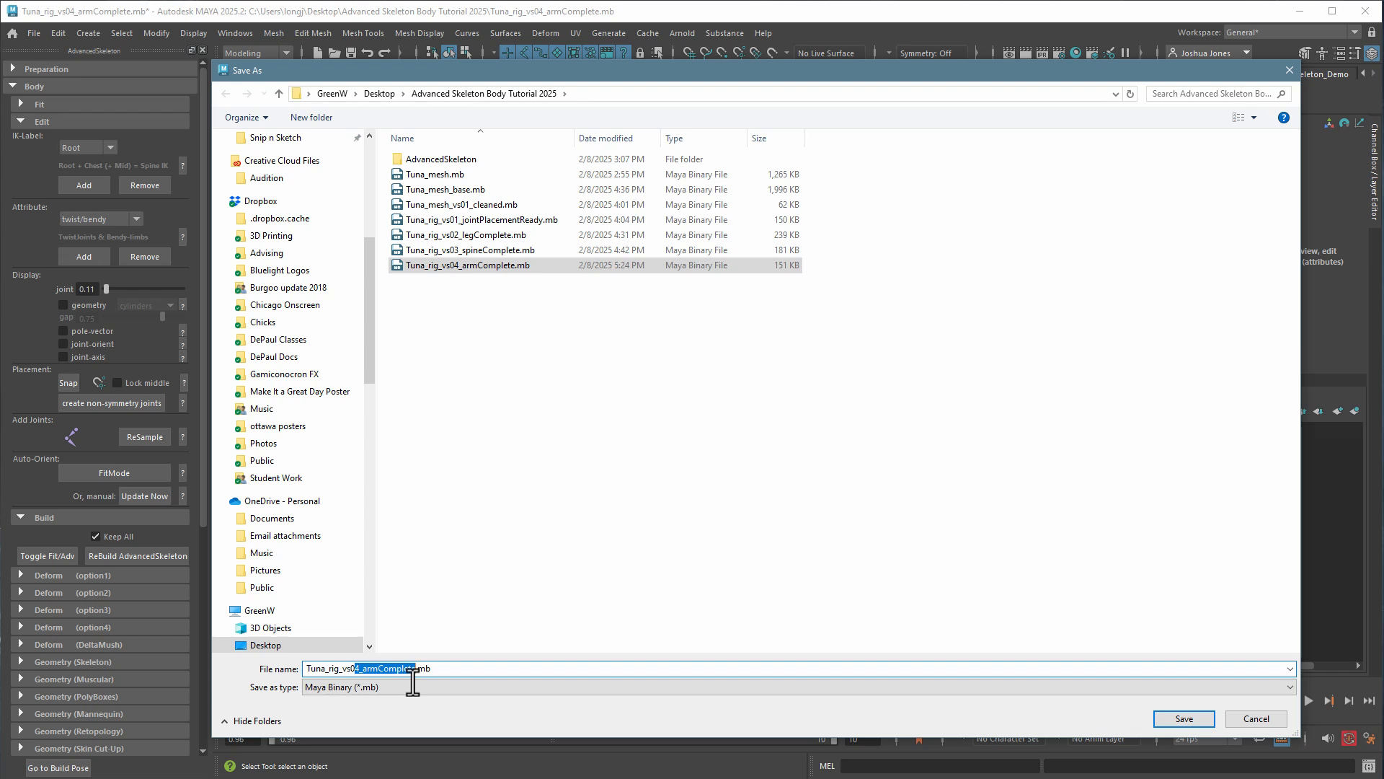
{"action": "type", "text": "5_ske"}
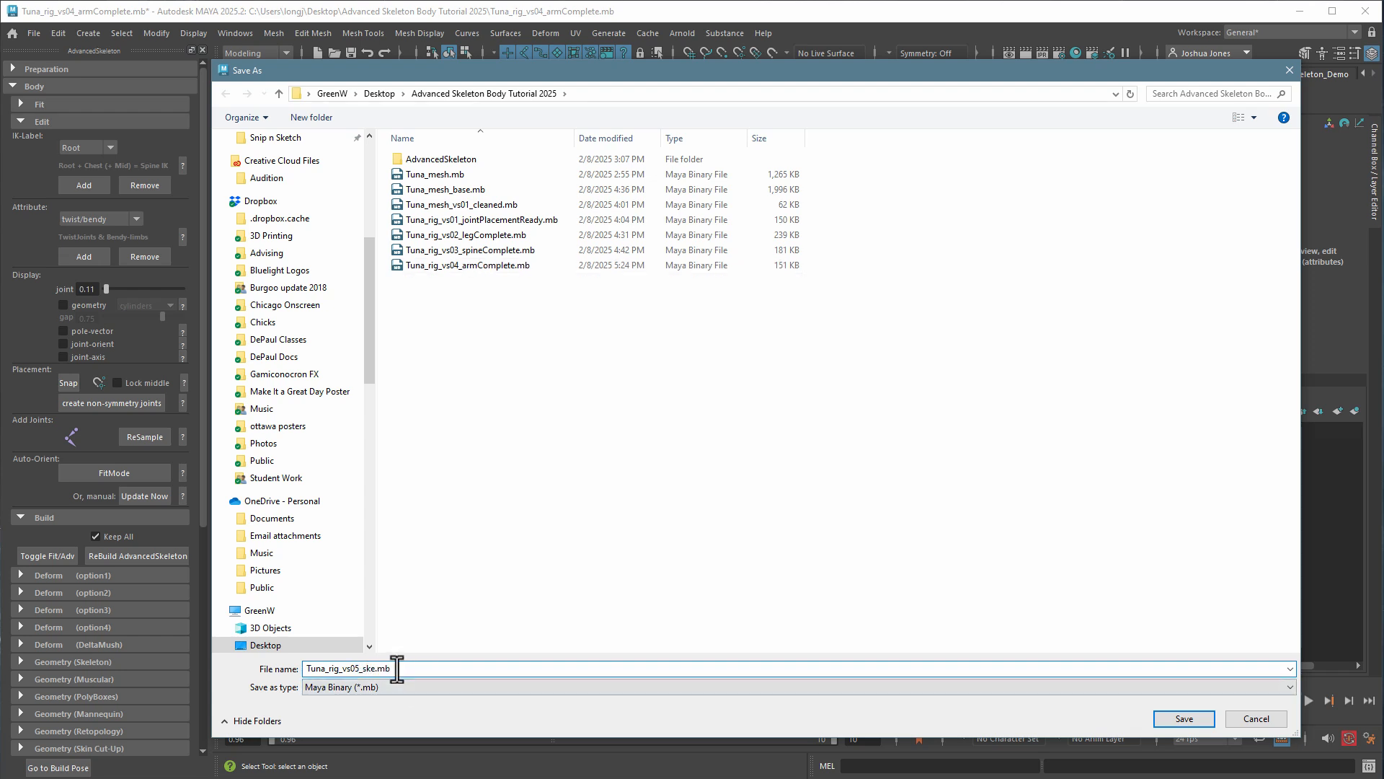
{"action": "type", "text": "letonComplete"}
{"action": "key", "text": "Return"}
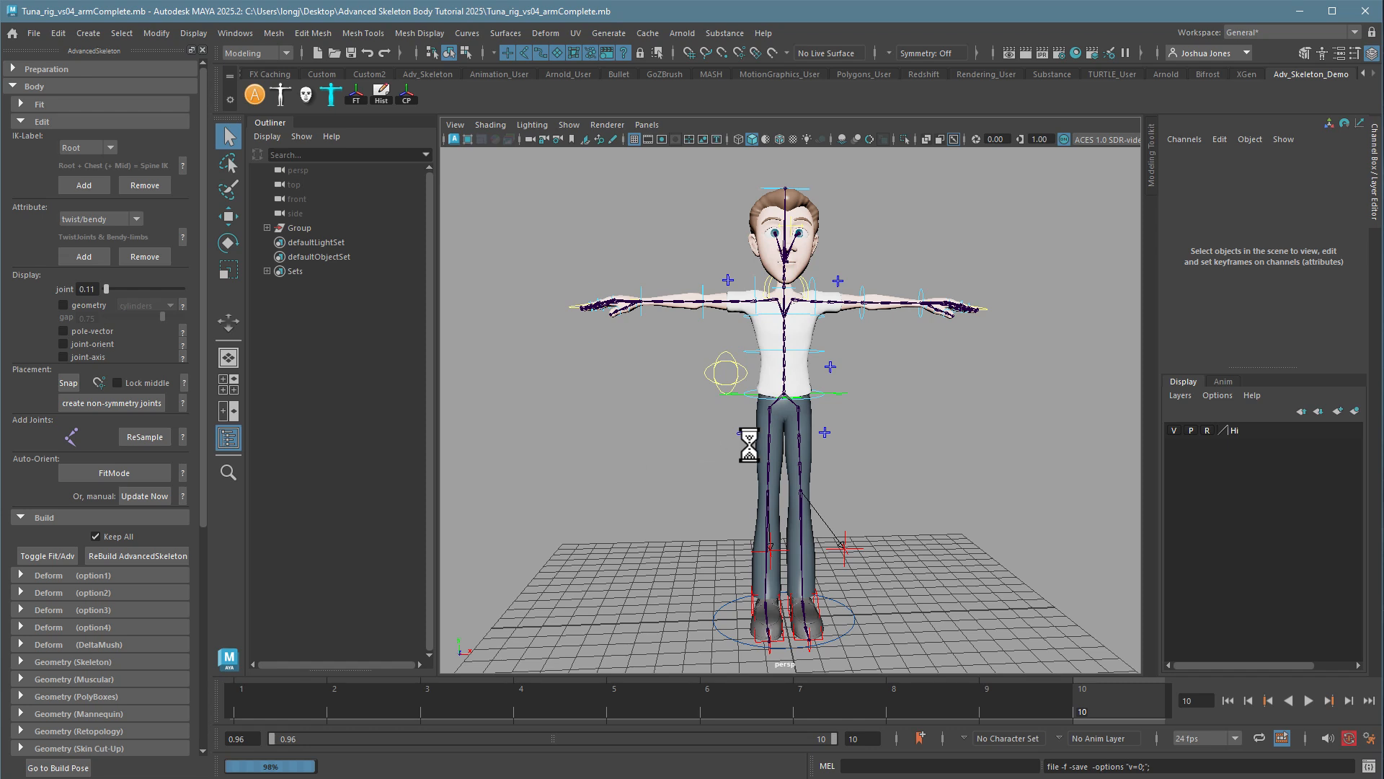
- Open the Deform (option1) skinning section and select the character meshes under Geometry, from model:shoe_R to model:tongue
{"action": "key", "text": "w"}
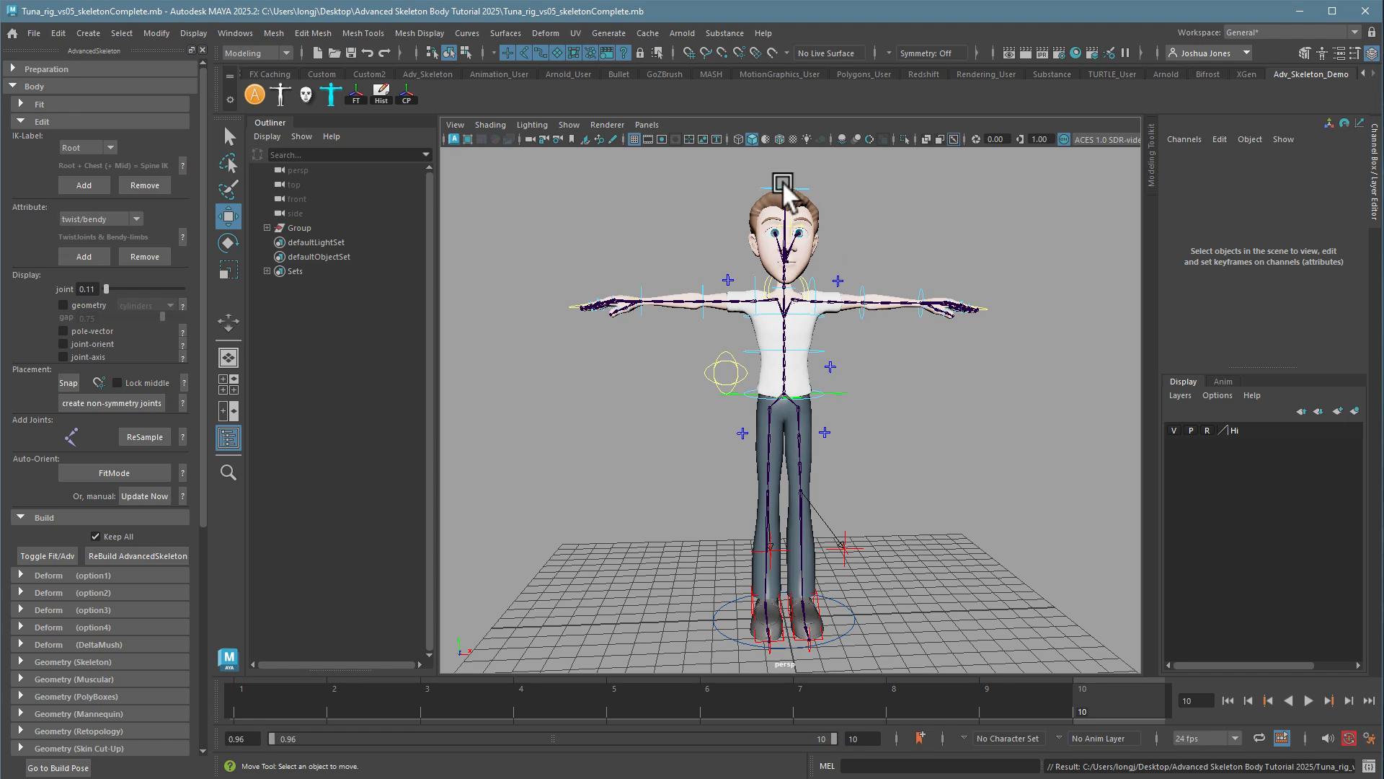
{"action": "left_click_drag", "start_coordinate": [834, 224], "coordinate": [806, 466], "text": "alt"}
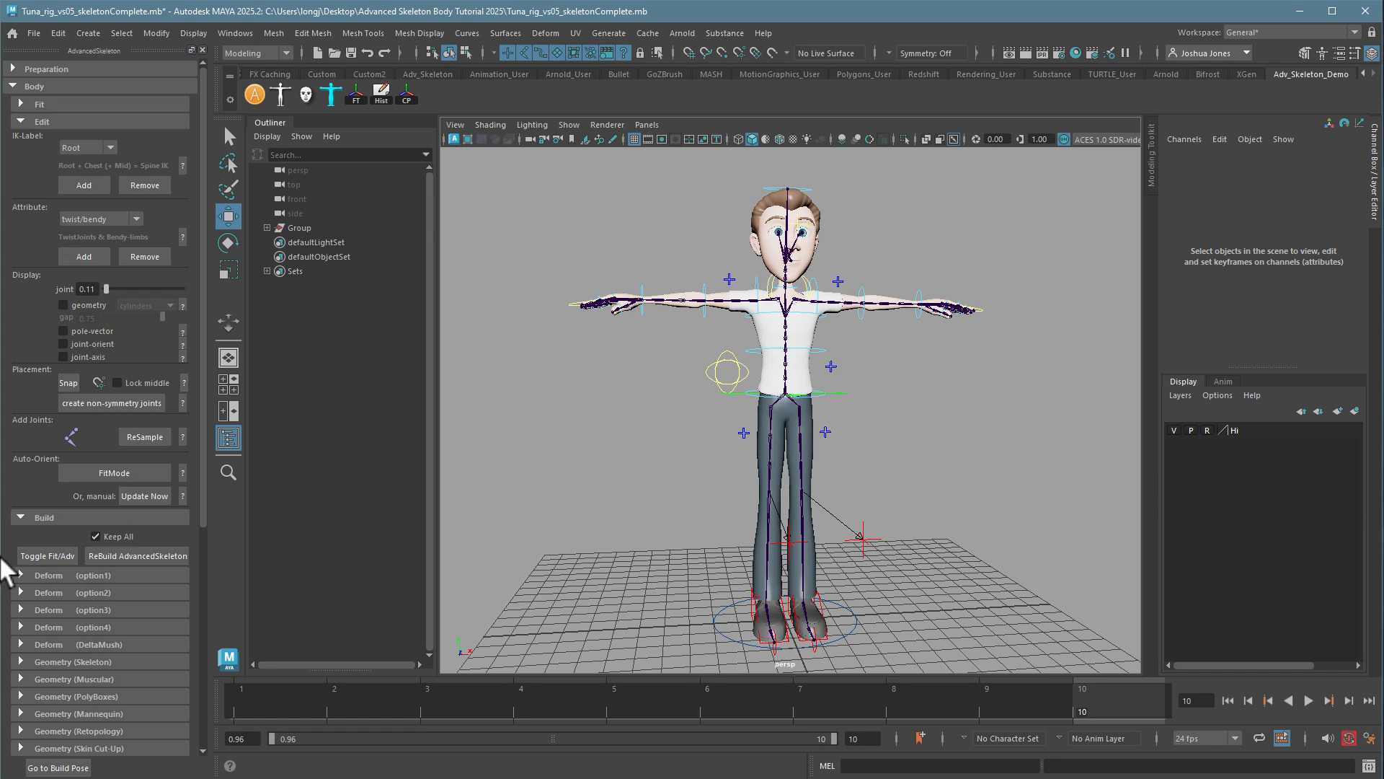
{"action": "left_click", "coordinate": [18, 575]}
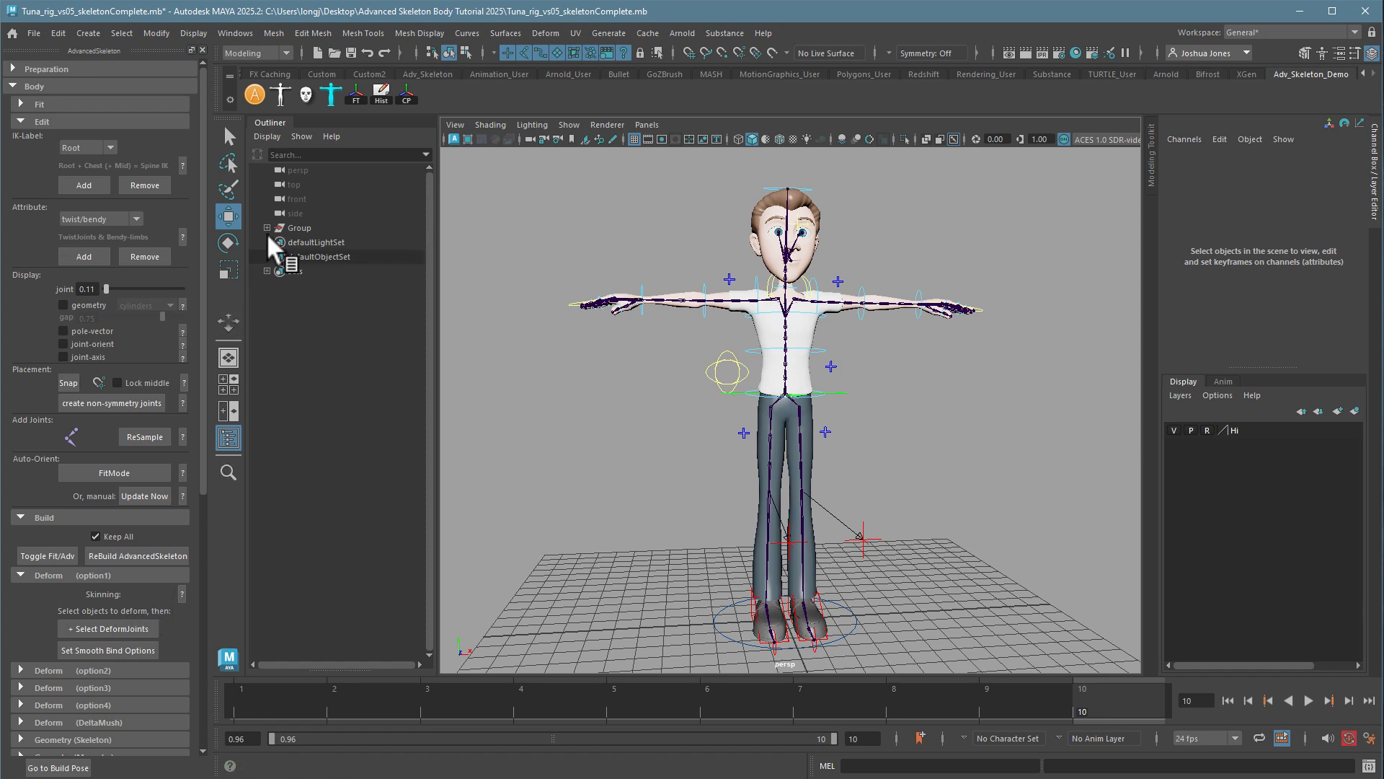
{"action": "middle_click_drag", "start_coordinate": [266, 223], "coordinate": [841, 225]}
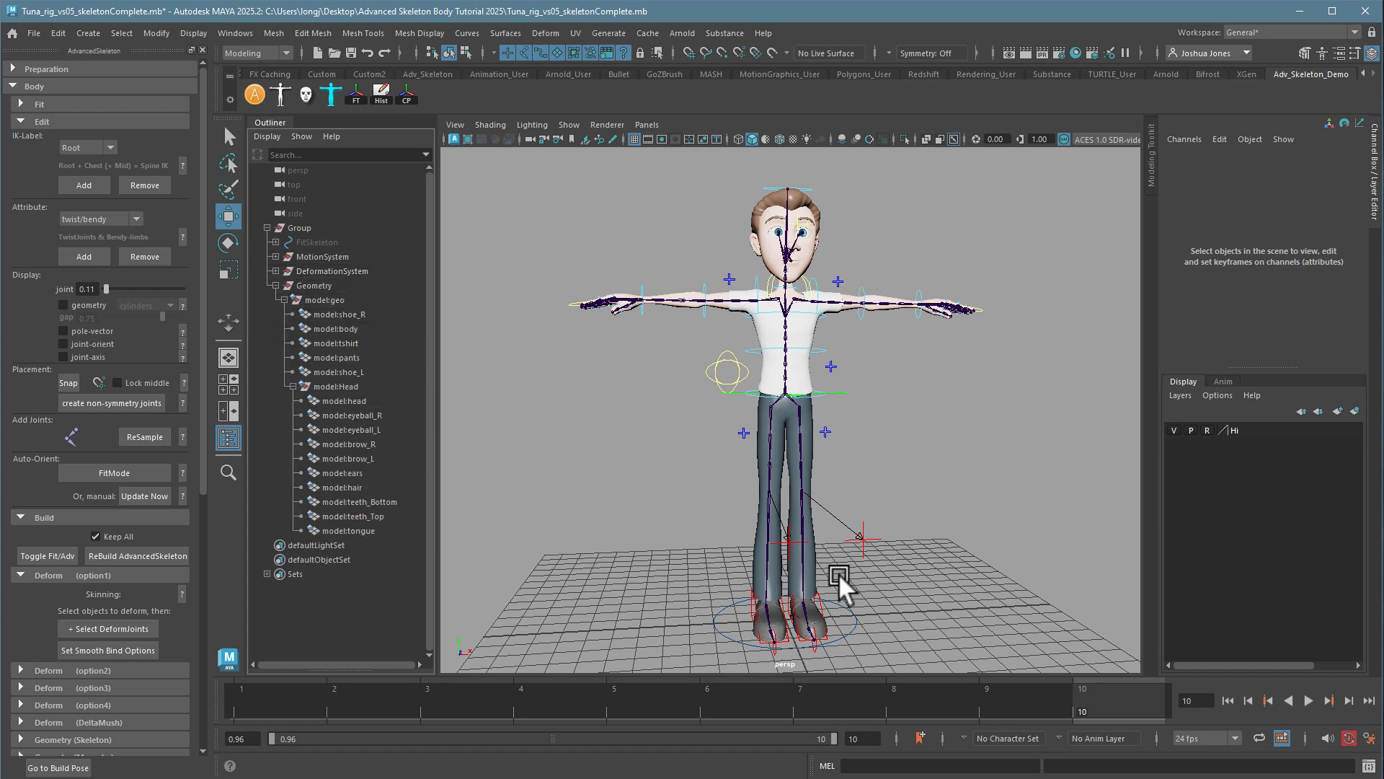
{"action": "middle_click_drag", "start_coordinate": [838, 573], "coordinate": [338, 312]}
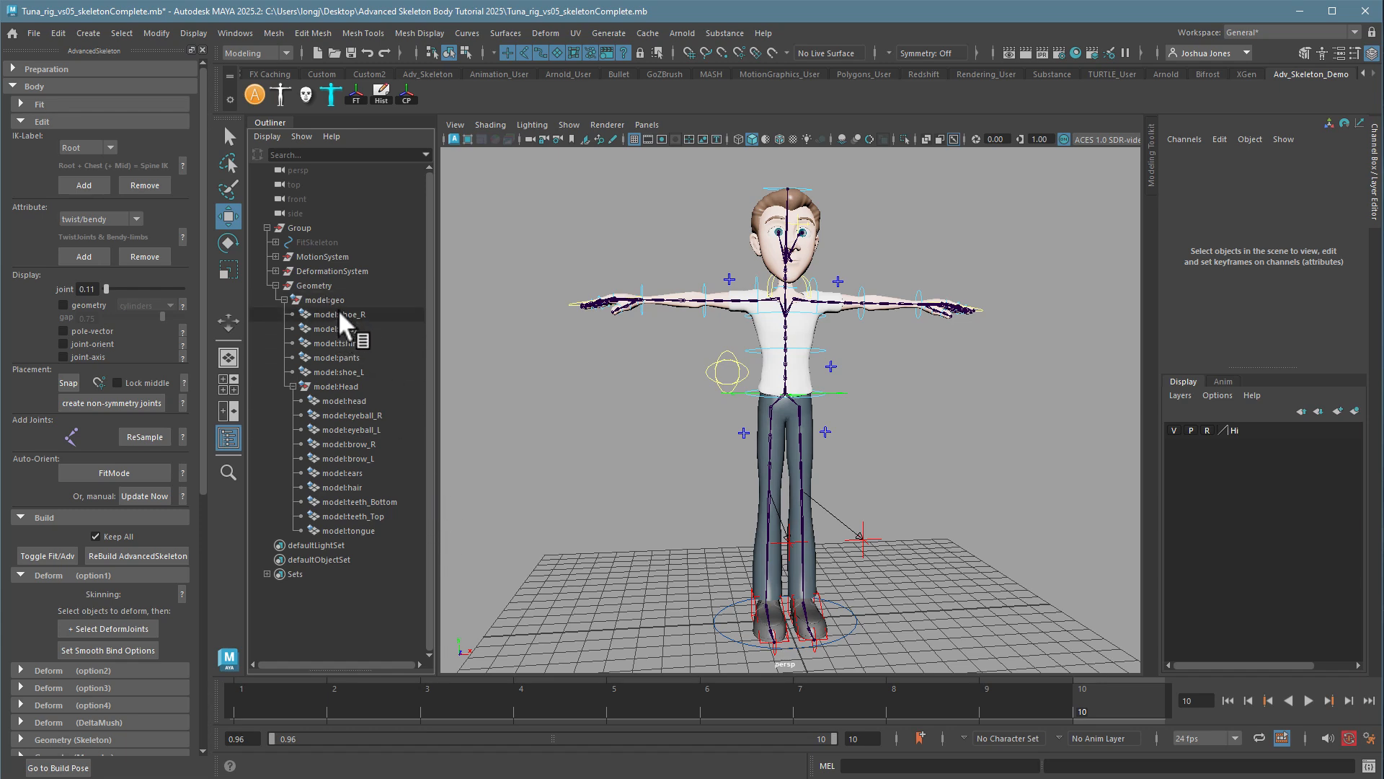
{"action": "left_click_drag", "start_coordinate": [338, 309], "coordinate": [350, 525]}
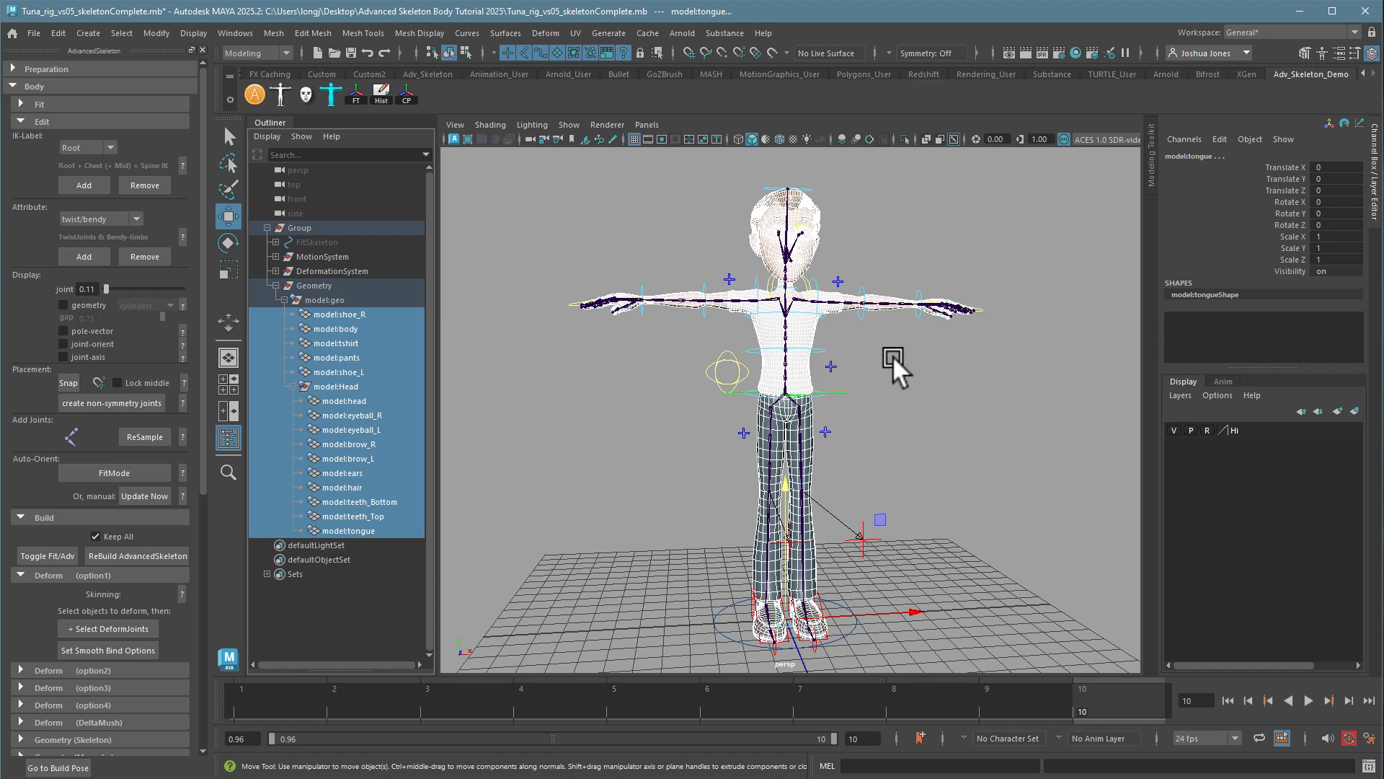
- Select the objects in the Hi display layer and add the deform joints to the selection
{"action": "right_click", "coordinate": [1253, 431]}
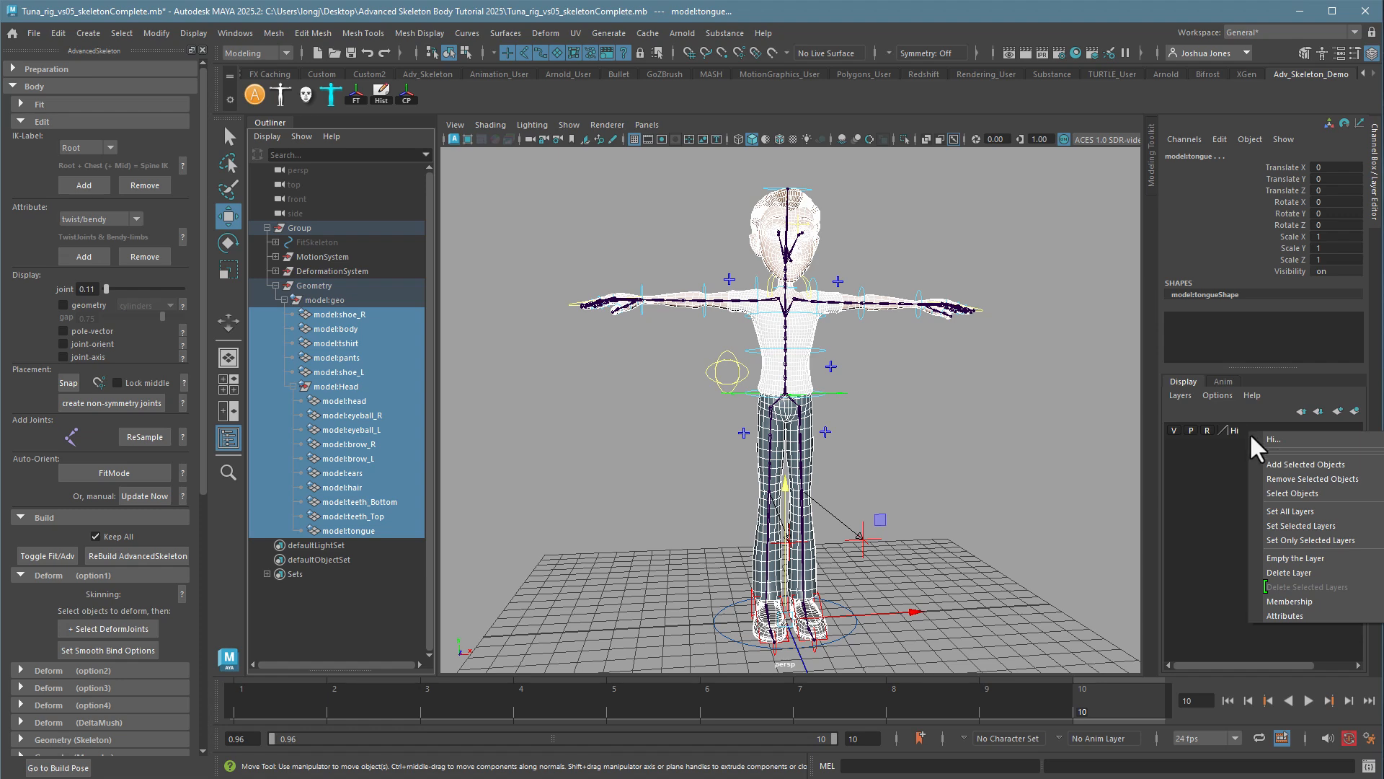
{"action": "left_click", "coordinate": [1273, 493]}
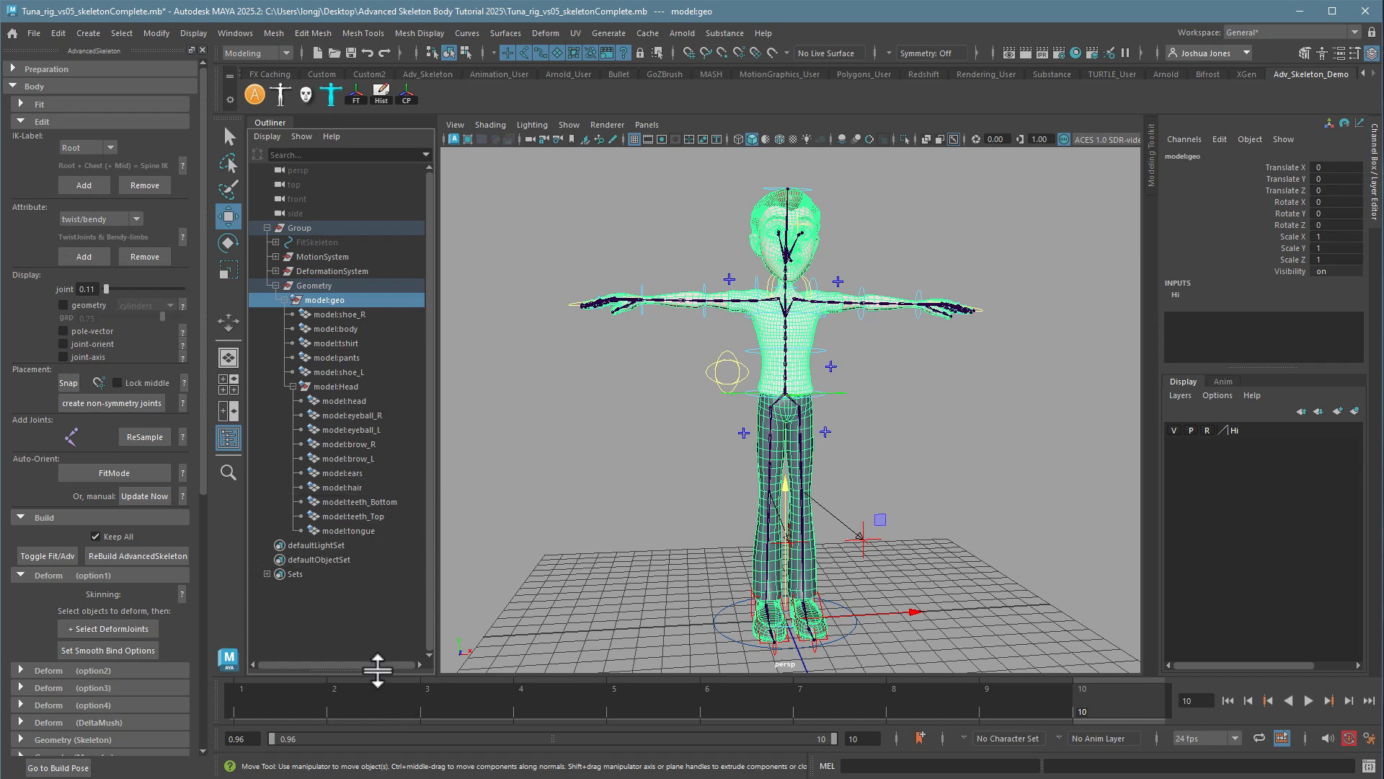
{"action": "left_click", "coordinate": [95, 629]}
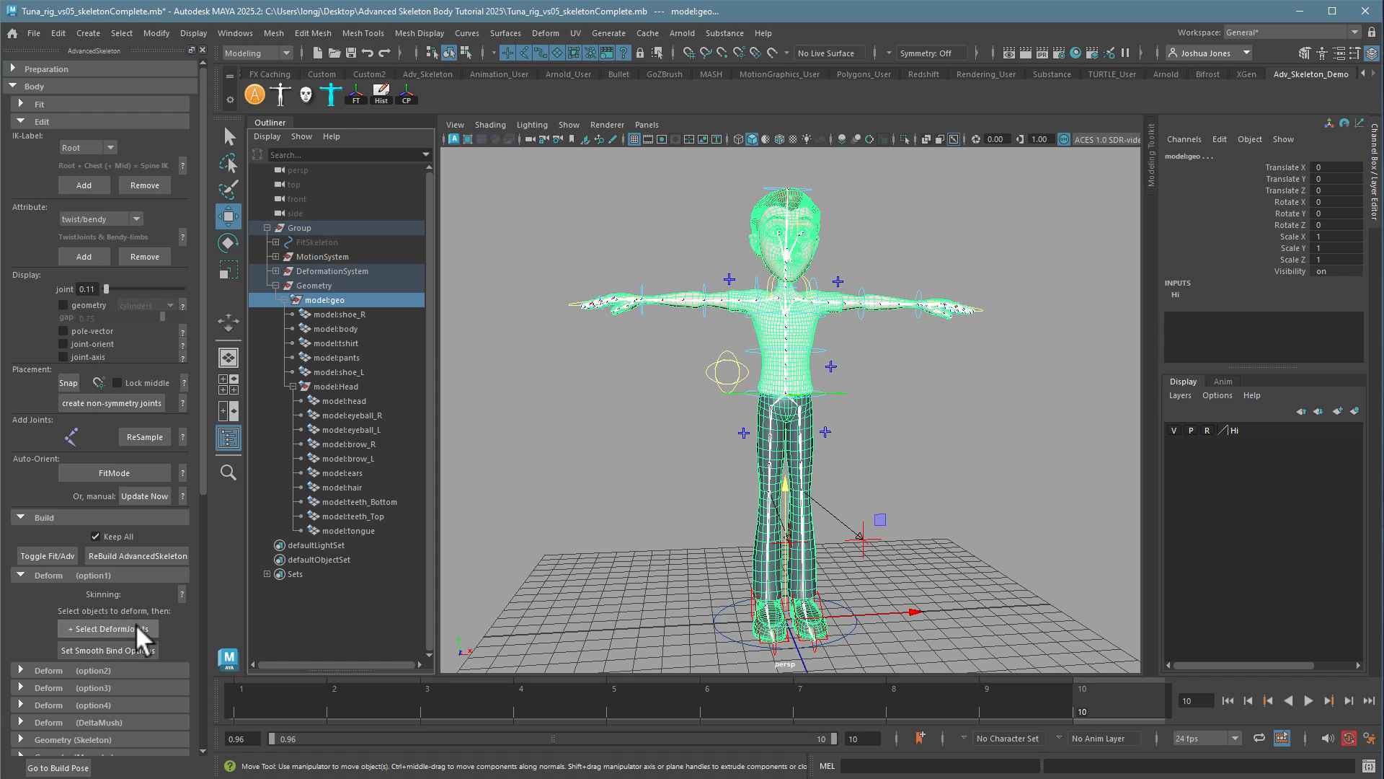
- Open the smooth bind options, reset them to defaults, and choose Closest in hierarchy as the bind method
{"action": "left_click", "coordinate": [99, 650]}
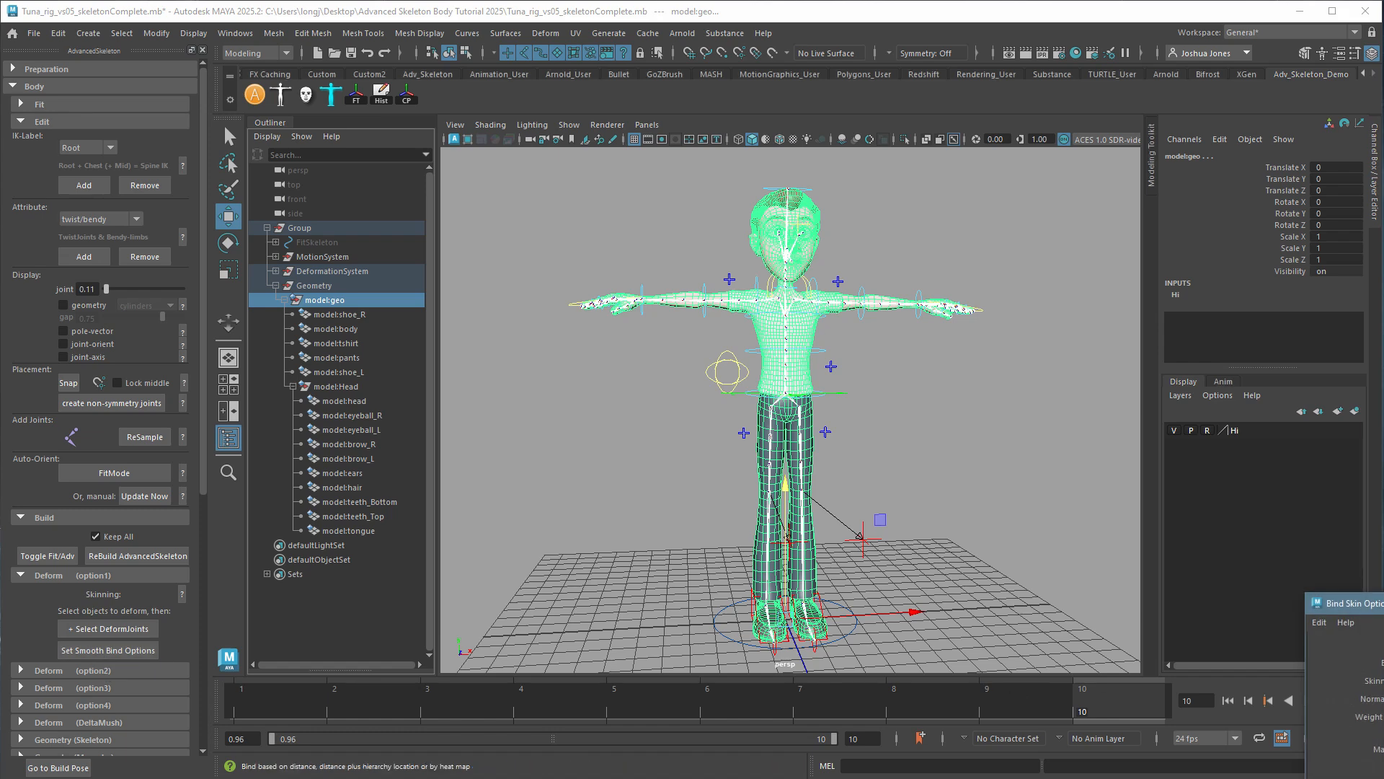
{"action": "left_click_drag", "start_coordinate": [557, 338], "coordinate": [450, 337]}
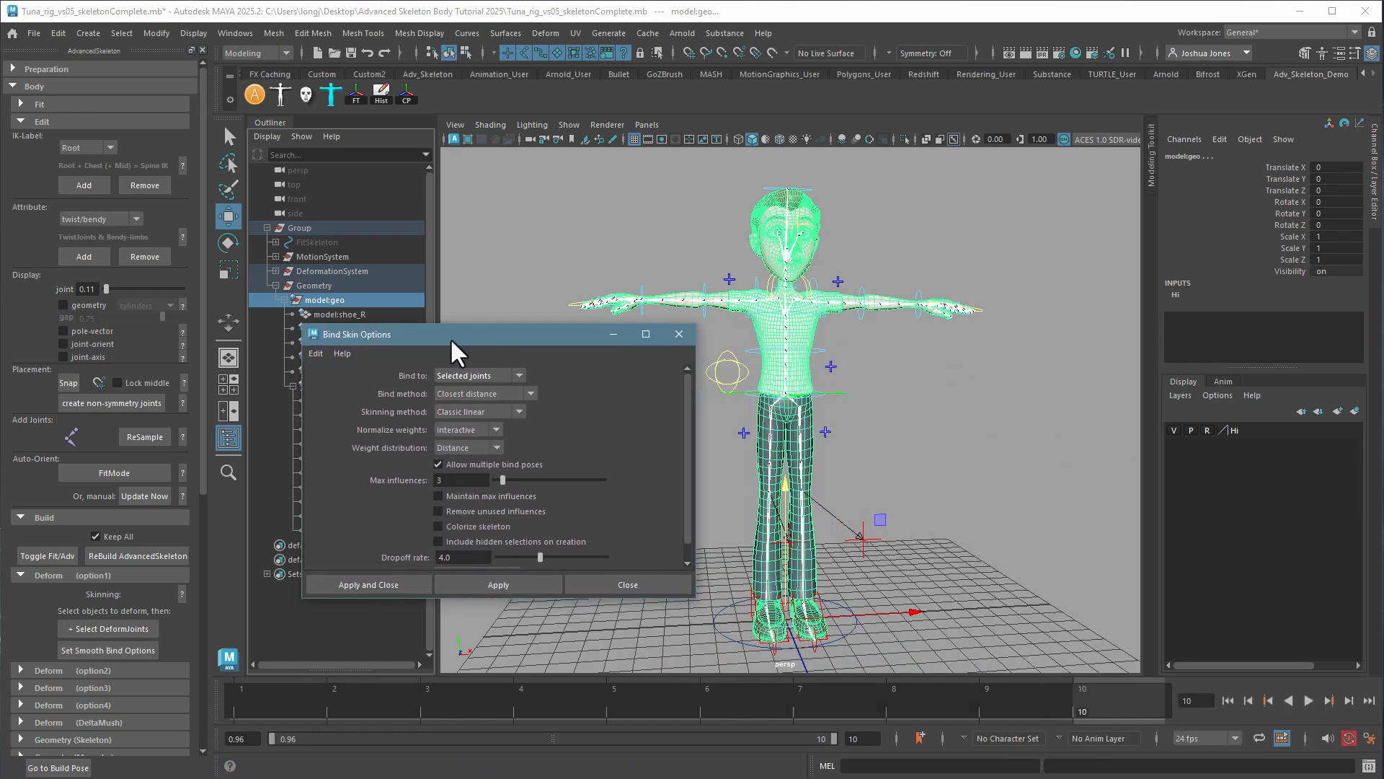
{"action": "left_click", "coordinate": [316, 353]}
{"action": "left_click", "coordinate": [335, 382]}
{"action": "left_click_drag", "start_coordinate": [483, 334], "coordinate": [468, 194]}
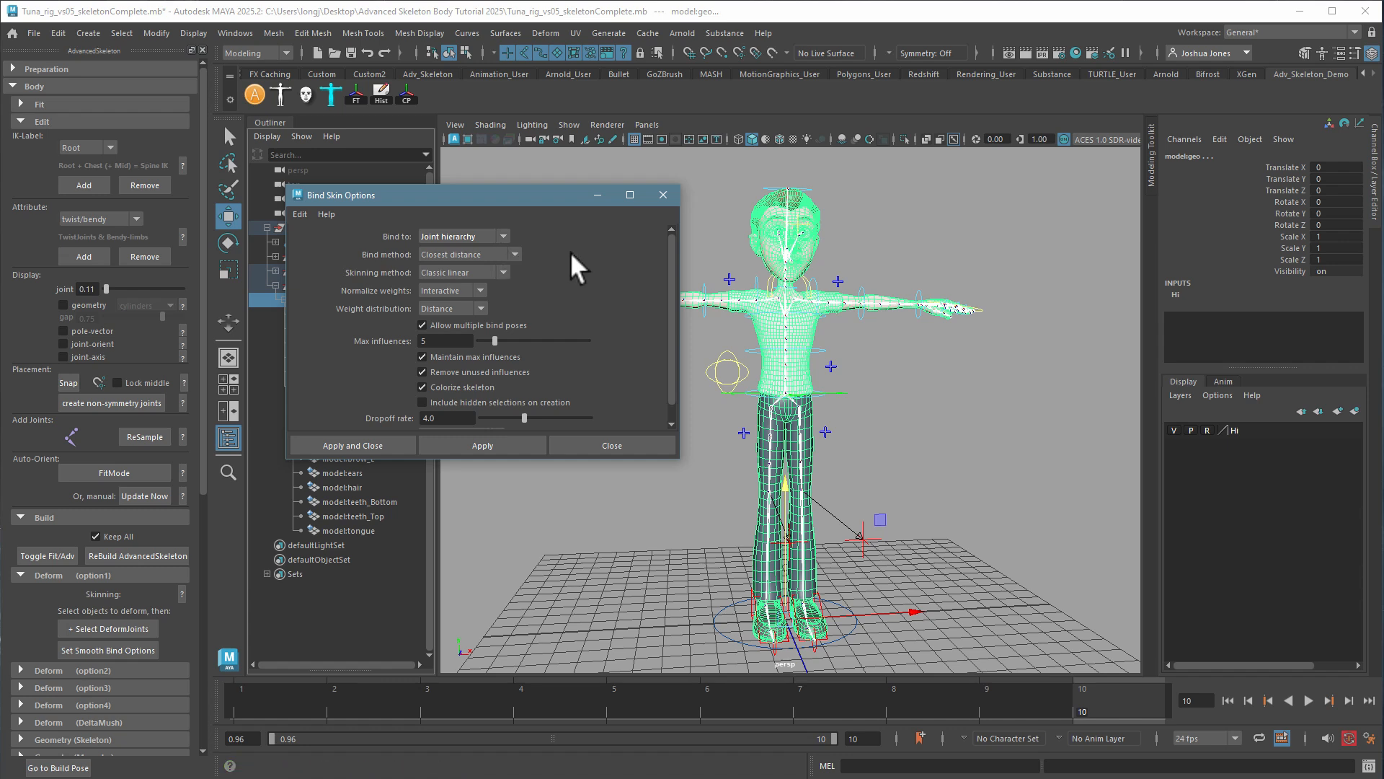
{"action": "left_click", "coordinate": [432, 255]}
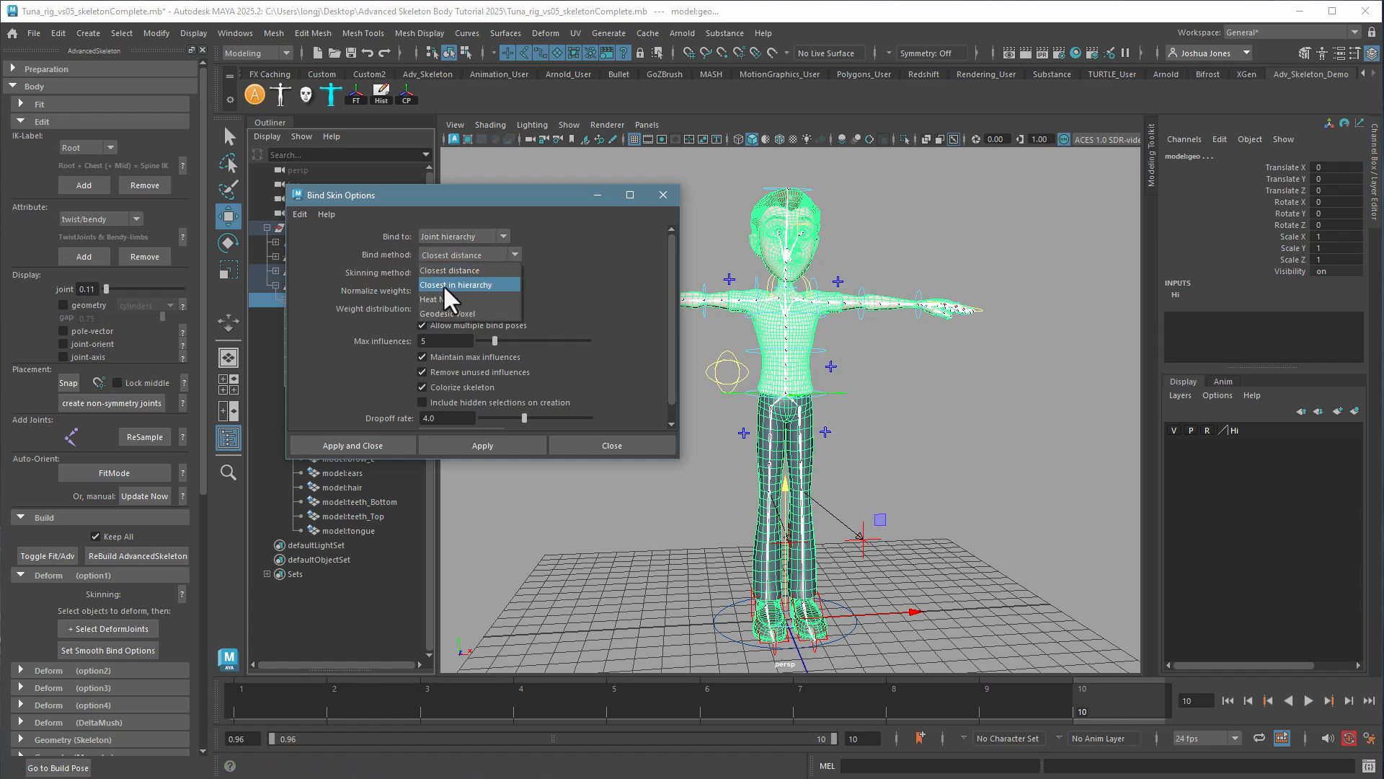
{"action": "left_click", "coordinate": [442, 284]}
- Set the maximum influences to 3, bind the character geometry to the deform joints, and close the bind options
{"action": "left_click_drag", "start_coordinate": [471, 195], "coordinate": [427, 422]}
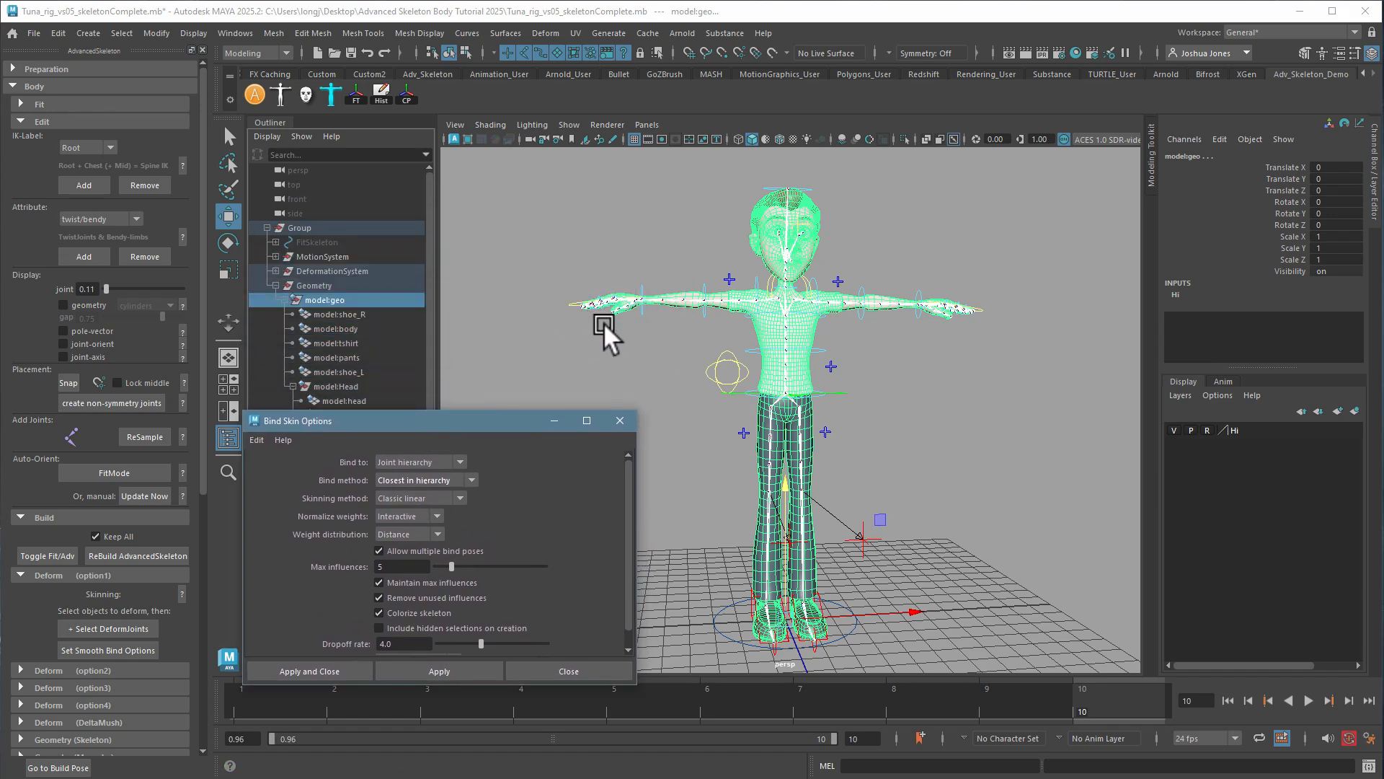
{"action": "right_click_drag", "start_coordinate": [558, 319], "coordinate": [658, 246], "text": "alt"}
{"action": "middle_click_drag", "start_coordinate": [659, 246], "coordinate": [1081, 451], "text": "alt"}
{"action": "left_click_drag", "start_coordinate": [644, 318], "coordinate": [697, 372], "text": "alt"}
{"action": "right_click_drag", "start_coordinate": [697, 371], "coordinate": [861, 400], "text": "alt"}
{"action": "middle_click_drag", "start_coordinate": [861, 400], "coordinate": [903, 284], "text": "alt"}
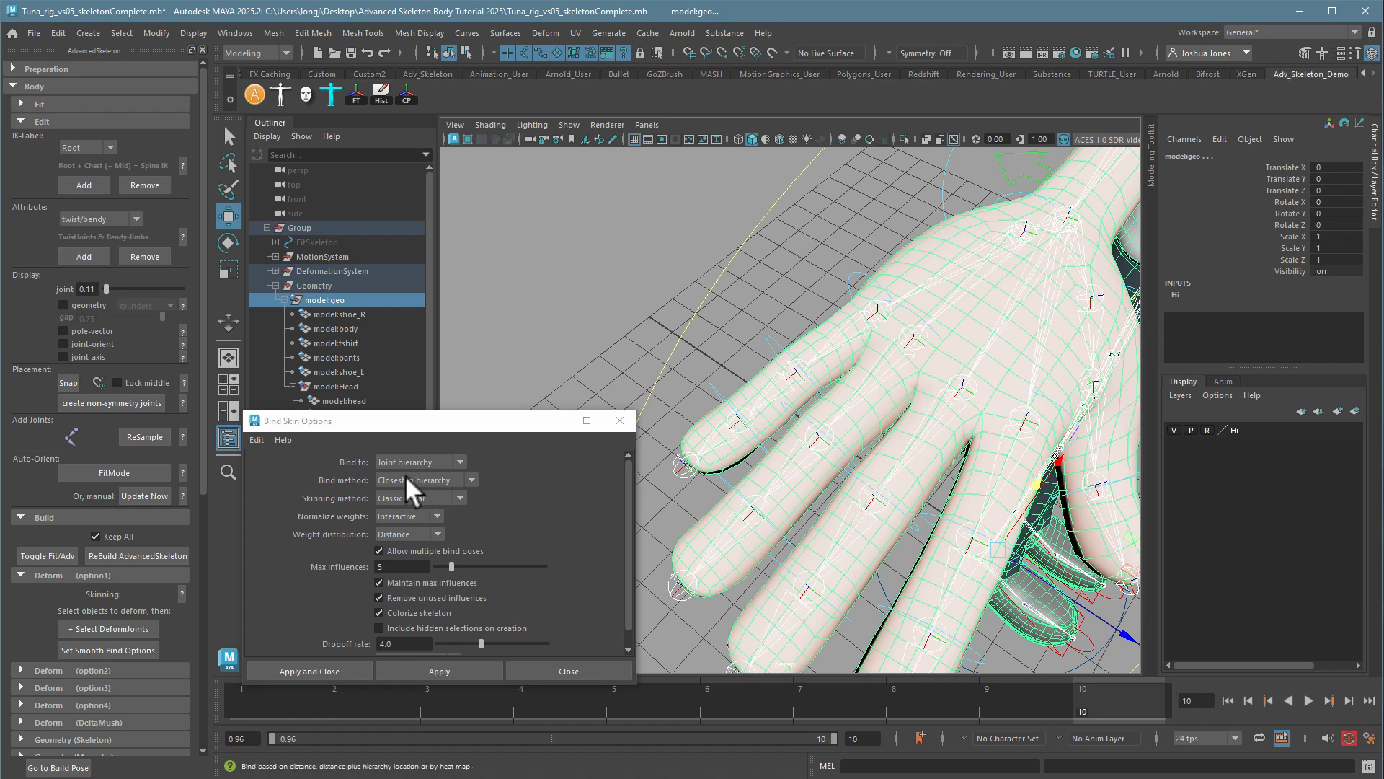
{"action": "left_click", "coordinate": [403, 567]}
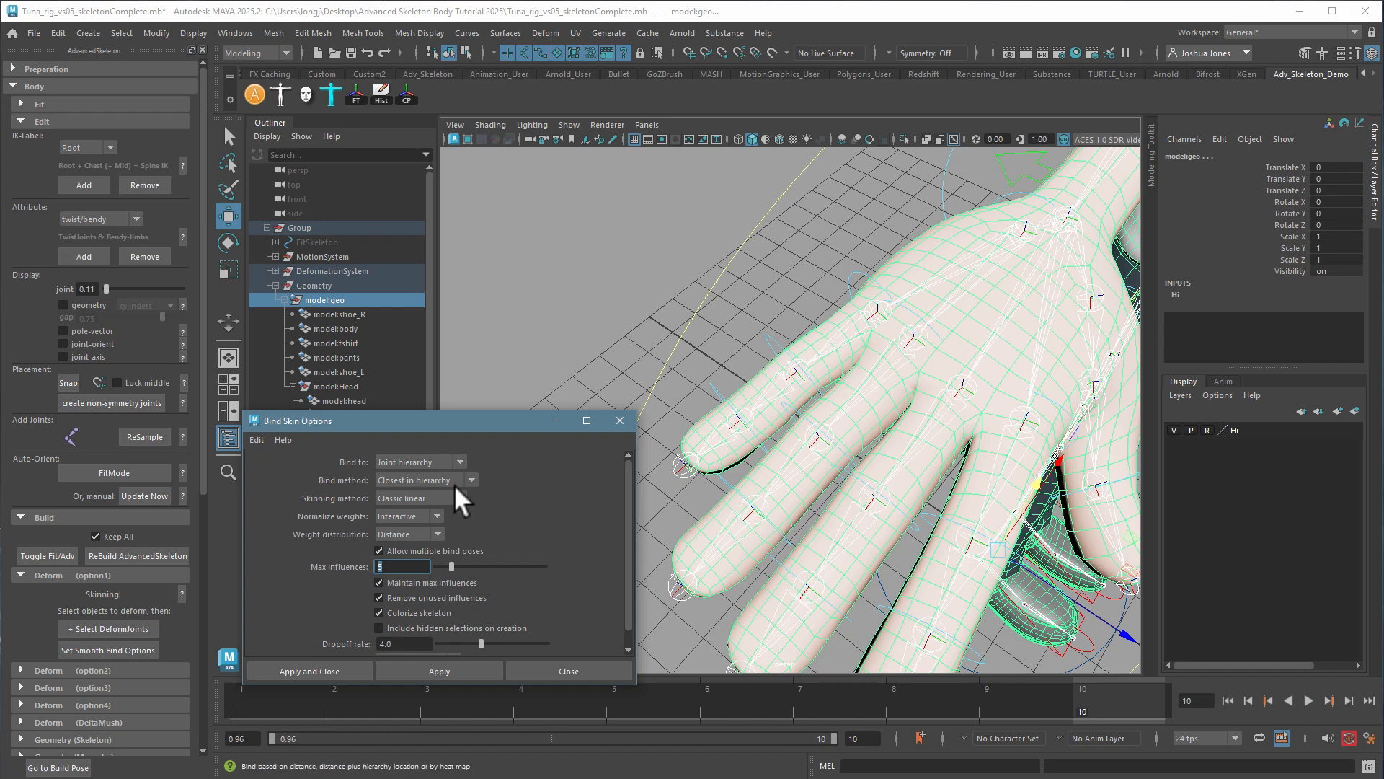
{"action": "type", "text": "4"}
{"action": "key", "text": "Tab"}
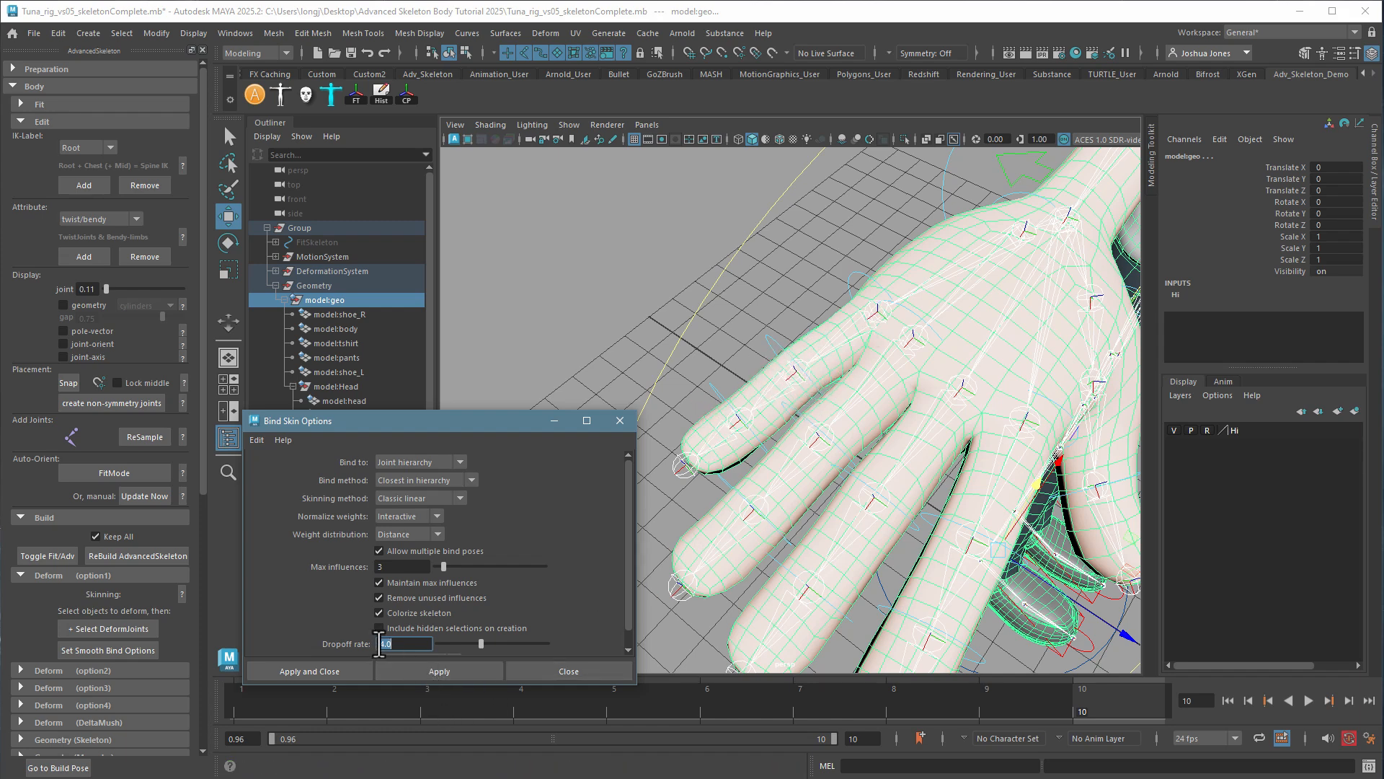
{"action": "left_click", "coordinate": [423, 669]}
{"action": "left_click", "coordinate": [567, 672]}
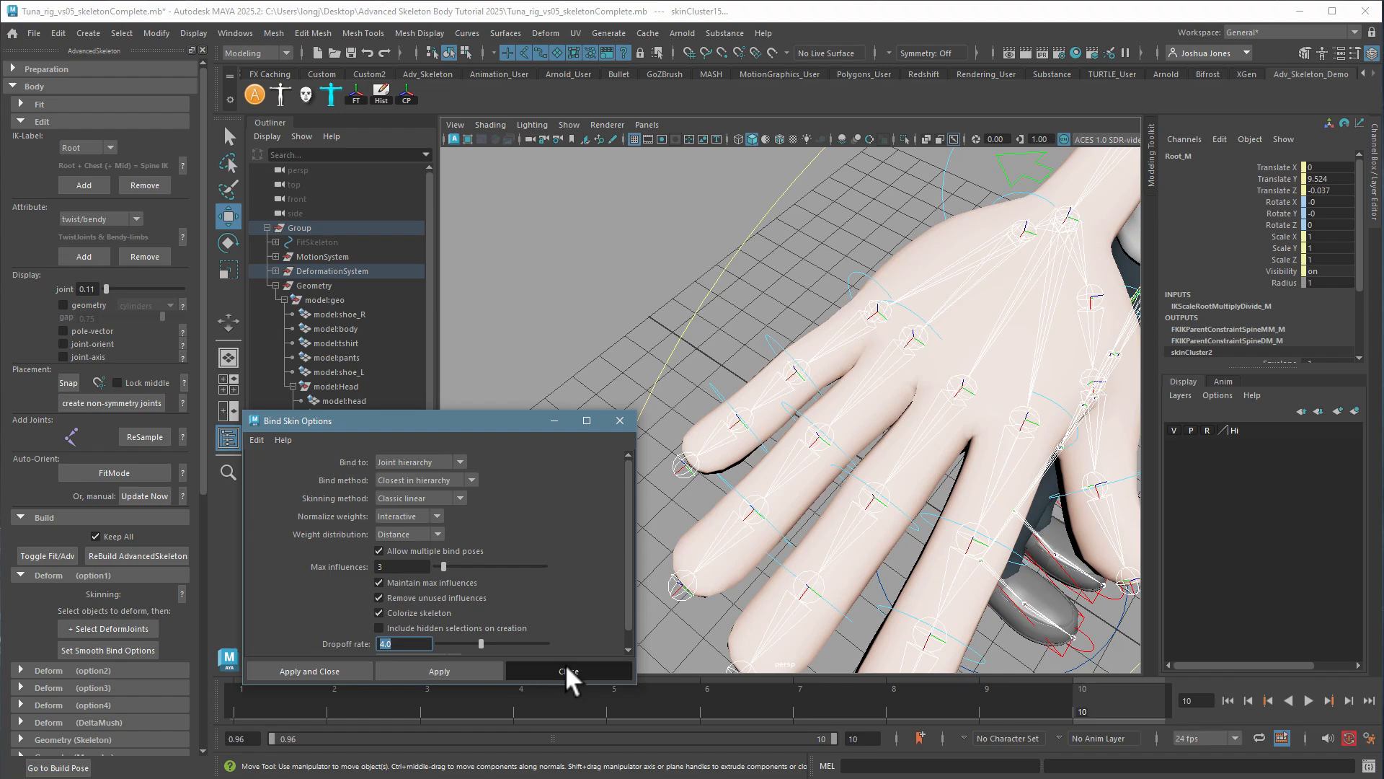
- Test the foot and leg deformation by moving the left leg IK control, and undo the move
{"action": "left_click", "coordinate": [598, 375]}
{"action": "right_click_drag", "start_coordinate": [946, 408], "coordinate": [955, 449], "text": "alt"}
{"action": "left_click_drag", "start_coordinate": [955, 450], "coordinate": [671, 297], "text": "alt"}
{"action": "right_click_drag", "start_coordinate": [671, 298], "coordinate": [823, 468], "text": "alt"}
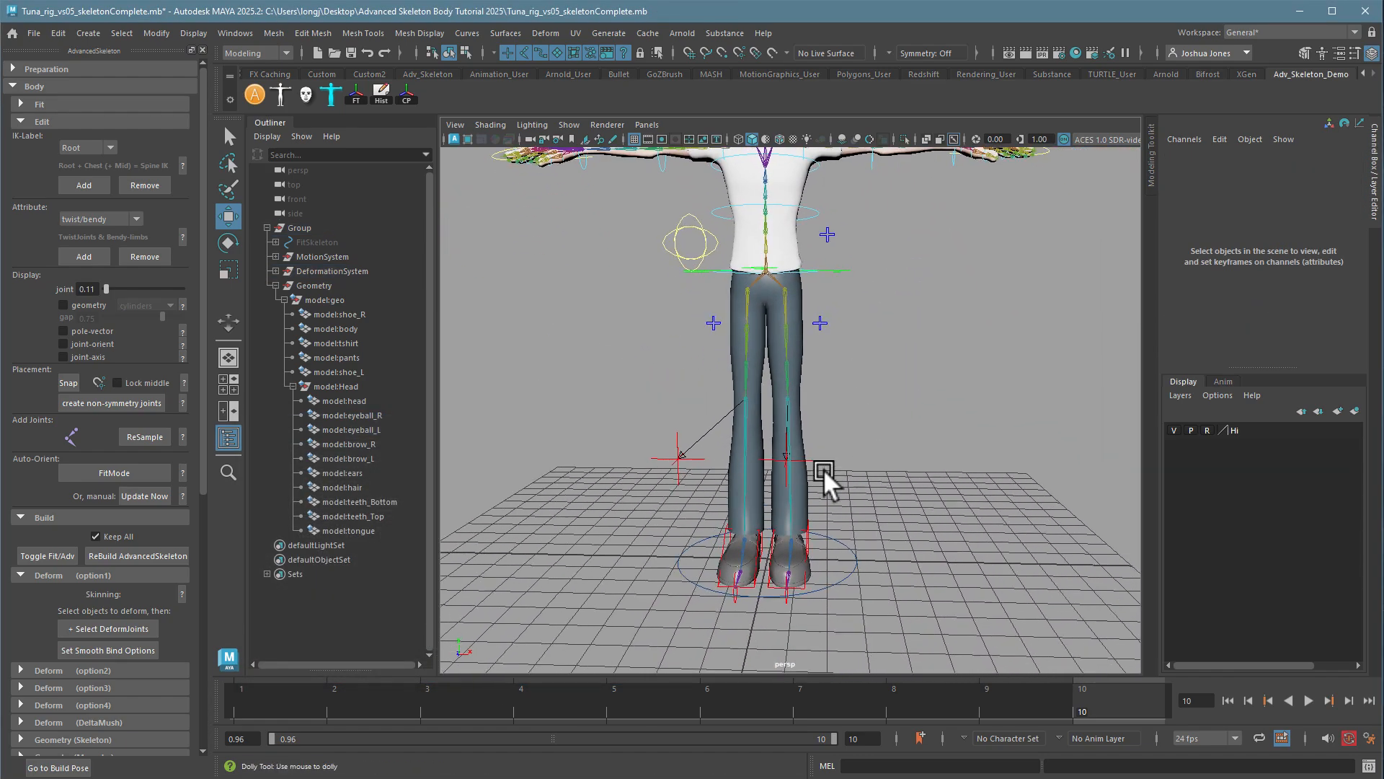
{"action": "middle_click_drag", "start_coordinate": [823, 468], "coordinate": [844, 531], "text": "alt"}
{"action": "right_click_drag", "start_coordinate": [843, 531], "coordinate": [852, 568], "text": "alt"}
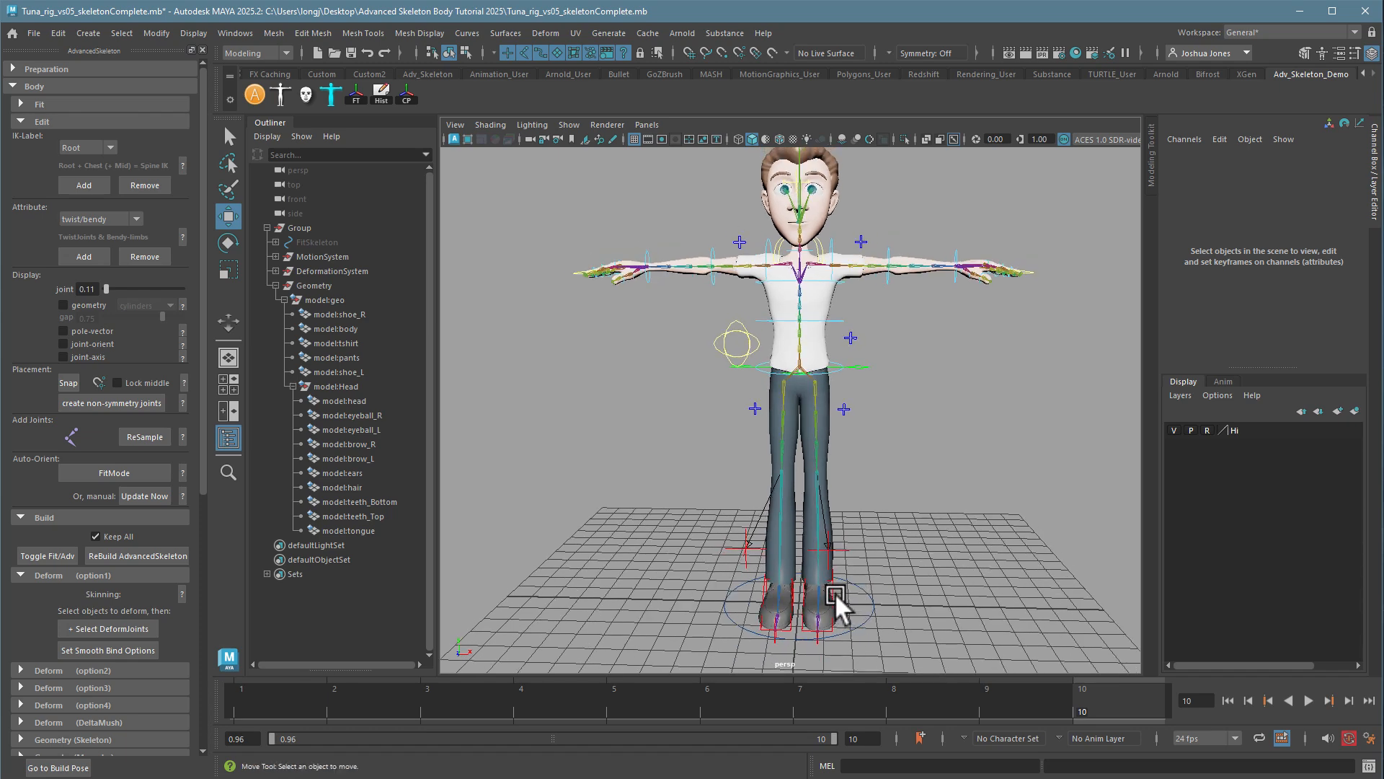
{"action": "left_click", "coordinate": [831, 594]}
{"action": "left_click_drag", "start_coordinate": [830, 594], "coordinate": [830, 555]}
{"action": "left_click_drag", "start_coordinate": [932, 506], "coordinate": [887, 549]}
{"action": "key", "text": "ctrl+z"}
- Move the IKLeg_L control again to check the pants' deformation from the front and the rear, undoing each move
{"action": "right_click_drag", "start_coordinate": [753, 423], "coordinate": [1117, 506], "text": "alt"}
{"action": "right_click_drag", "start_coordinate": [880, 422], "coordinate": [1031, 457], "text": "alt"}
{"action": "left_click_drag", "start_coordinate": [1030, 456], "coordinate": [1065, 452]}
{"action": "key", "text": "ctrl+z"}
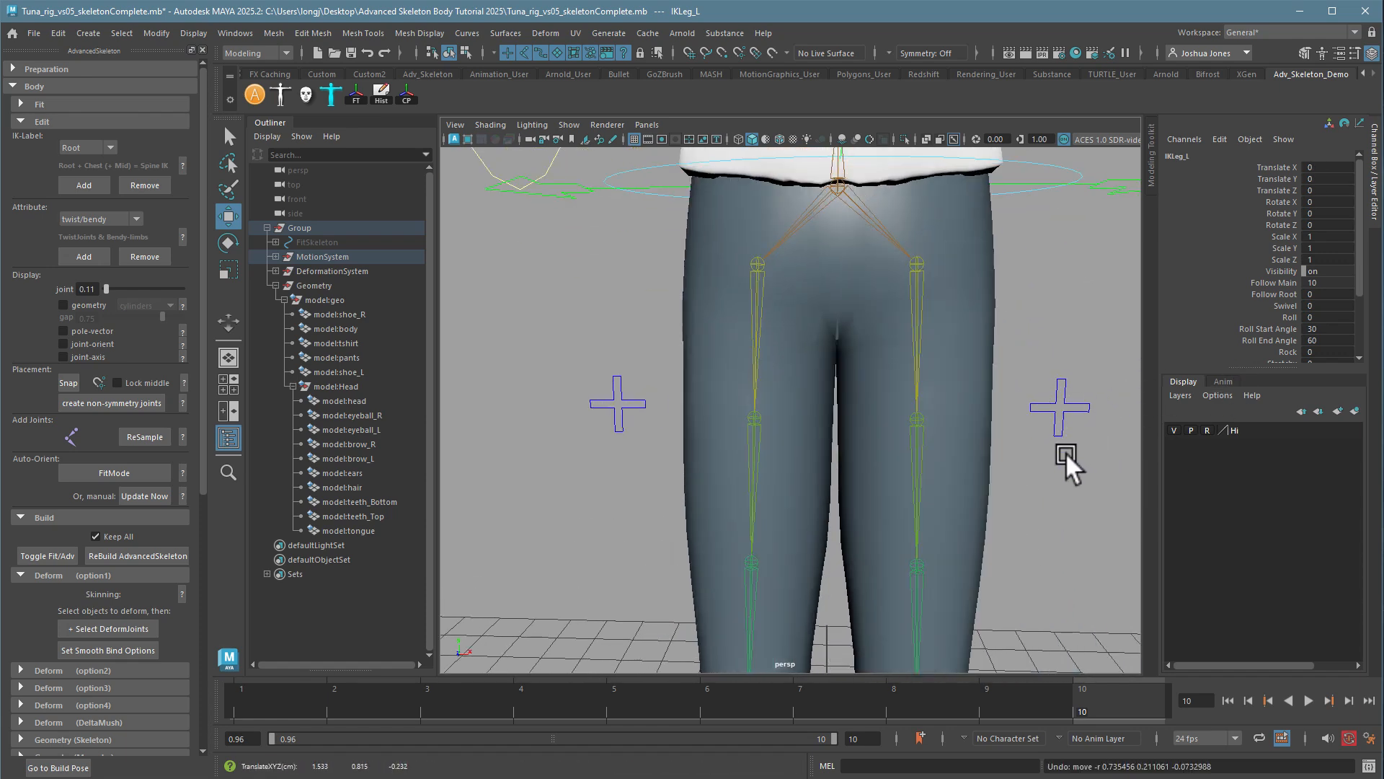
{"action": "right_click_drag", "start_coordinate": [1065, 452], "coordinate": [757, 447], "text": "alt"}
{"action": "left_click_drag", "start_coordinate": [756, 447], "coordinate": [548, 480], "text": "alt"}
{"action": "right_click_drag", "start_coordinate": [702, 471], "coordinate": [670, 464], "text": "alt"}
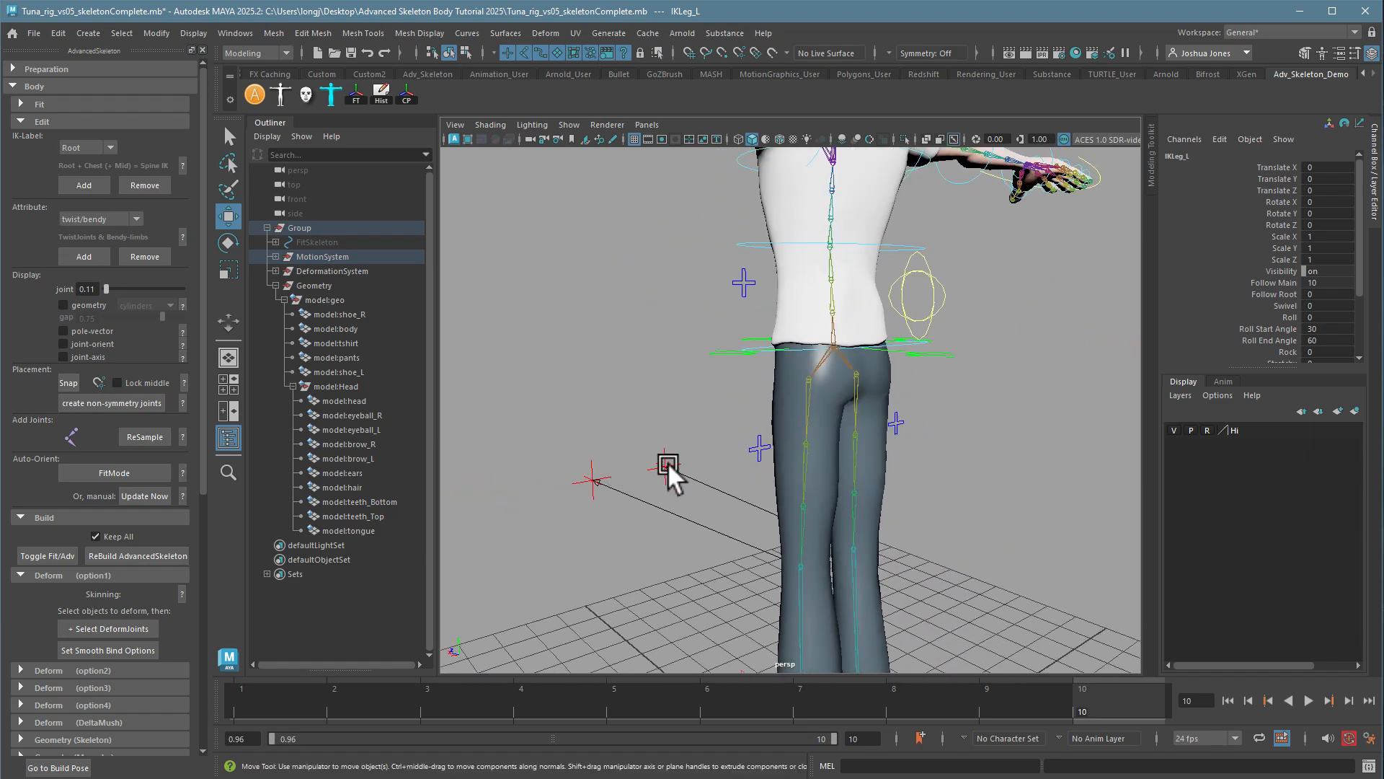
{"action": "left_click_drag", "start_coordinate": [670, 463], "coordinate": [894, 427]}
{"action": "key", "text": "ctrl+z"}
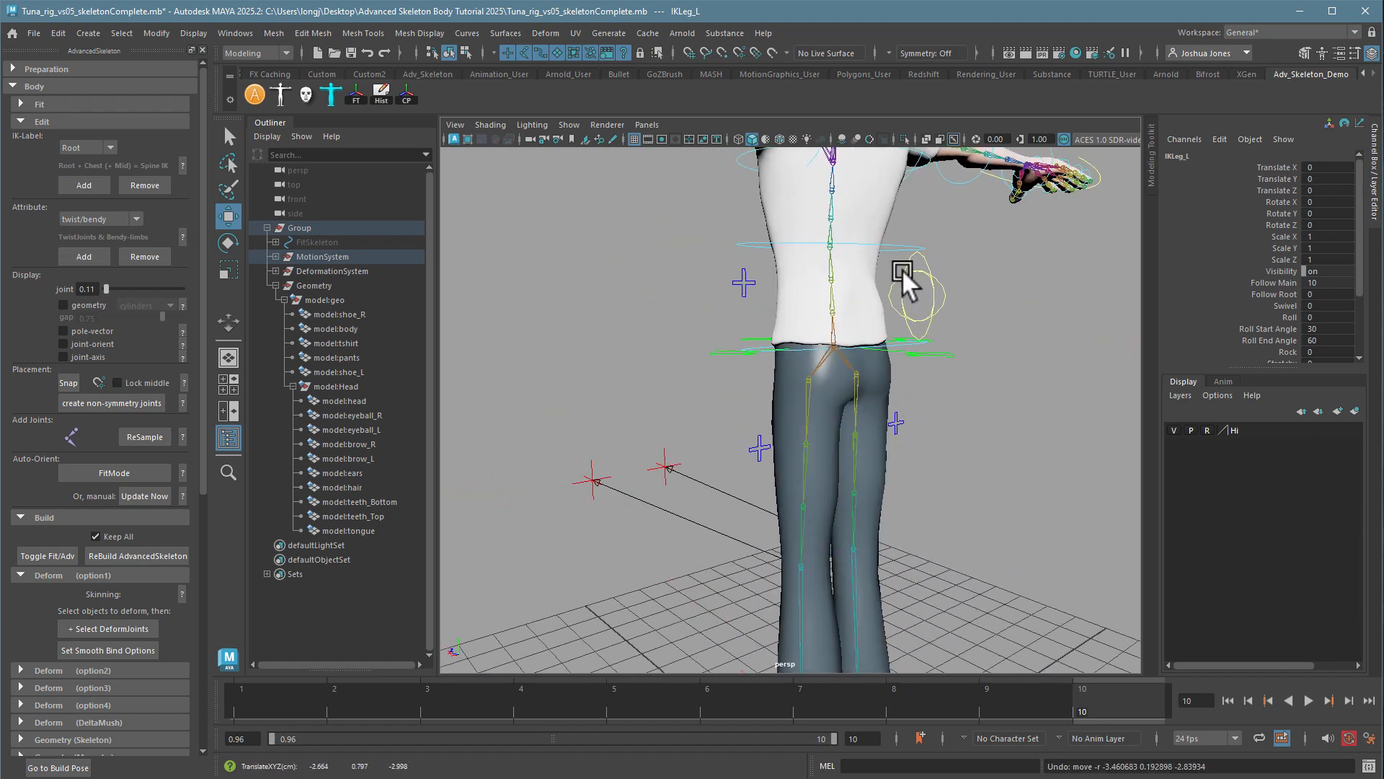
- Rotate the FKChest_M control to test the torso and sleeve deformation, and undo the rotation
{"action": "middle_click_drag", "start_coordinate": [901, 268], "coordinate": [887, 541], "text": "alt"}
{"action": "left_click_drag", "start_coordinate": [888, 542], "coordinate": [1012, 524], "text": "alt"}
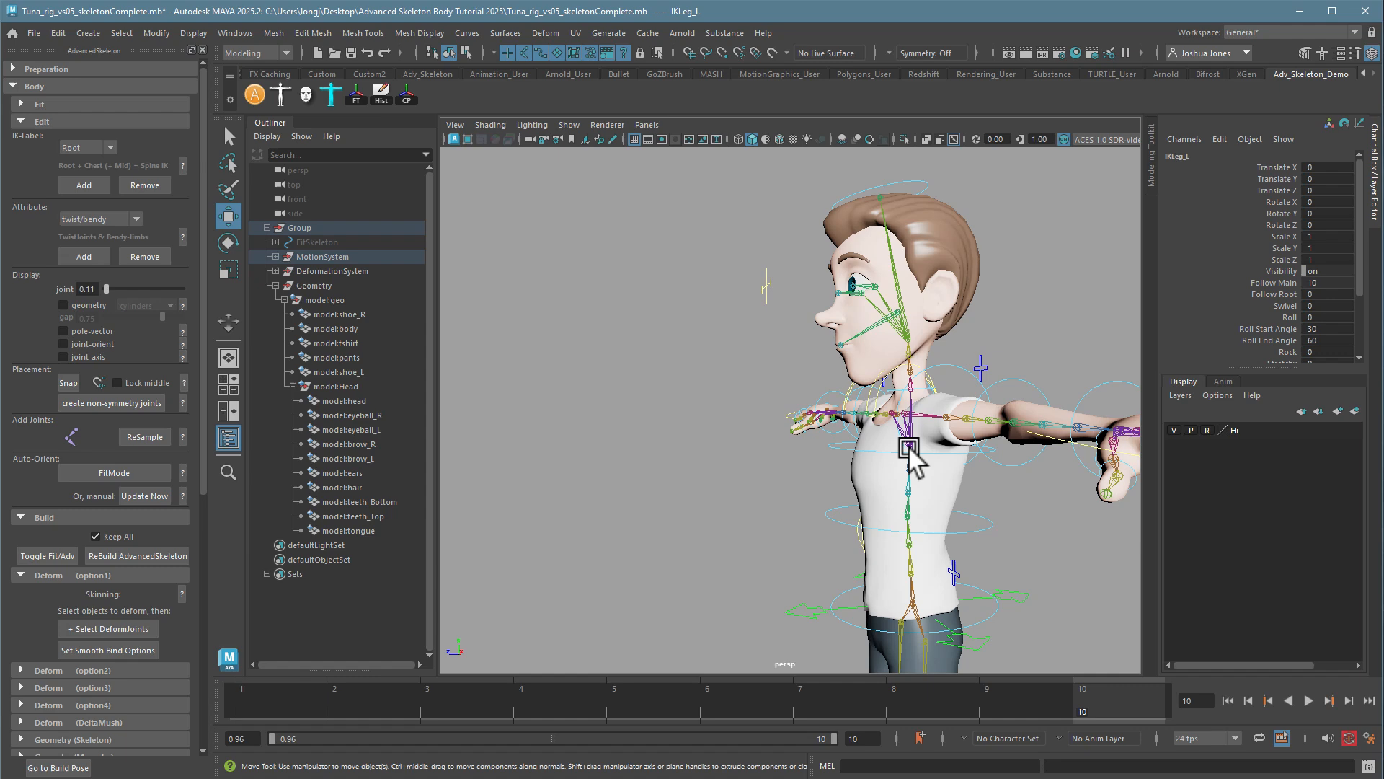
{"action": "left_click", "coordinate": [870, 450]}
{"action": "key", "text": "e"}
{"action": "left_click_drag", "start_coordinate": [838, 400], "coordinate": [983, 472]}
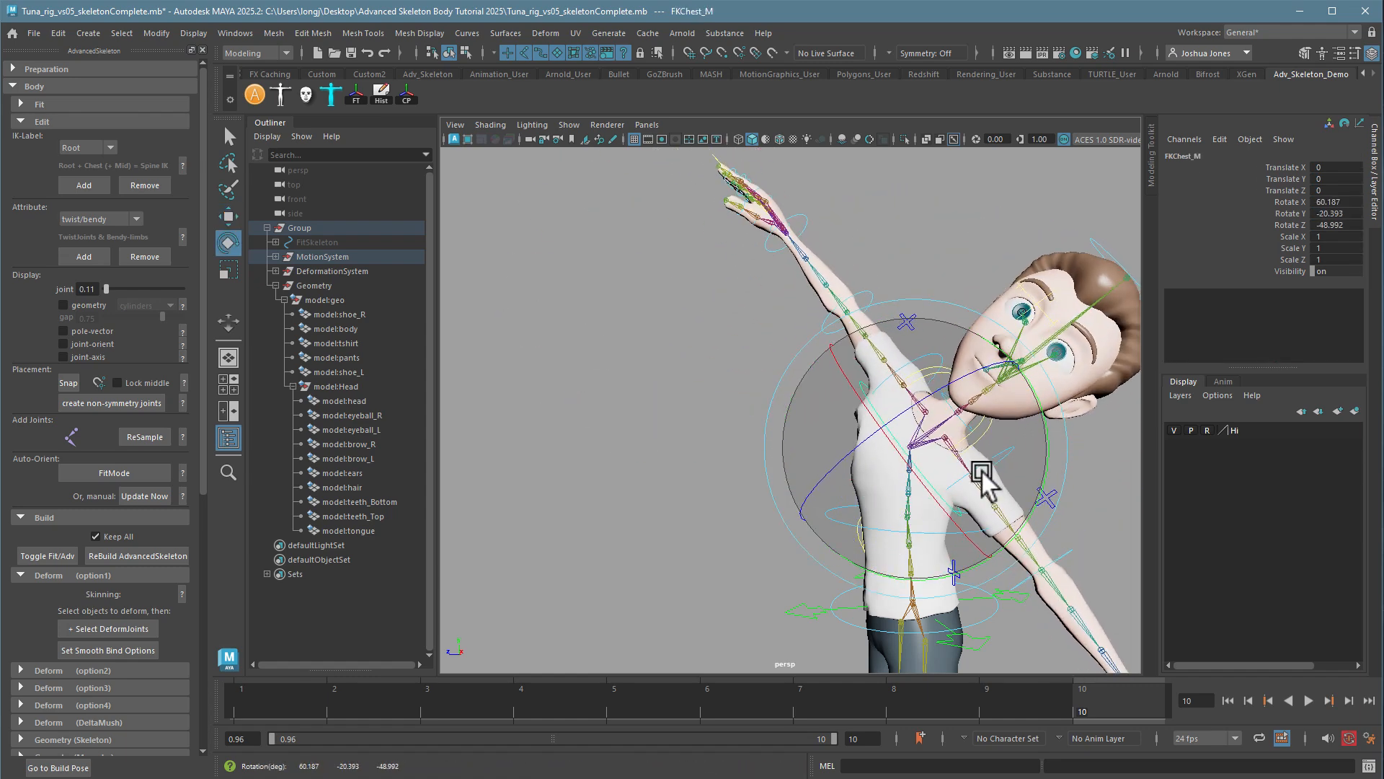
{"action": "key", "text": "ctrl+z"}
- Tilt the FKHead_M control to test the head and neck deformation, and undo the rotation
{"action": "left_click_drag", "start_coordinate": [896, 467], "coordinate": [961, 379], "text": "alt"}
{"action": "middle_click_drag", "start_coordinate": [1111, 339], "coordinate": [1065, 525], "text": "alt"}
{"action": "scroll", "coordinate": [906, 416], "scroll_direction": "up", "scroll_amount": 2}
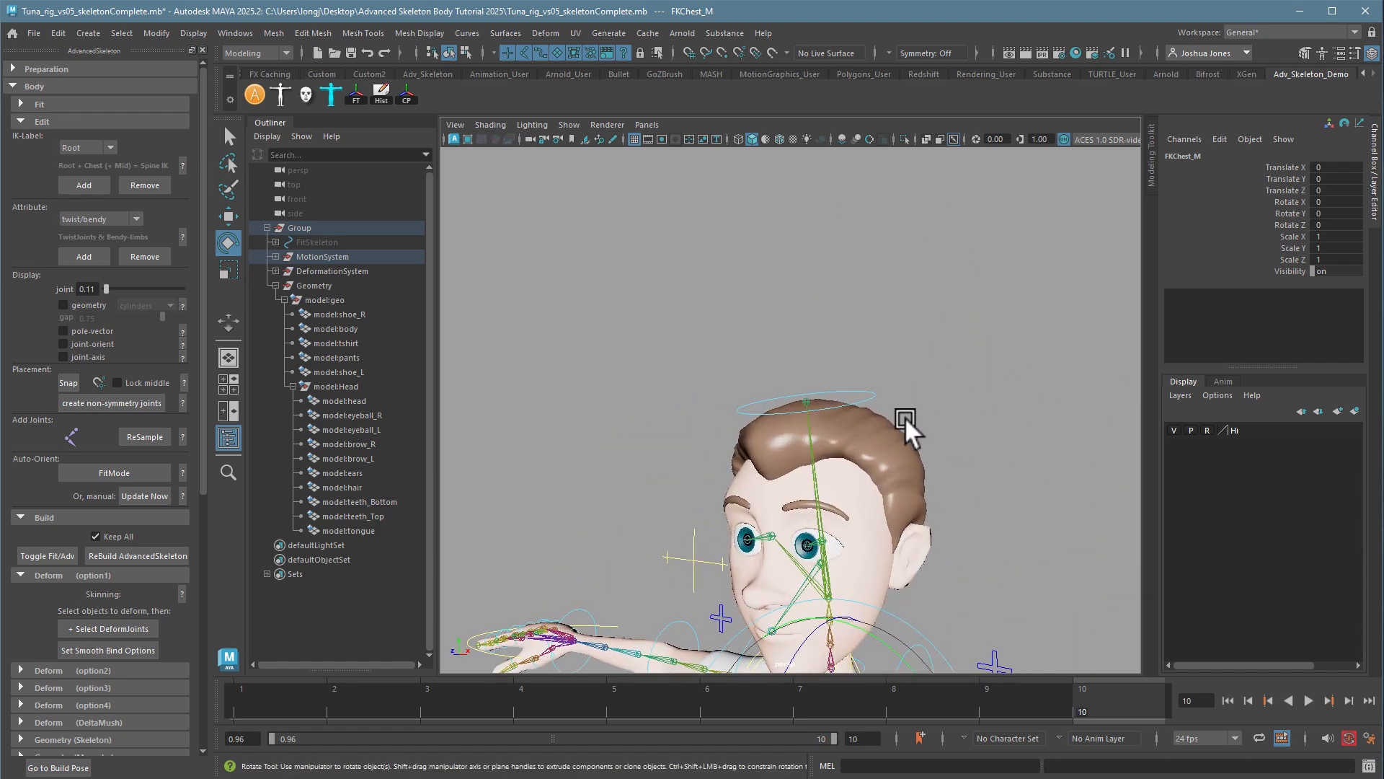
{"action": "left_click", "coordinate": [864, 394]}
{"action": "scroll", "coordinate": [845, 538], "scroll_direction": "down", "scroll_amount": 2}
{"action": "left_click_drag", "start_coordinate": [886, 423], "coordinate": [849, 567]}
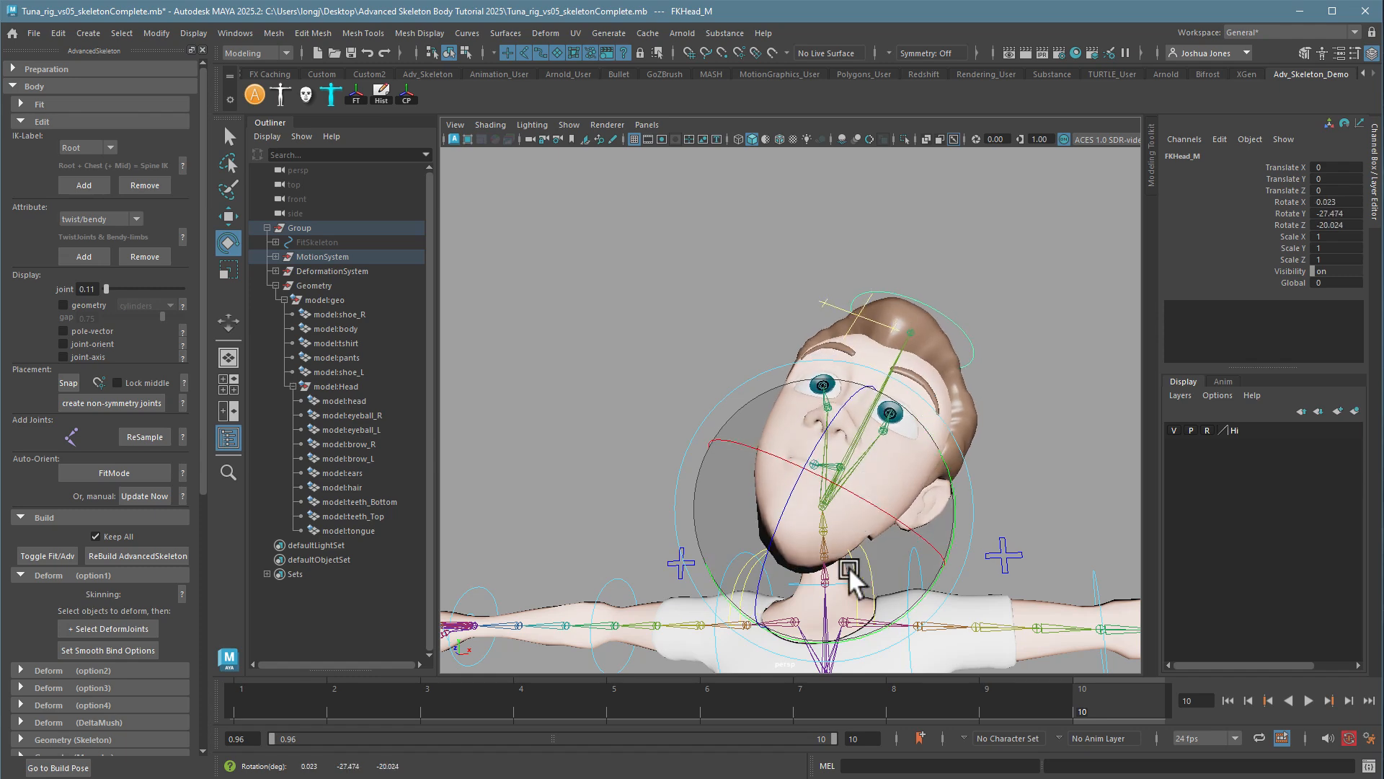
{"action": "key", "text": "ctrl+z"}
- Rotate the FKShoulder_L control to test the T-shirt's shoulder deformation from the front, and undo the rotation
{"action": "left_click_drag", "start_coordinate": [984, 530], "coordinate": [886, 539], "text": "alt"}
{"action": "left_click", "coordinate": [654, 511]}
{"action": "right_click_drag", "start_coordinate": [871, 509], "coordinate": [660, 509], "text": "alt"}
{"action": "left_click_drag", "start_coordinate": [661, 509], "coordinate": [823, 546], "text": "alt"}
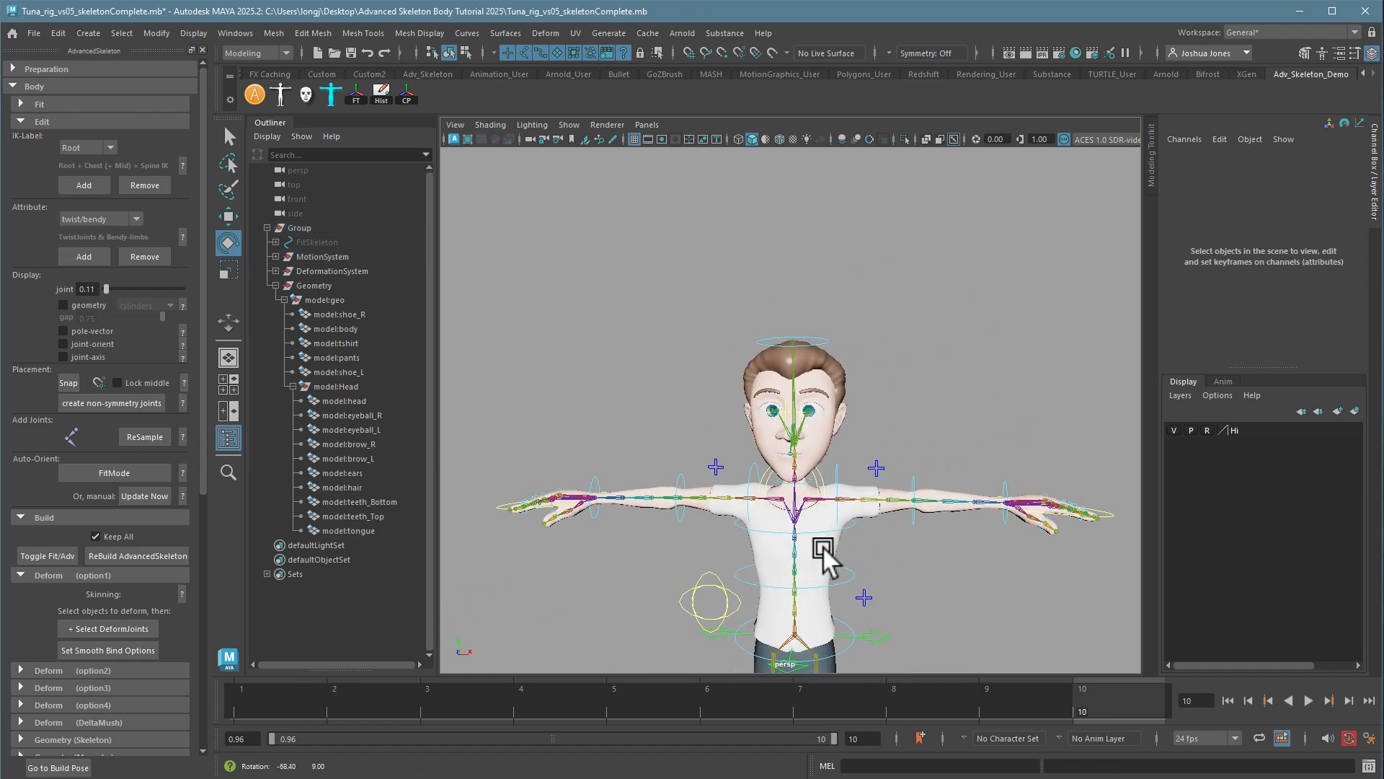
{"action": "middle_click_drag", "start_coordinate": [835, 547], "coordinate": [876, 382], "text": "alt"}
{"action": "right_click_drag", "start_coordinate": [877, 383], "coordinate": [704, 402], "text": "alt"}
{"action": "middle_click_drag", "start_coordinate": [792, 419], "coordinate": [759, 390], "text": "alt"}
{"action": "right_click_drag", "start_coordinate": [763, 403], "coordinate": [979, 416], "text": "alt"}
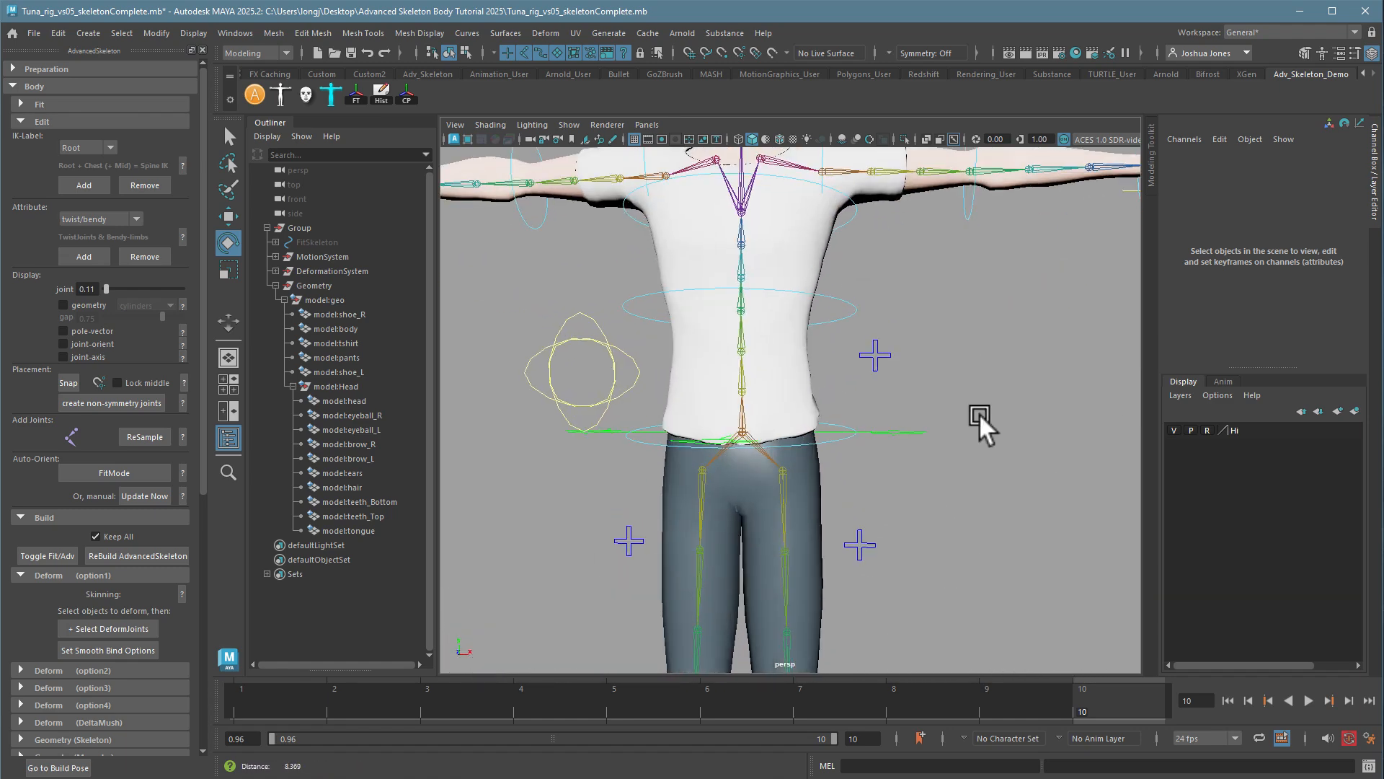
{"action": "middle_click_drag", "start_coordinate": [978, 413], "coordinate": [949, 670], "text": "alt"}
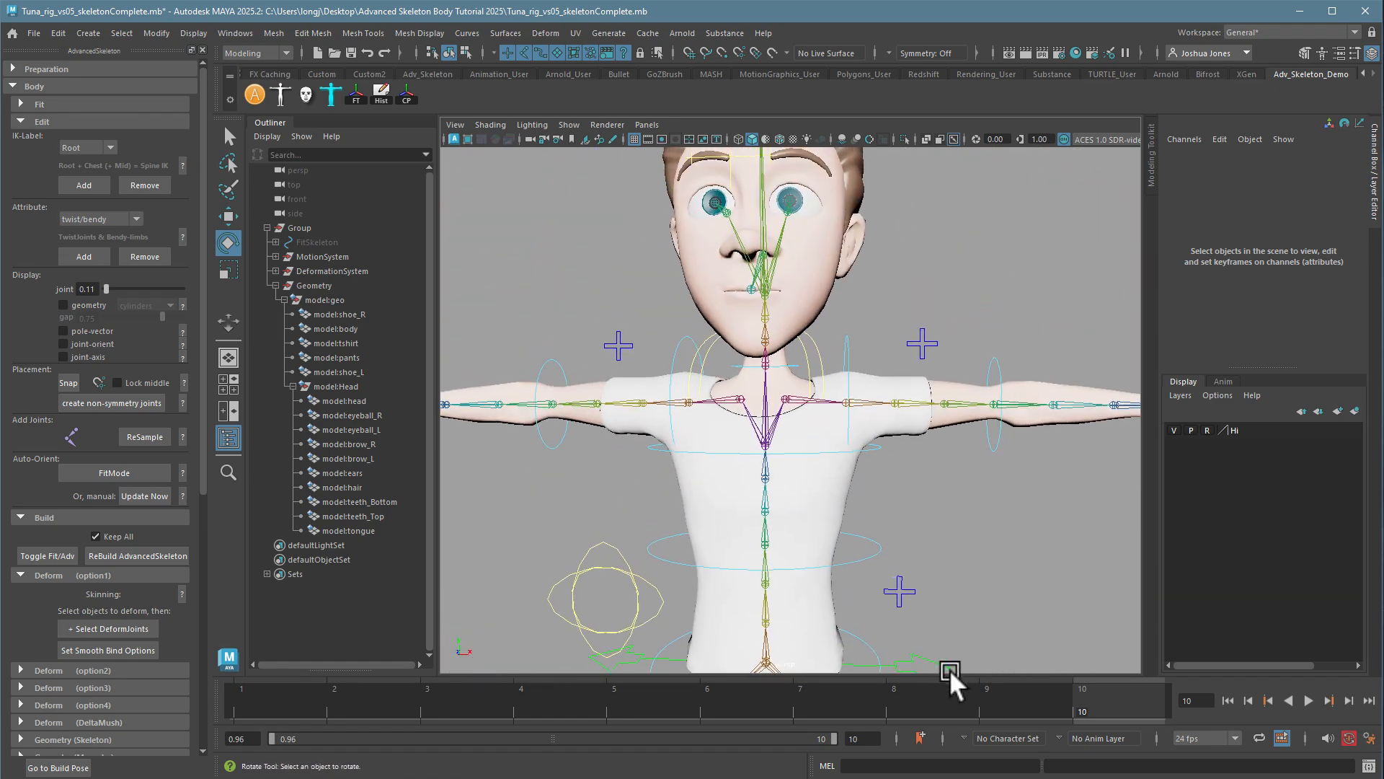
{"action": "left_click", "coordinate": [850, 356]}
{"action": "right_click_drag", "start_coordinate": [850, 355], "coordinate": [976, 360], "text": "alt"}
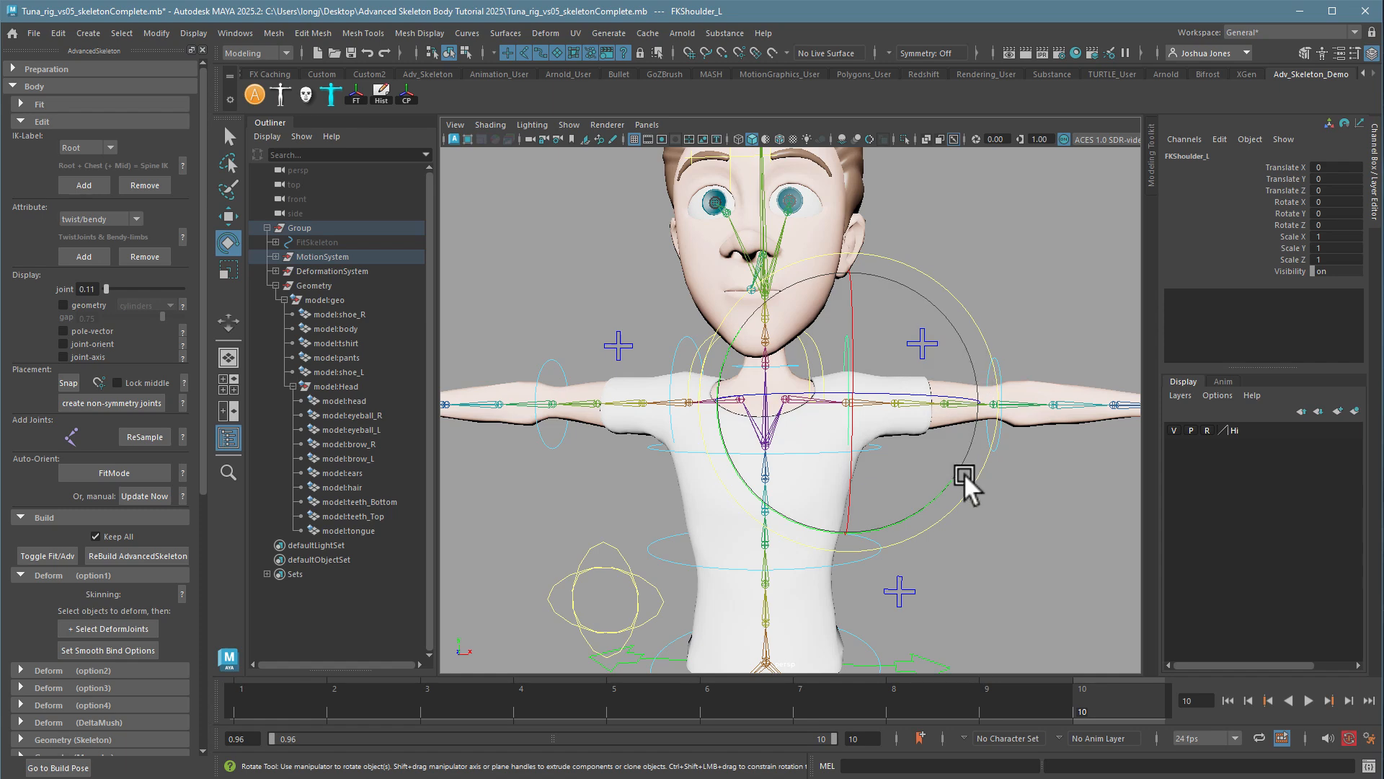
{"action": "left_click_drag", "start_coordinate": [964, 473], "coordinate": [846, 483]}
{"action": "key", "text": "ctrl+z"}
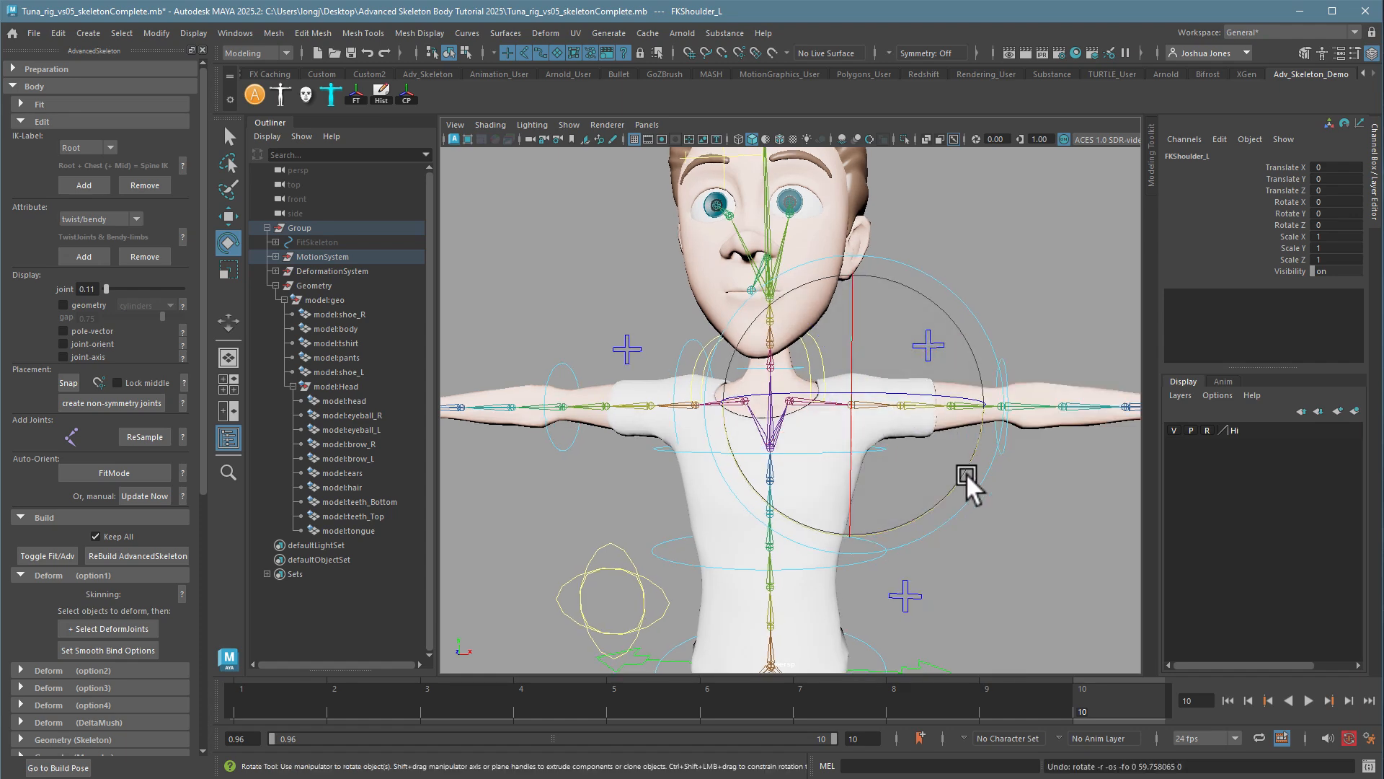
- Lower the left arm with FKShoulder_L to examine the shoulder joint's placement from the side, undoing the rotations
{"action": "left_click_drag", "start_coordinate": [966, 473], "coordinate": [711, 559]}
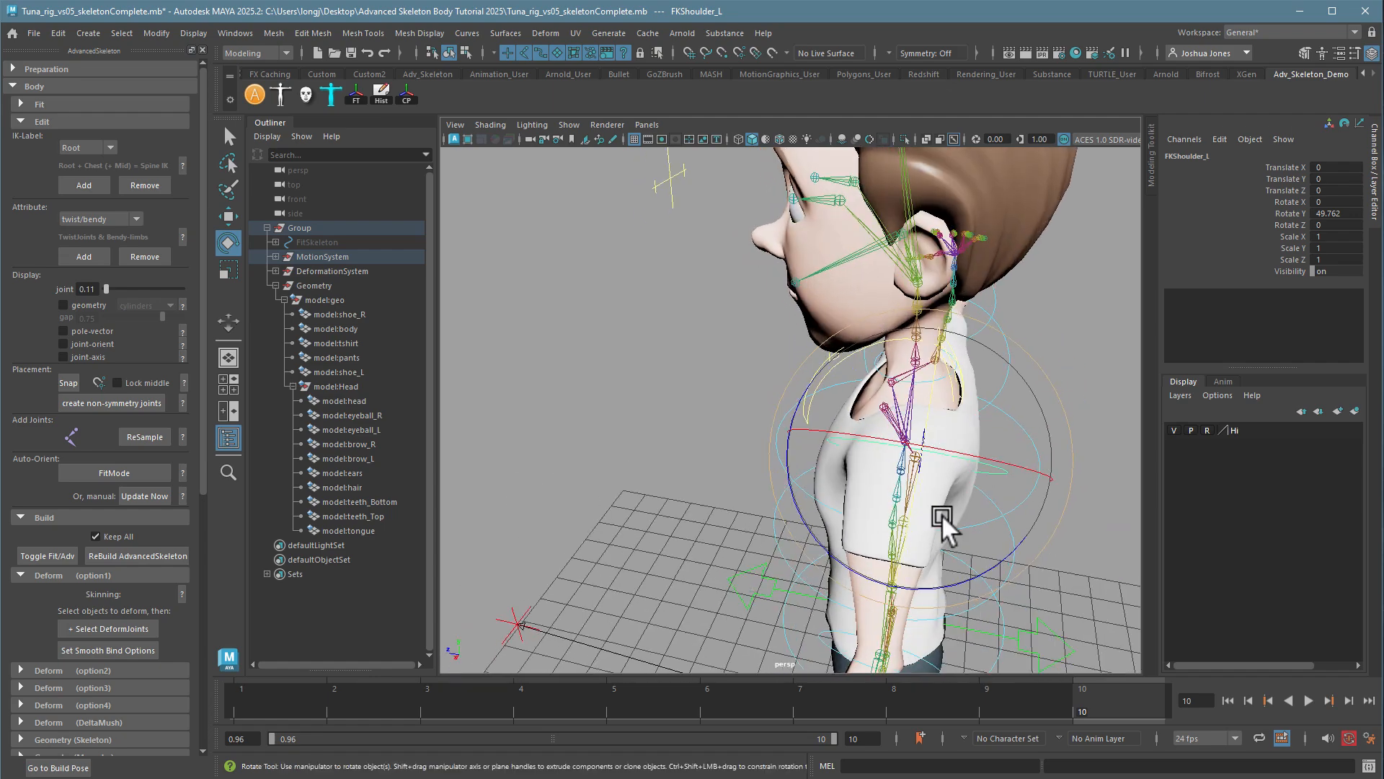
{"action": "key", "text": "ctrl+z"}
{"action": "left_click_drag", "start_coordinate": [976, 515], "coordinate": [865, 489]}
{"action": "key", "text": "ctrl+z"}
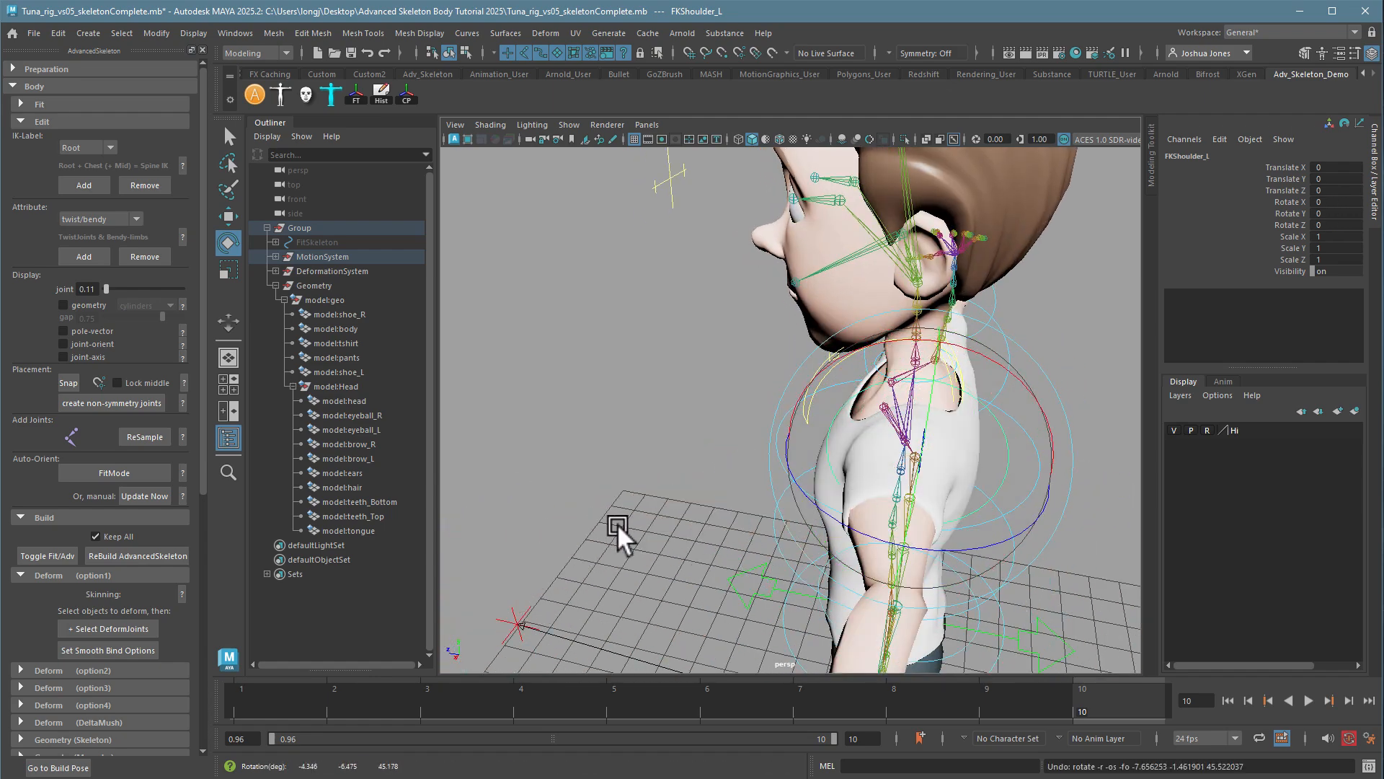
- Select the objects in the Hi display layer and unbind their skin
{"action": "left_click_drag", "start_coordinate": [617, 531], "coordinate": [855, 475], "text": "alt"}
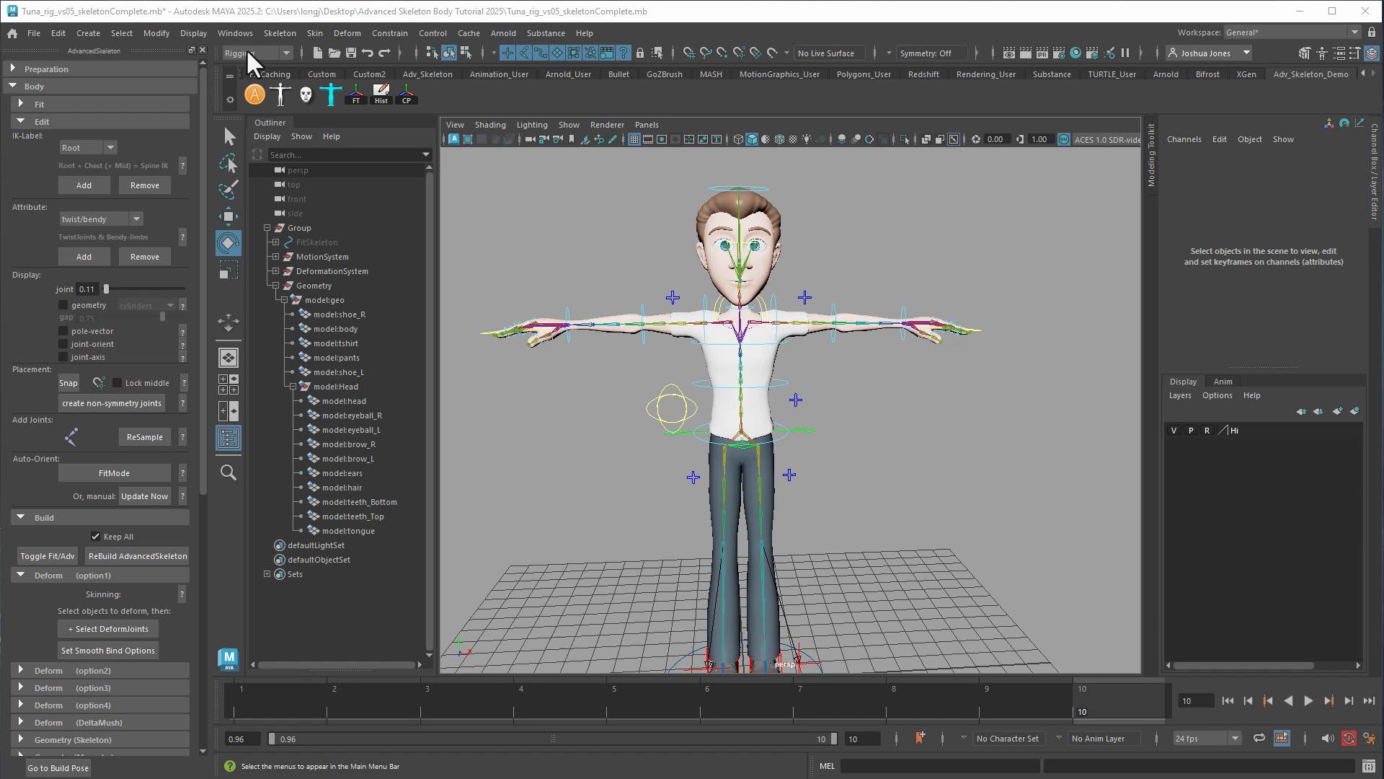
{"action": "right_click", "coordinate": [1236, 429]}
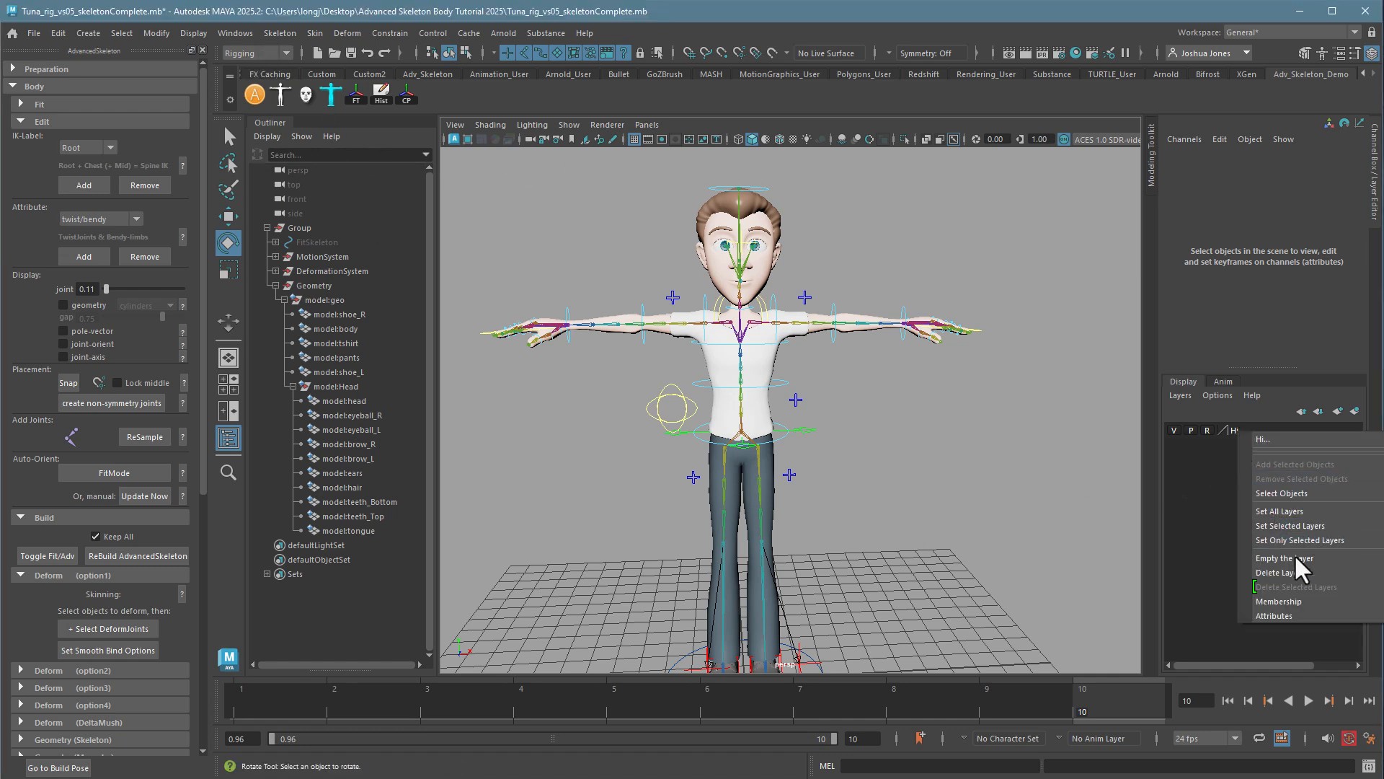
{"action": "left_click", "coordinate": [1297, 493]}
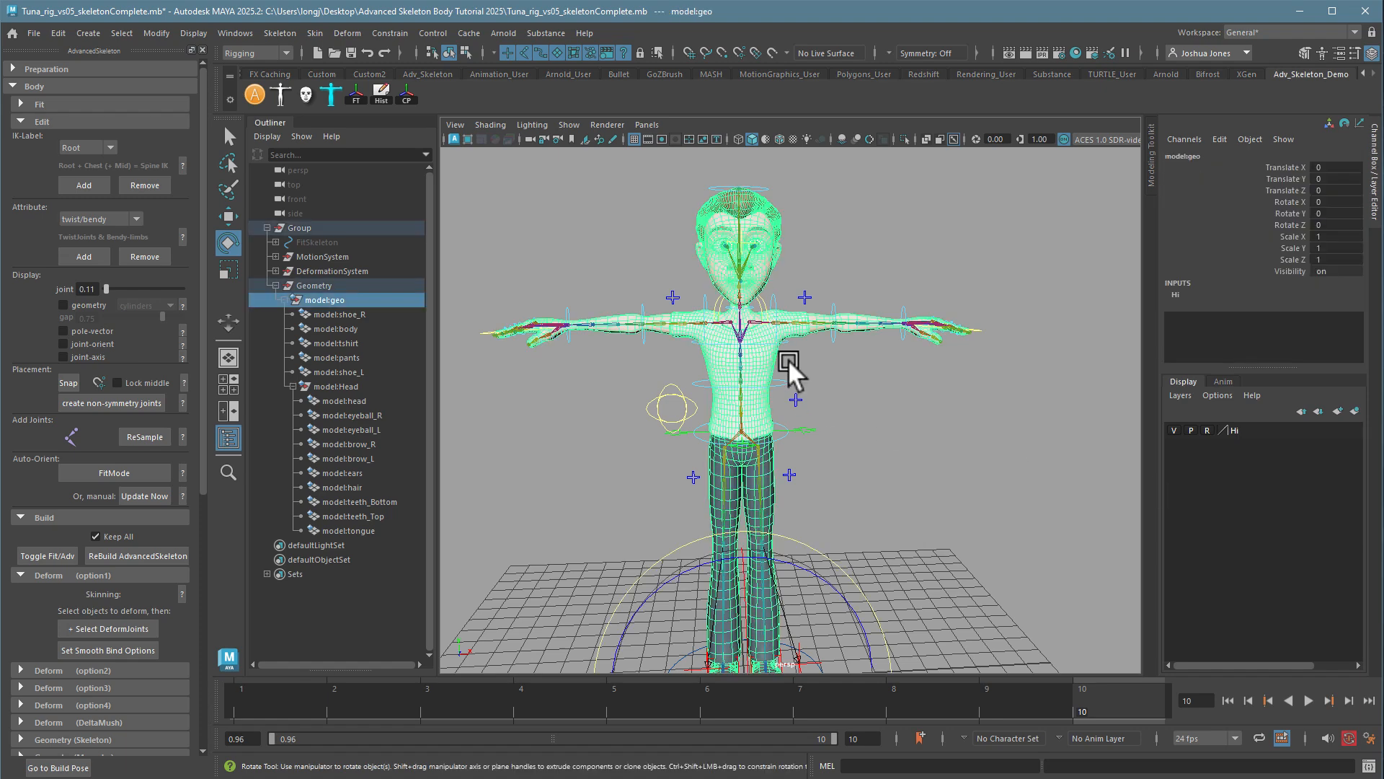
{"action": "left_click", "coordinate": [315, 33]}
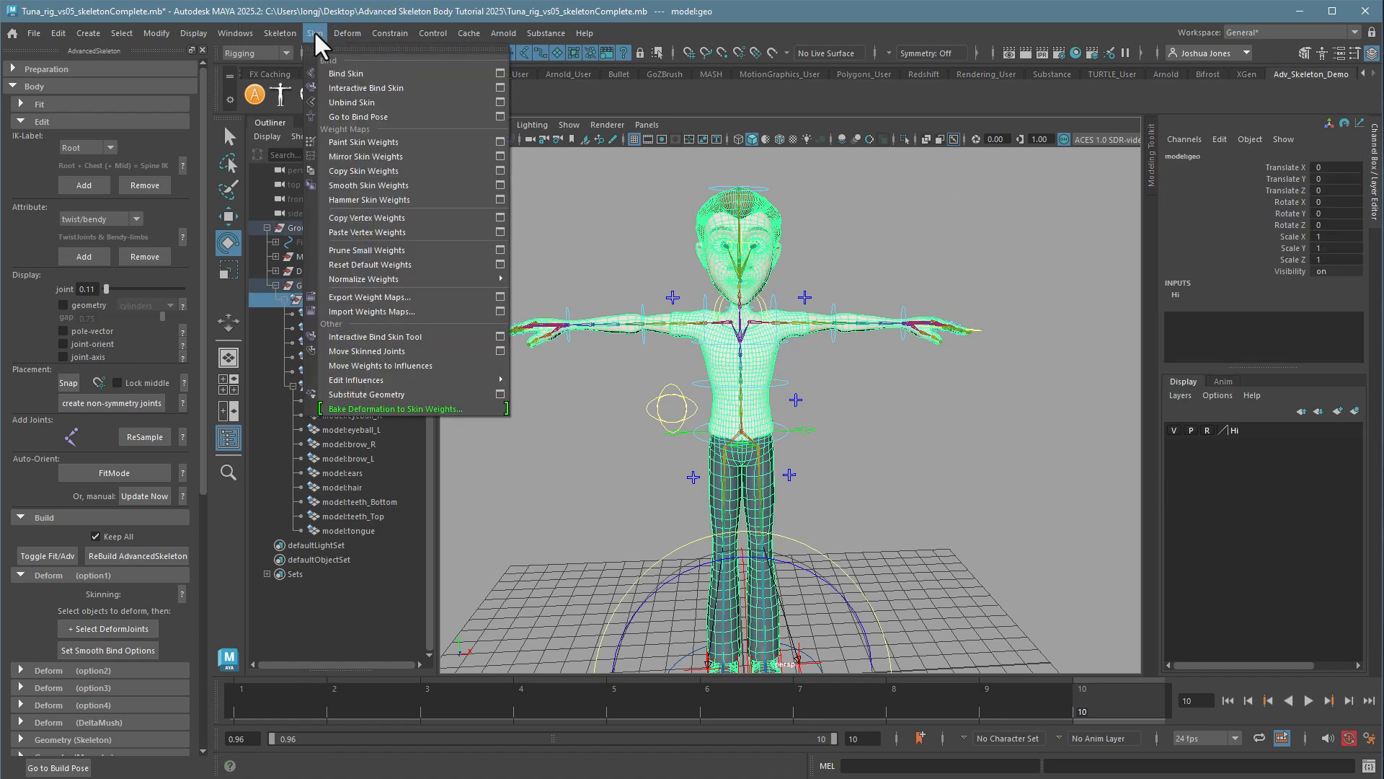
{"action": "left_click", "coordinate": [363, 103]}
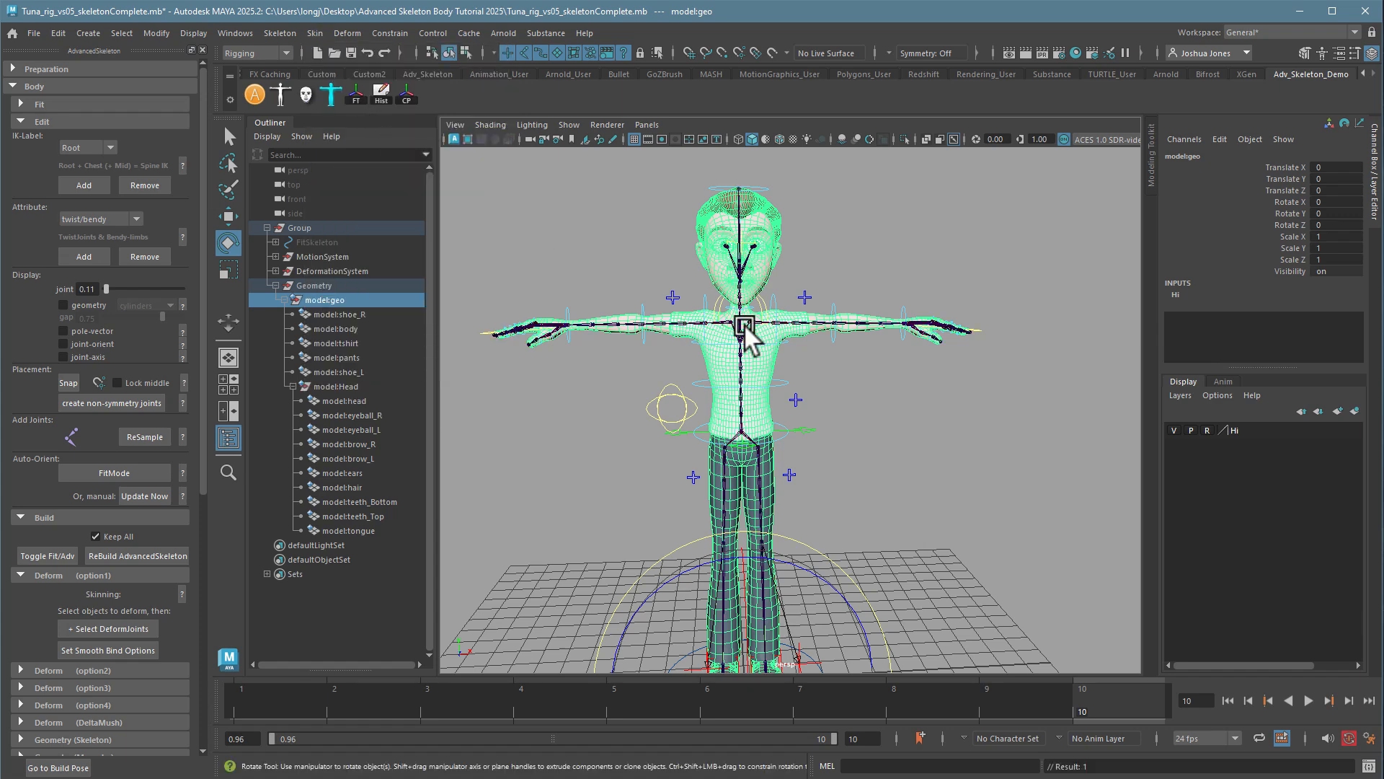
- Test the left foot control on the unbound character, undo the change, and clear the selection
{"action": "left_click", "coordinate": [905, 504]}
{"action": "left_click_drag", "start_coordinate": [904, 505], "coordinate": [800, 434], "text": "alt"}
{"action": "left_click", "coordinate": [781, 580]}
{"action": "key", "text": "w"}
{"action": "key", "text": "ctrl+z"}
{"action": "left_click", "coordinate": [883, 323]}
- Switch to the fit skeleton and move only the Shoulder joint to Translate X 0.873 and Translate Y 0.18, leaving its children in place
{"action": "mouse_move", "coordinate": [815, 272]}
{"action": "middle_mouse_down", "text": "alt"}
{"action": "mouse_move", "coordinate": [862, 354]}
{"action": "mouse_move", "coordinate": [827, 293]}
{"action": "middle_mouse_up", "text": "alt"}
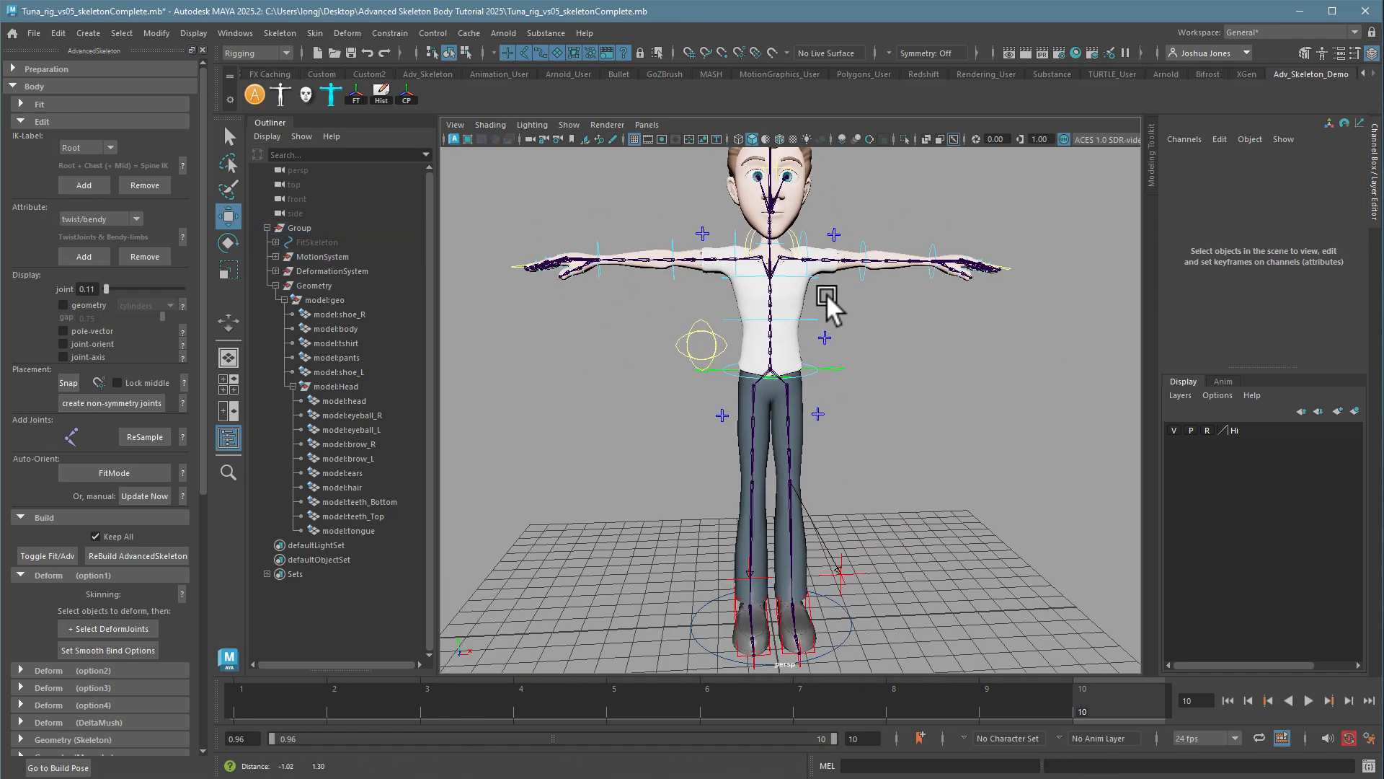
{"action": "right_click_drag", "start_coordinate": [827, 295], "coordinate": [793, 295], "text": "alt"}
{"action": "middle_click_drag", "start_coordinate": [793, 295], "coordinate": [761, 314], "text": "alt"}
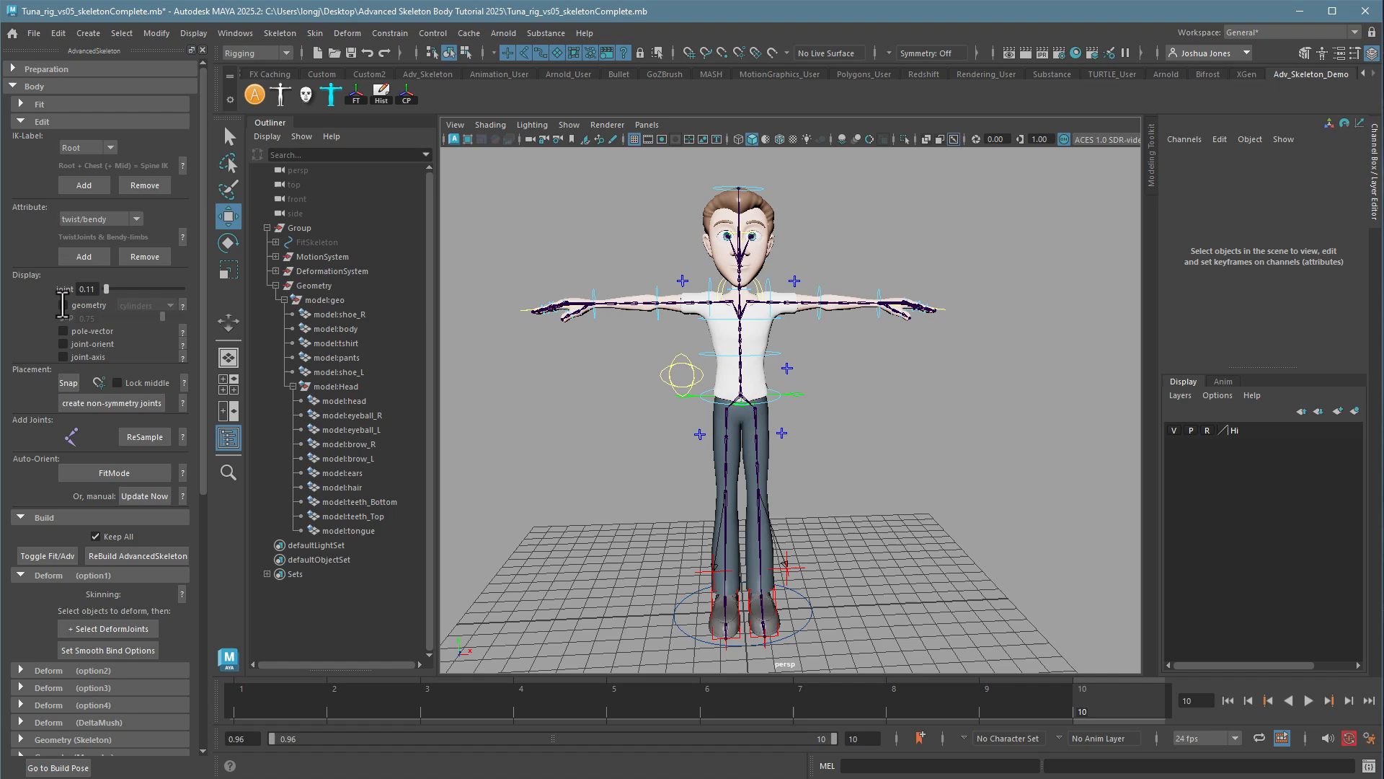
{"action": "left_click", "coordinate": [48, 552]}
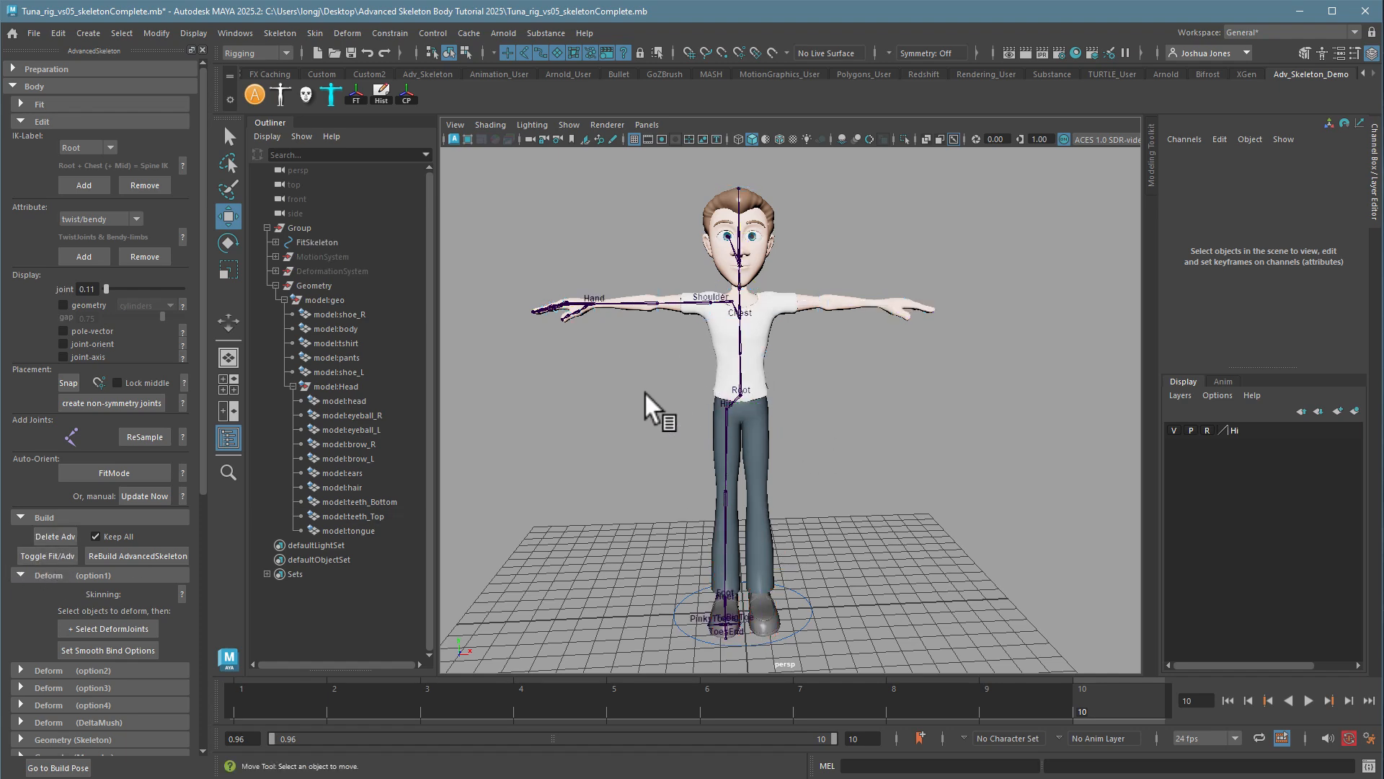
{"action": "left_click_drag", "start_coordinate": [644, 391], "coordinate": [800, 413], "text": "alt"}
{"action": "right_click_drag", "start_coordinate": [801, 413], "coordinate": [946, 359], "text": "alt"}
{"action": "left_click_drag", "start_coordinate": [945, 359], "coordinate": [903, 391], "text": "alt"}
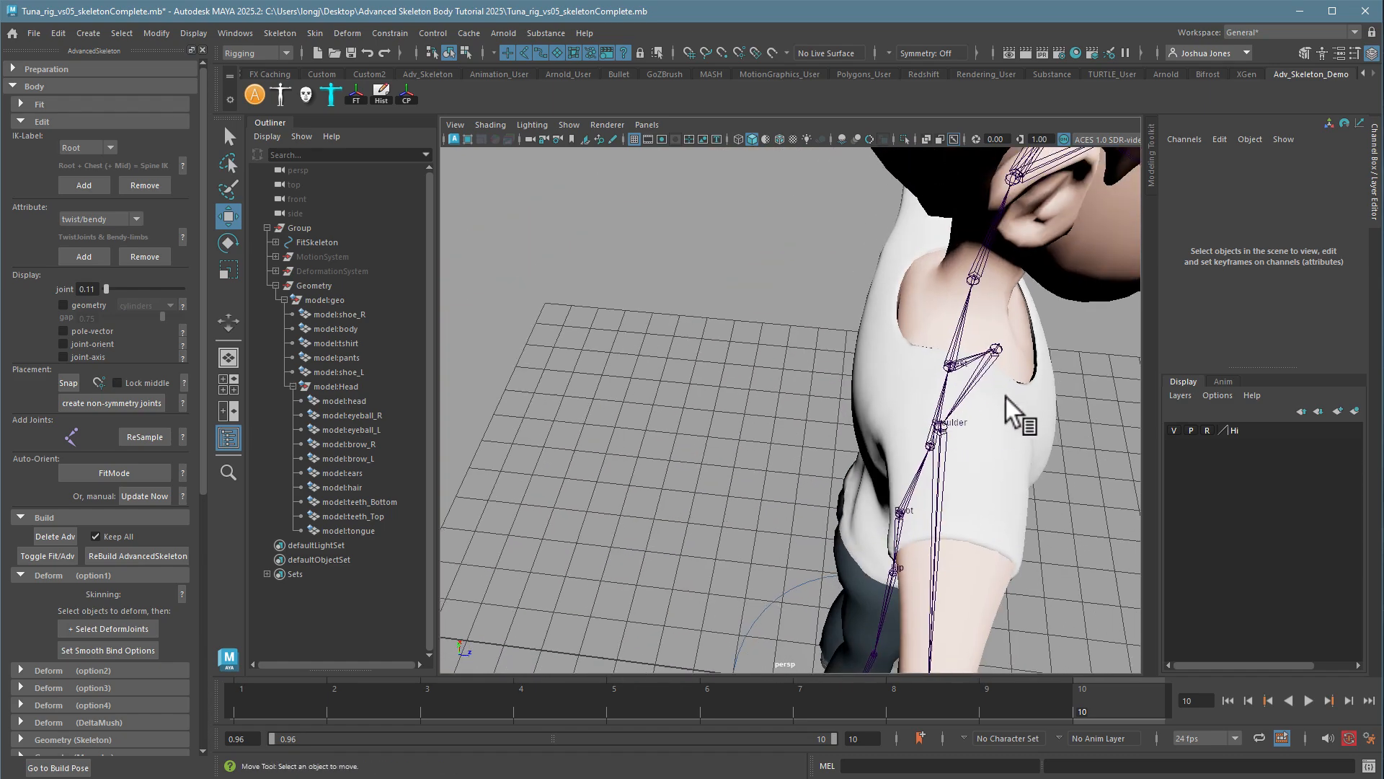
{"action": "left_click", "coordinate": [951, 452]}
{"action": "left_click_drag", "start_coordinate": [952, 465], "coordinate": [972, 396], "text": "alt"}
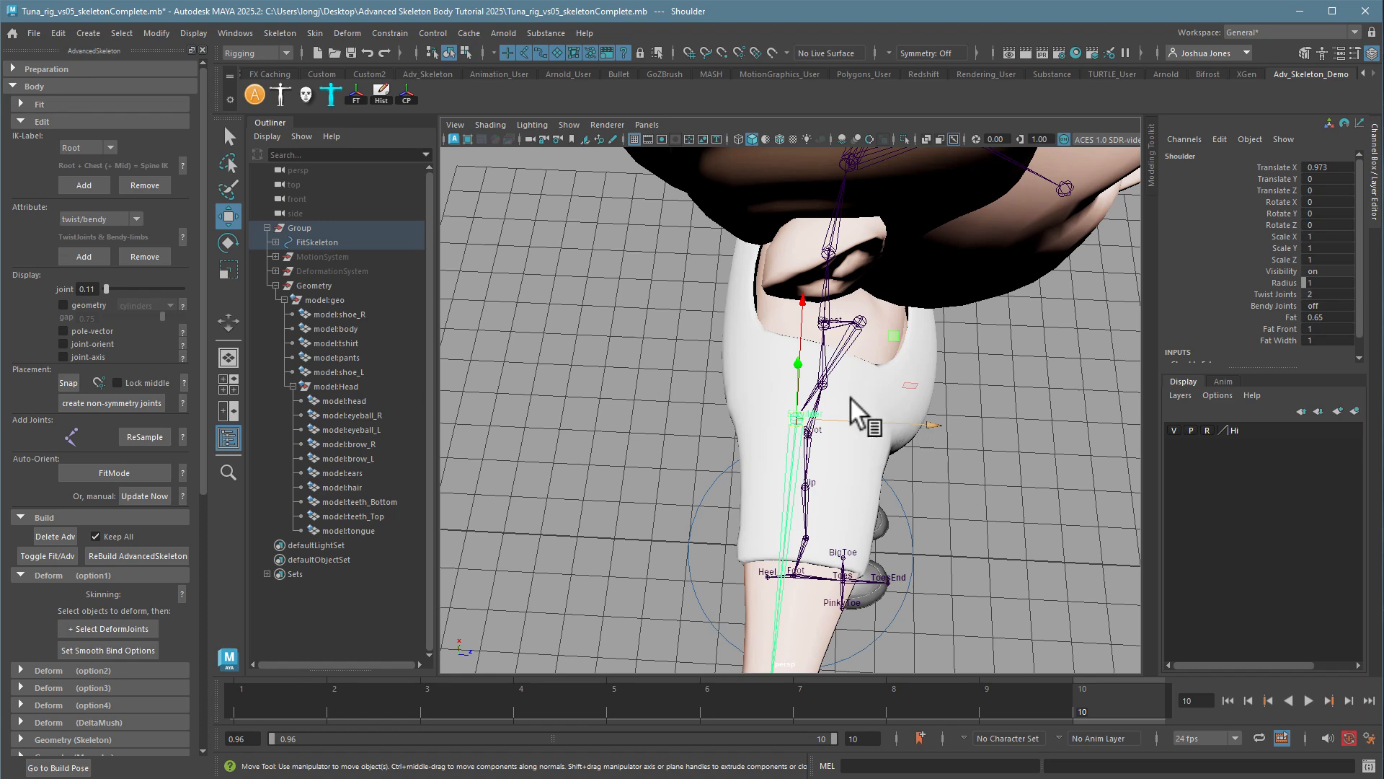
{"action": "key", "text": "d"}
{"action": "left_click_drag", "start_coordinate": [886, 420], "coordinate": [914, 418]}
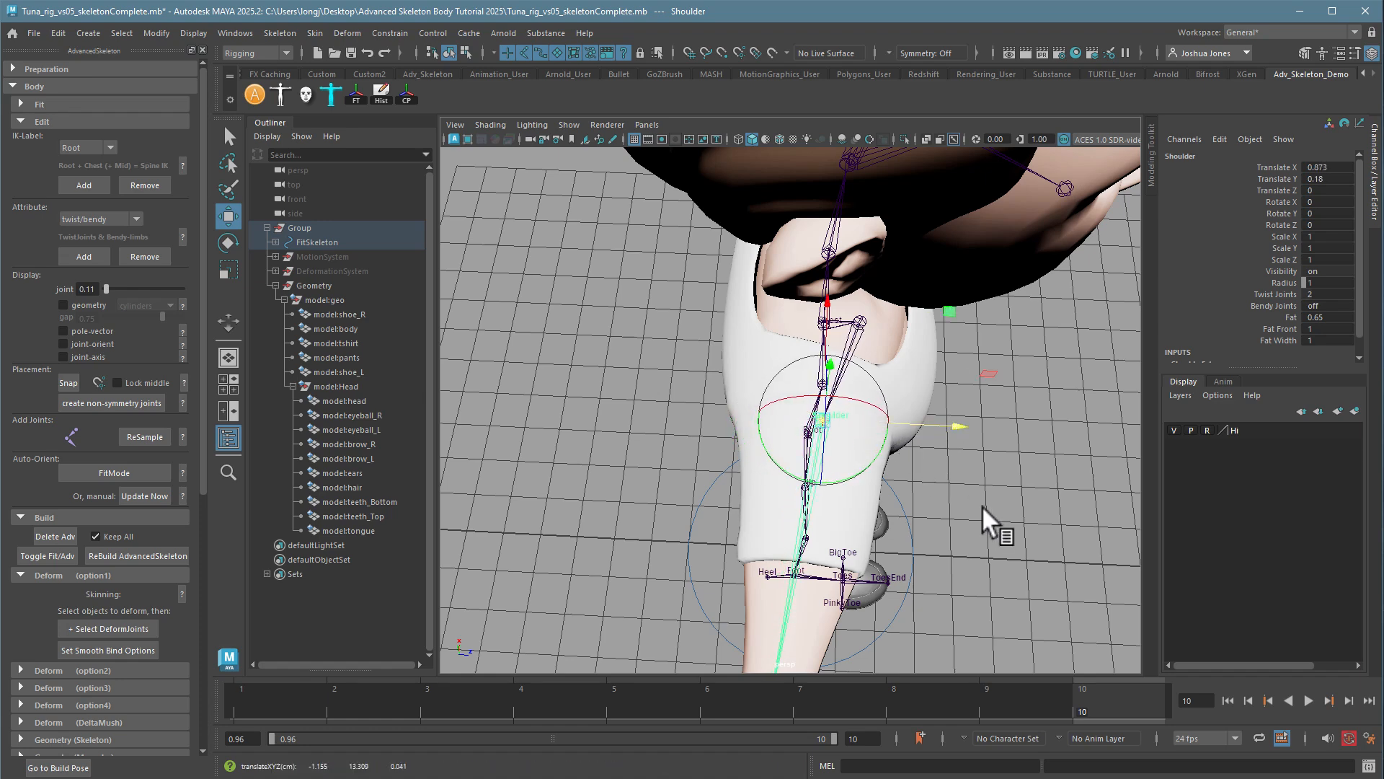
- Display the pole-vector visualizers to examine the arm's direction around the character, and hide them again
{"action": "left_click_drag", "start_coordinate": [982, 505], "coordinate": [950, 403], "text": "alt"}
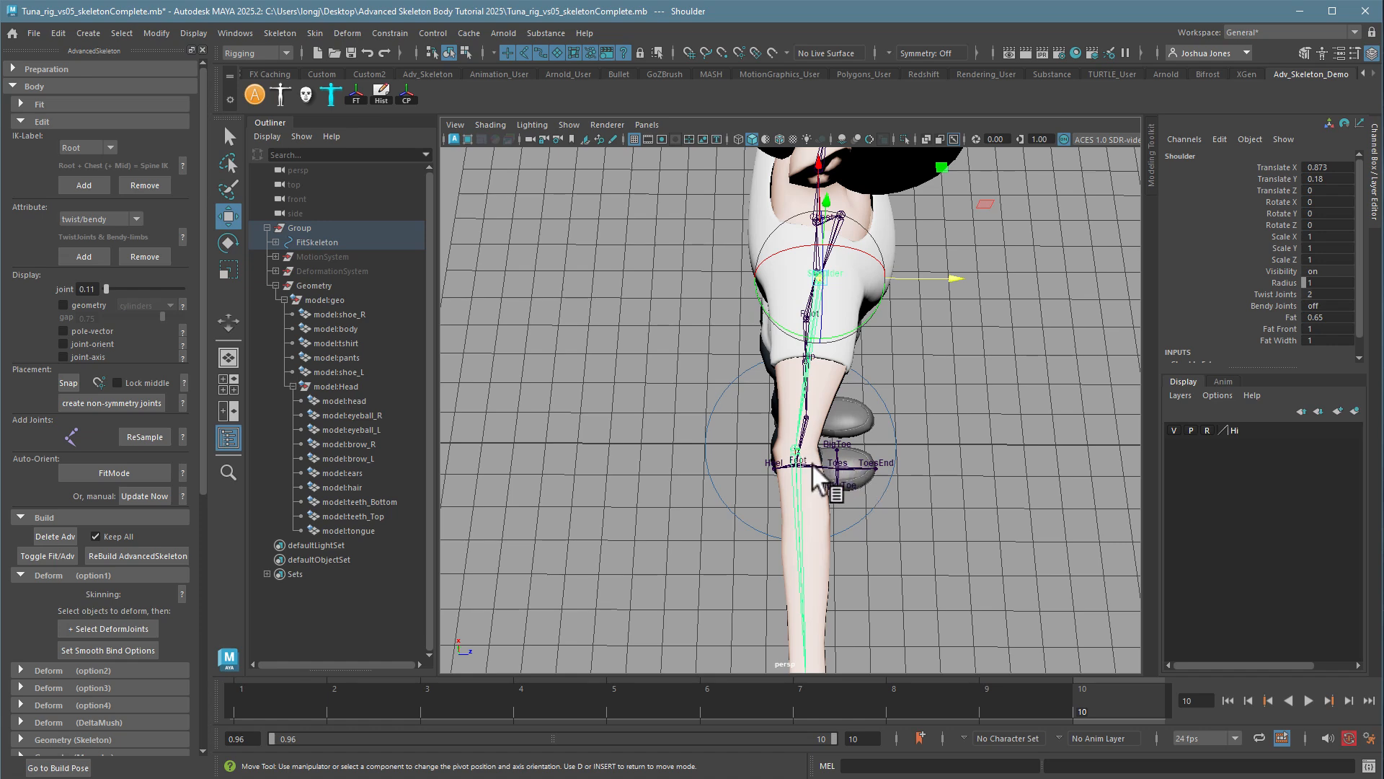
{"action": "left_click", "coordinate": [64, 330]}
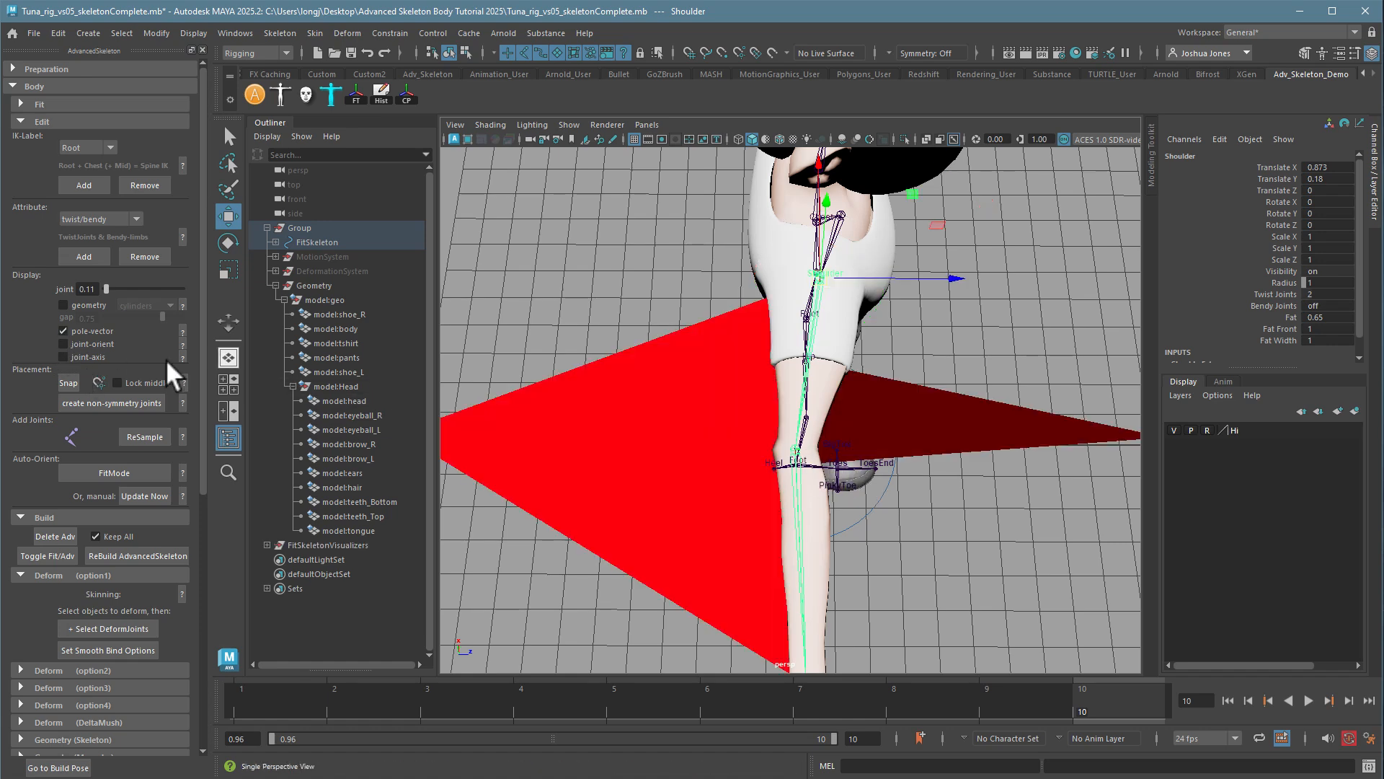
{"action": "left_click_drag", "start_coordinate": [711, 541], "coordinate": [772, 393], "text": "alt"}
{"action": "middle_click_drag", "start_coordinate": [771, 393], "coordinate": [776, 564], "text": "alt"}
{"action": "left_click_drag", "start_coordinate": [777, 565], "coordinate": [770, 538], "text": "alt"}
{"action": "left_click_drag", "start_coordinate": [757, 431], "coordinate": [749, 528], "text": "alt"}
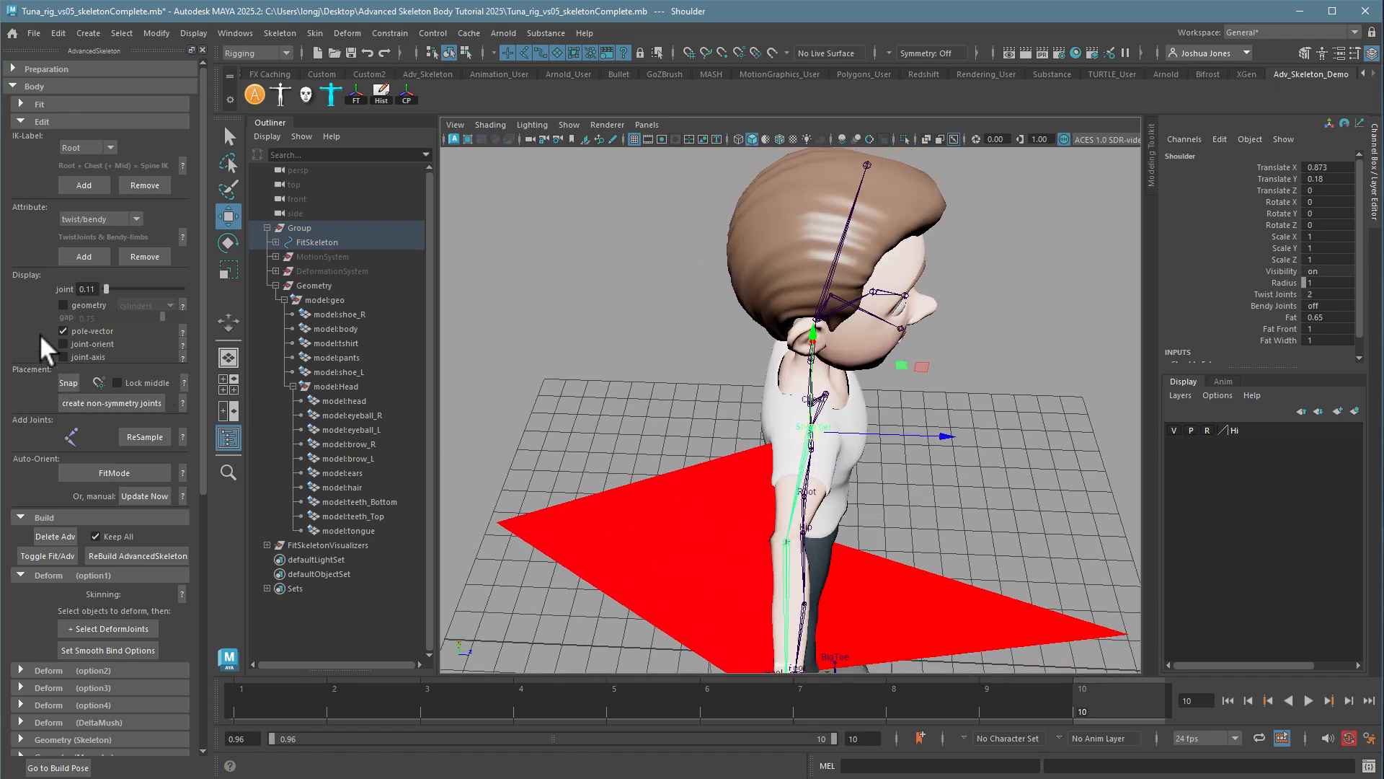
{"action": "left_click", "coordinate": [62, 331]}
{"action": "left_click", "coordinate": [959, 491]}
{"action": "left_click_drag", "start_coordinate": [959, 490], "coordinate": [885, 506], "text": "alt"}
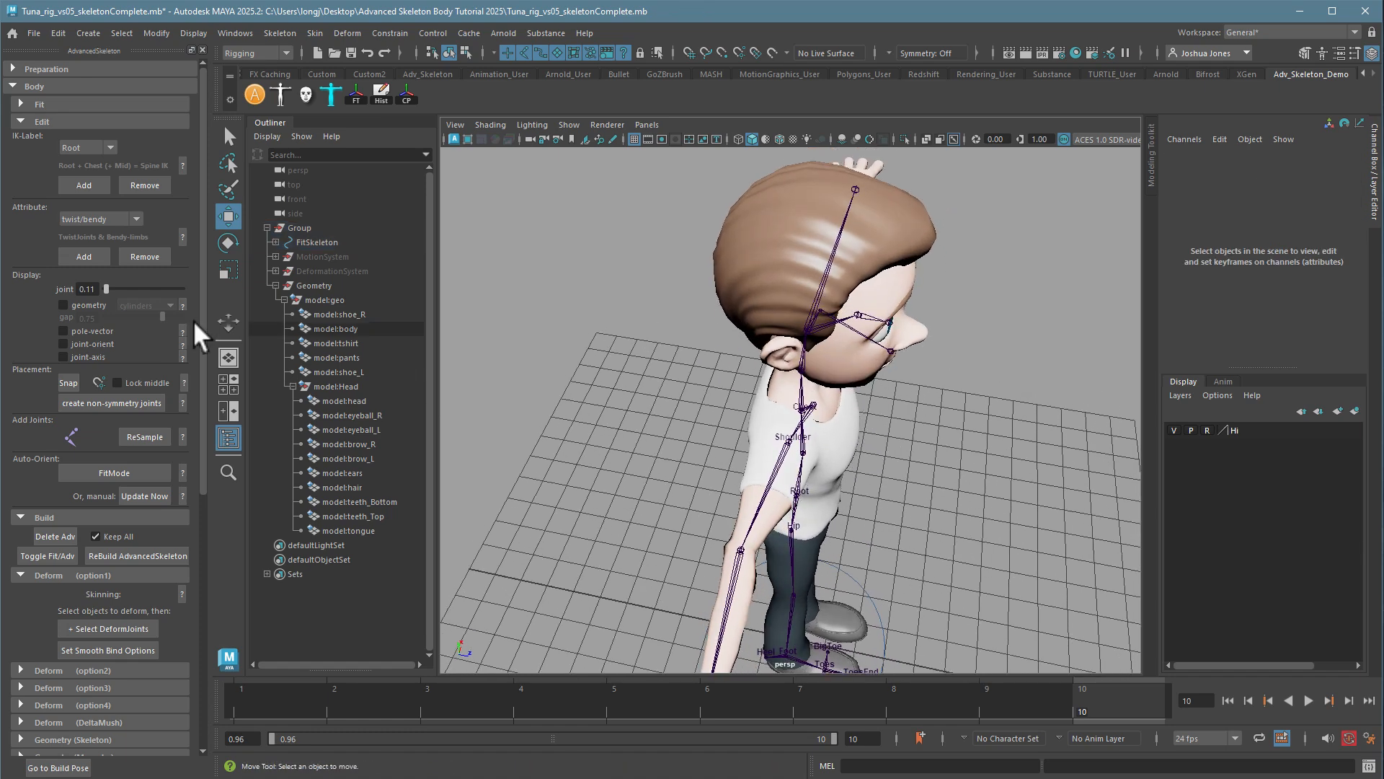
- Update the fit joint orientations and rebuild the AdvancedSkeleton rig
{"action": "left_click", "coordinate": [142, 496]}
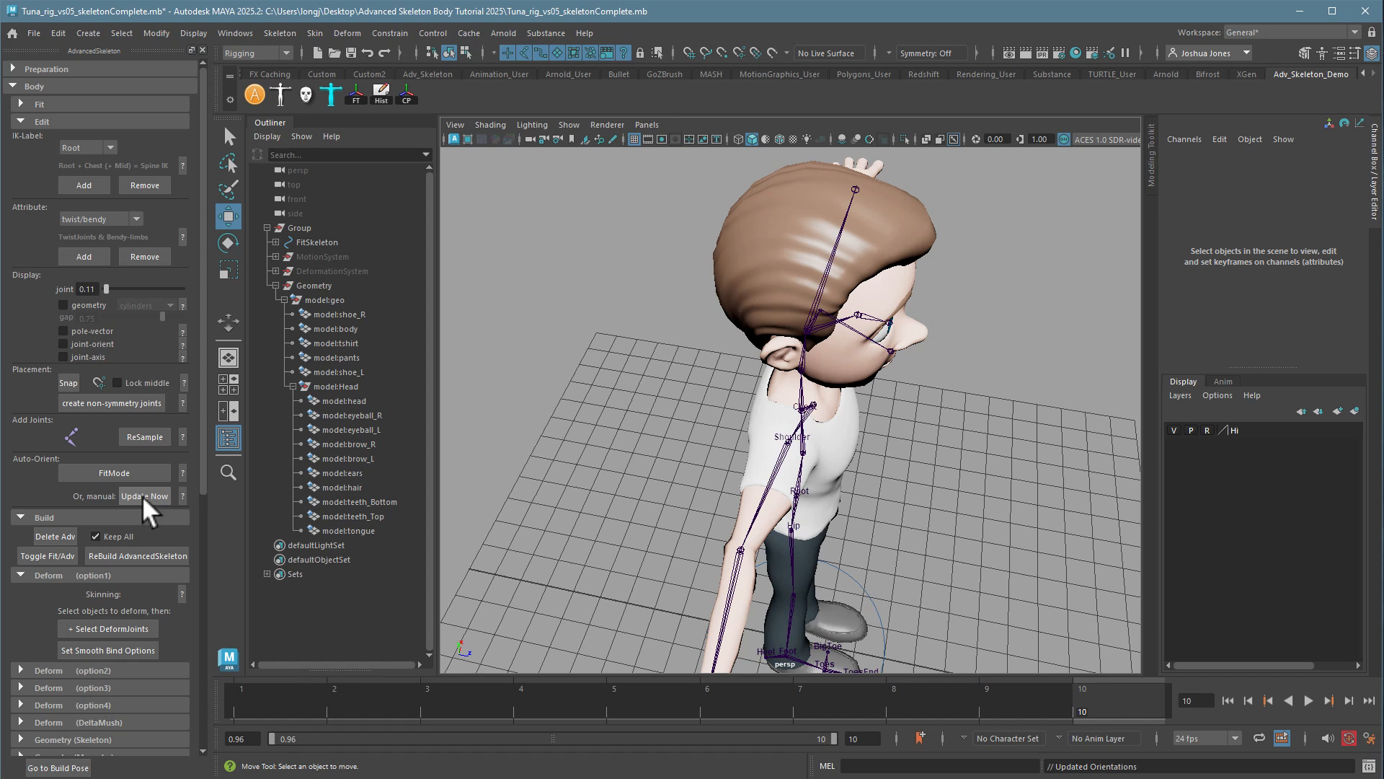
{"action": "left_click", "coordinate": [125, 549]}
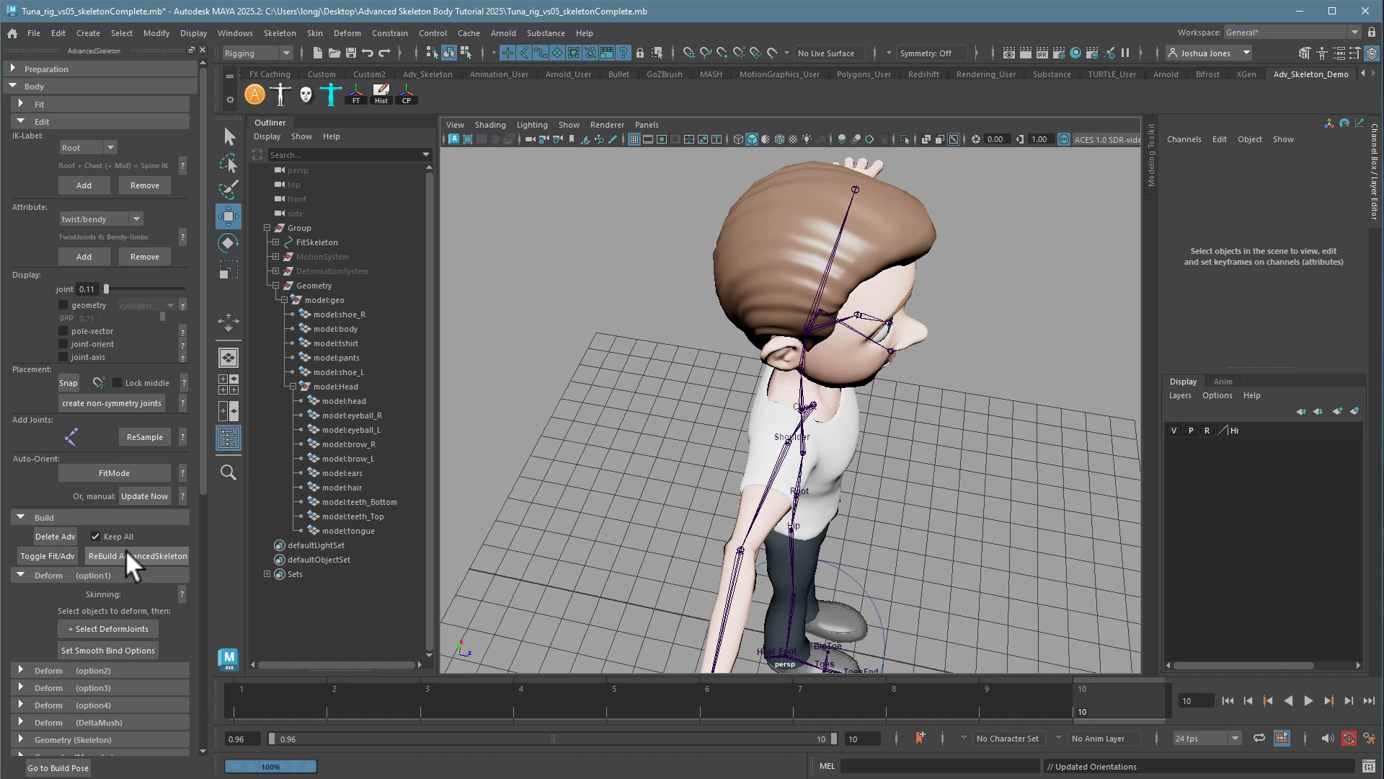
{"action": "key", "text": "q"}
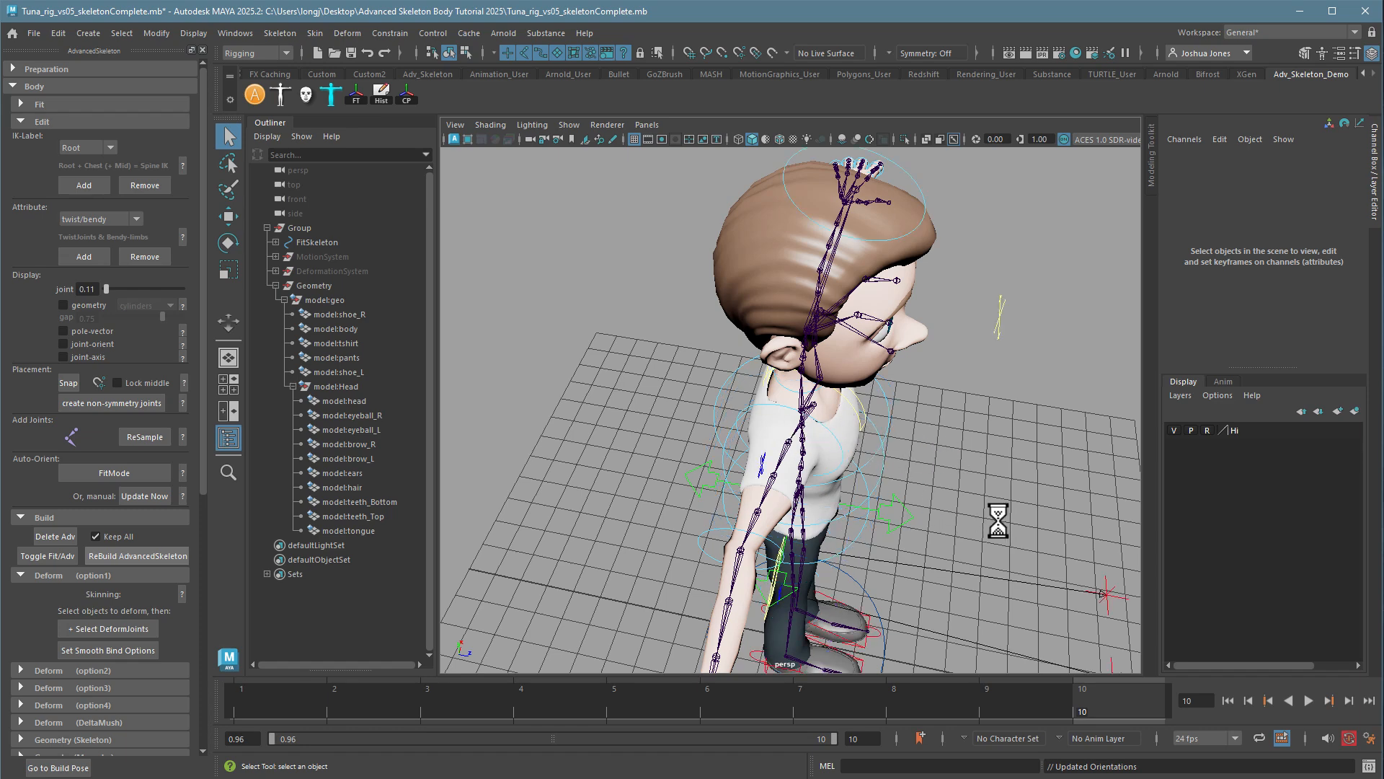
{"action": "left_click_drag", "start_coordinate": [812, 511], "coordinate": [834, 469], "text": "alt"}
{"action": "middle_click_drag", "start_coordinate": [833, 469], "coordinate": [870, 512], "text": "alt"}
{"action": "right_click_drag", "start_coordinate": [871, 511], "coordinate": [698, 361], "text": "alt"}
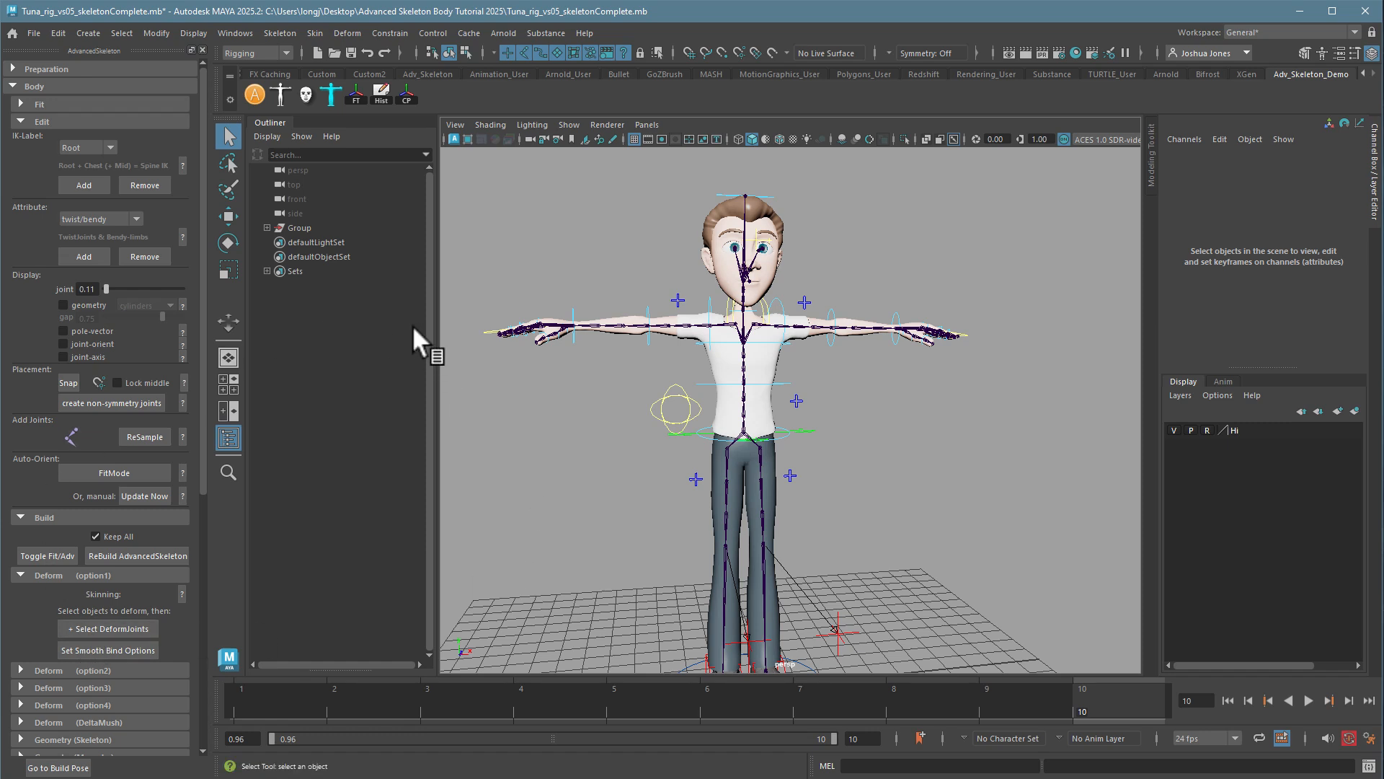
- Bind the Hi layer's geometry and the deform joints with Bind Skin, using selected joints, Closest distance and 3 max influences
{"action": "right_click", "coordinate": [1251, 430]}
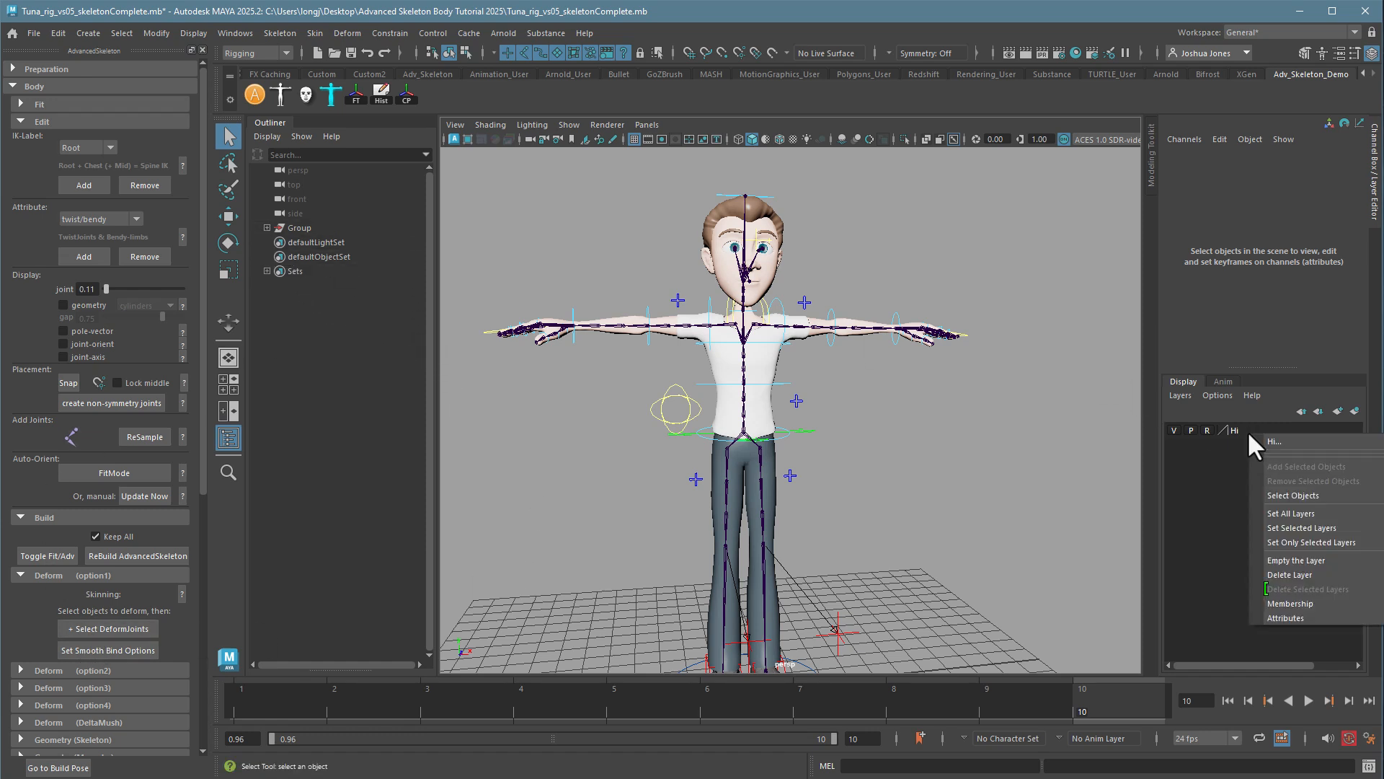
{"action": "left_click", "coordinate": [1289, 494]}
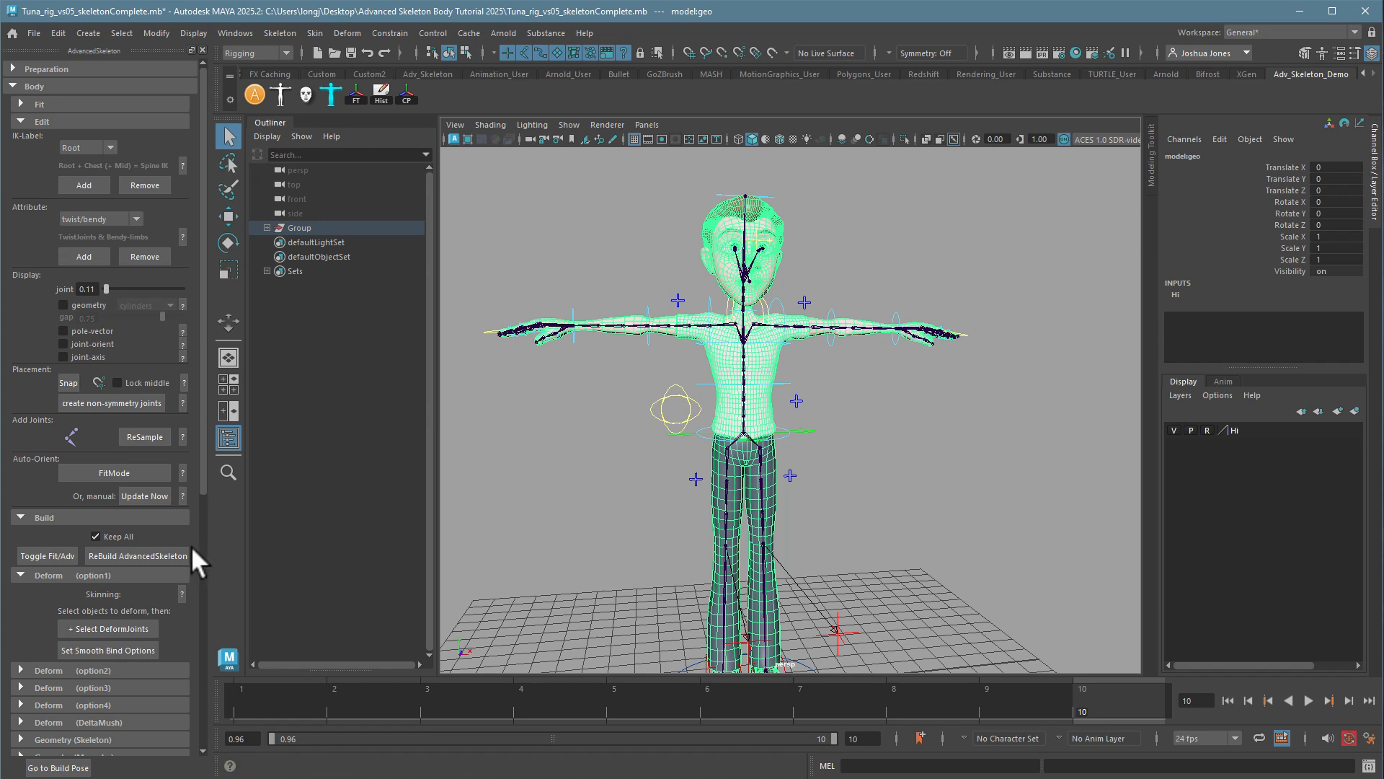
{"action": "left_click", "coordinate": [116, 626]}
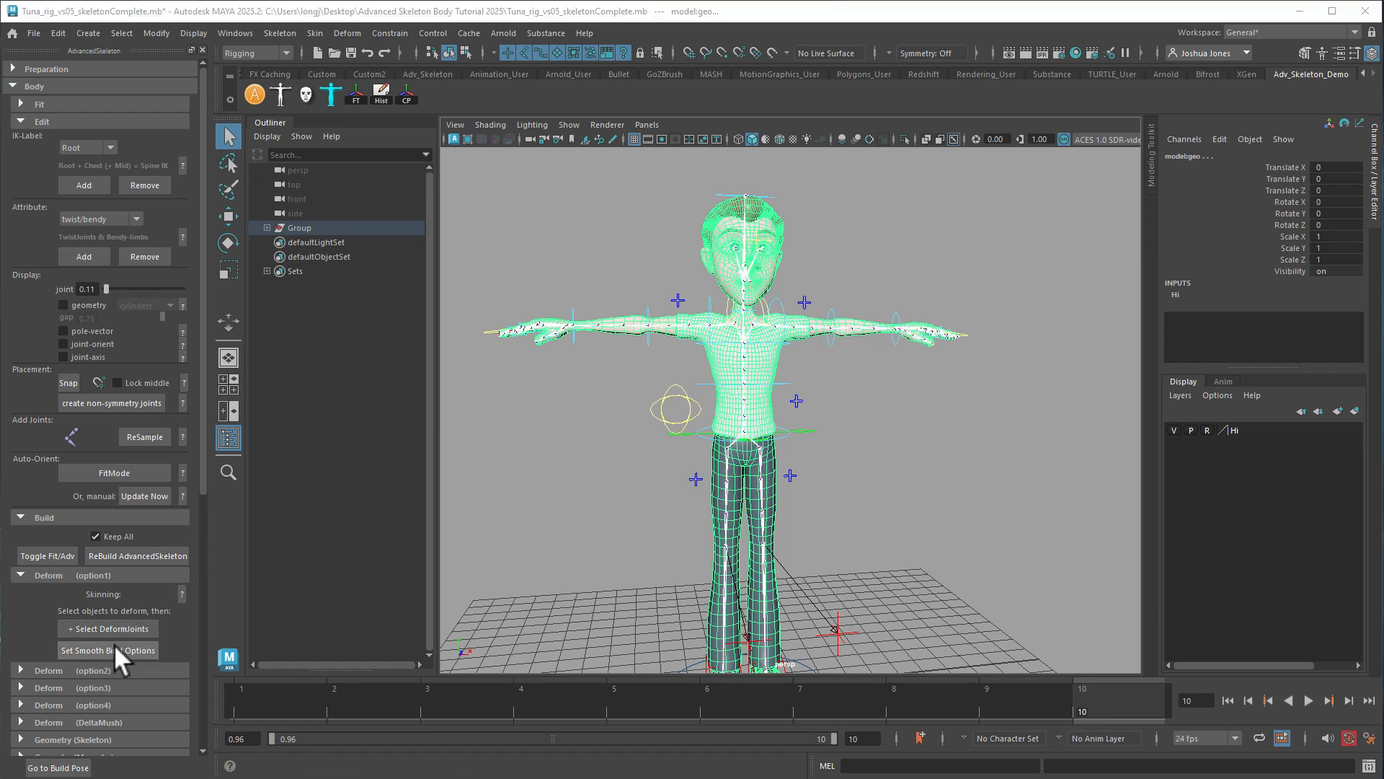
{"action": "left_click", "coordinate": [113, 647]}
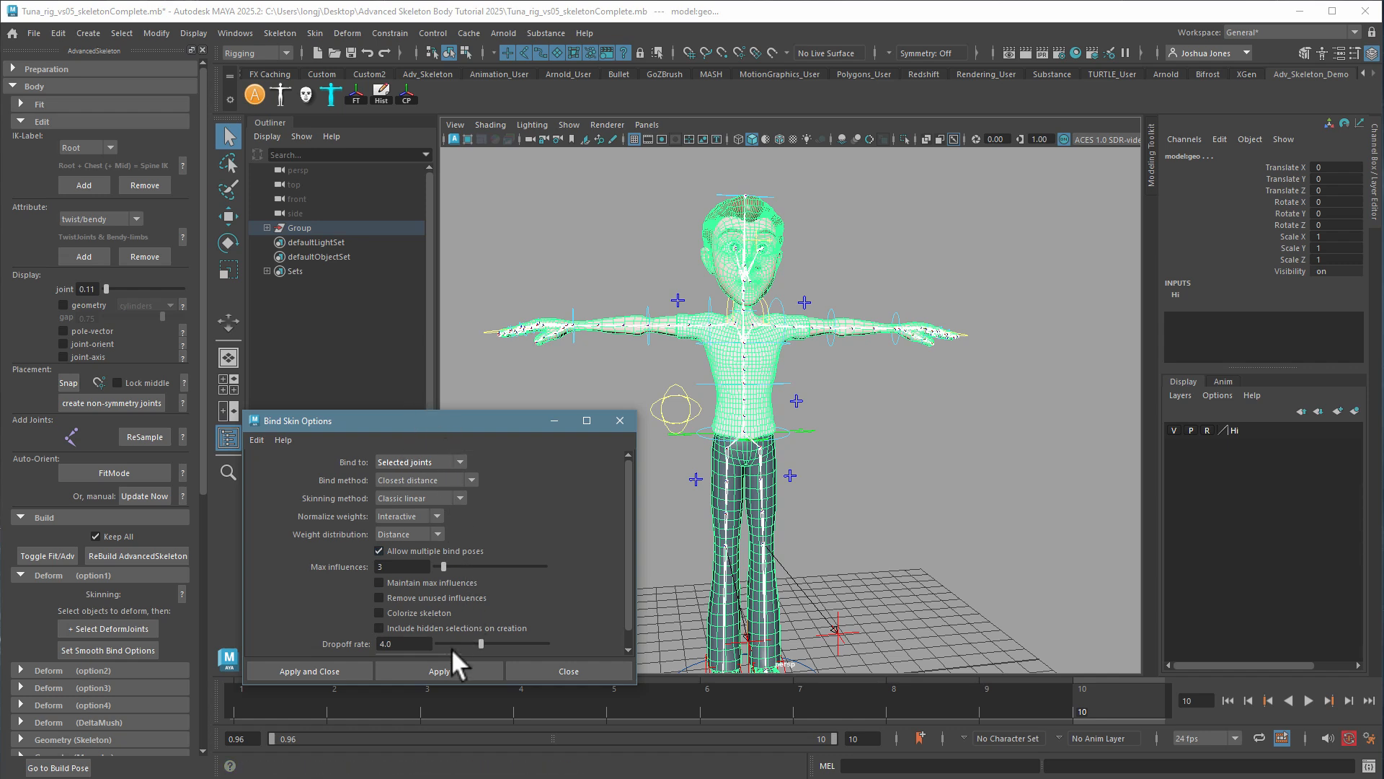
{"action": "left_click", "coordinate": [445, 667]}
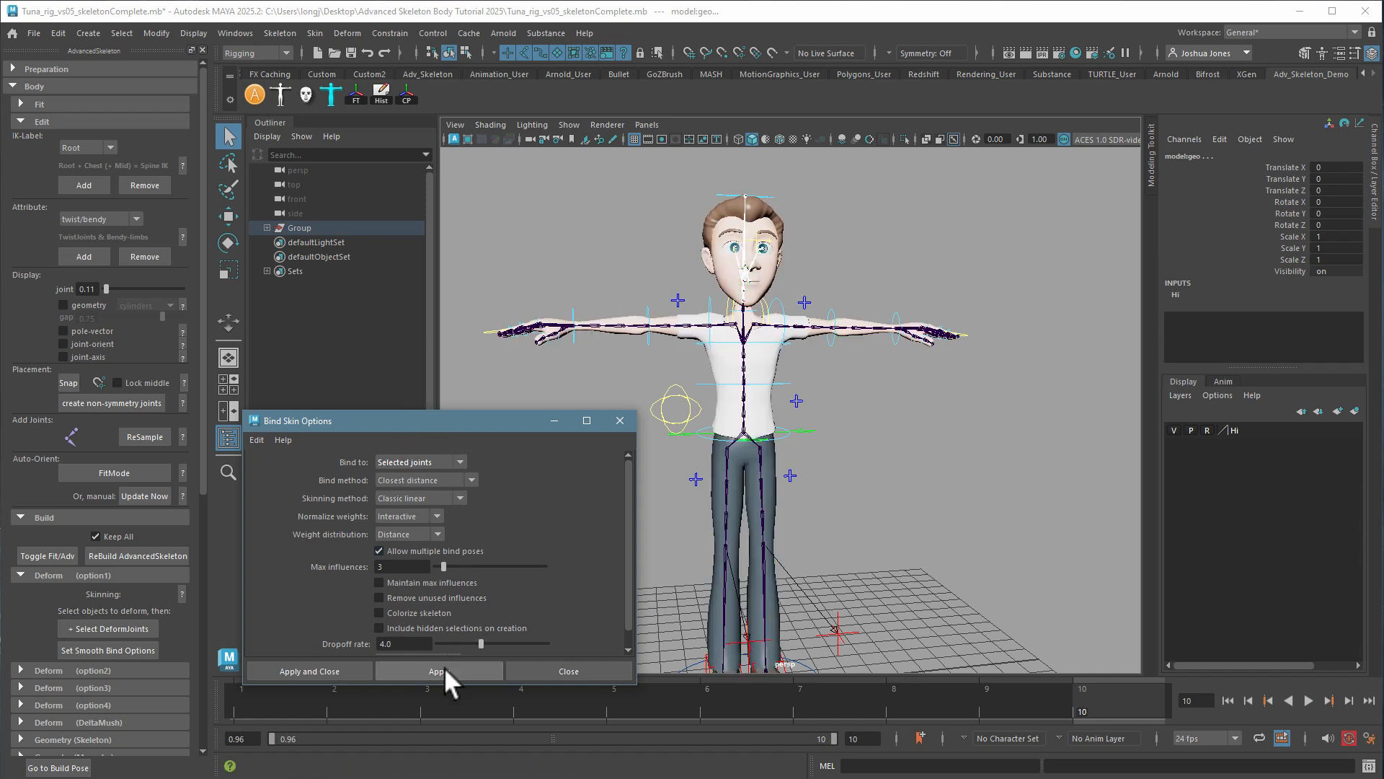
{"action": "left_click", "coordinate": [540, 670]}
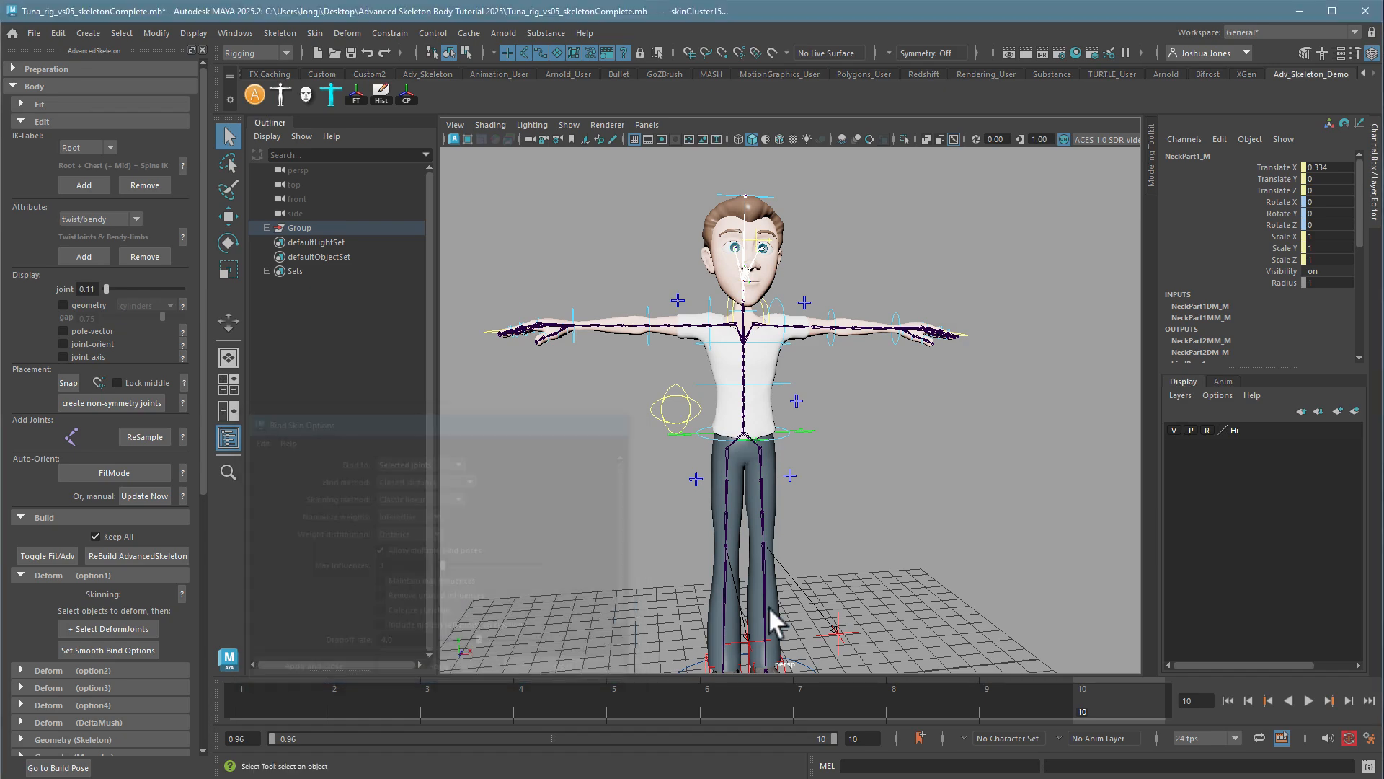
- Rotate the left shoulder FK control to test the arm's deformation, undo the rotations and clear the selection
{"action": "left_click_drag", "start_coordinate": [874, 470], "coordinate": [775, 509], "text": "alt"}
{"action": "right_click_drag", "start_coordinate": [775, 508], "coordinate": [1013, 389], "text": "alt"}
{"action": "middle_click_drag", "start_coordinate": [1013, 389], "coordinate": [1013, 504], "text": "alt"}
{"action": "left_click_drag", "start_coordinate": [1014, 504], "coordinate": [948, 530], "text": "alt"}
{"action": "left_click", "coordinate": [792, 269]}
{"action": "key", "text": "e"}
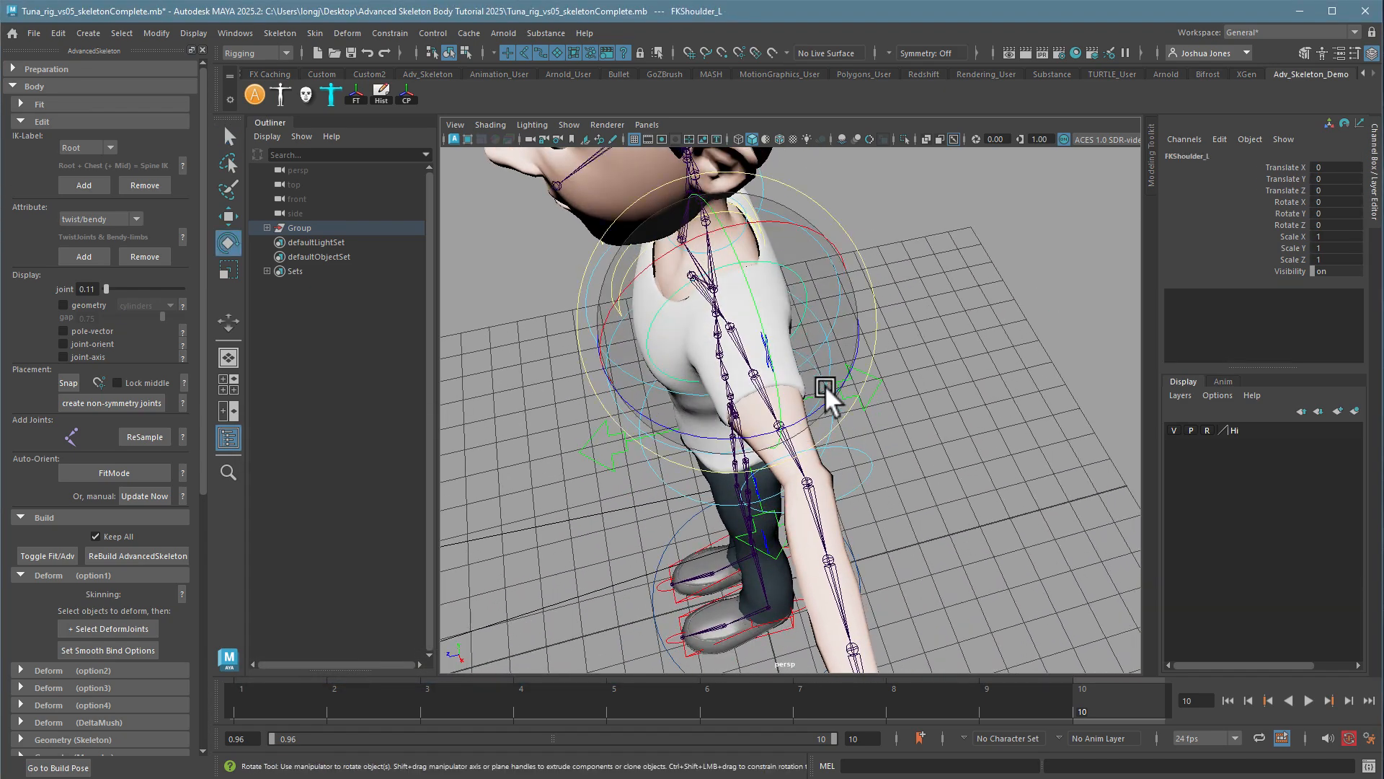
{"action": "left_click_drag", "start_coordinate": [835, 393], "coordinate": [891, 252]}
{"action": "key", "text": "ctrl+z"}
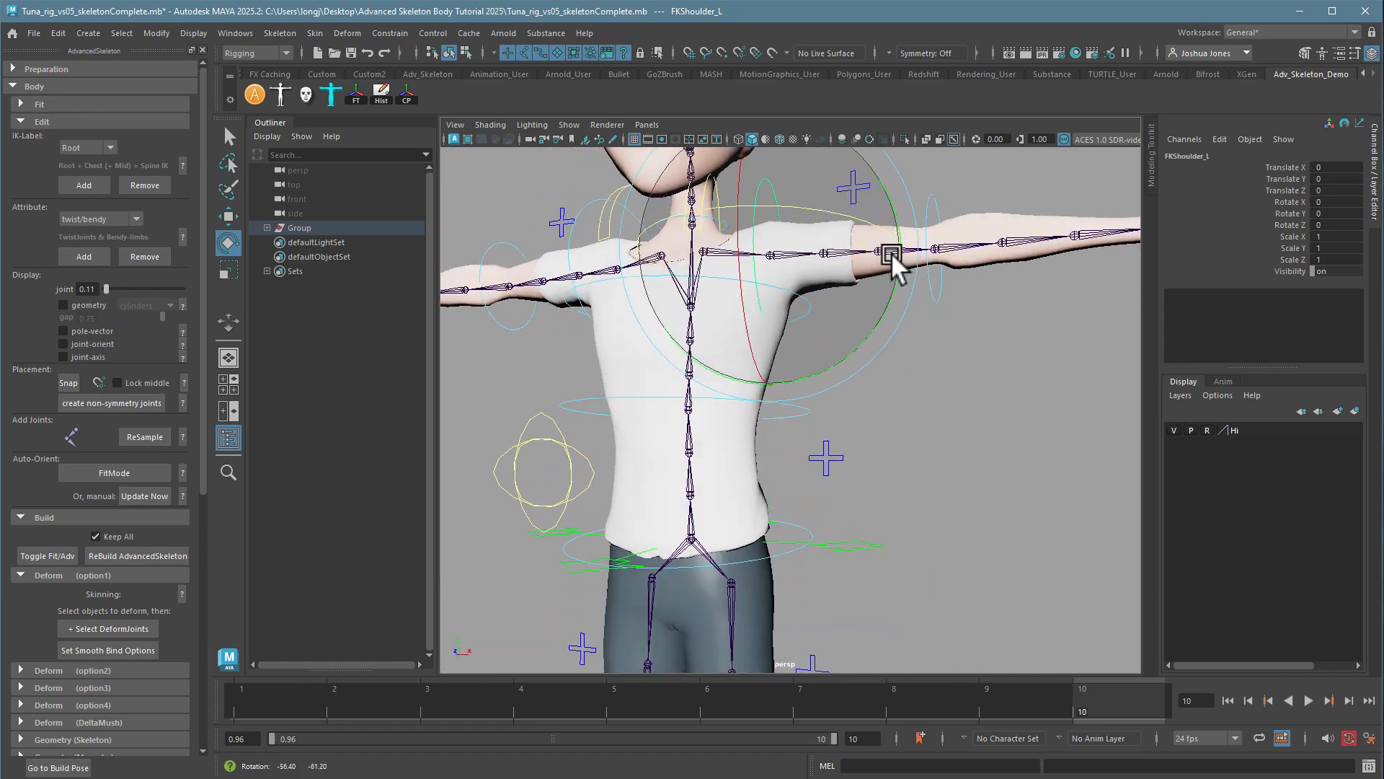
{"action": "left_click_drag", "start_coordinate": [894, 203], "coordinate": [849, 304]}
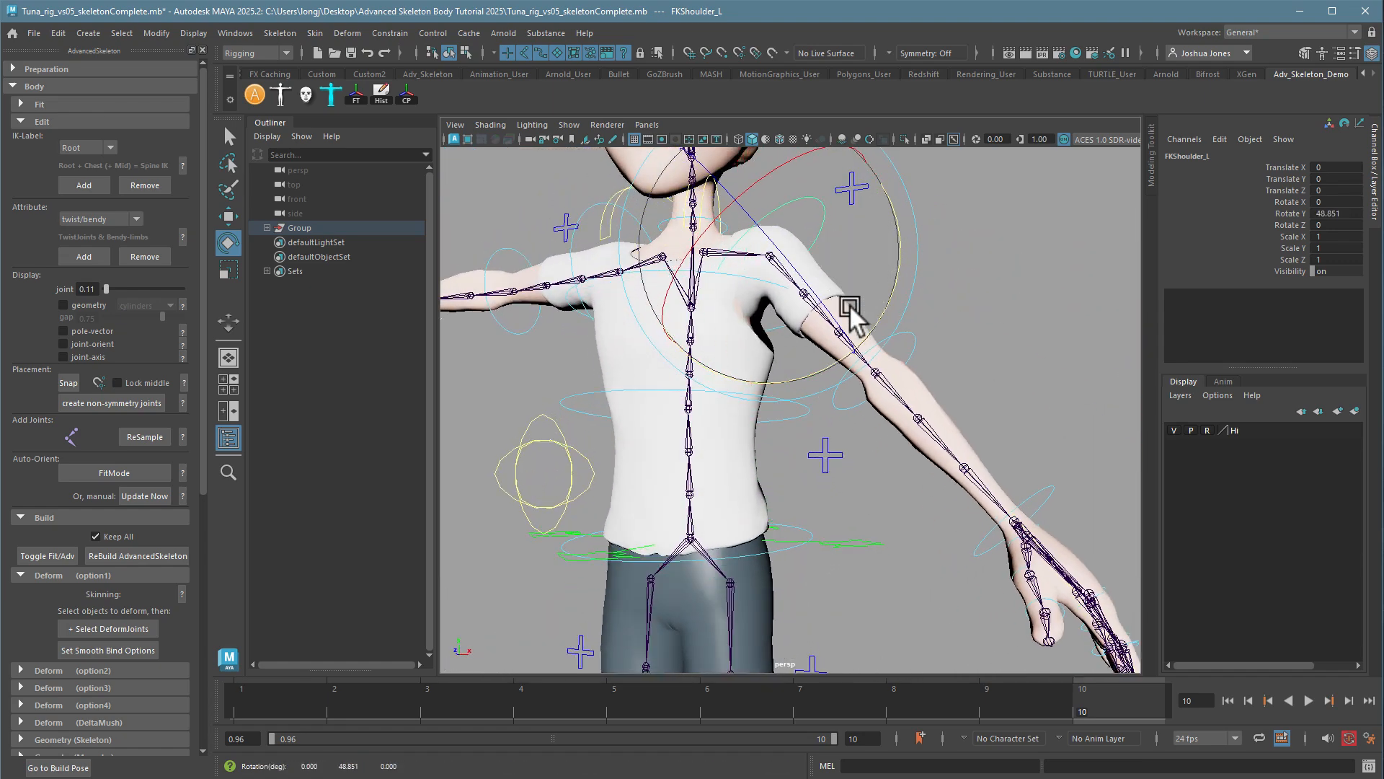
{"action": "key", "text": "ctrl+z"}
{"action": "left_click_drag", "start_coordinate": [757, 364], "coordinate": [973, 477], "text": "alt"}
{"action": "left_click", "coordinate": [972, 477]}
- Examine the bound character's shoulders, arms and overall pose from front and three-quarter views
{"action": "right_click_drag", "start_coordinate": [972, 477], "coordinate": [599, 432], "text": "alt"}
{"action": "middle_click_drag", "start_coordinate": [706, 419], "coordinate": [704, 348], "text": "alt"}
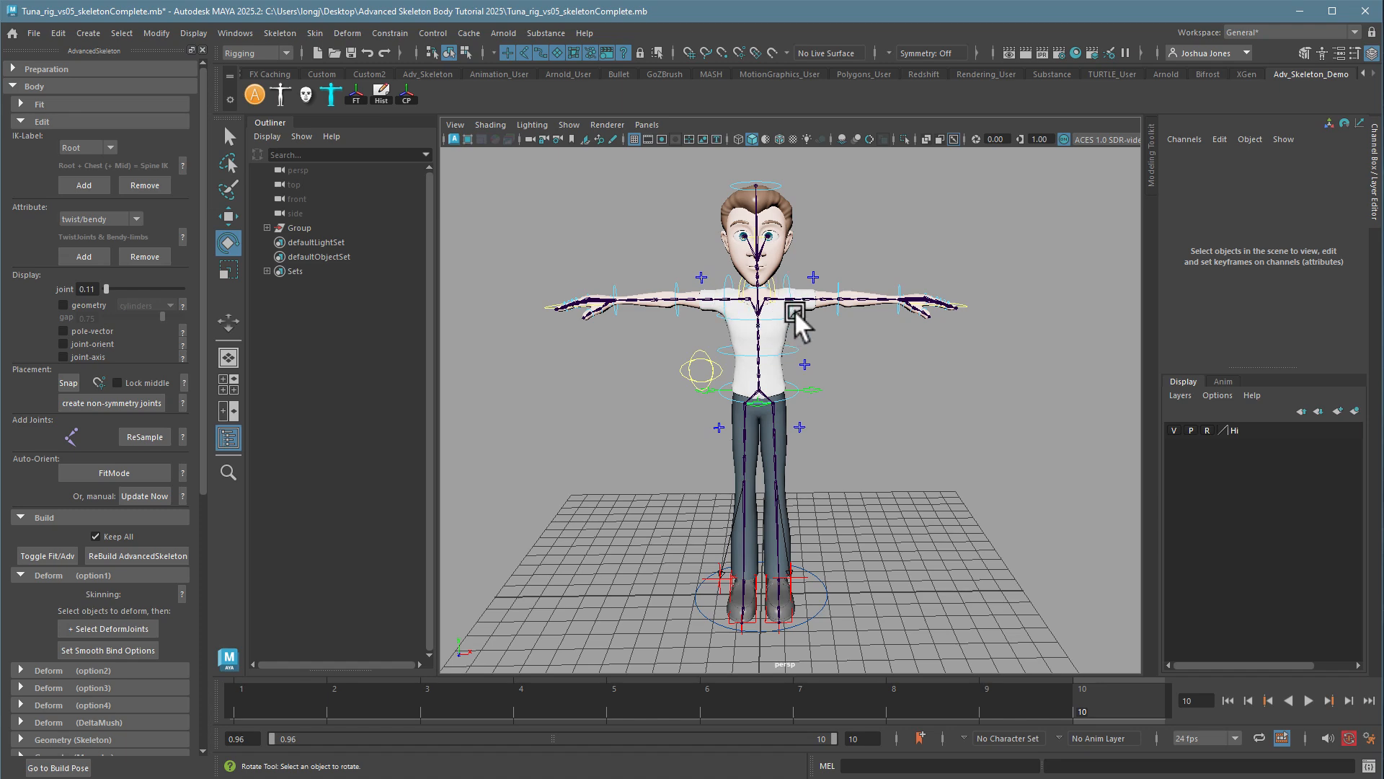
{"action": "right_click_drag", "start_coordinate": [795, 310], "coordinate": [870, 389], "text": "alt"}
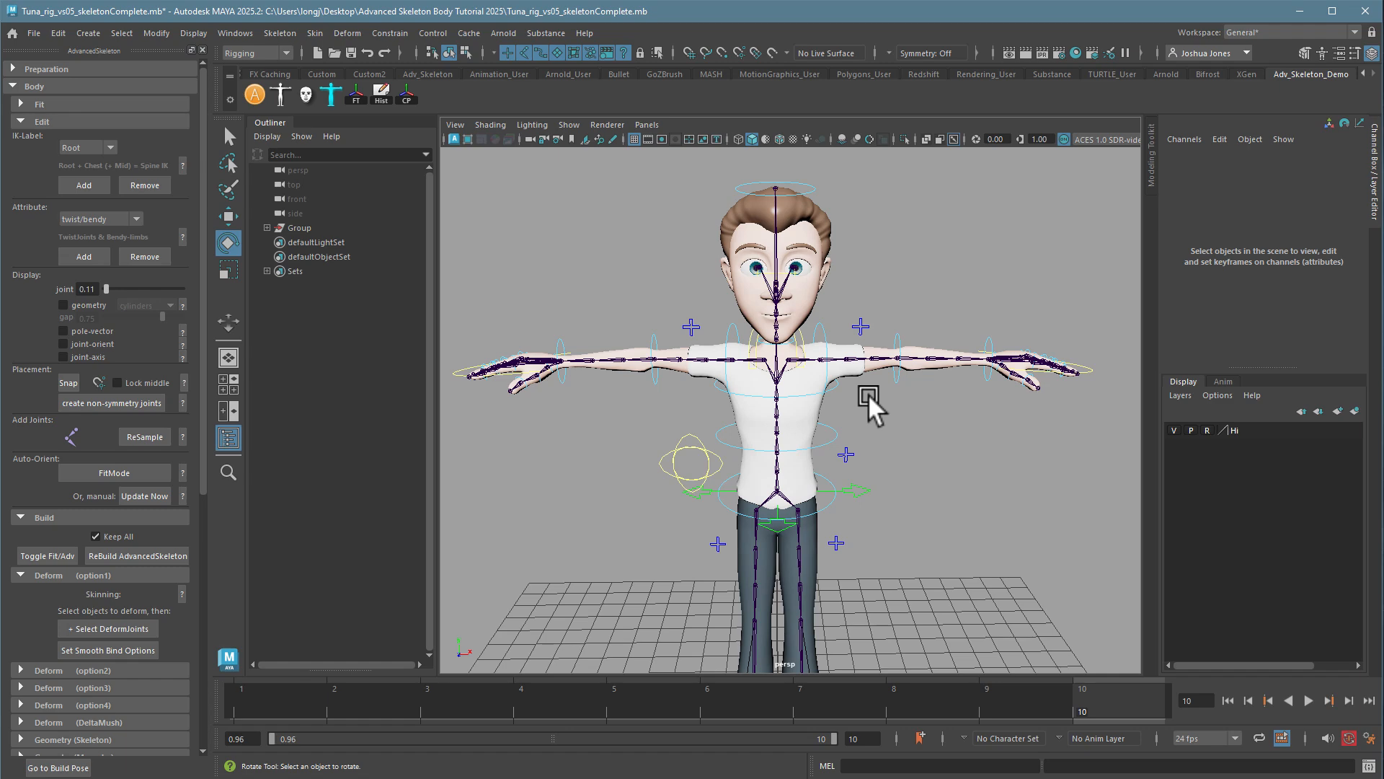
{"action": "left_click_drag", "start_coordinate": [868, 394], "coordinate": [791, 354], "text": "alt"}
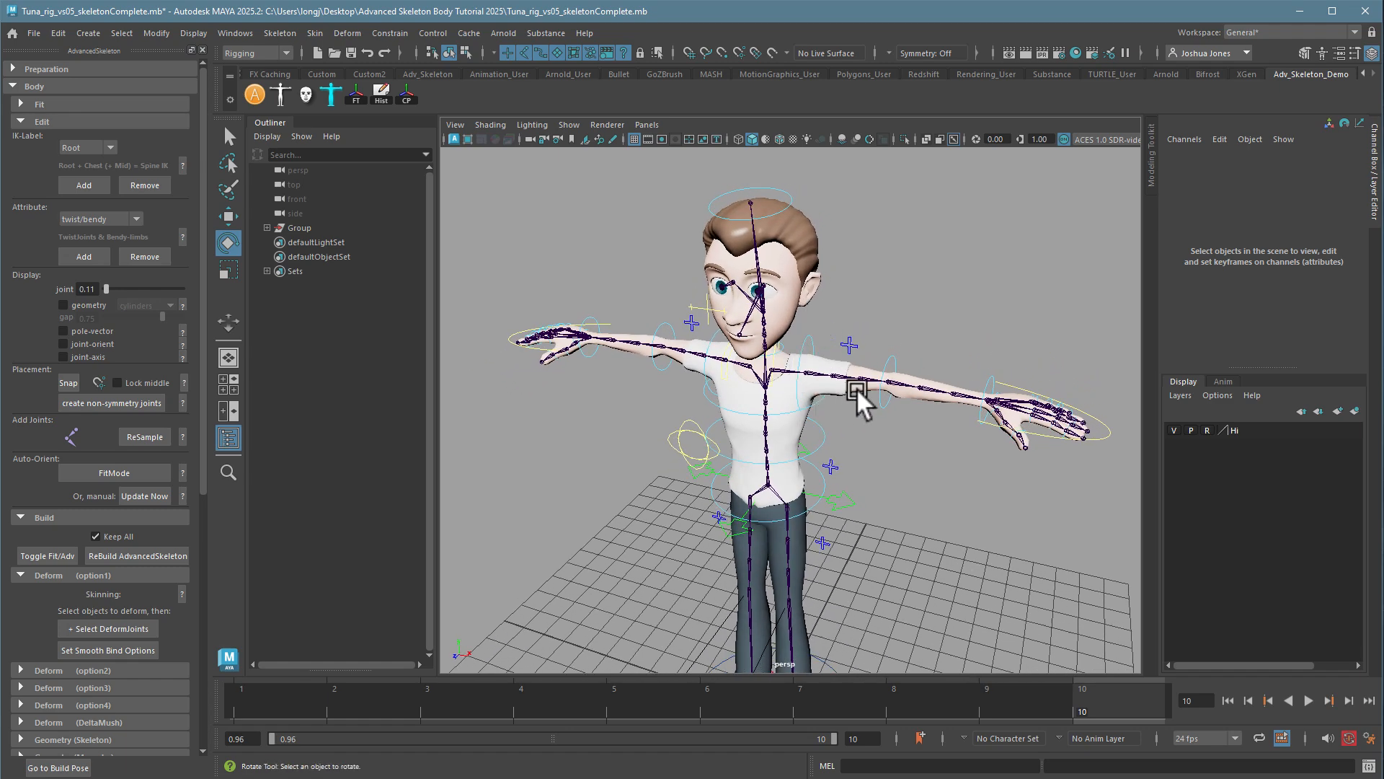
{"action": "mouse_move", "coordinate": [840, 405]}
{"action": "left_mouse_down", "text": "alt"}
{"action": "mouse_move", "coordinate": [868, 496]}
{"action": "mouse_move", "coordinate": [912, 476]}
{"action": "mouse_move", "coordinate": [834, 418]}
{"action": "left_mouse_up", "text": "alt"}
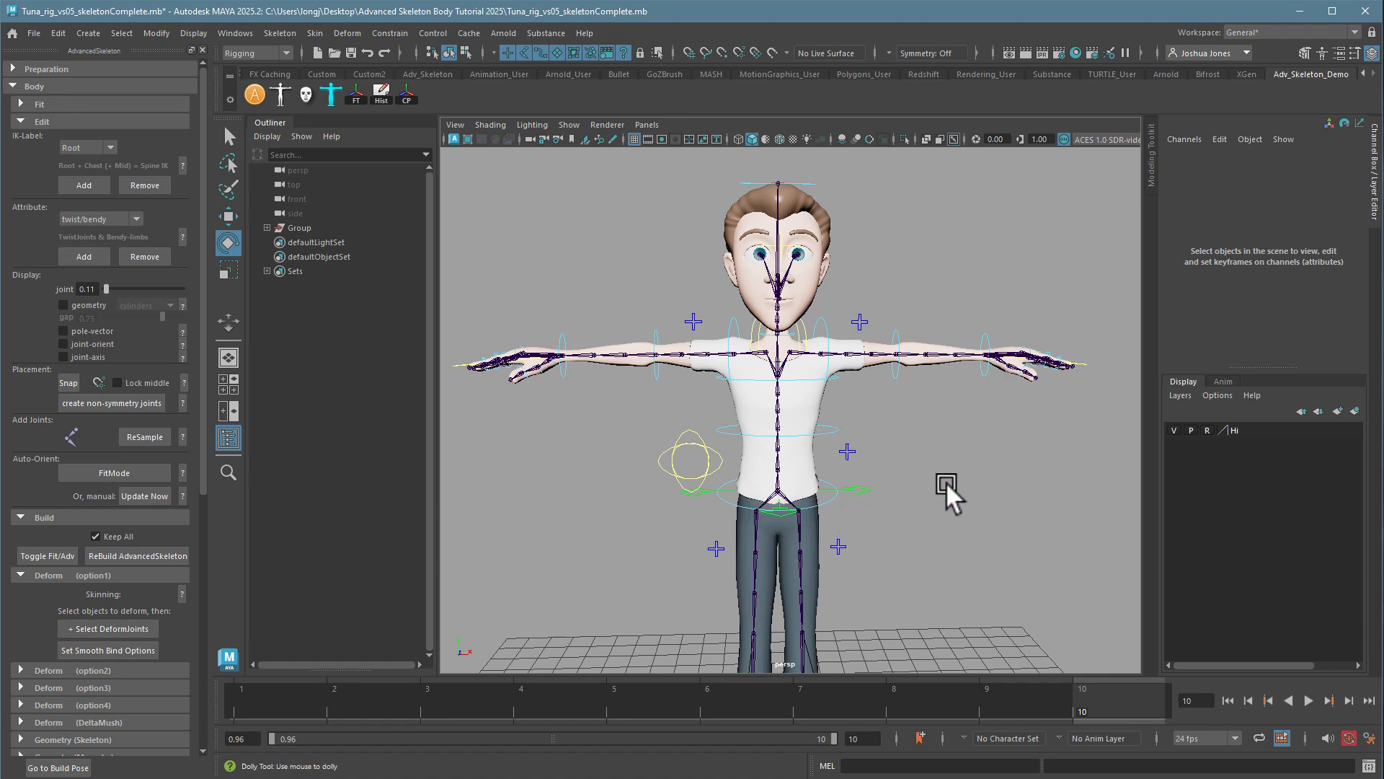
{"action": "right_click_drag", "start_coordinate": [945, 481], "coordinate": [869, 423], "text": "alt"}
{"action": "middle_click_drag", "start_coordinate": [868, 422], "coordinate": [840, 394], "text": "alt"}
{"action": "right_click_drag", "start_coordinate": [840, 394], "coordinate": [805, 400], "text": "alt"}
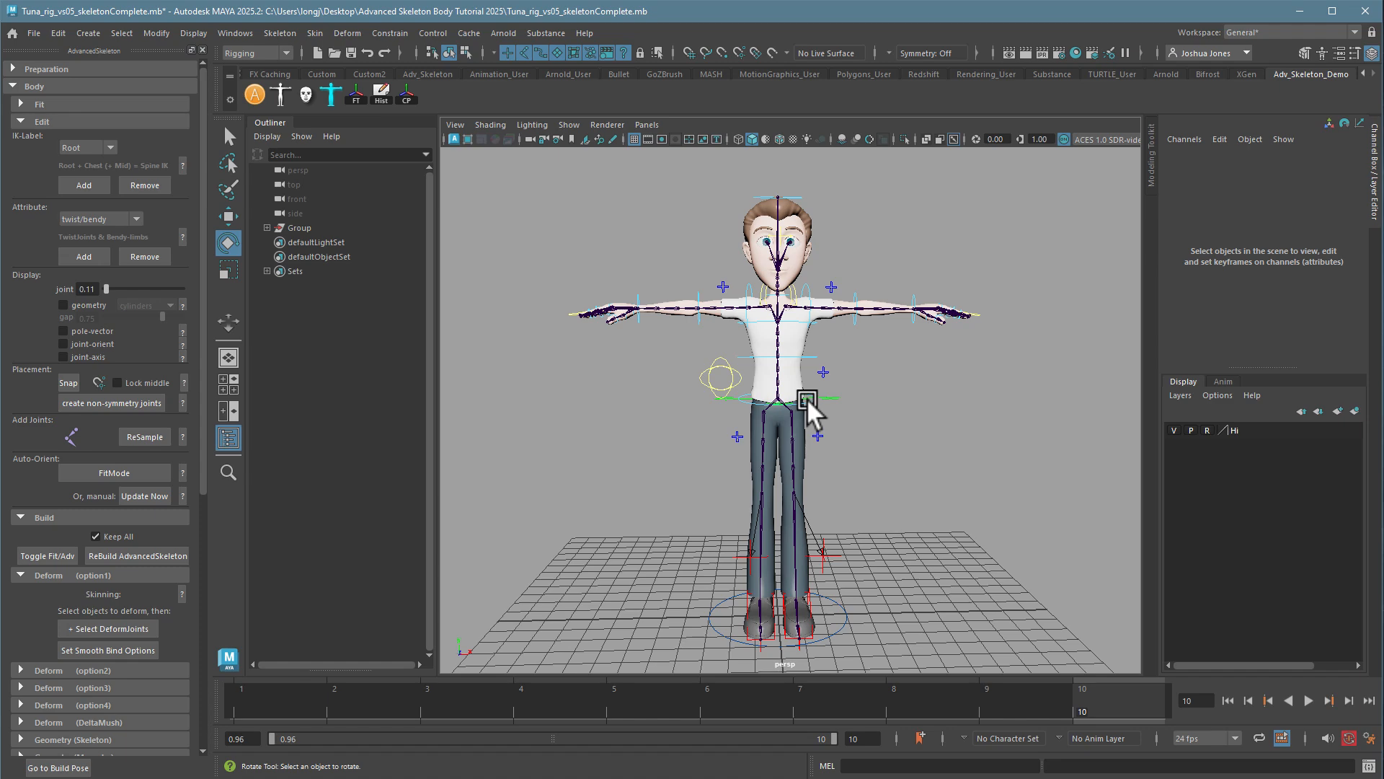
{"action": "right_click_drag", "start_coordinate": [806, 398], "coordinate": [974, 552], "text": "alt"}
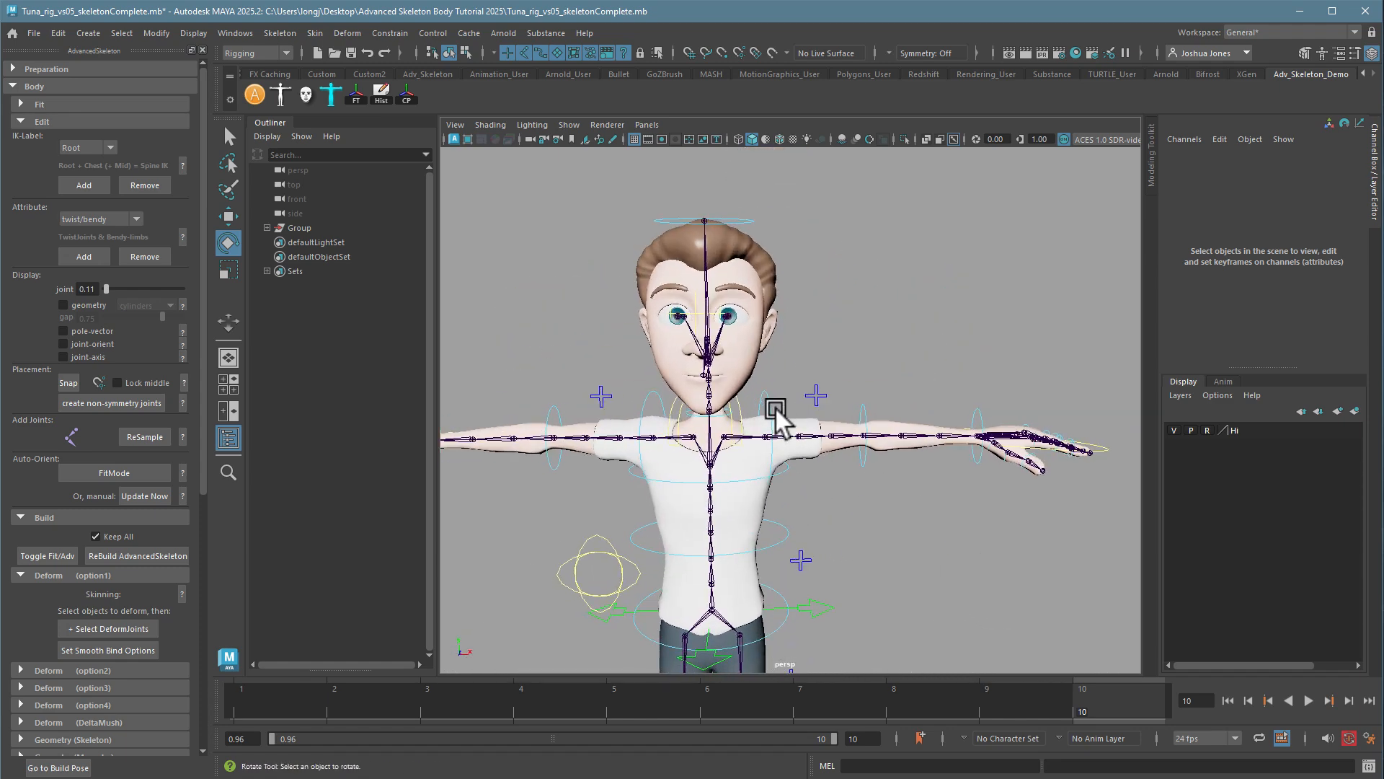
- Test a slight downward rotation of the left arm with its shoulder FK control and undo it
{"action": "left_click", "coordinate": [765, 399]}
{"action": "left_click_drag", "start_coordinate": [813, 318], "coordinate": [862, 367]}
{"action": "key", "text": "ctrl+z"}
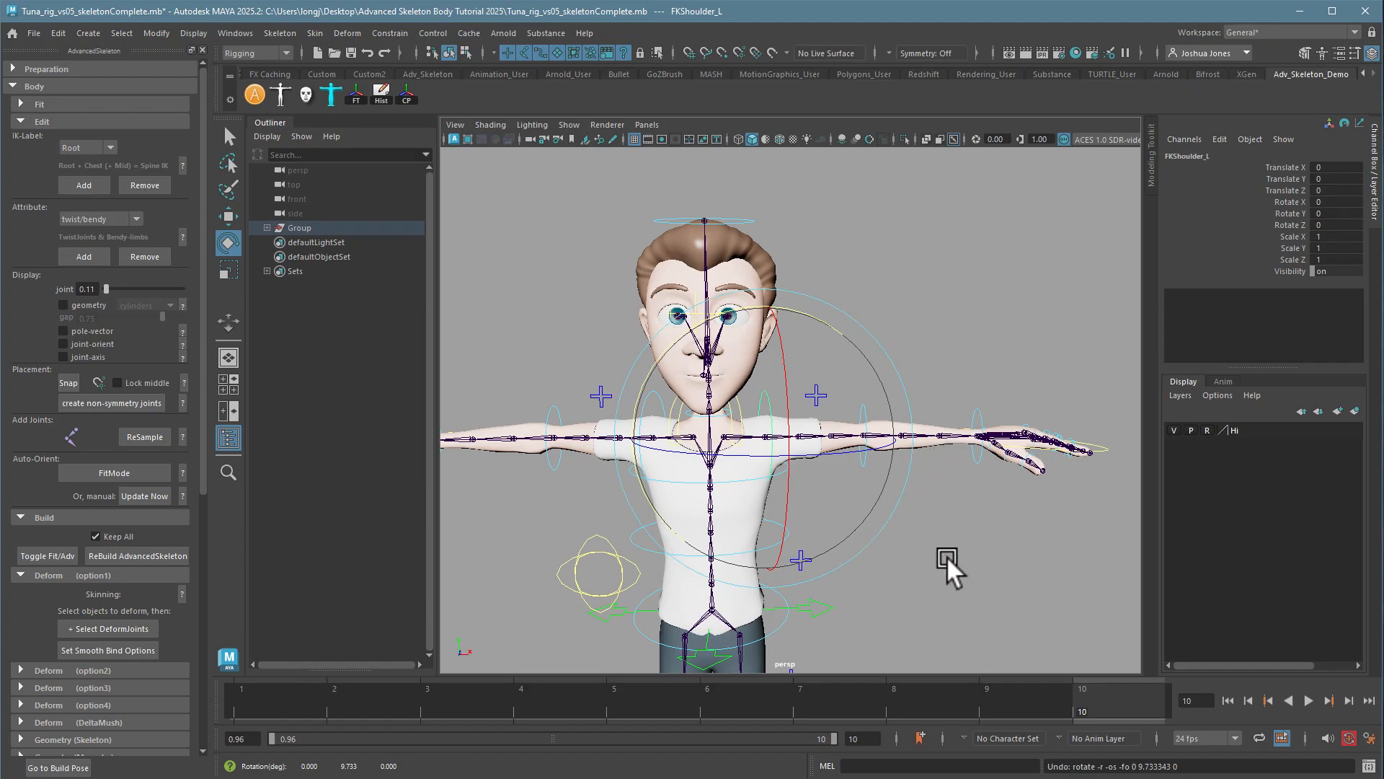
{"action": "left_click_drag", "start_coordinate": [948, 562], "coordinate": [825, 619], "text": "alt"}
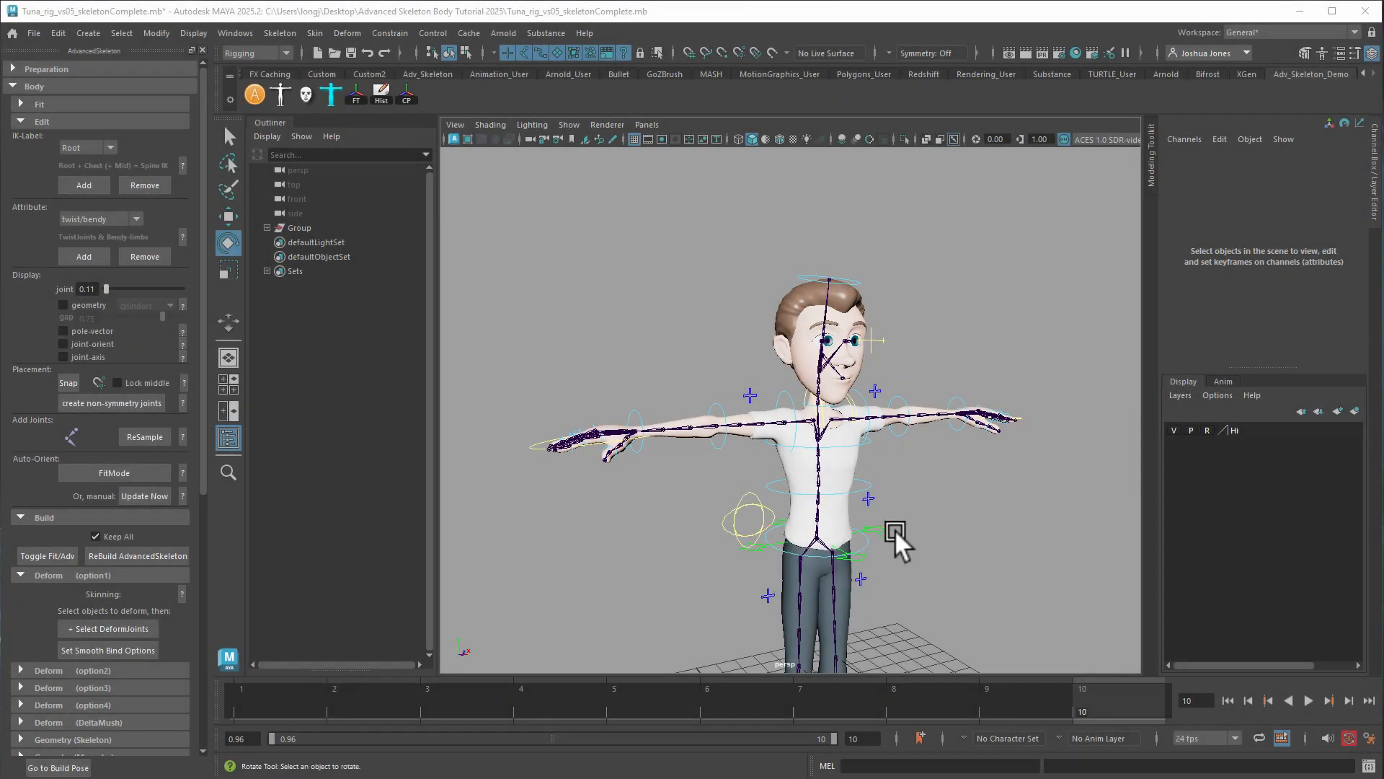
- Select the base joint of the right pinky finger and examine its placement inside the hand from several angles
{"action": "right_click_drag", "start_coordinate": [894, 529], "coordinate": [873, 482], "text": "alt"}
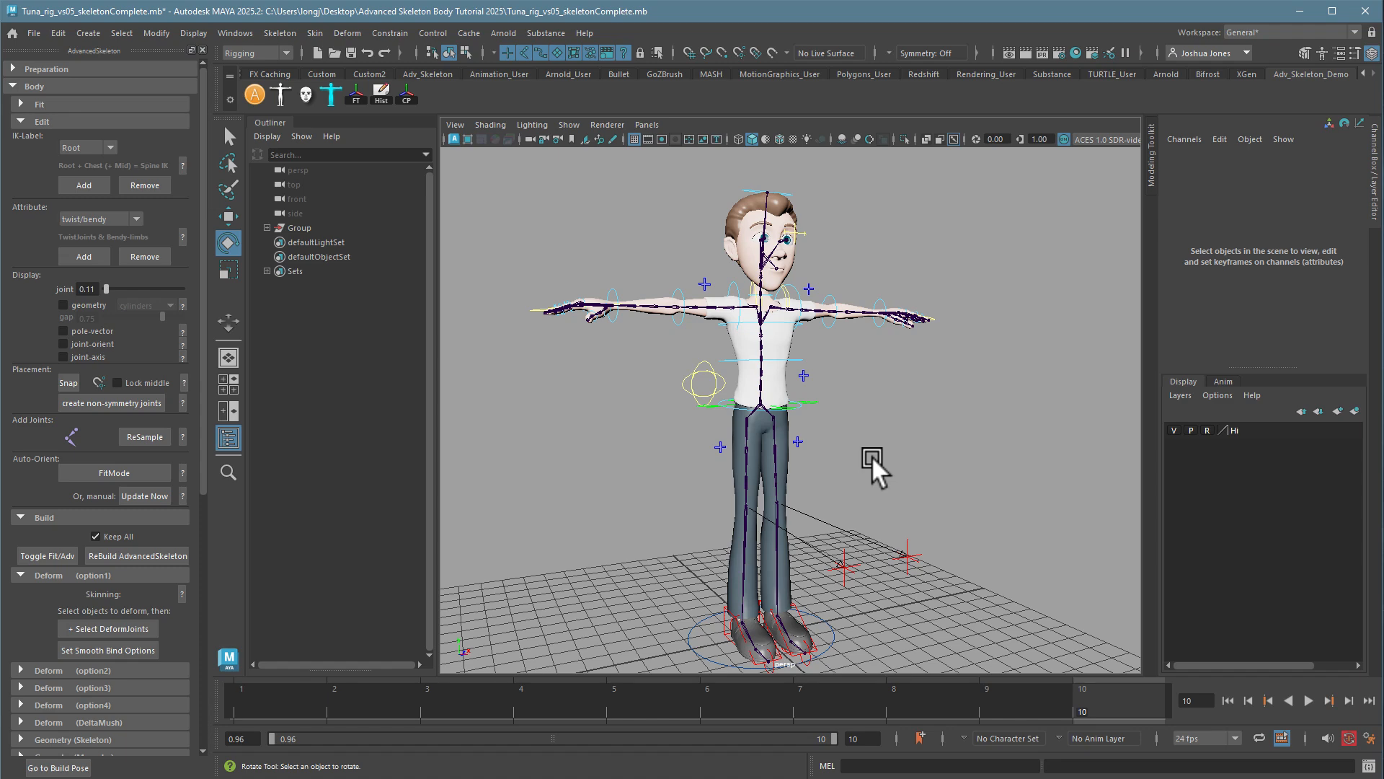
{"action": "left_click_drag", "start_coordinate": [639, 362], "coordinate": [917, 428], "text": "alt"}
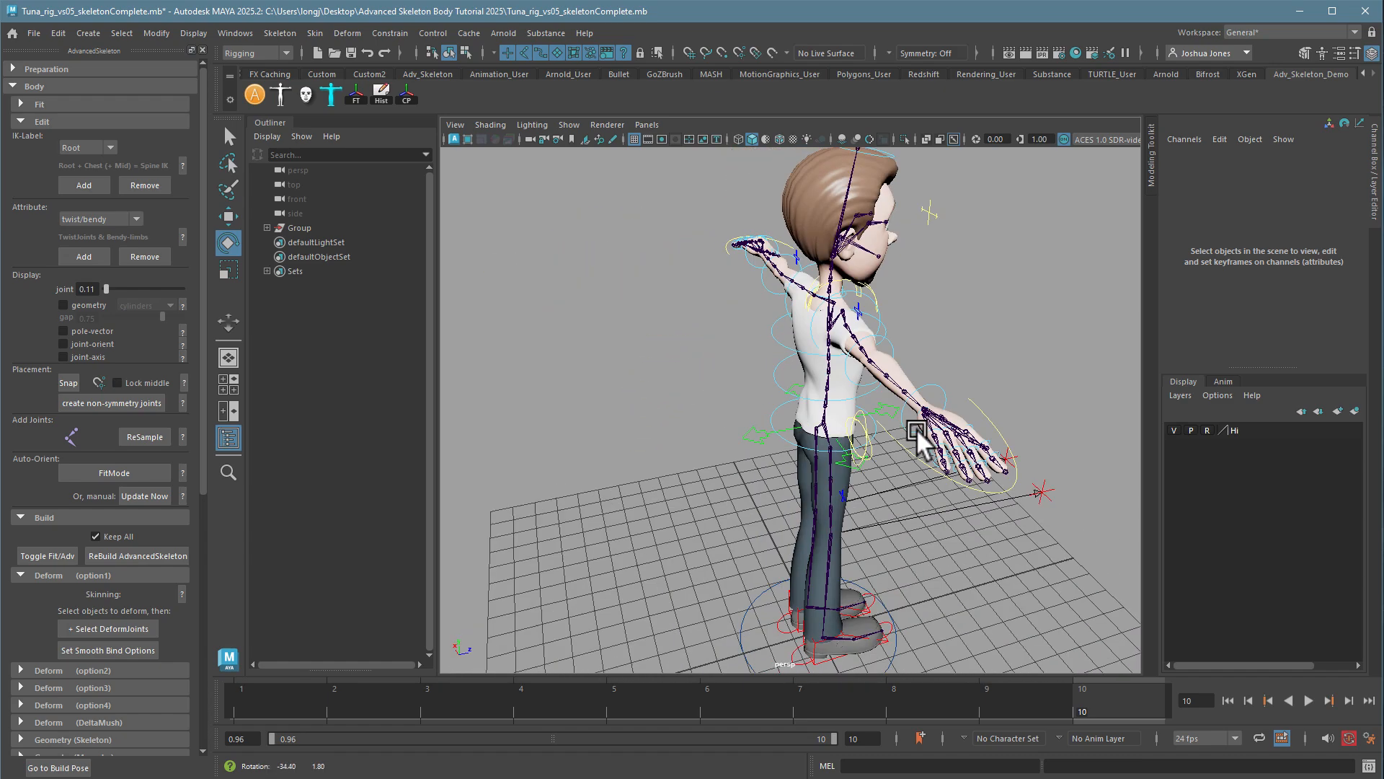
{"action": "right_click_drag", "start_coordinate": [917, 428], "coordinate": [1008, 441], "text": "alt"}
{"action": "left_click_drag", "start_coordinate": [1009, 441], "coordinate": [947, 418], "text": "alt"}
{"action": "right_click_drag", "start_coordinate": [947, 417], "coordinate": [1012, 410], "text": "alt"}
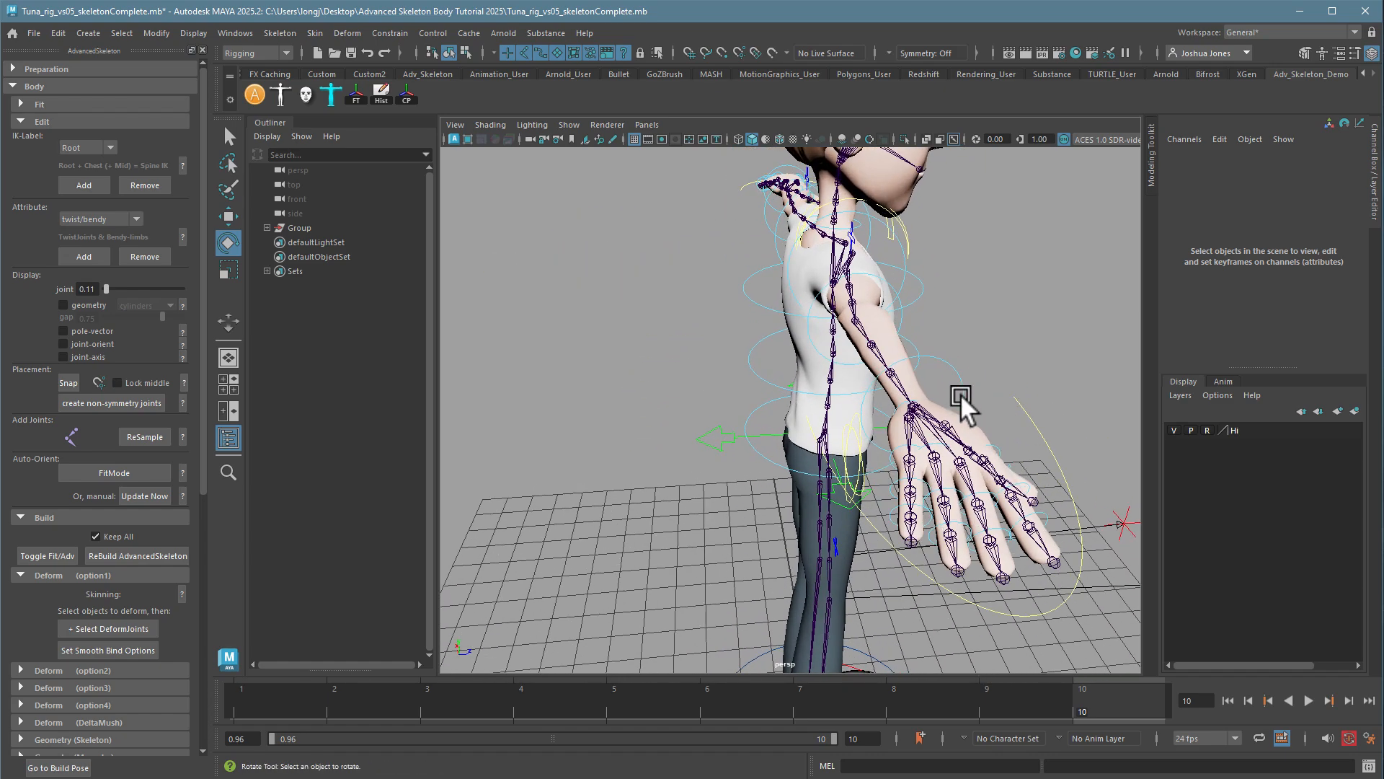
{"action": "left_click", "coordinate": [912, 457]}
{"action": "key", "text": "w"}
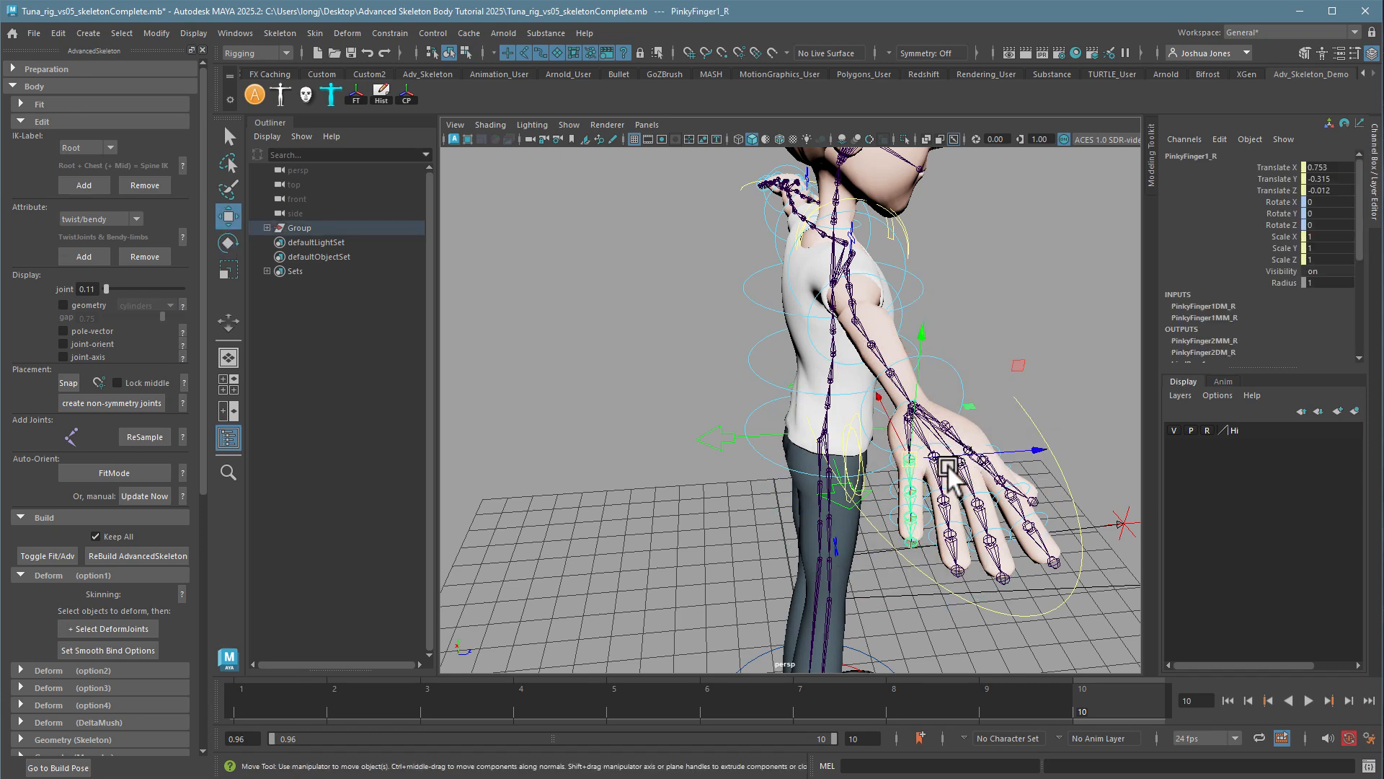
{"action": "mouse_move", "coordinate": [910, 457]}
{"action": "left_mouse_down", "text": "alt"}
{"action": "mouse_move", "coordinate": [887, 462]}
{"action": "mouse_move", "coordinate": [902, 471]}
{"action": "mouse_move", "coordinate": [926, 436]}
{"action": "mouse_move", "coordinate": [877, 437]}
{"action": "mouse_move", "coordinate": [909, 442]}
{"action": "mouse_move", "coordinate": [894, 442]}
{"action": "left_mouse_up", "text": "alt"}
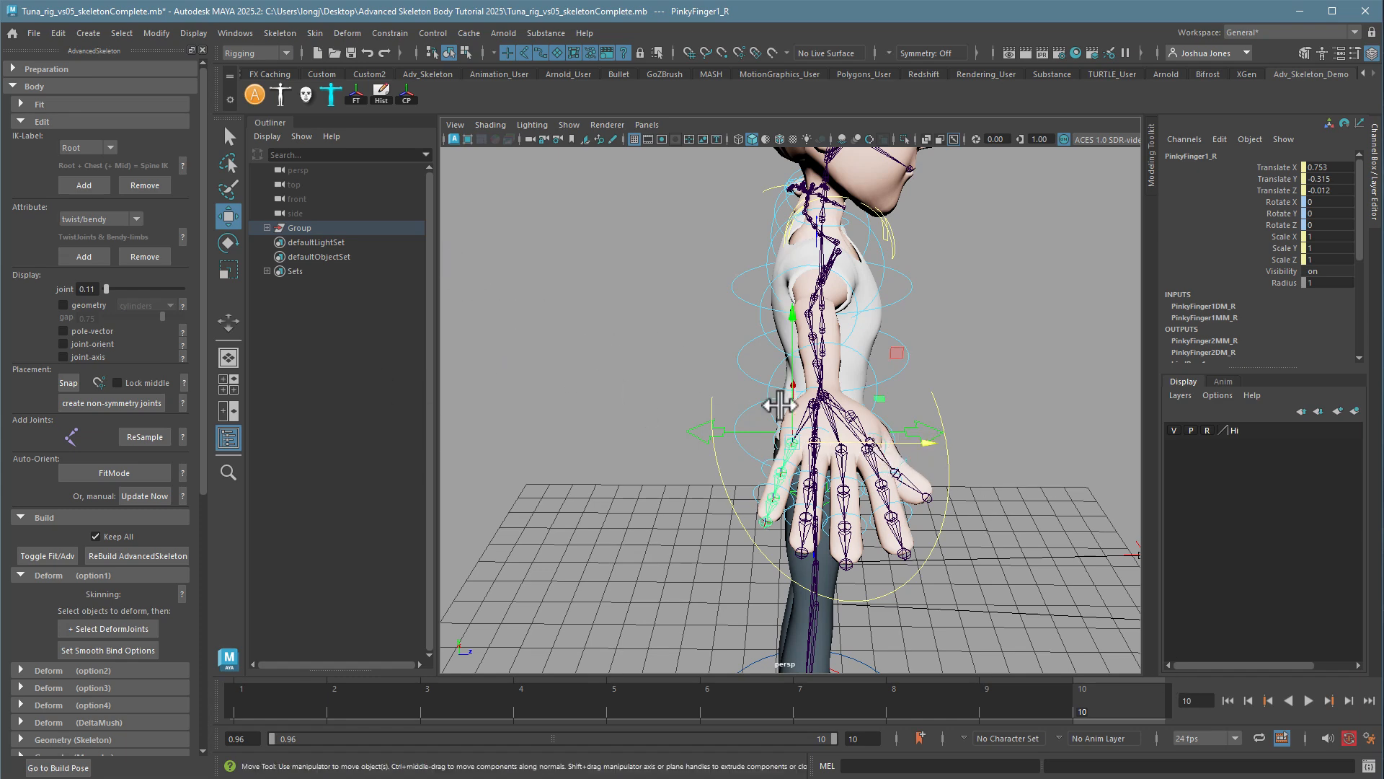
{"action": "left_click_drag", "start_coordinate": [779, 406], "coordinate": [749, 459], "text": "alt"}
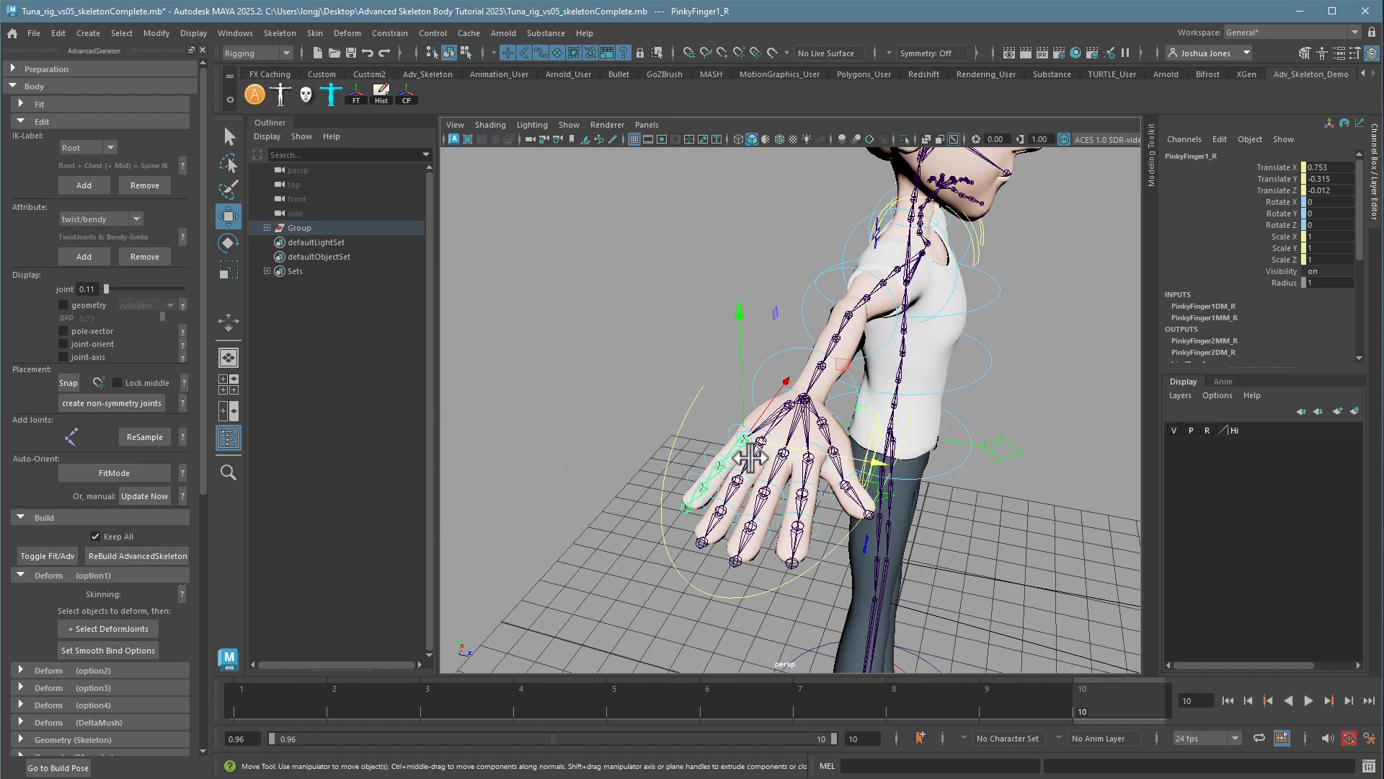
{"action": "left_click_drag", "start_coordinate": [589, 349], "coordinate": [620, 365], "text": "alt"}
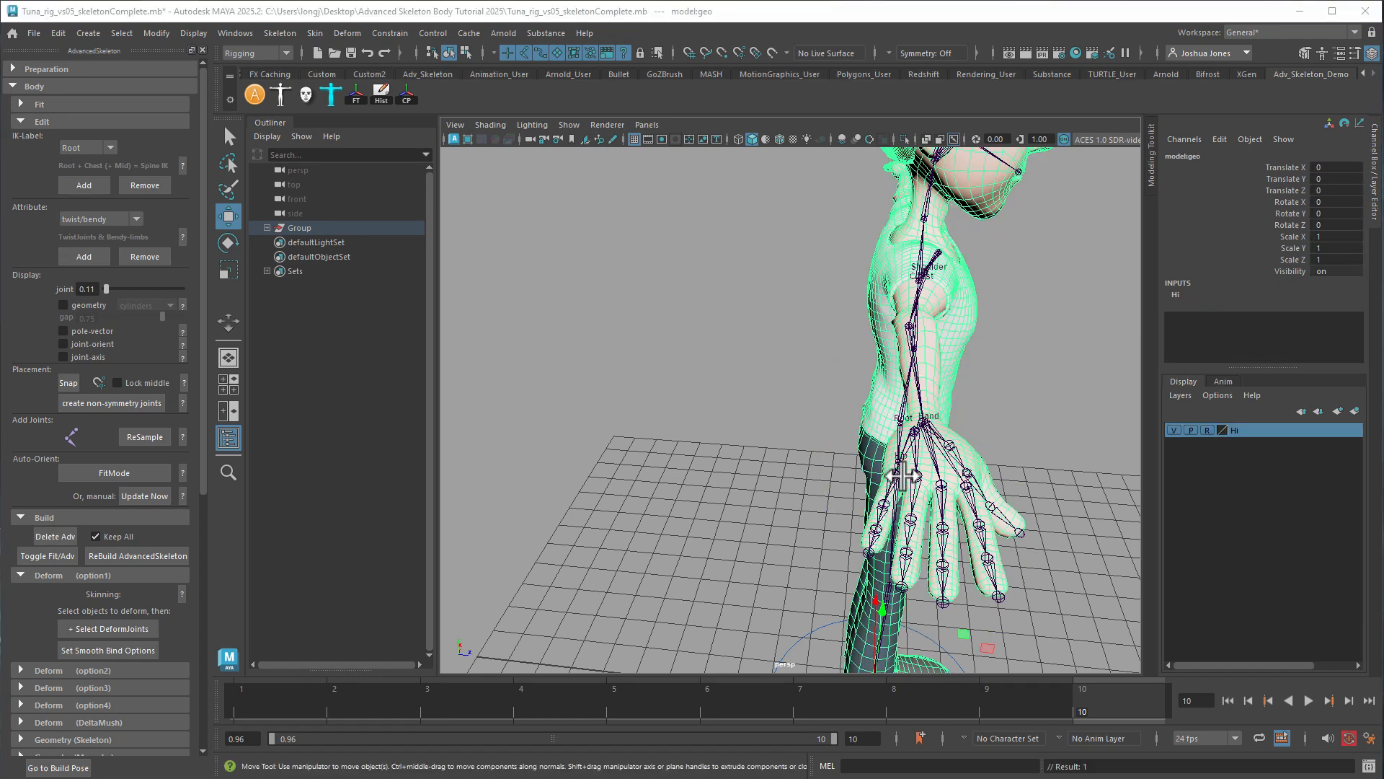
- Try moving the fit skeleton's PinkyFinger1 joint with its children away from the hand, and clear the selection
{"action": "left_click", "coordinate": [897, 476]}
{"action": "left_click_drag", "start_coordinate": [962, 498], "coordinate": [948, 455], "text": "alt"}
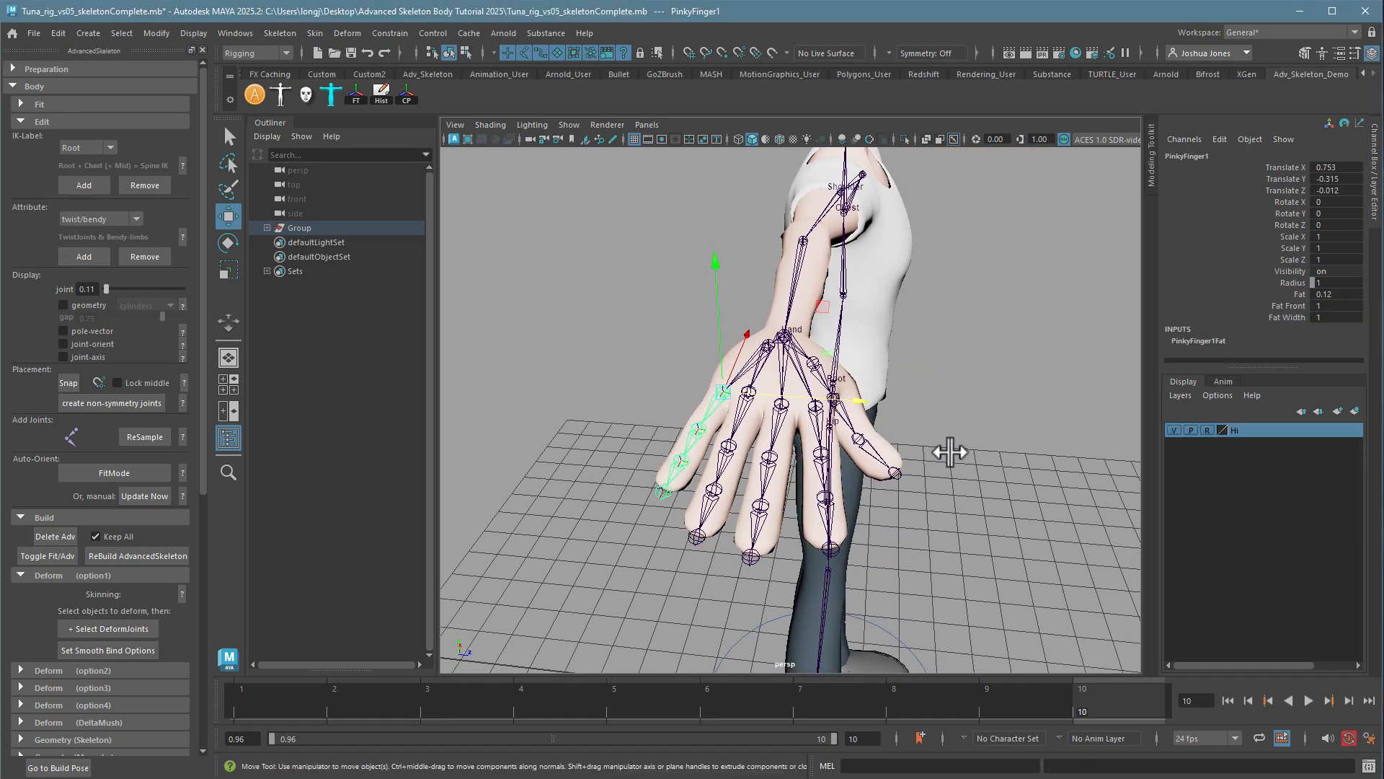
{"action": "left_click_drag", "start_coordinate": [839, 399], "coordinate": [742, 451]}
{"action": "left_click", "coordinate": [585, 455]}
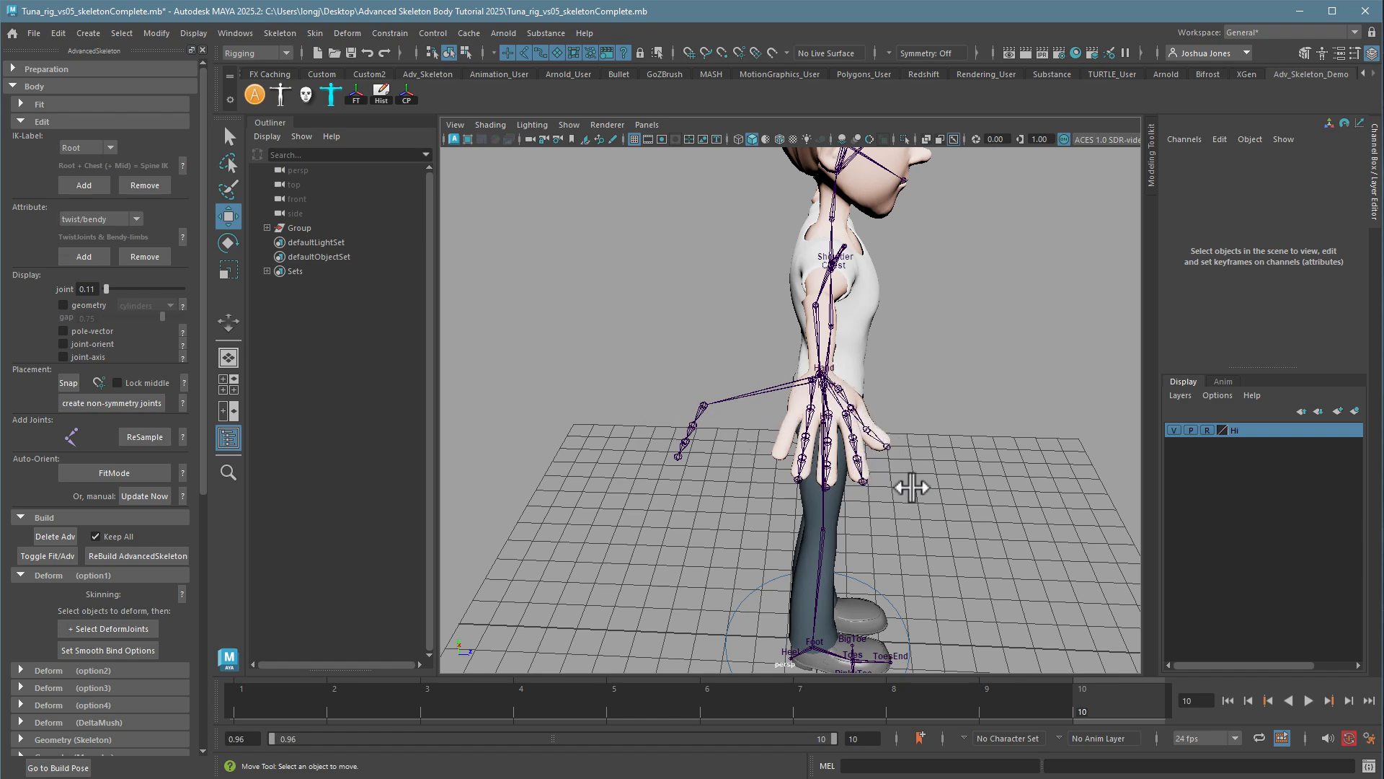
{"action": "left_click_drag", "start_coordinate": [977, 522], "coordinate": [927, 483], "text": "alt"}
{"action": "right_click_drag", "start_coordinate": [993, 501], "coordinate": [905, 495], "text": "alt"}
{"action": "middle_click_drag", "start_coordinate": [905, 494], "coordinate": [880, 454], "text": "alt"}
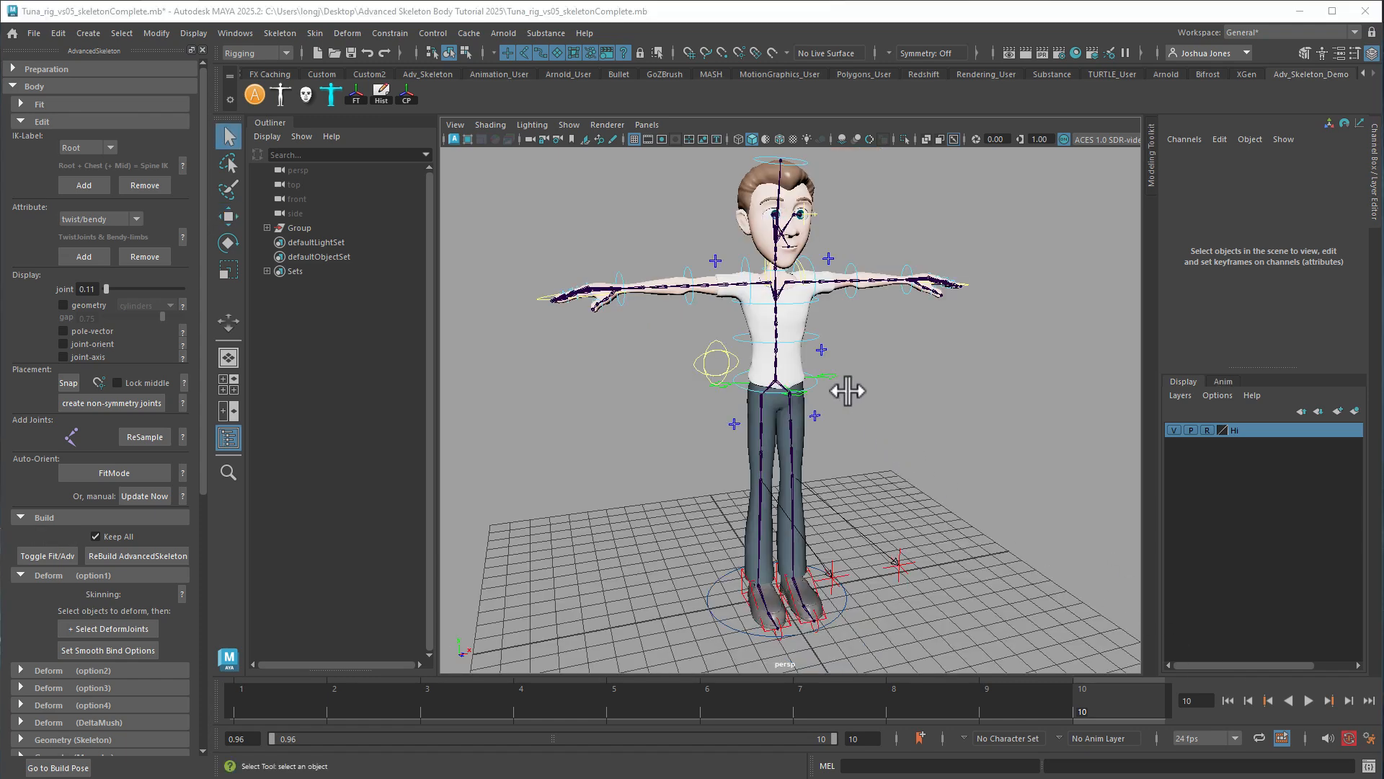
- On the restored rig, rotate the left shoulder FK control to recheck the arm, undo it and clear the selection
{"action": "left_click_drag", "start_coordinate": [848, 390], "coordinate": [829, 377], "text": "alt"}
{"action": "middle_click_drag", "start_coordinate": [828, 378], "coordinate": [772, 485], "text": "alt"}
{"action": "right_click_drag", "start_coordinate": [772, 486], "coordinate": [1088, 509], "text": "alt"}
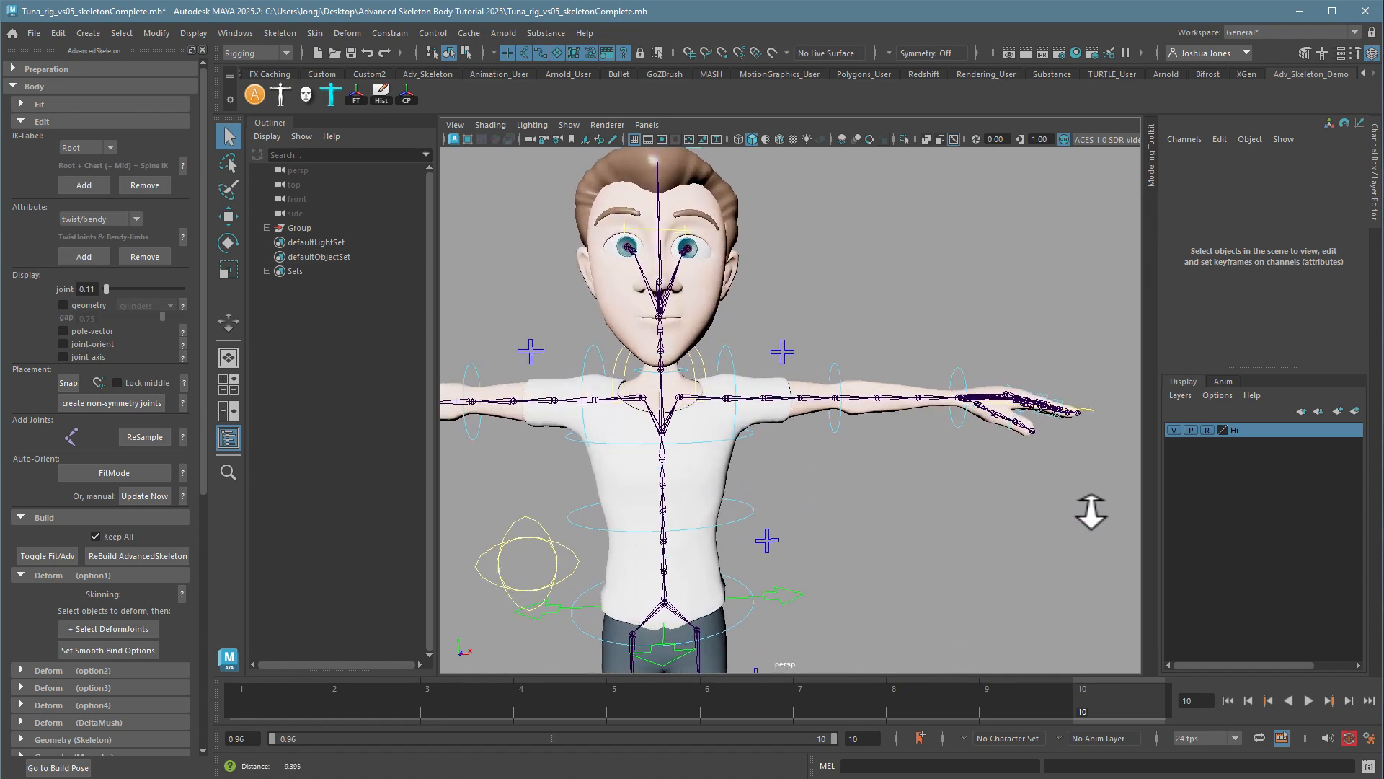
{"action": "left_click_drag", "start_coordinate": [772, 508], "coordinate": [728, 351], "text": "alt"}
{"action": "left_click", "coordinate": [748, 358]}
{"action": "key", "text": "e"}
{"action": "left_click_drag", "start_coordinate": [776, 279], "coordinate": [751, 336]}
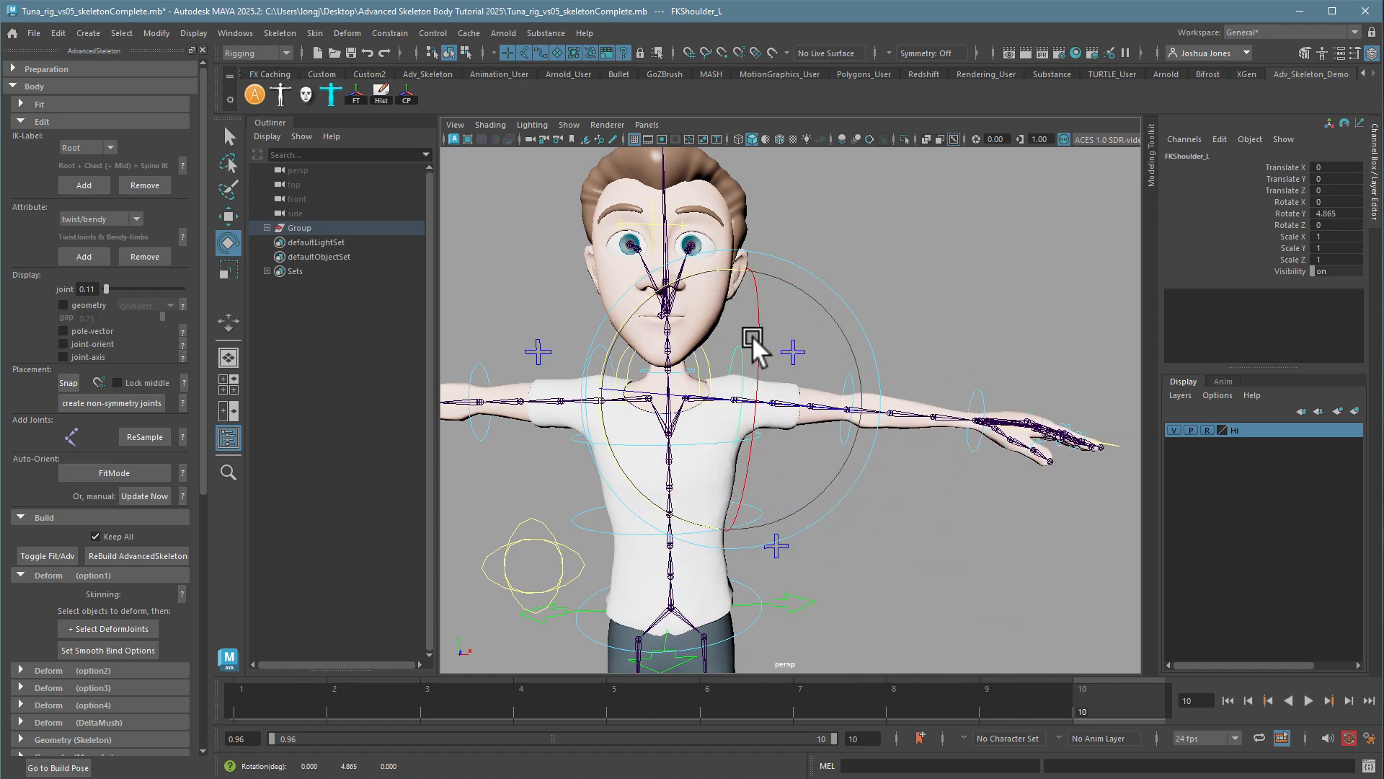
{"action": "left_click", "coordinate": [909, 583]}
- Test the head control by rotating it, undo the rotation and clear the selection
{"action": "middle_click_drag", "start_coordinate": [726, 274], "coordinate": [826, 382], "text": "alt"}
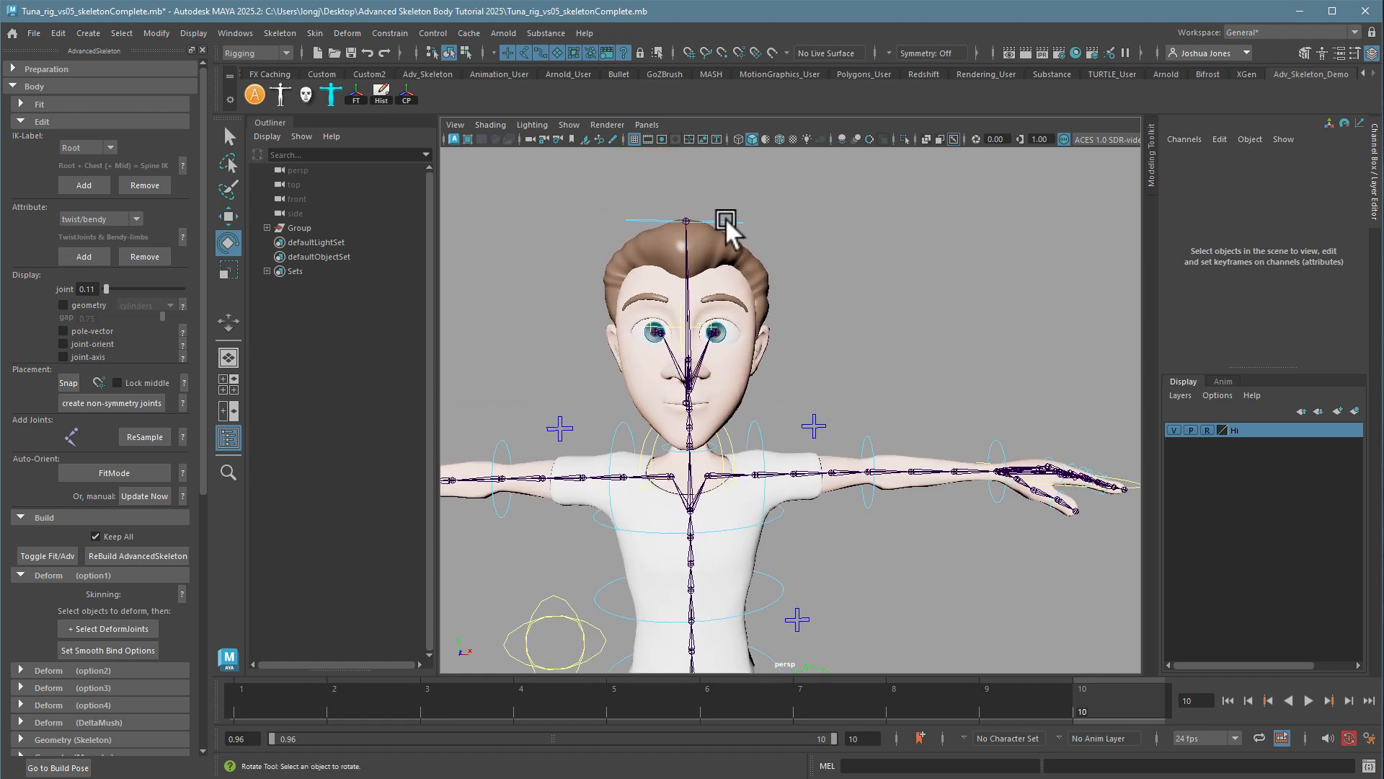
{"action": "left_click", "coordinate": [726, 224]}
{"action": "left_click_drag", "start_coordinate": [737, 250], "coordinate": [720, 368]}
{"action": "key", "text": "ctrl+z"}
{"action": "left_click", "coordinate": [863, 321]}
{"action": "key", "text": "space"}
{"action": "key", "text": "space"}
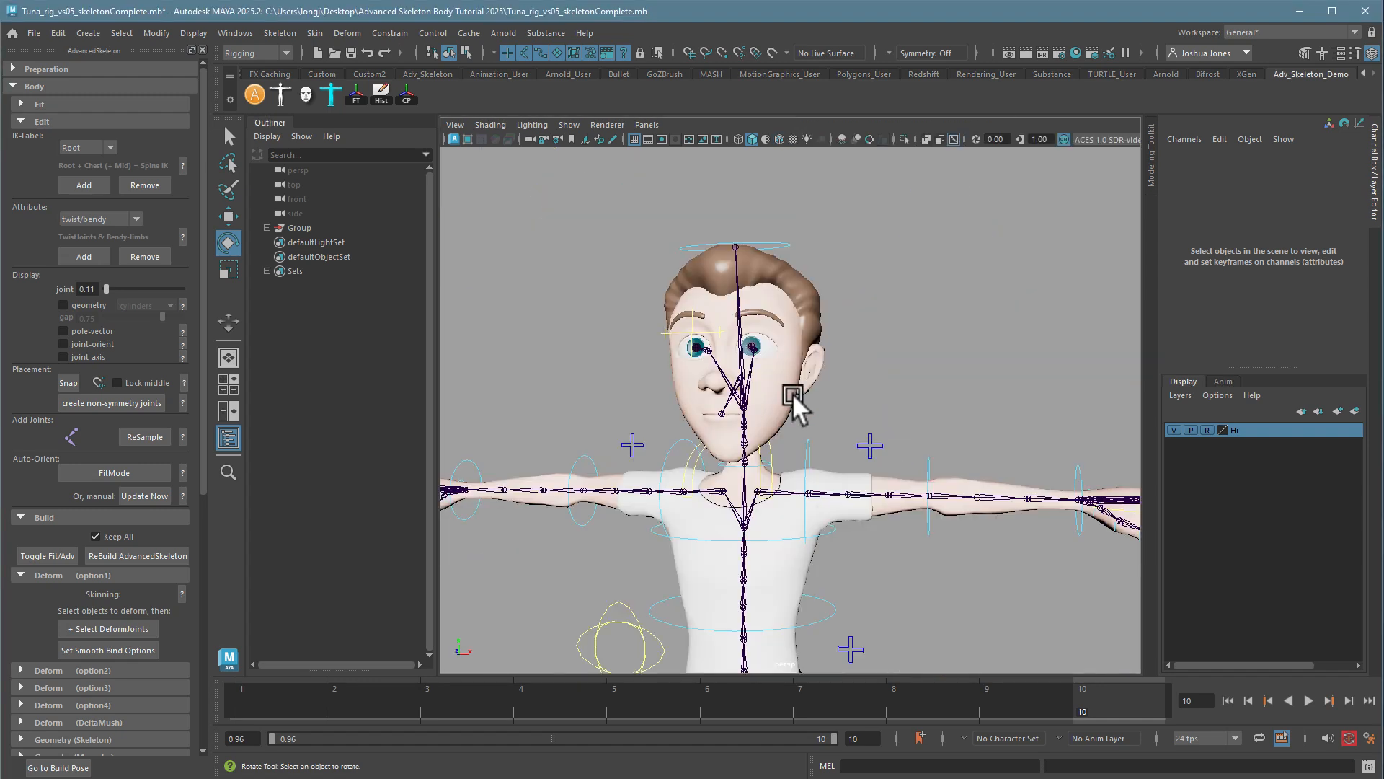
{"action": "middle_click_drag", "start_coordinate": [858, 385], "coordinate": [937, 269], "text": "alt"}
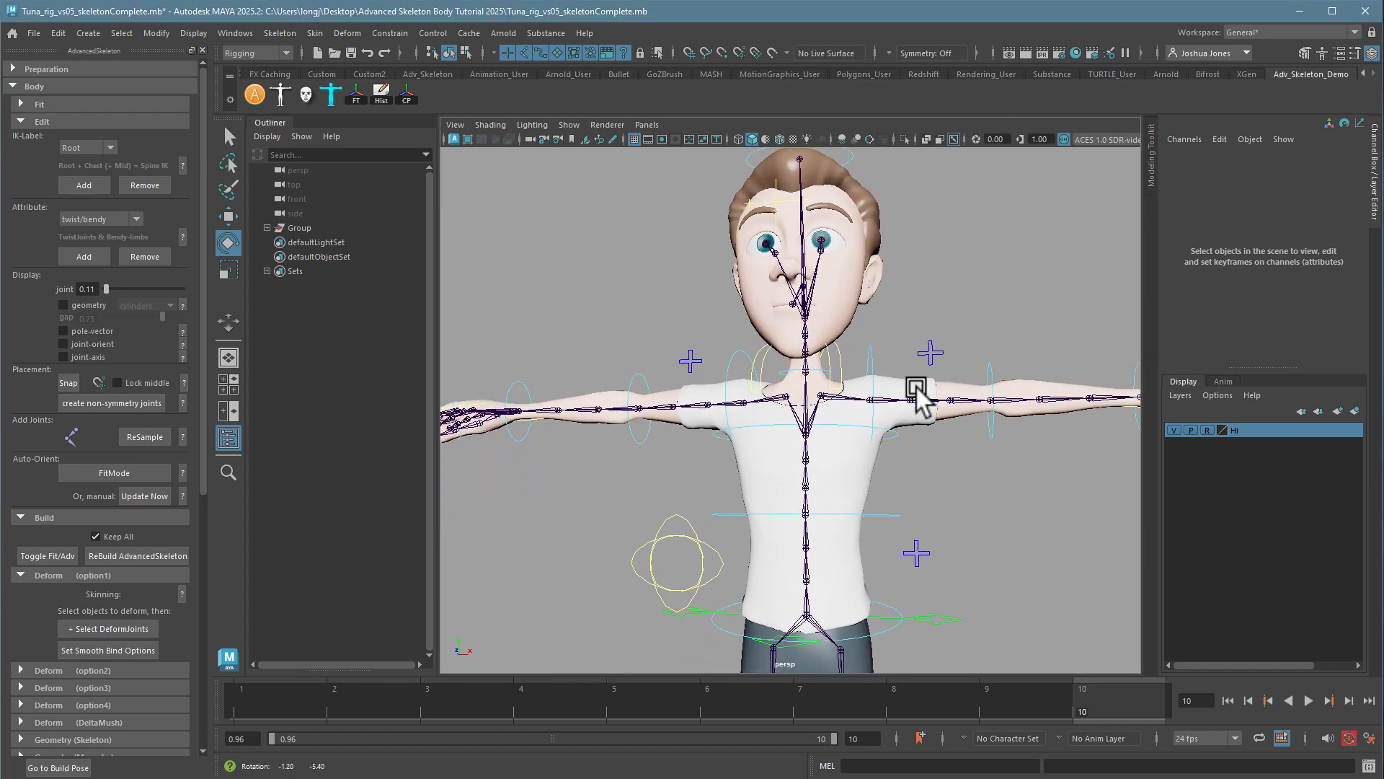
{"action": "scroll", "coordinate": [864, 429], "scroll_direction": "down", "scroll_amount": 3}
{"action": "middle_click_drag", "start_coordinate": [862, 430], "coordinate": [845, 328], "text": "alt"}
{"action": "scroll", "coordinate": [921, 406], "scroll_direction": "down", "scroll_amount": 1}
{"action": "middle_click_drag", "start_coordinate": [918, 408], "coordinate": [872, 489], "text": "alt"}
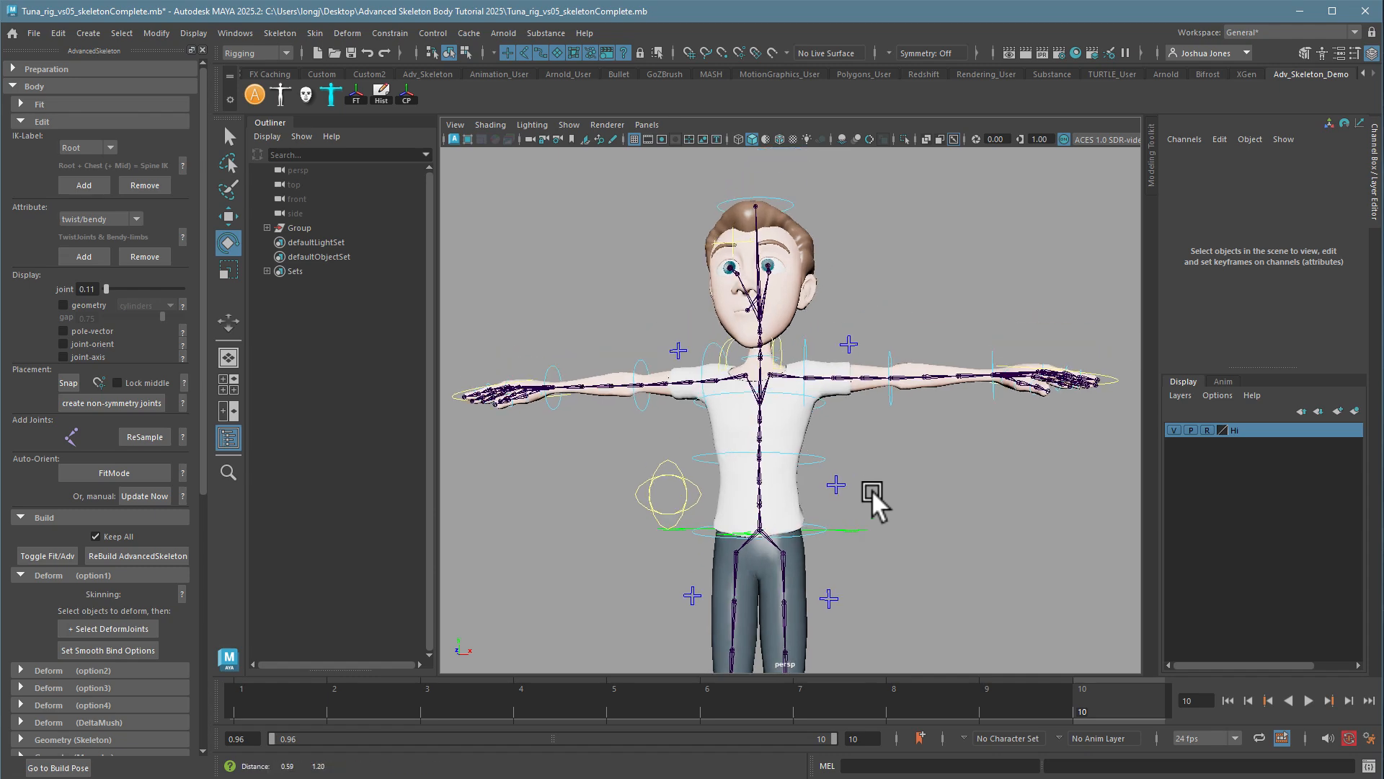
{"action": "left_click_drag", "start_coordinate": [849, 494], "coordinate": [860, 449], "text": "alt"}
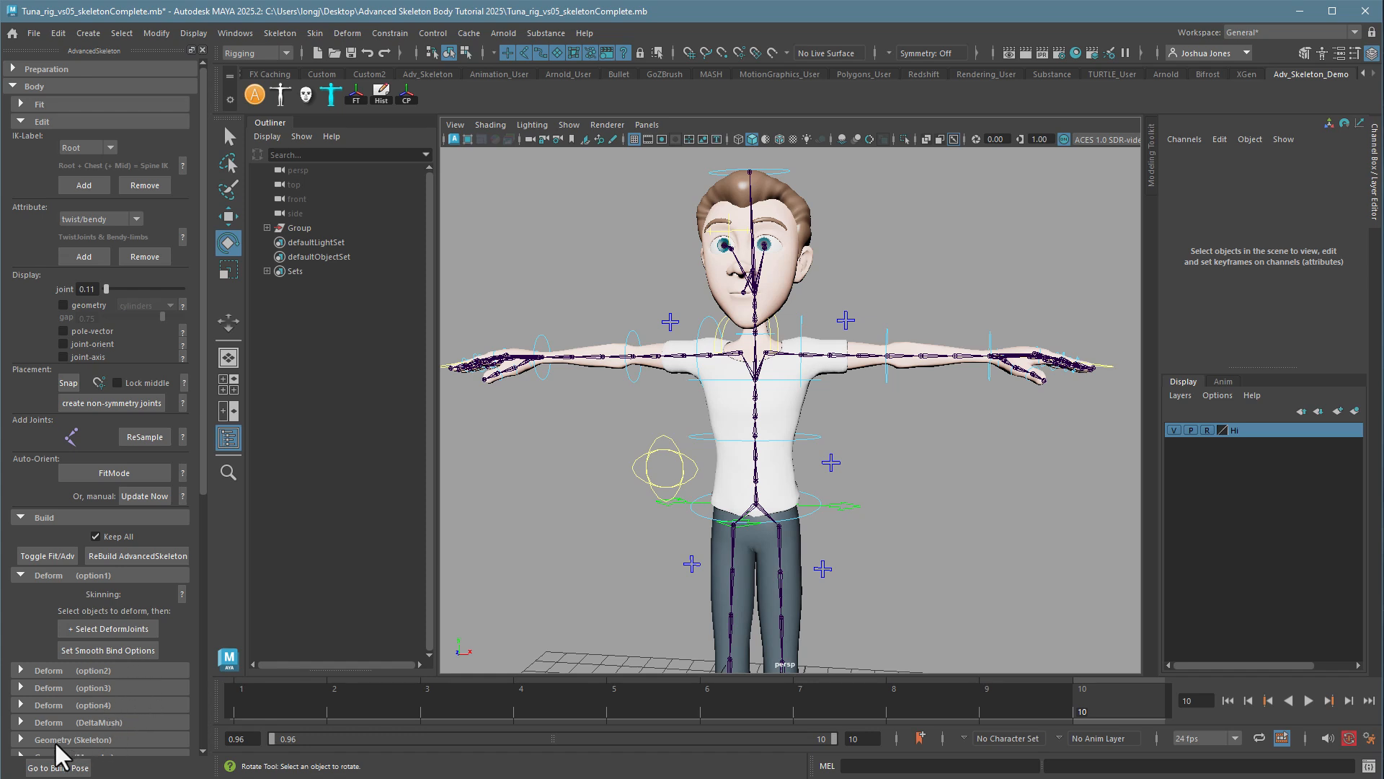
{"action": "left_click_drag", "start_coordinate": [793, 516], "coordinate": [669, 522], "text": "alt"}
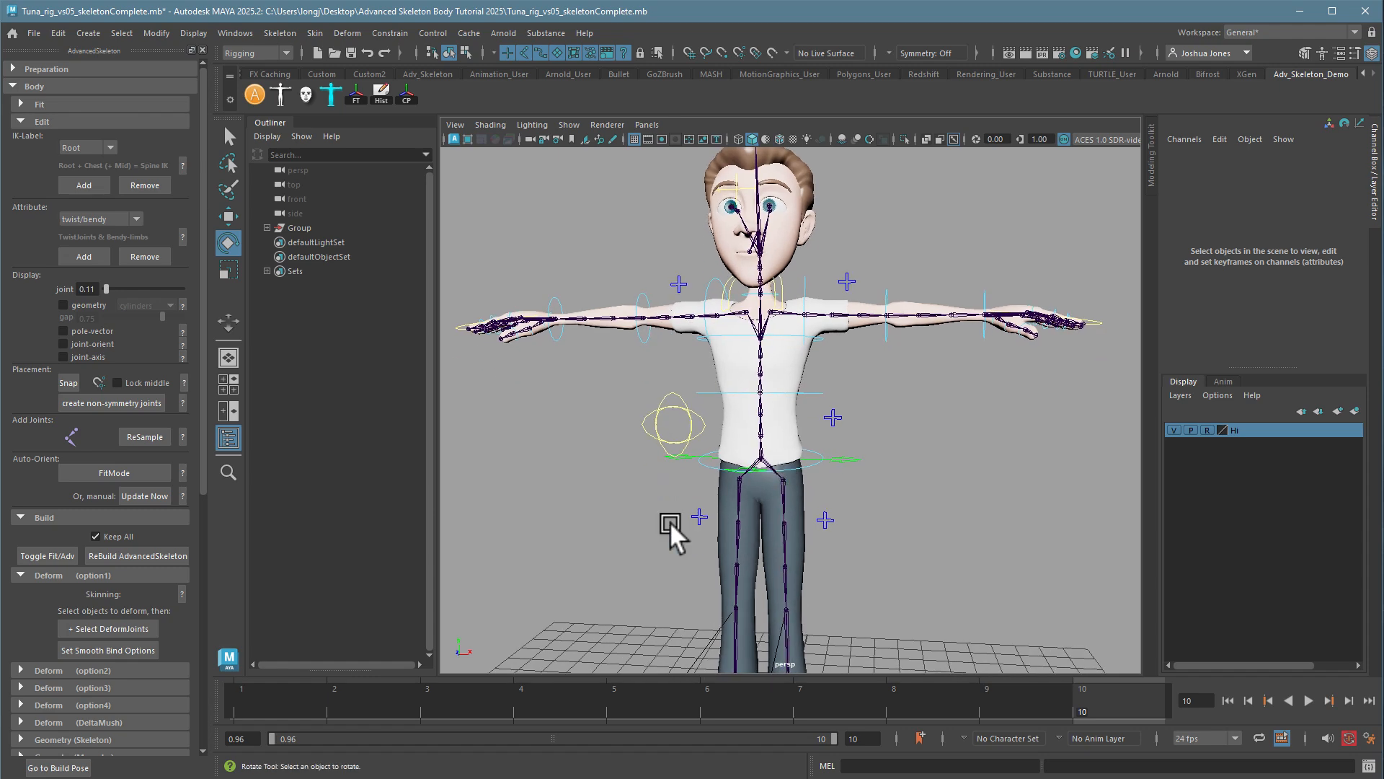
- Show the Delta Mush deform options and examine the whole character with its rig
{"action": "left_click", "coordinate": [20, 722]}
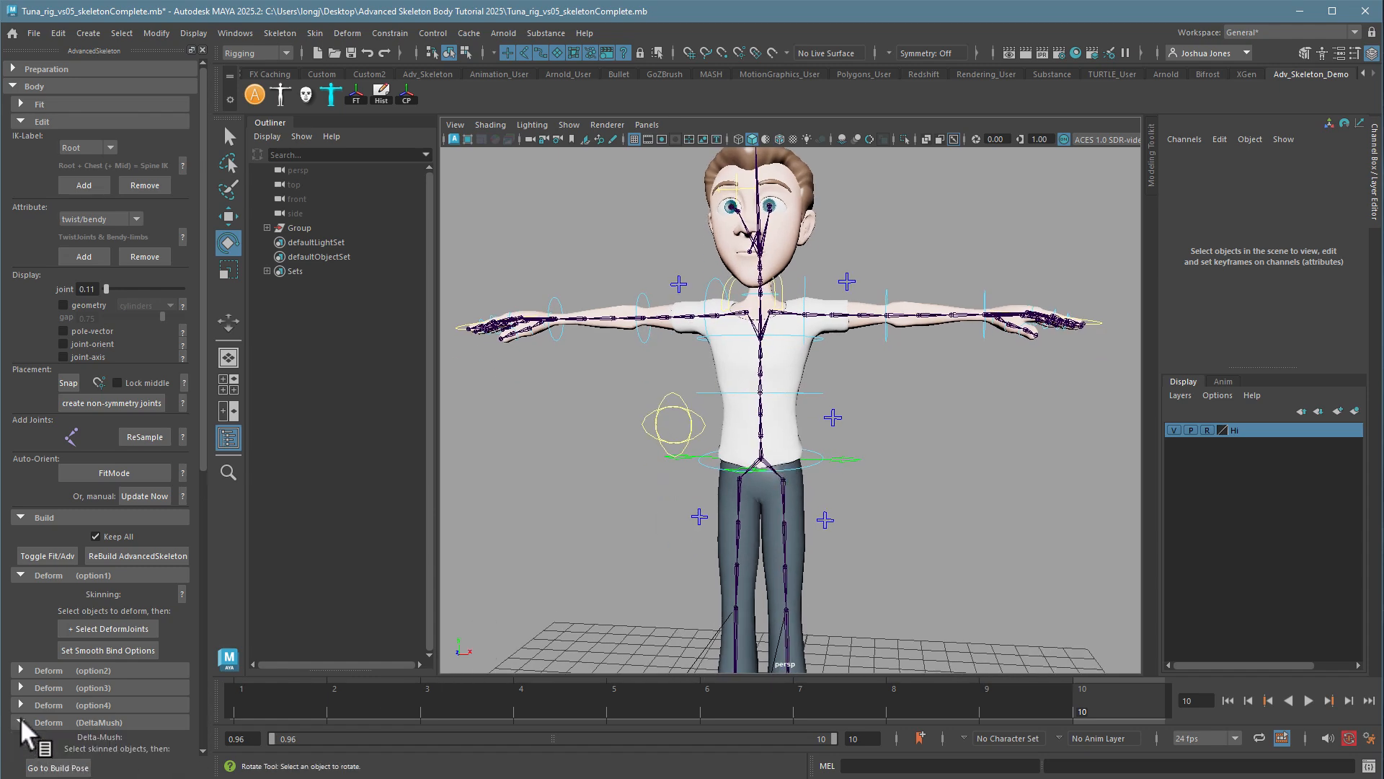
{"action": "scroll", "coordinate": [116, 709], "scroll_direction": "down", "scroll_amount": 3}
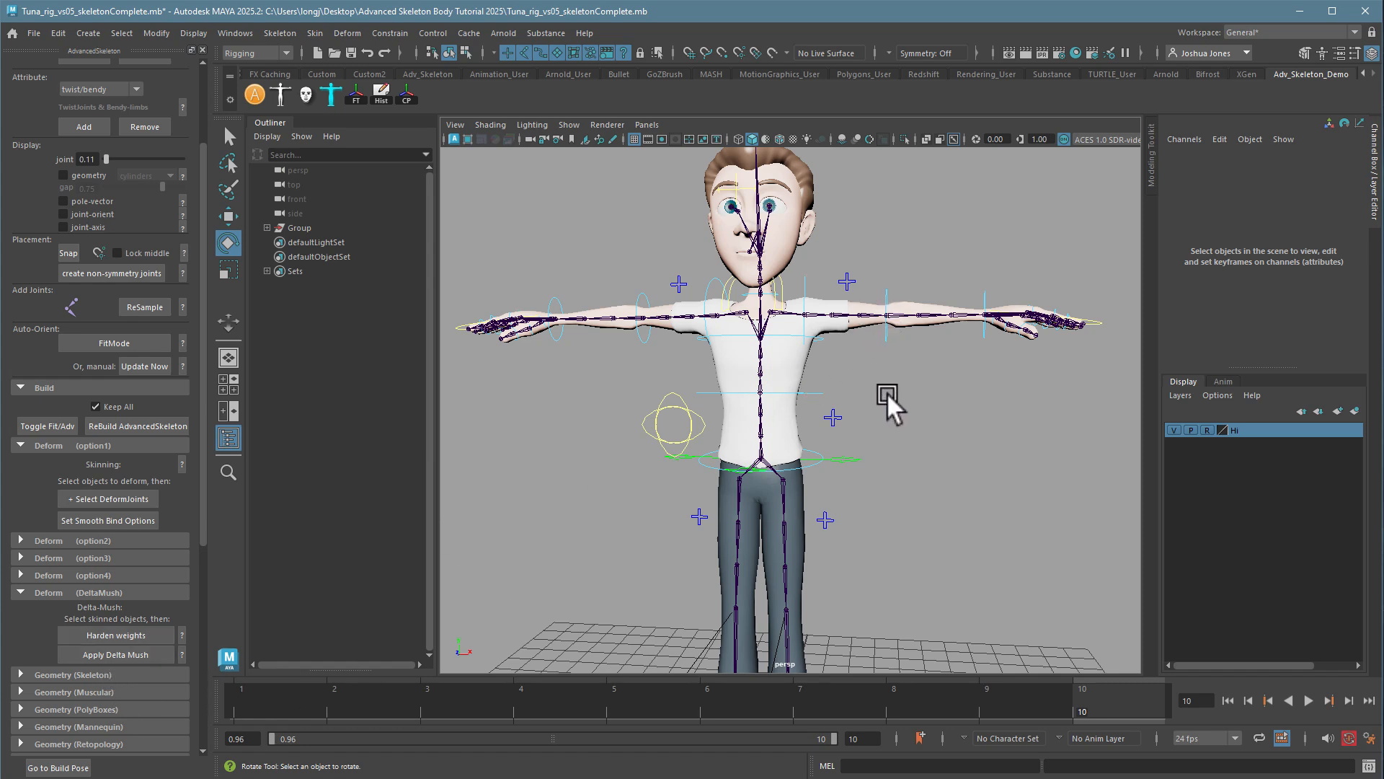
{"action": "right_click_drag", "start_coordinate": [852, 380], "coordinate": [812, 384], "text": "alt"}
{"action": "middle_click_drag", "start_coordinate": [812, 384], "coordinate": [816, 431], "text": "alt"}
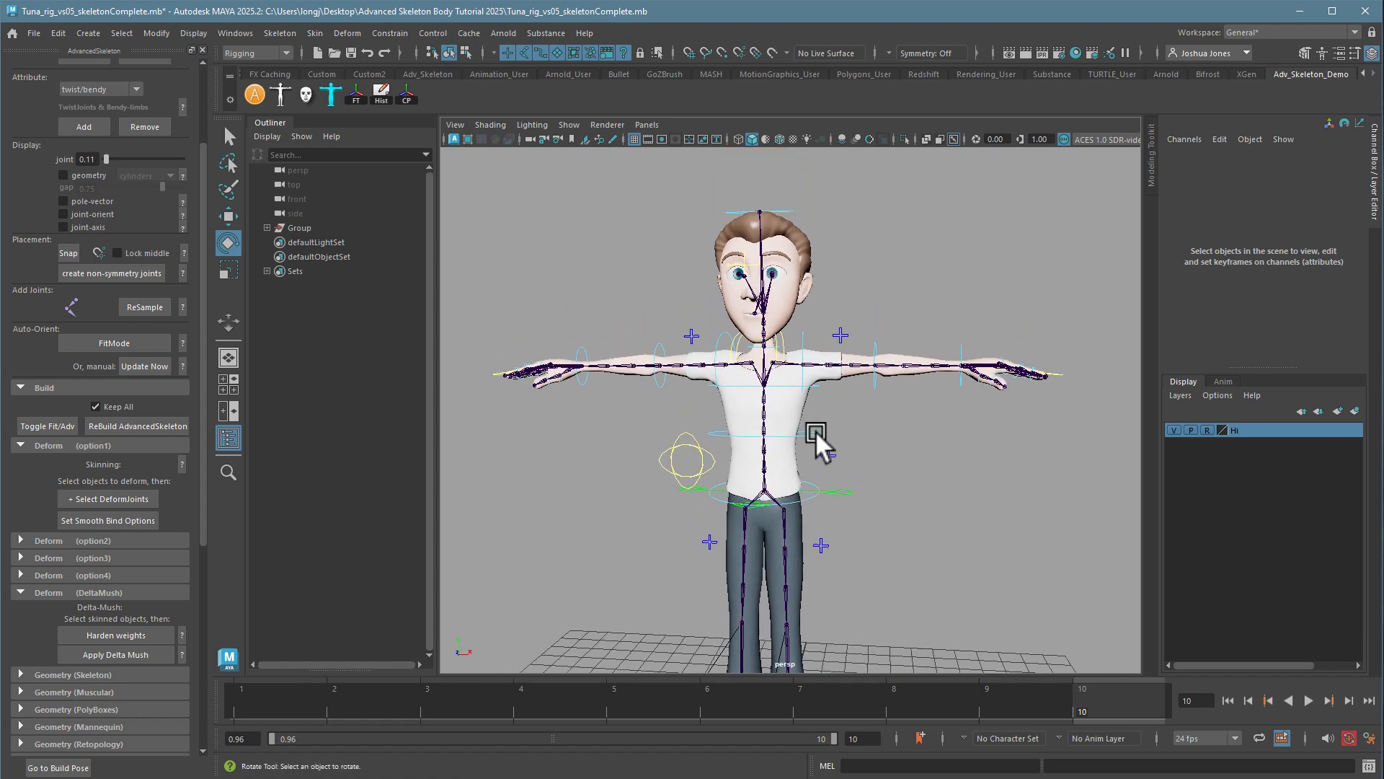
{"action": "right_click_drag", "start_coordinate": [815, 431], "coordinate": [944, 420], "text": "alt"}
{"action": "middle_click_drag", "start_coordinate": [935, 419], "coordinate": [948, 408], "text": "alt"}
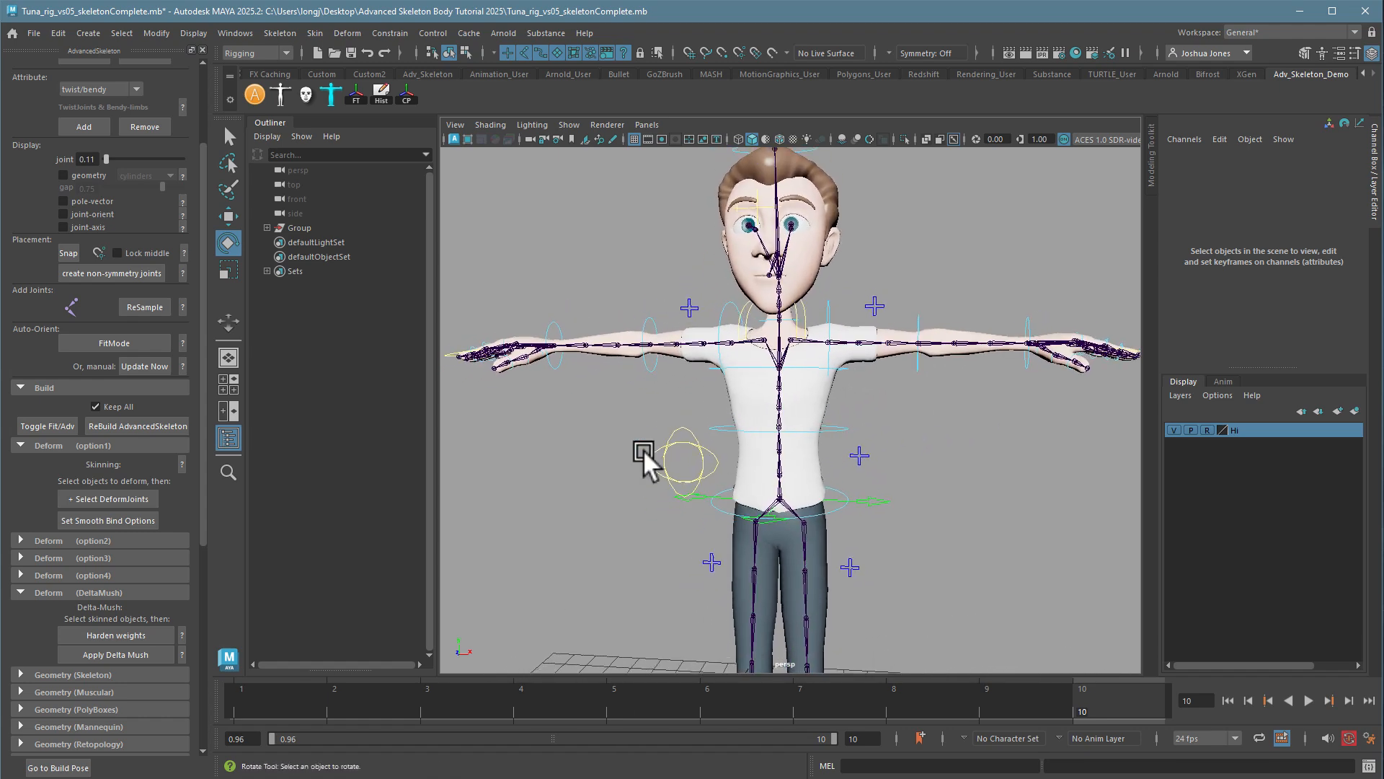
- Collapse the Delta Mush, Edit, Build and Deform (option1) sections and expand the SkinCage options of Deform (option2)
{"action": "left_click", "coordinate": [18, 592]}
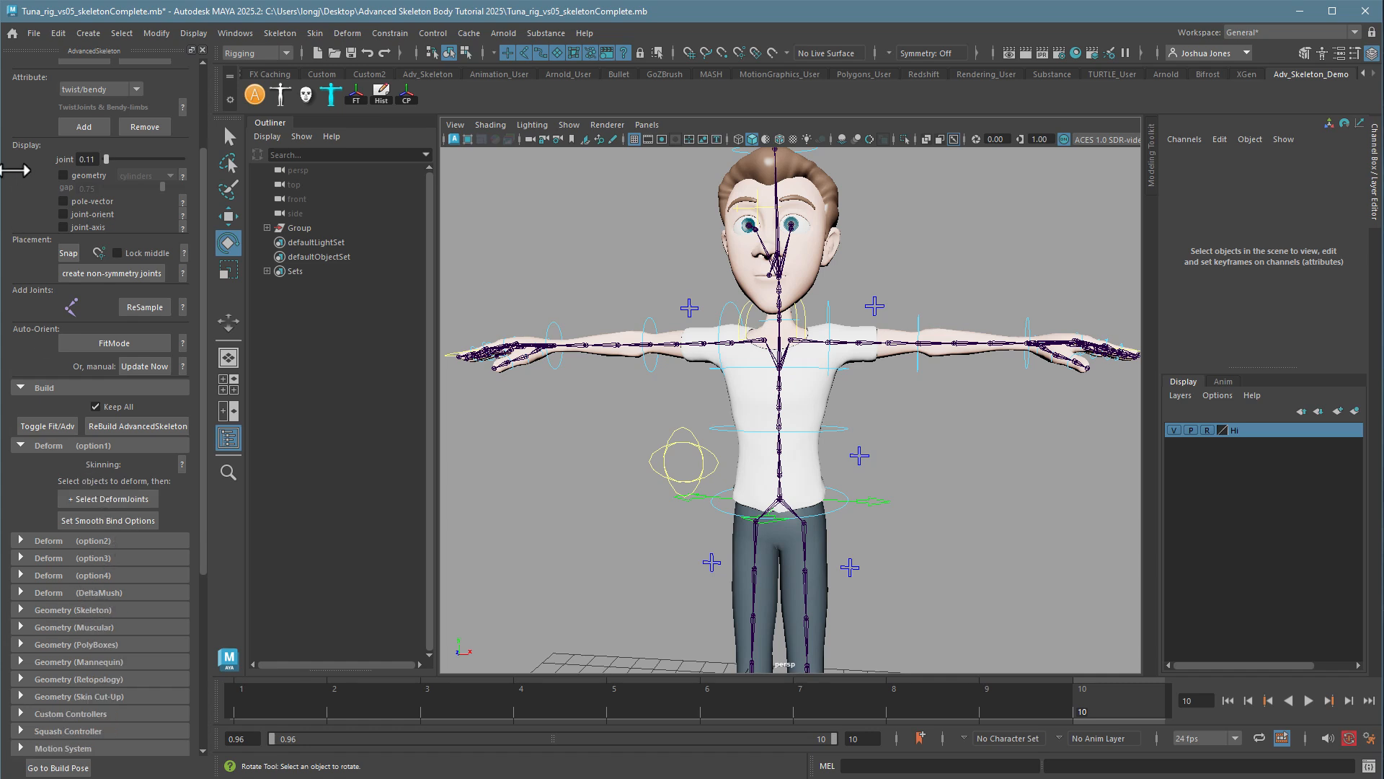
{"action": "scroll", "coordinate": [108, 467], "scroll_direction": "up", "scroll_amount": 3}
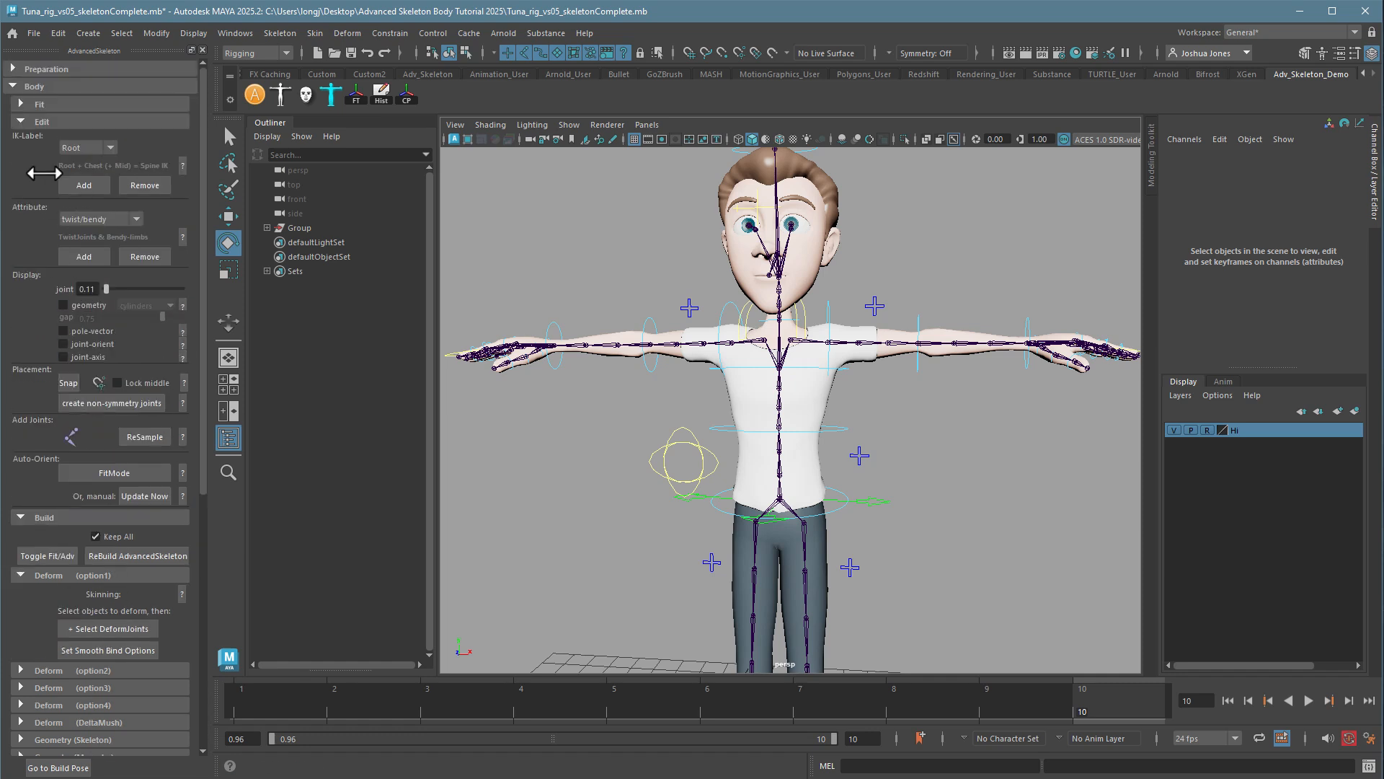
{"action": "left_click", "coordinate": [20, 122]}
{"action": "left_click", "coordinate": [22, 139]}
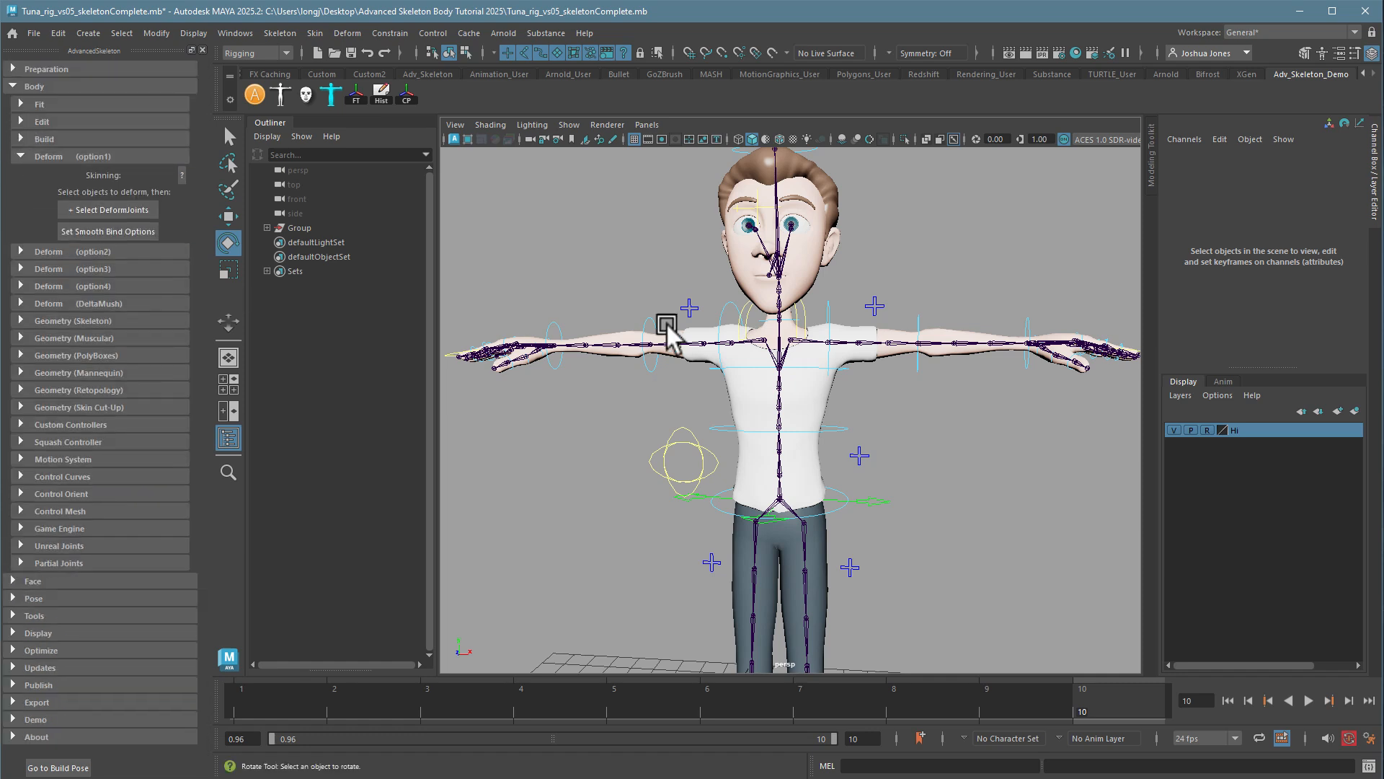
{"action": "left_click", "coordinate": [19, 157]}
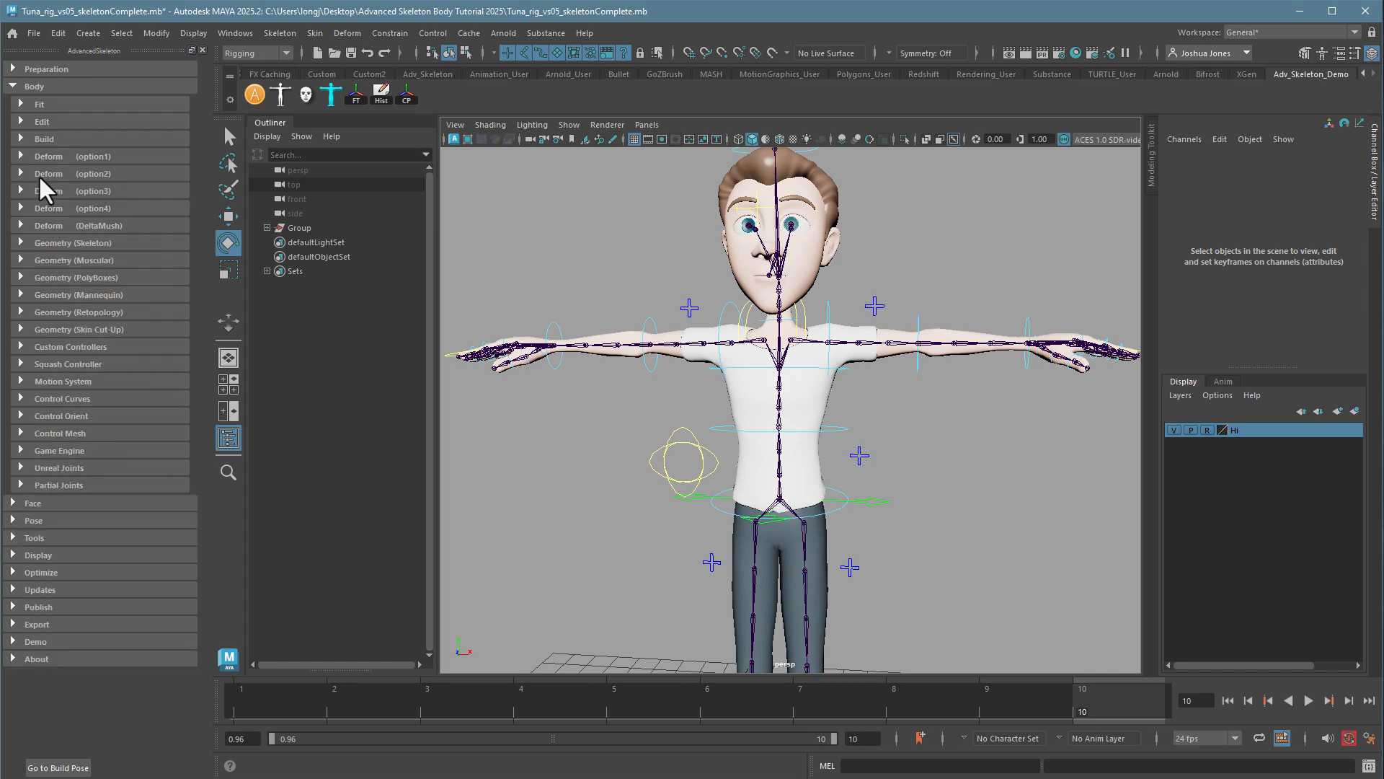
{"action": "left_click", "coordinate": [20, 173]}
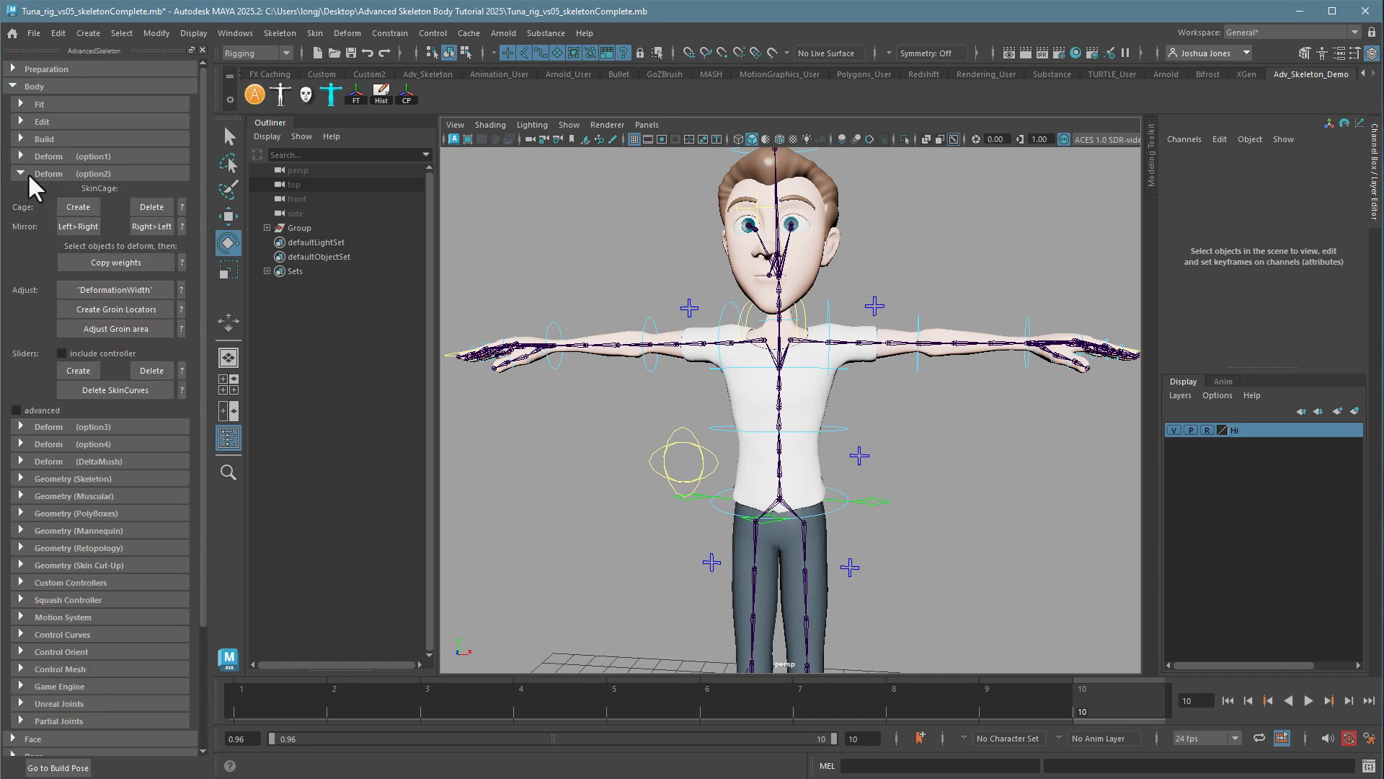
- Save the scene as a new version named Tuna_rig_vs06_skinned.mb
{"action": "left_click", "coordinate": [35, 38]}
{"action": "left_click", "coordinate": [70, 108]}
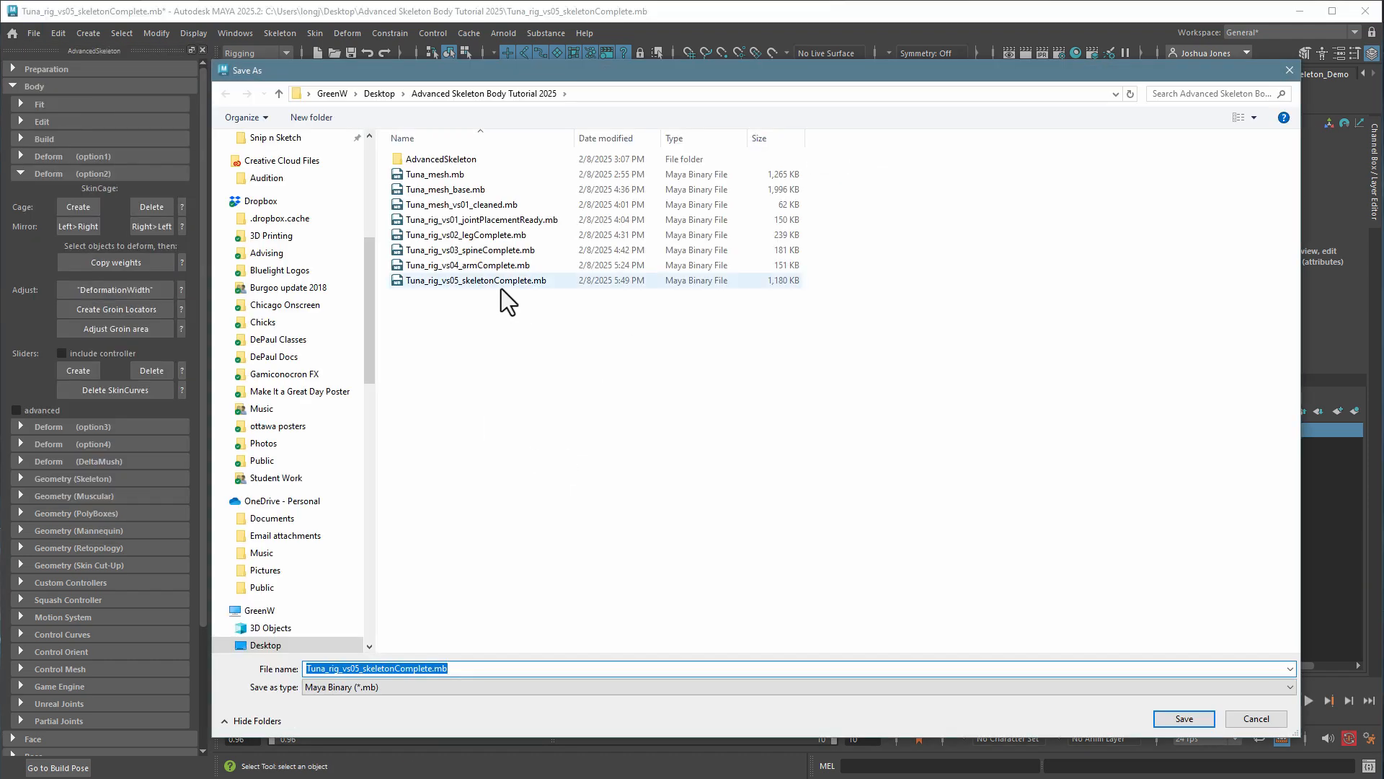
{"action": "left_click", "coordinate": [499, 287]}
{"action": "double_click", "coordinate": [354, 669]}
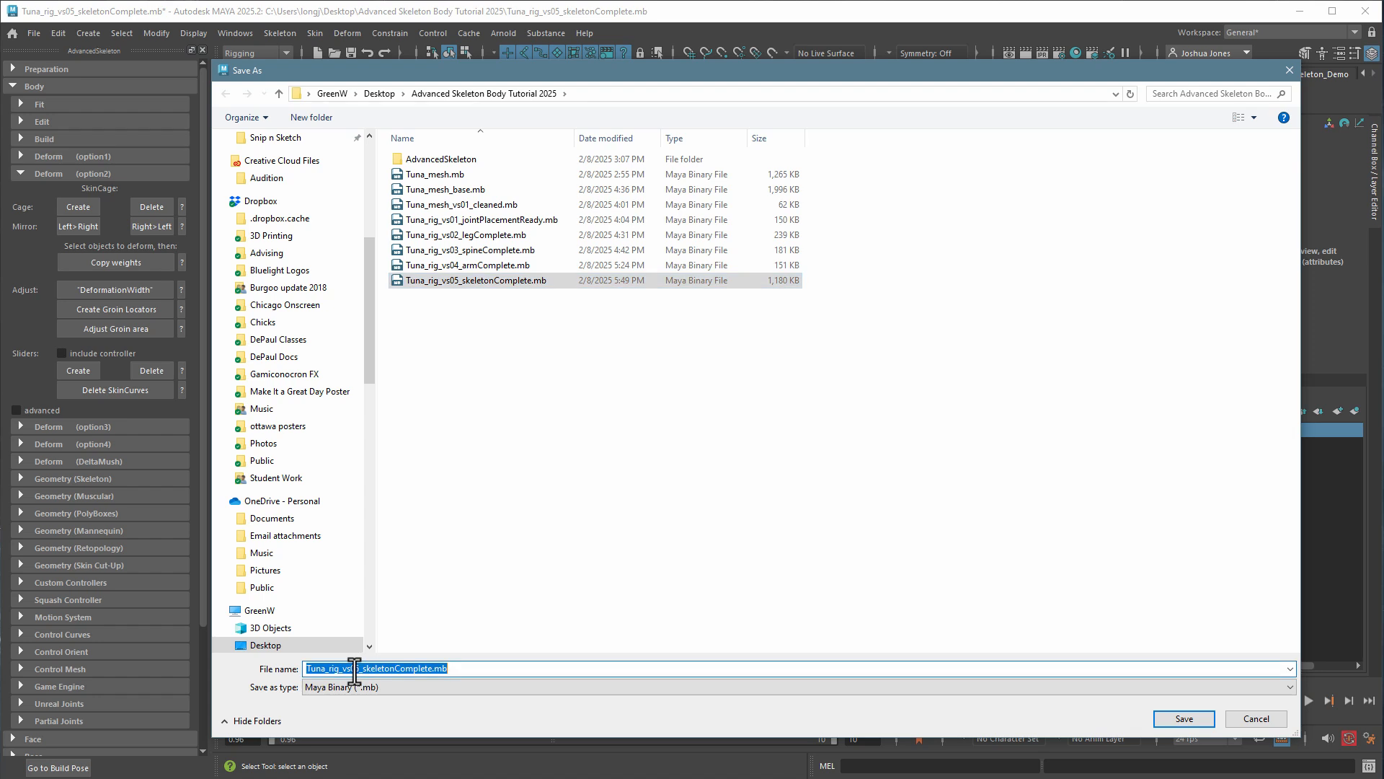
{"action": "left_click_drag", "start_coordinate": [353, 670], "coordinate": [432, 669]}
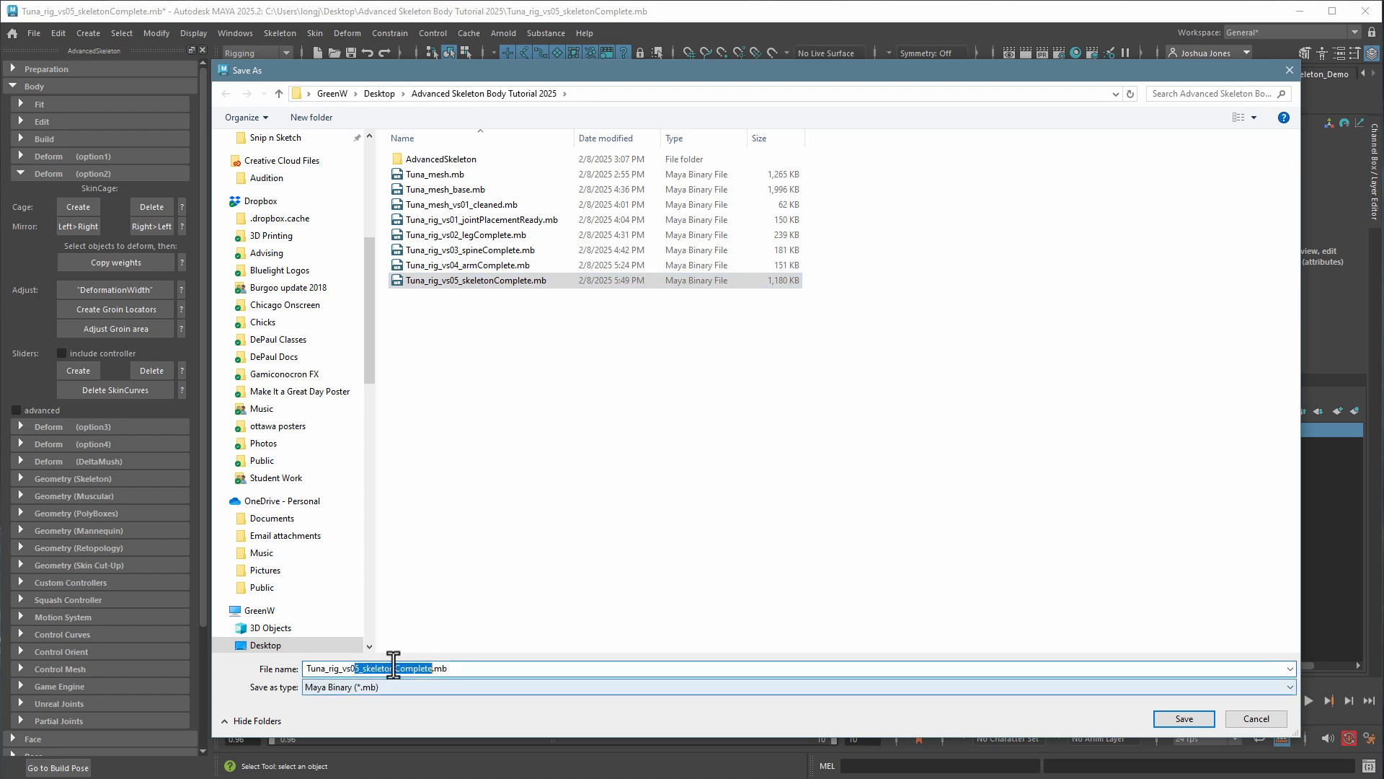
{"action": "type", "text": "6_"}
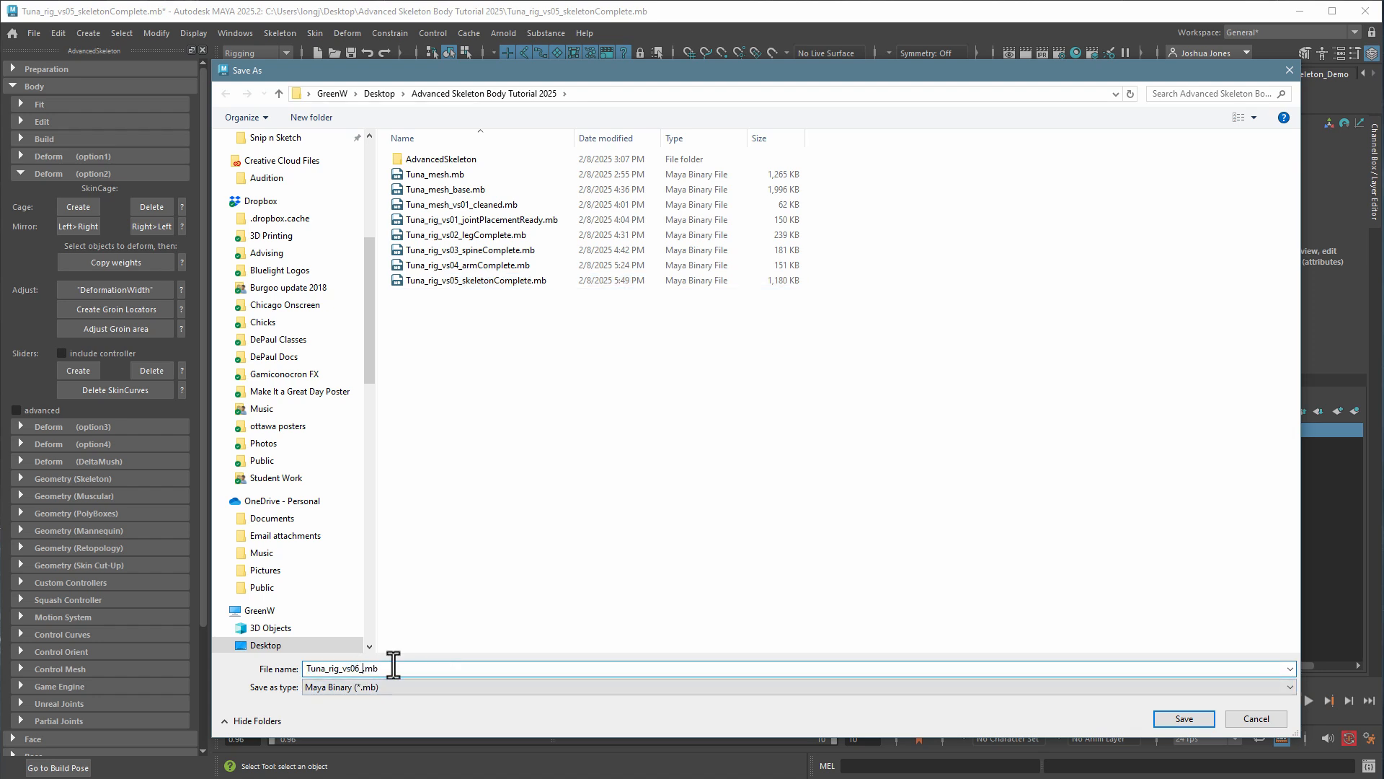
{"action": "type", "text": "skinned"}
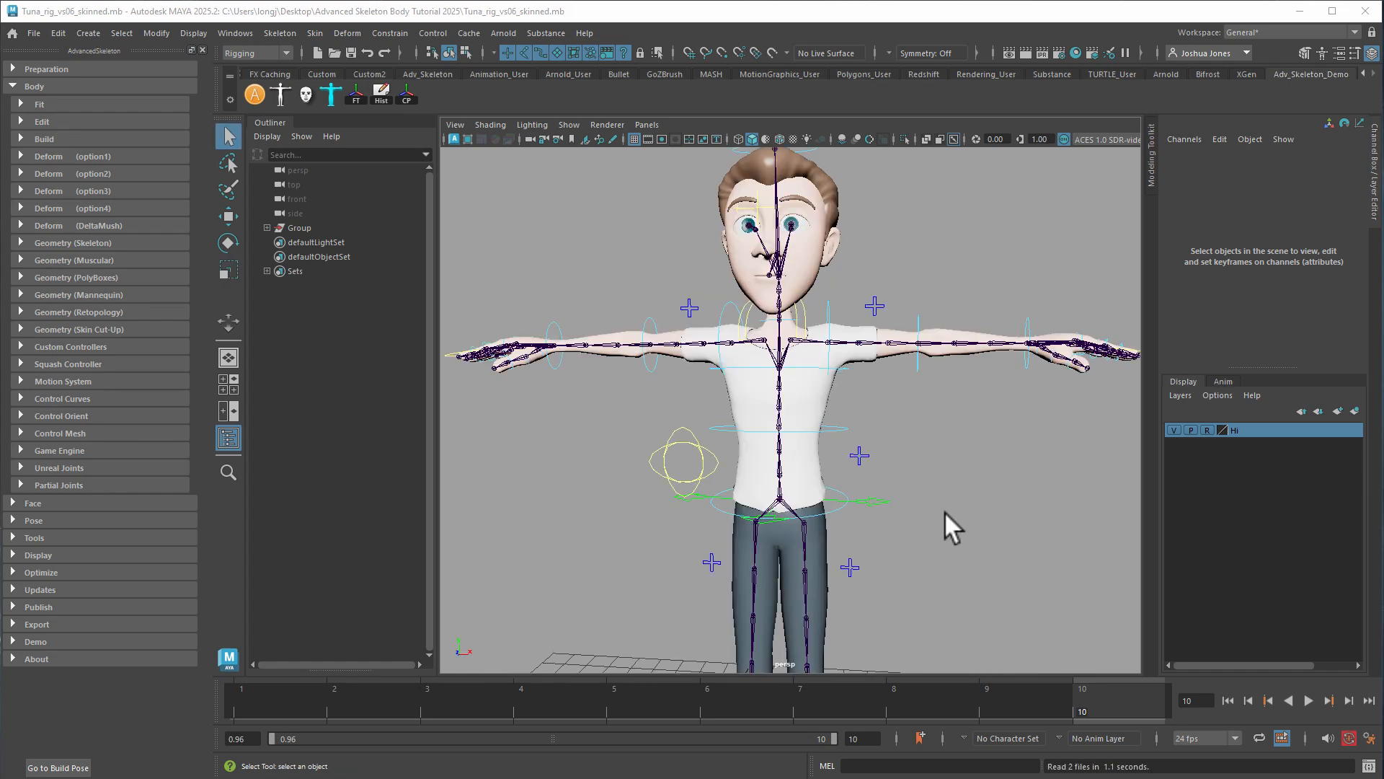
- Review the settings of Deform option1, option2, option3 (SubWrap) and option4 (SkinLoops) one after another
{"action": "right_click_drag", "start_coordinate": [944, 512], "coordinate": [831, 481], "text": "alt"}
{"action": "middle_click_drag", "start_coordinate": [832, 482], "coordinate": [849, 425], "text": "alt"}
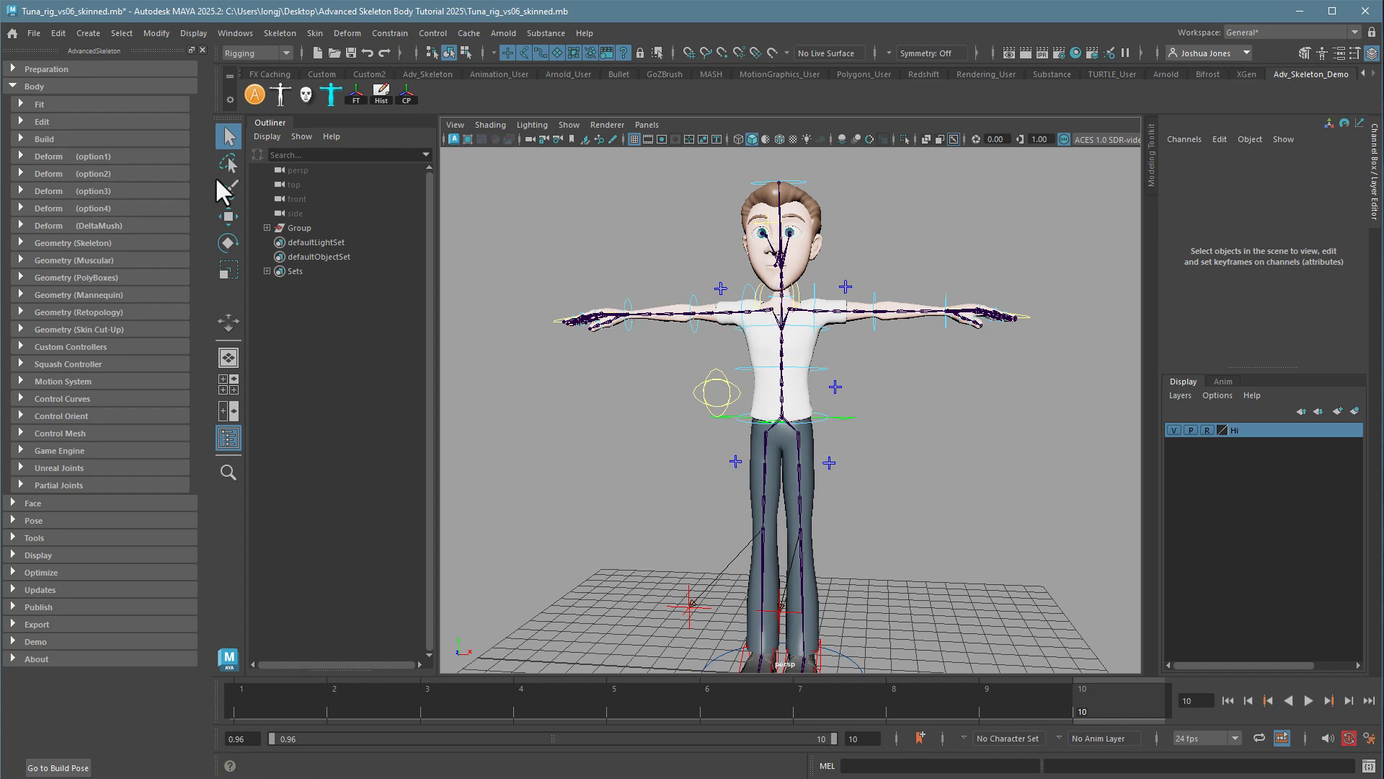
{"action": "left_click", "coordinate": [21, 156]}
{"action": "left_click", "coordinate": [21, 156]}
{"action": "left_click", "coordinate": [20, 174]}
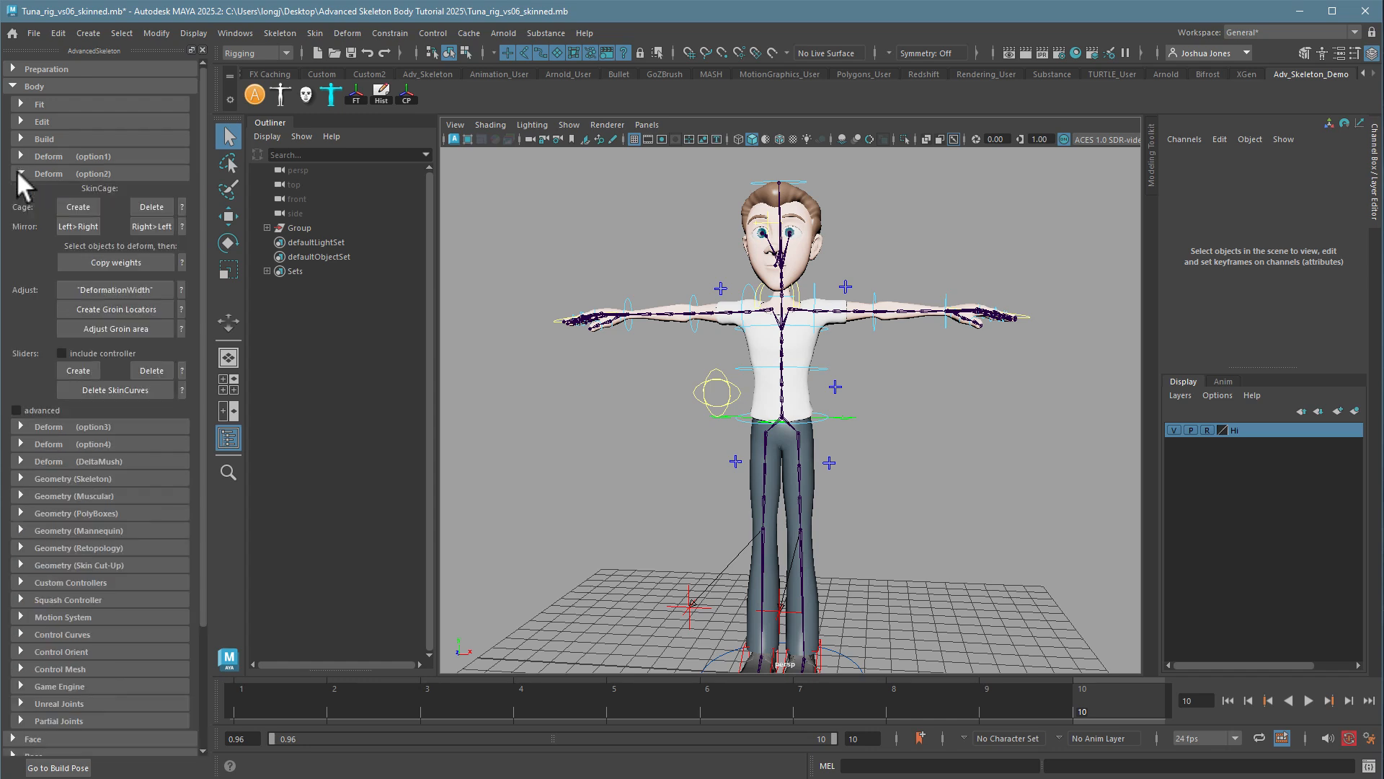
{"action": "left_click", "coordinate": [18, 173]}
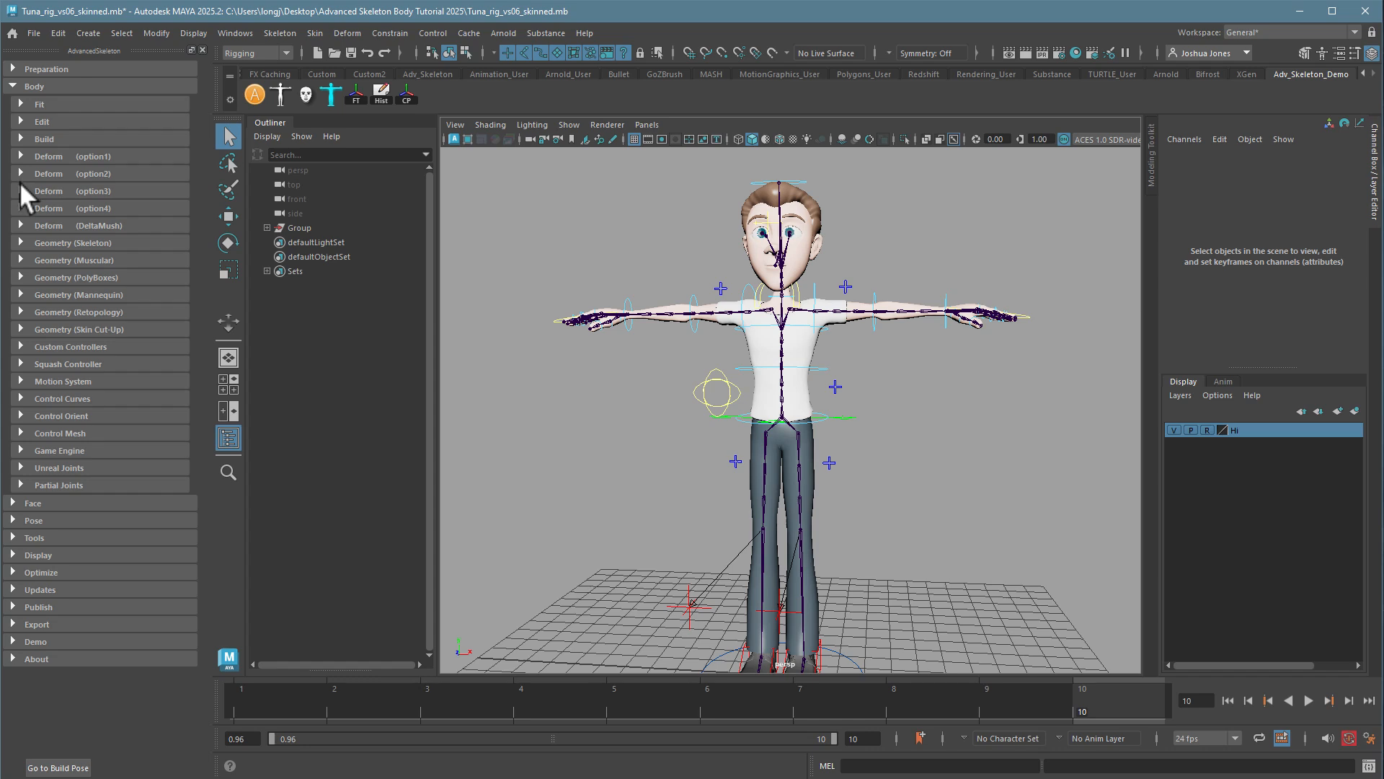
{"action": "left_click", "coordinate": [21, 190]}
{"action": "left_click", "coordinate": [20, 319]}
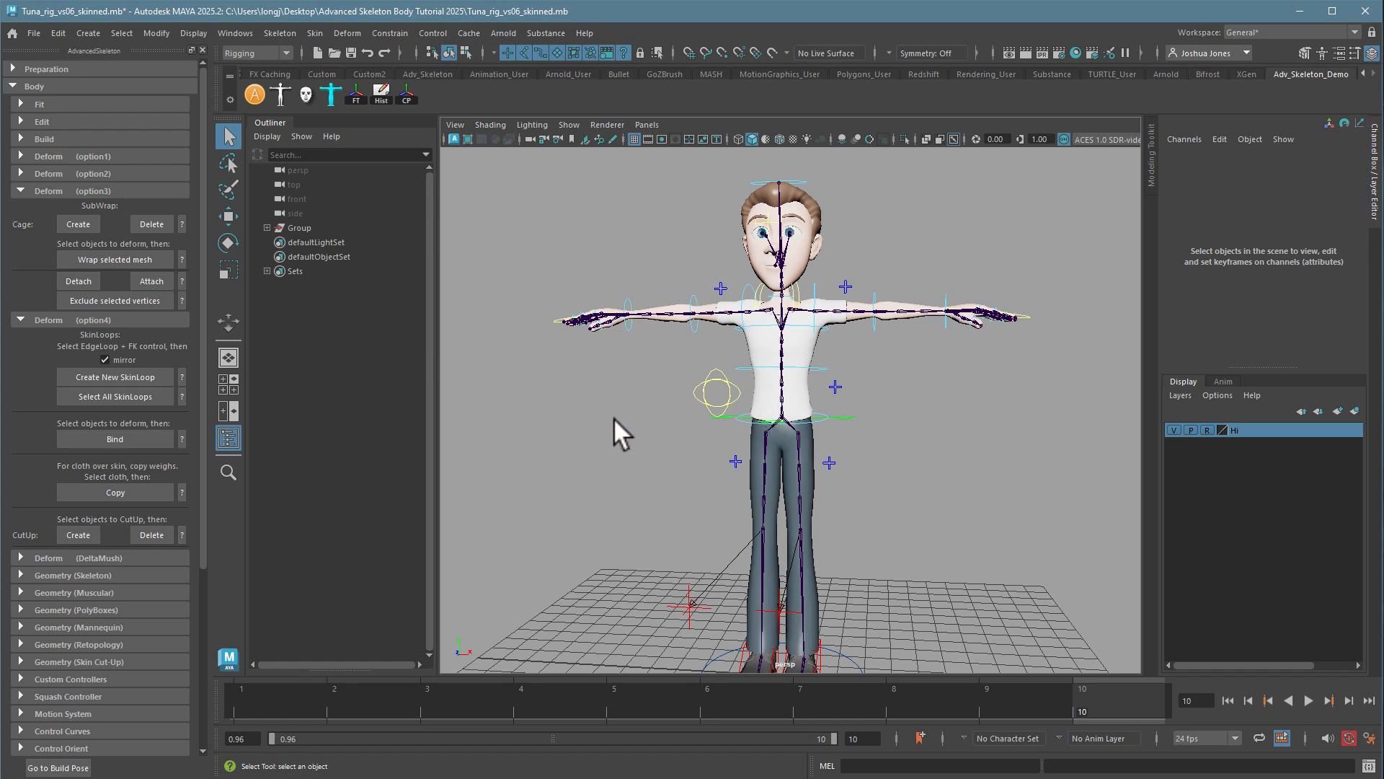
{"action": "left_click", "coordinate": [19, 319]}
{"action": "left_click", "coordinate": [17, 192]}
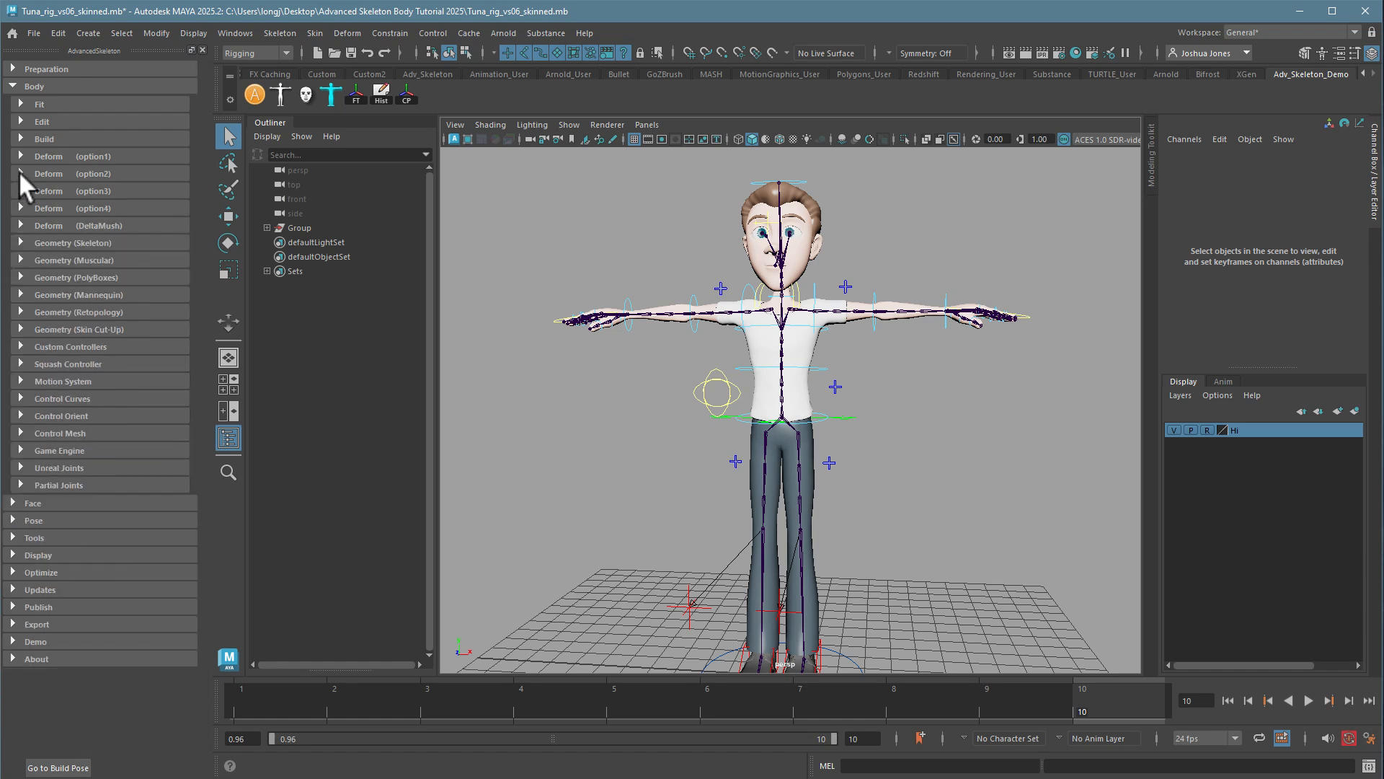
- Create a SkinCage around the character from the Deform (option2) settings
{"action": "left_click", "coordinate": [20, 173]}
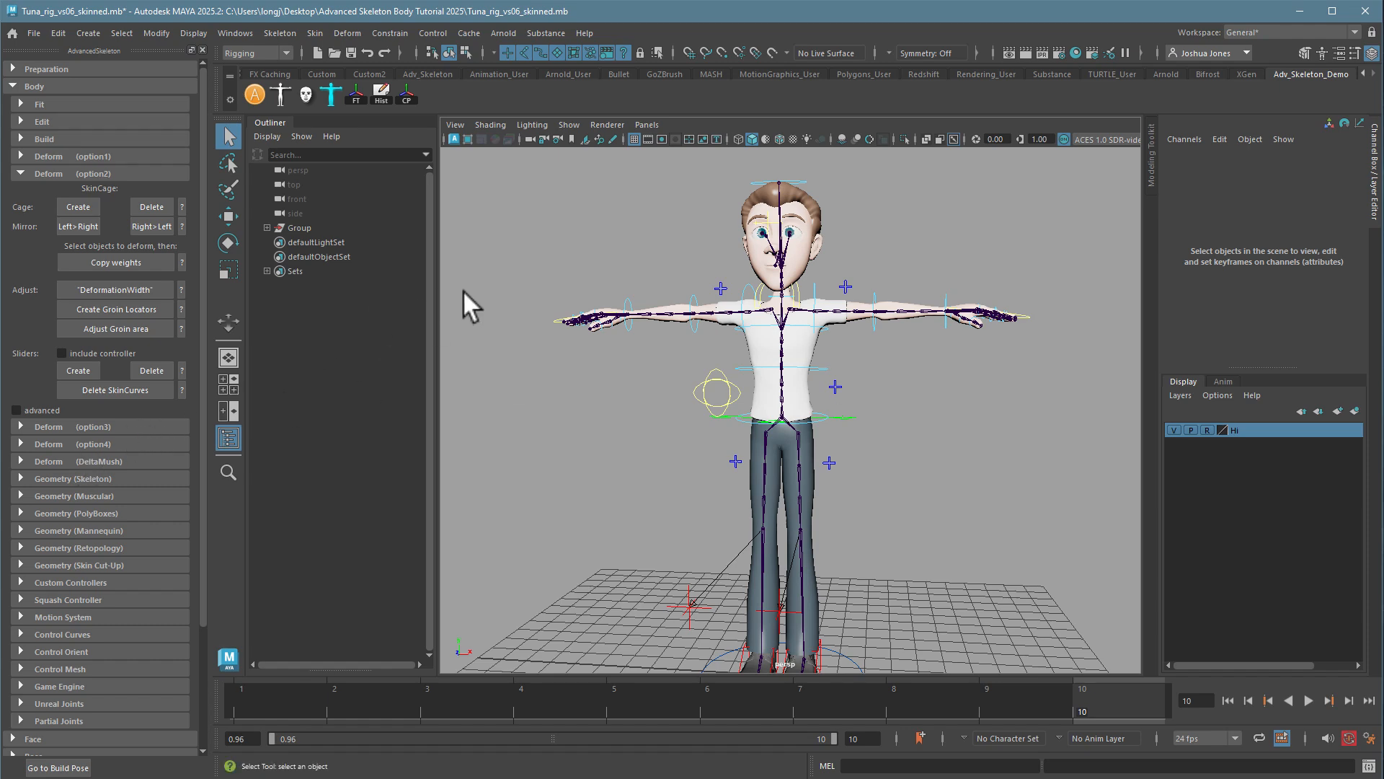
{"action": "left_click_drag", "start_coordinate": [814, 388], "coordinate": [821, 387], "text": "alt"}
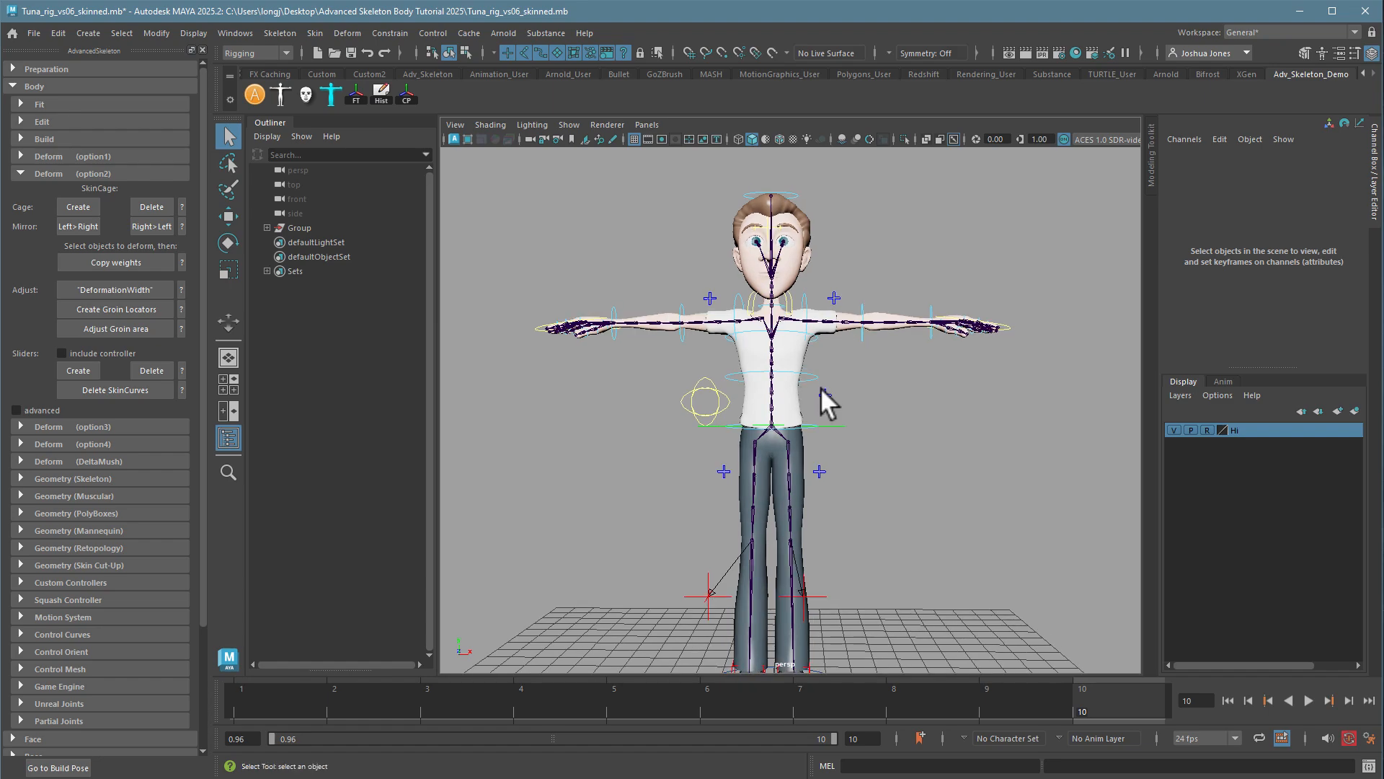
{"action": "middle_click_drag", "start_coordinate": [862, 386], "coordinate": [885, 336], "text": "alt"}
{"action": "left_click_drag", "start_coordinate": [849, 349], "coordinate": [890, 366], "text": "alt"}
{"action": "middle_click_drag", "start_coordinate": [890, 367], "coordinate": [885, 399], "text": "alt"}
{"action": "right_click_drag", "start_coordinate": [886, 399], "coordinate": [867, 381], "text": "alt"}
{"action": "middle_click_drag", "start_coordinate": [868, 384], "coordinate": [847, 416], "text": "alt"}
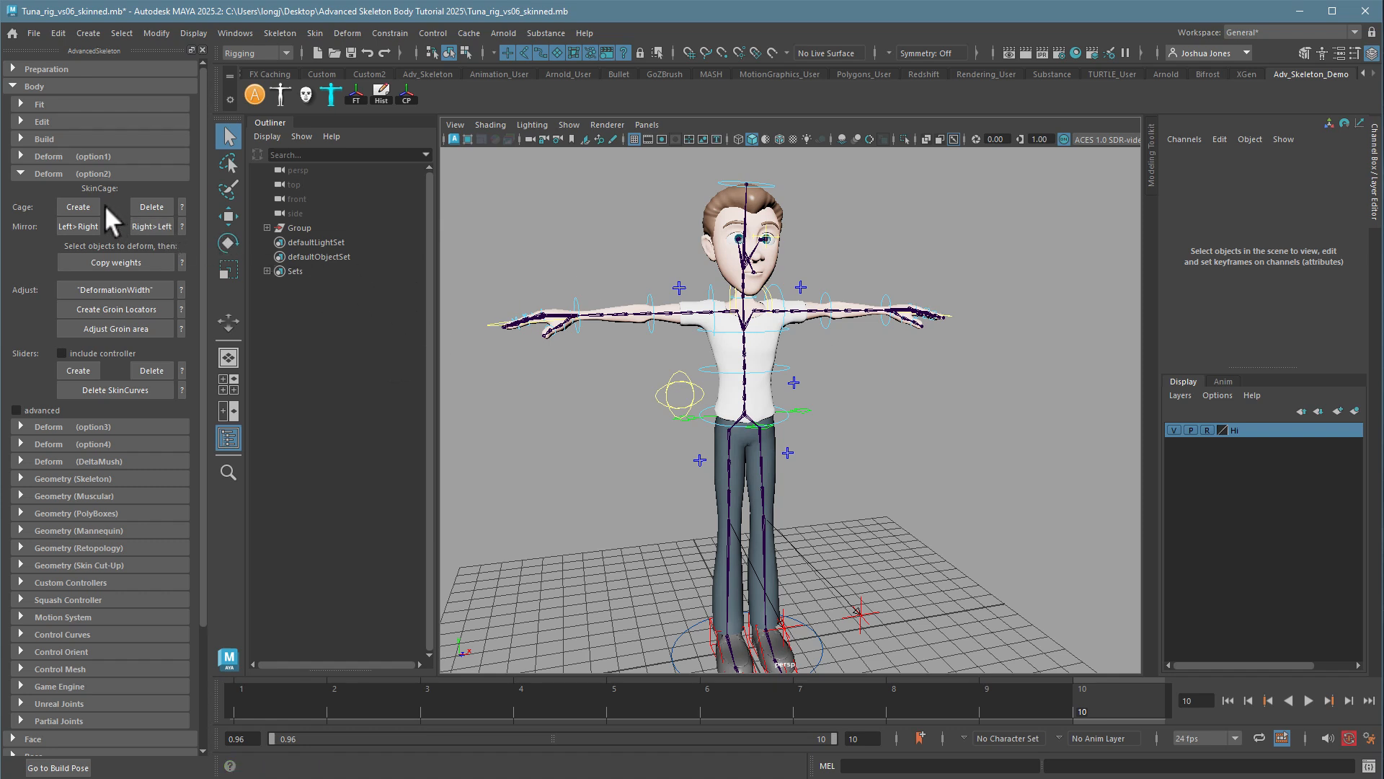
{"action": "left_click", "coordinate": [85, 204]}
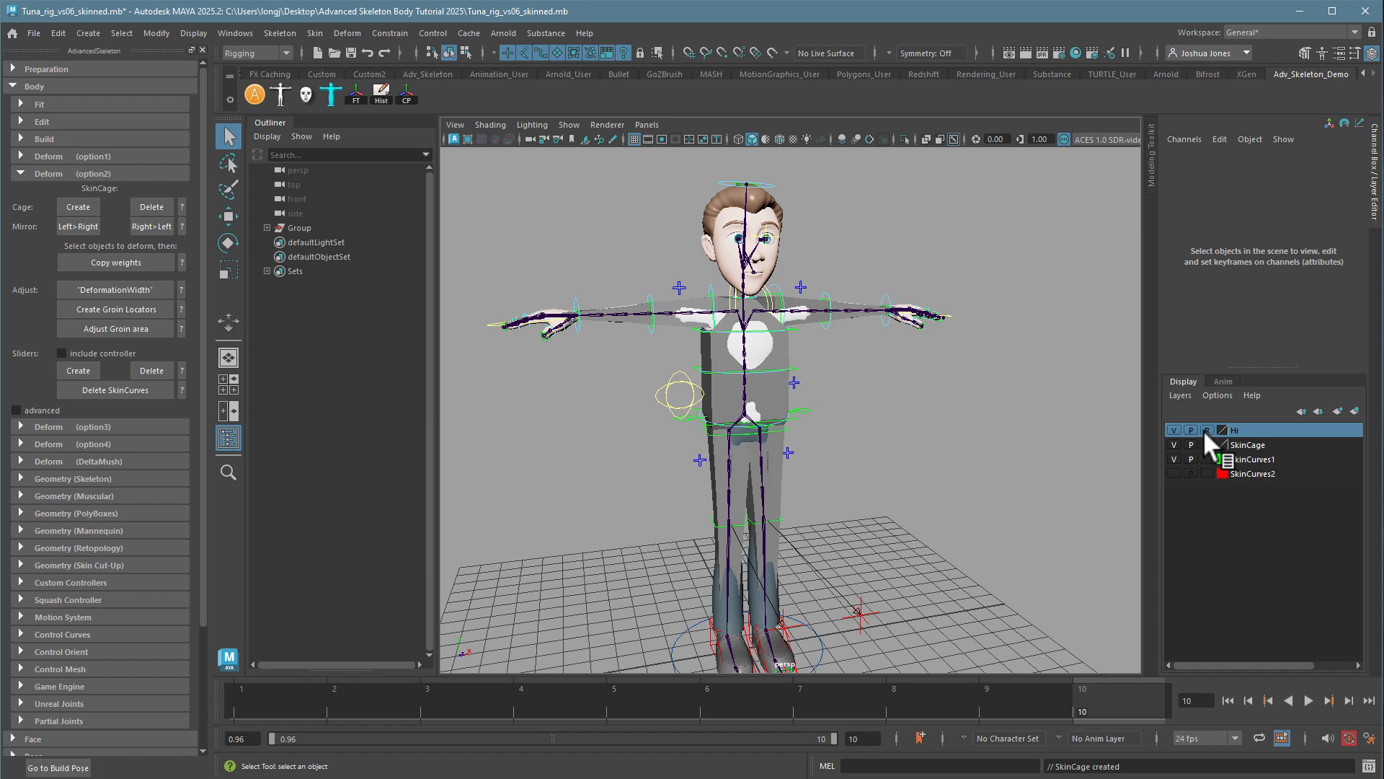
- Try enlarging the SkinCage's right elbow middle profile, undo it, and scale the profile down to about 0.232, 0.356, 0.356
{"action": "right_click_drag", "start_coordinate": [963, 389], "coordinate": [1040, 386], "text": "alt"}
{"action": "middle_click_drag", "start_coordinate": [775, 352], "coordinate": [918, 487], "text": "alt"}
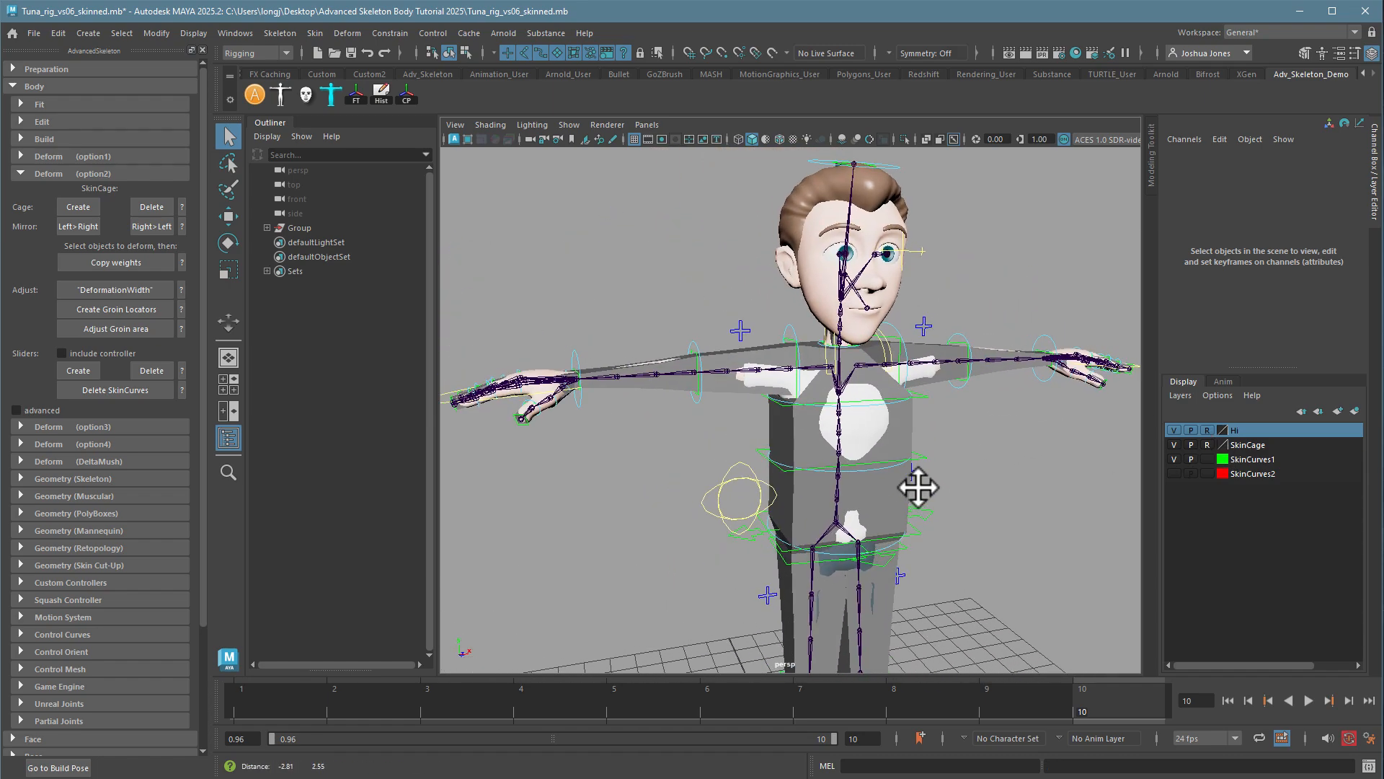
{"action": "left_click_drag", "start_coordinate": [664, 477], "coordinate": [703, 481], "text": "alt"}
{"action": "right_click_drag", "start_coordinate": [780, 482], "coordinate": [856, 481], "text": "alt"}
{"action": "middle_click_drag", "start_coordinate": [856, 481], "coordinate": [989, 530], "text": "alt"}
{"action": "right_click_drag", "start_coordinate": [990, 530], "coordinate": [1156, 513], "text": "alt"}
{"action": "left_click", "coordinate": [760, 370]}
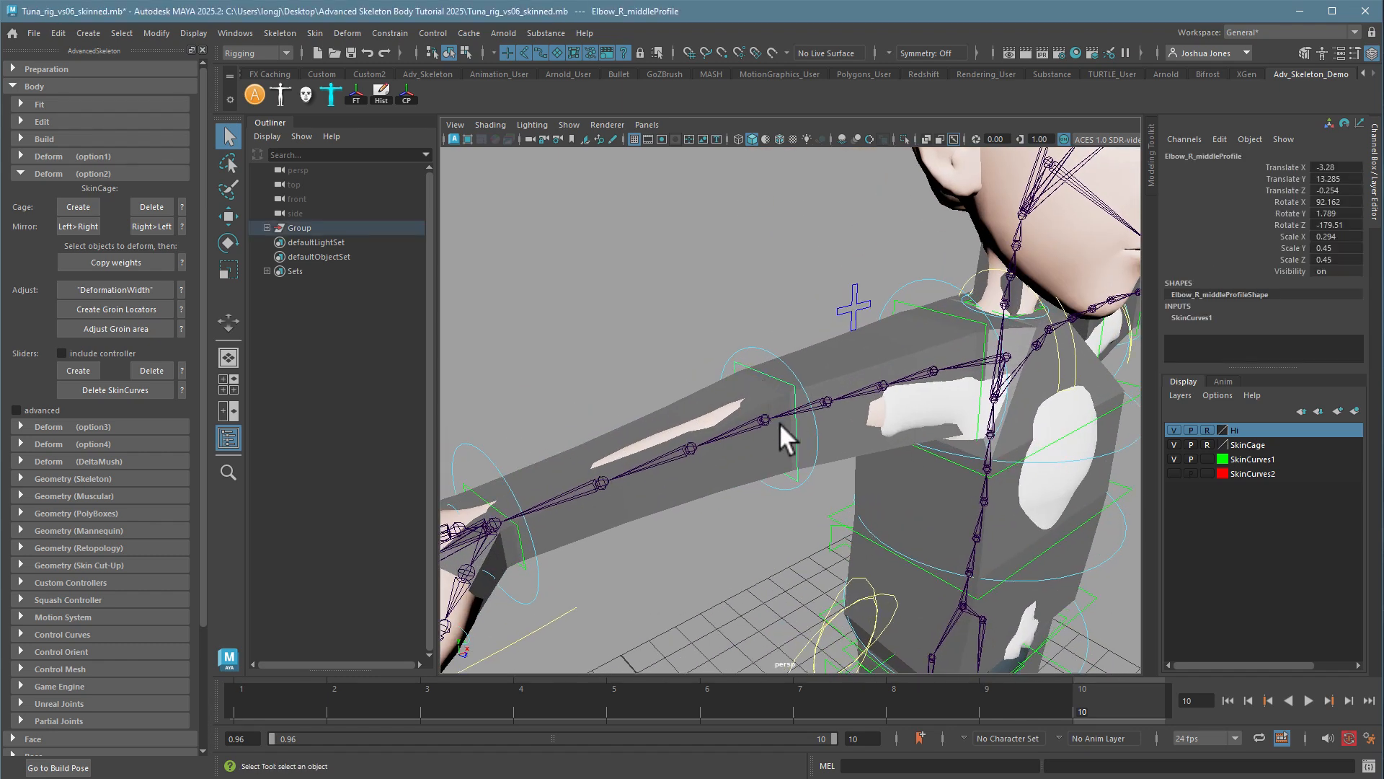
{"action": "key", "text": "r"}
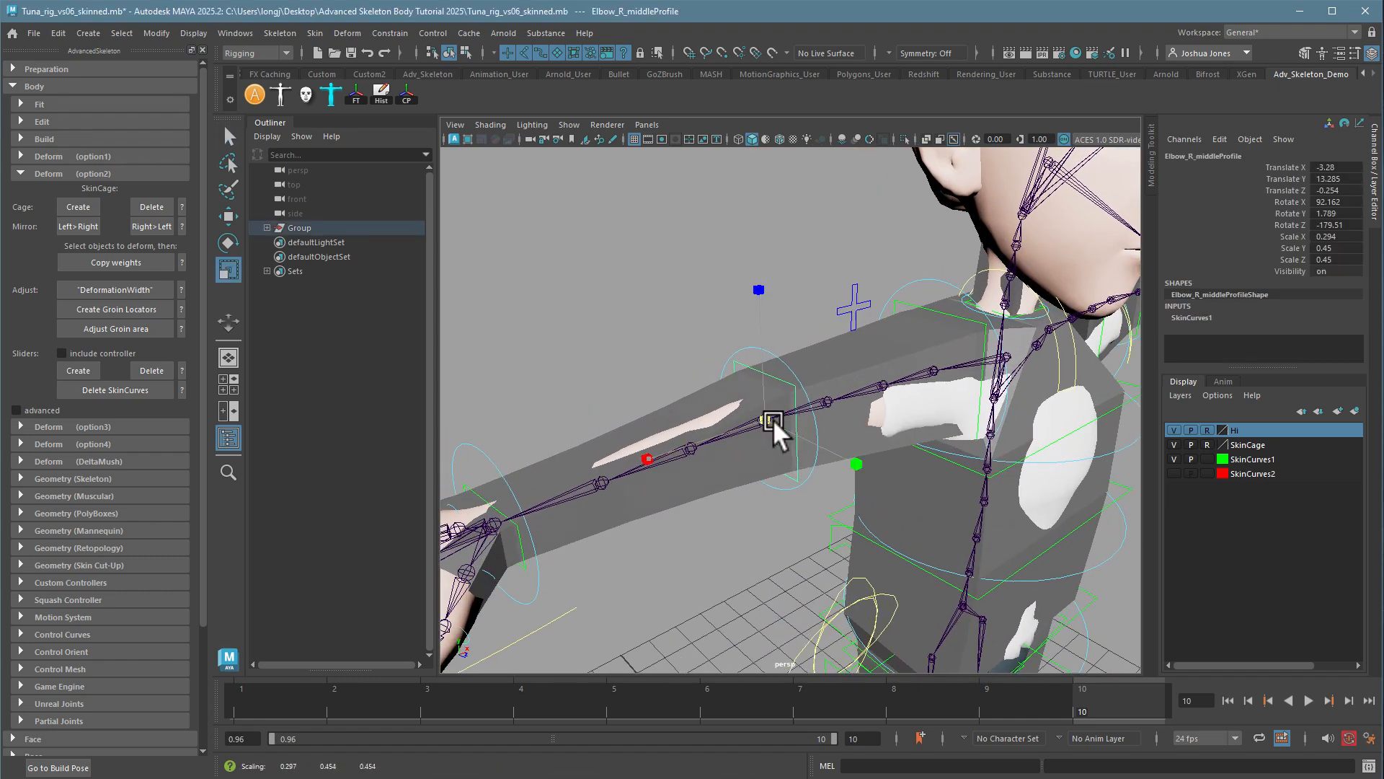
{"action": "mouse_move", "coordinate": [773, 419]}
{"action": "left_mouse_down"}
{"action": "mouse_move", "coordinate": [740, 414]}
{"action": "mouse_move", "coordinate": [806, 440]}
{"action": "mouse_move", "coordinate": [734, 398]}
{"action": "mouse_move", "coordinate": [804, 425]}
{"action": "mouse_move", "coordinate": [779, 434]}
{"action": "left_mouse_up"}
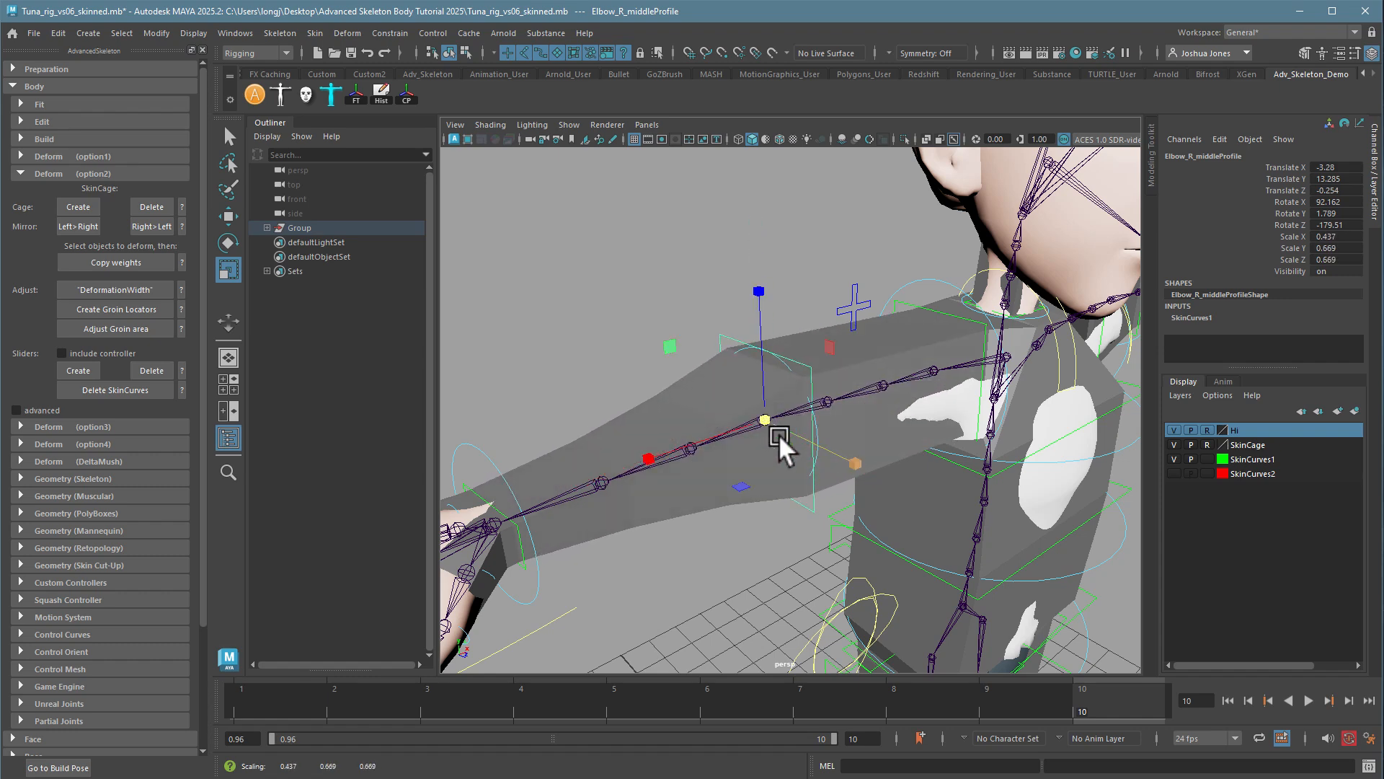
{"action": "key", "text": "ctrl+z"}
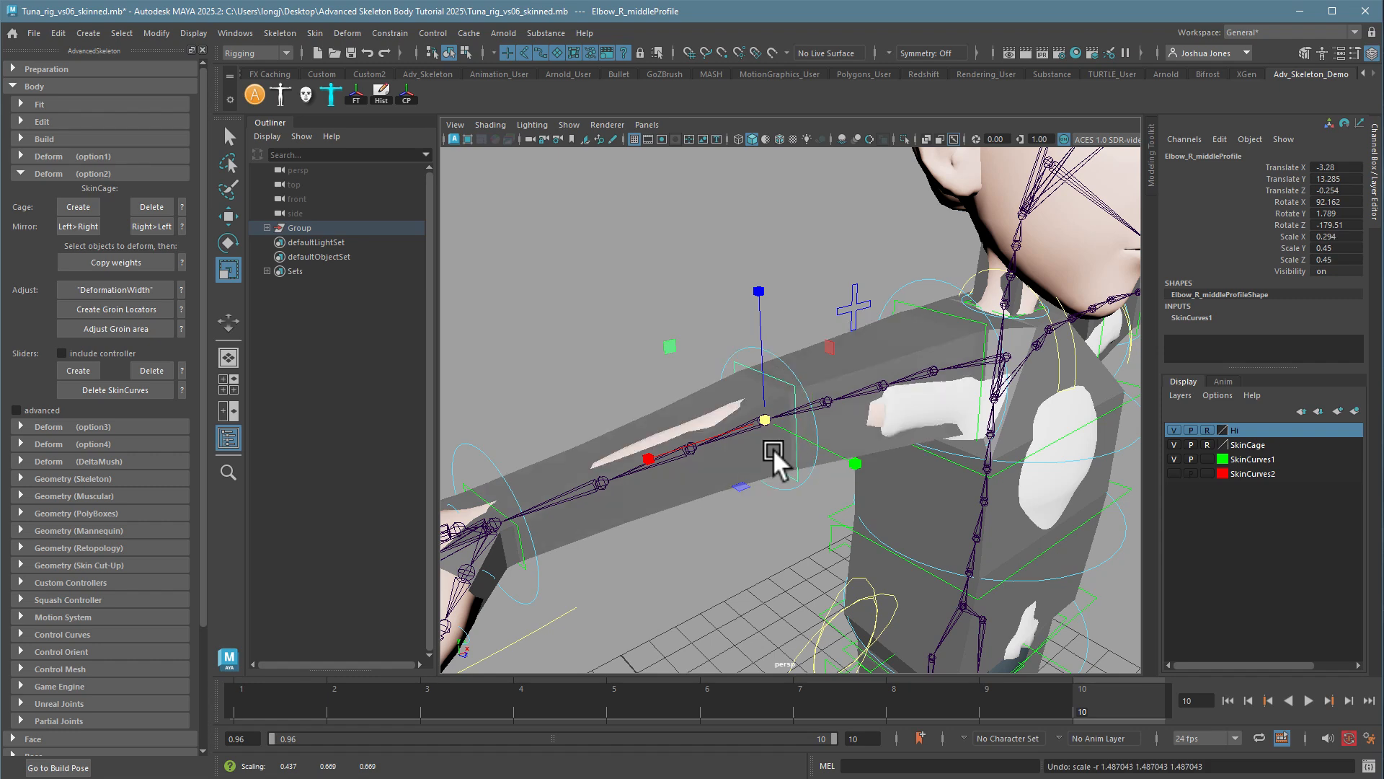
{"action": "left_click_drag", "start_coordinate": [770, 425], "coordinate": [753, 423]}
- Try moving the right elbow's middle profile along X and undo the move
{"action": "left_click_drag", "start_coordinate": [754, 422], "coordinate": [803, 409], "text": "alt"}
{"action": "key", "text": "w"}
{"action": "left_click_drag", "start_coordinate": [783, 491], "coordinate": [729, 487], "text": "alt"}
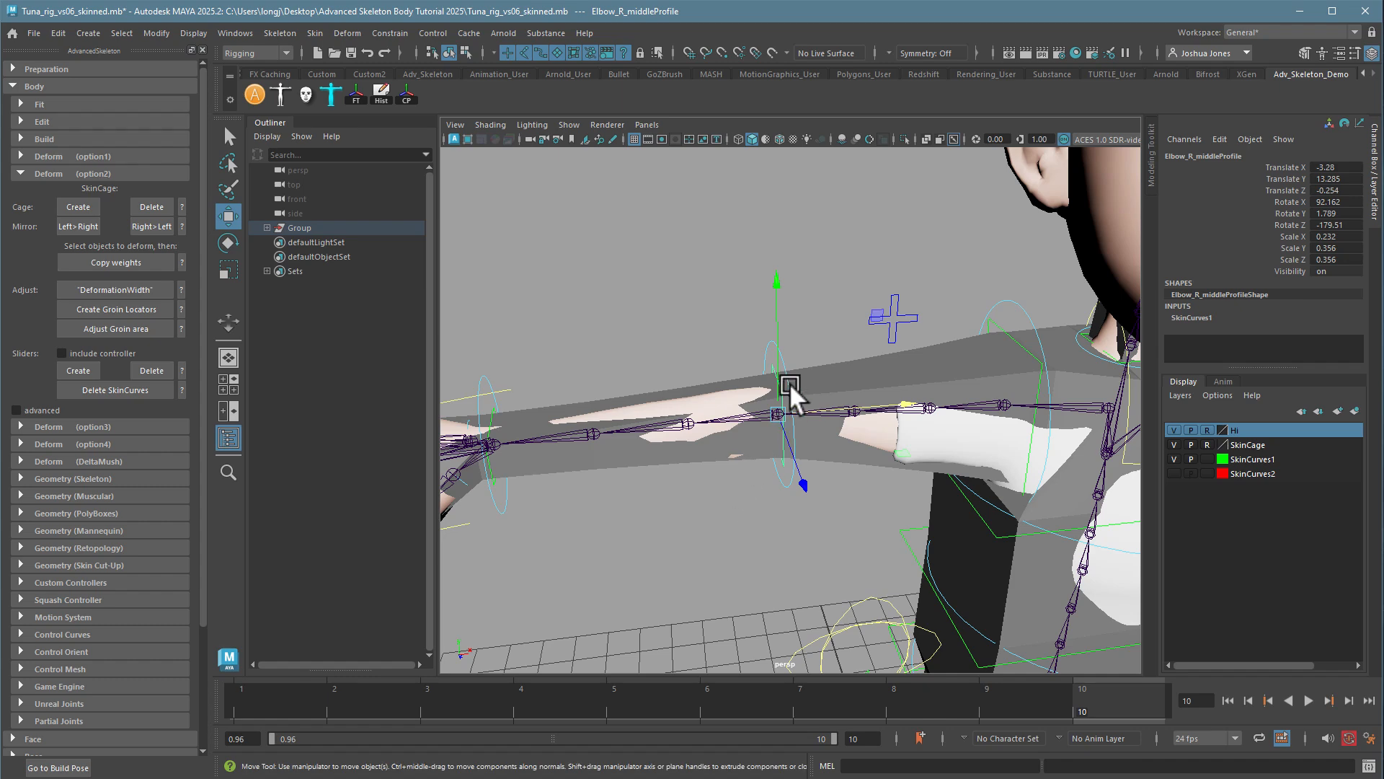
{"action": "mouse_move", "coordinate": [775, 402]}
{"action": "left_mouse_down", "text": "alt"}
{"action": "mouse_move", "coordinate": [782, 432]}
{"action": "mouse_move", "coordinate": [820, 412]}
{"action": "mouse_move", "coordinate": [770, 400]}
{"action": "left_mouse_up", "text": "alt"}
{"action": "key", "text": "ctrl+z"}
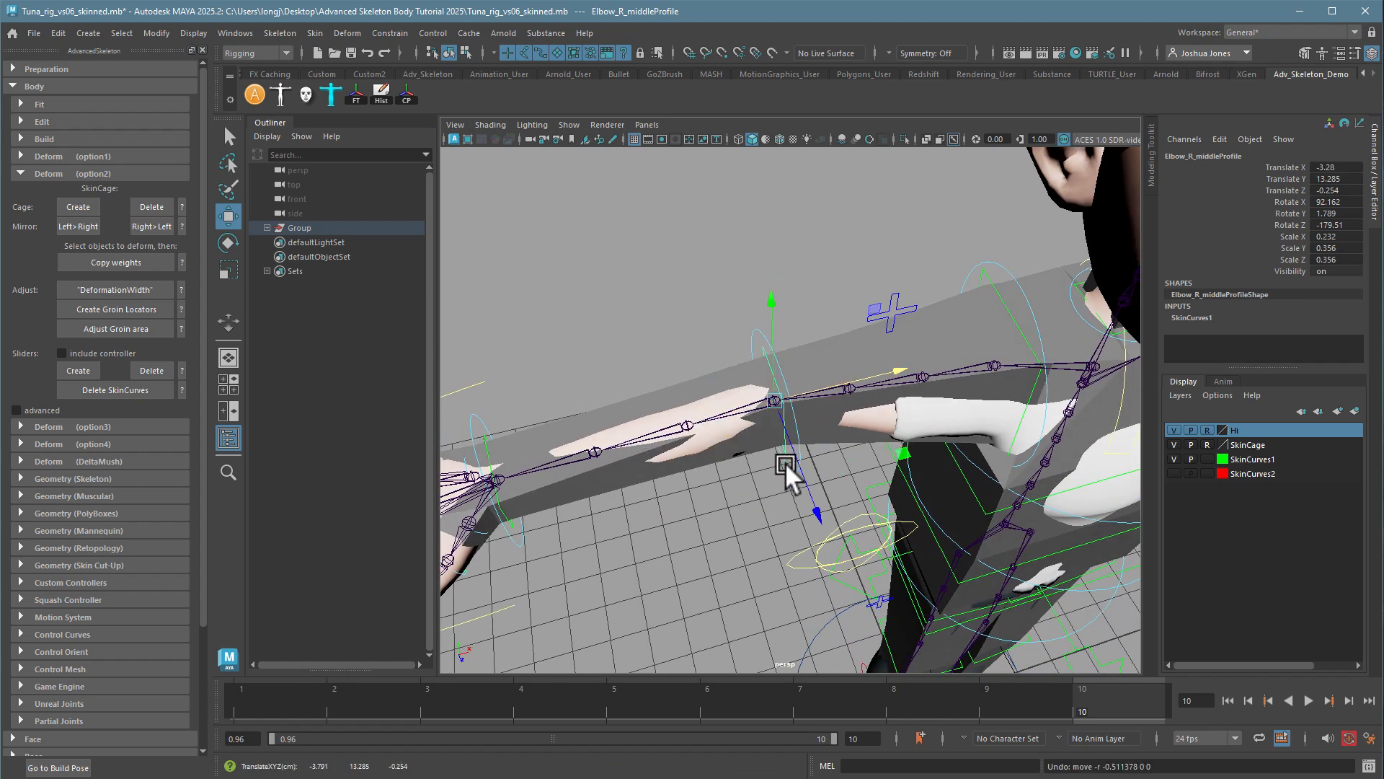
{"action": "left_click_drag", "start_coordinate": [723, 524], "coordinate": [864, 517], "text": "alt"}
{"action": "left_click_drag", "start_coordinate": [733, 516], "coordinate": [834, 495], "text": "alt"}
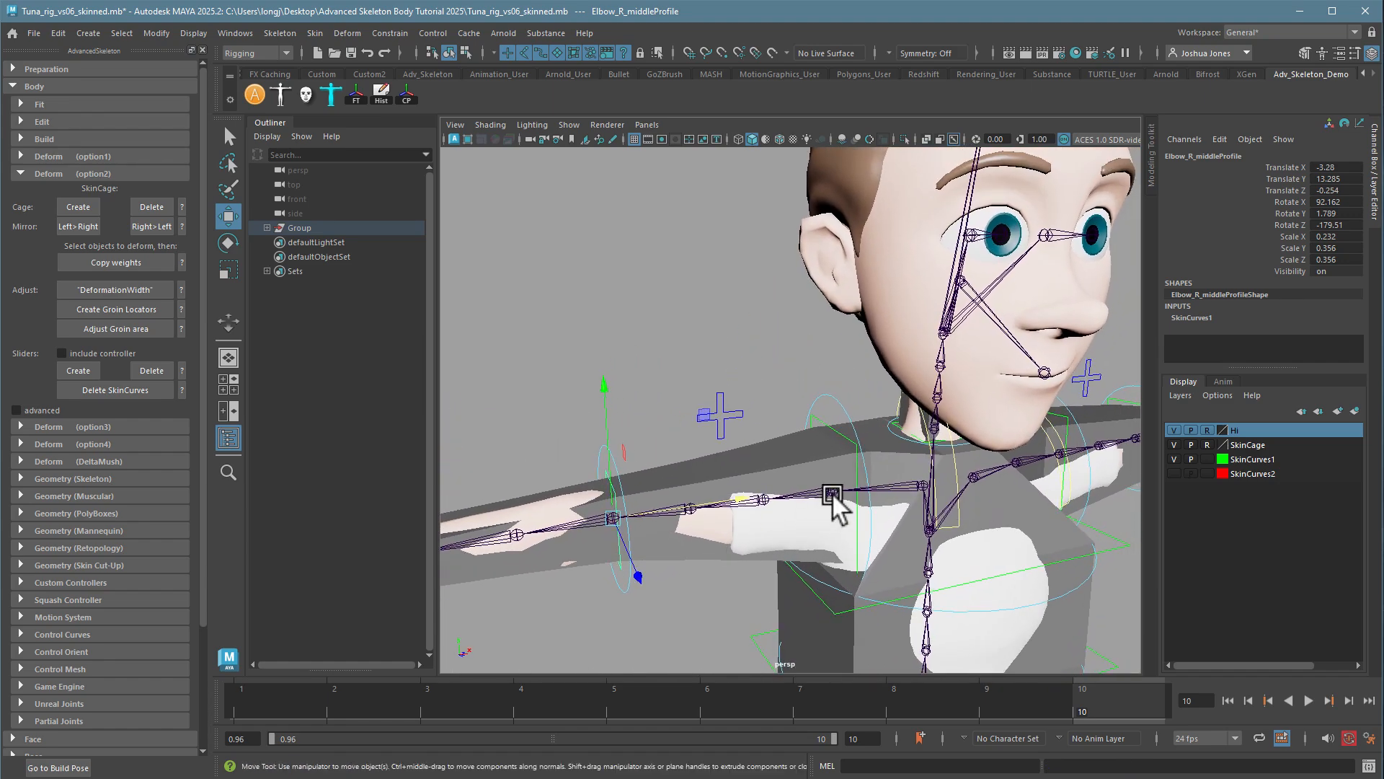
- Select the right shoulder's middle profile curve and set the Hi layer's display type to Template
{"action": "middle_click_drag", "start_coordinate": [882, 526], "coordinate": [814, 452], "text": "alt"}
{"action": "left_click", "coordinate": [793, 408]}
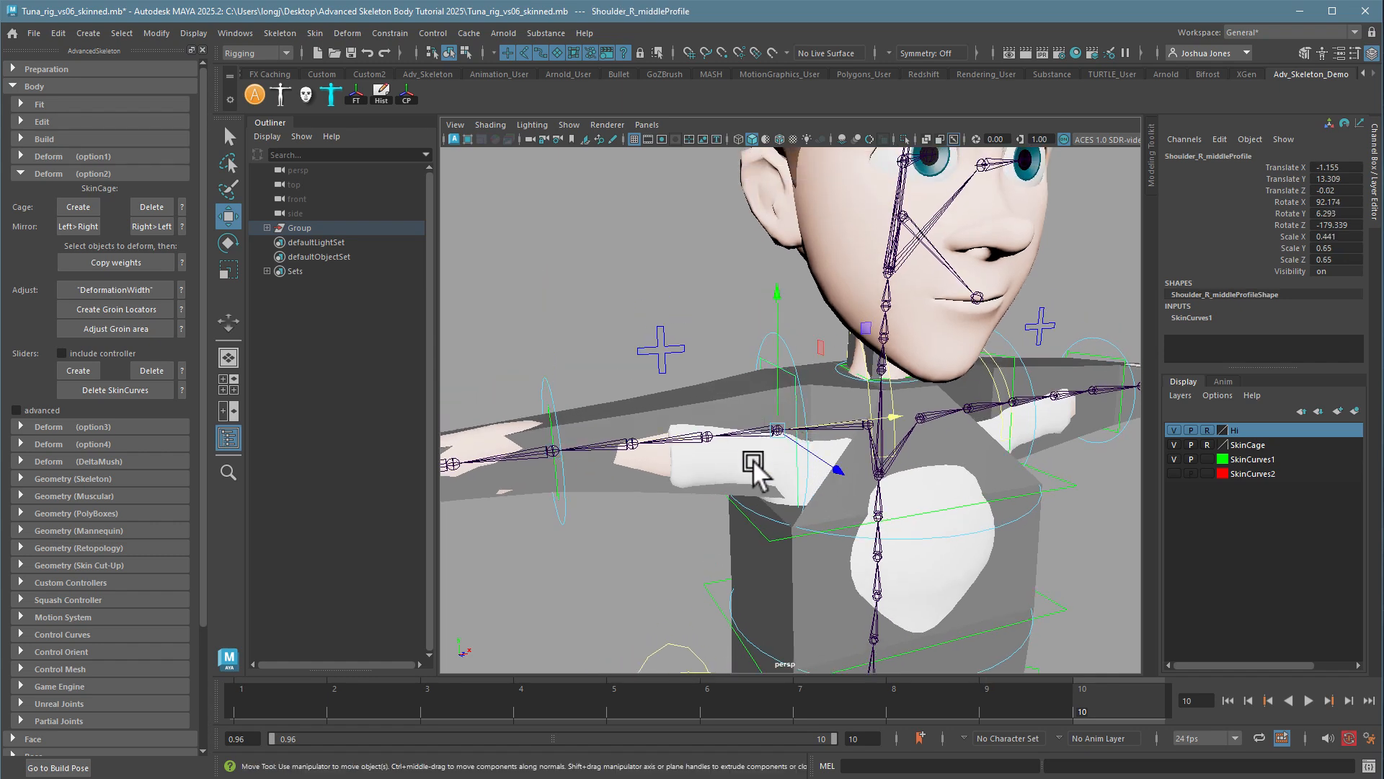
{"action": "left_click_drag", "start_coordinate": [922, 557], "coordinate": [875, 551], "text": "alt"}
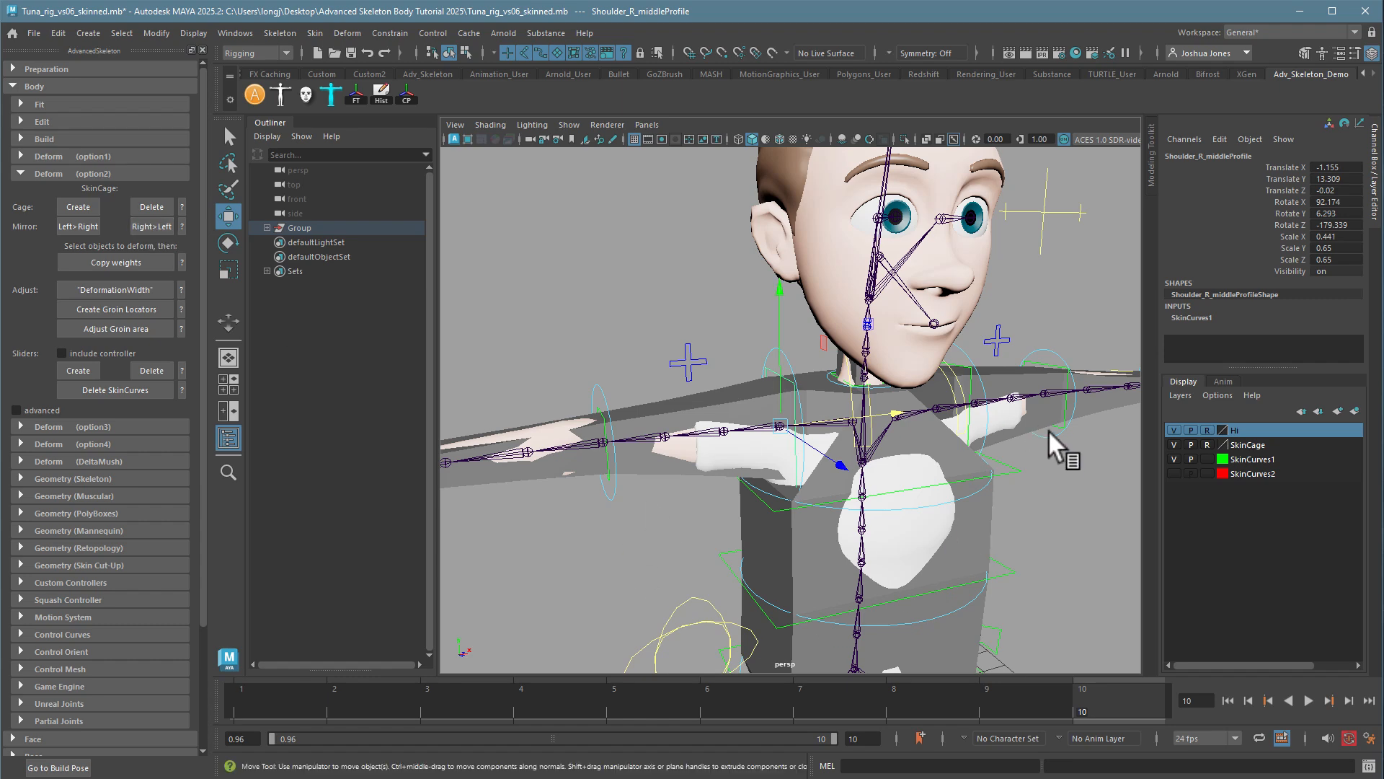
{"action": "left_click_drag", "start_coordinate": [1019, 406], "coordinate": [1107, 481], "text": "alt"}
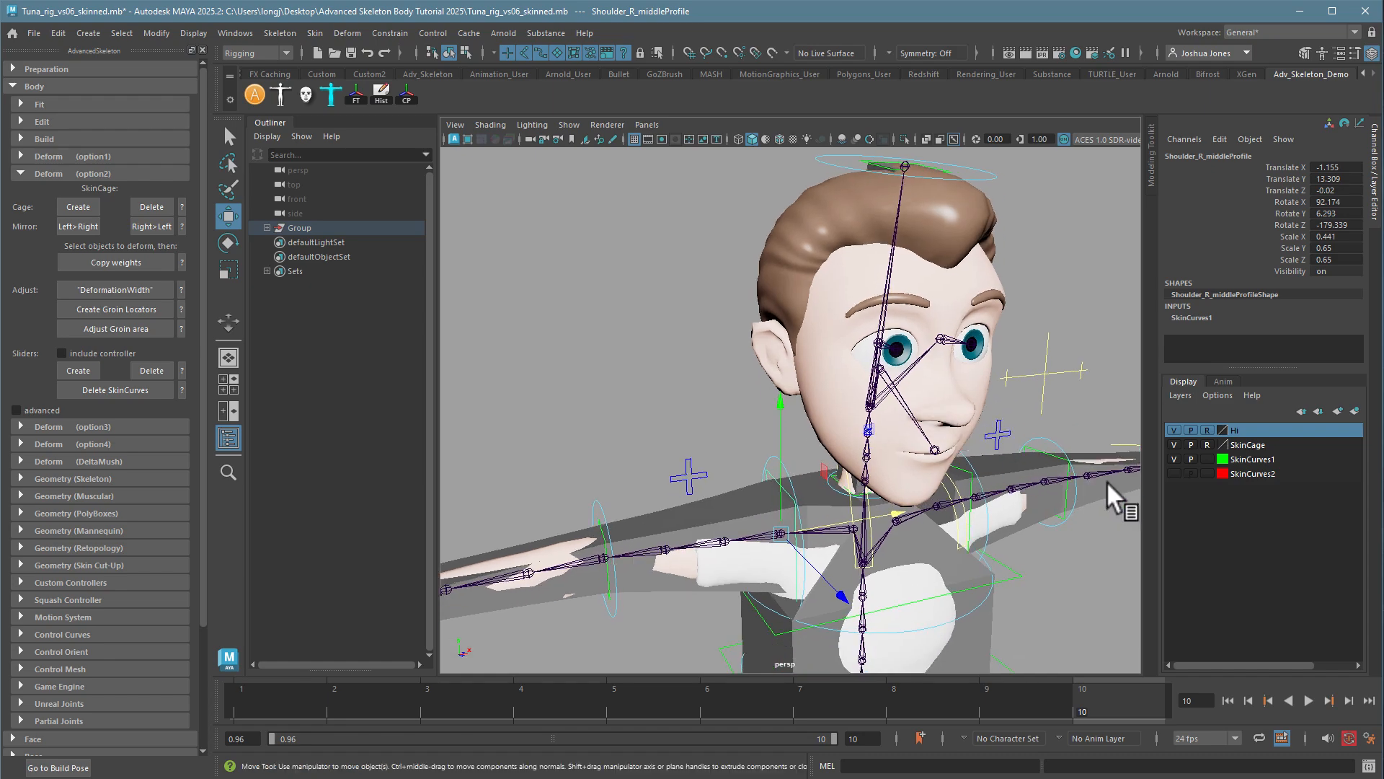
{"action": "left_click", "coordinate": [1209, 430]}
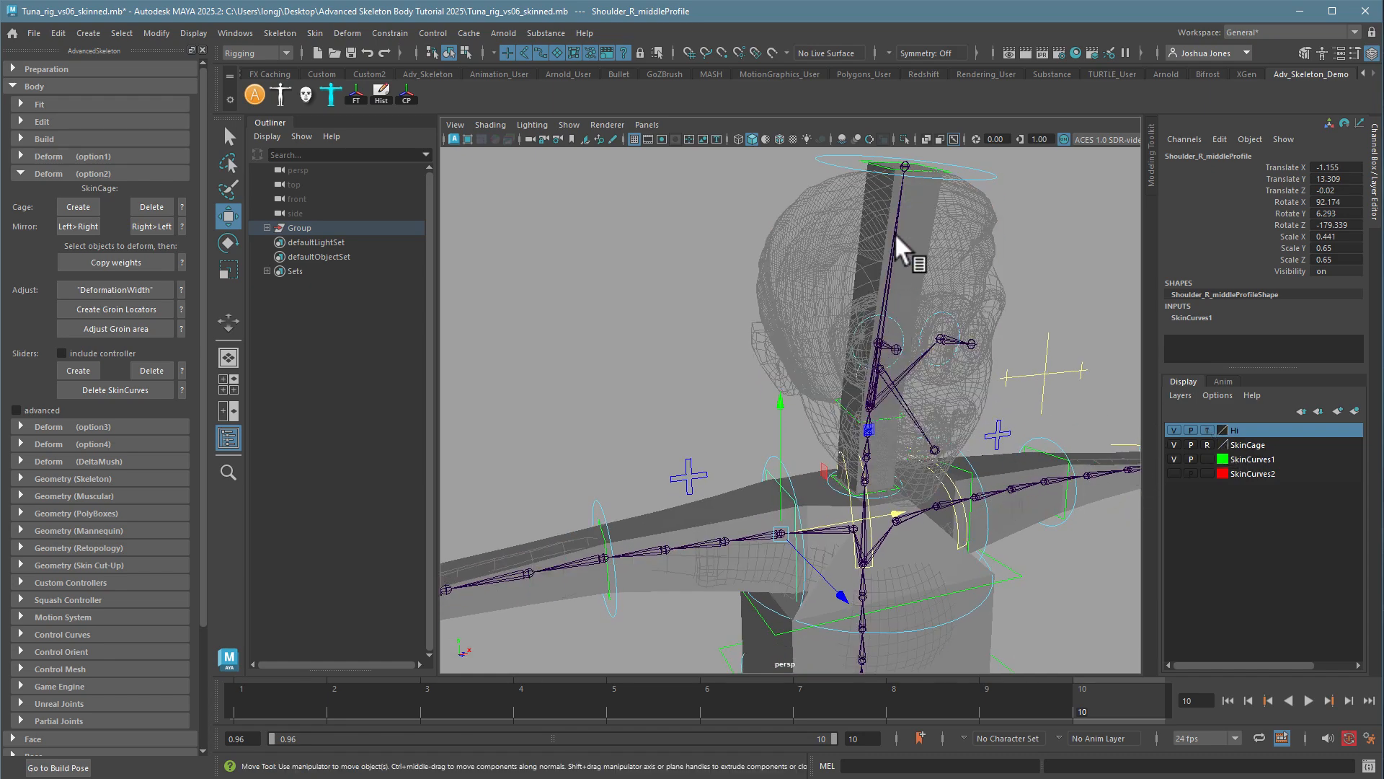
- Fit the head's middle profile with scale about 4.41, 1.201, 1.201, Rotate Y -32.747 and Translate Y 14.619
{"action": "left_click", "coordinate": [949, 317]}
{"action": "left_click_drag", "start_coordinate": [949, 318], "coordinate": [914, 348], "text": "alt"}
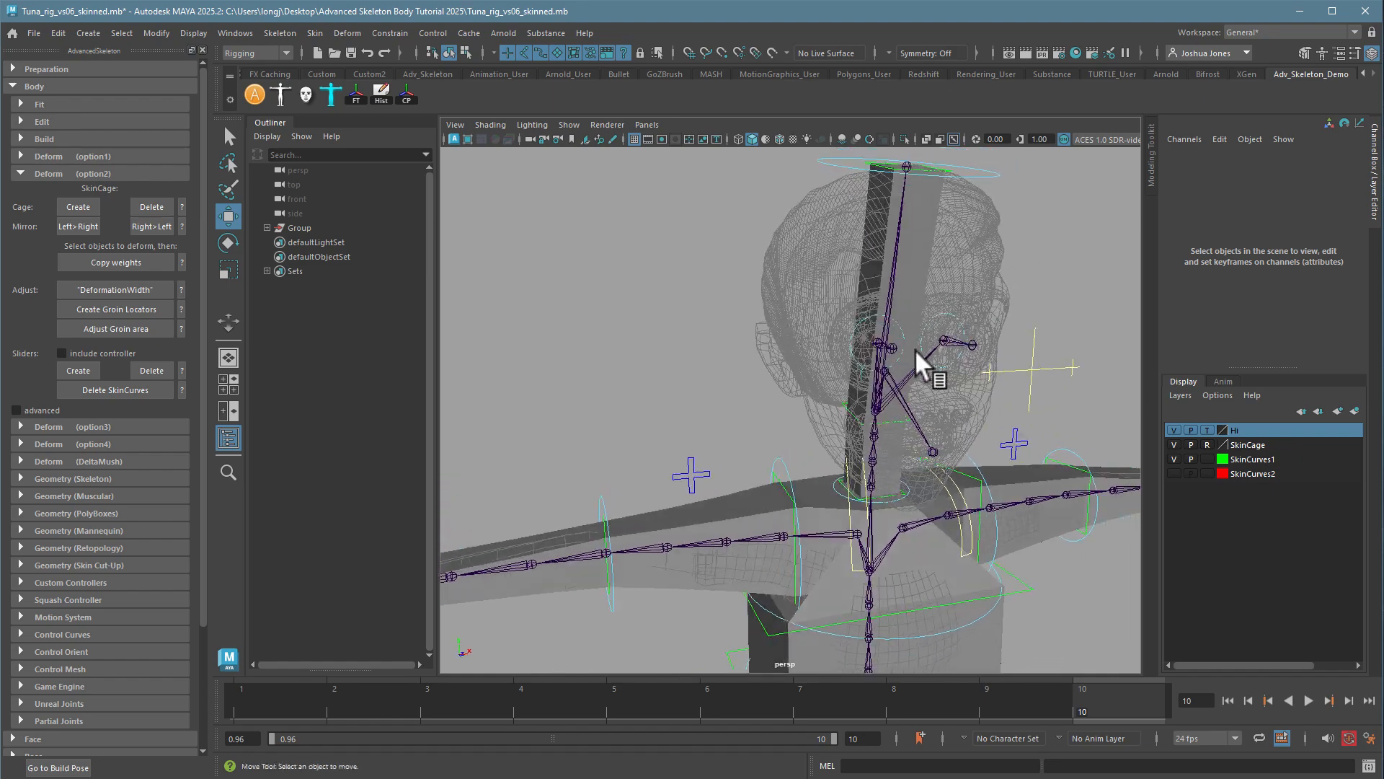
{"action": "left_click", "coordinate": [855, 420]}
{"action": "key", "text": "r"}
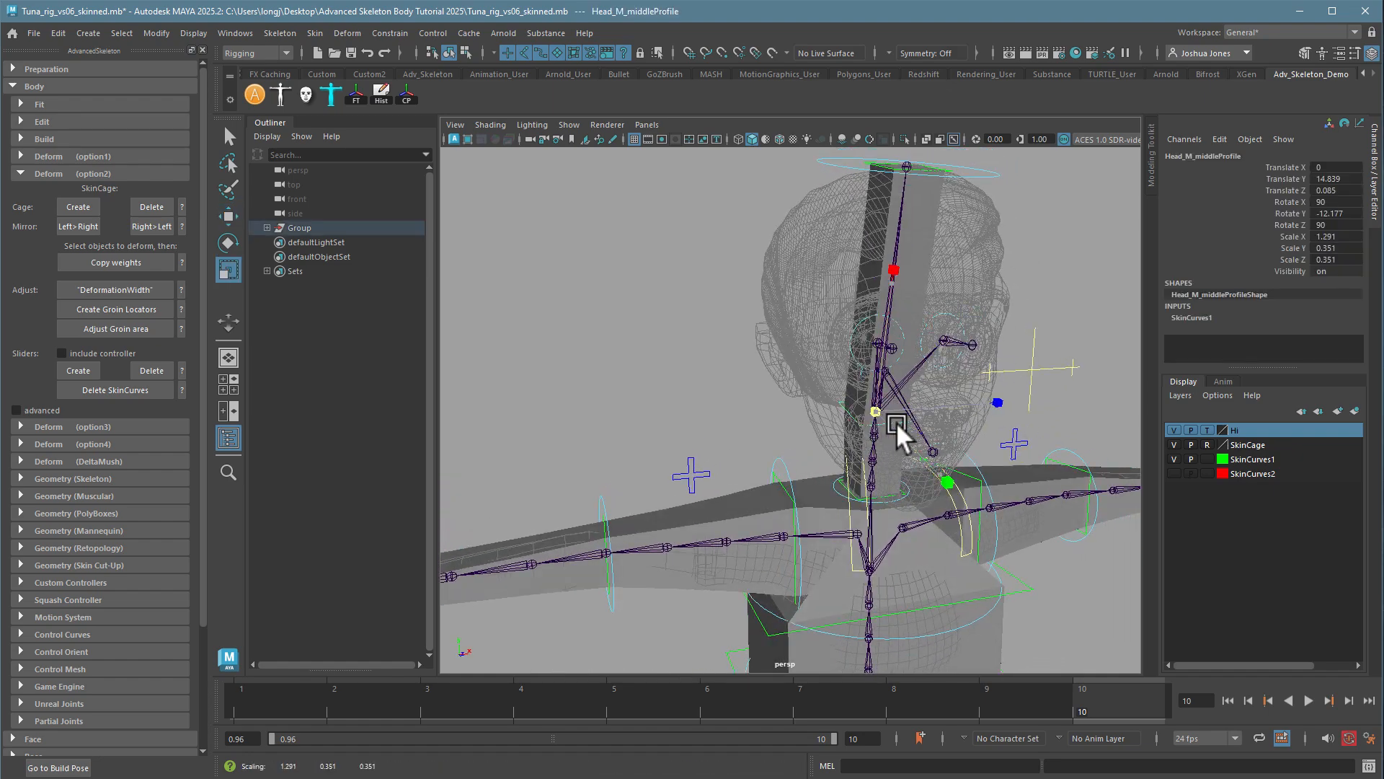
{"action": "left_click_drag", "start_coordinate": [896, 422], "coordinate": [985, 475]}
{"action": "middle_click_drag", "start_coordinate": [984, 475], "coordinate": [998, 479]}
{"action": "left_click_drag", "start_coordinate": [999, 479], "coordinate": [912, 487], "text": "alt"}
{"action": "key", "text": "e"}
{"action": "key", "text": "w"}
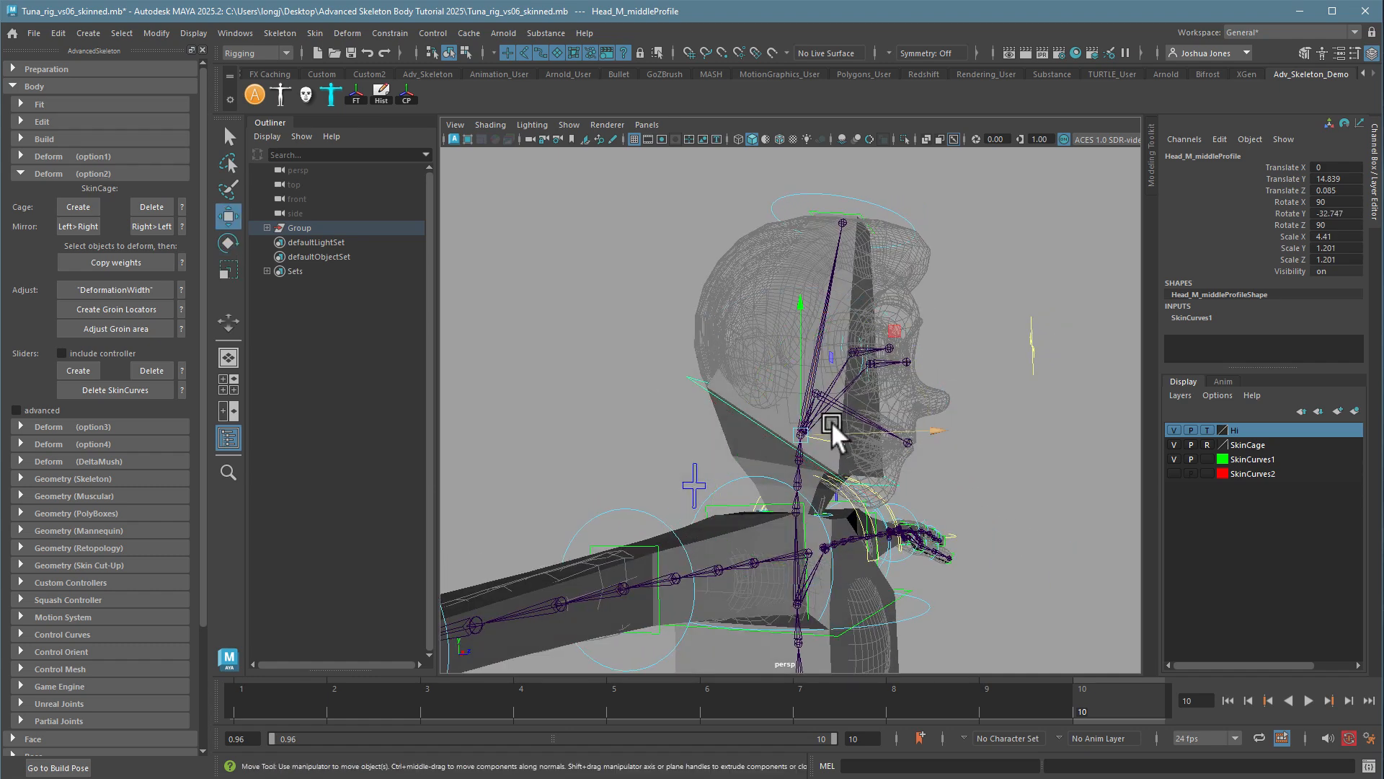
{"action": "left_click_drag", "start_coordinate": [803, 377], "coordinate": [857, 416]}
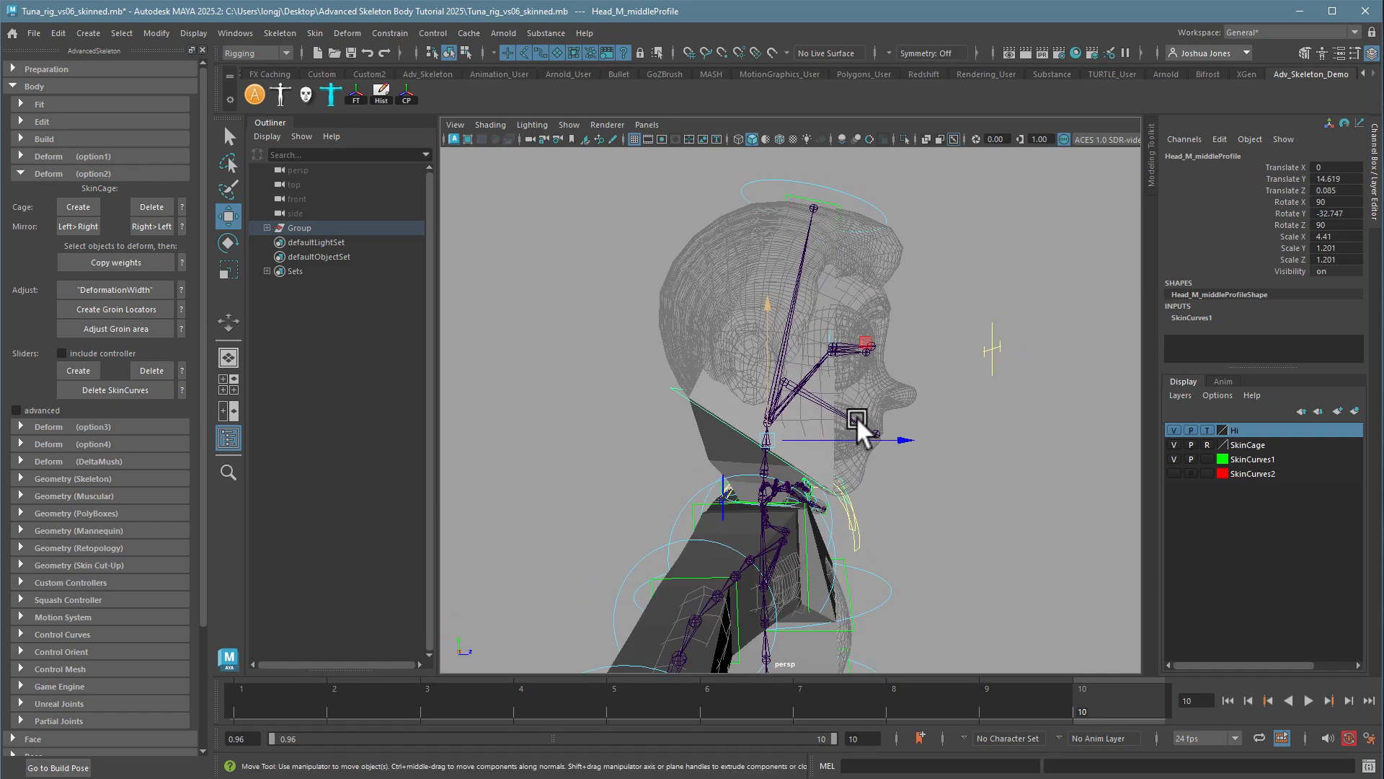
- Enlarge the profile curve at the top of the head so the SkinCage surrounds the skull
{"action": "left_click", "coordinate": [834, 201]}
{"action": "left_click_drag", "start_coordinate": [864, 244], "coordinate": [850, 436], "text": "alt"}
{"action": "key", "text": "r"}
{"action": "left_click_drag", "start_coordinate": [935, 304], "coordinate": [1000, 317]}
{"action": "left_click_drag", "start_coordinate": [1000, 462], "coordinate": [842, 468], "text": "alt"}
- Set the head's middle profile to Scale Y about 1.53 and lower it to Translate Y 14.505
{"action": "left_click", "coordinate": [823, 449]}
{"action": "key", "text": "w"}
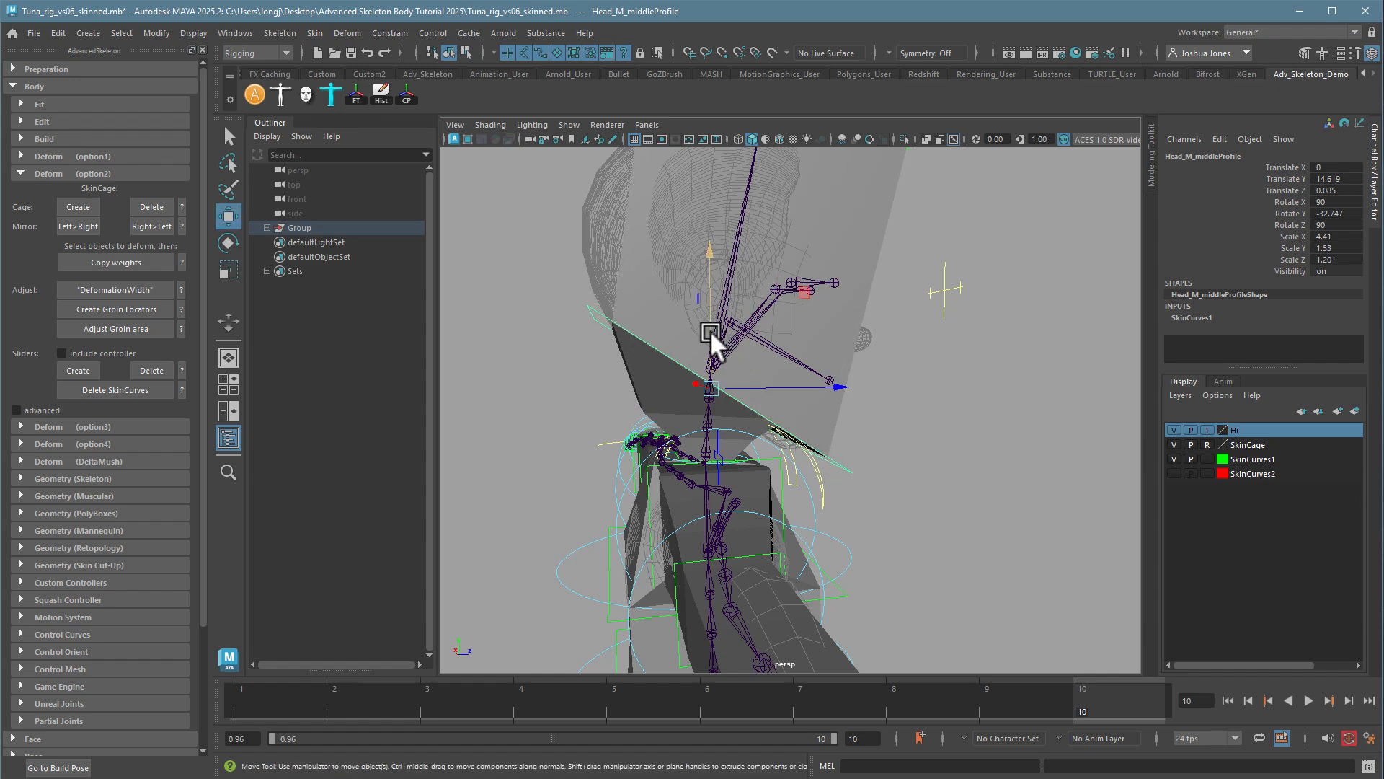
{"action": "left_click_drag", "start_coordinate": [710, 330], "coordinate": [850, 430]}
{"action": "middle_click_drag", "start_coordinate": [849, 429], "coordinate": [960, 446], "text": "alt"}
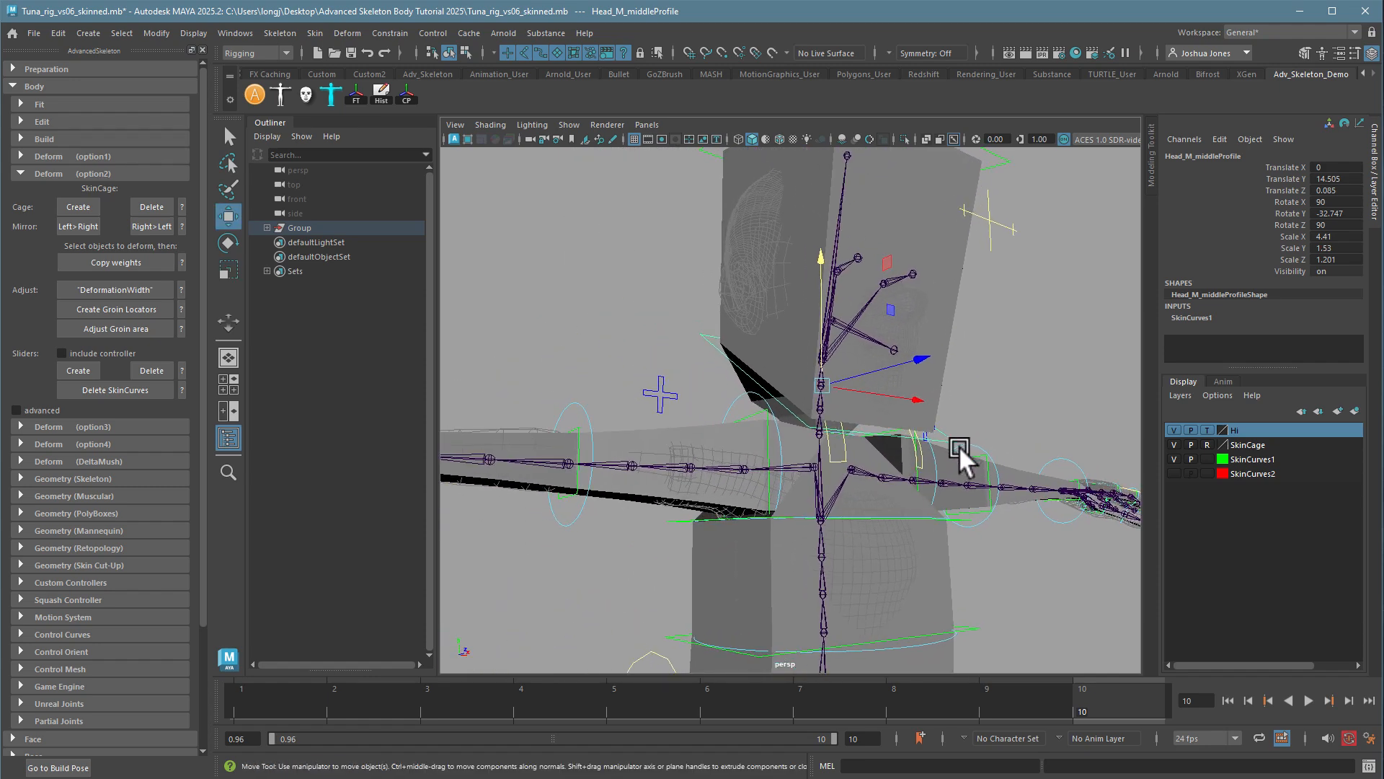
- Scale the right shoulder's middle profile down to about 0.244, 0.359, 0.359 and set the Hi layer's display type to Reference
{"action": "left_click_drag", "start_coordinate": [773, 462], "coordinate": [679, 503], "text": "alt"}
{"action": "left_click", "coordinate": [761, 467]}
{"action": "key", "text": "r"}
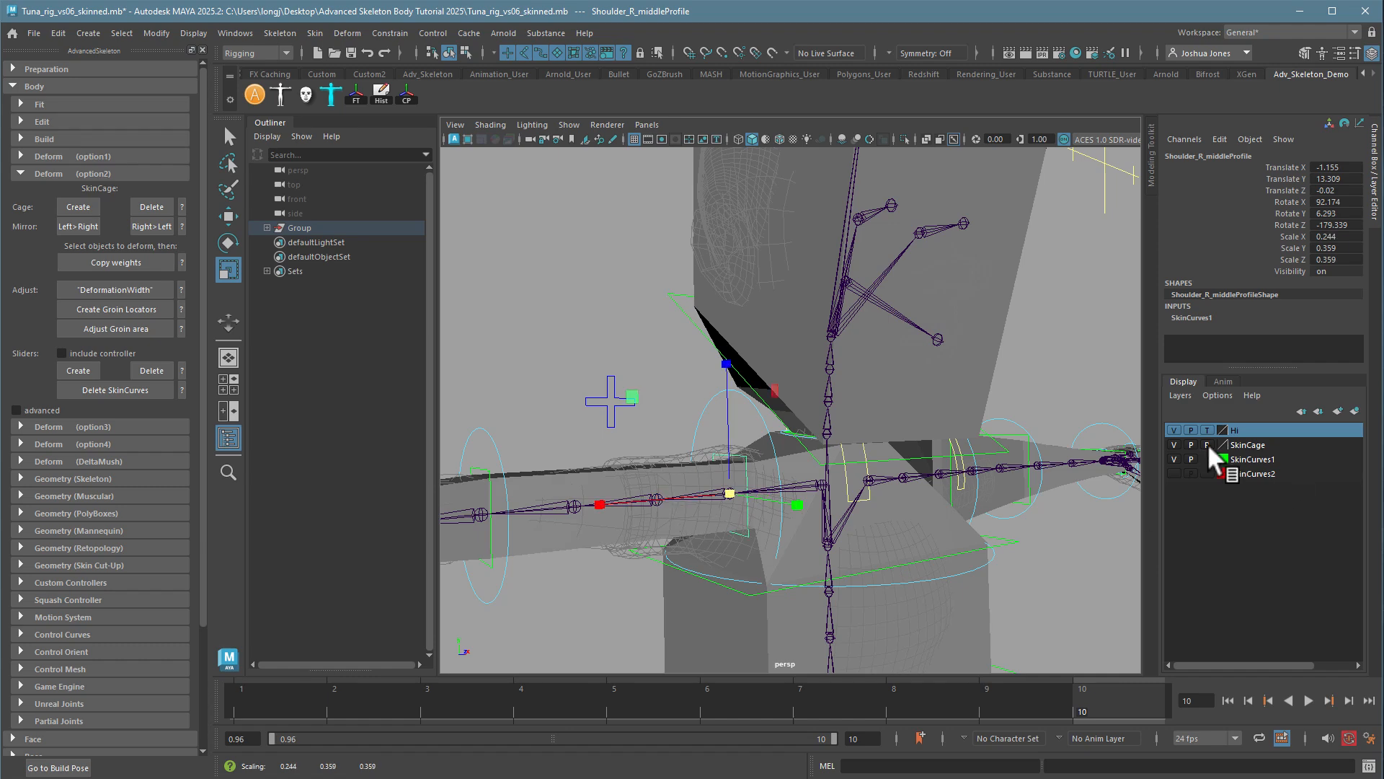
{"action": "left_click", "coordinate": [1206, 429]}
{"action": "left_click", "coordinate": [1205, 429]}
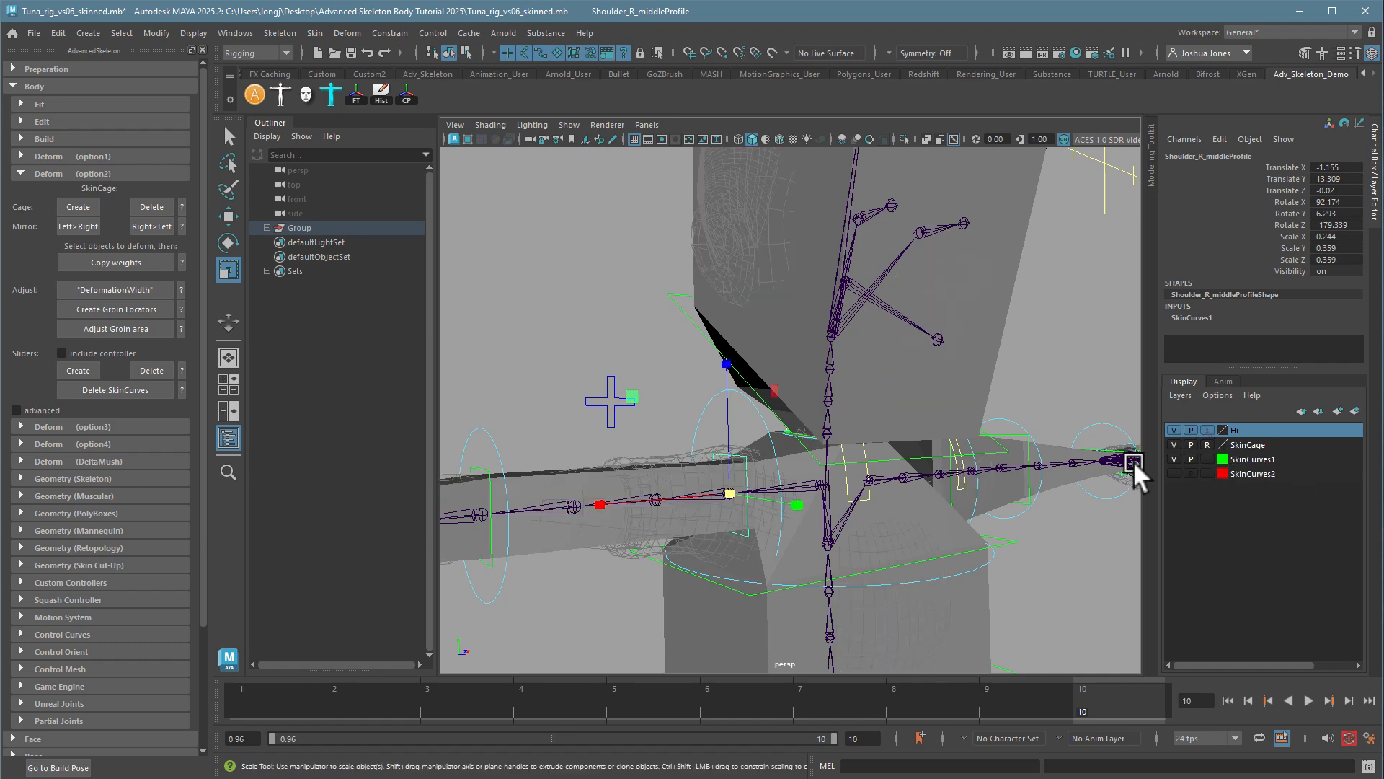
{"action": "left_click", "coordinate": [1207, 430]}
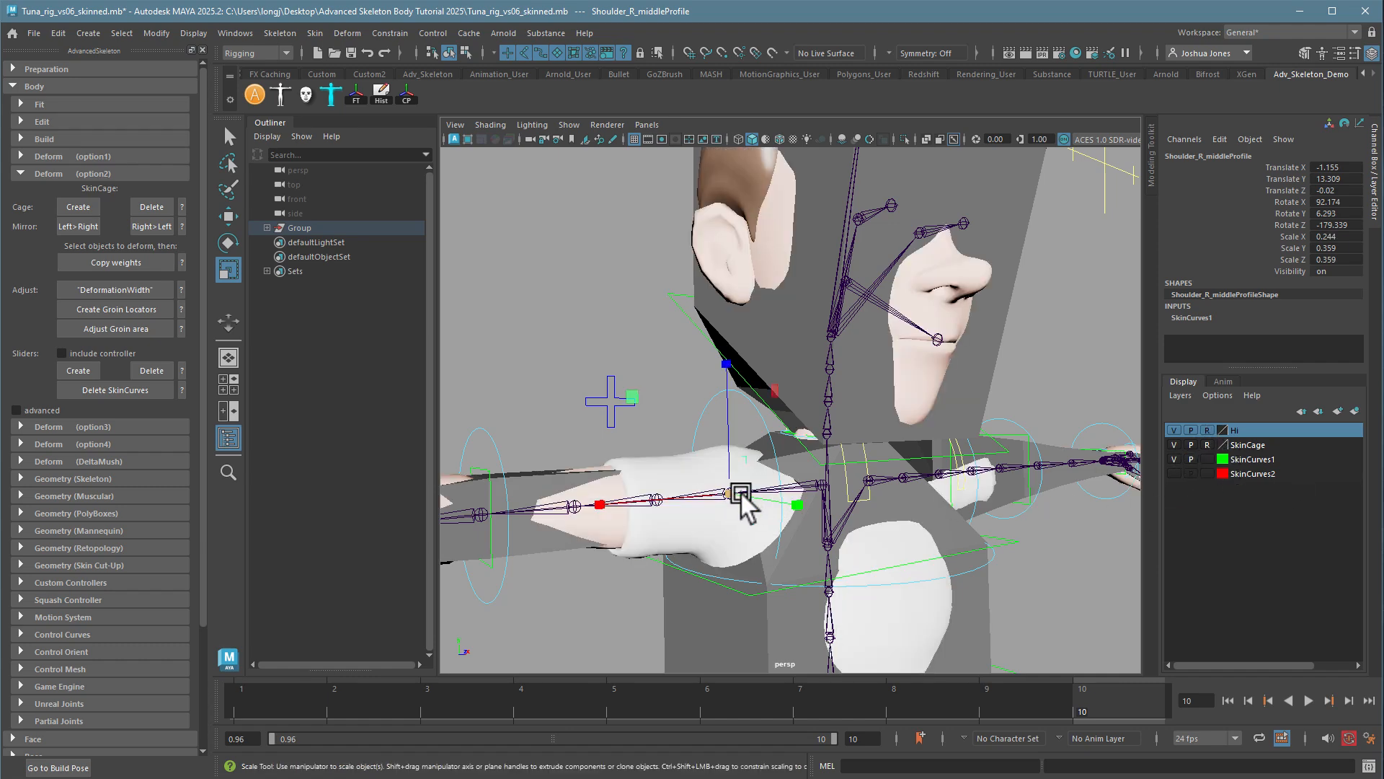
- Try rescaling the right shoulder's middle profile along Y and undo the change
{"action": "left_click_drag", "start_coordinate": [740, 494], "coordinate": [813, 534]}
{"action": "key", "text": "ctrl+z"}
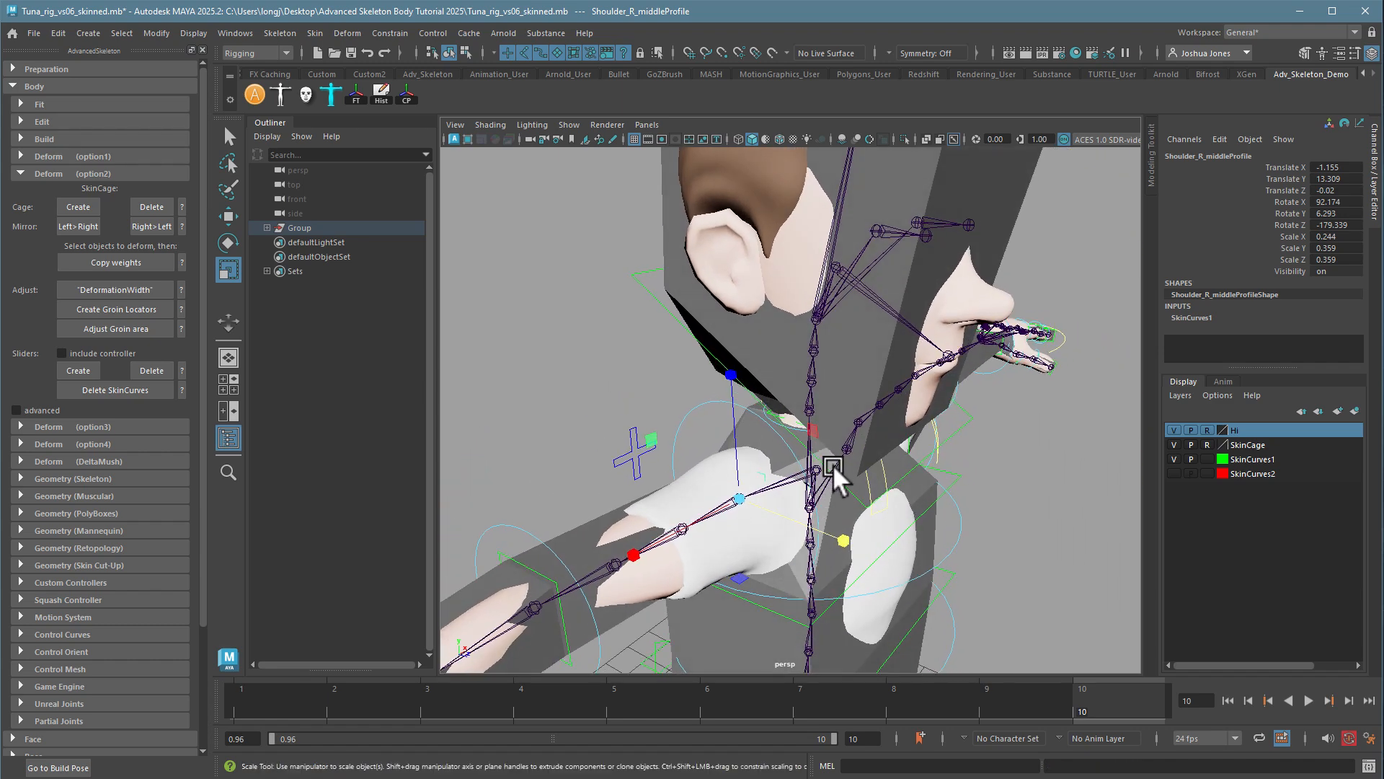
{"action": "left_click", "coordinate": [835, 469]}
{"action": "left_click_drag", "start_coordinate": [837, 471], "coordinate": [827, 493], "text": "alt"}
{"action": "left_click_drag", "start_coordinate": [846, 488], "coordinate": [750, 528], "text": "alt"}
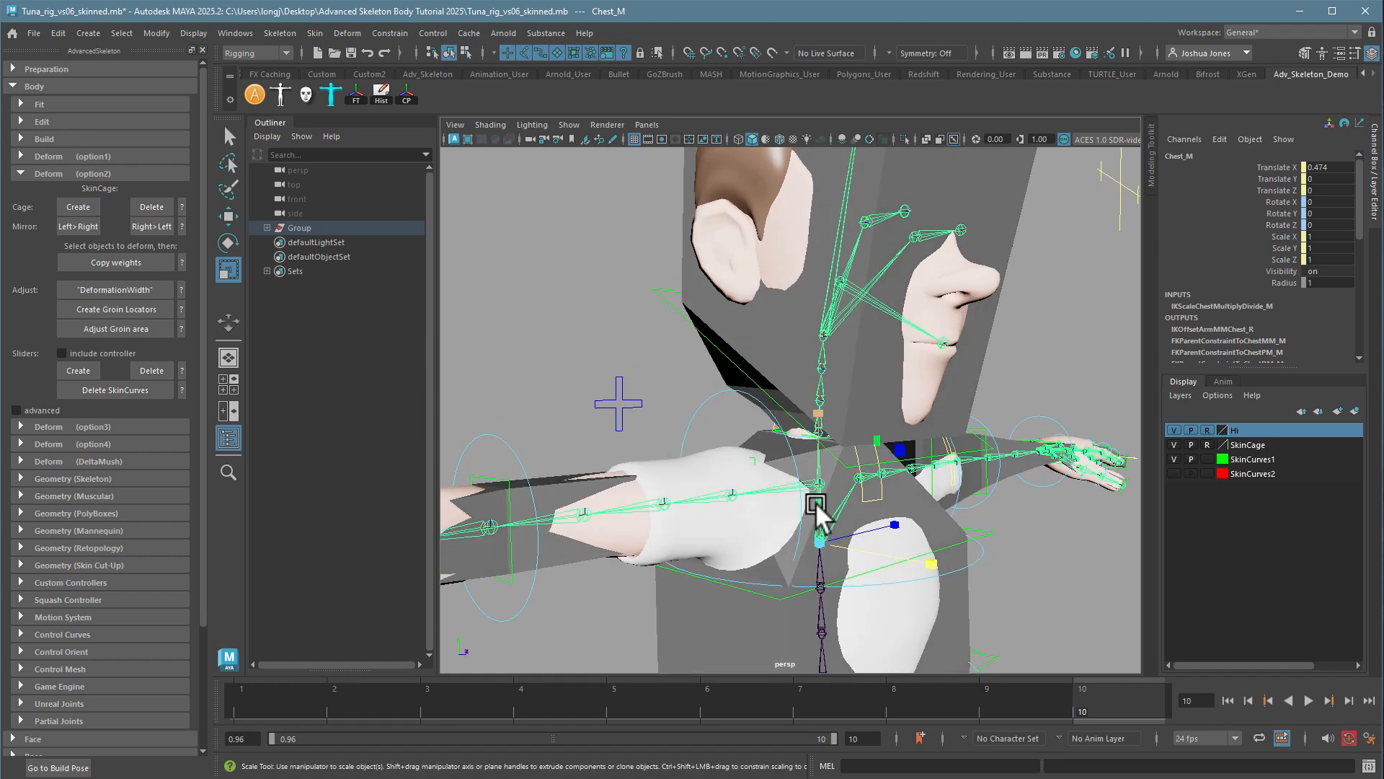
- Reselect the right shoulder's middle profile in wireframe display and scale it to about 0.38, 0.861, 0.56 in shaded display
{"action": "key", "text": "4"}
{"action": "left_click", "coordinate": [753, 466]}
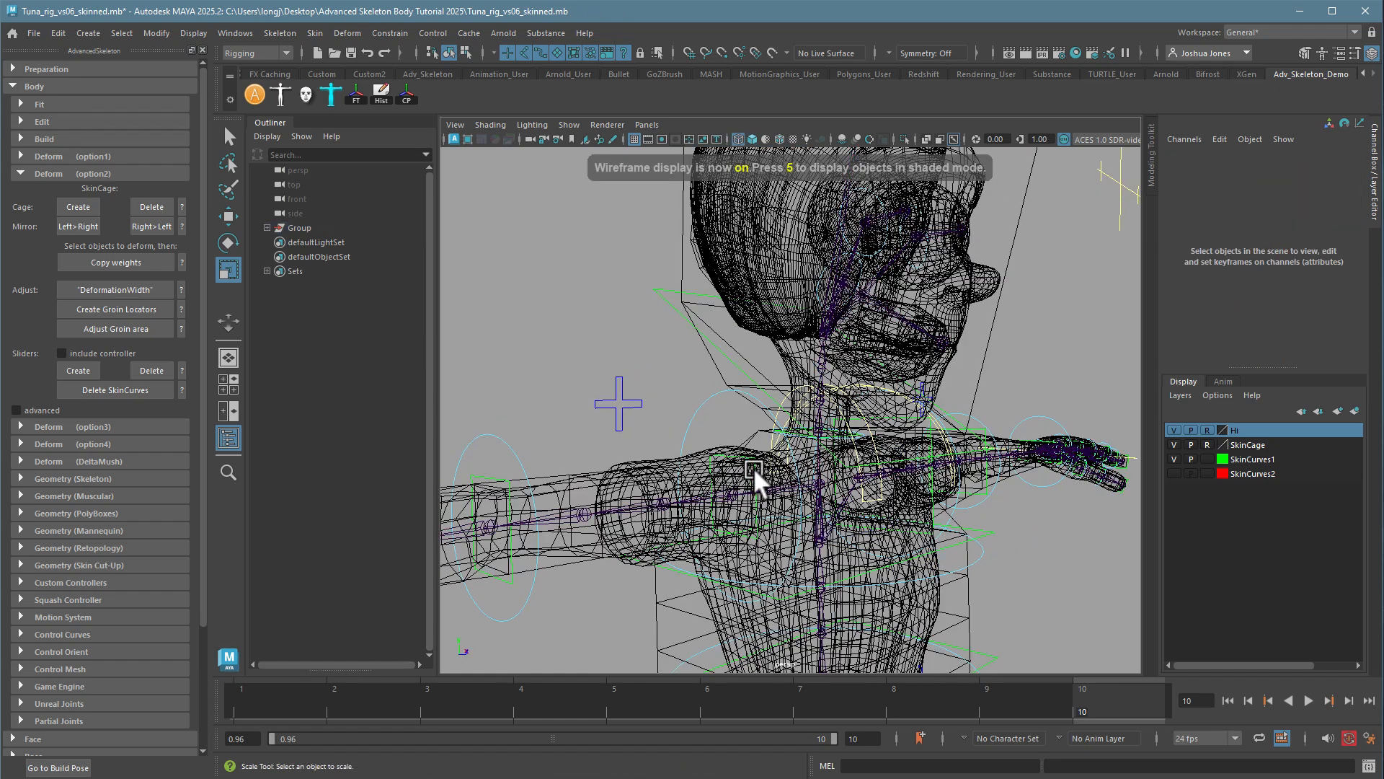
{"action": "left_click", "coordinate": [751, 465]}
{"action": "key", "text": "5"}
{"action": "left_click_drag", "start_coordinate": [726, 491], "coordinate": [817, 547]}
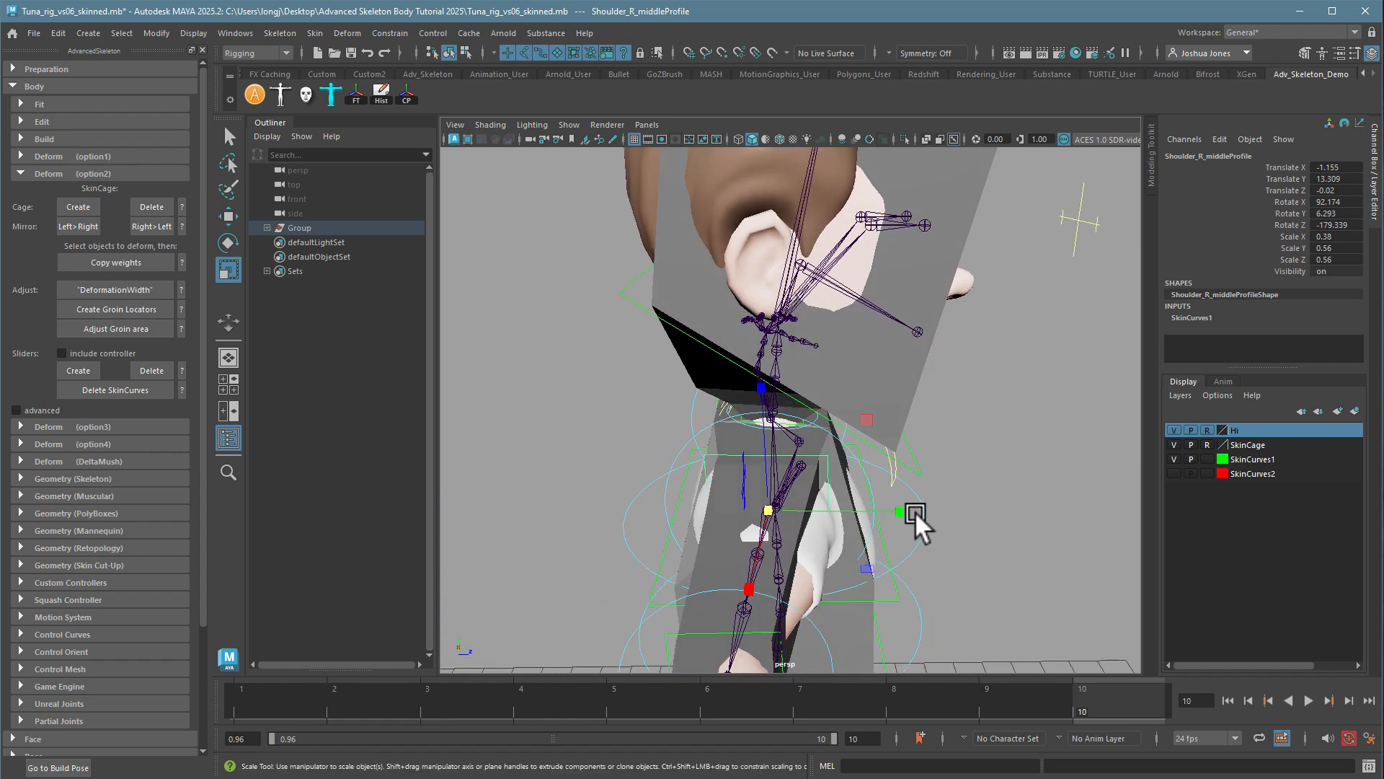
{"action": "left_click_drag", "start_coordinate": [912, 510], "coordinate": [768, 466]}
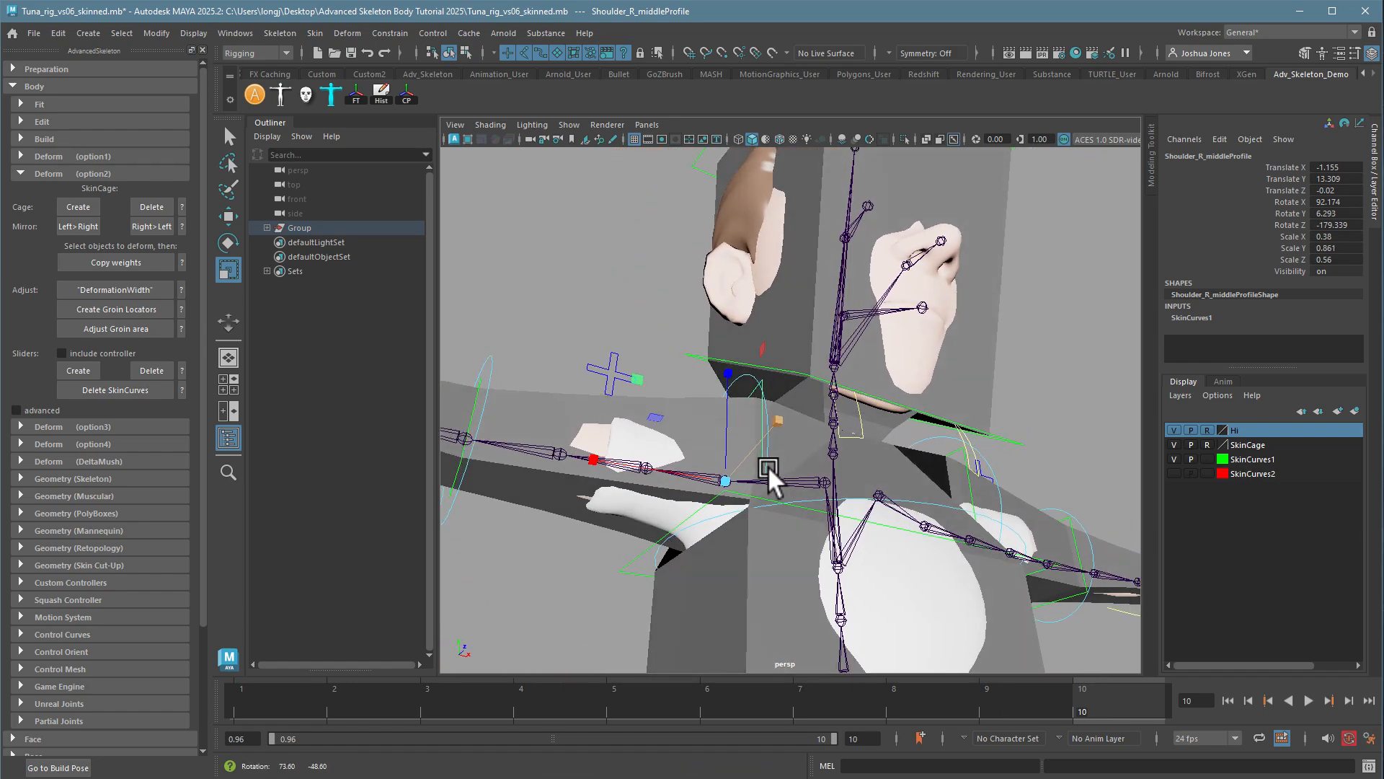
{"action": "left_click_drag", "start_coordinate": [729, 518], "coordinate": [764, 514], "text": "alt"}
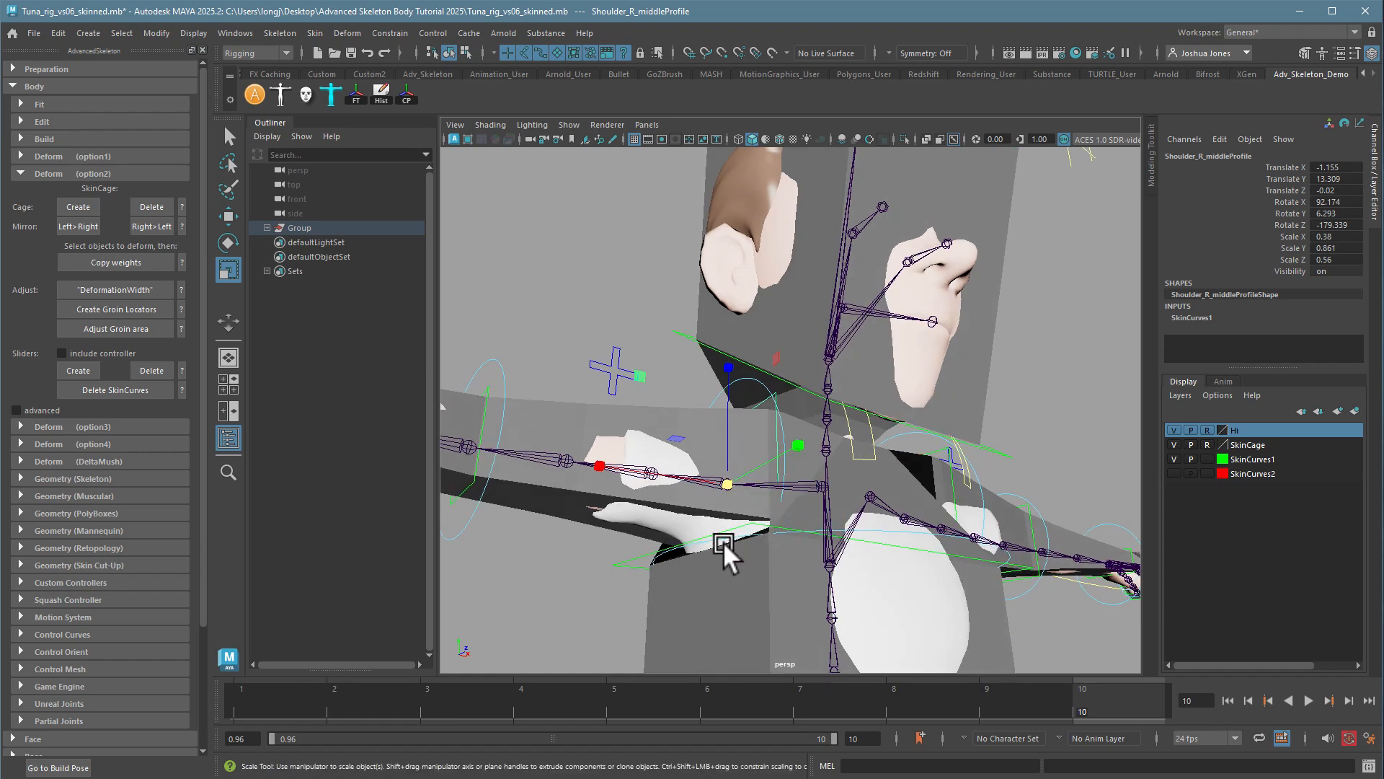
- Scale the chest's middle profile to about 1.191, 1.101, 1.723
{"action": "left_click", "coordinate": [999, 559]}
{"action": "left_click_drag", "start_coordinate": [883, 563], "coordinate": [712, 542]}
{"action": "key", "text": "ctrl+z"}
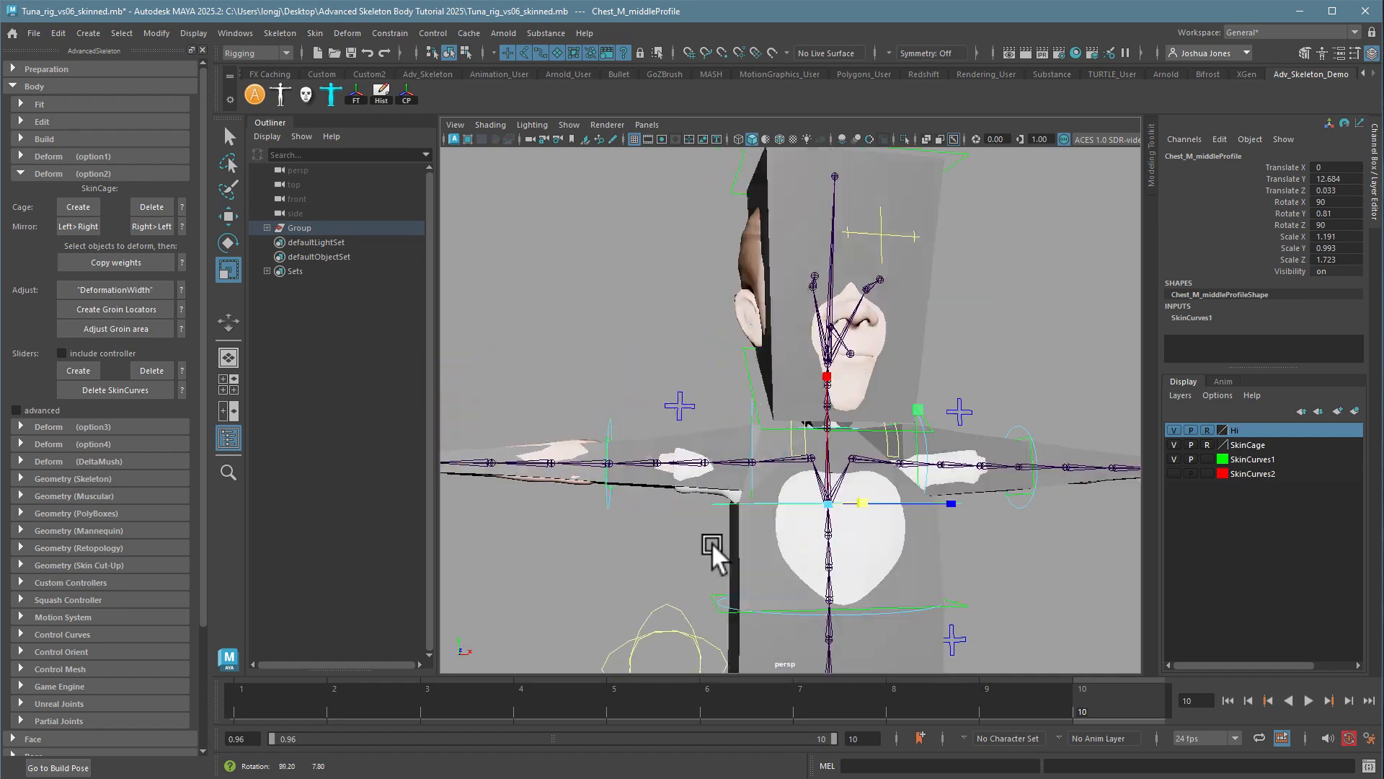
{"action": "left_click_drag", "start_coordinate": [858, 531], "coordinate": [930, 506], "text": "alt"}
{"action": "left_click_drag", "start_coordinate": [910, 549], "coordinate": [779, 550], "text": "alt"}
- Scale the right wrist's middle profile to about 0.22, 0.207, 0.19
{"action": "middle_click_drag", "start_coordinate": [901, 542], "coordinate": [1125, 504], "text": "alt"}
{"action": "left_click_drag", "start_coordinate": [800, 531], "coordinate": [809, 573], "text": "alt"}
{"action": "right_click_drag", "start_coordinate": [810, 573], "coordinate": [955, 501], "text": "alt"}
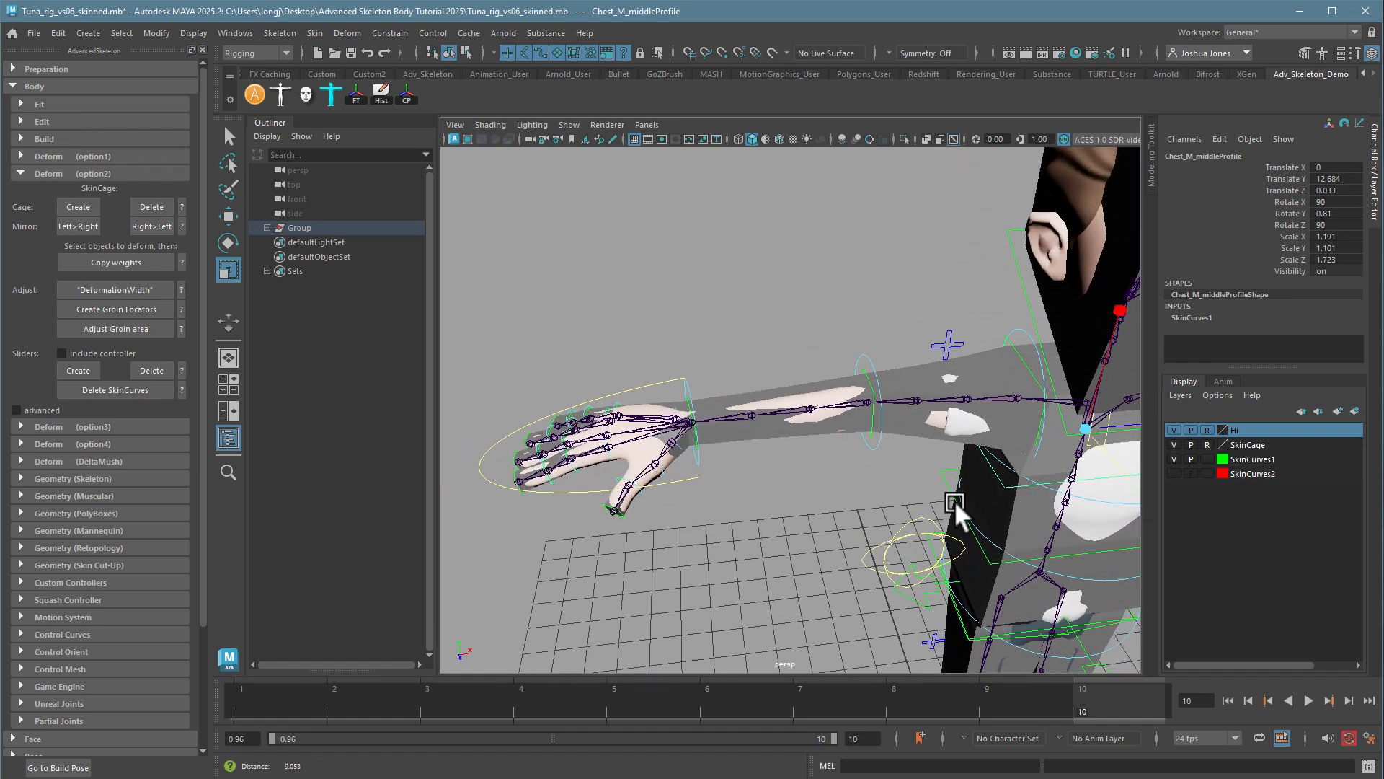
{"action": "left_click_drag", "start_coordinate": [955, 500], "coordinate": [636, 438], "text": "alt"}
{"action": "left_click", "coordinate": [638, 551]}
{"action": "left_click_drag", "start_coordinate": [579, 284], "coordinate": [774, 366]}
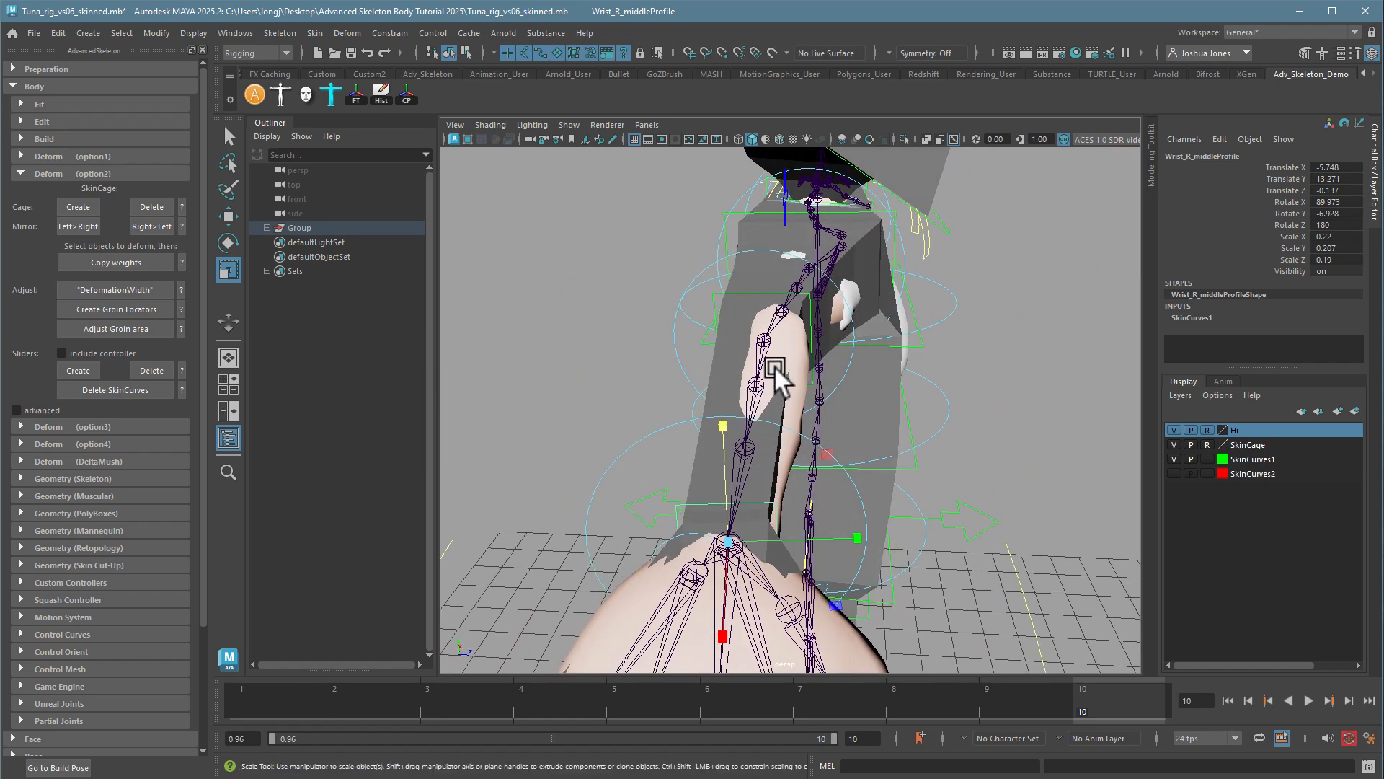
- Widen the right elbow's middle profile to Scale Y about 0.391
{"action": "left_click", "coordinate": [814, 353]}
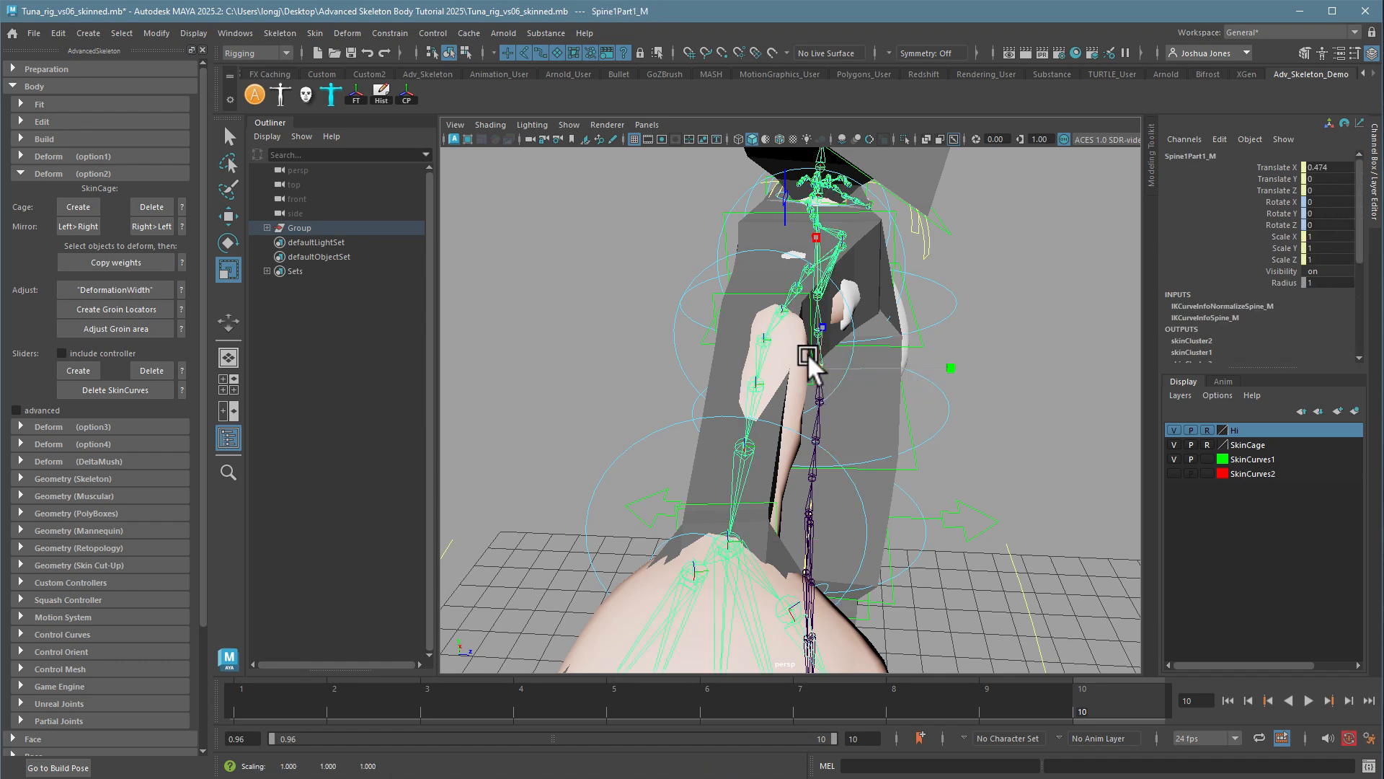
{"action": "left_click", "coordinate": [776, 297]}
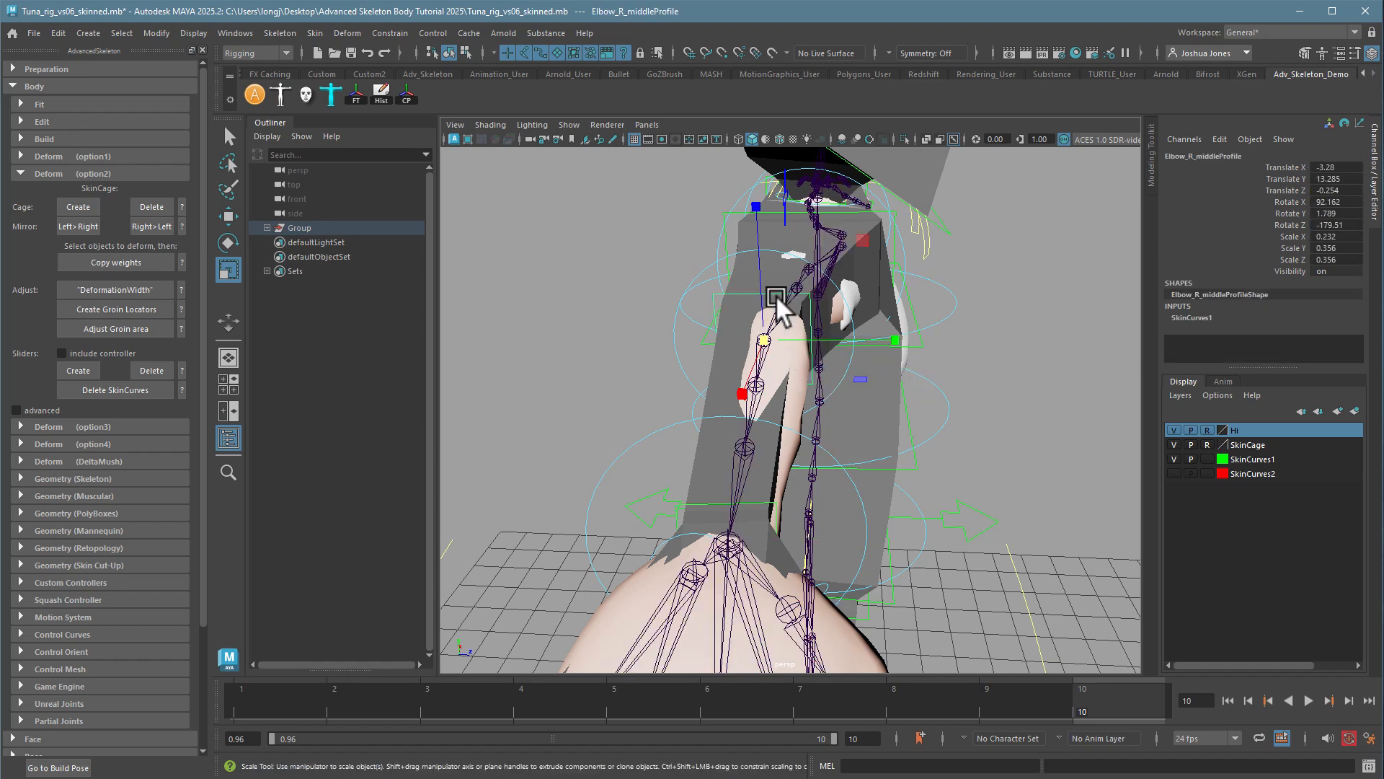
{"action": "left_click_drag", "start_coordinate": [897, 336], "coordinate": [877, 391]}
{"action": "left_click_drag", "start_coordinate": [827, 566], "coordinate": [949, 561], "text": "alt"}
{"action": "middle_click_drag", "start_coordinate": [948, 561], "coordinate": [753, 572], "text": "alt"}
{"action": "left_click_drag", "start_coordinate": [754, 572], "coordinate": [994, 547], "text": "alt"}
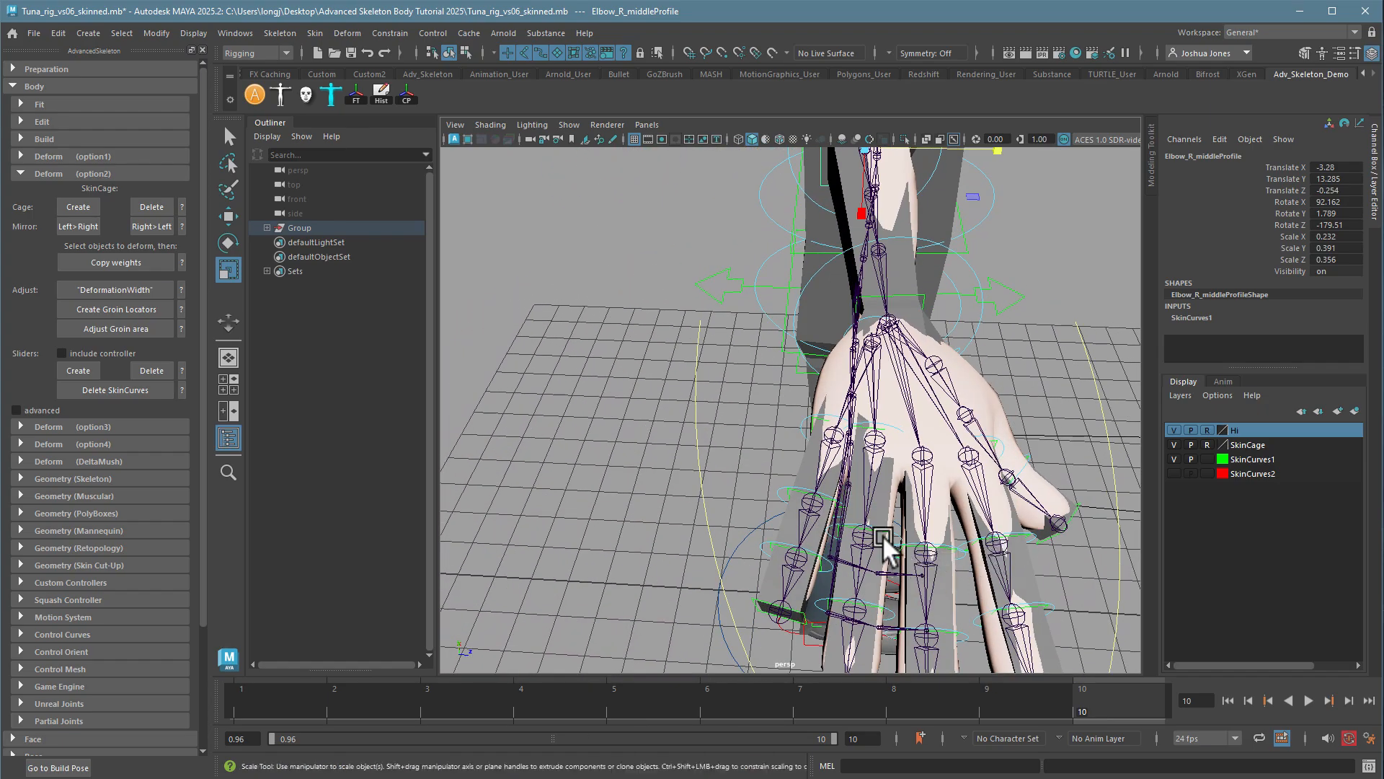
- Scale the right hip's middle profile down to about 0.34, 0.672, 0.672 and adjust its scale along Y
{"action": "left_click_drag", "start_coordinate": [853, 523], "coordinate": [834, 474], "text": "alt"}
{"action": "mouse_move", "coordinate": [834, 474]}
{"action": "right_mouse_down", "text": "alt"}
{"action": "mouse_move", "coordinate": [831, 459]}
{"action": "mouse_move", "coordinate": [880, 568]}
{"action": "mouse_move", "coordinate": [884, 538]}
{"action": "mouse_move", "coordinate": [824, 485]}
{"action": "right_mouse_up", "text": "alt"}
{"action": "middle_click_drag", "start_coordinate": [824, 486], "coordinate": [614, 441], "text": "alt"}
{"action": "left_click_drag", "start_coordinate": [612, 442], "coordinate": [667, 468], "text": "alt"}
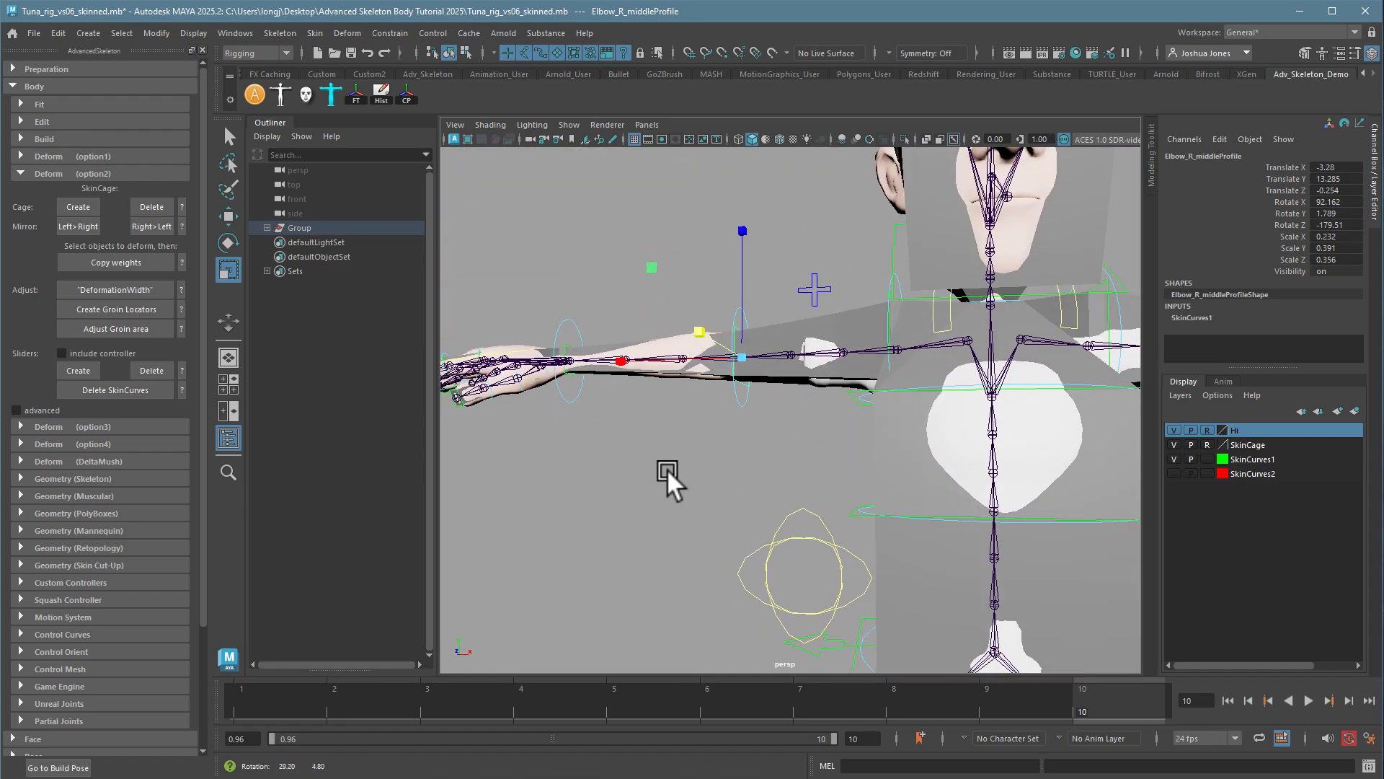
{"action": "left_click_drag", "start_coordinate": [674, 372], "coordinate": [814, 541], "text": "alt"}
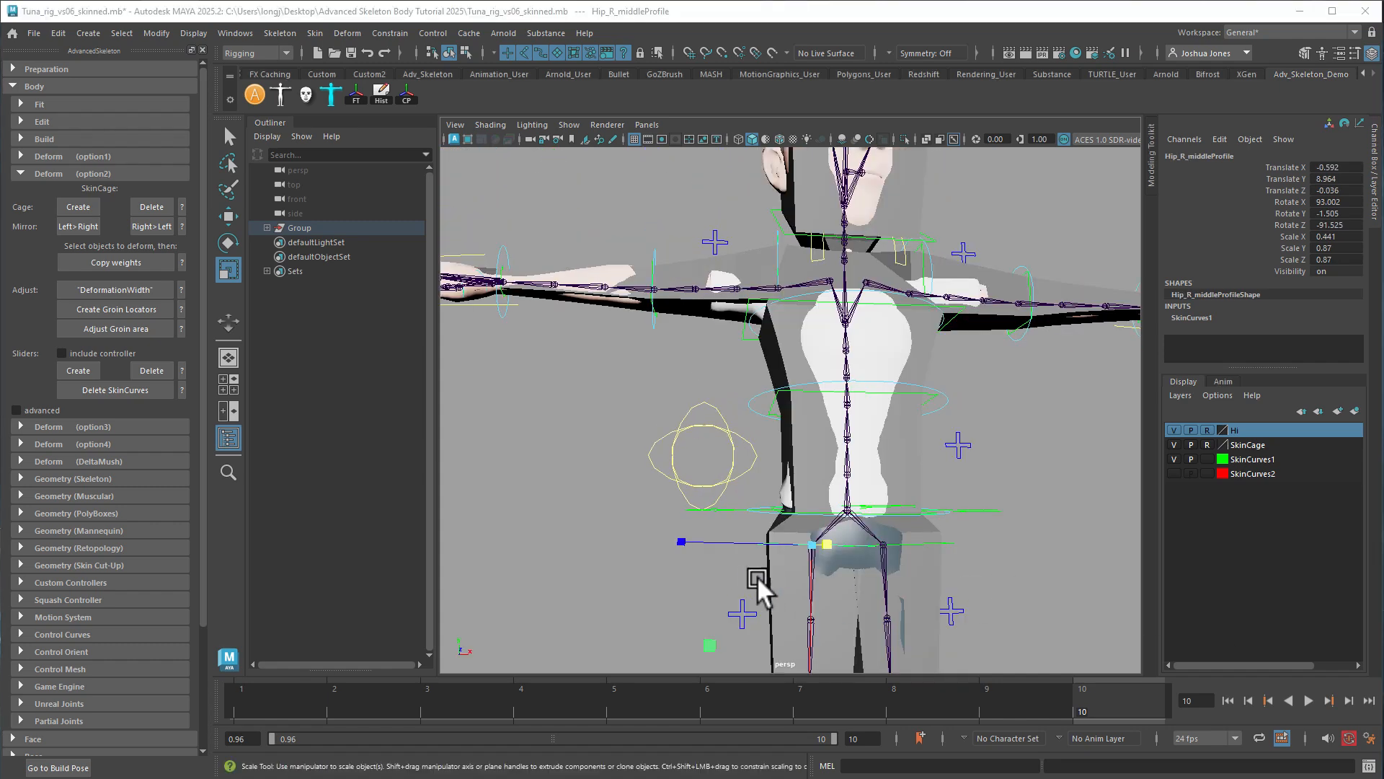
{"action": "middle_click_drag", "start_coordinate": [769, 555], "coordinate": [735, 400], "text": "alt"}
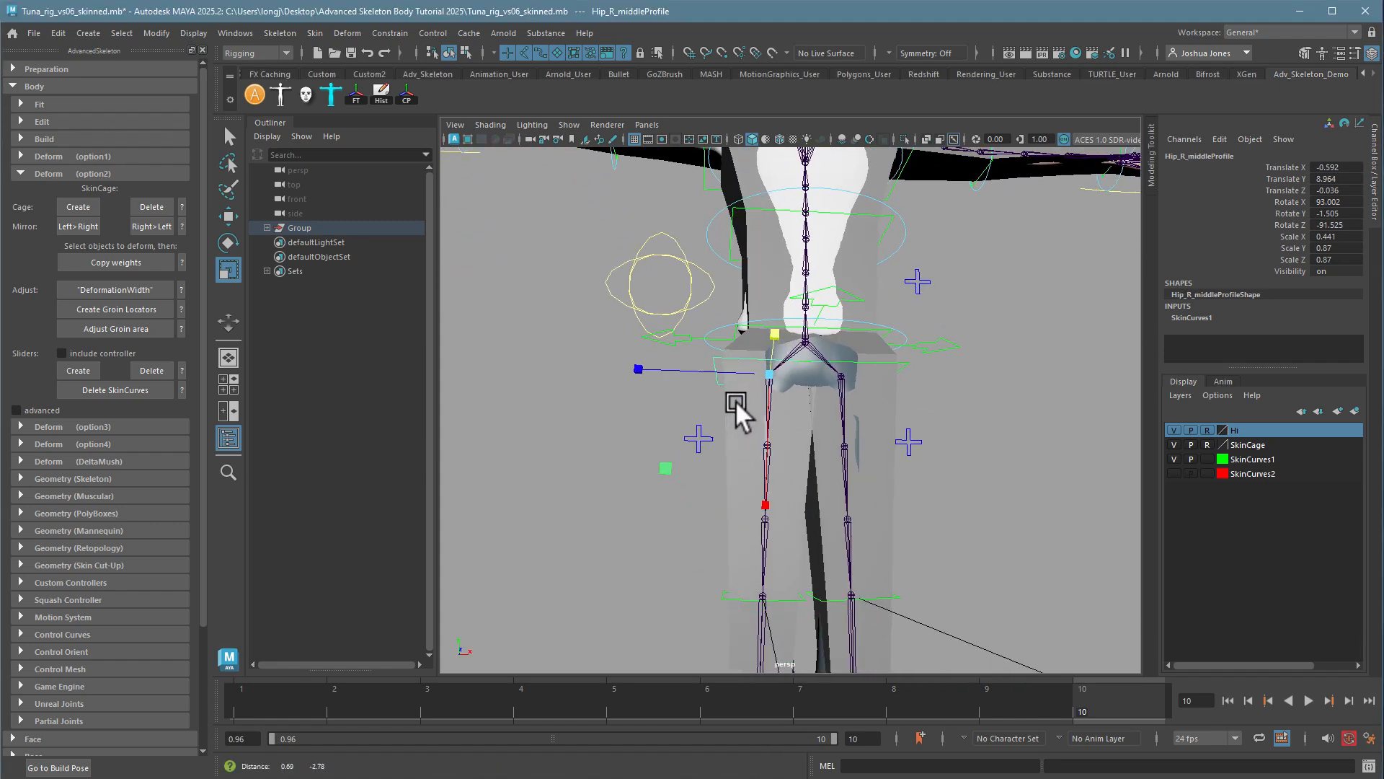
{"action": "left_click_drag", "start_coordinate": [736, 401], "coordinate": [898, 433], "text": "alt"}
{"action": "left_click_drag", "start_coordinate": [756, 347], "coordinate": [777, 396]}
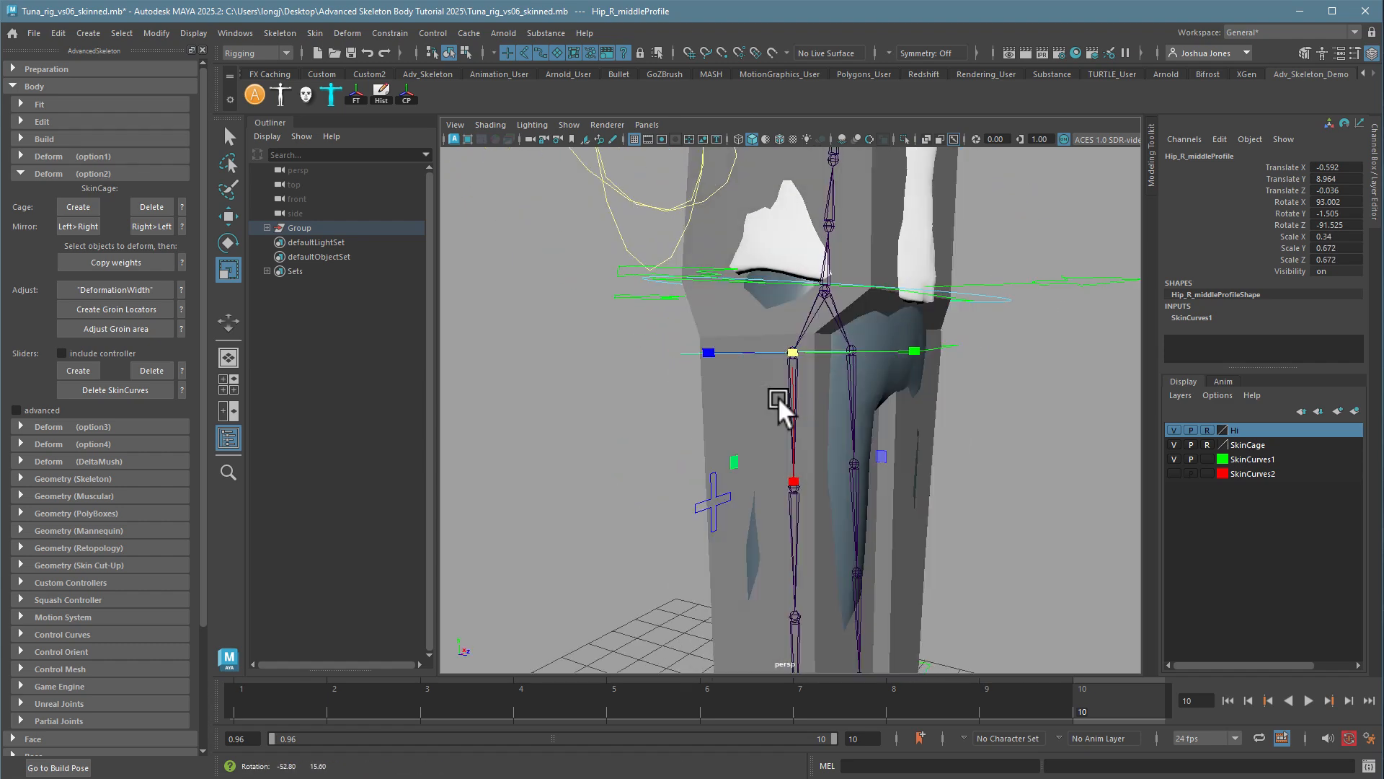
{"action": "left_click_drag", "start_coordinate": [918, 355], "coordinate": [909, 455]}
- Scale the right knee's middle profile down to about 0.347, 0.473, 0.473
{"action": "left_click", "coordinate": [822, 429]}
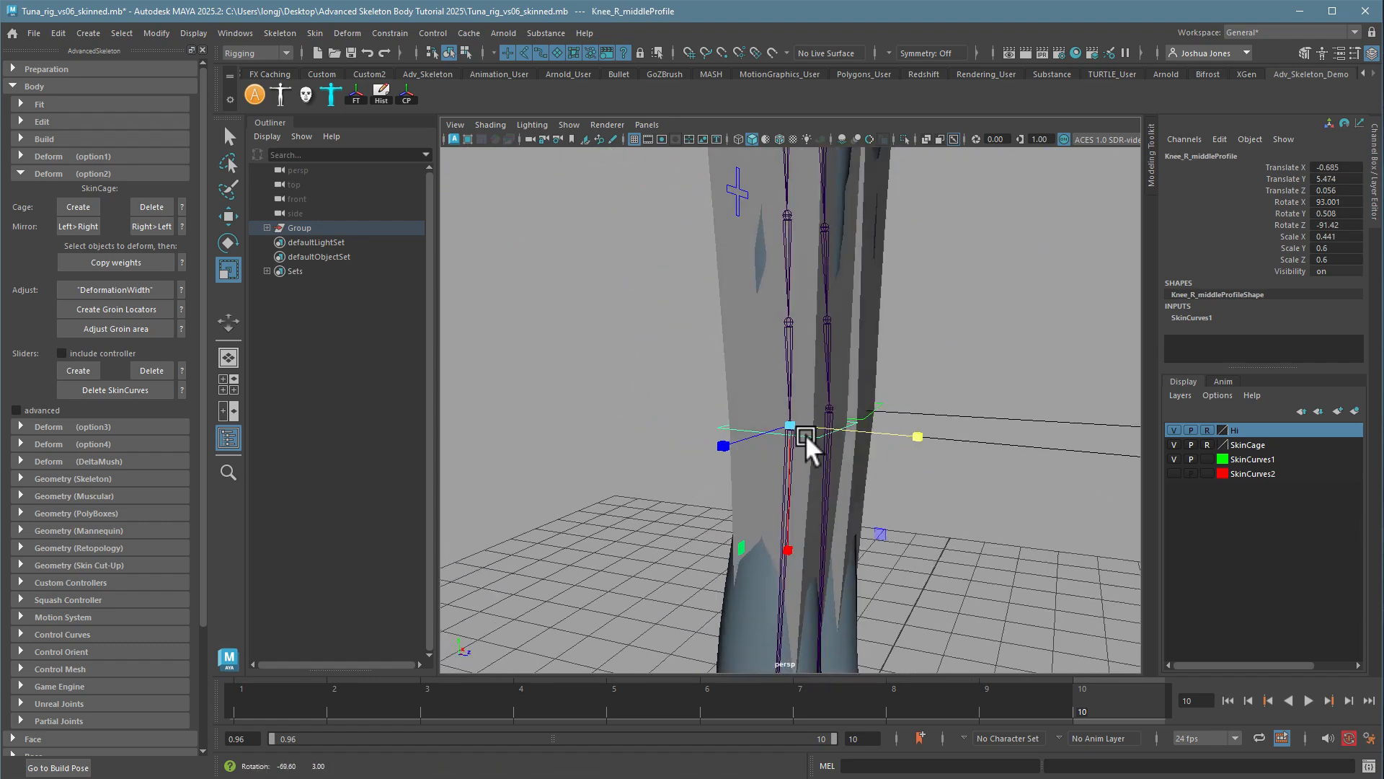
{"action": "left_click_drag", "start_coordinate": [789, 425], "coordinate": [651, 411]}
{"action": "left_click_drag", "start_coordinate": [726, 468], "coordinate": [690, 462], "text": "alt"}
{"action": "middle_click_drag", "start_coordinate": [776, 527], "coordinate": [781, 317], "text": "alt"}
{"action": "left_click_drag", "start_coordinate": [766, 554], "coordinate": [802, 562], "text": "alt"}
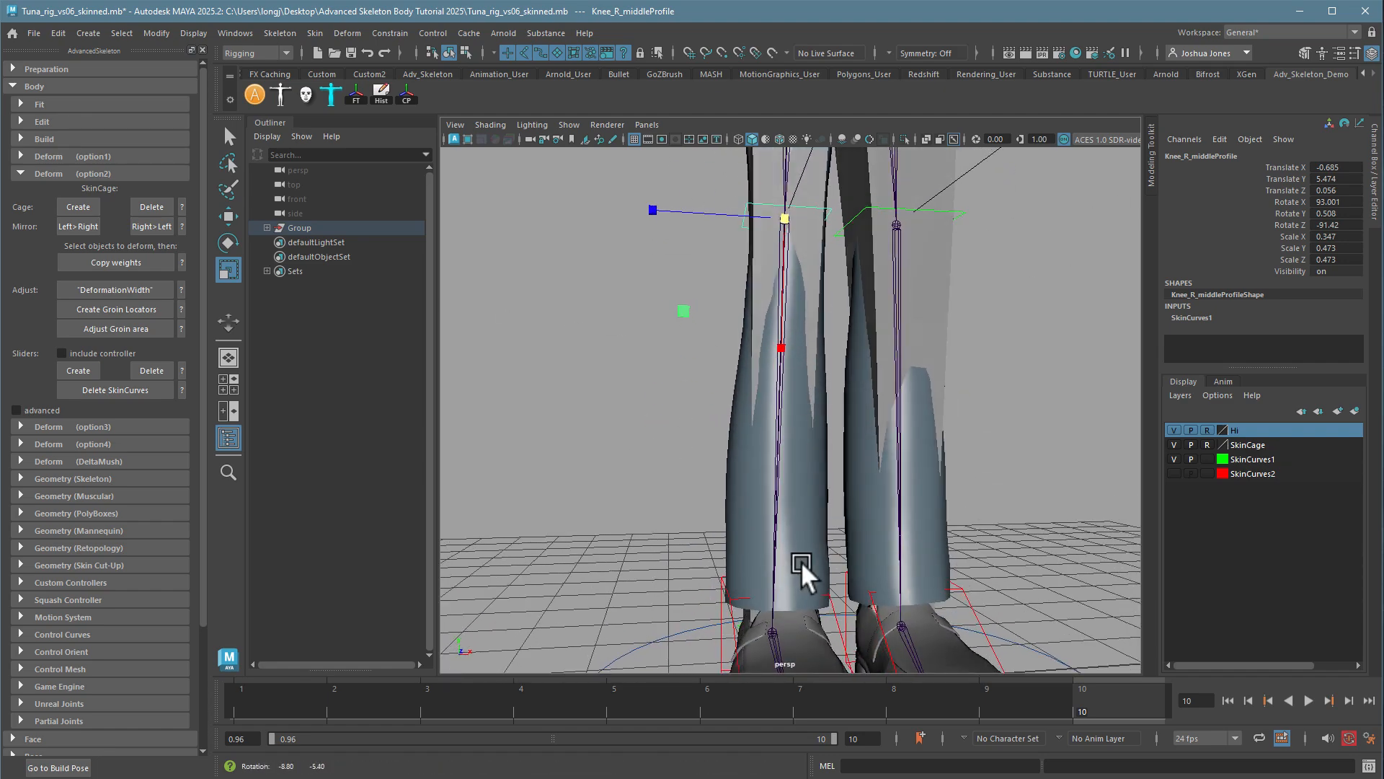
- Pick the right ankle's middle profile in wireframe display and scale it to about 0.576, 0.606, 0.652 in shaded display
{"action": "middle_click_drag", "start_coordinate": [781, 555], "coordinate": [784, 495], "text": "alt"}
{"action": "left_click_drag", "start_coordinate": [784, 494], "coordinate": [879, 492], "text": "alt"}
{"action": "key", "text": "4"}
{"action": "mouse_move", "coordinate": [840, 541]}
{"action": "right_mouse_down", "text": "alt"}
{"action": "mouse_move", "coordinate": [779, 531]}
{"action": "mouse_move", "coordinate": [797, 501]}
{"action": "mouse_move", "coordinate": [900, 545]}
{"action": "mouse_move", "coordinate": [894, 609]}
{"action": "mouse_move", "coordinate": [866, 561]}
{"action": "mouse_move", "coordinate": [848, 564]}
{"action": "right_mouse_up", "text": "alt"}
{"action": "left_click", "coordinate": [848, 565]}
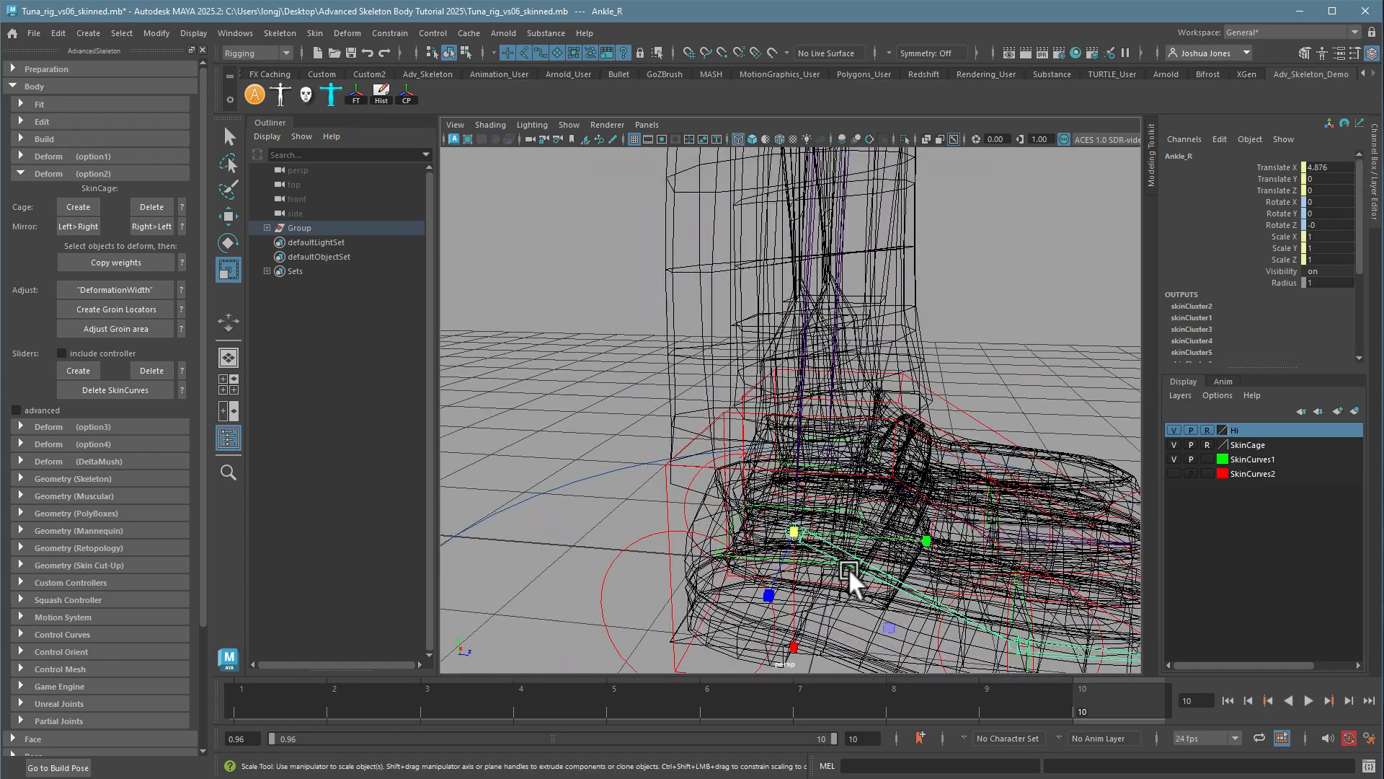
{"action": "left_click", "coordinate": [759, 553]}
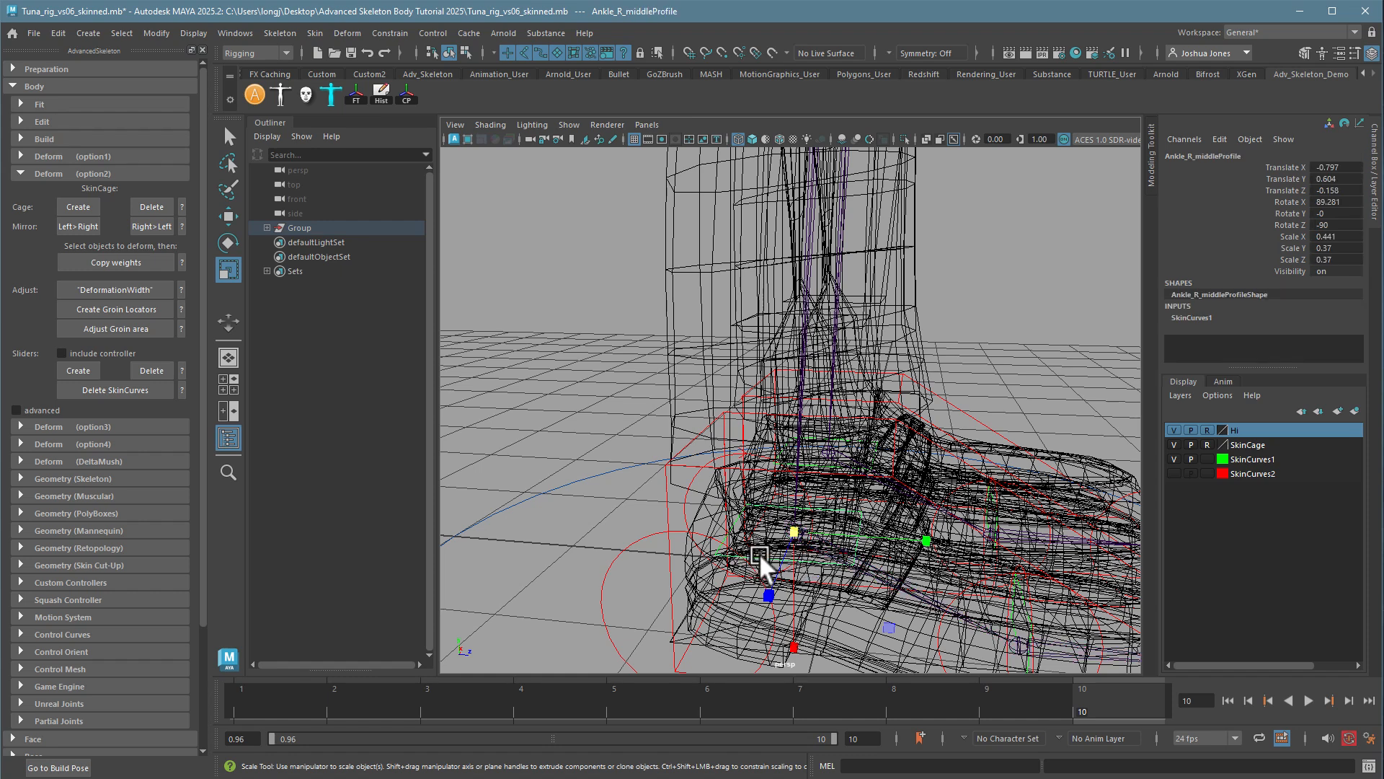
{"action": "key", "text": "5"}
{"action": "mouse_move", "coordinate": [803, 530]}
{"action": "left_mouse_down"}
{"action": "mouse_move", "coordinate": [954, 553]}
{"action": "mouse_move", "coordinate": [813, 582]}
{"action": "mouse_move", "coordinate": [876, 556]}
{"action": "mouse_move", "coordinate": [918, 494]}
{"action": "mouse_move", "coordinate": [944, 501]}
{"action": "left_mouse_up"}
{"action": "right_click_drag", "start_coordinate": [944, 501], "coordinate": [787, 491], "text": "alt"}
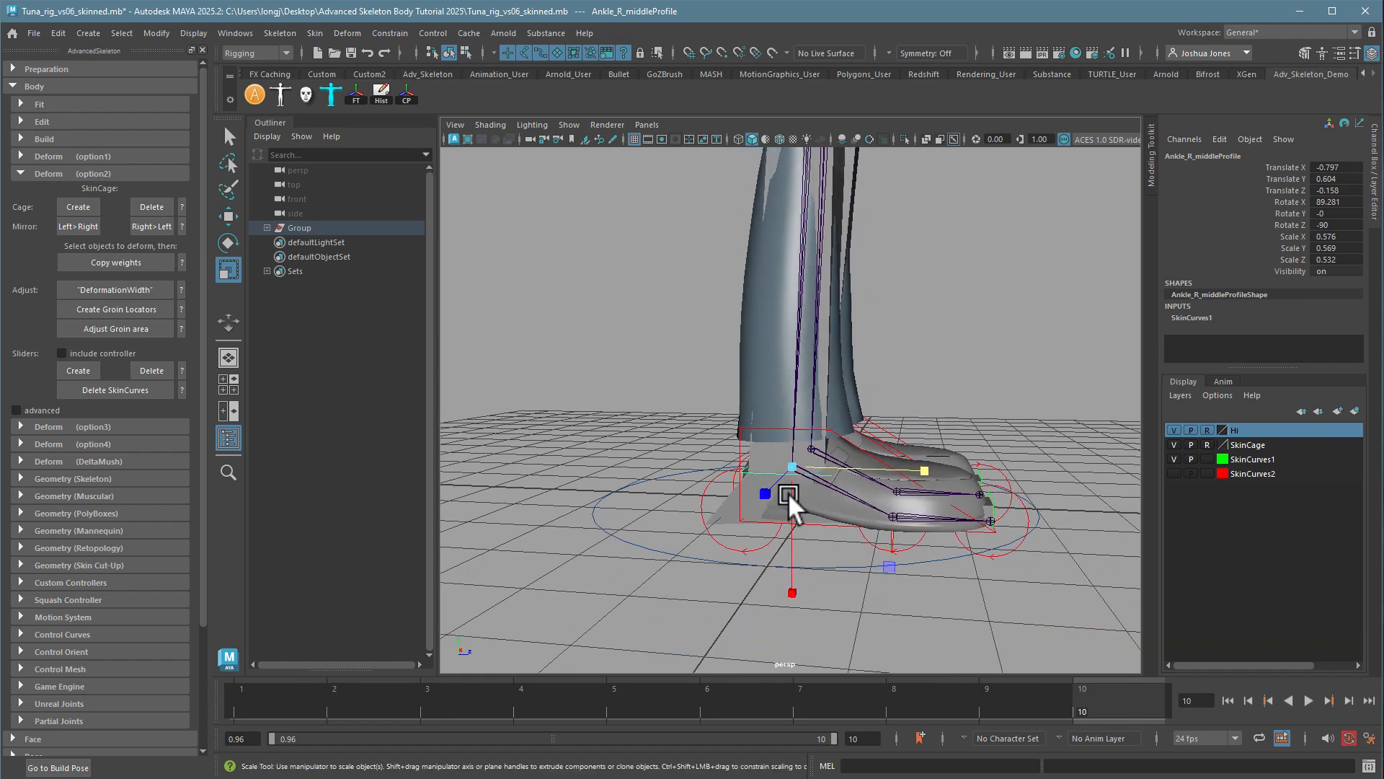
{"action": "left_click_drag", "start_coordinate": [924, 465], "coordinate": [724, 496]}
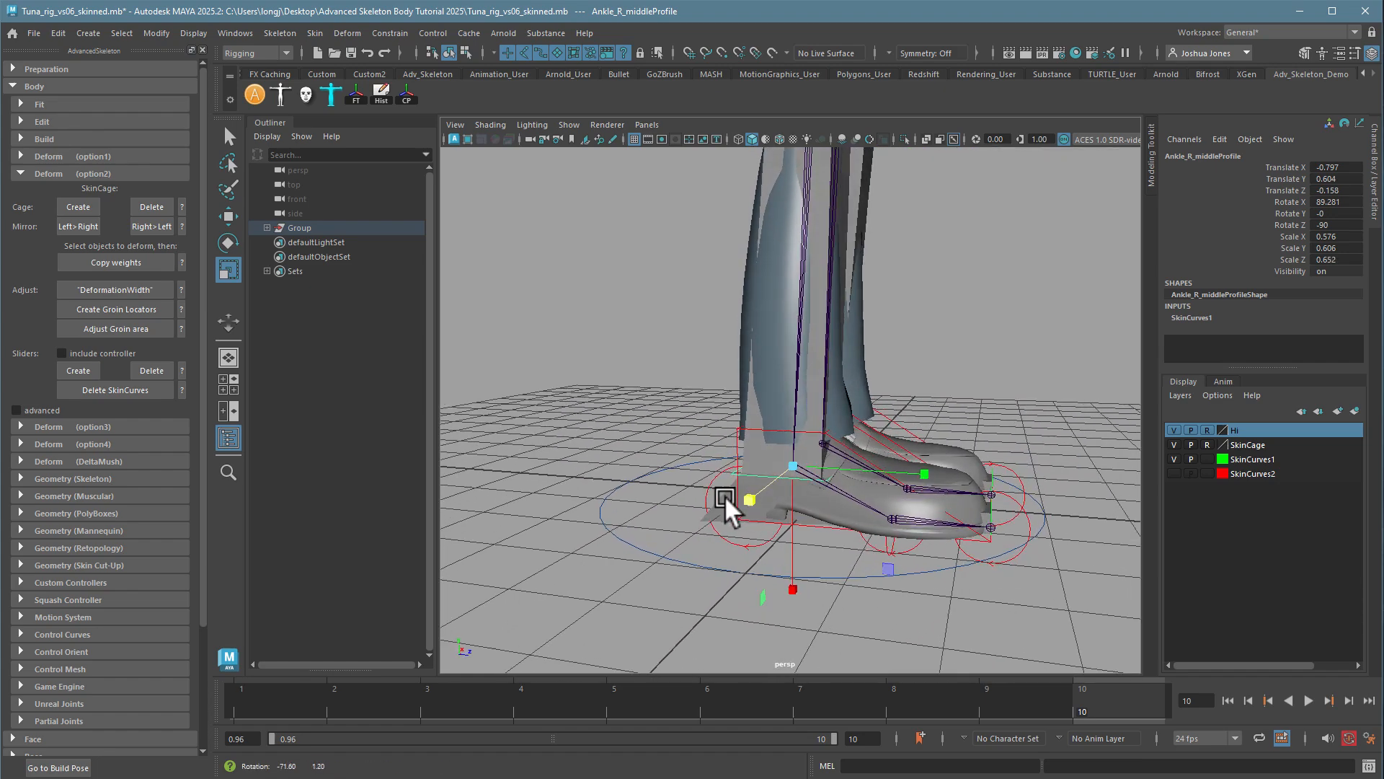
- Scale the middle profile at the end of the right toes to about 0.998, 0.679, 0.679
{"action": "right_click_drag", "start_coordinate": [725, 495], "coordinate": [867, 544], "text": "alt"}
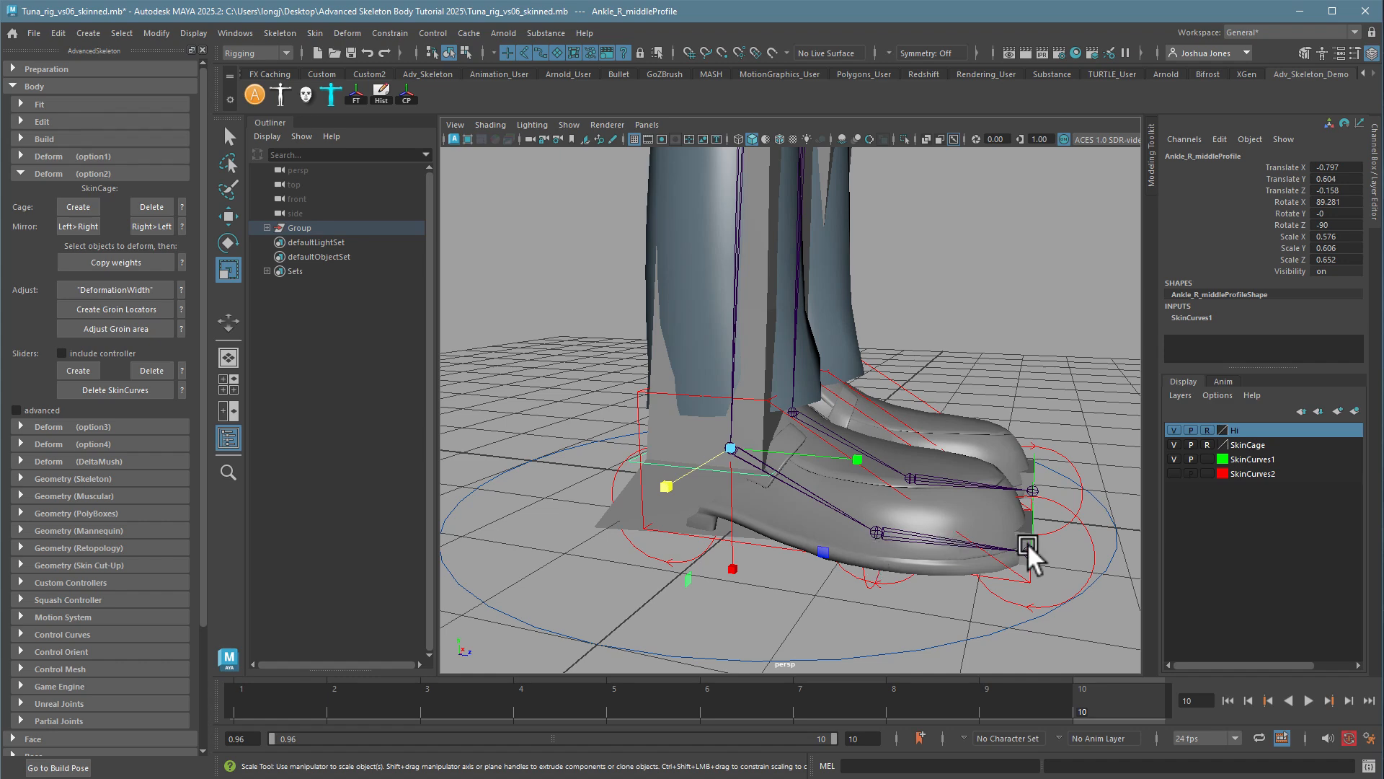
{"action": "left_click_drag", "start_coordinate": [1027, 542], "coordinate": [989, 598], "text": "alt"}
{"action": "left_click", "coordinate": [1001, 535]}
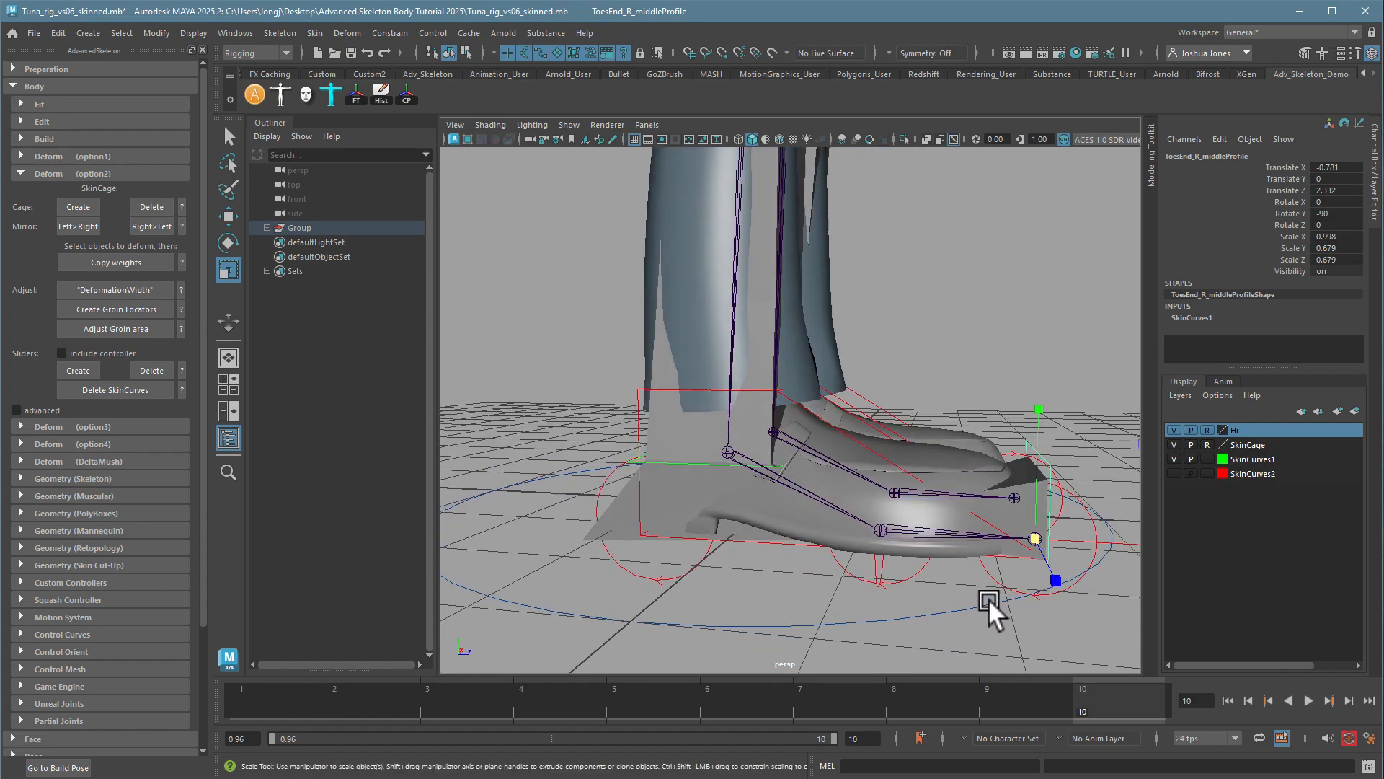
- Pick the right toes' middle profile in wireframe display and scale it to about 1.179, 0.803, 0.875 in shaded display
{"action": "key", "text": "4"}
{"action": "right_click_drag", "start_coordinate": [853, 559], "coordinate": [941, 540], "text": "alt"}
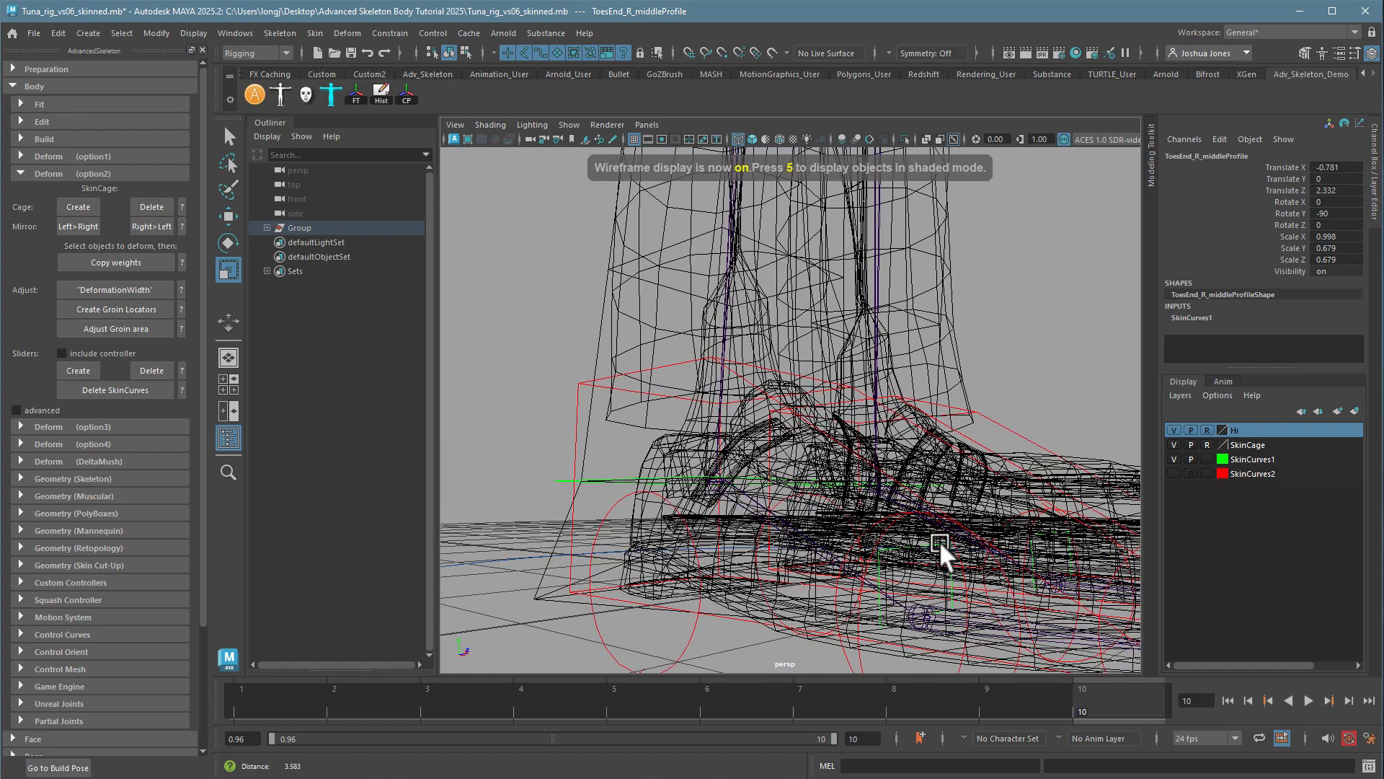
{"action": "left_click", "coordinate": [898, 544]}
{"action": "mouse_move", "coordinate": [893, 551]}
{"action": "left_mouse_down", "text": "alt"}
{"action": "mouse_move", "coordinate": [894, 583]}
{"action": "mouse_move", "coordinate": [953, 614]}
{"action": "mouse_move", "coordinate": [897, 578]}
{"action": "mouse_move", "coordinate": [990, 590]}
{"action": "mouse_move", "coordinate": [870, 607]}
{"action": "mouse_move", "coordinate": [755, 590]}
{"action": "mouse_move", "coordinate": [818, 566]}
{"action": "mouse_move", "coordinate": [823, 590]}
{"action": "mouse_move", "coordinate": [768, 579]}
{"action": "mouse_move", "coordinate": [725, 604]}
{"action": "mouse_move", "coordinate": [770, 574]}
{"action": "mouse_move", "coordinate": [669, 596]}
{"action": "mouse_move", "coordinate": [927, 583]}
{"action": "left_mouse_up", "text": "alt"}
{"action": "key", "text": "5"}
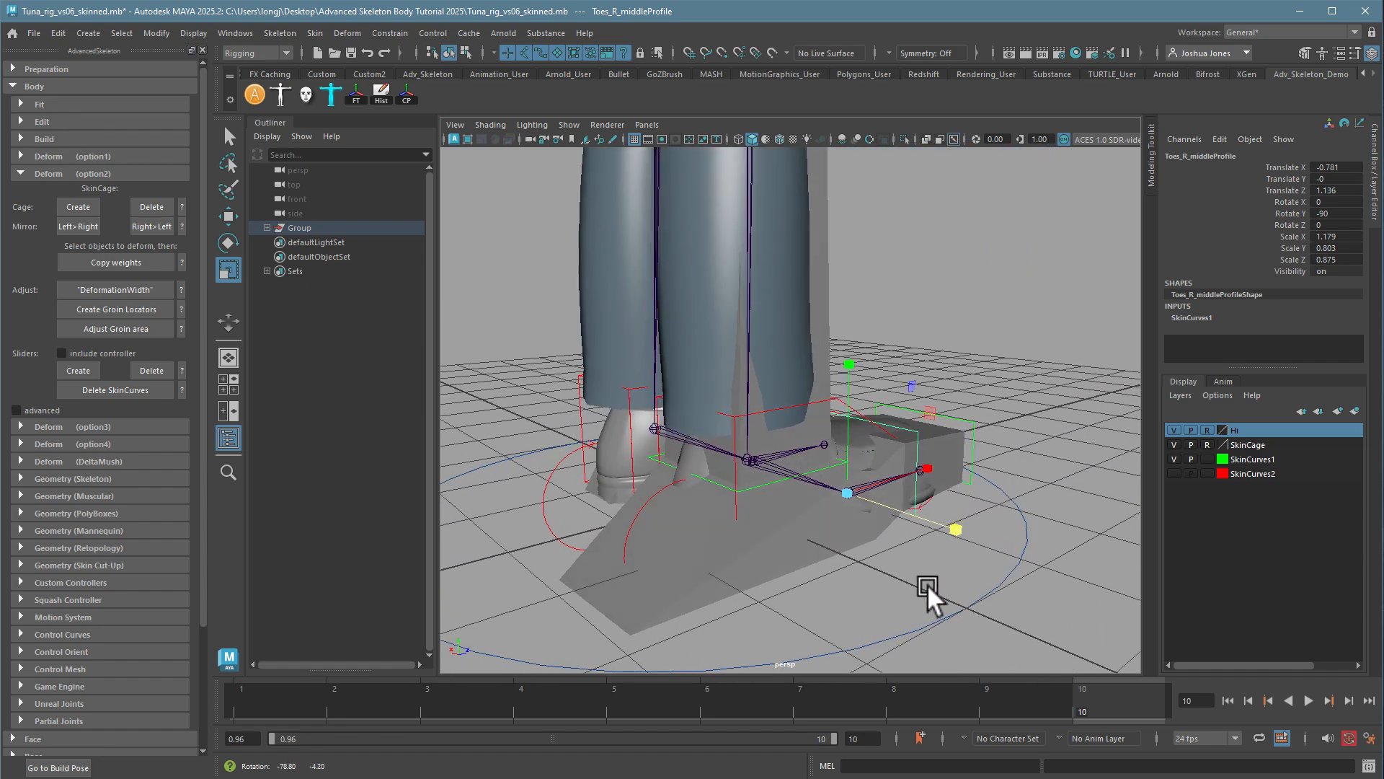
- Scale the right ankle's middle profile to about 0.548, 0.576, 0.694
{"action": "left_click", "coordinate": [772, 481]}
{"action": "left_click_drag", "start_coordinate": [772, 480], "coordinate": [579, 509], "text": "alt"}
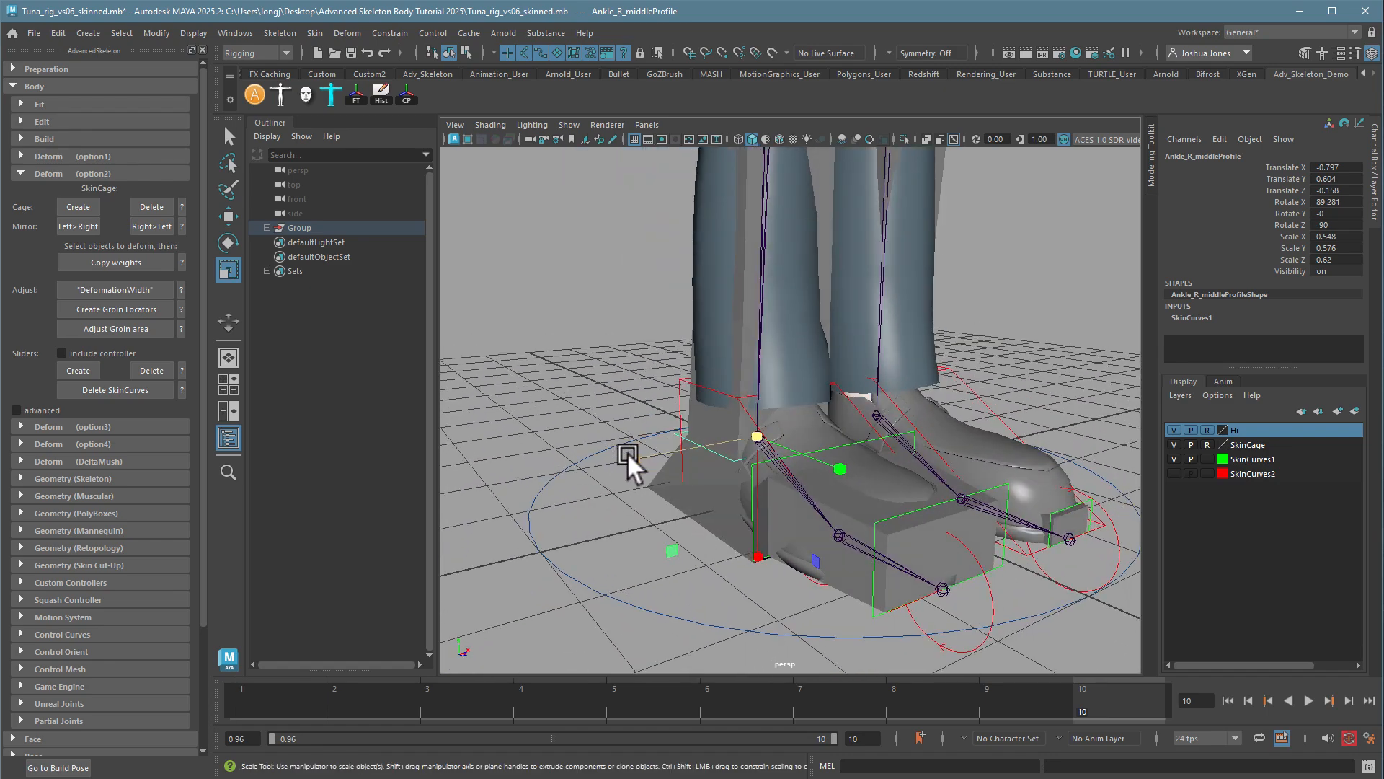
{"action": "left_click_drag", "start_coordinate": [628, 452], "coordinate": [612, 458]}
{"action": "left_click_drag", "start_coordinate": [771, 465], "coordinate": [635, 472], "text": "alt"}
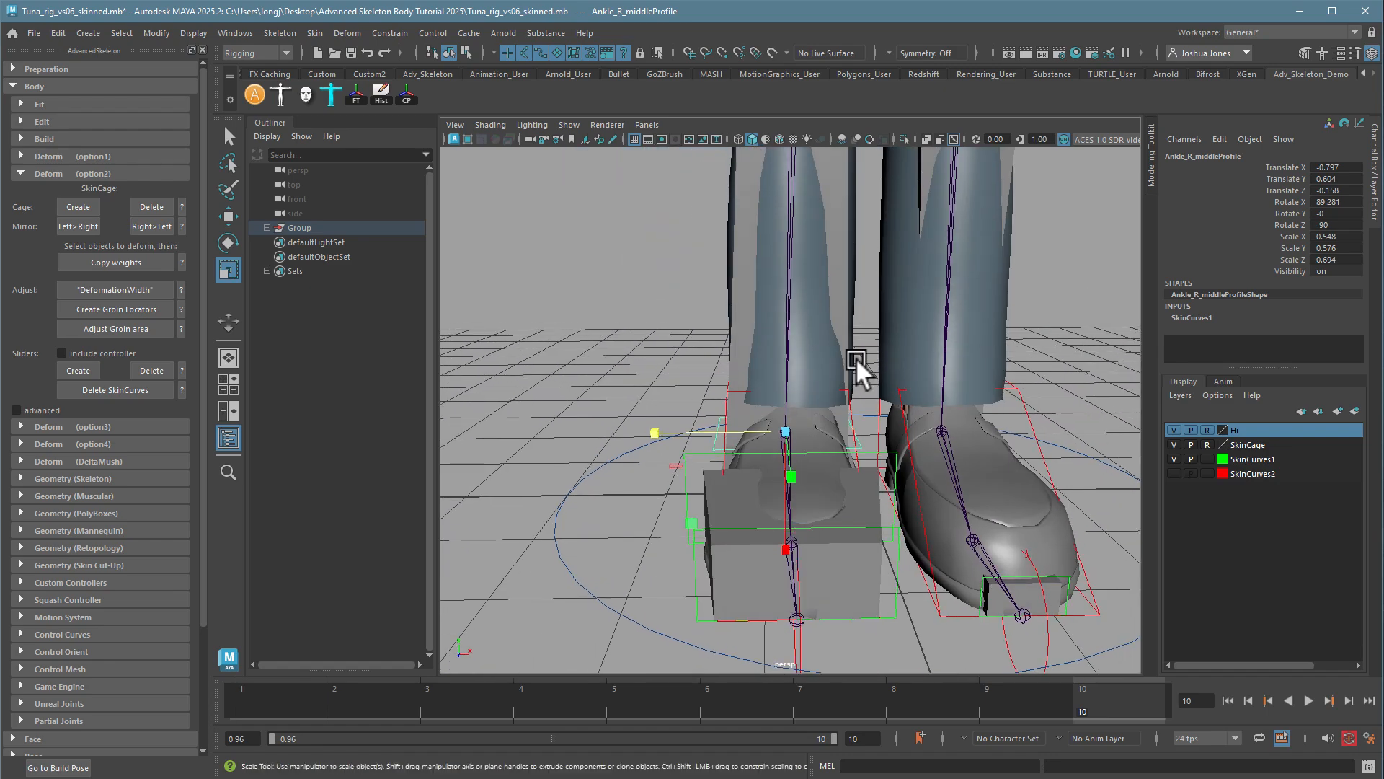
- Enlarge the head's middle profile around the head geometry, scaling it to about 4.41, 1.53, 1.358
{"action": "left_click_drag", "start_coordinate": [849, 336], "coordinate": [686, 498], "text": "alt"}
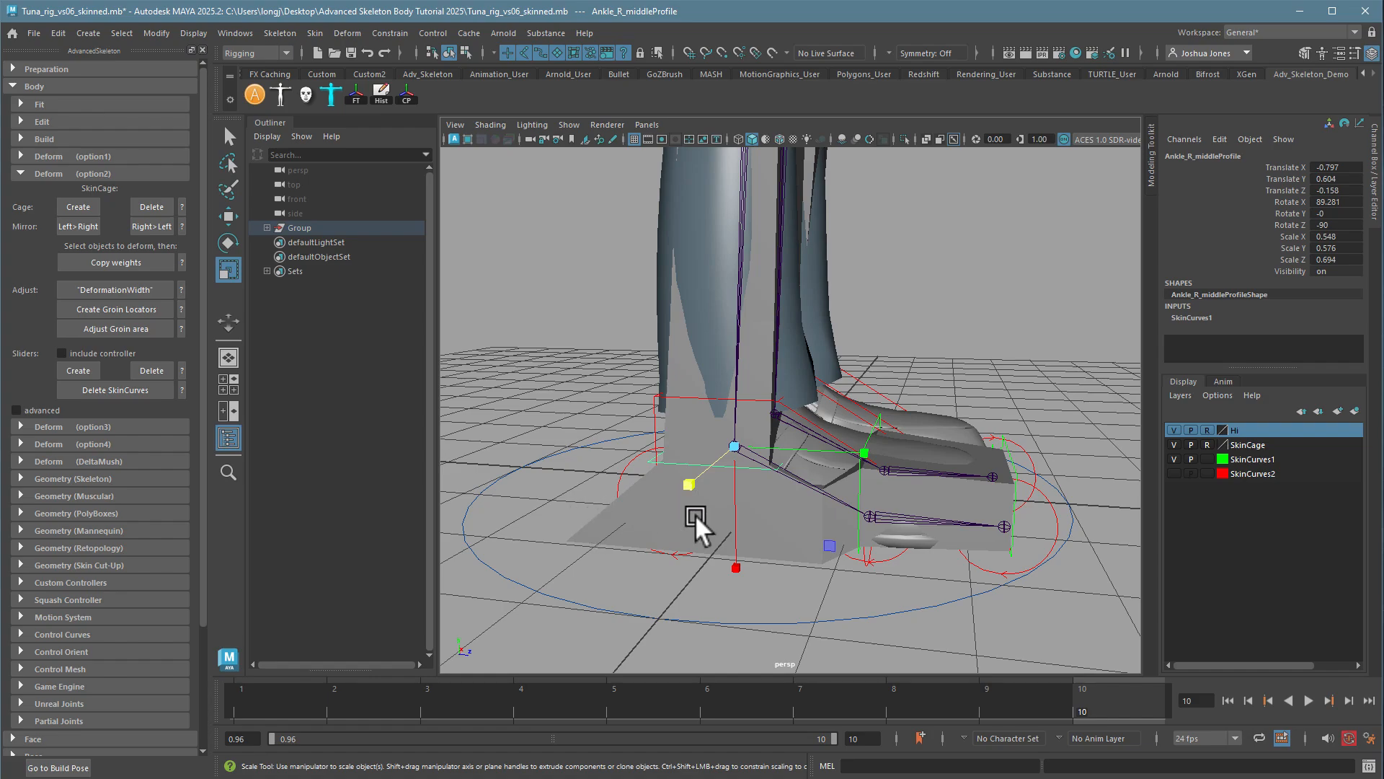
{"action": "right_click_drag", "start_coordinate": [696, 513], "coordinate": [559, 515], "text": "alt"}
{"action": "left_click_drag", "start_coordinate": [560, 515], "coordinate": [808, 454], "text": "alt"}
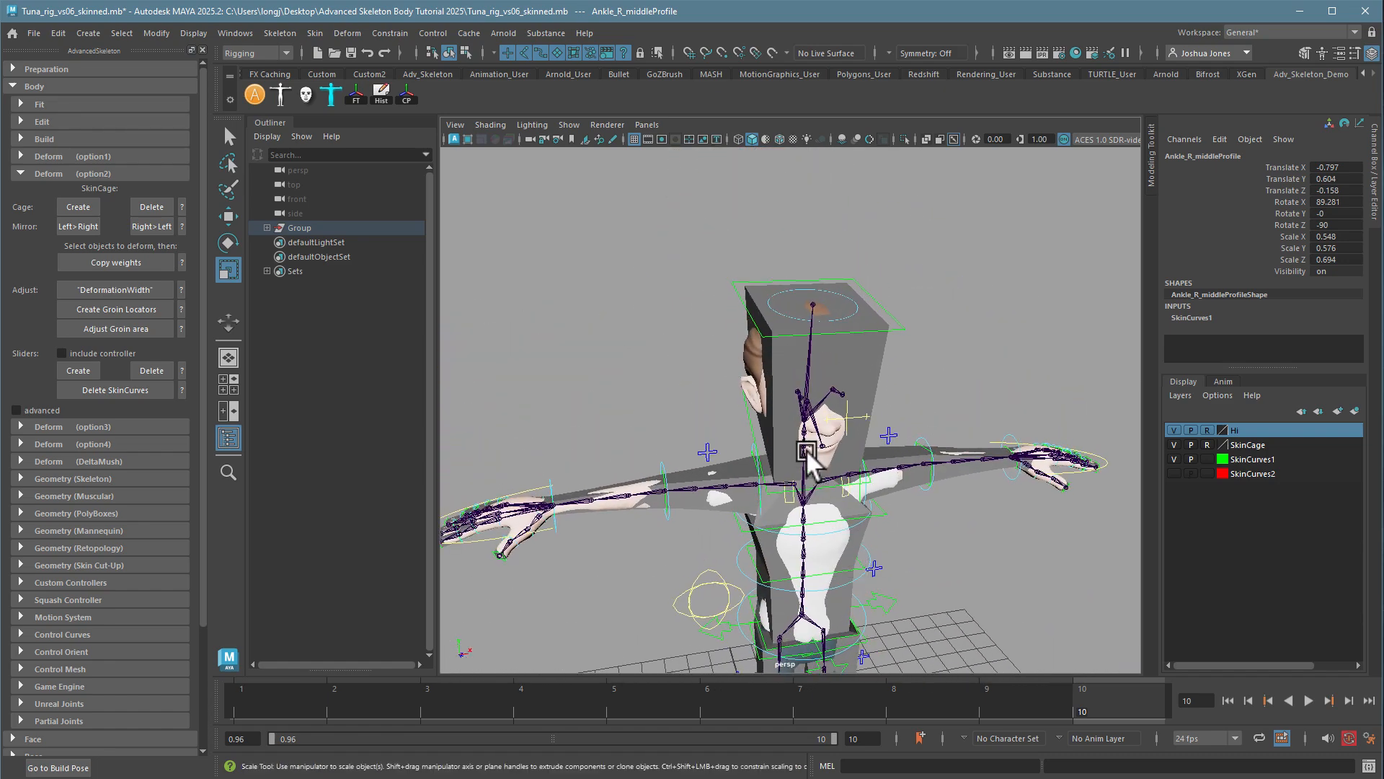
{"action": "left_click", "coordinate": [747, 422]}
{"action": "left_click_drag", "start_coordinate": [904, 435], "coordinate": [935, 418]}
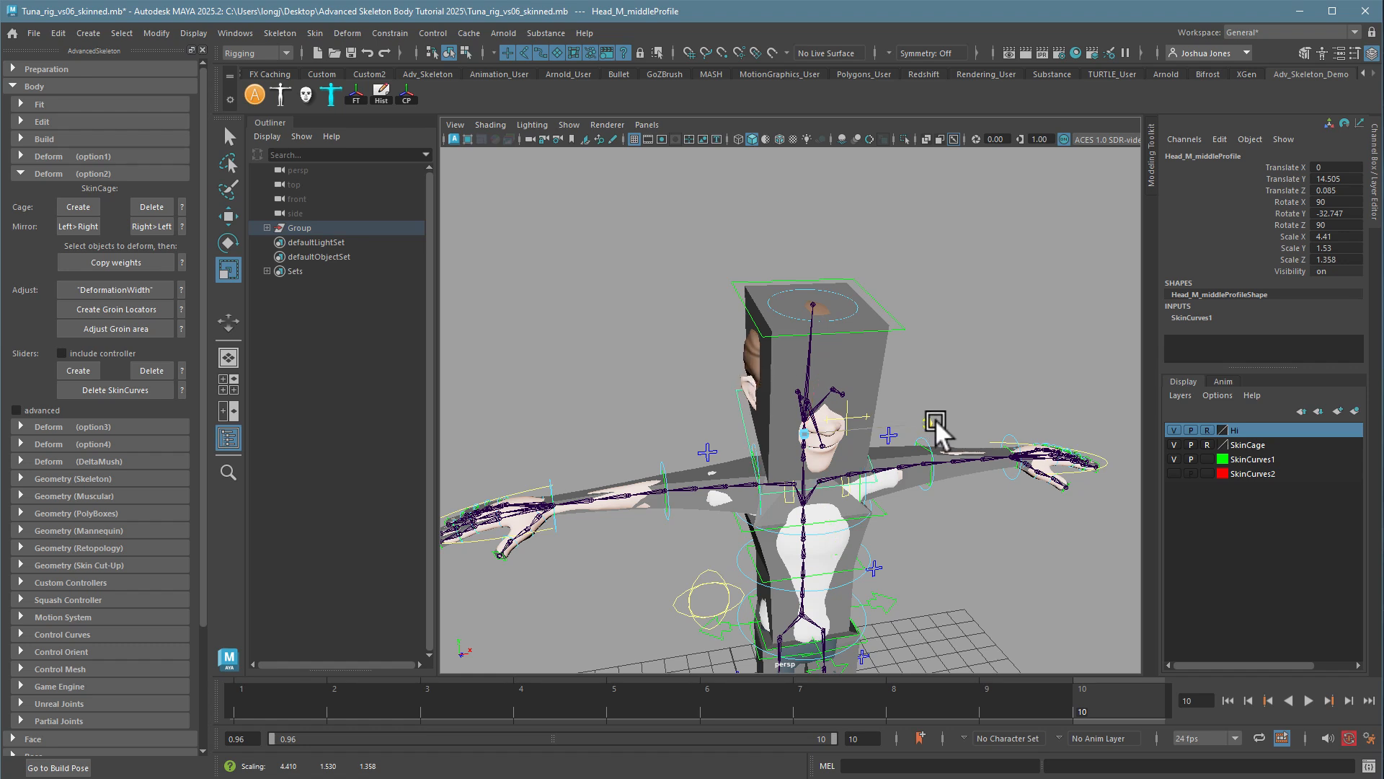
- Scale the middle profile at the head end to about 1.435, 1.59, 1.664 and clear the selection
{"action": "left_click", "coordinate": [894, 328]}
{"action": "left_click_drag", "start_coordinate": [922, 294], "coordinate": [940, 296]}
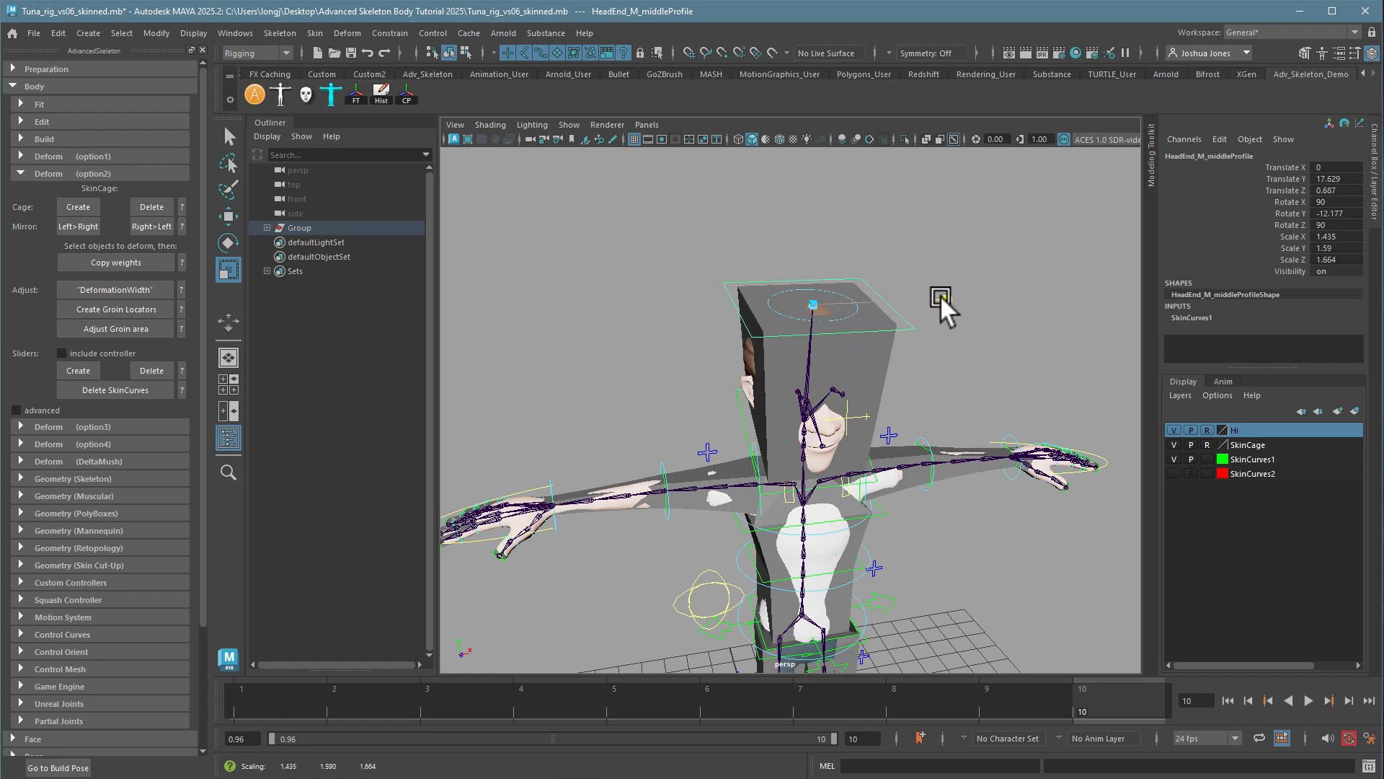
{"action": "left_click", "coordinate": [947, 404]}
- Inspect how the scaled cage encloses the whole character, from the full body to the head and right arm
{"action": "left_click_drag", "start_coordinate": [947, 403], "coordinate": [944, 356], "text": "alt"}
{"action": "right_click_drag", "start_coordinate": [944, 355], "coordinate": [795, 361], "text": "alt"}
{"action": "left_click_drag", "start_coordinate": [795, 360], "coordinate": [768, 476], "text": "alt"}
{"action": "middle_click_drag", "start_coordinate": [767, 476], "coordinate": [796, 502], "text": "alt"}
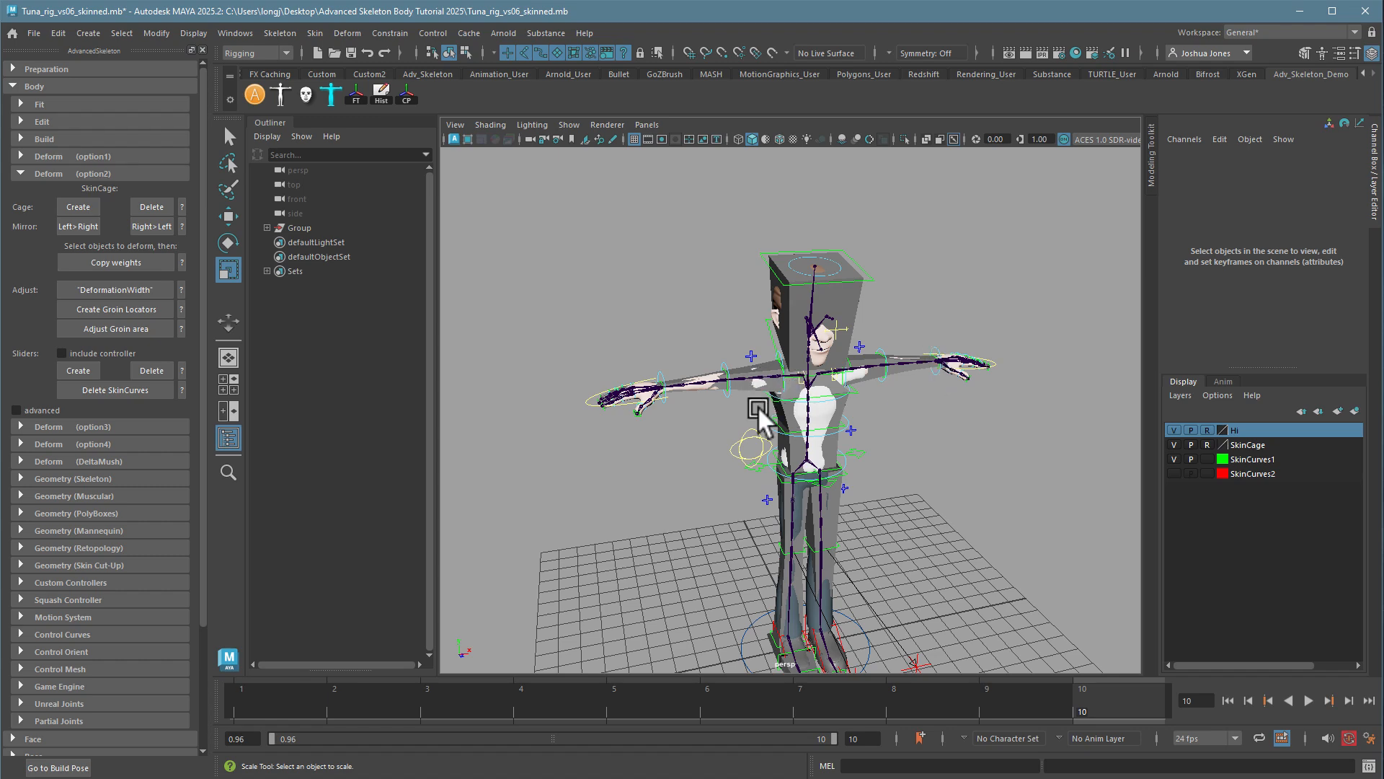
{"action": "right_click_drag", "start_coordinate": [758, 406], "coordinate": [888, 407], "text": "alt"}
{"action": "middle_click_drag", "start_coordinate": [888, 408], "coordinate": [992, 496], "text": "alt"}
{"action": "right_click_drag", "start_coordinate": [830, 534], "coordinate": [876, 541], "text": "alt"}
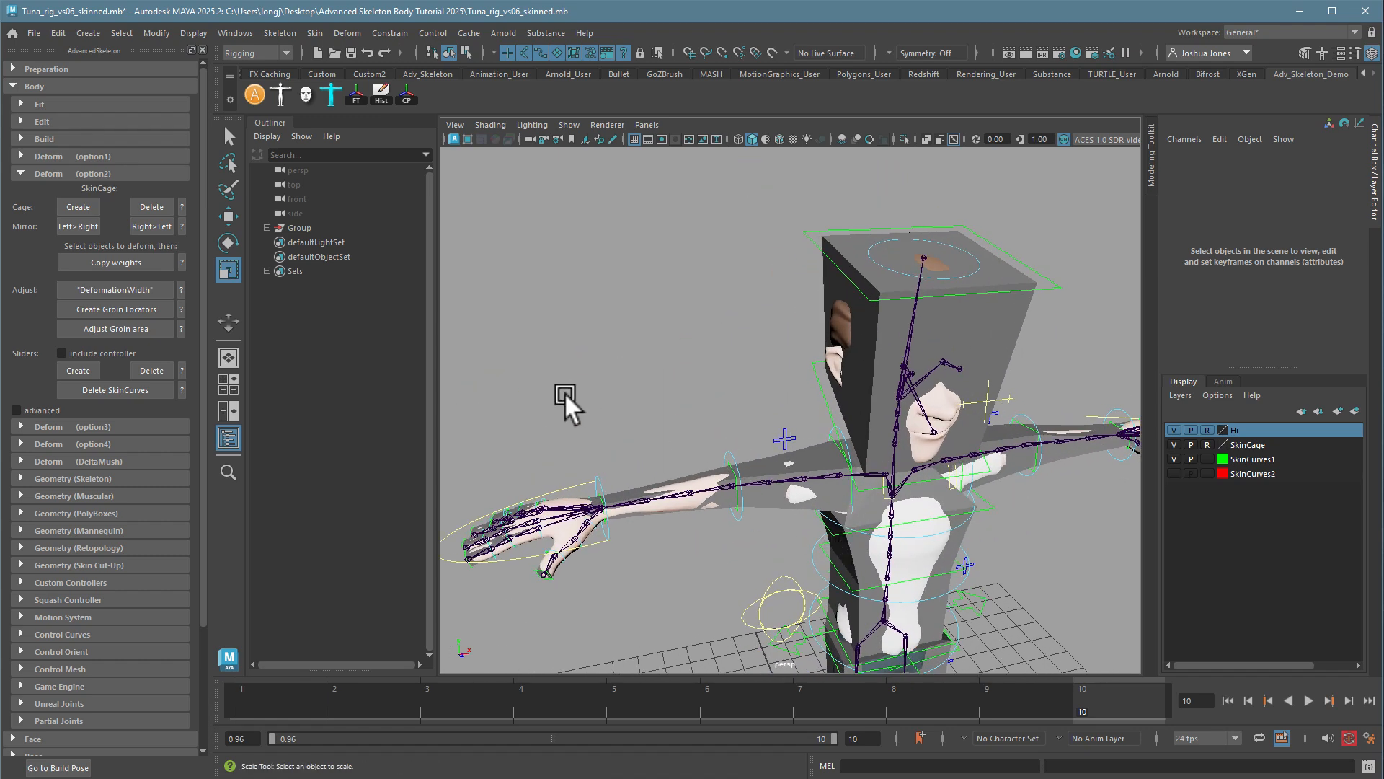
- Save the scene under the new name Tuna_rig_vs07_ski in the Advanced Skeleton Body Tutorial 2025 folder
{"action": "left_click", "coordinate": [36, 35]}
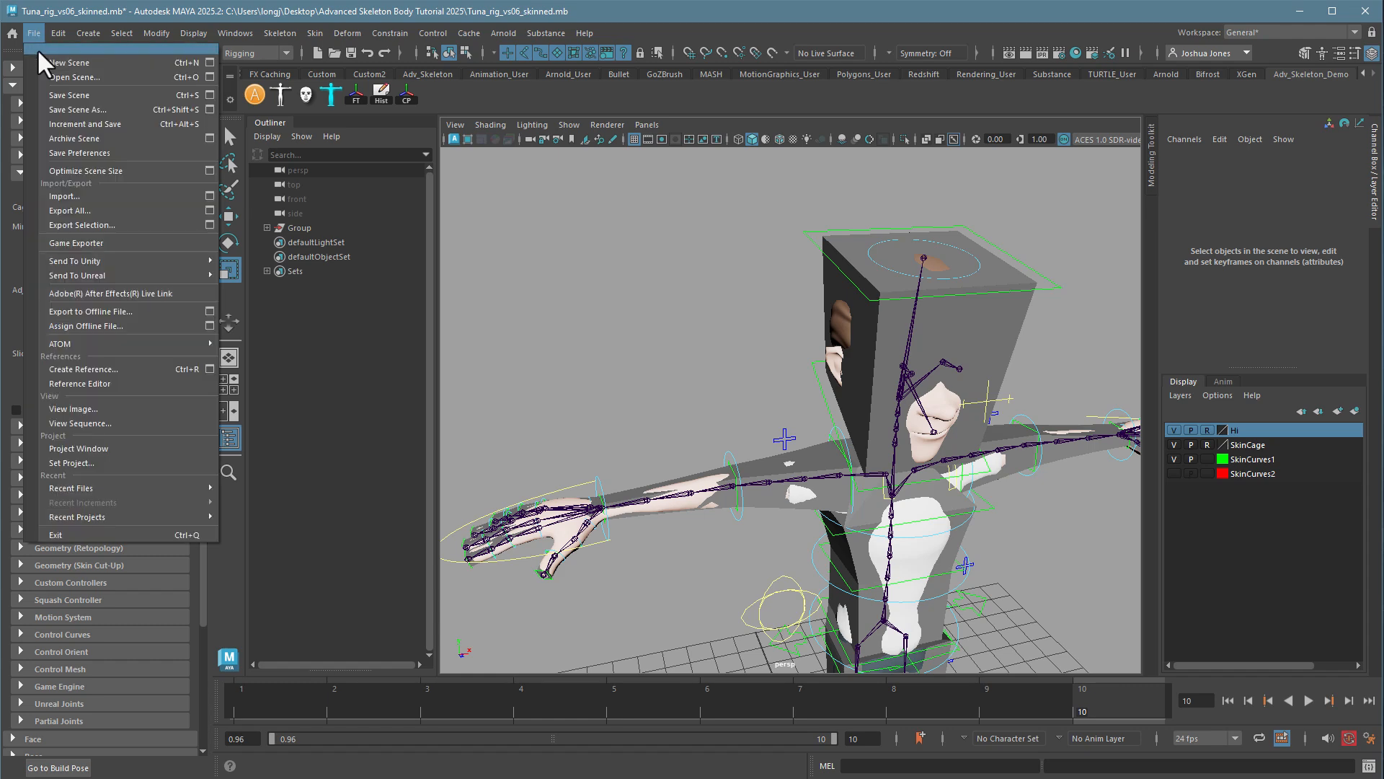
{"action": "left_click", "coordinate": [50, 111]}
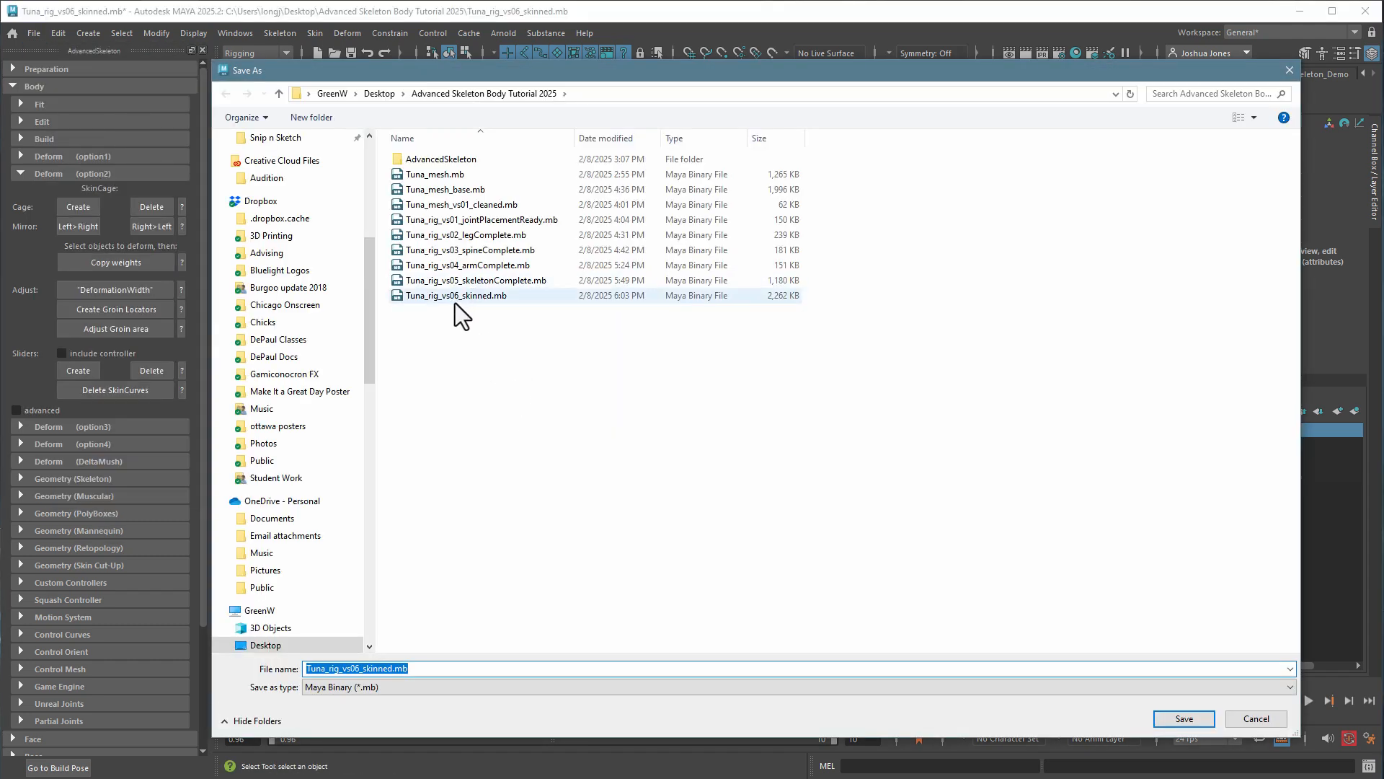
{"action": "left_click", "coordinate": [455, 303]}
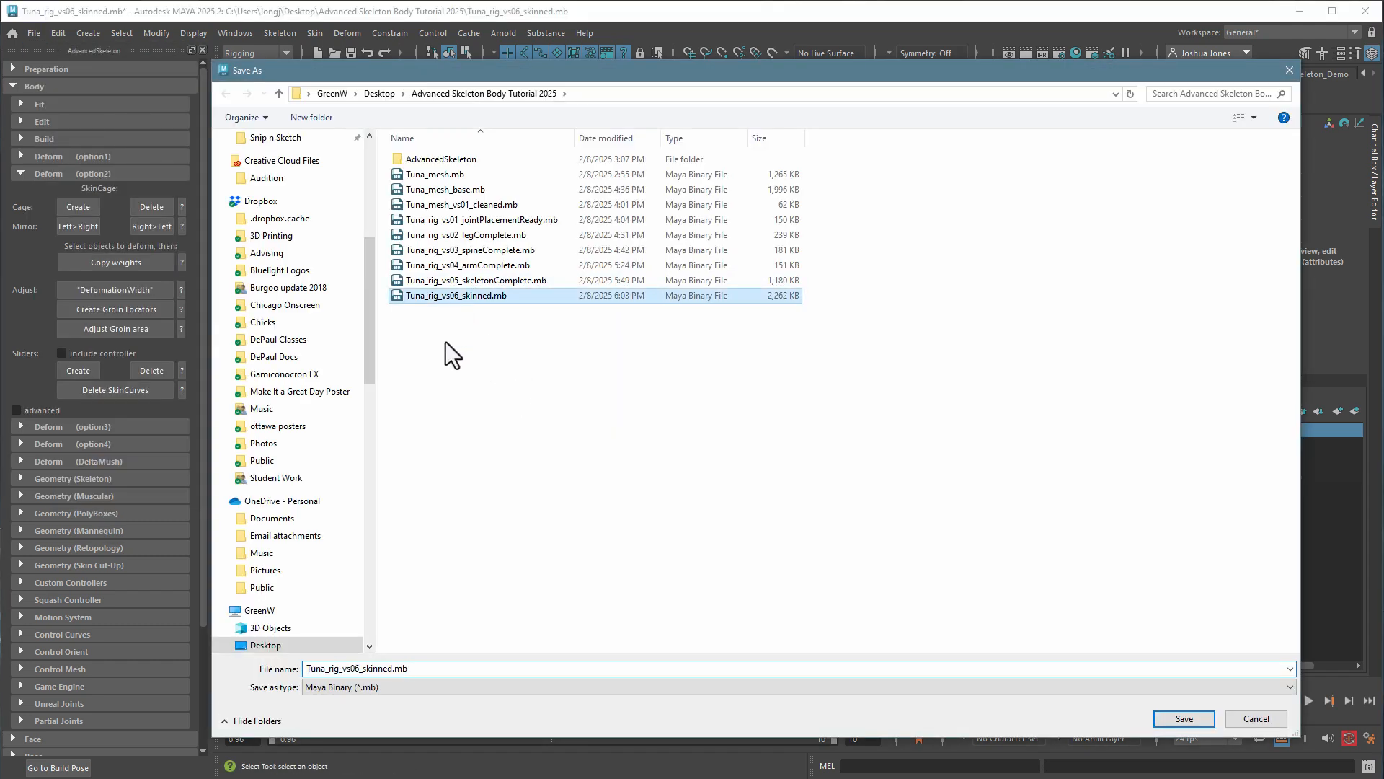
{"action": "left_click", "coordinate": [368, 669]}
{"action": "left_click_drag", "start_coordinate": [356, 669], "coordinate": [531, 675]}
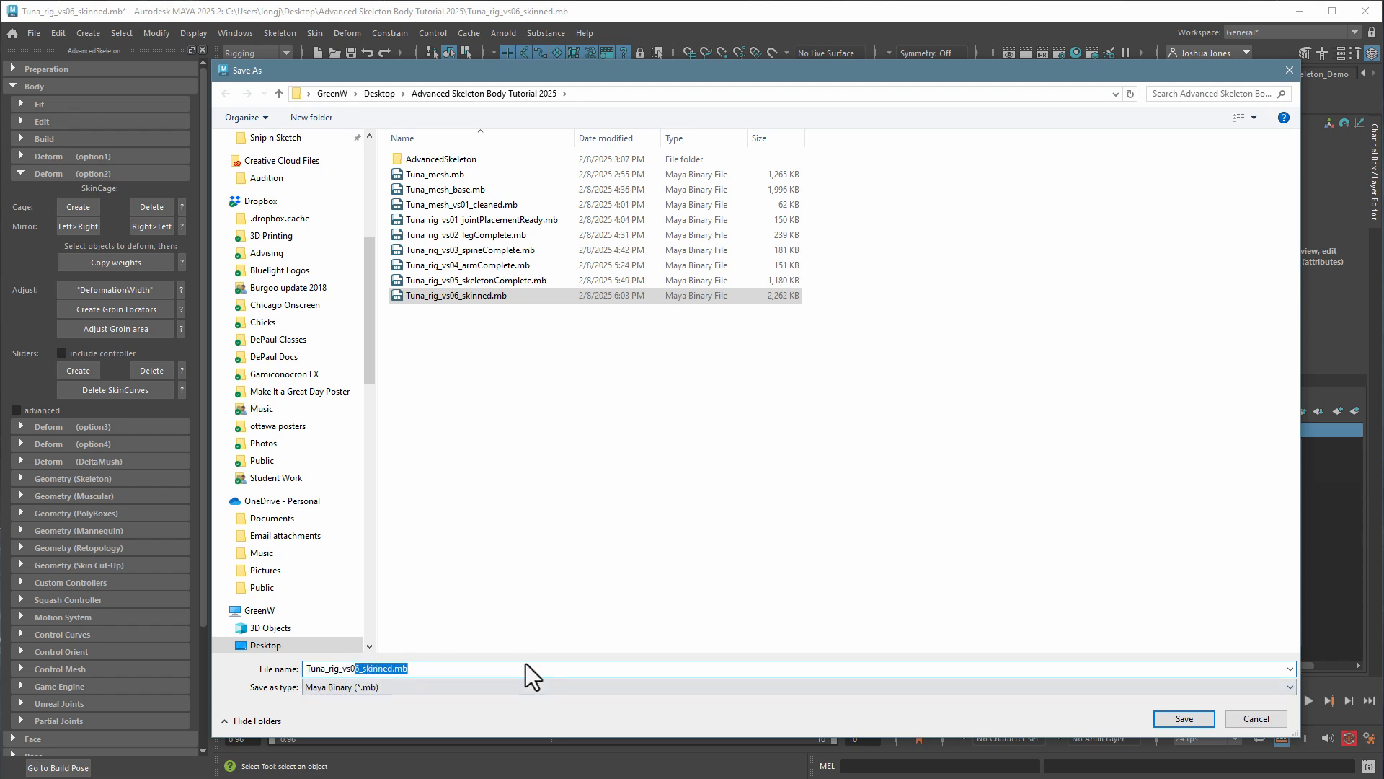
{"action": "type", "text": "7_skingCA"}
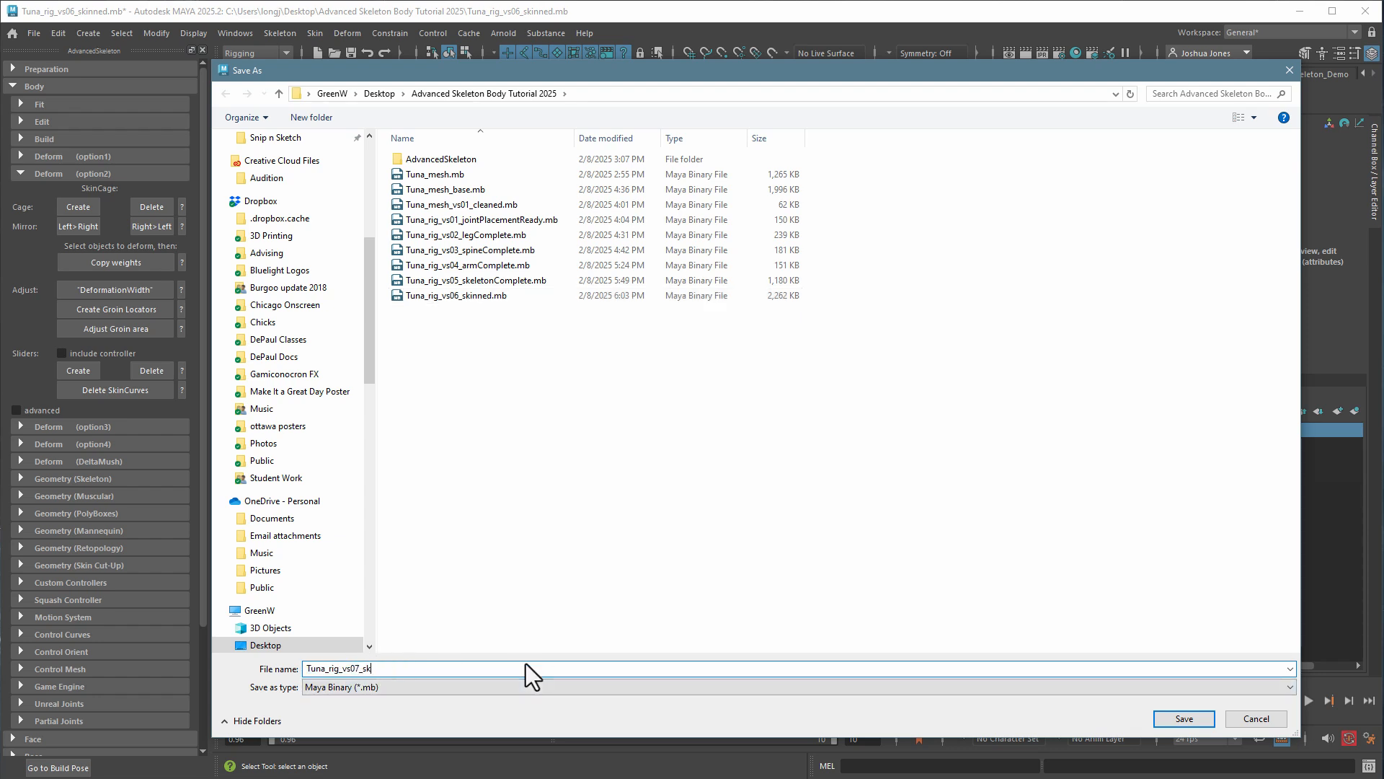
{"action": "key", "text": "BackSpace"}
{"action": "key", "text": "BackSpace"}
{"action": "key", "text": "BackSpace"}
{"action": "key", "text": "BackSpace"}
{"action": "key", "text": "BackSpace"}
{"action": "key", "text": "Return"}
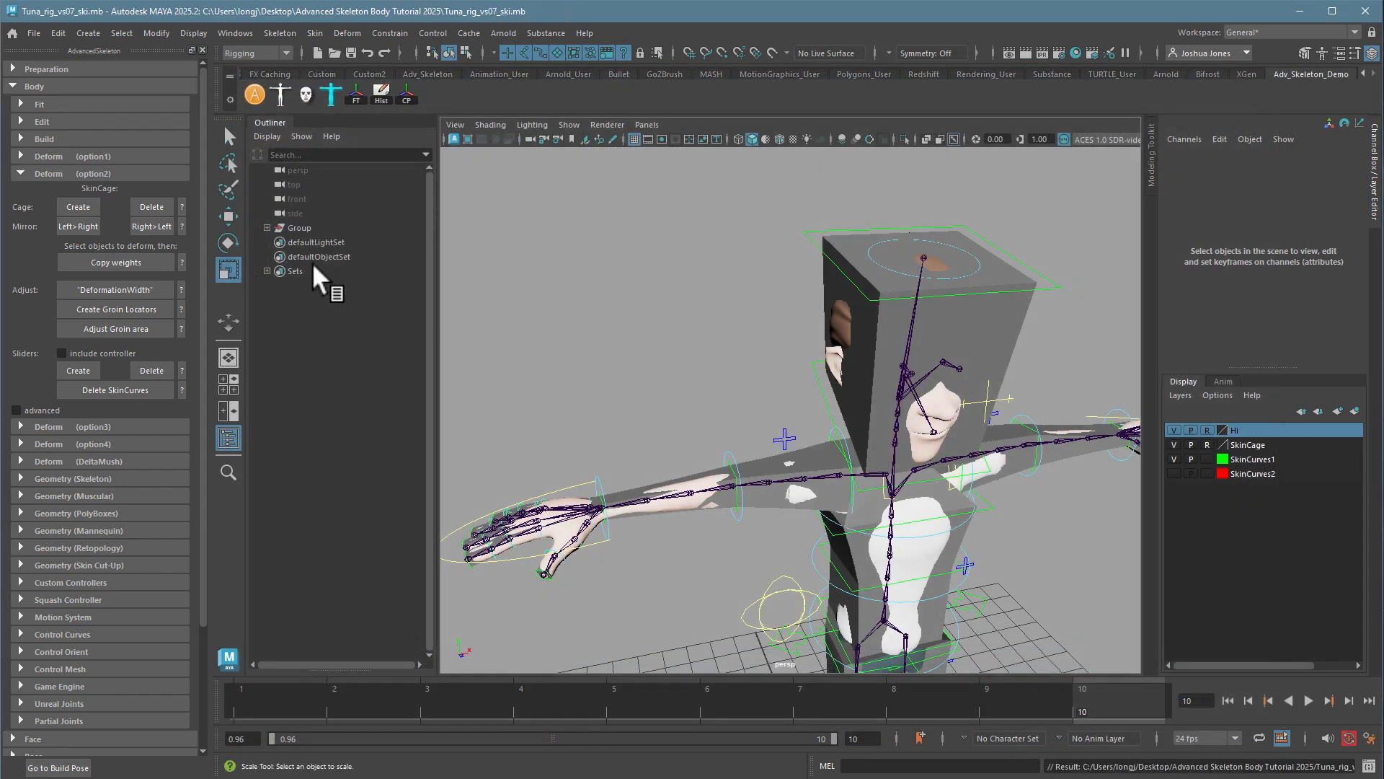
- Save the scene again under the corrected name Tuna_rig_vs07_skinCageScaled
{"action": "left_click", "coordinate": [23, 32]}
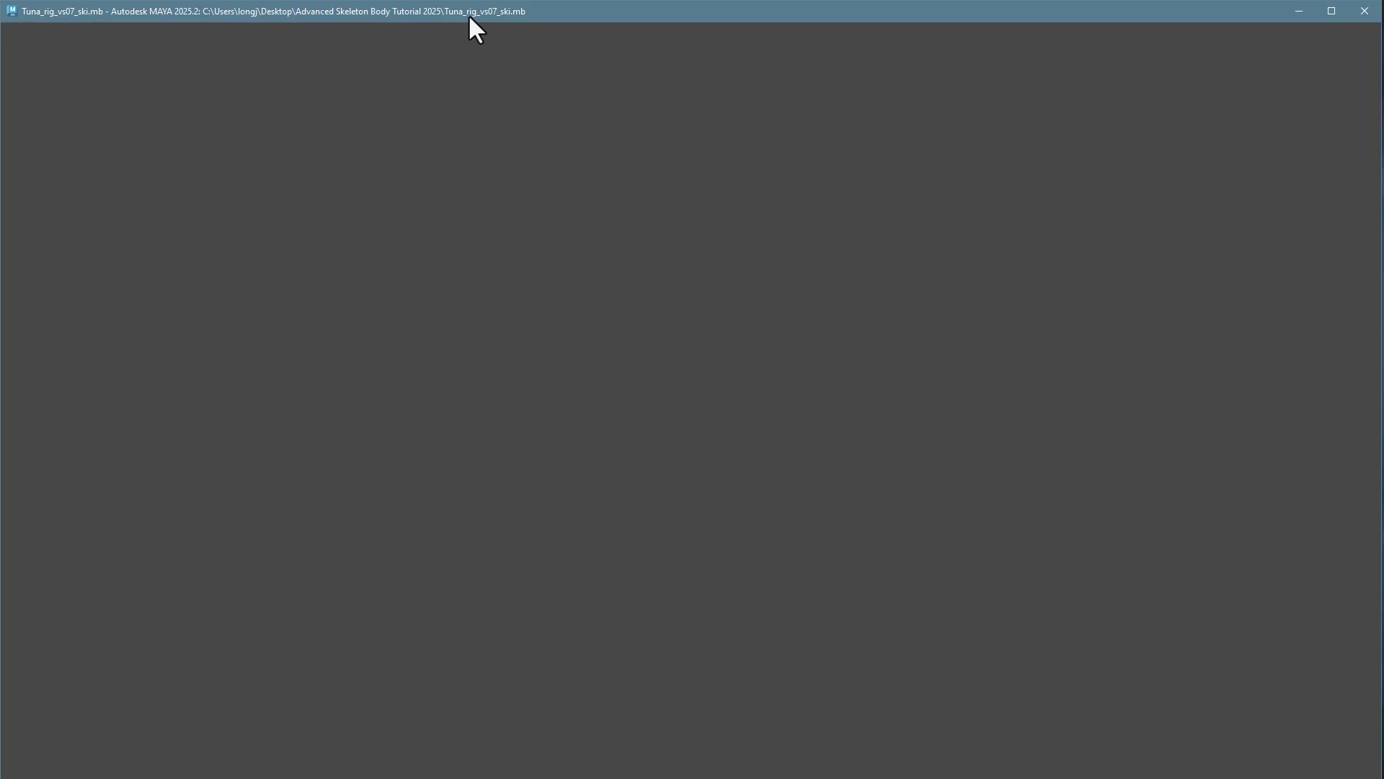
{"action": "left_click_drag", "start_coordinate": [470, 17], "coordinate": [469, 221]}
{"action": "left_click_drag", "start_coordinate": [1072, 217], "coordinate": [665, 108]}
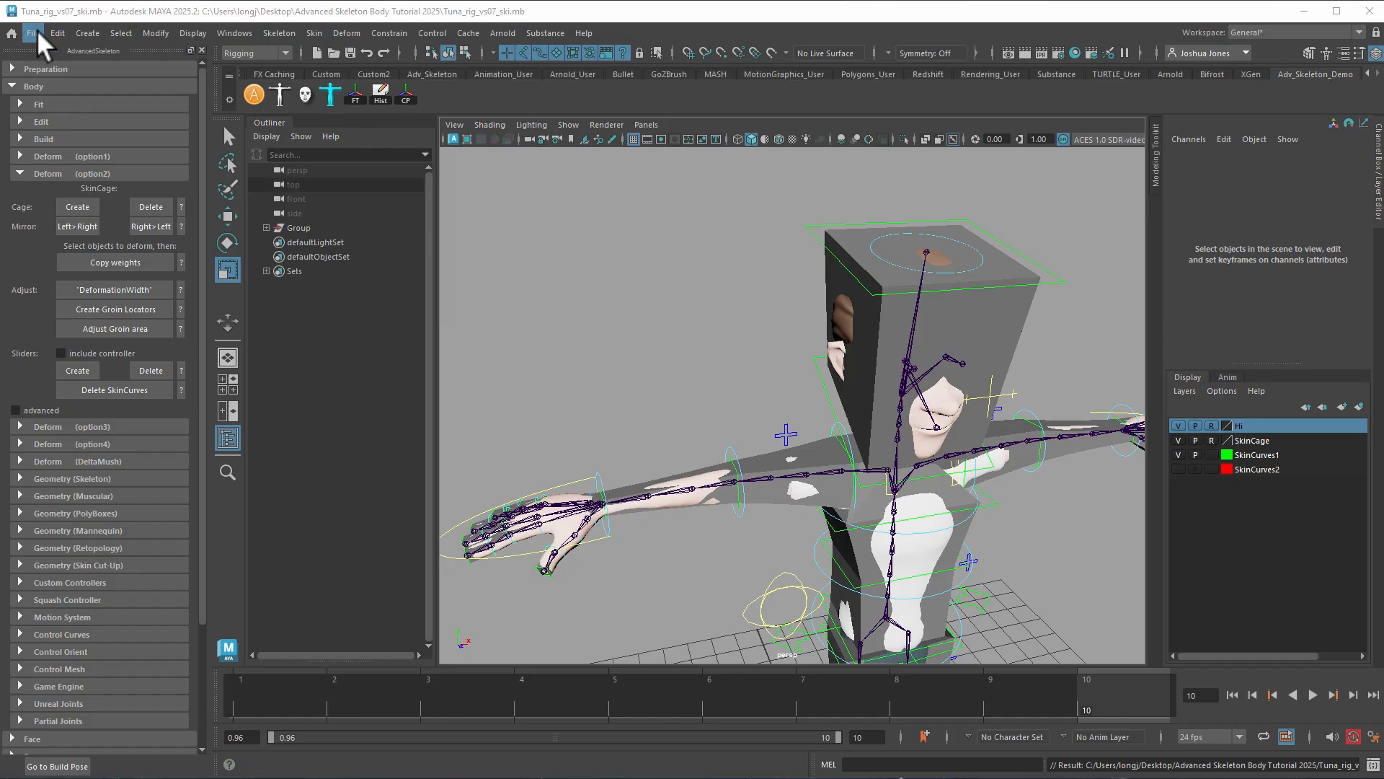
{"action": "left_click", "coordinate": [35, 32]}
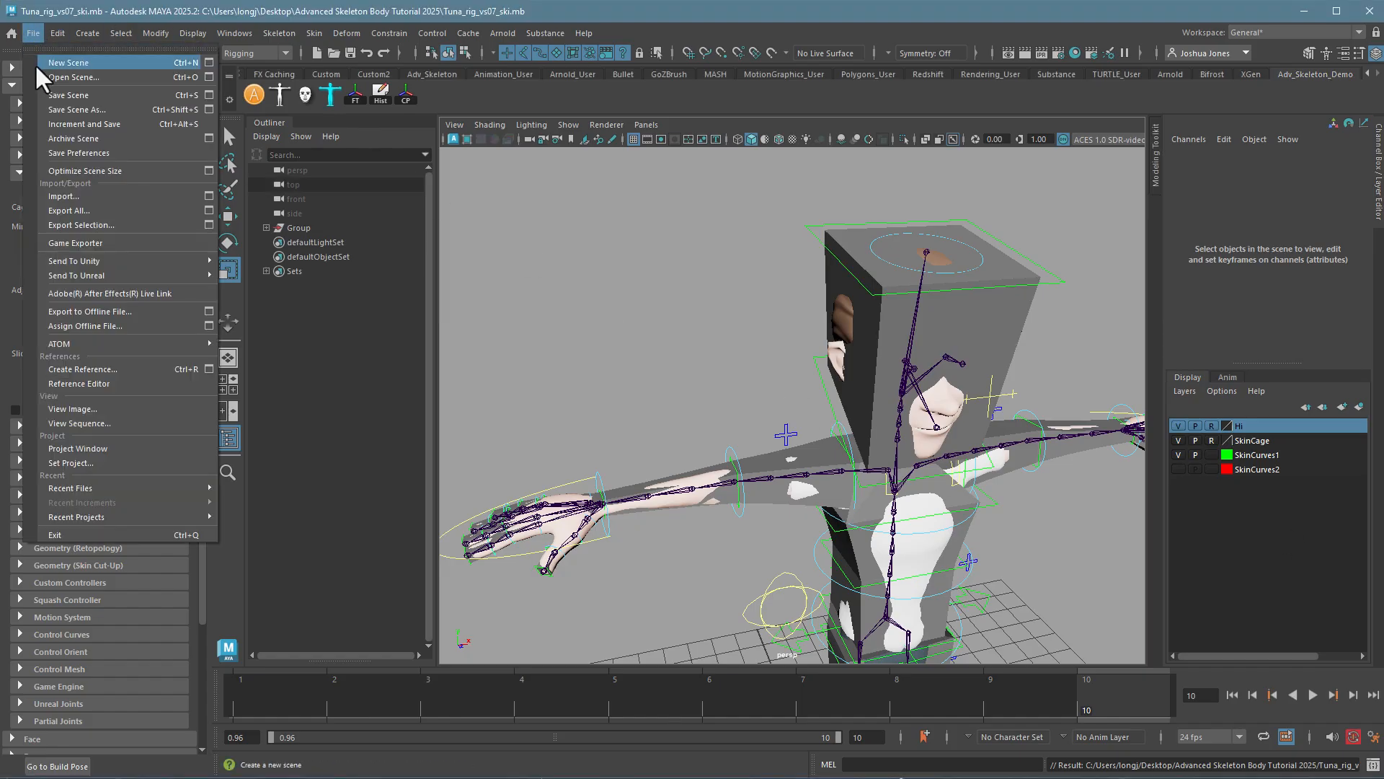
{"action": "left_click", "coordinate": [40, 110]}
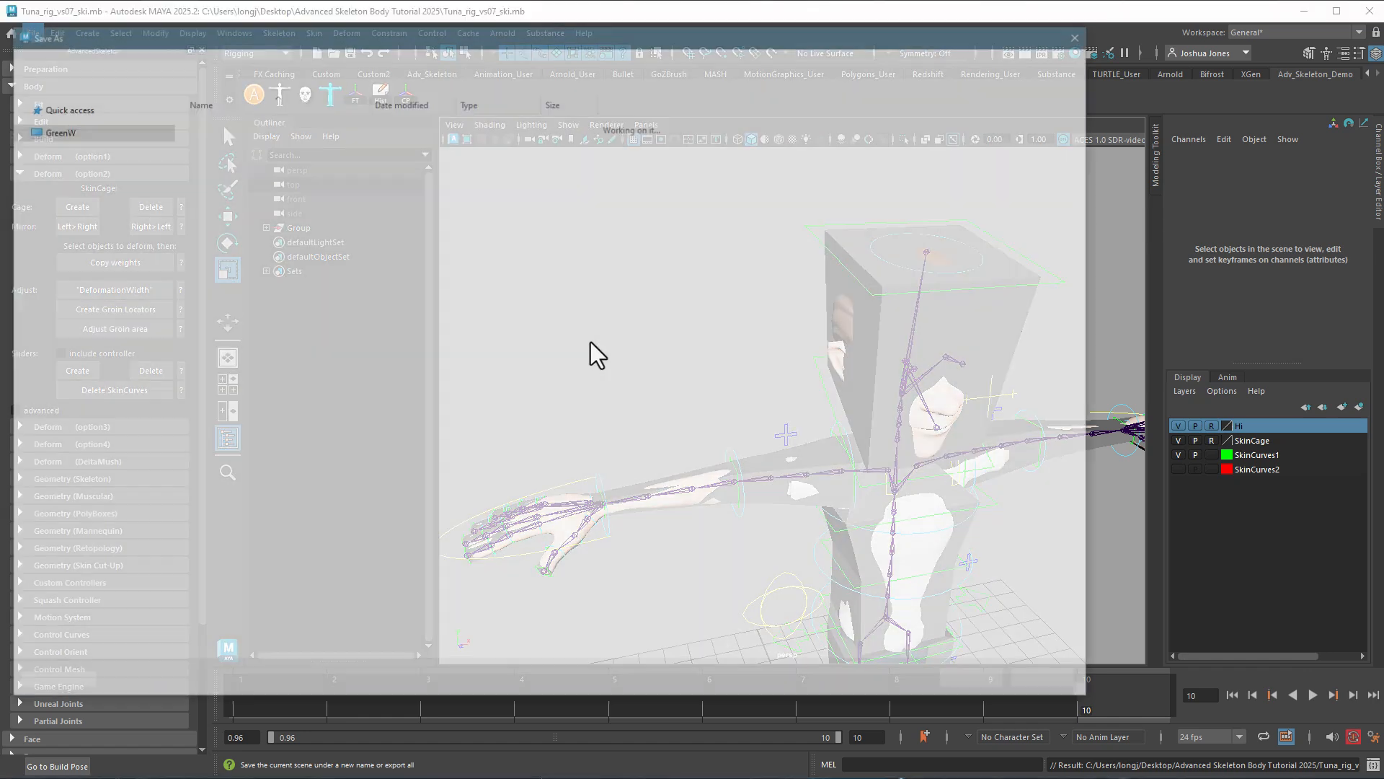
{"action": "left_click", "coordinate": [245, 273]}
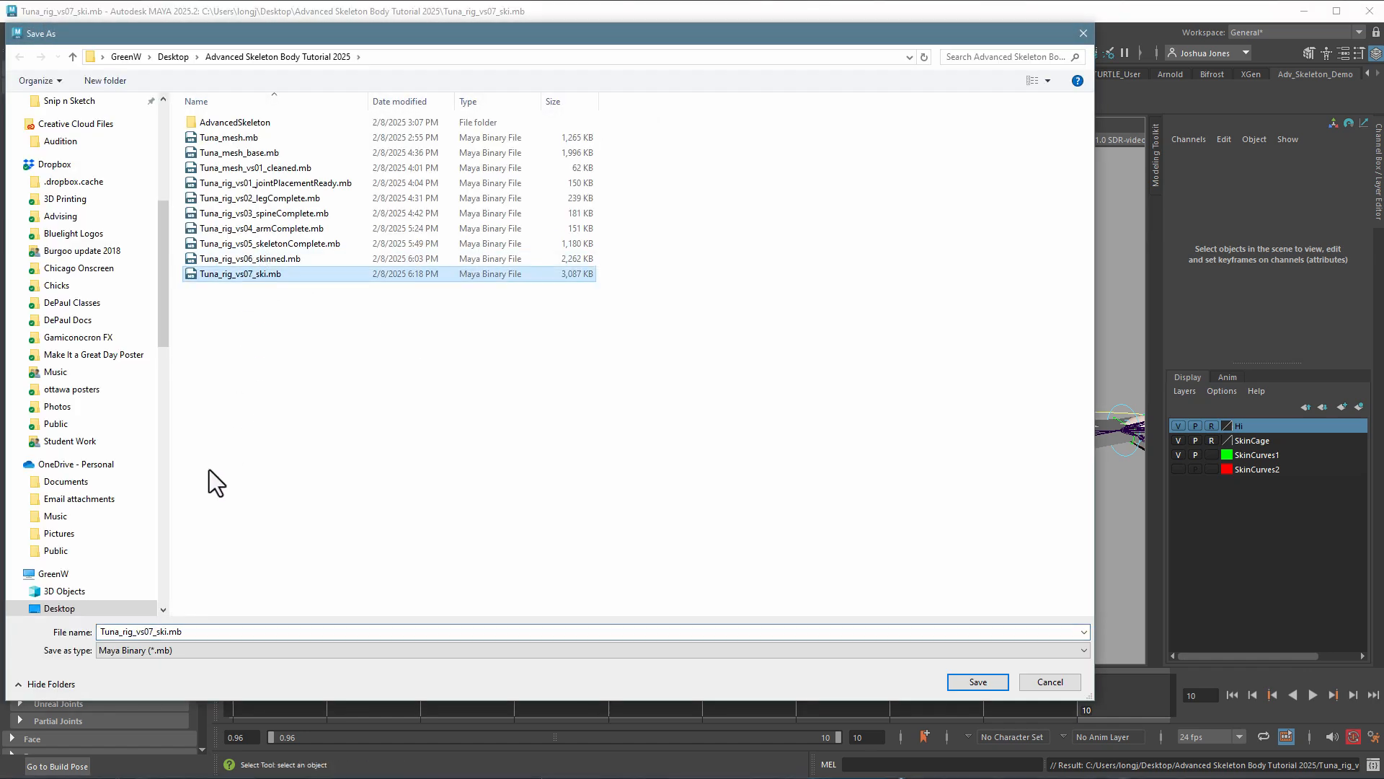
{"action": "left_click", "coordinate": [163, 633]}
{"action": "left_click_drag", "start_coordinate": [166, 631], "coordinate": [358, 651]}
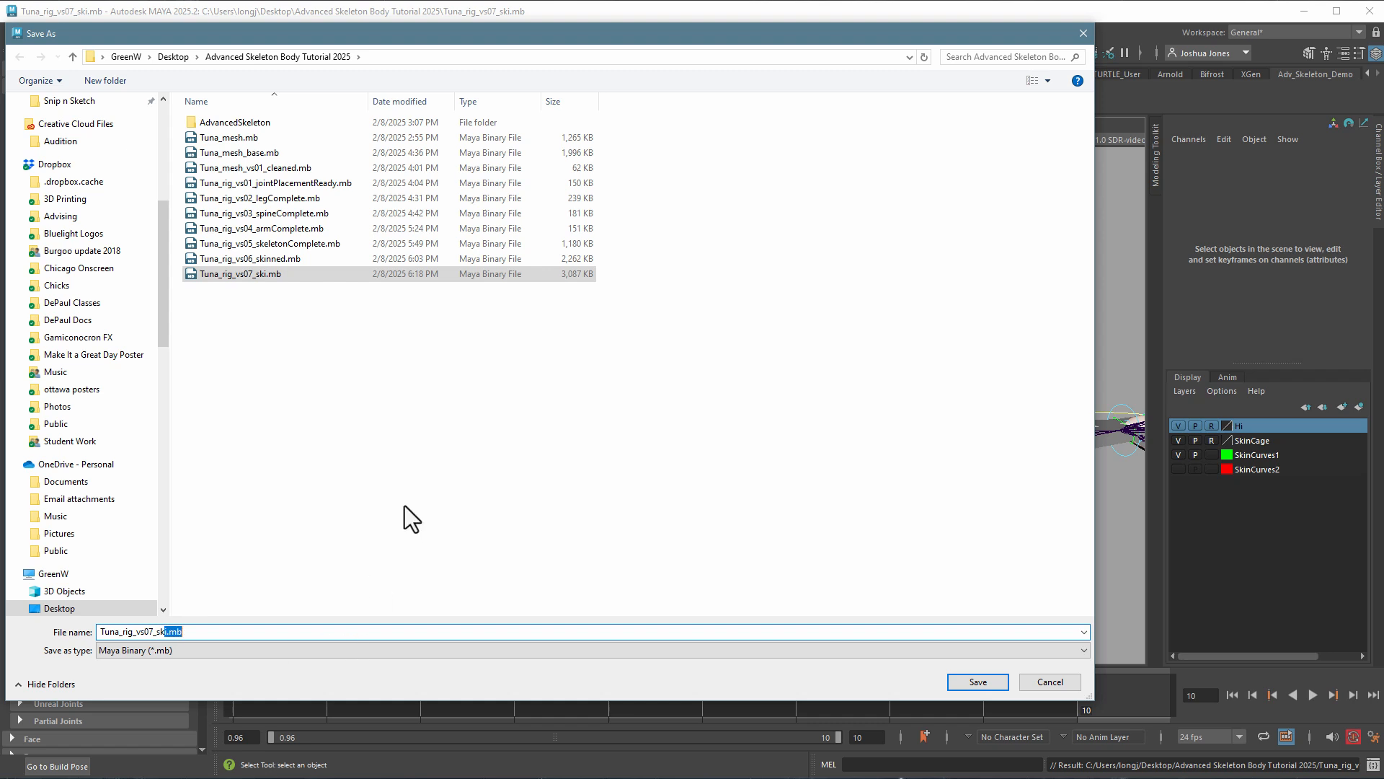
{"action": "type", "text": "inCage"}
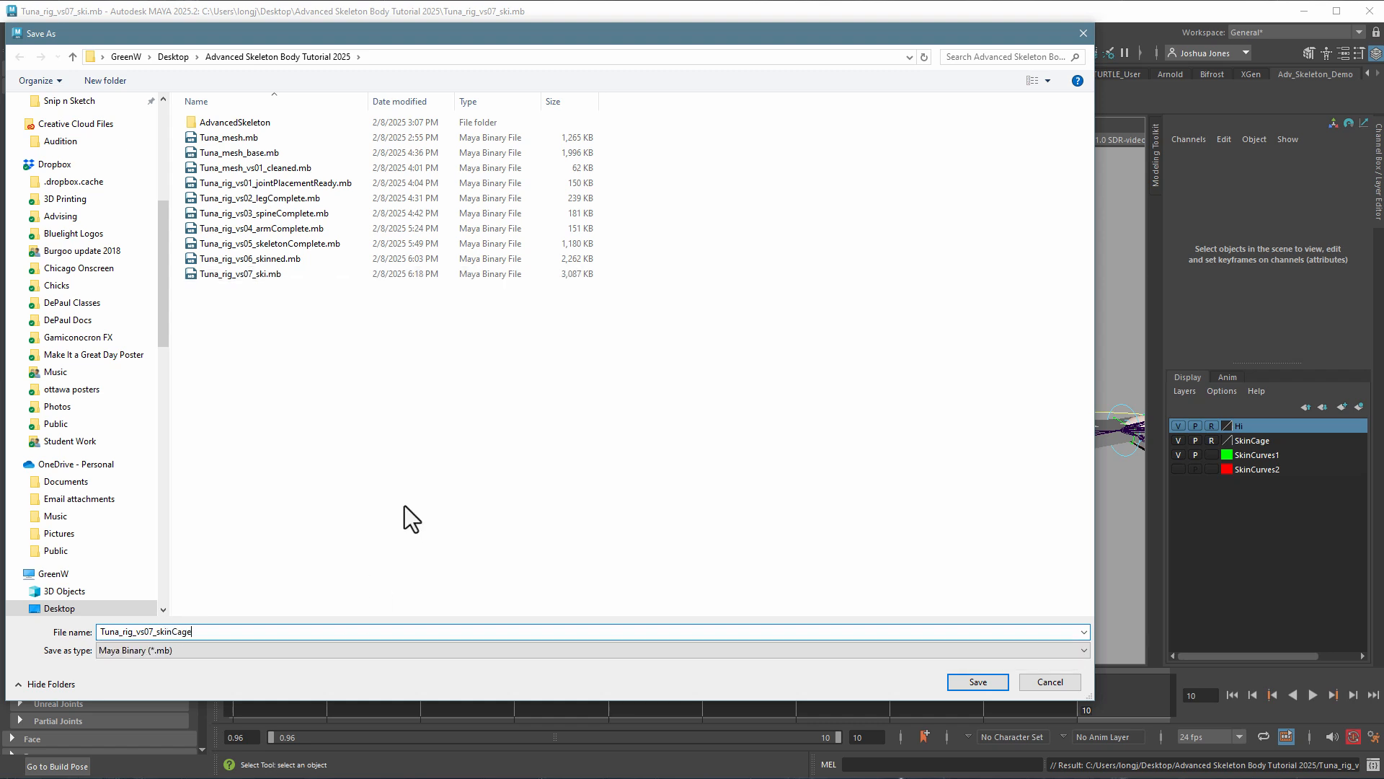
{"action": "type", "text": "Scaled"}
{"action": "key", "text": "Return"}
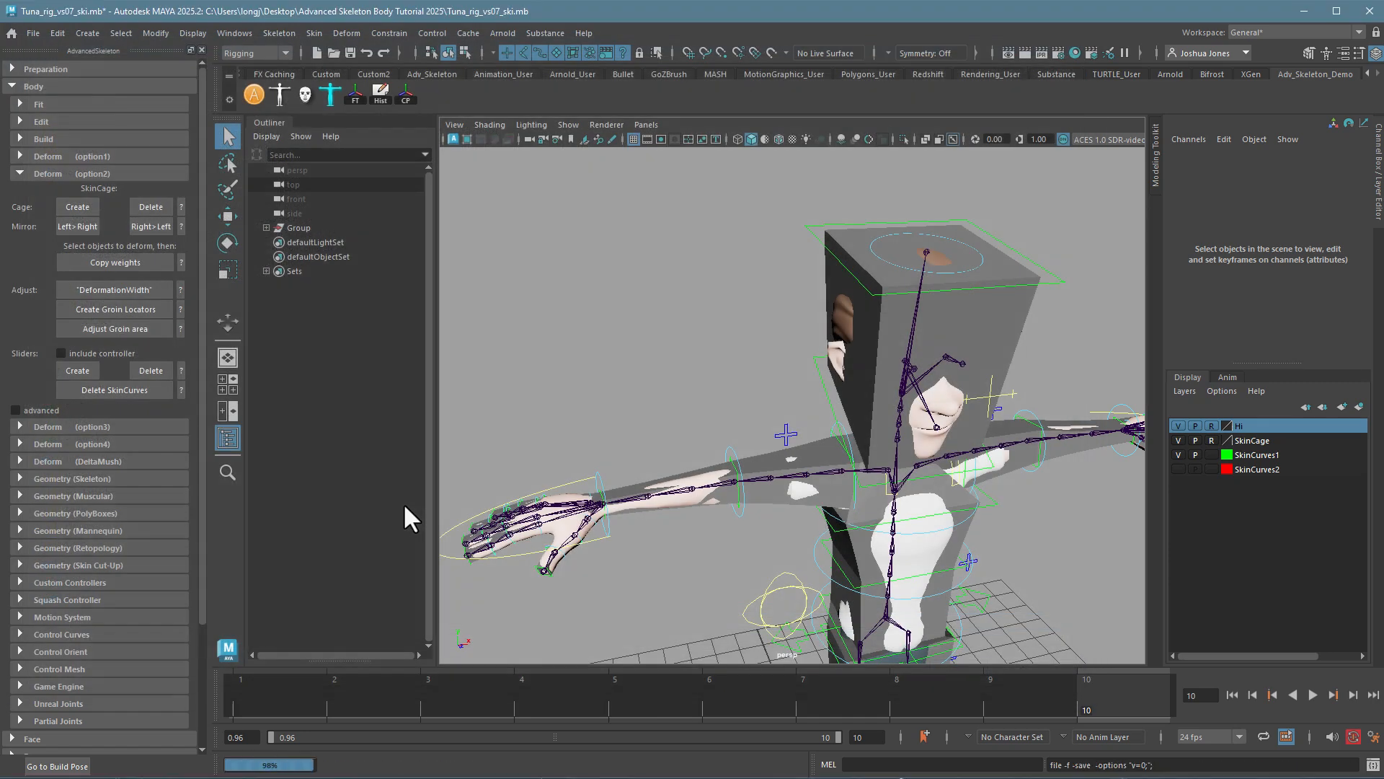
- Try mirroring the SkinCage from right to left and inspect the legs and feet of the mirrored cage
{"action": "left_click_drag", "start_coordinate": [750, 335], "coordinate": [733, 281], "text": "alt"}
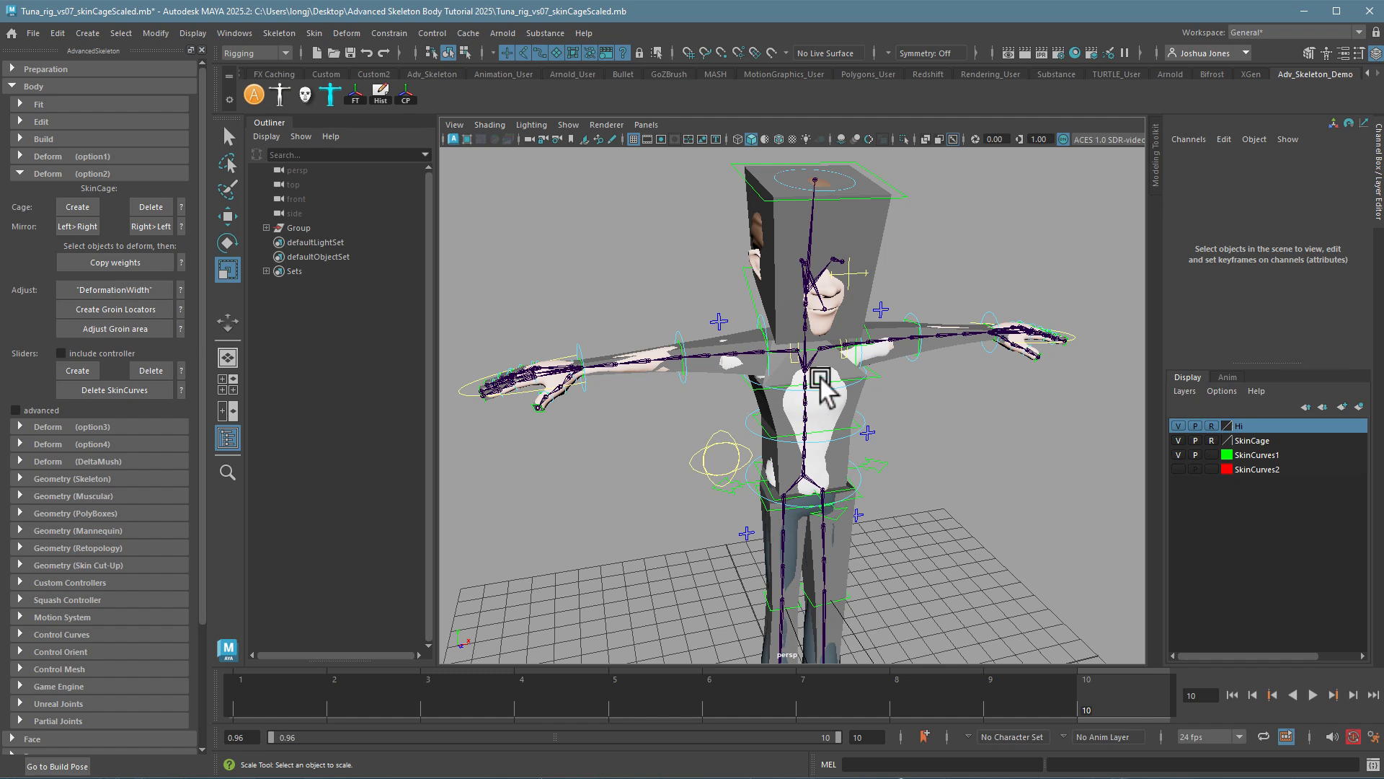
{"action": "left_click", "coordinate": [146, 225]}
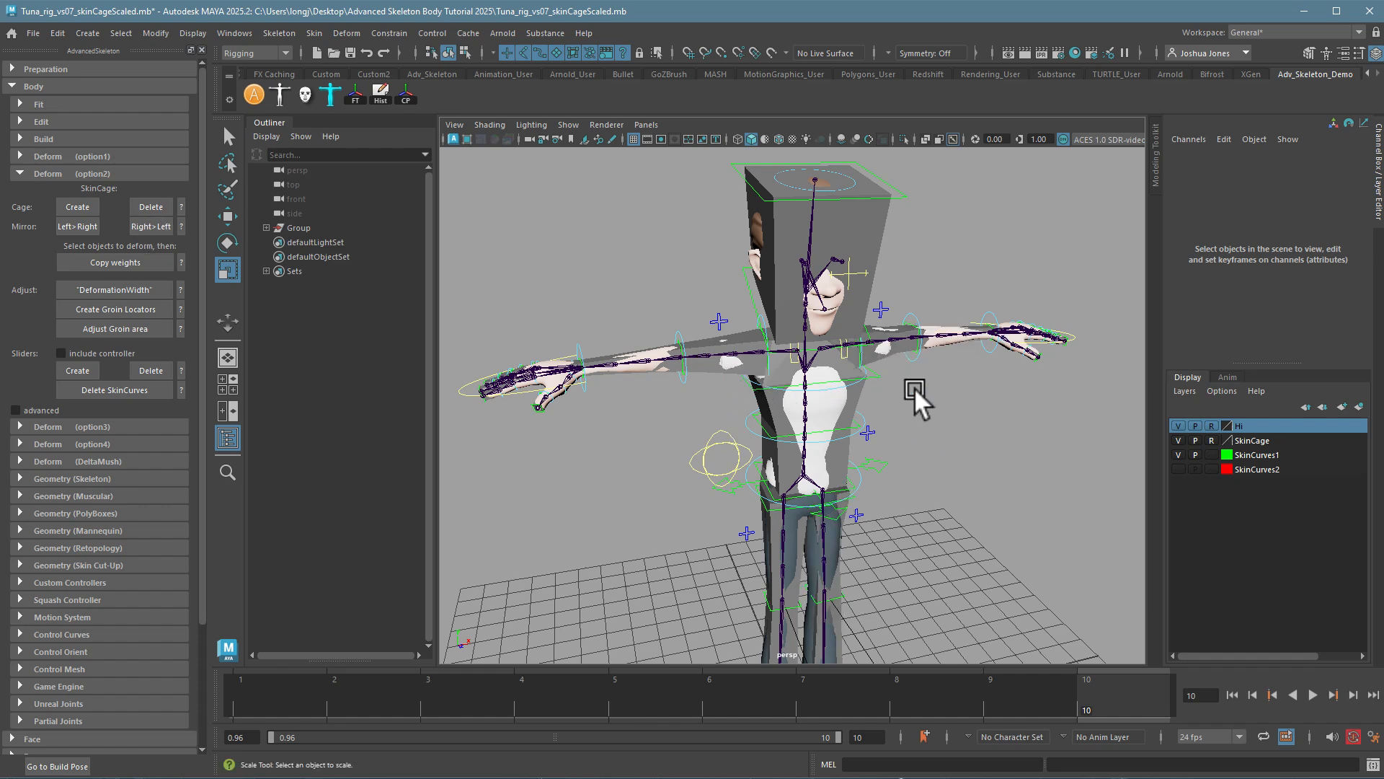
{"action": "left_click_drag", "start_coordinate": [914, 387], "coordinate": [857, 350], "text": "alt"}
{"action": "left_click_drag", "start_coordinate": [904, 442], "coordinate": [961, 531], "text": "alt"}
{"action": "right_click_drag", "start_coordinate": [961, 531], "coordinate": [1131, 534], "text": "alt"}
{"action": "middle_click_drag", "start_coordinate": [1046, 559], "coordinate": [1007, 339], "text": "alt"}
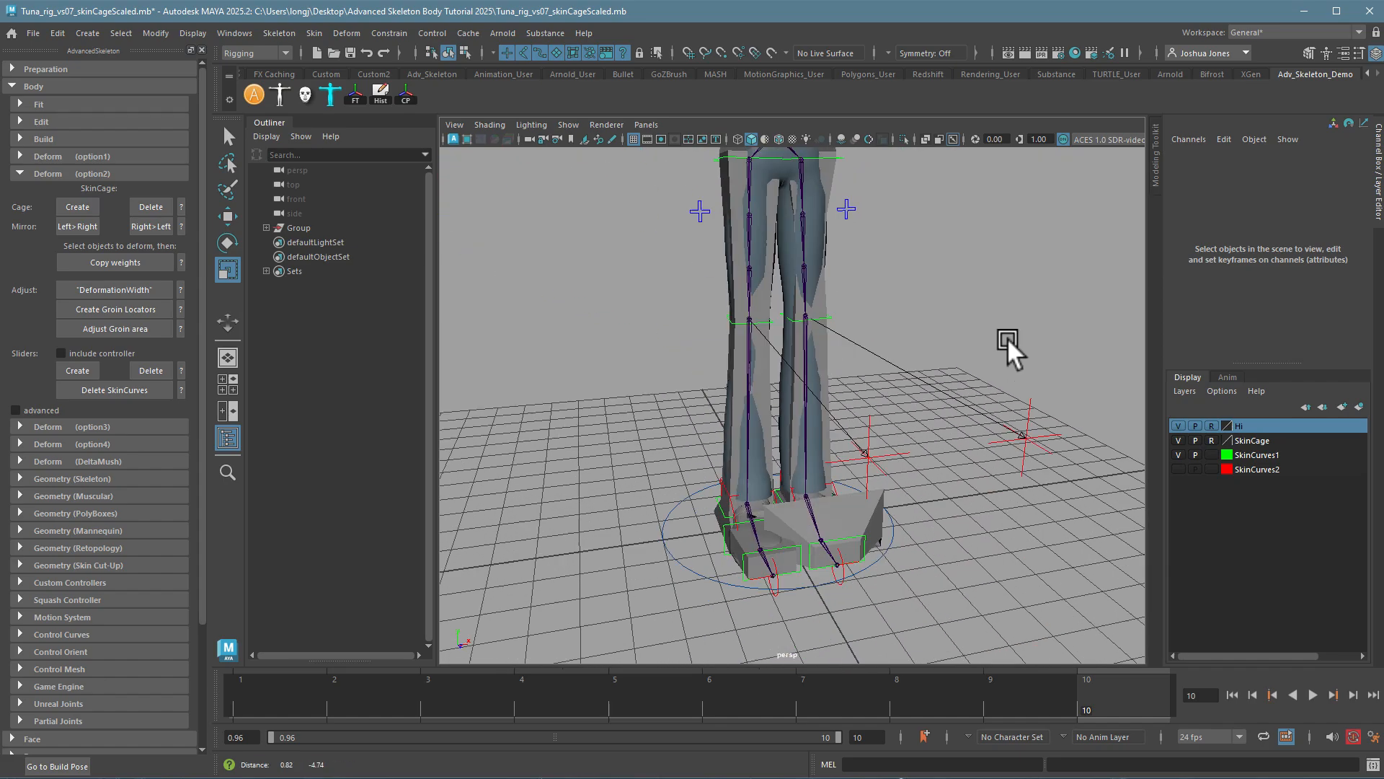
{"action": "left_click_drag", "start_coordinate": [1006, 337], "coordinate": [984, 510], "text": "alt"}
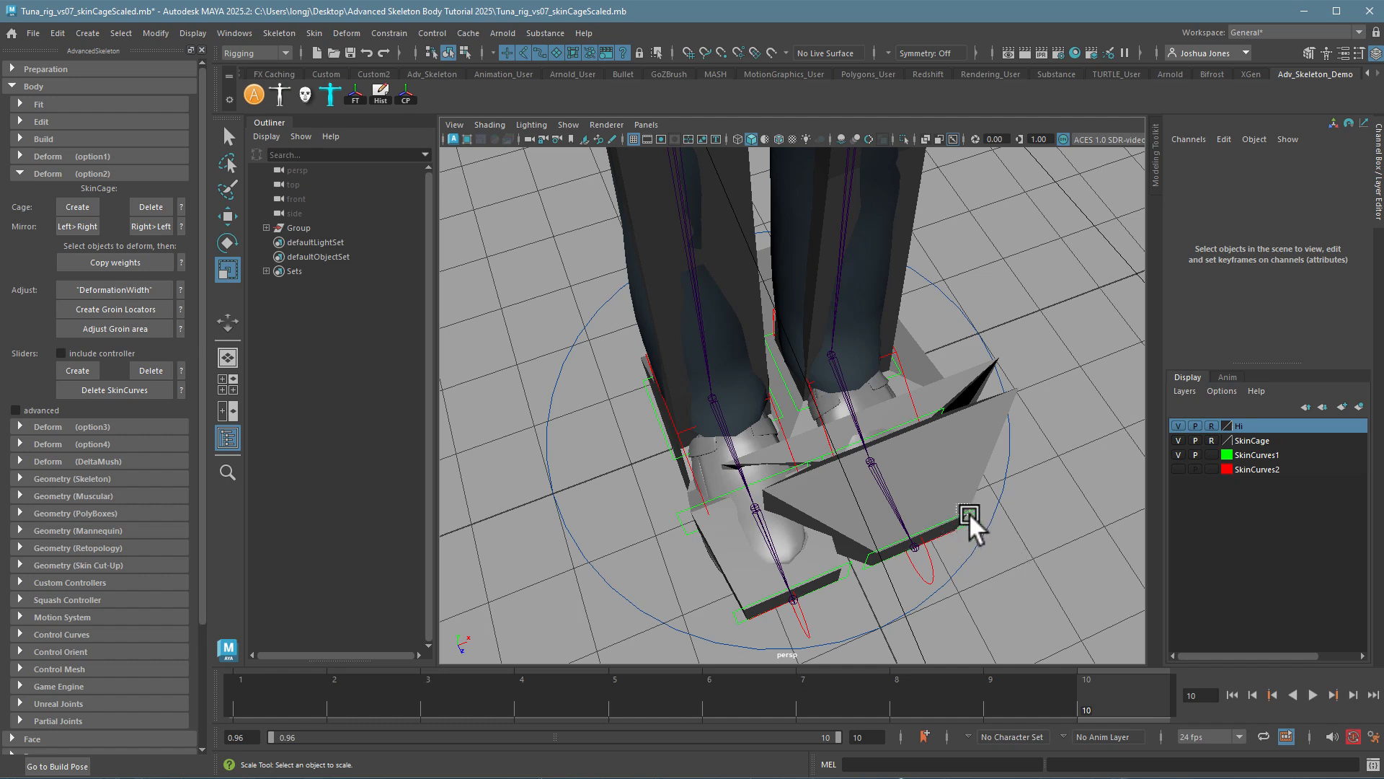
- Try scaling down the left toe-end profile, undo it, and inspect the mirrored feet again
{"action": "left_click", "coordinate": [969, 512]}
{"action": "left_click_drag", "start_coordinate": [917, 541], "coordinate": [856, 546]}
{"action": "key", "text": "ctrl+z"}
{"action": "left_click", "coordinate": [1042, 541]}
{"action": "left_click_drag", "start_coordinate": [1043, 543], "coordinate": [1015, 497], "text": "alt"}
{"action": "right_click_drag", "start_coordinate": [1016, 497], "coordinate": [903, 447], "text": "alt"}
{"action": "middle_click_drag", "start_coordinate": [903, 446], "coordinate": [912, 593], "text": "alt"}
{"action": "right_click_drag", "start_coordinate": [914, 594], "coordinate": [853, 562], "text": "alt"}
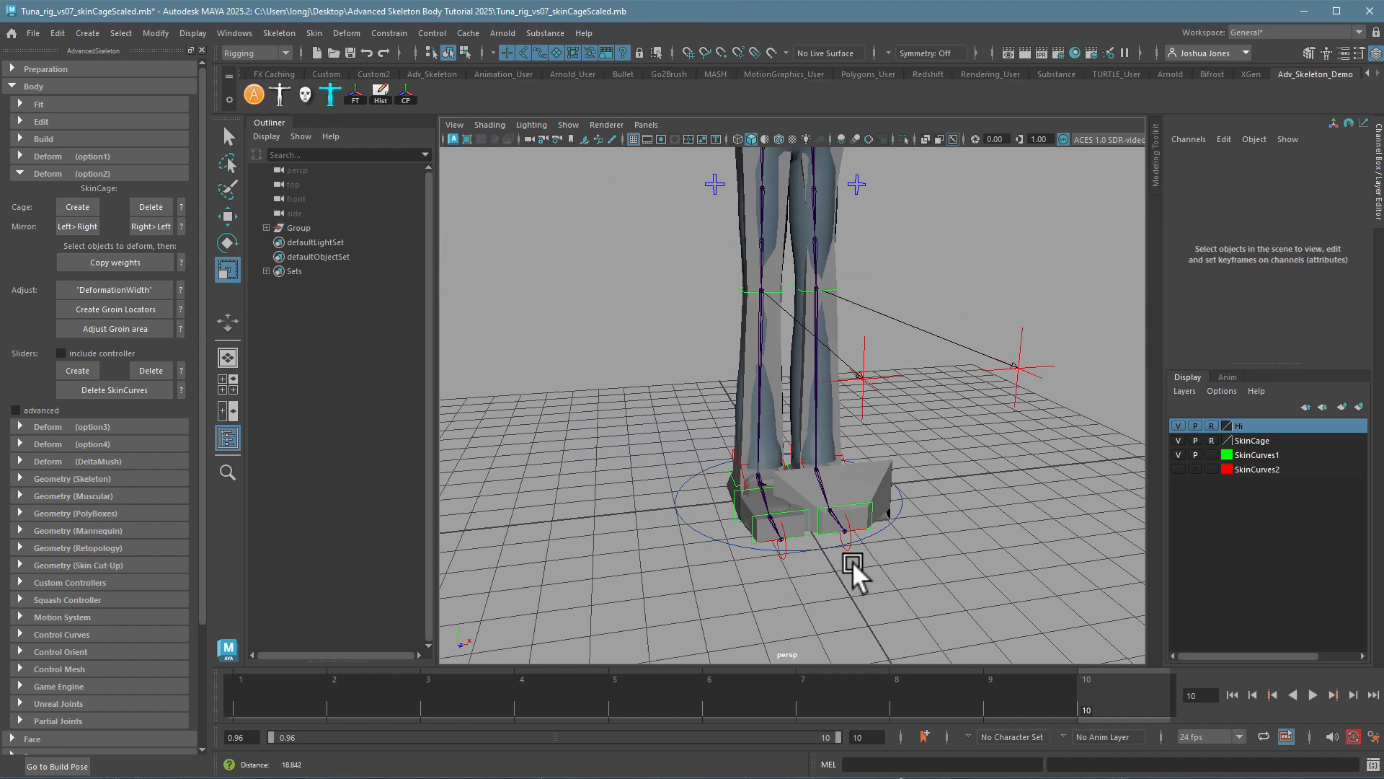
{"action": "left_click_drag", "start_coordinate": [852, 561], "coordinate": [887, 560], "text": "alt"}
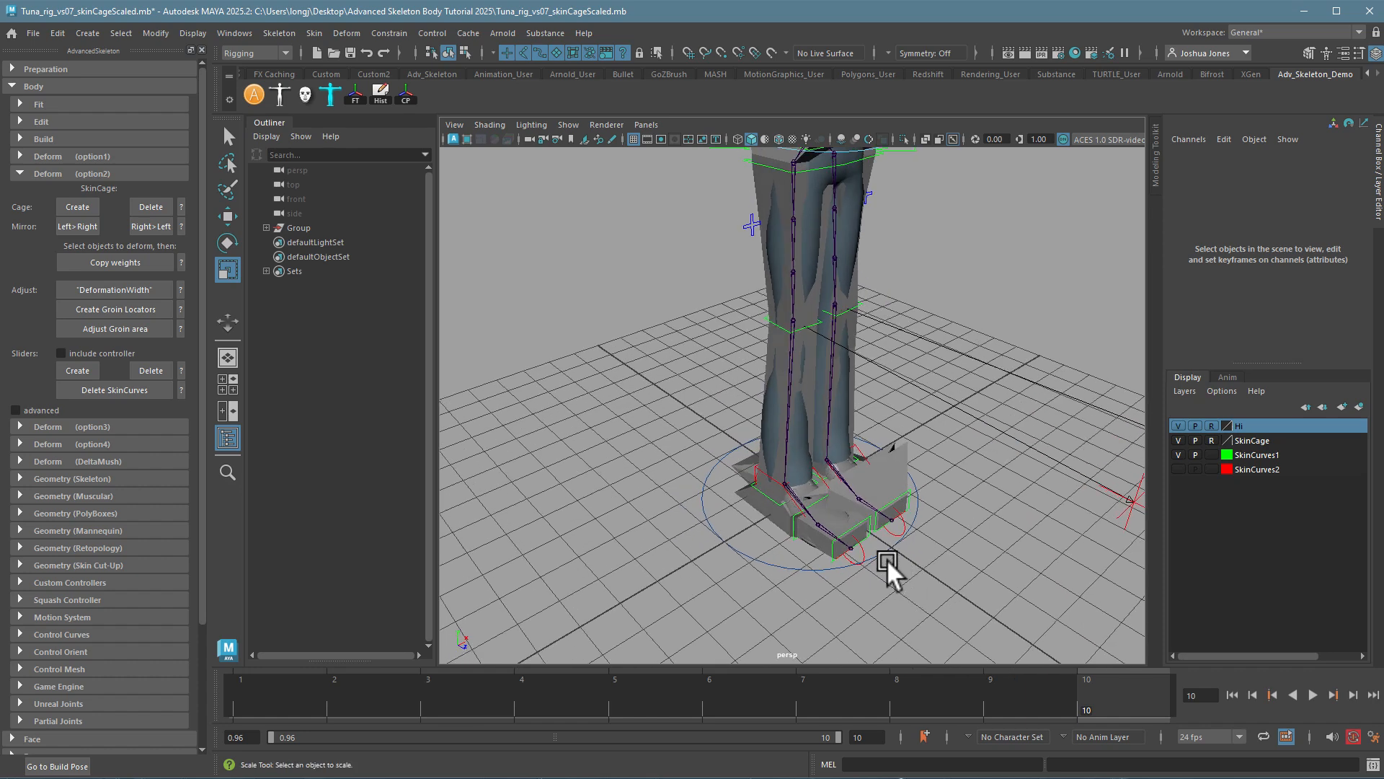
- Reopen Tuna_rig_vs07_skinCageScaled.mb without saving the changes to the current scene
{"action": "left_click", "coordinate": [33, 26]}
{"action": "left_click", "coordinate": [50, 76]}
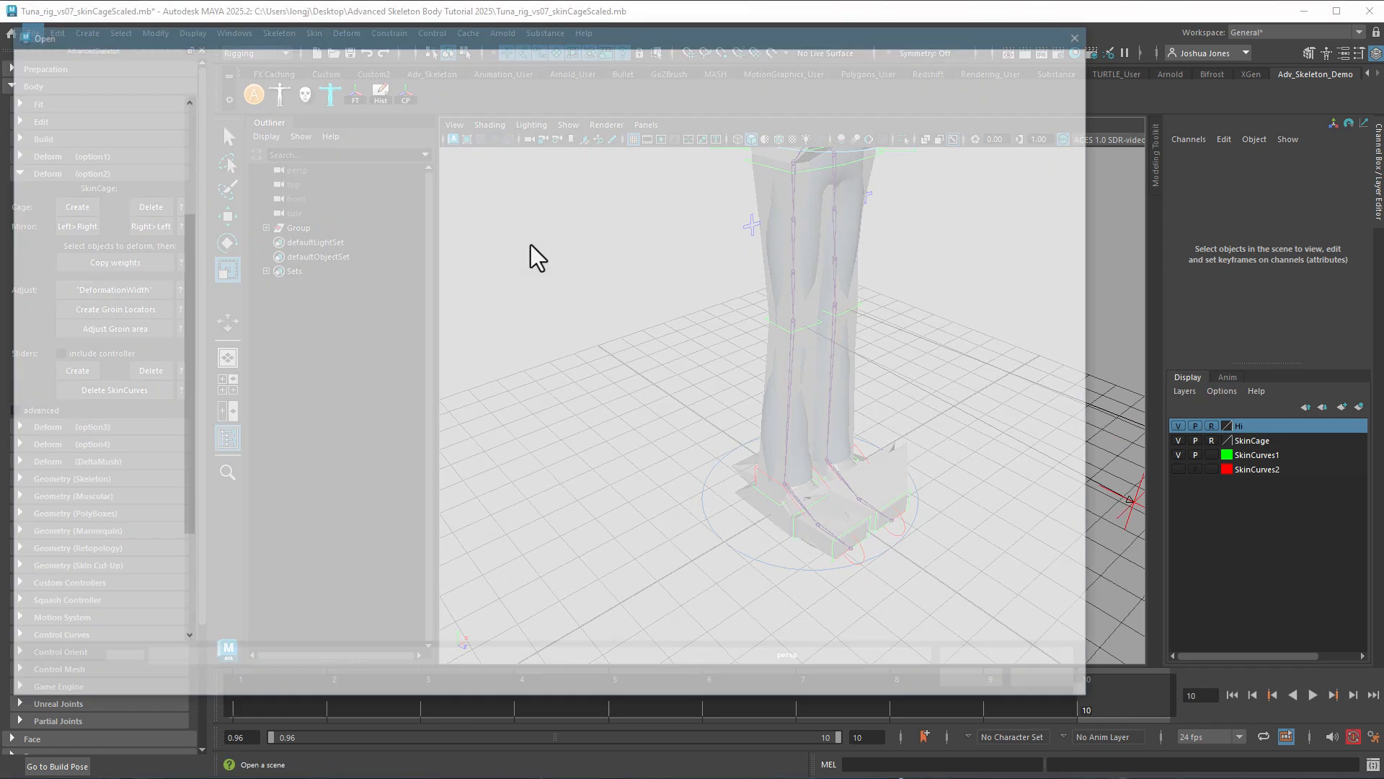
{"action": "left_click", "coordinate": [317, 289]}
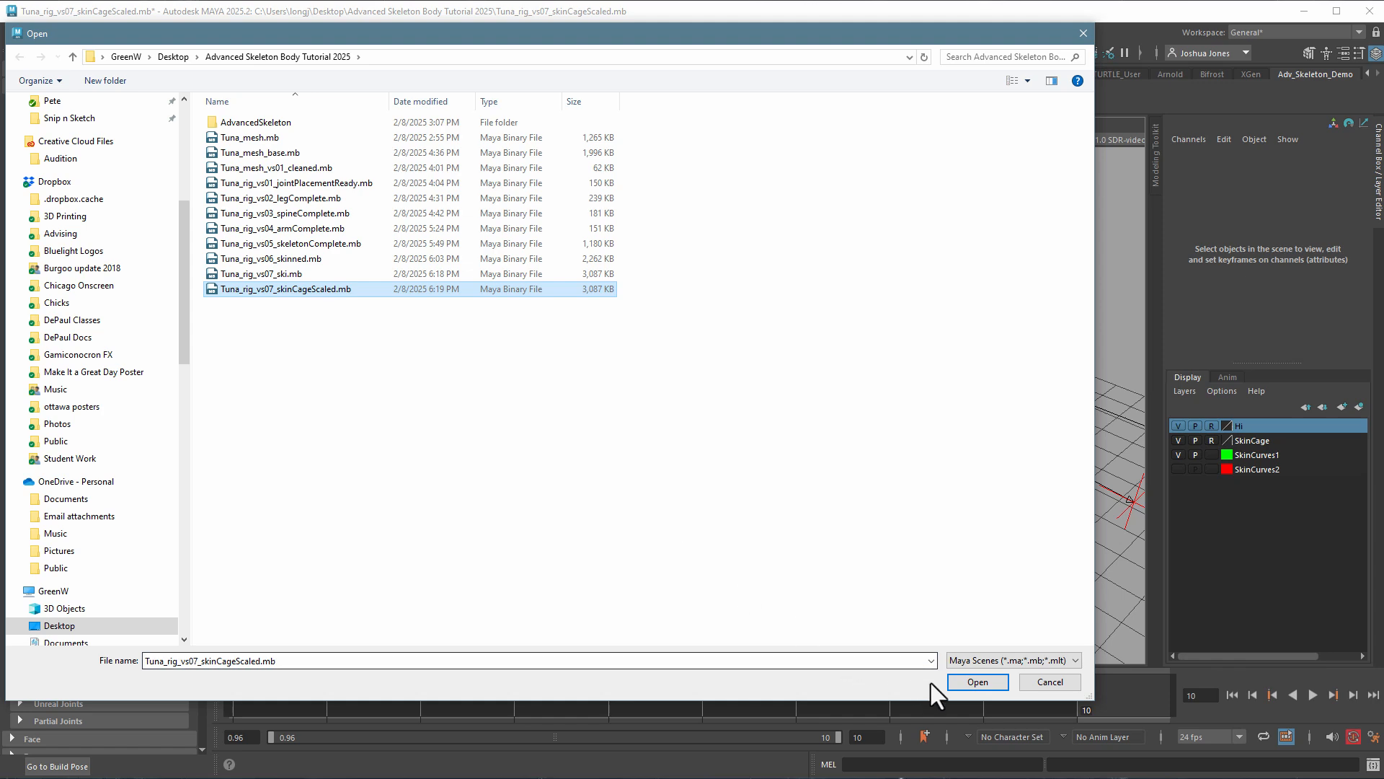
{"action": "left_click", "coordinate": [964, 683]}
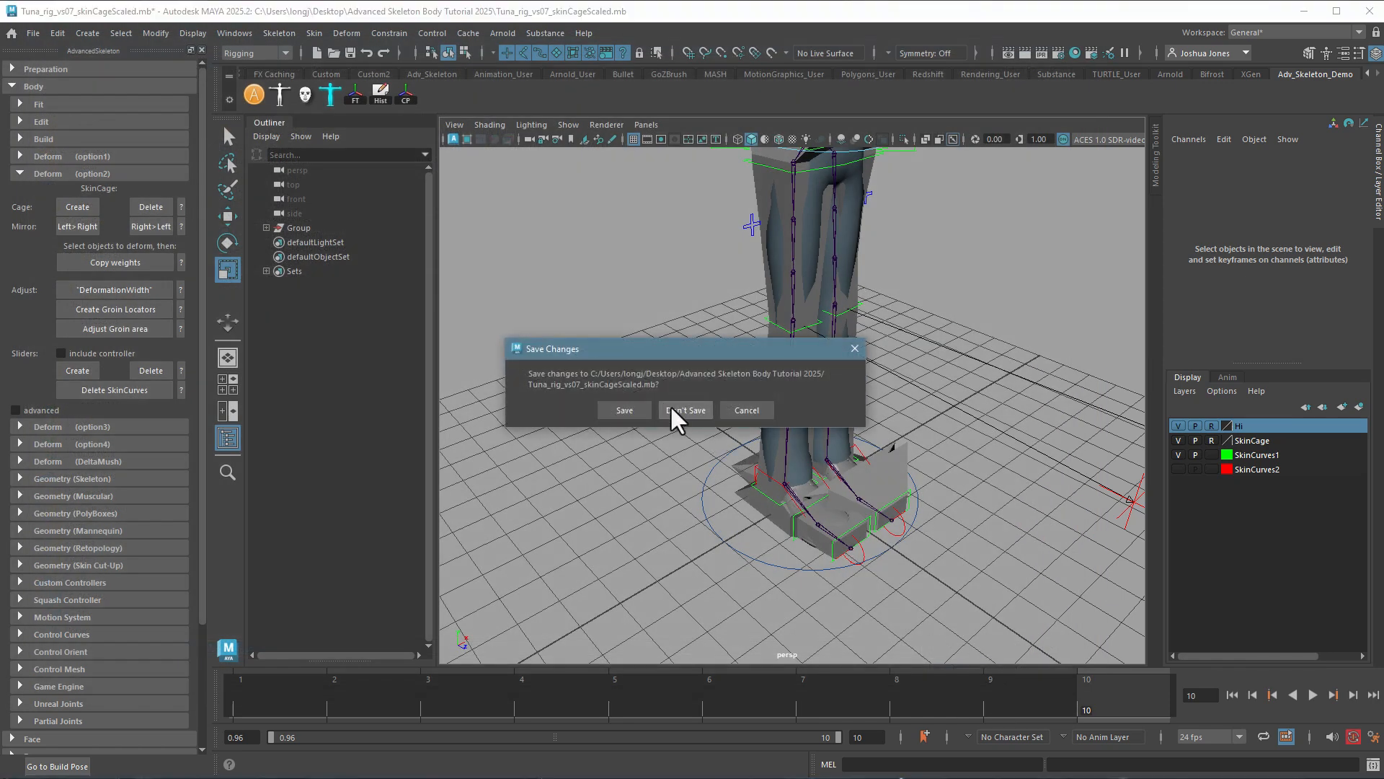
{"action": "left_click", "coordinate": [685, 410]}
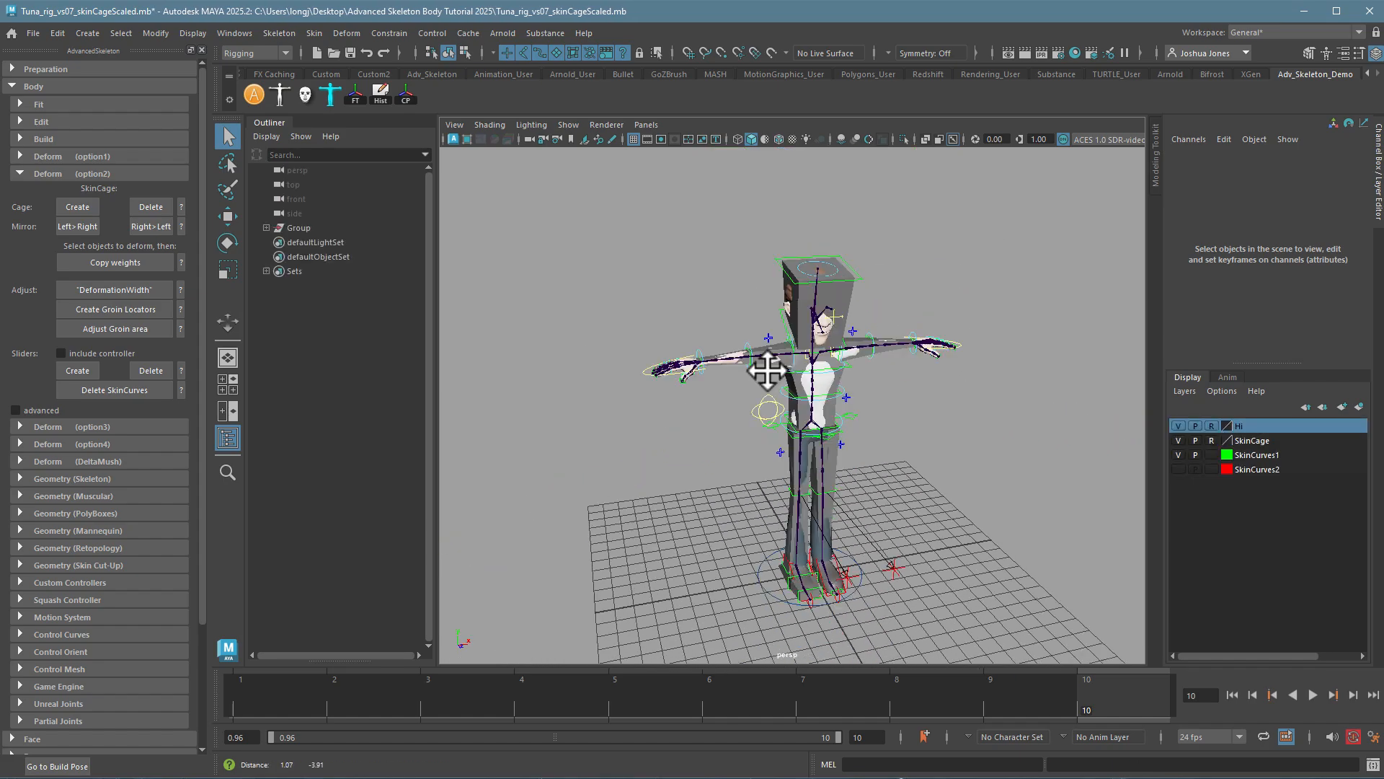
- Scale the right ankle's middle profile down to about 0.519, 0.546, 0.658
{"action": "middle_click_drag", "start_coordinate": [768, 370], "coordinate": [719, 249], "text": "alt"}
{"action": "right_click_drag", "start_coordinate": [720, 249], "coordinate": [1168, 382], "text": "alt"}
{"action": "middle_click_drag", "start_coordinate": [797, 546], "coordinate": [798, 503], "text": "alt"}
{"action": "left_click_drag", "start_coordinate": [799, 519], "coordinate": [825, 585], "text": "alt"}
{"action": "left_click", "coordinate": [840, 542]}
{"action": "key", "text": "r"}
{"action": "left_click", "coordinate": [770, 525]}
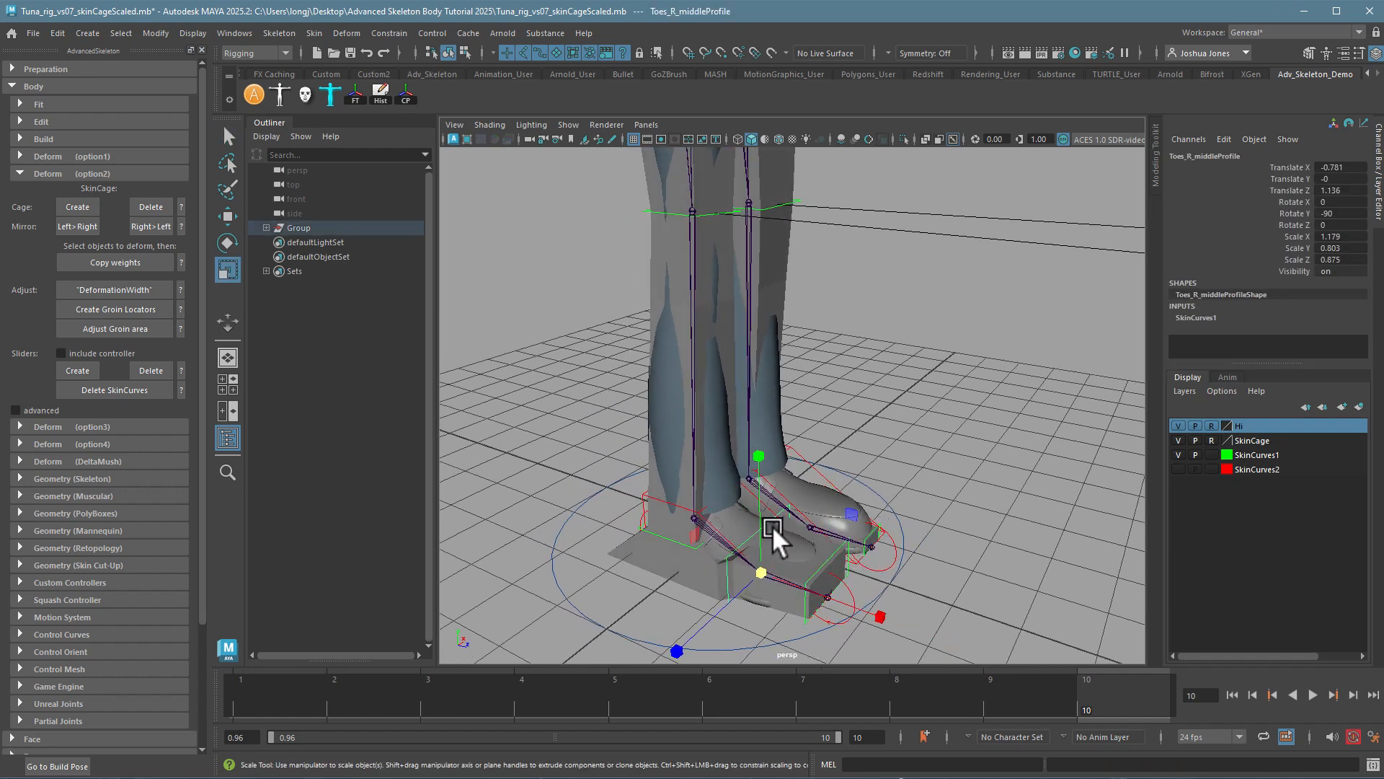
{"action": "left_click", "coordinate": [654, 530]}
{"action": "left_click", "coordinate": [521, 504]}
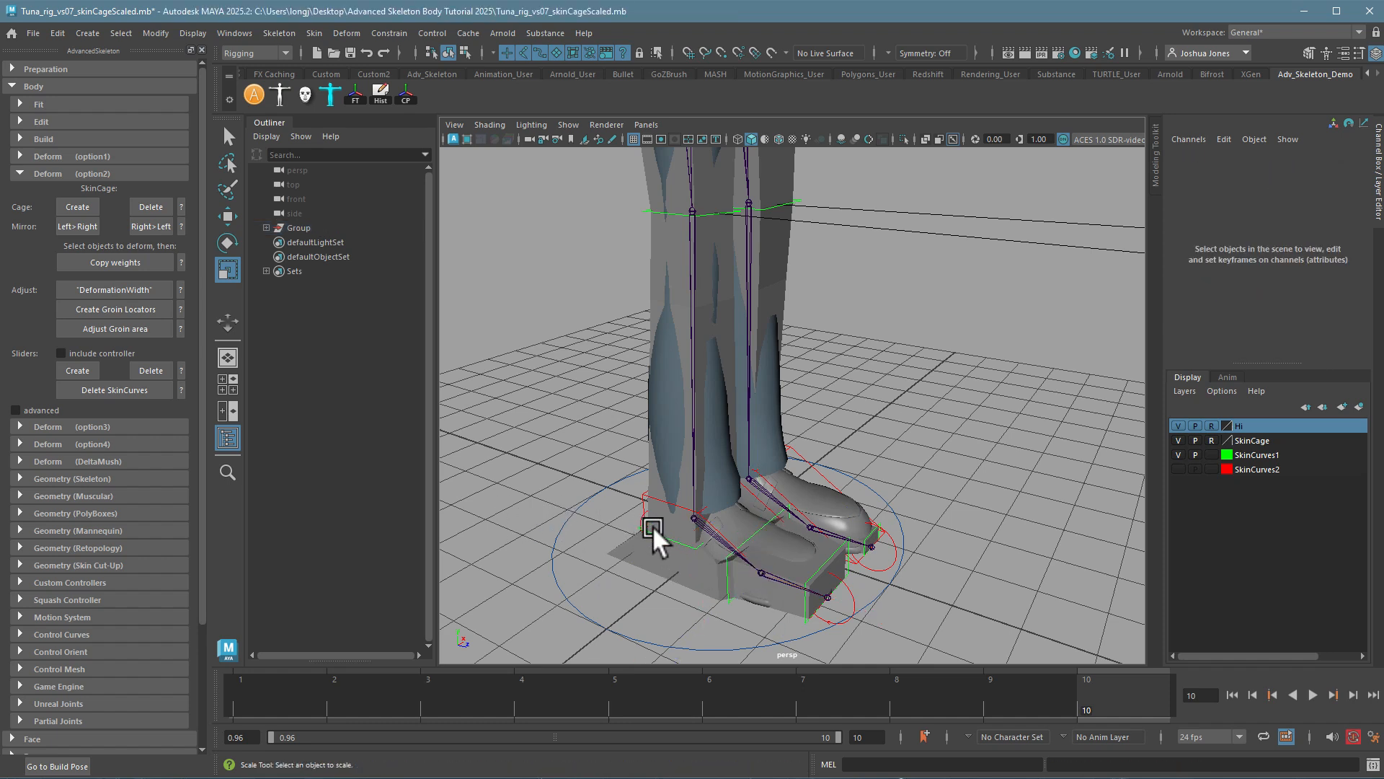
{"action": "left_click", "coordinate": [654, 530]}
{"action": "left_click_drag", "start_coordinate": [697, 518], "coordinate": [693, 519]}
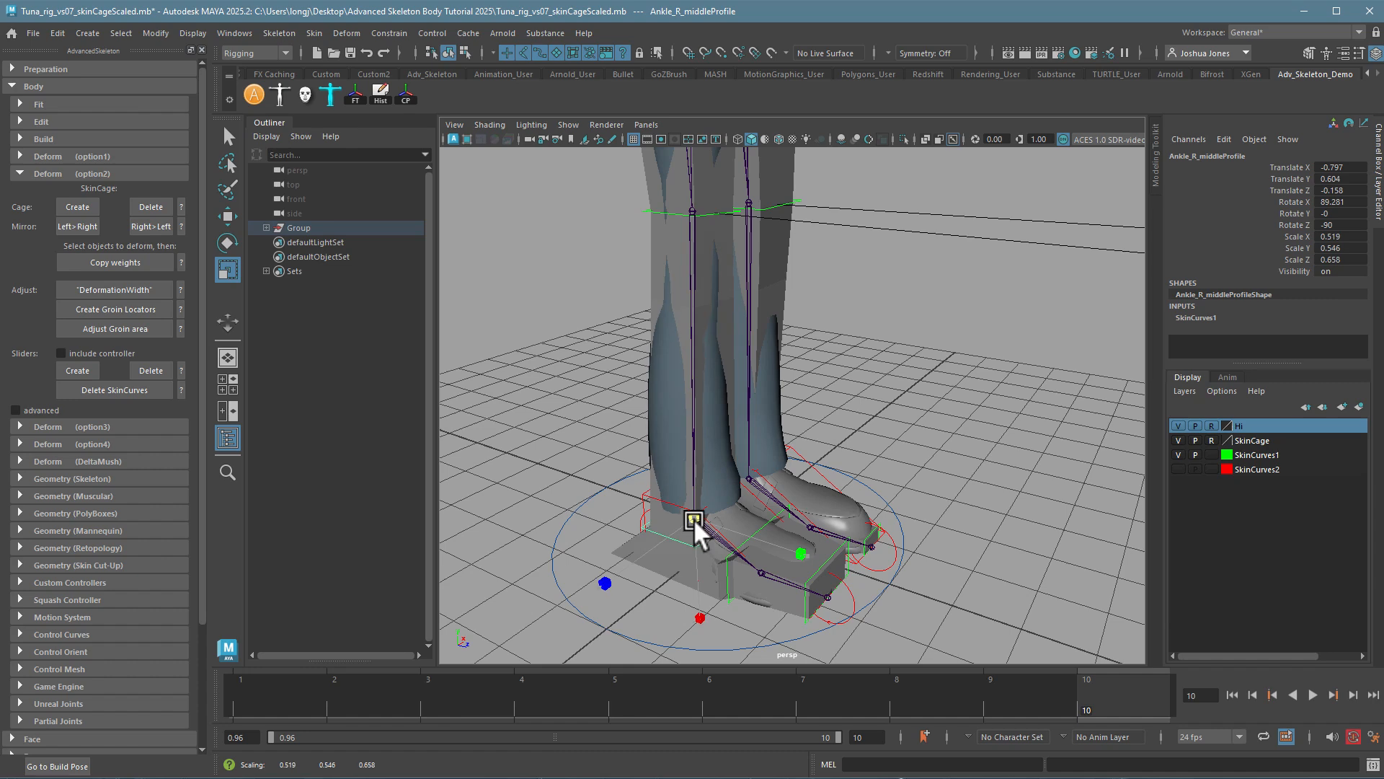
- Undo the last scaling of the right ankle's middle profile and mirror the SkinCage from right to left
{"action": "key", "text": "ctrl+z"}
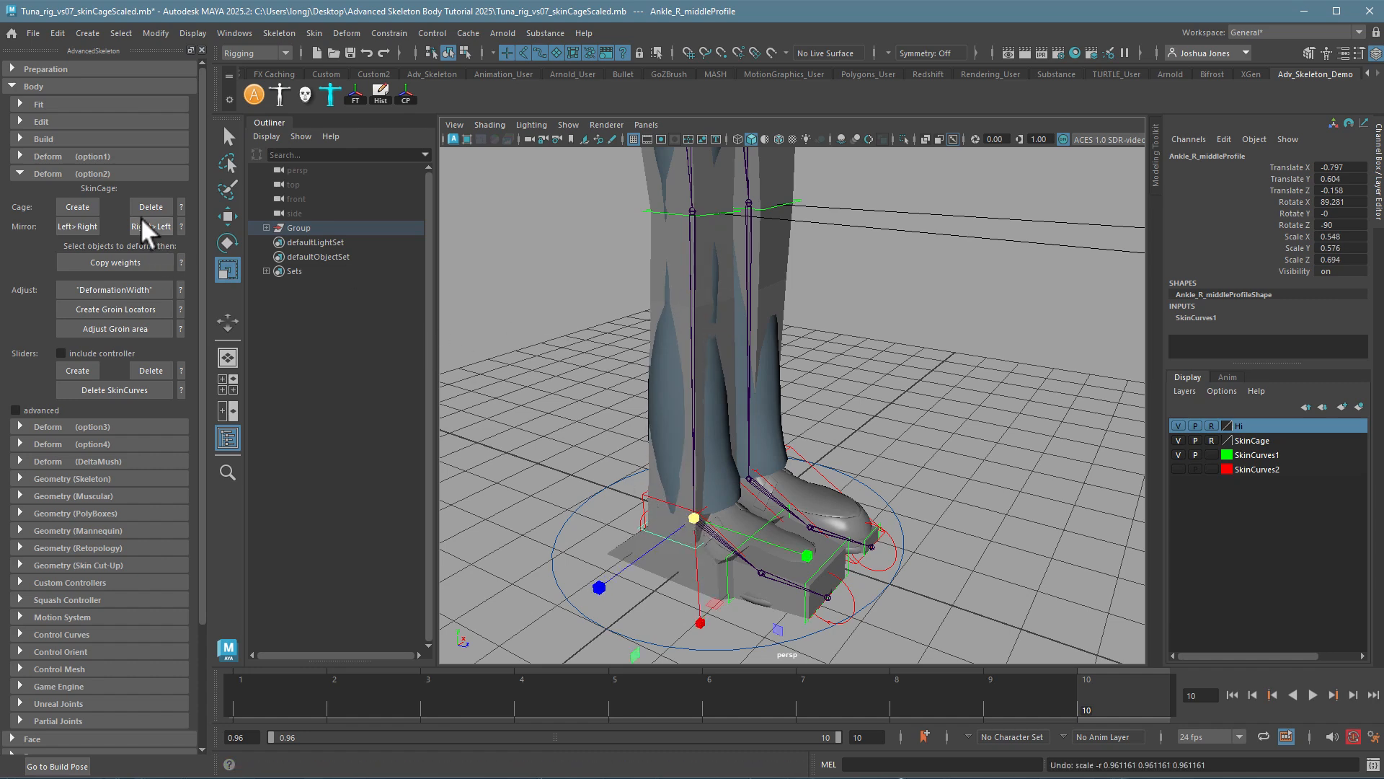
{"action": "left_click", "coordinate": [142, 220]}
{"action": "left_click_drag", "start_coordinate": [779, 548], "coordinate": [875, 497], "text": "alt"}
{"action": "right_click_drag", "start_coordinate": [875, 497], "coordinate": [855, 496], "text": "alt"}
{"action": "middle_click_drag", "start_coordinate": [894, 502], "coordinate": [933, 557], "text": "alt"}
{"action": "right_click_drag", "start_coordinate": [933, 556], "coordinate": [862, 493], "text": "alt"}
{"action": "middle_click_drag", "start_coordinate": [862, 464], "coordinate": [855, 560], "text": "alt"}
{"action": "left_click_drag", "start_coordinate": [855, 561], "coordinate": [874, 517], "text": "alt"}
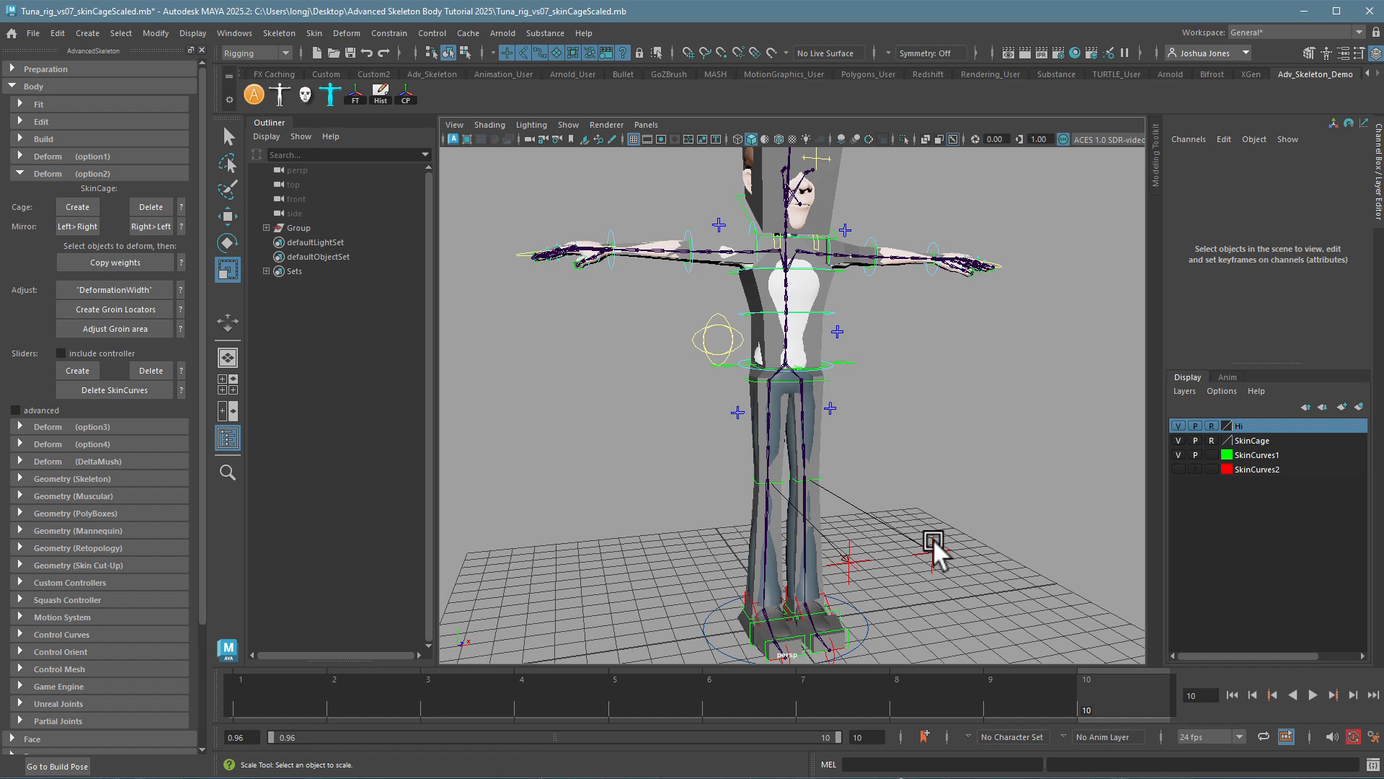
{"action": "left_click_drag", "start_coordinate": [938, 501], "coordinate": [909, 497], "text": "alt"}
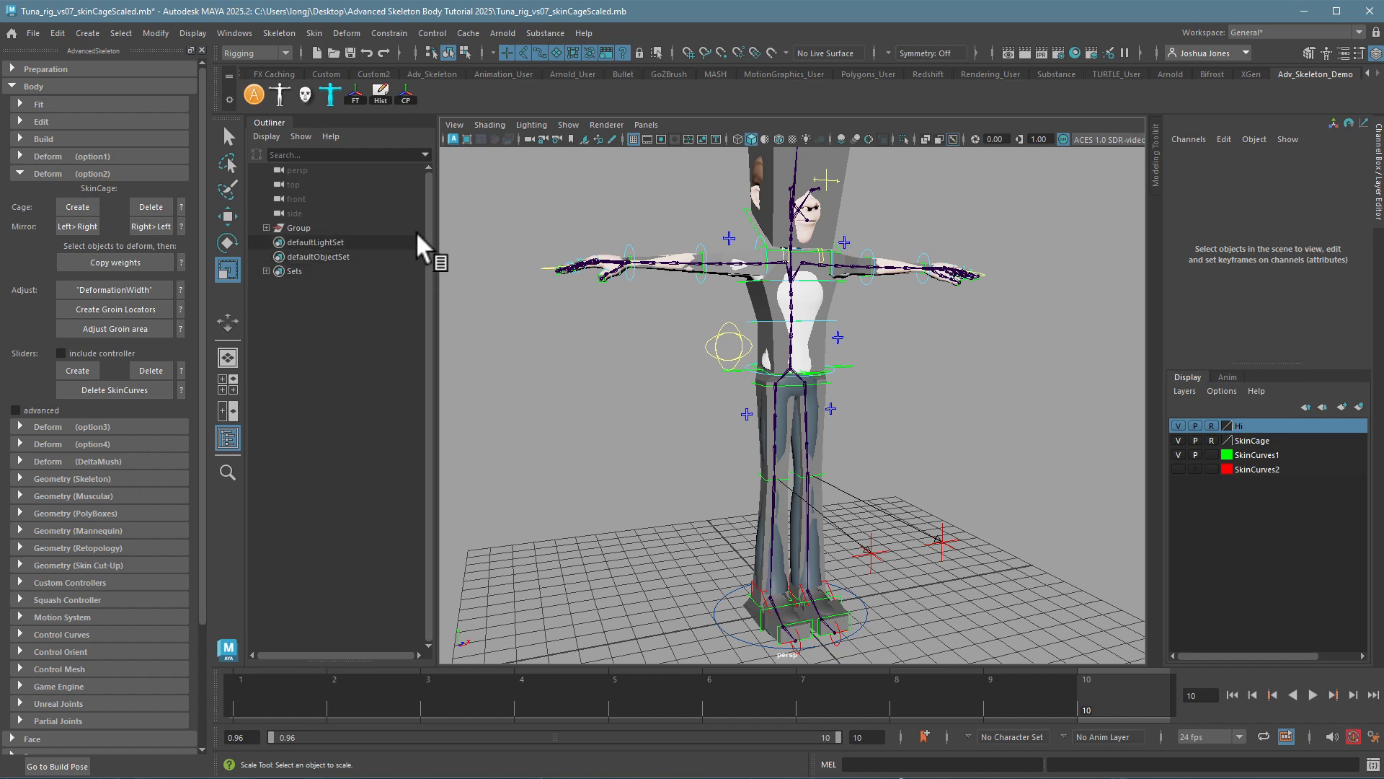
- Save the scene as a new file named Tuna_rig_vs08_skinCageCopied.mb in the tutorial folder
{"action": "left_click", "coordinate": [31, 33]}
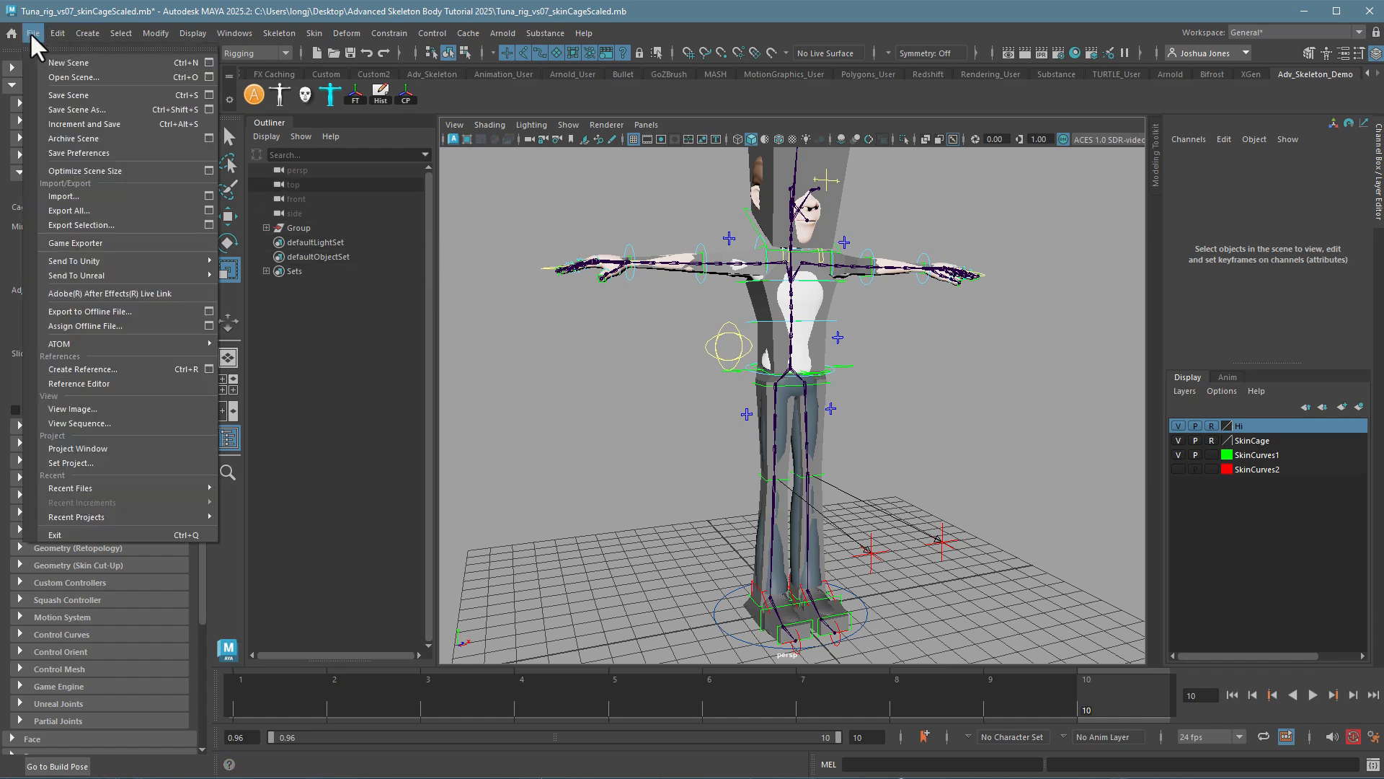
{"action": "left_click", "coordinate": [80, 108]}
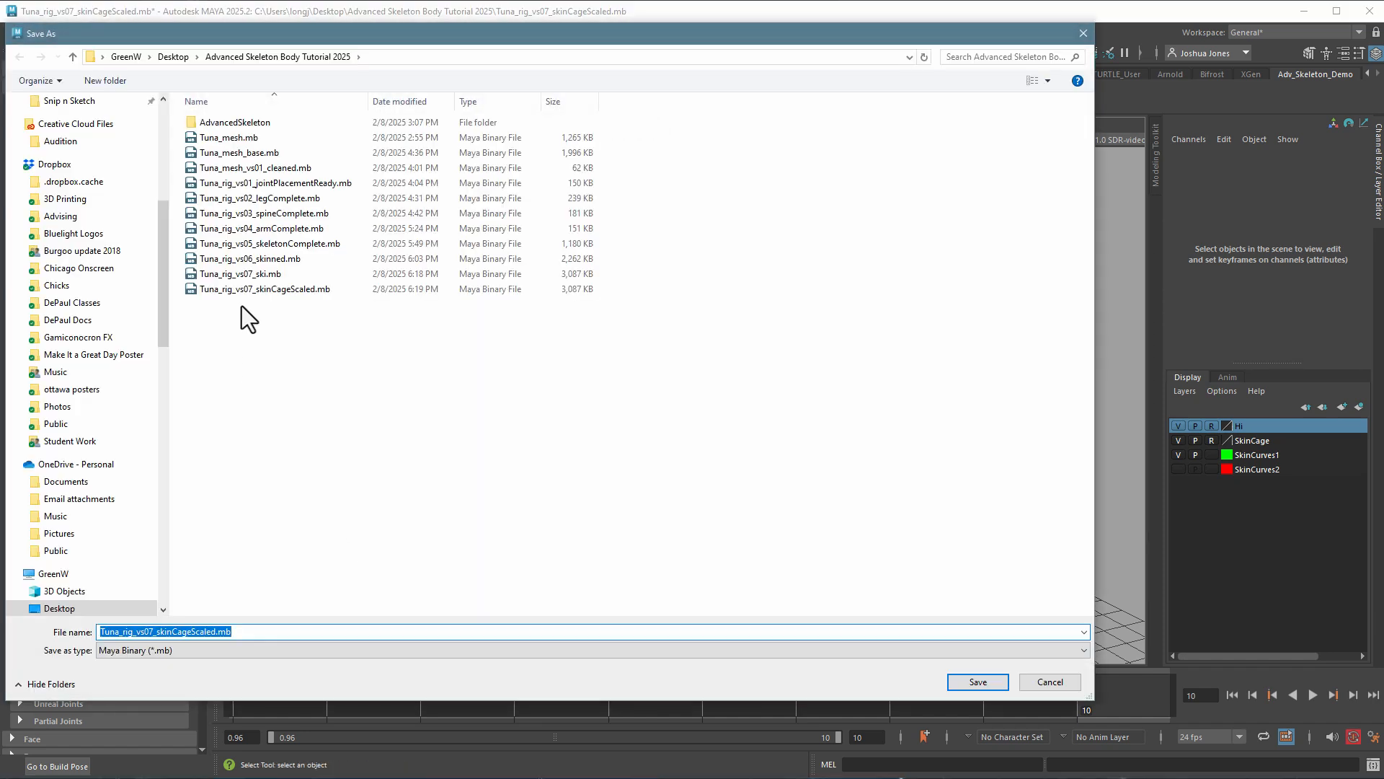
{"action": "left_click", "coordinate": [241, 291]}
{"action": "double_click", "coordinate": [217, 630]}
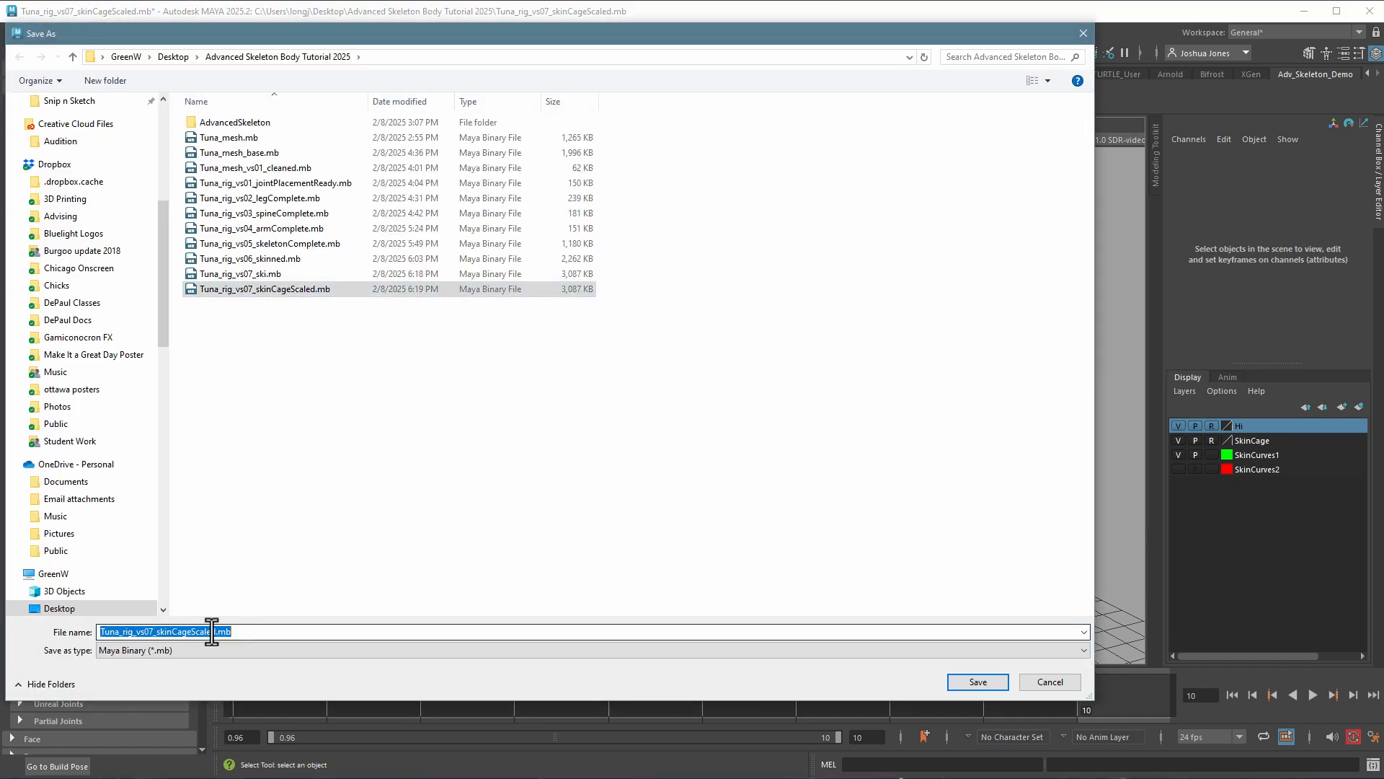
{"action": "left_click", "coordinate": [145, 633]}
{"action": "left_click_drag", "start_coordinate": [148, 633], "coordinate": [215, 633]}
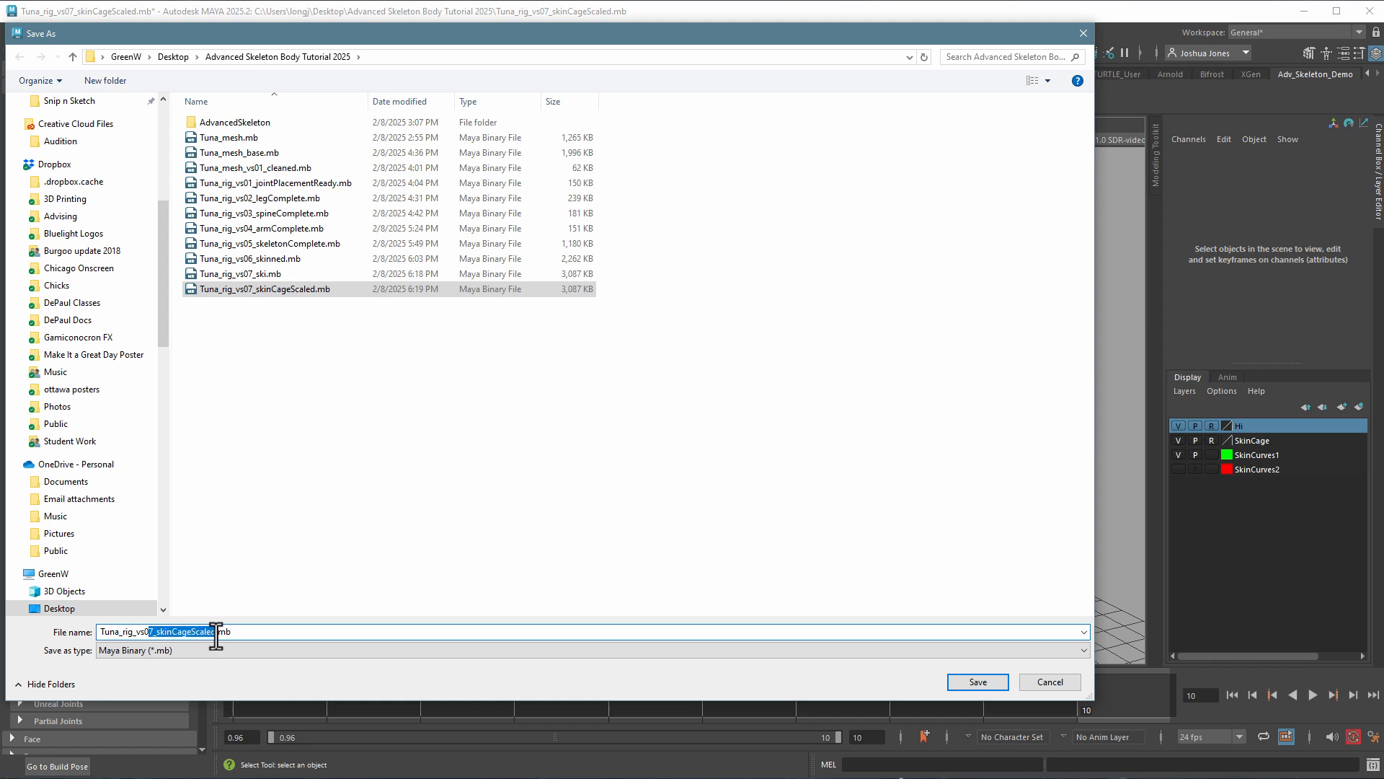
{"action": "type", "text": "8_"}
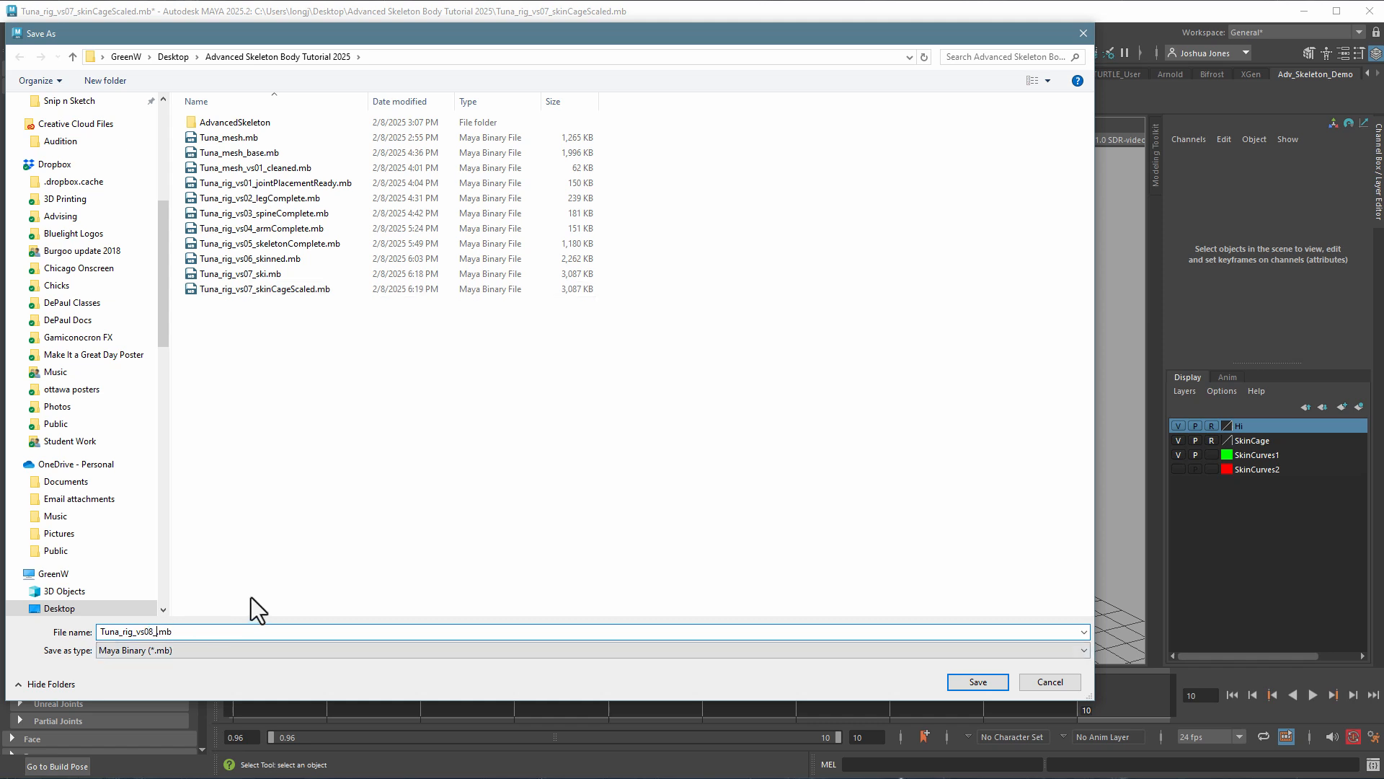
{"action": "type", "text": "skinCageCopied"}
{"action": "key", "text": "Return"}
{"action": "key", "text": "r"}
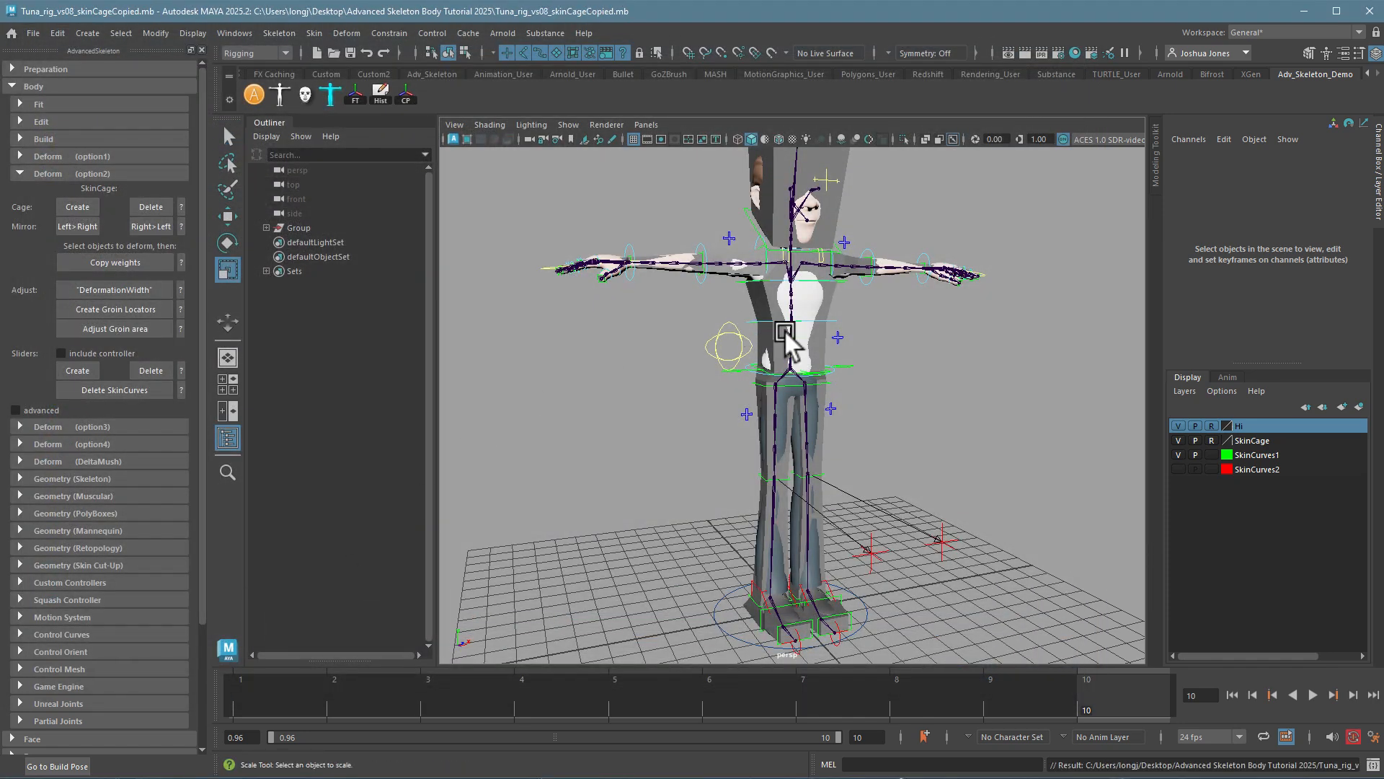
- Undo the deformation width adjustment and make the SkinCurves2 layer visible
{"action": "left_click_drag", "start_coordinate": [783, 333], "coordinate": [721, 334], "text": "alt"}
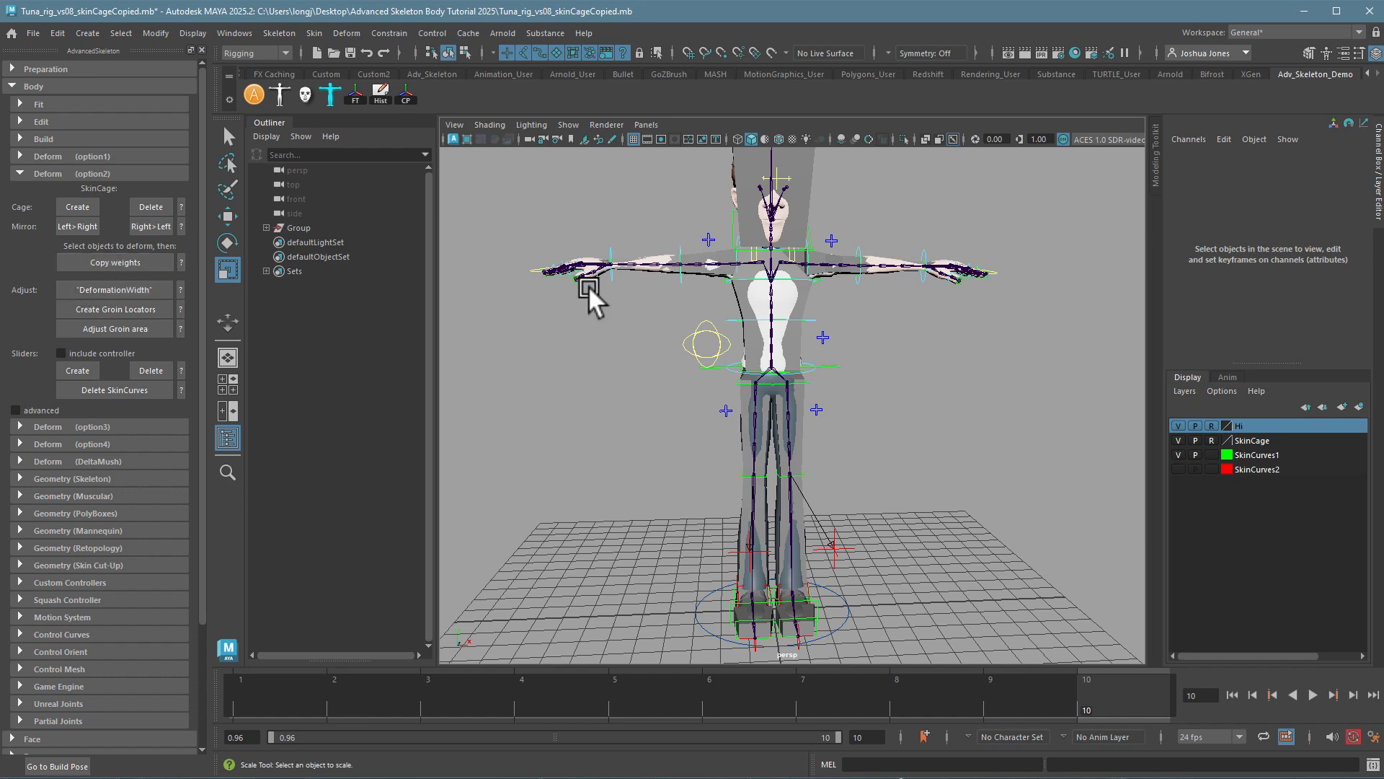
{"action": "scroll", "coordinate": [905, 372], "scroll_direction": "up", "scroll_amount": 10}
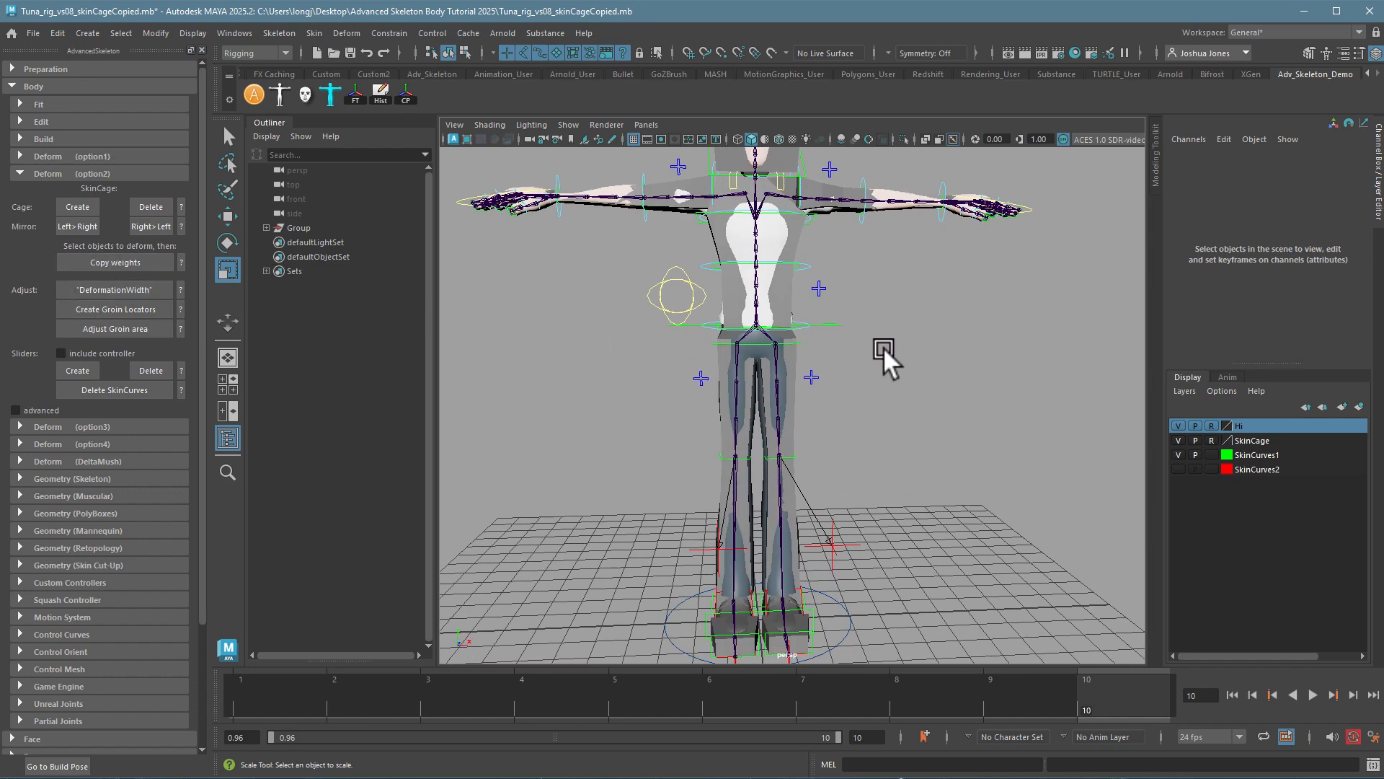
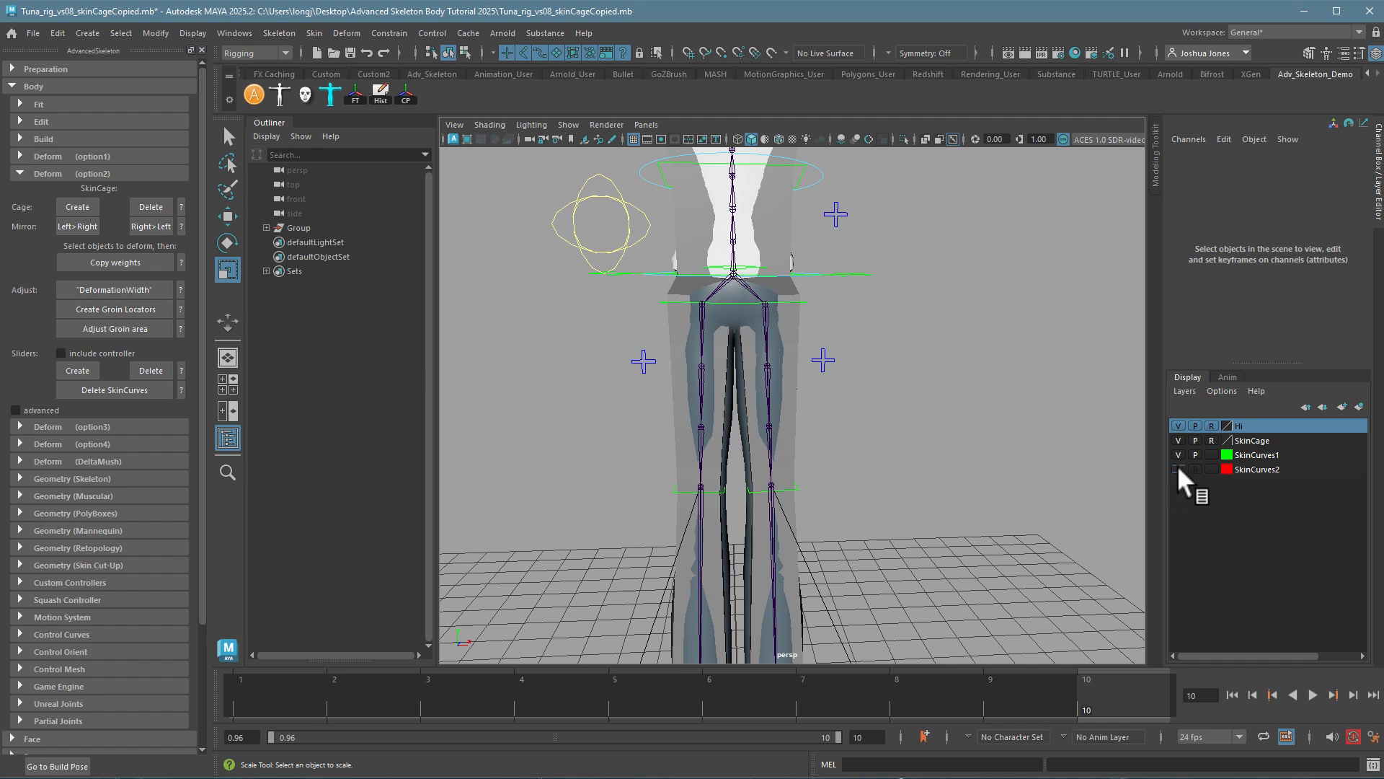
{"action": "key", "text": "ctrl+z"}
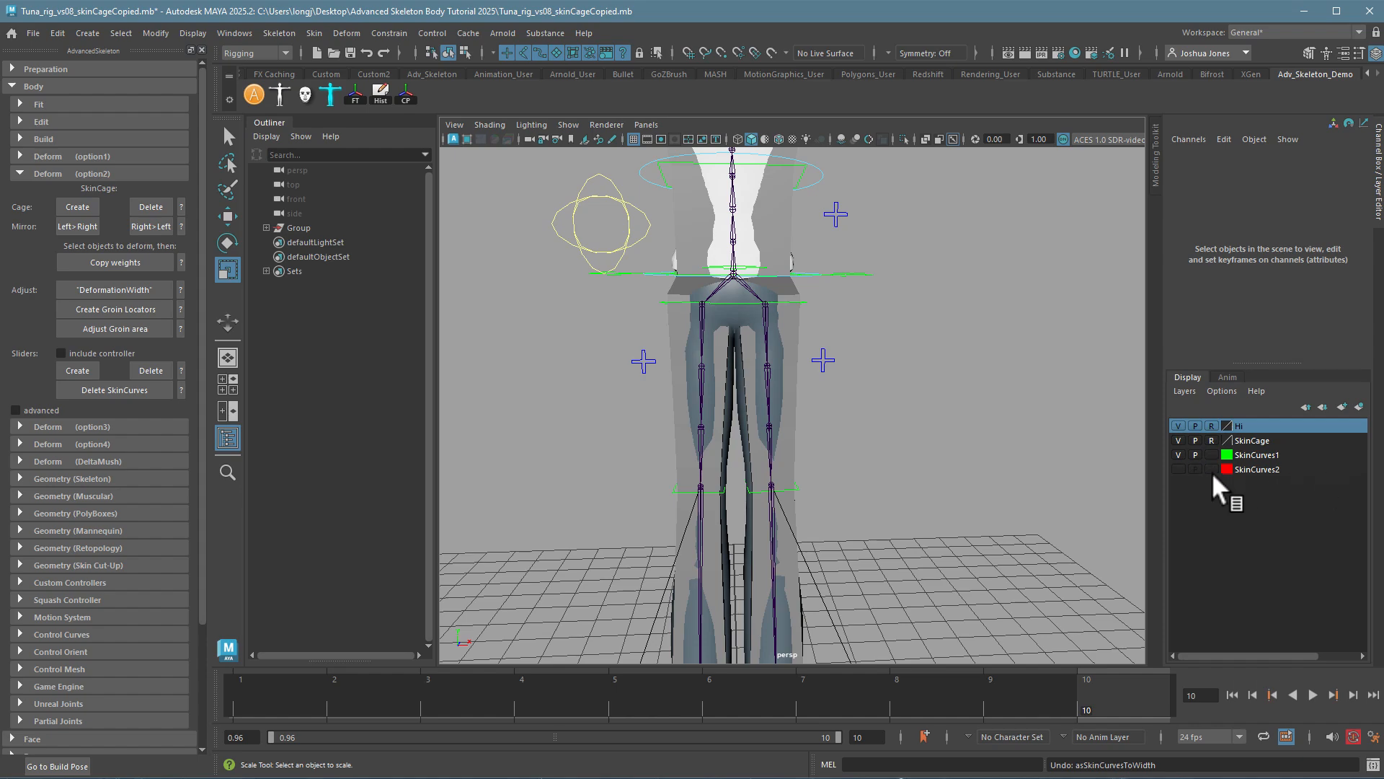
{"action": "left_click", "coordinate": [1180, 469]}
{"action": "left_click_drag", "start_coordinate": [811, 436], "coordinate": [932, 415], "text": "alt"}
{"action": "left_click_drag", "start_coordinate": [1009, 377], "coordinate": [742, 383], "text": "alt"}
{"action": "left_click", "coordinate": [806, 370]}
{"action": "left_click", "coordinate": [935, 417]}
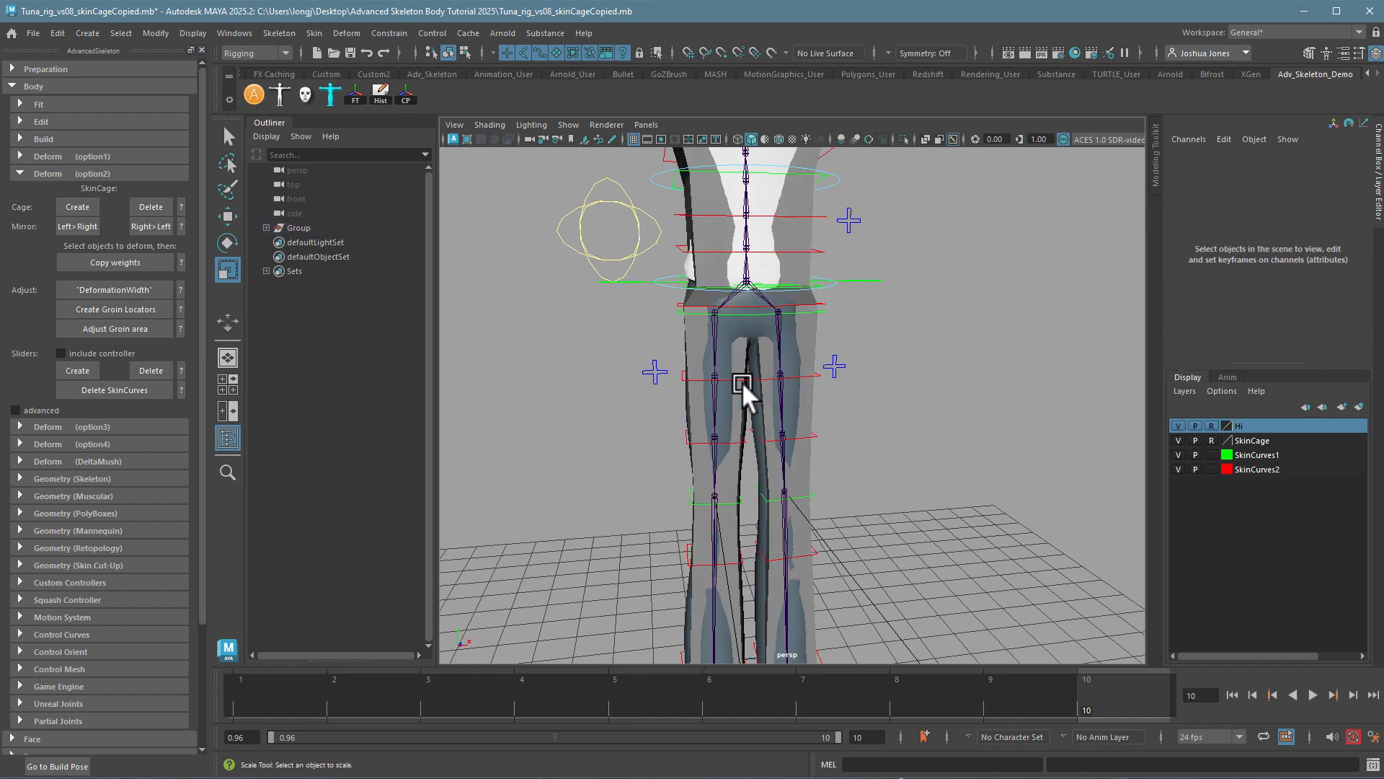
- Scale the right hip's first twist profile uniformly to about 1.319 and mirror the SkinCage from right to left
{"action": "left_click", "coordinate": [738, 378]}
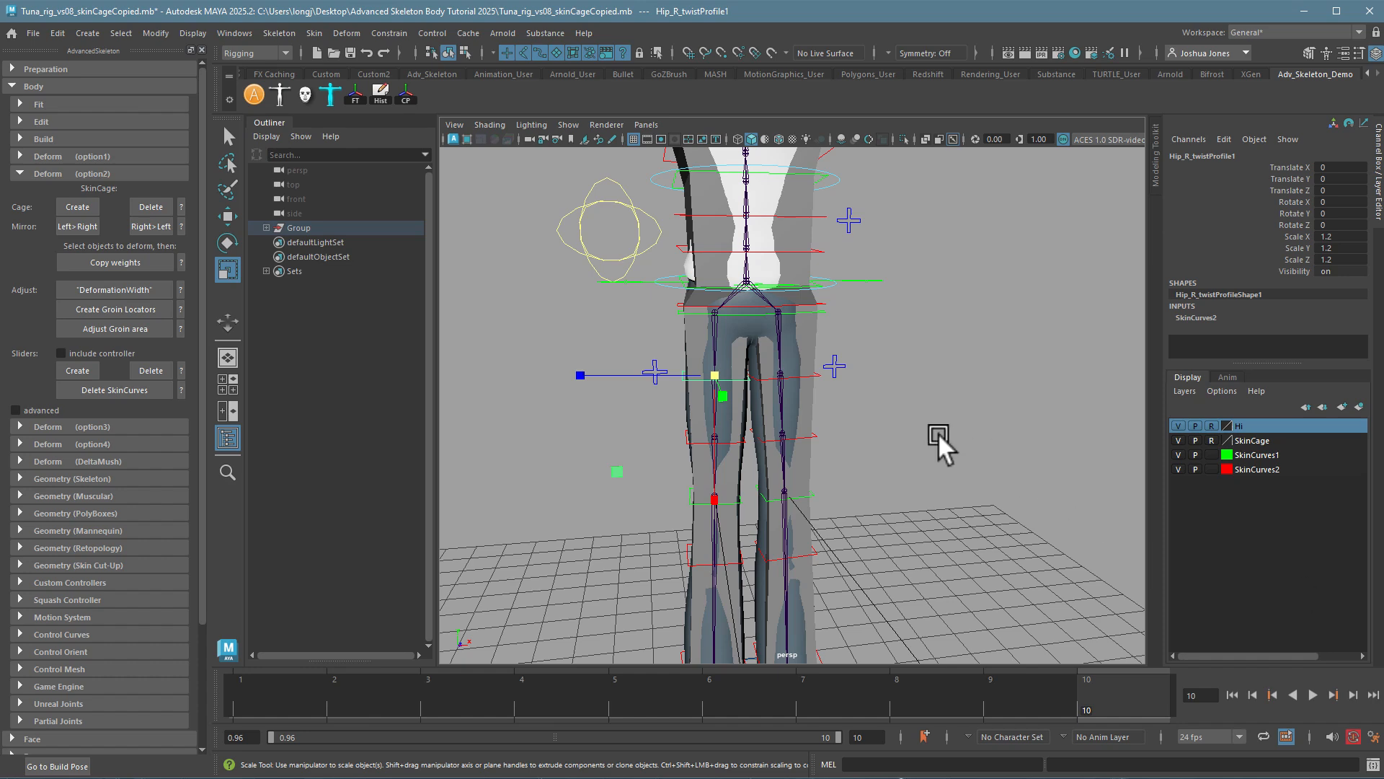
{"action": "left_click_drag", "start_coordinate": [711, 370], "coordinate": [827, 382]}
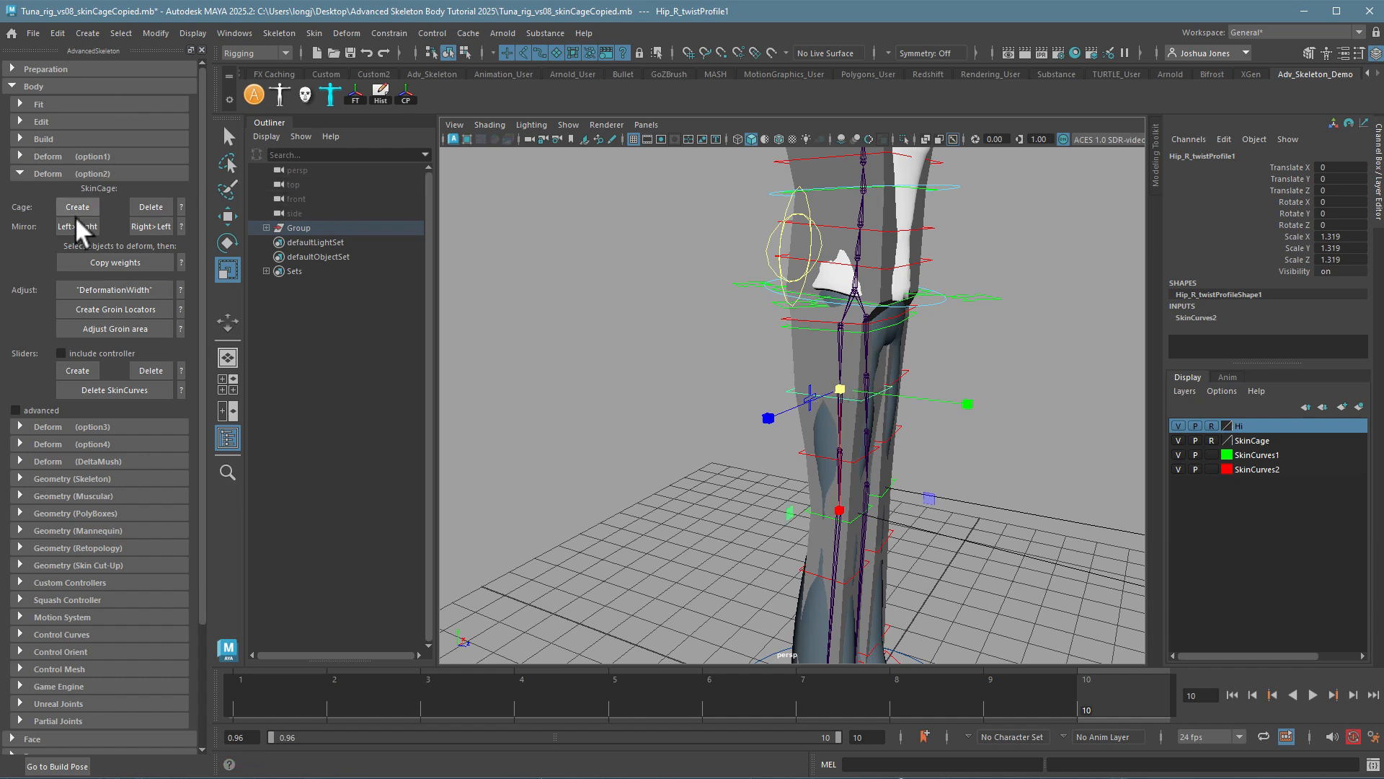
{"action": "left_click", "coordinate": [145, 226]}
{"action": "left_click_drag", "start_coordinate": [799, 406], "coordinate": [884, 431], "text": "alt"}
{"action": "right_click_drag", "start_coordinate": [883, 431], "coordinate": [838, 418], "text": "alt"}
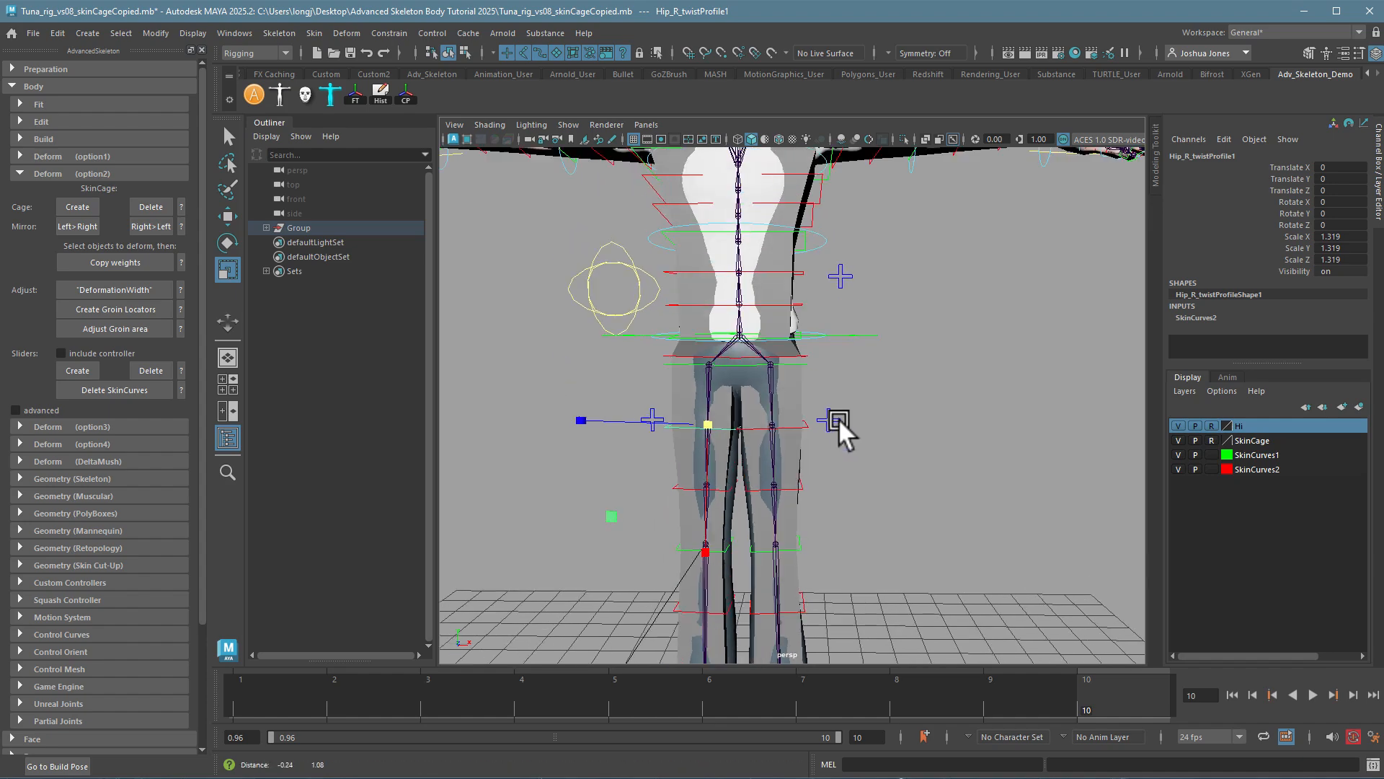
{"action": "middle_click_drag", "start_coordinate": [837, 418], "coordinate": [898, 565], "text": "alt"}
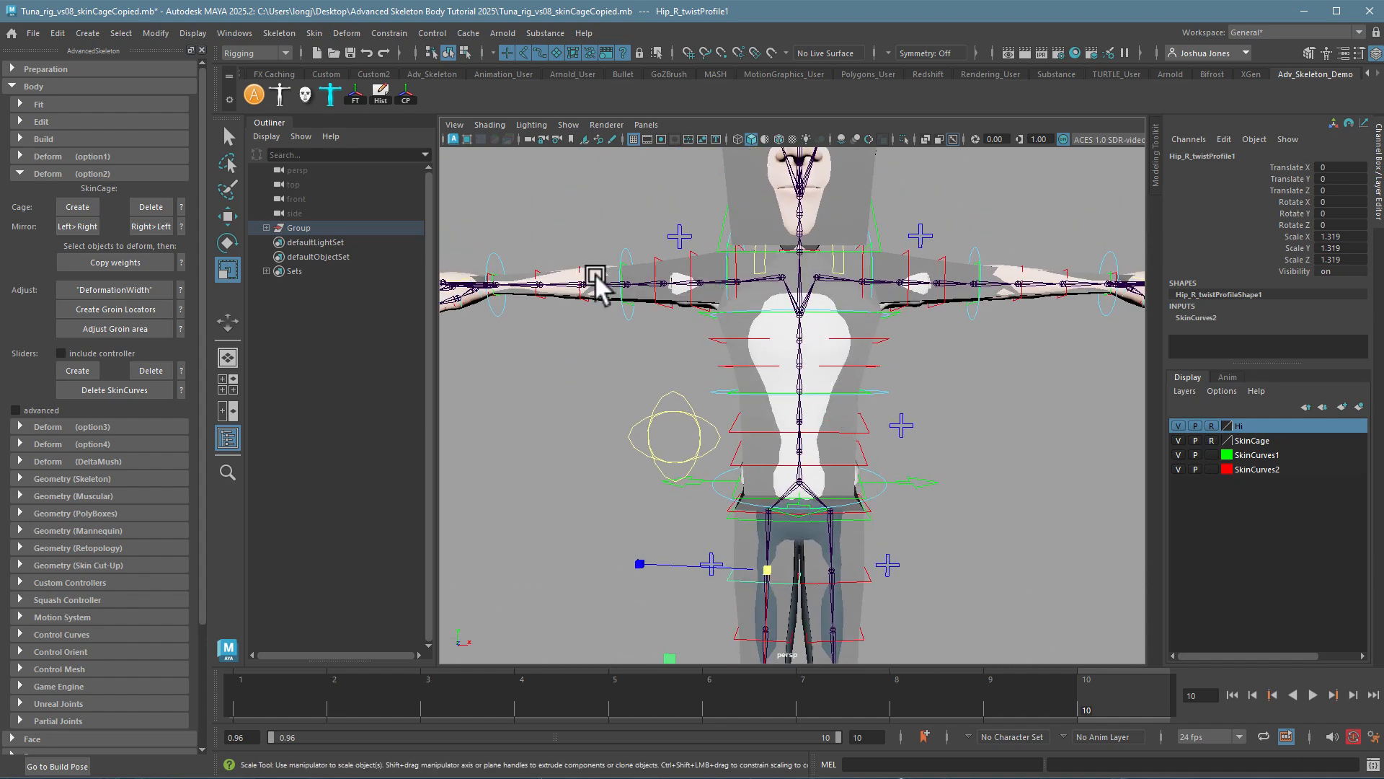
- Apply the DeformationWidth adjustment to the SkinCage profiles
{"action": "mouse_move", "coordinate": [609, 283]}
{"action": "left_mouse_down", "text": "alt"}
{"action": "mouse_move", "coordinate": [633, 316]}
{"action": "mouse_move", "coordinate": [656, 311]}
{"action": "mouse_move", "coordinate": [607, 280]}
{"action": "mouse_move", "coordinate": [626, 285]}
{"action": "left_mouse_up", "text": "alt"}
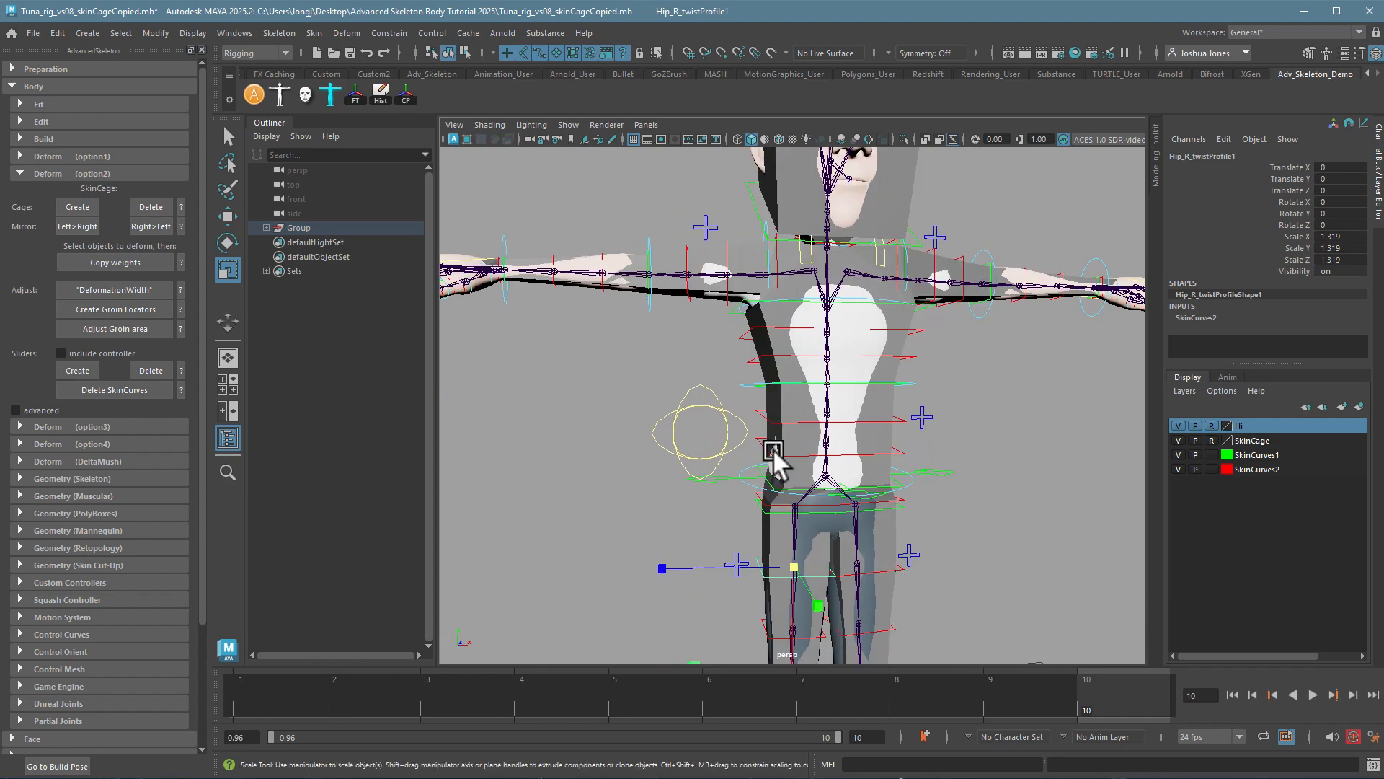
{"action": "middle_click_drag", "start_coordinate": [786, 457], "coordinate": [731, 299], "text": "alt"}
{"action": "right_click_drag", "start_coordinate": [731, 298], "coordinate": [794, 340], "text": "alt"}
{"action": "middle_click_drag", "start_coordinate": [729, 325], "coordinate": [772, 366], "text": "alt"}
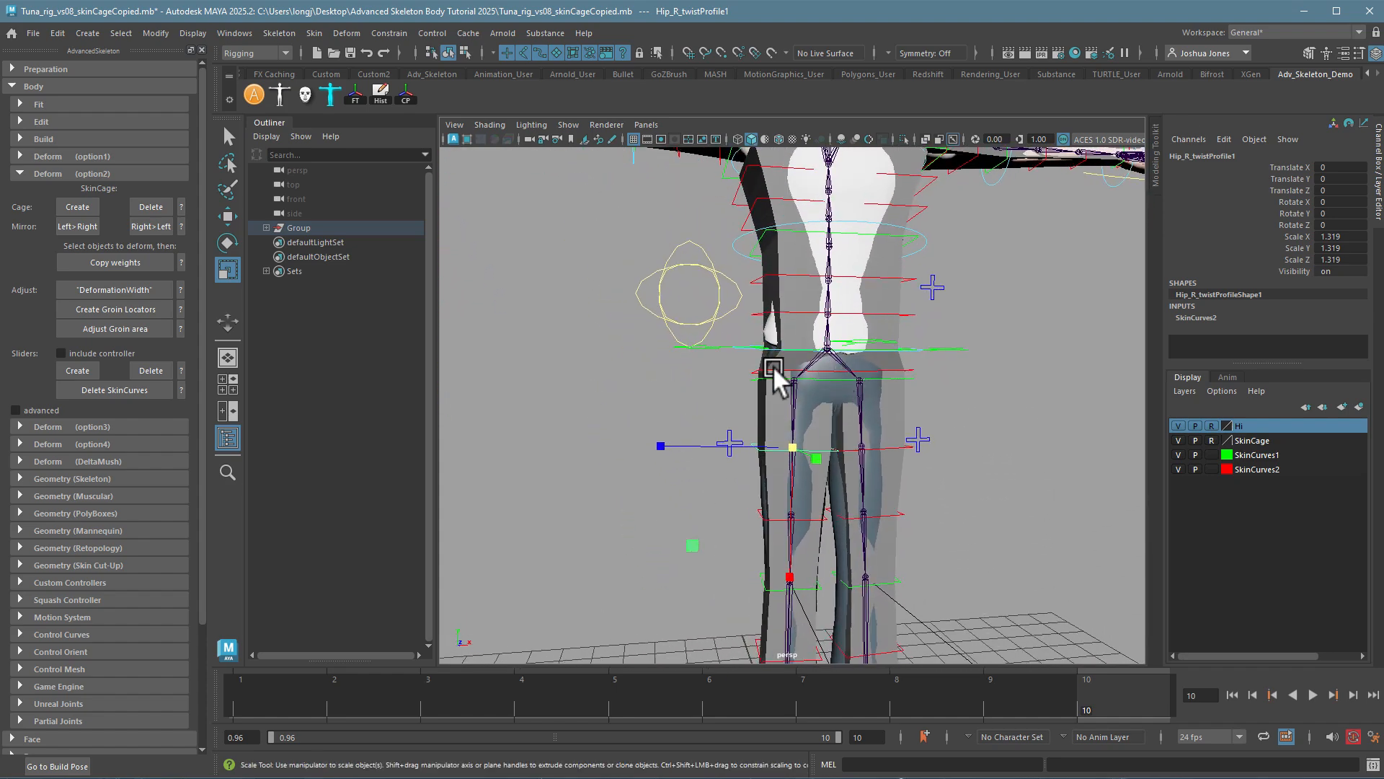
{"action": "left_click", "coordinate": [123, 289]}
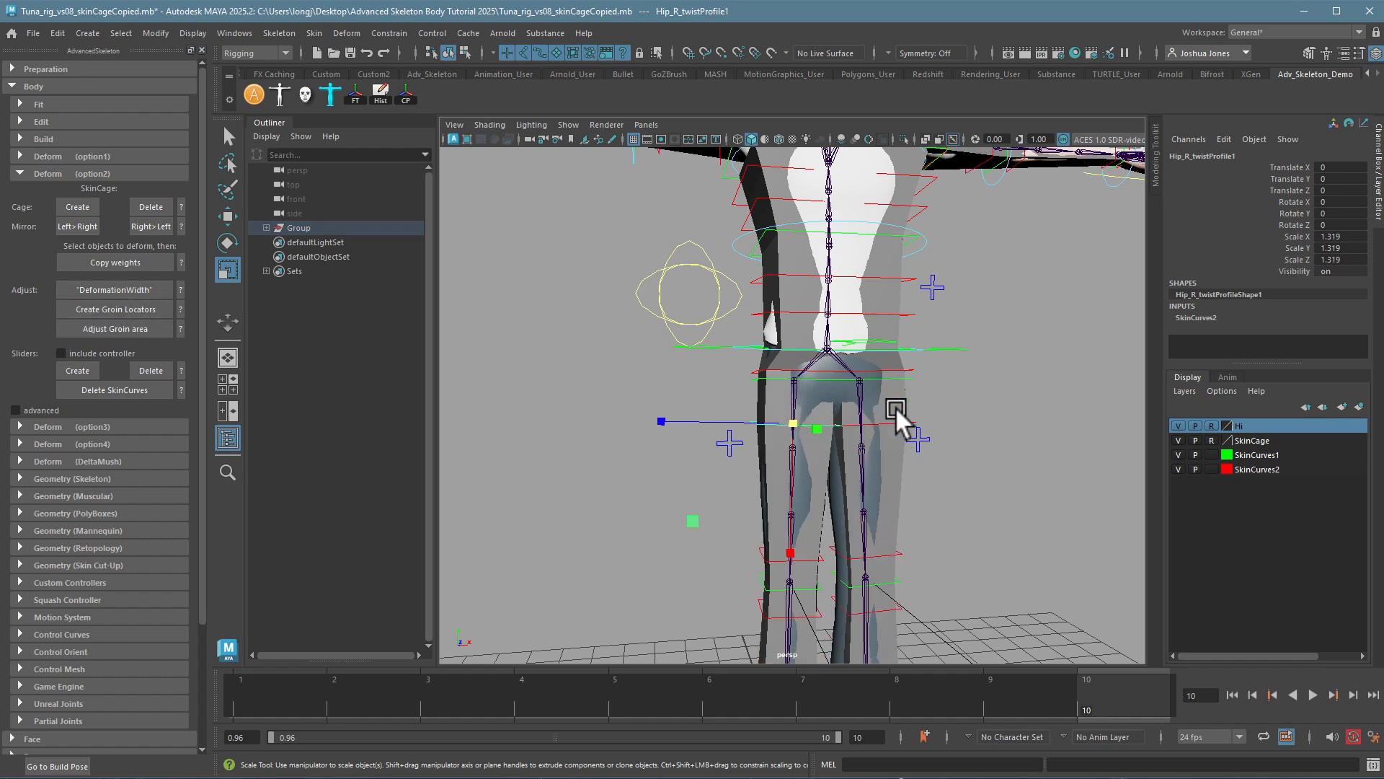
- Examine the spacing of the twist profiles around the knees, hips, torso and arms
{"action": "middle_click_drag", "start_coordinate": [985, 551], "coordinate": [997, 416], "text": "alt"}
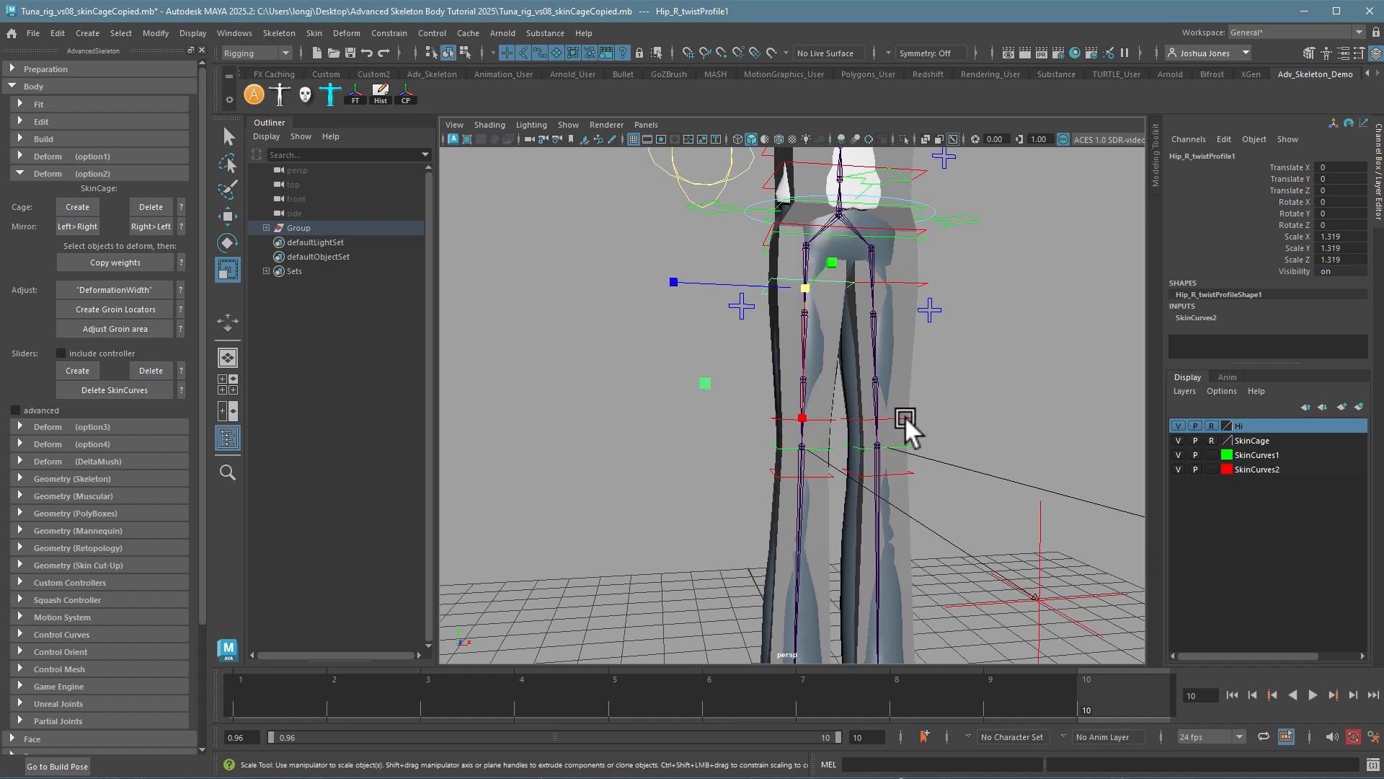
{"action": "middle_click_drag", "start_coordinate": [962, 313], "coordinate": [968, 540], "text": "alt"}
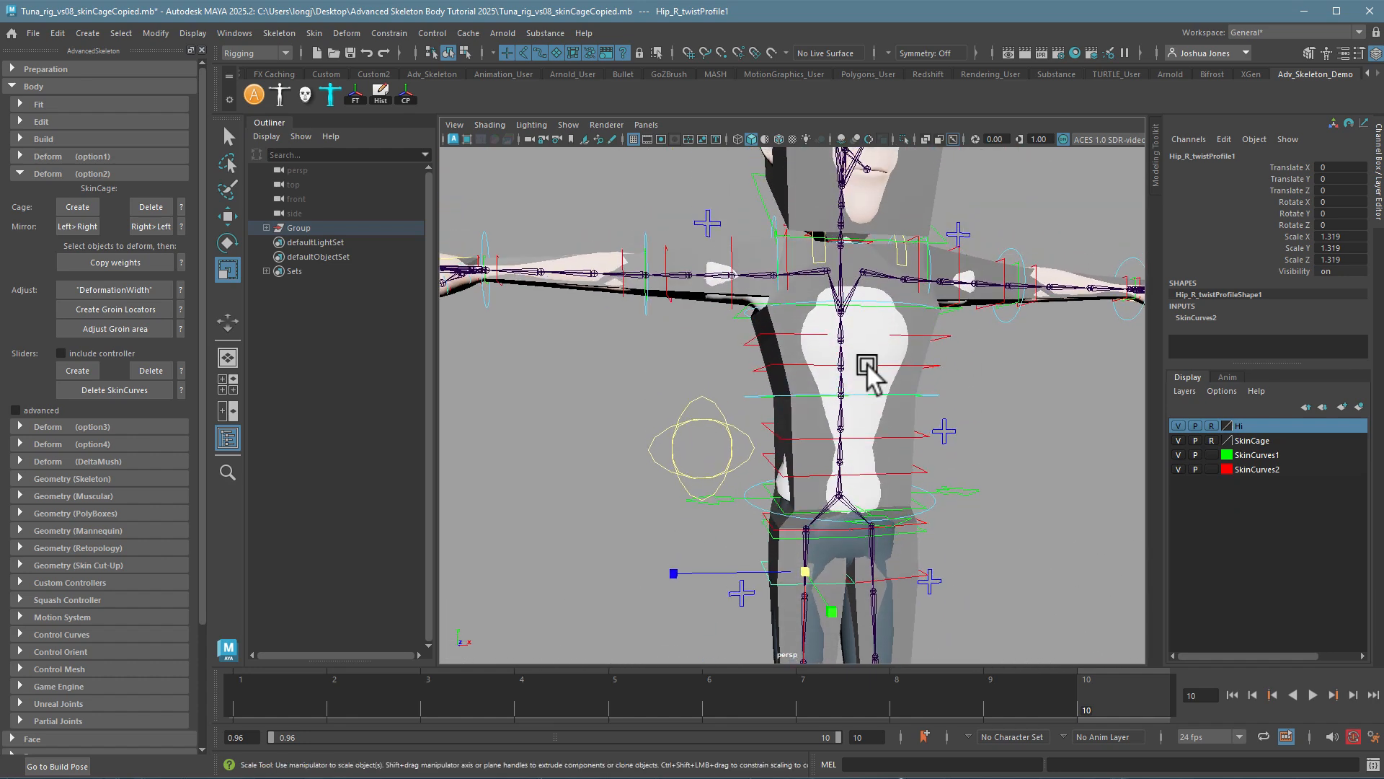
{"action": "middle_click_drag", "start_coordinate": [866, 366], "coordinate": [1010, 466], "text": "alt"}
{"action": "left_click_drag", "start_coordinate": [825, 383], "coordinate": [799, 403], "text": "alt"}
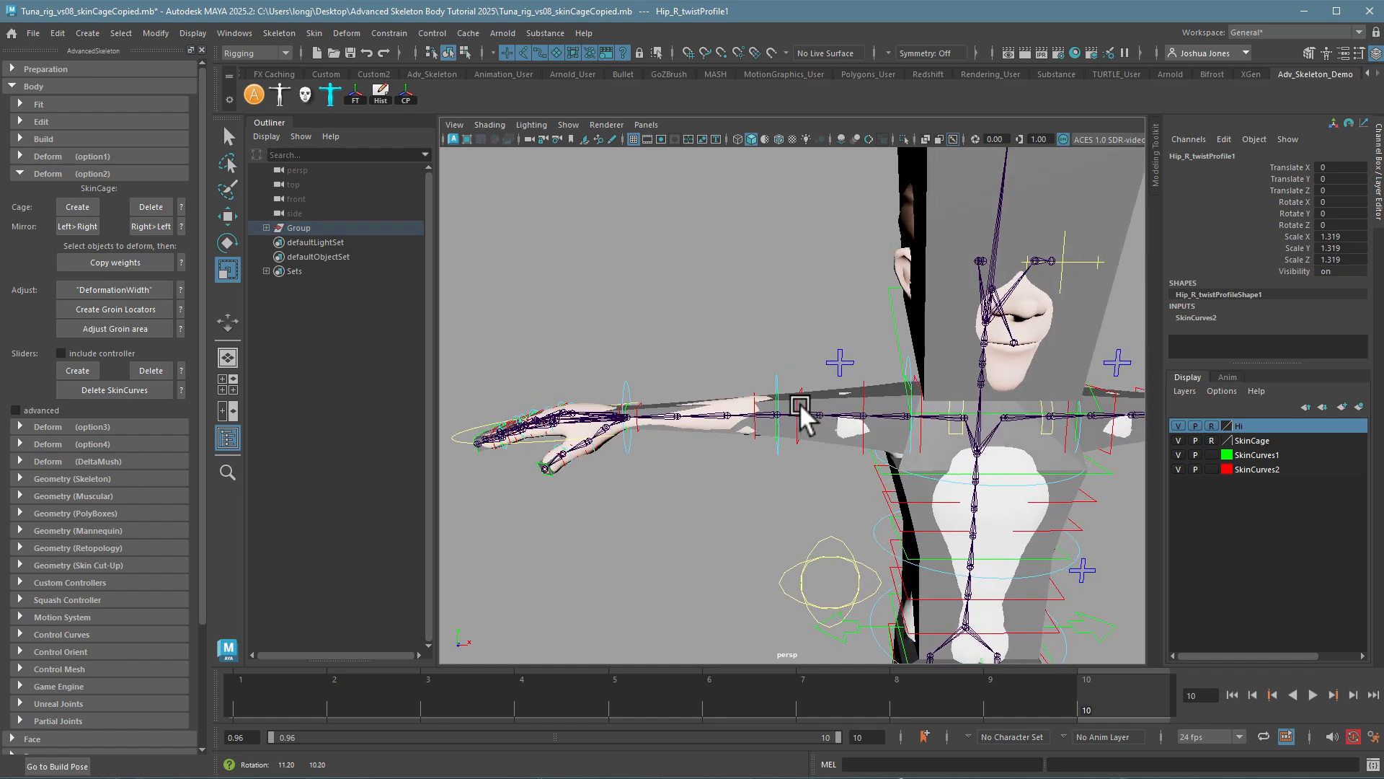
{"action": "left_click_drag", "start_coordinate": [882, 409], "coordinate": [791, 289], "text": "alt"}
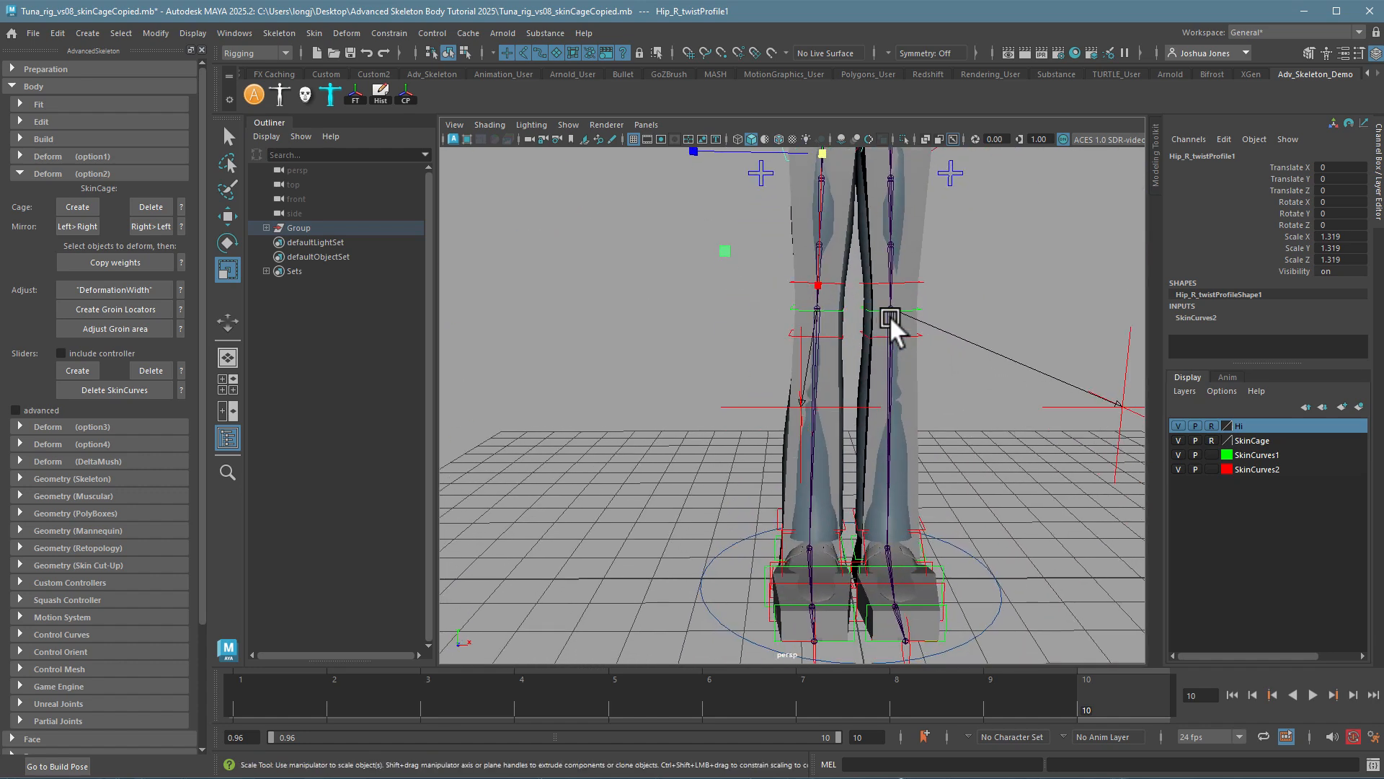
{"action": "left_click_drag", "start_coordinate": [902, 284], "coordinate": [800, 405], "text": "alt"}
{"action": "left_click", "coordinate": [858, 422]}
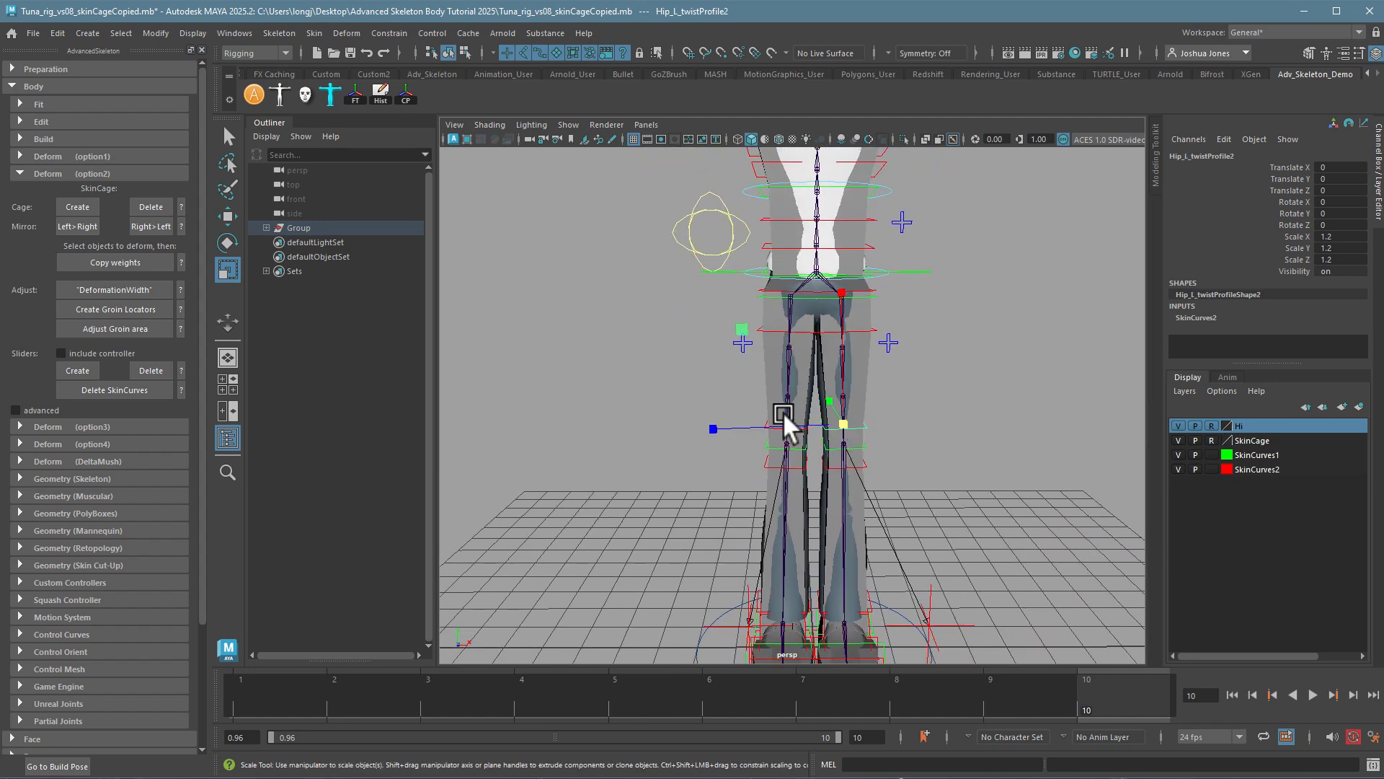
{"action": "left_click", "coordinate": [639, 382]}
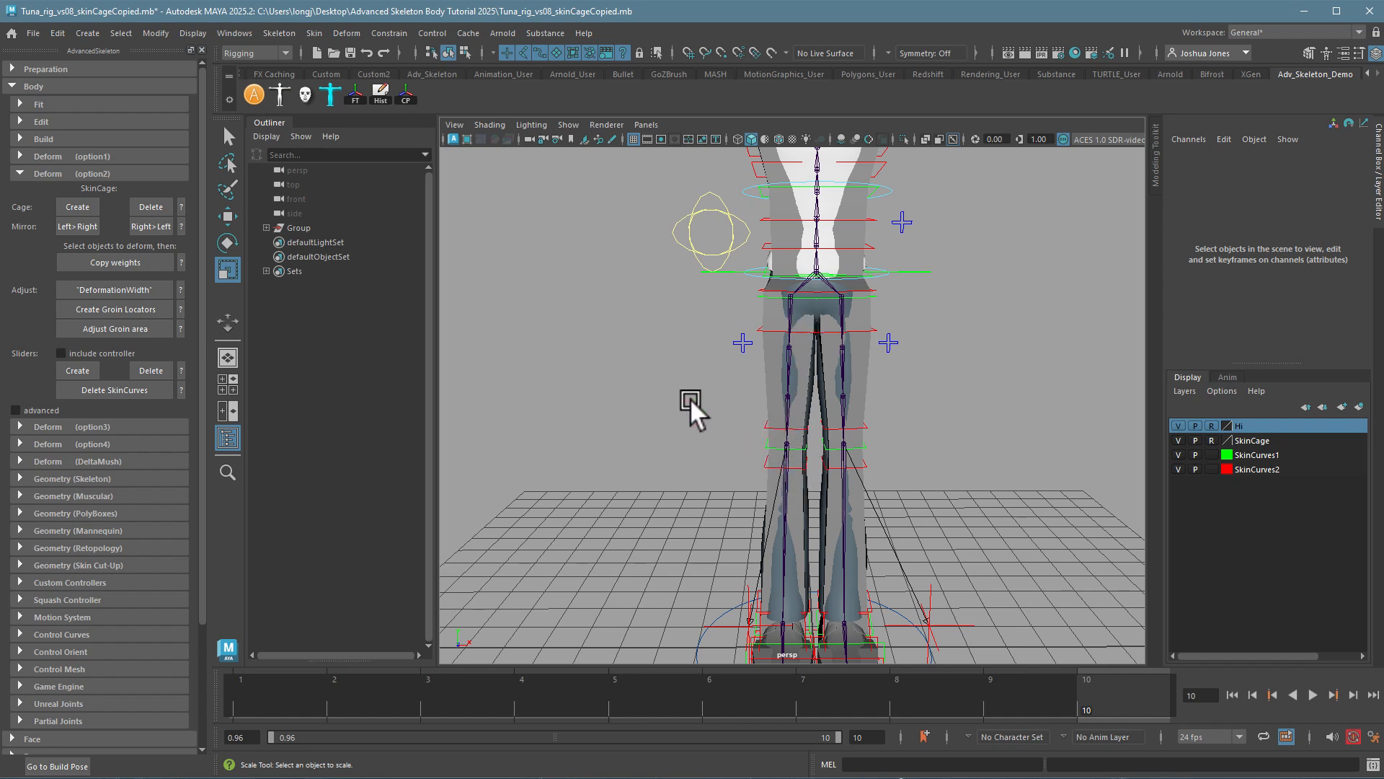
- Create the groin locators and frame the hip area in a full-size front view with a gradient background
{"action": "left_click", "coordinate": [136, 308]}
{"action": "left_click", "coordinate": [745, 260]}
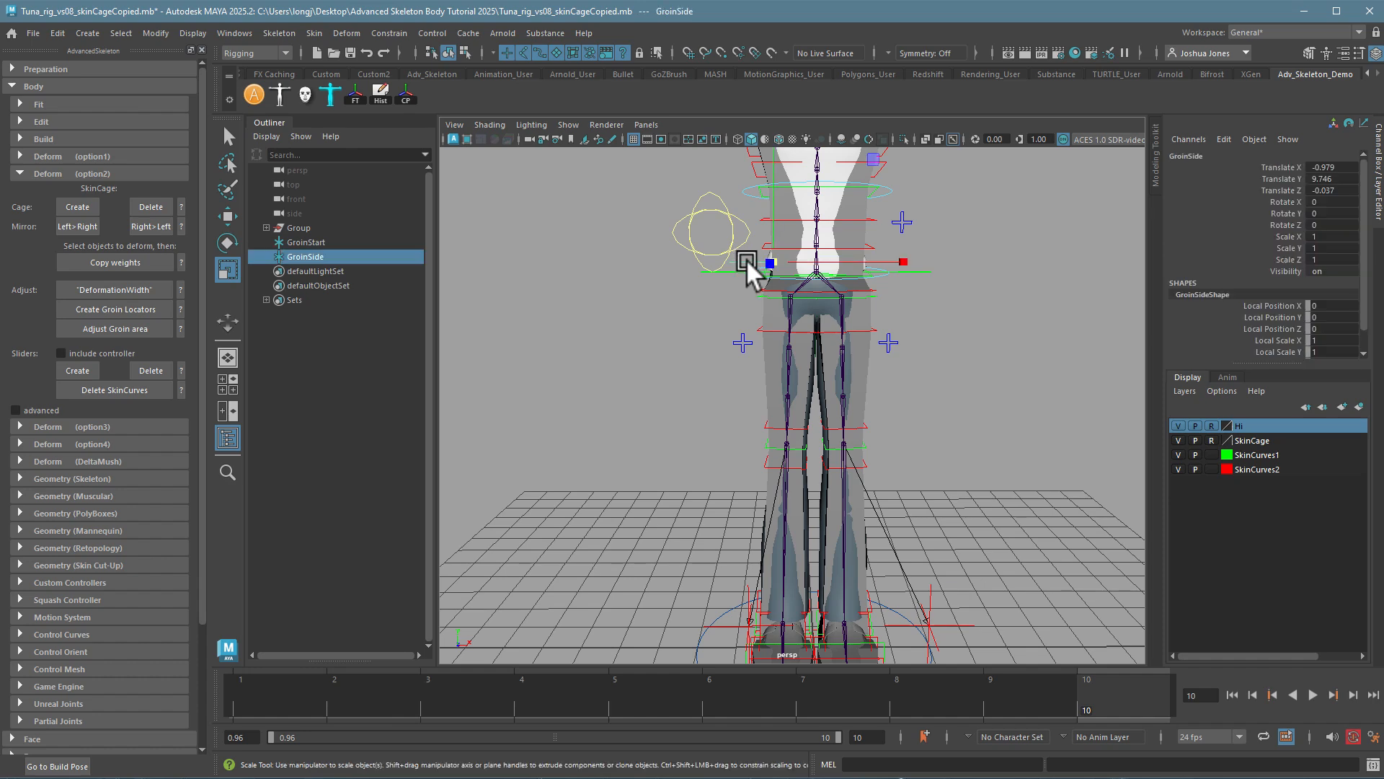
{"action": "key", "text": "space"}
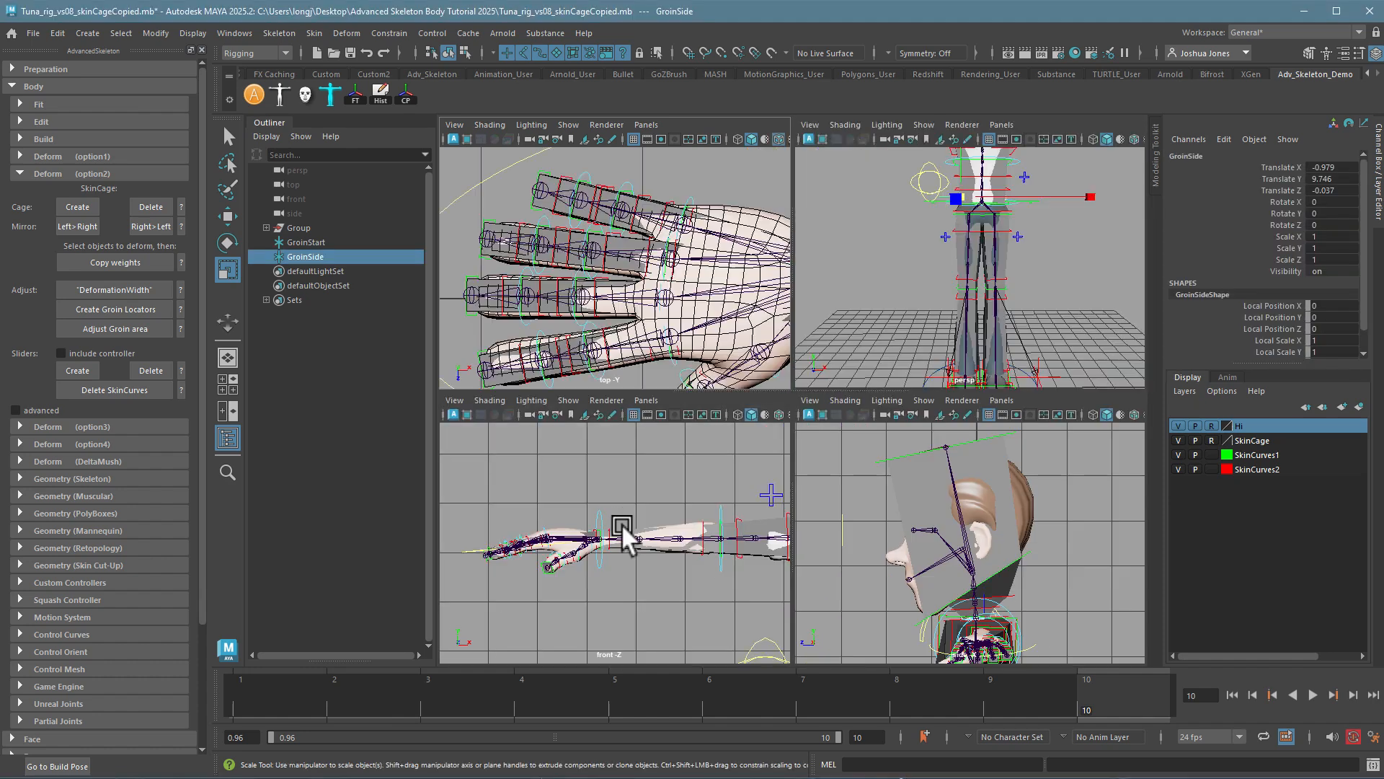
{"action": "key", "text": "space"}
{"action": "key", "text": "f"}
{"action": "middle_click_drag", "start_coordinate": [840, 514], "coordinate": [664, 327], "text": "alt"}
{"action": "scroll", "coordinate": [665, 326], "scroll_direction": "down", "scroll_amount": 7}
{"action": "scroll", "coordinate": [749, 358], "scroll_direction": "up", "scroll_amount": 2}
{"action": "key", "text": "alt+b"}
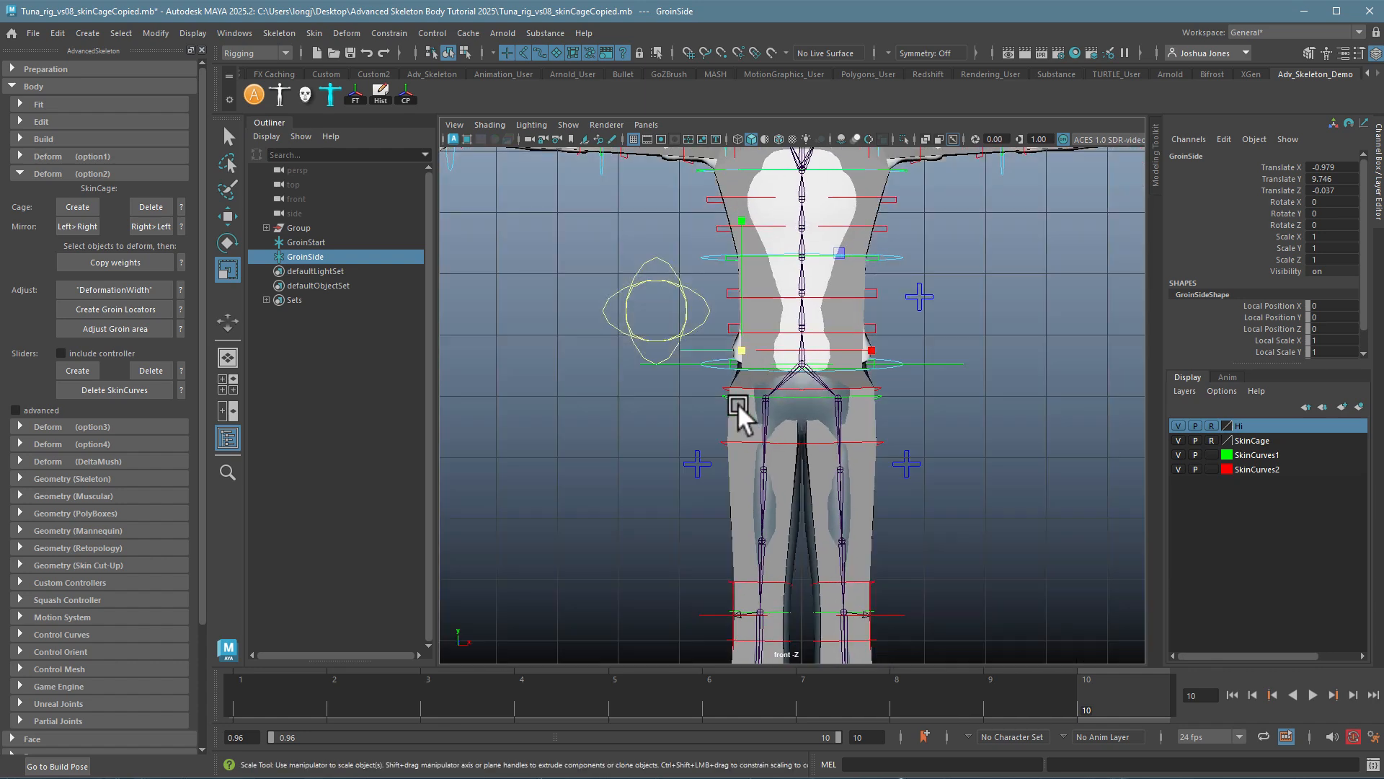
- Display the front view in wireframe and move the GroinSide locator to about X -1.04, Y 9.362 at the hip's outer edge
{"action": "scroll", "coordinate": [714, 438], "scroll_direction": "up", "scroll_amount": 3}
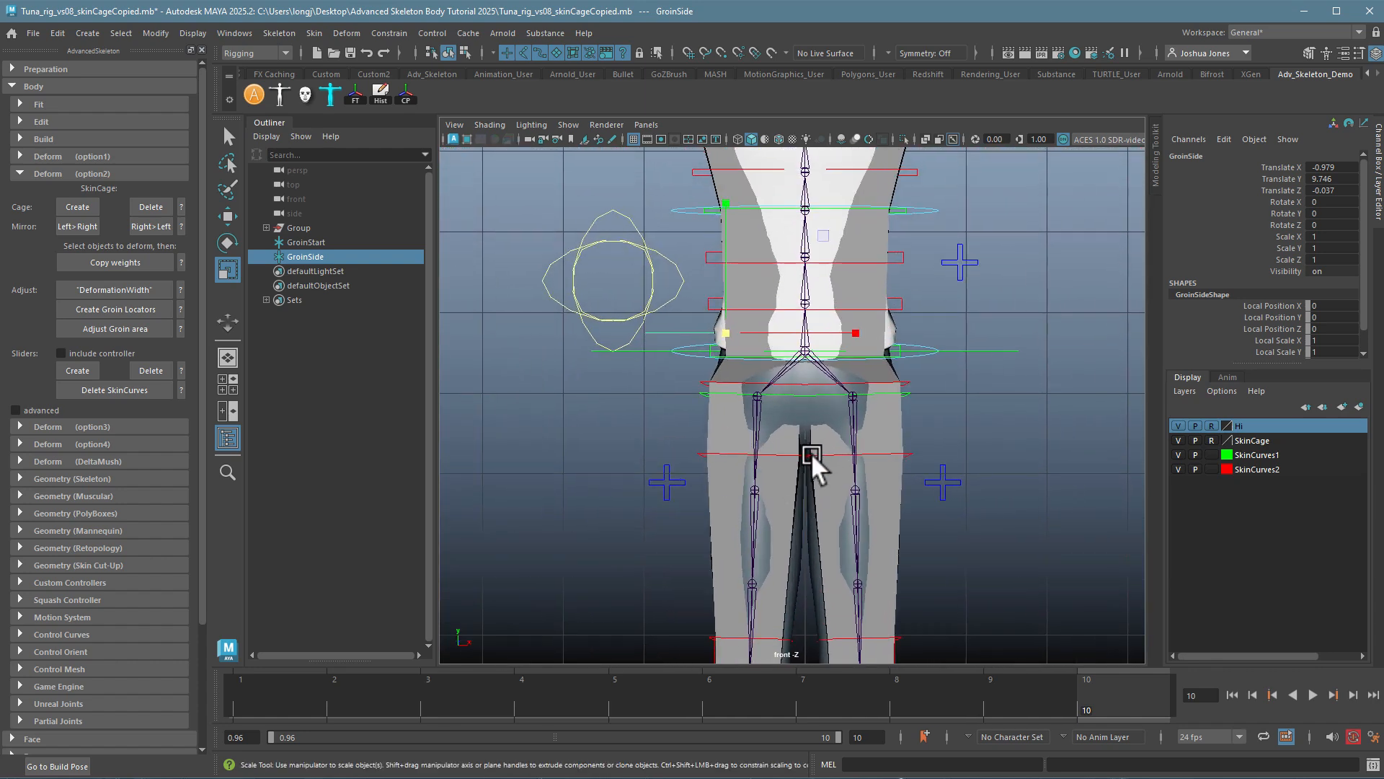
{"action": "key", "text": "4"}
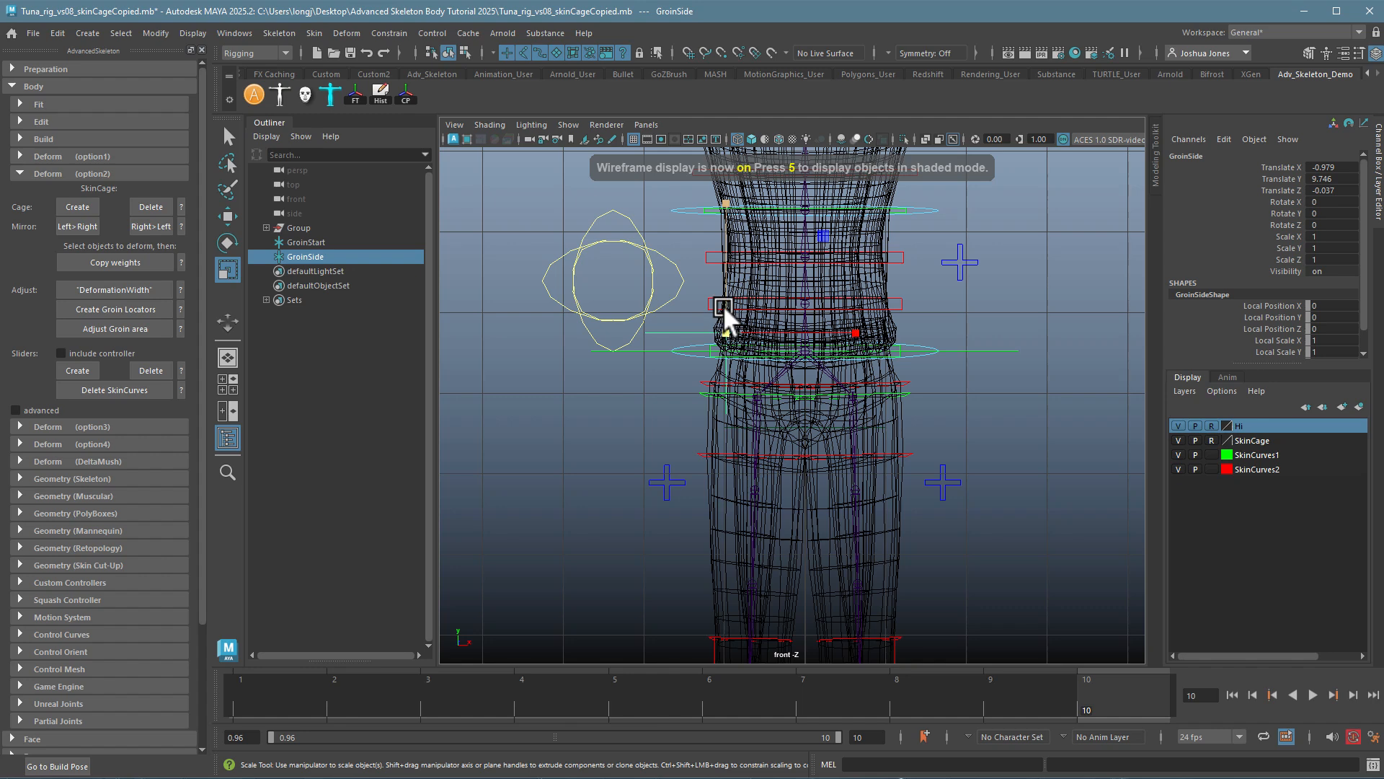
{"action": "middle_click_drag", "start_coordinate": [845, 503], "coordinate": [846, 374], "text": "alt"}
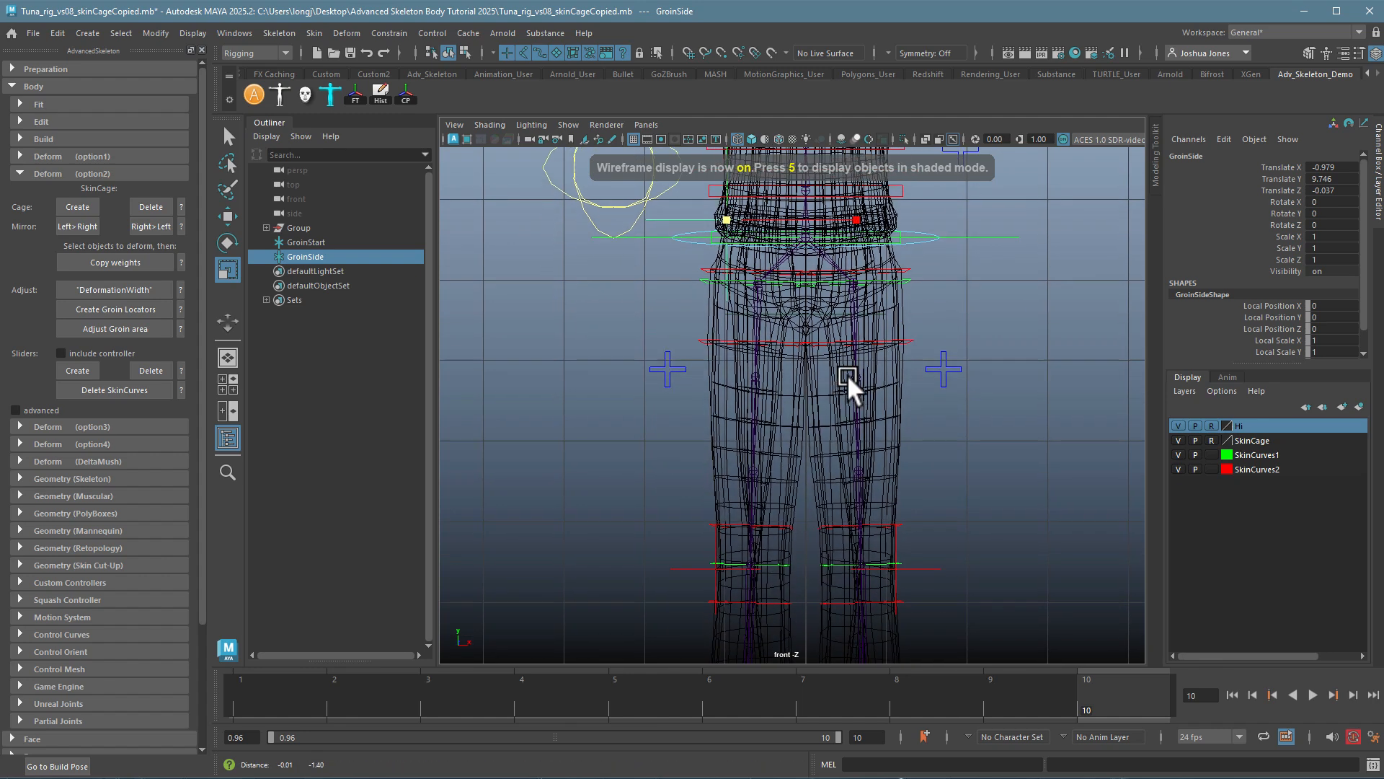
{"action": "left_click", "coordinate": [803, 359]}
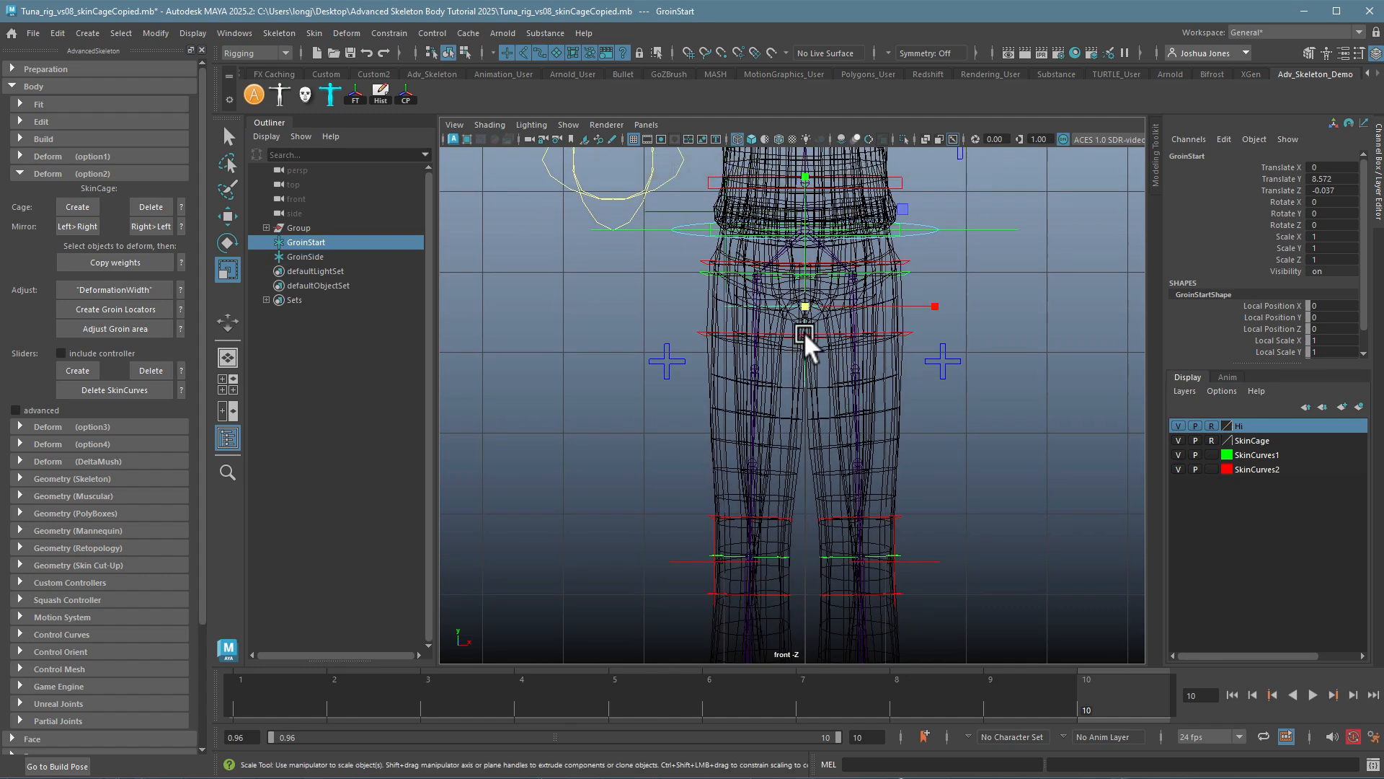
{"action": "left_click_drag", "start_coordinate": [292, 251], "coordinate": [300, 240]}
{"action": "left_click", "coordinate": [299, 239]}
{"action": "middle_click_drag", "start_coordinate": [865, 321], "coordinate": [871, 504], "text": "alt"}
{"action": "scroll", "coordinate": [1037, 483], "scroll_direction": "up", "scroll_amount": 3}
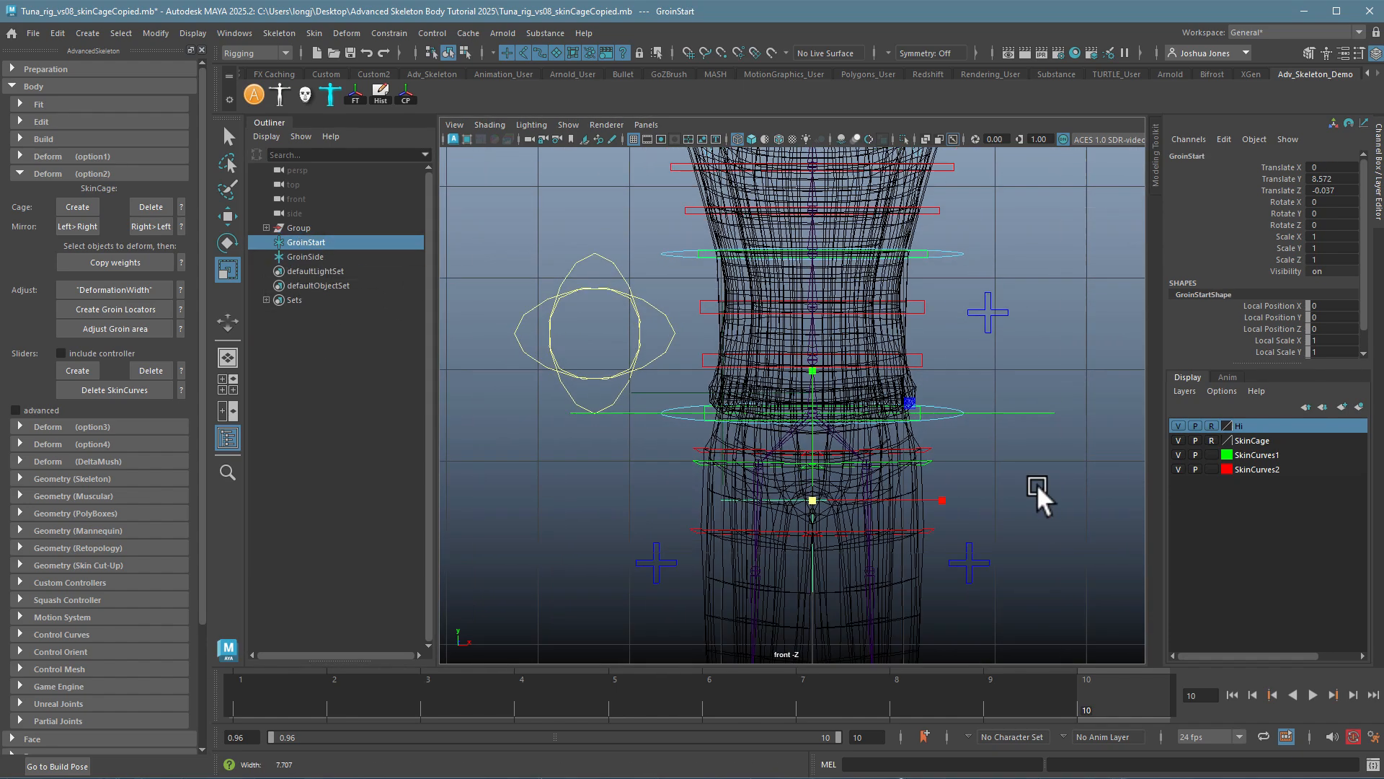
{"action": "left_click", "coordinate": [304, 253]}
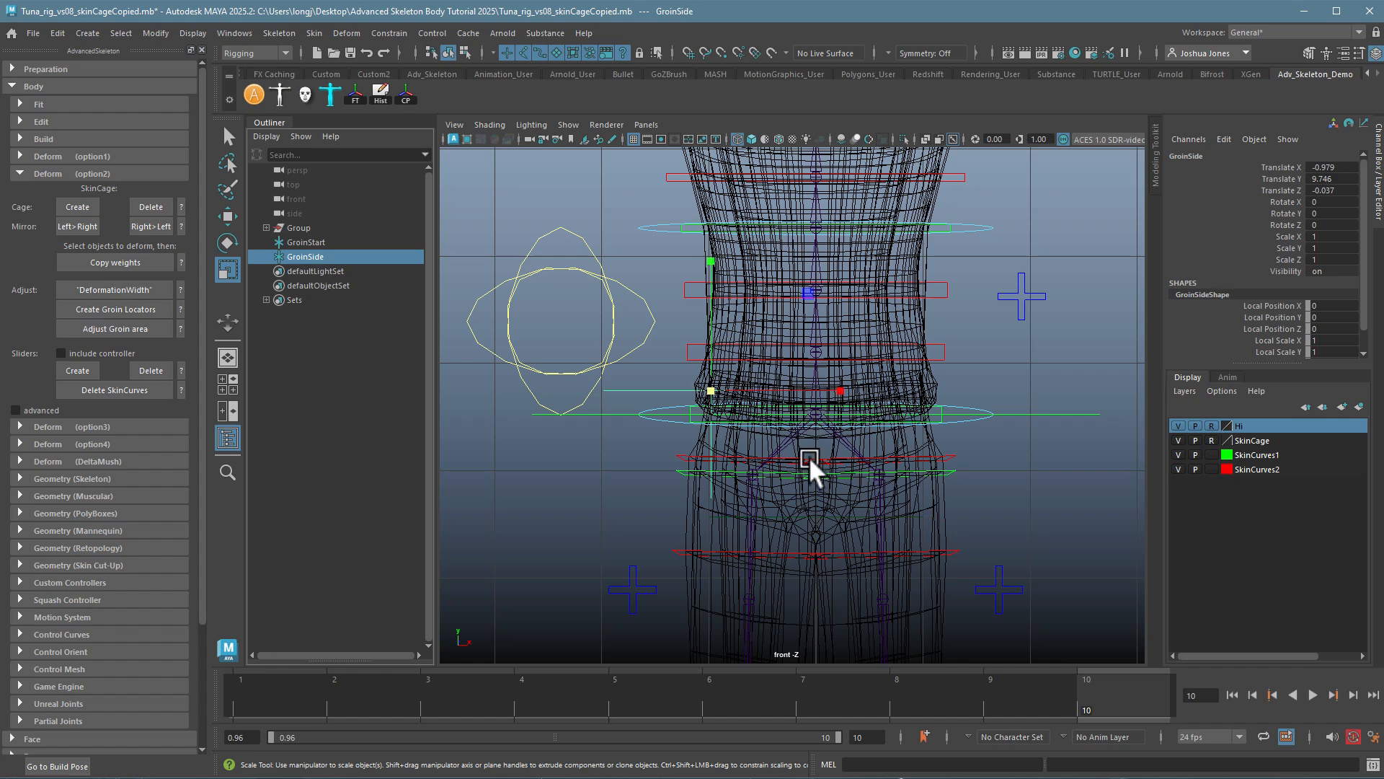
{"action": "key", "text": "w"}
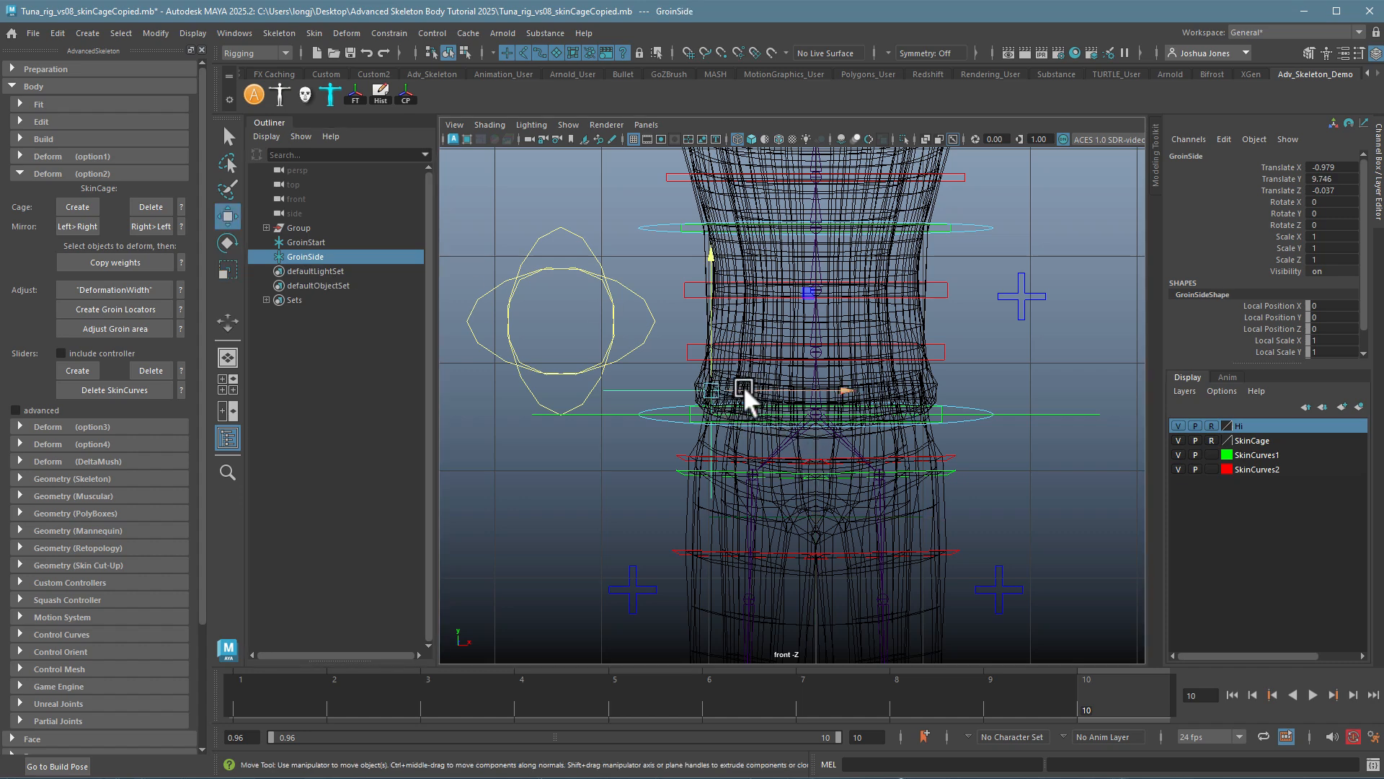
{"action": "left_click_drag", "start_coordinate": [743, 386], "coordinate": [703, 388]}
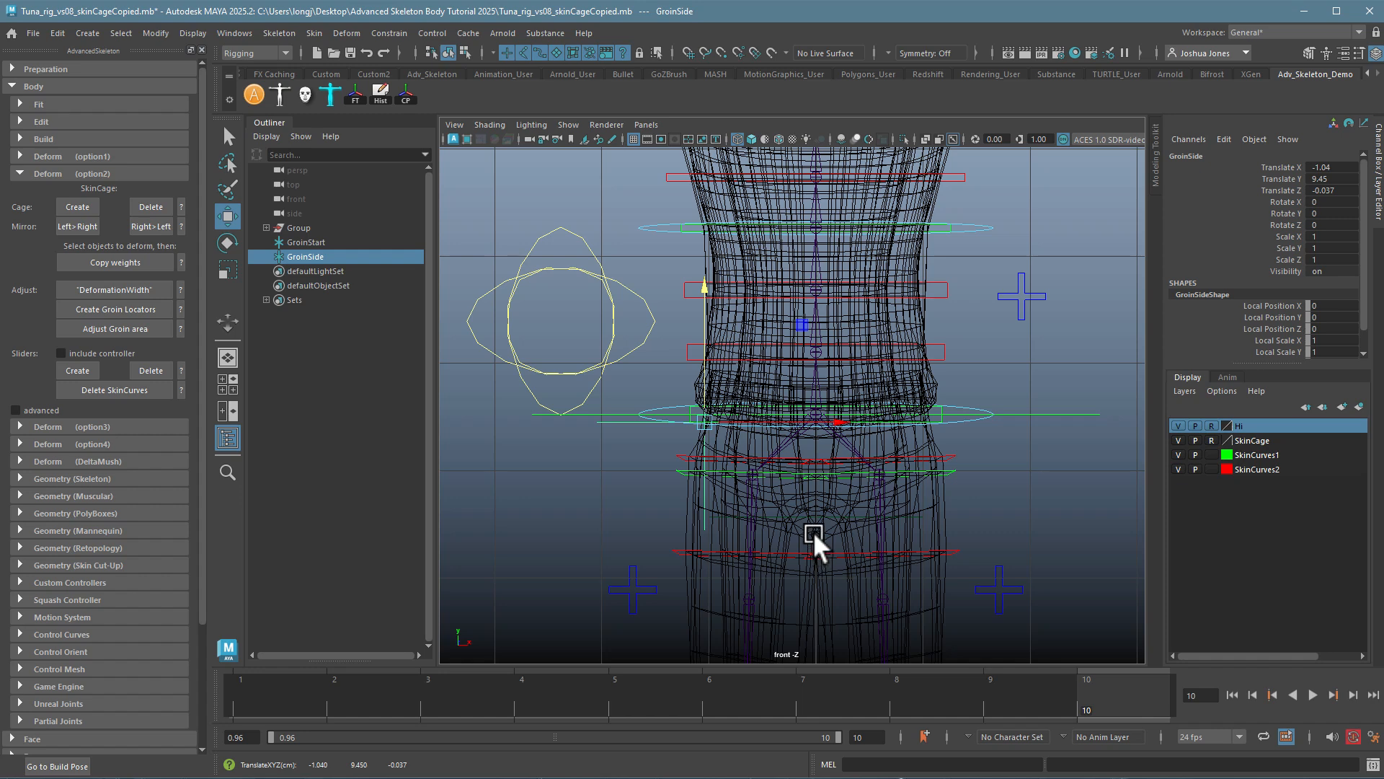
{"action": "left_click_drag", "start_coordinate": [702, 387], "coordinate": [703, 395]}
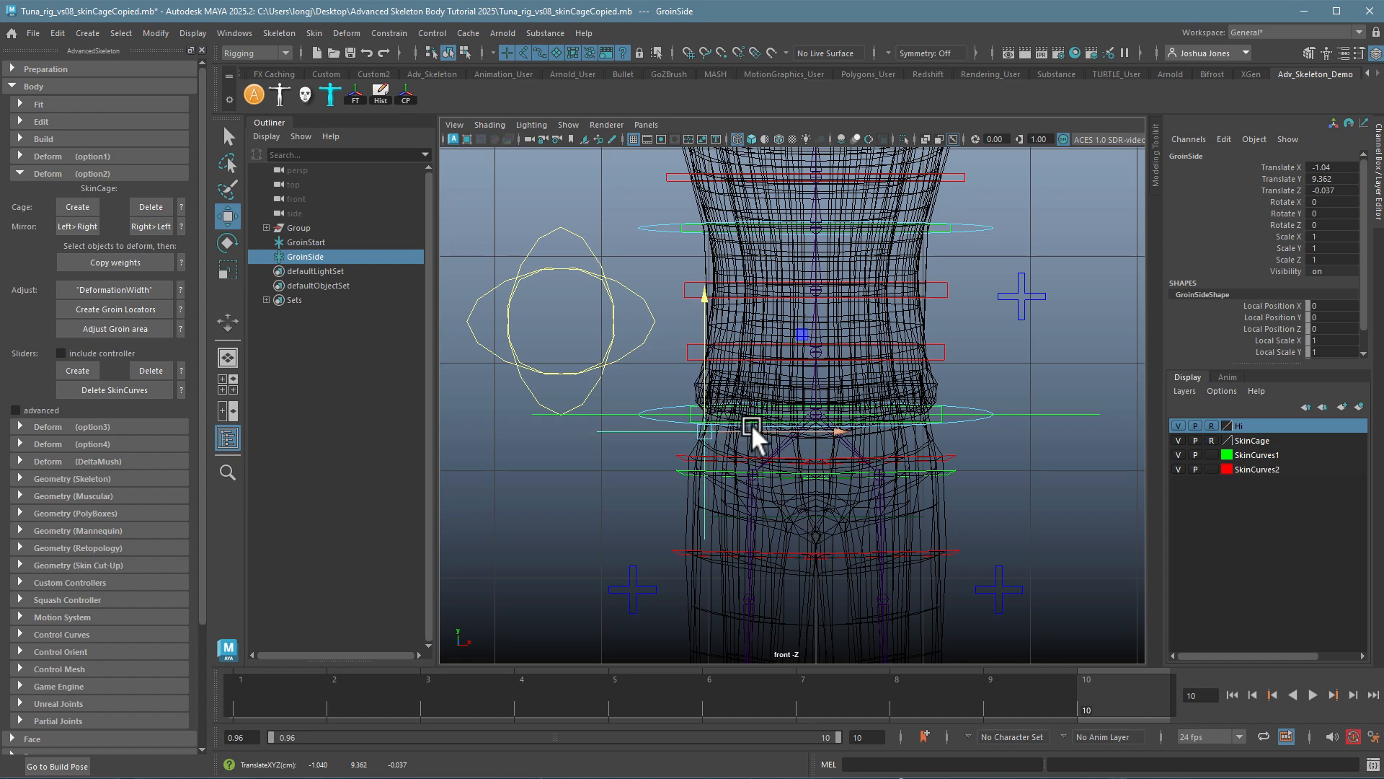
- Lower the GroinStart locator to about Y 8.41 at the crotch and switch to a full-size perspective view of the hips
{"action": "left_click", "coordinate": [309, 242]}
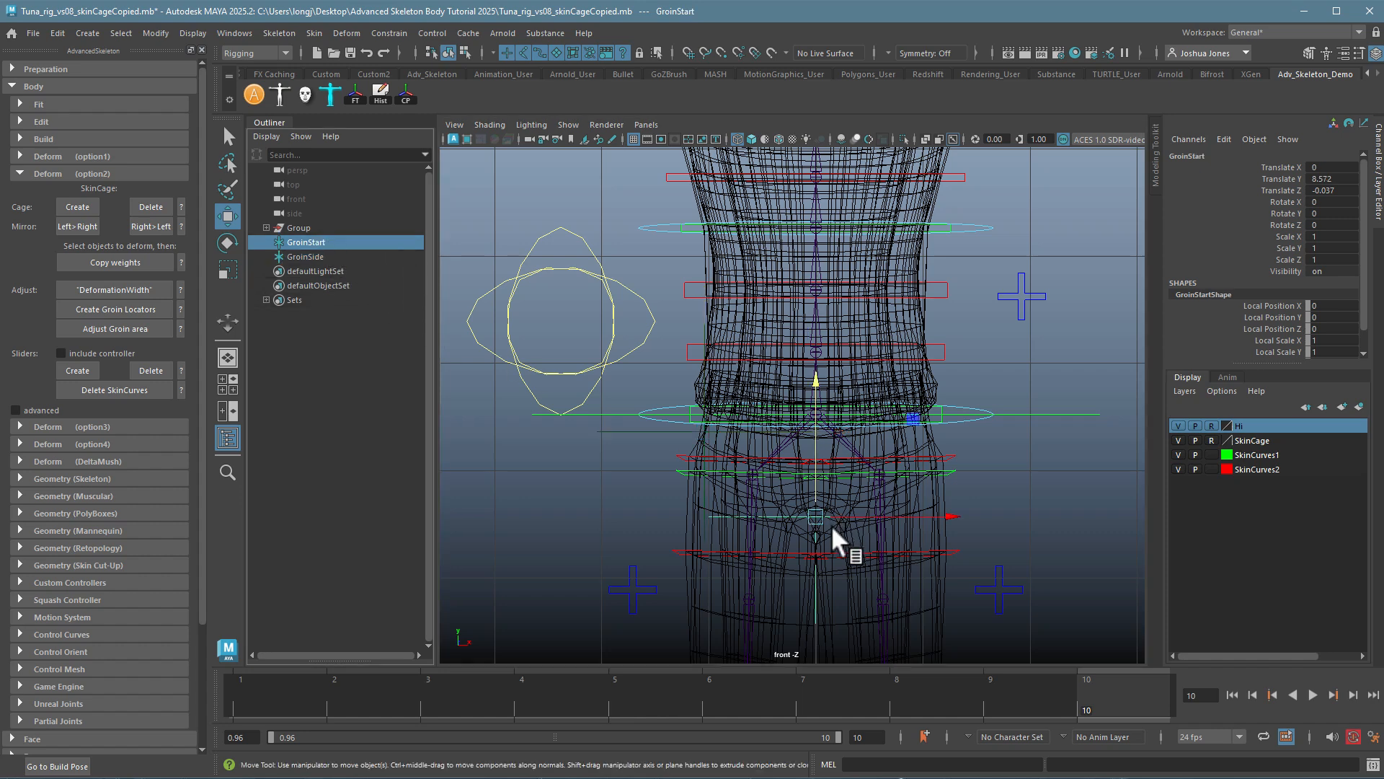
{"action": "left_click_drag", "start_coordinate": [811, 476], "coordinate": [810, 501]}
{"action": "left_click_drag", "start_coordinate": [757, 479], "coordinate": [914, 593], "text": "ctrl+alt"}
{"action": "mouse_move", "coordinate": [773, 576]}
{"action": "middle_mouse_down"}
{"action": "mouse_move", "coordinate": [771, 546]}
{"action": "mouse_move", "coordinate": [768, 581]}
{"action": "mouse_move", "coordinate": [773, 563]}
{"action": "middle_mouse_up"}
{"action": "key", "text": "space"}
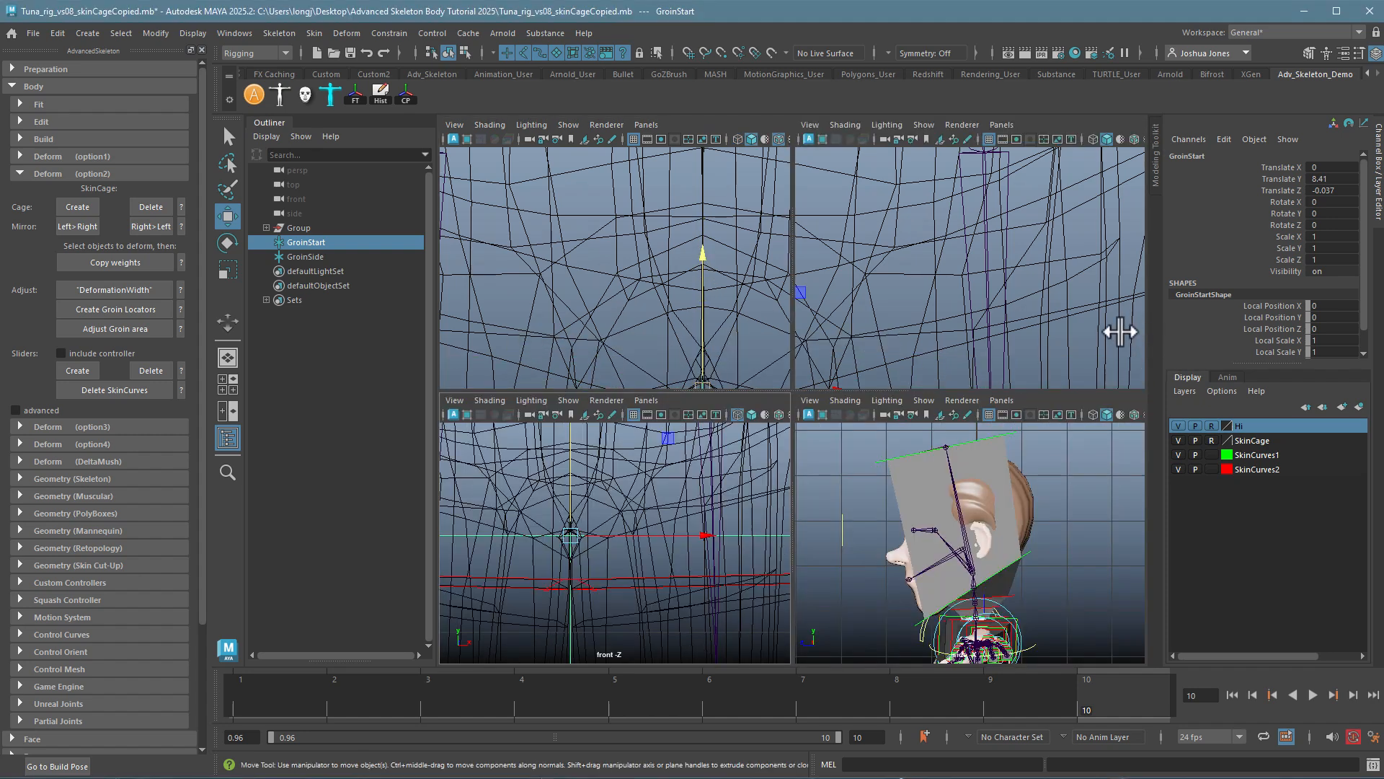
{"action": "key", "text": "space"}
{"action": "right_click_drag", "start_coordinate": [958, 400], "coordinate": [1012, 390], "text": "alt"}
{"action": "middle_click_drag", "start_coordinate": [1011, 390], "coordinate": [982, 532], "text": "alt"}
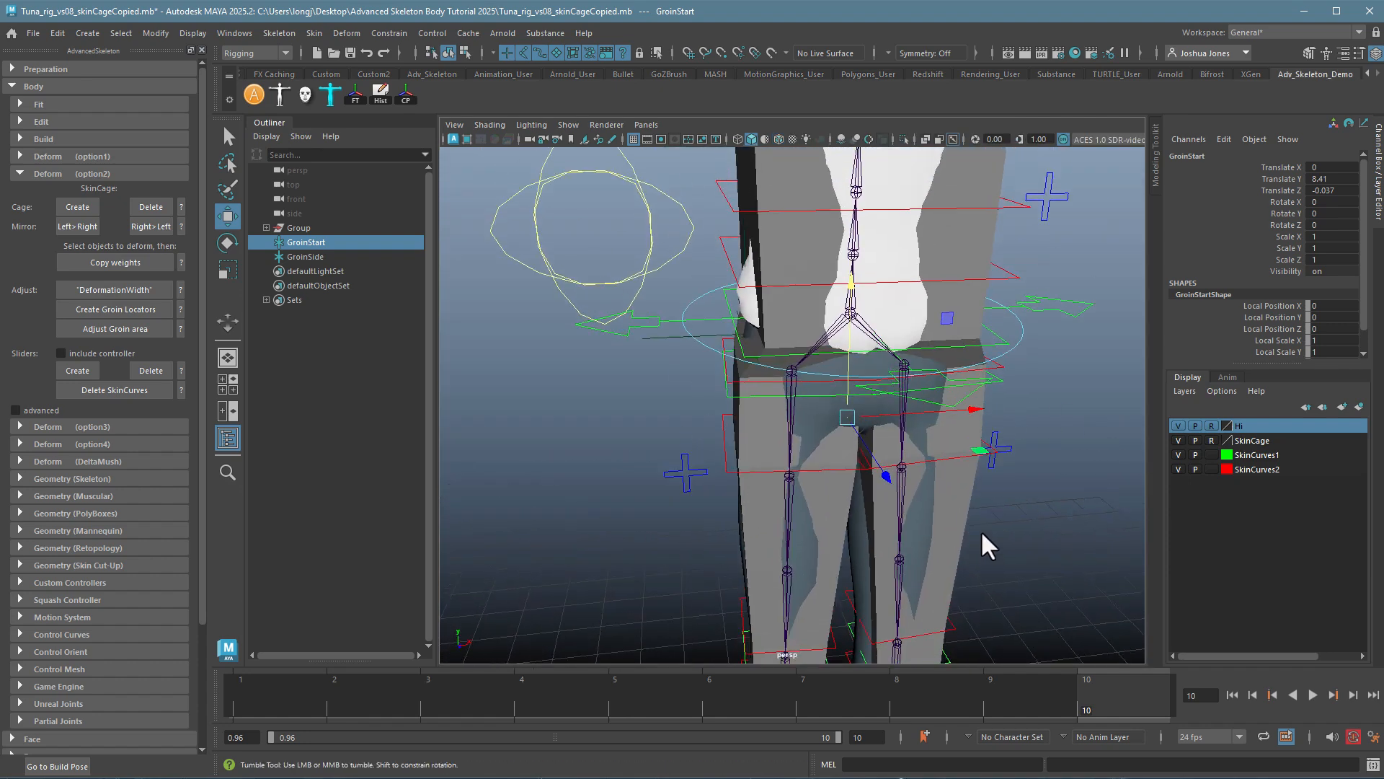
{"action": "mouse_move", "coordinate": [983, 542]}
{"action": "left_mouse_down", "text": "alt"}
{"action": "mouse_move", "coordinate": [964, 514]}
{"action": "mouse_move", "coordinate": [997, 526]}
{"action": "left_mouse_up", "text": "alt"}
{"action": "right_click_drag", "start_coordinate": [997, 526], "coordinate": [900, 520], "text": "alt"}
{"action": "left_click_drag", "start_coordinate": [898, 517], "coordinate": [927, 522], "text": "alt"}
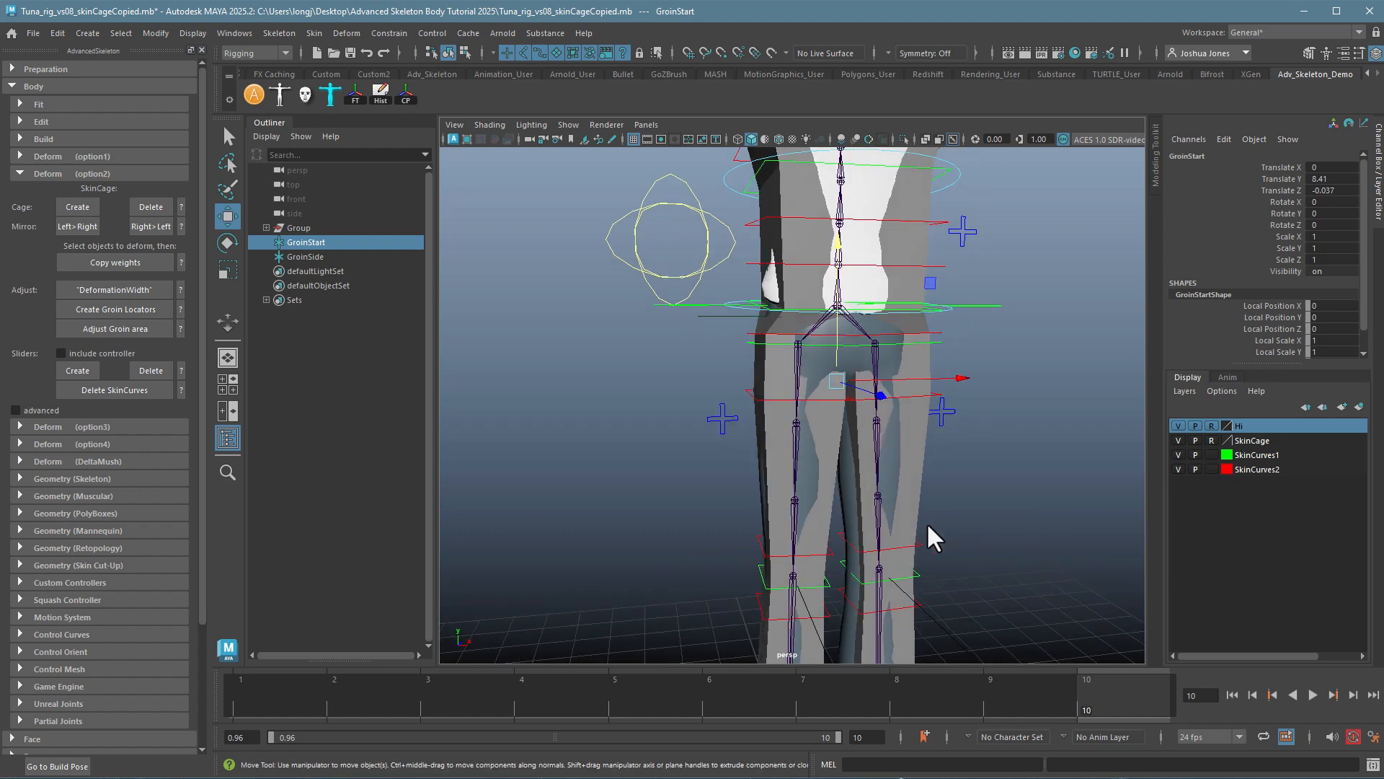
- Try the groin area adjustment with the current locator positions and inspect the reshaped hip profiles
{"action": "left_click", "coordinate": [132, 326]}
{"action": "left_click_drag", "start_coordinate": [658, 442], "coordinate": [724, 440], "text": "alt"}
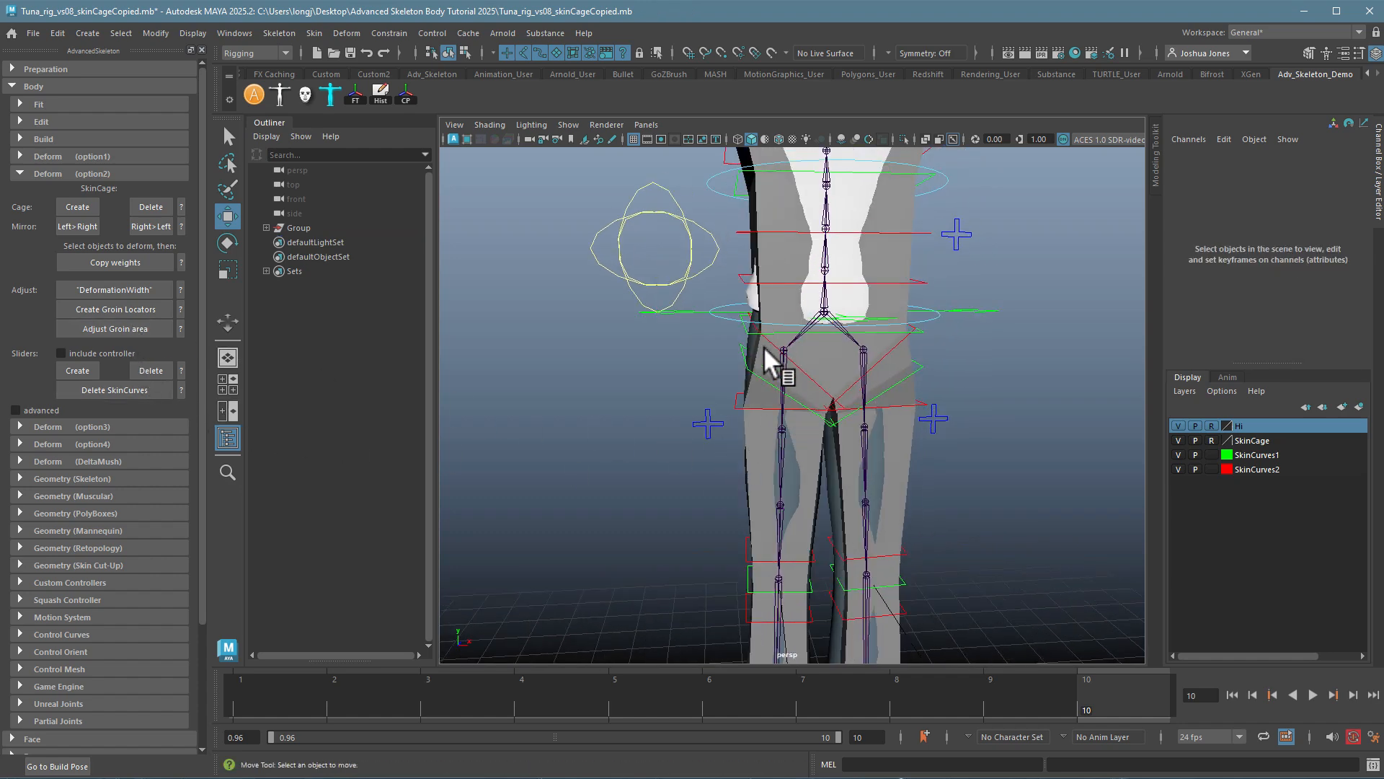
{"action": "left_click_drag", "start_coordinate": [772, 357], "coordinate": [858, 344], "text": "alt"}
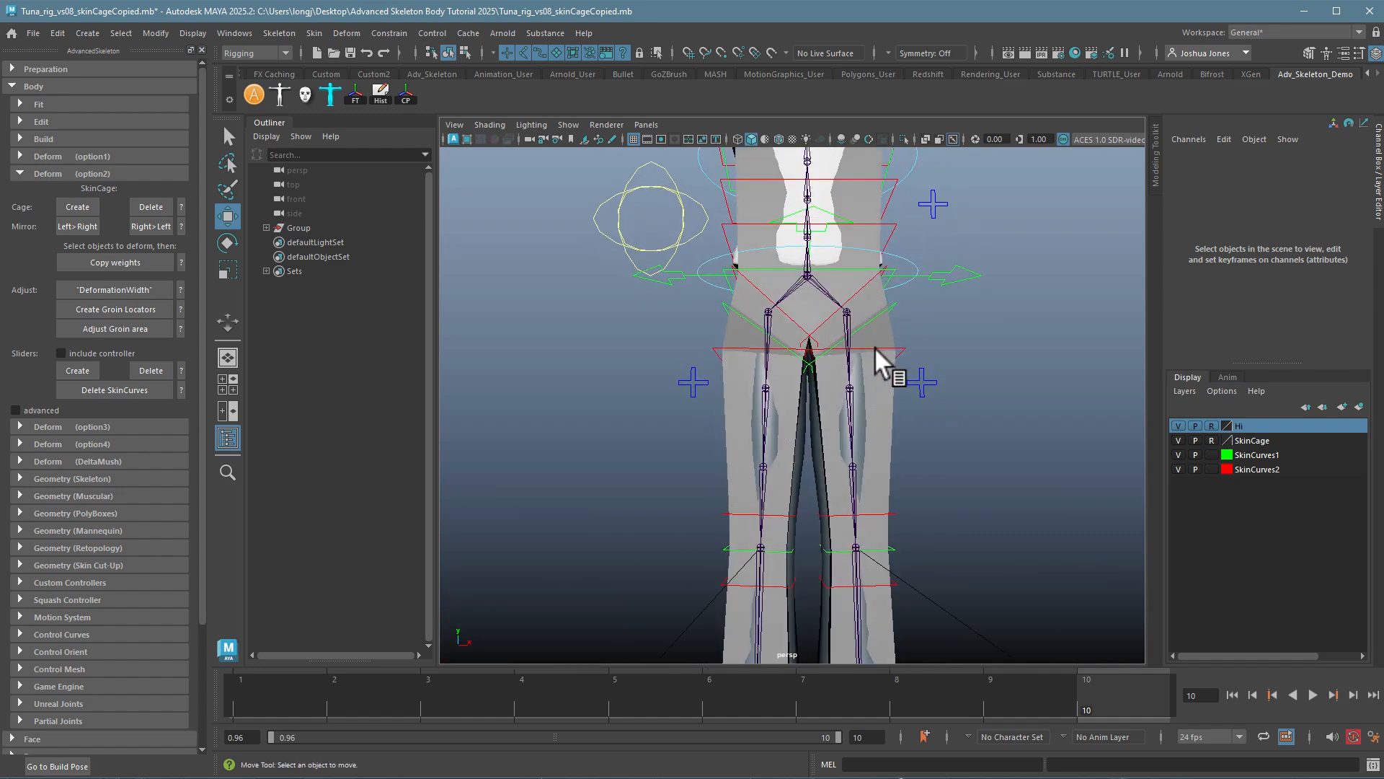
{"action": "right_click_drag", "start_coordinate": [872, 405], "coordinate": [985, 526], "text": "alt"}
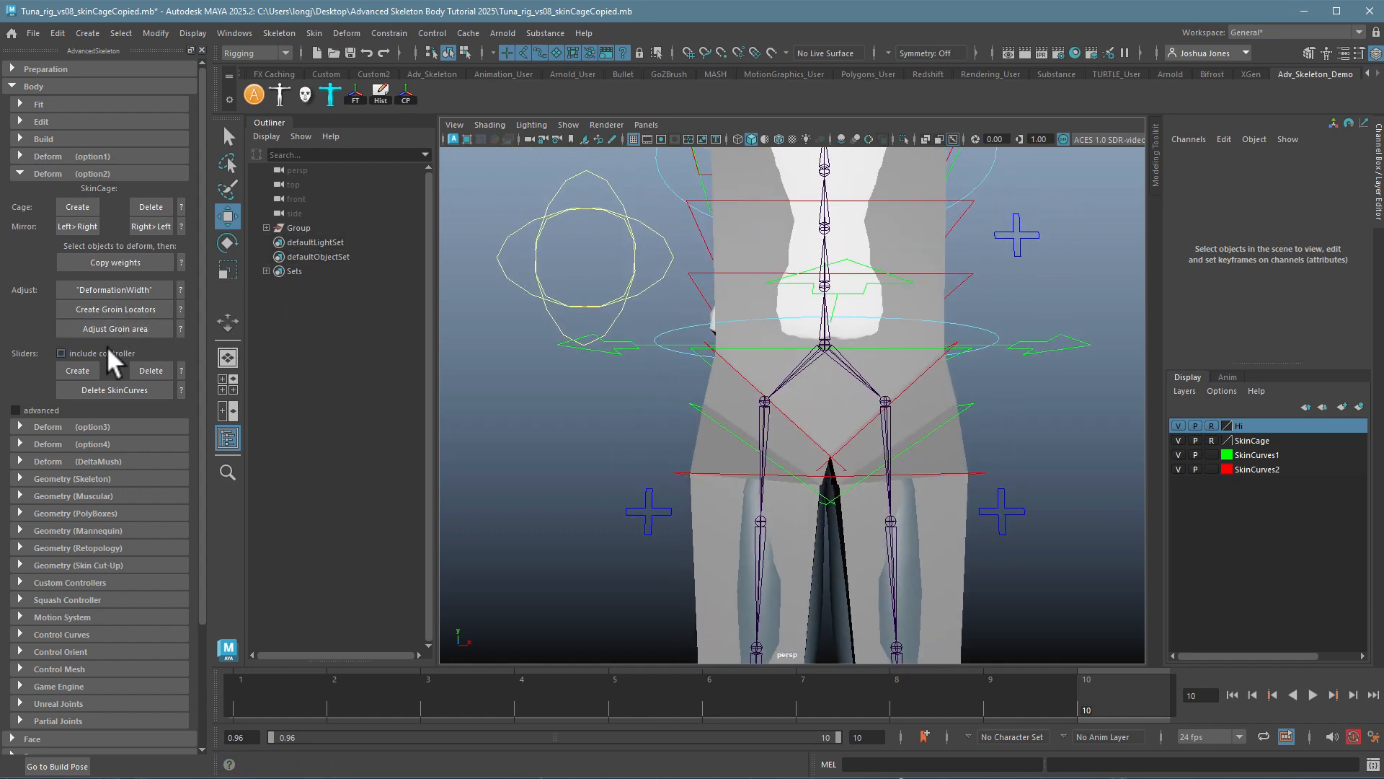
{"action": "left_click", "coordinate": [140, 330]}
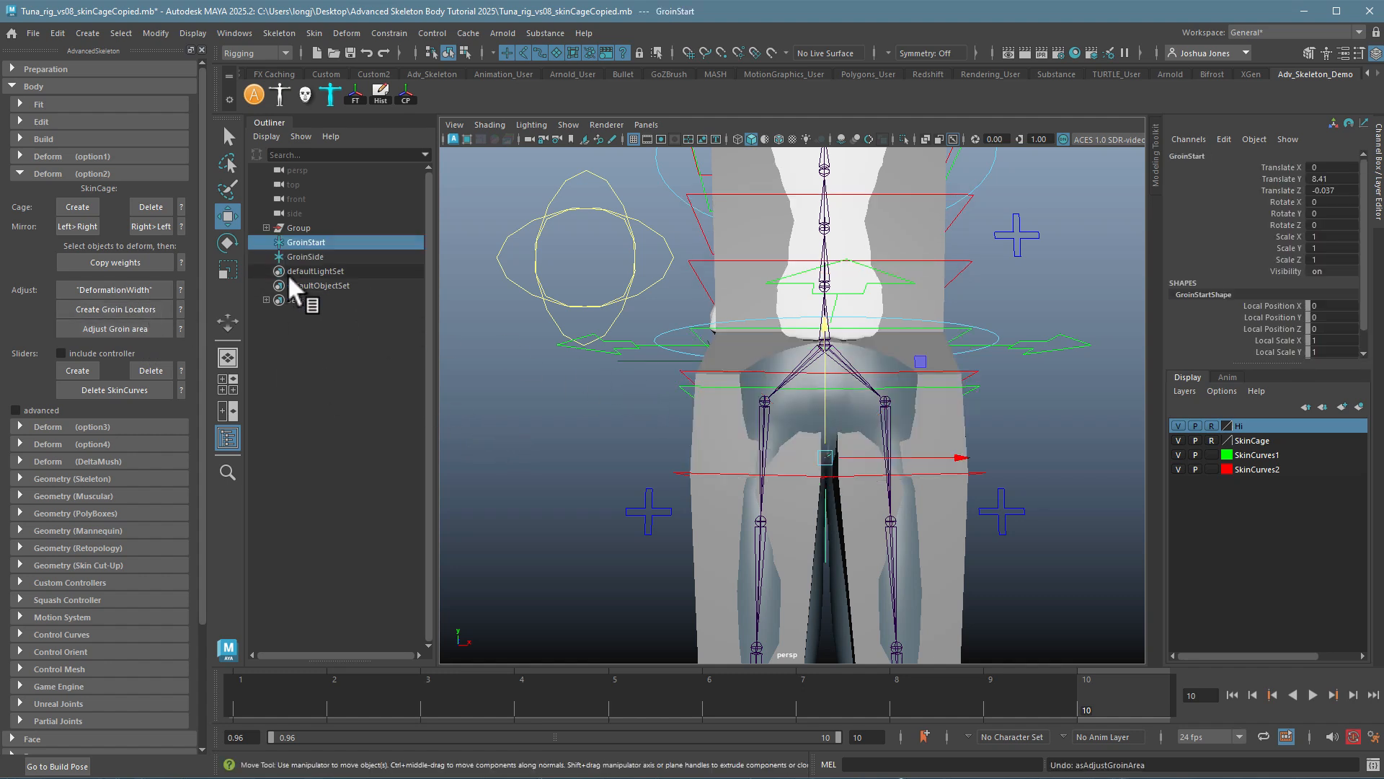
- Move the GroinSide locator to about X -1.125, Y 9.069 and apply the groin area adjustment to the SkinCage
{"action": "left_click", "coordinate": [317, 256]}
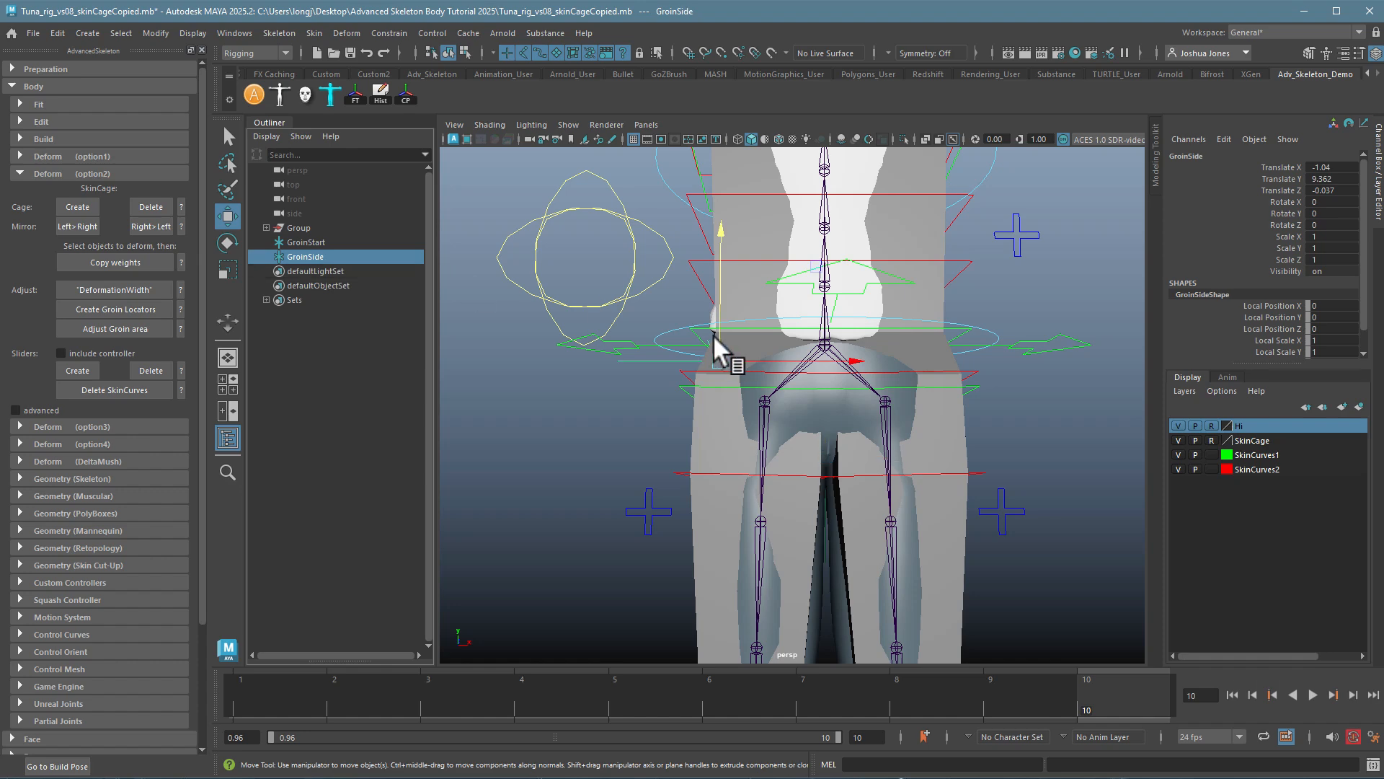
{"action": "left_click_drag", "start_coordinate": [712, 334], "coordinate": [747, 436]}
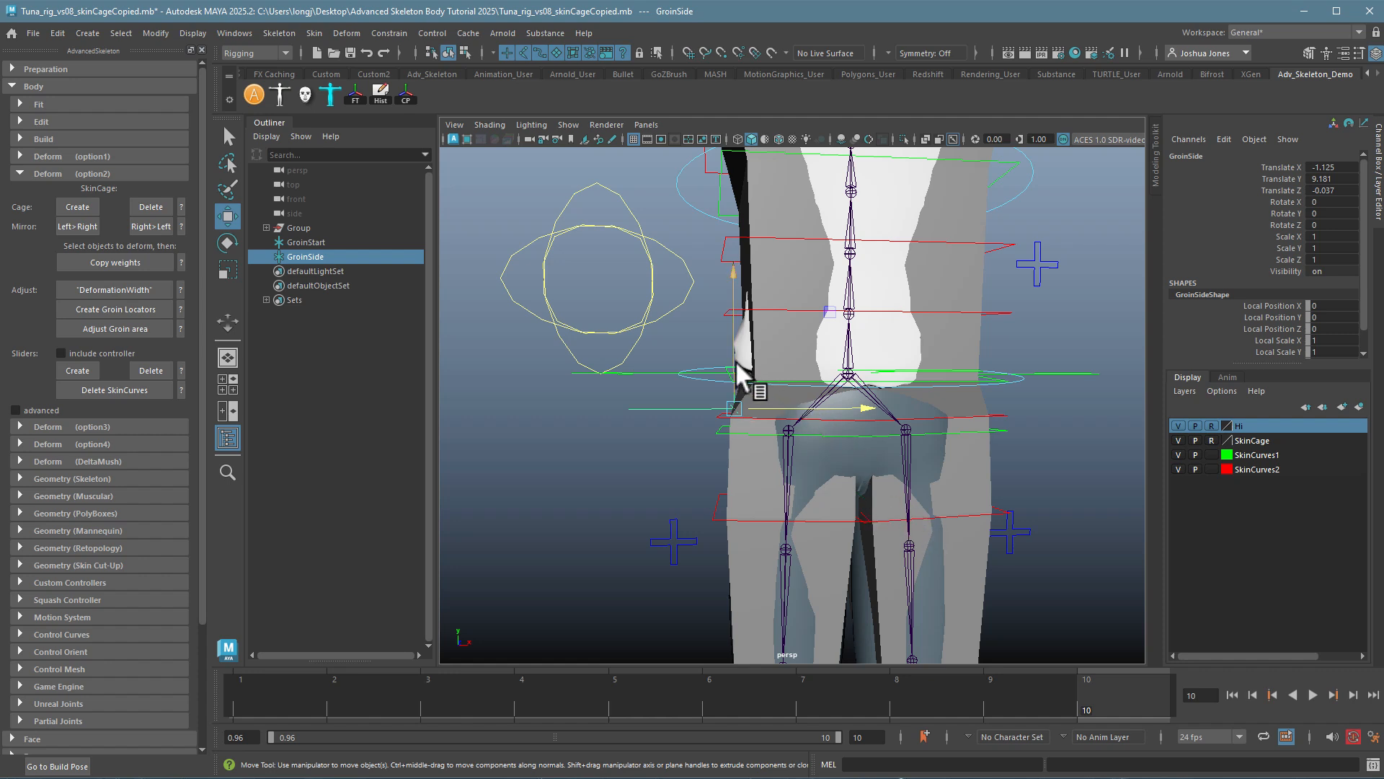
{"action": "left_click_drag", "start_coordinate": [735, 360], "coordinate": [731, 372]}
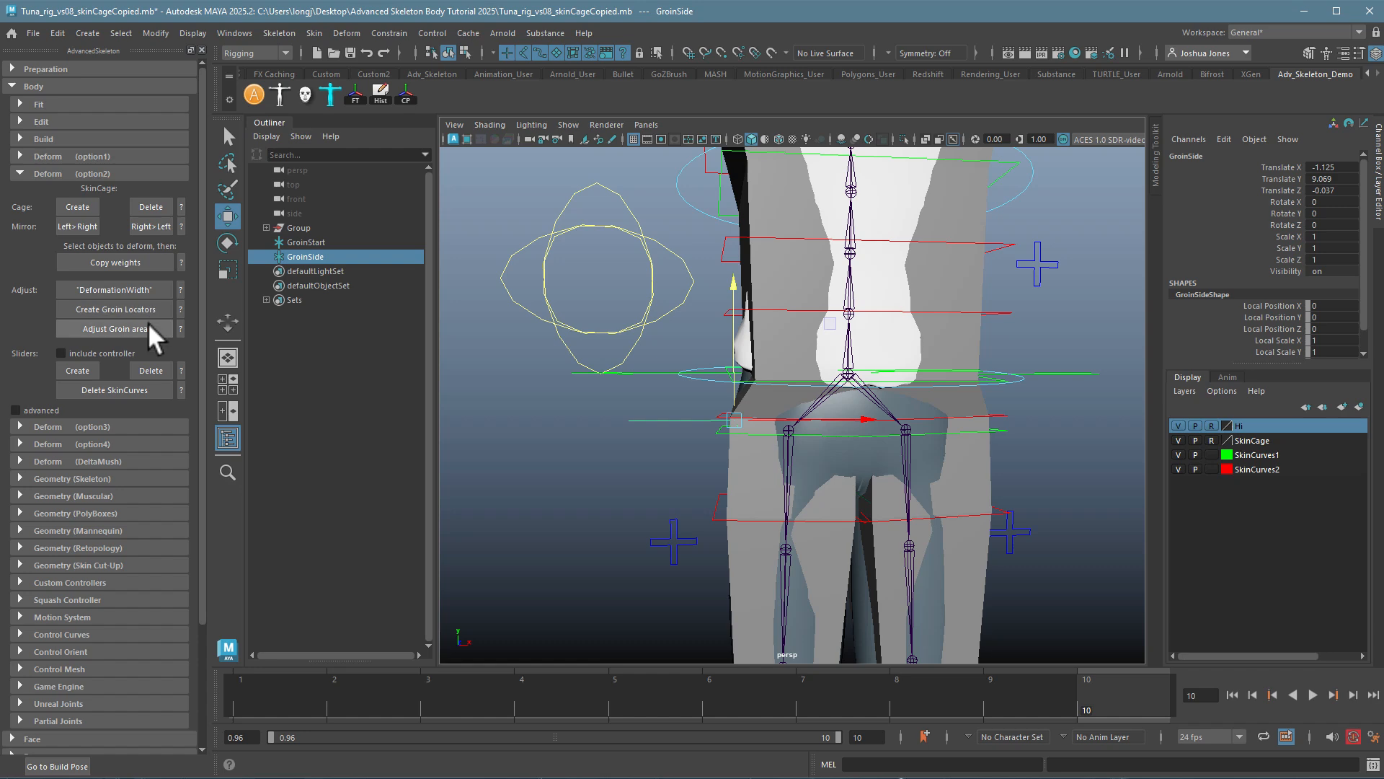
{"action": "left_click", "coordinate": [115, 329]}
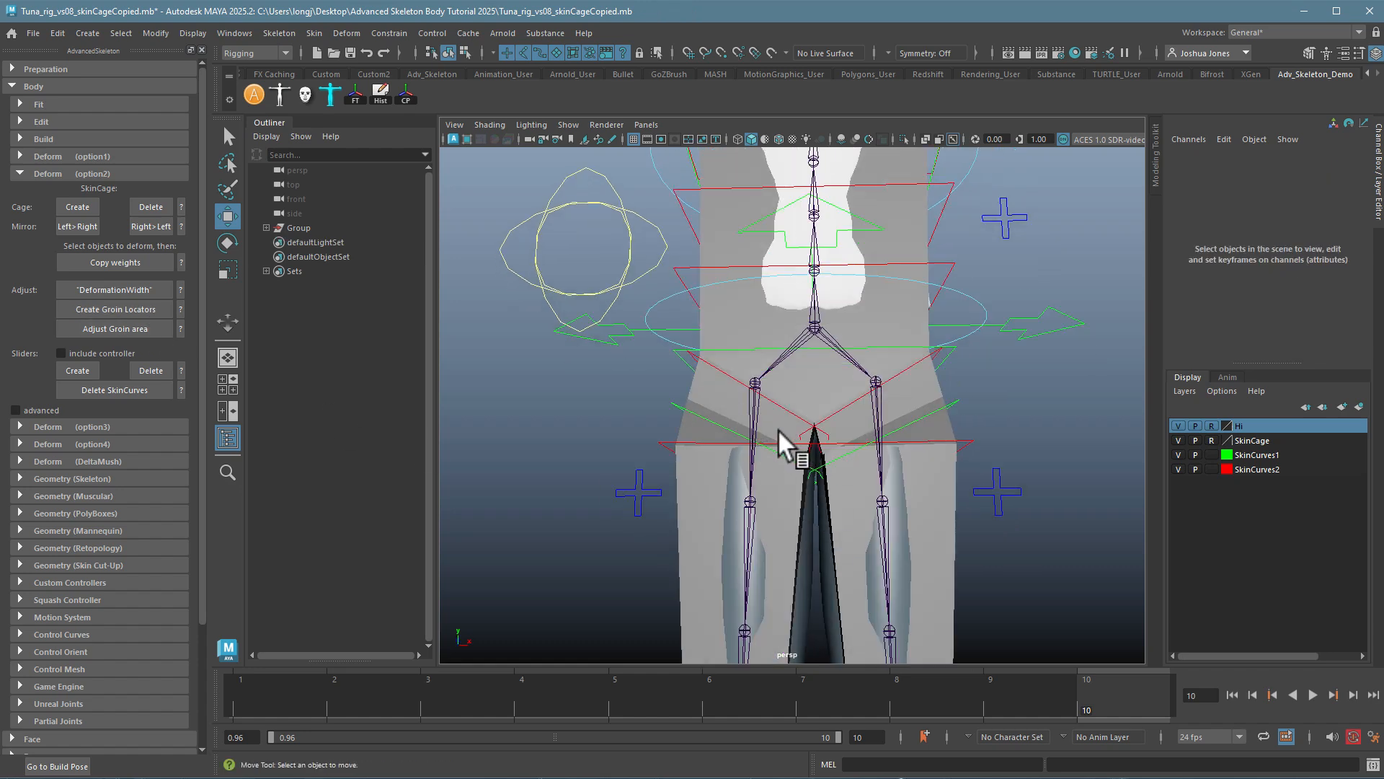
{"action": "left_click_drag", "start_coordinate": [777, 431], "coordinate": [805, 449], "text": "alt"}
{"action": "right_click_drag", "start_coordinate": [804, 448], "coordinate": [695, 451], "text": "alt"}
{"action": "middle_click_drag", "start_coordinate": [731, 491], "coordinate": [721, 358], "text": "alt"}
{"action": "scroll", "coordinate": [729, 390], "scroll_direction": "down", "scroll_amount": 3}
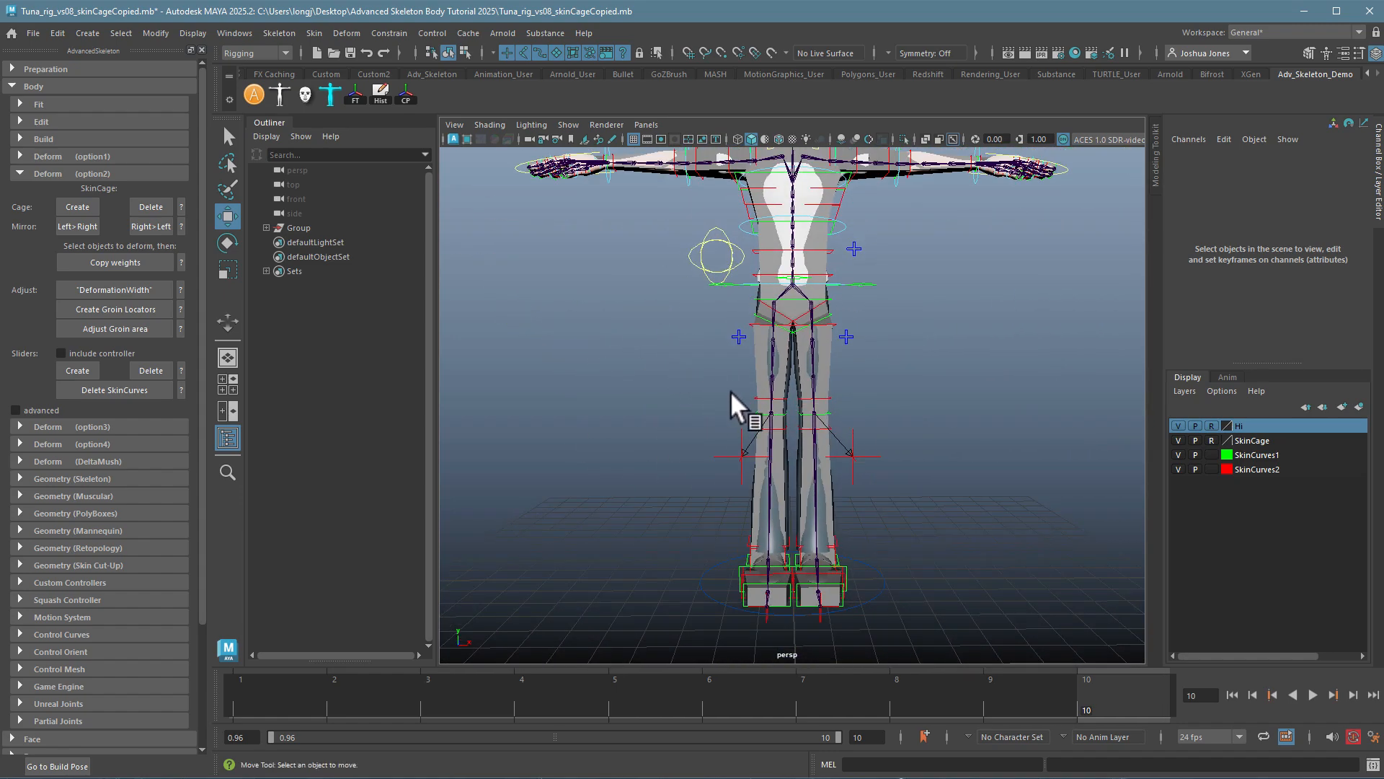
{"action": "scroll", "coordinate": [731, 409], "scroll_direction": "up", "scroll_amount": 2}
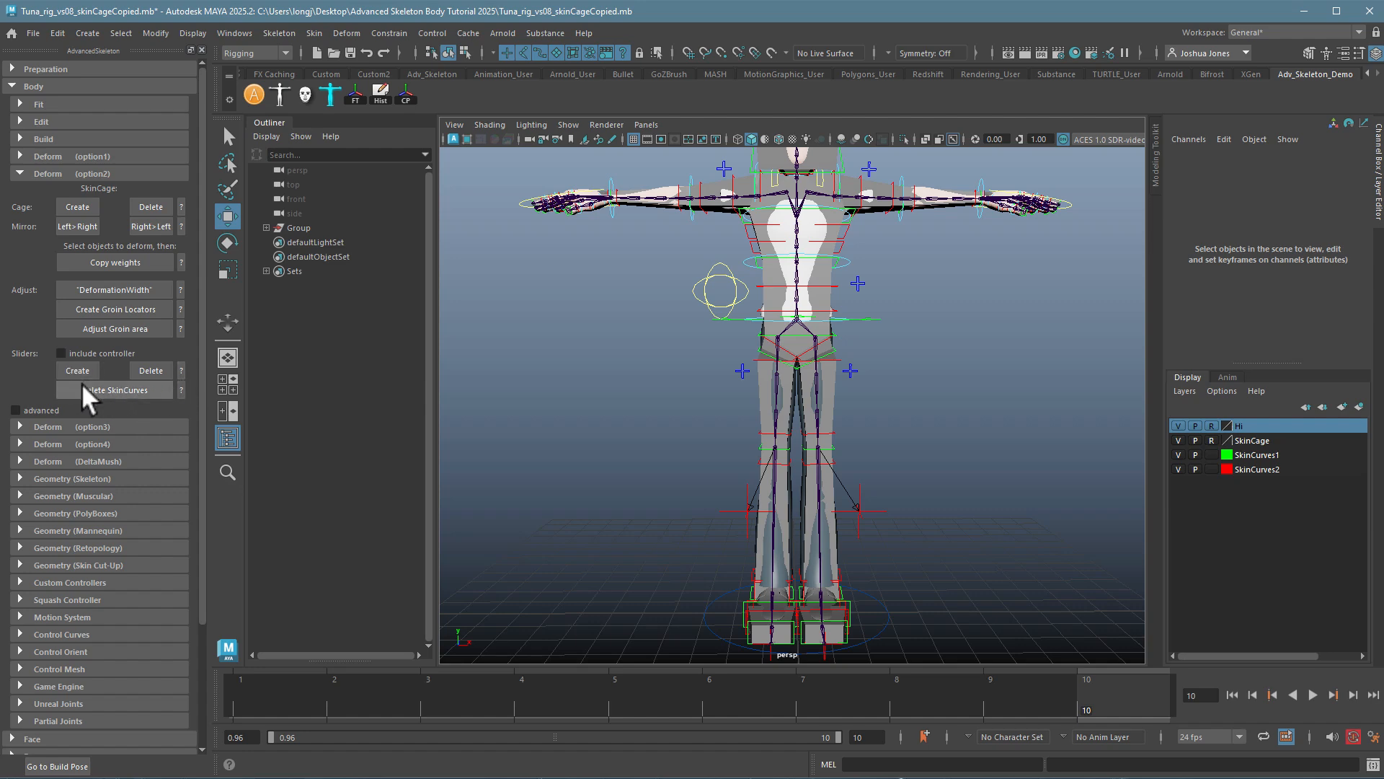
{"action": "scroll", "coordinate": [742, 469], "scroll_direction": "up", "scroll_amount": 4}
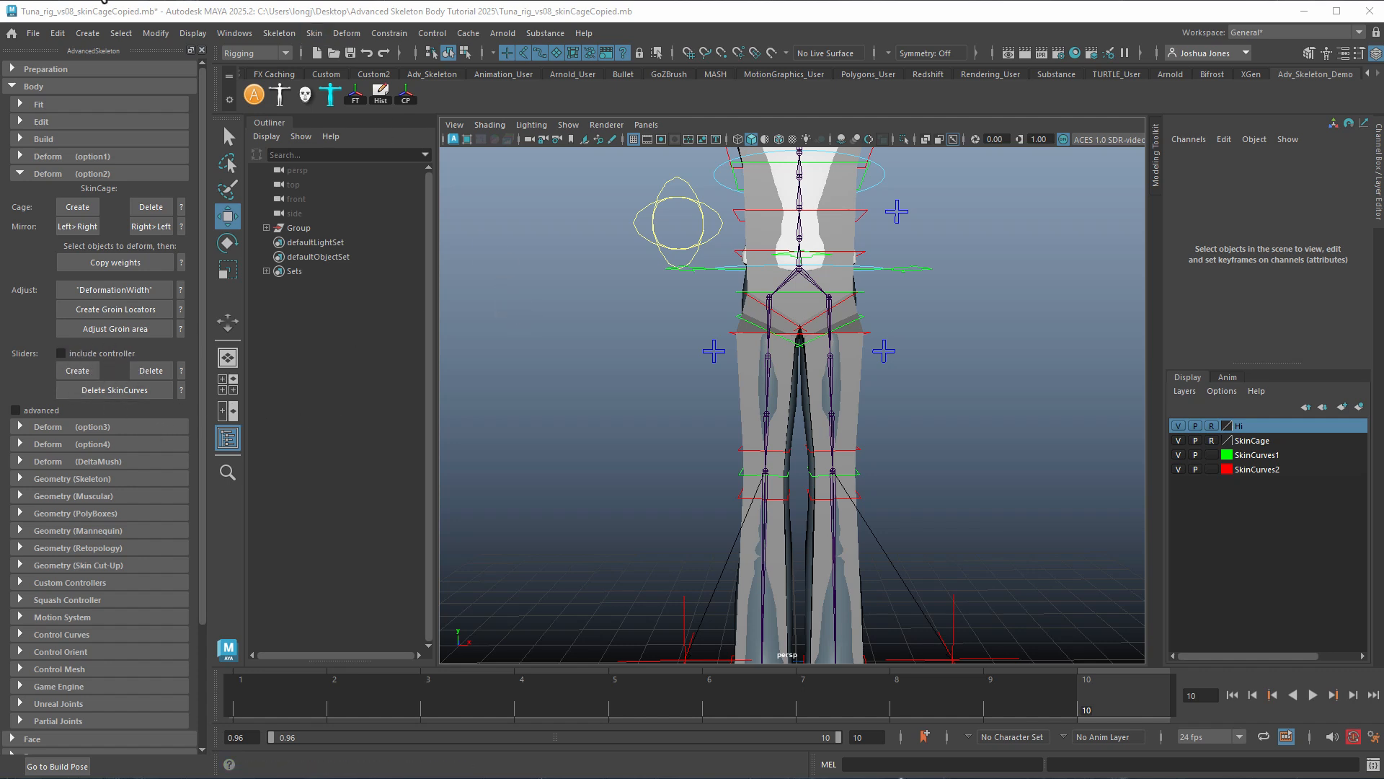
- Save the scene under the new name Tuna_rig_vs09_skinCageAdjusted.mb in the same folder
{"action": "left_click", "coordinate": [32, 33]}
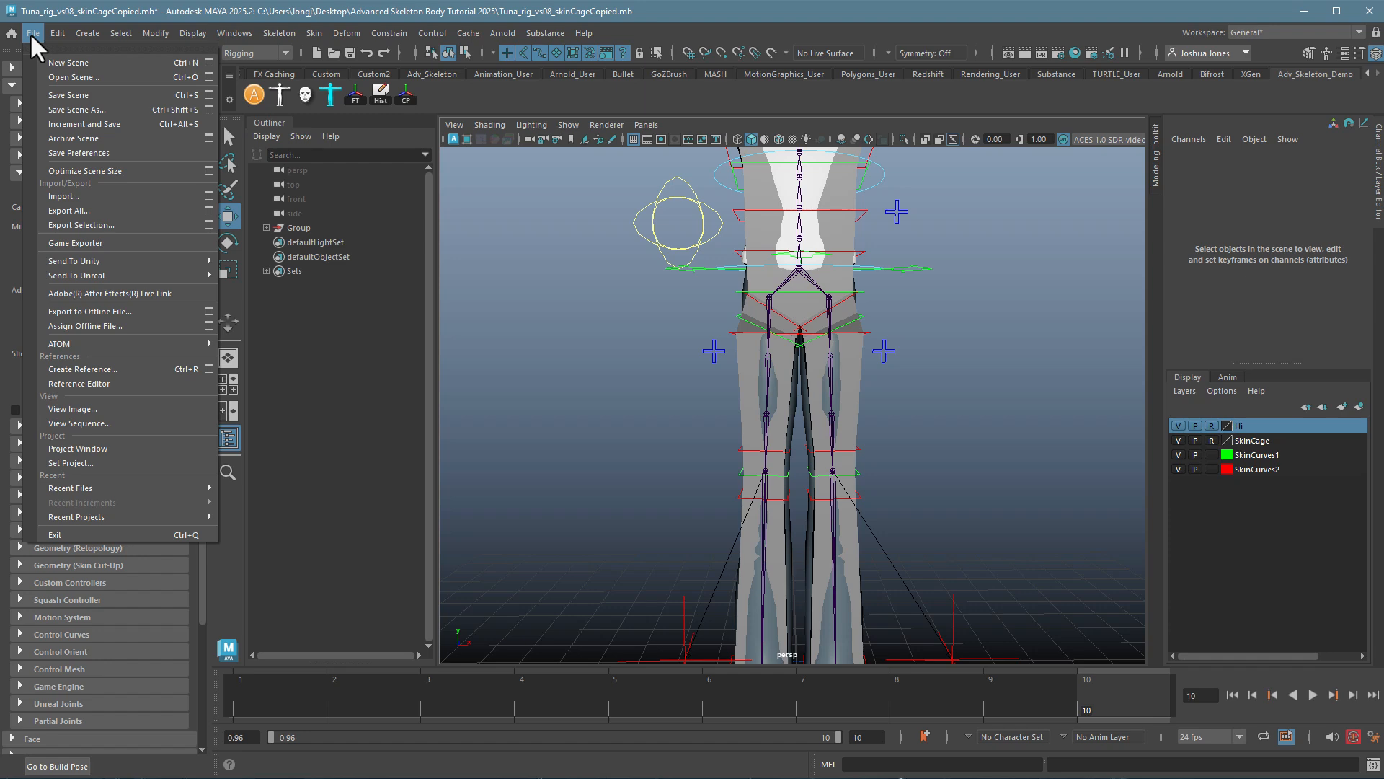
{"action": "left_click", "coordinate": [93, 110]}
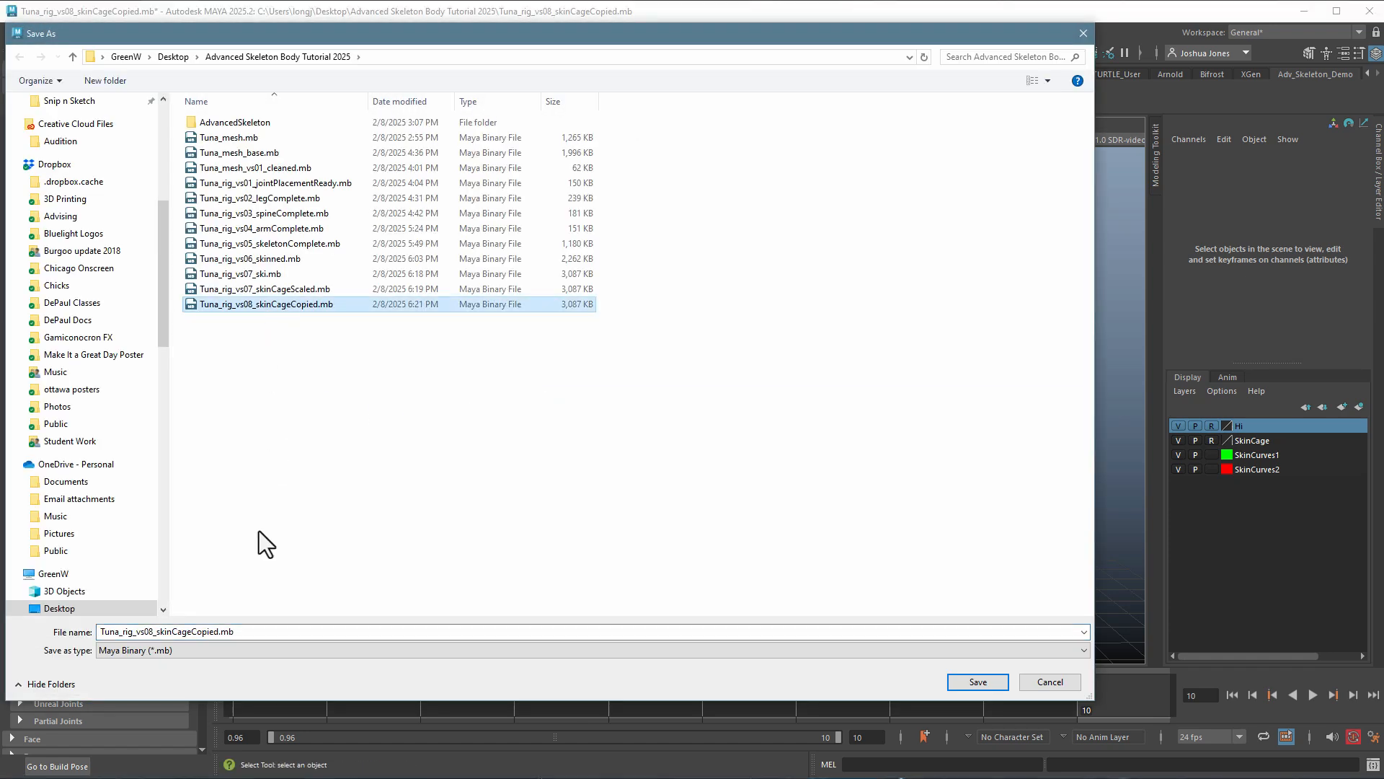
{"action": "left_click_drag", "start_coordinate": [148, 632], "coordinate": [219, 634]}
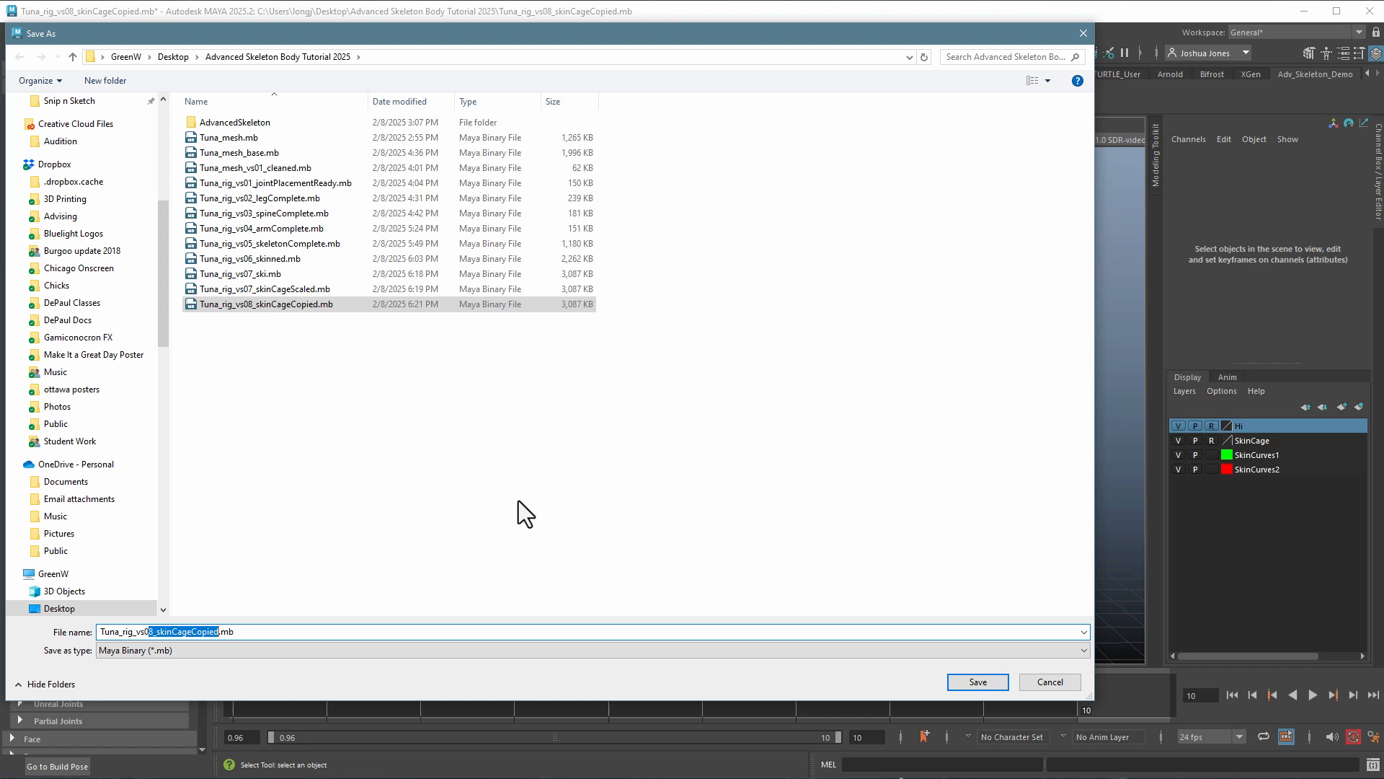
{"action": "type", "text": "9_"}
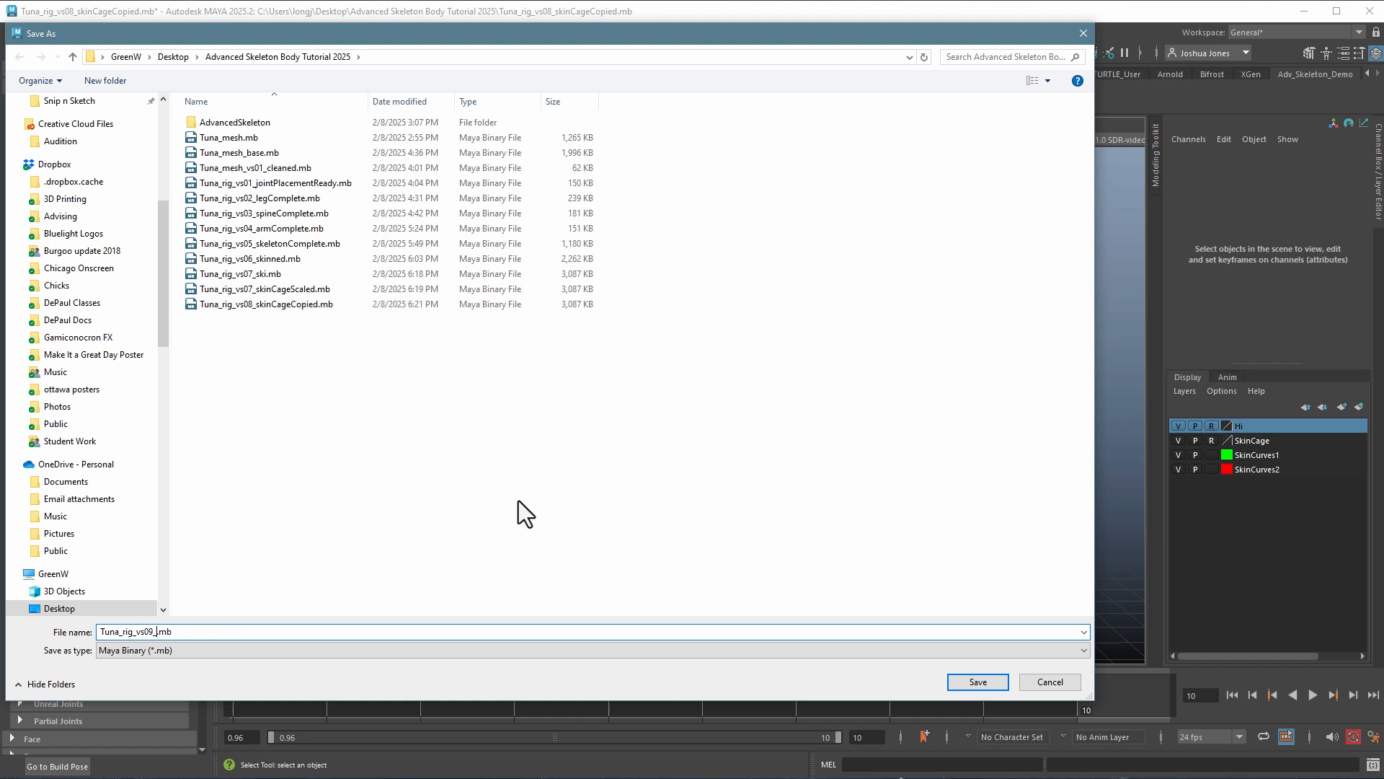
{"action": "type", "text": "skinCageAdjusted"}
{"action": "key", "text": "Return"}
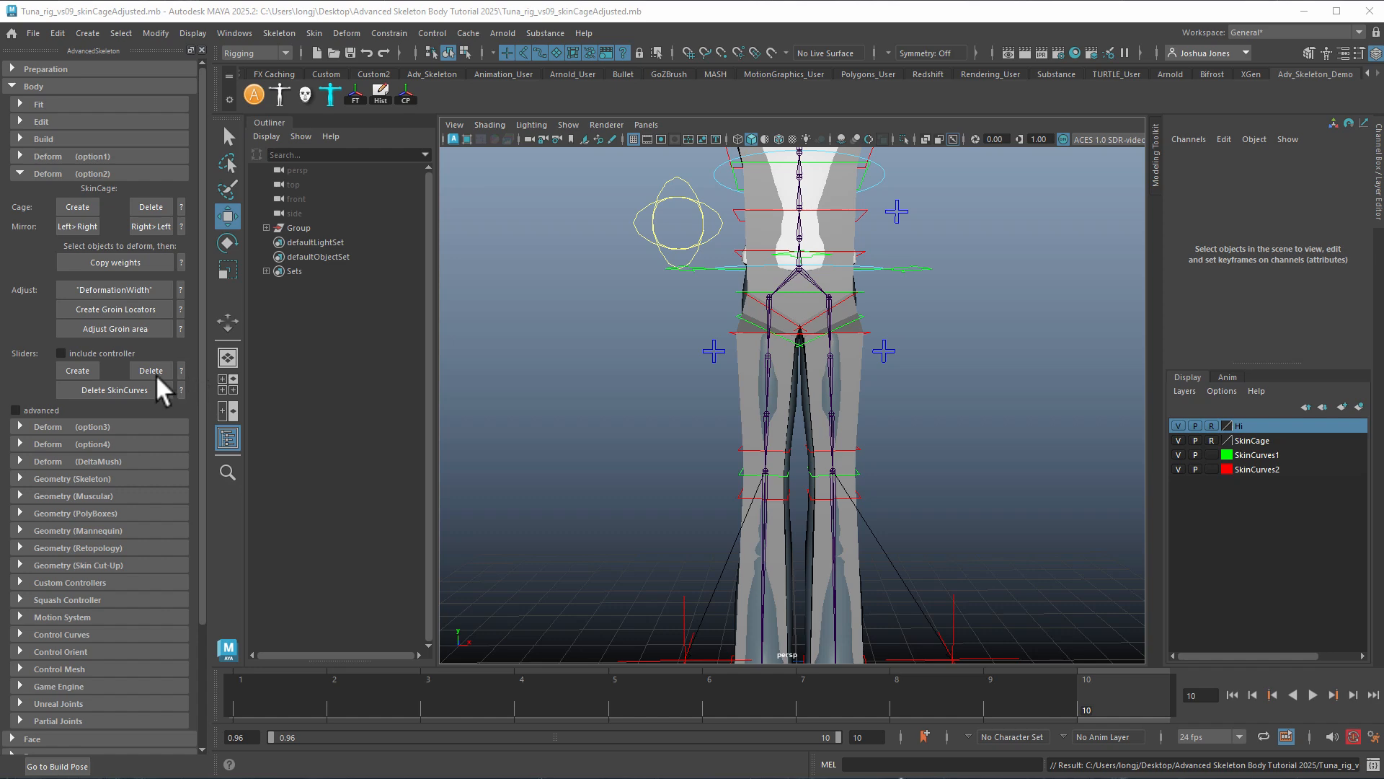
- Consult the Sliders help and create slider joints from the right elbow's middle profile and the twist profiles on either side of it
{"action": "left_click", "coordinate": [181, 369]}
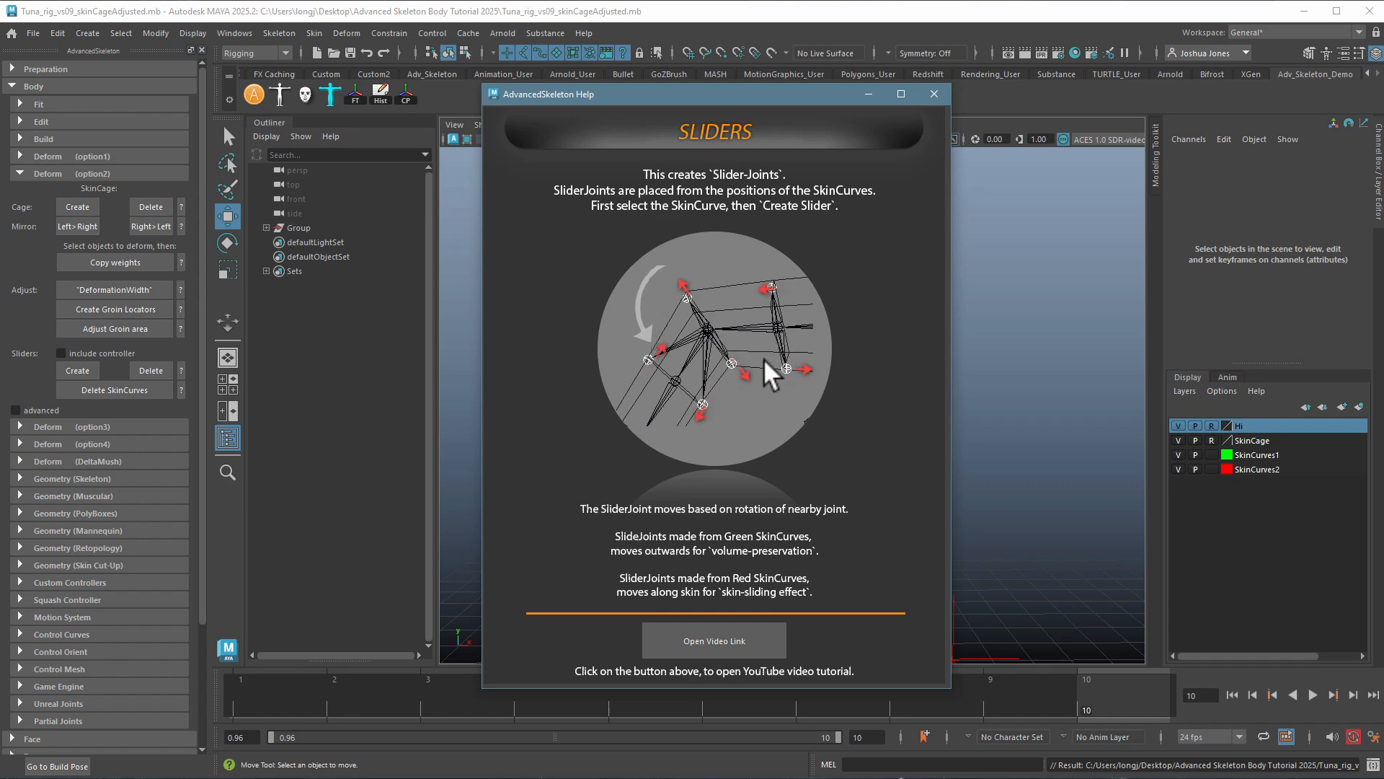
{"action": "left_click", "coordinate": [932, 95]}
{"action": "middle_click_drag", "start_coordinate": [744, 296], "coordinate": [917, 634], "text": "alt"}
{"action": "right_click_drag", "start_coordinate": [756, 420], "coordinate": [824, 418], "text": "alt"}
{"action": "left_click", "coordinate": [845, 400]}
{"action": "key", "text": "q"}
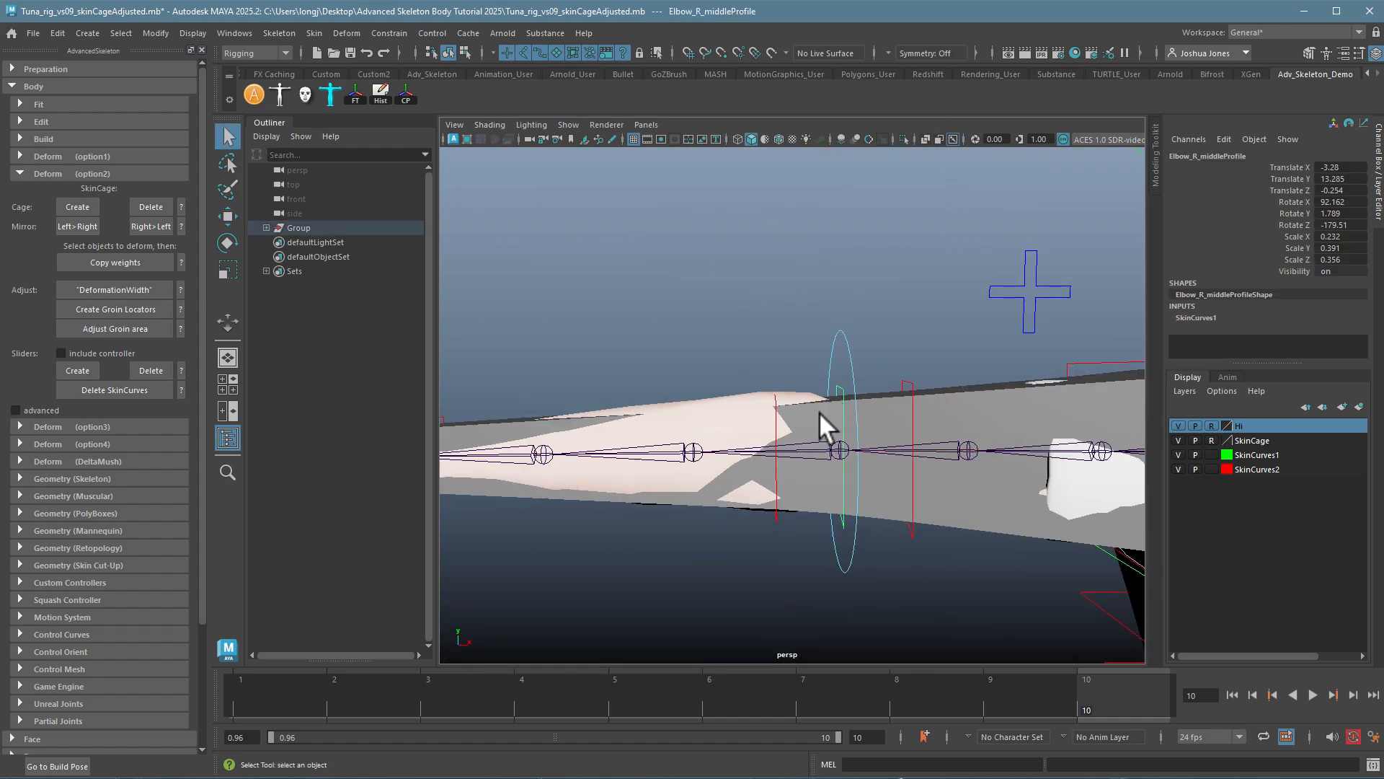
{"action": "left_click", "coordinate": [776, 407], "text": "shift"}
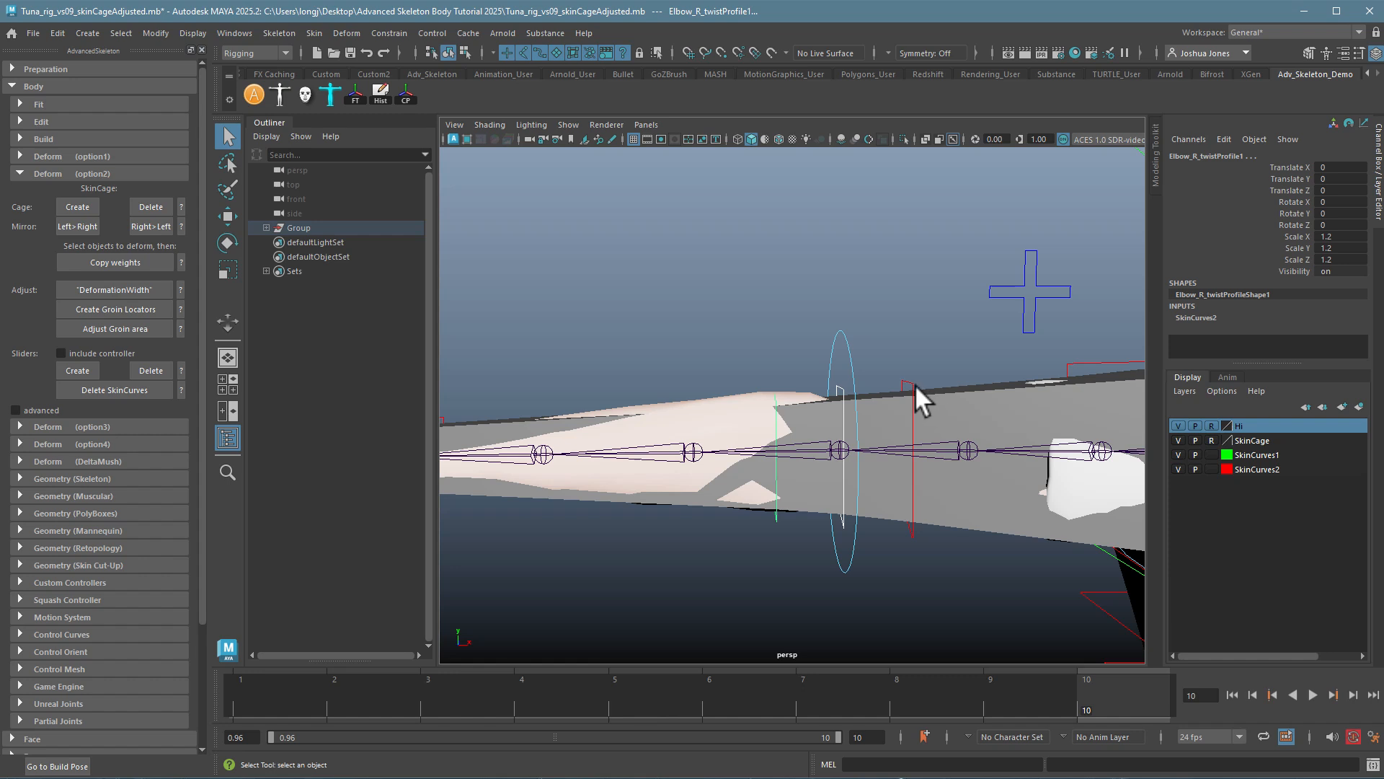
{"action": "left_click", "coordinate": [914, 382], "text": "shift"}
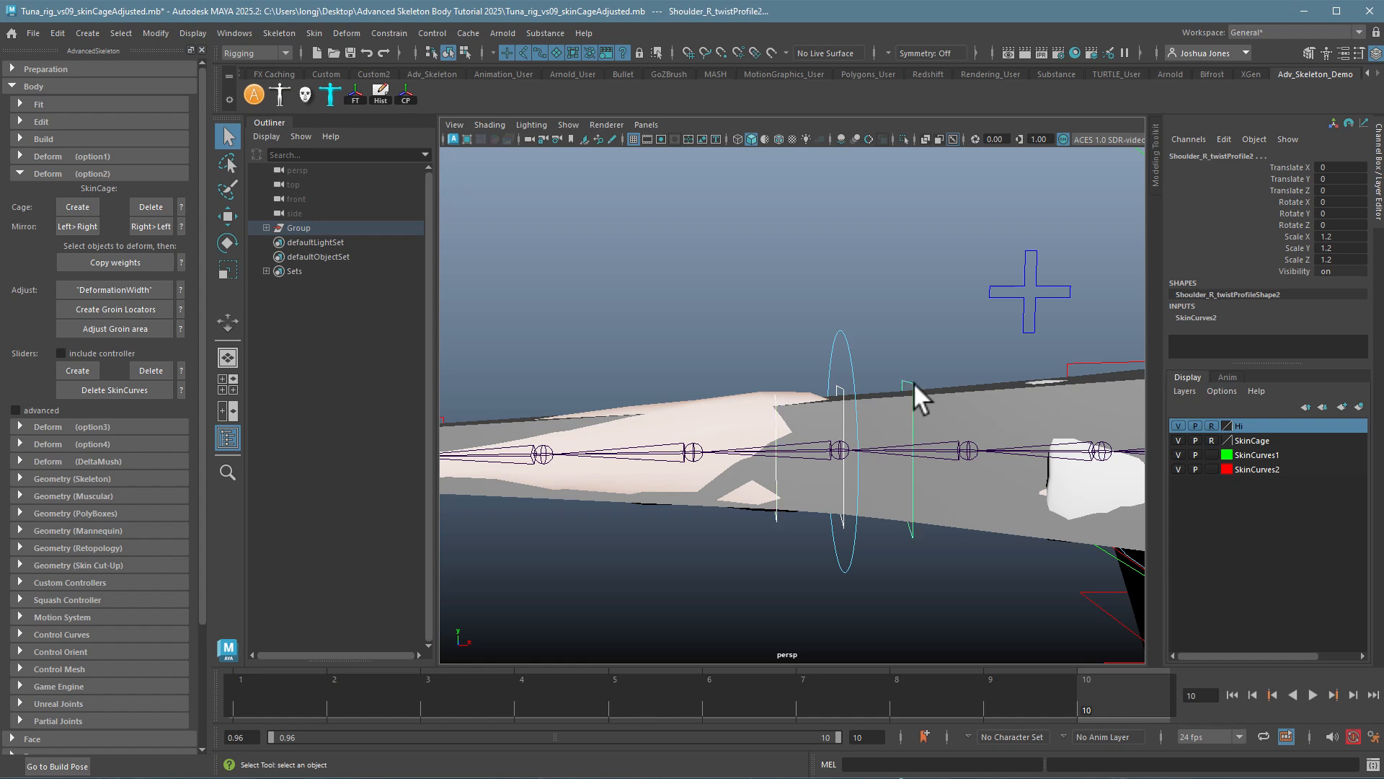
{"action": "left_click", "coordinate": [72, 367]}
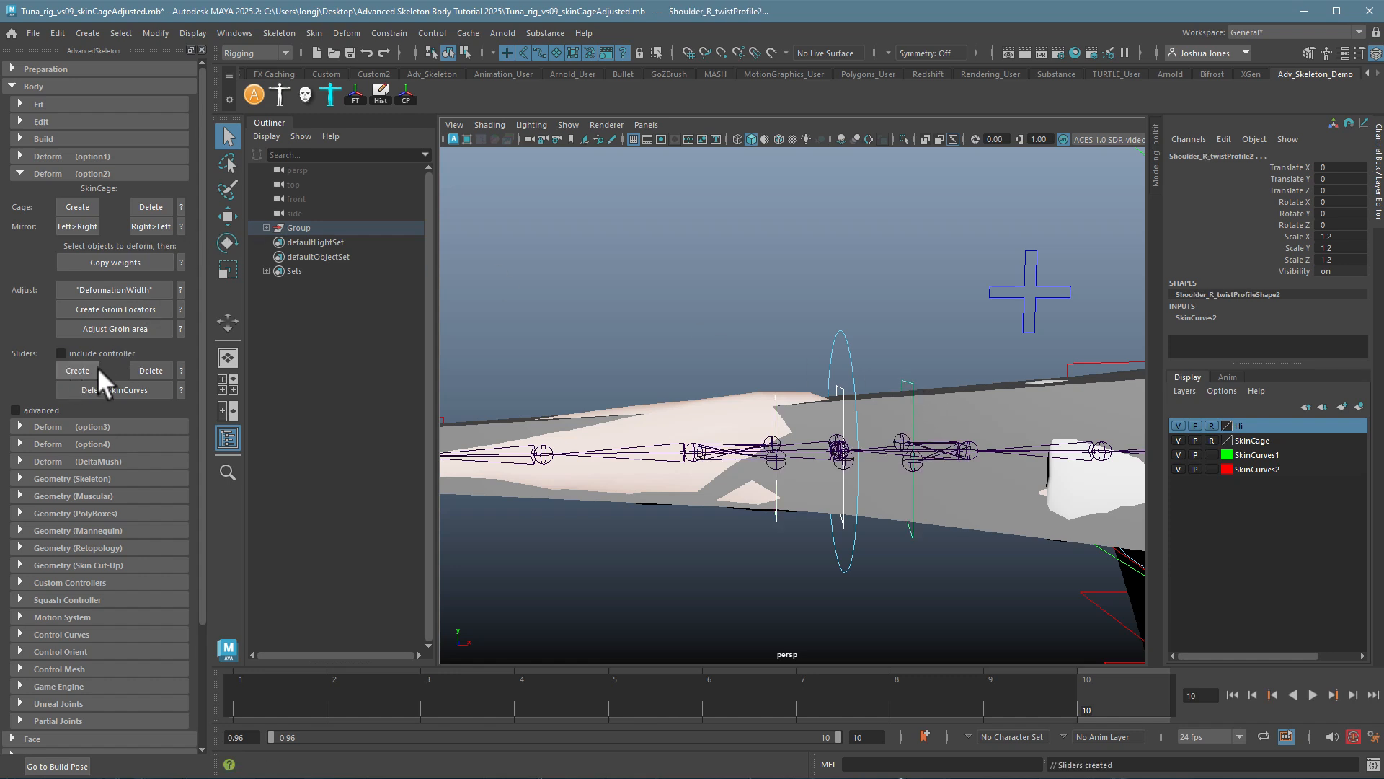
{"action": "left_click_drag", "start_coordinate": [747, 418], "coordinate": [782, 494], "text": "alt"}
{"action": "middle_click_drag", "start_coordinate": [796, 494], "coordinate": [785, 391], "text": "alt"}
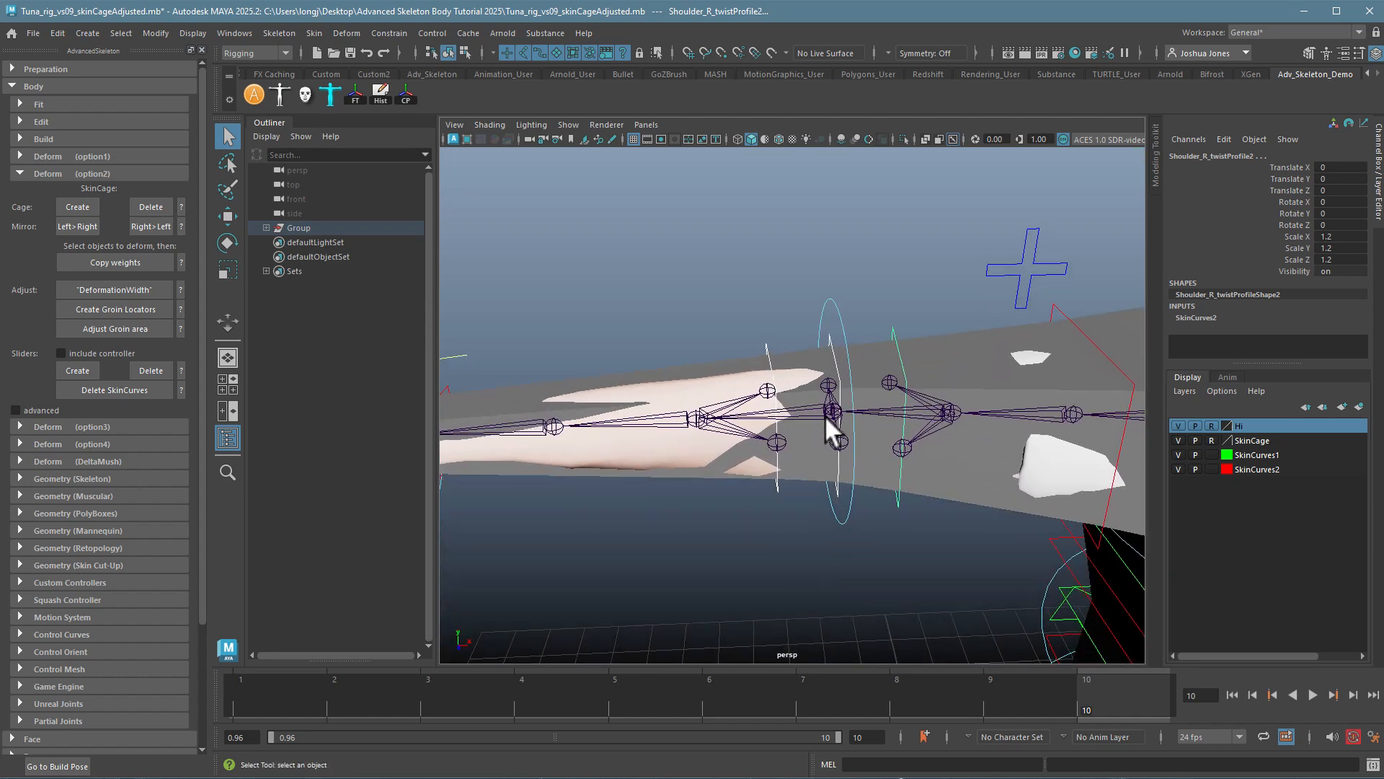
- Inspect the right elbow's middle profile, FK control, partial joint and slider joint along with their attributes
{"action": "left_click", "coordinate": [837, 366]}
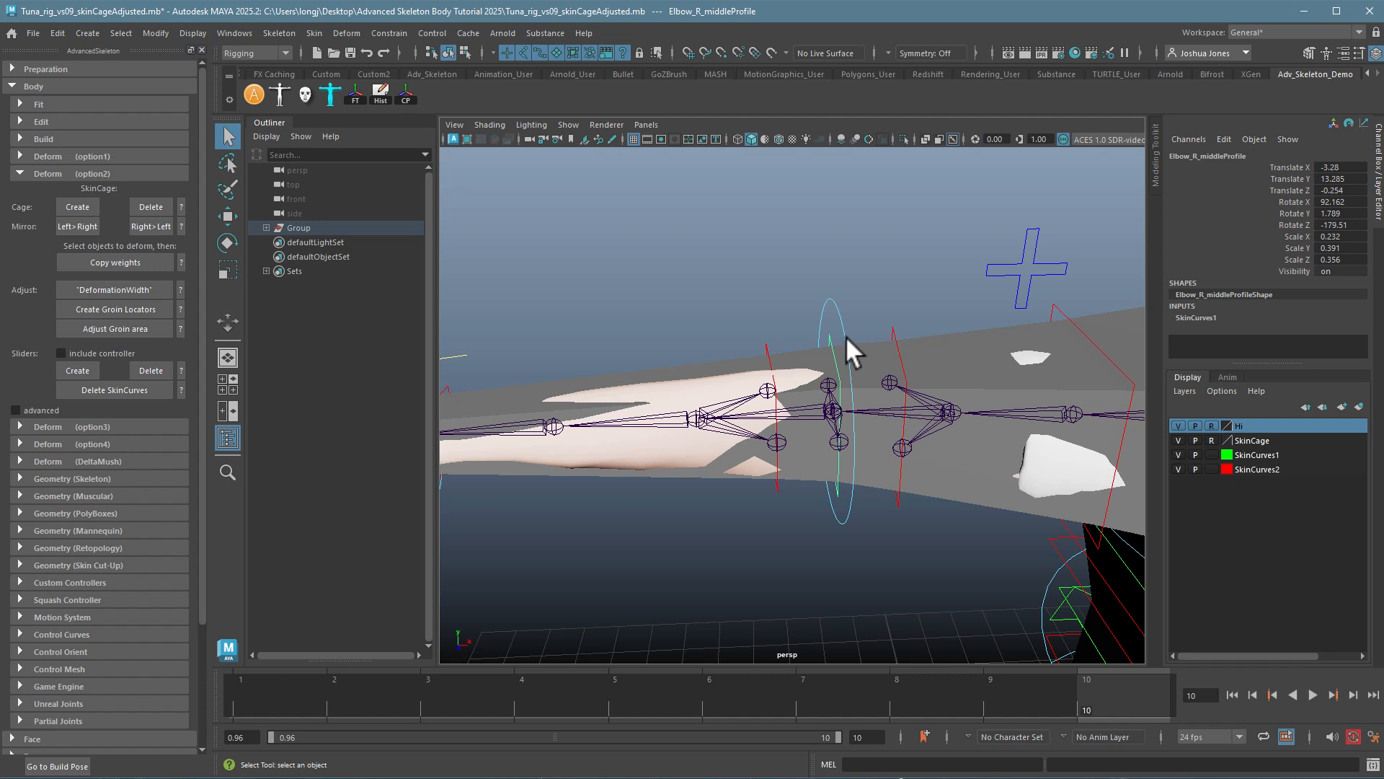
{"action": "left_click", "coordinate": [845, 337]}
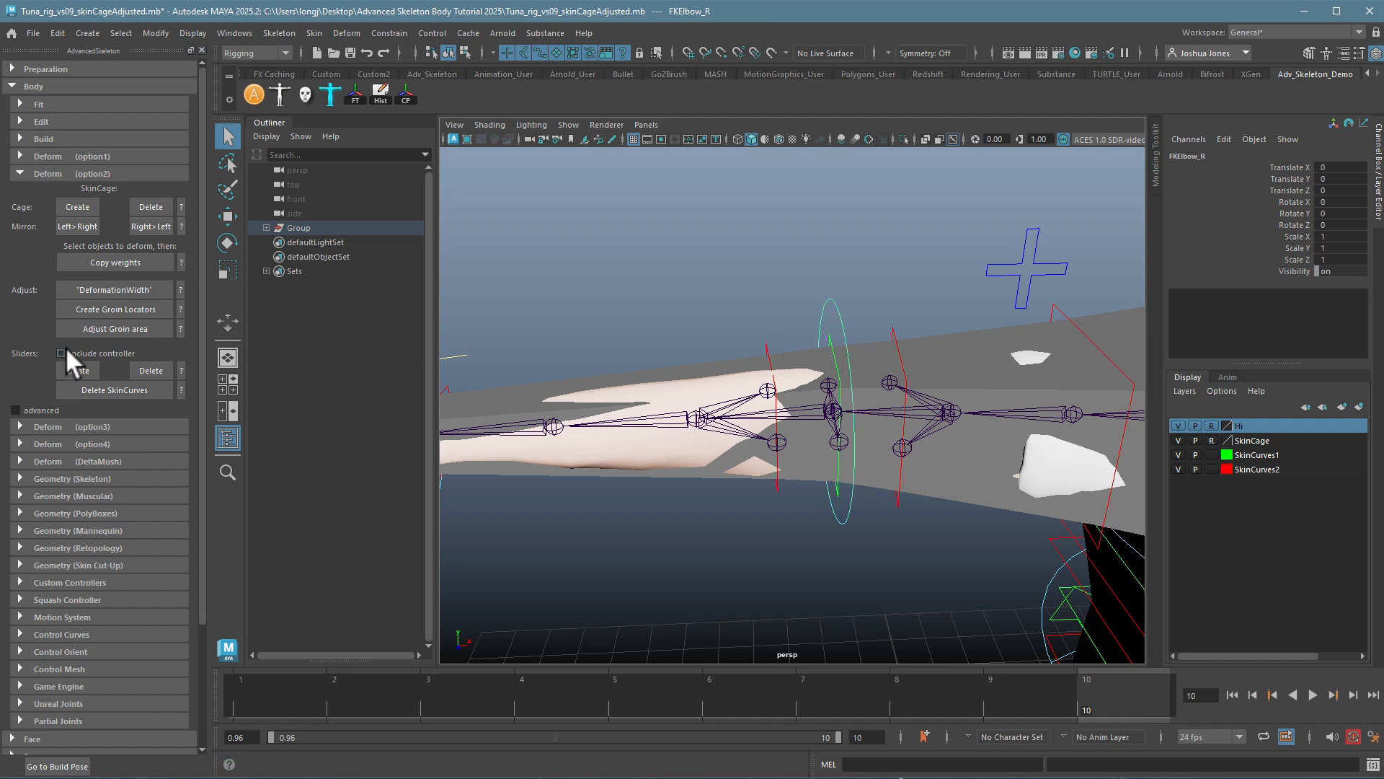
{"action": "left_click", "coordinate": [833, 365]}
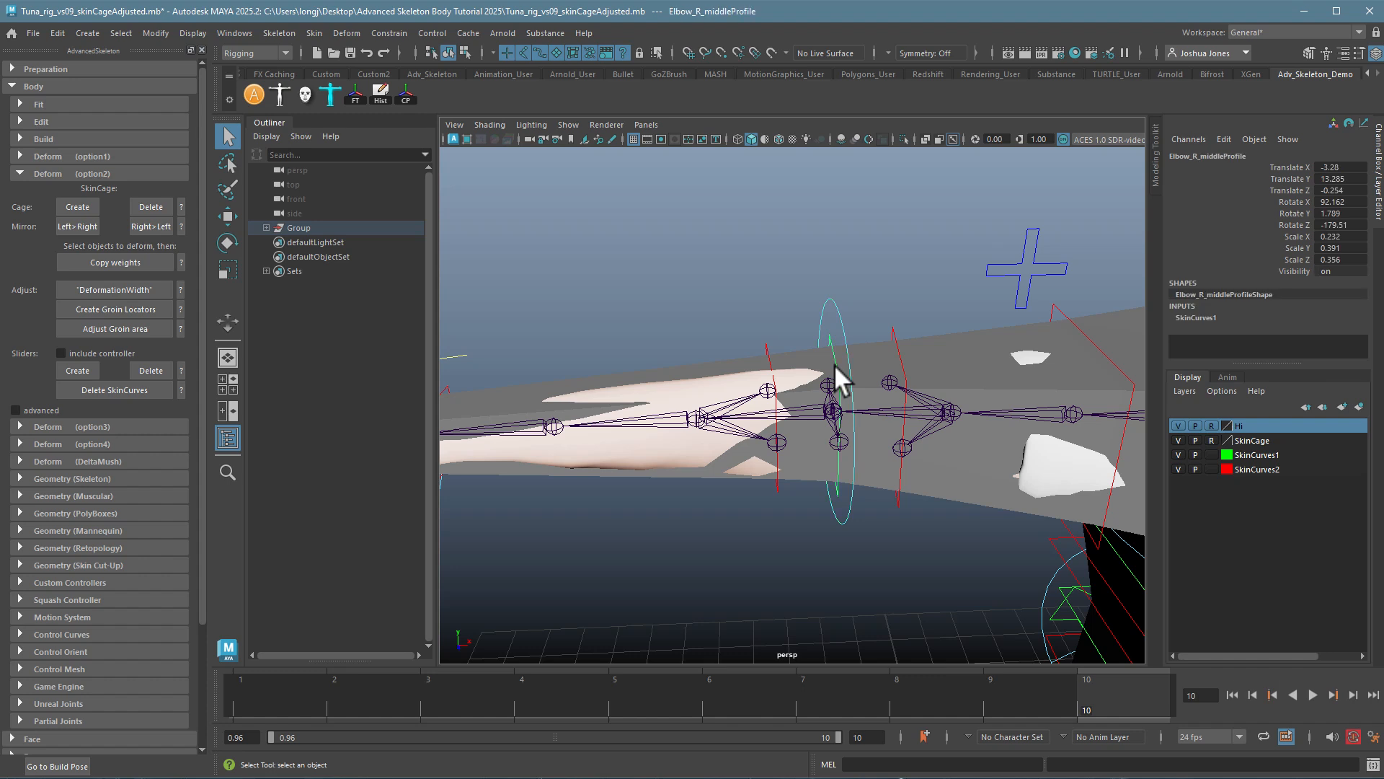
{"action": "left_click", "coordinate": [827, 390]}
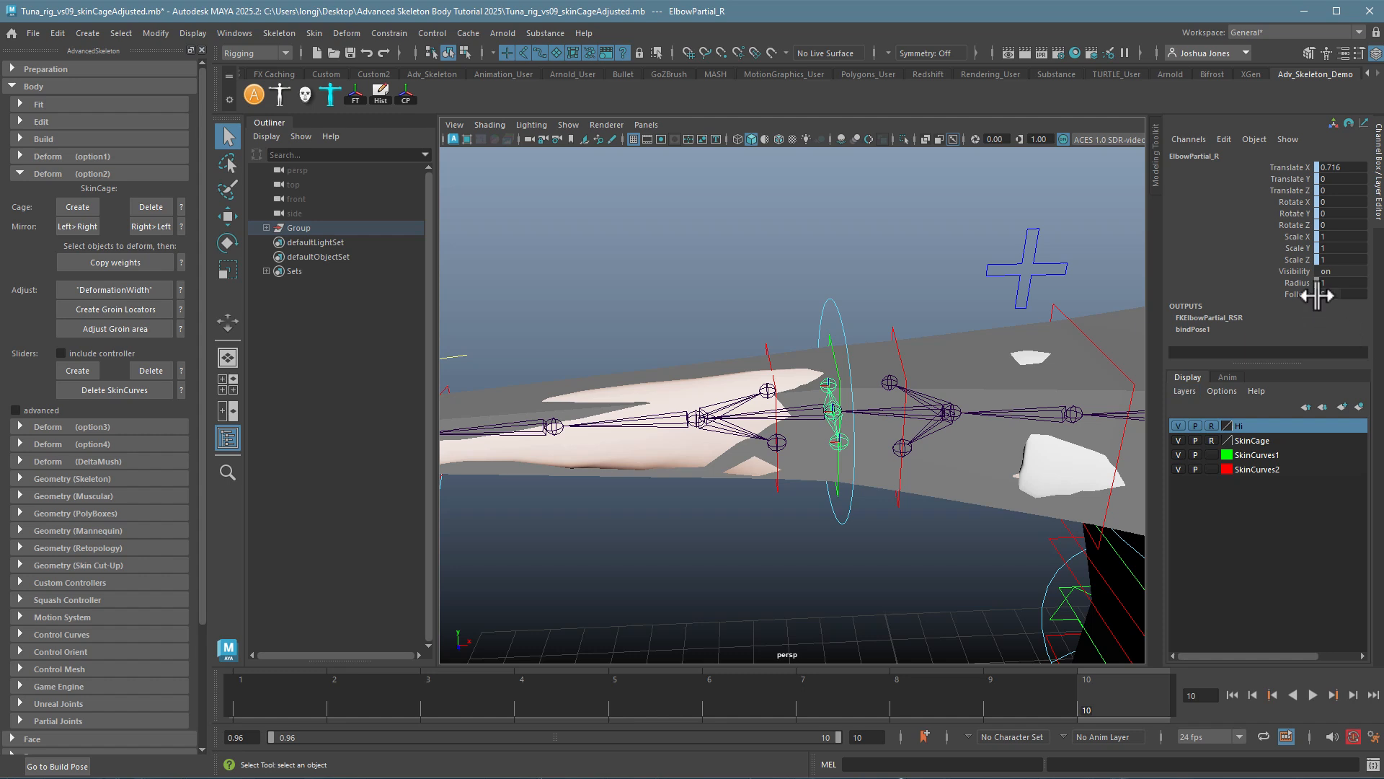
{"action": "left_click", "coordinate": [768, 390]}
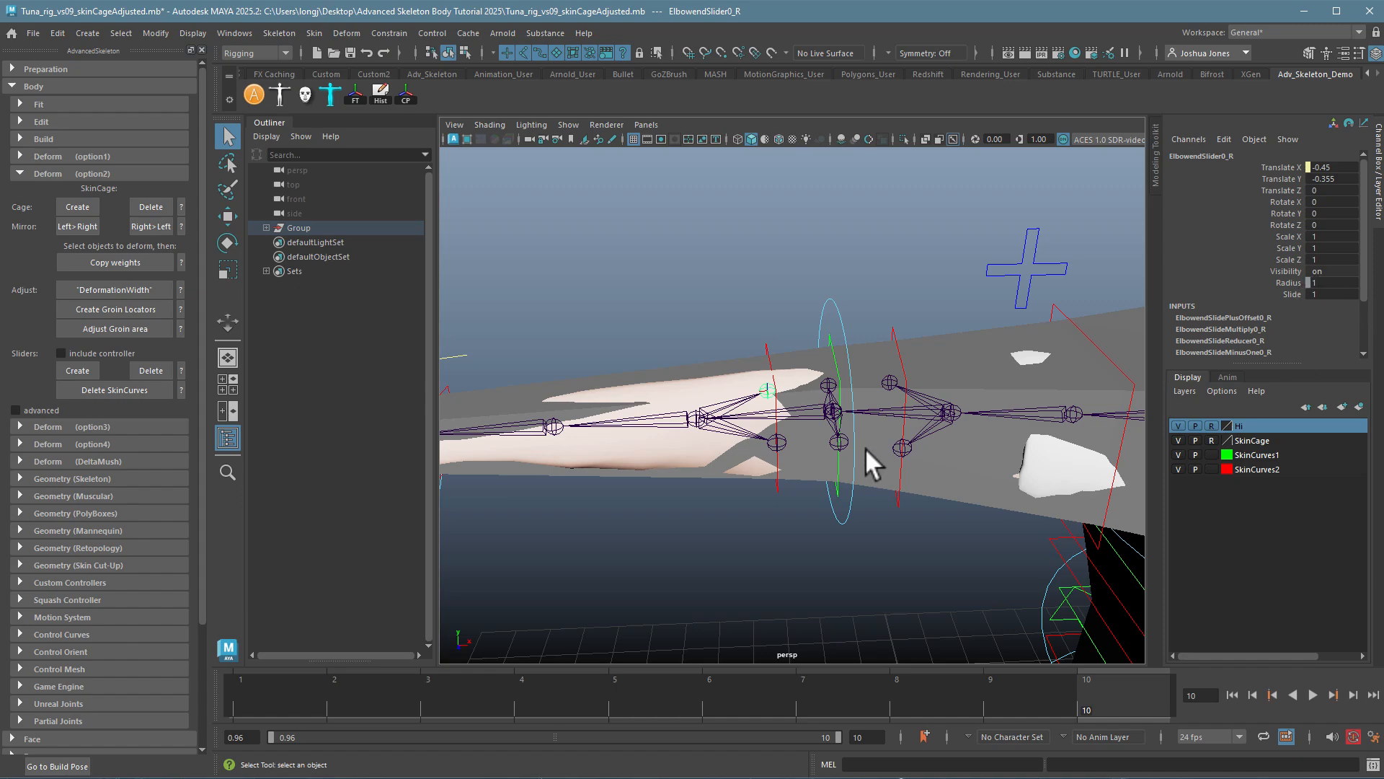
{"action": "left_click_drag", "start_coordinate": [942, 531], "coordinate": [914, 497], "text": "alt"}
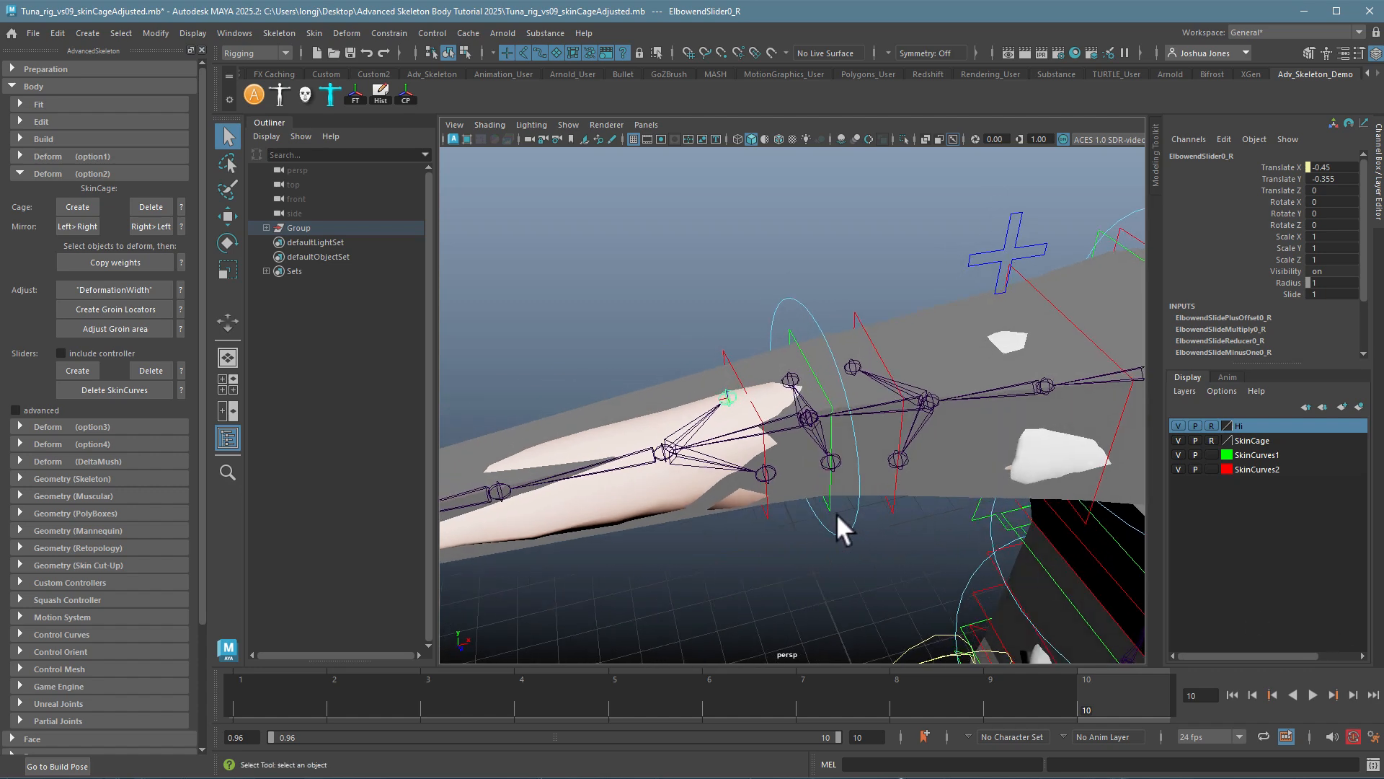
- Test-rotate the right elbow's FK control to check the slider joints, undo the rotation and clear the selection
{"action": "left_click", "coordinate": [865, 546]}
{"action": "key", "text": "e"}
{"action": "left_click_drag", "start_coordinate": [791, 512], "coordinate": [789, 435]}
{"action": "key", "text": "ctrl+z"}
{"action": "left_click", "coordinate": [633, 251]}
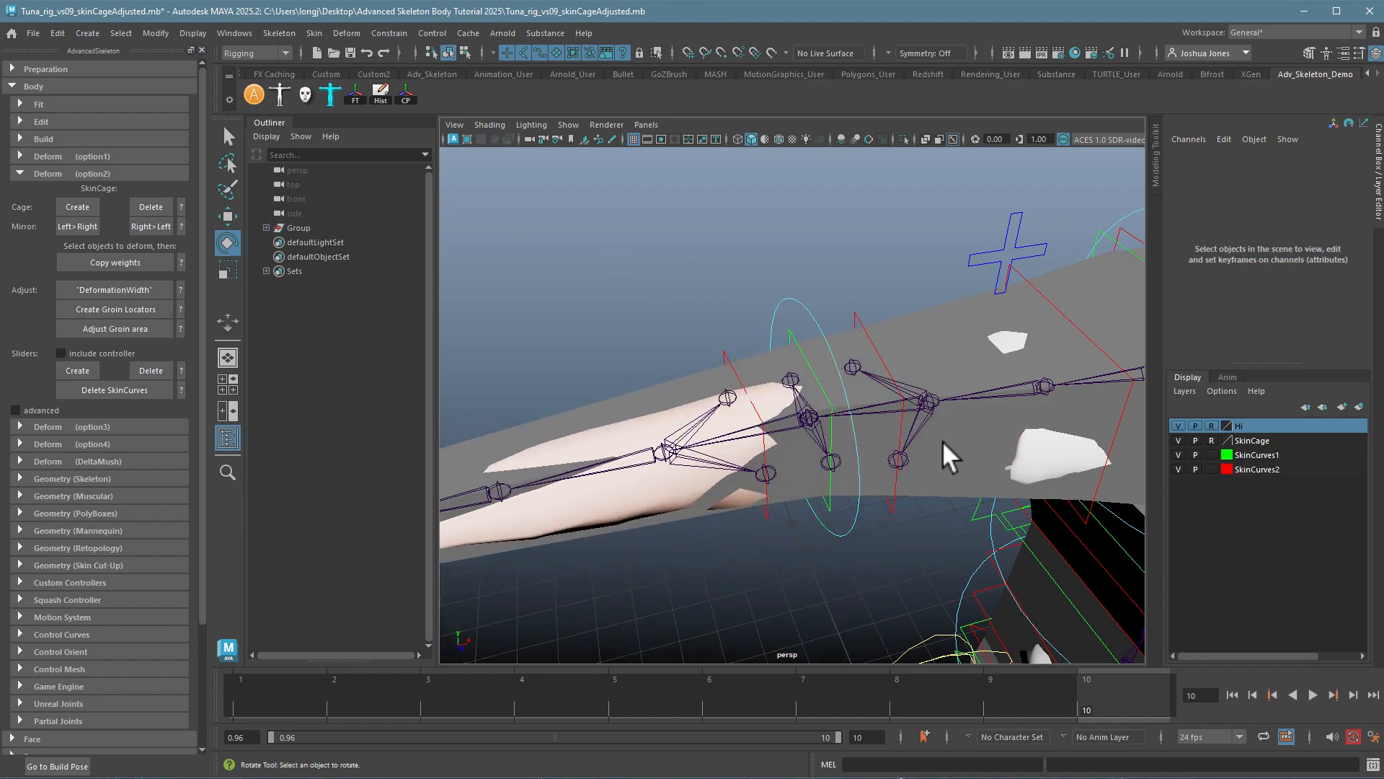
- Select all meshes under model:geo from model:shoe_R to model:tongue, including those in the Head group, and copy the SkinCage weights to them
{"action": "right_click_drag", "start_coordinate": [941, 440], "coordinate": [796, 450], "text": "alt"}
{"action": "left_click_drag", "start_coordinate": [796, 451], "coordinate": [798, 359], "text": "alt"}
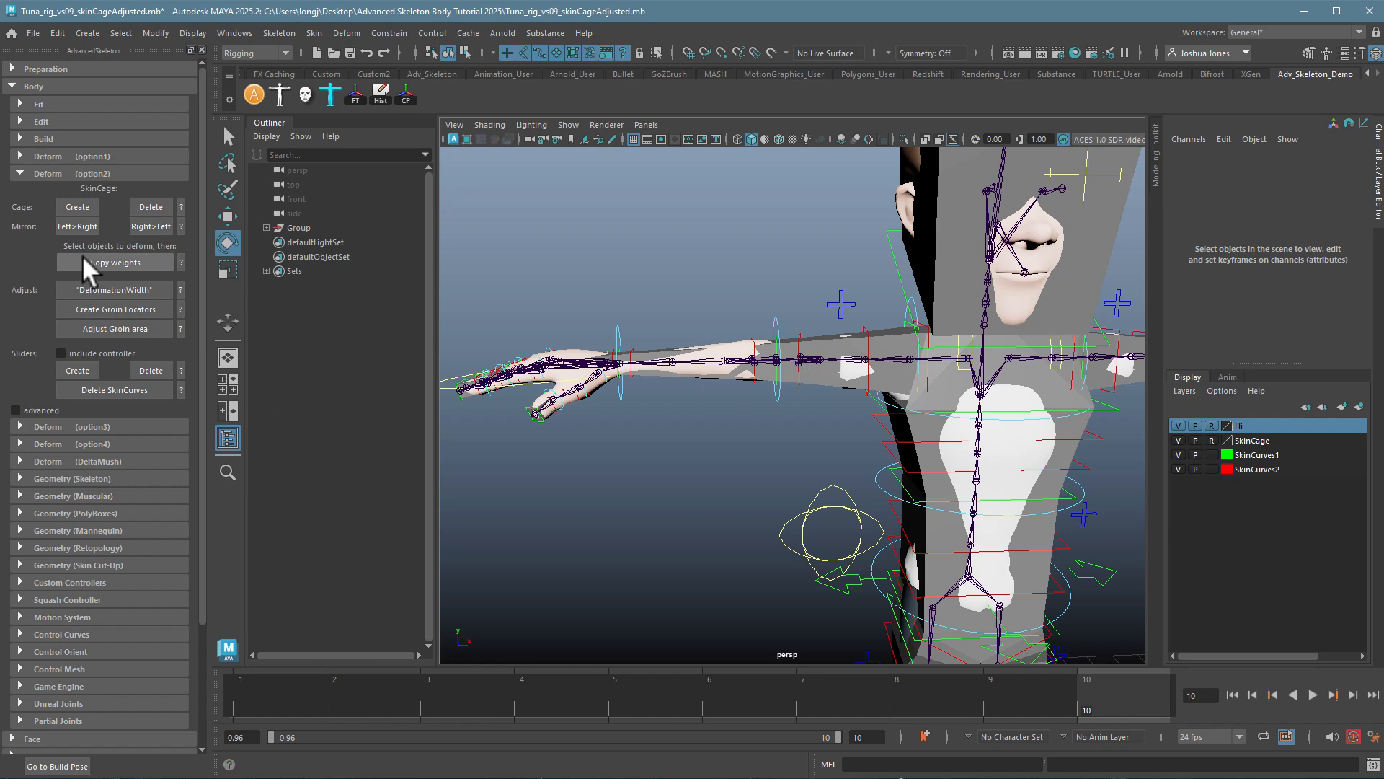
{"action": "scroll", "coordinate": [773, 472], "scroll_direction": "down", "scroll_amount": 1}
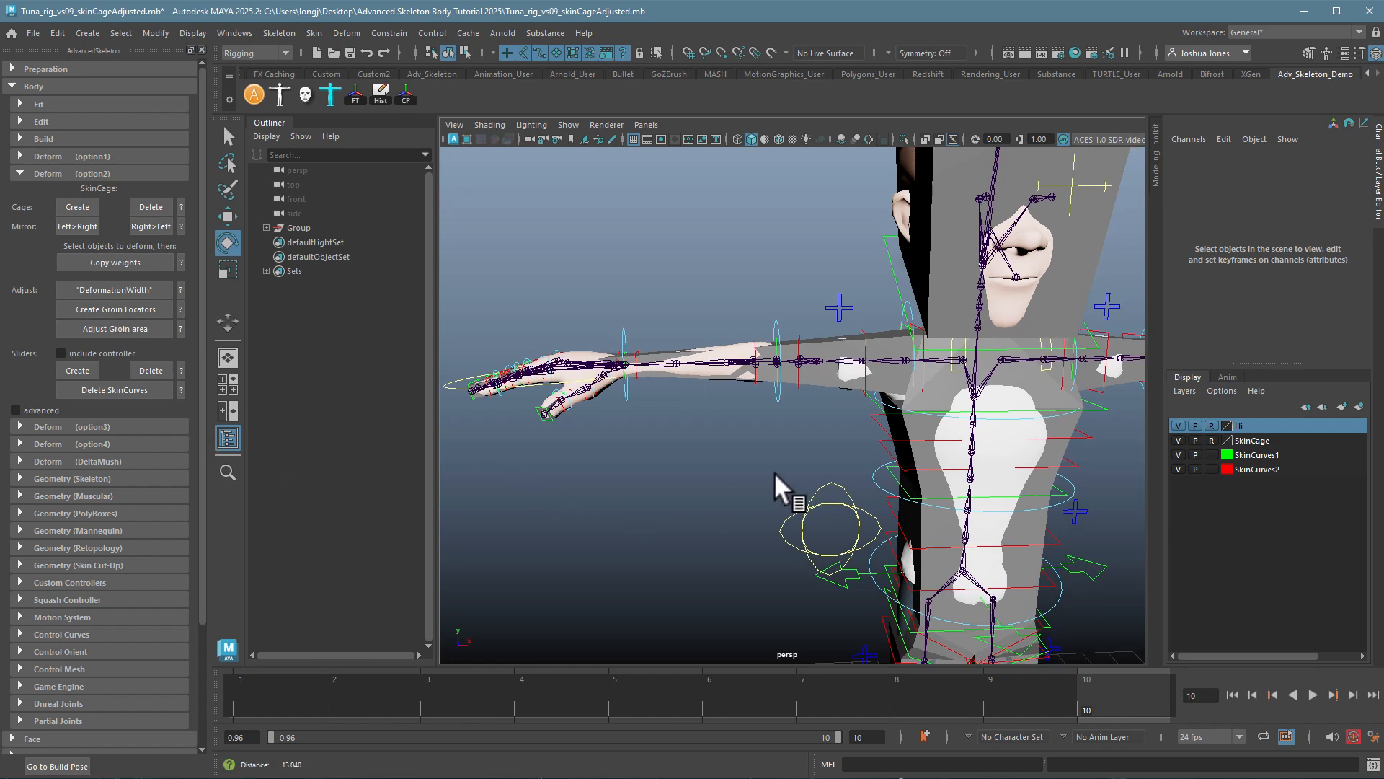
{"action": "left_click_drag", "start_coordinate": [894, 482], "coordinate": [716, 400], "text": "alt"}
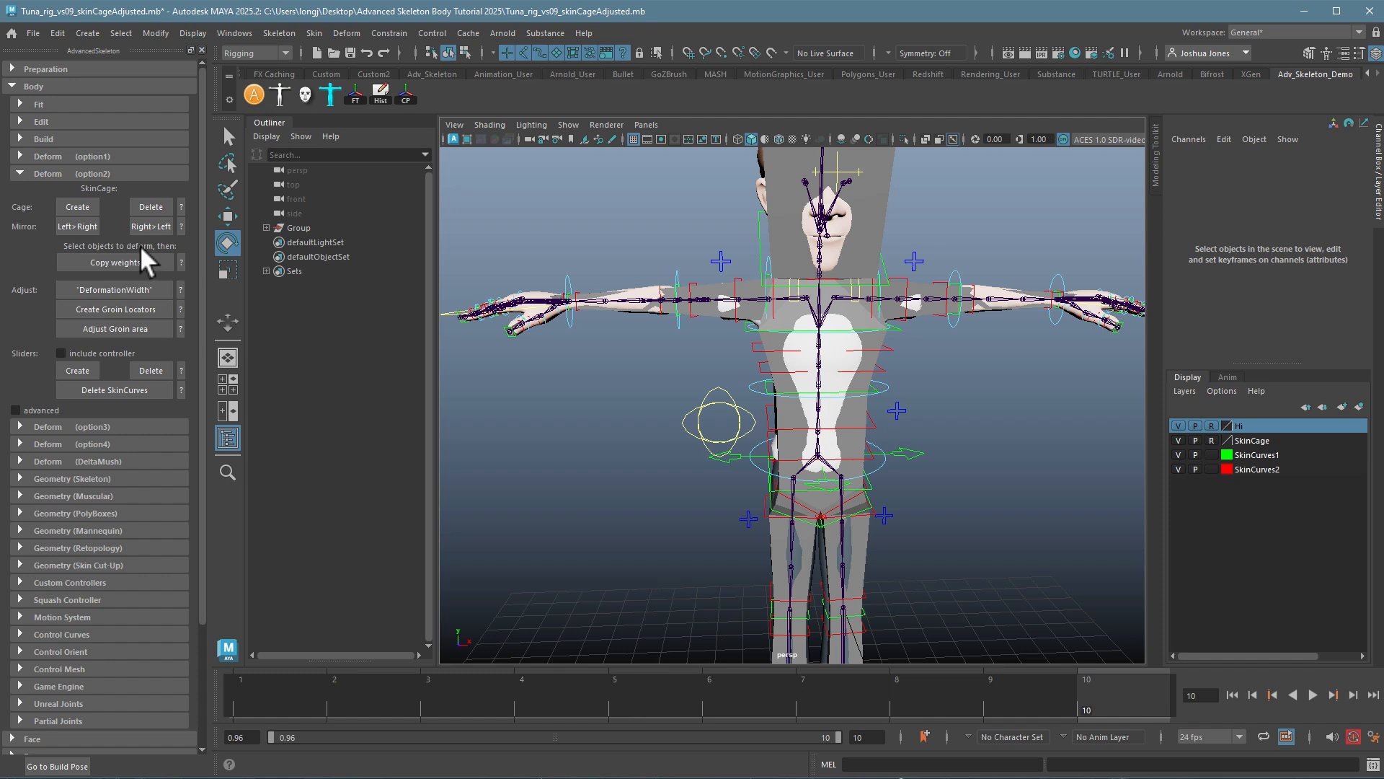
{"action": "left_click", "coordinate": [266, 228]}
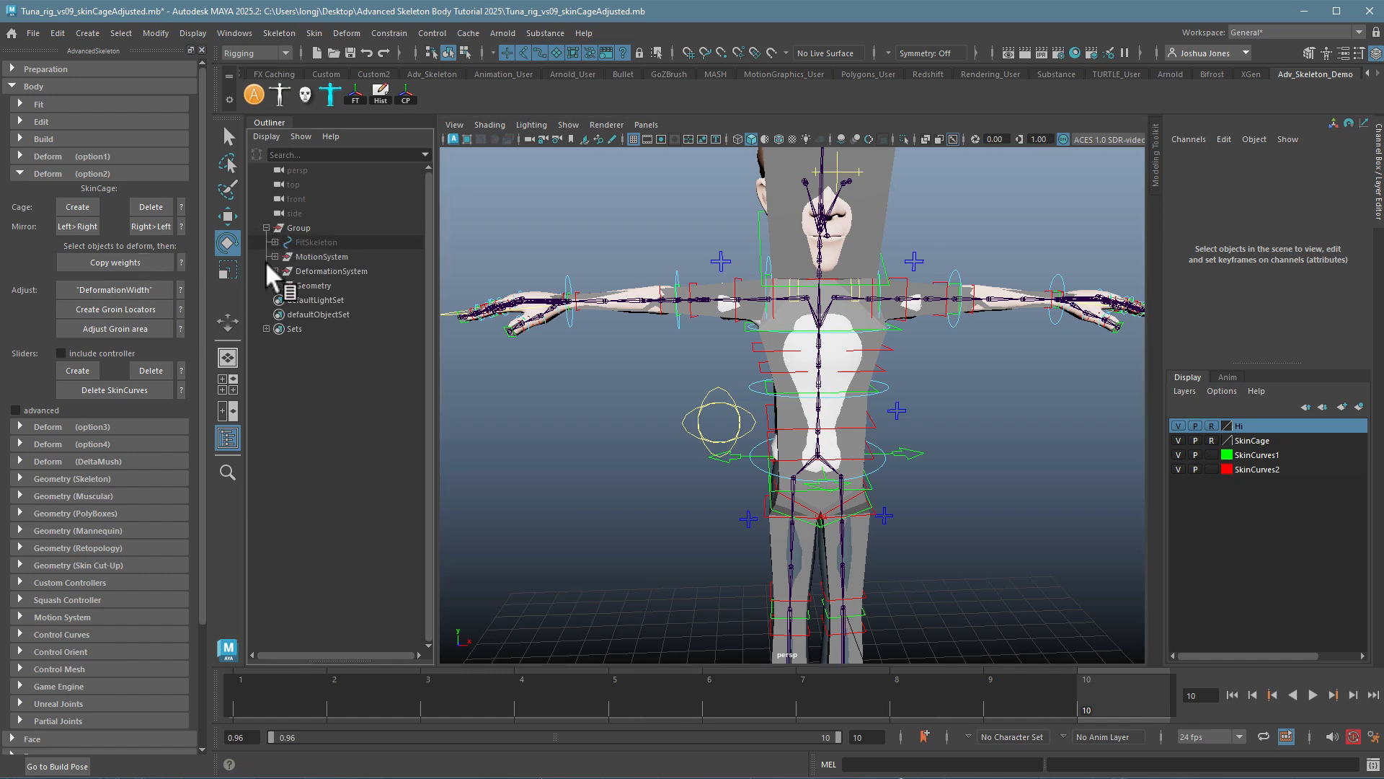
{"action": "left_click", "coordinate": [275, 285]}
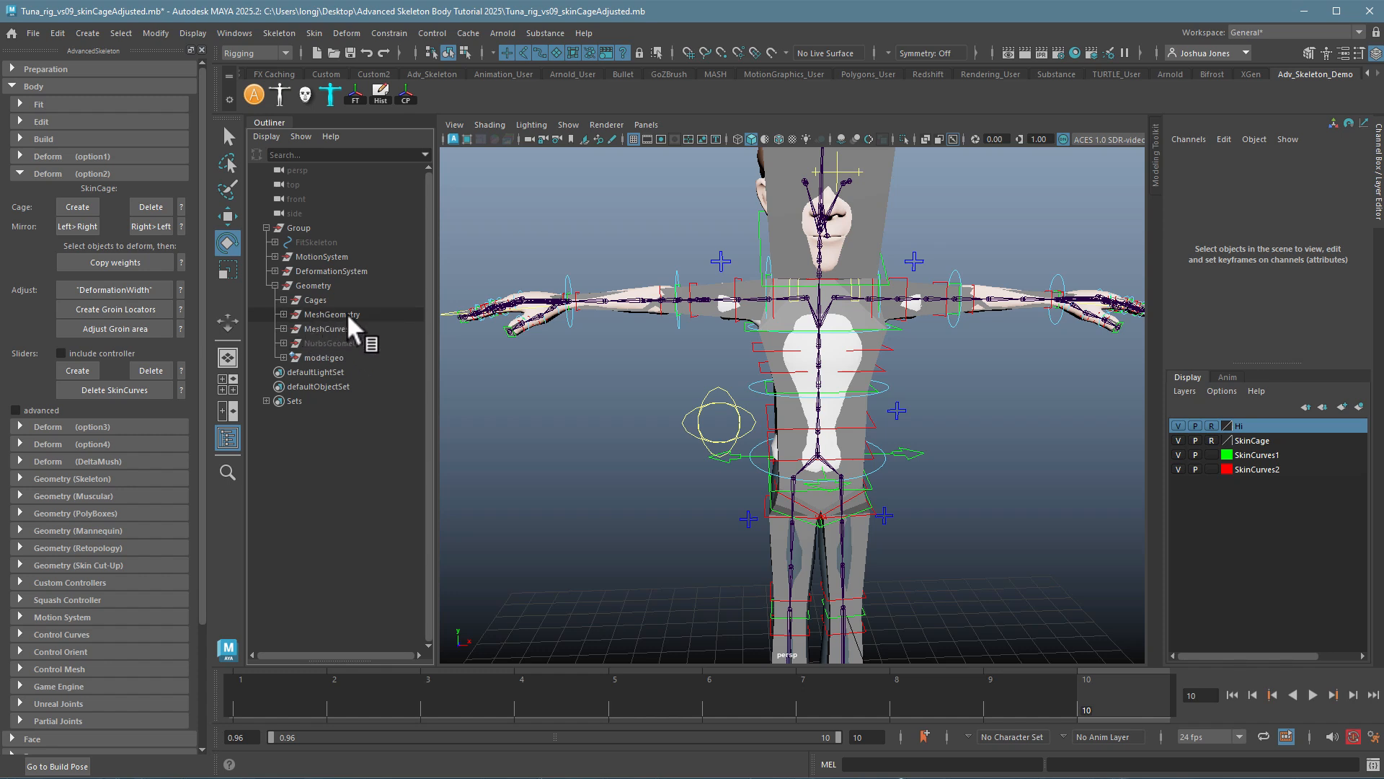
{"action": "left_click", "coordinate": [283, 356]}
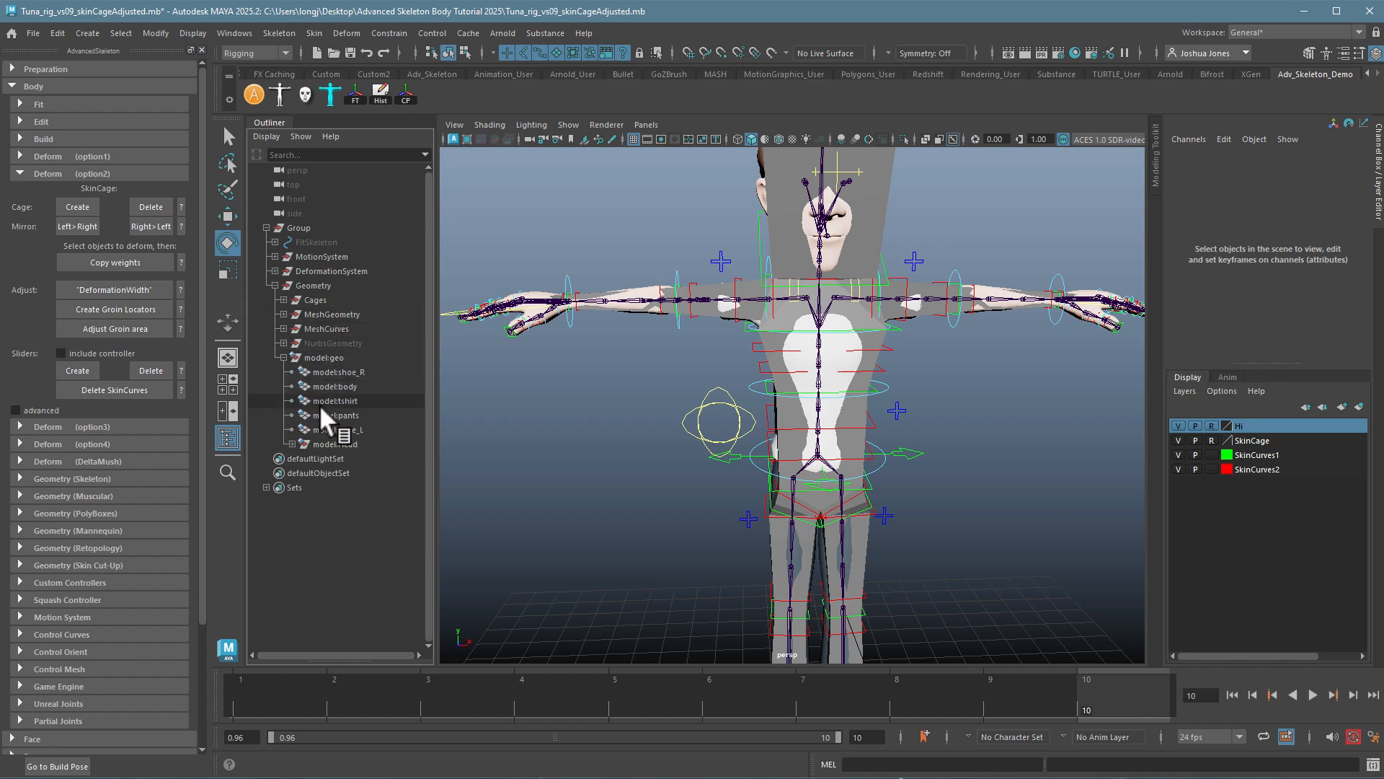
{"action": "left_click", "coordinate": [284, 356]}
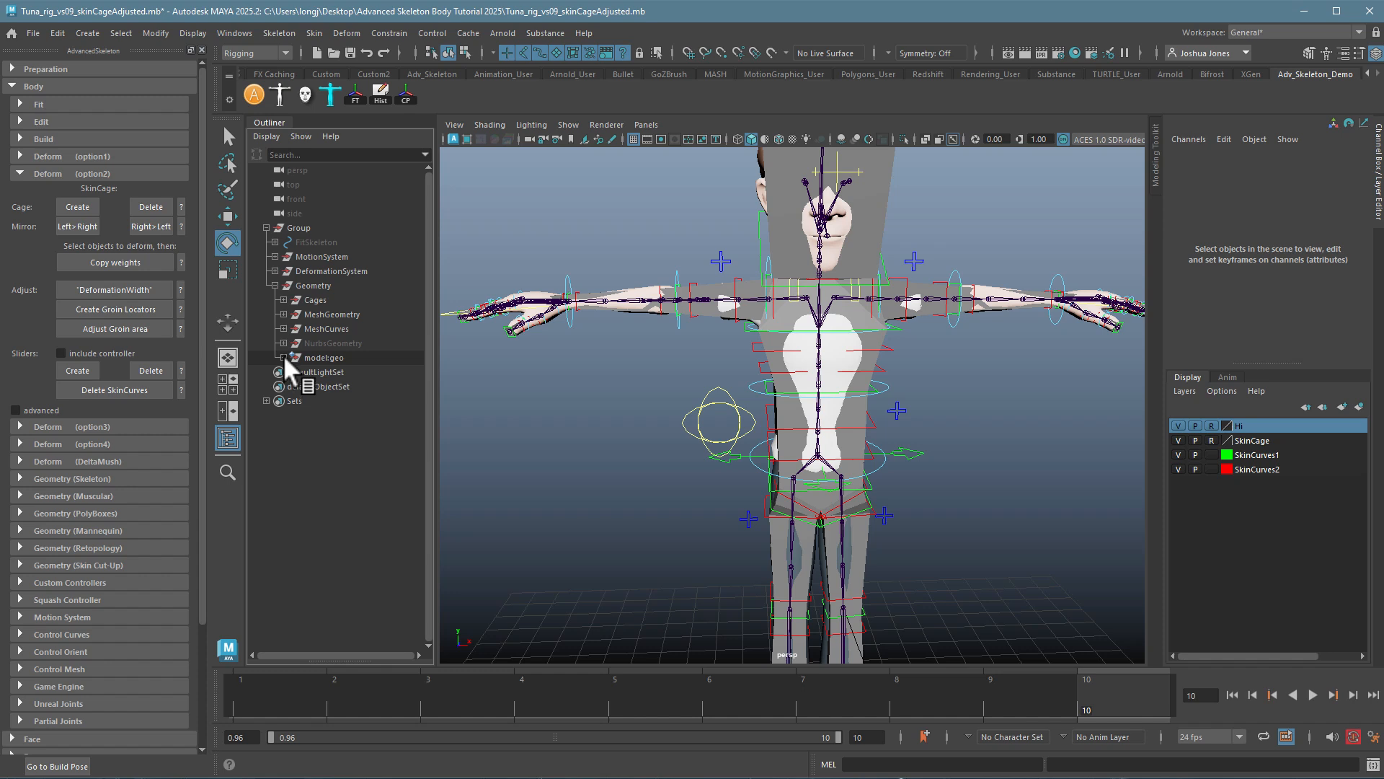
{"action": "left_click", "coordinate": [283, 356], "text": "shift"}
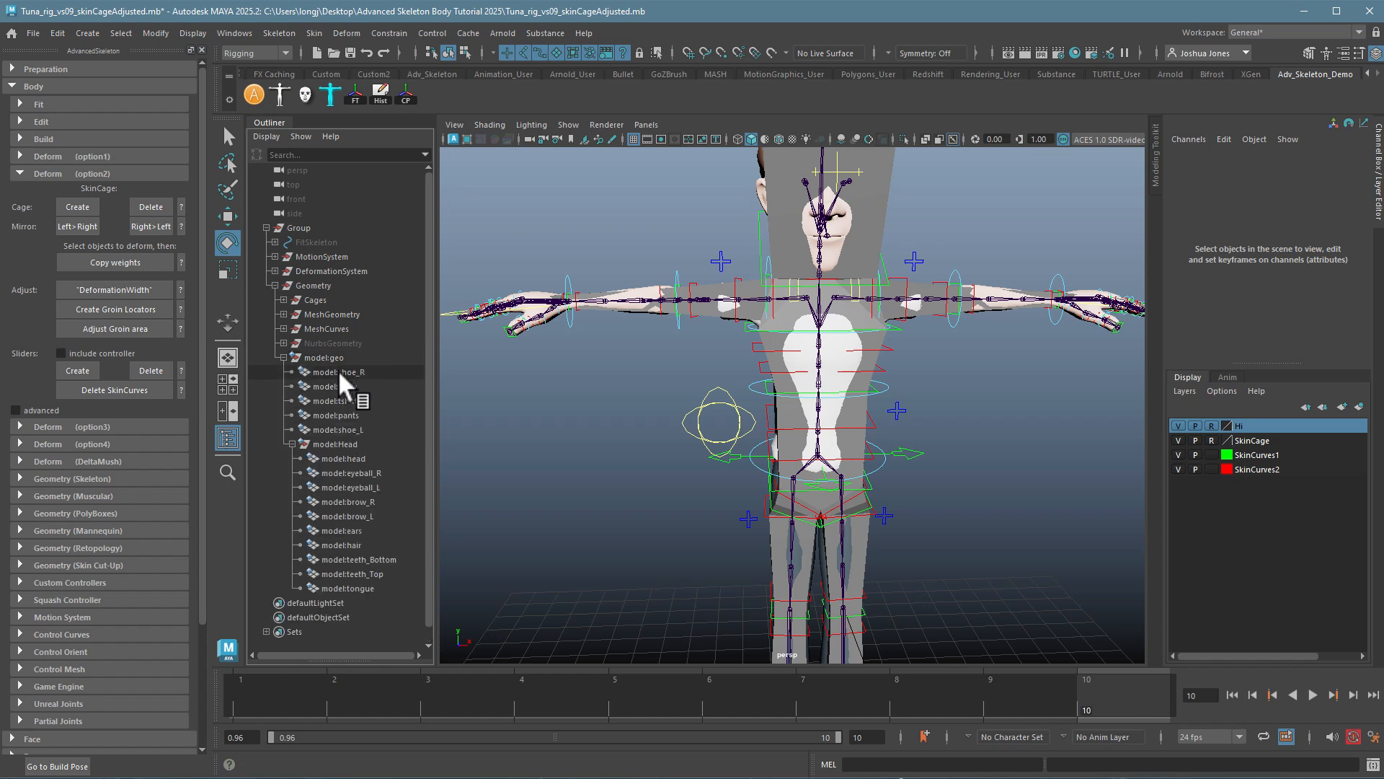
{"action": "left_click_drag", "start_coordinate": [338, 369], "coordinate": [360, 581]}
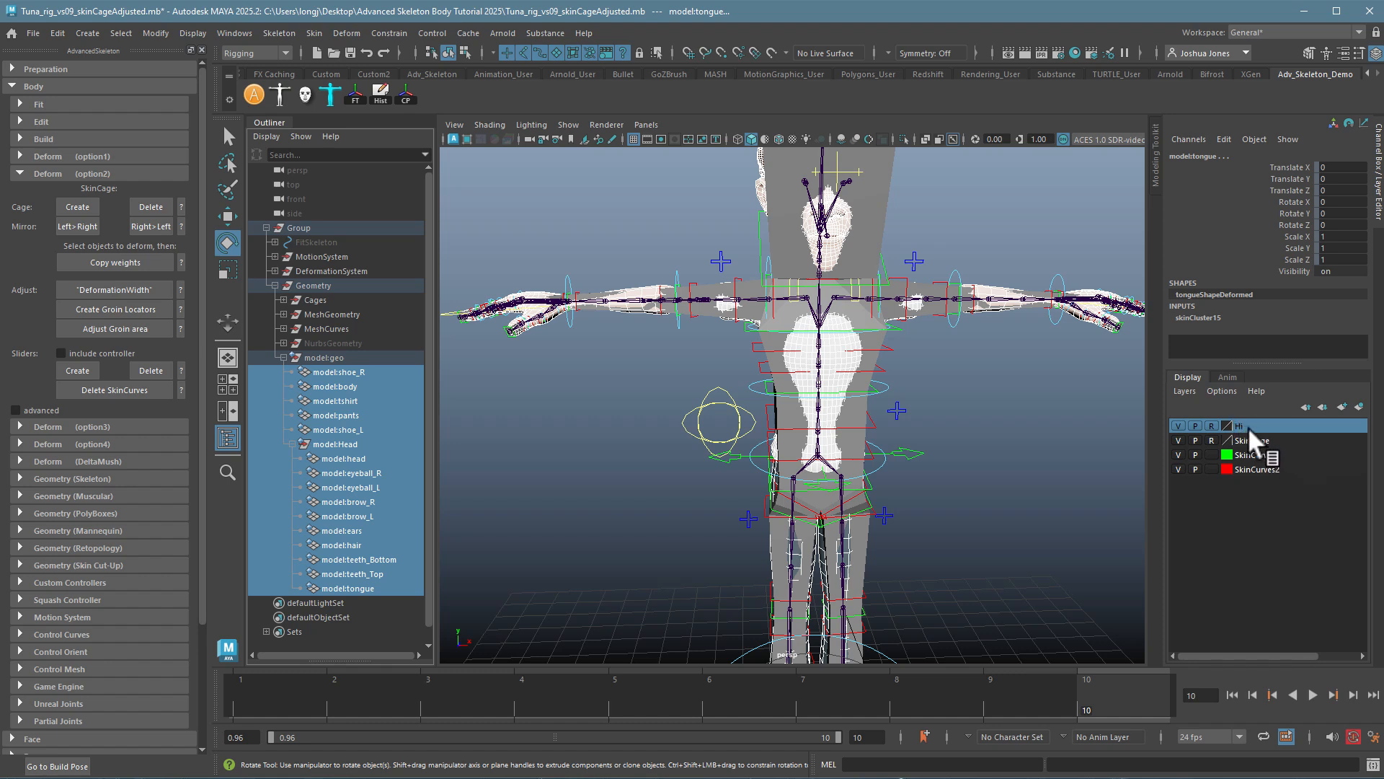
{"action": "left_click", "coordinate": [124, 262]}
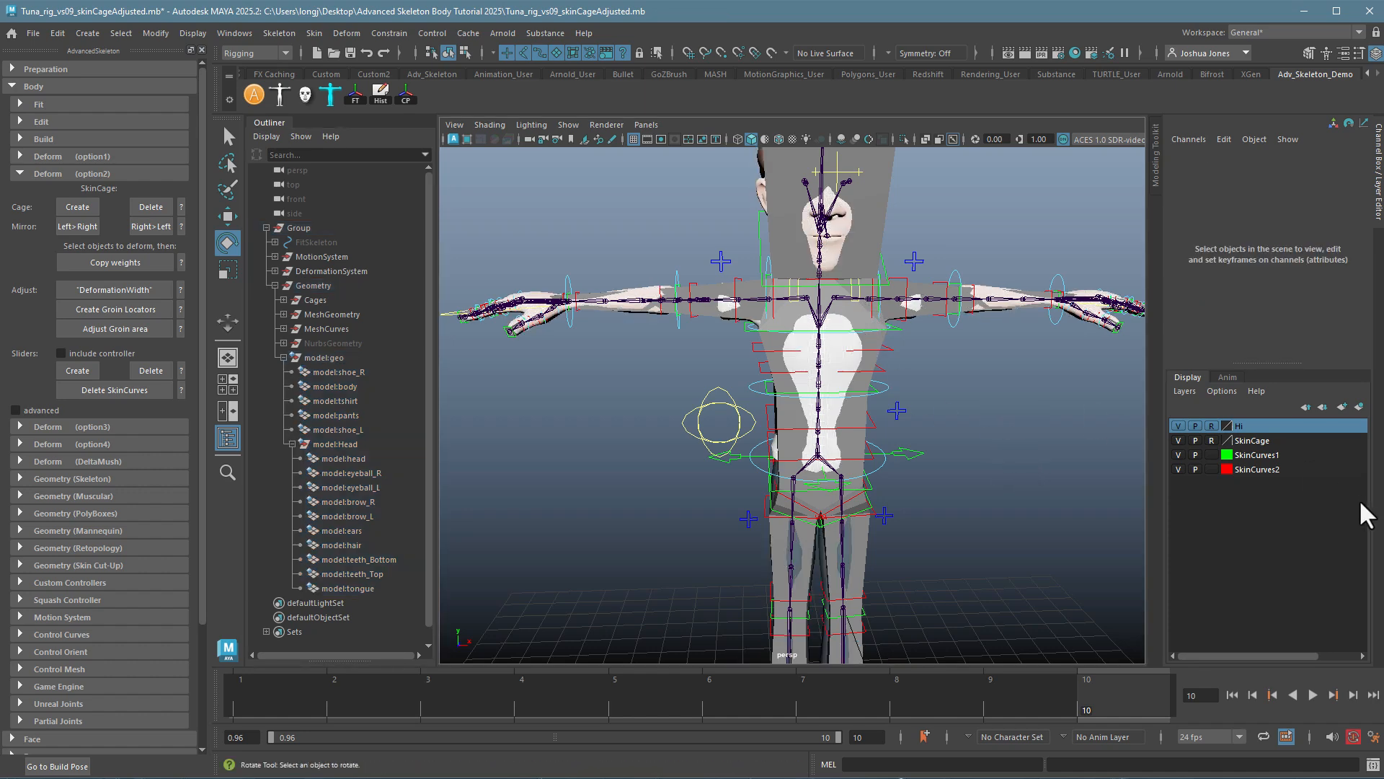
- Hide the SkinCurves1, SkinCurves2 and SkinCage display layers so only the character model and rig show
{"action": "left_click", "coordinate": [1178, 454]}
{"action": "left_click", "coordinate": [1178, 469]}
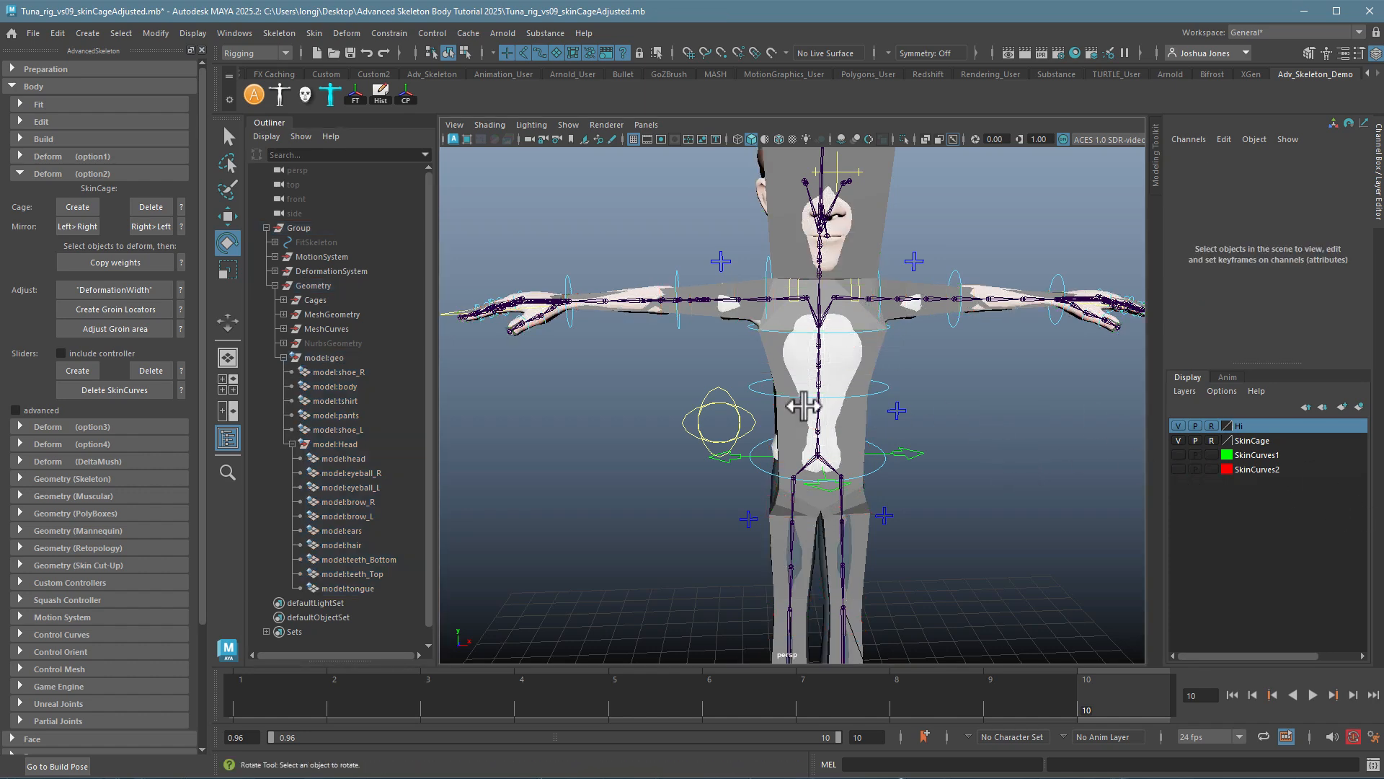
{"action": "left_click_drag", "start_coordinate": [797, 416], "coordinate": [818, 416], "text": "alt"}
{"action": "left_click", "coordinate": [1178, 440]}
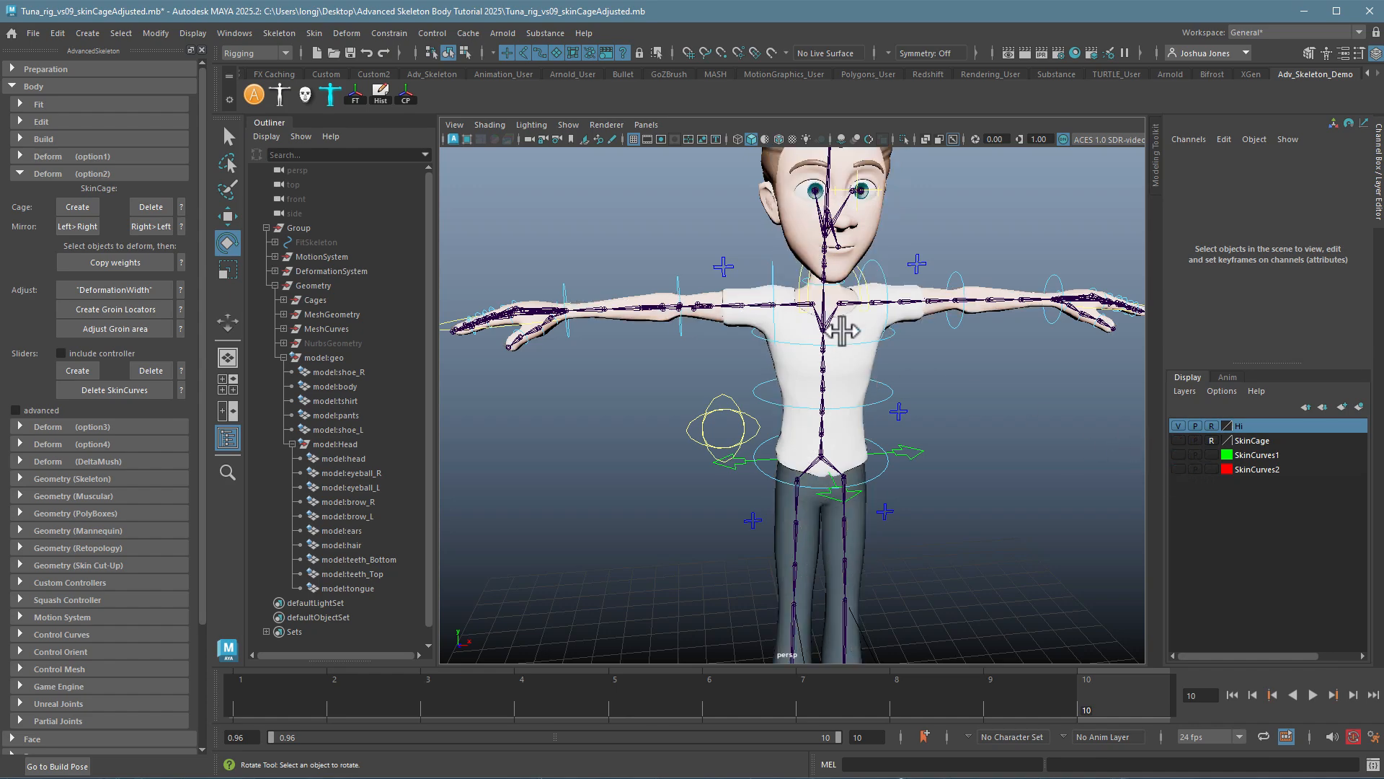
- Try bending the skinned right arm with the elbow's FK control and undo the rotation
{"action": "middle_click_drag", "start_coordinate": [793, 339], "coordinate": [793, 436], "text": "alt"}
{"action": "left_click_drag", "start_coordinate": [795, 435], "coordinate": [850, 445], "text": "alt"}
{"action": "scroll", "coordinate": [750, 452], "scroll_direction": "up", "scroll_amount": 5}
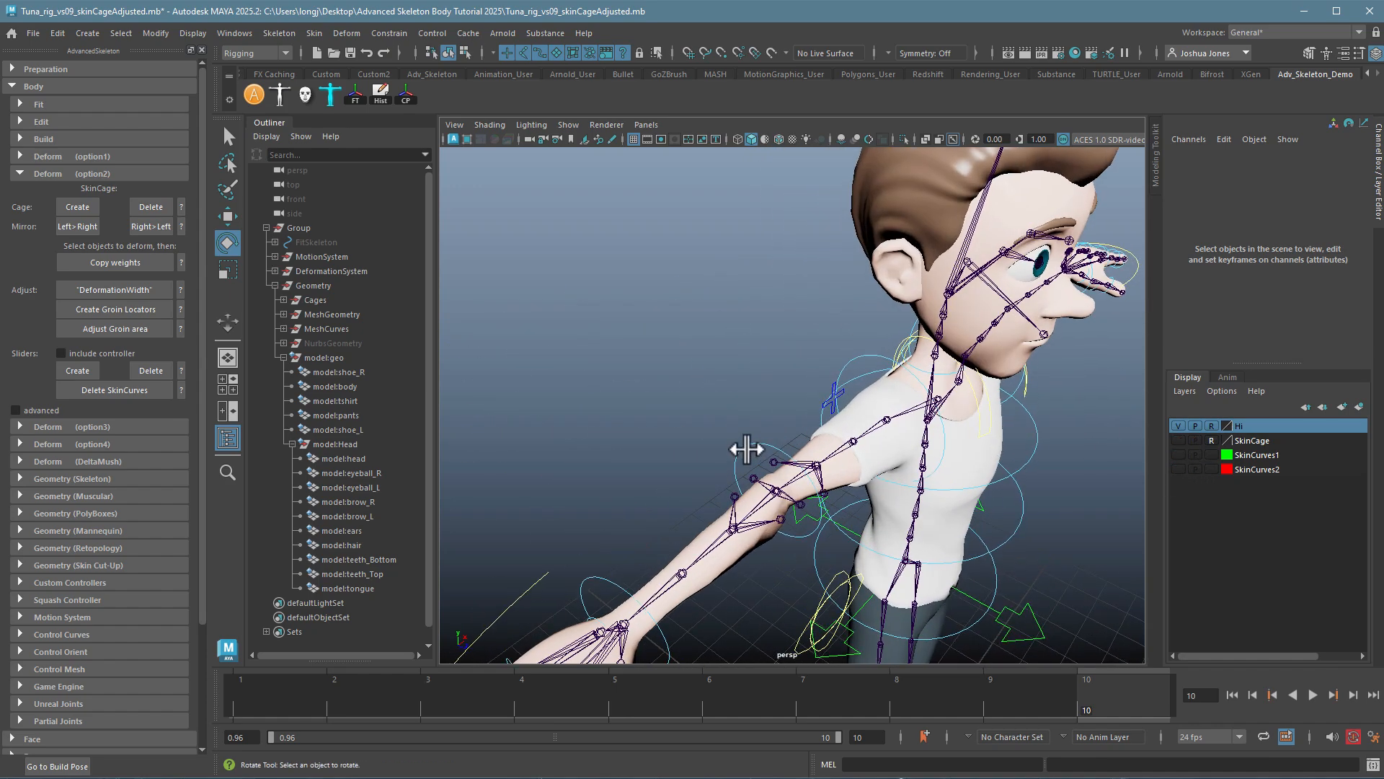
{"action": "left_click", "coordinate": [751, 452]}
{"action": "middle_click_drag", "start_coordinate": [813, 492], "coordinate": [720, 405], "text": "alt"}
{"action": "left_click_drag", "start_coordinate": [637, 448], "coordinate": [992, 380]}
{"action": "key", "text": "ctrl+z"}
{"action": "middle_click_drag", "start_coordinate": [992, 363], "coordinate": [874, 443], "text": "alt"}
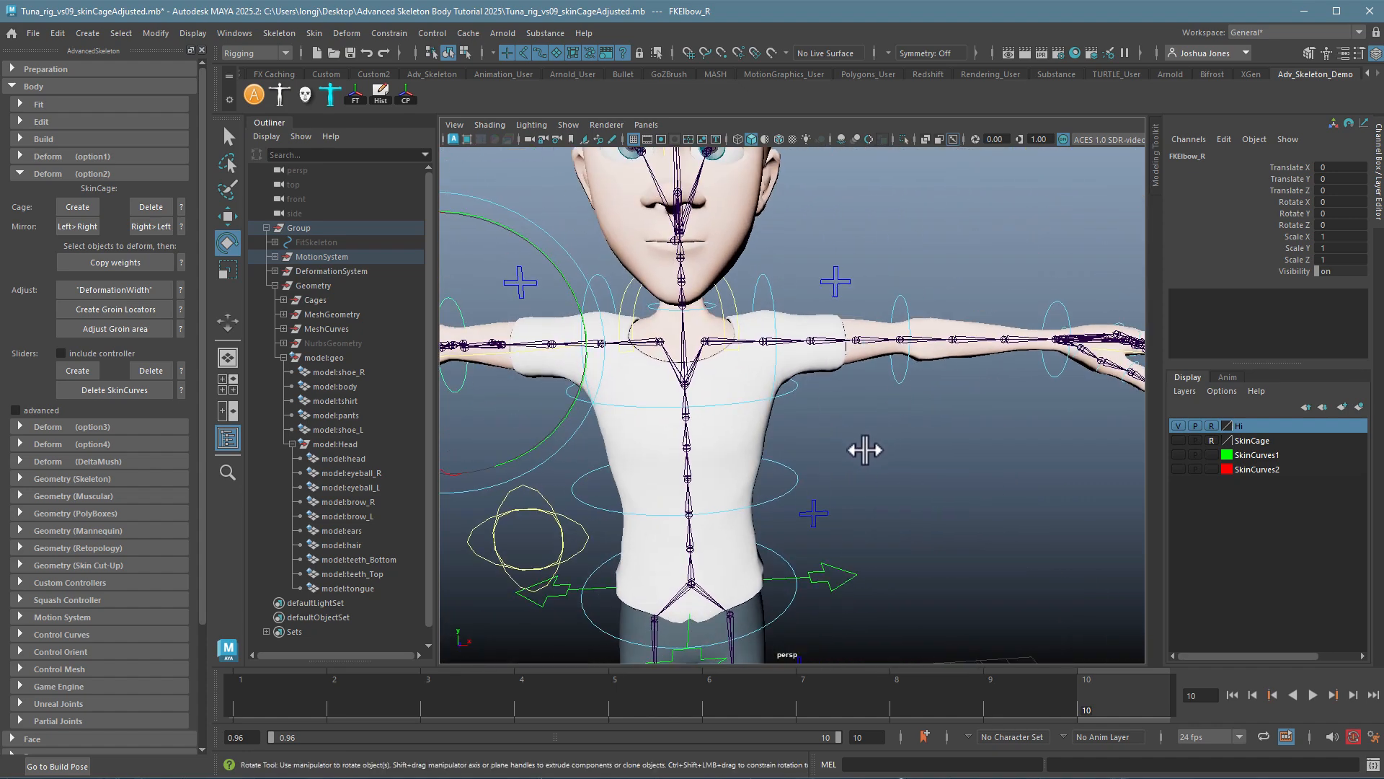
- Try bending the left arm by rotating FKElbow_L about 81 degrees in Z, undo it and clear the selection
{"action": "right_click_drag", "start_coordinate": [865, 451], "coordinate": [728, 435], "text": "alt"}
{"action": "middle_click_drag", "start_coordinate": [727, 435], "coordinate": [764, 342], "text": "alt"}
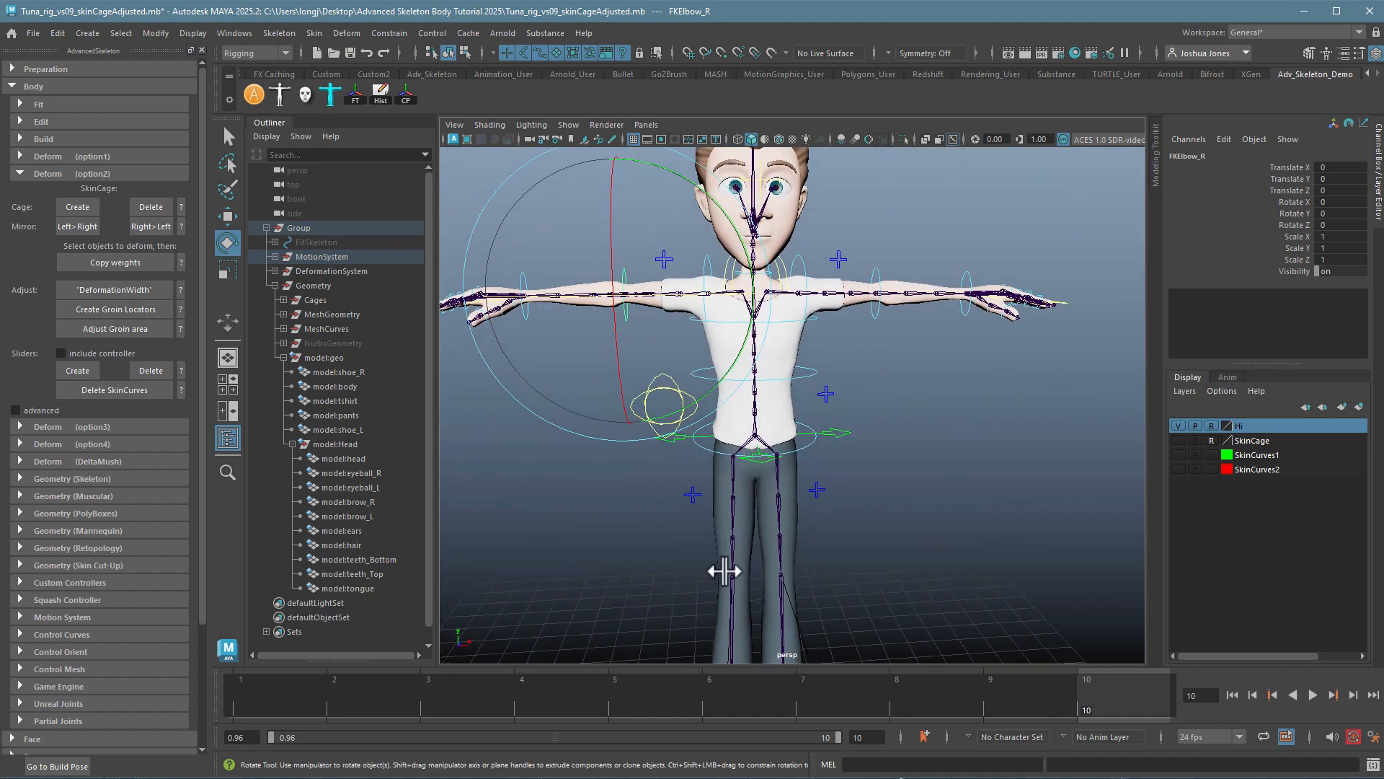
{"action": "middle_click_drag", "start_coordinate": [855, 338], "coordinate": [856, 412], "text": "alt"}
{"action": "right_click_drag", "start_coordinate": [856, 413], "coordinate": [911, 361], "text": "alt"}
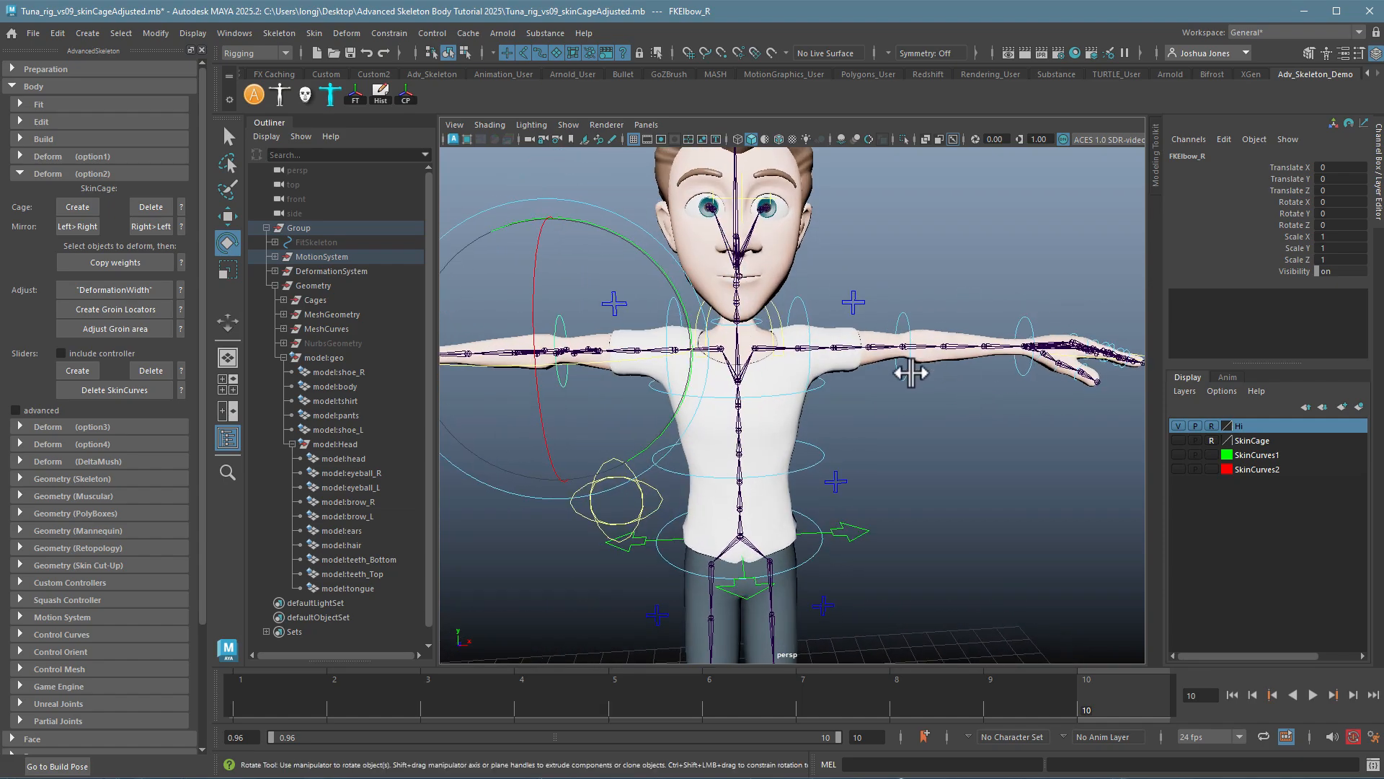
{"action": "left_click", "coordinate": [911, 371]}
{"action": "left_click_drag", "start_coordinate": [911, 371], "coordinate": [656, 381], "text": "alt"}
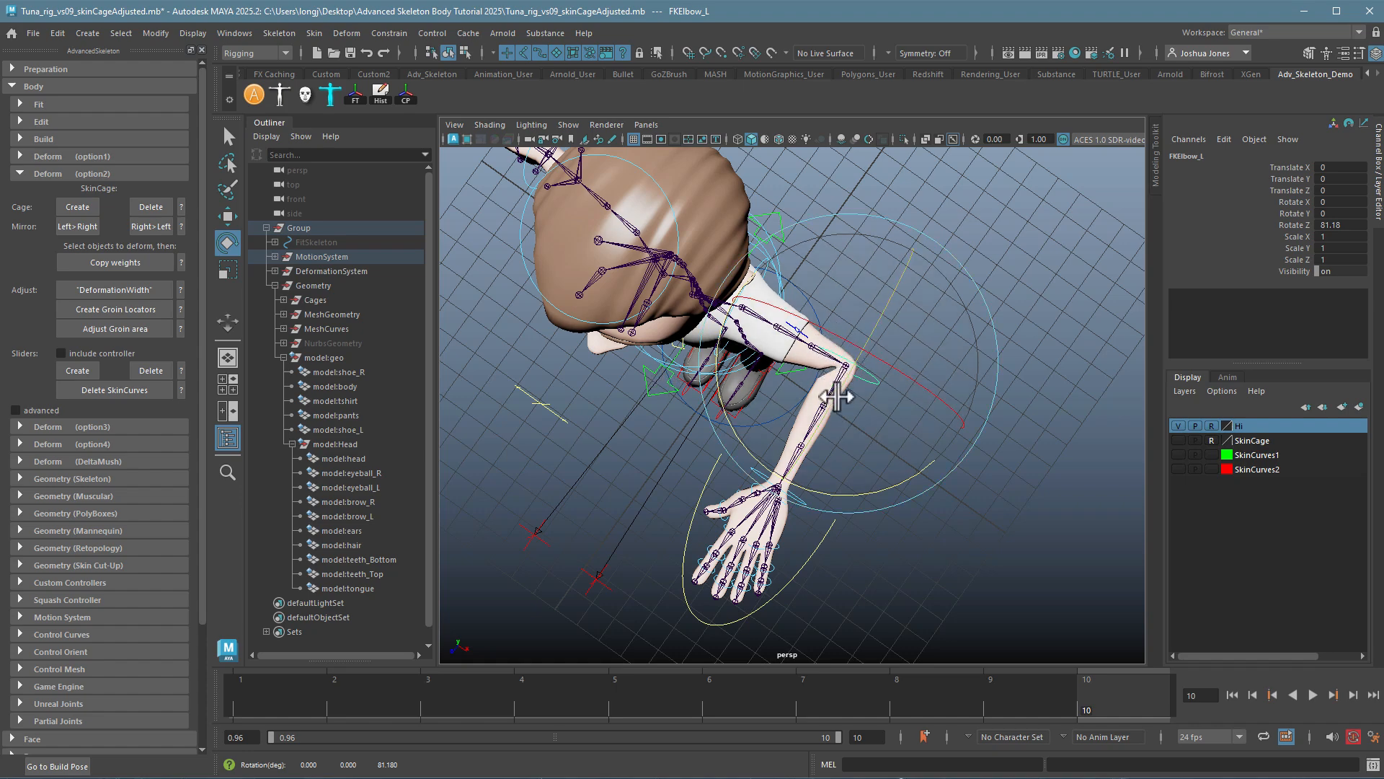
{"action": "key", "text": "ctrl+z"}
{"action": "left_click_drag", "start_coordinate": [983, 531], "coordinate": [849, 528], "text": "alt"}
{"action": "left_click", "coordinate": [850, 528]}
- Try rotating FKHead_M to about X 26, Y -6, Z -40, undo the rotation and clear the selection
{"action": "left_click_drag", "start_coordinate": [830, 472], "coordinate": [849, 469], "text": "alt"}
{"action": "middle_click_drag", "start_coordinate": [849, 470], "coordinate": [942, 610], "text": "alt"}
{"action": "left_click_drag", "start_coordinate": [916, 378], "coordinate": [888, 374], "text": "alt"}
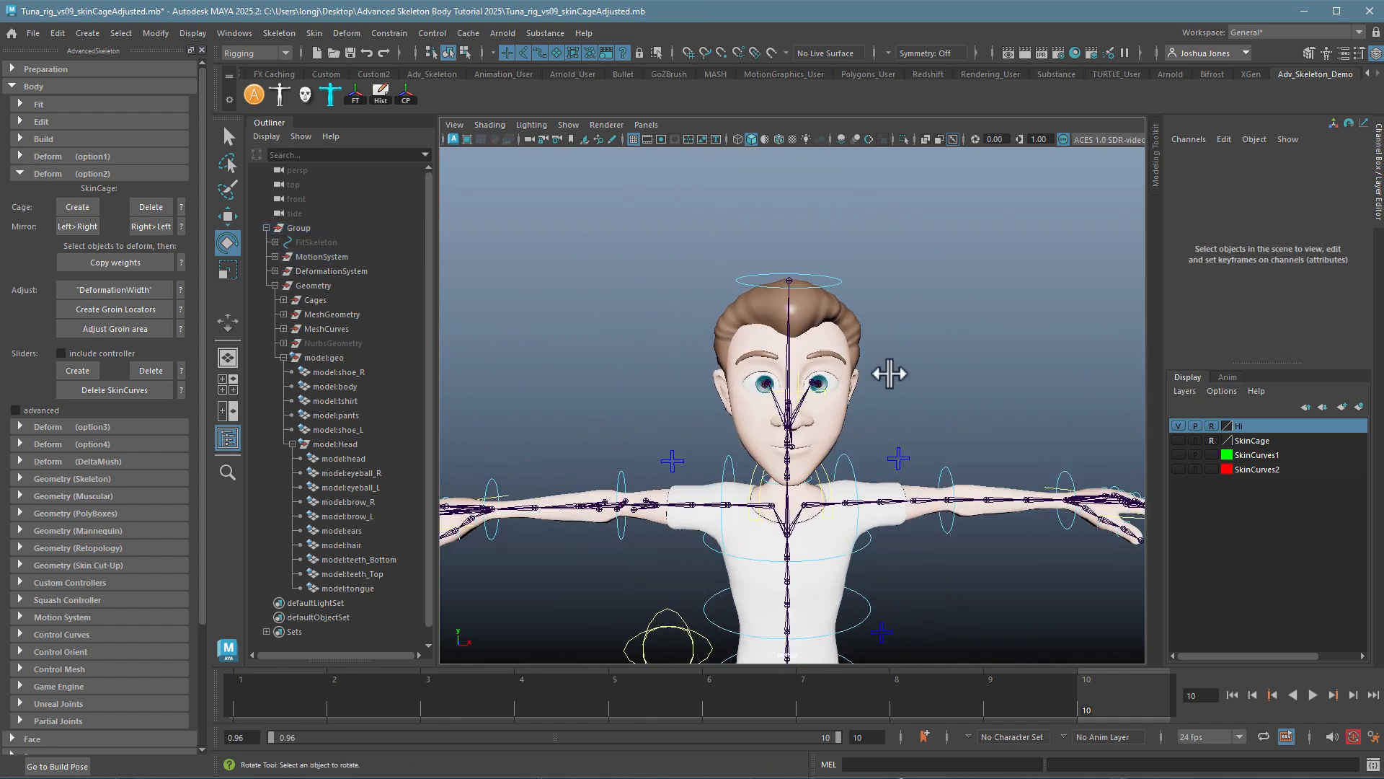
{"action": "left_click", "coordinate": [838, 283]}
{"action": "left_click_drag", "start_coordinate": [829, 442], "coordinate": [808, 501]}
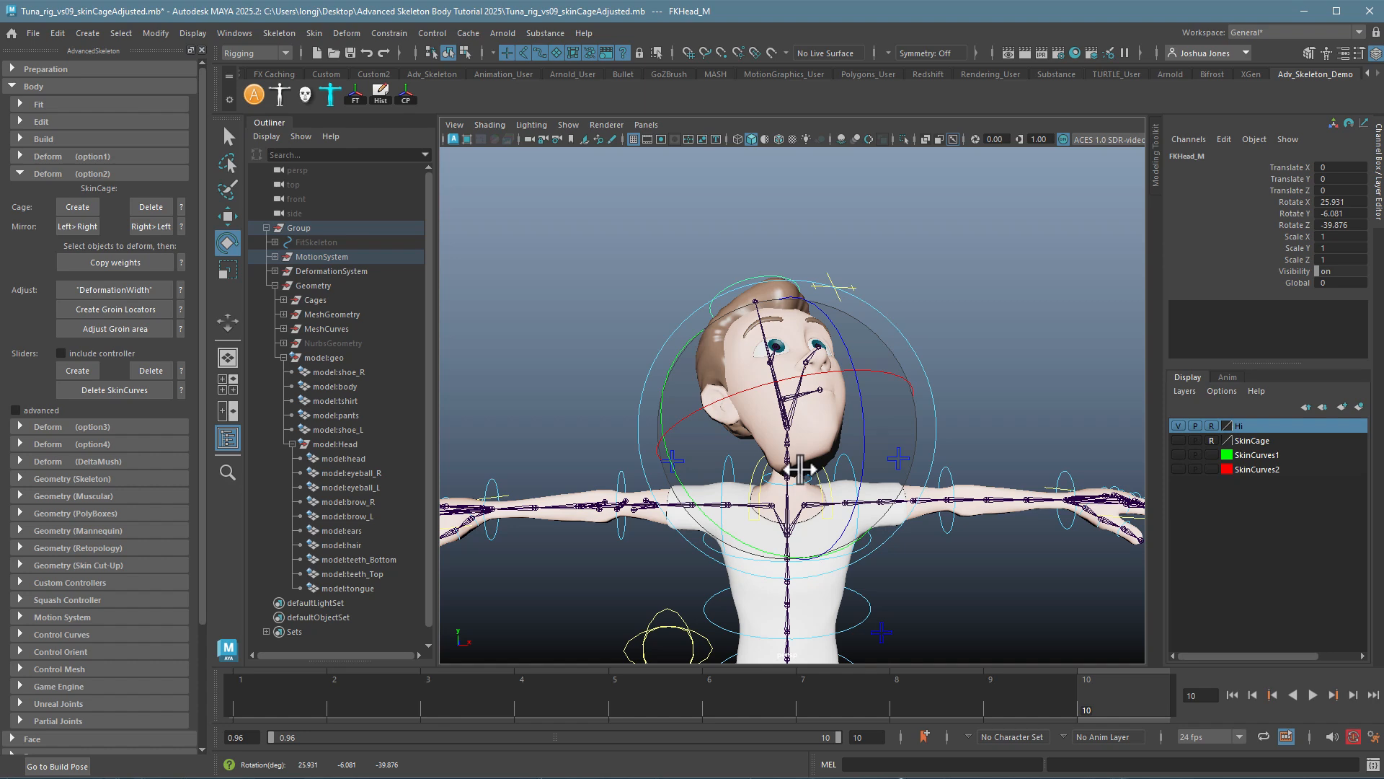
{"action": "key", "text": "ctrl+z"}
{"action": "left_click", "coordinate": [942, 562]}
- Try rotating the left shoulder's FK control to test the sleeve deformation, undo it and clear the selection
{"action": "middle_click_drag", "start_coordinate": [942, 559], "coordinate": [980, 442], "text": "alt"}
{"action": "left_click", "coordinate": [867, 258]}
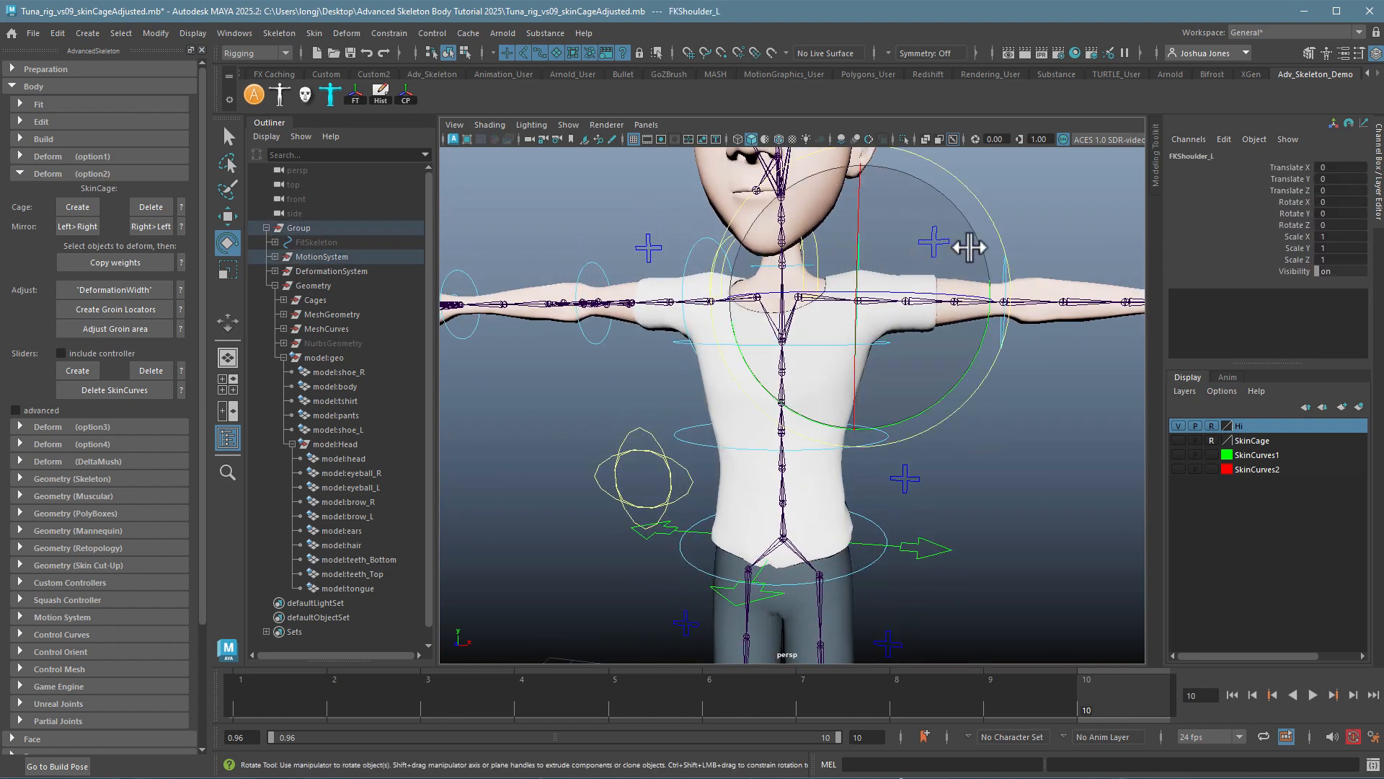
{"action": "left_click_drag", "start_coordinate": [983, 359], "coordinate": [924, 525]}
{"action": "key", "text": "ctrl+z"}
{"action": "key", "text": "ctrl+z"}
{"action": "left_click", "coordinate": [924, 526]}
- Select the HipSwinger_M control to check the hip area and clear the selection
{"action": "middle_click_drag", "start_coordinate": [931, 542], "coordinate": [961, 594], "text": "alt"}
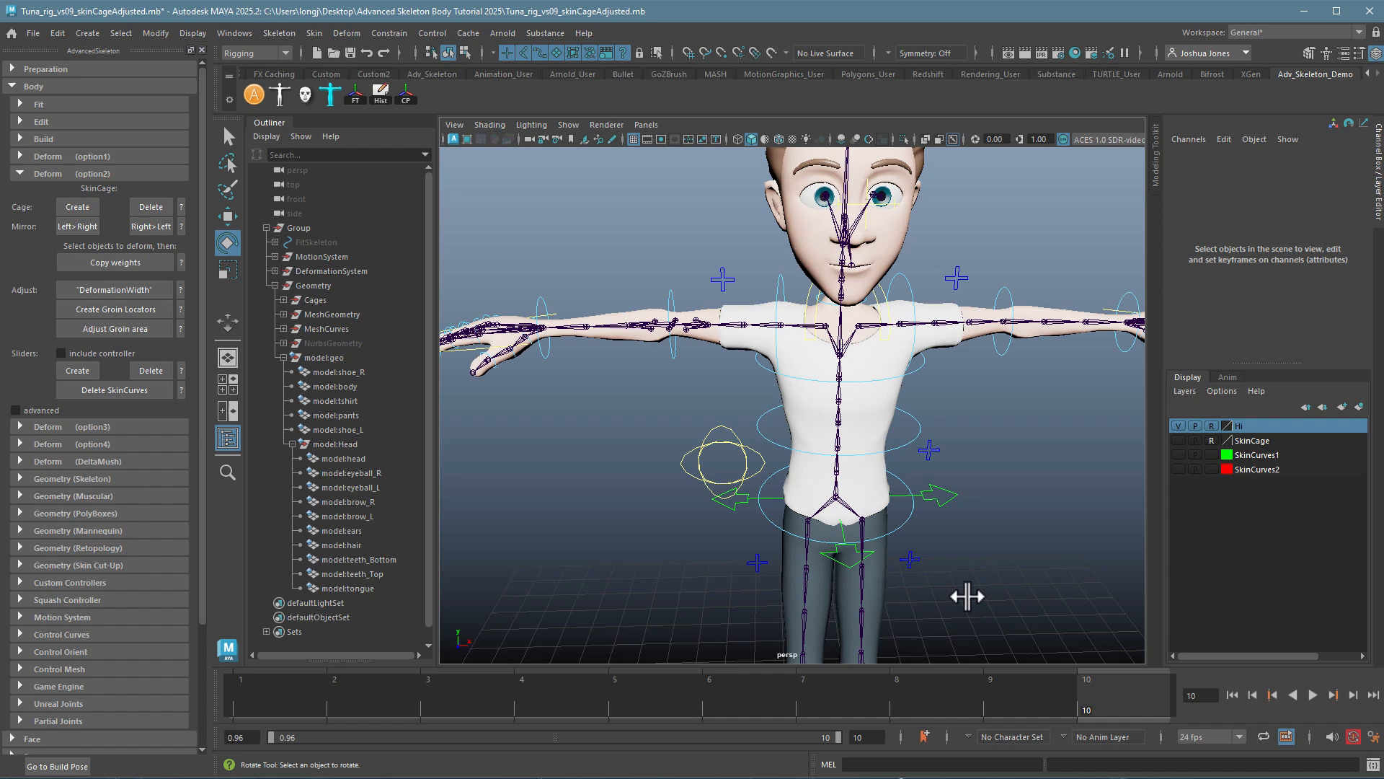
{"action": "left_click", "coordinate": [747, 482]}
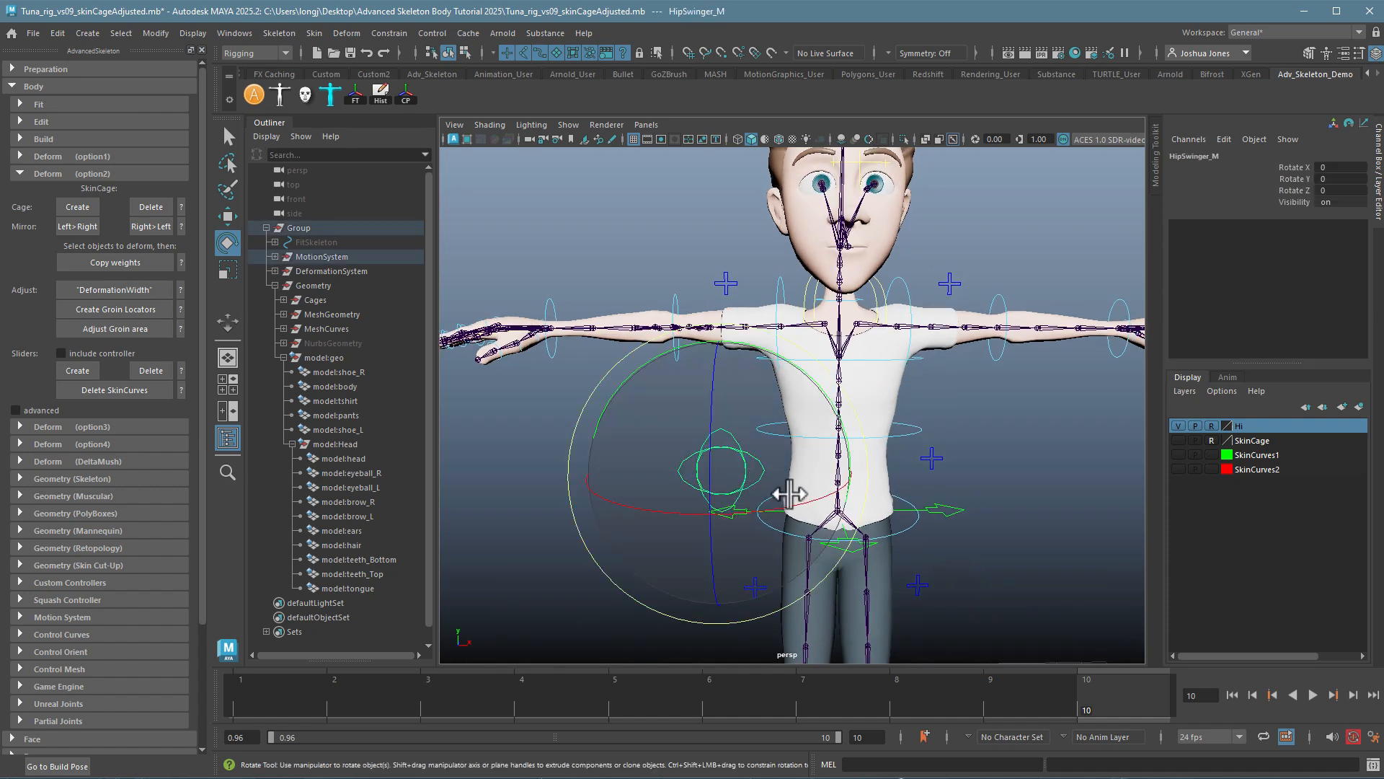
{"action": "left_click", "coordinate": [967, 537]}
- Try moving IKLeg_L to about Y 4.06, Z -6.49 to test the hip and knee deformation, and undo the moves
{"action": "middle_click_drag", "start_coordinate": [966, 537], "coordinate": [881, 543], "text": "alt"}
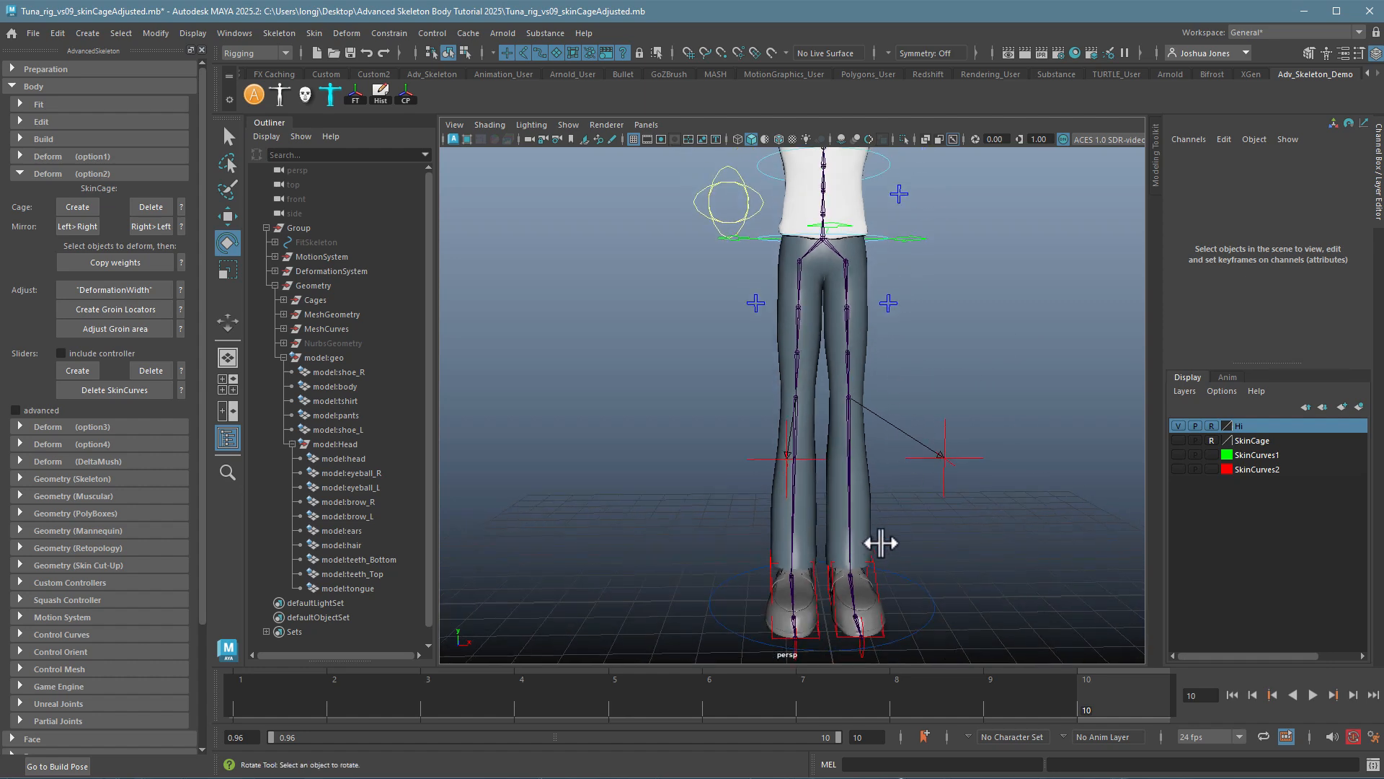
{"action": "left_click", "coordinate": [869, 577]}
{"action": "key", "text": "w"}
{"action": "left_click_drag", "start_coordinate": [851, 580], "coordinate": [1077, 461]}
{"action": "key", "text": "ctrl+z"}
{"action": "left_click_drag", "start_coordinate": [829, 285], "coordinate": [1052, 452], "text": "alt"}
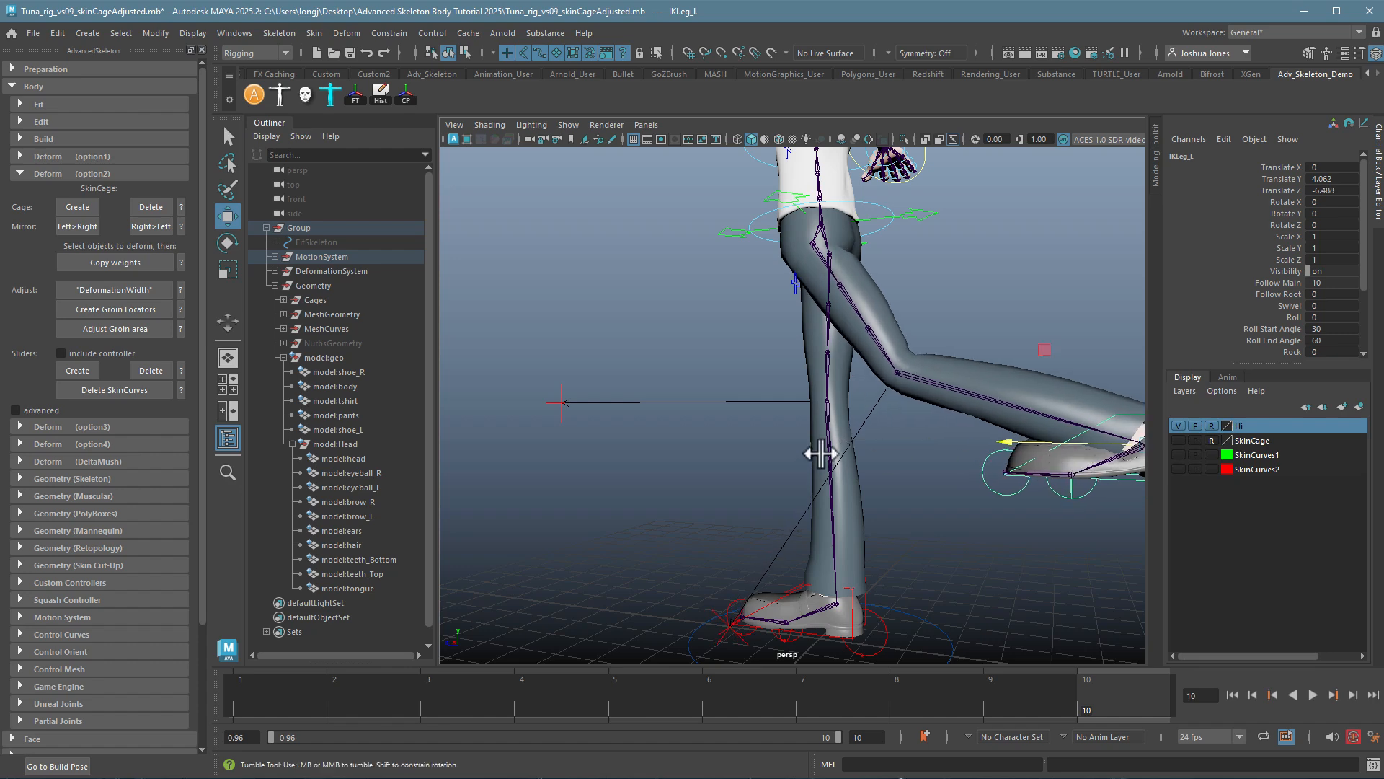
{"action": "left_click_drag", "start_coordinate": [819, 455], "coordinate": [894, 358], "text": "alt"}
{"action": "key", "text": "ctrl+z"}
{"action": "key", "text": "ctrl+z"}
{"action": "key", "text": "ctrl+z"}
{"action": "key", "text": "ctrl+z"}
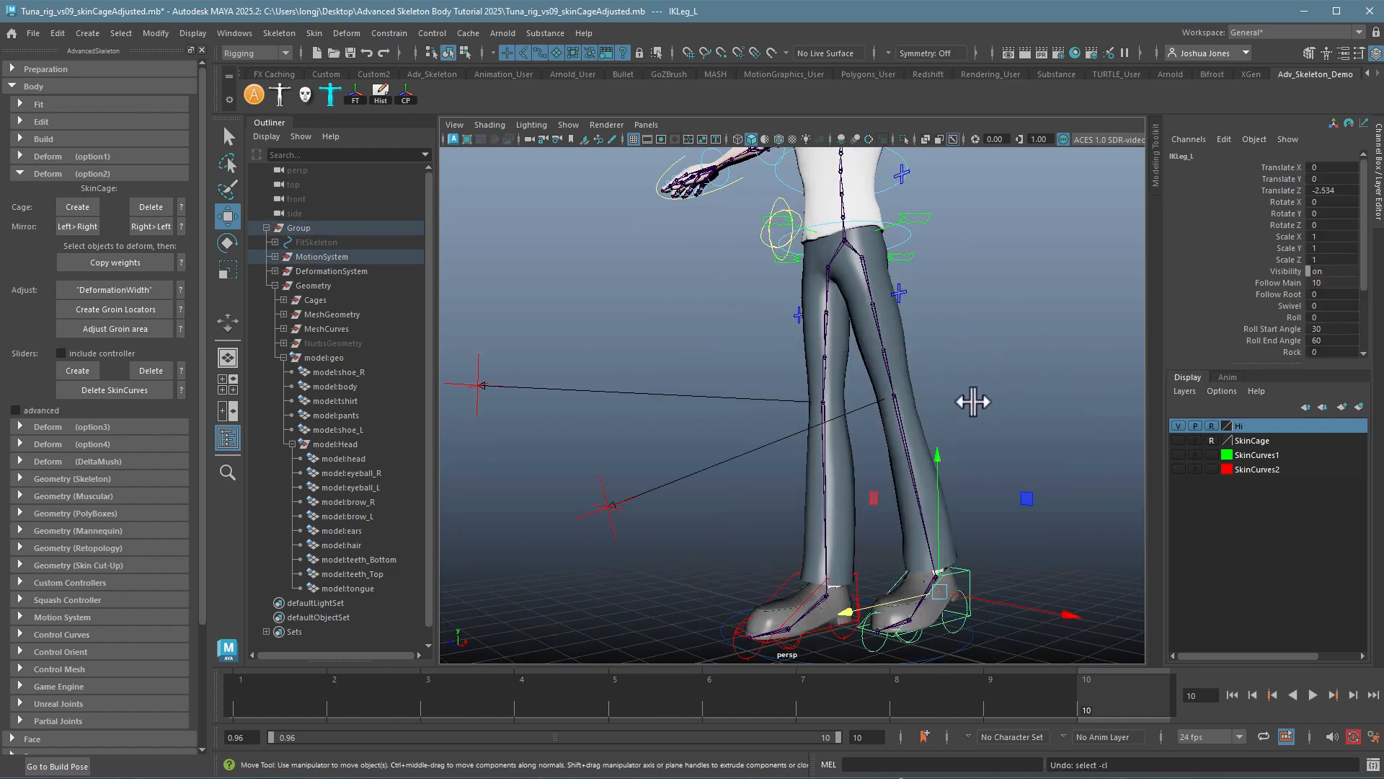
{"action": "left_click_drag", "start_coordinate": [973, 399], "coordinate": [788, 444], "text": "alt"}
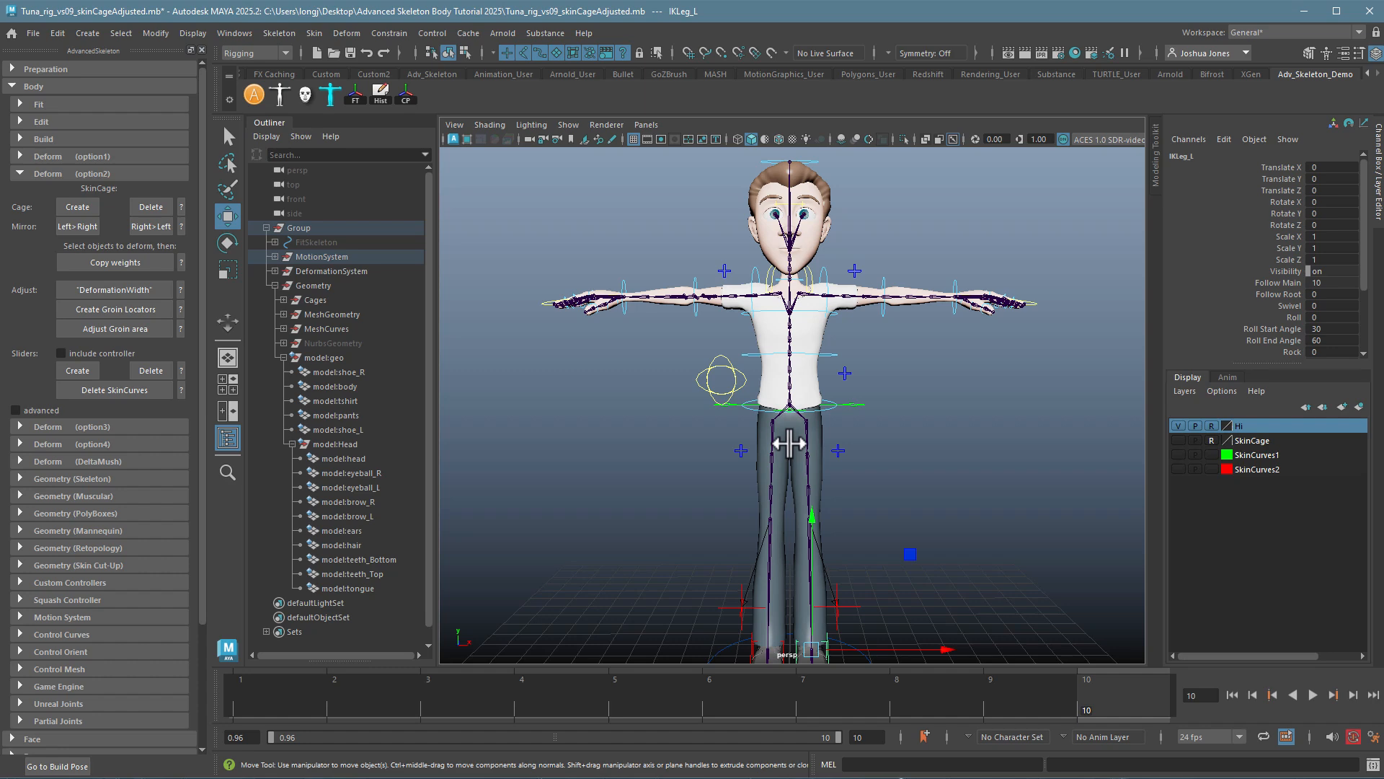
{"action": "right_click_drag", "start_coordinate": [710, 371], "coordinate": [793, 444], "text": "alt"}
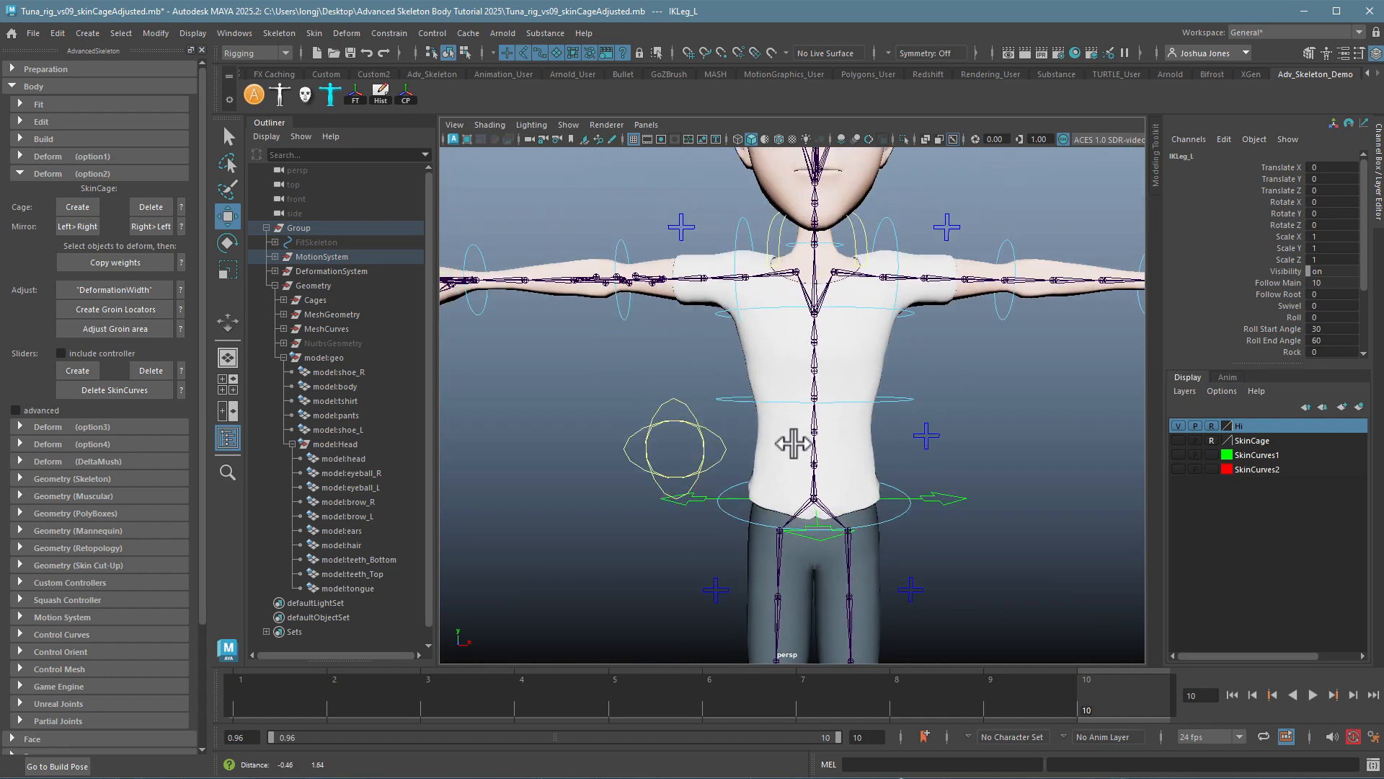
- Show the SkinCage, SkinCurves1 and SkinCurves2 display layers over the character
{"action": "mouse_move", "coordinate": [793, 444]}
{"action": "left_mouse_down", "text": "alt"}
{"action": "mouse_move", "coordinate": [794, 463]}
{"action": "mouse_move", "coordinate": [799, 443]}
{"action": "left_mouse_up", "text": "alt"}
{"action": "middle_click_drag", "start_coordinate": [902, 274], "coordinate": [905, 314], "text": "alt"}
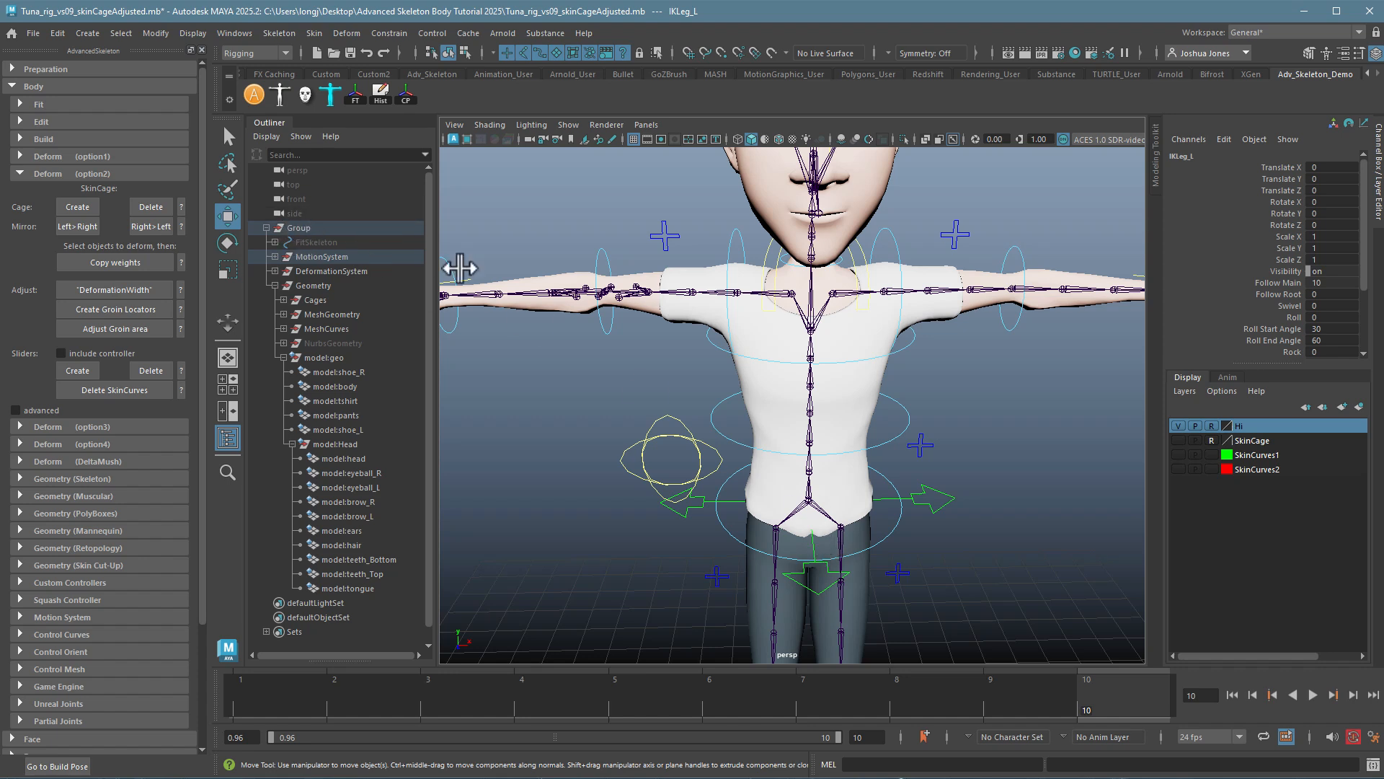
{"action": "left_click", "coordinate": [1179, 440]}
{"action": "left_click", "coordinate": [1178, 454]}
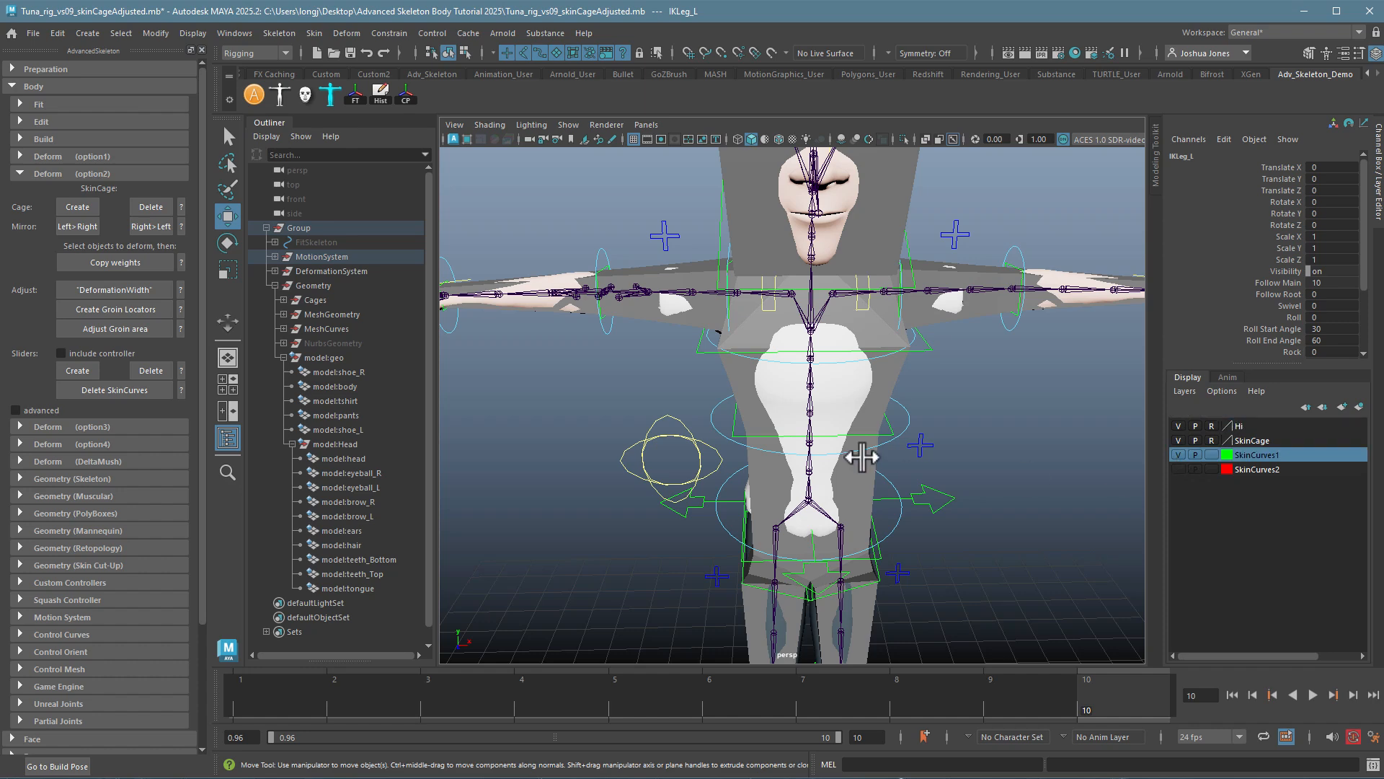
{"action": "middle_click_drag", "start_coordinate": [975, 457], "coordinate": [945, 370], "text": "alt"}
{"action": "left_click", "coordinate": [1178, 469]}
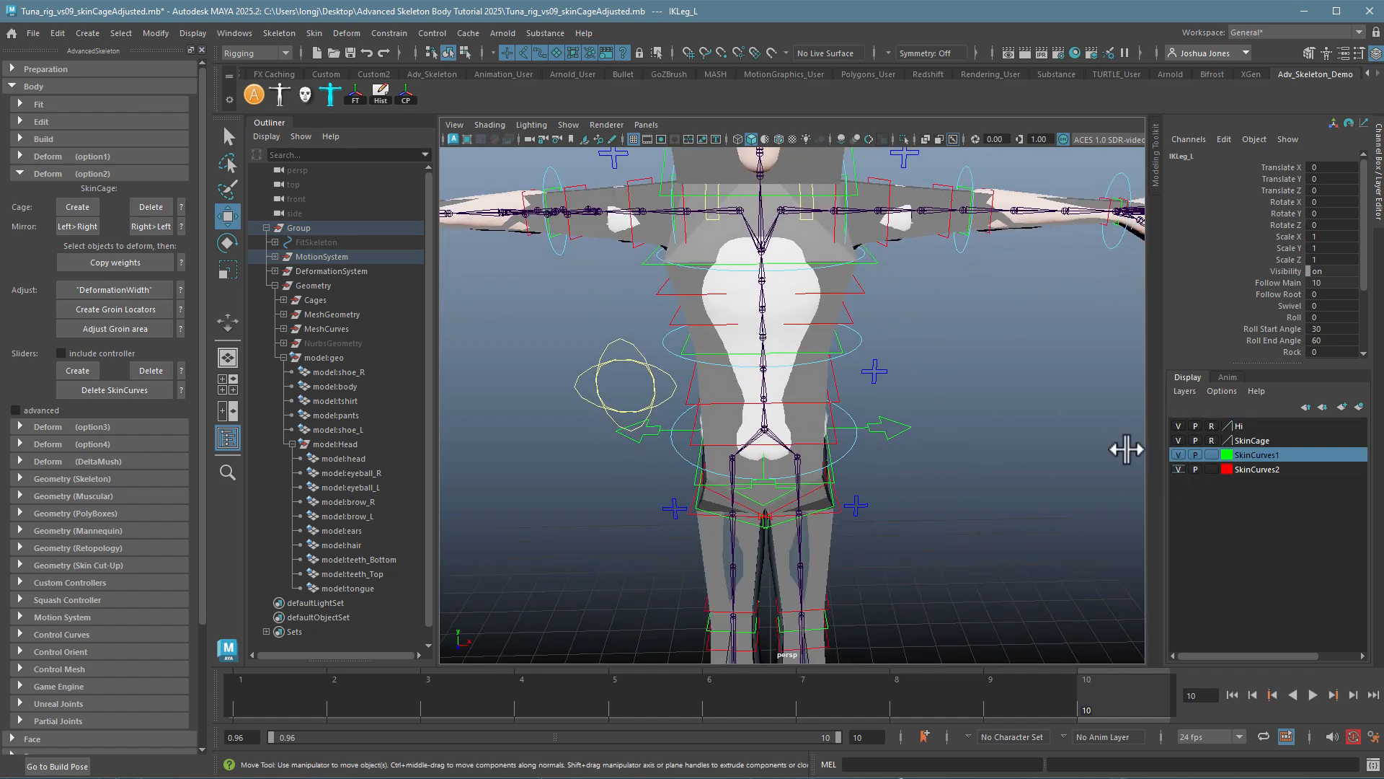
- Select the three skin profile curves around the character's left elbow
{"action": "left_click_drag", "start_coordinate": [984, 315], "coordinate": [873, 498], "text": "alt"}
{"action": "right_click_drag", "start_coordinate": [872, 498], "coordinate": [1168, 361], "text": "alt"}
{"action": "middle_click_drag", "start_coordinate": [1168, 361], "coordinate": [1073, 515], "text": "alt"}
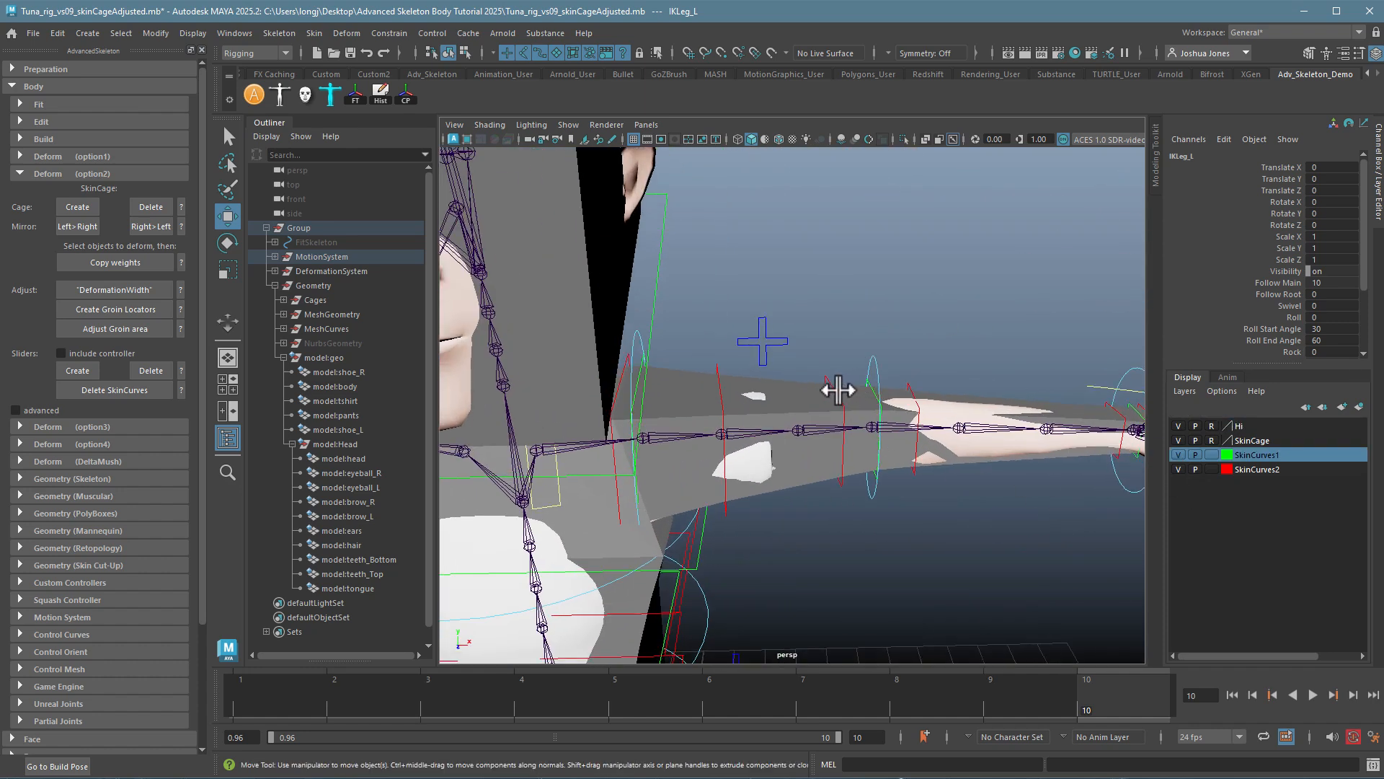
{"action": "left_click", "coordinate": [836, 391]}
{"action": "right_click_drag", "start_coordinate": [891, 418], "coordinate": [879, 380], "text": "alt"}
{"action": "left_click", "coordinate": [879, 379]}
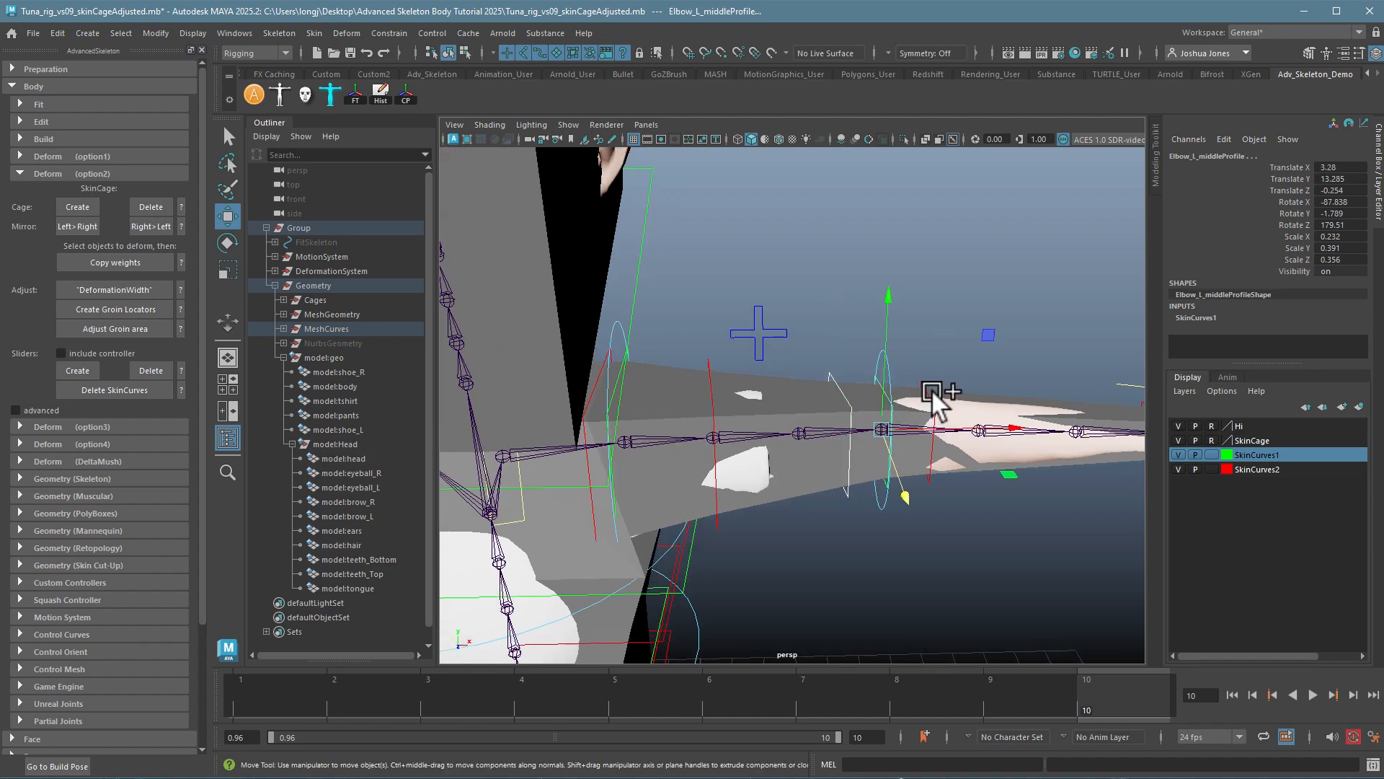
{"action": "left_click", "coordinate": [930, 391]}
- Add the three profile curves around the left knee and the three around the right knee to the selection
{"action": "middle_click_drag", "start_coordinate": [860, 538], "coordinate": [891, 238], "text": "alt"}
{"action": "right_click_drag", "start_coordinate": [891, 338], "coordinate": [782, 365], "text": "alt"}
{"action": "middle_click_drag", "start_coordinate": [782, 364], "coordinate": [796, 240], "text": "alt"}
{"action": "middle_click_drag", "start_coordinate": [768, 447], "coordinate": [811, 269], "text": "alt"}
{"action": "right_click_drag", "start_coordinate": [822, 427], "coordinate": [879, 425], "text": "alt"}
{"action": "middle_click_drag", "start_coordinate": [879, 426], "coordinate": [903, 353], "text": "alt"}
{"action": "left_click", "coordinate": [812, 334]}
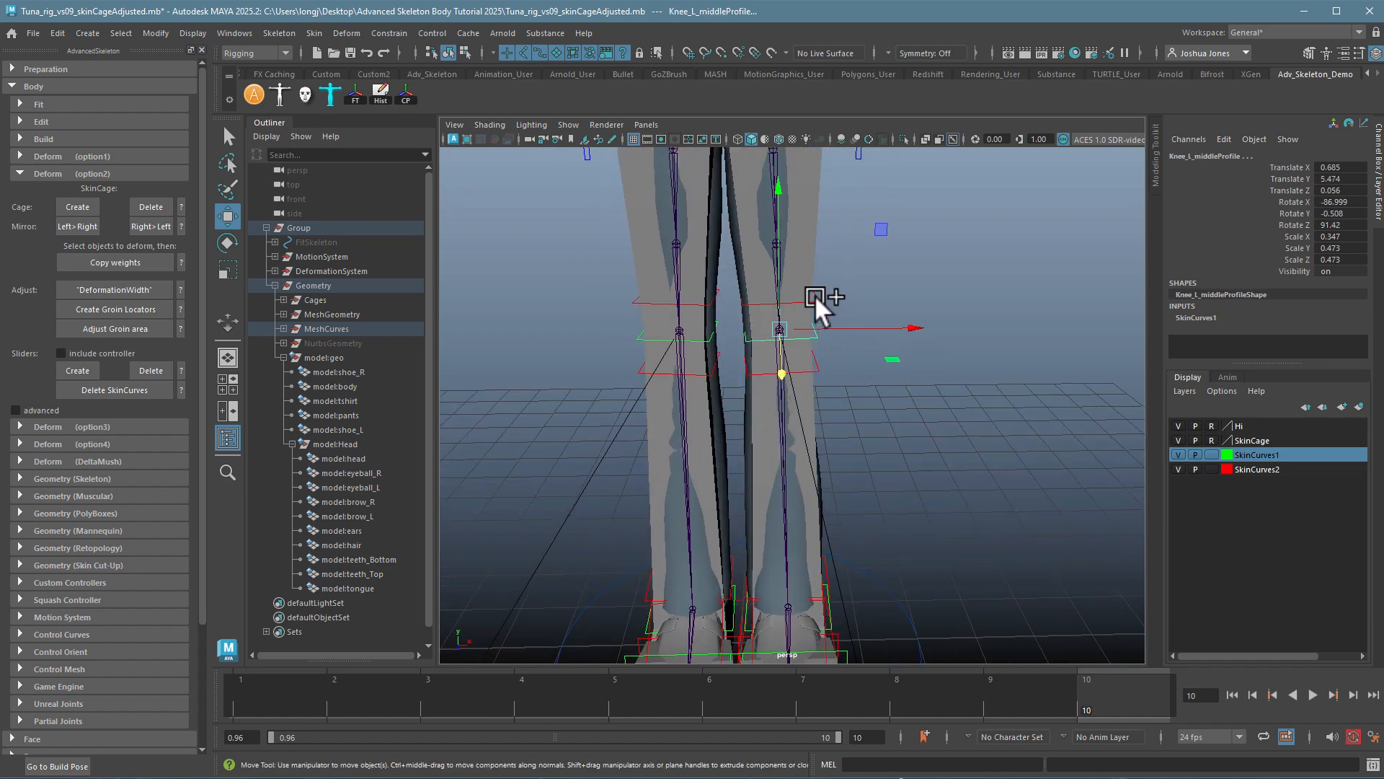
{"action": "left_click", "coordinate": [814, 369]}
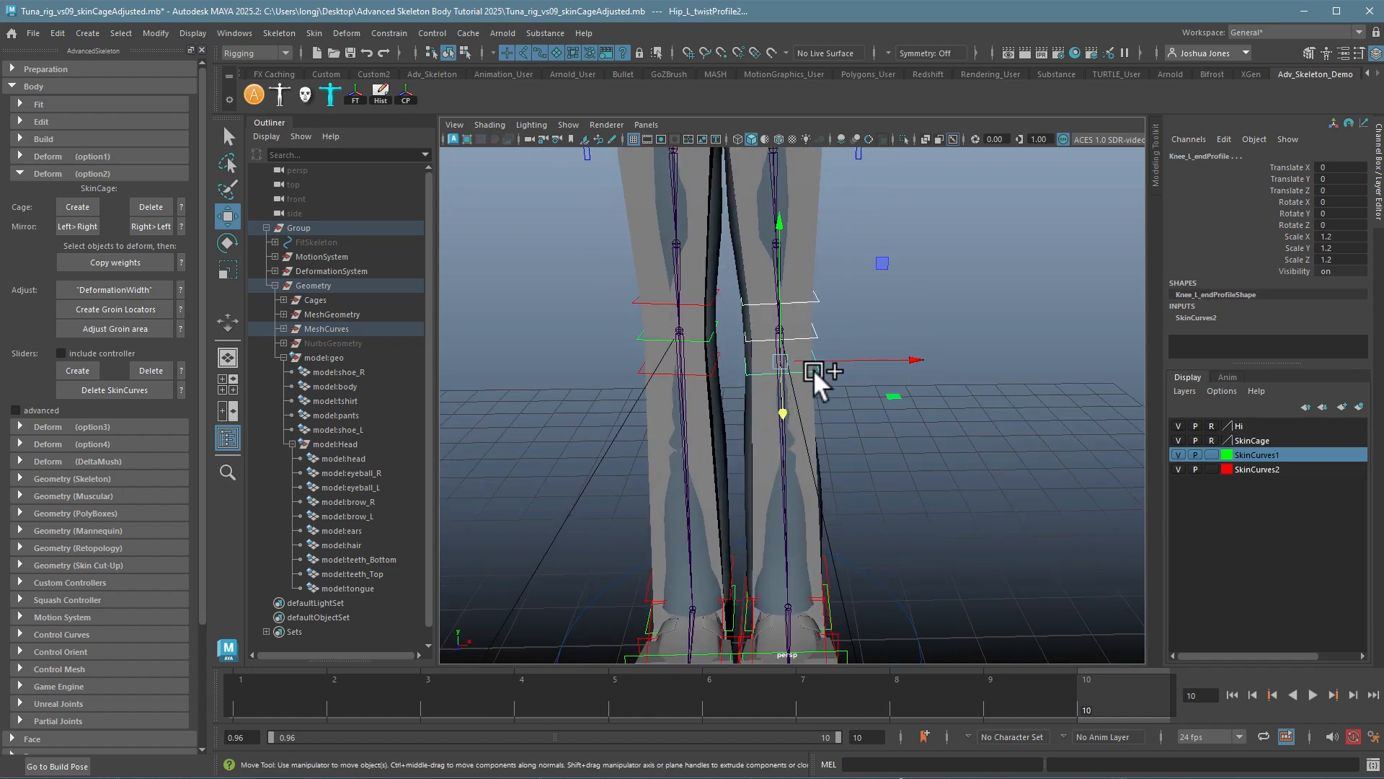
{"action": "left_click", "coordinate": [644, 370]}
{"action": "left_click", "coordinate": [637, 331]}
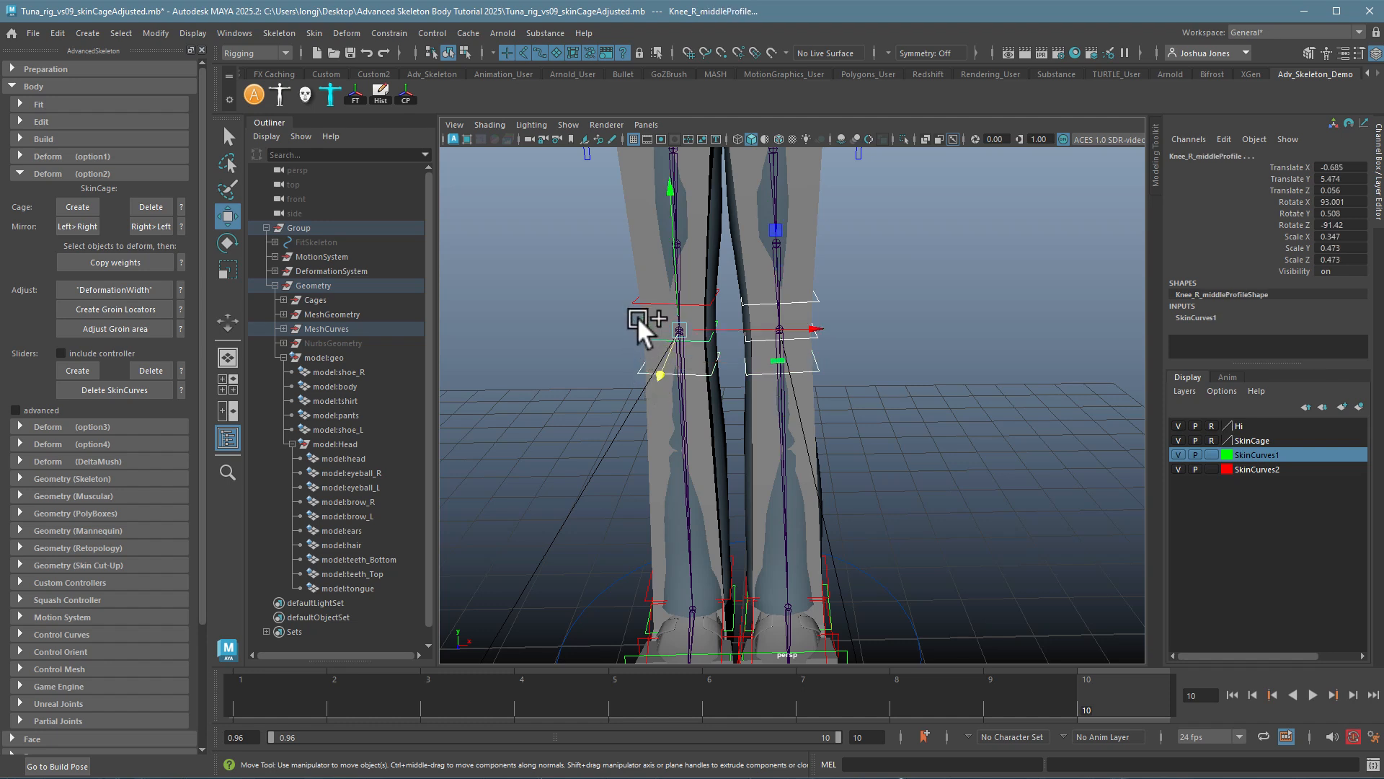
{"action": "left_click", "coordinate": [638, 298]}
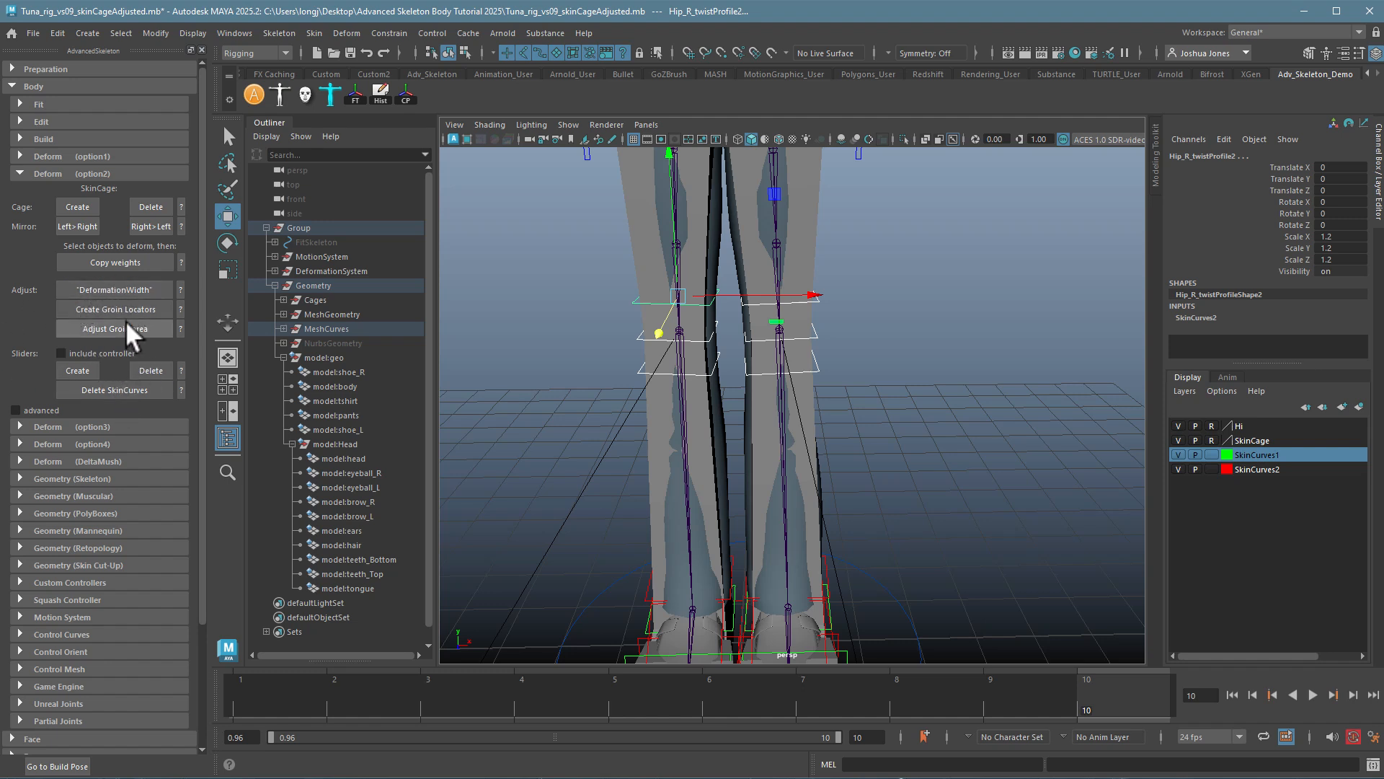
- Create SkinCage sliders from the selected profile curves and inspect the new joints around the knees
{"action": "left_click", "coordinate": [70, 366]}
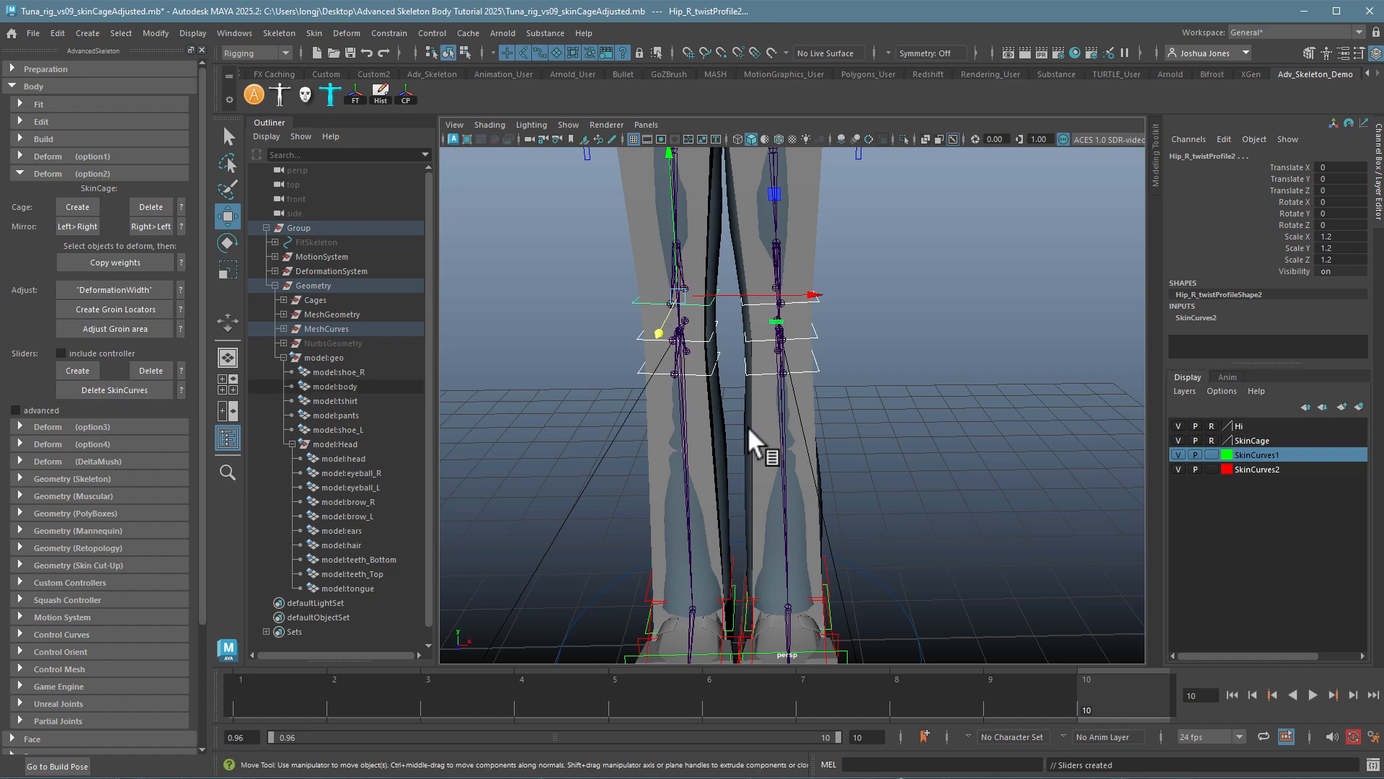
{"action": "left_click_drag", "start_coordinate": [747, 426], "coordinate": [908, 457], "text": "alt"}
{"action": "middle_click_drag", "start_coordinate": [908, 457], "coordinate": [728, 425], "text": "alt"}
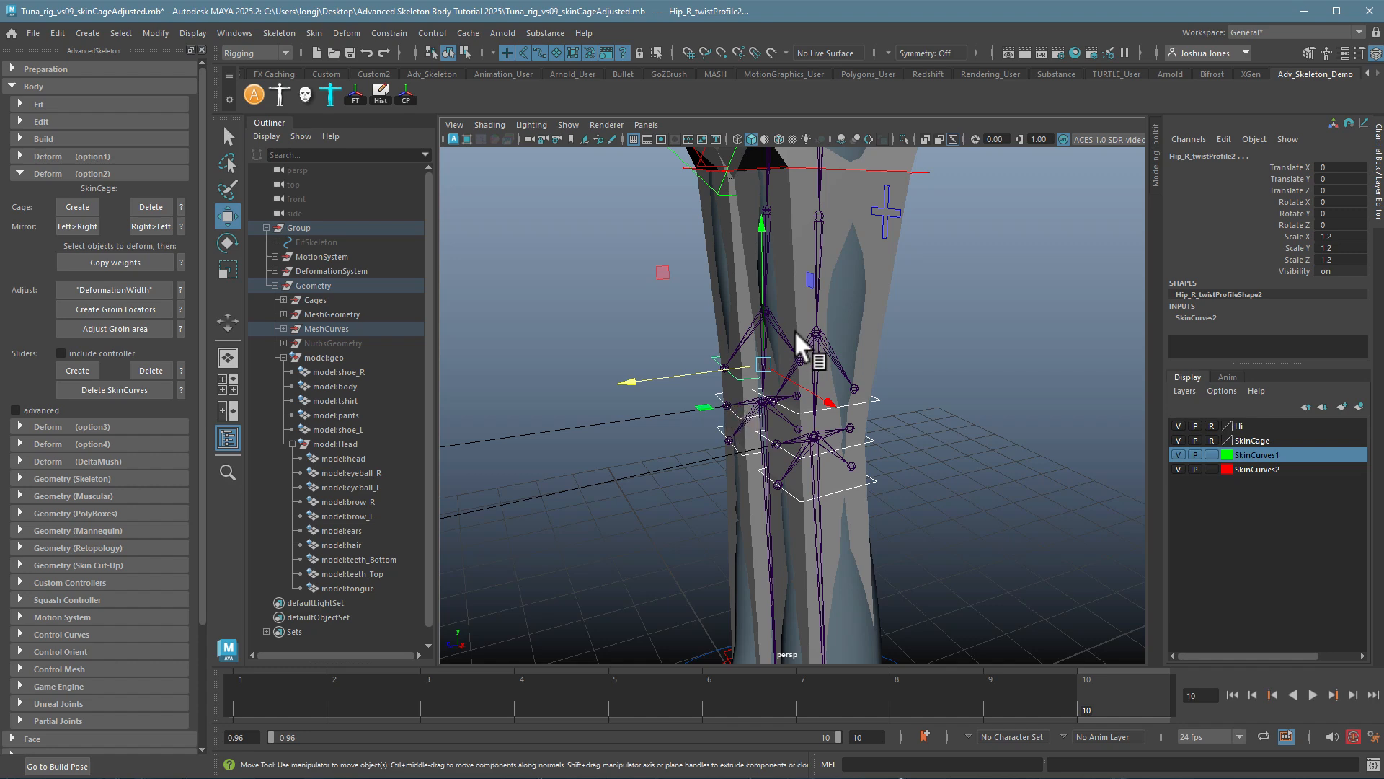
{"action": "middle_click_drag", "start_coordinate": [891, 258], "coordinate": [870, 430], "text": "alt"}
{"action": "left_click_drag", "start_coordinate": [871, 430], "coordinate": [775, 369], "text": "alt"}
{"action": "right_click_drag", "start_coordinate": [775, 369], "coordinate": [708, 366], "text": "alt"}
{"action": "middle_click_drag", "start_coordinate": [708, 366], "coordinate": [809, 335], "text": "alt"}
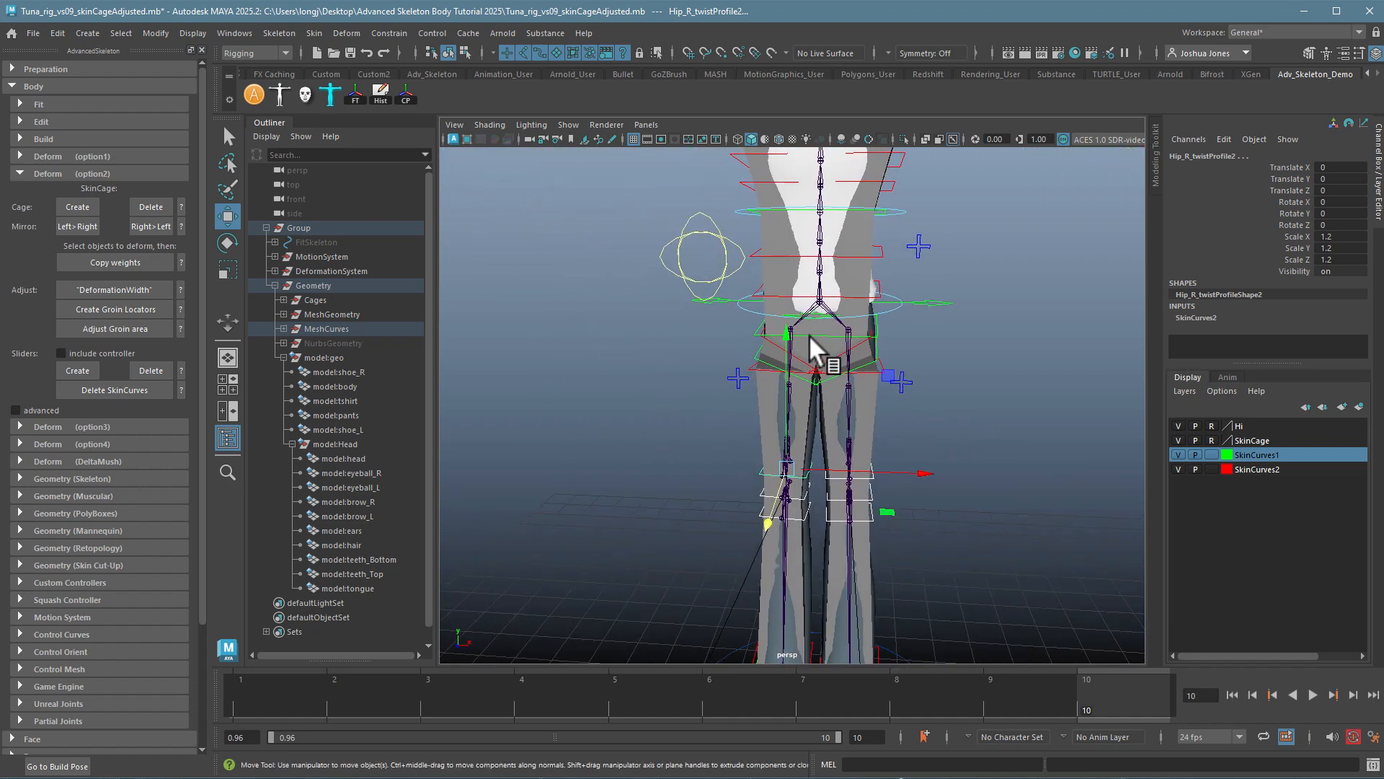
- Try to add the selected objects to the Hi display layer
{"action": "middle_click_drag", "start_coordinate": [317, 314], "coordinate": [1257, 464]}
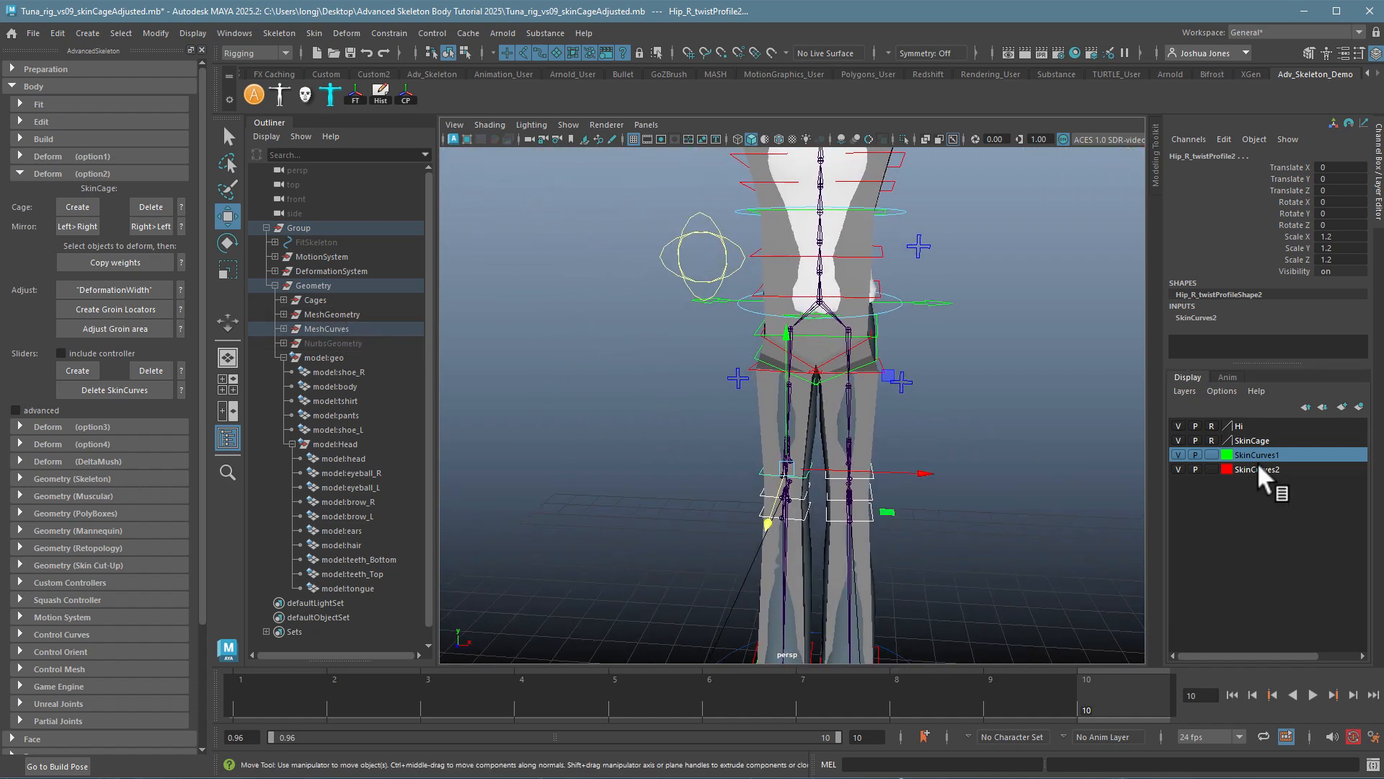
{"action": "right_click", "coordinate": [1251, 424]}
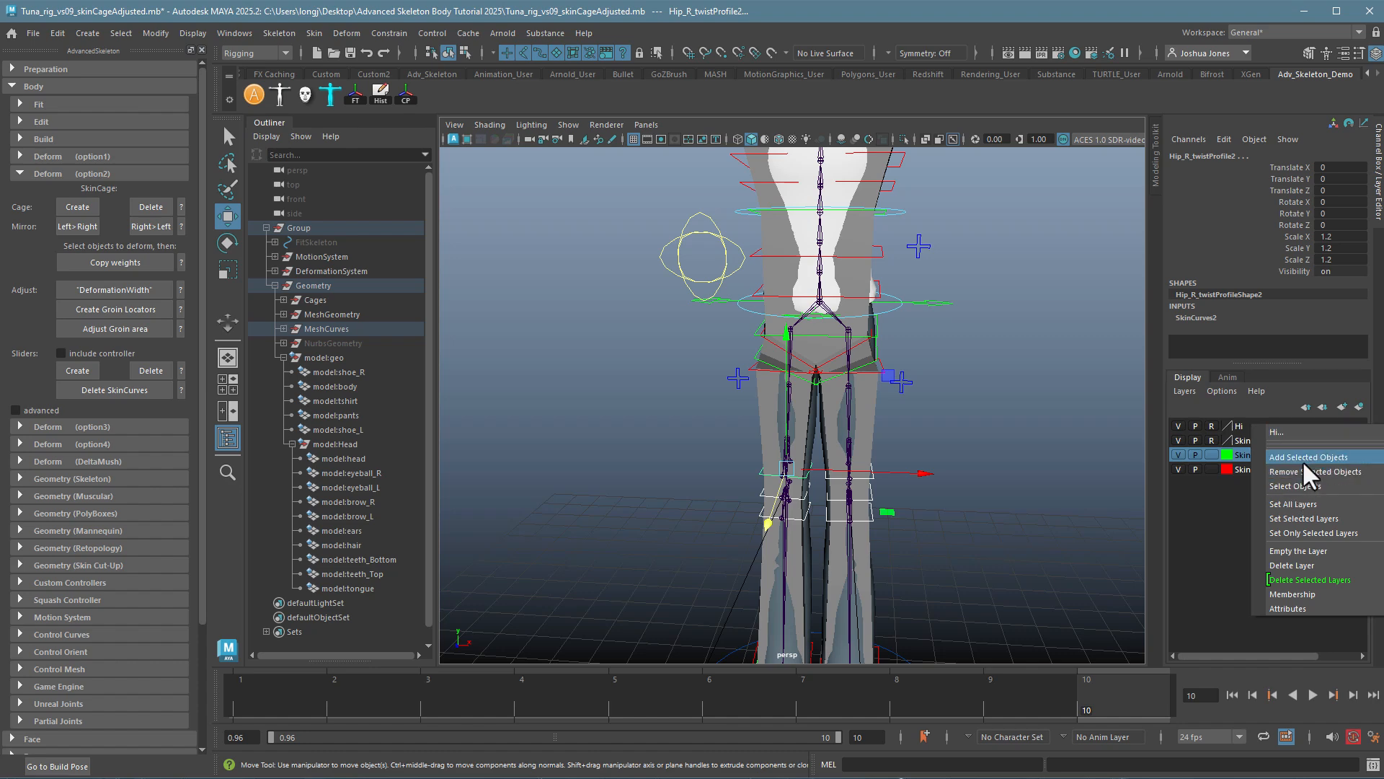
{"action": "left_click", "coordinate": [1302, 460]}
{"action": "left_click_drag", "start_coordinate": [786, 469], "coordinate": [816, 465], "text": "alt"}
{"action": "middle_click_drag", "start_coordinate": [822, 439], "coordinate": [975, 673], "text": "alt"}
{"action": "left_click", "coordinate": [1250, 422]}
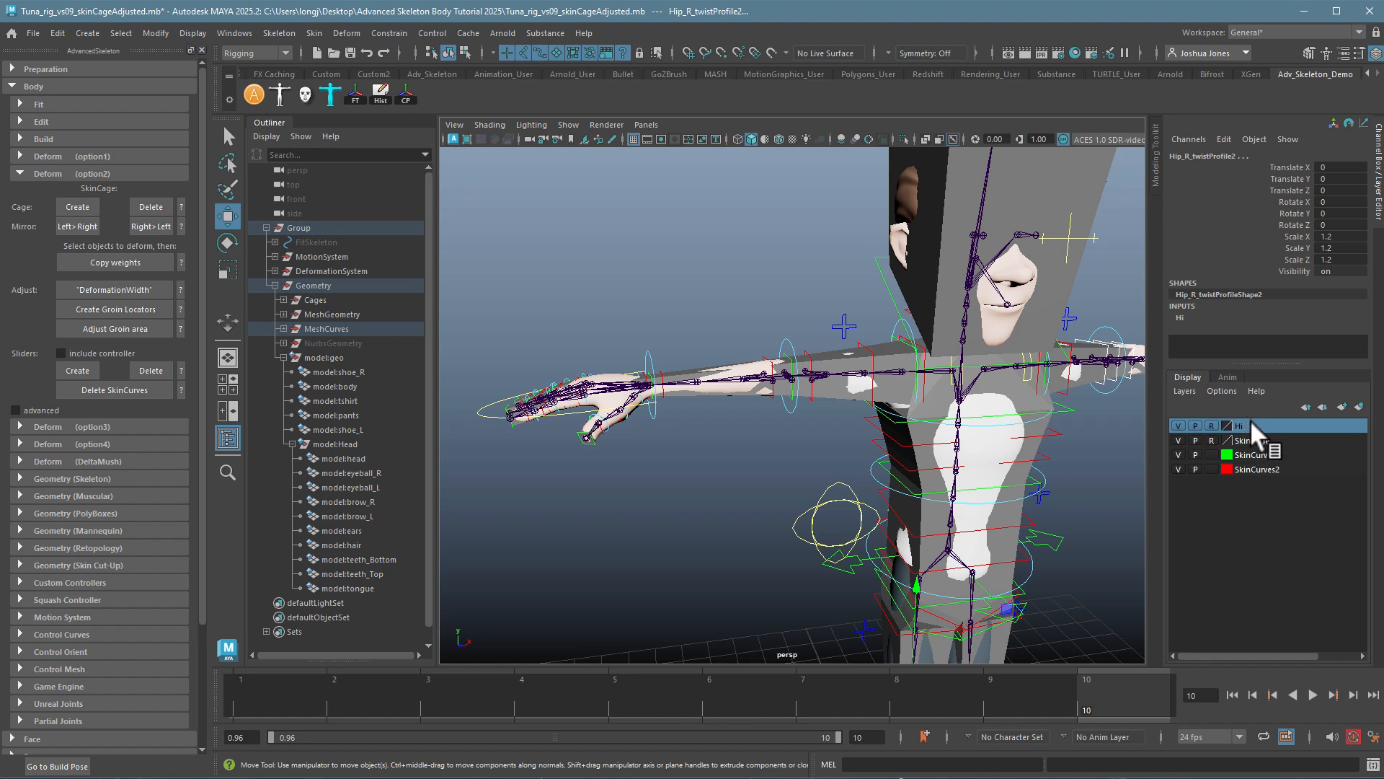
{"action": "right_click", "coordinate": [1252, 421]}
{"action": "left_click", "coordinate": [1270, 456]}
- Clear the selection and select all members of the Hi layer to check what it contains
{"action": "left_click", "coordinate": [695, 485]}
{"action": "right_click", "coordinate": [1232, 419]}
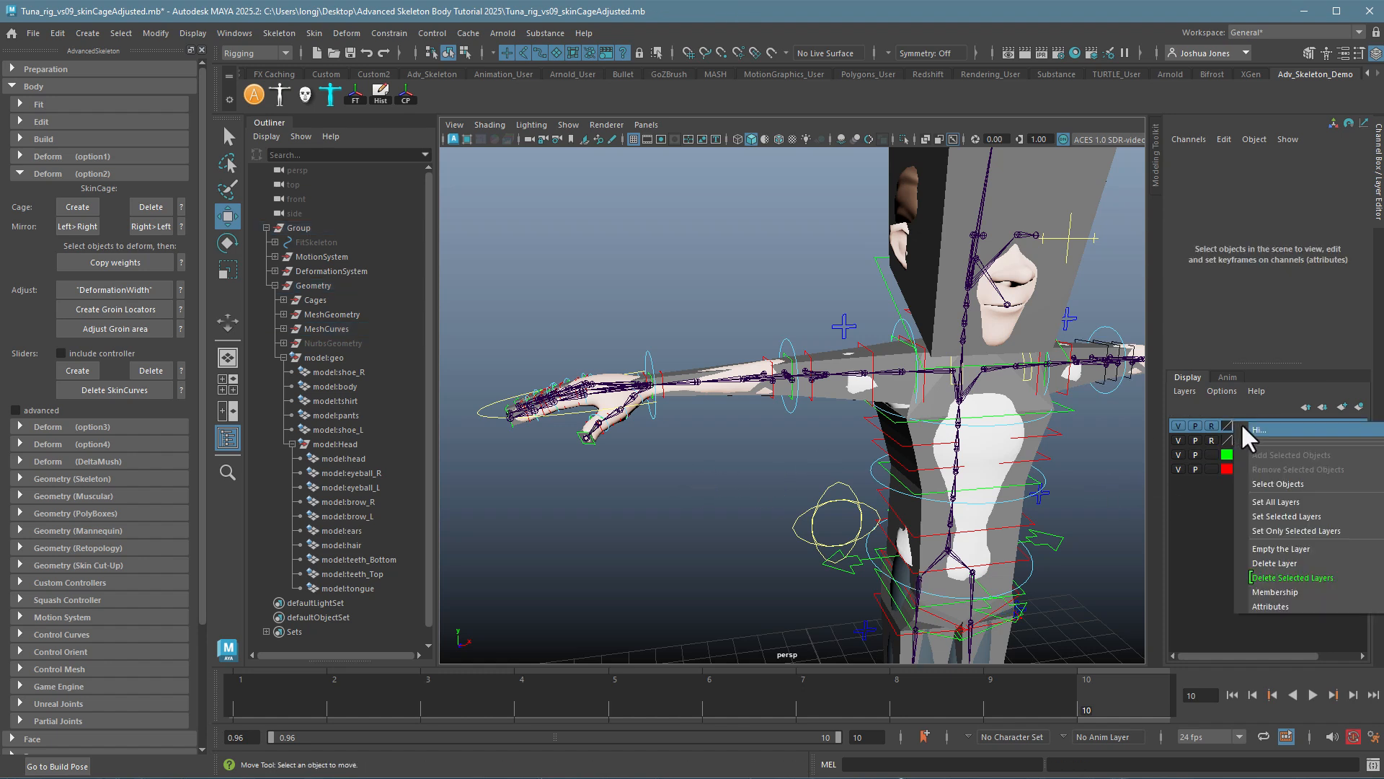
{"action": "left_click", "coordinate": [1266, 481]}
{"action": "left_click_drag", "start_coordinate": [843, 522], "coordinate": [746, 431], "text": "alt"}
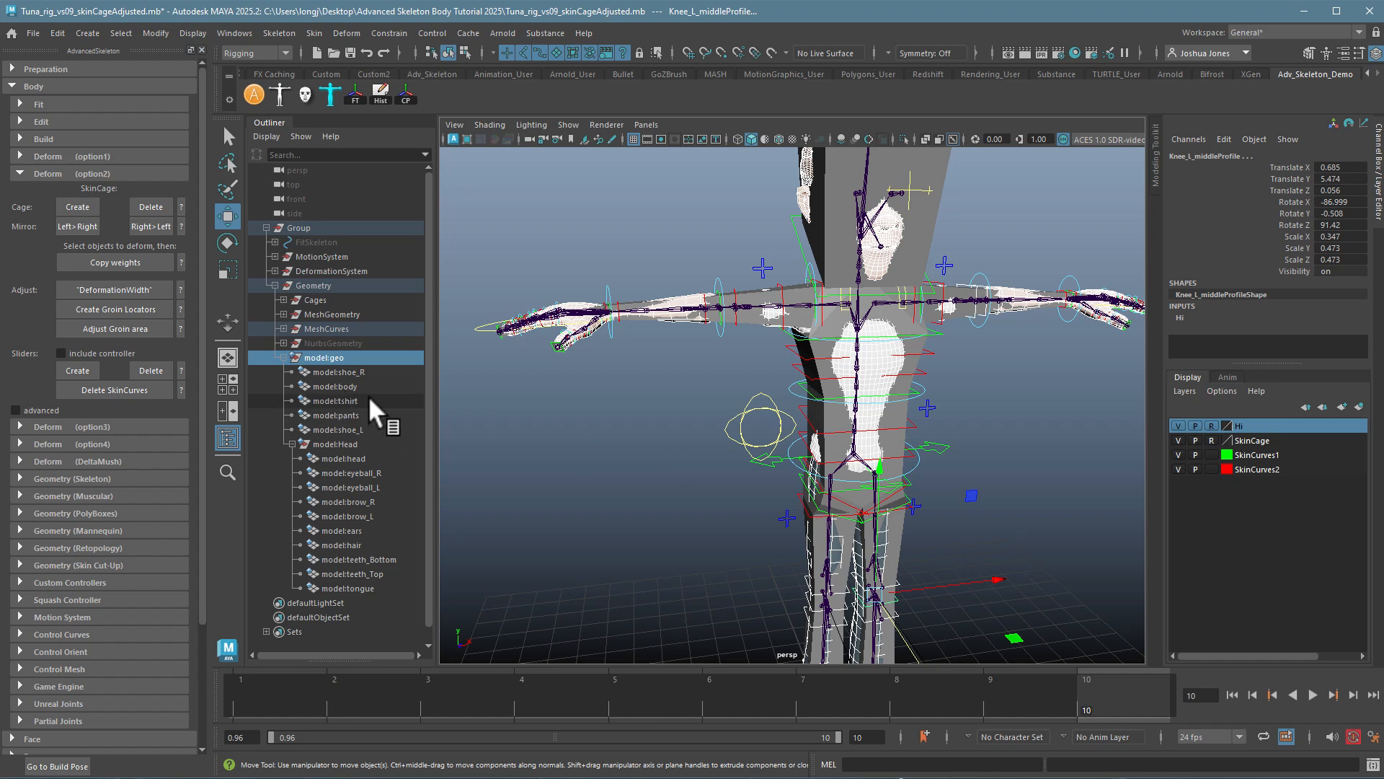
{"action": "left_click_drag", "start_coordinate": [578, 444], "coordinate": [575, 448], "text": "alt"}
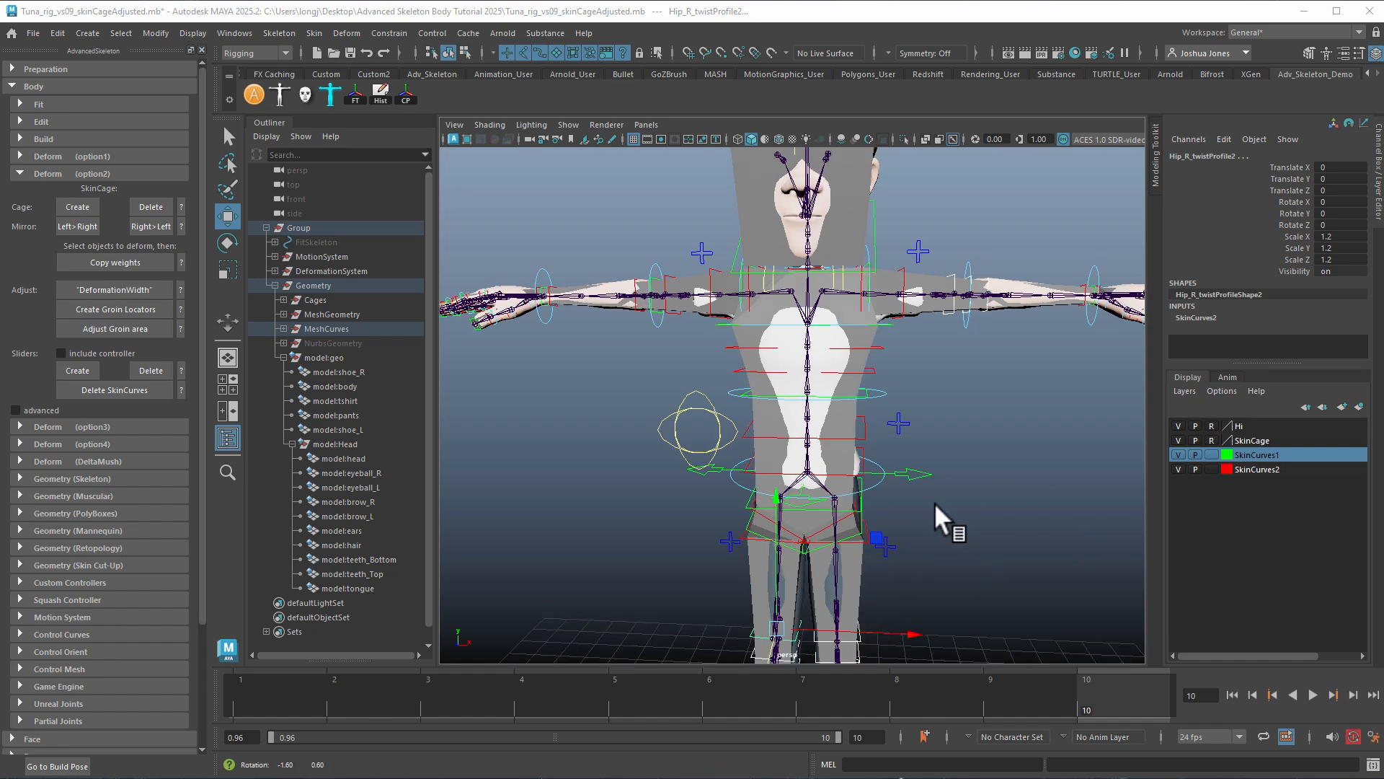
- Select the model:geo group through the Hi layer and copy the SkinCage weights to it
{"action": "left_click_drag", "start_coordinate": [933, 502], "coordinate": [919, 503], "text": "alt"}
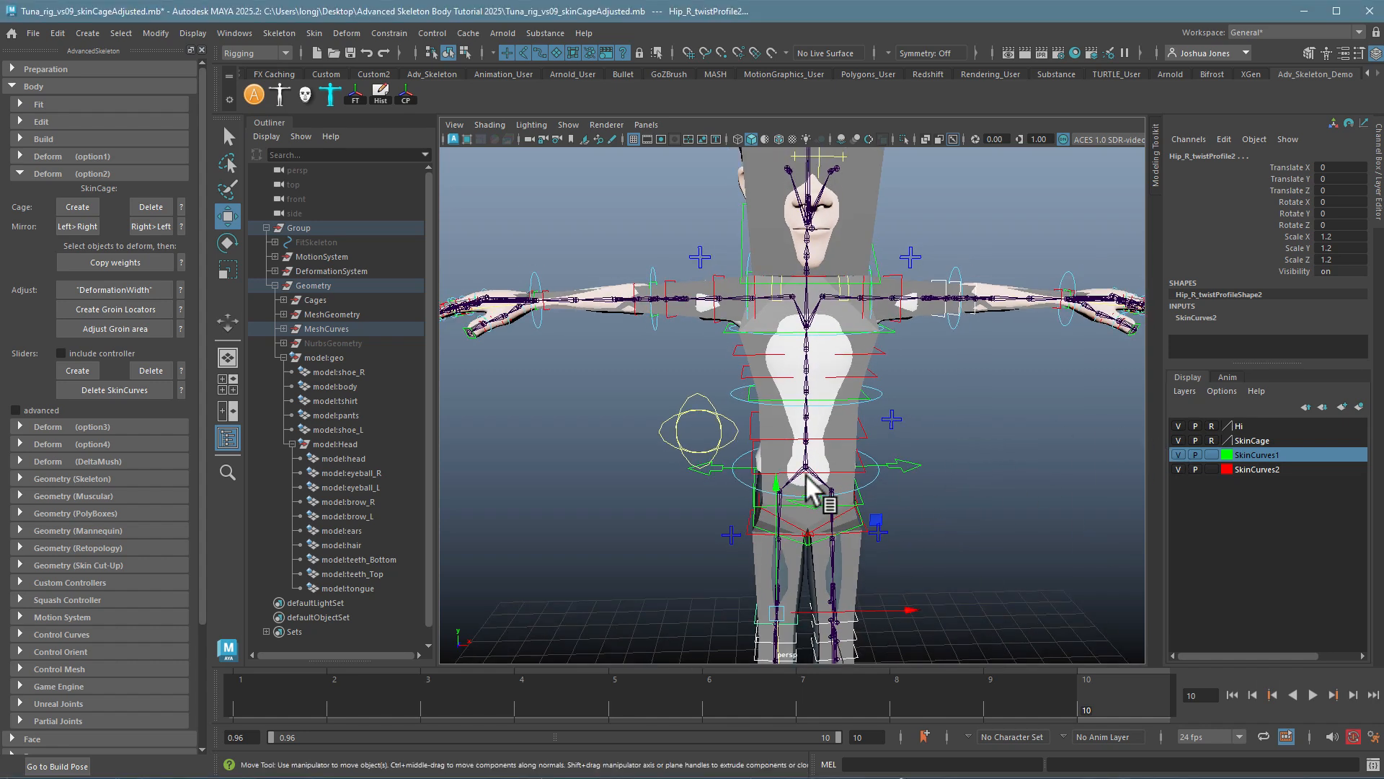
{"action": "left_click", "coordinate": [1244, 424]}
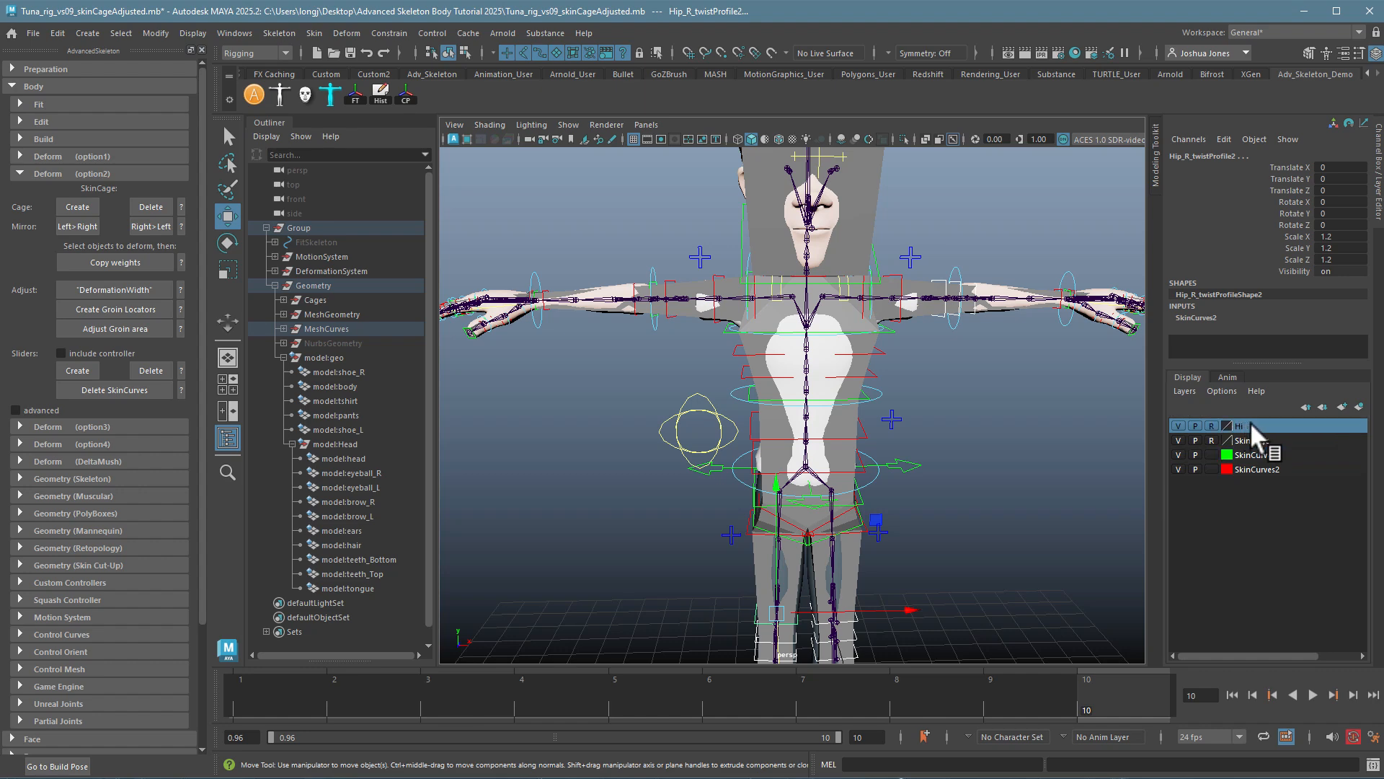
{"action": "right_click", "coordinate": [1249, 422]}
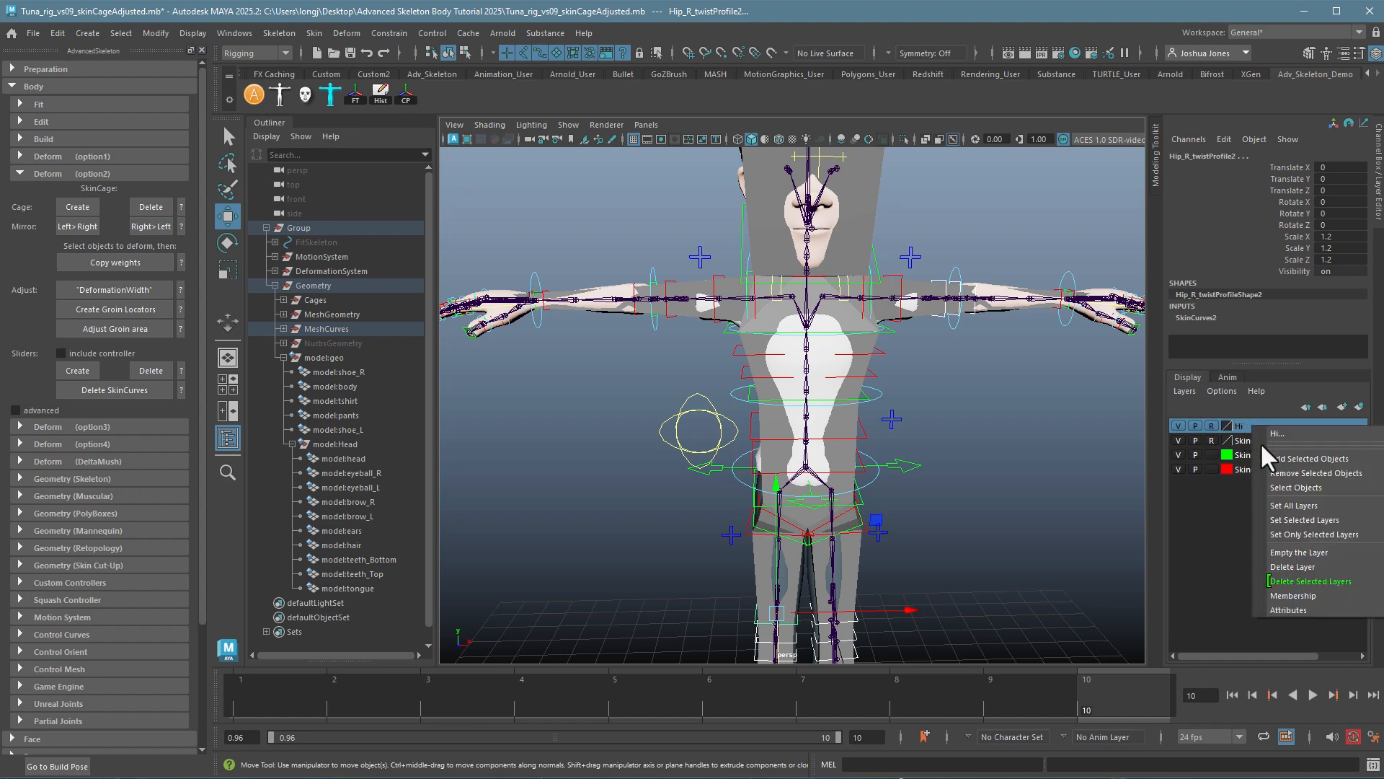
{"action": "left_click", "coordinate": [1303, 487]}
{"action": "left_click_drag", "start_coordinate": [603, 426], "coordinate": [633, 426], "text": "alt"}
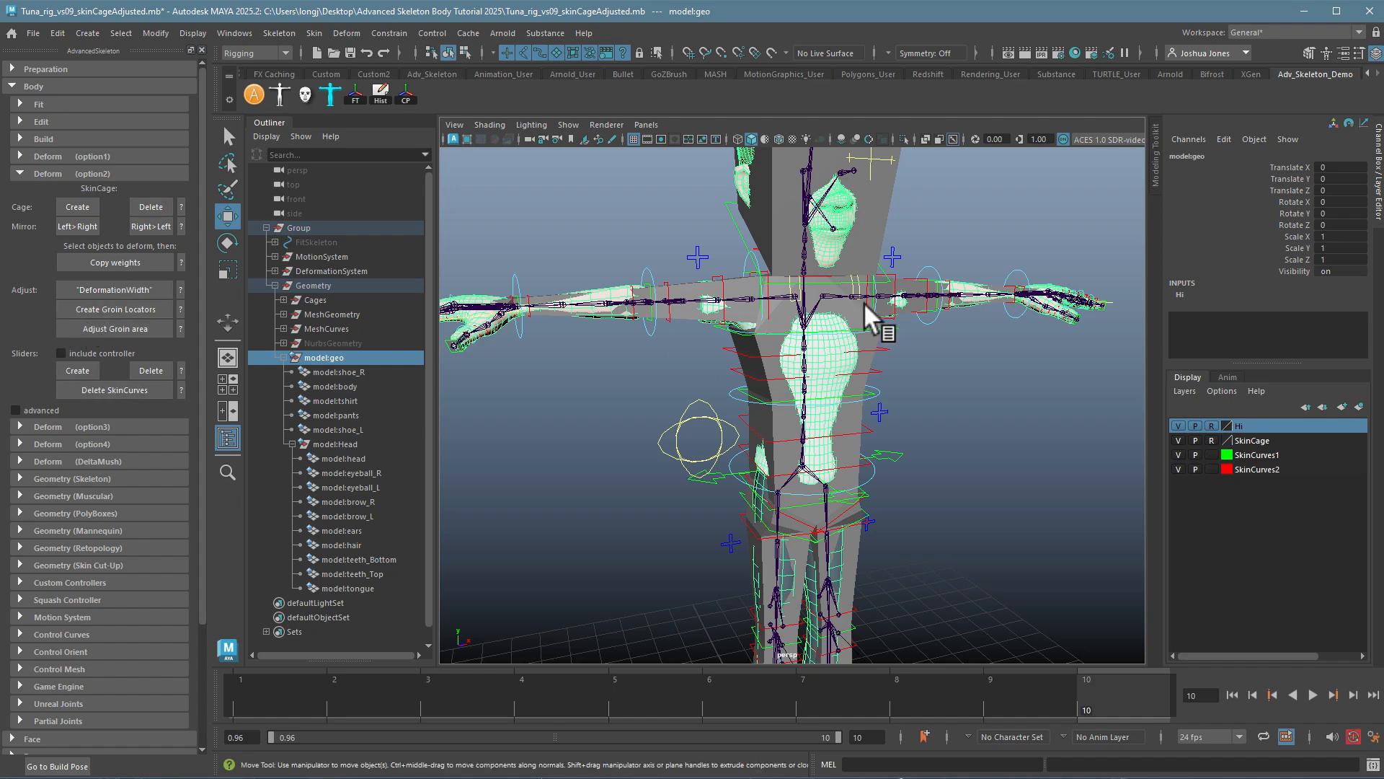
{"action": "left_click_drag", "start_coordinate": [864, 302], "coordinate": [543, 333], "text": "alt"}
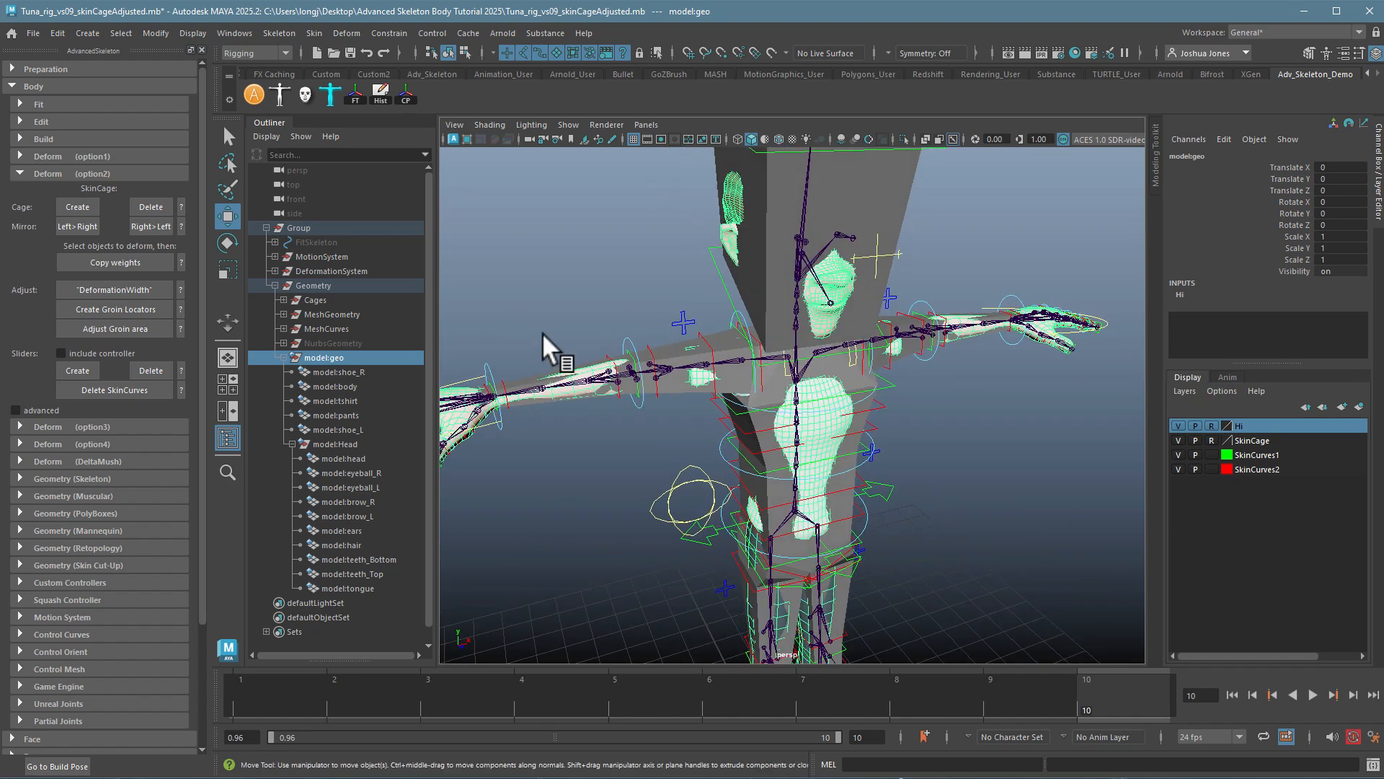
{"action": "left_click", "coordinate": [133, 263]}
- Hide the SkinCage, SkinCurves1 and SkinCurves2 layers and clear the selection
{"action": "left_click", "coordinate": [1178, 440]}
{"action": "left_click_drag", "start_coordinate": [1125, 441], "coordinate": [866, 444], "text": "alt"}
{"action": "left_click", "coordinate": [881, 363]}
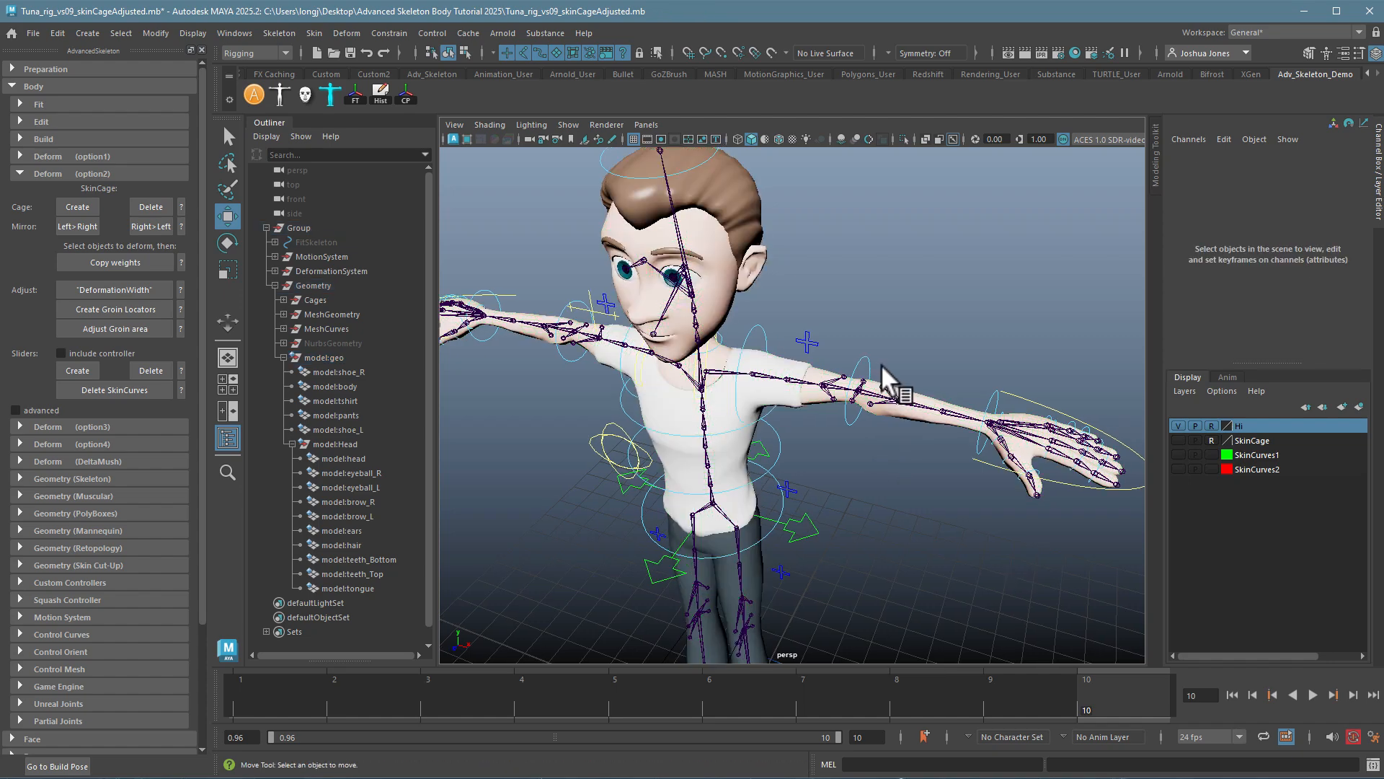
- Test the left elbow by rotating FKElbow_L about 77 degrees in Z, and undo the bend
{"action": "left_click", "coordinate": [874, 390]}
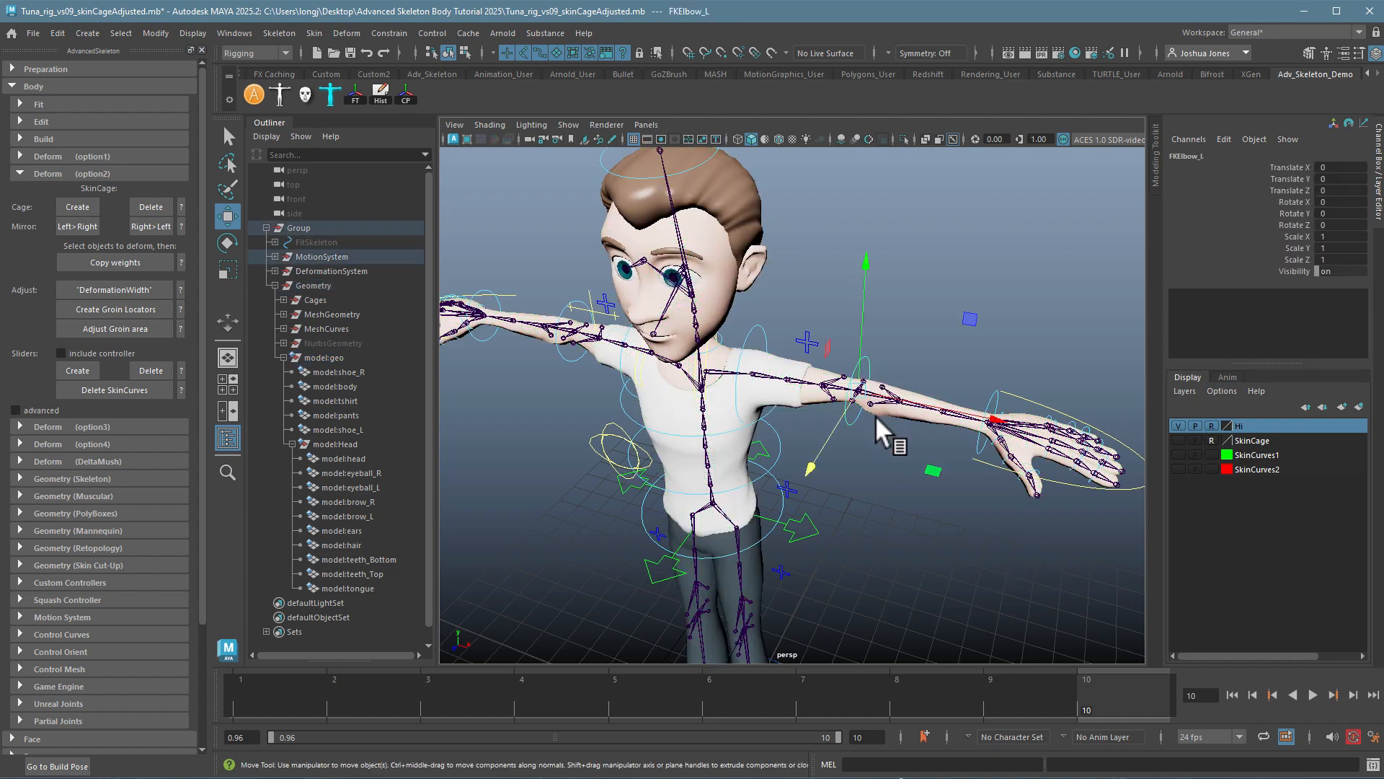
{"action": "key", "text": "e"}
{"action": "left_click_drag", "start_coordinate": [898, 465], "coordinate": [809, 520]}
{"action": "left_click_drag", "start_coordinate": [885, 452], "coordinate": [764, 551]}
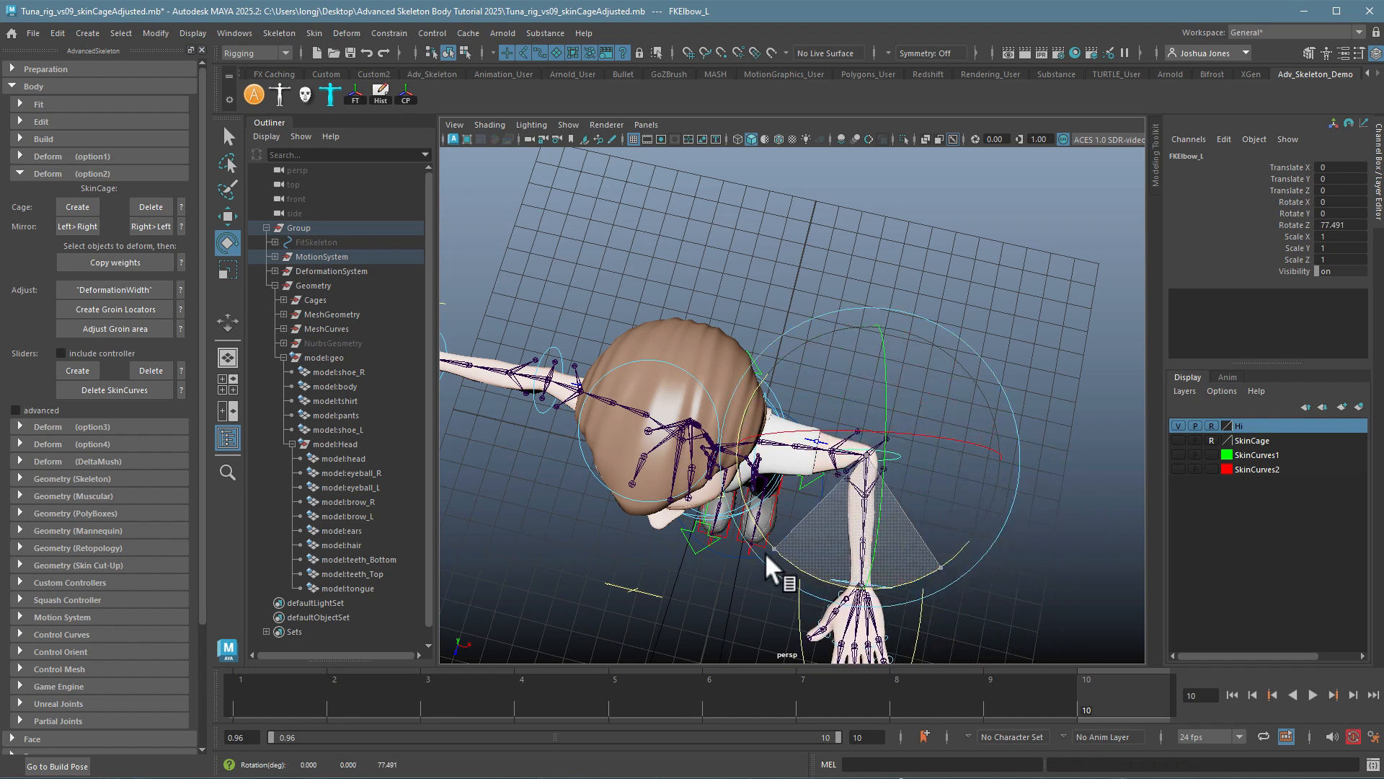
{"action": "key", "text": "ctrl+z"}
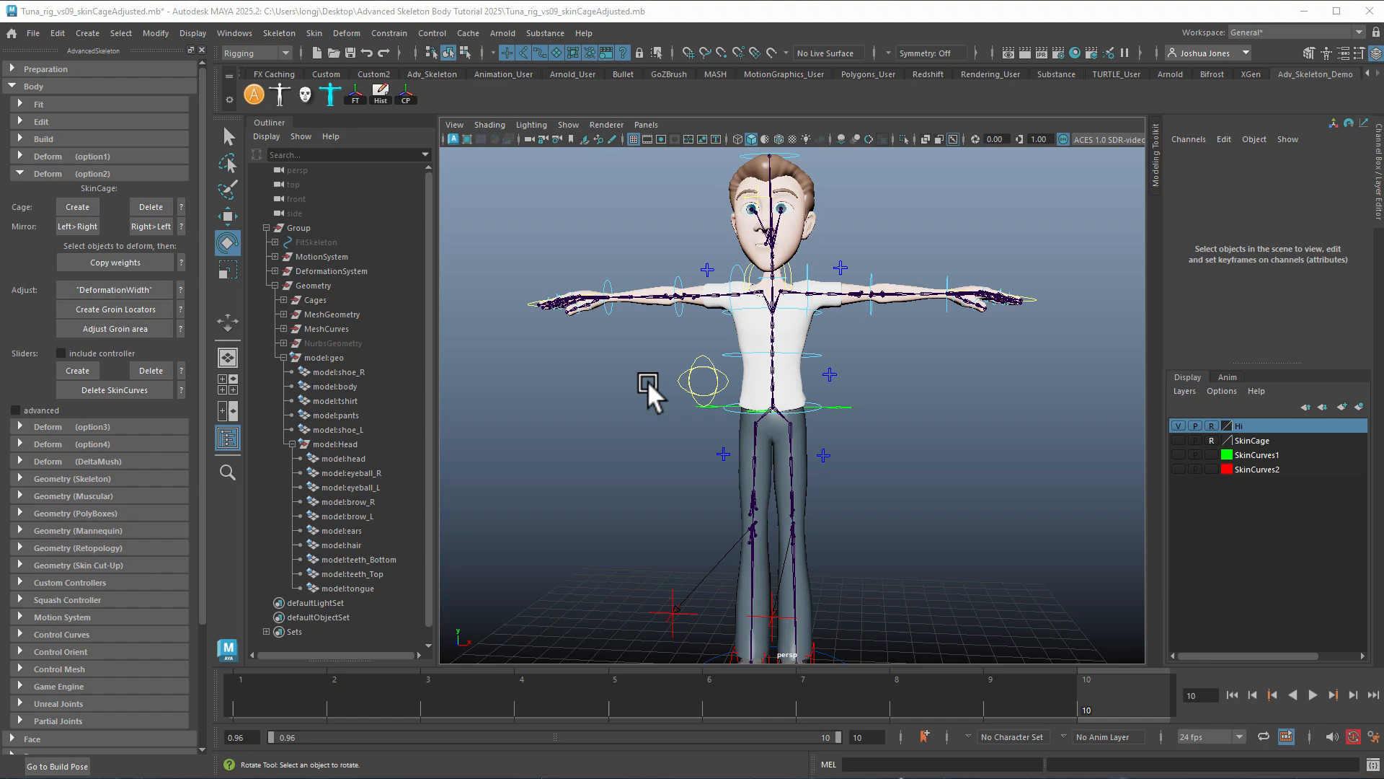
- Bend the right elbow by rotating FKElbow_R about 66 degrees in Z
{"action": "left_click_drag", "start_coordinate": [648, 382], "coordinate": [777, 435], "text": "alt"}
{"action": "right_click_drag", "start_coordinate": [777, 435], "coordinate": [920, 444], "text": "alt"}
{"action": "middle_click_drag", "start_coordinate": [659, 425], "coordinate": [796, 442], "text": "alt"}
{"action": "left_click_drag", "start_coordinate": [796, 444], "coordinate": [755, 459], "text": "alt"}
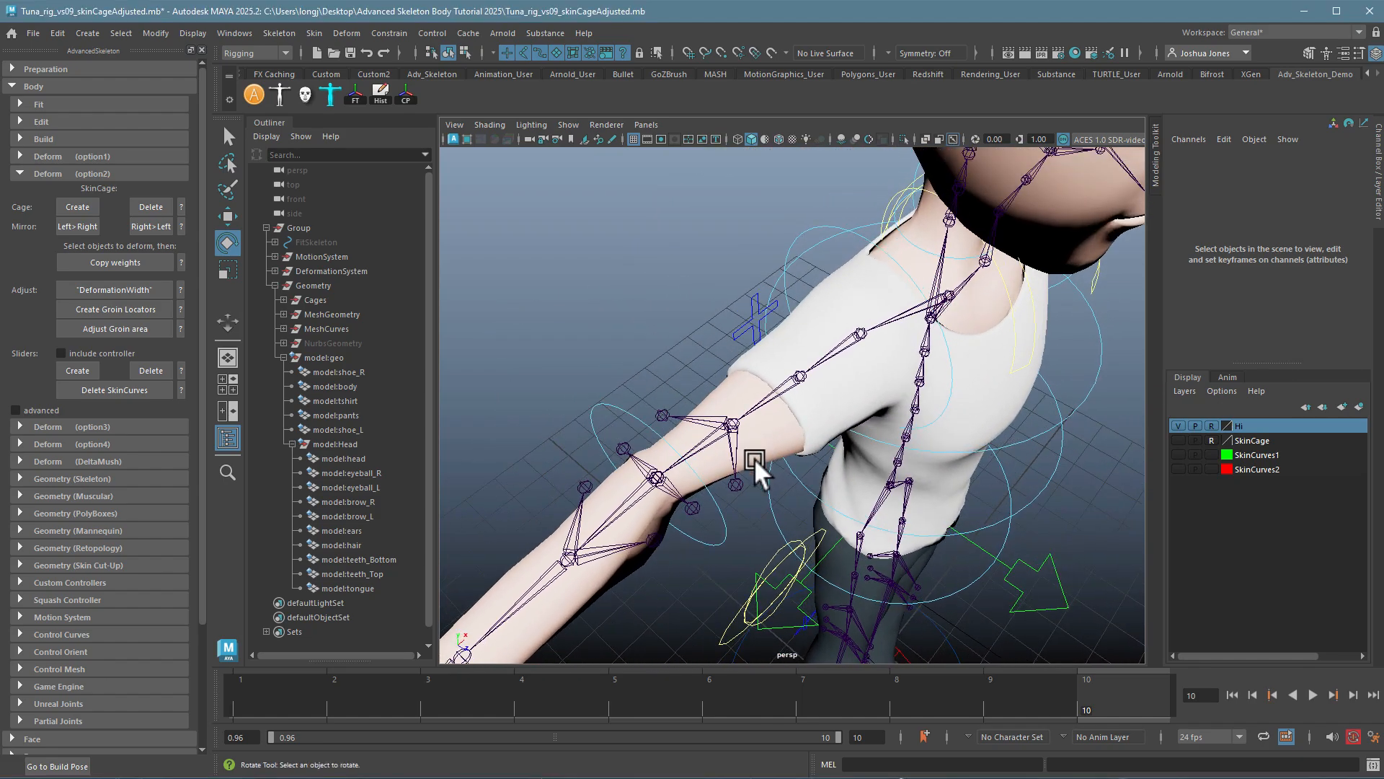
{"action": "left_click", "coordinate": [717, 543]}
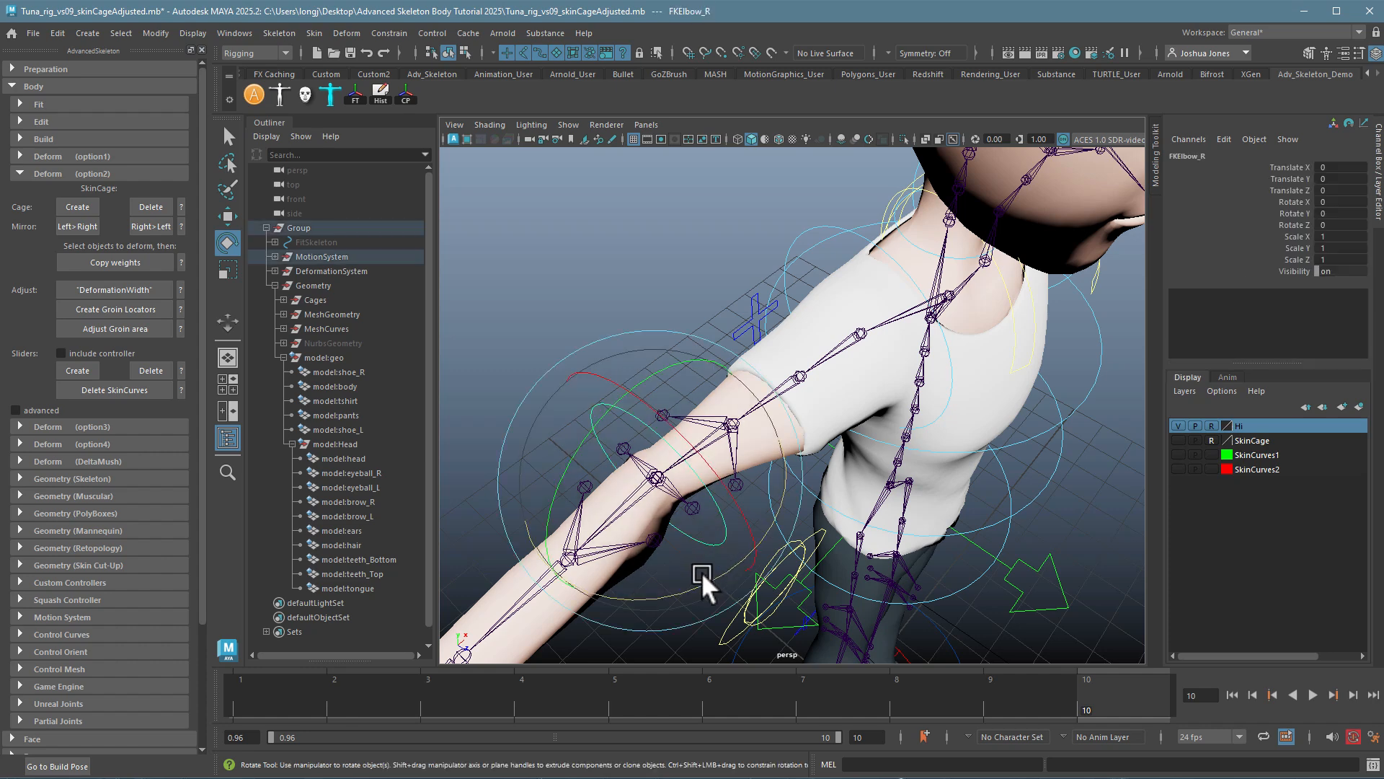
{"action": "left_click_drag", "start_coordinate": [682, 591], "coordinate": [793, 491]}
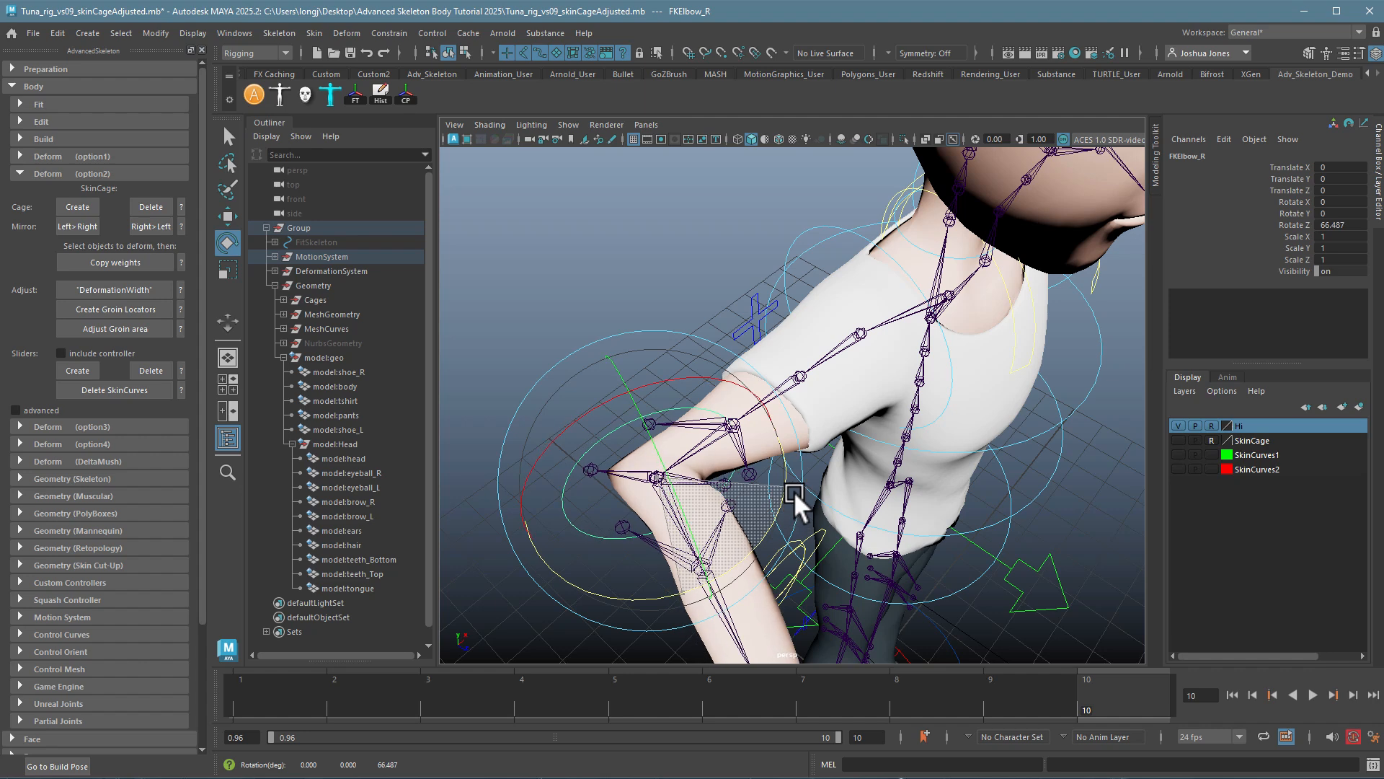
- Select the ElbowmiddleSlider0_R joint at the outer right elbow and lower its Slide value to -3.7
{"action": "left_click", "coordinate": [582, 323]}
{"action": "left_click", "coordinate": [658, 475]}
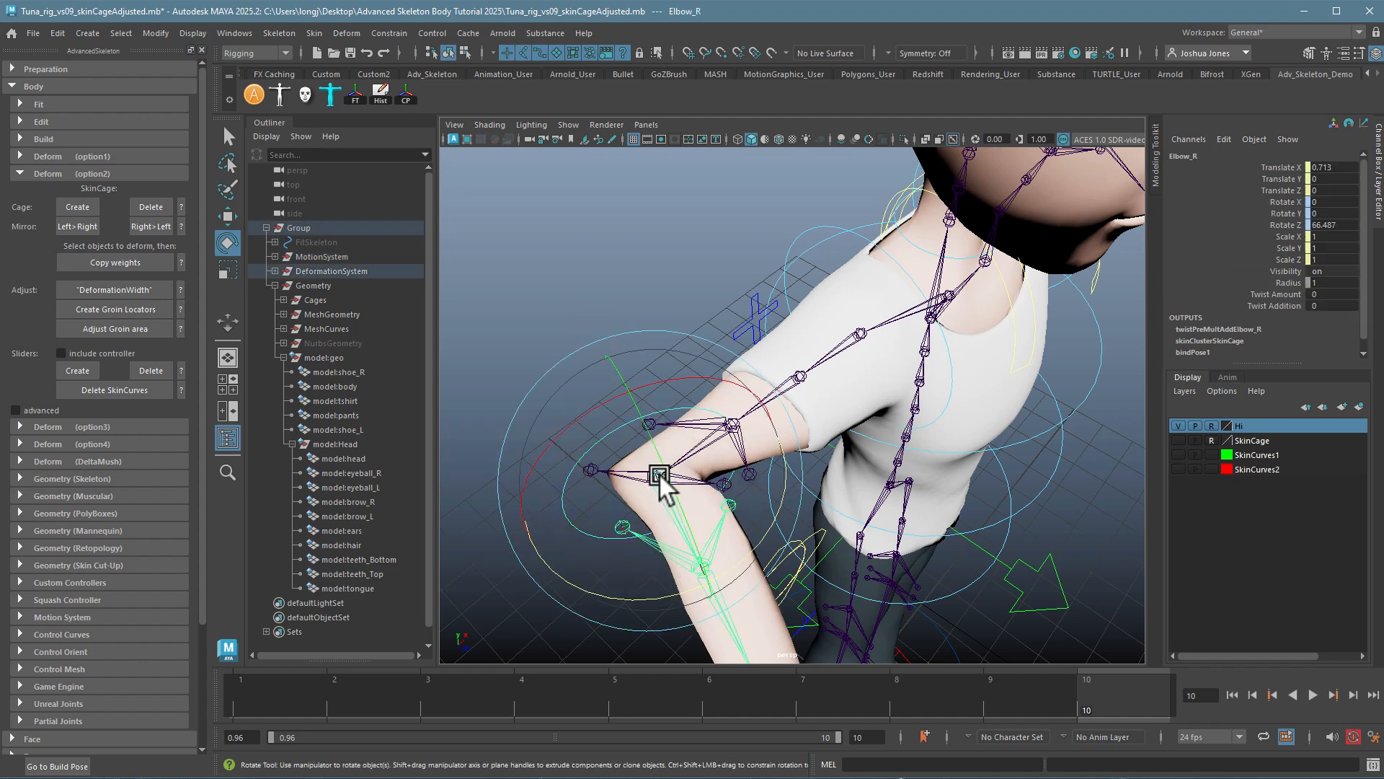
{"action": "key", "text": "q"}
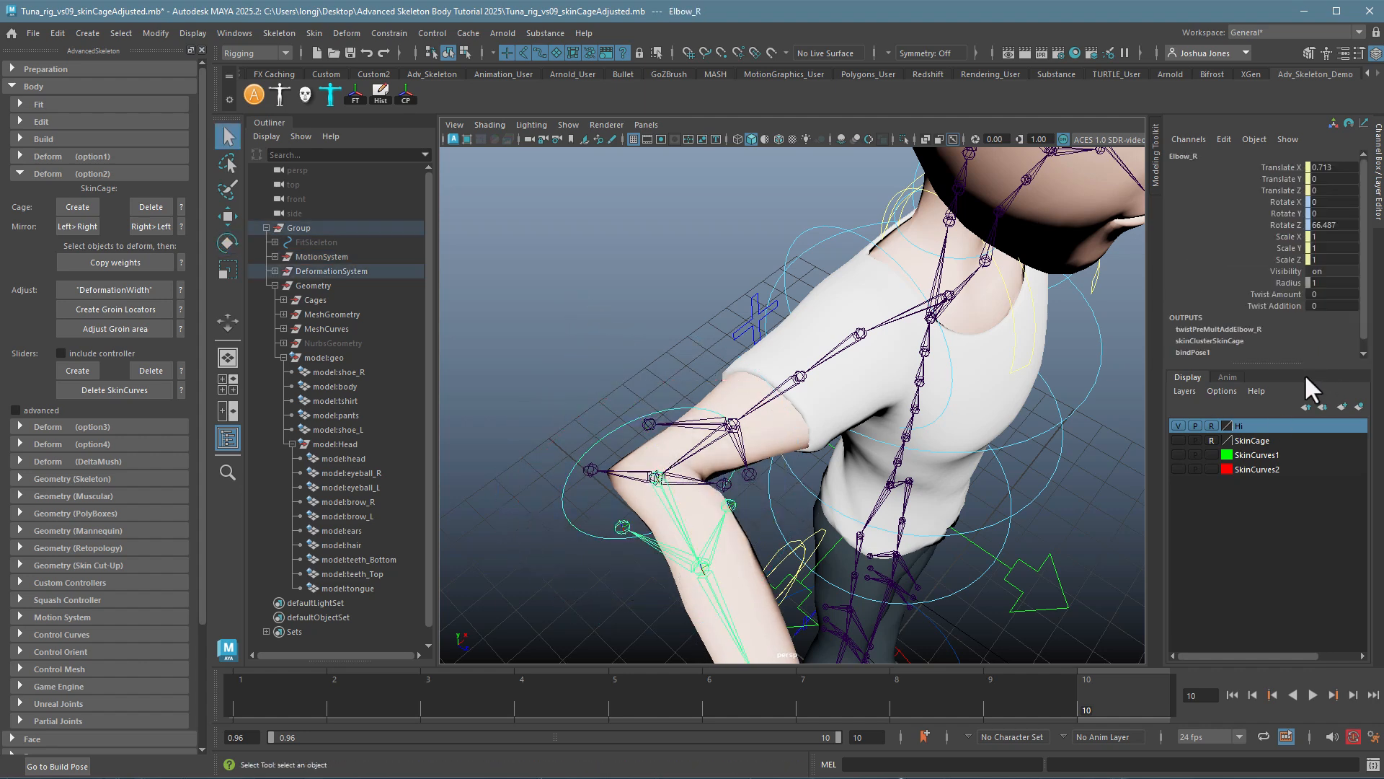
{"action": "left_click", "coordinate": [595, 401]}
{"action": "left_click", "coordinate": [590, 470]}
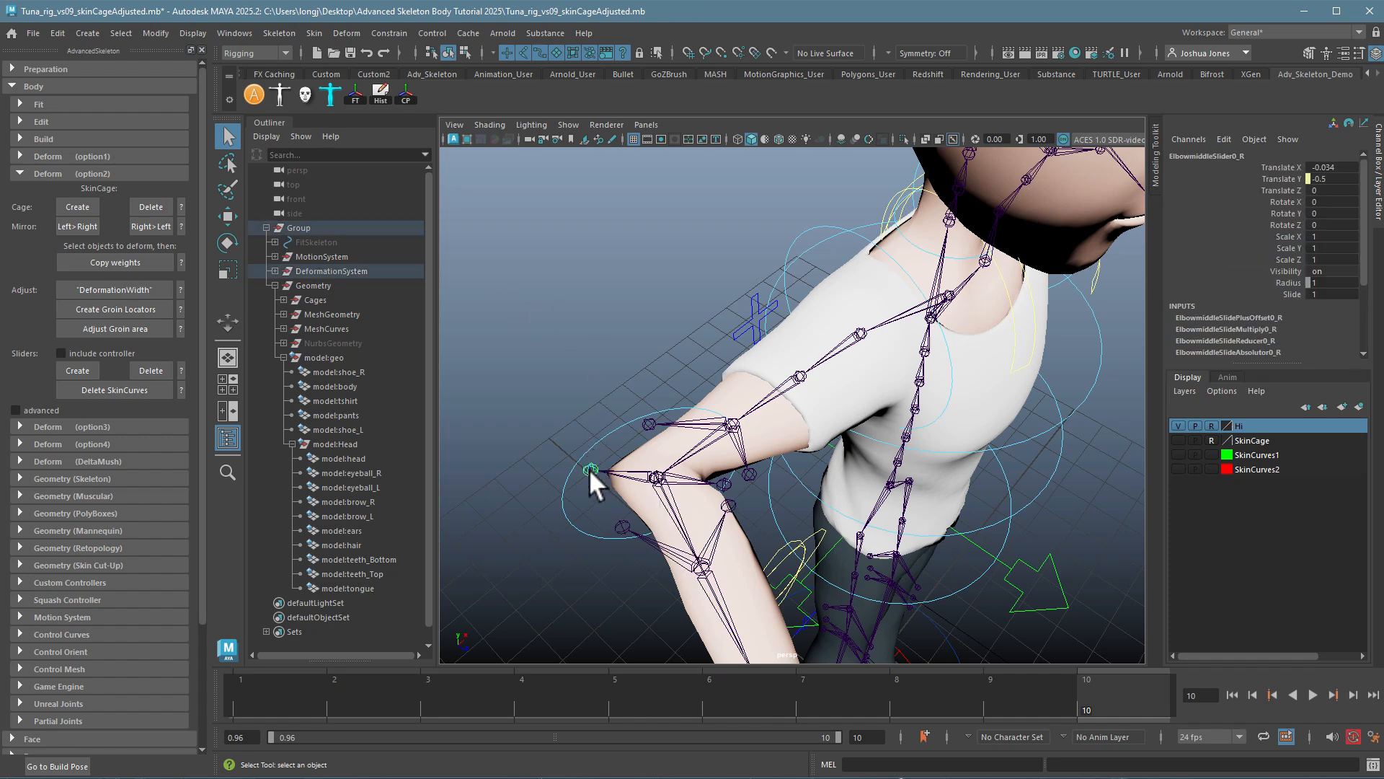
{"action": "left_click", "coordinate": [1293, 293]}
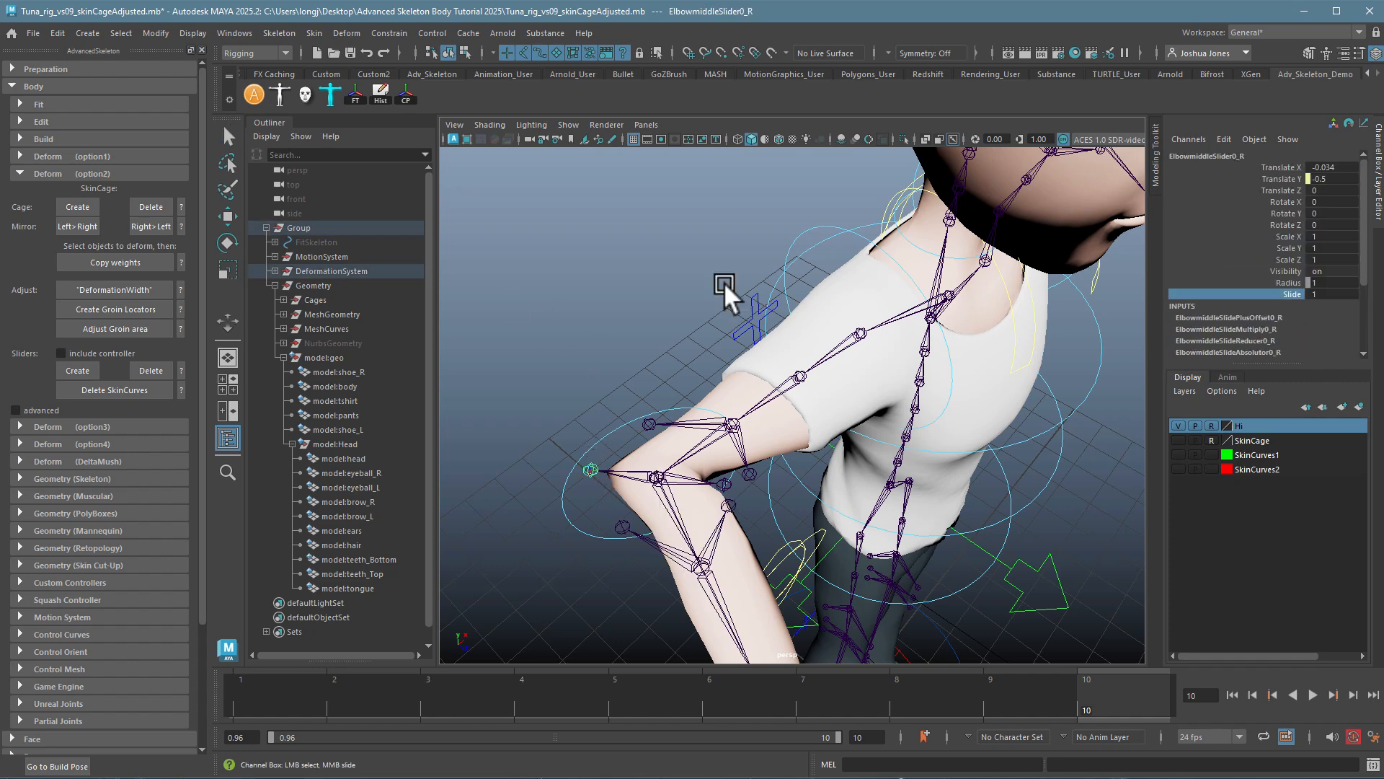
{"action": "mouse_move", "coordinate": [724, 283]}
{"action": "middle_mouse_down"}
{"action": "mouse_move", "coordinate": [621, 278]}
{"action": "mouse_move", "coordinate": [744, 298]}
{"action": "middle_mouse_up"}
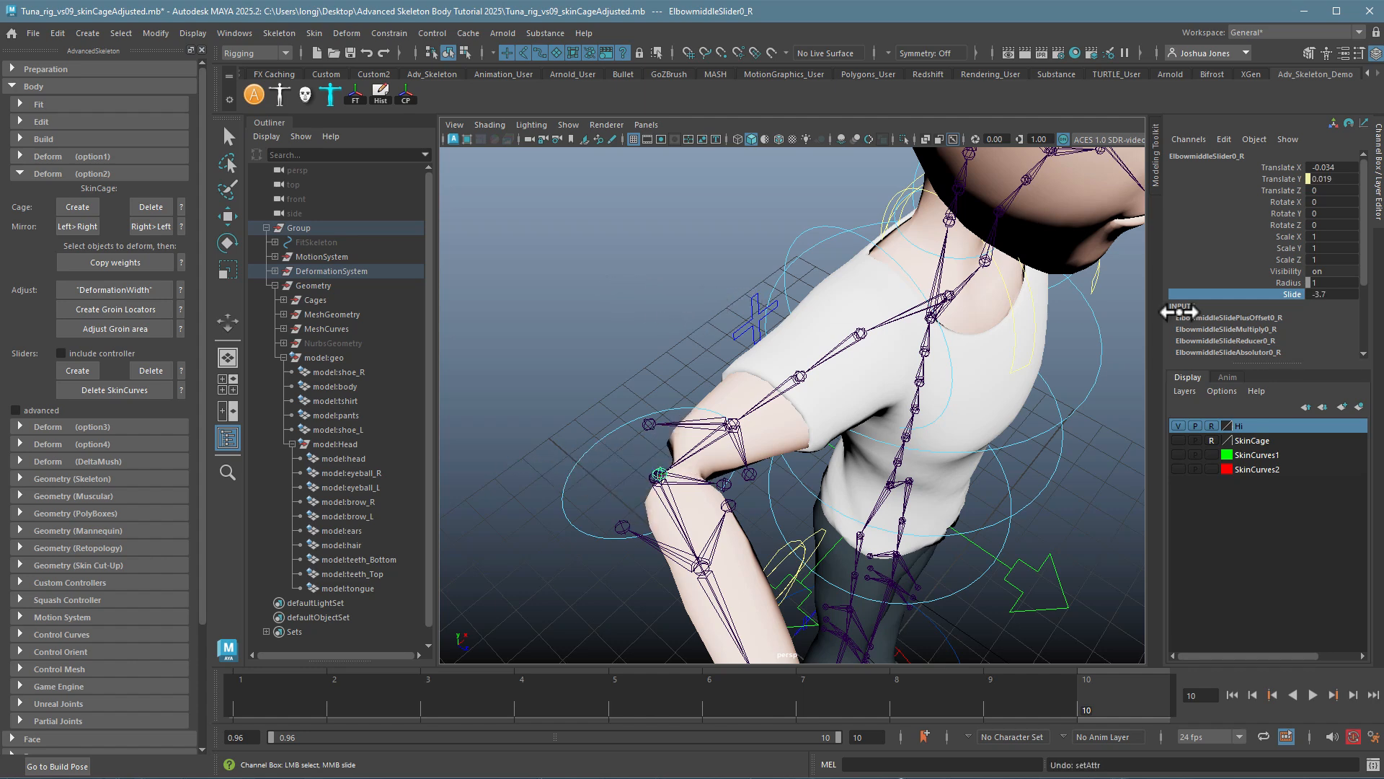
- Undo the last slide change, and set Slide to -1.1 on the outer ElbowmiddleSlider0_R and 2 on the inner ElbowmiddleSlider2_R
{"action": "key", "text": "ctrl+z"}
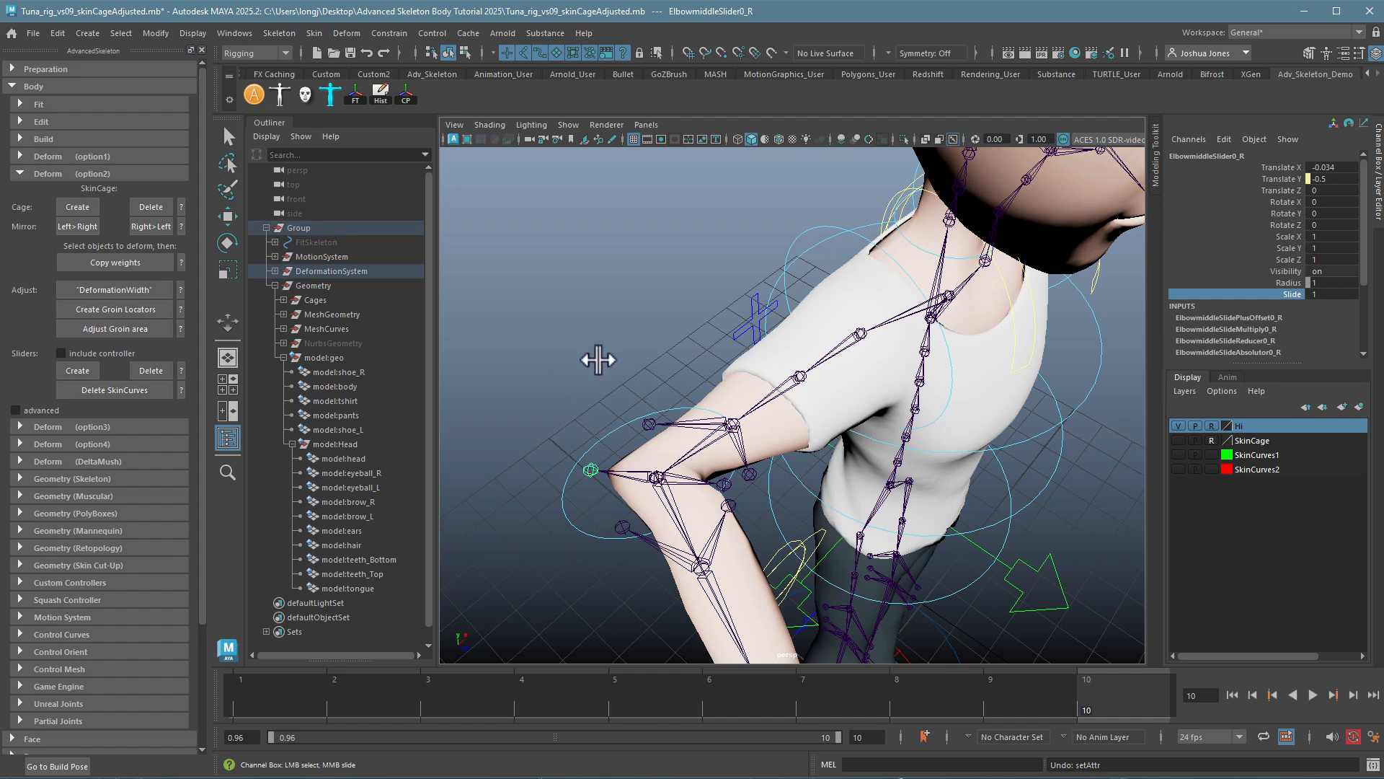
{"action": "middle_click_drag", "start_coordinate": [655, 371], "coordinate": [642, 369]}
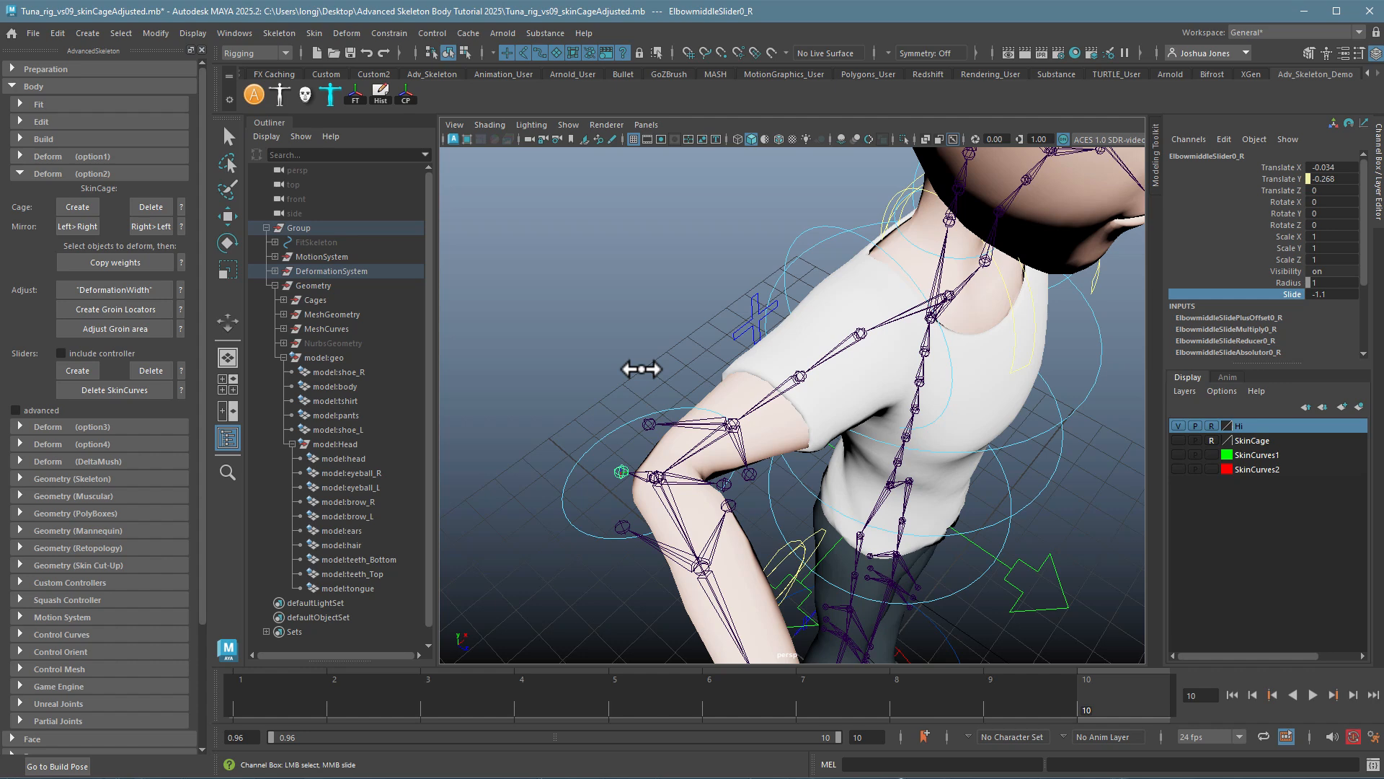
{"action": "key", "text": "q"}
{"action": "left_click", "coordinate": [723, 480]}
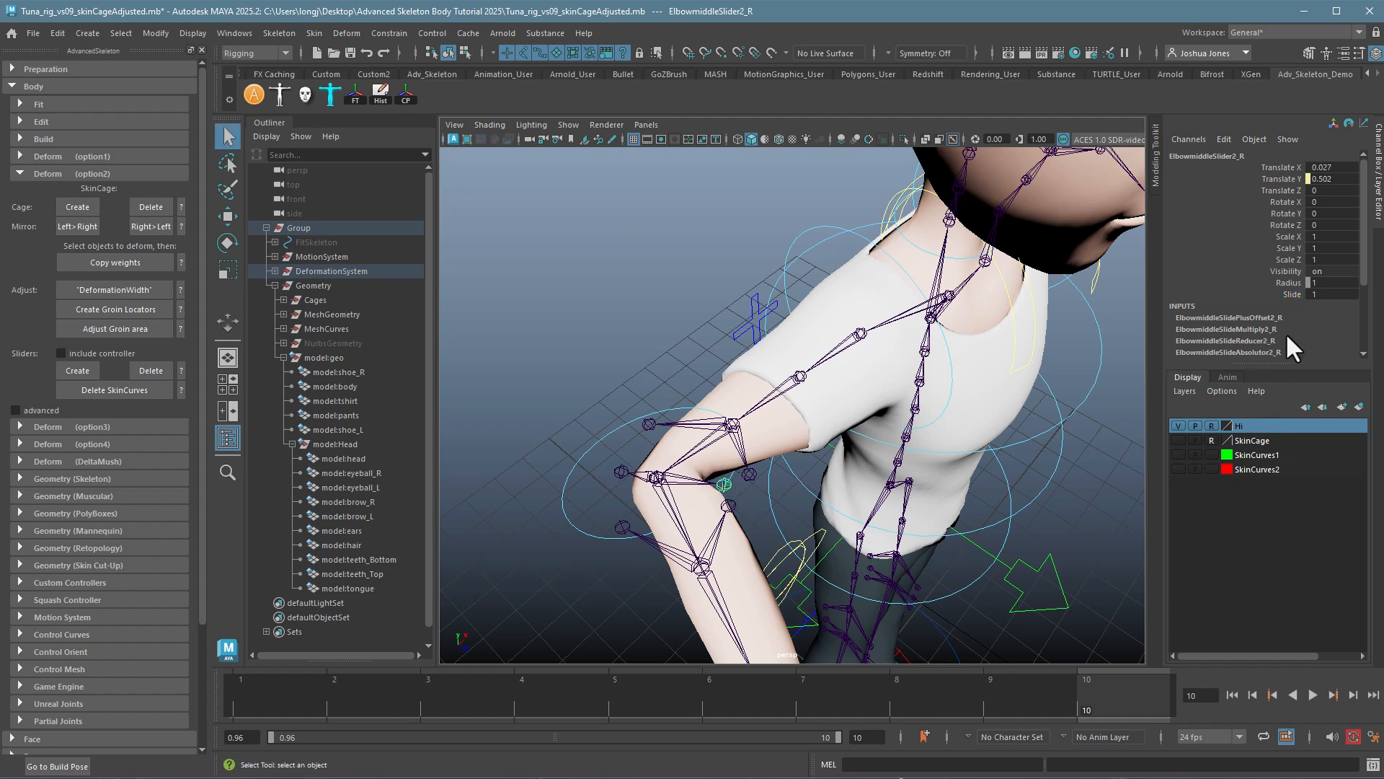
{"action": "left_click", "coordinate": [1291, 293]}
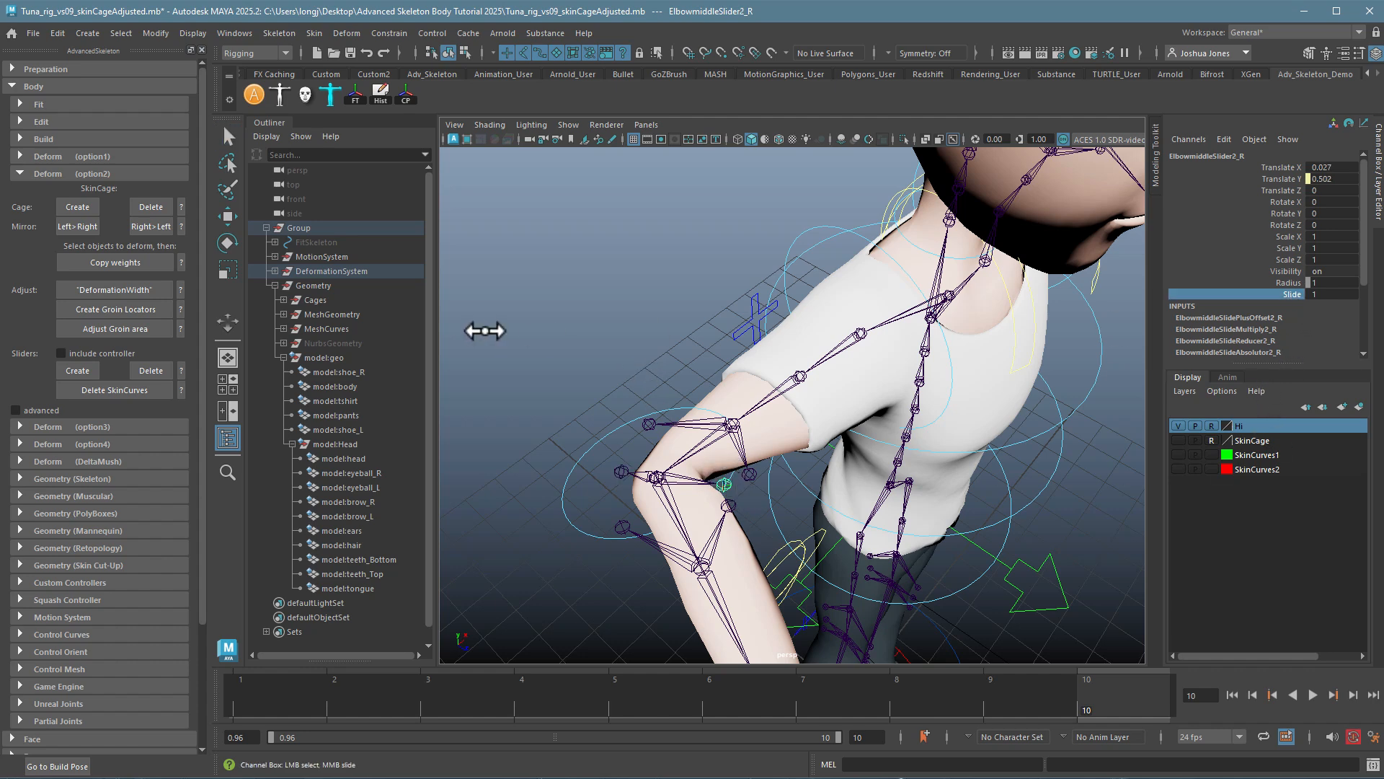
{"action": "middle_click_drag", "start_coordinate": [485, 331], "coordinate": [552, 339]}
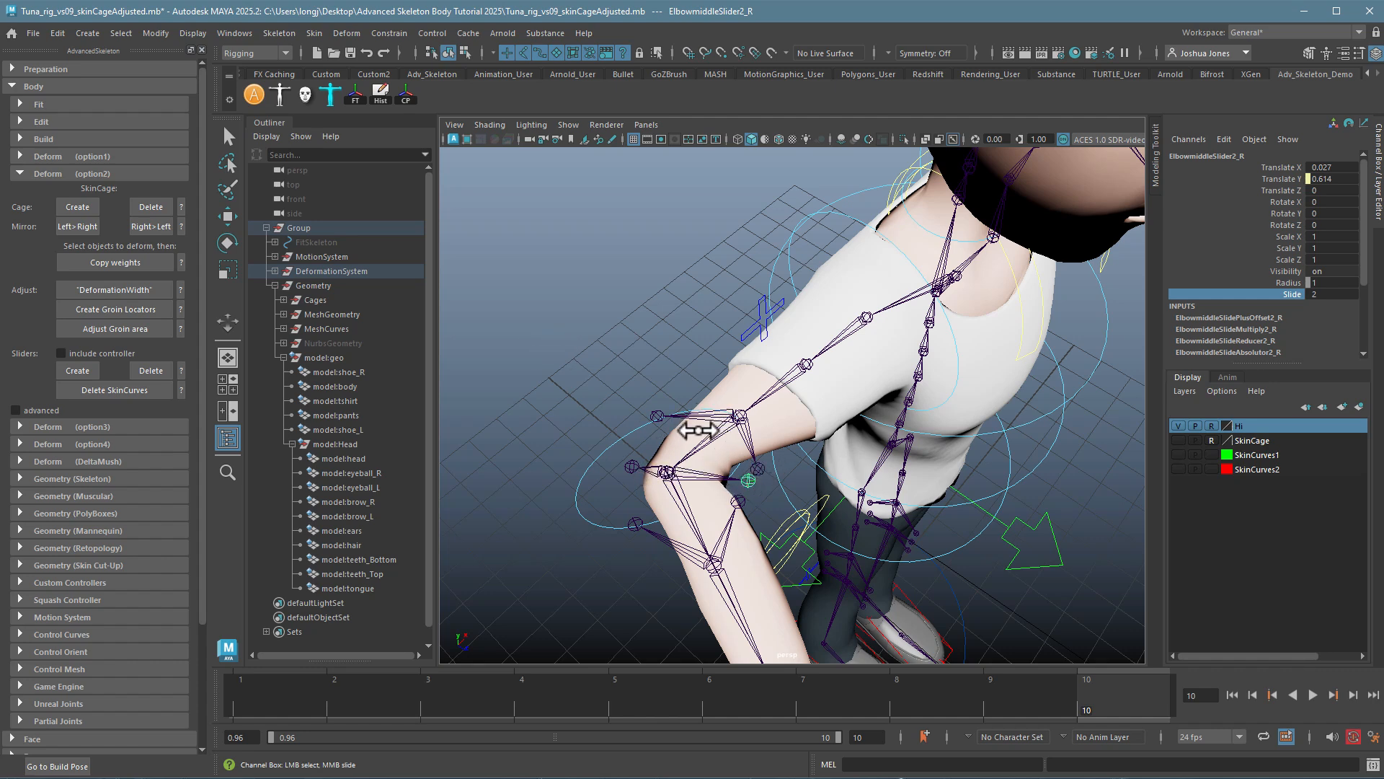
- Select the ElbowstartSlider2_R joint at the inner right elbow and lower its Slide value to -0.5
{"action": "left_click", "coordinate": [758, 468]}
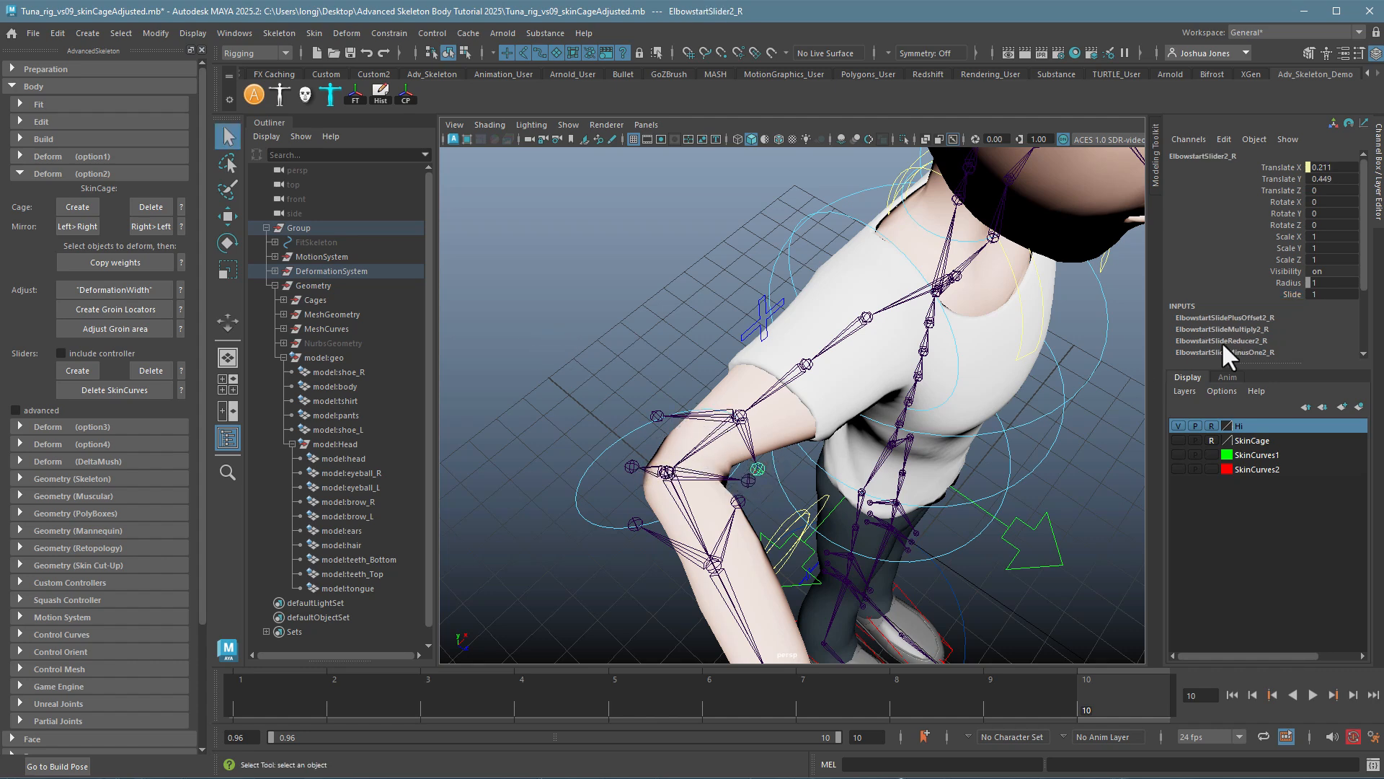
{"action": "left_click", "coordinate": [1292, 295]}
{"action": "middle_click_drag", "start_coordinate": [598, 372], "coordinate": [593, 377]}
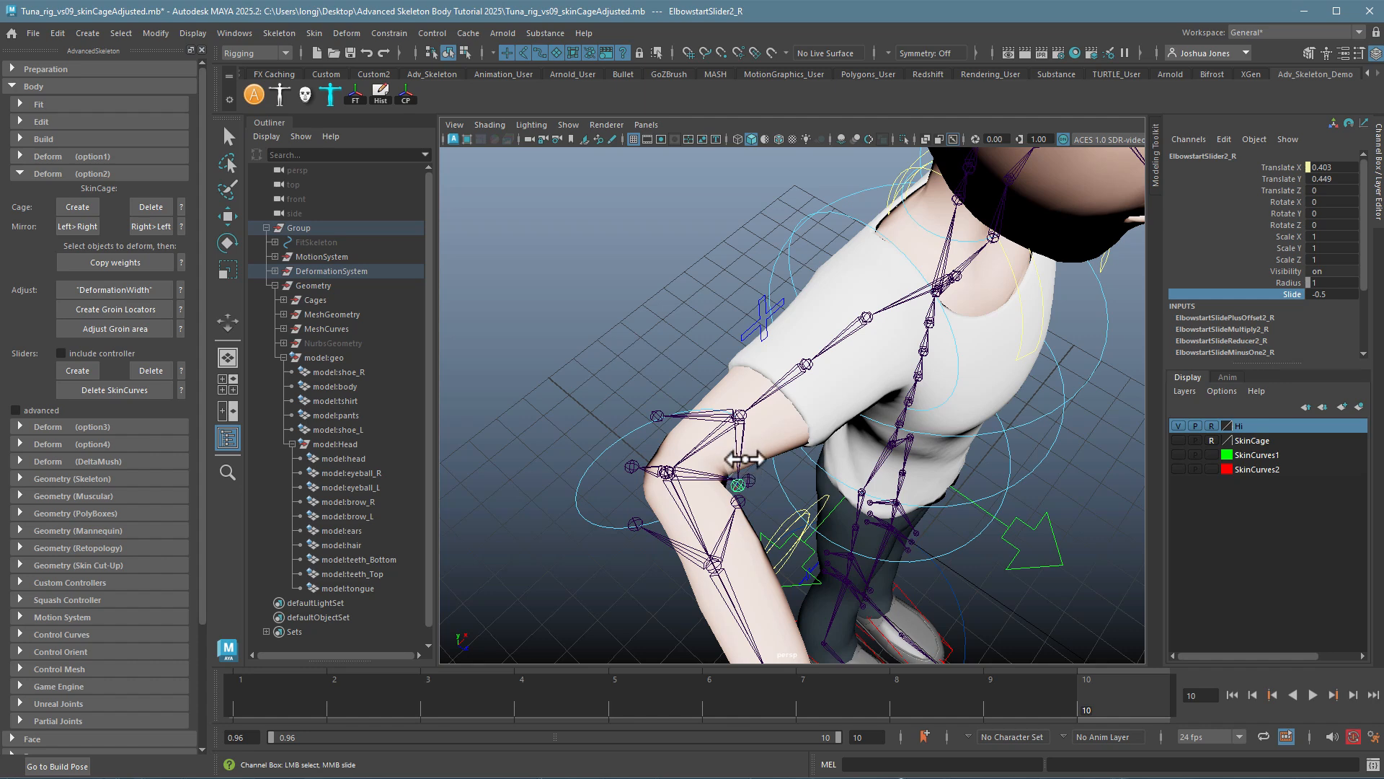
- Select the ElbowendSlider2_R joint at the inner right elbow and tune its Slide value to 0.1
{"action": "left_click", "coordinate": [611, 462]}
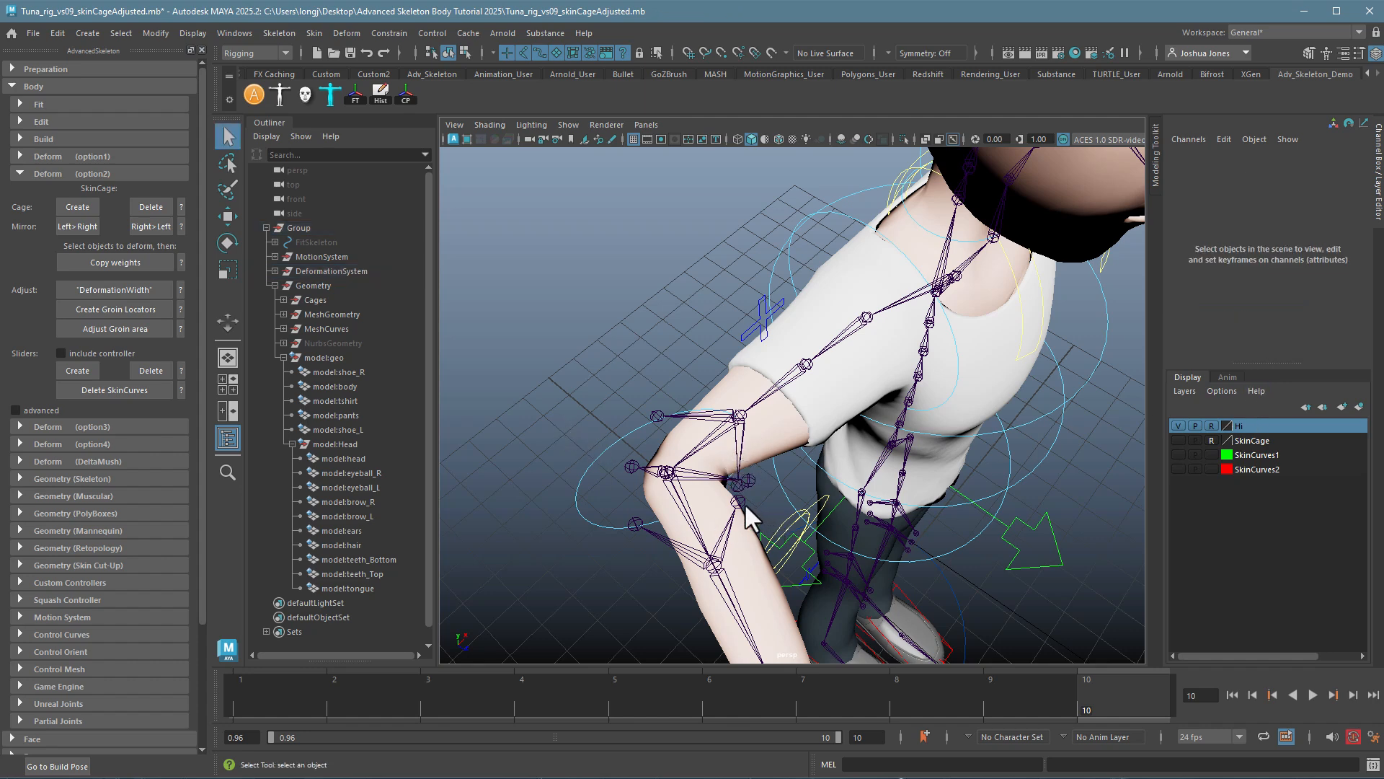
{"action": "left_click", "coordinate": [742, 503]}
{"action": "left_click", "coordinate": [1281, 295]}
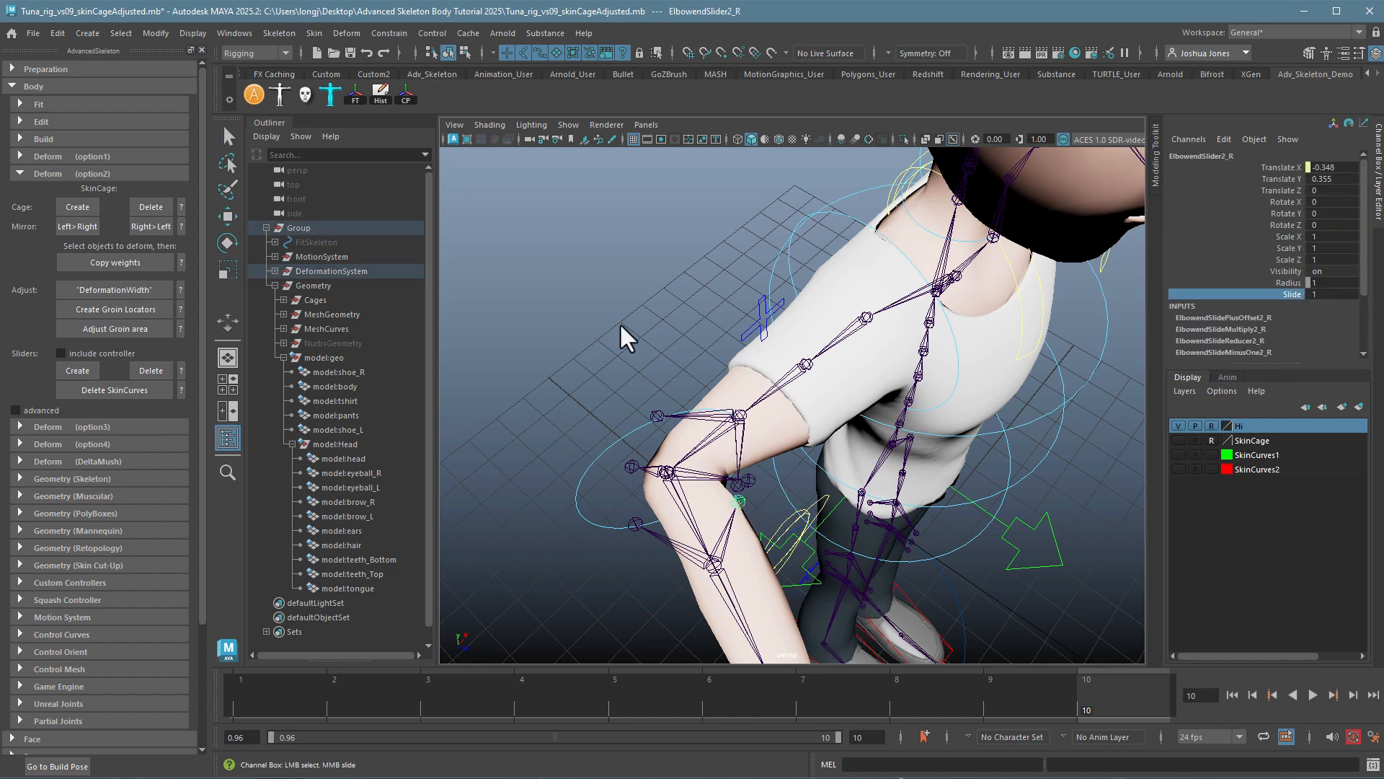
{"action": "middle_click_drag", "start_coordinate": [622, 325], "coordinate": [616, 325]}
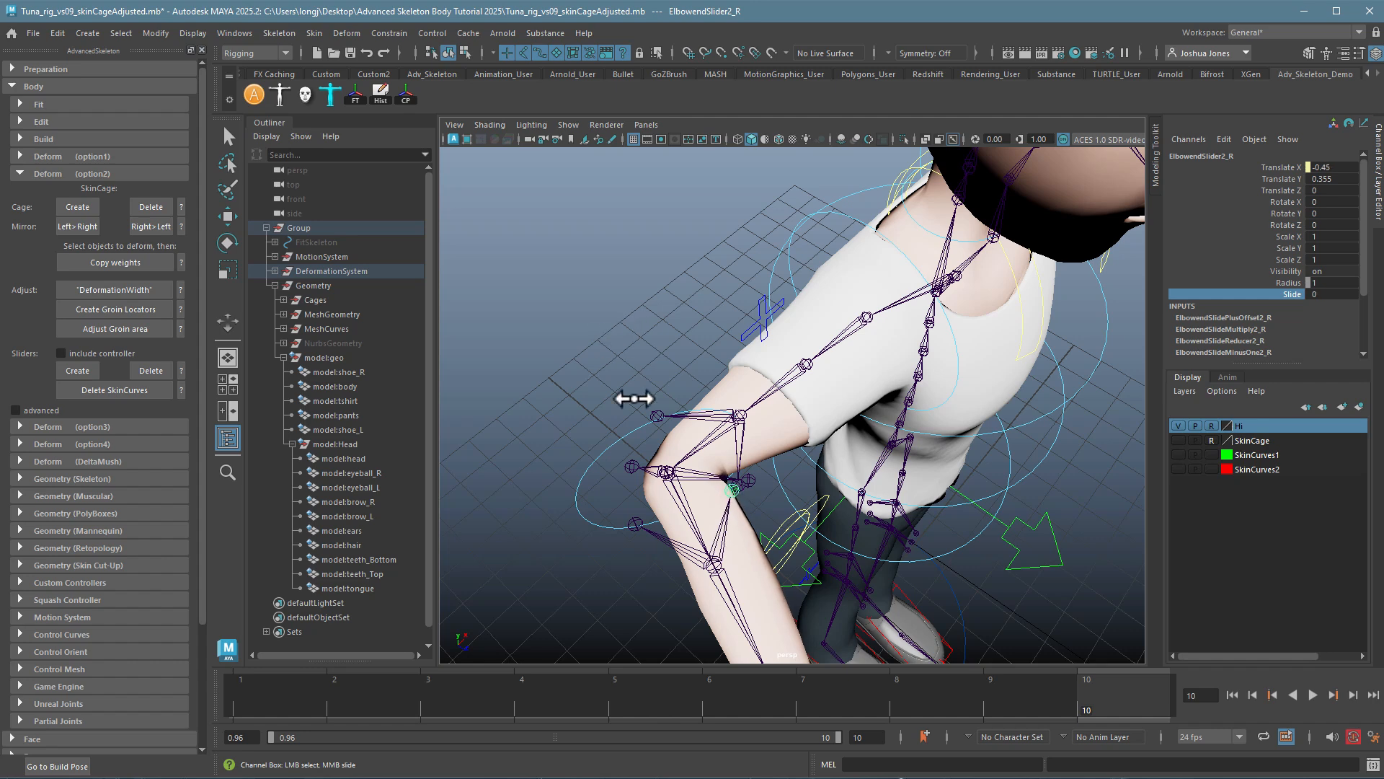
{"action": "left_click_drag", "start_coordinate": [634, 398], "coordinate": [658, 415], "text": "alt"}
{"action": "middle_click_drag", "start_coordinate": [625, 423], "coordinate": [627, 424]}
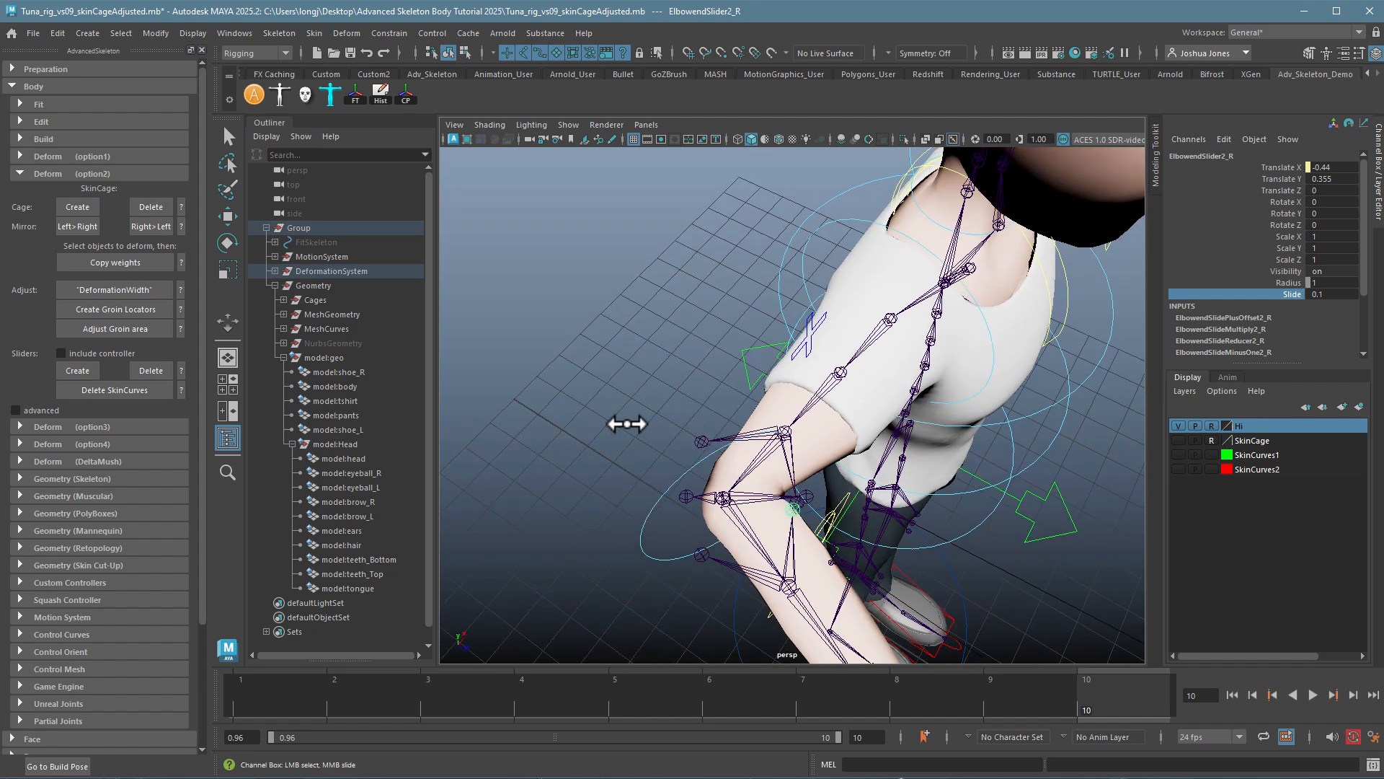
- Reselect the ElbowmiddleSlider2_R joint at the inner right elbow and raise its Slide value to 2.3
{"action": "left_click", "coordinate": [807, 494]}
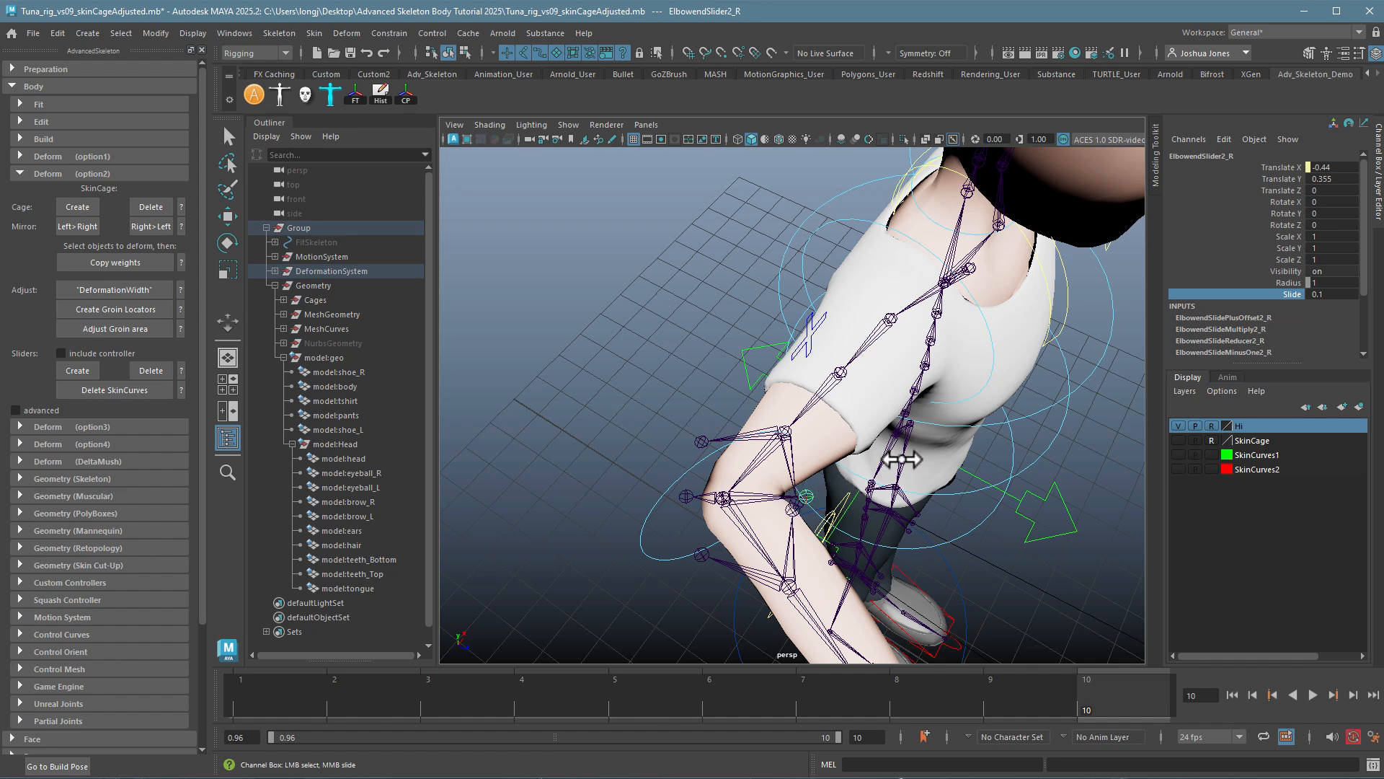
{"action": "left_click", "coordinate": [1291, 295]}
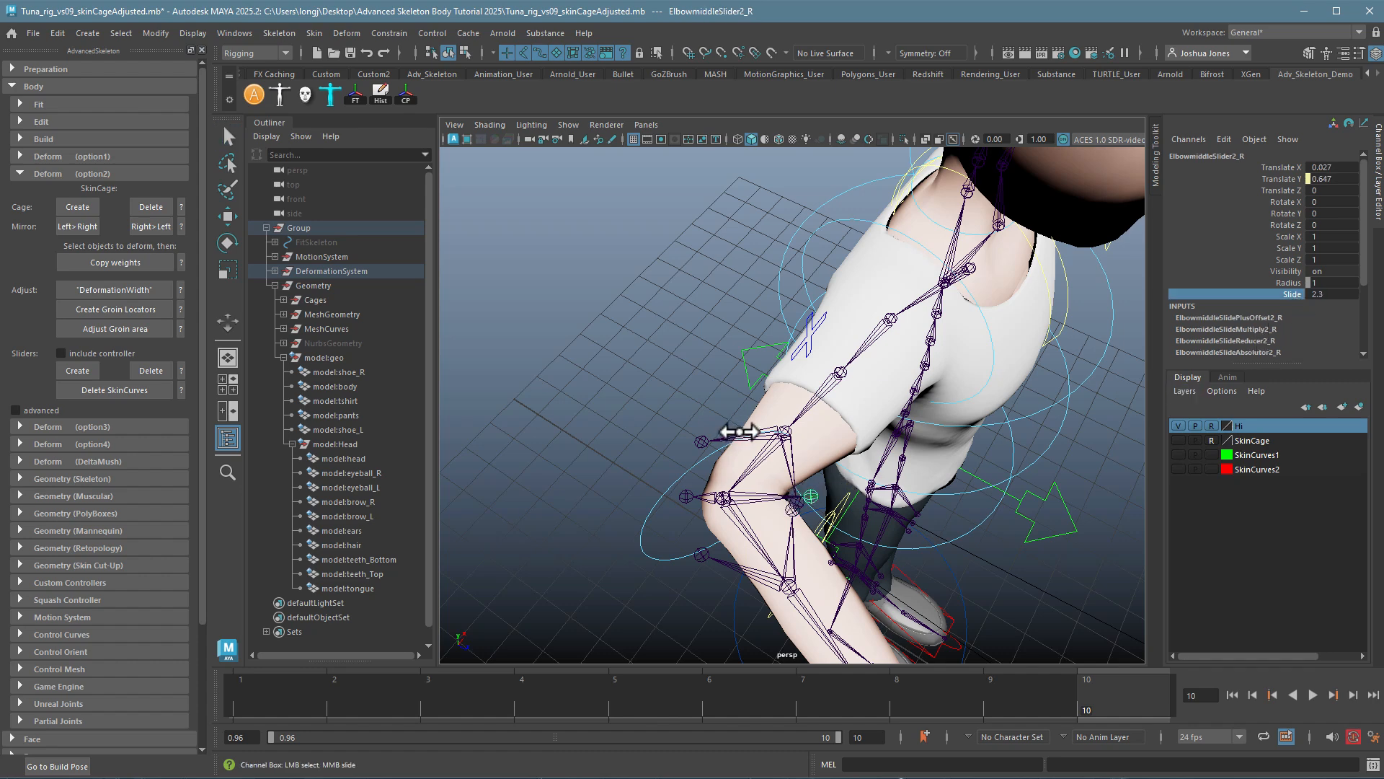
{"action": "key", "text": "q"}
- Select the ElbowstartSlider0_R joint on the outer side of the right elbow and lower its Slide value to -0.4
{"action": "left_click", "coordinate": [700, 440]}
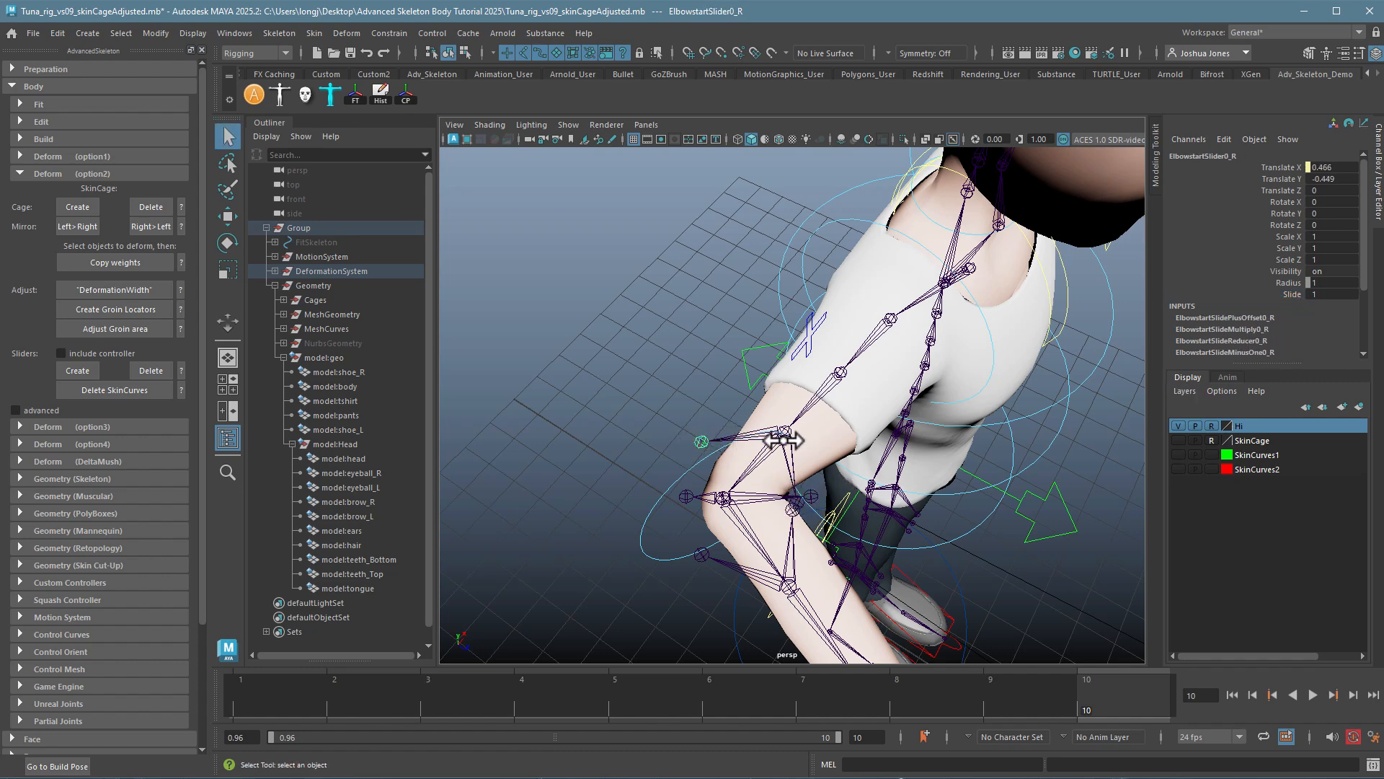
{"action": "left_click", "coordinate": [1291, 294]}
{"action": "middle_click_drag", "start_coordinate": [724, 412], "coordinate": [709, 424]}
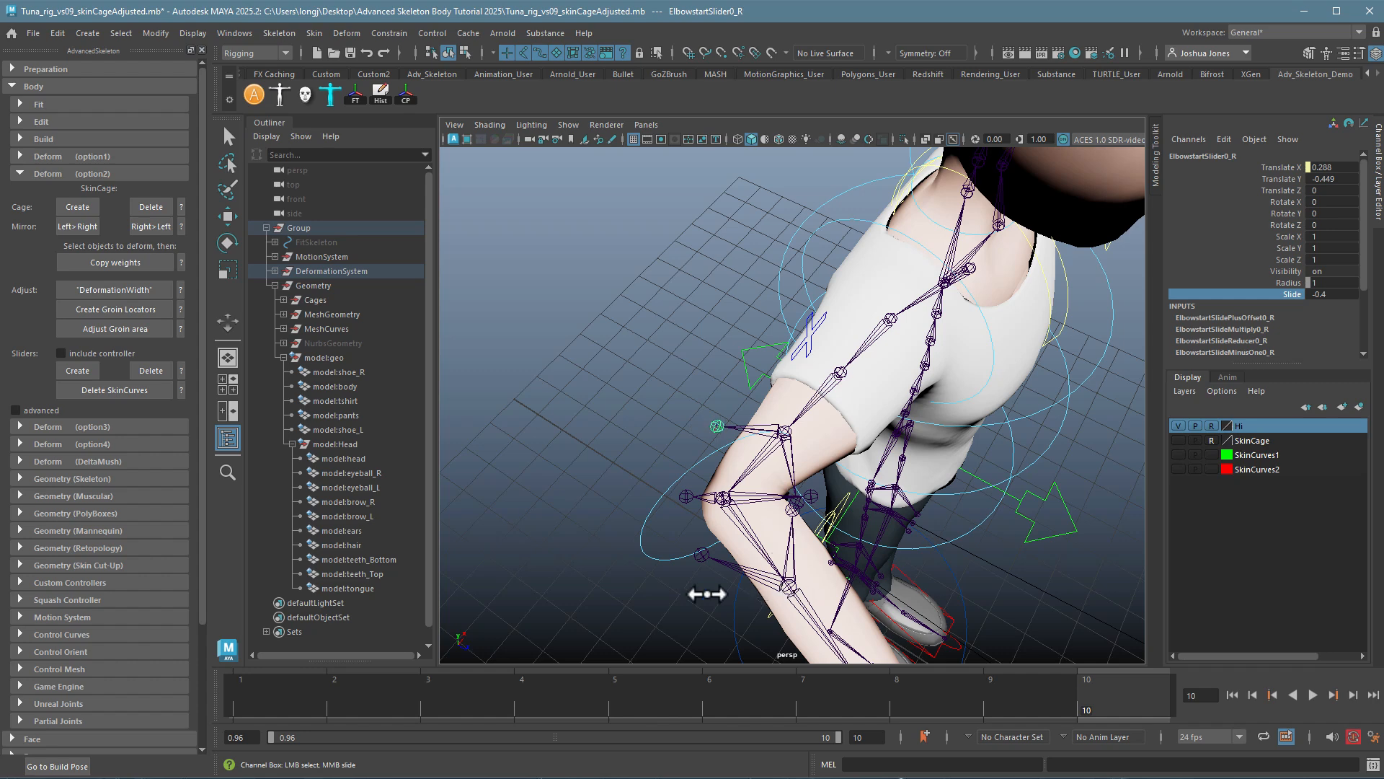
- Select the ElbowendSlider0_R joint on the outer side of the right forearm and lower its Slide value to -0.5
{"action": "left_click", "coordinate": [701, 555]}
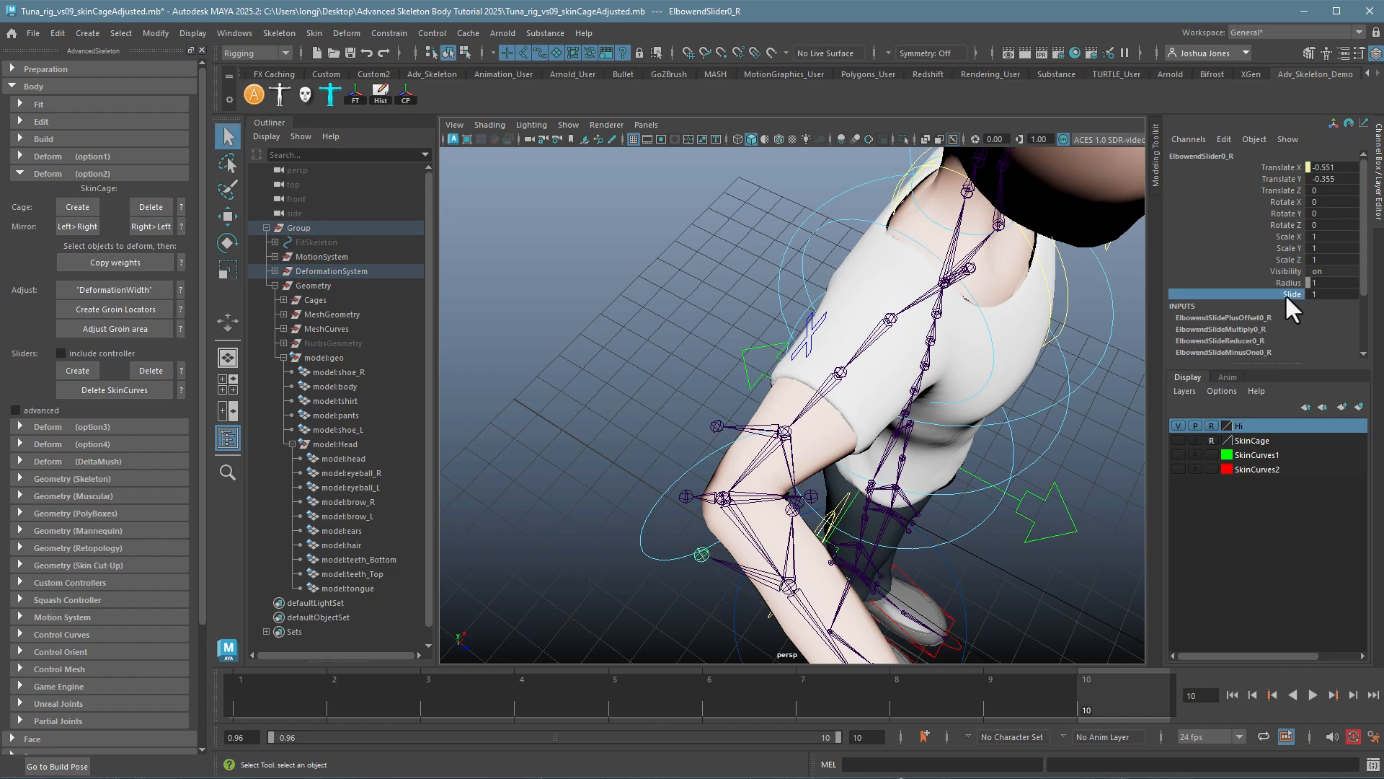
{"action": "middle_click_drag", "start_coordinate": [741, 424], "coordinate": [728, 425]}
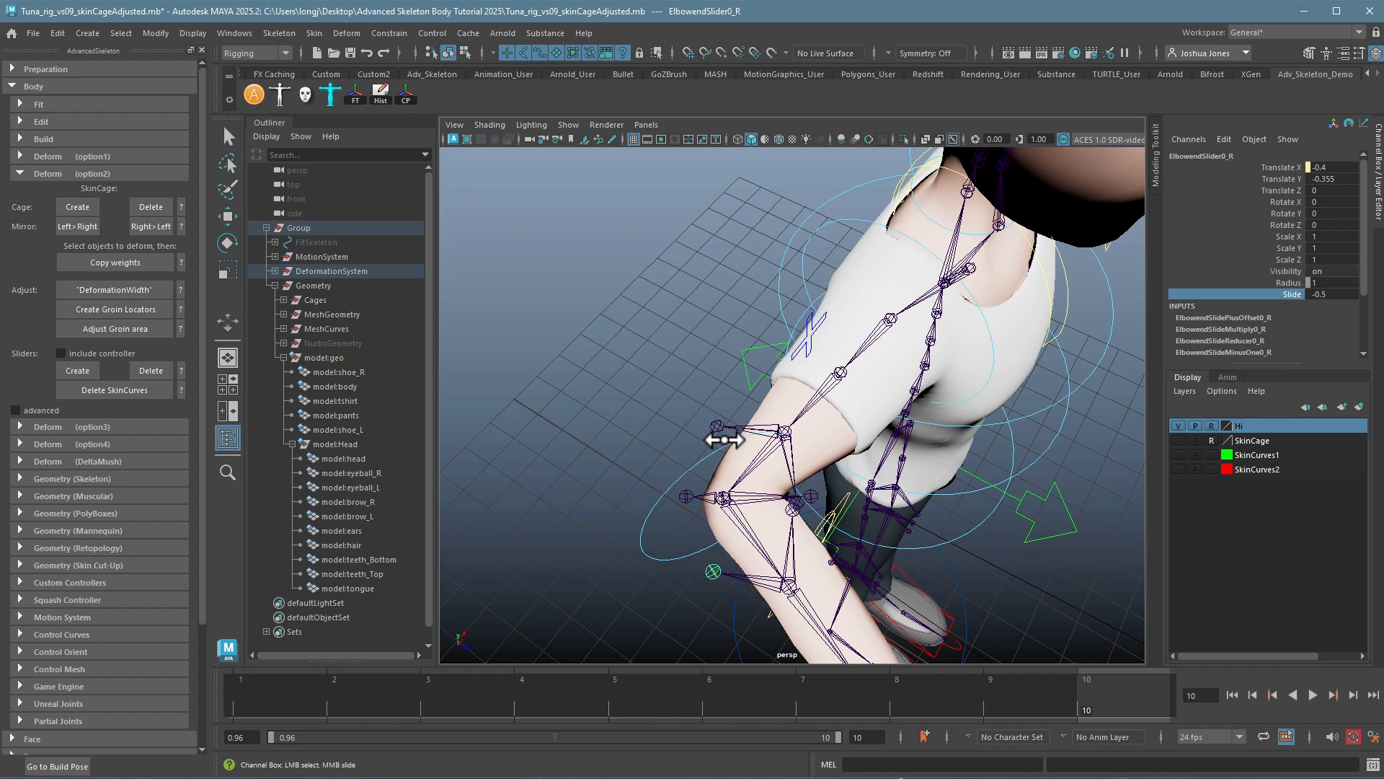
{"action": "mouse_move", "coordinate": [723, 439]}
{"action": "left_mouse_down", "text": "alt"}
{"action": "mouse_move", "coordinate": [673, 469]}
{"action": "mouse_move", "coordinate": [717, 488]}
{"action": "mouse_move", "coordinate": [721, 465]}
{"action": "left_mouse_up", "text": "alt"}
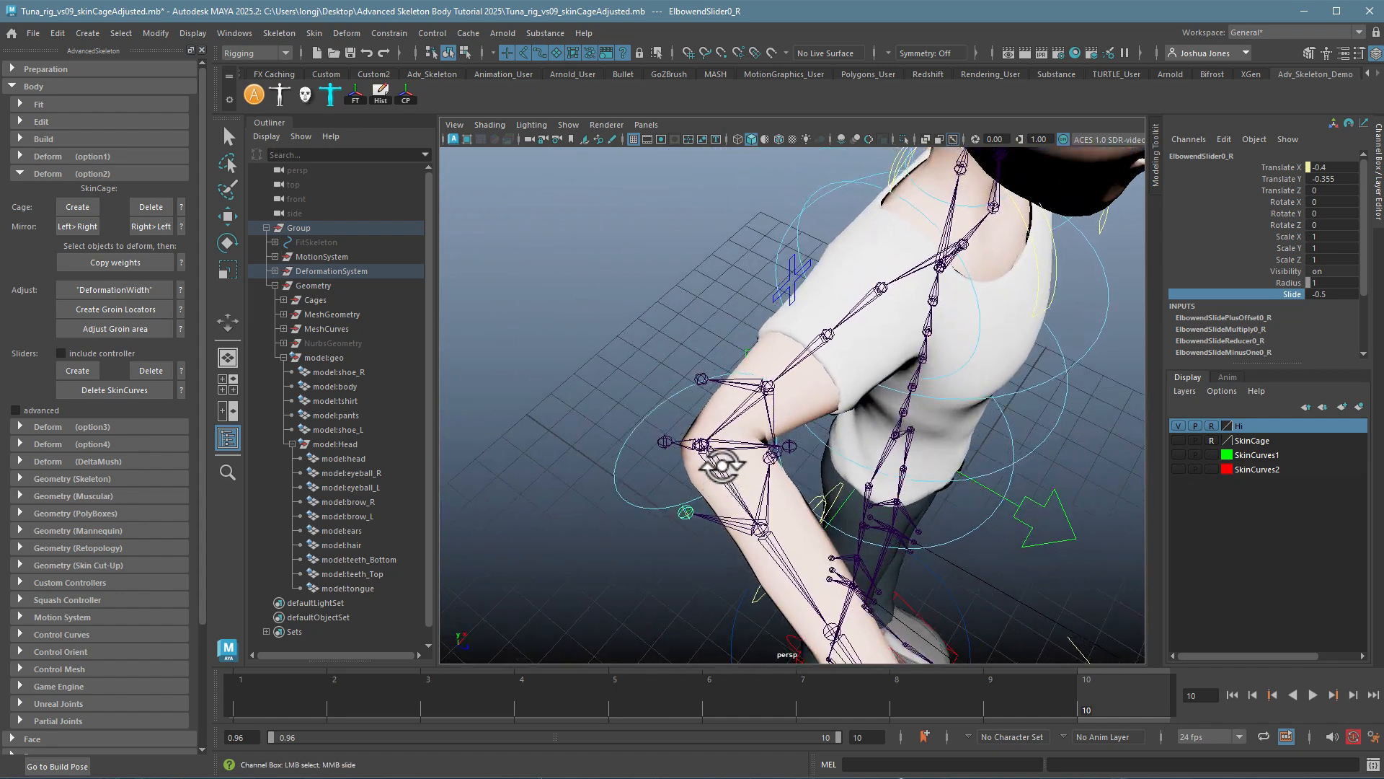
- Test the tuned right elbow by rotating FKElbow_R, ending at about 62 degrees in Z
{"action": "left_click", "coordinate": [669, 407]}
{"action": "key", "text": "e"}
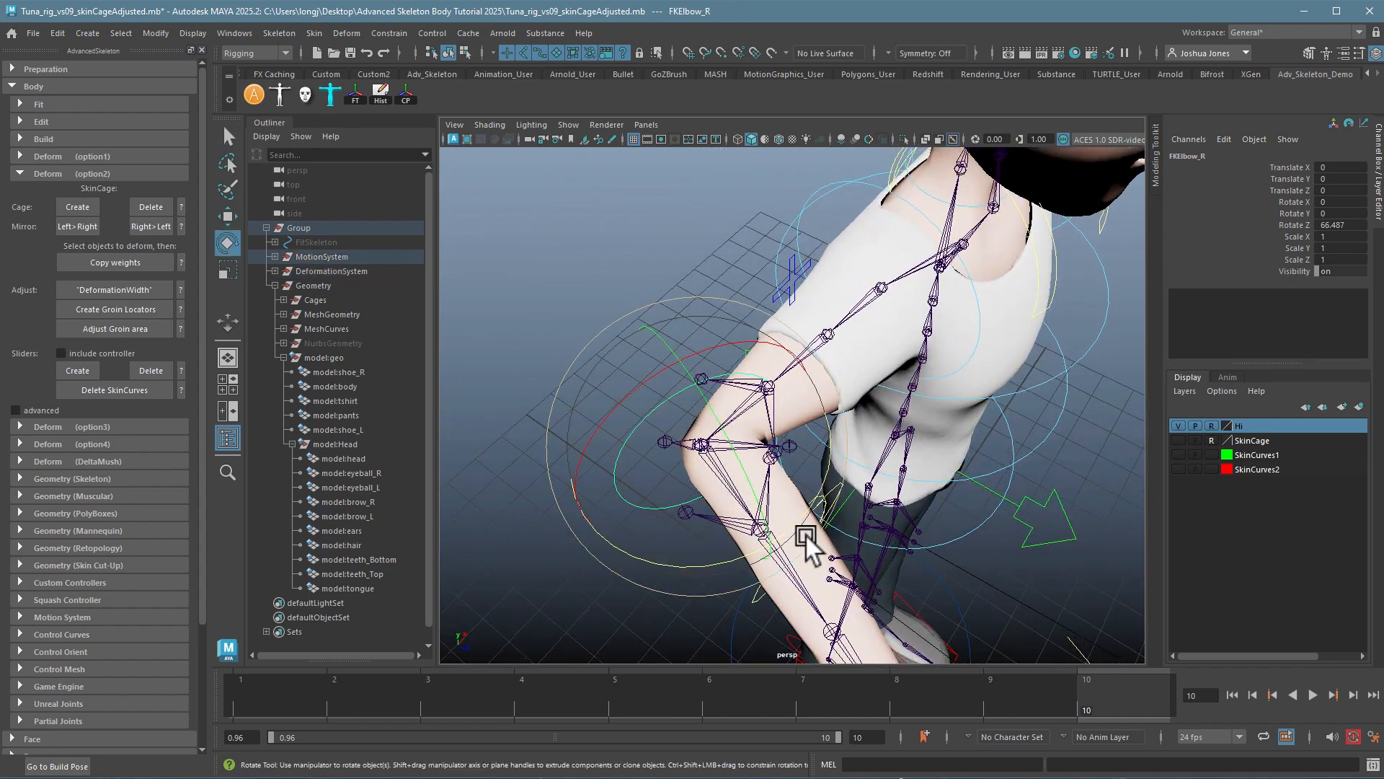
{"action": "middle_click_drag", "start_coordinate": [800, 520], "coordinate": [775, 470]}
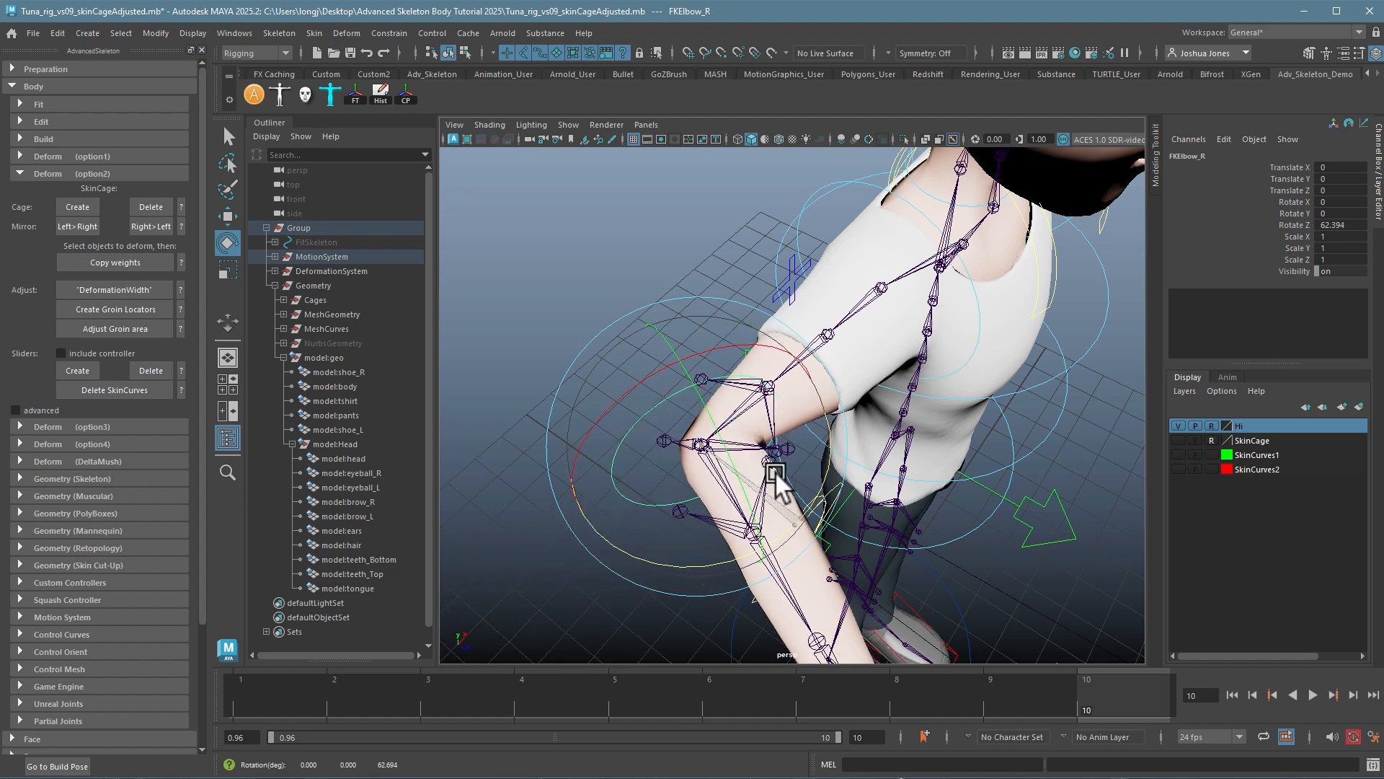
- Select the ElbowmiddleSlider0_R joint at the outer right elbow and raise its Slide value to -0.7
{"action": "left_click", "coordinate": [617, 408]}
{"action": "left_click", "coordinate": [651, 437]}
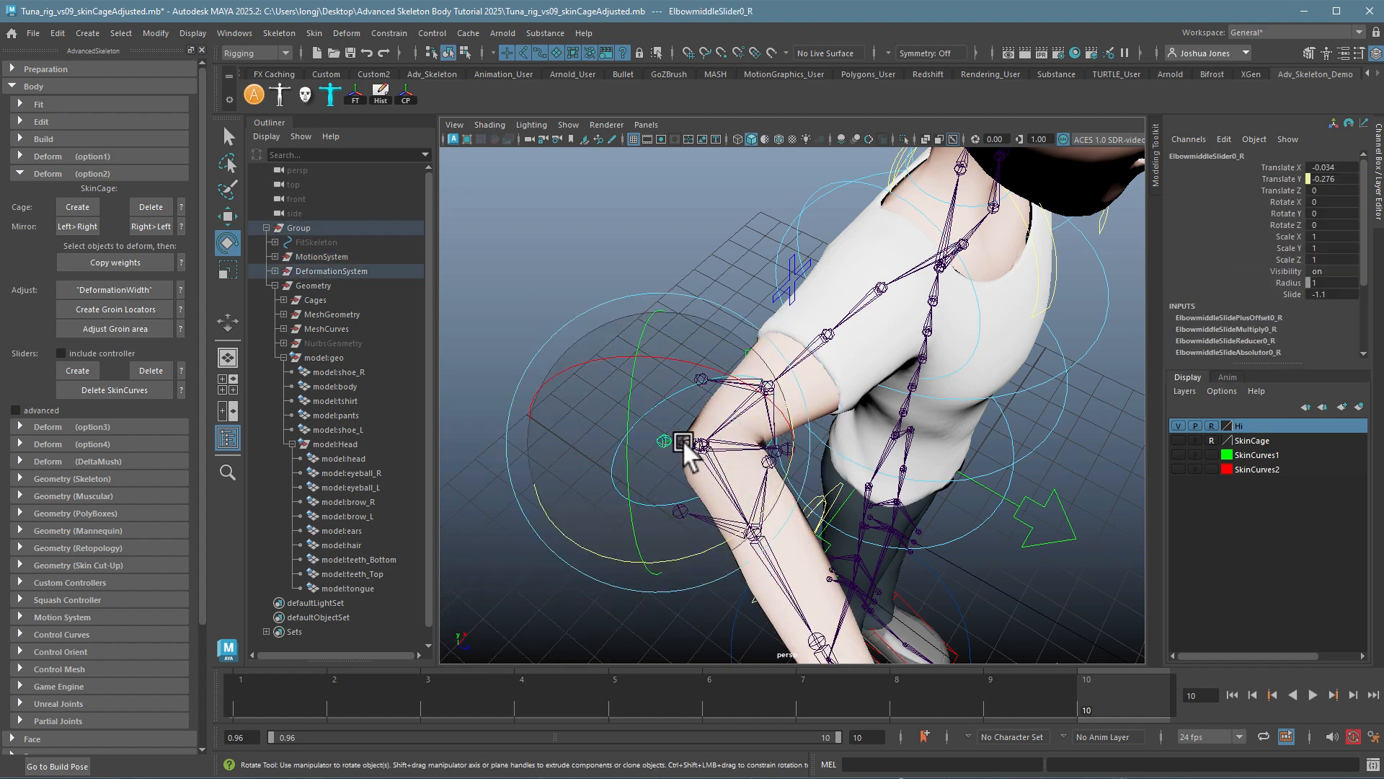
{"action": "left_click", "coordinate": [1292, 294]}
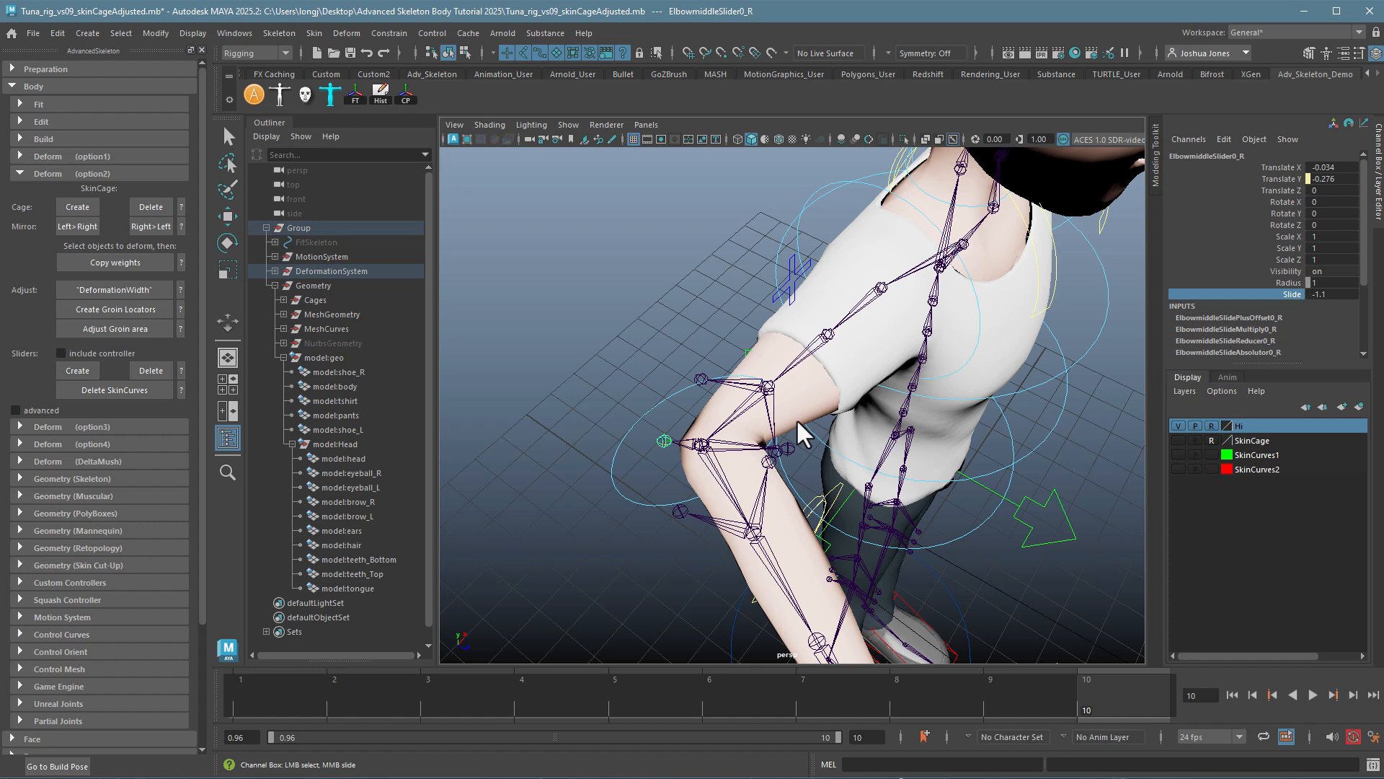
{"action": "middle_click_drag", "start_coordinate": [796, 418], "coordinate": [798, 418]}
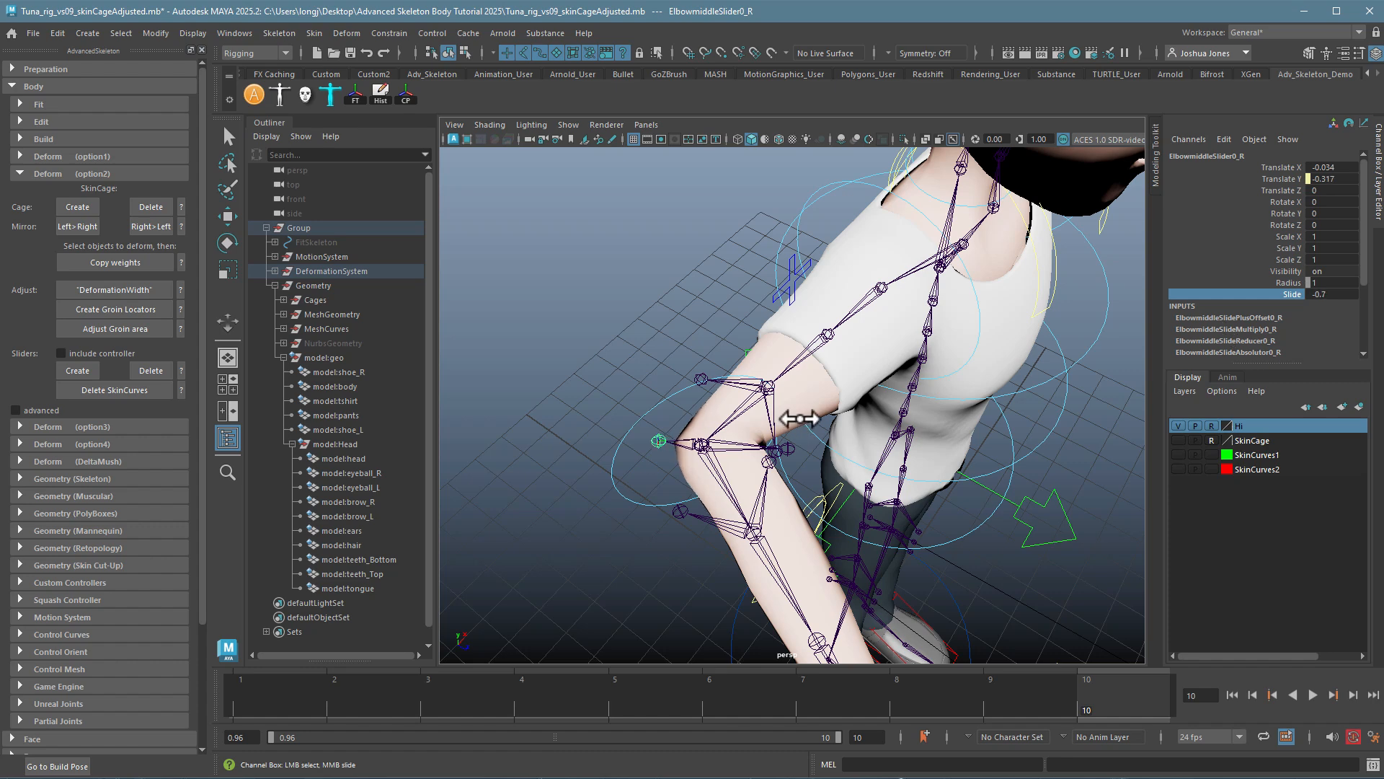
- Bend FKElbow_R to about 69 degrees in Z and turn off X-Ray Joints to inspect the elbow deformation
{"action": "left_click", "coordinate": [626, 480]}
{"action": "middle_click_drag", "start_coordinate": [791, 531], "coordinate": [793, 491]}
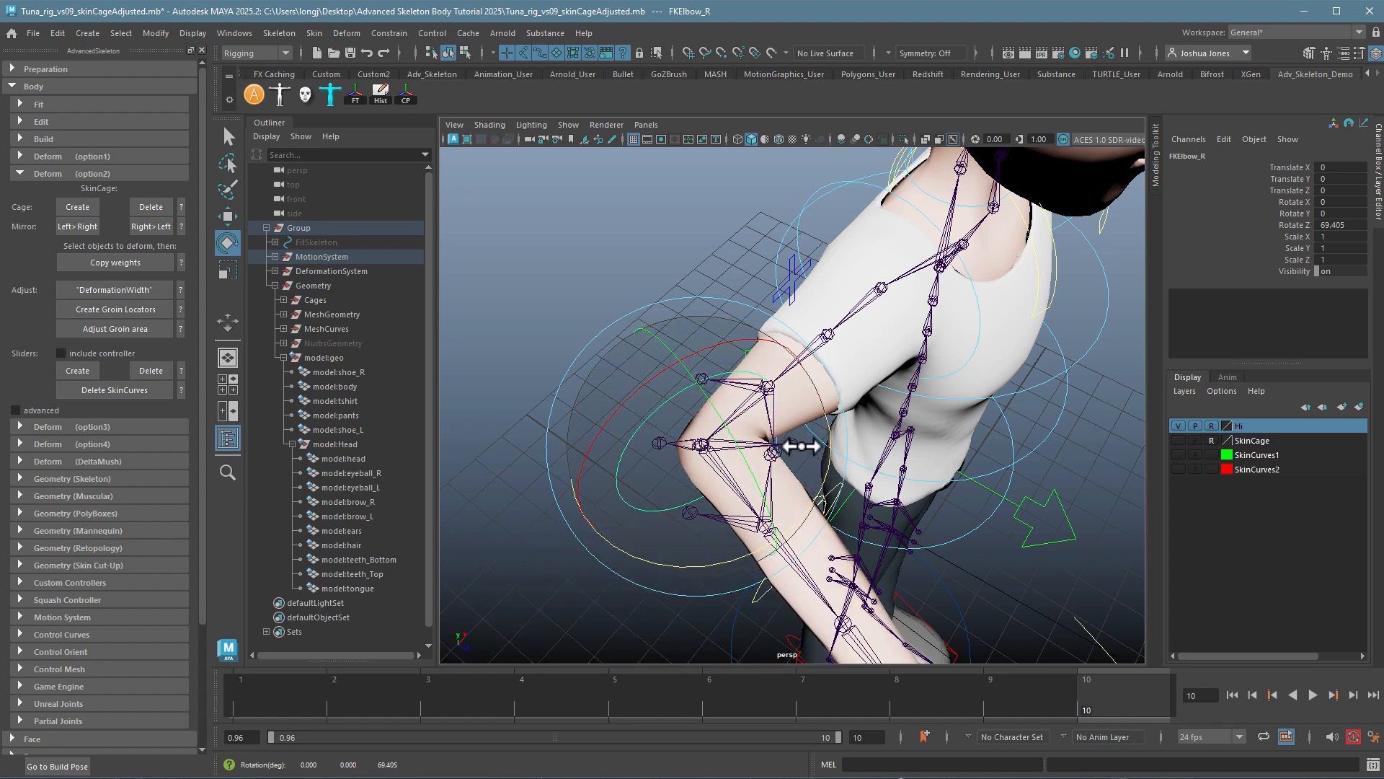
{"action": "left_click", "coordinate": [492, 126]}
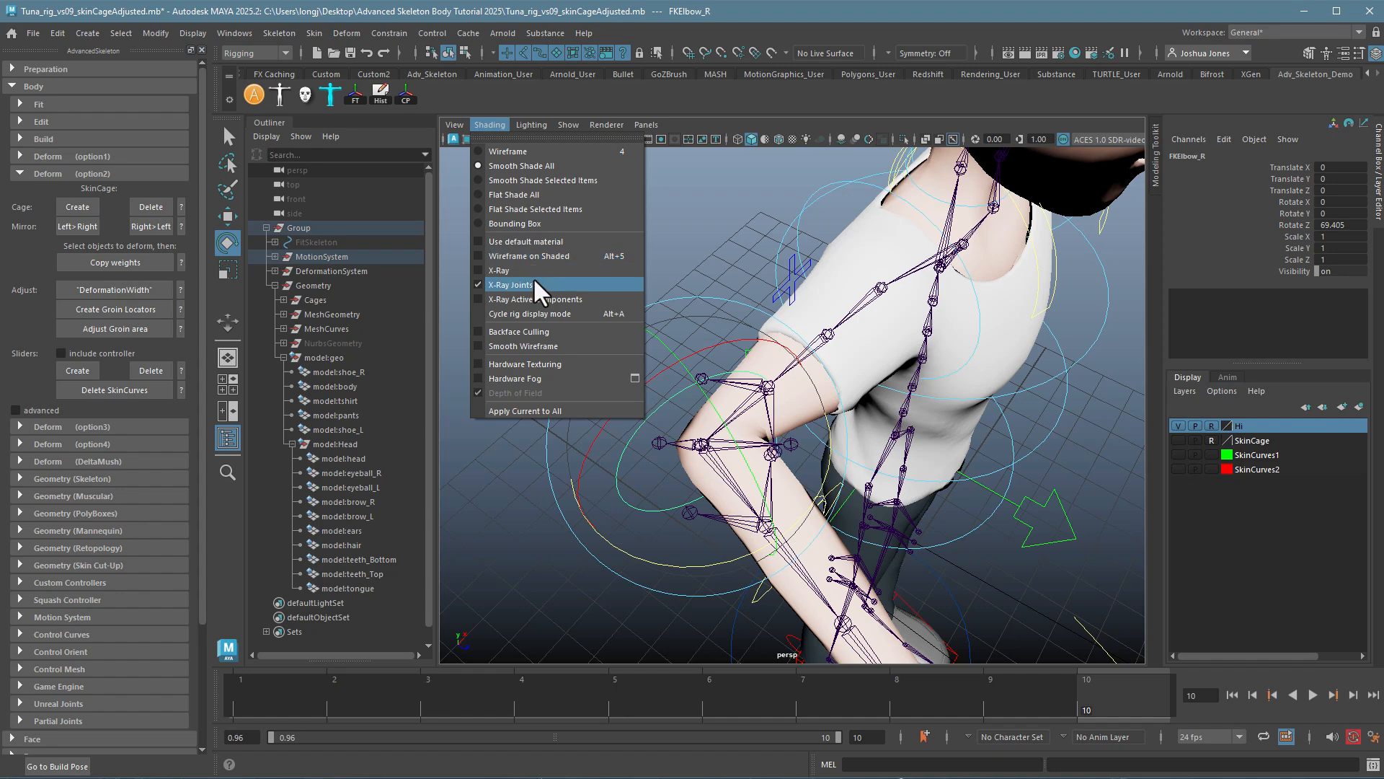
{"action": "left_click", "coordinate": [535, 281]}
{"action": "mouse_move", "coordinate": [834, 464]}
{"action": "left_mouse_down", "text": "alt"}
{"action": "mouse_move", "coordinate": [778, 439]}
{"action": "mouse_move", "coordinate": [776, 426]}
{"action": "mouse_move", "coordinate": [815, 458]}
{"action": "mouse_move", "coordinate": [659, 522]}
{"action": "left_mouse_up", "text": "alt"}
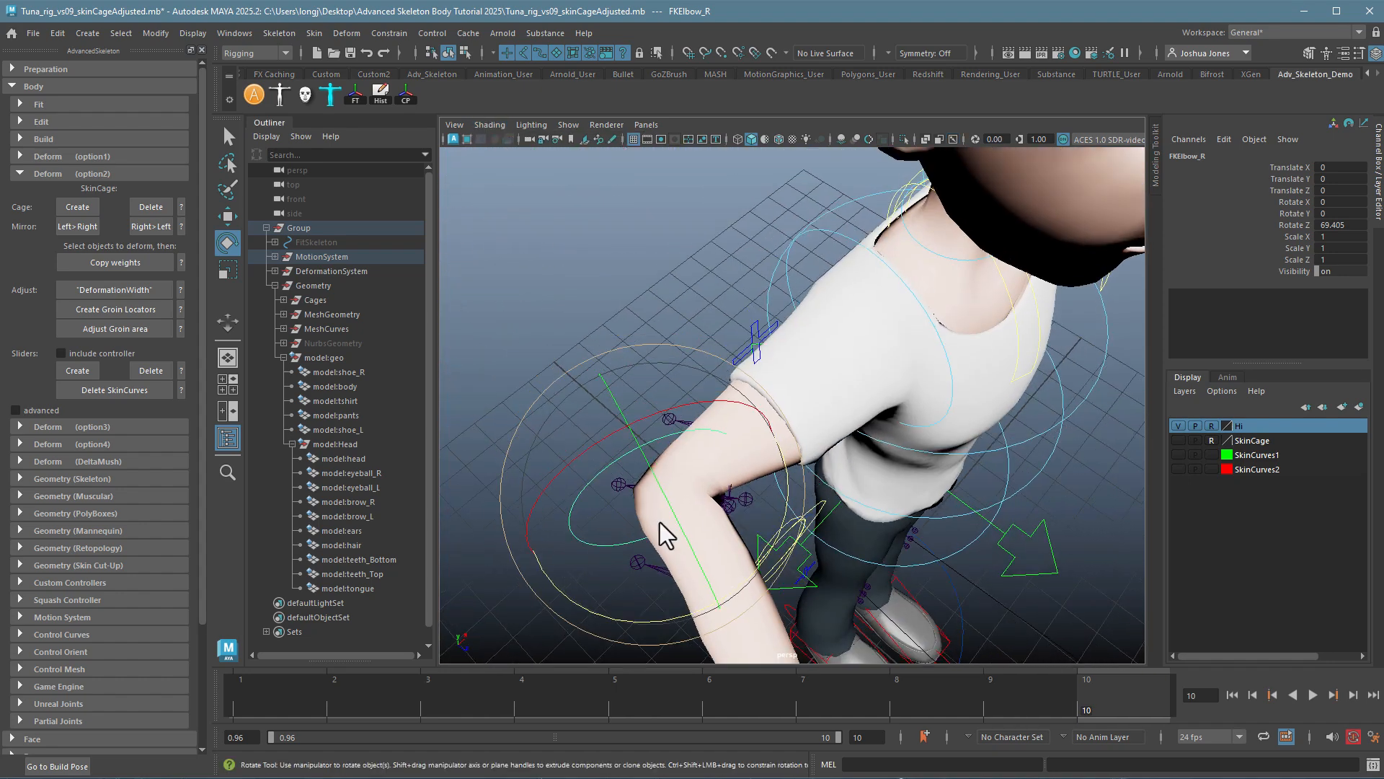
- Straighten the right elbow by setting FKElbow_R's Rotate Z to 0, and clear the selection
{"action": "left_click", "coordinate": [573, 534]}
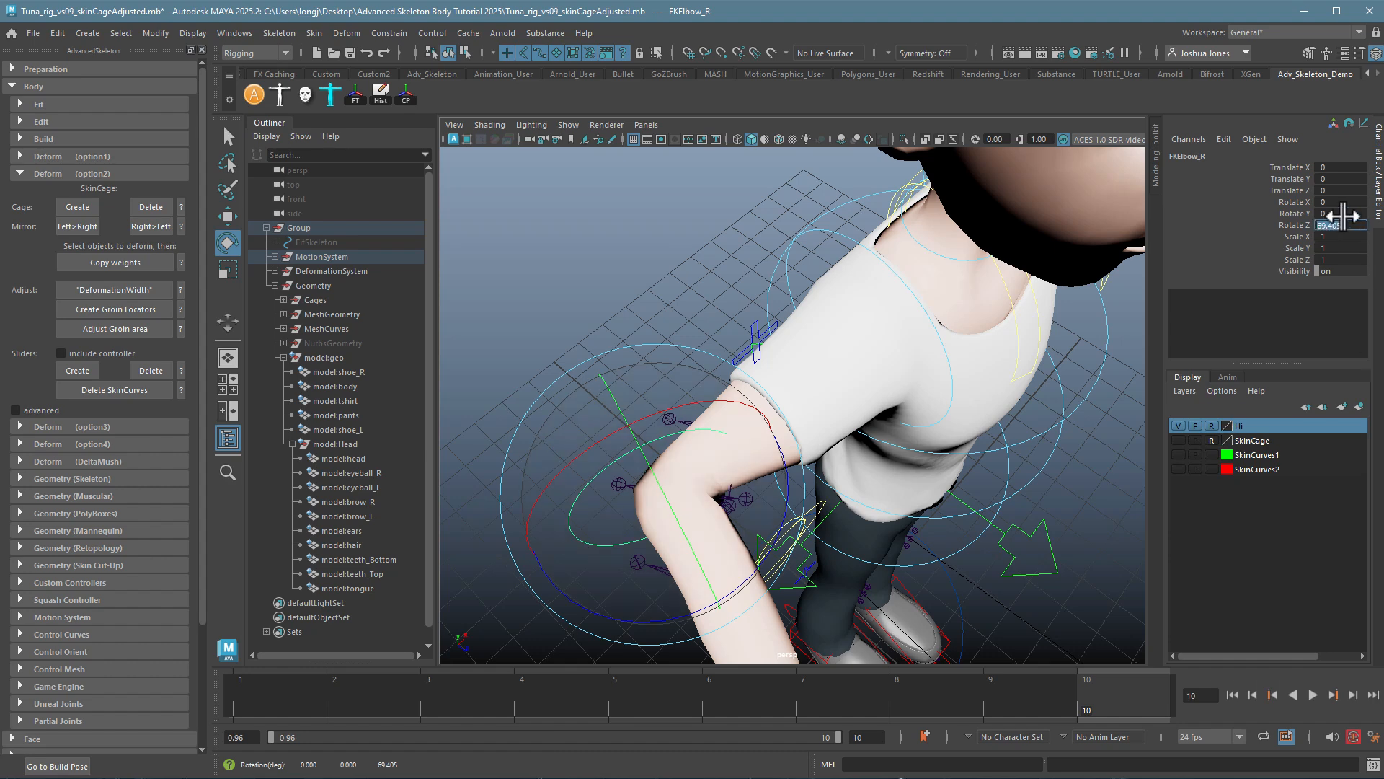
{"action": "type", "text": "0"}
{"action": "key", "text": "Return"}
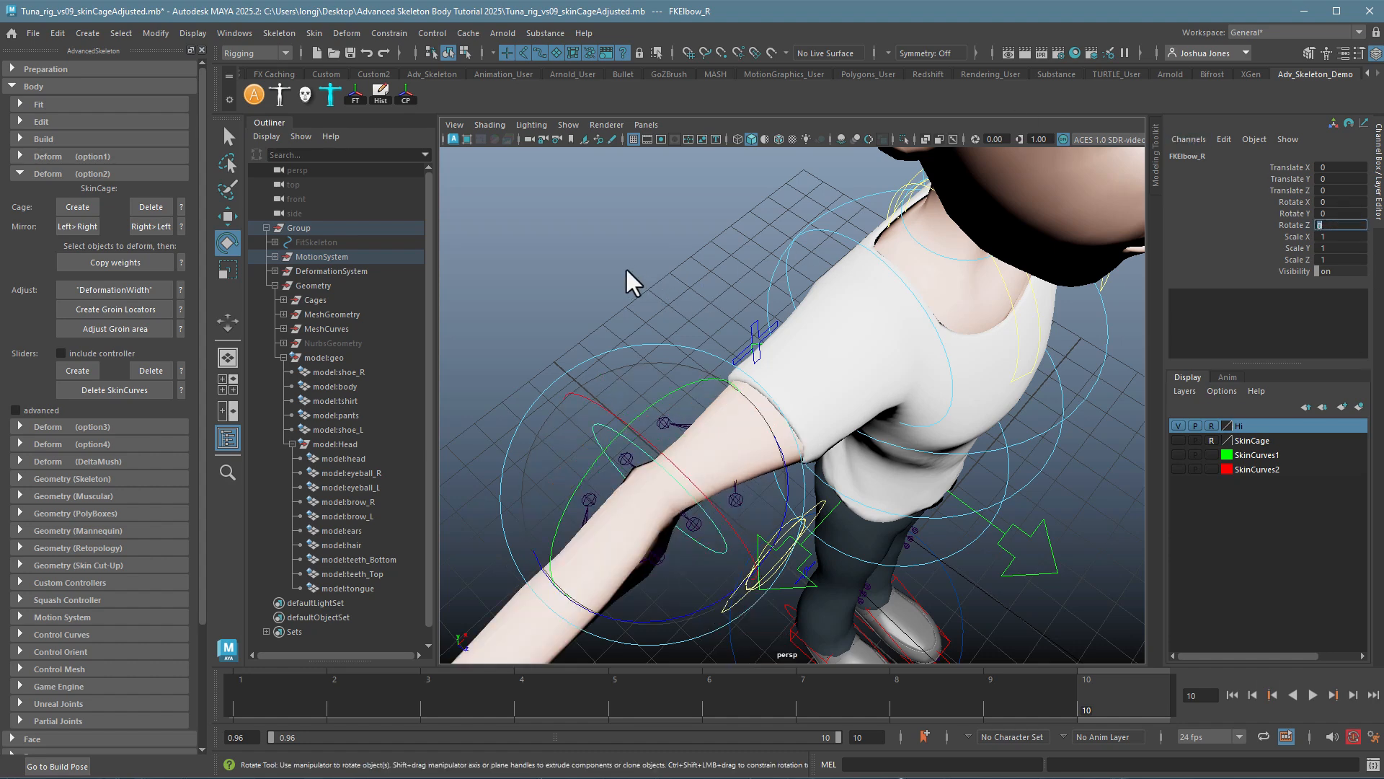
{"action": "left_click", "coordinate": [638, 304]}
- Bring both arms into view and select the ElbowstartSlider2_R joint at the right elbow
{"action": "left_click_drag", "start_coordinate": [884, 540], "coordinate": [846, 505], "text": "alt"}
{"action": "right_click_drag", "start_coordinate": [846, 505], "coordinate": [677, 444], "text": "alt"}
{"action": "middle_click_drag", "start_coordinate": [677, 444], "coordinate": [604, 517], "text": "alt"}
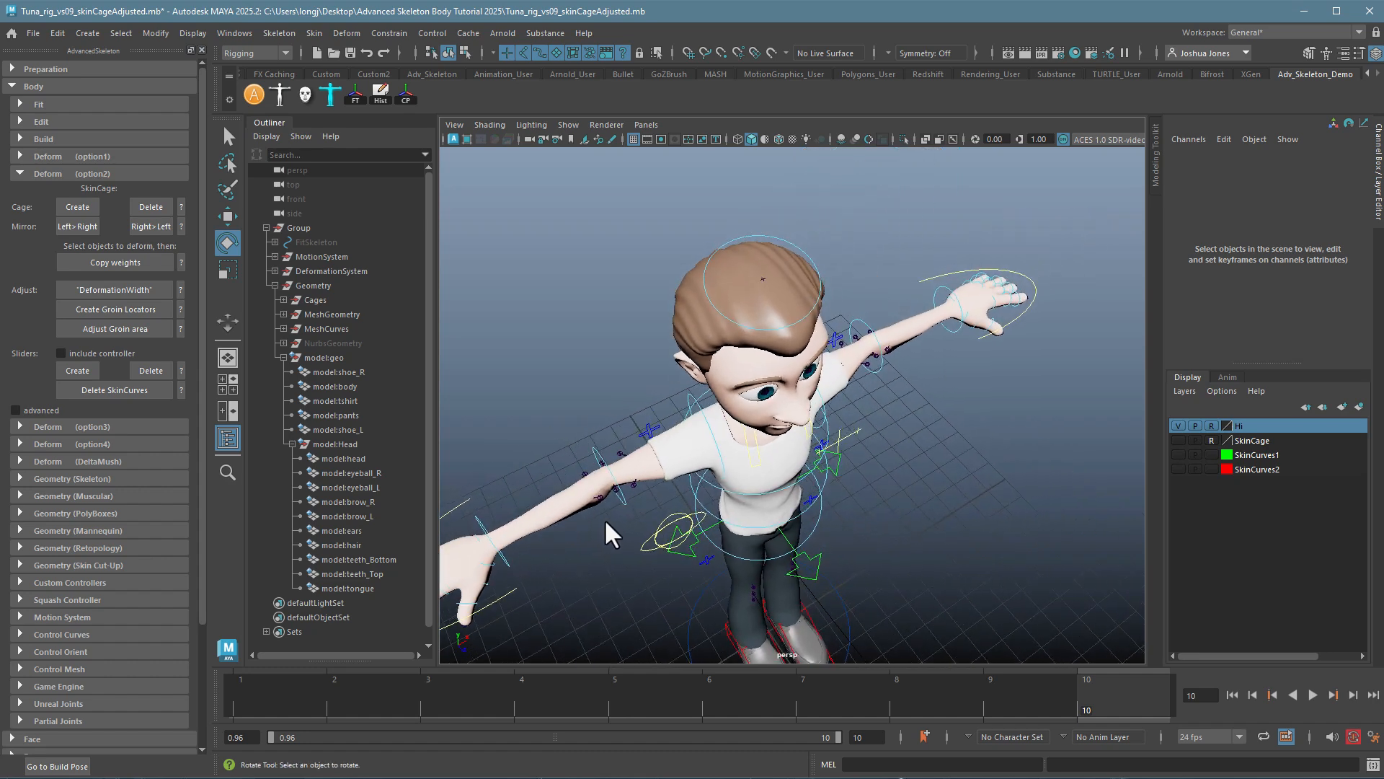
{"action": "left_click_drag", "start_coordinate": [609, 516], "coordinate": [608, 508], "text": "alt"}
{"action": "right_click_drag", "start_coordinate": [608, 508], "coordinate": [719, 489], "text": "alt"}
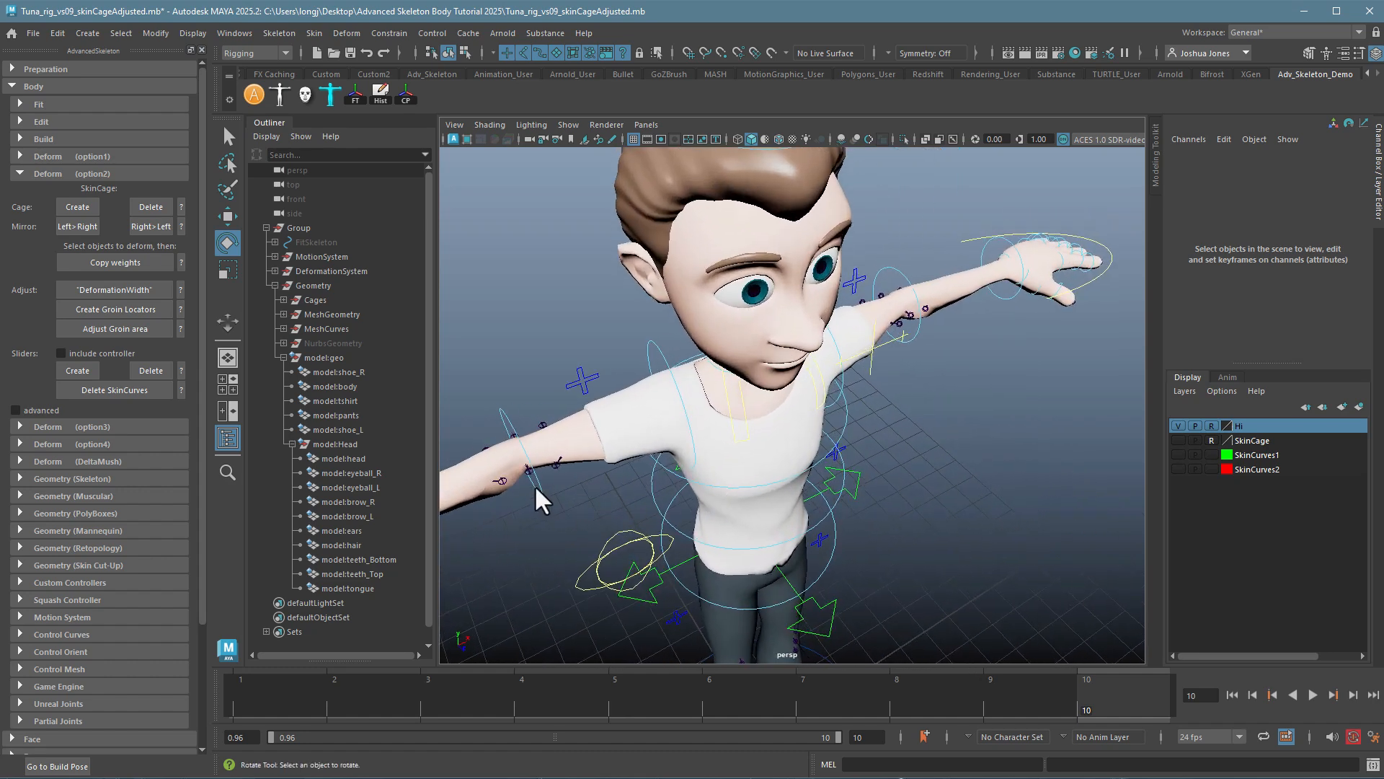
{"action": "left_click", "coordinate": [556, 465]}
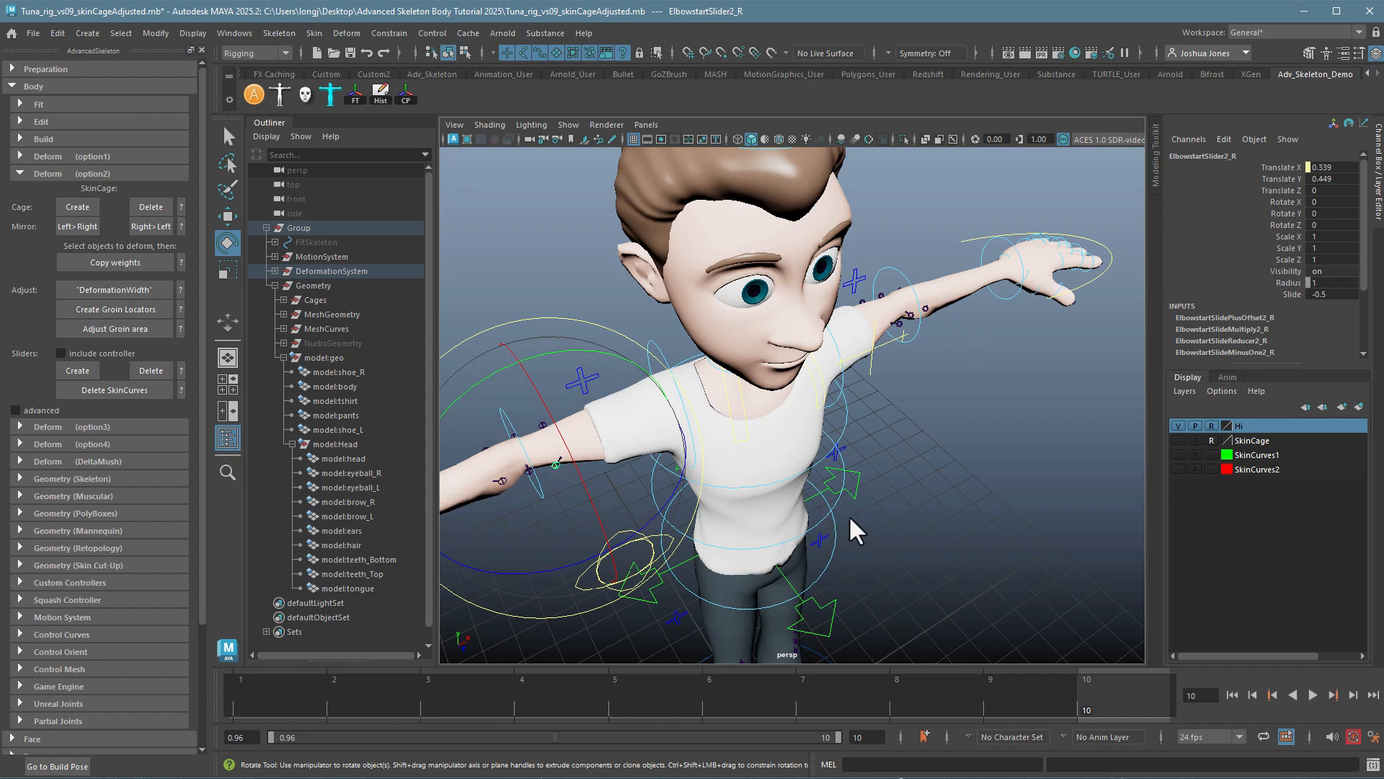
- Focus on the legs and turn X-Ray Joints back on to reveal the knee slider joints
{"action": "middle_click_drag", "start_coordinate": [884, 528], "coordinate": [878, 414], "text": "alt"}
{"action": "left_click_drag", "start_coordinate": [878, 414], "coordinate": [830, 443], "text": "alt"}
{"action": "right_click_drag", "start_coordinate": [830, 443], "coordinate": [953, 440], "text": "alt"}
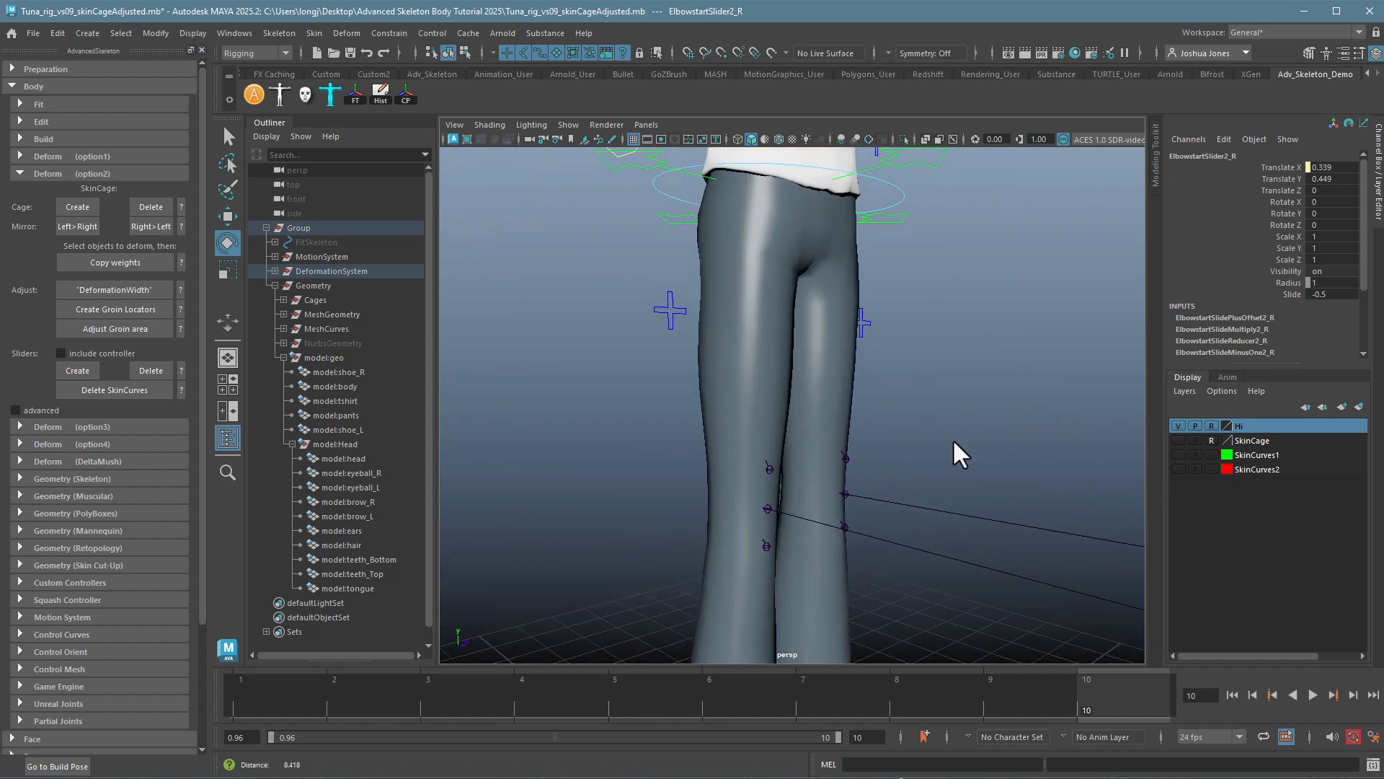
{"action": "middle_click_drag", "start_coordinate": [953, 439], "coordinate": [987, 332], "text": "alt"}
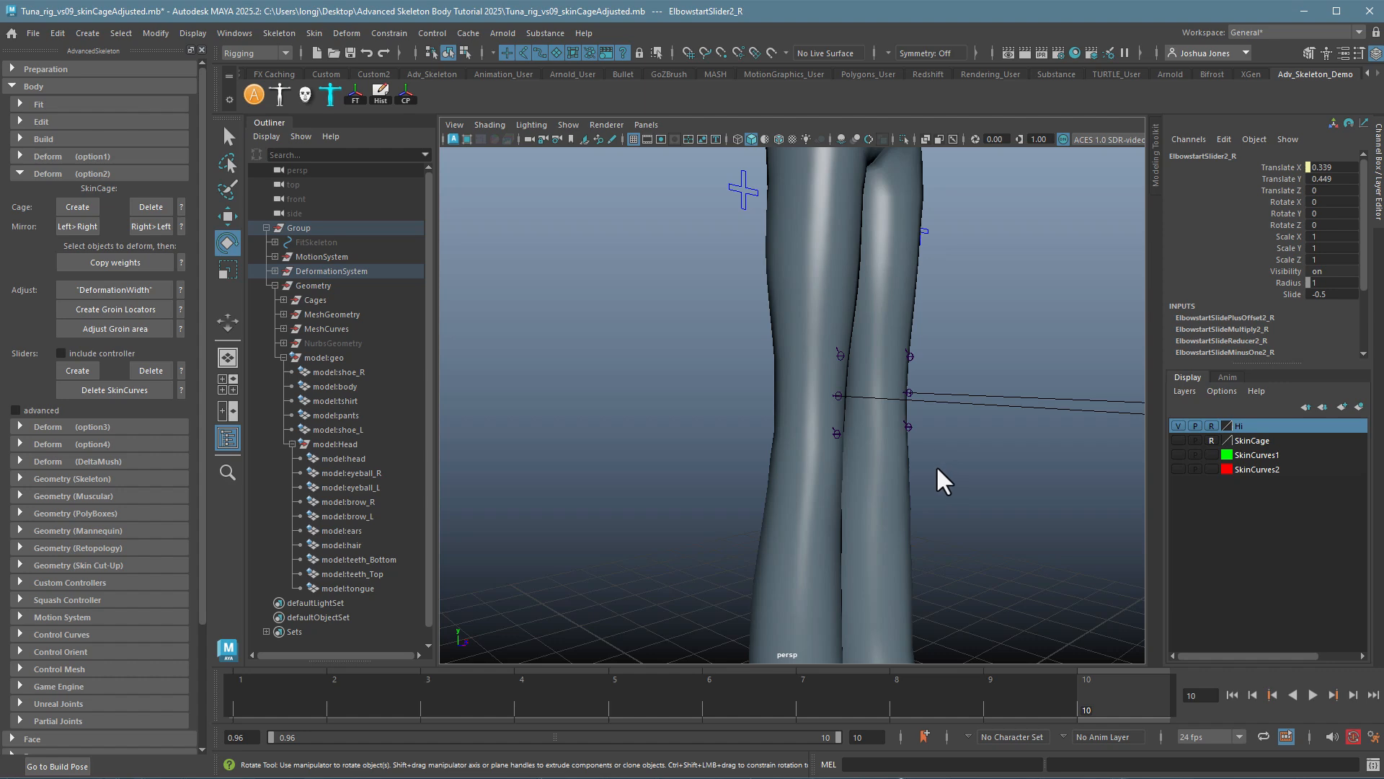
{"action": "left_click", "coordinate": [496, 124]}
{"action": "left_click", "coordinate": [535, 280]}
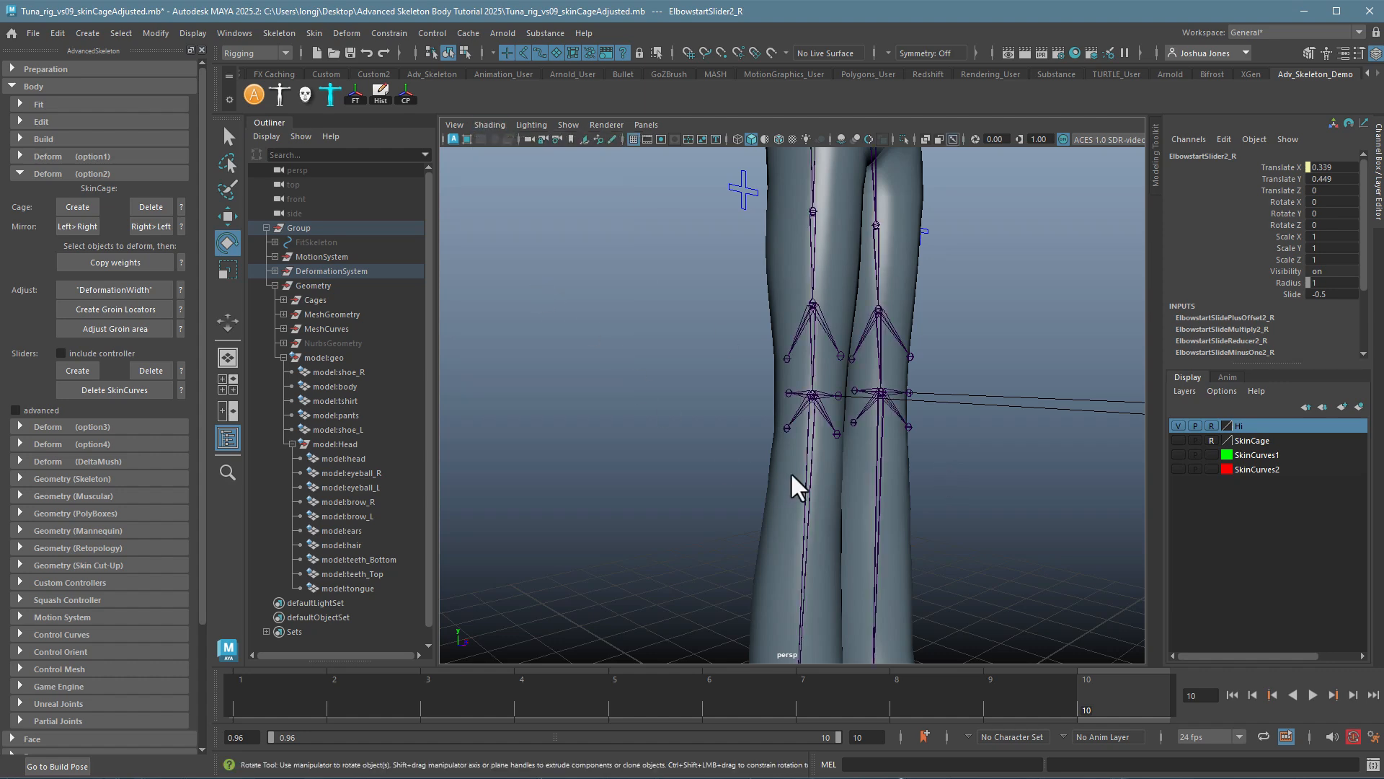
{"action": "left_click_drag", "start_coordinate": [790, 471], "coordinate": [936, 383], "text": "alt"}
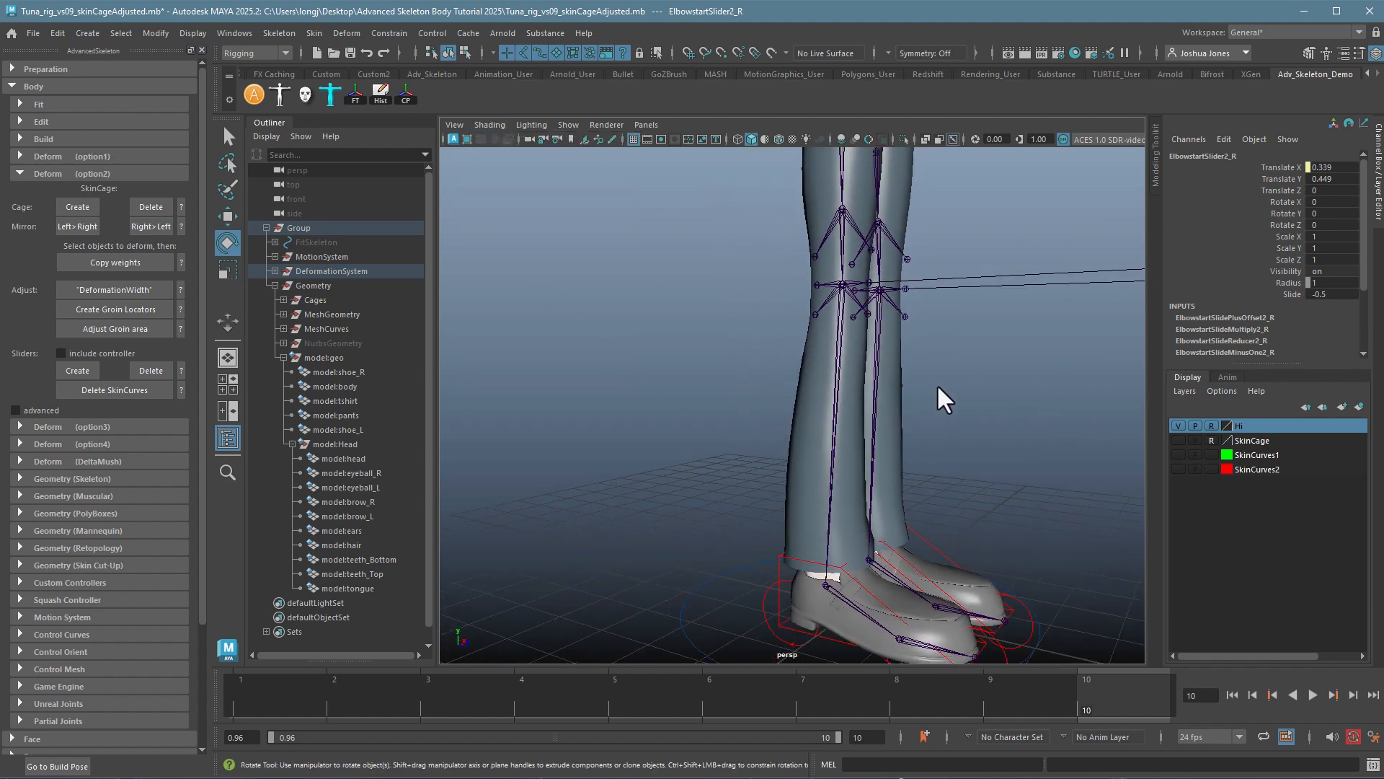
- Raise the IKLeg_R control to about 2.27 in Translate Y to bend the right knee
{"action": "left_click", "coordinate": [861, 581]}
{"action": "key", "text": "w"}
{"action": "left_click_drag", "start_coordinate": [829, 533], "coordinate": [831, 376]}
{"action": "middle_click_drag", "start_coordinate": [868, 357], "coordinate": [901, 507], "text": "alt"}
{"action": "left_click_drag", "start_coordinate": [900, 507], "coordinate": [921, 487], "text": "alt"}
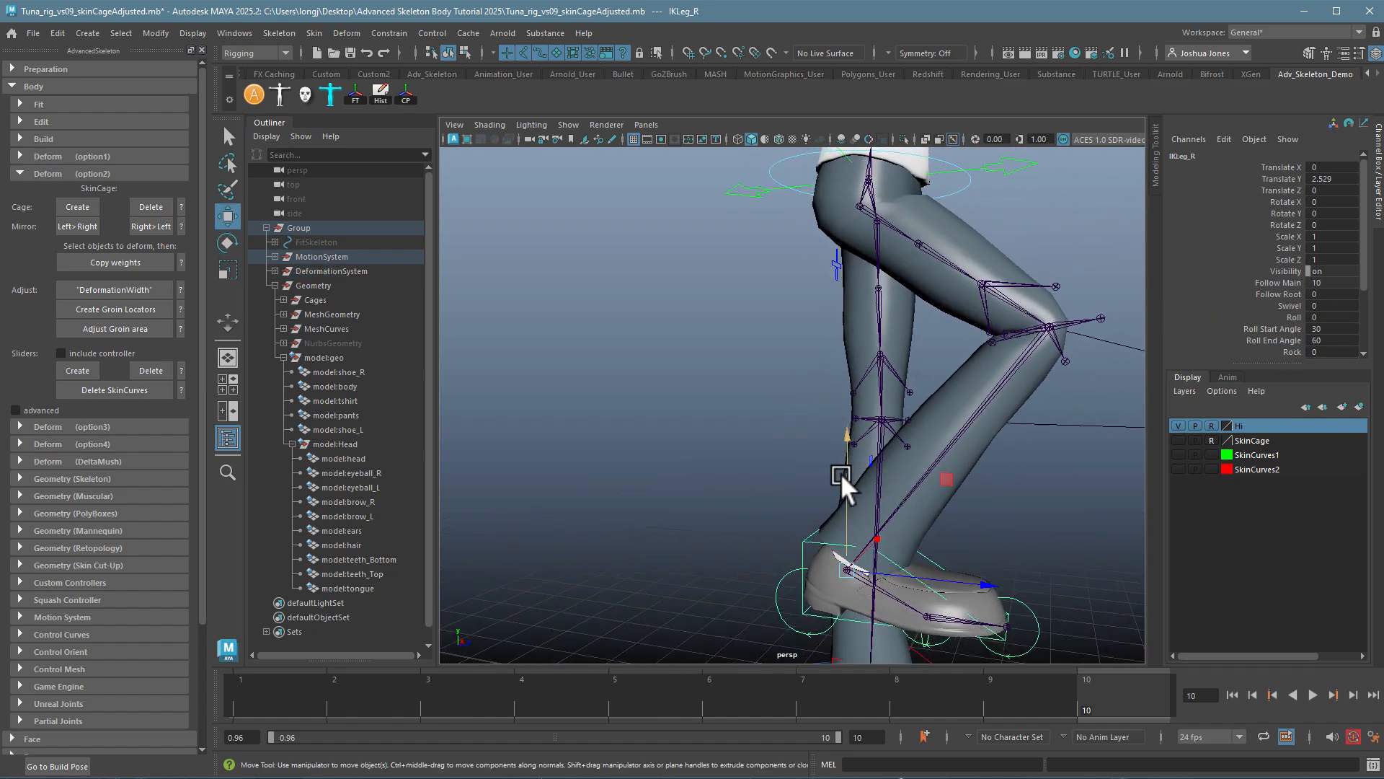
{"action": "left_click_drag", "start_coordinate": [840, 473], "coordinate": [845, 550]}
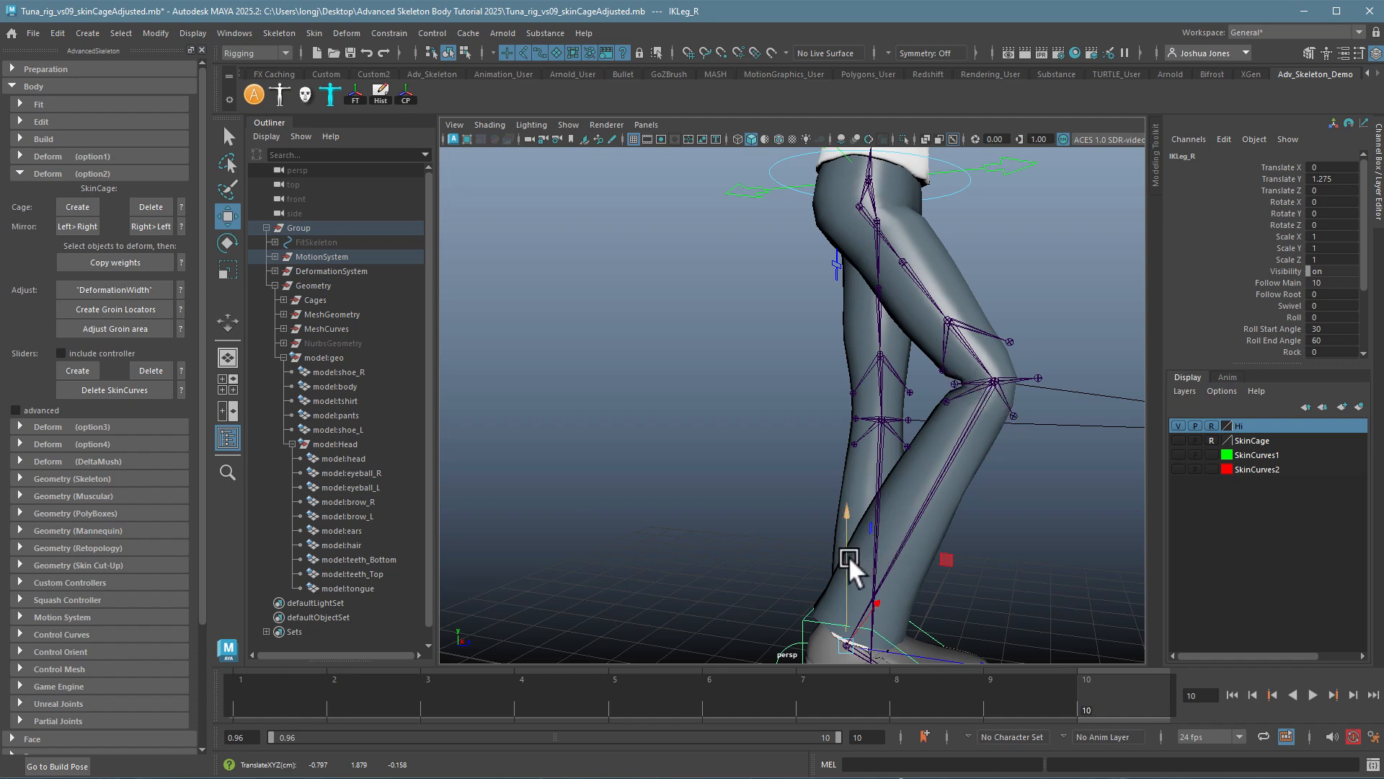
{"action": "left_click_drag", "start_coordinate": [849, 555], "coordinate": [849, 493]}
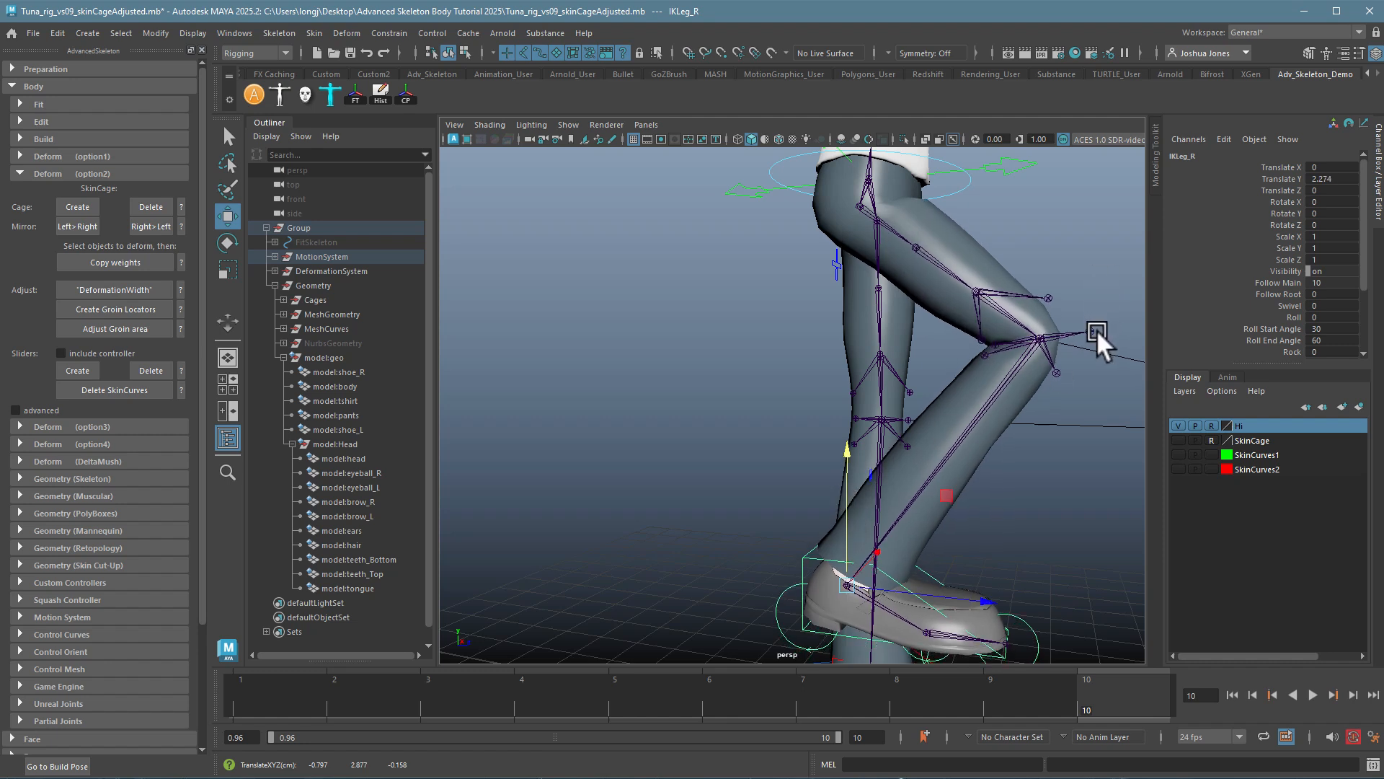
- Lower the Slide value of the KneemiddleSlider2_R joint at the front of the bent right knee to -0.5
{"action": "left_click", "coordinate": [1095, 331]}
{"action": "left_click", "coordinate": [1263, 295]}
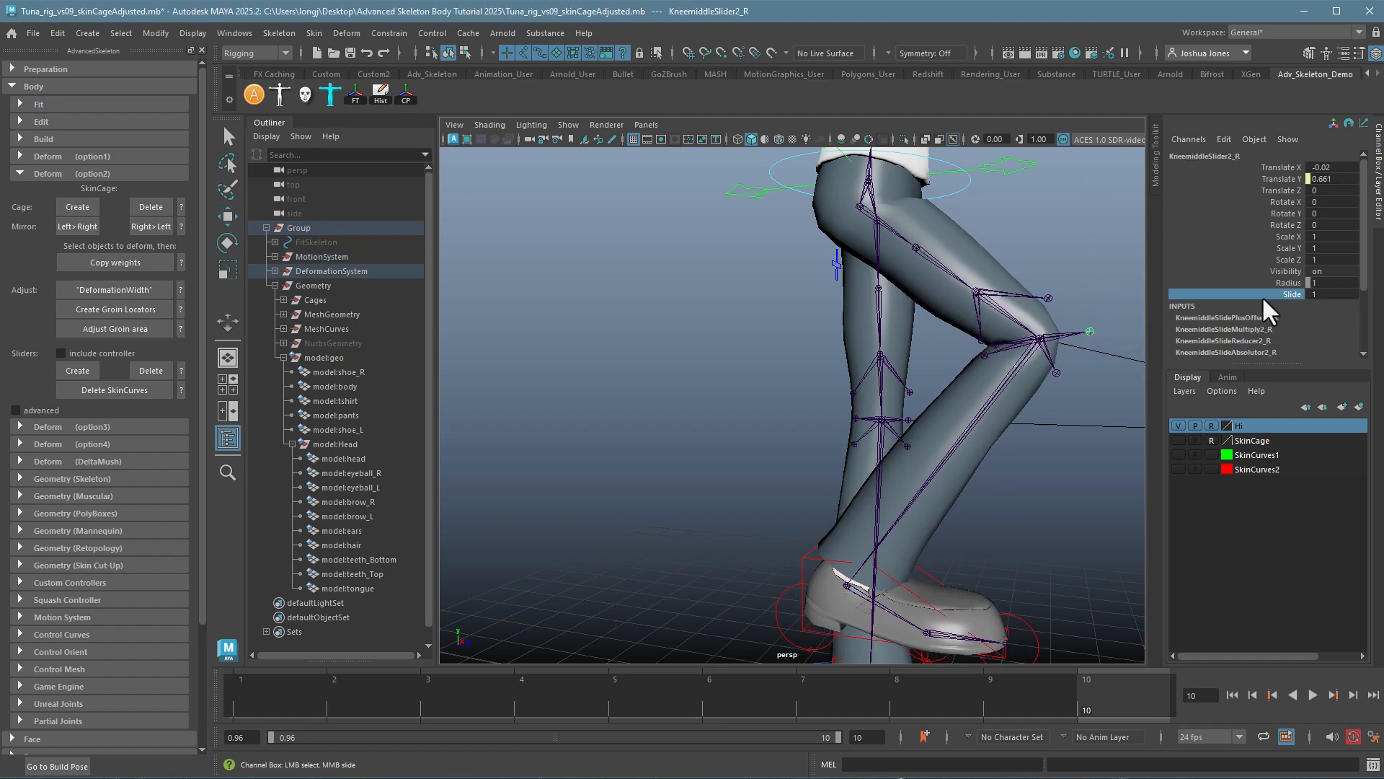
{"action": "middle_click_drag", "start_coordinate": [902, 350], "coordinate": [852, 383]}
{"action": "key", "text": "ctrl+z"}
- Set the Slide value of the KneestartSlider2_R joint above the right knee to -0.9
{"action": "left_click_drag", "start_coordinate": [993, 338], "coordinate": [1009, 389], "text": "alt"}
{"action": "left_click", "coordinate": [1043, 415]}
{"action": "key", "text": "w"}
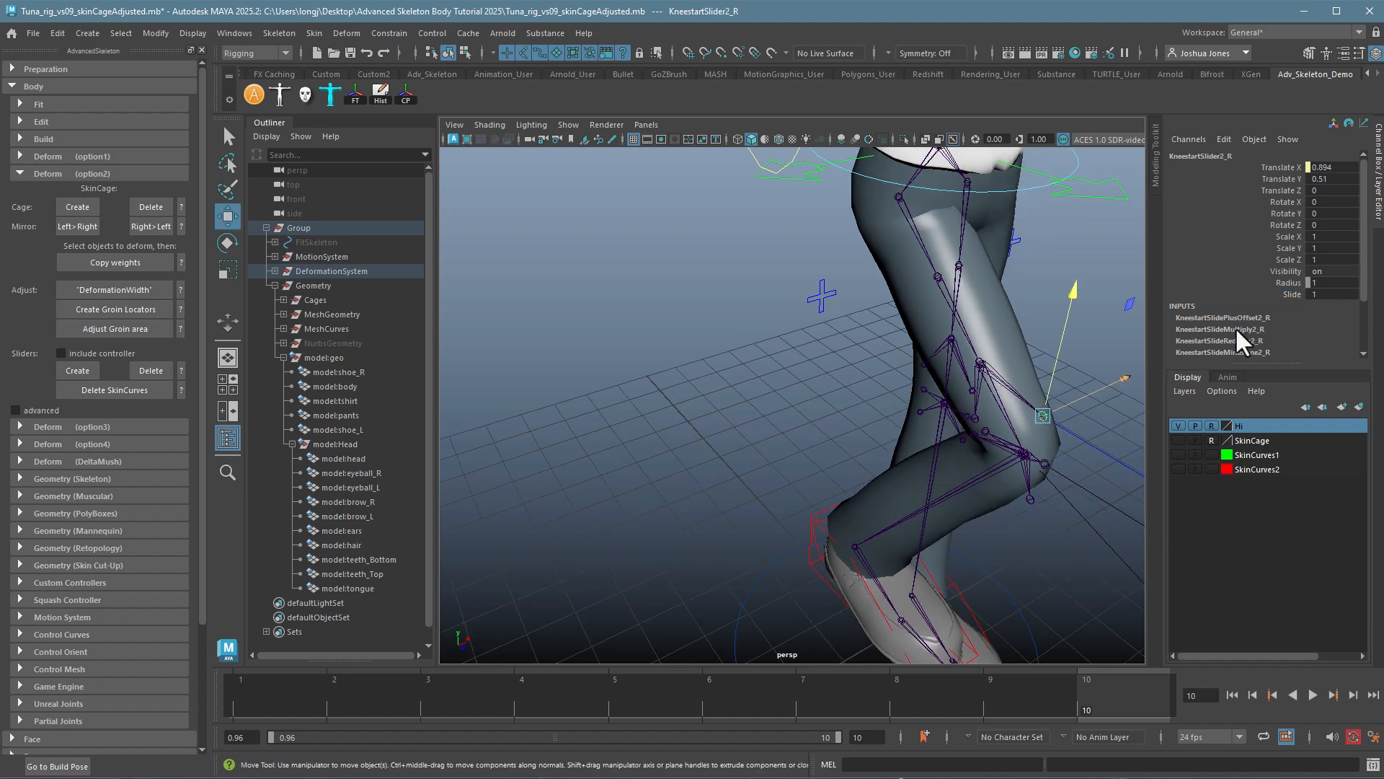
{"action": "left_click", "coordinate": [1291, 295]}
{"action": "middle_click_drag", "start_coordinate": [1143, 300], "coordinate": [1010, 399]}
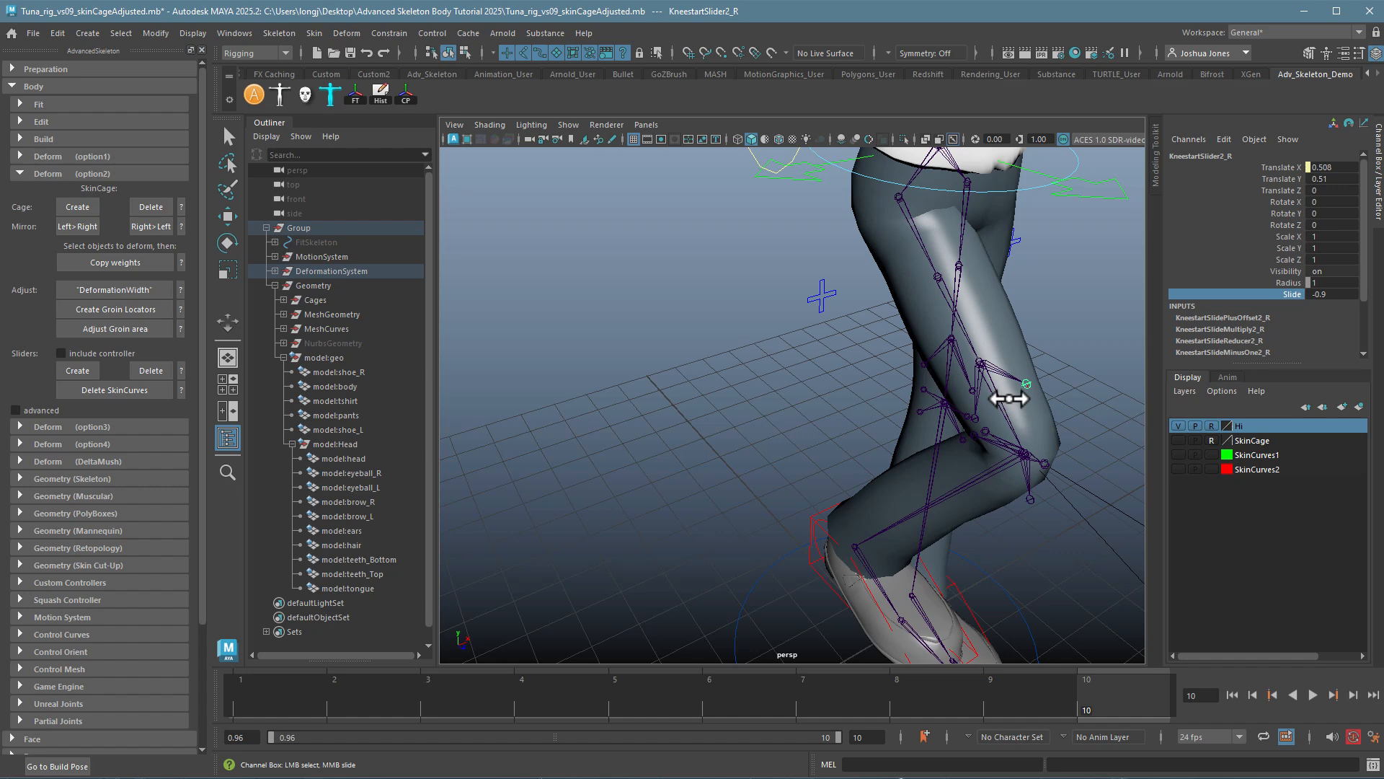
- Return the bent right leg and the whole rig to the build pose
{"action": "left_click", "coordinate": [825, 509]}
{"action": "key", "text": "w"}
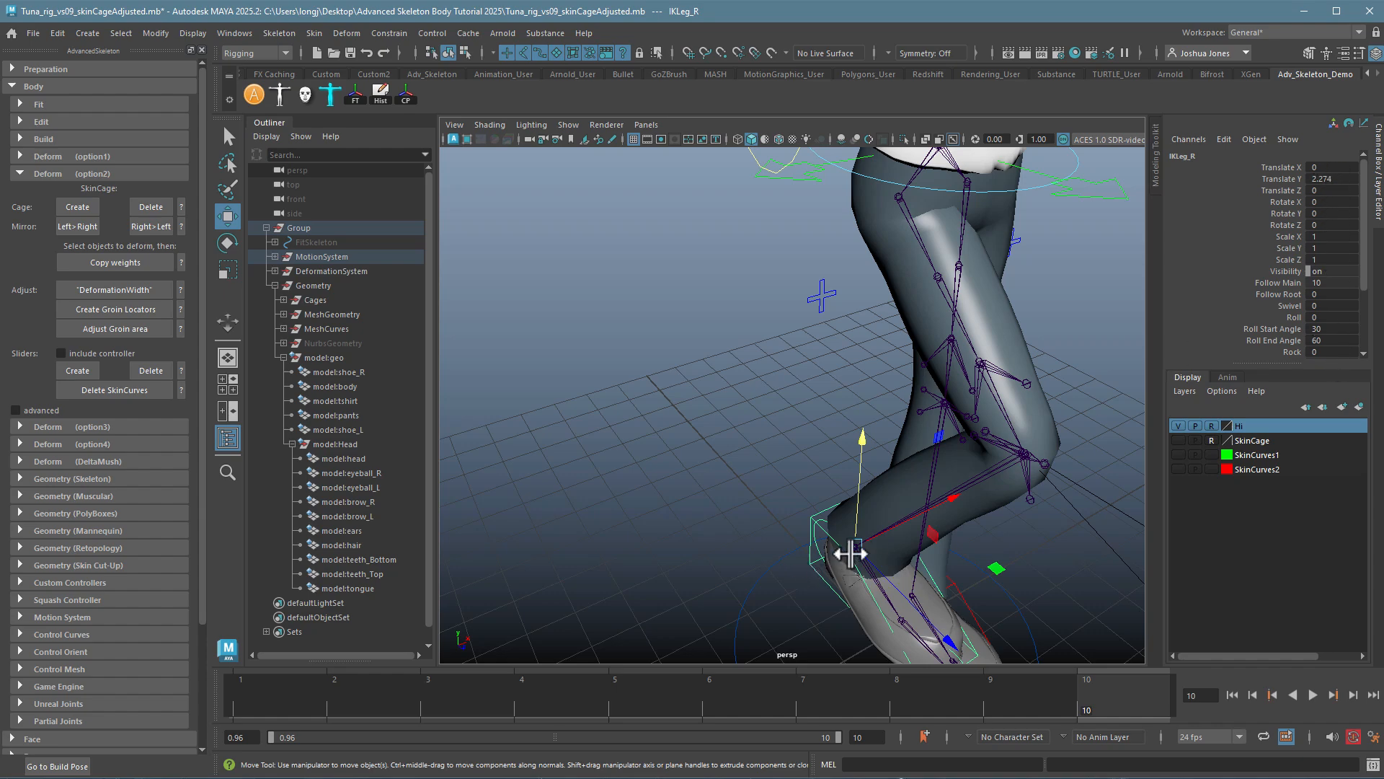
{"action": "scroll", "coordinate": [813, 503], "scroll_direction": "down", "scroll_amount": 3}
{"action": "left_click_drag", "start_coordinate": [813, 503], "coordinate": [686, 467], "text": "alt"}
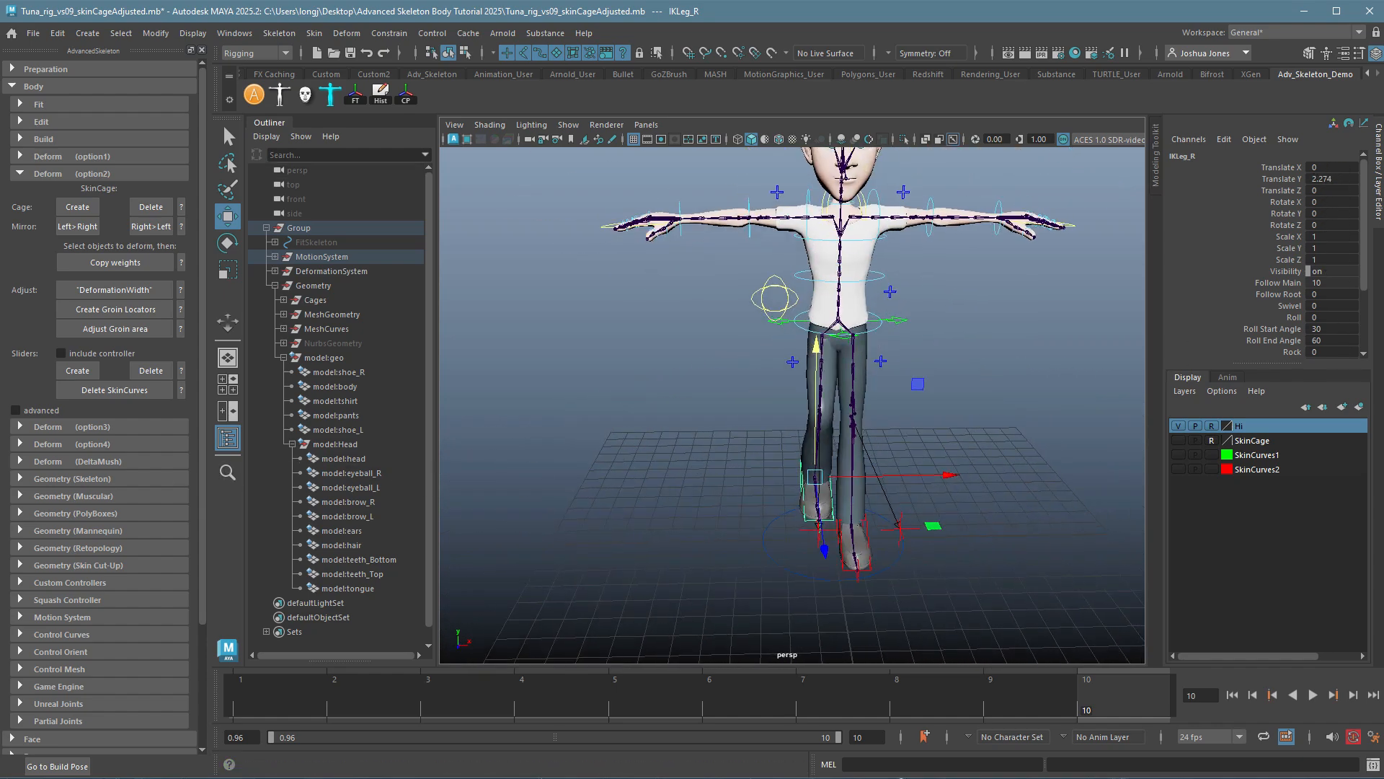
{"action": "left_click", "coordinate": [71, 771]}
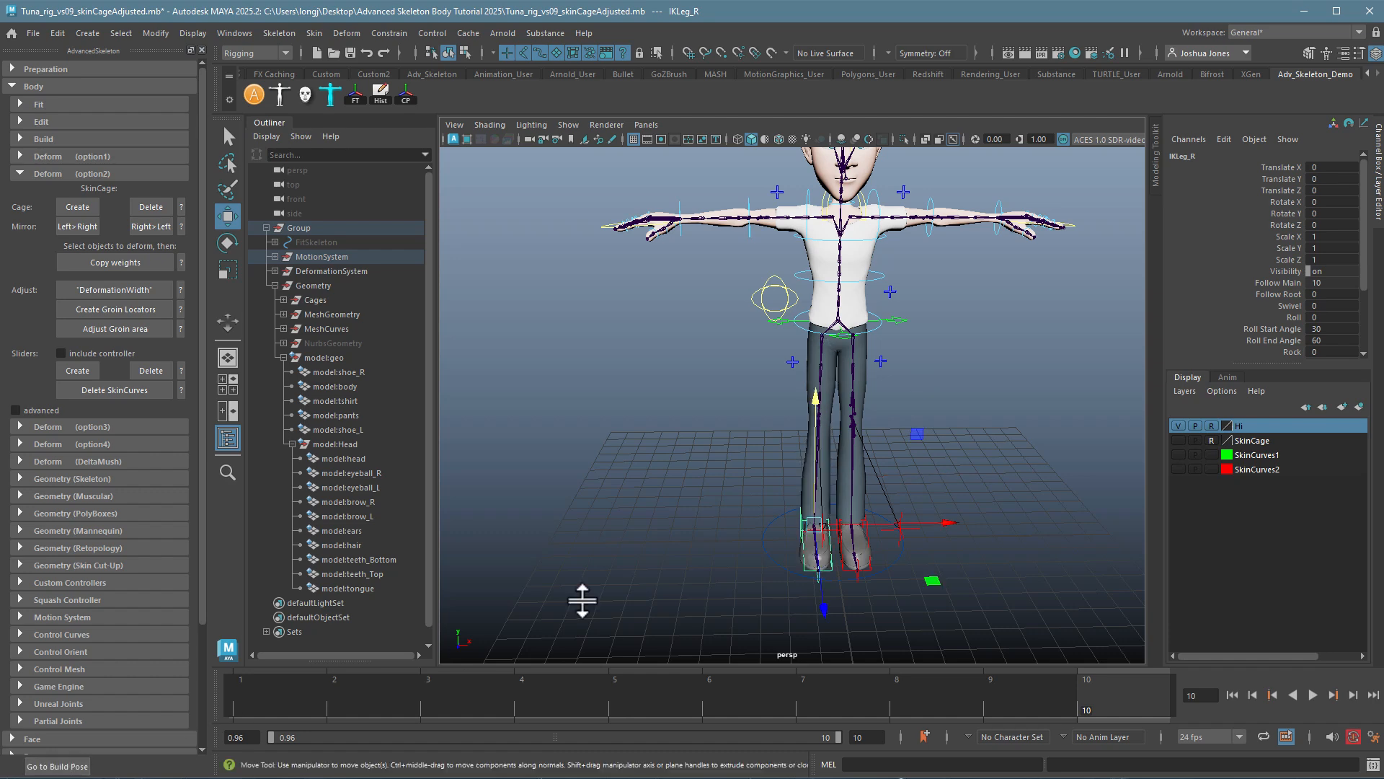
- Select every mesh from model:geo down to model:tongue and copy the SkinCage weights onto them
{"action": "middle_click_drag", "start_coordinate": [626, 465], "coordinate": [594, 492], "text": "alt"}
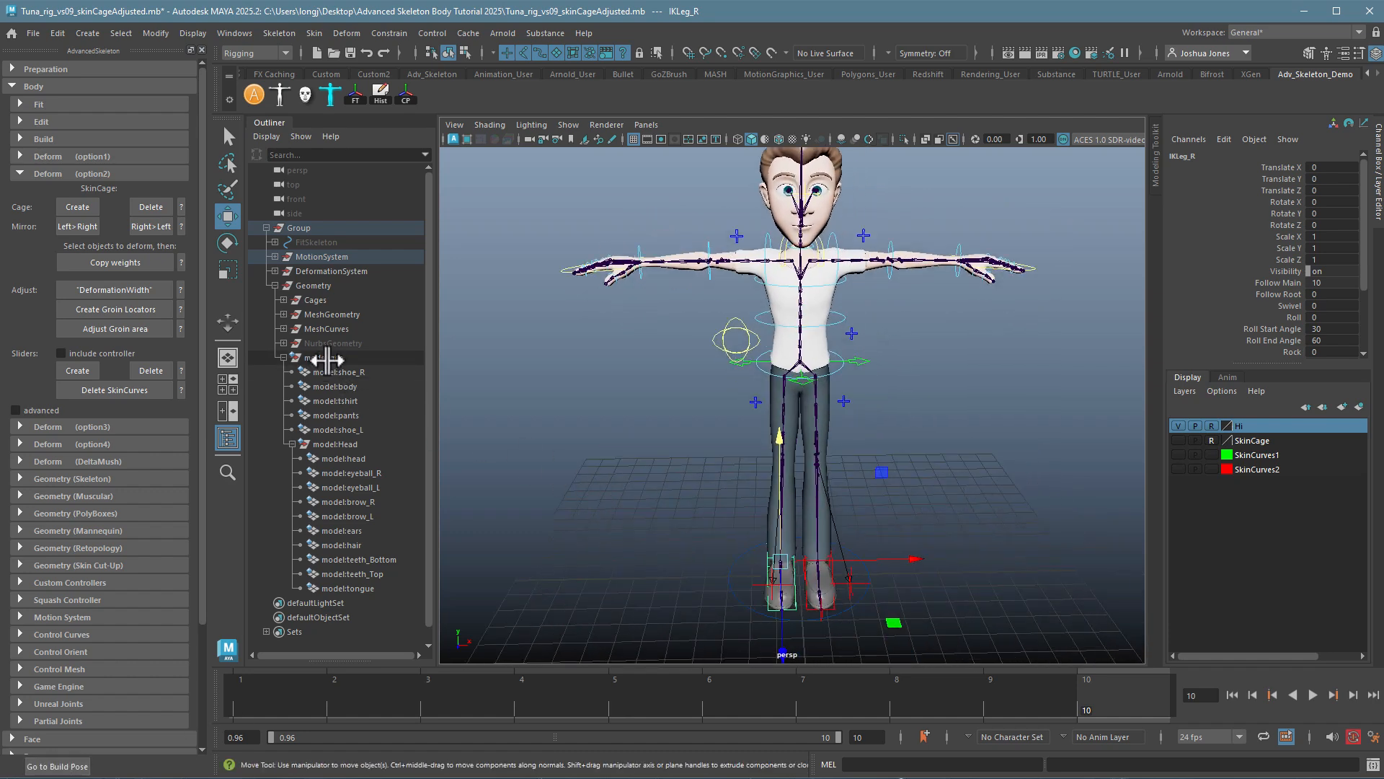
{"action": "left_click_drag", "start_coordinate": [323, 358], "coordinate": [343, 588]}
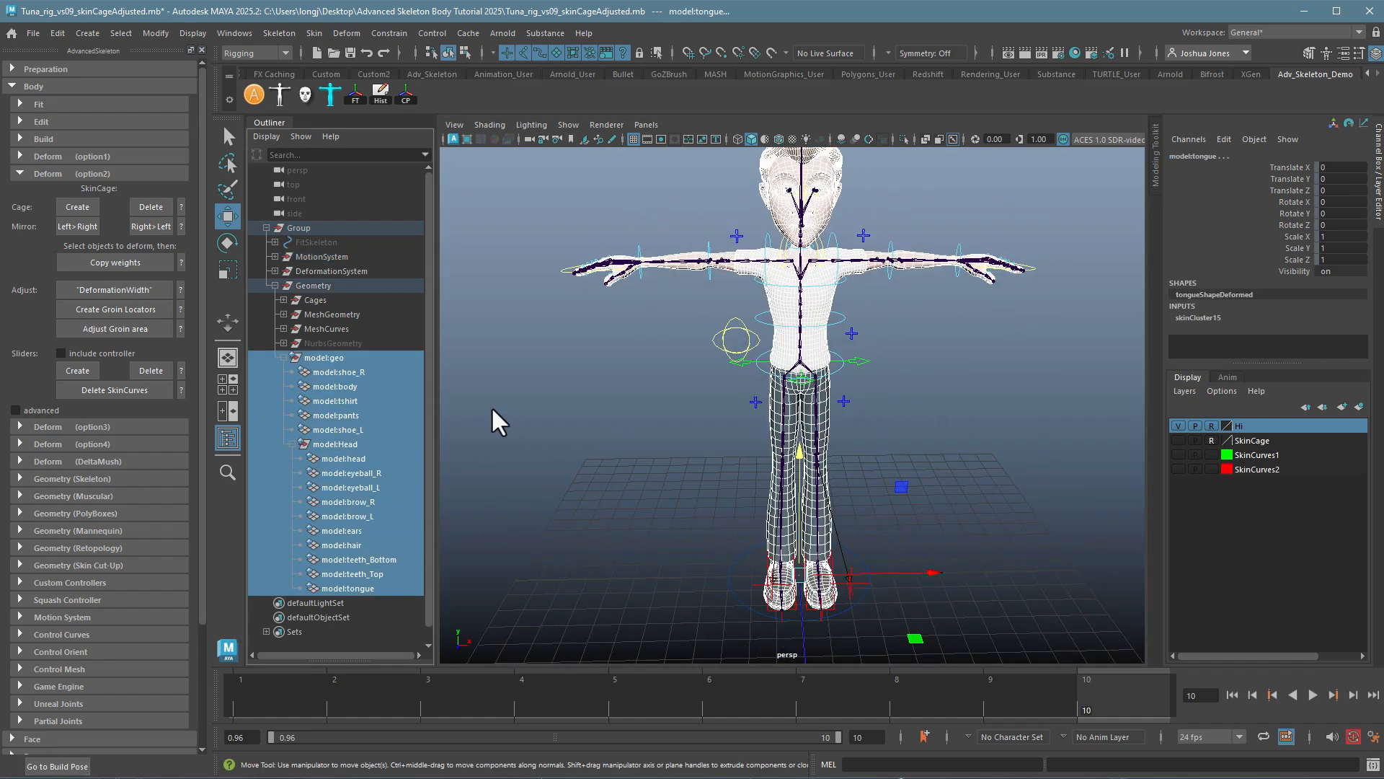
{"action": "left_click", "coordinate": [114, 261]}
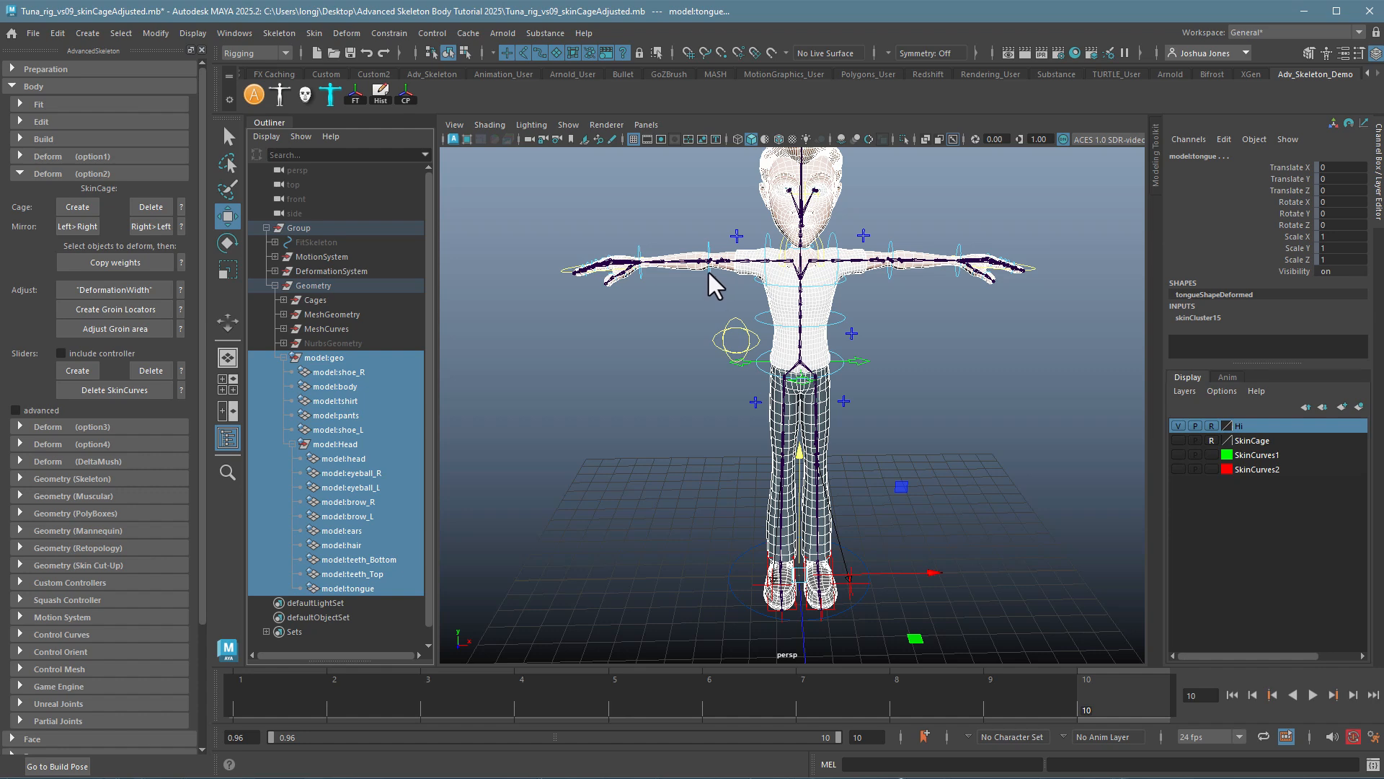
- Clear the mesh selection and raise IKLeg_R to bend the right knee for checking the copied weights
{"action": "left_click", "coordinate": [664, 360]}
{"action": "left_click_drag", "start_coordinate": [665, 360], "coordinate": [708, 466], "text": "alt"}
{"action": "right_click_drag", "start_coordinate": [707, 465], "coordinate": [1049, 452], "text": "alt"}
{"action": "middle_click_drag", "start_coordinate": [959, 519], "coordinate": [914, 361], "text": "alt"}
{"action": "left_click_drag", "start_coordinate": [915, 361], "coordinate": [884, 379], "text": "alt"}
{"action": "left_click_drag", "start_coordinate": [1035, 503], "coordinate": [904, 581], "text": "alt"}
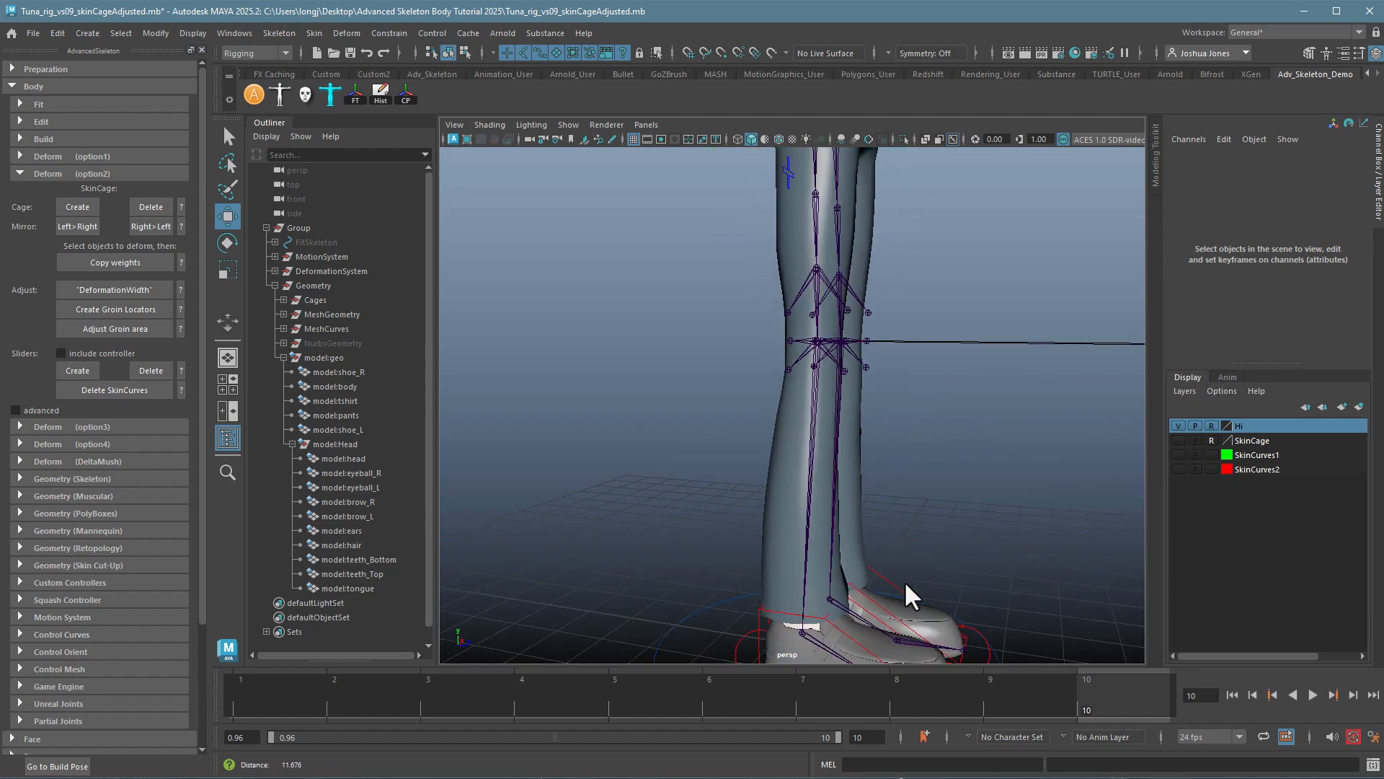
{"action": "left_click", "coordinate": [822, 618]}
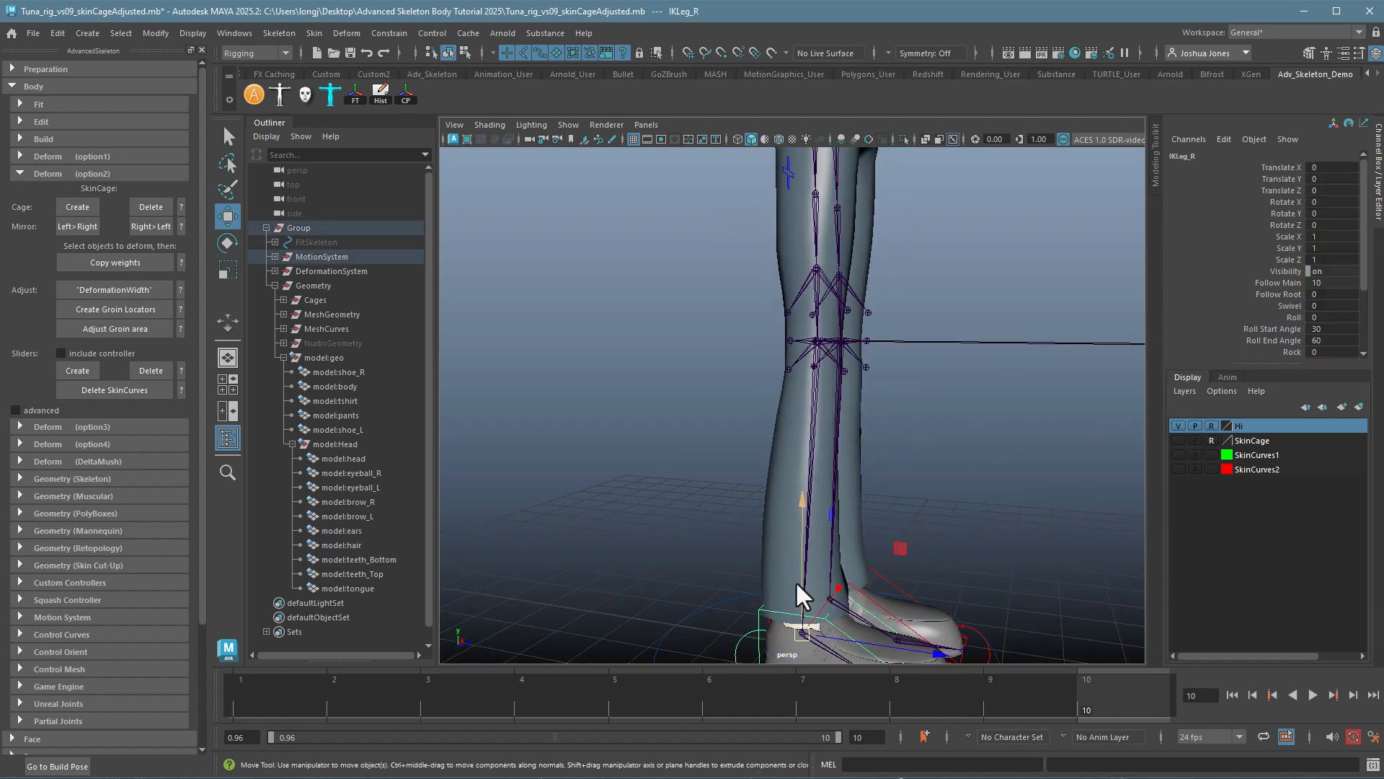
{"action": "left_click_drag", "start_coordinate": [794, 581], "coordinate": [793, 442]}
{"action": "middle_click_drag", "start_coordinate": [990, 346], "coordinate": [835, 485], "text": "alt"}
- Select the KneemiddleSlider2_R joint's Slide attribute and examine the bent right knee's deformation from the side
{"action": "left_click", "coordinate": [856, 373]}
{"action": "left_click", "coordinate": [1285, 293]}
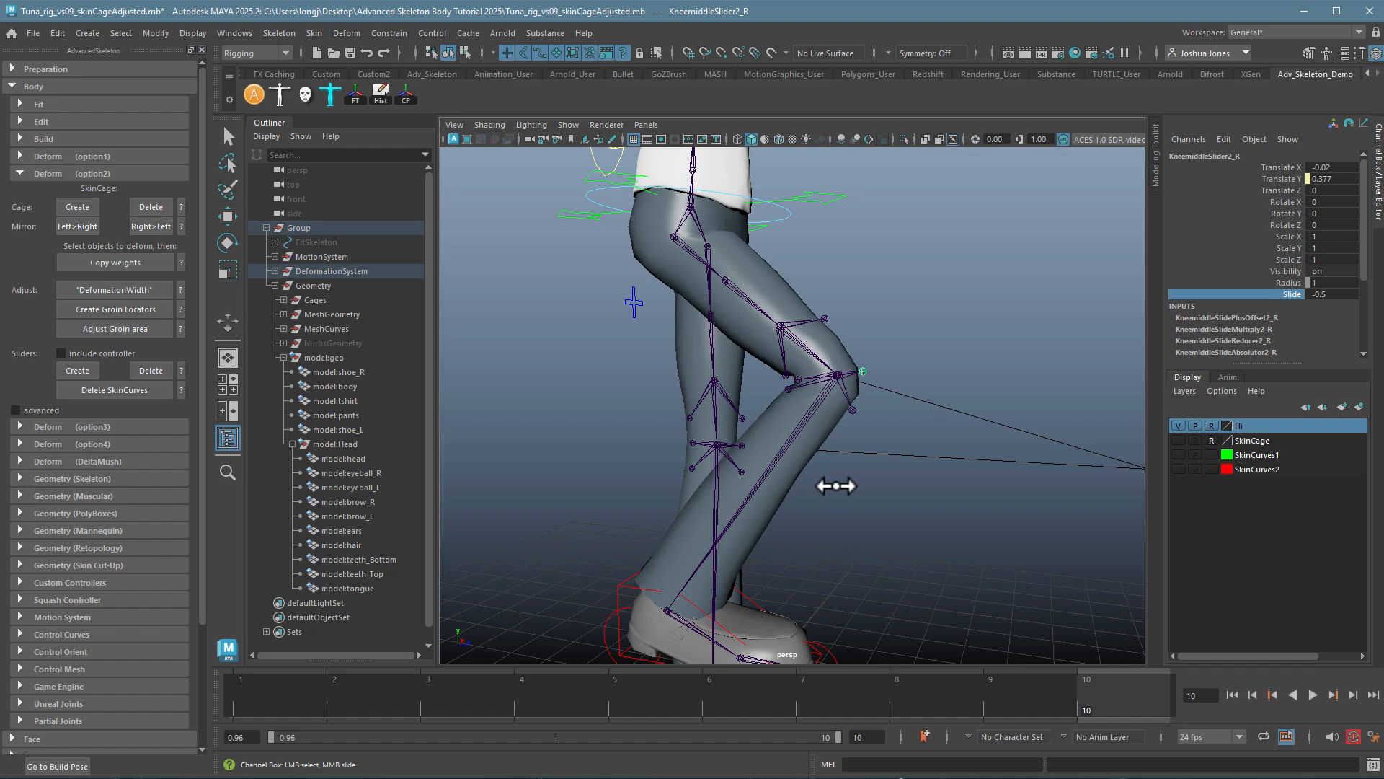
{"action": "left_click_drag", "start_coordinate": [834, 485], "coordinate": [846, 487], "text": "alt"}
{"action": "middle_click_drag", "start_coordinate": [844, 486], "coordinate": [847, 486]}
{"action": "left_click_drag", "start_coordinate": [845, 486], "coordinate": [855, 482], "text": "alt"}
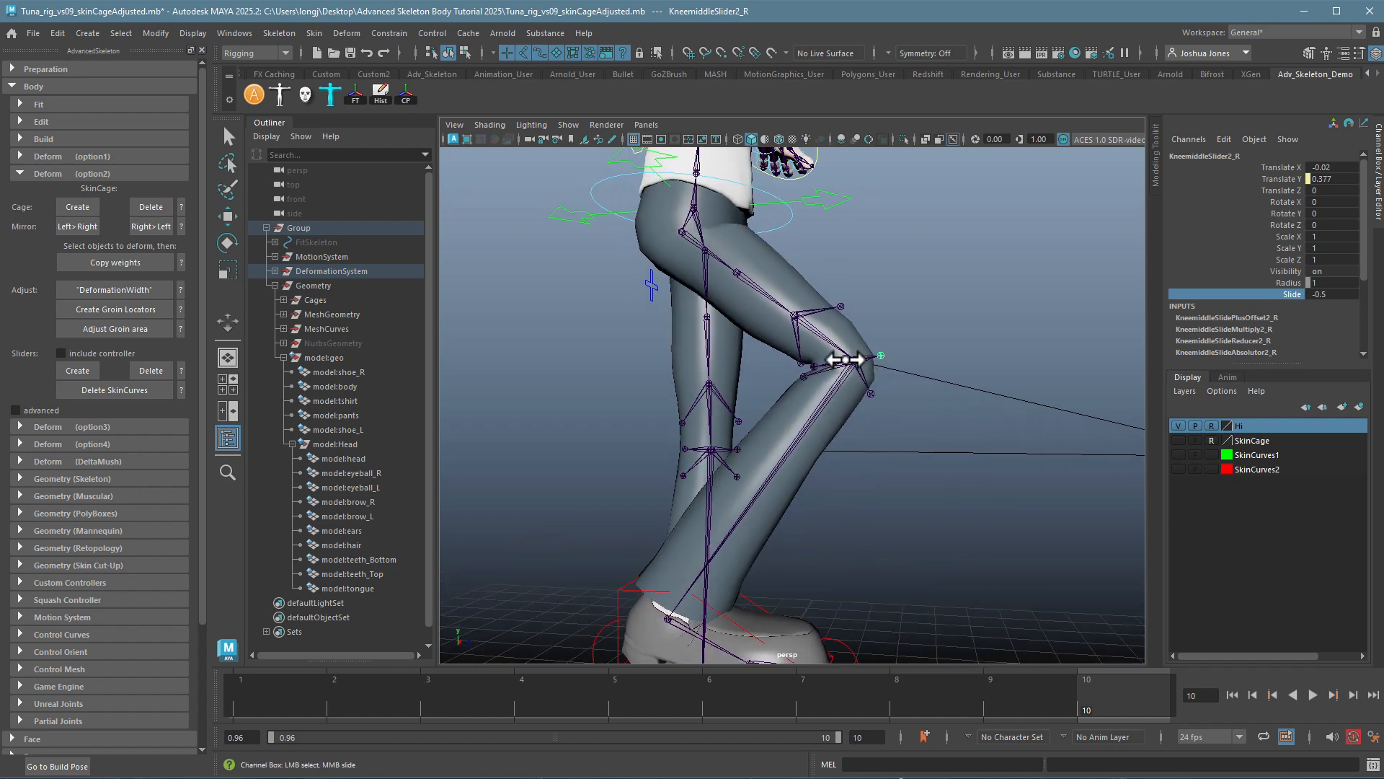
{"action": "left_click_drag", "start_coordinate": [850, 418], "coordinate": [875, 417], "text": "alt"}
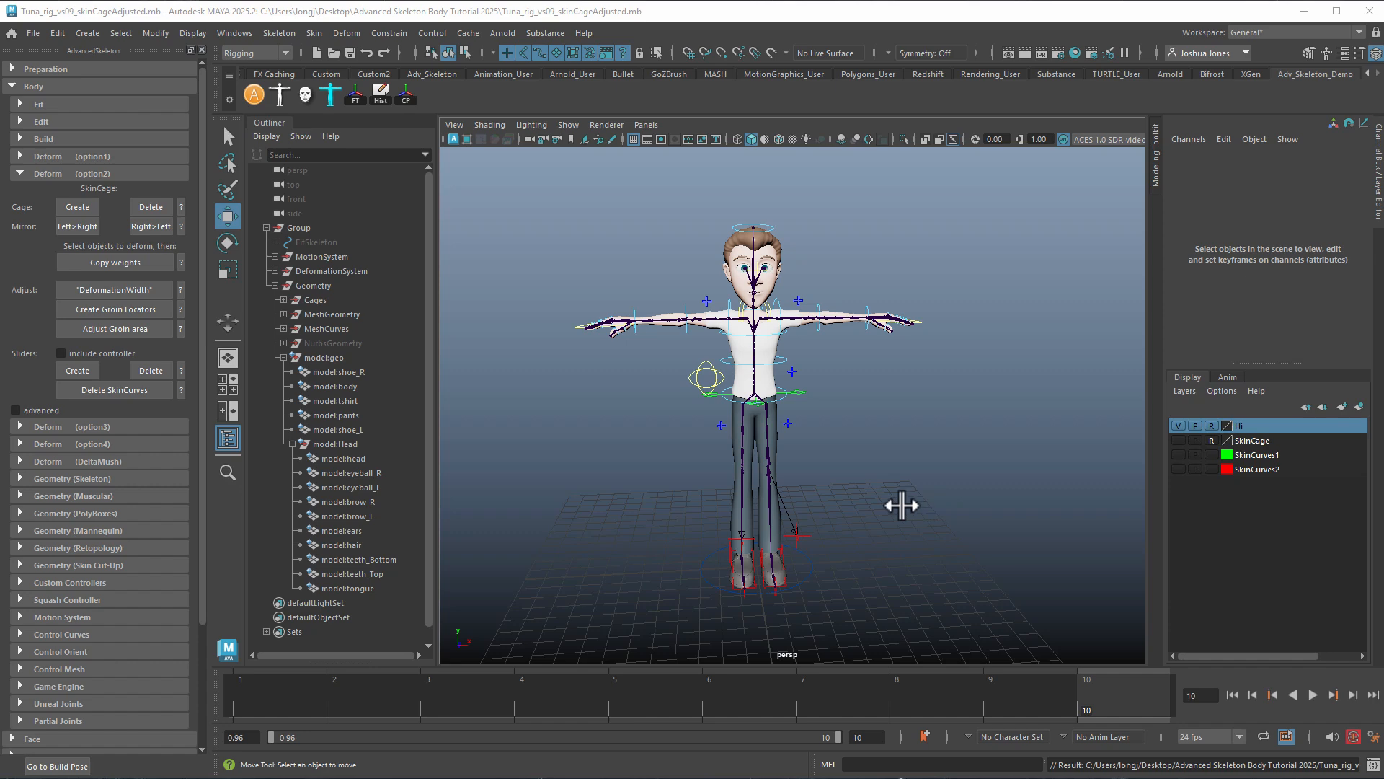
{"action": "mouse_move", "coordinate": [898, 501]}
{"action": "left_mouse_down", "text": "alt"}
{"action": "mouse_move", "coordinate": [908, 519]}
{"action": "mouse_move", "coordinate": [893, 516]}
{"action": "left_mouse_up", "text": "alt"}
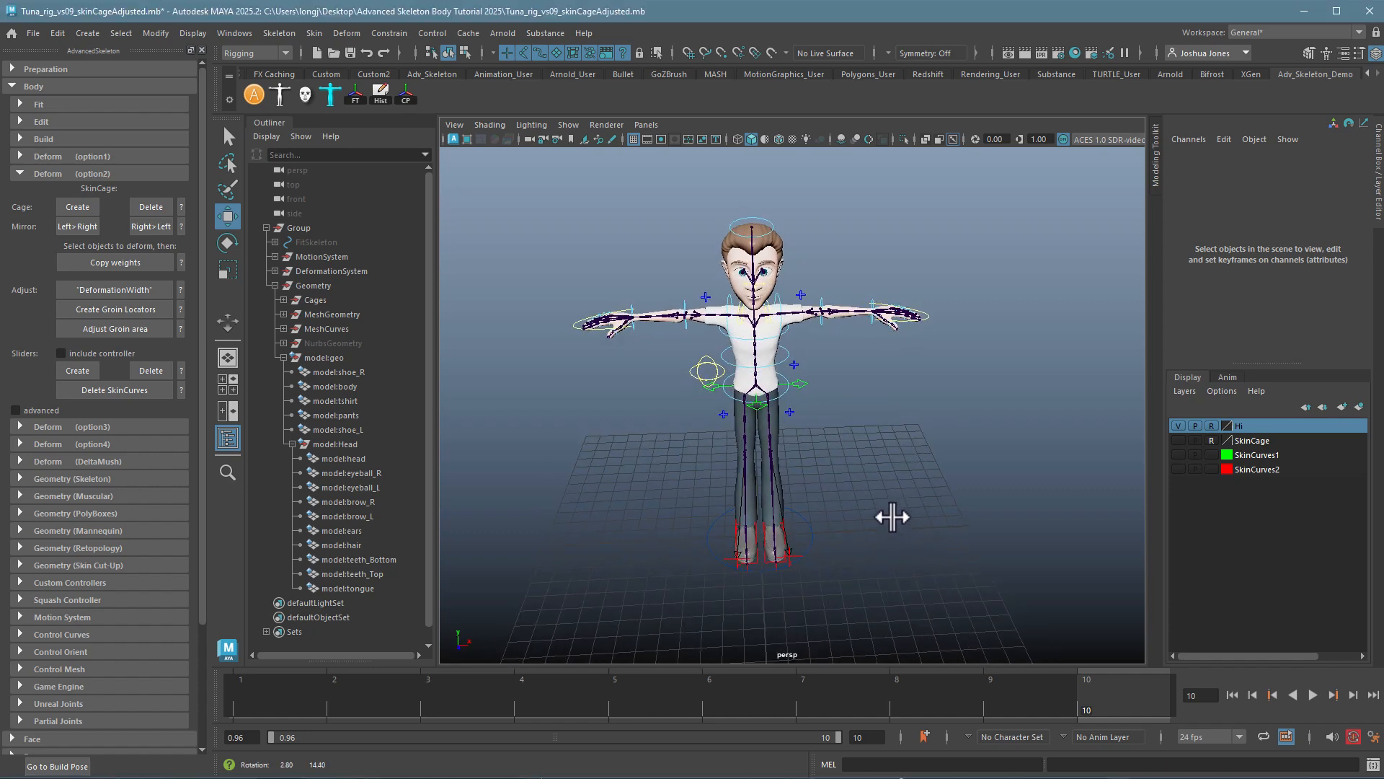
{"action": "right_click_drag", "start_coordinate": [844, 459], "coordinate": [914, 454], "text": "alt"}
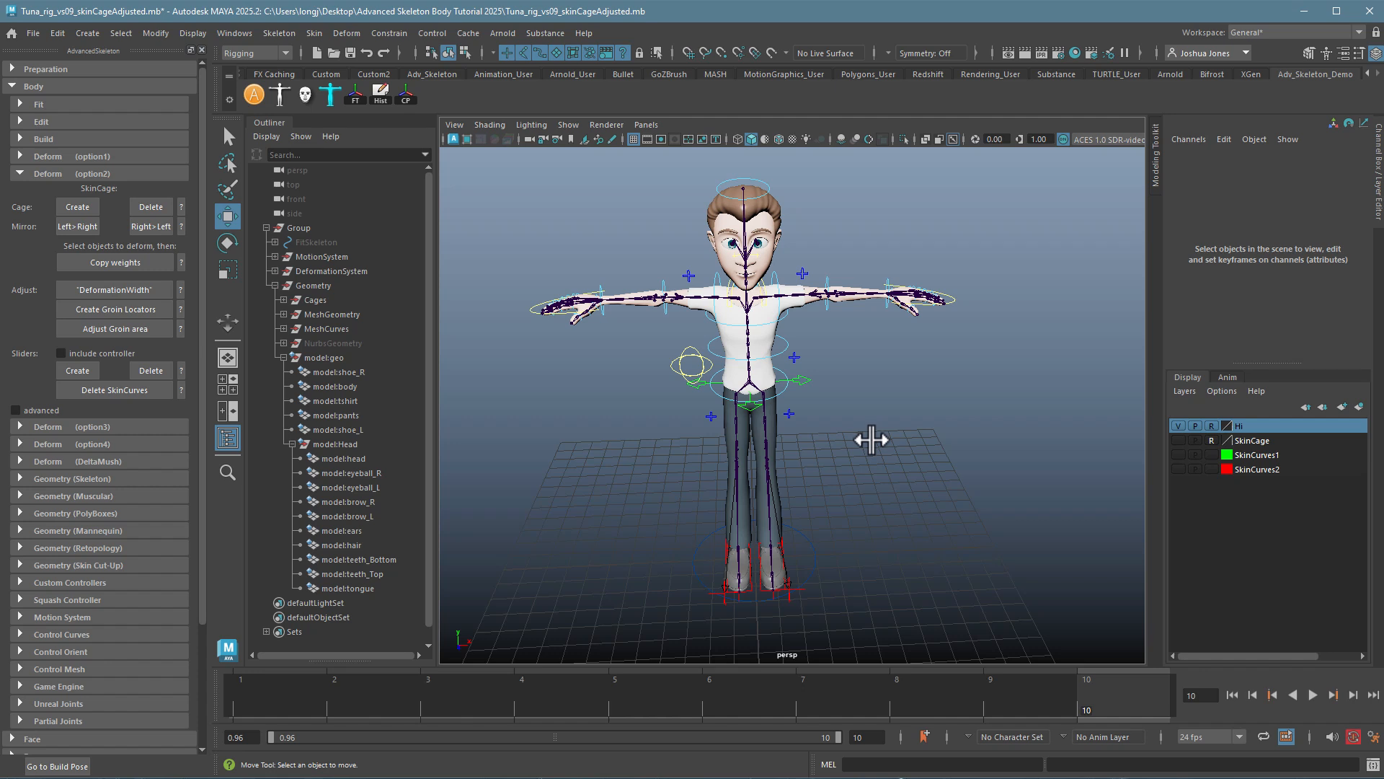
{"action": "middle_click_drag", "start_coordinate": [836, 344], "coordinate": [870, 334], "text": "alt"}
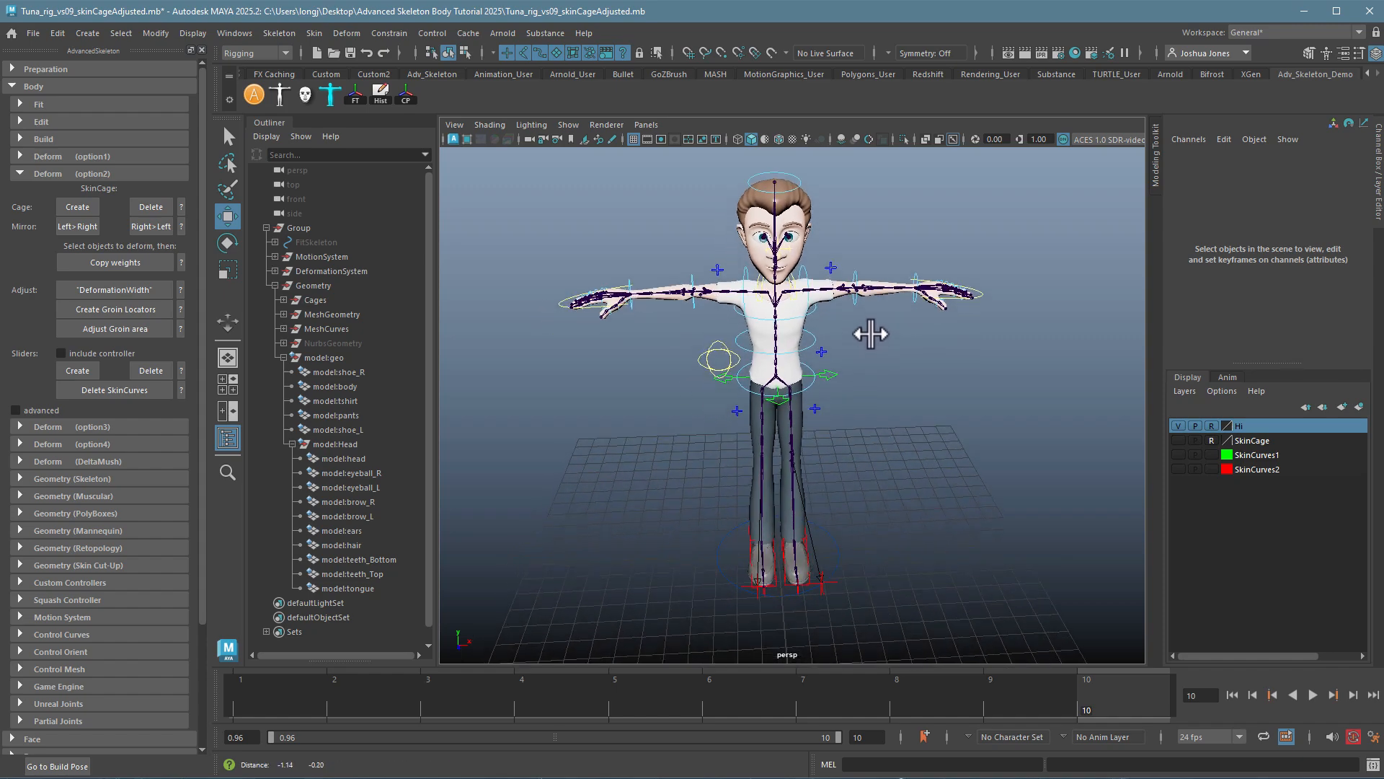
{"action": "right_click_drag", "start_coordinate": [871, 334], "coordinate": [1001, 308], "text": "alt"}
{"action": "mouse_move", "coordinate": [885, 274]}
{"action": "middle_mouse_down", "text": "alt"}
{"action": "mouse_move", "coordinate": [889, 294]}
{"action": "mouse_move", "coordinate": [889, 277]}
{"action": "middle_mouse_up", "text": "alt"}
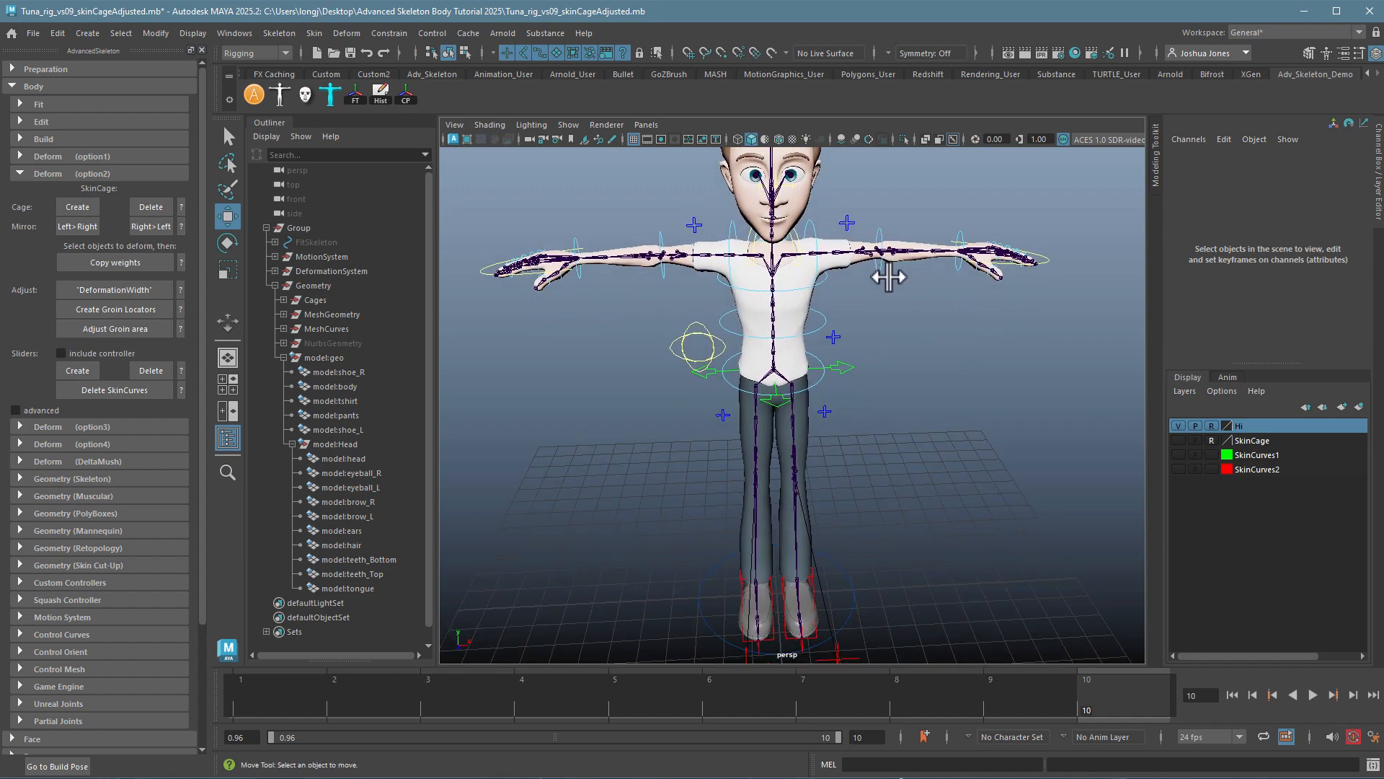
{"action": "left_click_drag", "start_coordinate": [888, 277], "coordinate": [715, 432], "text": "alt"}
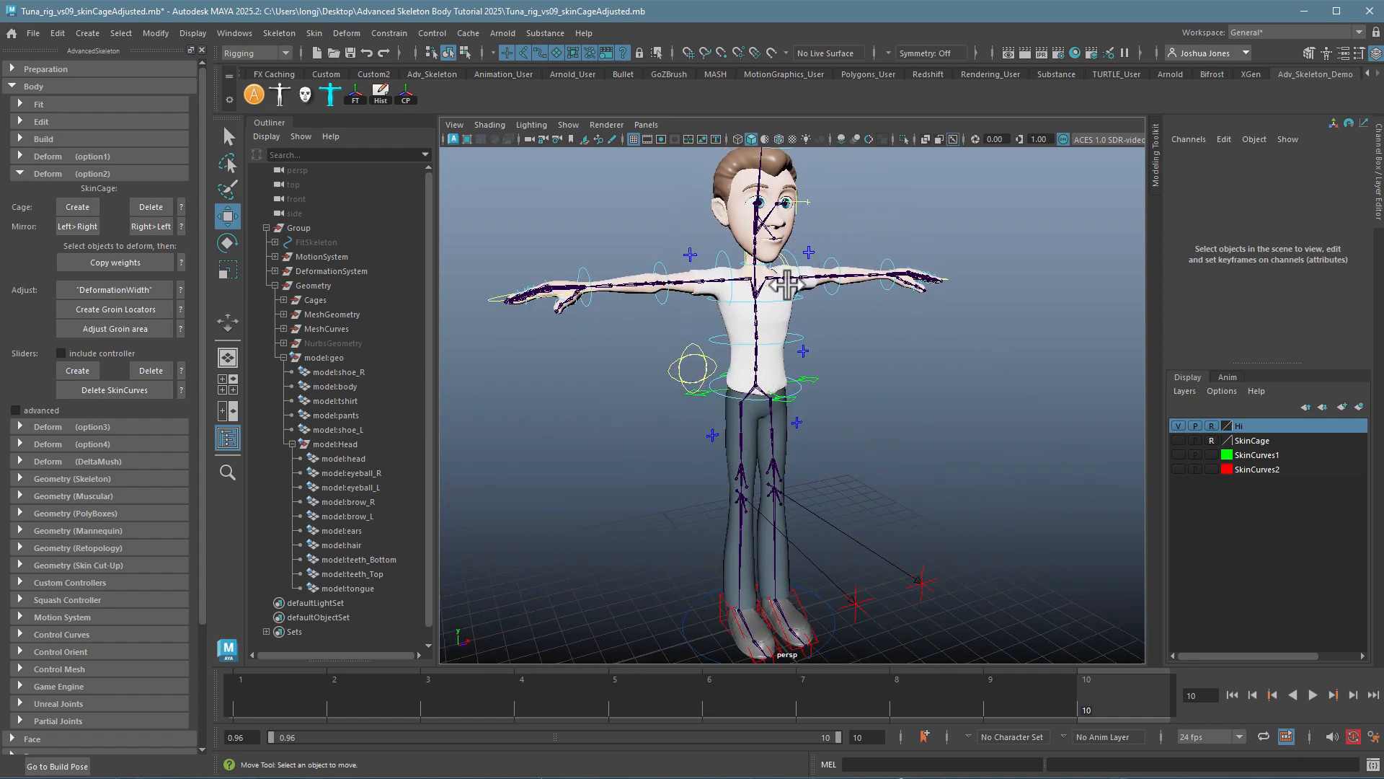
- Save the scene as a new version named Tuna_rig_vs10_skinCageCompletewSliders
{"action": "left_click", "coordinate": [23, 29]}
{"action": "left_click", "coordinate": [61, 101]}
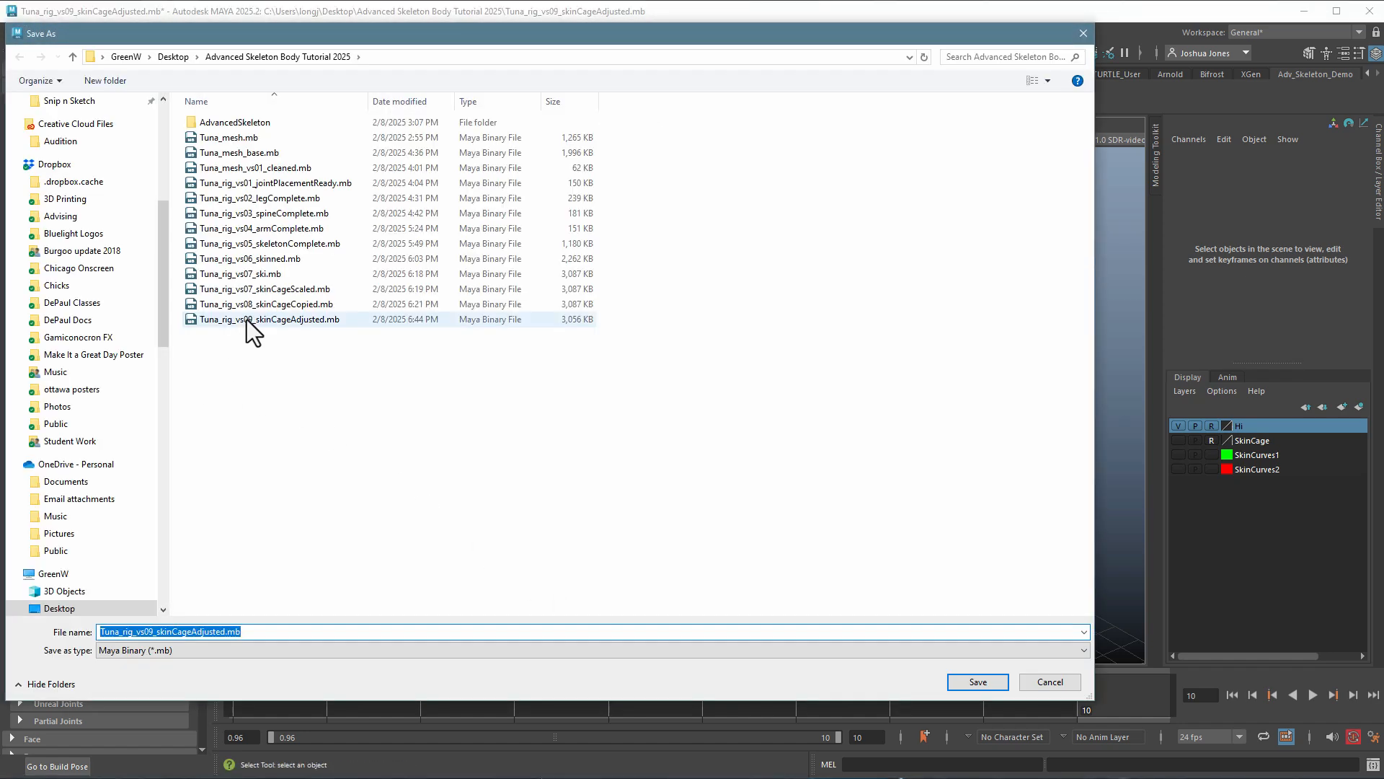
{"action": "left_click", "coordinate": [248, 319]}
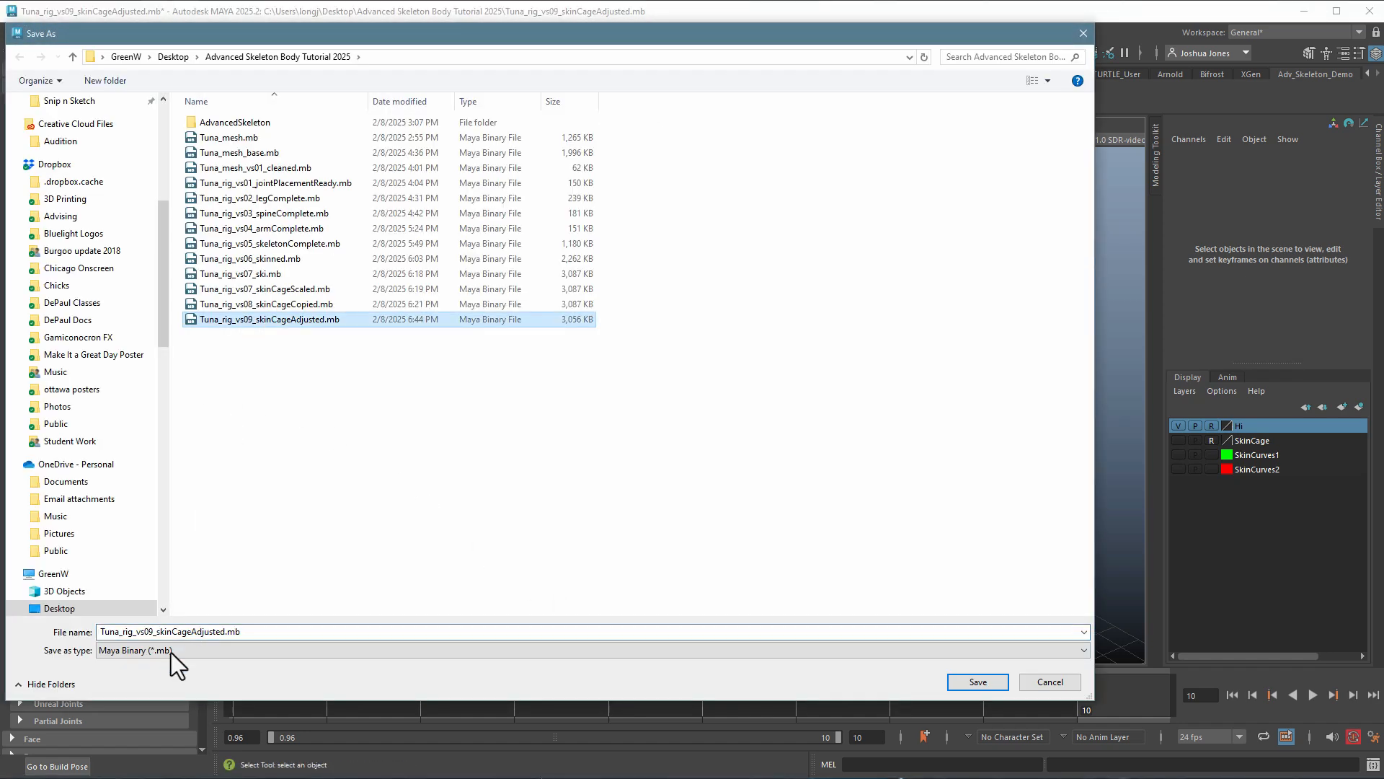
{"action": "double_click", "coordinate": [149, 632]}
{"action": "left_click_drag", "start_coordinate": [145, 632], "coordinate": [393, 655]}
{"action": "type", "text": "10"}
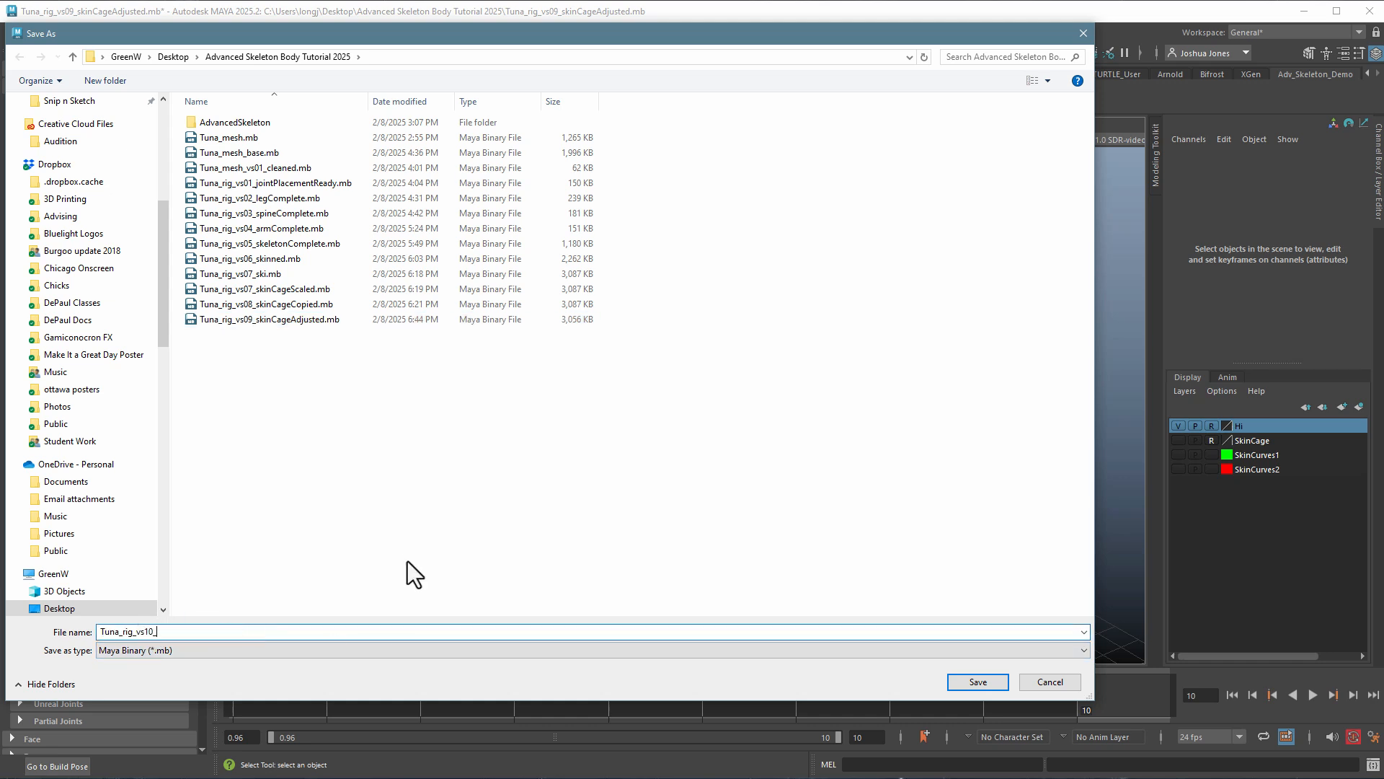
{"action": "type", "text": "_skinCageCompletewSliders"}
{"action": "key", "text": "Return"}
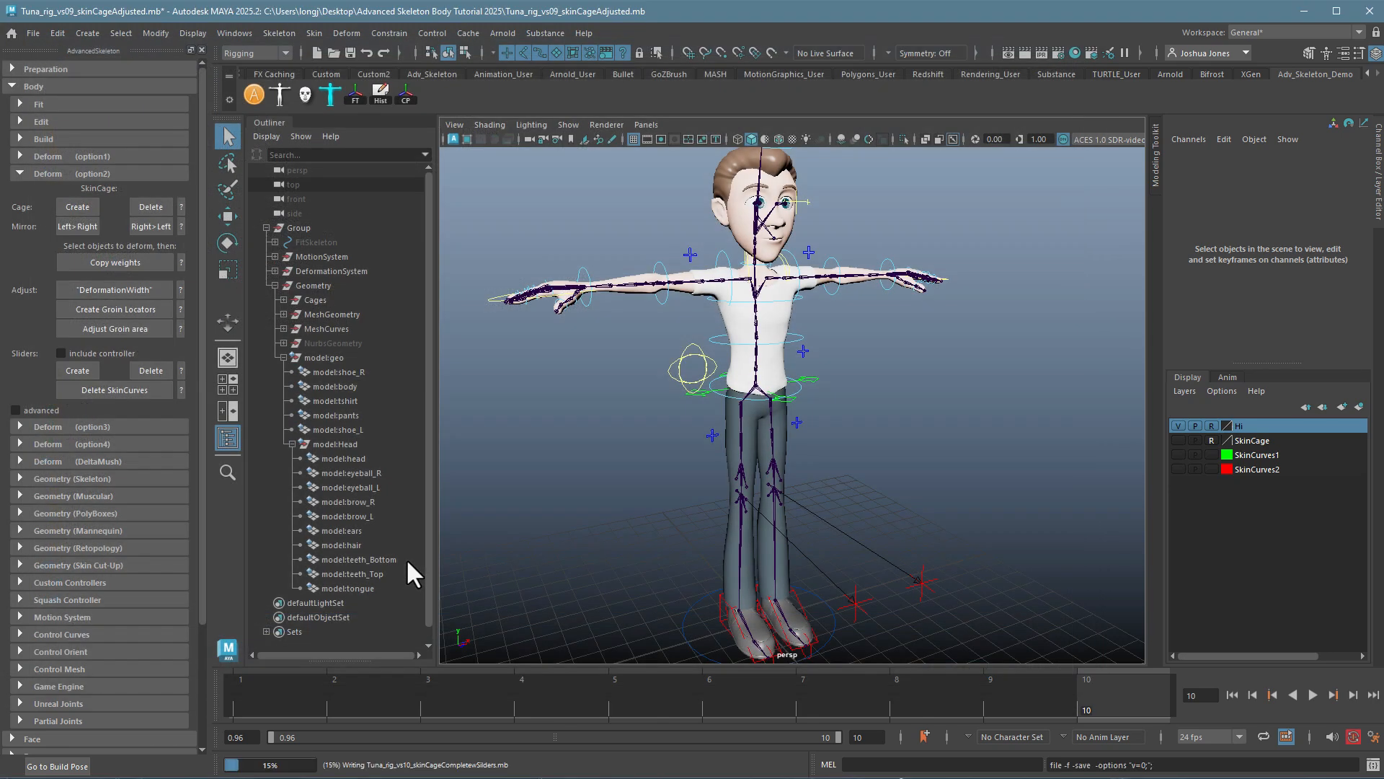
{"action": "key", "text": "w"}
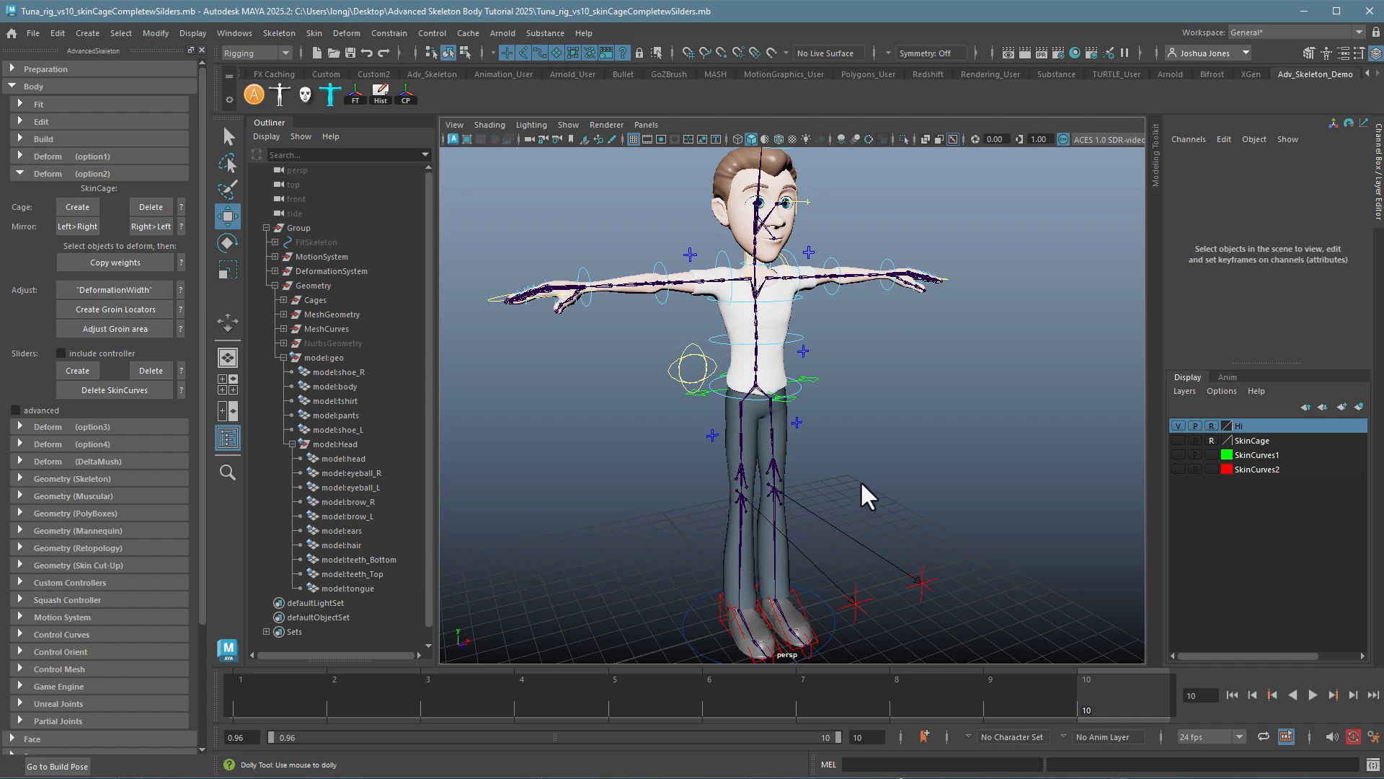
- Delete the SkinCage and the SkinCurves from the rig
{"action": "left_click_drag", "start_coordinate": [859, 480], "coordinate": [815, 418], "text": "alt"}
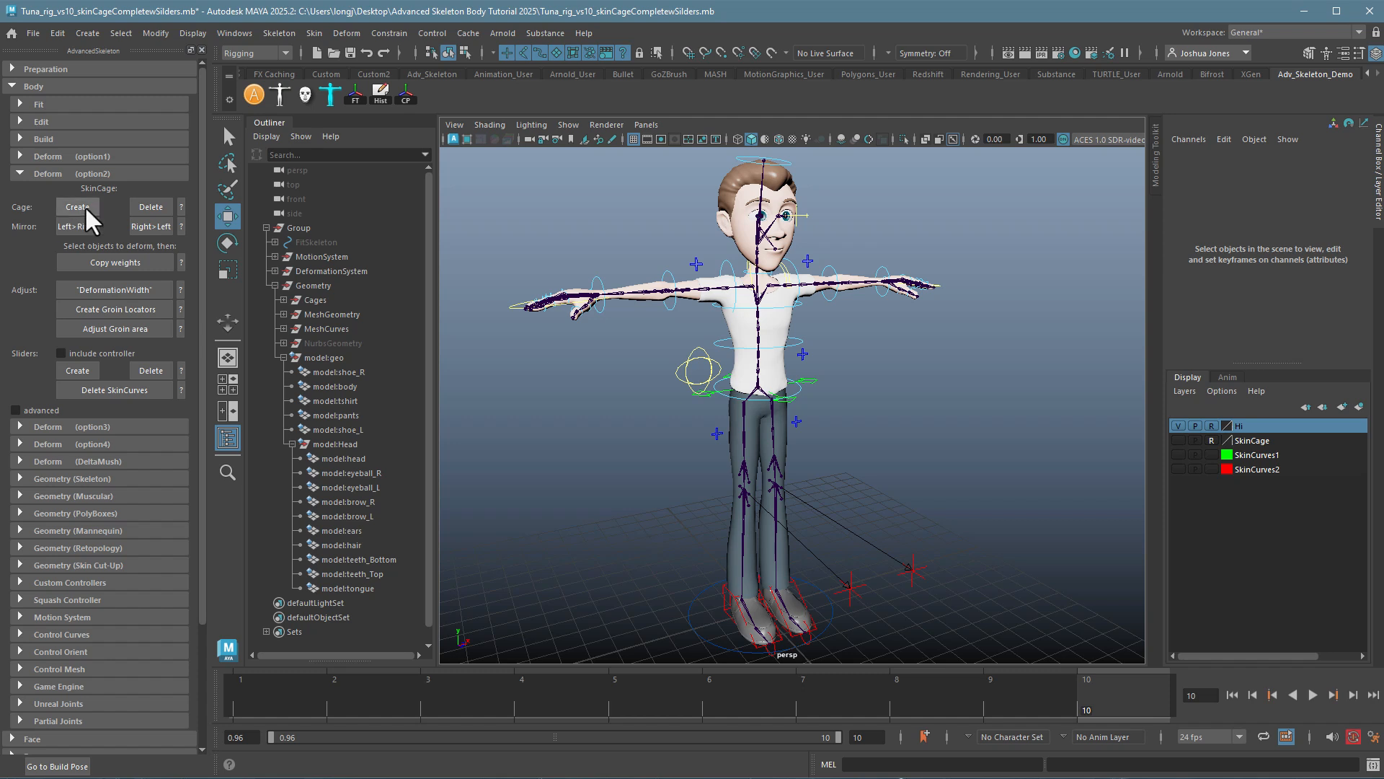
{"action": "left_click", "coordinate": [146, 206]}
{"action": "left_click", "coordinate": [132, 390]}
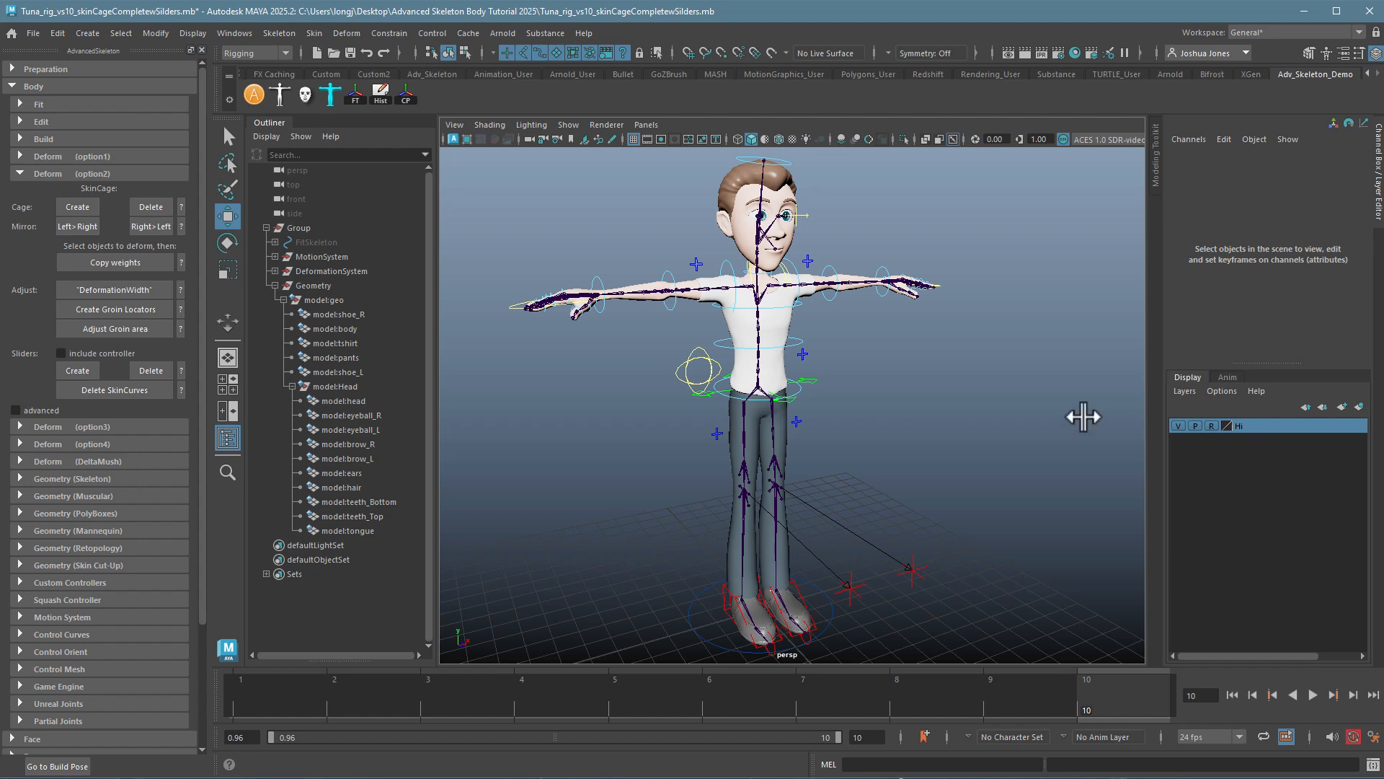
- Try lifting the IKLeg_L control to test the left leg's deformation without the cage, and undo the move
{"action": "mouse_move", "coordinate": [894, 447]}
{"action": "left_mouse_down", "text": "alt"}
{"action": "mouse_move", "coordinate": [868, 448]}
{"action": "mouse_move", "coordinate": [904, 448]}
{"action": "left_mouse_up", "text": "alt"}
{"action": "left_click", "coordinate": [801, 605]}
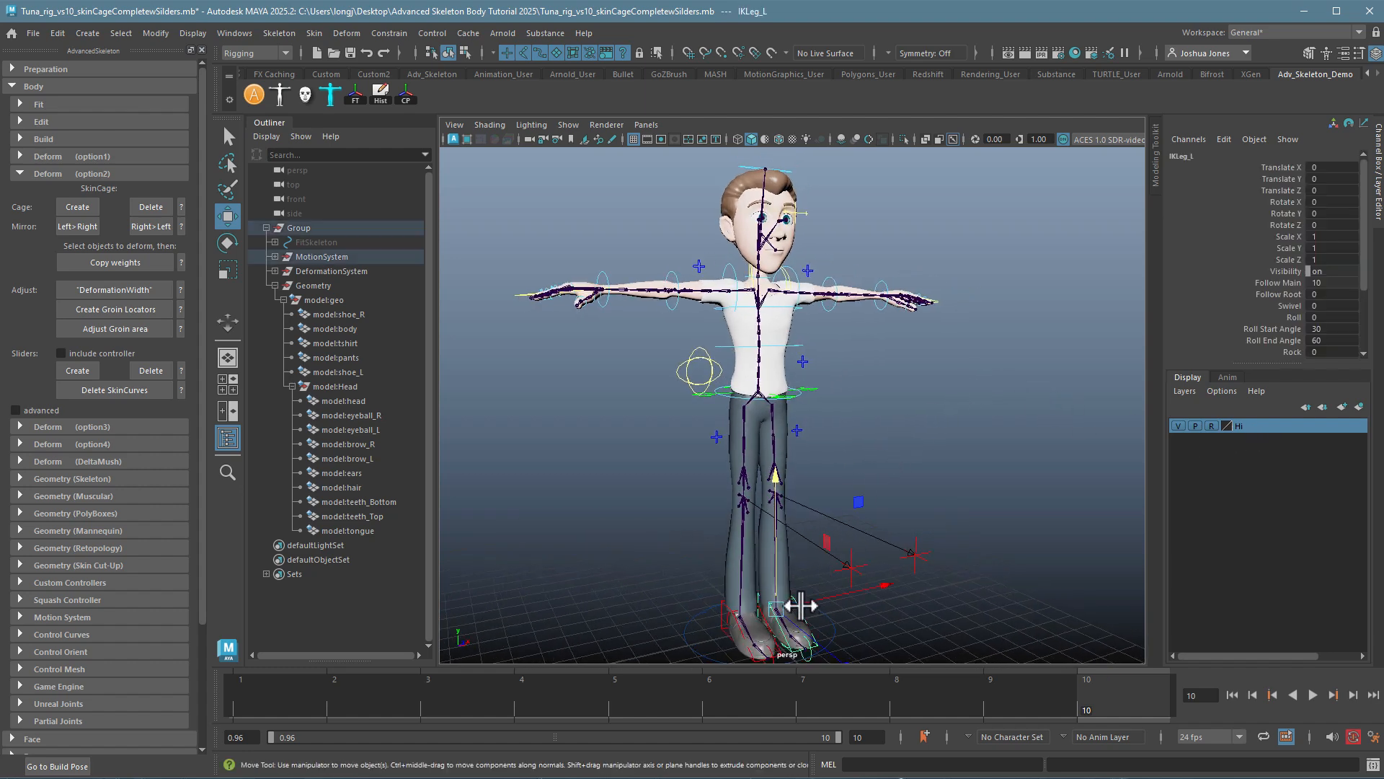
{"action": "left_click_drag", "start_coordinate": [801, 605], "coordinate": [836, 514]}
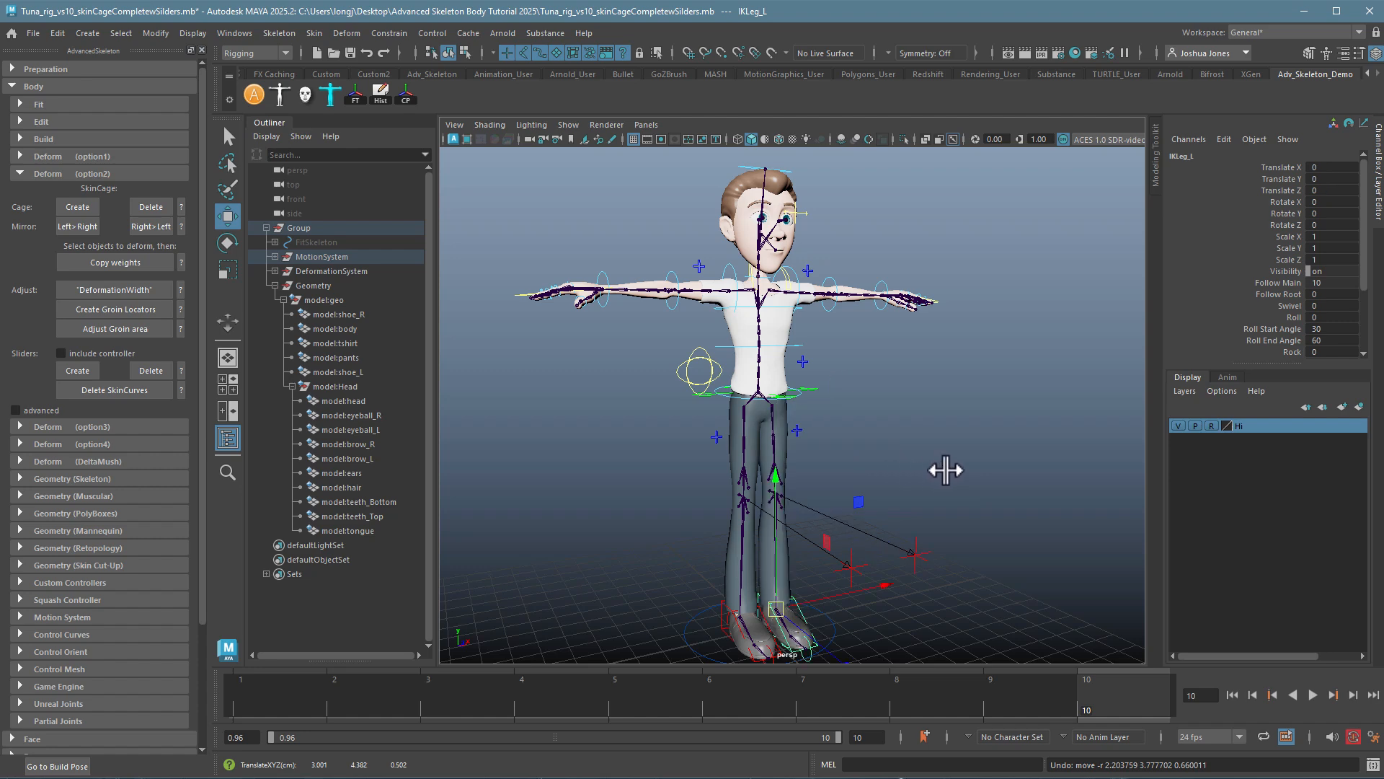
- Try rotating a control on the character's left arm to test its deformation, undo the rotation, and clear the selection
{"action": "left_click_drag", "start_coordinate": [945, 470], "coordinate": [915, 361], "text": "alt"}
{"action": "left_click", "coordinate": [860, 296]}
{"action": "left_click_drag", "start_coordinate": [860, 296], "coordinate": [927, 339], "text": "alt"}
{"action": "key", "text": "e"}
{"action": "left_click_drag", "start_coordinate": [943, 392], "coordinate": [794, 392]}
{"action": "key", "text": "ctrl+z"}
{"action": "left_click", "coordinate": [908, 504]}
- Try rotating the FKHead_M control to test the head's deformation, undo the rotation, and clear the selection
{"action": "left_click_drag", "start_coordinate": [857, 497], "coordinate": [871, 442], "text": "alt"}
{"action": "middle_click_drag", "start_coordinate": [867, 337], "coordinate": [890, 506], "text": "alt"}
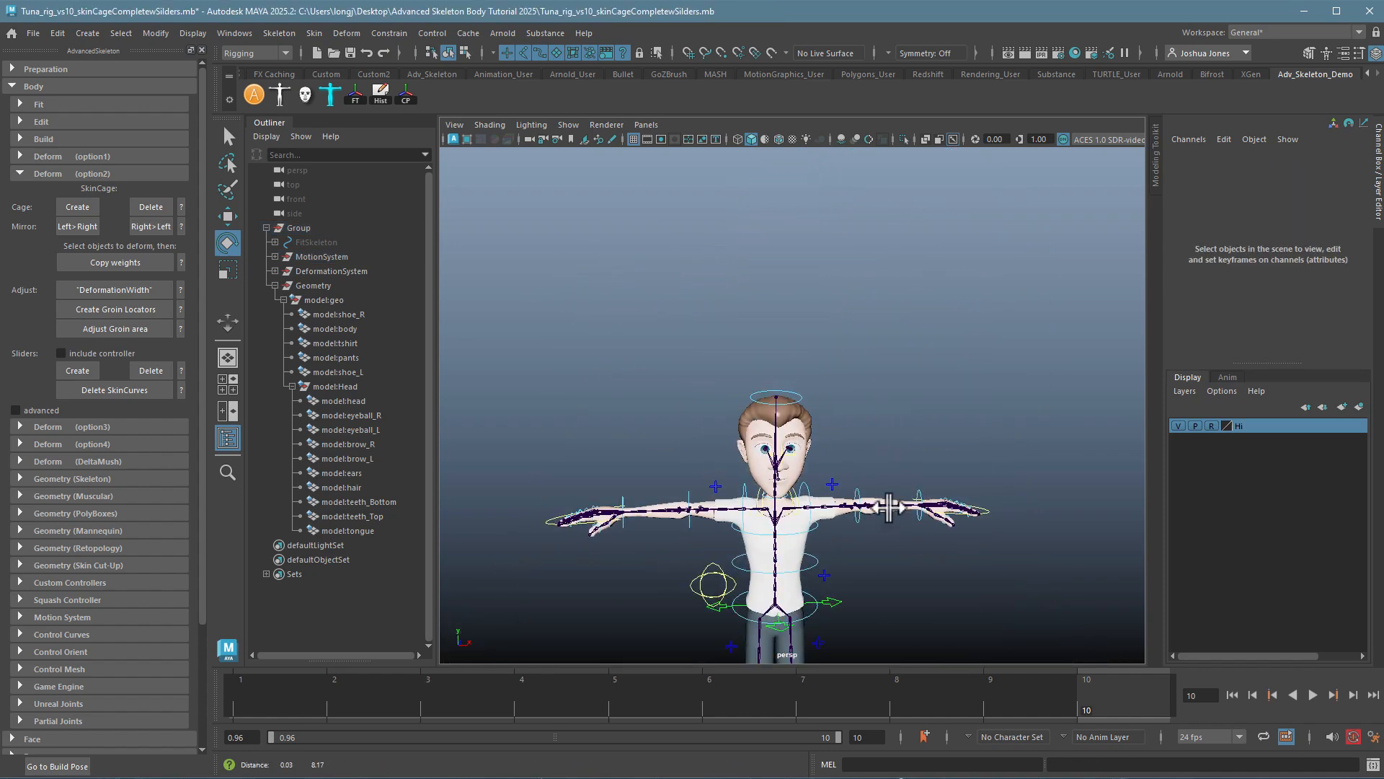
{"action": "right_click_drag", "start_coordinate": [890, 507], "coordinate": [1234, 505], "text": "alt"}
{"action": "right_click_drag", "start_coordinate": [842, 486], "coordinate": [815, 426], "text": "alt"}
{"action": "middle_click_drag", "start_coordinate": [814, 425], "coordinate": [812, 356], "text": "alt"}
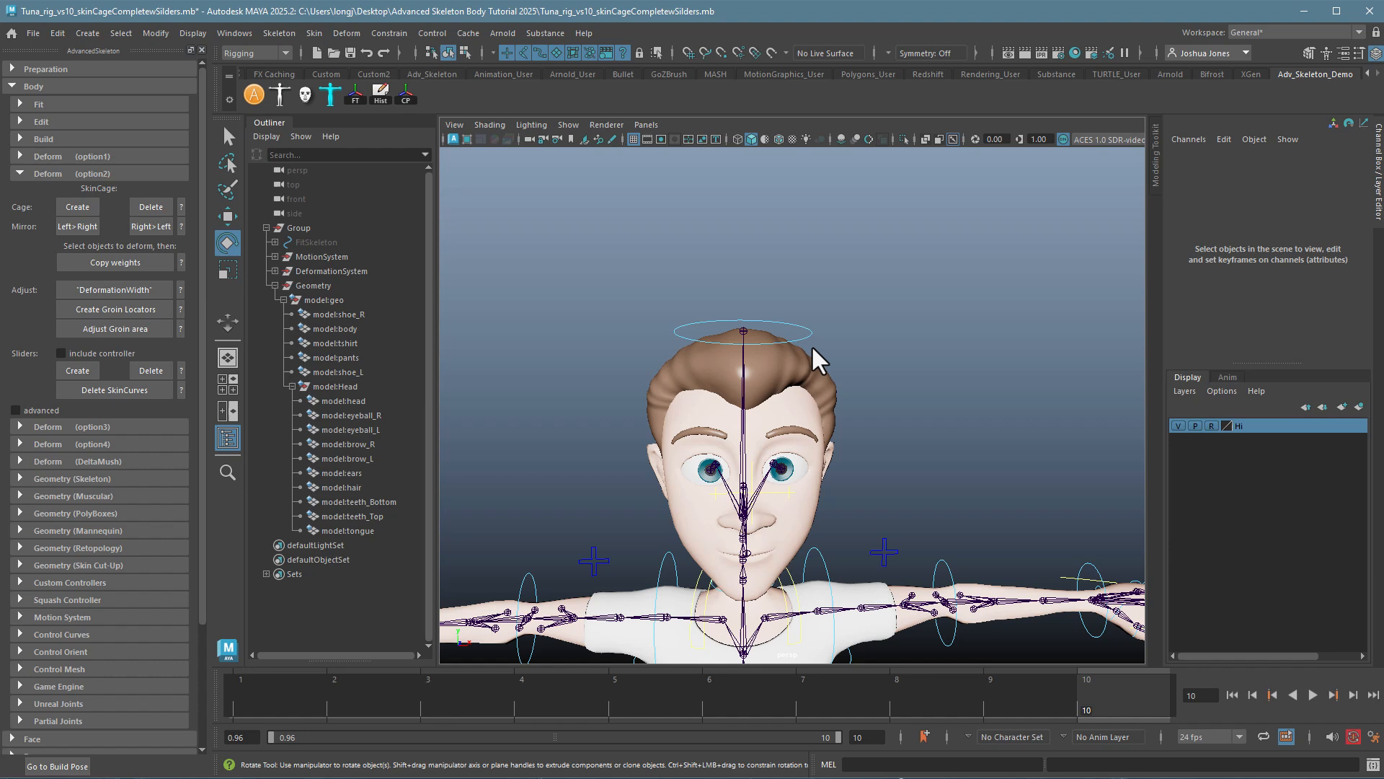
{"action": "left_click", "coordinate": [811, 335]}
{"action": "middle_click_drag", "start_coordinate": [819, 453], "coordinate": [821, 347], "text": "alt"}
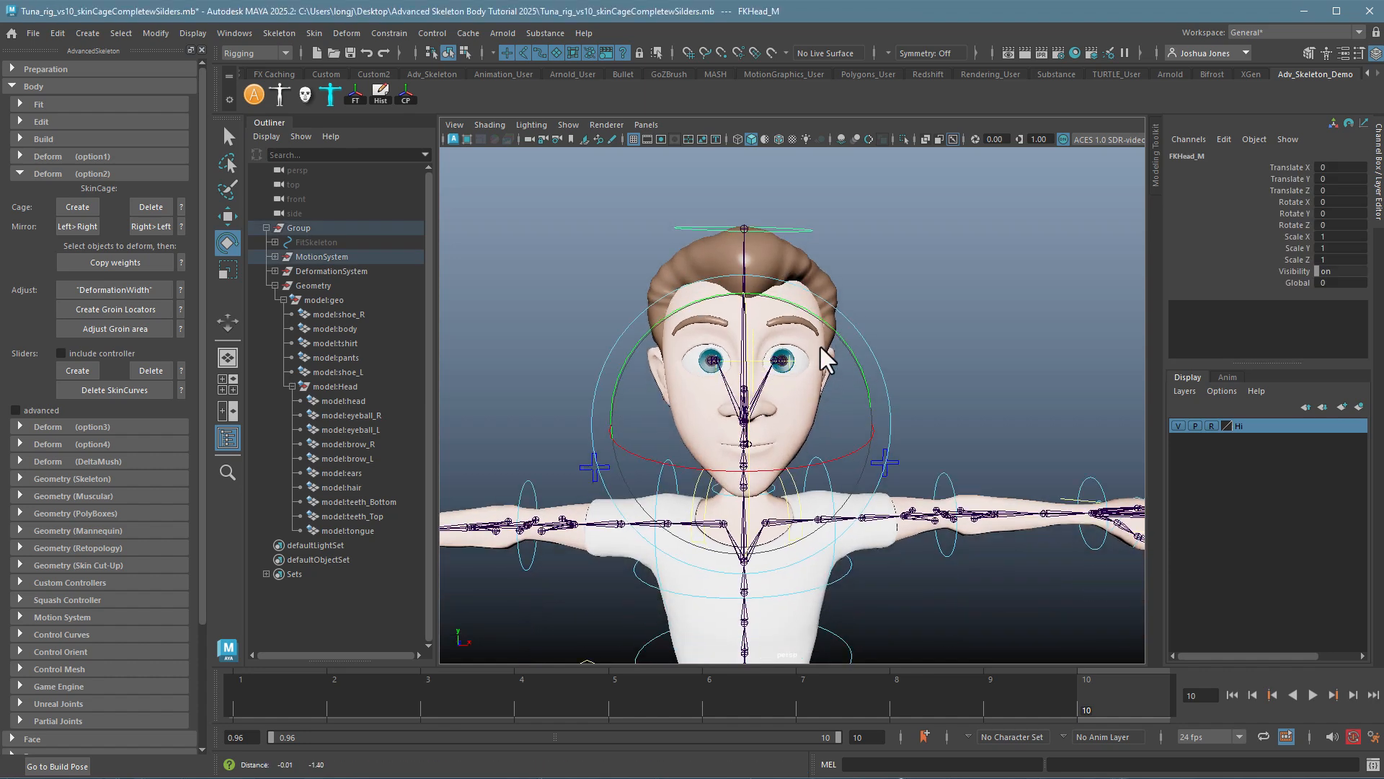
{"action": "mouse_move", "coordinate": [820, 347]}
{"action": "left_mouse_down"}
{"action": "mouse_move", "coordinate": [724, 330]}
{"action": "mouse_move", "coordinate": [830, 342]}
{"action": "left_mouse_up"}
{"action": "key", "text": "ctrl+z"}
{"action": "left_click", "coordinate": [924, 586]}
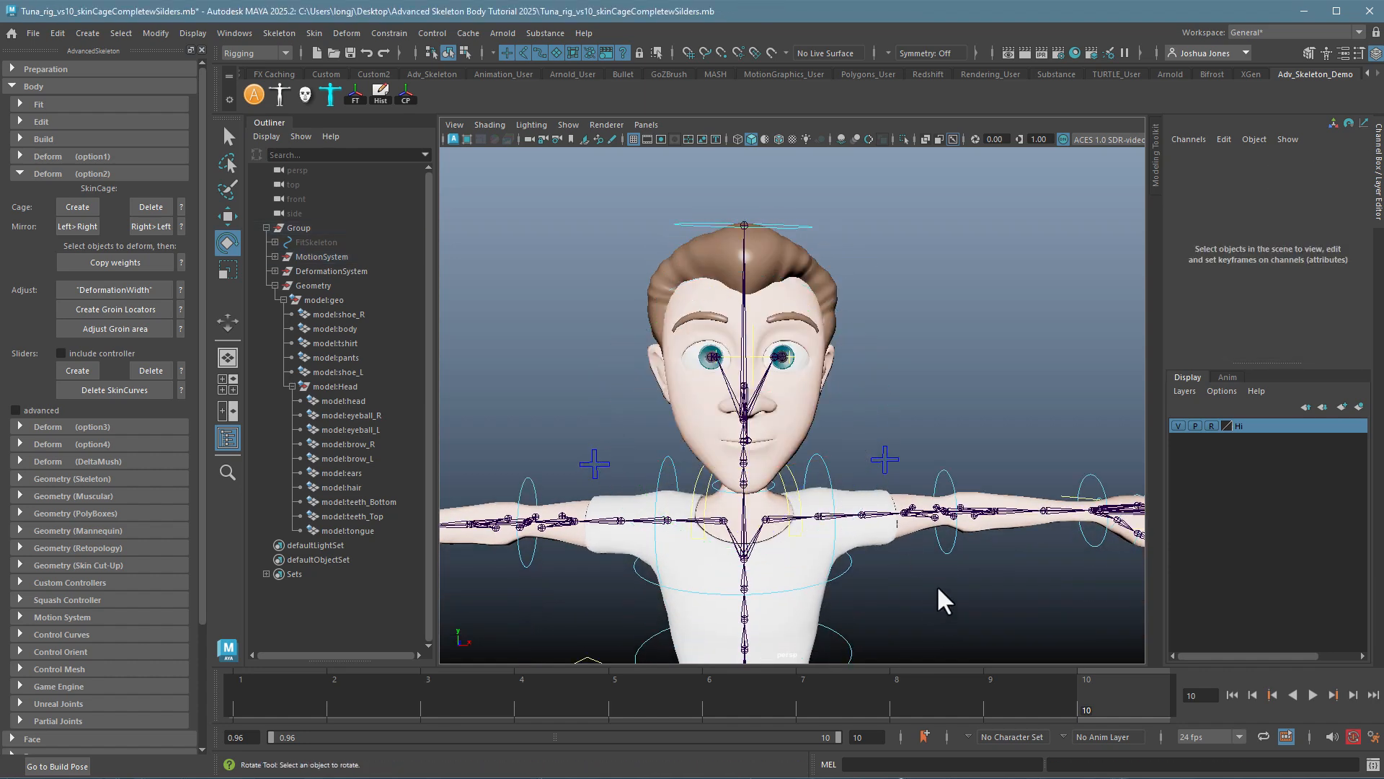
- Try rotating the FKShoulder_L control about 70 degrees in Y to test the left shoulder's deformation, and undo the rotation
{"action": "middle_click_drag", "start_coordinate": [936, 586], "coordinate": [877, 338], "text": "alt"}
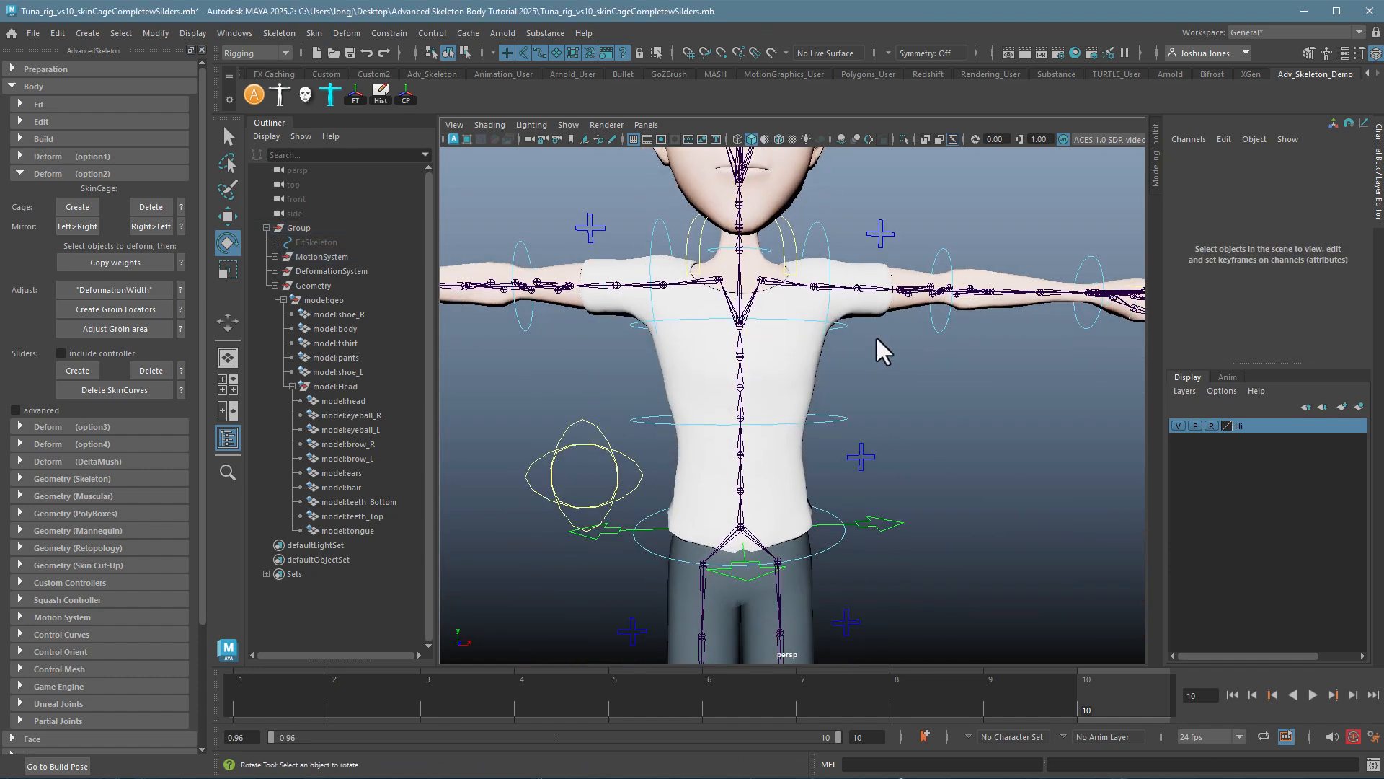
{"action": "left_click", "coordinate": [828, 263]}
{"action": "left_click_drag", "start_coordinate": [742, 386], "coordinate": [656, 273]}
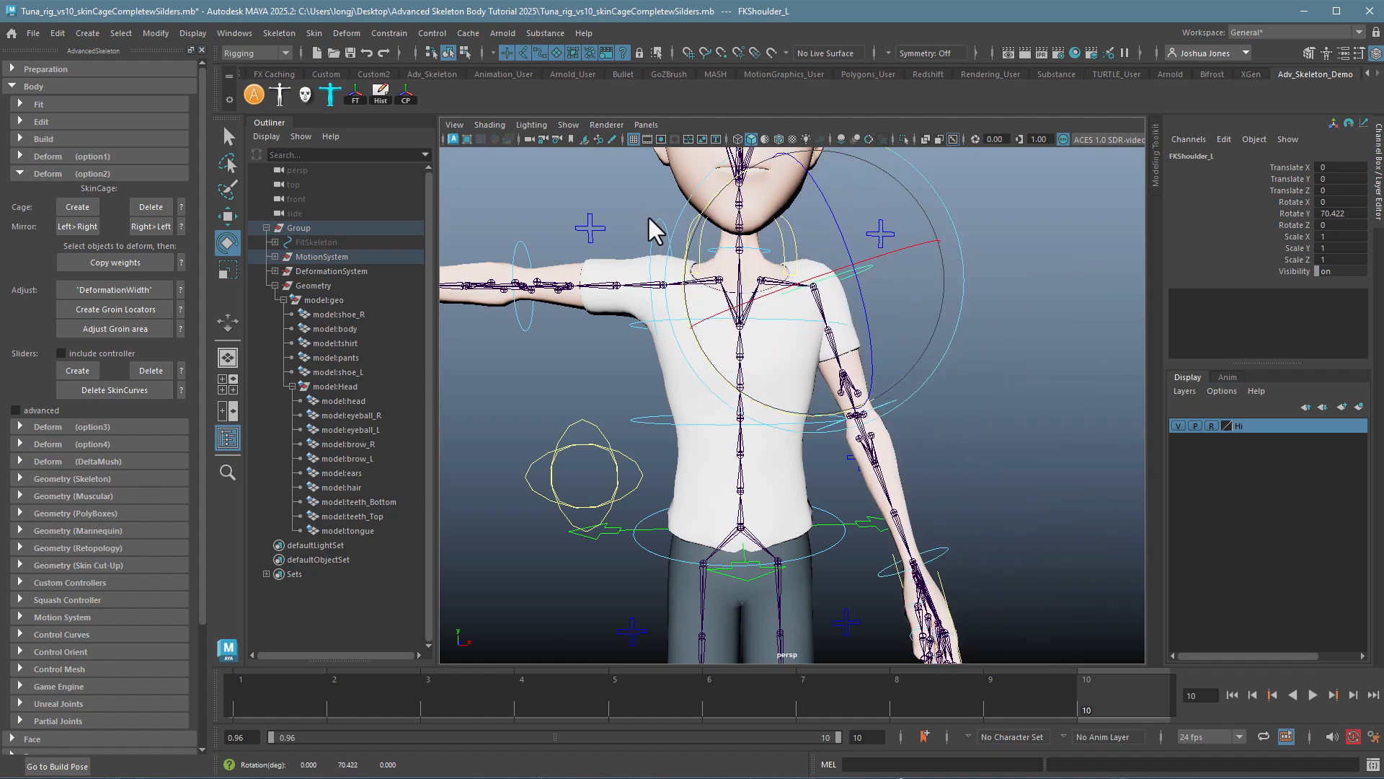
{"action": "key", "text": "ctrl+z"}
- Try rotating the spine ring control around the character's waist to test the torso's bending, undo the rotation, and clear the selection
{"action": "left_click", "coordinate": [865, 498]}
{"action": "left_click", "coordinate": [823, 419]}
{"action": "left_click_drag", "start_coordinate": [823, 415], "coordinate": [610, 356]}
{"action": "left_click_drag", "start_coordinate": [598, 412], "coordinate": [825, 468]}
{"action": "key", "text": "ctrl+z"}
{"action": "left_click", "coordinate": [992, 545]}
- Open the DeltaMush deform options for the body rig
{"action": "right_click_drag", "start_coordinate": [992, 545], "coordinate": [773, 535], "text": "alt"}
{"action": "middle_click_drag", "start_coordinate": [773, 535], "coordinate": [771, 395], "text": "alt"}
{"action": "right_click_drag", "start_coordinate": [771, 395], "coordinate": [720, 384], "text": "alt"}
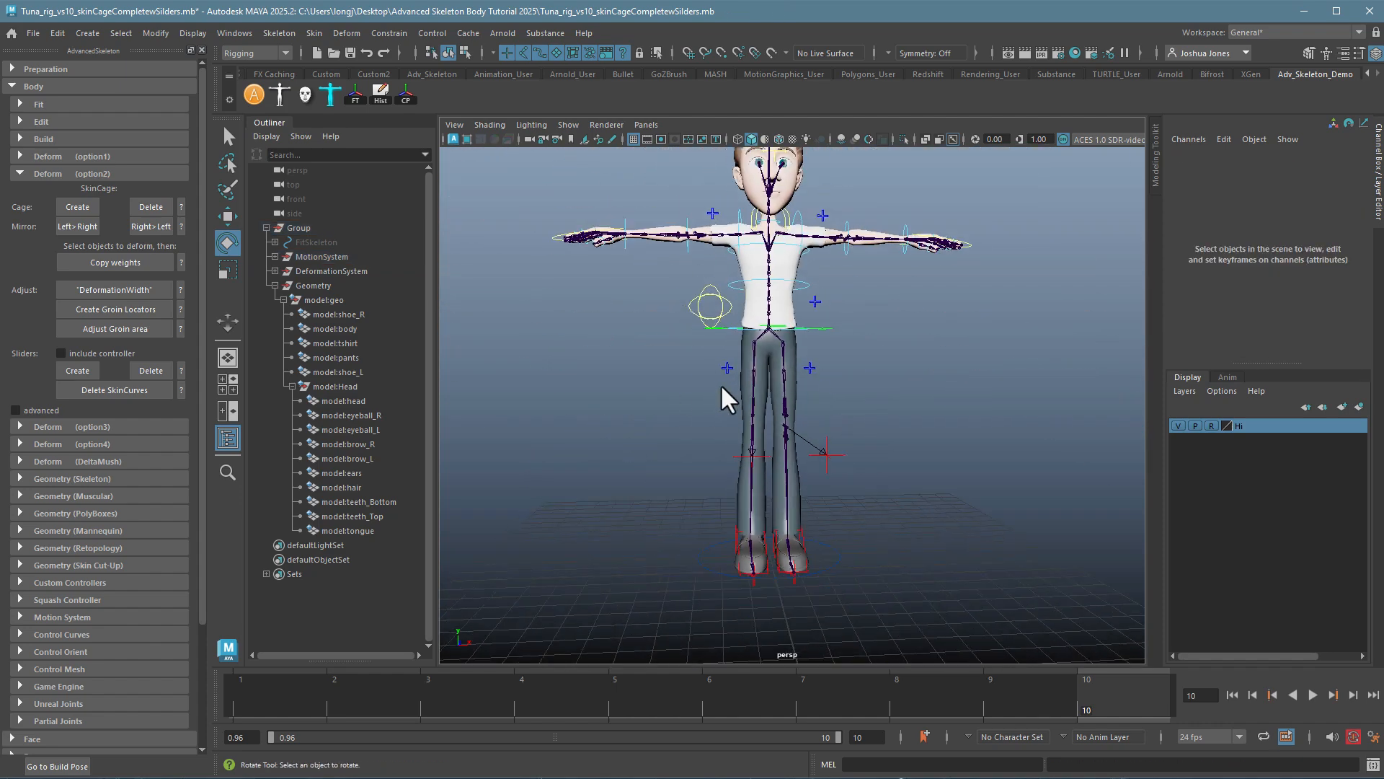
{"action": "middle_click_drag", "start_coordinate": [720, 383], "coordinate": [731, 450], "text": "alt"}
{"action": "right_click_drag", "start_coordinate": [775, 461], "coordinate": [719, 473], "text": "alt"}
{"action": "left_click_drag", "start_coordinate": [726, 466], "coordinate": [712, 461], "text": "alt"}
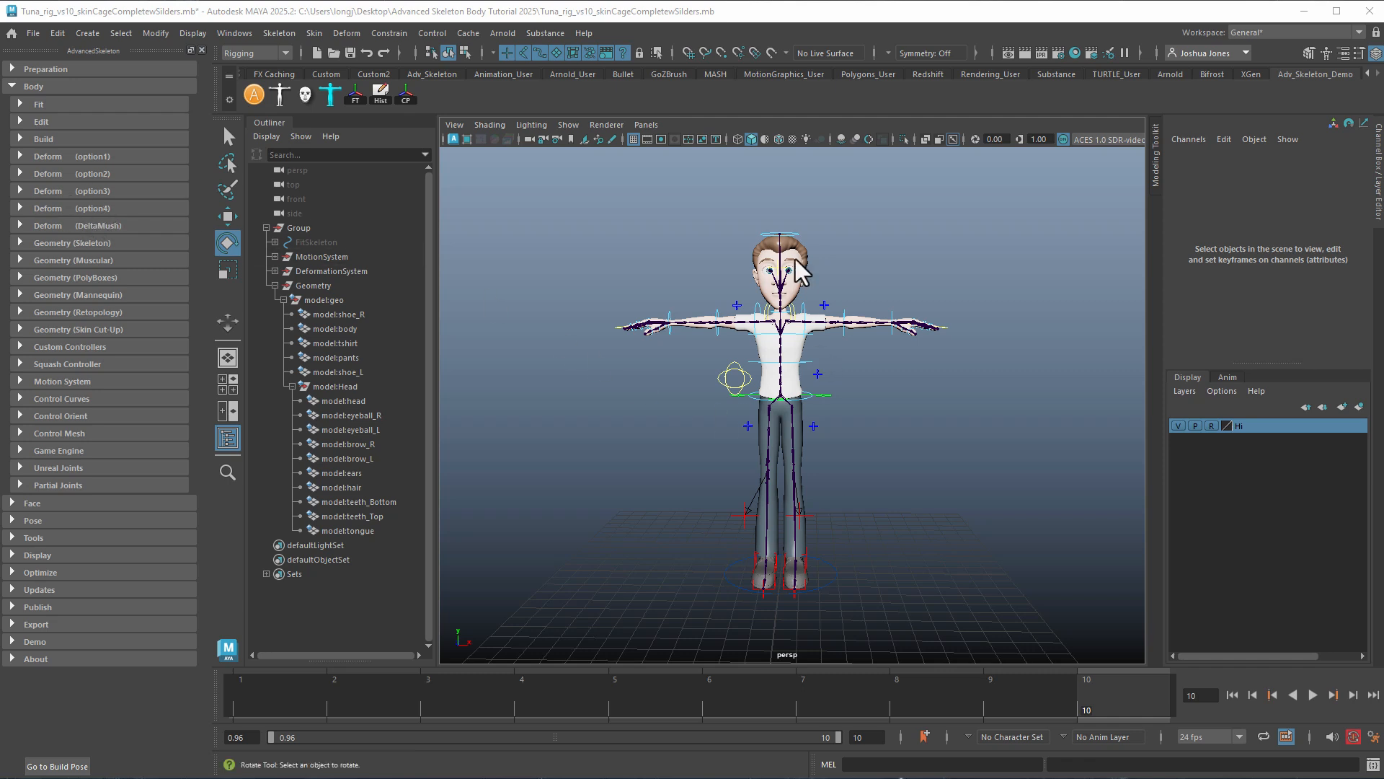
{"action": "right_click_drag", "start_coordinate": [839, 475], "coordinate": [926, 467], "text": "alt"}
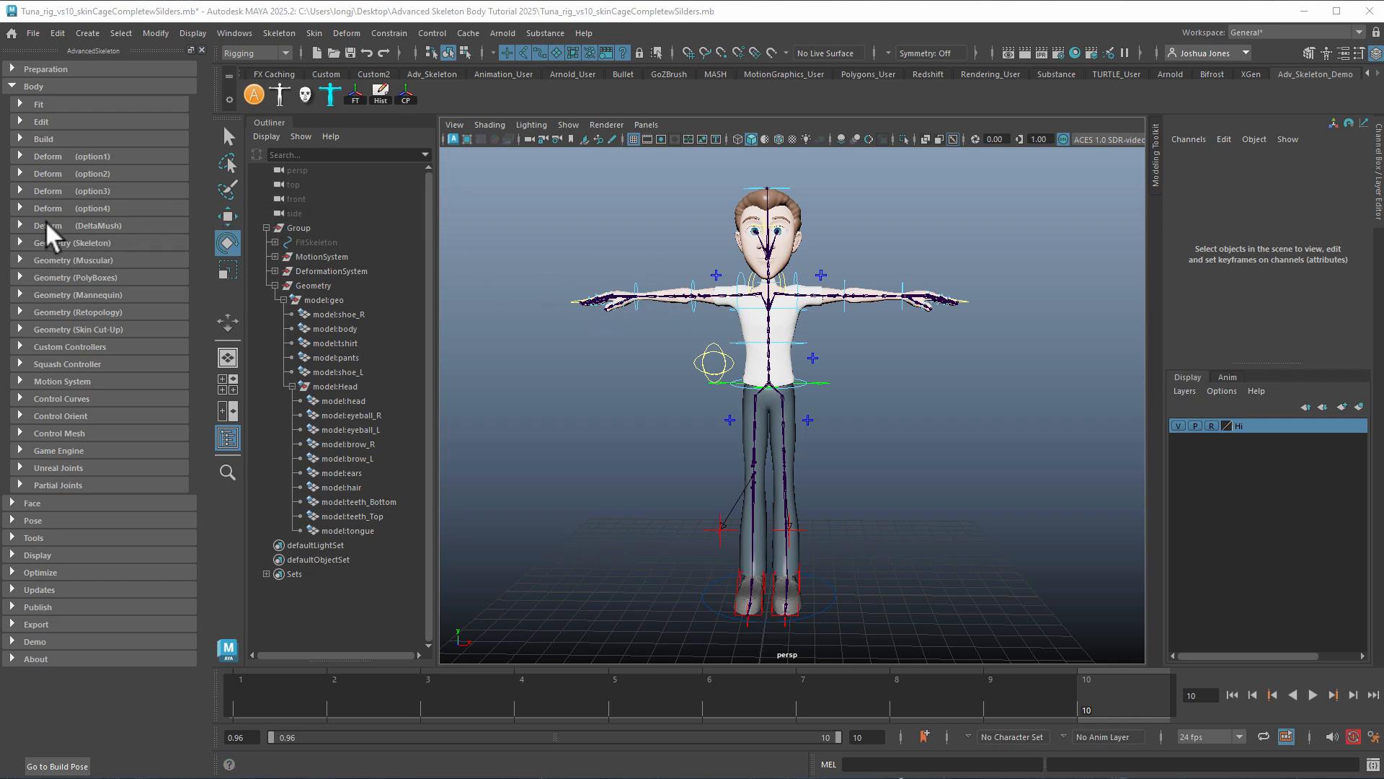
{"action": "left_click", "coordinate": [20, 223]}
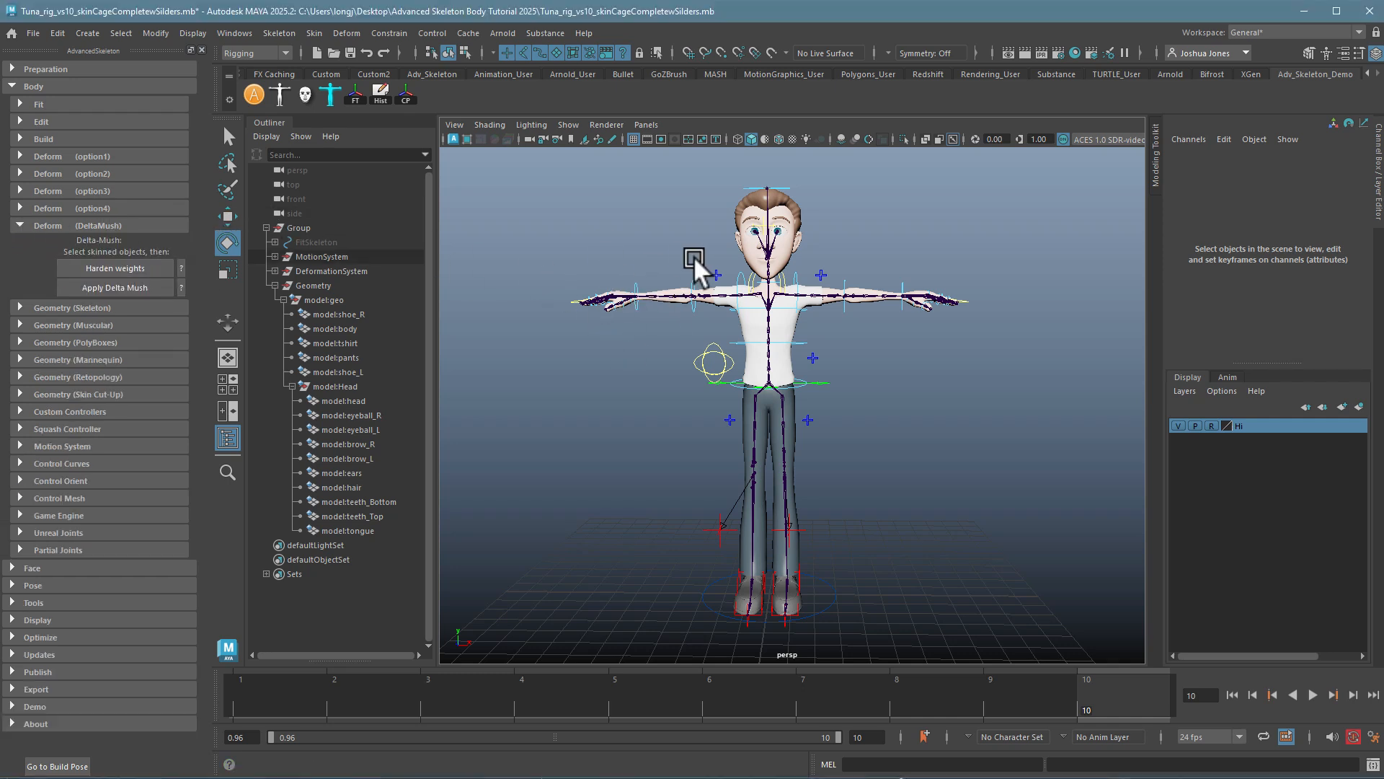
{"action": "left_click", "coordinate": [33, 31]}
{"action": "left_click", "coordinate": [76, 110]}
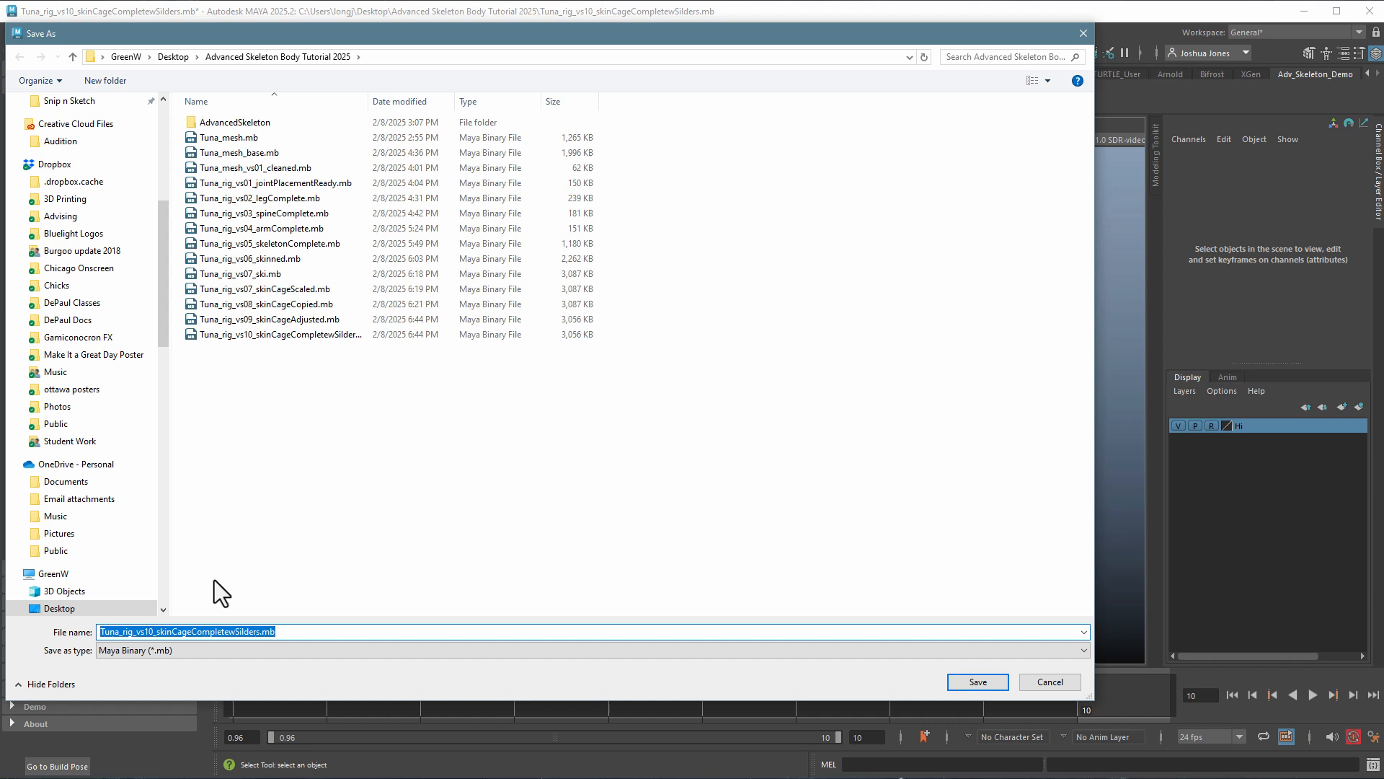
{"action": "left_click_drag", "start_coordinate": [148, 631], "coordinate": [402, 635]}
{"action": "type", "text": "11"}
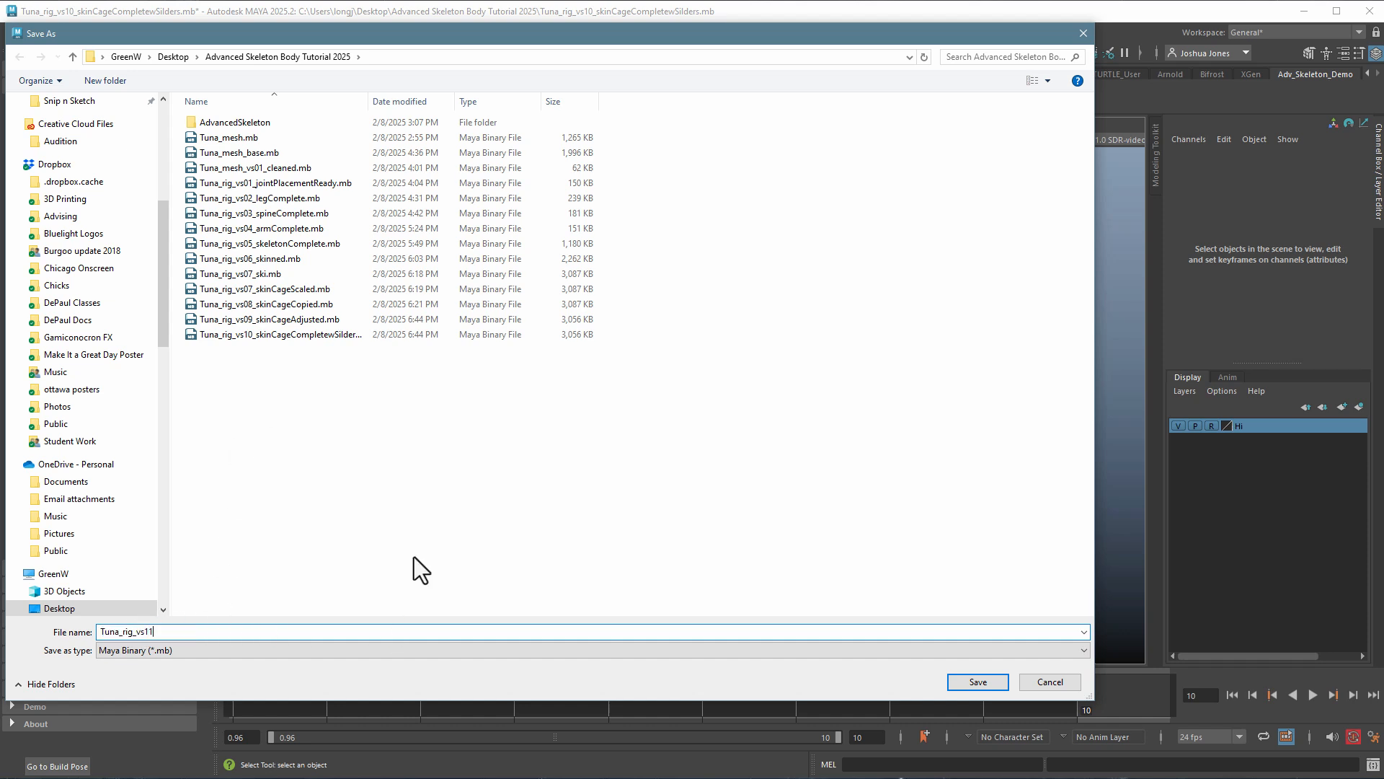
{"action": "type", "text": "_skinCage"}
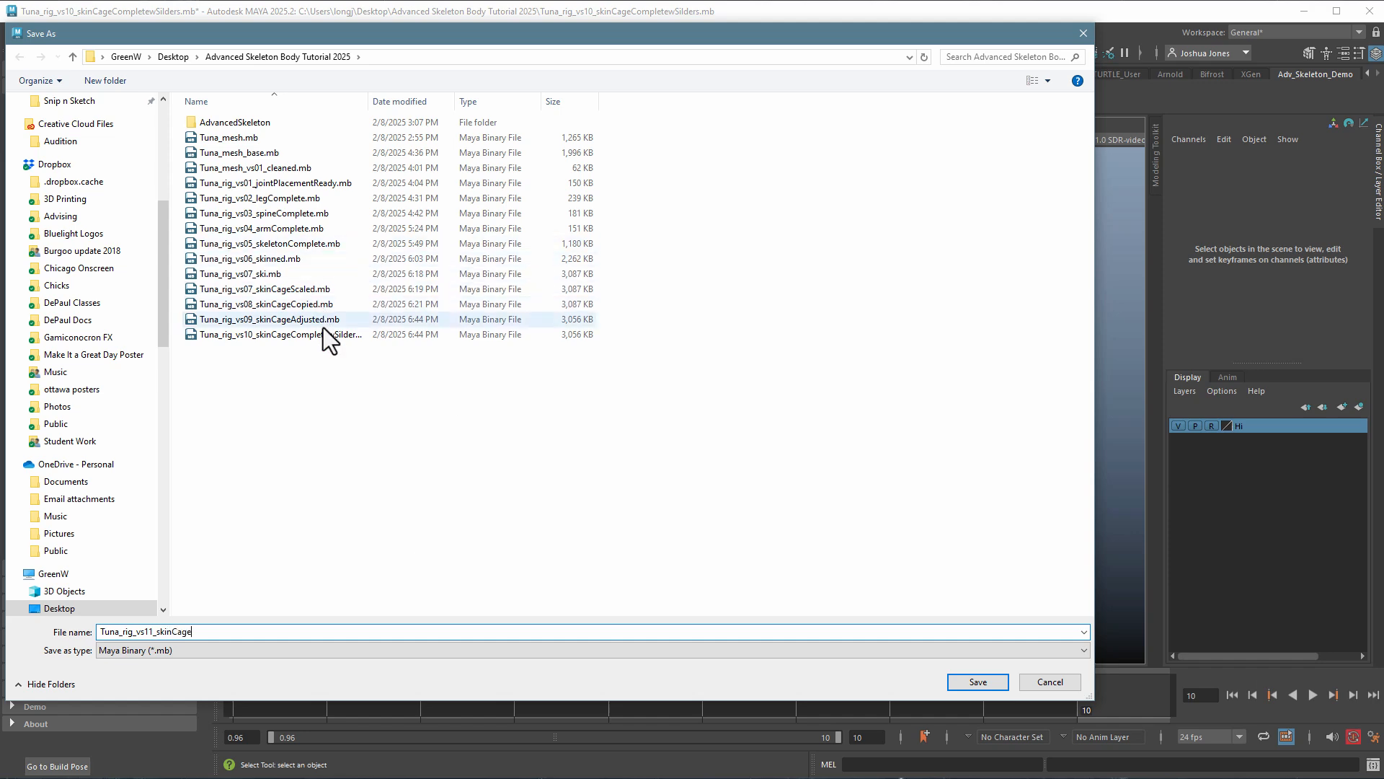
{"action": "left_click", "coordinate": [1047, 681]}
{"action": "key", "text": "e"}
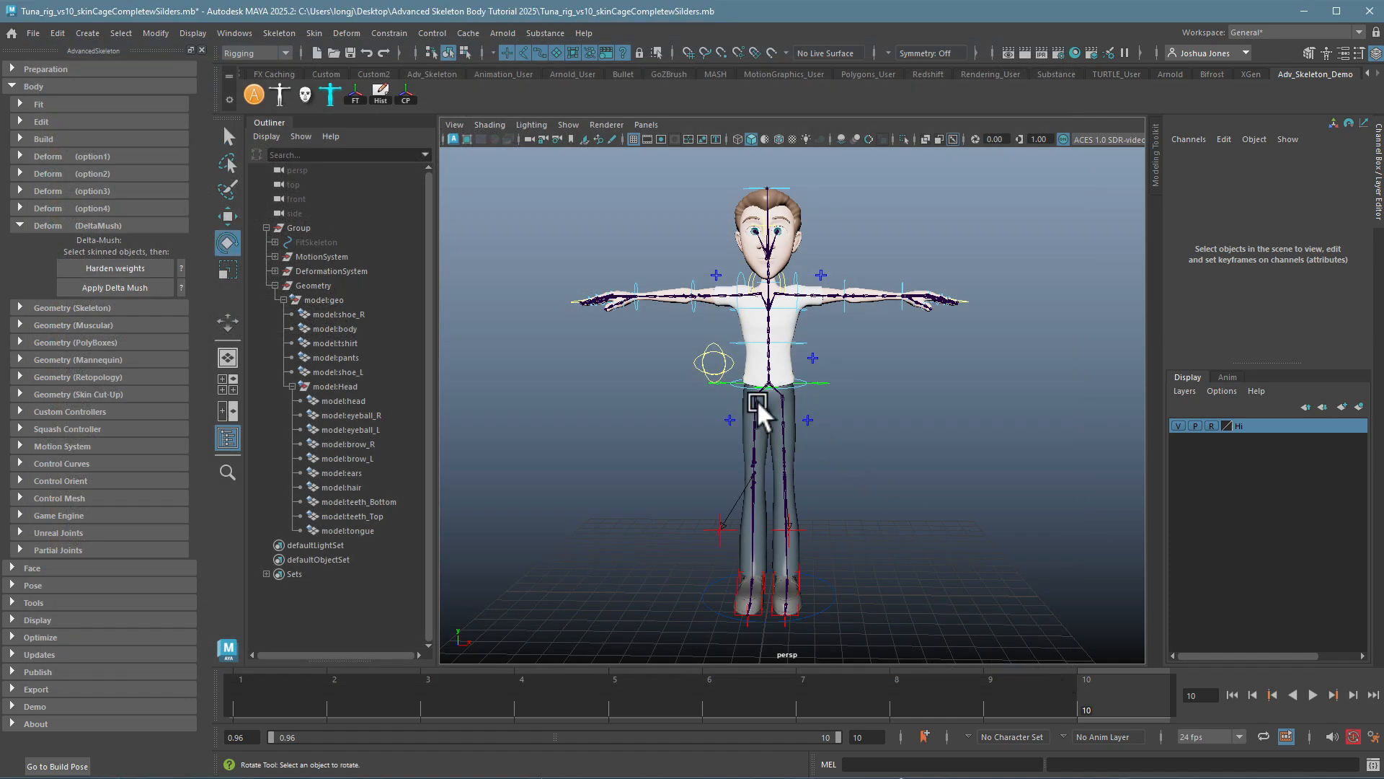
- Try rotating FKShoulder_L about 71 degrees in Y to check the left shoulder and sleeve up close, undo it, and clear the selection
{"action": "right_click_drag", "start_coordinate": [535, 342], "coordinate": [586, 371], "text": "alt"}
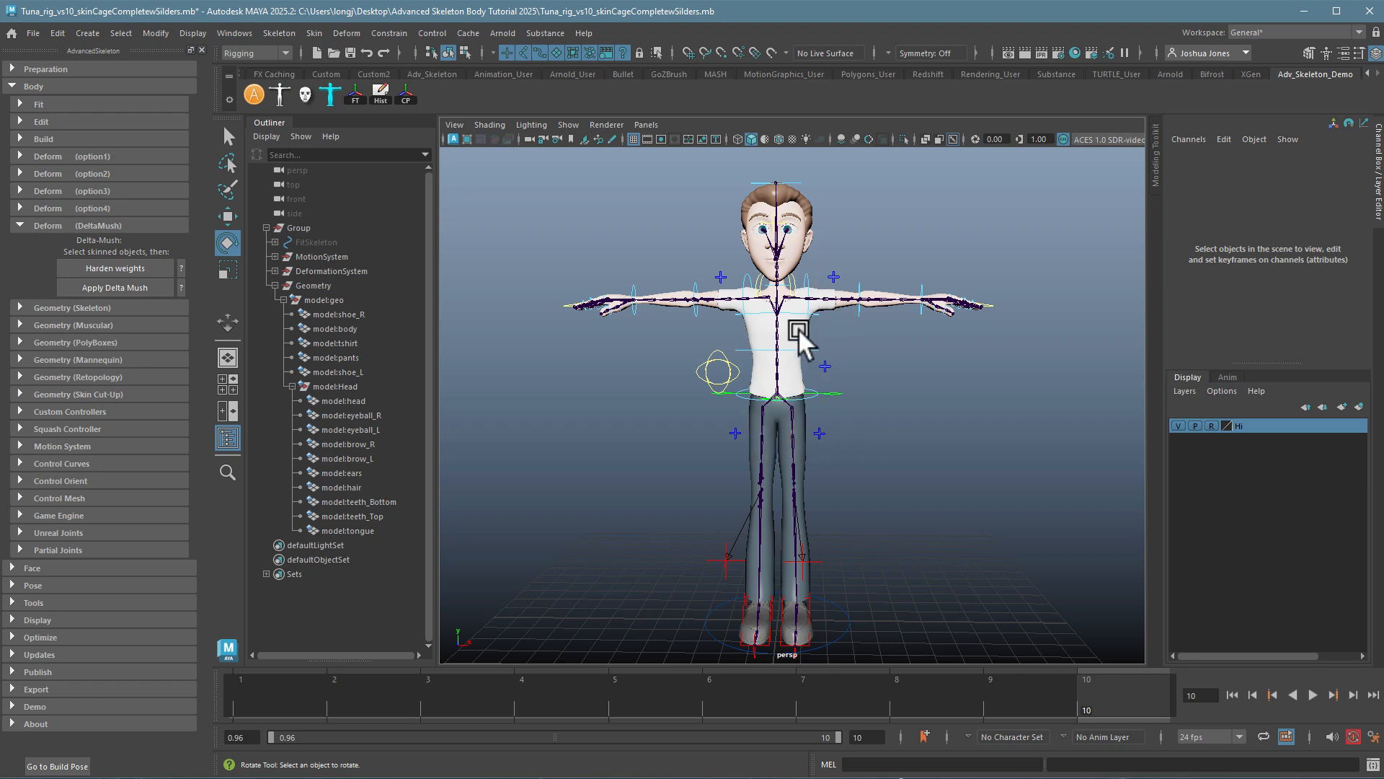
{"action": "right_click_drag", "start_coordinate": [823, 344], "coordinate": [989, 336], "text": "alt"}
{"action": "middle_click_drag", "start_coordinate": [989, 336], "coordinate": [925, 521], "text": "alt"}
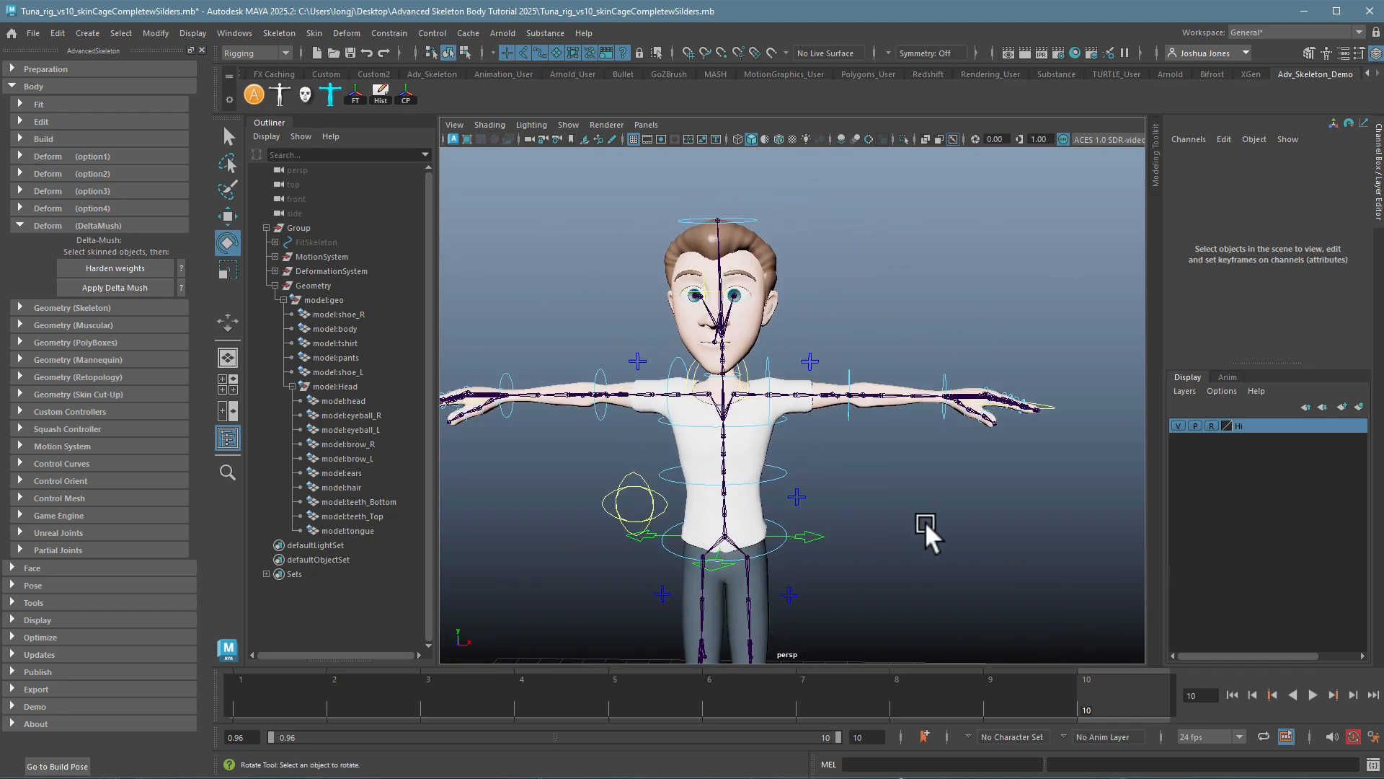
{"action": "right_click_drag", "start_coordinate": [924, 521], "coordinate": [1326, 550], "text": "alt"}
{"action": "left_click", "coordinate": [713, 284]}
{"action": "left_click_drag", "start_coordinate": [818, 305], "coordinate": [734, 478]}
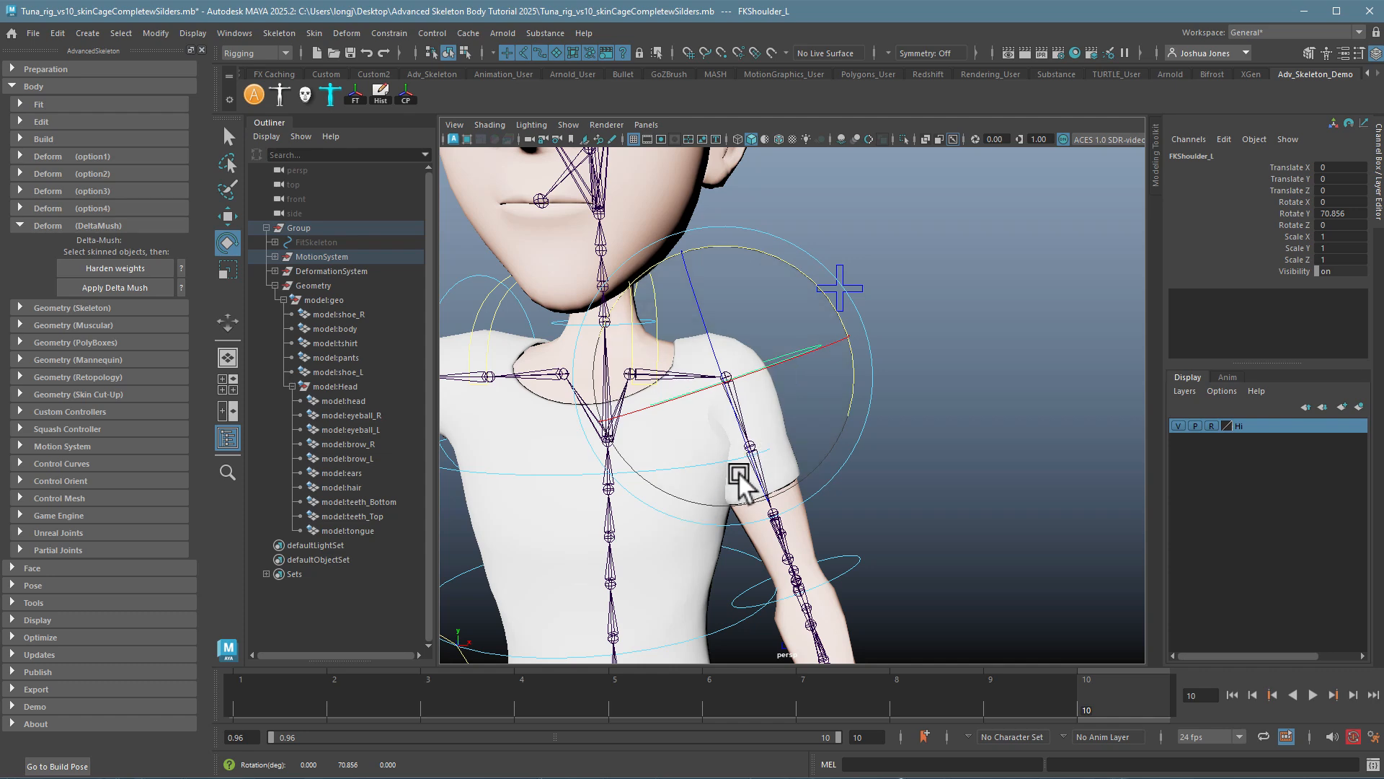
{"action": "key", "text": "ctrl+z"}
{"action": "right_click_drag", "start_coordinate": [901, 526], "coordinate": [810, 534], "text": "alt"}
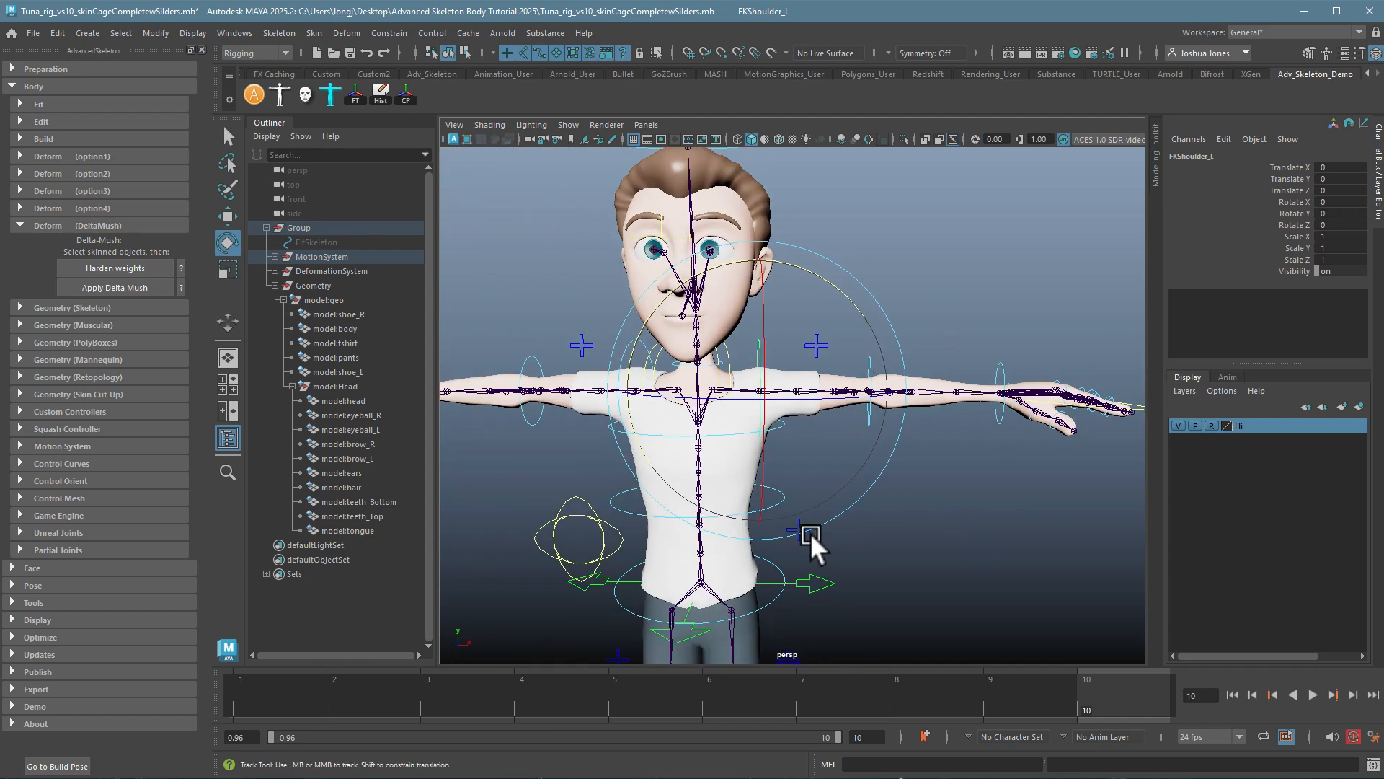
{"action": "middle_click_drag", "start_coordinate": [811, 533], "coordinate": [829, 496], "text": "alt"}
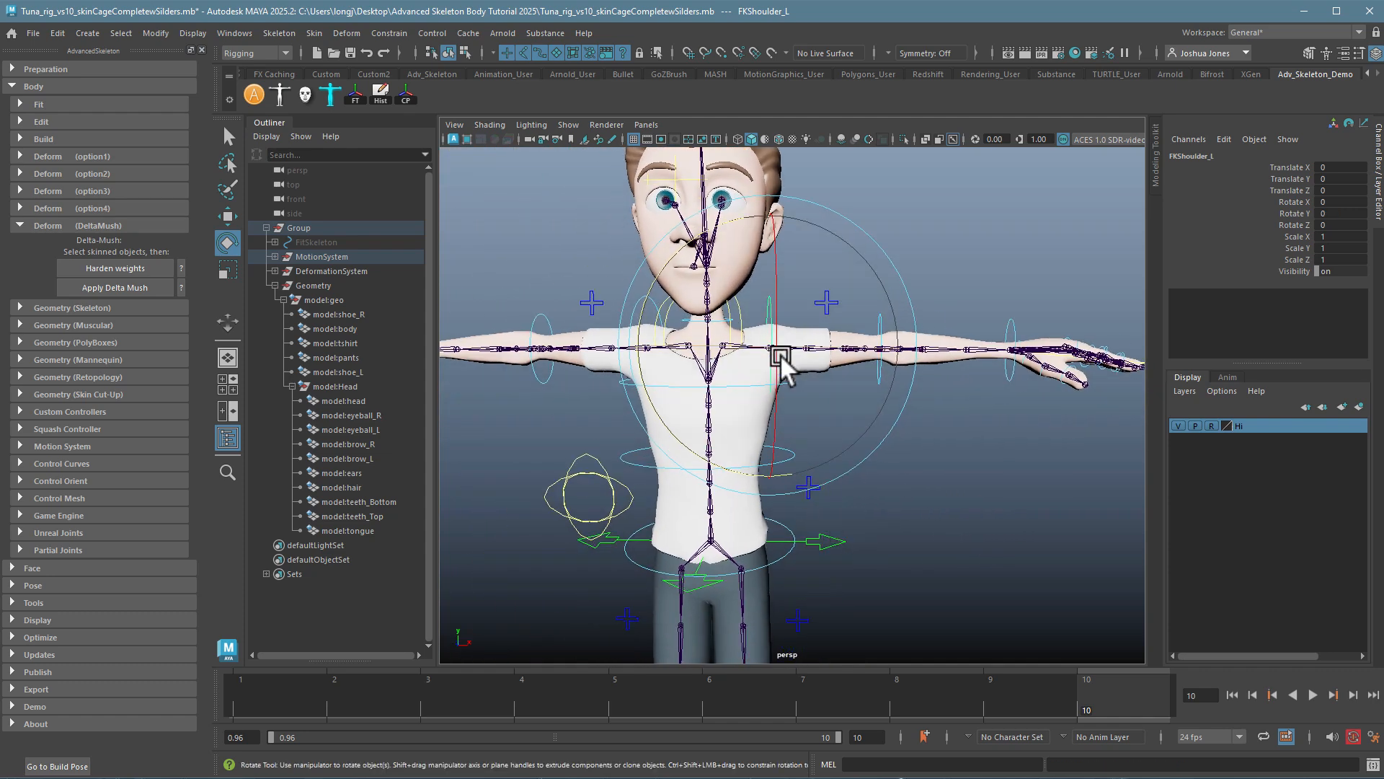
{"action": "left_click", "coordinate": [891, 539]}
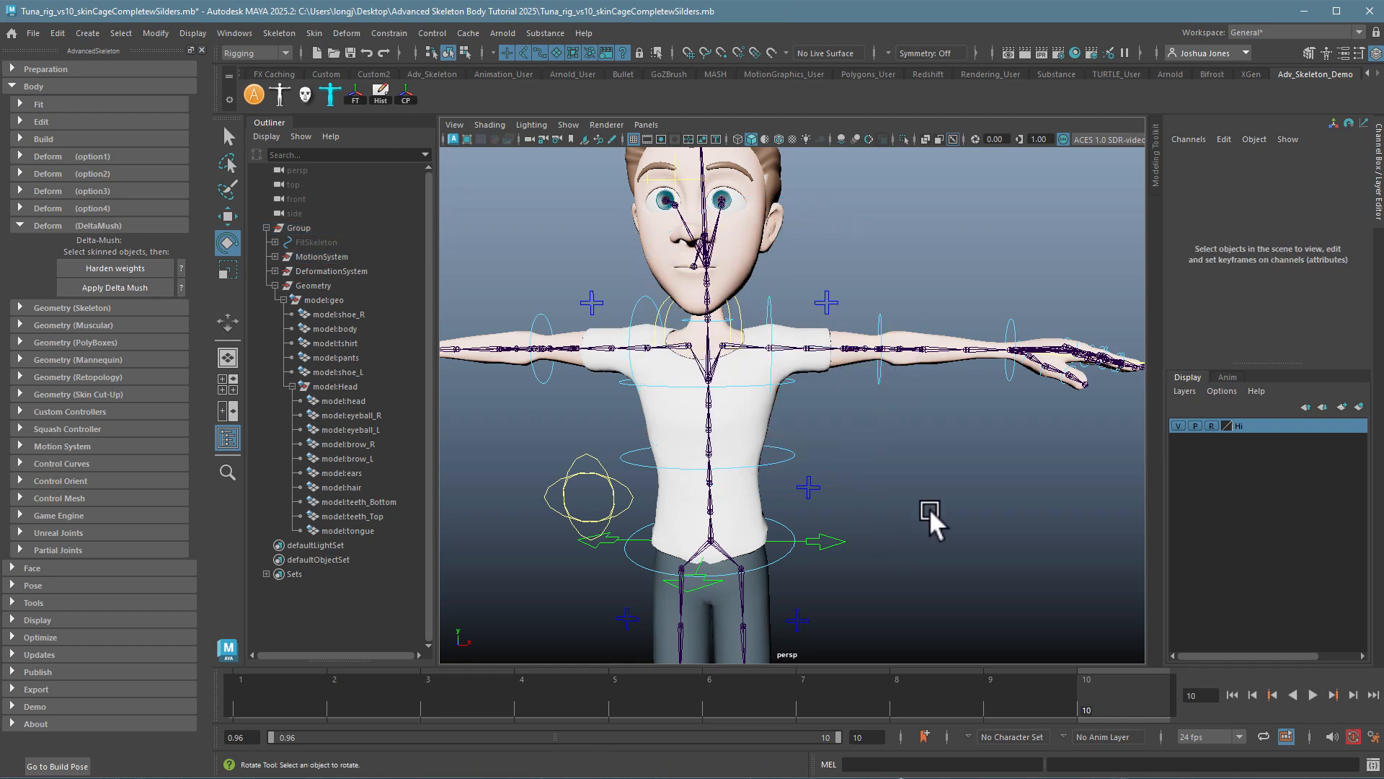
- Apply Delta Mush to all the character meshes from model:shoe_R through model:tongue, and clear the selection
{"action": "right_click_drag", "start_coordinate": [928, 508], "coordinate": [777, 504], "text": "alt"}
{"action": "middle_click_drag", "start_coordinate": [777, 504], "coordinate": [809, 476], "text": "alt"}
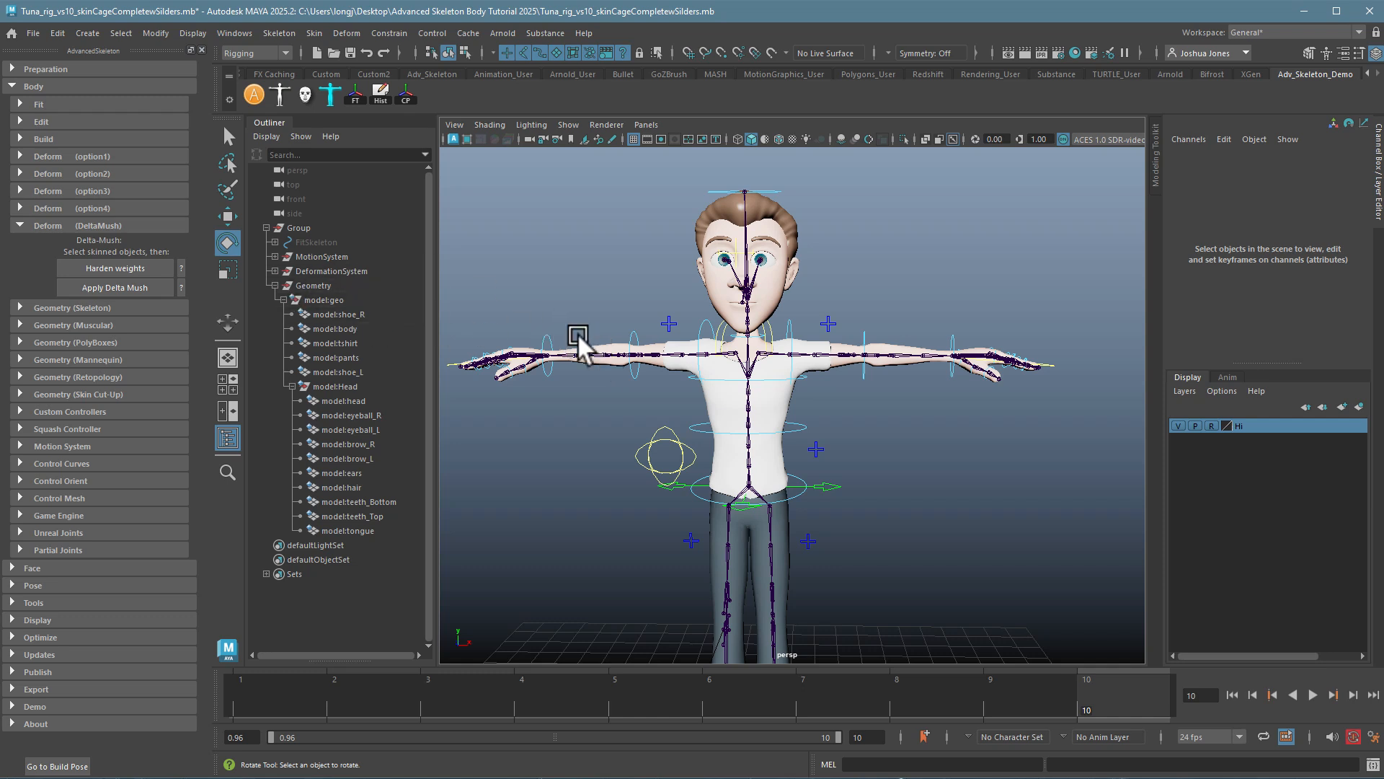
{"action": "left_click", "coordinate": [365, 317]}
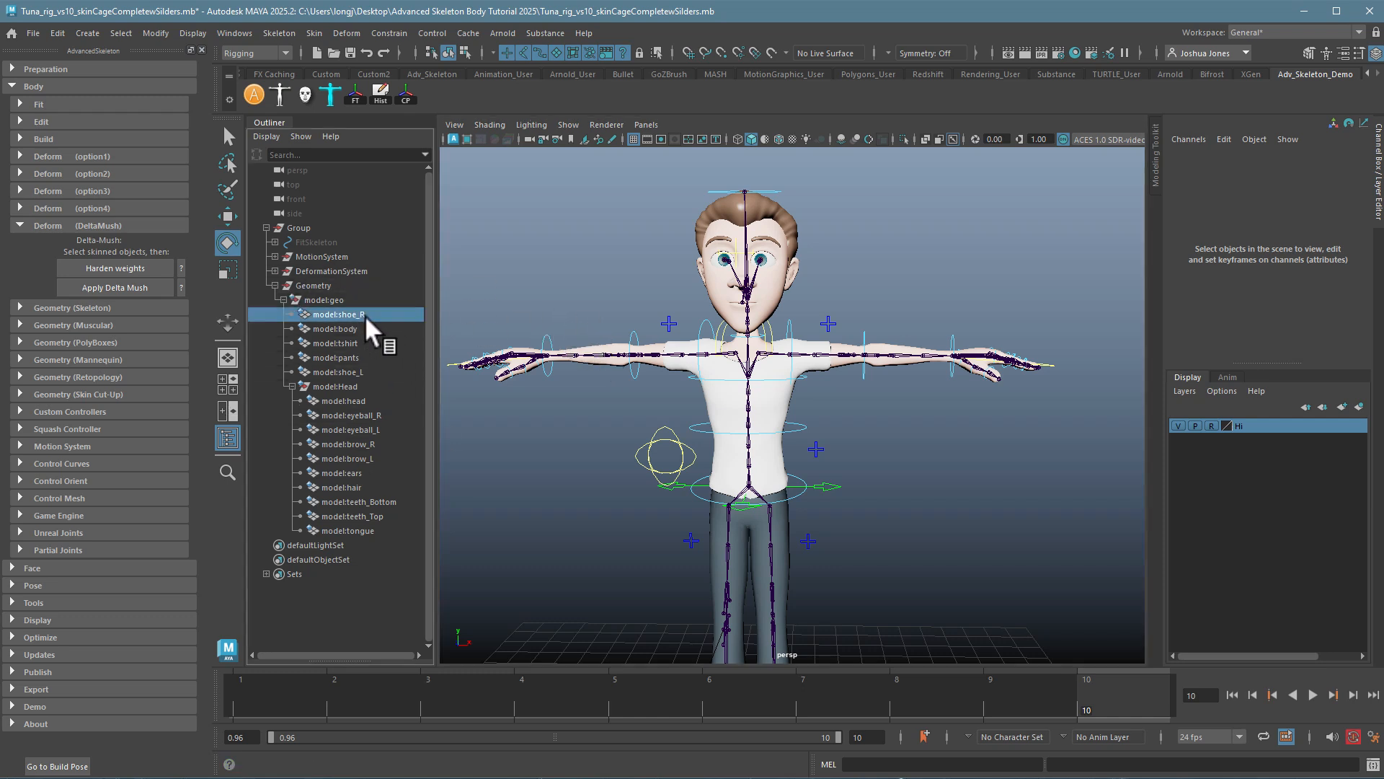
{"action": "left_click", "coordinate": [369, 530], "text": "shift"}
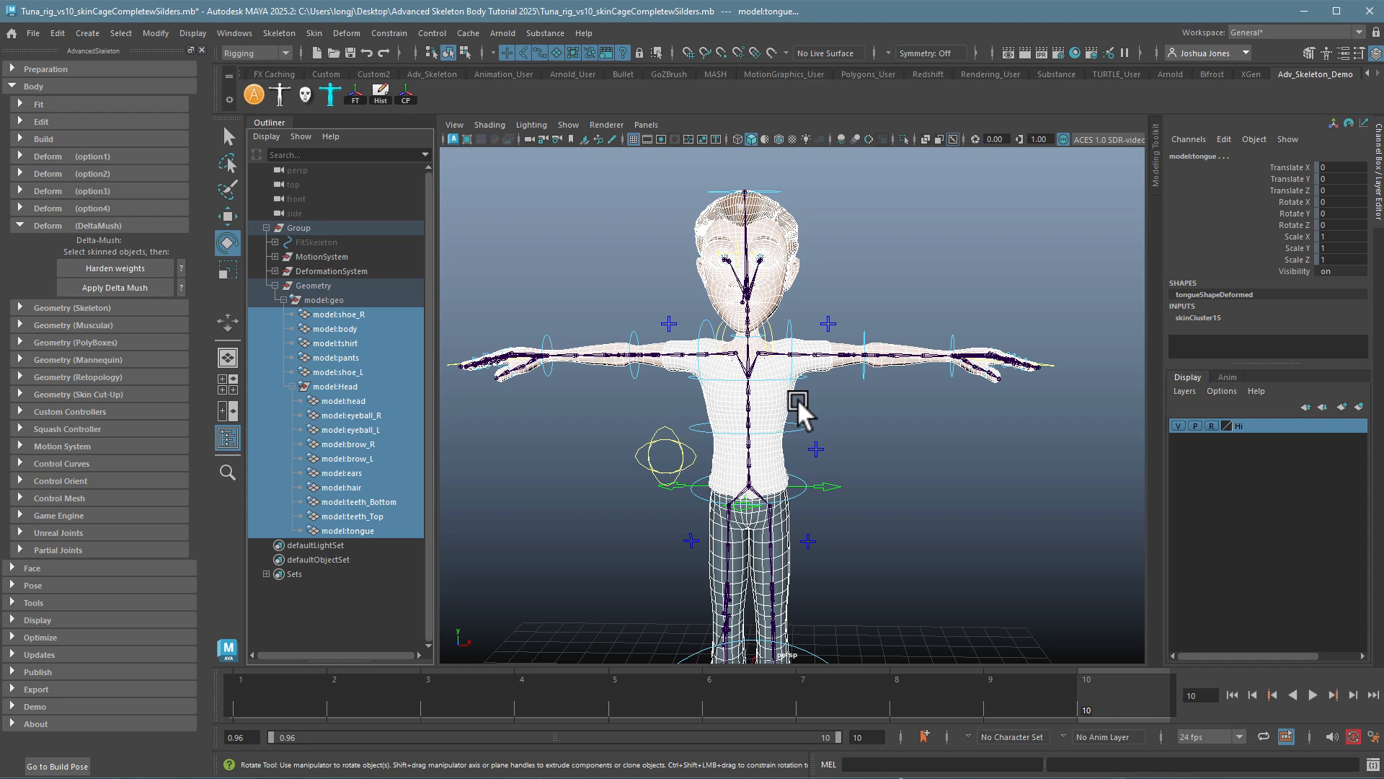
{"action": "left_click", "coordinate": [125, 284]}
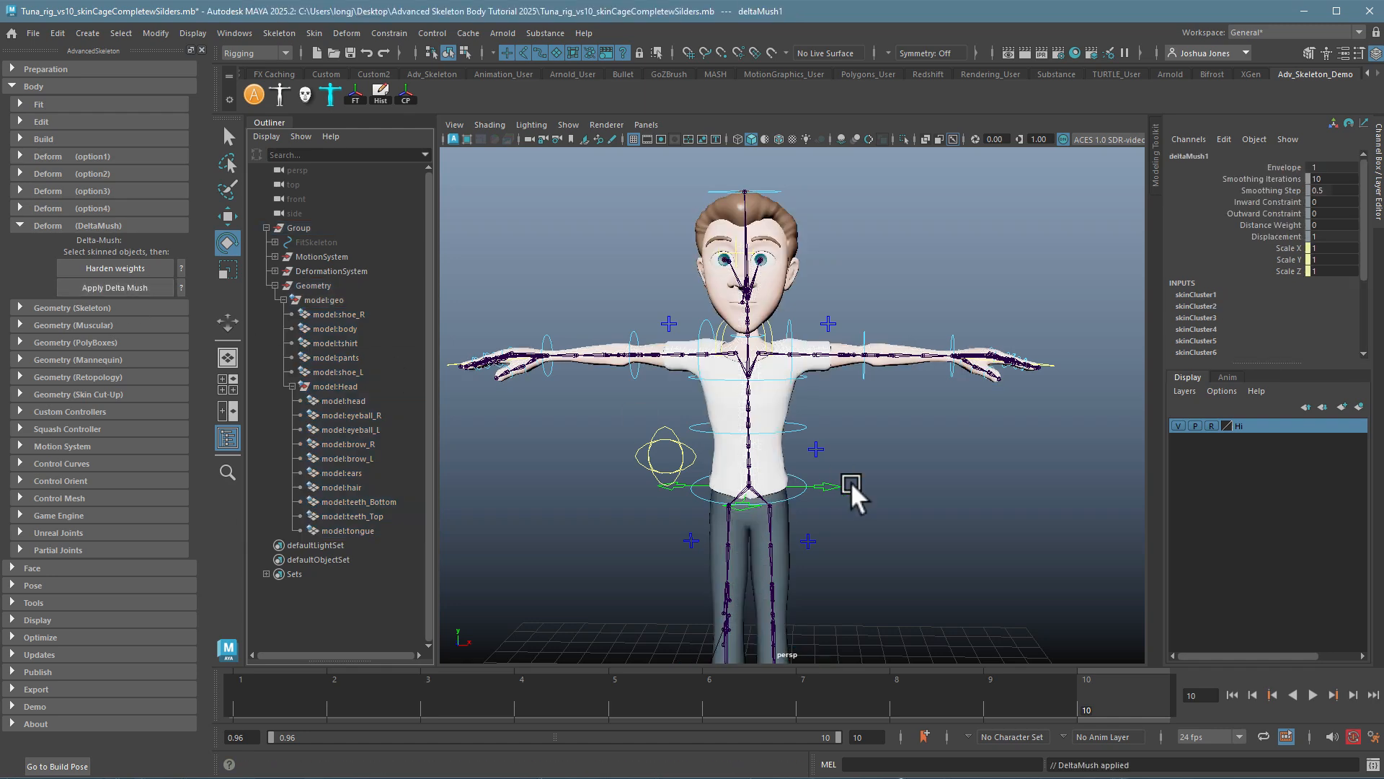
{"action": "left_click", "coordinate": [888, 482]}
- Try rotating FKShoulder_L in several directions to test the left shoulder with Delta Mush, undo the rotation, and clear the selection
{"action": "scroll", "coordinate": [865, 433], "scroll_direction": "up", "scroll_amount": 3}
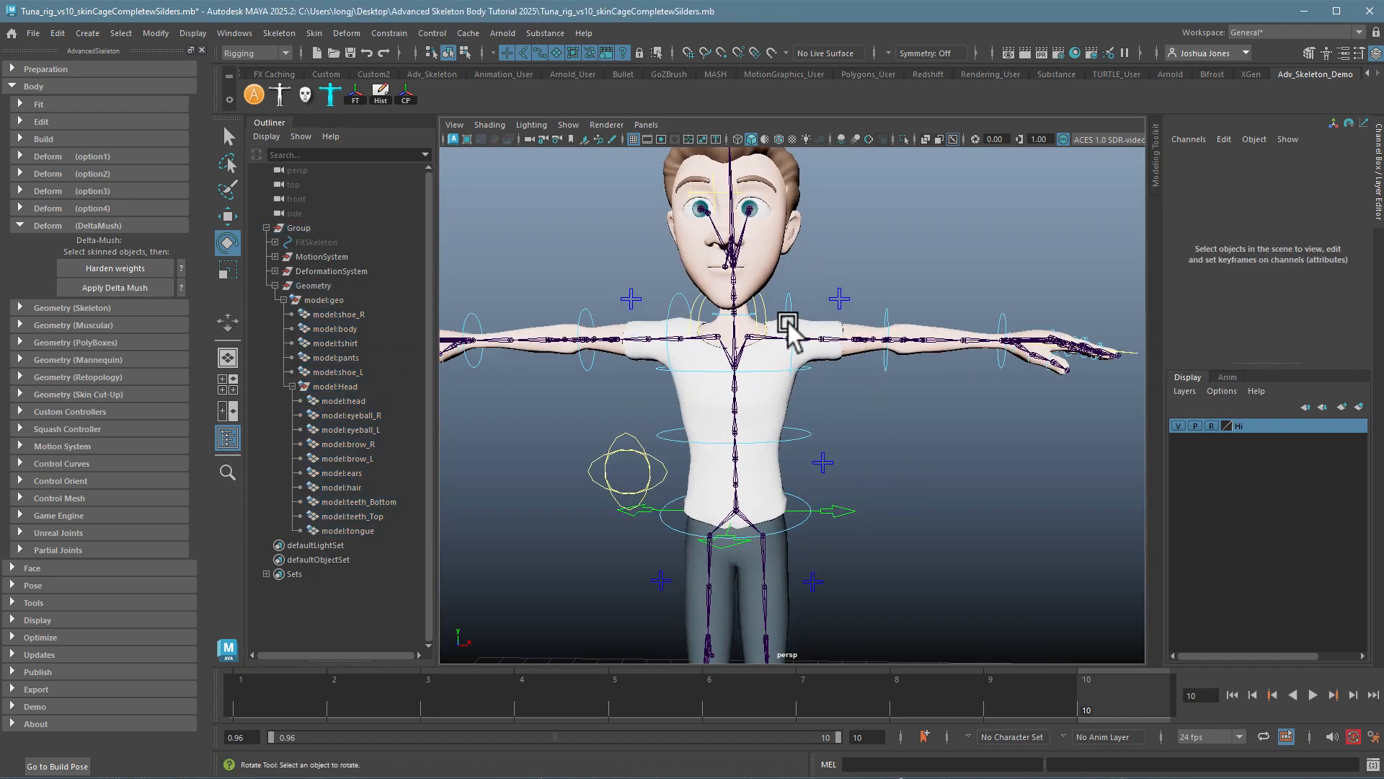
{"action": "left_click", "coordinate": [789, 299]}
{"action": "scroll", "coordinate": [851, 414], "scroll_direction": "up", "scroll_amount": 3}
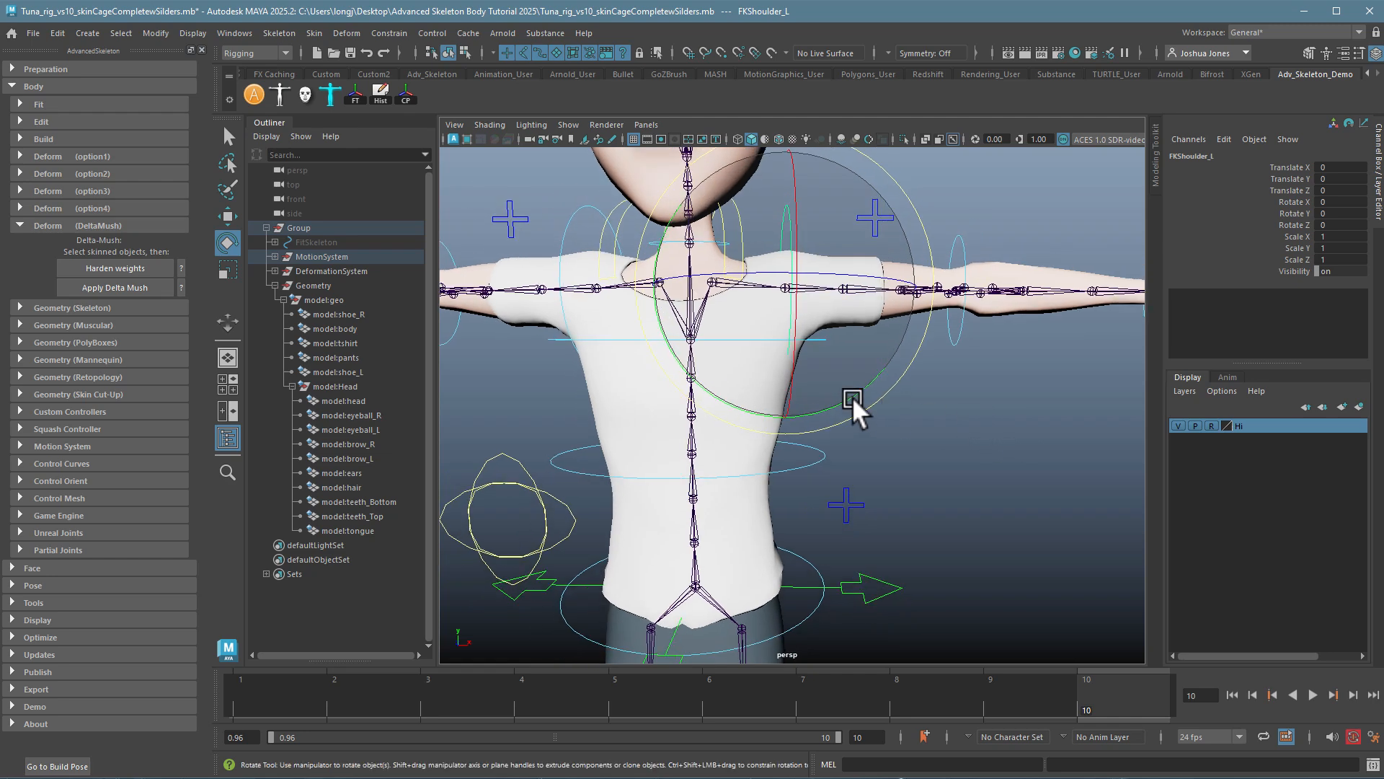
{"action": "left_click_drag", "start_coordinate": [851, 396], "coordinate": [785, 241]}
{"action": "left_click_drag", "start_coordinate": [757, 417], "coordinate": [829, 318]}
{"action": "left_click_drag", "start_coordinate": [858, 380], "coordinate": [718, 421]}
{"action": "key", "text": "ctrl+z"}
{"action": "left_click", "coordinate": [920, 466]}
- Try moving the IKLeg_L control backward and up to about Translate Y 5.76 and Z -6.71 to test the knee bend, and undo the moves
{"action": "right_click_drag", "start_coordinate": [920, 466], "coordinate": [772, 456], "text": "alt"}
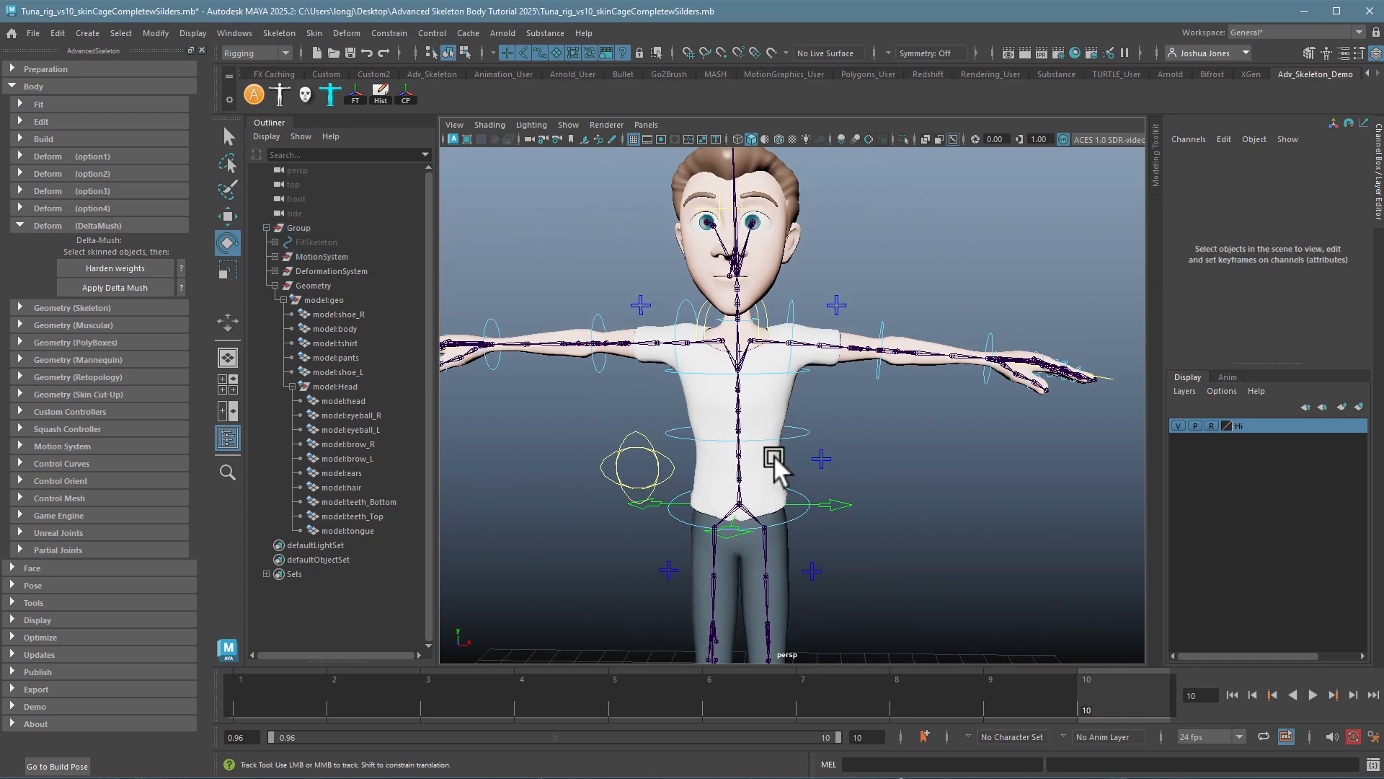
{"action": "middle_click_drag", "start_coordinate": [773, 455], "coordinate": [780, 352], "text": "alt"}
{"action": "right_click_drag", "start_coordinate": [780, 352], "coordinate": [705, 377], "text": "alt"}
{"action": "left_click_drag", "start_coordinate": [705, 377], "coordinate": [798, 396], "text": "alt"}
{"action": "right_click_drag", "start_coordinate": [799, 397], "coordinate": [850, 408], "text": "alt"}
{"action": "middle_click_drag", "start_coordinate": [850, 408], "coordinate": [680, 211], "text": "alt"}
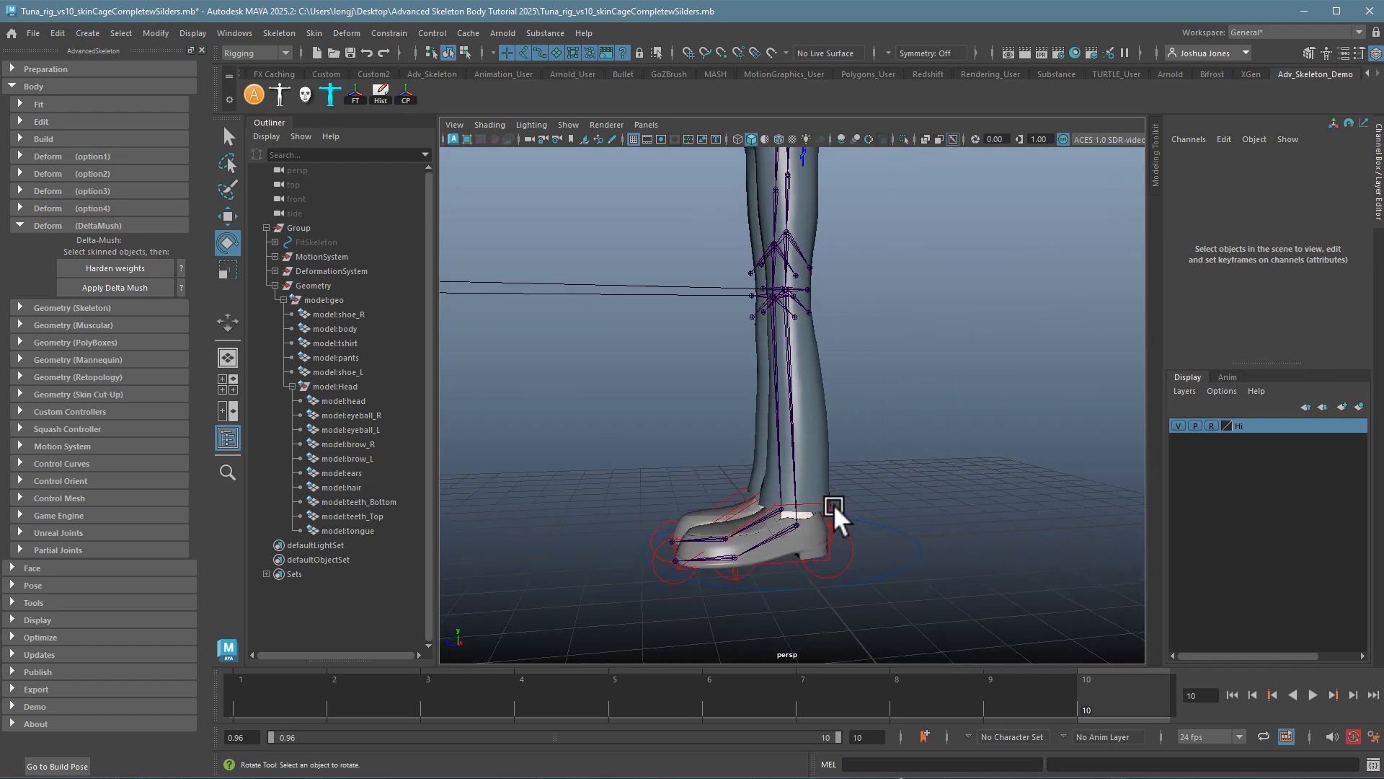
{"action": "left_click", "coordinate": [829, 503]}
{"action": "key", "text": "w"}
{"action": "middle_click_drag", "start_coordinate": [967, 478], "coordinate": [853, 565], "text": "alt"}
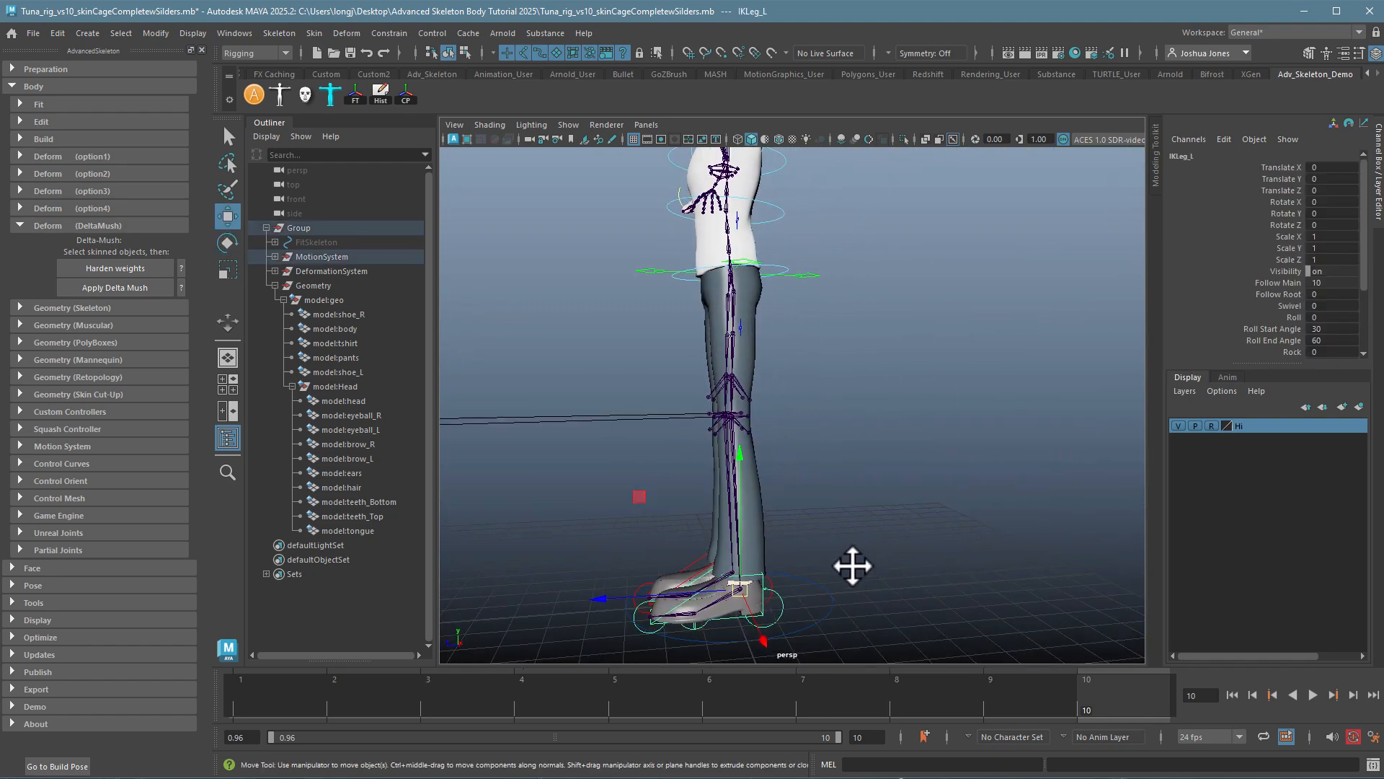
{"action": "middle_click_drag", "start_coordinate": [644, 496], "coordinate": [826, 405]}
{"action": "left_click_drag", "start_coordinate": [827, 405], "coordinate": [664, 393], "text": "alt"}
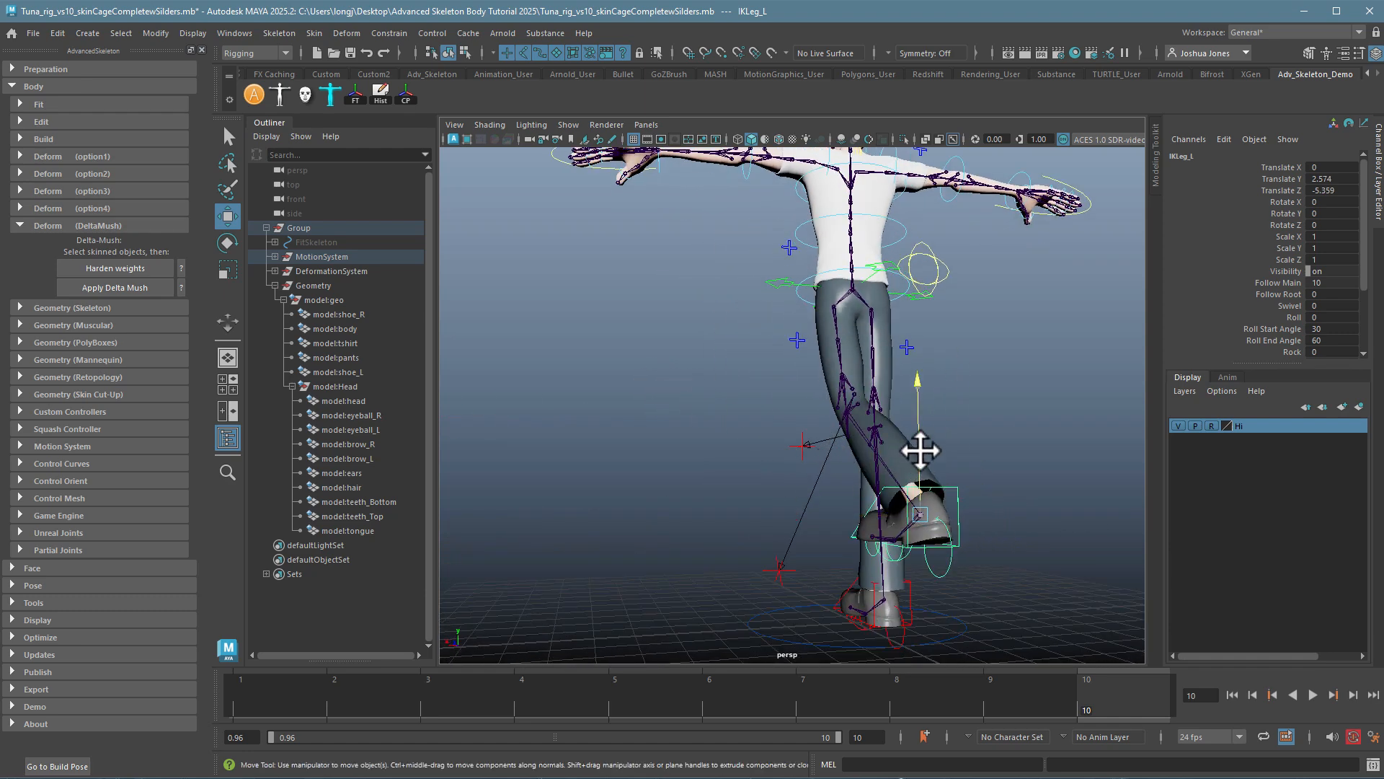
{"action": "left_click_drag", "start_coordinate": [918, 451], "coordinate": [989, 291]}
{"action": "left_click_drag", "start_coordinate": [836, 390], "coordinate": [887, 435], "text": "alt"}
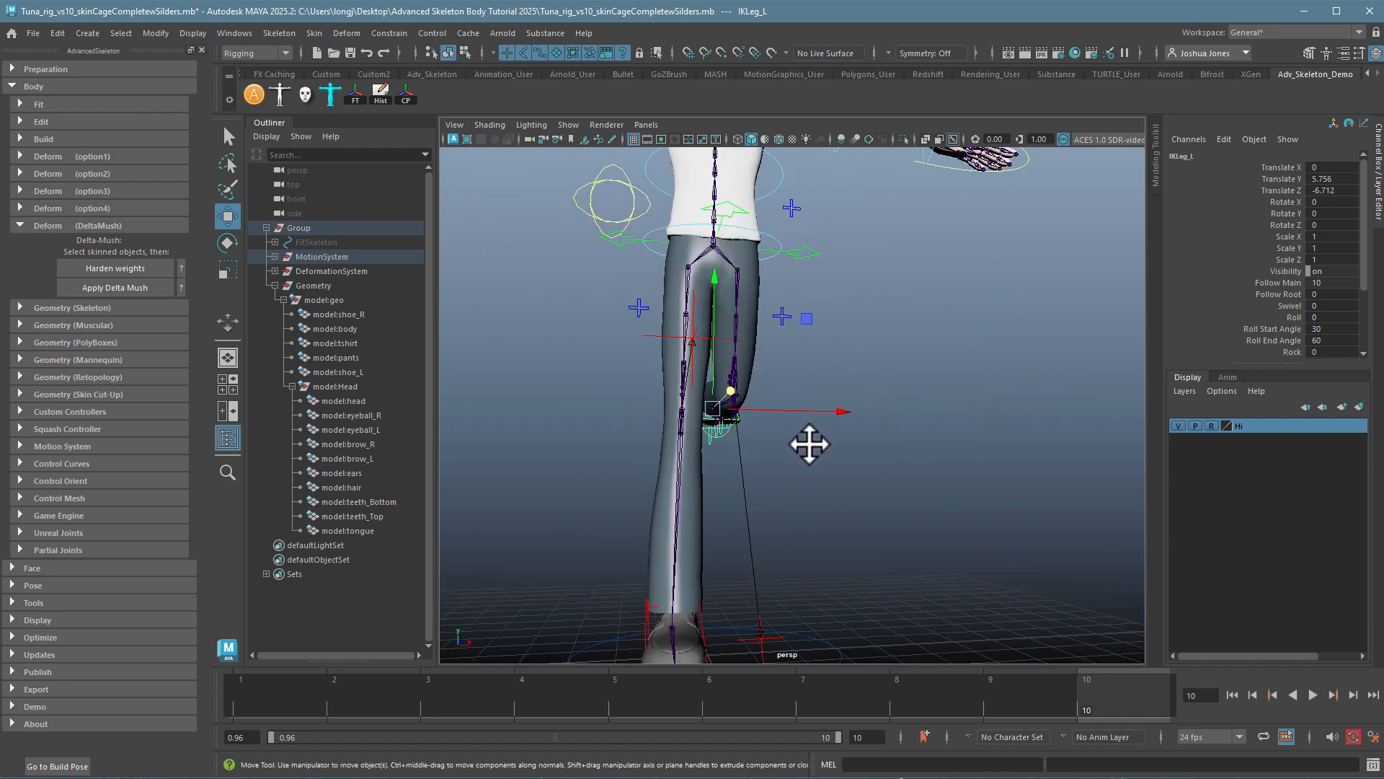
{"action": "key", "text": "ctrl+z"}
{"action": "key", "text": "ctrl+z"}
- Try moving the IKLeg_L control outward and up to test the left hip's deformation, undo the move, and clear the selection
{"action": "left_click_drag", "start_coordinate": [743, 602], "coordinate": [1054, 457]}
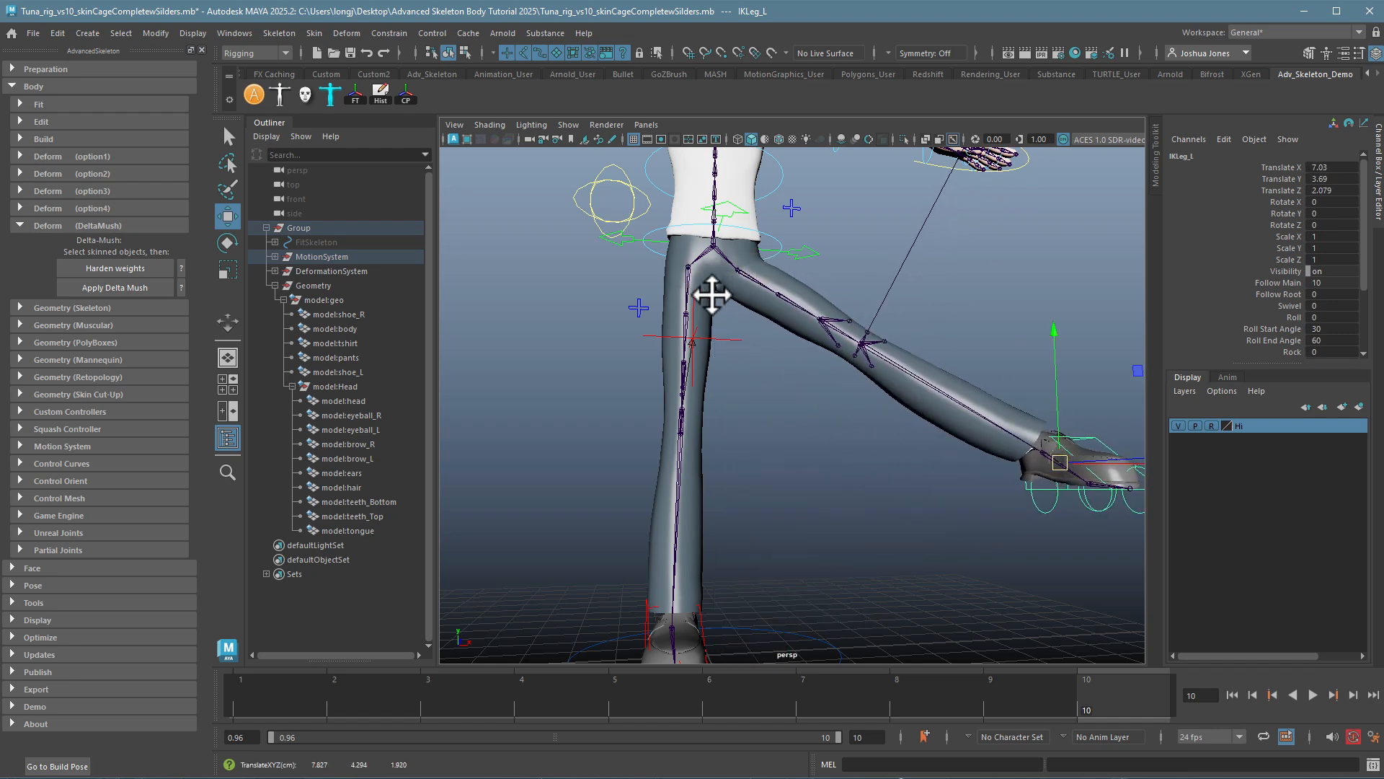
{"action": "key", "text": "ctrl+z"}
{"action": "right_click_drag", "start_coordinate": [967, 483], "coordinate": [796, 477], "text": "alt"}
{"action": "left_click_drag", "start_coordinate": [796, 477], "coordinate": [749, 500], "text": "alt"}
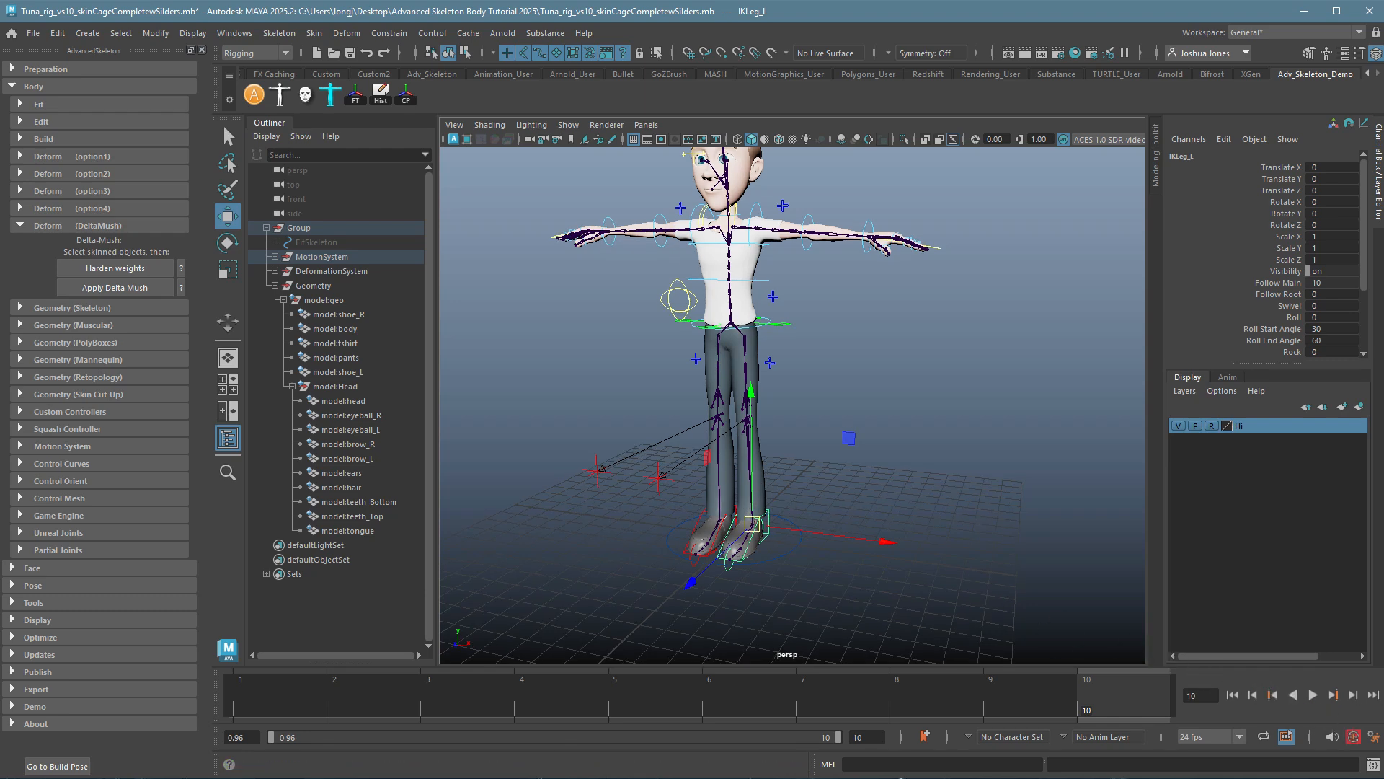
{"action": "left_click", "coordinate": [1131, 496]}
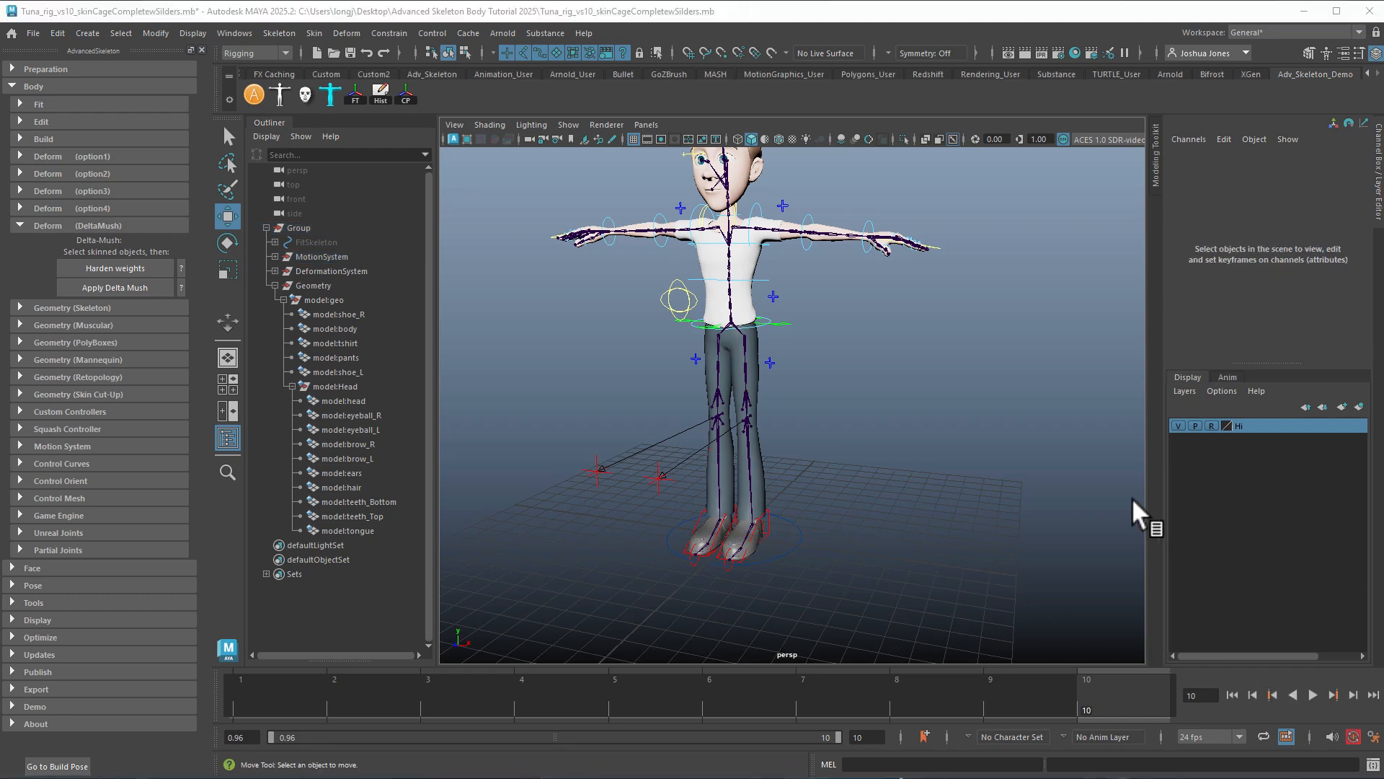
{"action": "left_click_drag", "start_coordinate": [785, 391], "coordinate": [811, 495], "text": "alt"}
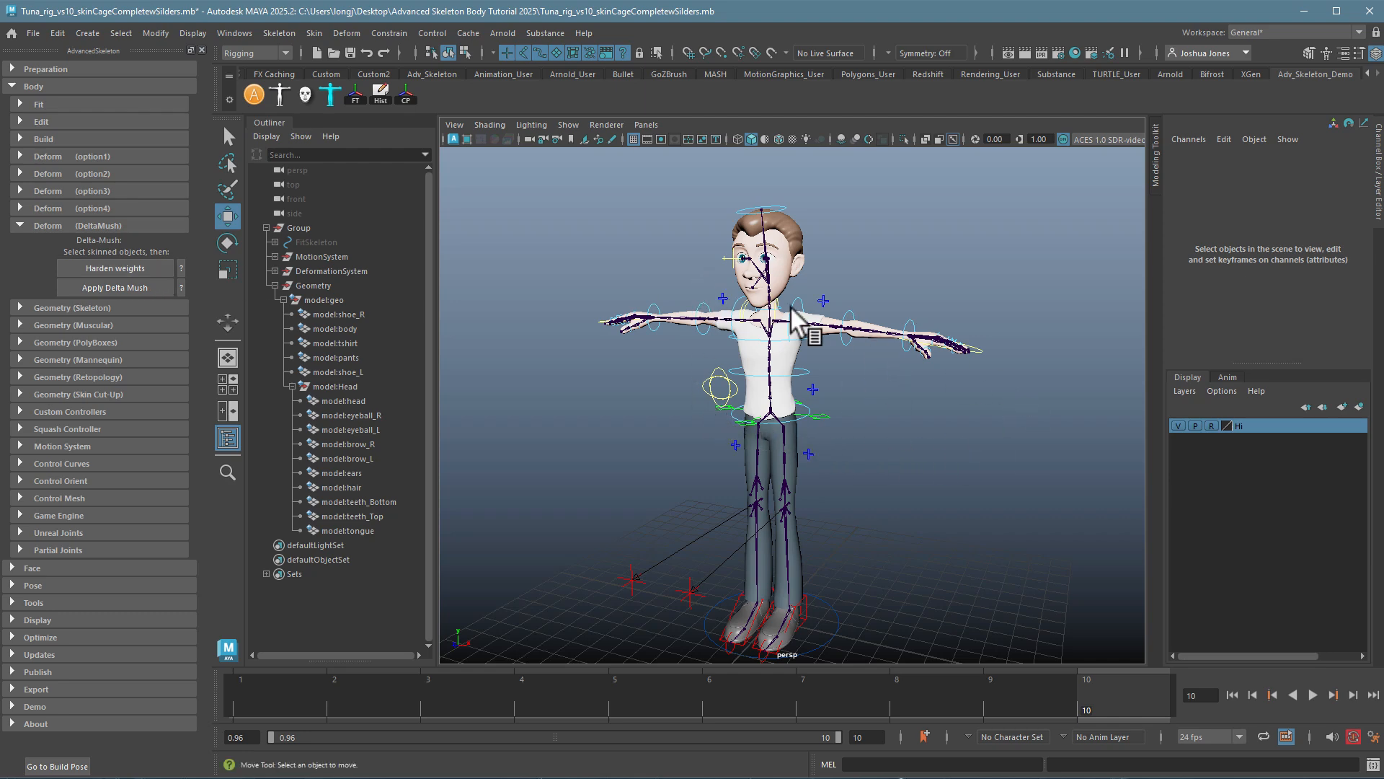
{"action": "left_click_drag", "start_coordinate": [825, 446], "coordinate": [878, 437], "text": "alt"}
{"action": "middle_click_drag", "start_coordinate": [860, 422], "coordinate": [848, 365], "text": "alt"}
{"action": "left_click_drag", "start_coordinate": [750, 332], "coordinate": [752, 382], "text": "alt"}
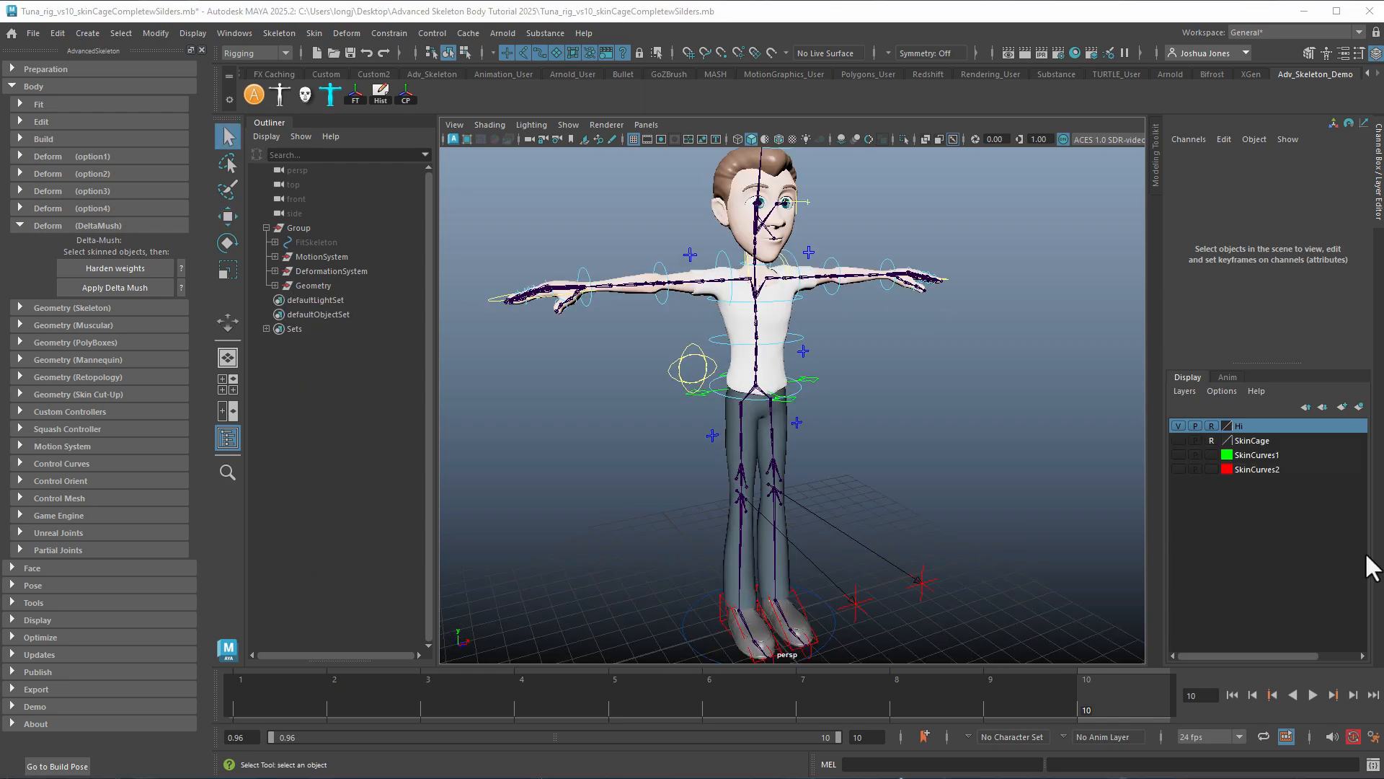
- Try rotating FKShoulder_L about 66 degrees in Y to recheck the left shoulder's deformation, undo the rotation, and clear the selection
{"action": "left_click_drag", "start_coordinate": [963, 420], "coordinate": [902, 410], "text": "alt"}
{"action": "right_click_drag", "start_coordinate": [902, 410], "coordinate": [930, 390], "text": "alt"}
{"action": "middle_click_drag", "start_coordinate": [923, 382], "coordinate": [914, 483], "text": "alt"}
{"action": "right_click_drag", "start_coordinate": [913, 483], "coordinate": [1189, 508], "text": "alt"}
{"action": "left_click", "coordinate": [841, 255]}
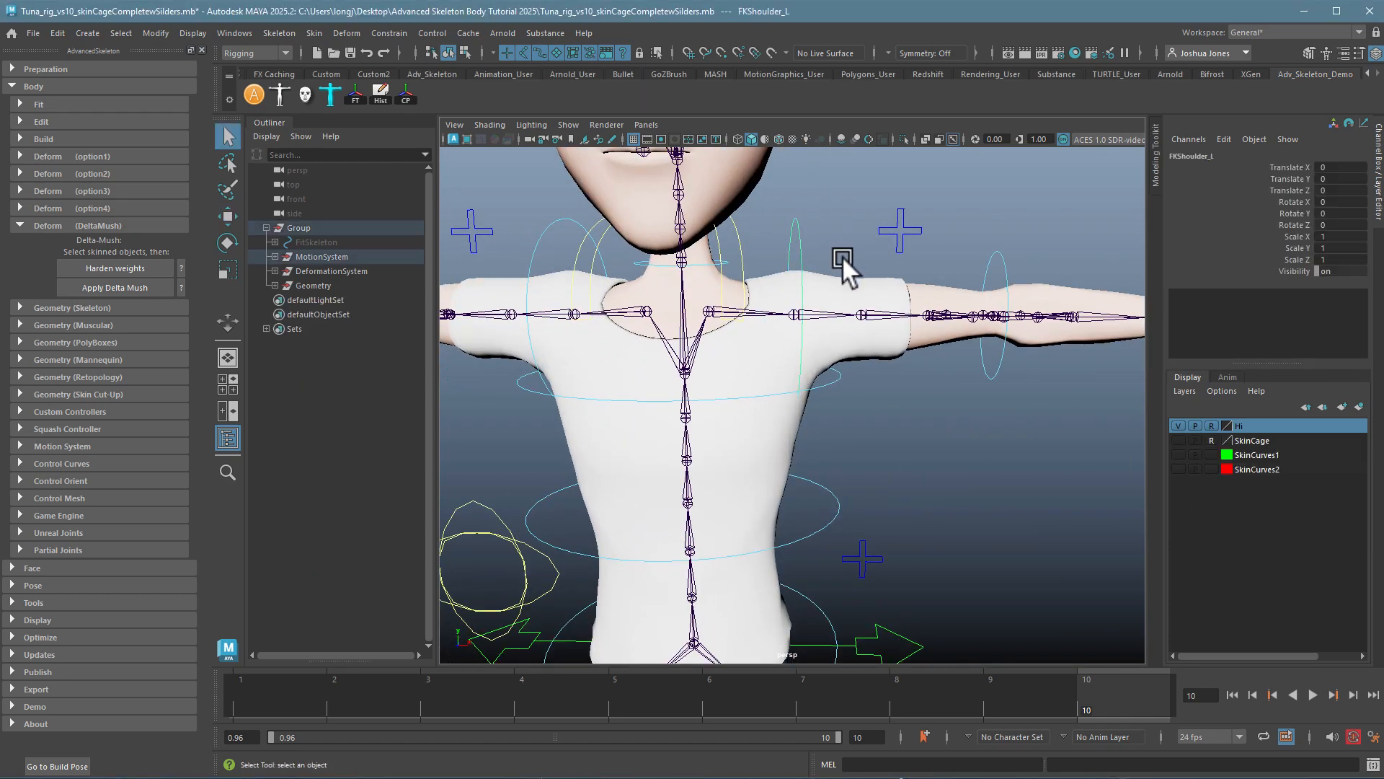
{"action": "key", "text": "e"}
{"action": "left_click_drag", "start_coordinate": [703, 197], "coordinate": [848, 375]}
{"action": "key", "text": "ctrl+z"}
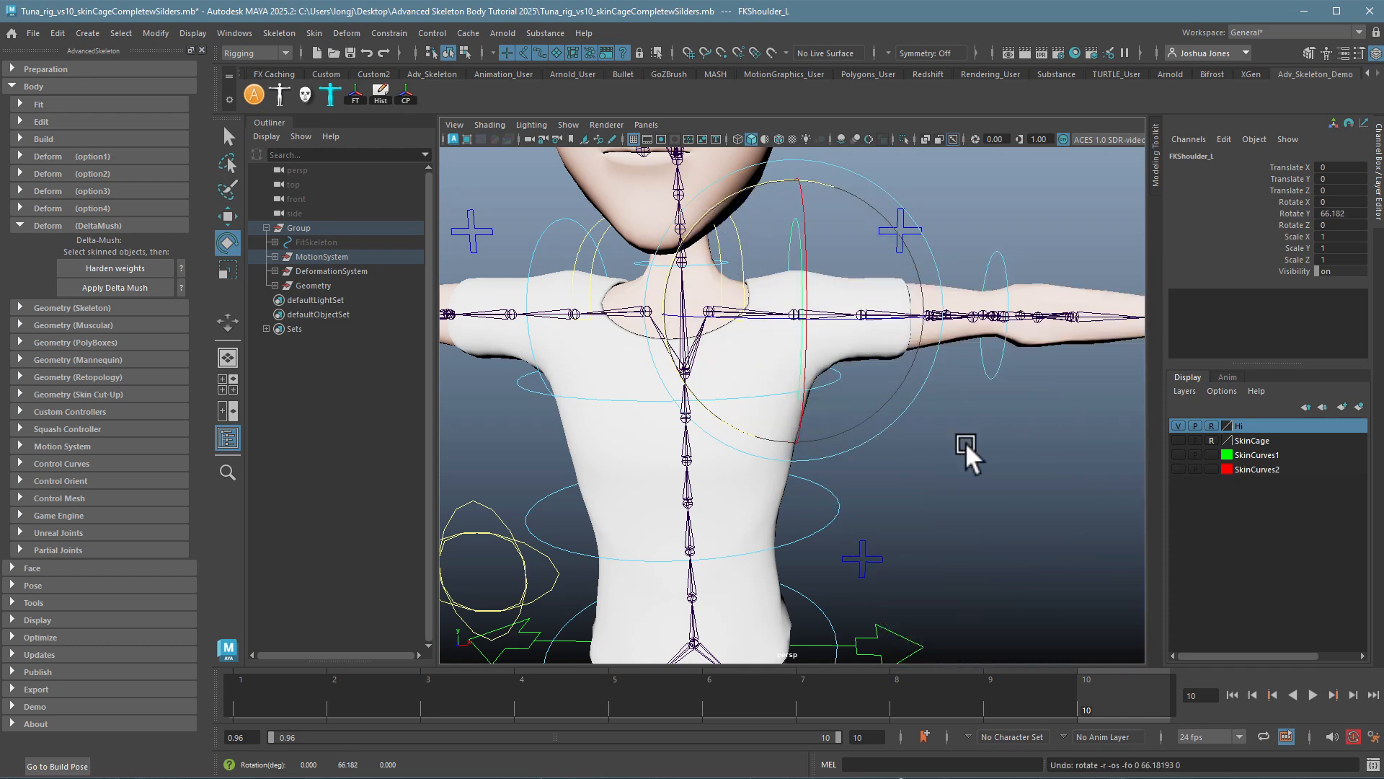
{"action": "middle_click_drag", "start_coordinate": [998, 591], "coordinate": [988, 406], "text": "alt"}
{"action": "left_click", "coordinate": [983, 460]}
{"action": "right_click_drag", "start_coordinate": [983, 459], "coordinate": [768, 449], "text": "alt"}
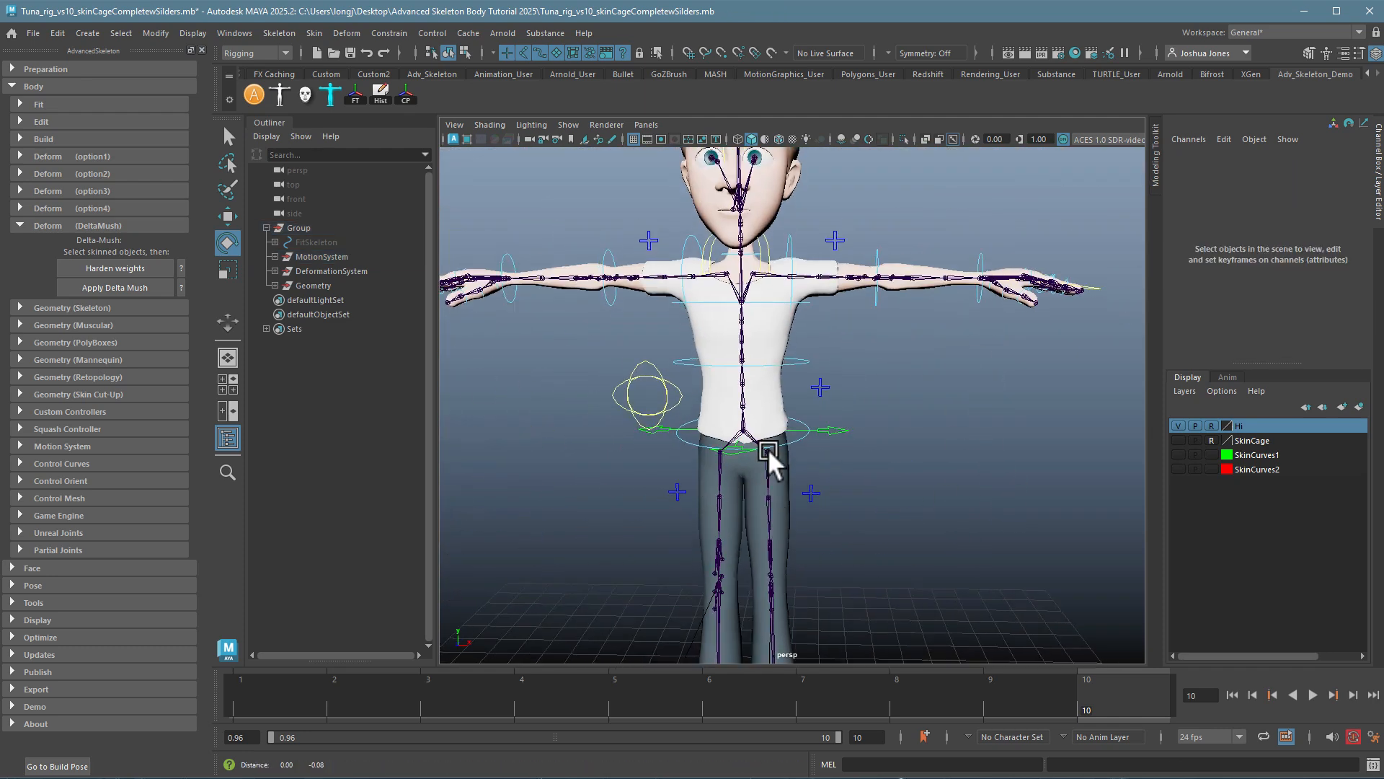
- Try moving the IKLeg_L control backward and up in side view to recheck the left leg's deformation, and undo the move
{"action": "middle_click_drag", "start_coordinate": [768, 449], "coordinate": [819, 257], "text": "alt"}
{"action": "left_click_drag", "start_coordinate": [855, 357], "coordinate": [929, 612], "text": "alt"}
{"action": "left_click", "coordinate": [927, 612]}
{"action": "key", "text": "w"}
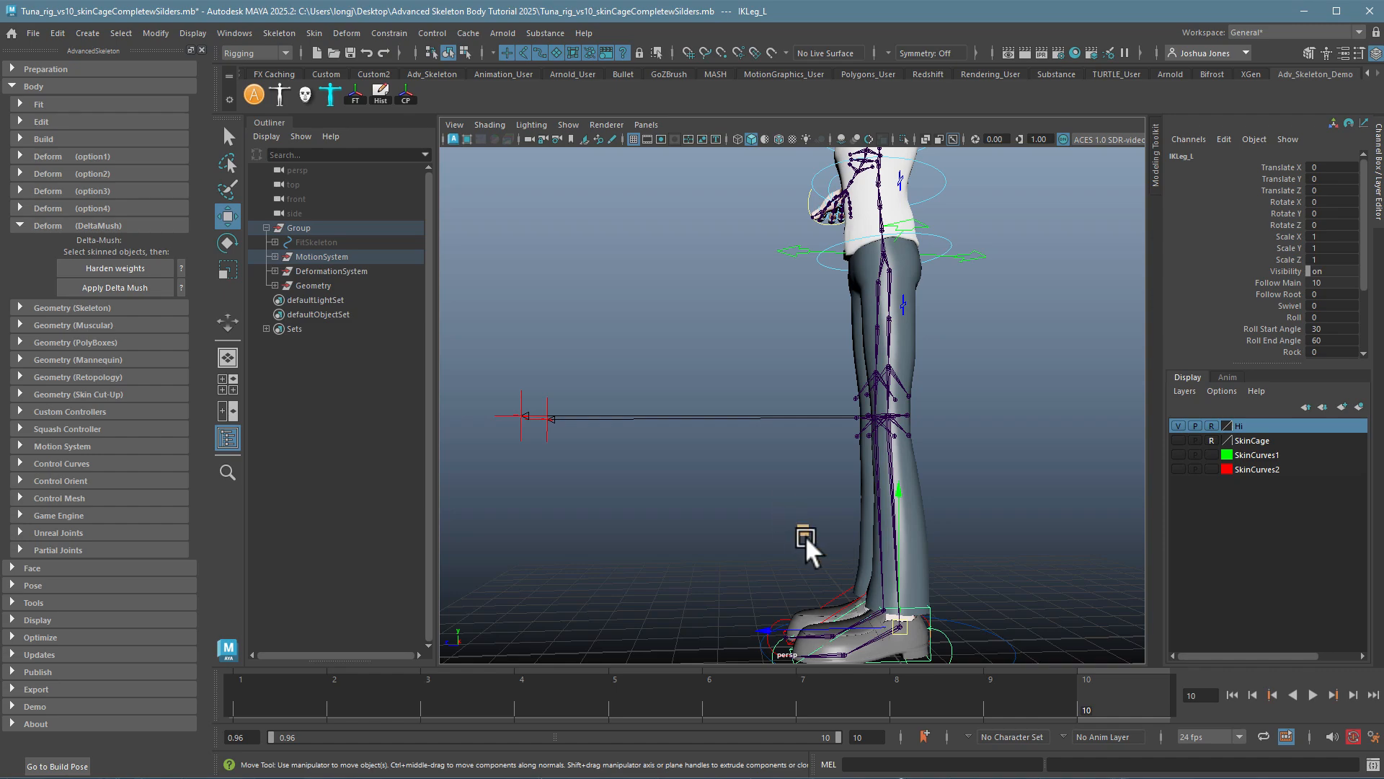
{"action": "middle_click_drag", "start_coordinate": [806, 535], "coordinate": [1015, 364]}
{"action": "left_click_drag", "start_coordinate": [1016, 363], "coordinate": [966, 390], "text": "alt"}
{"action": "key", "text": "ctrl+z"}
- Try moving IKLeg_L outward to about Translate X 6.0 and Y 2.4 to test the left hip, undo the move, and clear the selection
{"action": "left_click_drag", "start_coordinate": [773, 613], "coordinate": [1014, 516]}
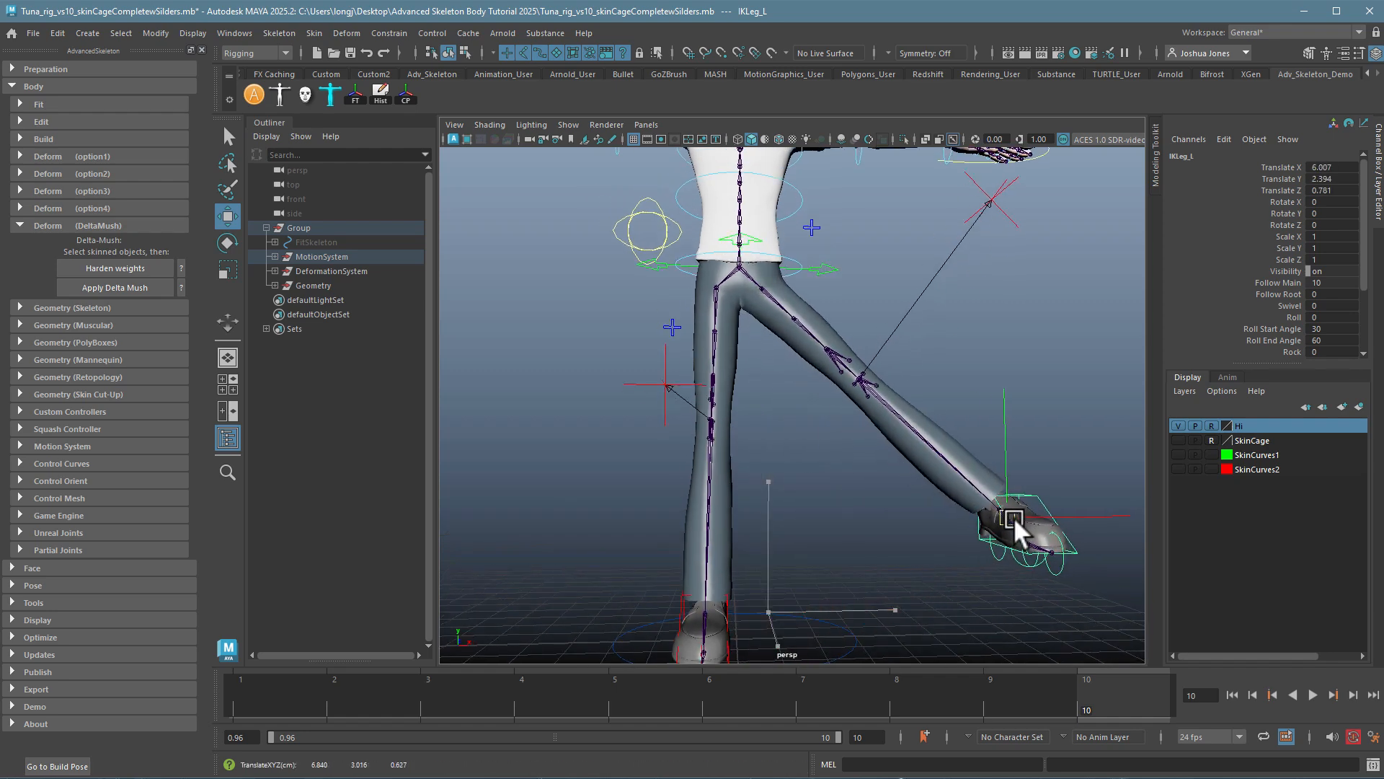
{"action": "key", "text": "ctrl+z"}
{"action": "left_click", "coordinate": [919, 495]}
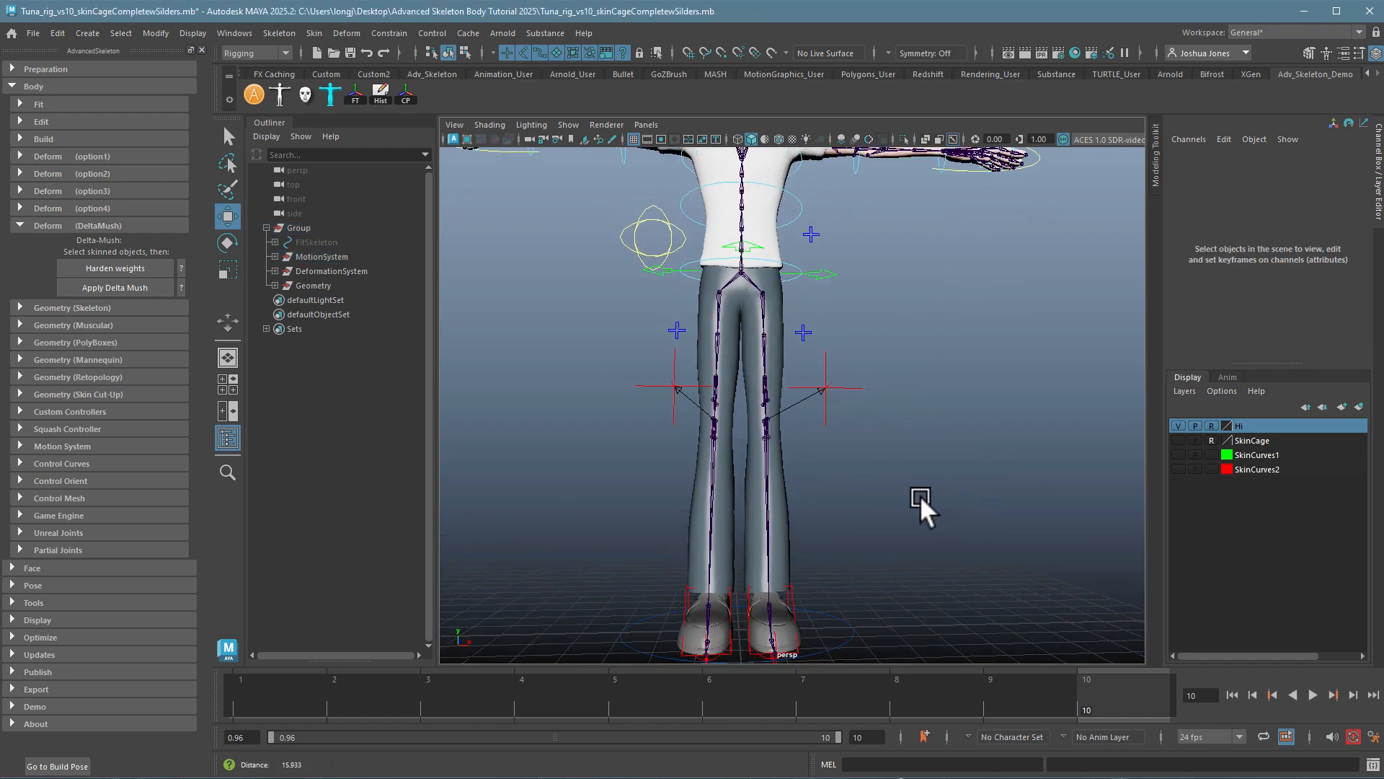
- Try rotating IKLeg_L to about -4.9, -10.3 and 5.7 degrees in X, Y and Z, undo the rotation, and clear the selection
{"action": "left_click_drag", "start_coordinate": [920, 495], "coordinate": [741, 457], "text": "alt"}
{"action": "left_click", "coordinate": [872, 542]}
{"action": "key", "text": "e"}
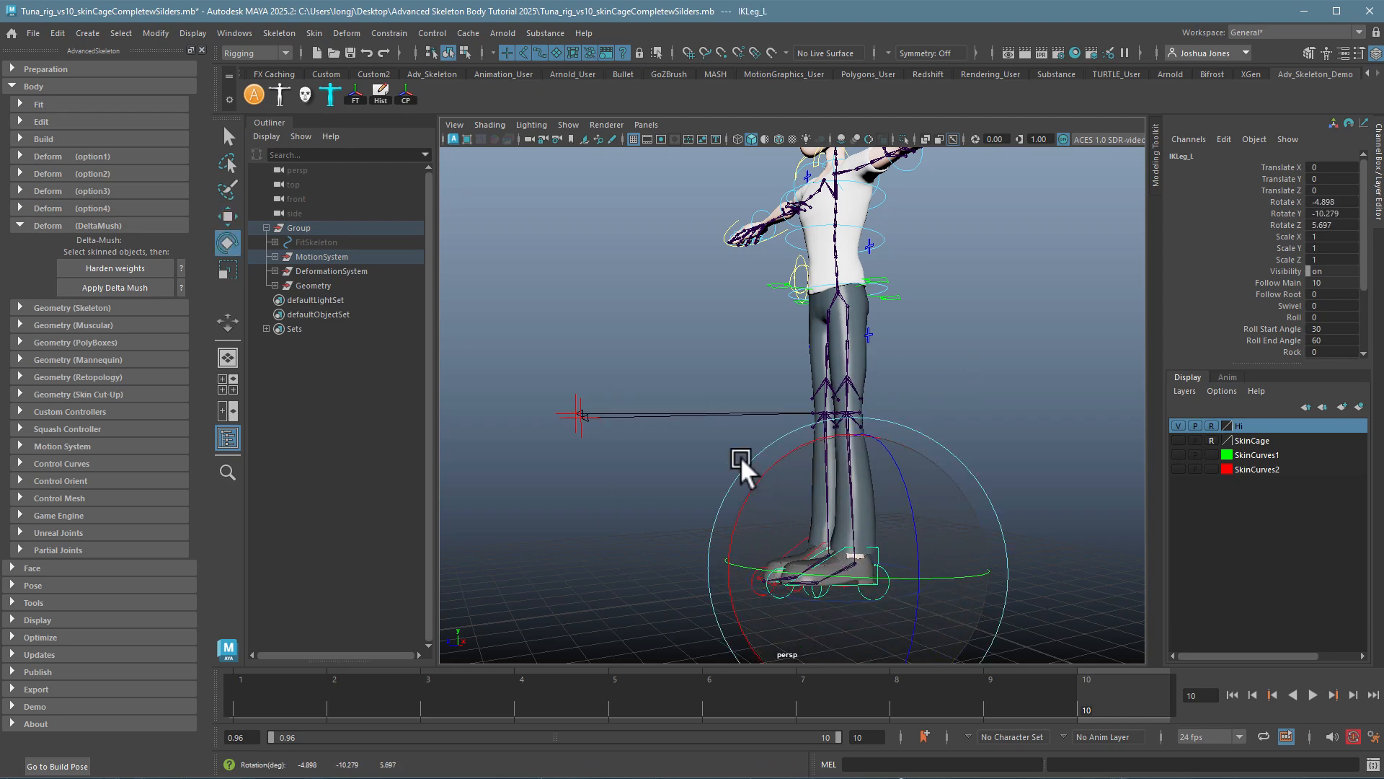
{"action": "key", "text": "ctrl+z"}
{"action": "left_click", "coordinate": [933, 345]}
- Try rotating the FKHead_M control slightly to test the neck's deformation, undo the rotation, and clear the selection
{"action": "middle_click_drag", "start_coordinate": [886, 333], "coordinate": [876, 570], "text": "alt"}
{"action": "left_click_drag", "start_coordinate": [876, 570], "coordinate": [979, 598], "text": "alt"}
{"action": "right_click_drag", "start_coordinate": [979, 598], "coordinate": [1024, 532], "text": "alt"}
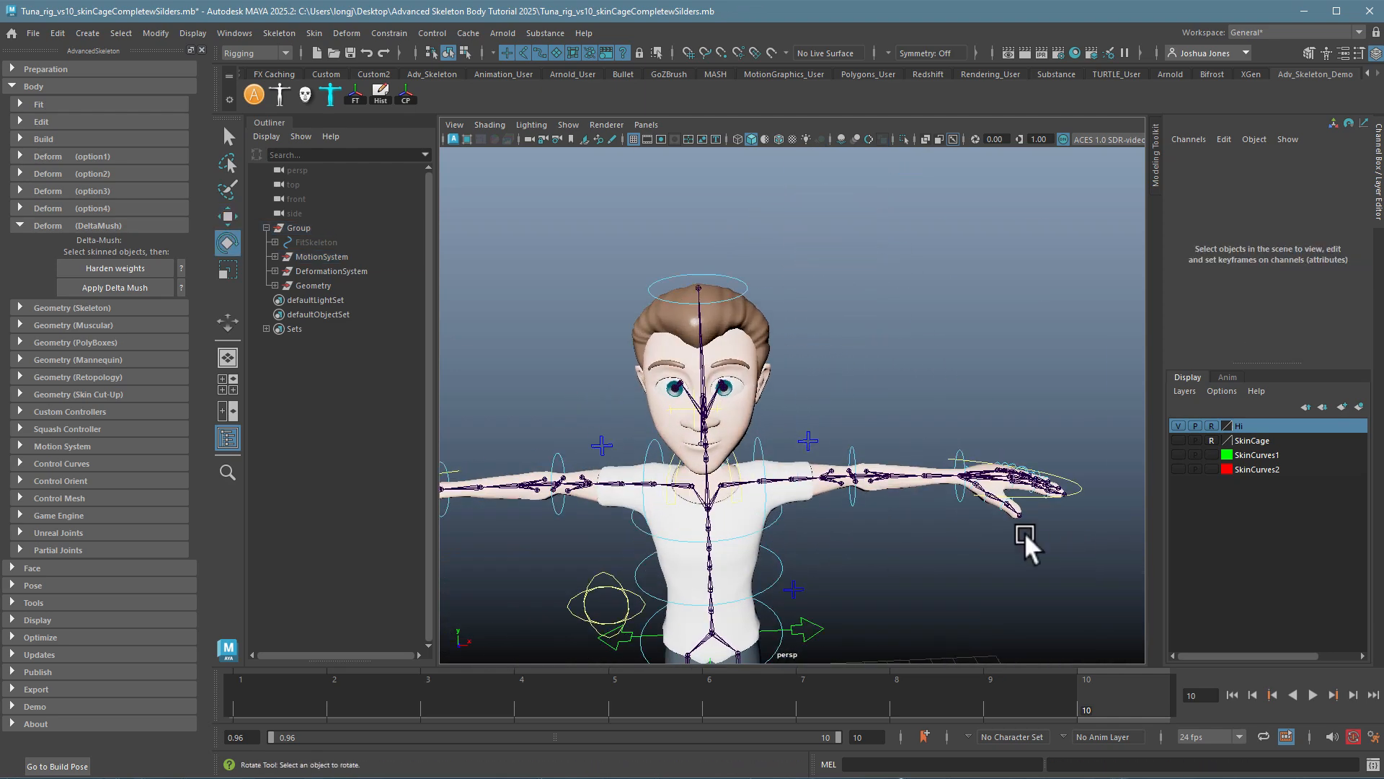
{"action": "middle_click_drag", "start_coordinate": [838, 468], "coordinate": [886, 487], "text": "alt"}
{"action": "left_click", "coordinate": [796, 304]}
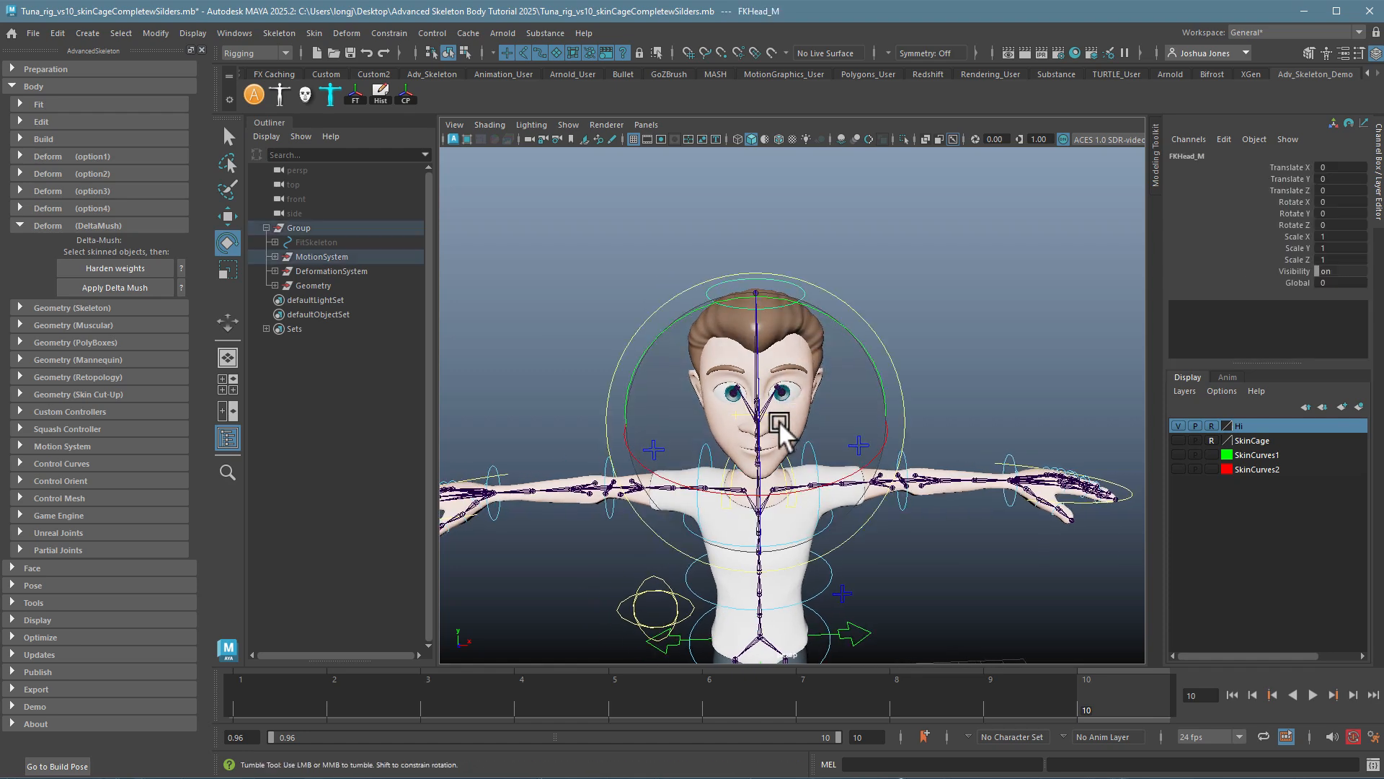
{"action": "left_click_drag", "start_coordinate": [779, 421], "coordinate": [825, 459], "text": "alt"}
{"action": "mouse_move", "coordinate": [808, 510]}
{"action": "left_mouse_down"}
{"action": "mouse_move", "coordinate": [737, 437]}
{"action": "mouse_move", "coordinate": [889, 432]}
{"action": "mouse_move", "coordinate": [649, 435]}
{"action": "mouse_move", "coordinate": [706, 475]}
{"action": "mouse_move", "coordinate": [719, 533]}
{"action": "mouse_move", "coordinate": [837, 494]}
{"action": "mouse_move", "coordinate": [707, 470]}
{"action": "mouse_move", "coordinate": [806, 495]}
{"action": "left_mouse_up"}
{"action": "key", "text": "ctrl+z"}
{"action": "left_click", "coordinate": [997, 497]}
- Examine the whole character rig in its default pose from the front and side
{"action": "left_click_drag", "start_coordinate": [998, 497], "coordinate": [914, 531], "text": "alt"}
{"action": "right_click_drag", "start_coordinate": [915, 531], "coordinate": [822, 491], "text": "alt"}
{"action": "middle_click_drag", "start_coordinate": [822, 490], "coordinate": [833, 418], "text": "alt"}
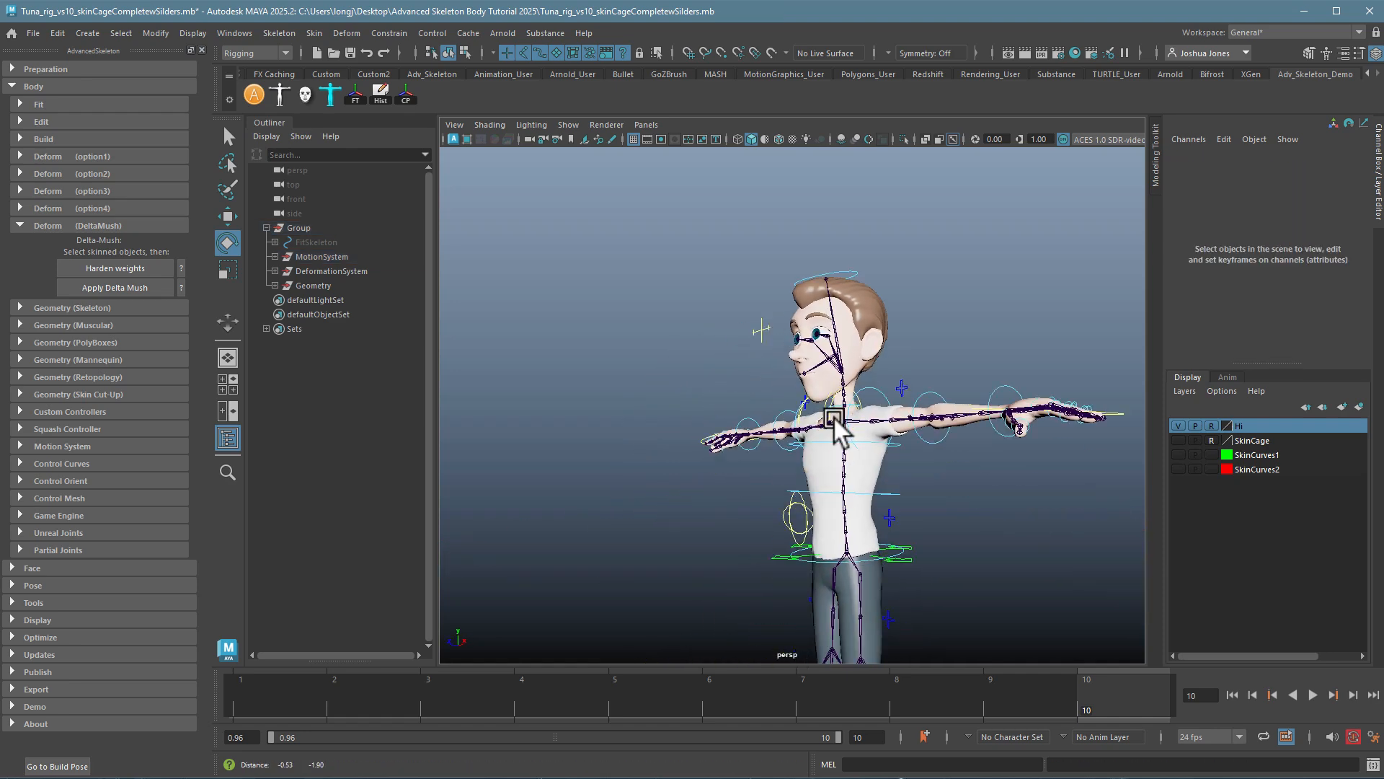
{"action": "left_click_drag", "start_coordinate": [834, 418], "coordinate": [937, 440], "text": "alt"}
{"action": "right_click_drag", "start_coordinate": [845, 451], "coordinate": [907, 468], "text": "alt"}
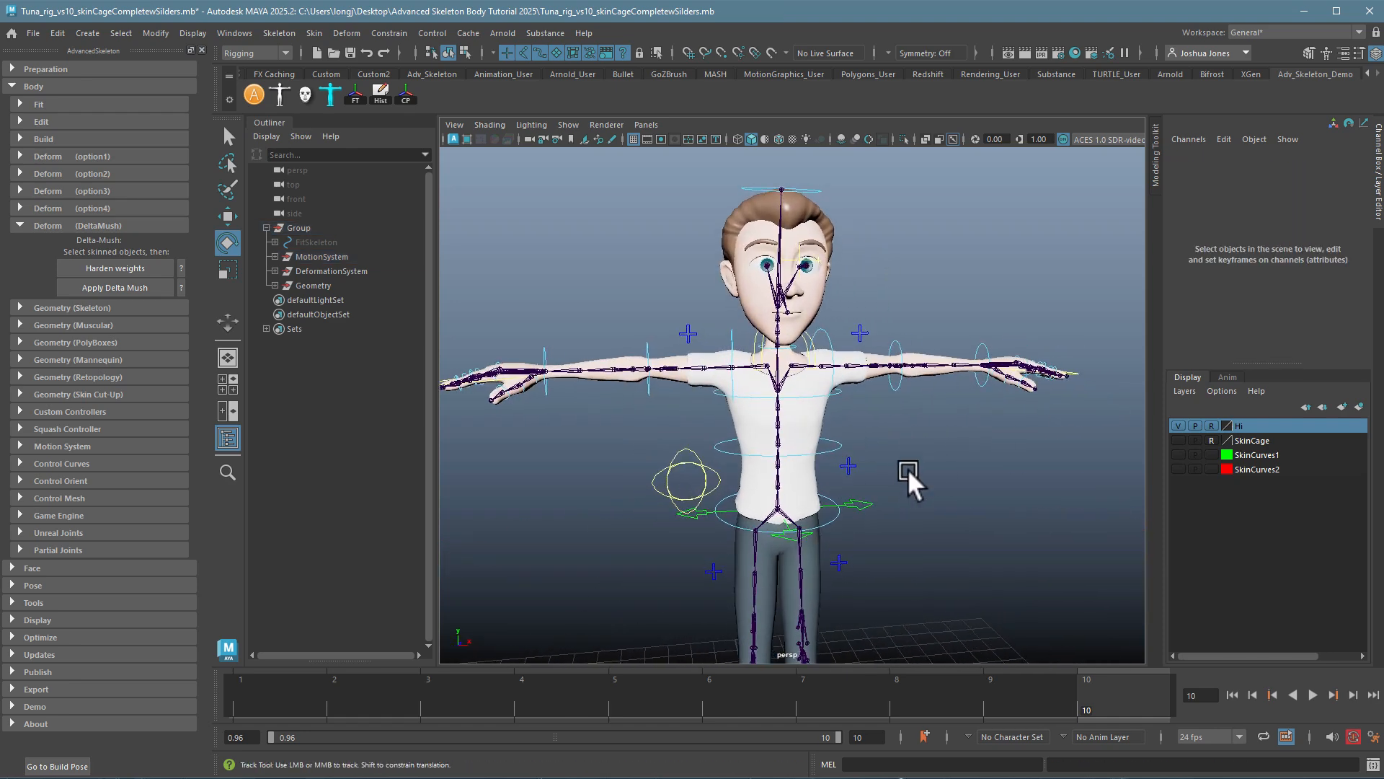
{"action": "middle_click_drag", "start_coordinate": [907, 468], "coordinate": [941, 420], "text": "alt"}
{"action": "right_click_drag", "start_coordinate": [940, 420], "coordinate": [866, 421], "text": "alt"}
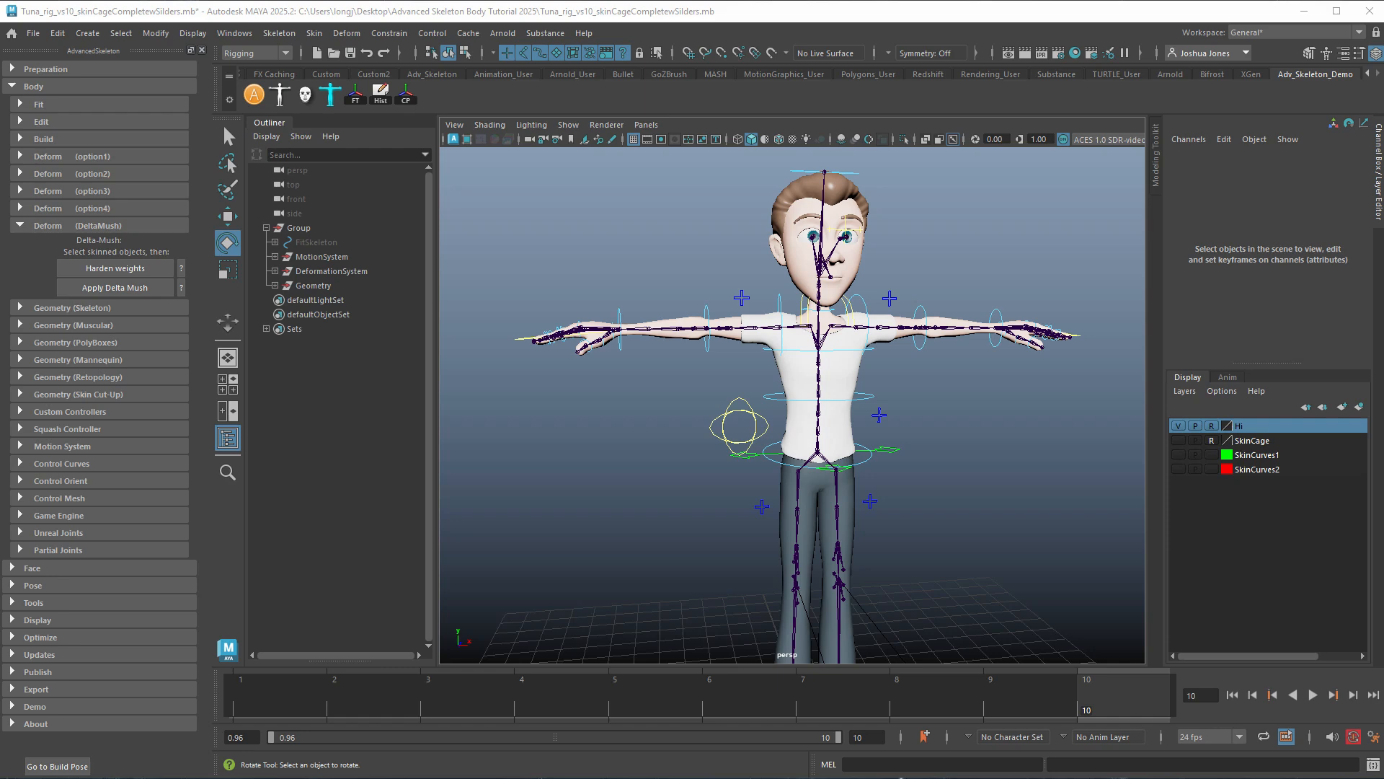
{"action": "right_click_drag", "start_coordinate": [1127, 521], "coordinate": [770, 498], "text": "alt"}
{"action": "left_click_drag", "start_coordinate": [770, 499], "coordinate": [736, 453], "text": "alt"}
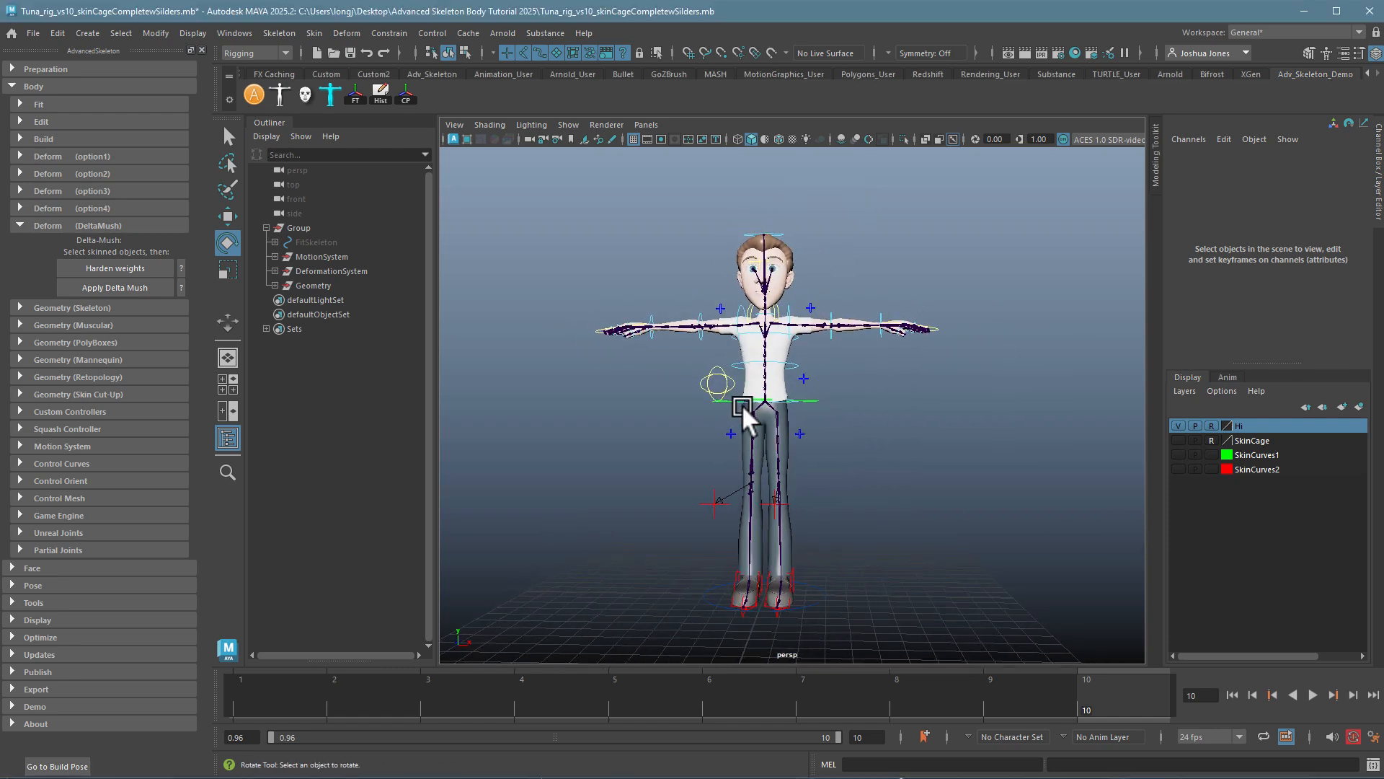
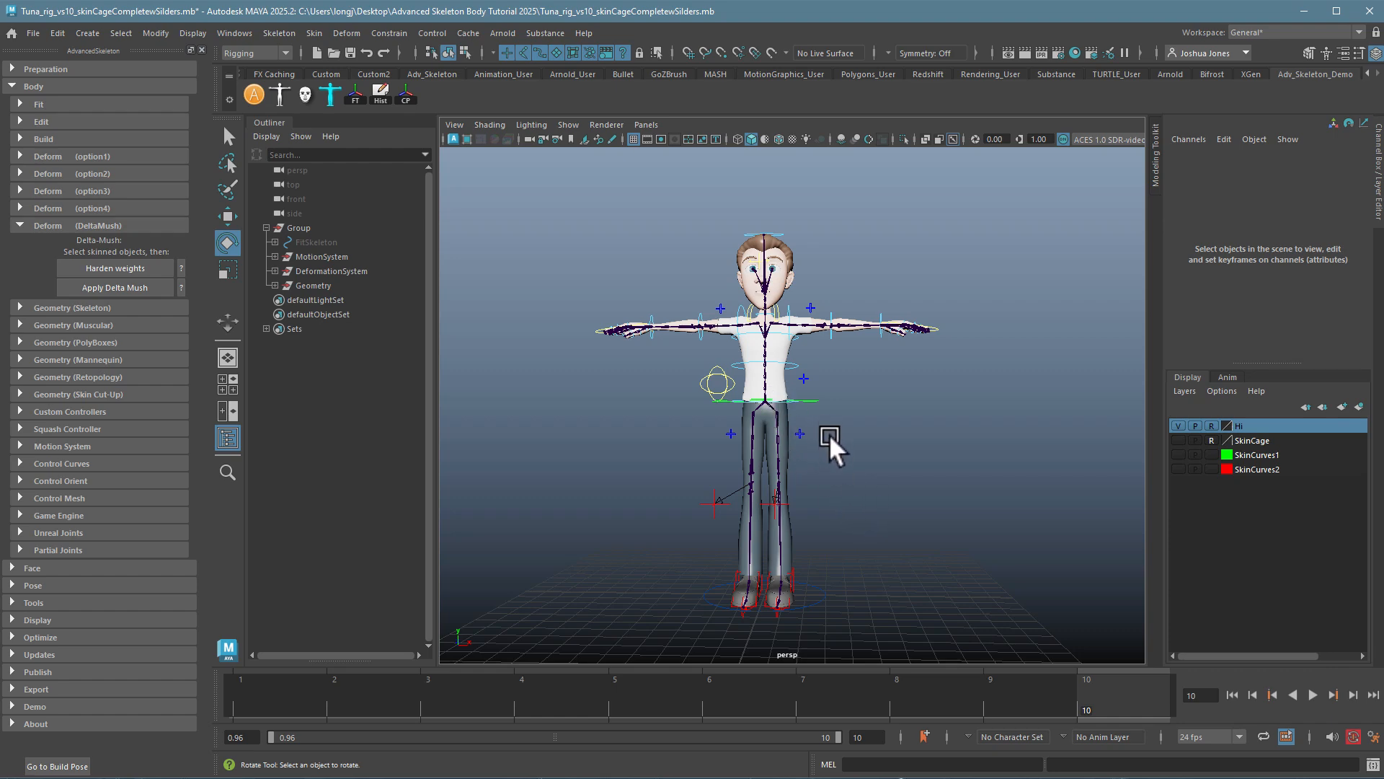
{"action": "left_click_drag", "start_coordinate": [917, 479], "coordinate": [892, 504], "text": "alt"}
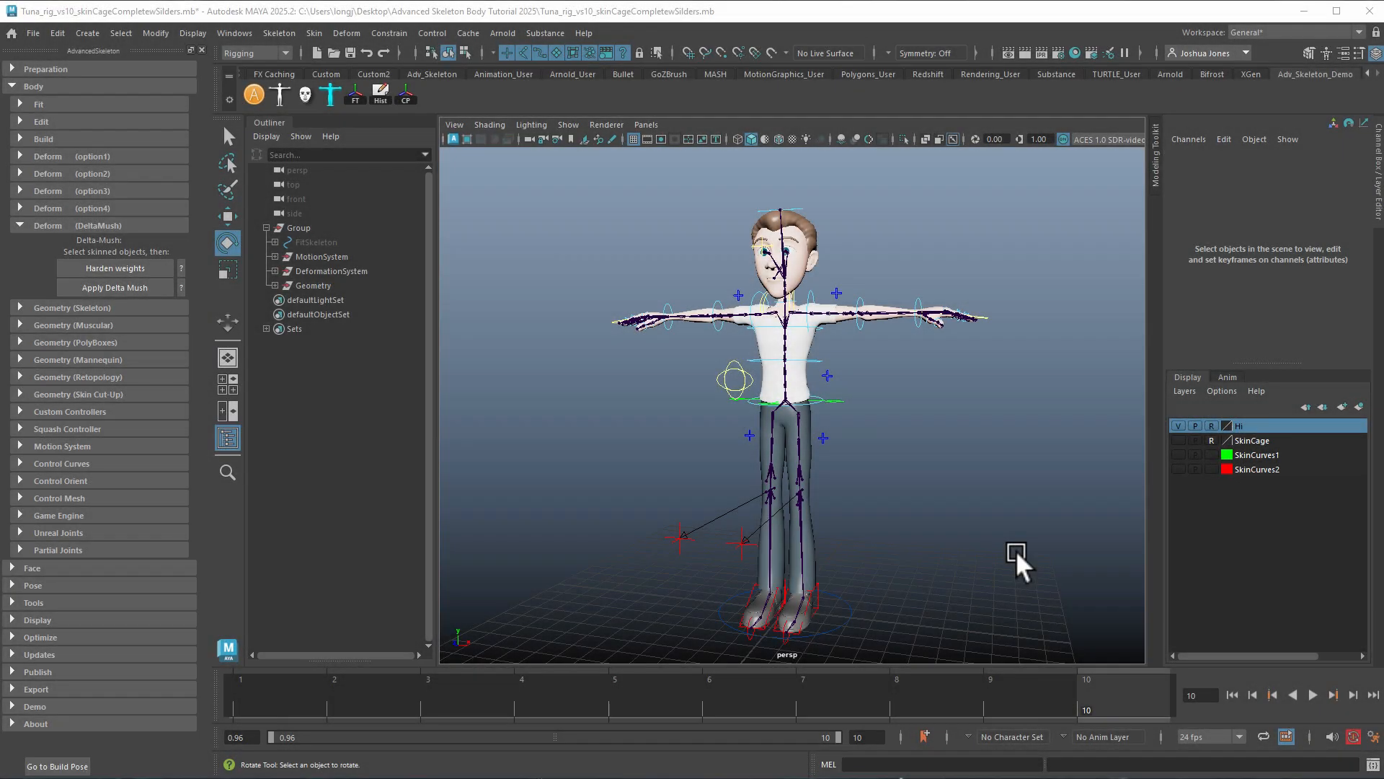
- Collapse the DeltaMush options, expand the Geometry group to check which meshes model:geo contains, and clear the selection
{"action": "left_click", "coordinate": [20, 224]}
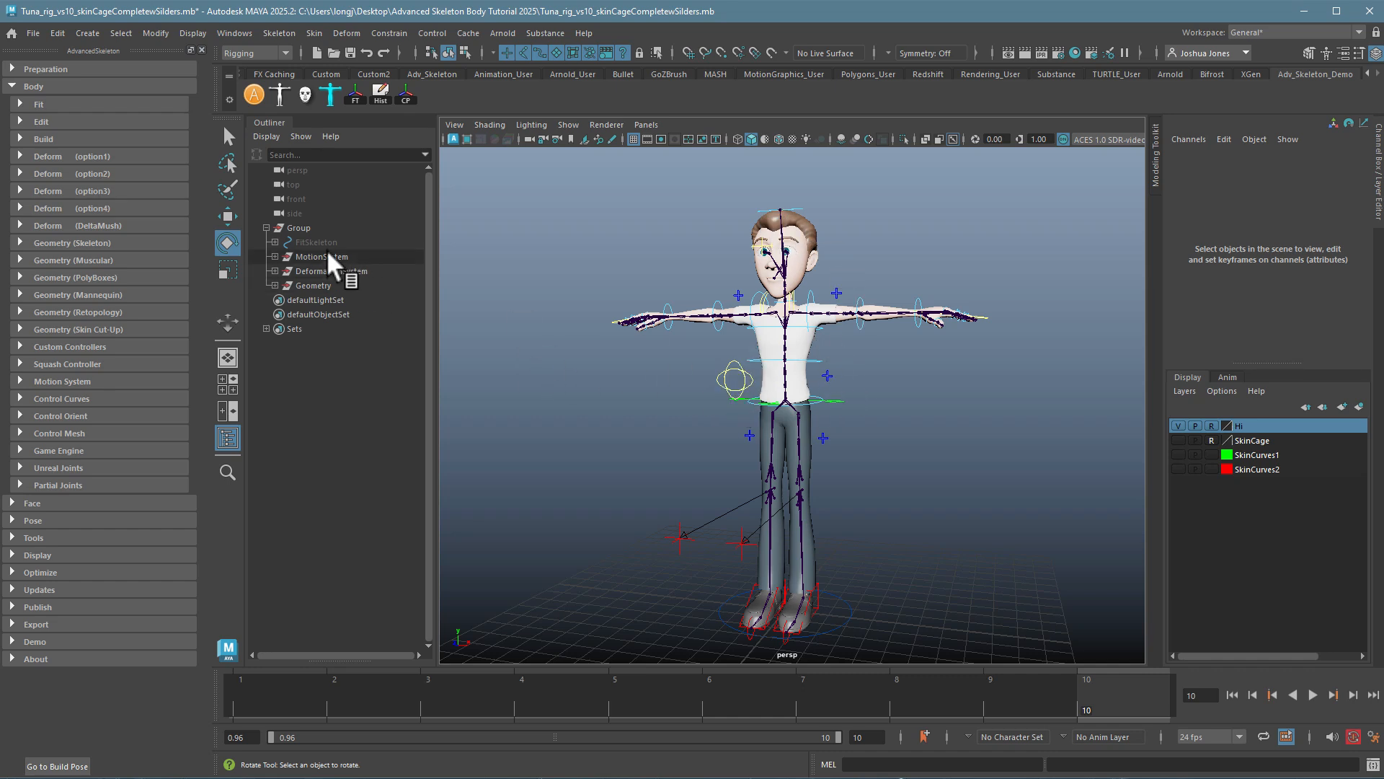
{"action": "left_click", "coordinate": [267, 286]}
{"action": "left_click", "coordinate": [270, 284]}
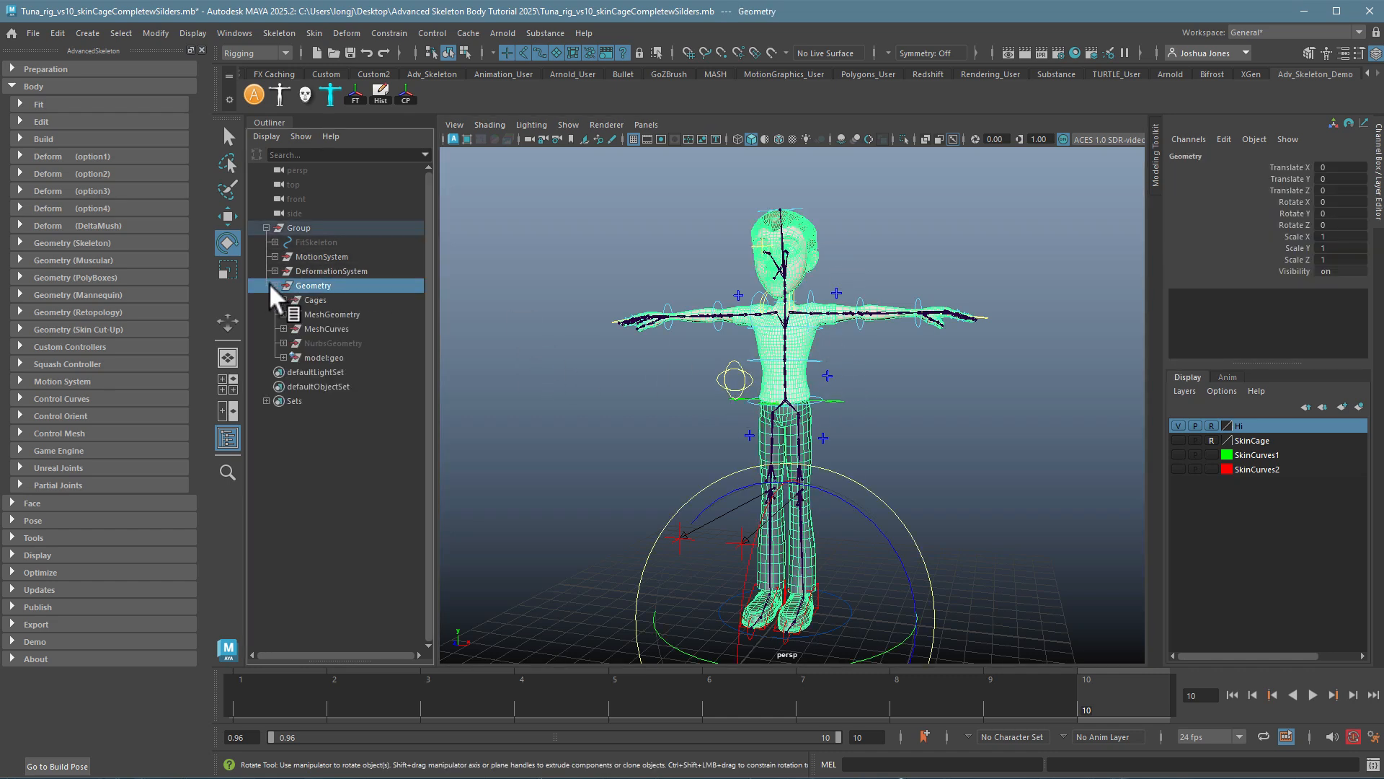
{"action": "left_click", "coordinate": [294, 356]}
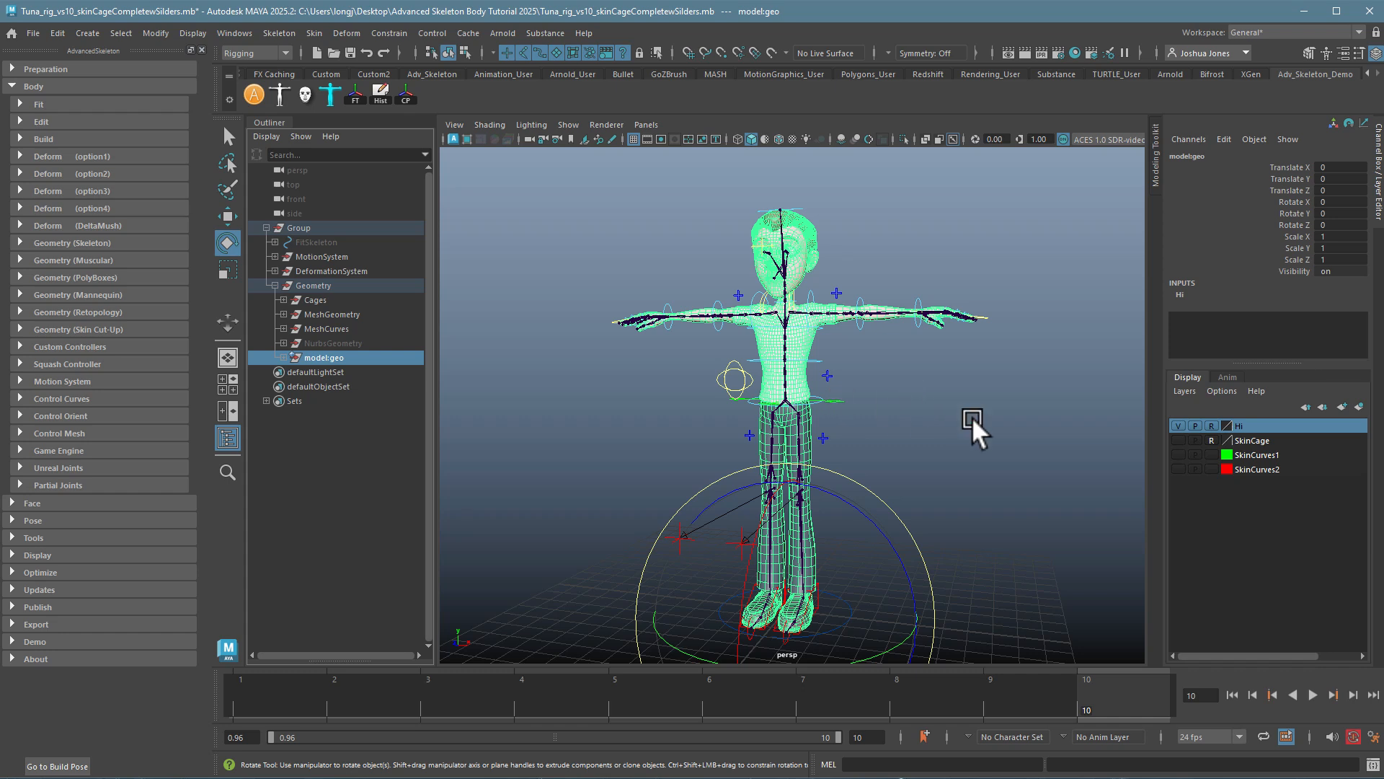
{"action": "left_click", "coordinate": [973, 422]}
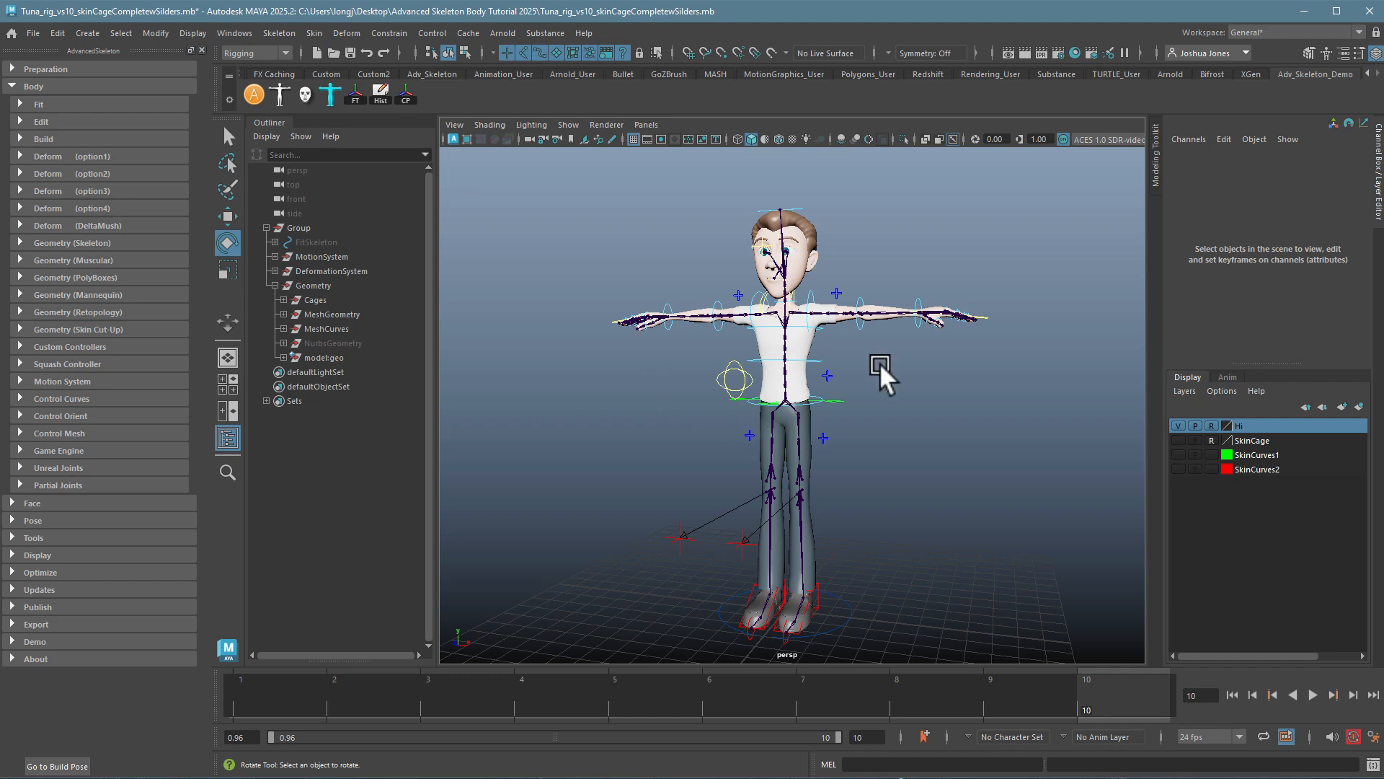
- Open AdvancedSkeleton's Optimize tools and save the scene over Tuna_rig_vs10_skinCageCompletewSilders.mb
{"action": "left_click", "coordinate": [12, 86]}
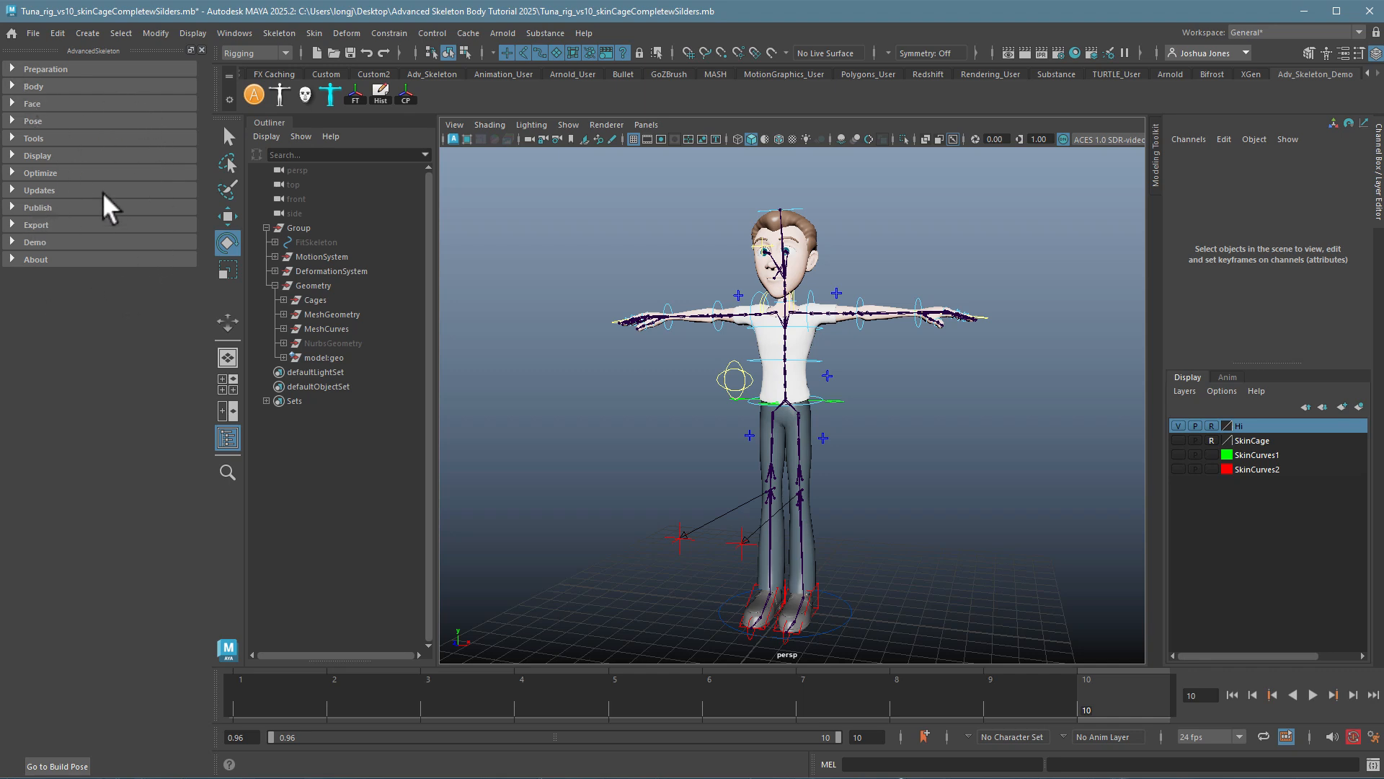
{"action": "left_click", "coordinate": [30, 172]}
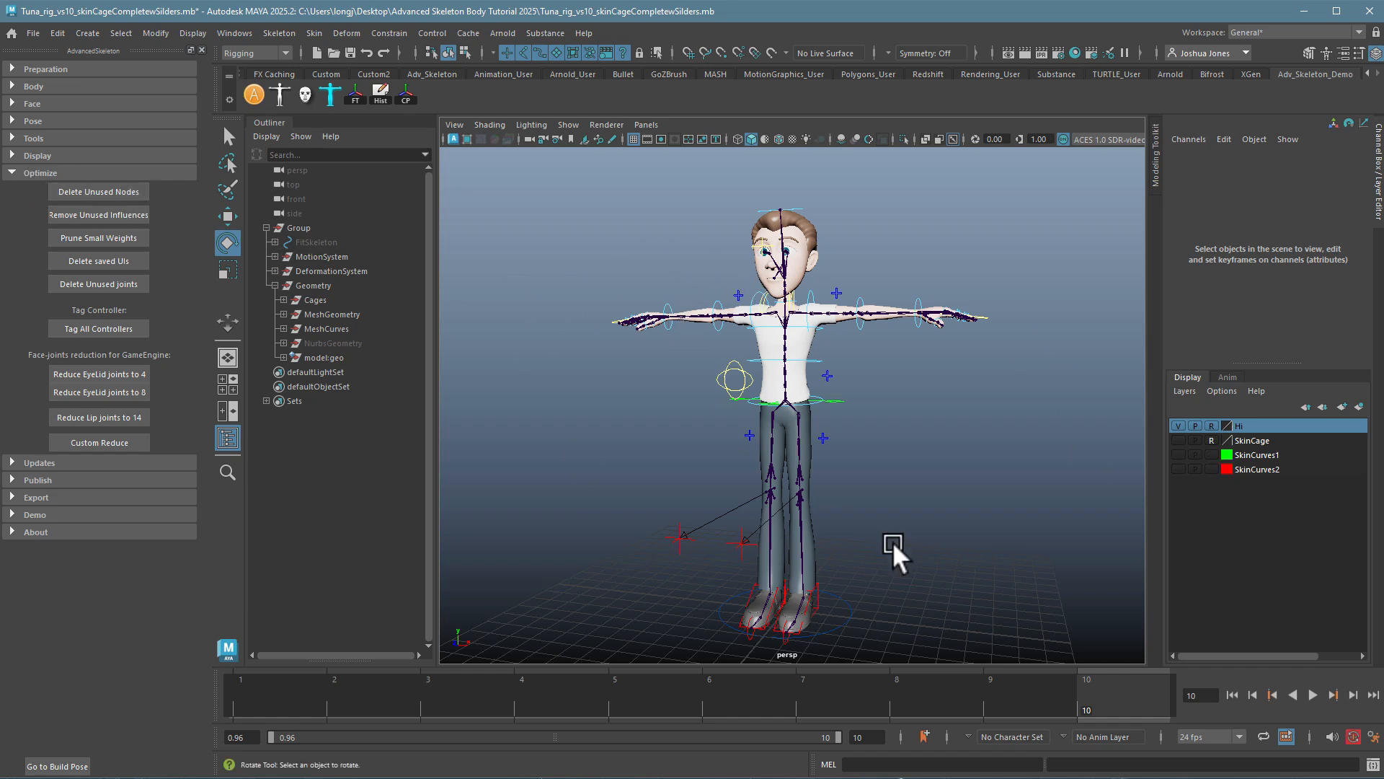
{"action": "left_click", "coordinate": [32, 31]}
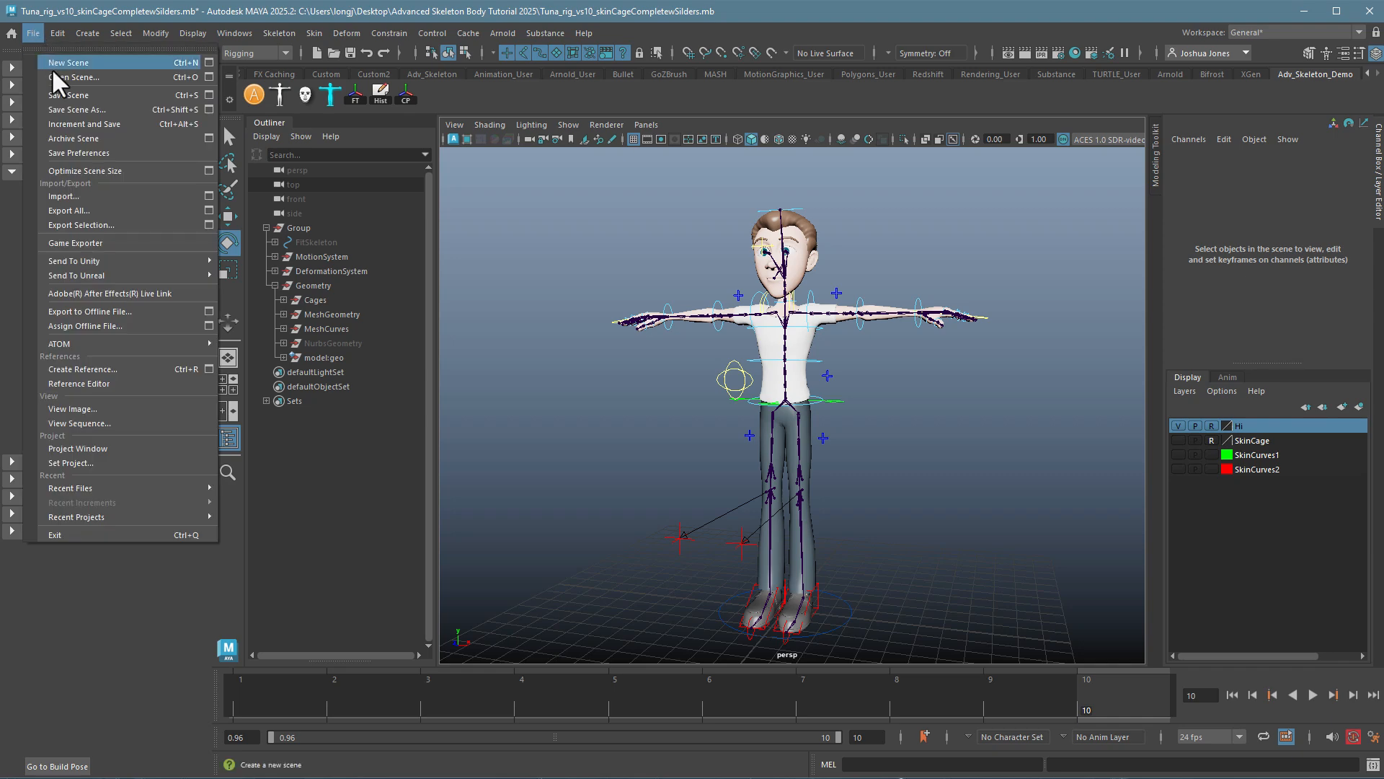
{"action": "left_click", "coordinate": [61, 110]}
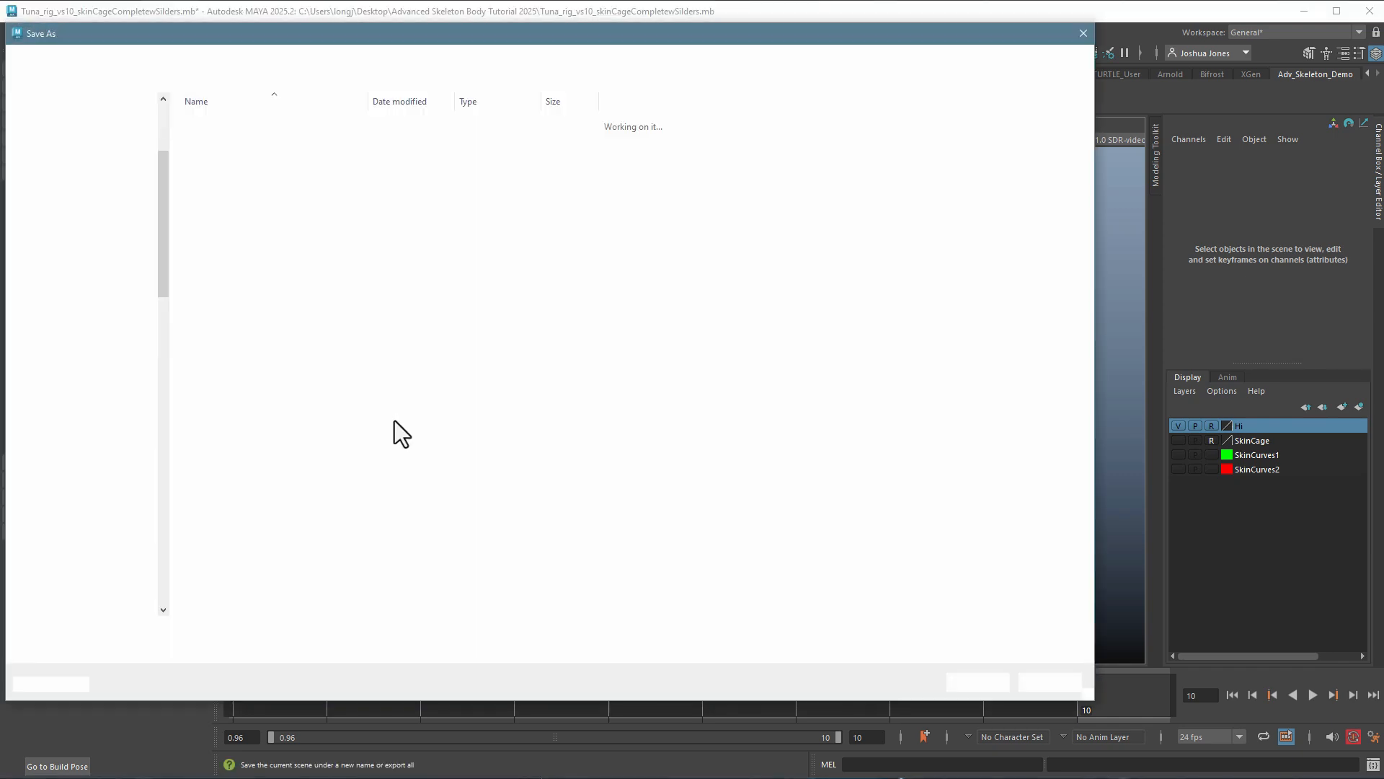
{"action": "left_click", "coordinate": [253, 335]}
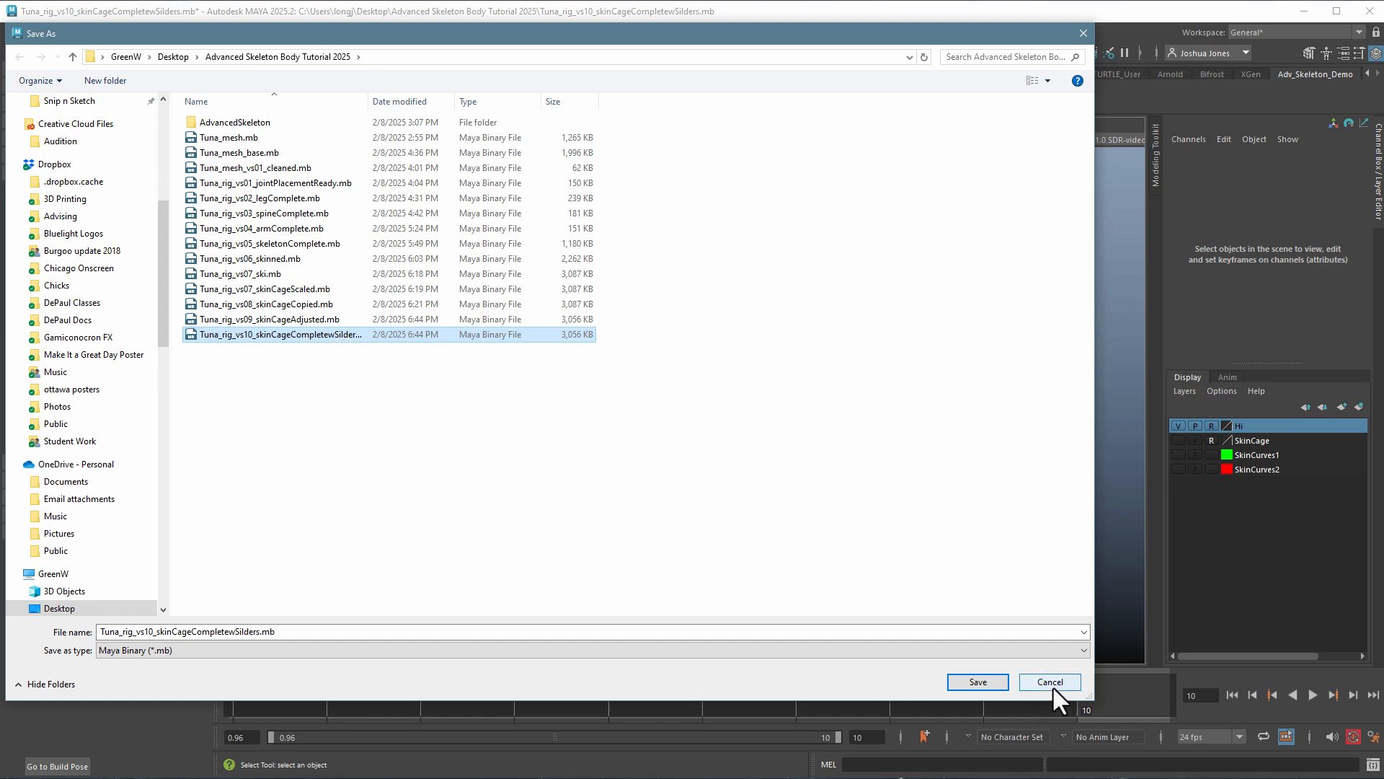
{"action": "left_click", "coordinate": [989, 685]}
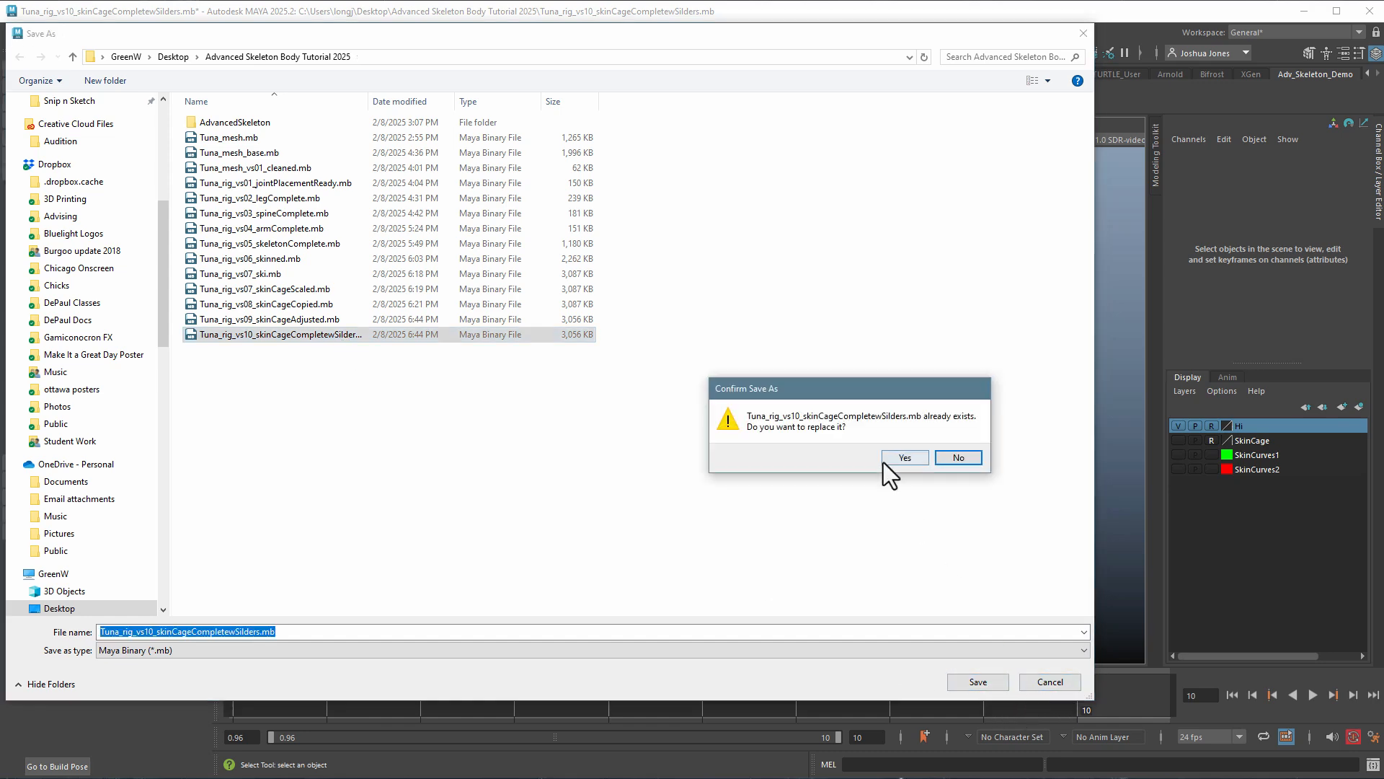
{"action": "left_click", "coordinate": [910, 459]}
{"action": "key", "text": "e"}
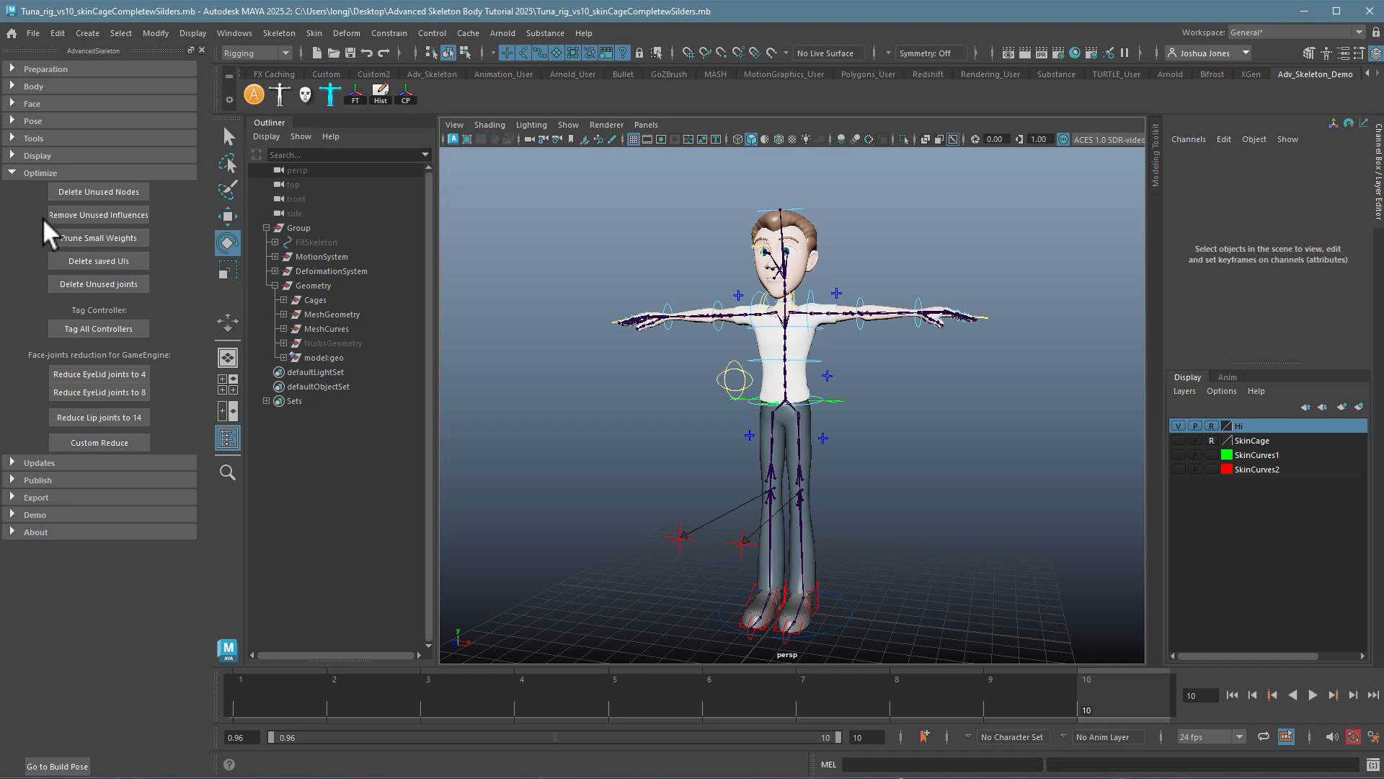
- Delete the scene's unused nodes and remove unused influences from the skinned meshes
{"action": "left_click", "coordinate": [75, 191]}
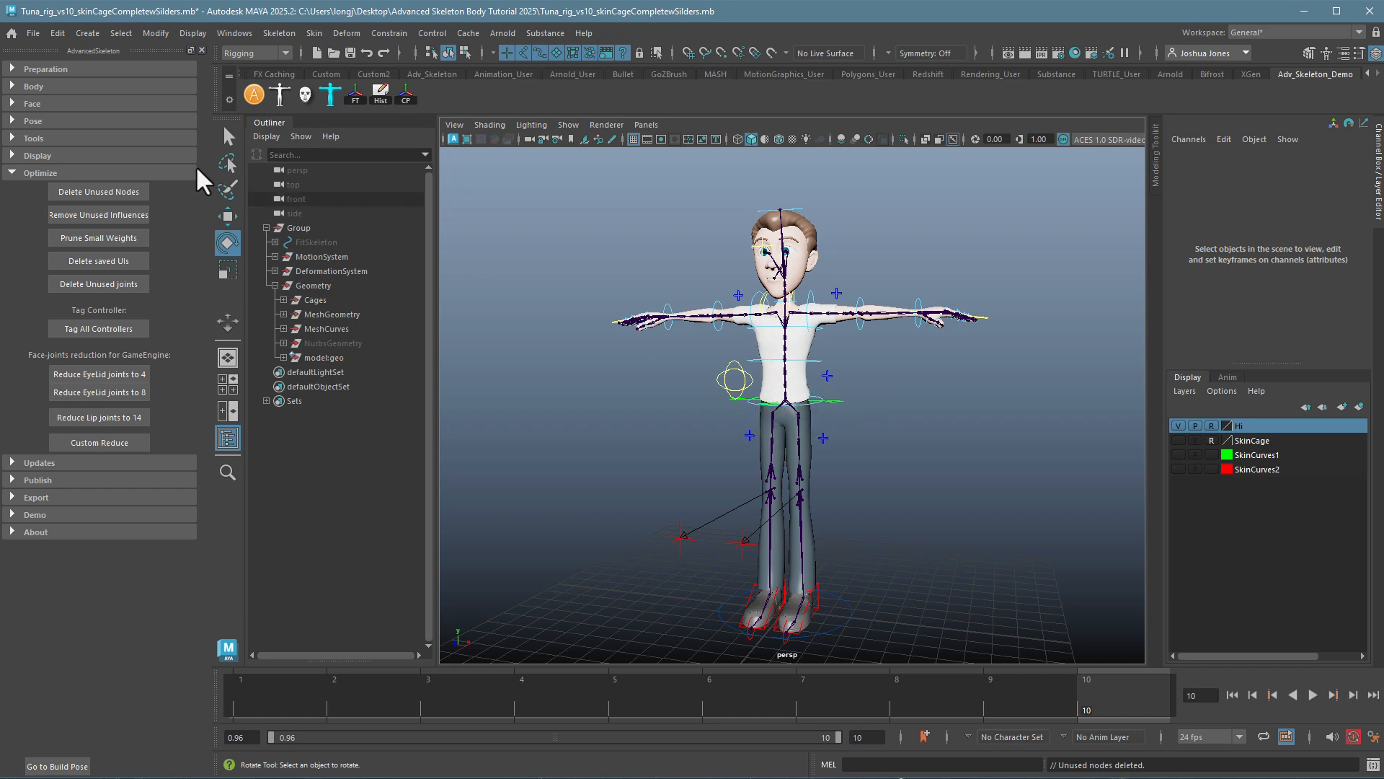
{"action": "left_click", "coordinate": [101, 215]}
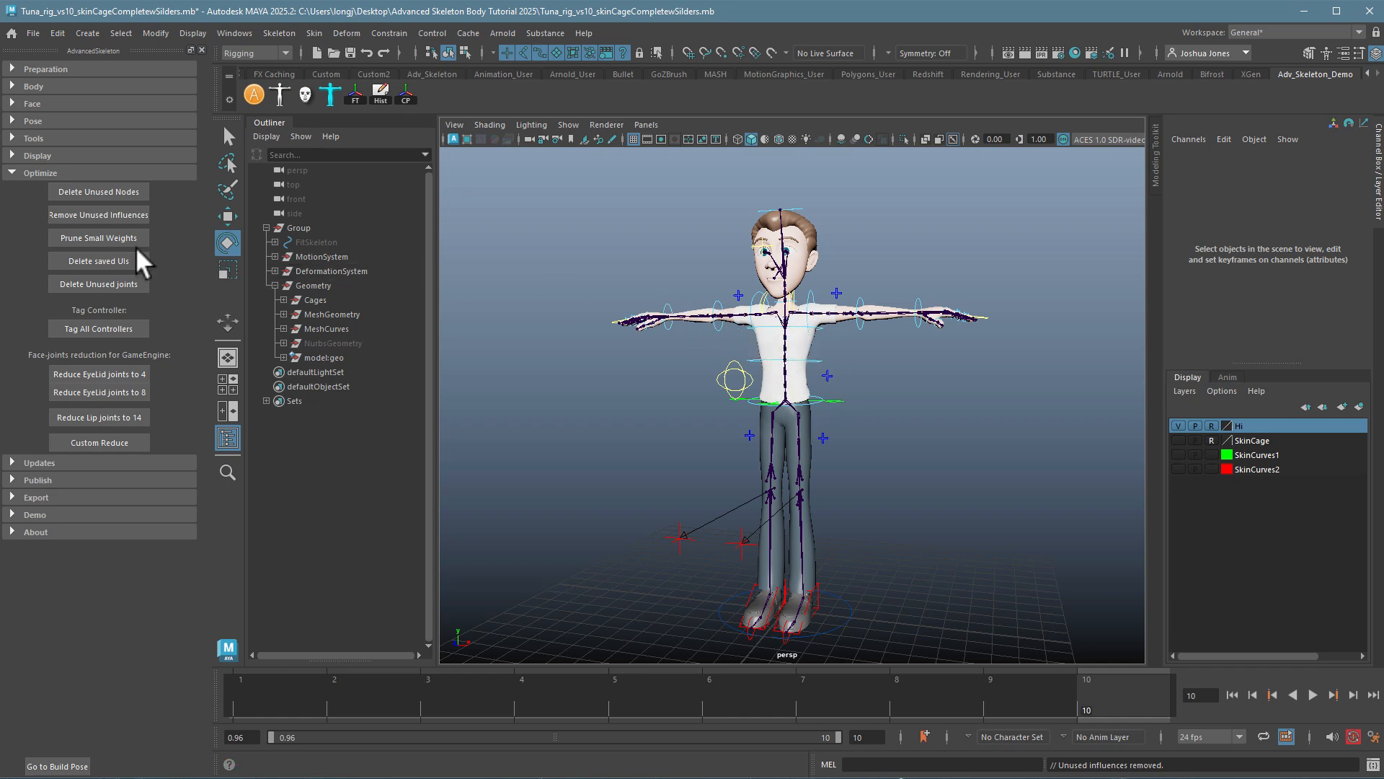
- Prune small skin weights and delete the saved UIs from the scene
{"action": "left_click", "coordinate": [99, 235]}
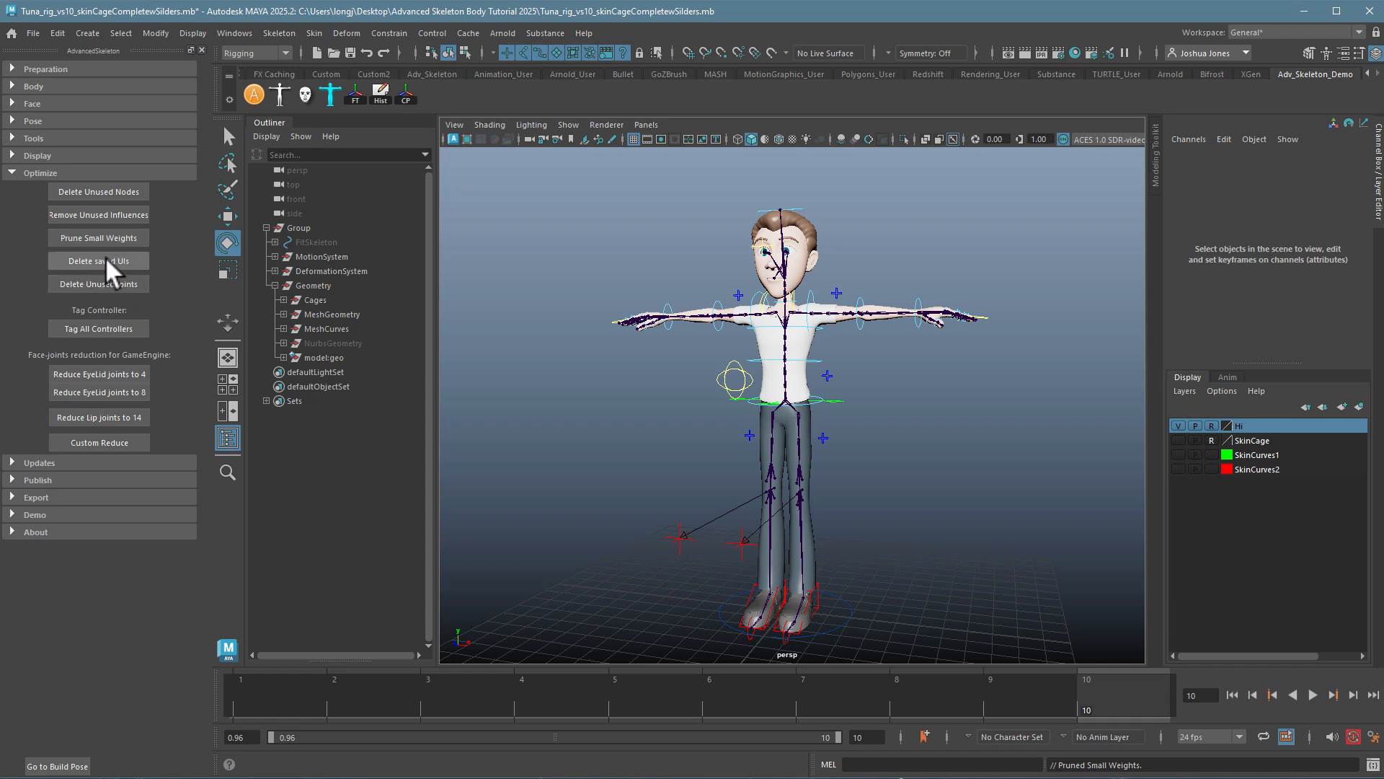
{"action": "left_click", "coordinate": [106, 261]}
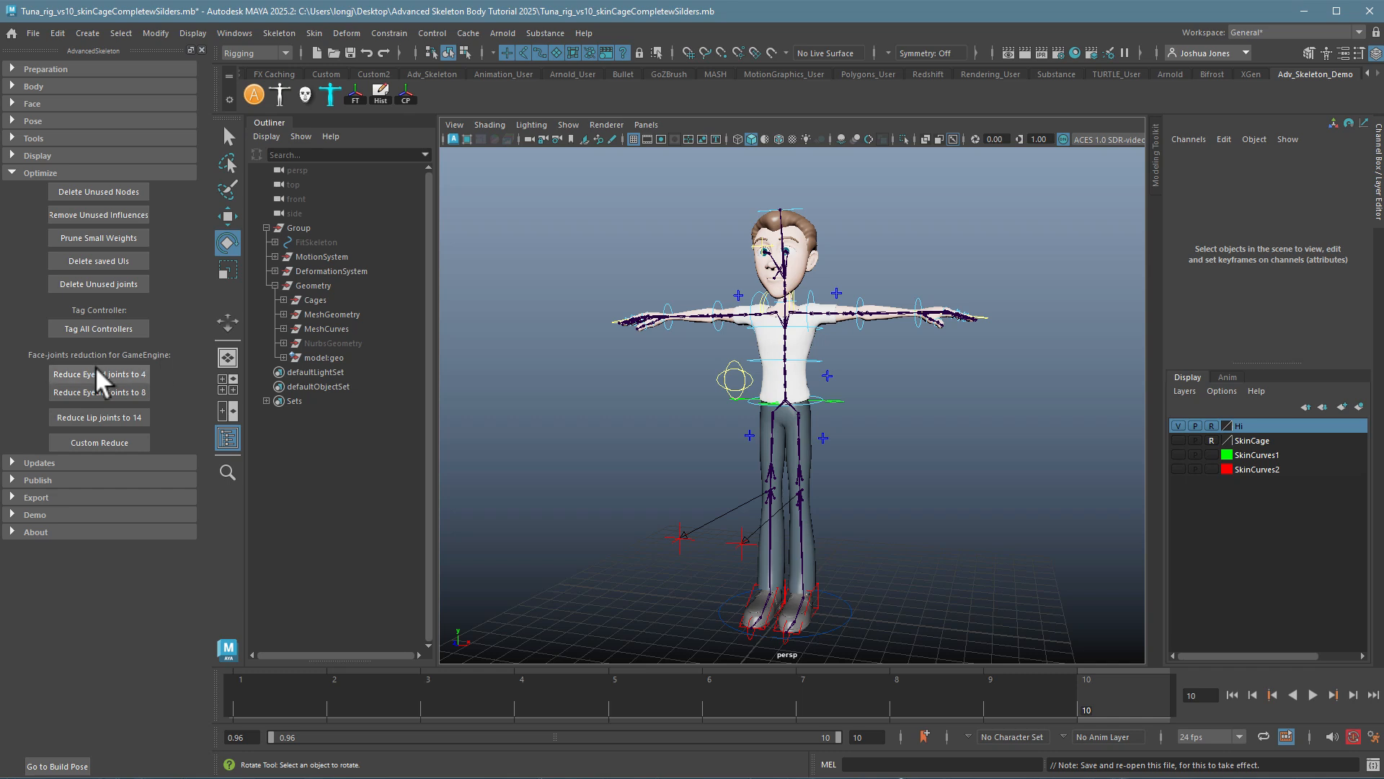
- Tag all of the rig's controllers and review the optimization results in the Script Editor
{"action": "left_click", "coordinate": [103, 328]}
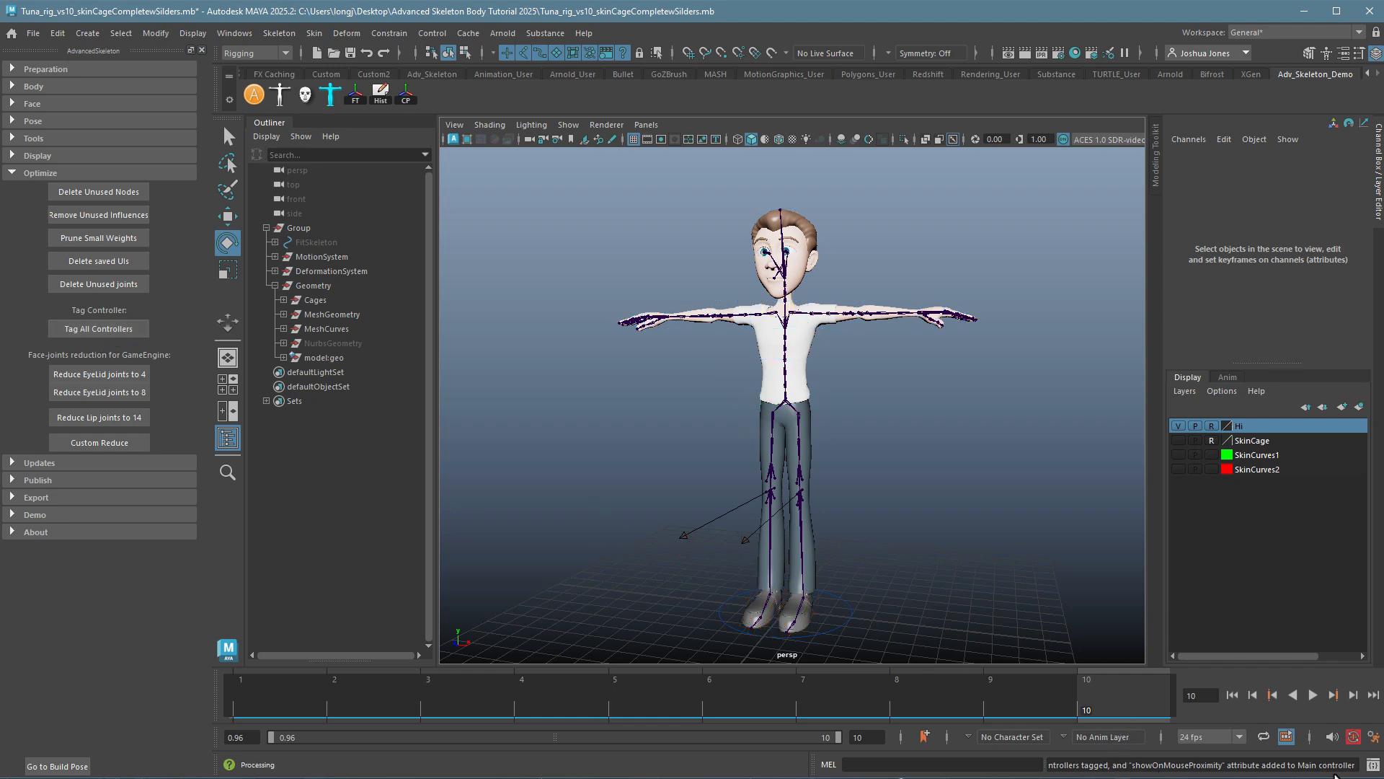
{"action": "left_click", "coordinate": [1372, 764]}
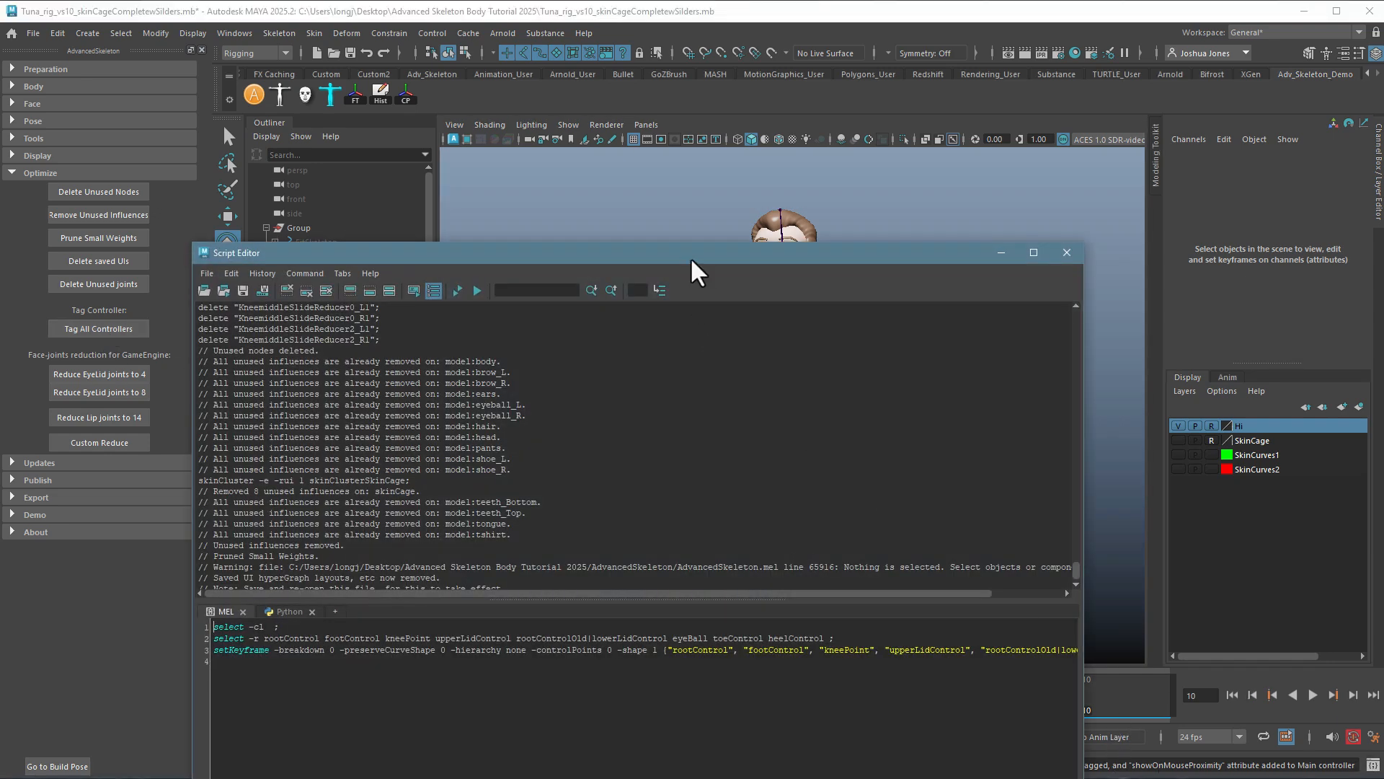
{"action": "left_click_drag", "start_coordinate": [692, 253], "coordinate": [735, 43]}
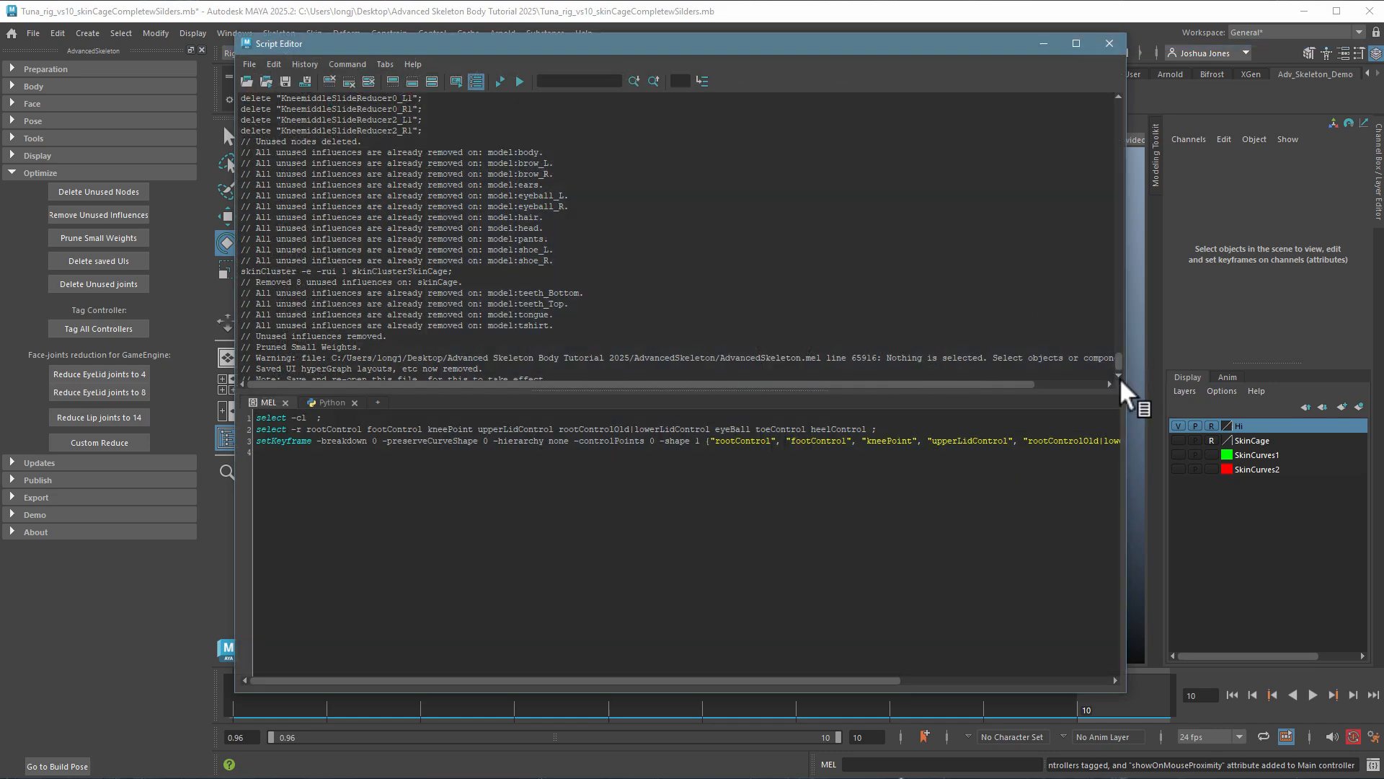
{"action": "left_click_drag", "start_coordinate": [1120, 366], "coordinate": [1119, 380]}
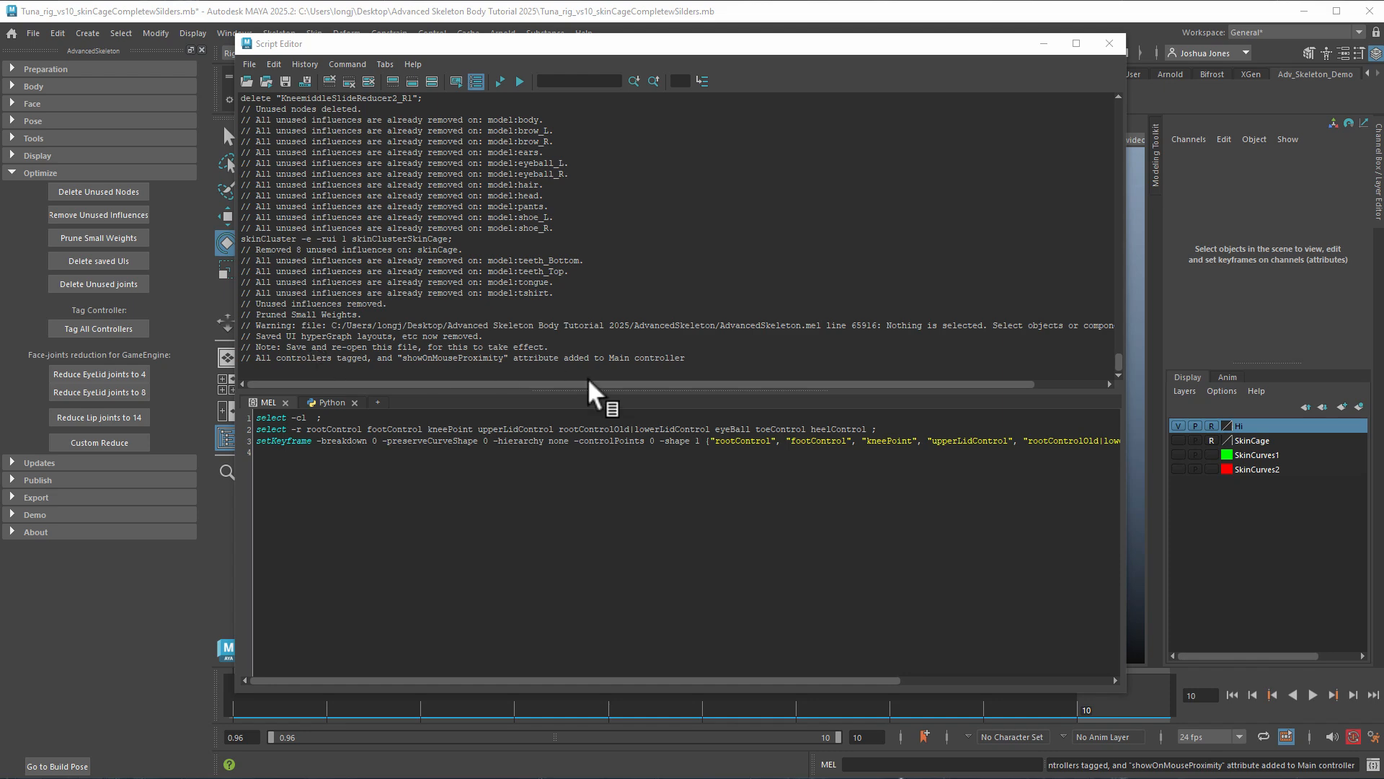
{"action": "left_click", "coordinate": [1112, 46]}
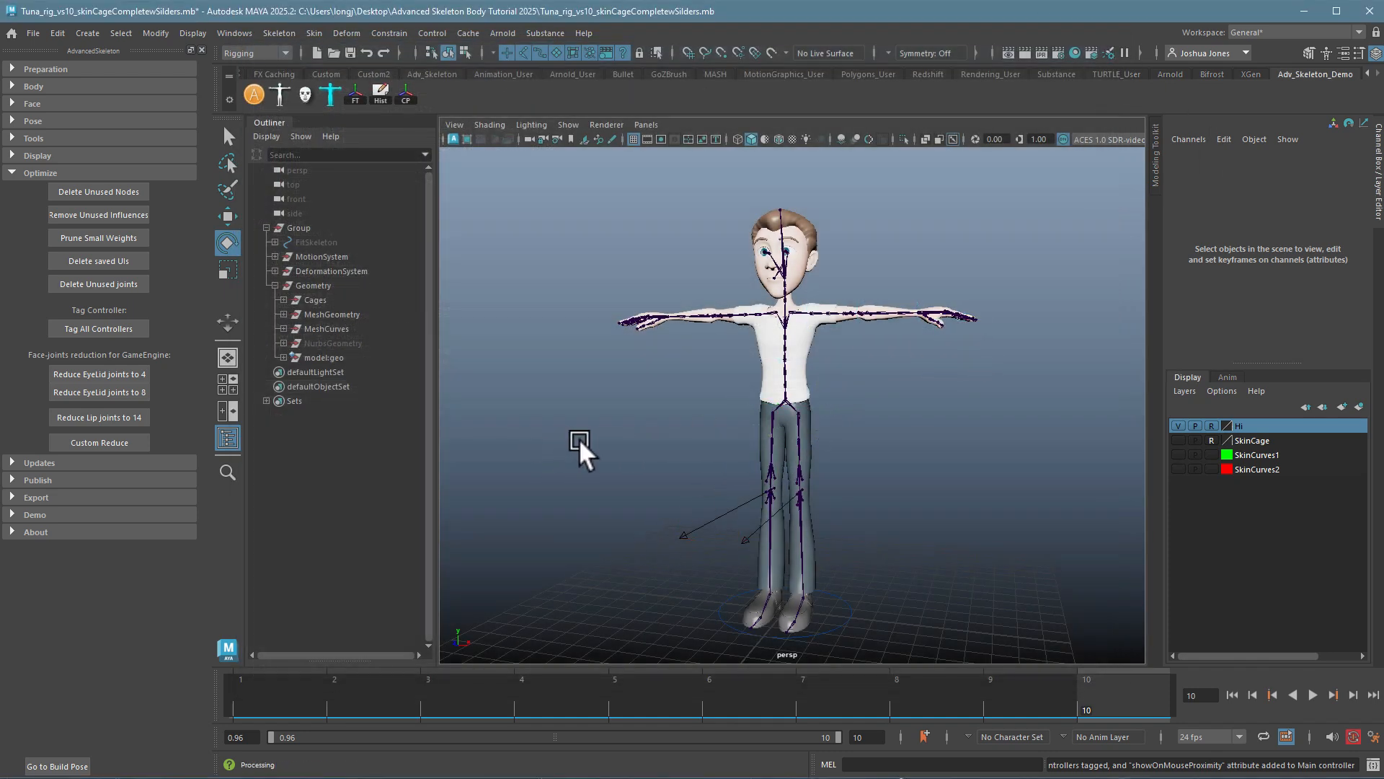
- Select the RootX_M hip control to test the mouse-proximity display of the tagged controllers
{"action": "left_click_drag", "start_coordinate": [580, 438], "coordinate": [593, 440], "text": "alt"}
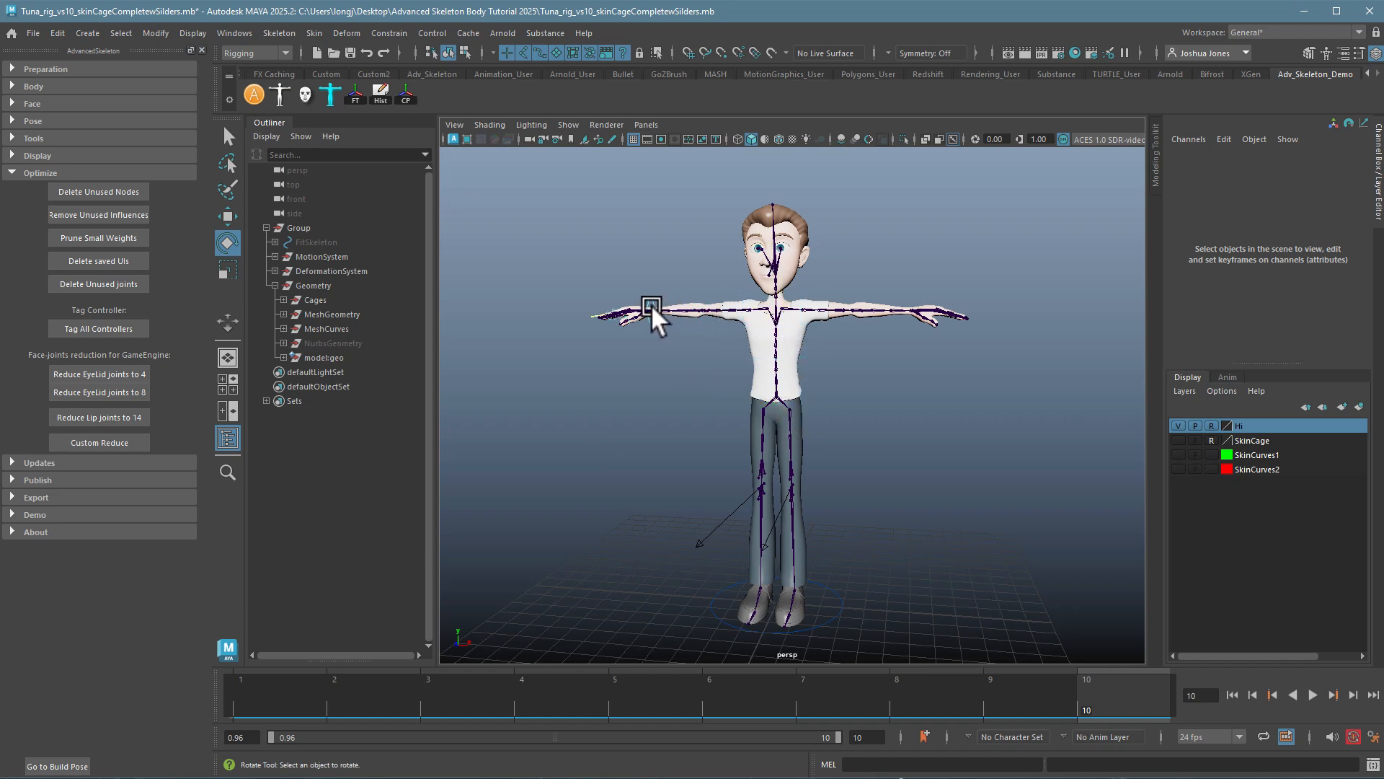
{"action": "left_click", "coordinate": [823, 398]}
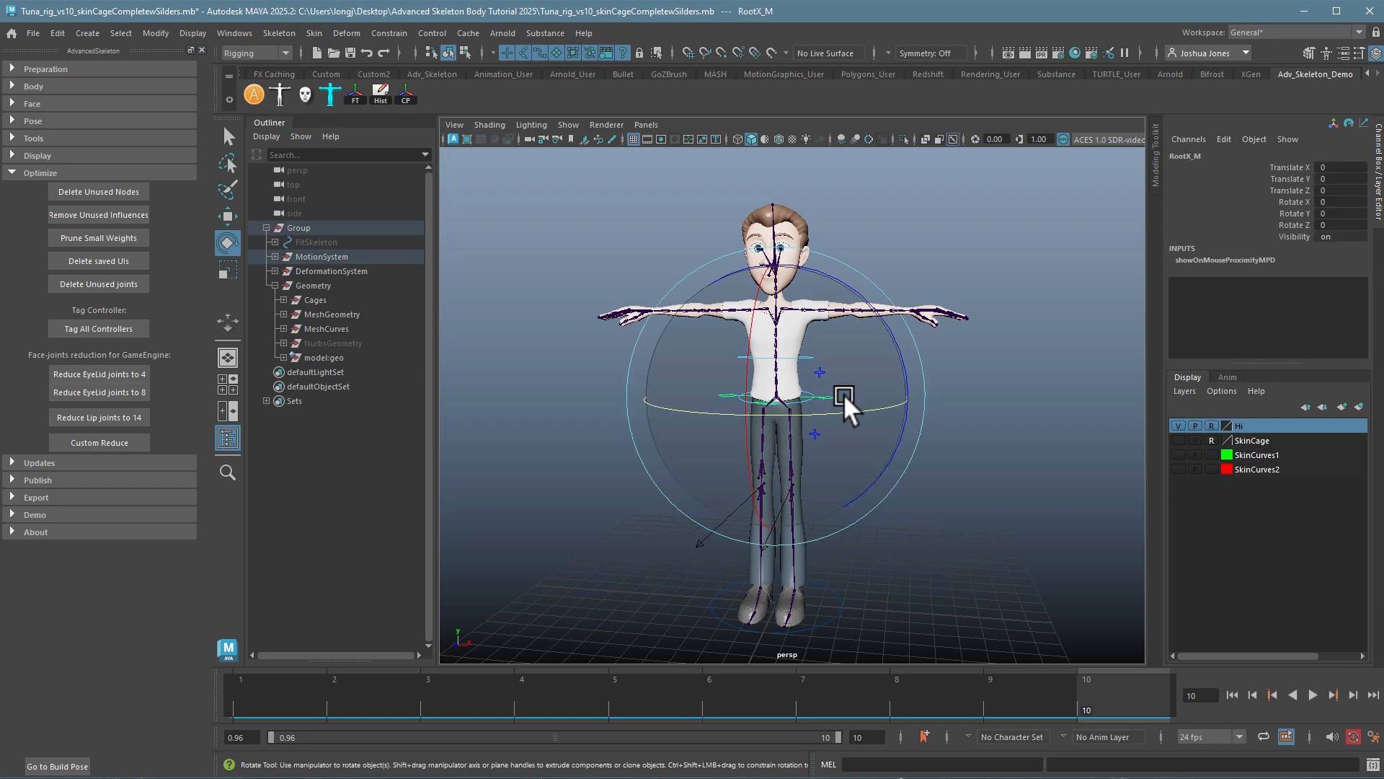
{"action": "right_click_drag", "start_coordinate": [899, 463], "coordinate": [1004, 531], "text": "alt"}
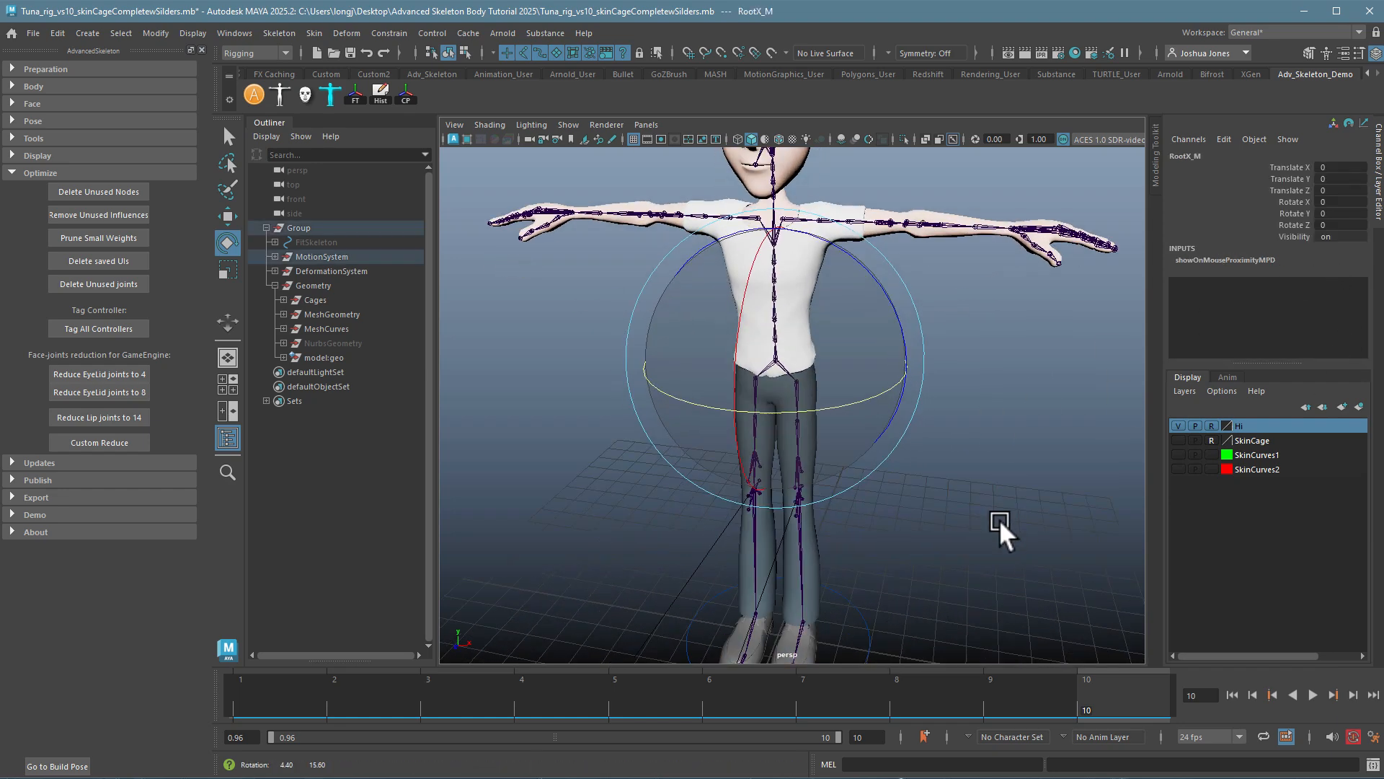
- Check how the rig's controls appear near the pointer around the character's legs and feet
{"action": "left_click_drag", "start_coordinate": [1057, 516], "coordinate": [988, 504], "text": "alt"}
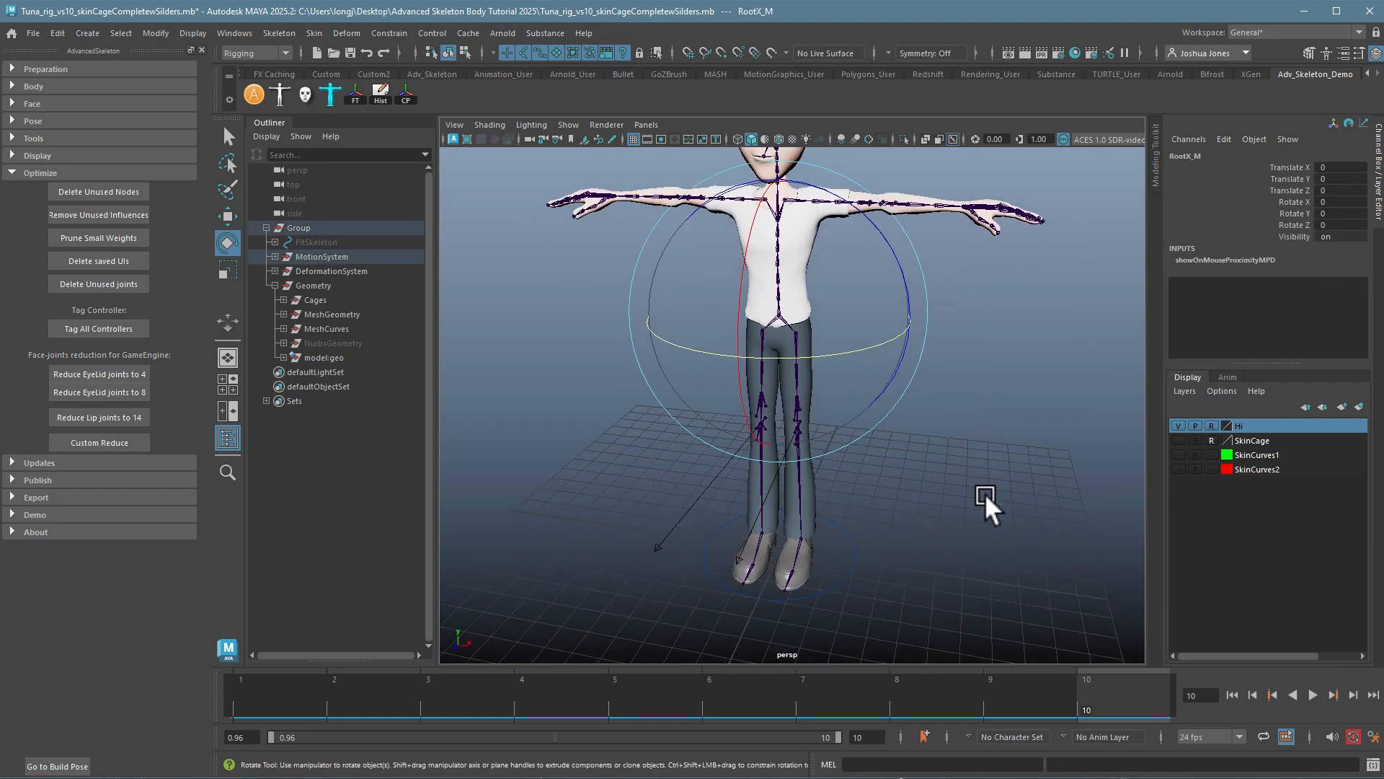
{"action": "left_click", "coordinate": [853, 562]}
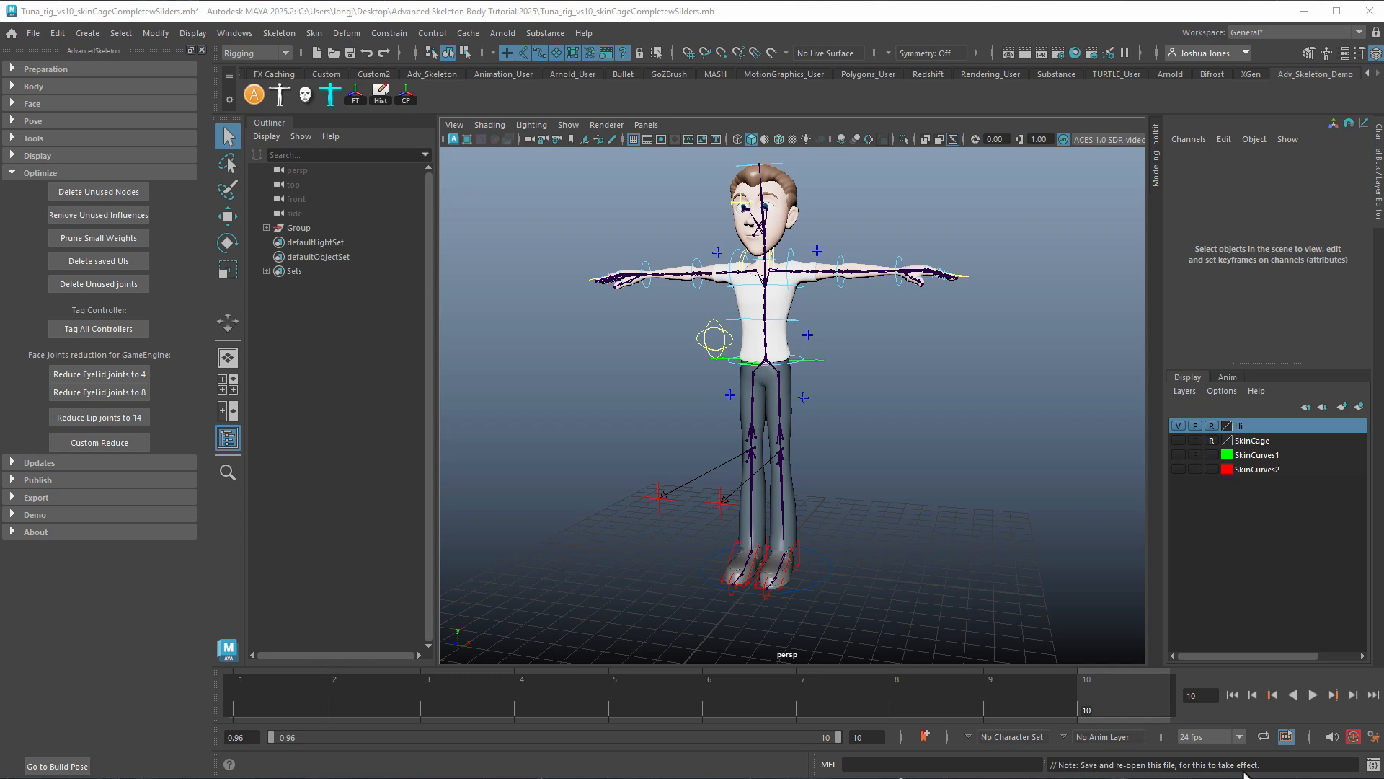
- Save the scene under the new name Tuna_rig_vs11_deleteSavedUis
{"action": "left_click", "coordinate": [26, 33]}
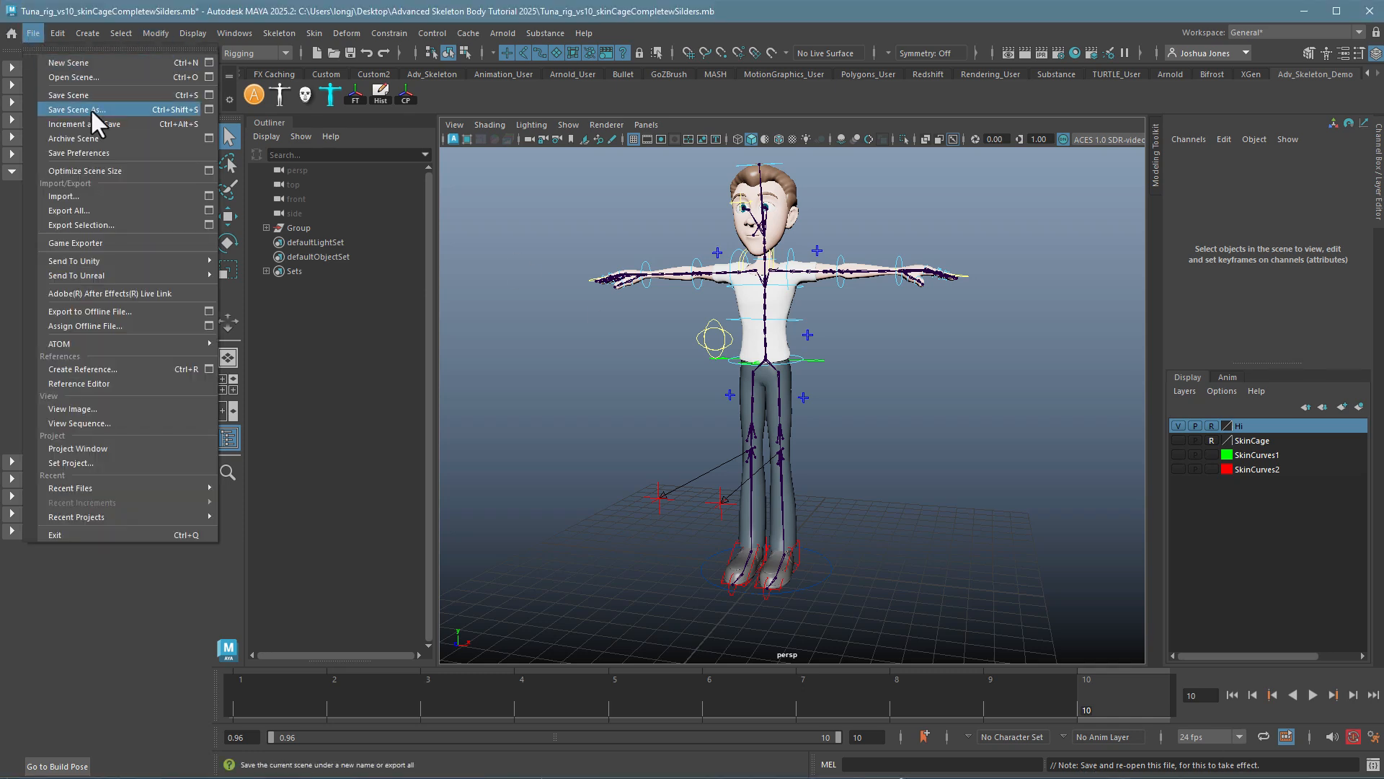
{"action": "left_click", "coordinate": [90, 111]}
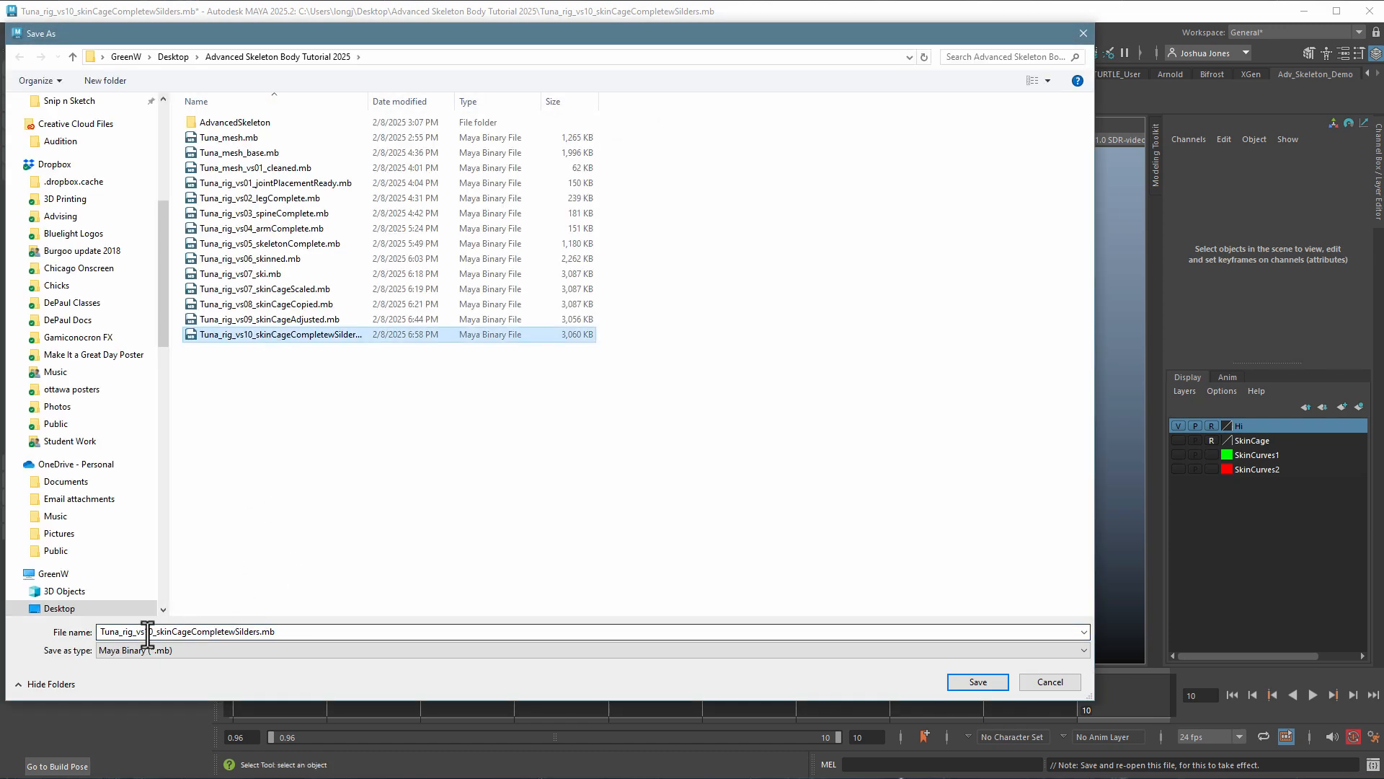
{"action": "left_click", "coordinate": [144, 631]}
{"action": "left_click", "coordinate": [148, 632]}
{"action": "left_click_drag", "start_coordinate": [148, 631], "coordinate": [358, 631]}
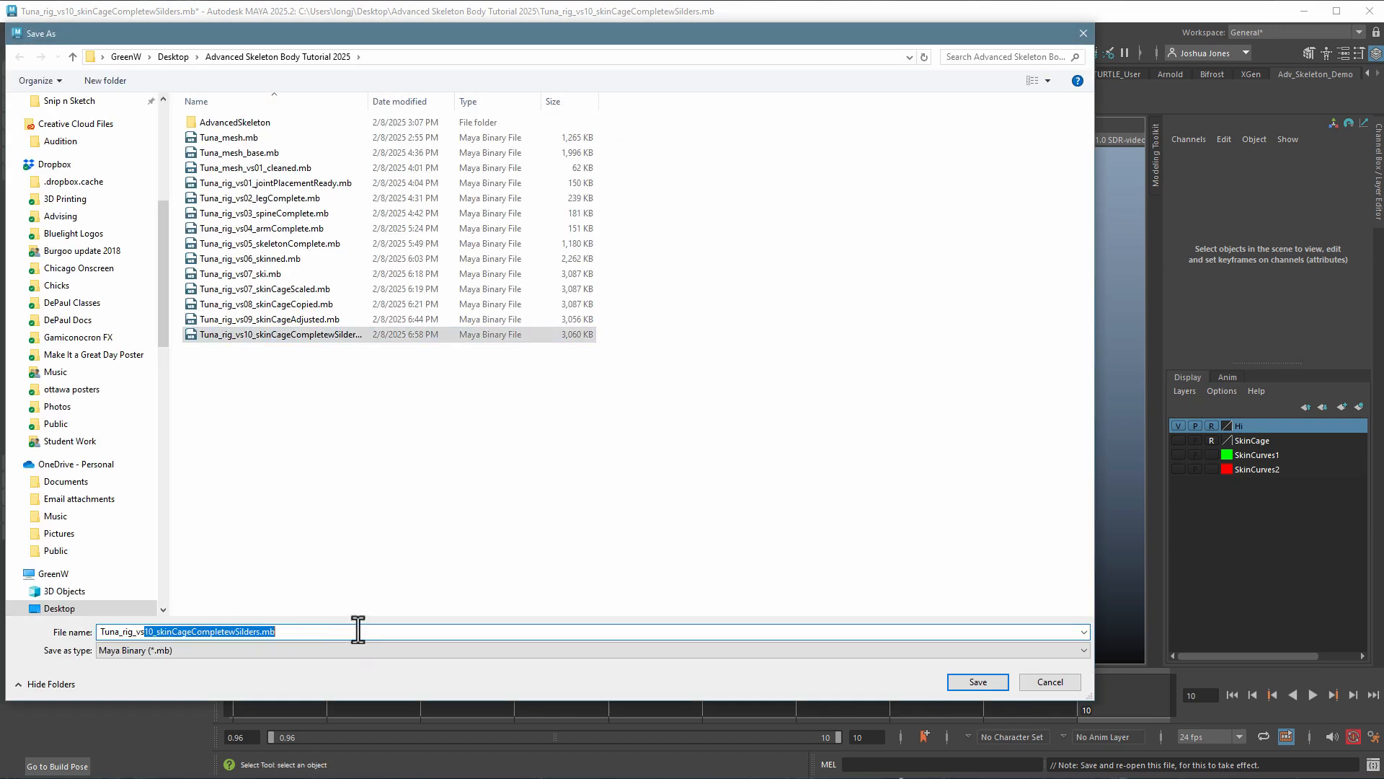
{"action": "type", "text": "11_"}
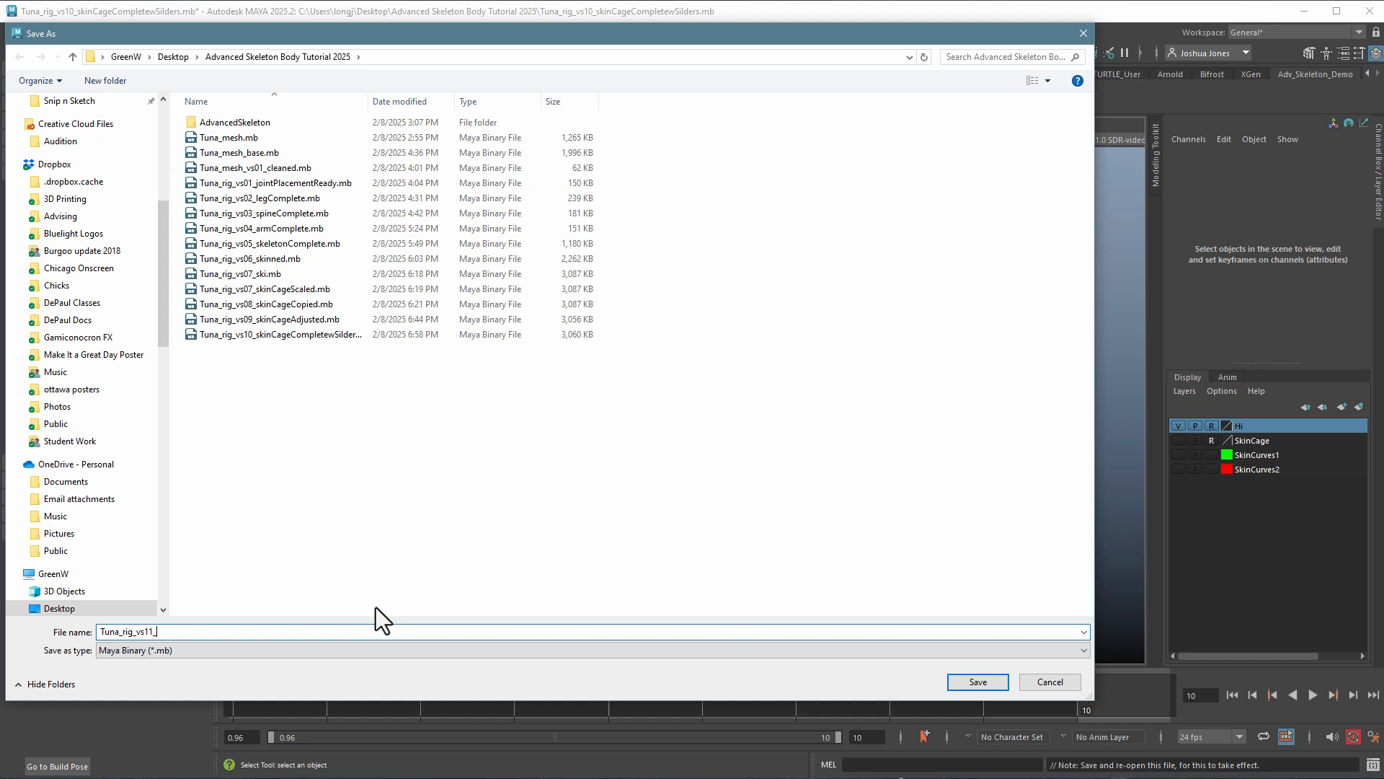
{"action": "type", "text": "deleteSavd"}
{"action": "key", "text": "BackSpace"}
{"action": "type", "text": "edUis"}
{"action": "key", "text": "Return"}
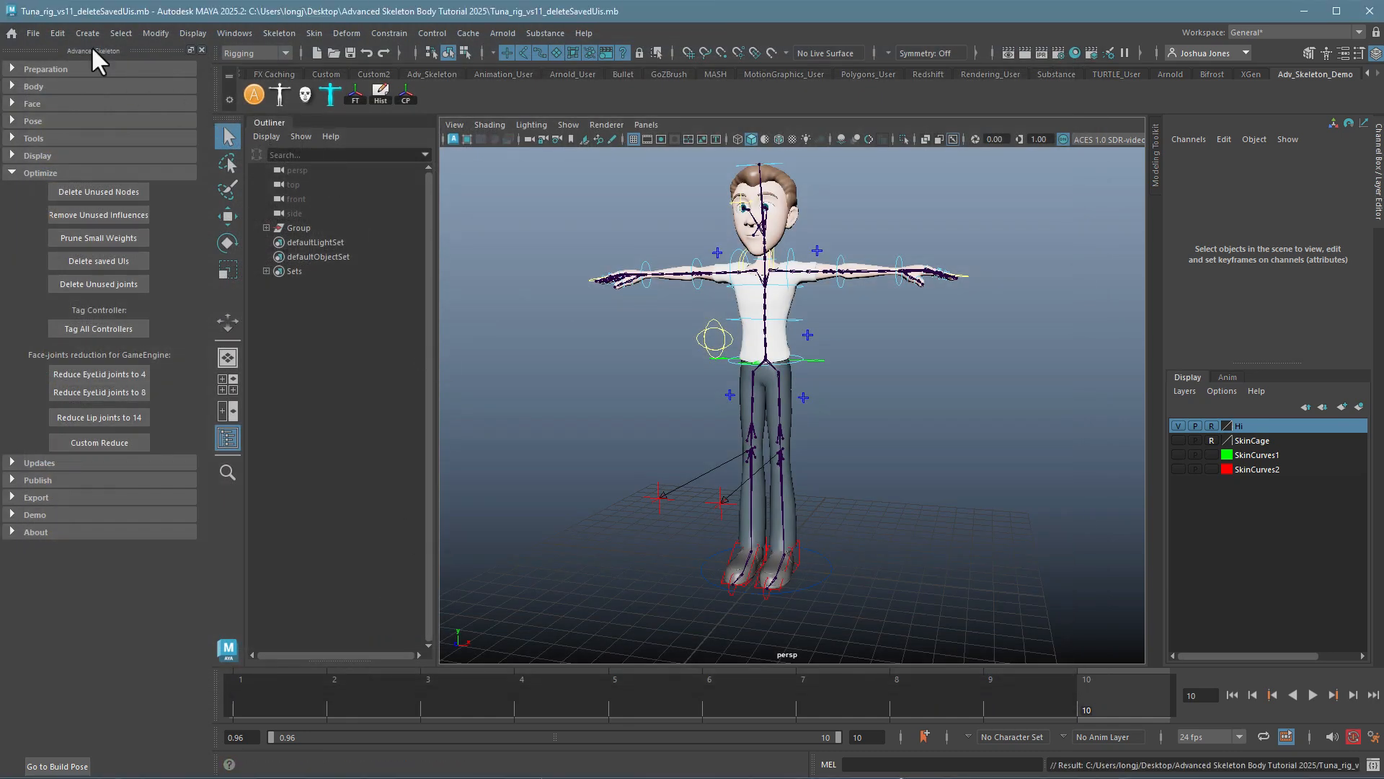
- Reopen the scene file Tuna_rig_vs11_deleteSavedUis.mb from the Advanced Skeleton Body Tutorial 2025 folder
{"action": "left_click", "coordinate": [38, 33]}
{"action": "left_click", "coordinate": [52, 75]}
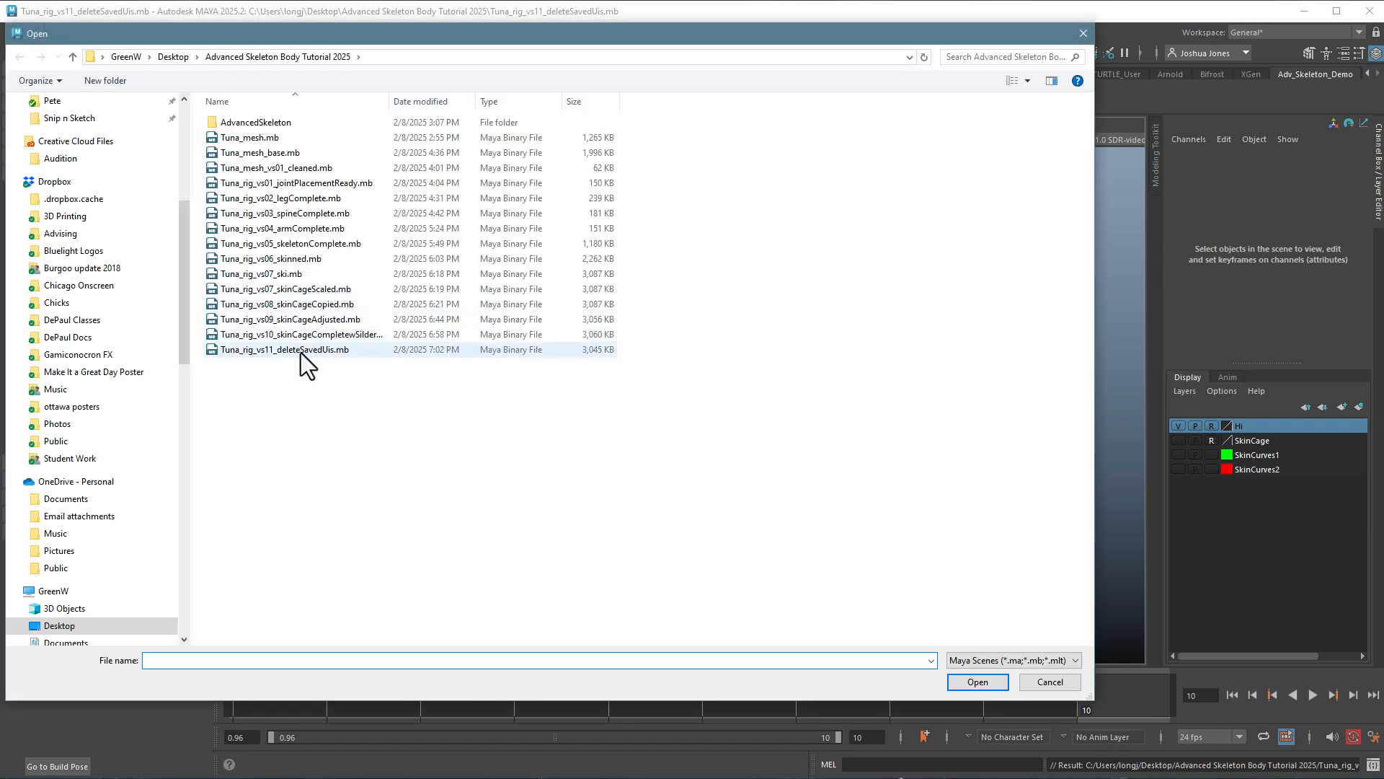
{"action": "left_click", "coordinate": [301, 351]}
{"action": "left_click", "coordinate": [973, 682]}
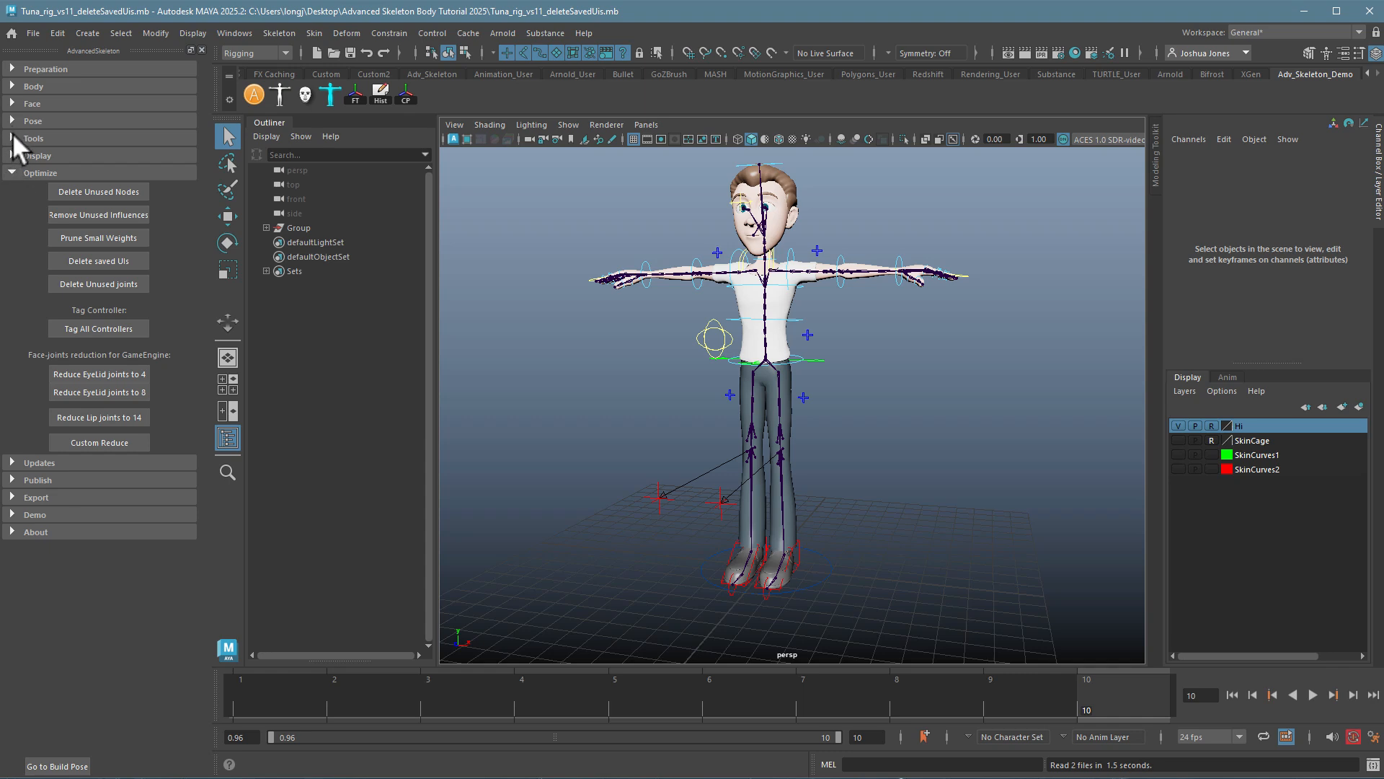
- Delete the SkinCurves and the SkinCage using the body's Deform (option2) tools
{"action": "left_click", "coordinate": [10, 86]}
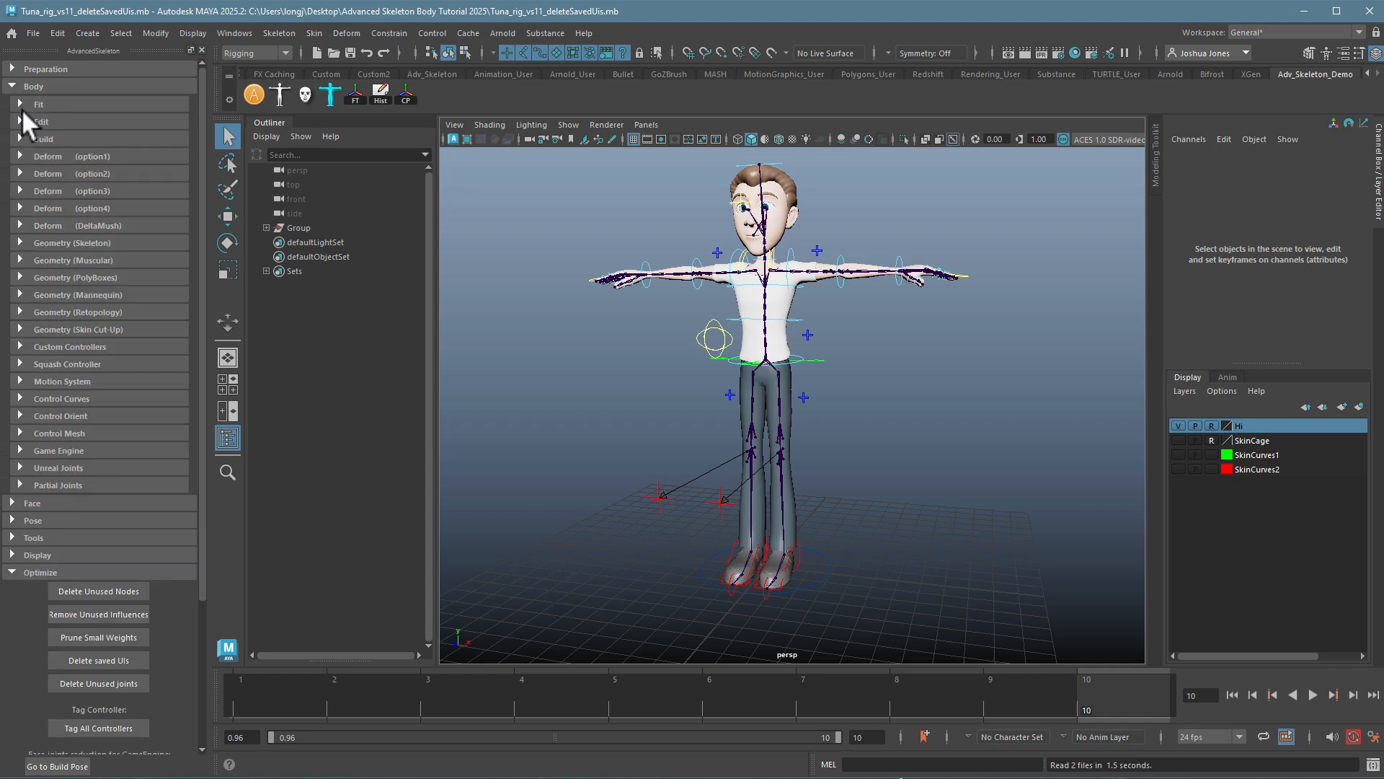
{"action": "left_click", "coordinate": [20, 172]}
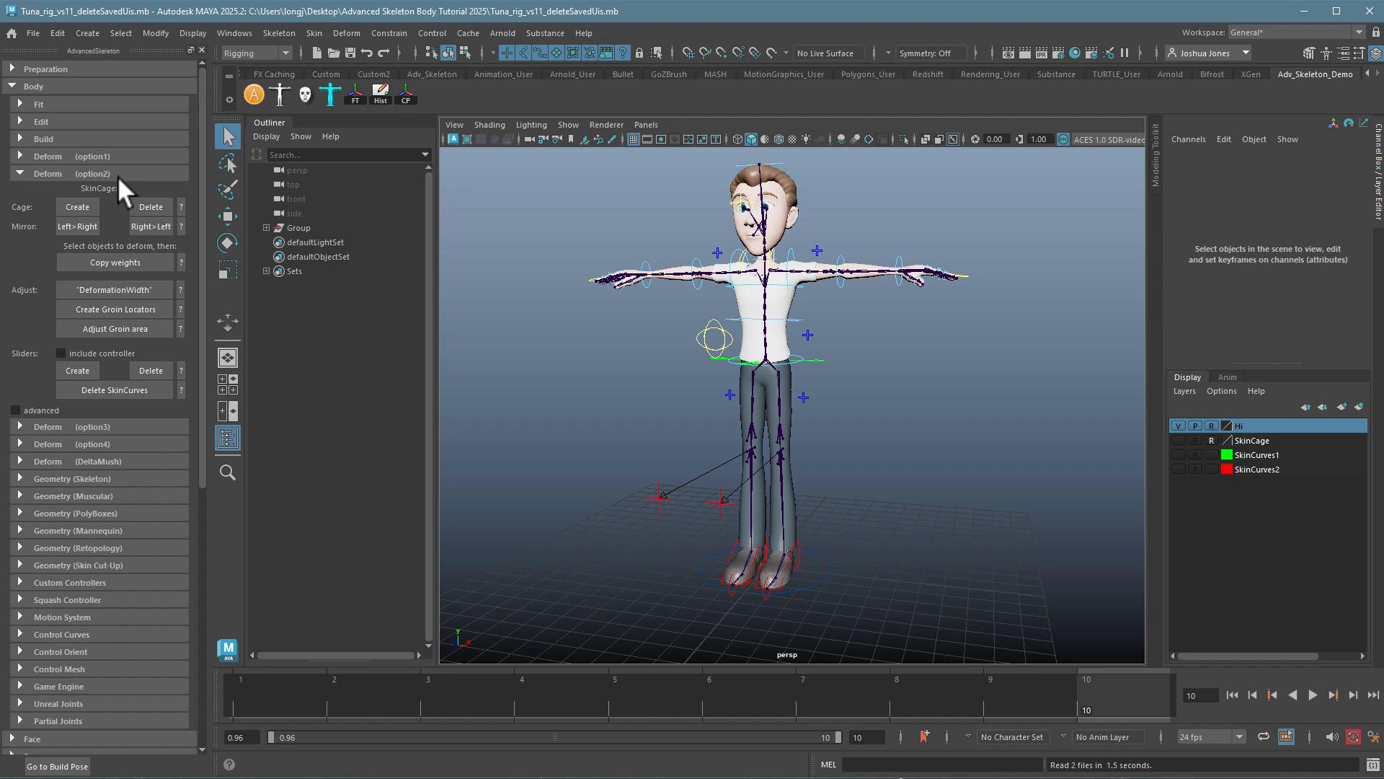
{"action": "left_click", "coordinate": [124, 391]}
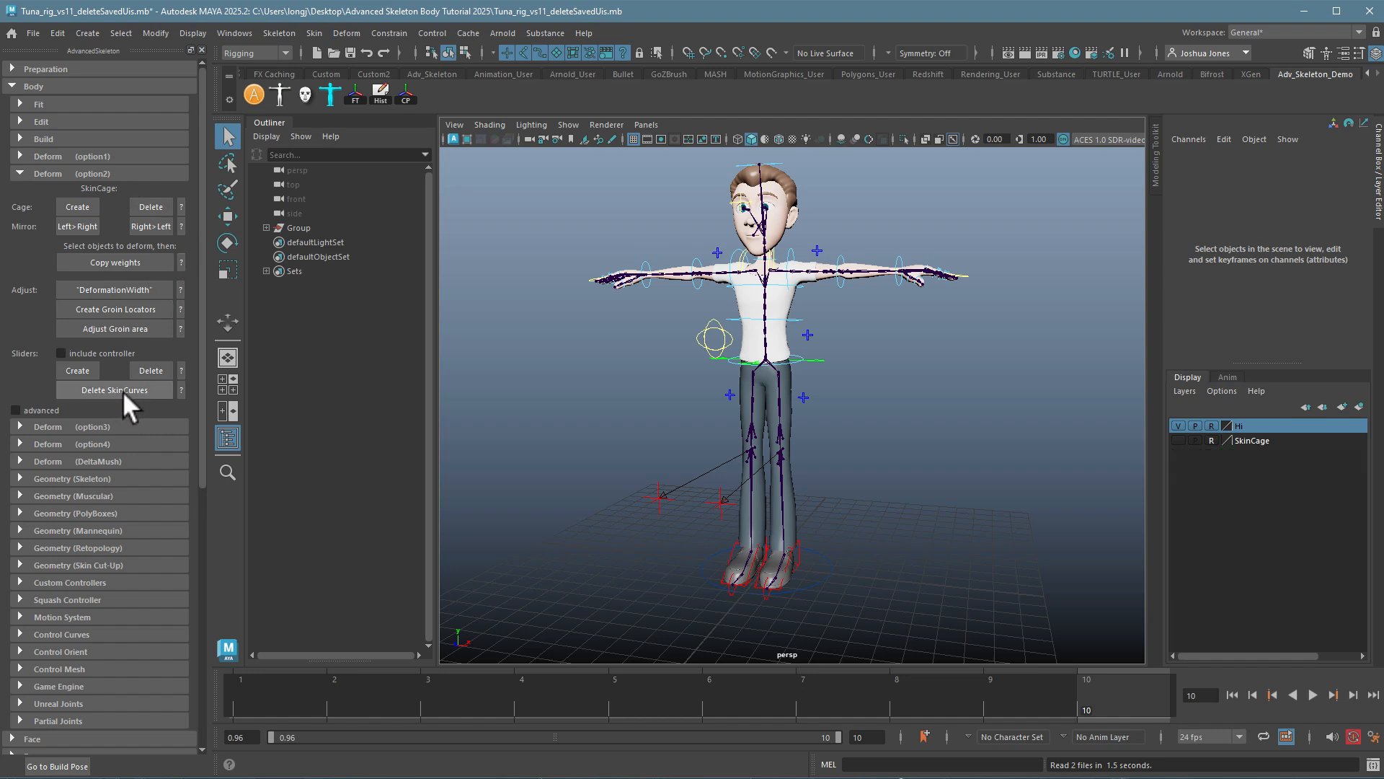
{"action": "left_click", "coordinate": [149, 204]}
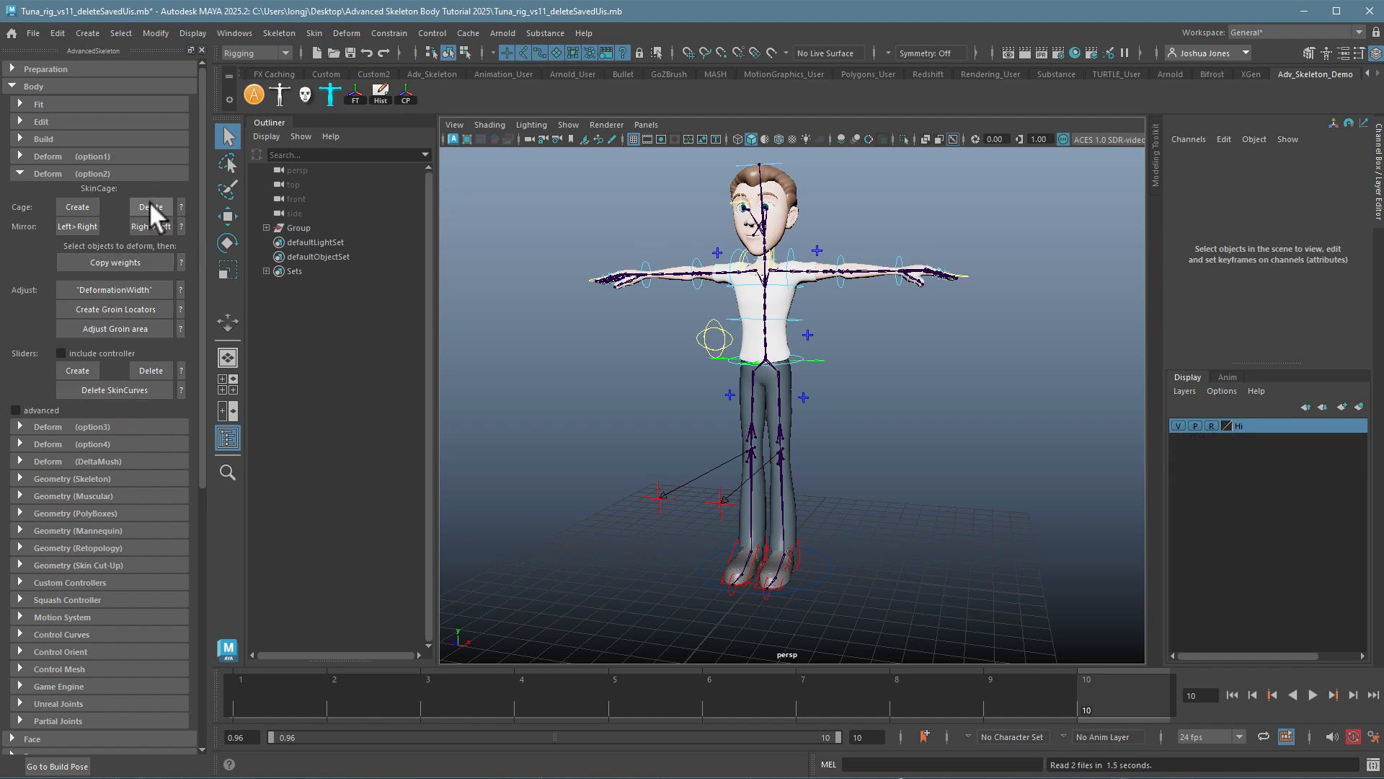
{"action": "left_click", "coordinate": [20, 171]}
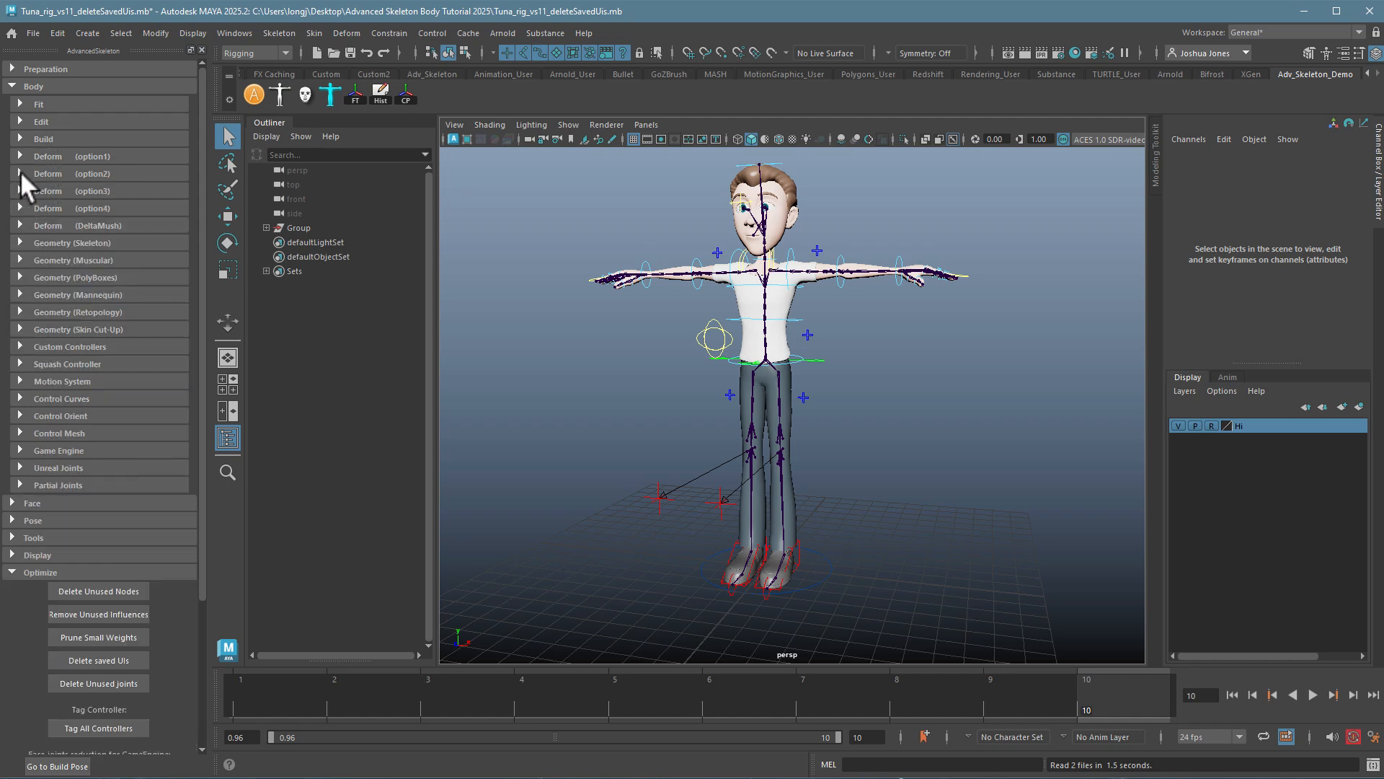
{"action": "left_click", "coordinate": [14, 84]}
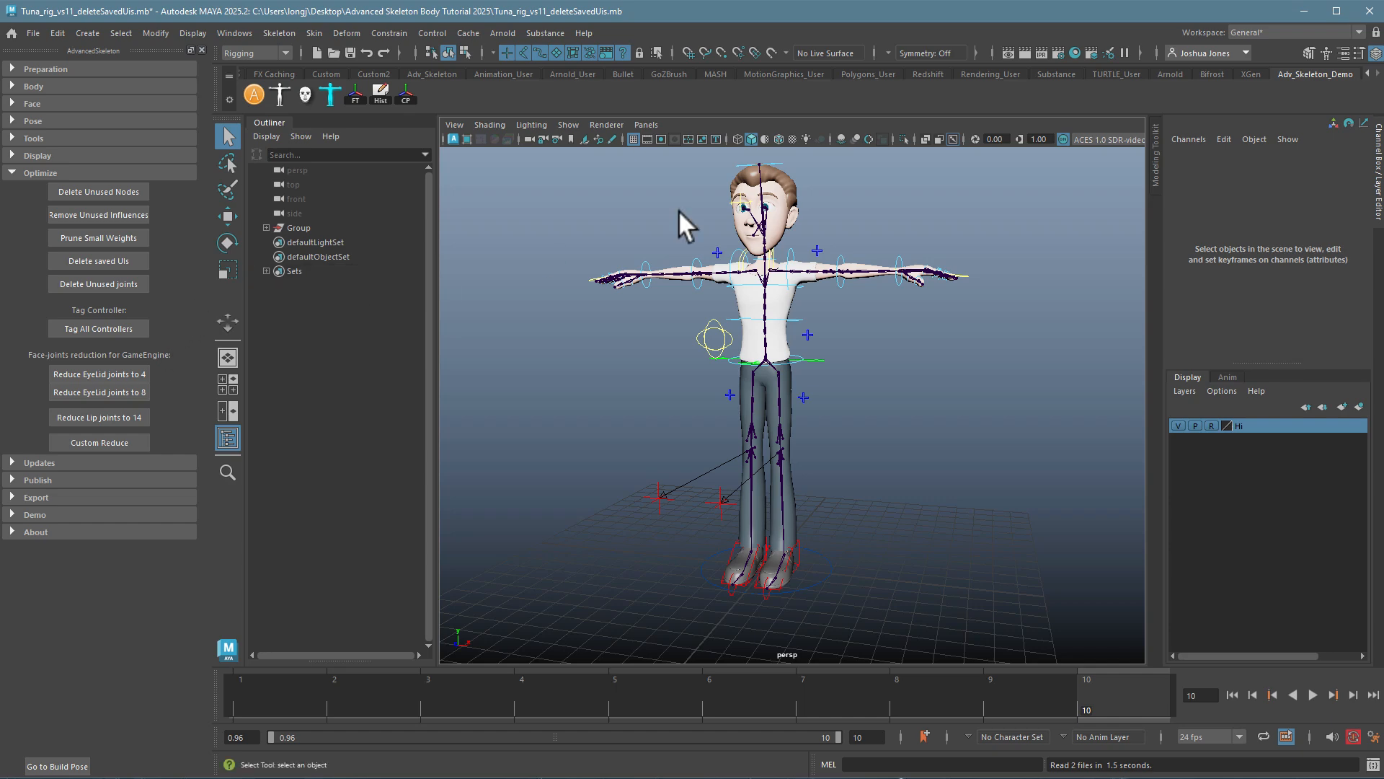
- Prepare the rig for publishing by setting its display layers to "R" and its joints to hidden
{"action": "scroll", "coordinate": [713, 331], "scroll_direction": "up", "scroll_amount": 2}
{"action": "scroll", "coordinate": [788, 302], "scroll_direction": "down", "scroll_amount": 2}
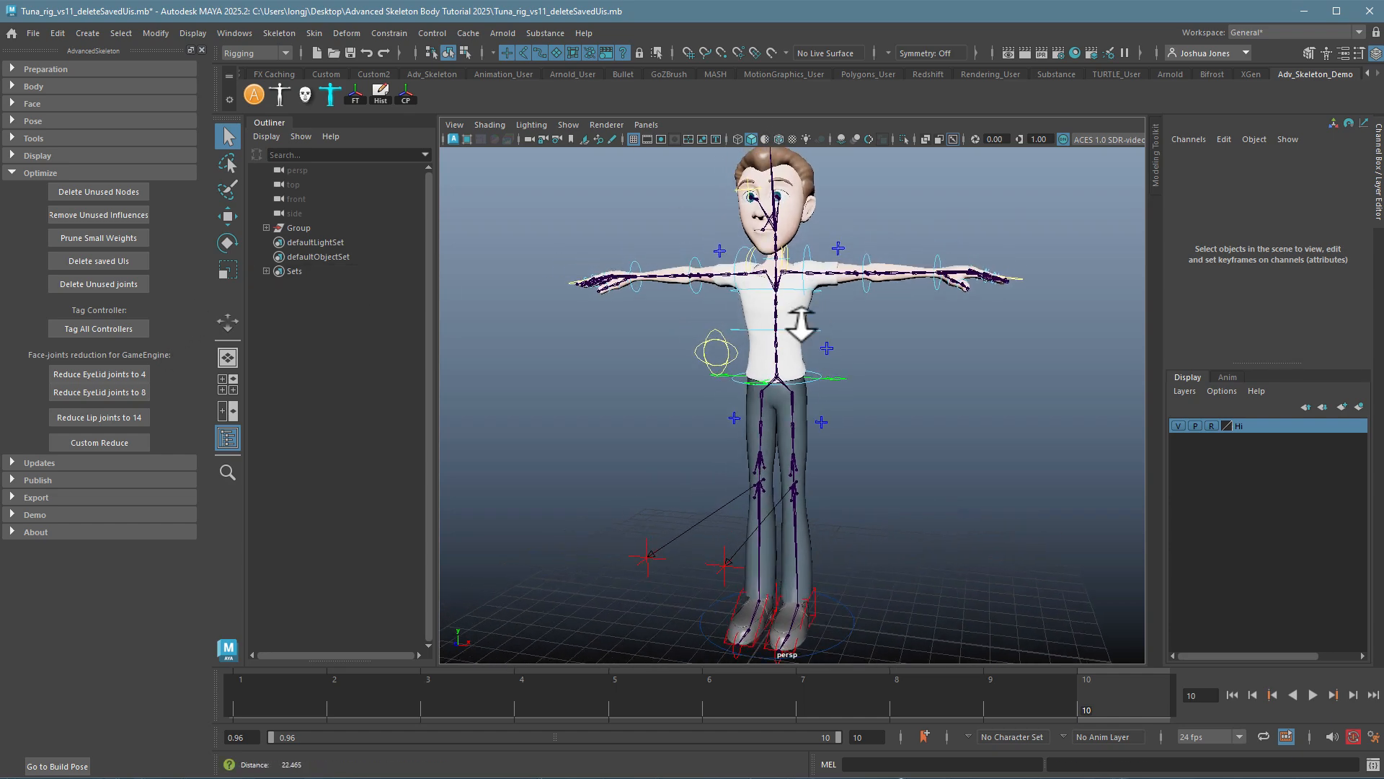
{"action": "left_click", "coordinate": [11, 170]}
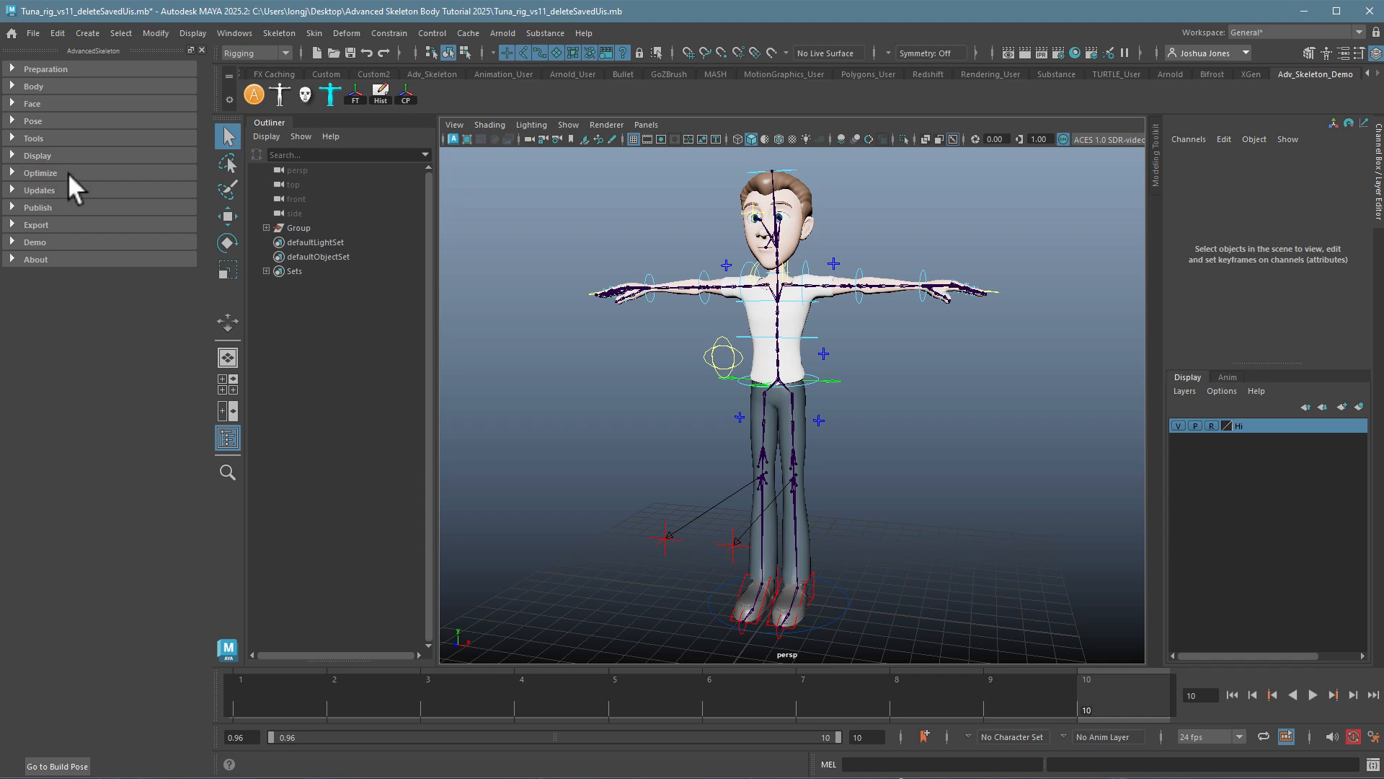
{"action": "left_click", "coordinate": [39, 207]}
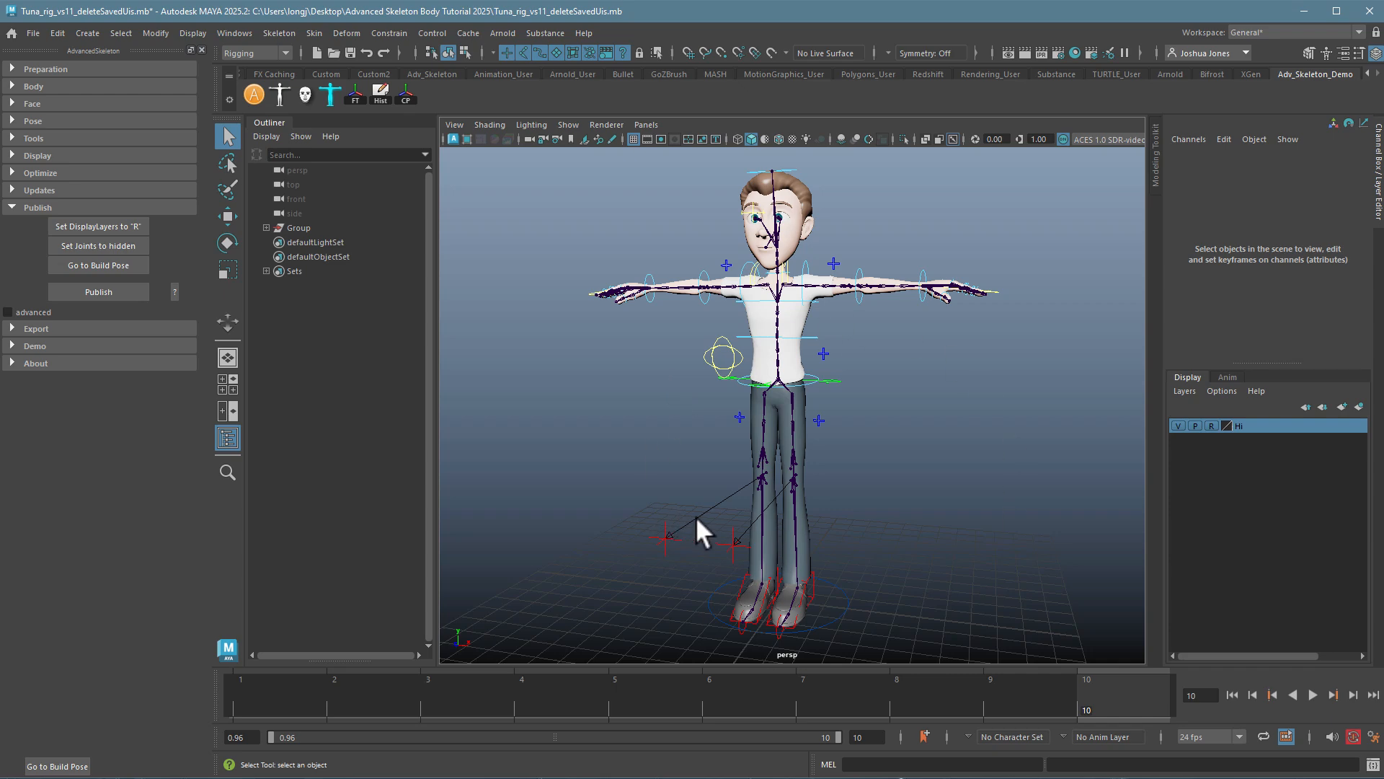
{"action": "left_click_drag", "start_coordinate": [695, 516], "coordinate": [714, 504], "text": "alt"}
{"action": "middle_click_drag", "start_coordinate": [718, 497], "coordinate": [719, 492], "text": "alt"}
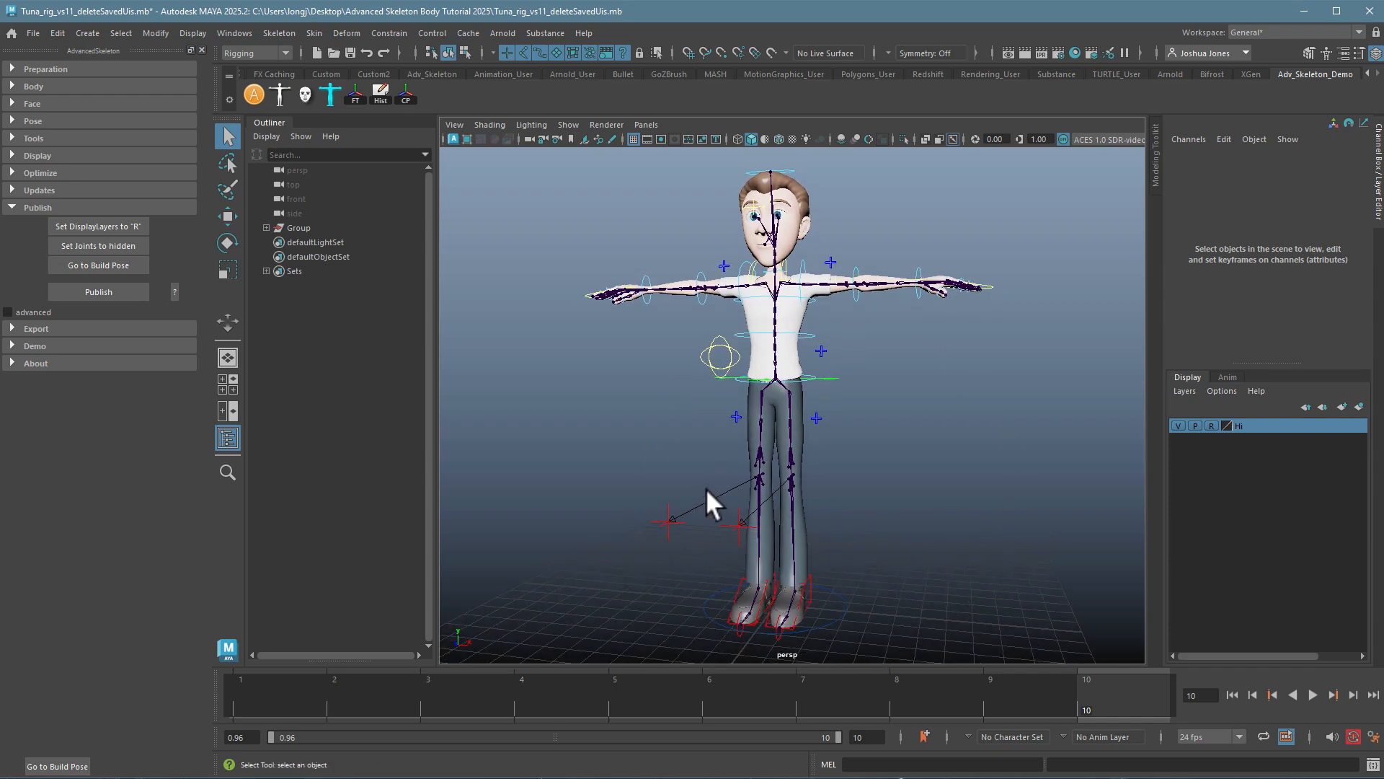
{"action": "left_click", "coordinate": [98, 224]}
{"action": "left_click", "coordinate": [93, 245]}
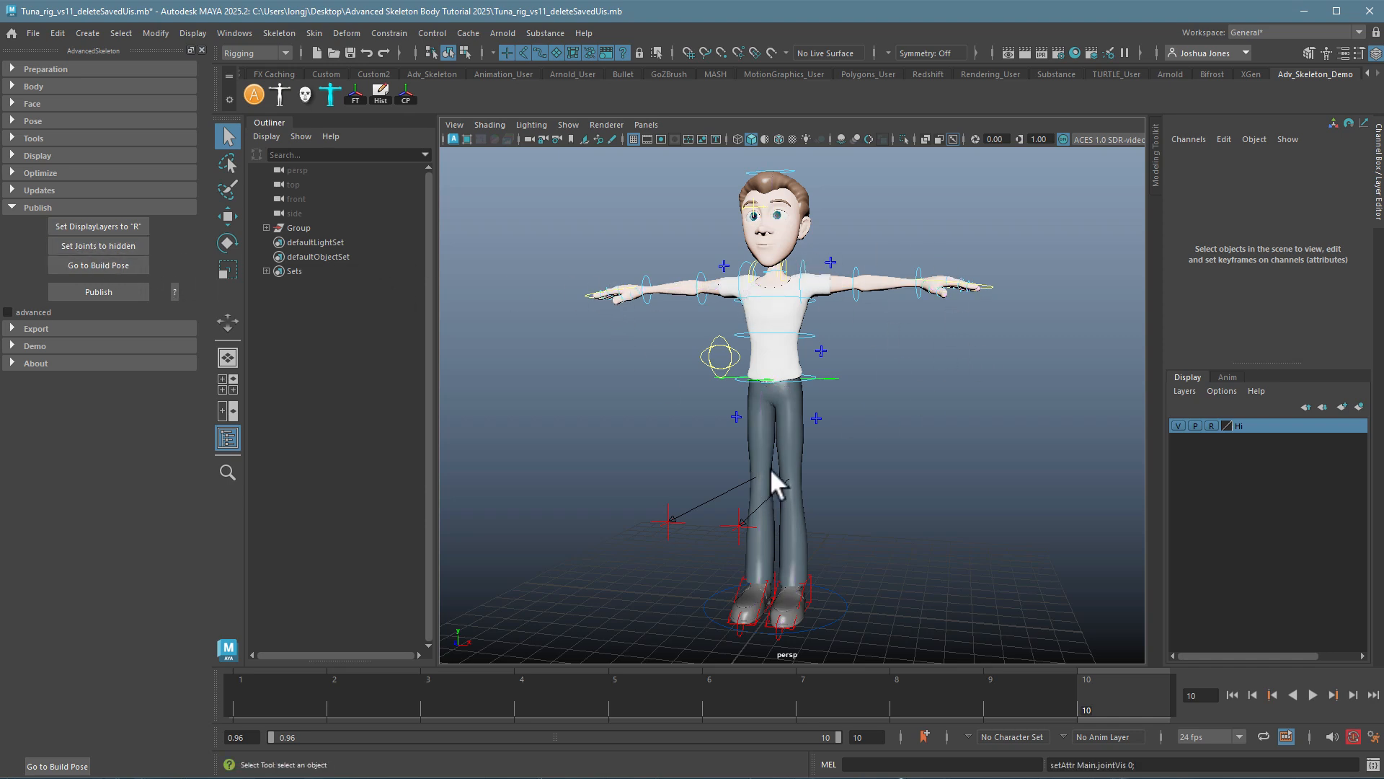
- Return the rig to its build pose and publish it
{"action": "left_click", "coordinate": [98, 264]}
{"action": "left_click", "coordinate": [85, 288]}
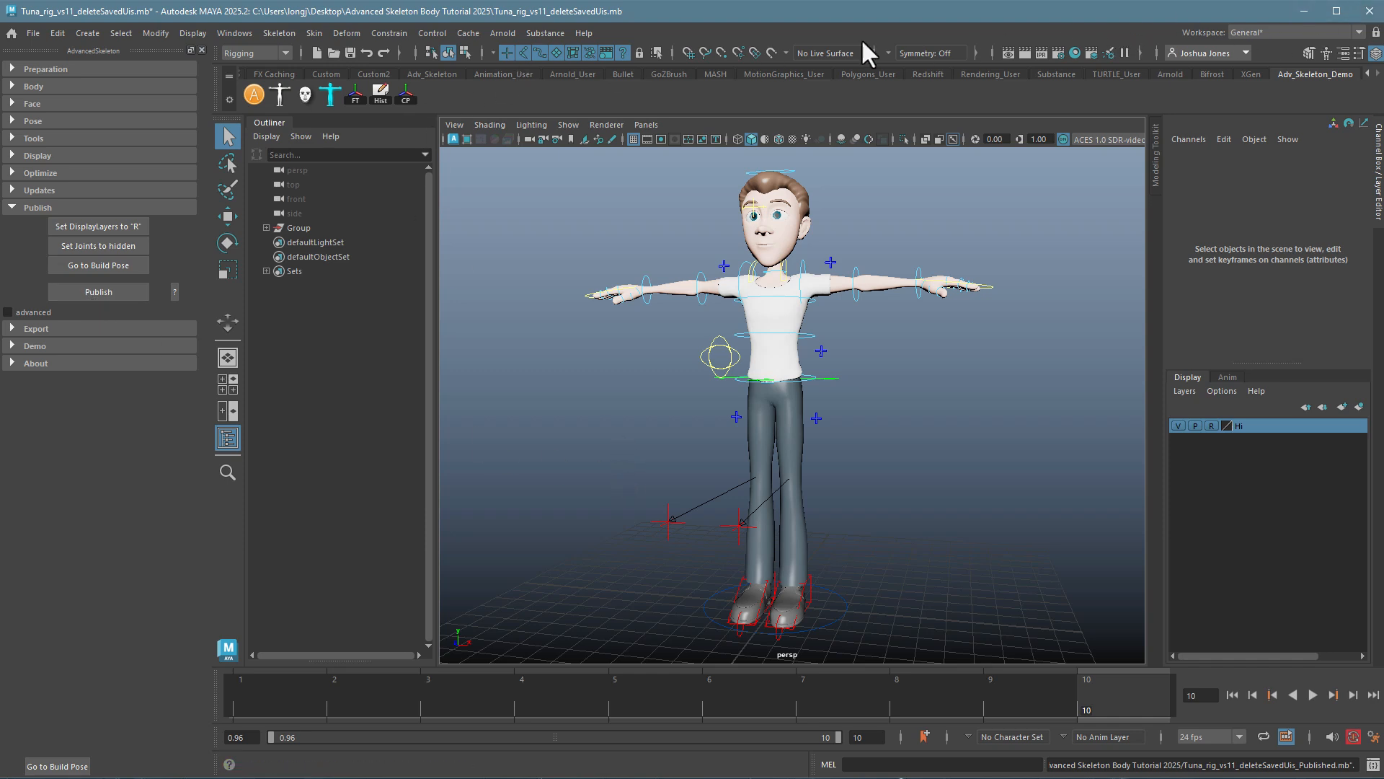
- Switch to File Explorer, go to the Advanced Skeleton Body Tutorial 2025 folder, and widen the file list to show full names
{"action": "left_click", "coordinate": [1295, 15]}
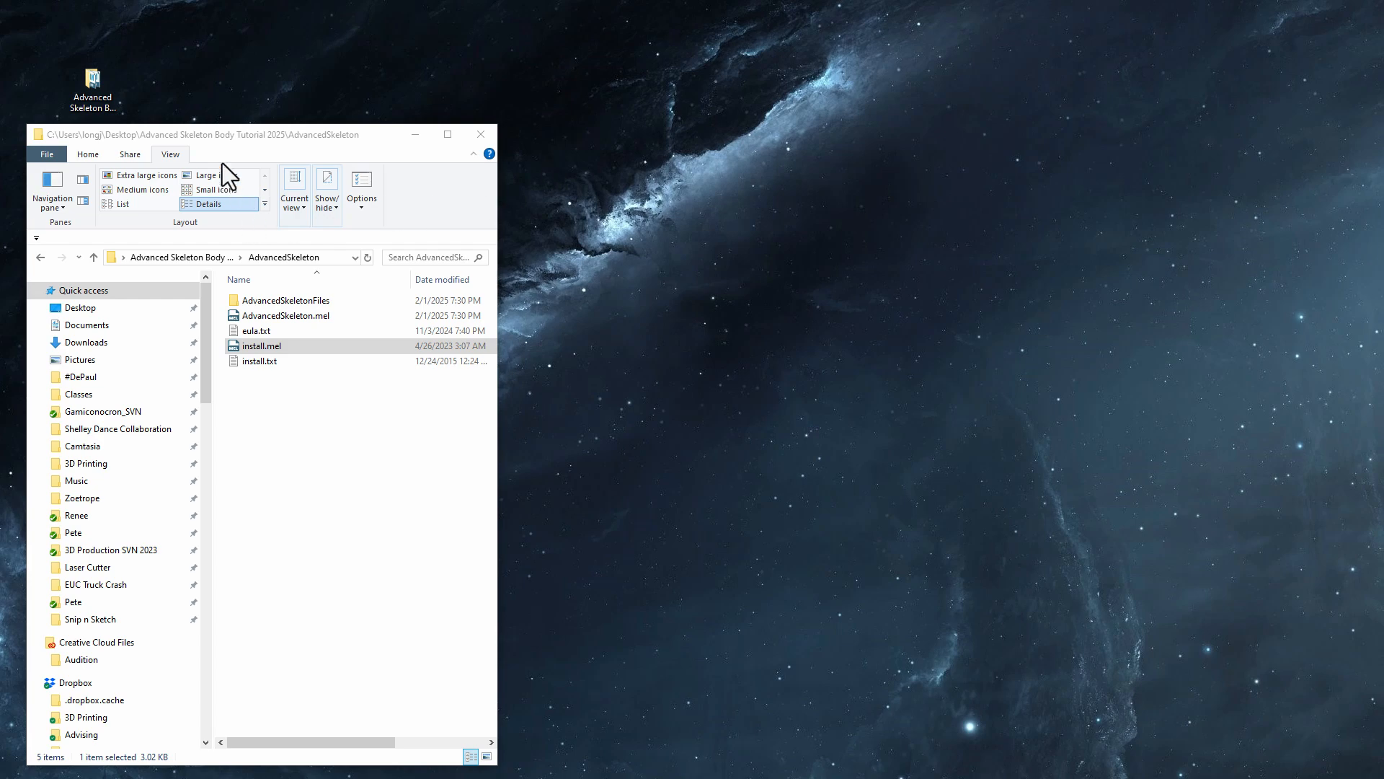
{"action": "left_click_drag", "start_coordinate": [199, 134], "coordinate": [347, 116]}
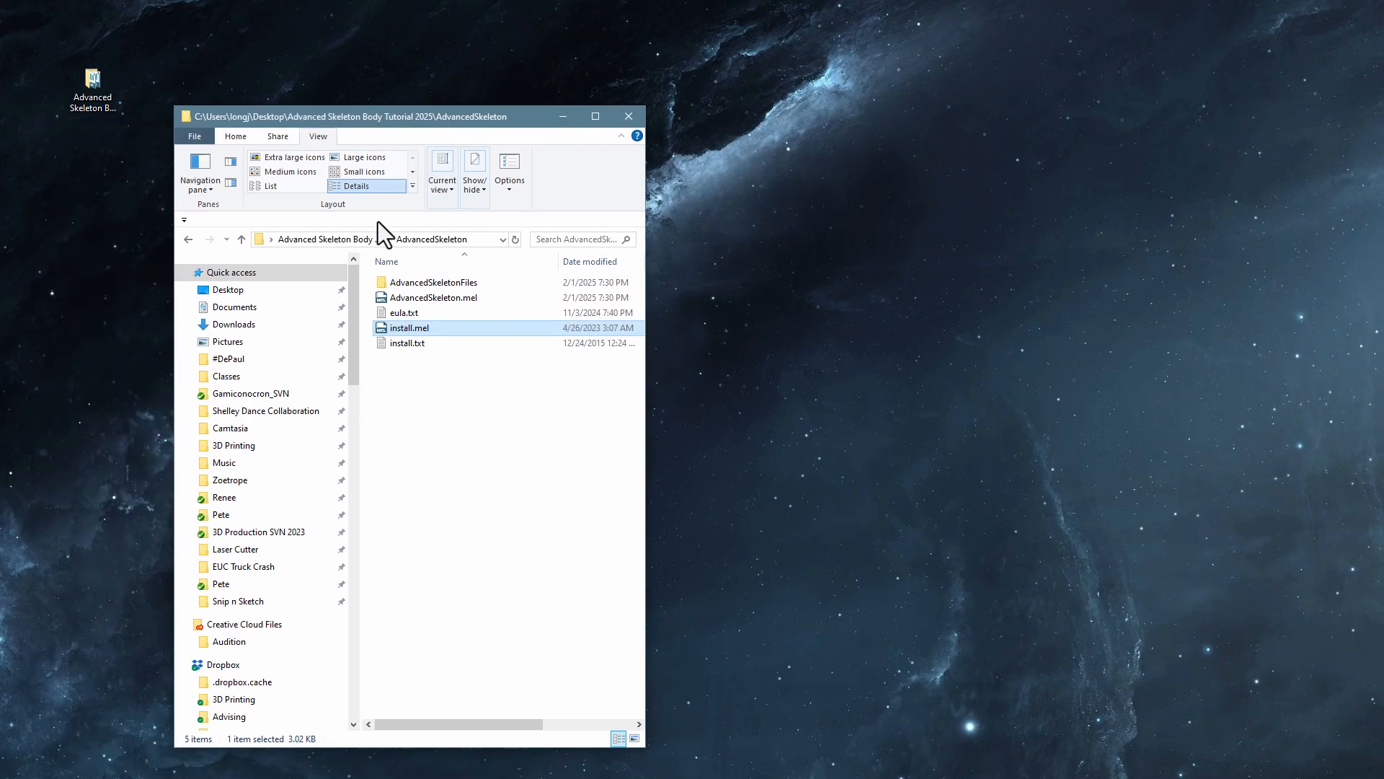
{"action": "left_click", "coordinate": [240, 238]}
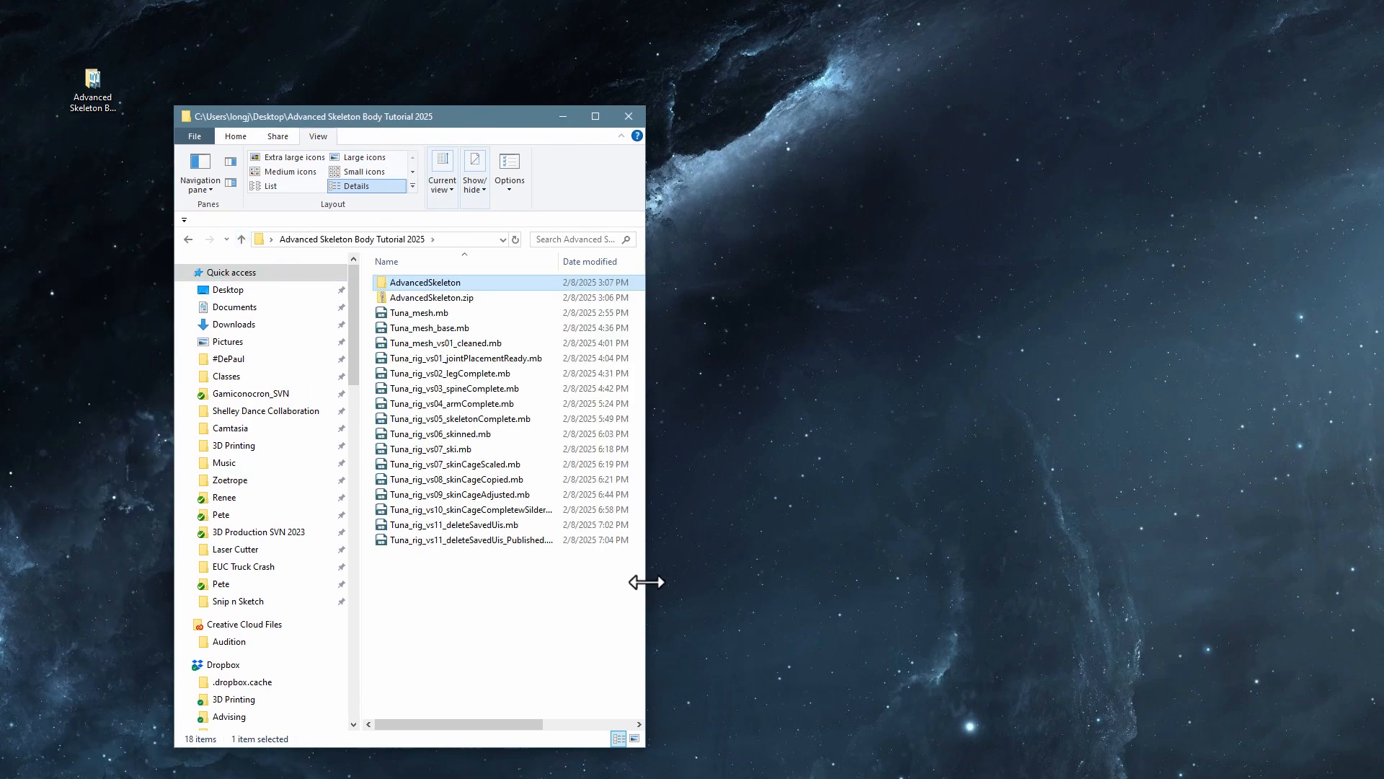
{"action": "left_click_drag", "start_coordinate": [645, 581], "coordinate": [760, 603]}
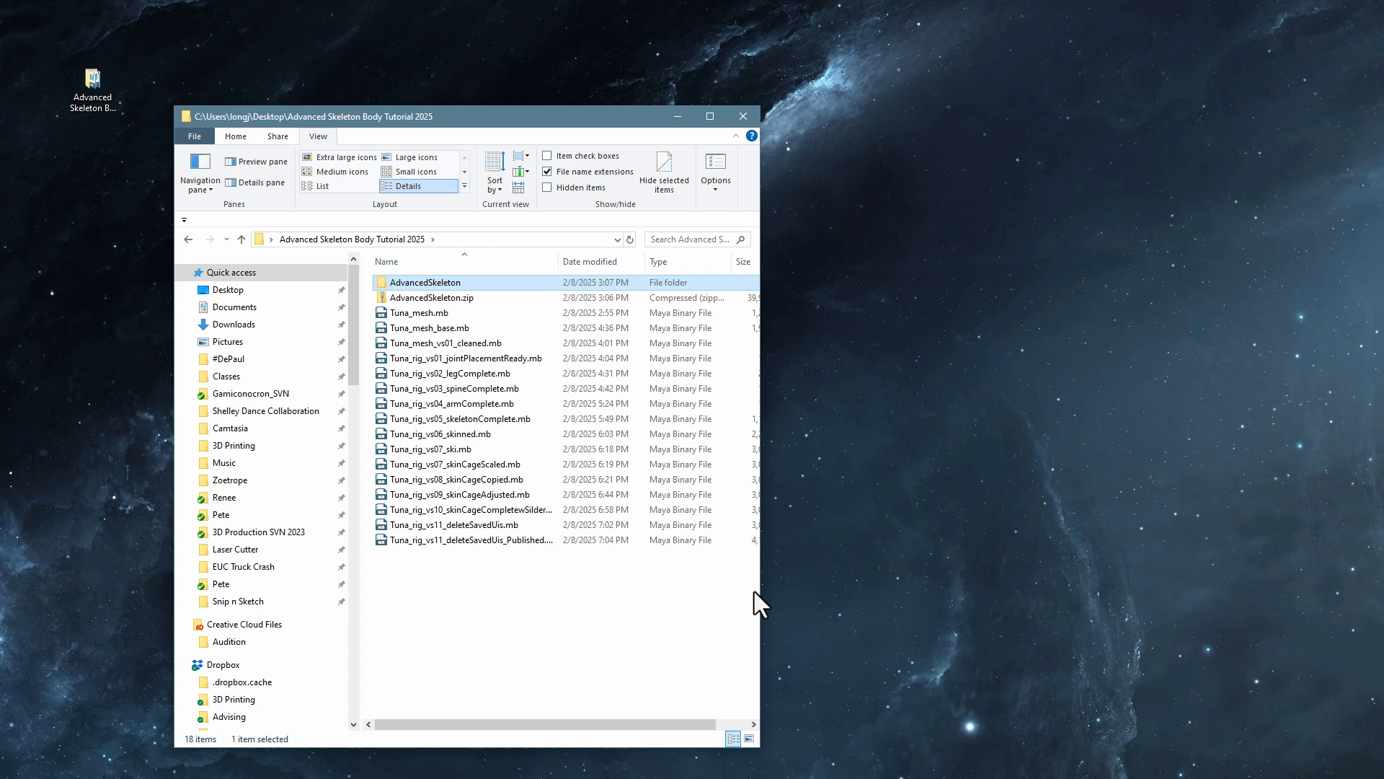
{"action": "double_click", "coordinate": [563, 267]}
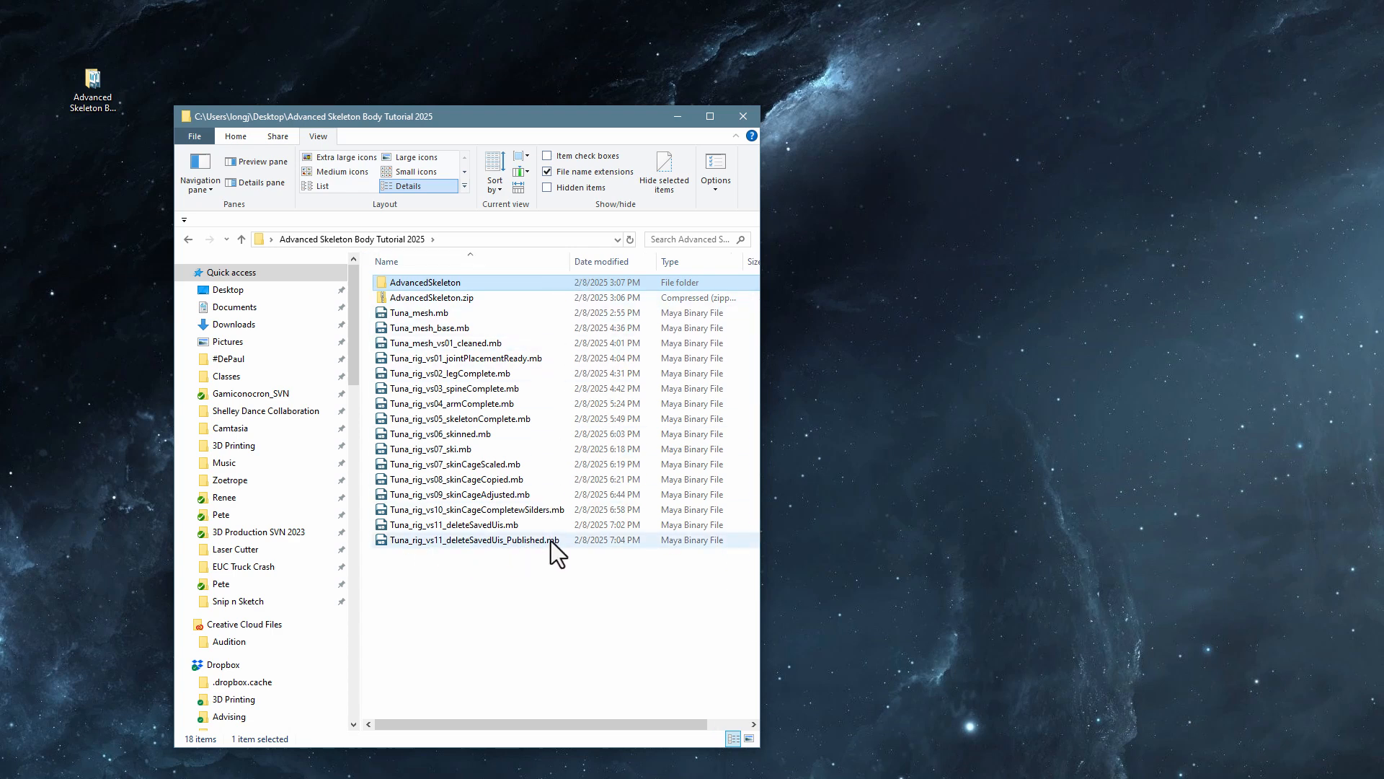
- Rename the published rig file Tuna_rig_vs11_deleteSavedUis_Published.mb as Tuna_rig_vs01_Published.mb
{"action": "left_click", "coordinate": [504, 540]}
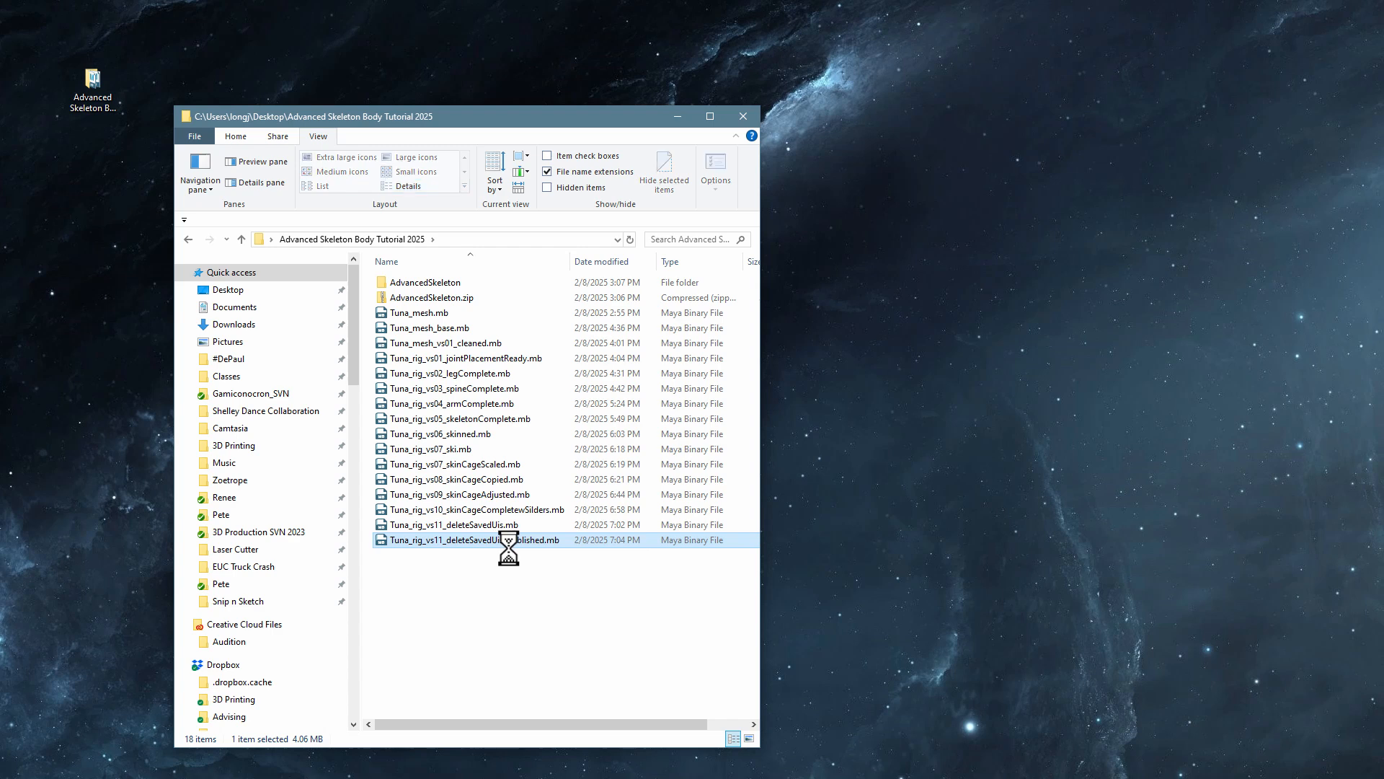
{"action": "left_click", "coordinate": [507, 546]}
{"action": "left_click_drag", "start_coordinate": [504, 546], "coordinate": [446, 546]}
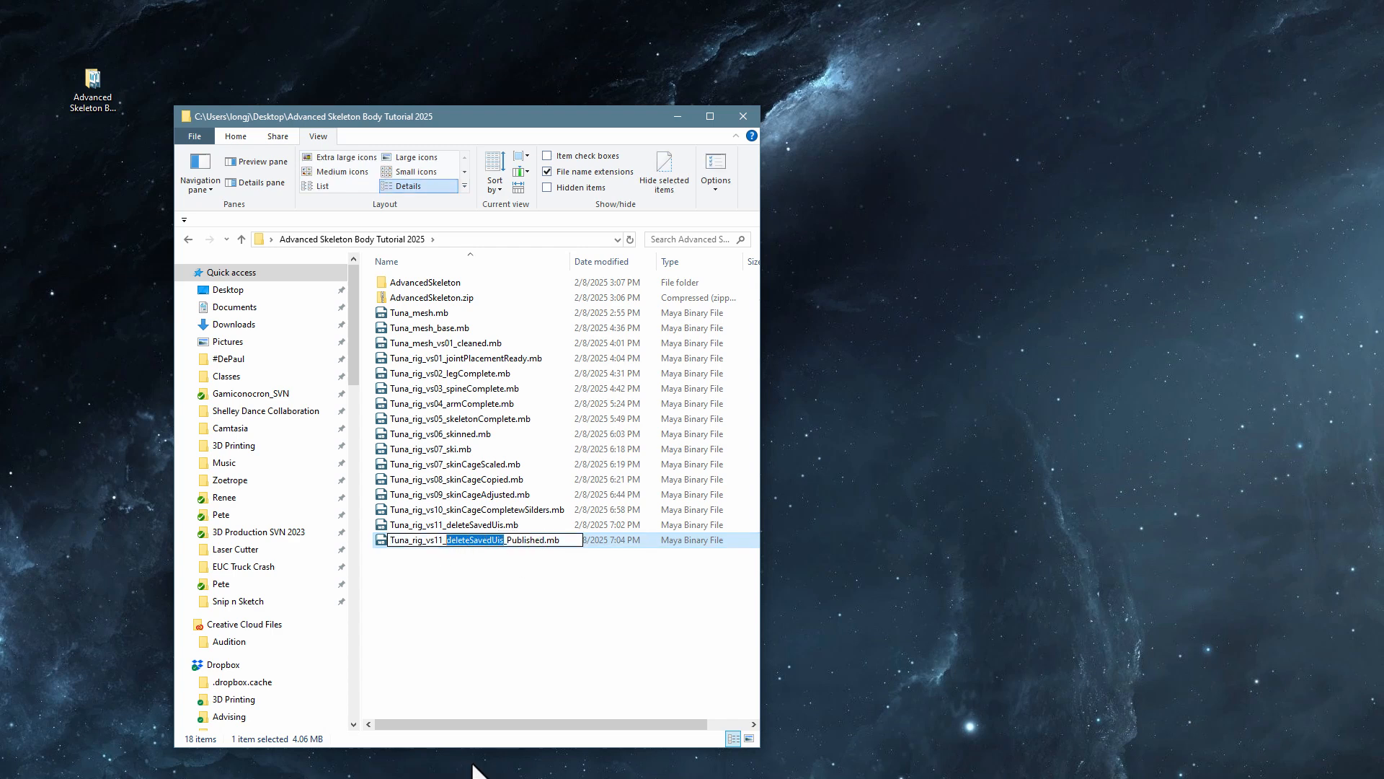
{"action": "key", "text": "BackSpace"}
{"action": "key", "text": "BackSpace"}
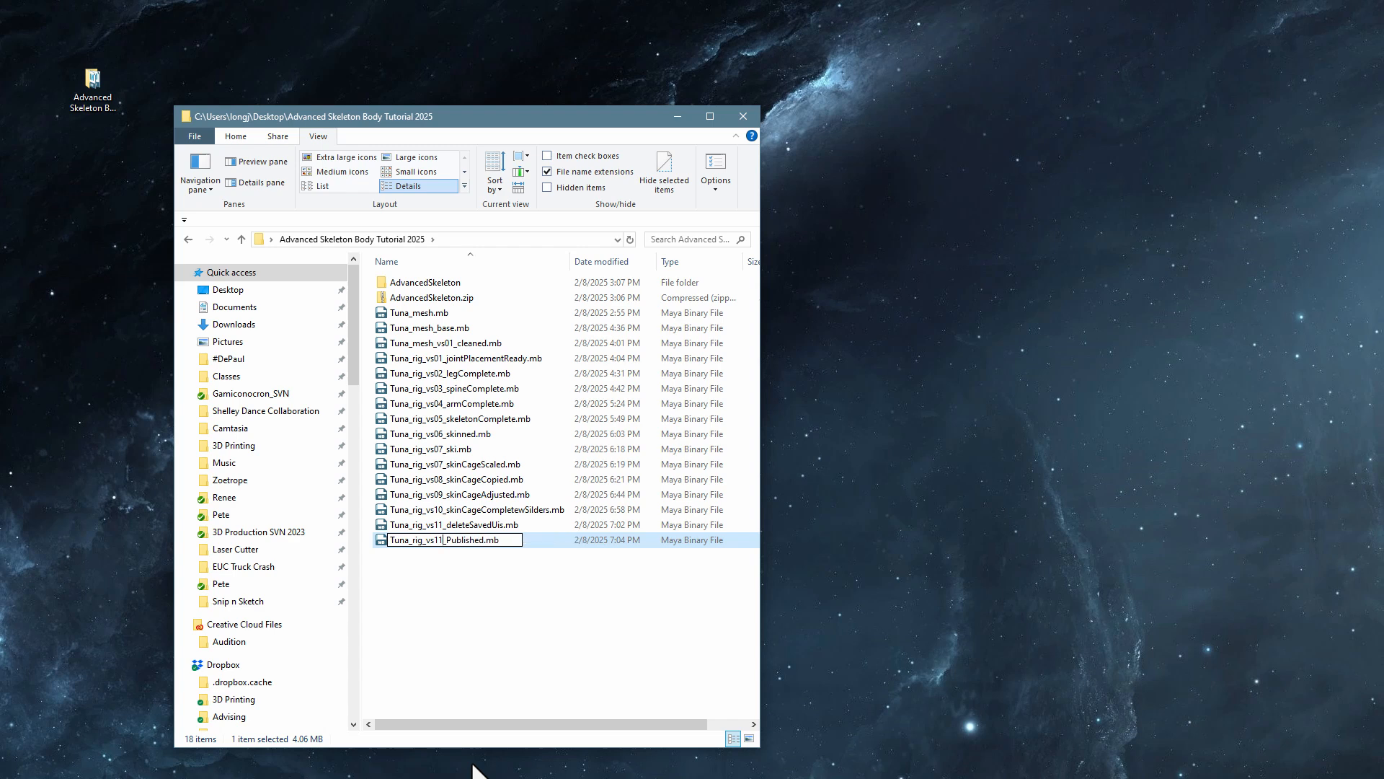
{"action": "key", "text": "BackSpace"}
{"action": "type", "text": "0"}
{"action": "key", "text": "Return"}
{"action": "left_click", "coordinate": [456, 559]}
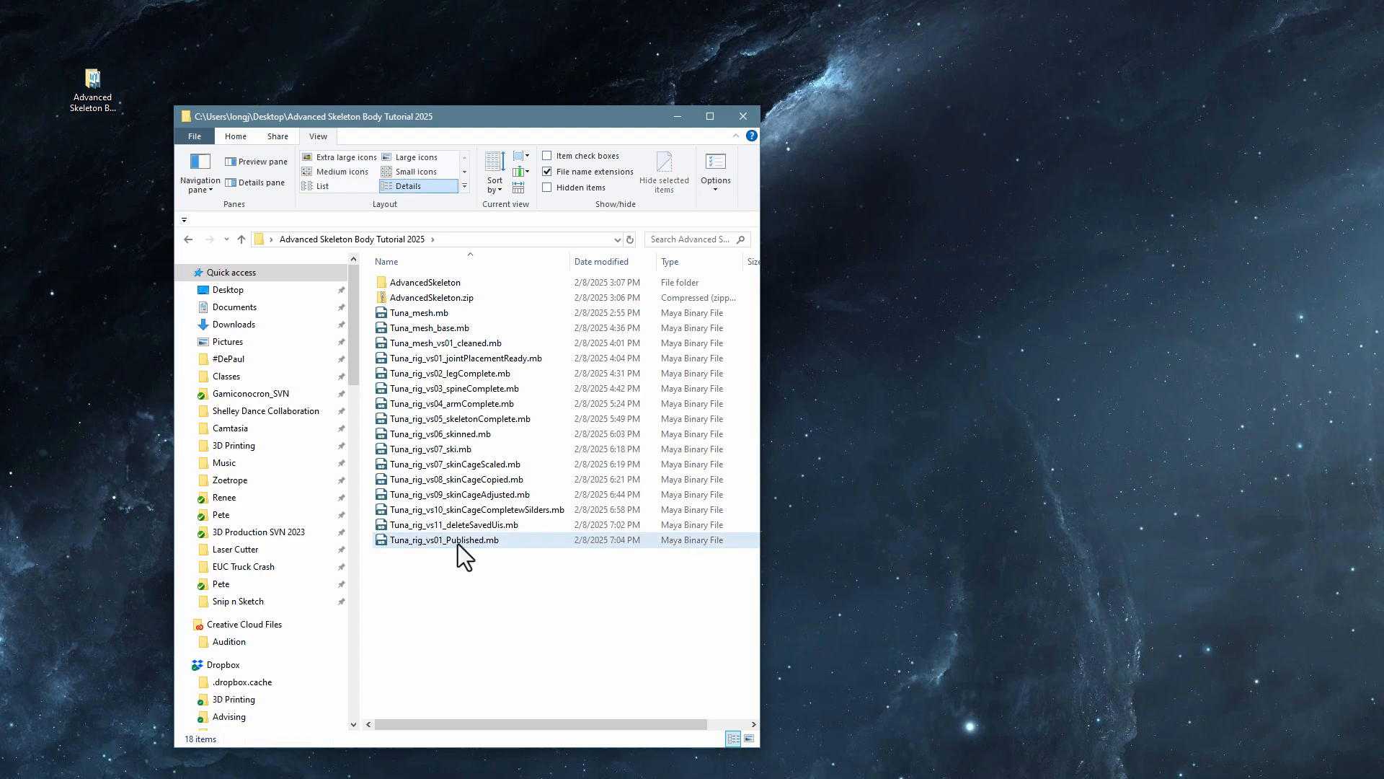
{"action": "left_click_drag", "start_coordinate": [767, 569], "coordinate": [1123, 595]}
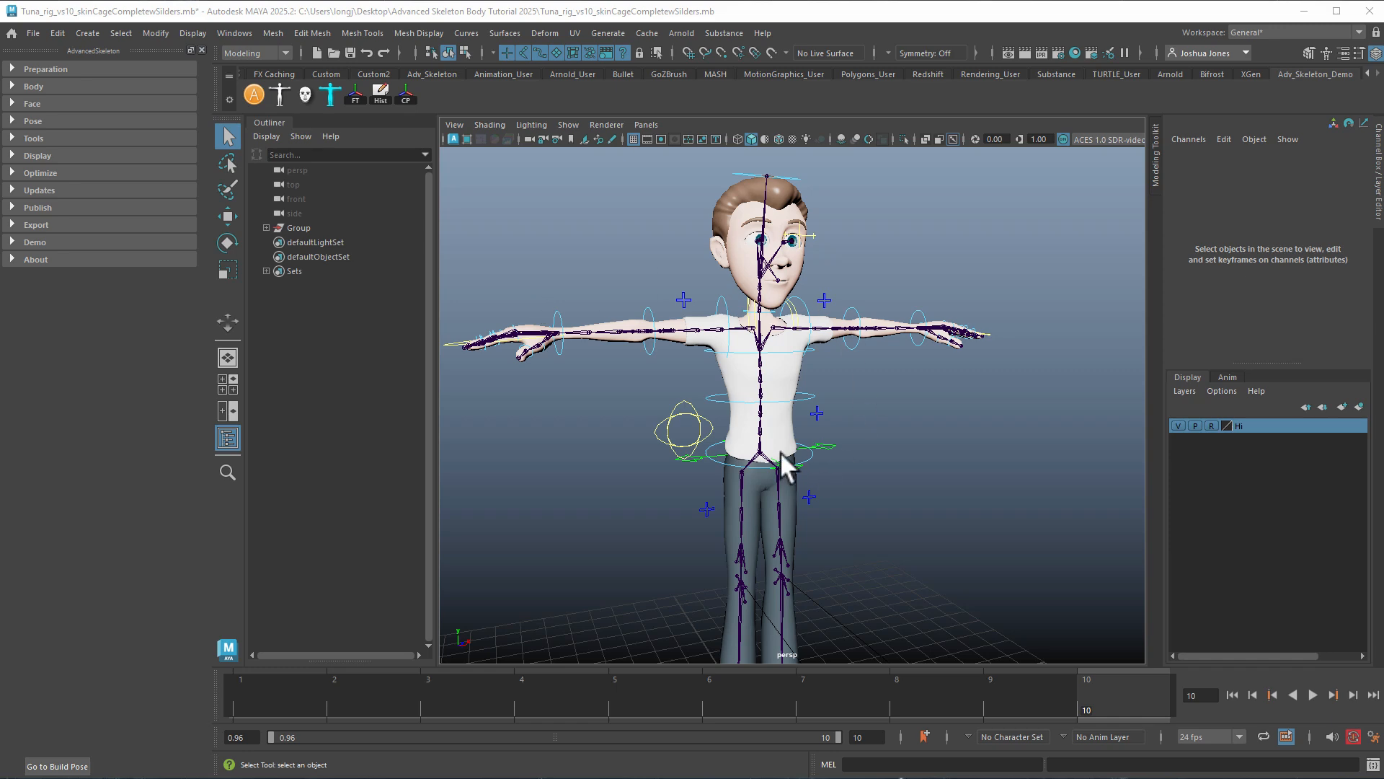
- Open the Control Curves options within Advanced Skeleton's Body tools
{"action": "scroll", "coordinate": [793, 380], "scroll_direction": "up", "scroll_amount": 2}
{"action": "middle_click_drag", "start_coordinate": [833, 395], "coordinate": [880, 479], "text": "alt"}
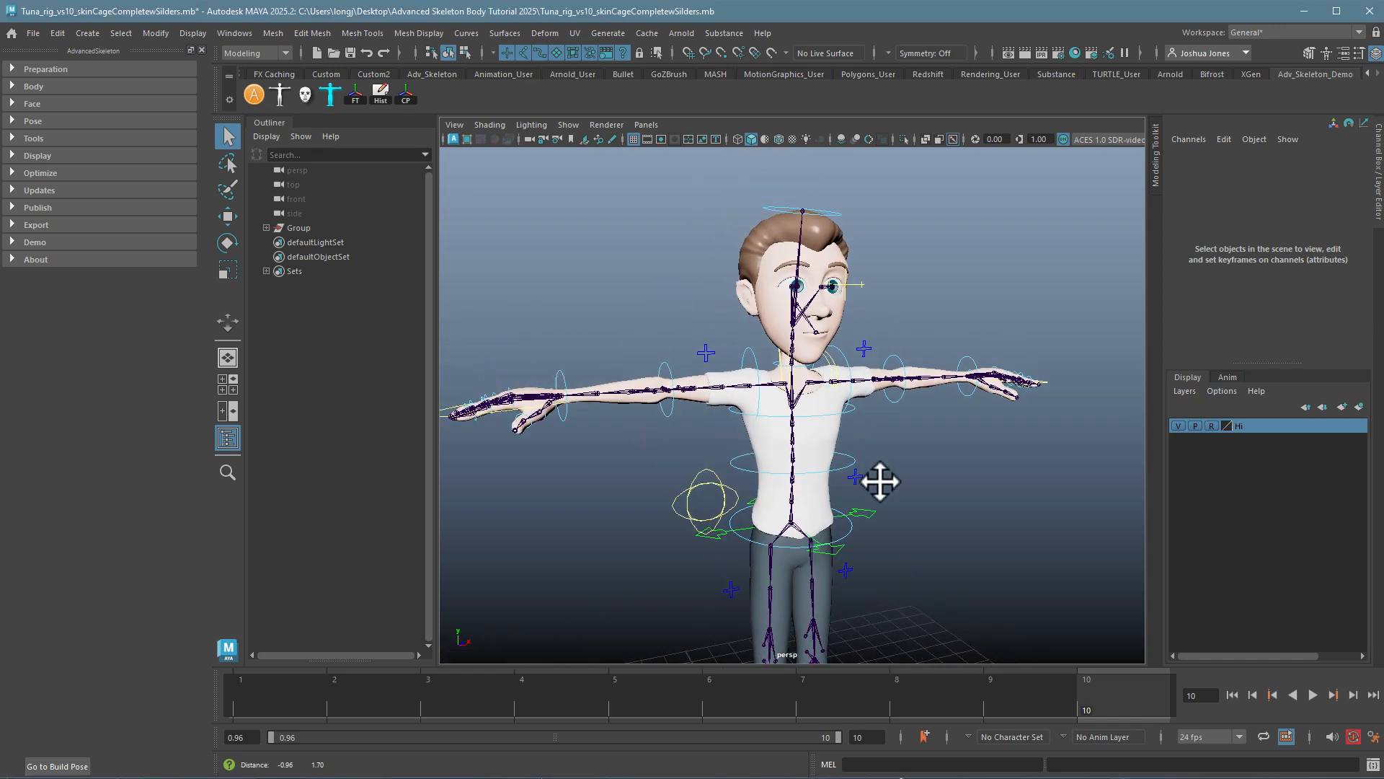
{"action": "scroll", "coordinate": [880, 479], "scroll_direction": "up", "scroll_amount": 1}
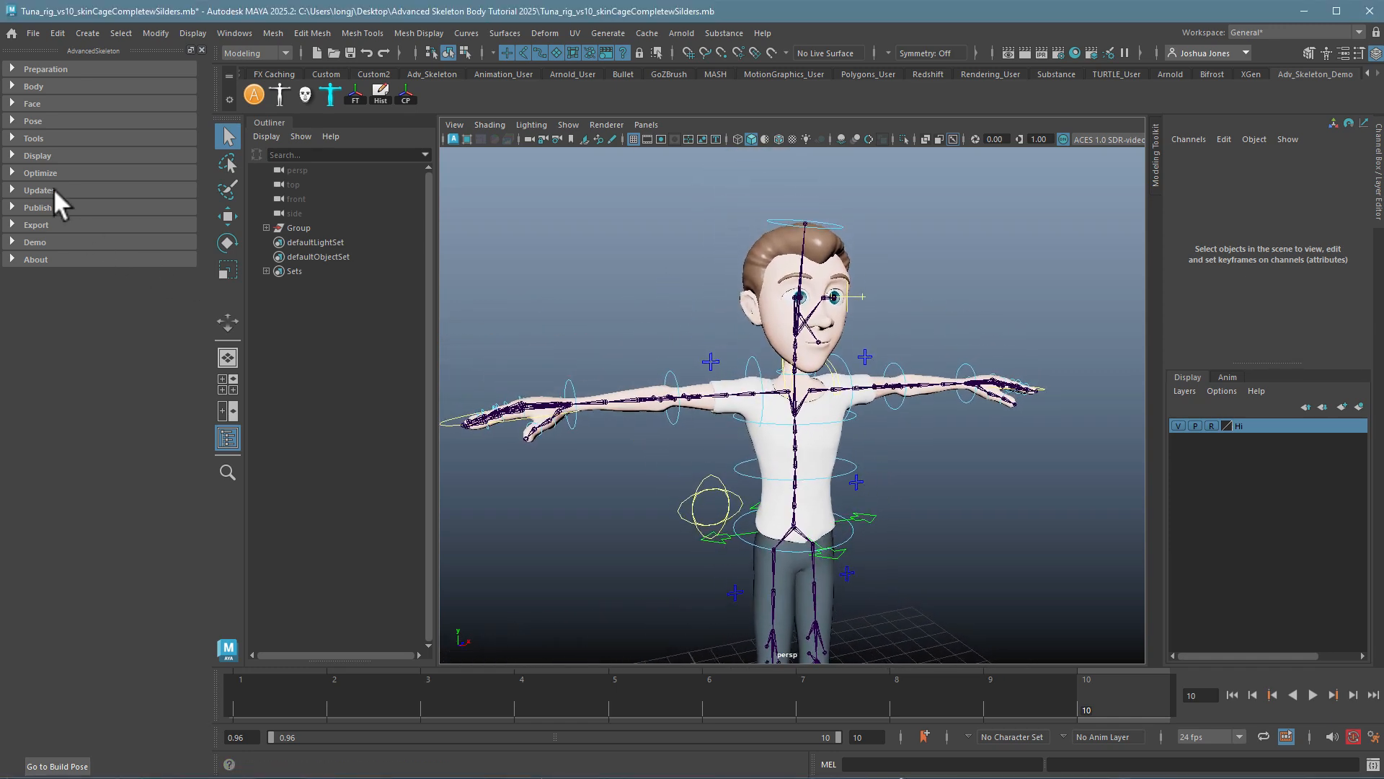
{"action": "left_click", "coordinate": [14, 85]}
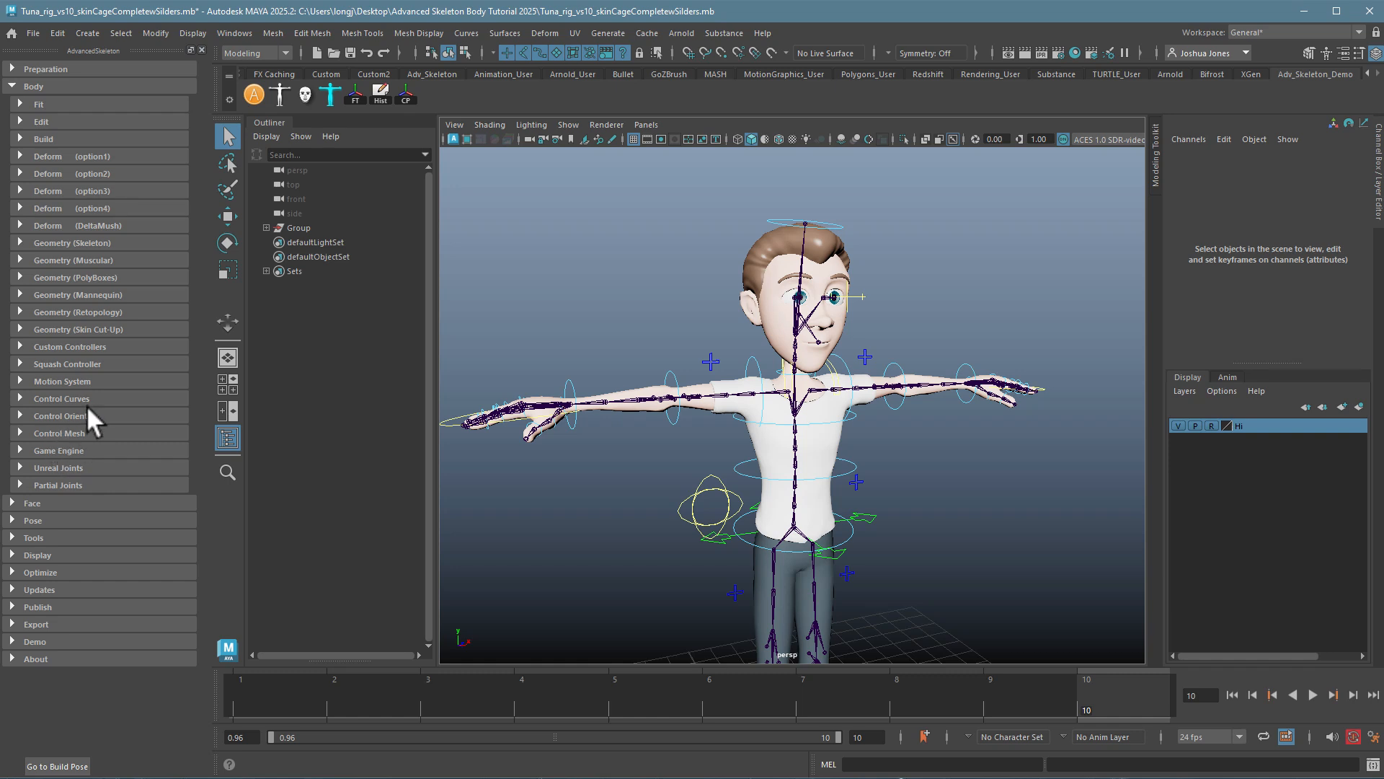
{"action": "left_click", "coordinate": [20, 398]}
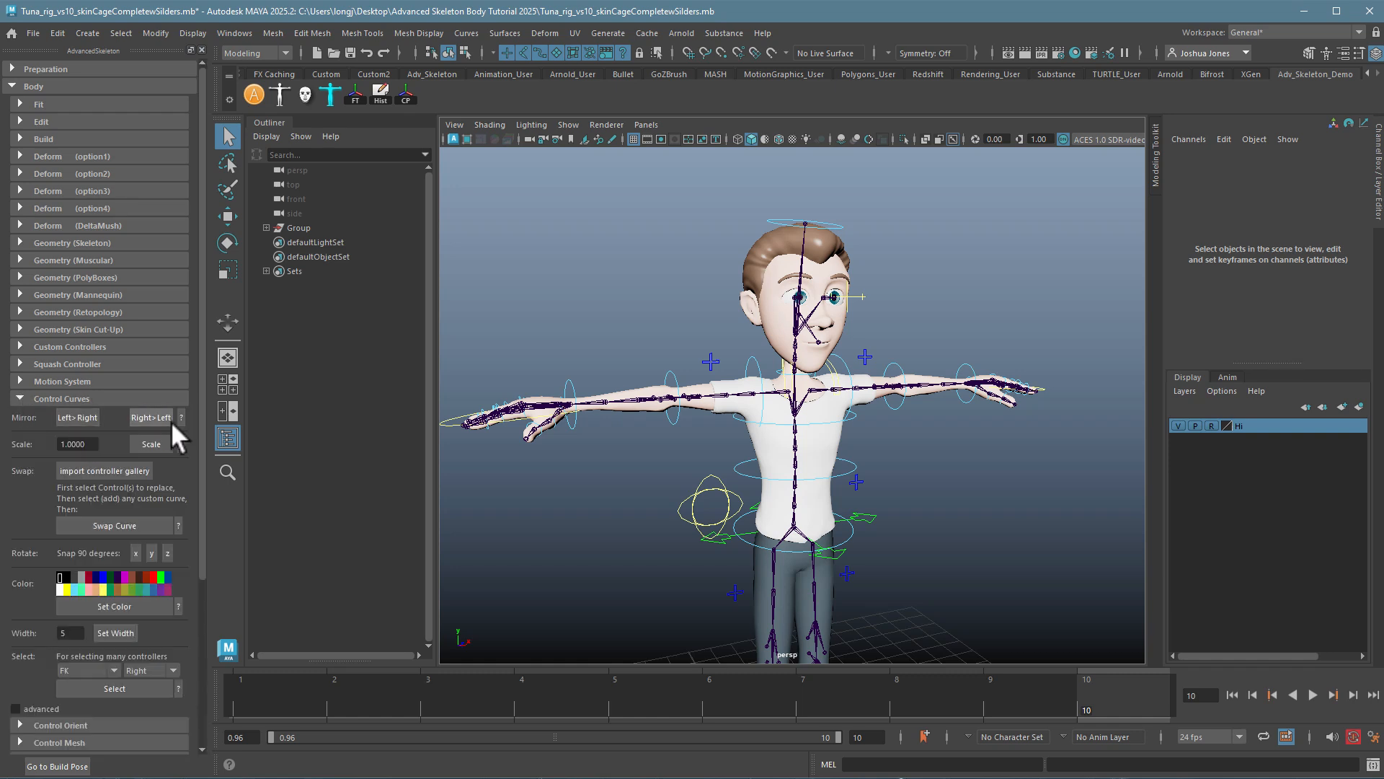
{"action": "scroll", "coordinate": [171, 421], "scroll_direction": "down", "scroll_amount": 3}
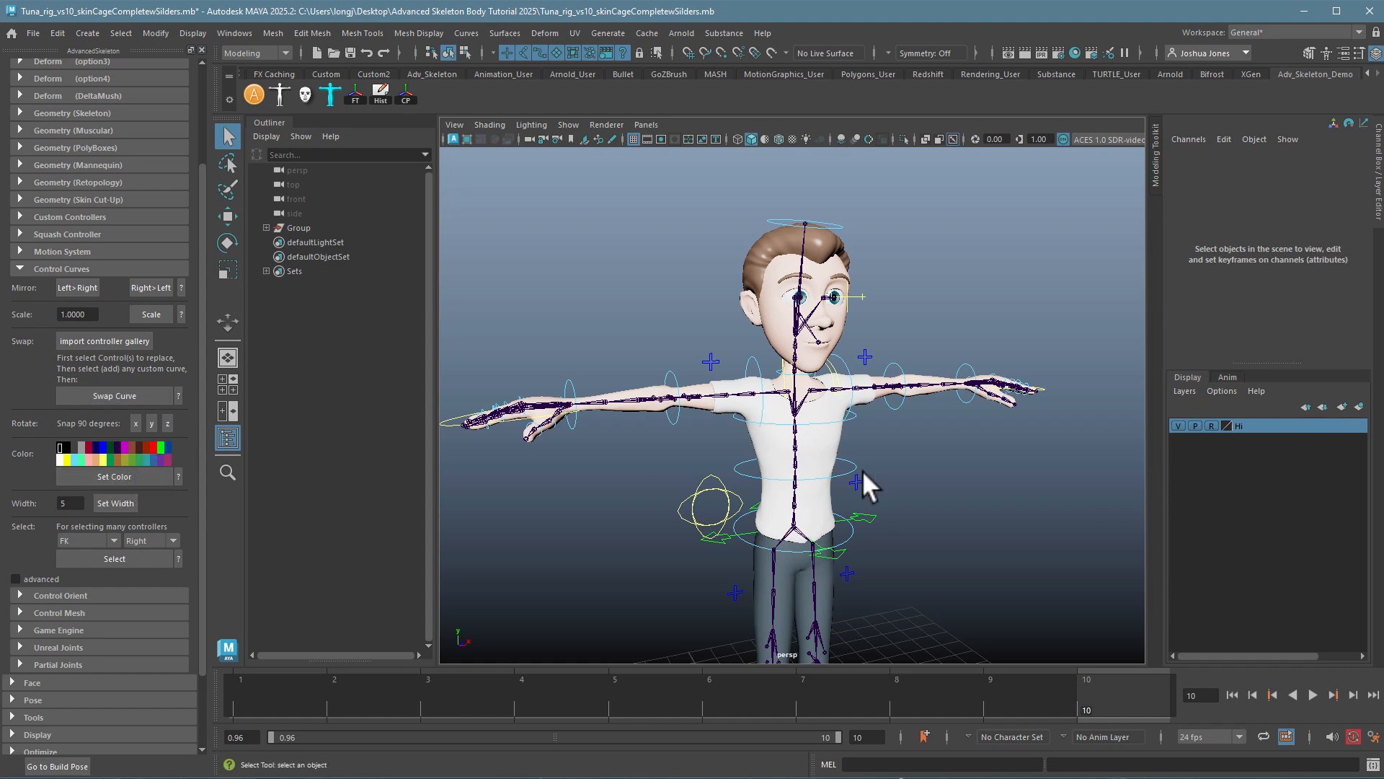
- Examine the control curves around the rig's head, torso, arms and legs from several angles
{"action": "left_click_drag", "start_coordinate": [855, 487], "coordinate": [829, 486], "text": "alt"}
{"action": "right_click_drag", "start_coordinate": [828, 485], "coordinate": [742, 432], "text": "alt"}
{"action": "middle_click_drag", "start_coordinate": [741, 432], "coordinate": [677, 352], "text": "alt"}
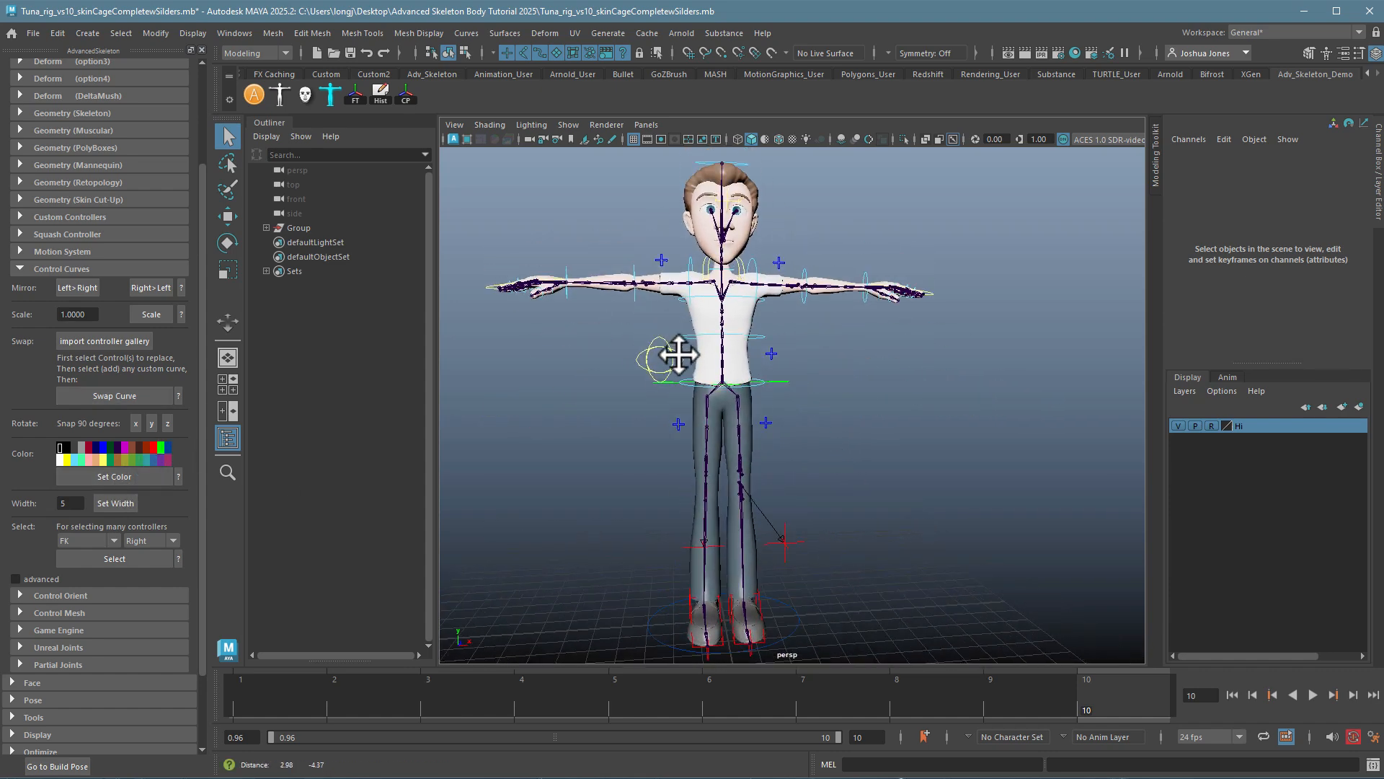
{"action": "left_click_drag", "start_coordinate": [676, 353], "coordinate": [730, 466], "text": "alt"}
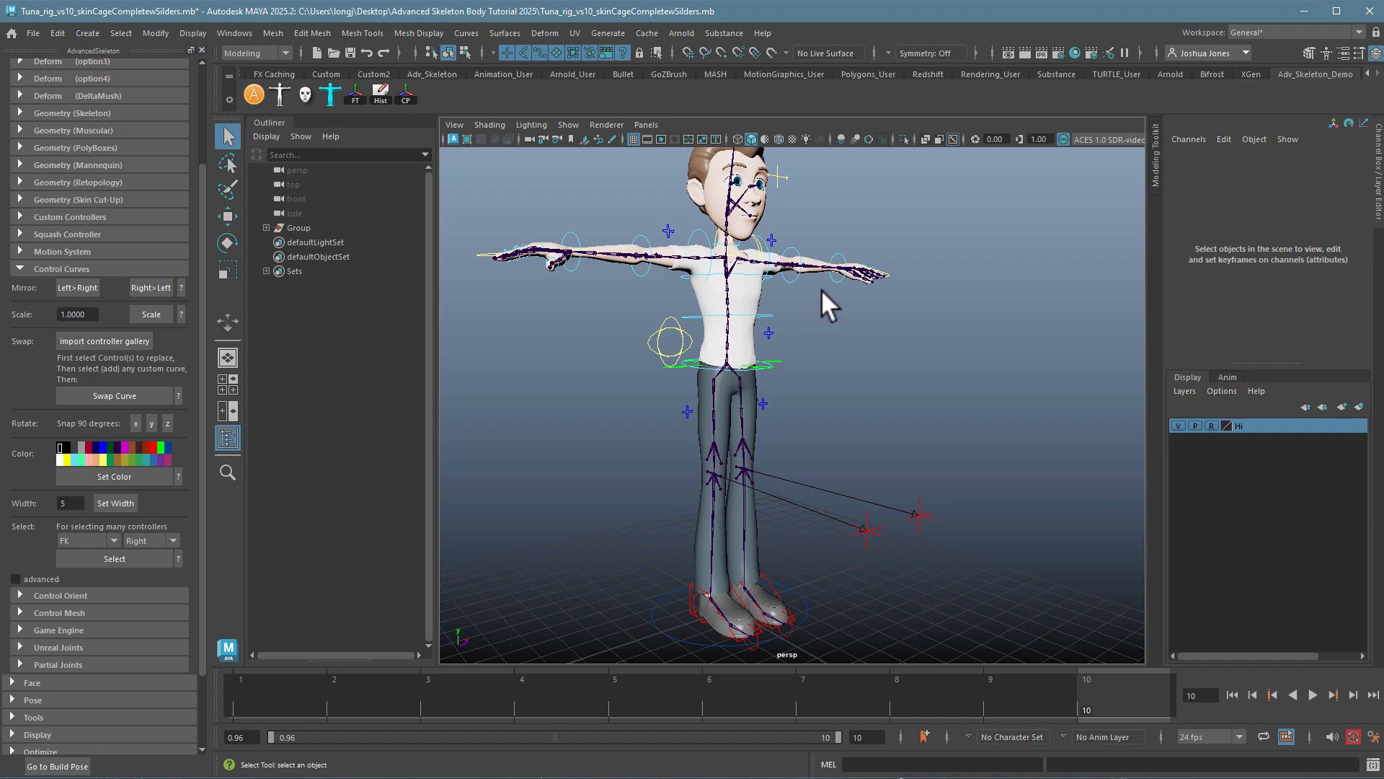
{"action": "left_click_drag", "start_coordinate": [820, 288], "coordinate": [814, 425], "text": "alt"}
{"action": "right_click_drag", "start_coordinate": [814, 425], "coordinate": [829, 383], "text": "alt"}
{"action": "left_click_drag", "start_coordinate": [828, 383], "coordinate": [865, 368], "text": "alt"}
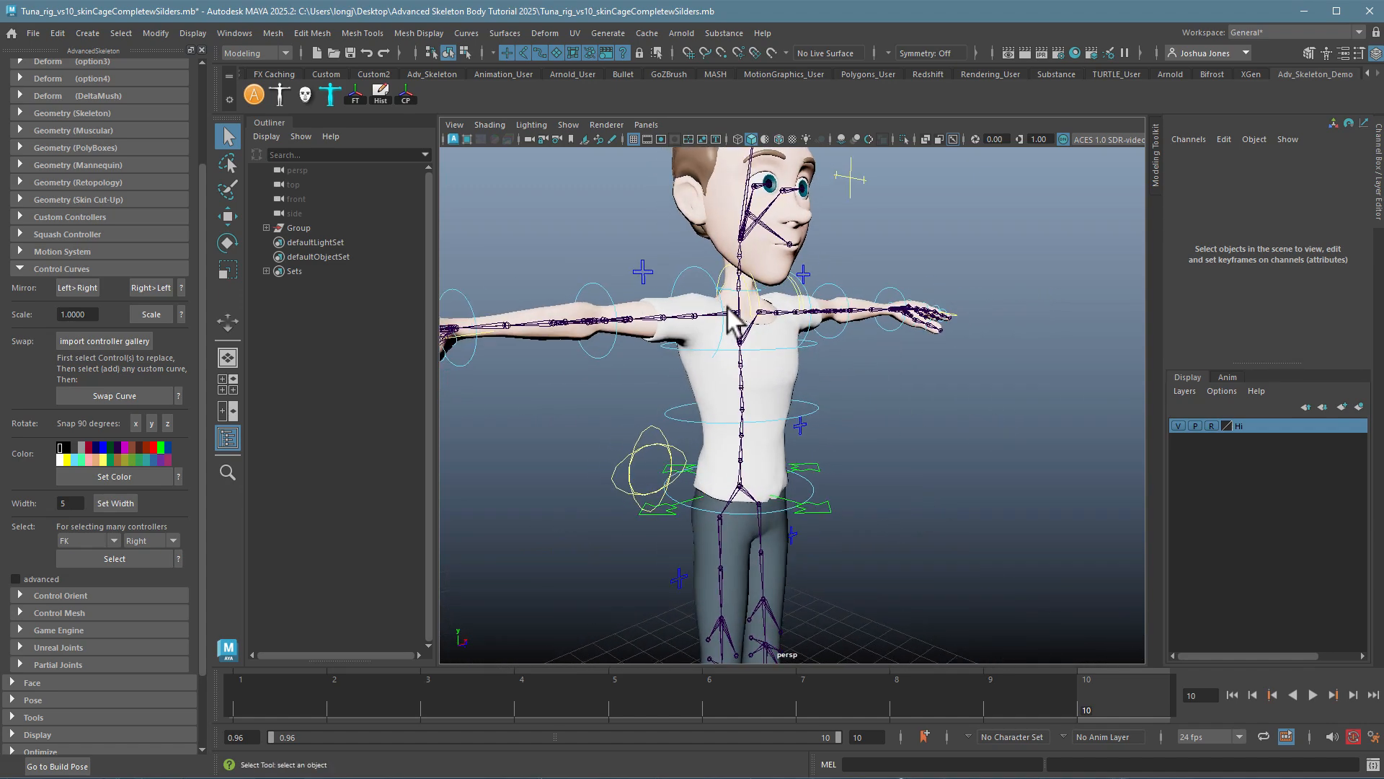
{"action": "left_click_drag", "start_coordinate": [729, 317], "coordinate": [678, 311], "text": "alt"}
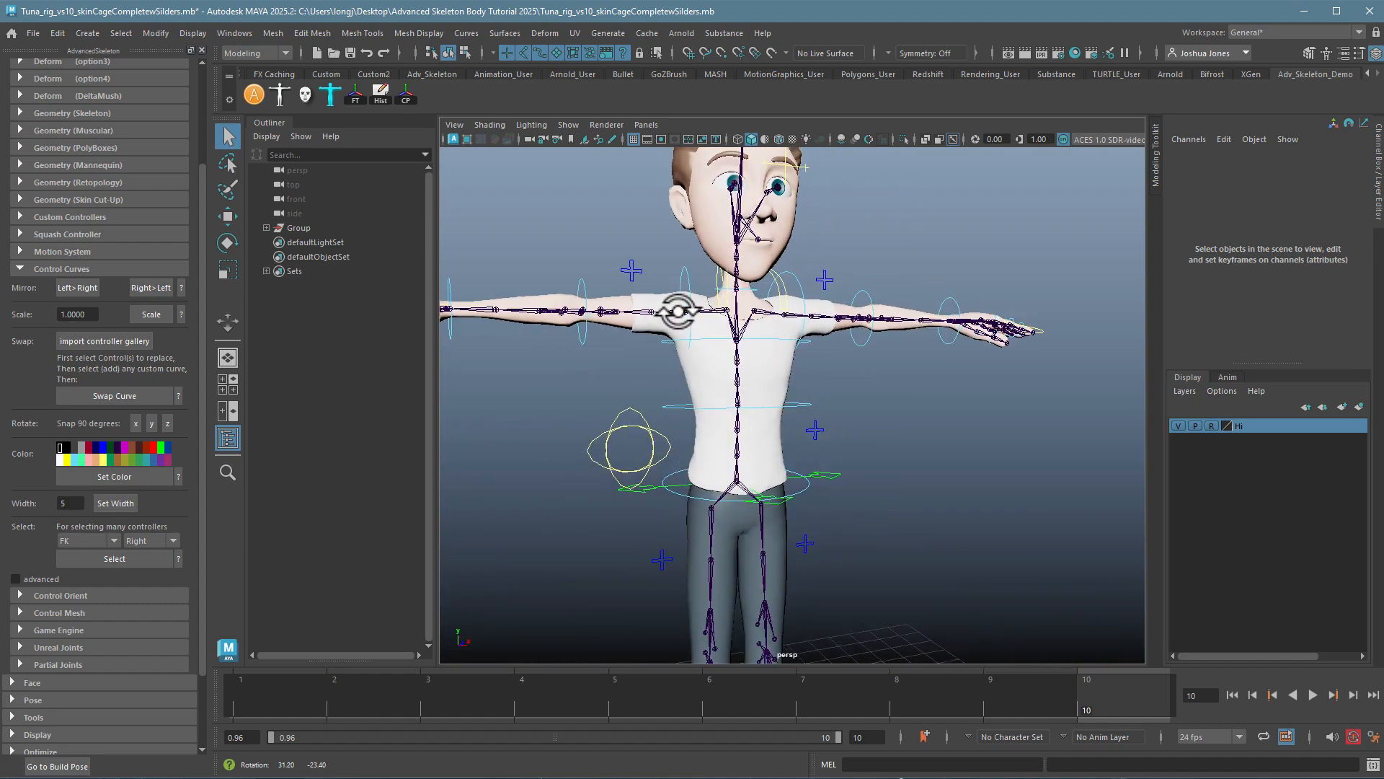
{"action": "right_click_drag", "start_coordinate": [677, 312], "coordinate": [806, 418], "text": "alt"}
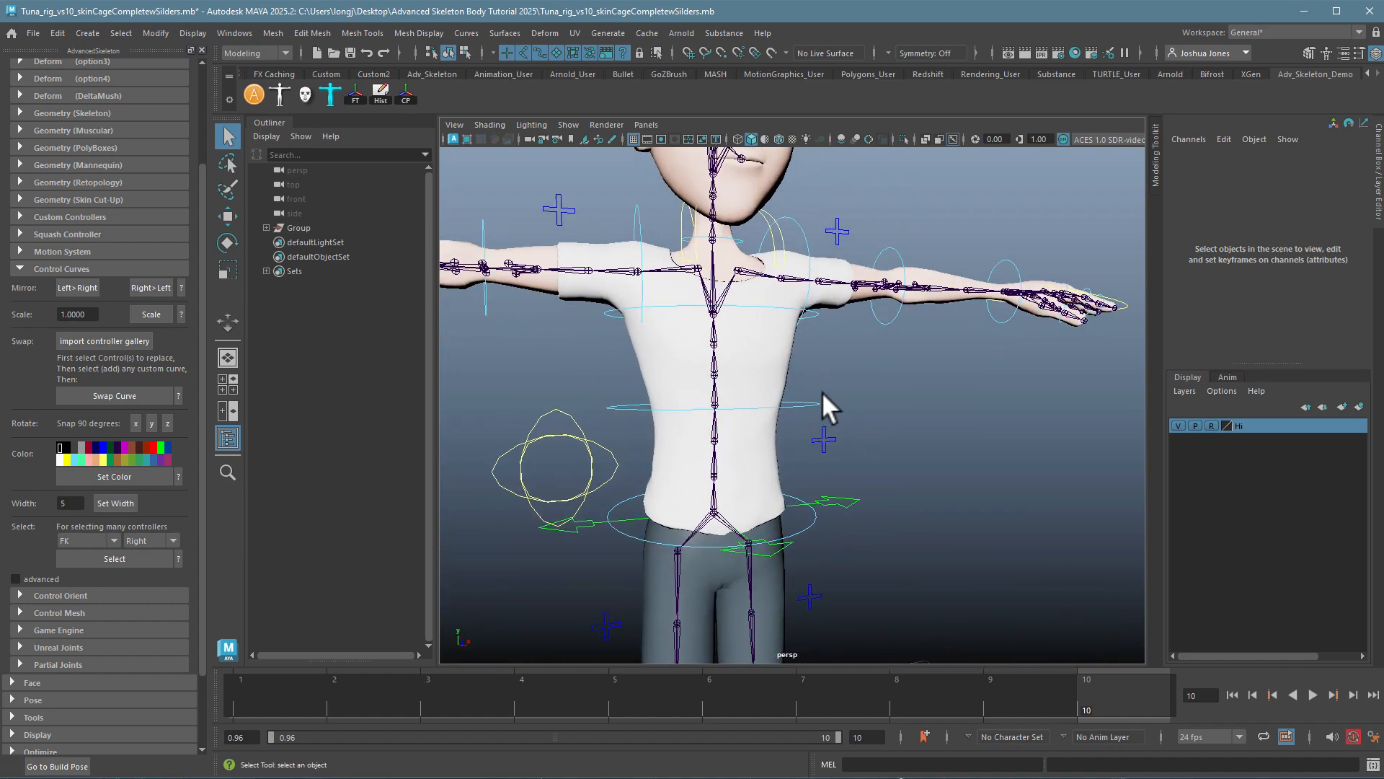
{"action": "middle_click_drag", "start_coordinate": [800, 370], "coordinate": [888, 537], "text": "alt"}
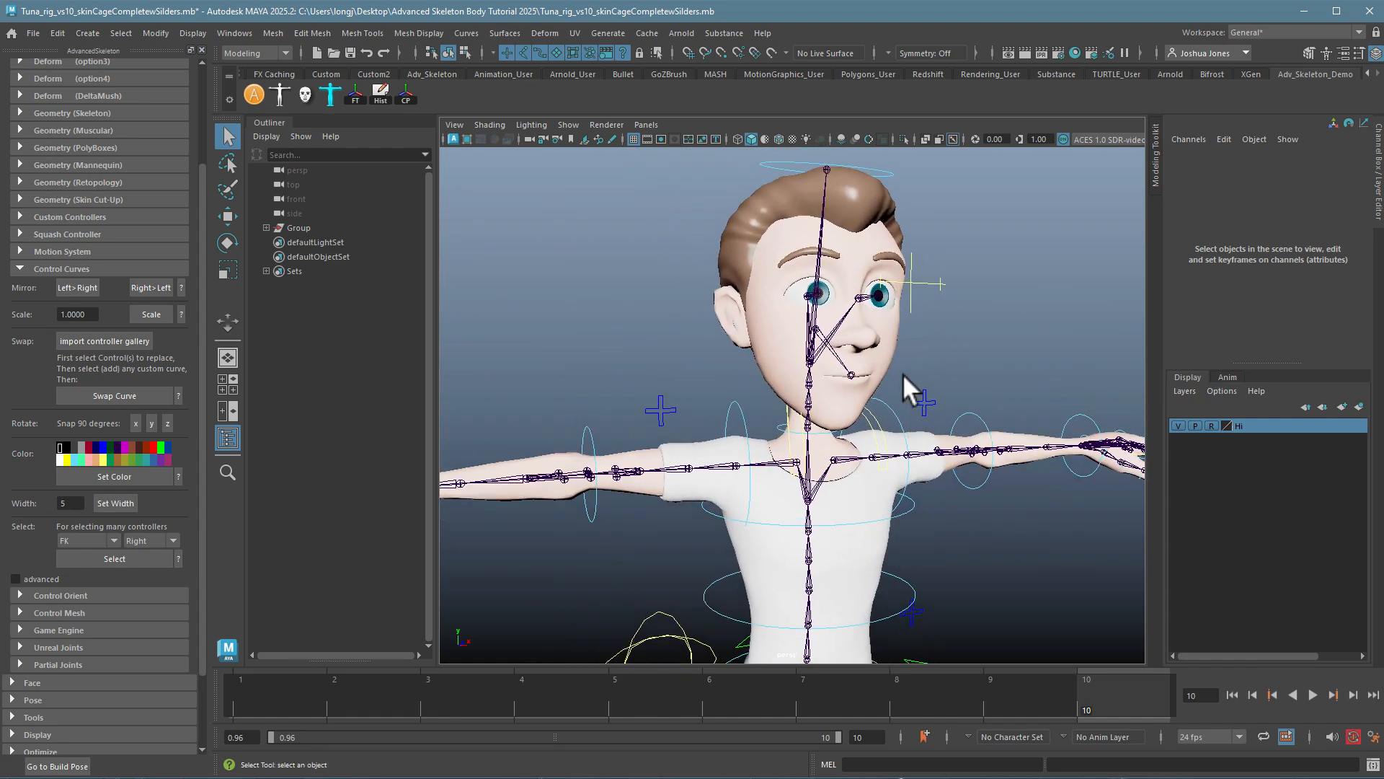
- Select all control vertices of the FKHead_M control curve above the head, using a side view
{"action": "left_click", "coordinate": [888, 171]}
{"action": "left_click_drag", "start_coordinate": [889, 171], "coordinate": [804, 261], "text": "alt"}
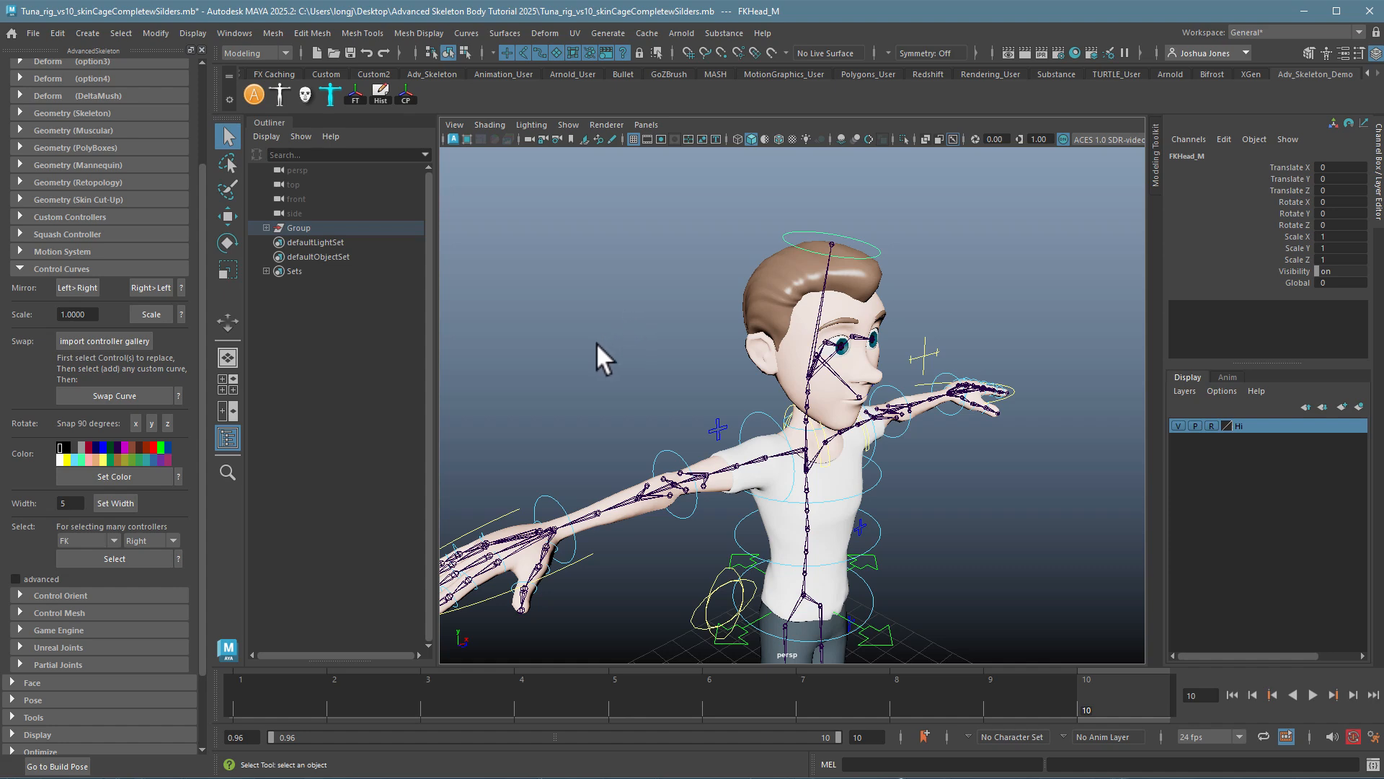
{"action": "mouse_move", "coordinate": [595, 343]}
{"action": "left_mouse_down", "text": "alt"}
{"action": "mouse_move", "coordinate": [618, 371]}
{"action": "mouse_move", "coordinate": [588, 365]}
{"action": "mouse_move", "coordinate": [601, 366]}
{"action": "left_mouse_up", "text": "alt"}
{"action": "middle_click_drag", "start_coordinate": [601, 366], "coordinate": [629, 292], "text": "alt"}
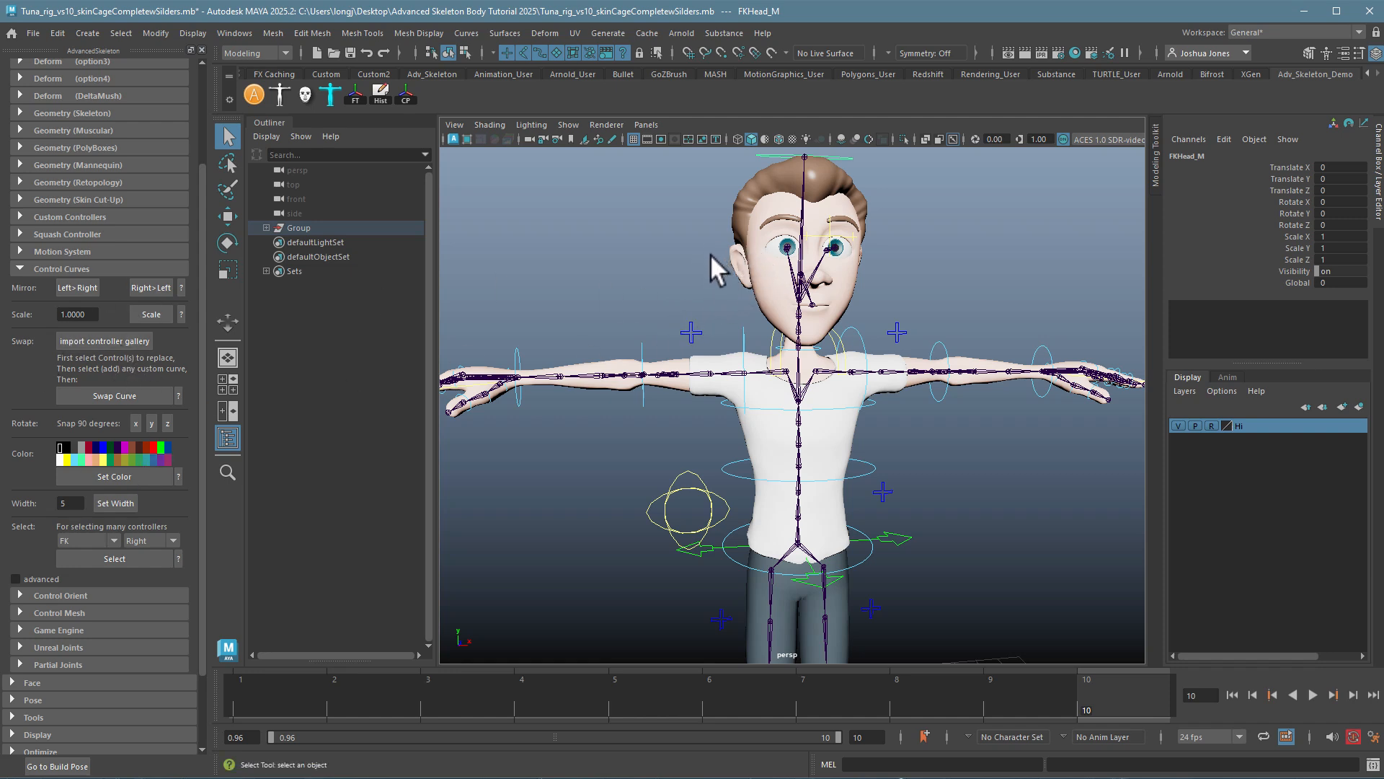
{"action": "middle_click_drag", "start_coordinate": [668, 241], "coordinate": [670, 261], "text": "alt"}
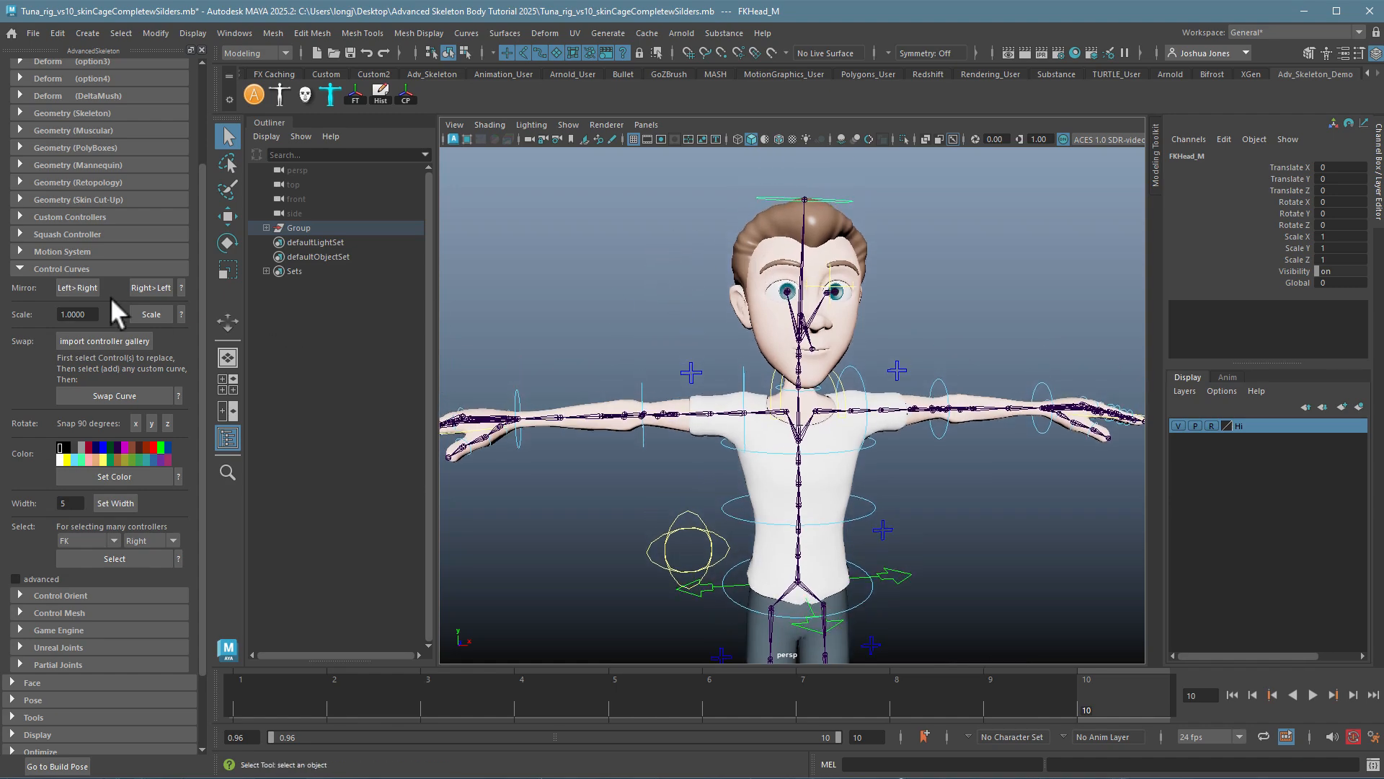
{"action": "left_click_drag", "start_coordinate": [673, 323], "coordinate": [899, 288], "text": "alt"}
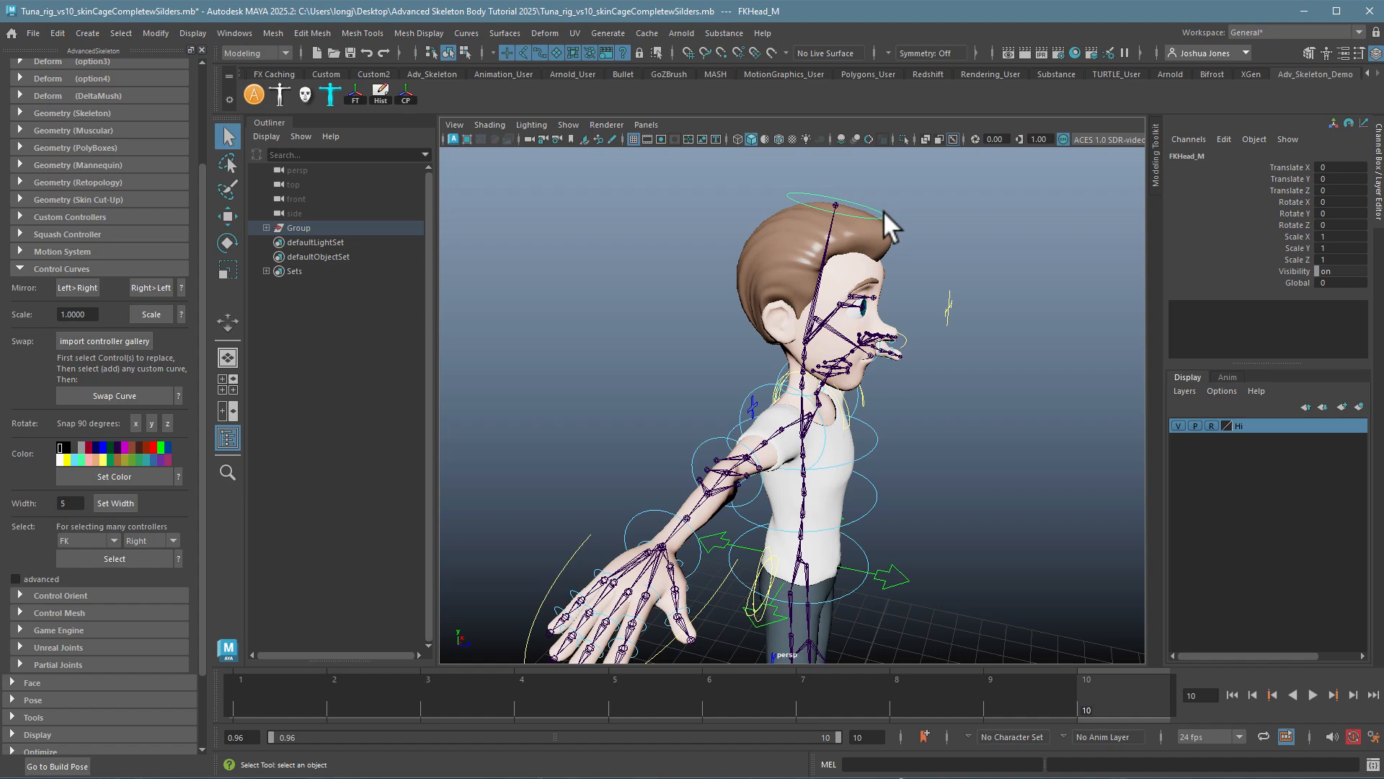
{"action": "left_click_drag", "start_coordinate": [884, 210], "coordinate": [793, 289], "text": "alt"}
{"action": "middle_click_drag", "start_coordinate": [778, 312], "coordinate": [696, 415], "text": "alt"}
{"action": "right_click_drag", "start_coordinate": [793, 375], "coordinate": [1069, 360], "text": "alt"}
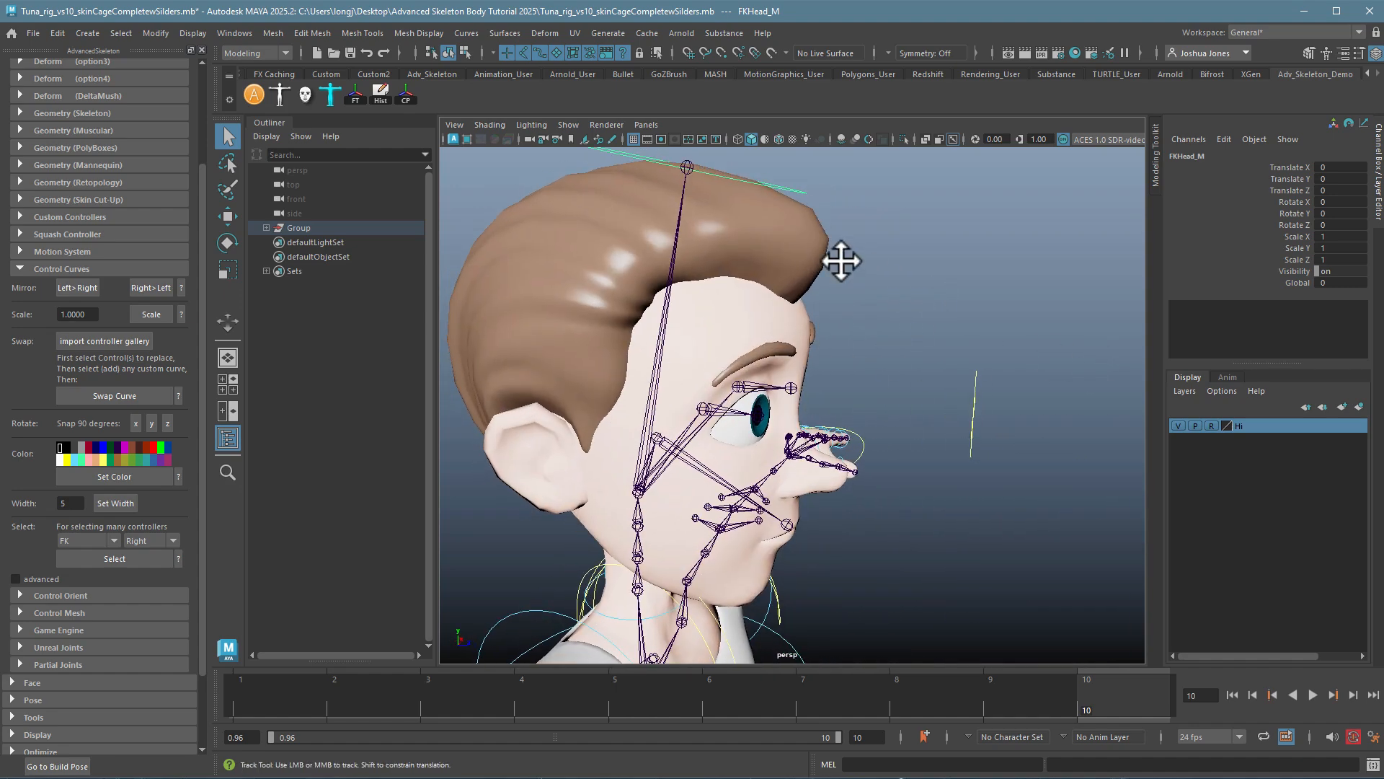
{"action": "middle_click_drag", "start_coordinate": [840, 259], "coordinate": [888, 351], "text": "alt"}
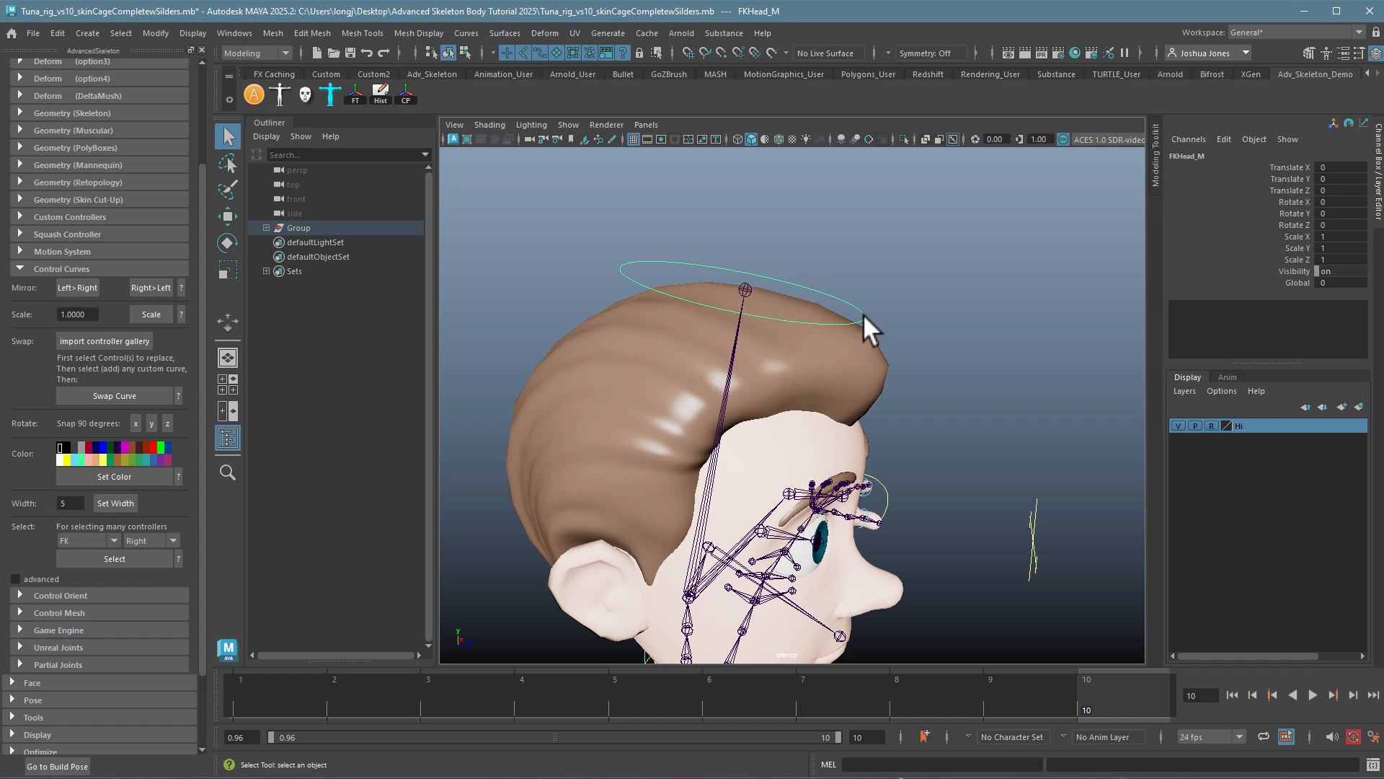
{"action": "right_click_drag", "start_coordinate": [863, 313], "coordinate": [807, 313]}
{"action": "left_click_drag", "start_coordinate": [567, 200], "coordinate": [764, 248]}
{"action": "key", "text": "ctrl+z"}
{"action": "left_click_drag", "start_coordinate": [714, 336], "coordinate": [712, 337], "text": "shift"}
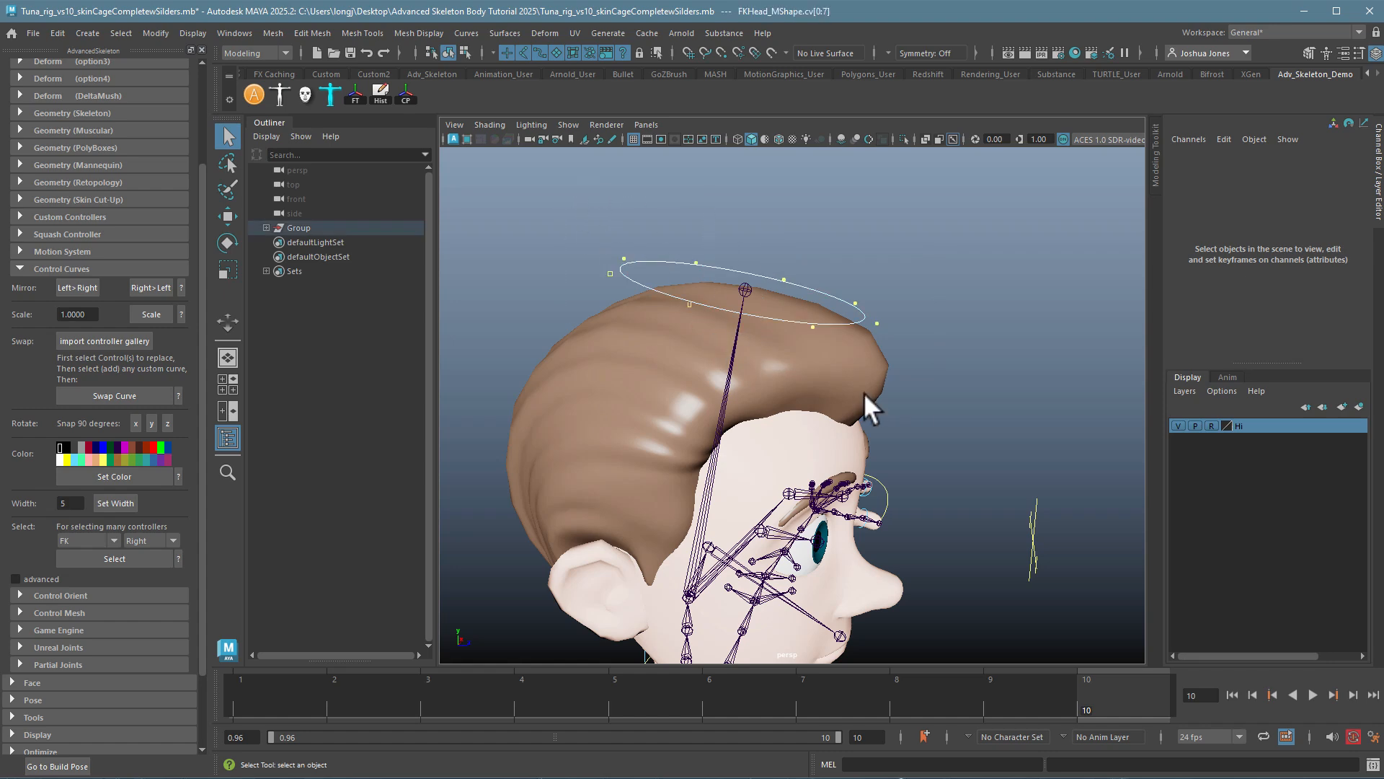
- Move, enlarge and rotate the head control's vertices so that the circle stands upright behind the head
{"action": "right_click_drag", "start_coordinate": [863, 392], "coordinate": [780, 385], "text": "alt"}
{"action": "key", "text": "w"}
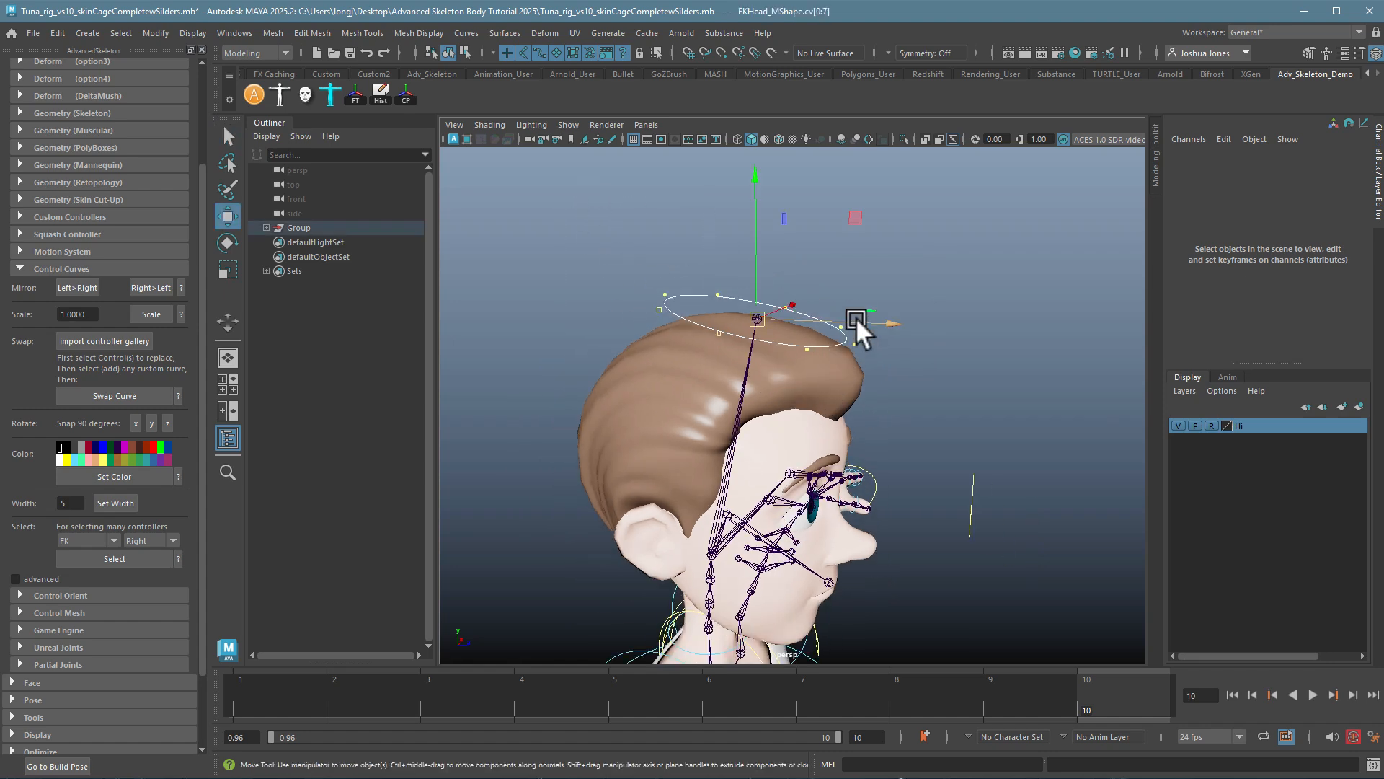
{"action": "left_click_drag", "start_coordinate": [855, 317], "coordinate": [723, 356]}
{"action": "key", "text": "r"}
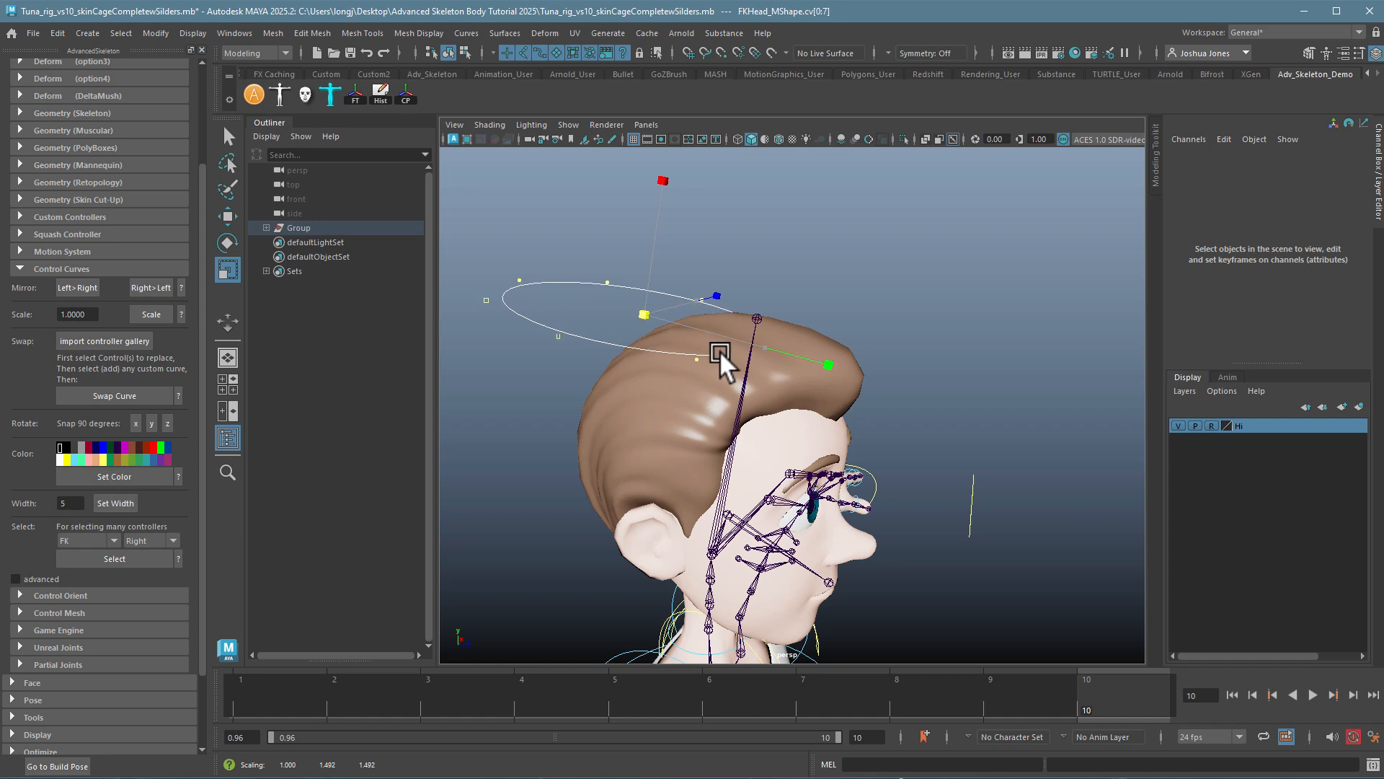
{"action": "key", "text": "e"}
{"action": "left_click_drag", "start_coordinate": [761, 285], "coordinate": [678, 238]}
{"action": "key", "text": "w"}
{"action": "left_click_drag", "start_coordinate": [699, 325], "coordinate": [853, 397]}
{"action": "key", "text": "r"}
- Check the reshaped head control's vertices from the front and return the curve to object mode
{"action": "left_click_drag", "start_coordinate": [856, 404], "coordinate": [869, 450], "text": "alt"}
{"action": "left_click_drag", "start_coordinate": [541, 408], "coordinate": [590, 447], "text": "shift"}
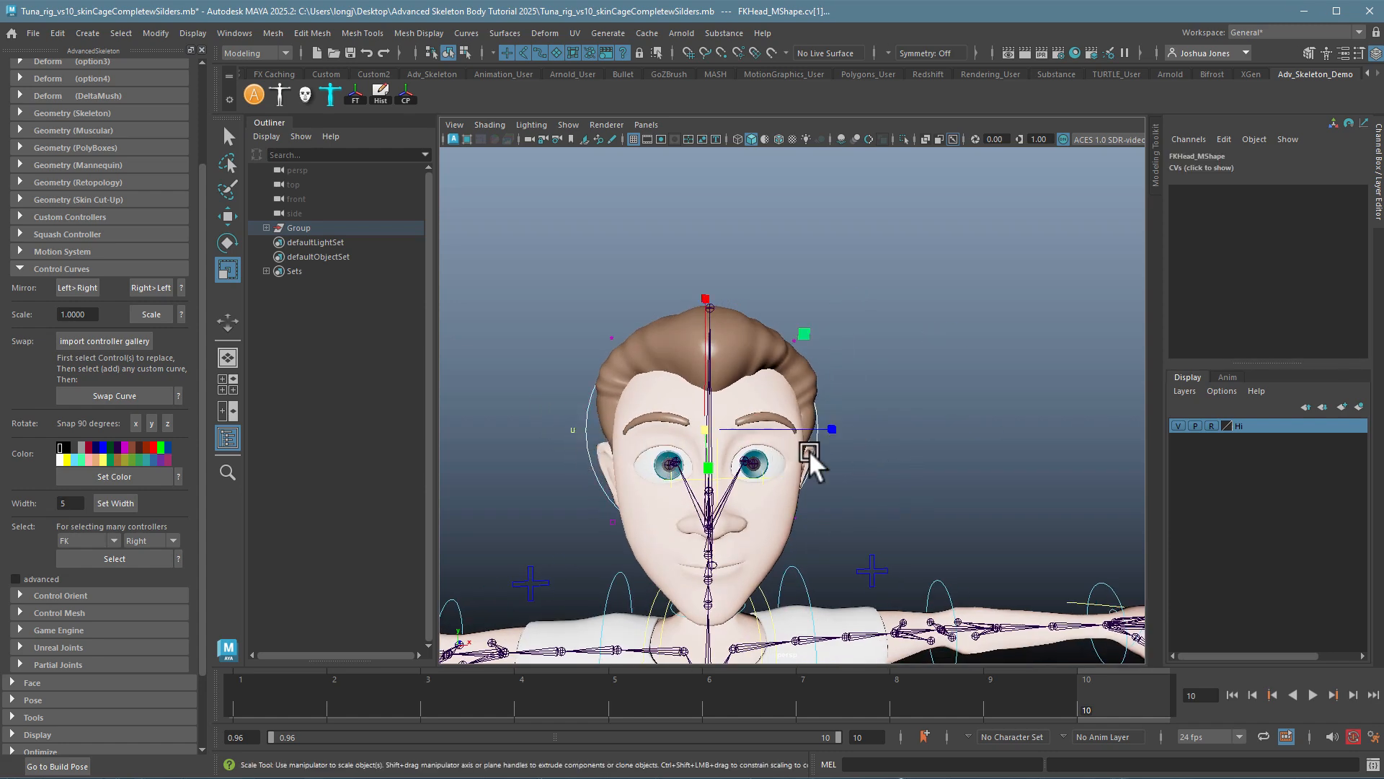
{"action": "left_click_drag", "start_coordinate": [829, 440], "coordinate": [985, 527], "text": "alt"}
{"action": "left_click", "coordinate": [966, 458]}
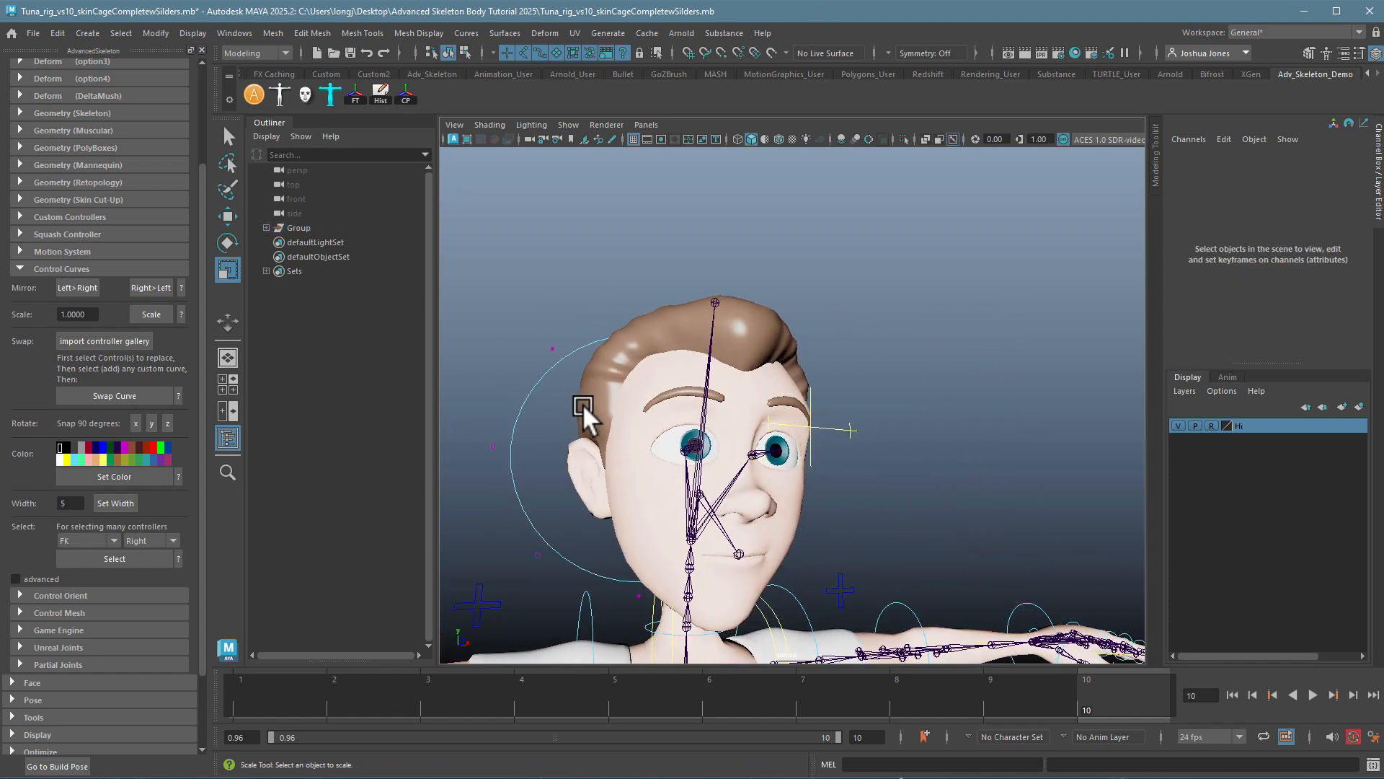
{"action": "right_click_drag", "start_coordinate": [555, 366], "coordinate": [609, 344]}
{"action": "left_click", "coordinate": [947, 415]}
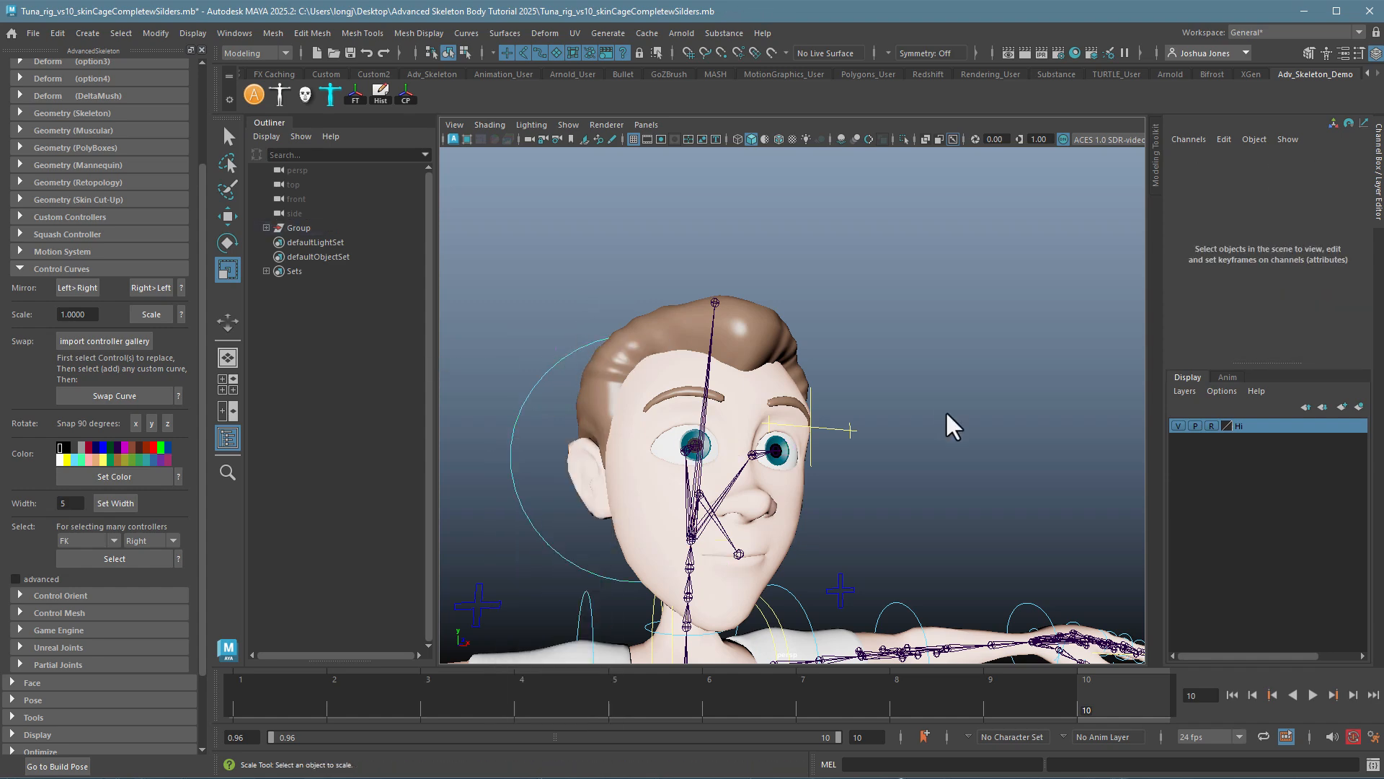
- Examine the repositioned head control from the side and the front of the character
{"action": "scroll", "coordinate": [947, 415], "scroll_direction": "down", "scroll_amount": 5}
{"action": "left_click_drag", "start_coordinate": [620, 411], "coordinate": [665, 465], "text": "alt"}
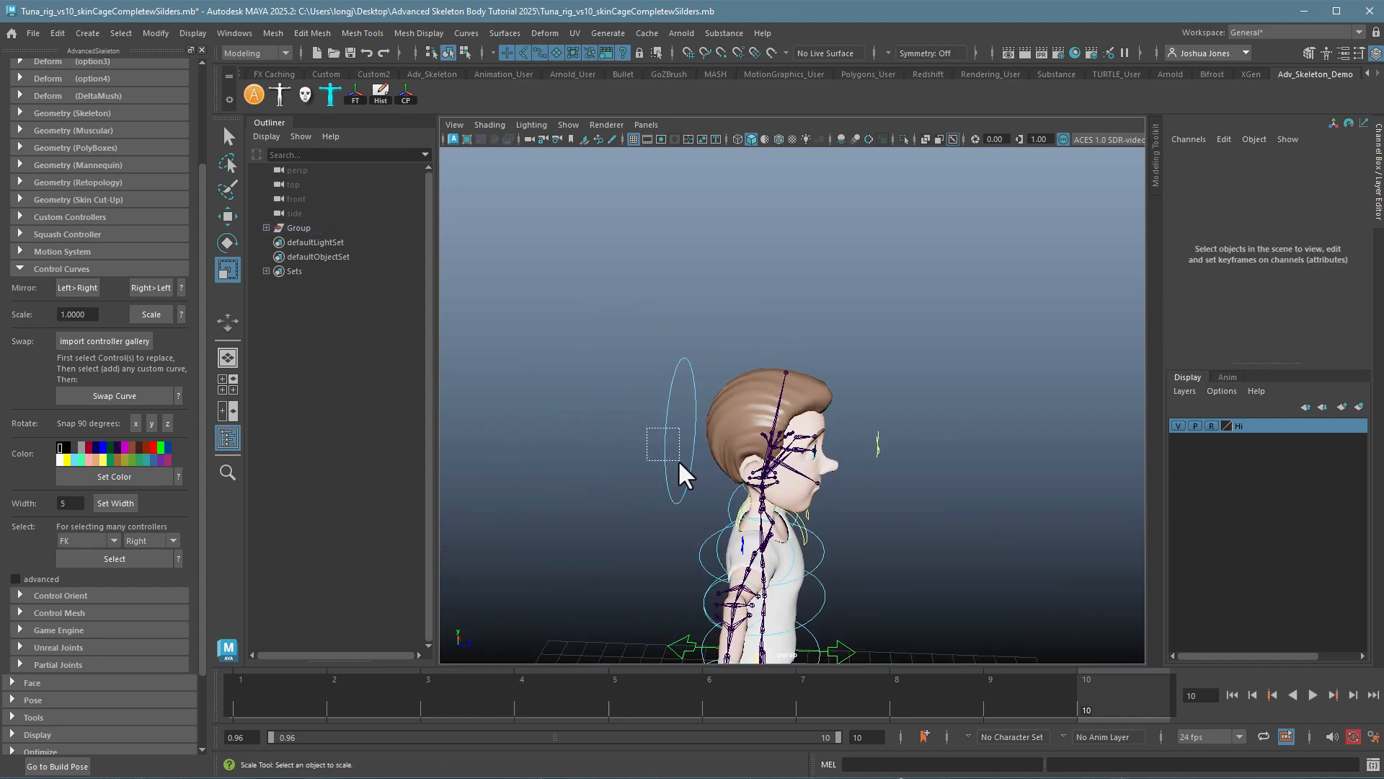
{"action": "left_click", "coordinate": [680, 469]}
{"action": "key", "text": "e"}
{"action": "left_click_drag", "start_coordinate": [840, 541], "coordinate": [971, 463], "text": "alt"}
{"action": "left_click", "coordinate": [939, 417]}
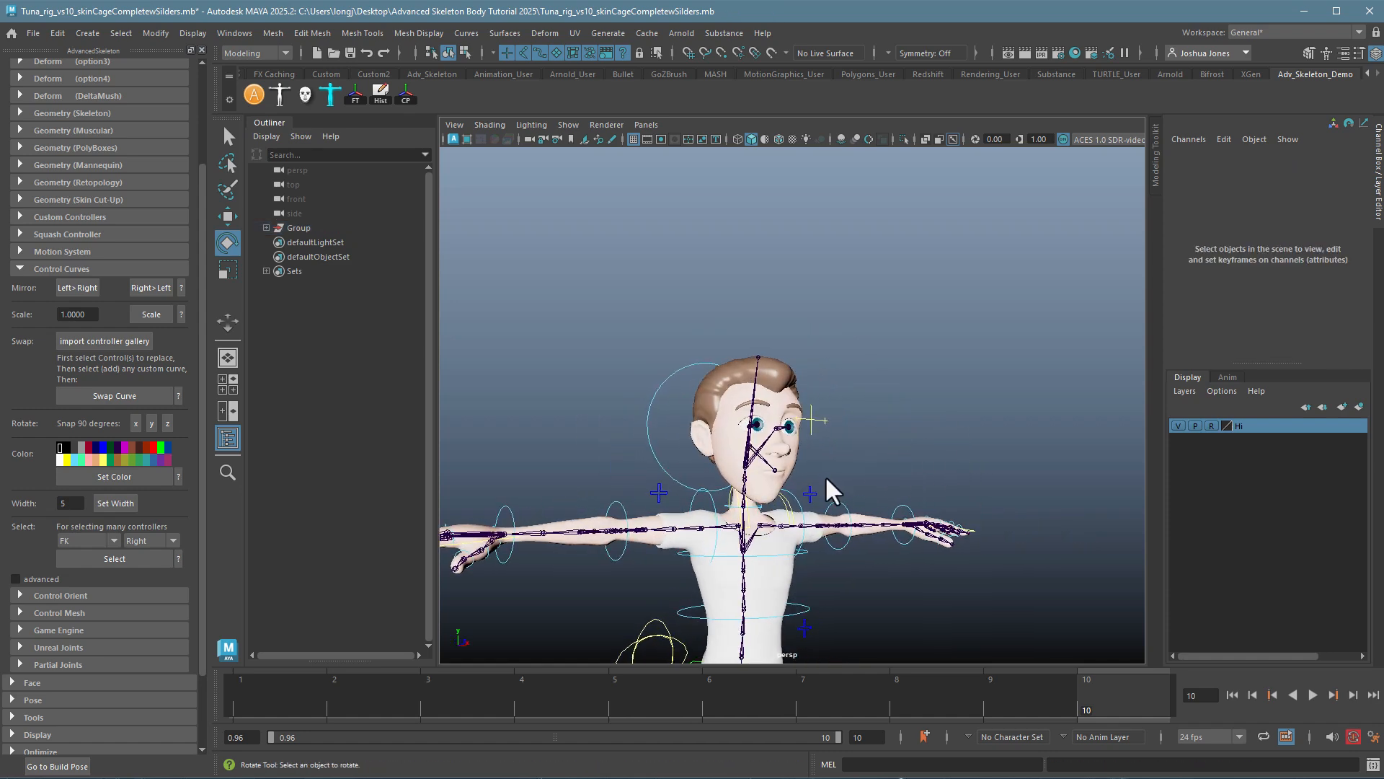
{"action": "left_click_drag", "start_coordinate": [873, 517], "coordinate": [903, 415], "text": "alt"}
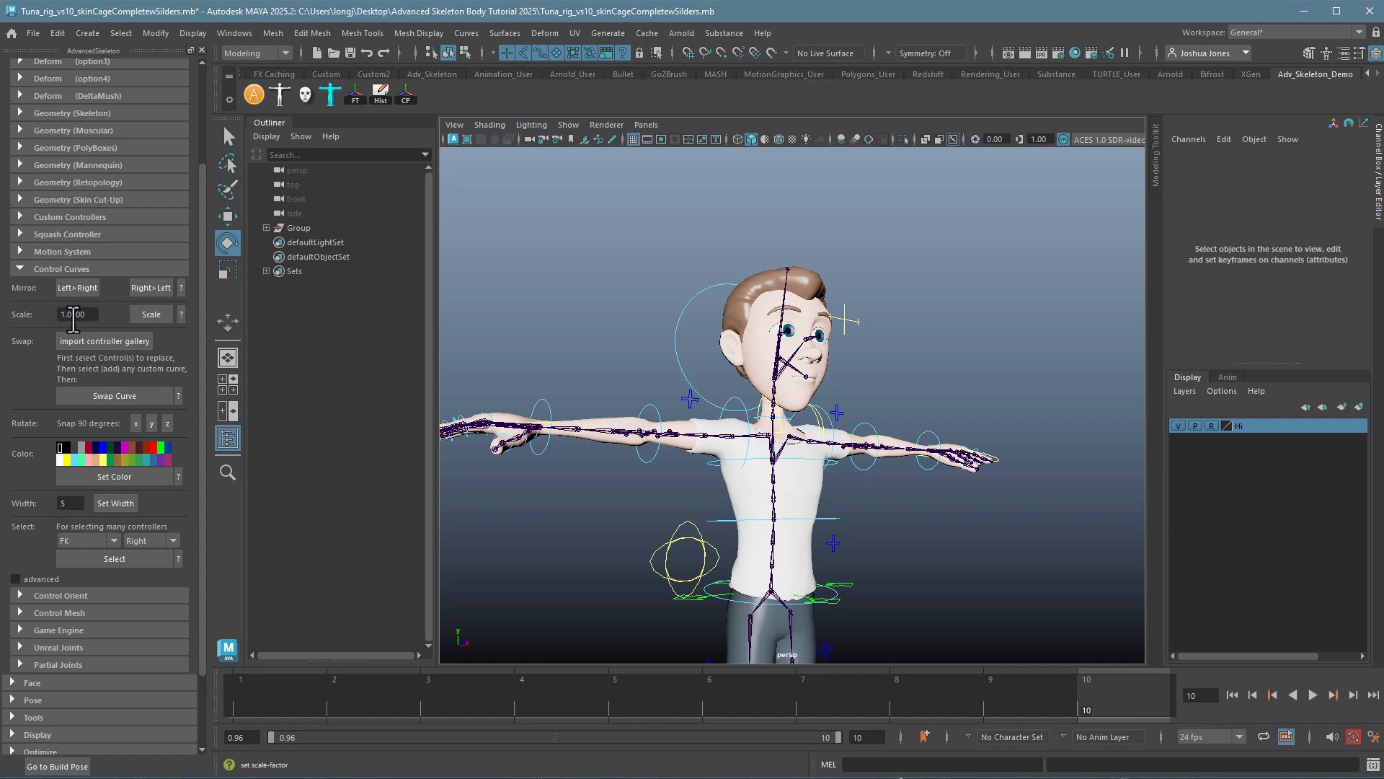
- Select the FKHead_M control, try scaling it with the Scale tool, and undo the scaling
{"action": "left_click_drag", "start_coordinate": [652, 287], "coordinate": [681, 347]}
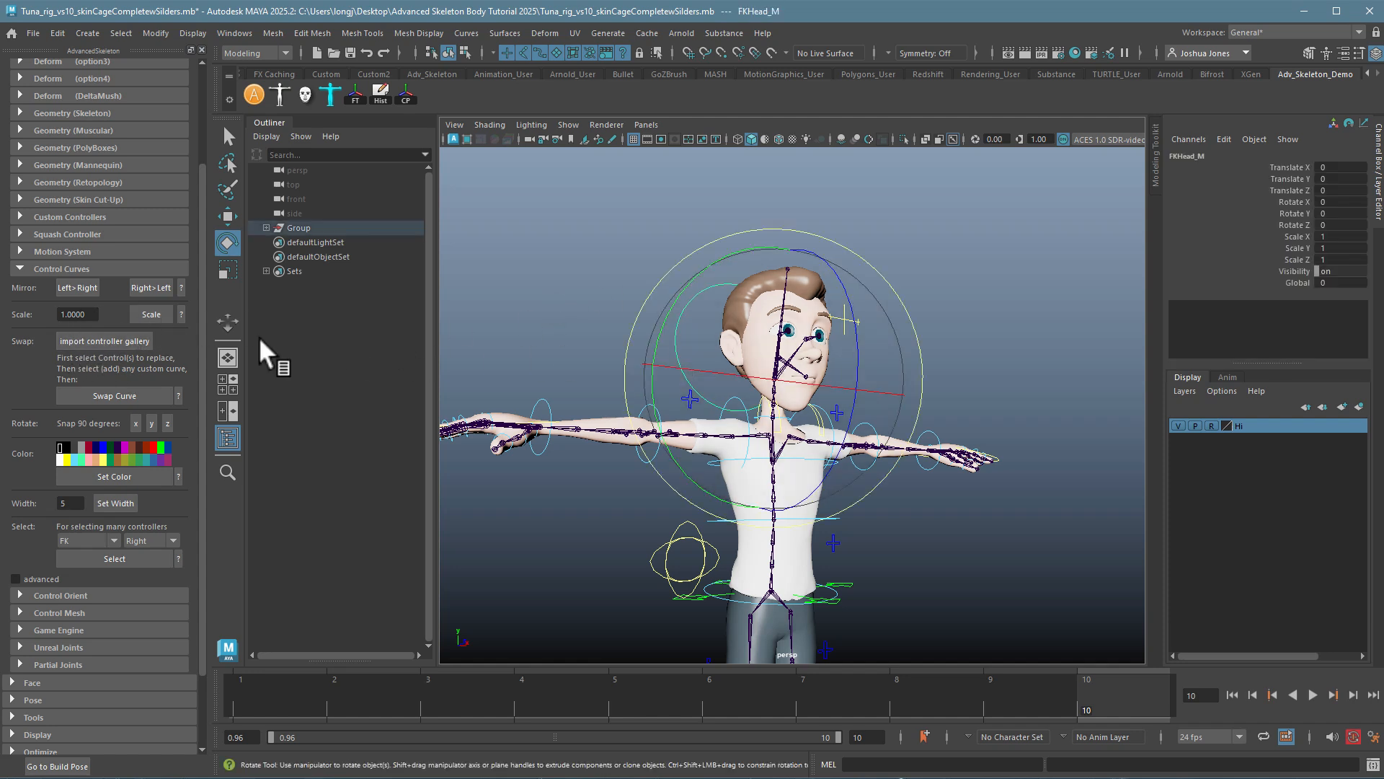
{"action": "key", "text": "w"}
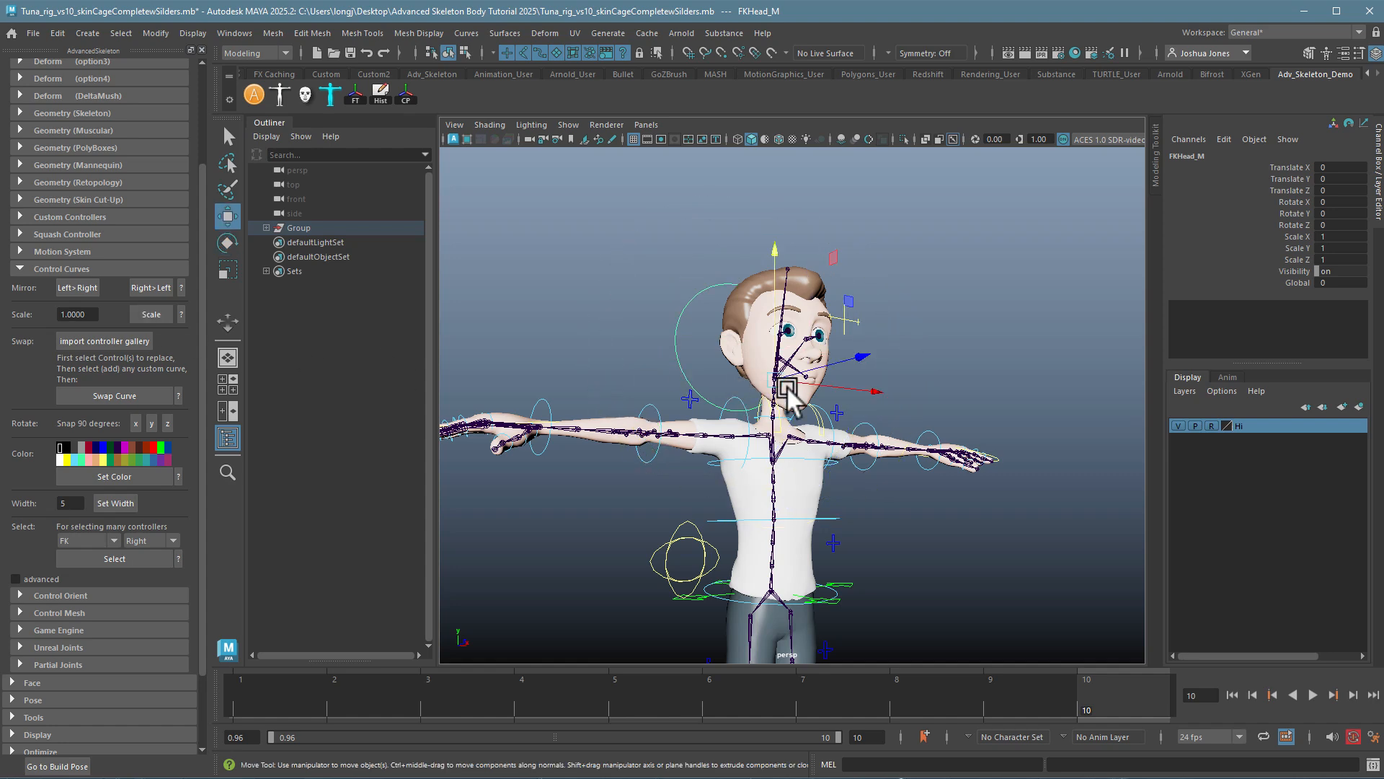
{"action": "left_click_drag", "start_coordinate": [718, 443], "coordinate": [746, 467], "text": "alt"}
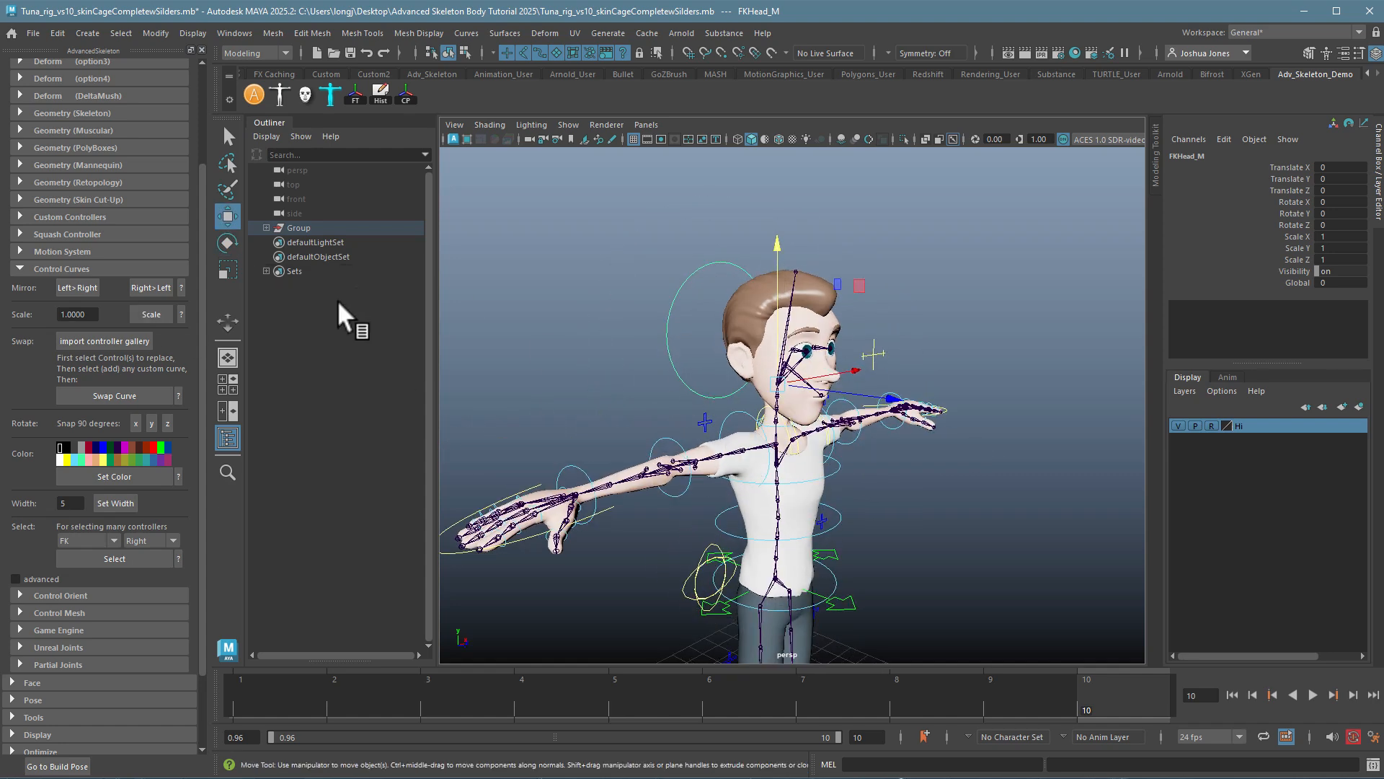
{"action": "key", "text": "r"}
{"action": "left_click_drag", "start_coordinate": [784, 398], "coordinate": [914, 340]}
{"action": "key", "text": "ctrl+z"}
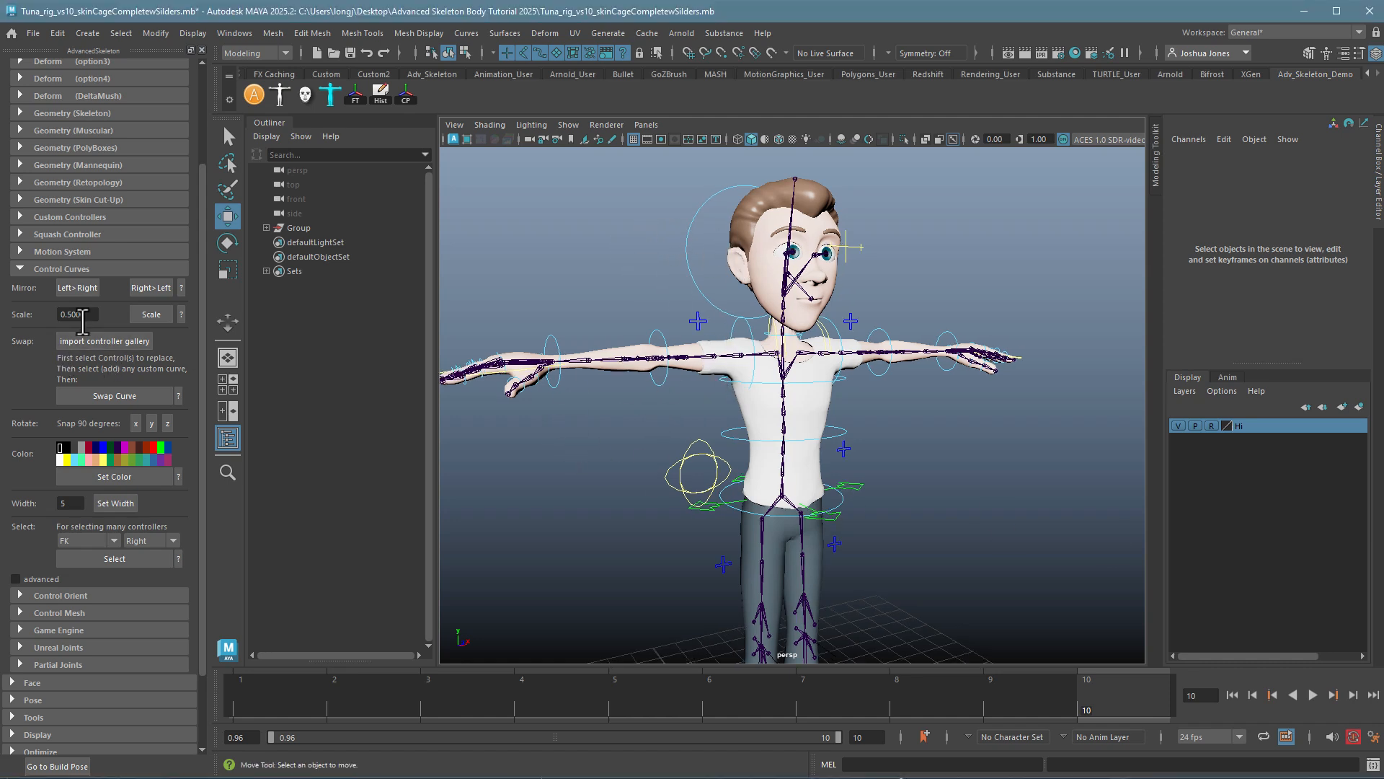
- Try scaling the rig's control curves by a factor of 1.5 with nothing selected, and undo the scaling
{"action": "double_click", "coordinate": [76, 315]}
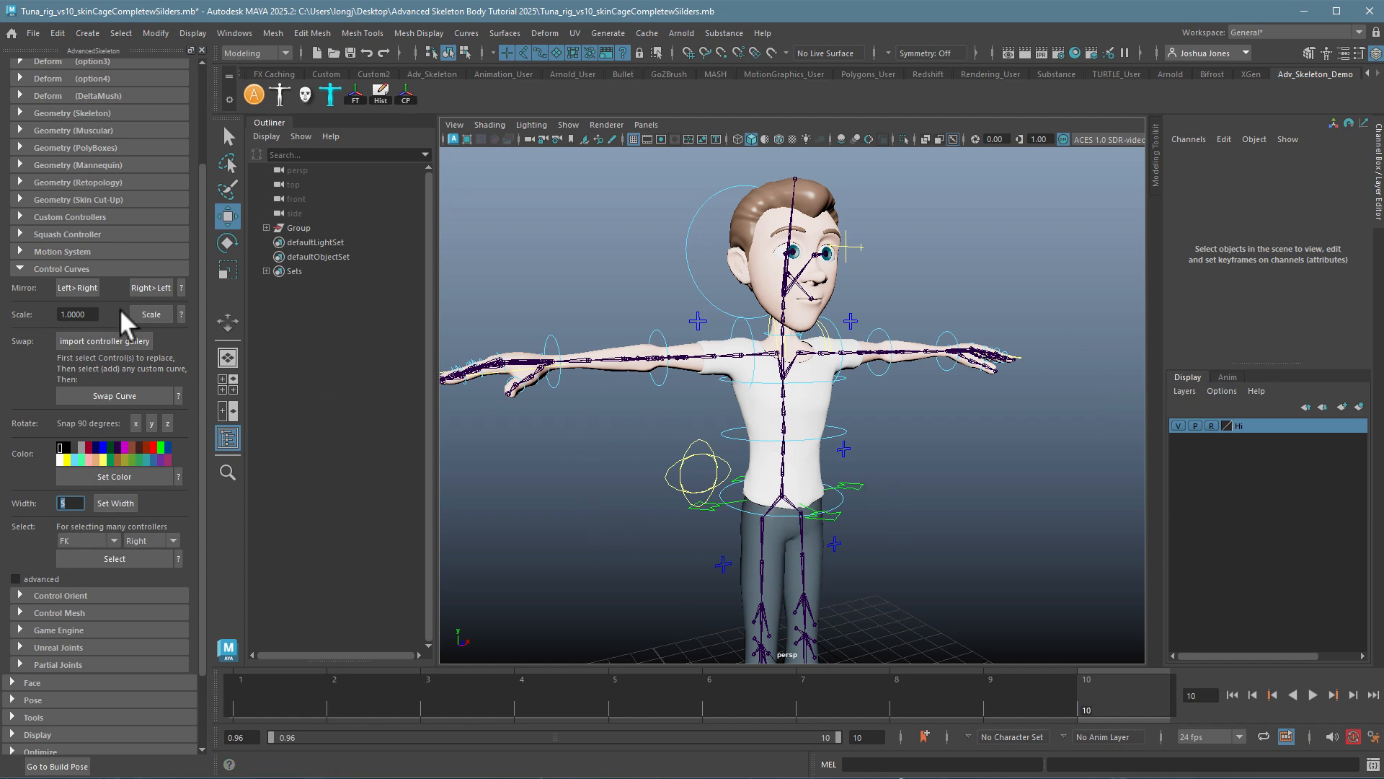
{"action": "double_click", "coordinate": [94, 314]}
{"action": "type", "text": "1.5"}
{"action": "key", "text": "Tab"}
{"action": "left_click", "coordinate": [159, 314]}
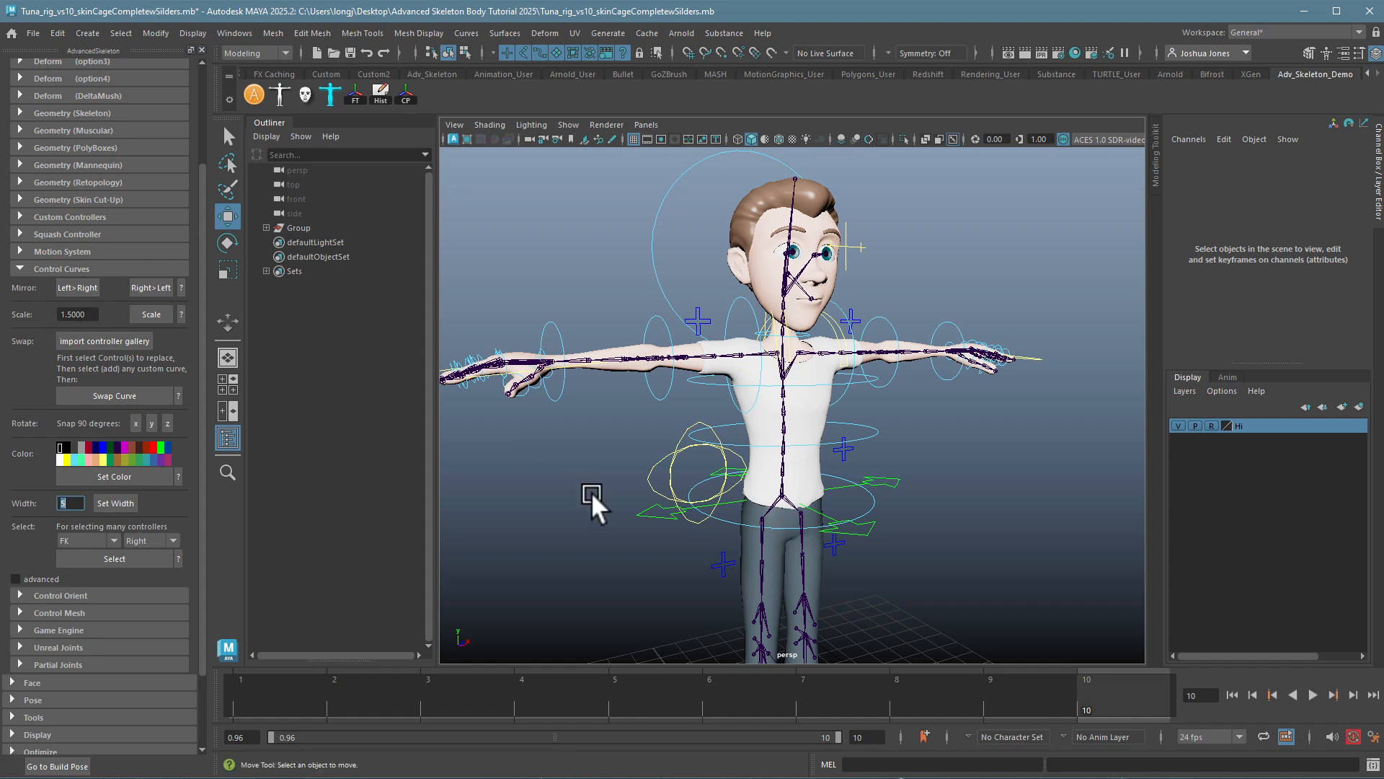
{"action": "key", "text": "ctrl+z"}
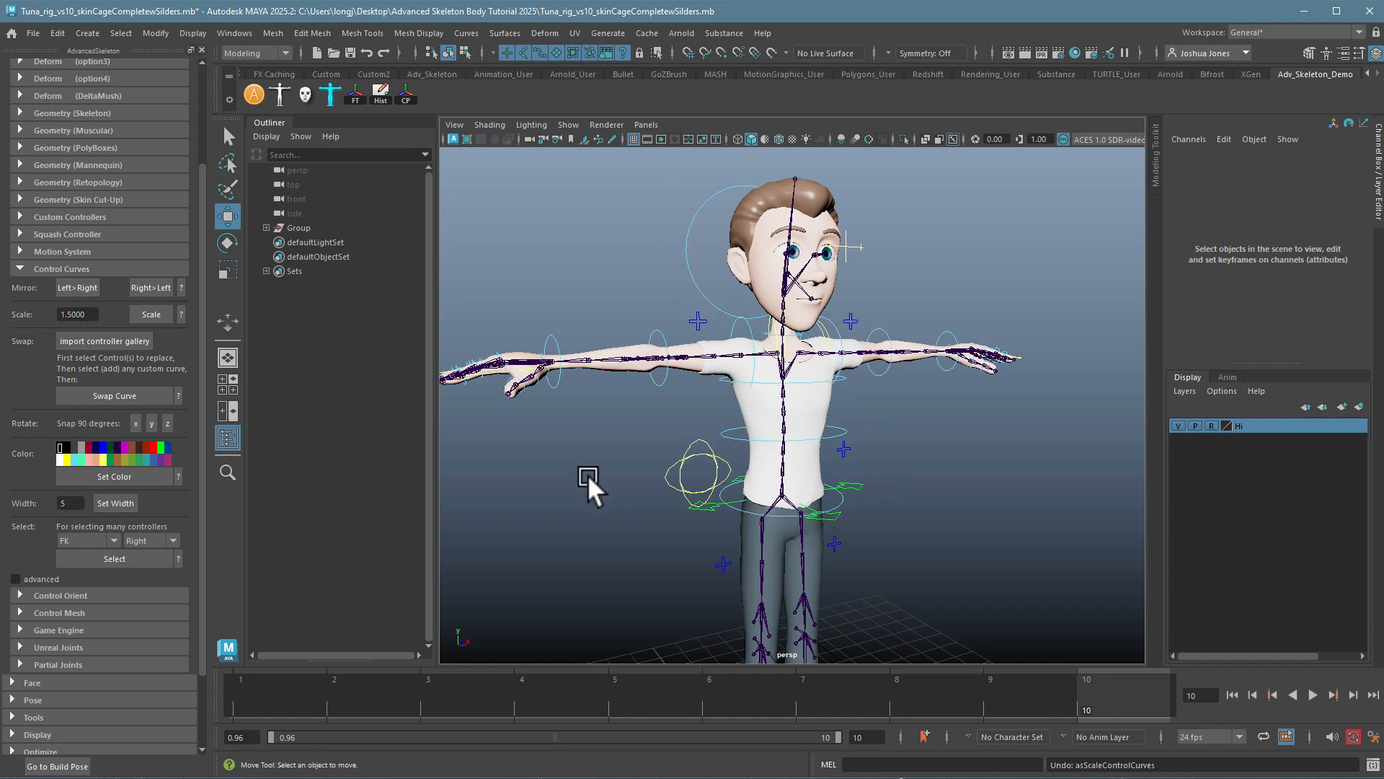
{"action": "middle_click_drag", "start_coordinate": [605, 472], "coordinate": [613, 454], "text": "alt"}
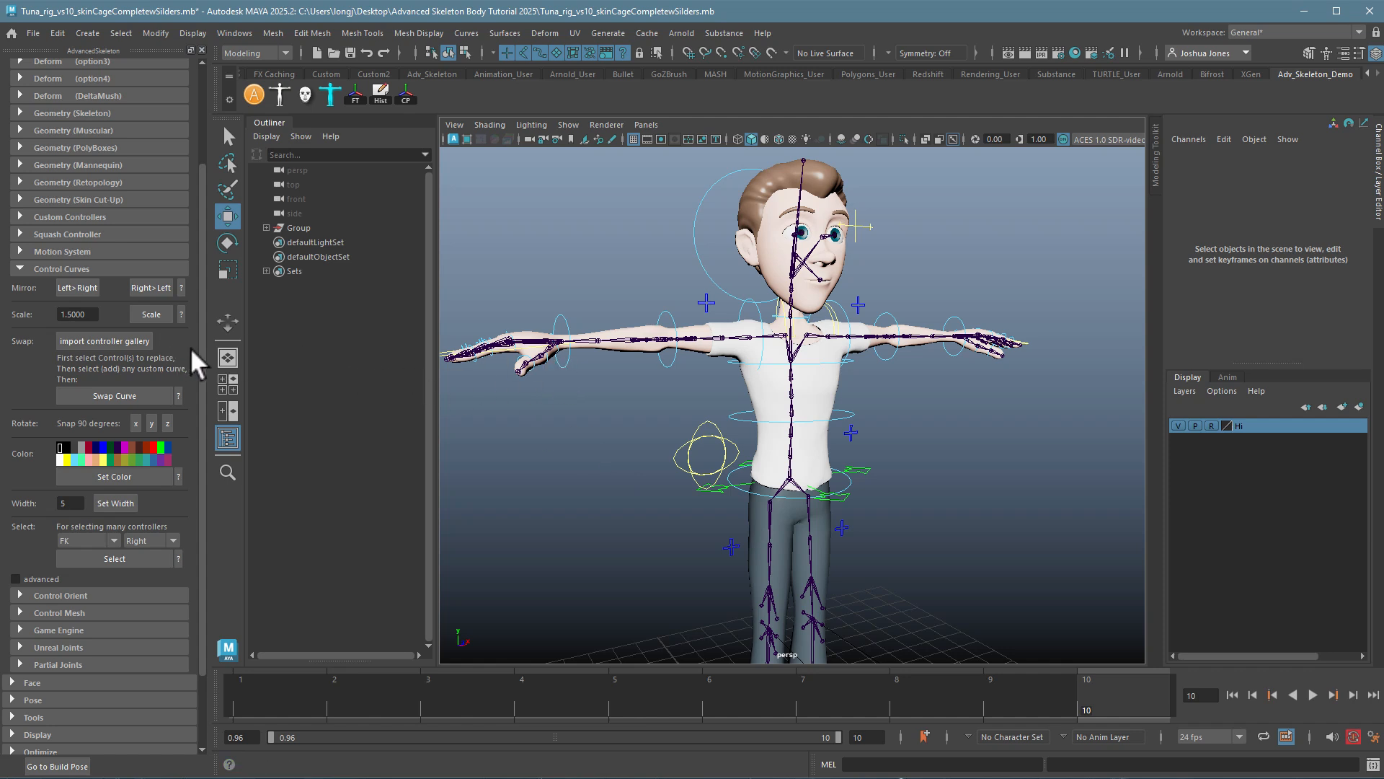
{"action": "scroll", "coordinate": [200, 348], "scroll_direction": "down", "scroll_amount": 3}
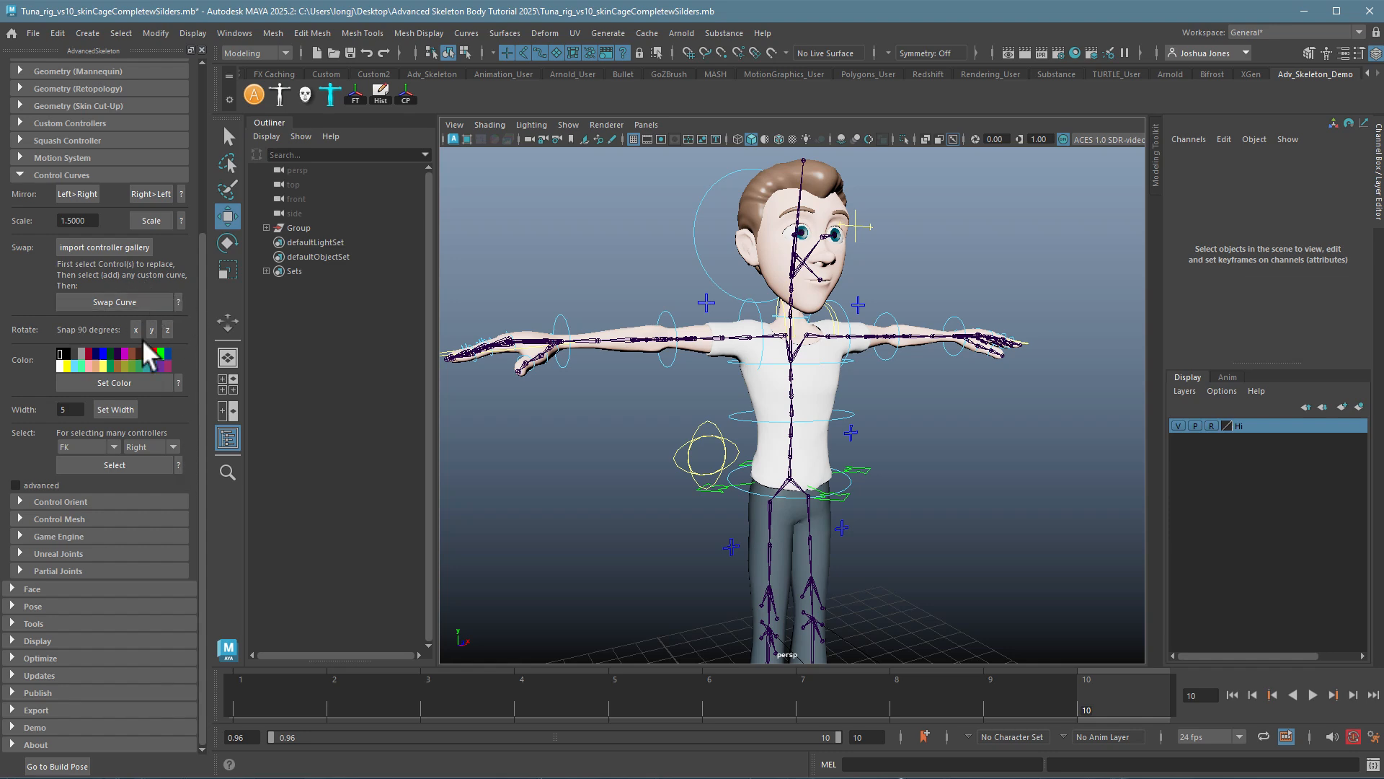
- Try snap-rotating the FKHead_M control curve by 90 degrees around X, and undo the rotation
{"action": "left_click_drag", "start_coordinate": [679, 263], "coordinate": [714, 285], "text": "alt"}
{"action": "left_click", "coordinate": [689, 232]}
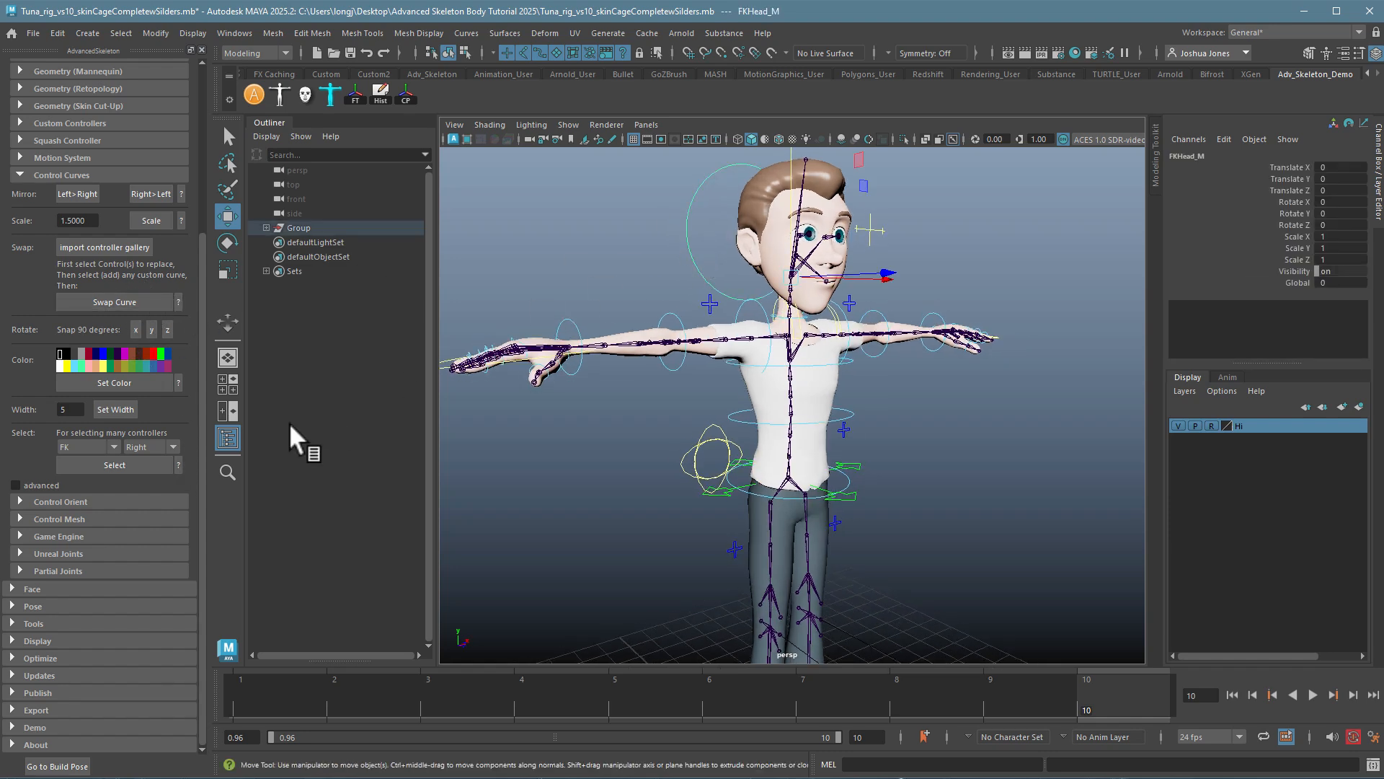
{"action": "left_click_drag", "start_coordinate": [614, 323], "coordinate": [641, 345], "text": "alt"}
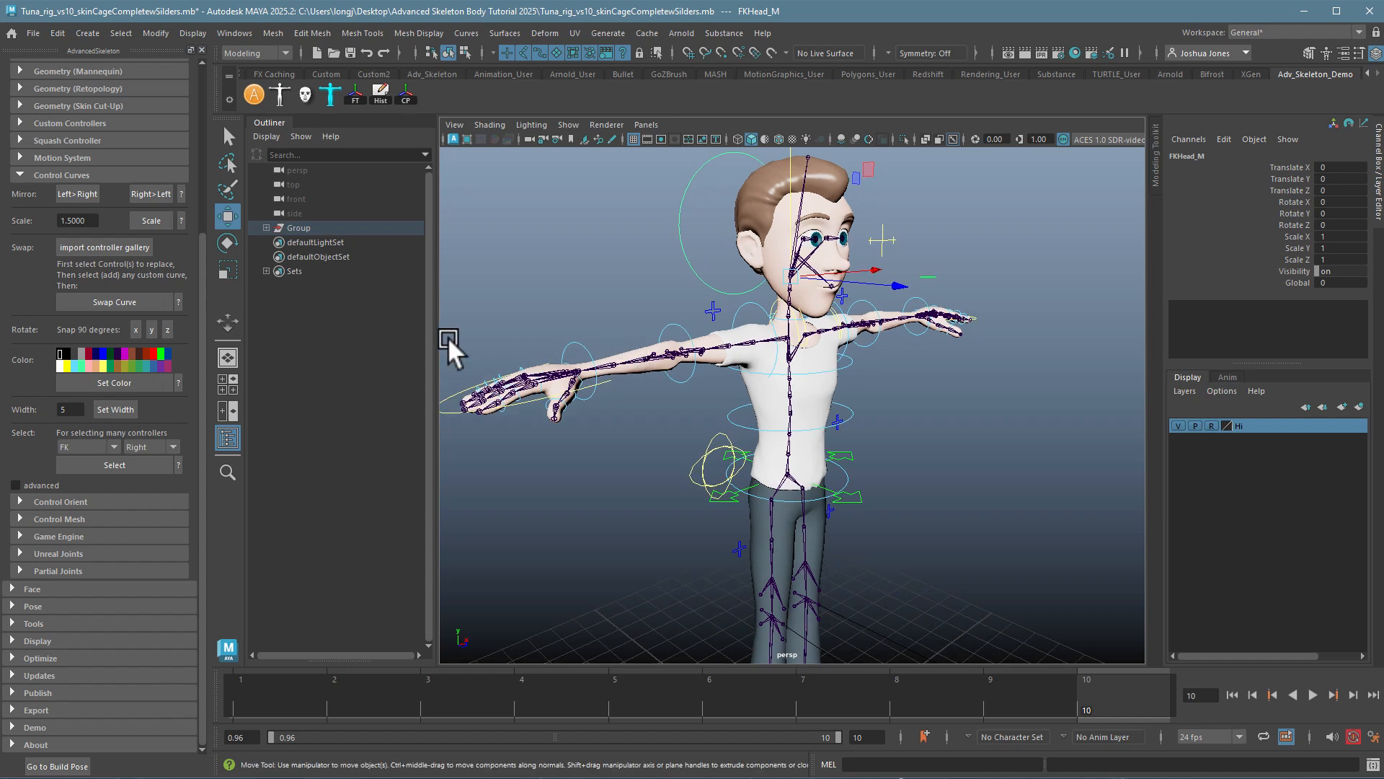
{"action": "left_click", "coordinate": [135, 329]}
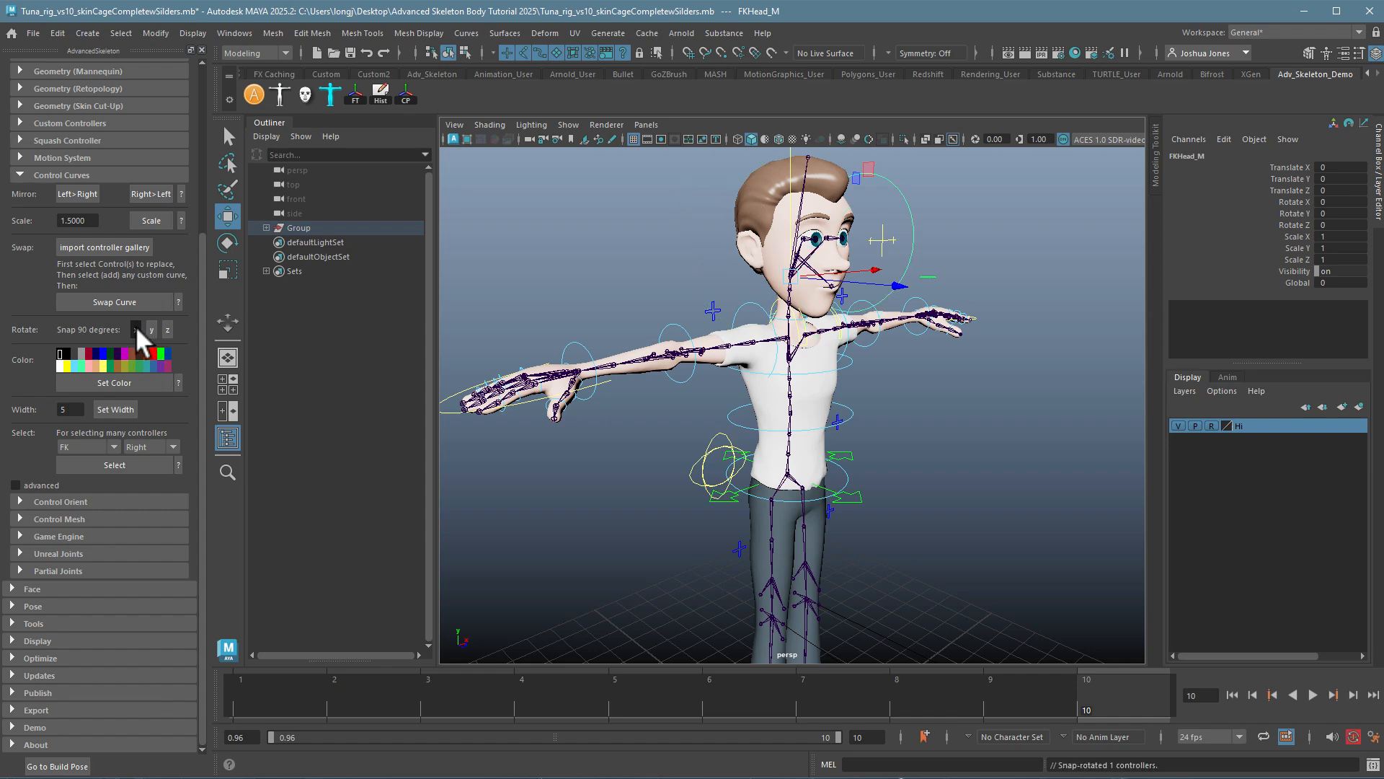
{"action": "left_click_drag", "start_coordinate": [851, 483], "coordinate": [646, 486], "text": "alt"}
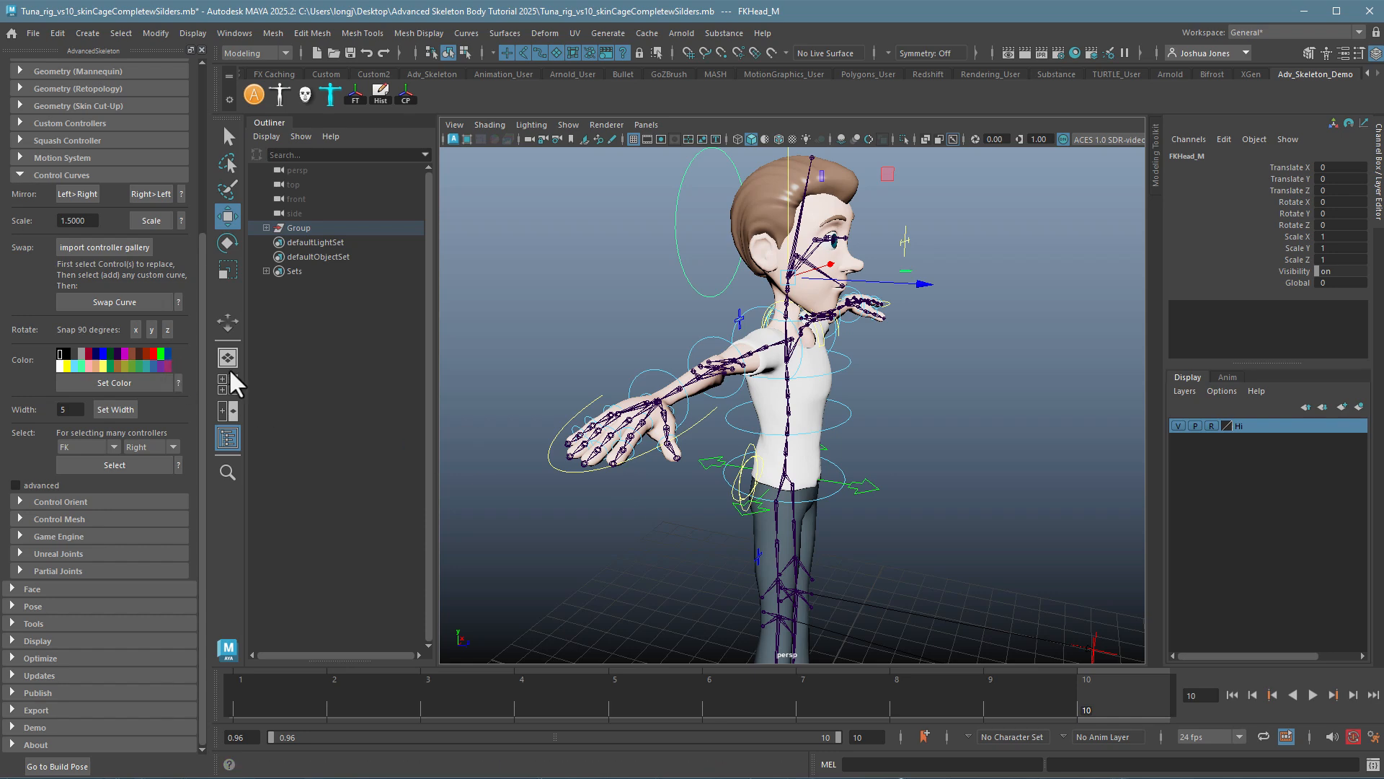
{"action": "left_click", "coordinate": [581, 331]}
{"action": "left_click_drag", "start_coordinate": [846, 361], "coordinate": [832, 366], "text": "alt"}
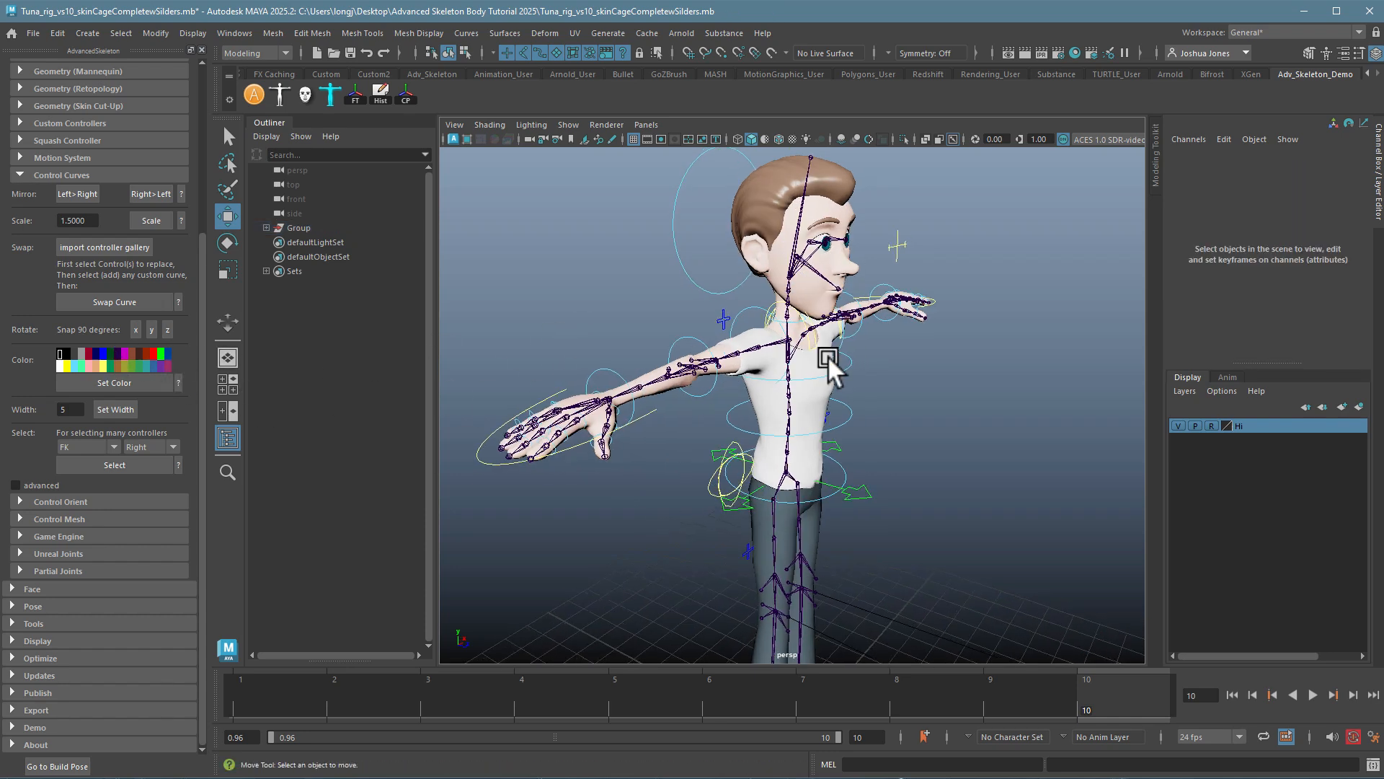
{"action": "left_click_drag", "start_coordinate": [759, 323], "coordinate": [708, 326], "text": "alt"}
{"action": "left_click", "coordinate": [876, 555]}
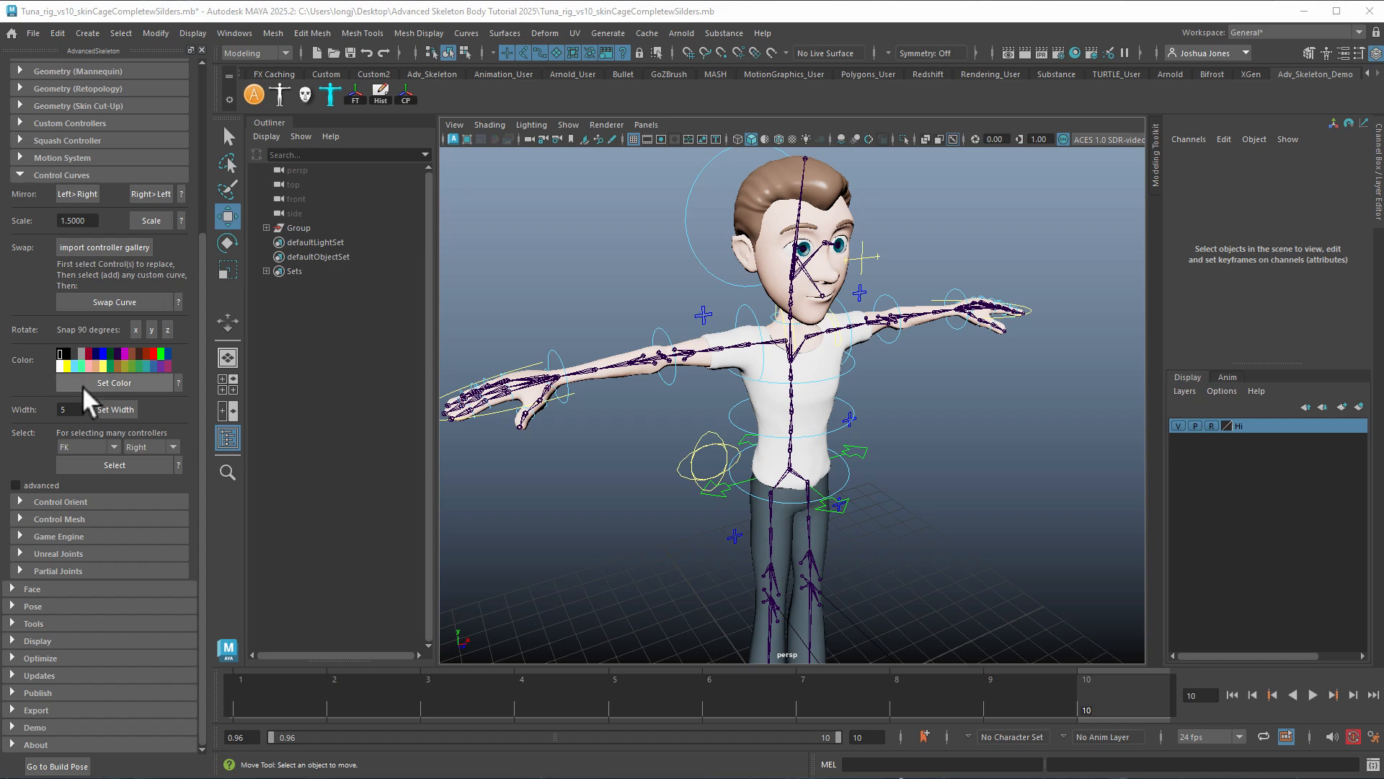
- Select the FKRoot_M, FKSpine1_M and FKChest_M controls together and set their color to dark red
{"action": "left_click", "coordinate": [141, 385]}
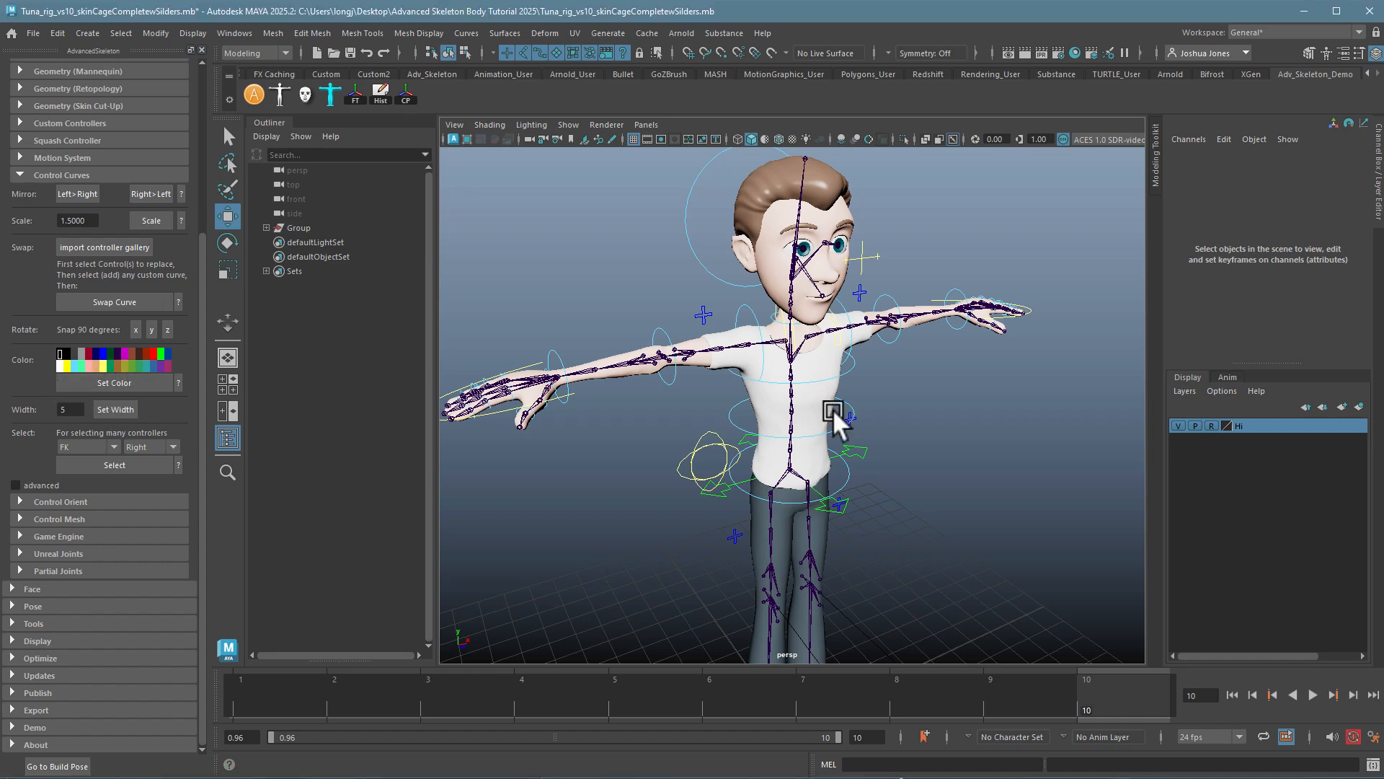
{"action": "left_click_drag", "start_coordinate": [903, 438], "coordinate": [858, 483], "text": "alt"}
{"action": "left_click", "coordinate": [856, 479]}
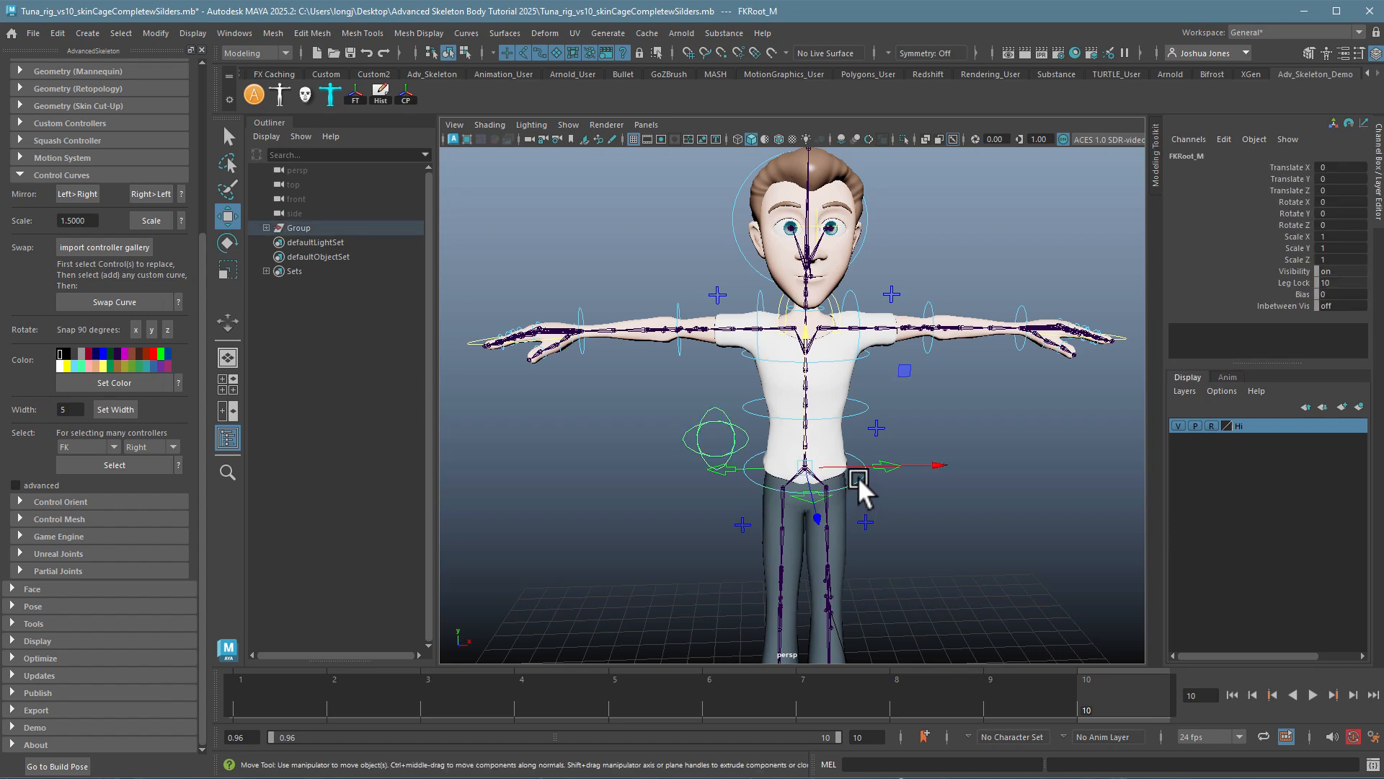
{"action": "left_click", "coordinate": [866, 405]}
{"action": "left_click", "coordinate": [862, 352]}
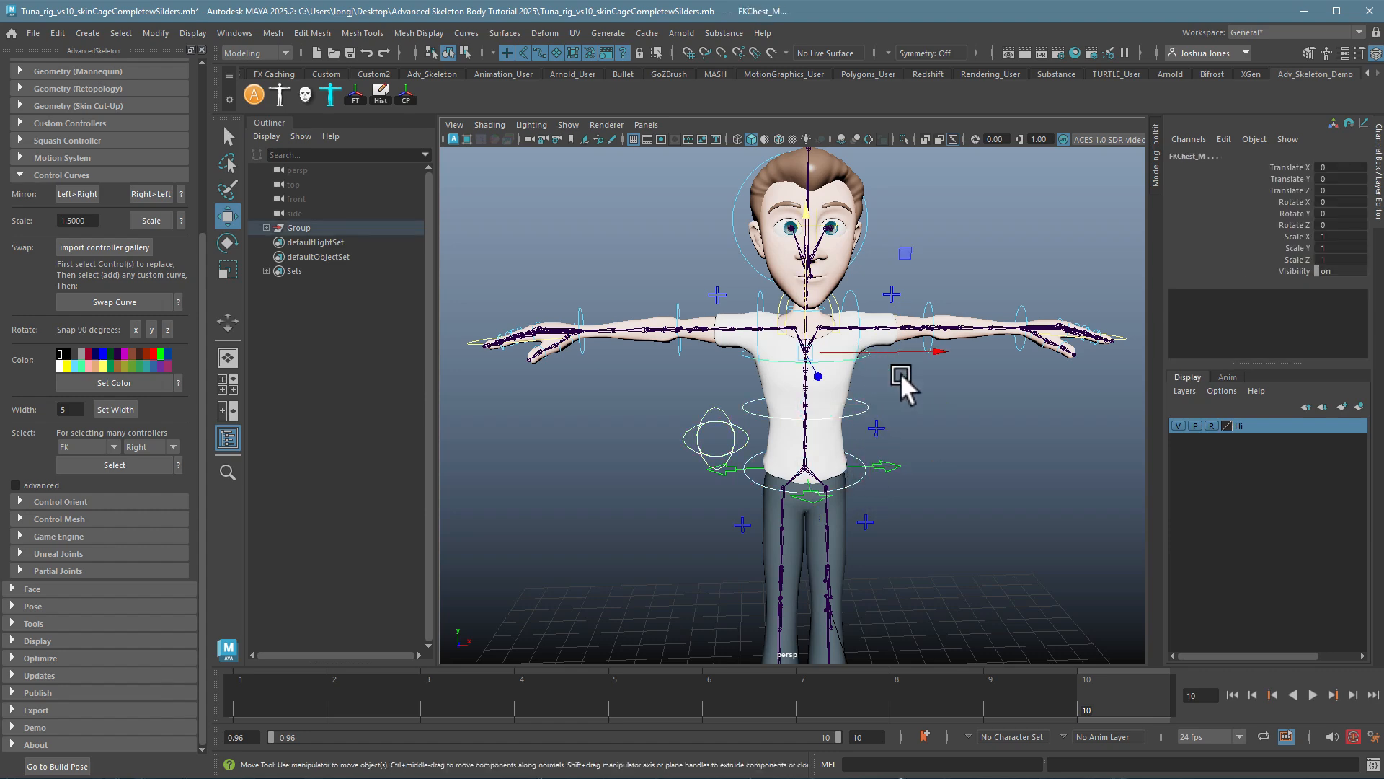
{"action": "left_click_drag", "start_coordinate": [901, 373], "coordinate": [1028, 410], "text": "alt"}
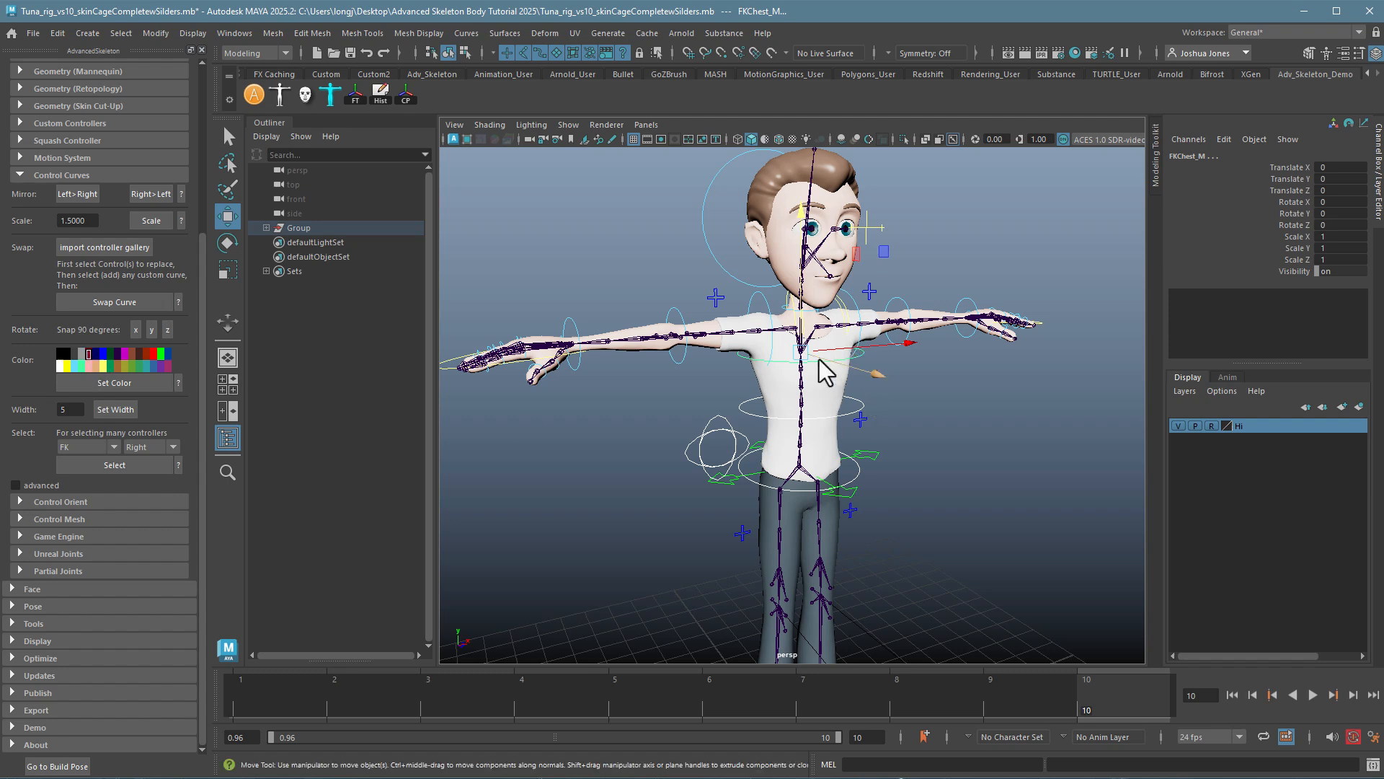
{"action": "left_click", "coordinate": [111, 380]}
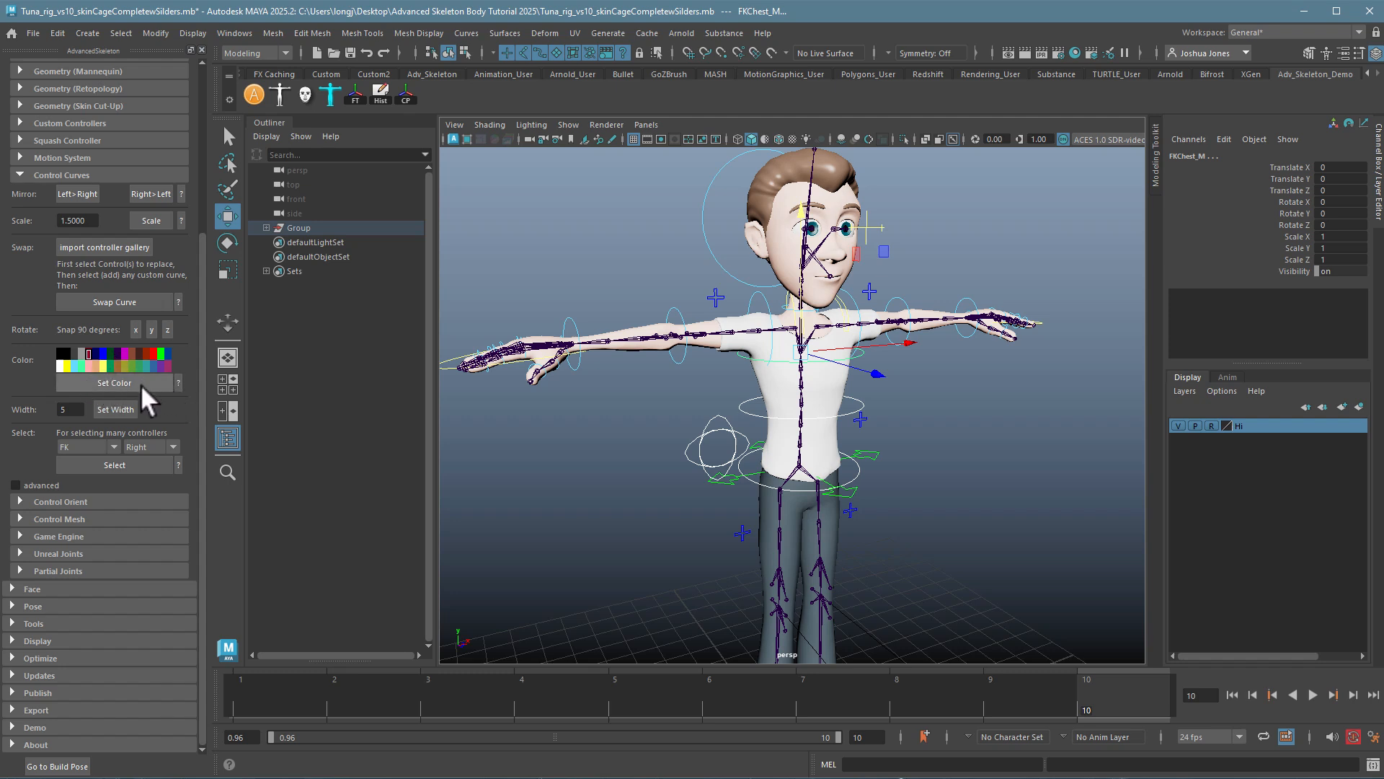
{"action": "left_click", "coordinate": [140, 383]}
{"action": "left_click", "coordinate": [594, 482]}
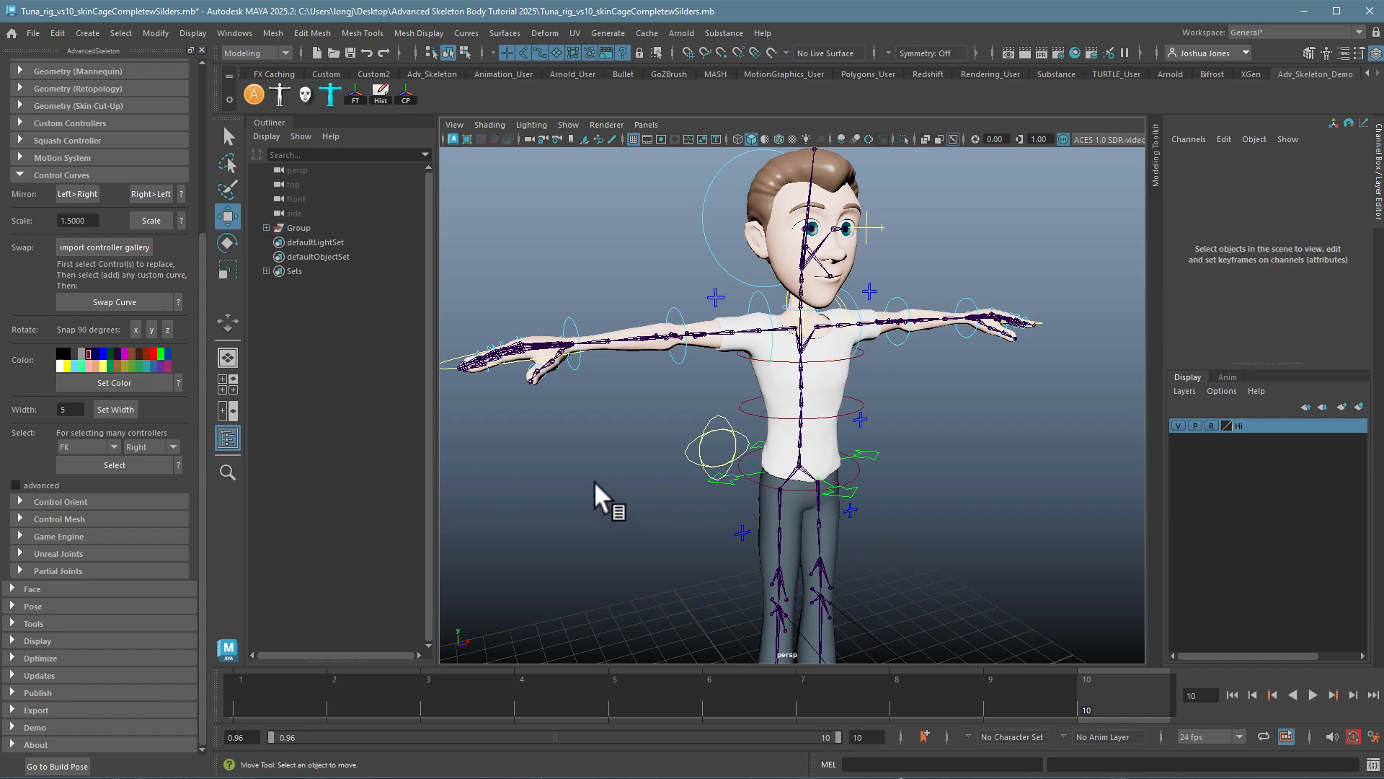
- Set the color of the FKRoot_M, FKSpine1_M and FKChest_M controls to bright red
{"action": "mouse_move", "coordinate": [640, 463]}
{"action": "left_mouse_down", "text": "alt"}
{"action": "mouse_move", "coordinate": [531, 454]}
{"action": "mouse_move", "coordinate": [636, 455]}
{"action": "left_mouse_up", "text": "alt"}
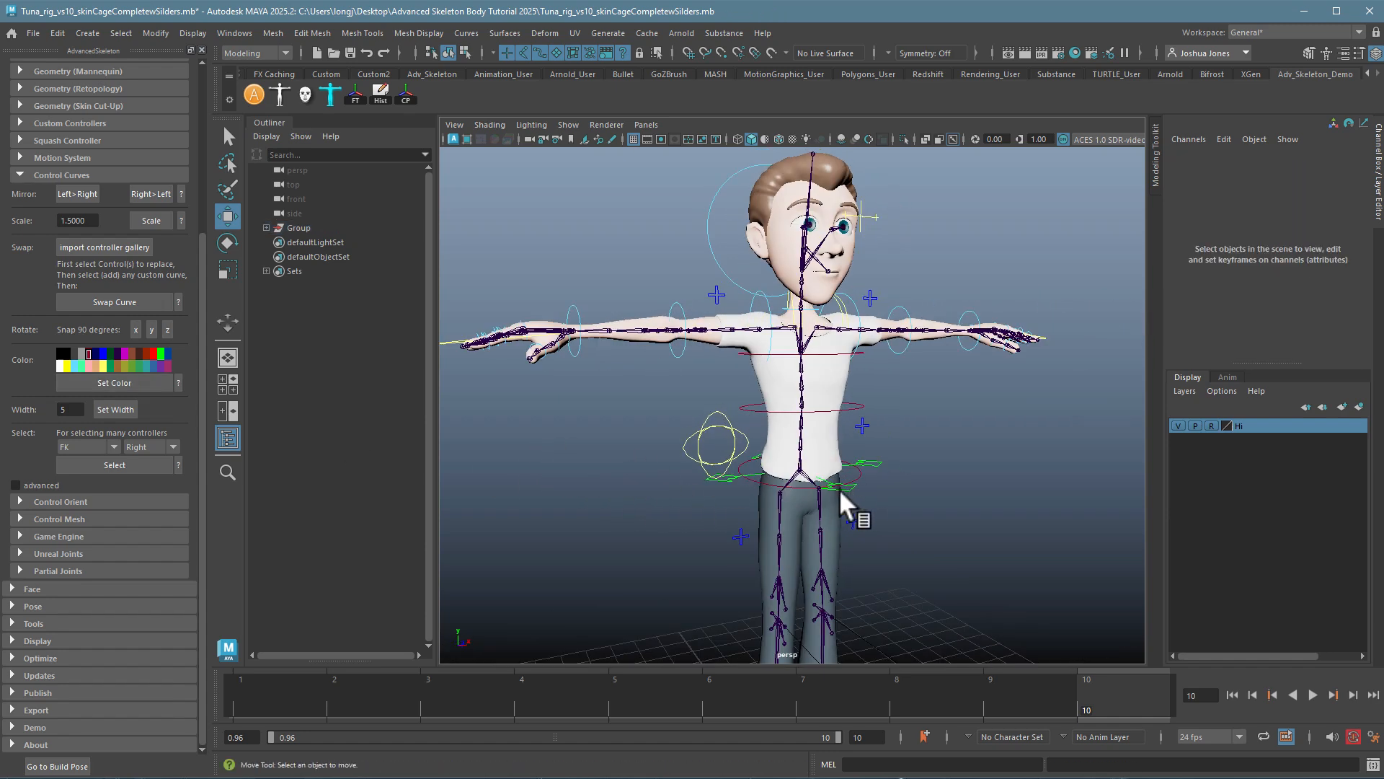
{"action": "left_click", "coordinate": [805, 487]}
{"action": "key", "text": "q"}
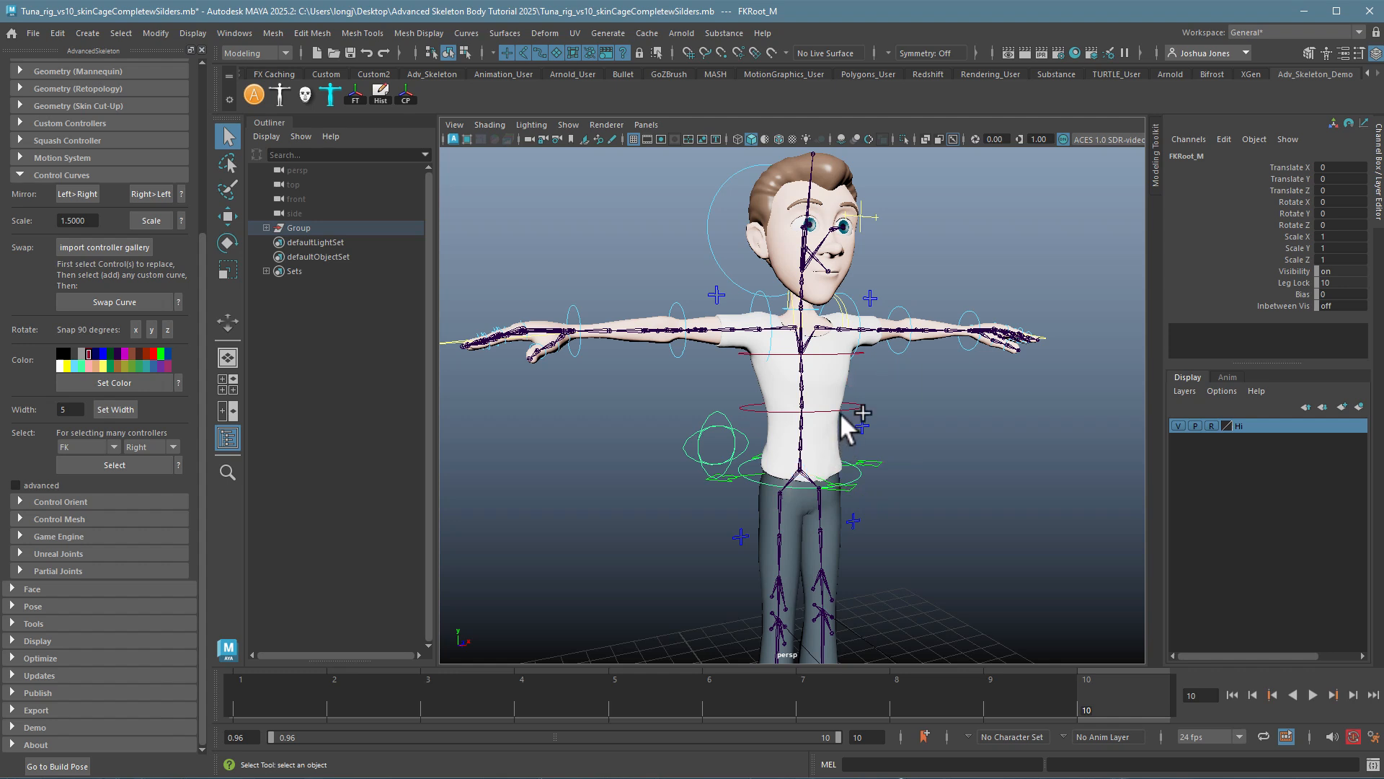
{"action": "left_click", "coordinate": [842, 411]}
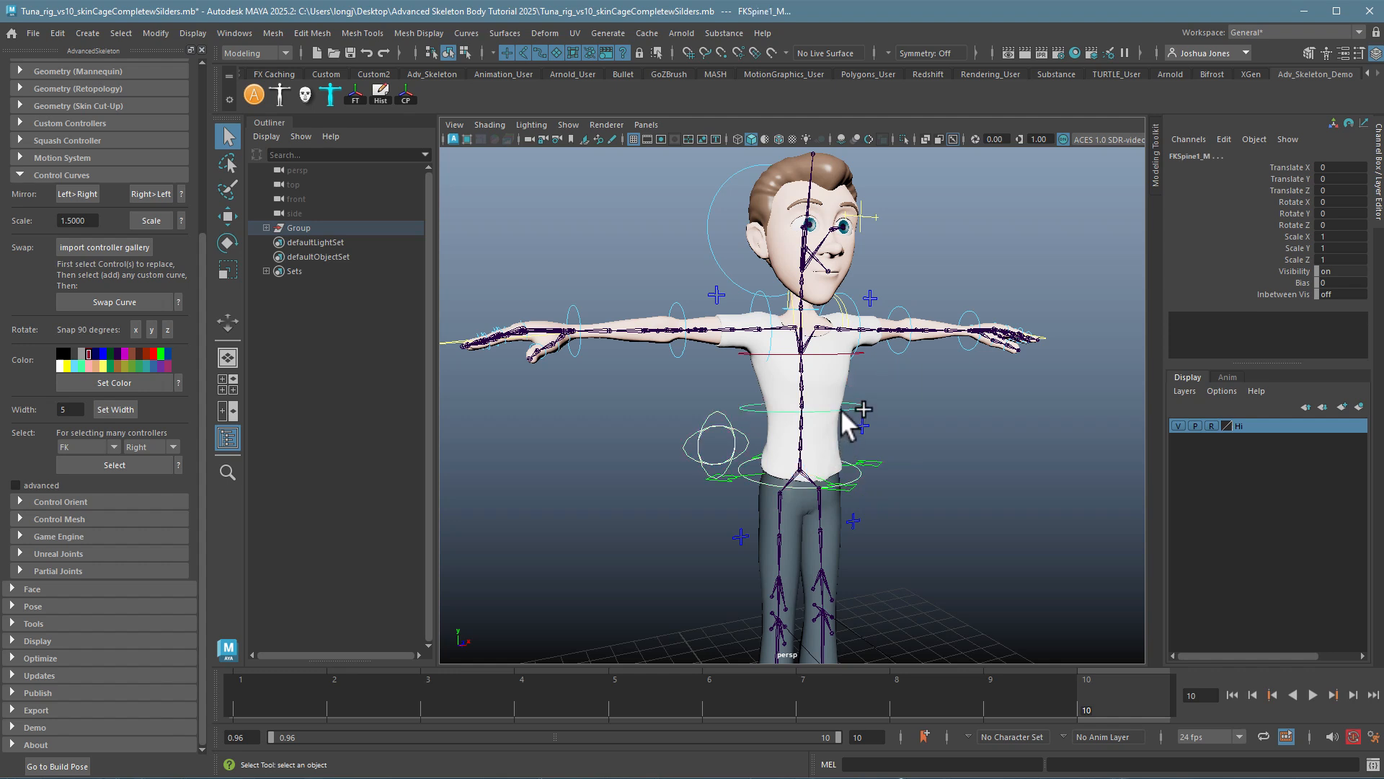
{"action": "left_click", "coordinate": [839, 353]}
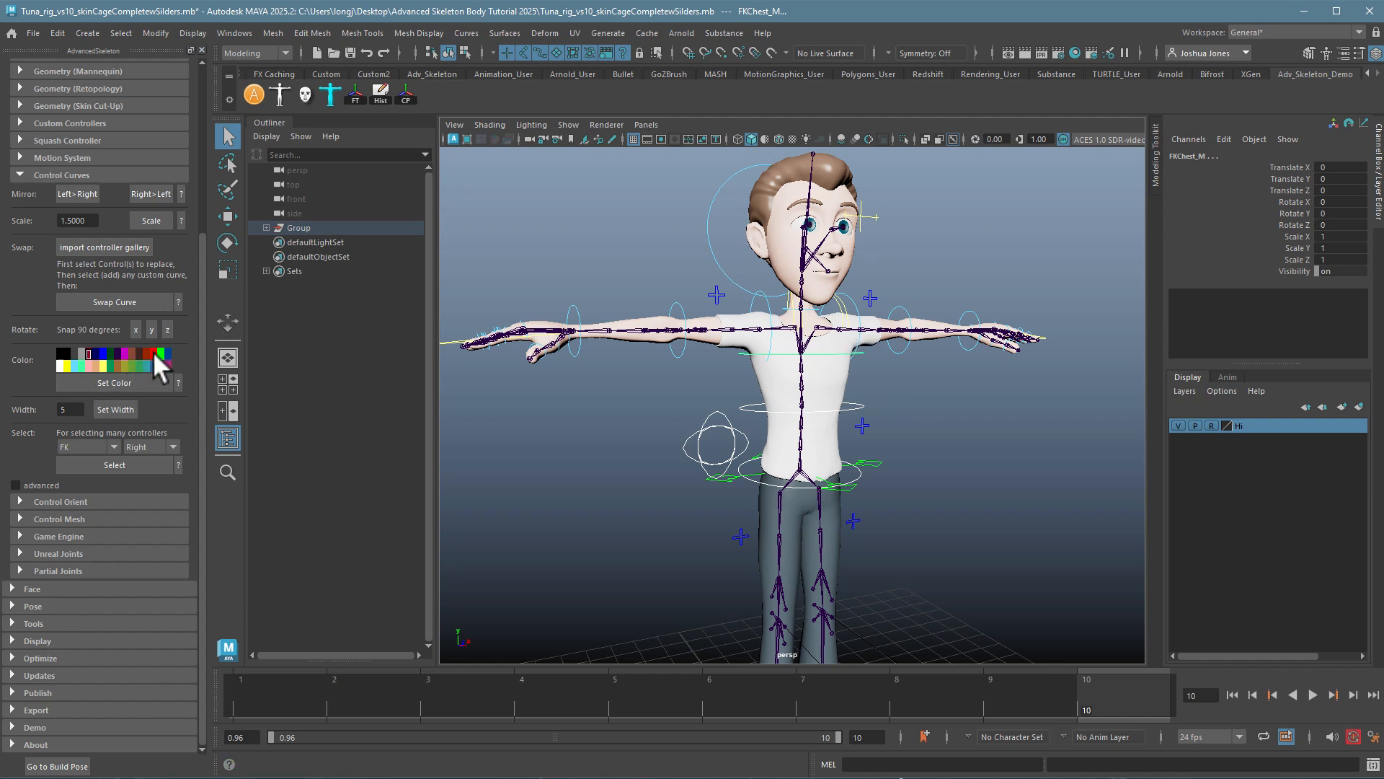
{"action": "left_click", "coordinate": [128, 381]}
{"action": "left_click", "coordinate": [551, 464]}
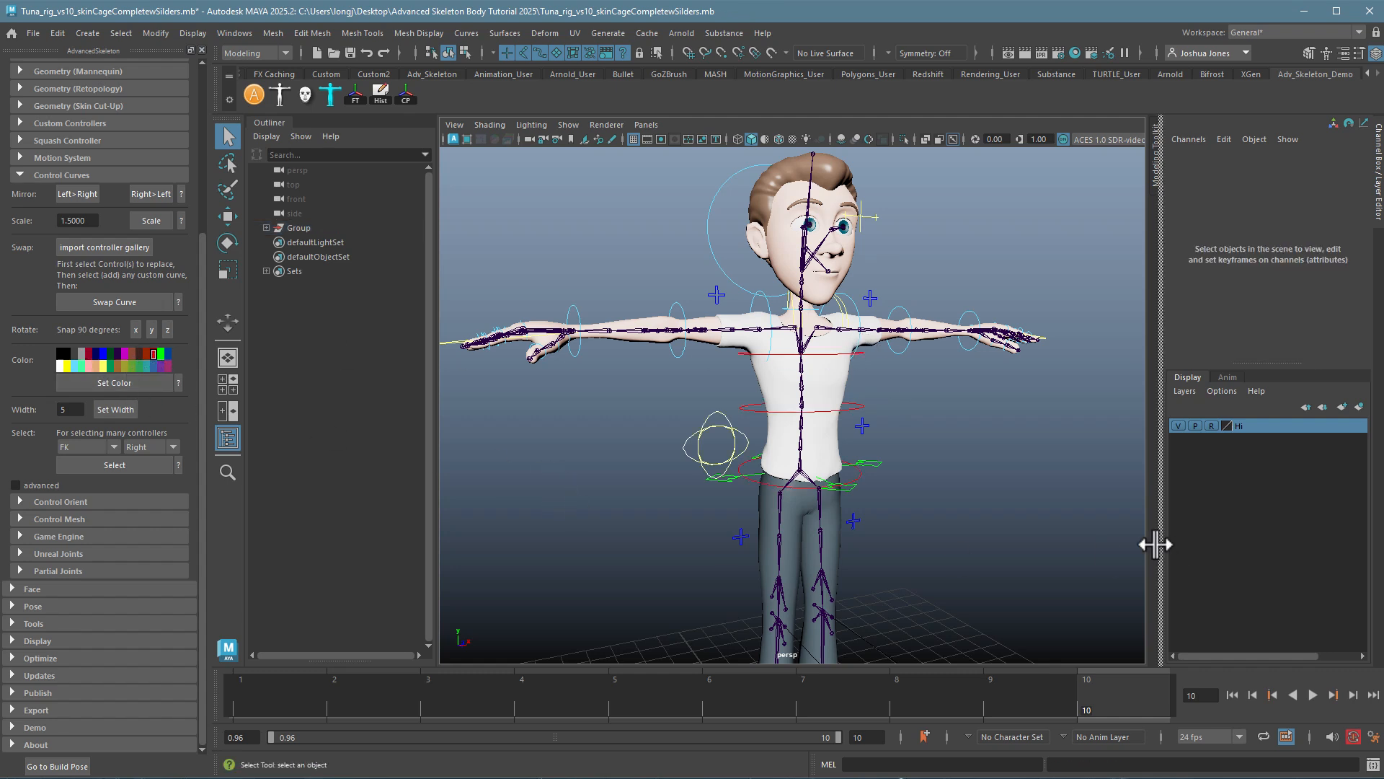
- Widen the viewport and set the FKNeck_M control's color to the same bright red
{"action": "left_click_drag", "start_coordinate": [1152, 544], "coordinate": [1332, 574]}
{"action": "left_click_drag", "start_coordinate": [1074, 552], "coordinate": [964, 536], "text": "alt"}
{"action": "middle_click_drag", "start_coordinate": [964, 536], "coordinate": [959, 508], "text": "alt"}
{"action": "left_click_drag", "start_coordinate": [915, 526], "coordinate": [808, 332], "text": "alt"}
{"action": "left_click", "coordinate": [740, 292]}
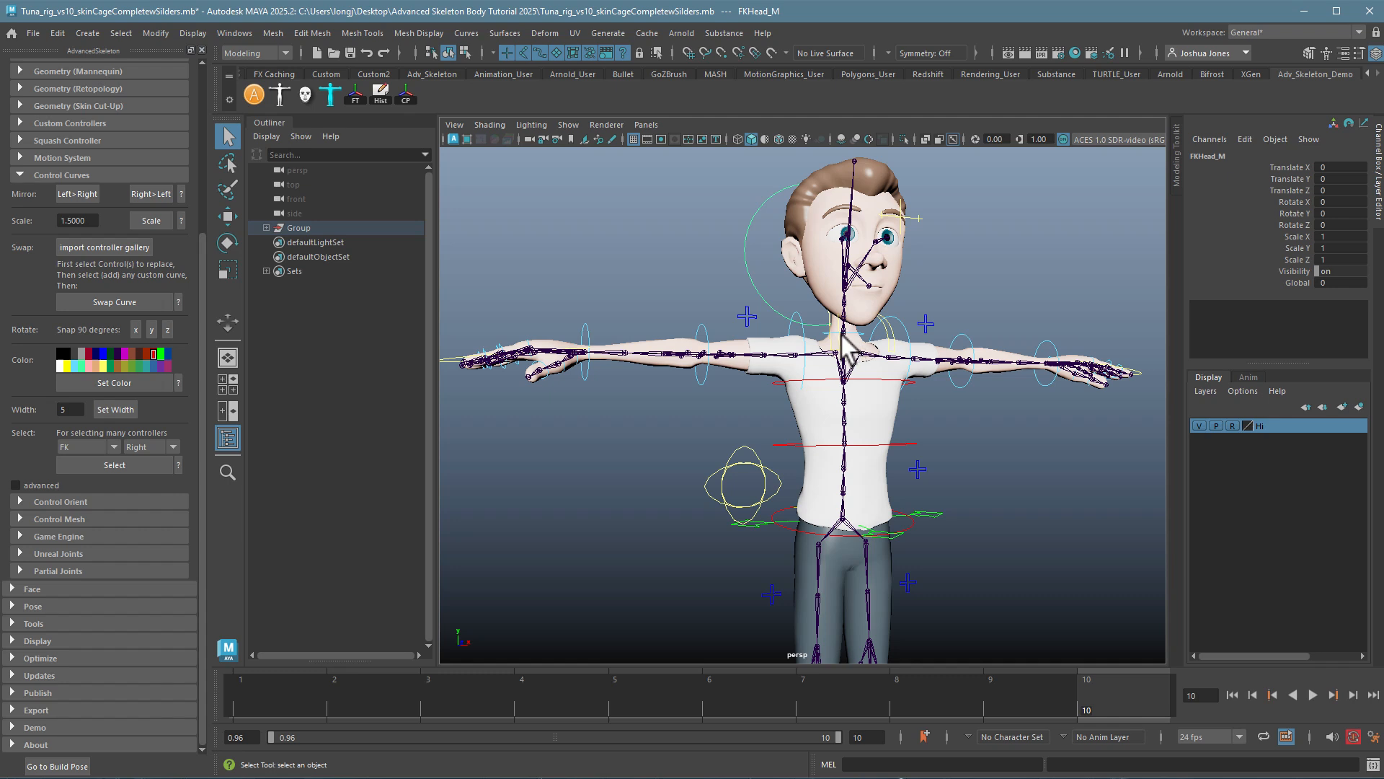
{"action": "left_click", "coordinate": [872, 351]}
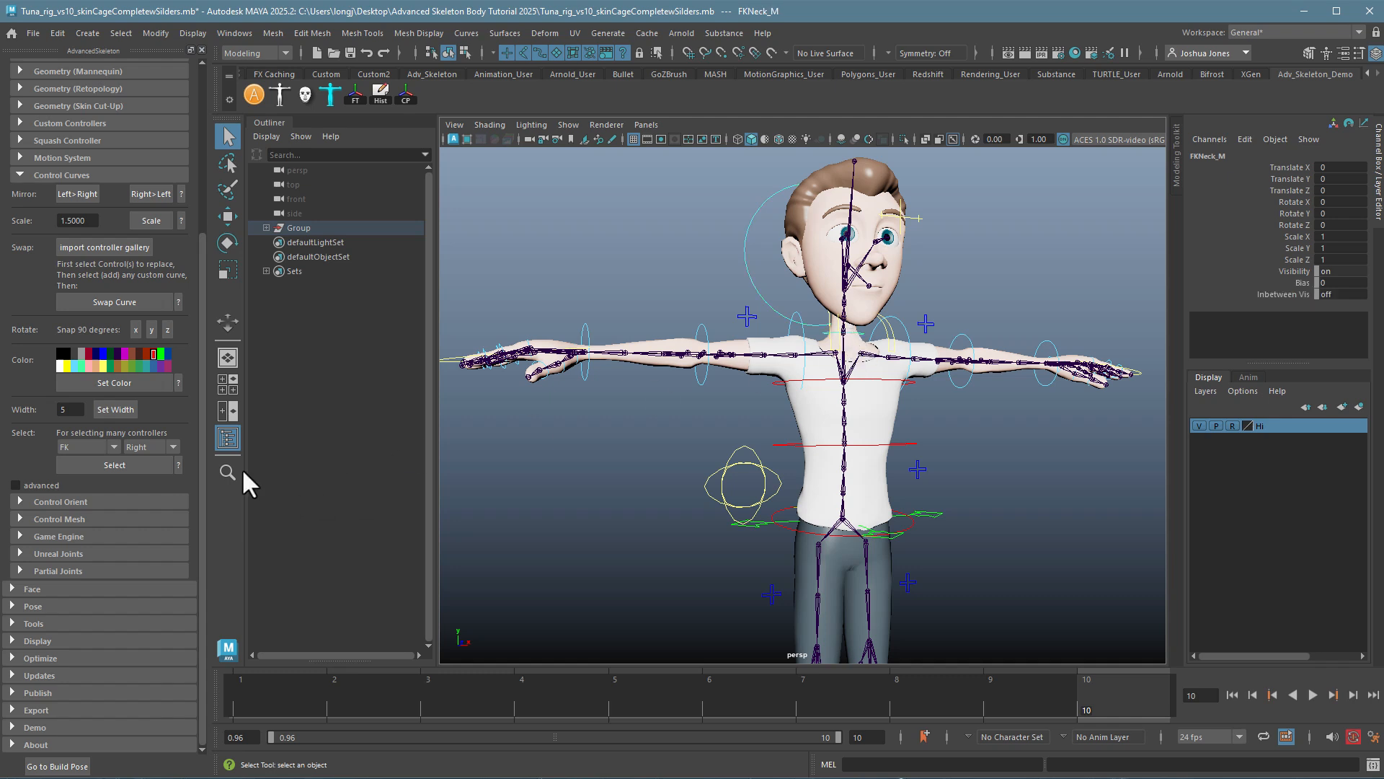
{"action": "left_click", "coordinate": [120, 465]}
{"action": "left_click", "coordinate": [625, 277]}
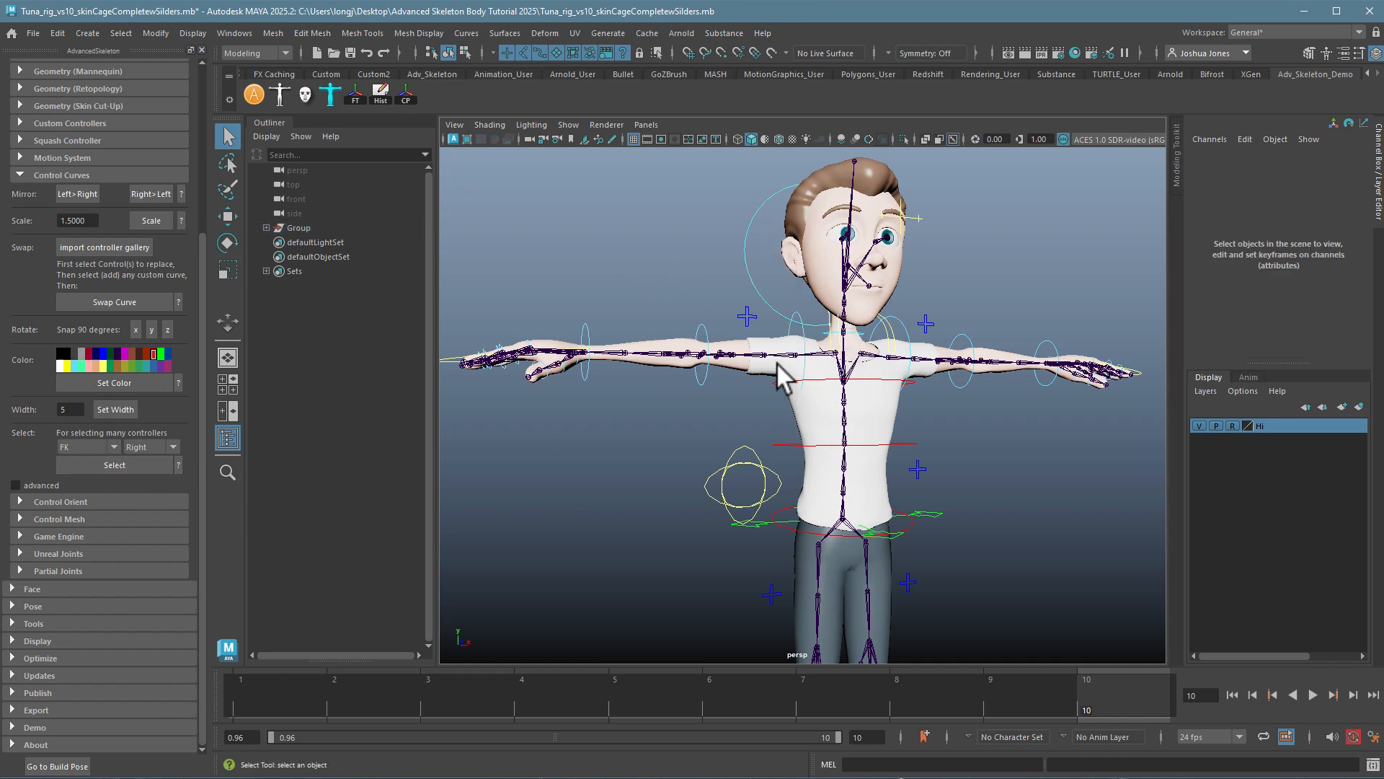
{"action": "left_click", "coordinate": [855, 331]}
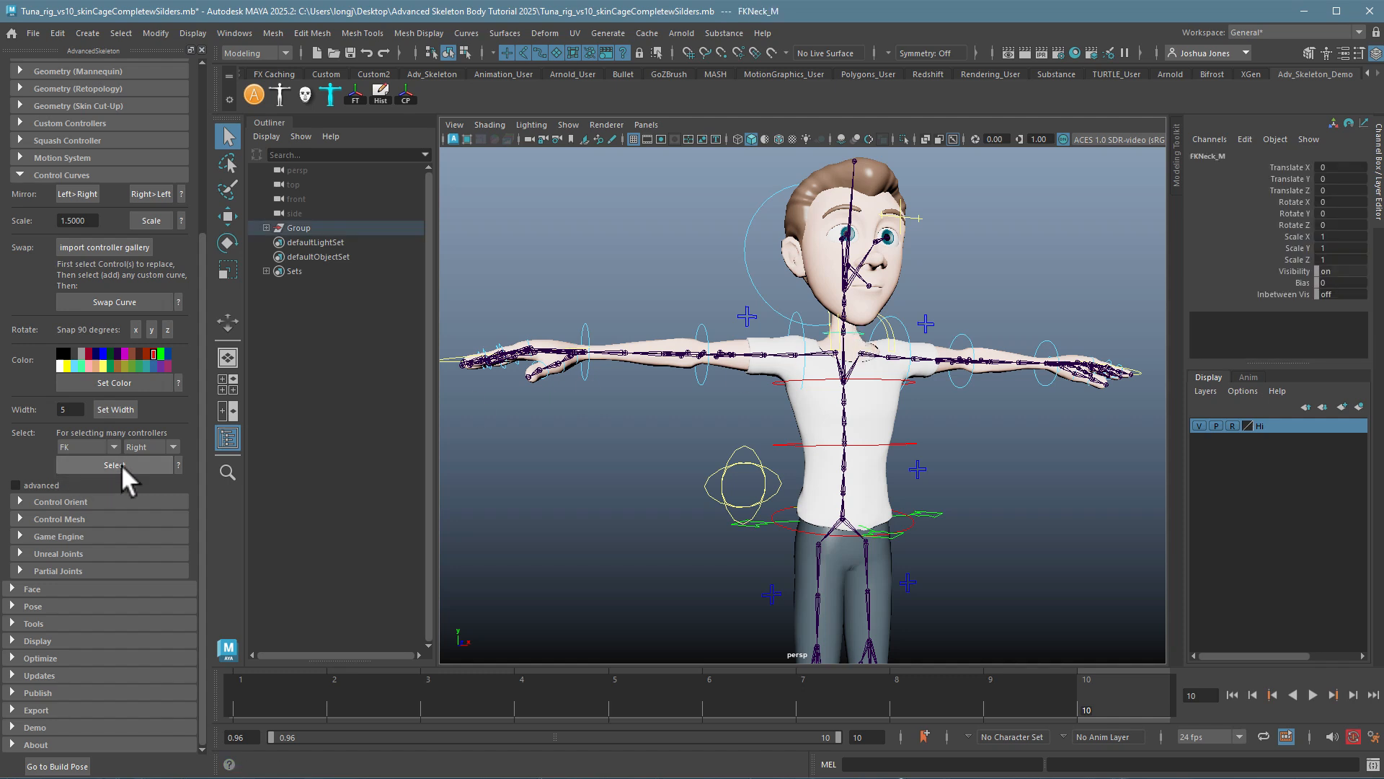
{"action": "left_click", "coordinate": [129, 383]}
{"action": "left_click", "coordinate": [590, 483]}
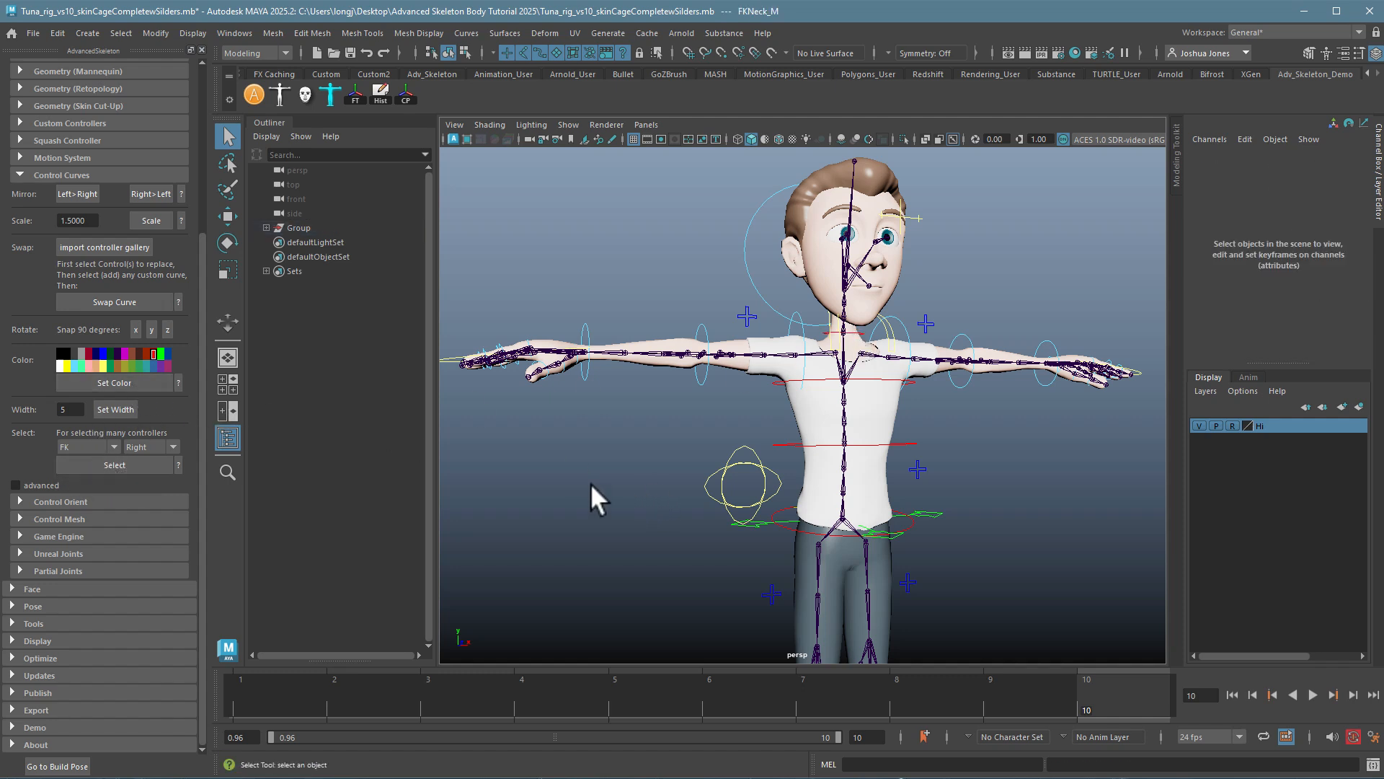
- Set the FKHead_M control's color to bright green and deselect it
{"action": "left_click", "coordinate": [751, 245]}
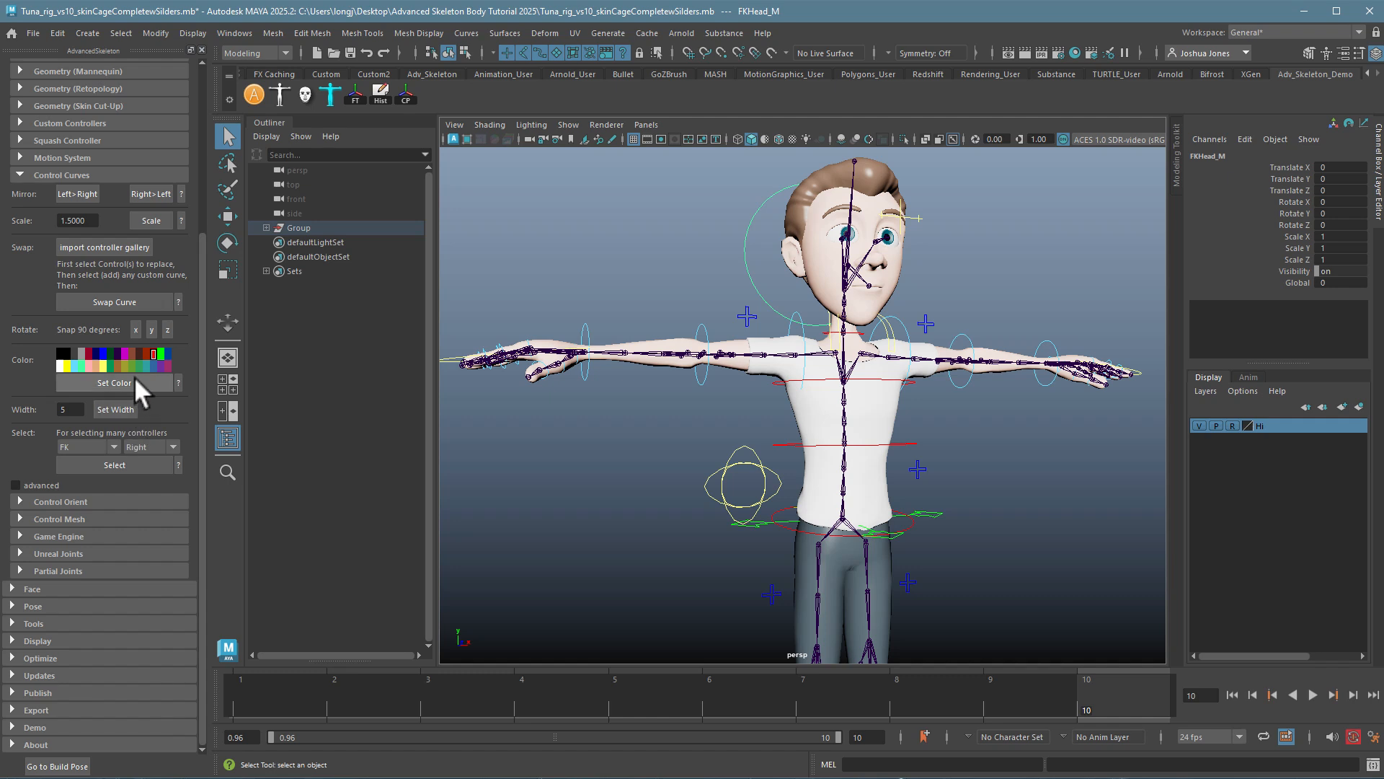
{"action": "left_click", "coordinate": [161, 352]}
{"action": "left_click", "coordinate": [146, 377]}
{"action": "left_click", "coordinate": [563, 485]}
- Examine the recolored control curves around the whole character, from a distance and close up
{"action": "right_click_drag", "start_coordinate": [921, 514], "coordinate": [573, 478], "text": "alt"}
{"action": "left_click_drag", "start_coordinate": [672, 512], "coordinate": [682, 514], "text": "alt"}
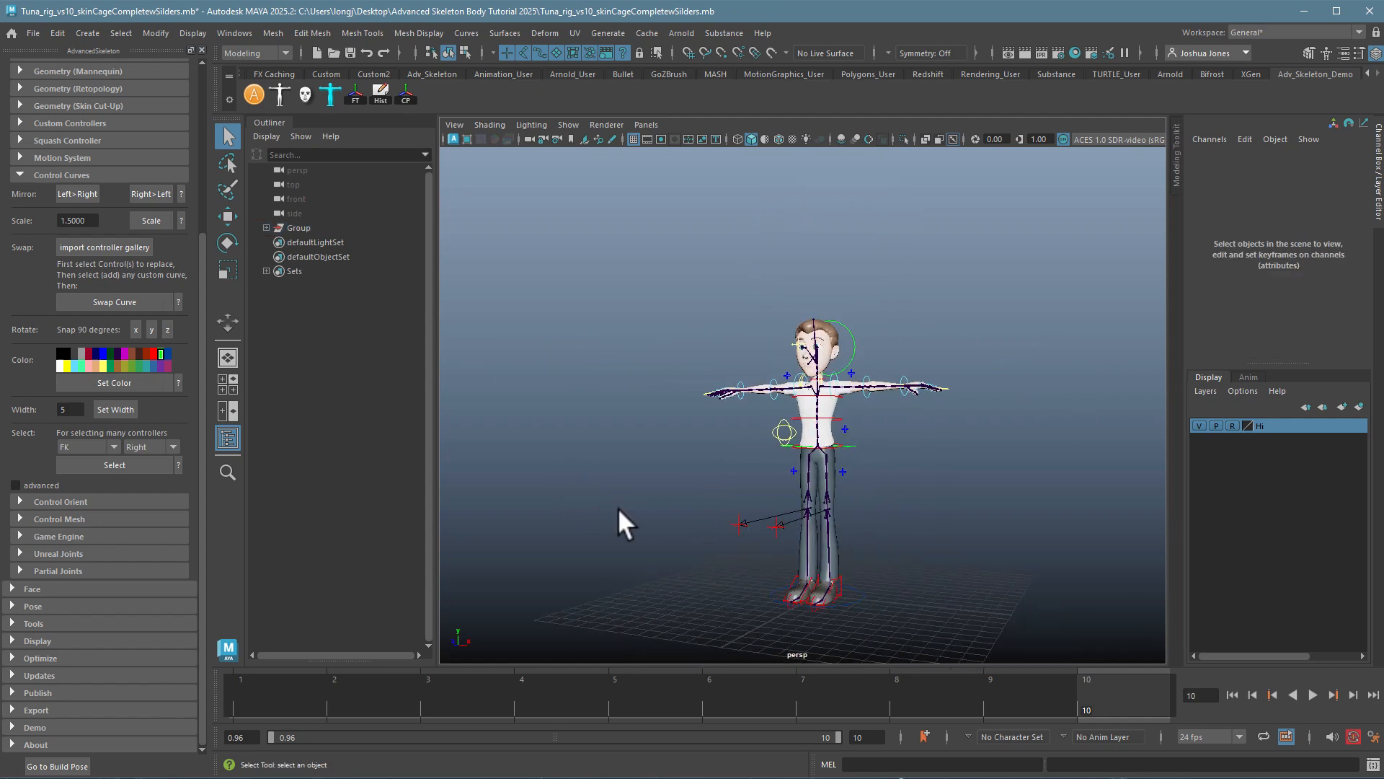
{"action": "scroll", "coordinate": [971, 427], "scroll_direction": "up", "scroll_amount": 5}
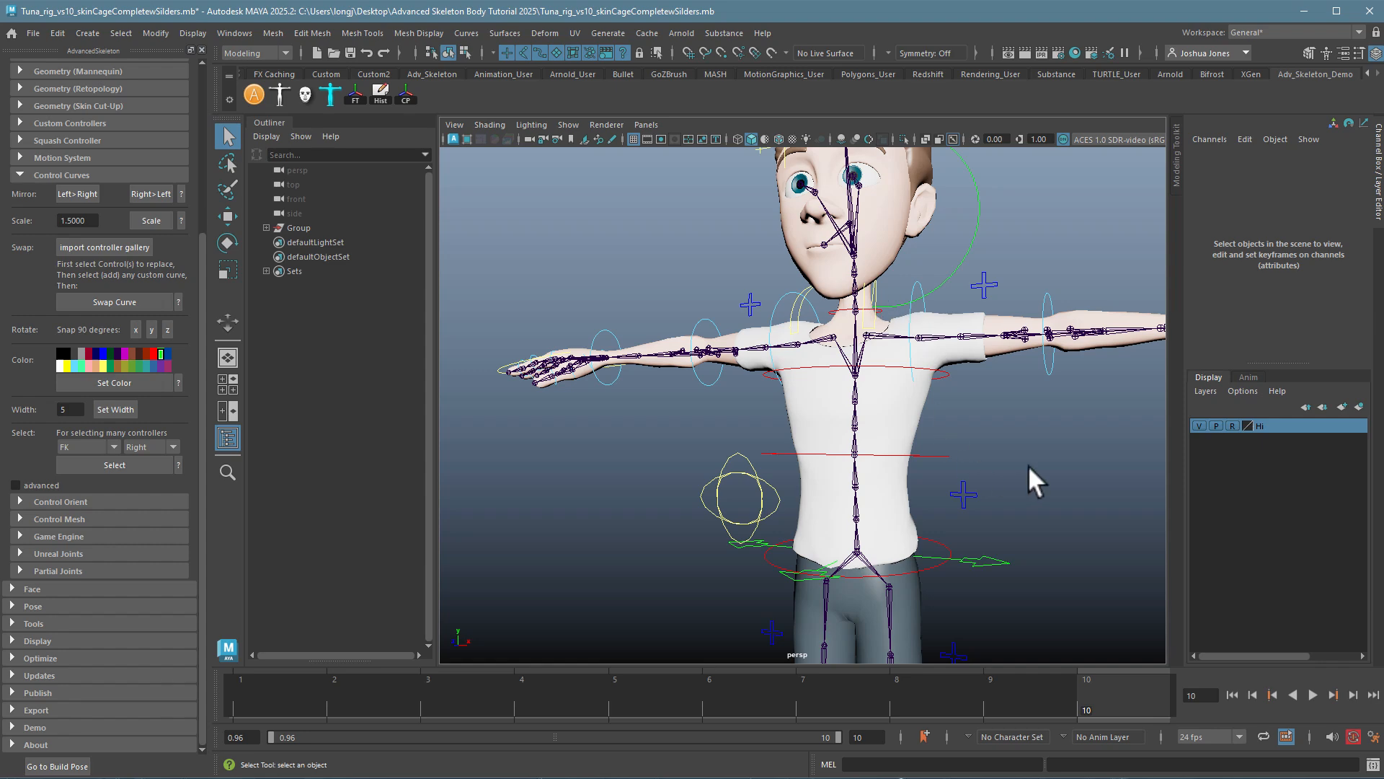
{"action": "right_click_drag", "start_coordinate": [1028, 465], "coordinate": [745, 491], "text": "alt"}
{"action": "left_click_drag", "start_coordinate": [745, 491], "coordinate": [811, 512], "text": "alt"}
{"action": "middle_click_drag", "start_coordinate": [811, 513], "coordinate": [813, 487], "text": "alt"}
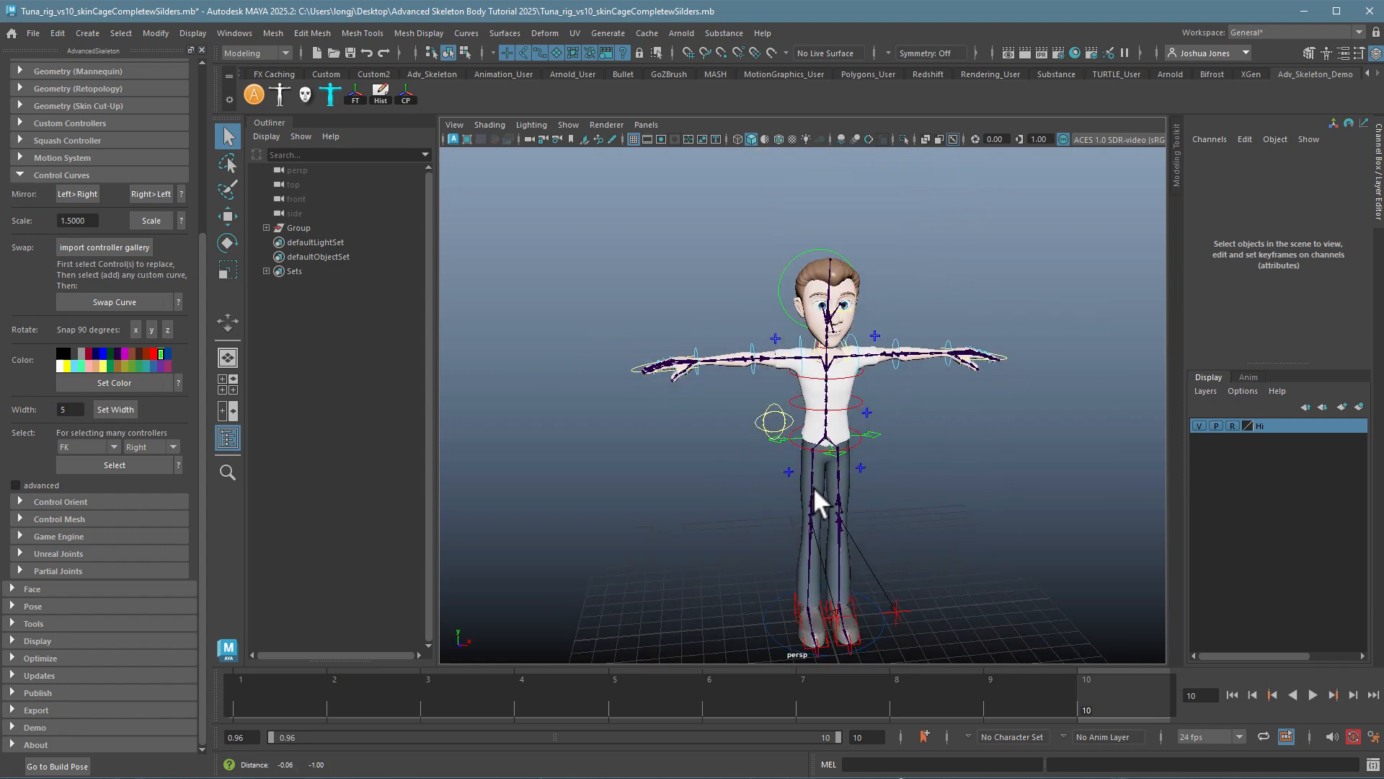
{"action": "right_click_drag", "start_coordinate": [812, 486], "coordinate": [1077, 503], "text": "alt"}
{"action": "left_click", "coordinate": [921, 394]}
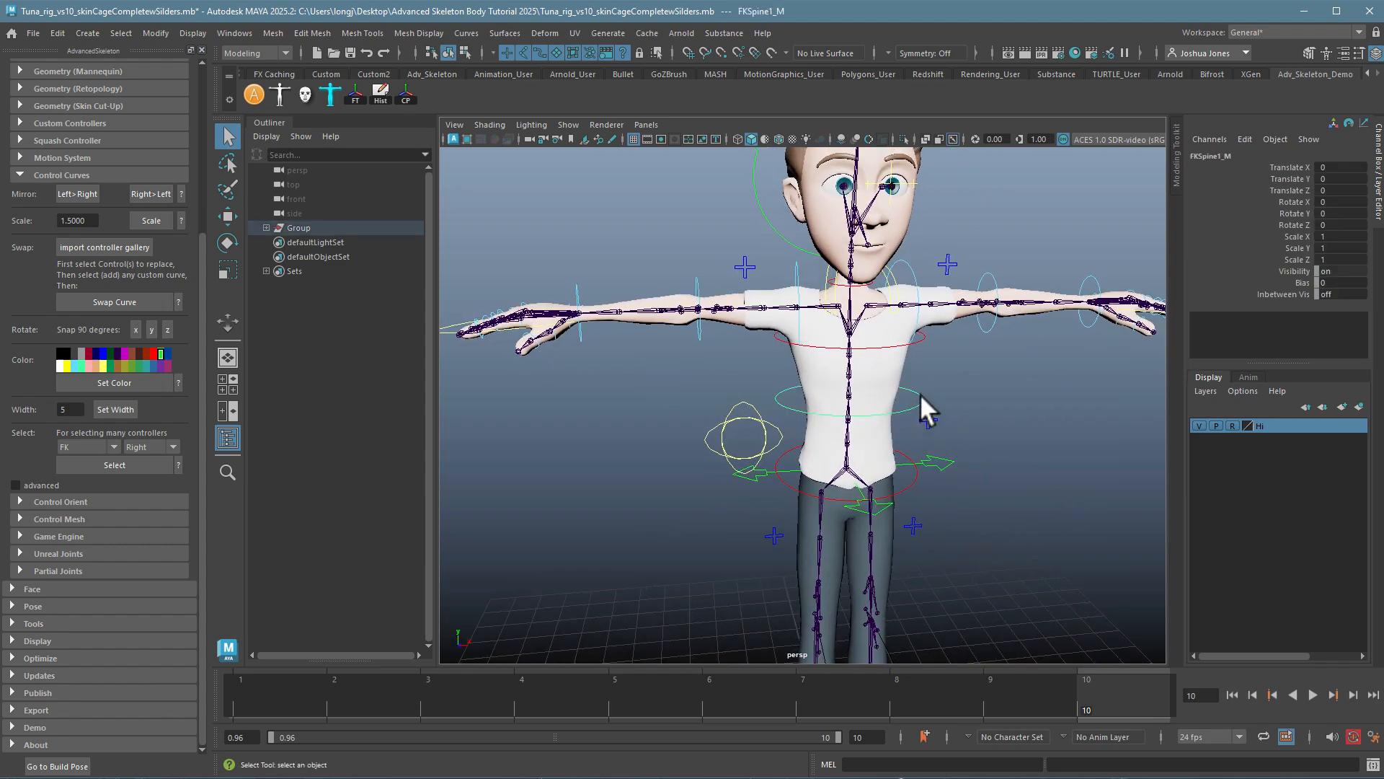
{"action": "right_click_drag", "start_coordinate": [920, 394], "coordinate": [796, 422]}
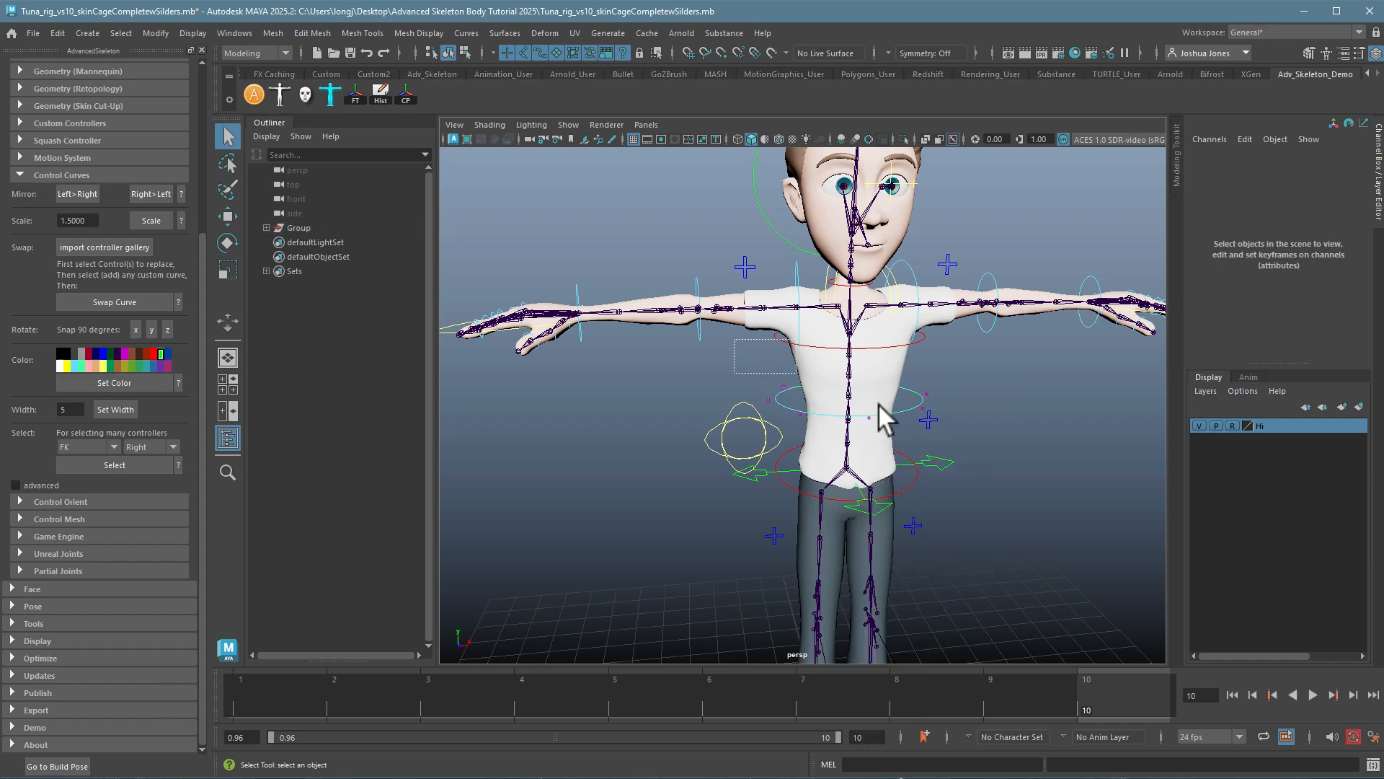
{"action": "left_click", "coordinate": [922, 401]}
{"action": "key", "text": "r"}
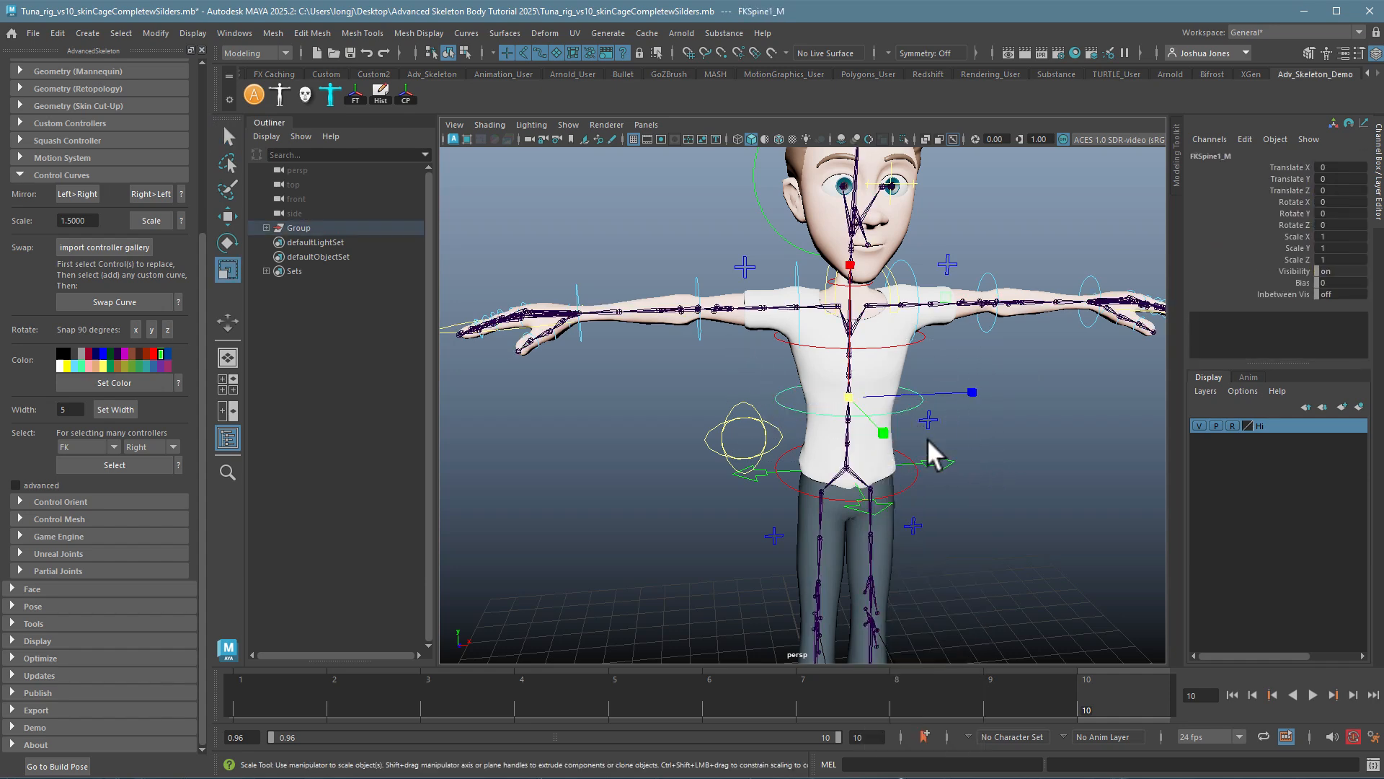
{"action": "middle_click_drag", "start_coordinate": [966, 417], "coordinate": [865, 469], "text": "alt"}
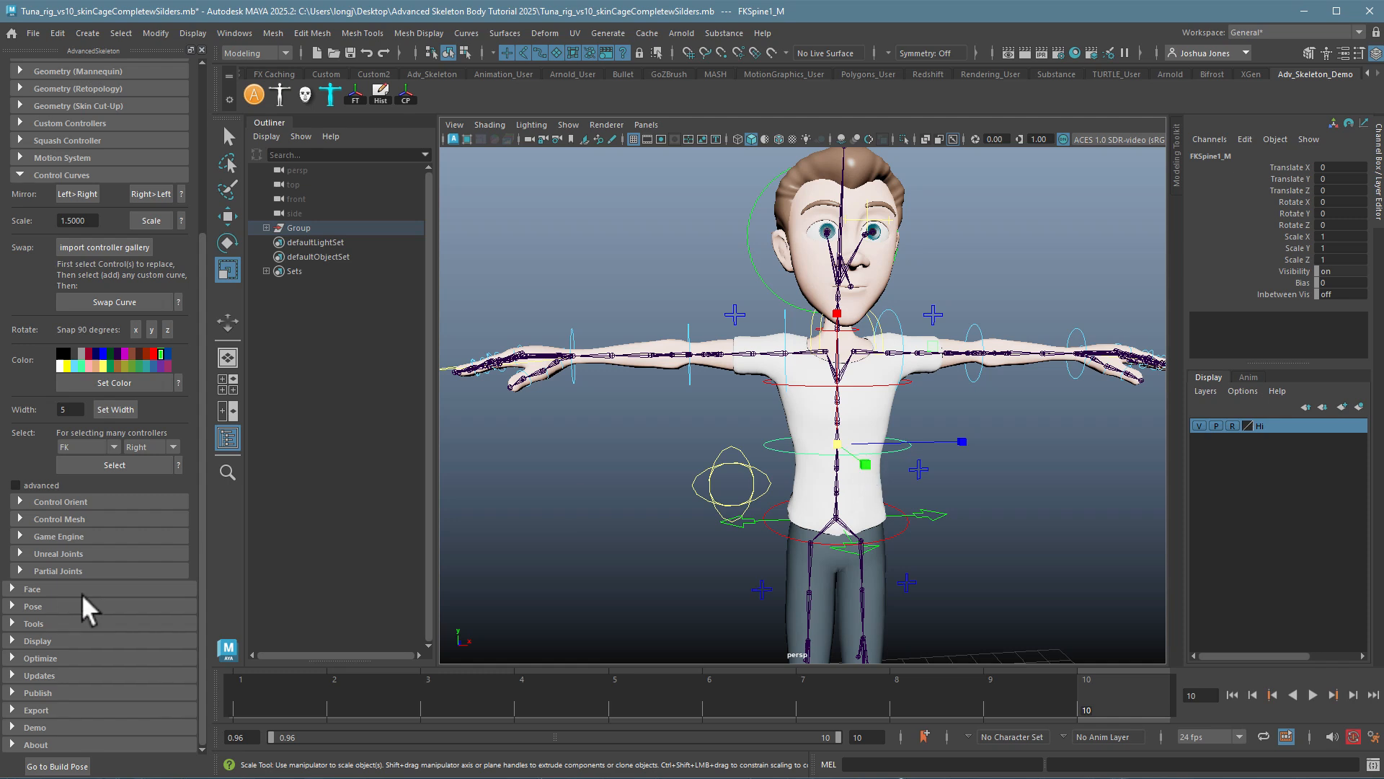
- Hide the rig's joints, then select all control vertices of the FKSpine1_M curve and scale them slightly smaller around the waist
{"action": "left_click", "coordinate": [13, 640]}
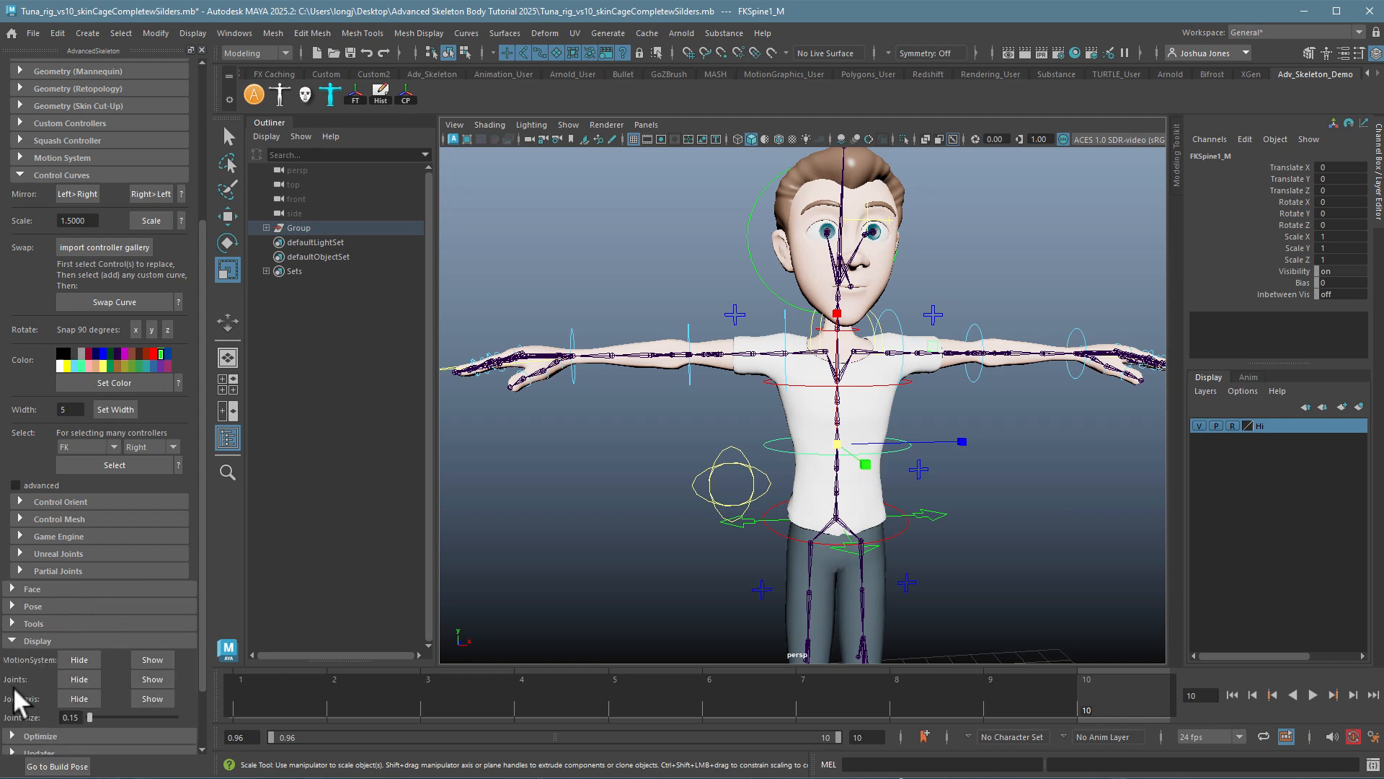
{"action": "left_click", "coordinate": [79, 679]}
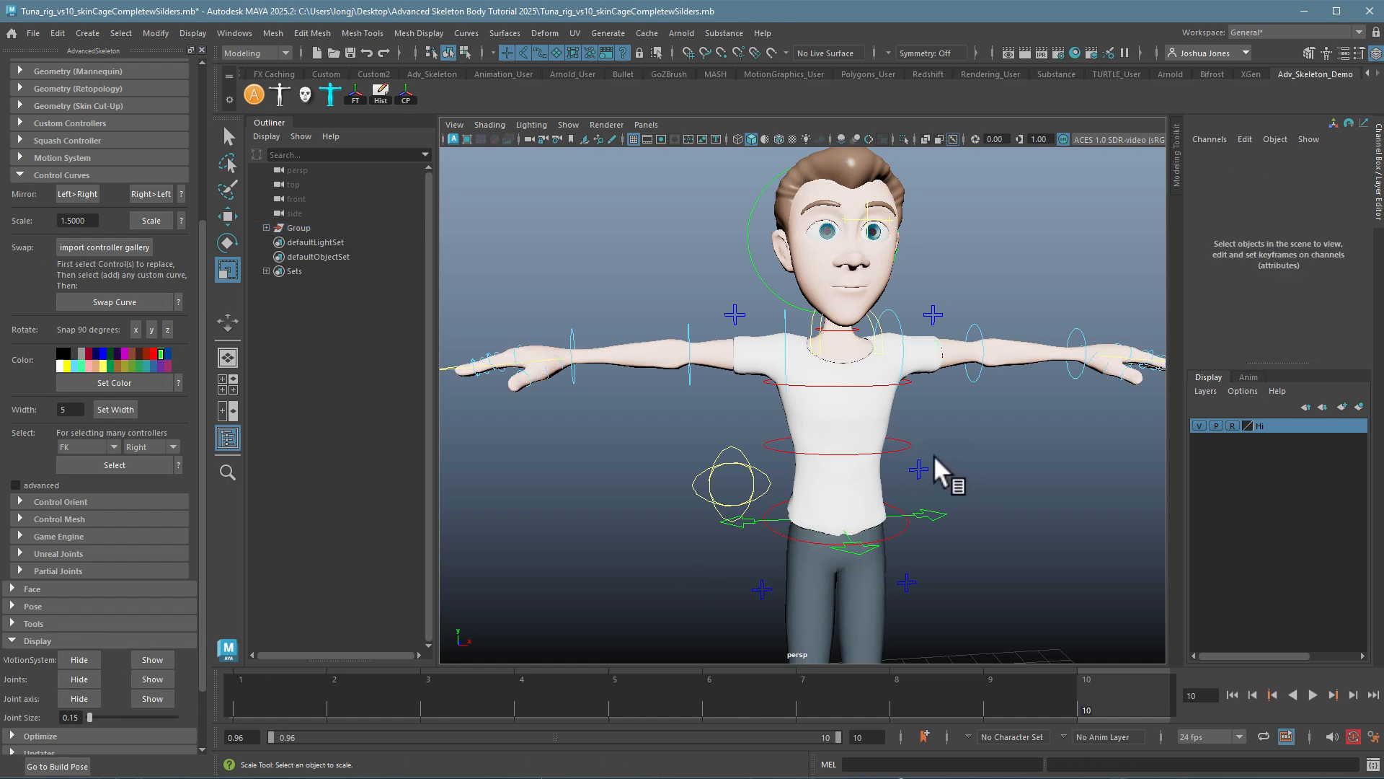
{"action": "right_click_drag", "start_coordinate": [905, 449], "coordinate": [822, 445]}
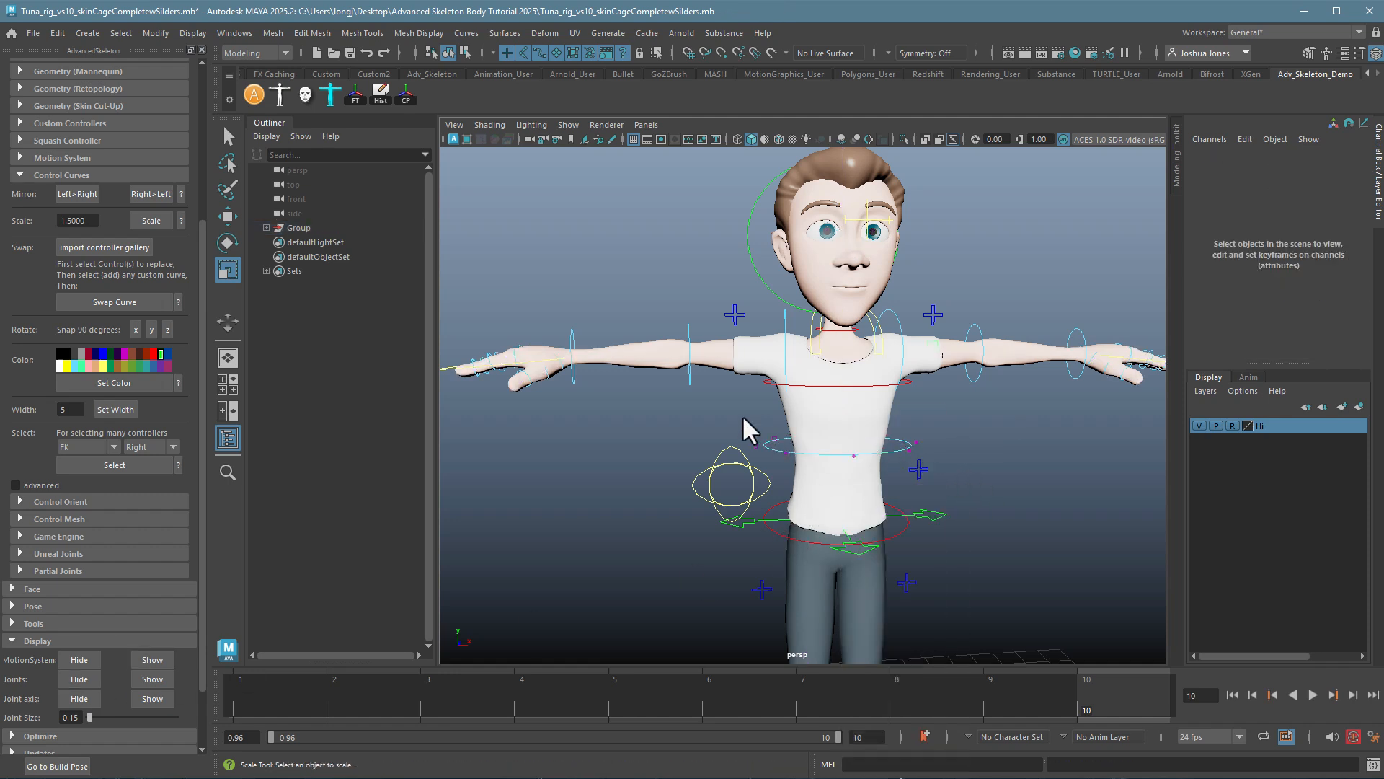
{"action": "left_click_drag", "start_coordinate": [743, 416], "coordinate": [947, 487]}
{"action": "left_click_drag", "start_coordinate": [860, 459], "coordinate": [814, 453]}
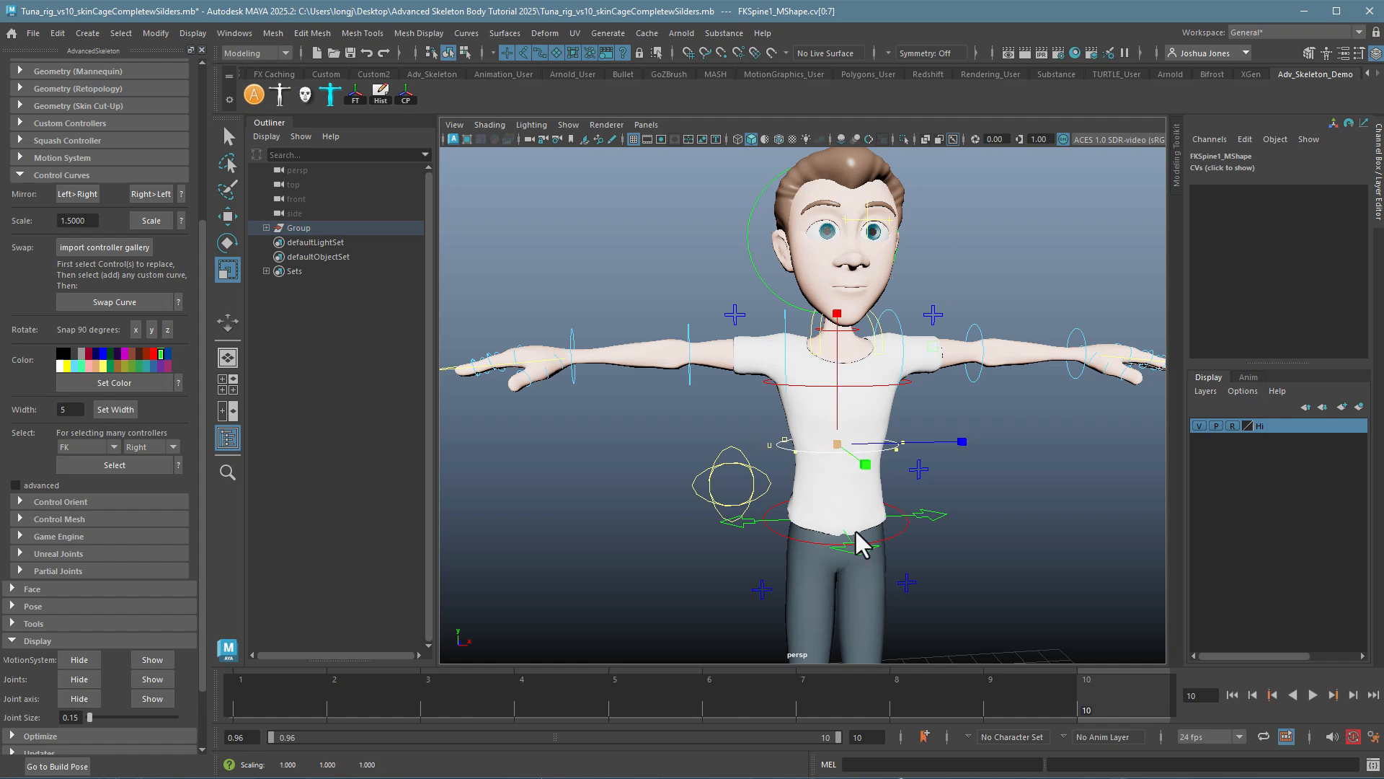
{"action": "left_click", "coordinate": [898, 532]}
{"action": "right_click_drag", "start_coordinate": [899, 532], "coordinate": [821, 526]}
{"action": "mouse_move", "coordinate": [966, 575]}
{"action": "left_mouse_down", "text": "alt"}
{"action": "mouse_move", "coordinate": [970, 563]}
{"action": "mouse_move", "coordinate": [1010, 602]}
{"action": "mouse_move", "coordinate": [987, 570]}
{"action": "left_mouse_up", "text": "alt"}
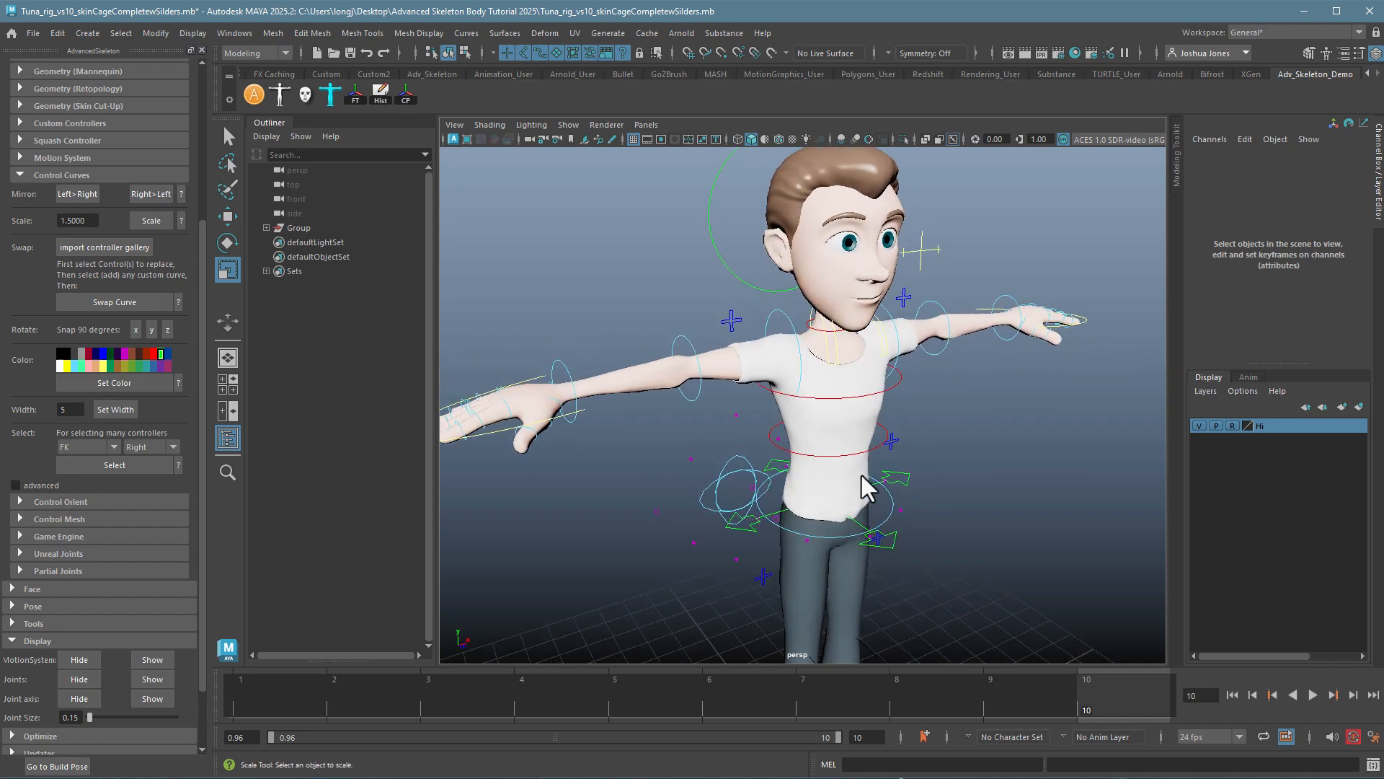
{"action": "right_click_drag", "start_coordinate": [862, 474], "coordinate": [934, 452]}
{"action": "left_click", "coordinate": [1010, 434]}
- Examine the torso controls from the front and the finger control curves up close around the hand
{"action": "left_click_drag", "start_coordinate": [1009, 434], "coordinate": [960, 396], "text": "alt"}
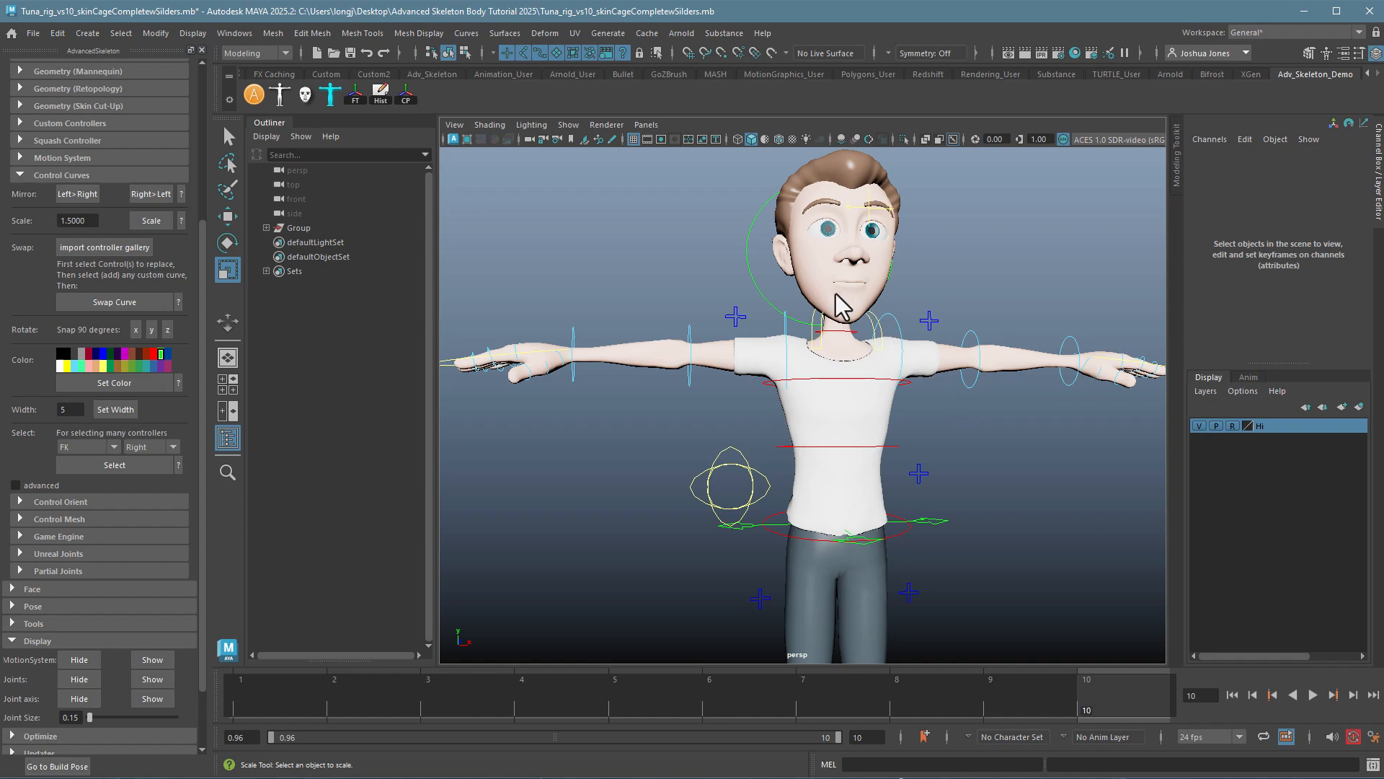
{"action": "left_click_drag", "start_coordinate": [840, 306], "coordinate": [942, 312], "text": "alt"}
{"action": "left_click_drag", "start_coordinate": [983, 432], "coordinate": [841, 479], "text": "alt"}
{"action": "right_click_drag", "start_coordinate": [840, 479], "coordinate": [913, 440], "text": "alt"}
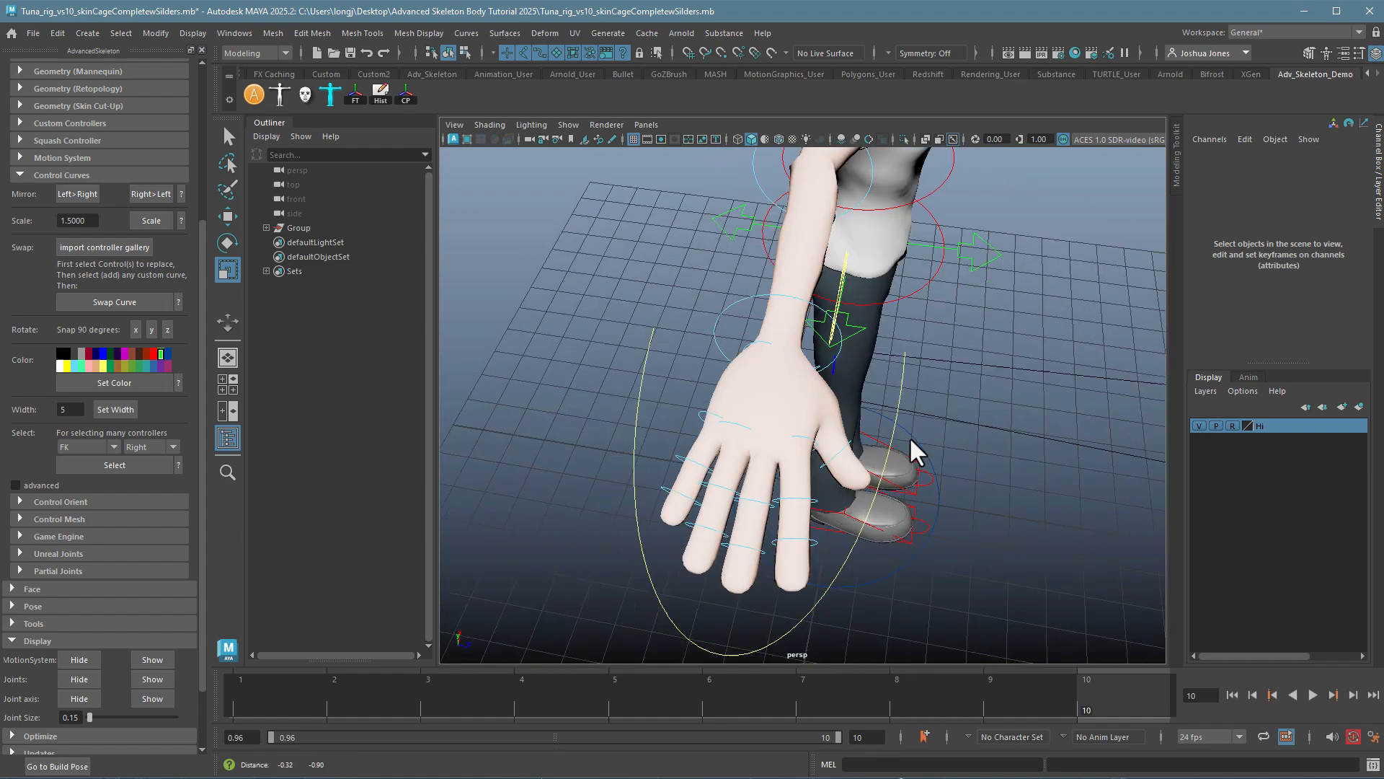
{"action": "left_click_drag", "start_coordinate": [915, 453], "coordinate": [959, 480], "text": "alt"}
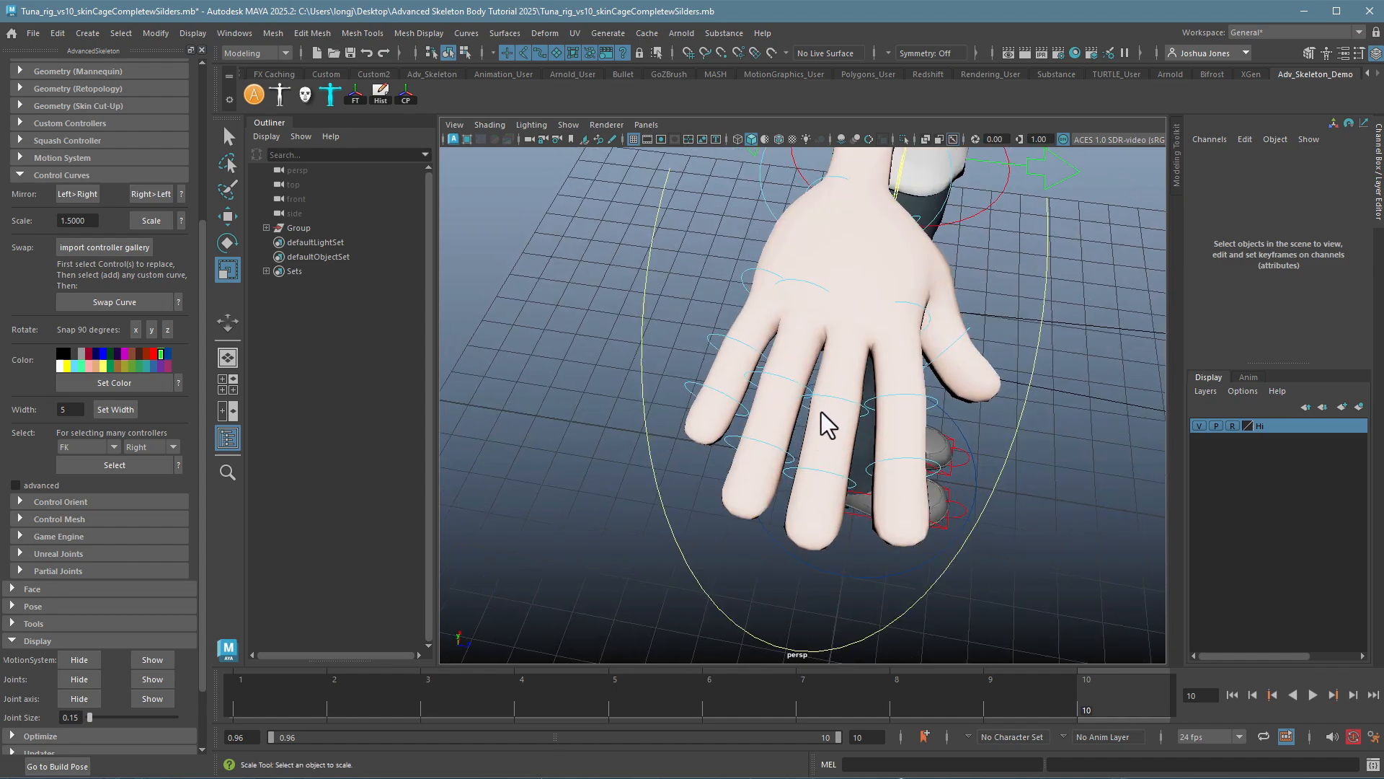
{"action": "left_click_drag", "start_coordinate": [797, 355], "coordinate": [985, 556], "text": "alt"}
- Select all control vertices of the Main curve around the feet, scale them larger, and return to object selection
{"action": "left_click", "coordinate": [899, 535]}
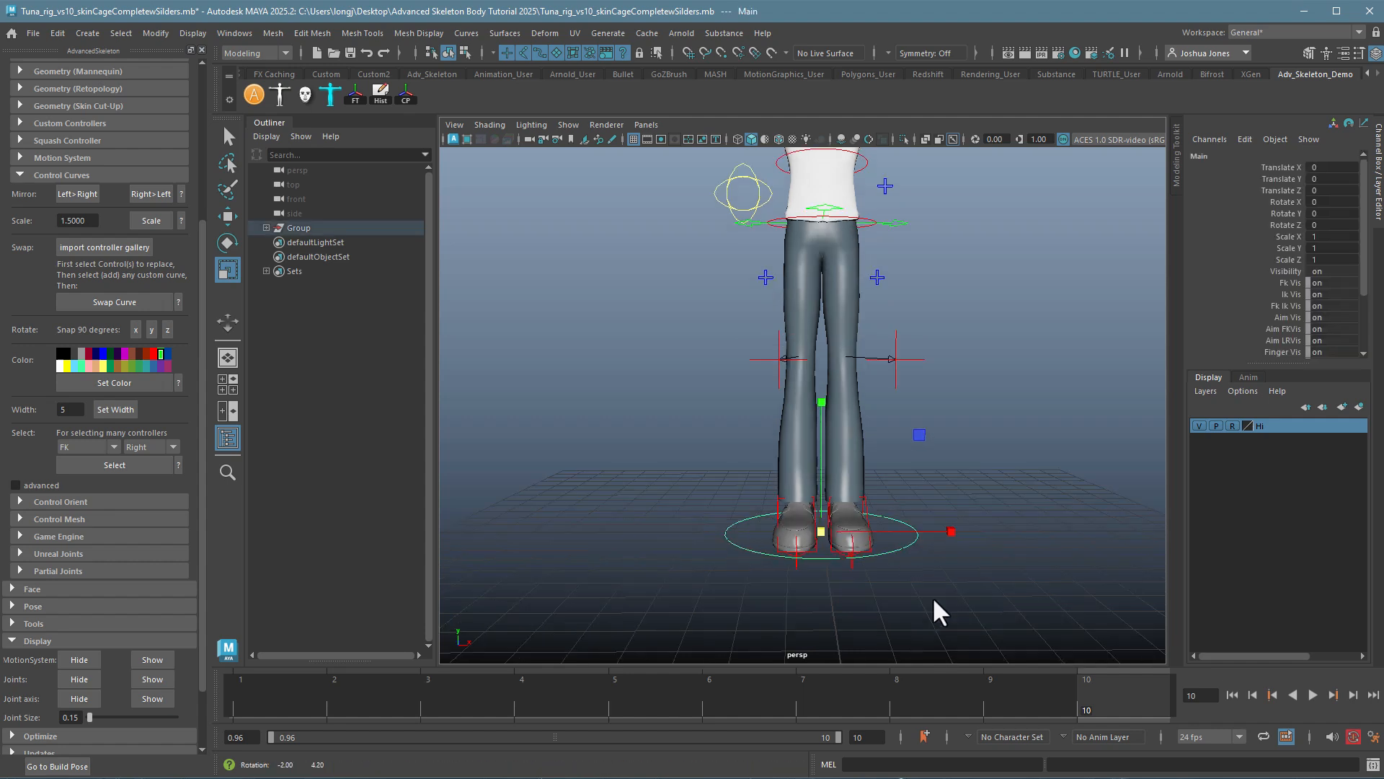
{"action": "left_click_drag", "start_coordinate": [934, 599], "coordinate": [906, 531], "text": "alt"}
{"action": "right_click_drag", "start_coordinate": [906, 531], "coordinate": [857, 536]}
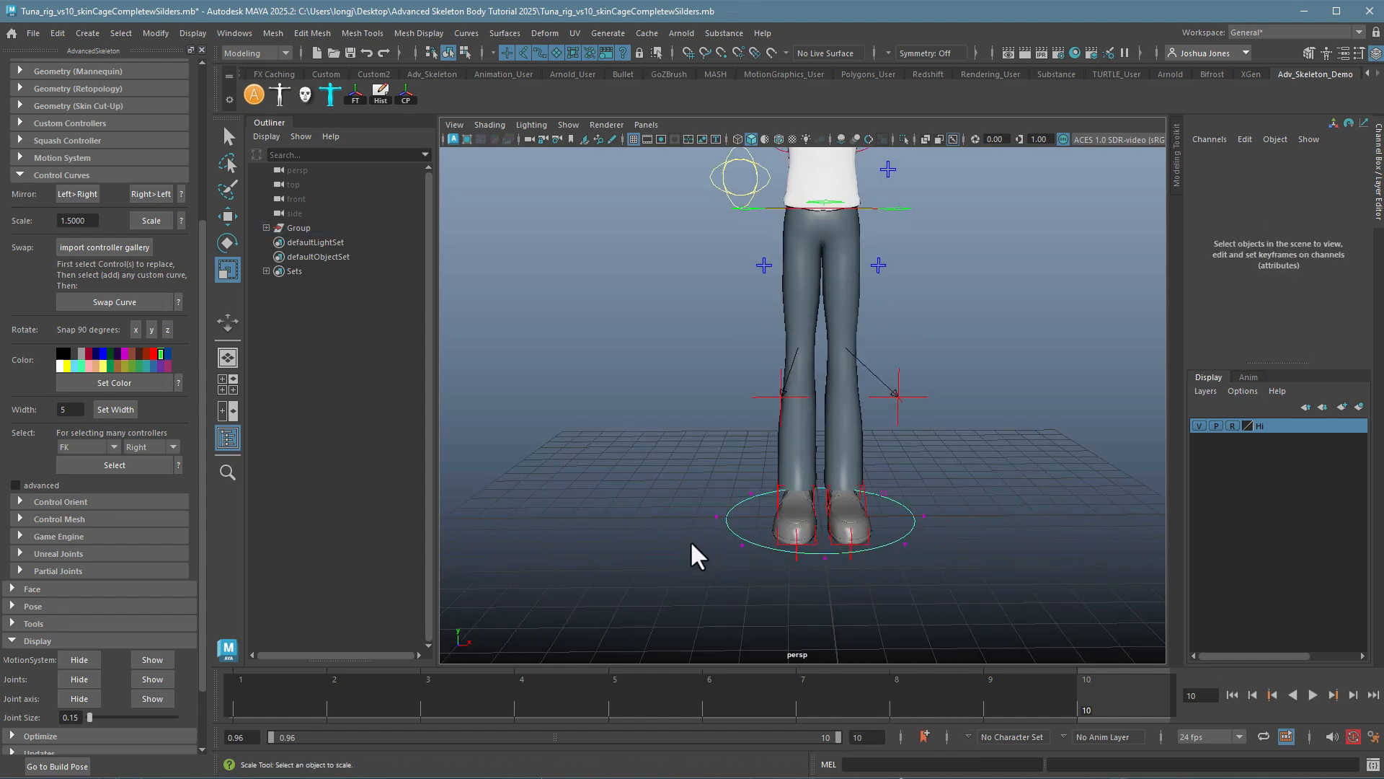
{"action": "left_click_drag", "start_coordinate": [758, 450], "coordinate": [759, 452]}
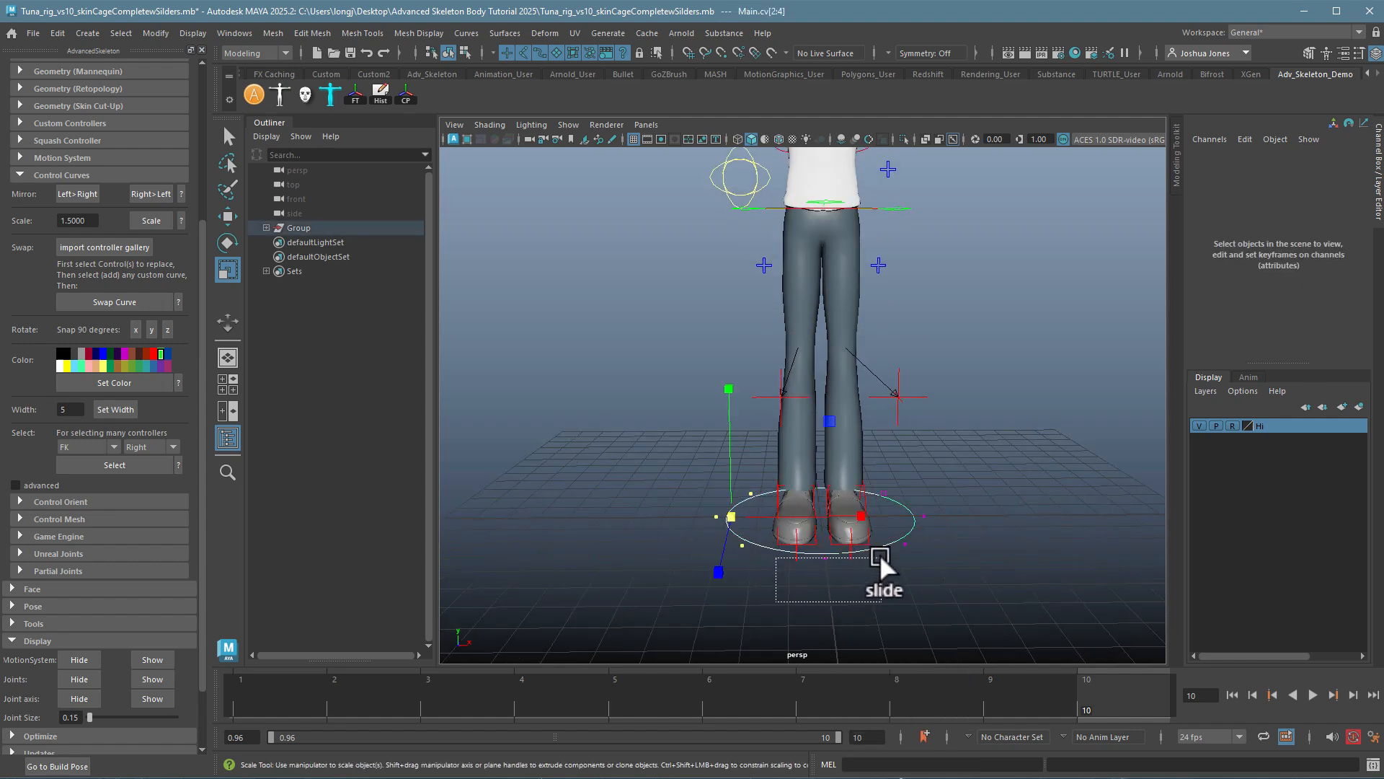
{"action": "left_click_drag", "start_coordinate": [880, 554], "coordinate": [881, 550], "text": "shift"}
{"action": "left_click_drag", "start_coordinate": [1006, 599], "coordinate": [881, 434], "text": "shift"}
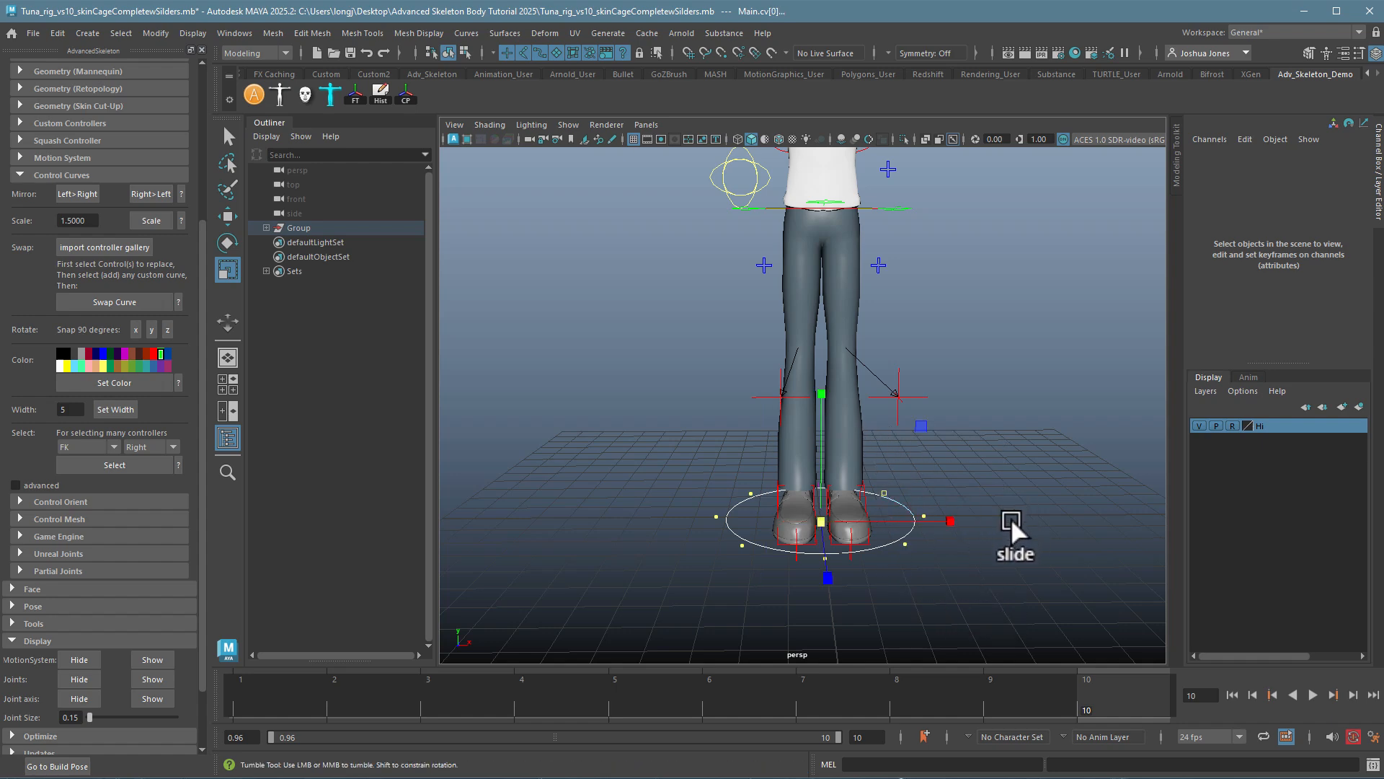
{"action": "left_click_drag", "start_coordinate": [1010, 518], "coordinate": [978, 569], "text": "alt"}
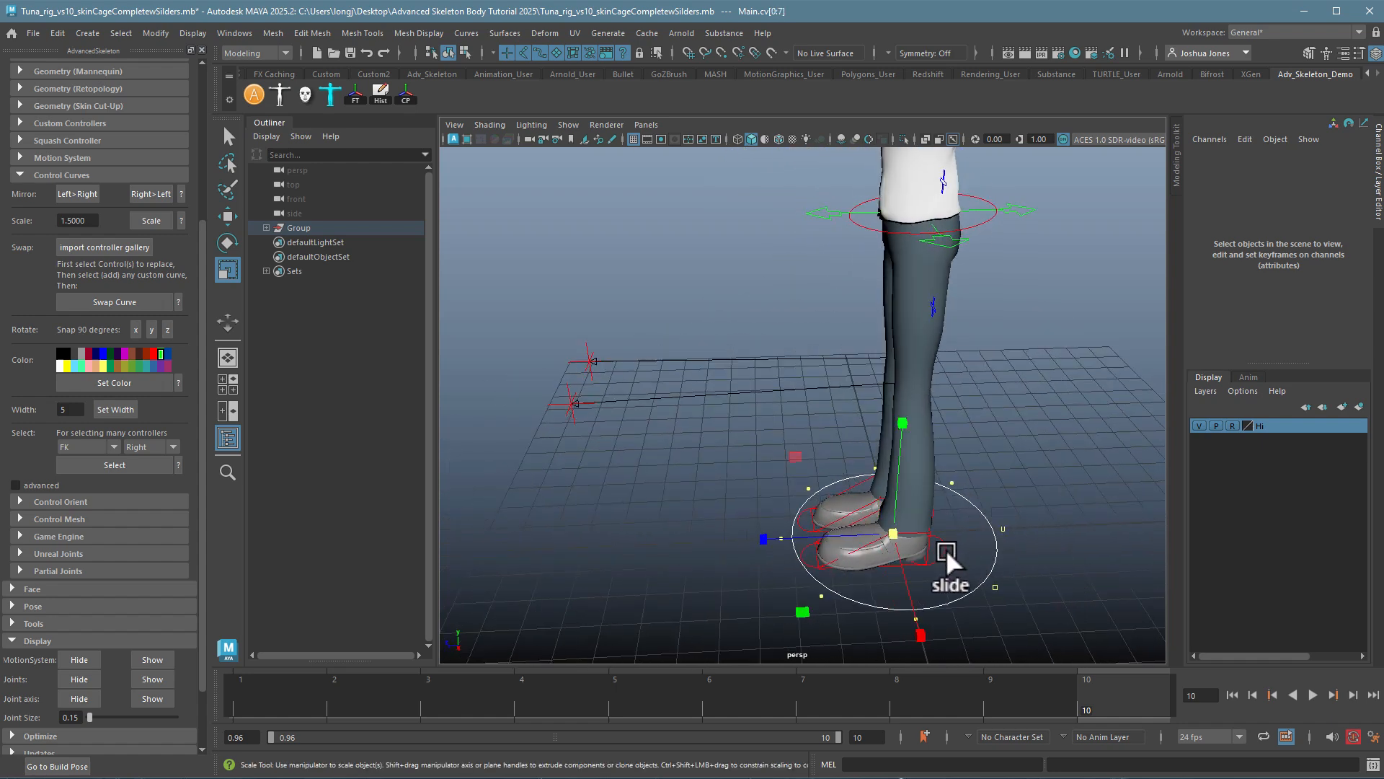
{"action": "left_click_drag", "start_coordinate": [908, 533], "coordinate": [1035, 516]}
{"action": "right_click_drag", "start_coordinate": [1035, 516], "coordinate": [1062, 500]}
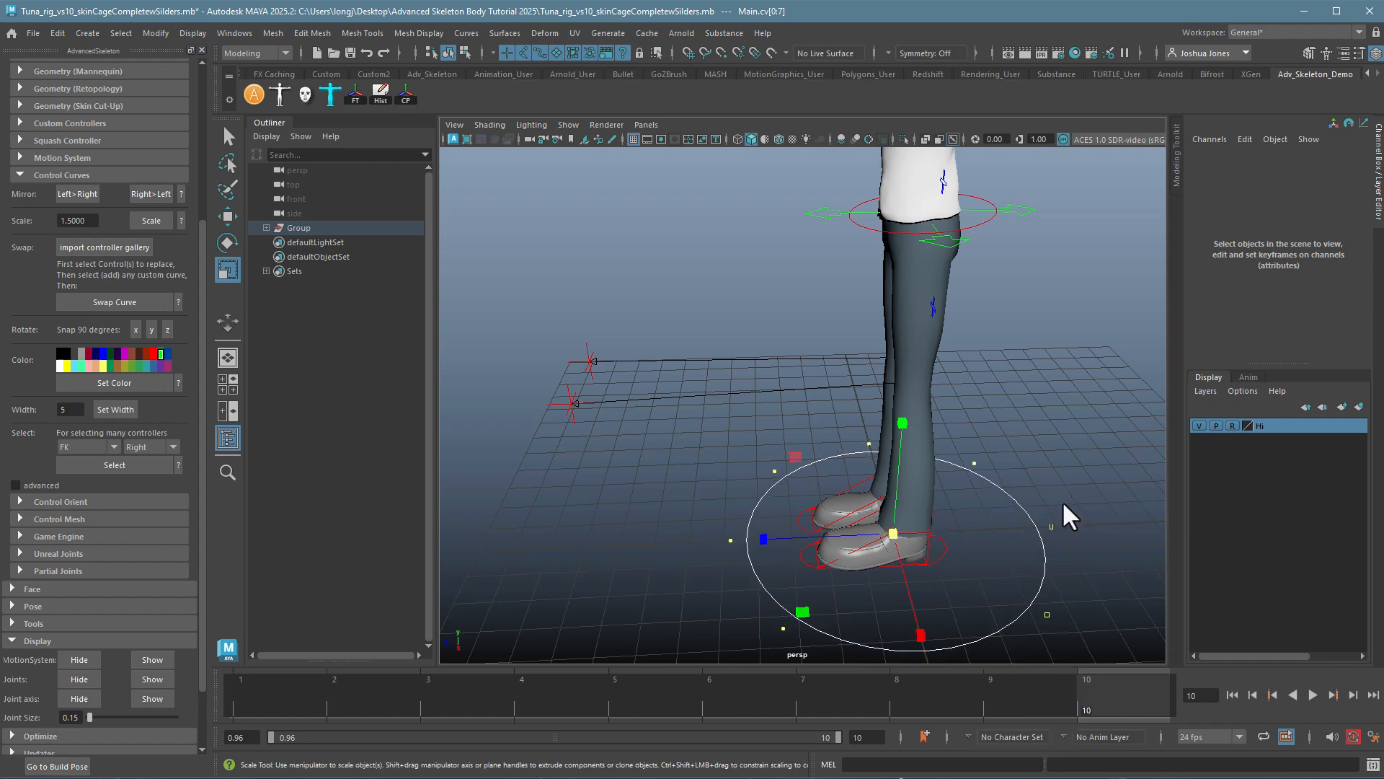
{"action": "left_click", "coordinate": [1054, 485]}
- Select the Fingers controllers for *All sides, set their color to dark brown, and check the result on the hand
{"action": "left_click_drag", "start_coordinate": [1054, 486], "coordinate": [786, 447], "text": "alt"}
{"action": "middle_click_drag", "start_coordinate": [789, 436], "coordinate": [803, 546], "text": "alt"}
{"action": "right_click_drag", "start_coordinate": [800, 545], "coordinate": [883, 546], "text": "alt"}
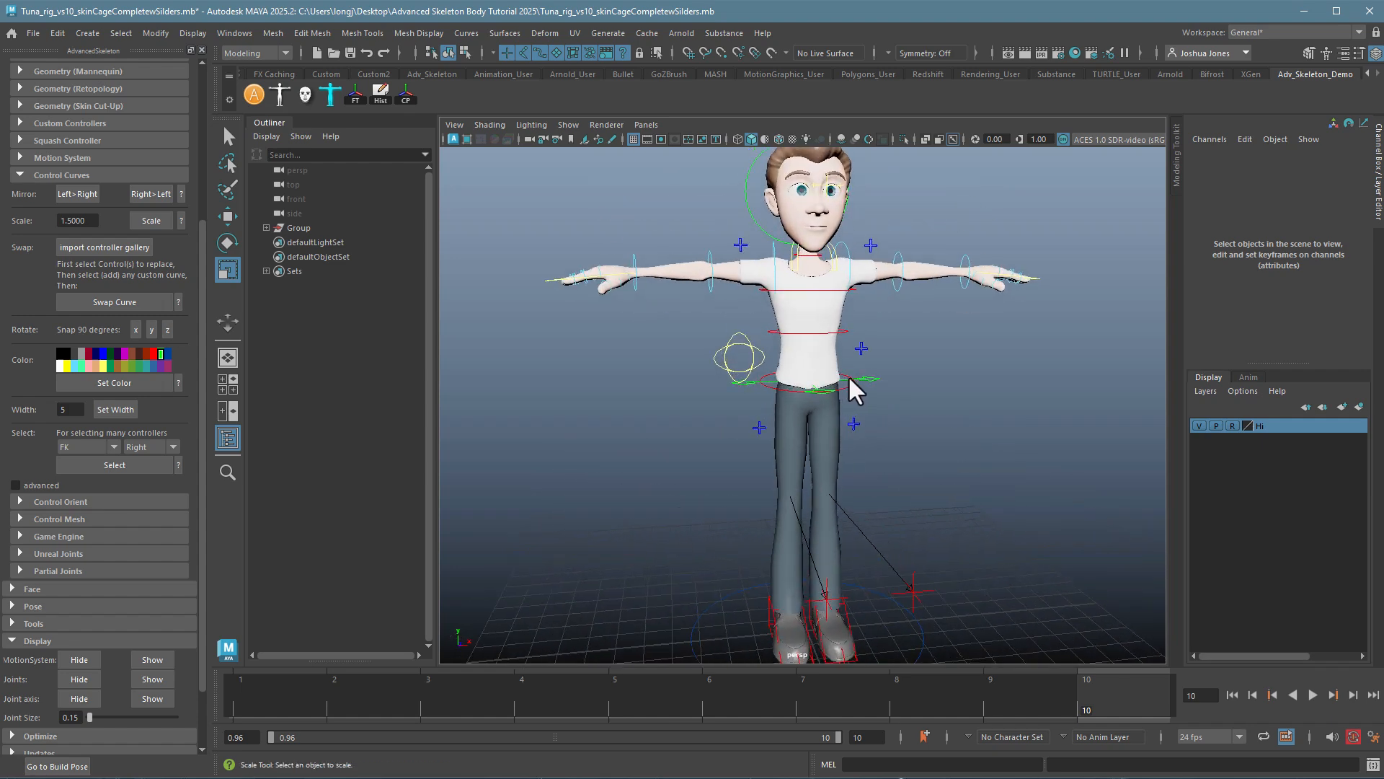
{"action": "middle_click_drag", "start_coordinate": [849, 378], "coordinate": [871, 506], "text": "alt"}
{"action": "right_click_drag", "start_coordinate": [870, 506], "coordinate": [995, 507], "text": "alt"}
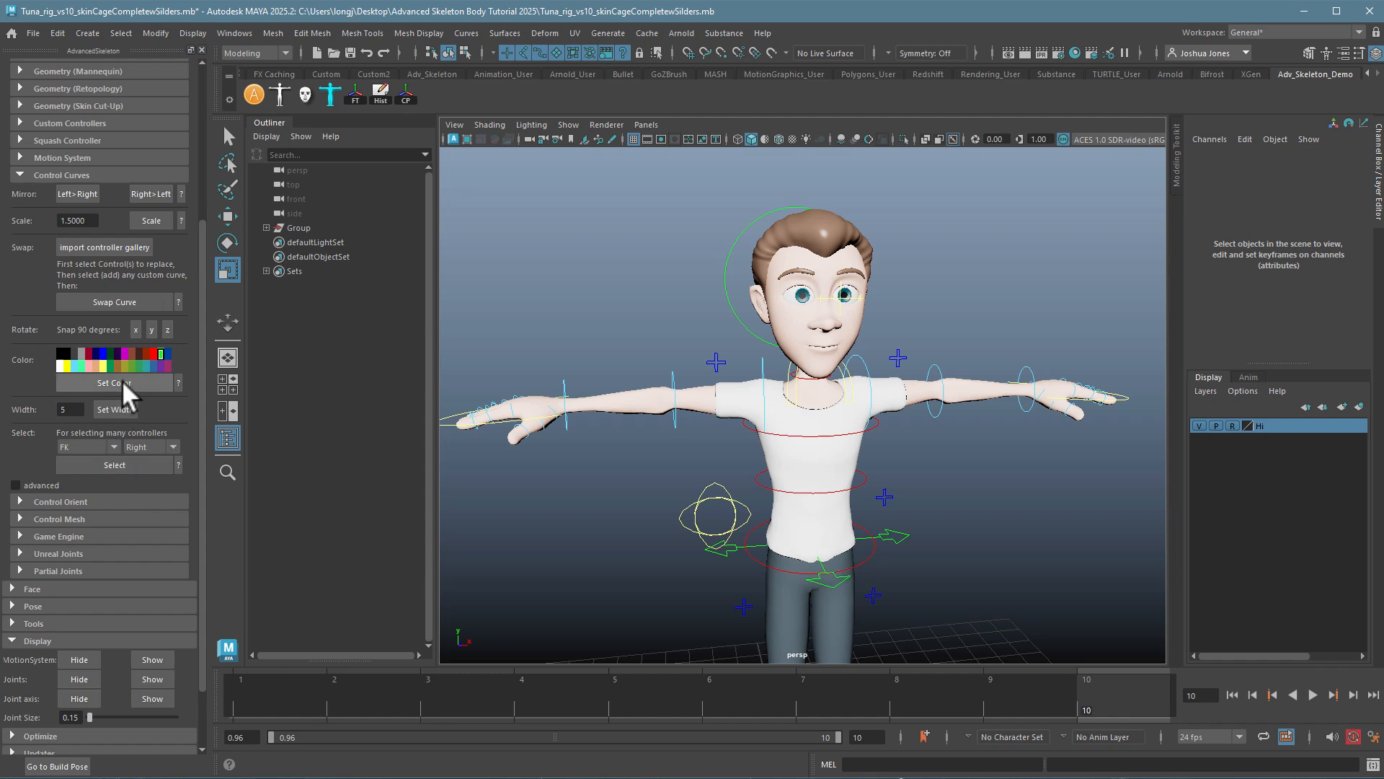
{"action": "left_click", "coordinate": [111, 445]}
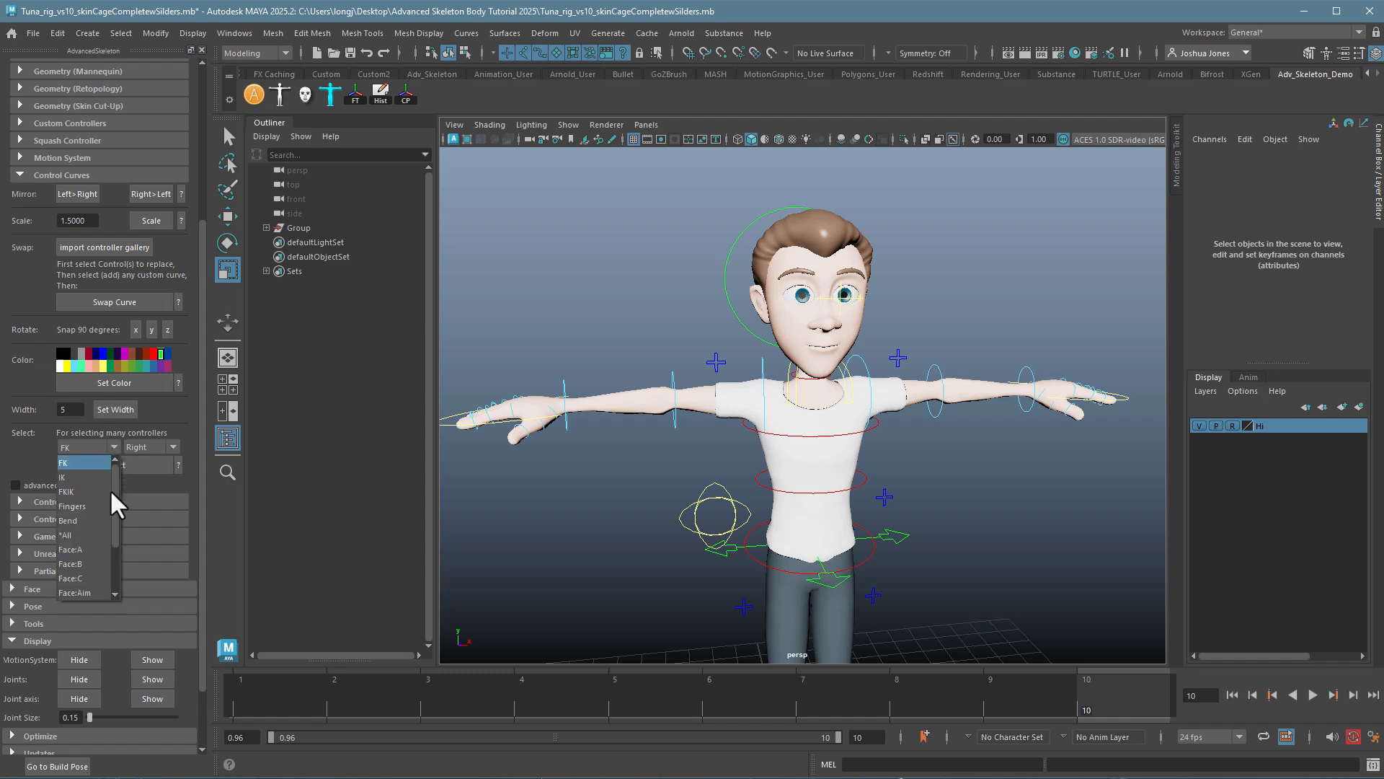
{"action": "left_click", "coordinate": [92, 505]}
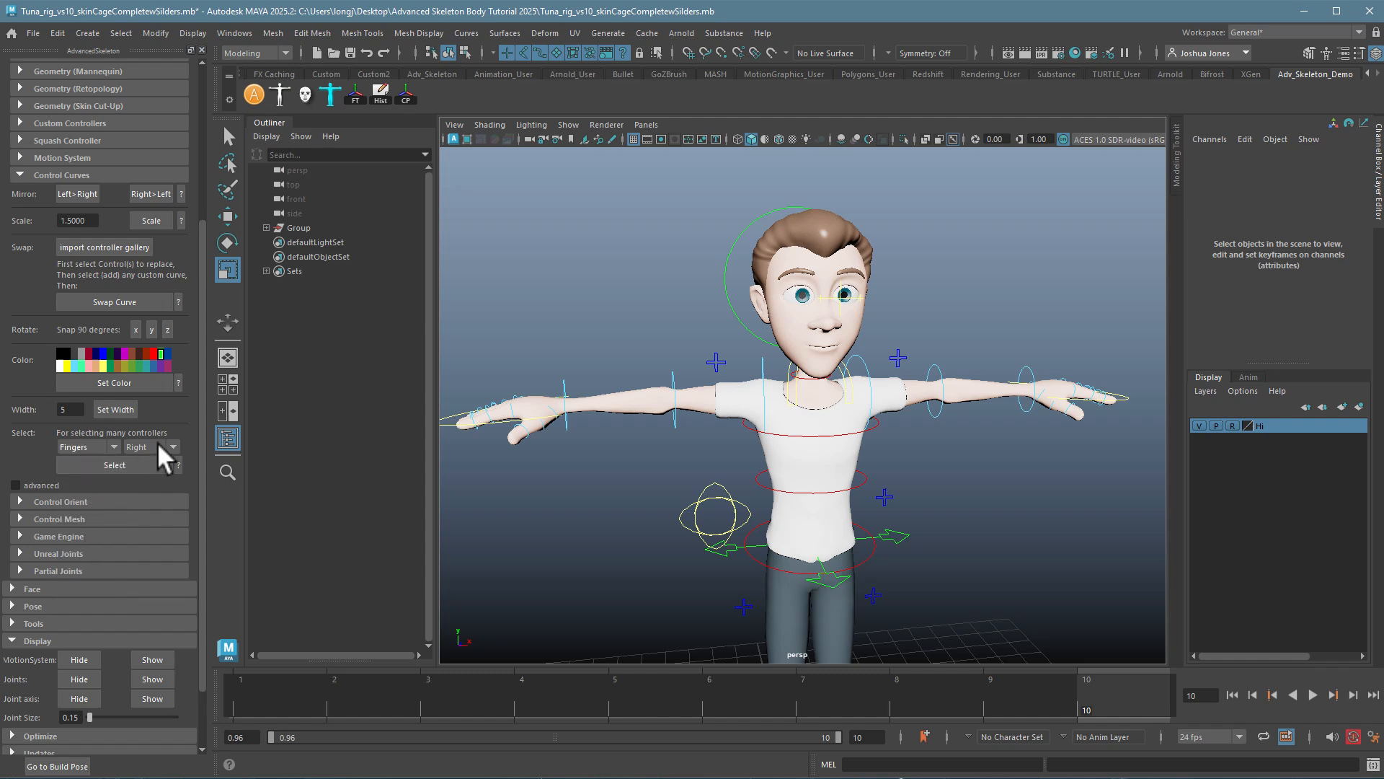
{"action": "left_click", "coordinate": [159, 444]}
{"action": "left_click", "coordinate": [141, 463]}
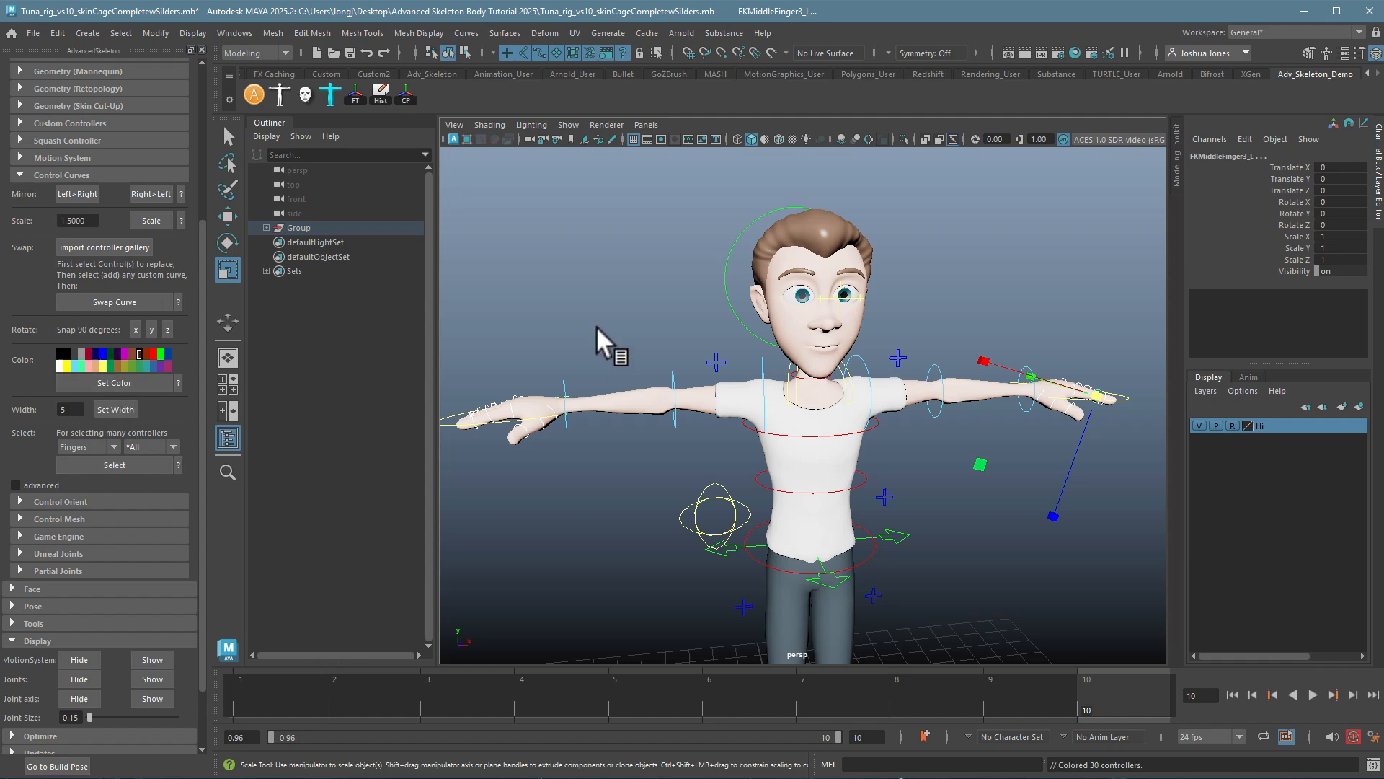
{"action": "left_click", "coordinate": [609, 353]}
{"action": "left_click_drag", "start_coordinate": [672, 487], "coordinate": [505, 497], "text": "alt"}
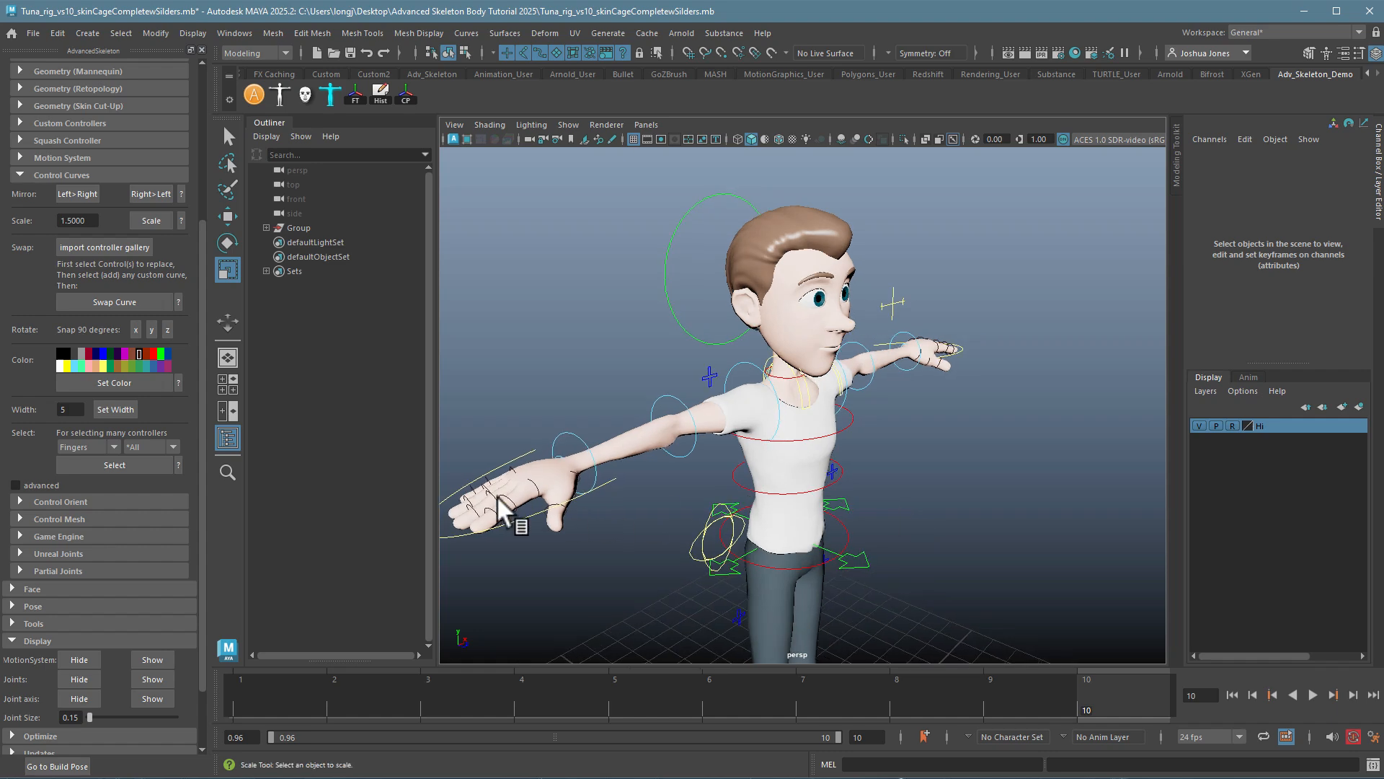
{"action": "mouse_move", "coordinate": [555, 369]}
{"action": "left_mouse_down", "text": "alt"}
{"action": "mouse_move", "coordinate": [565, 386]}
{"action": "mouse_move", "coordinate": [554, 366]}
{"action": "left_mouse_up", "text": "alt"}
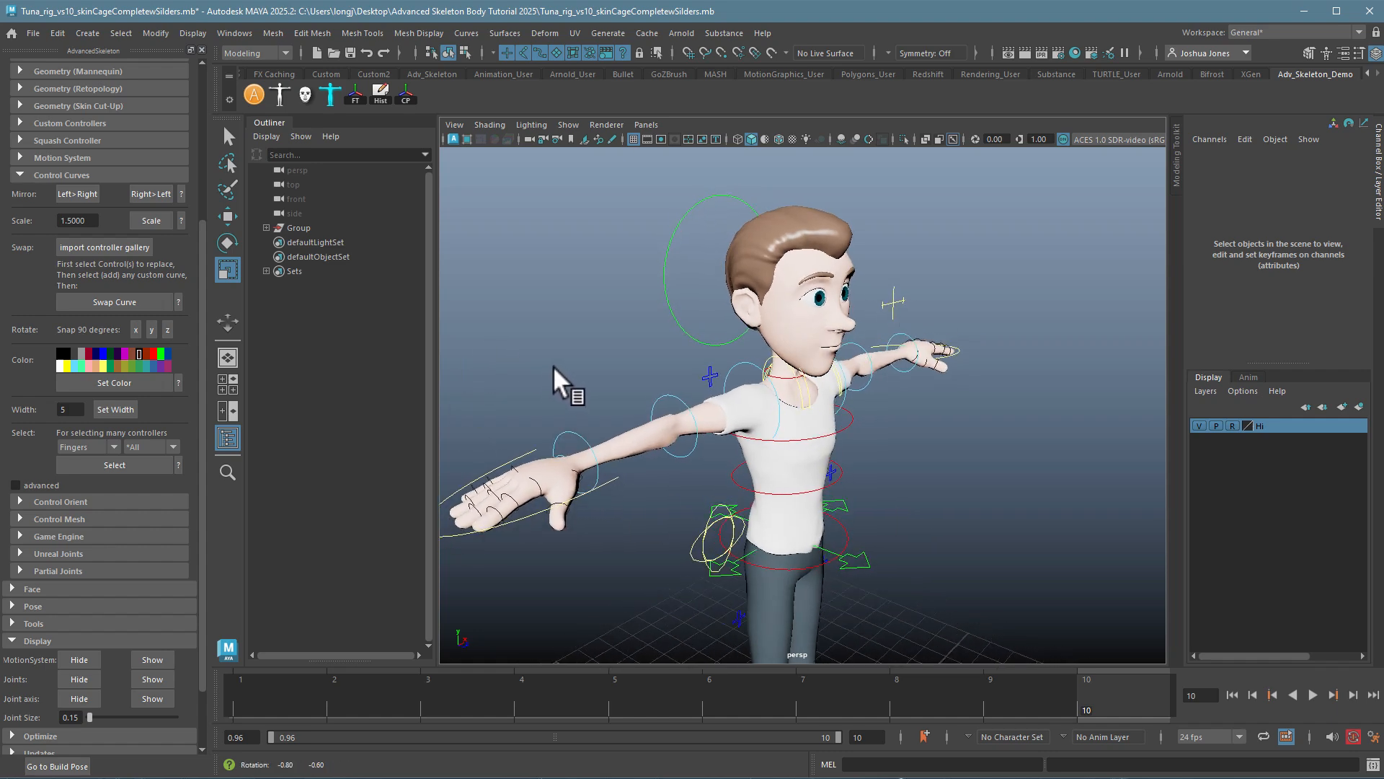
- Reselect all finger controllers, change their color to light tan, and deselect them
{"action": "left_click", "coordinate": [97, 467]}
{"action": "left_click", "coordinate": [95, 365]}
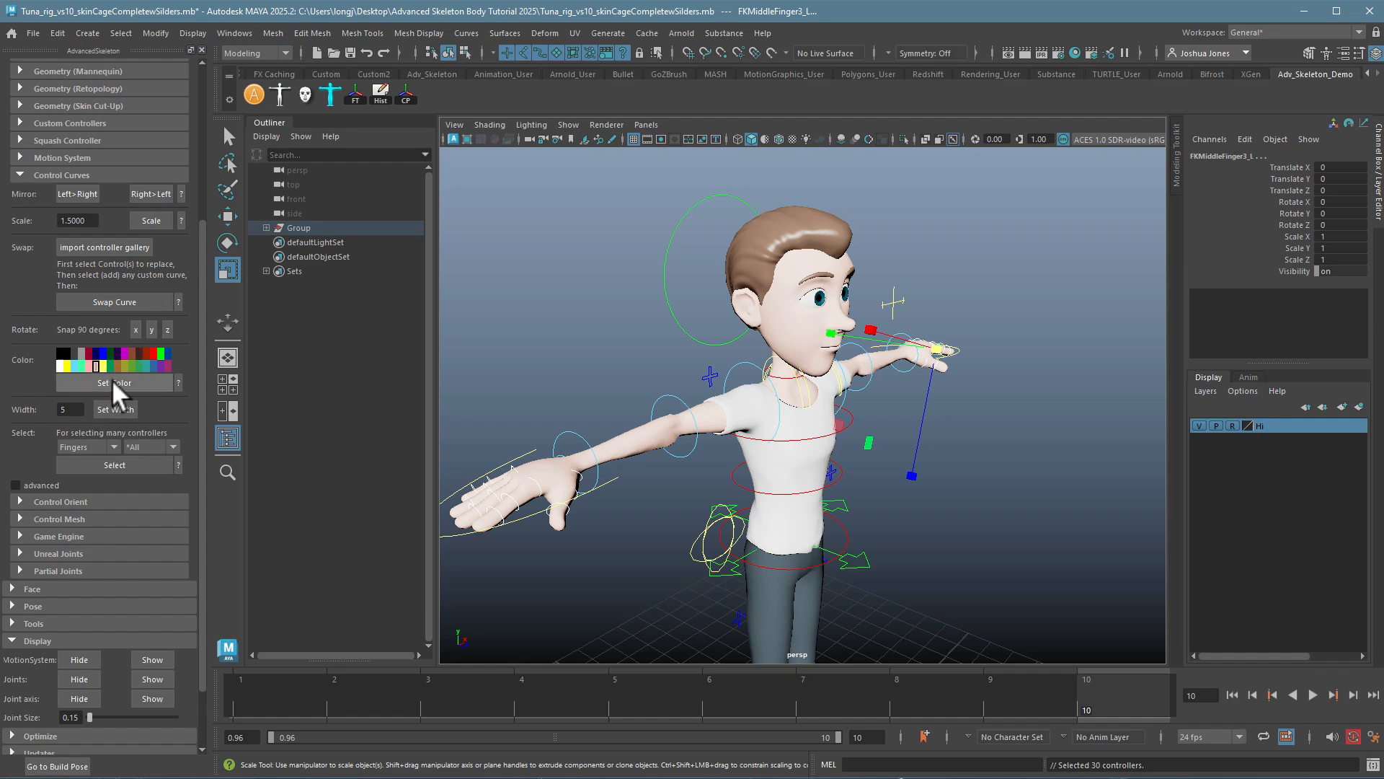
{"action": "left_click", "coordinate": [111, 382]}
{"action": "left_click", "coordinate": [648, 364]}
{"action": "left_click_drag", "start_coordinate": [750, 517], "coordinate": [654, 499], "text": "alt"}
{"action": "middle_click_drag", "start_coordinate": [758, 502], "coordinate": [767, 379], "text": "alt"}
{"action": "scroll", "coordinate": [771, 389], "scroll_direction": "down", "scroll_amount": 5}
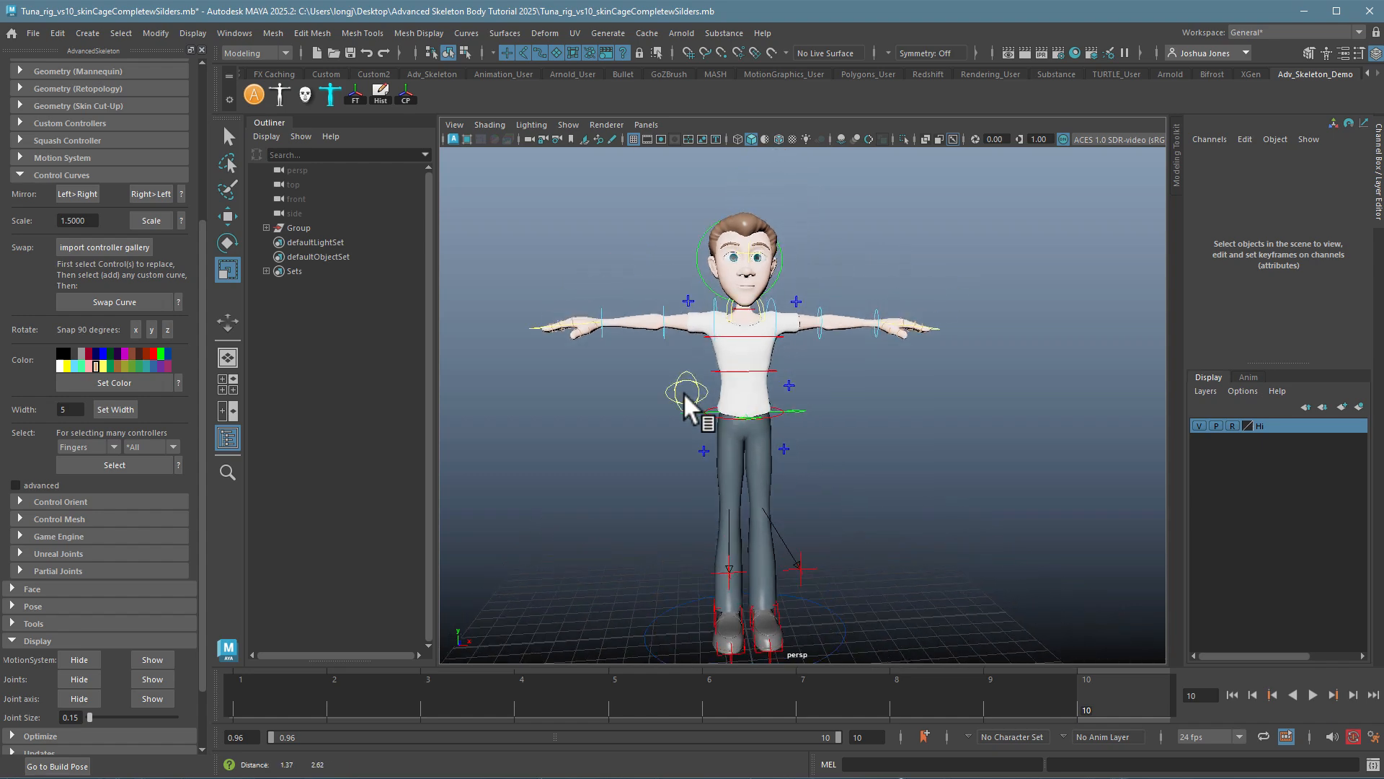
{"action": "middle_click_drag", "start_coordinate": [809, 465], "coordinate": [812, 448], "text": "alt"}
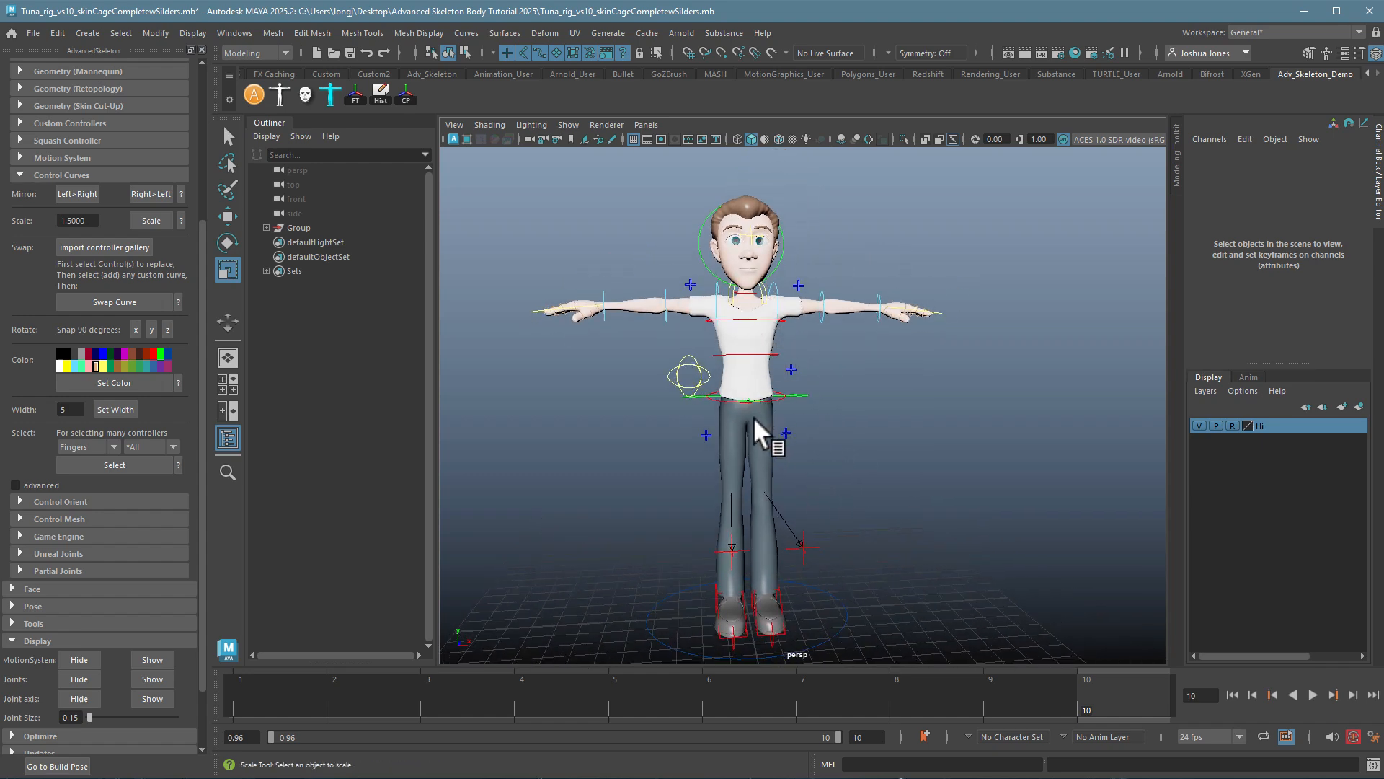
- Try rotating the FKRoot_M hip control and moving the RootX_M control, undoing the test transforms
{"action": "scroll", "coordinate": [775, 442], "scroll_direction": "up", "scroll_amount": 6}
{"action": "left_click", "coordinate": [719, 395]}
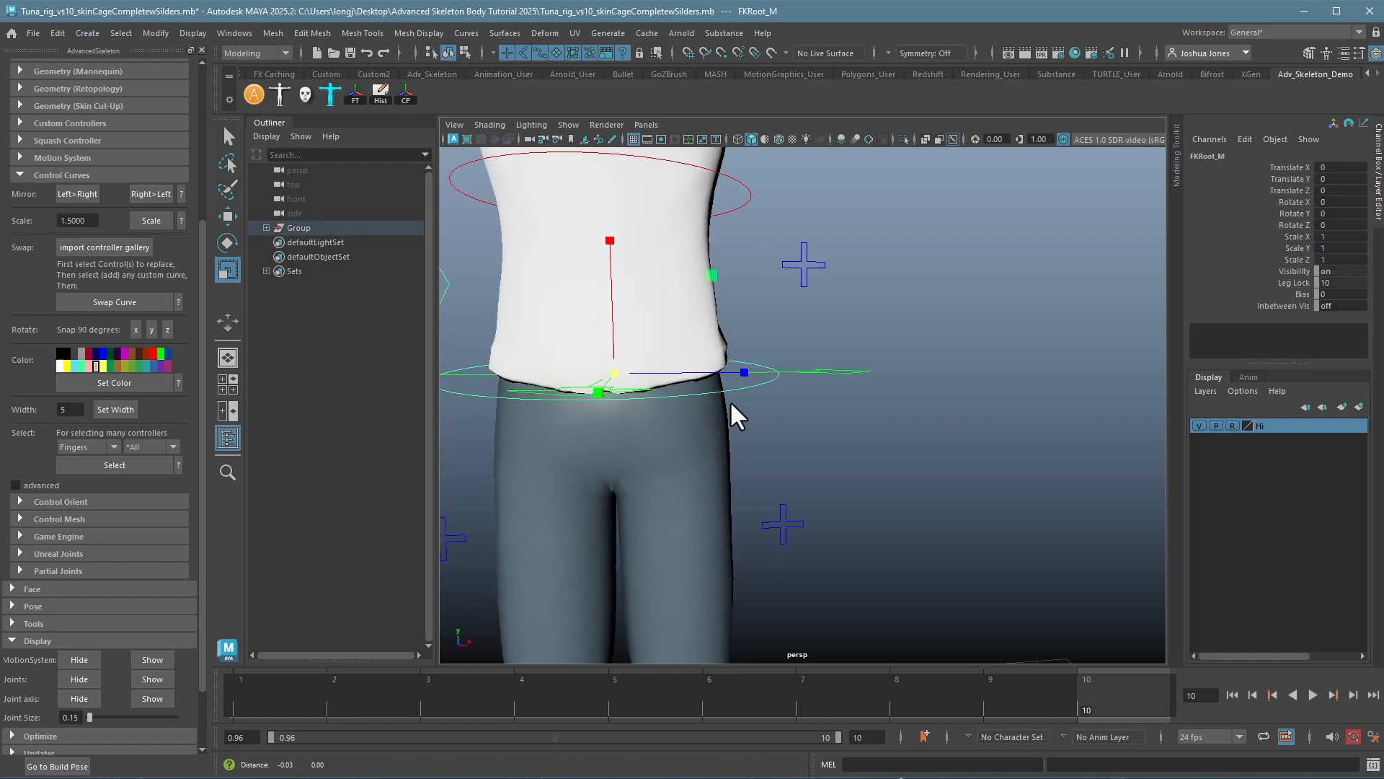
{"action": "middle_click_drag", "start_coordinate": [729, 404], "coordinate": [860, 454], "text": "alt"}
{"action": "key", "text": "e"}
{"action": "mouse_move", "coordinate": [796, 374]}
{"action": "left_mouse_down"}
{"action": "mouse_move", "coordinate": [791, 448]}
{"action": "mouse_move", "coordinate": [797, 374]}
{"action": "left_mouse_up"}
{"action": "key", "text": "ctrl+z"}
{"action": "left_click", "coordinate": [916, 517]}
{"action": "left_click_drag", "start_coordinate": [914, 389], "coordinate": [945, 445]}
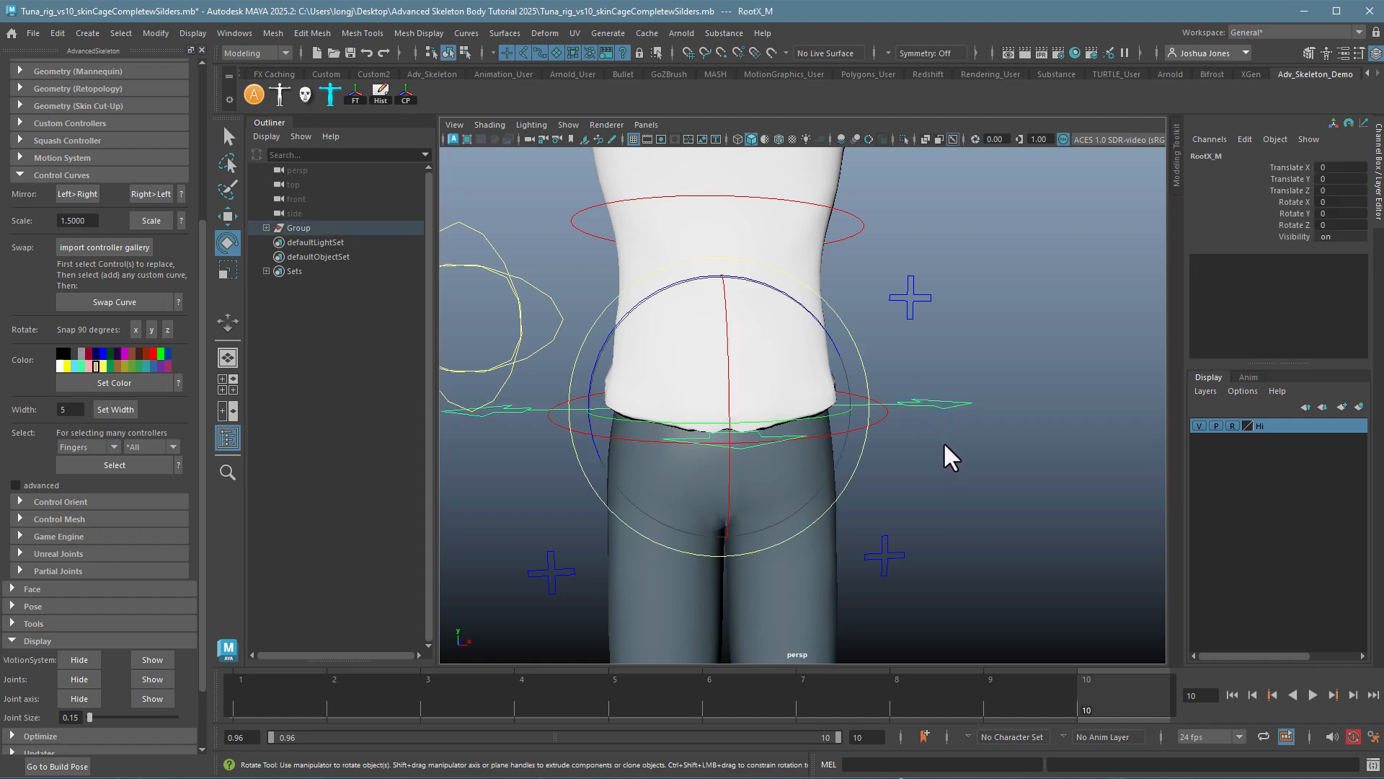
{"action": "key", "text": "w"}
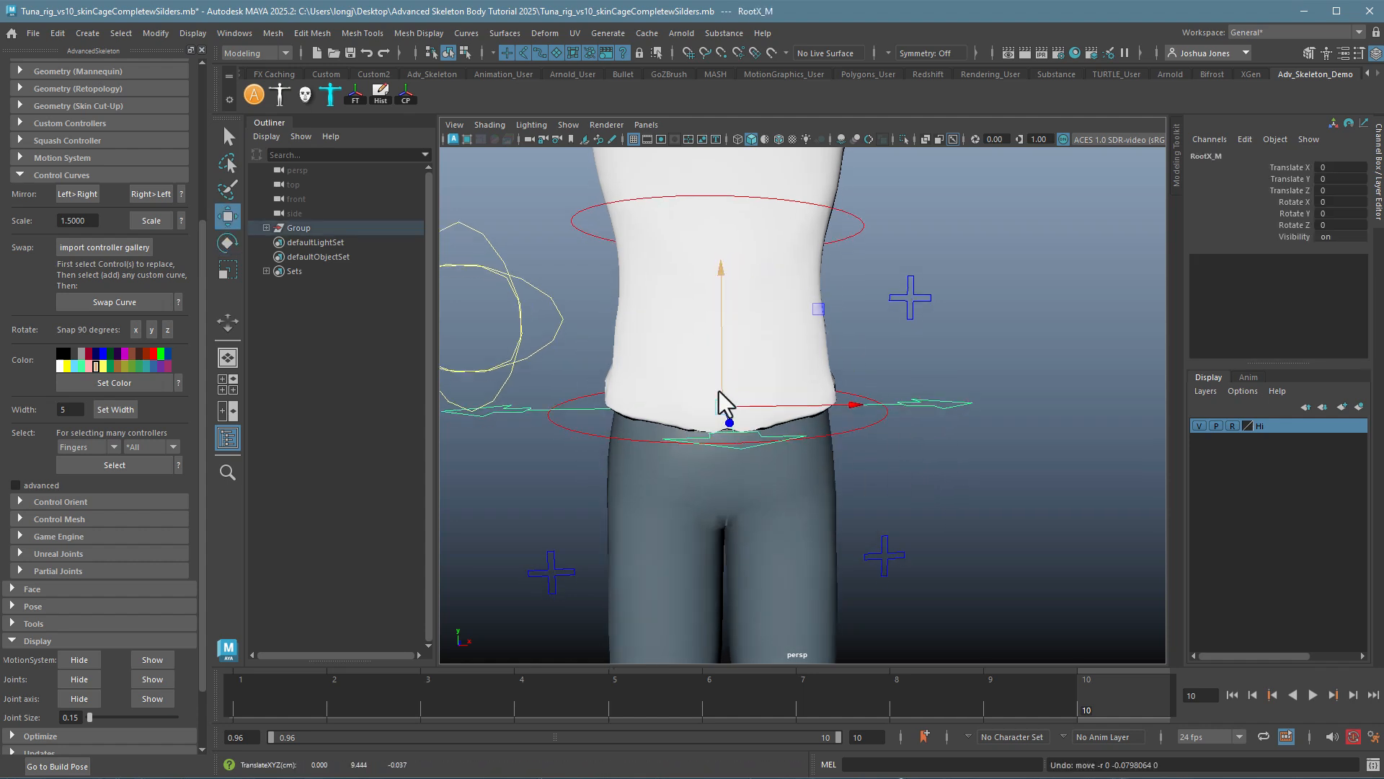
{"action": "left_click_drag", "start_coordinate": [724, 405], "coordinate": [815, 442]}
{"action": "left_click", "coordinate": [839, 434]}
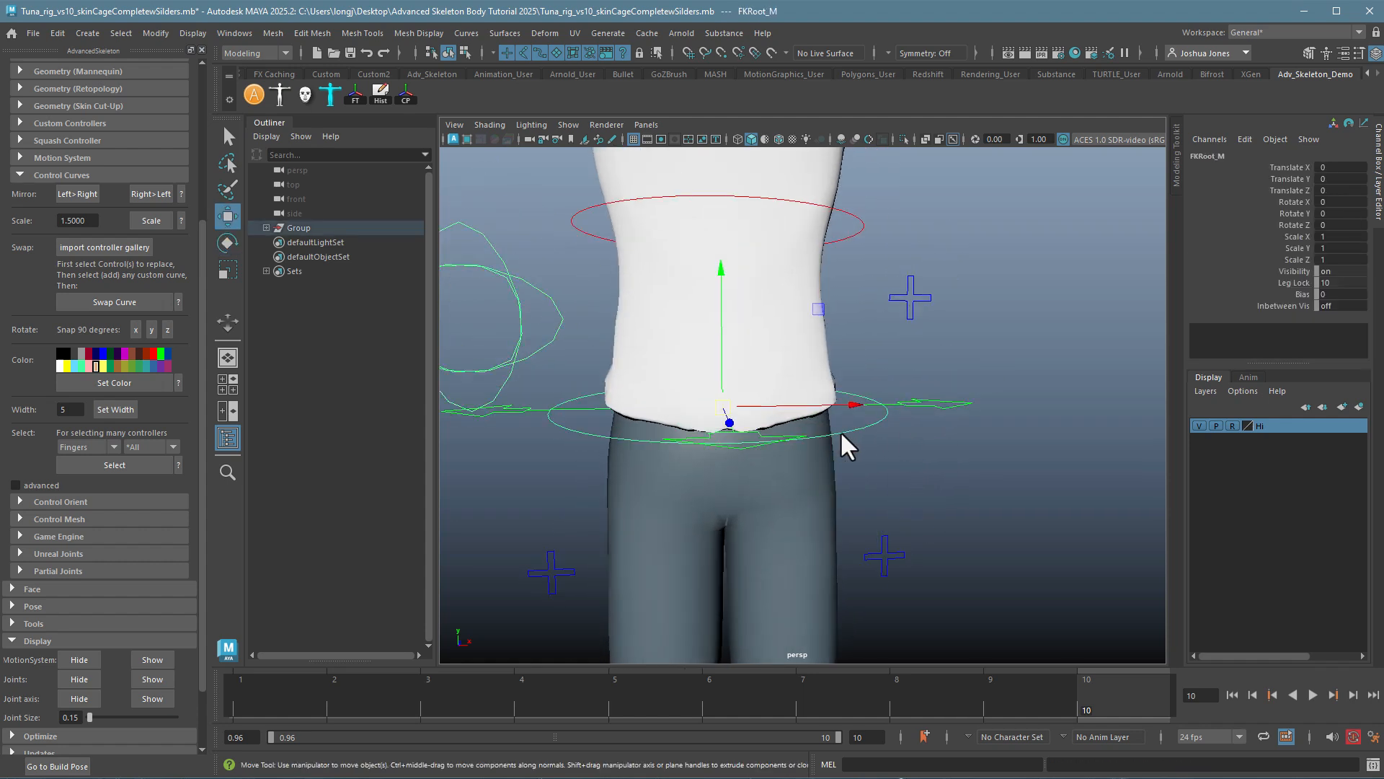
{"action": "left_click", "coordinate": [880, 461]}
{"action": "left_click", "coordinate": [863, 428]}
{"action": "right_click_drag", "start_coordinate": [862, 427], "coordinate": [808, 425]}
{"action": "scroll", "coordinate": [878, 526], "scroll_direction": "down", "scroll_amount": 6}
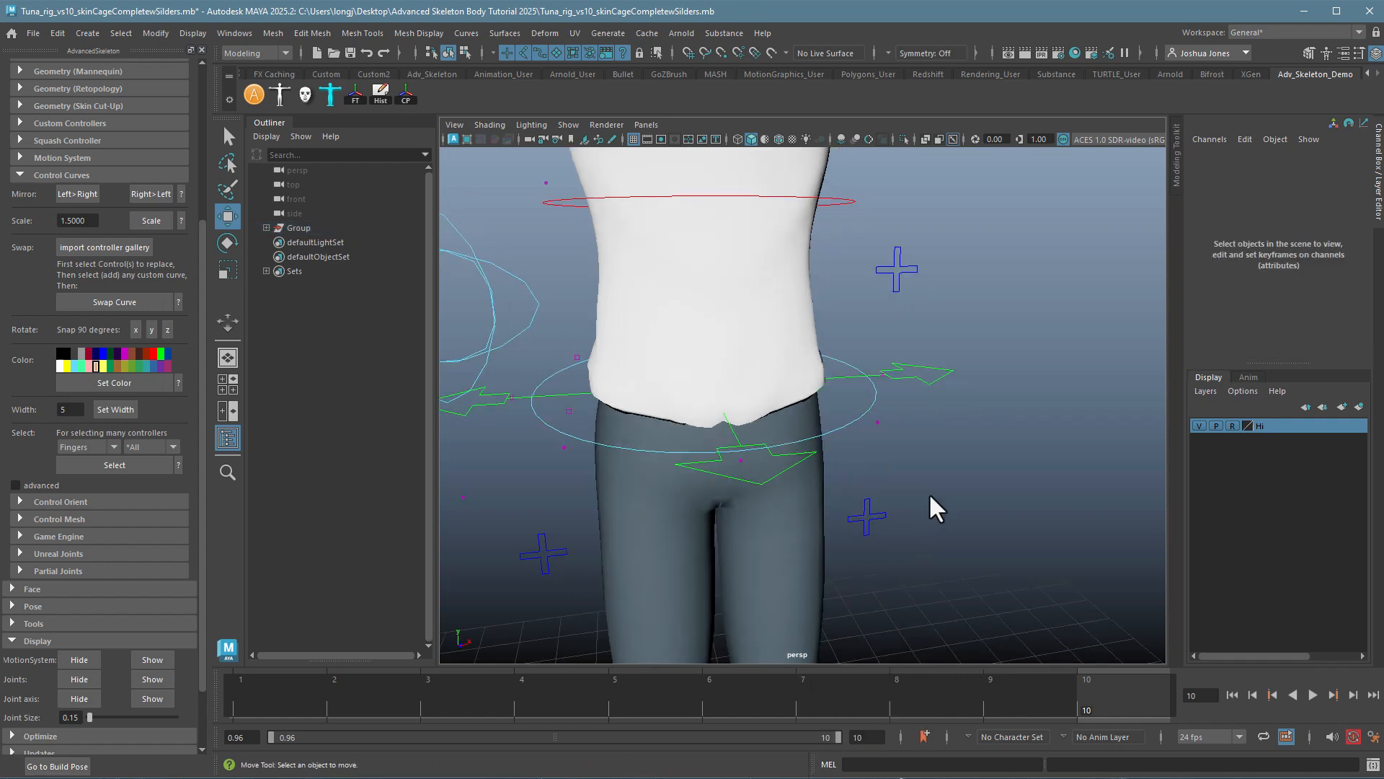
{"action": "scroll", "coordinate": [808, 496], "scroll_direction": "down", "scroll_amount": 5}
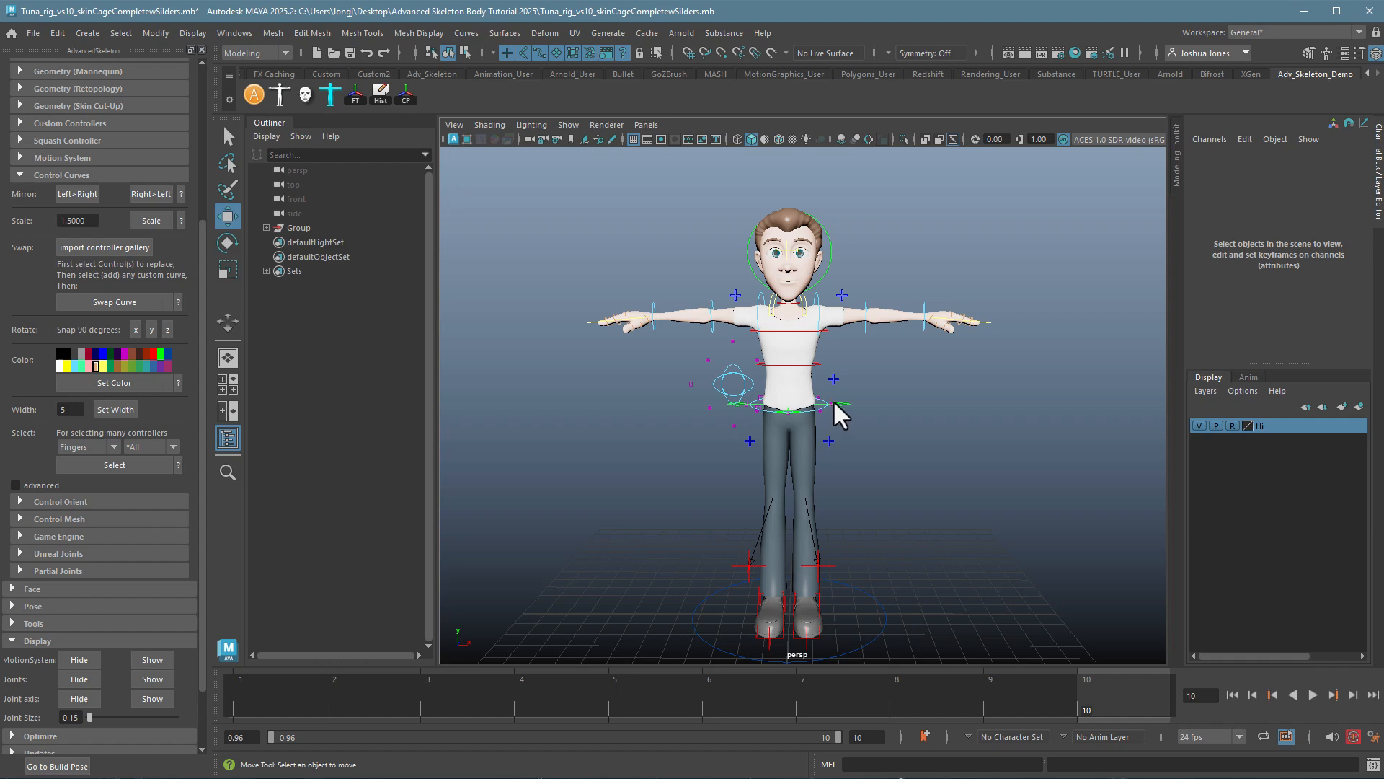
{"action": "right_click_drag", "start_coordinate": [834, 400], "coordinate": [865, 386]}
- Select all control vertices of the FKIKLeg_L curve beside the thigh, try moving them along Z, and undo the move
{"action": "left_click_drag", "start_coordinate": [911, 454], "coordinate": [757, 442], "text": "alt"}
{"action": "right_click_drag", "start_coordinate": [757, 441], "coordinate": [1100, 455], "text": "alt"}
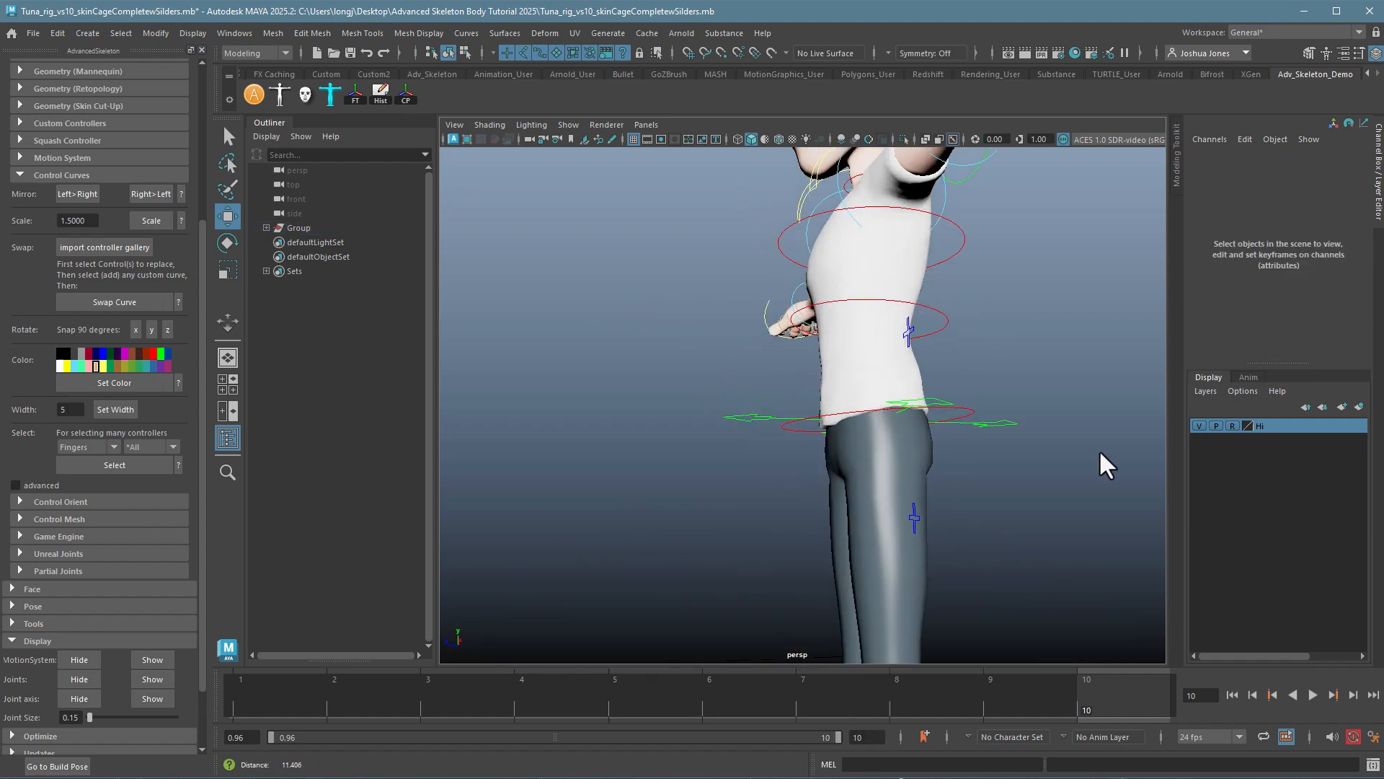
{"action": "middle_click_drag", "start_coordinate": [1014, 439], "coordinate": [1008, 473], "text": "alt"}
{"action": "left_click", "coordinate": [914, 549]}
{"action": "mouse_move", "coordinate": [914, 549]}
{"action": "left_mouse_down", "text": "alt"}
{"action": "mouse_move", "coordinate": [918, 584]}
{"action": "mouse_move", "coordinate": [916, 552]}
{"action": "left_mouse_up", "text": "alt"}
{"action": "right_click_drag", "start_coordinate": [915, 550], "coordinate": [881, 557]}
{"action": "left_click_drag", "start_coordinate": [881, 566], "coordinate": [942, 581], "text": "alt"}
{"action": "left_click_drag", "start_coordinate": [955, 579], "coordinate": [875, 503]}
{"action": "left_click_drag", "start_coordinate": [897, 551], "coordinate": [949, 534]}
{"action": "key", "text": "ctrl+z"}
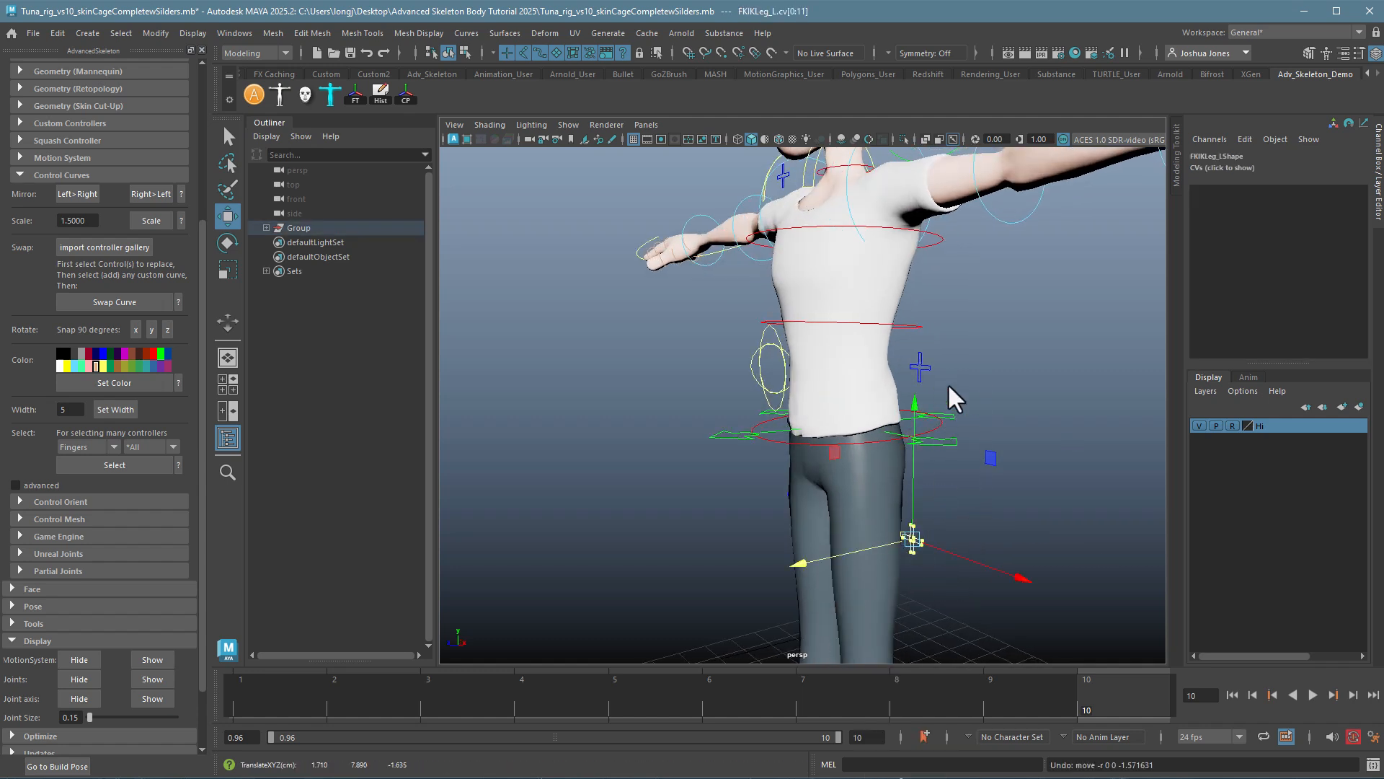
- Add the FKIKSpine_M curve's control vertices to the selection and move both cross-shaped controls backward behind the body
{"action": "left_click", "coordinate": [920, 371]}
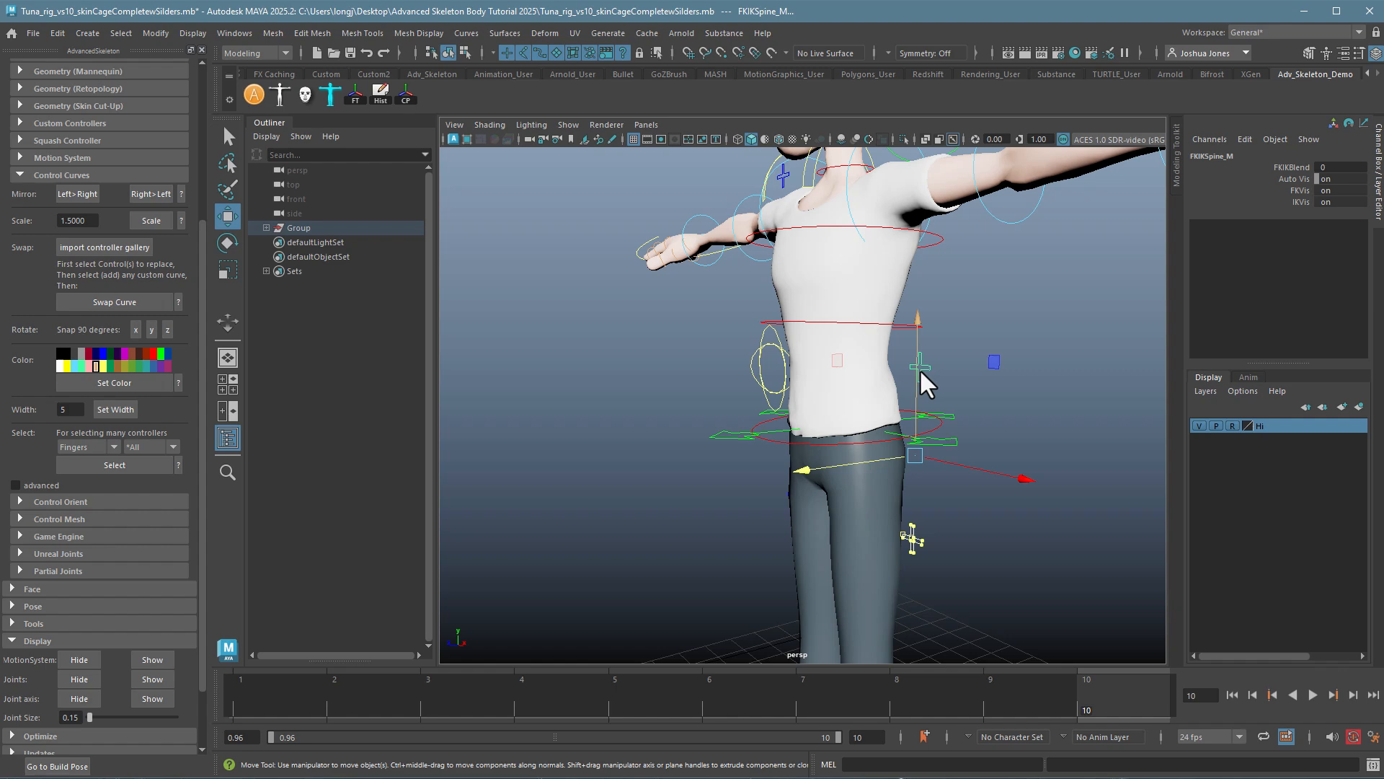
{"action": "right_click_drag", "start_coordinate": [921, 372], "coordinate": [859, 370]}
{"action": "left_click_drag", "start_coordinate": [940, 394], "coordinate": [897, 333], "text": "ctrl+shift"}
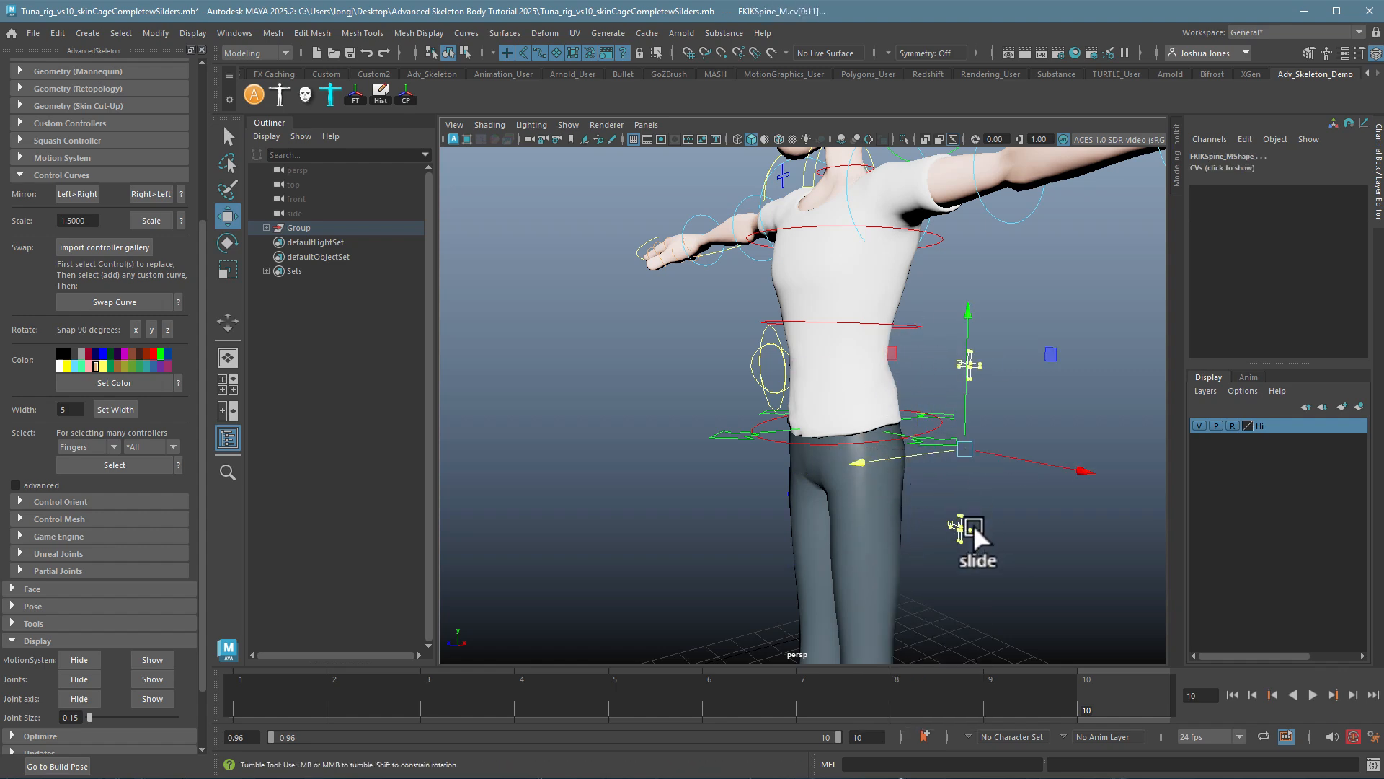
{"action": "left_click_drag", "start_coordinate": [970, 525], "coordinate": [864, 503], "text": "alt"}
{"action": "left_click", "coordinate": [623, 552]}
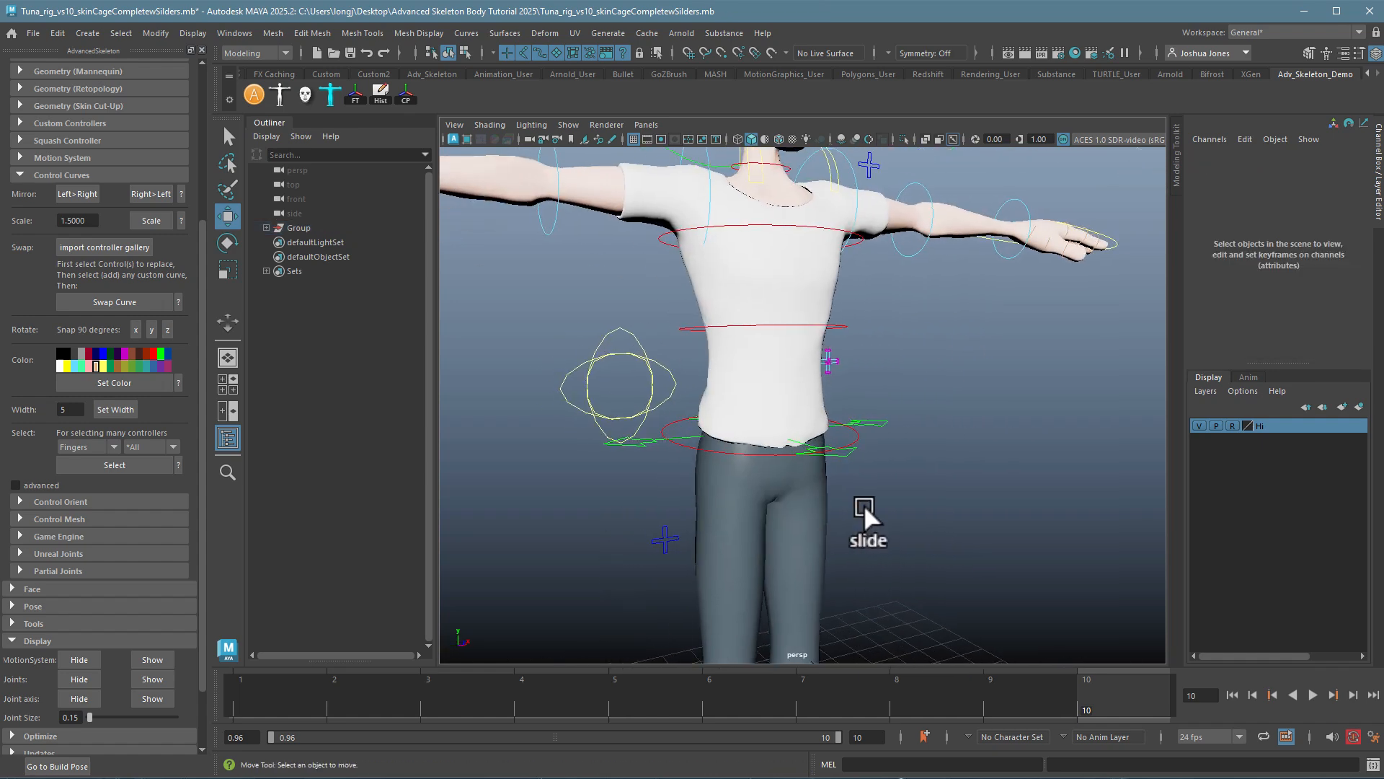
- Move the FKIKLeg_R curve's control vertices backward as well, return to object selection, and check the controls from the front
{"action": "left_click", "coordinate": [670, 540]}
{"action": "right_click_drag", "start_coordinate": [670, 540], "coordinate": [625, 516]}
{"action": "left_click_drag", "start_coordinate": [624, 516], "coordinate": [588, 568]}
{"action": "left_click", "coordinate": [954, 520]}
{"action": "left_click_drag", "start_coordinate": [940, 524], "coordinate": [894, 522], "text": "alt"}
{"action": "right_click_drag", "start_coordinate": [913, 509], "coordinate": [828, 498]}
{"action": "left_click", "coordinate": [989, 506]}
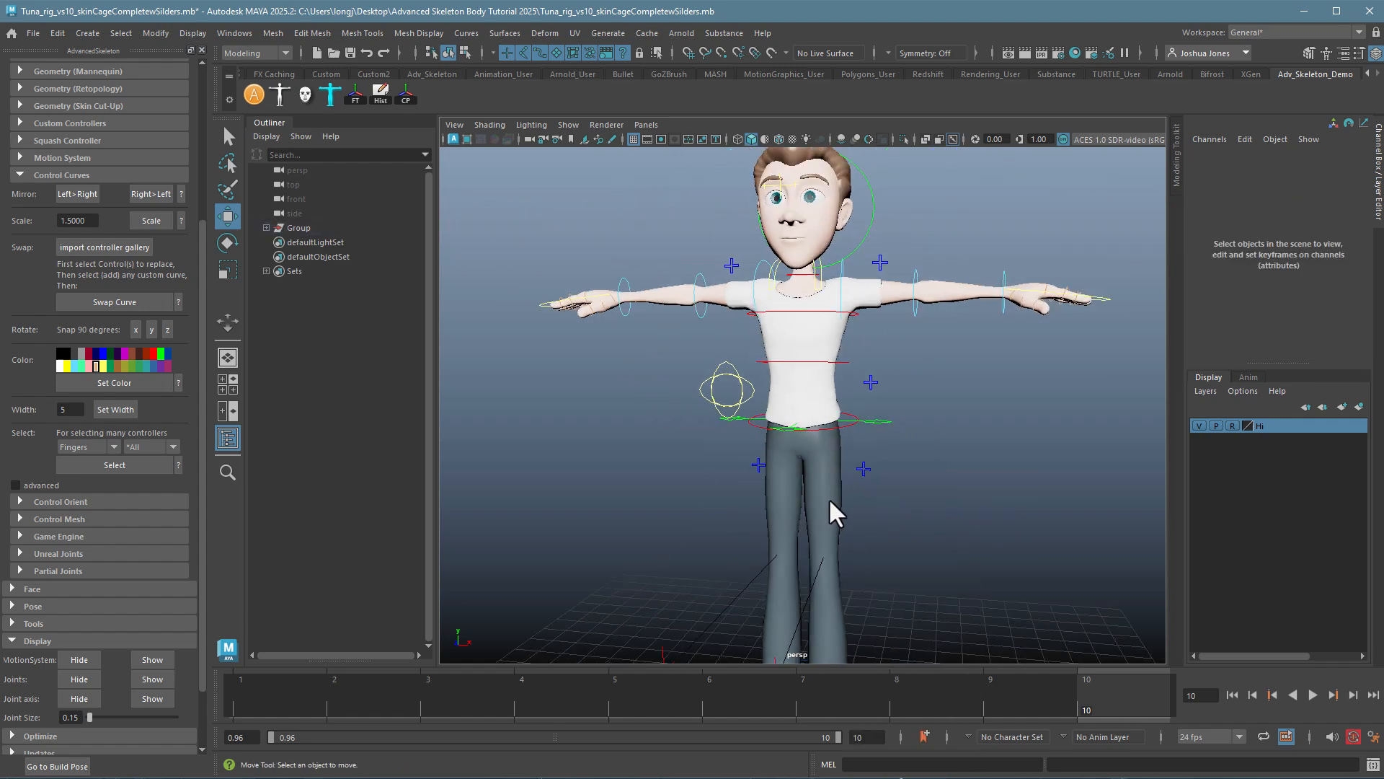
{"action": "left_click_drag", "start_coordinate": [828, 497], "coordinate": [843, 531], "text": "alt"}
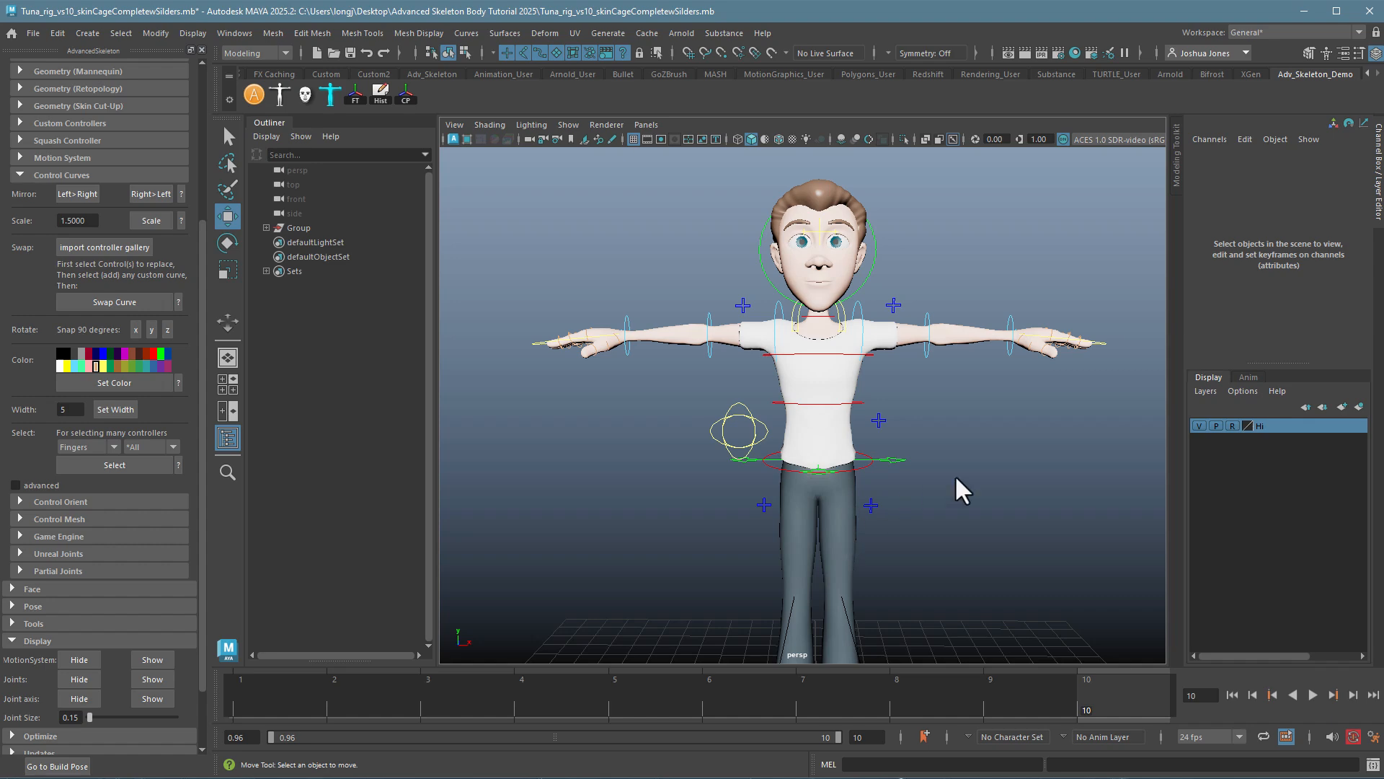
{"action": "right_click_drag", "start_coordinate": [961, 485], "coordinate": [853, 469], "text": "alt"}
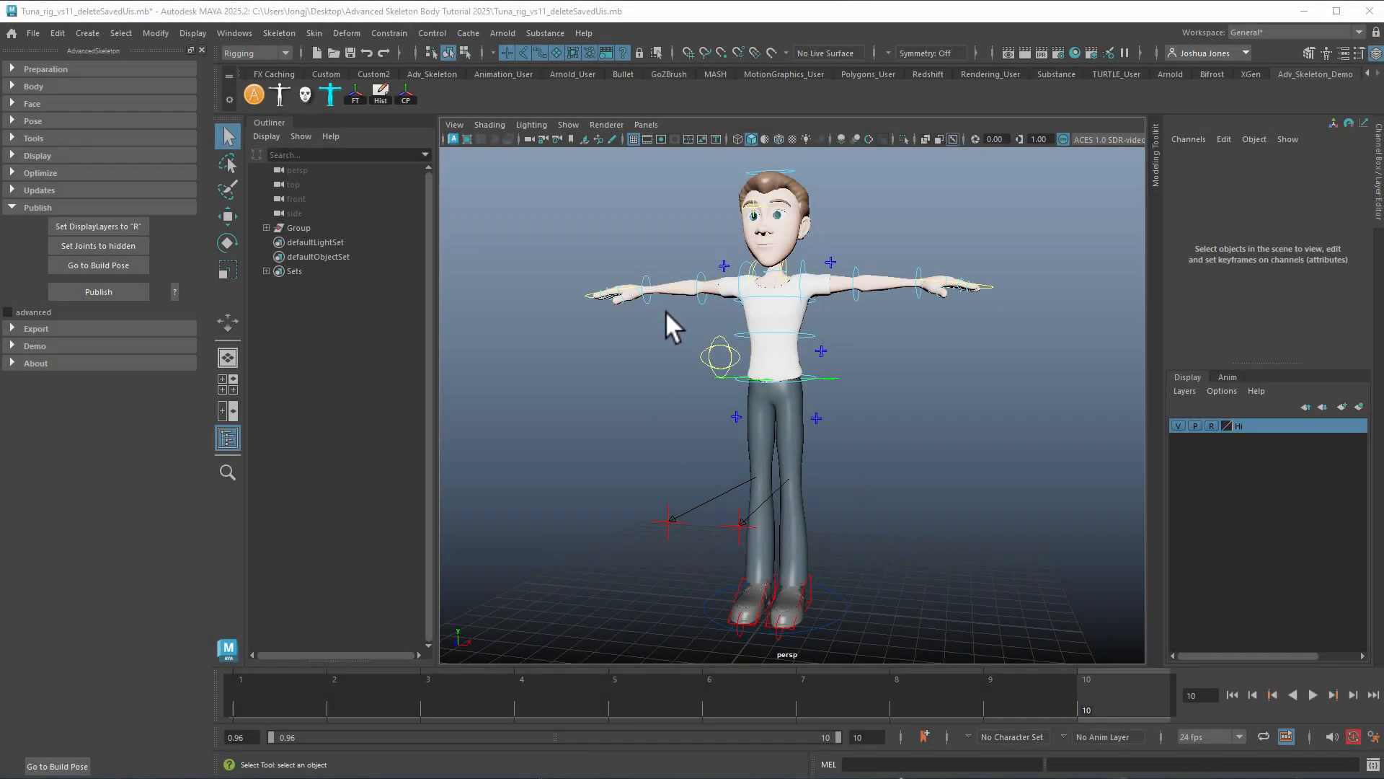
- Check the Body section's Geometry (Mannequin) options and open the scene Tuna_rig_vs10_skinCageCompletewSilders.mb
{"action": "left_click", "coordinate": [9, 204]}
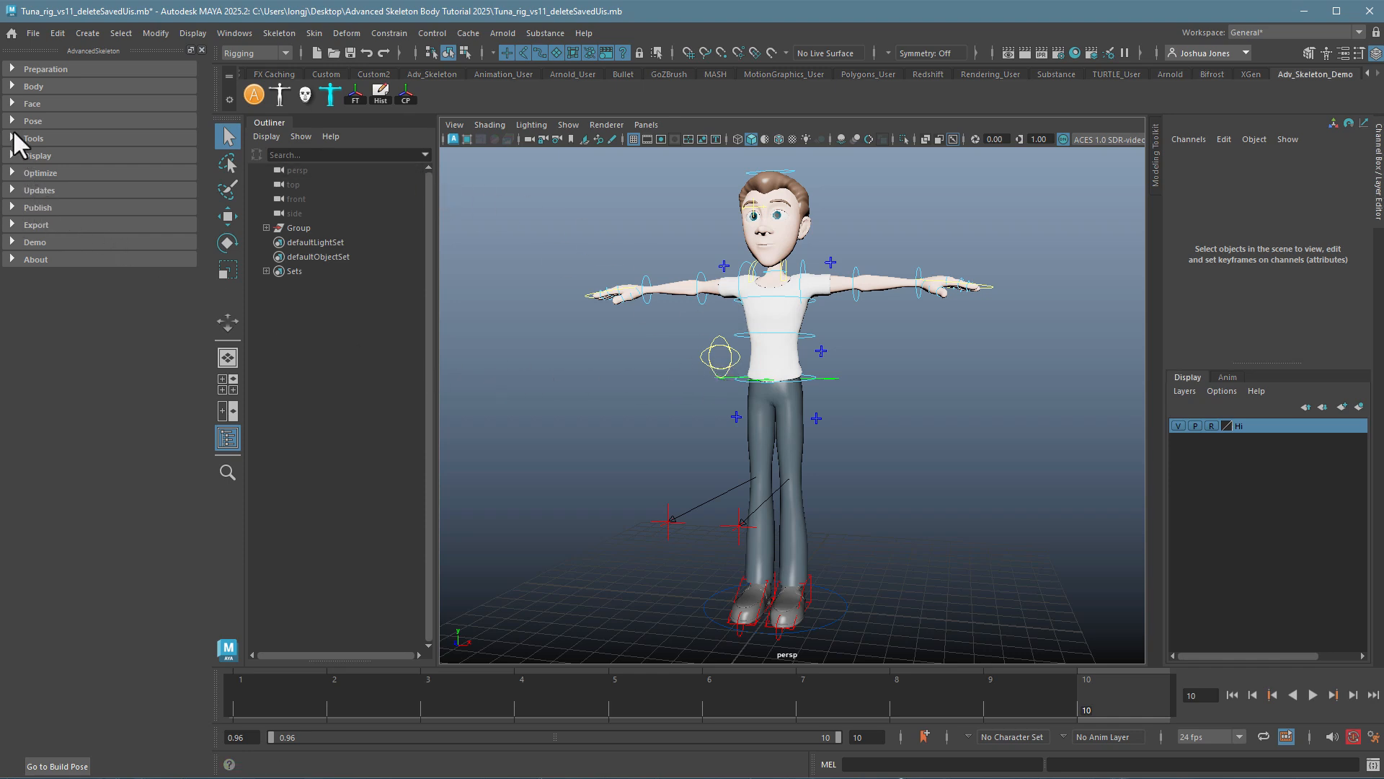
{"action": "left_click", "coordinate": [12, 86]}
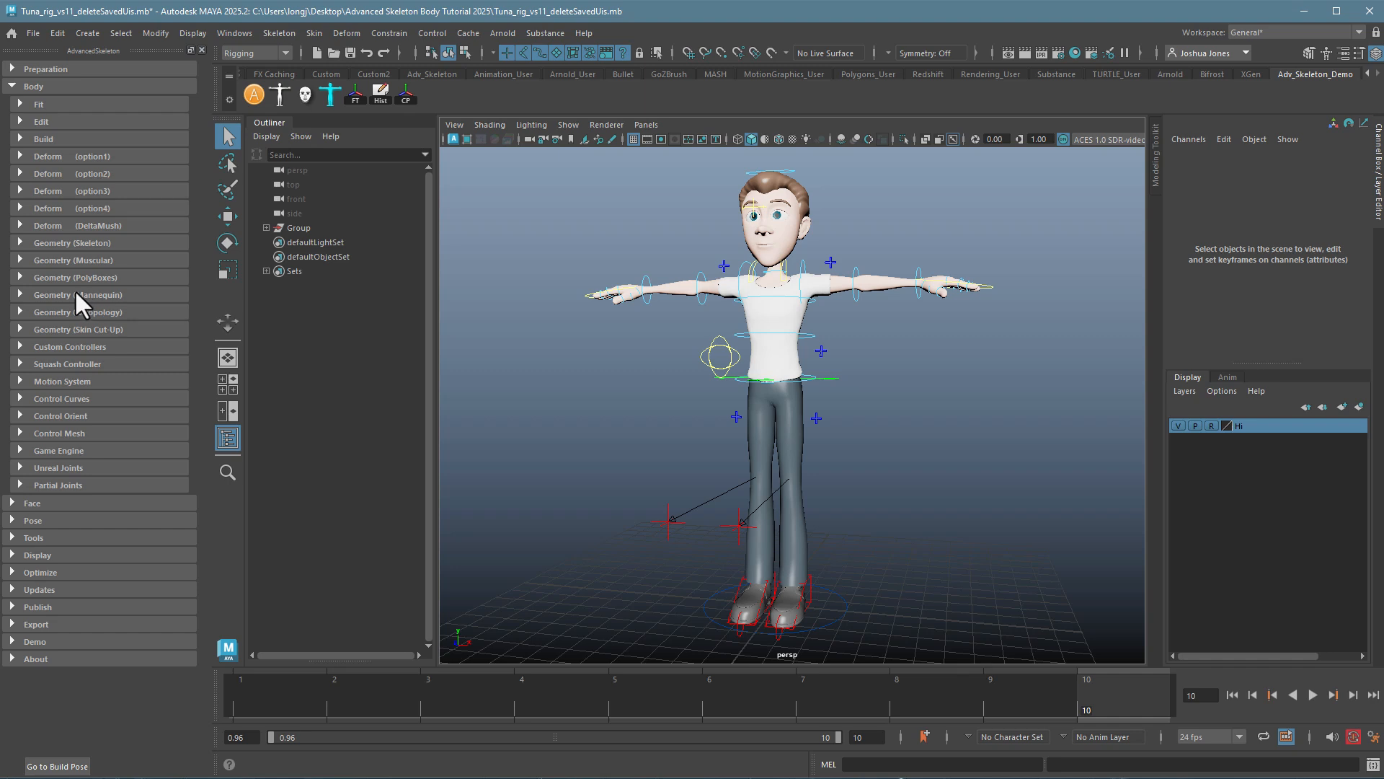
{"action": "left_click", "coordinate": [20, 296]}
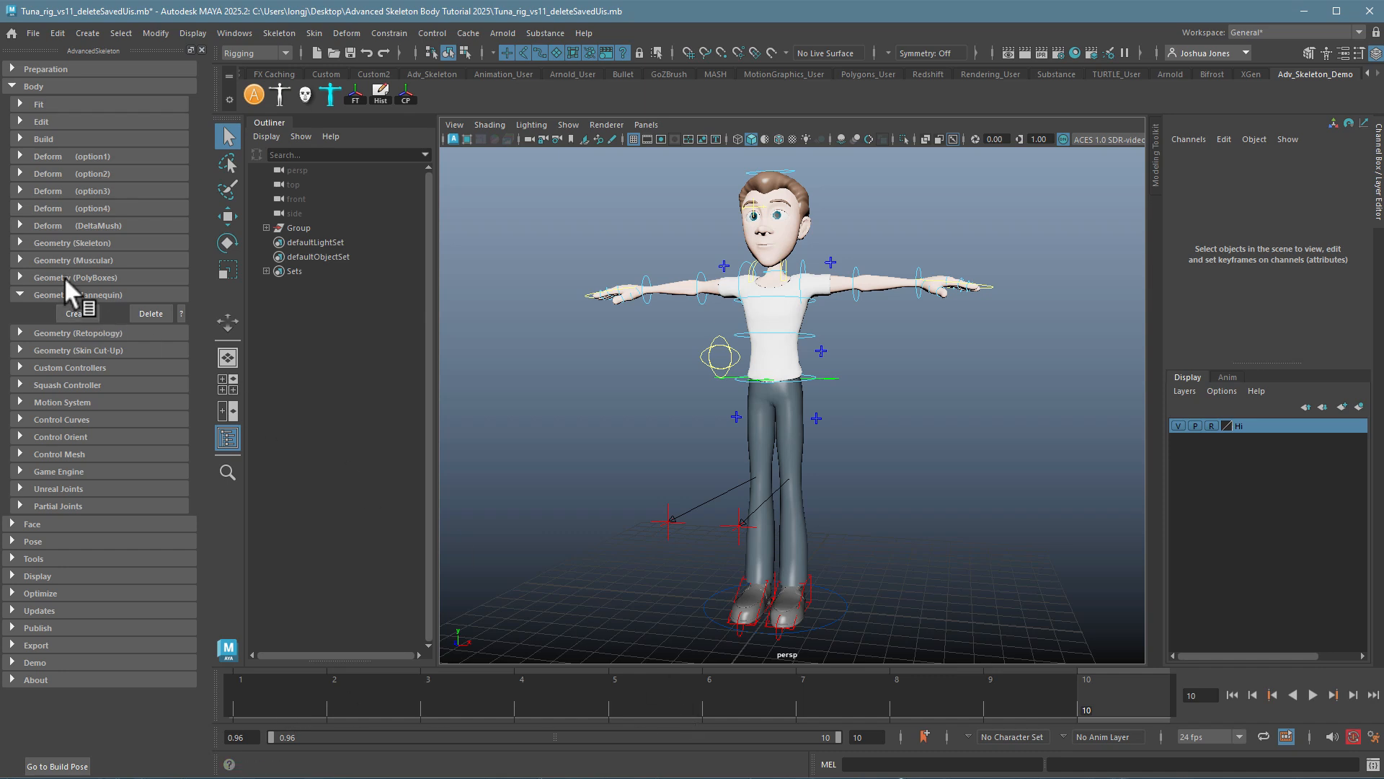
{"action": "left_click", "coordinate": [31, 34]}
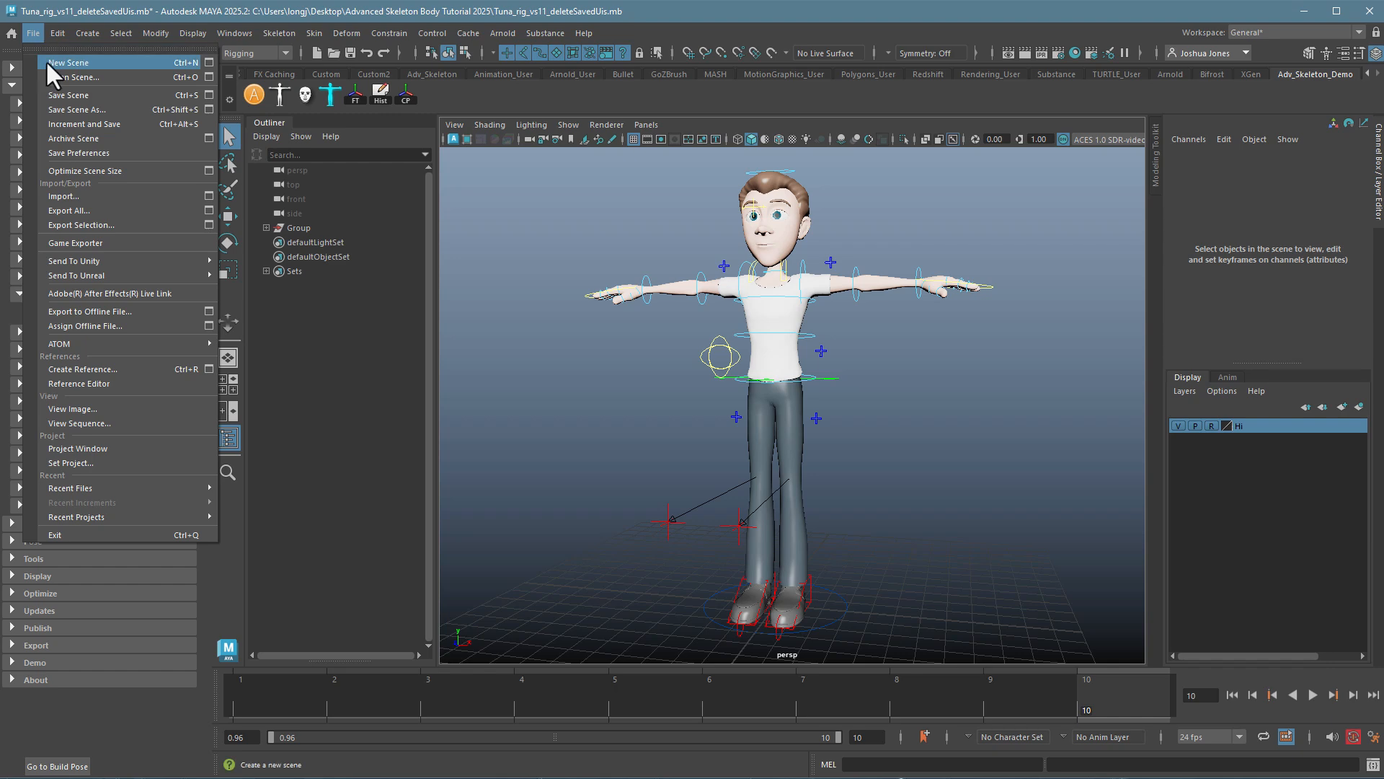
{"action": "left_click", "coordinate": [72, 77]}
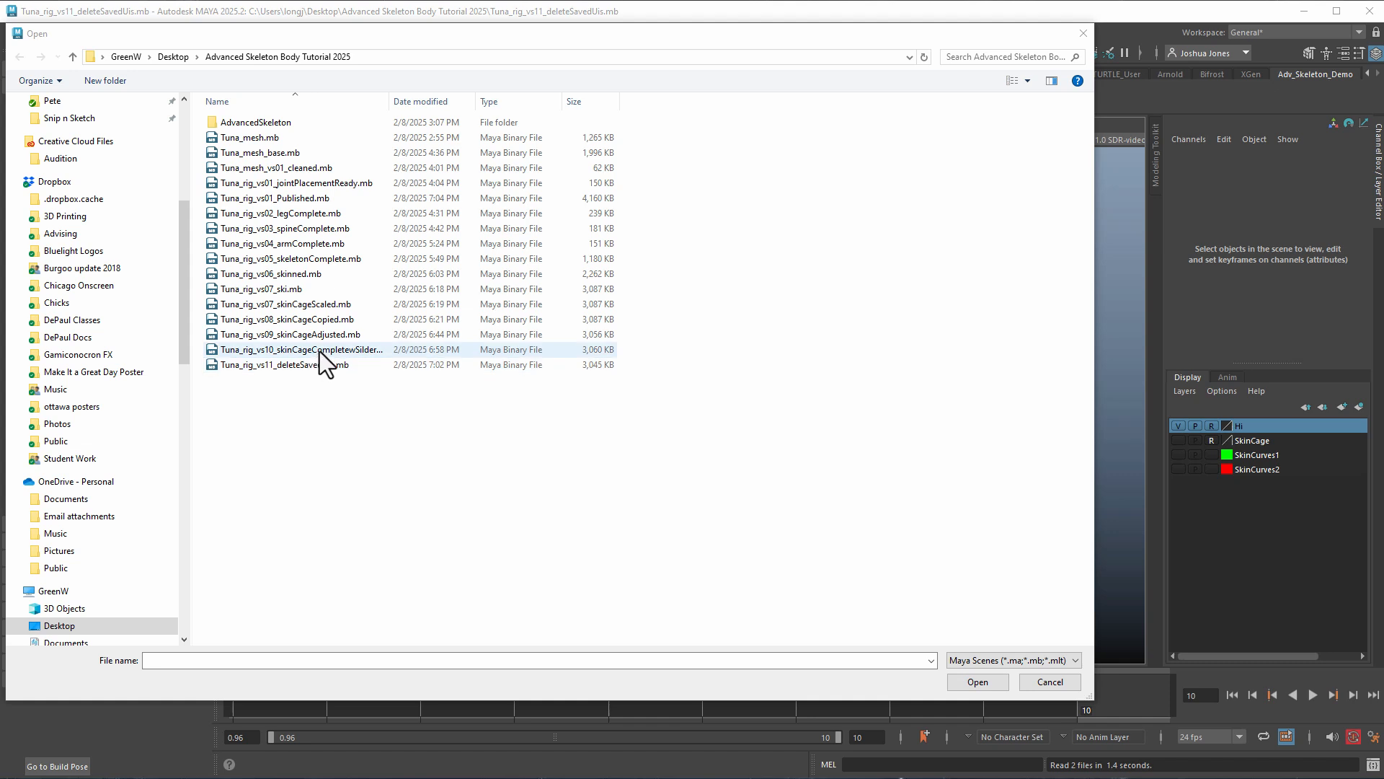
{"action": "left_click", "coordinate": [300, 349]}
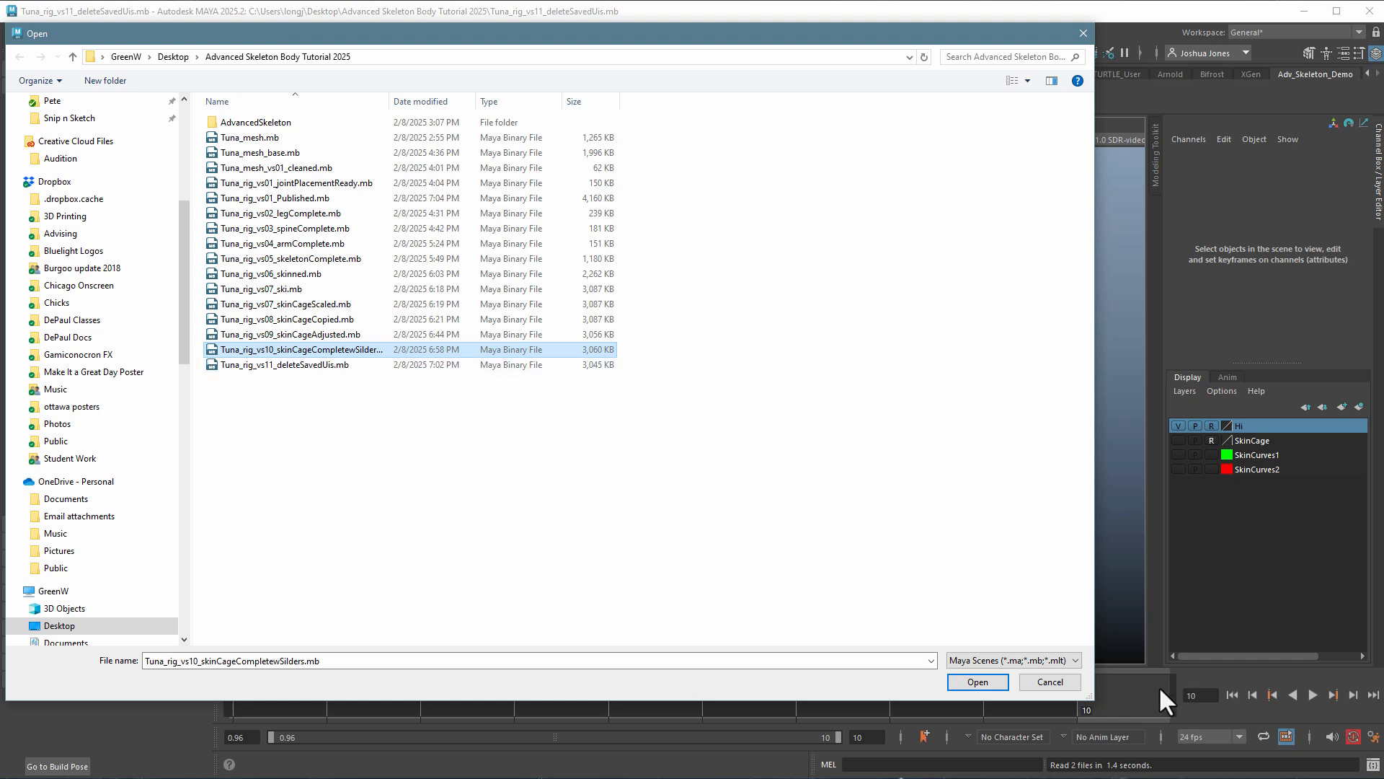
{"action": "left_click", "coordinate": [989, 682]}
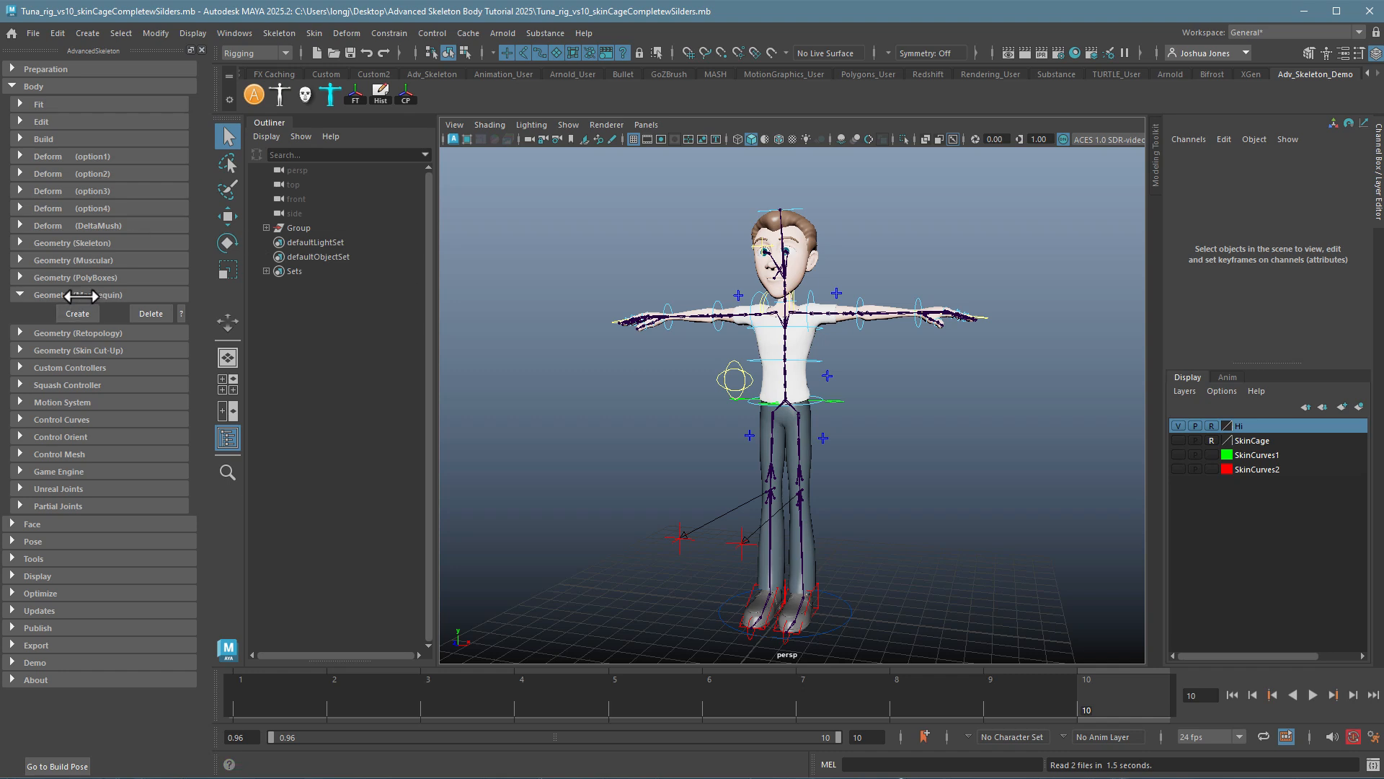
- Create Advanced Skeleton's Geometry (Skeleton) bones on the body rig
{"action": "left_click", "coordinate": [16, 296]}
{"action": "left_click", "coordinate": [17, 296]}
{"action": "left_click", "coordinate": [16, 295]}
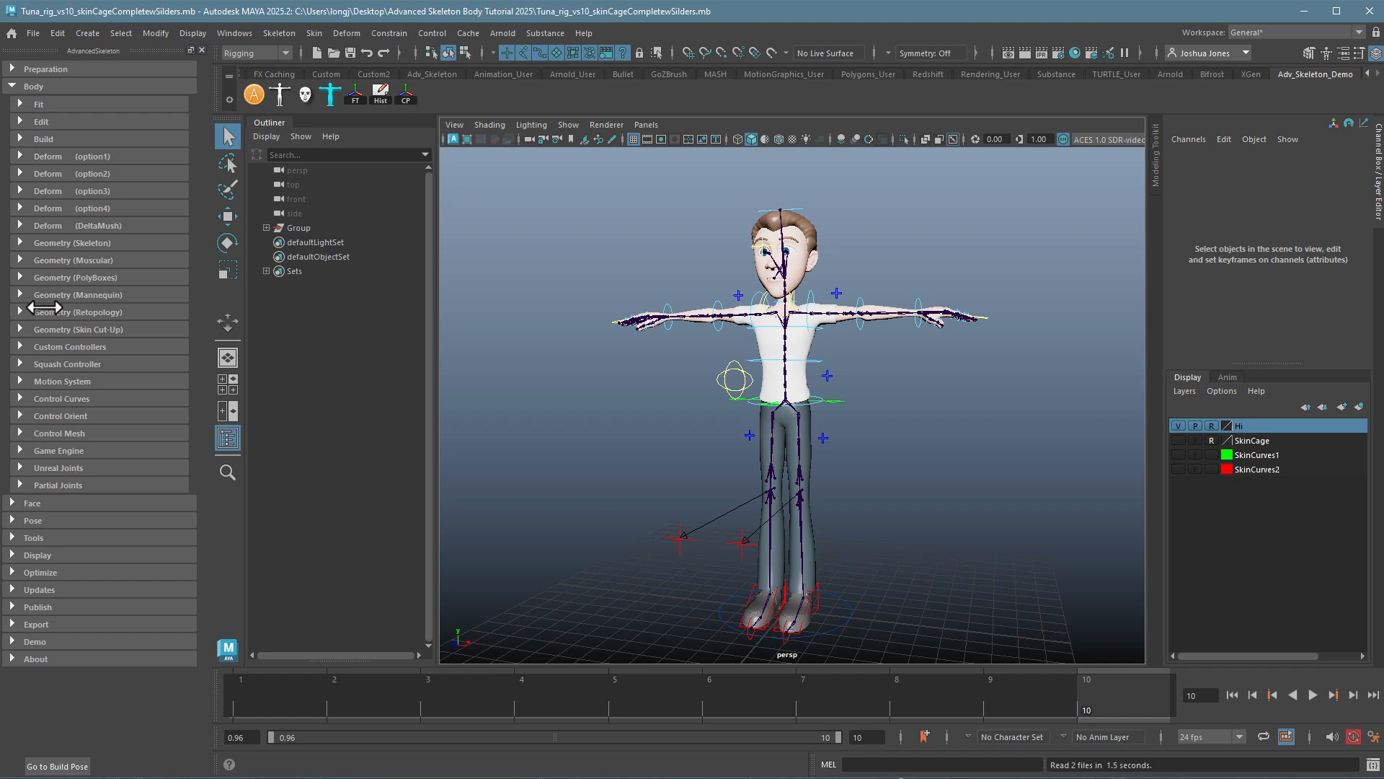
{"action": "left_click", "coordinate": [18, 310]}
{"action": "left_click", "coordinate": [17, 307]}
{"action": "left_click", "coordinate": [21, 243]}
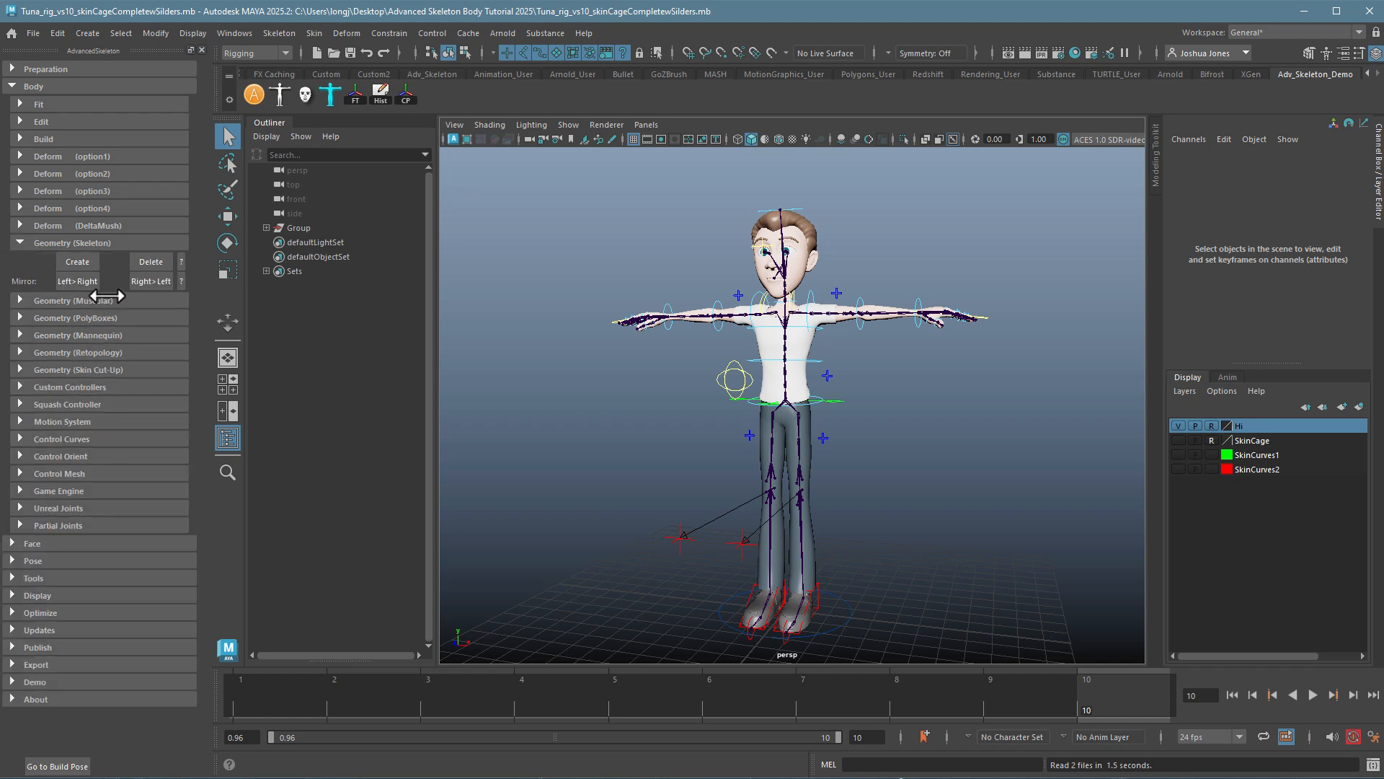
{"action": "left_click", "coordinate": [77, 260]}
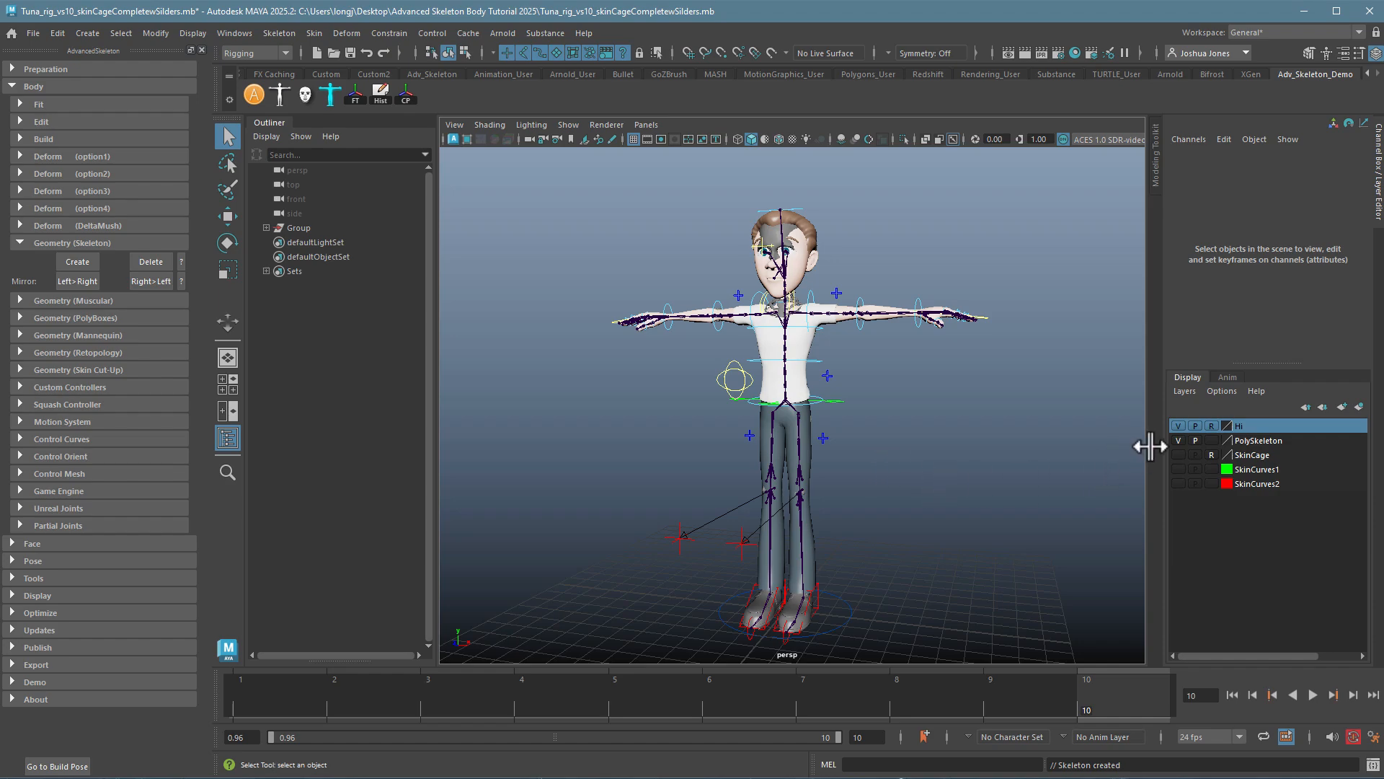
- Hide the Hi display layer and examine the skeleton geometry along the rig from several angles
{"action": "left_click", "coordinate": [1178, 426]}
{"action": "left_click_drag", "start_coordinate": [793, 419], "coordinate": [887, 425], "text": "alt"}
{"action": "right_click_drag", "start_coordinate": [938, 432], "coordinate": [1078, 439], "text": "alt"}
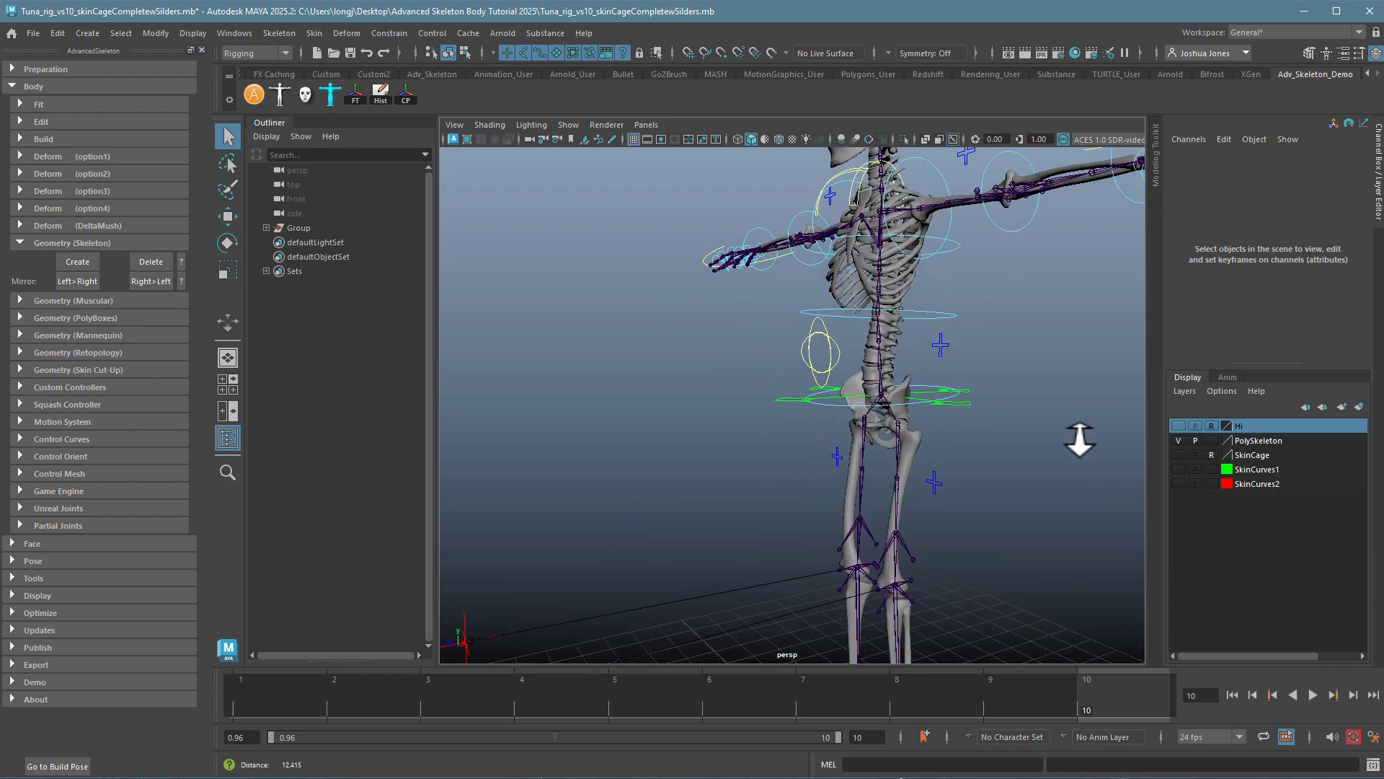
{"action": "left_click_drag", "start_coordinate": [951, 425], "coordinate": [1023, 430], "text": "alt"}
{"action": "middle_click_drag", "start_coordinate": [822, 389], "coordinate": [788, 510], "text": "alt"}
{"action": "left_click_drag", "start_coordinate": [787, 510], "coordinate": [853, 494], "text": "alt"}
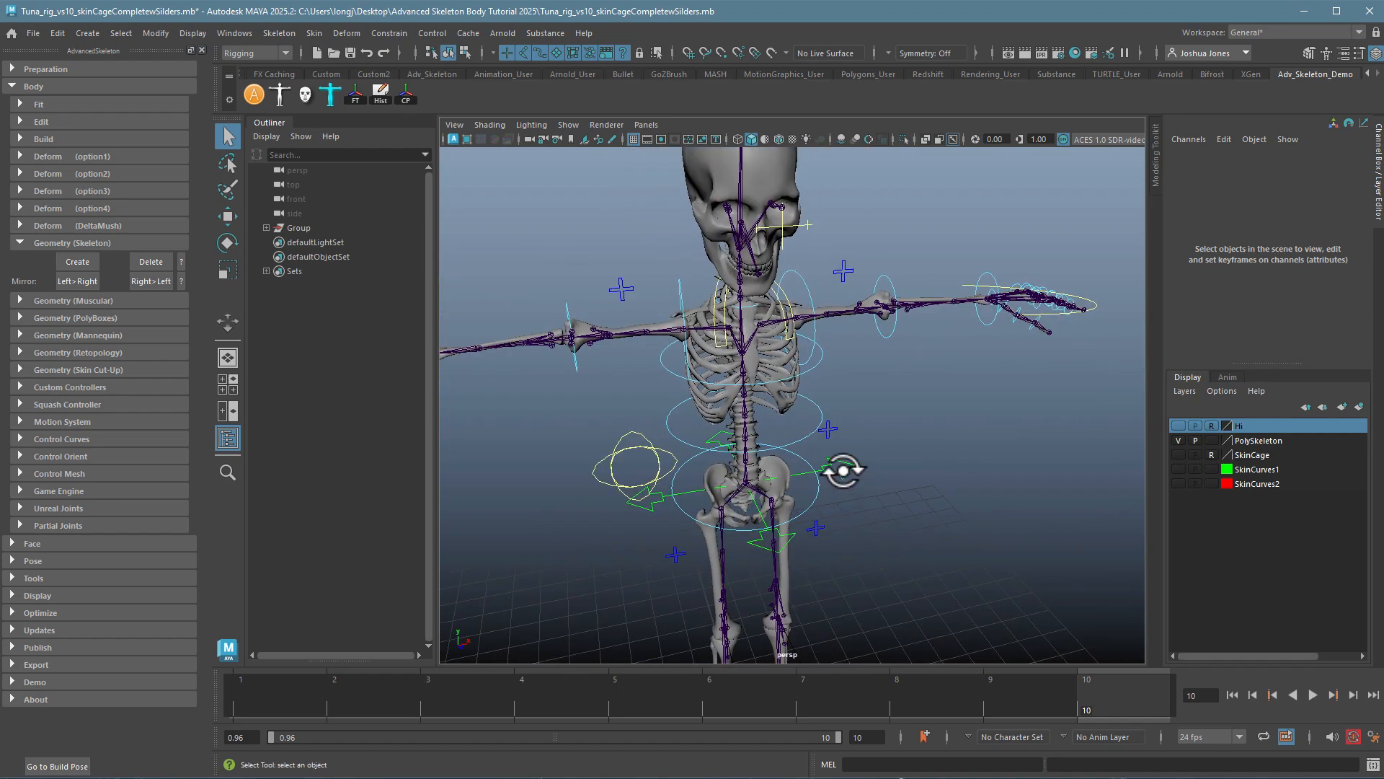
- Try moving the RootX_M hip control to test the skeleton geometry, undo the move, and view the whole rig
{"action": "key", "text": "w"}
{"action": "left_click_drag", "start_coordinate": [945, 532], "coordinate": [927, 516], "text": "alt"}
{"action": "middle_click_drag", "start_coordinate": [791, 500], "coordinate": [790, 344], "text": "alt"}
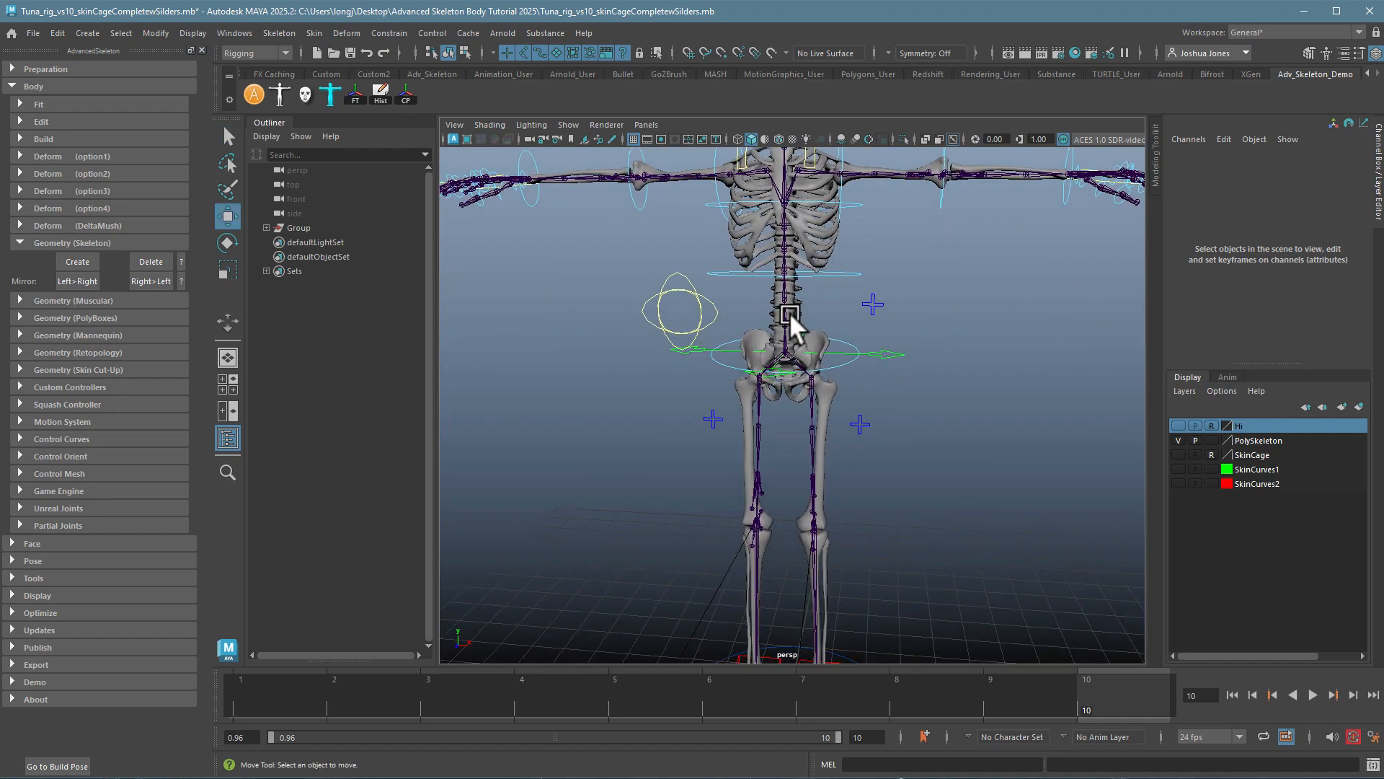
{"action": "left_click", "coordinate": [881, 366]}
{"action": "left_click_drag", "start_coordinate": [791, 310], "coordinate": [753, 383]}
{"action": "key", "text": "ctrl+z"}
{"action": "left_click_drag", "start_coordinate": [641, 414], "coordinate": [793, 421], "text": "alt"}
{"action": "right_click_drag", "start_coordinate": [792, 421], "coordinate": [646, 458], "text": "alt"}
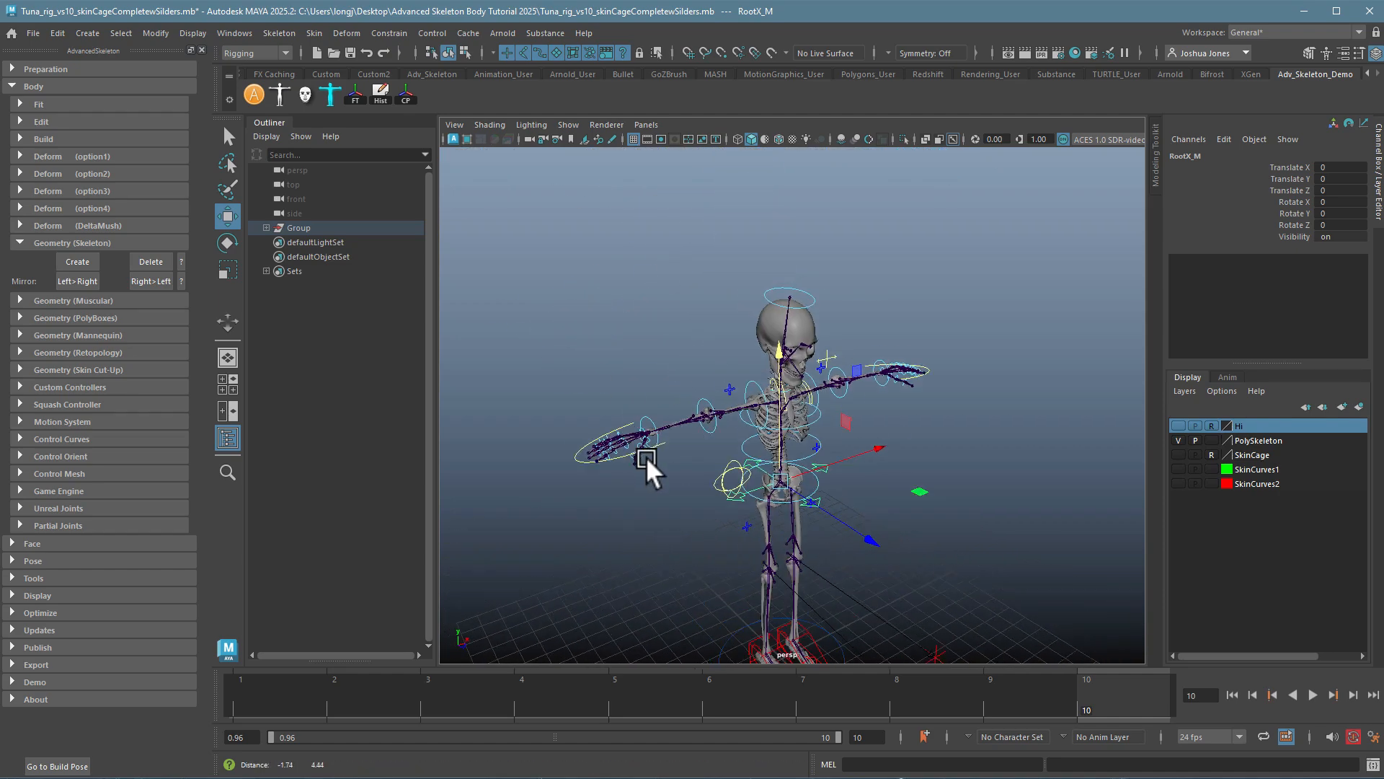
{"action": "left_click_drag", "start_coordinate": [612, 456], "coordinate": [637, 355], "text": "alt"}
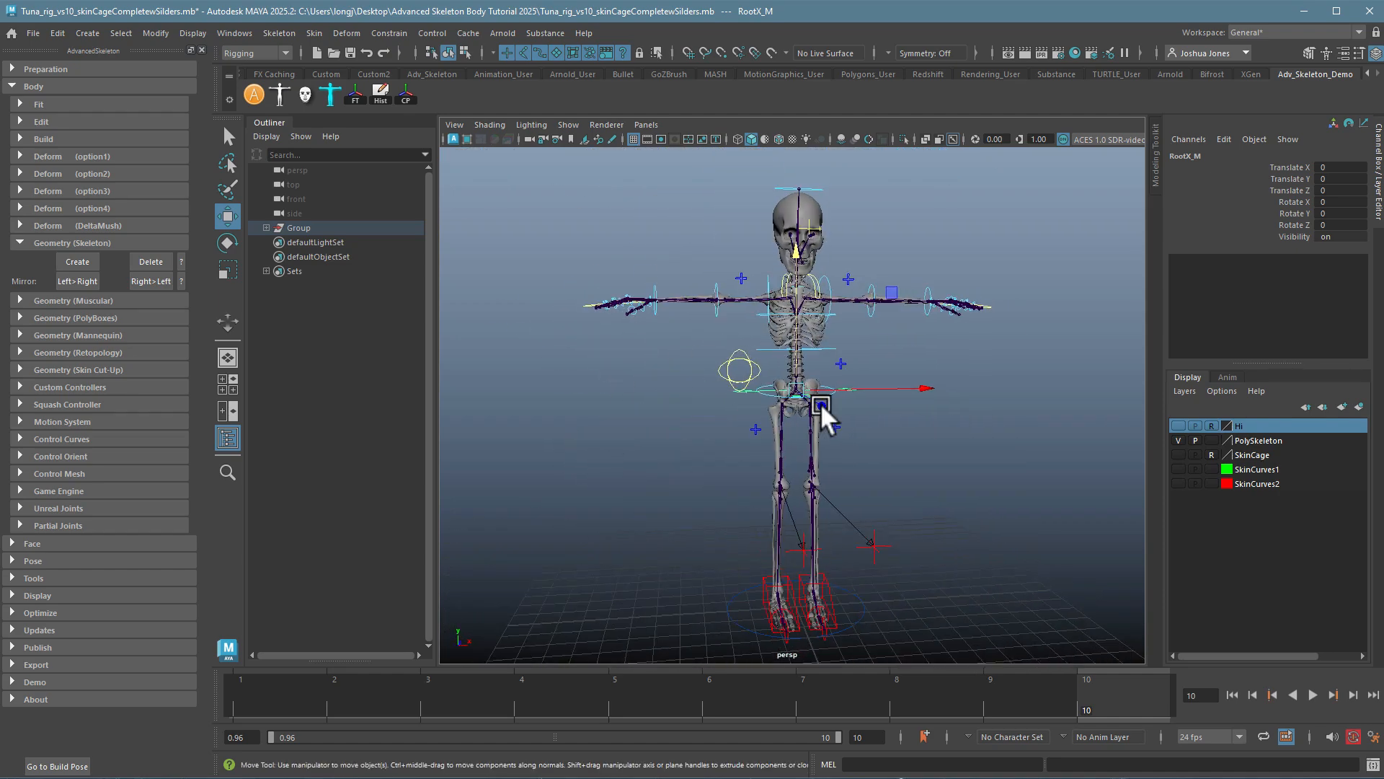
- Hide the PolySkeleton display layer and create Geometry (PolyBoxes) on the rig
{"action": "left_click", "coordinate": [17, 244]}
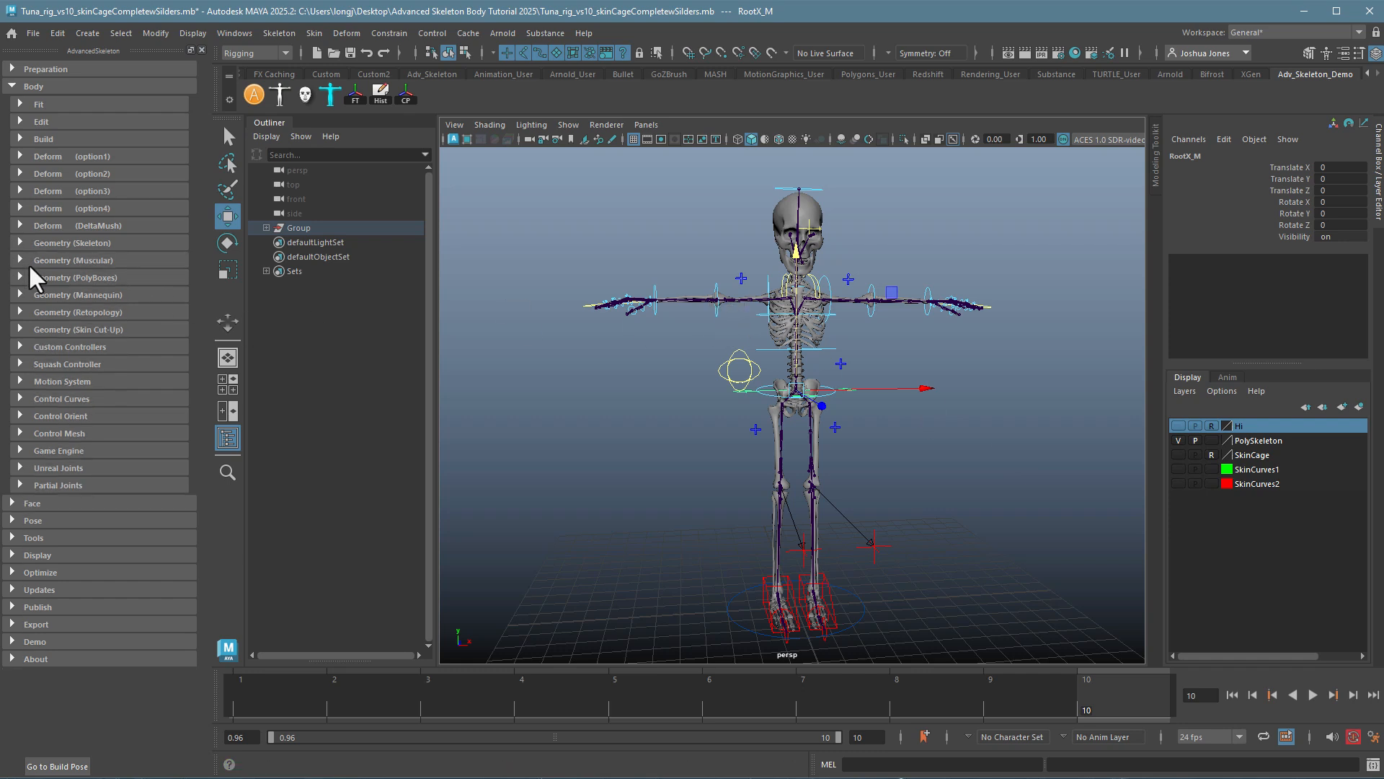
{"action": "left_click", "coordinate": [1178, 440]}
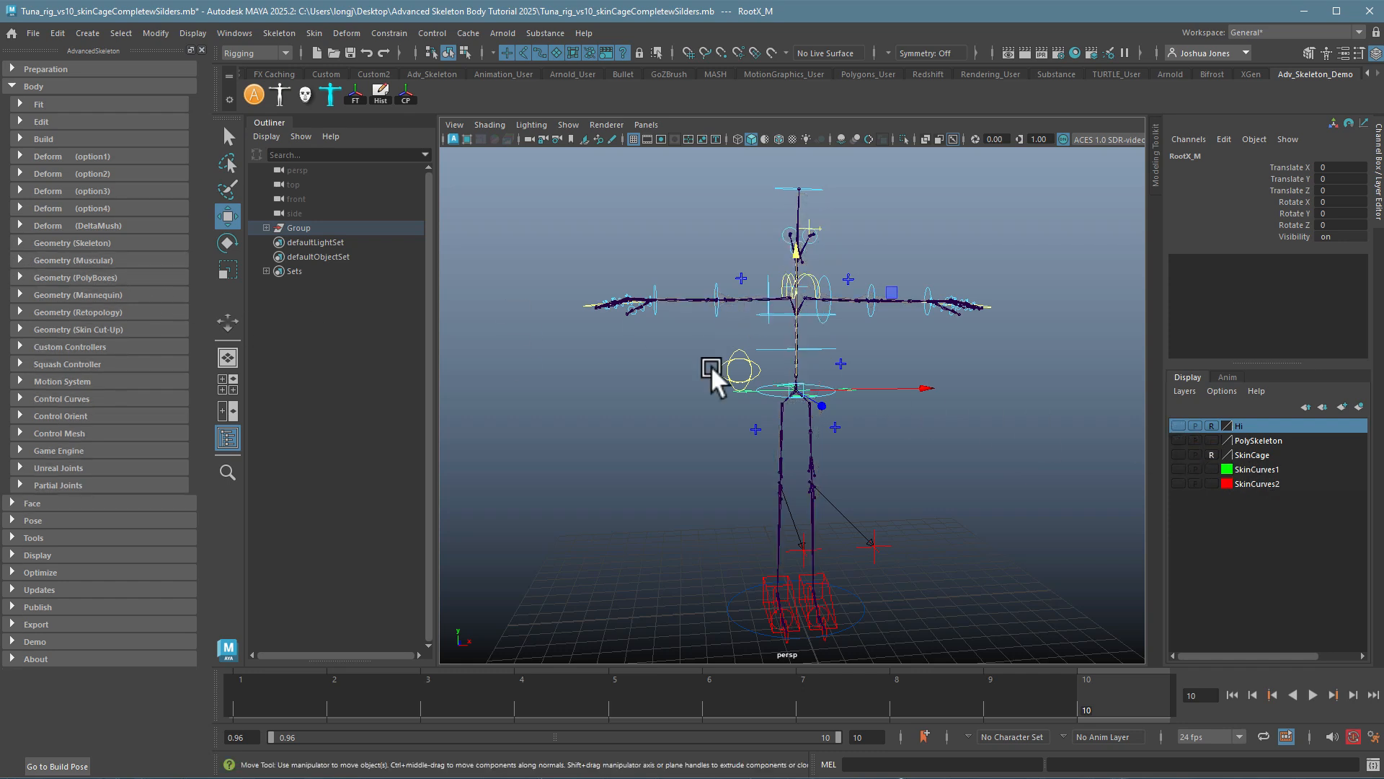
{"action": "left_click", "coordinate": [20, 277]}
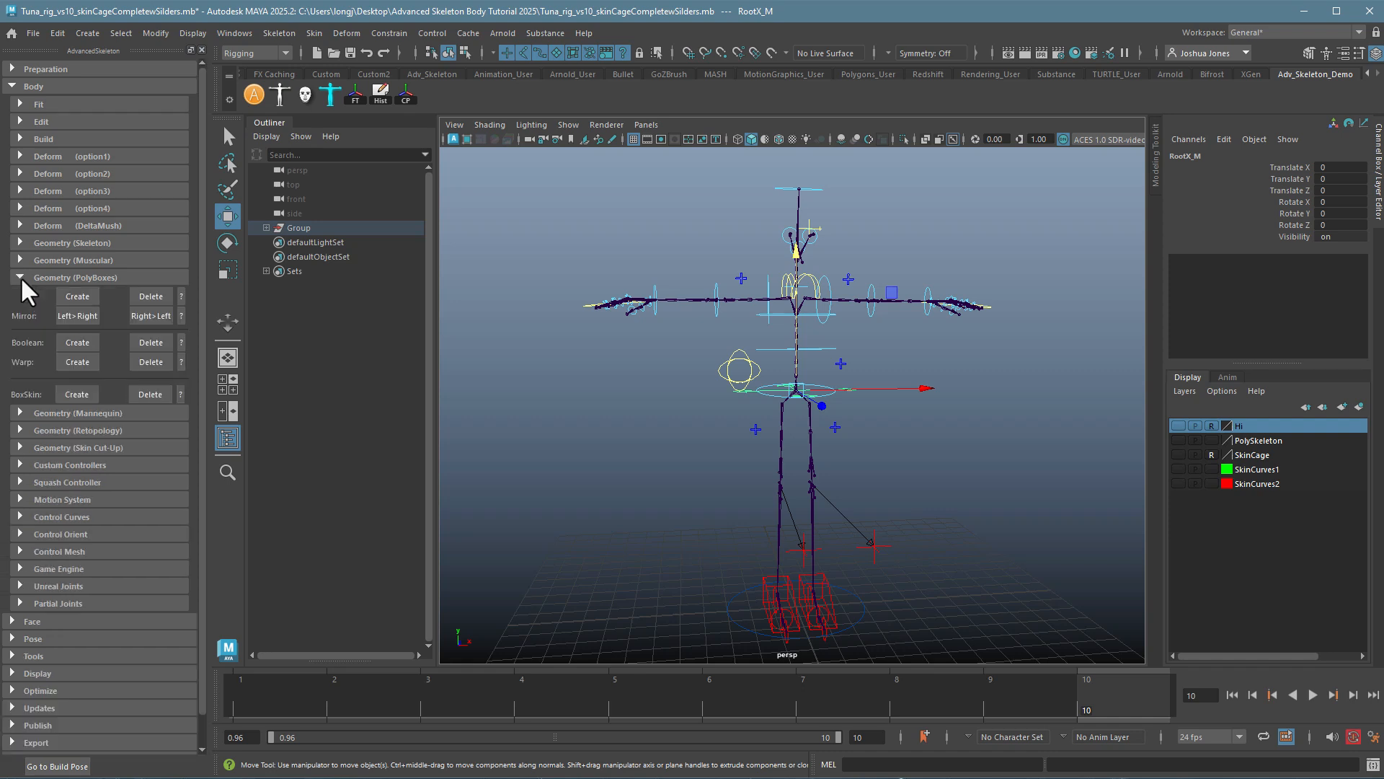
{"action": "left_click", "coordinate": [78, 295]}
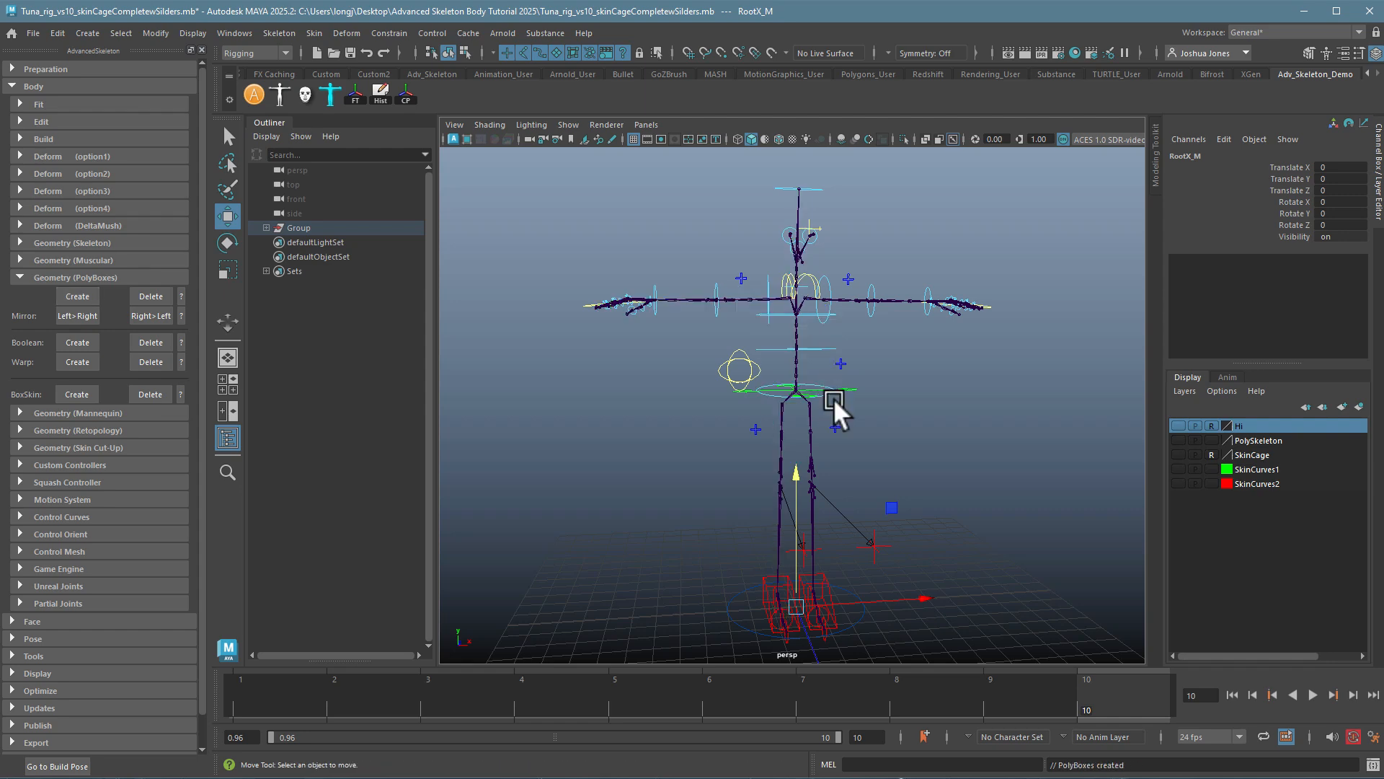
- Try moving the RootX_M control to test the box geometry and undo the move
{"action": "left_click_drag", "start_coordinate": [823, 411], "coordinate": [849, 396], "text": "alt"}
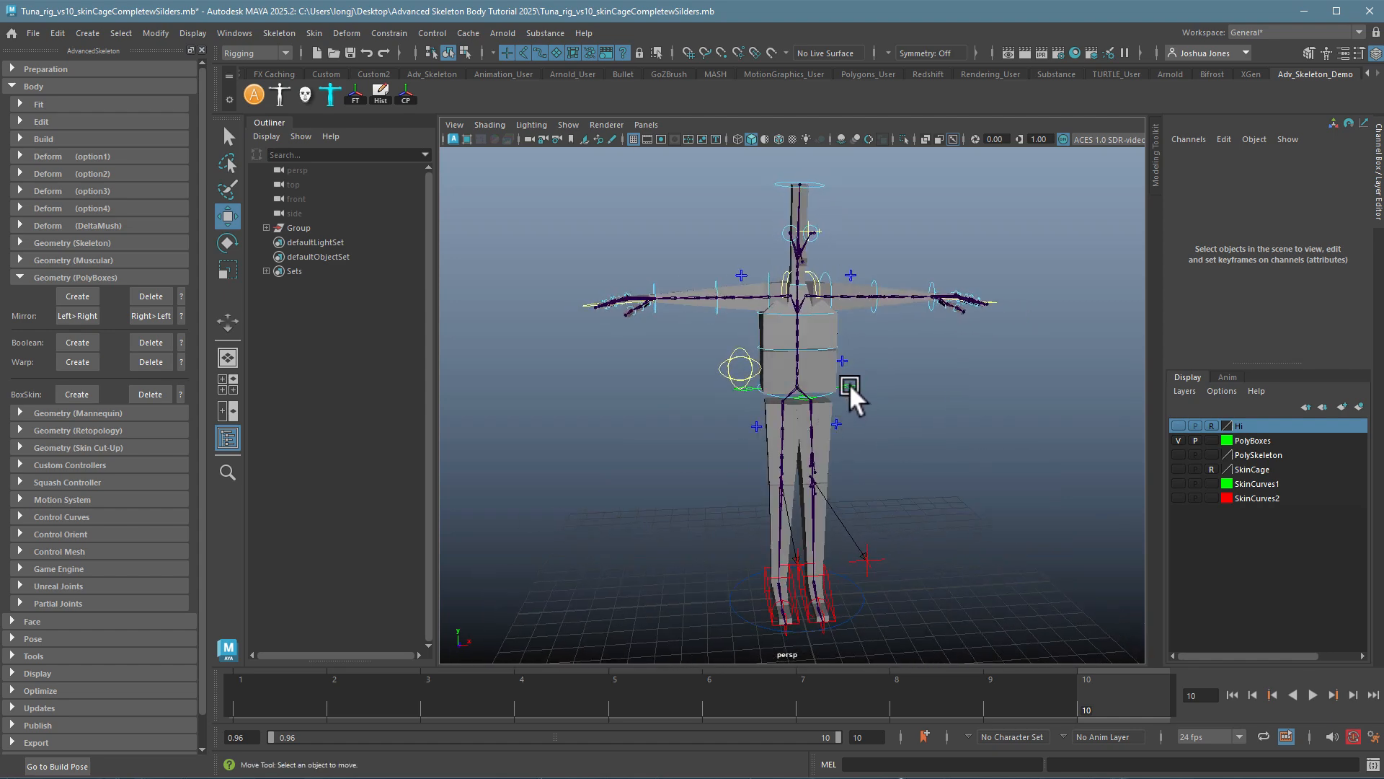
{"action": "left_click", "coordinate": [849, 383]}
{"action": "left_click_drag", "start_coordinate": [792, 392], "coordinate": [839, 309]}
{"action": "key", "text": "ctrl+z"}
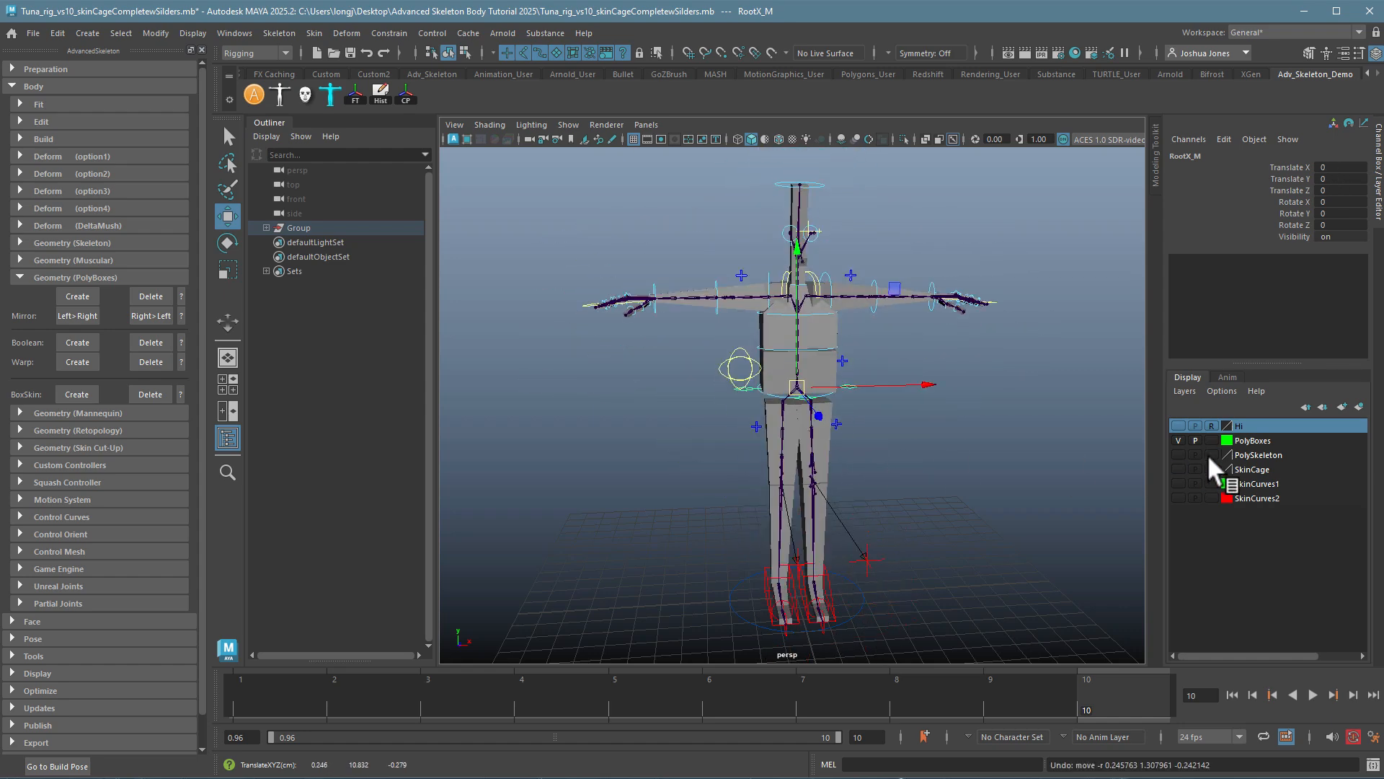
- Hide the PolyBoxes display layer and create Geometry (Muscular) muscles on the rig
{"action": "left_click", "coordinate": [1176, 439]}
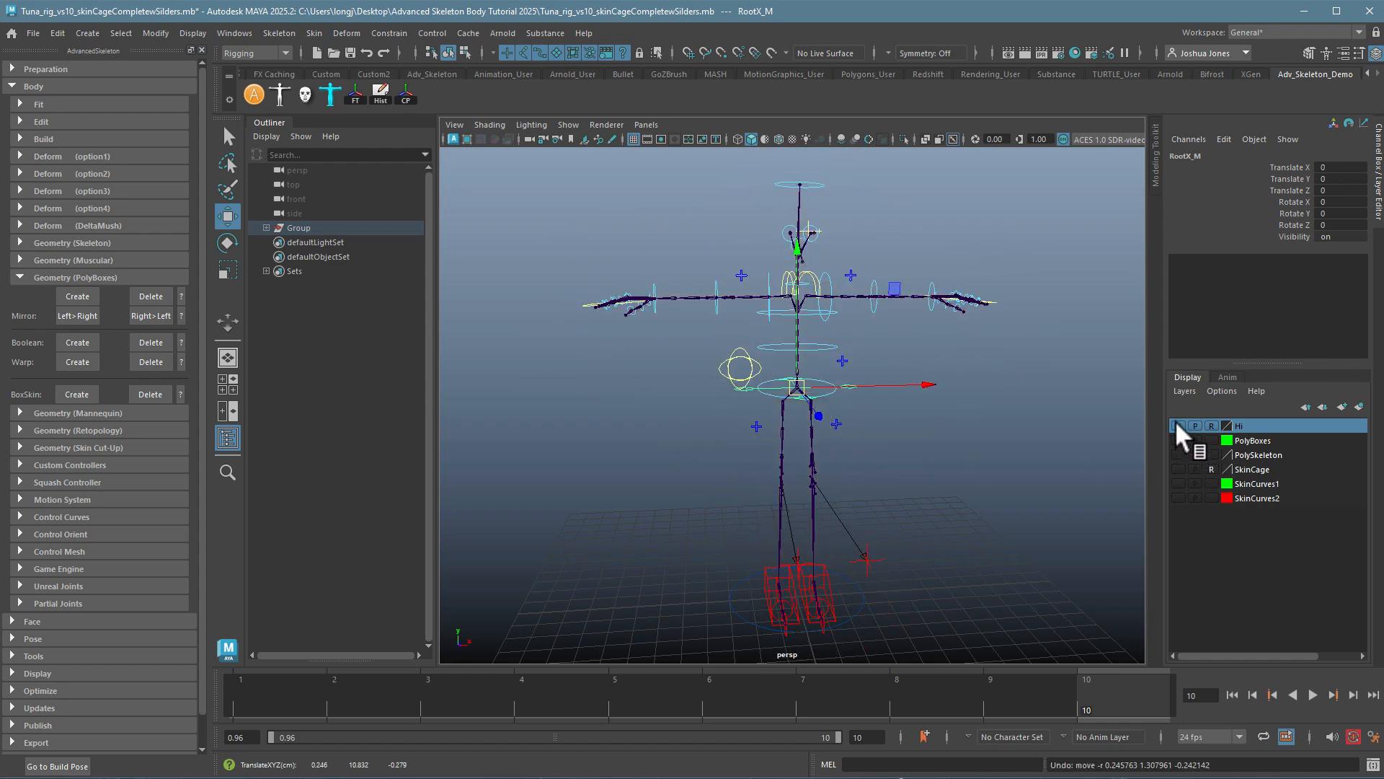
{"action": "left_click", "coordinate": [1176, 425]}
{"action": "left_click", "coordinate": [1176, 425]}
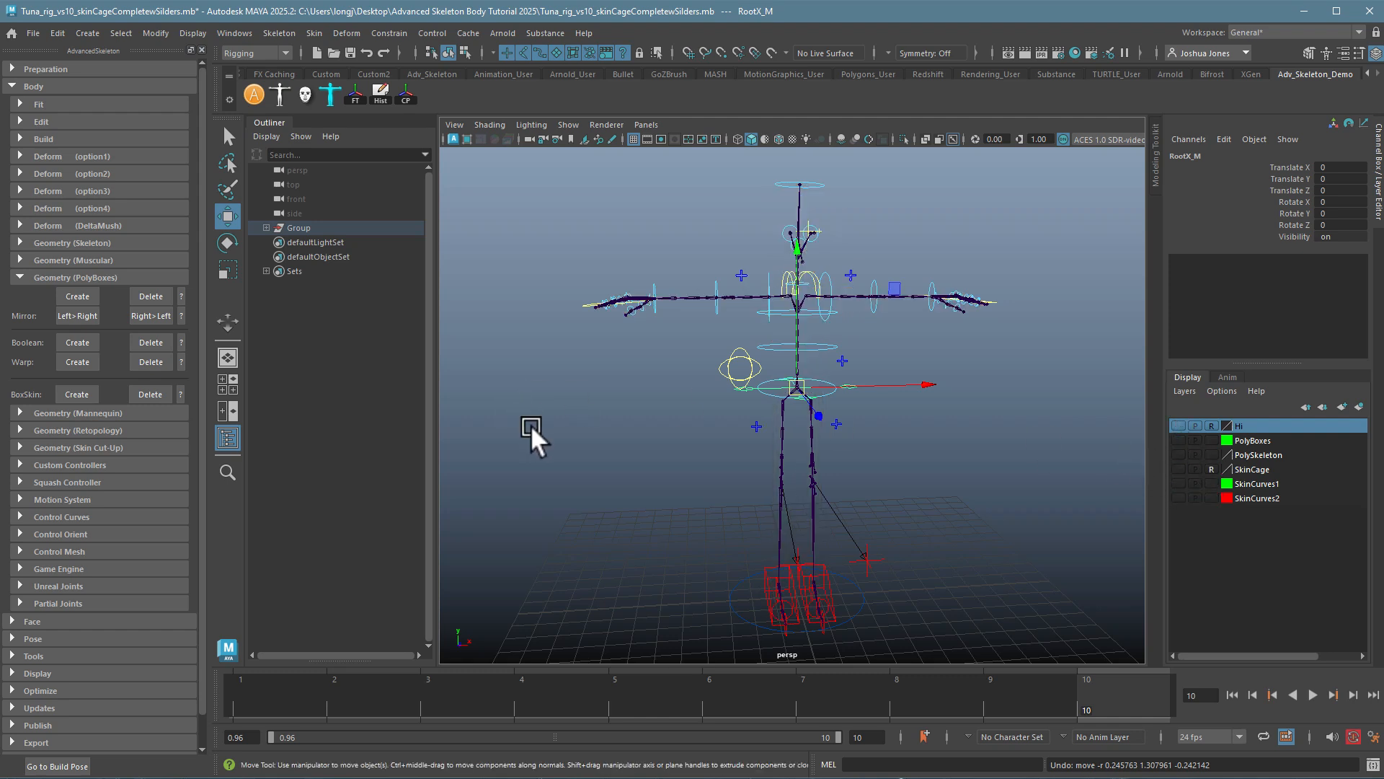
{"action": "left_click", "coordinate": [22, 276]}
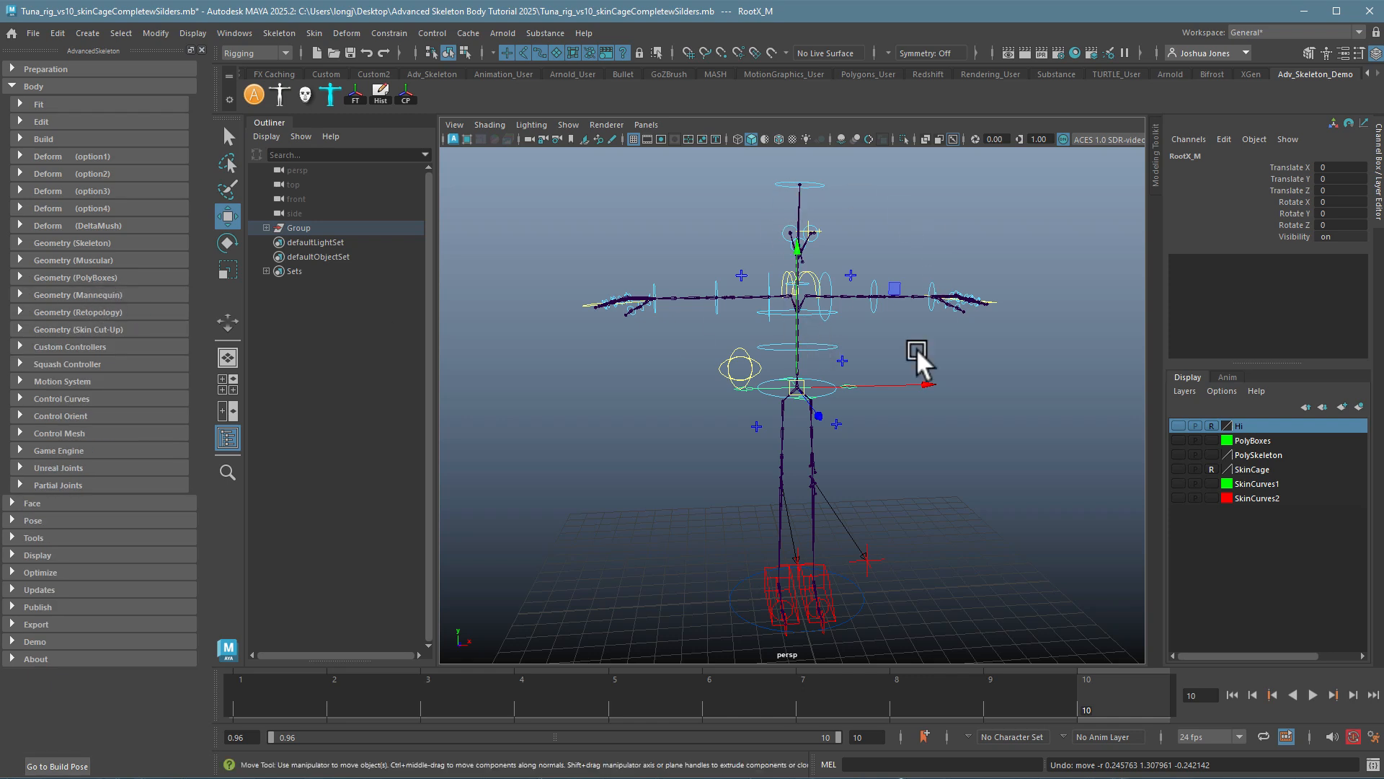
{"action": "left_click", "coordinate": [31, 261]}
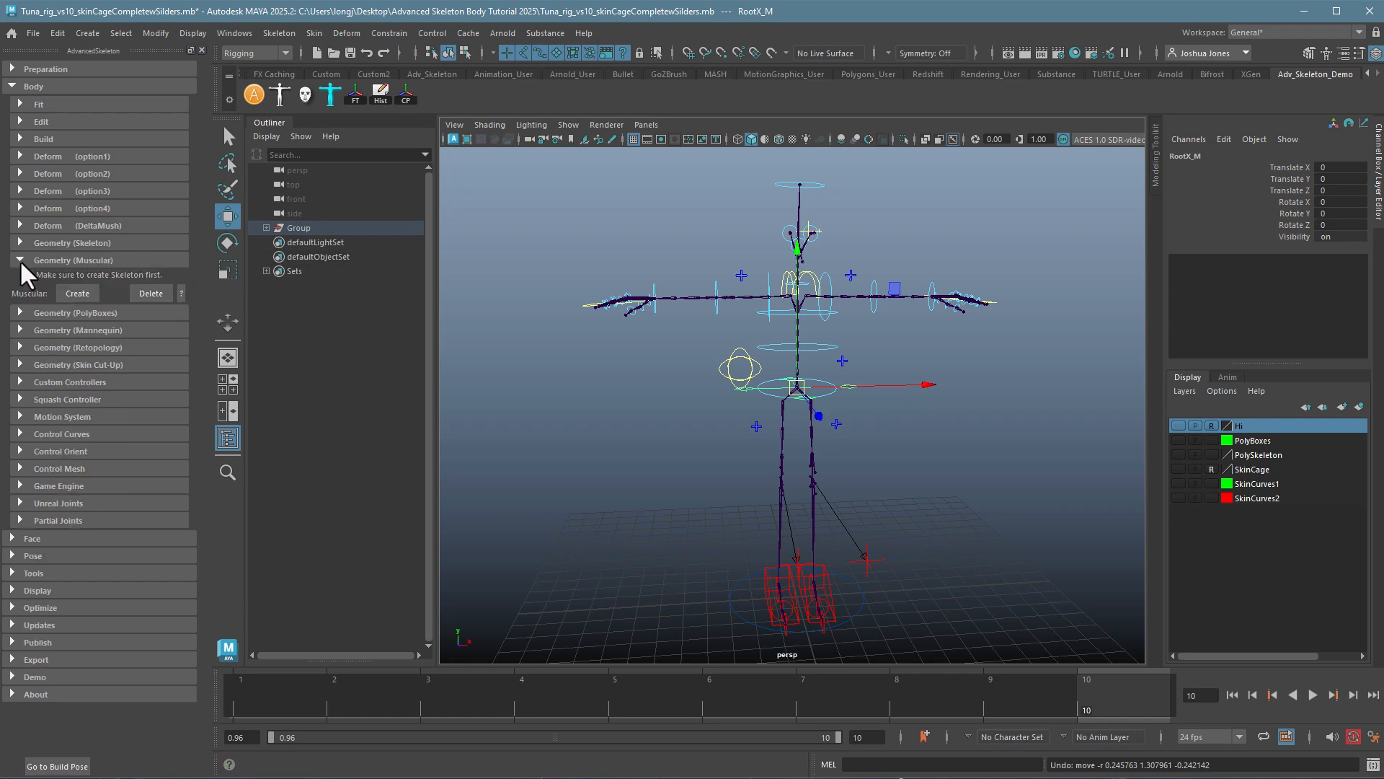
{"action": "left_click", "coordinate": [78, 292]}
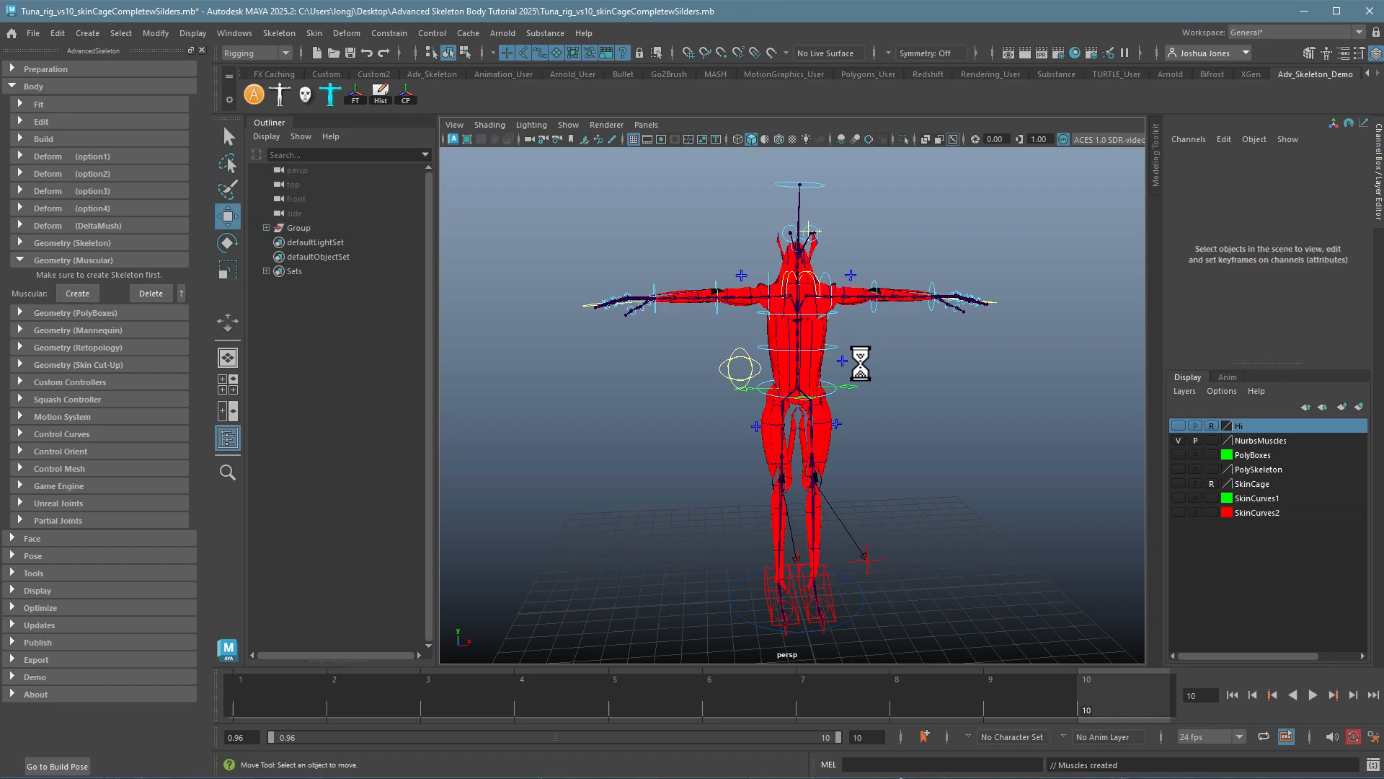
- View the muscle geometry, hide the NurbsMuscles layer, and show the Hi layer again
{"action": "left_click_drag", "start_coordinate": [921, 479], "coordinate": [894, 451], "text": "alt"}
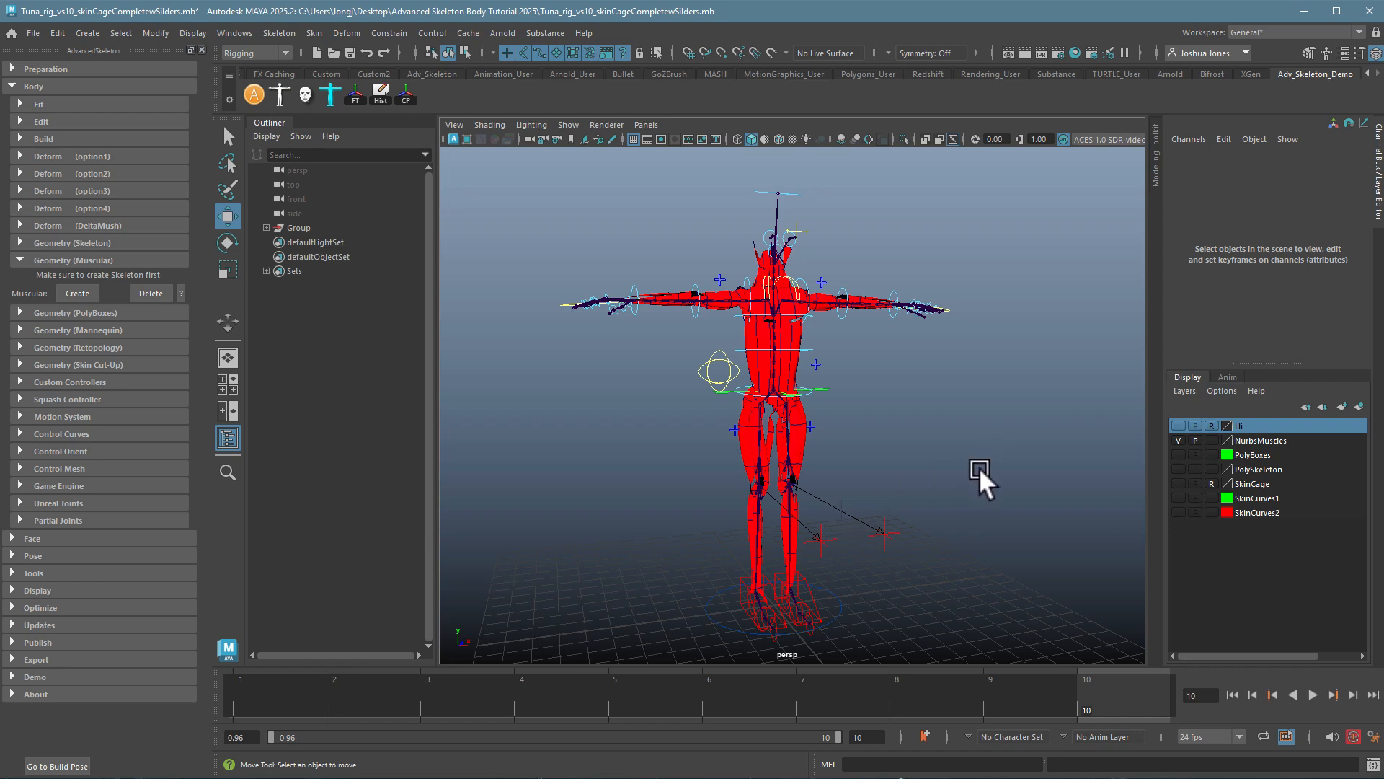
{"action": "left_click", "coordinate": [1178, 440]}
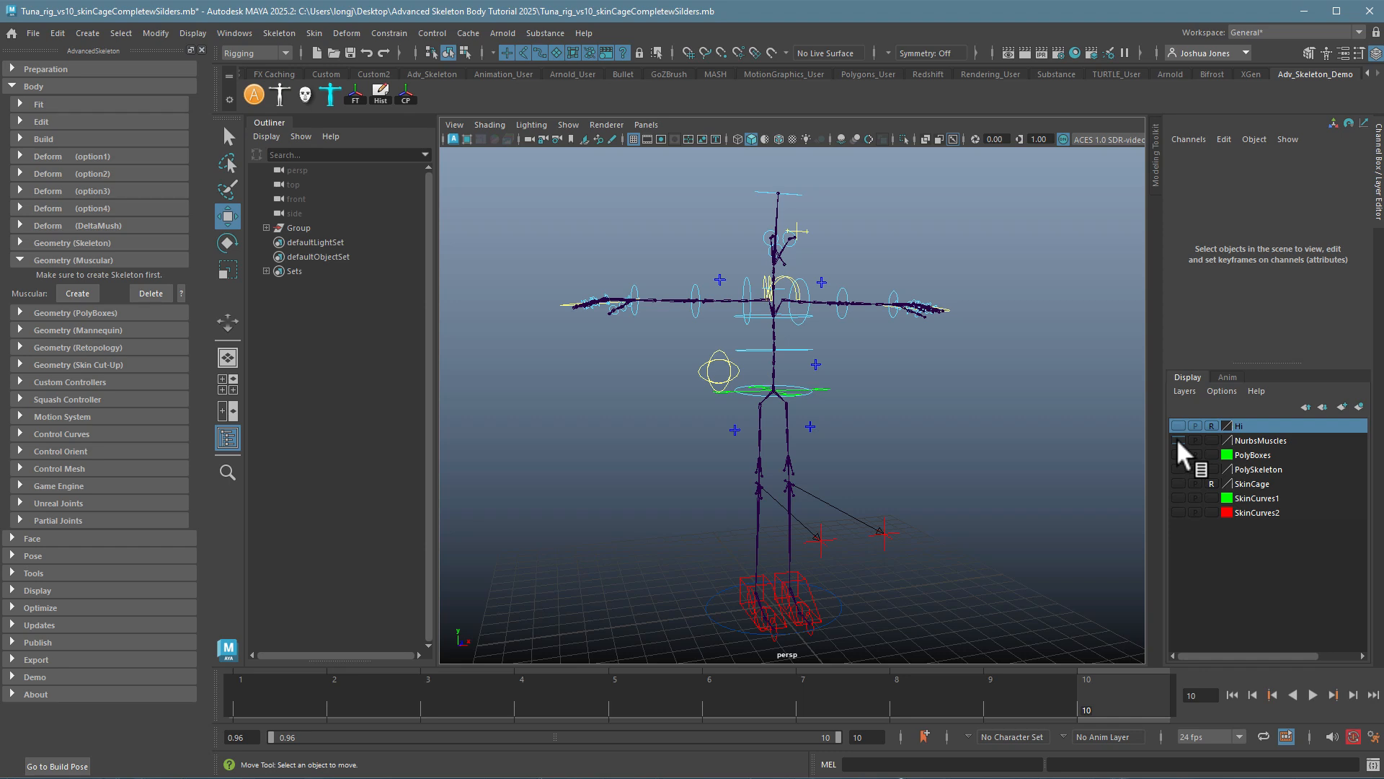
{"action": "left_click", "coordinate": [1177, 426]}
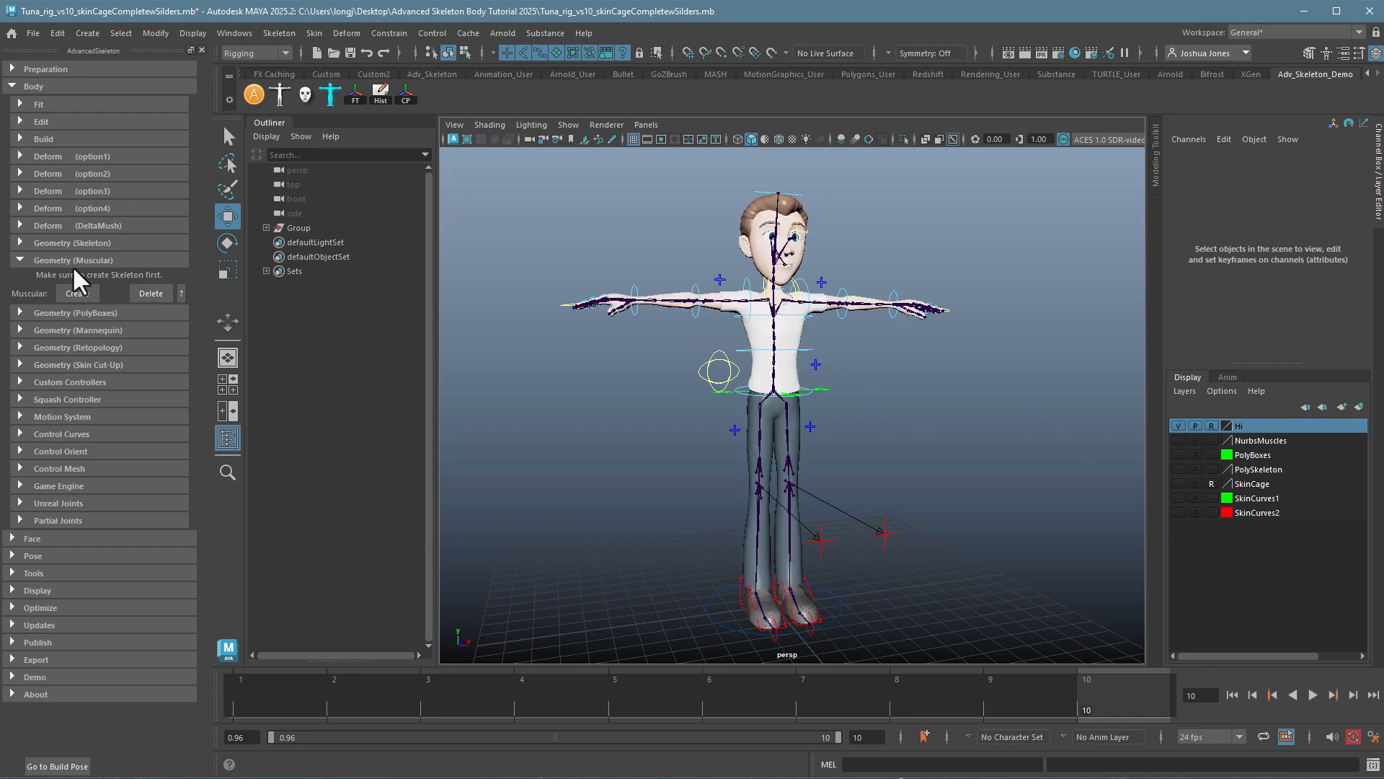
- Examine the Geometry (Skin Cut-Up) and Squash Controller options in the Body section
{"action": "left_click", "coordinate": [19, 260]}
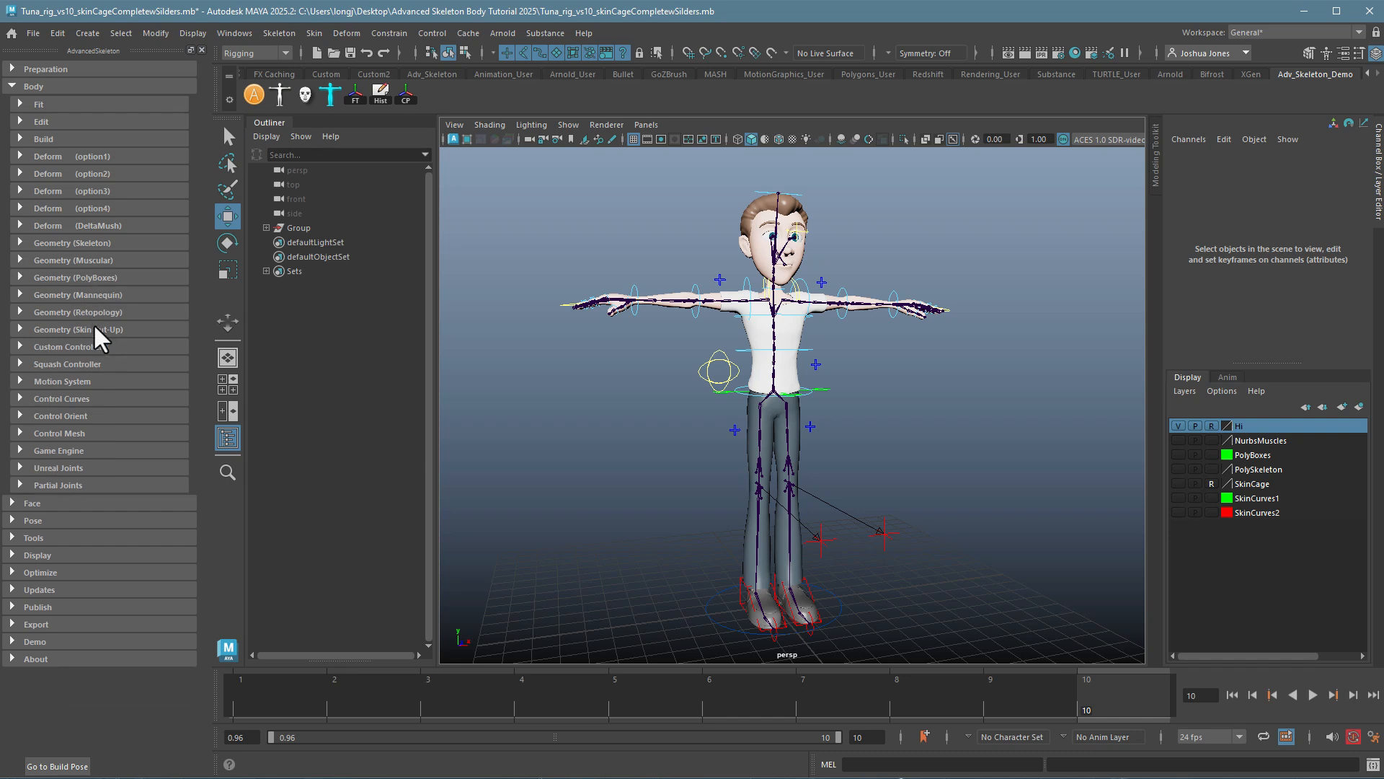
{"action": "left_click", "coordinate": [19, 330]}
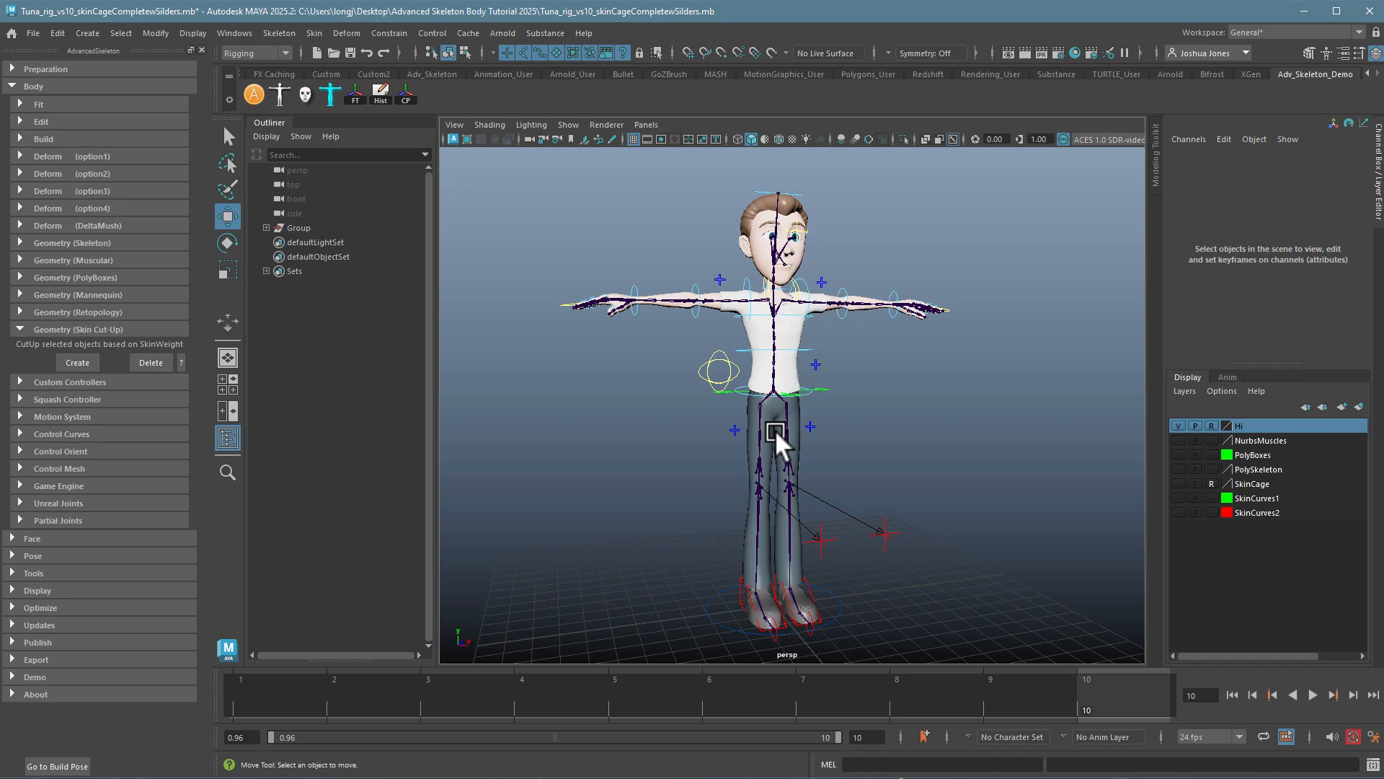
{"action": "left_click", "coordinate": [20, 329]}
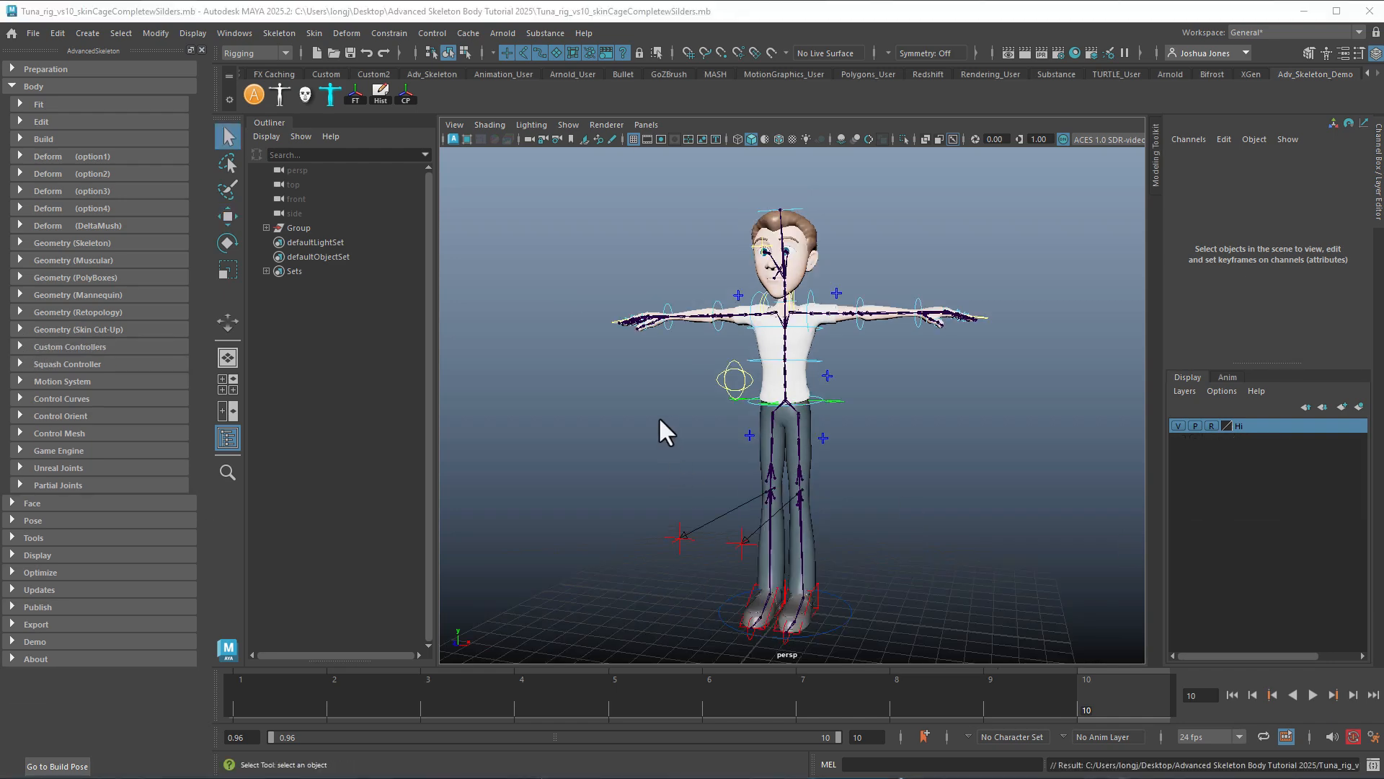
{"action": "left_click_drag", "start_coordinate": [658, 426], "coordinate": [779, 432], "text": "alt"}
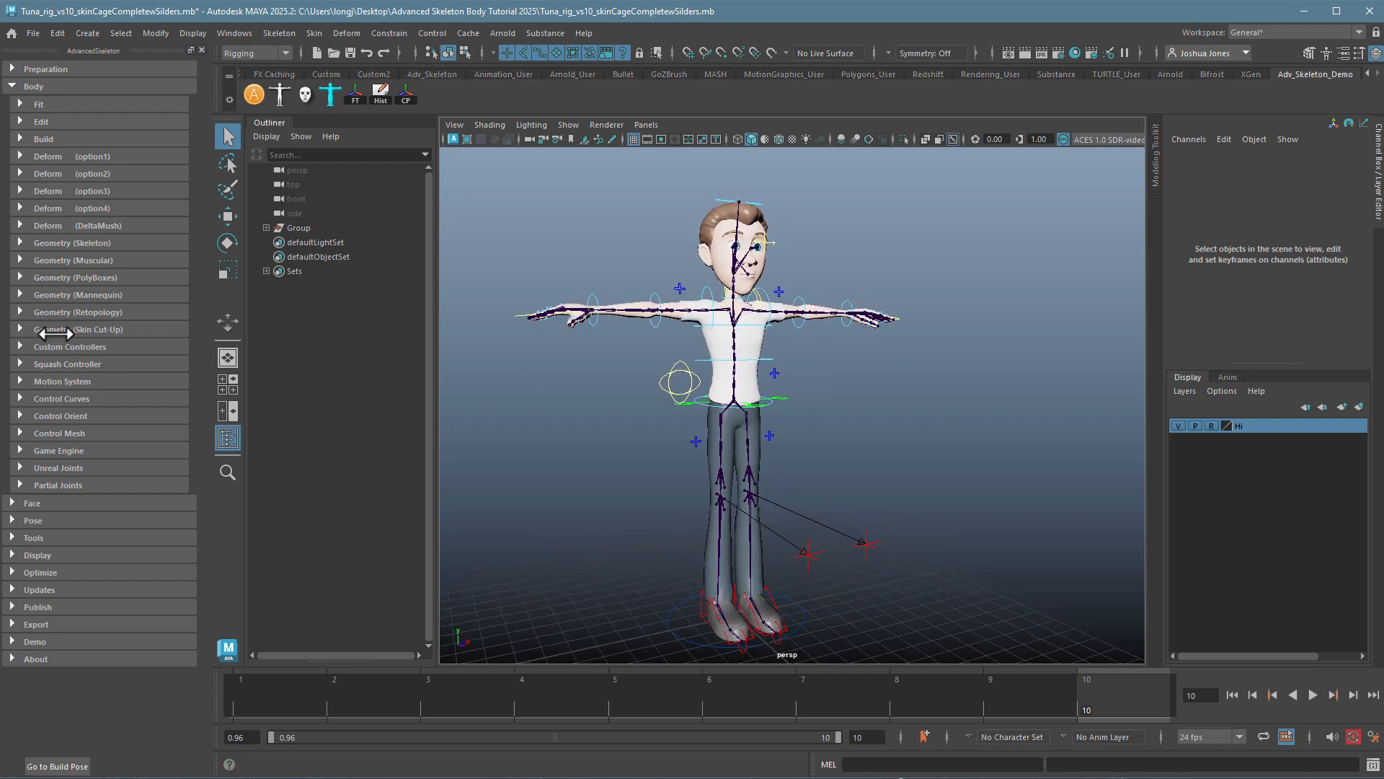
{"action": "left_click", "coordinate": [24, 364]}
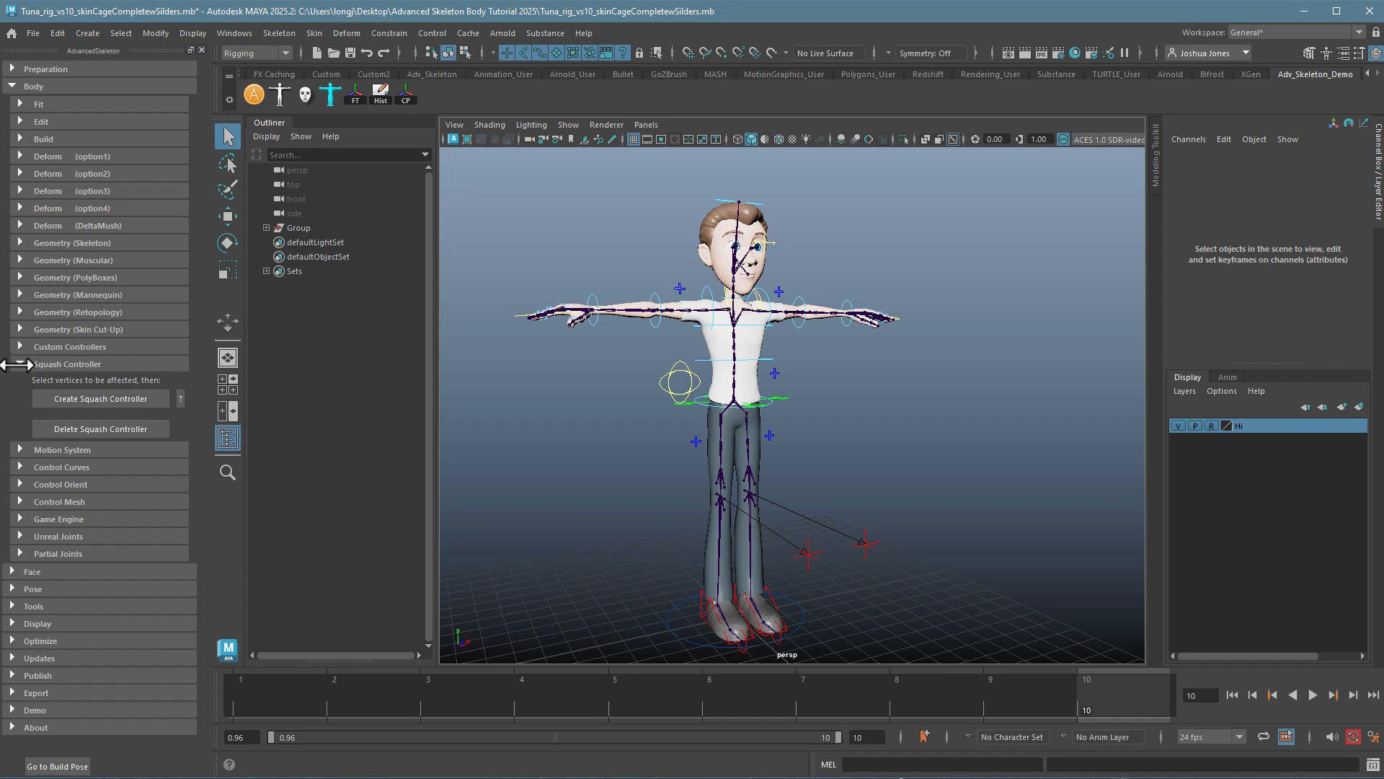
{"action": "left_click", "coordinate": [17, 364]}
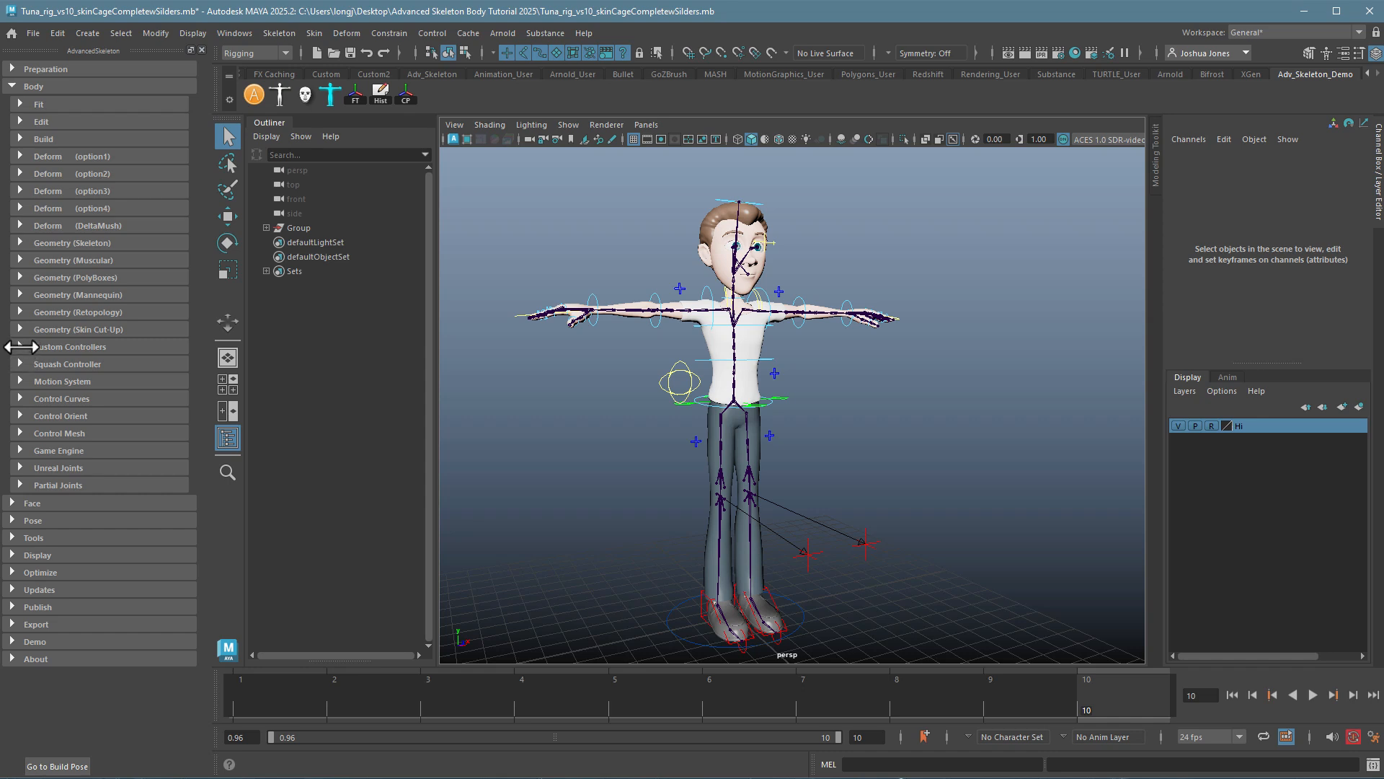
- Examine the Custom Controllers options in the Body section and inspect the character's torso
{"action": "left_click", "coordinate": [21, 347]}
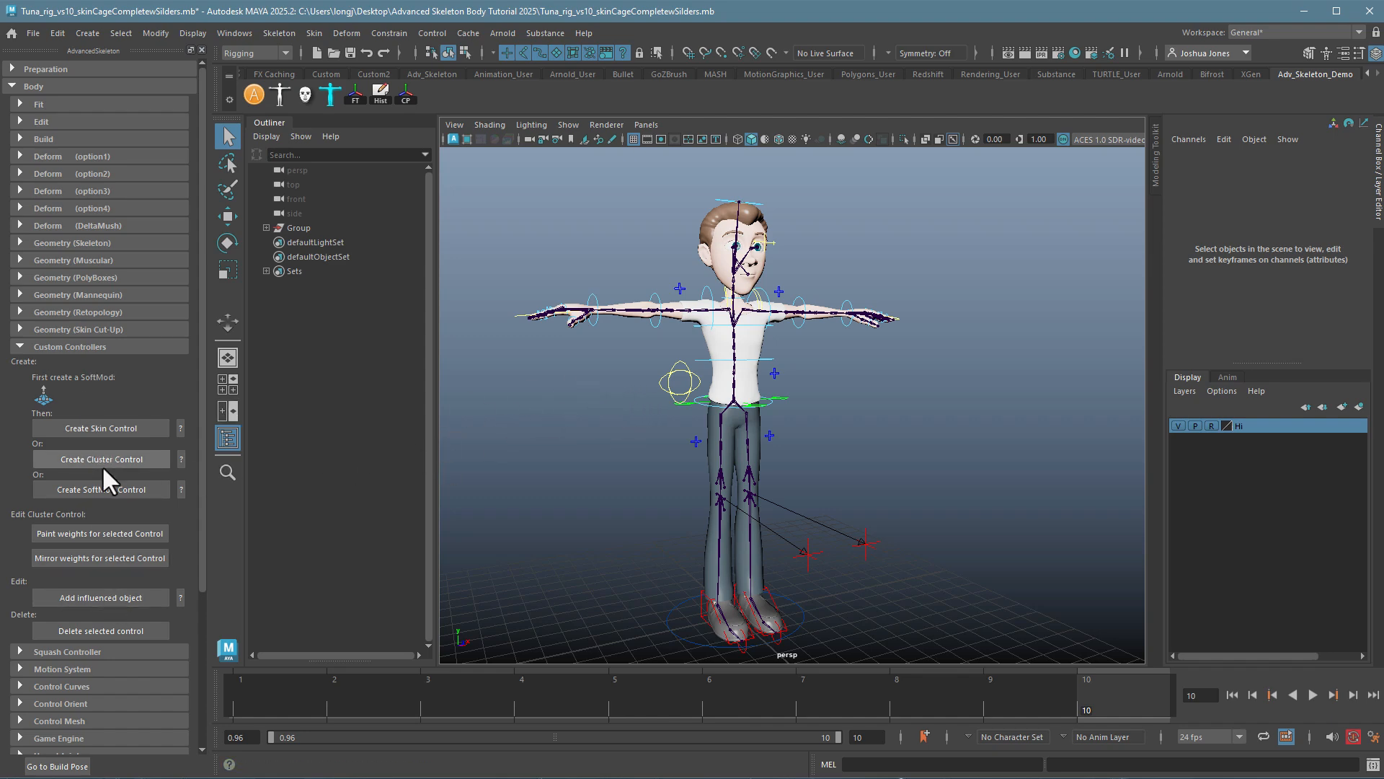
{"action": "right_click_drag", "start_coordinate": [664, 381], "coordinate": [816, 383], "text": "alt"}
{"action": "middle_click_drag", "start_coordinate": [816, 383], "coordinate": [880, 565], "text": "alt"}
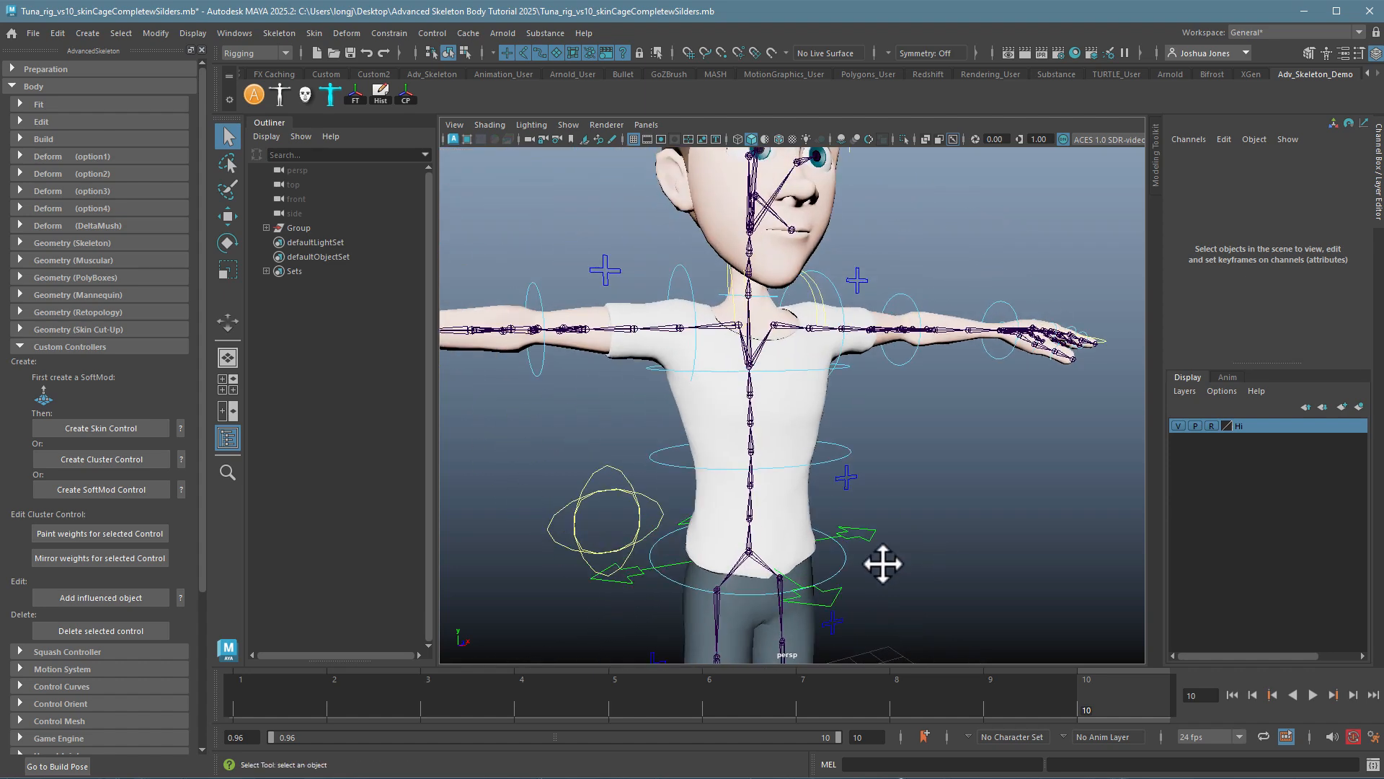
{"action": "left_click_drag", "start_coordinate": [880, 565], "coordinate": [870, 544], "text": "alt"}
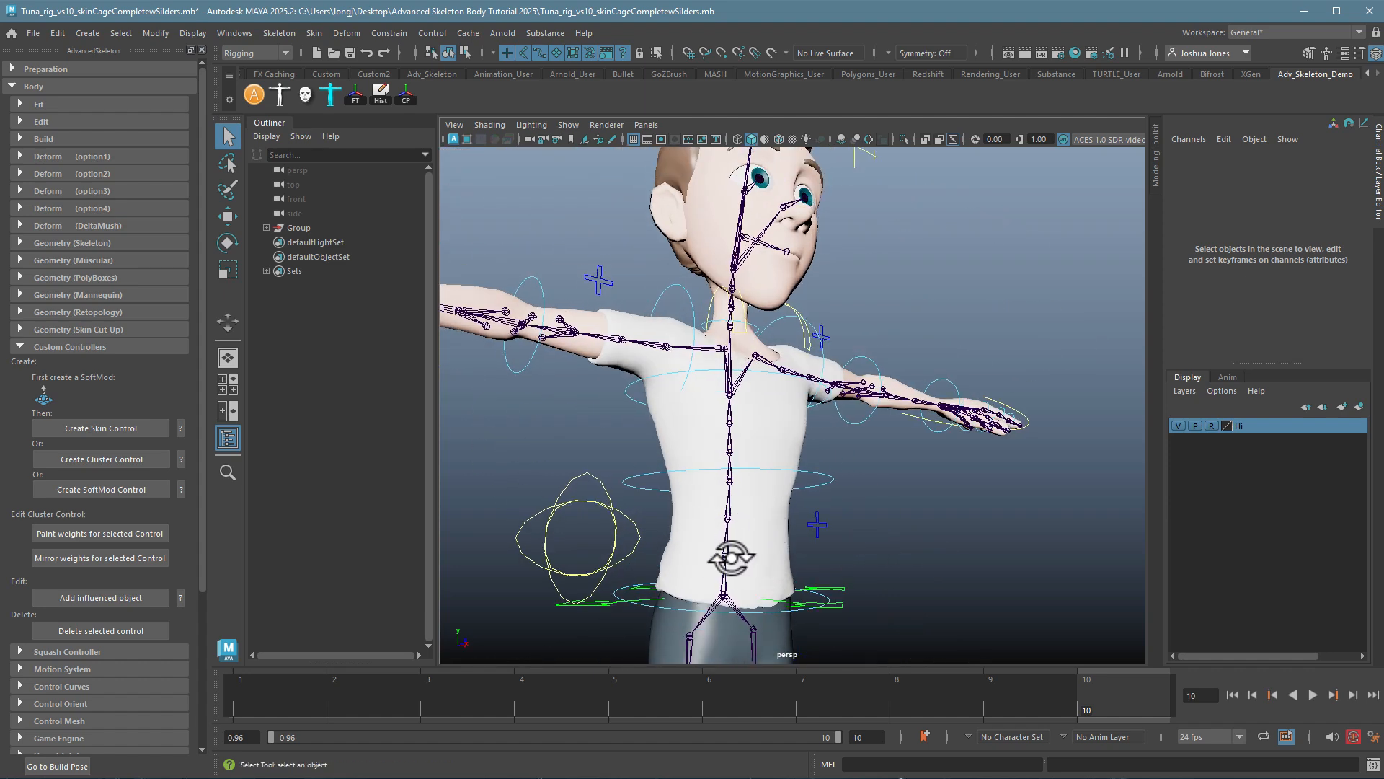
{"action": "left_click_drag", "start_coordinate": [684, 575], "coordinate": [687, 575], "text": "alt"}
{"action": "middle_click_drag", "start_coordinate": [687, 575], "coordinate": [714, 500], "text": "alt"}
{"action": "right_click_drag", "start_coordinate": [714, 500], "coordinate": [840, 494], "text": "alt"}
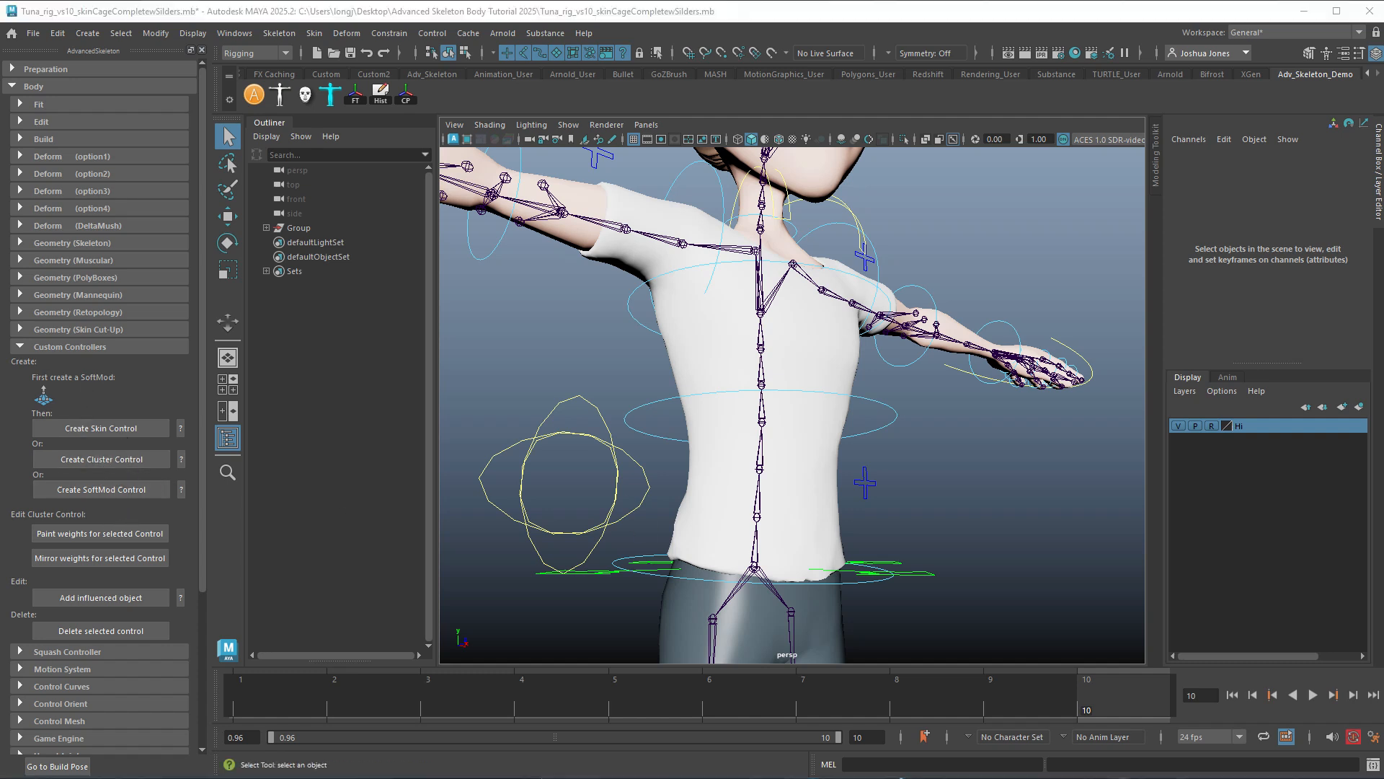
{"action": "key", "text": "F2"}
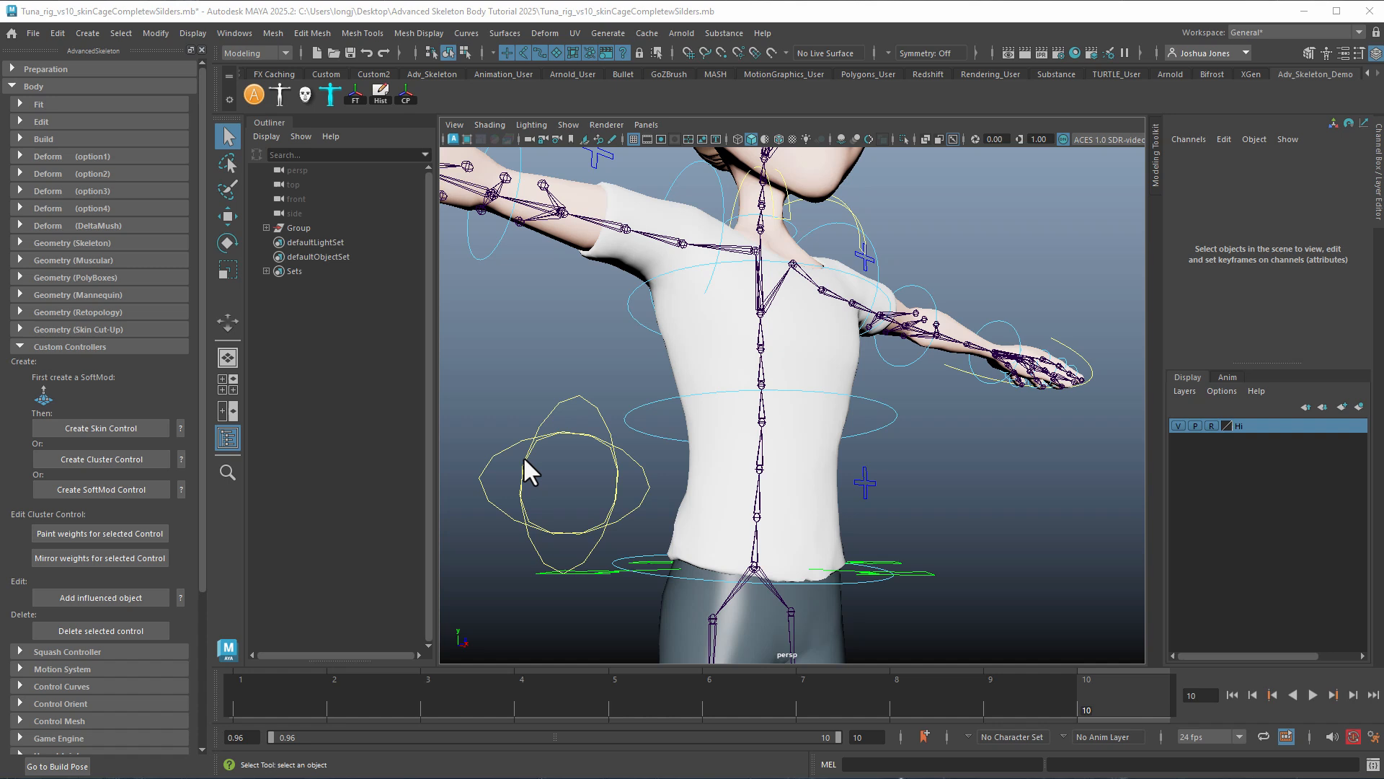
{"action": "left_click", "coordinate": [20, 347]}
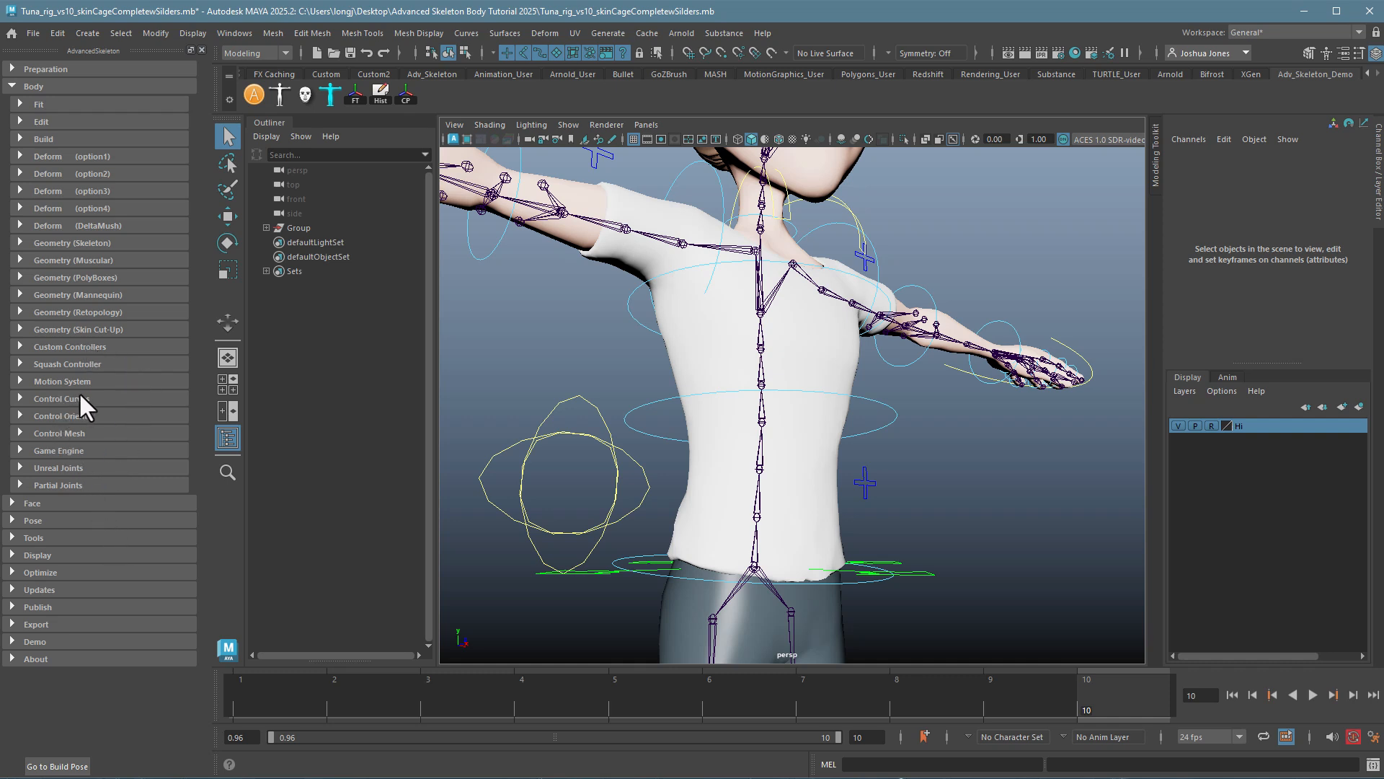
- Examine the Control Curves options for mirroring, scaling, swapping and coloring, and view the rig's controllers
{"action": "left_click", "coordinate": [21, 396]}
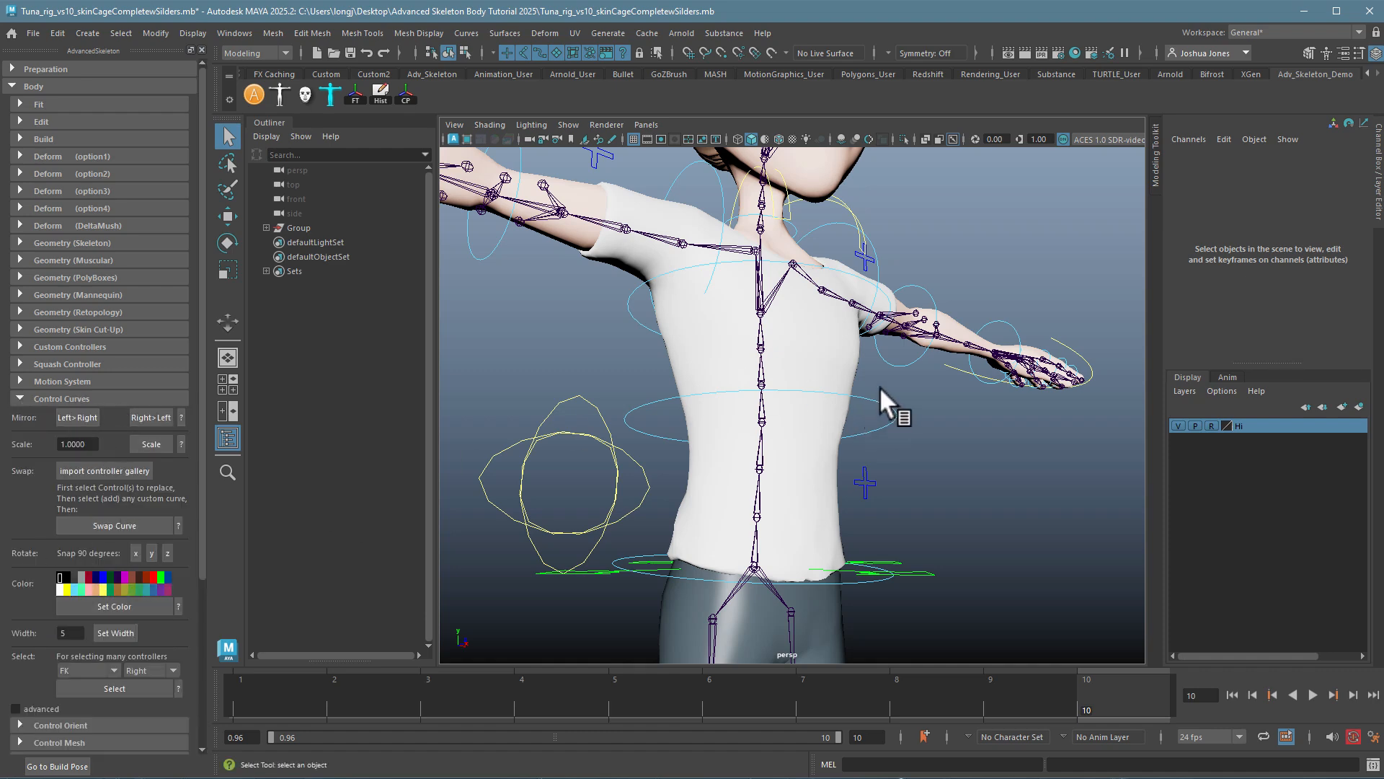
{"action": "right_click_drag", "start_coordinate": [880, 387], "coordinate": [698, 404], "text": "alt"}
{"action": "left_click_drag", "start_coordinate": [699, 405], "coordinate": [849, 466], "text": "alt"}
{"action": "middle_click_drag", "start_coordinate": [931, 396], "coordinate": [948, 481], "text": "alt"}
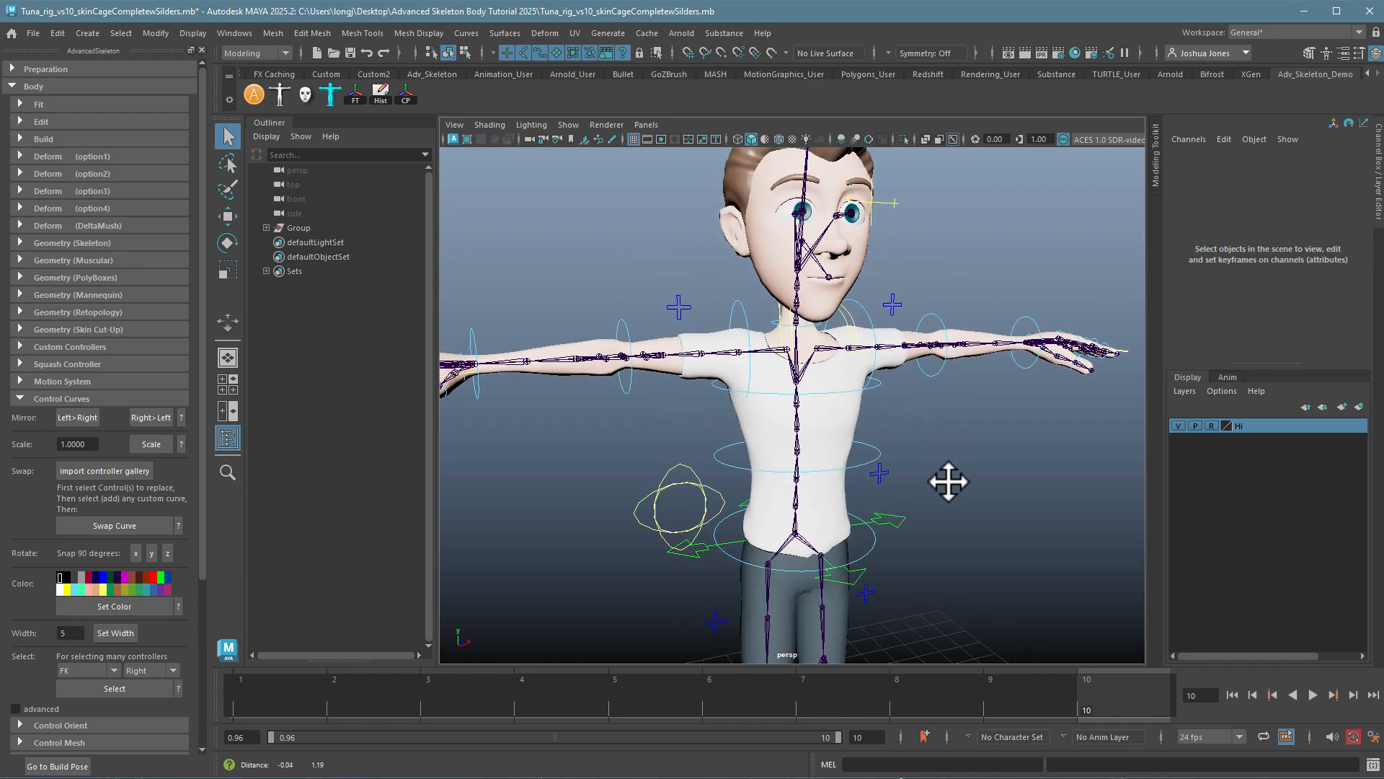
{"action": "right_click_drag", "start_coordinate": [948, 481], "coordinate": [848, 481], "text": "alt"}
{"action": "left_click_drag", "start_coordinate": [1122, 538], "coordinate": [1089, 539], "text": "alt"}
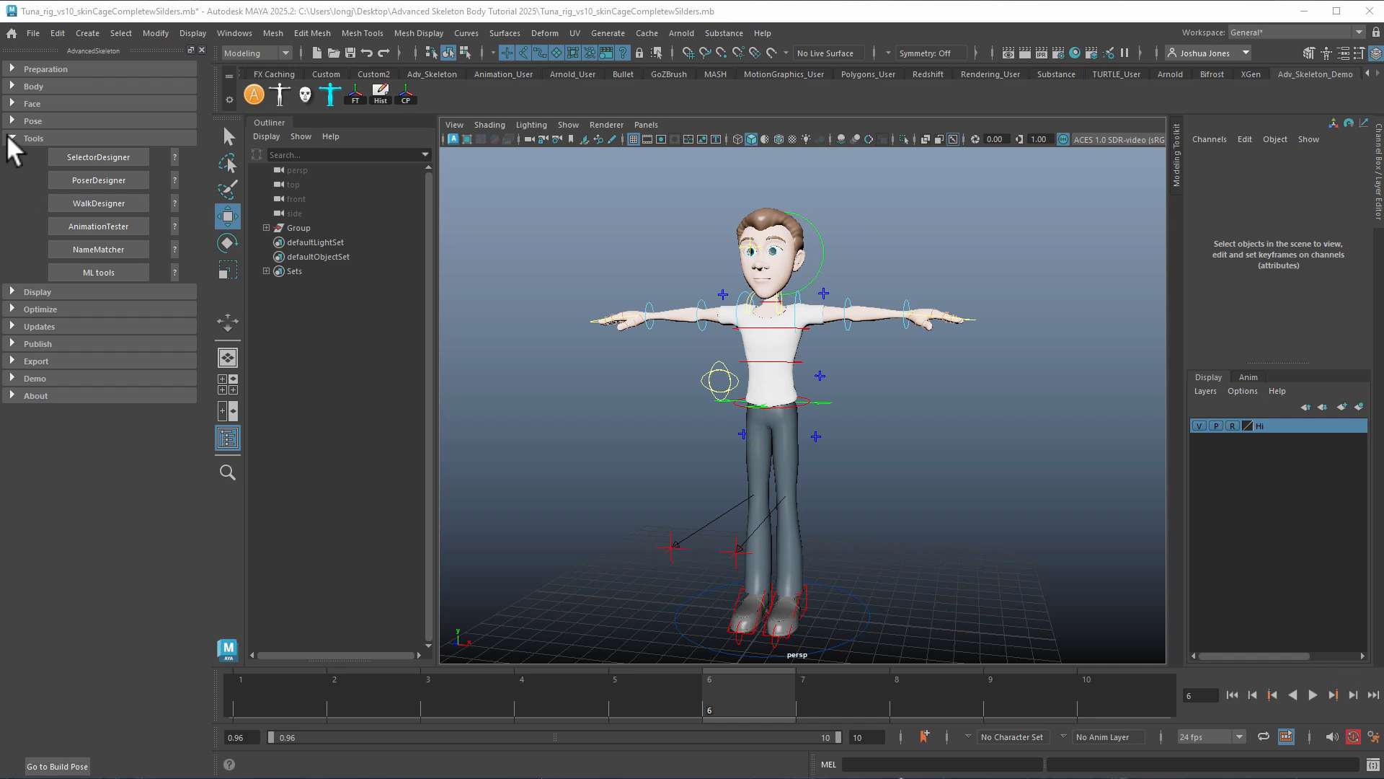
- View the AnimationTester's Skinning Test and Motion Test options, then close it
{"action": "left_click", "coordinate": [128, 225]}
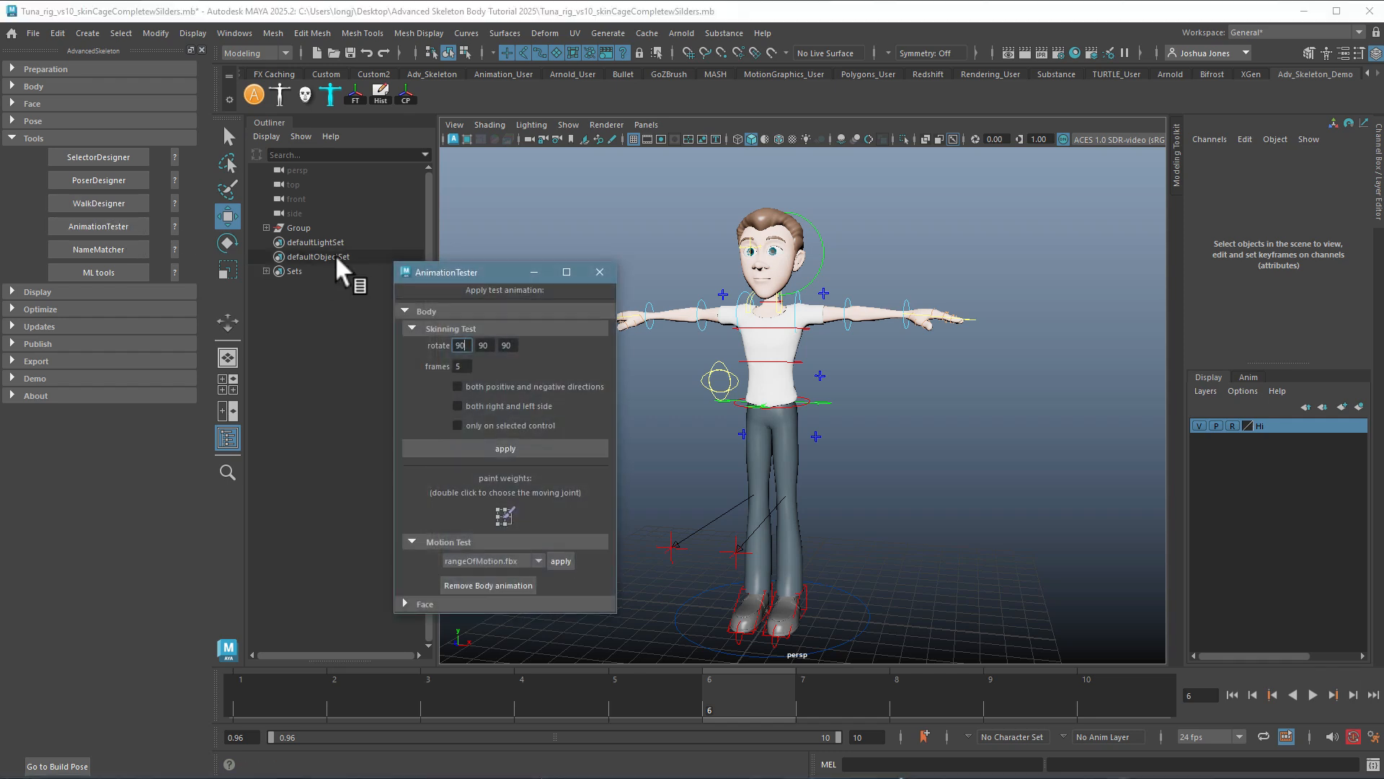
{"action": "left_click_drag", "start_coordinate": [444, 272], "coordinate": [397, 183]}
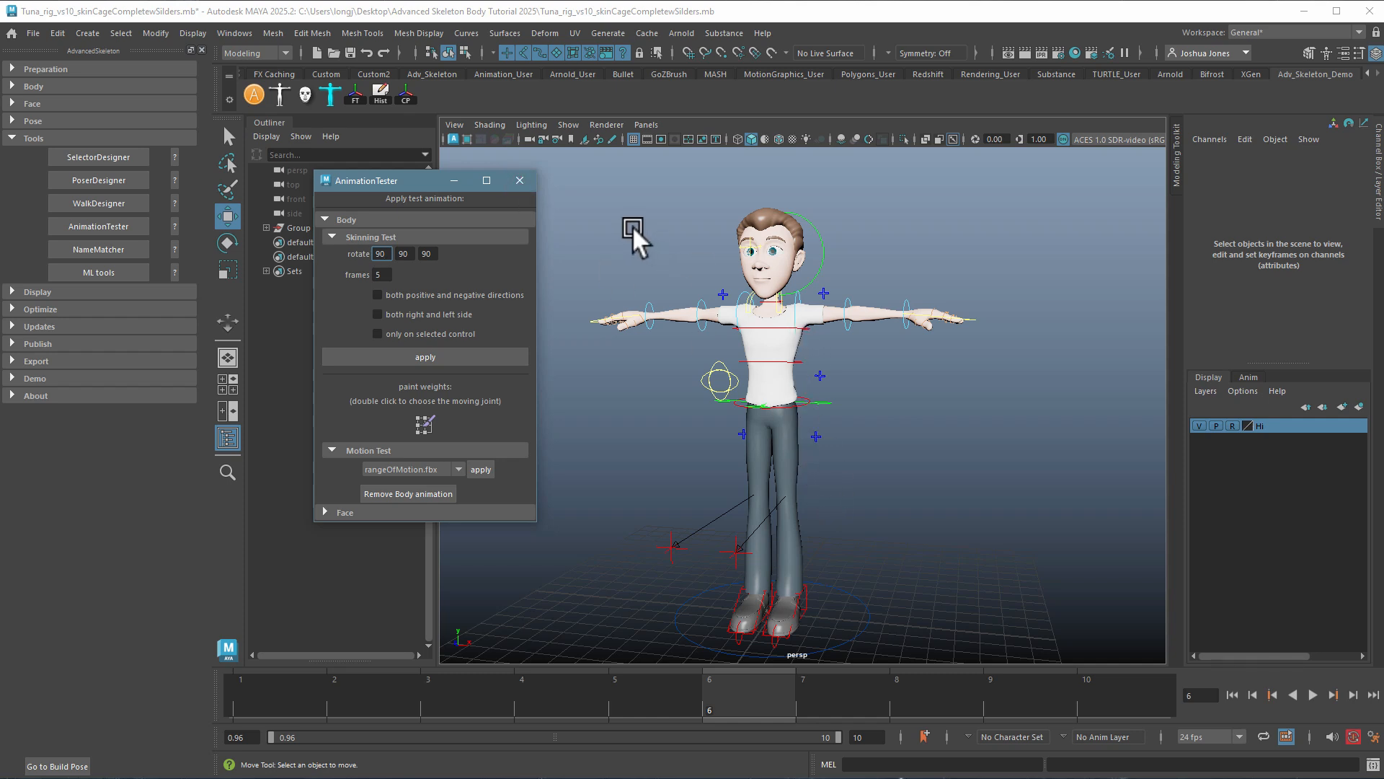
{"action": "left_click", "coordinate": [524, 186]}
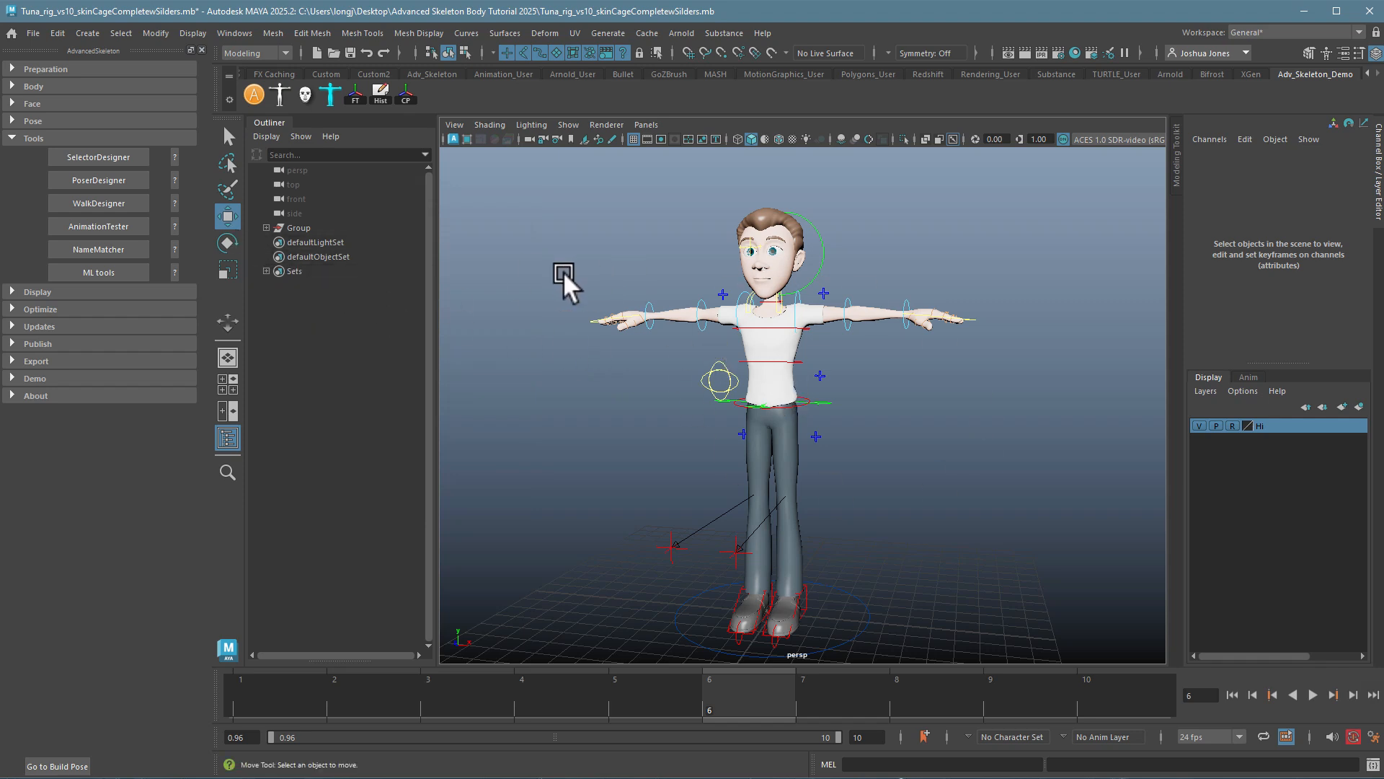
- Start the WalkDesigner on the rig and play back the default walk cycle
{"action": "left_click", "coordinate": [114, 200]}
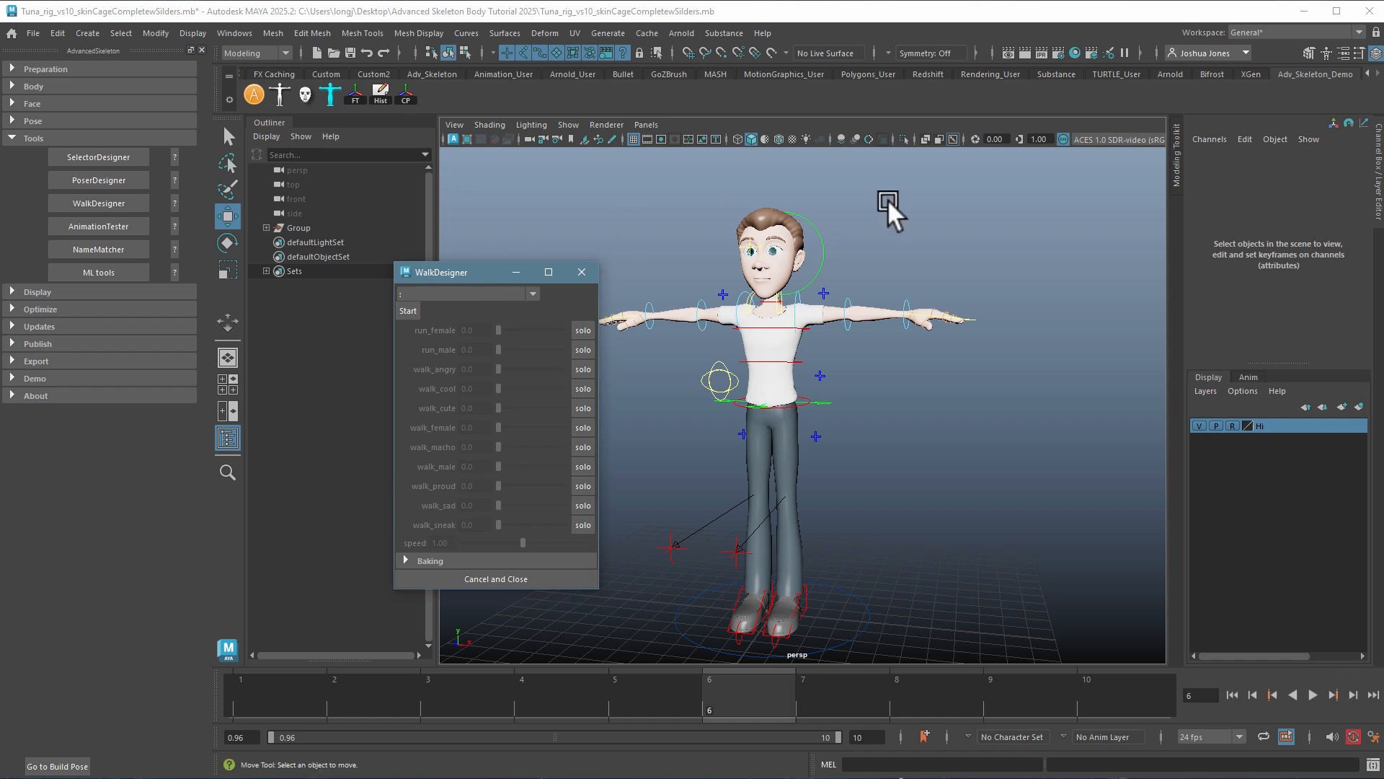
{"action": "left_click_drag", "start_coordinate": [479, 273], "coordinate": [383, 211]}
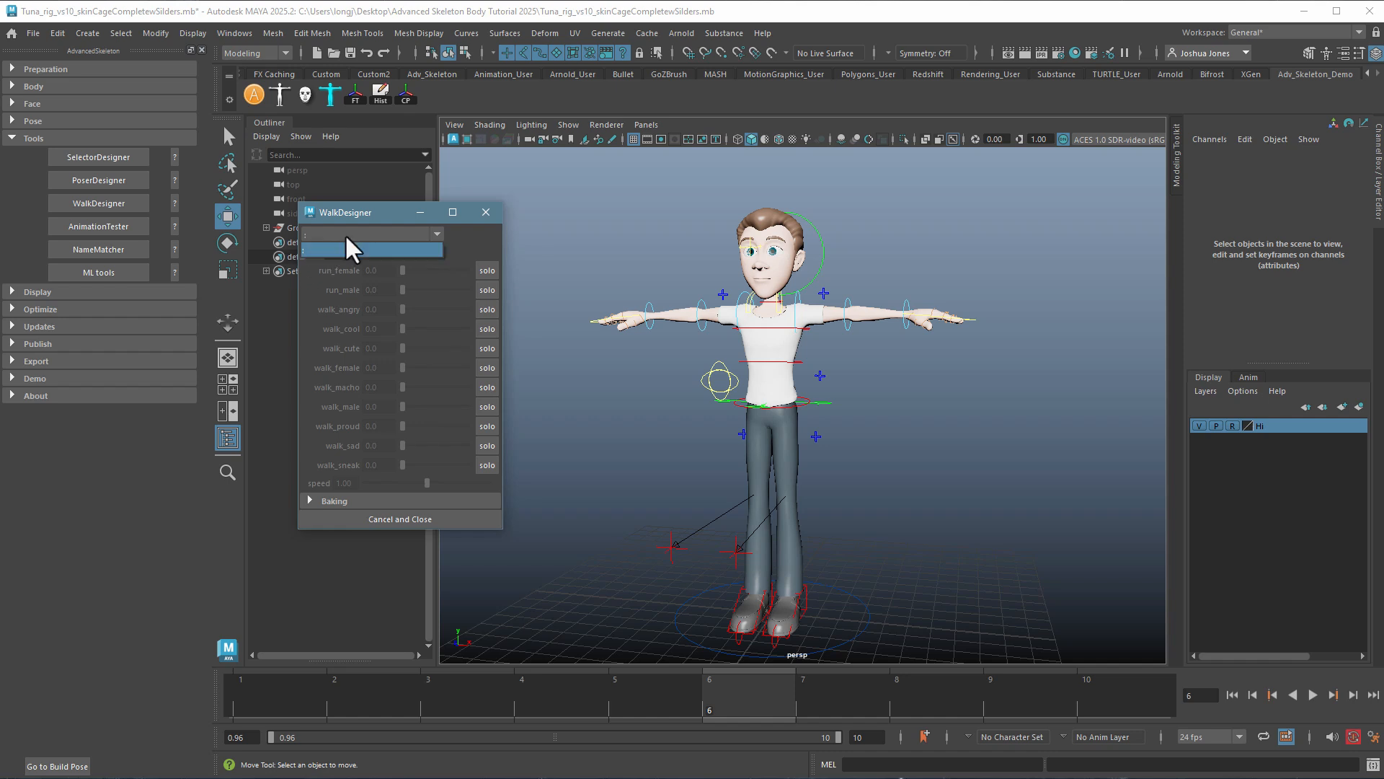
{"action": "left_click", "coordinate": [308, 250]}
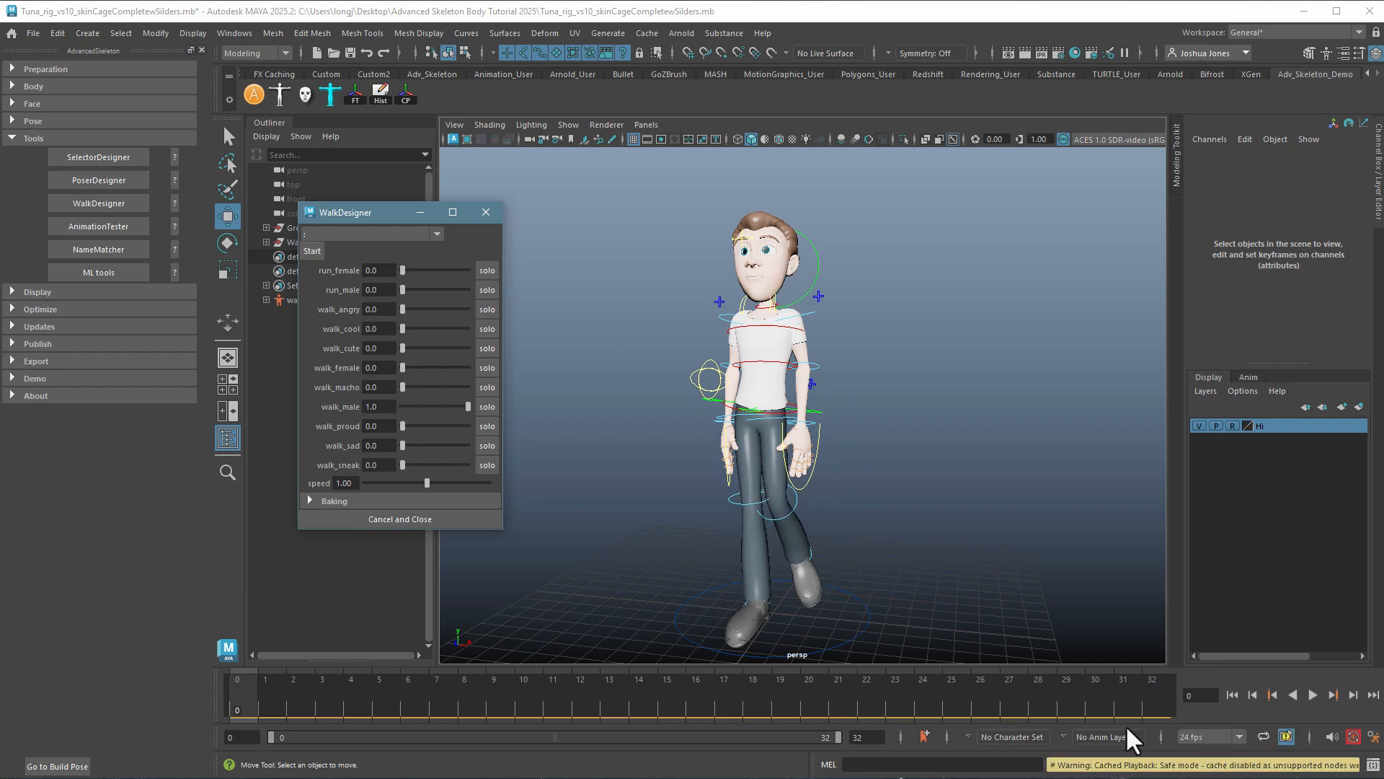
{"action": "left_click", "coordinate": [1312, 695]}
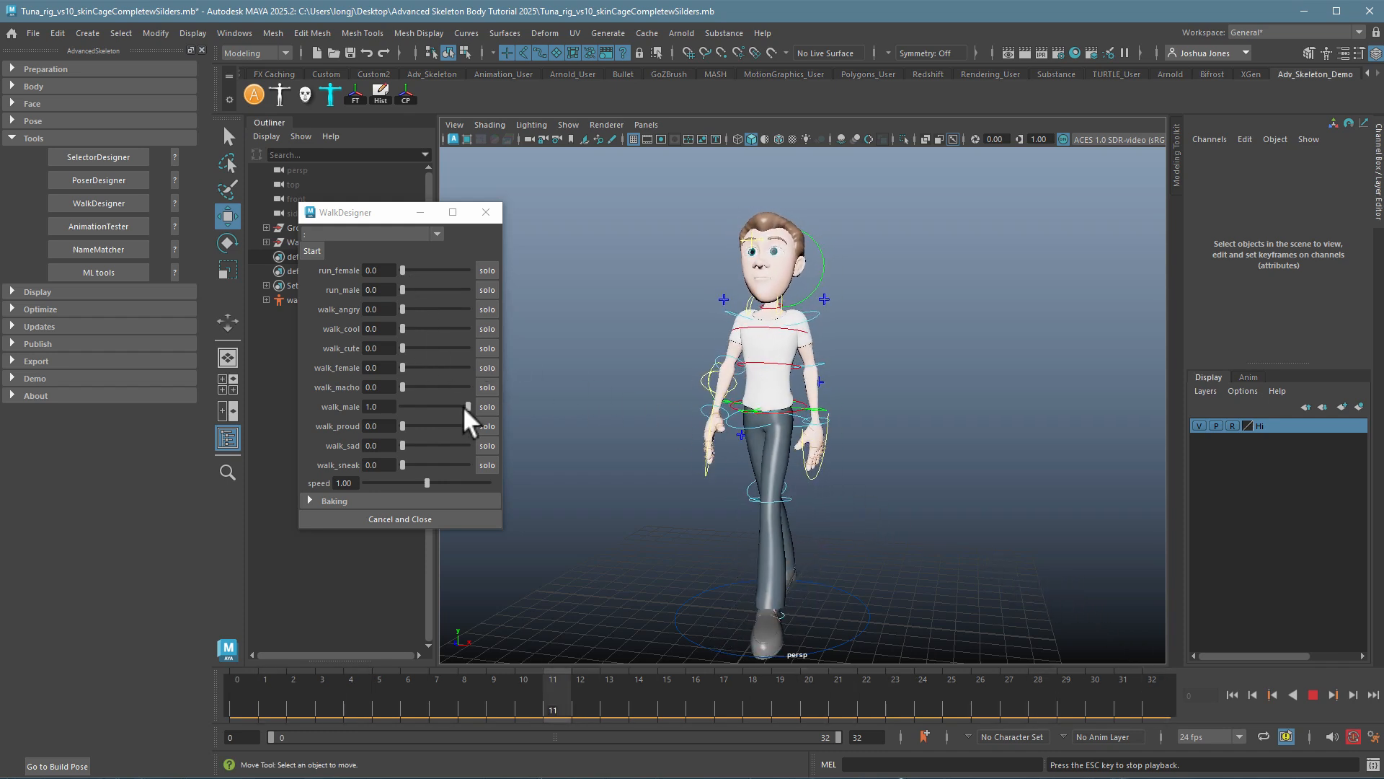
- Blend the walk by setting walk_macho to 1.0, walk_male to 0.0 and walk_cool to 0.8
{"action": "left_click_drag", "start_coordinate": [410, 388], "coordinate": [468, 390]}
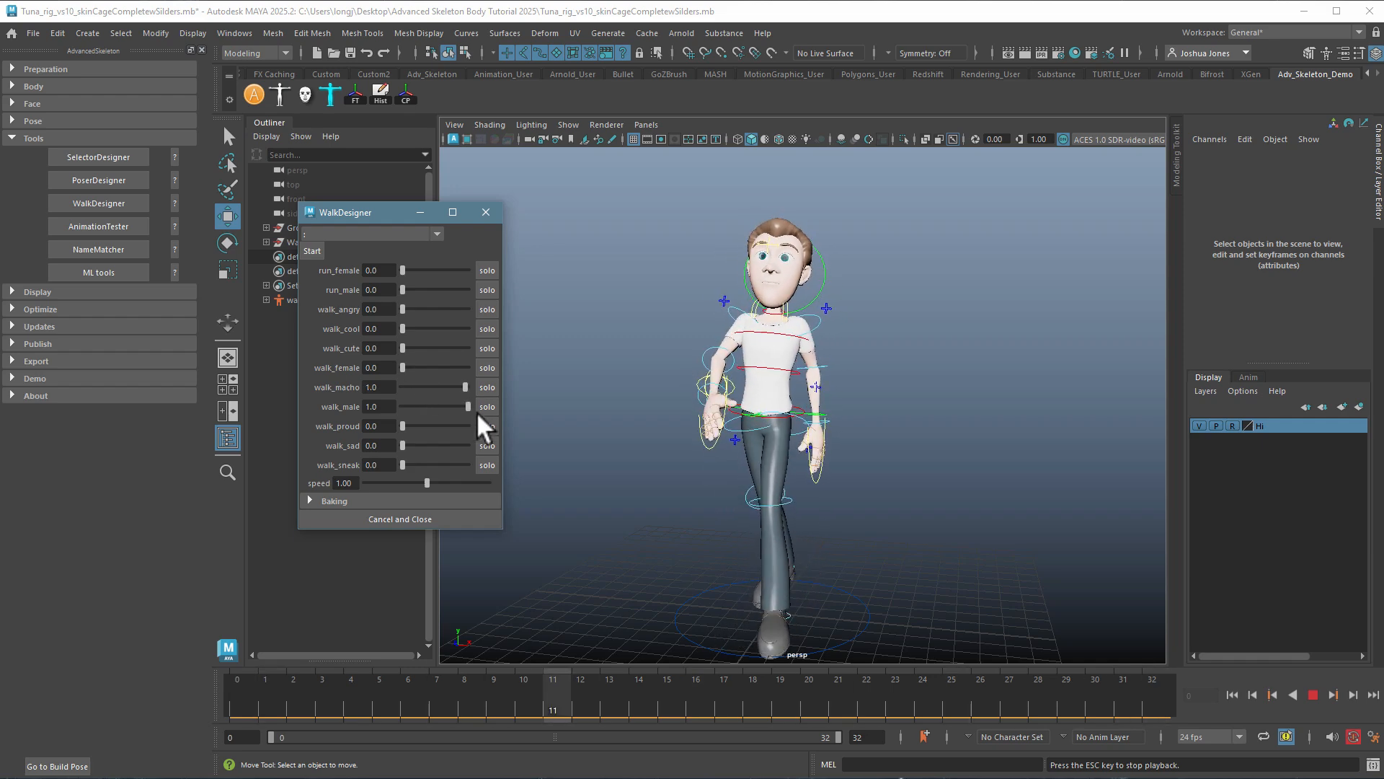
{"action": "left_click_drag", "start_coordinate": [466, 406], "coordinate": [393, 385]}
{"action": "left_click_drag", "start_coordinate": [404, 330], "coordinate": [456, 330]}
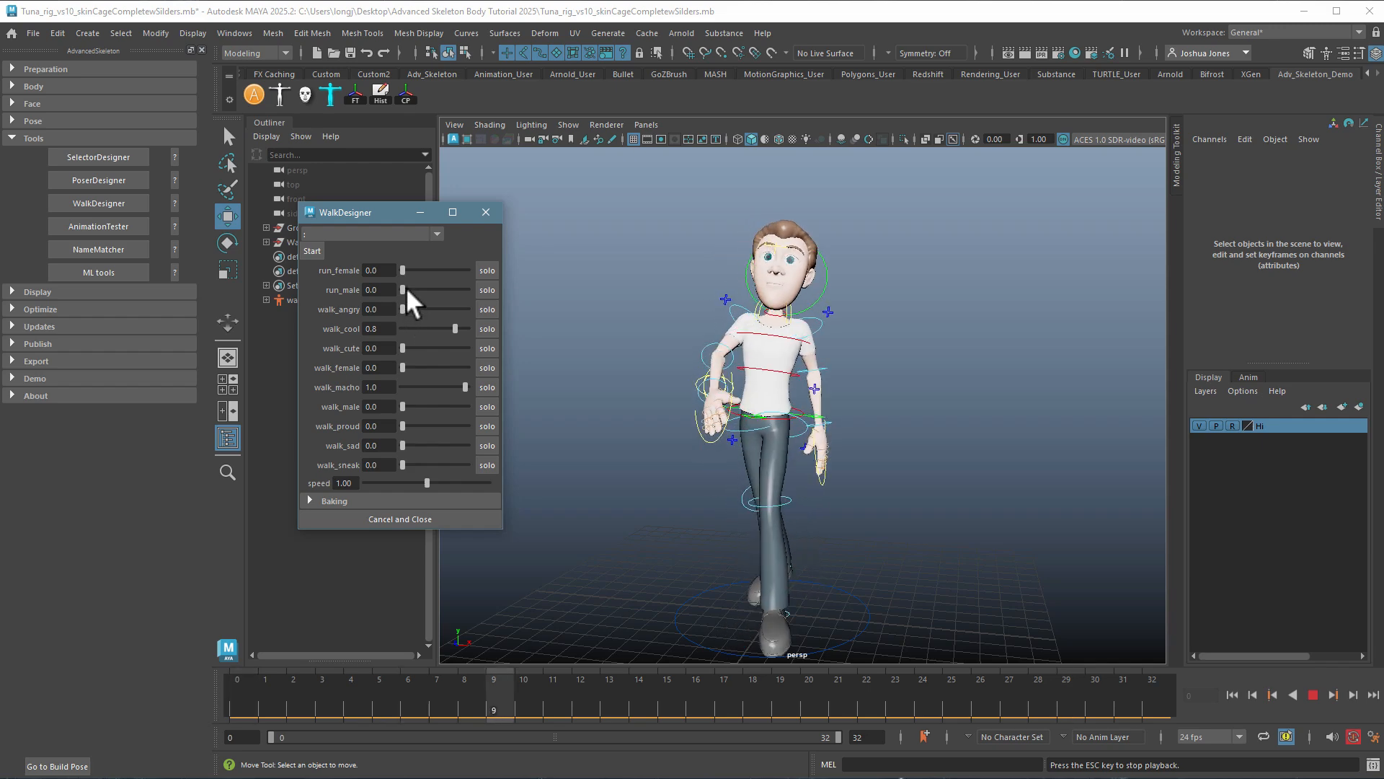
- Set run_male and walk_sneak to 1.0 and walk_macho to 0.0, then solo the walk_sneak style
{"action": "left_click_drag", "start_coordinate": [403, 290], "coordinate": [470, 291]}
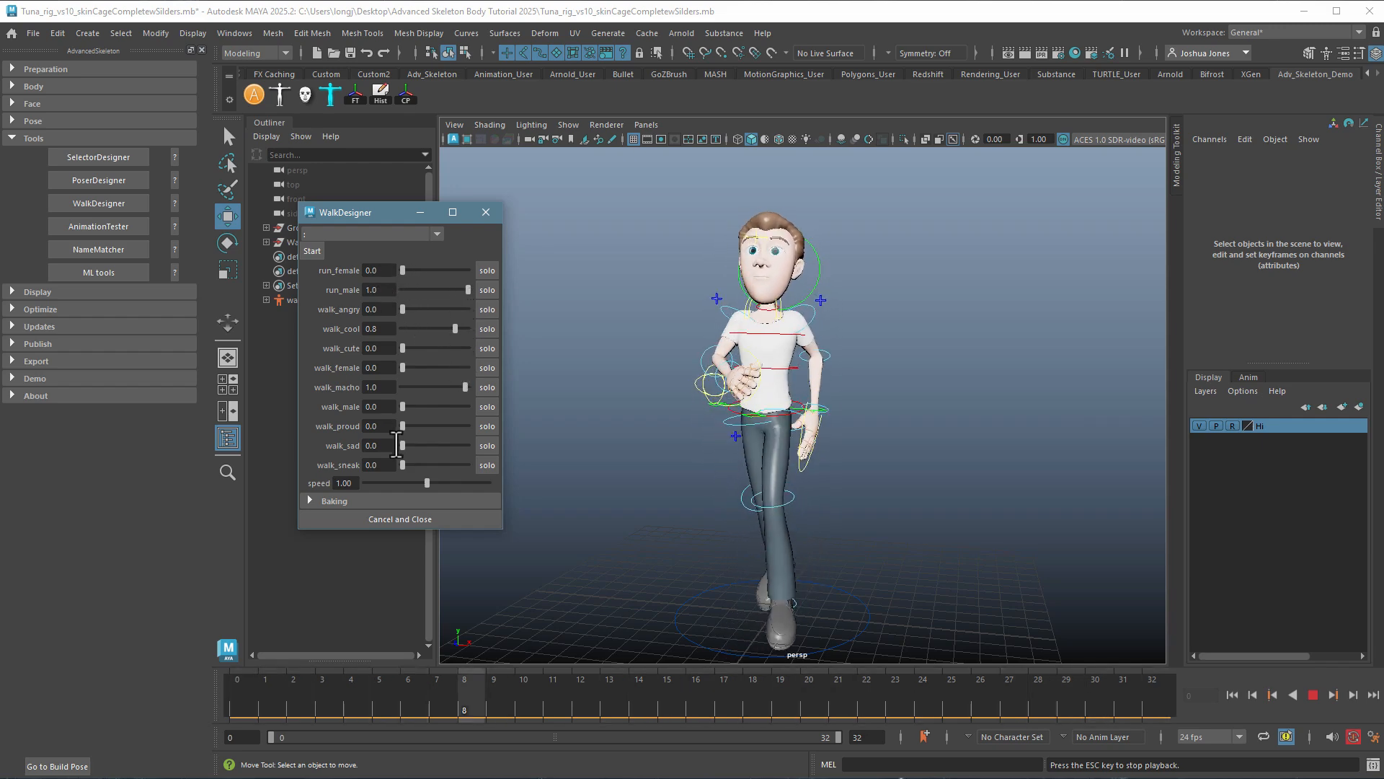
{"action": "left_click_drag", "start_coordinate": [410, 468], "coordinate": [469, 467]}
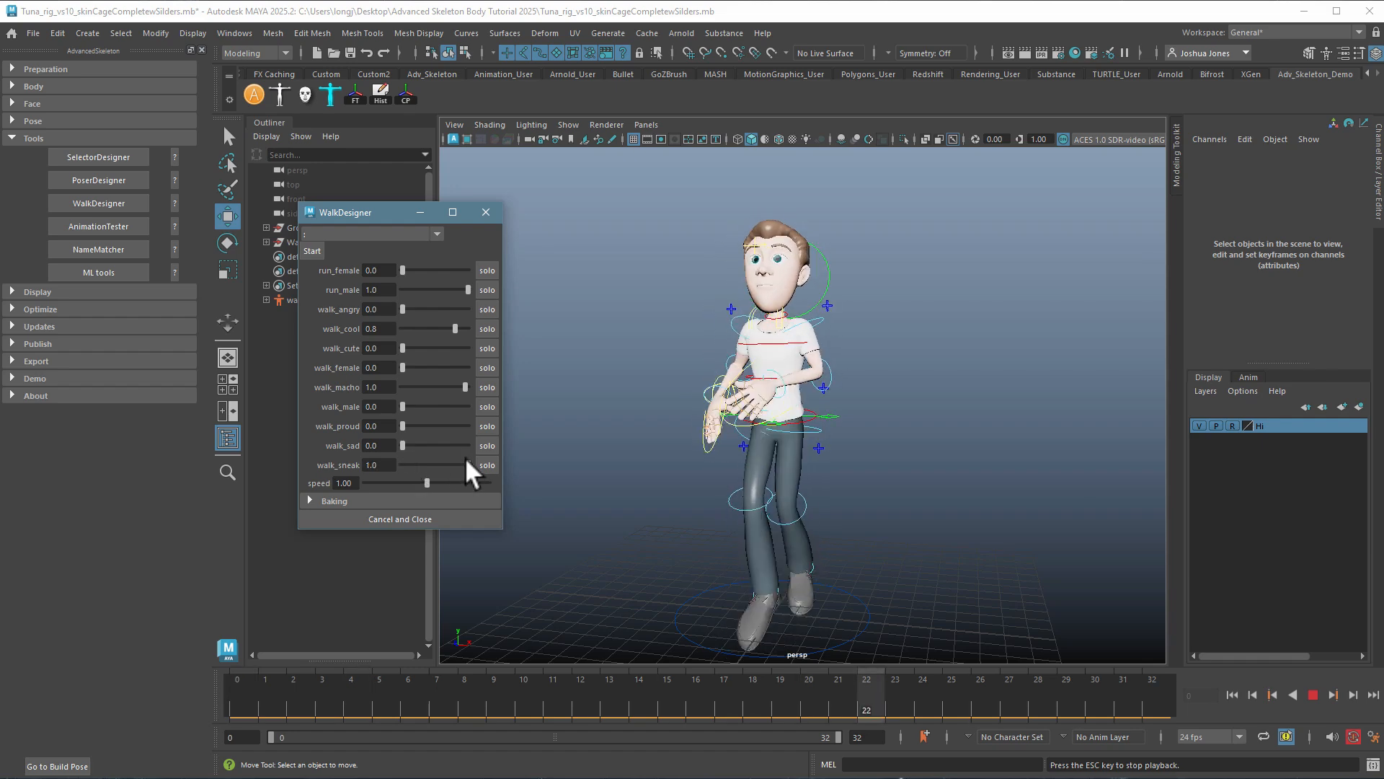
{"action": "left_click_drag", "start_coordinate": [465, 387], "coordinate": [370, 389]}
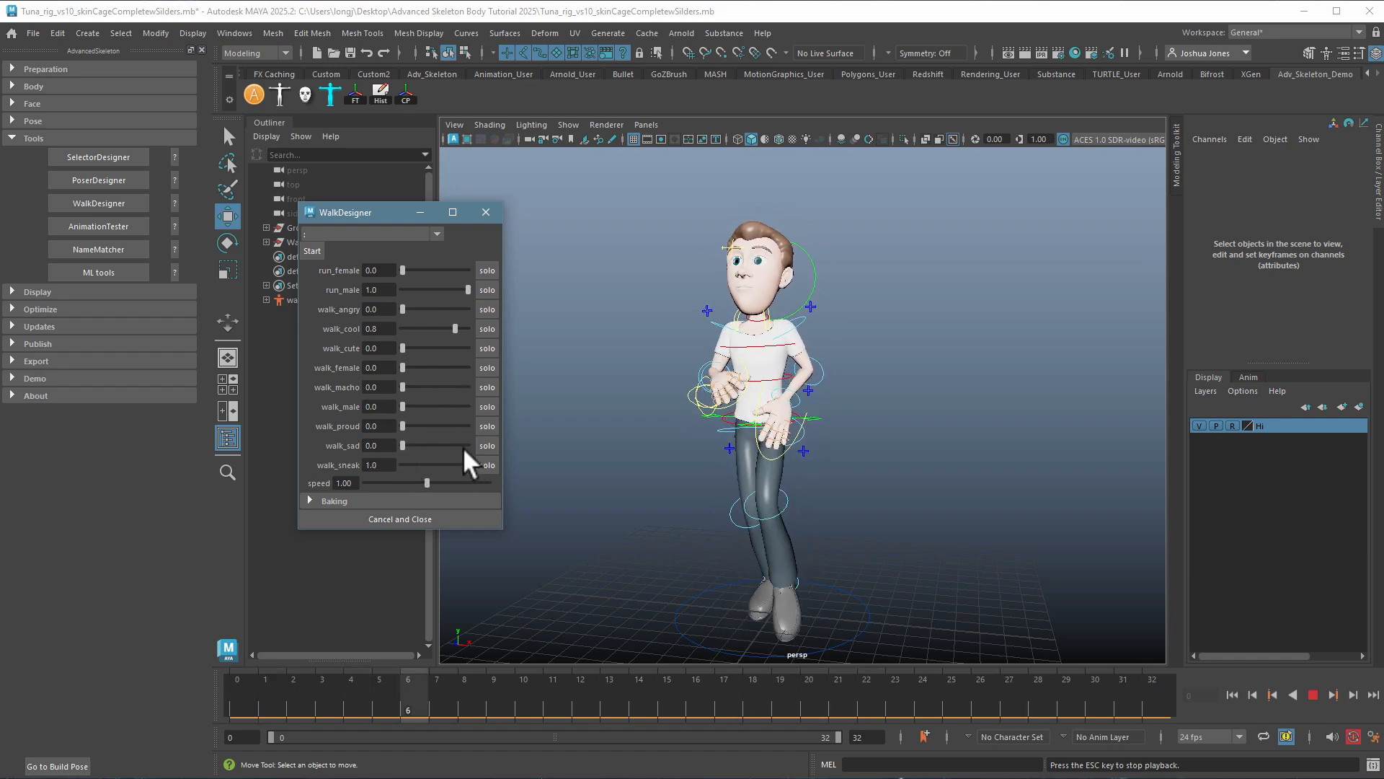
{"action": "left_click", "coordinate": [487, 465]}
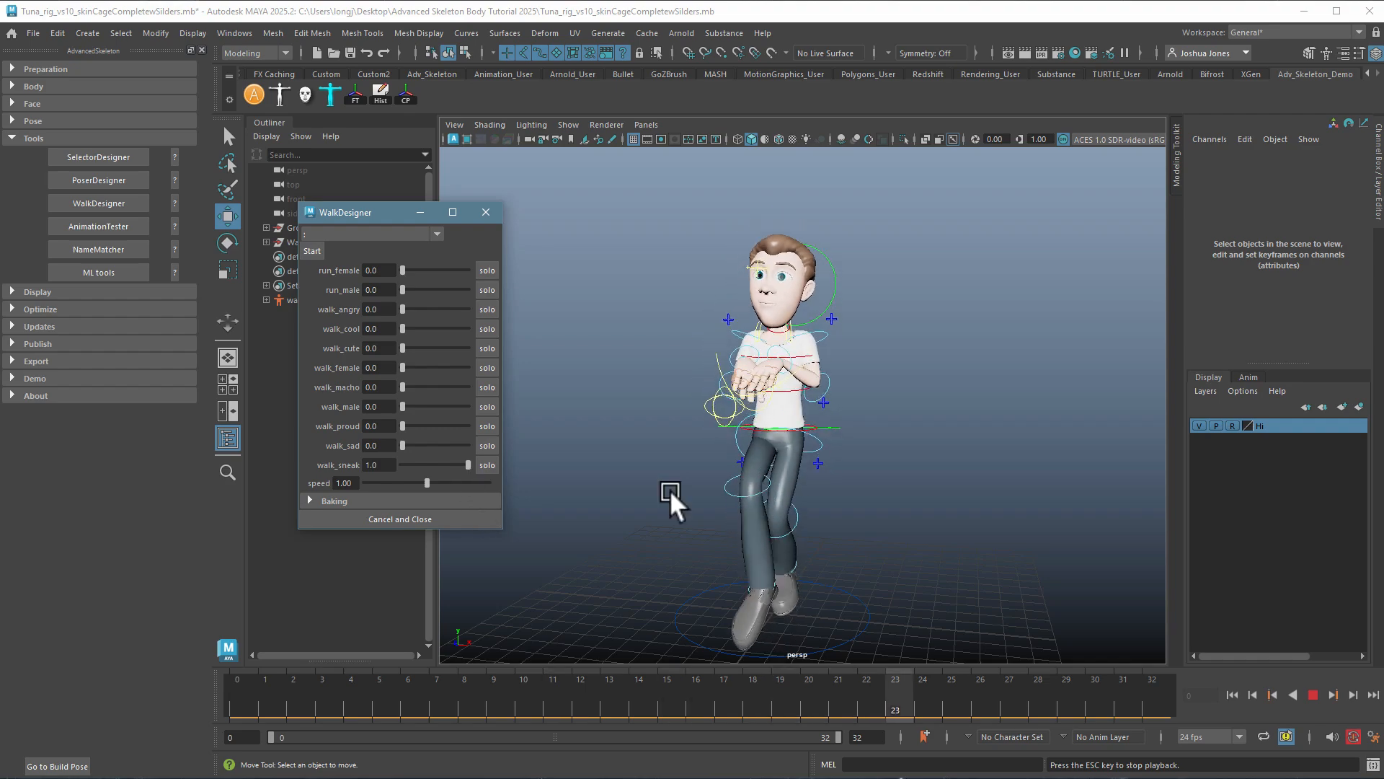
- Examine the playing sneak walk on the character from behind, above, the front and the side
{"action": "left_click_drag", "start_coordinate": [670, 494], "coordinate": [637, 478], "text": "alt"}
{"action": "right_click_drag", "start_coordinate": [636, 479], "coordinate": [994, 508], "text": "alt"}
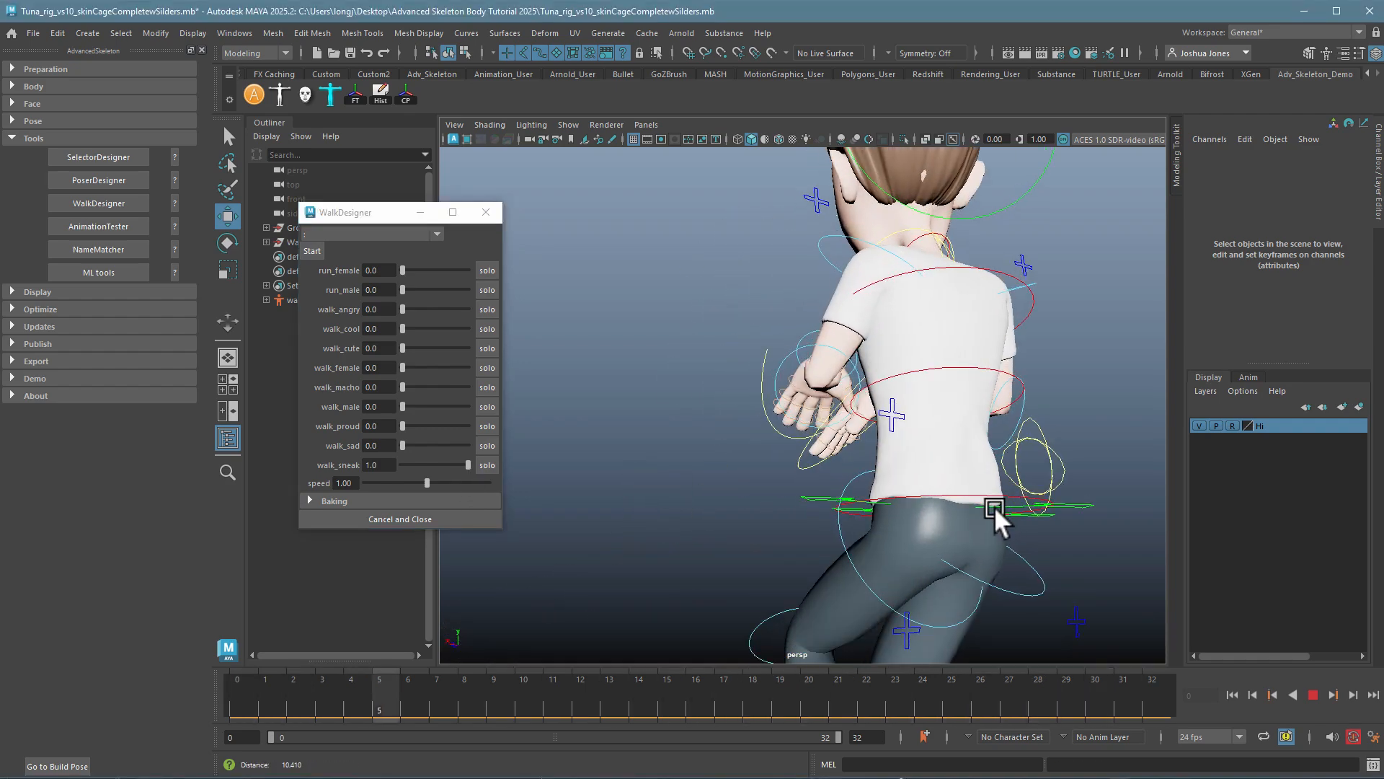
{"action": "middle_click_drag", "start_coordinate": [995, 508], "coordinate": [936, 347], "text": "alt"}
{"action": "left_click_drag", "start_coordinate": [937, 348], "coordinate": [1020, 349], "text": "alt"}
{"action": "middle_click_drag", "start_coordinate": [1020, 349], "coordinate": [1041, 569], "text": "alt"}
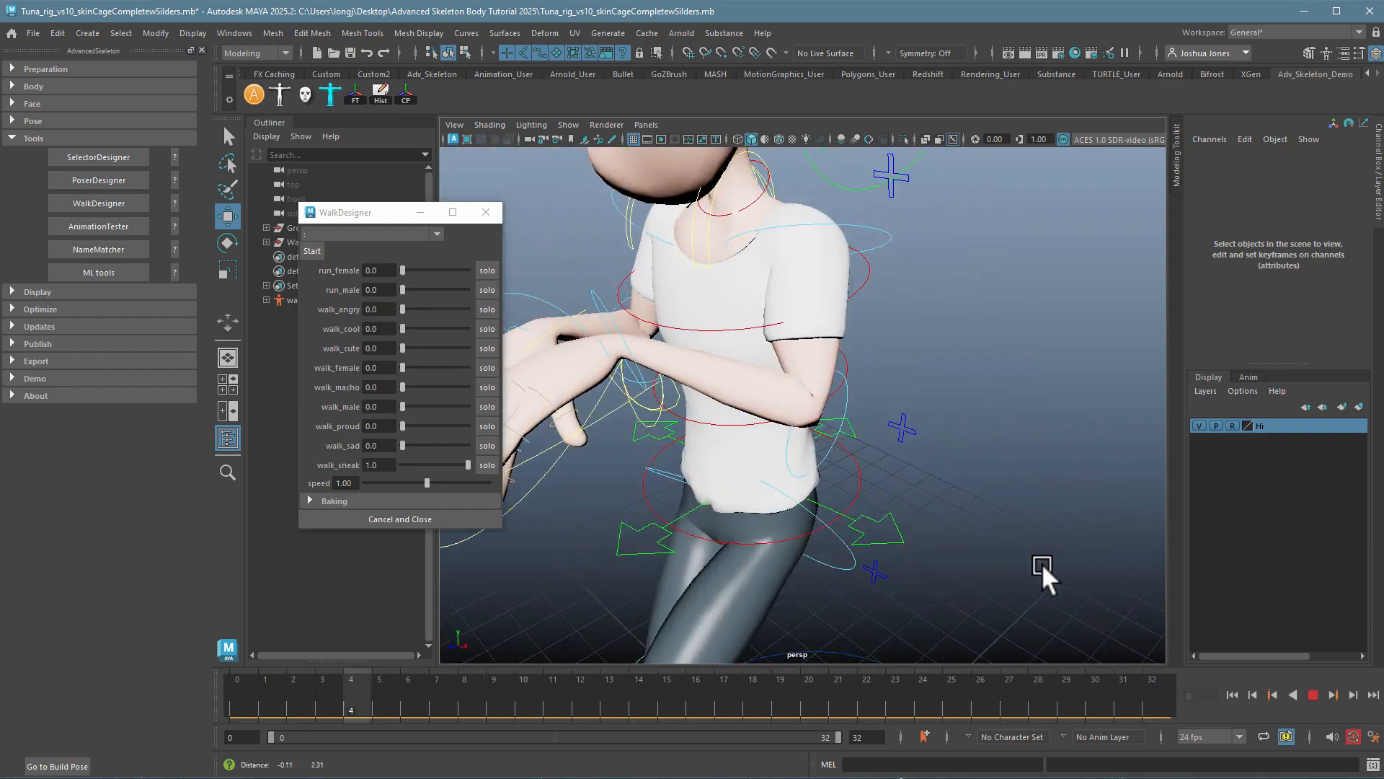
{"action": "left_click_drag", "start_coordinate": [1041, 569], "coordinate": [1007, 572], "text": "alt"}
{"action": "right_click_drag", "start_coordinate": [1007, 571], "coordinate": [797, 498], "text": "alt"}
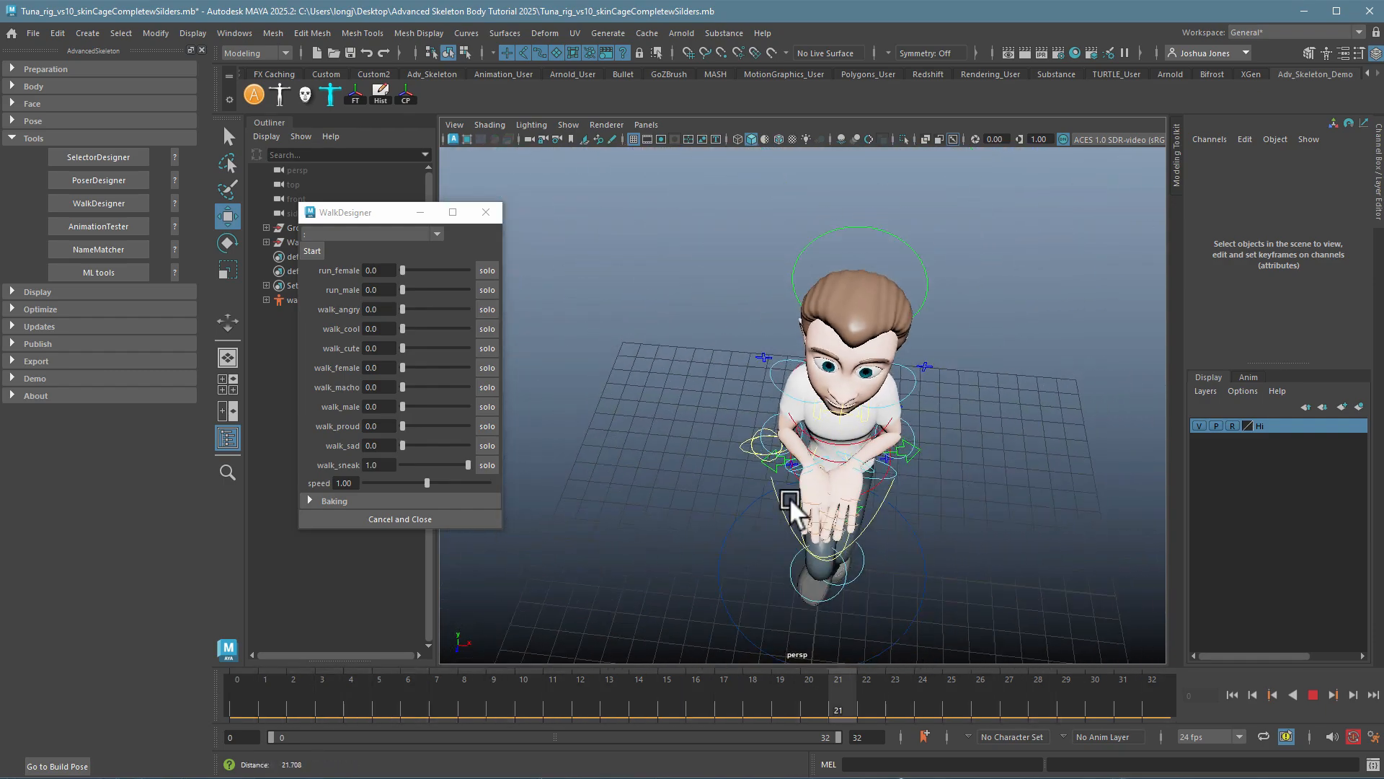
{"action": "left_click_drag", "start_coordinate": [797, 497], "coordinate": [675, 438], "text": "alt"}
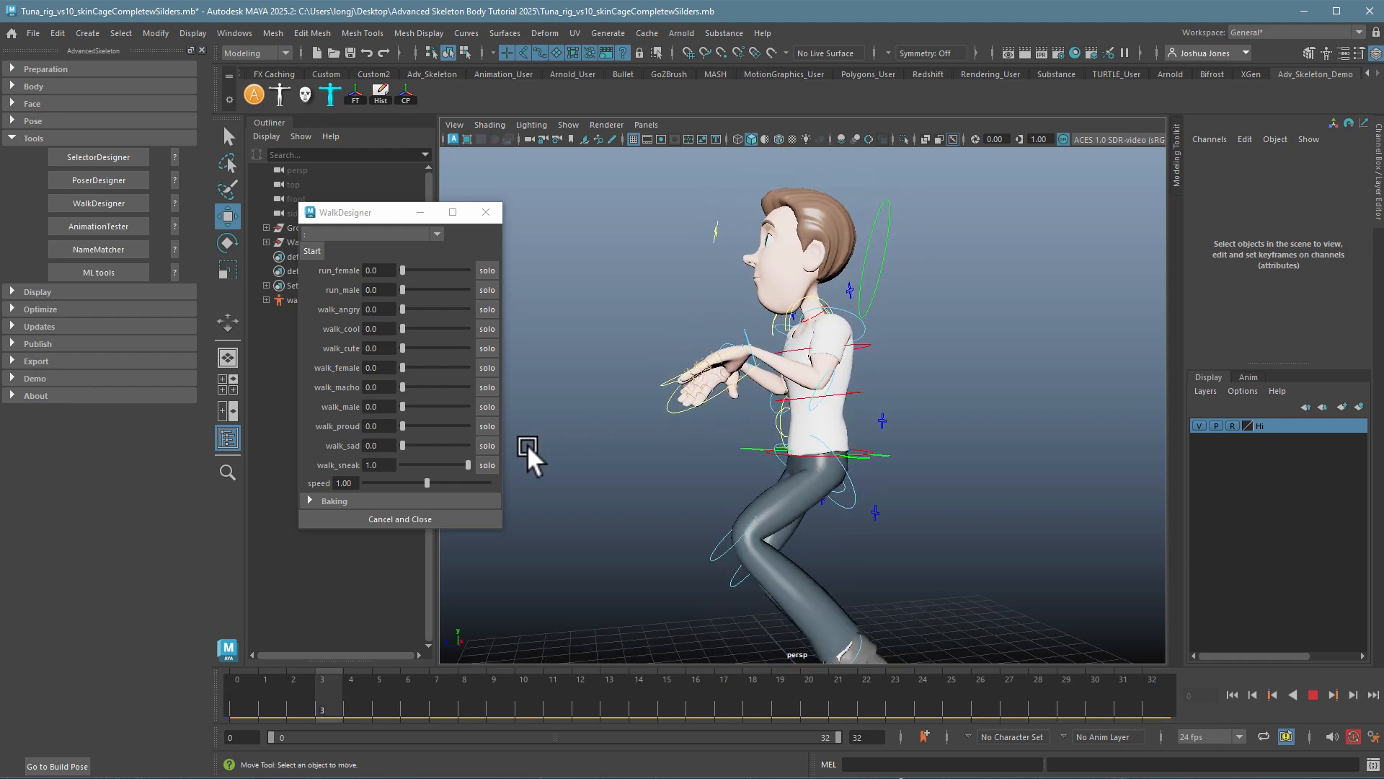
- Set walk_sneak to 0.0 and run_male to 1.0, and view the run cycle from several angles
{"action": "left_click", "coordinate": [487, 464]}
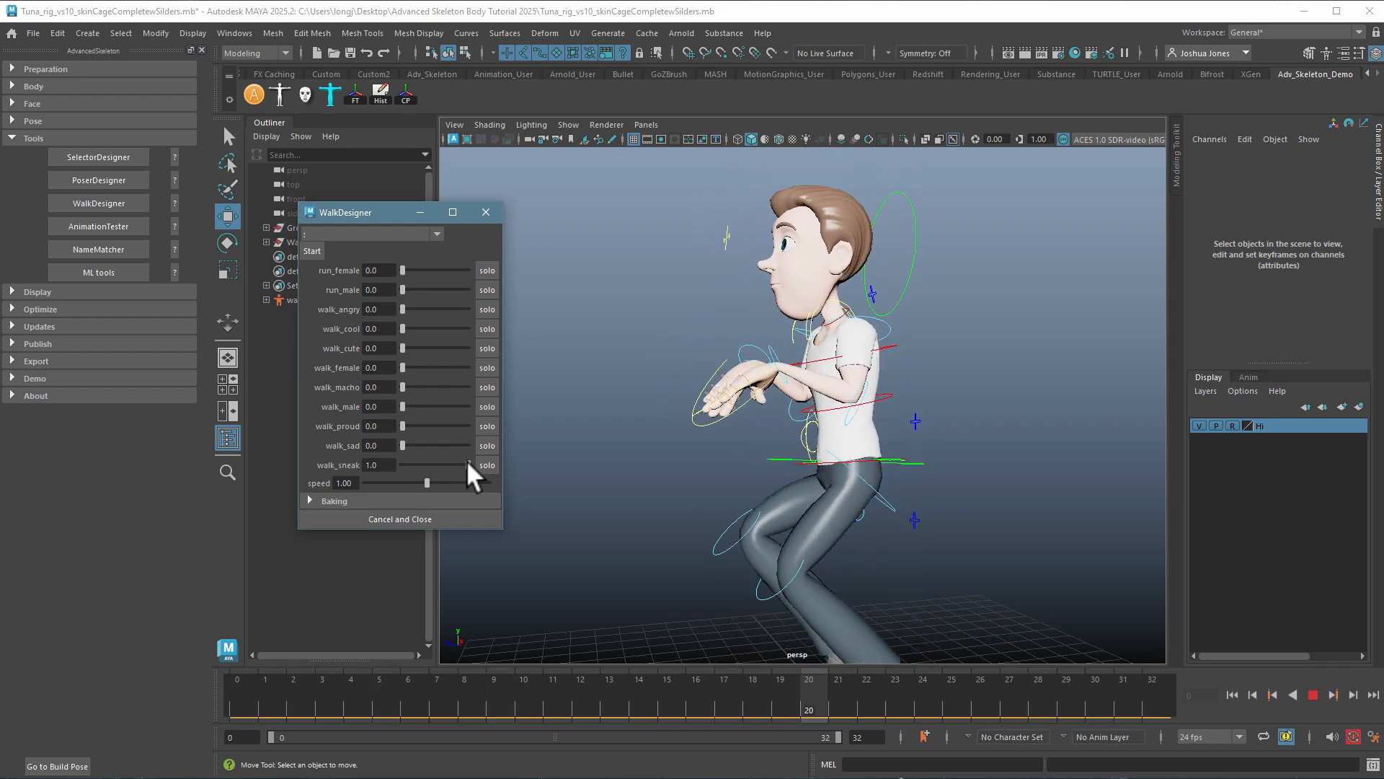
{"action": "left_click", "coordinate": [423, 463]}
{"action": "left_click_drag", "start_coordinate": [423, 462], "coordinate": [387, 464]}
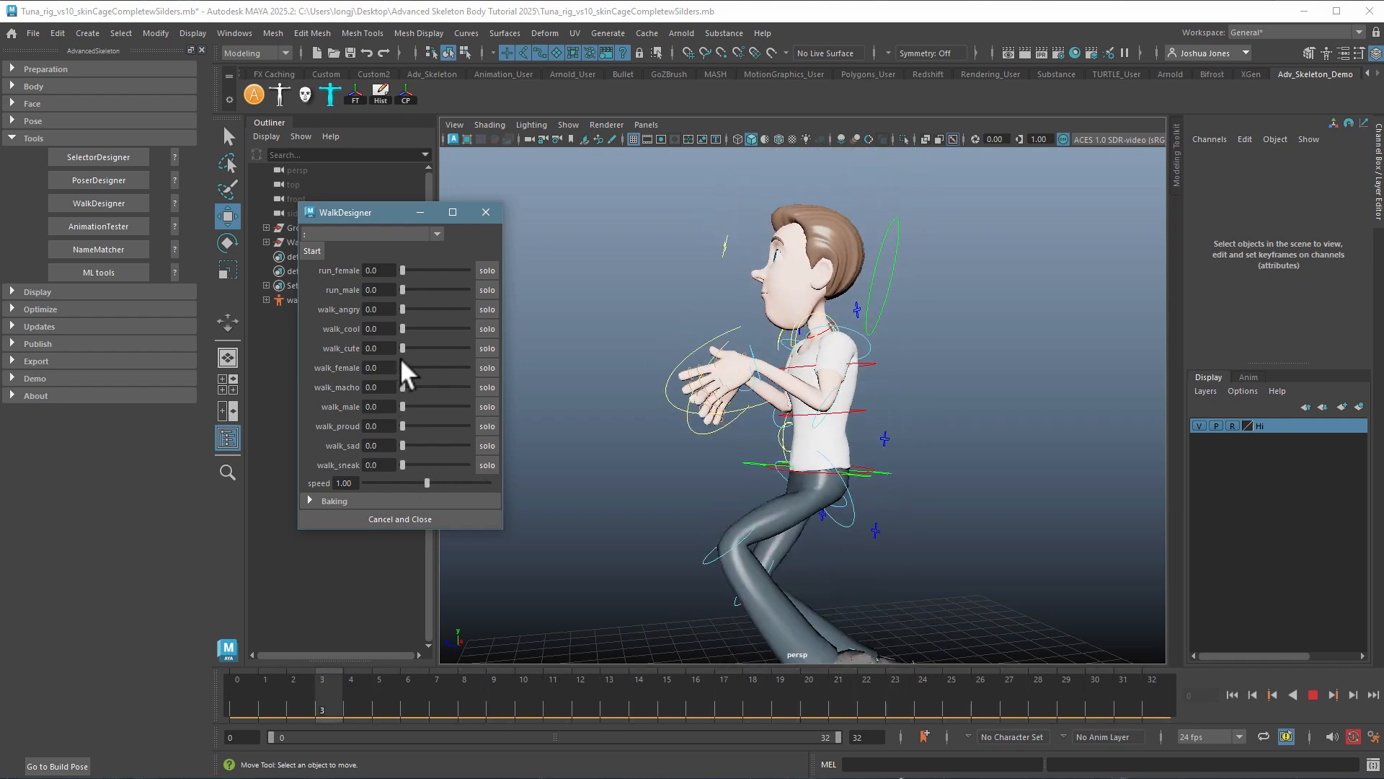
{"action": "left_click_drag", "start_coordinate": [403, 289], "coordinate": [550, 291]}
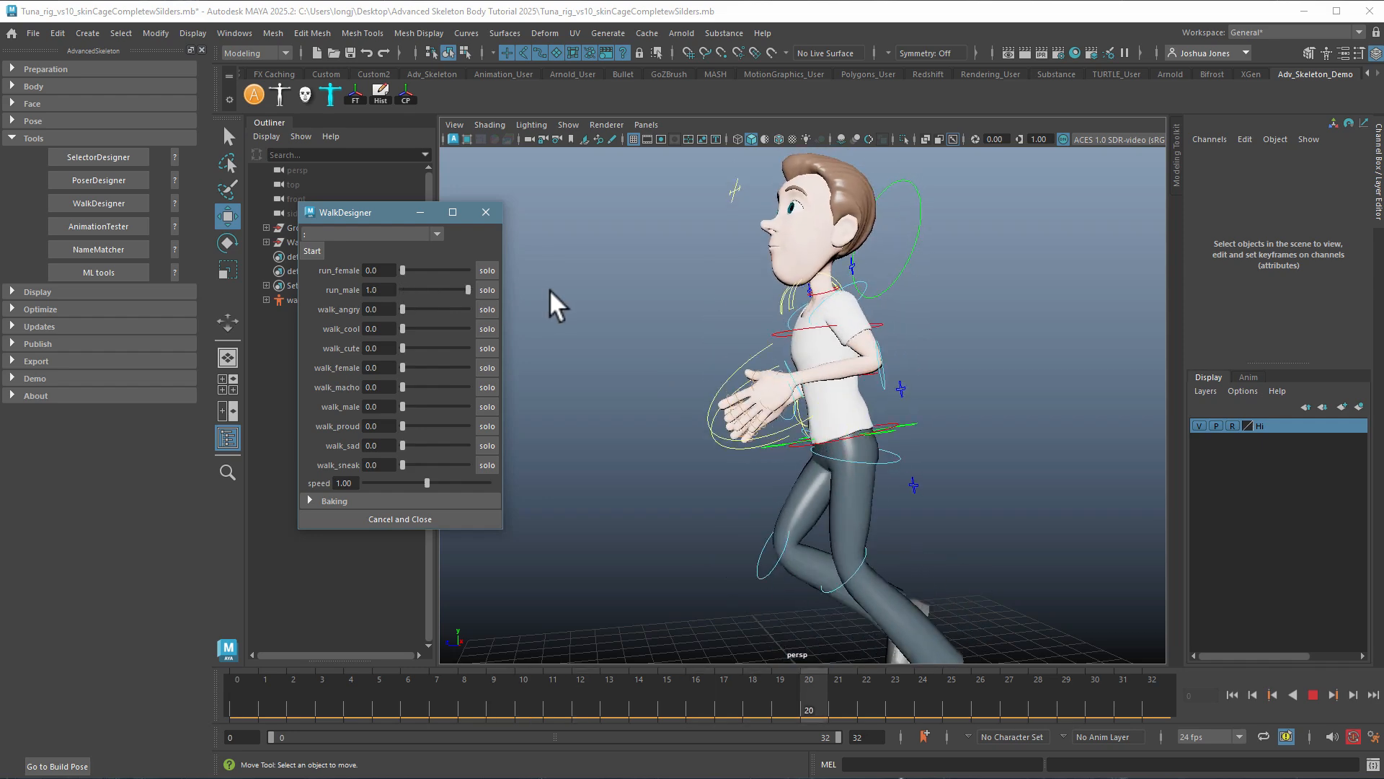
{"action": "right_click_drag", "start_coordinate": [891, 445], "coordinate": [692, 436], "text": "alt"}
{"action": "left_click_drag", "start_coordinate": [692, 437], "coordinate": [655, 423], "text": "alt"}
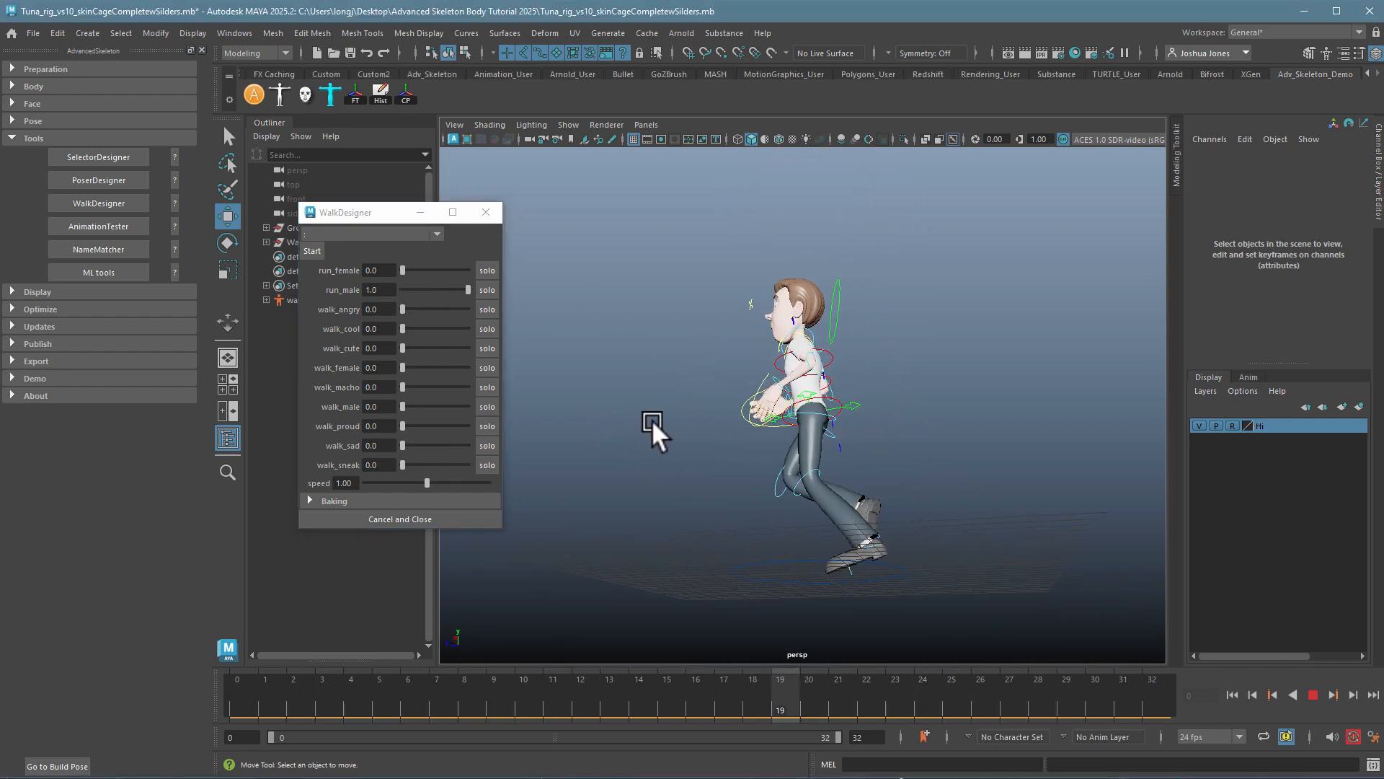
{"action": "right_click_drag", "start_coordinate": [656, 423], "coordinate": [784, 420], "text": "alt"}
{"action": "left_click_drag", "start_coordinate": [786, 422], "coordinate": [634, 370], "text": "alt"}
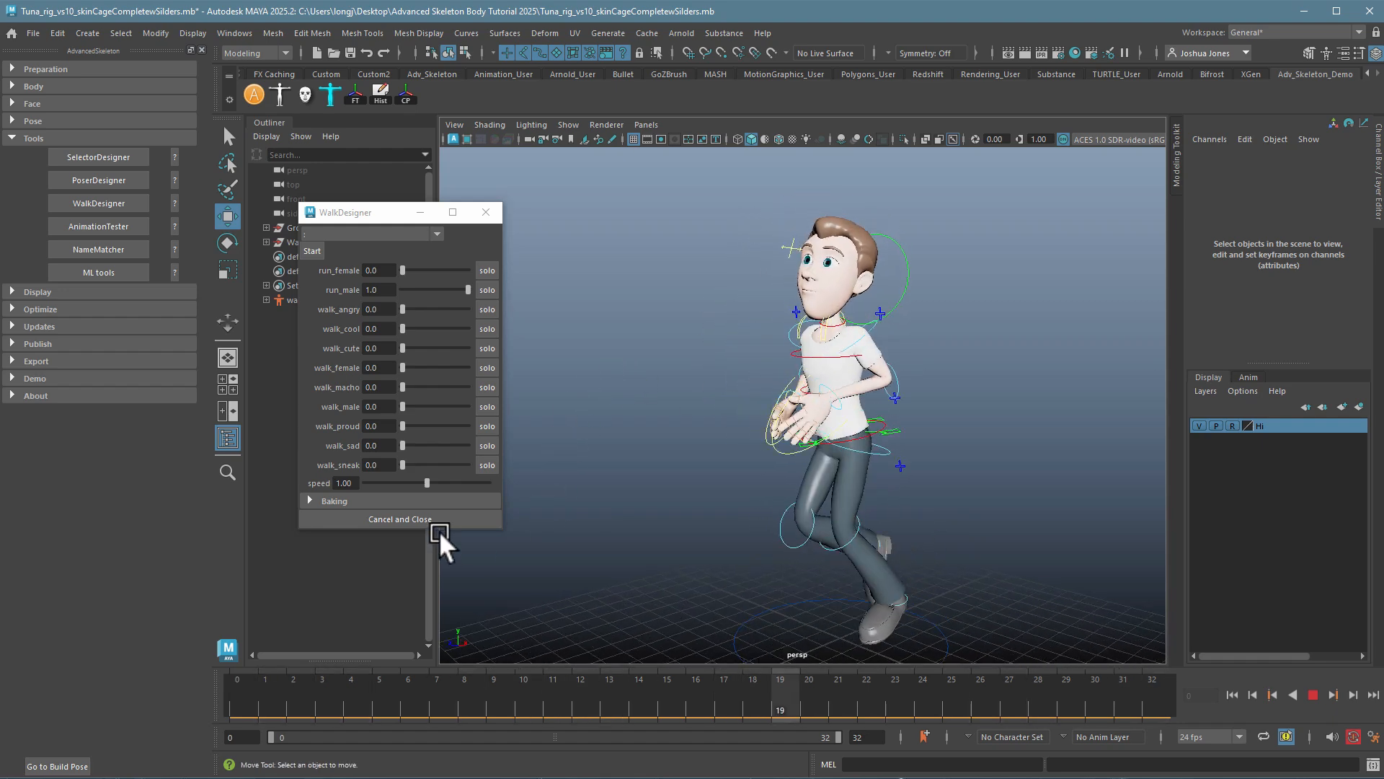
- Cancel and close the WalkDesigner, stop playback, and return the rig to its build pose
{"action": "left_click", "coordinate": [400, 519]}
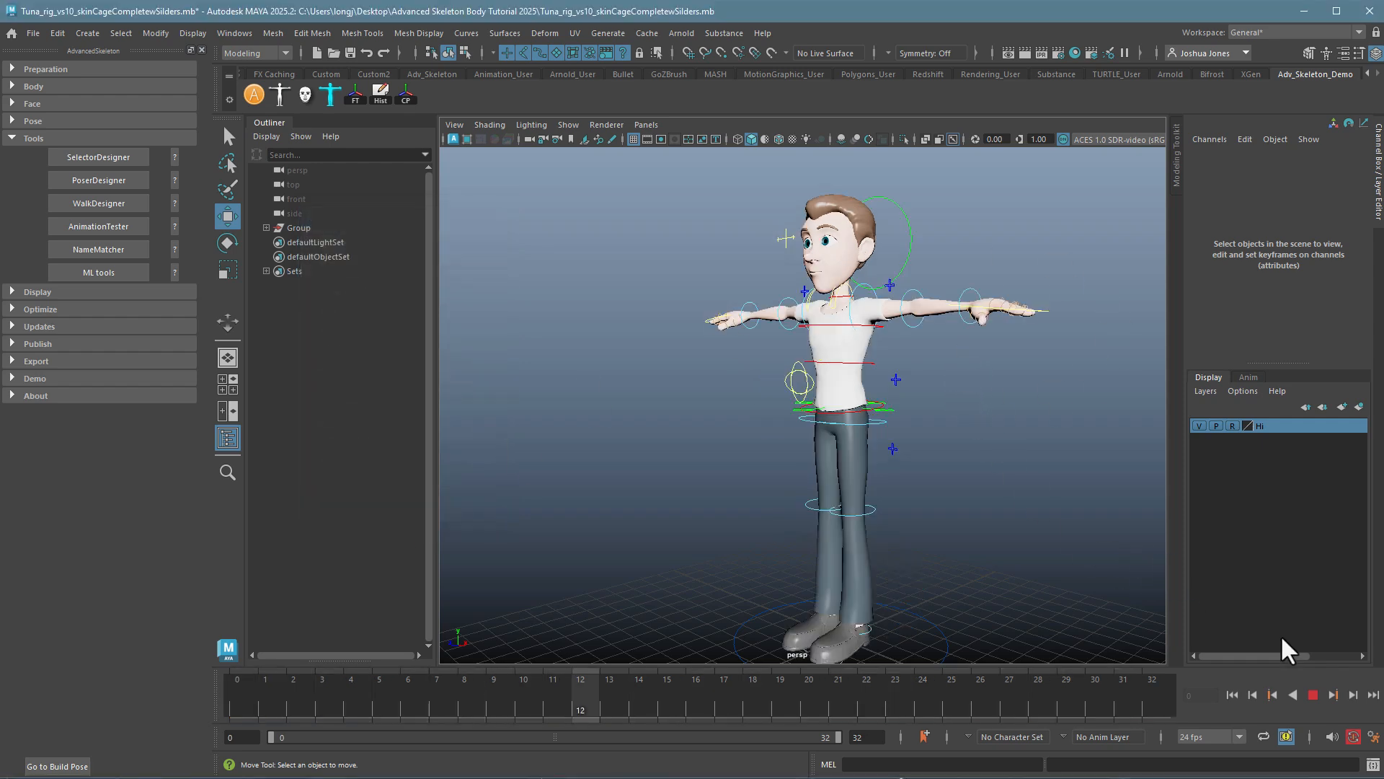
{"action": "left_click", "coordinate": [1313, 694]}
{"action": "left_click_drag", "start_coordinate": [859, 467], "coordinate": [734, 432], "text": "alt"}
{"action": "left_click", "coordinate": [58, 765]}
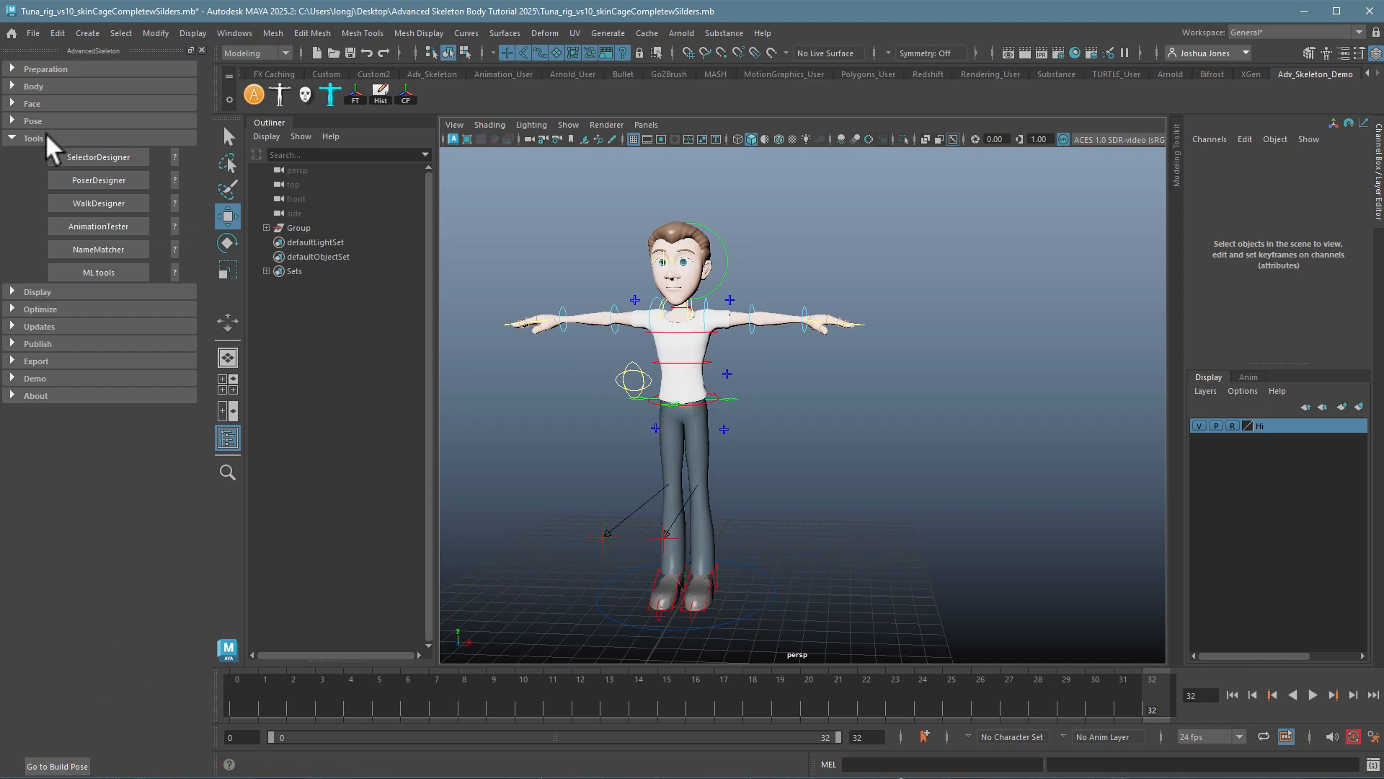
{"action": "left_click", "coordinate": [11, 138]}
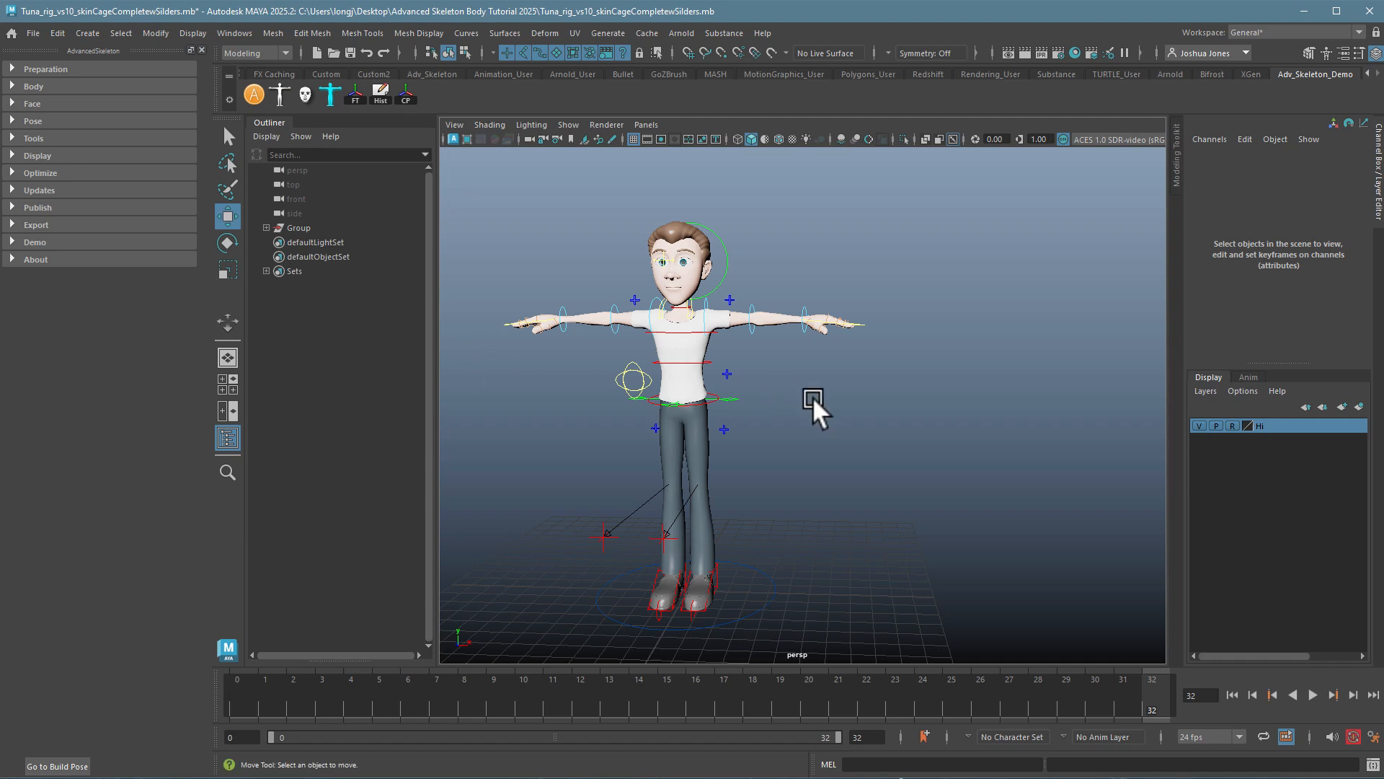
{"action": "middle_click_drag", "start_coordinate": [812, 405], "coordinate": [900, 439], "text": "alt"}
{"action": "left_click_drag", "start_coordinate": [899, 439], "coordinate": [875, 418], "text": "alt"}
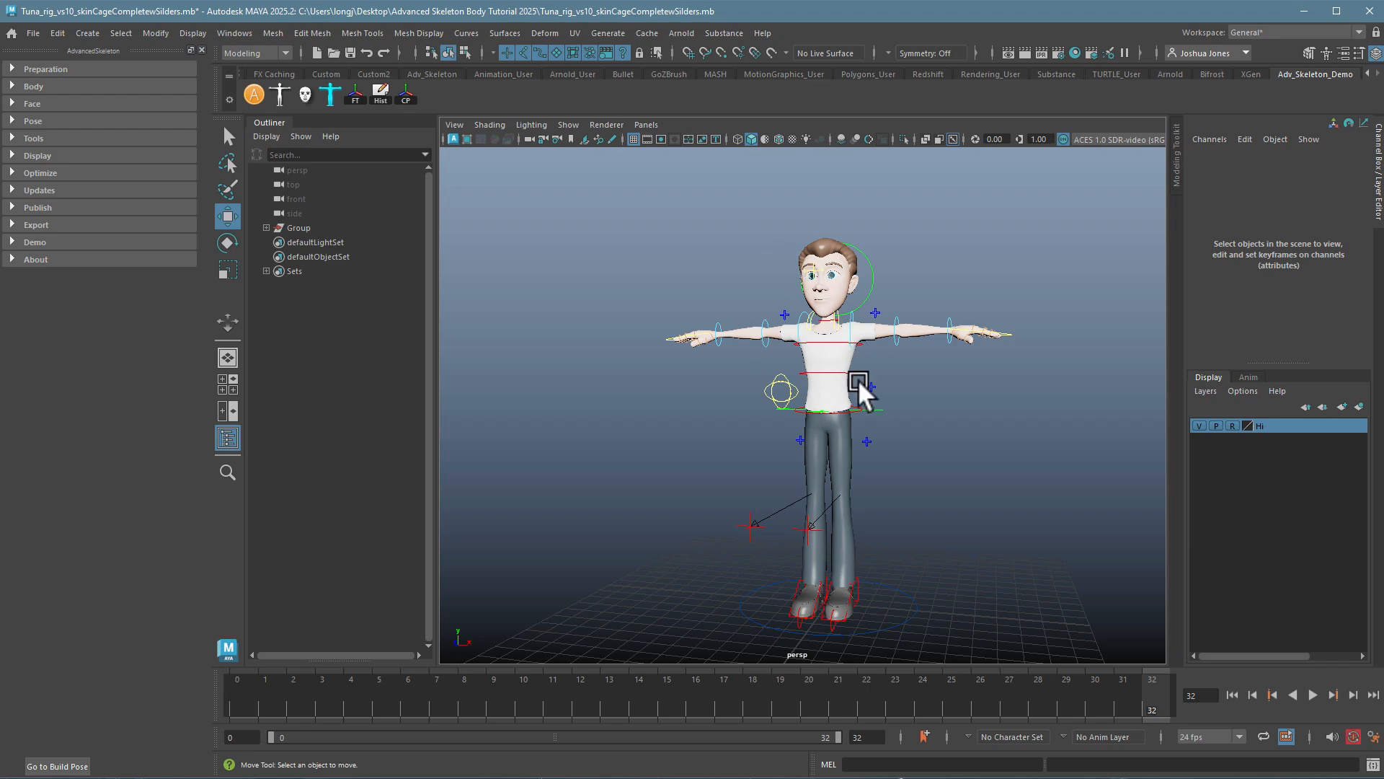
{"action": "middle_click_drag", "start_coordinate": [893, 500], "coordinate": [871, 460], "text": "alt"}
{"action": "right_click_drag", "start_coordinate": [871, 460], "coordinate": [930, 456], "text": "alt"}
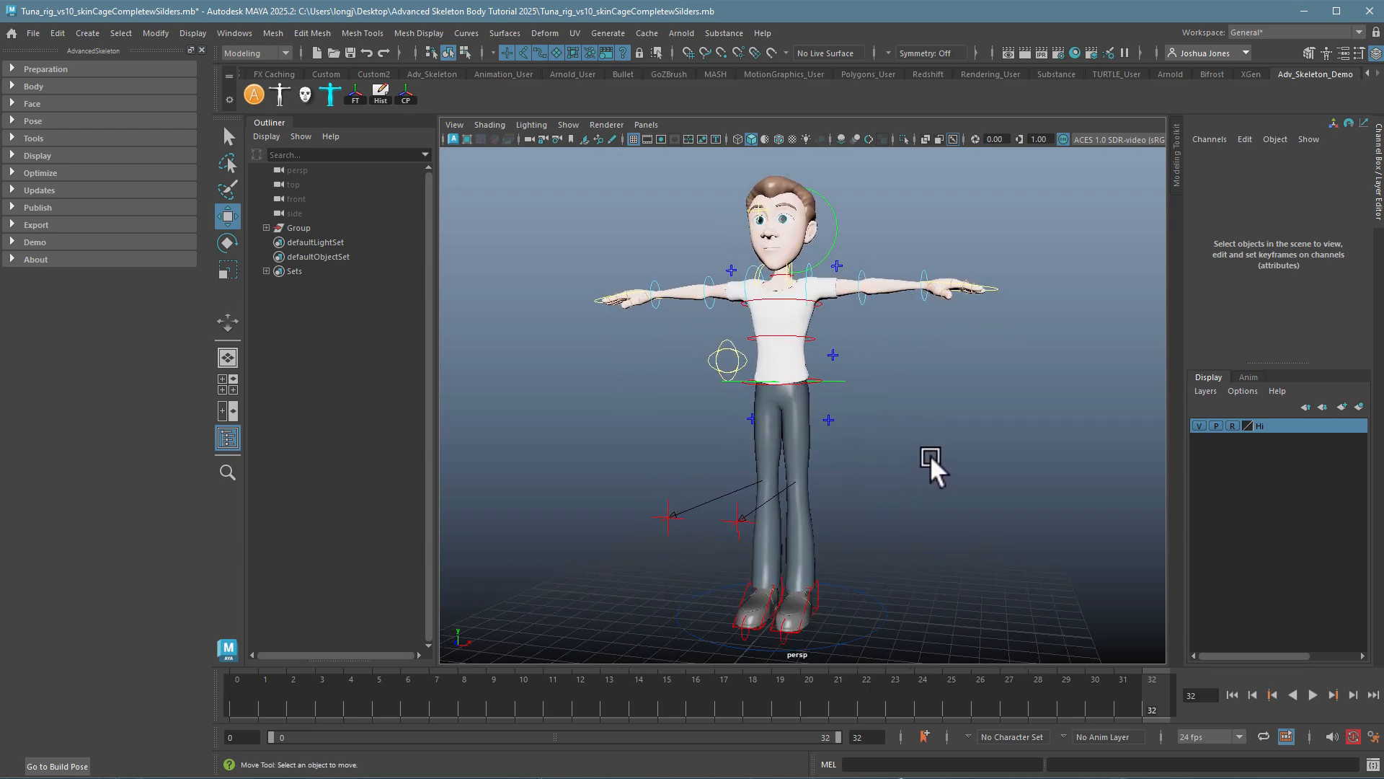